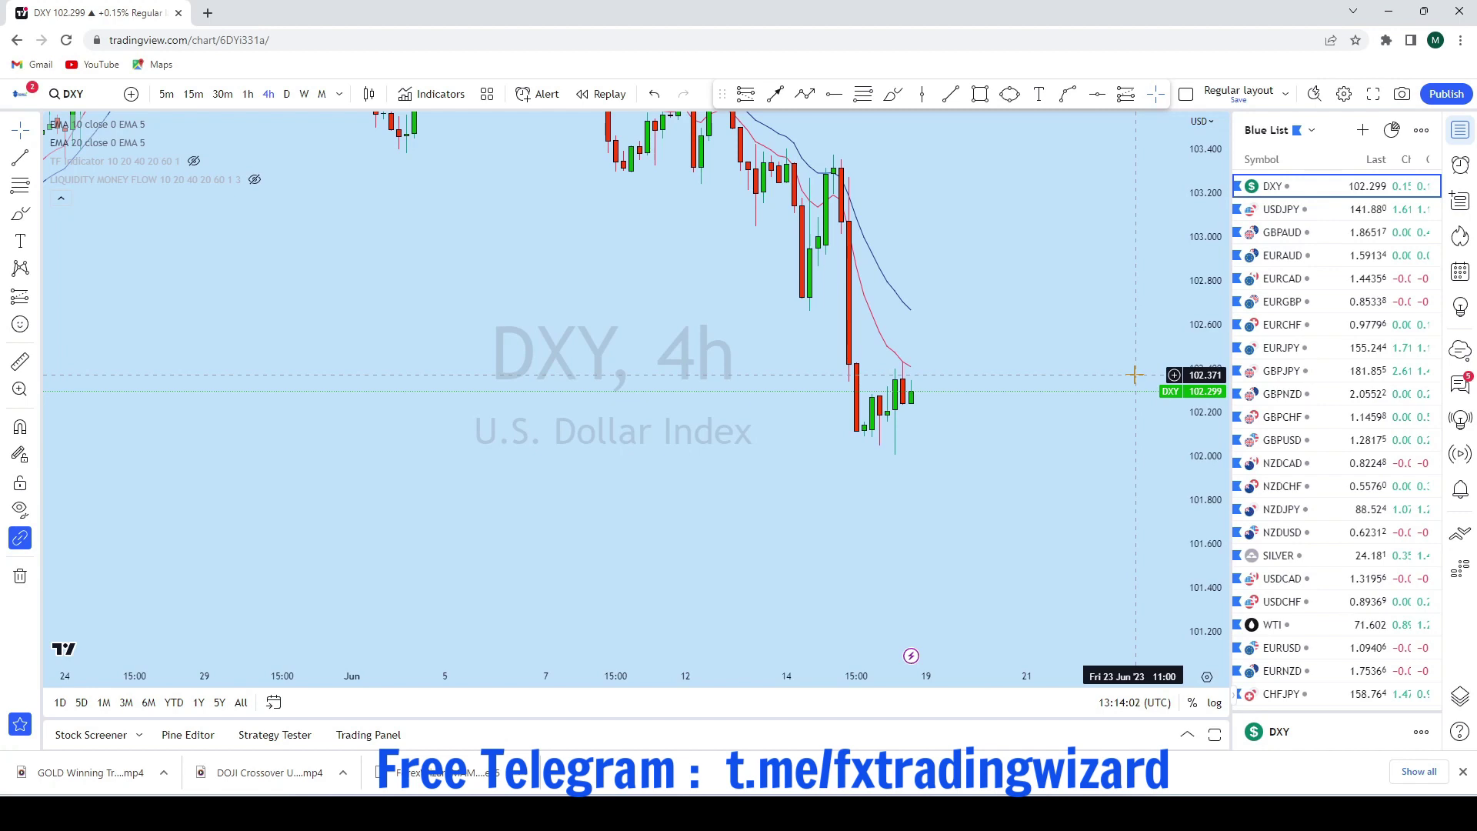
Switch the DXY chart to the monthly timeframe and frame the 2022–2023 candles
left_click(322, 93)
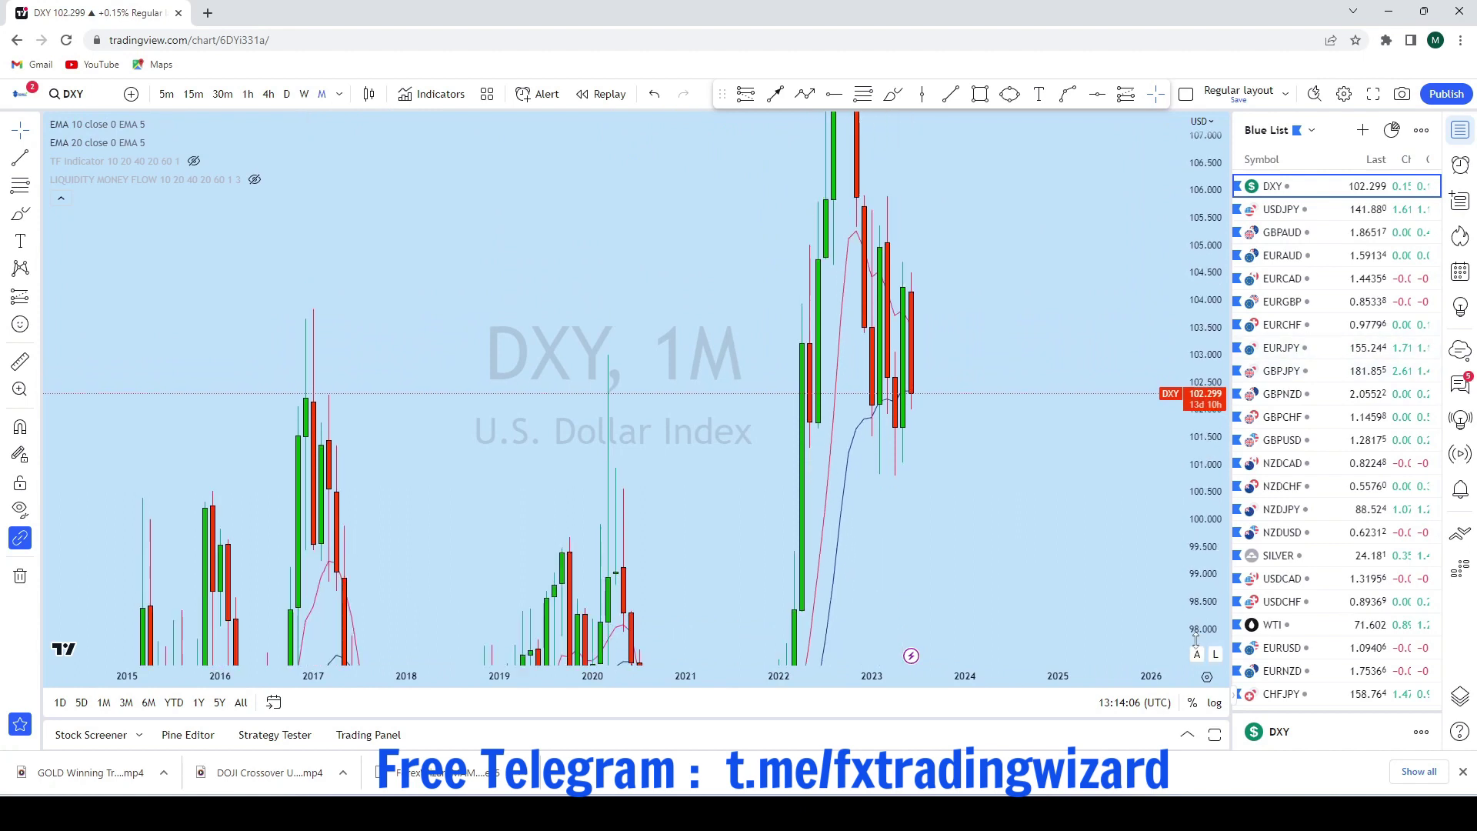
scroll(1135, 292, "up", 2)
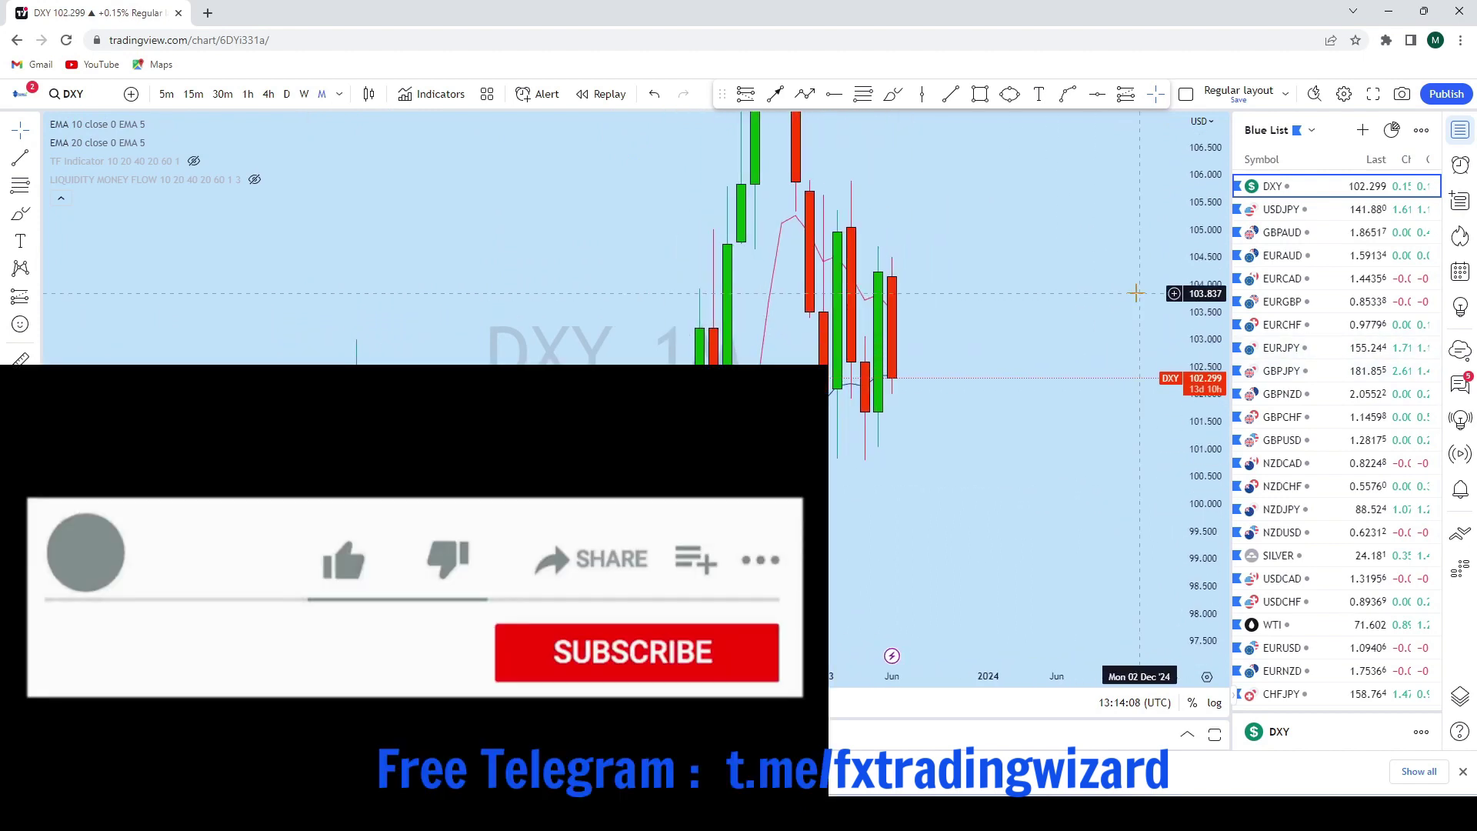
left_click_drag(1196, 344, 1195, 514)
scroll(1108, 514, "down", 3)
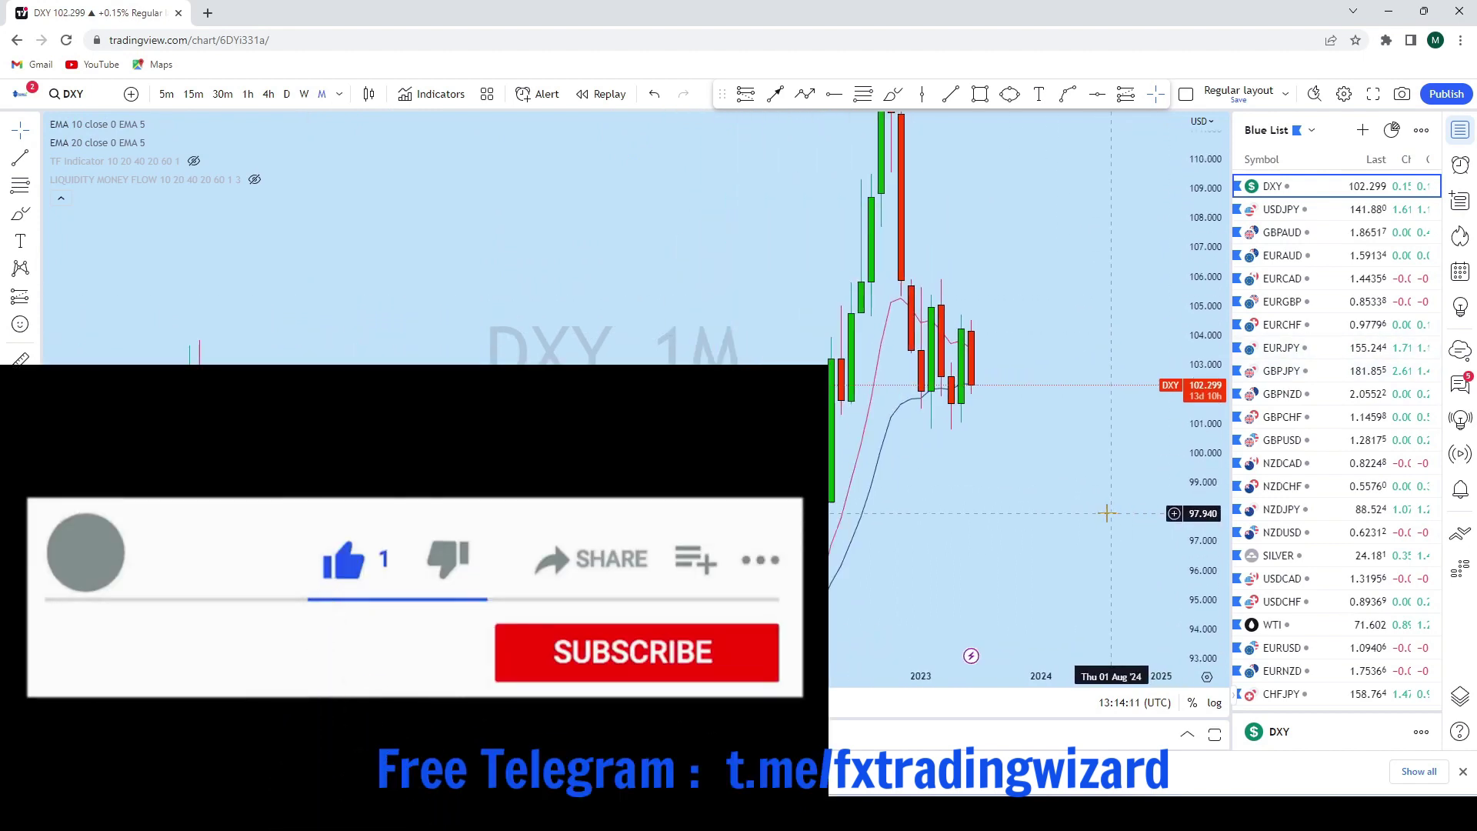
scroll(1107, 513, "up", 2)
left_click_drag(1069, 346, 1068, 362)
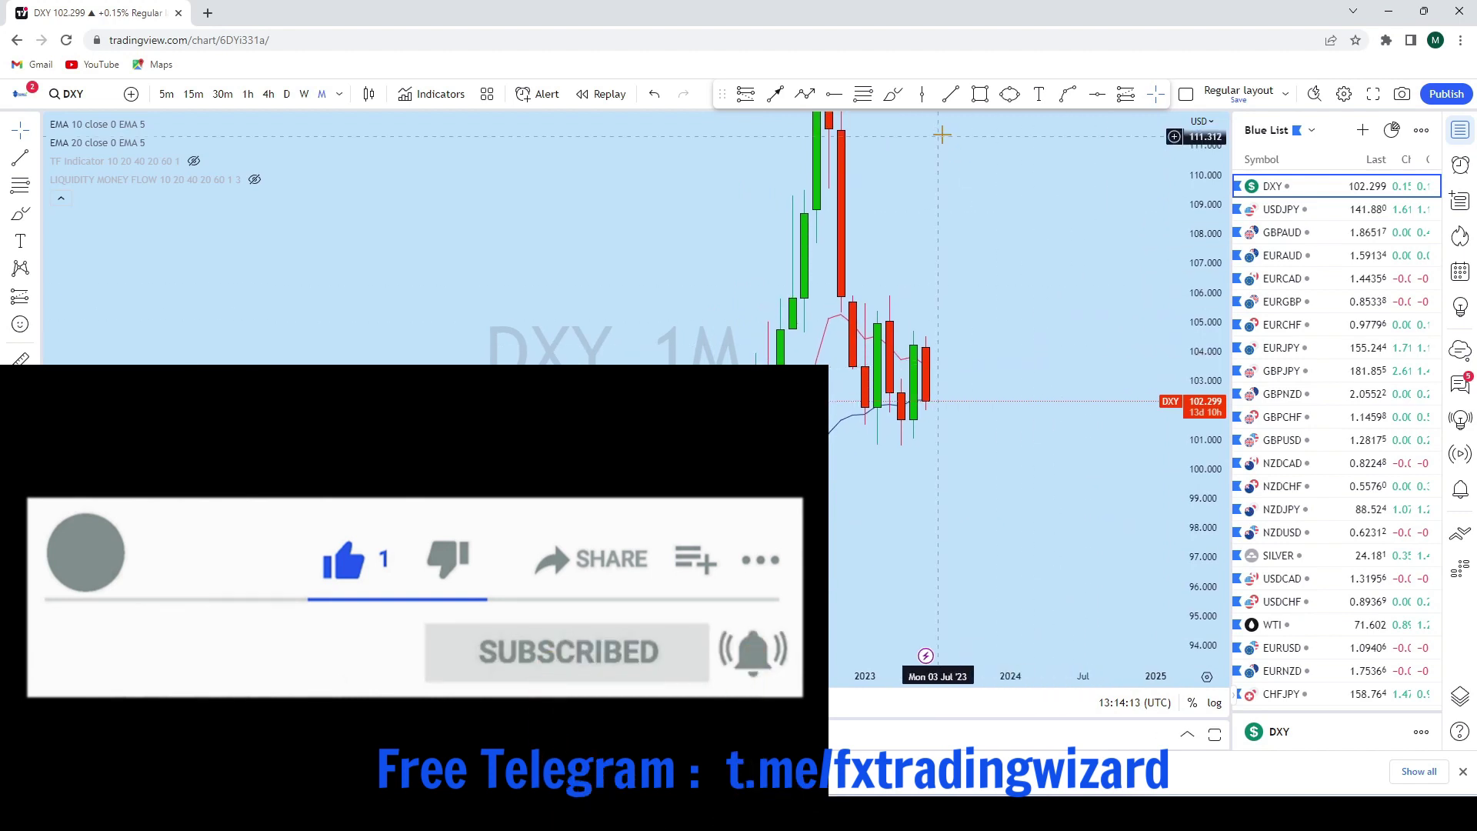
Draw a descending trend line across the 2023 monthly highs, from about 107.05 down to about 102.6
left_click(950, 94)
left_click(780, 263)
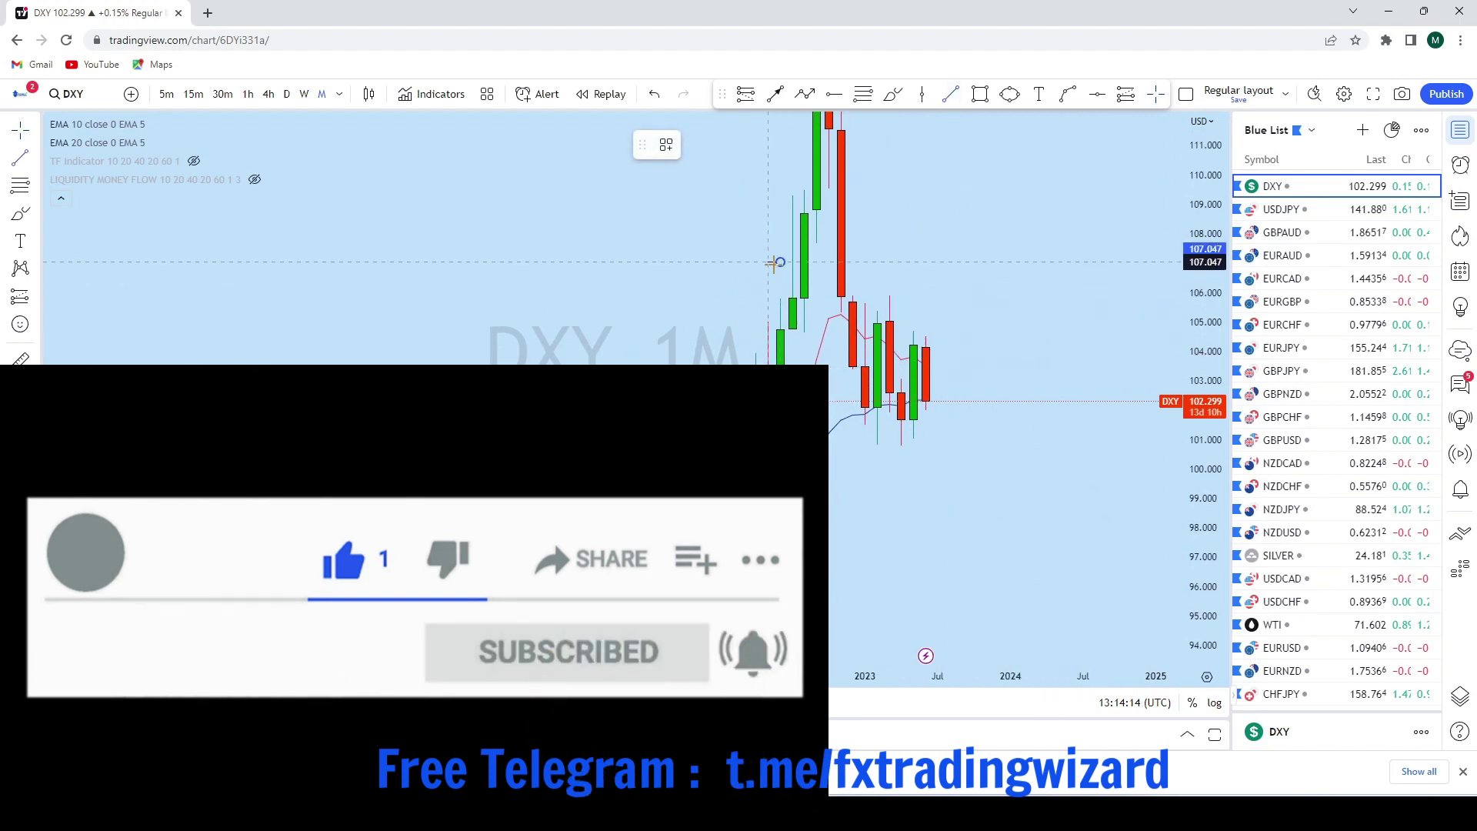
left_click(1030, 392)
left_click_drag(1005, 291, 1047, 287)
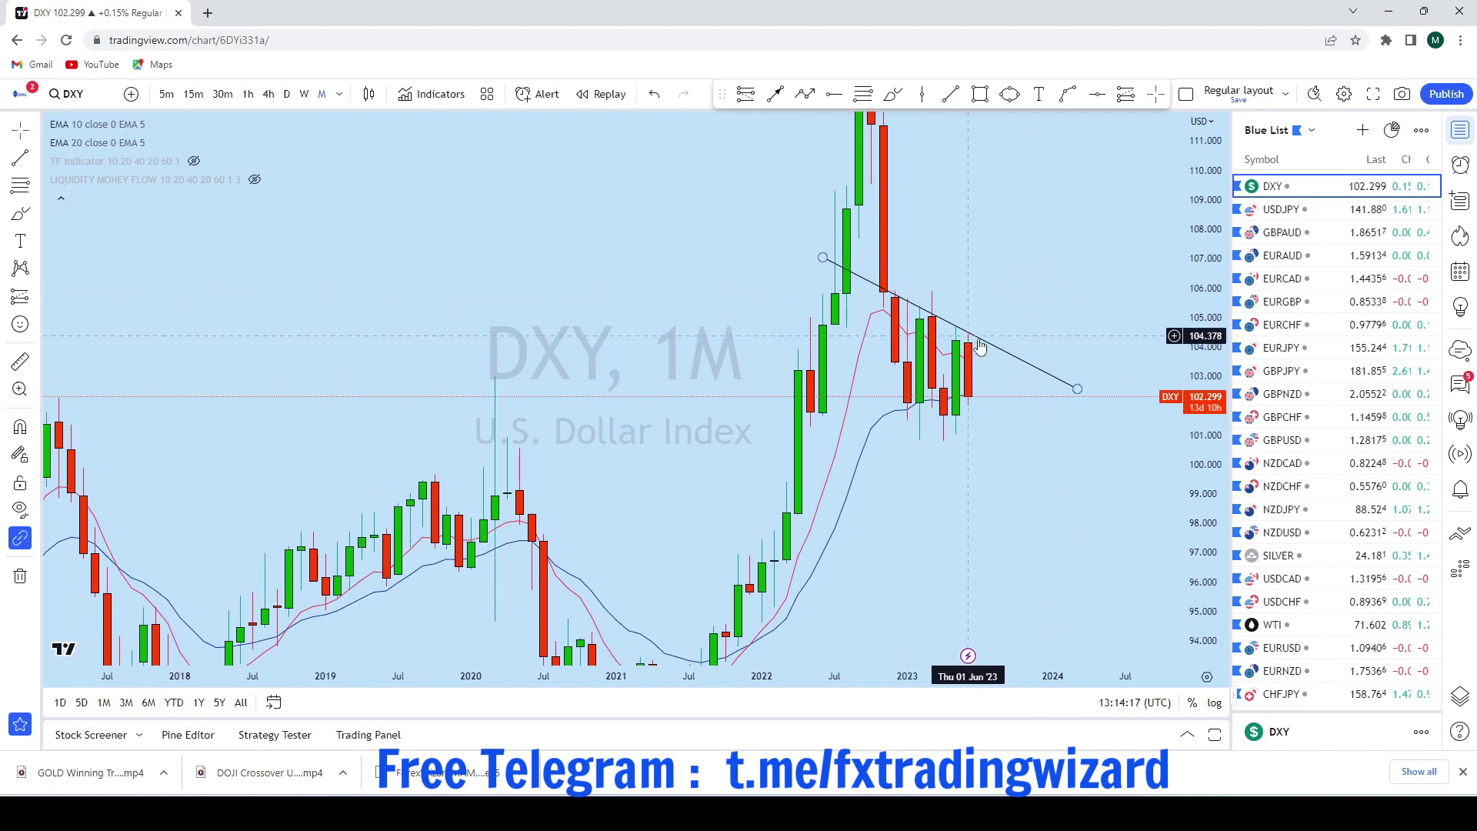
Brush a short arc above the two latest monthly candles at the trend line, and undo the stroke
scroll(988, 346, "up", 3)
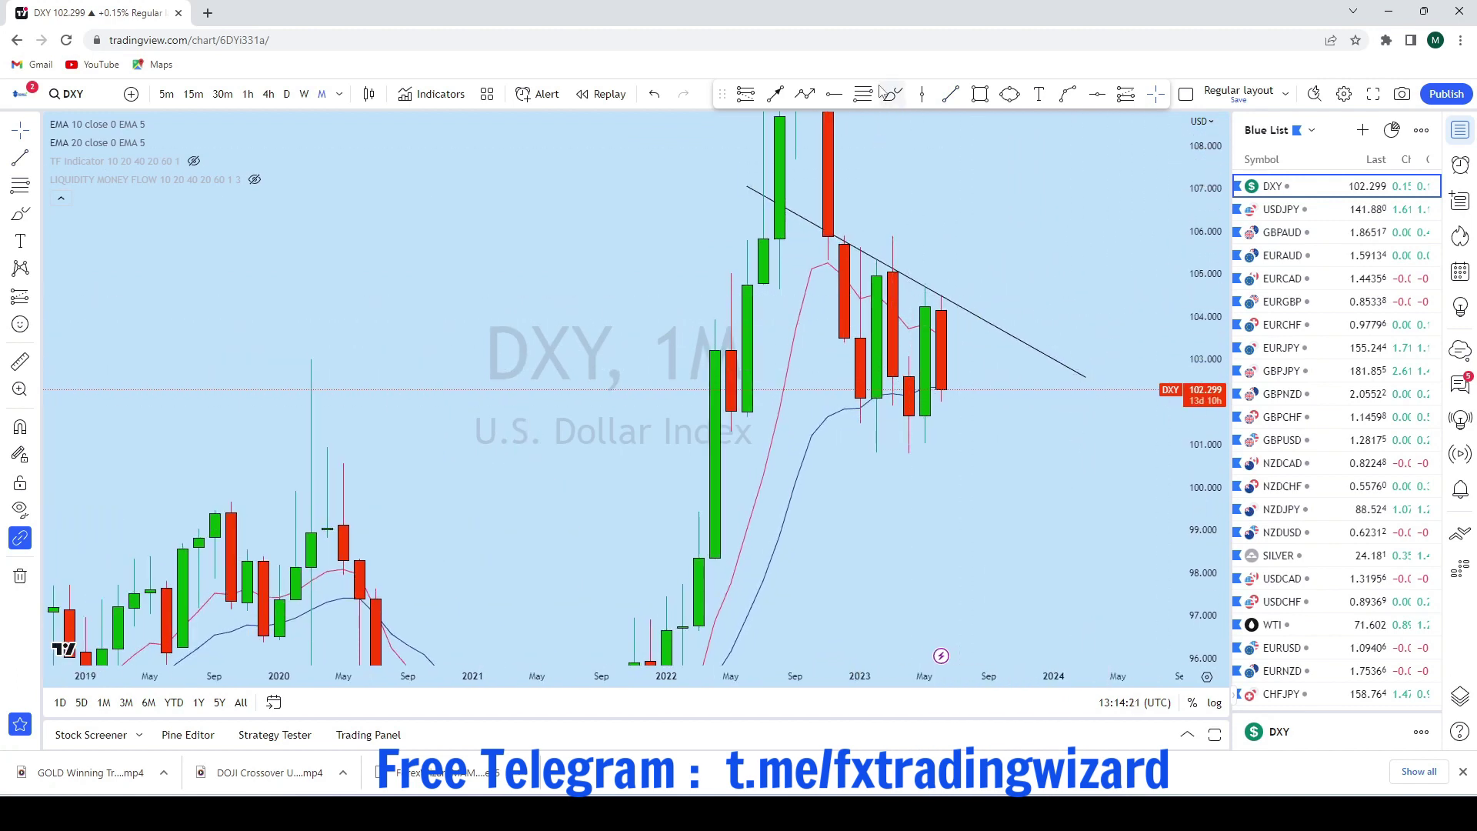
left_click_drag(927, 283, 973, 289)
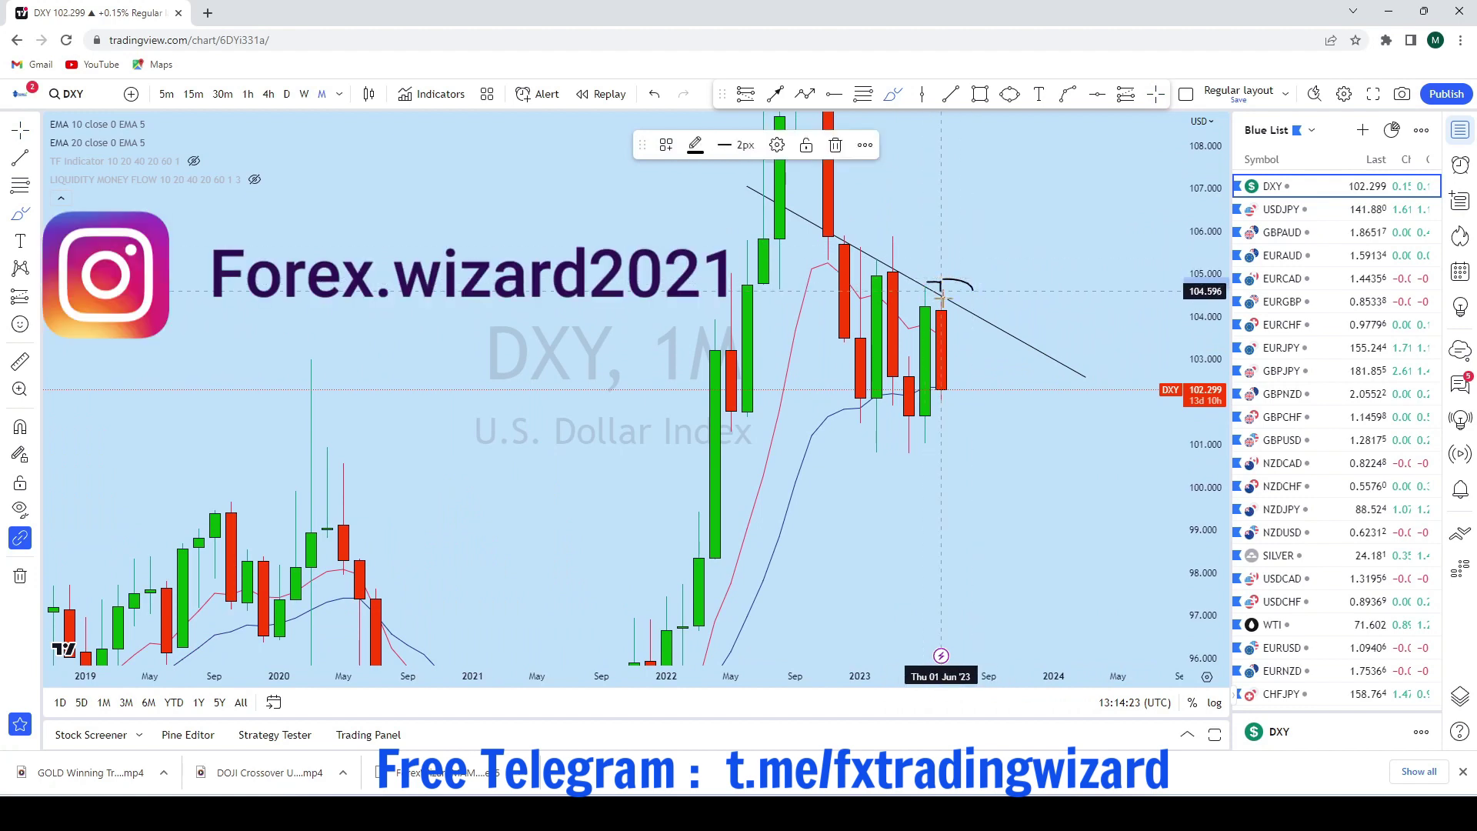
key("ctrl+z")
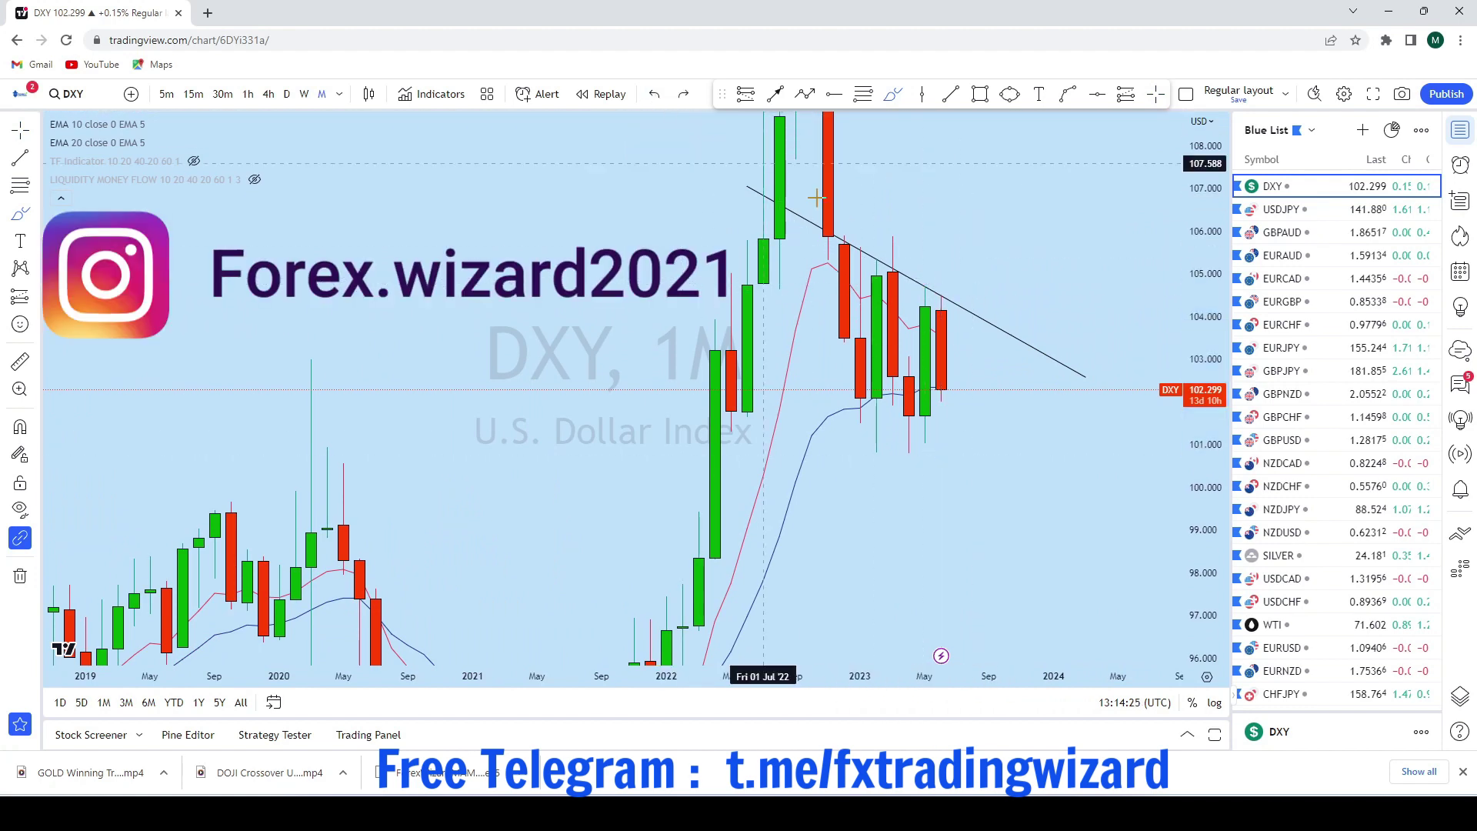
Sketch a brush projection from the latest monthly candle down to about 100.0, and undo it
scroll(933, 395, "up", 1)
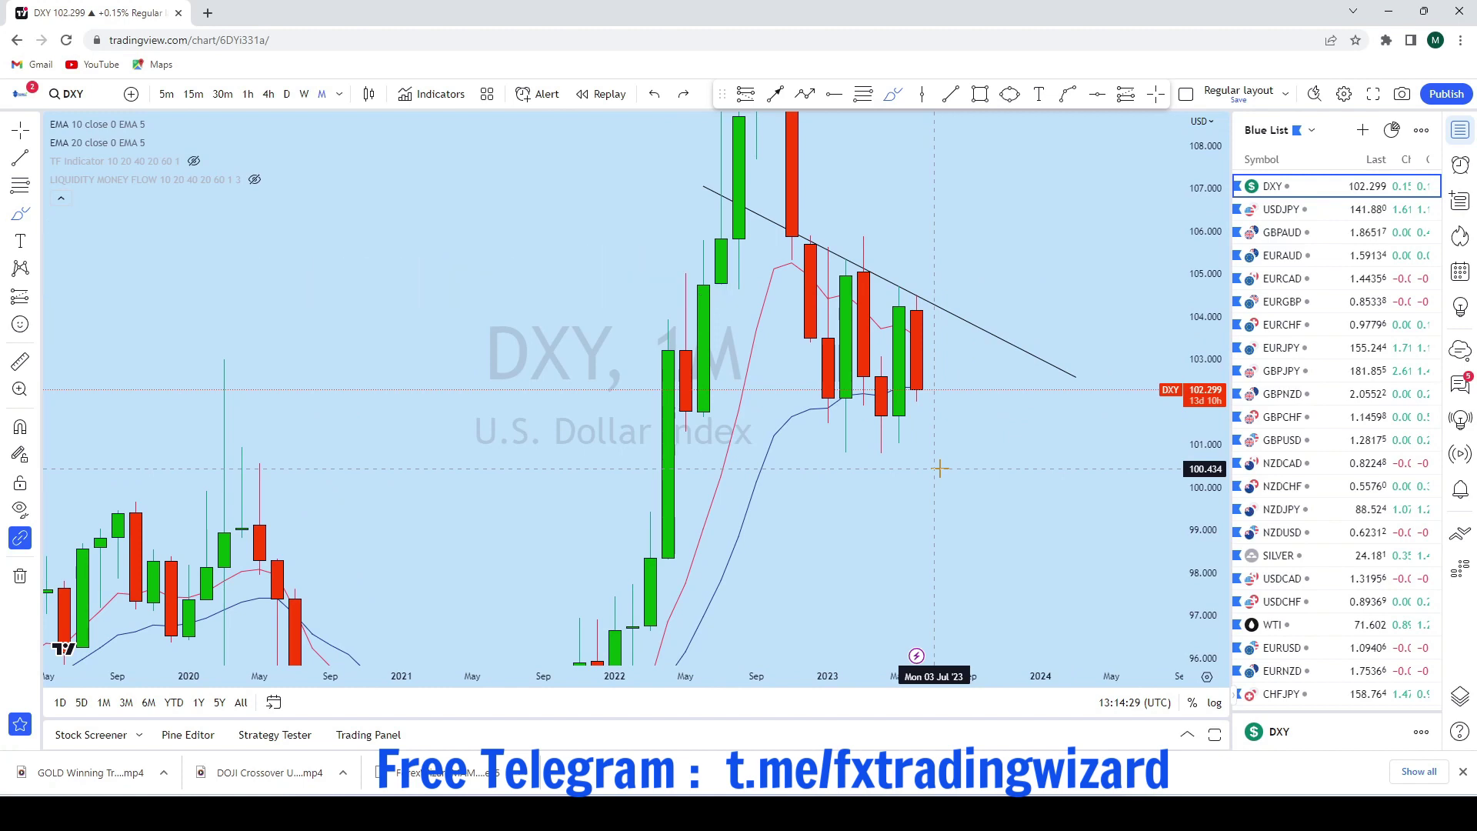
left_click_drag(916, 383, 931, 373)
mouse_move(957, 425)
left_mouse_down()
mouse_move(942, 450)
mouse_move(1005, 488)
left_mouse_up()
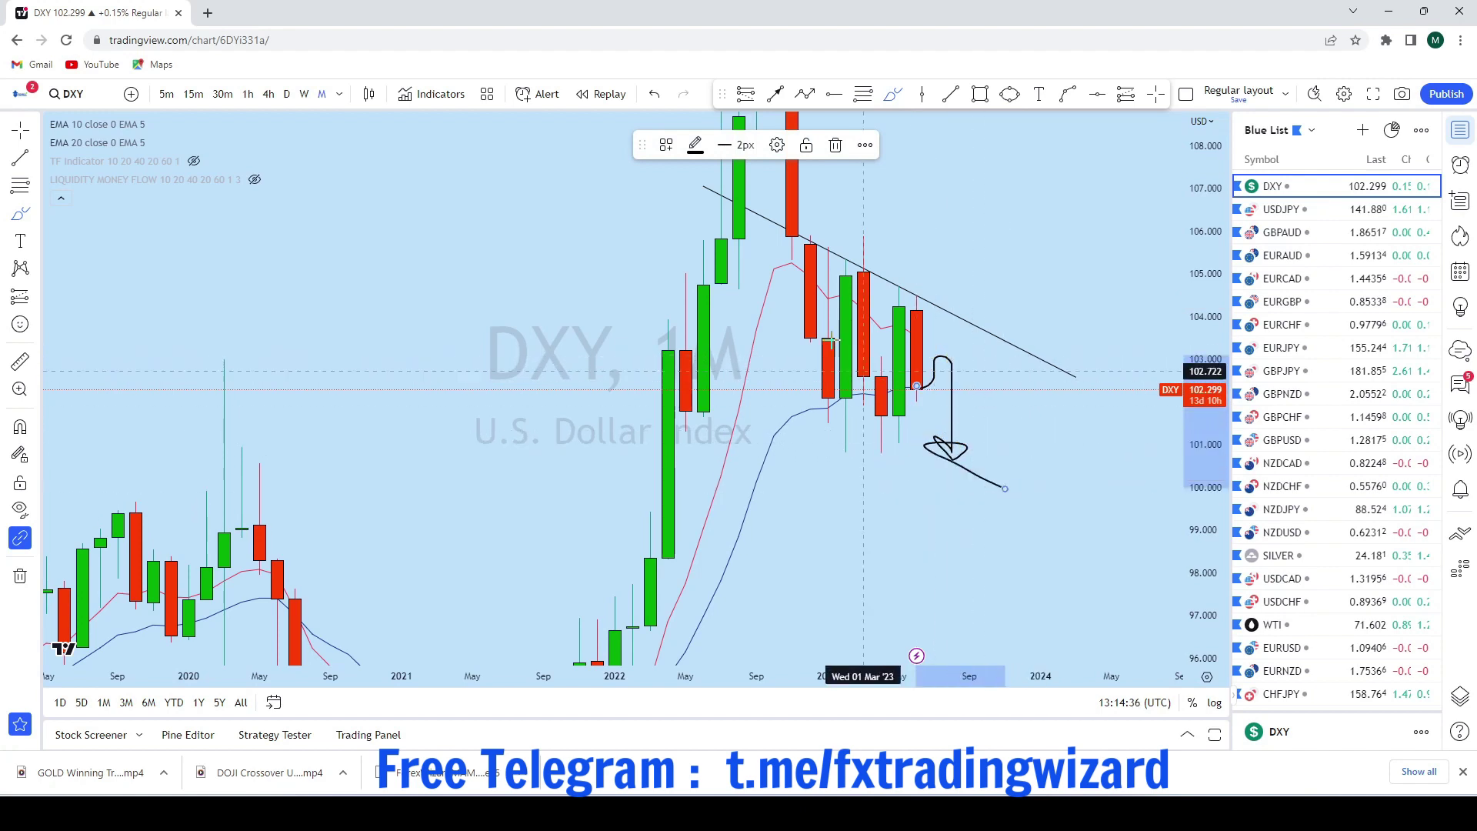
key("ctrl+z")
Place a horizontal support line at about 101.64 along the monthly candle lows
scroll(1027, 481, "up", 2)
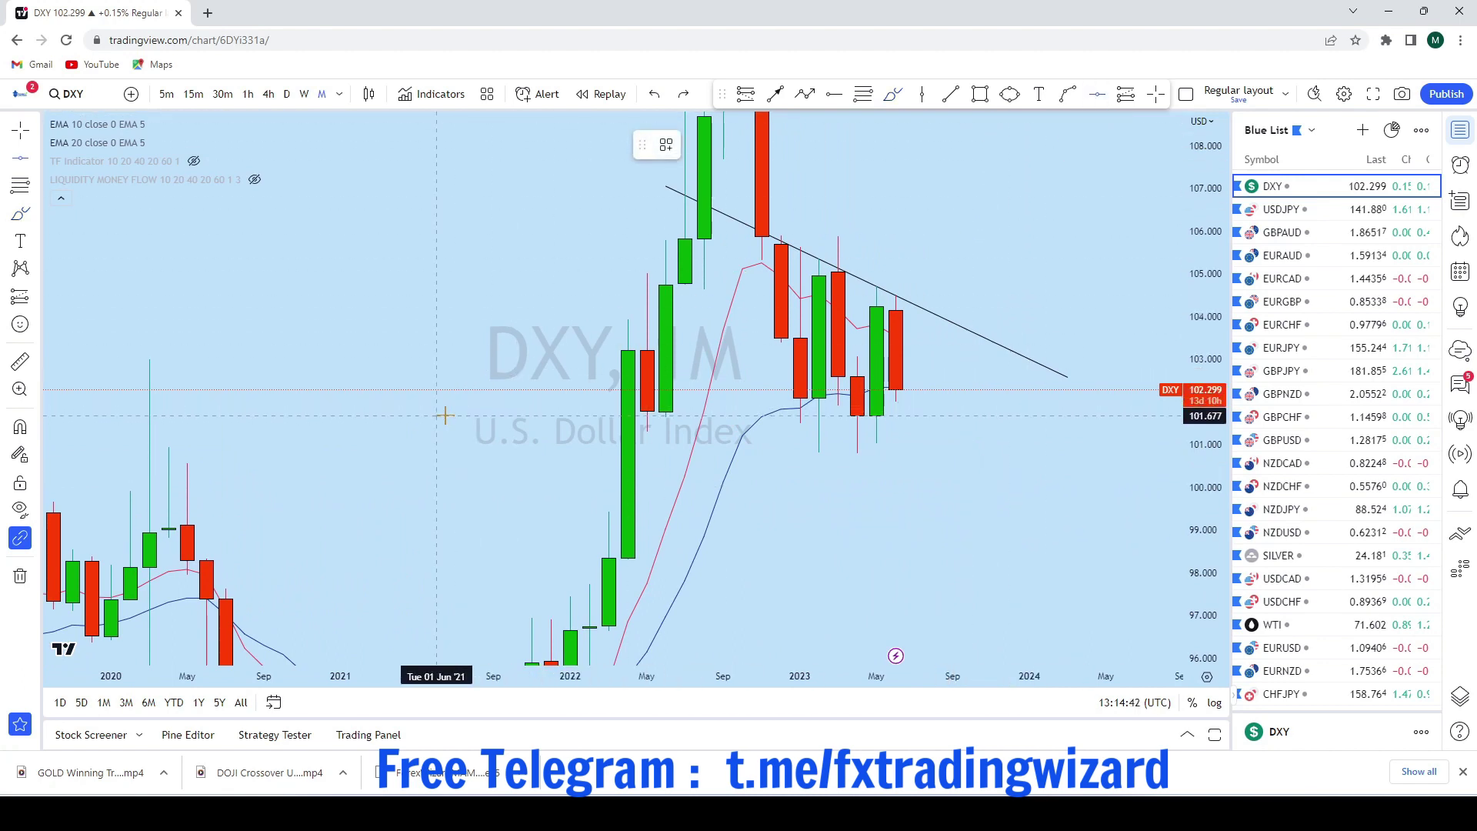
left_click(613, 417)
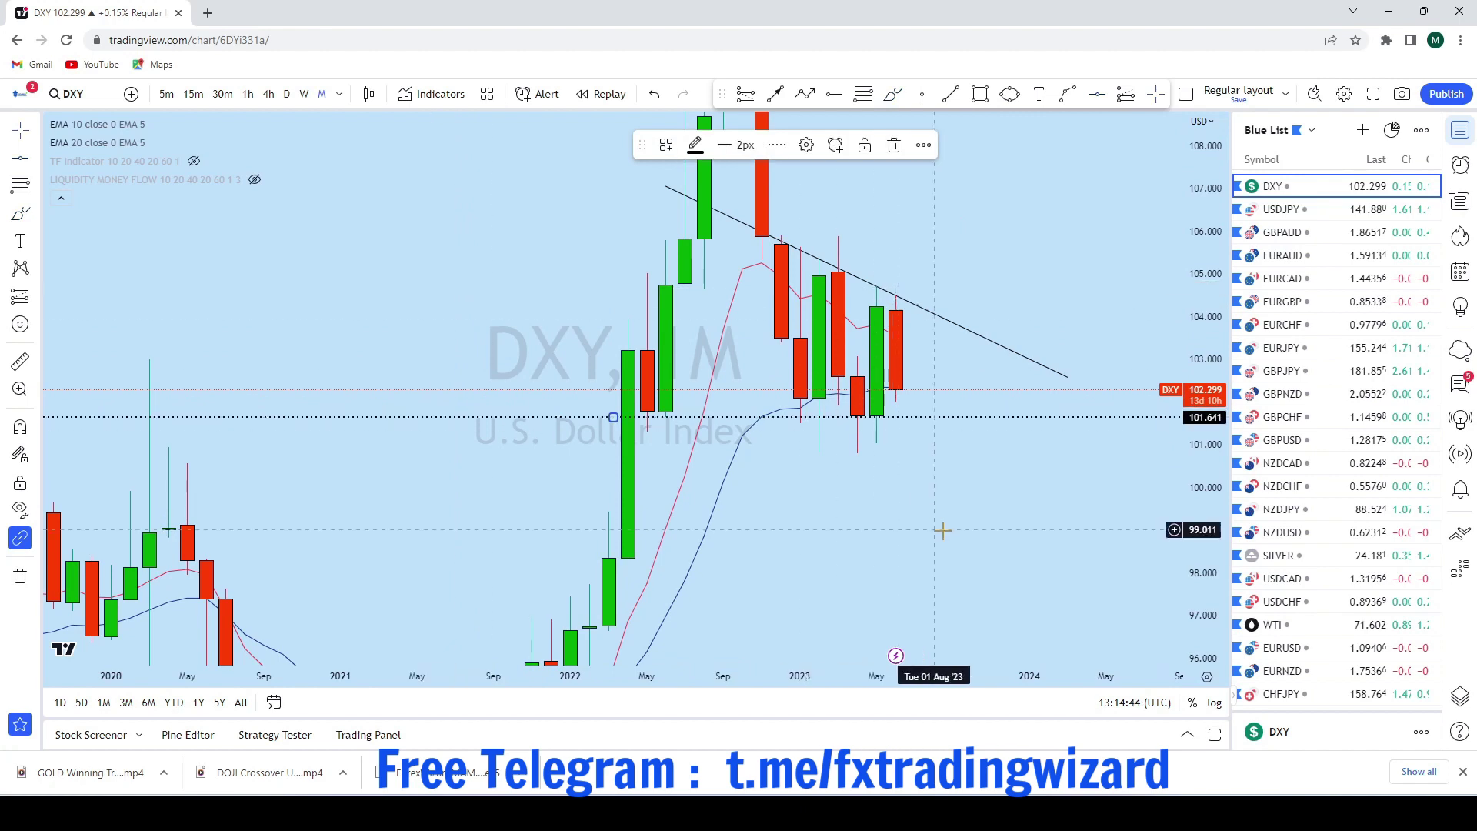
left_click_drag(1203, 536, 1197, 422)
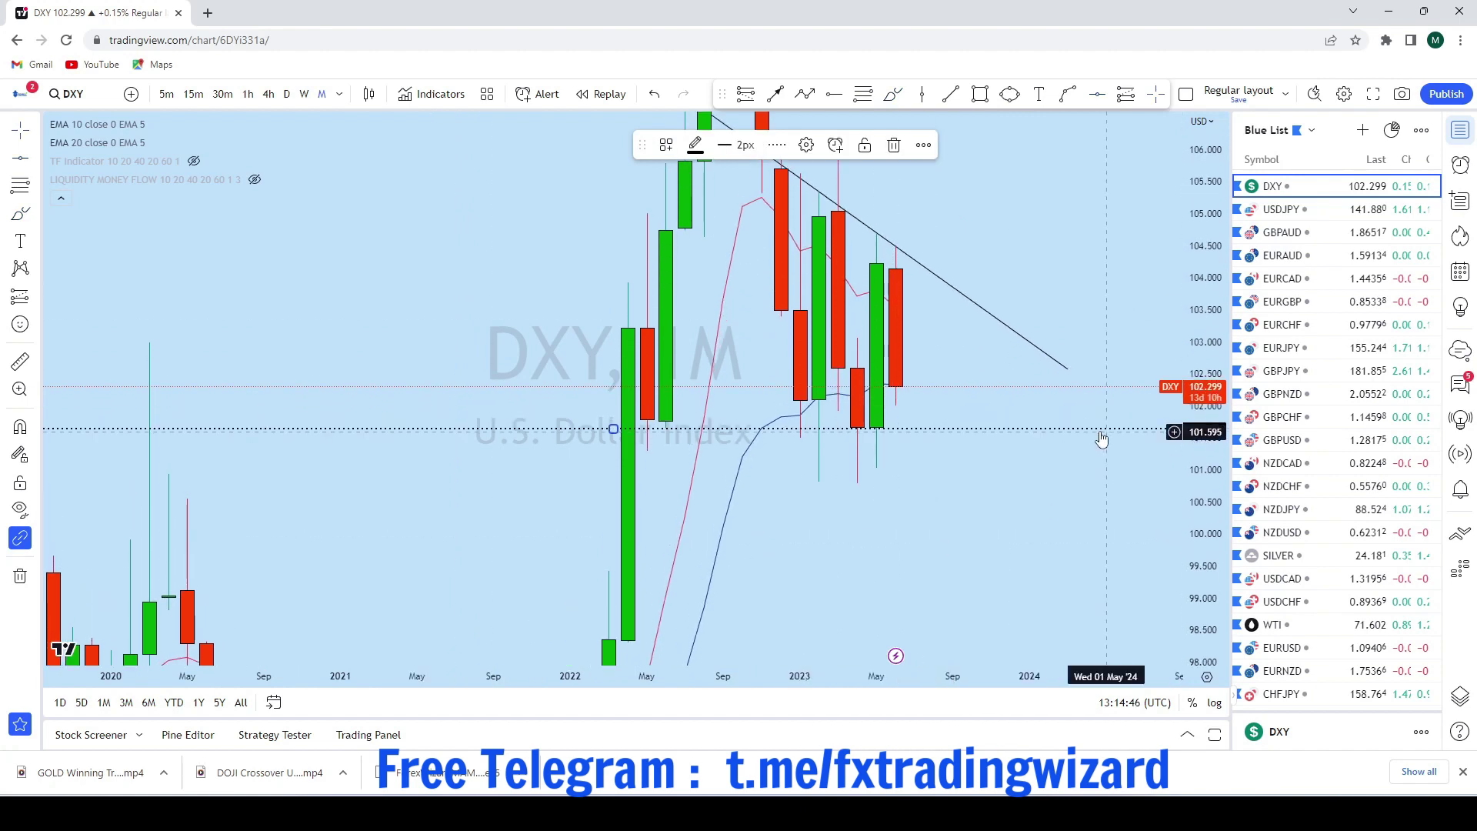
Switch the DXY chart to the weekly timeframe with the trend line and support level in view
left_click(304, 94)
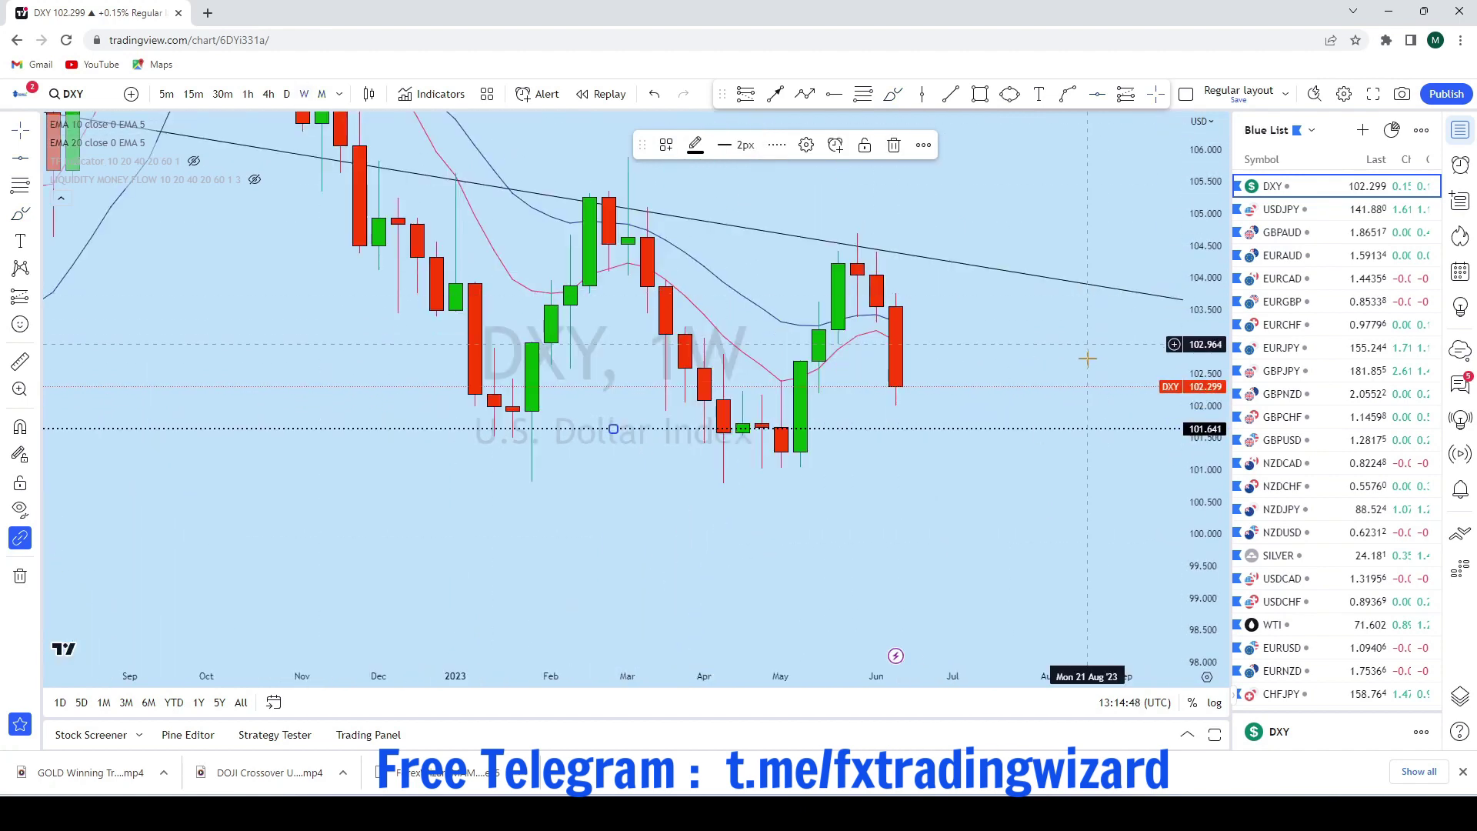
scroll(1075, 439, "down", 5)
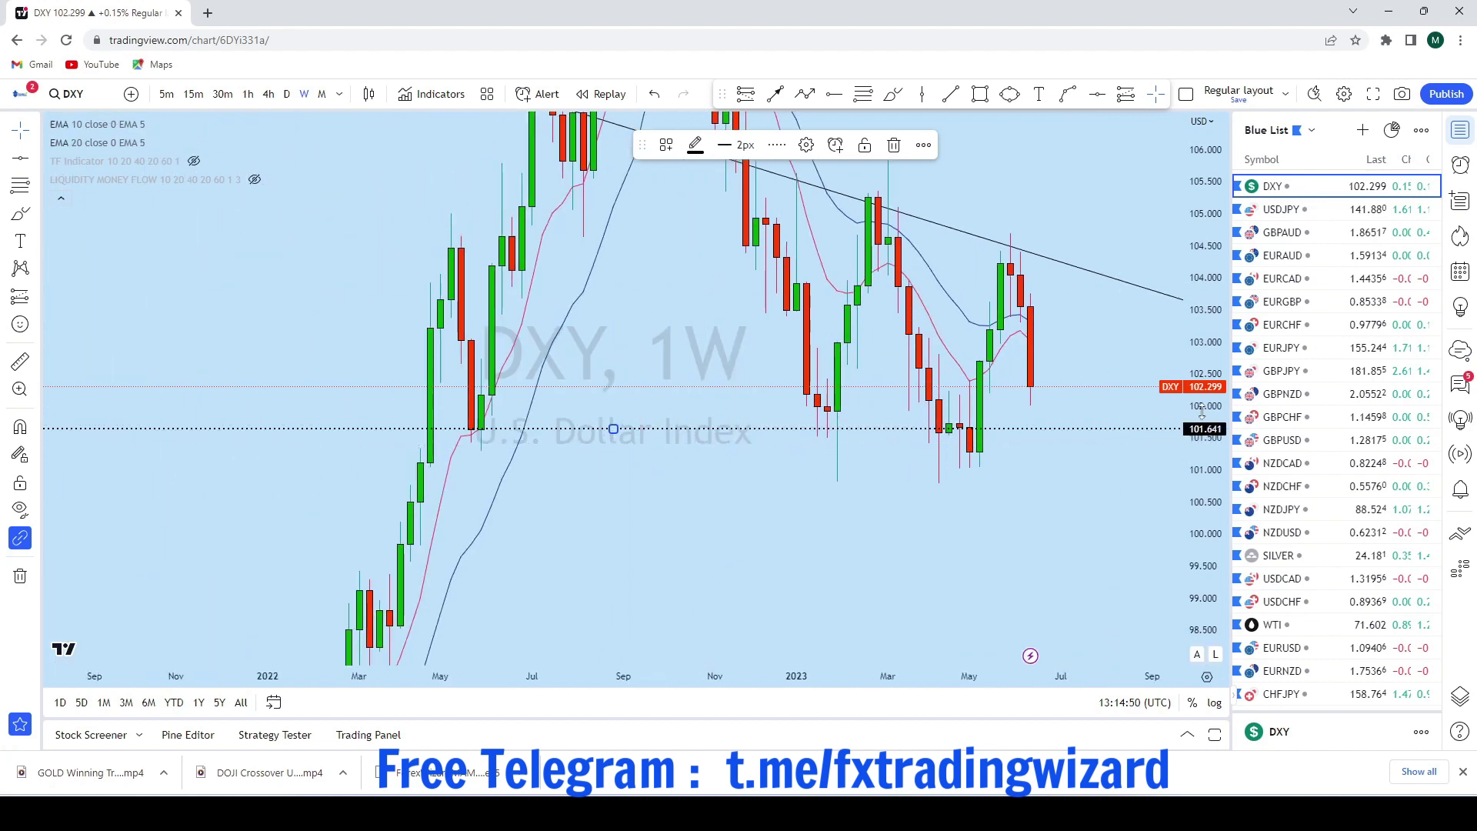
scroll(1141, 427, "up", 2)
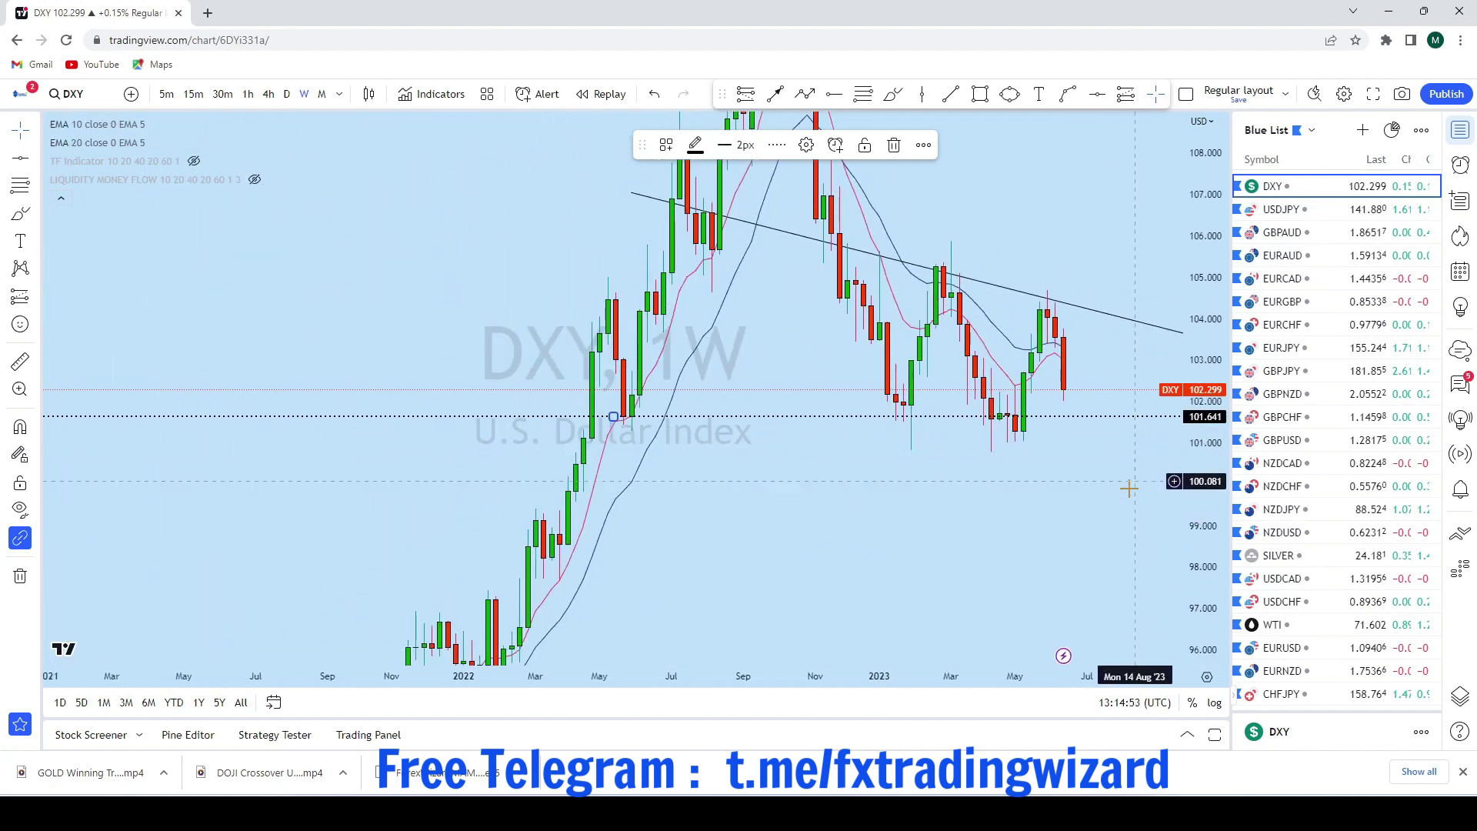
Draw a lower descending trend line beneath the 2023 weekly lows, from about 104.54 to about 99.88
key("alt+t")
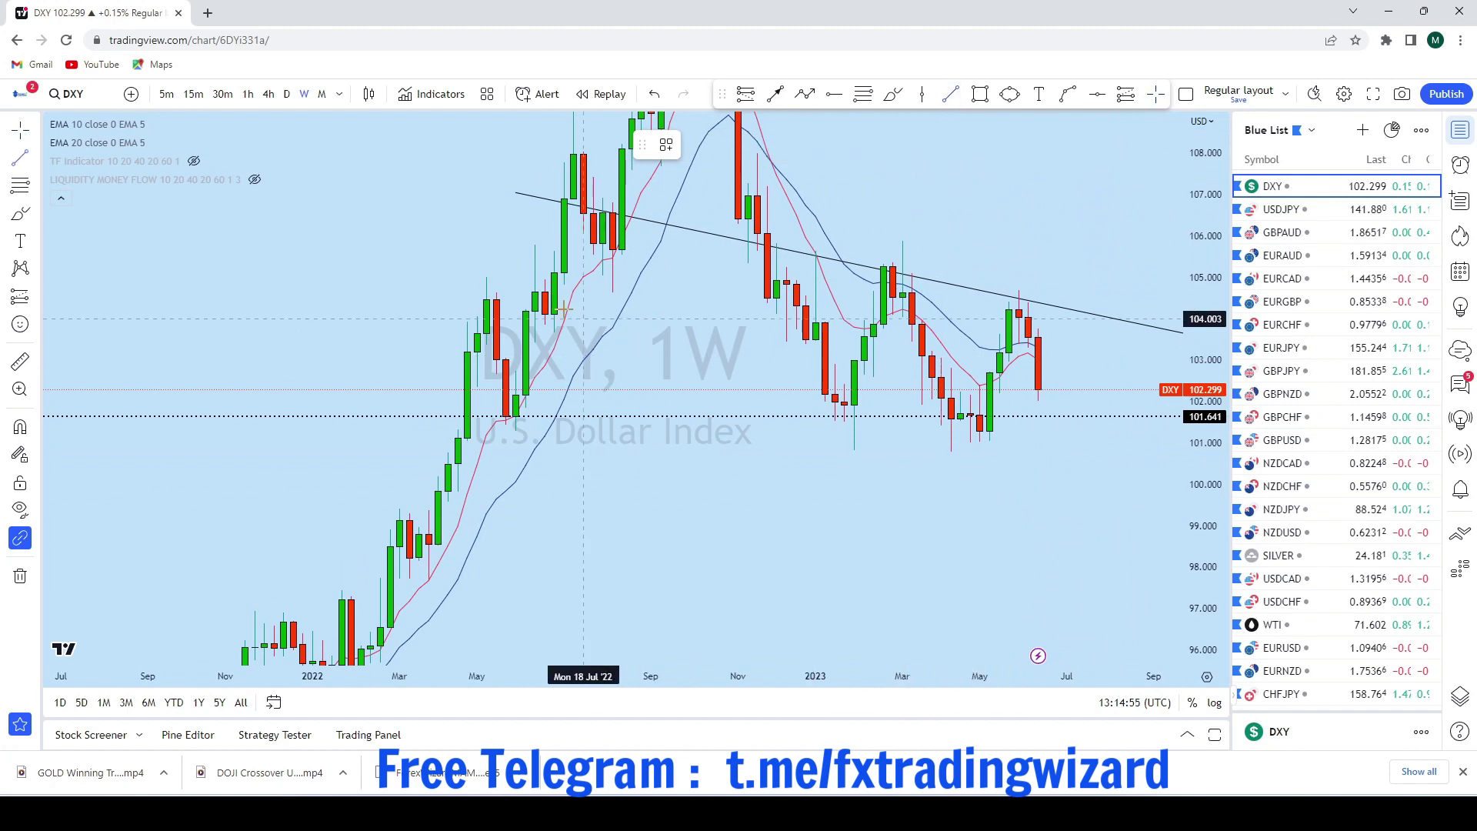
left_click(486, 296)
left_click(1125, 489)
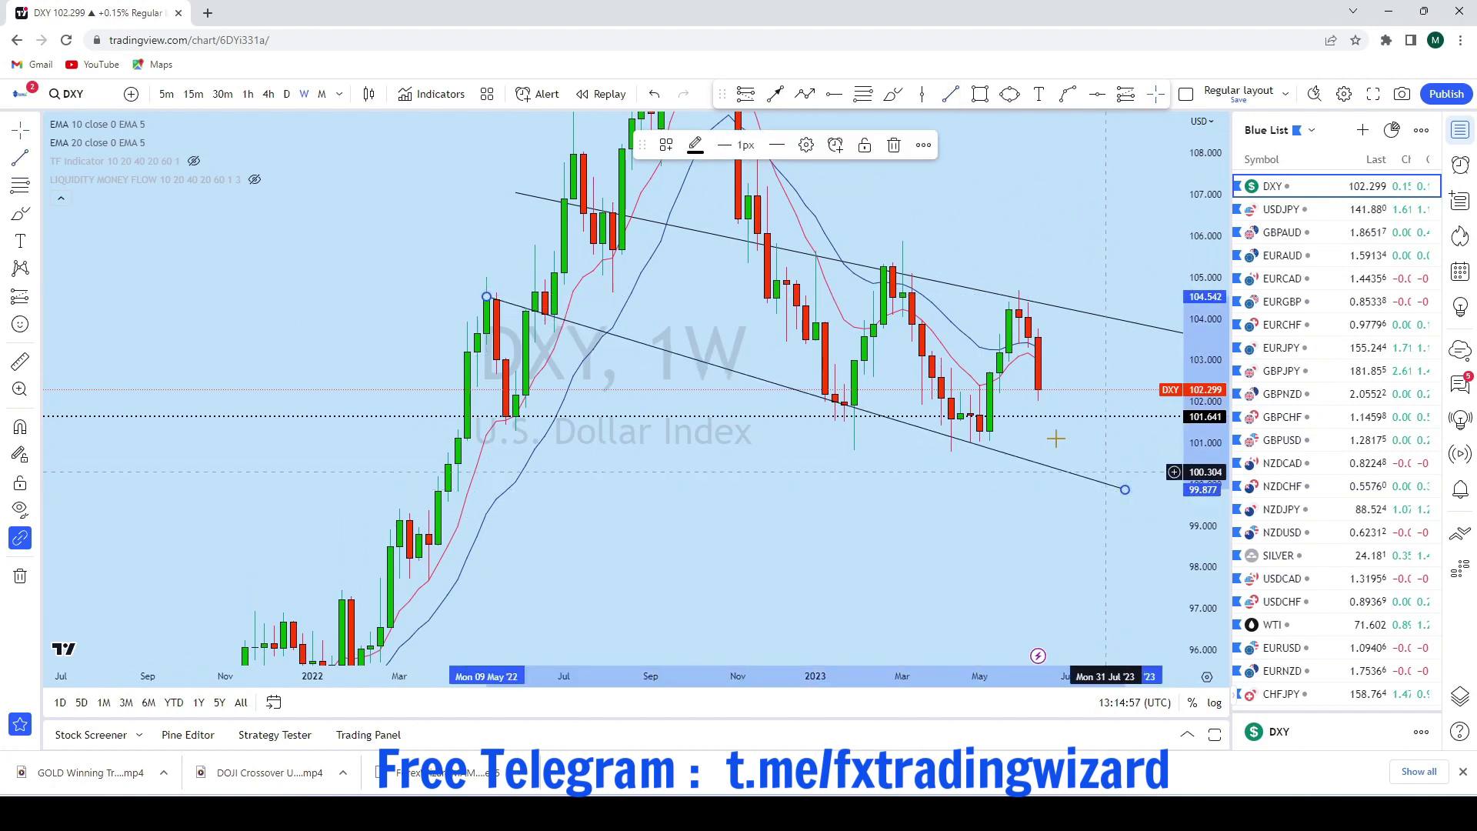
Adjust the lower trend line's endpoints to follow the weekly lows and extend the upper trend line further forward
left_click_drag(486, 297, 447, 297)
left_click_drag(895, 542, 731, 534)
scroll(1018, 507, "down", 2)
left_click_drag(1001, 480, 1096, 489)
left_click_drag(1030, 307, 1133, 338)
Sketch a stepped brush path from the latest weekly candle down to about 101.3, and undo the stroke
scroll(1031, 300, "up", 3)
scroll(1131, 297, "up", 3)
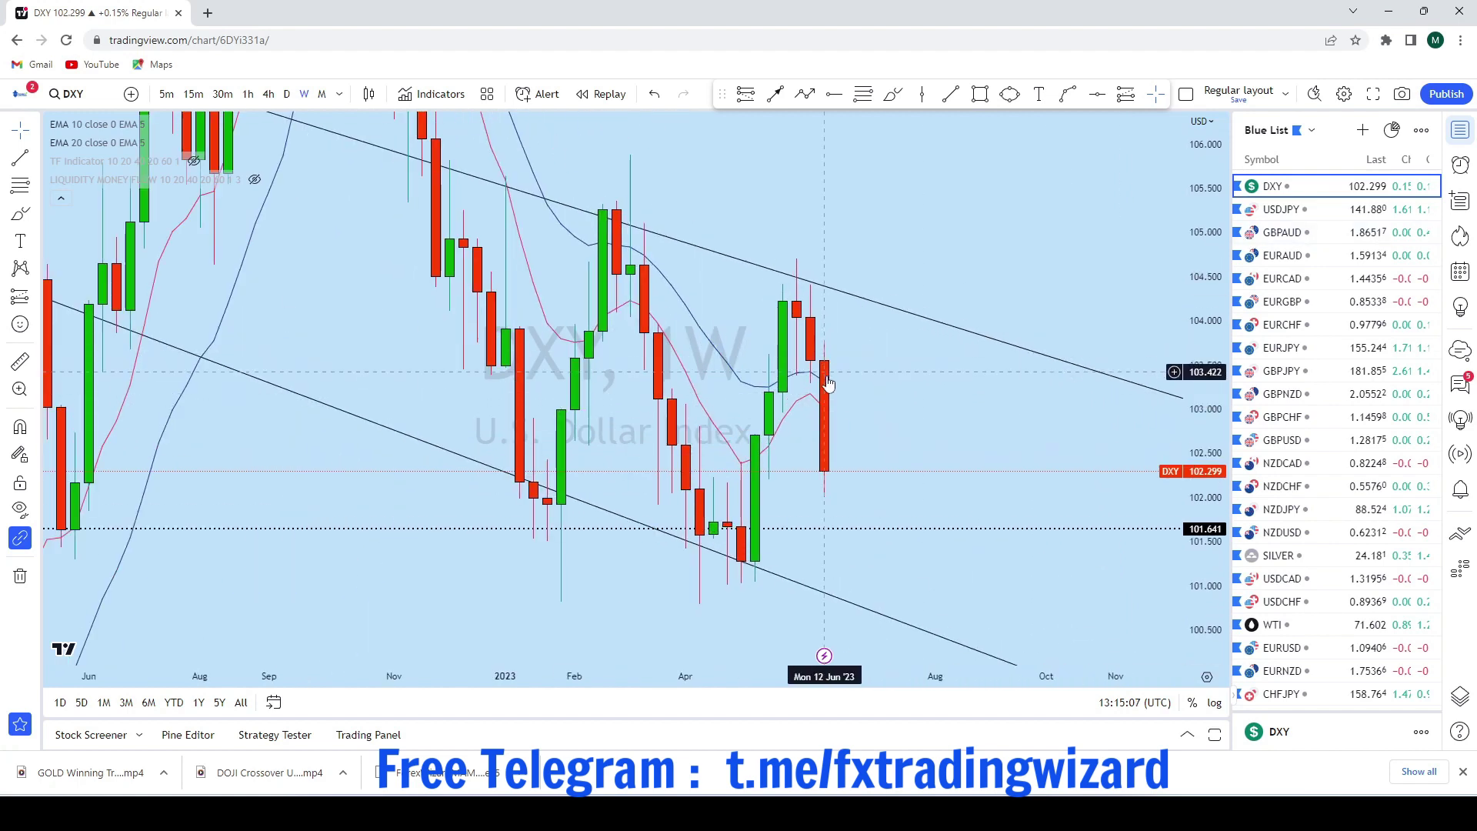
scroll(846, 419, "up", 2)
left_click_drag(847, 418, 1015, 383)
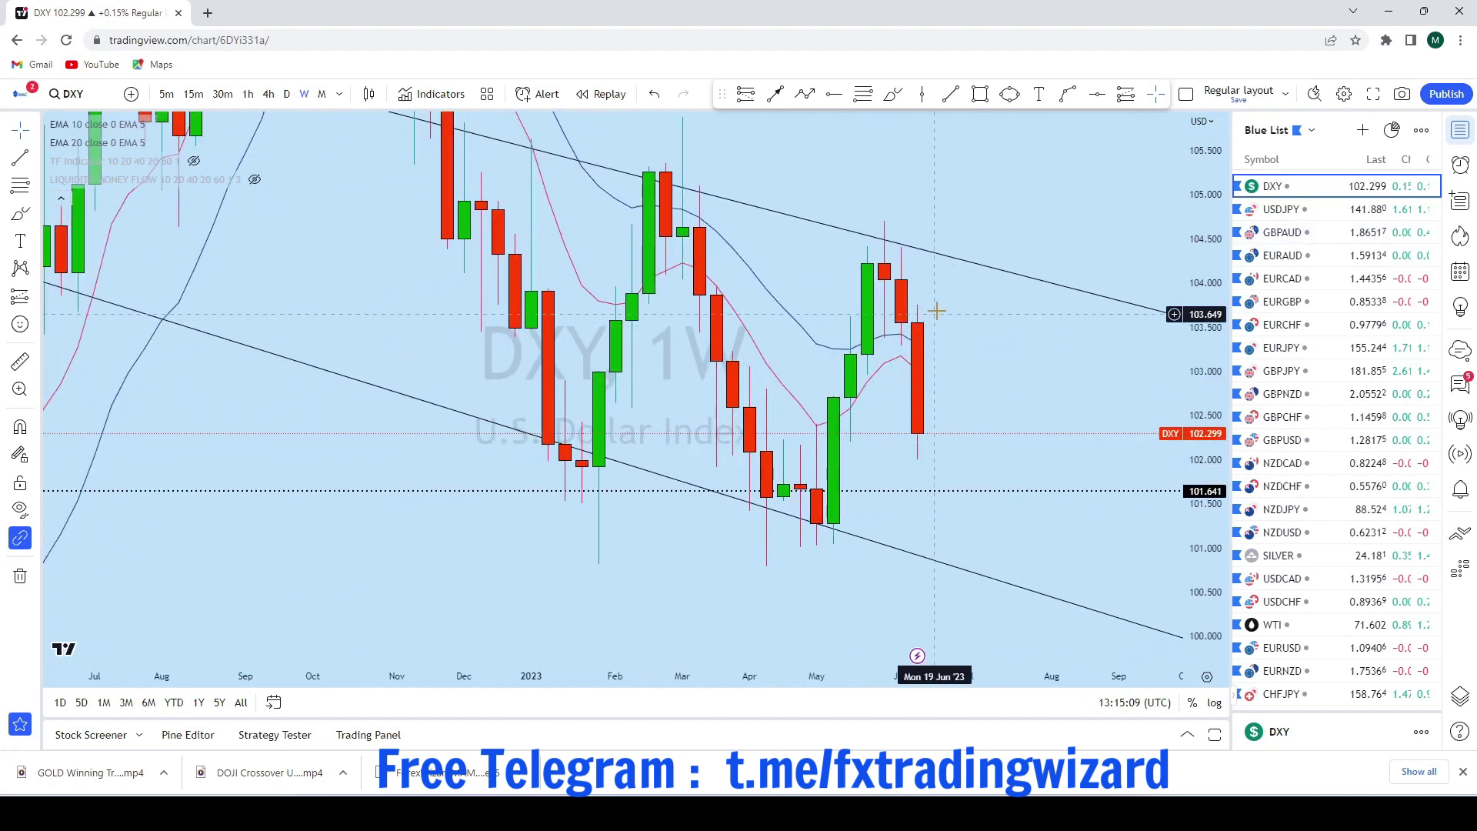
scroll(954, 453, "up", 1)
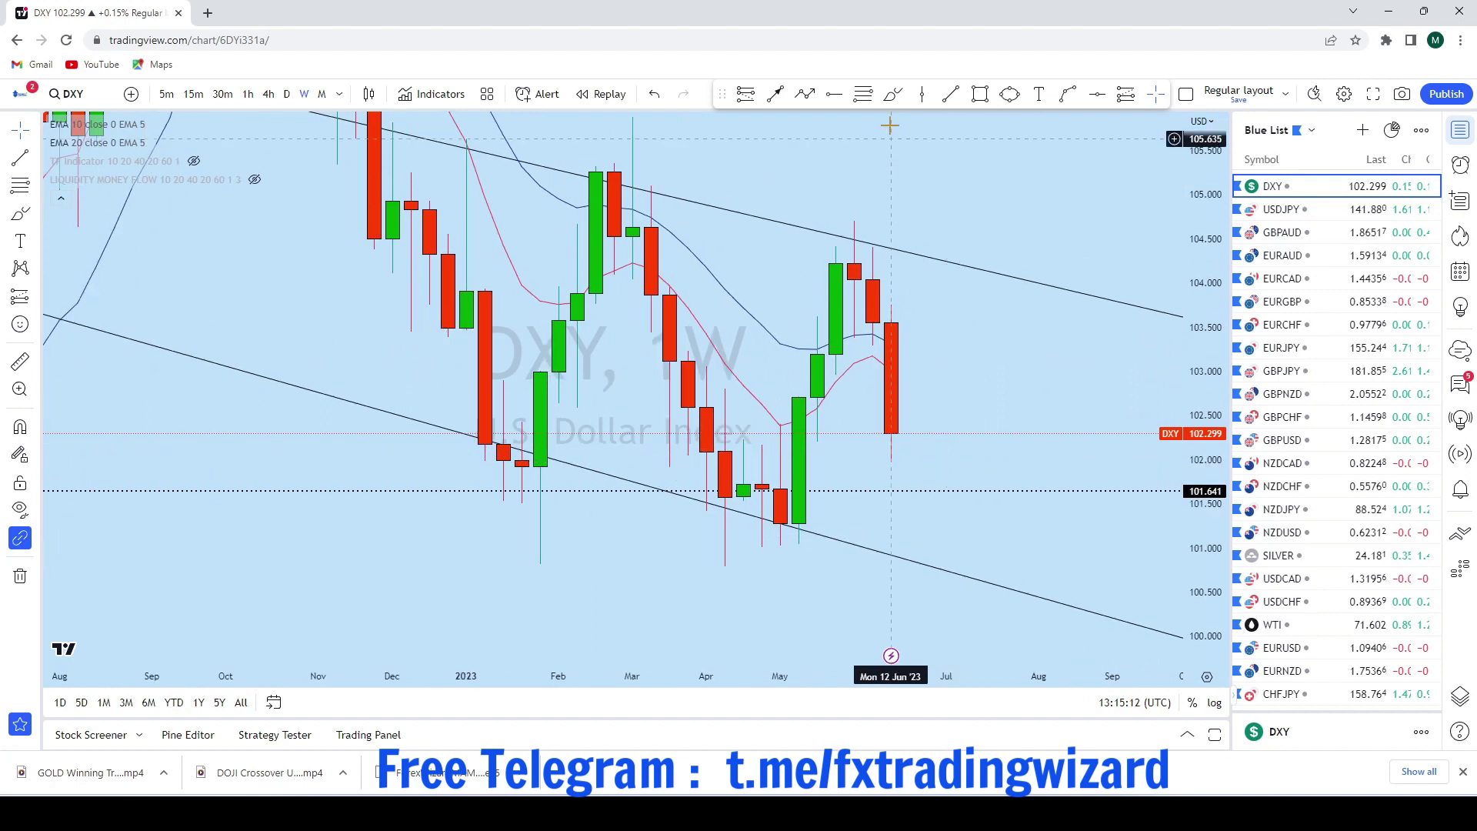
left_click(893, 94)
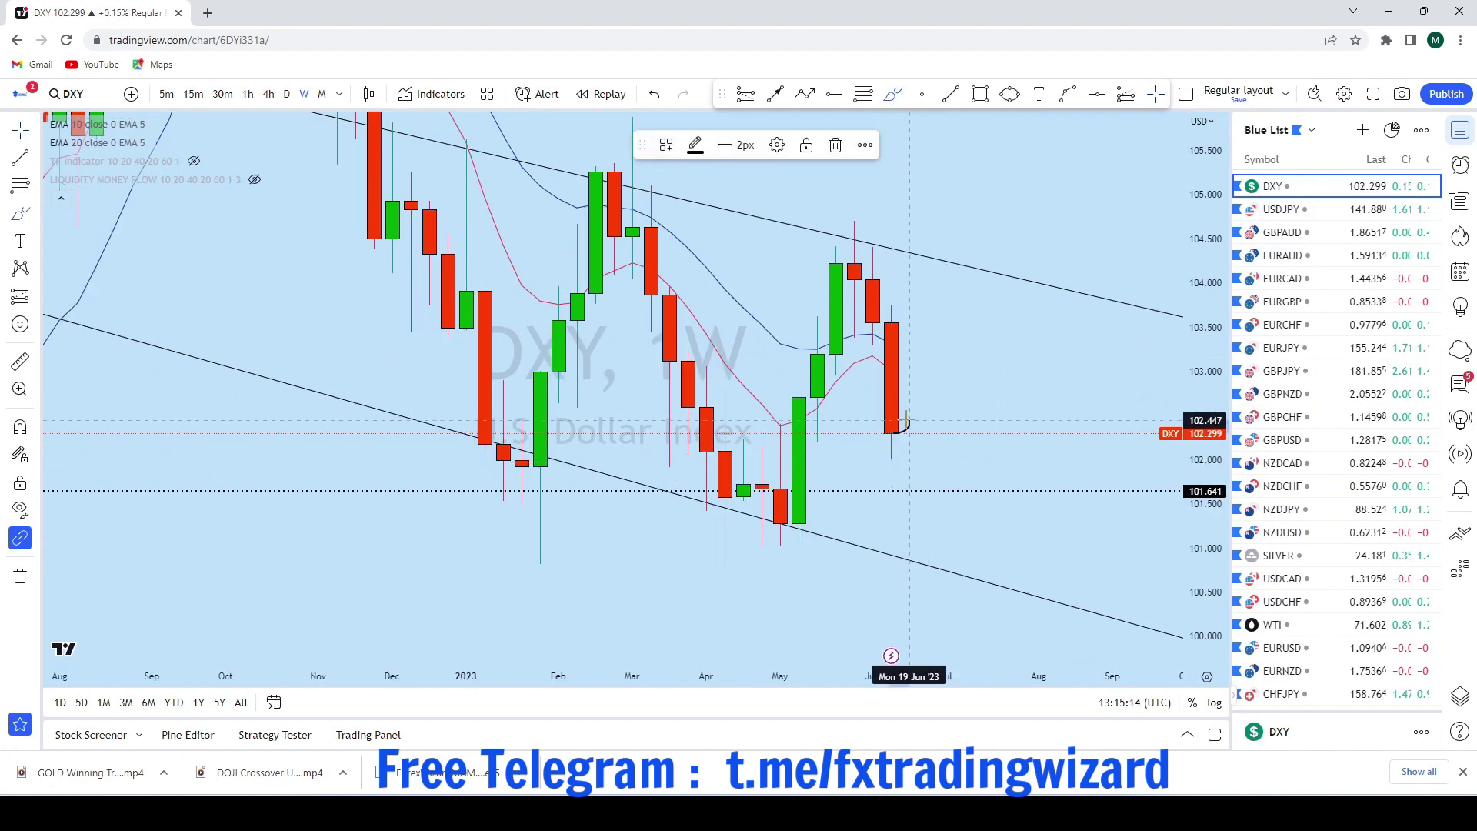
left_click_drag(917, 397, 946, 521)
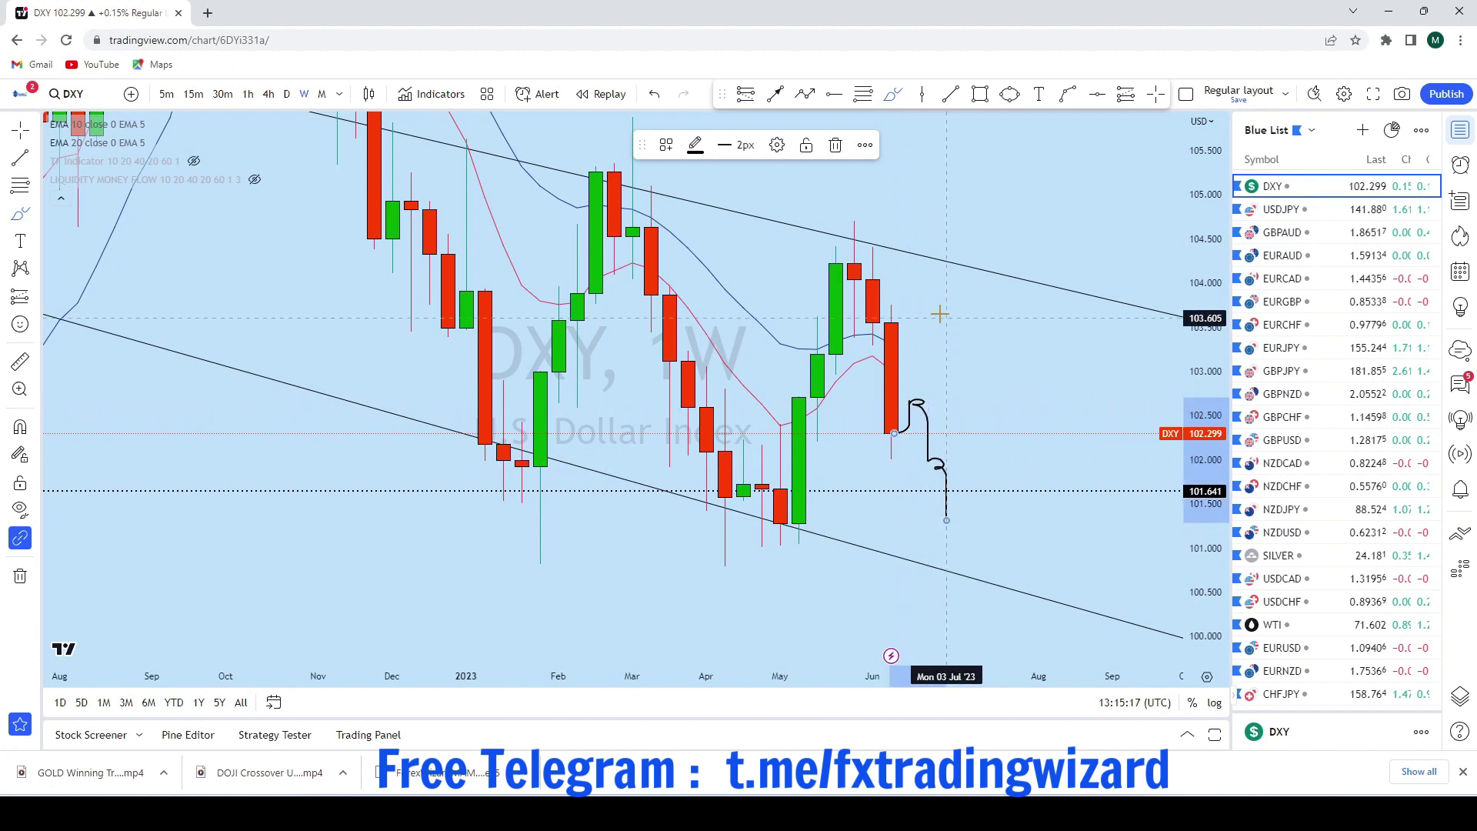
left_click(654, 94)
Sketch a falling brush path from about 102.5 through the lower trend line to about 100.5, and undo it
scroll(900, 392, "down", 1)
left_click_drag(936, 414, 970, 589)
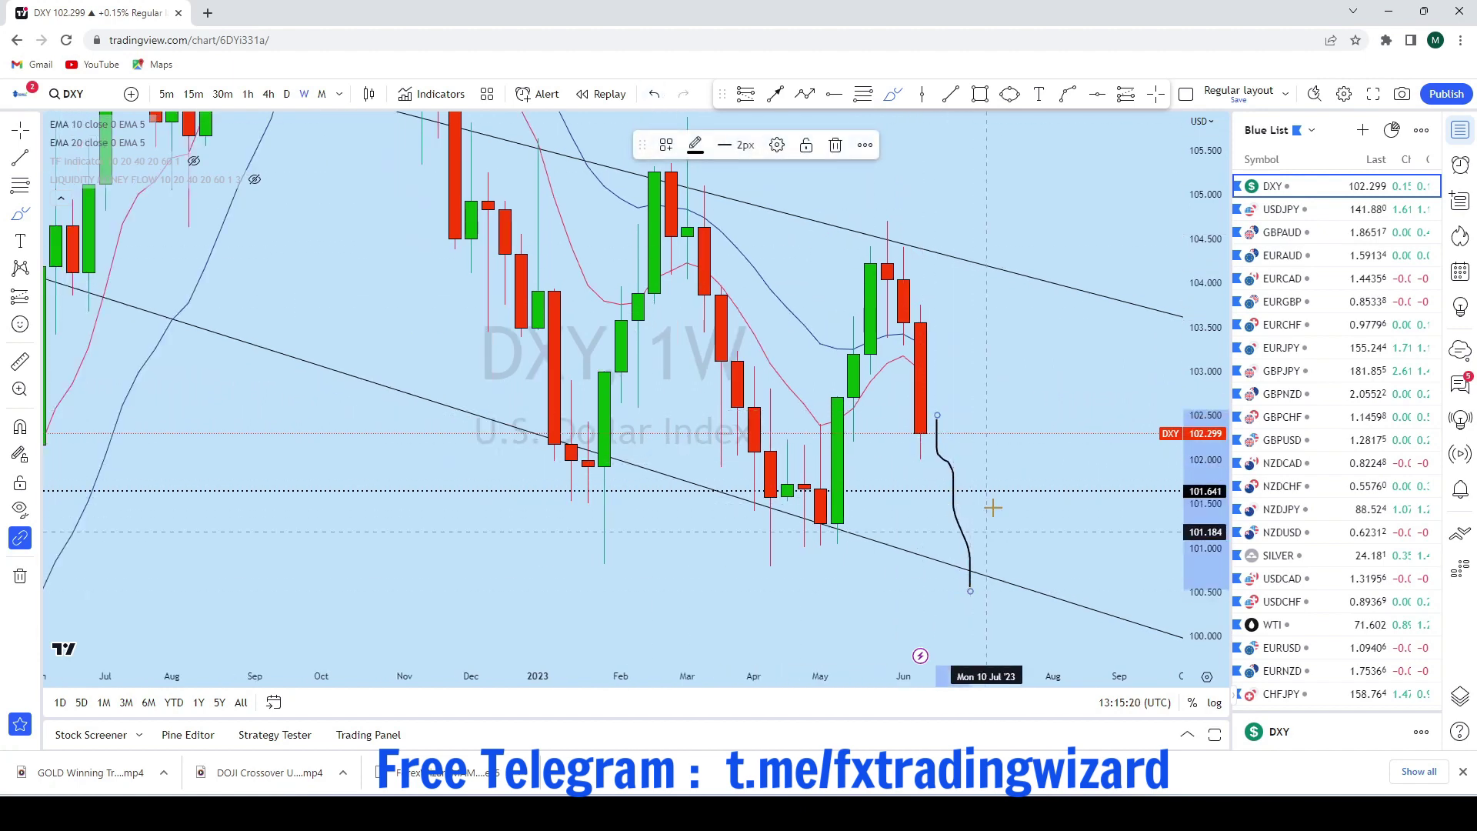
left_click(655, 94)
Switch the DXY chart to the daily timeframe and frame the price swings since February
left_click(286, 94)
scroll(1005, 439, "down", 4)
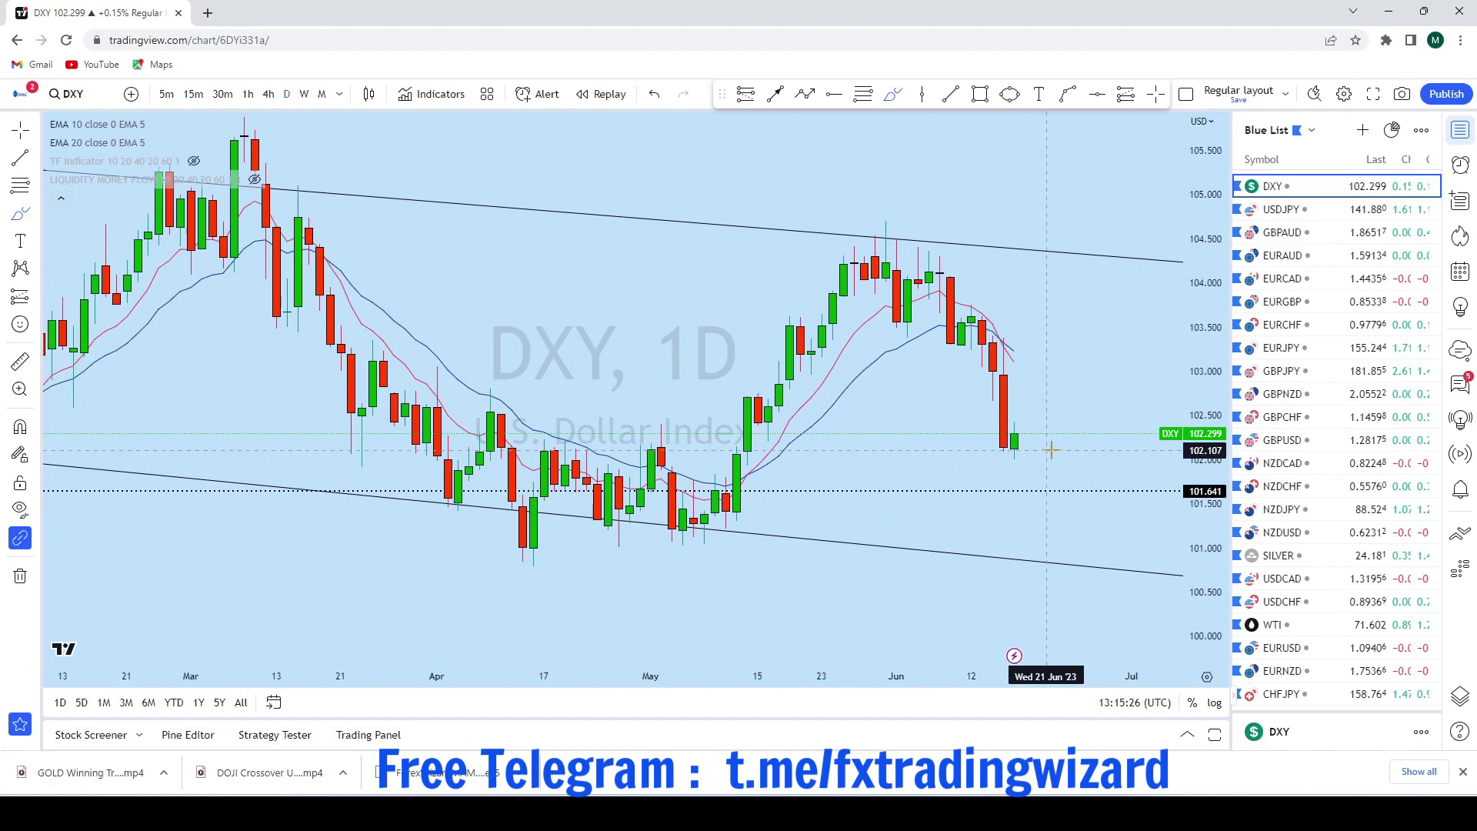
scroll(1050, 450, "down", 3)
Trace the May-to-June daily rise up to the upper trend line with the brush, and undo the stroke
left_click(890, 94)
mouse_move(786, 454)
left_mouse_down()
mouse_move(814, 440)
mouse_move(829, 346)
mouse_move(850, 358)
mouse_move(885, 248)
mouse_move(909, 257)
mouse_move(931, 322)
mouse_move(947, 244)
mouse_move(956, 274)
mouse_move(984, 252)
left_mouse_up()
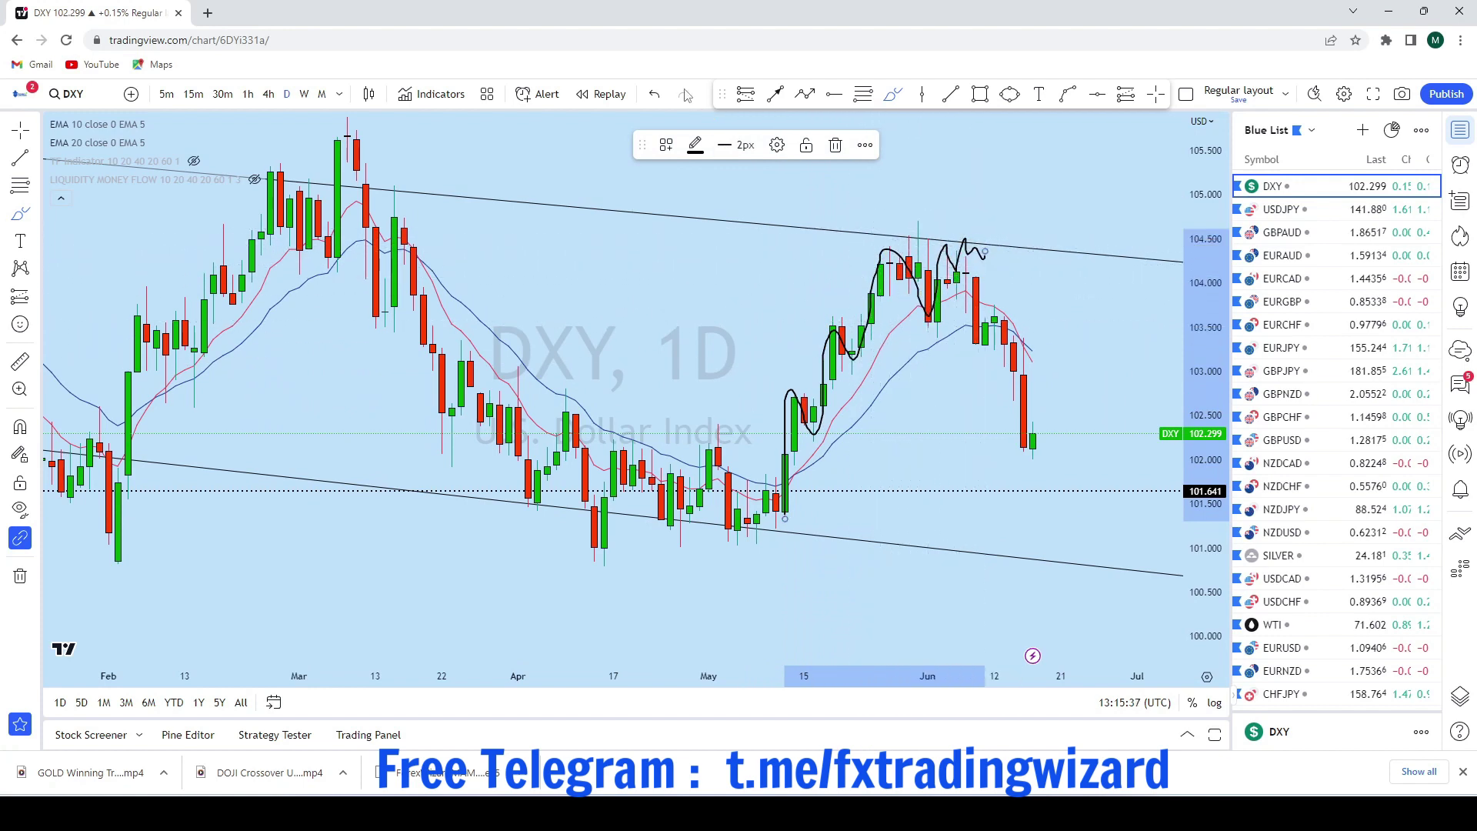
left_click(655, 94)
Trace the June daily decline from the upper trend line and a small rebound with the brush, and undo it
scroll(1041, 264, "down", 2)
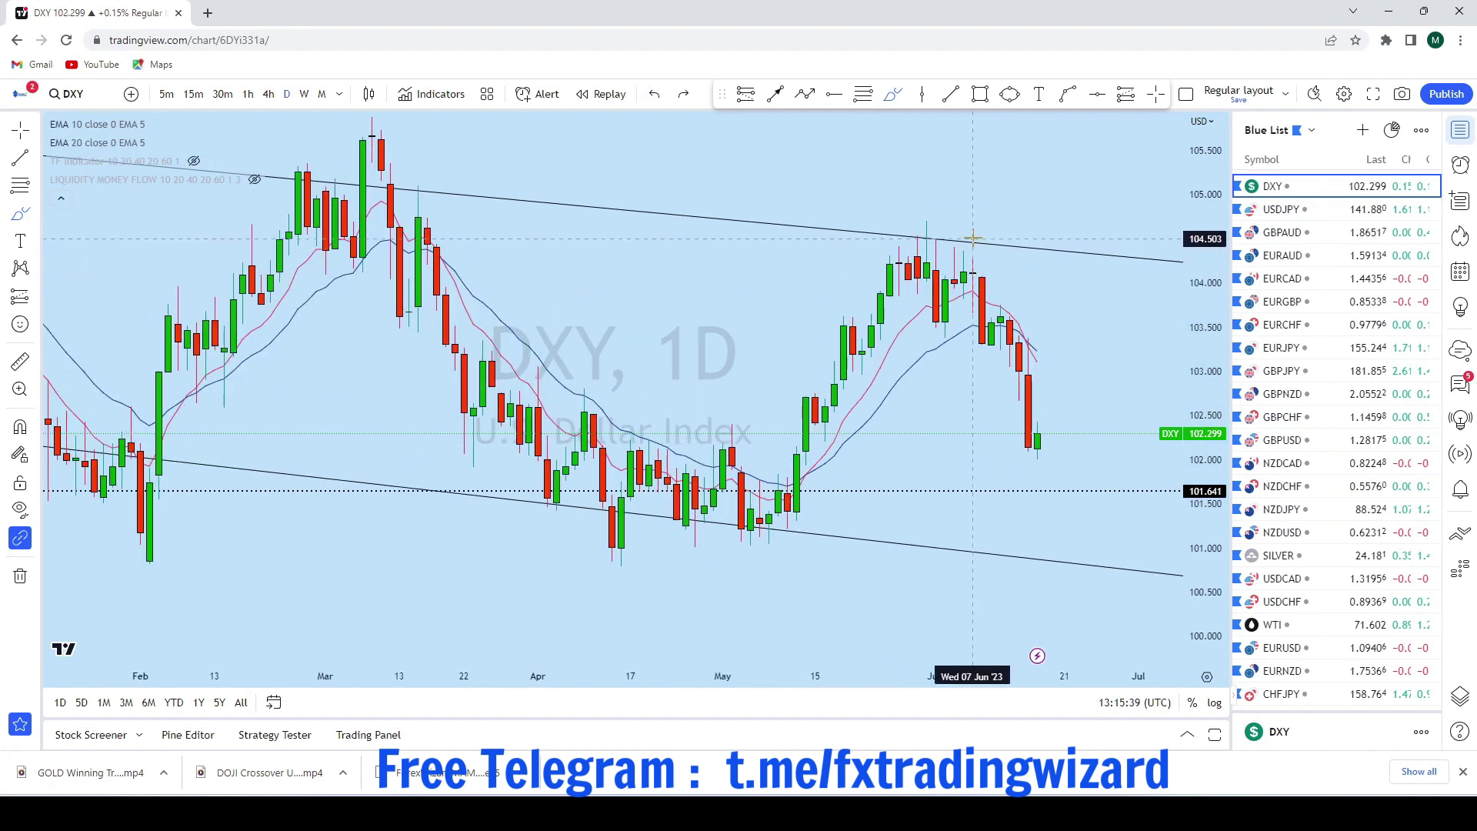
mouse_move(990, 344)
left_mouse_down()
mouse_move(1000, 320)
mouse_move(1033, 452)
mouse_move(1046, 415)
left_mouse_up()
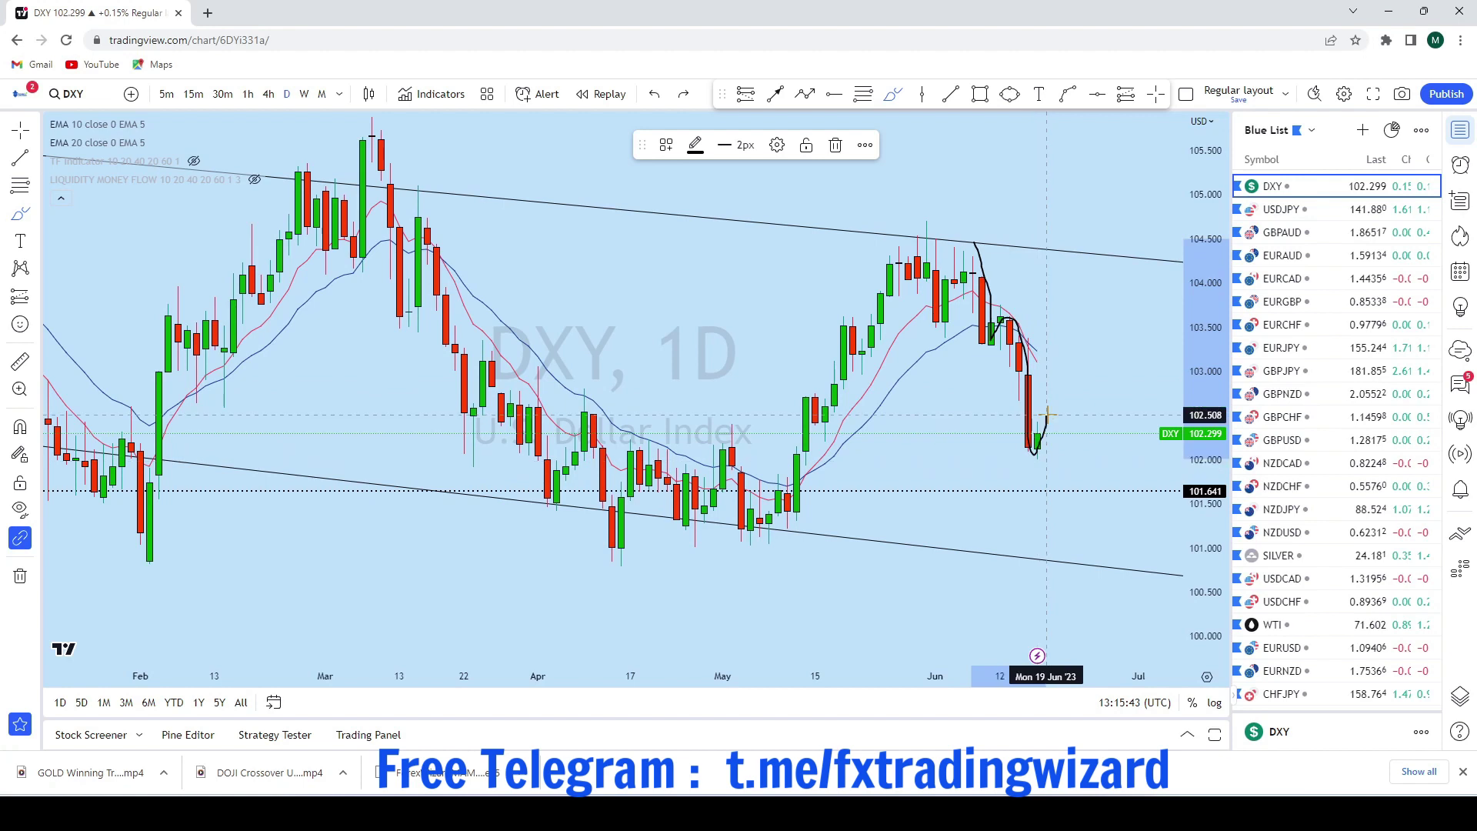
scroll(1016, 377, "up", 2)
left_click(654, 93)
Circle the latest daily candle with the brush, and undo the stroke
scroll(962, 419, "up", 2)
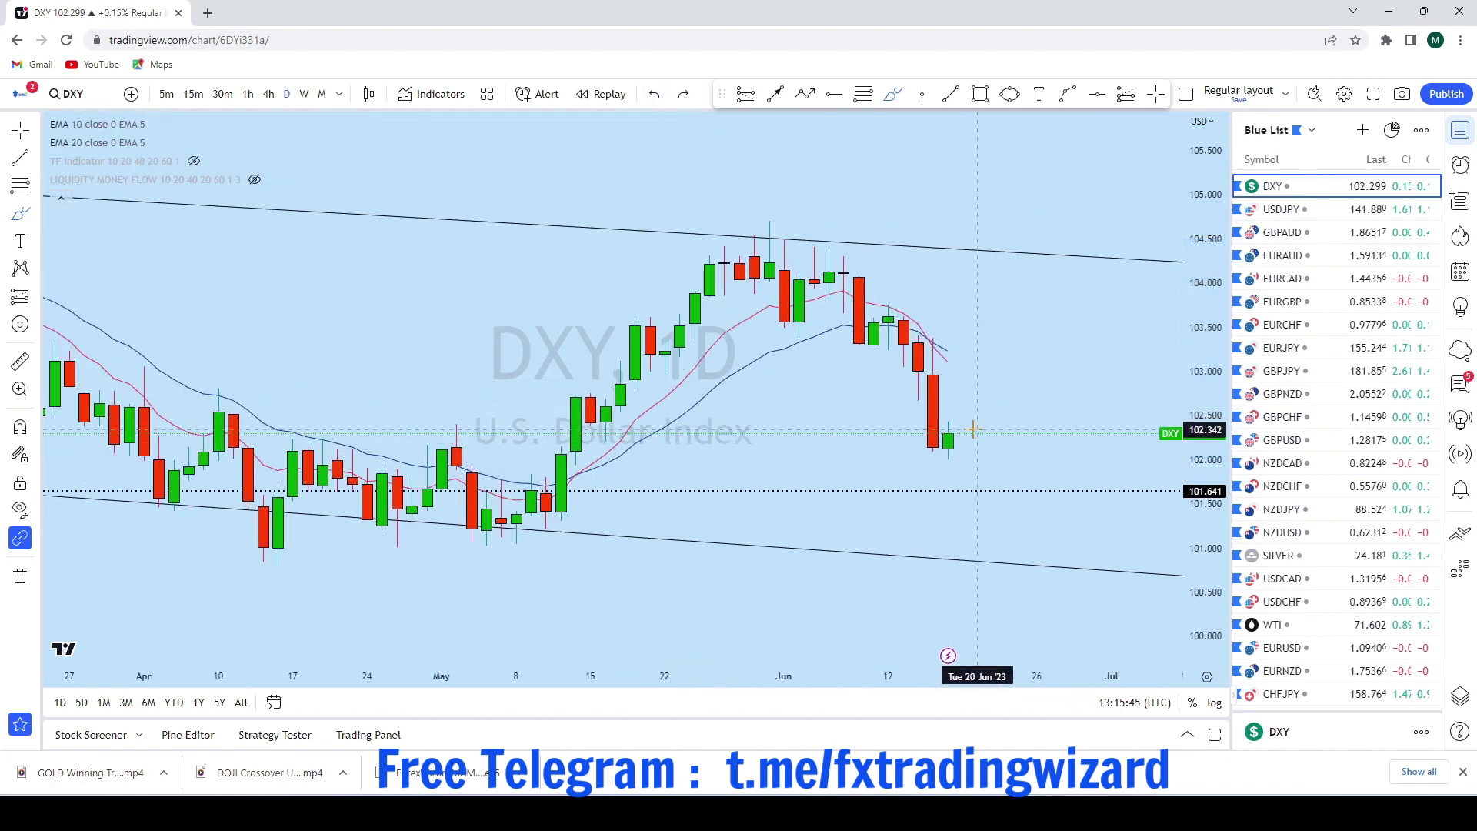
mouse_move(947, 415)
left_mouse_down()
mouse_move(935, 456)
mouse_move(952, 416)
left_mouse_up()
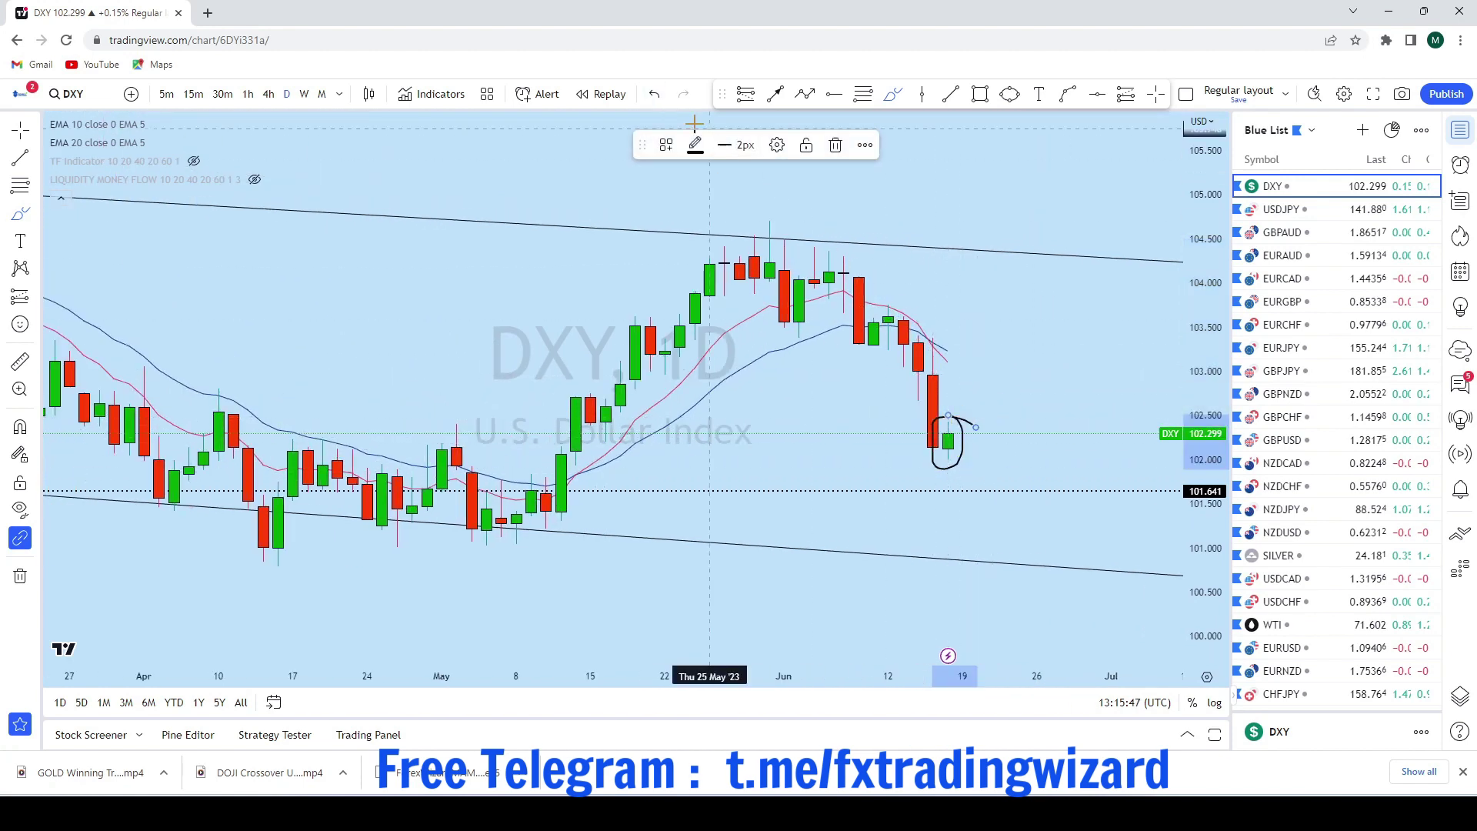
left_click(660, 97)
Place a horizontal level line at about 102.43 on the daily chart, just above the latest candle
scroll(1074, 481, "up", 4)
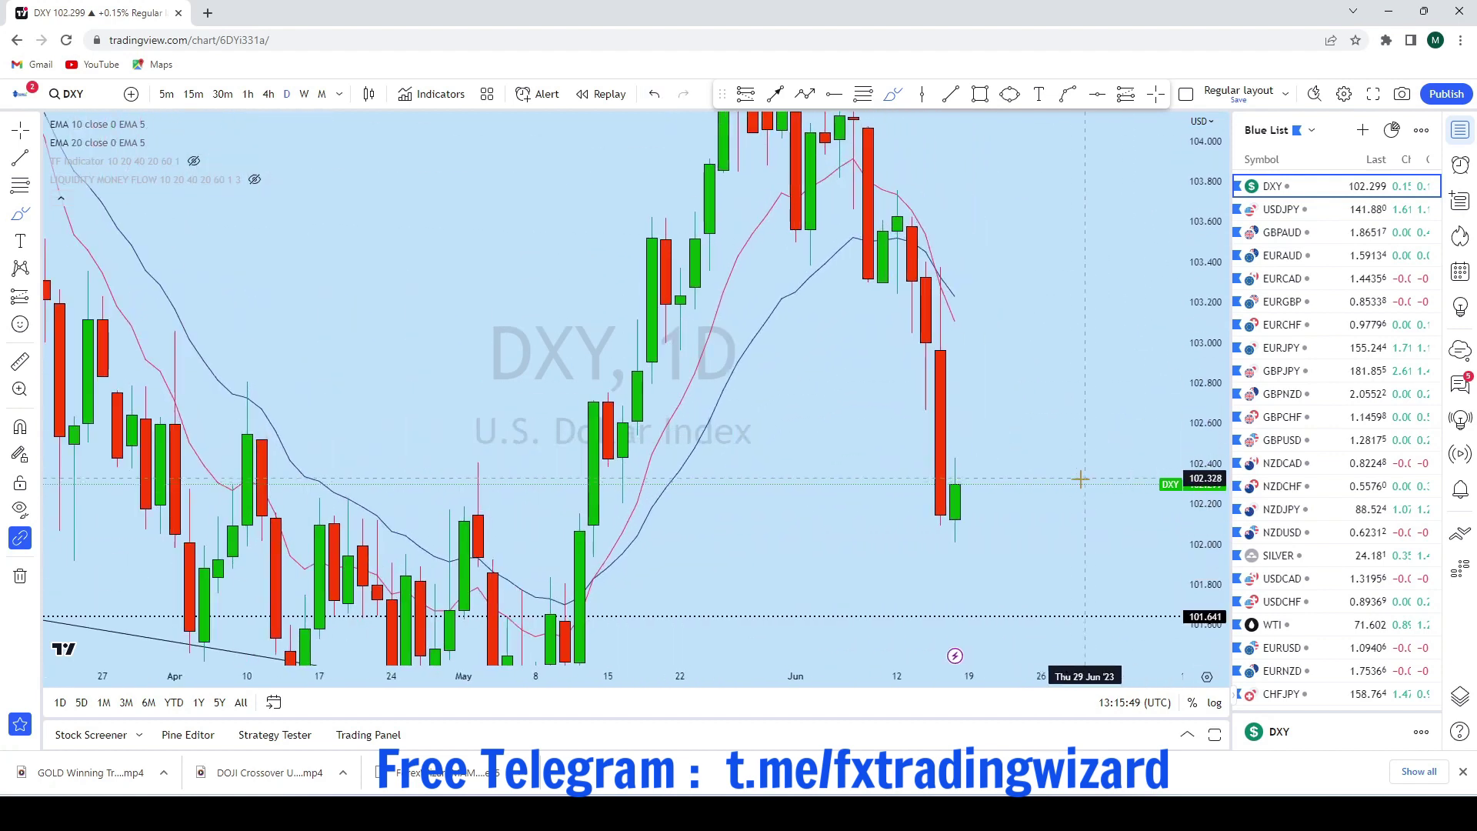
scroll(1069, 483, "up", 2)
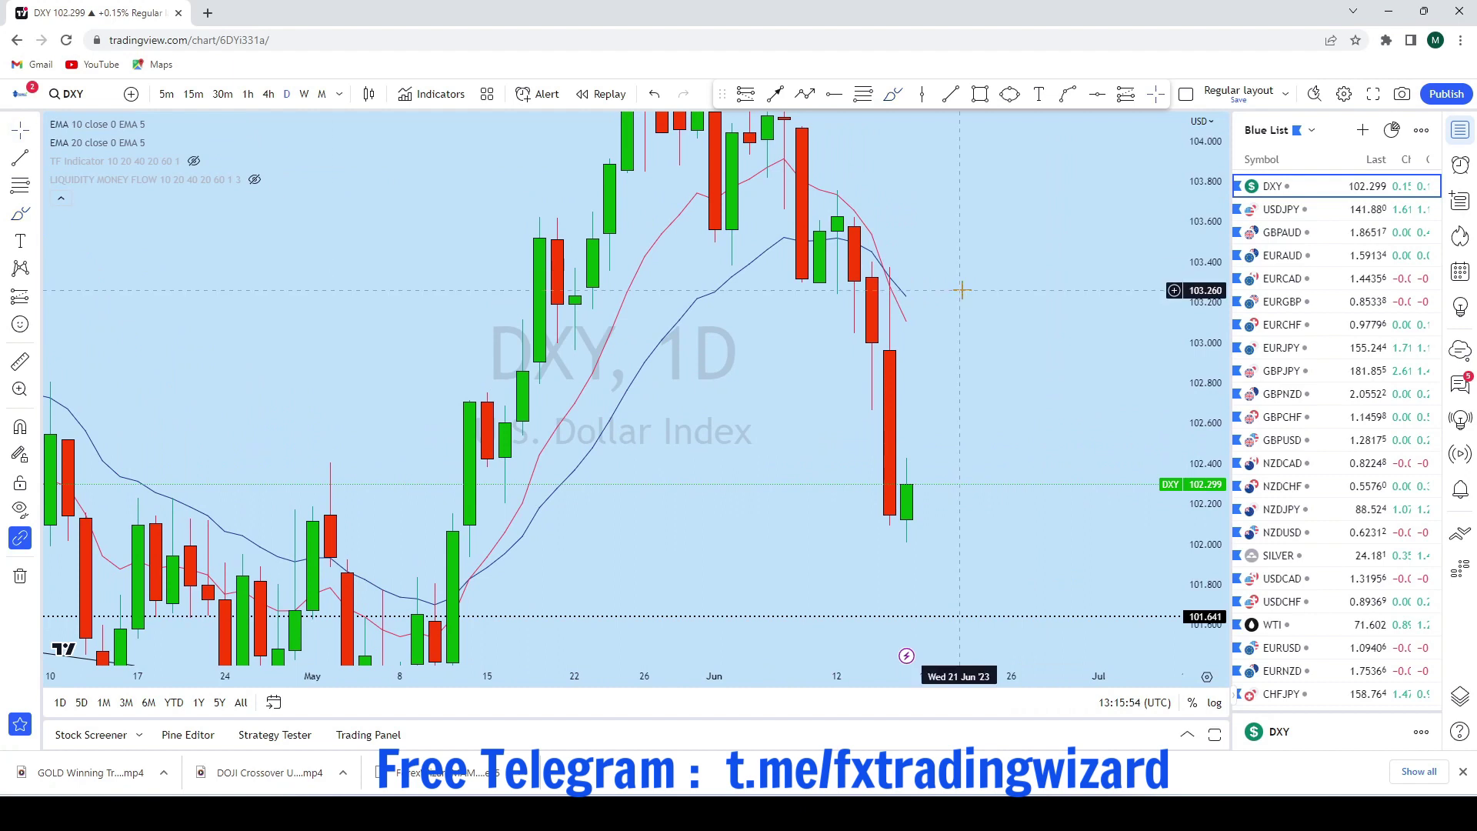
left_click_drag(1053, 253, 1005, 123)
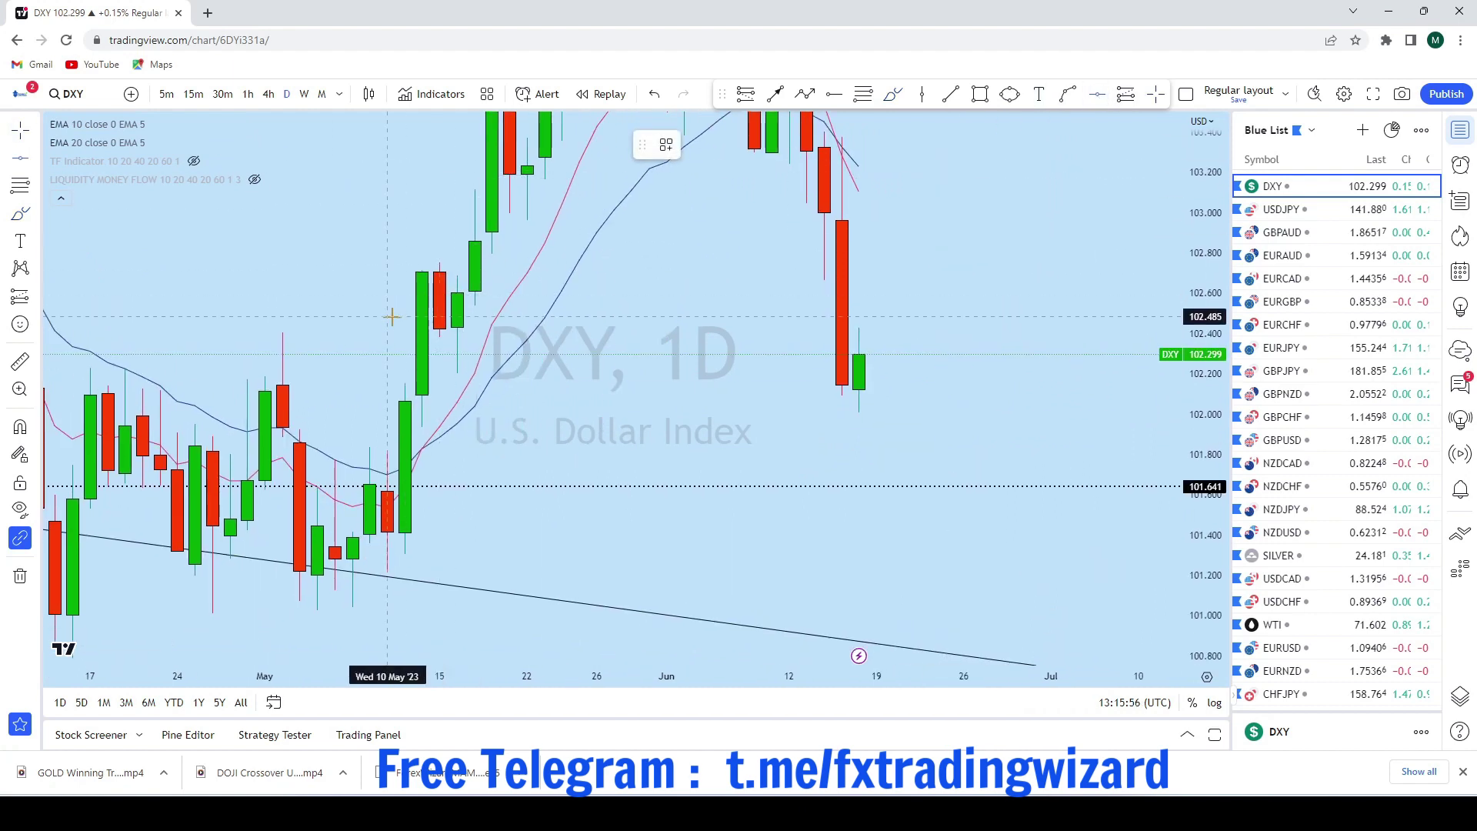
left_click(371, 327)
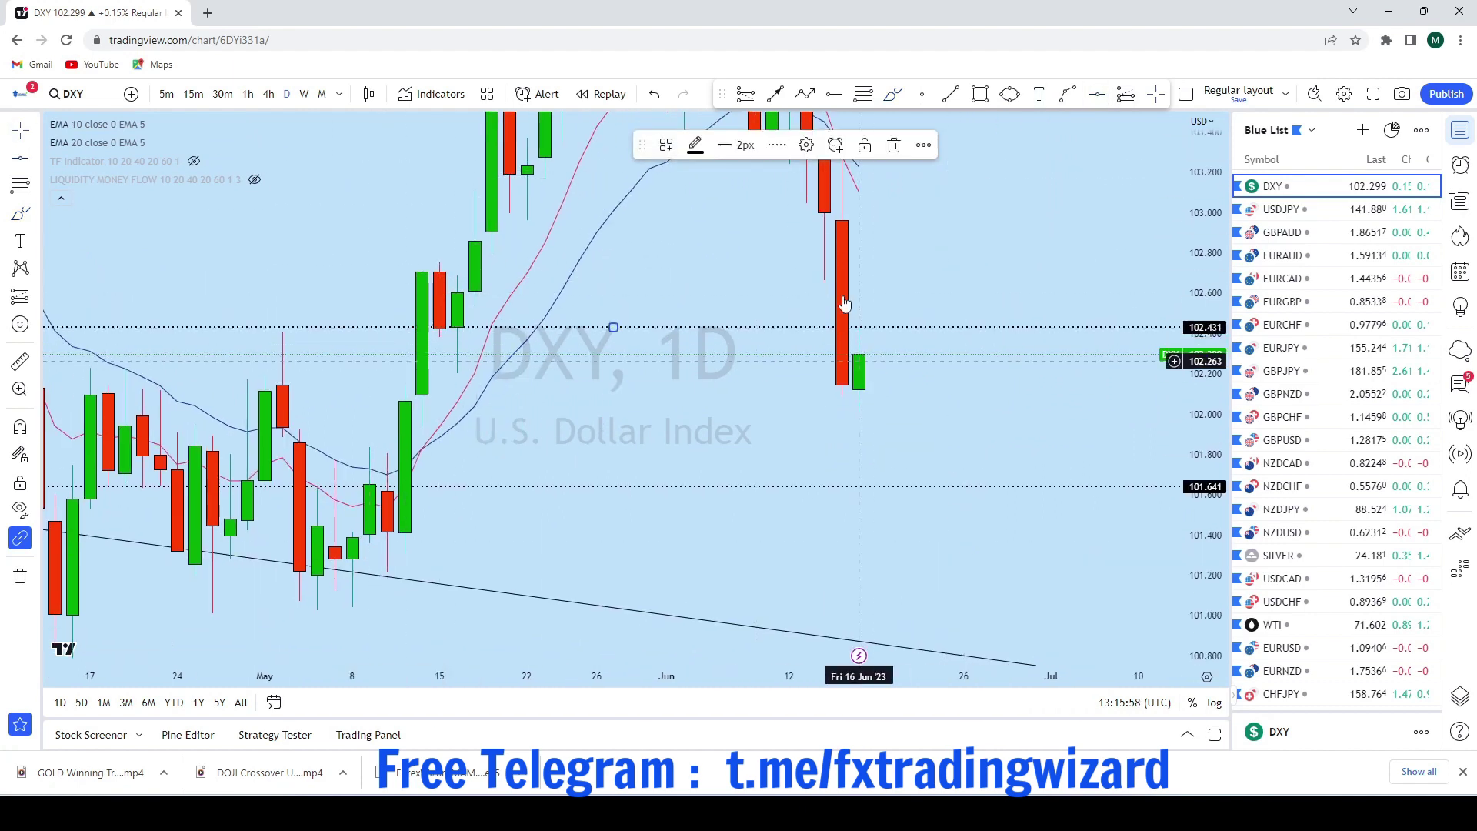
Switch the U.S. Dollar Index chart to the 4-hour timeframe and bring the latest candles into view
left_click_drag(1205, 550, 1204, 450)
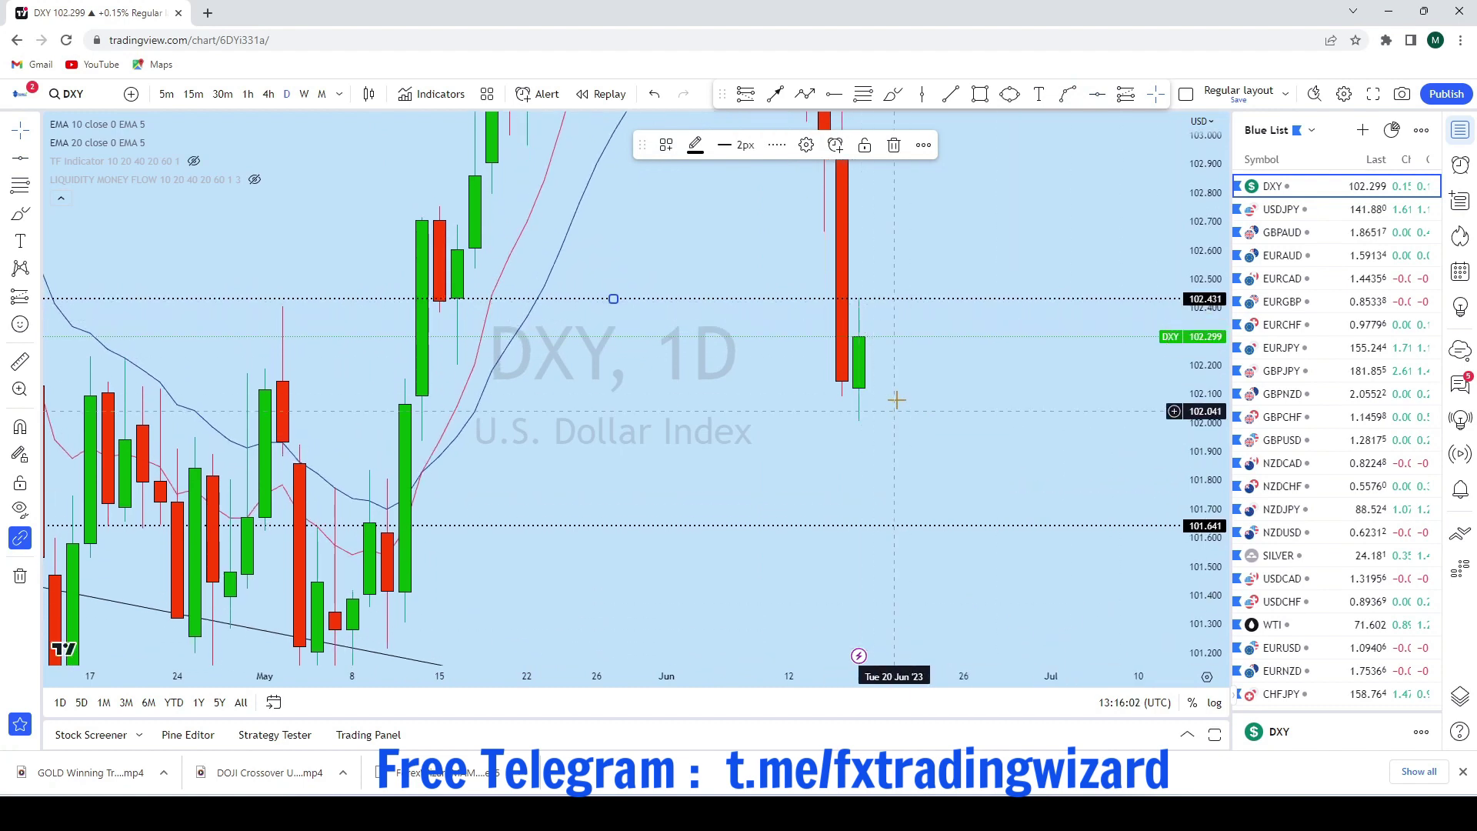
scroll(955, 523, "down", 2)
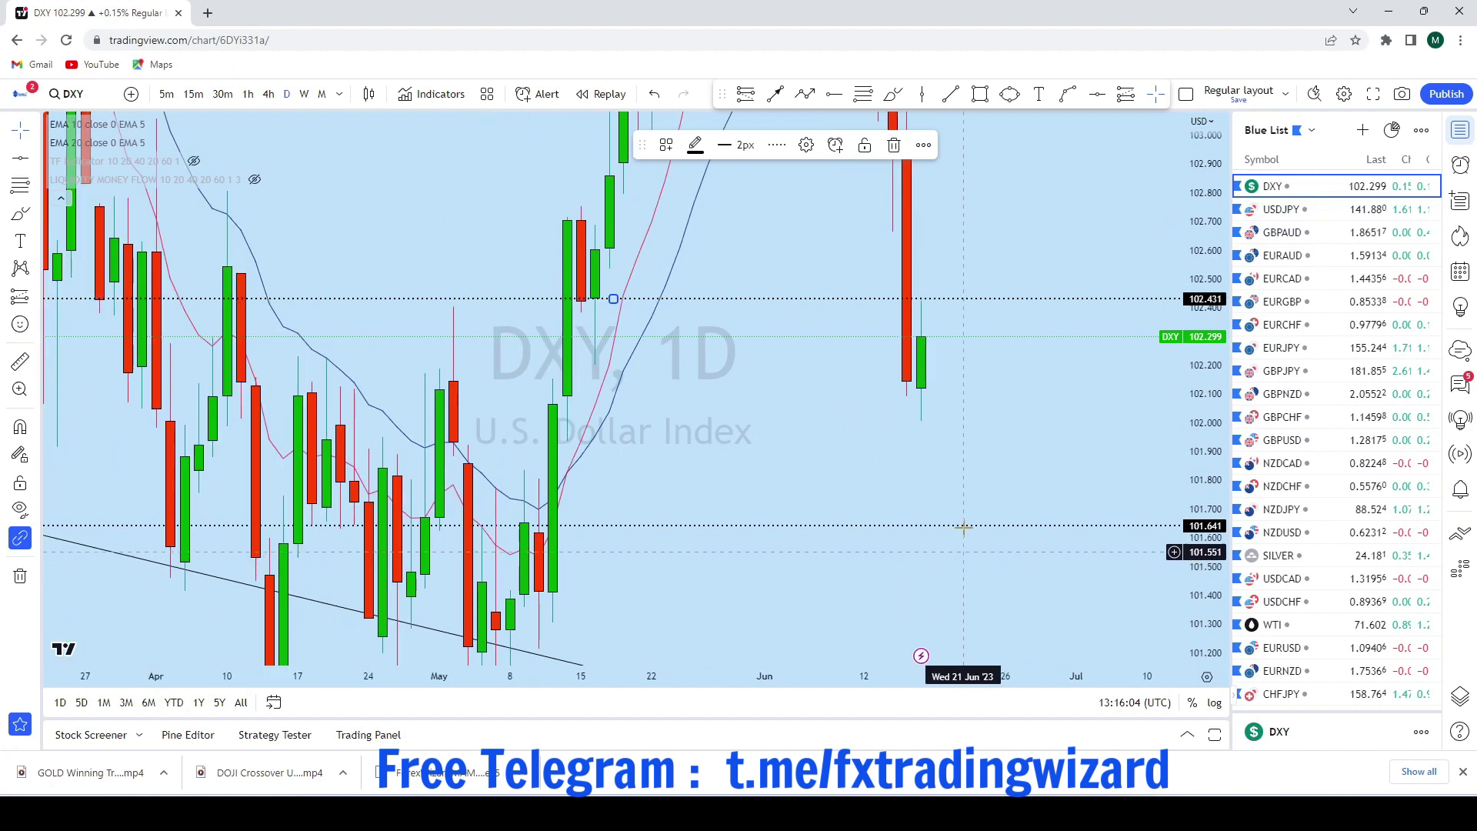
left_click(269, 94)
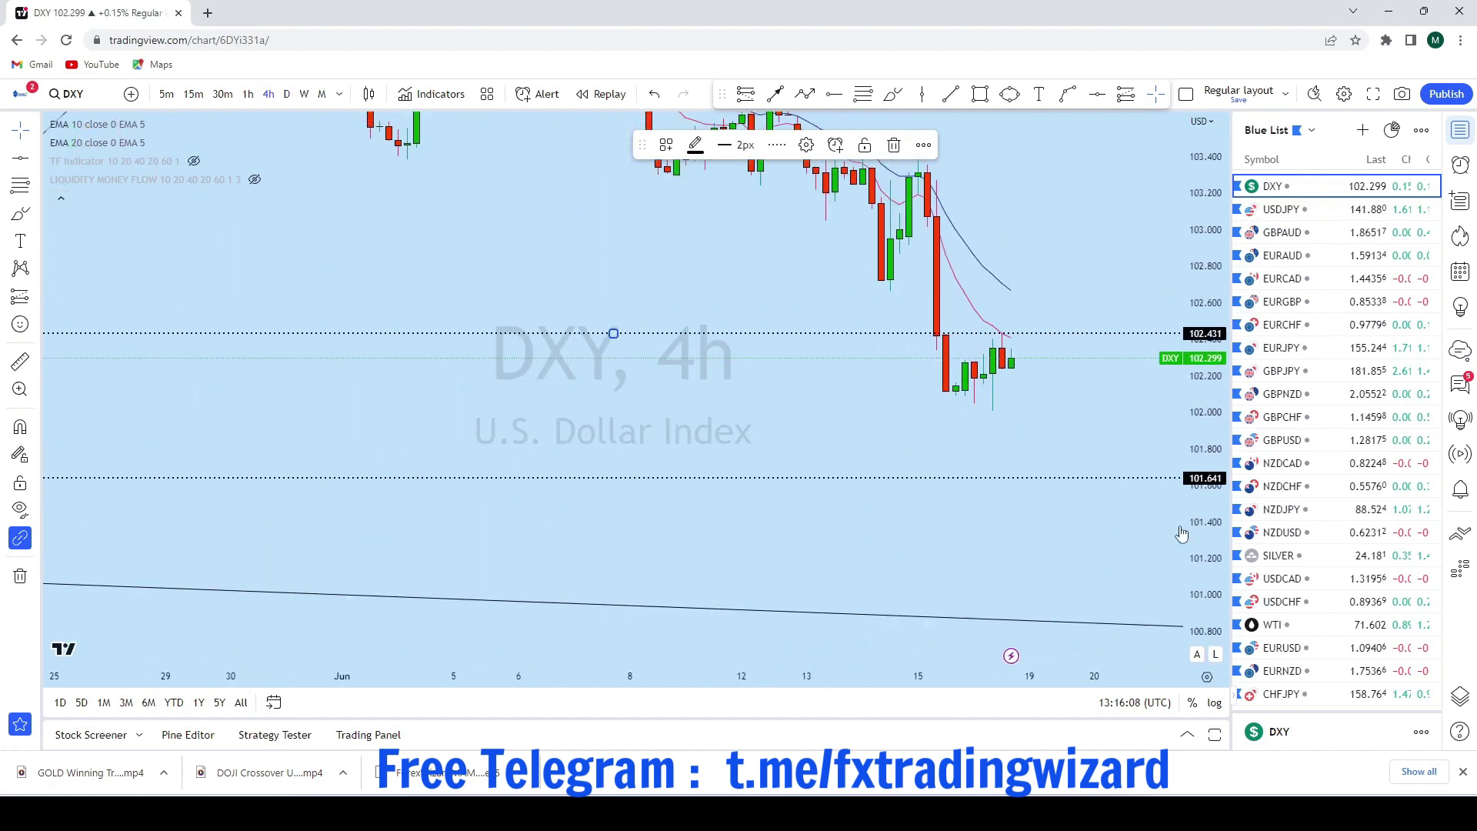
left_click(20, 129)
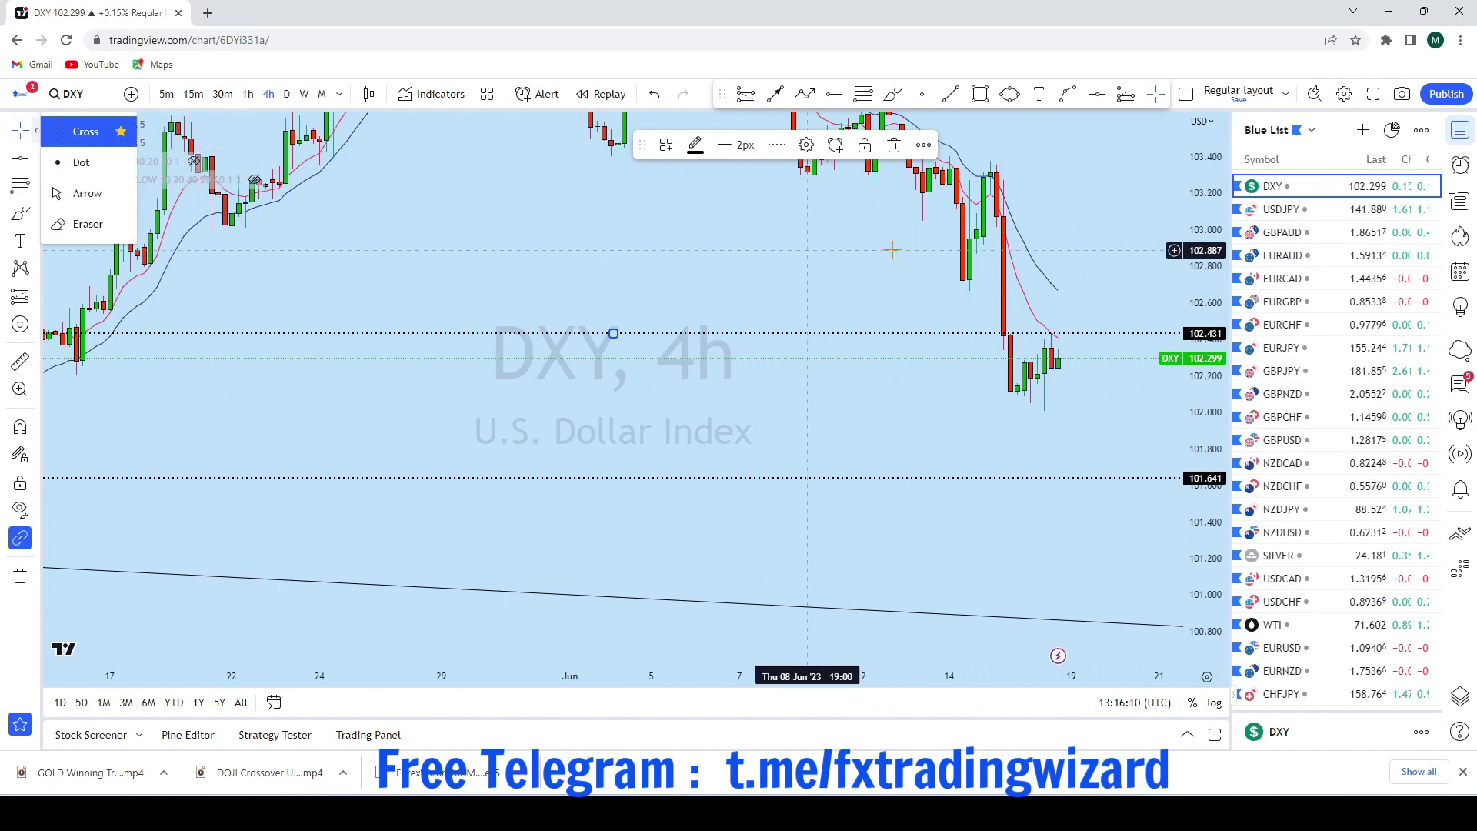
left_click_drag(1057, 272, 1001, 356)
Trace the steep mid-June drop on the 4-hour chart with the brush, and undo the stroke
left_click(891, 98)
mouse_move(935, 230)
left_mouse_down()
mouse_move(953, 479)
mouse_move(979, 425)
mouse_move(1000, 446)
mouse_move(1015, 380)
left_mouse_up()
left_click(654, 94)
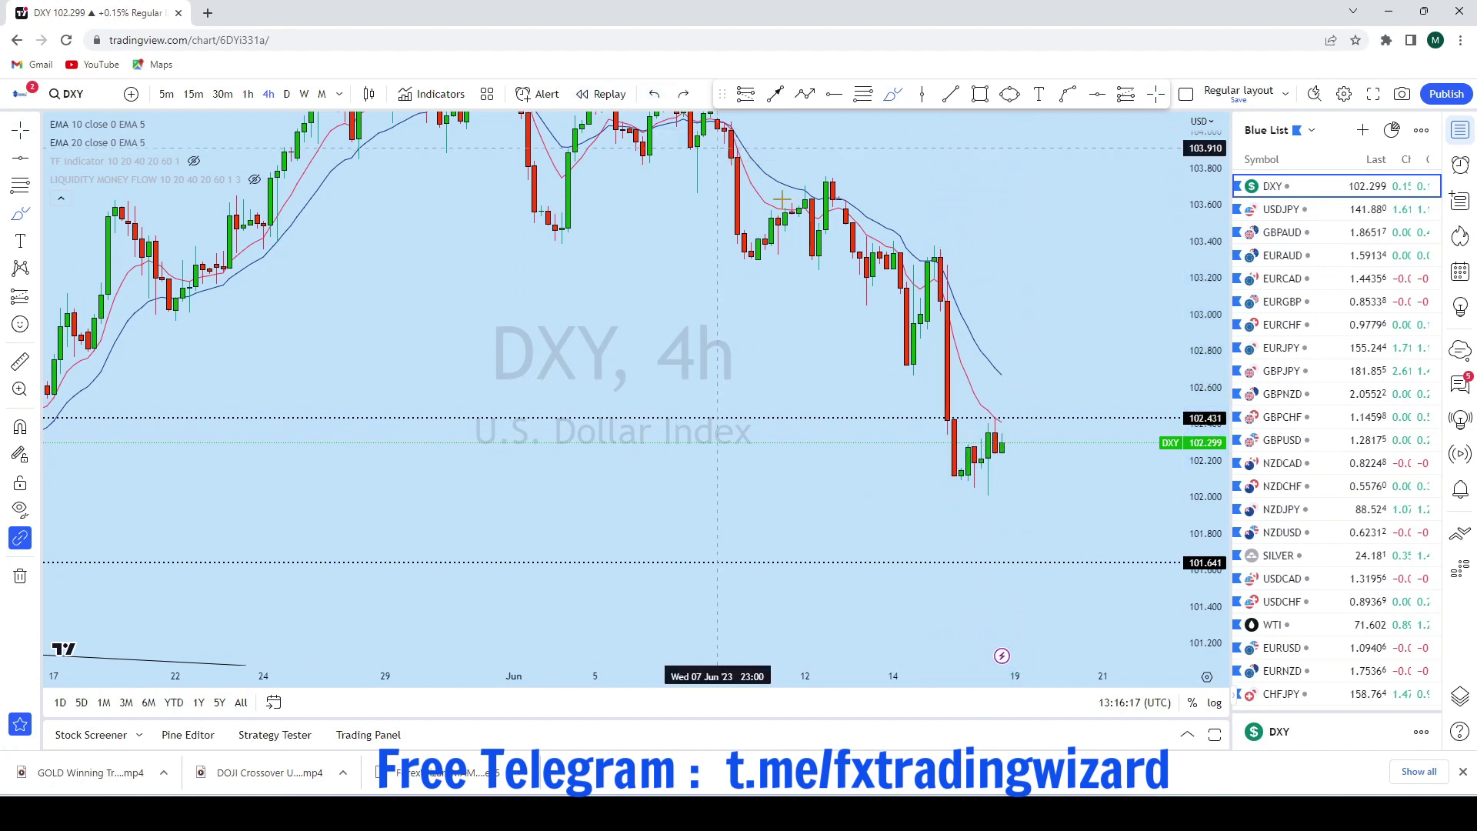
Sketch a falling price path on the 4-hour chart with the brush, and undo it
scroll(960, 515, "up", 3)
scroll(960, 515, "up", 2)
left_click_drag(801, 496, 800, 441)
left_click_drag(822, 460, 867, 662)
left_click(654, 93)
Sketch a rebound from the latest 4-hour candle to about 102.66 and mark that level across from the previous swing low with the brush
scroll(1109, 421, "down", 5)
left_click_drag(1209, 363, 1209, 572)
scroll(982, 528, "up", 3)
scroll(1016, 501, "down", 3)
scroll(1017, 502, "up", 1)
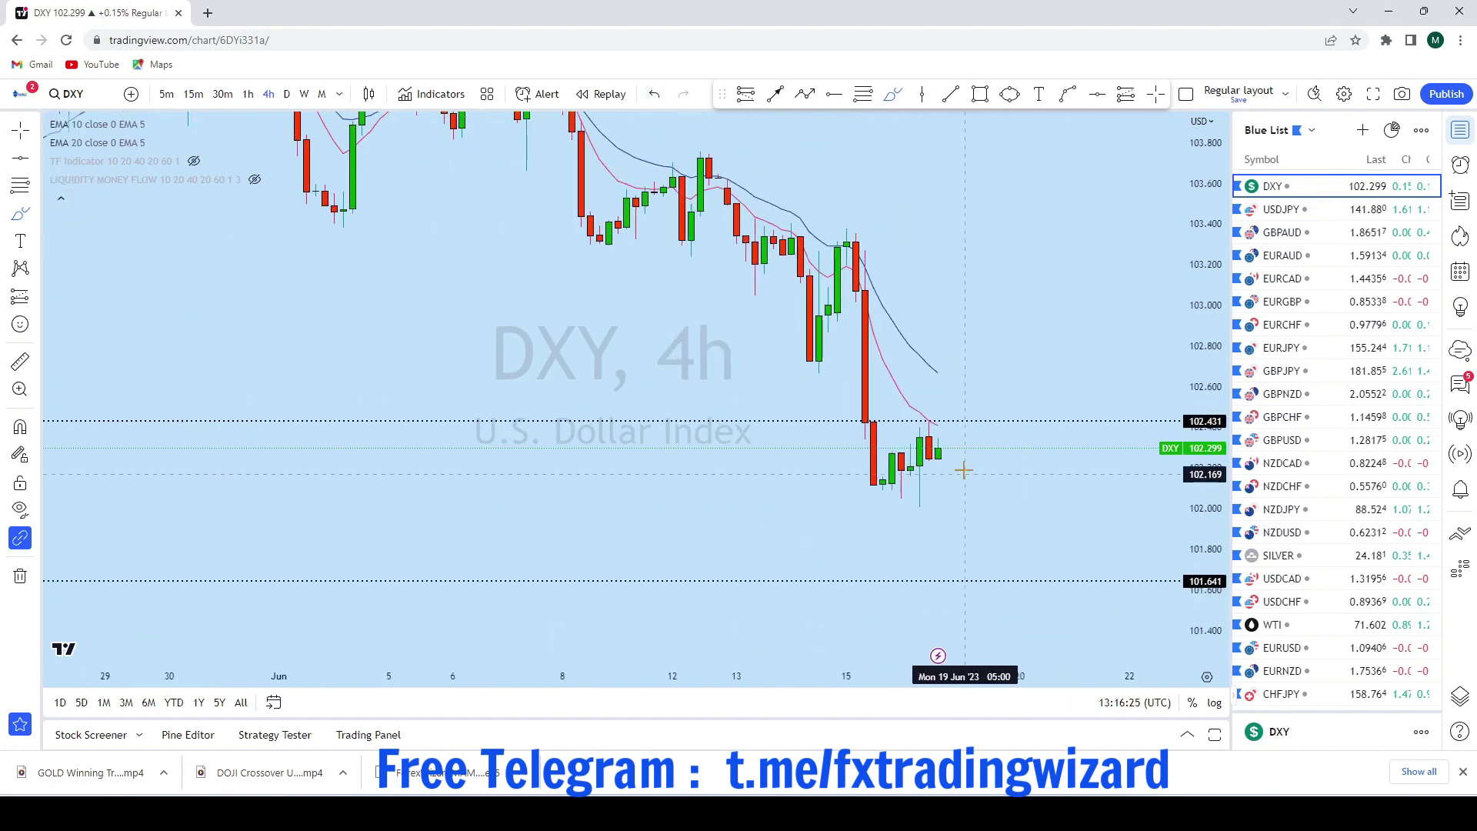
left_click_drag(938, 448, 940, 450)
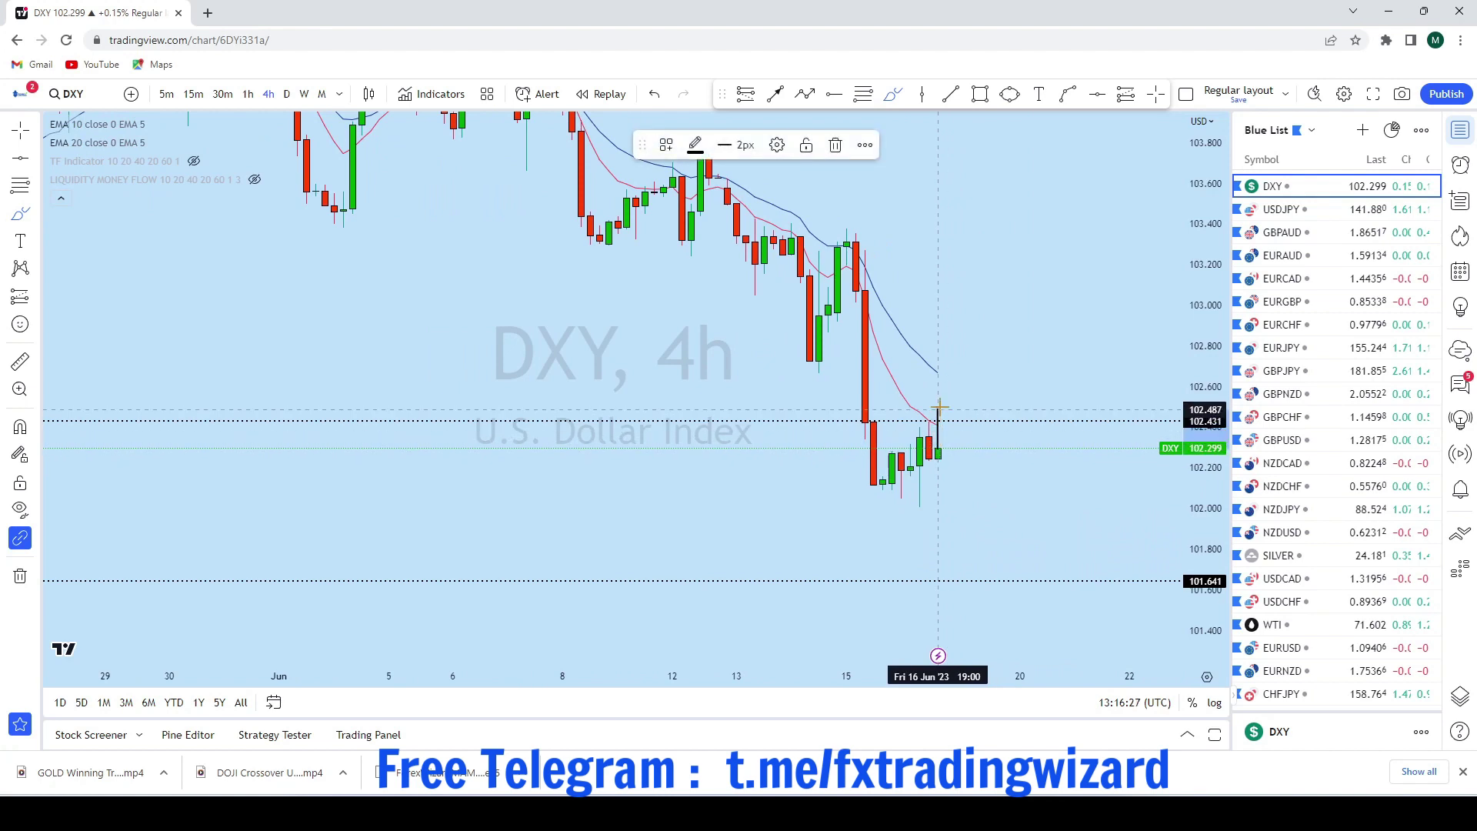
left_click_drag(970, 382, 973, 382)
left_click_drag(803, 373, 844, 372)
left_click_drag(952, 372, 1047, 377)
left_click_drag(824, 367, 800, 362)
Sketch a fall from the rebound's top to below the 101.641 level with the brush, and undo all the brush strokes
mouse_move(963, 370)
left_mouse_down()
mouse_move(1005, 613)
mouse_move(1031, 608)
mouse_move(1065, 634)
left_mouse_up()
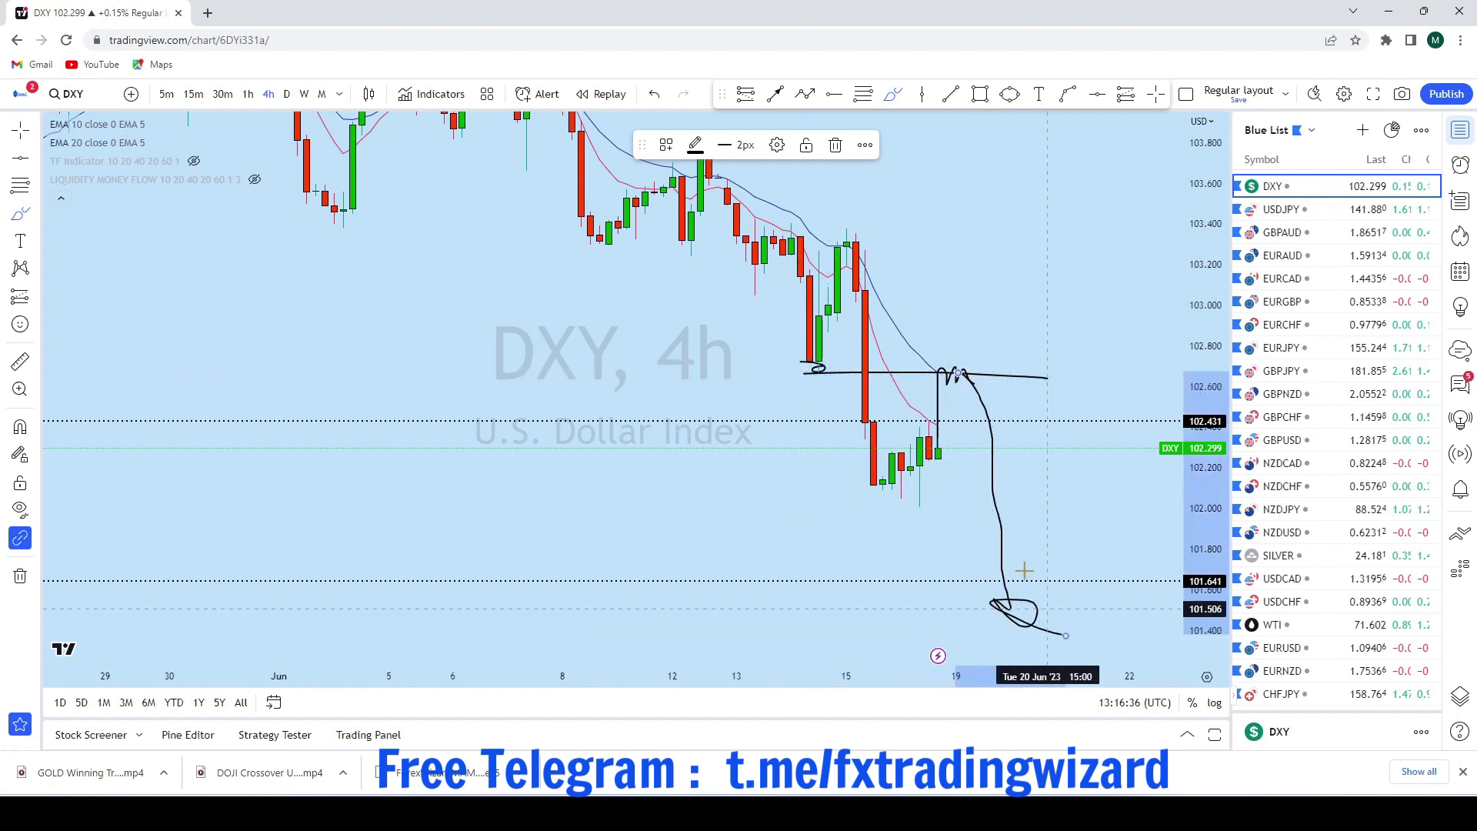
left_click(658, 92)
left_click(658, 92)
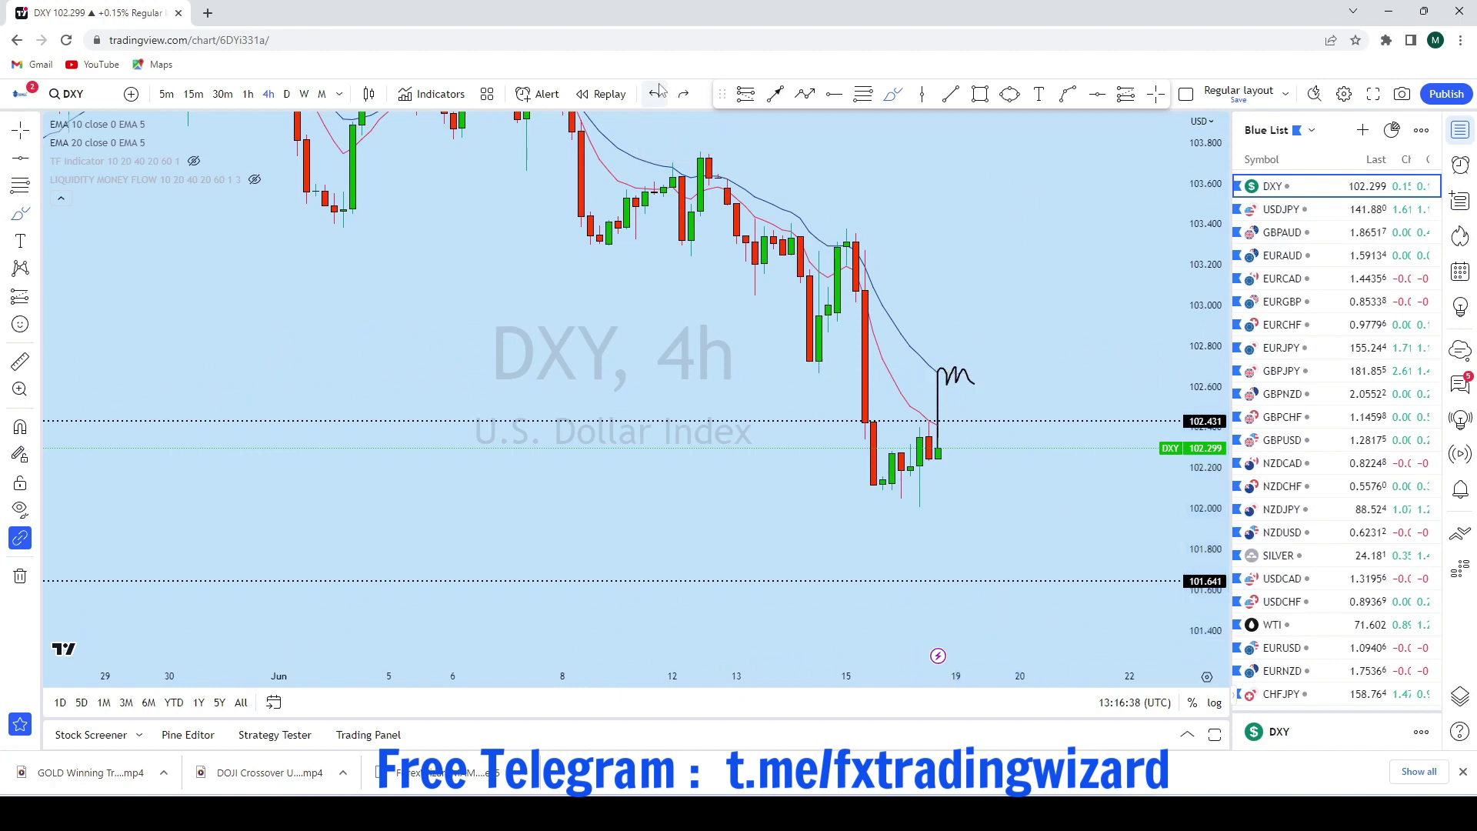
left_click(657, 92)
Draw a small circle at the 102.431 level beside the latest 4-hour candle
scroll(1012, 307, "up", 1)
left_click(1008, 95)
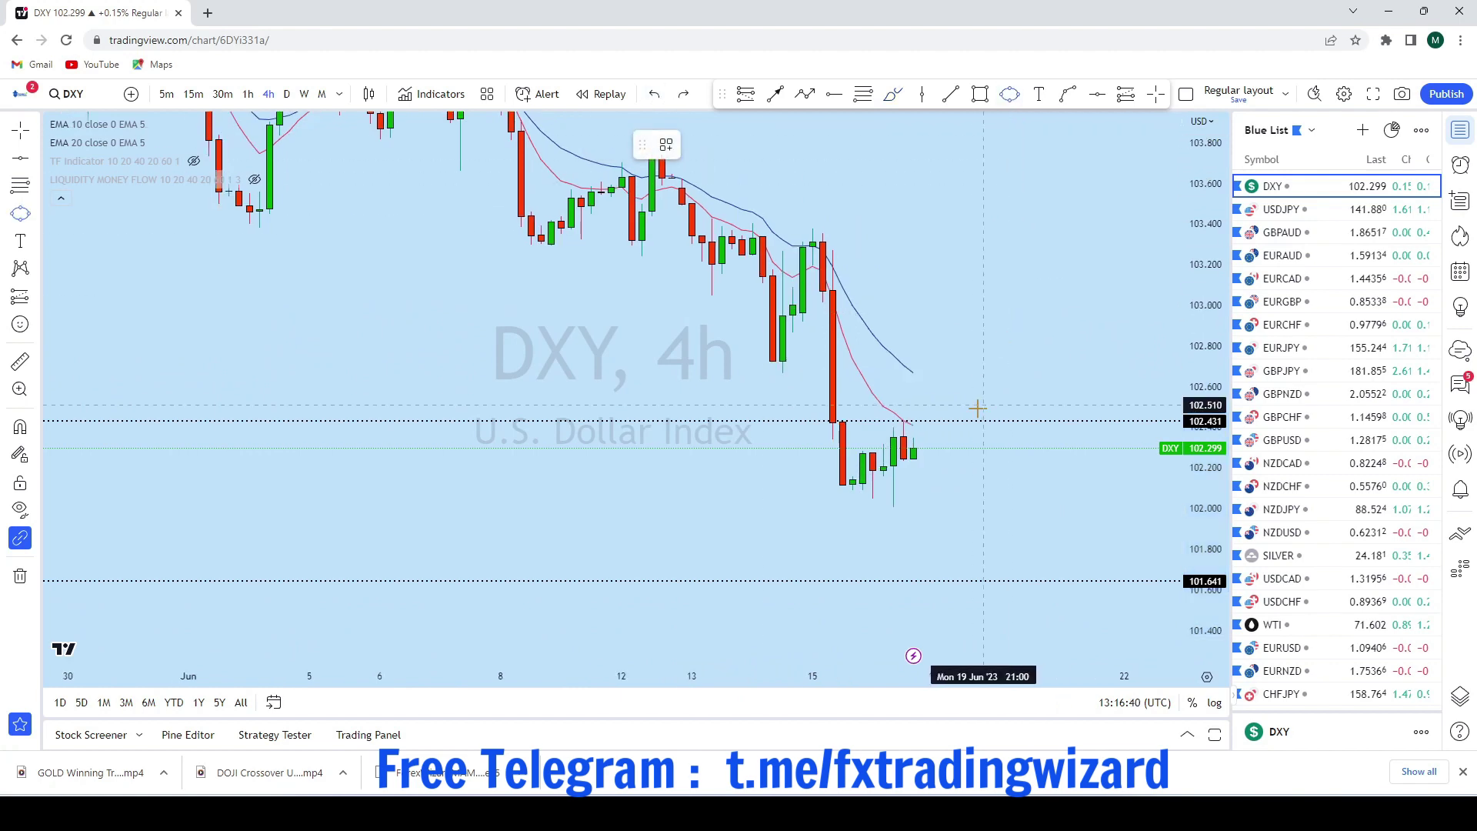
left_click(914, 443)
left_click(943, 414)
left_click_drag(1059, 324, 984, 279)
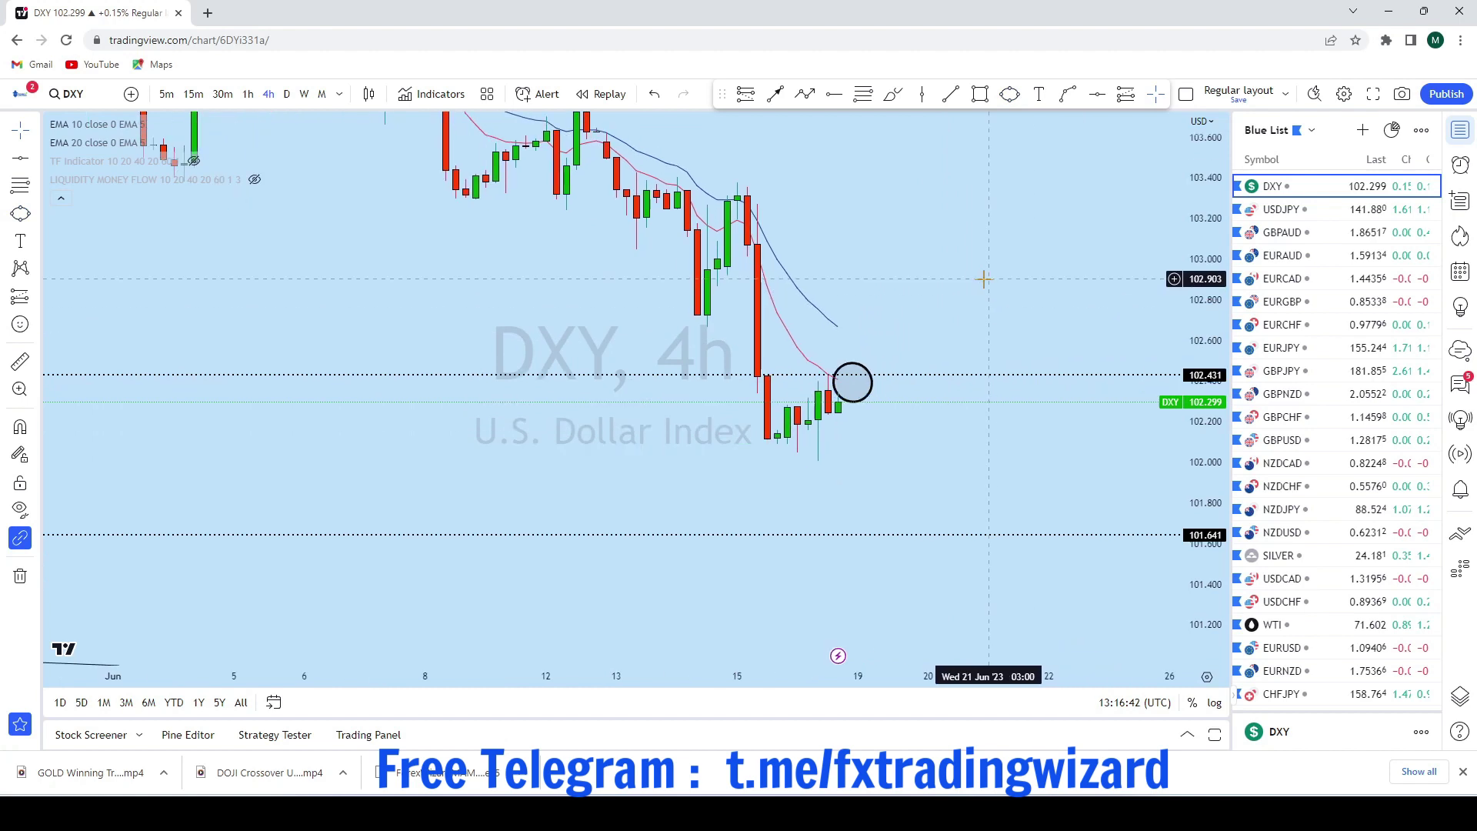
Draw an arrow from the circle at about 102.45 down to the lower horizontal level at about 101.65
scroll(1051, 322, "down", 1)
scroll(1053, 322, "down", 2)
scroll(1051, 319, "up", 2)
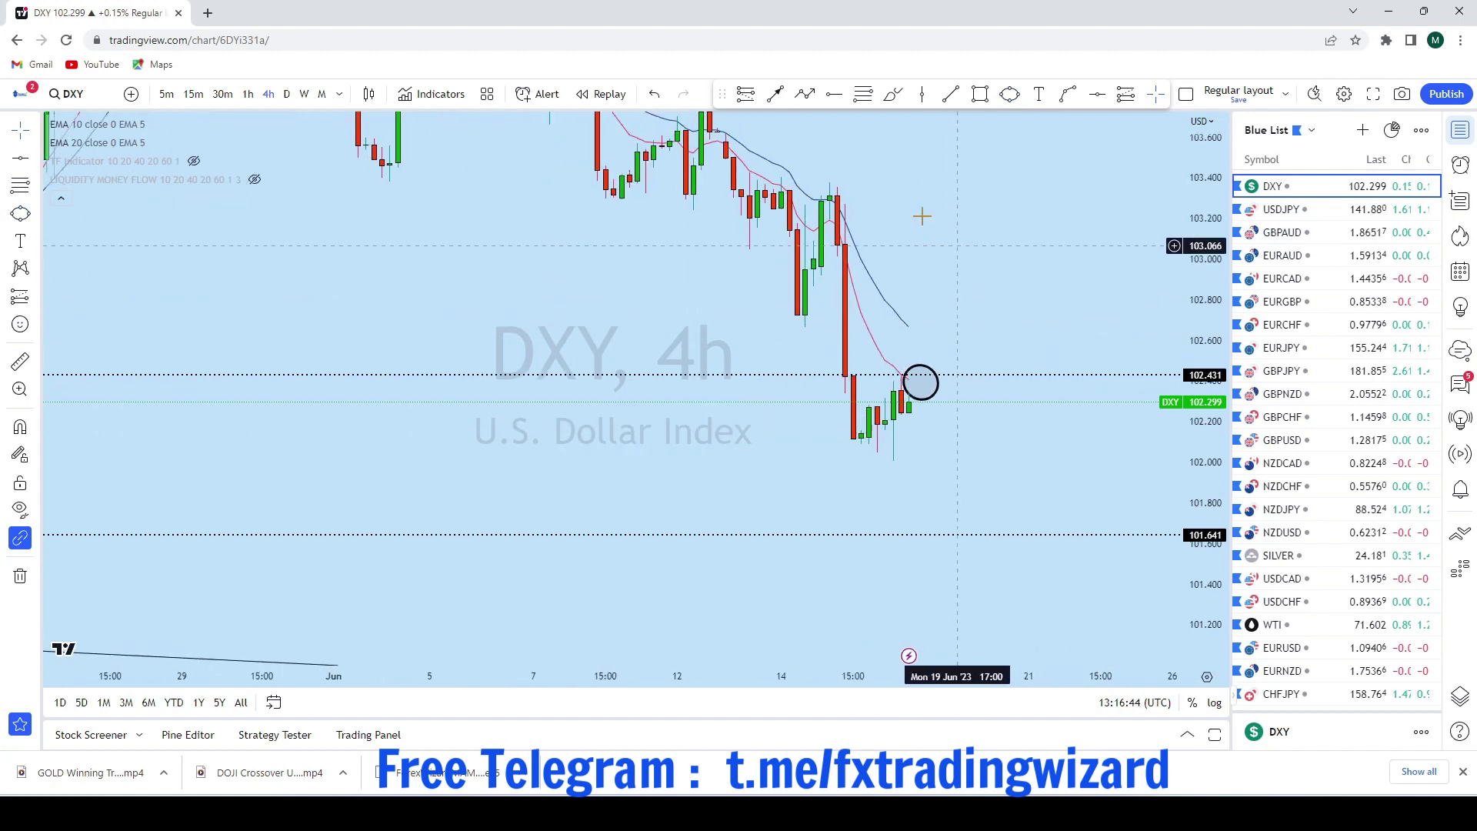
left_click(775, 95)
left_click_drag(917, 371, 972, 532)
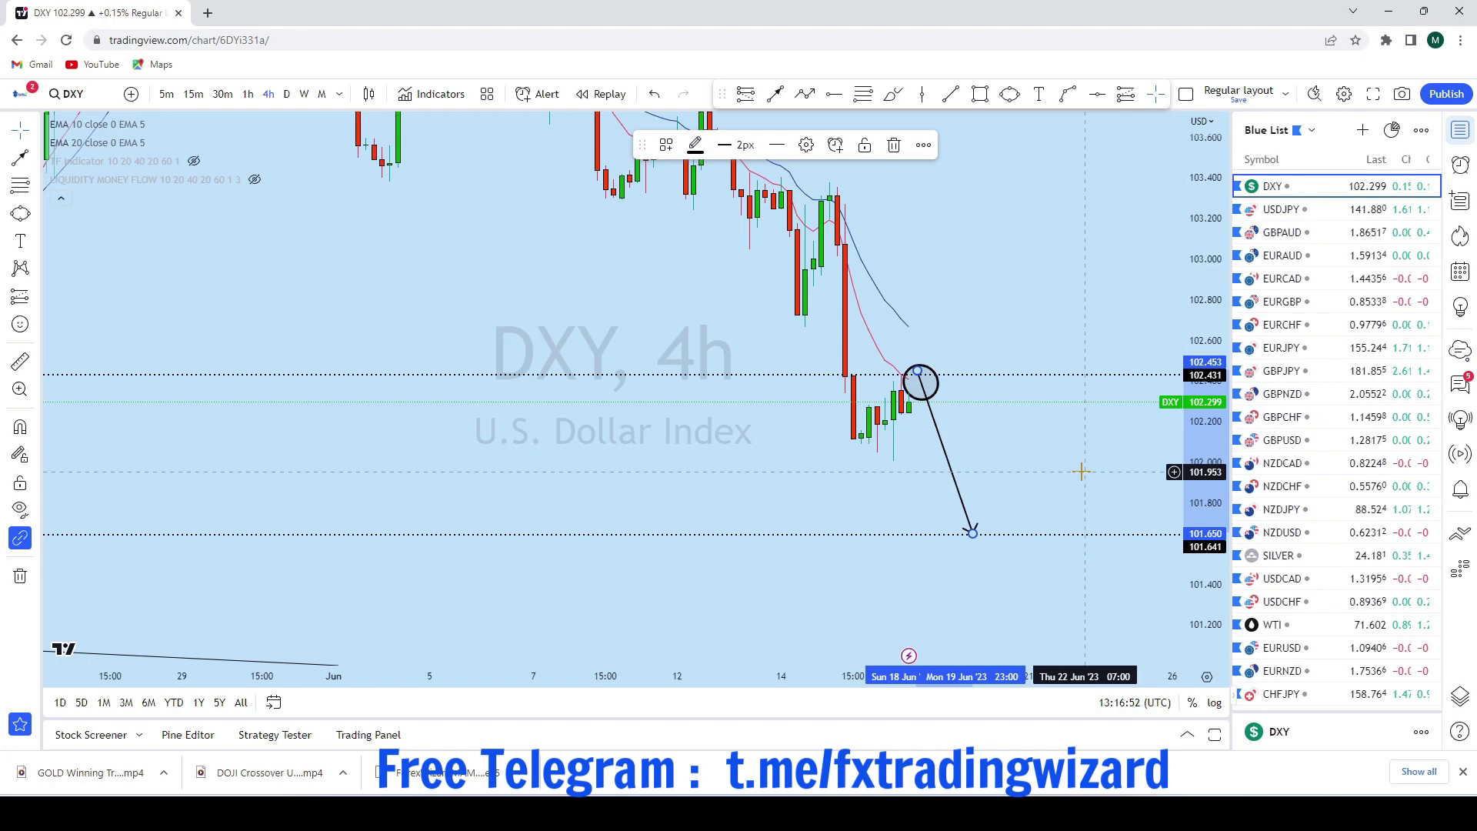
Open the USDJPY chart and set it to the monthly timeframe
key("Down")
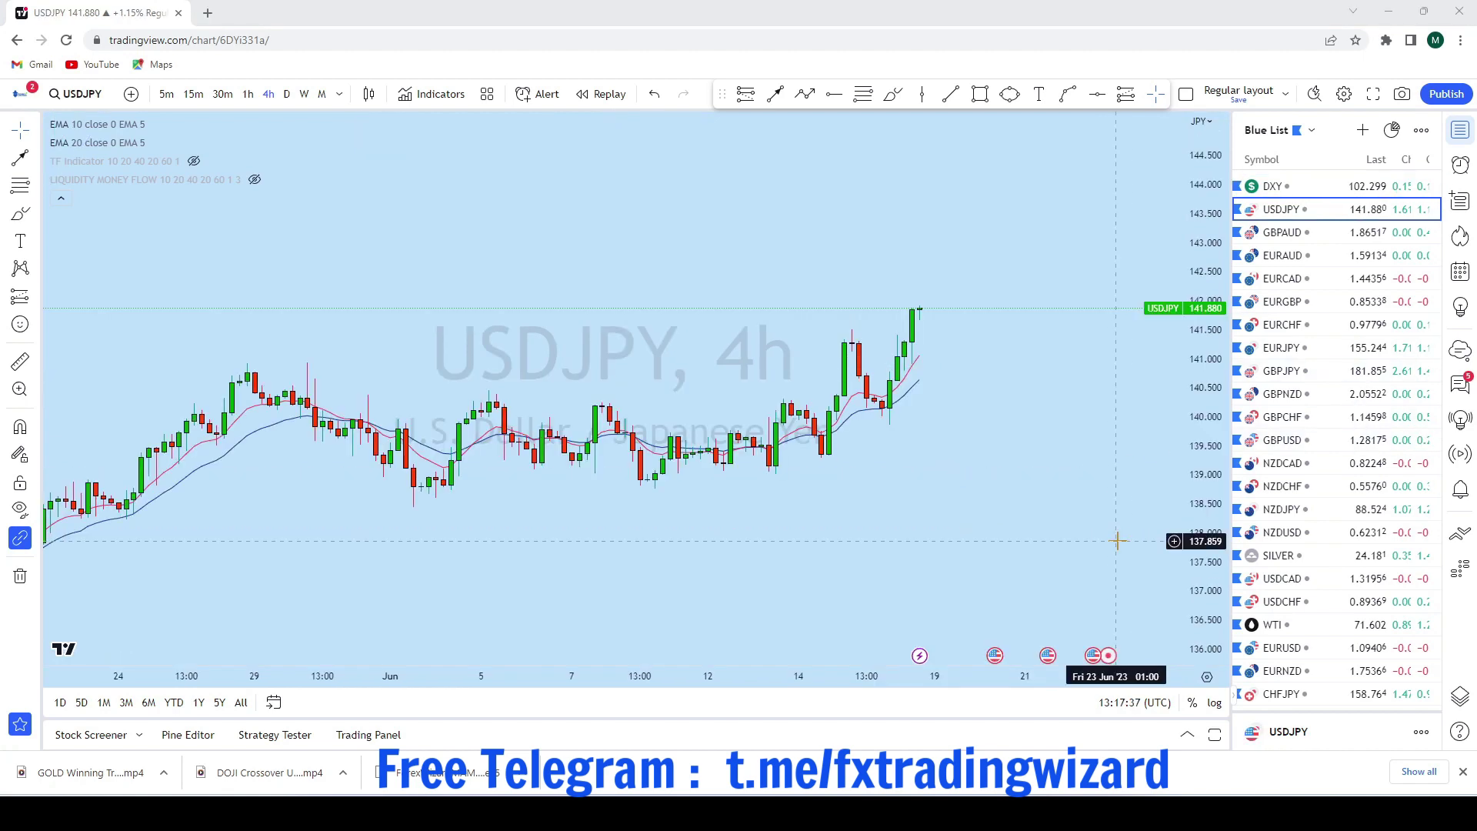
scroll(1078, 541, "up", 2)
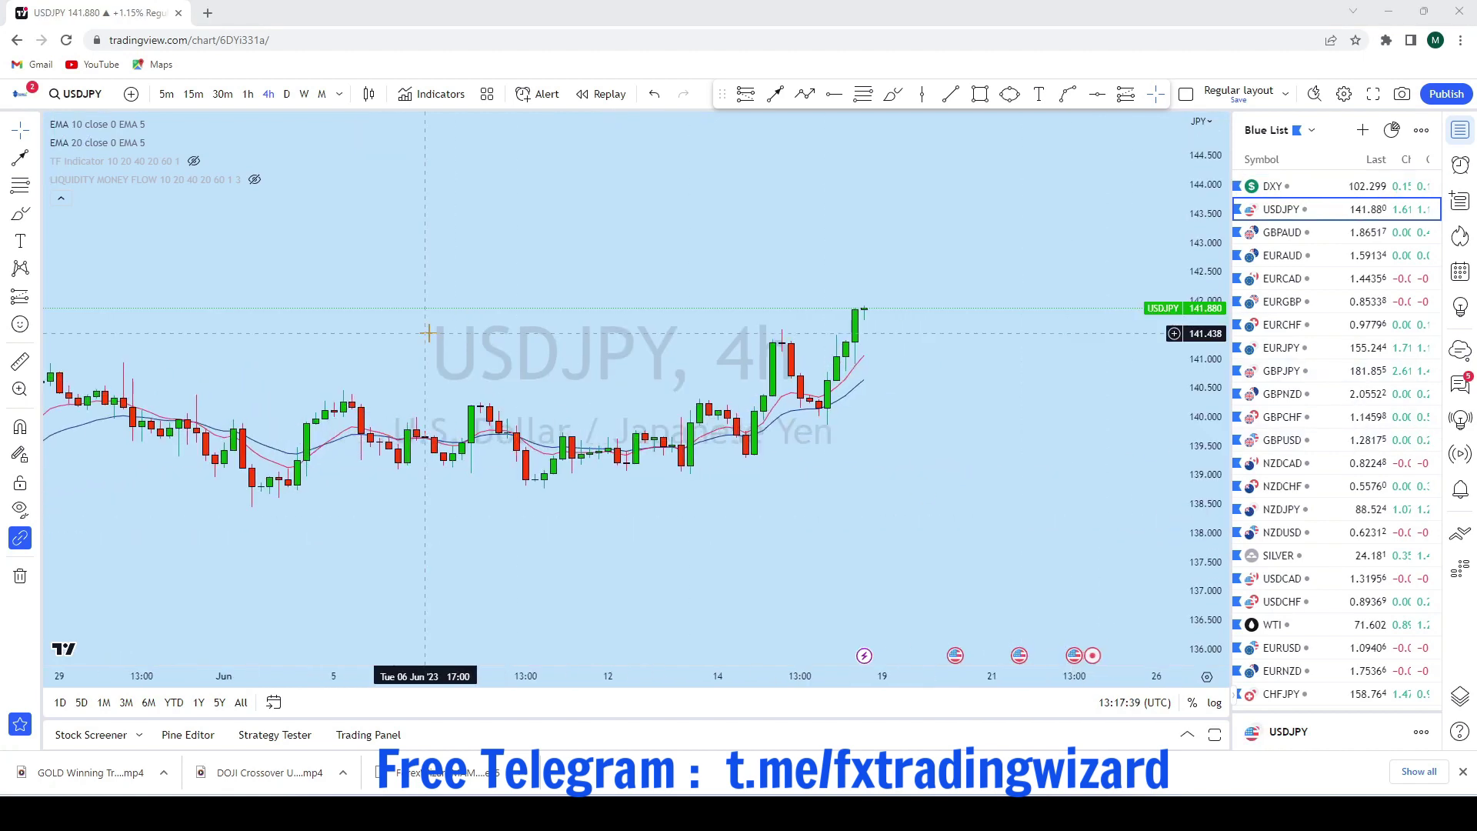
left_click(322, 96)
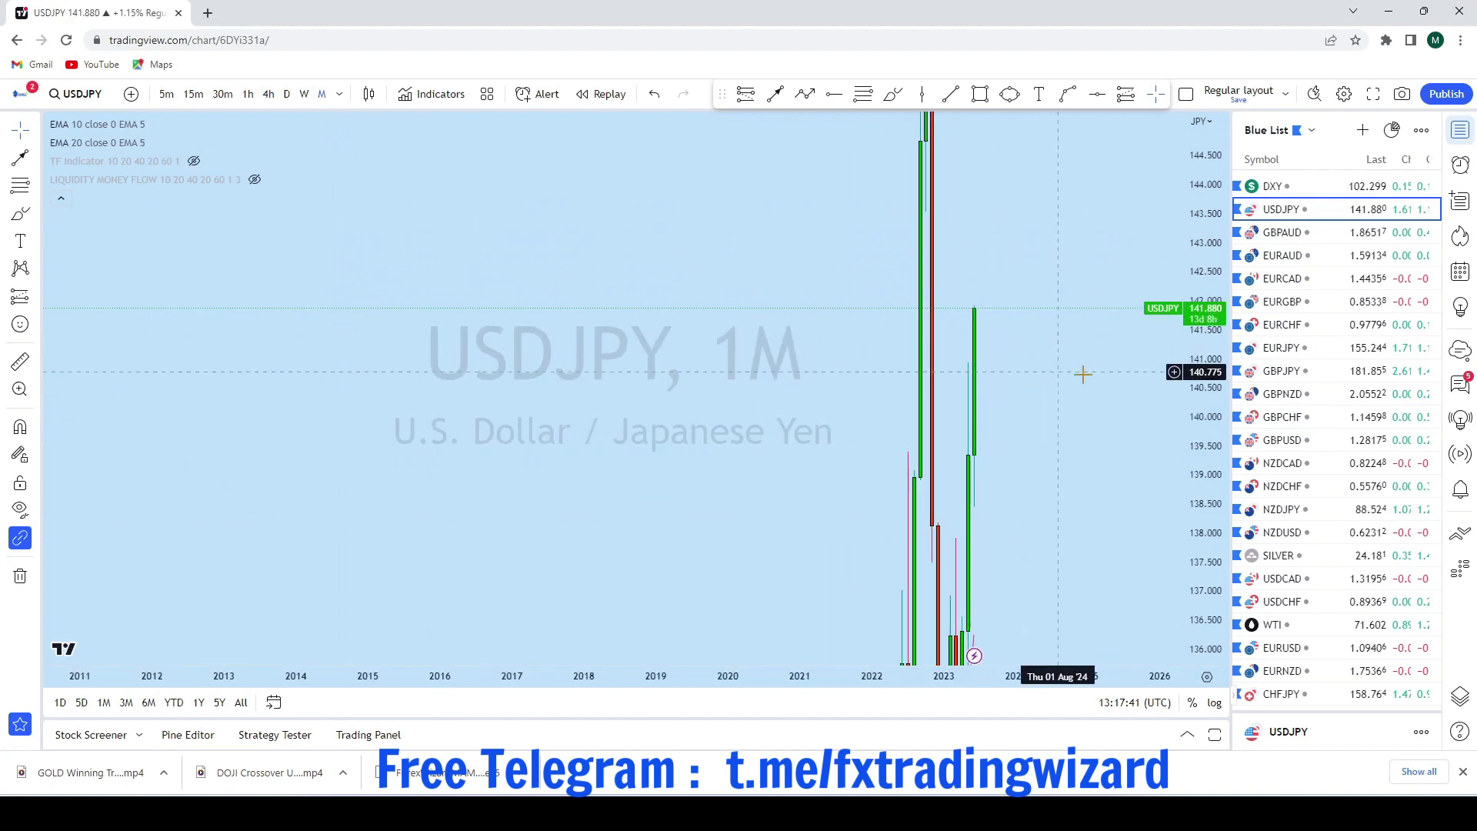
Examine the monthly USDJPY candles from 2022 to June 2023 against the two moving averages
scroll(1054, 512, "up", 1)
left_click_drag(1055, 512, 1111, 358)
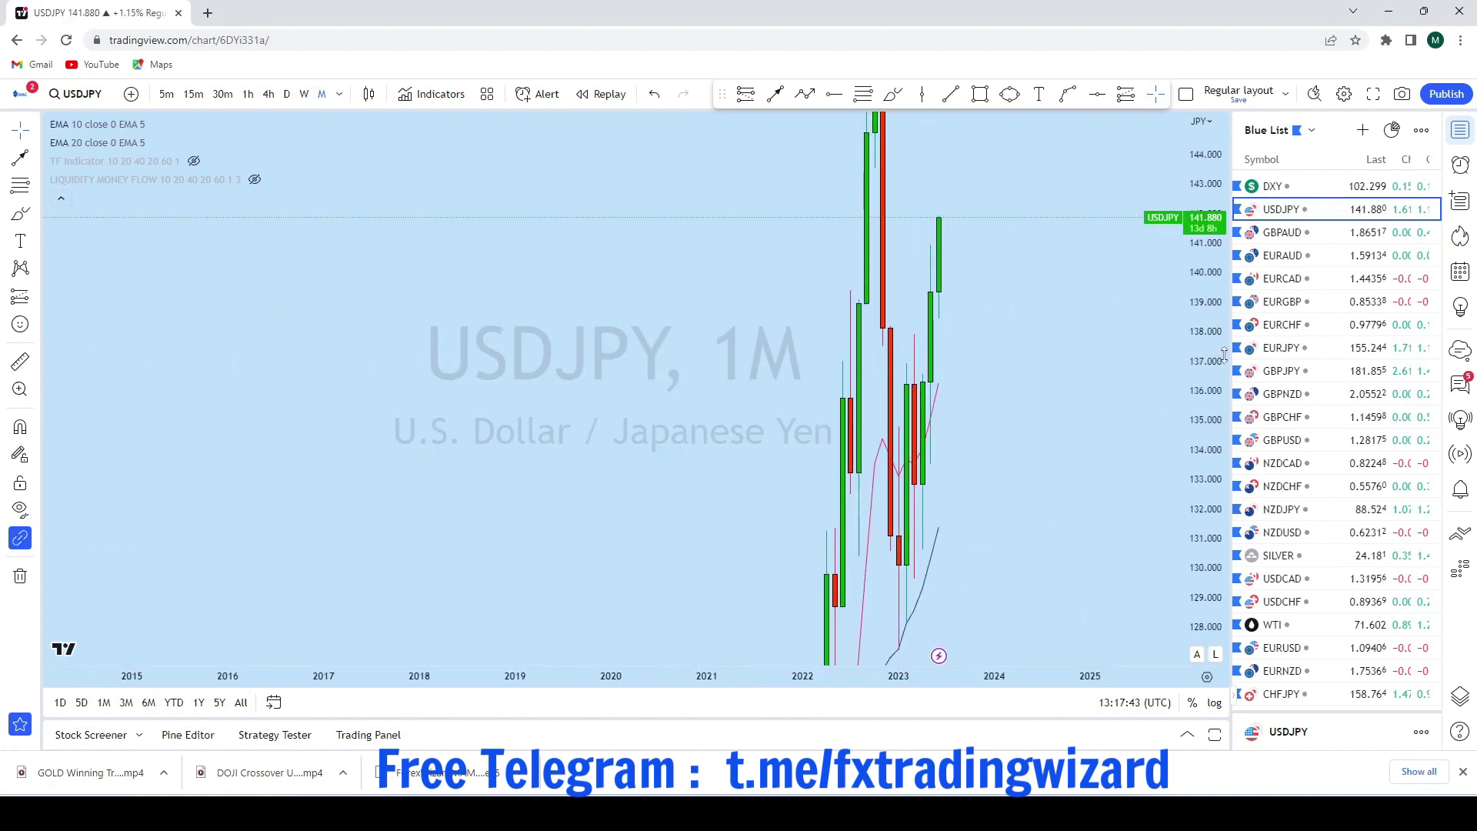
left_click_drag(1224, 354, 1224, 573)
scroll(1061, 533, "up", 5)
left_click_drag(982, 500, 1015, 500)
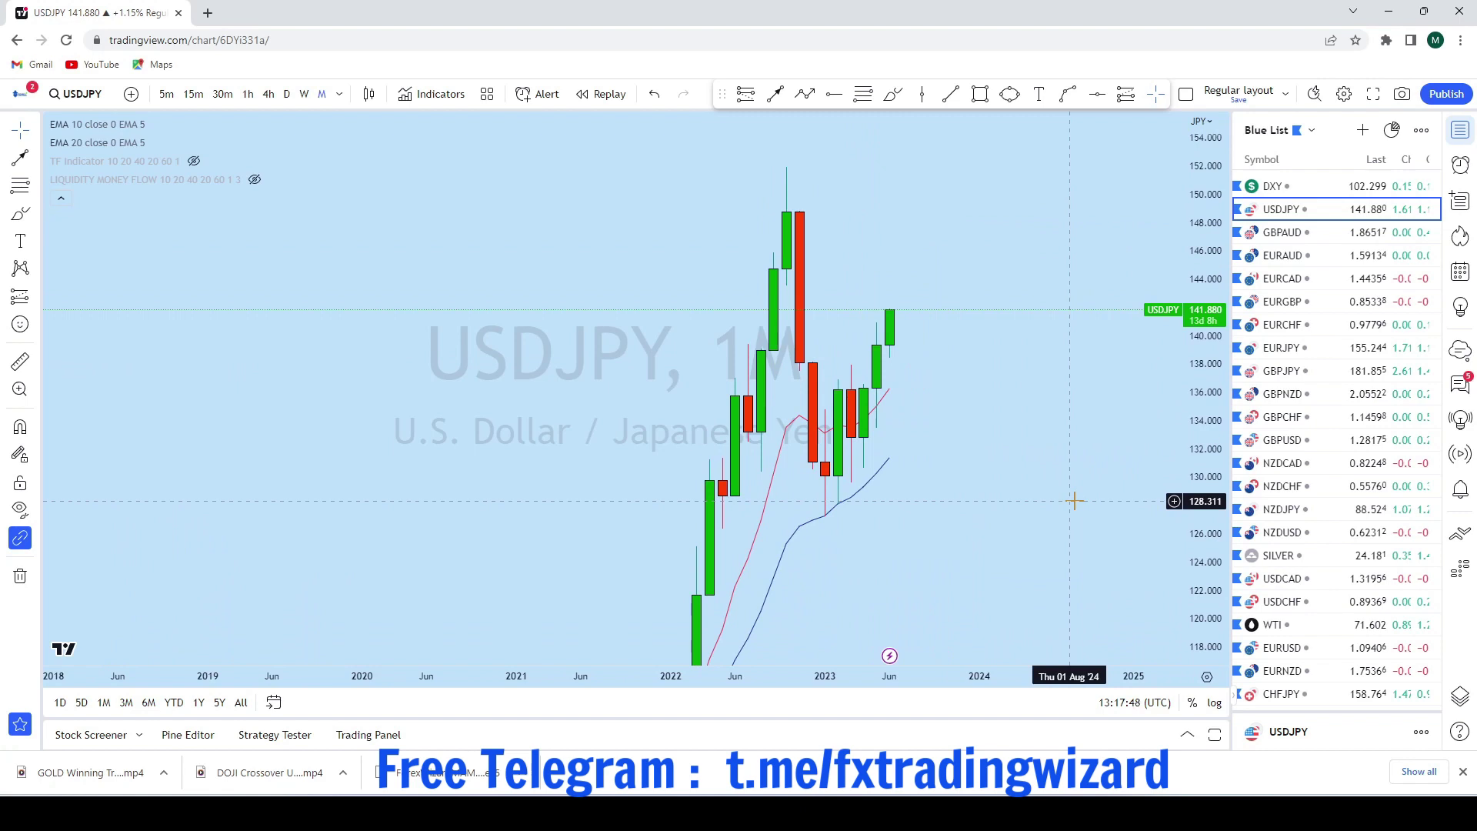
scroll(1074, 500, "up", 2)
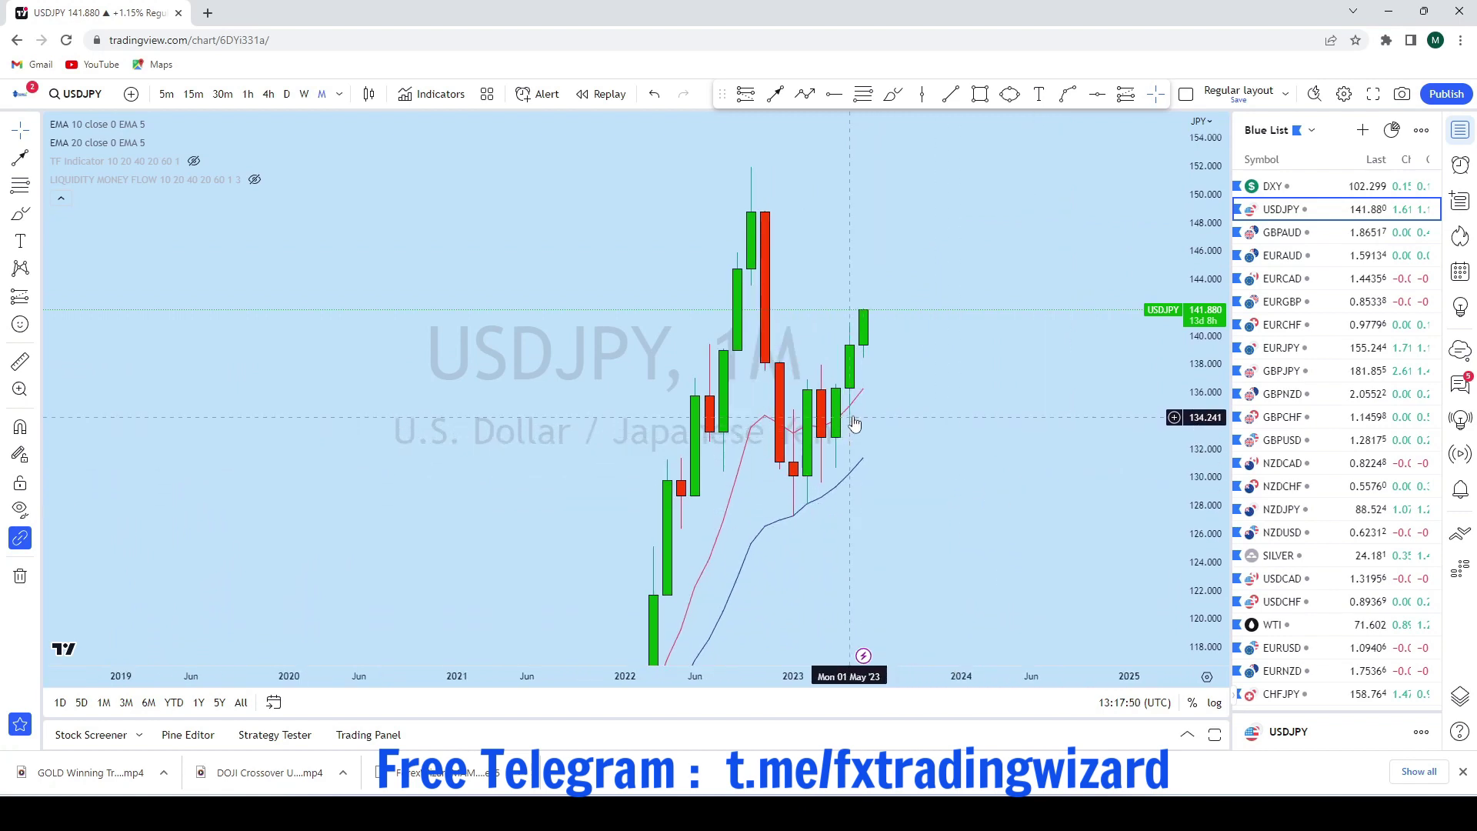
scroll(1045, 347, "up", 2)
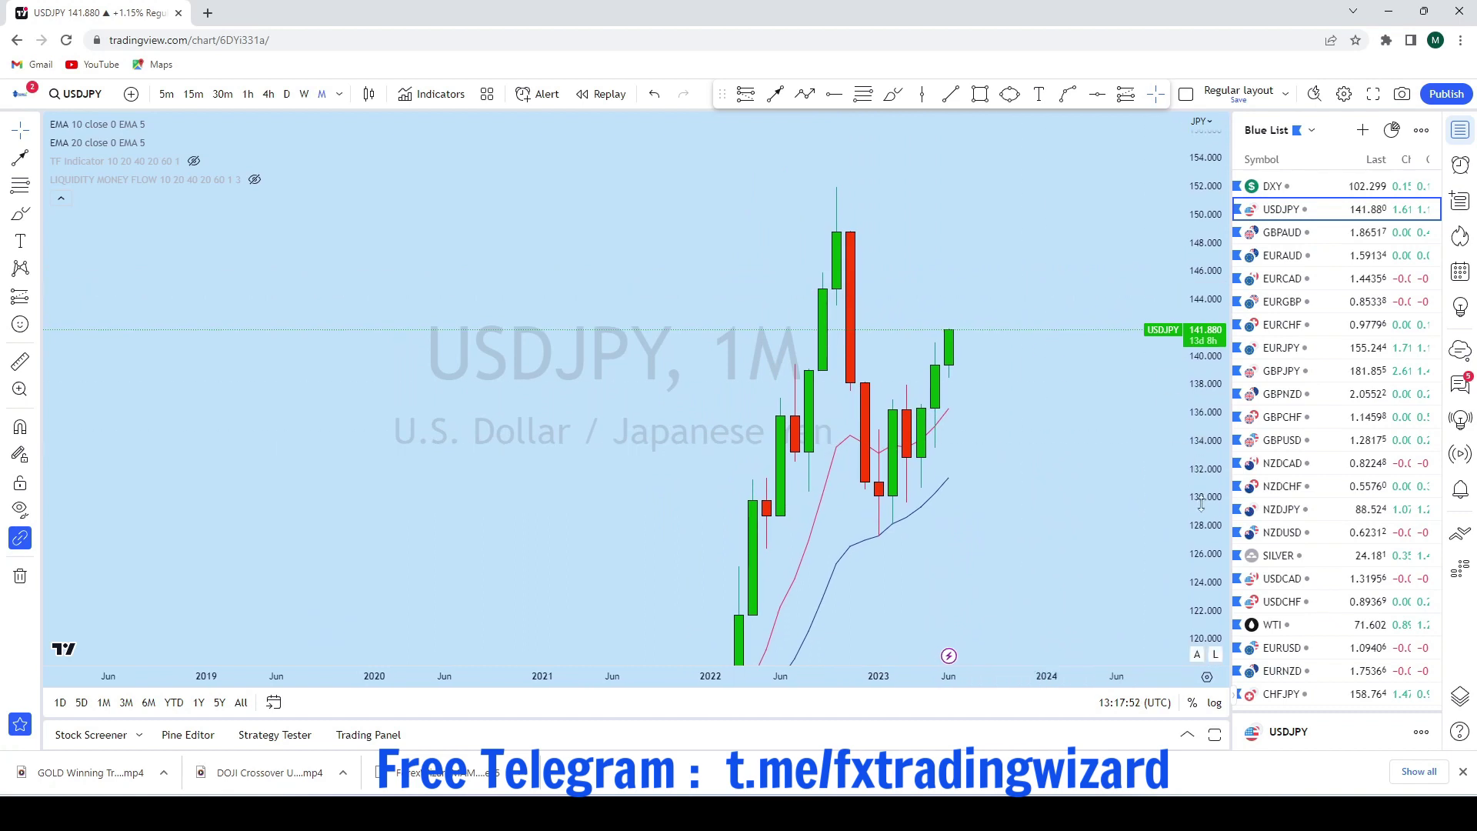
scroll(1002, 427, "up", 2)
left_click_drag(914, 445, 949, 427)
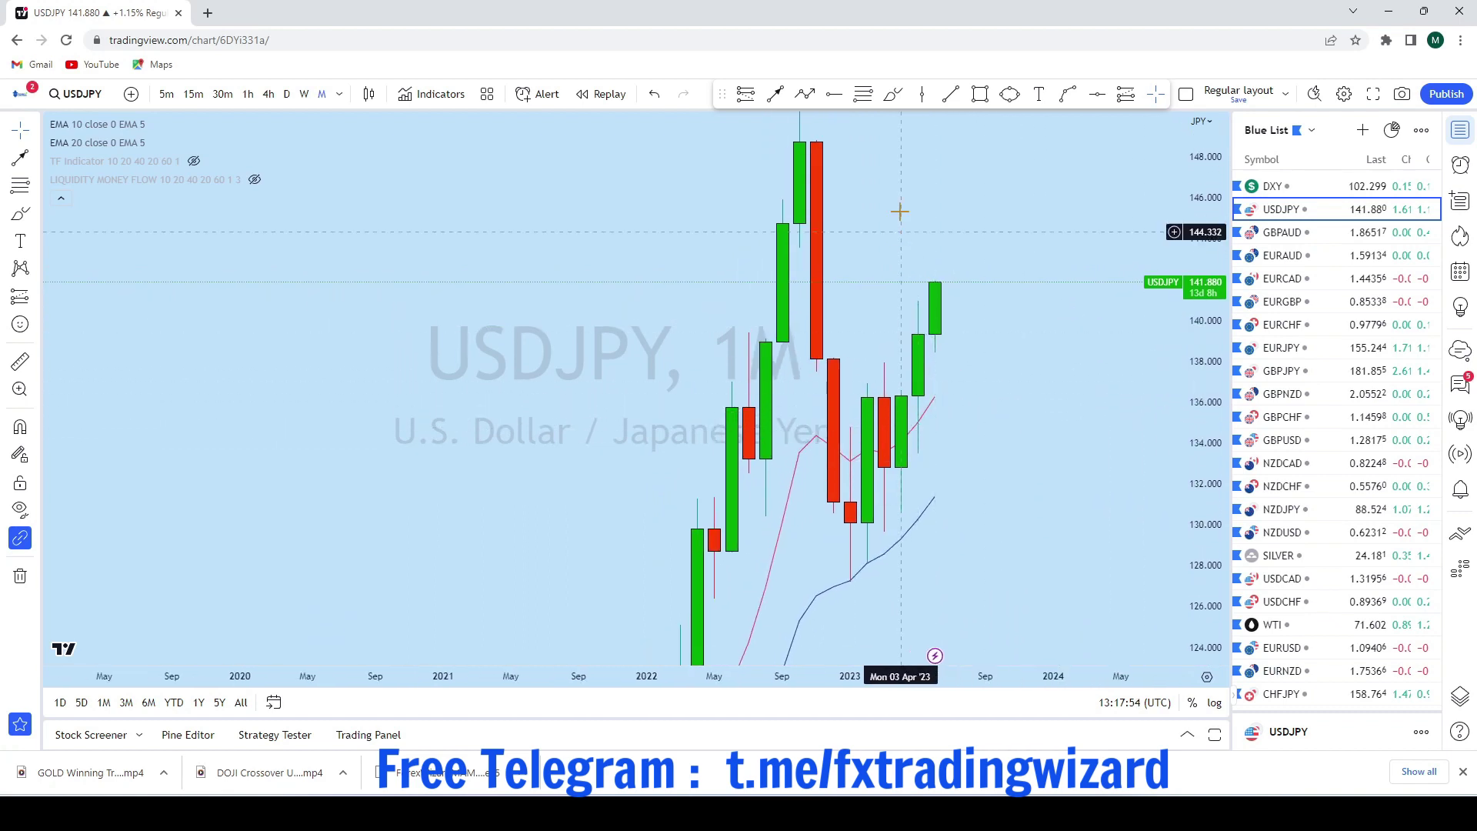
Mark the latest monthly USDJPY candles with the brush, and undo the marking
left_click(893, 95)
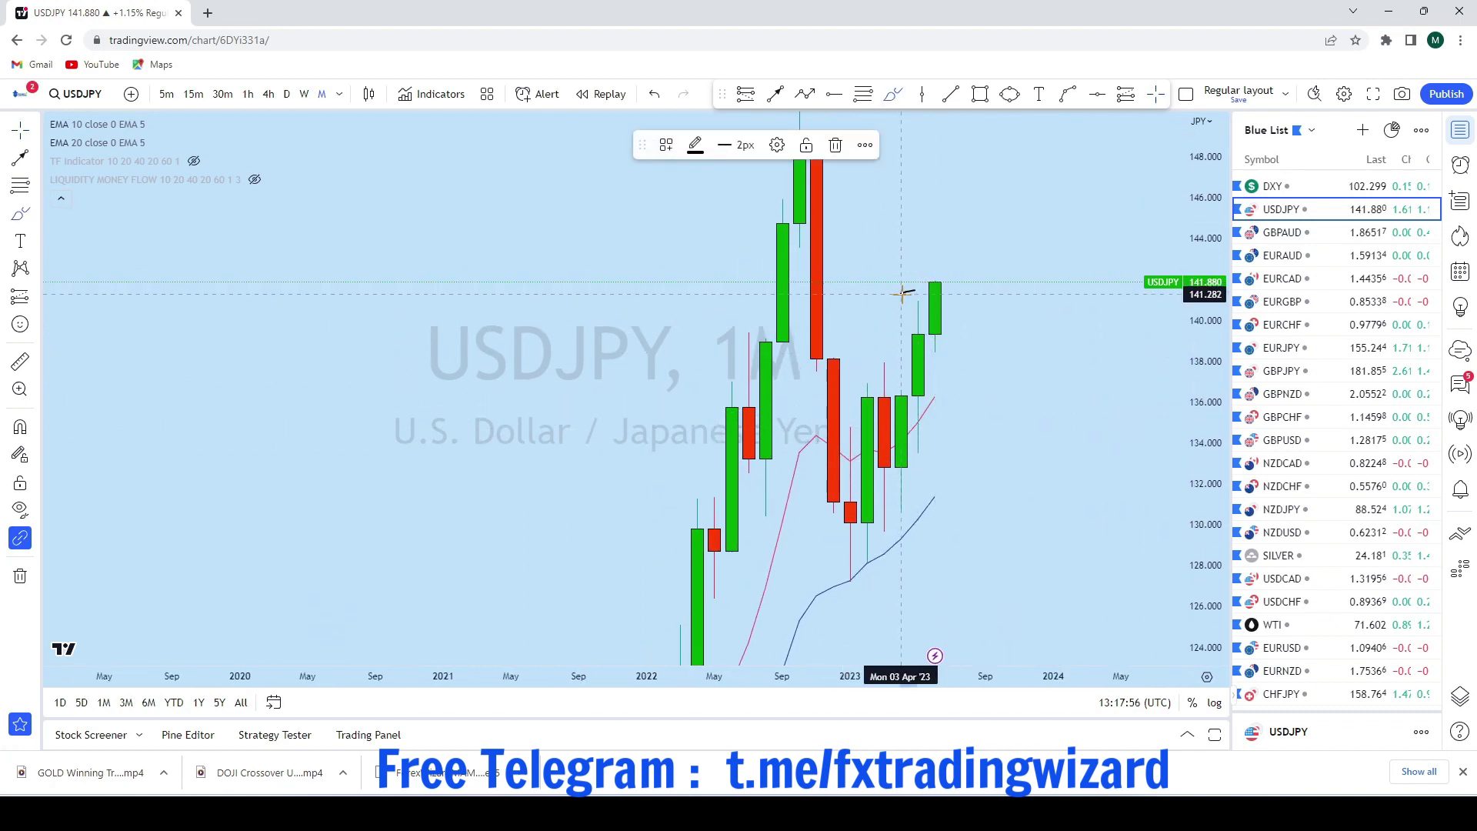
left_click_drag(933, 295, 907, 288)
left_click_drag(900, 445, 934, 448)
left_click(654, 94)
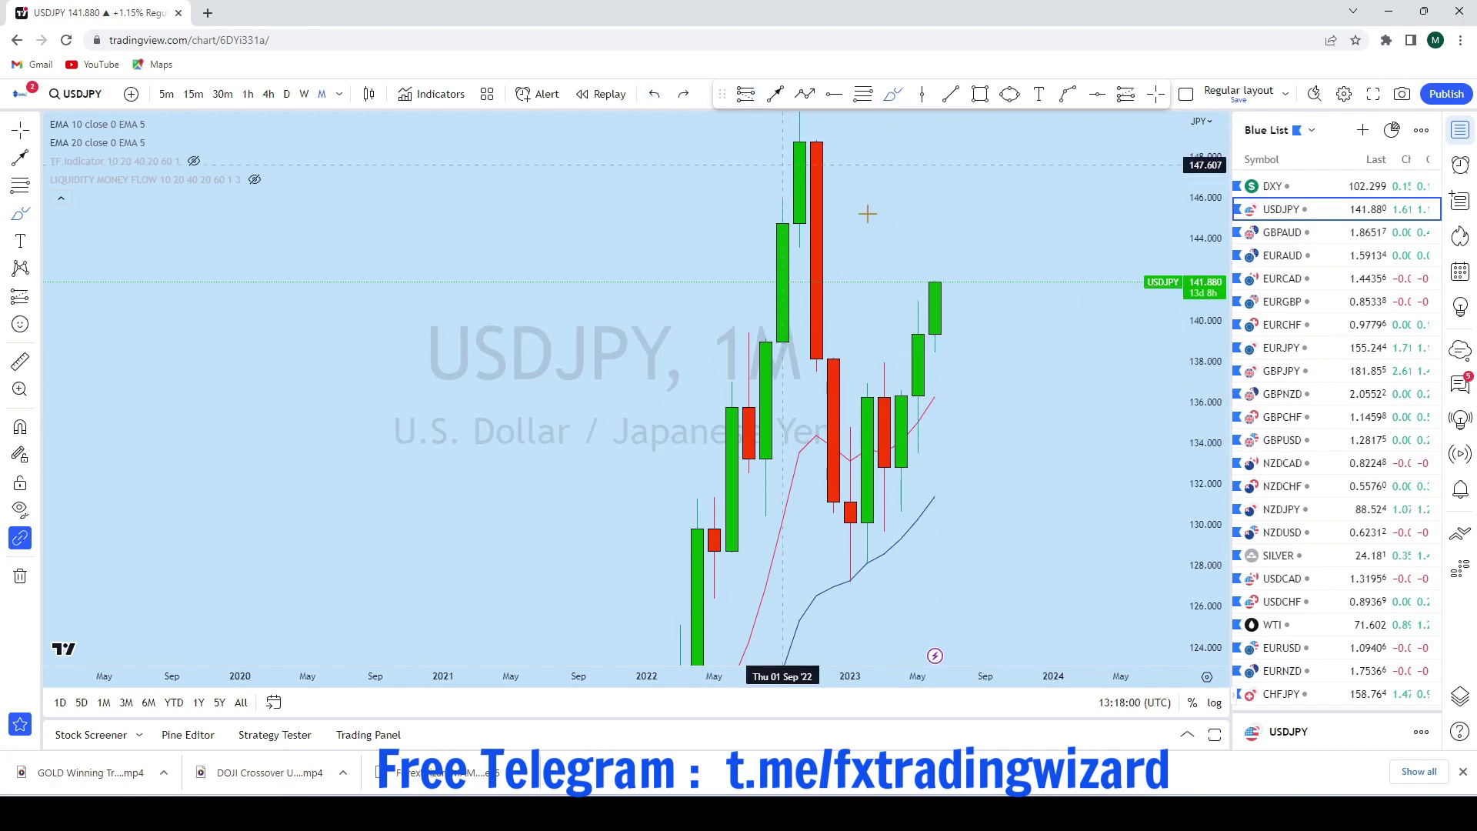
Trace the monthly USDJPY uptrend from early 2021 and extend it to about 165 with the brush, and undo the stroke
scroll(861, 230, "down", 6)
scroll(700, 450, "down", 3)
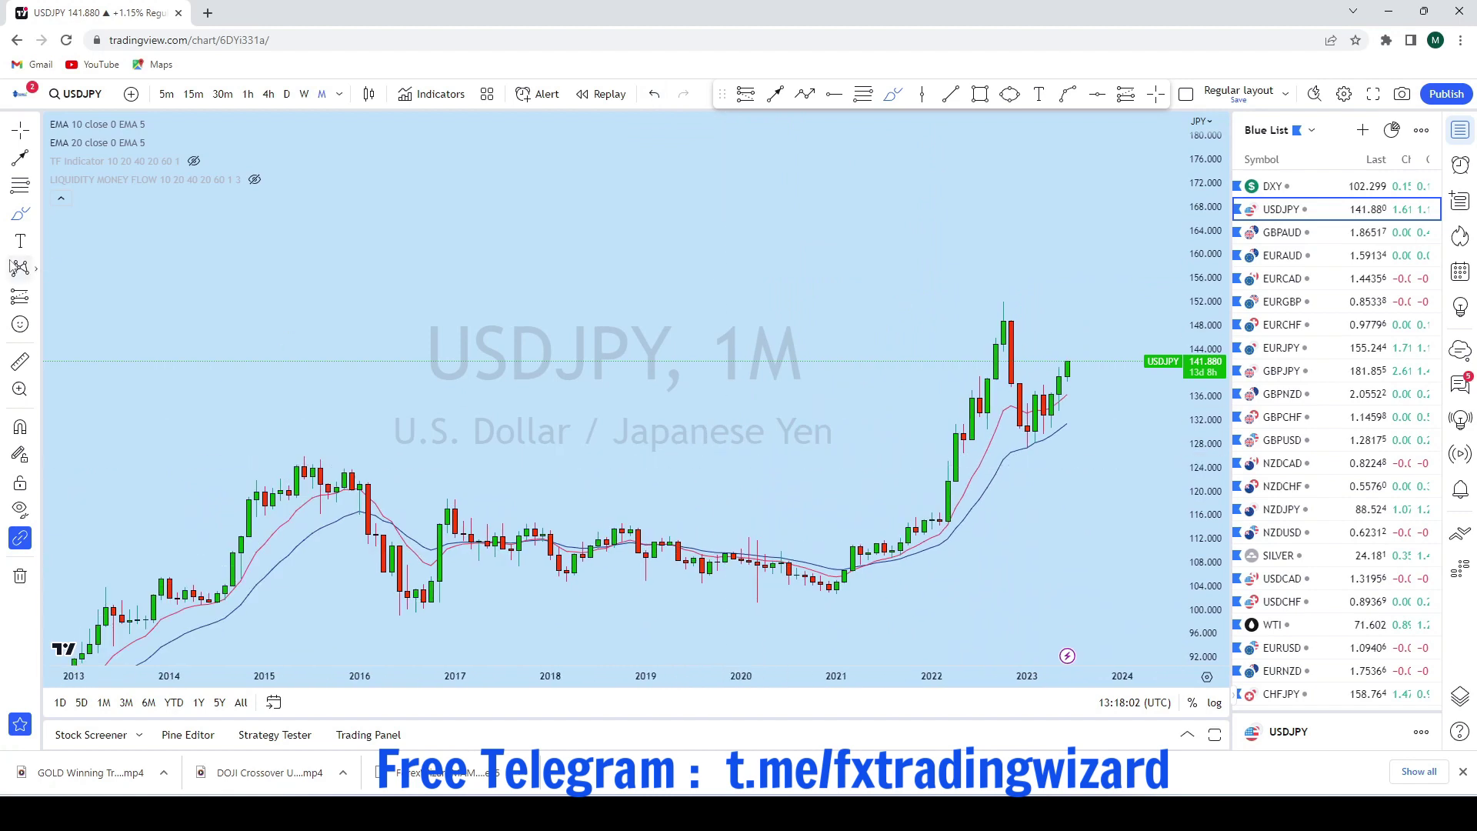
left_click(18, 132)
left_click_drag(744, 322, 682, 272)
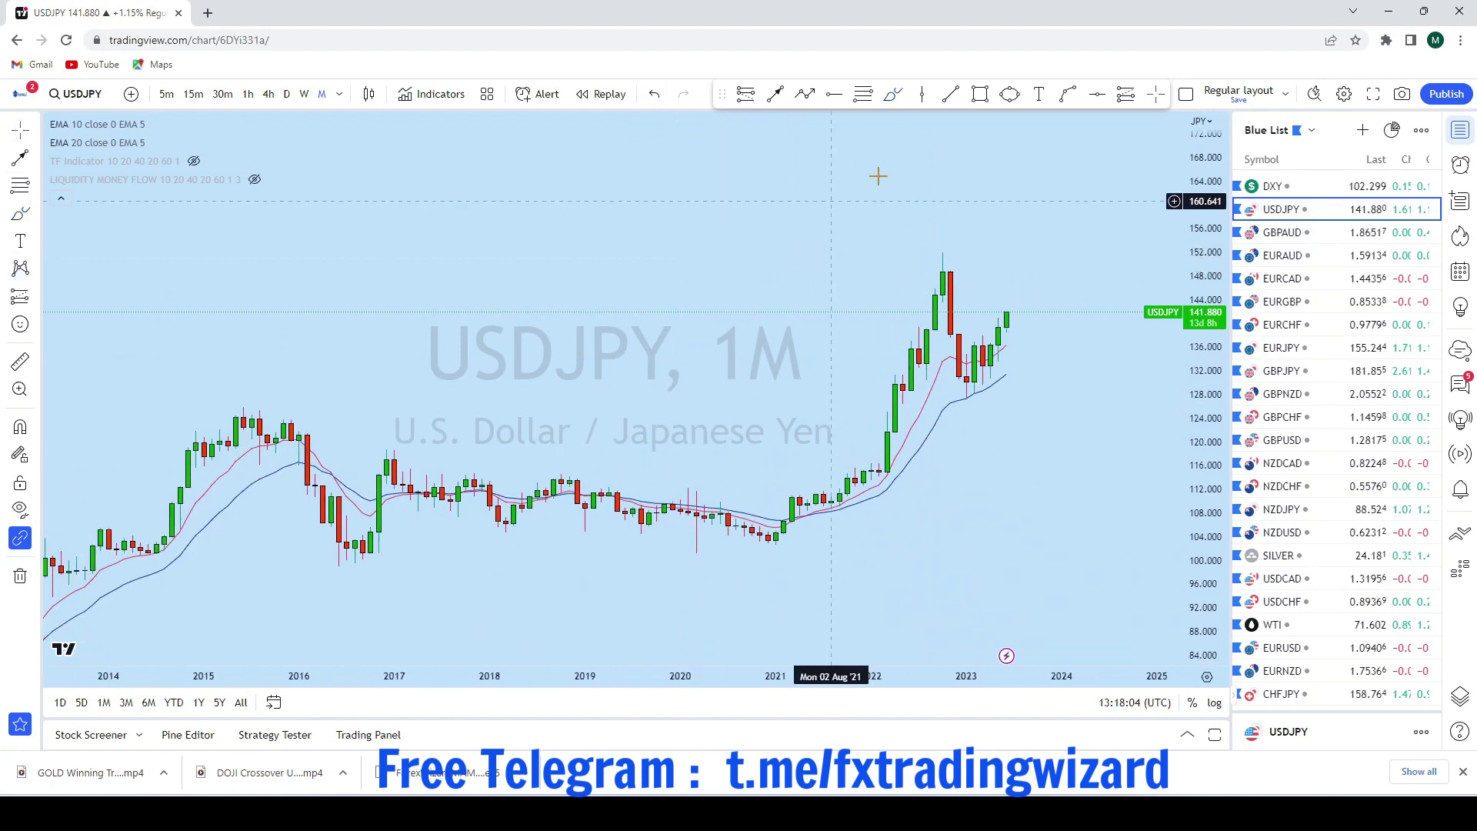
left_click(892, 95)
mouse_move(775, 558)
left_mouse_down()
mouse_move(800, 476)
mouse_move(903, 377)
mouse_move(1029, 171)
left_mouse_up()
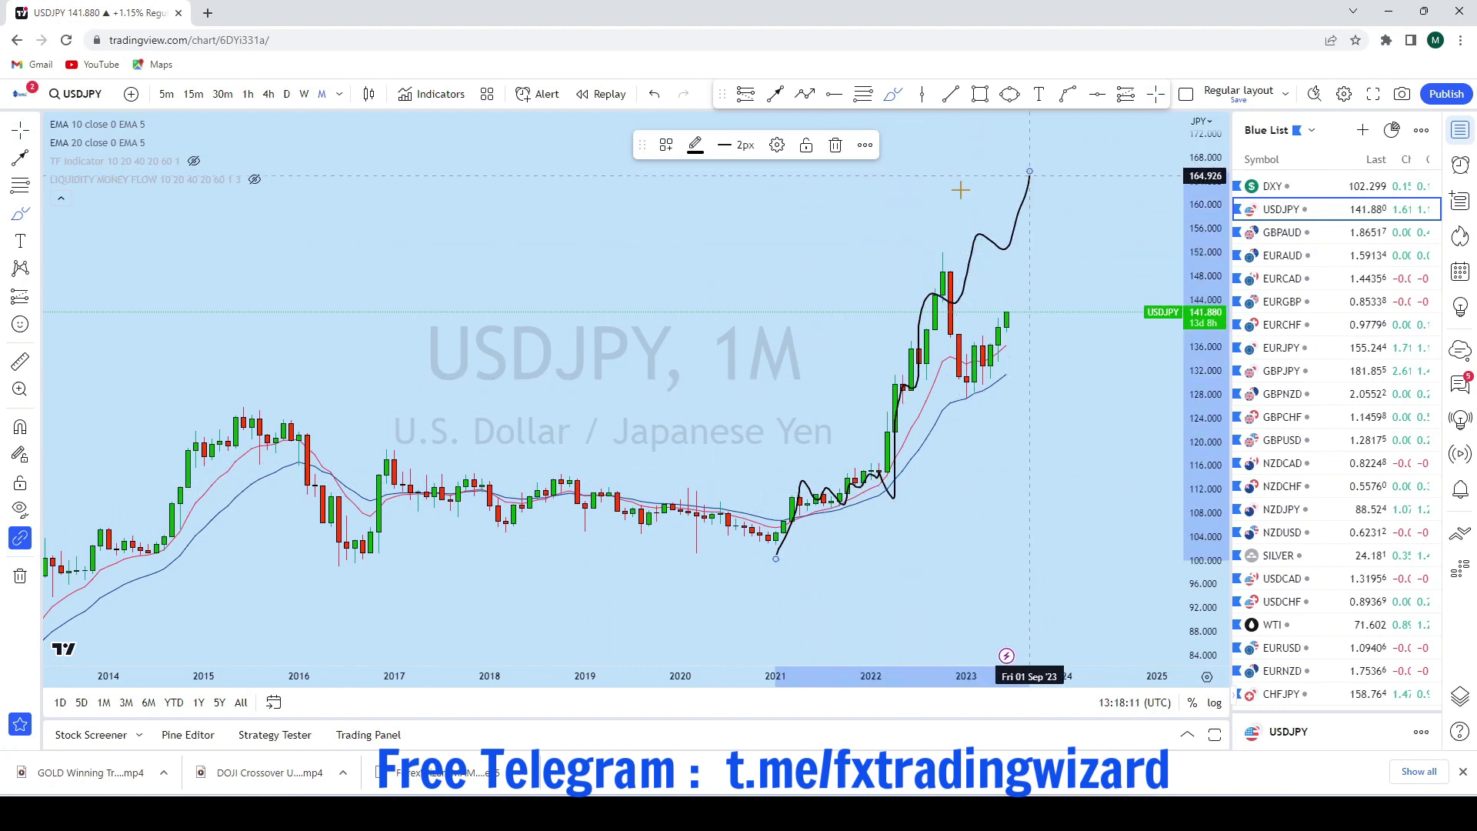
left_click(654, 100)
Circle the May 2023 monthly candle and draw a vertical stroke through it with the brush, undoing each mark
scroll(996, 349, "up", 3)
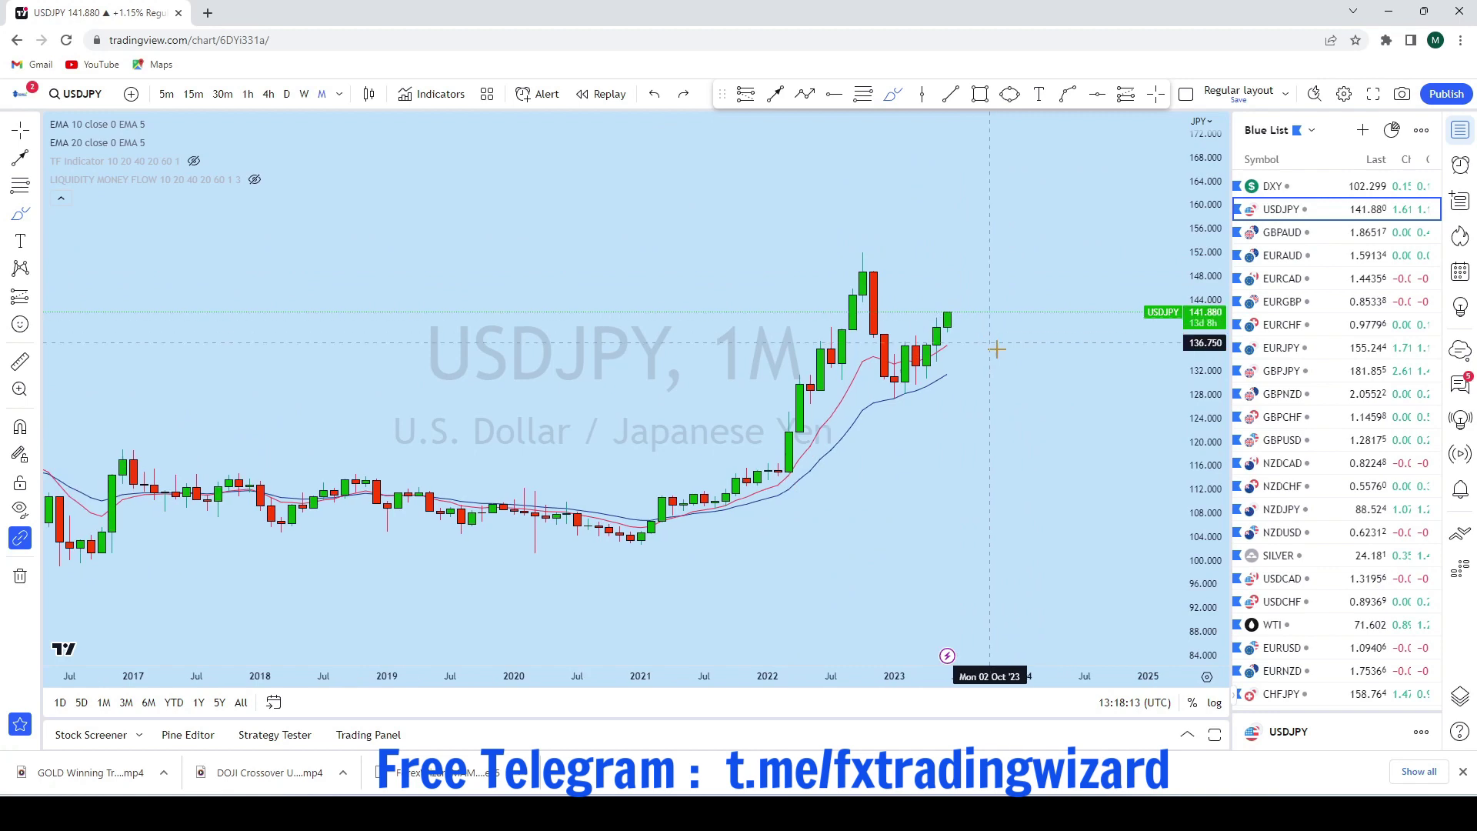
left_click_drag(1212, 525, 1206, 203)
scroll(884, 284, "up", 3)
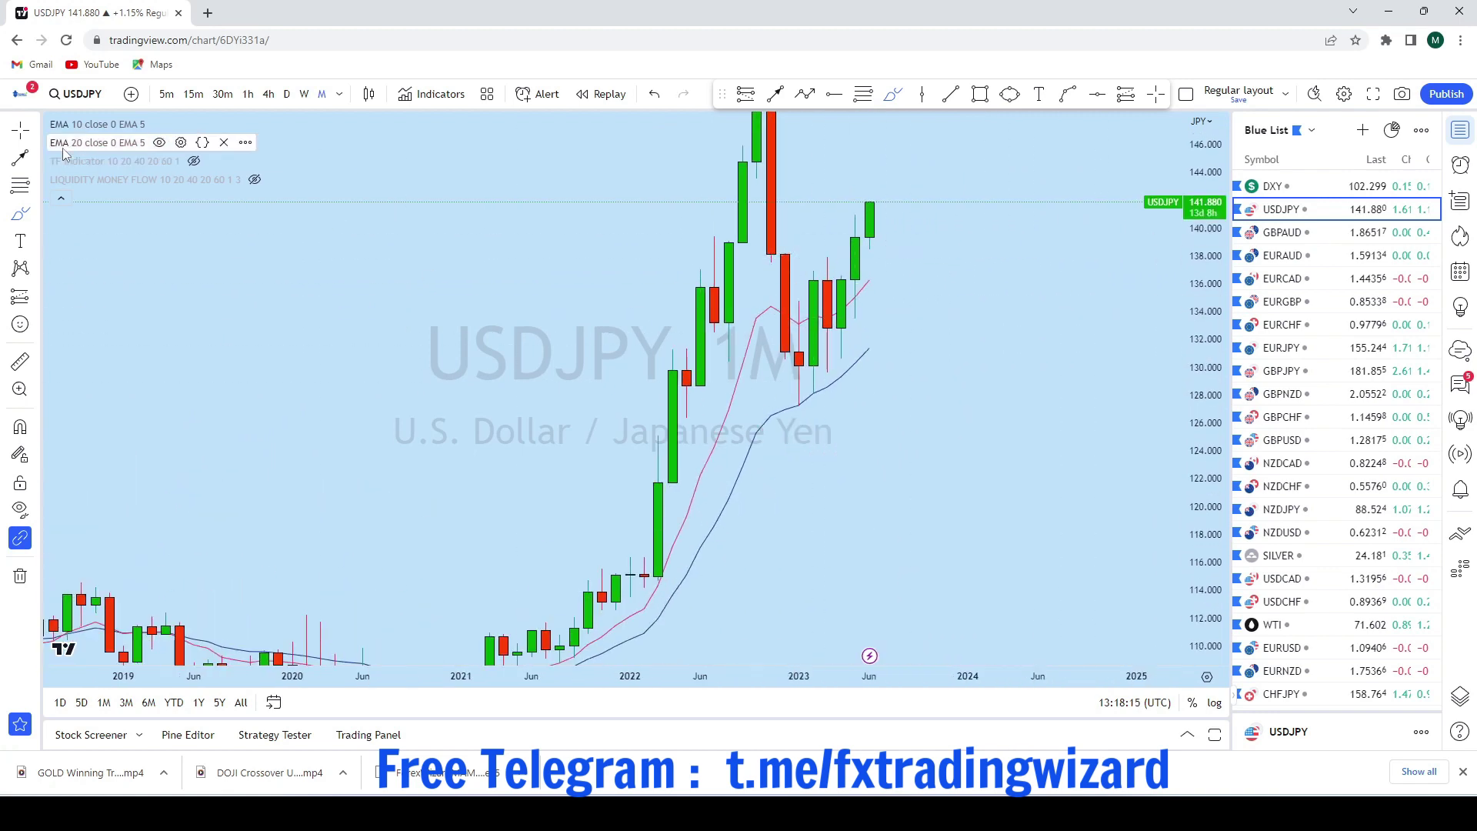
scroll(992, 404, "up", 2)
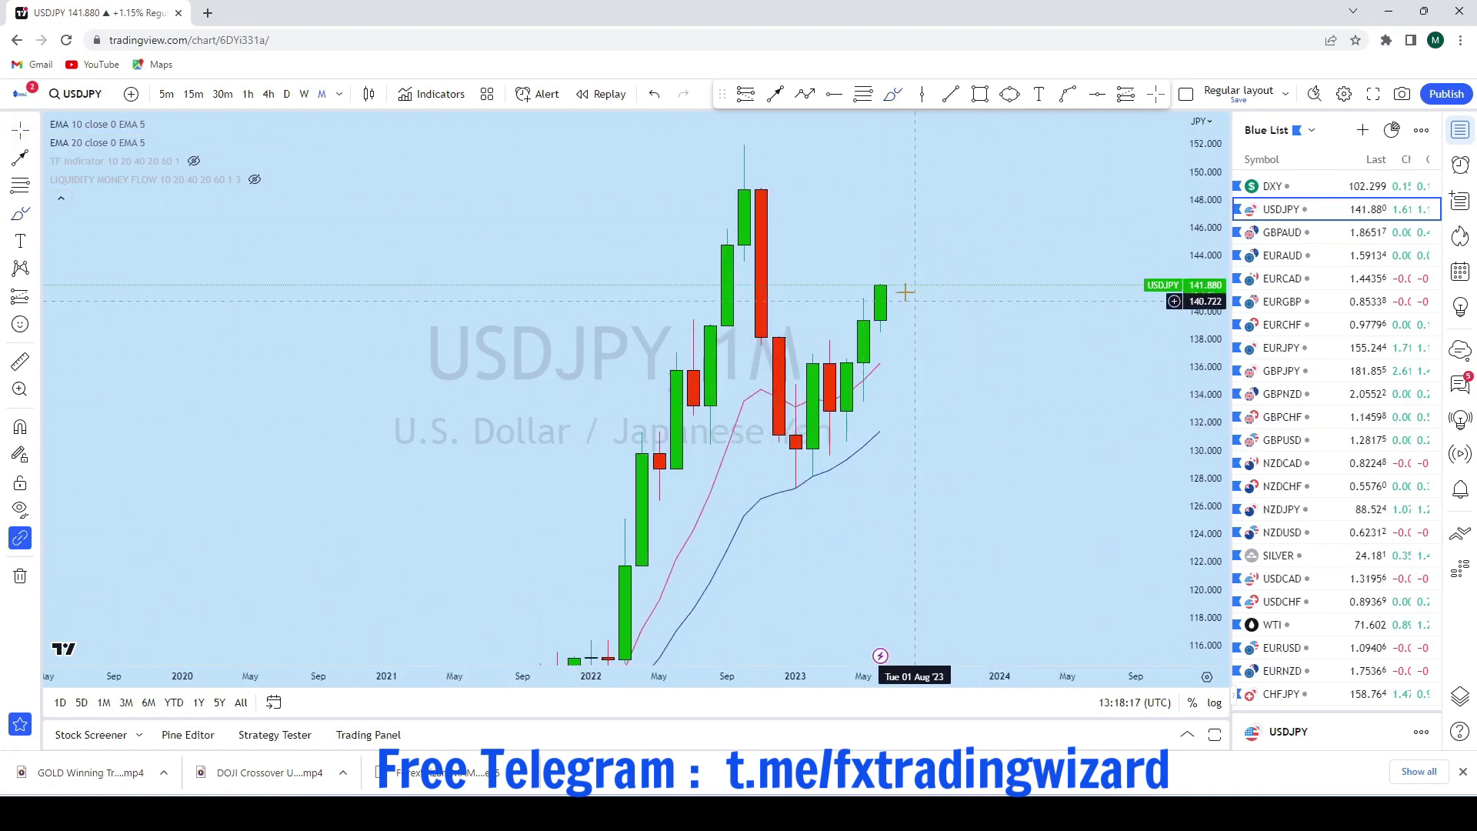
left_click(890, 98)
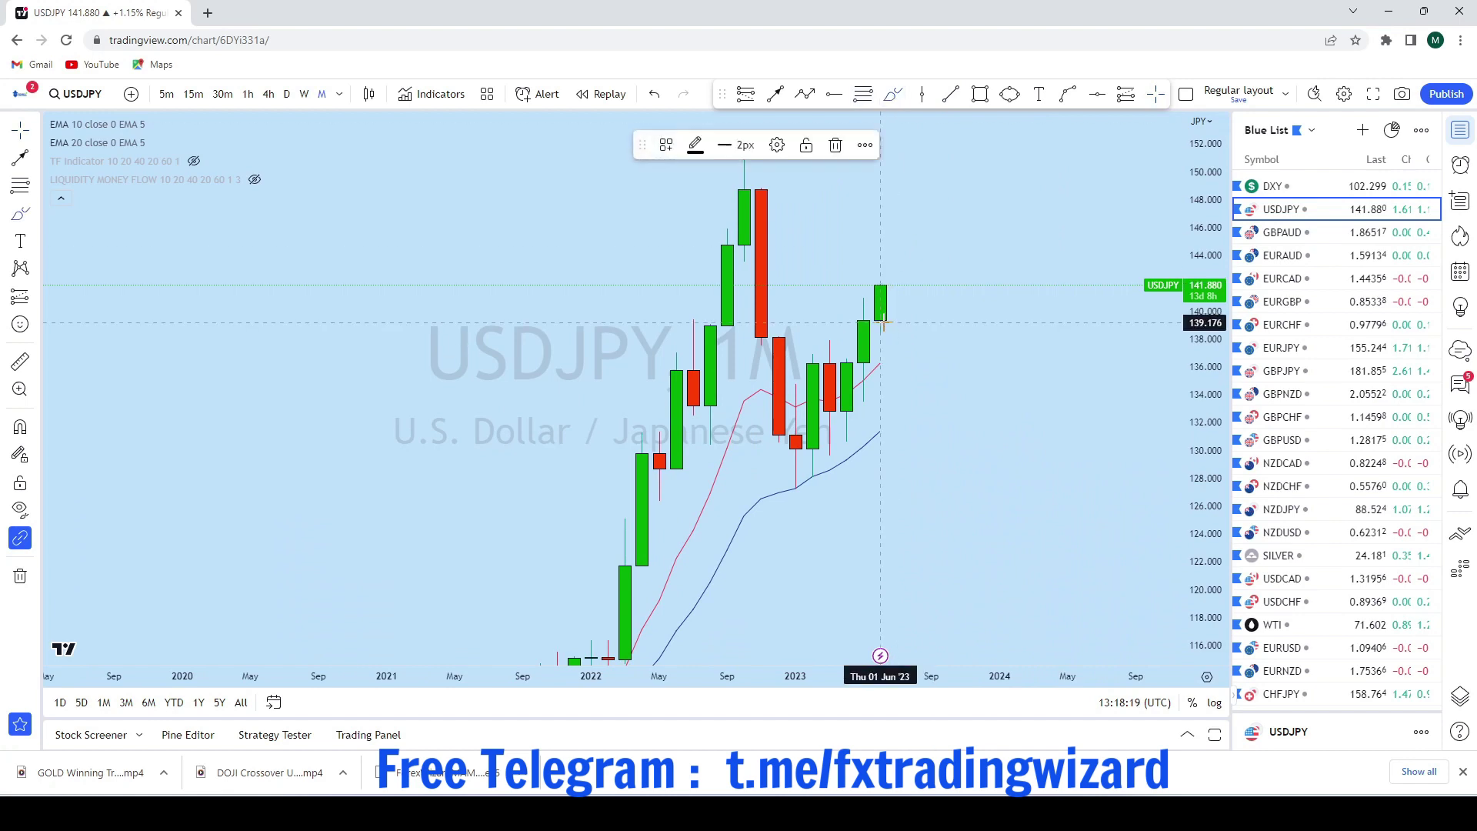
mouse_move(833, 344)
left_mouse_down()
mouse_move(884, 338)
mouse_move(835, 338)
left_mouse_up()
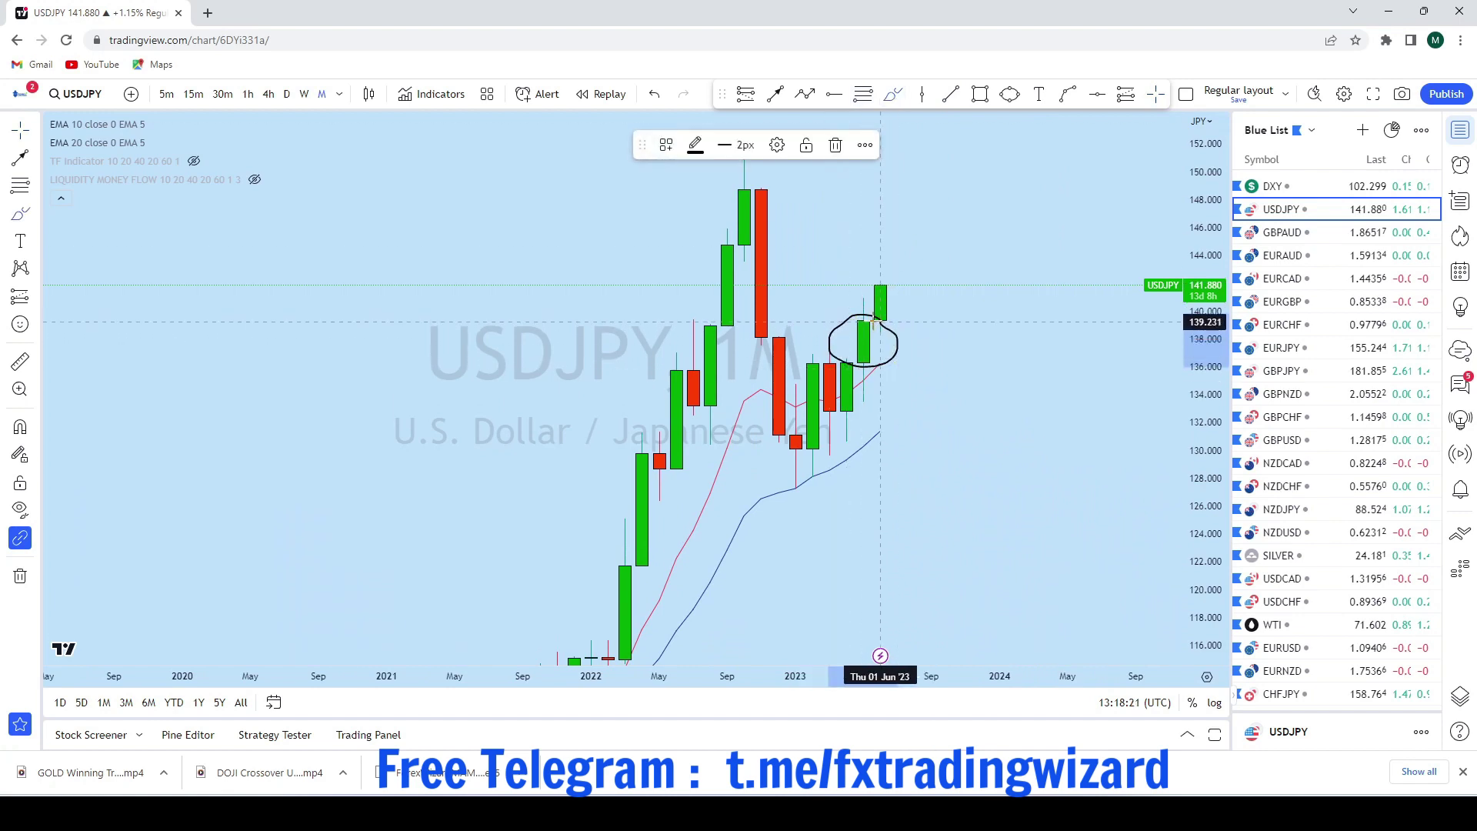
left_click(654, 94)
left_click_drag(863, 407, 863, 254)
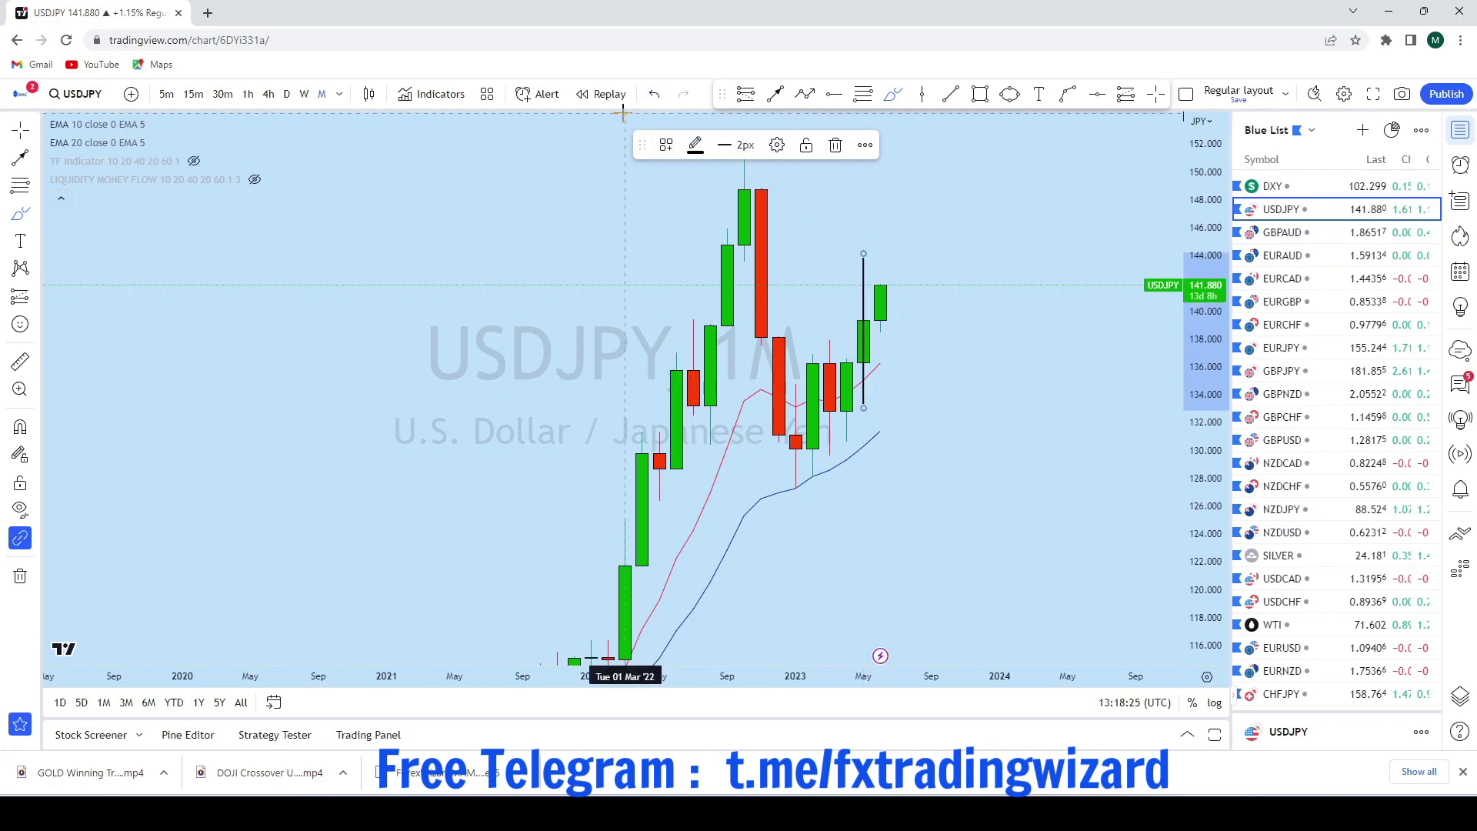
left_click(653, 95)
Scribble around the June 2023 candle's lower wick and sketch a rise to about 144 with the brush, and undo it
scroll(977, 277, "up", 5)
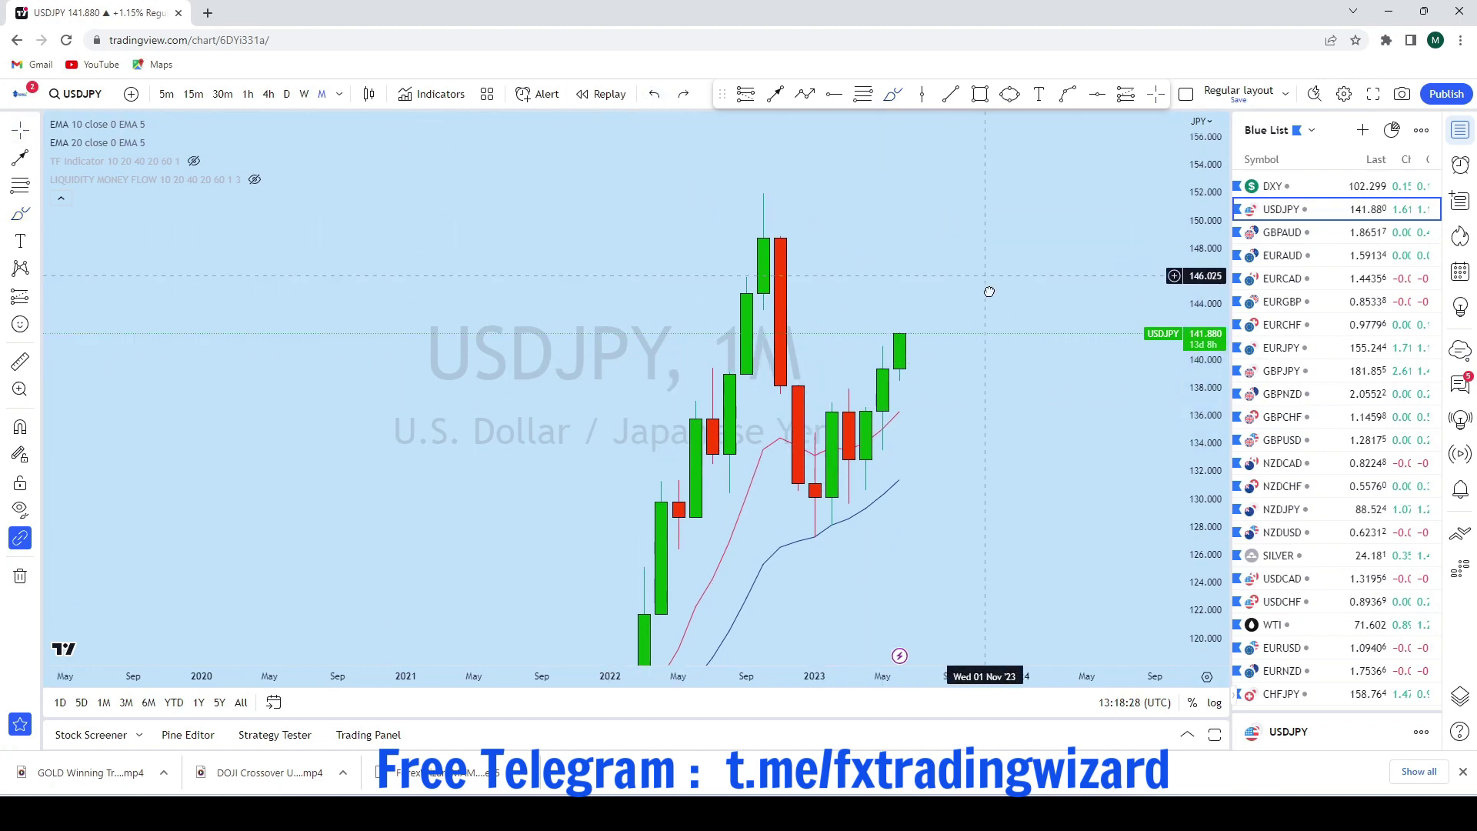
left_click(891, 96)
mouse_move(827, 449)
left_mouse_down()
mouse_move(841, 454)
mouse_move(793, 455)
mouse_move(805, 462)
left_mouse_up()
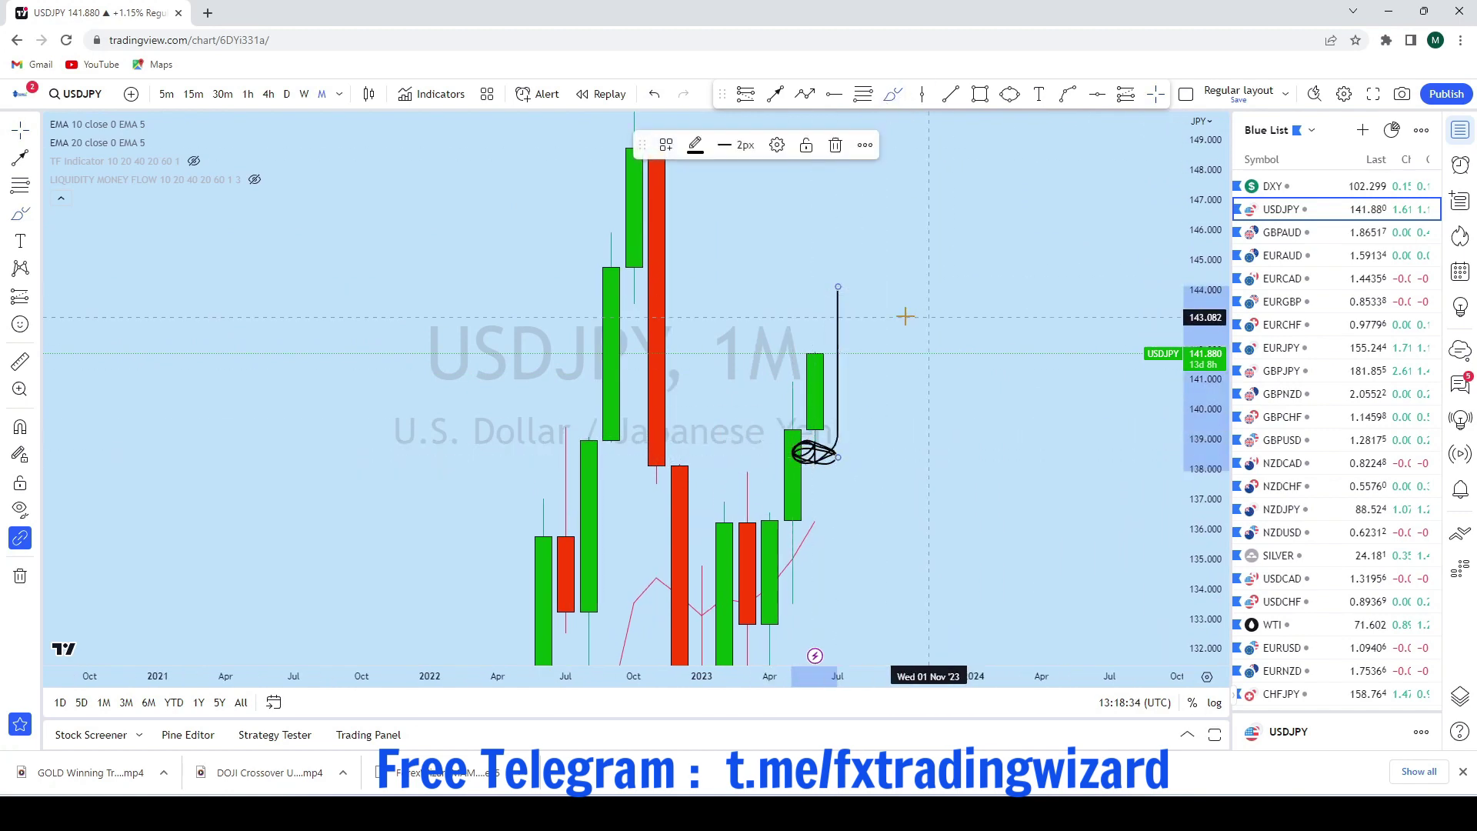
left_click(654, 94)
scroll(916, 343, "down", 5)
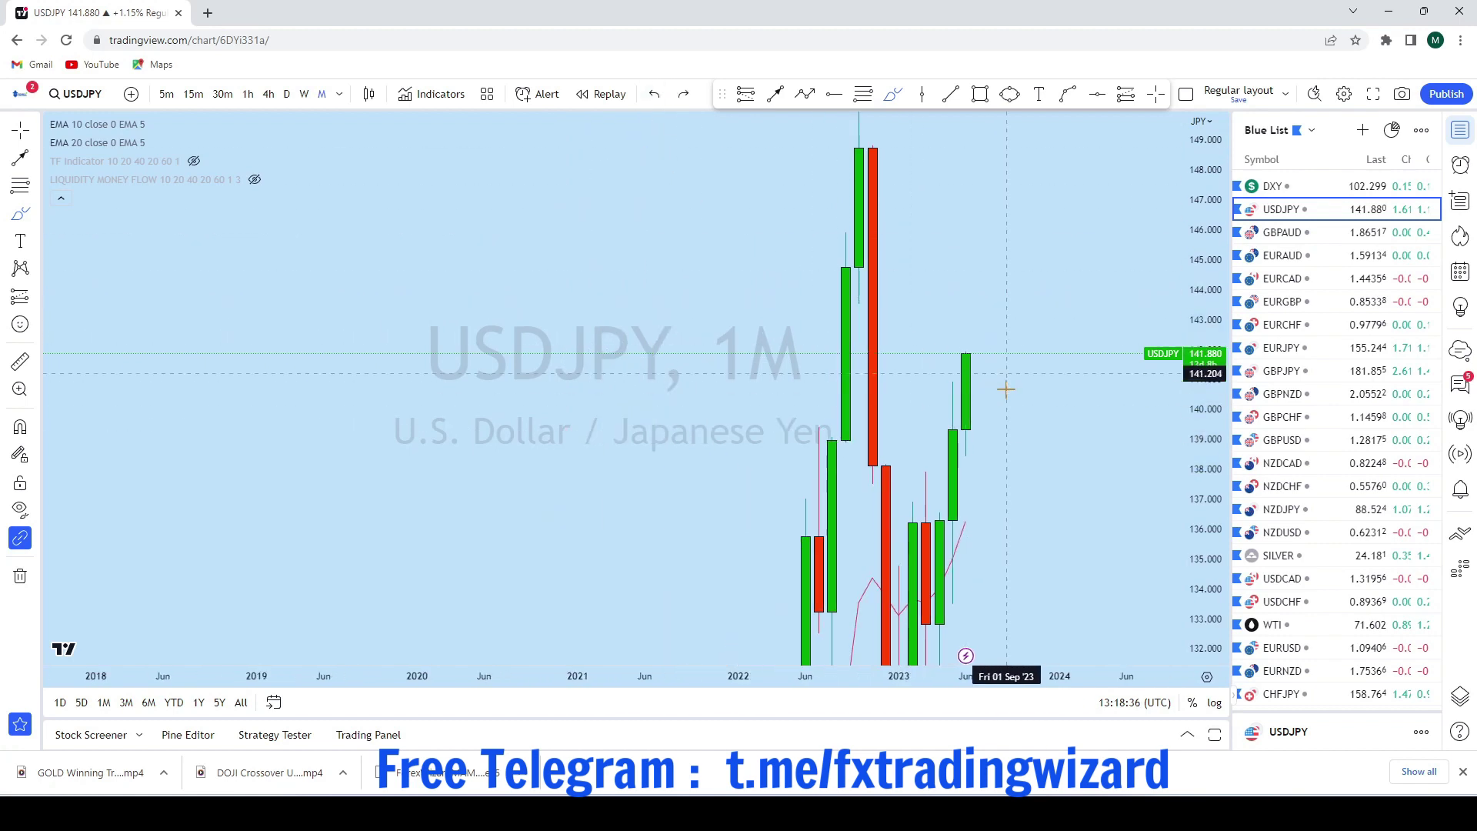
Sketch a wavy rising path with an arrowhead from the latest monthly candle to about 149 with the brush, and undo the strokes
scroll(1003, 391, "up", 3)
mouse_move(896, 350)
left_mouse_down()
mouse_move(909, 356)
mouse_move(959, 257)
mouse_move(1000, 117)
mouse_move(957, 134)
left_mouse_up()
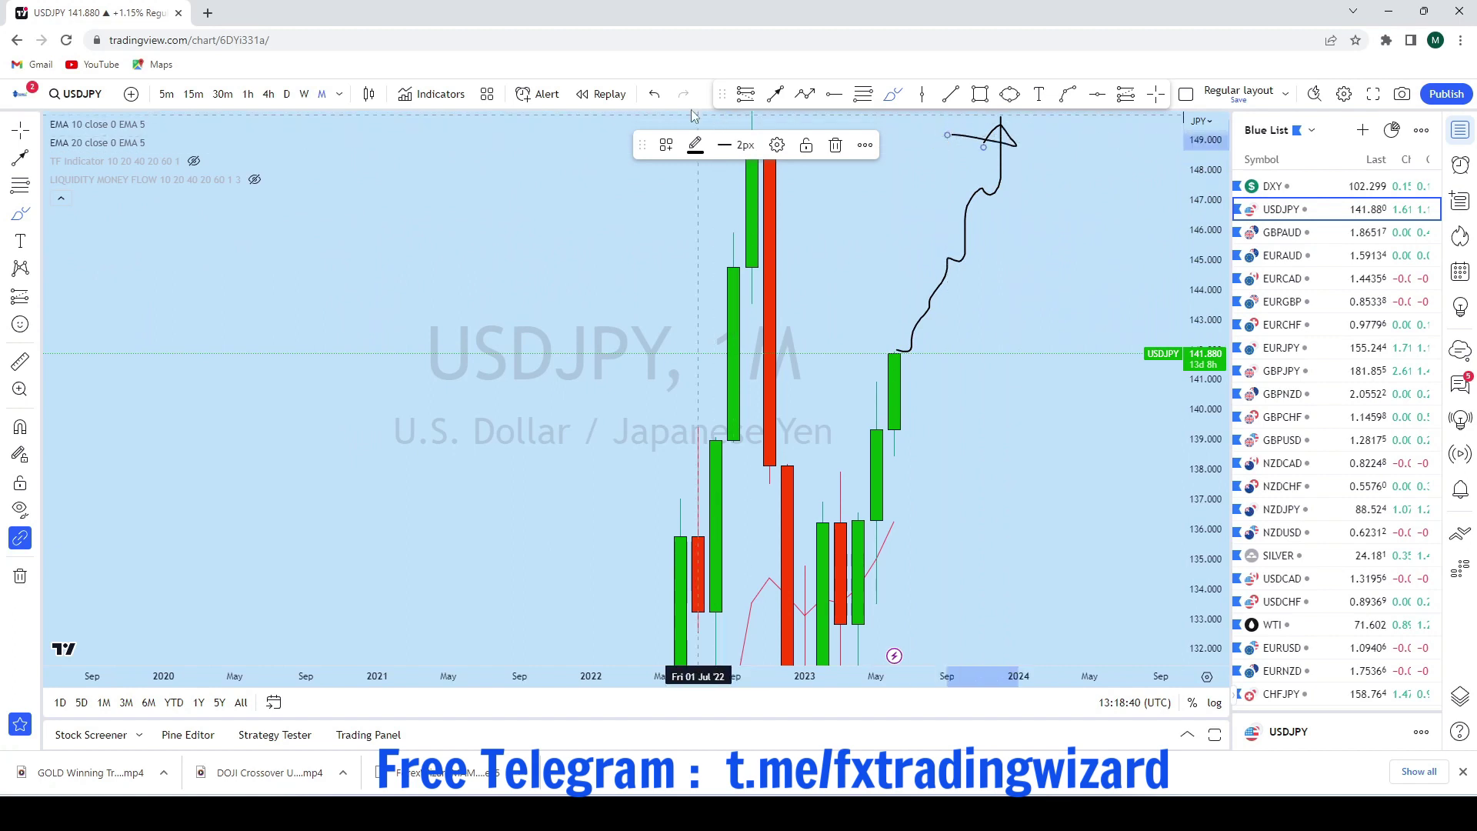
double_click(657, 96)
Switch USDJPY to the weekly chart, trace the rise from about 130 to about 143 with the brush, and undo the stroke
left_click(304, 94)
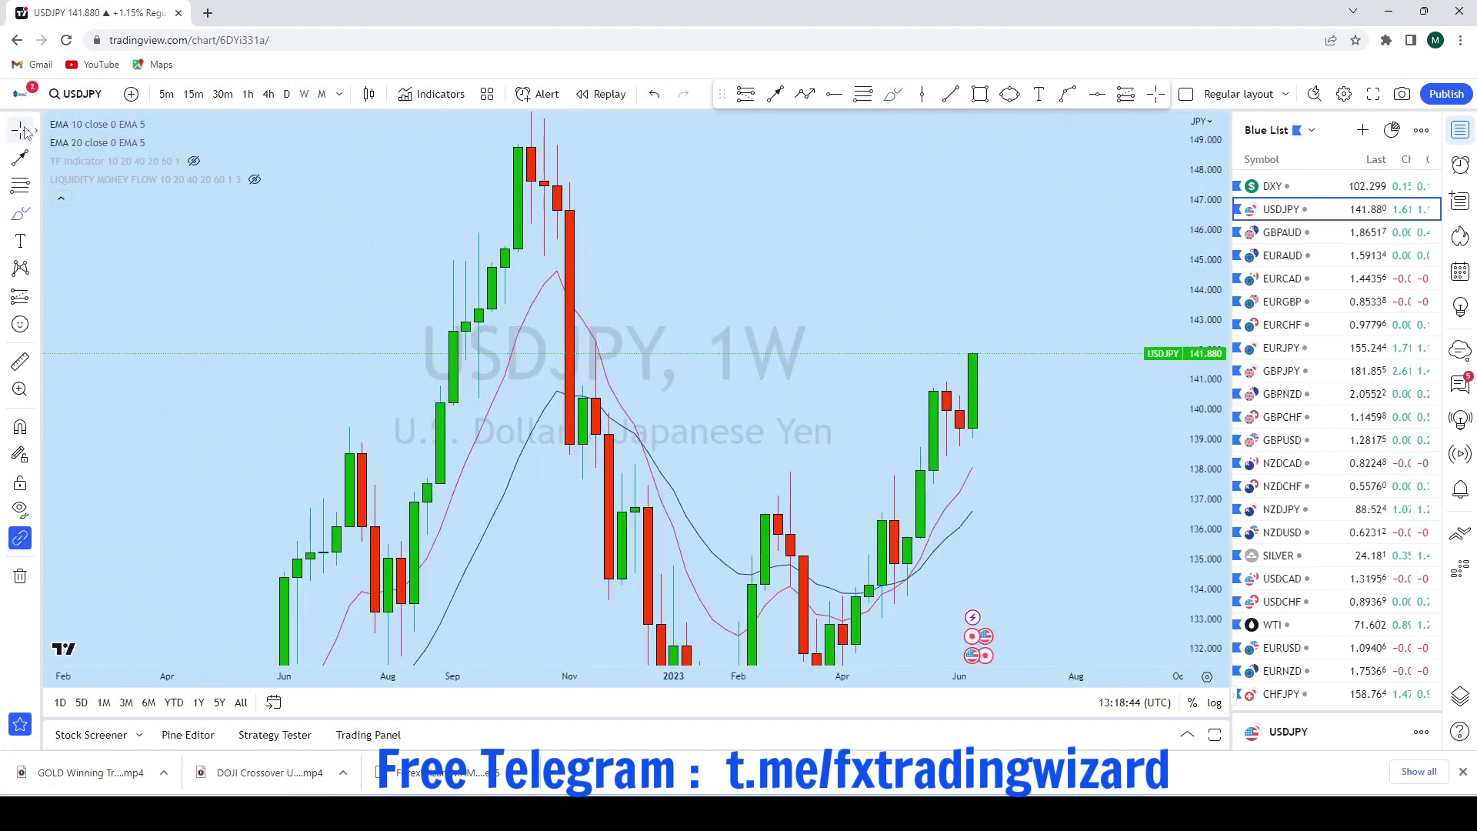
scroll(967, 408, "up", 3)
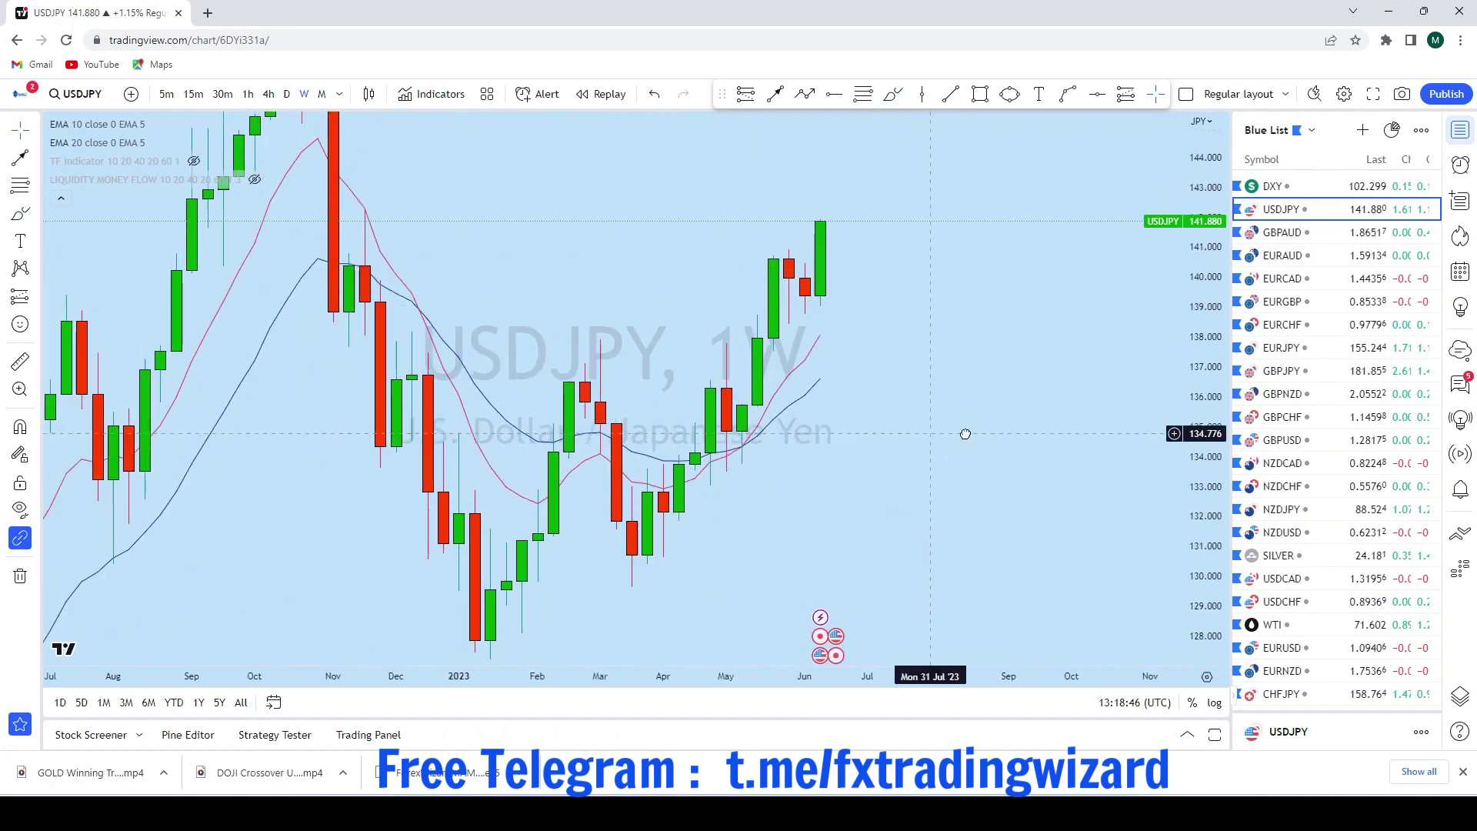
left_click(894, 94)
mouse_move(708, 564)
left_mouse_down()
mouse_move(754, 370)
mouse_move(786, 454)
mouse_move(818, 231)
mouse_move(866, 308)
mouse_move(896, 176)
left_mouse_up()
key("ctrl+z")
Sketch a rising support line under the latest weekly candles and a bounce to about 143 with the brush, and undo the marks
scroll(1013, 323, "up", 2)
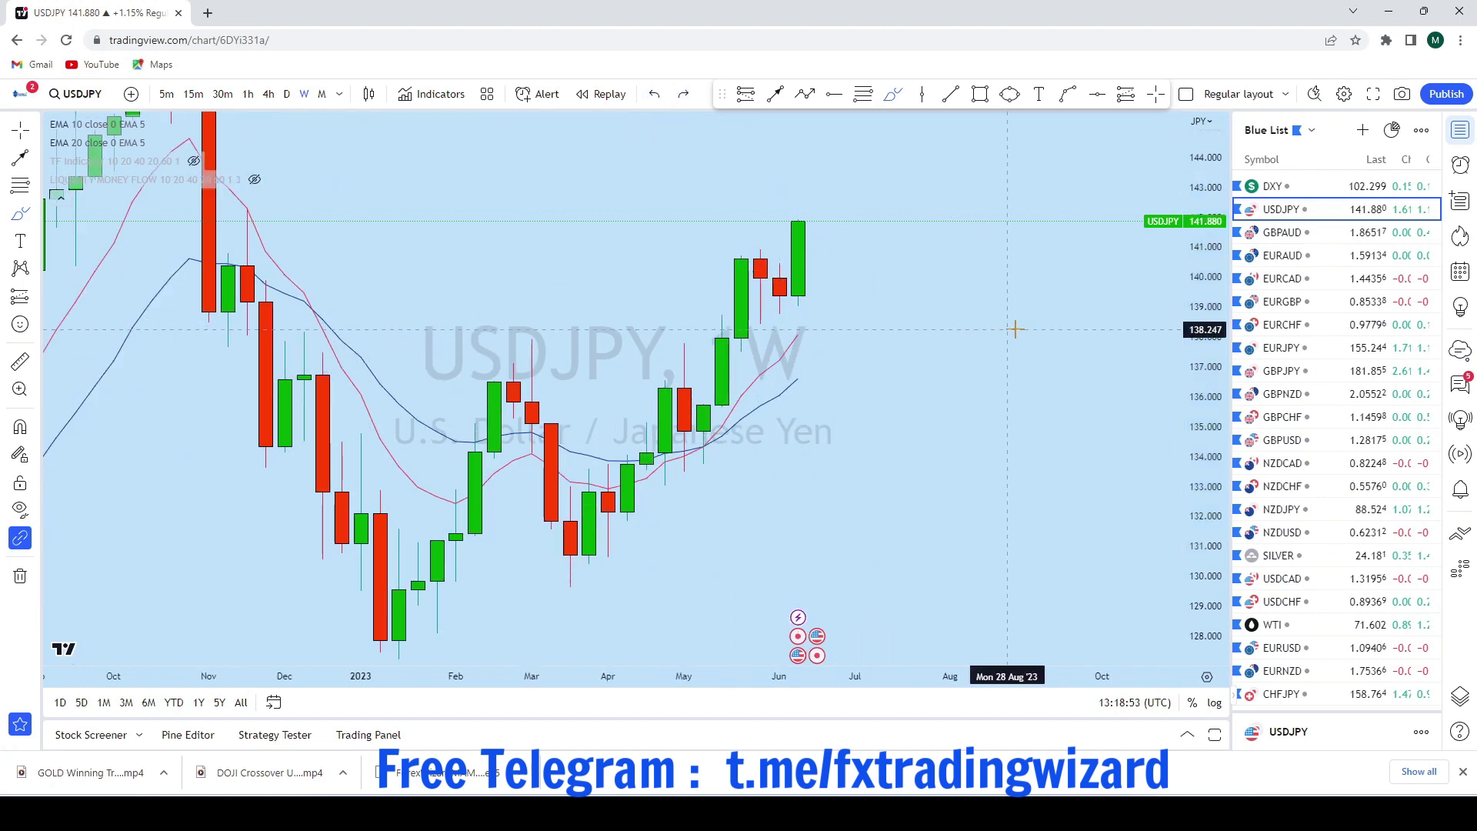
scroll(1015, 329, "down", 2)
left_click(19, 130)
scroll(815, 177, "up", 2)
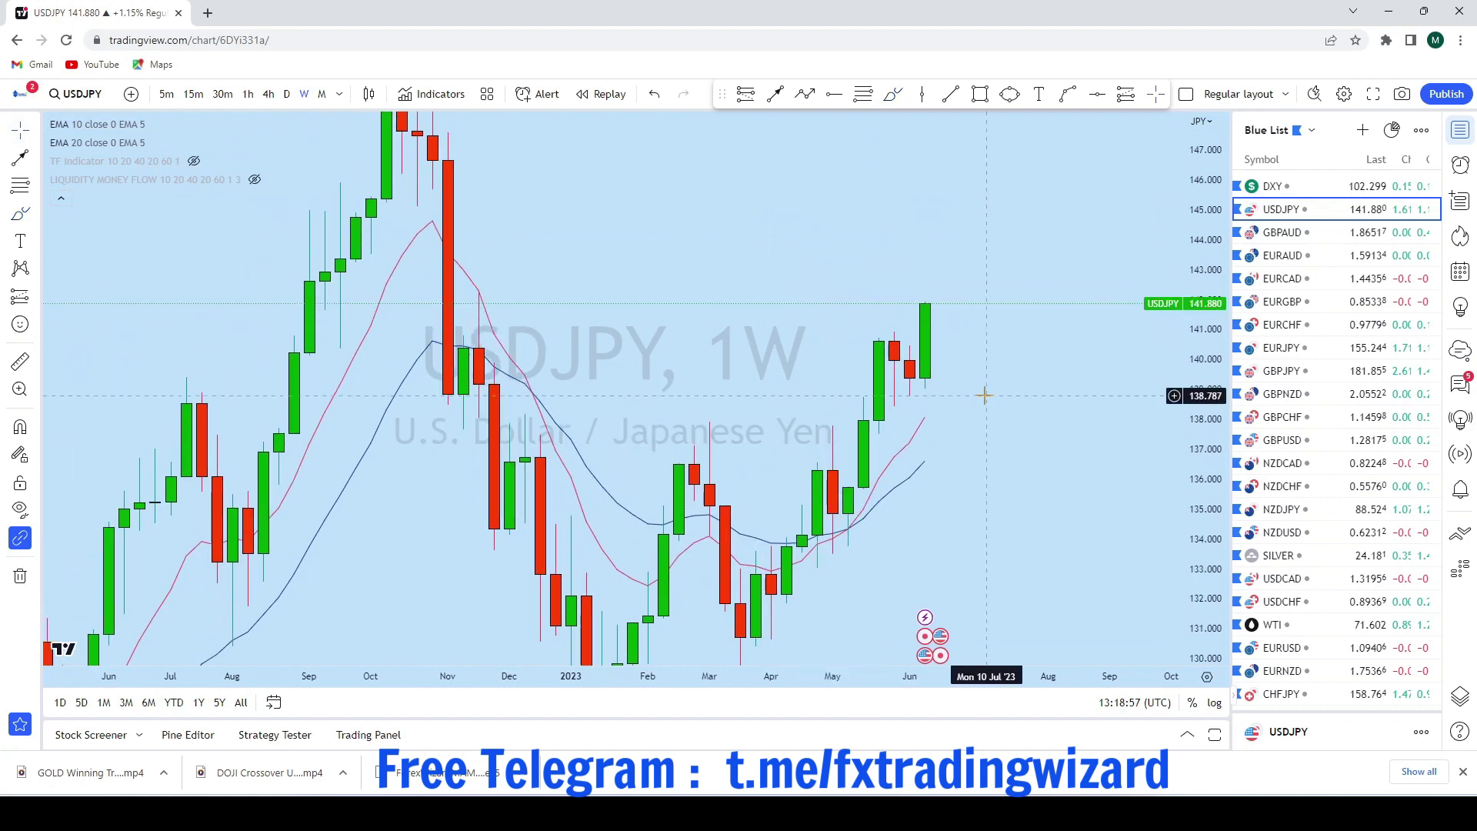
left_click(895, 93)
mouse_move(815, 323)
left_mouse_down()
mouse_move(885, 373)
mouse_move(837, 406)
mouse_move(766, 413)
mouse_move(896, 361)
left_mouse_up()
left_click(656, 94)
scroll(965, 353, "up", 2)
mouse_move(716, 419)
left_mouse_down()
mouse_move(804, 394)
mouse_move(828, 265)
left_mouse_up()
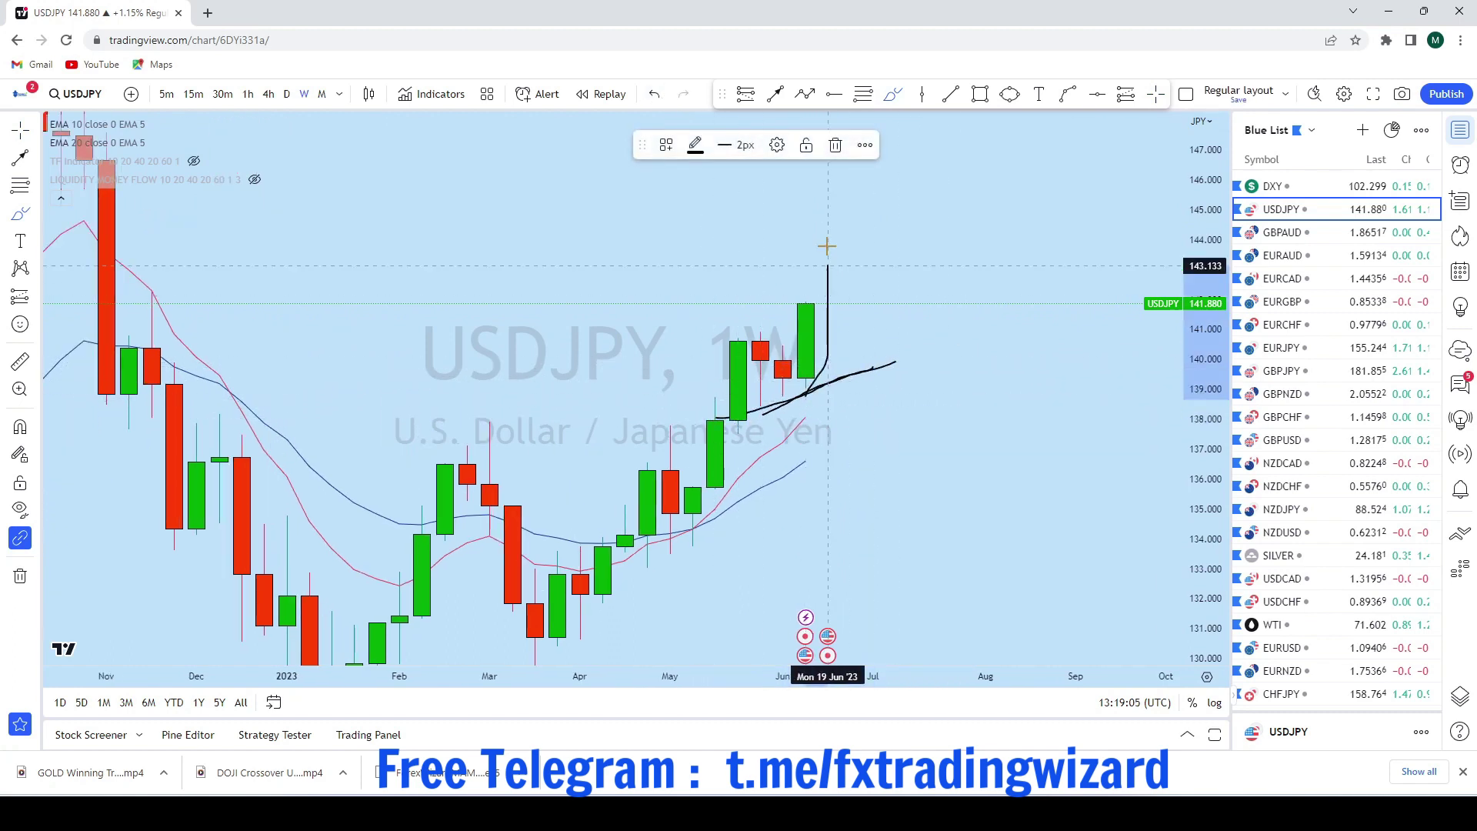
left_click(656, 94)
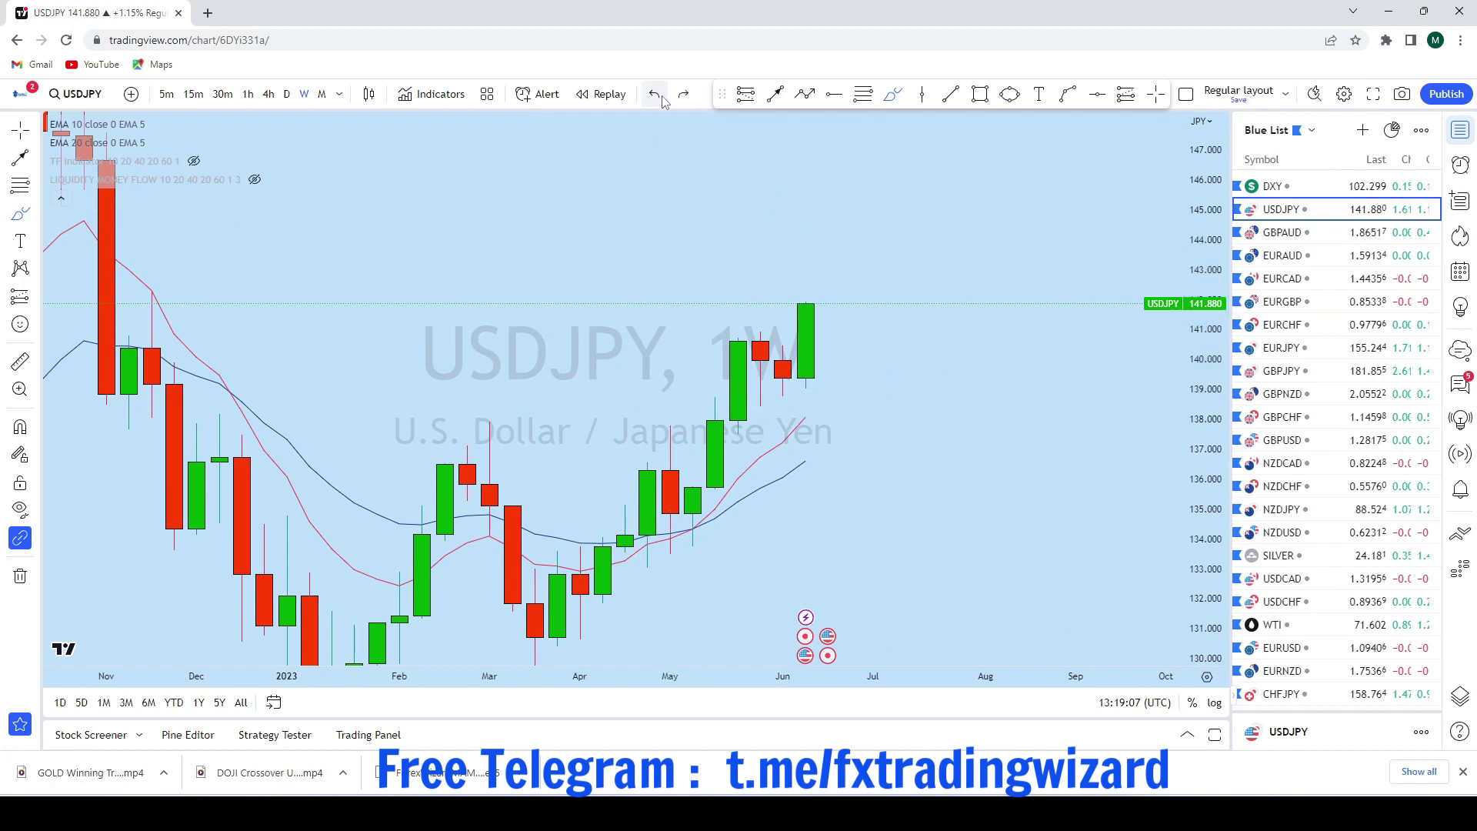
Draw a rising trend line on the weekly chart from about 139.15 at 27 March 2023 to about 142.34 at 17 July 2023
scroll(976, 353, "down", 3)
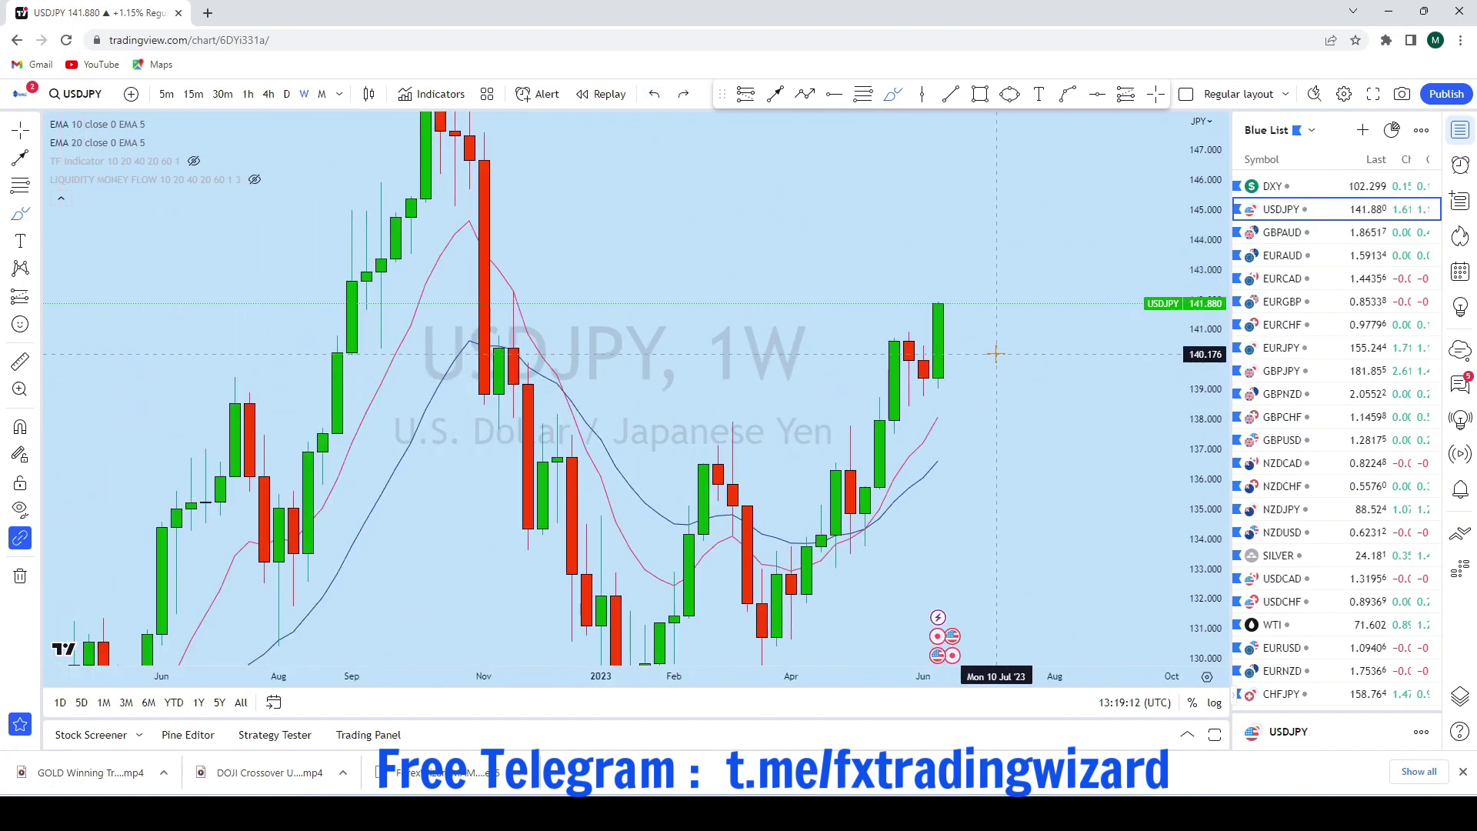
scroll(997, 345, "down", 1)
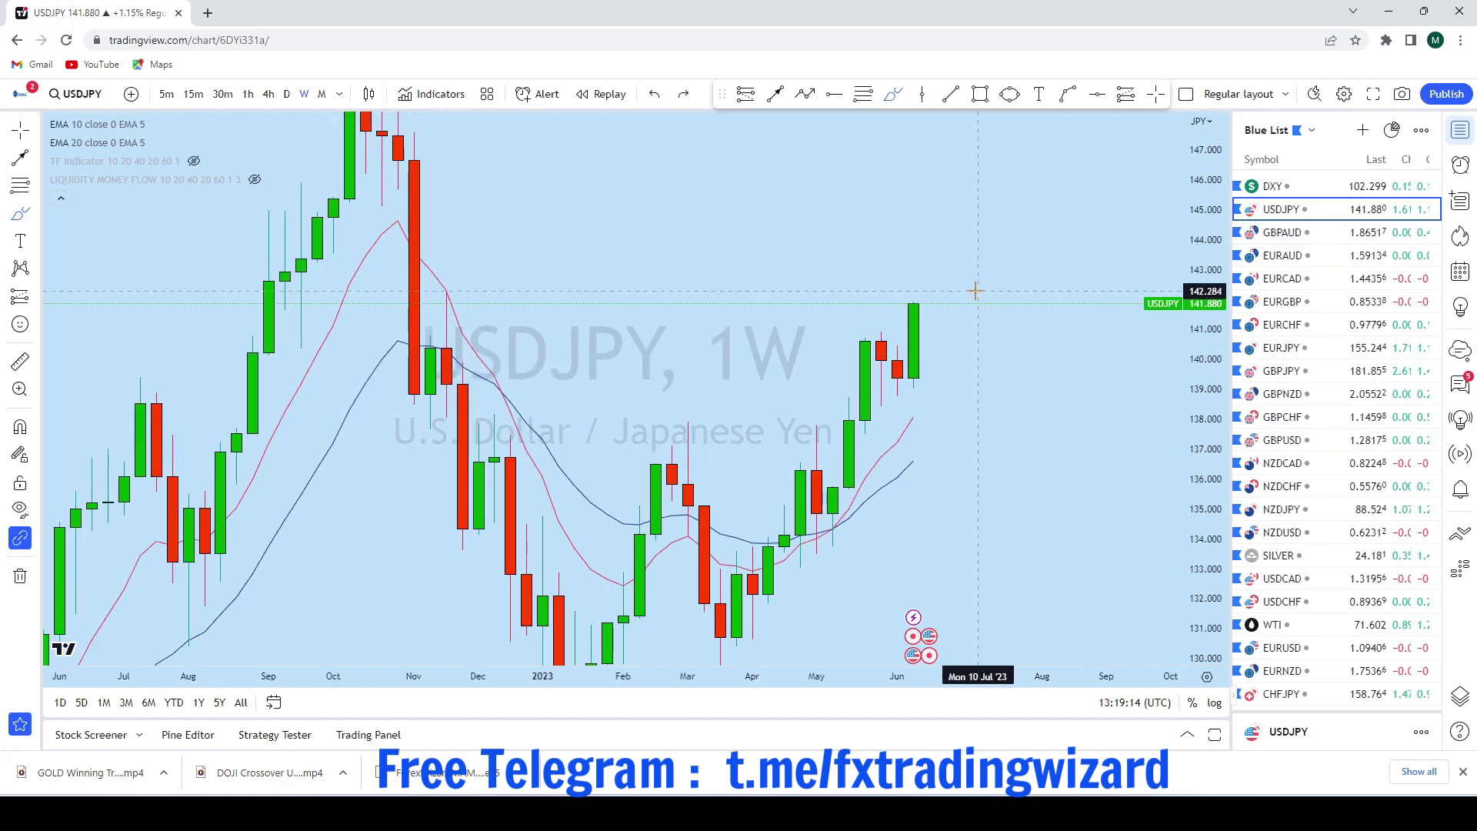
left_click(951, 94)
left_click(736, 384)
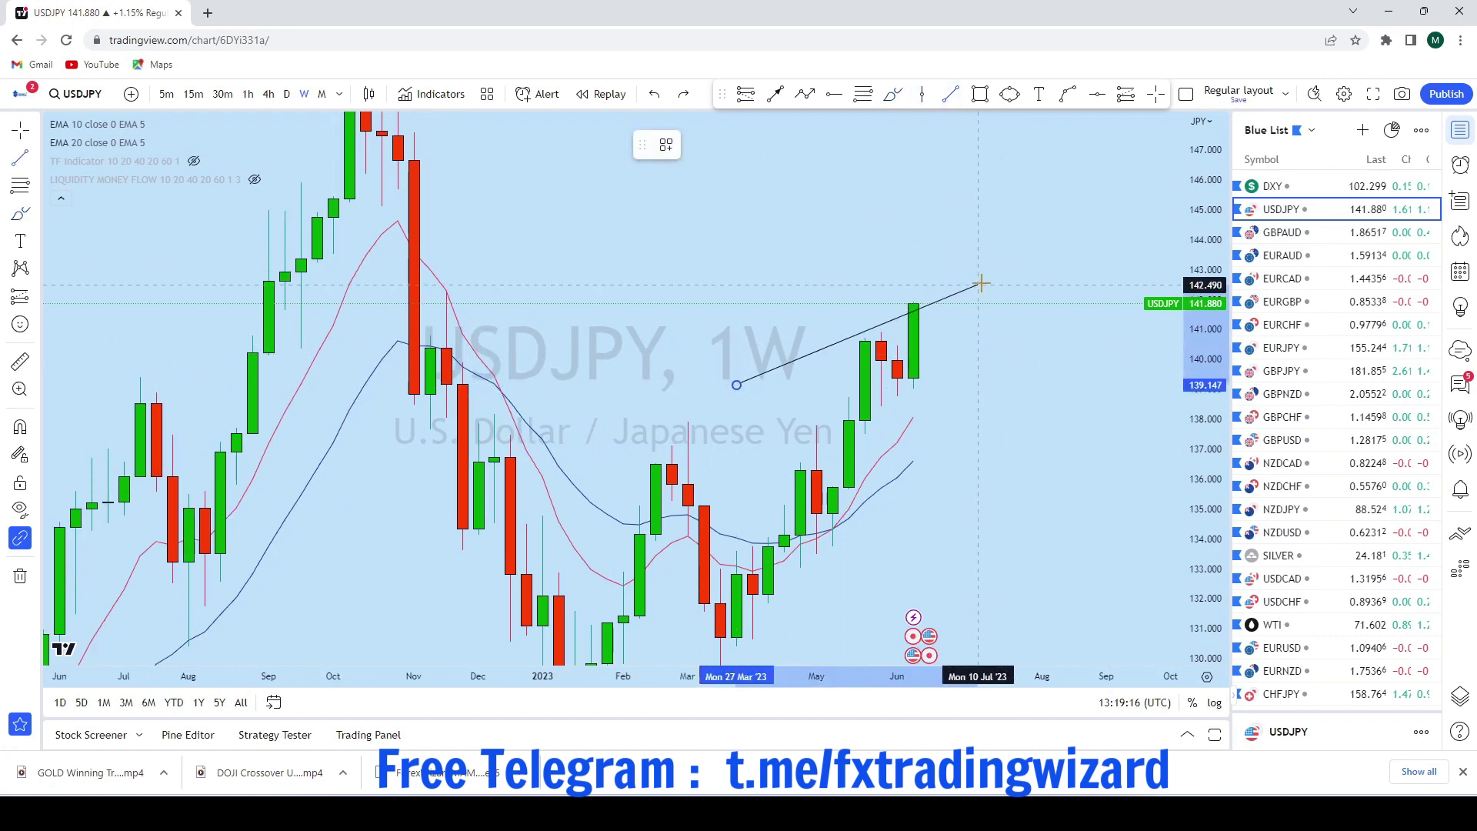
left_click(994, 290)
scroll(962, 330, "down", 1)
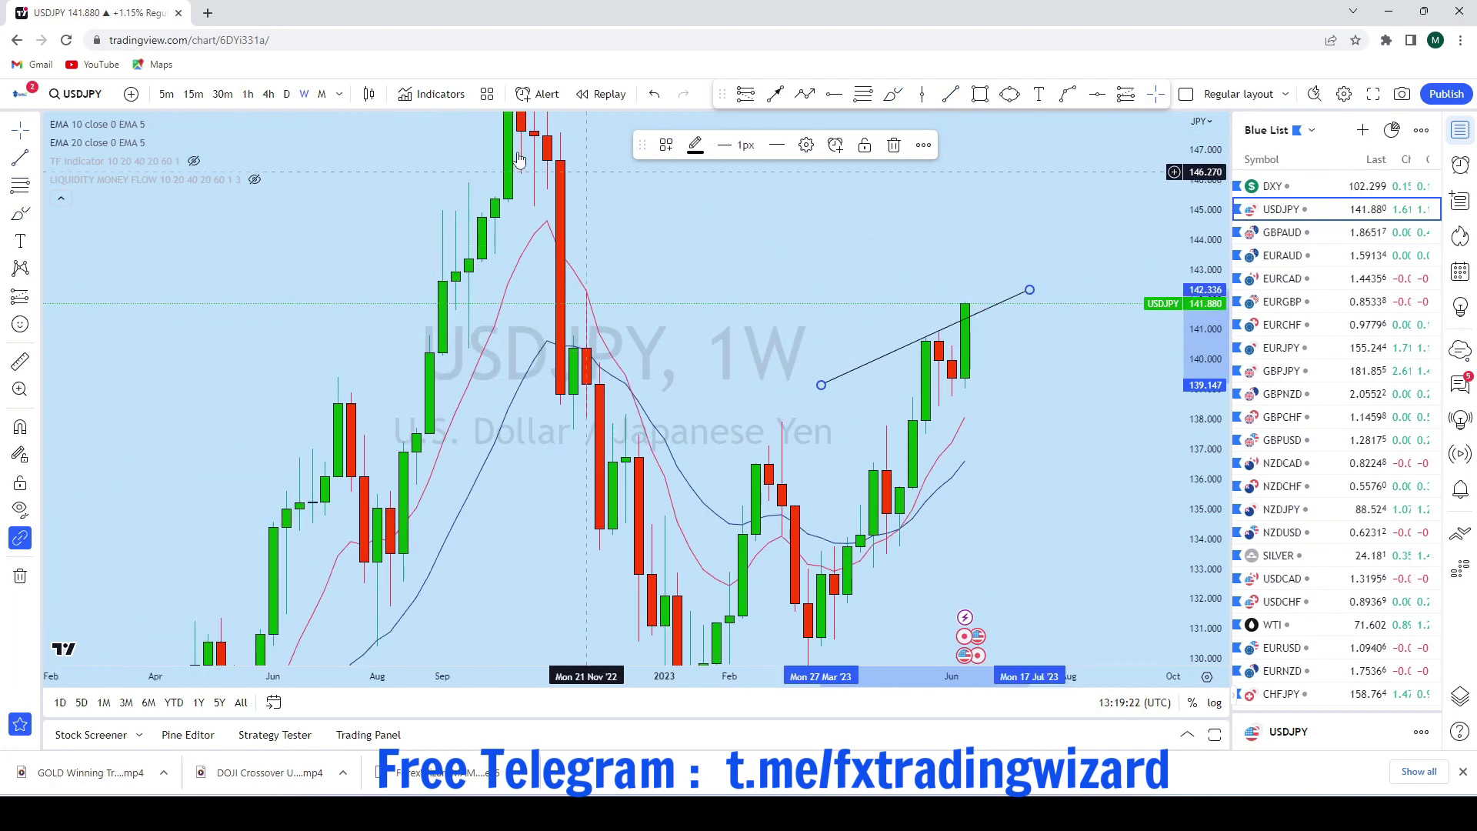
Switch USDJPY to the daily chart and focus on the latest candles around the trend line
left_click(286, 94)
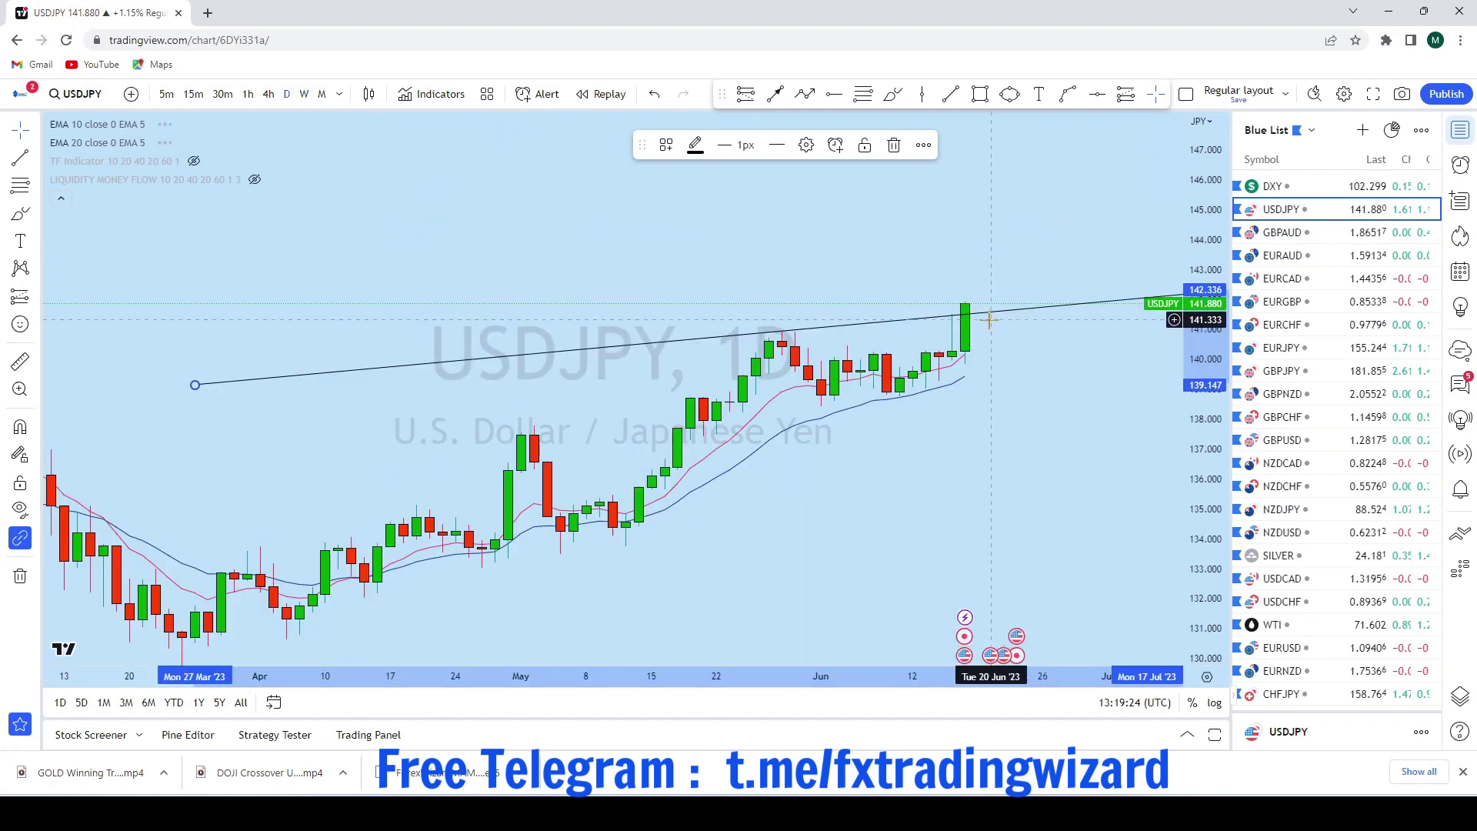
left_click(16, 137)
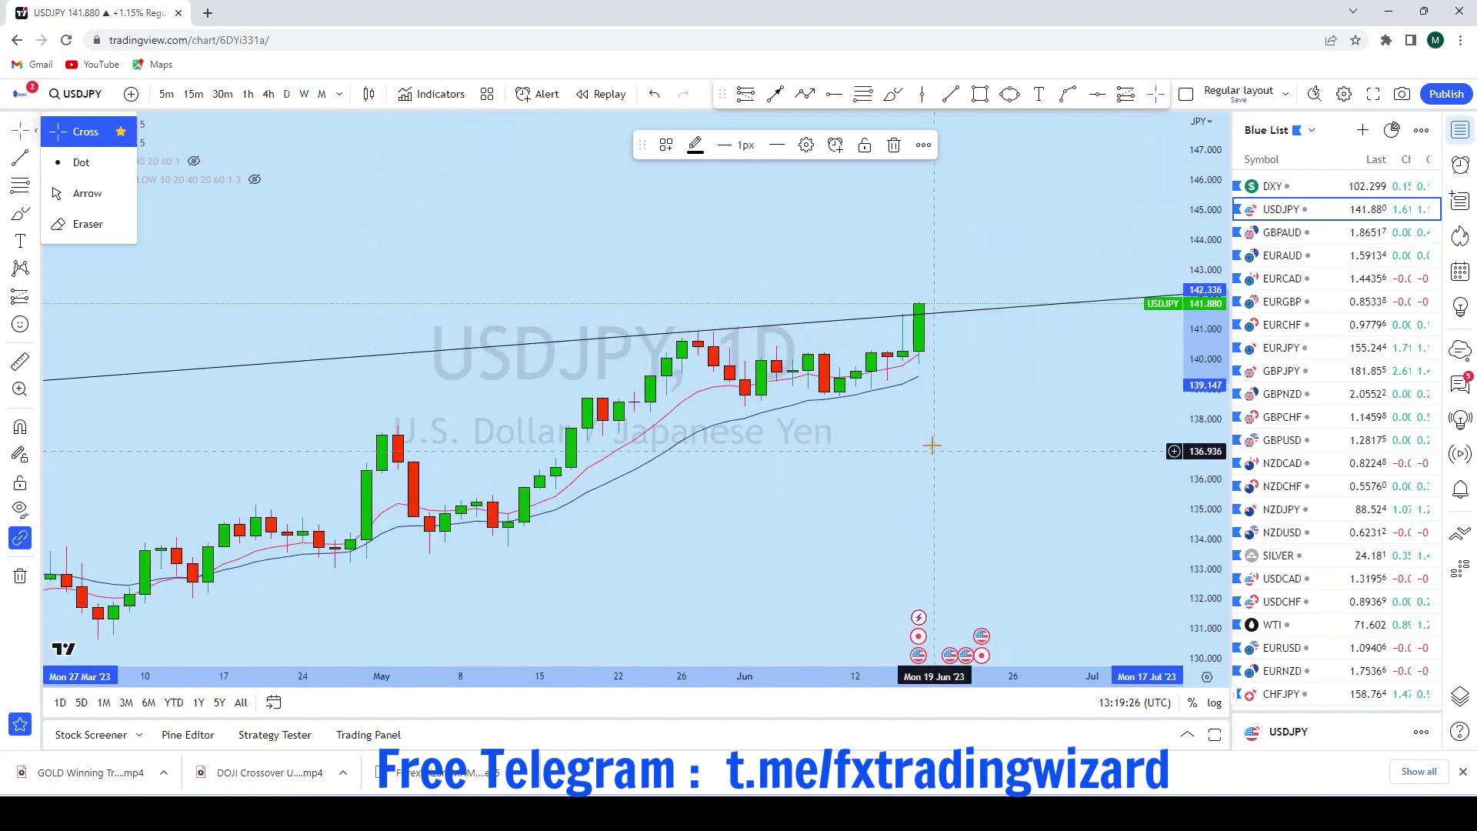
left_click_drag(931, 444, 902, 501)
scroll(943, 432, "up", 5)
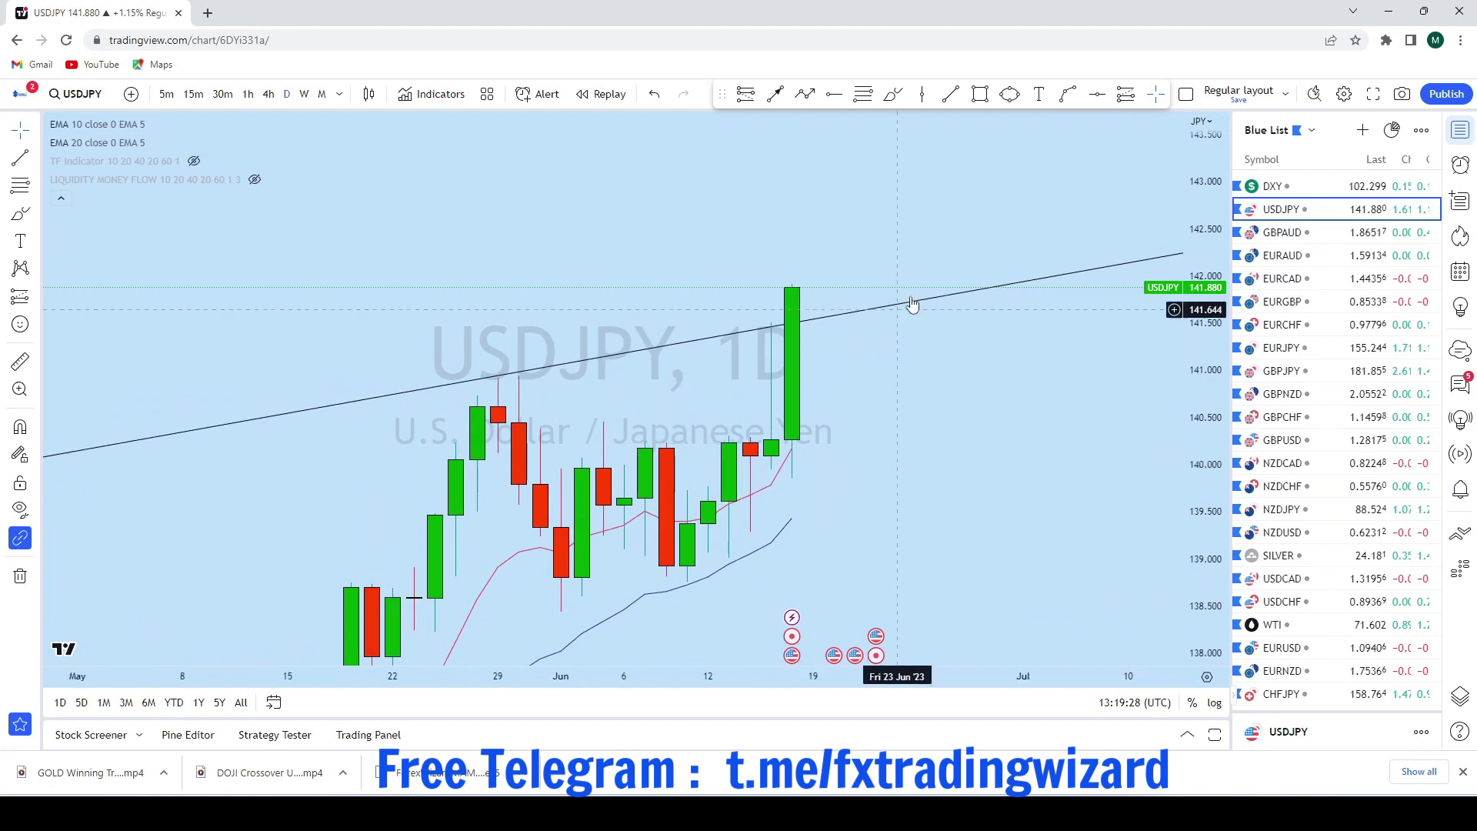
Mark the 16 June daily candle from its lower wick up through its body with the brush, and undo the marks
key("alt+t")
left_click_drag(774, 475, 793, 472)
left_click(654, 94)
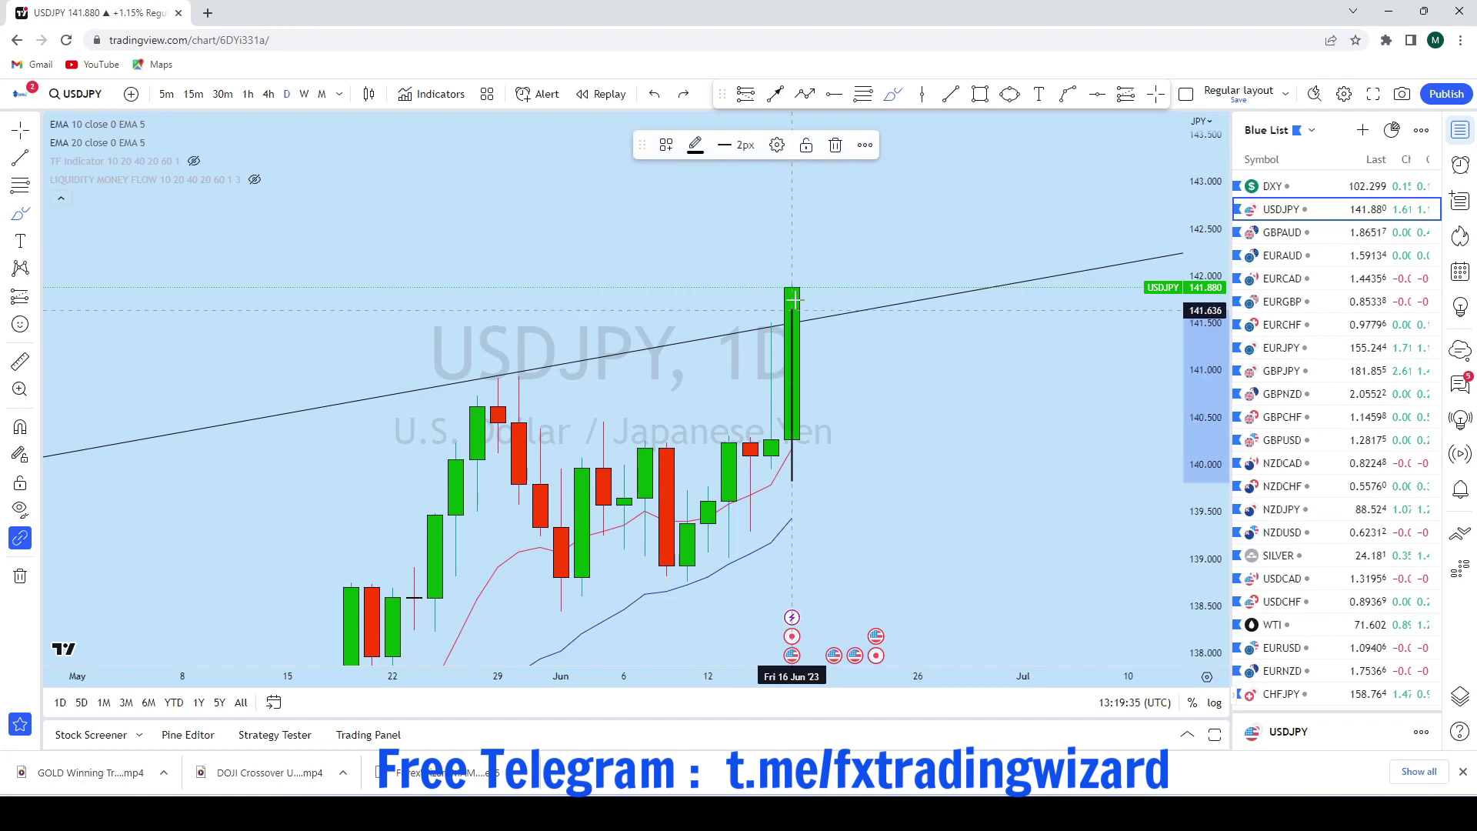
left_click(654, 94)
Move the trend line's later end to about 142.41 at 18 July 2023 on the daily chart
scroll(910, 303, "down", 3)
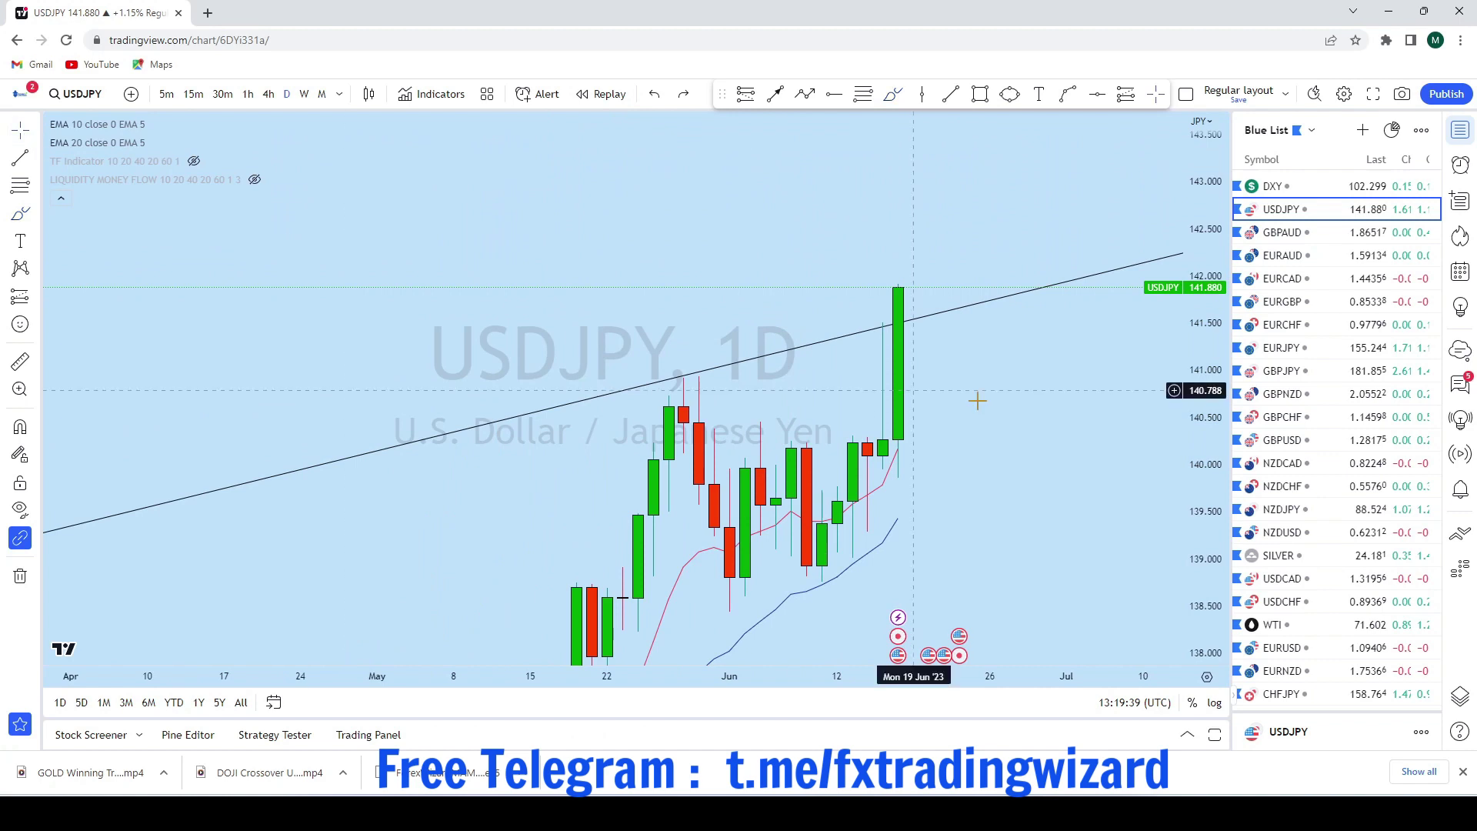
left_click_drag(981, 404, 736, 463)
scroll(735, 463, "down", 3)
left_click_drag(1031, 302, 1039, 296)
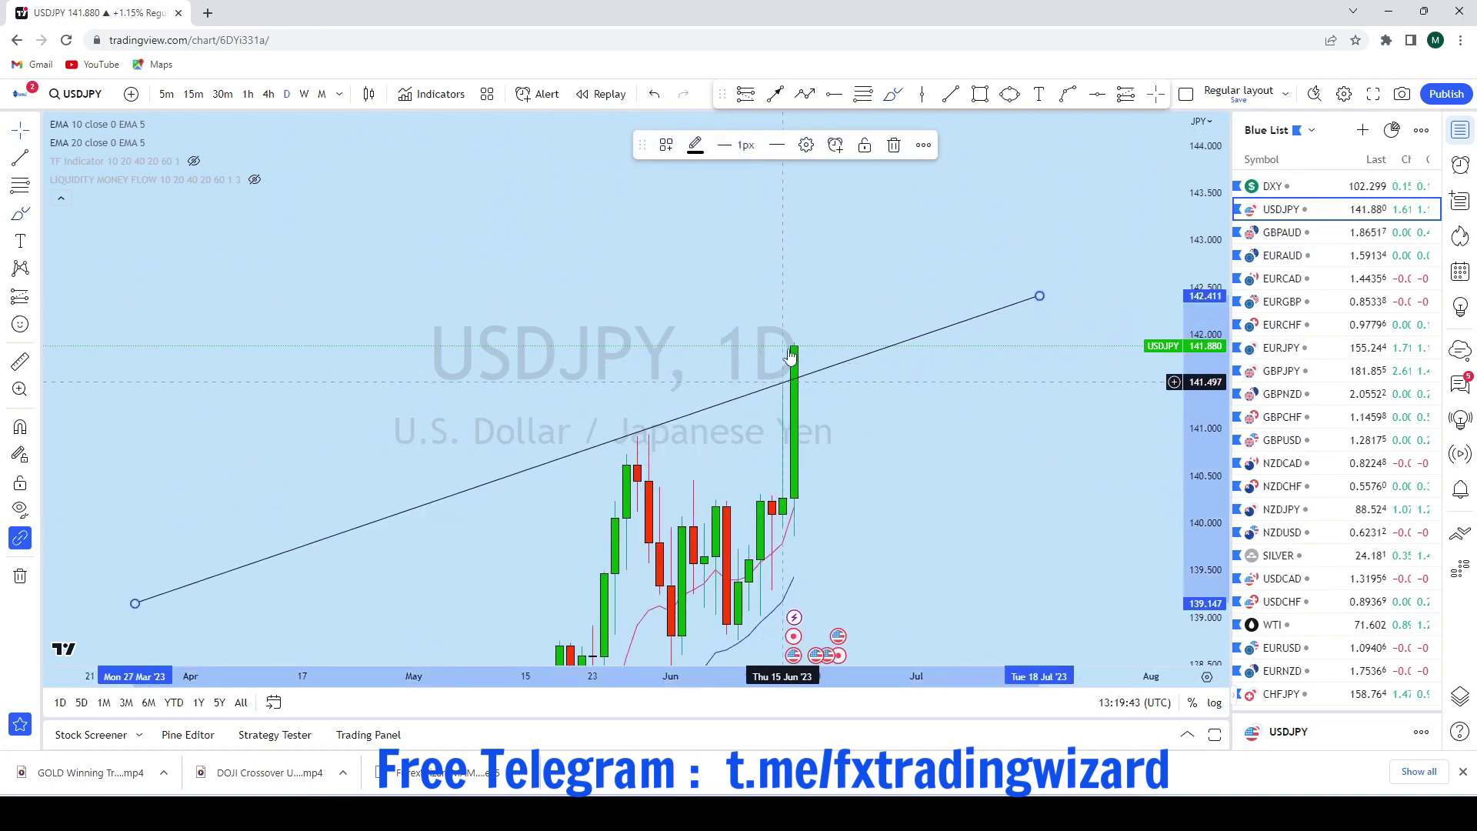
Mark the two daily wick touches on the trend line and sketch a rise to about 143.5 with the brush, and undo all marks
left_click(892, 94)
left_click_drag(762, 381, 779, 377)
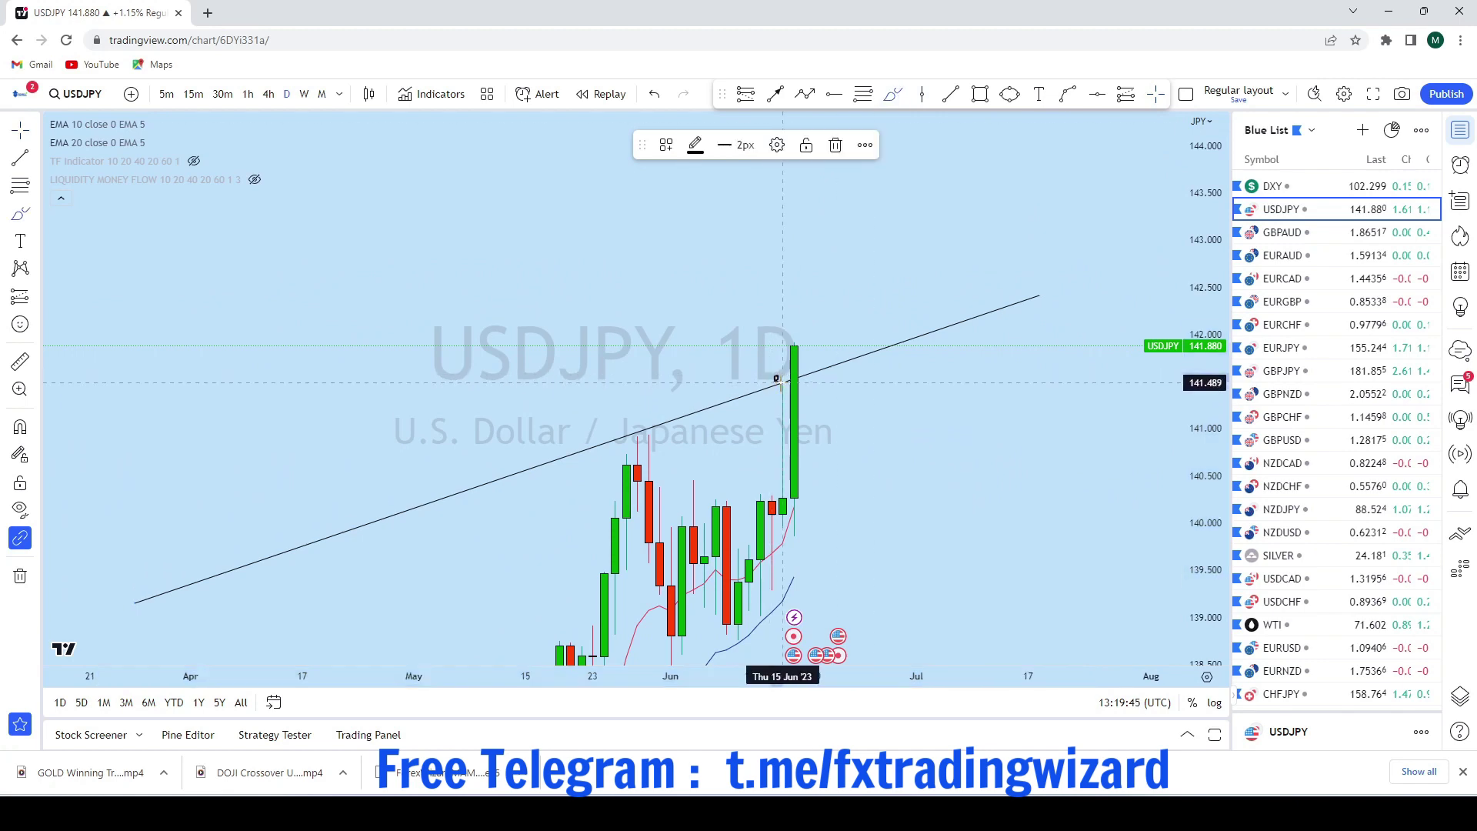
left_click_drag(637, 435, 648, 443)
mouse_move(795, 348)
left_mouse_down()
mouse_move(813, 389)
mouse_move(903, 188)
left_mouse_up()
left_click(656, 97)
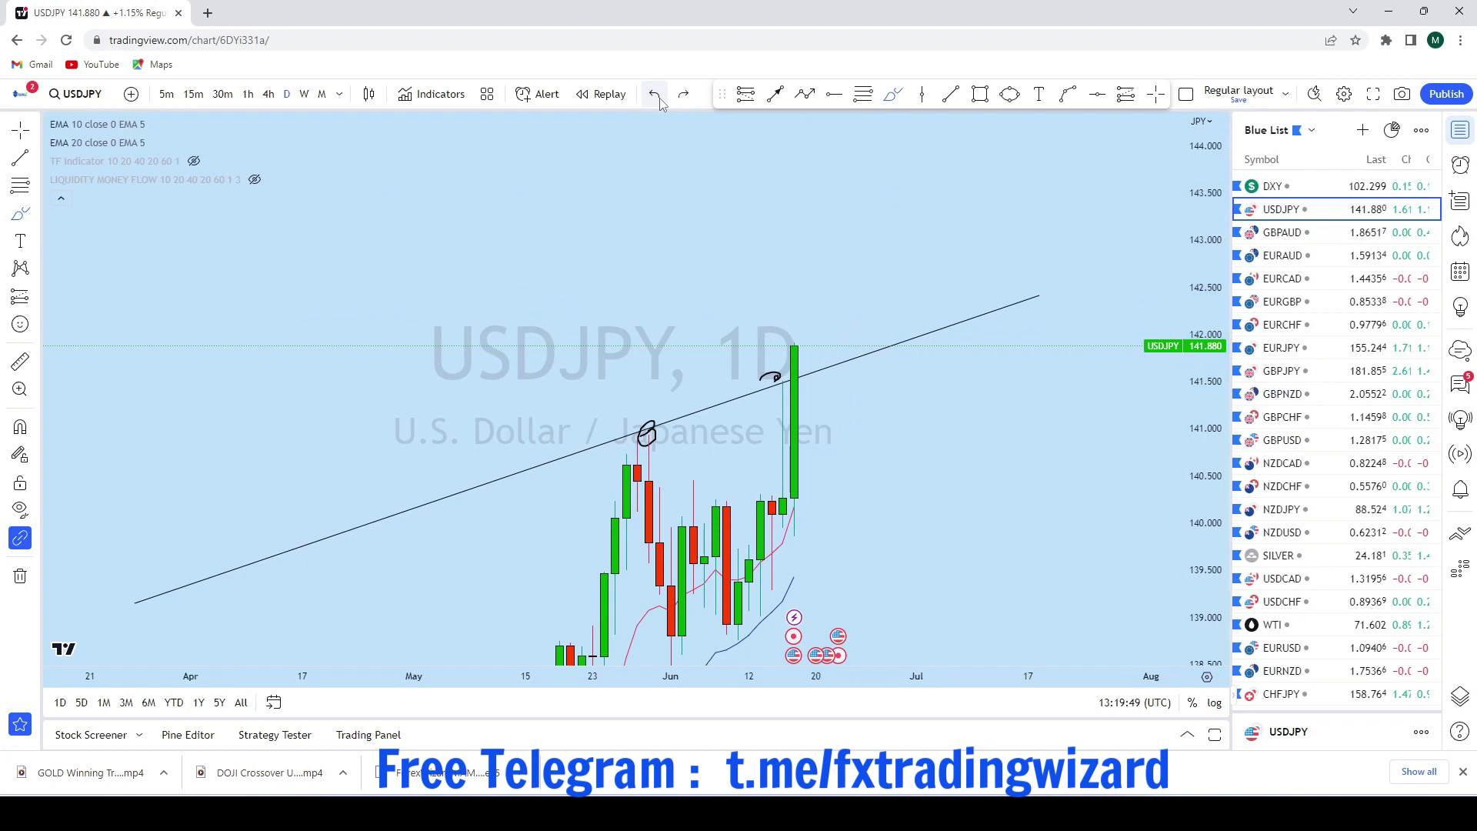
Switch USDJPY to the 4h chart and frame the latest candles with the trend line
left_click(268, 94)
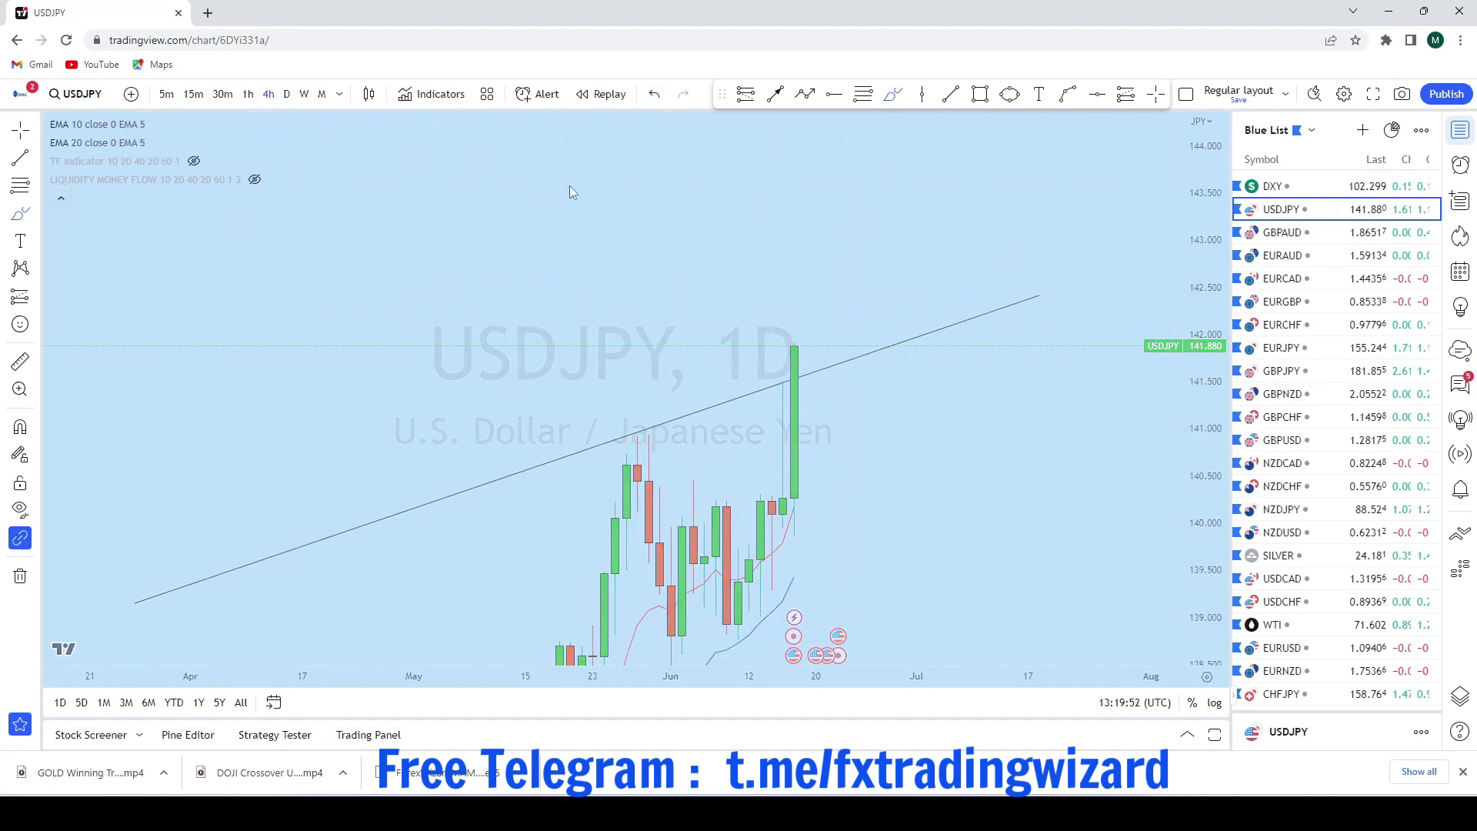
scroll(1029, 459, "down", 4)
left_click_drag(1027, 473, 1005, 491)
scroll(1012, 544, "up", 2)
scroll(992, 485, "up", 3)
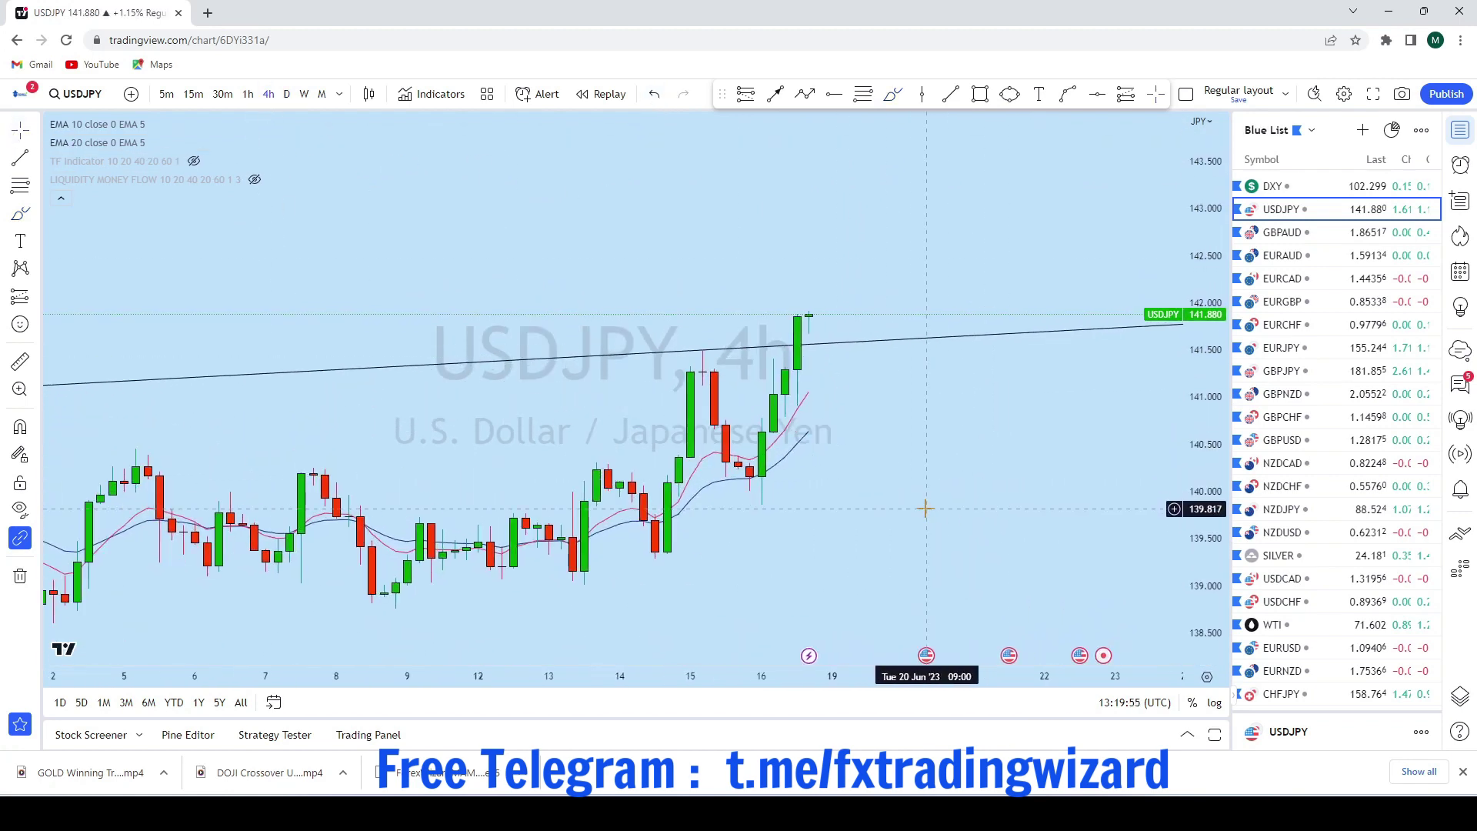
Trace the 4h rise from the 16 June low to about 143 and circle the latest candle with the brush, undoing each mark
left_click(893, 97)
mouse_move(762, 529)
left_mouse_down()
mouse_move(750, 425)
mouse_move(797, 369)
mouse_move(855, 206)
left_mouse_up()
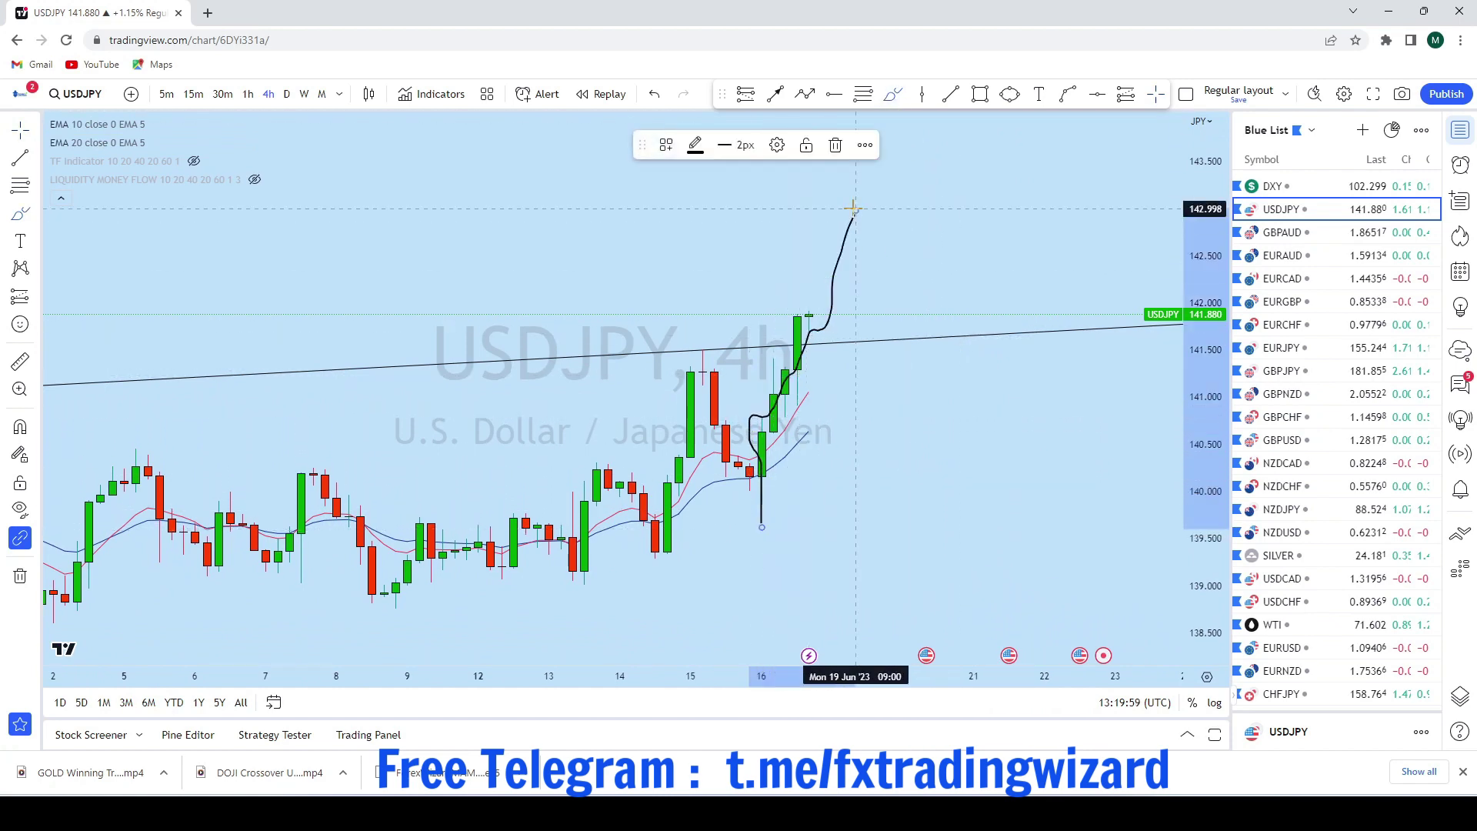
left_click(654, 96)
scroll(950, 400, "up", 2)
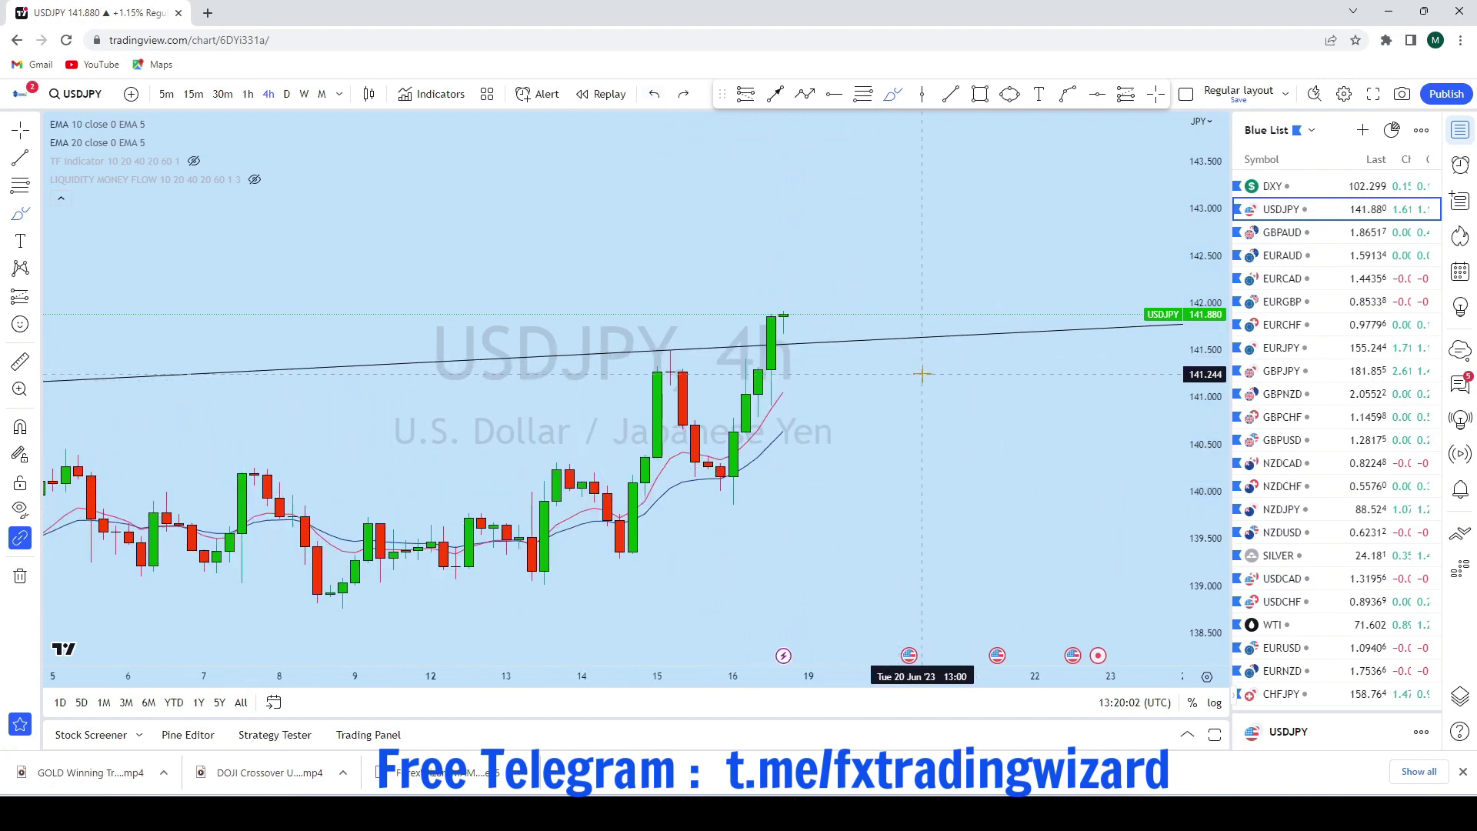
left_click_drag(806, 316, 783, 305)
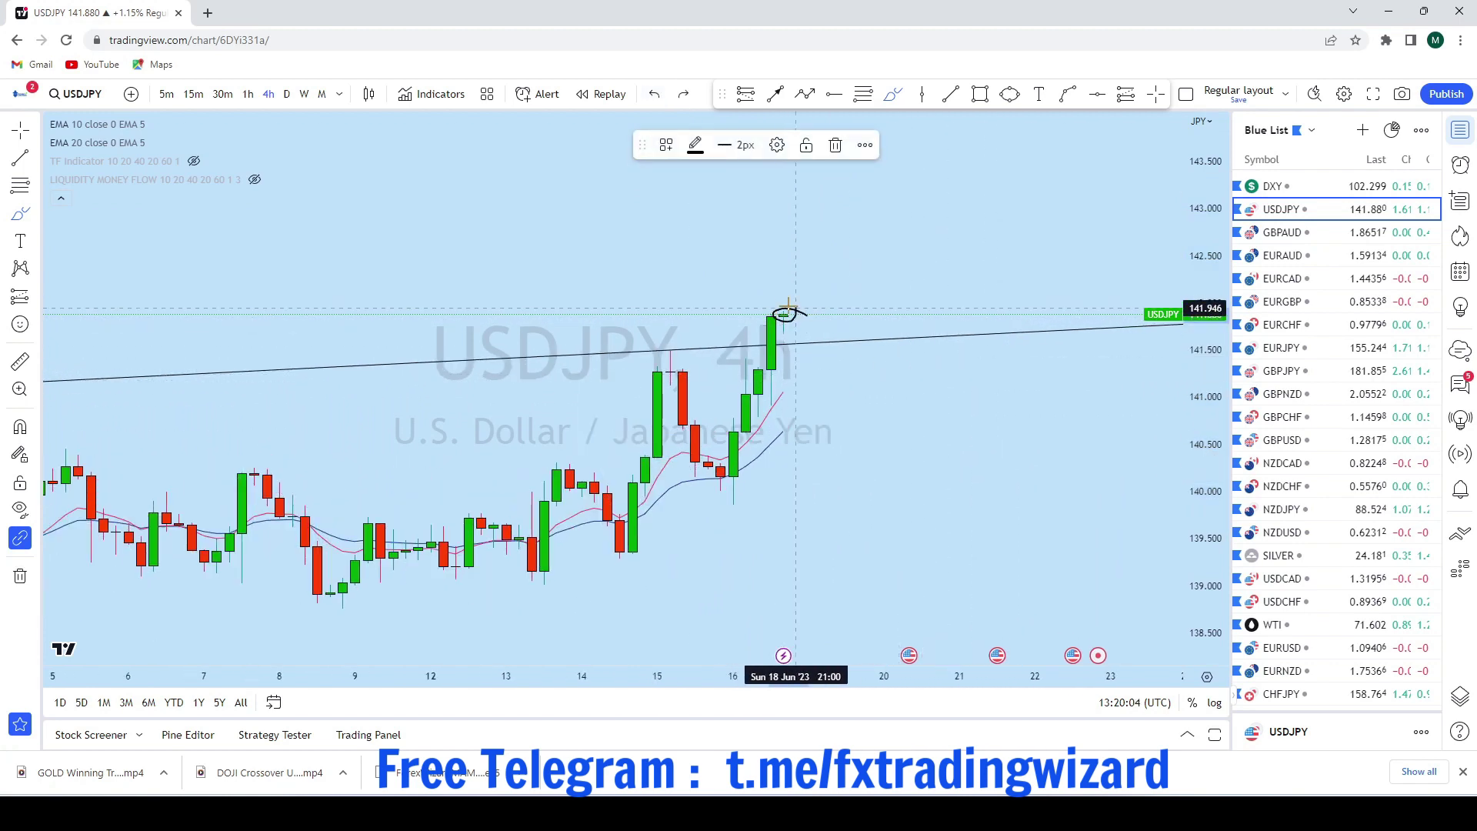
left_click(654, 94)
Sketch a bounce from the trend line beside the latest 4h candle up to about 143 with the brush, and undo the strokes
scroll(943, 389, "down", 3)
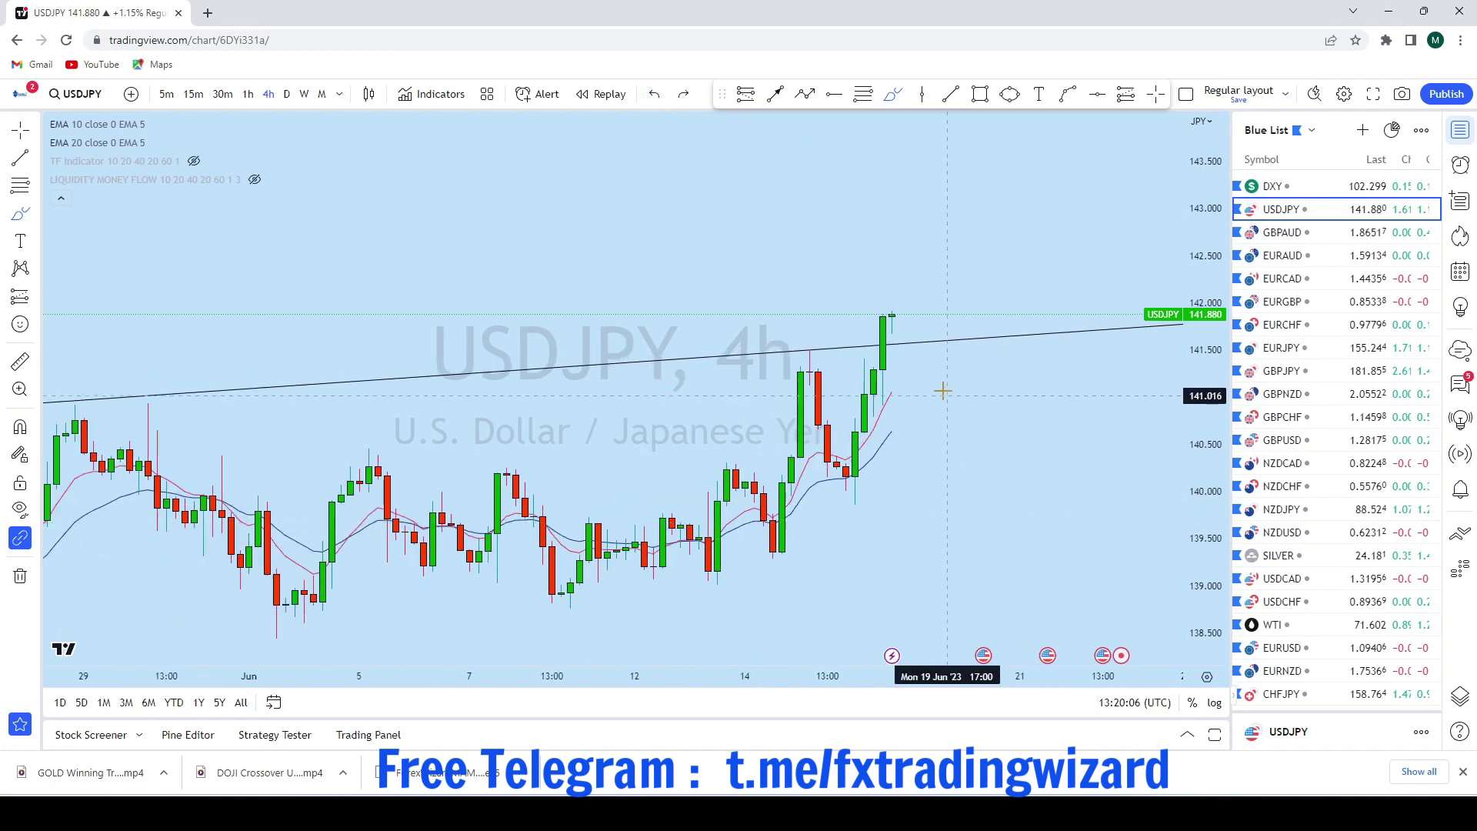
left_click(844, 292)
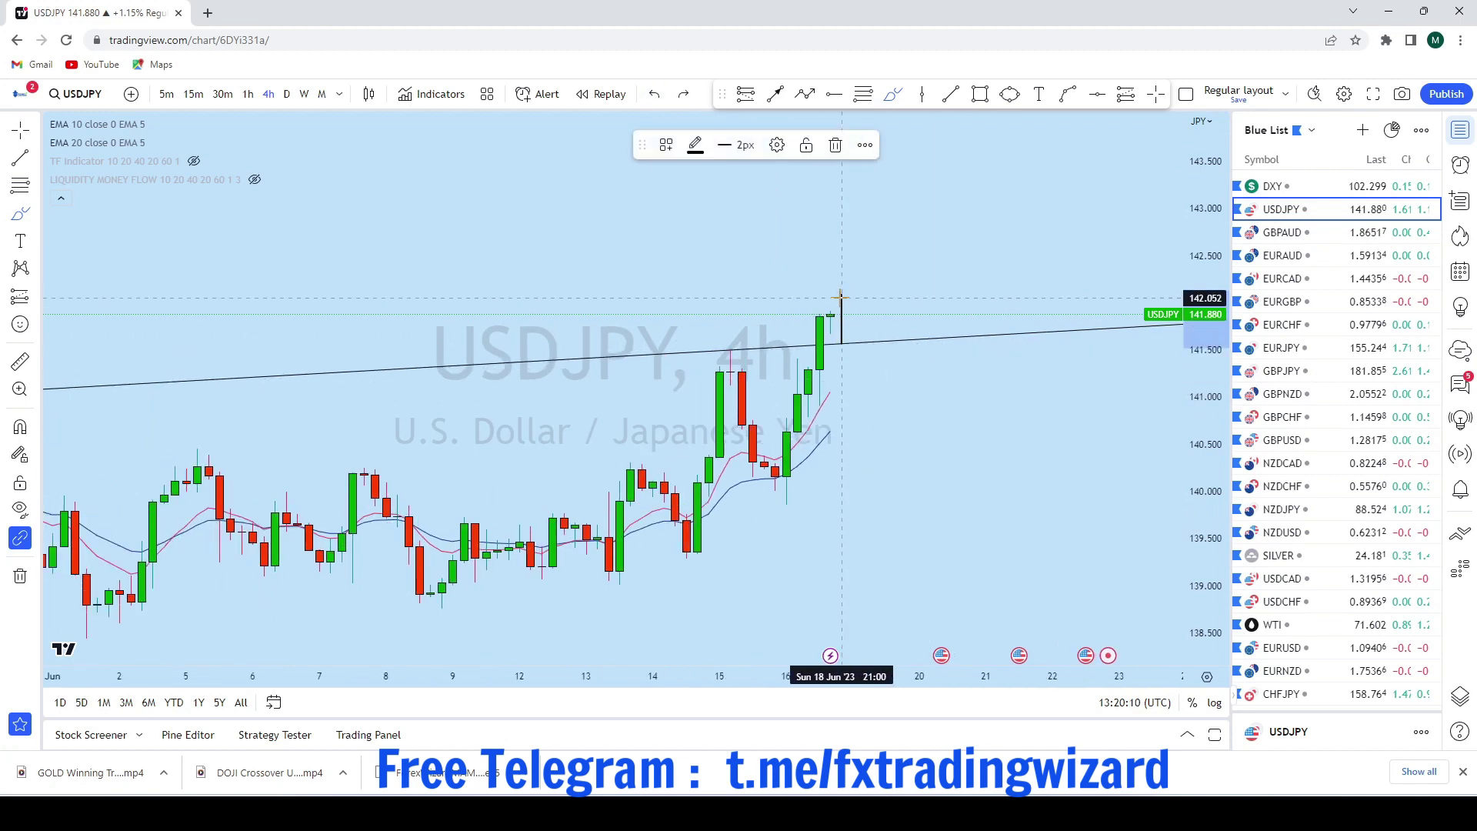
mouse_move(843, 337)
left_mouse_down()
mouse_move(947, 269)
mouse_move(985, 177)
mouse_move(941, 198)
left_mouse_up()
left_click(654, 94)
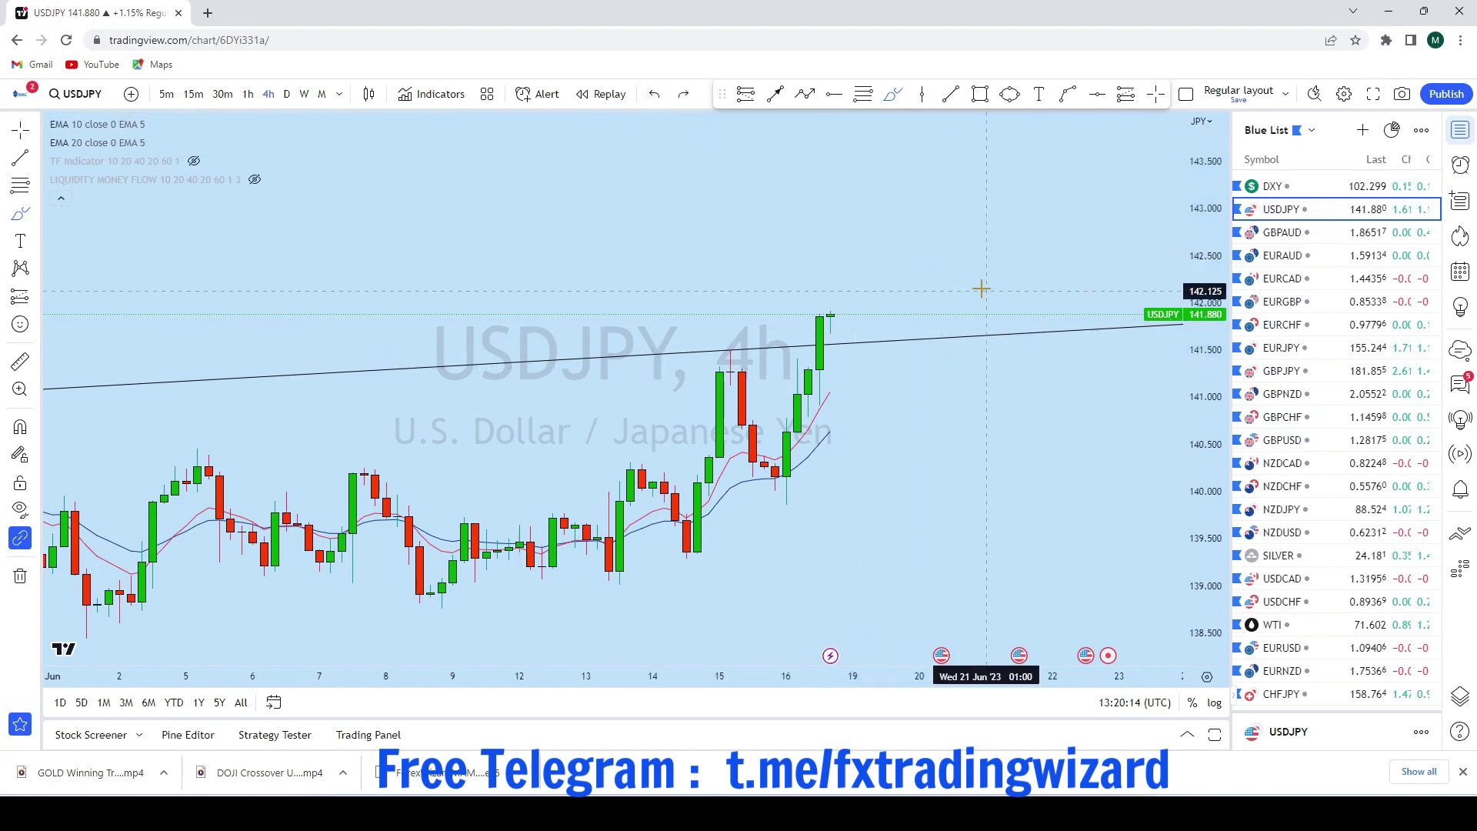
Mark the trend line retest zone at about 141.48 to 141.78 with an ellipse, and draw an arrow from it up to about 144.90
left_click(1010, 94)
left_click_drag(836, 320, 868, 353)
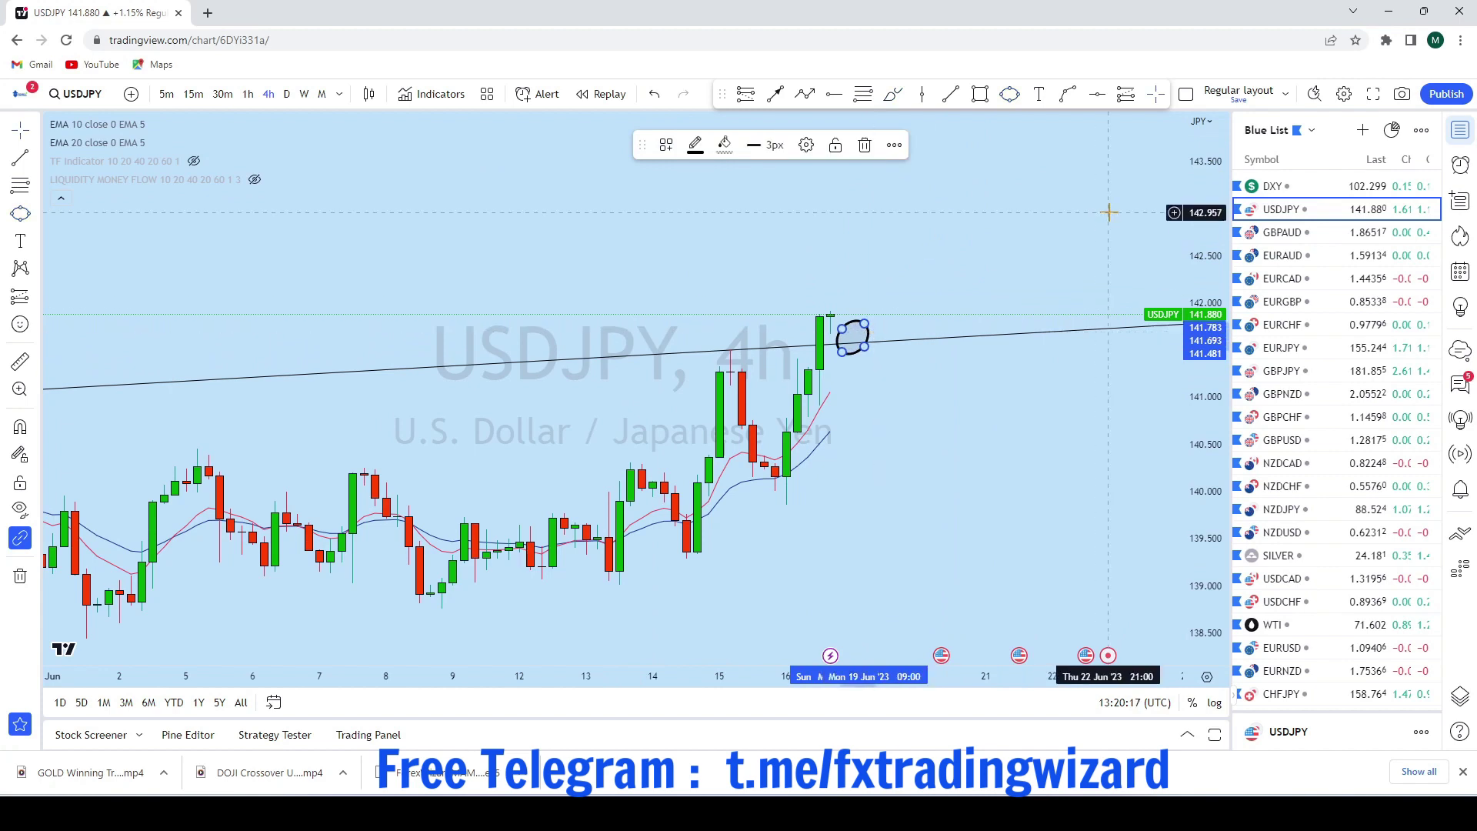
left_click_drag(1112, 237, 1007, 426)
scroll(1007, 426, "down", 2)
left_click(775, 94)
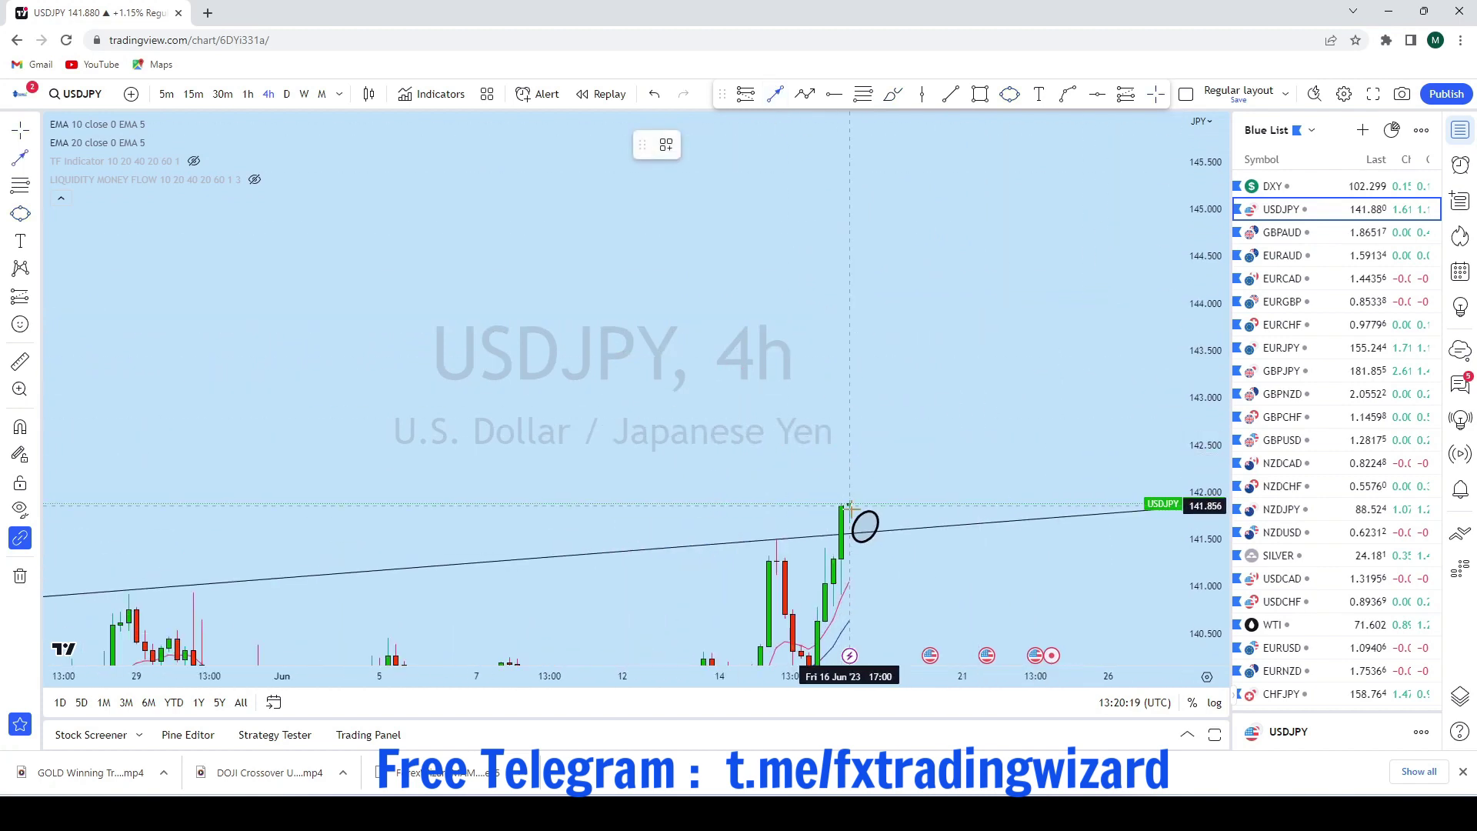
left_click(987, 221)
scroll(1083, 454, "down", 1)
scroll(1075, 427, "up", 2)
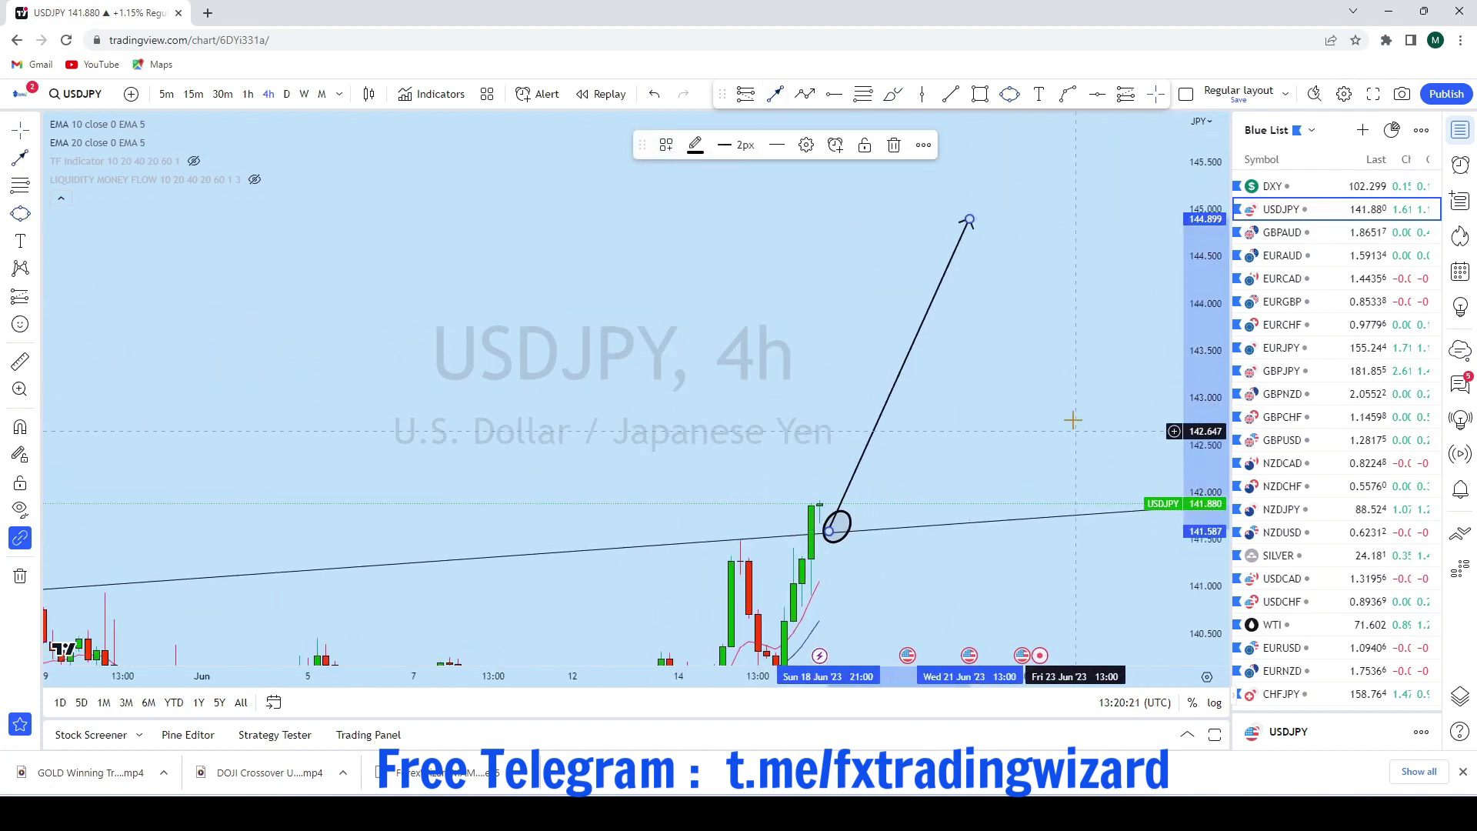
left_click_drag(1077, 406, 1100, 351)
Open the GBPAUD monthly chart and compress its price scale so the candles since 2019 fit the view
key("Down")
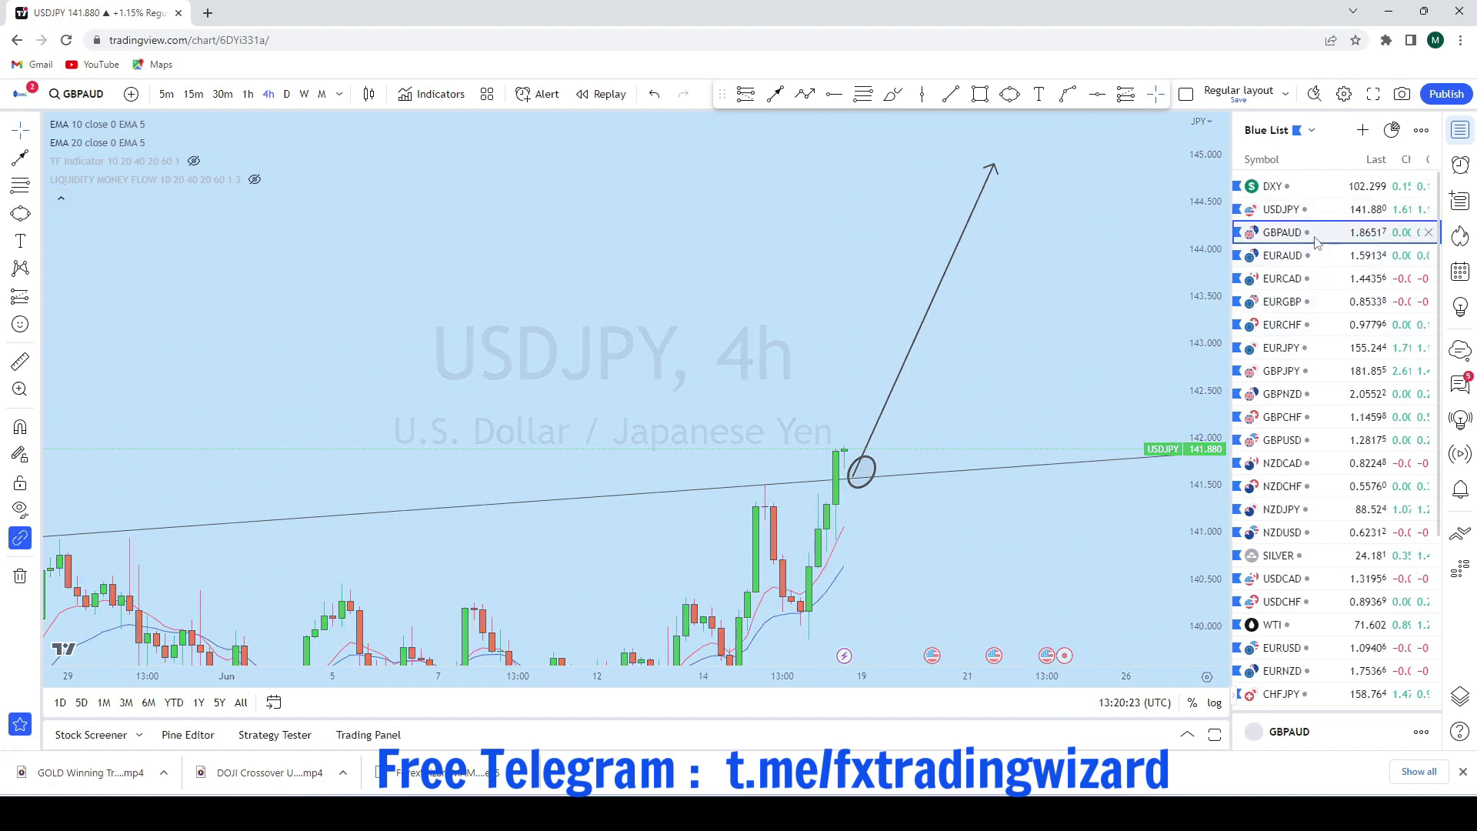
scroll(966, 367, "up", 2)
scroll(900, 400, "down", 3)
left_click_drag(916, 408, 853, 349)
left_click(323, 94)
scroll(1061, 310, "up", 2)
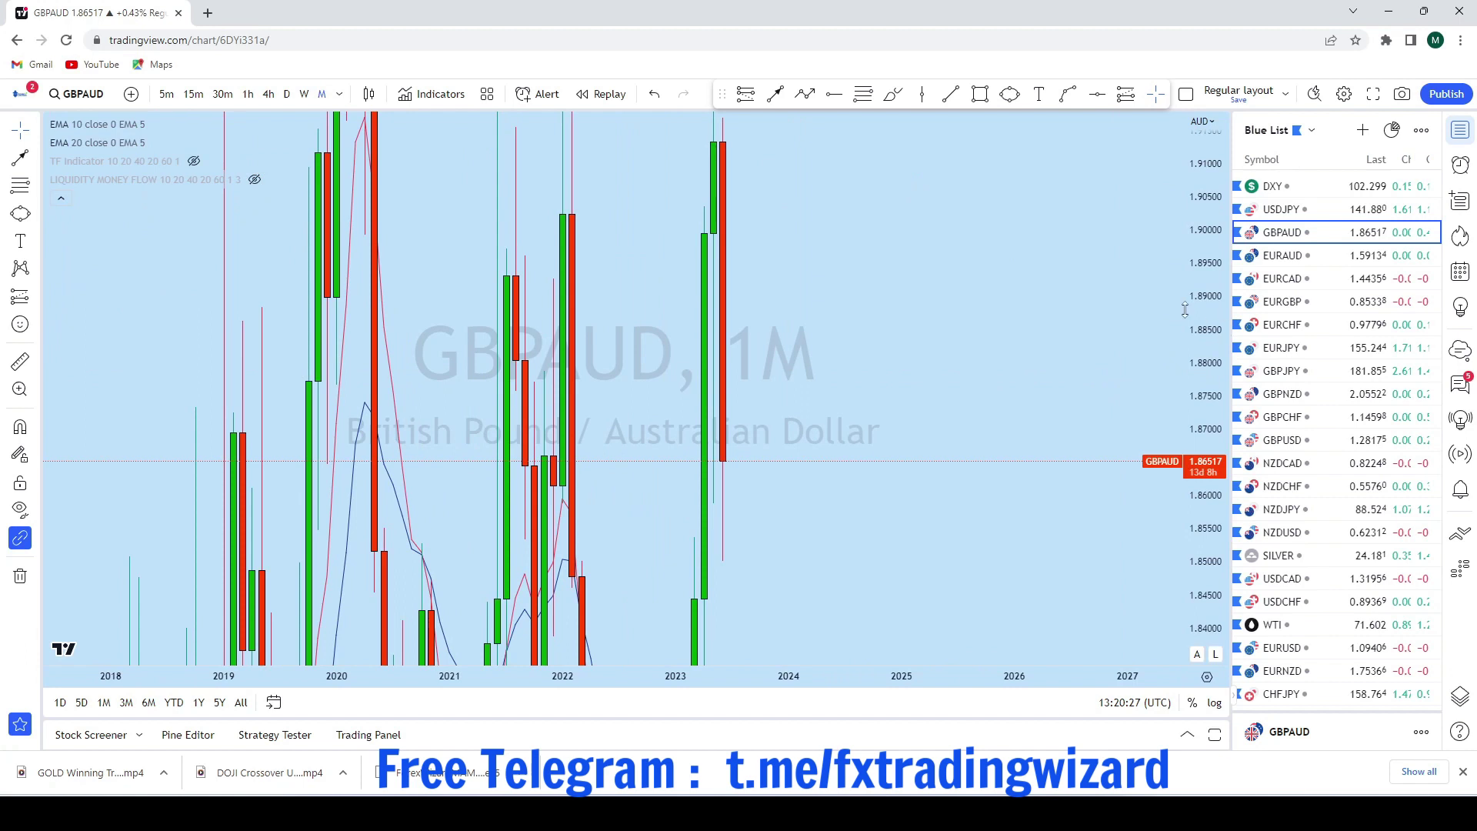
left_click_drag(1185, 310, 1177, 608)
scroll(716, 323, "up", 5)
left_click_drag(734, 316, 1087, 257)
scroll(880, 289, "up", 2)
left_click_drag(880, 289, 1093, 270)
scroll(1092, 269, "down", 4)
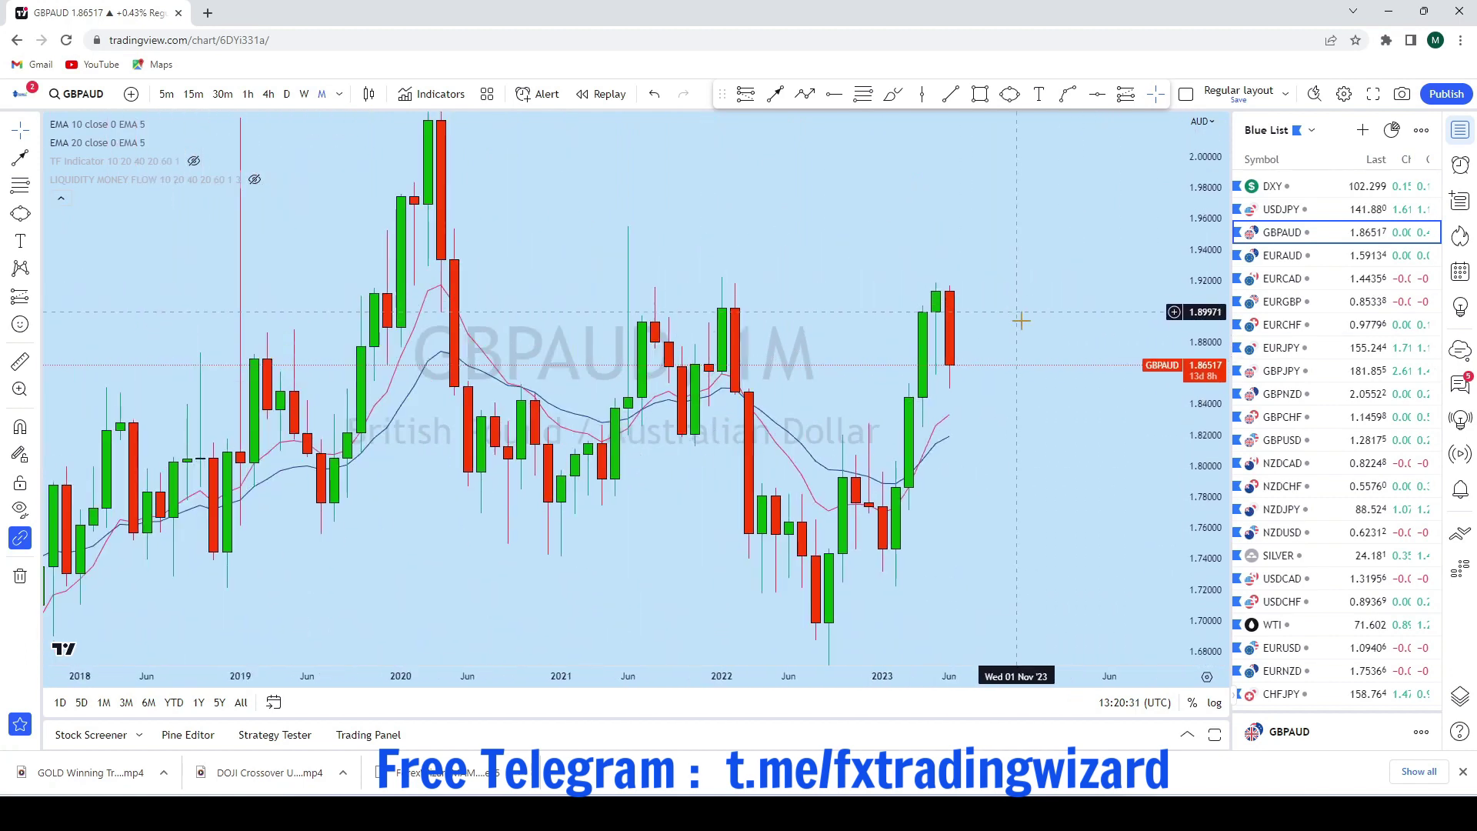
scroll(1021, 320, "up", 2)
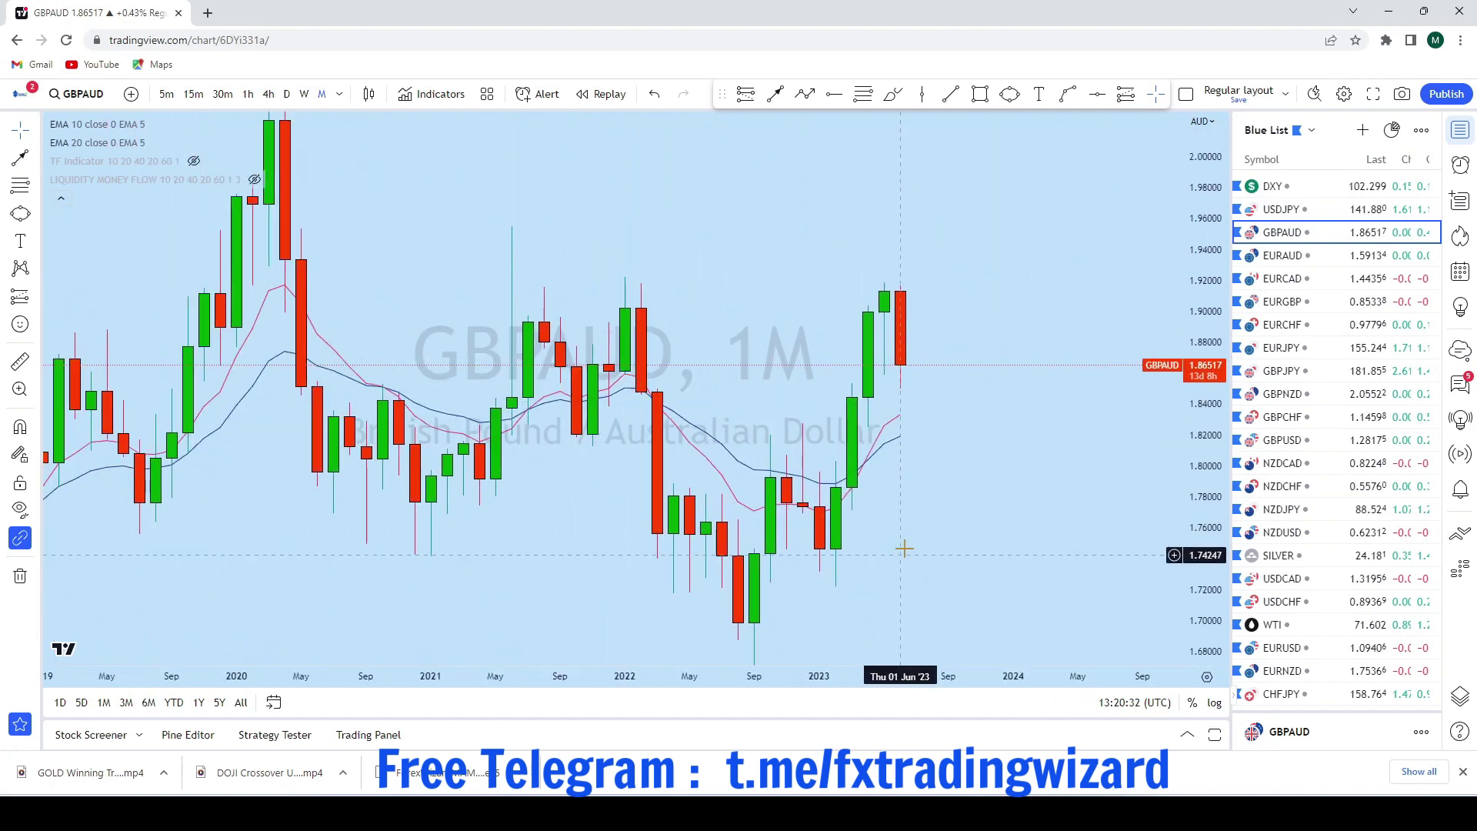
Trace the GBPAUD monthly rise from early 2023 to about 1.92 and the pullback to about 1.86 with the brush
left_click(894, 94)
mouse_move(835, 586)
left_mouse_down()
mouse_move(879, 286)
mouse_move(916, 374)
left_mouse_up()
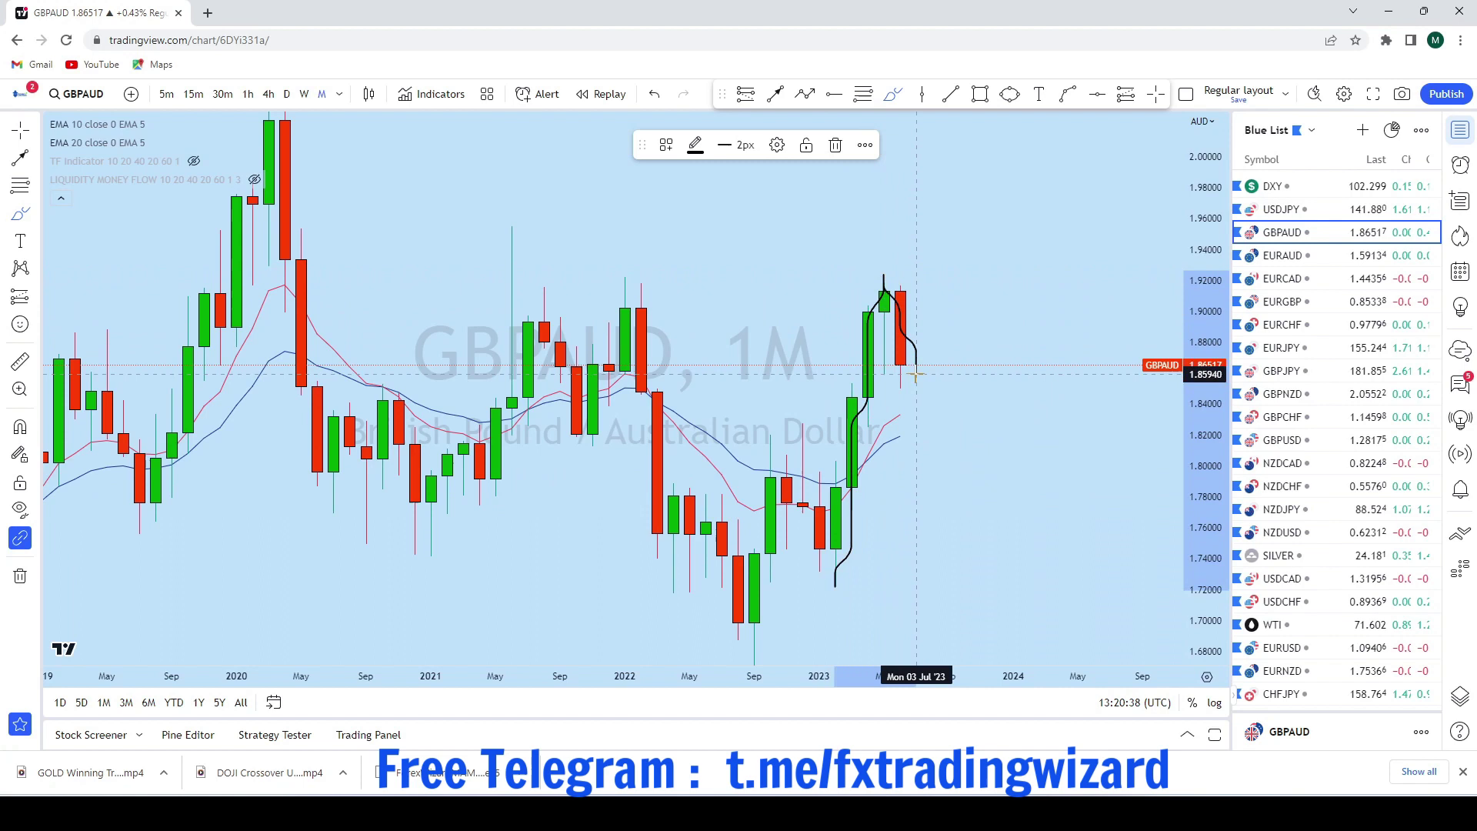
Undo the brush trace of the rise and pullback on the GBPAUD monthly chart
left_click(652, 93)
scroll(920, 349, "down", 2)
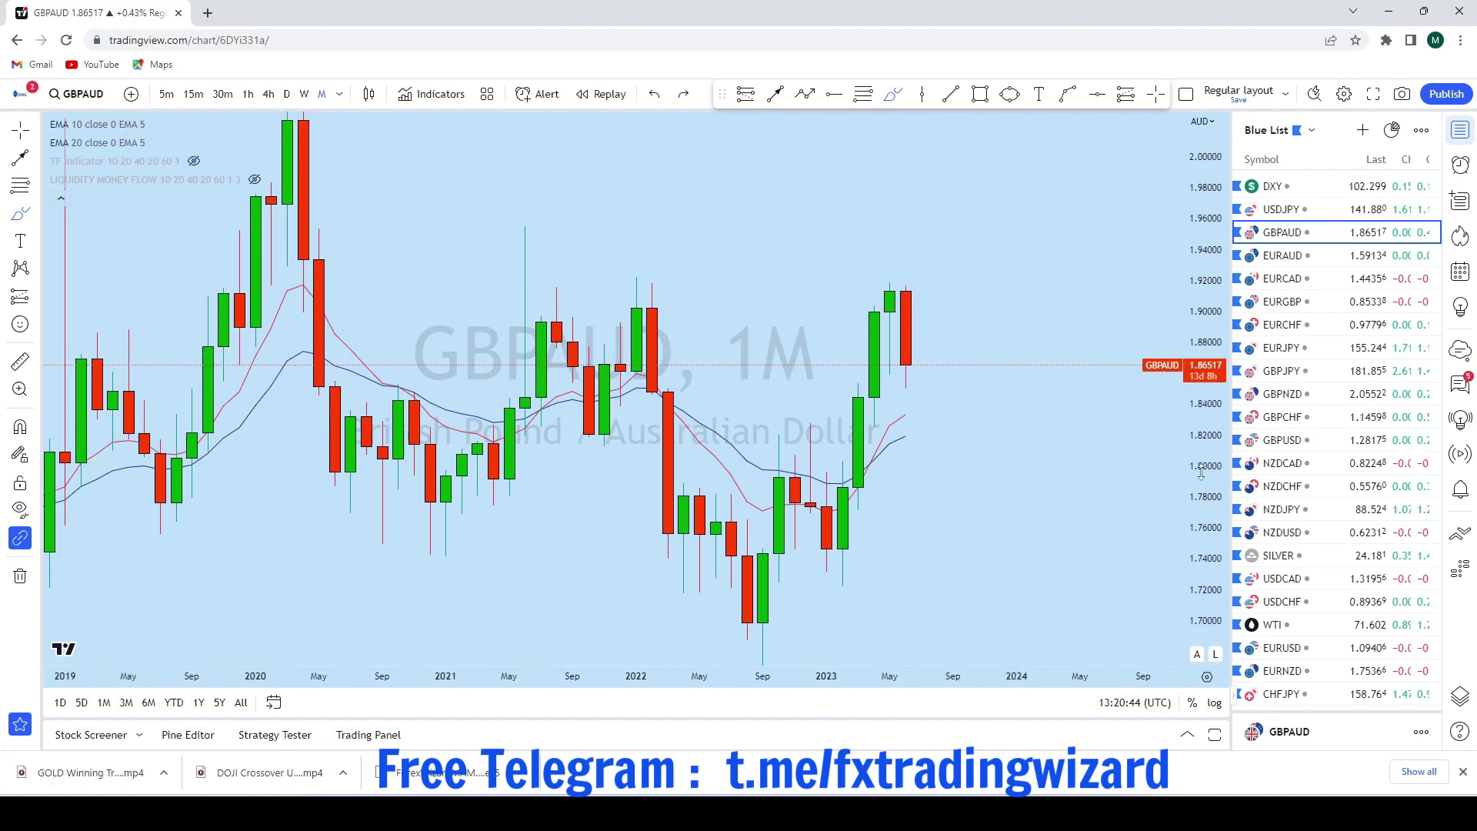
scroll(939, 355, "up", 3)
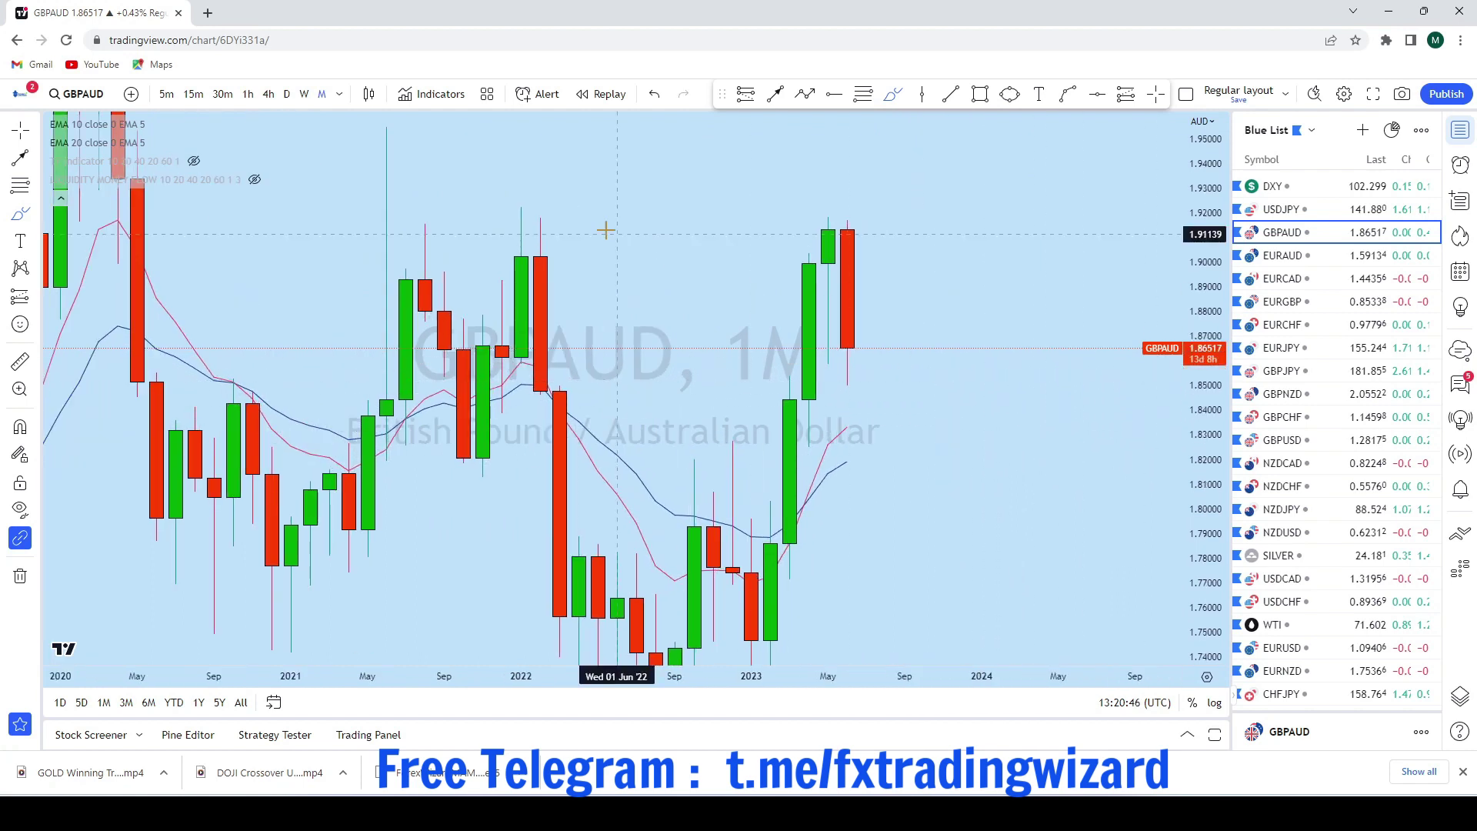
Open the GBPAUD weekly chart and stretch its price scale so the candles since March 2023 appear enlarged
left_click(304, 94)
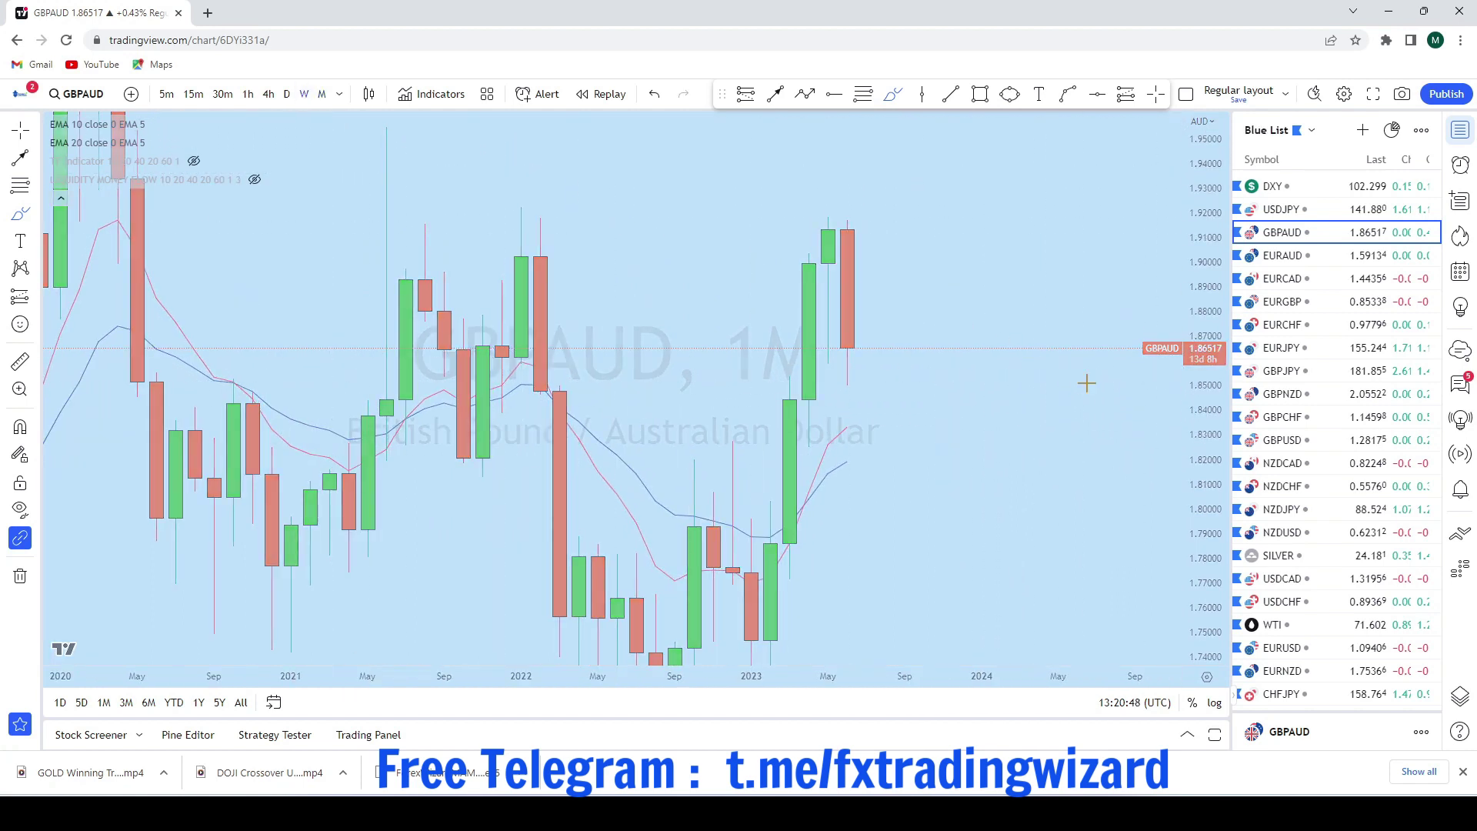
scroll(994, 514, "down", 3)
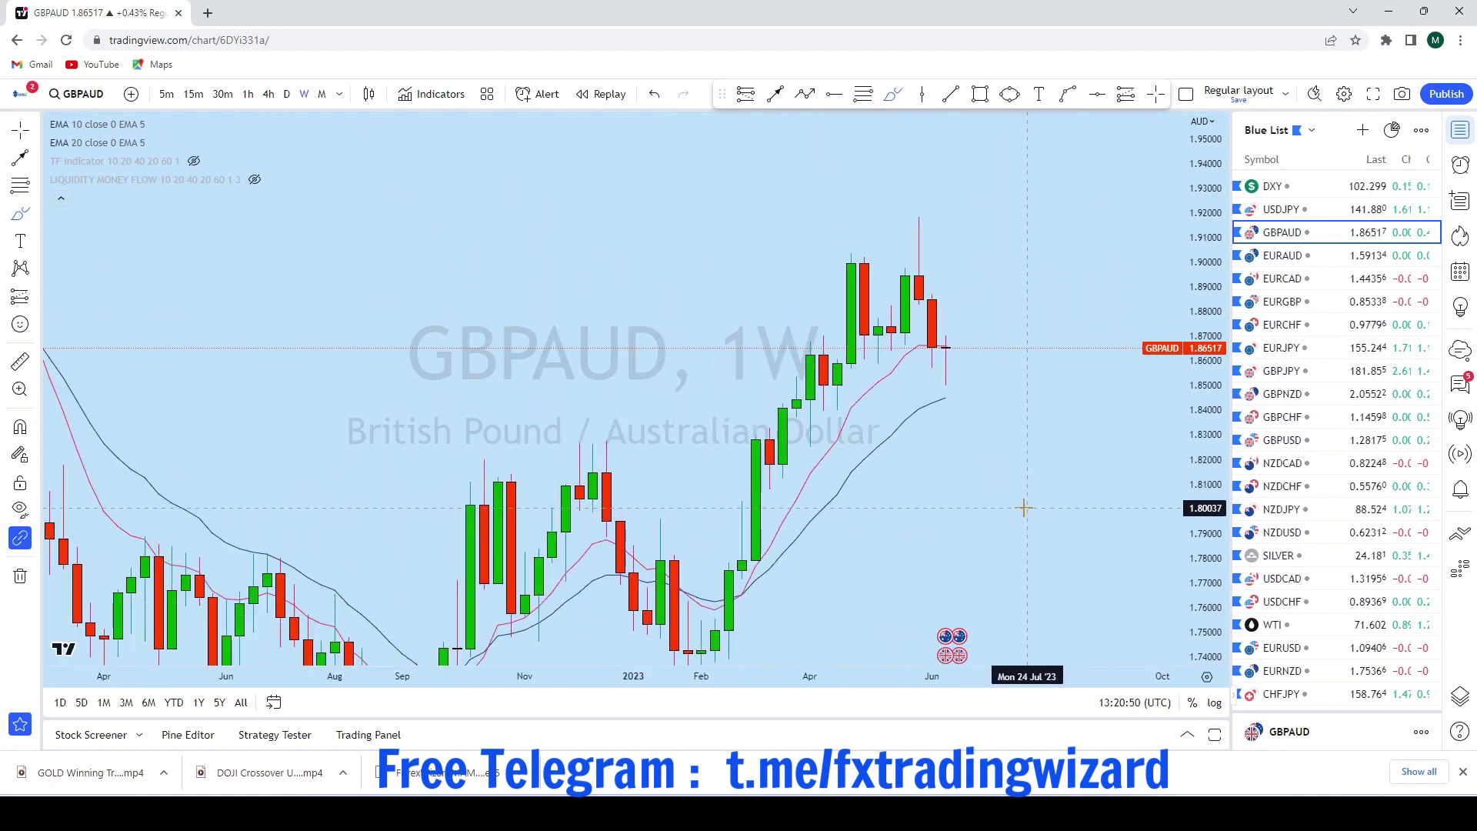
left_click(20, 130)
left_click_drag(1147, 272, 1057, 359)
left_click_drag(1191, 548, 1183, 203)
left_click_drag(1020, 366, 1095, 206)
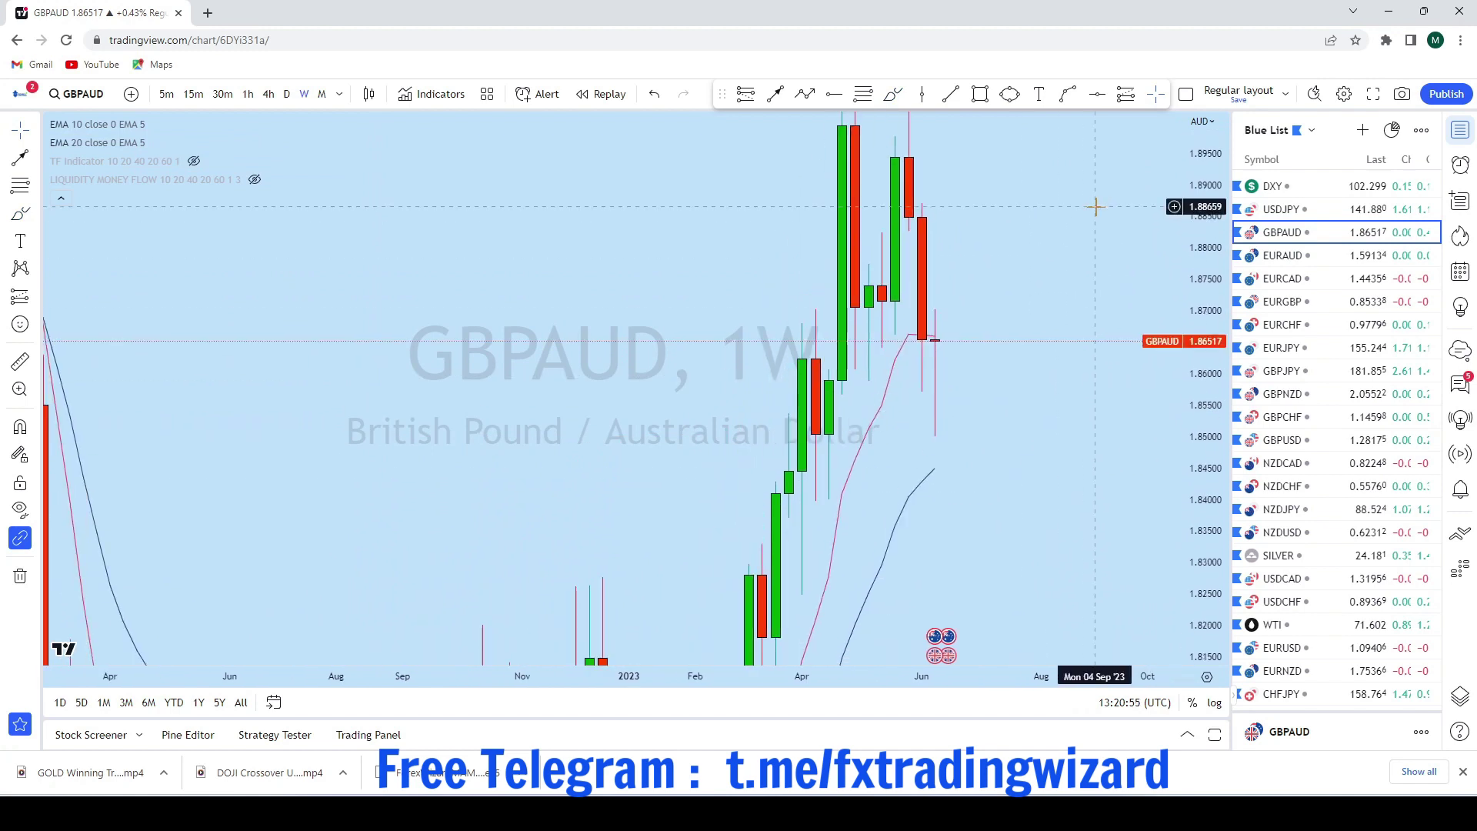
scroll(1090, 215, "up", 3)
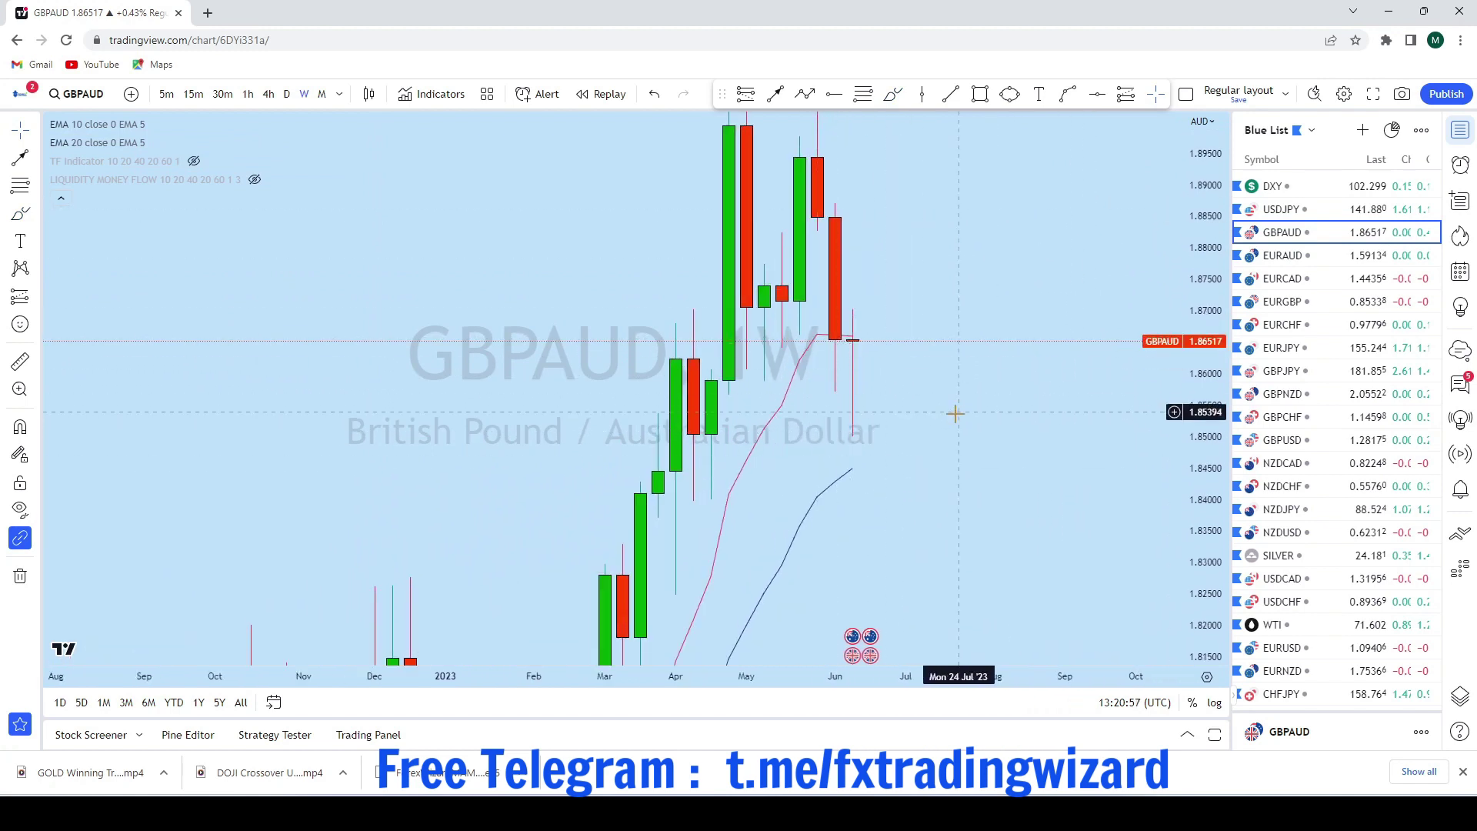
scroll(993, 439, "down", 1)
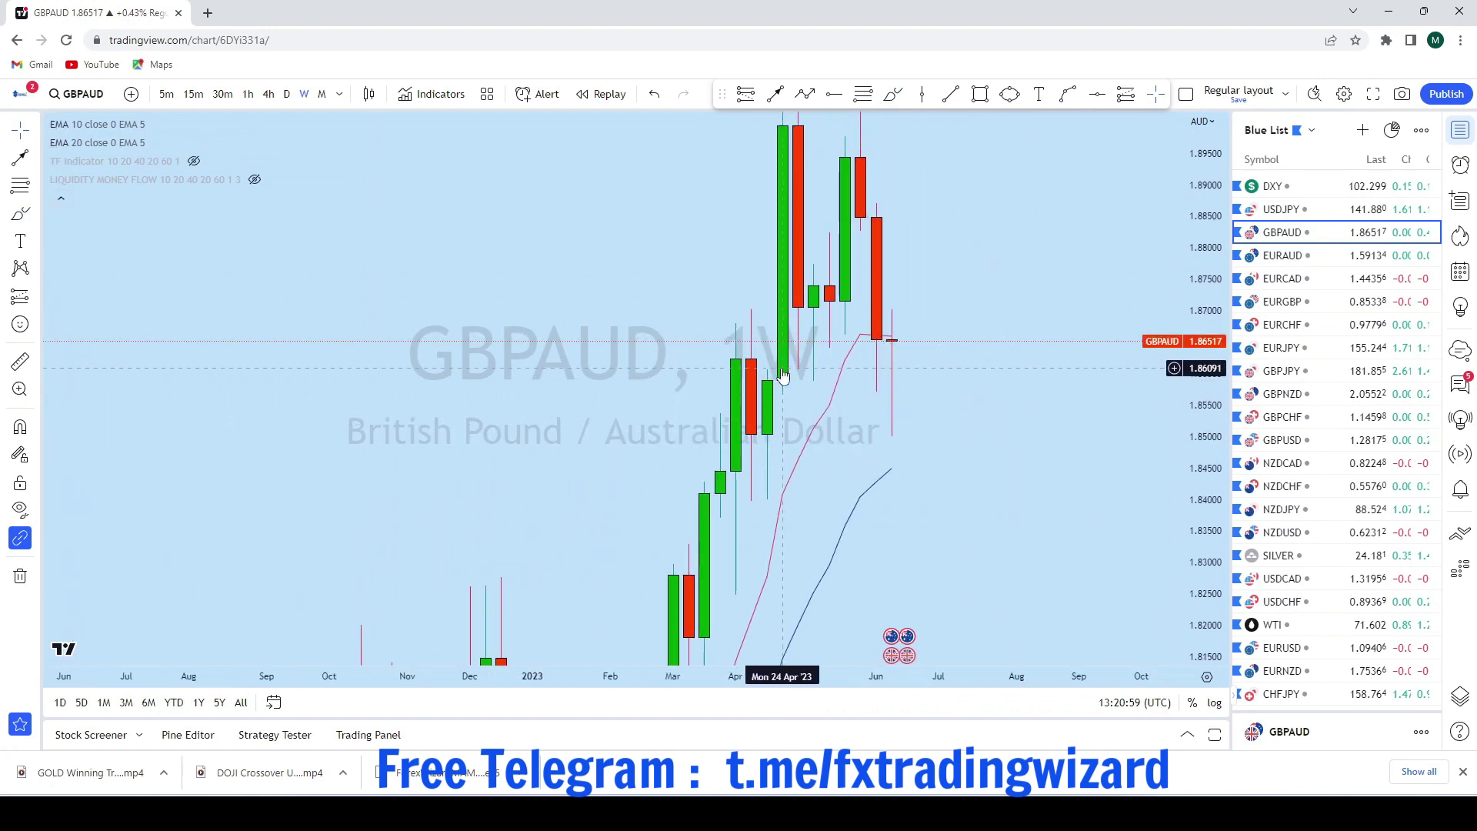
Brush a horizontal level at about 1.86 through the April to June weekly candles, and undo the stroke
left_click(892, 95)
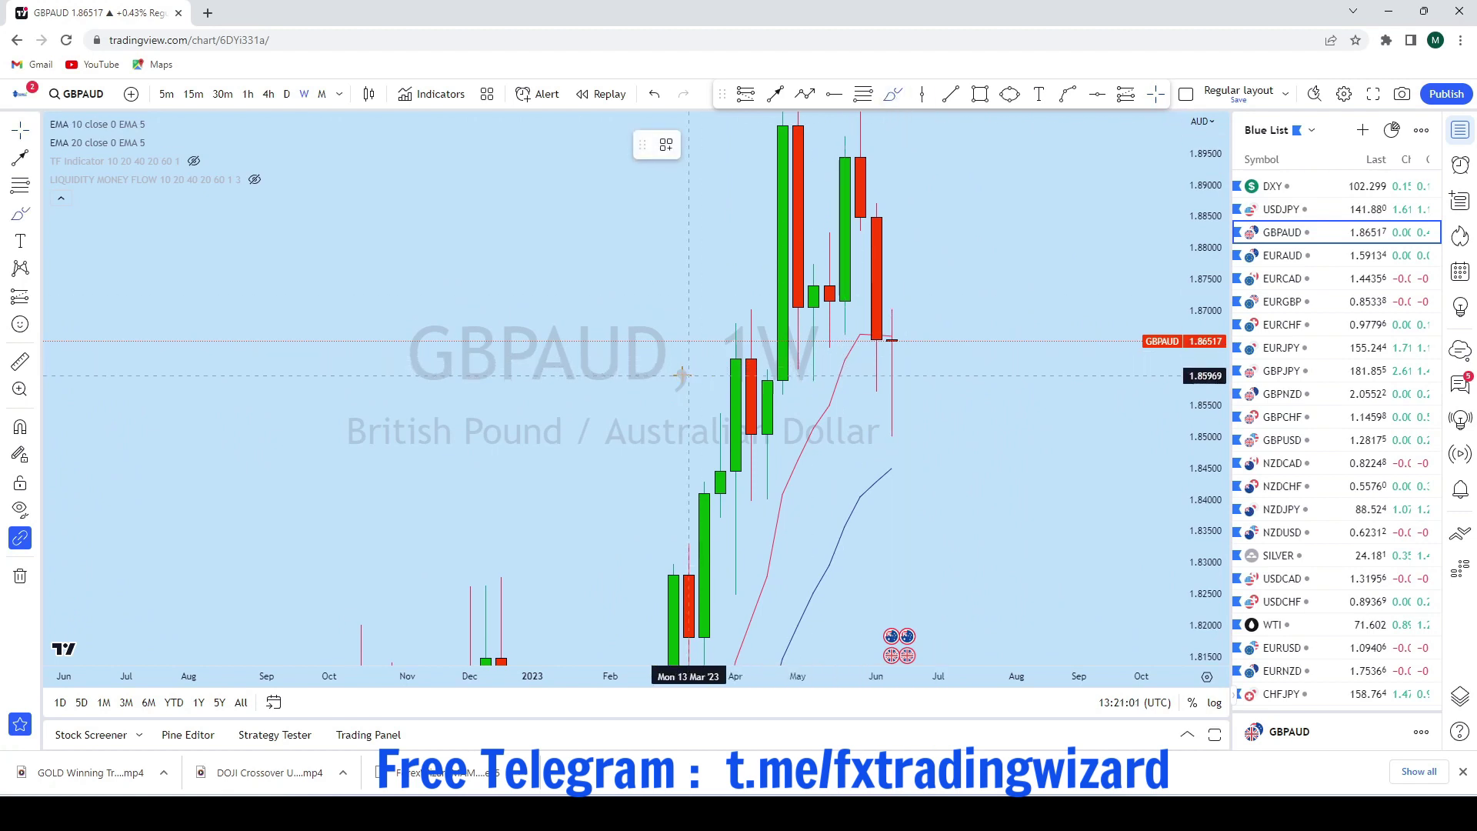
left_click_drag(691, 375, 939, 378)
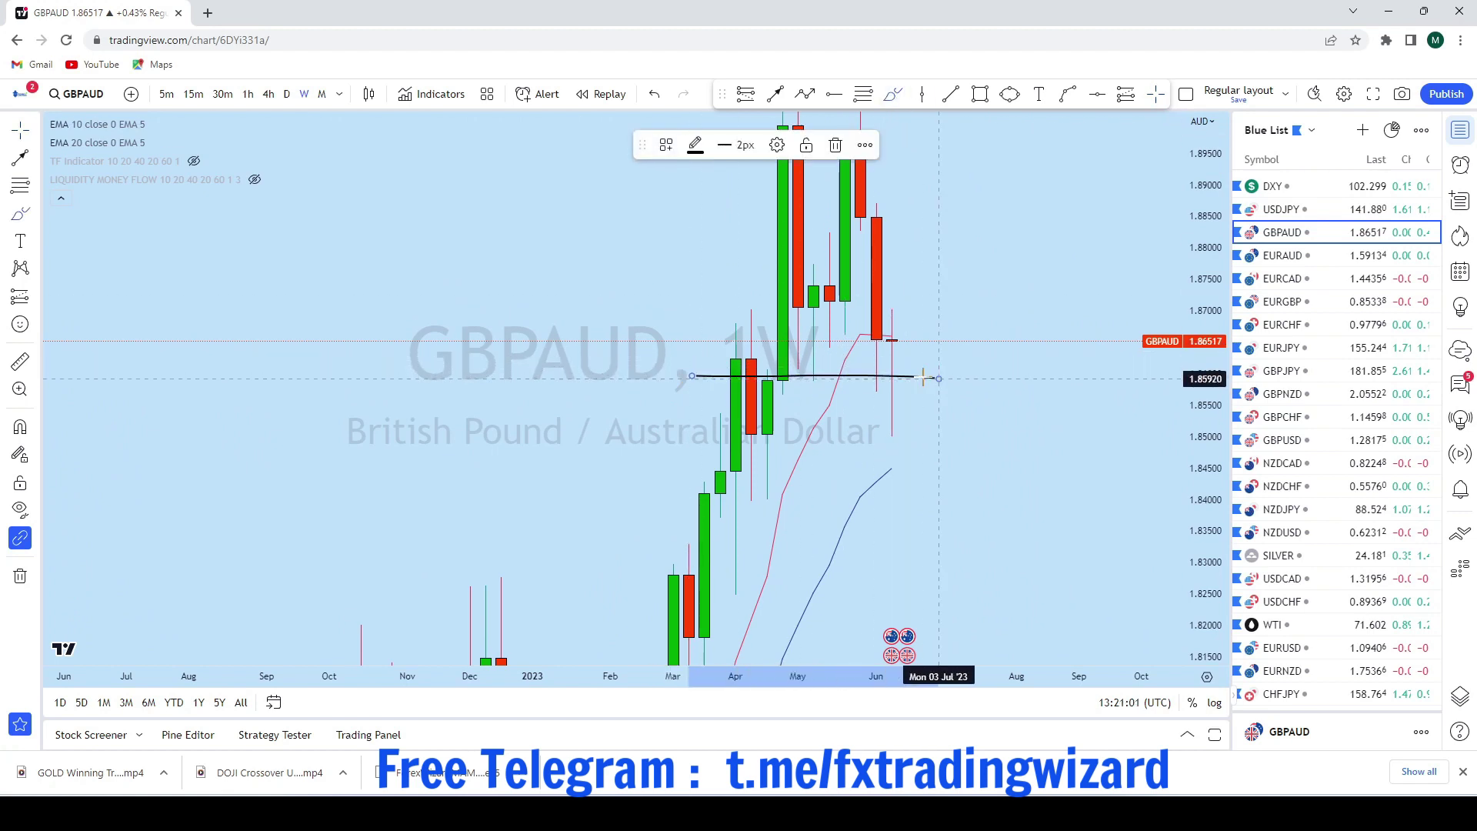
left_click(654, 94)
Sketch a stepped rise from the latest weekly candle to about 1.912 with the brush, and undo the stroke
scroll(1046, 460, "down", 1)
scroll(1047, 460, "down", 1)
left_click_drag(1205, 446, 1204, 523)
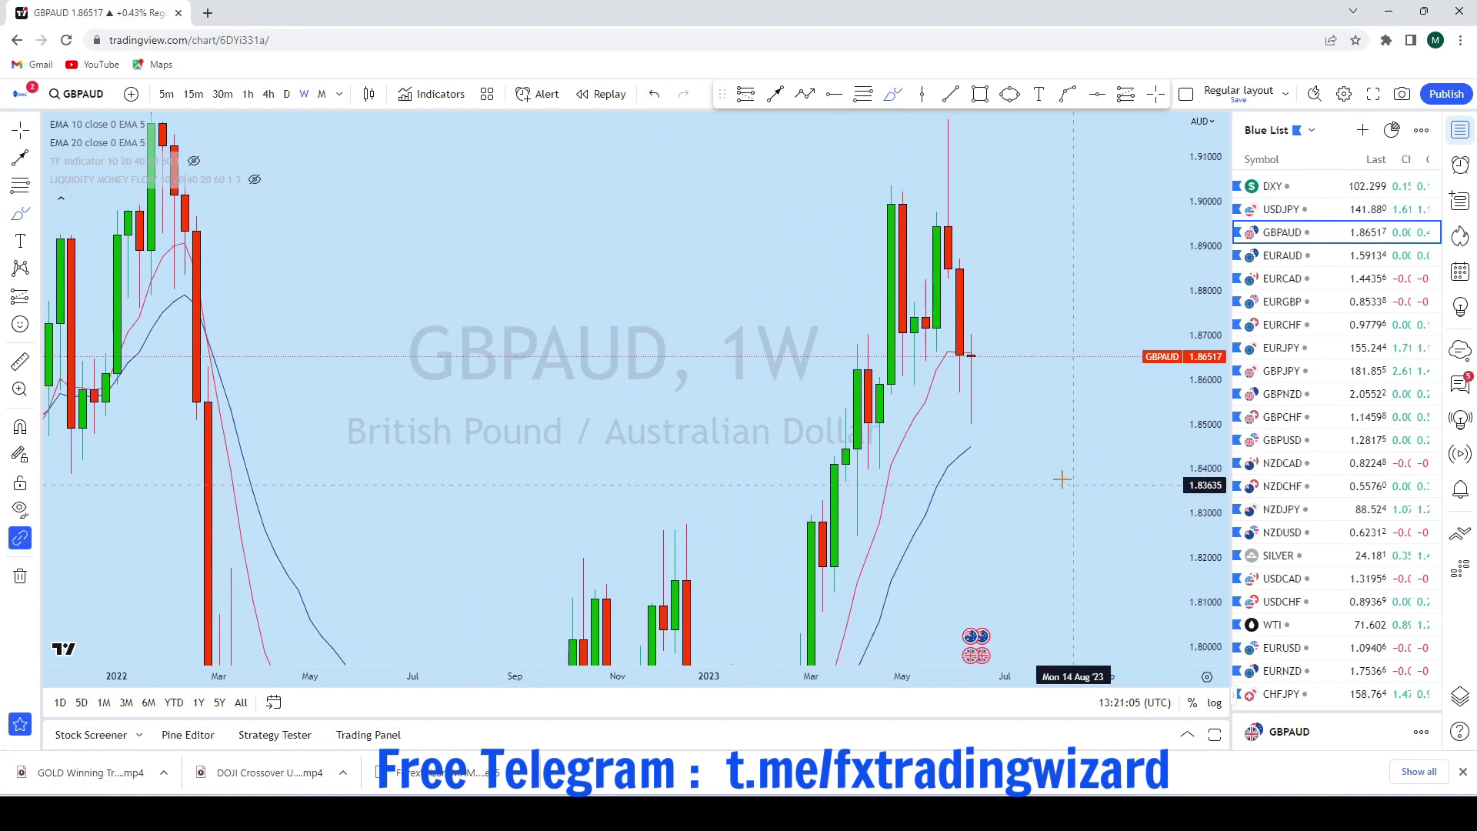
scroll(1061, 482, "up", 4)
mouse_move(888, 356)
left_mouse_down()
mouse_move(904, 363)
mouse_move(971, 148)
left_mouse_up()
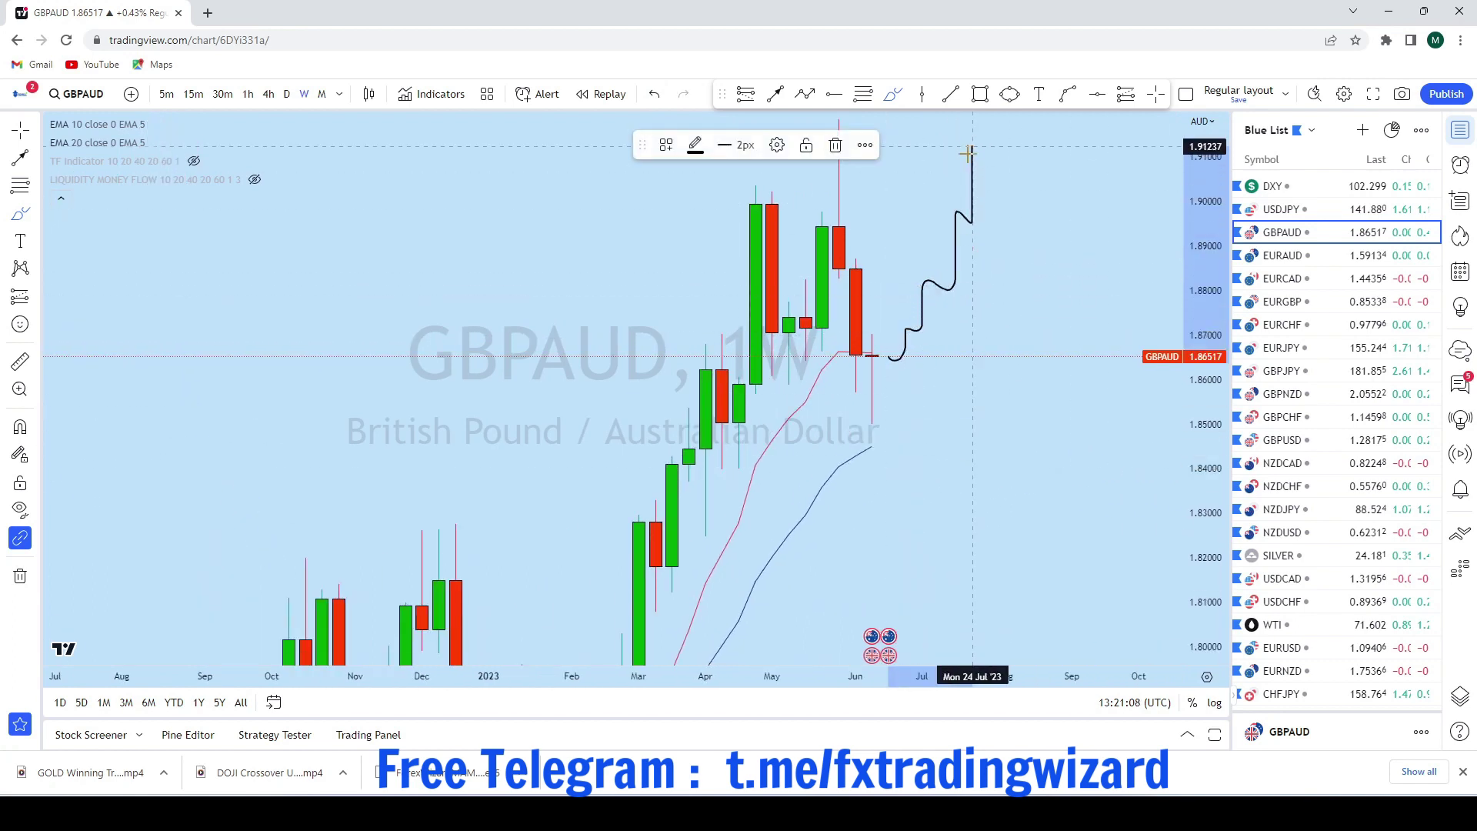
left_click(655, 94)
Sketch the weekly drop from about 1.91 to 1.857 and a rebound to about 1.90 with the brush, undoing the strokes
scroll(962, 385, "down", 2)
mouse_move(850, 523)
left_mouse_down()
mouse_move(1069, 240)
mouse_move(1078, 256)
mouse_move(1024, 254)
left_mouse_up()
left_click(663, 95)
scroll(942, 321, "up", 2)
left_click_drag(881, 157, 919, 396)
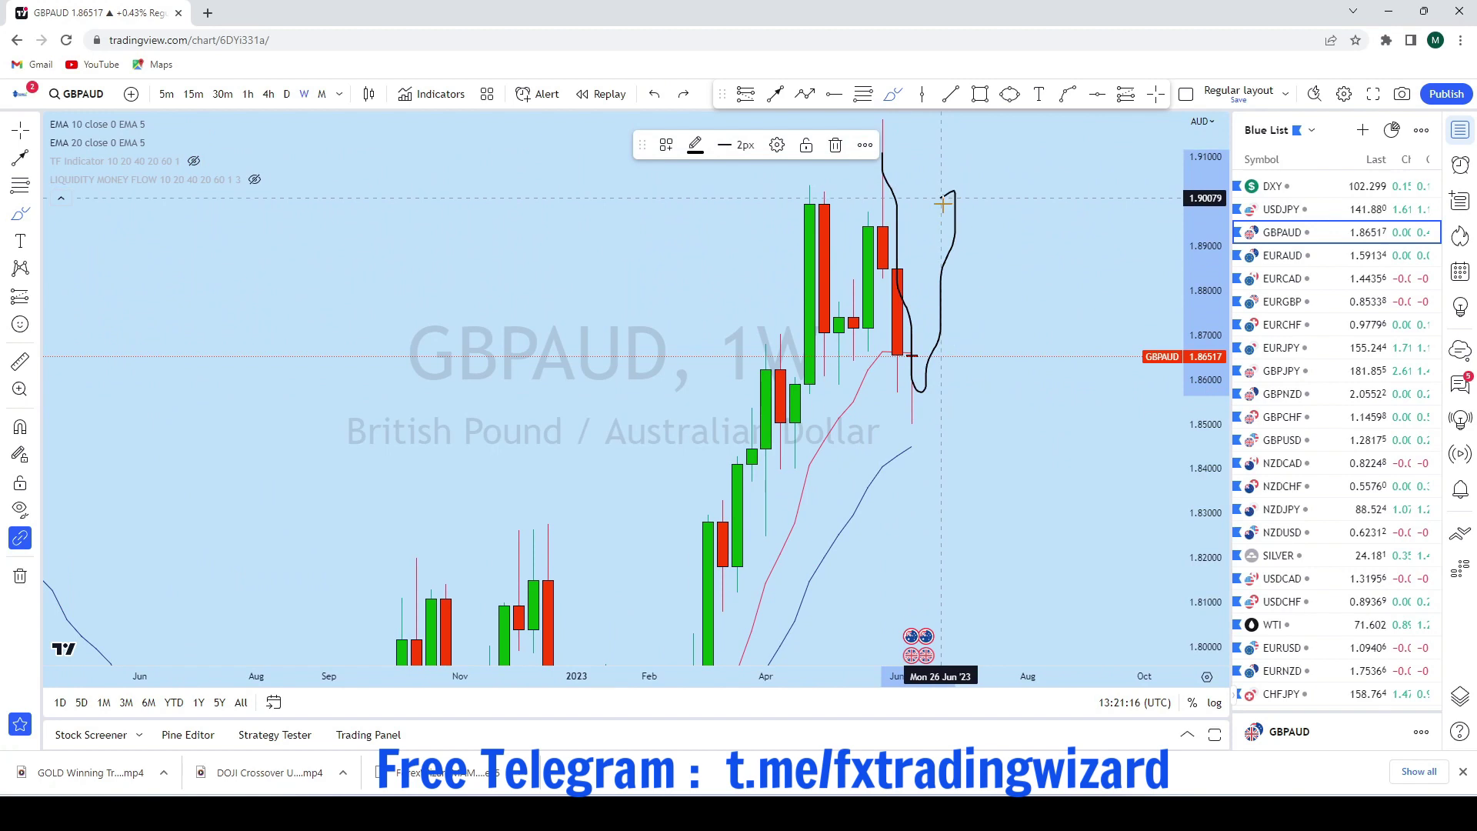
left_click(654, 94)
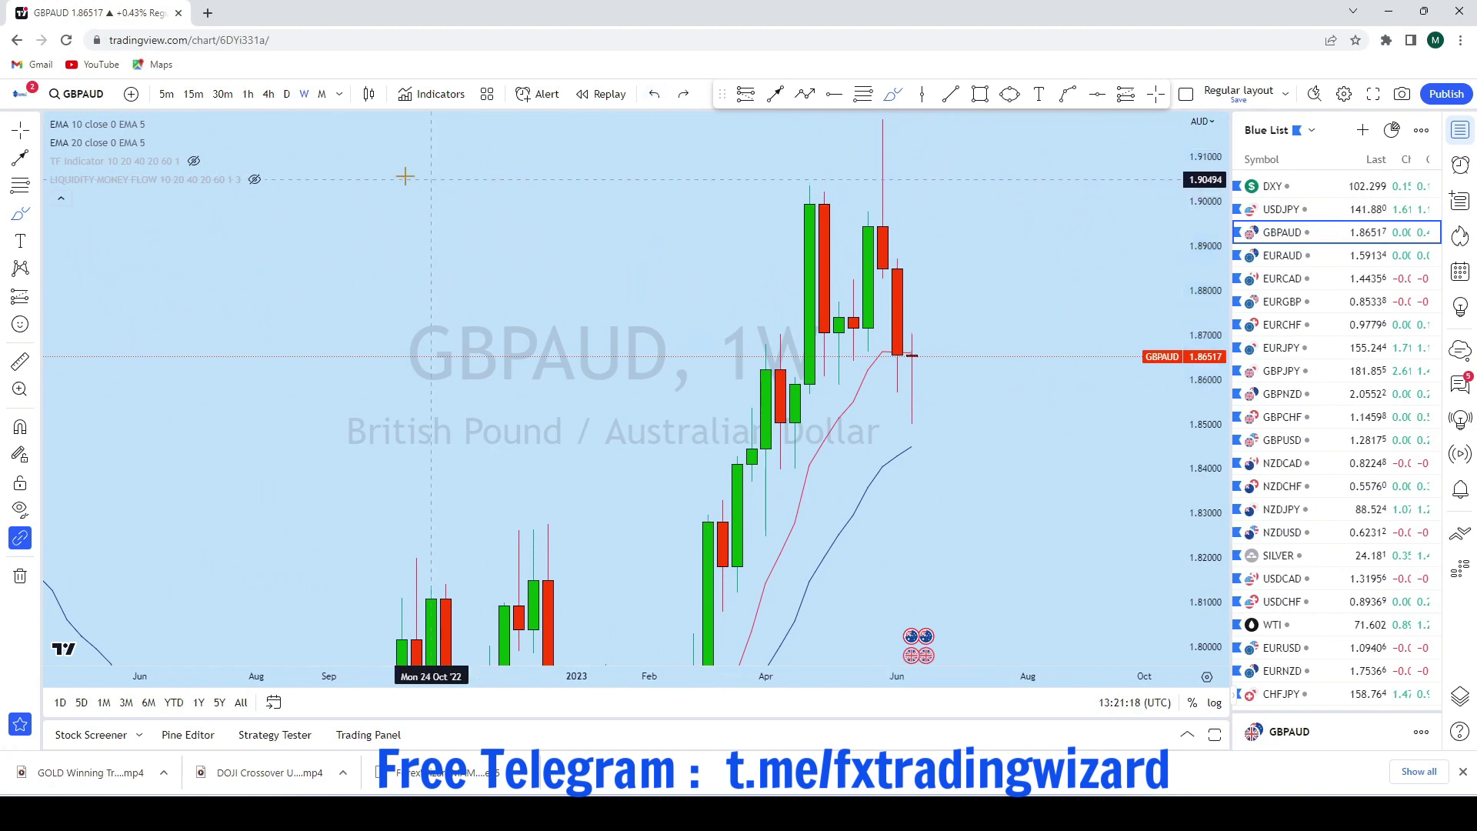
Open the GBPAUD daily chart, sketch the June decline from about 1.914 continuing down to about 1.825, and undo the strokes
left_click(285, 95)
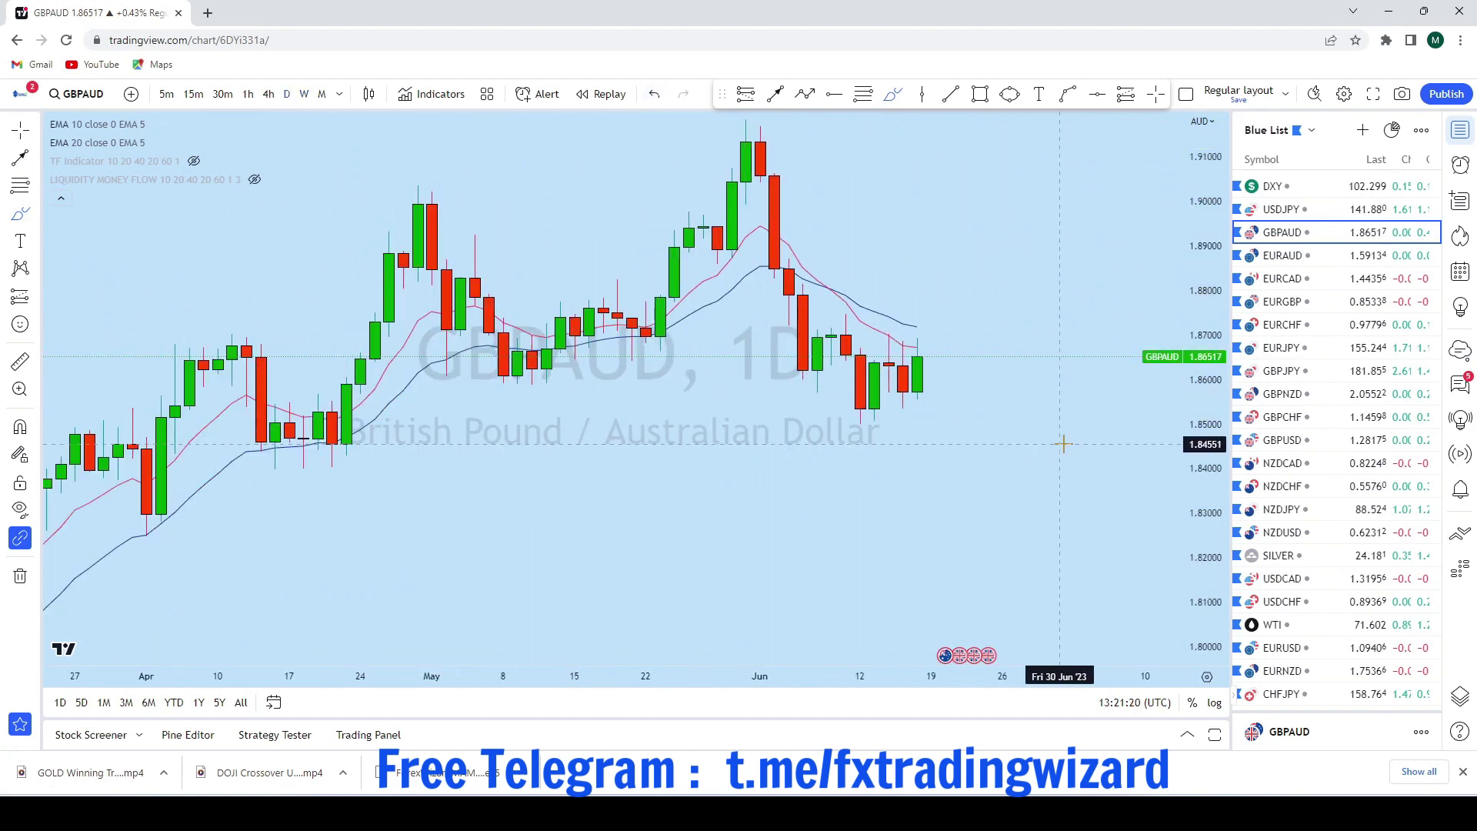
scroll(1066, 437, "down", 4)
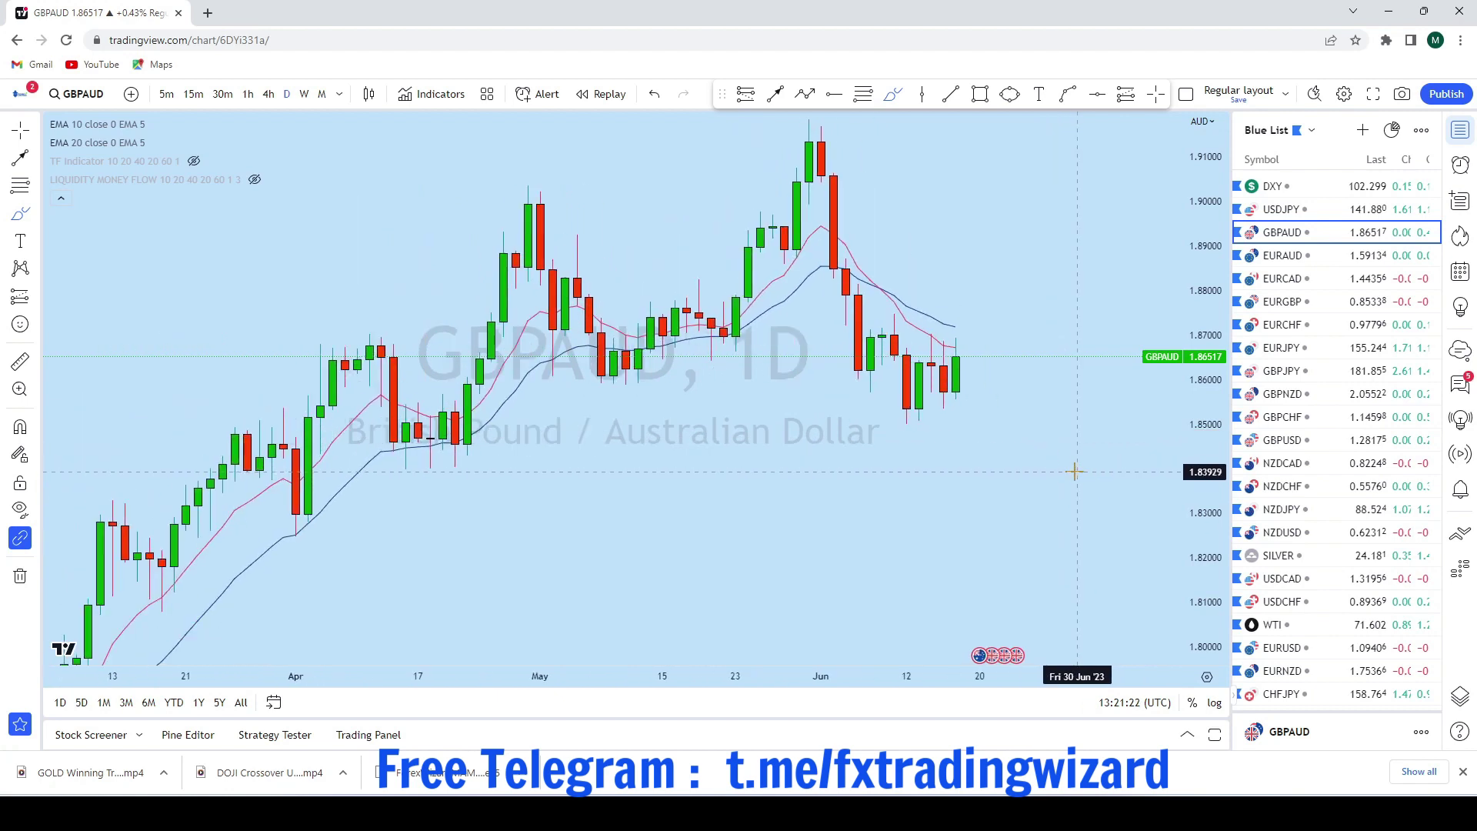
left_click_drag(890, 139, 920, 381)
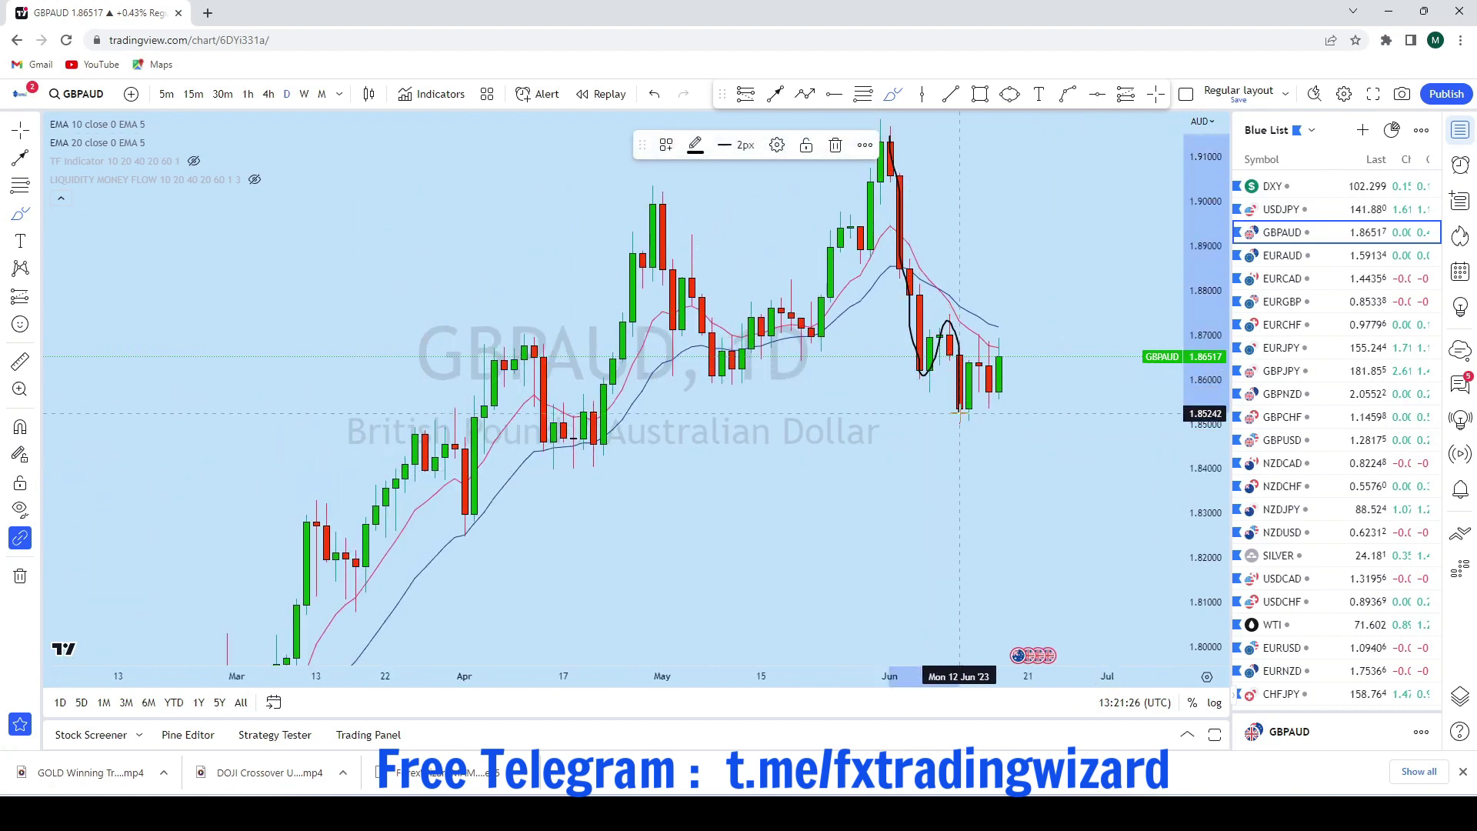
left_click_drag(1039, 423, 1068, 534)
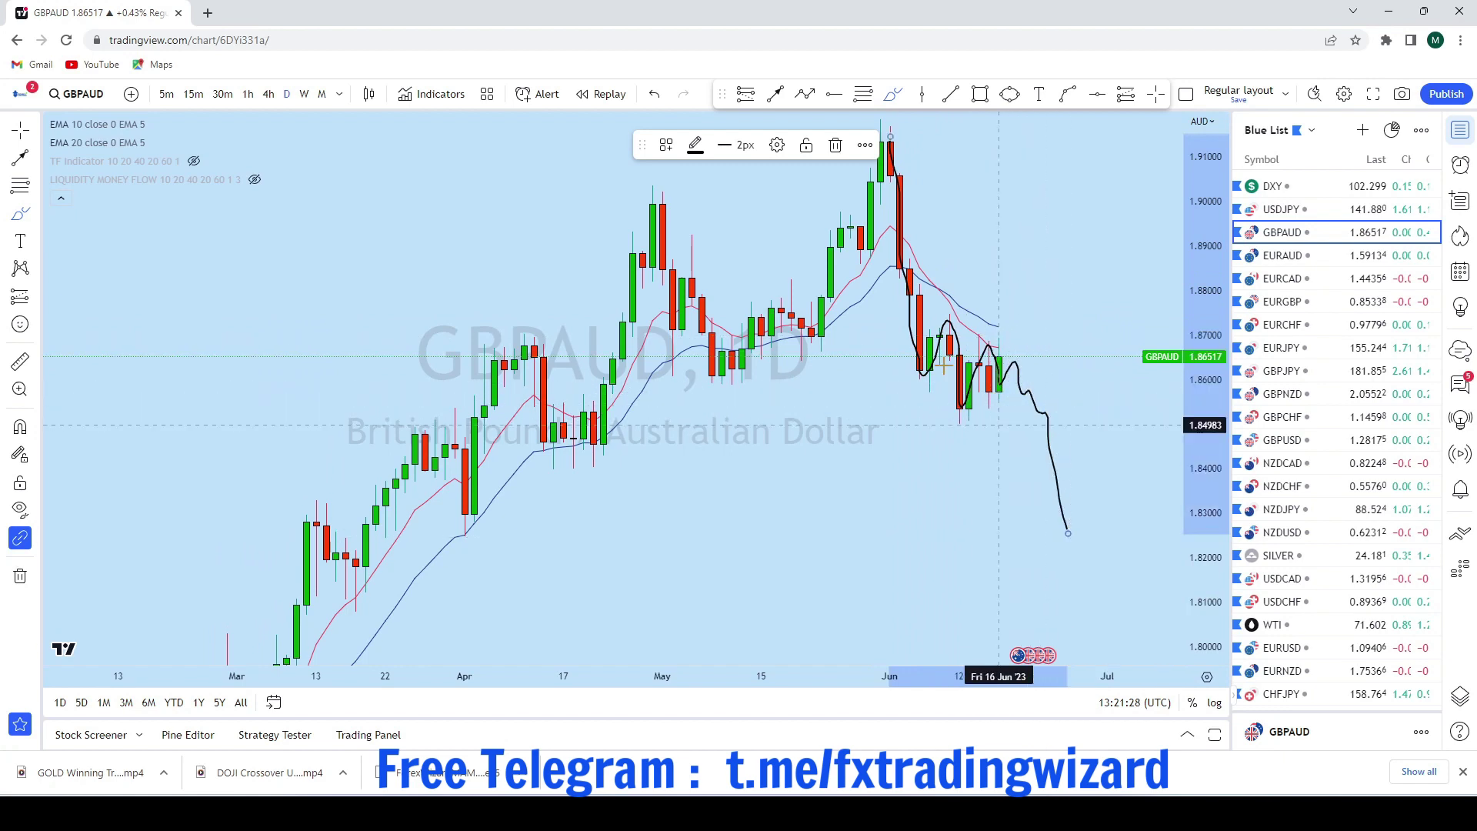
left_click(654, 94)
Sketch the daily swings since early June, and a dip to about 1.86 followed by a rise to about 1.886, undoing both strokes
scroll(681, 294, "up", 6)
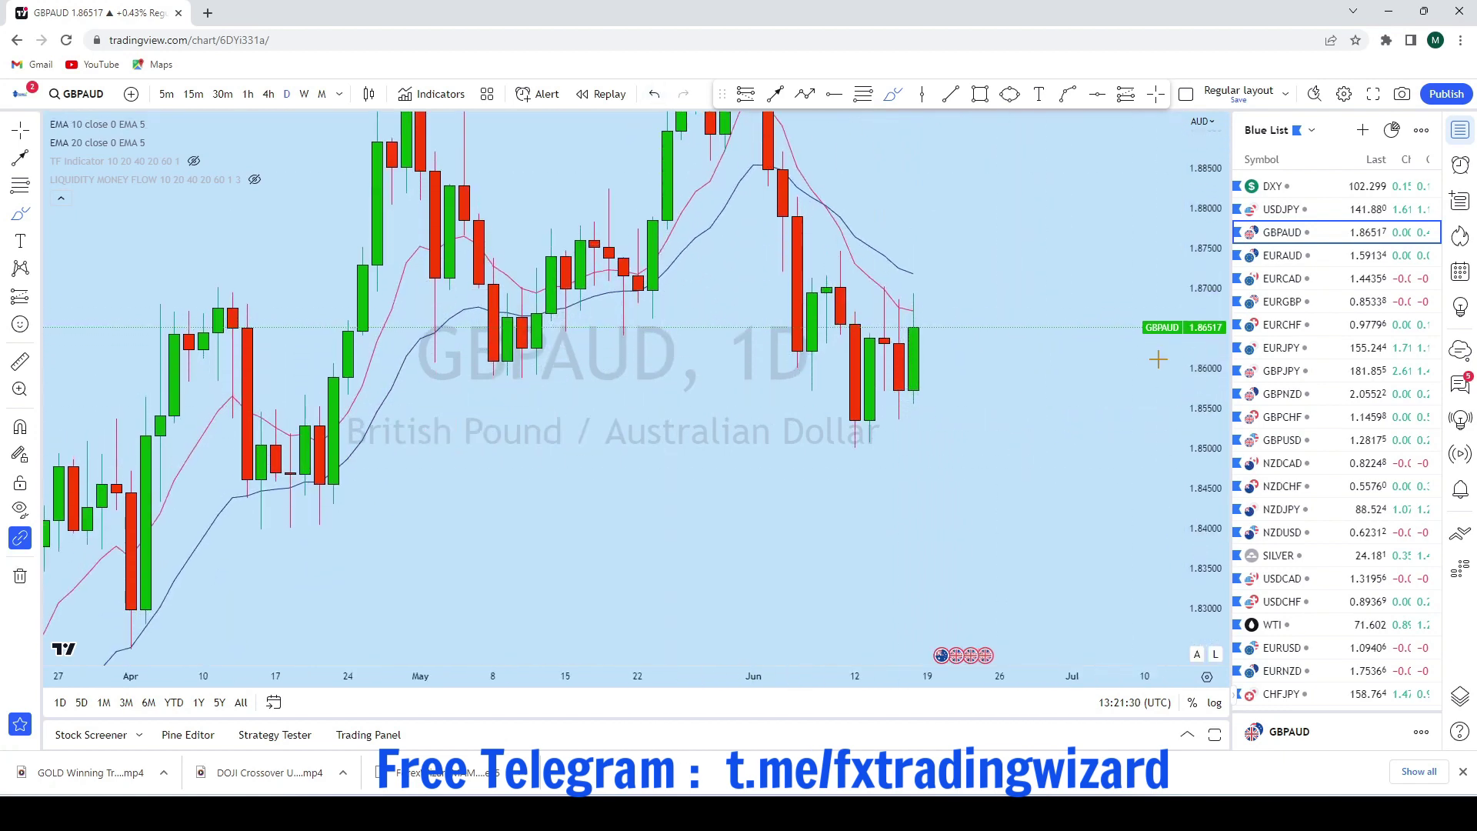
mouse_move(650, 290)
left_mouse_down()
mouse_move(652, 331)
mouse_move(766, 415)
mouse_move(817, 339)
mouse_move(859, 335)
left_mouse_up()
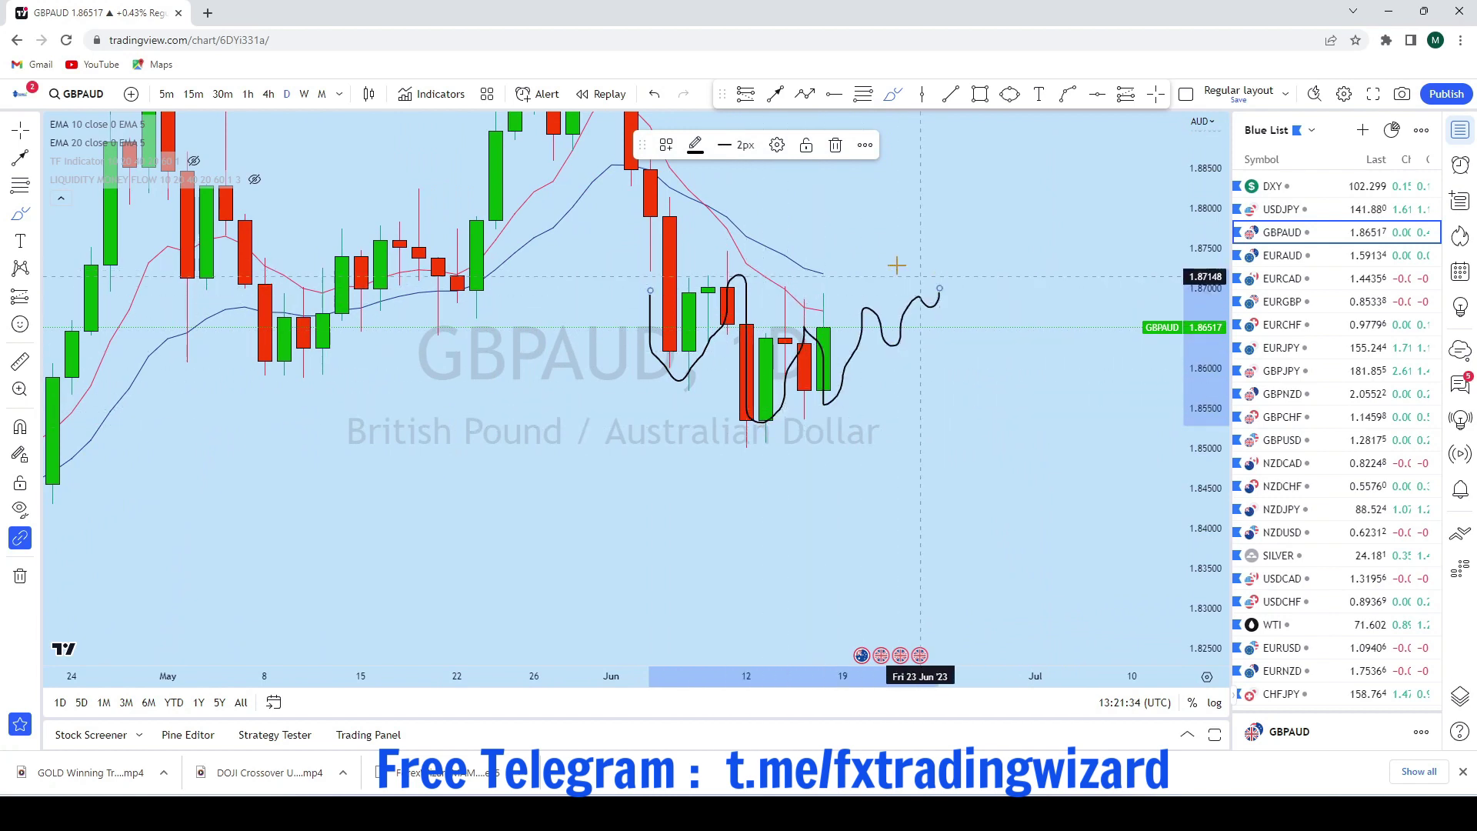
left_click(653, 96)
scroll(995, 422, "down", 5)
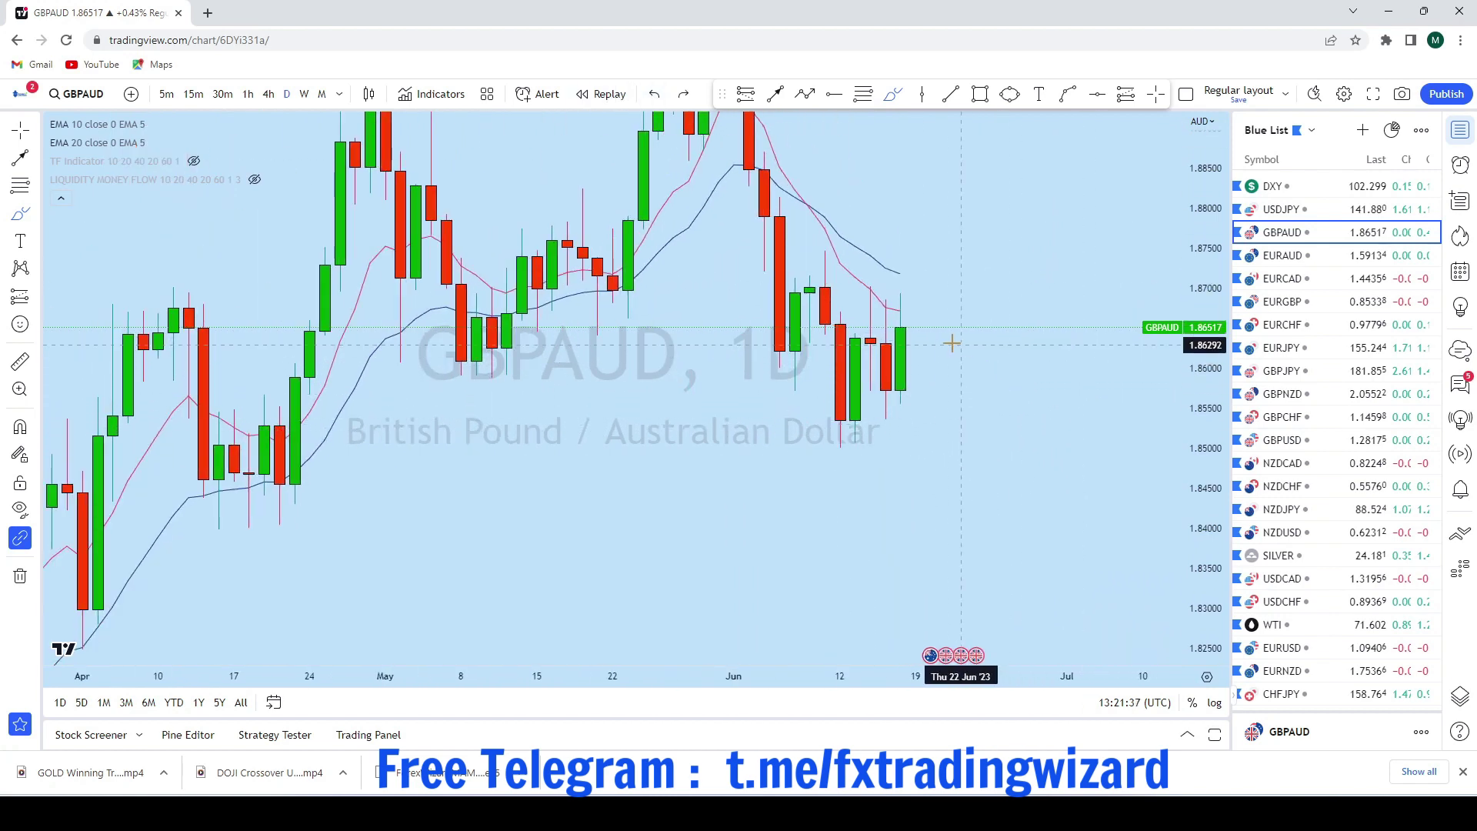
left_click_drag(912, 321, 1006, 139)
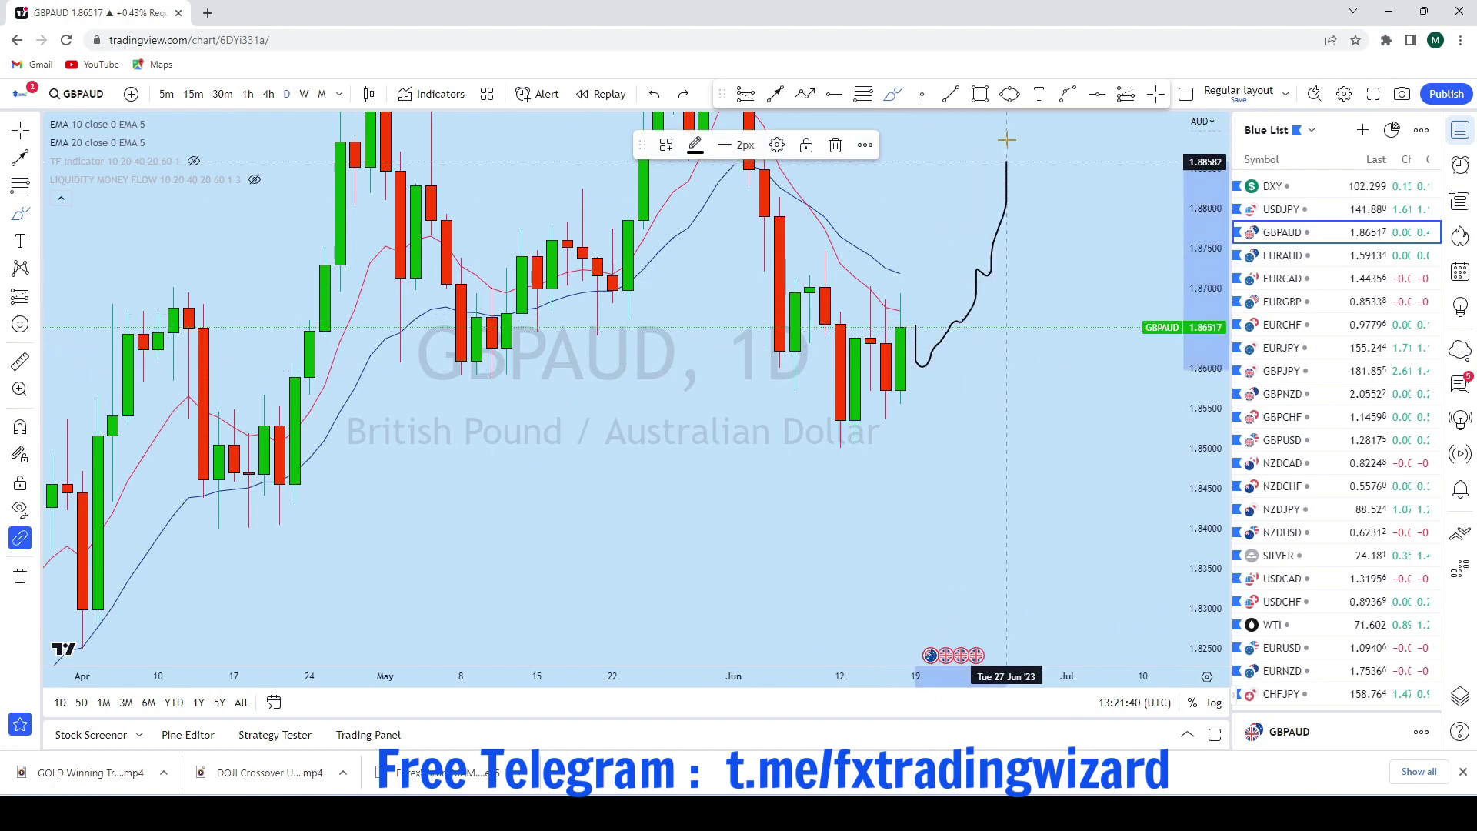
left_click(651, 96)
Brush a falling line along the daily June decline from about 1.90 to 1.867, and undo the stroke
scroll(993, 341, "down", 3)
scroll(971, 314, "up", 3)
scroll(966, 221, "down", 4)
left_click_drag(1206, 322, 1206, 465)
left_click_drag(919, 146, 1019, 342)
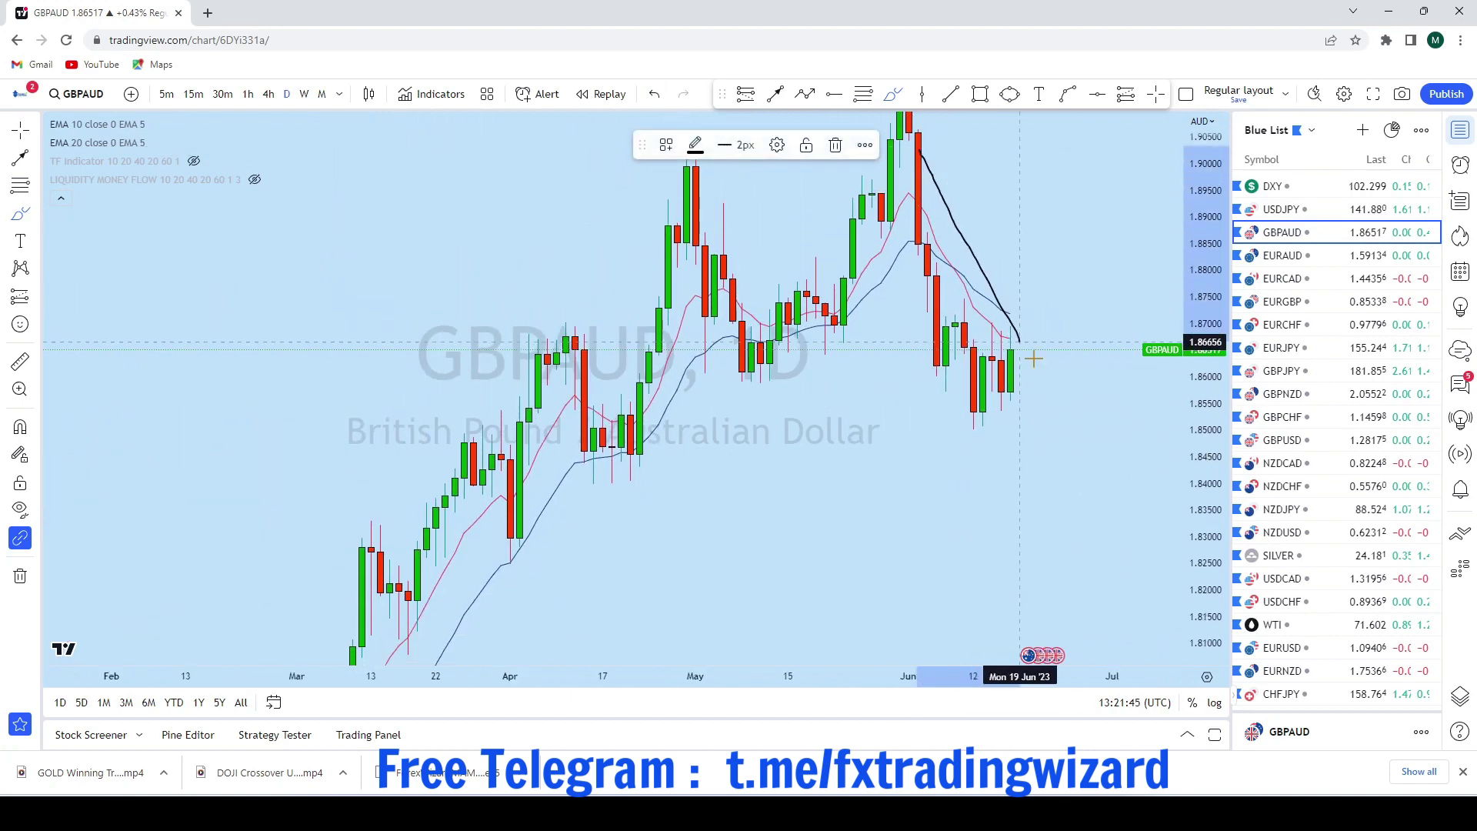
left_click(660, 96)
Open the GBPAUD 4h chart and stretch its price scale so the June candles appear enlarged
left_click(268, 94)
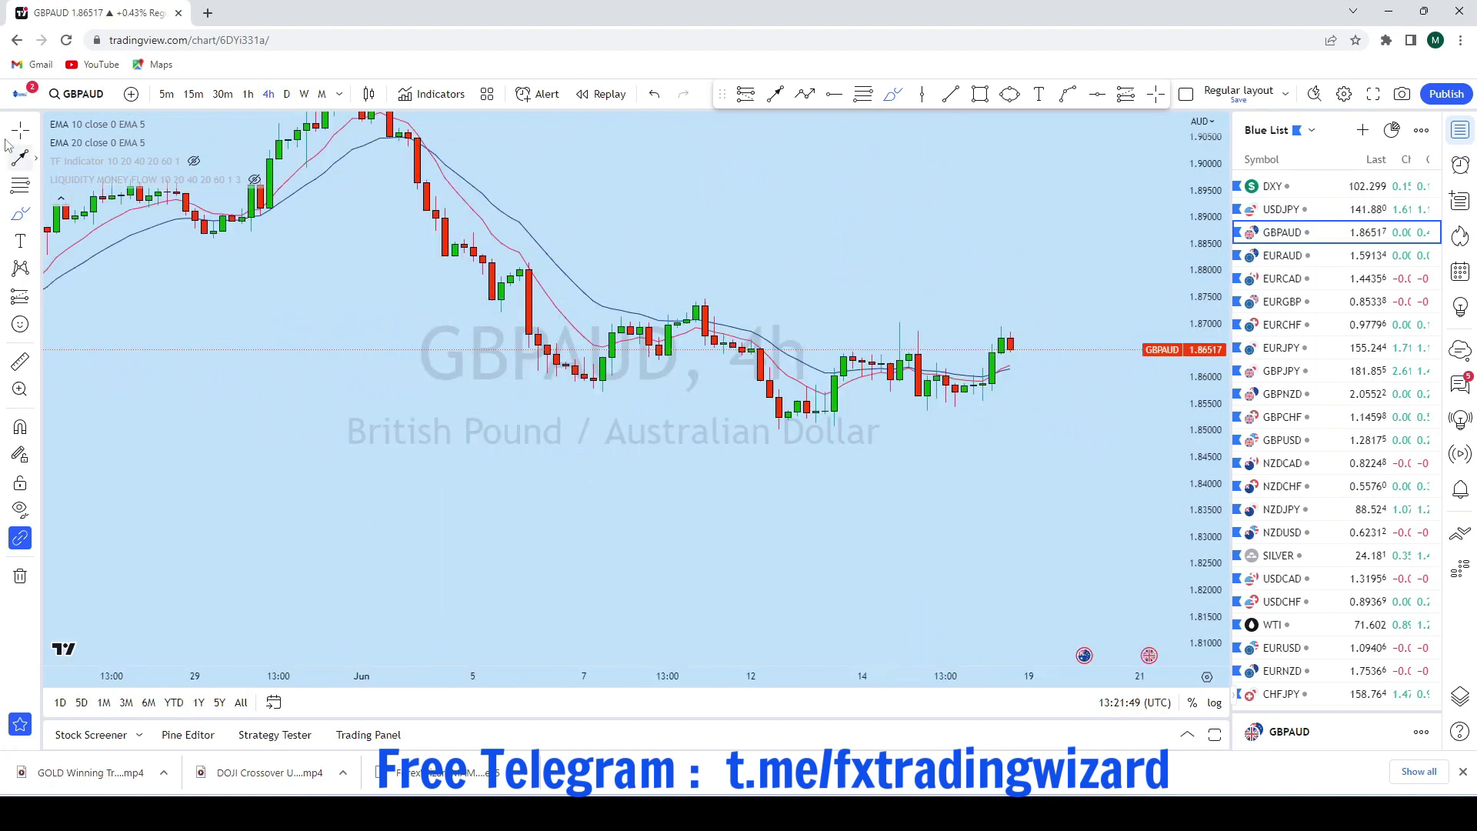
scroll(960, 305, "down", 3)
left_click_drag(1048, 264, 952, 292)
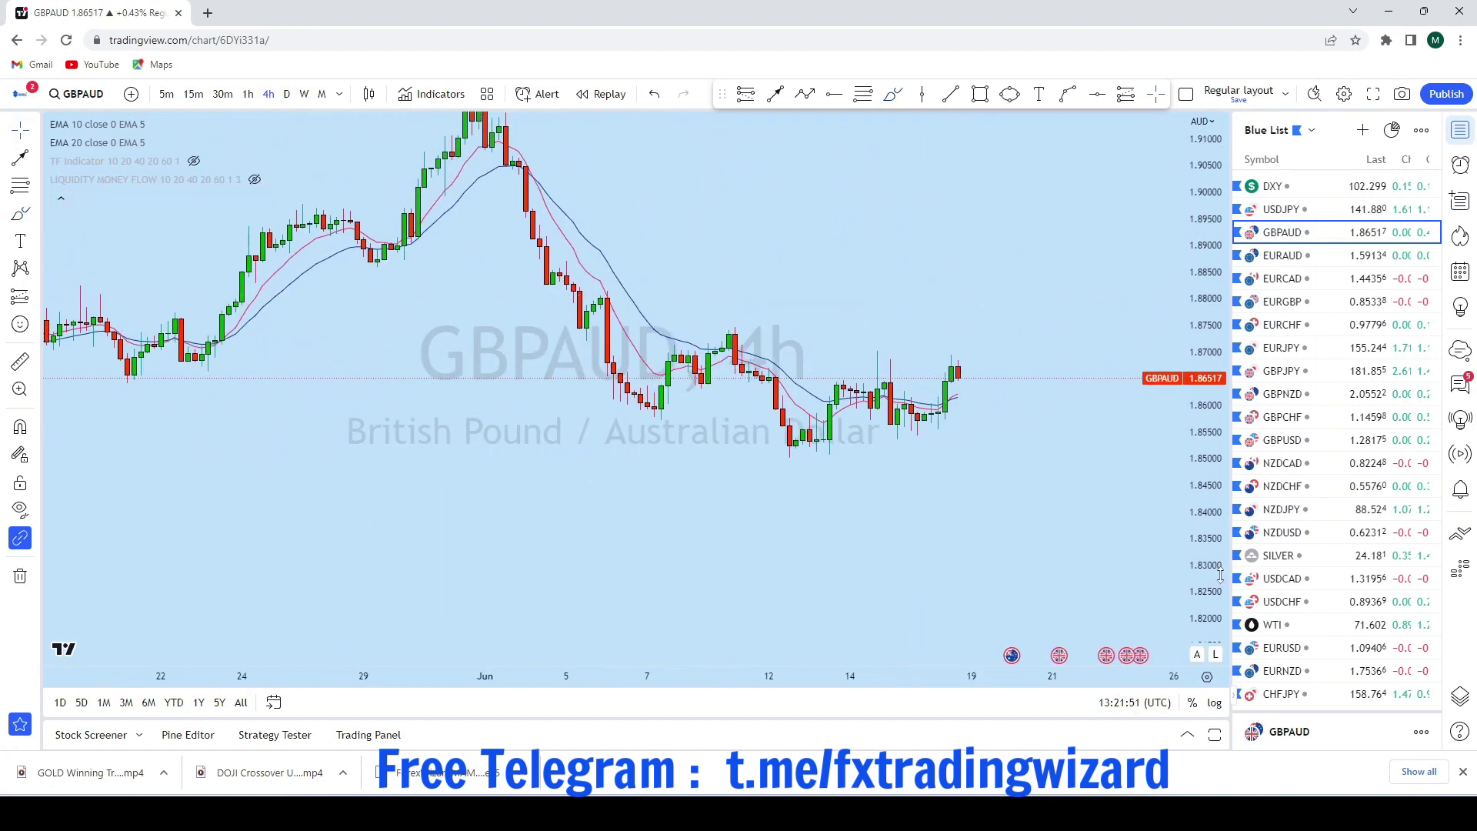
left_click_drag(1220, 574, 1220, 239)
scroll(1041, 432, "up", 3)
scroll(1023, 461, "down", 3)
scroll(1074, 500, "up", 2)
scroll(1080, 475, "down", 2)
scroll(1080, 474, "up", 2)
left_click_drag(1035, 471, 961, 492)
scroll(1046, 468, "down", 3)
scroll(935, 454, "up", 2)
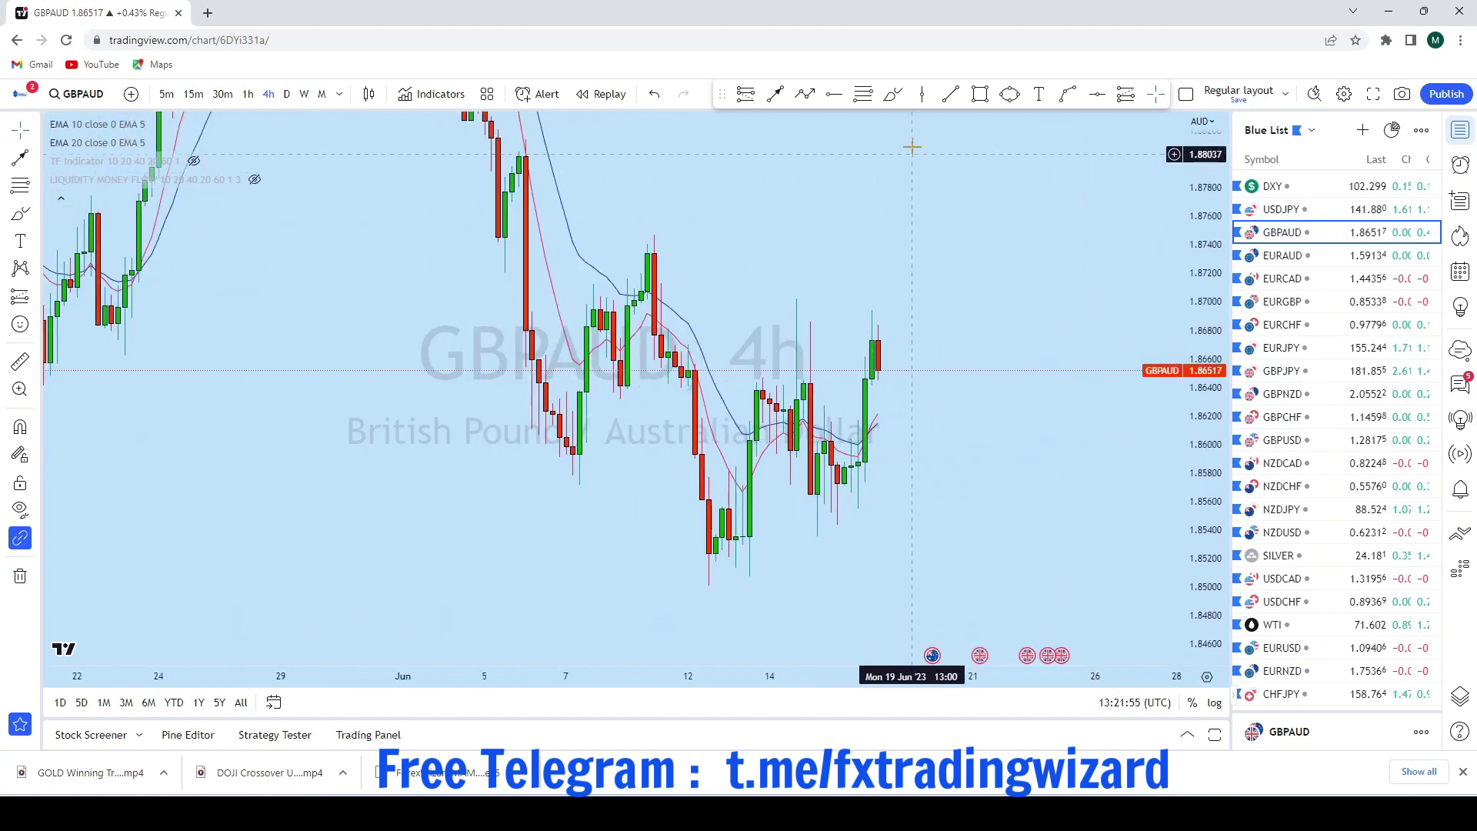
scroll(982, 326, "left", 3)
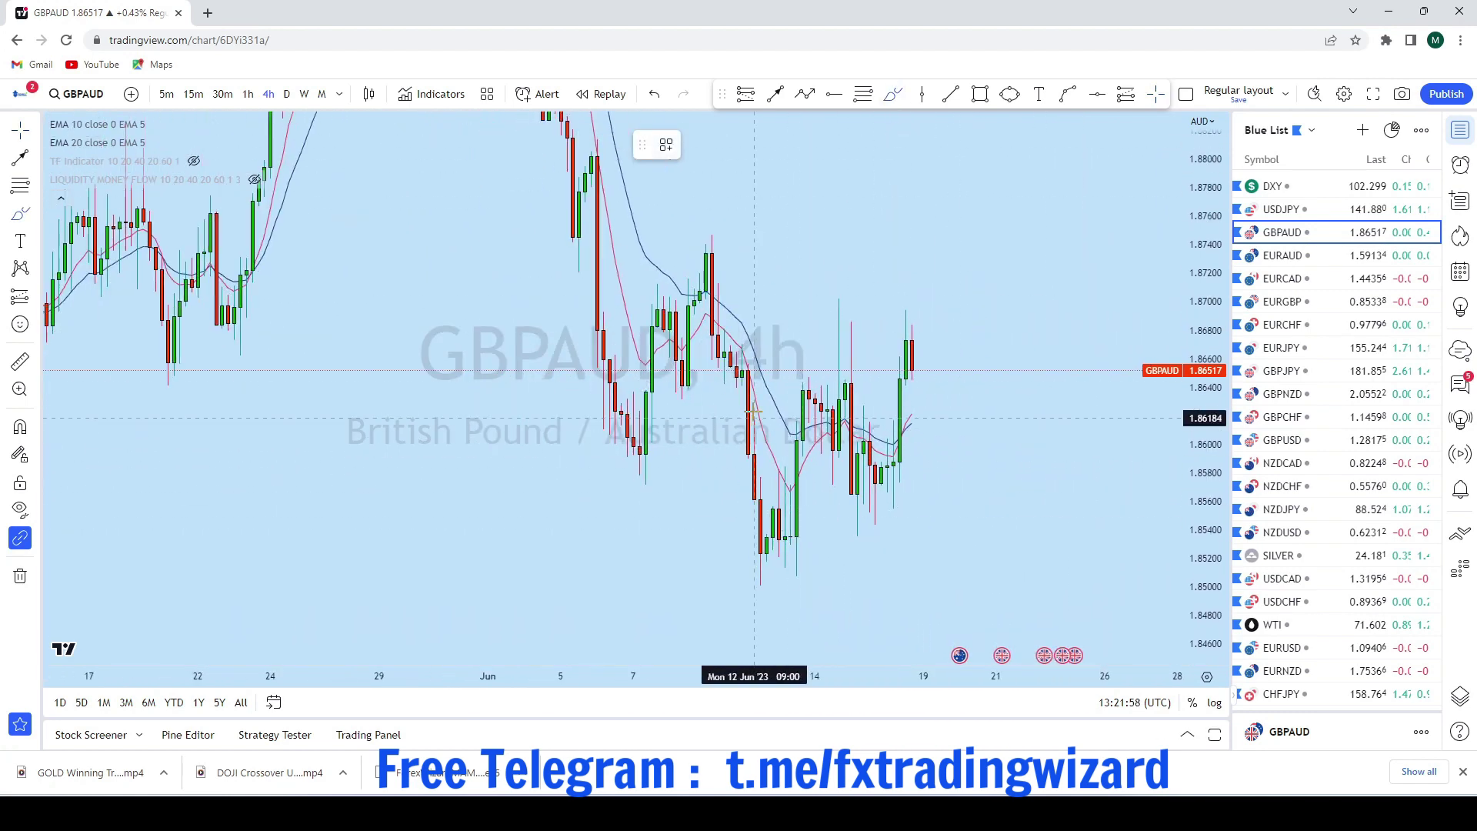
Trace the 4h swings from about 1.854 up to 1.87 with the brush, and undo the stroke
left_click_drag(794, 531, 809, 336)
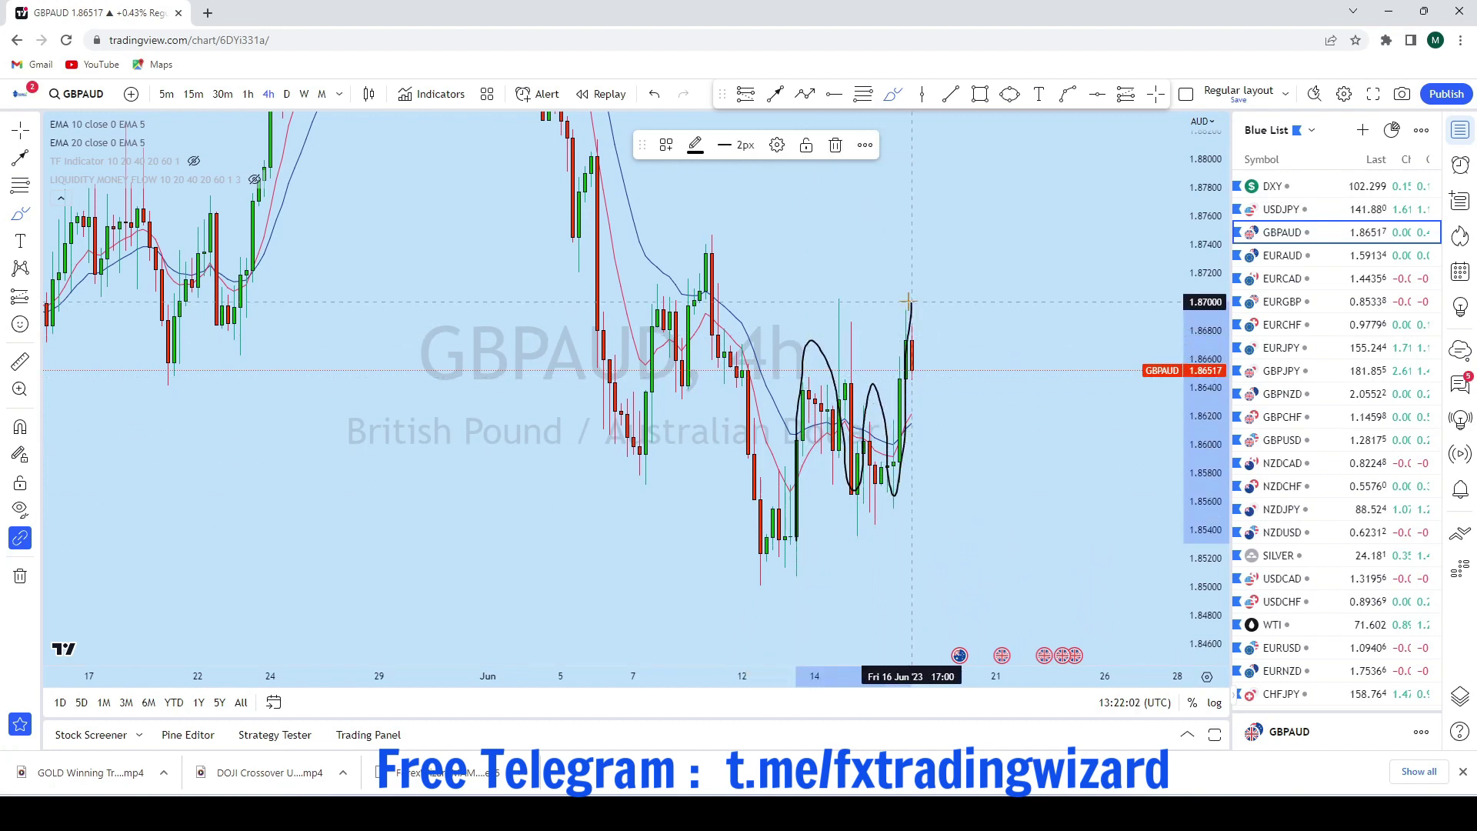
scroll(902, 437, "up", 3)
key("ctrl+z")
Sketch a pullback from the latest 4h candle to about 1.861 with the brush, and mark that support with a horizontal stroke
scroll(993, 418, "down", 1)
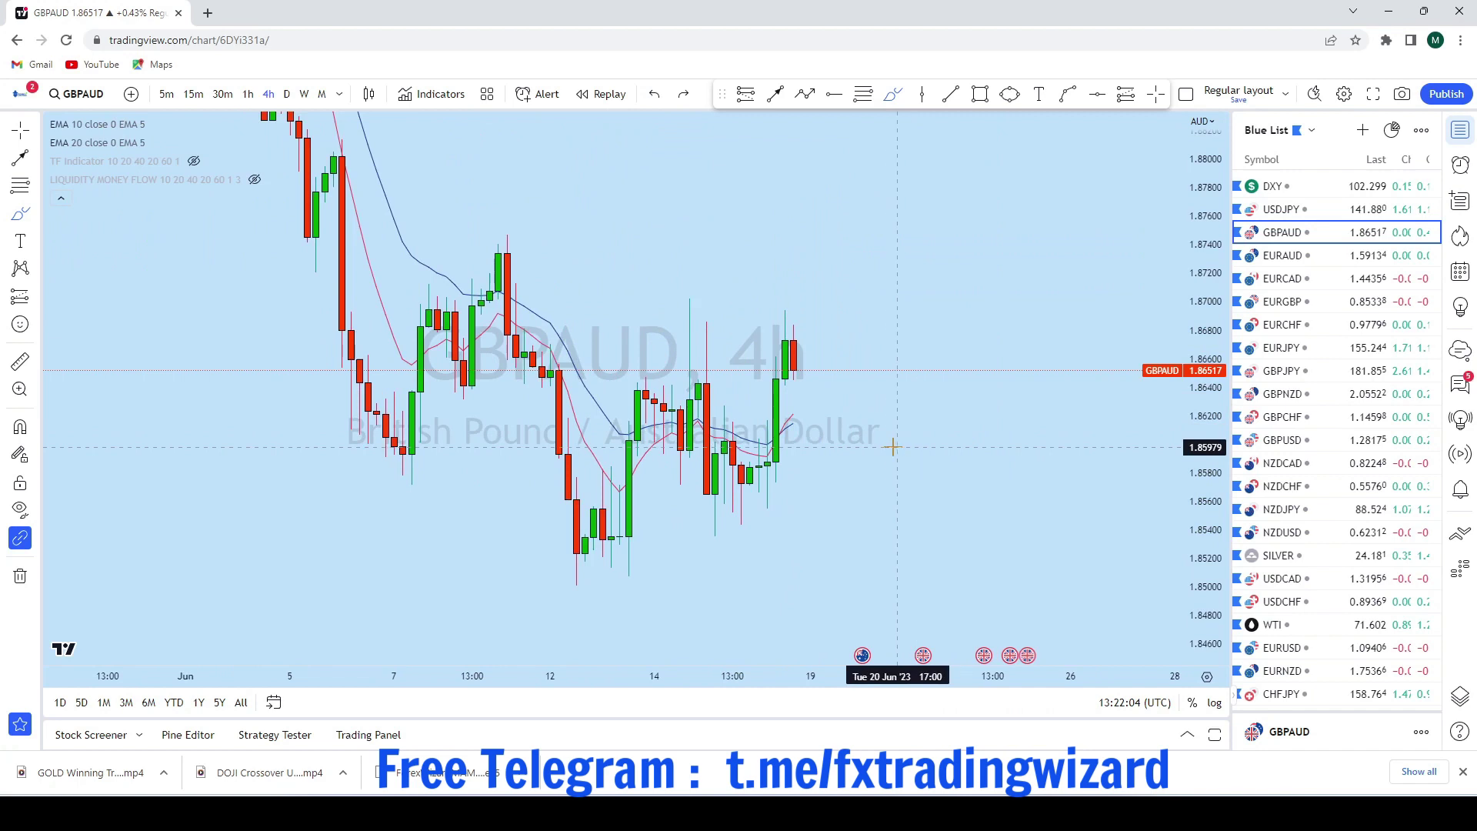
left_click_drag(801, 366, 802, 370)
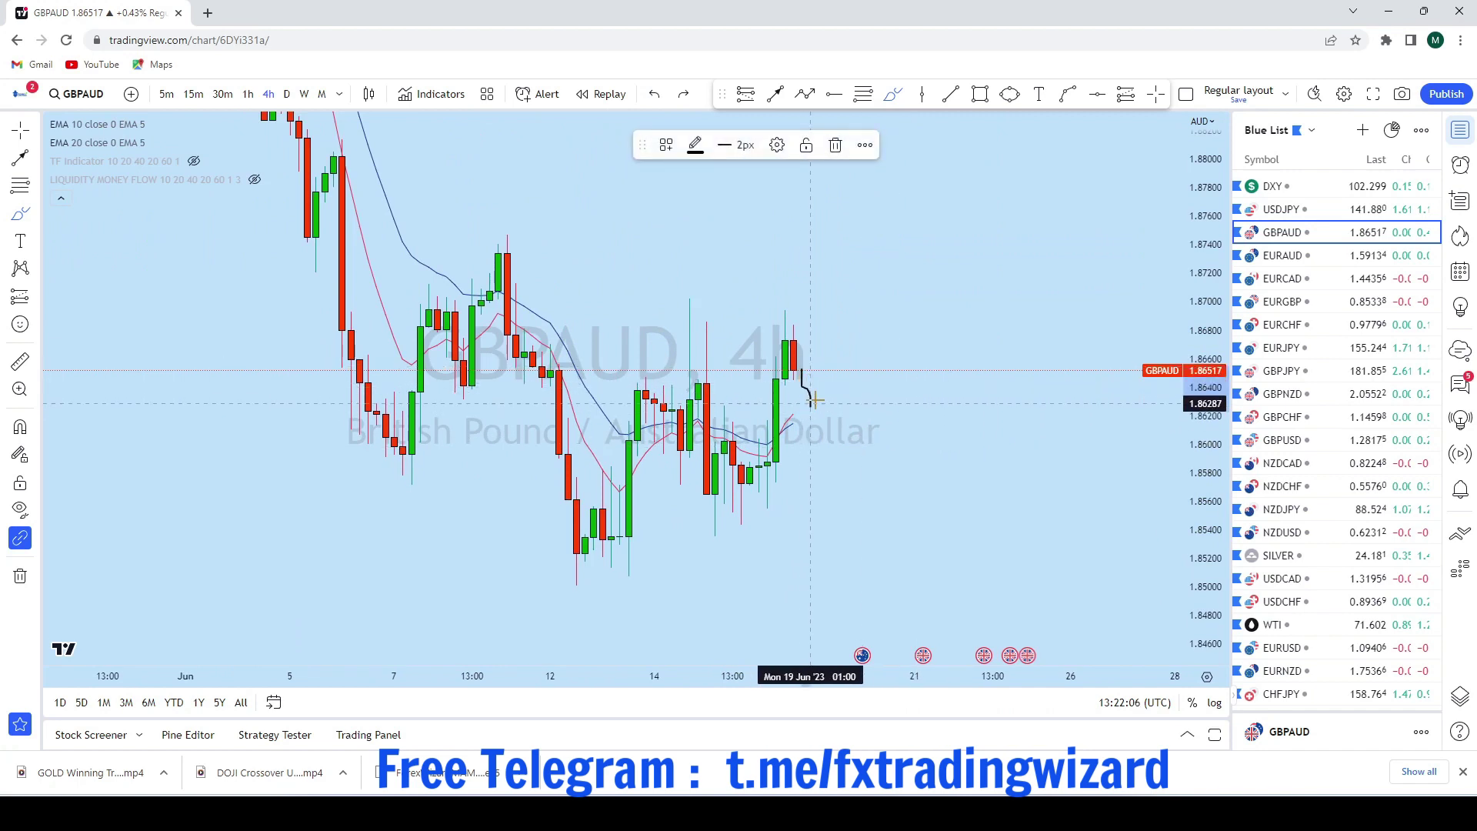
left_click_drag(745, 433, 906, 428)
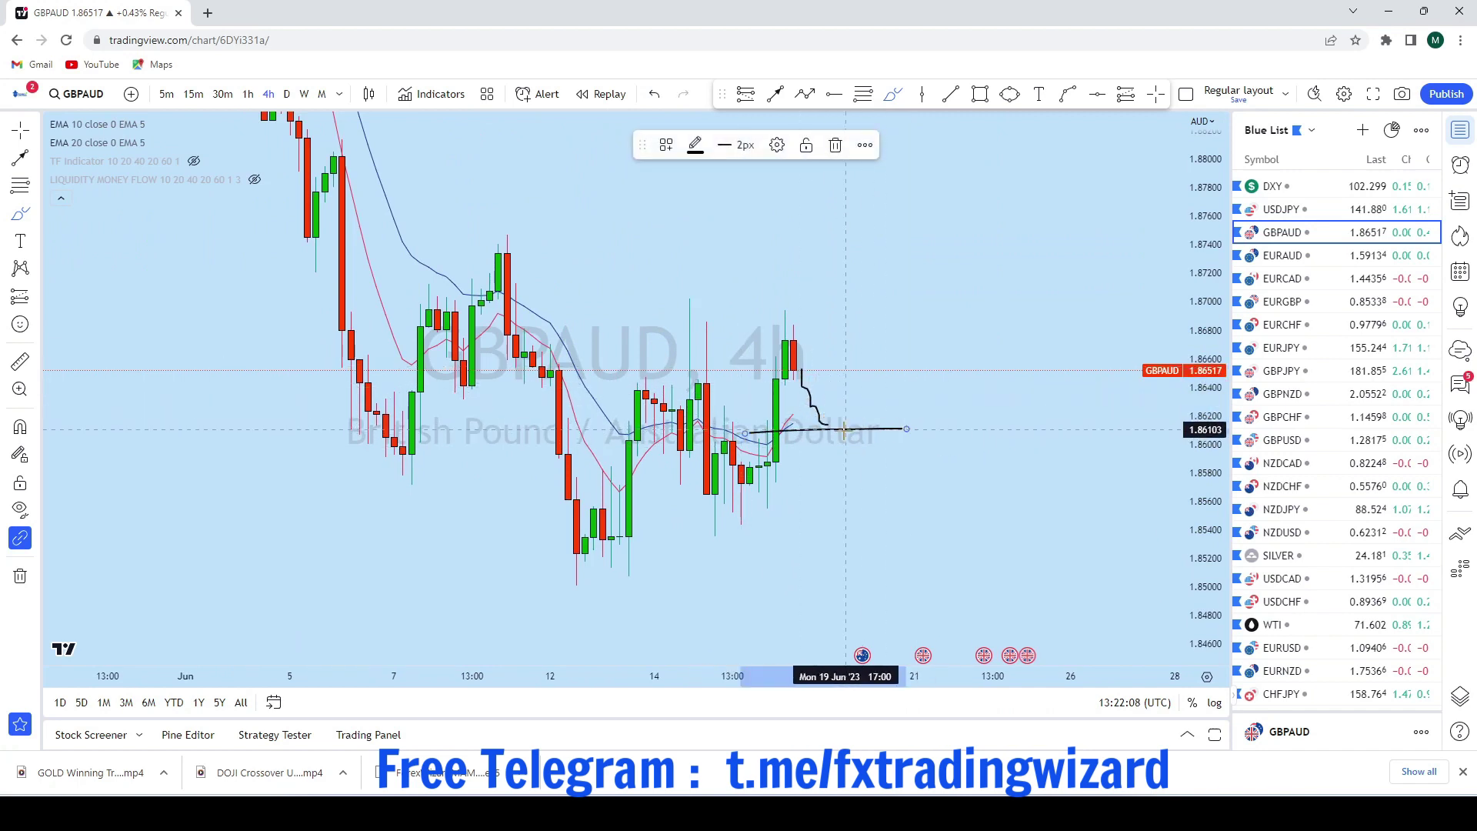
Circle the pullback zone at about 1.861 with an ellipse, and draw an arrow from 1.86130 up to 1.87545
left_click(1009, 95)
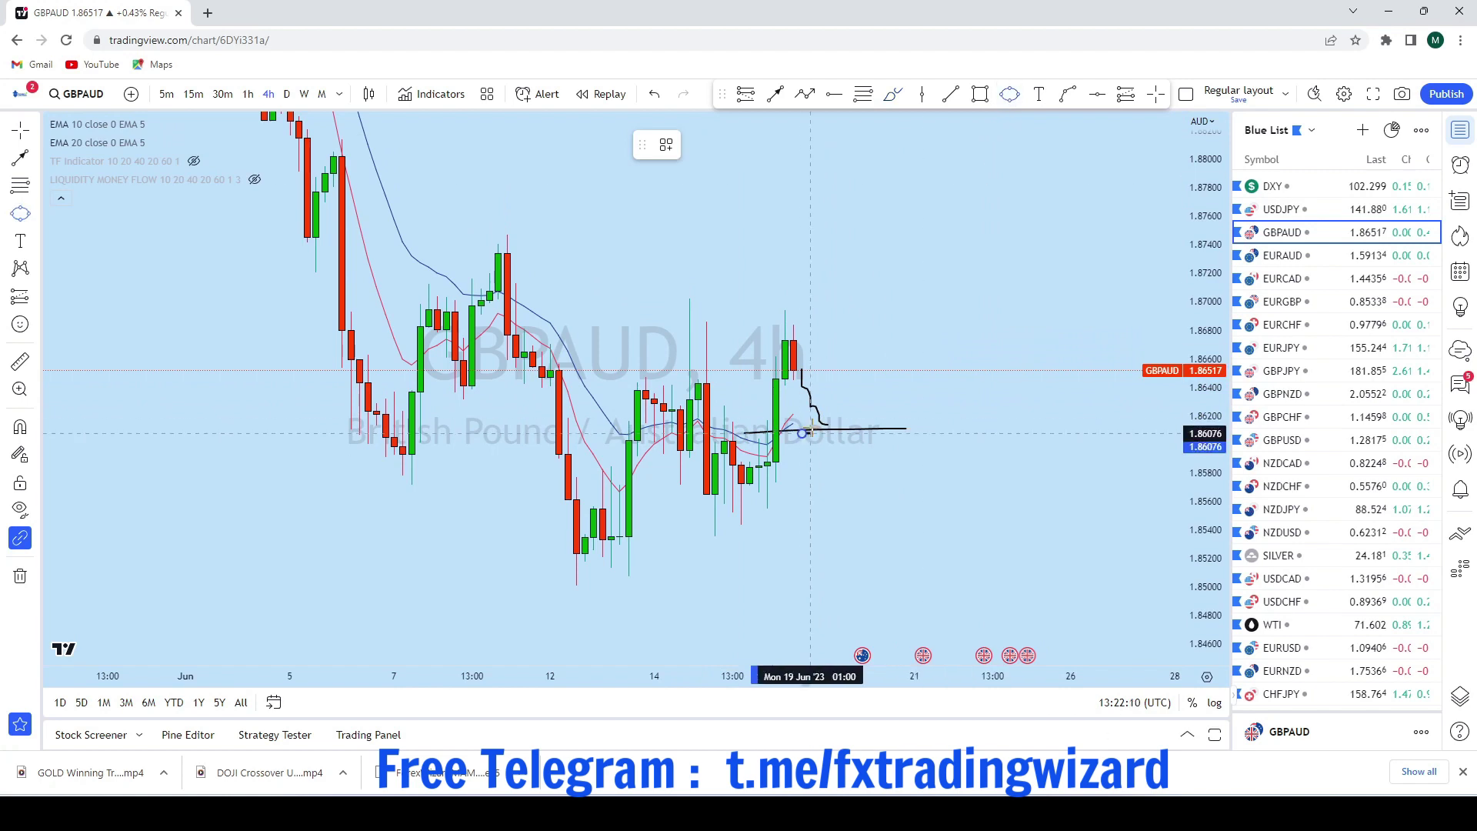
left_click(839, 399)
left_click_drag(942, 379, 923, 454)
scroll(1078, 367, "down", 3)
left_click_drag(1075, 364, 1033, 348)
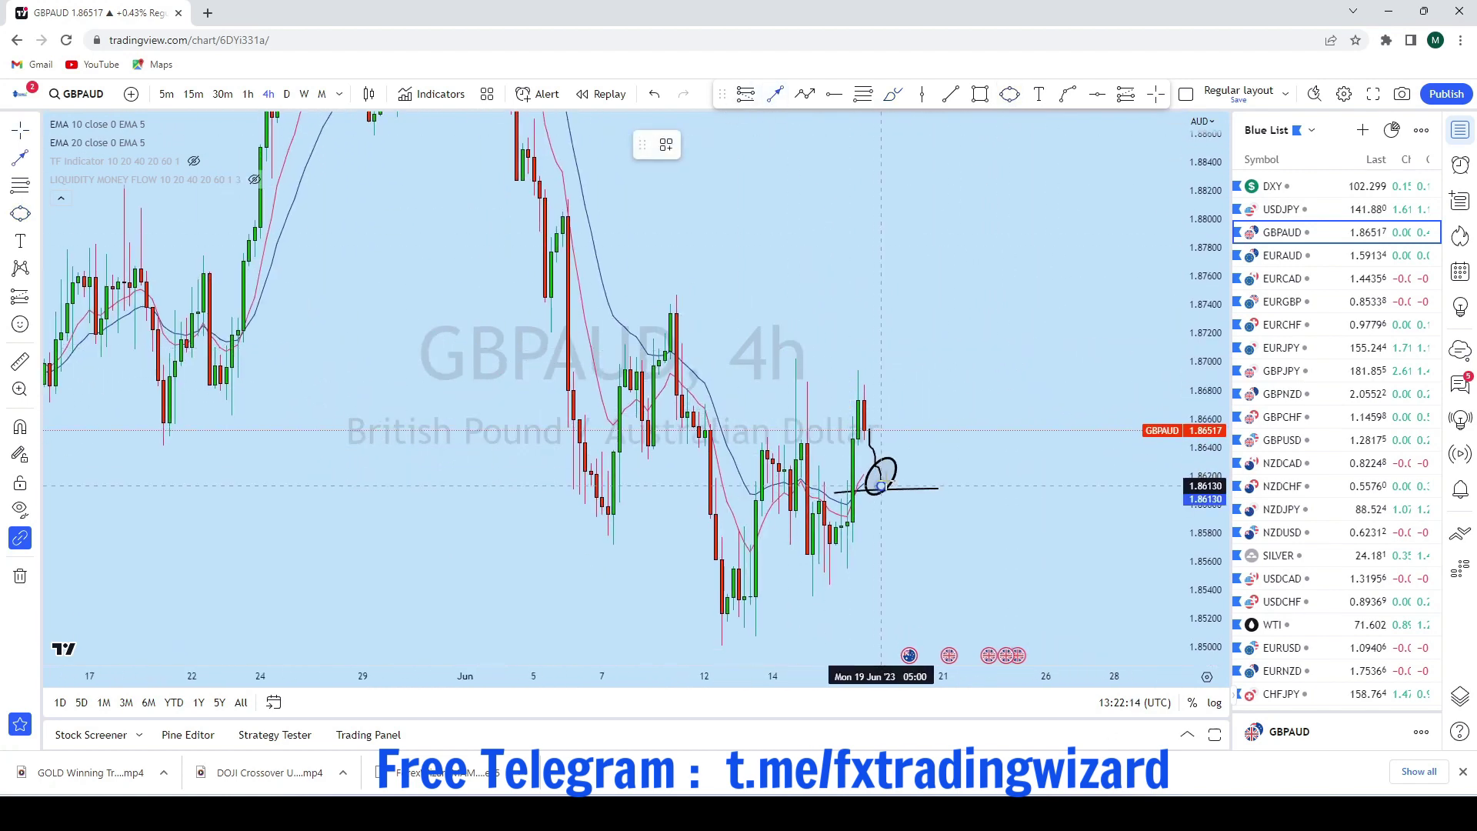
left_click_drag(882, 486, 995, 284)
scroll(1047, 444, "up", 2)
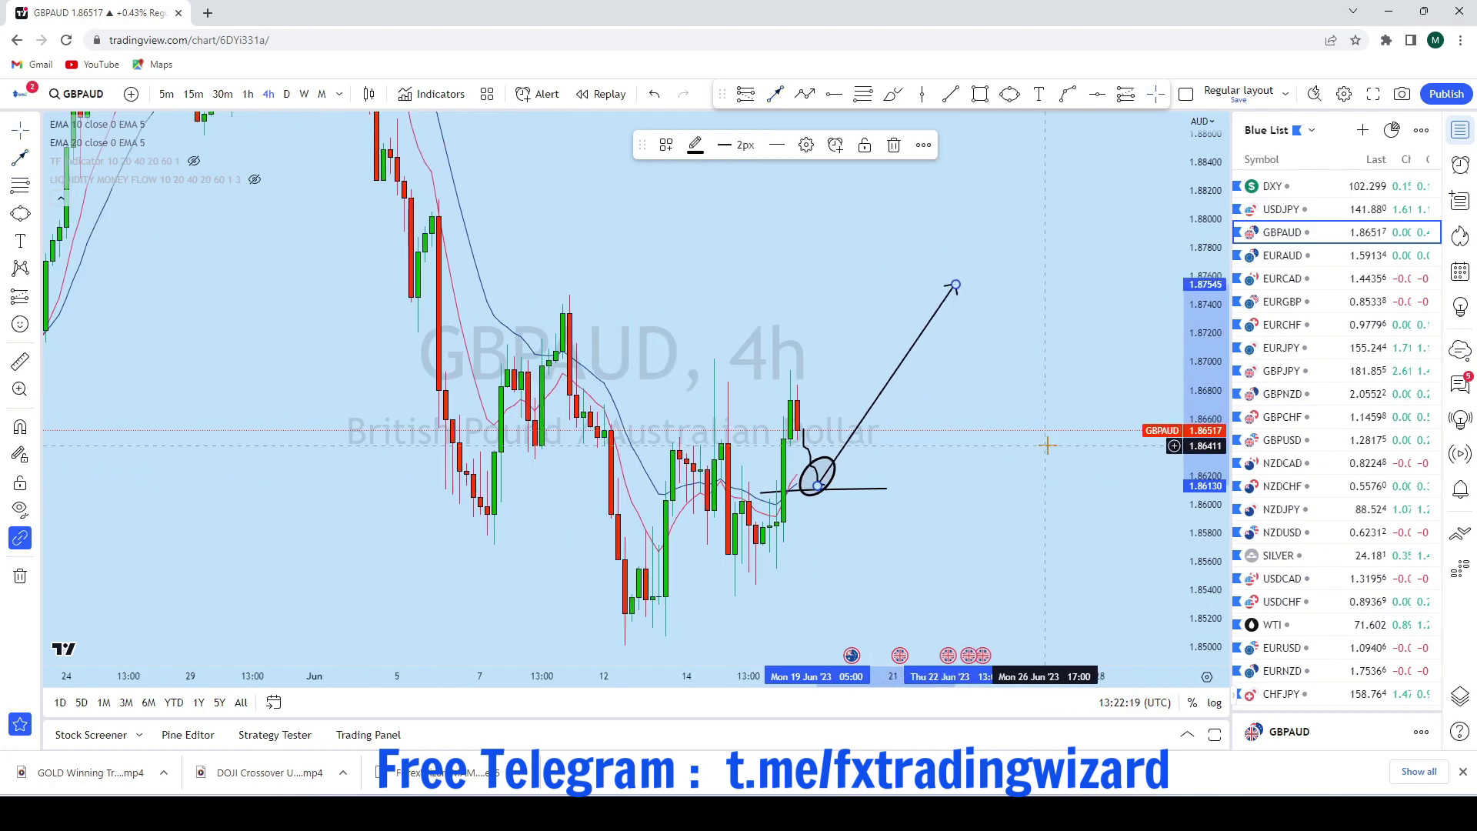
Remove the existing drawings from the EURAUD chart and switch it to the monthly timeframe
key("Down")
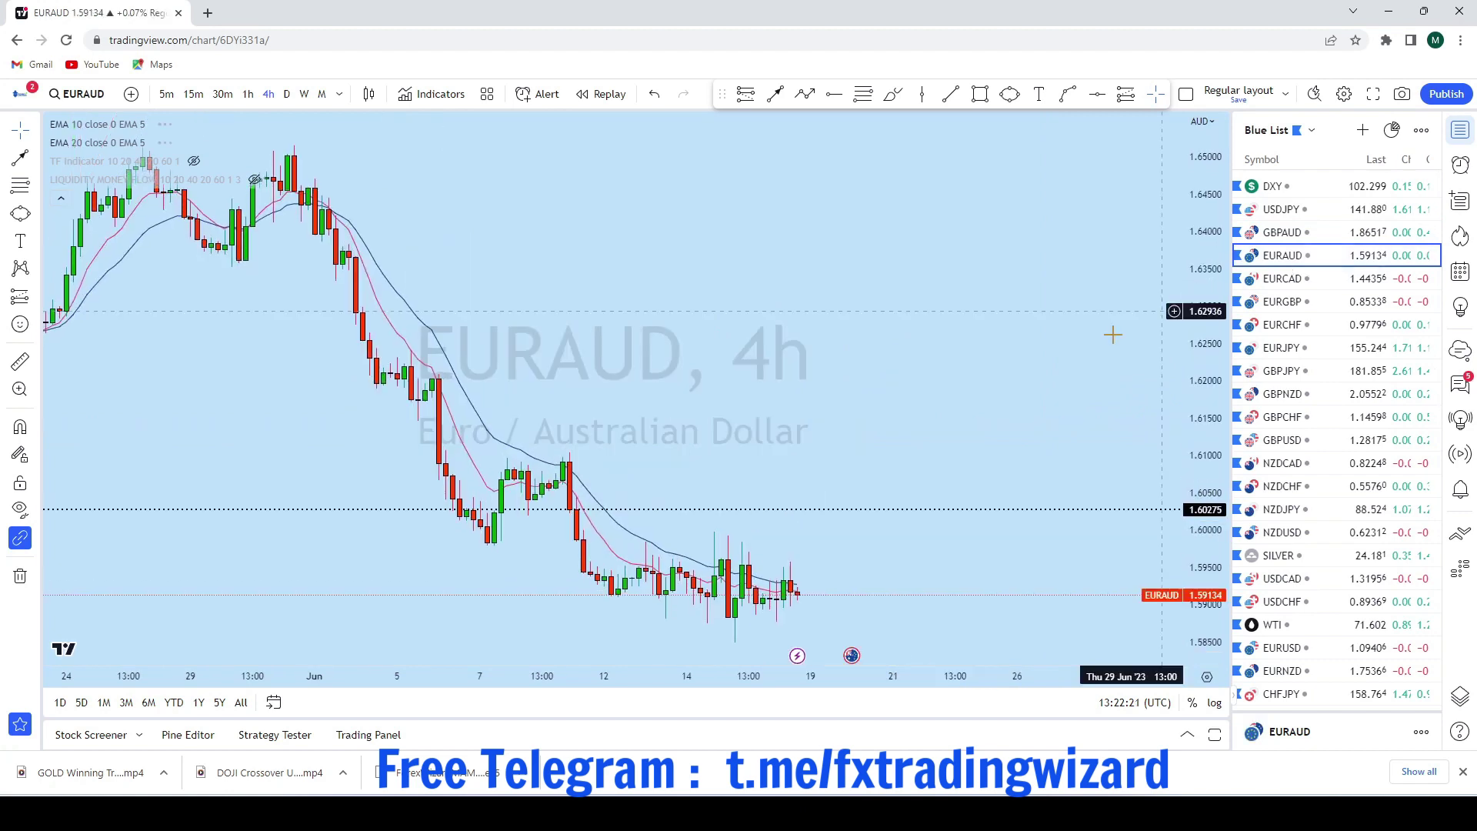
scroll(1113, 335, "down", 2)
left_click(21, 576)
left_click(84, 571)
left_click(322, 94)
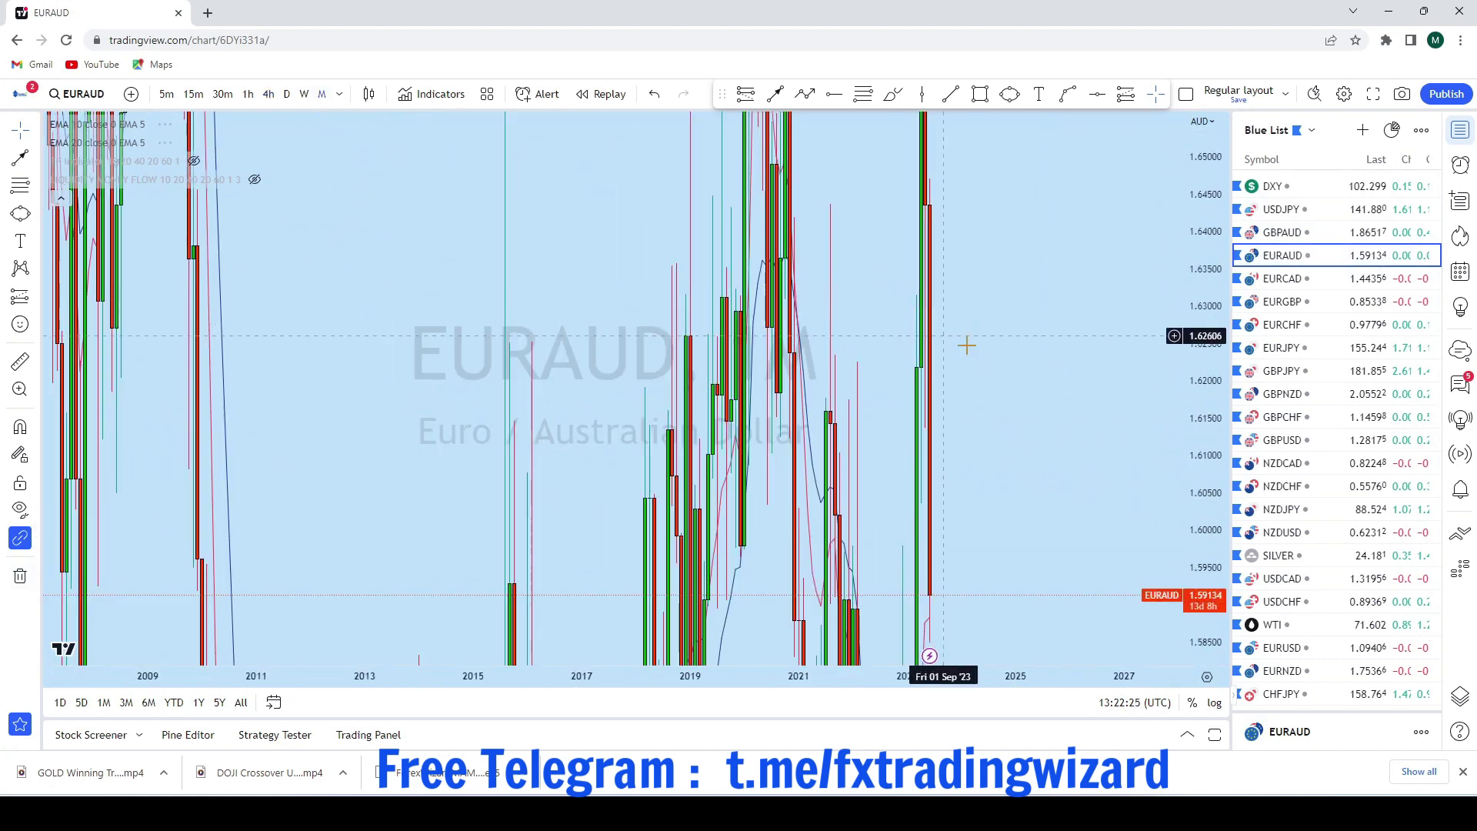
Trace EURAUD's monthly rally from about 1.53 to 1.67, the drop to 1.578 and a rebound to 1.625 with the brush, and undo the stroke
scroll(1022, 495, "up", 5)
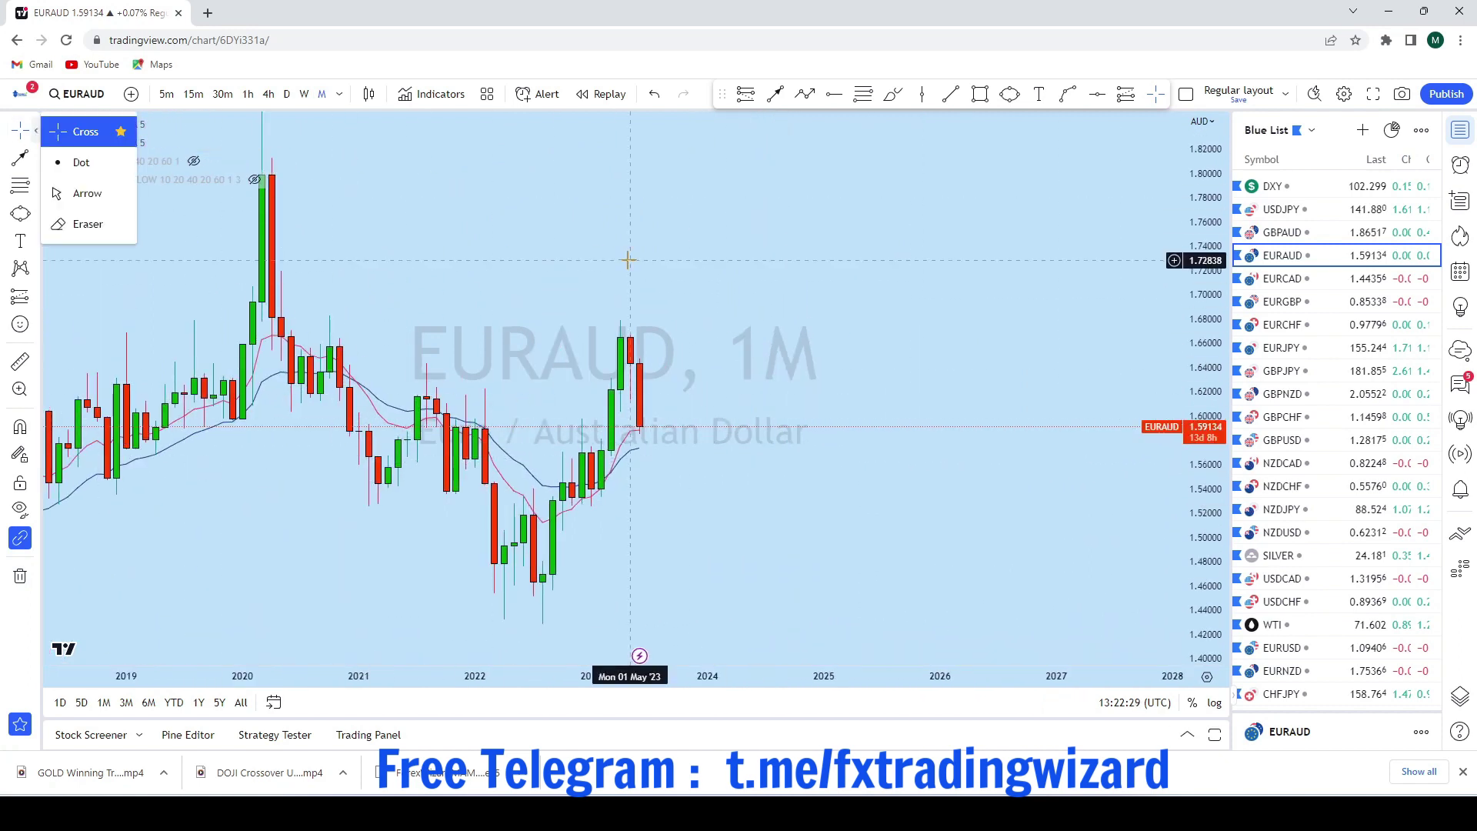
scroll(1018, 254, "down", 5)
scroll(1074, 518, "up", 3)
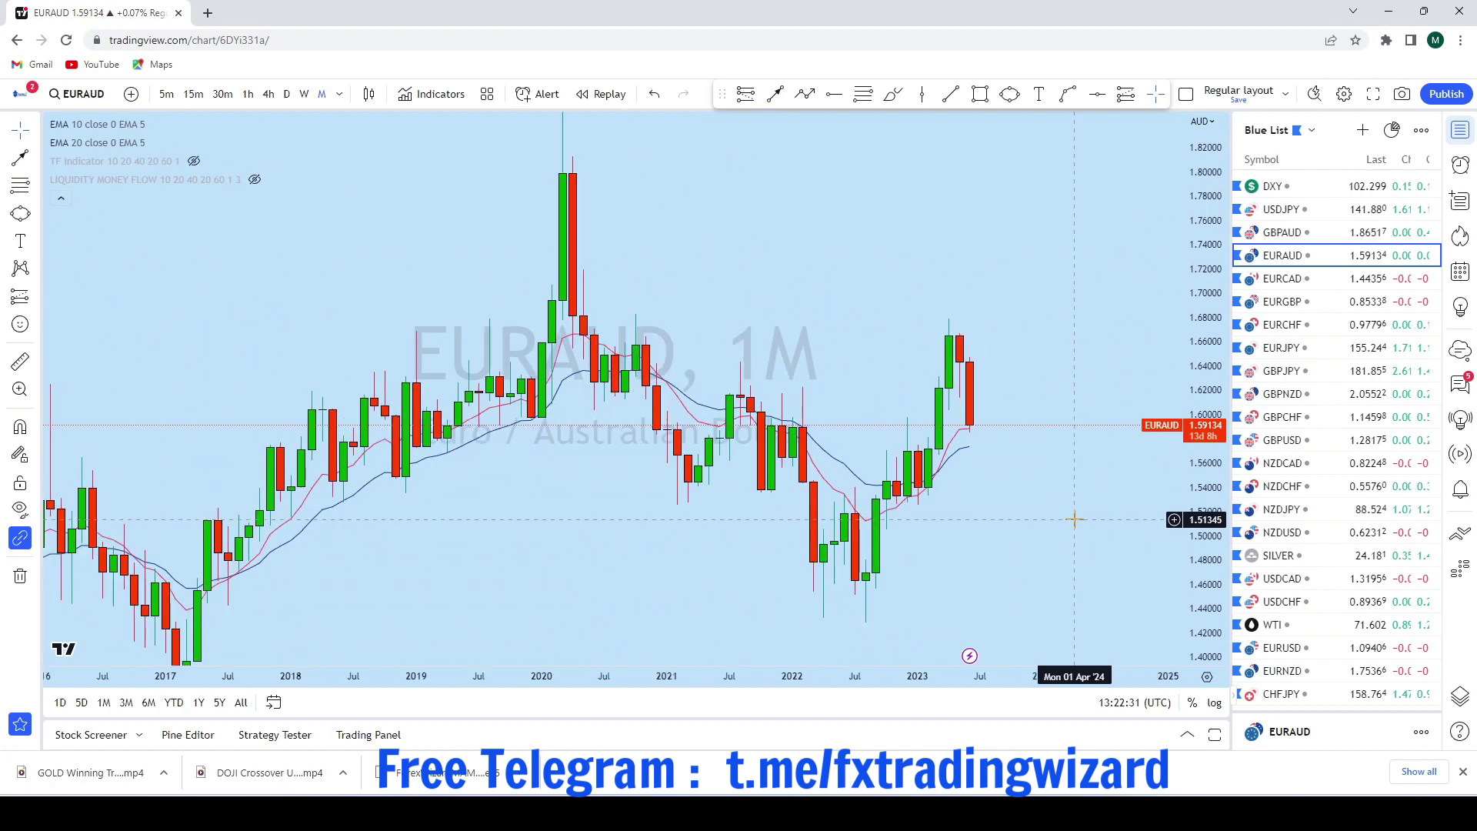
left_click_drag(1012, 481, 1002, 461)
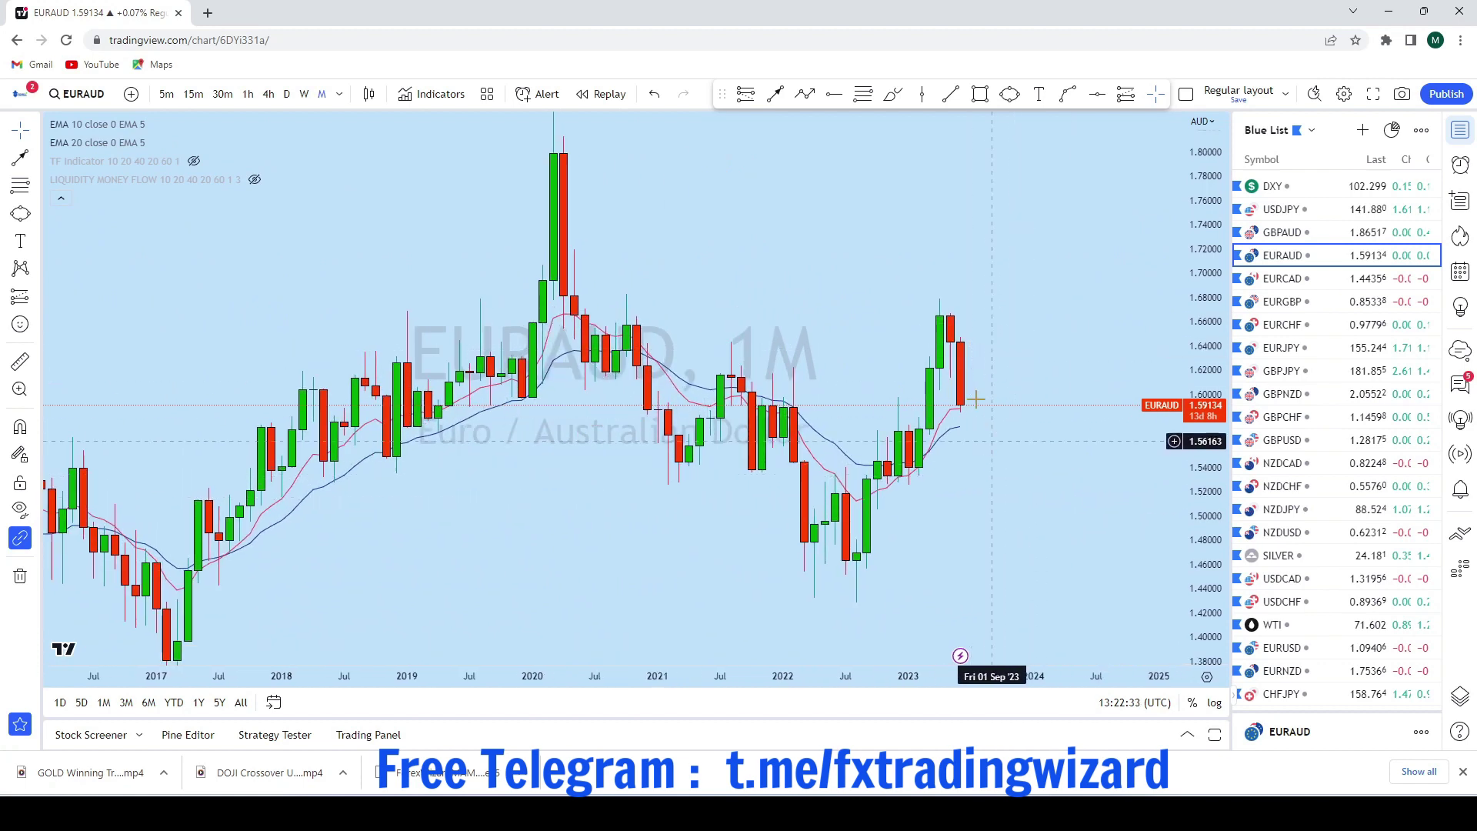
scroll(981, 461, "up", 3)
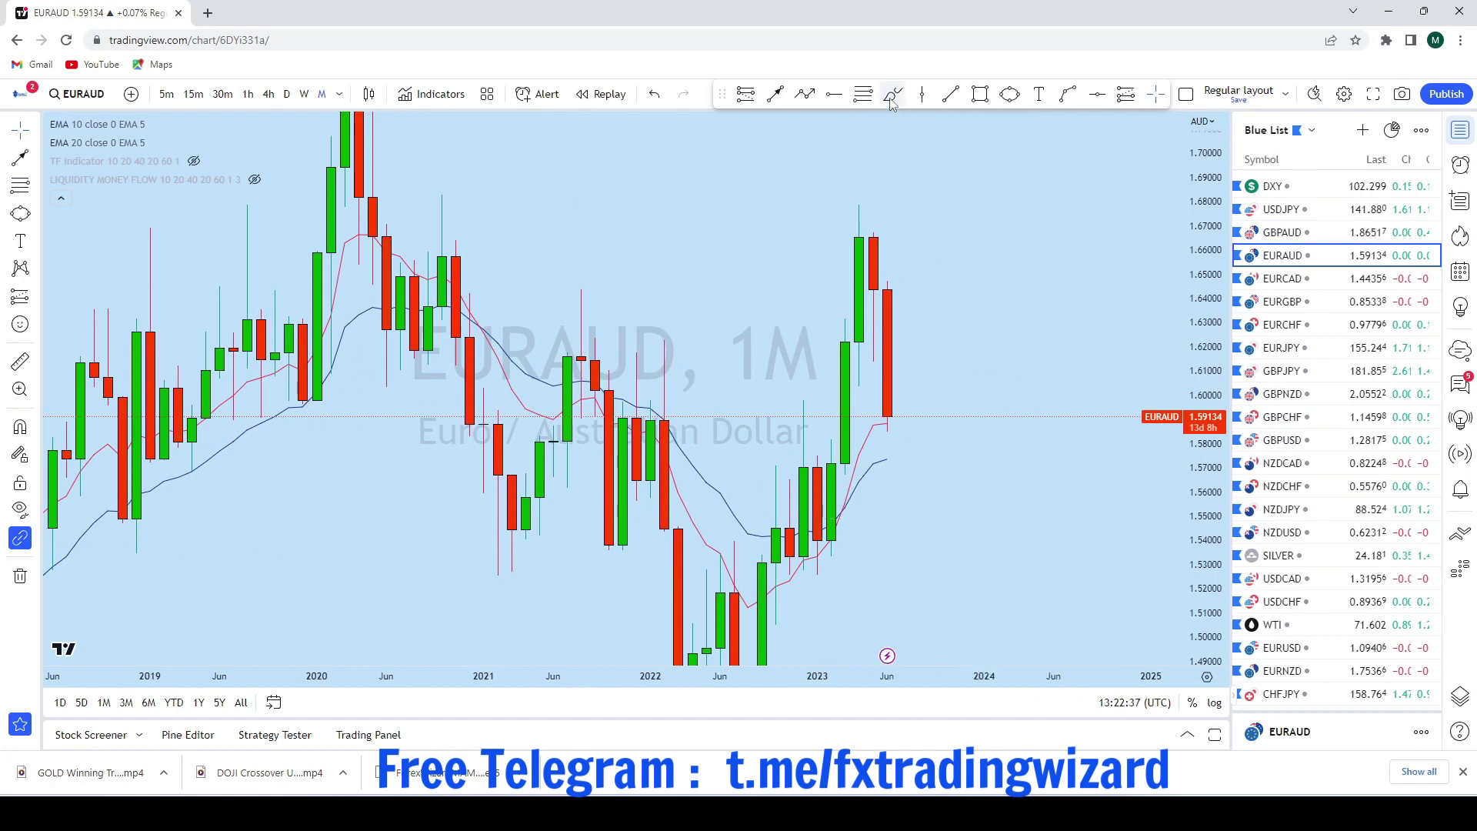
left_click_drag(831, 563, 859, 223)
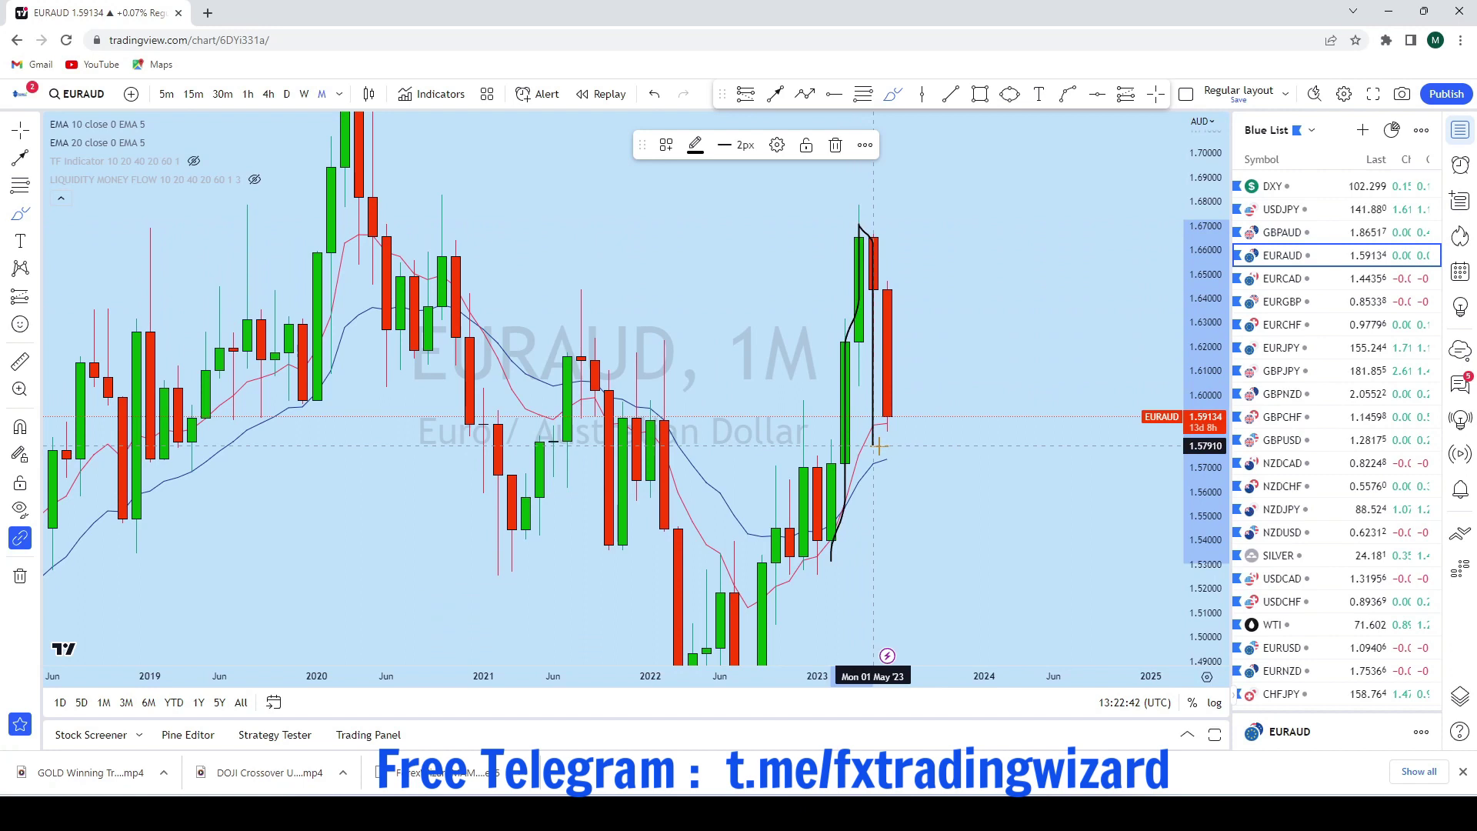
left_click_drag(880, 446, 941, 373)
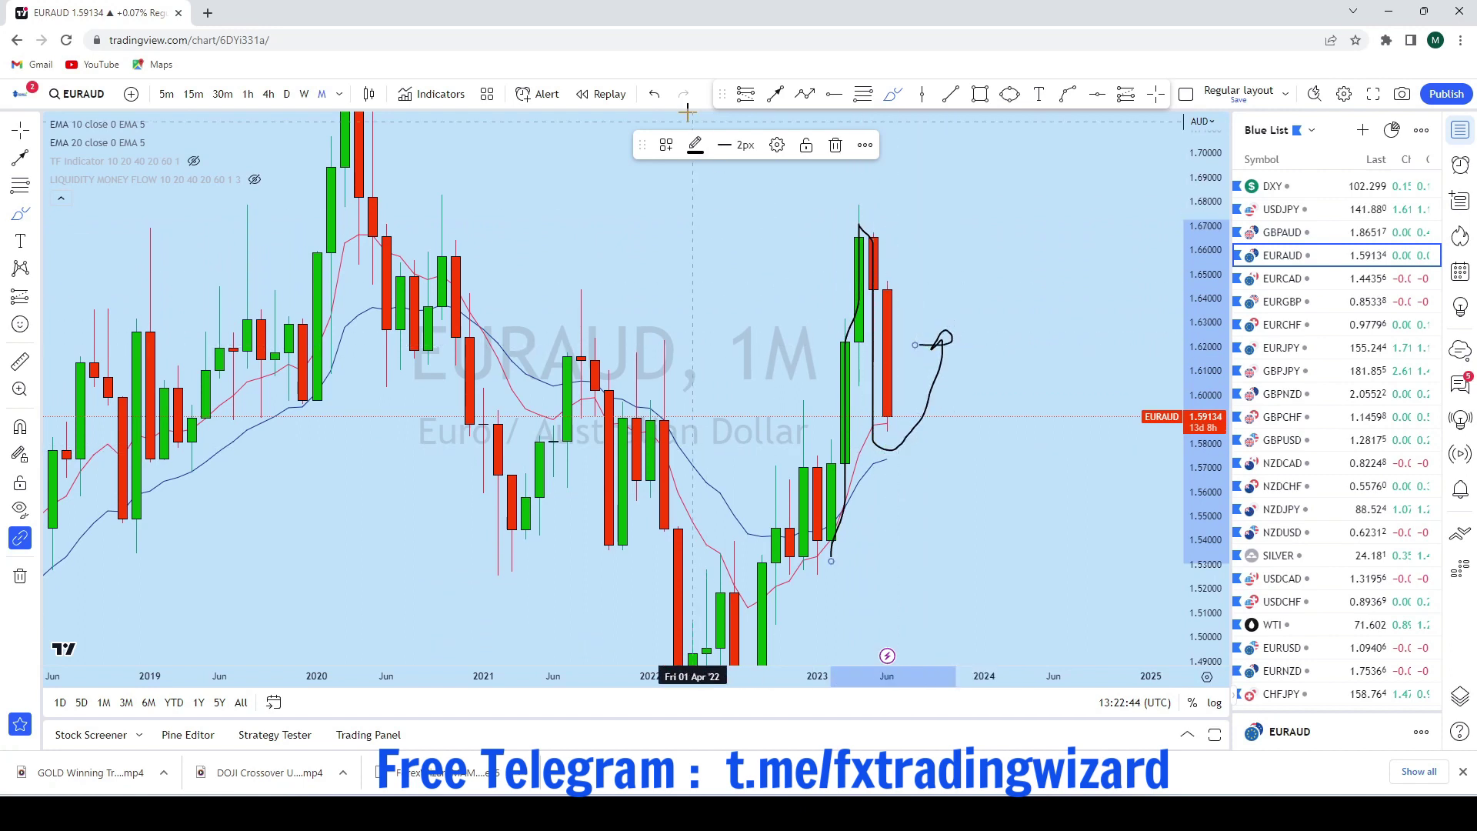
left_click(654, 94)
Switch EURAUD to the weekly timeframe and trace the decline from about 1.655 to 1.586 with the brush, undoing the stroke
scroll(996, 459, "down", 1)
left_click(304, 94)
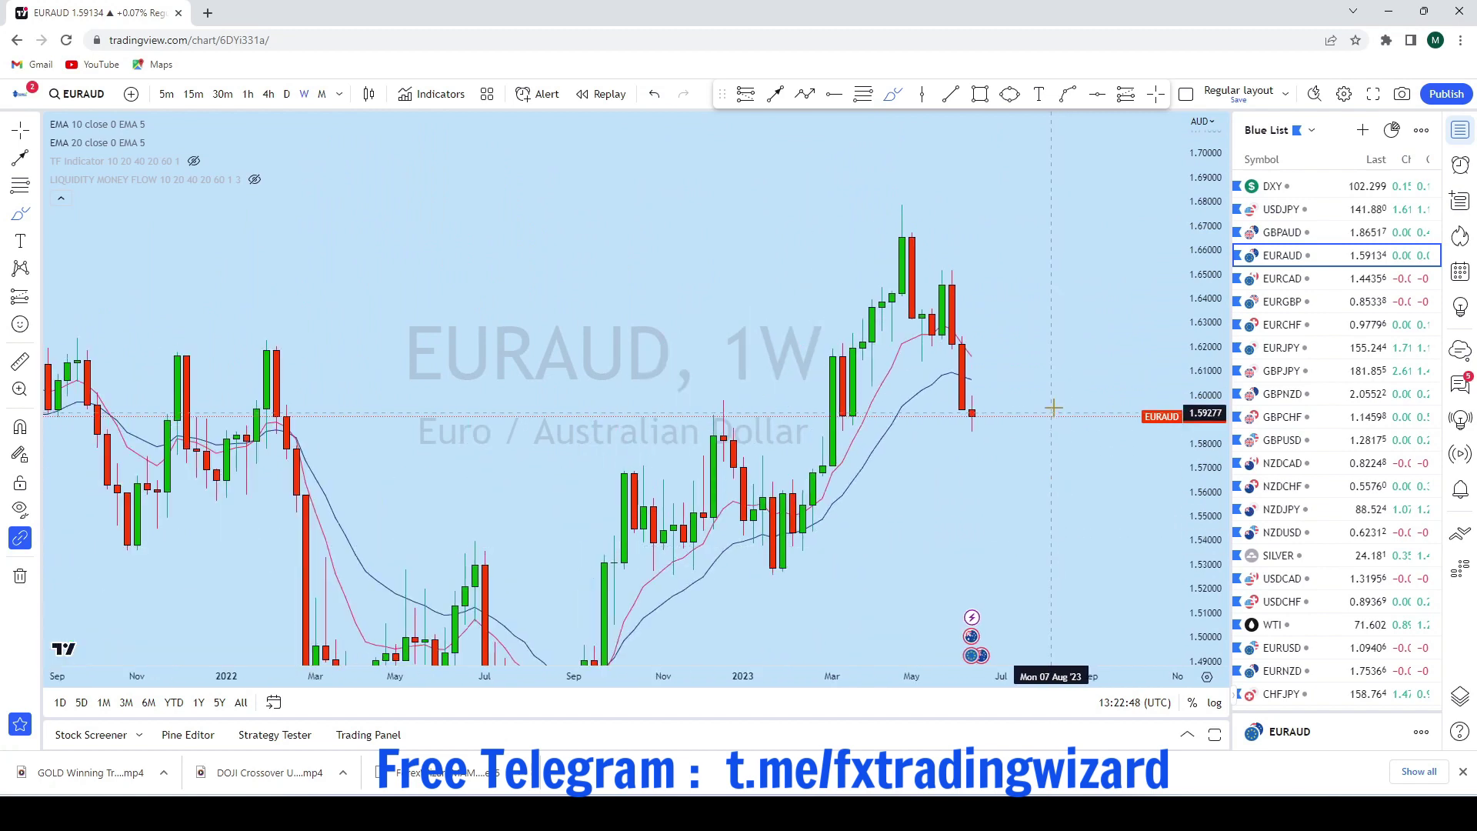
scroll(1053, 409, "up", 1)
left_click_drag(900, 261, 939, 428)
left_click(656, 95)
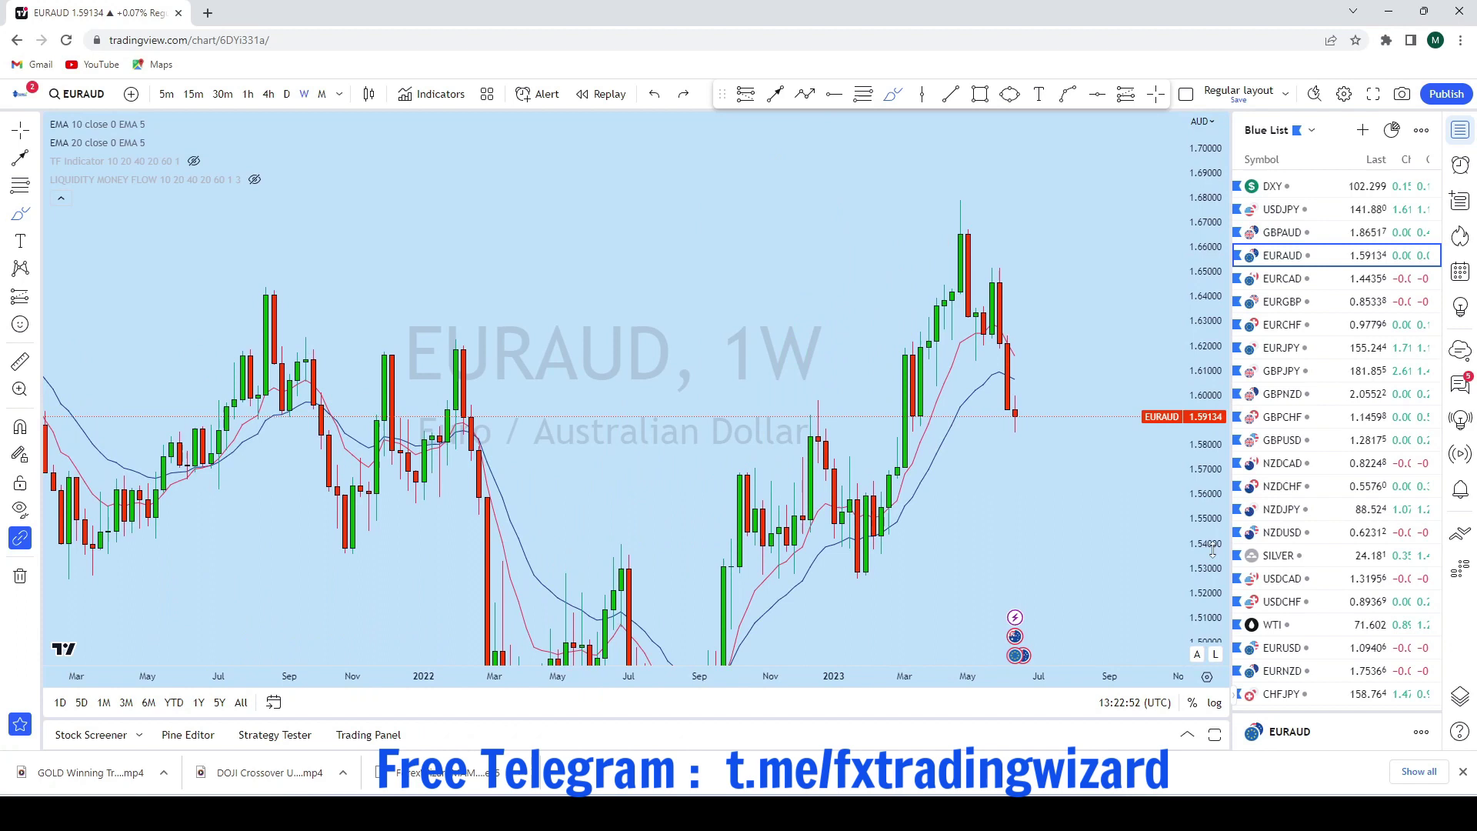
Place a horizontal line at 1.58519, on the weekly low from March 2023
scroll(1105, 515, "up", 4)
left_click(1097, 94)
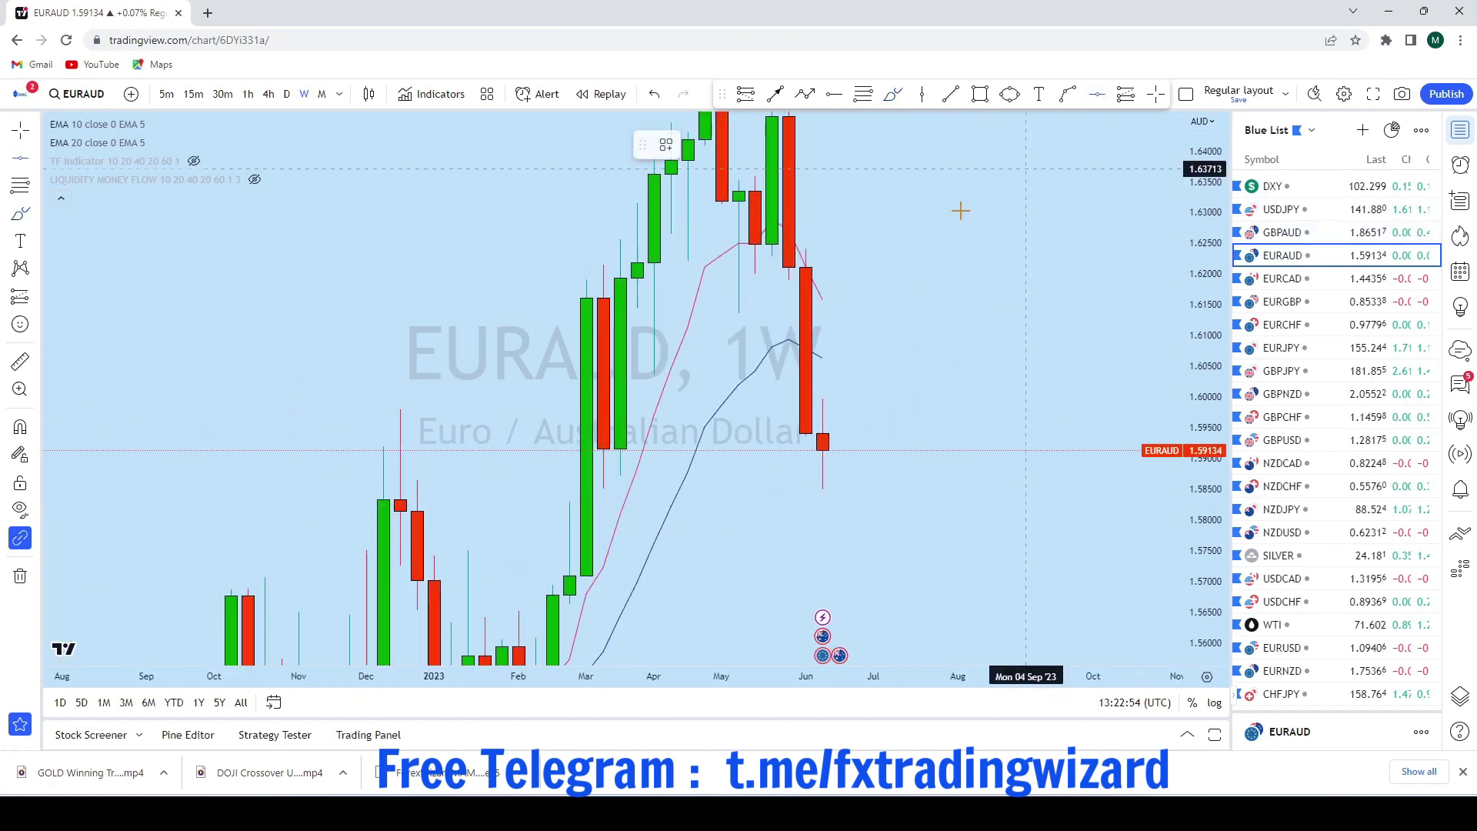
left_click(613, 487)
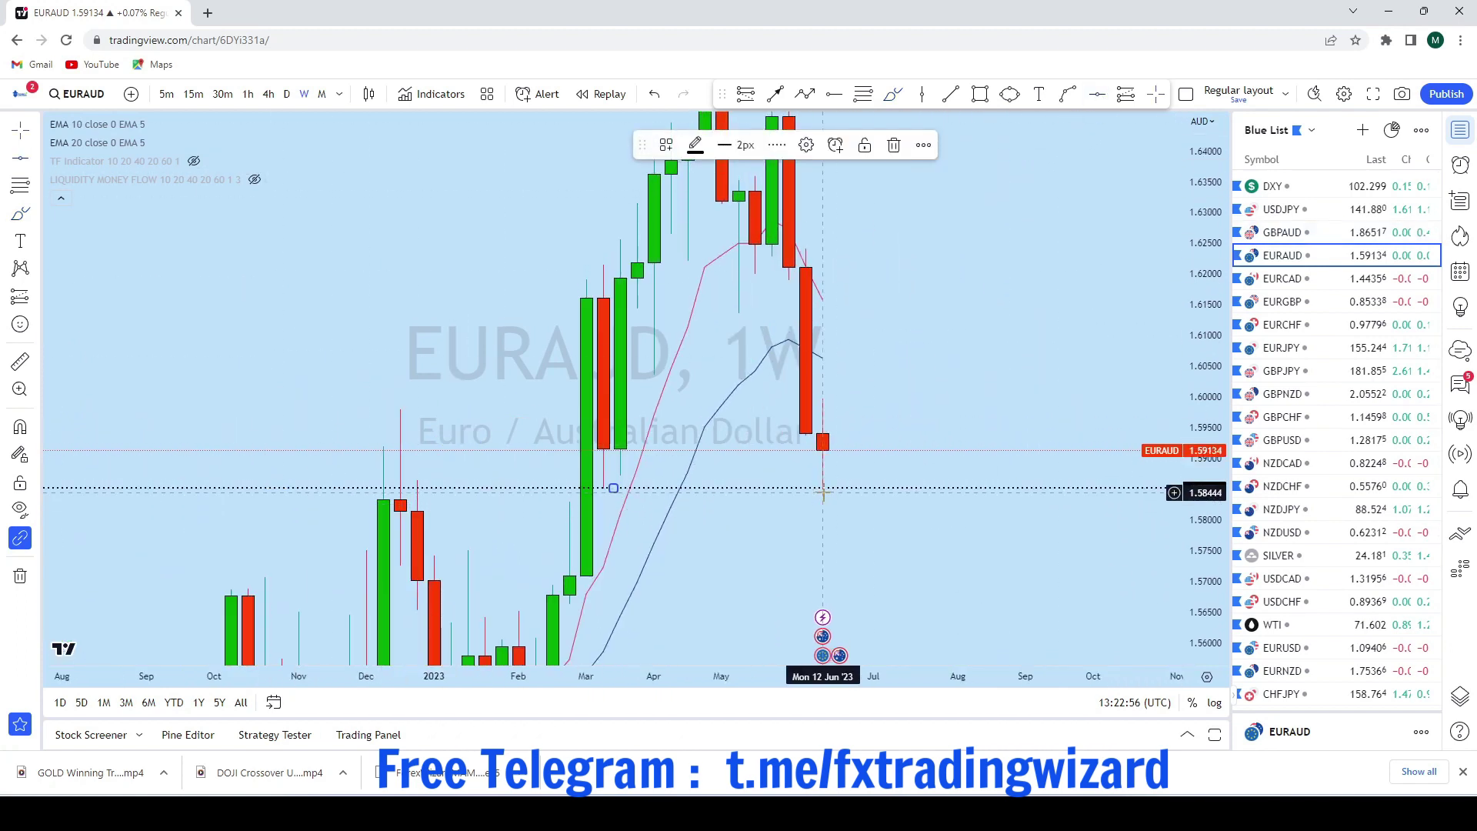
left_click_drag(842, 488, 843, 487)
left_click_drag(940, 260, 906, 310)
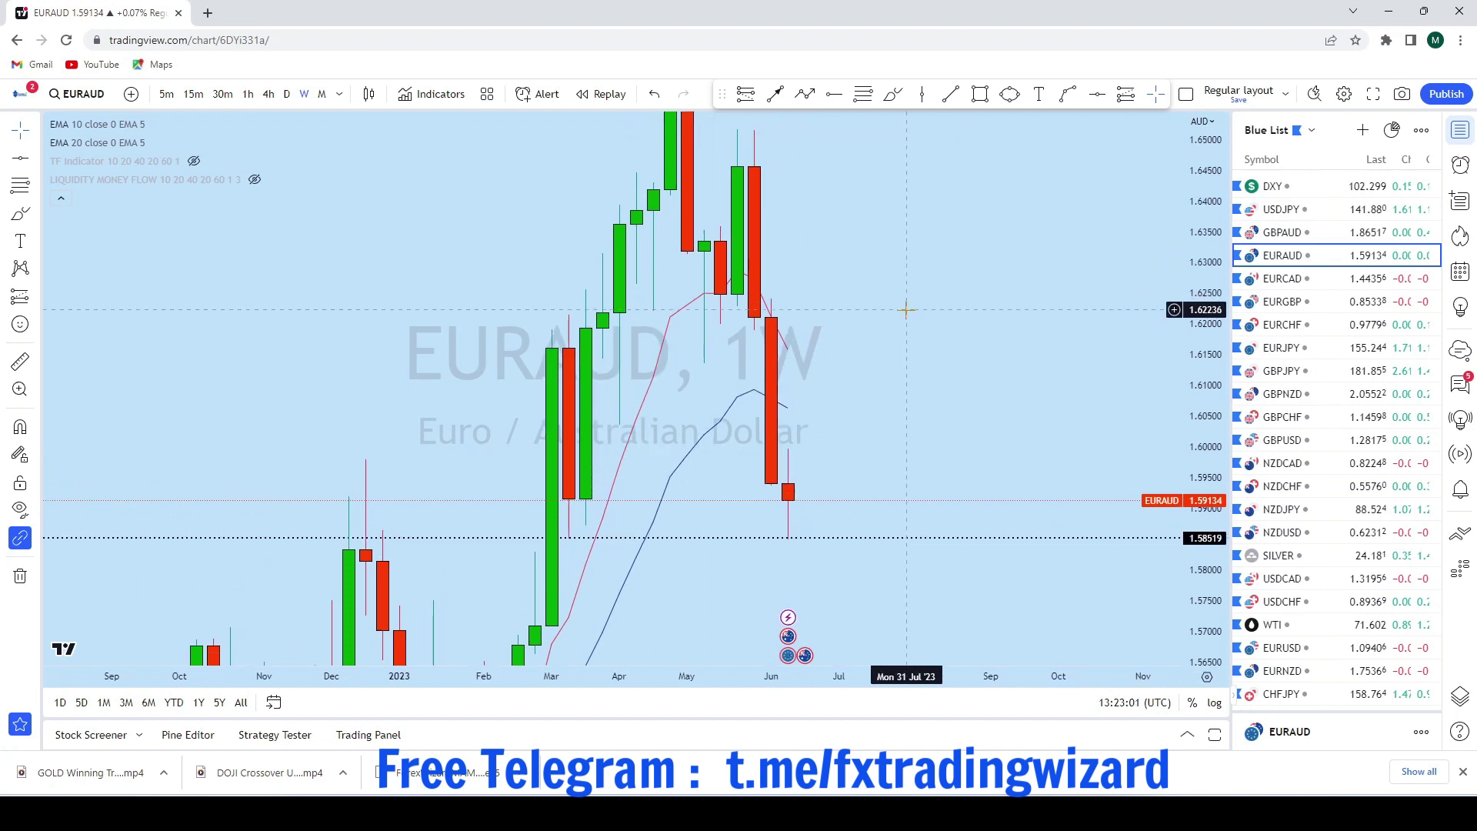
Sketch a rising arrow from the latest weekly candle to about 1.617 with the brush, and undo it
left_click(893, 94)
left_click_drag(806, 496, 823, 371)
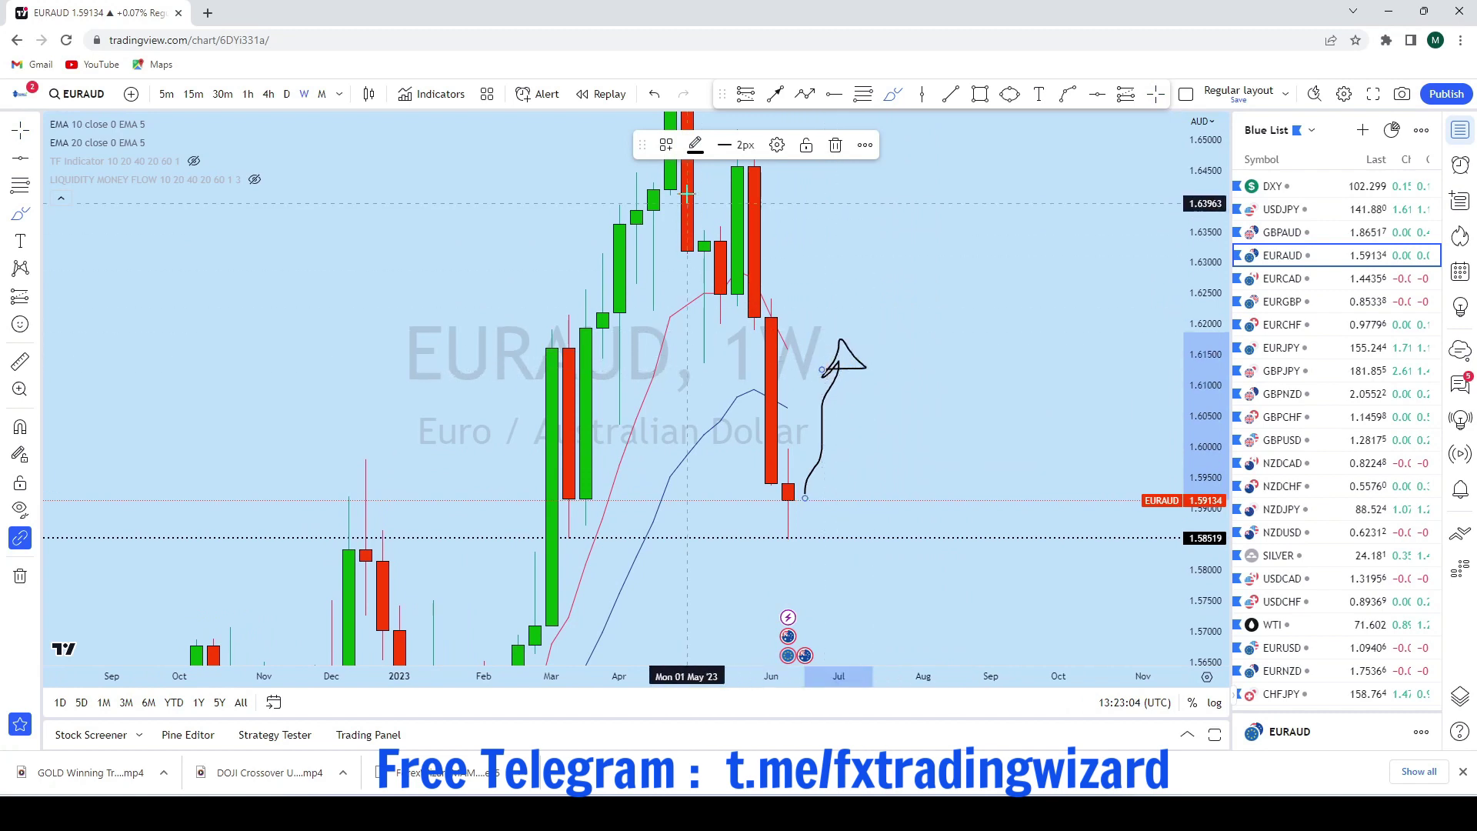
left_click(656, 99)
Switch EURAUD to the daily timeframe and trace the June decline flattening out near 1.591 with the brush, undoing the stroke
scroll(979, 462, "down", 3)
scroll(979, 461, "up", 1)
left_click(285, 93)
scroll(1032, 462, "down", 4)
scroll(961, 453, "up", 4)
scroll(850, 384, "down", 2)
mouse_move(827, 167)
left_mouse_down()
mouse_move(850, 361)
mouse_move(892, 394)
mouse_move(927, 456)
left_mouse_up()
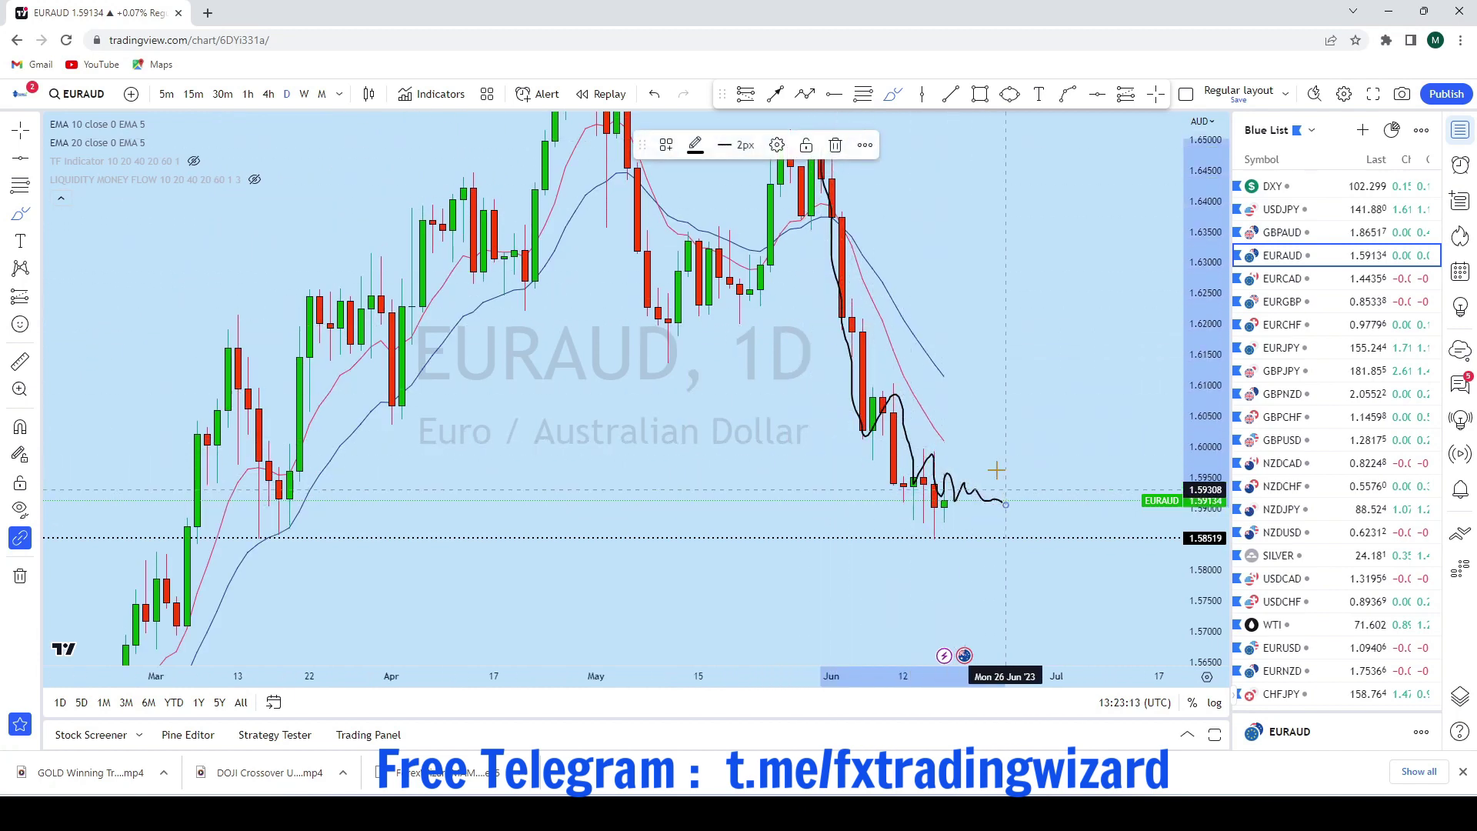
left_click(655, 93)
Sketch a daily rebound to about 1.6126, a horizontal stroke near 1.61 and a fall to about 1.574, and undo all three strokes
scroll(446, 262, "down", 3)
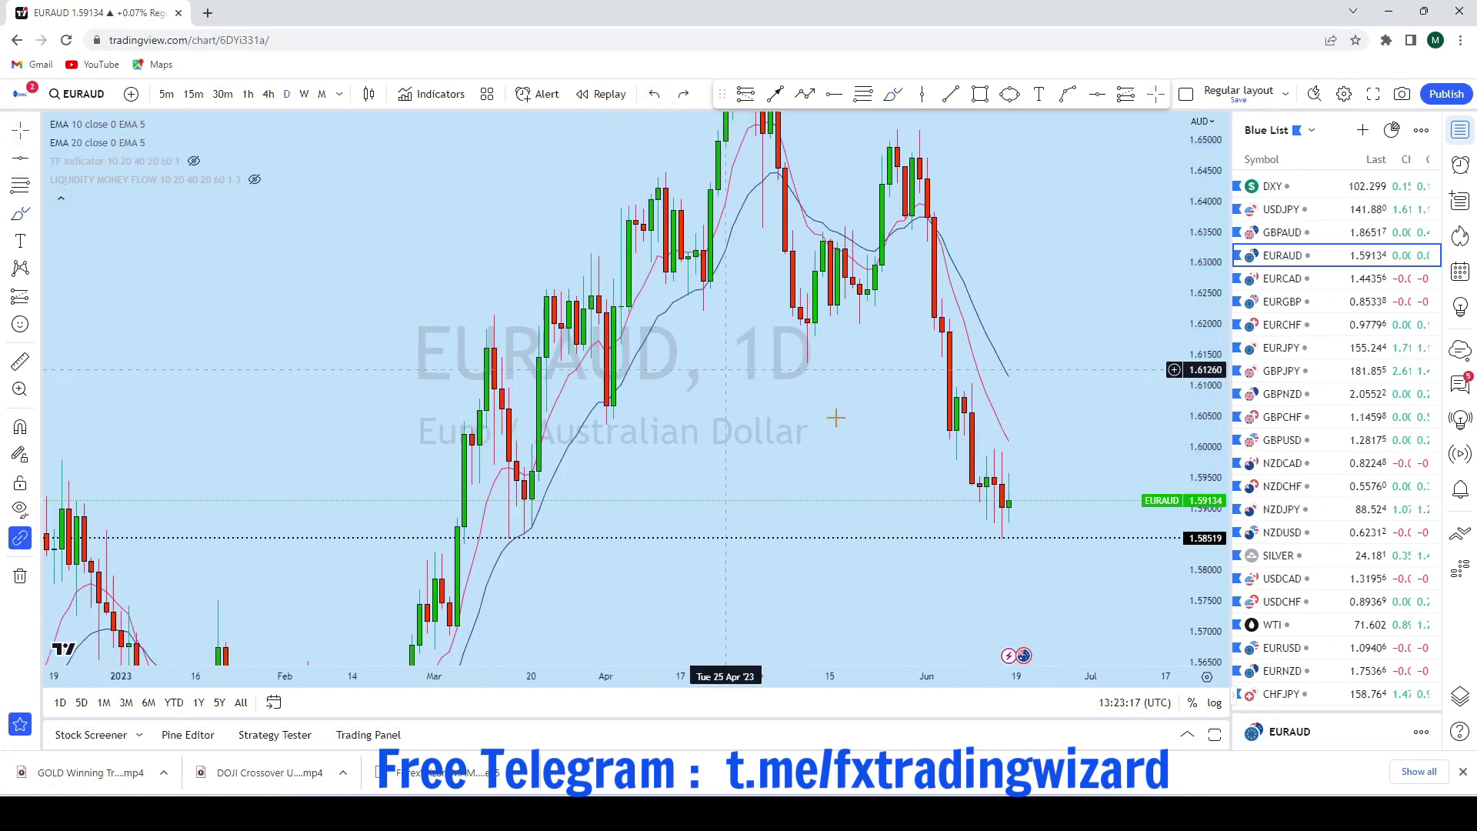
scroll(836, 418, "up", 3)
left_click(895, 97)
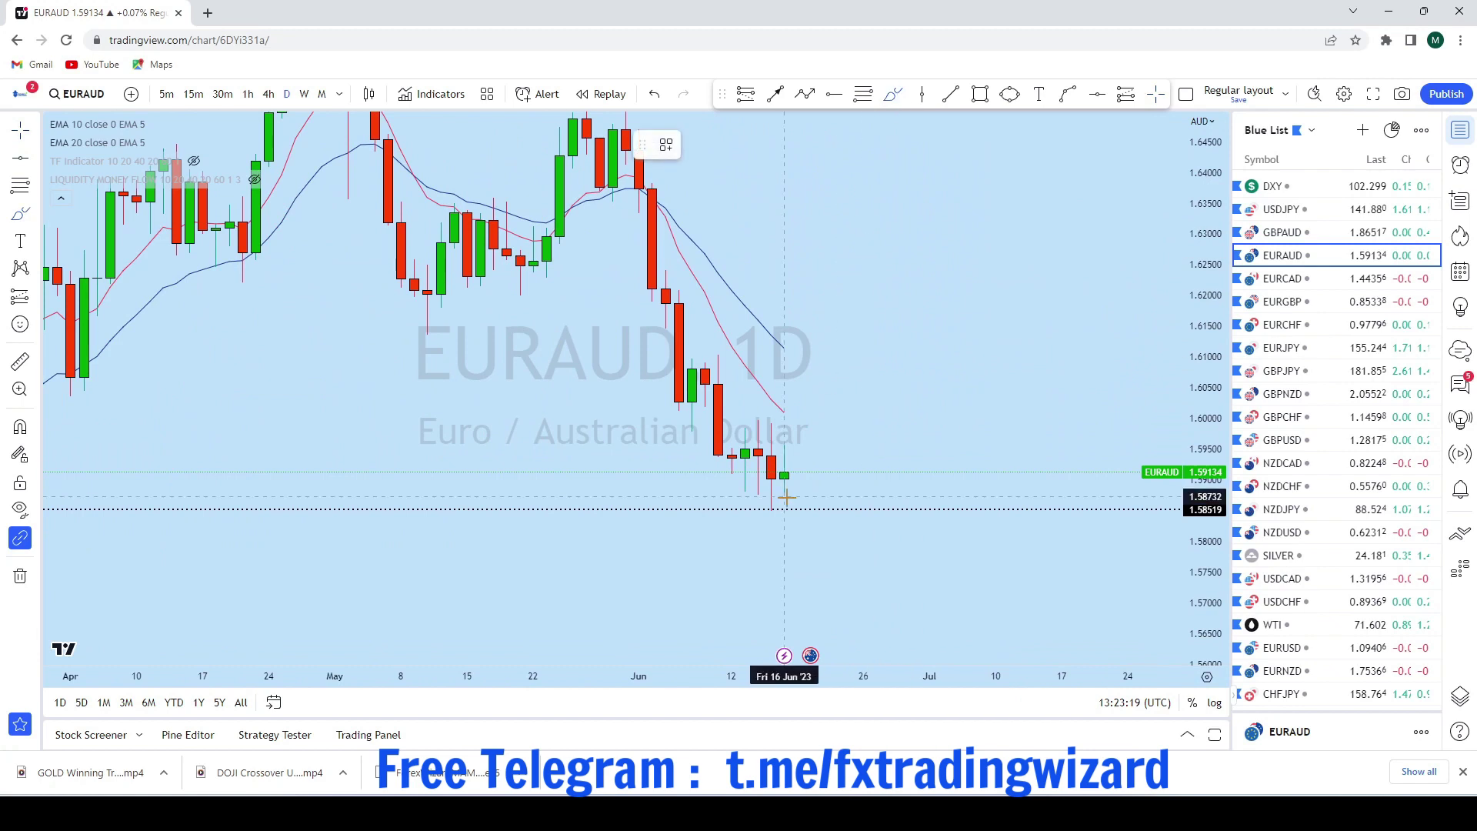
left_click_drag(793, 410, 808, 378)
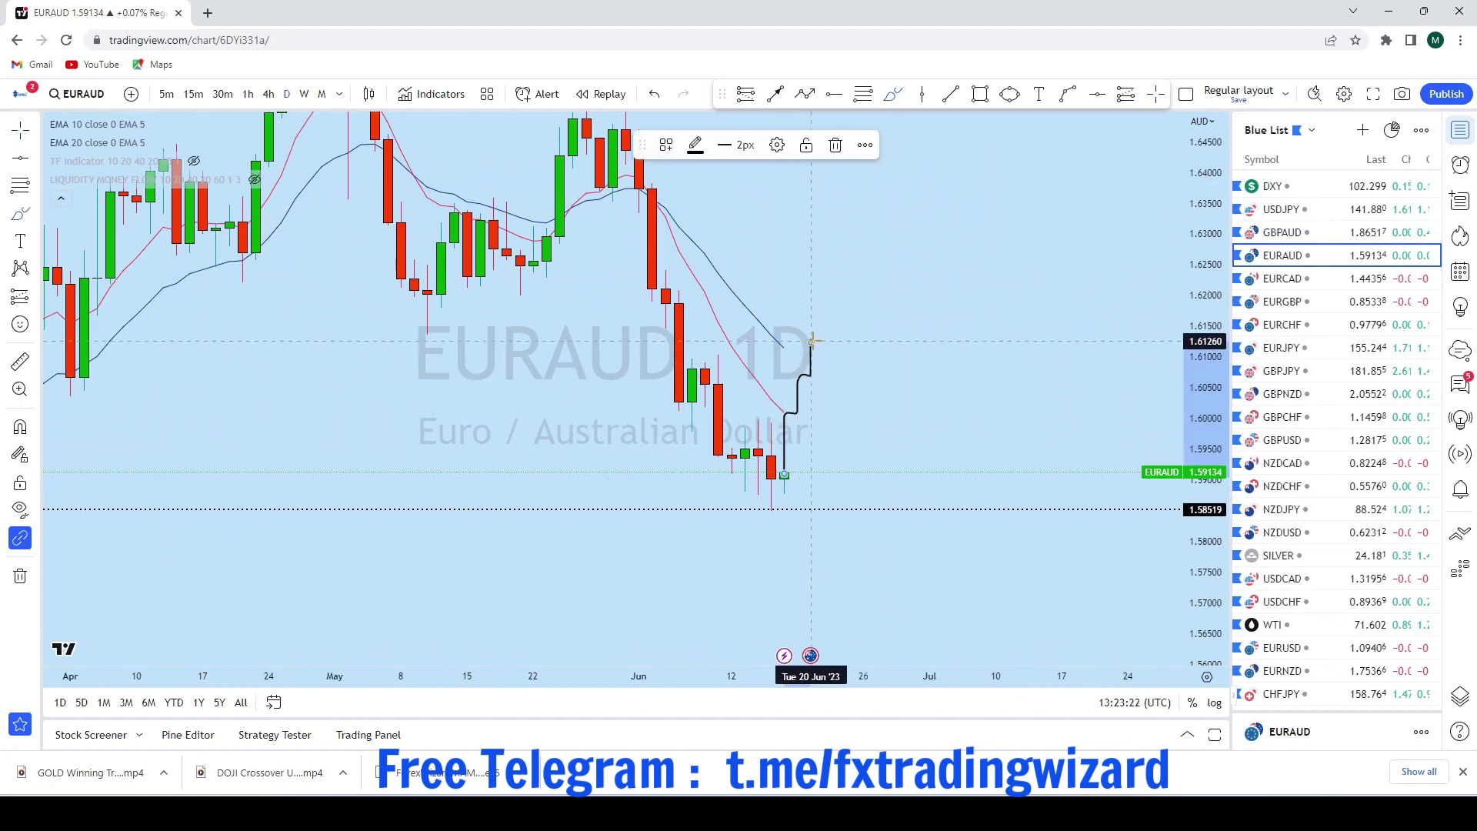
left_click_drag(628, 355, 903, 352)
mouse_move(799, 346)
left_mouse_down()
mouse_move(867, 434)
mouse_move(890, 577)
left_mouse_up()
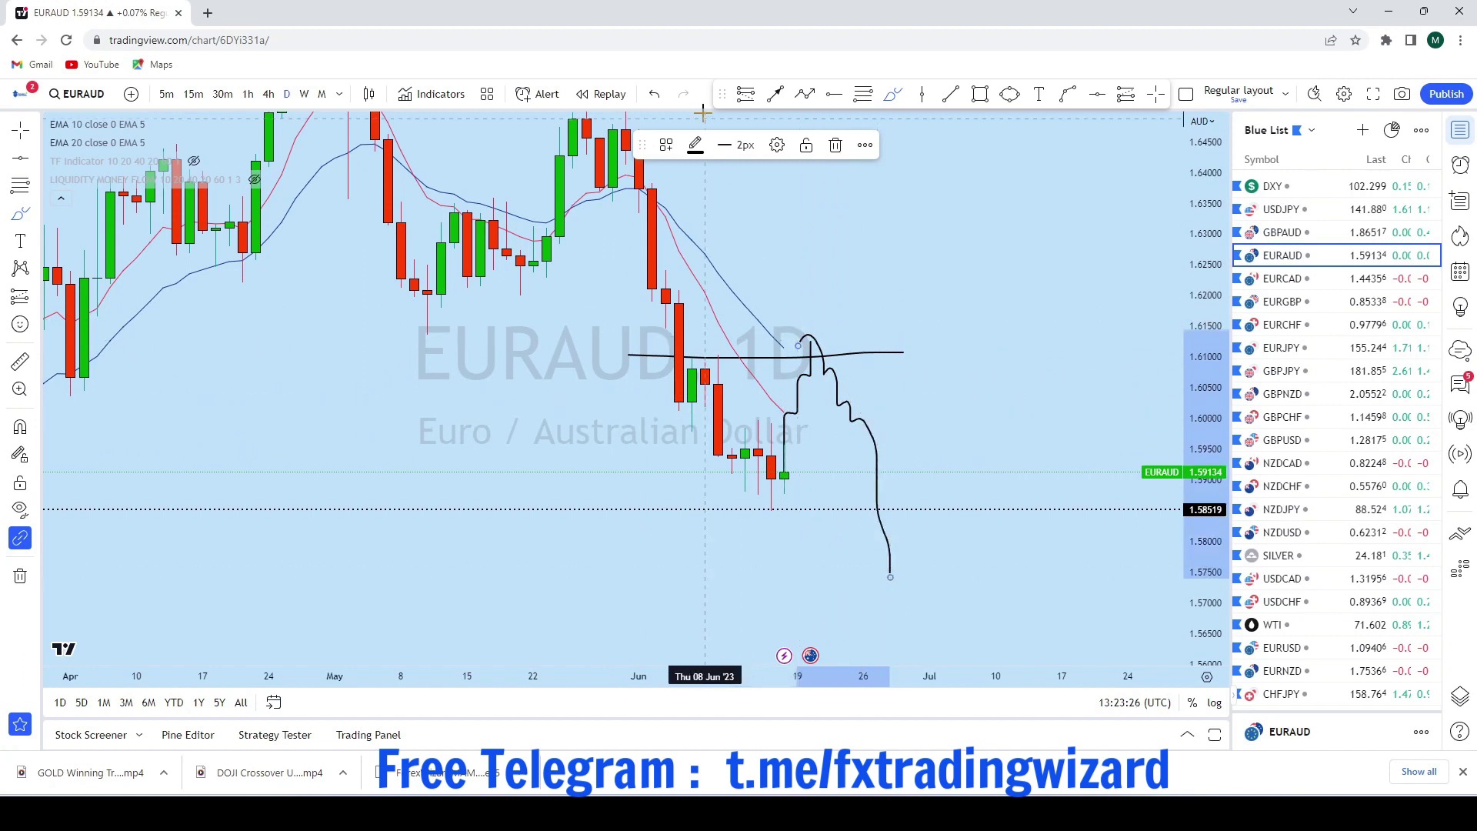
left_click(660, 95)
left_click(660, 95)
left_click(660, 96)
Sketch a rise from the latest daily candle to about 1.632 with the brush, and undo it
mouse_move(784, 465)
left_mouse_down()
mouse_move(801, 356)
mouse_move(846, 284)
mouse_move(850, 221)
left_mouse_up()
left_click(660, 96)
scroll(824, 247, "down", 5)
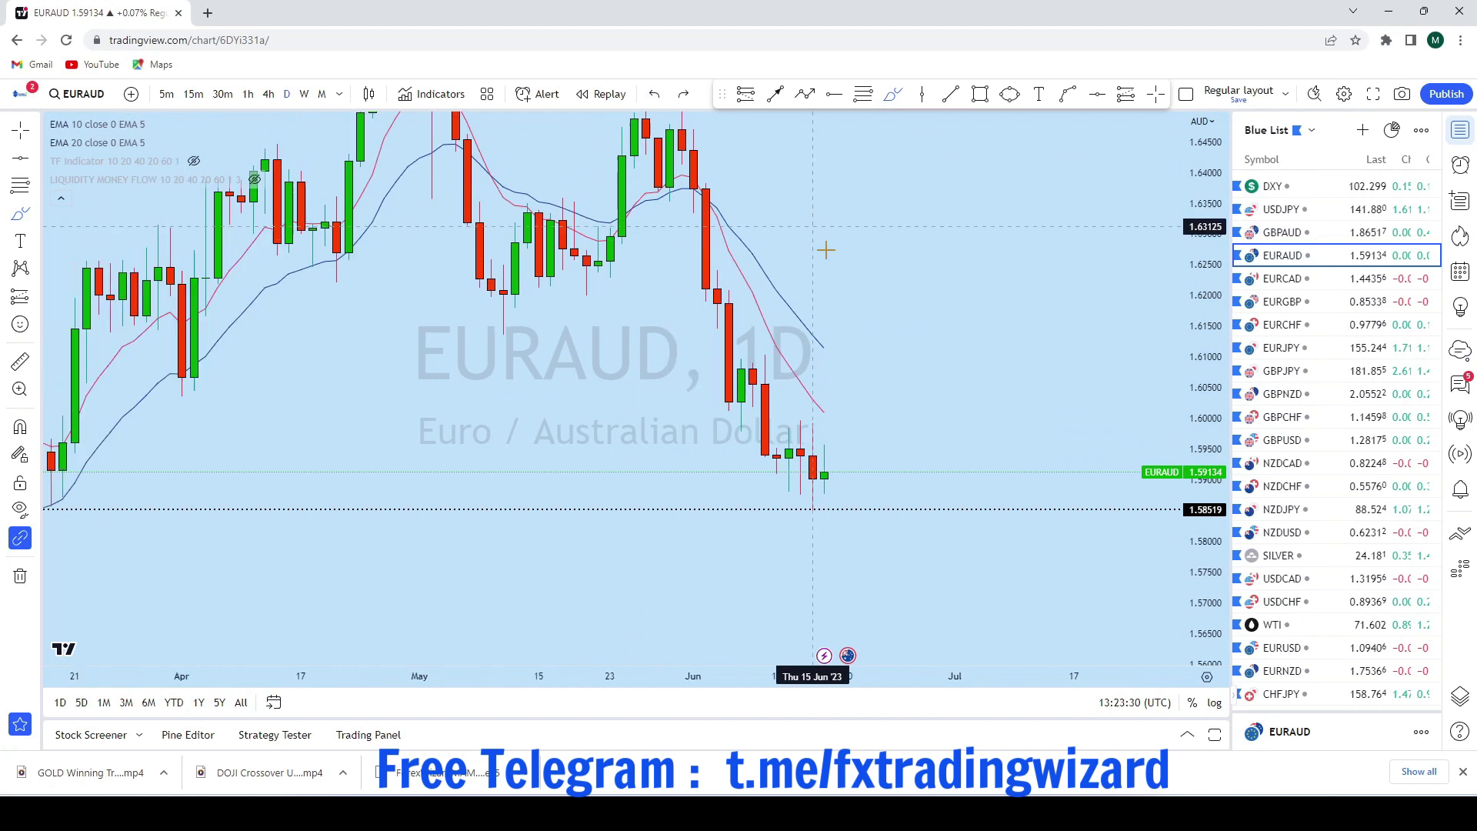
scroll(823, 514, "up", 5)
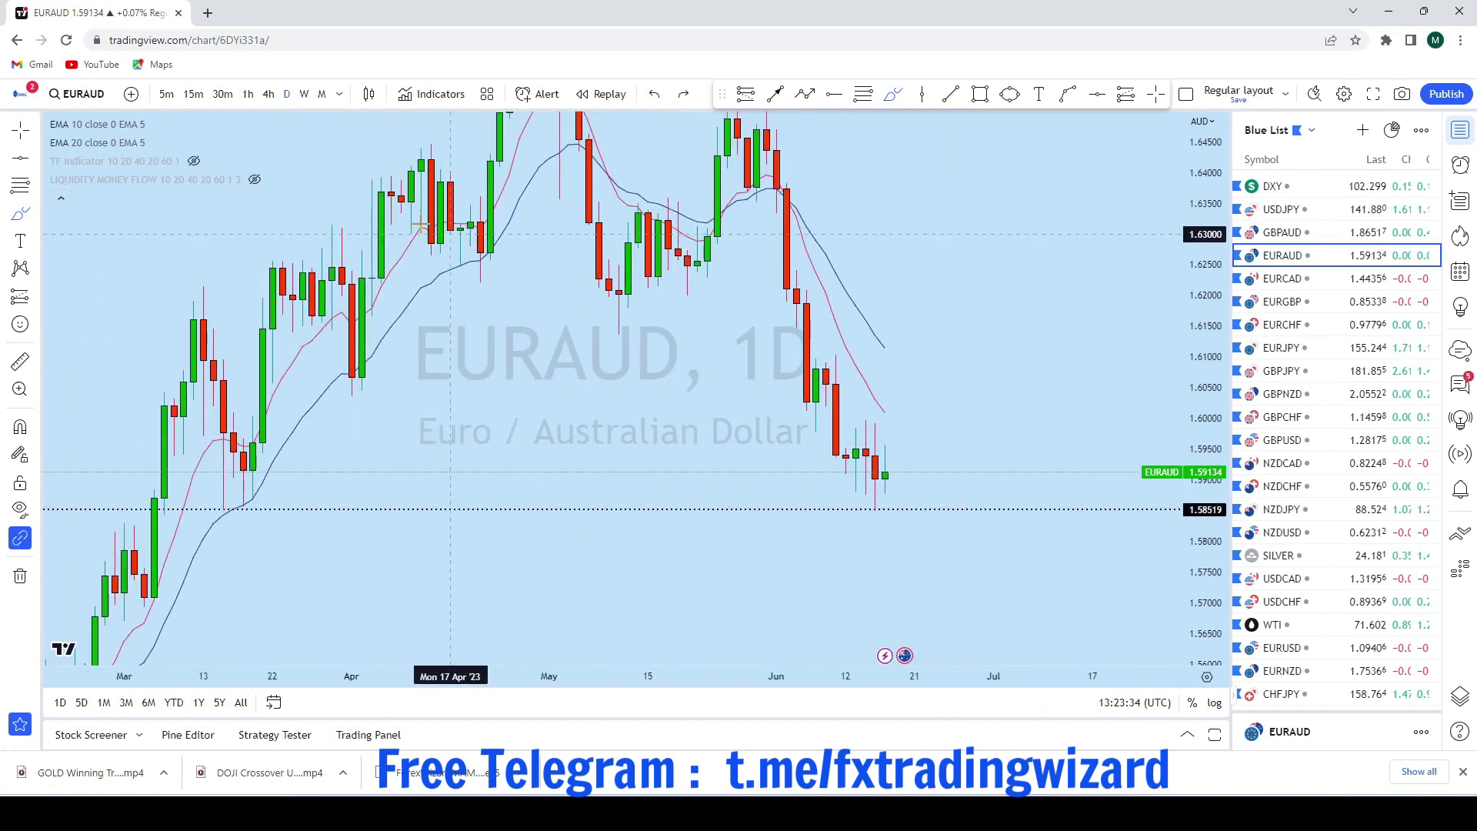
Switch EURAUD to the 4h timeframe and stretch the price scale around the latest candles
left_click(269, 94)
scroll(569, 359, "down", 3)
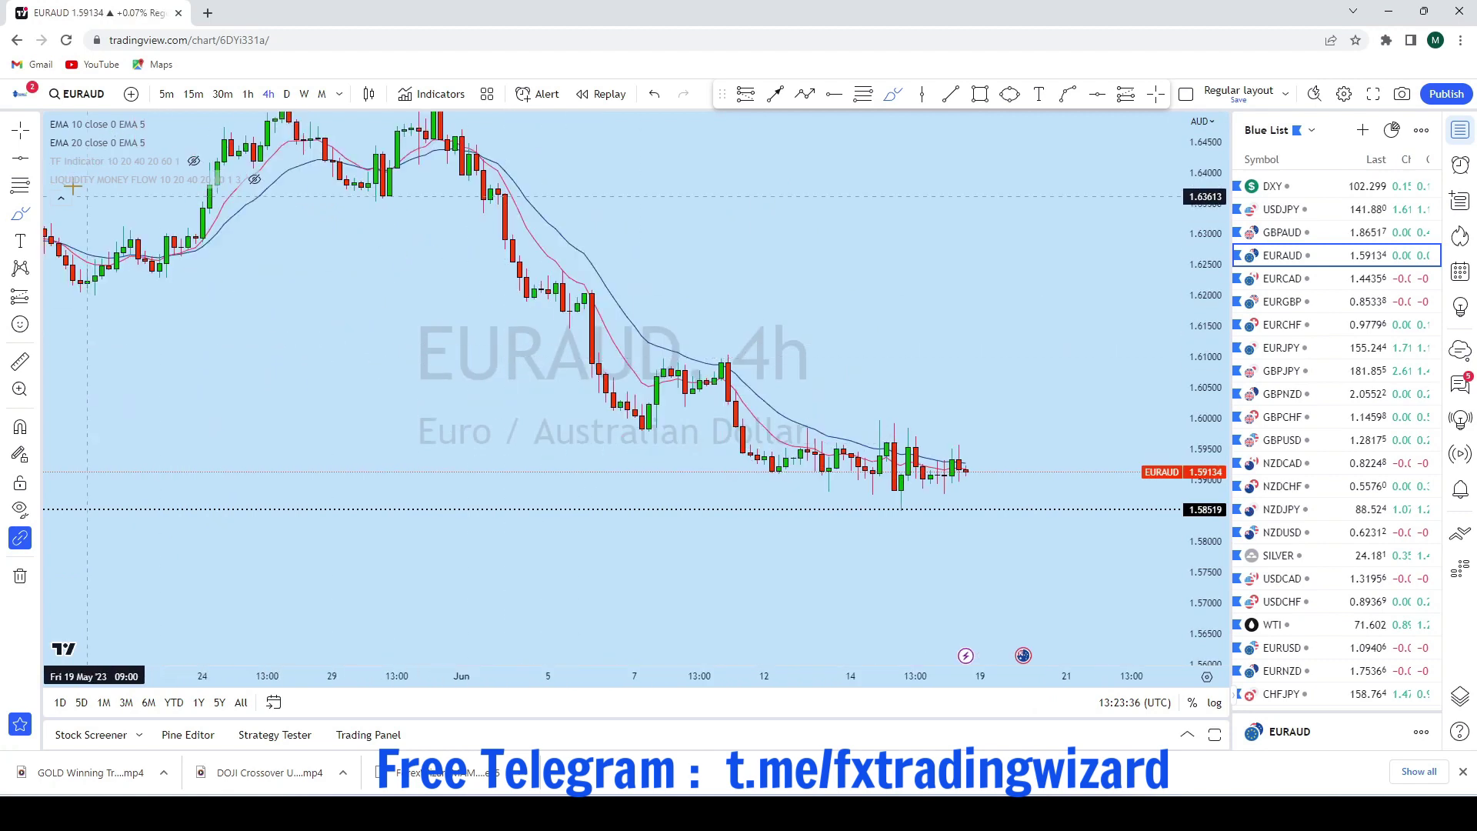
left_click_drag(1019, 367, 956, 299)
scroll(969, 308, "down", 4)
left_click_drag(1205, 616, 1205, 281)
scroll(994, 286, "up", 4)
Trace the 4h swings since 12 June and a stepped rise to about 1.606 with the brush, and undo the stroke
left_click(892, 94)
mouse_move(694, 377)
left_mouse_down()
mouse_move(734, 448)
mouse_move(808, 358)
mouse_move(882, 454)
left_mouse_up()
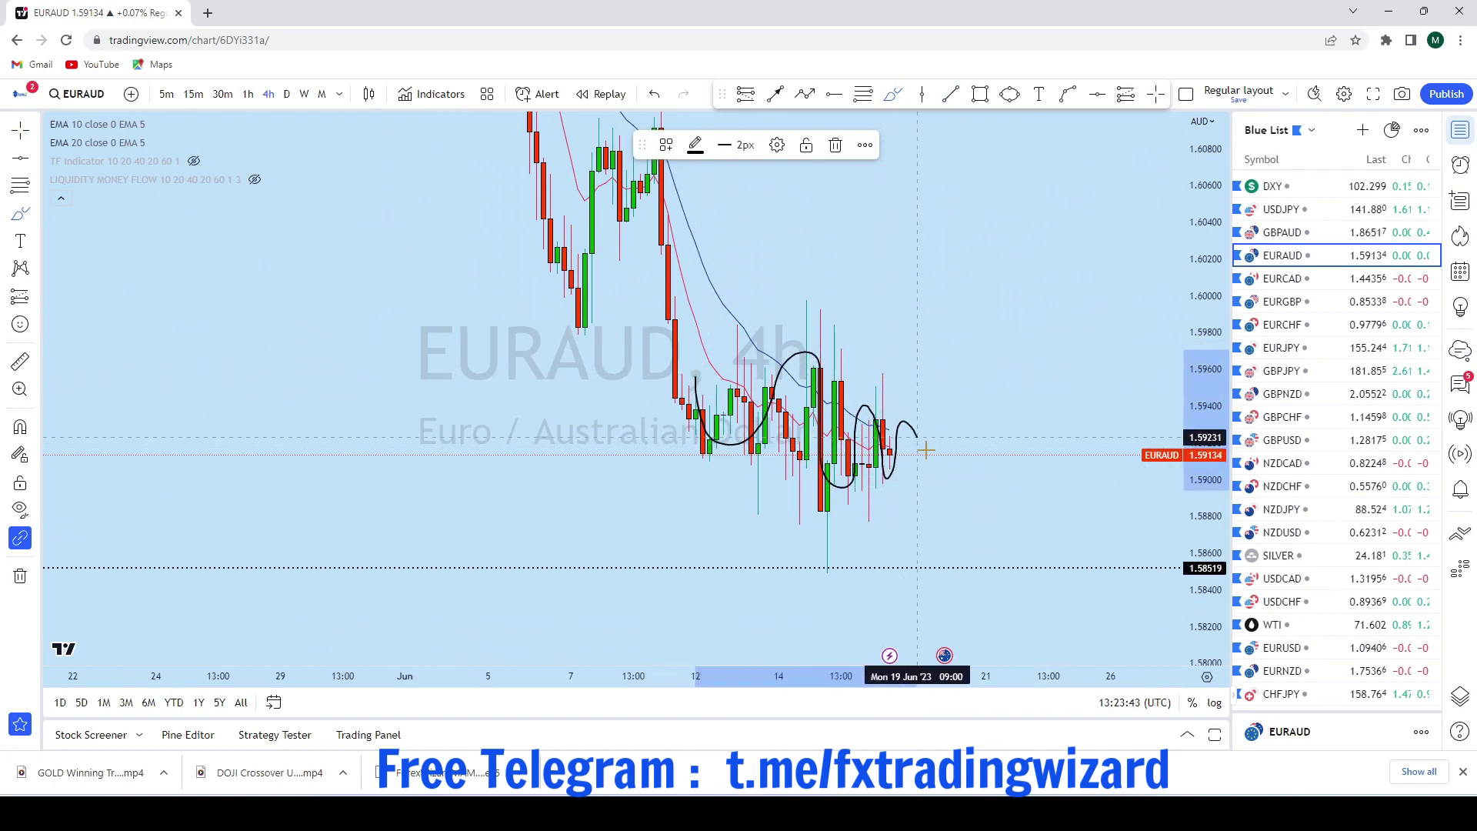
left_click_drag(1020, 323, 1048, 181)
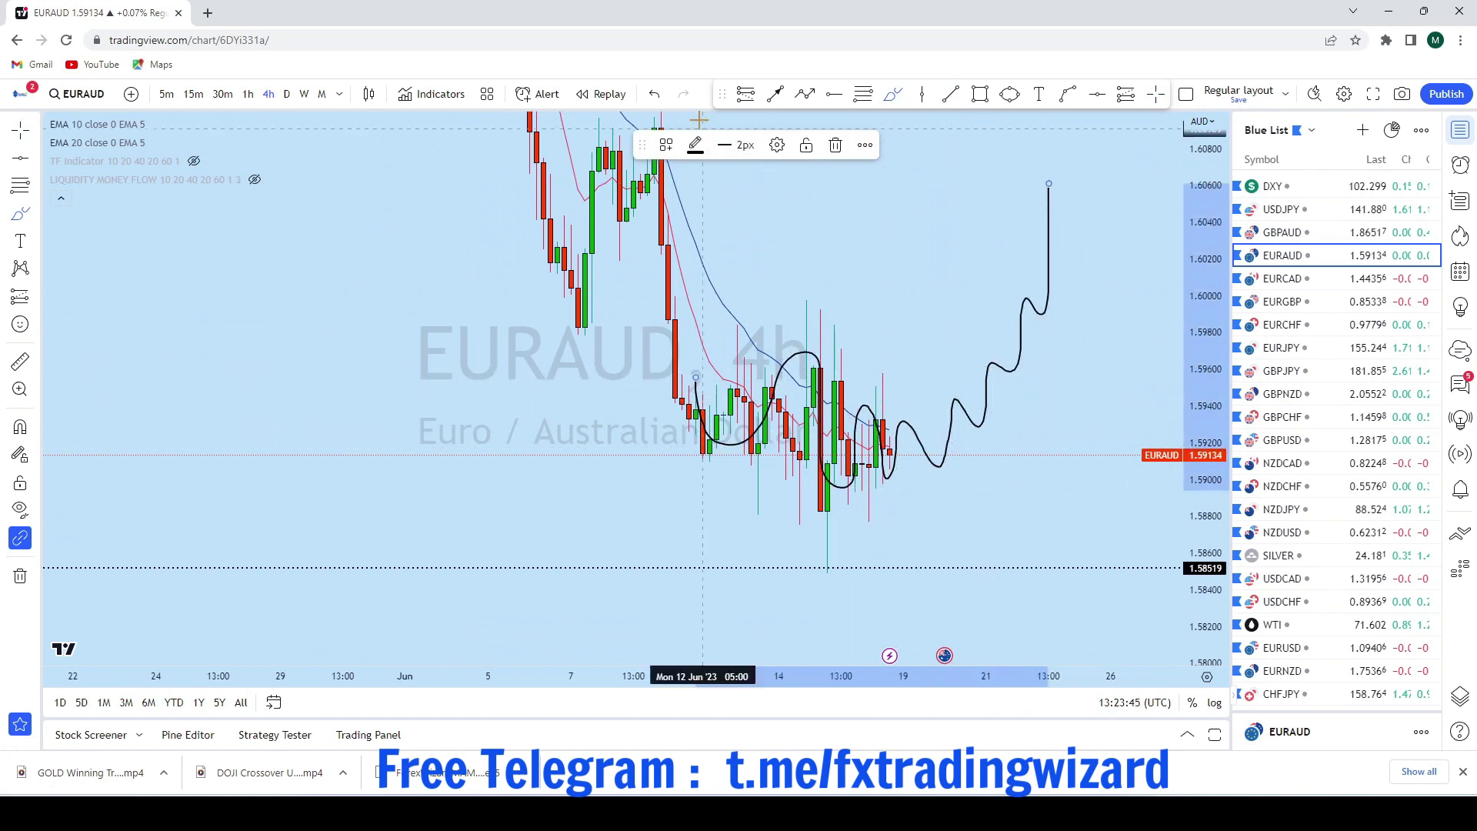
key("ctrl+z")
Circle the 4h consolidation between about 1.588 and 1.596 with the brush, and undo the stroke
scroll(1015, 420, "down", 1)
scroll(887, 445, "up", 8)
scroll(890, 372, "down", 6)
scroll(857, 373, "up", 6)
scroll(710, 418, "down", 4)
mouse_move(650, 371)
left_mouse_down()
mouse_move(827, 385)
mouse_move(769, 520)
mouse_move(696, 392)
mouse_move(719, 367)
left_mouse_up()
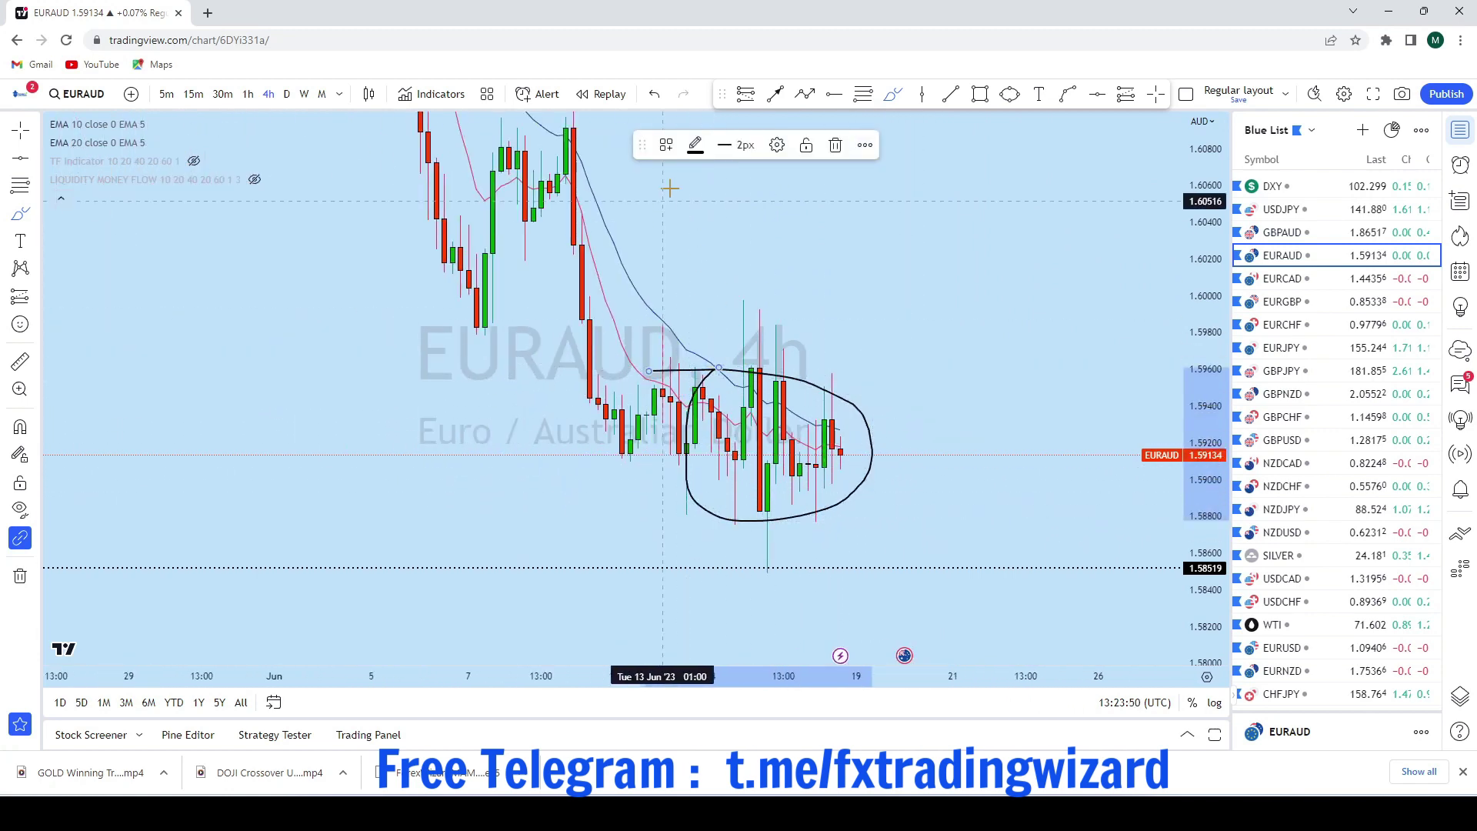
left_click(654, 96)
Sketch a stepped rise from the latest 4h candle at about 1.591 to 1.6035 with the brush, and undo it
mouse_move(848, 452)
left_mouse_down()
mouse_move(923, 350)
mouse_move(944, 229)
left_mouse_up()
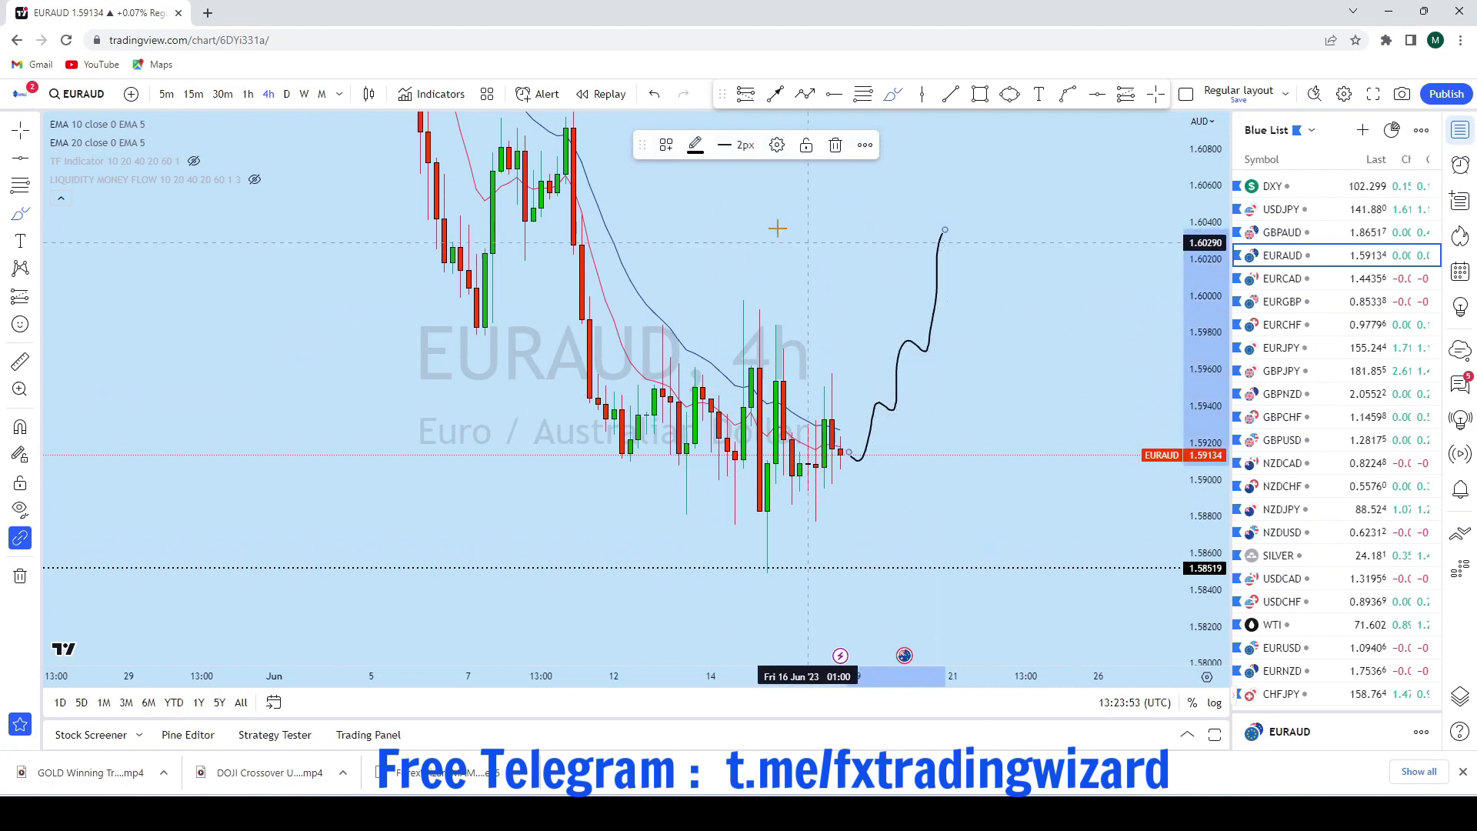
left_click(659, 94)
scroll(946, 331, "down", 3)
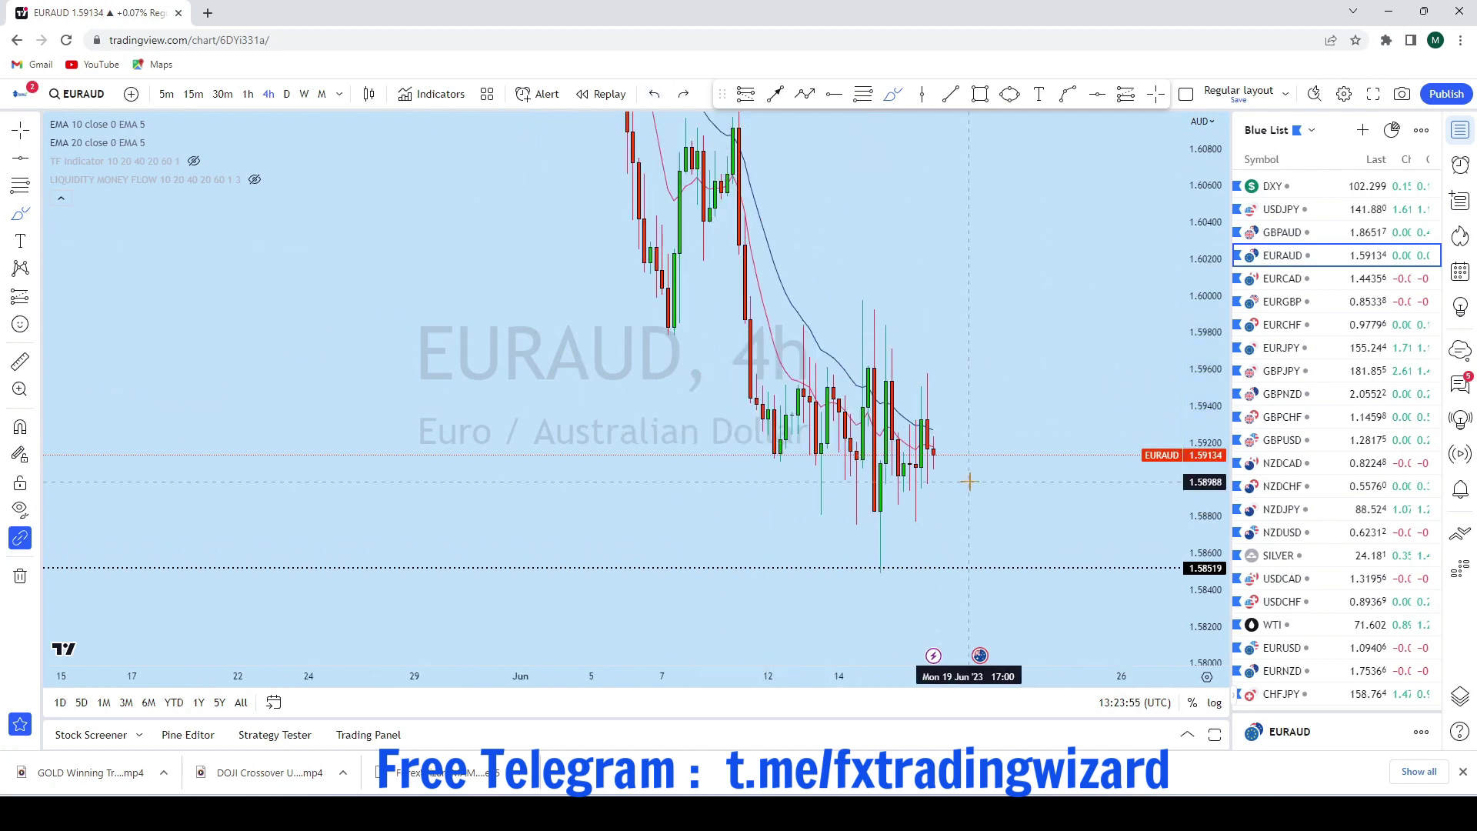
Mark the area beside the latest 4h candle at about 1.592 with an ellipse, and draw a rising projection from it to about 1.609
scroll(917, 318, "up", 2)
left_click(1010, 94)
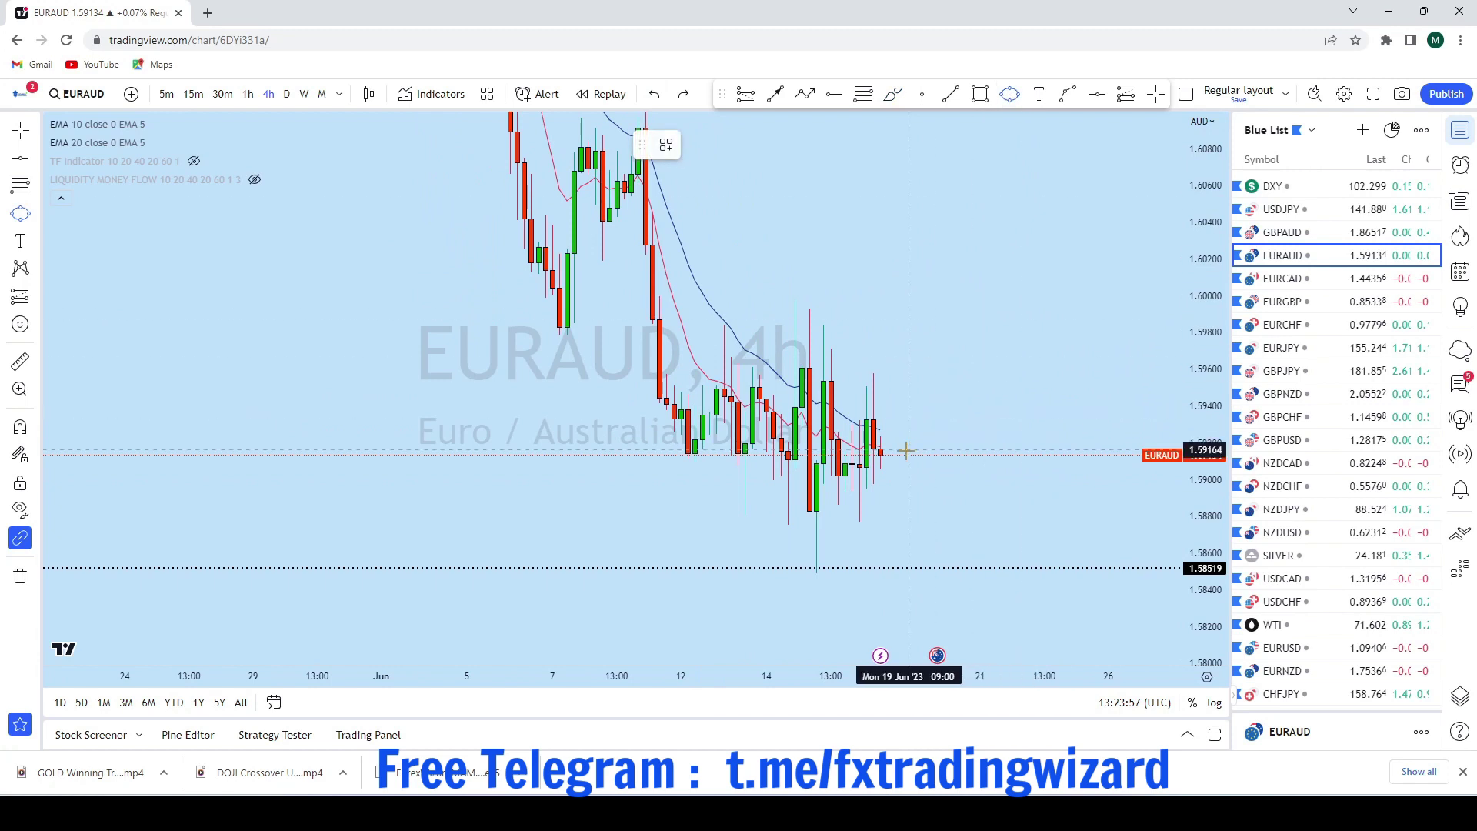
left_click(923, 432)
scroll(1062, 384, "down", 3)
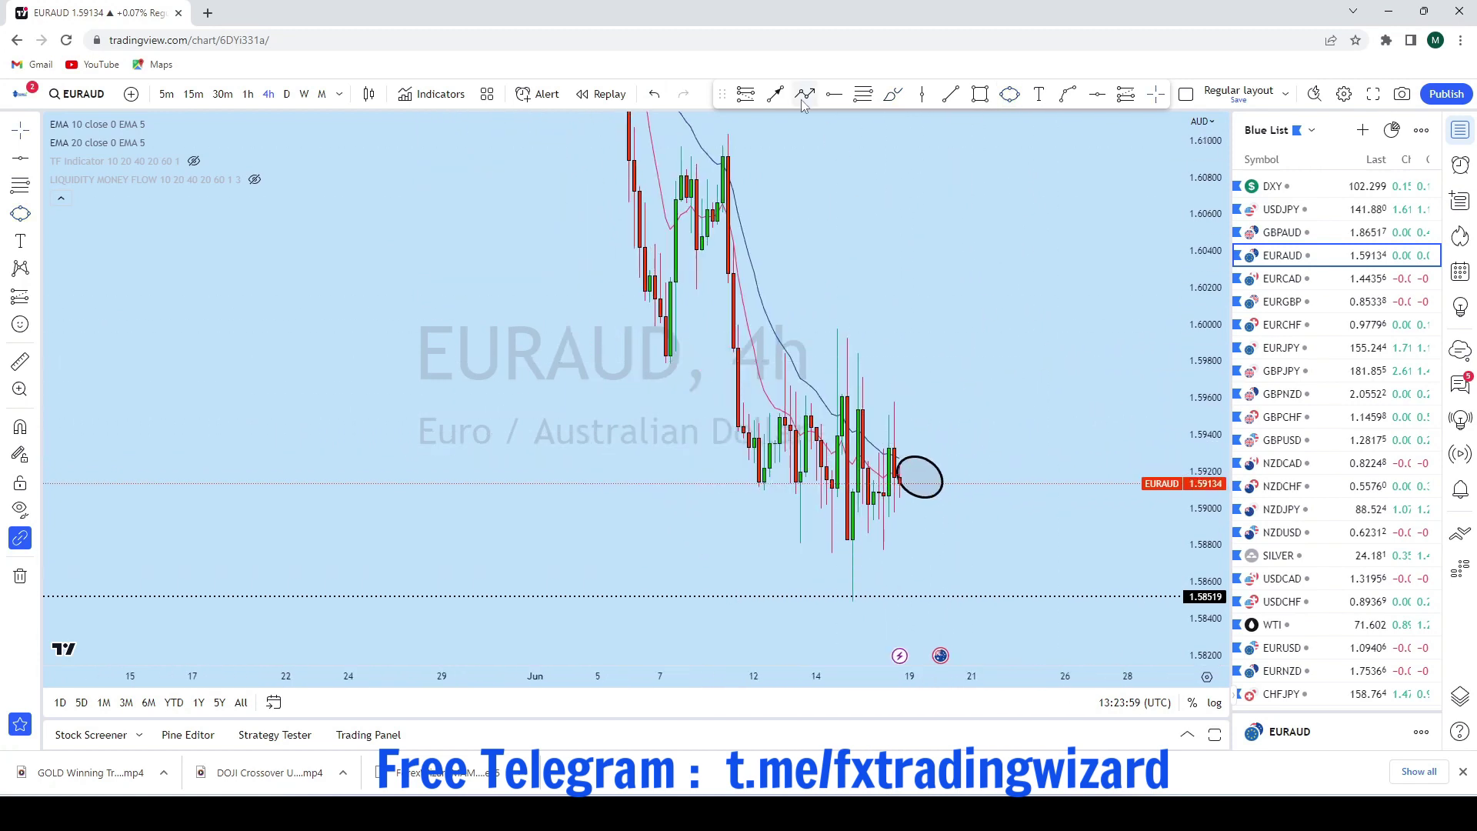
left_click_drag(909, 477, 1006, 165)
scroll(1047, 364, "up", 1)
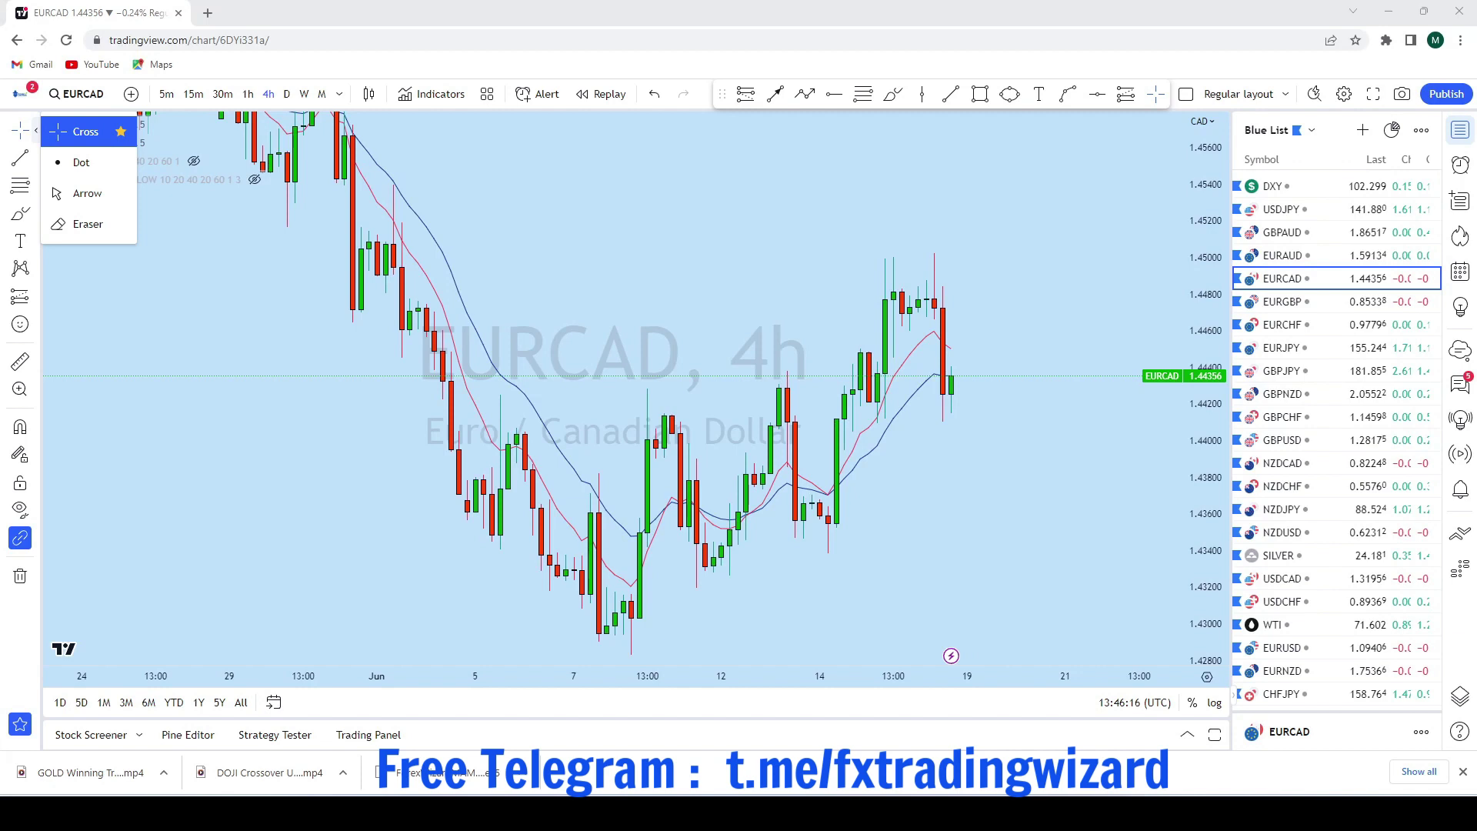
Switch EURCAD to the monthly timeframe and trace its rally from about 1.33 up to 1.52 with the brush, undoing the strokes
left_click(322, 94)
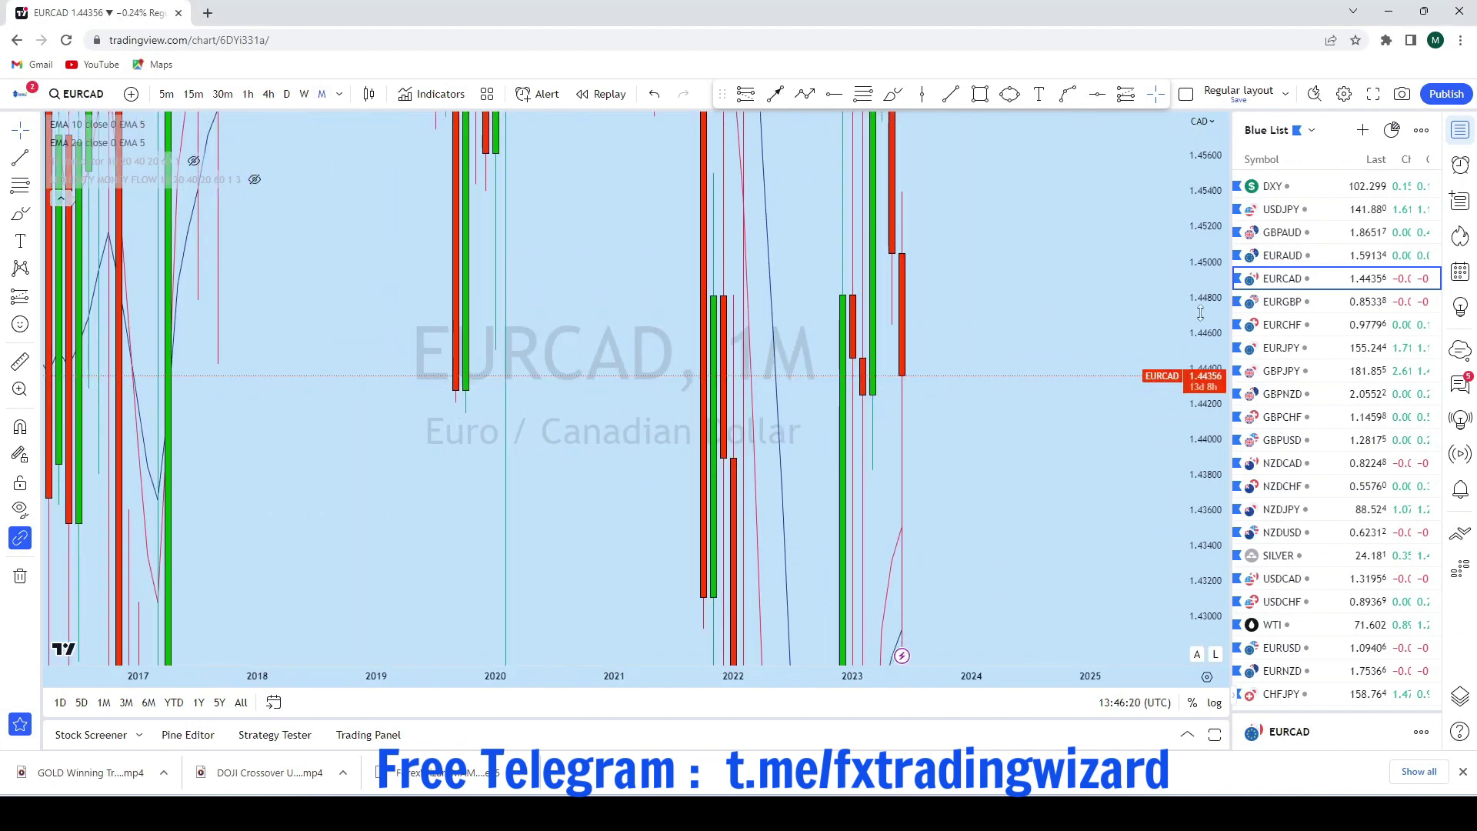
scroll(1101, 578, "down", 5)
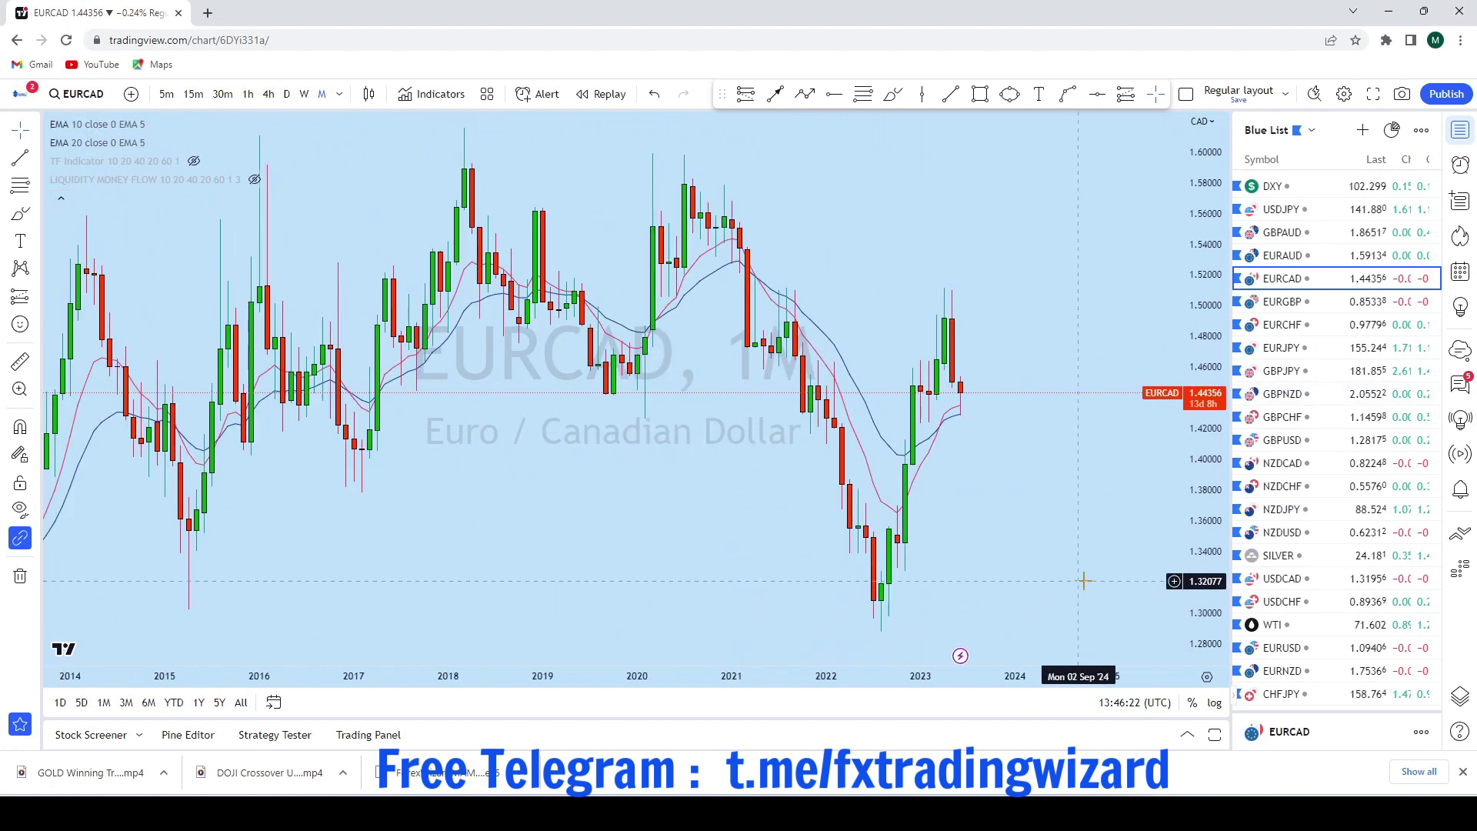
left_click(893, 94)
left_click_drag(912, 515, 920, 290)
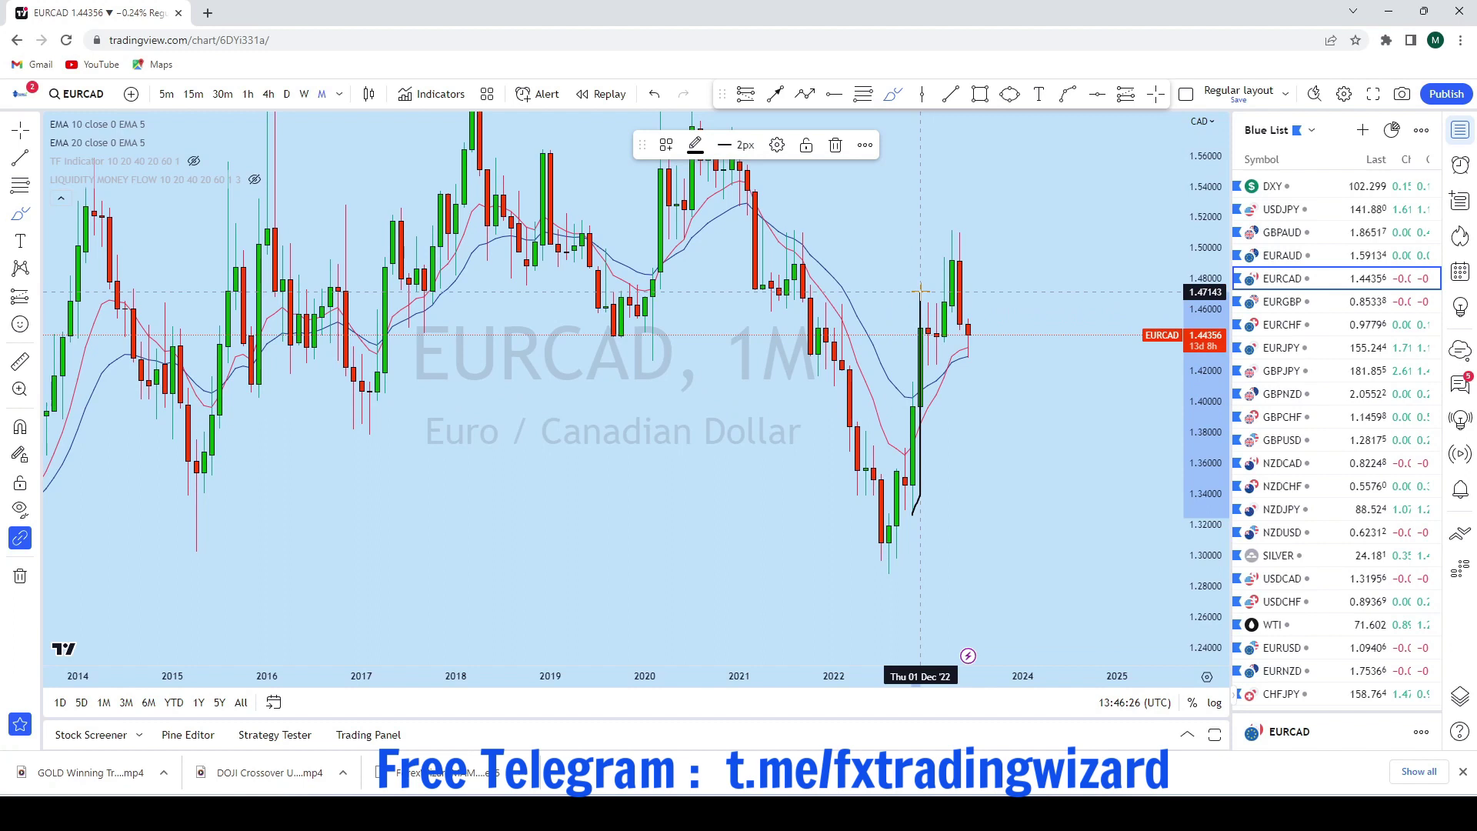
mouse_move(952, 335)
left_mouse_down()
mouse_move(908, 363)
mouse_move(942, 333)
mouse_move(959, 221)
left_mouse_up()
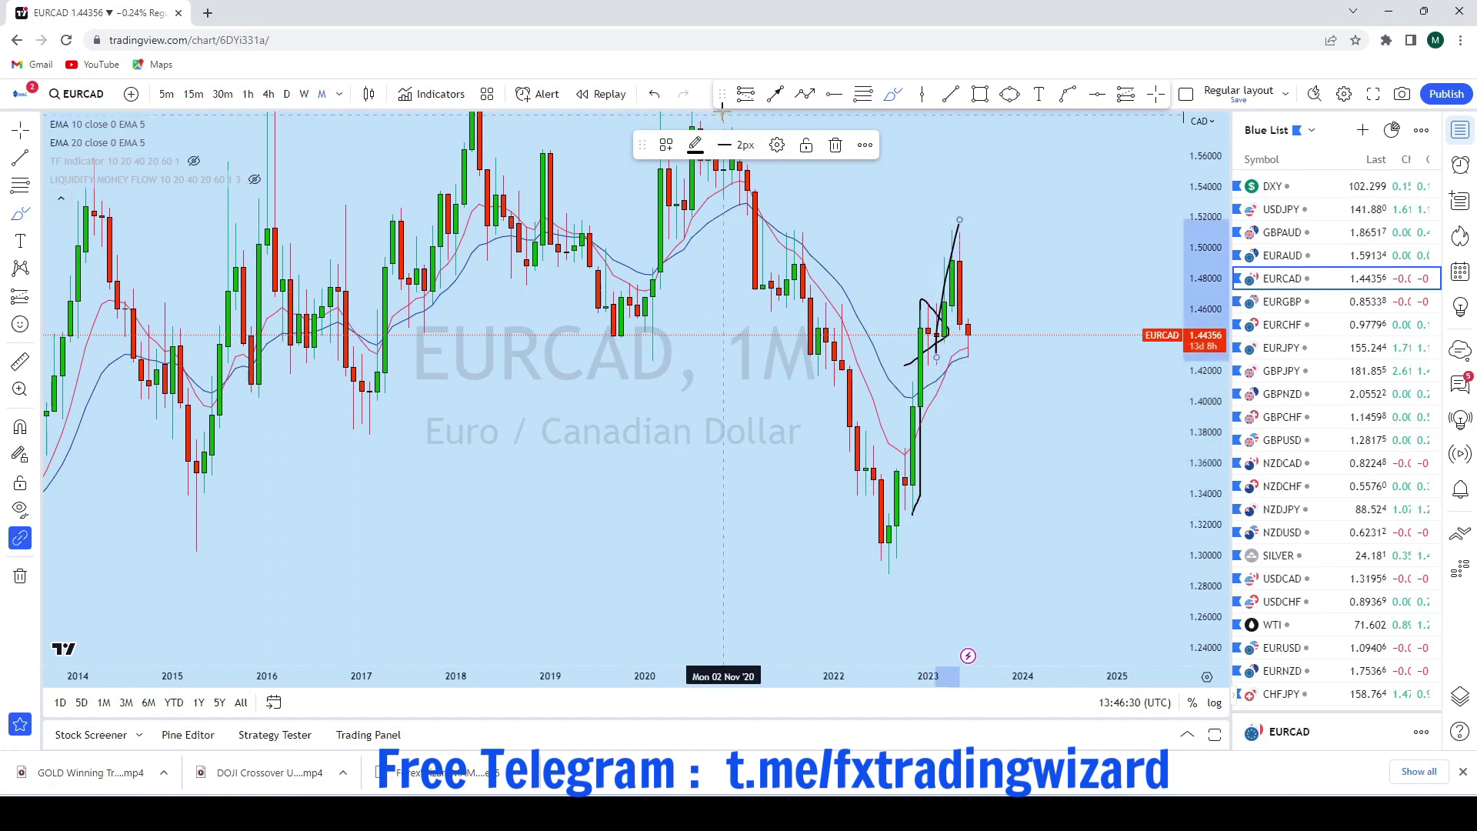
left_click(658, 95)
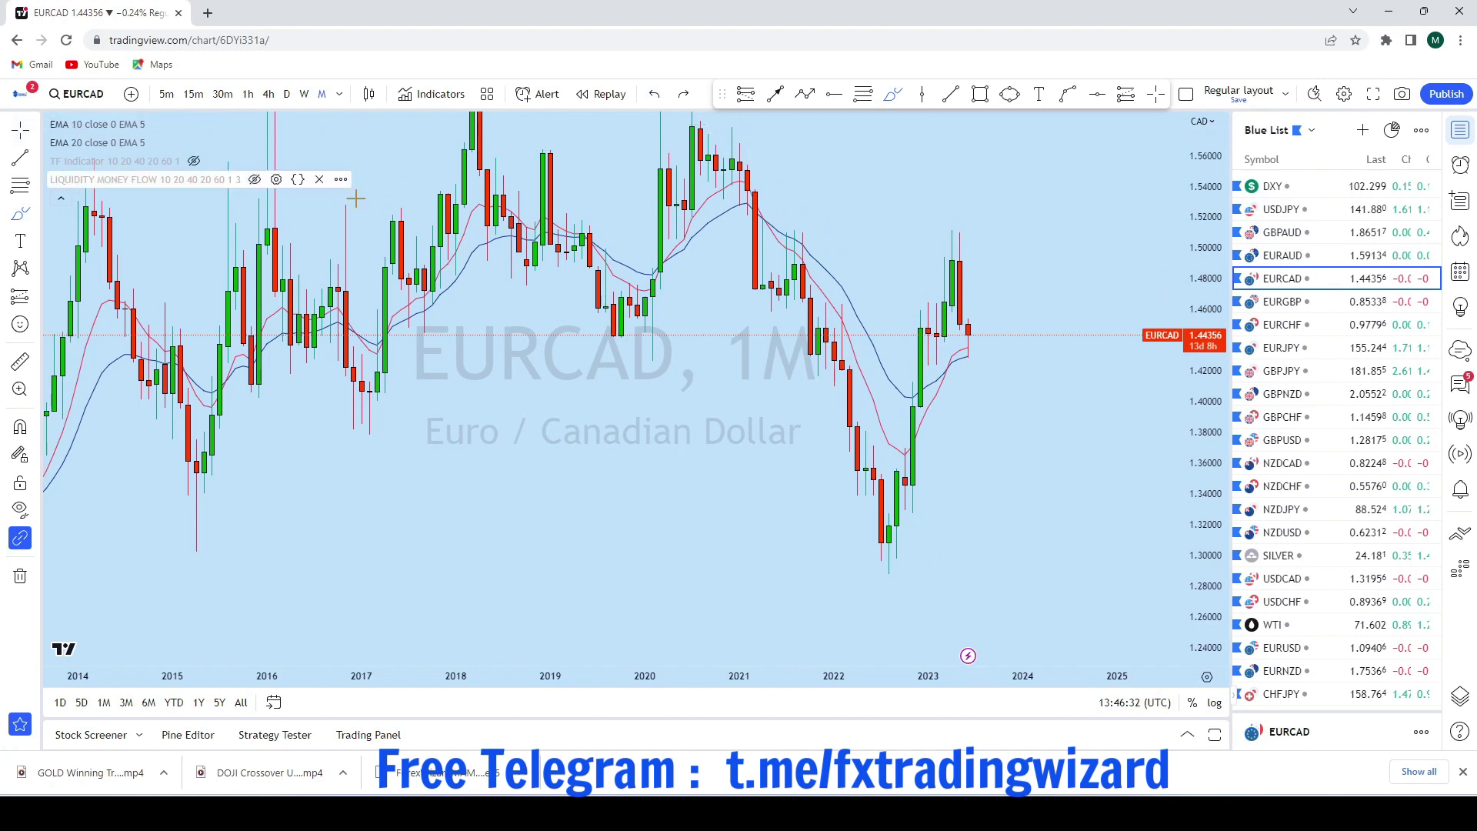
Place a horizontal line at about 1.4248 across the EURCAD monthly chart, under the recent consolidation lows
scroll(1039, 214, "up", 3)
left_click_drag(1194, 454, 1204, 309)
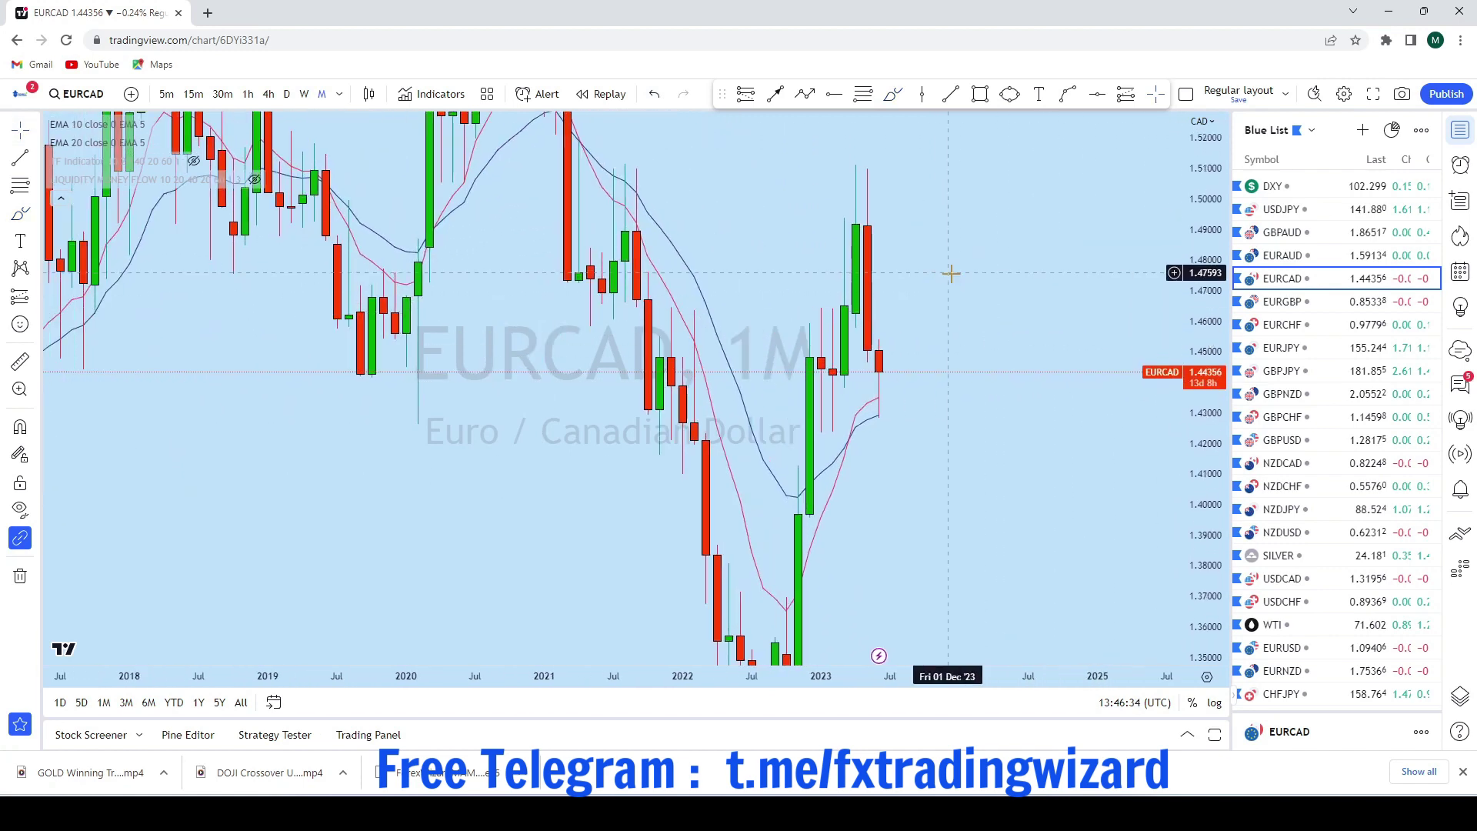
scroll(938, 239, "up", 2)
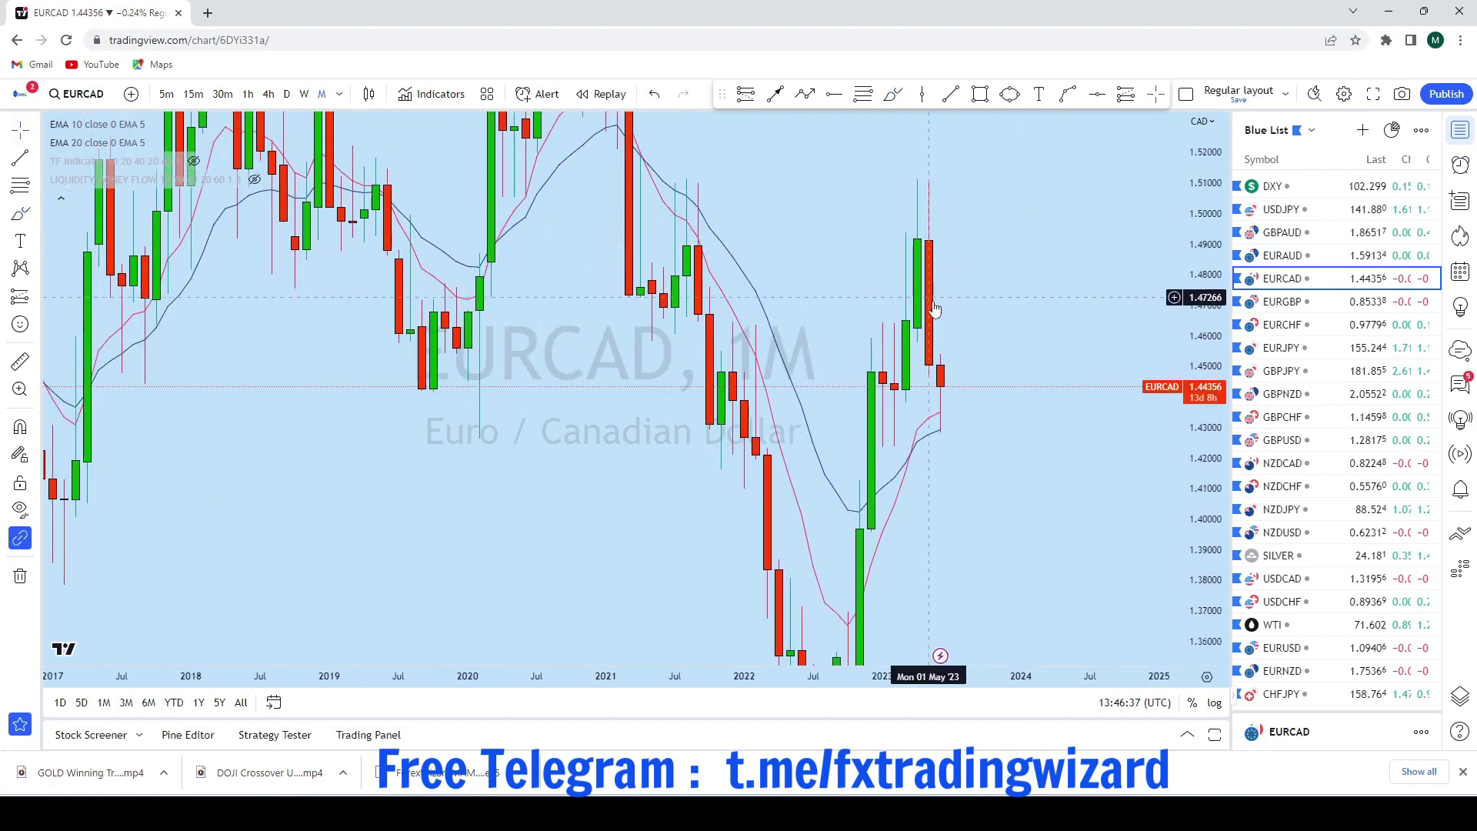
scroll(984, 493, "up", 2)
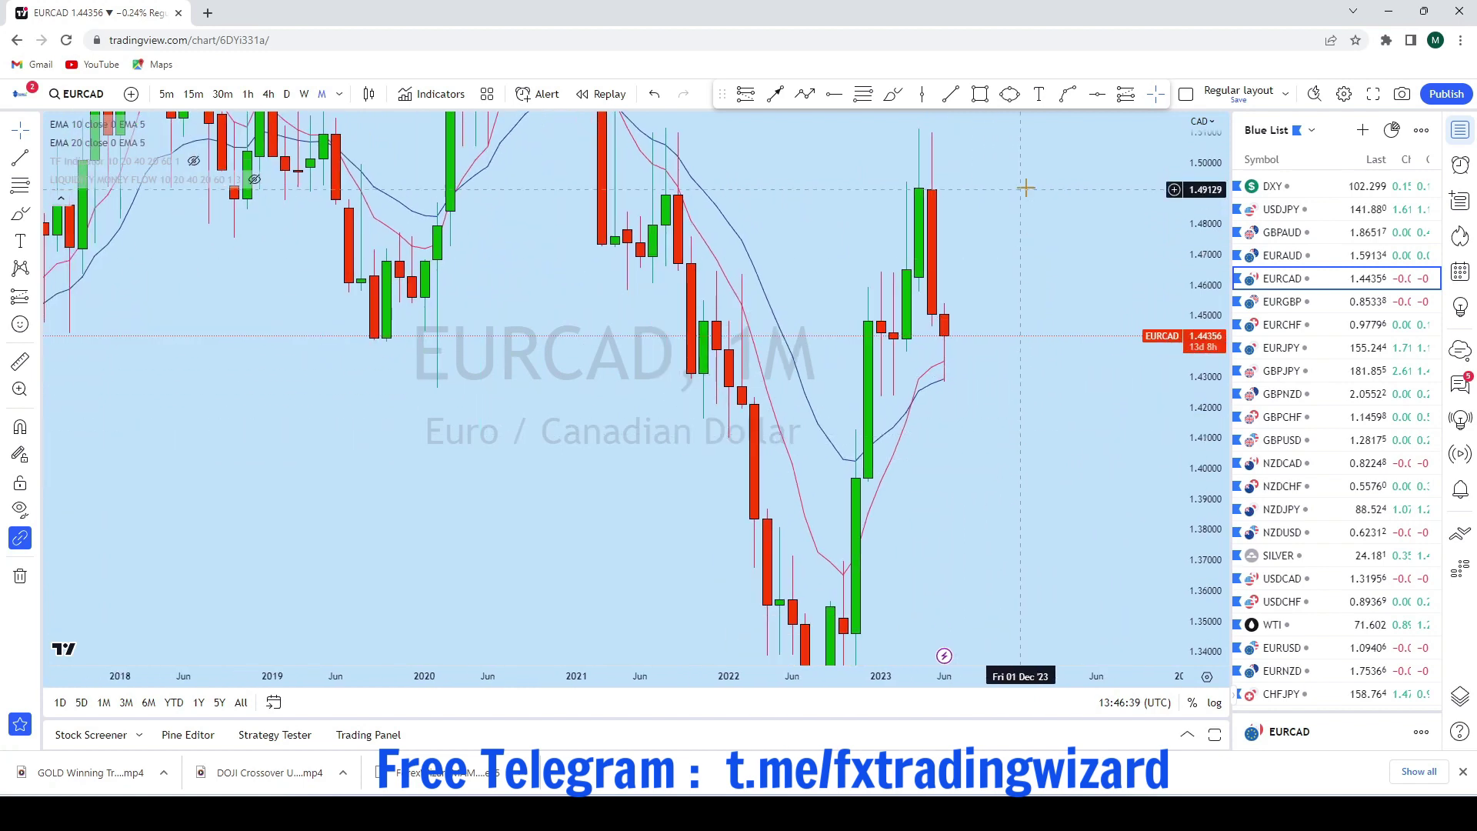
left_click(1097, 94)
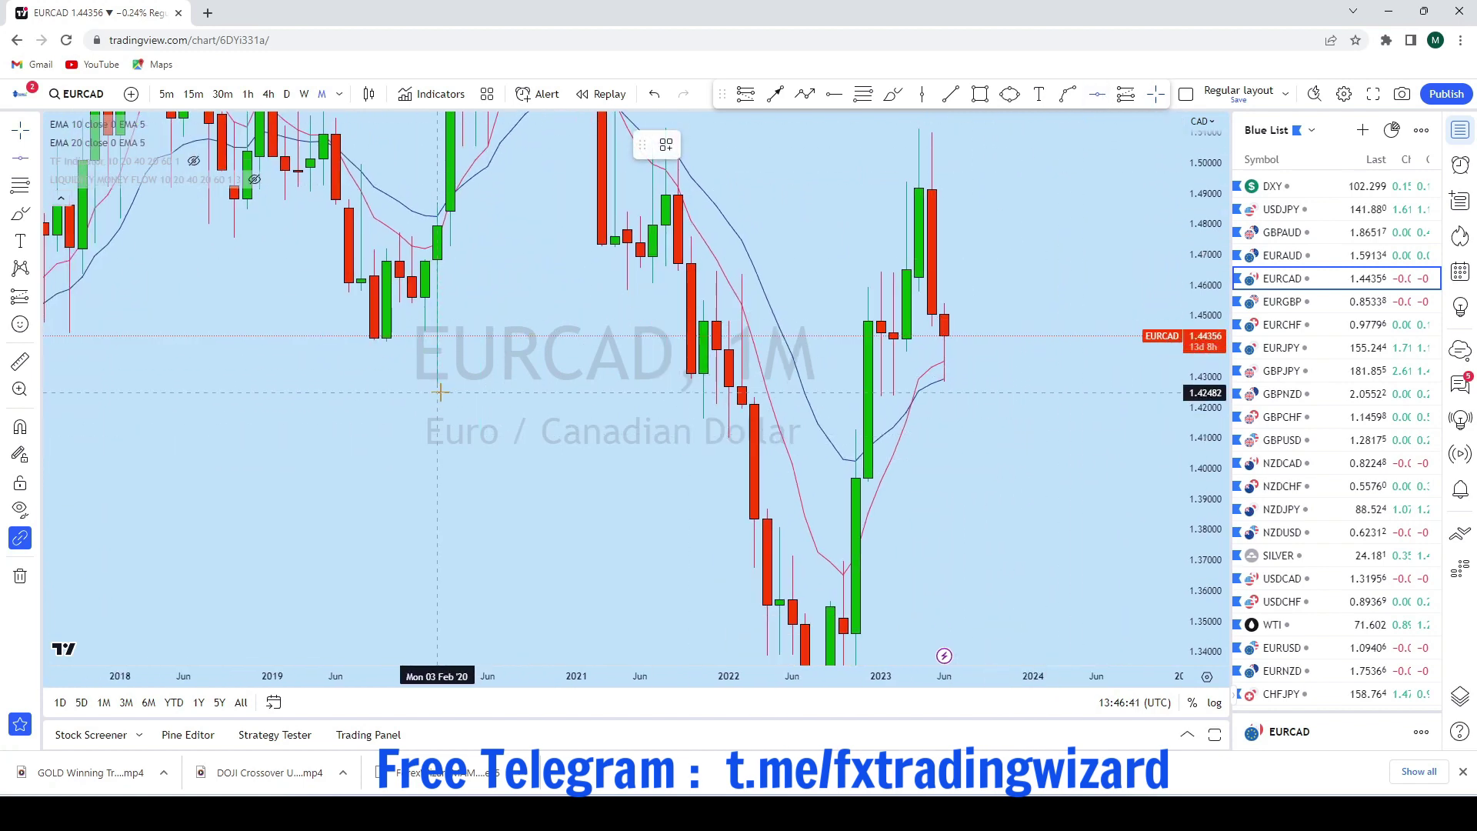
left_click(613, 393)
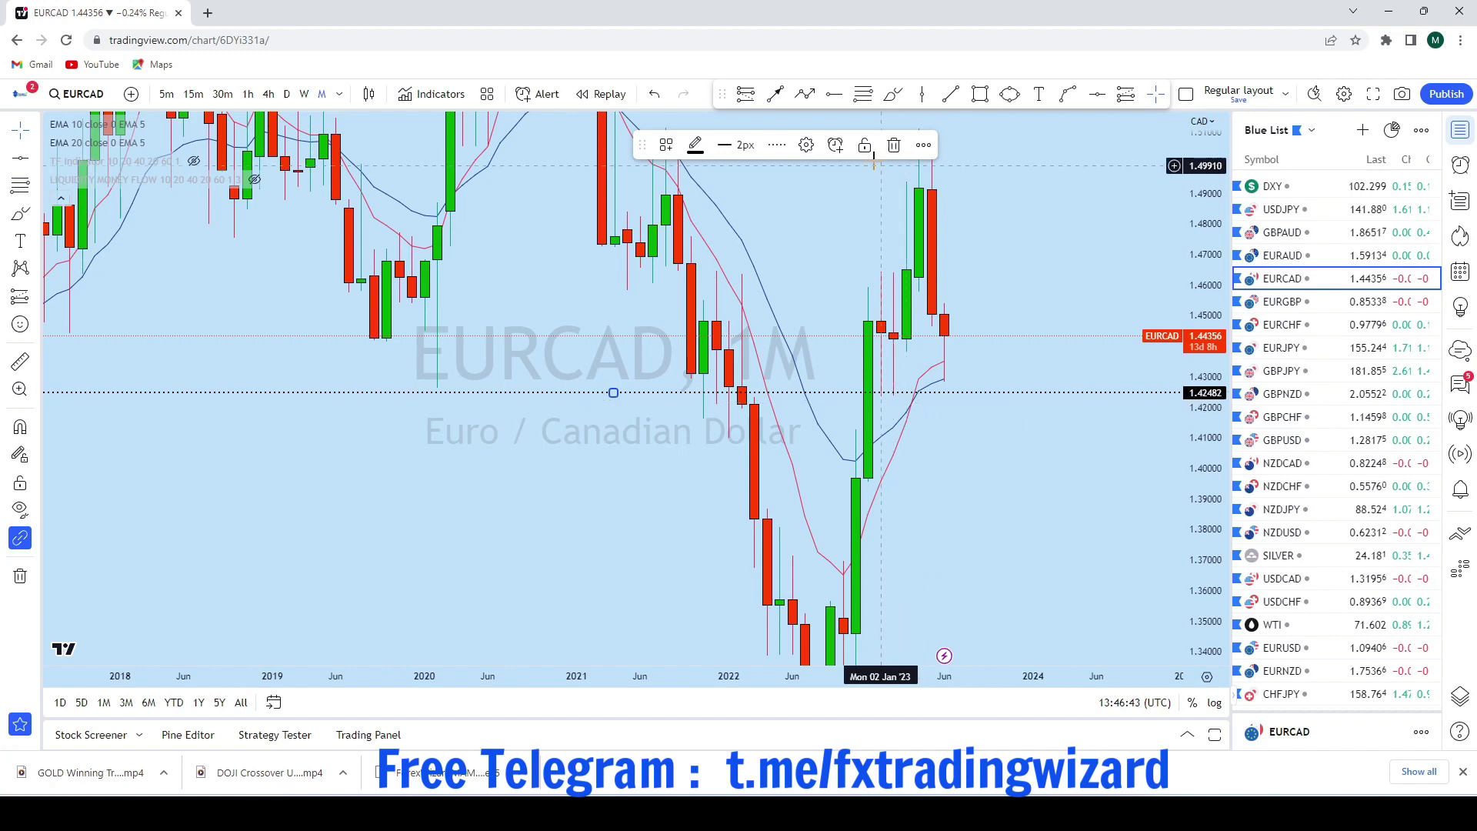
Sketch a bounce from the horizontal line up to about 1.456 and another rise from the latest monthly candle with the brush, undoing the strokes
left_click(895, 95)
mouse_move(909, 404)
left_mouse_down()
mouse_move(932, 401)
mouse_move(893, 402)
mouse_move(944, 388)
mouse_move(994, 295)
left_mouse_up()
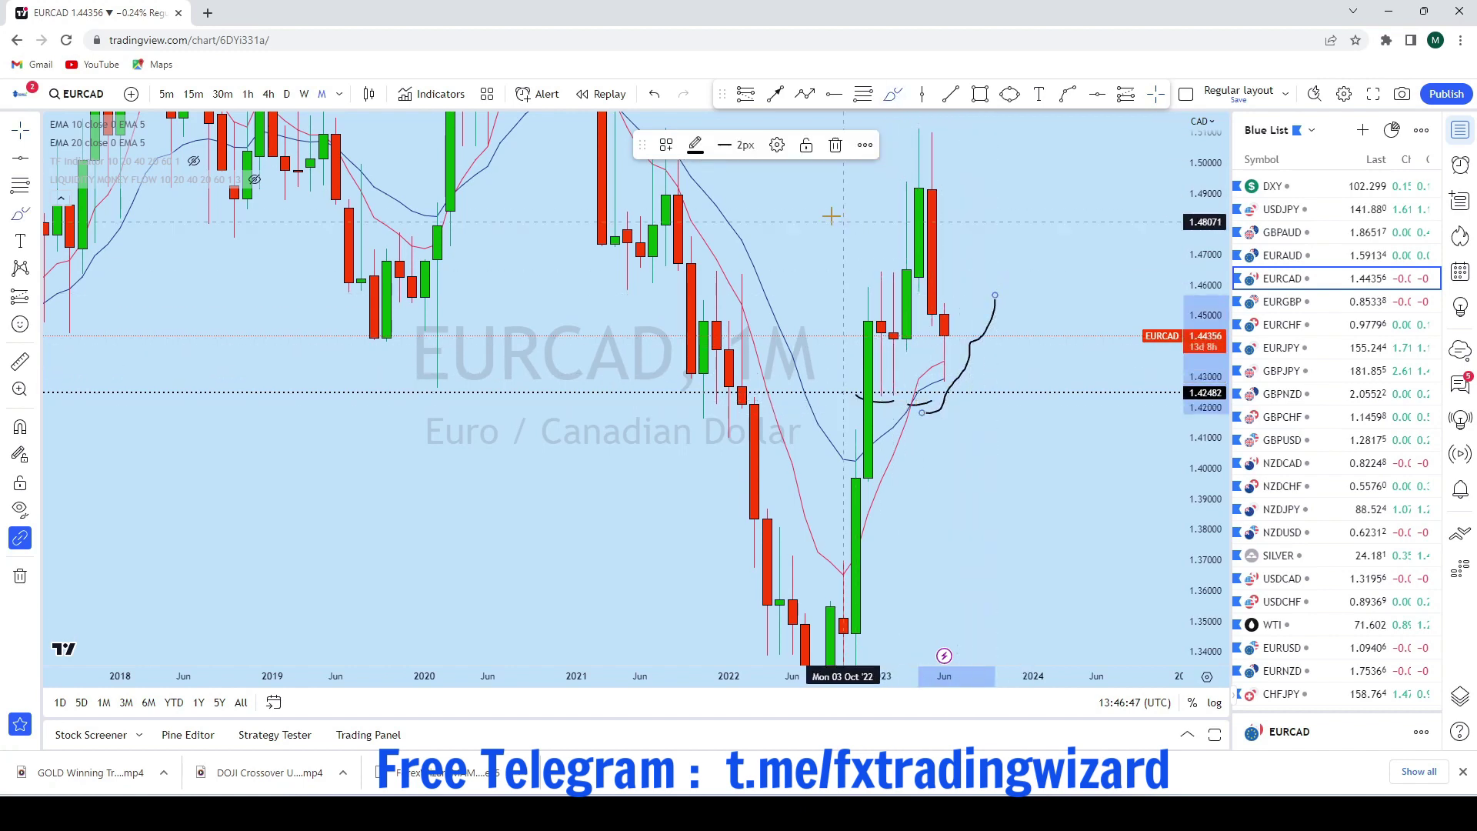
left_click(654, 93)
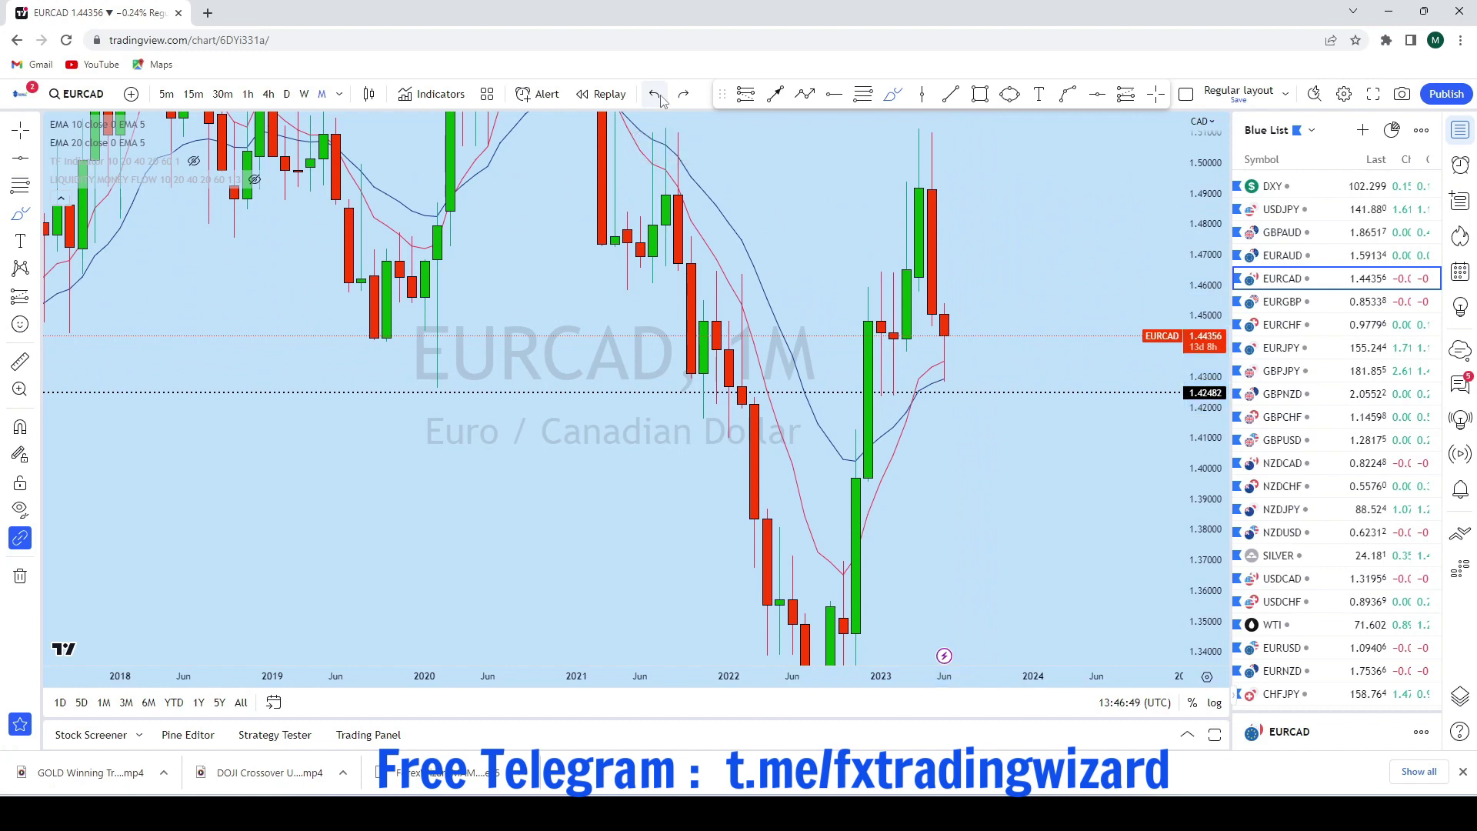
scroll(1075, 365, "up", 2)
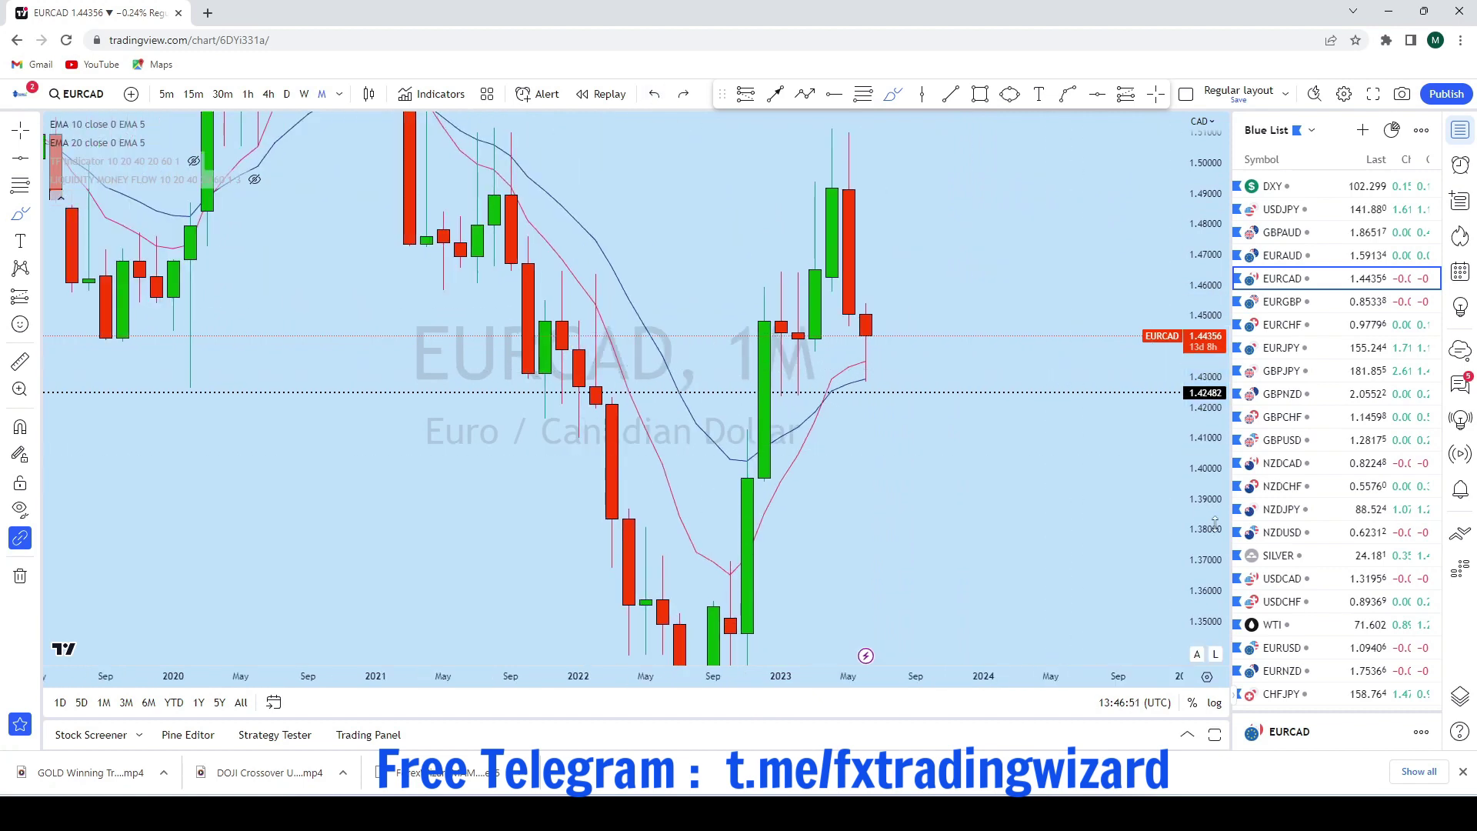
scroll(1035, 327, "up", 3)
mouse_move(799, 303)
left_mouse_down()
mouse_move(817, 308)
mouse_move(874, 197)
left_mouse_up()
left_click(655, 94)
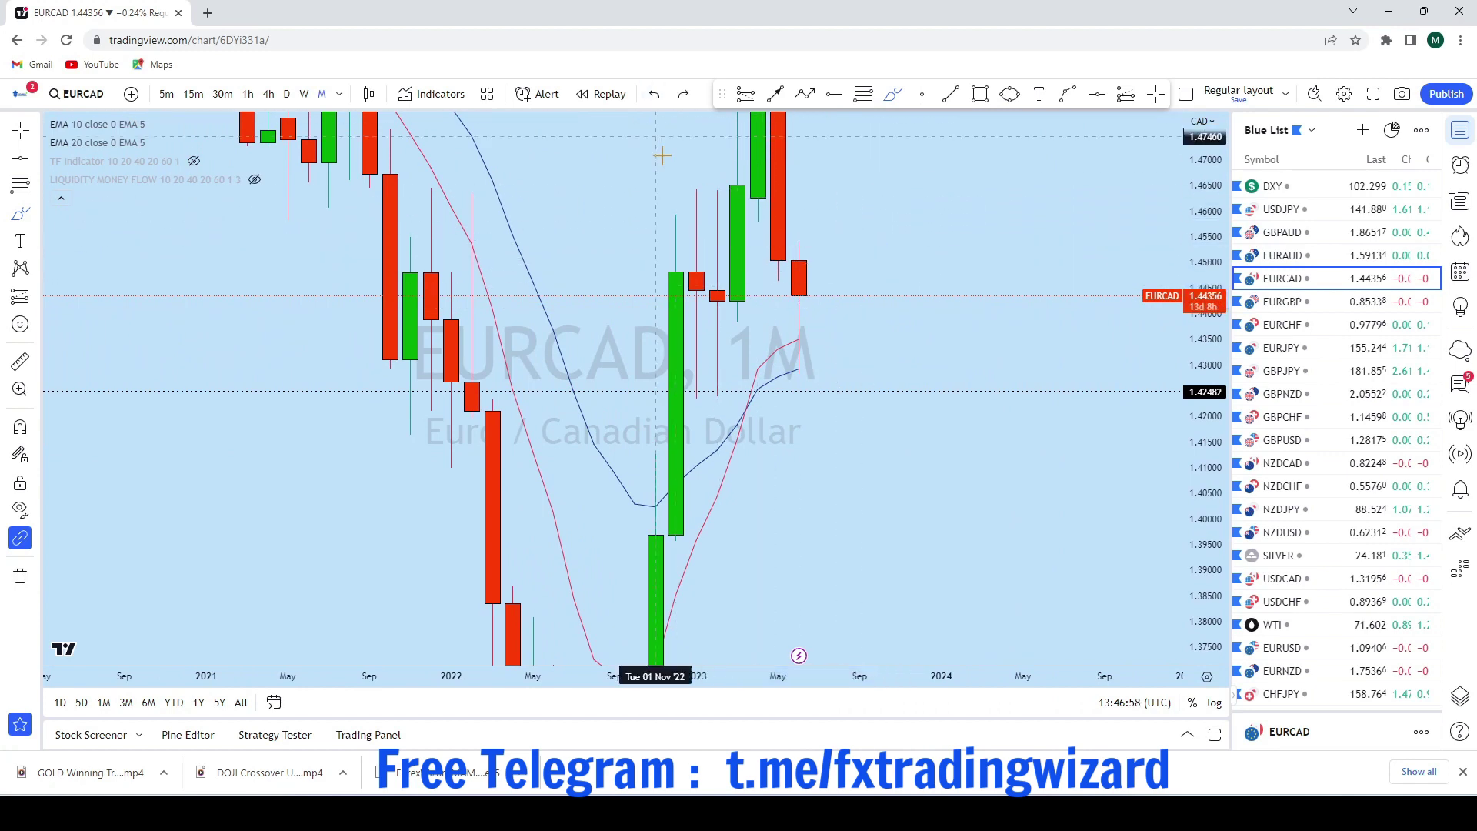
Switch EURCAD to the weekly timeframe and trace its decline from about 1.495 to 1.43 with the brush, undoing the stroke
scroll(808, 323, "down", 3)
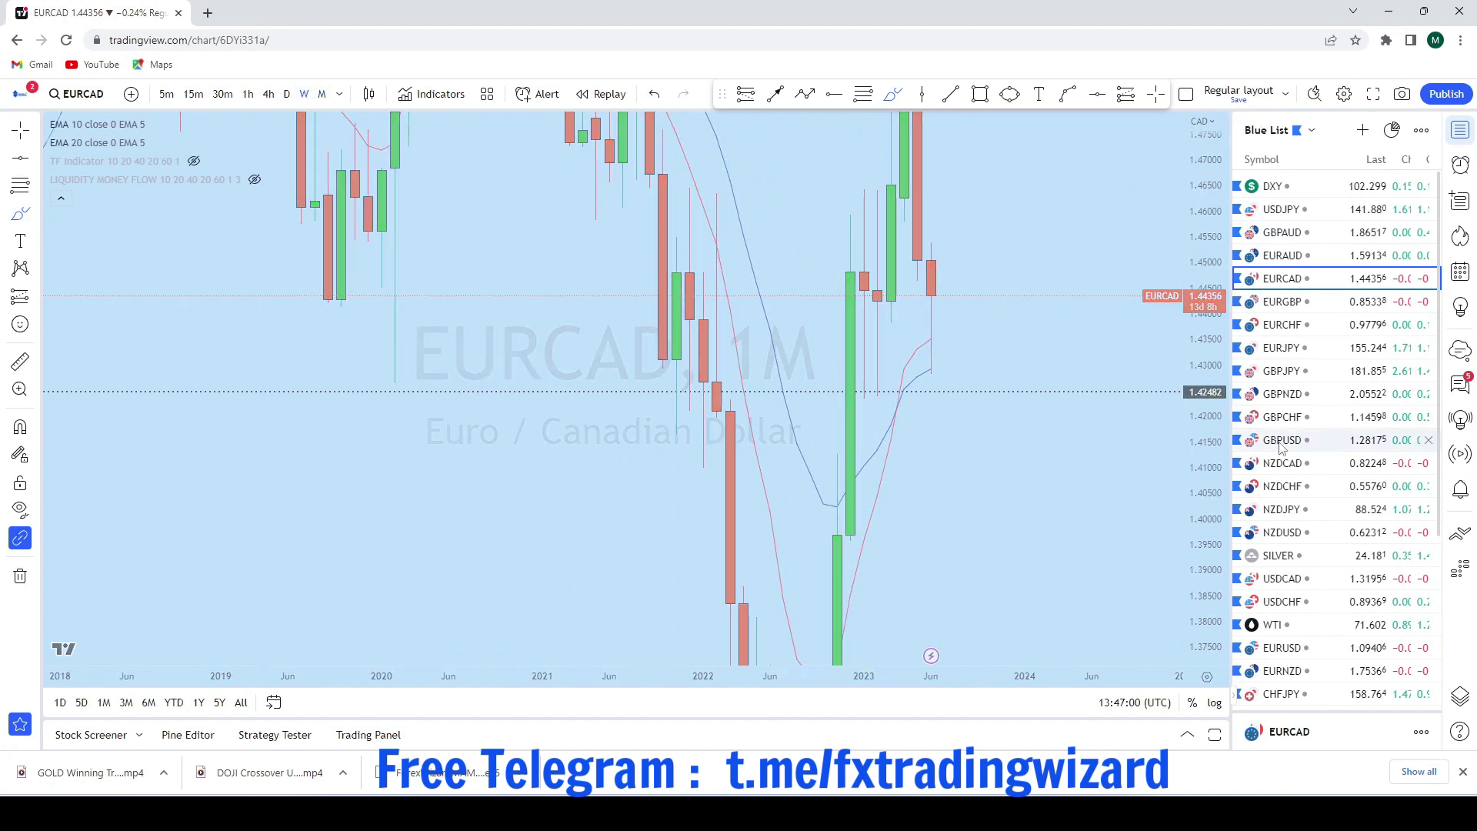
scroll(1073, 513, "down", 2)
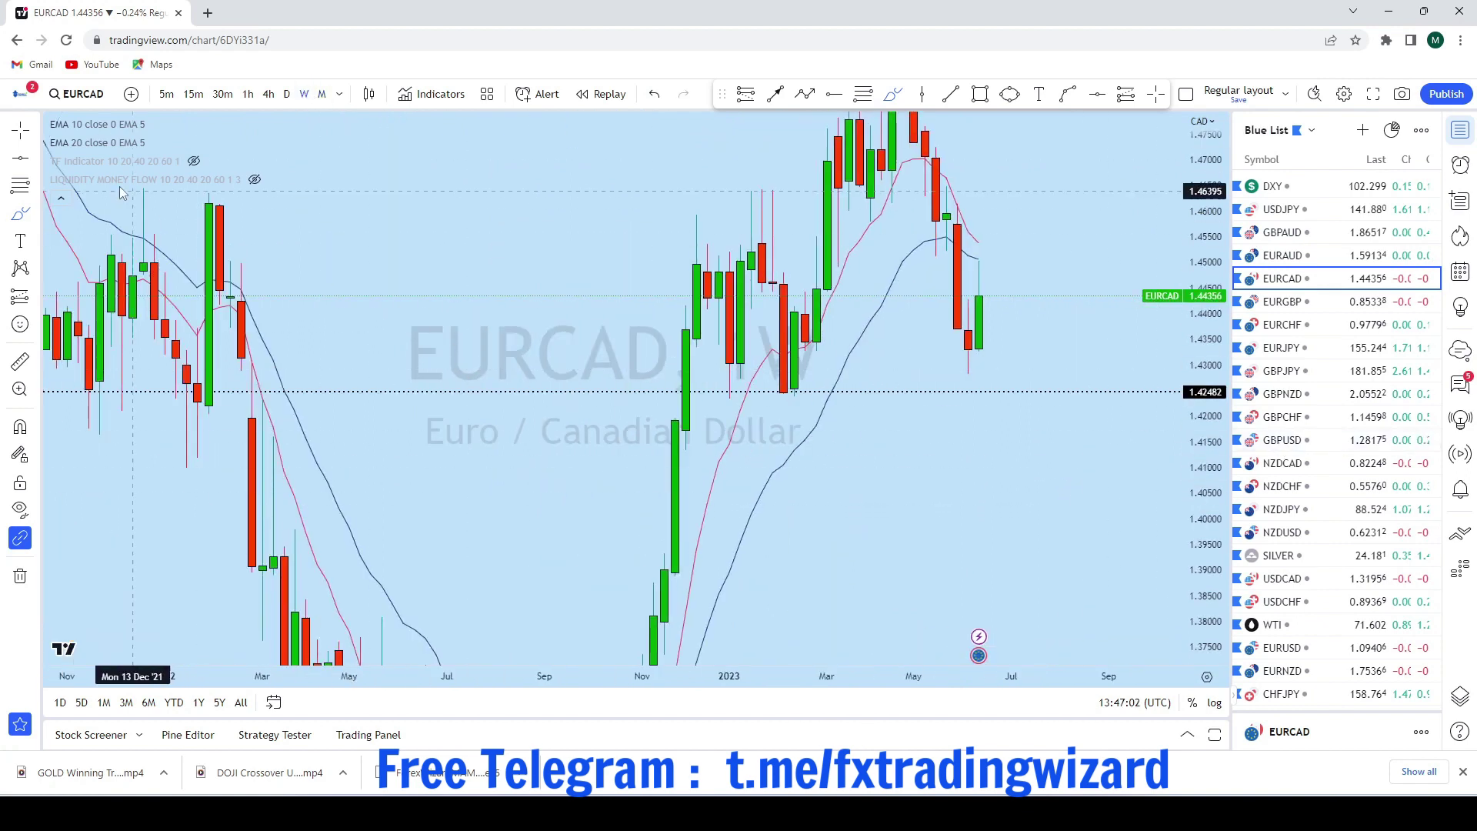
scroll(985, 323, "up", 4)
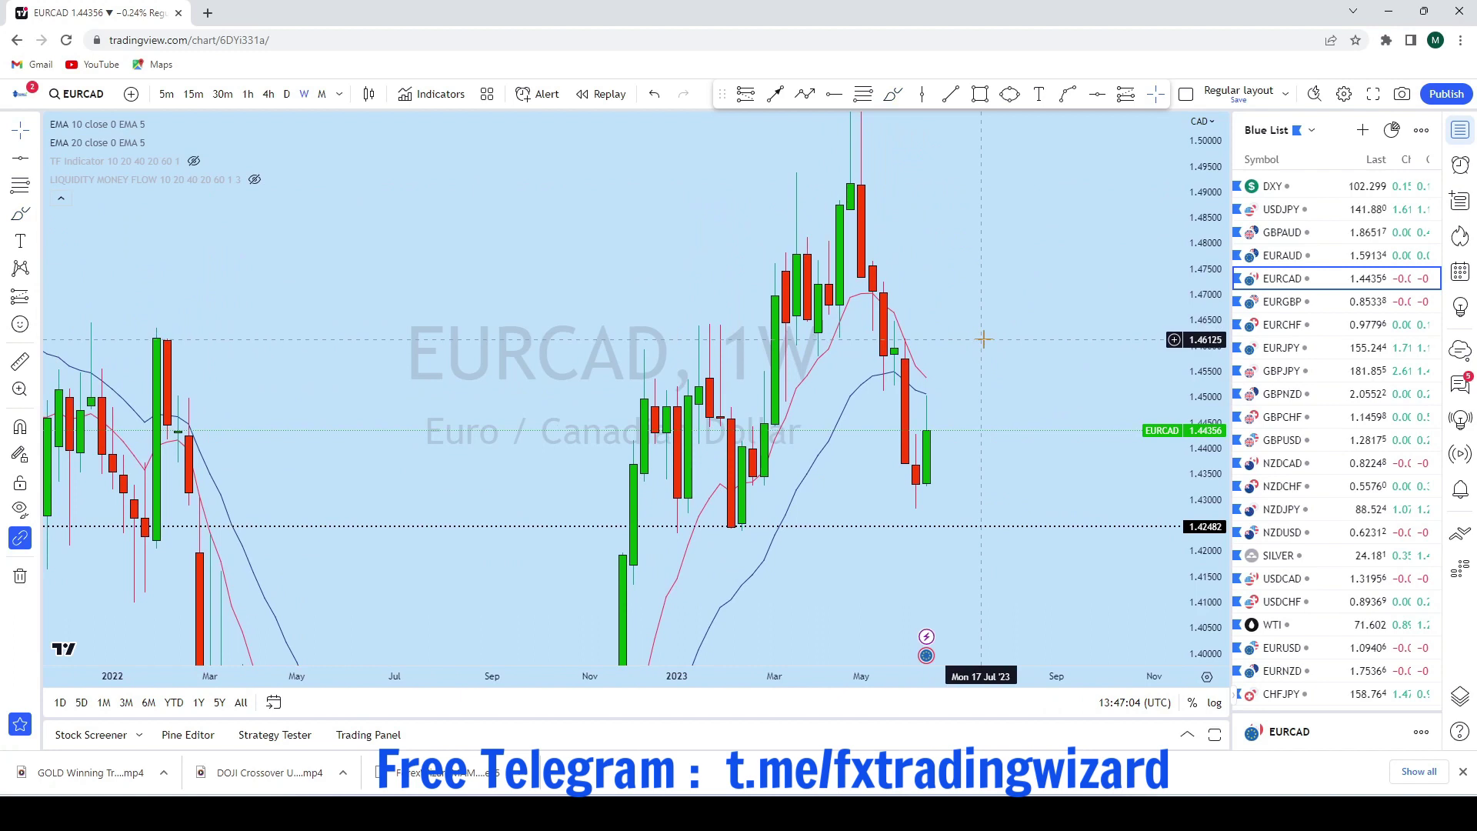
scroll(988, 385, "down", 2)
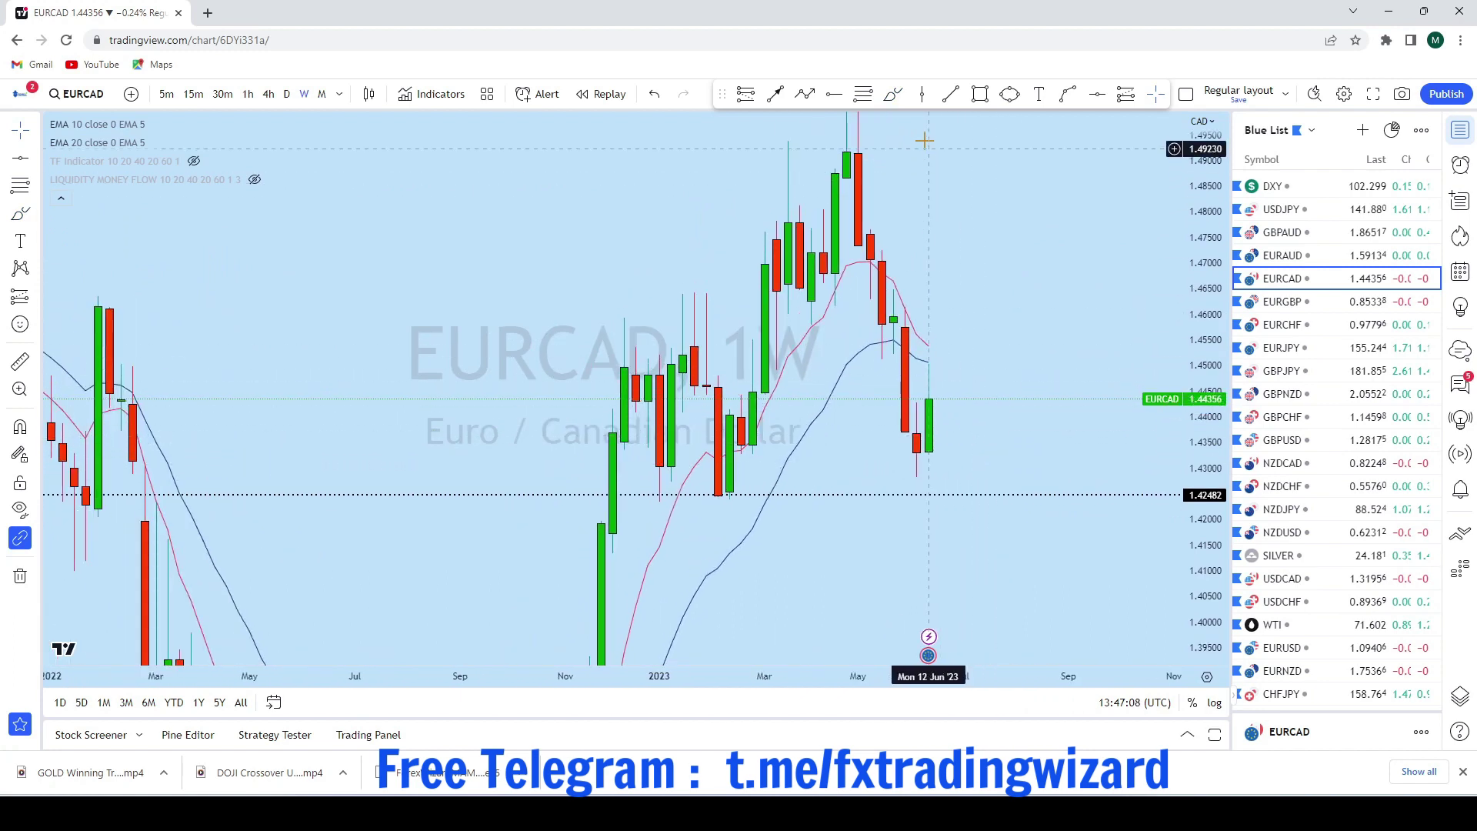
left_click(892, 95)
mouse_move(856, 136)
left_mouse_down()
mouse_move(867, 289)
mouse_move(916, 463)
left_mouse_up()
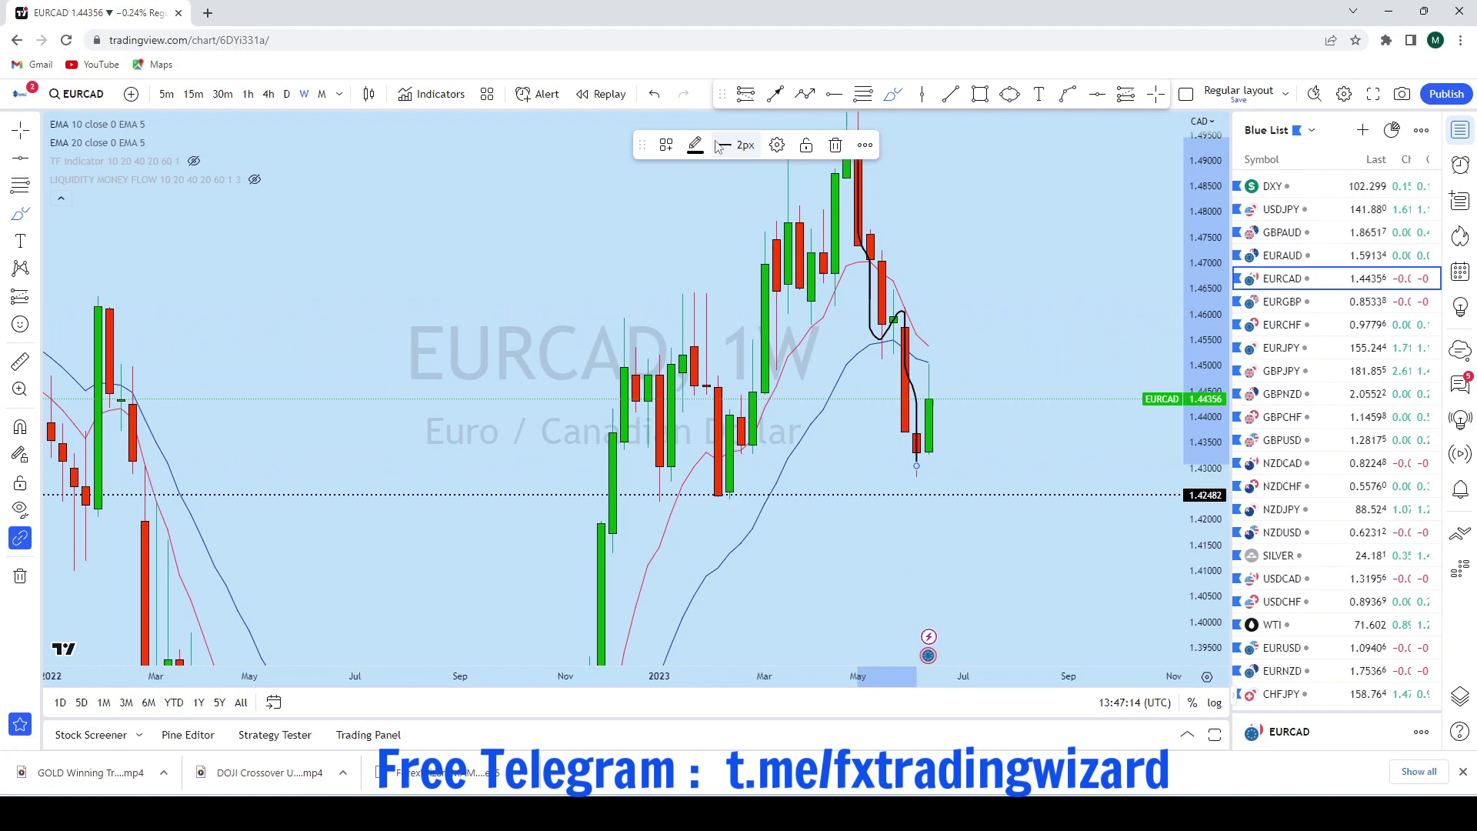
key("ctrl+z")
Trace the latest weekly candle from about 1.43 to 1.451 and add another rising brush stroke, undoing both
scroll(927, 401, "up", 2)
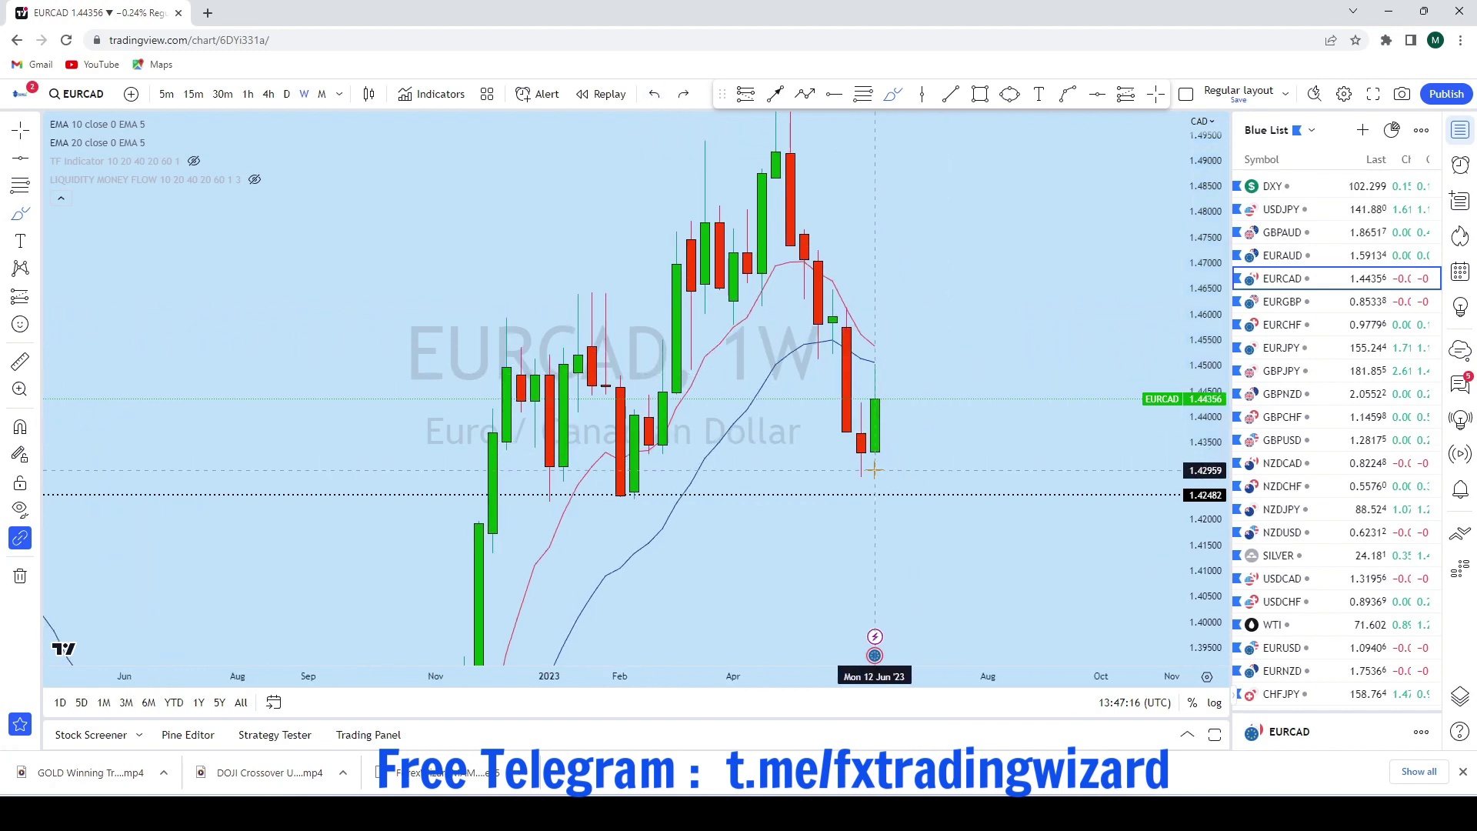
left_click_drag(875, 469, 875, 428)
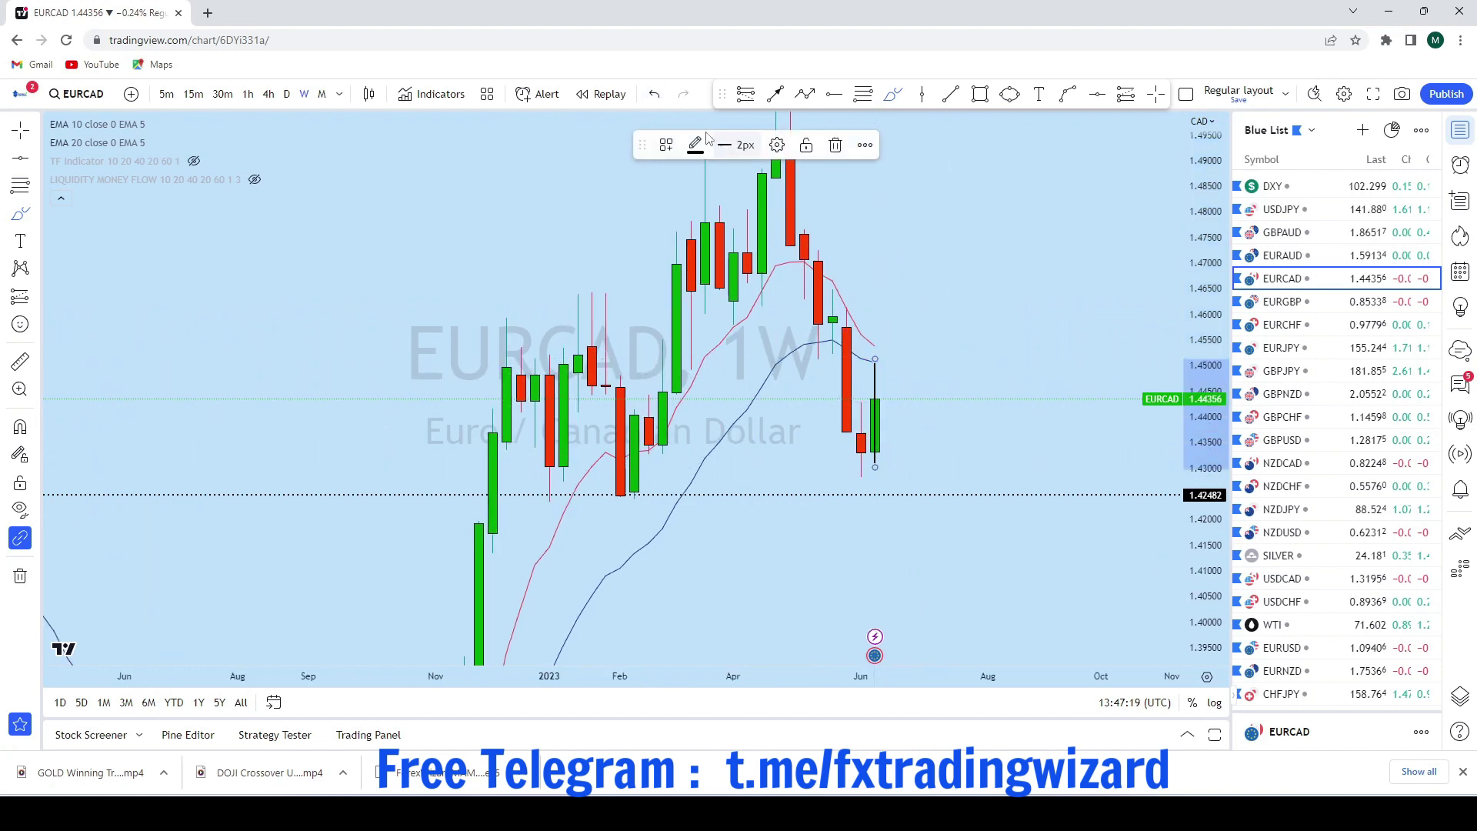
left_click(651, 93)
scroll(1077, 352, "down", 3)
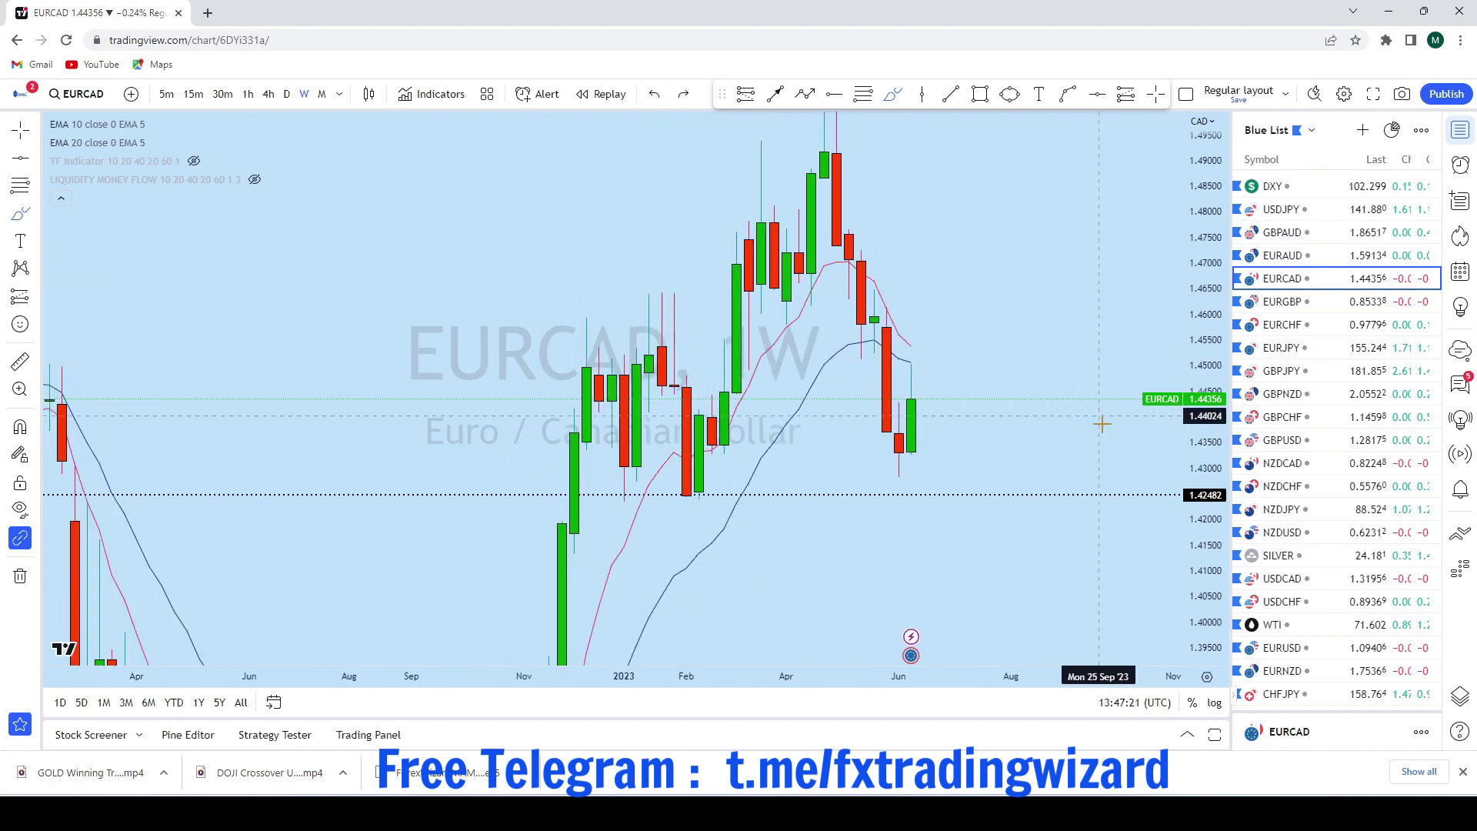
scroll(907, 399, "up", 2)
mouse_move(838, 400)
left_mouse_down()
mouse_move(892, 220)
mouse_move(931, 241)
mouse_move(821, 226)
left_mouse_up()
left_click(654, 94)
Switch EURCAD to the daily timeframe and trace June's fall to about 1.431 and rebound with the brush, undoing the stroke
left_click(289, 95)
scroll(1084, 400, "down", 1)
scroll(1003, 542, "up", 1)
scroll(925, 511, "down", 3)
left_click_drag(839, 347, 884, 496)
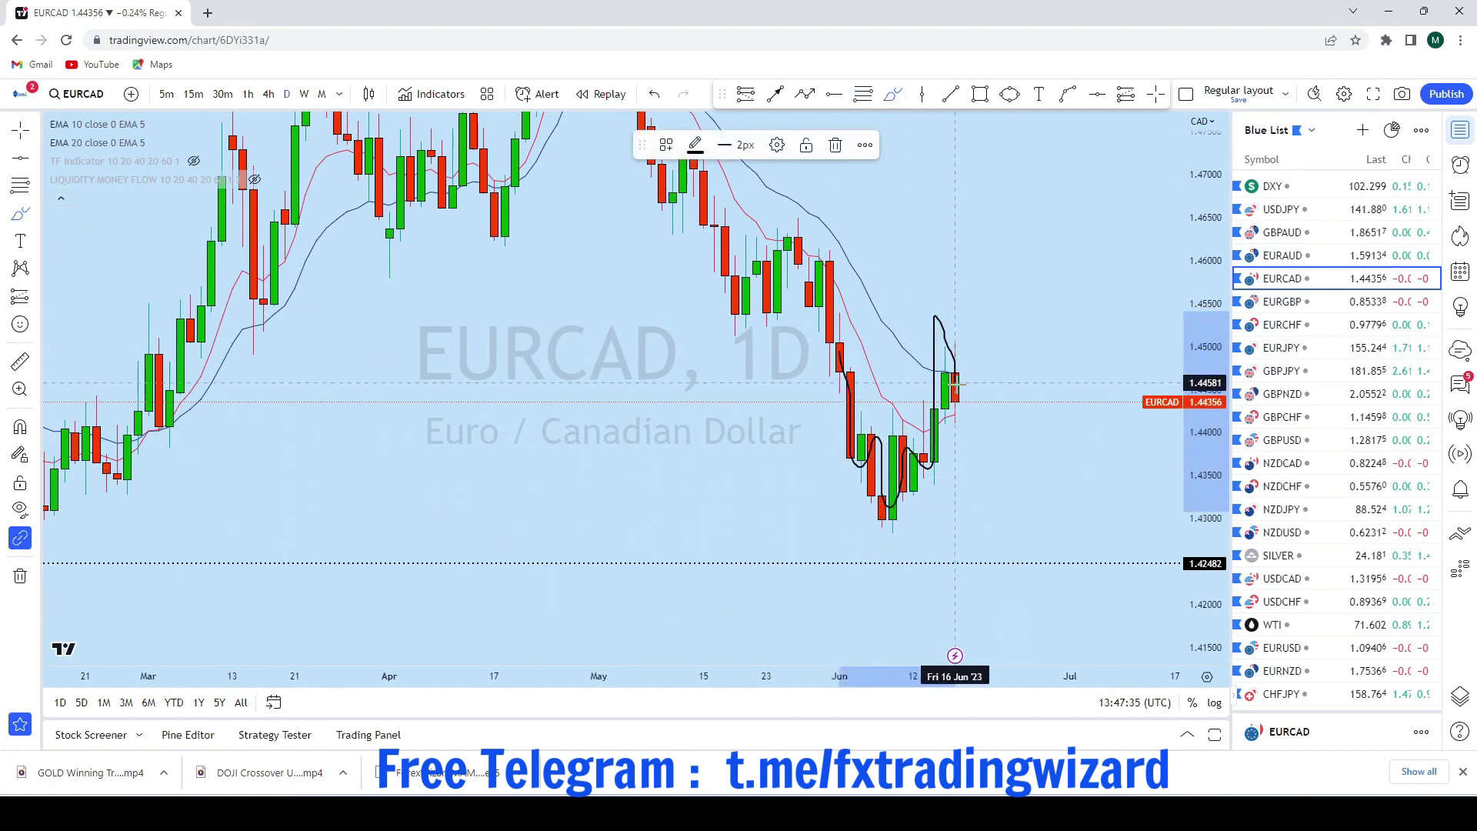
left_click(655, 93)
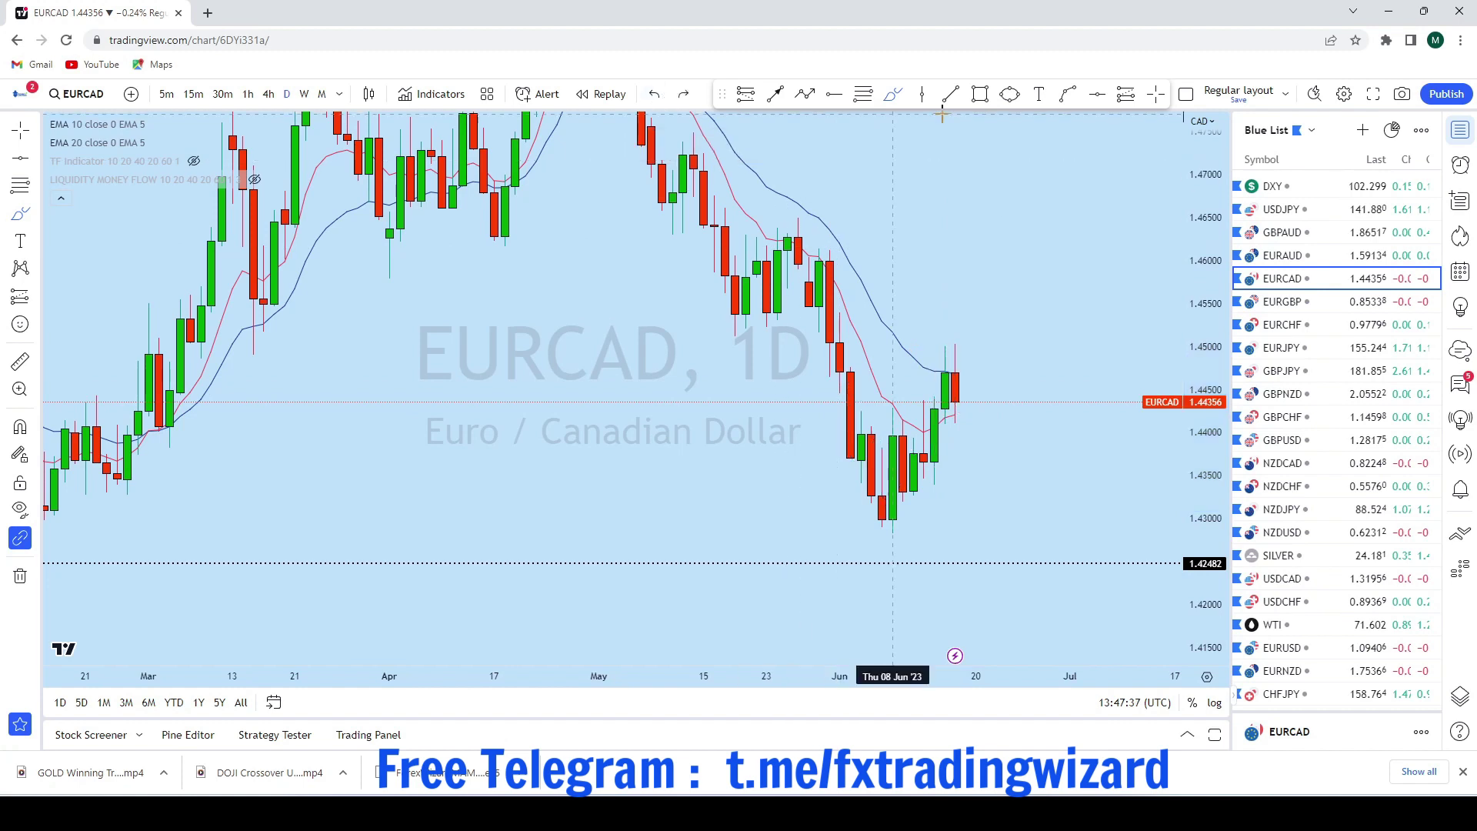
Mark the level at about 1.4416 on the daily chart with a thin, wide rectangle
left_click(979, 94)
left_click_drag(473, 418, 1060, 418)
scroll(930, 208, "up", 3)
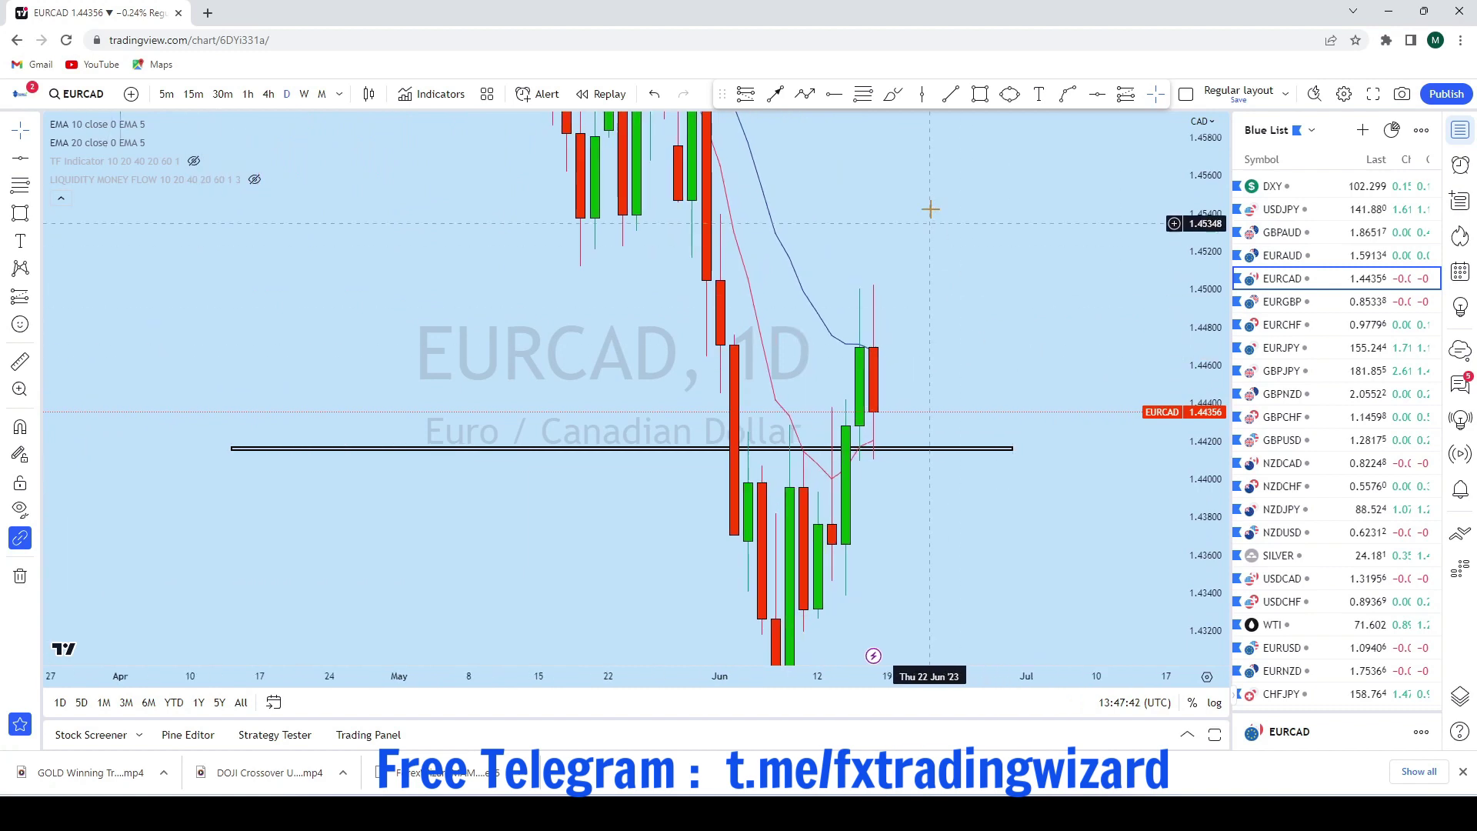
Sketch a stepped rise with an arrowhead from about 1.4425 to 1.454 with the brush, and undo it
left_click(892, 93)
mouse_move(887, 419)
left_mouse_down()
mouse_move(1000, 204)
mouse_move(1005, 235)
mouse_move(943, 240)
left_mouse_up()
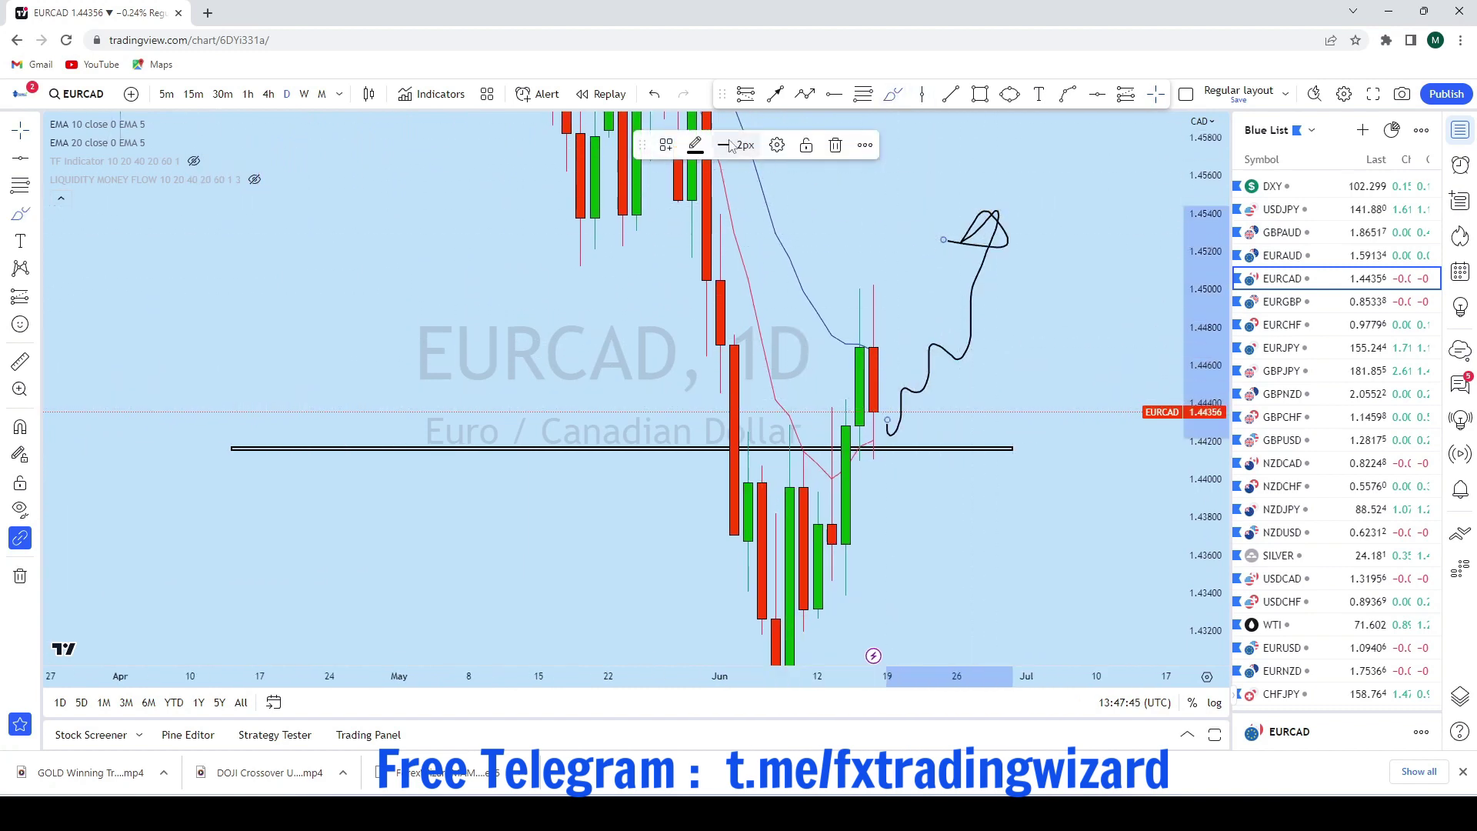
left_click(656, 95)
Switch EURCAD to the 4h timeframe, trace its swings from about 1.43 to 1.448 and back to the level with the brush, and delete the stroke
left_click(268, 94)
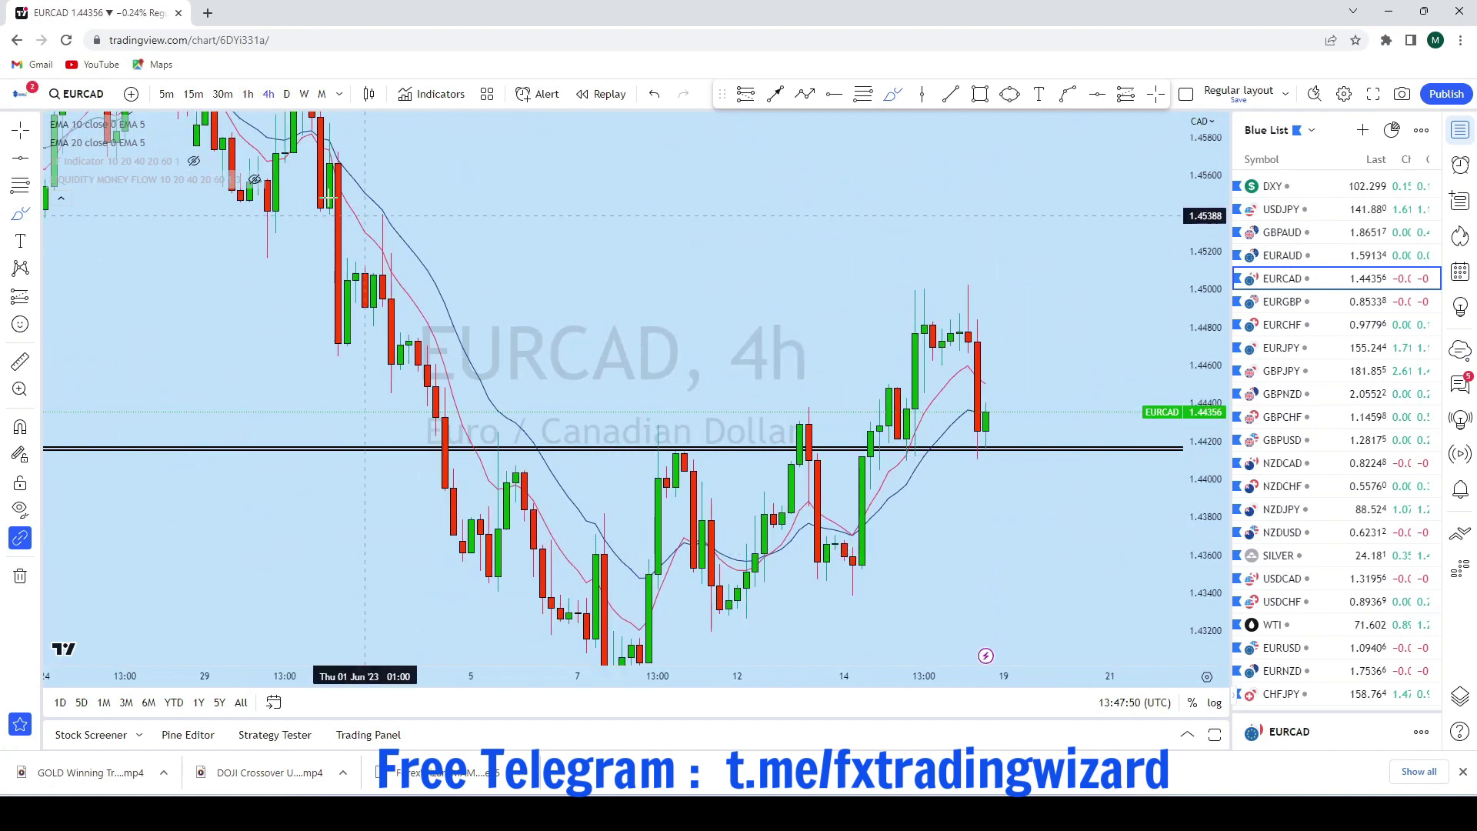
left_click_drag(1061, 304, 960, 200)
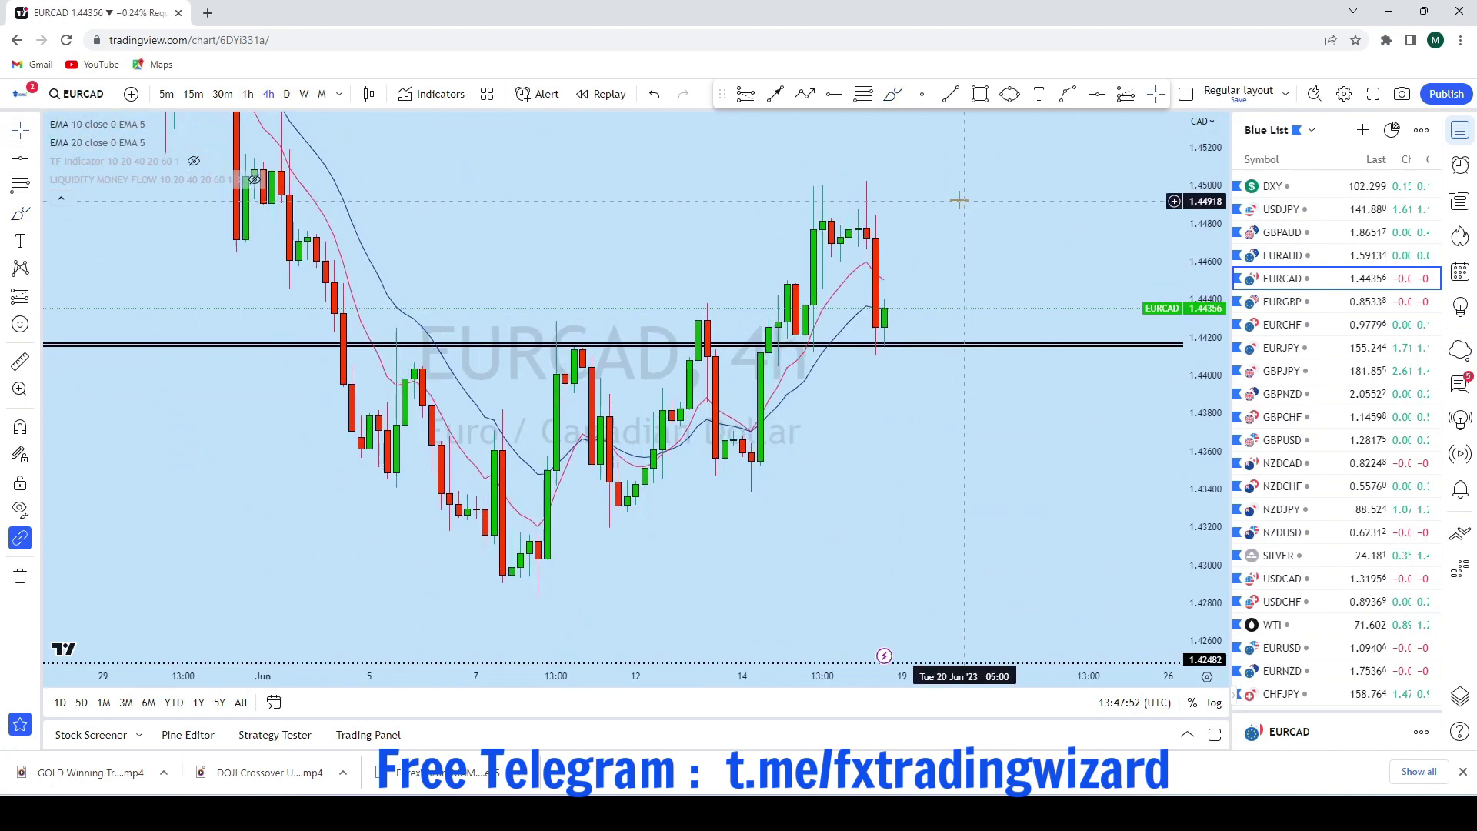
left_click(894, 94)
scroll(846, 307, "down", 2)
mouse_move(675, 560)
left_mouse_down()
mouse_move(676, 396)
mouse_move(712, 396)
mouse_move(742, 488)
mouse_move(796, 346)
mouse_move(842, 419)
mouse_move(907, 223)
mouse_move(948, 350)
left_mouse_up()
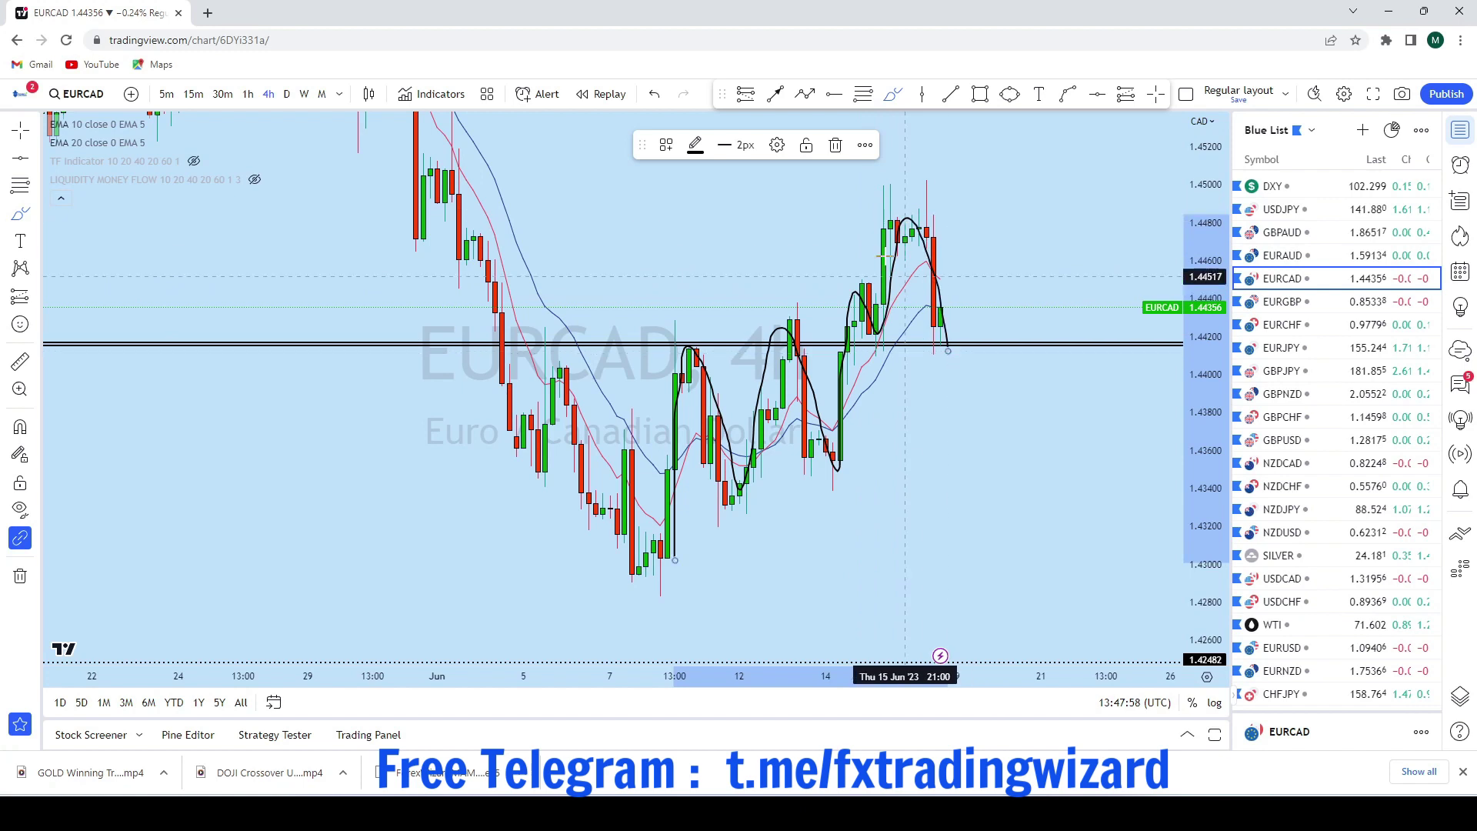
key("Delete")
Trace the latest bearish 4h candle down toward the marked level with the brush, and undo the stroke
scroll(933, 254, "up", 3)
scroll(1016, 330, "up", 2)
scroll(926, 336, "down", 2)
scroll(861, 280, "up", 1)
mouse_move(824, 164)
left_mouse_down()
mouse_move(825, 311)
mouse_move(855, 295)
left_mouse_up()
left_click(655, 96)
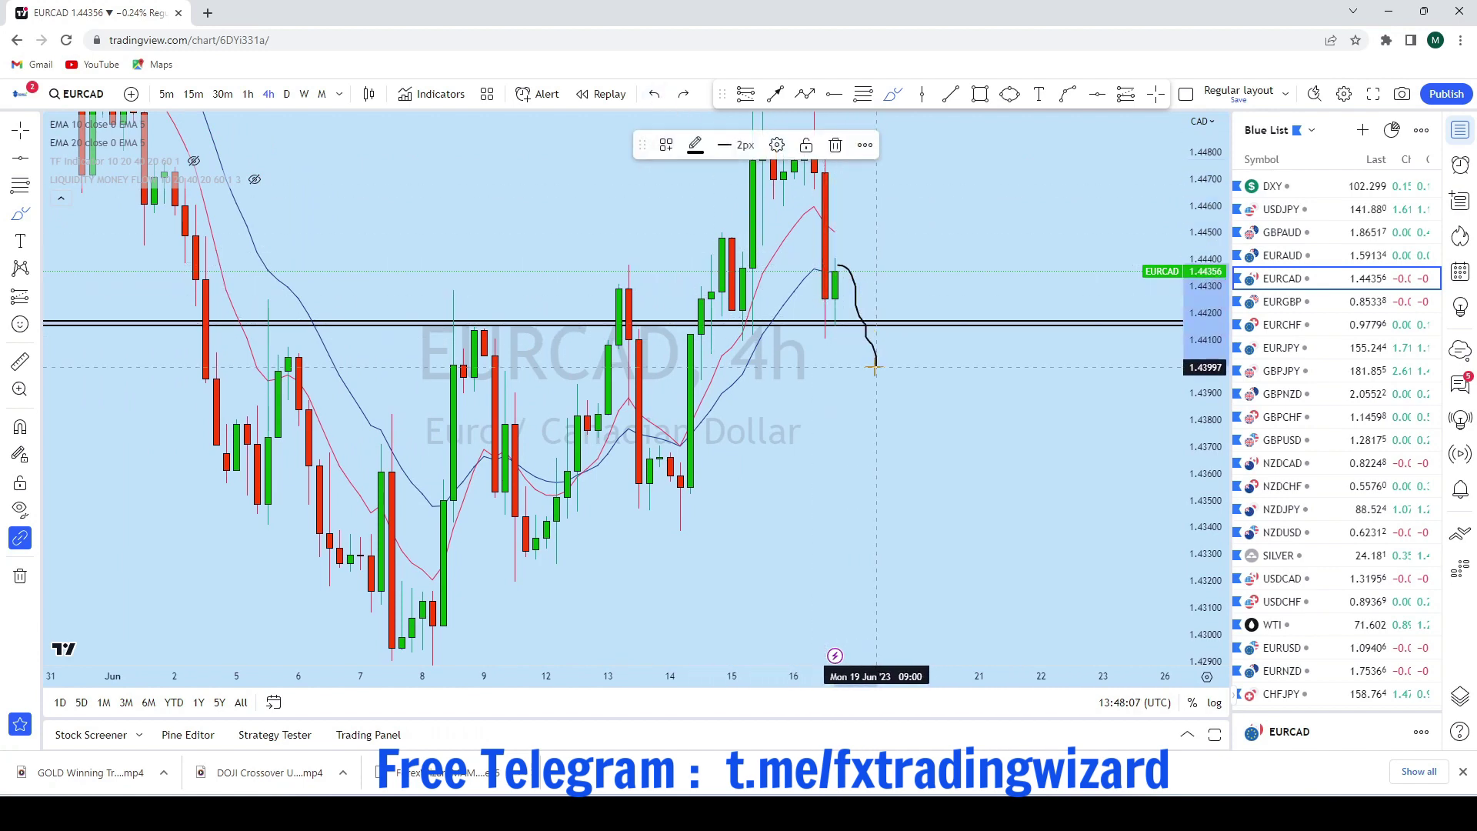
Underline the recent 4h lows just below the marked level at about 1.441 with the brush, and undo the line and the falling projection
left_click_drag(716, 340, 773, 342)
left_click_drag(871, 347, 1010, 356)
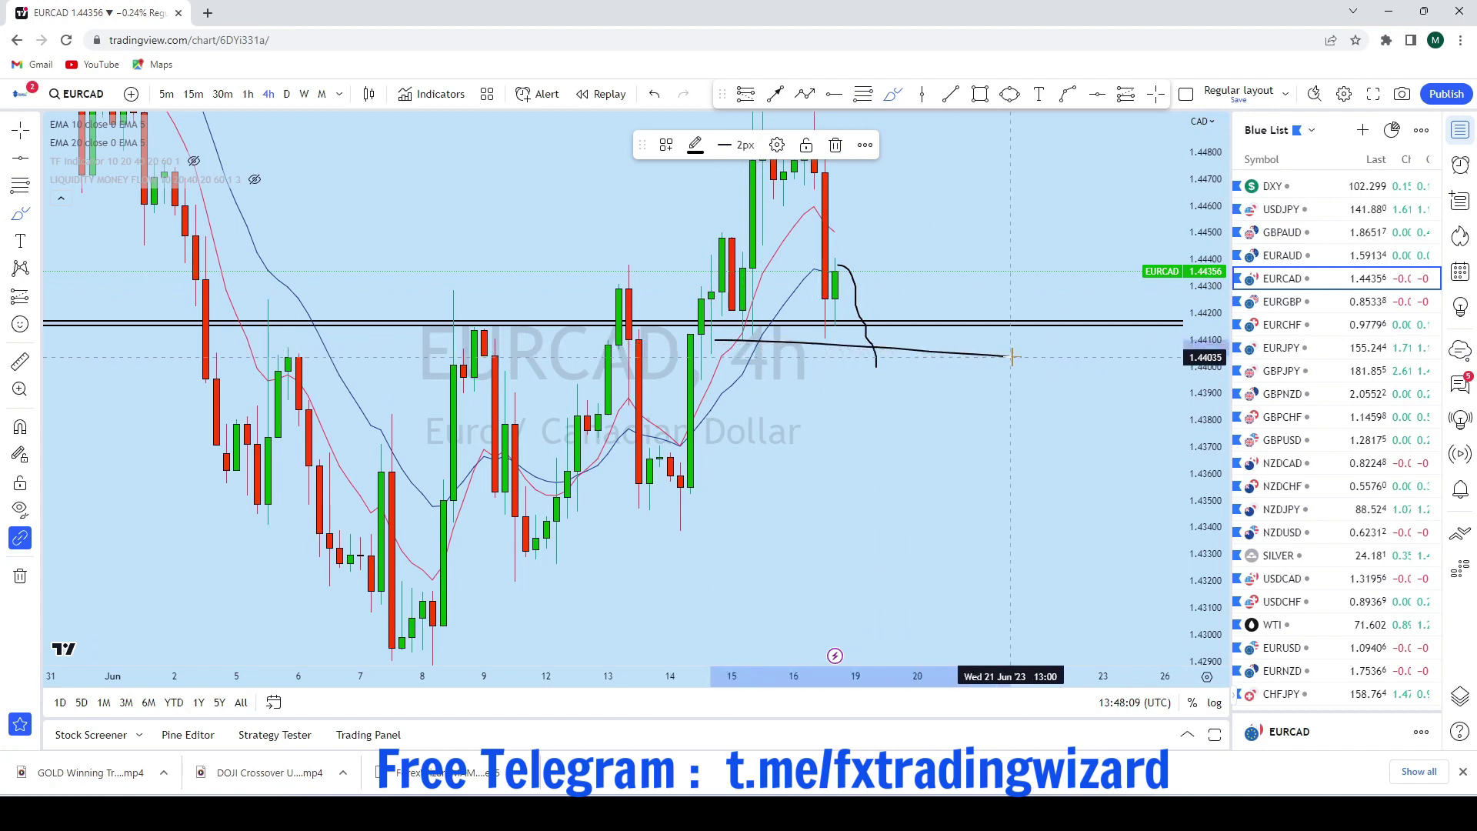
left_click(654, 94)
left_click(654, 94)
Mark the area just below the level at about 1.4405 with an ellipse, and draw an arrow from it up to about 1.4491
left_click(1010, 93)
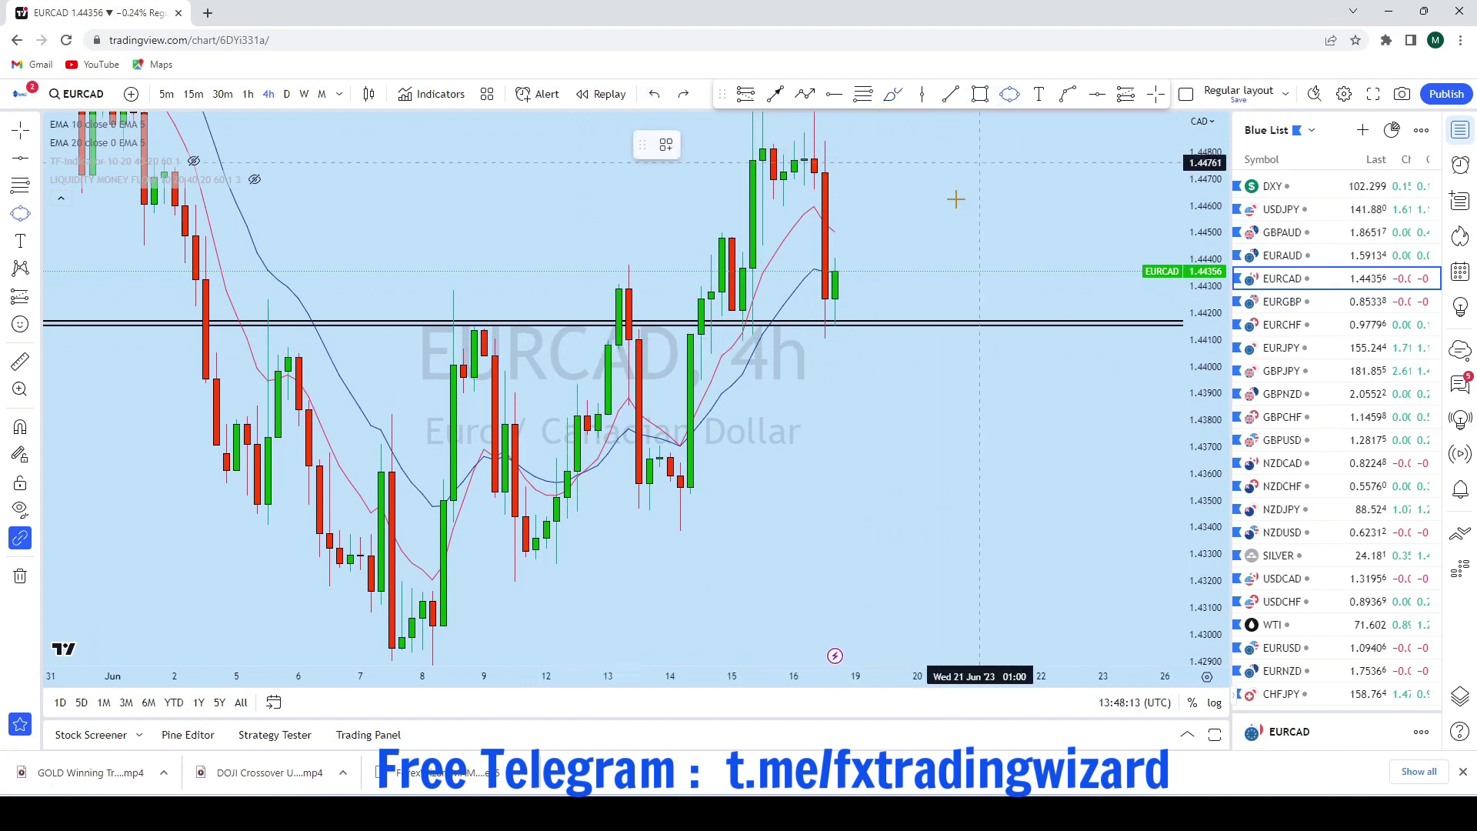
left_click_drag(850, 337, 879, 365)
mouse_move(980, 253)
left_mouse_down()
mouse_move(951, 342)
mouse_move(1011, 375)
left_mouse_up()
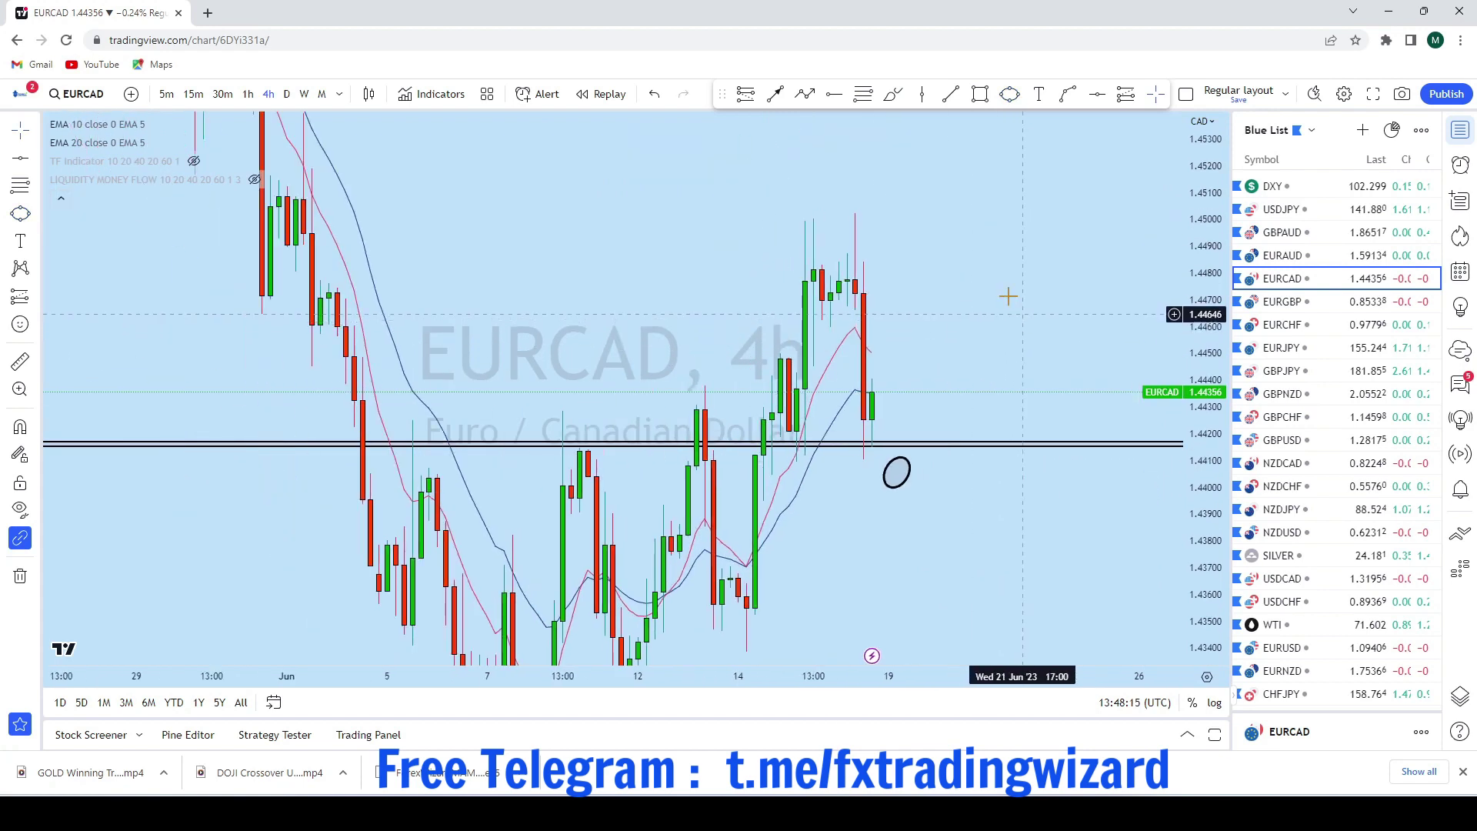
left_click(776, 93)
left_click(888, 480)
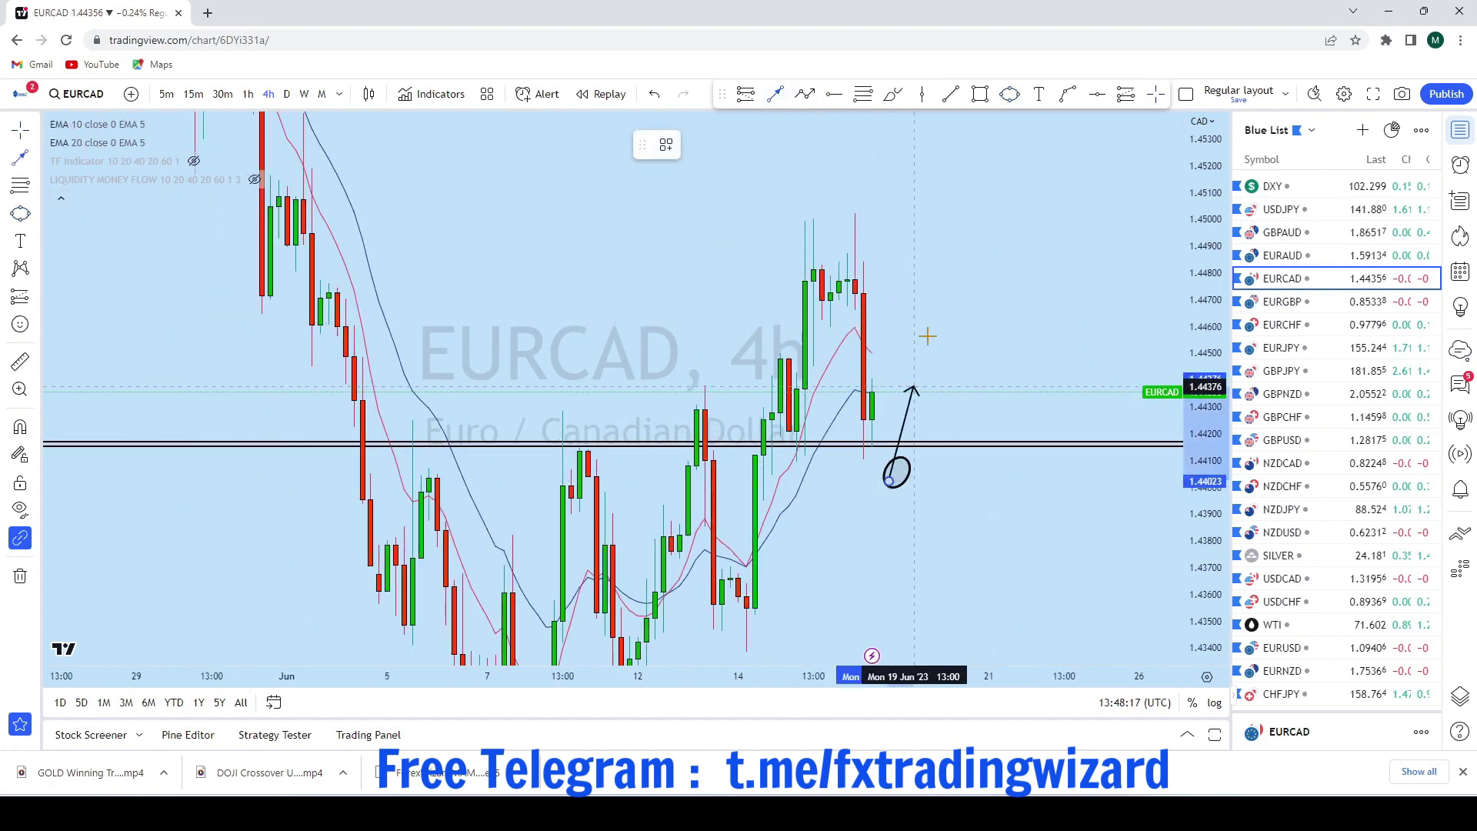
left_click(981, 243)
scroll(1037, 413, "up", 3)
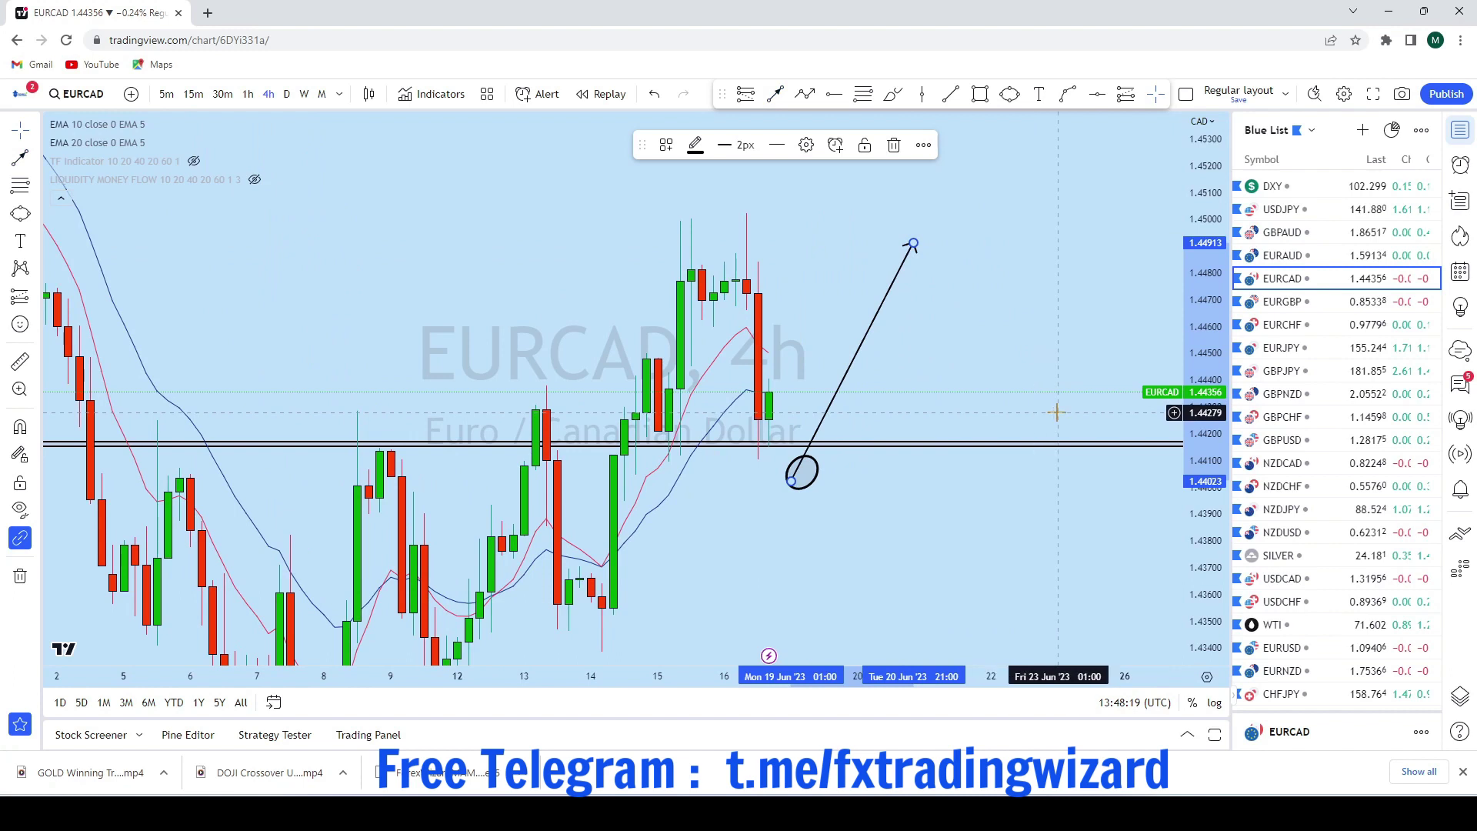
Open EURGBP on the monthly timeframe and examine the latest candles around the dotted line at 0.85662
left_click(1338, 303)
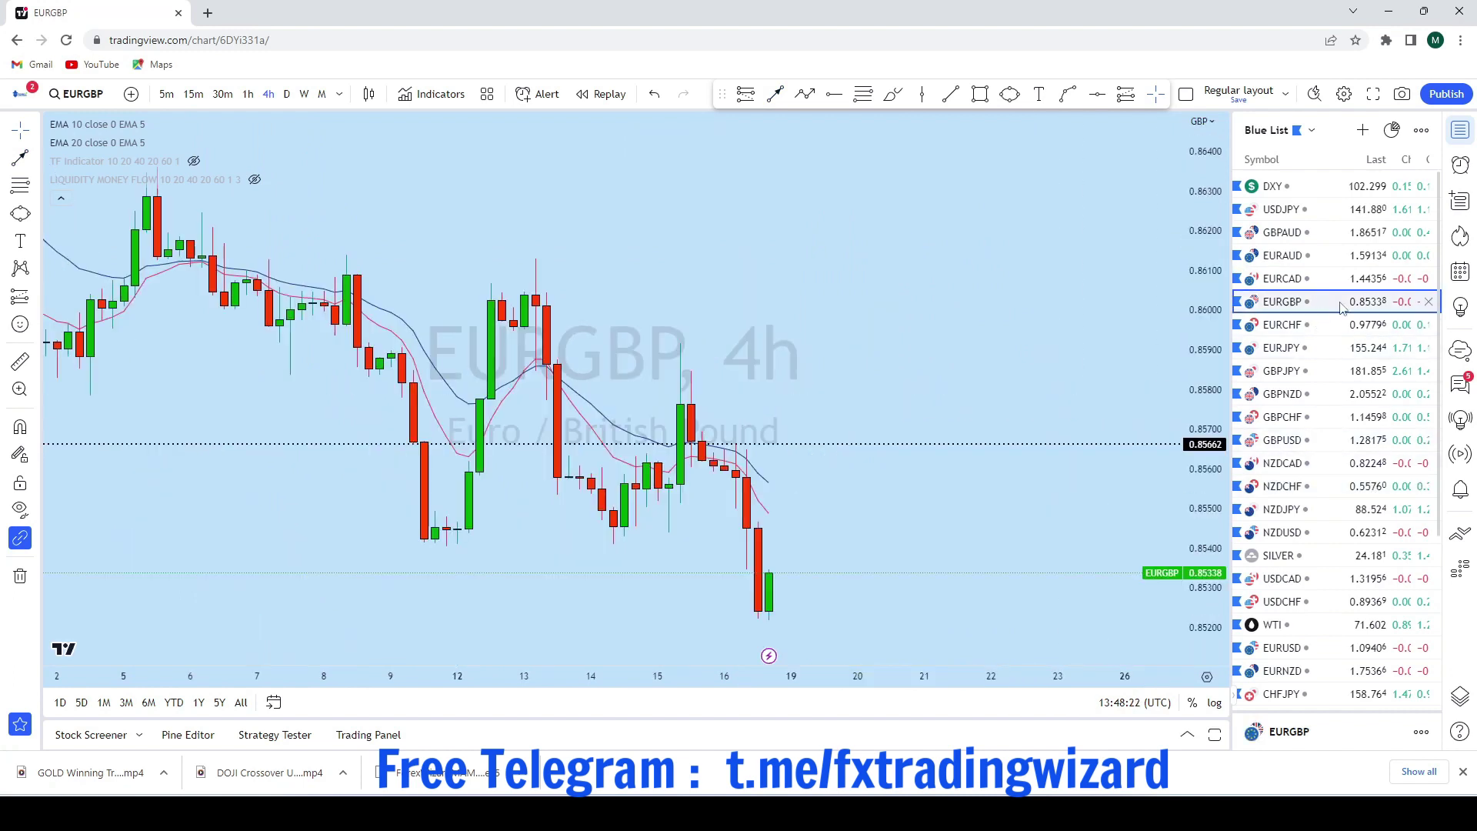
left_click(306, 94)
left_click(323, 94)
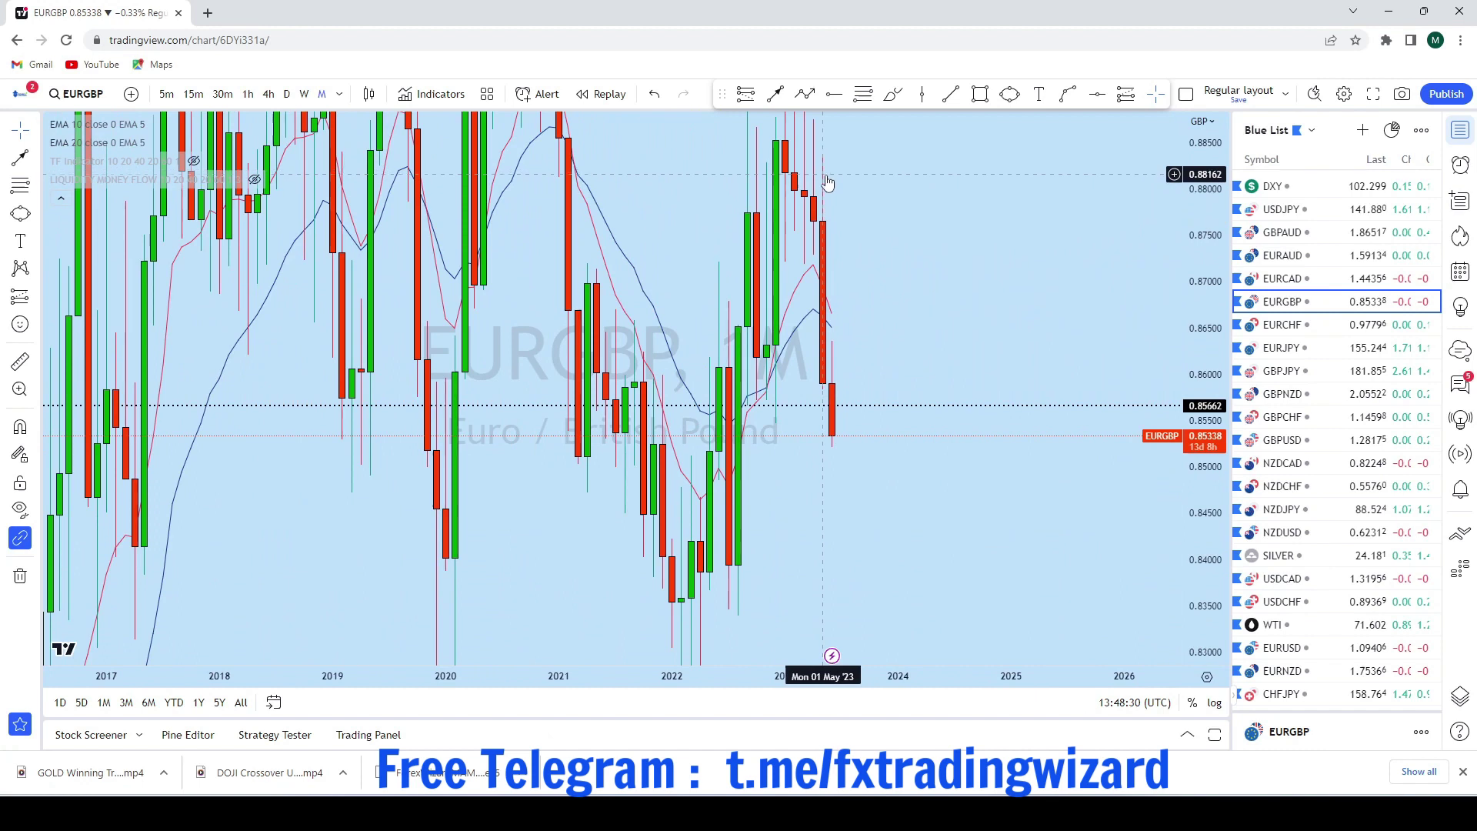
scroll(817, 458, "up", 4)
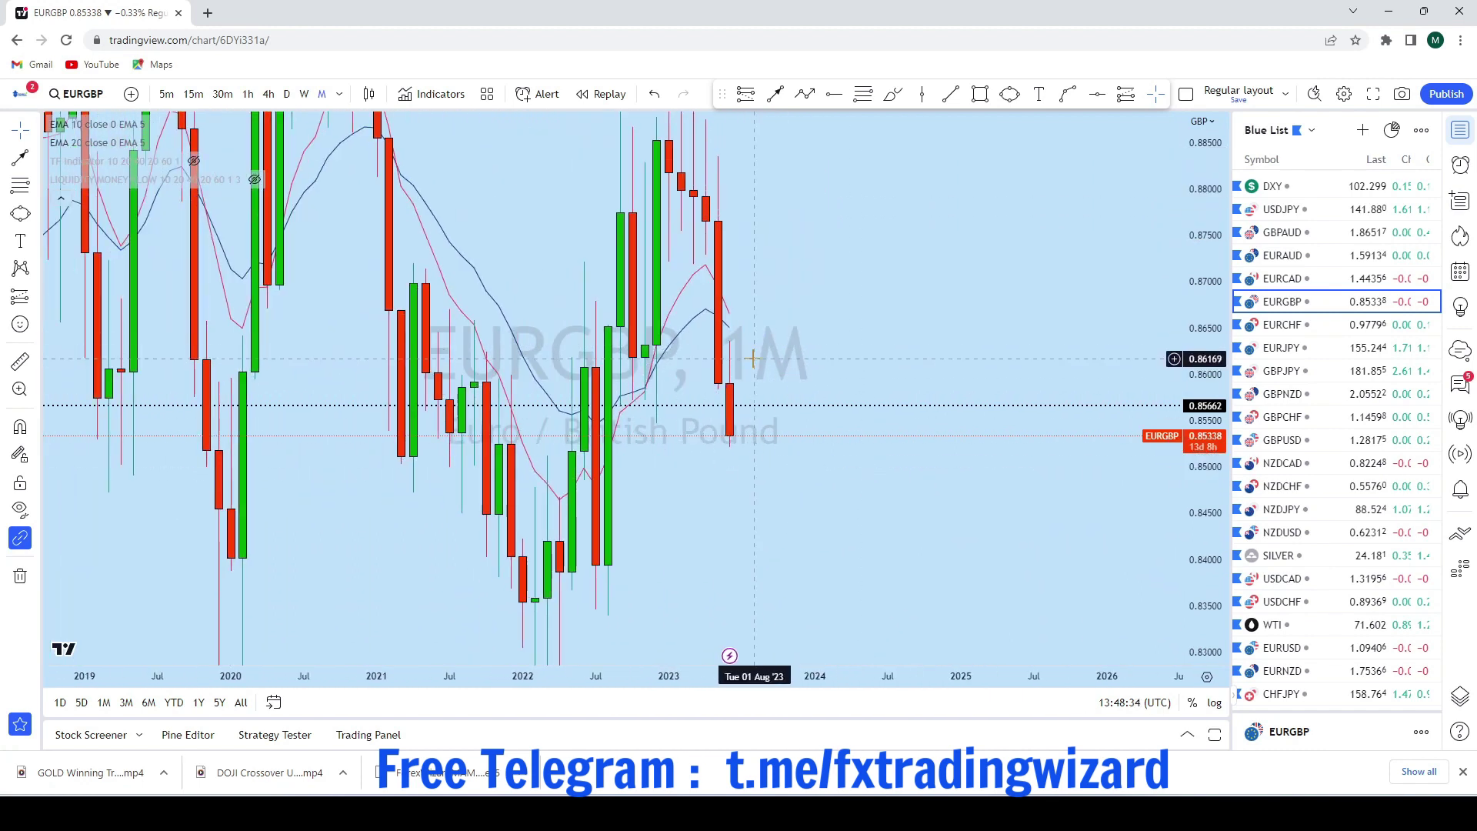
scroll(837, 467, "down", 3)
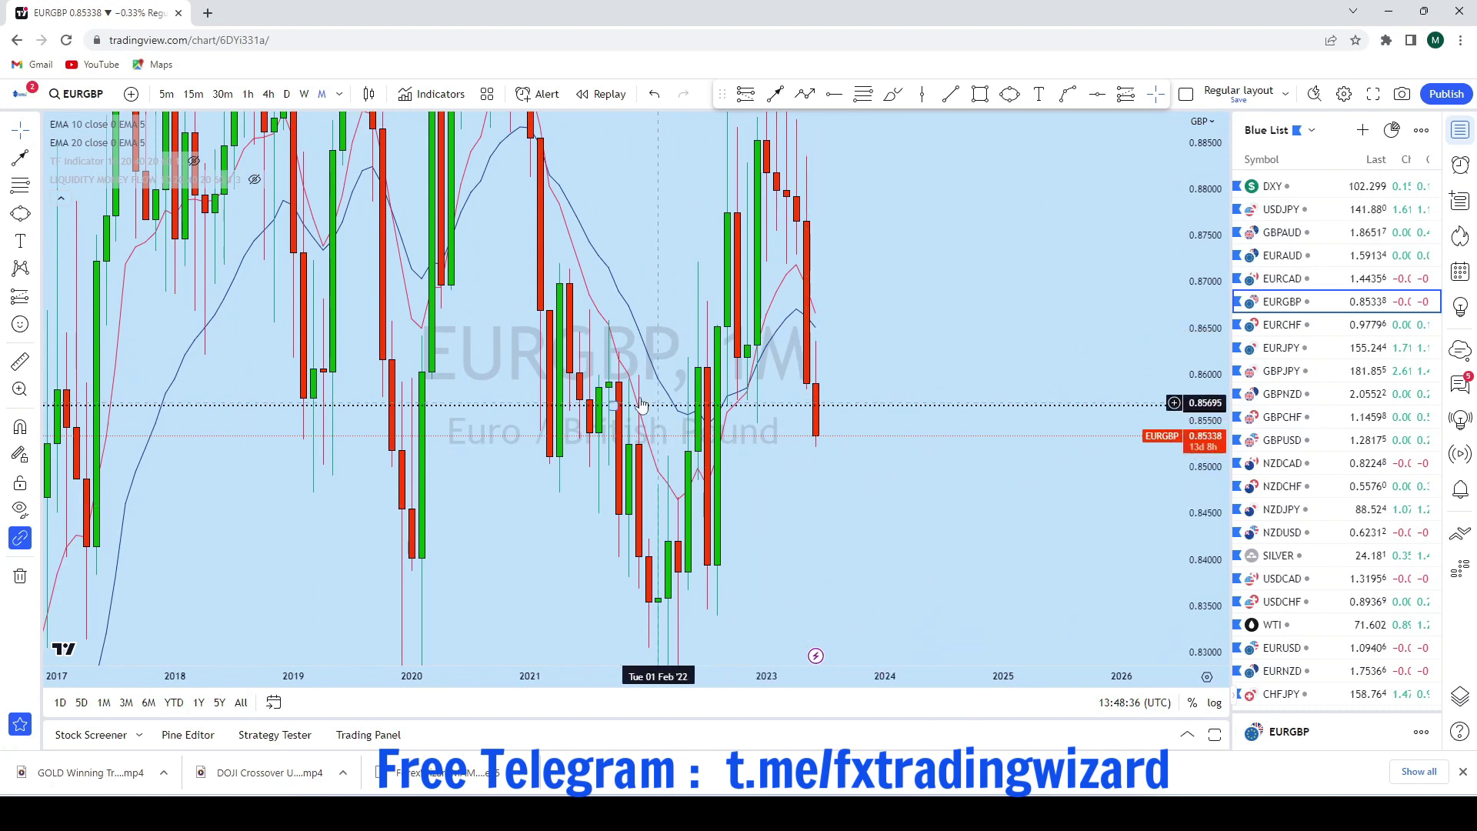
left_click(21, 130)
scroll(906, 446, "up", 2)
left_click_drag(758, 311, 1043, 286)
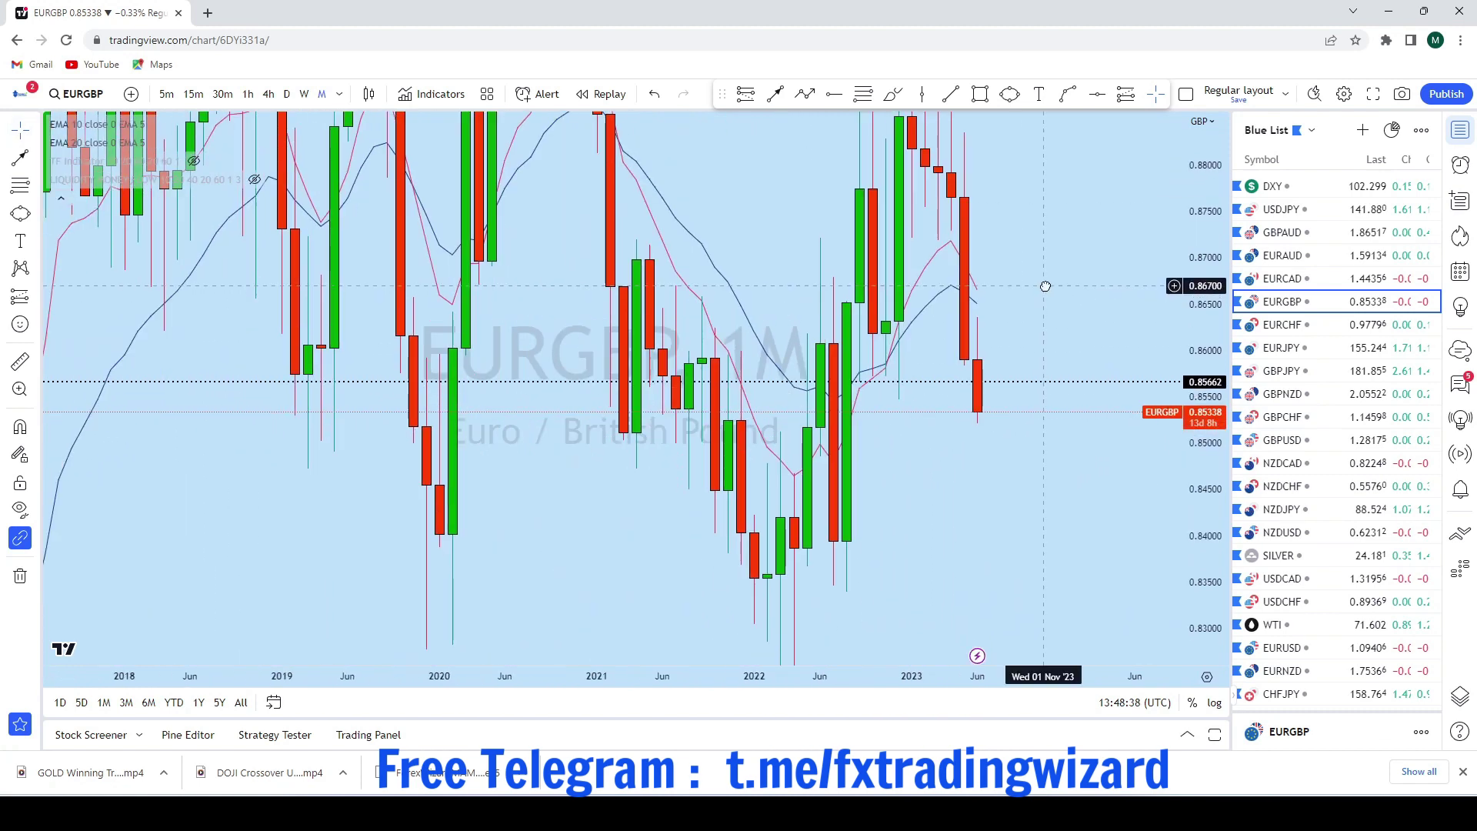
Remove the drawings from the EURGBP monthly chart, including the dotted line at 0.85662
scroll(936, 271, "up", 1)
left_click(20, 577)
left_click(84, 573)
scroll(971, 455, "down", 2)
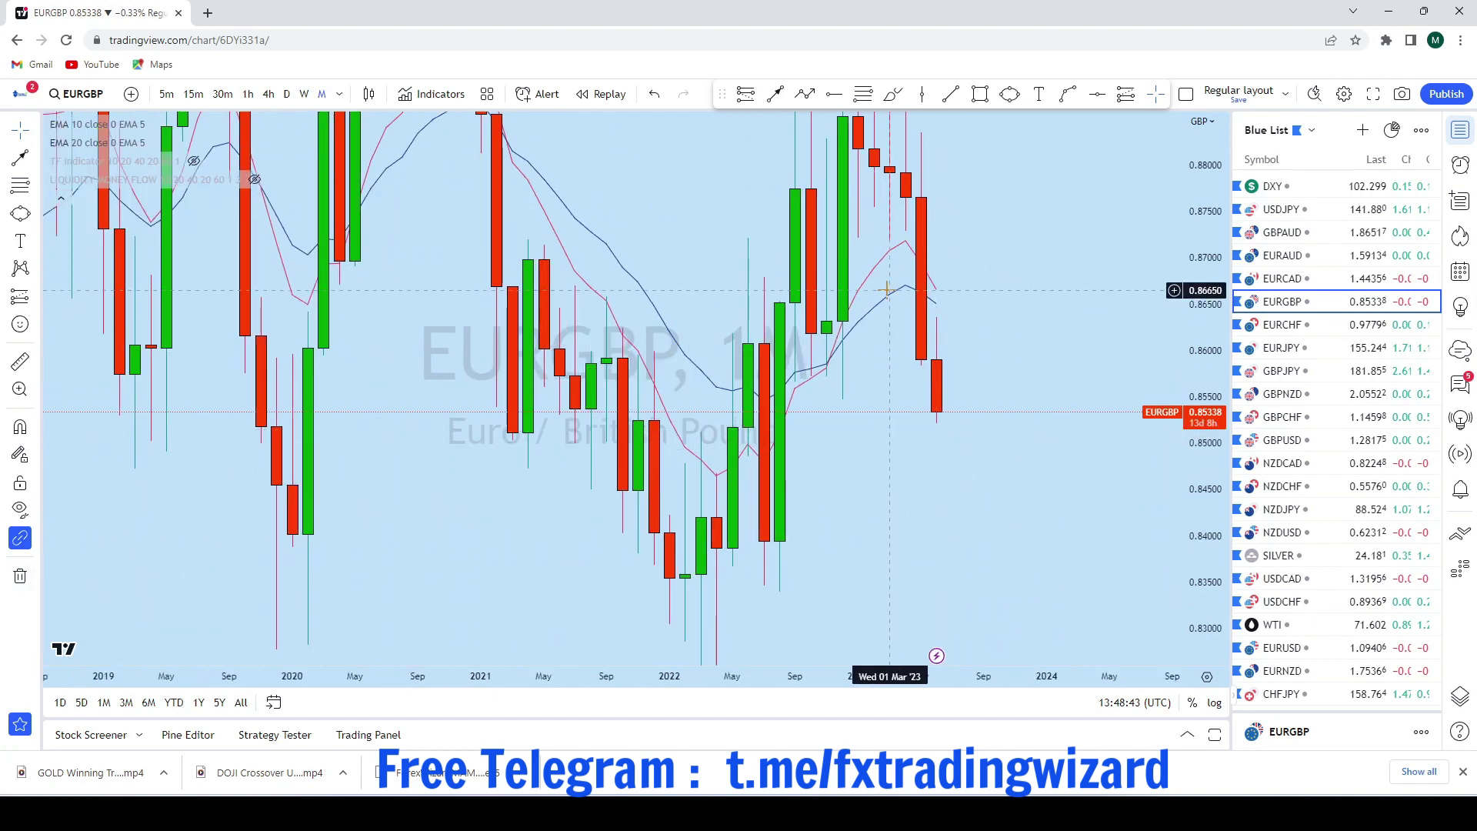
scroll(1106, 418, "up", 2)
scroll(1105, 416, "up", 1)
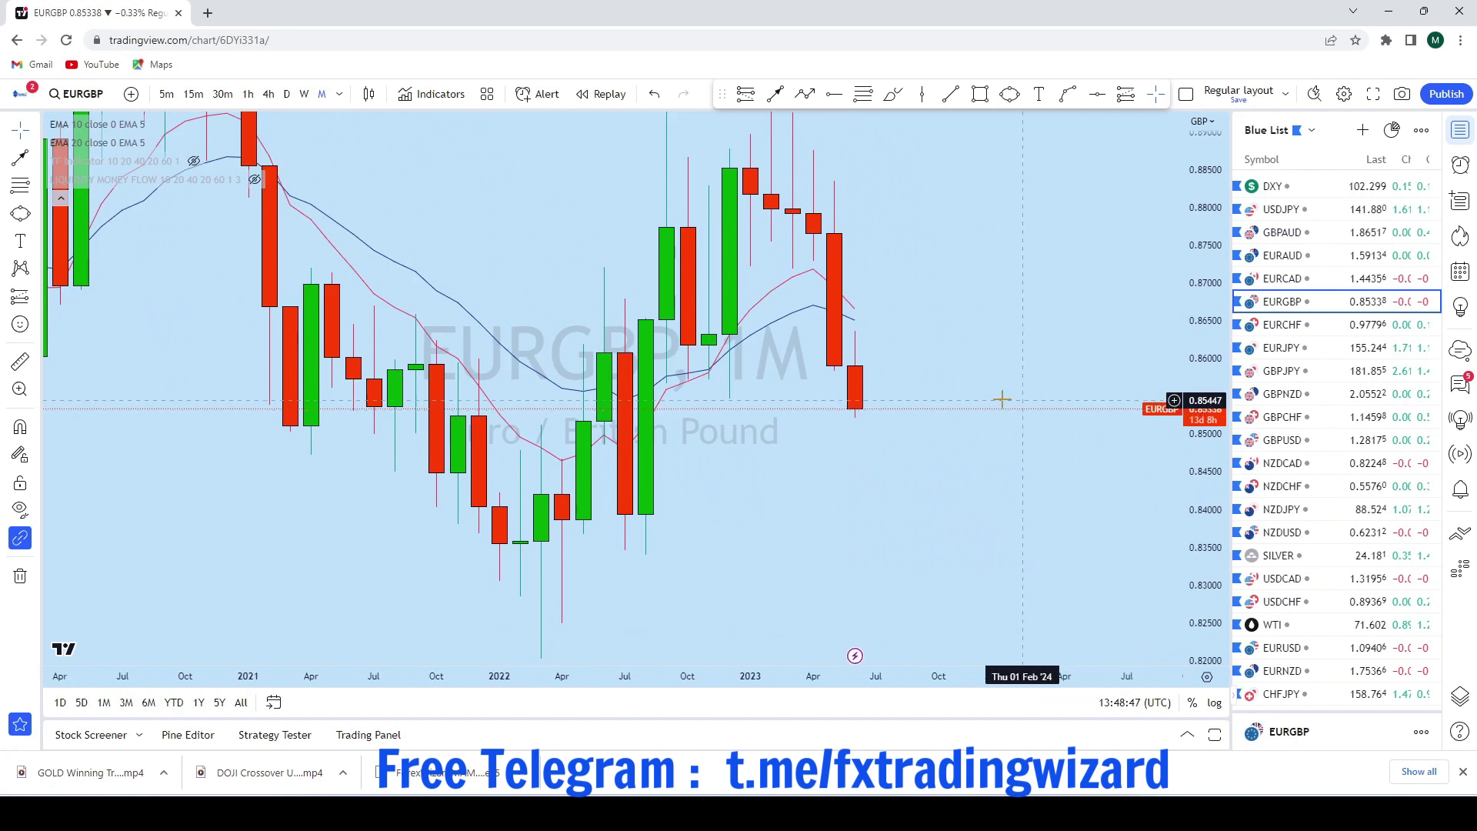
Switch EURGBP to the weekly timeframe with the candles since late 2021 in view
scroll(1002, 403, "down", 2)
left_click(306, 96)
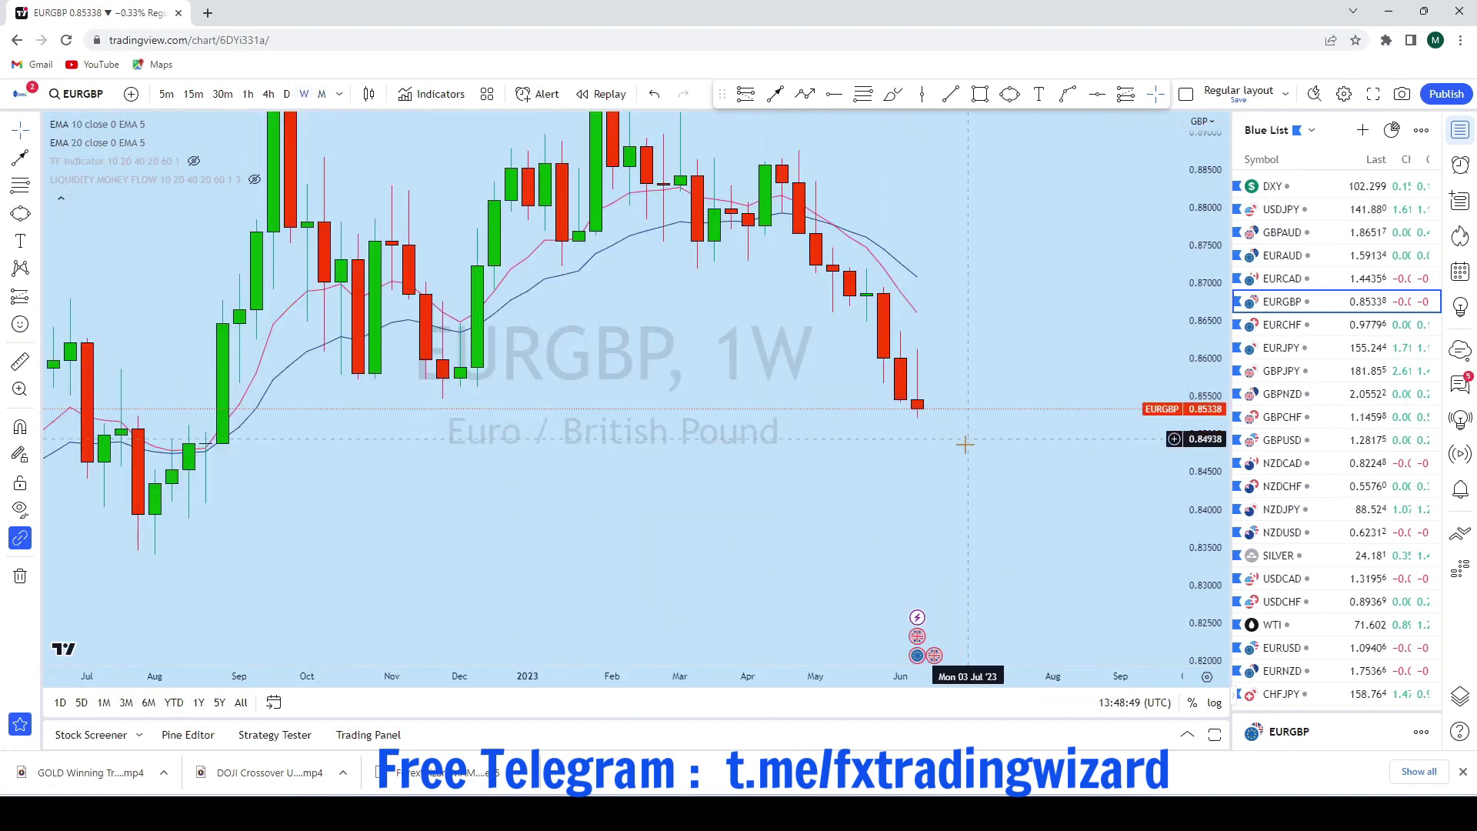
scroll(992, 543, "down", 3)
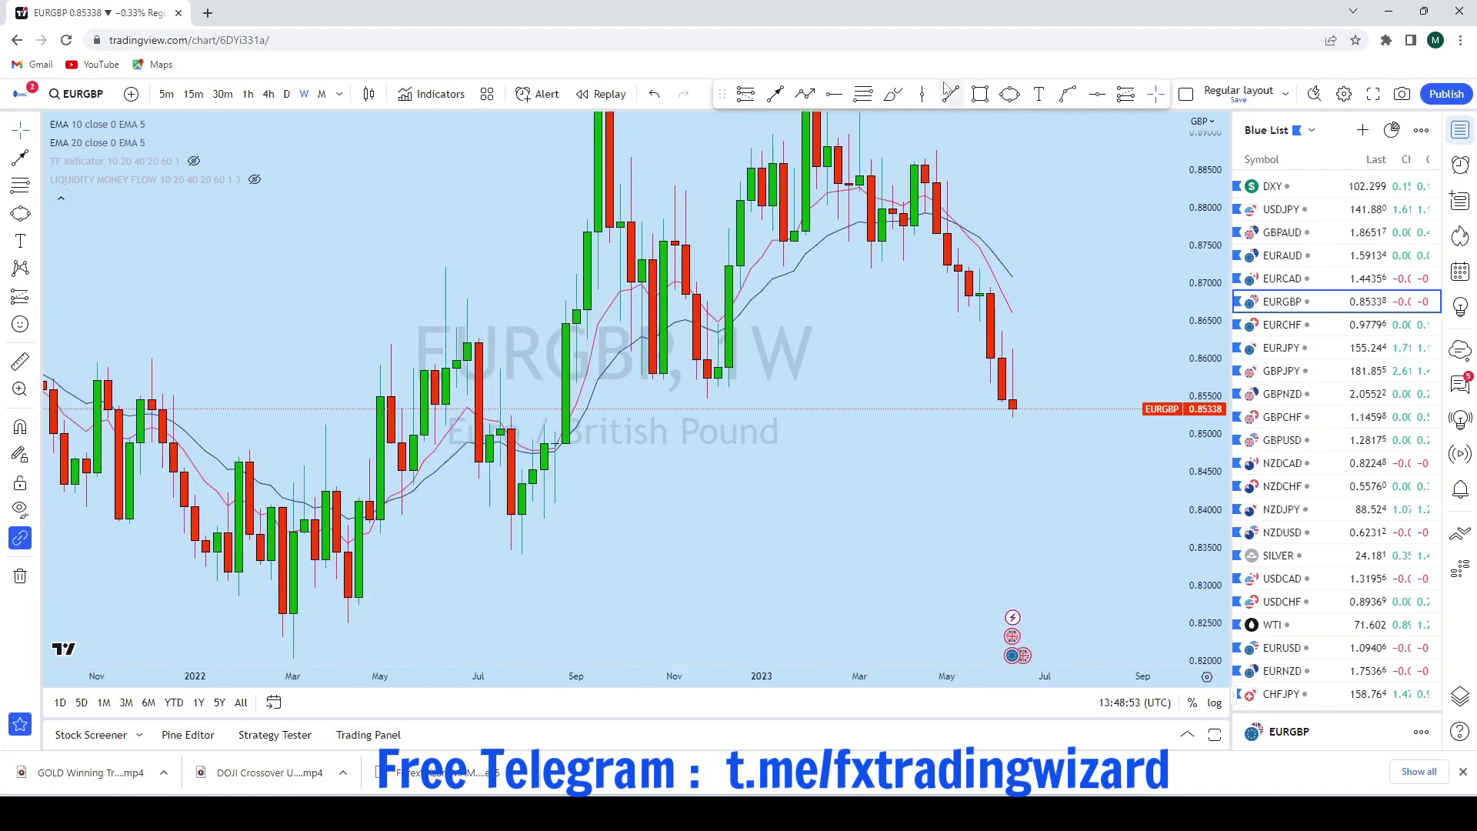
Brush short marks near the moving averages, trace the weekly decline down to about 0.8515, and undo the strokes
left_click(894, 94)
left_click_drag(973, 260, 1006, 268)
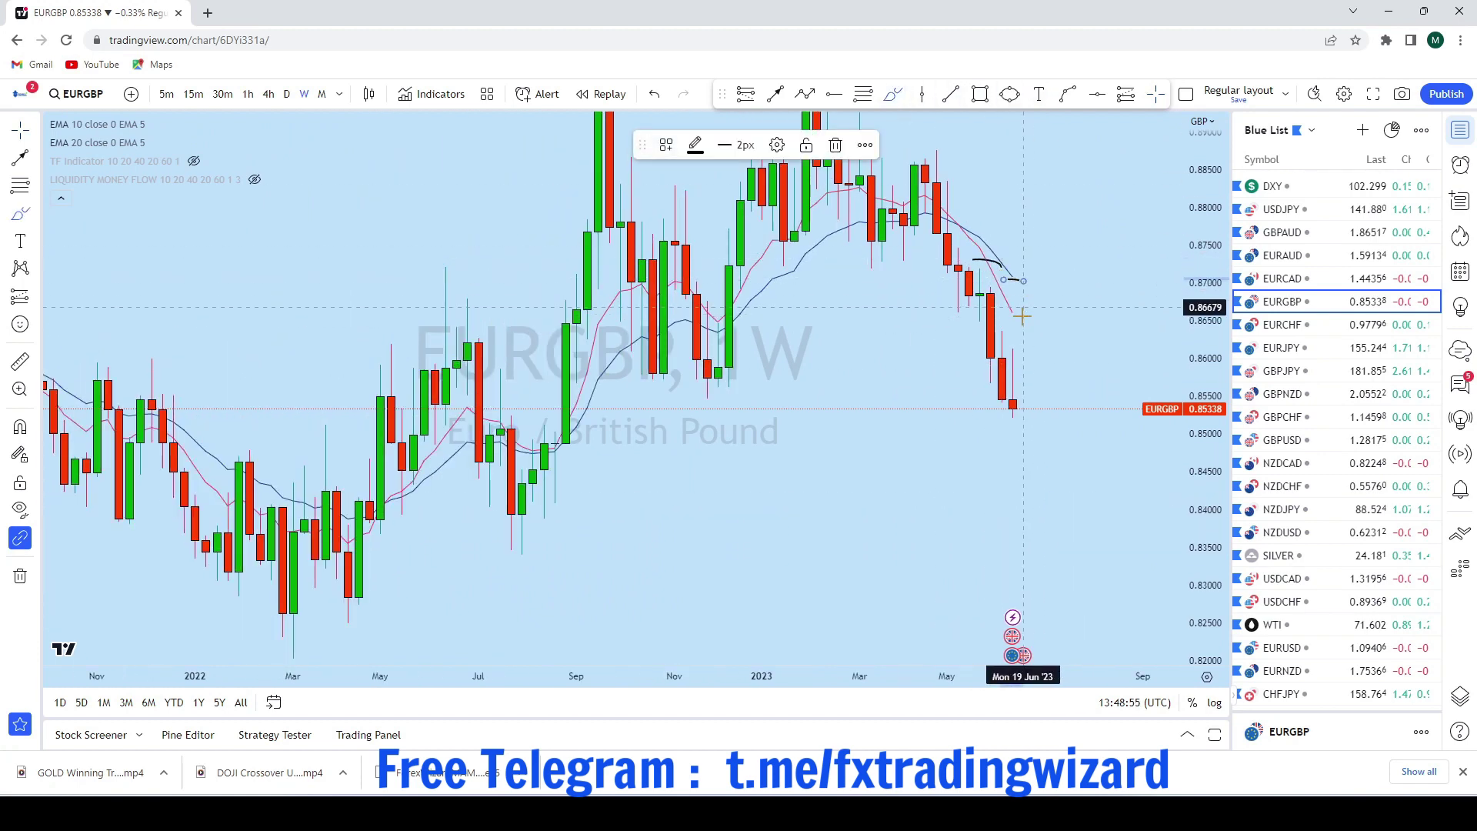
left_click(653, 96)
left_click(652, 96)
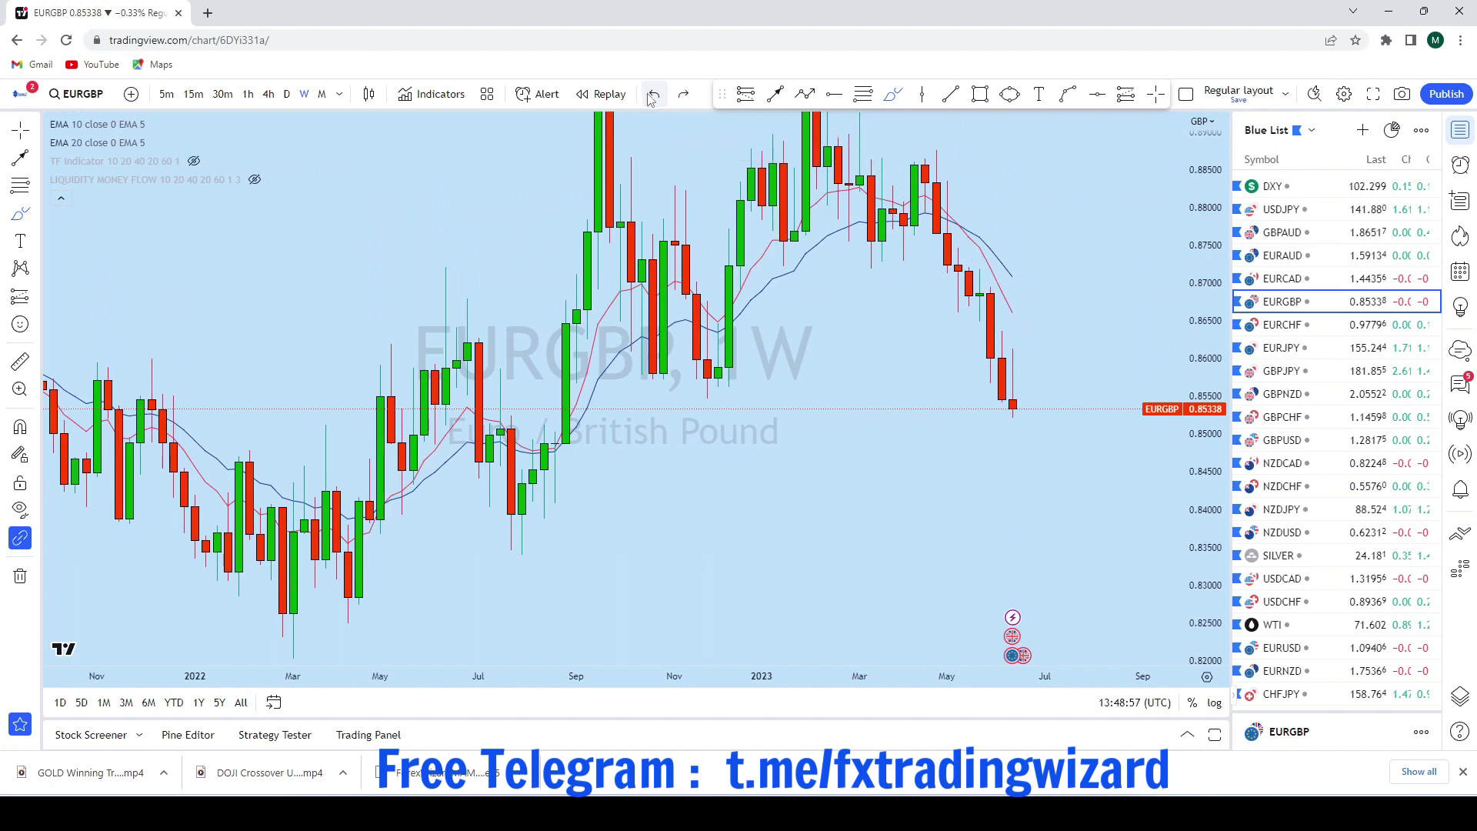
left_click_drag(944, 177, 1002, 373)
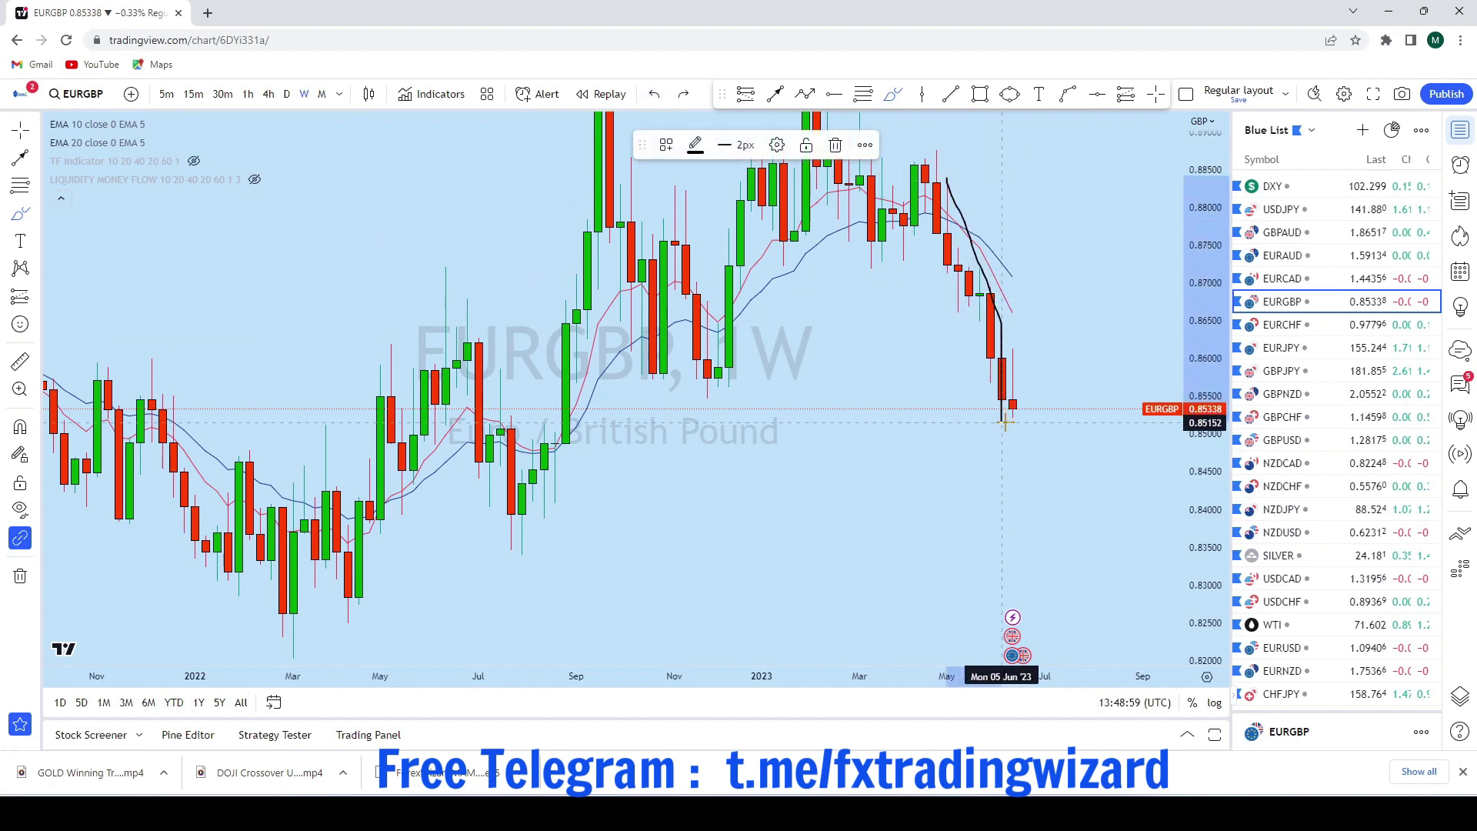
left_click(654, 95)
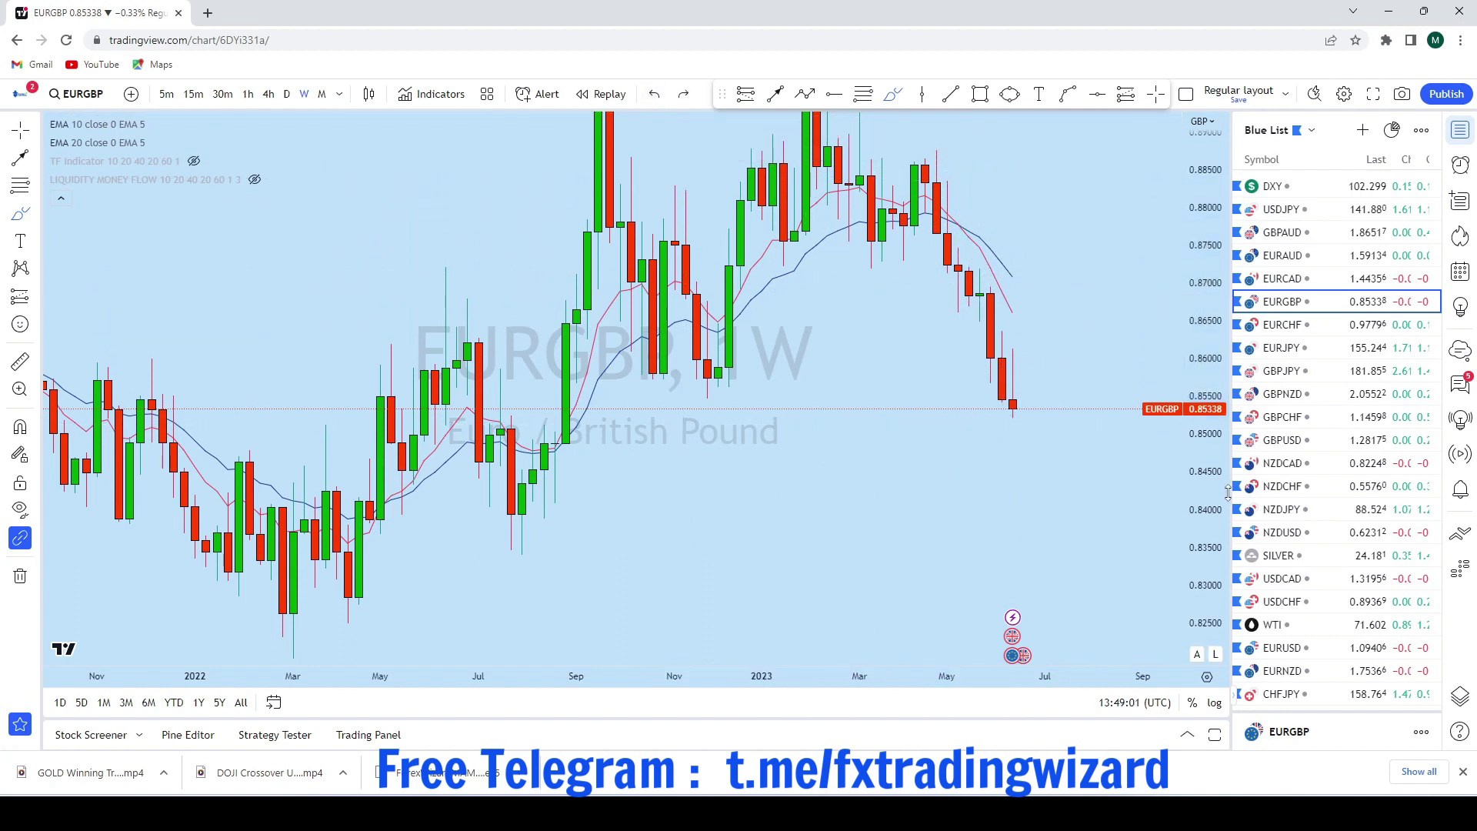
Brush a projected rise from the latest weekly candle up to about 0.859, and undo it
left_click_drag(1208, 522, 1235, 206)
scroll(947, 461, "up", 2)
left_click_drag(934, 425, 960, 327)
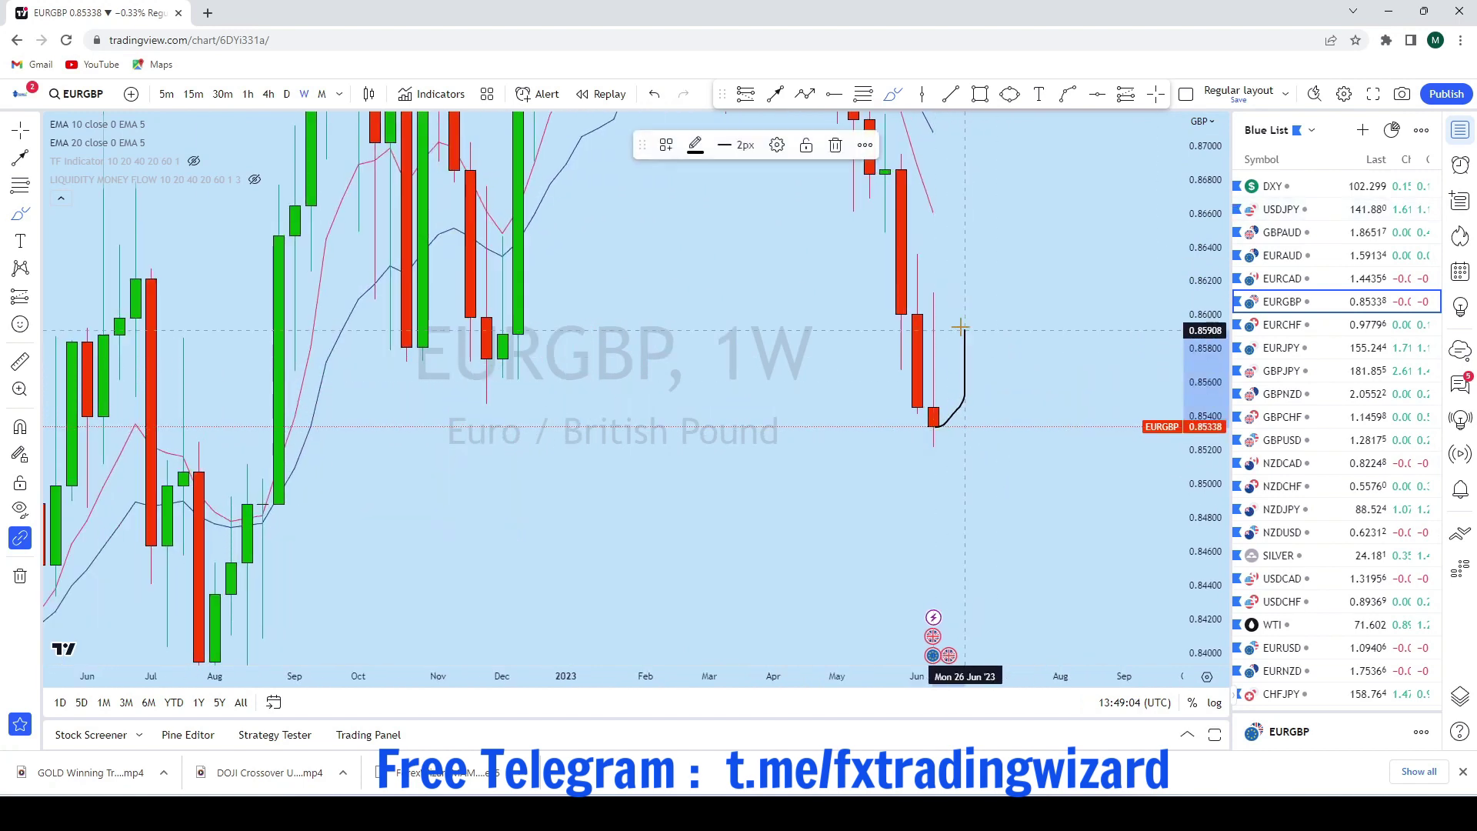
left_click(655, 94)
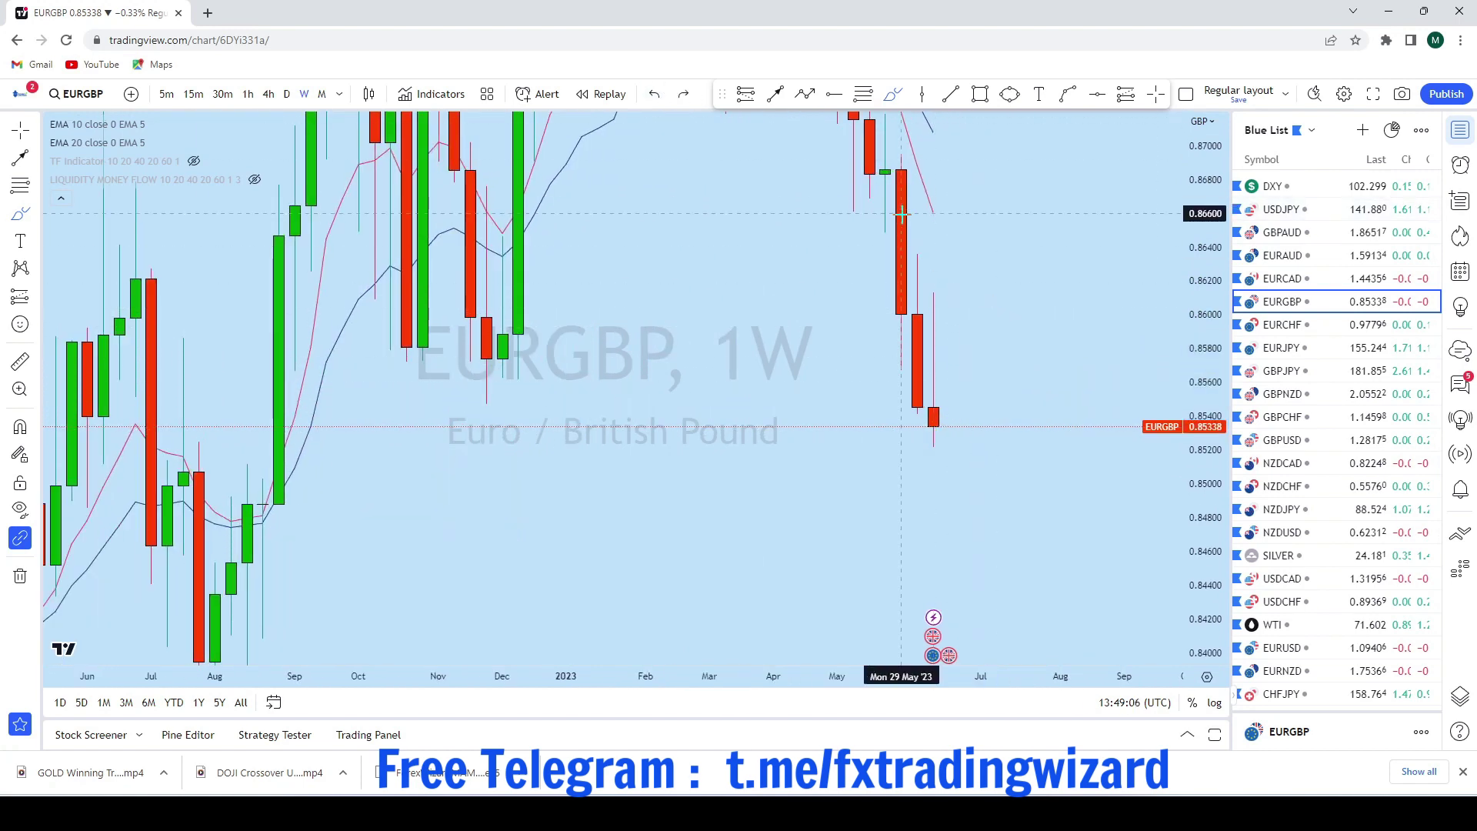
Brush two projected falling paths from above the latest weekly candles down to about 0.845, and undo both
left_click_drag(912, 237, 921, 261)
left_click_drag(948, 314, 1061, 565)
left_click_drag(967, 414, 960, 529)
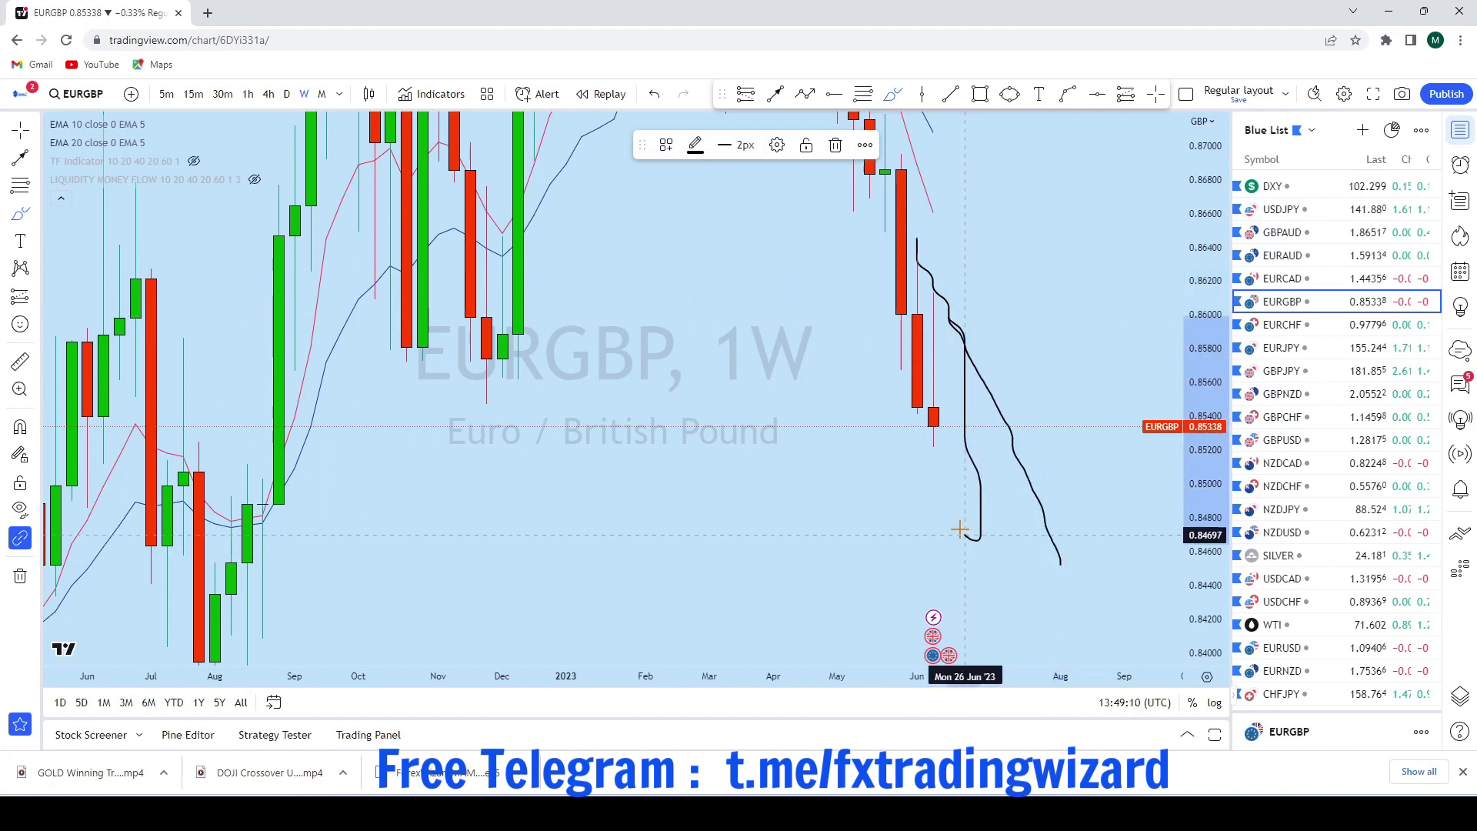
left_click(654, 93)
left_click(654, 94)
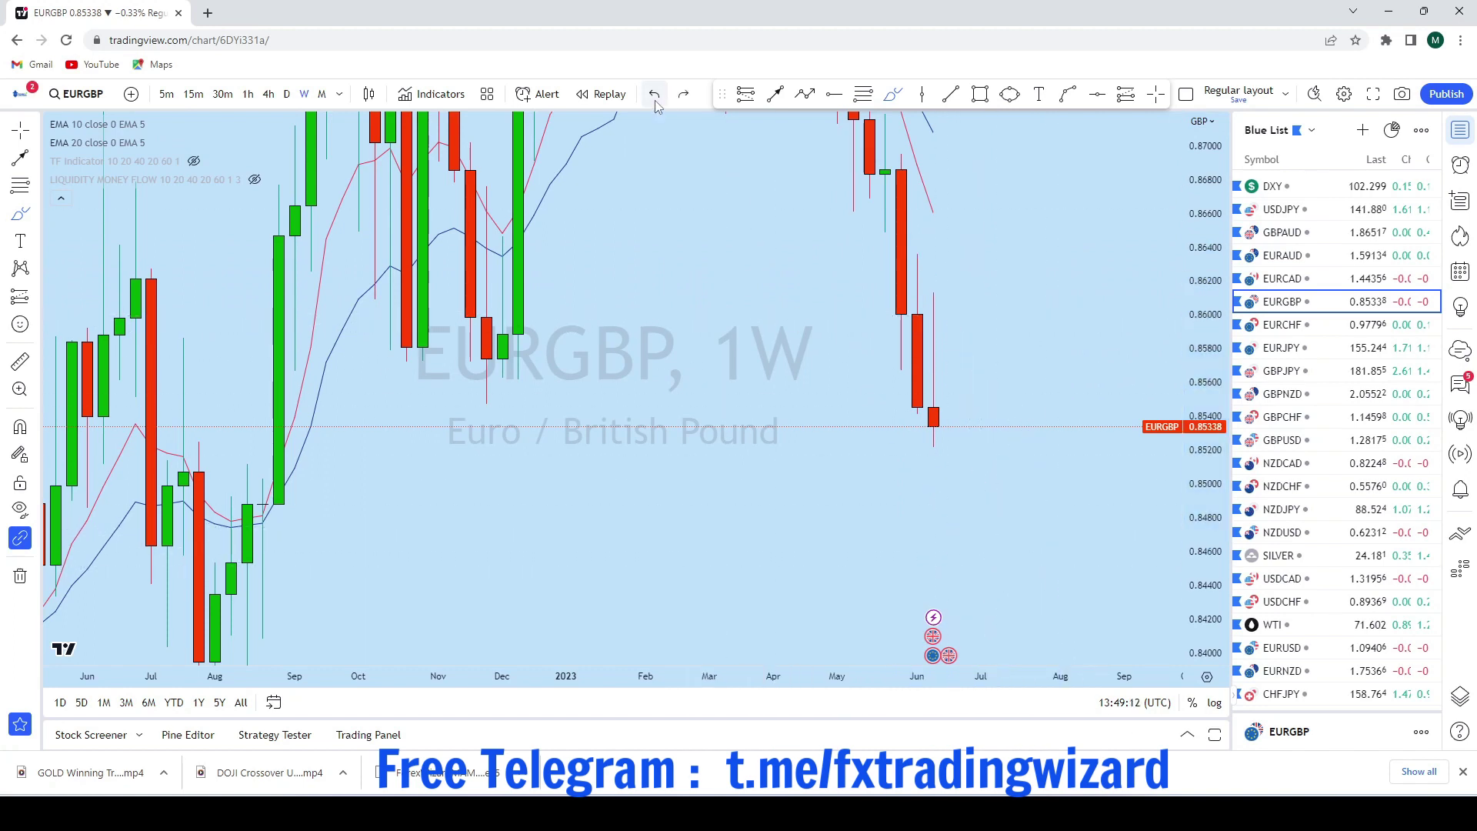
Draw a descending trend line along the weekly upper wicks from about 0.8657 to about 0.8524
left_click(951, 94)
left_click(902, 219)
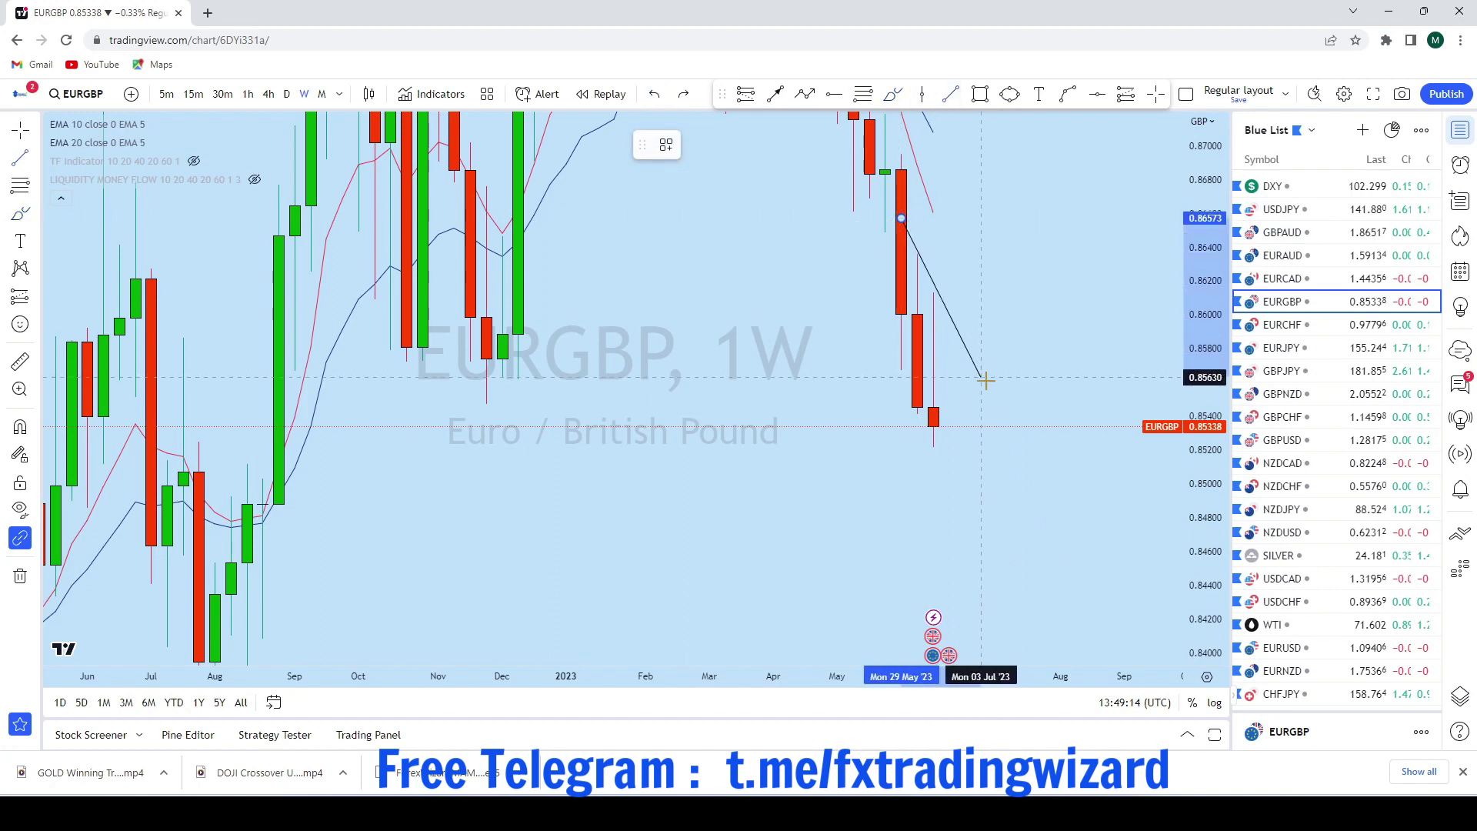
left_click(998, 443)
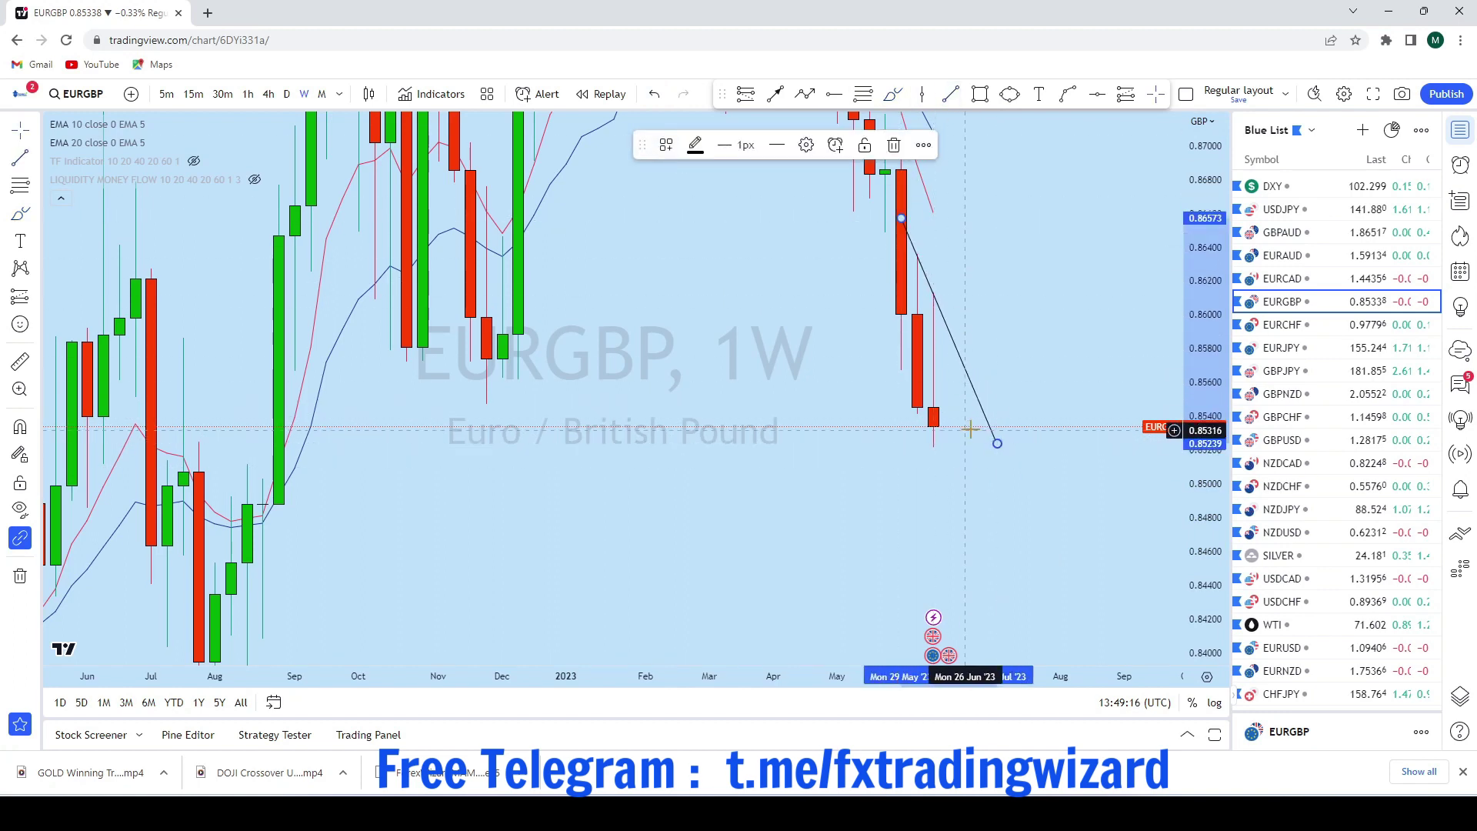
Switch EURGBP to the daily timeframe and examine the latest candles against the descending trend line
left_click(287, 94)
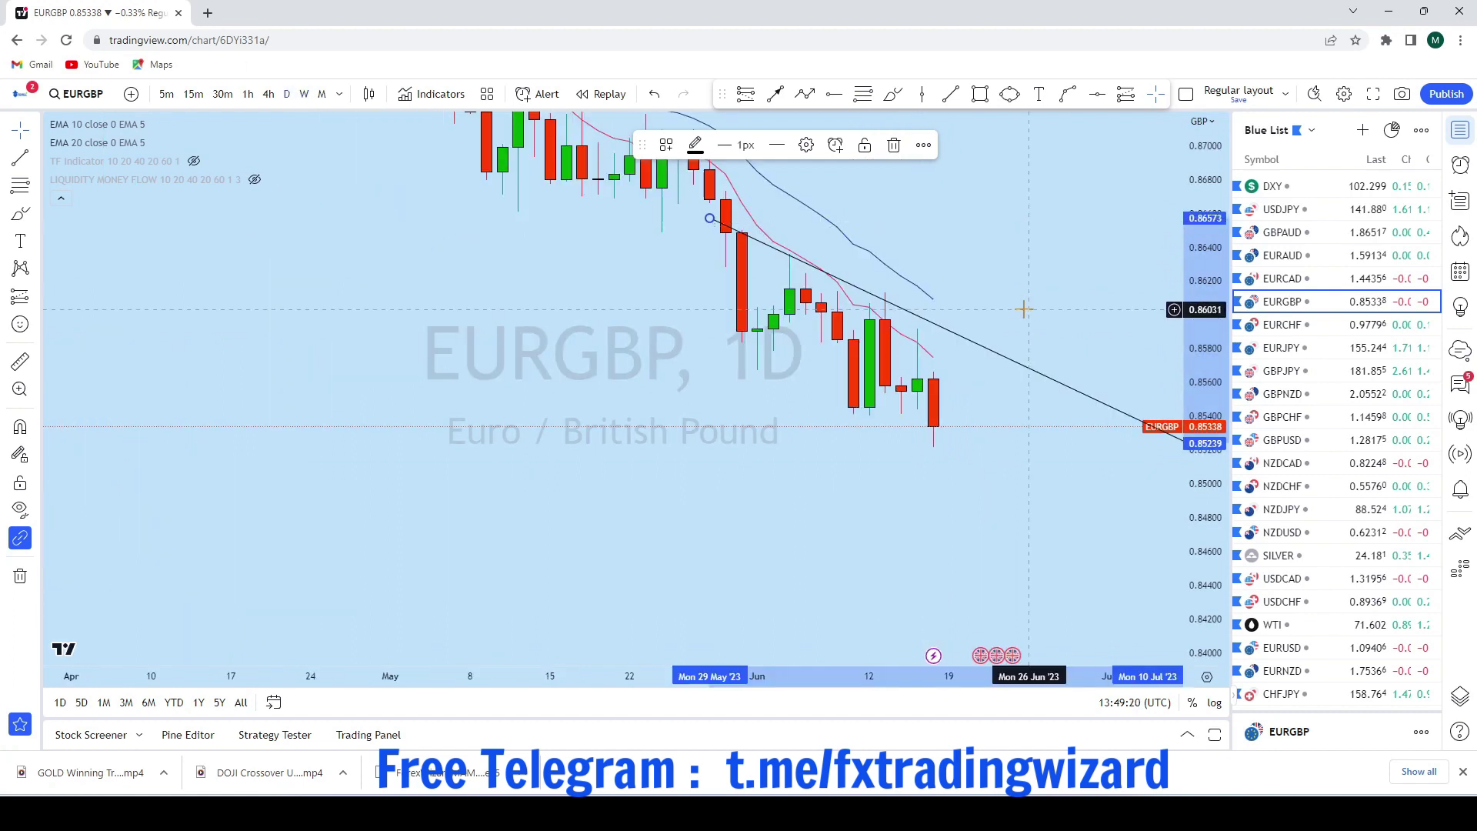
scroll(1023, 310, "down", 3)
scroll(1055, 341, "up", 3)
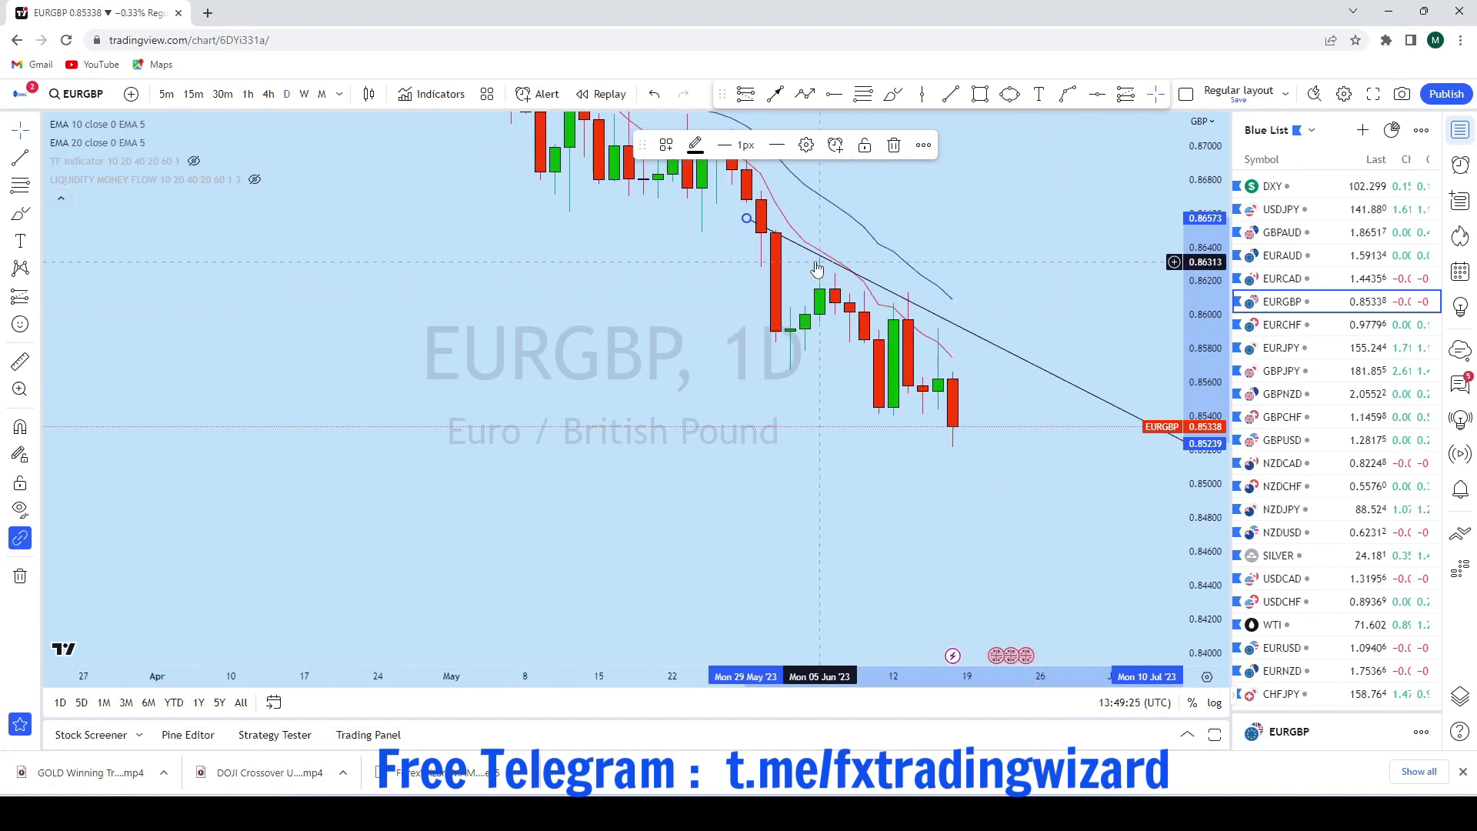
scroll(1046, 362, "up", 2)
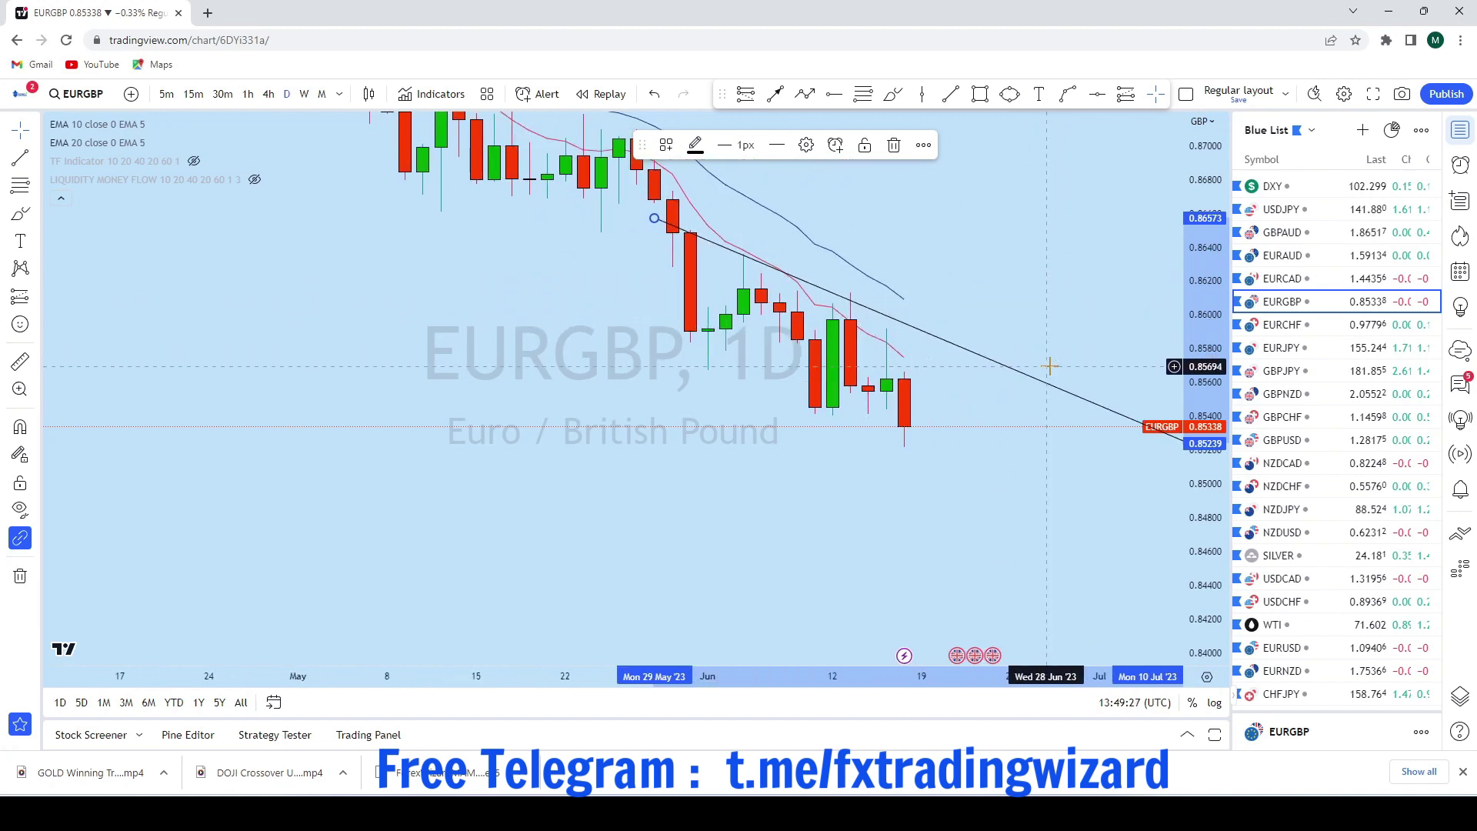
Brush a projected path from the latest daily candle up to the trend line and down to about 0.8395, and undo it
left_click(896, 95)
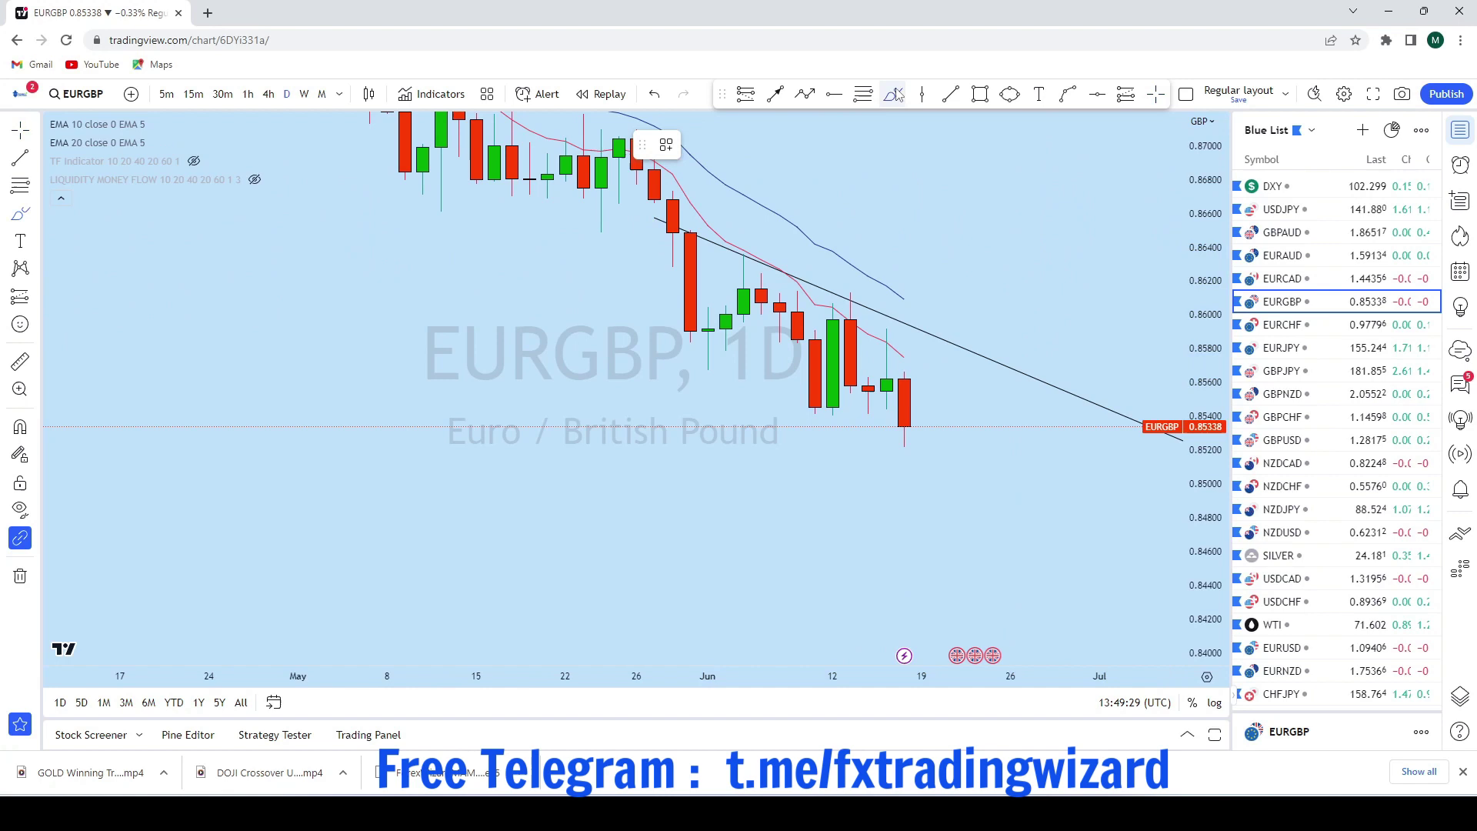
scroll(962, 421, "down", 2)
scroll(954, 423, "up", 2)
left_click_drag(921, 427, 949, 367)
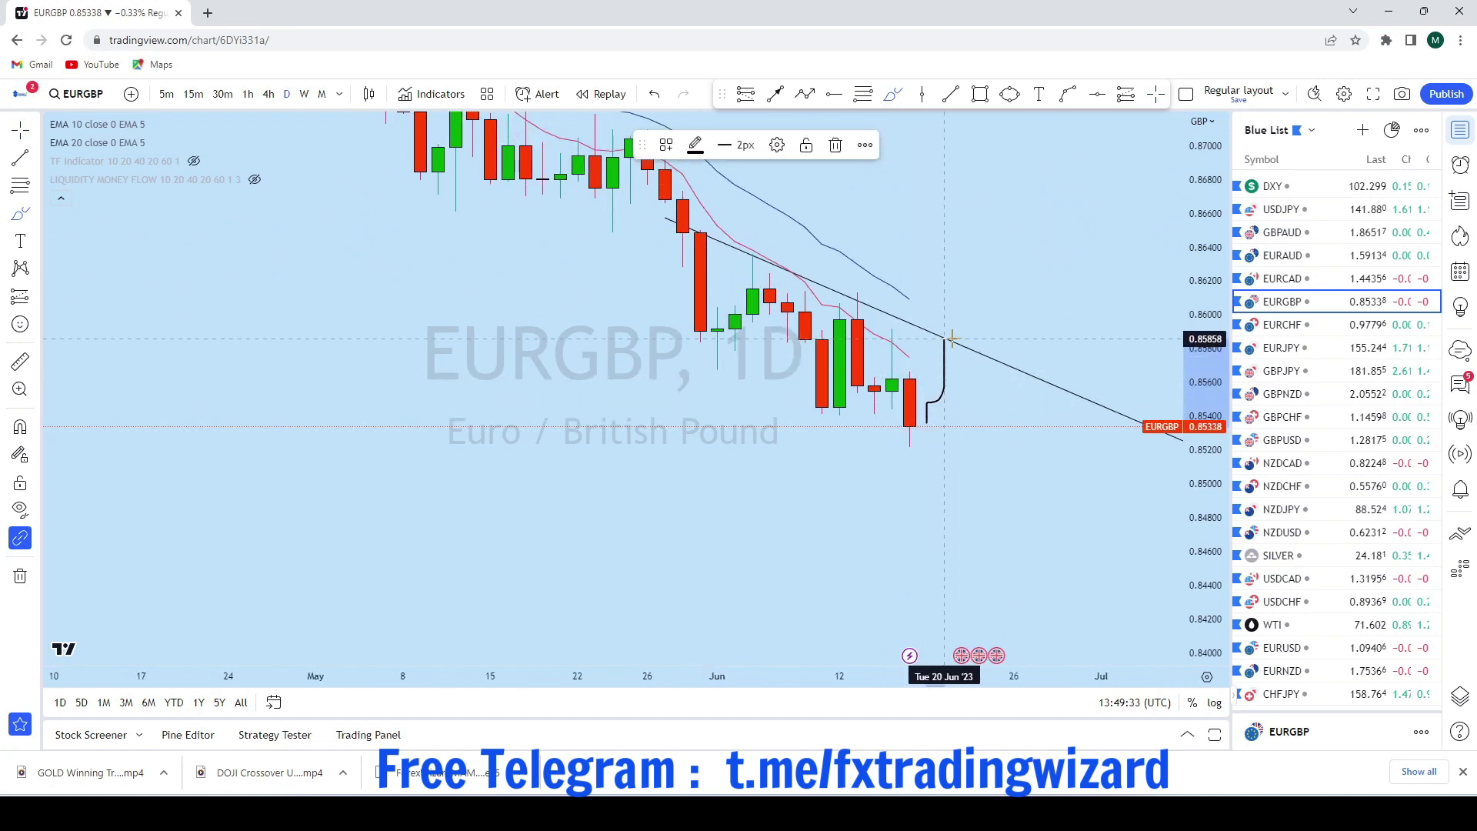
mouse_move(982, 335)
left_mouse_down()
mouse_move(1005, 357)
mouse_move(1031, 609)
mouse_move(1039, 600)
mouse_move(1115, 659)
left_mouse_up()
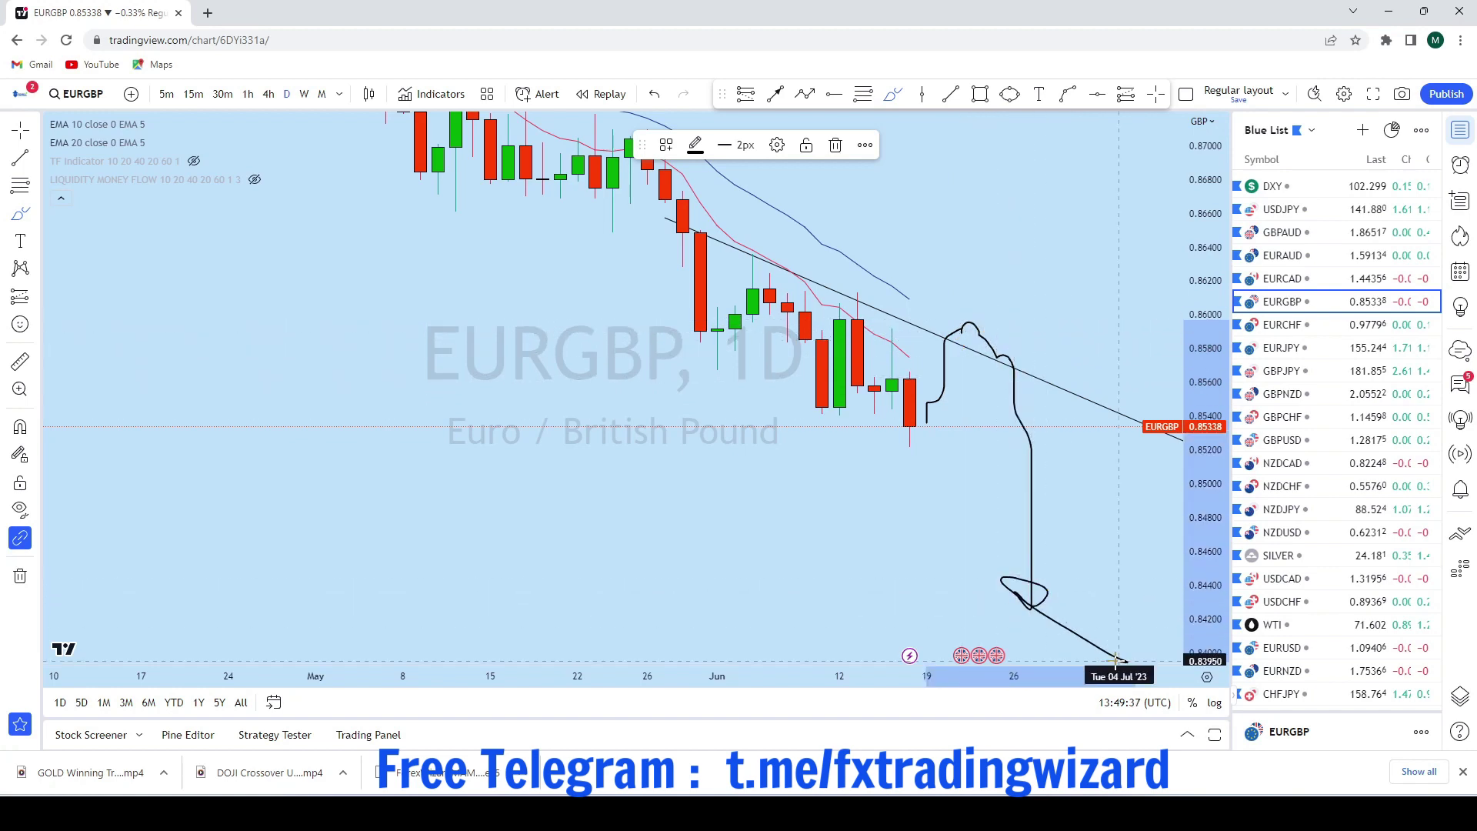
left_click(653, 94)
Switch EURGBP to the 4h timeframe, trace the recent swings from 14 June with the brush, and undo the trace
left_click(268, 93)
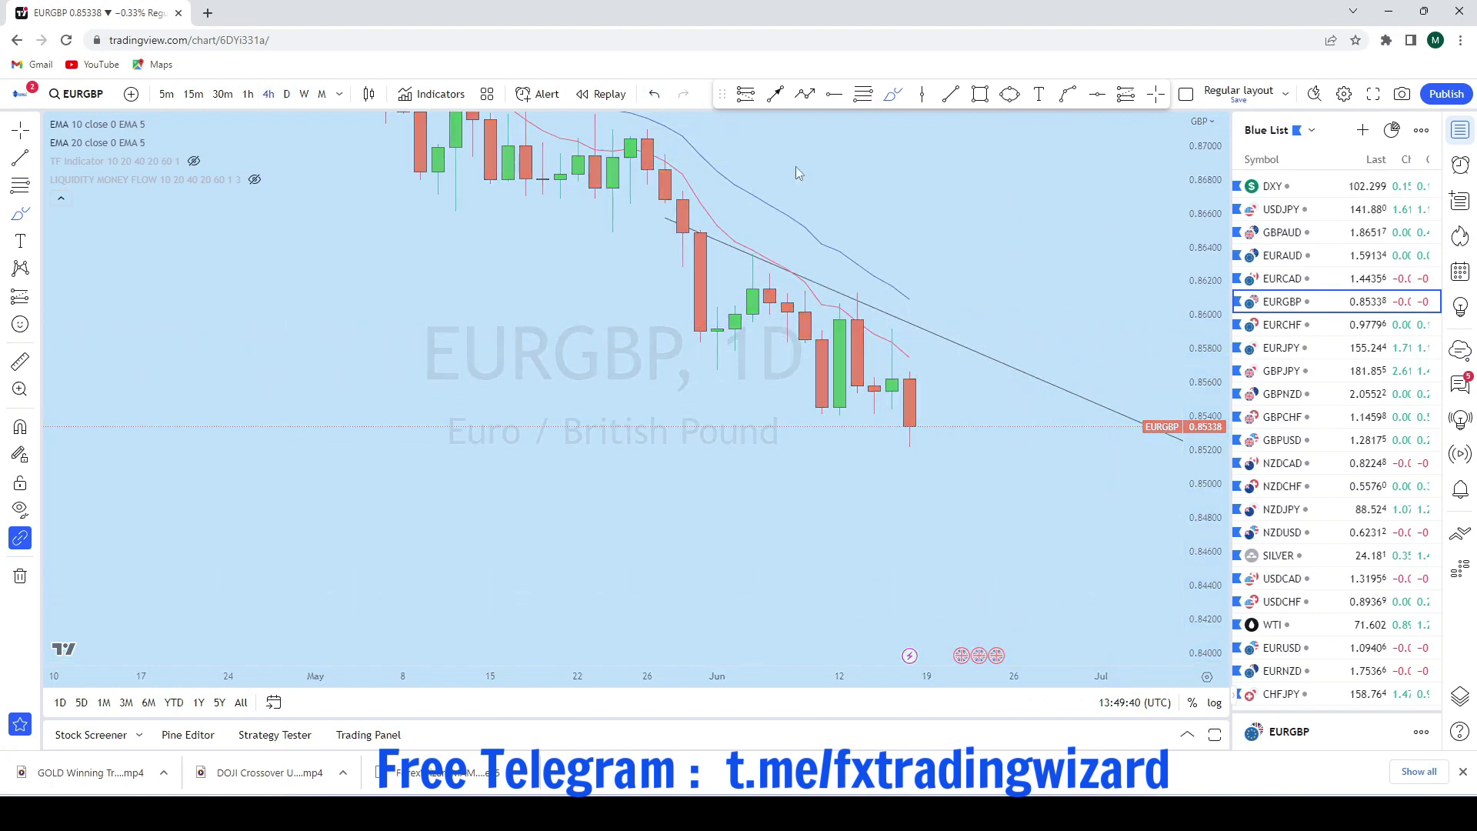
scroll(1135, 464, "up", 2)
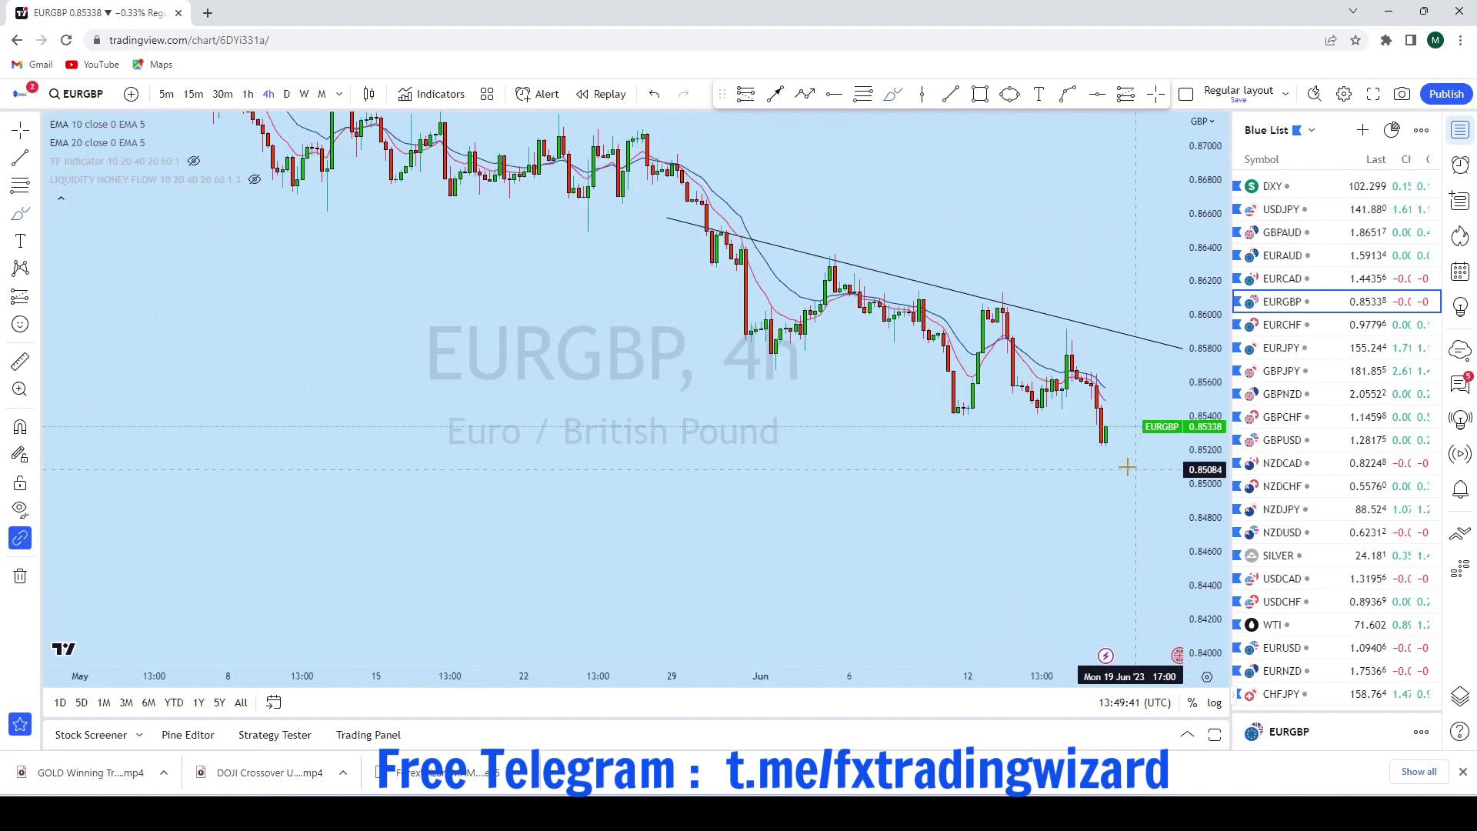
left_click(1002, 426)
left_click_drag(970, 427, 1005, 377)
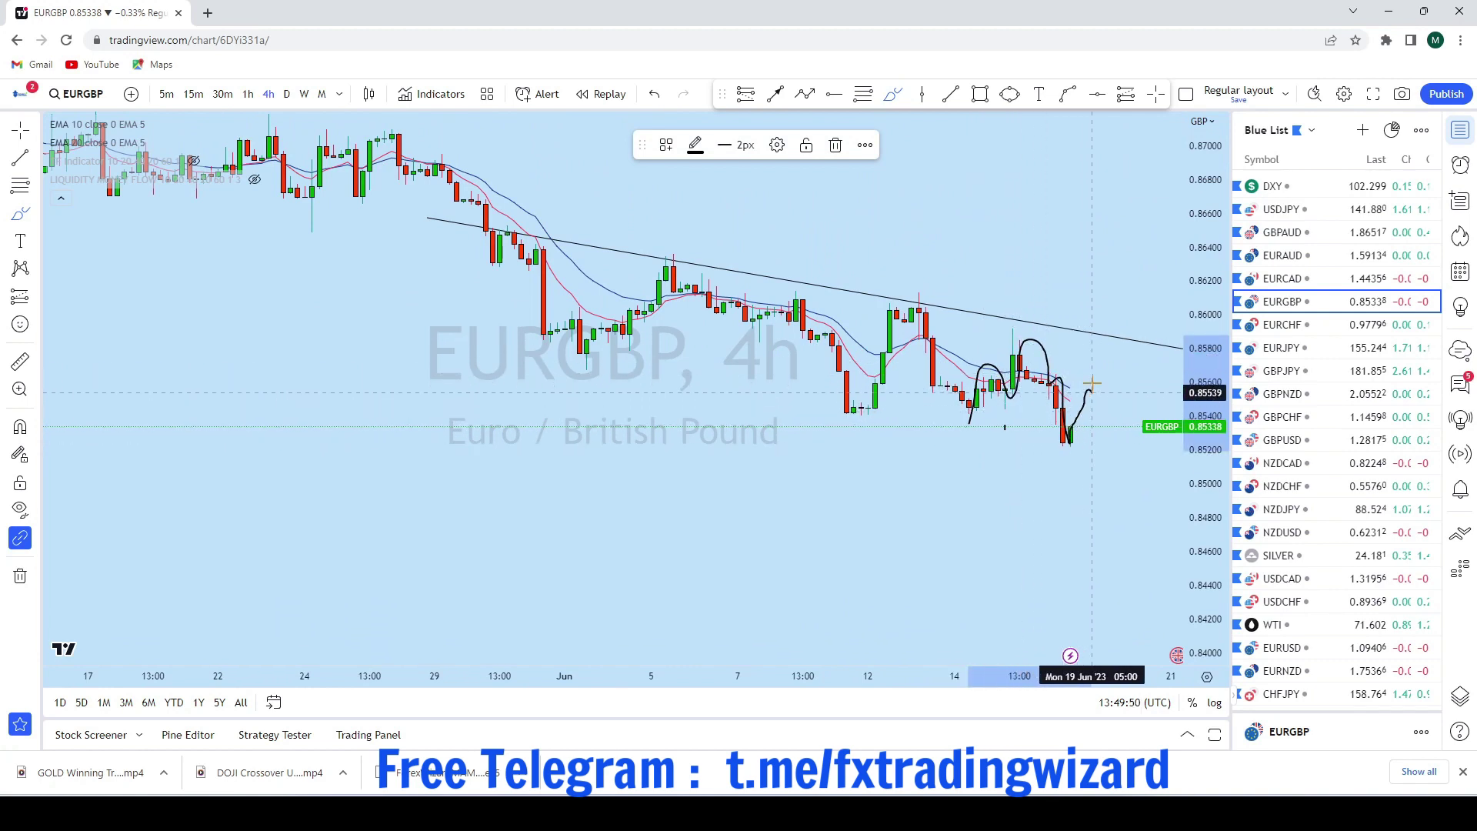
key("ctrl+z")
Brush a projected rise from the latest 4h candle at about 0.8534 up to the trend line at about 0.8587
scroll(1084, 435, "up", 2)
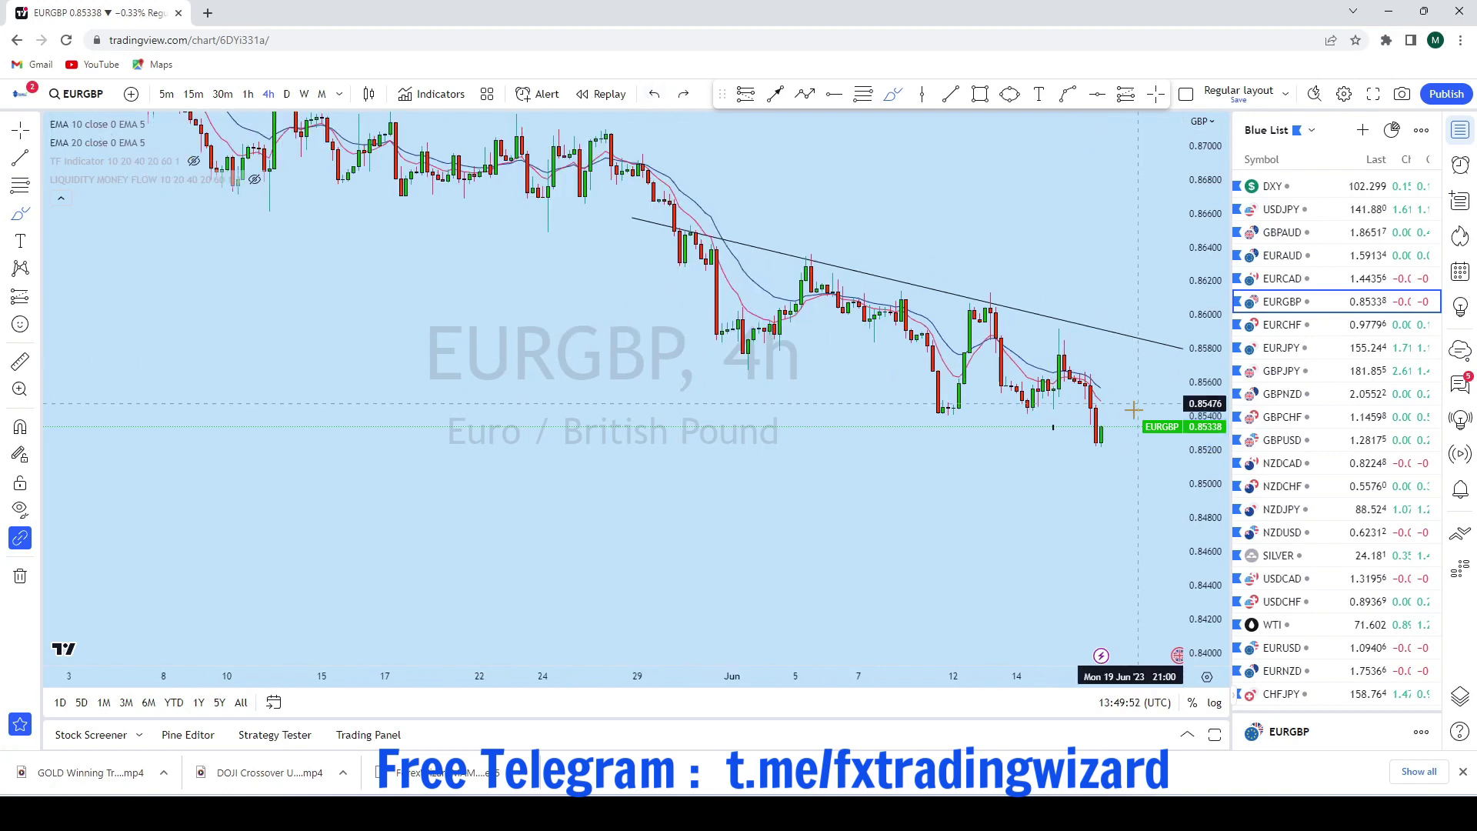
left_click_drag(1078, 428, 1075, 413)
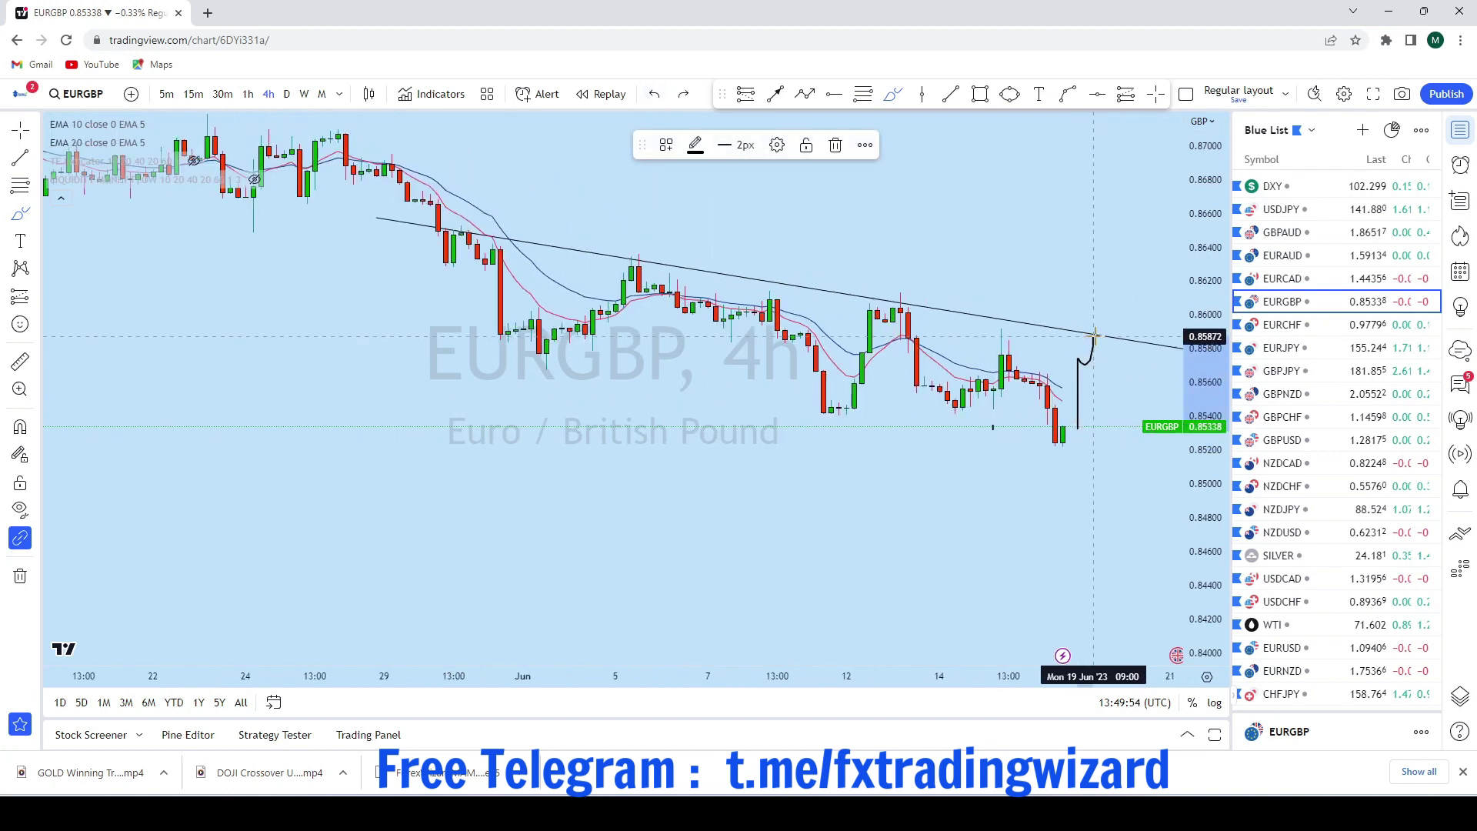
scroll(1105, 343, "down", 2)
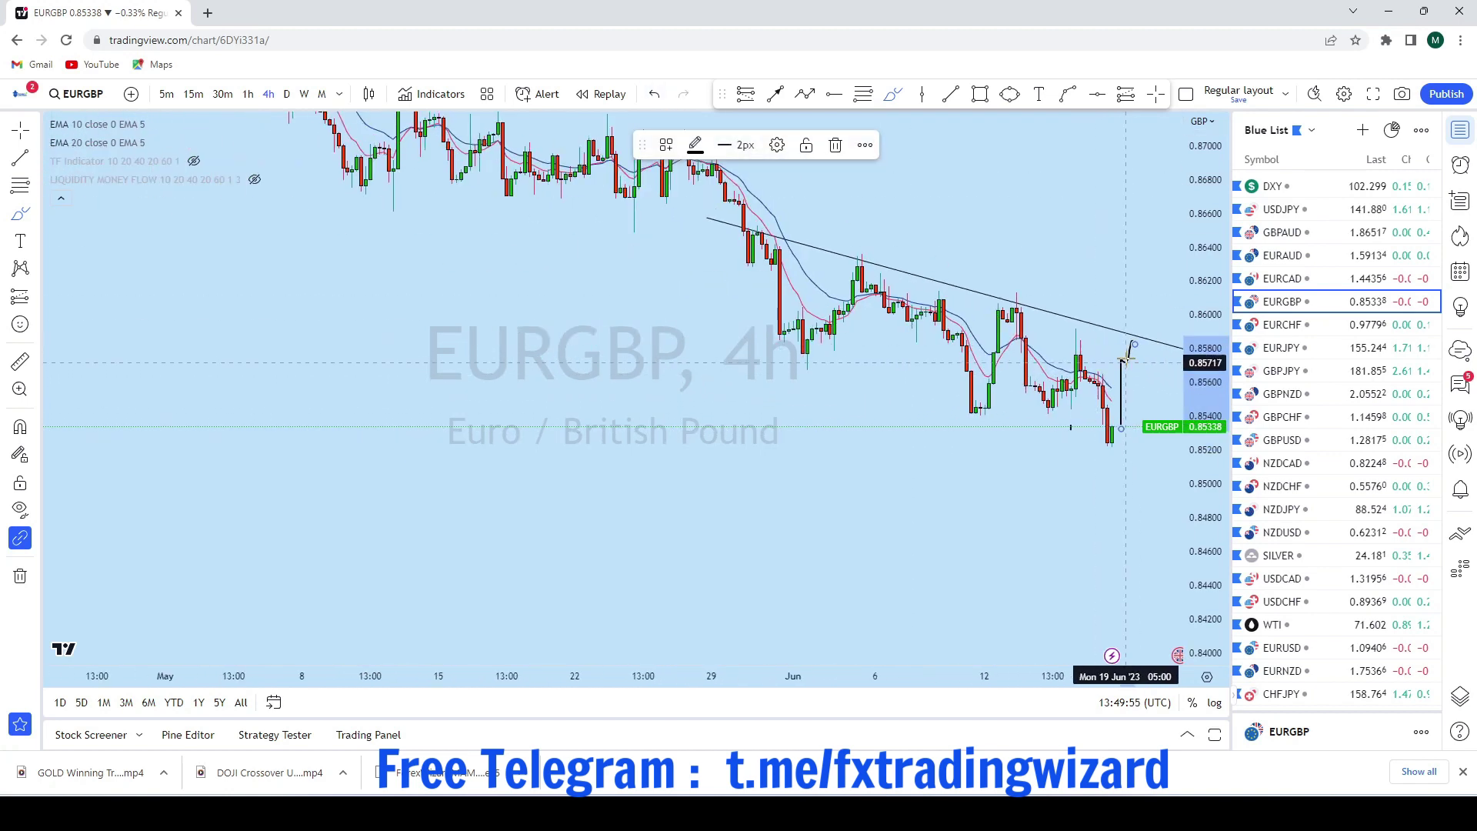
Circle the end of the projected rise just below the trend line with an ellipse
left_click(1012, 96)
left_click(1107, 357)
left_click(1132, 342)
left_click(1130, 367)
Draw an arrow from the ellipse at about 0.8584 down to about 0.8427
left_click_drag(1150, 291, 800, 253)
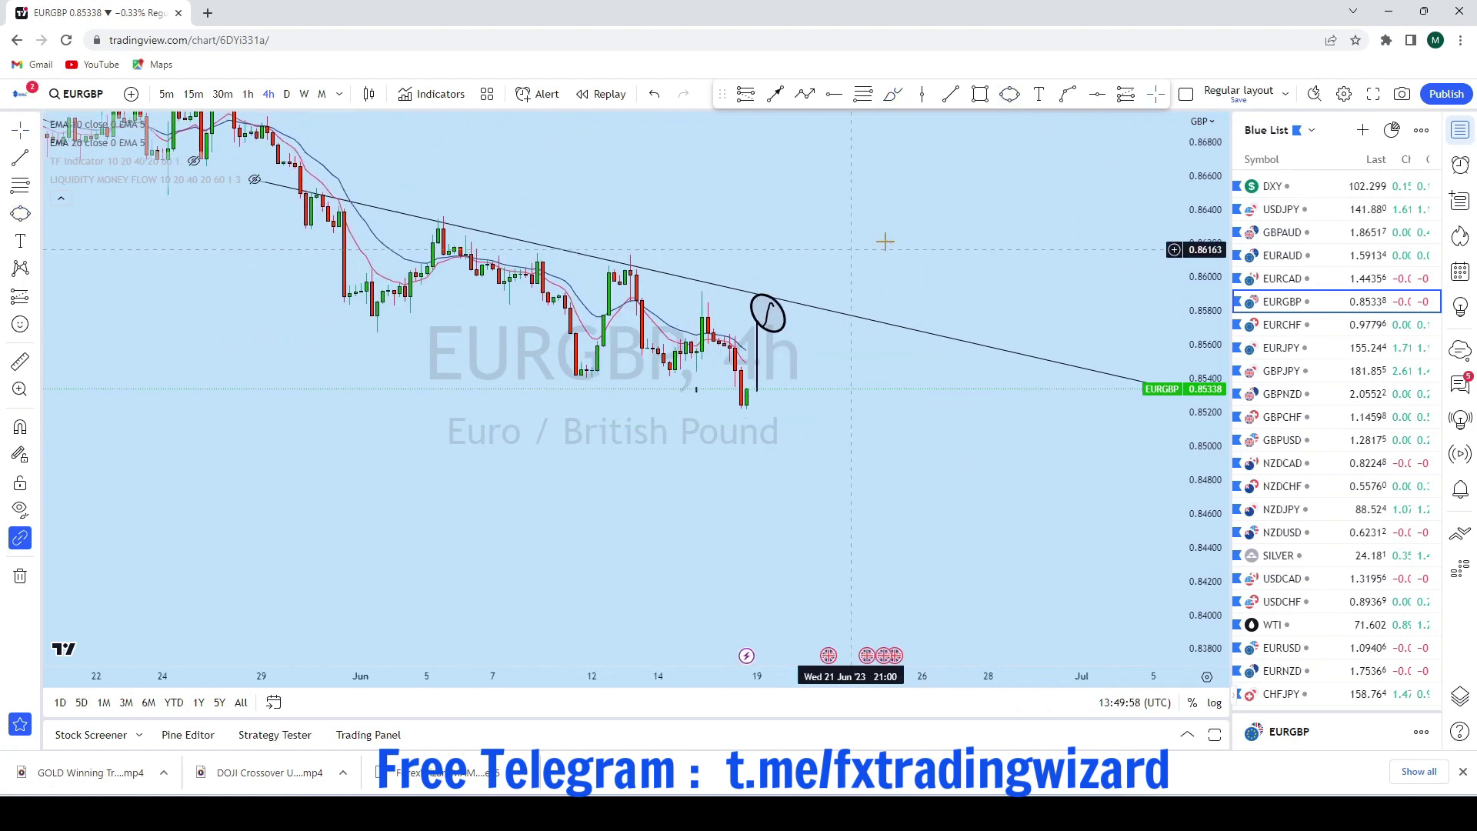
scroll(885, 242, "down", 1)
left_click(774, 94)
left_click_drag(850, 304, 975, 568)
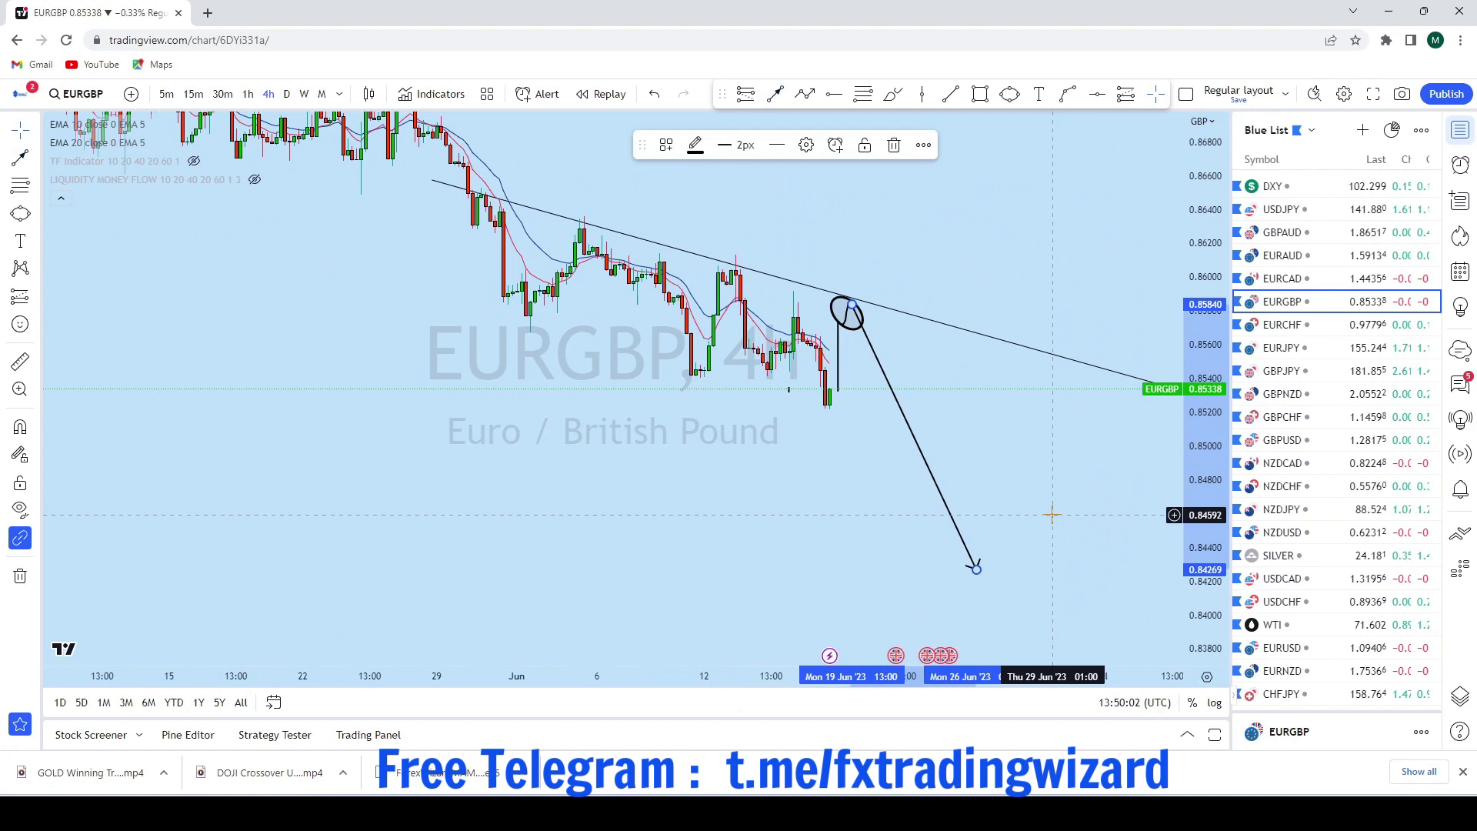
scroll(1078, 462, "up", 1)
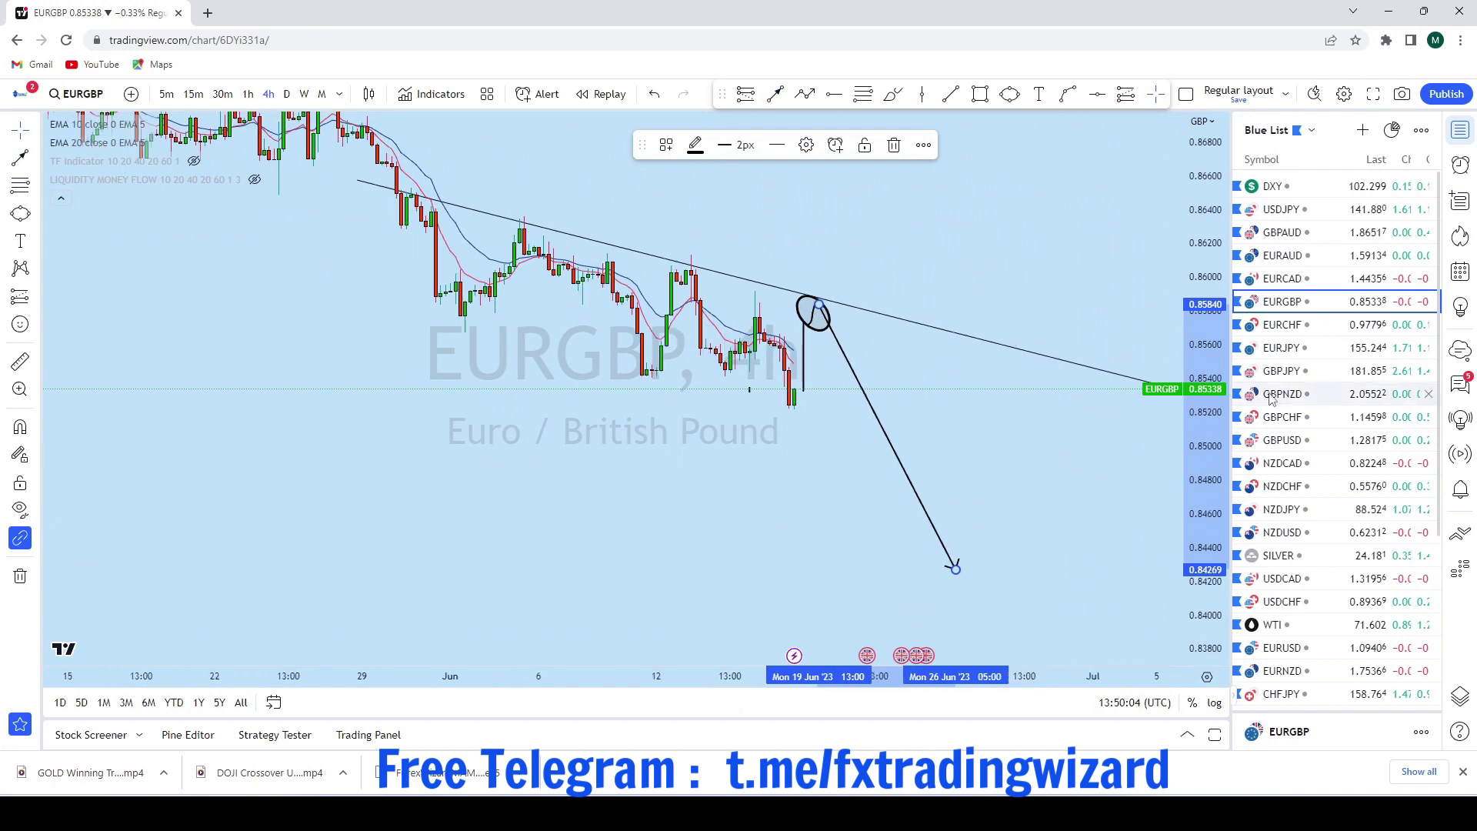
Open EURCHF on the monthly timeframe and examine the latest candles around the dotted line at 0.98176
left_click(1292, 323)
scroll(1076, 362, "down", 2)
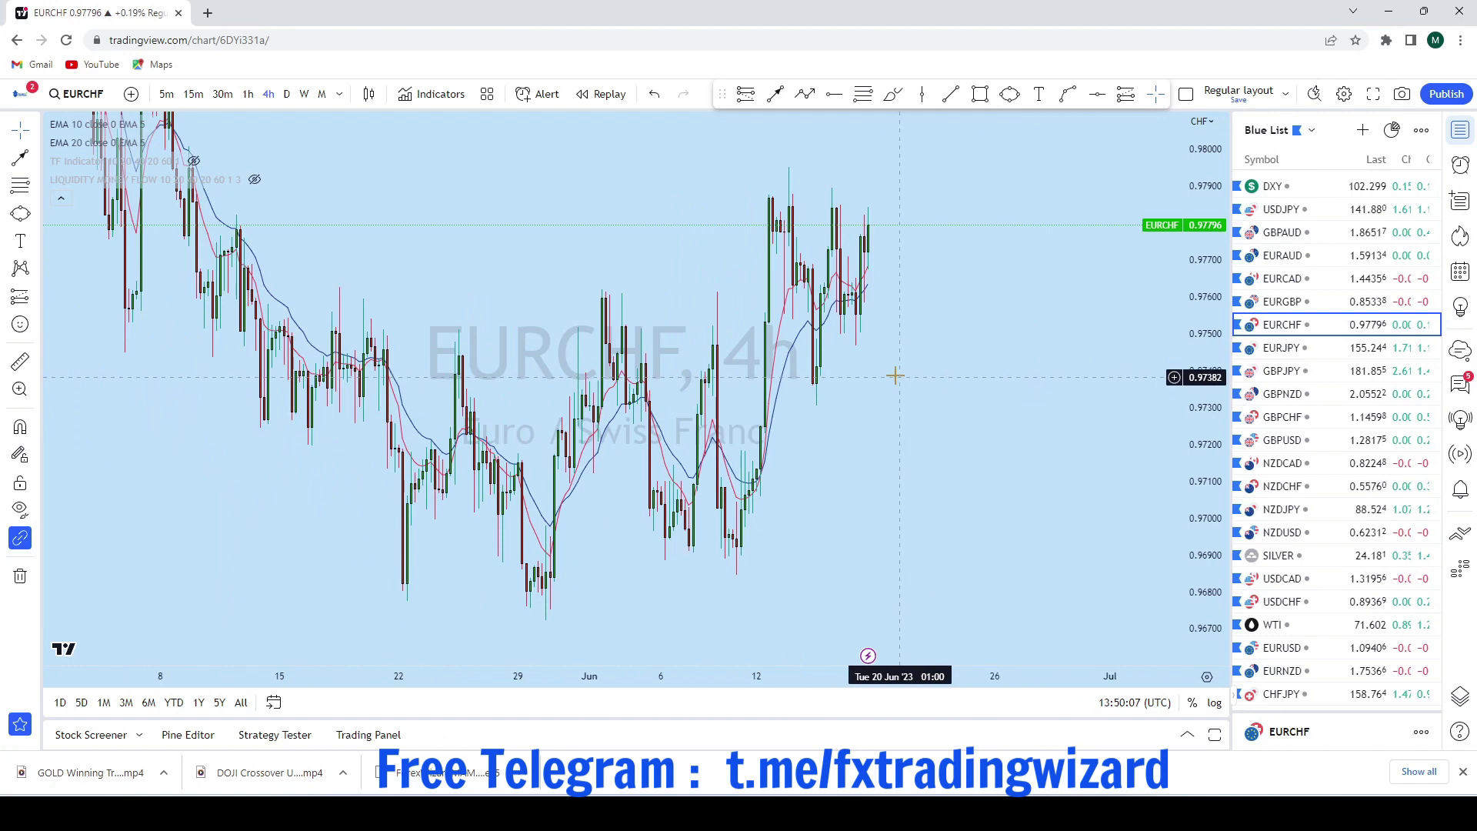
scroll(893, 376, "up", 3)
left_click(322, 94)
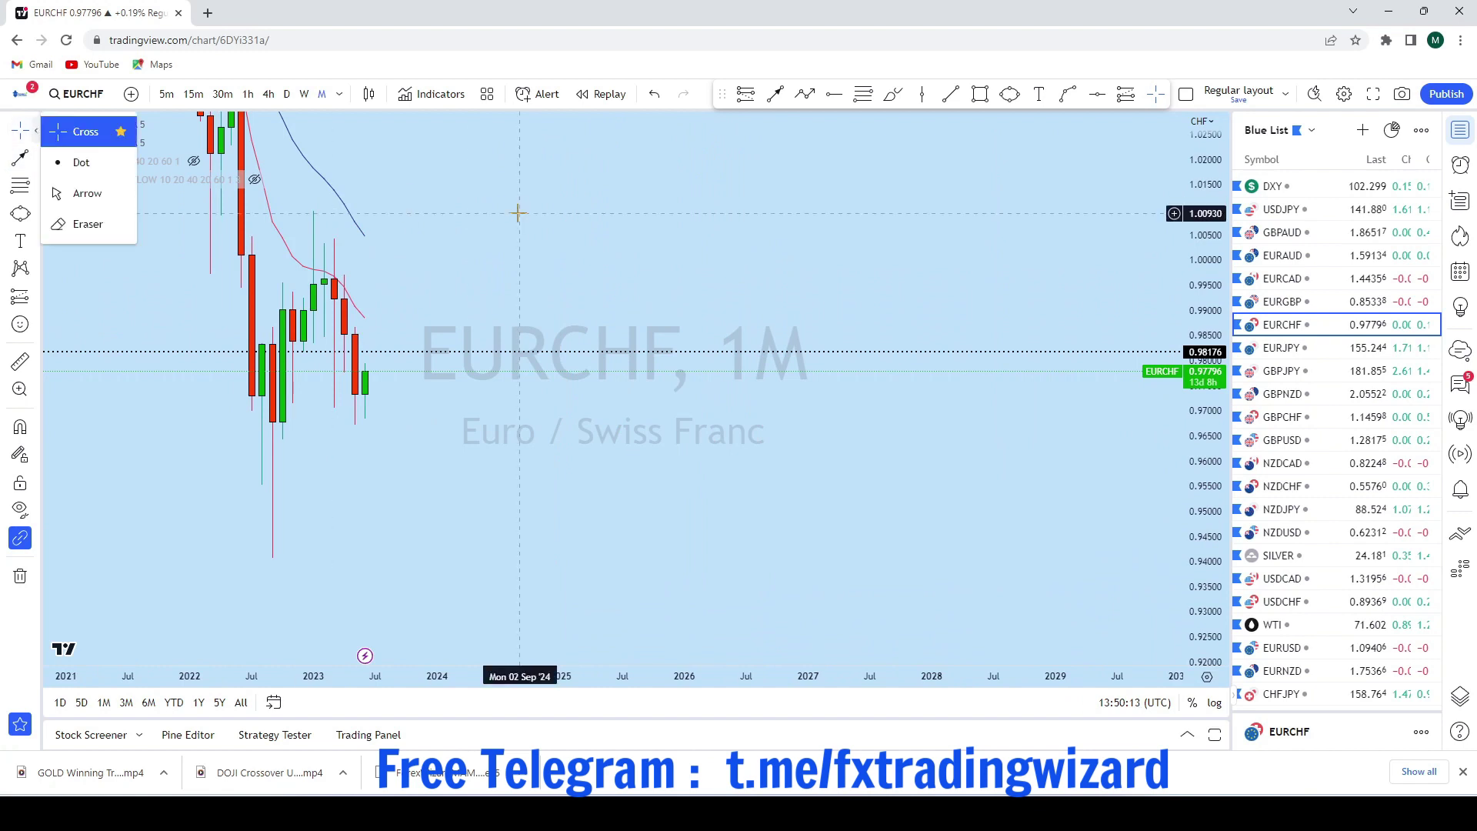
left_click_drag(518, 208, 1055, 254)
scroll(1000, 277, "up", 2)
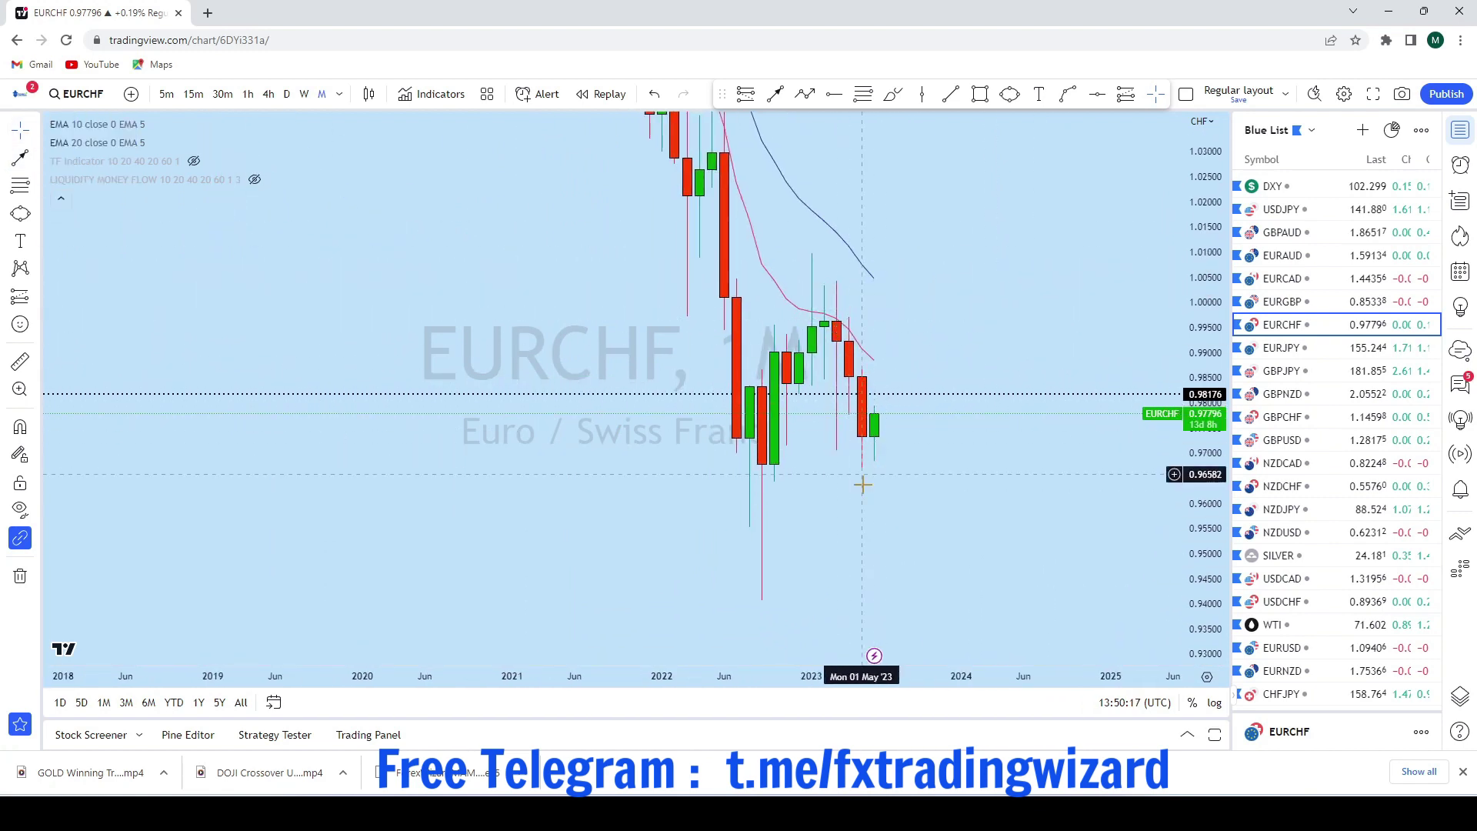
scroll(923, 469, "up", 1)
scroll(954, 492, "up", 1)
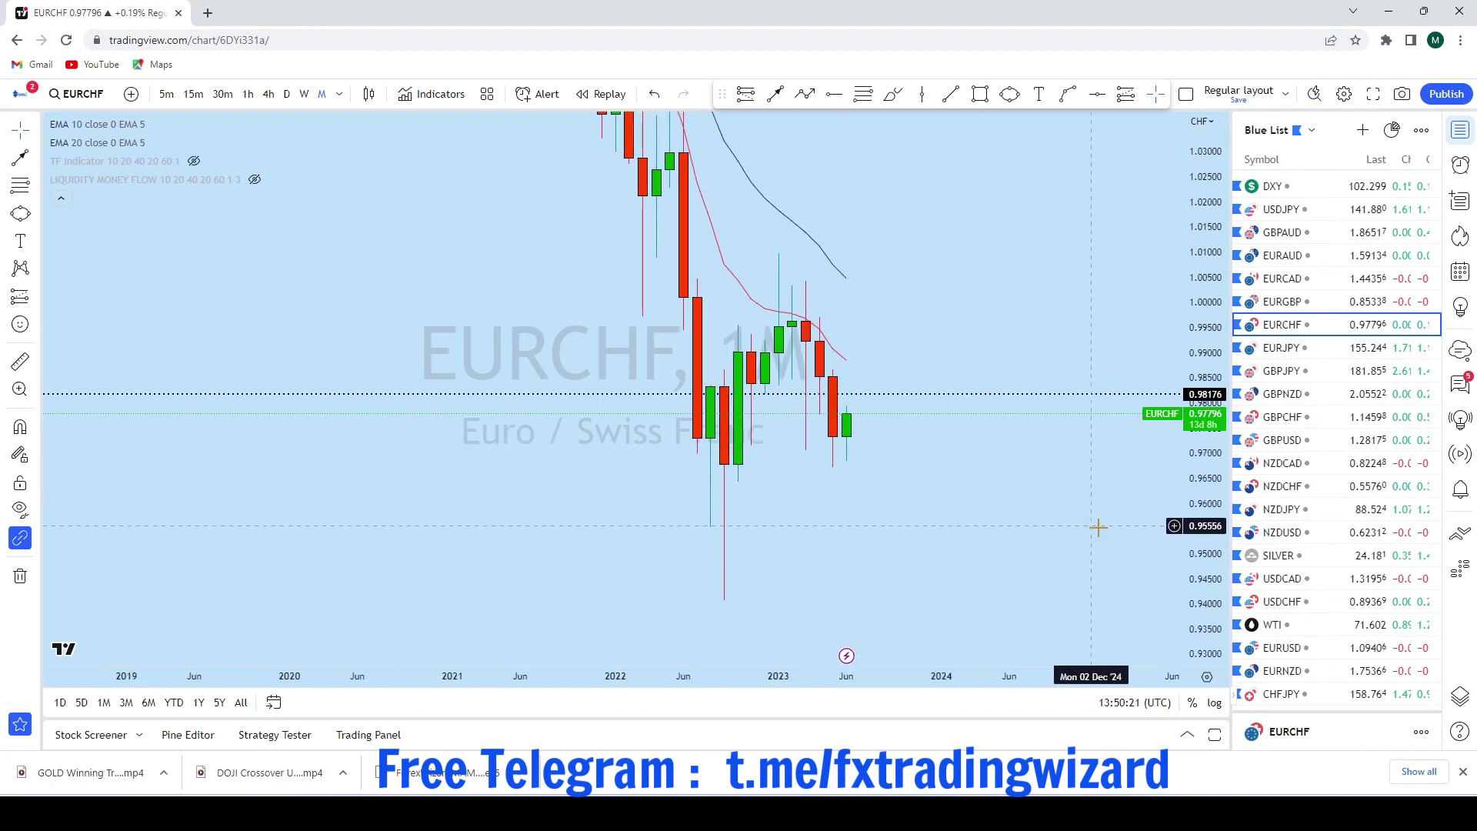
left_click_drag(1198, 584, 1198, 361)
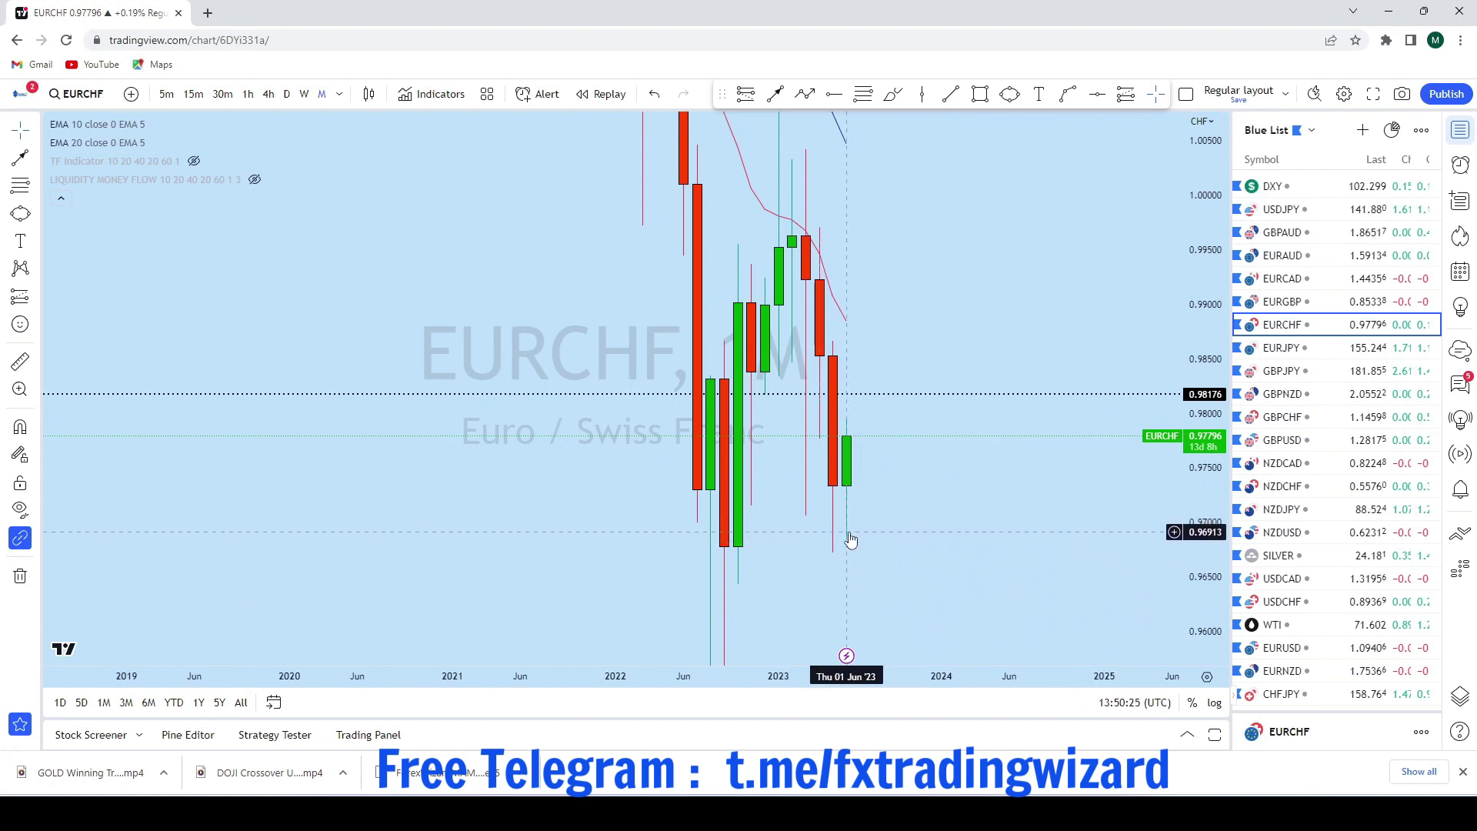
scroll(962, 419, "down", 1)
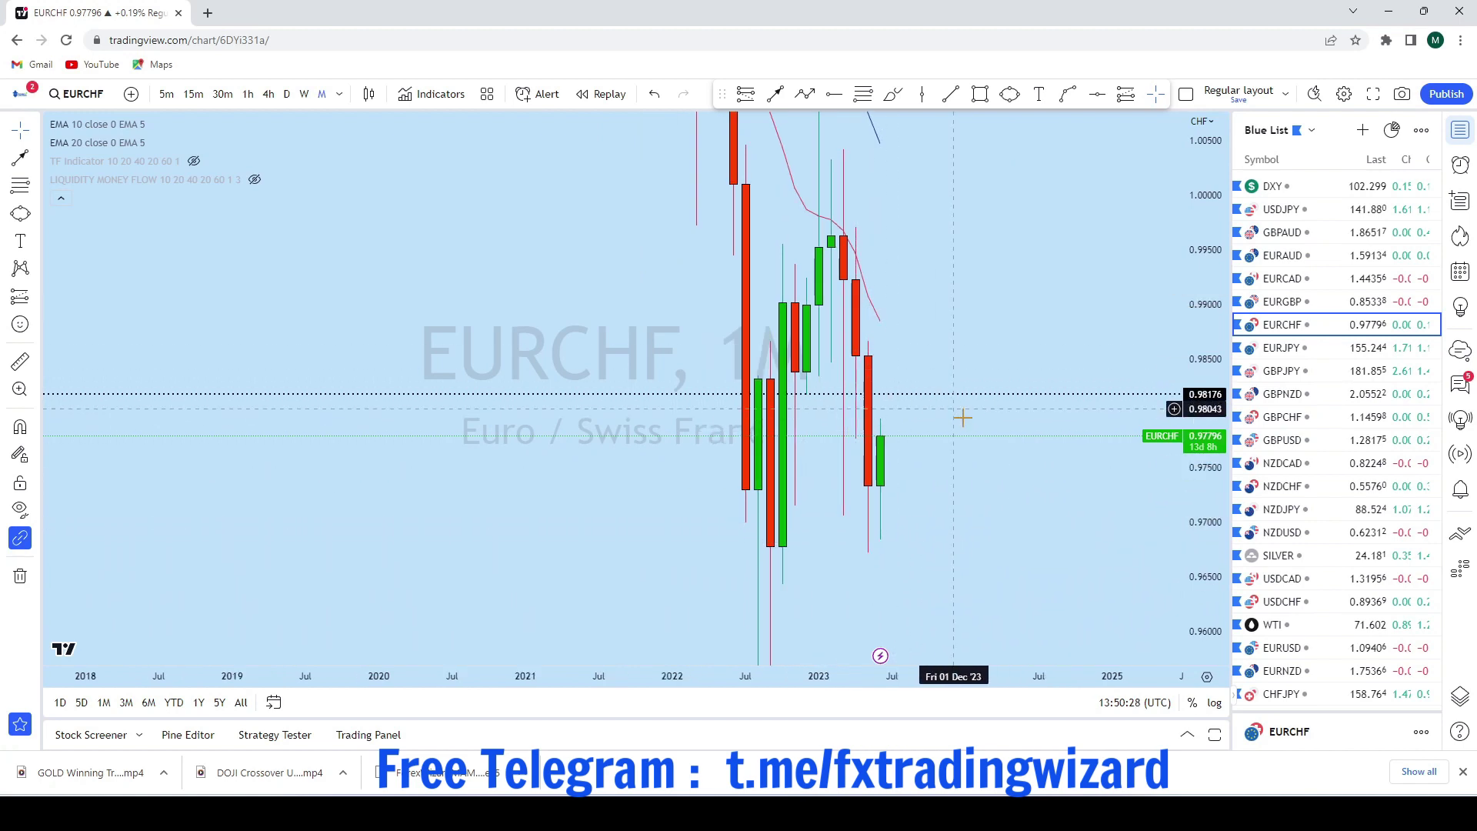
Brush a projected rise from the latest monthly candle at about 0.978 up to about 1.004, and undo it
scroll(970, 445, "up", 2)
left_click_drag(1195, 346, 1187, 542)
scroll(933, 488, "down", 3)
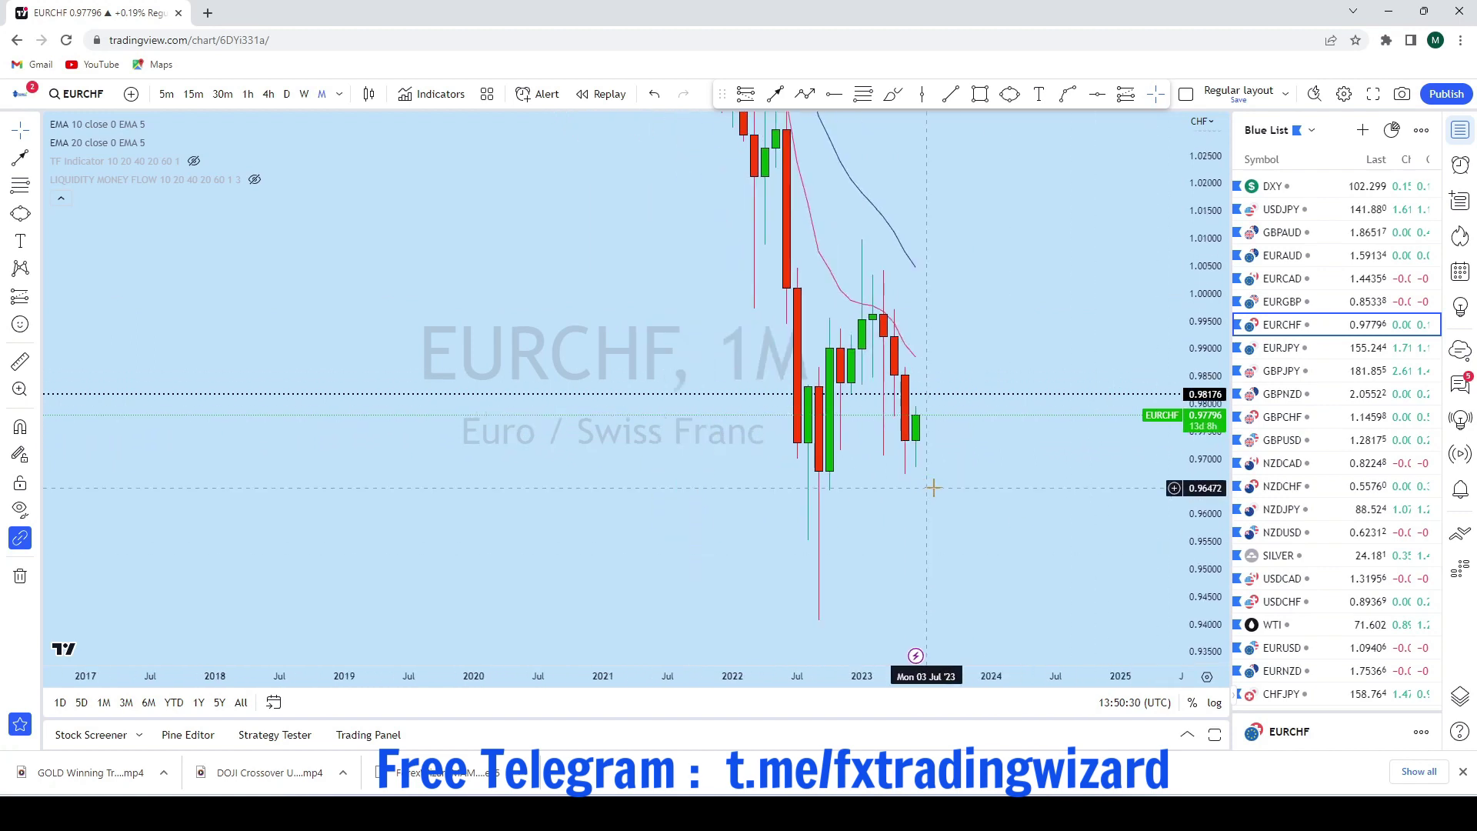
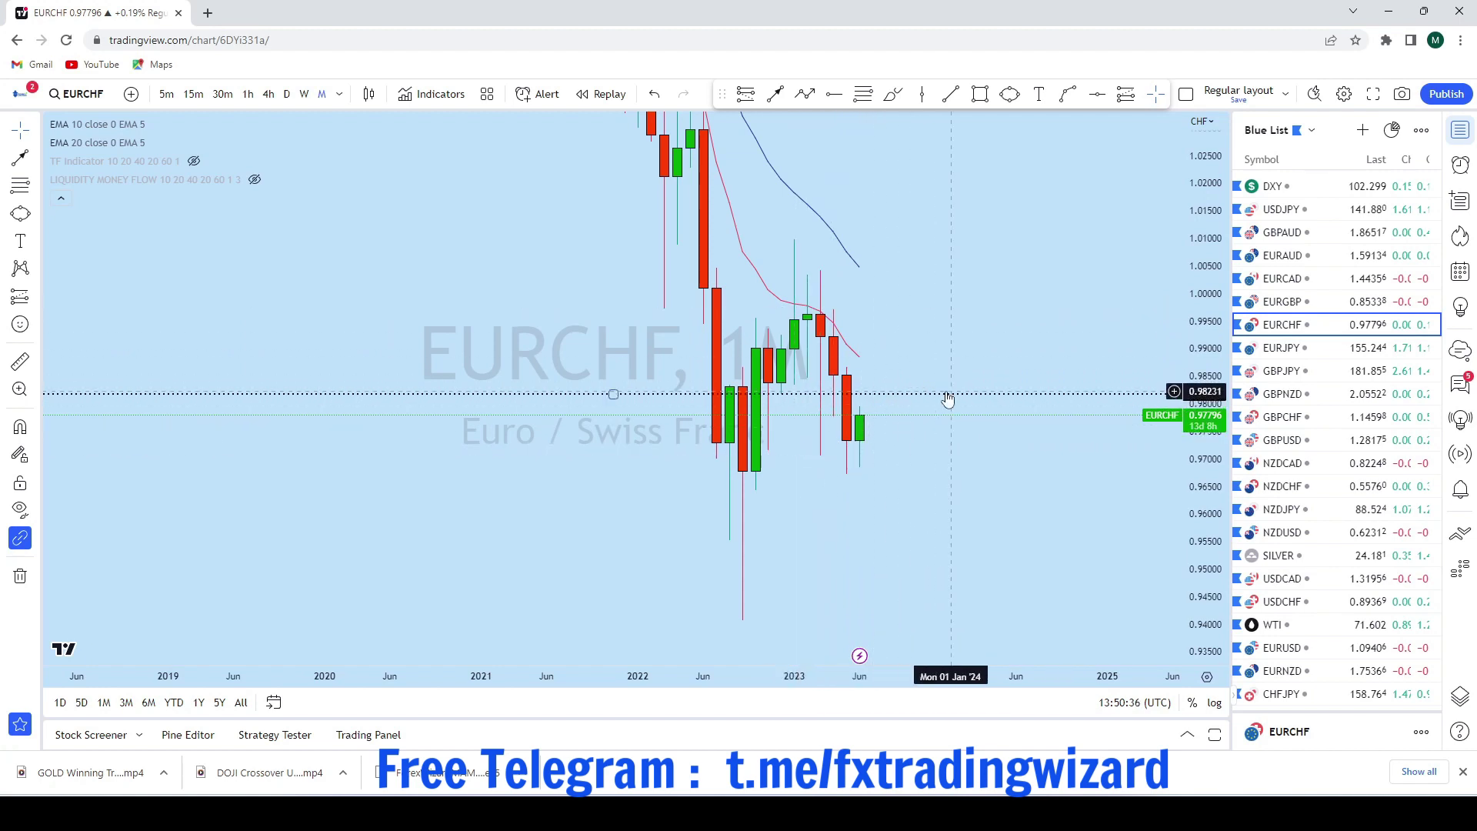
left_click_drag(865, 416, 911, 270)
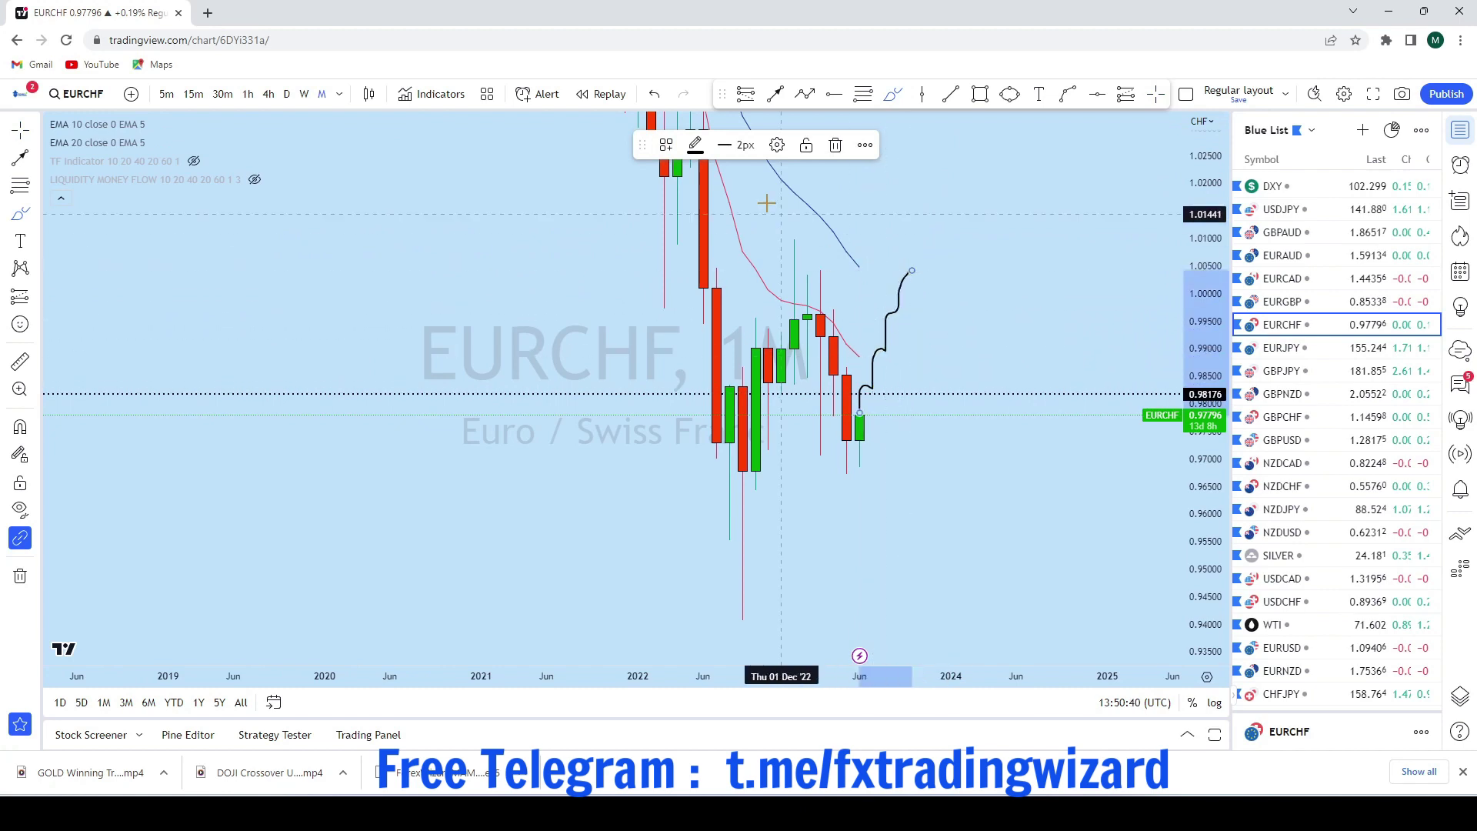
left_click(655, 94)
On the weekly timeframe, brush the recent bottoming pattern and a projected rise to about 0.9911, and undo the stroke
left_click(303, 94)
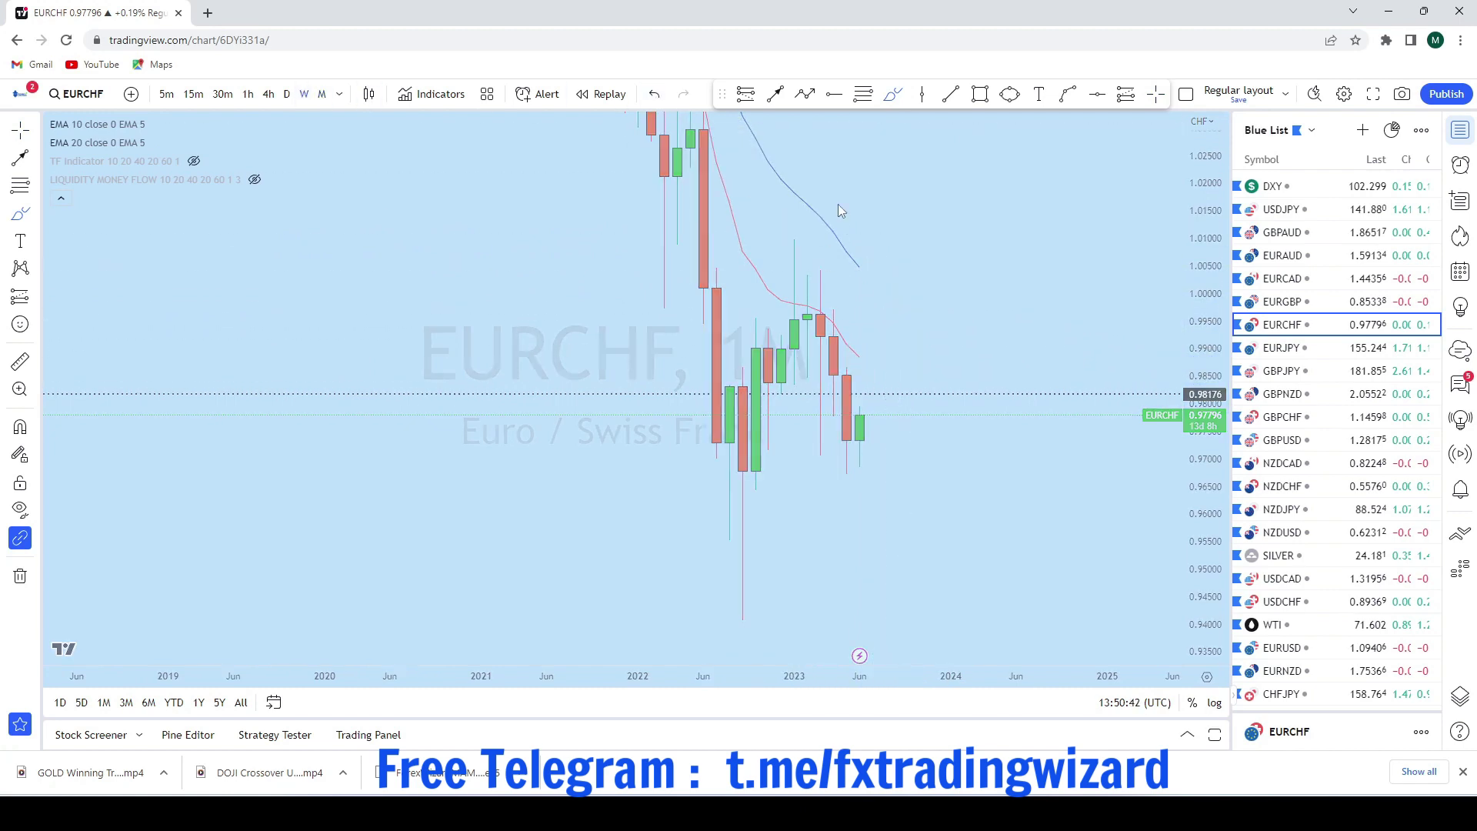
scroll(999, 419, "up", 2)
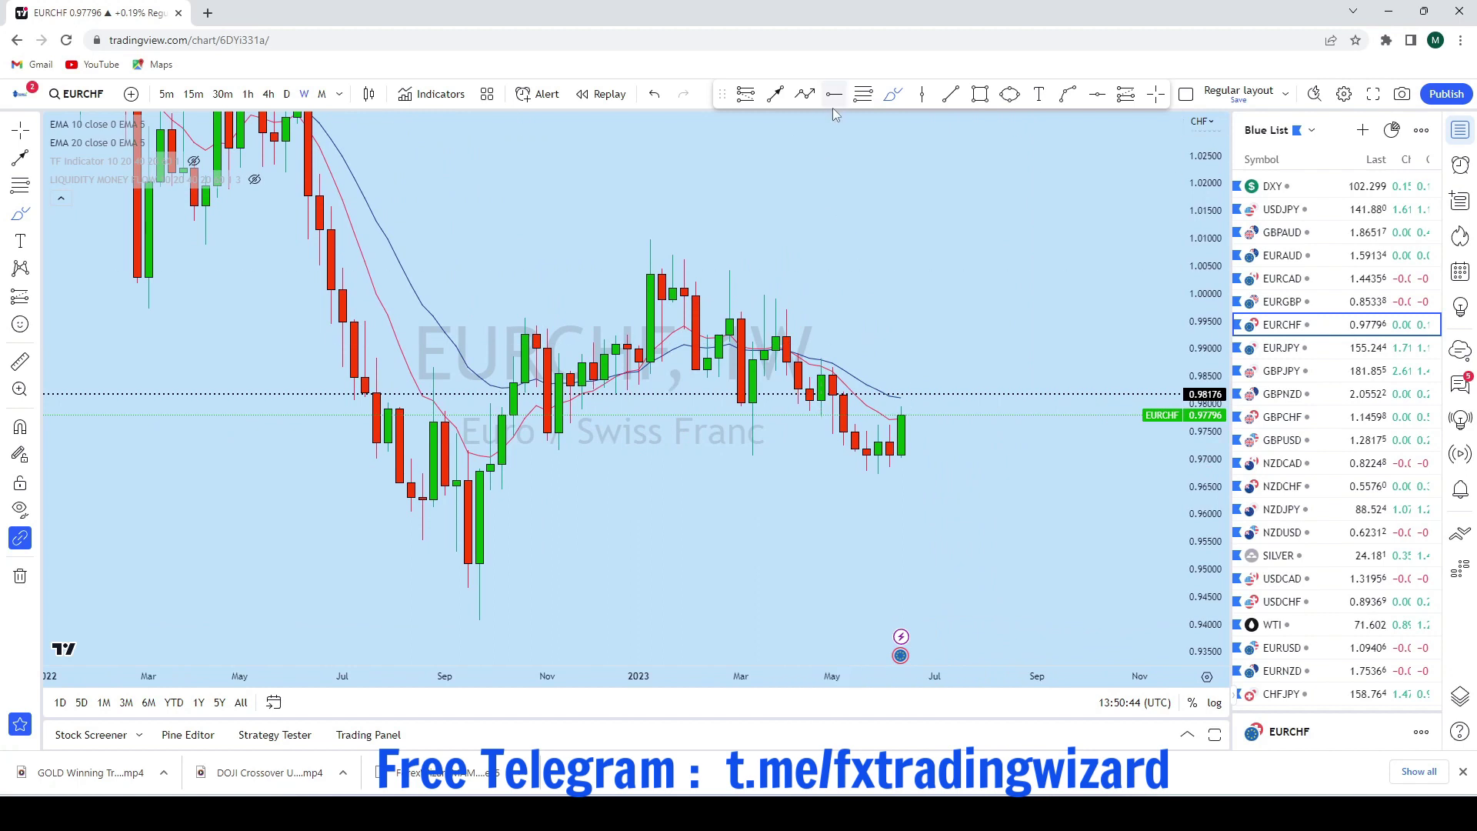
mouse_move(854, 422)
left_mouse_down()
mouse_move(866, 453)
mouse_move(906, 342)
left_mouse_up()
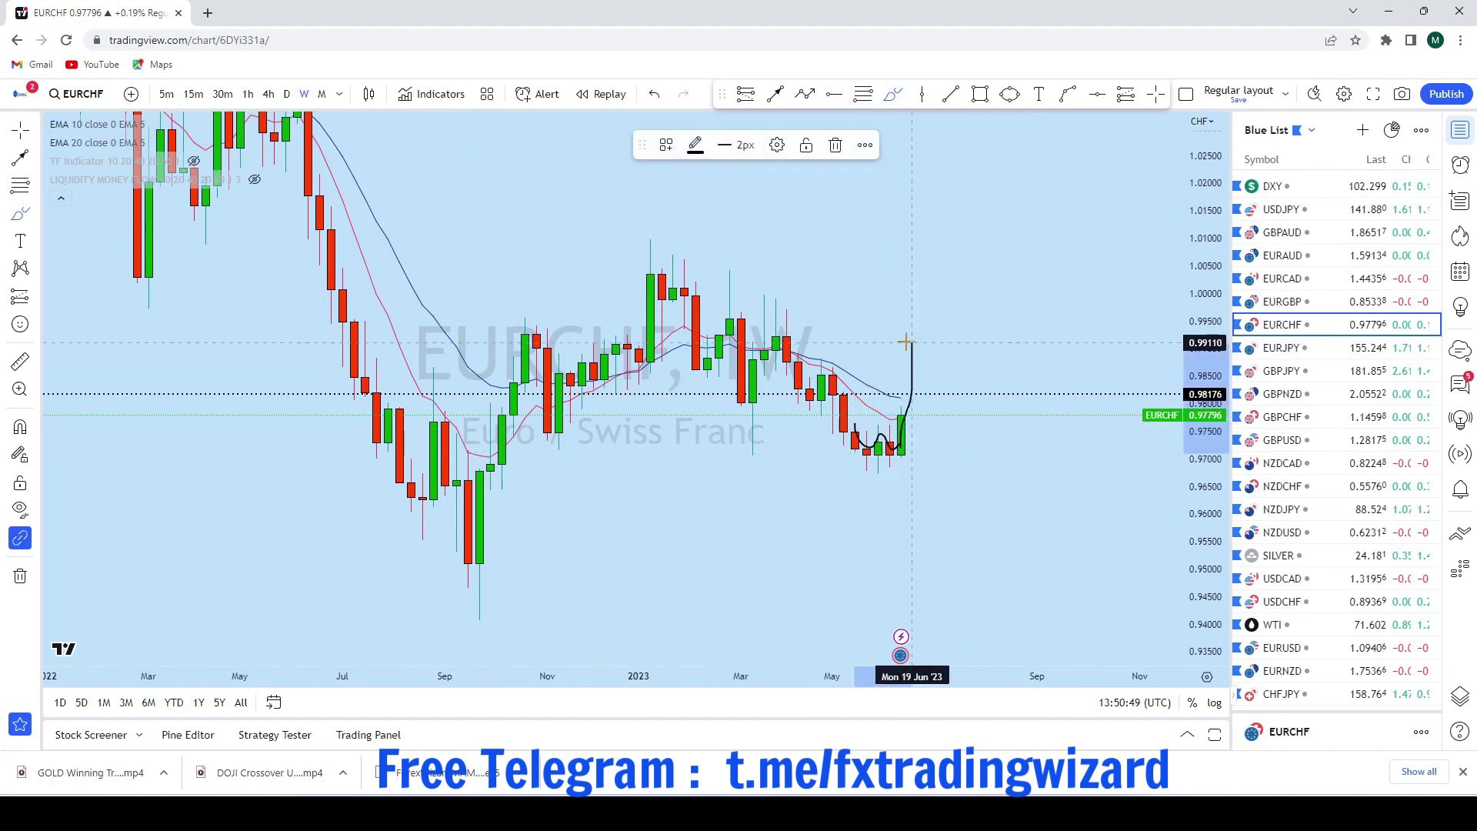
left_click(653, 93)
Place a horizontal line at 0.97623 on the weekly EURCHF chart, below the existing 0.98176 level
scroll(926, 333, "up", 5)
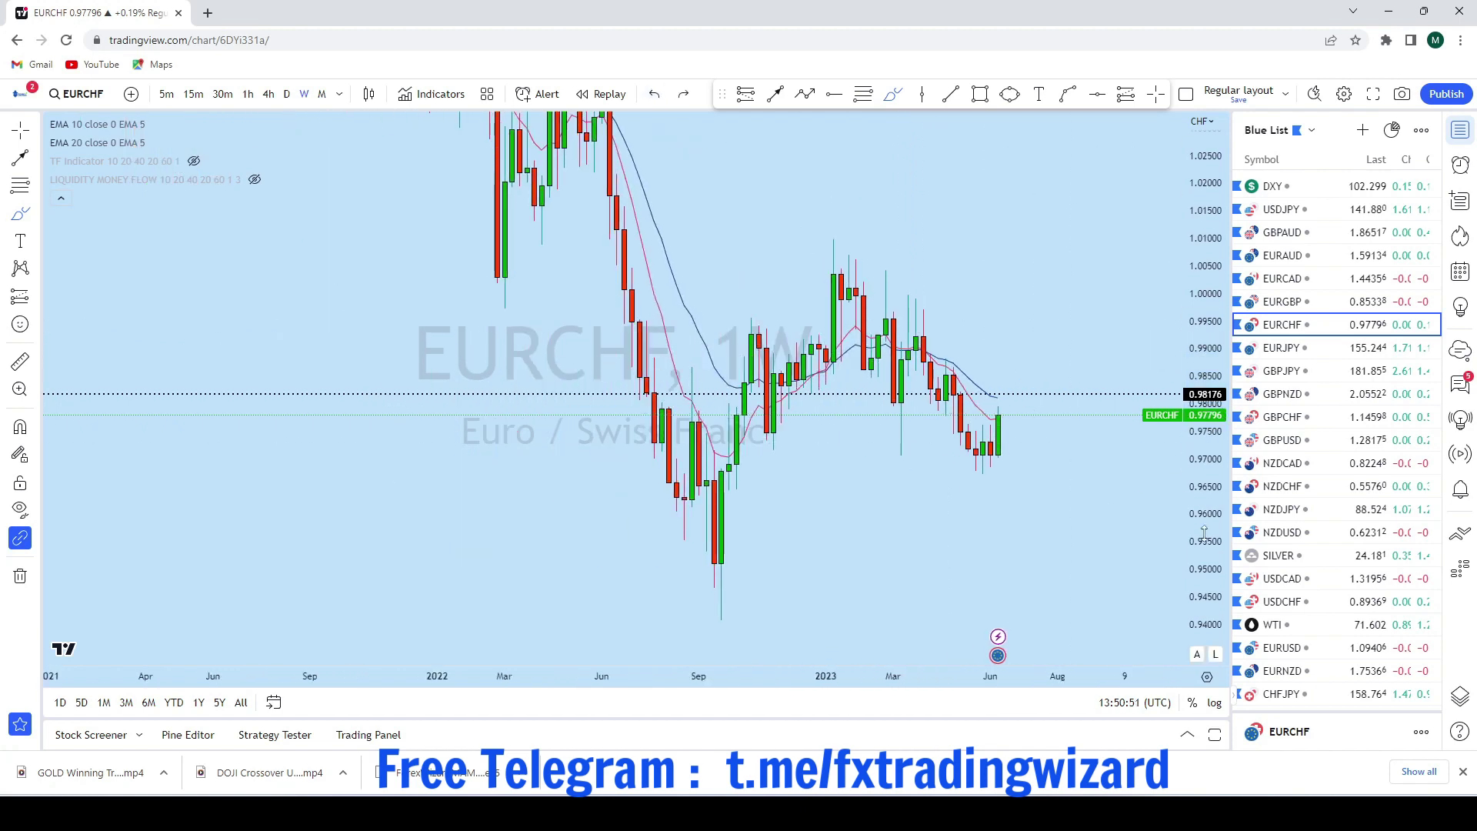
scroll(964, 484, "up", 2)
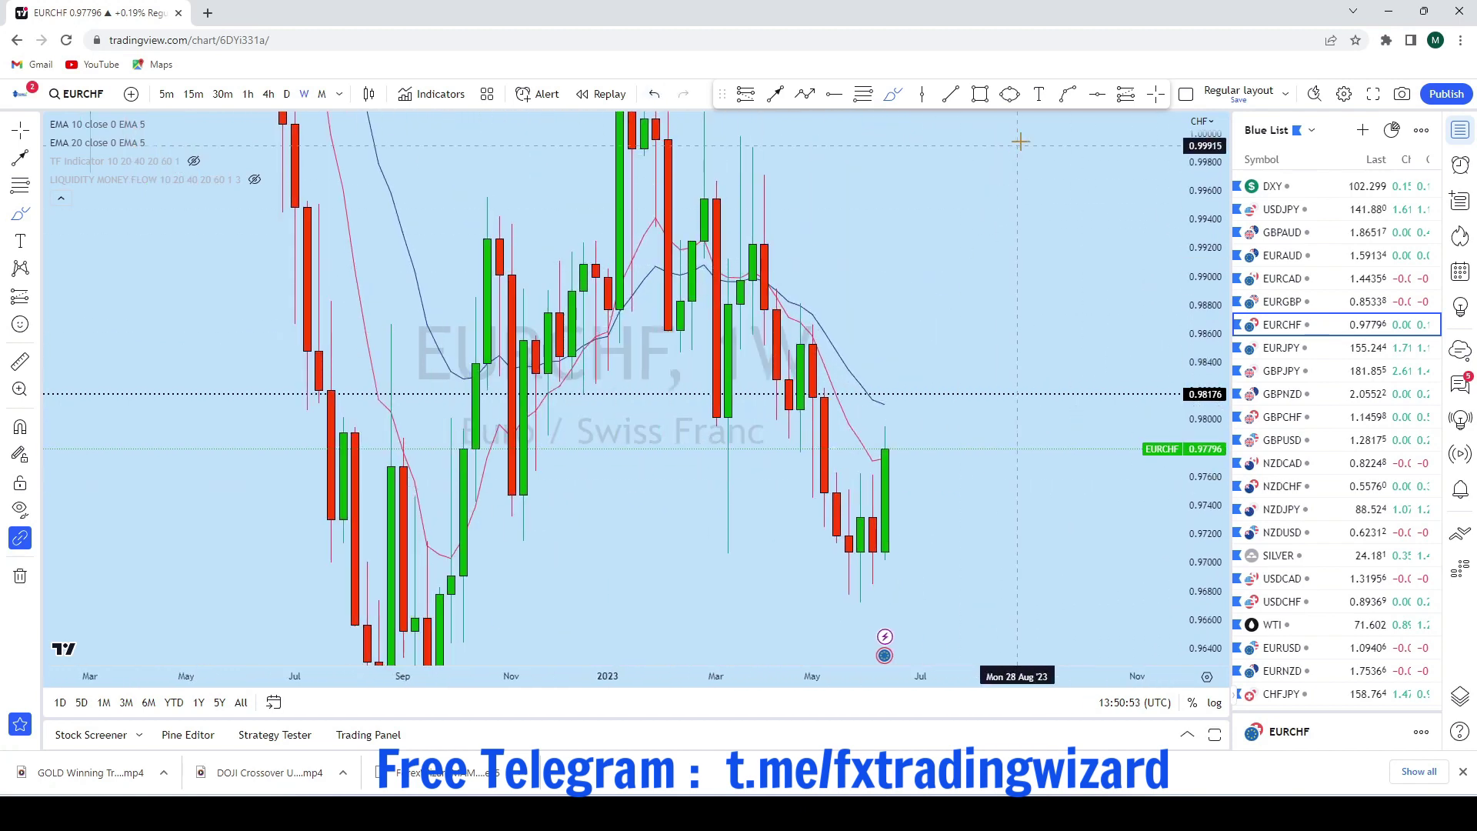
left_click(1096, 93)
left_click(613, 473)
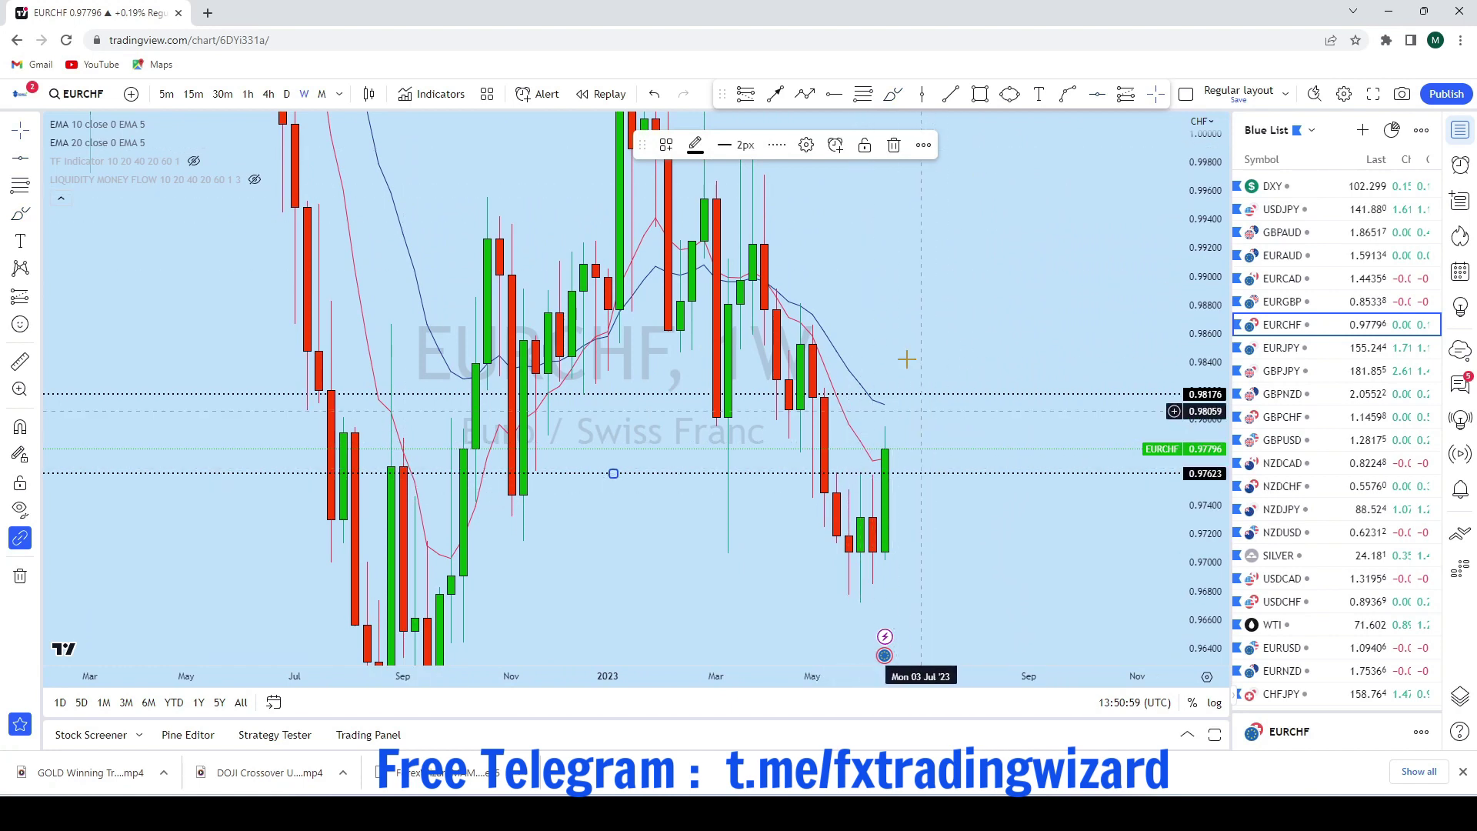
On the daily timeframe, sketch the latest rise, the pullback to about 0.9733 and a projected rise to about 0.9814, and undo the strokes
left_click(287, 94)
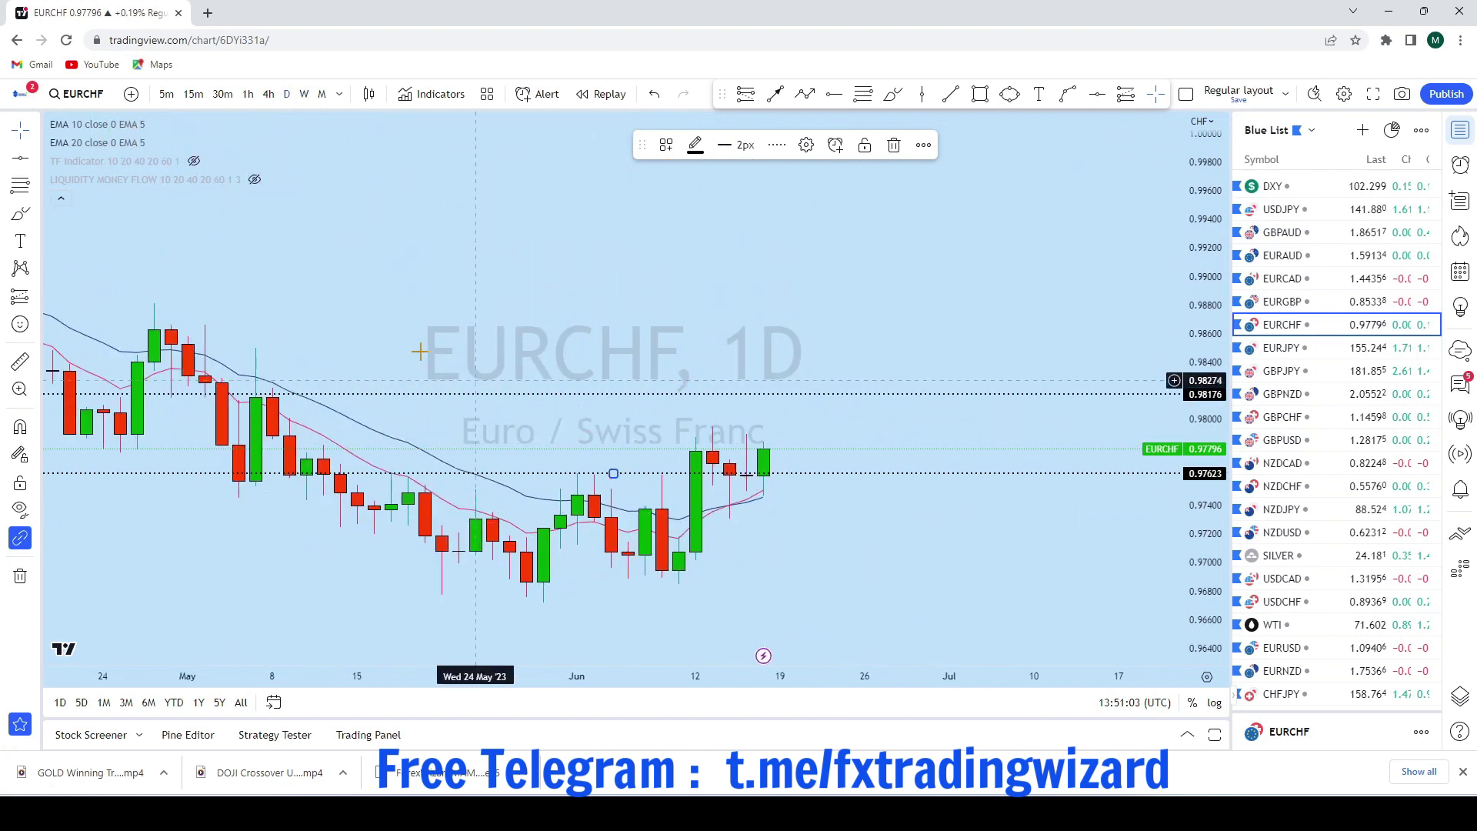
left_click(33, 130)
left_click_drag(894, 326, 973, 250)
scroll(973, 251, "down", 3)
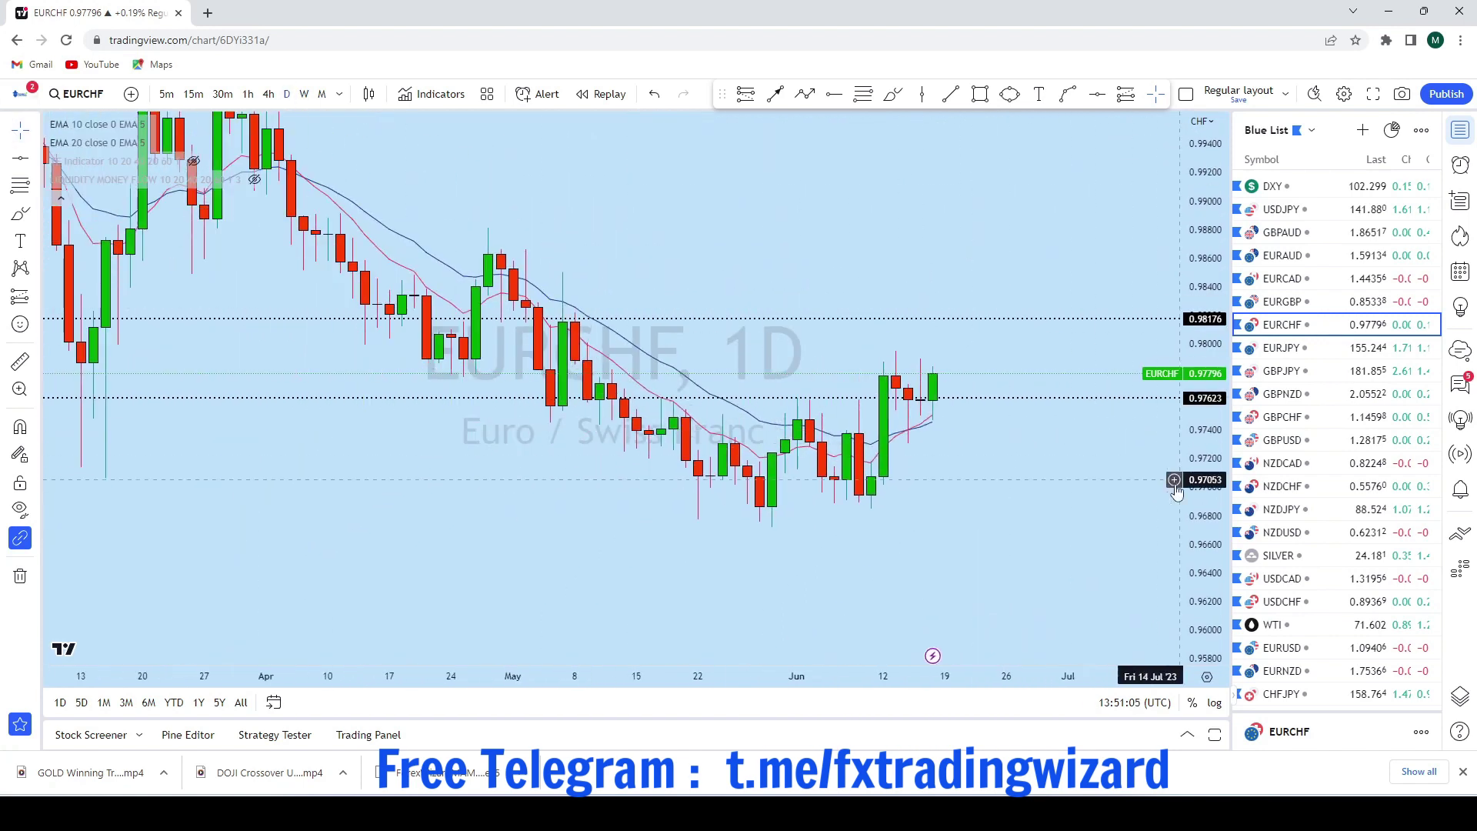
scroll(973, 329, "up", 4)
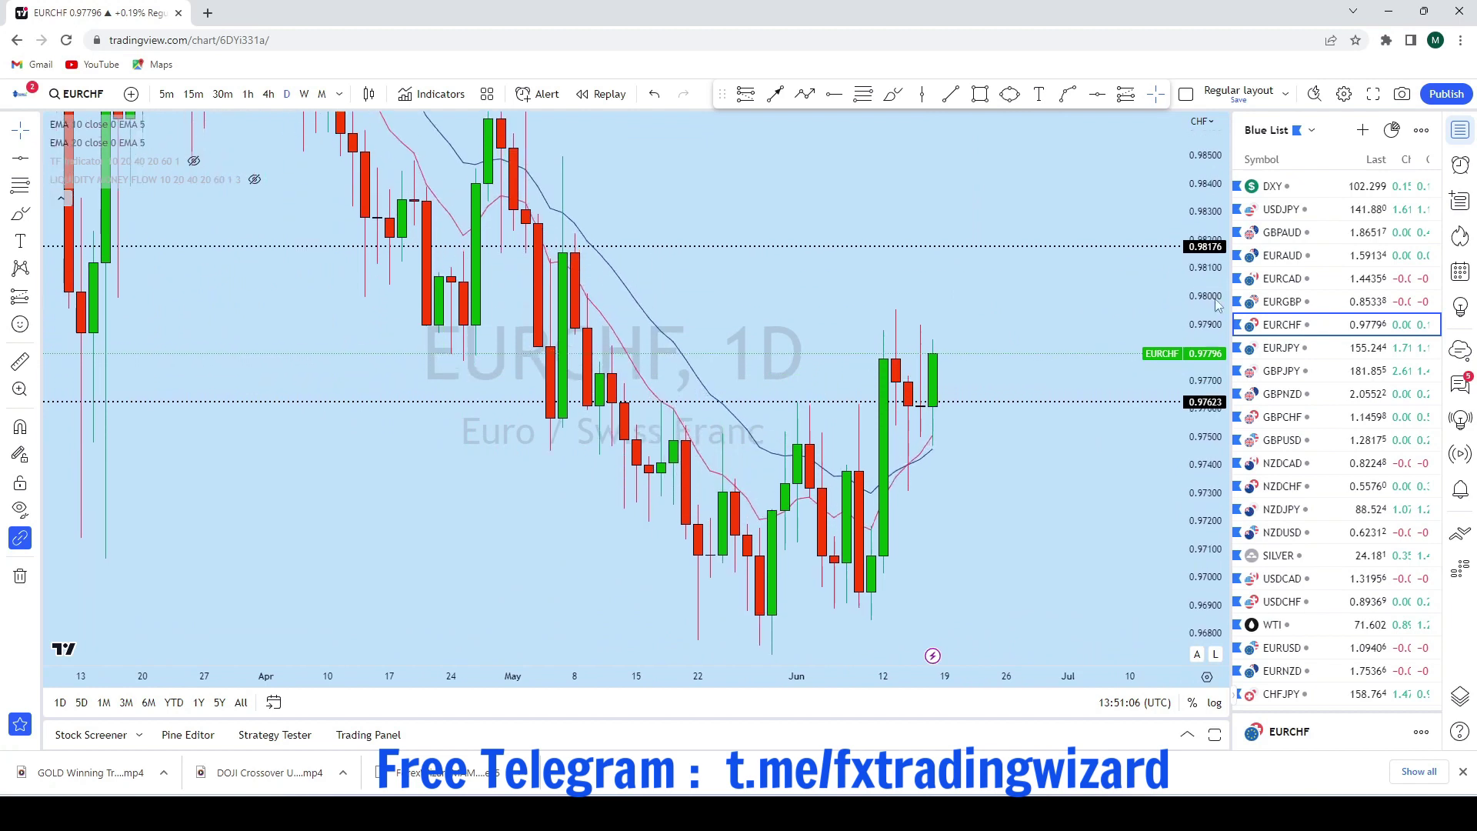
left_click(892, 96)
mouse_move(767, 607)
left_mouse_down()
mouse_move(784, 357)
mouse_move(802, 376)
left_mouse_up()
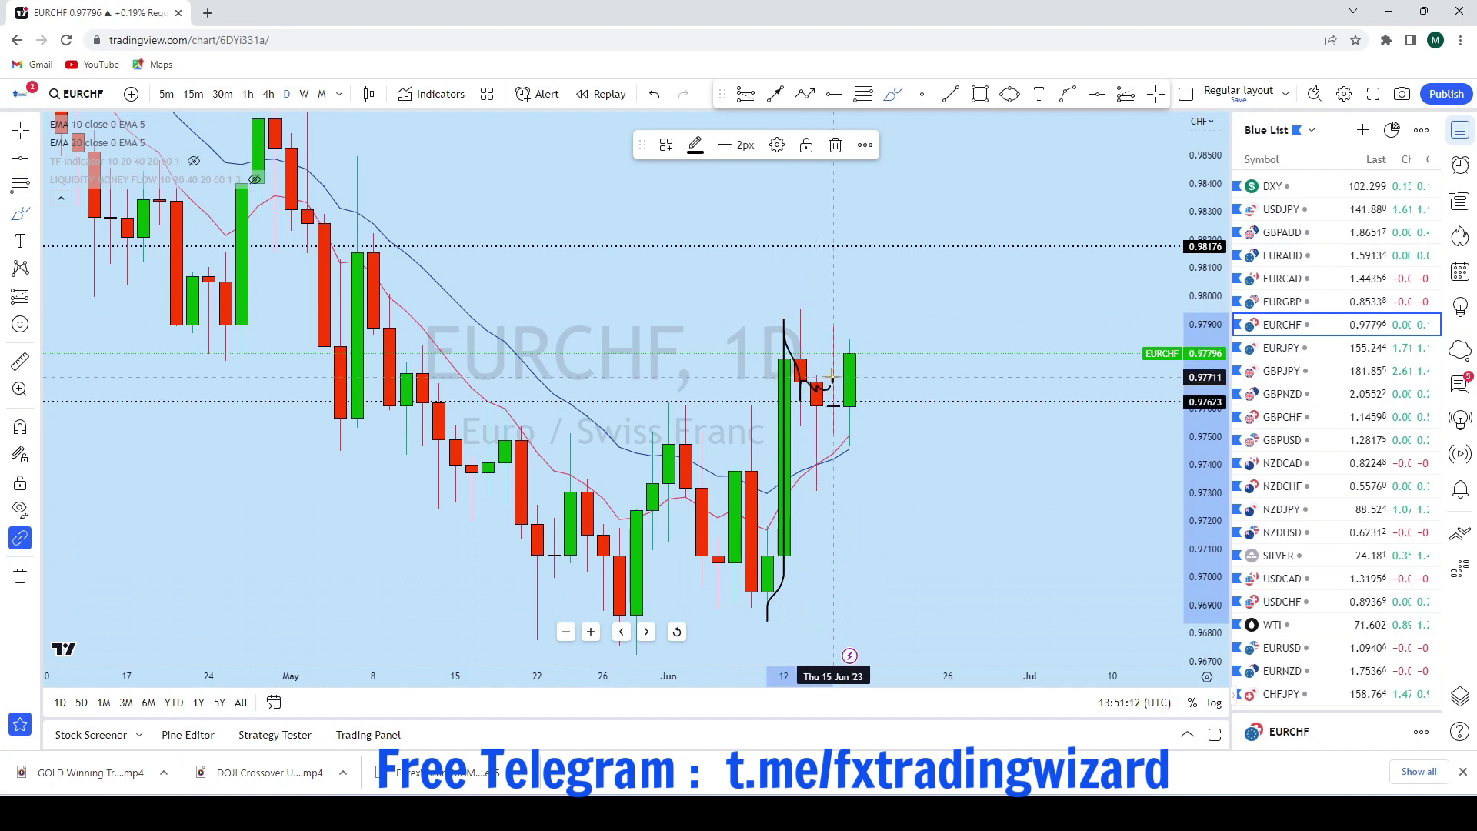
left_click_drag(802, 488, 820, 485)
mouse_move(720, 465)
left_mouse_down()
mouse_move(833, 479)
mouse_move(883, 256)
left_mouse_up()
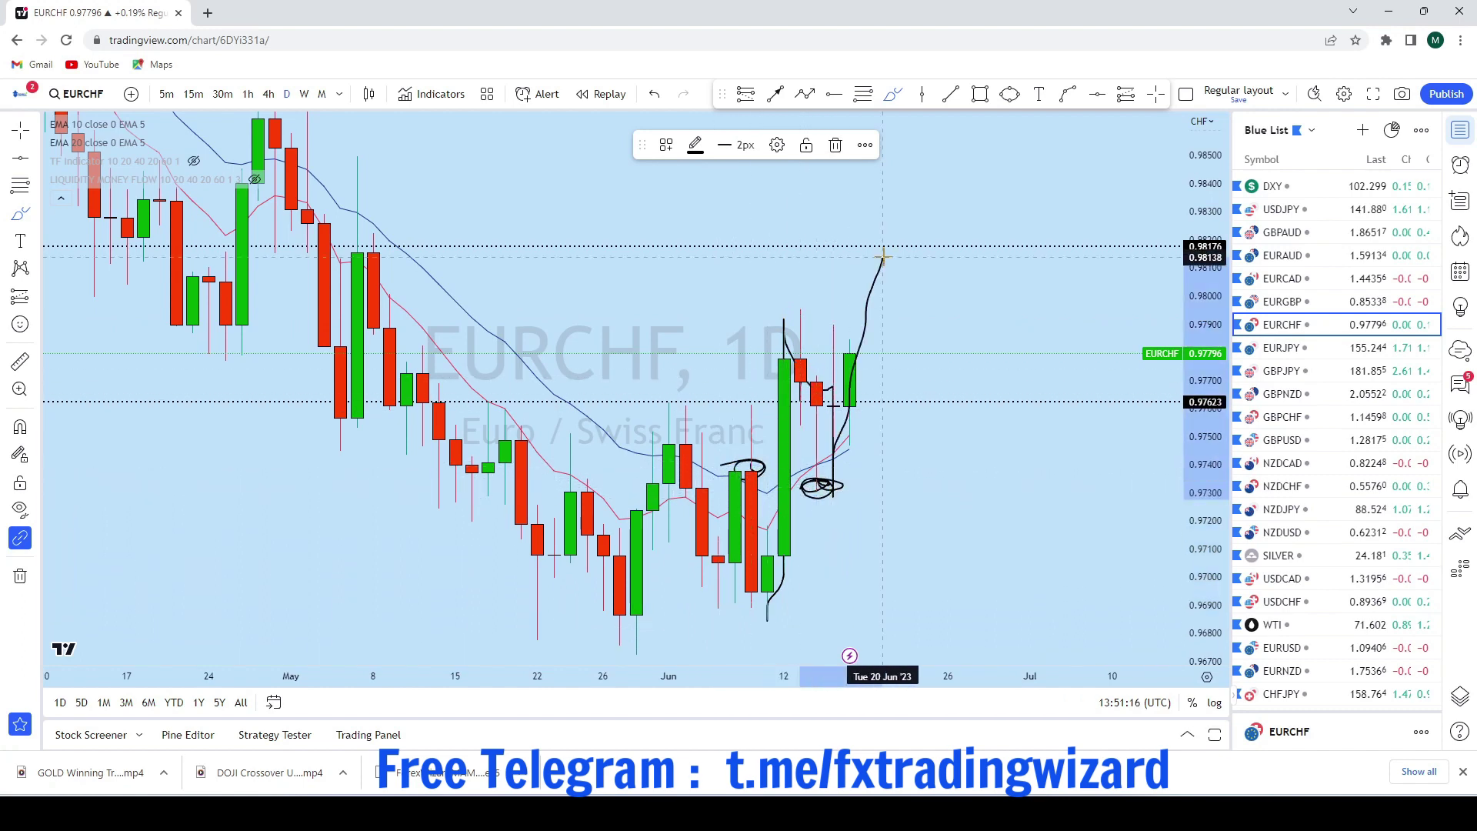
left_click(655, 96)
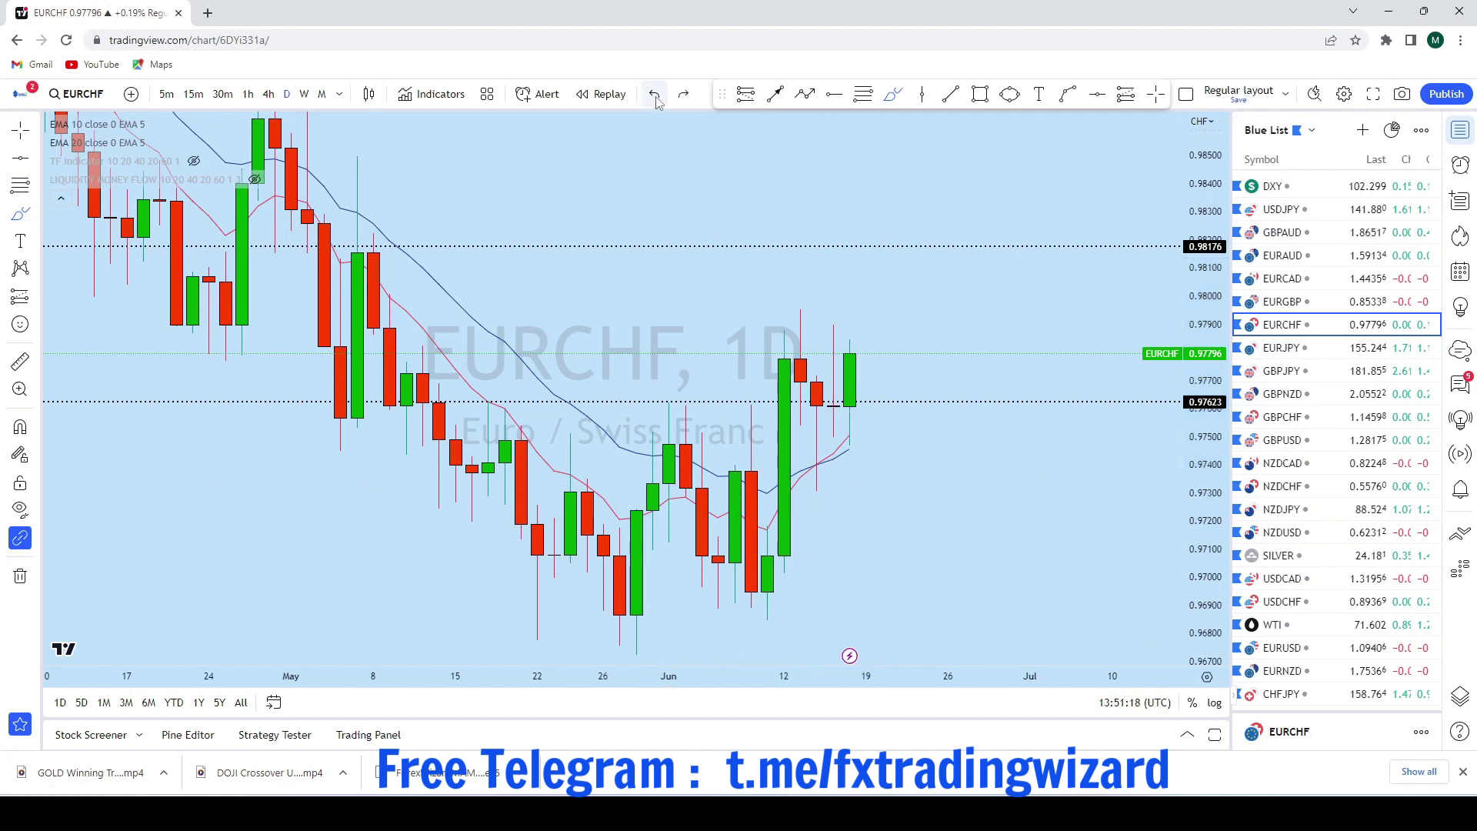
Trace the latest daily candle, brush a rise, pullback and continuation from about 0.9695 to about 0.9853, and undo both strokes
left_click_drag(849, 453, 851, 361)
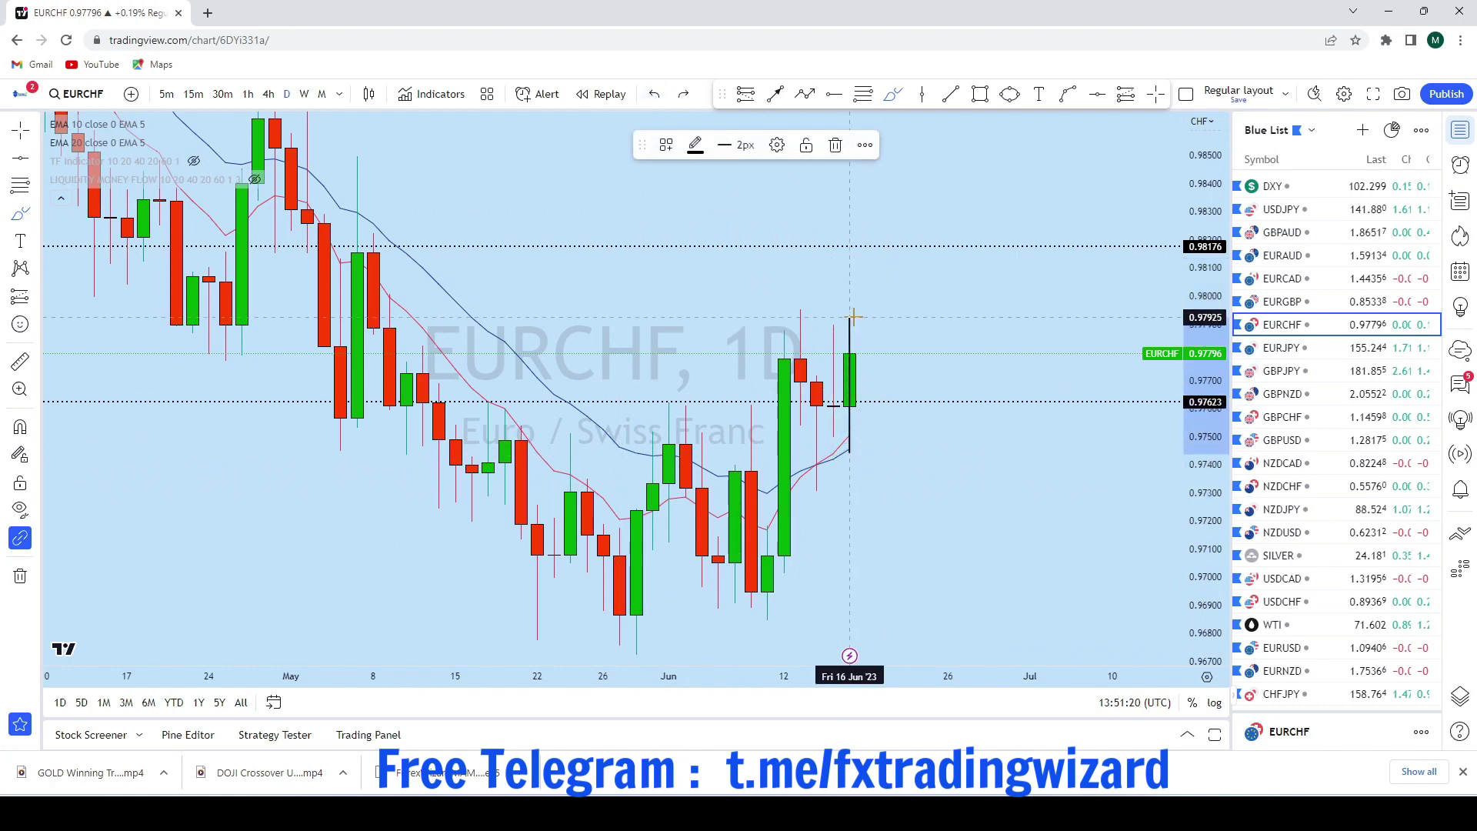
left_click(655, 95)
scroll(877, 390, "down", 2)
mouse_move(859, 593)
left_mouse_down()
mouse_move(872, 316)
mouse_move(922, 411)
mouse_move(992, 146)
left_mouse_up()
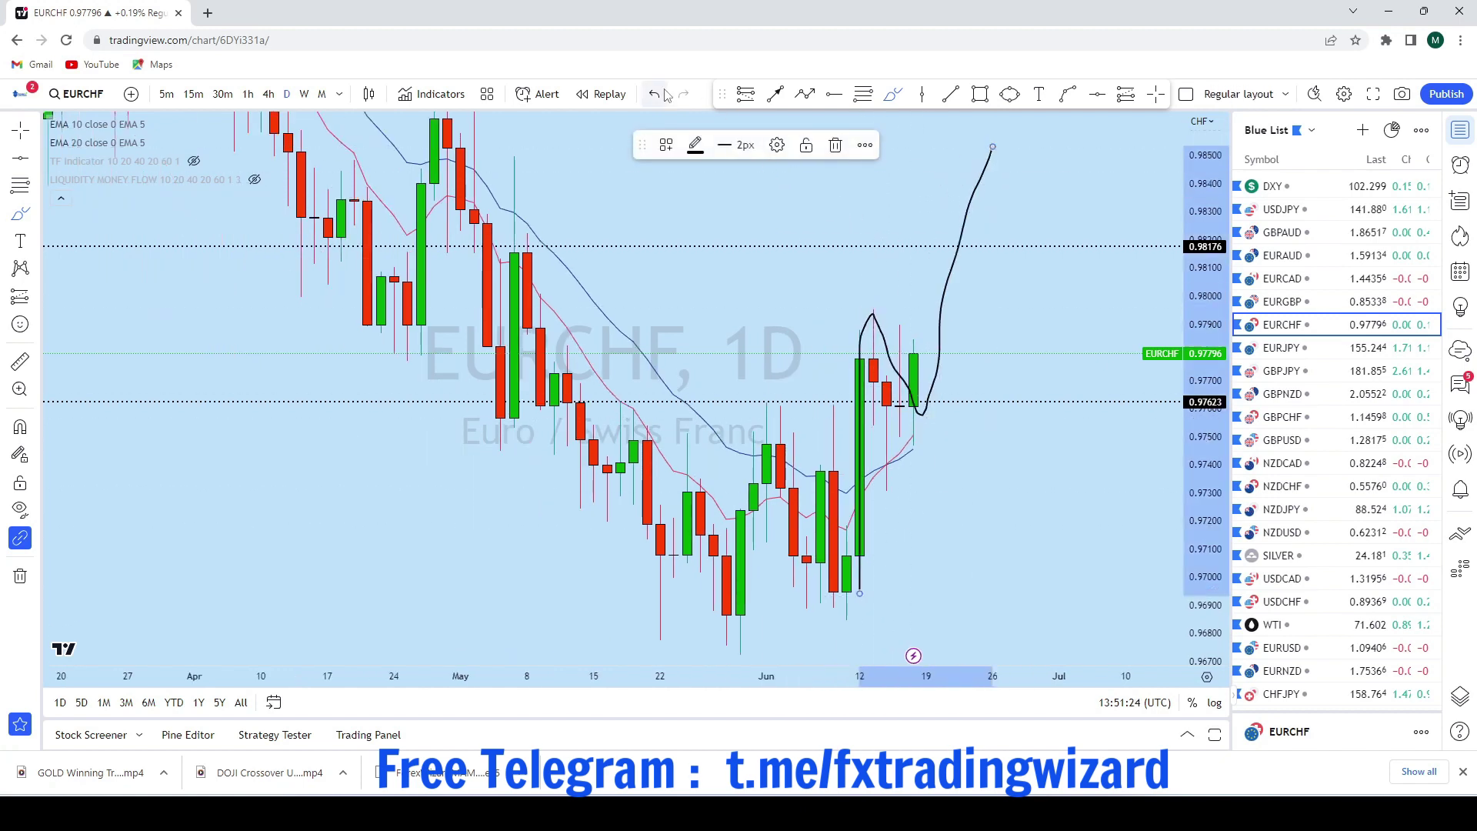
key("ctrl+z")
On the 4h timeframe, brush the June rise and sideways pullback, circle the swing low near 0.974, and undo both drawings
left_click(269, 95)
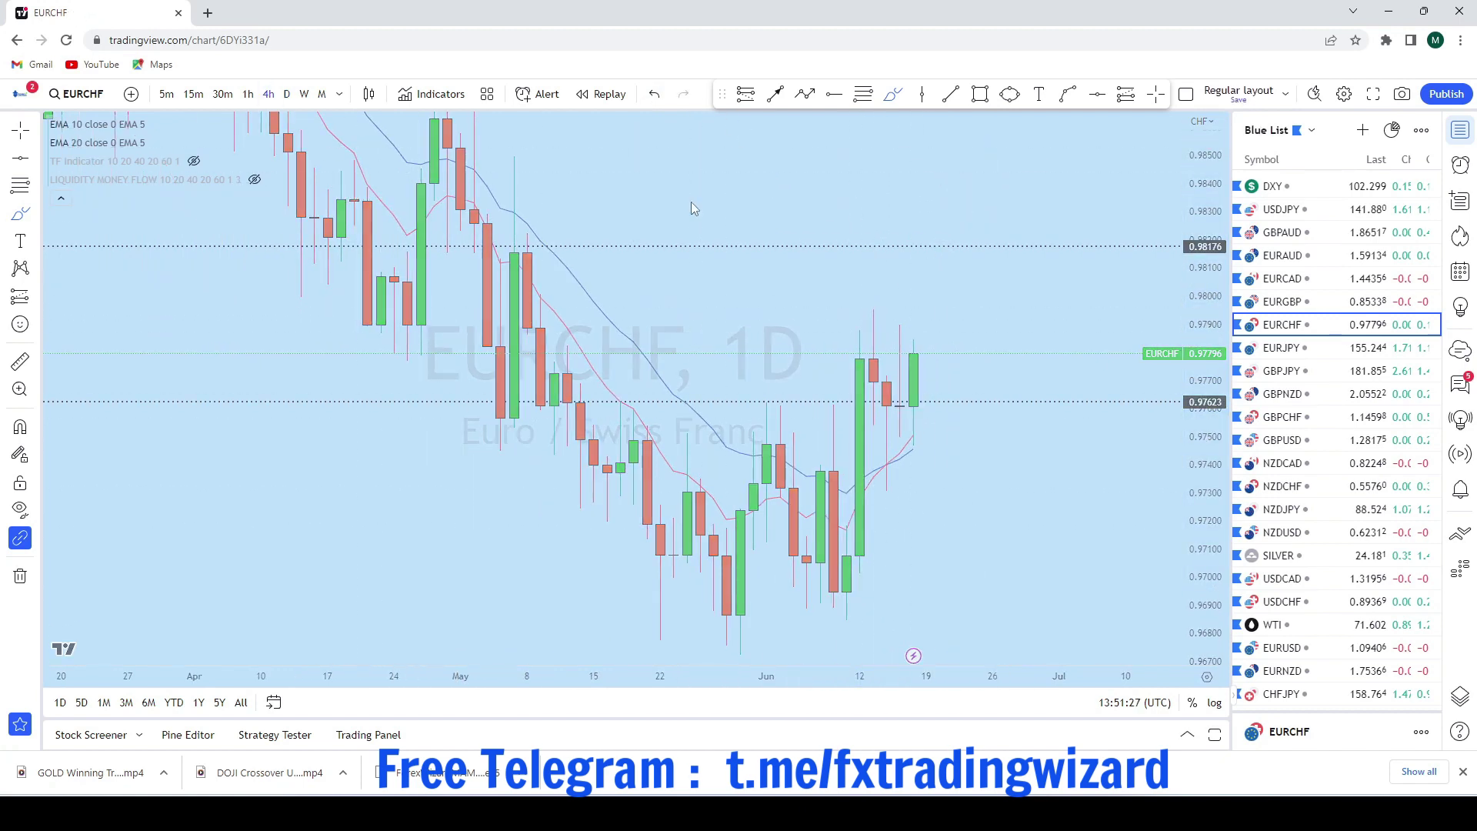
scroll(1044, 473, "down", 2)
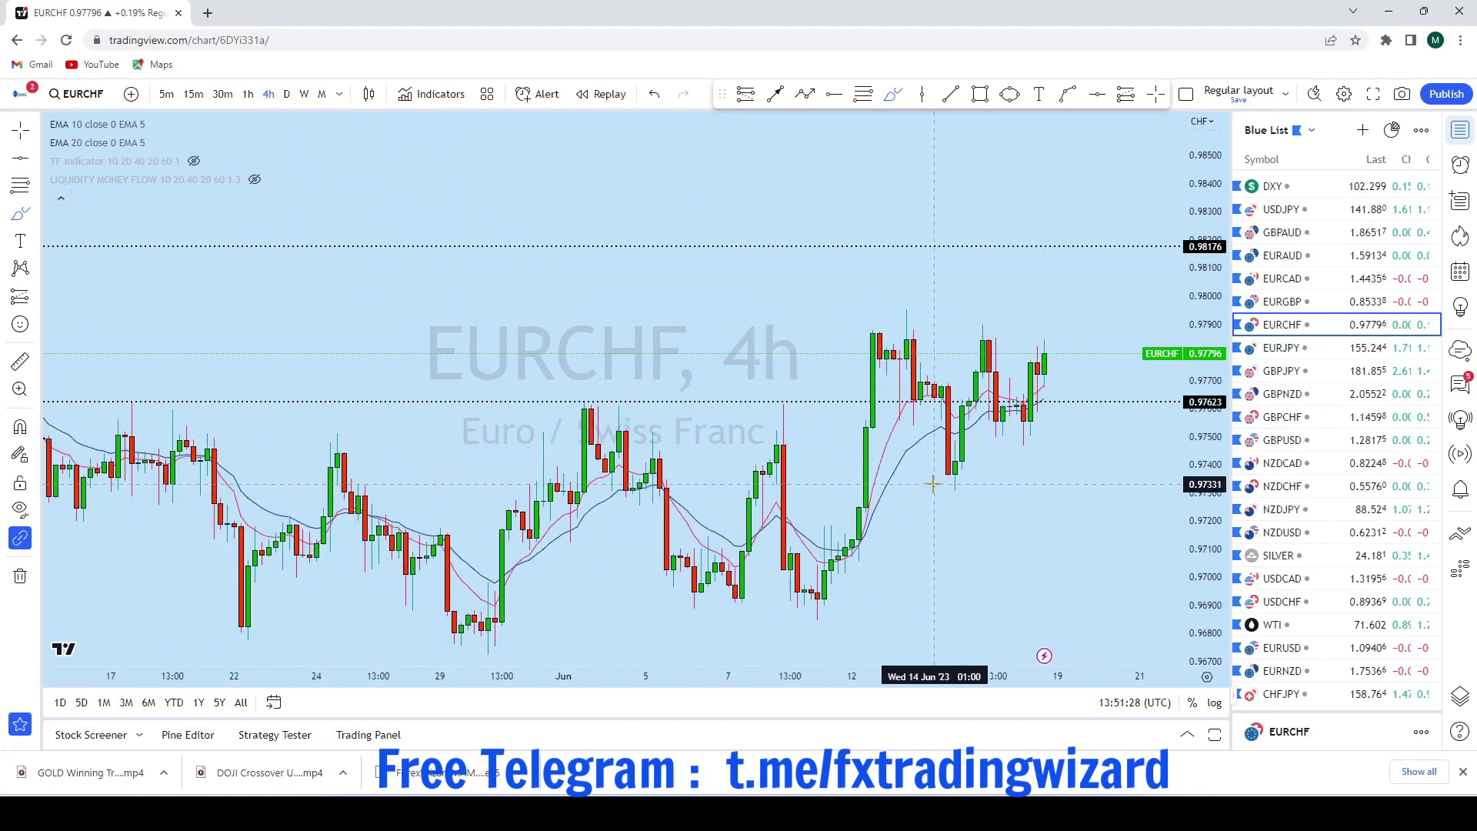
left_click_drag(824, 592, 880, 347)
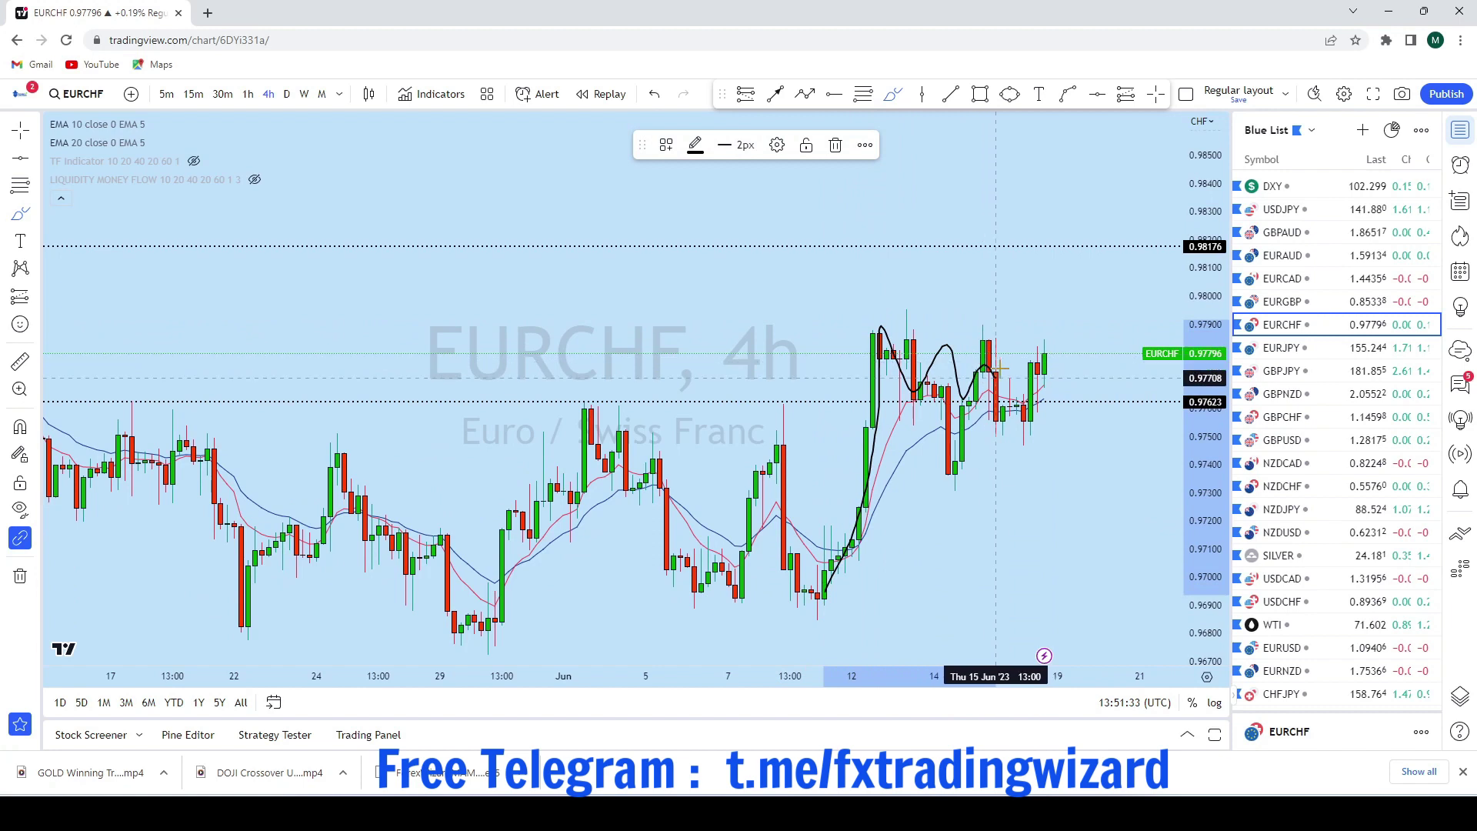
left_click_drag(969, 431, 975, 445)
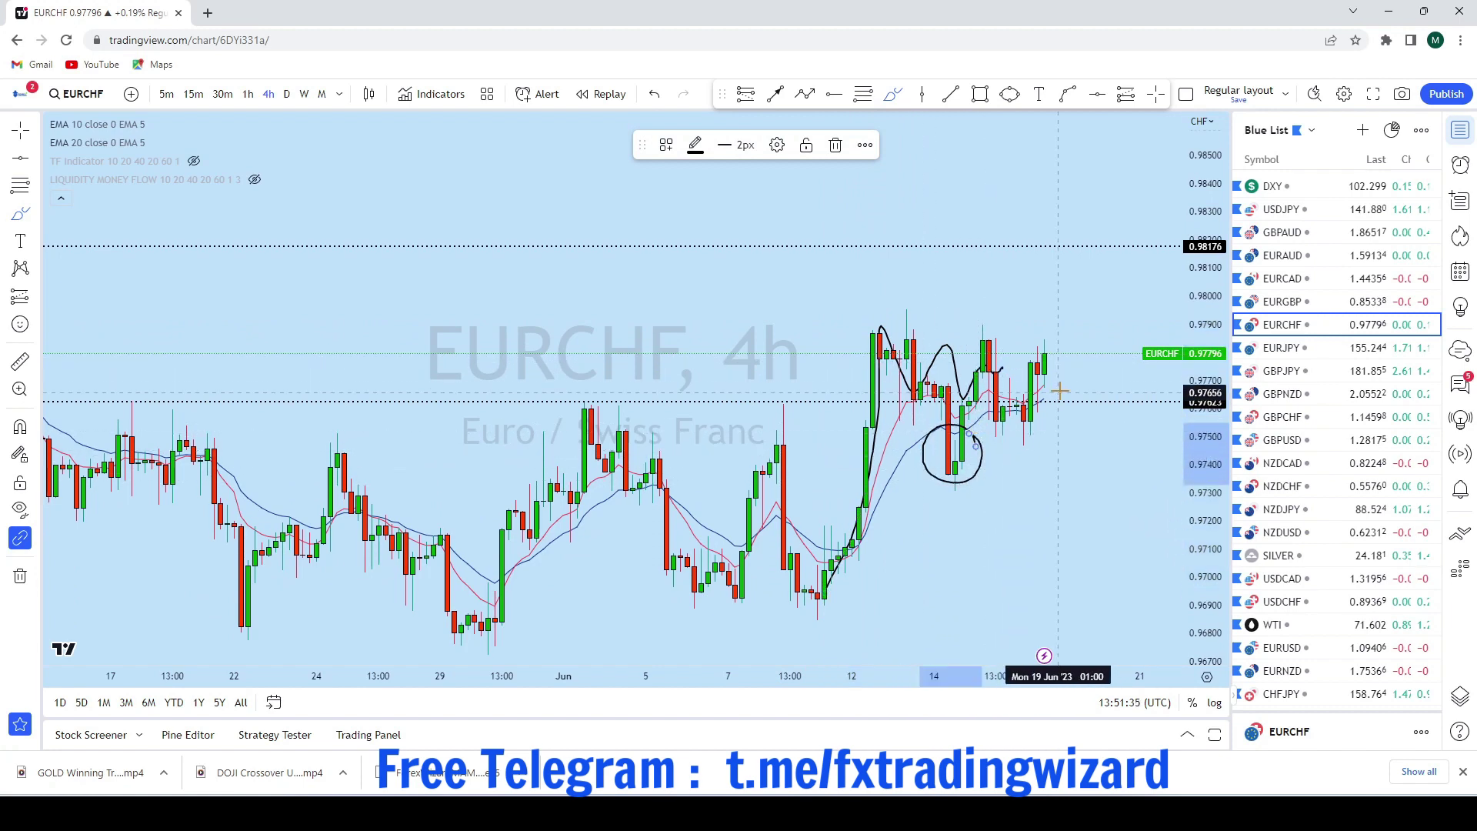
left_click(654, 93)
left_click(654, 93)
On the 4h timeframe, brush a projected path from about 0.9778 down to the 0.97623 line and up to about 0.9814
left_click(286, 93)
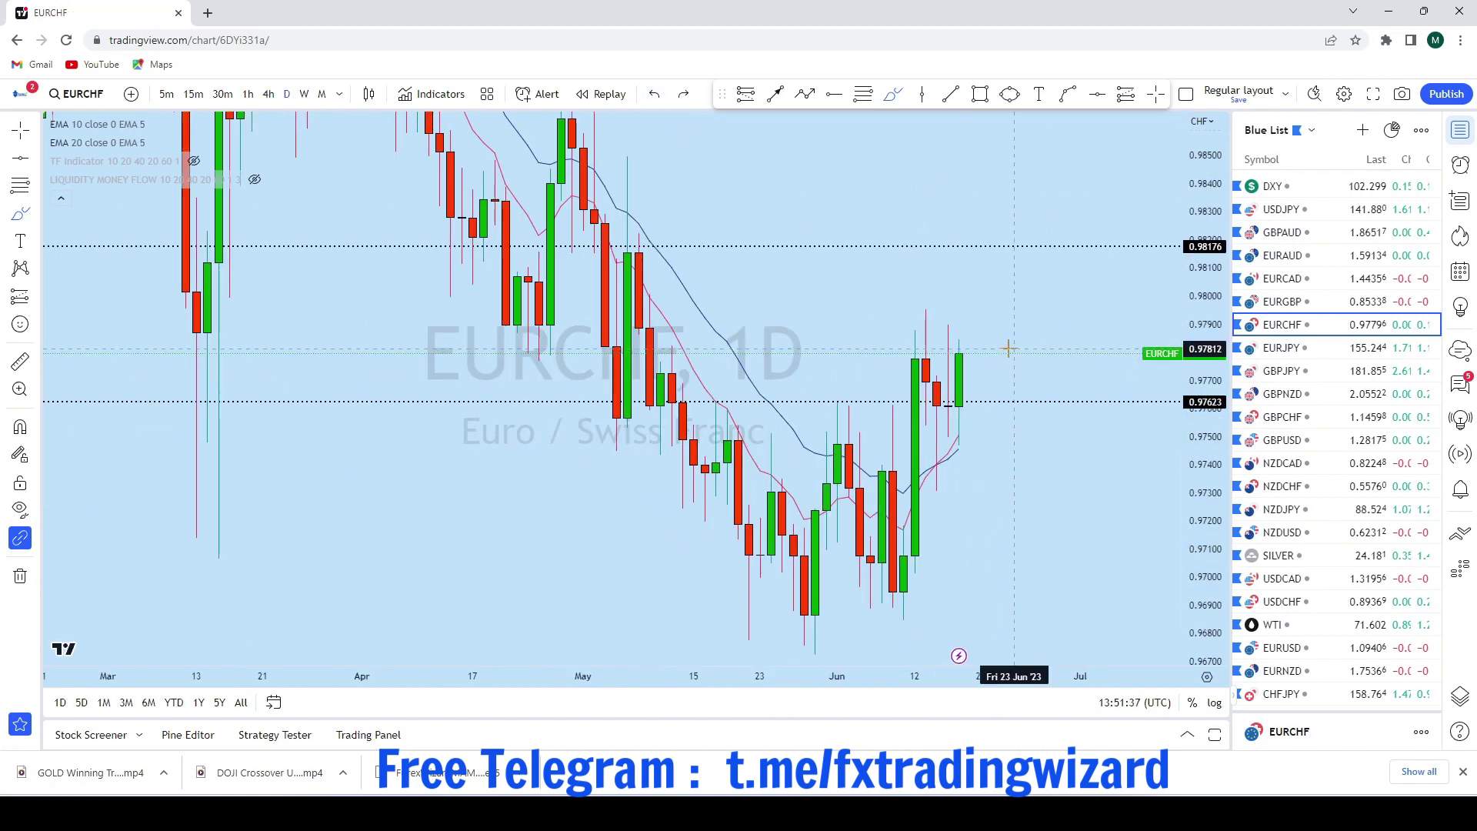
left_click(269, 93)
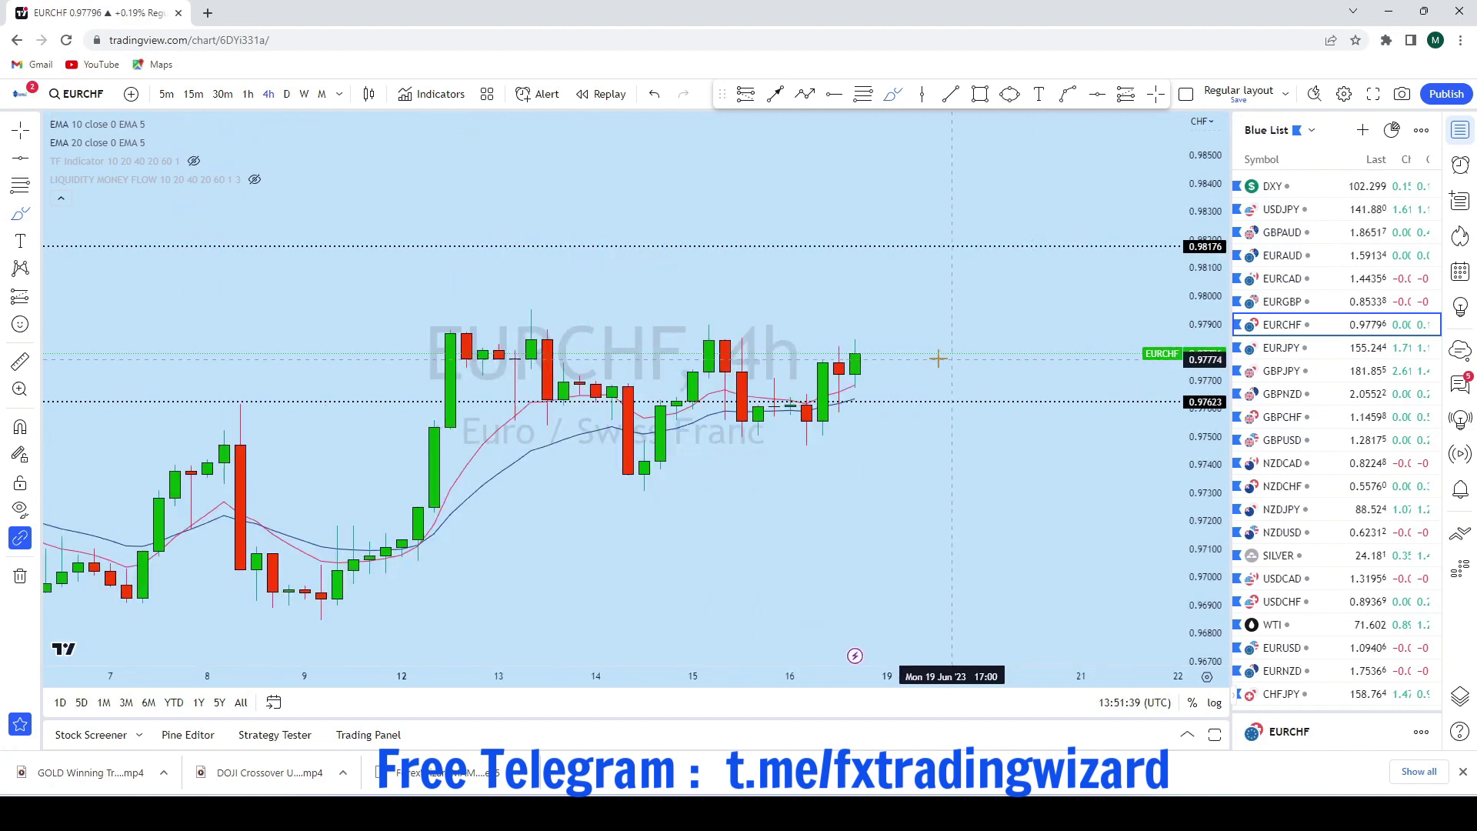
mouse_move(870, 356)
left_mouse_down()
mouse_move(870, 394)
mouse_move(1000, 255)
left_mouse_up()
Circle the projected path's dip at the 0.97623 line with an ellipse
left_click(1010, 94)
left_click(856, 407)
left_click(887, 377)
left_click(900, 397)
Draw an arrow from the ellipse at 0.97604 up through the 0.98176 line to 0.98642
scroll(1126, 308, "down", 4)
left_click_drag(1129, 298, 996, 413)
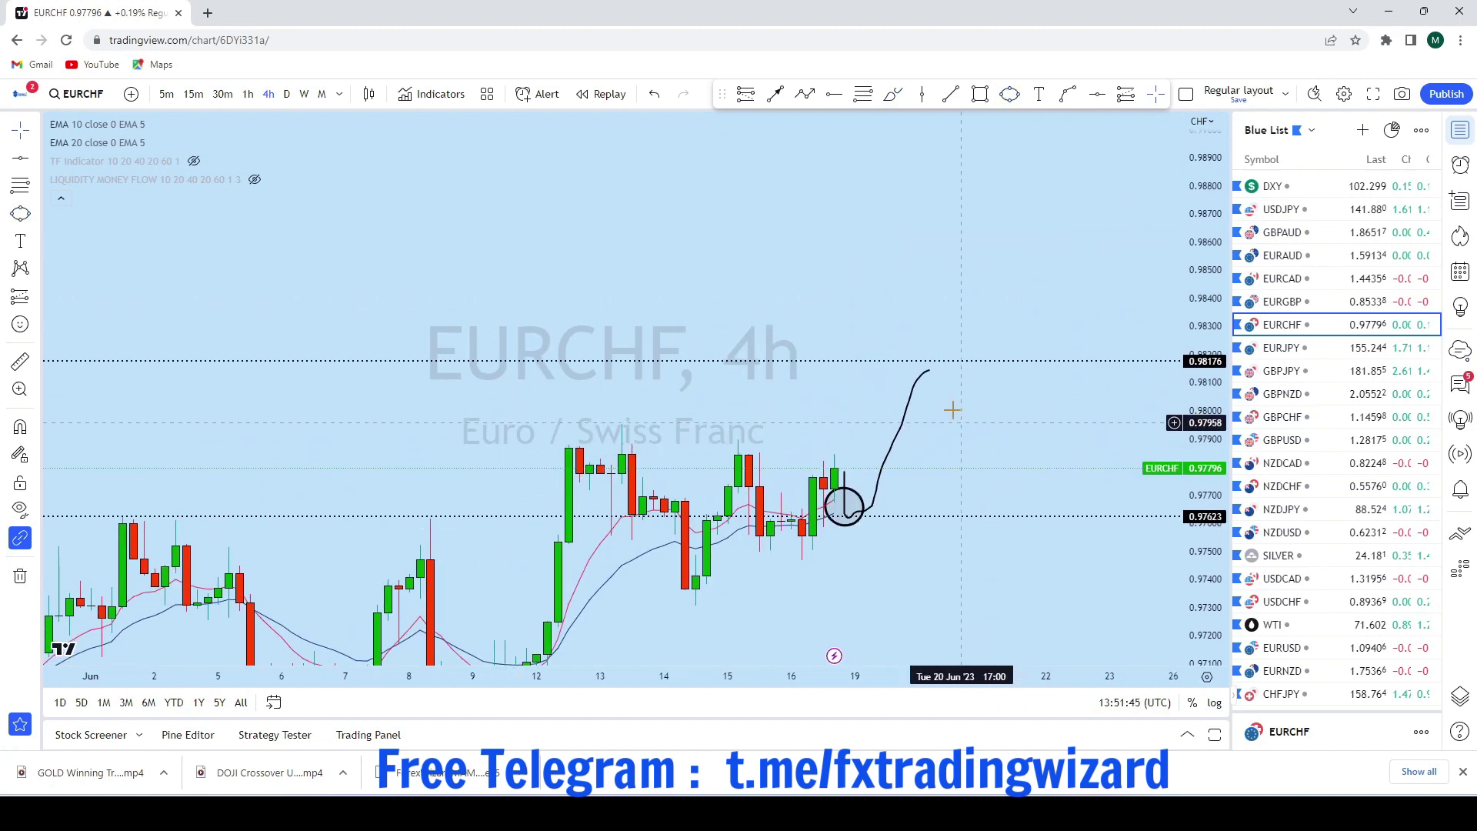
left_click(930, 379)
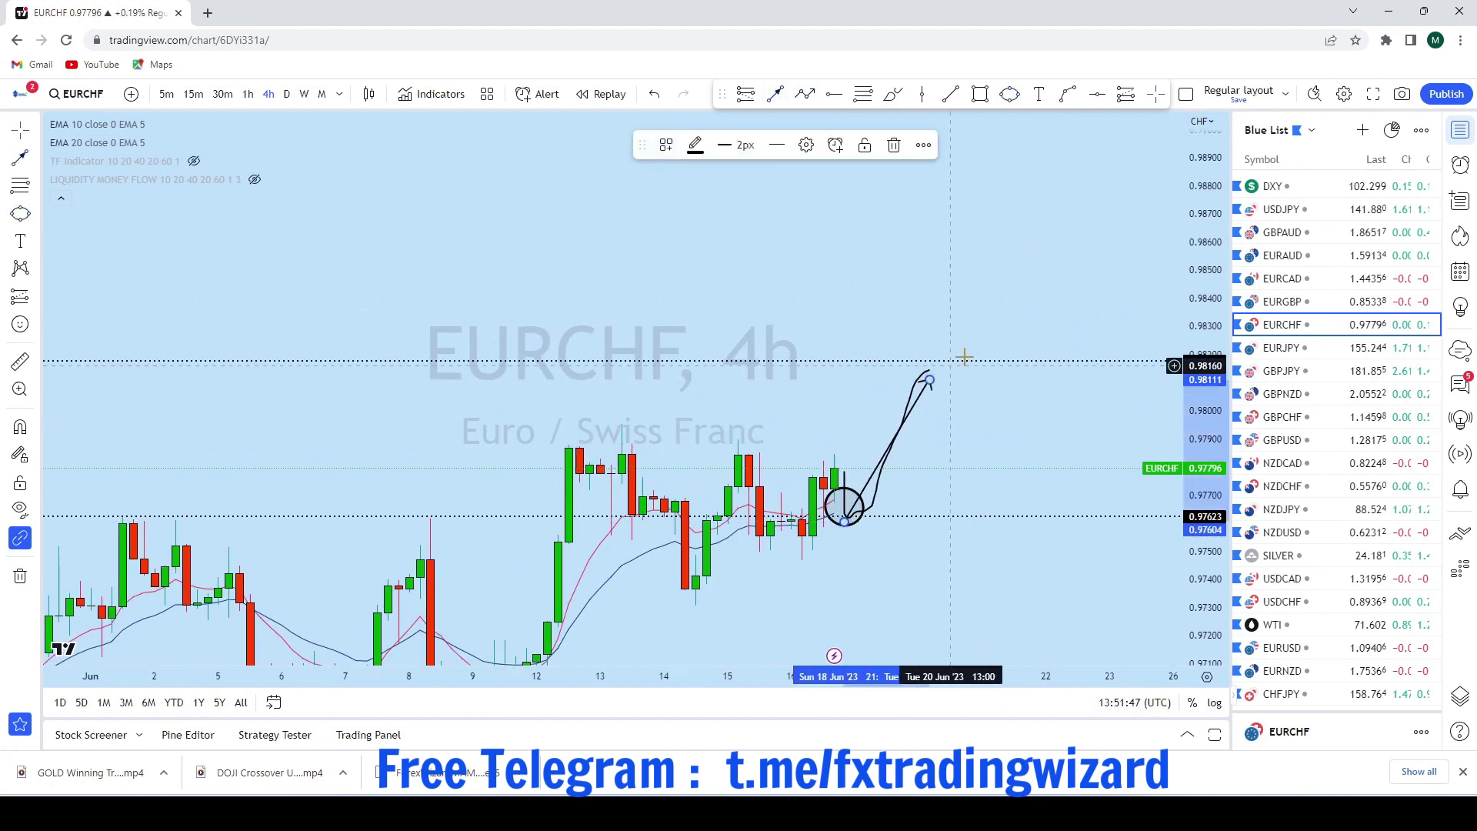
left_click_drag(930, 380, 979, 231)
scroll(1033, 431, "up", 2)
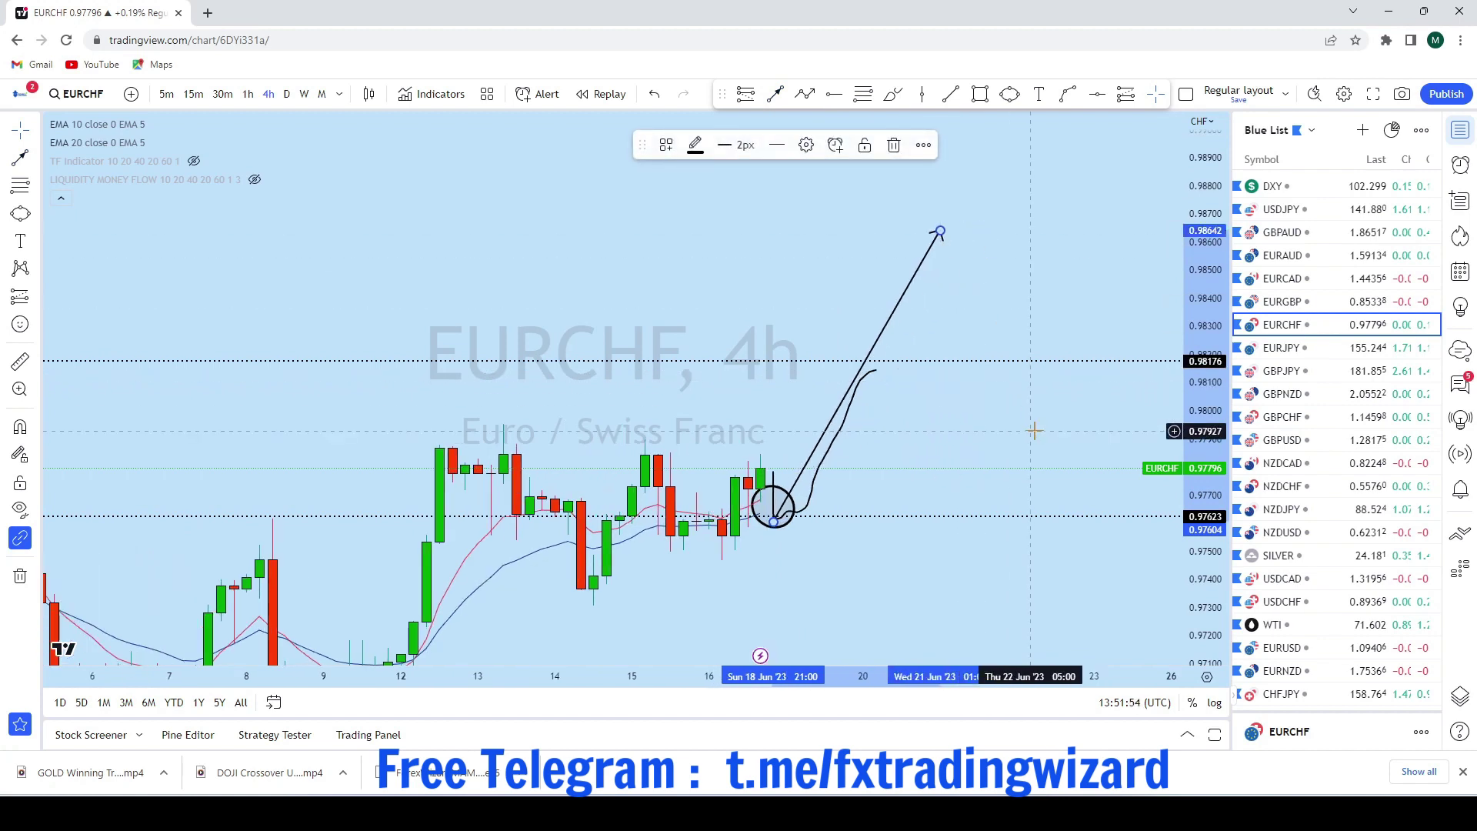
Open EURJPY and switch its chart to the monthly timeframe
left_click(1334, 347)
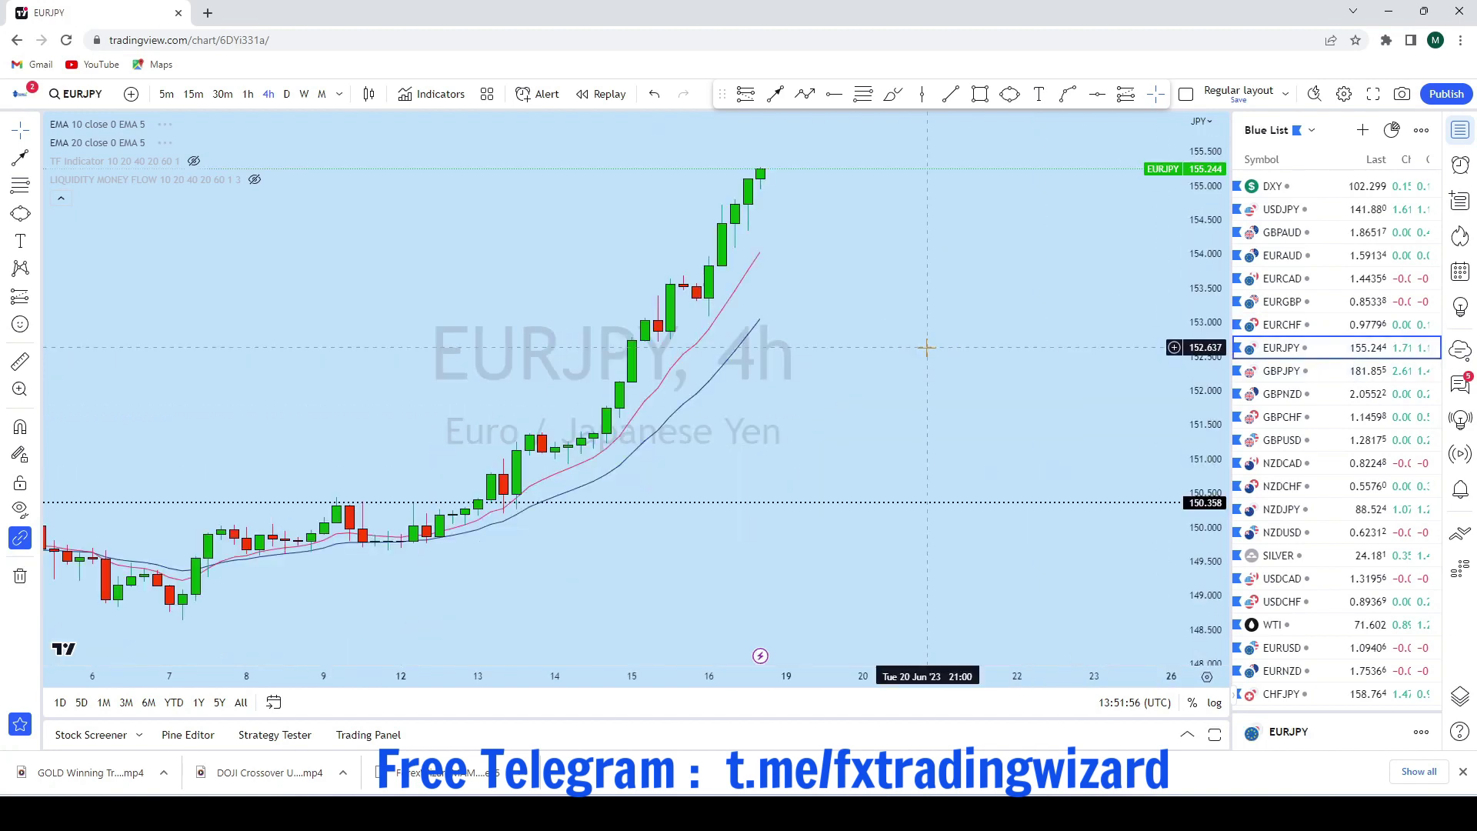
scroll(908, 343, "up", 2)
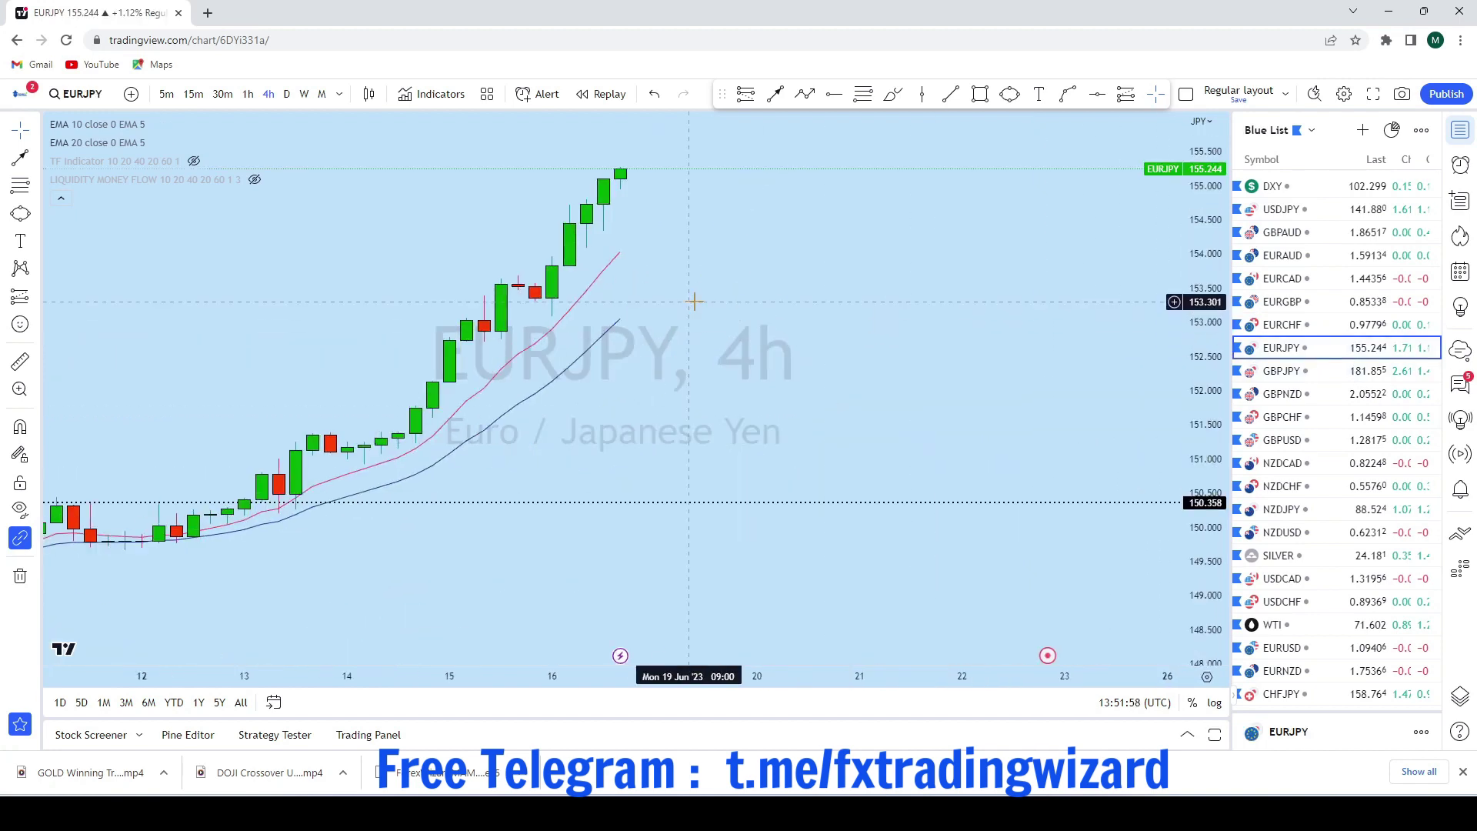
scroll(809, 318, "down", 2)
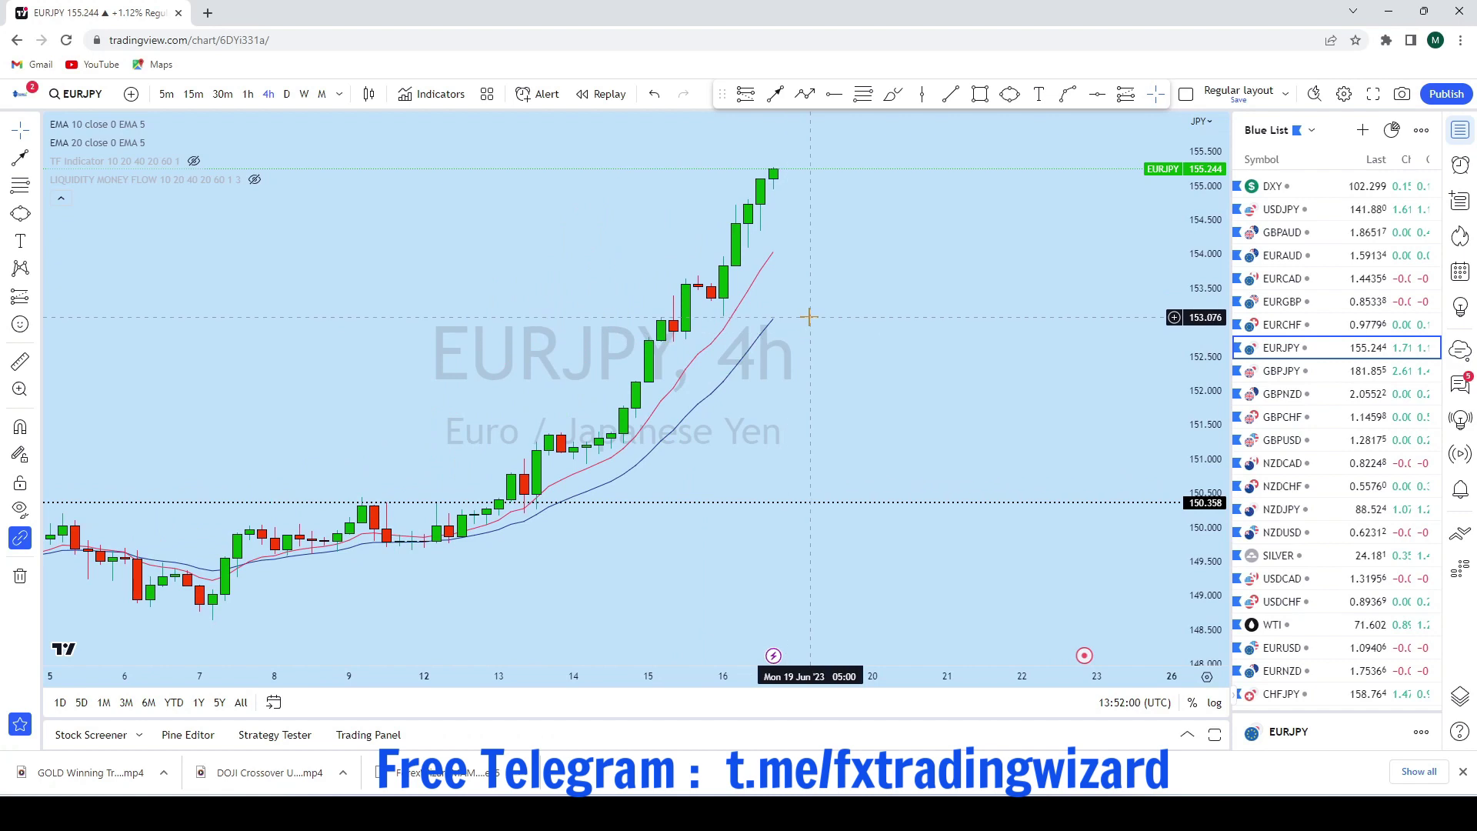
left_click(322, 94)
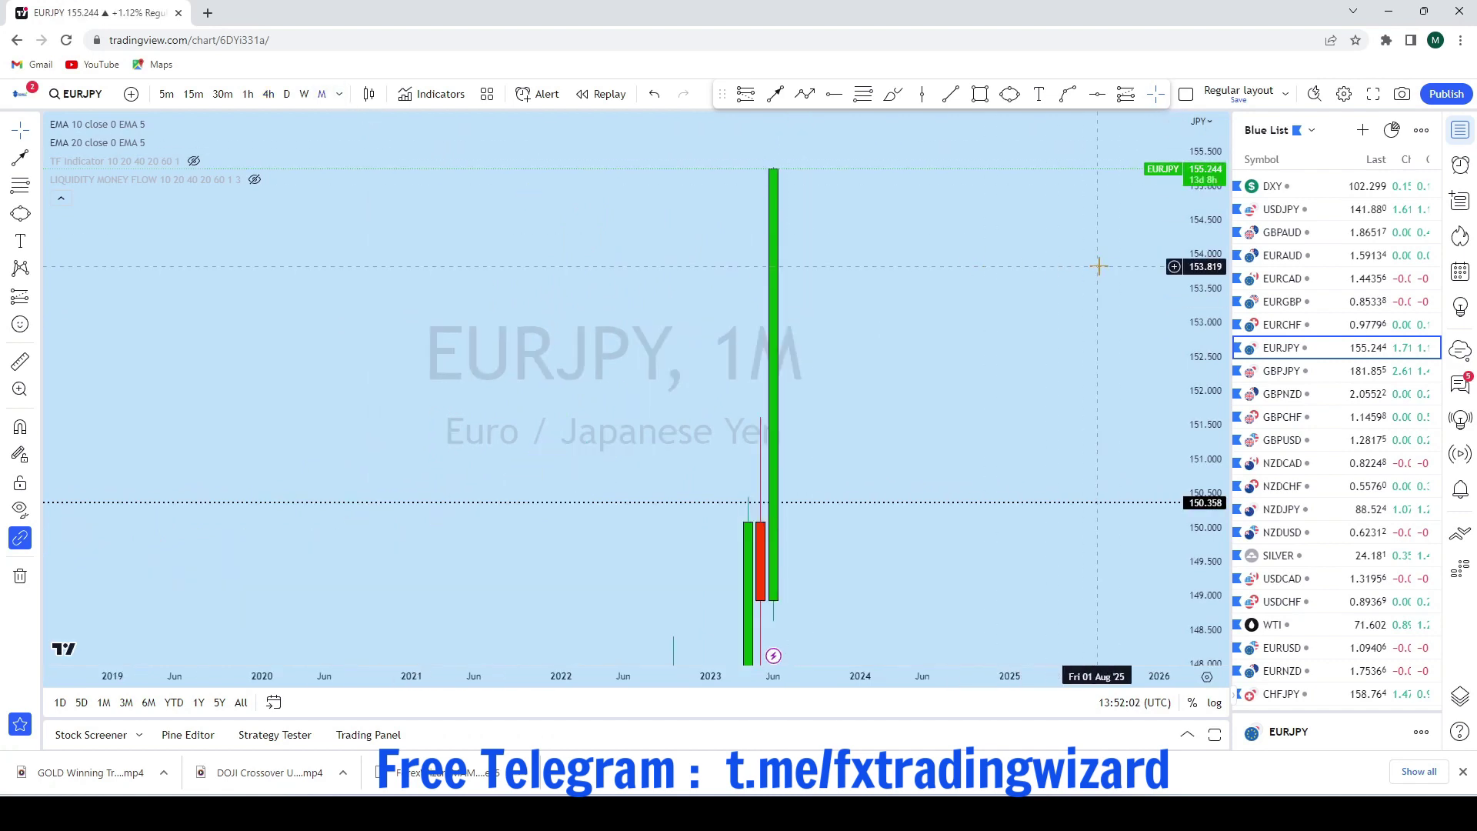
scroll(1166, 514, "down", 3)
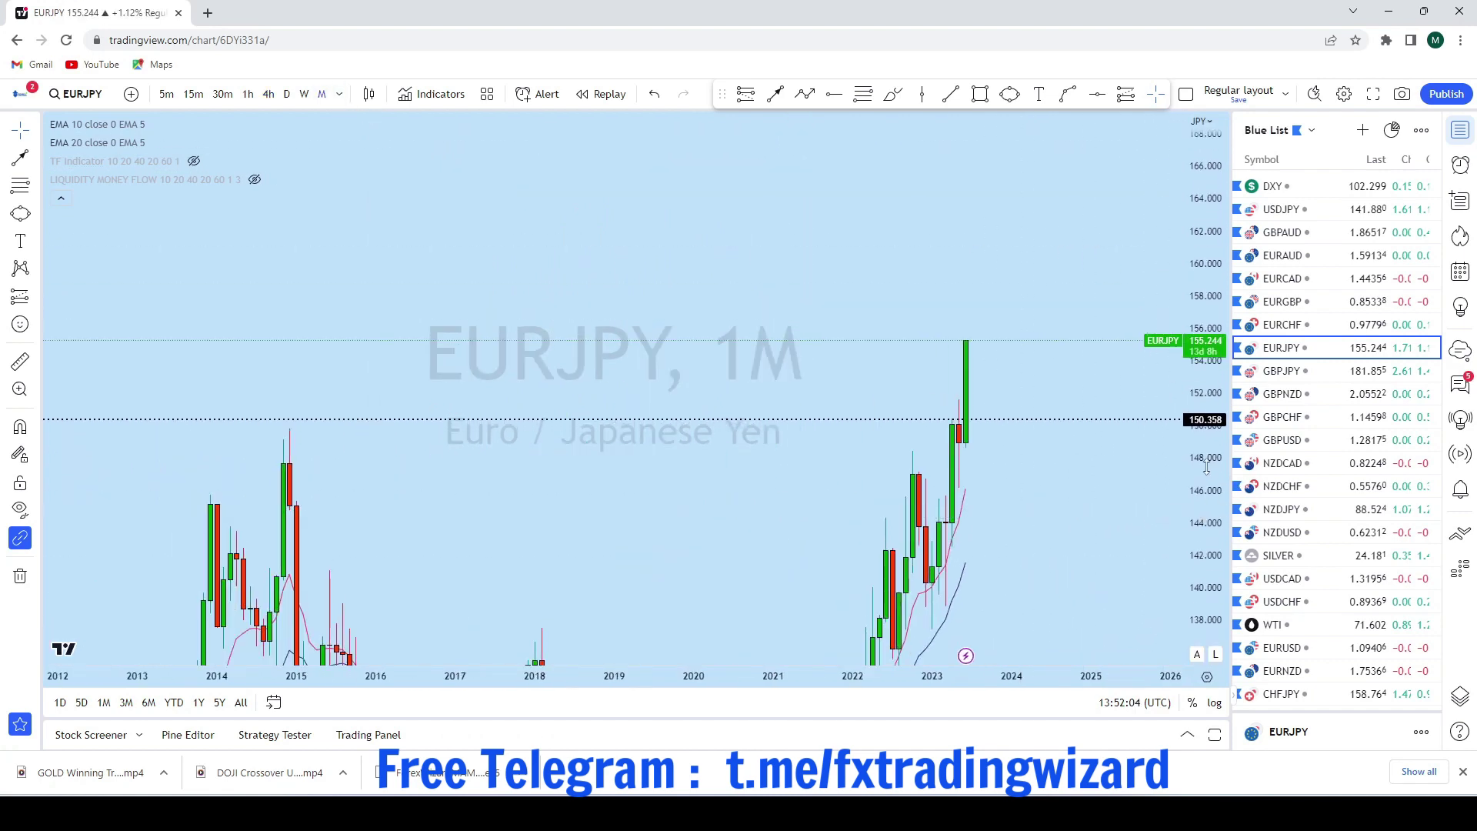
Remove the existing drawings from the EURJPY chart, including the dotted line at 150.358
left_click_drag(1206, 468, 1206, 585)
scroll(1130, 514, "up", 3)
left_click(35, 575)
left_click(68, 577)
Examine EURJPY's monthly trend, comparing the latest candles with the two EMAs and the highs of earlier years
left_click_drag(569, 293, 840, 305)
scroll(846, 314, "down", 3)
left_click_drag(930, 320, 772, 307)
scroll(1019, 496, "up", 3)
left_click_drag(1003, 511, 1027, 458)
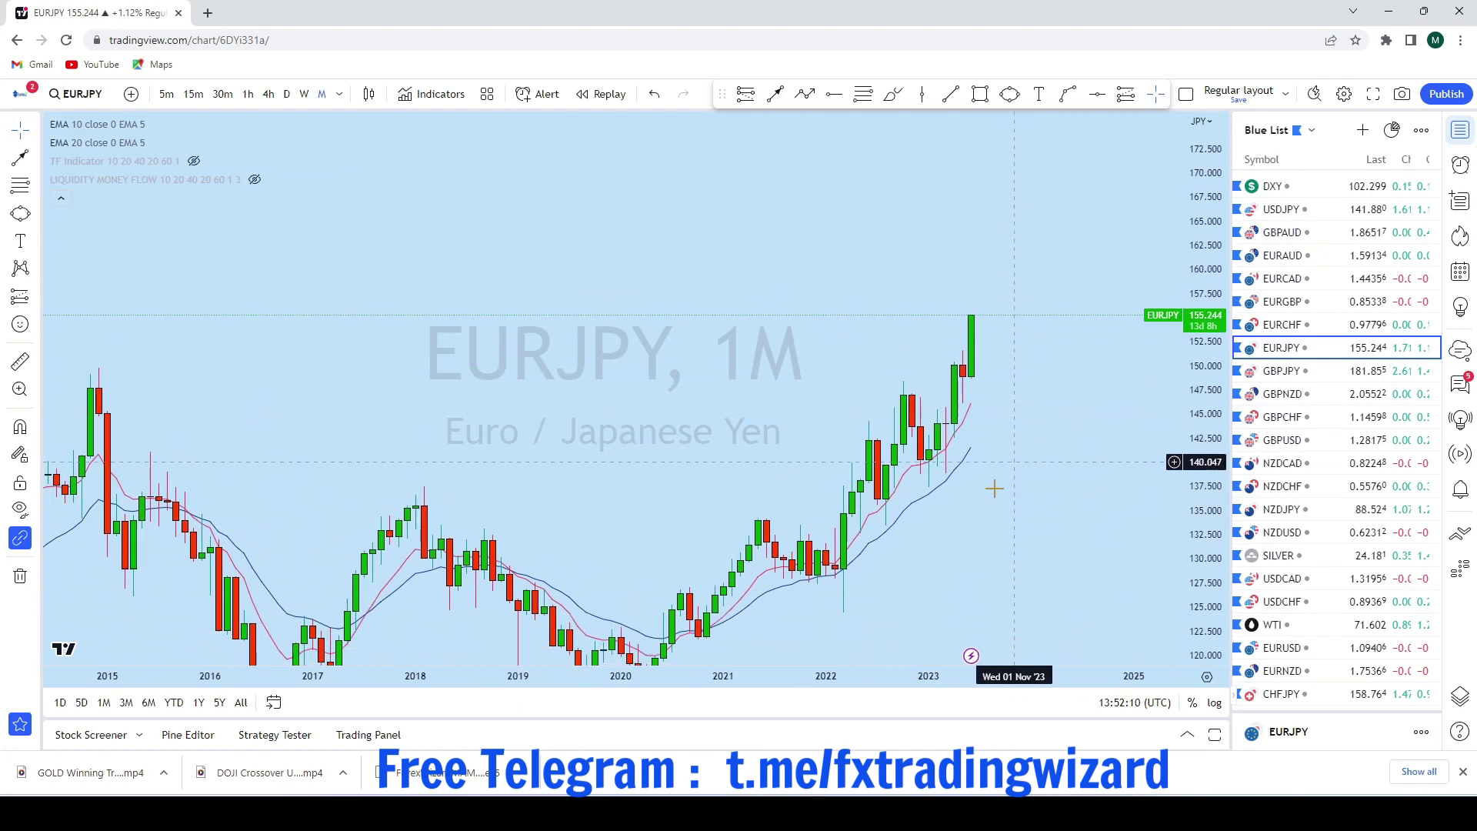
scroll(994, 489, "up", 1)
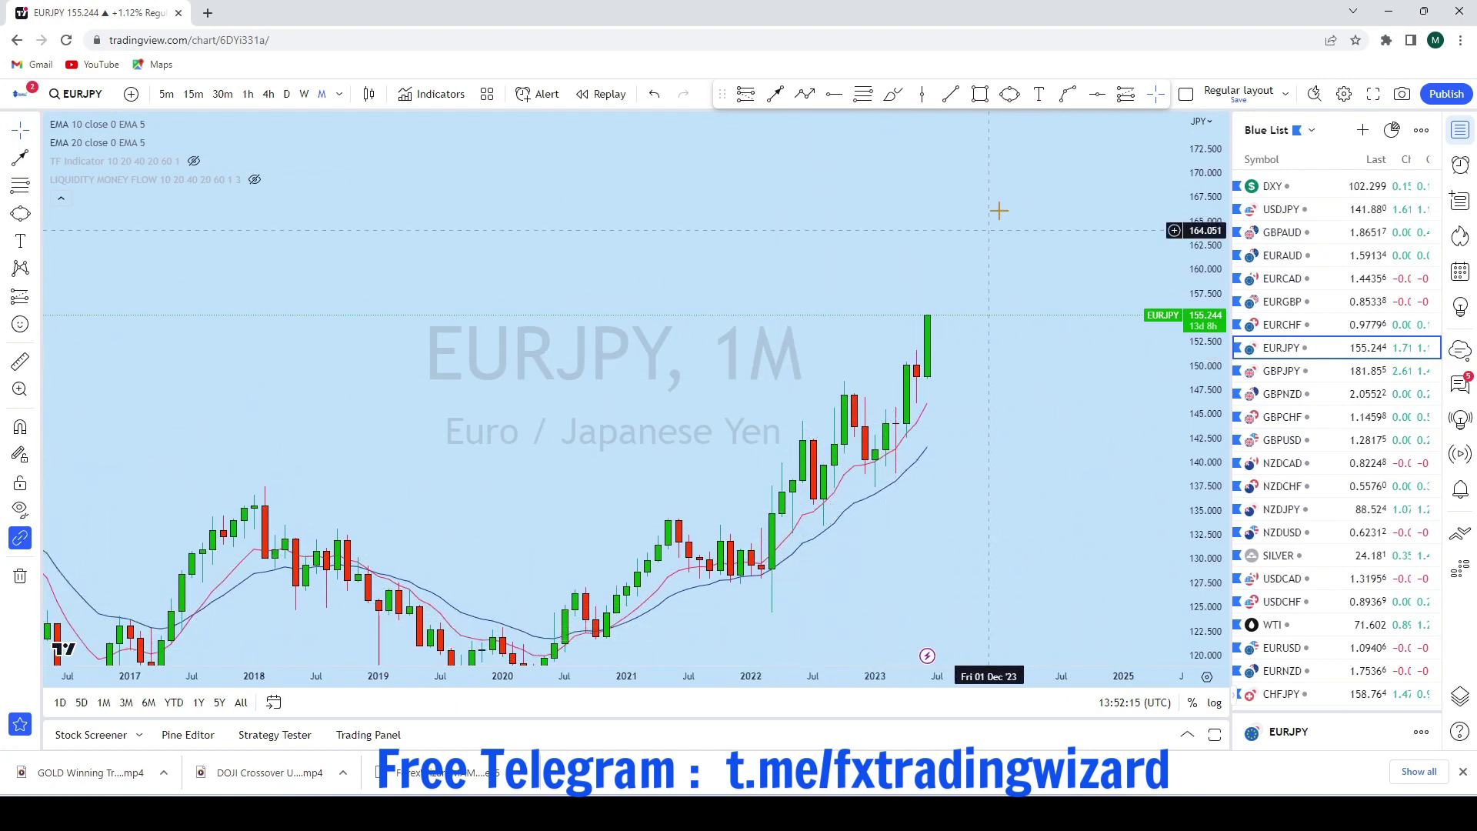
scroll(998, 211, "up", 3)
left_click_drag(933, 205, 1019, 200)
scroll(1039, 304, "down", 3)
scroll(1031, 420, "up", 3)
left_click_drag(1031, 429, 1046, 448)
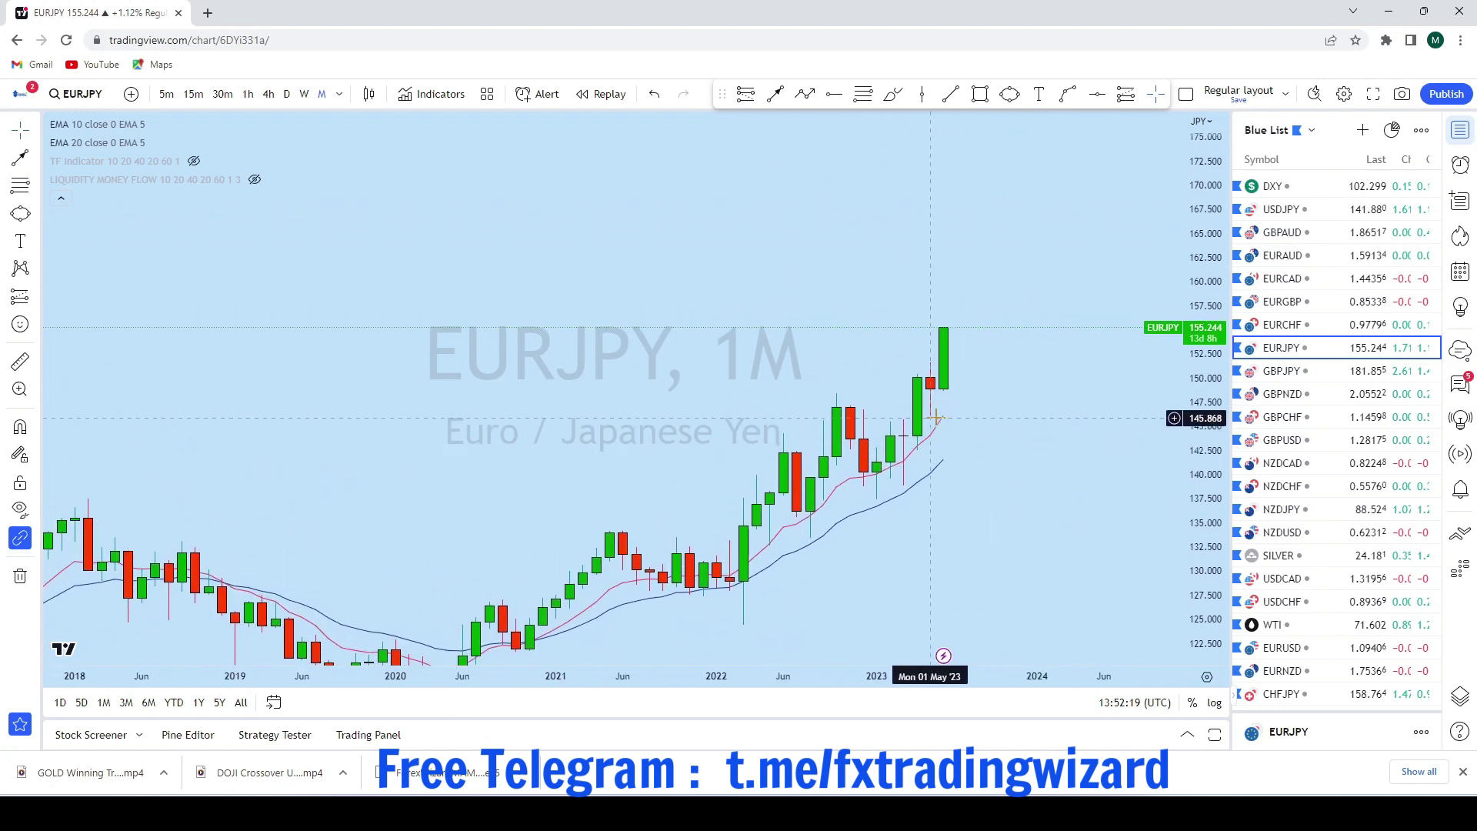
scroll(1046, 446, "down", 2)
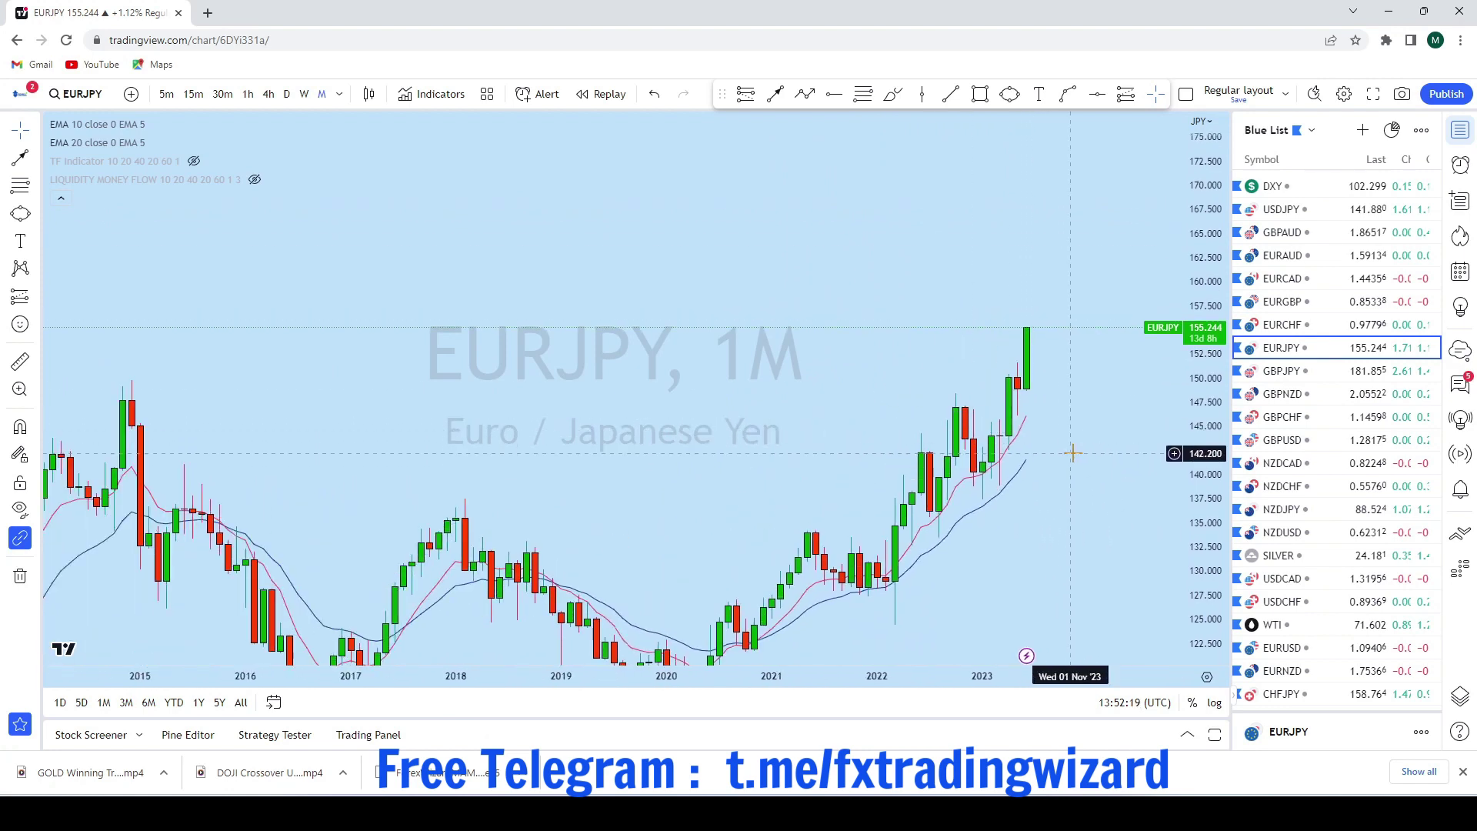
Switch EURJPY to the weekly timeframe and examine the latest candle against the two EMAs
left_click(304, 94)
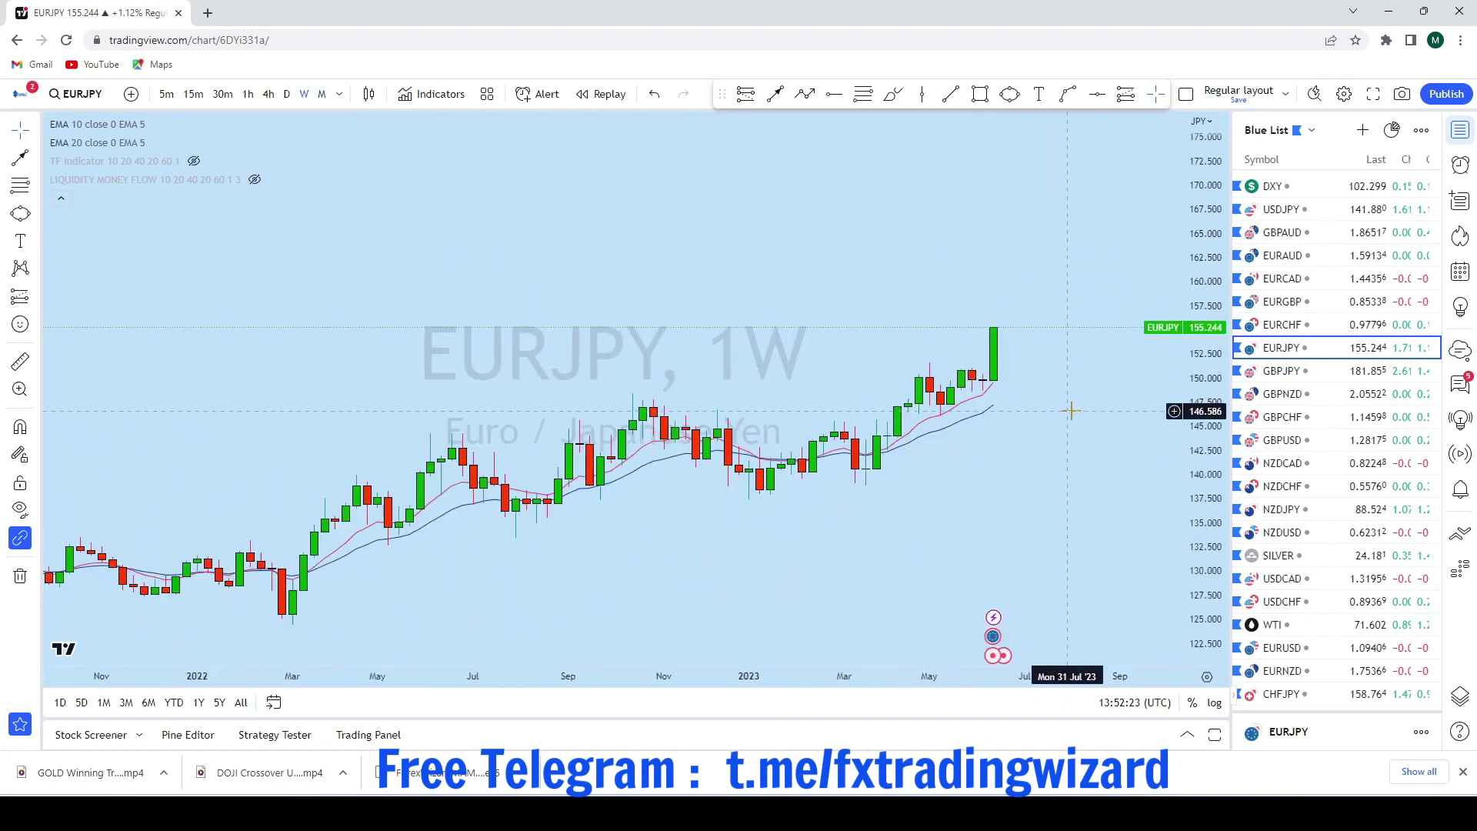
scroll(926, 365, "up", 3)
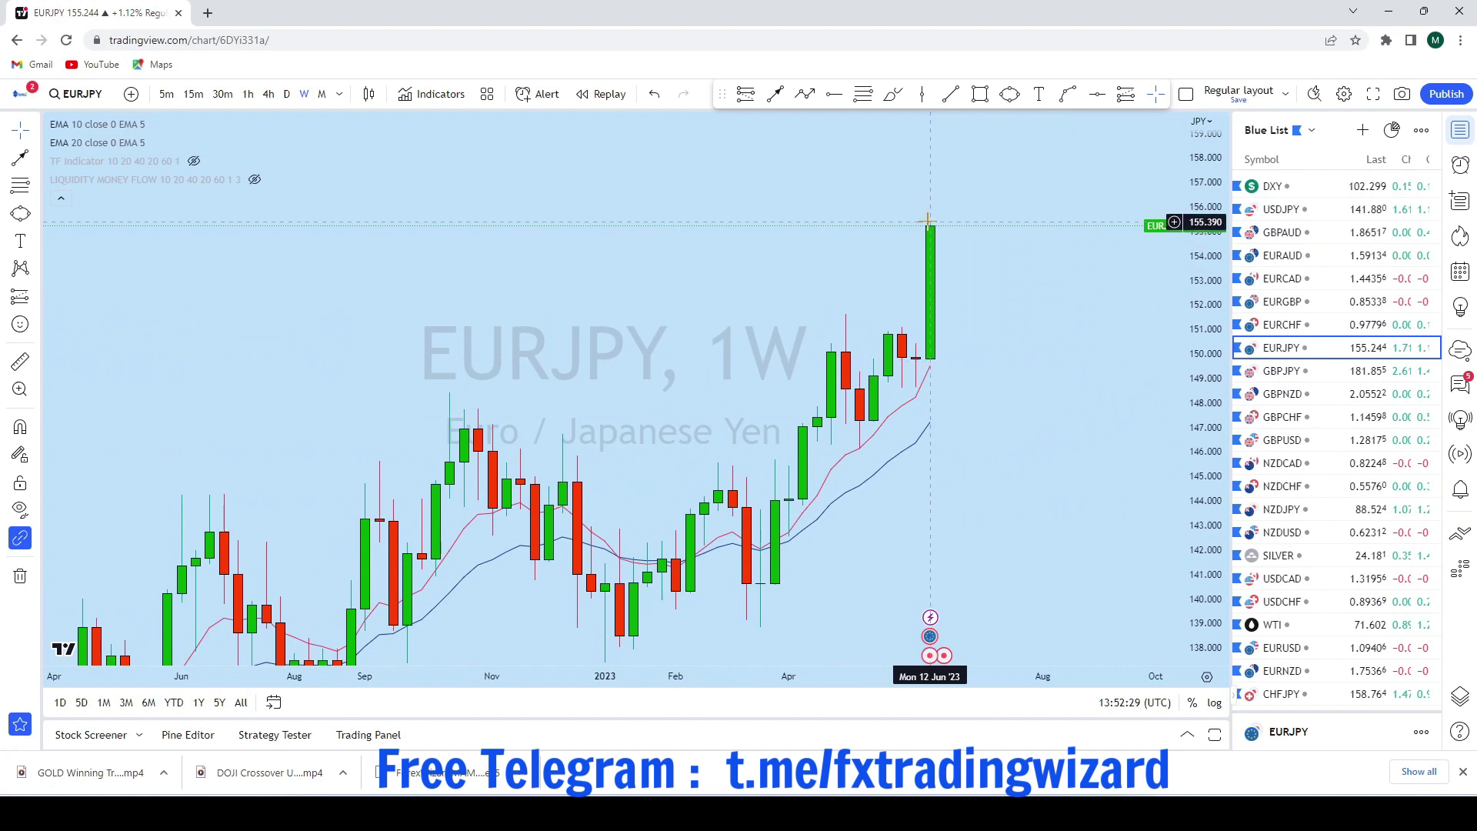
scroll(1041, 270, "down", 3)
scroll(1046, 274, "up", 3)
left_click_drag(1048, 274, 1035, 330)
Brush a temporary price path on the weekly EURJPY chart from about 155 up to a loop near 160, and undo it
left_click(891, 97)
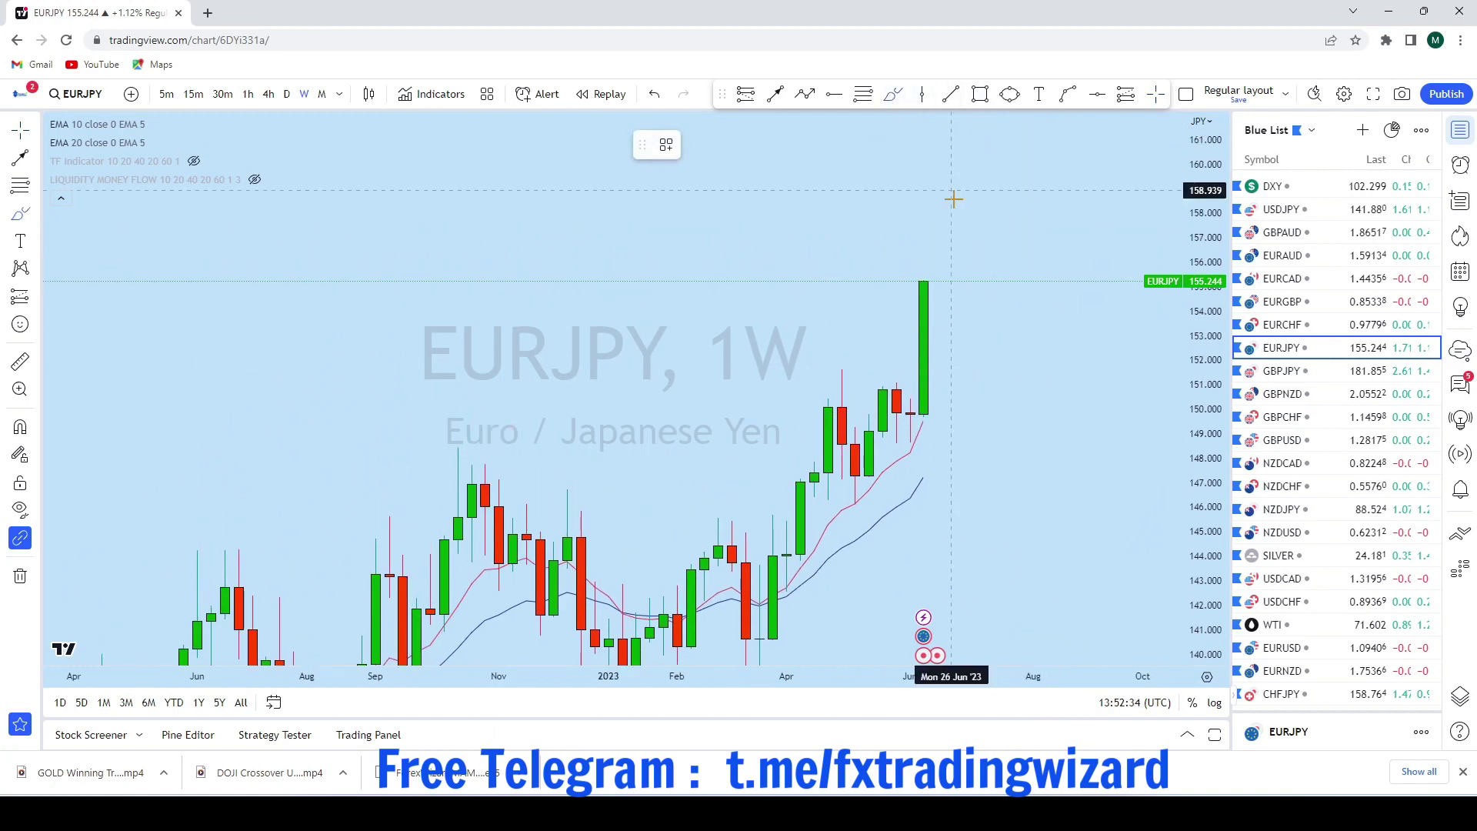
left_click(931, 280)
mouse_move(937, 301)
left_mouse_down()
mouse_move(959, 269)
mouse_move(974, 163)
mouse_move(1006, 184)
left_mouse_up()
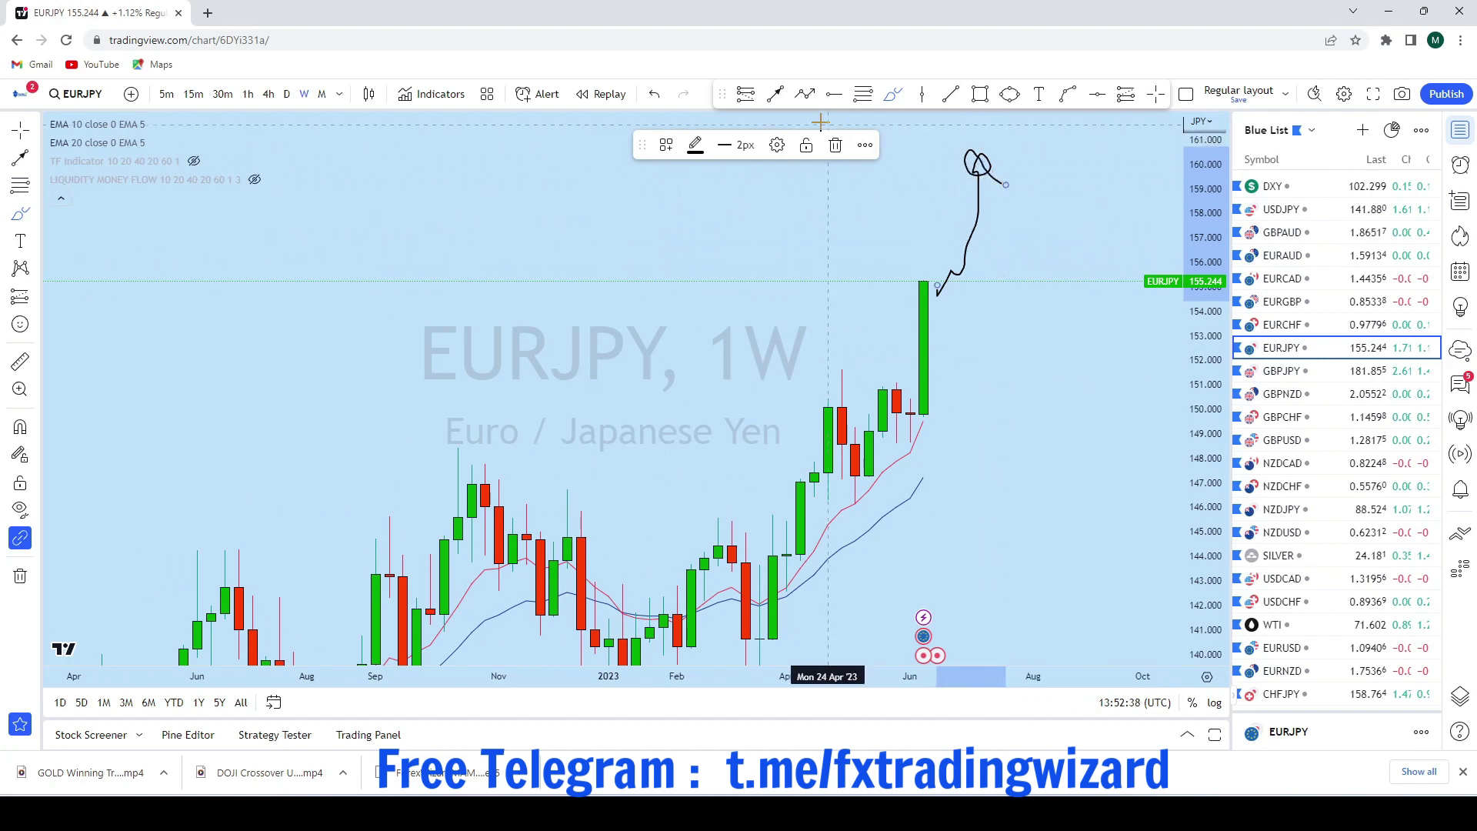
left_click(655, 93)
scroll(1031, 303, "down", 5)
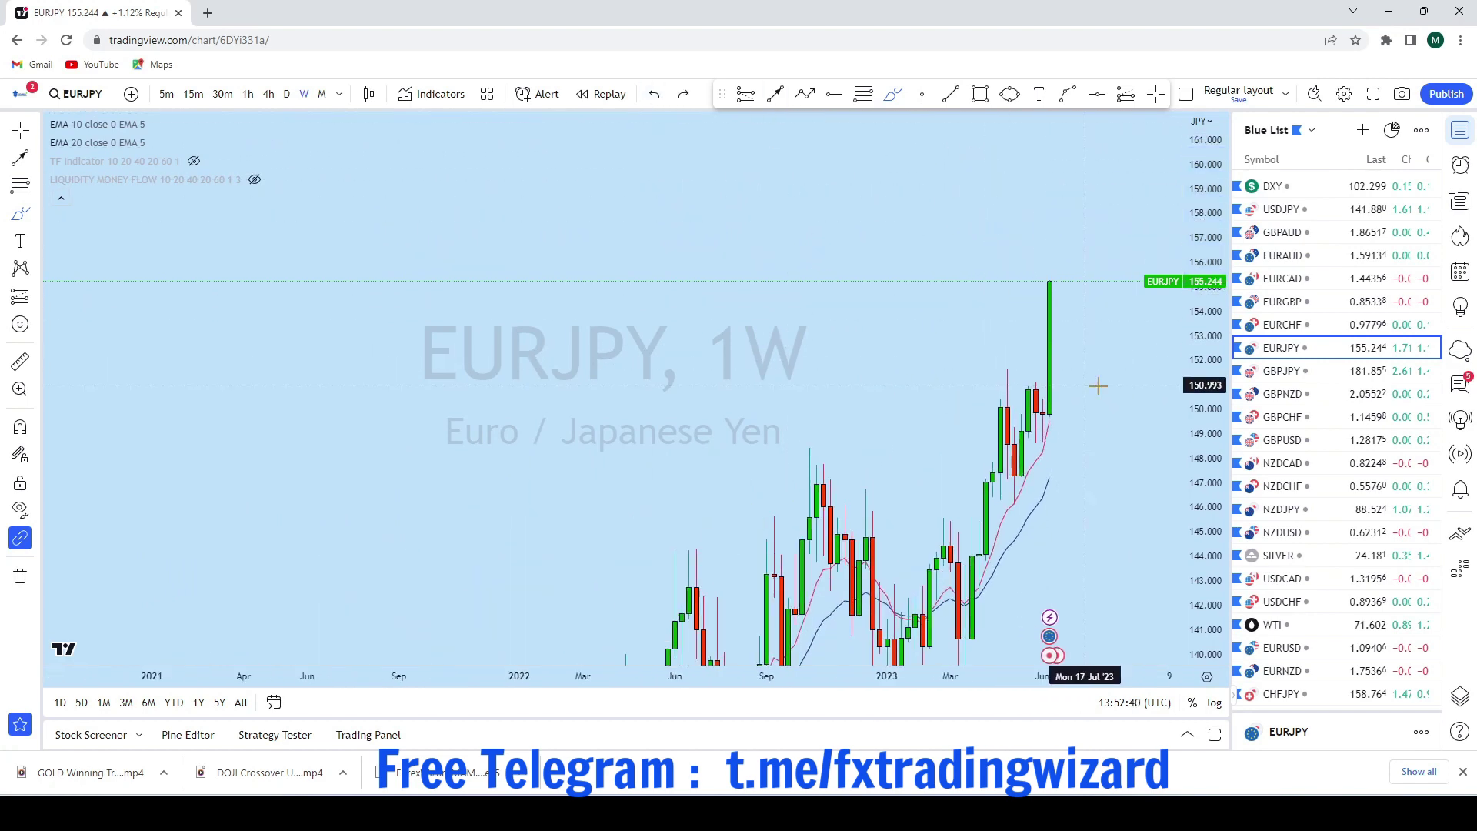
scroll(1124, 391, "up", 5)
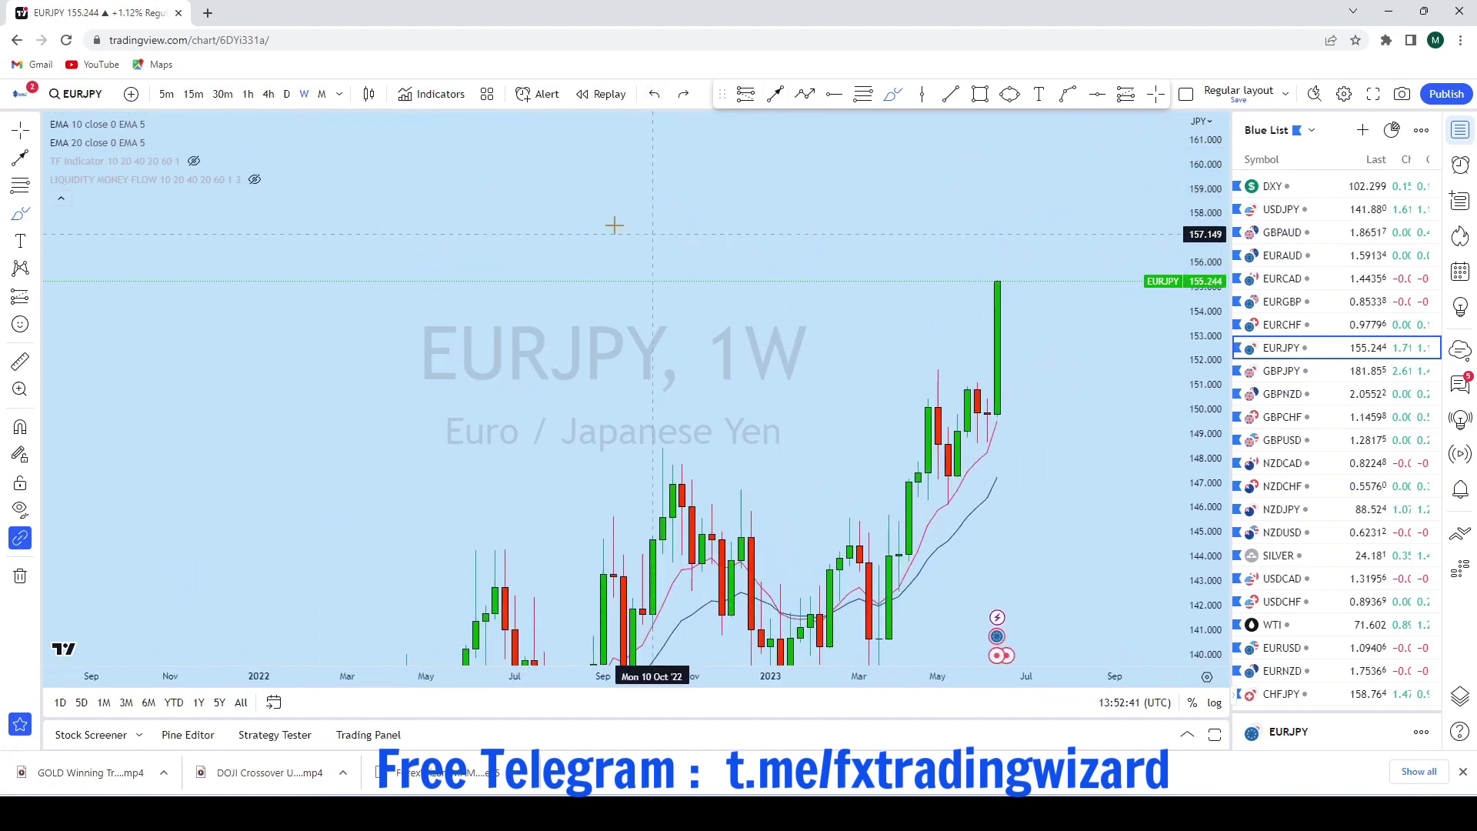
On EURJPY's daily chart, brush a temporary path dipping to about 154 and rising above 157, and undo it
left_click(290, 95)
scroll(1065, 435, "up", 4)
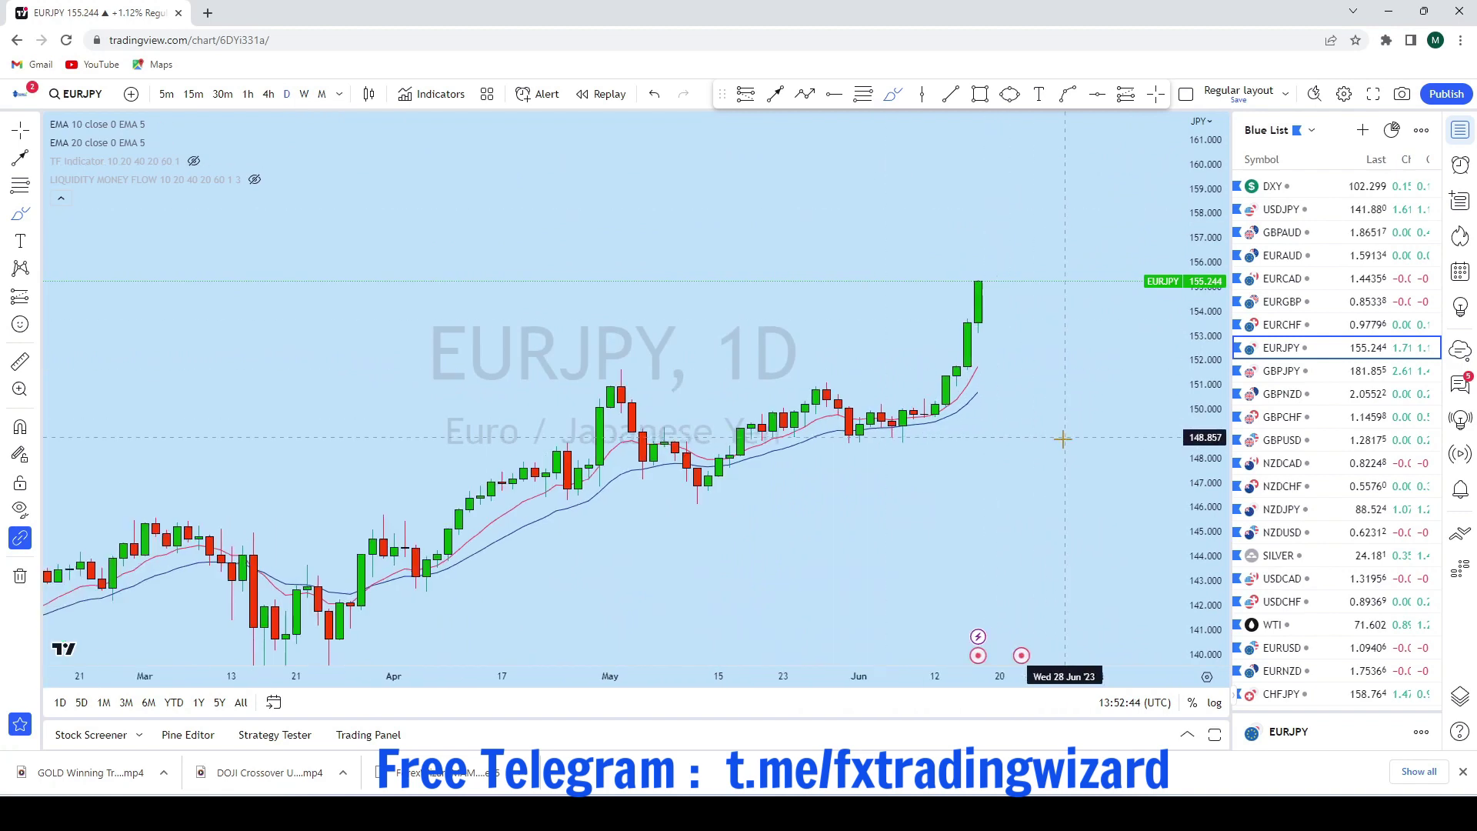
mouse_move(819, 428)
left_mouse_down()
mouse_move(883, 213)
mouse_move(916, 264)
mouse_move(996, 130)
mouse_move(961, 137)
left_mouse_up()
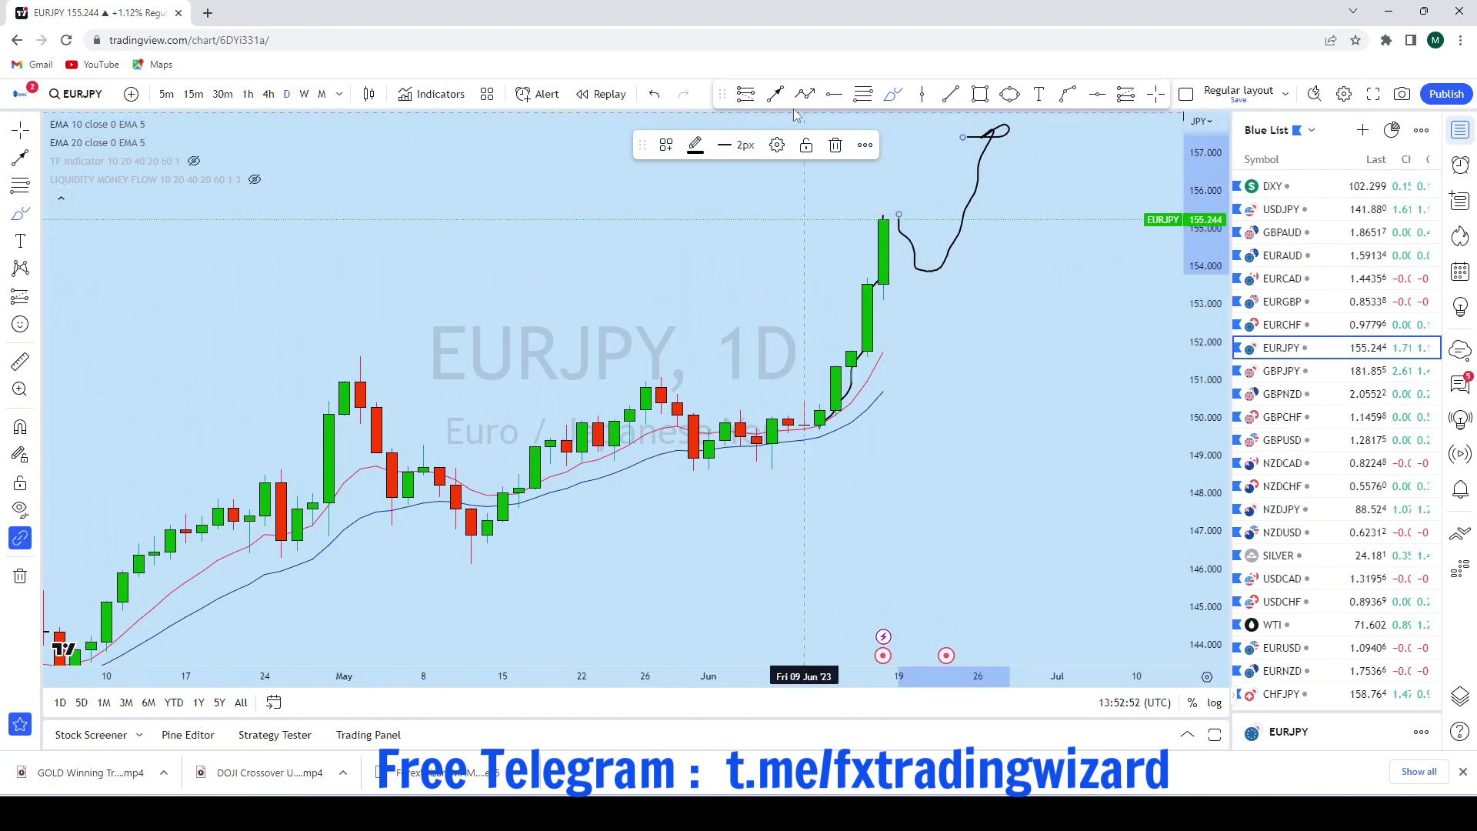
left_click(655, 93)
Switch EURJPY to the 4-hour timeframe and examine the recent rise against the two EMAs
left_click(269, 93)
scroll(999, 324, "up", 8)
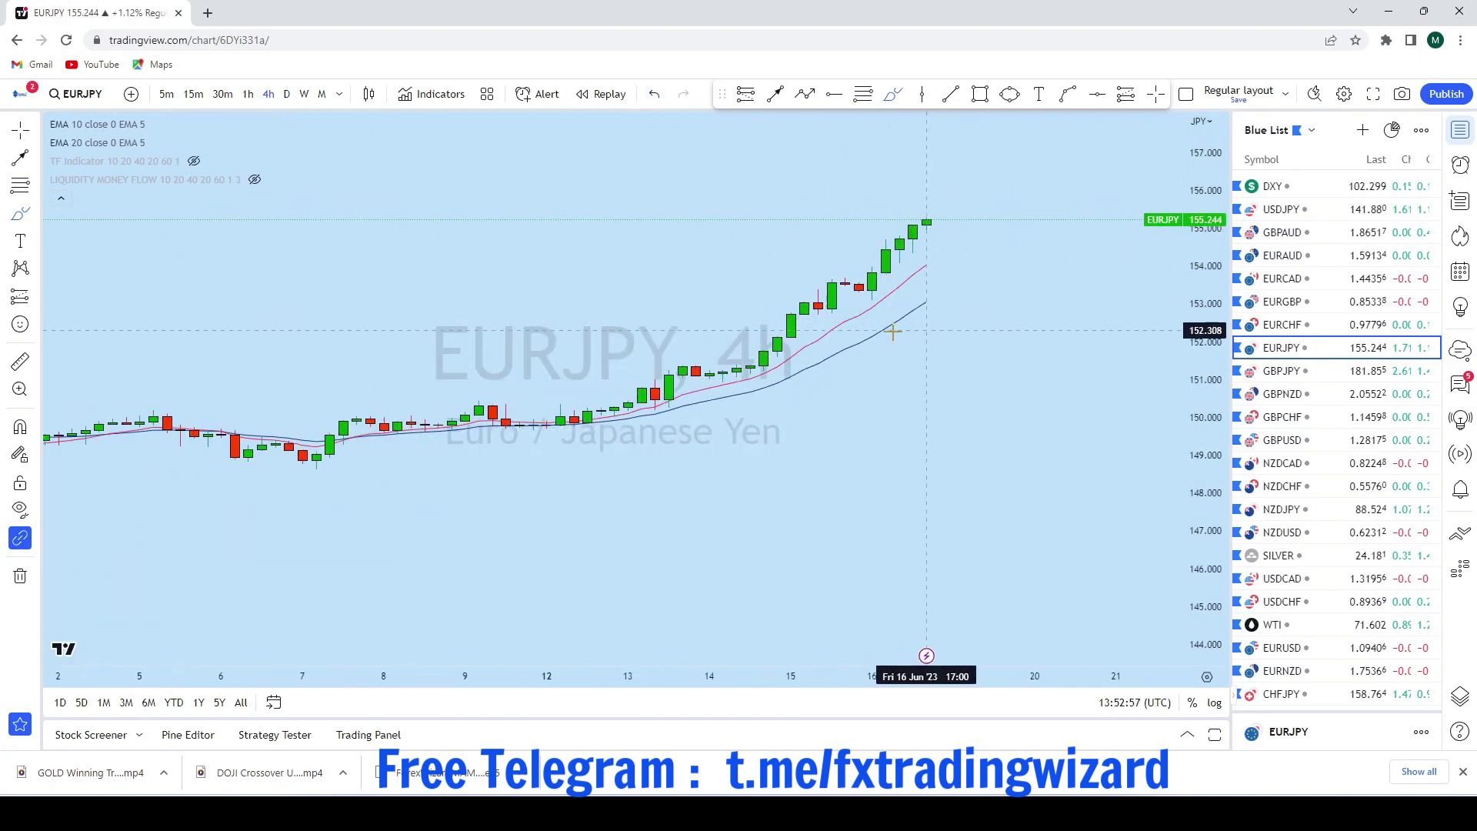
scroll(999, 336, "down", 5)
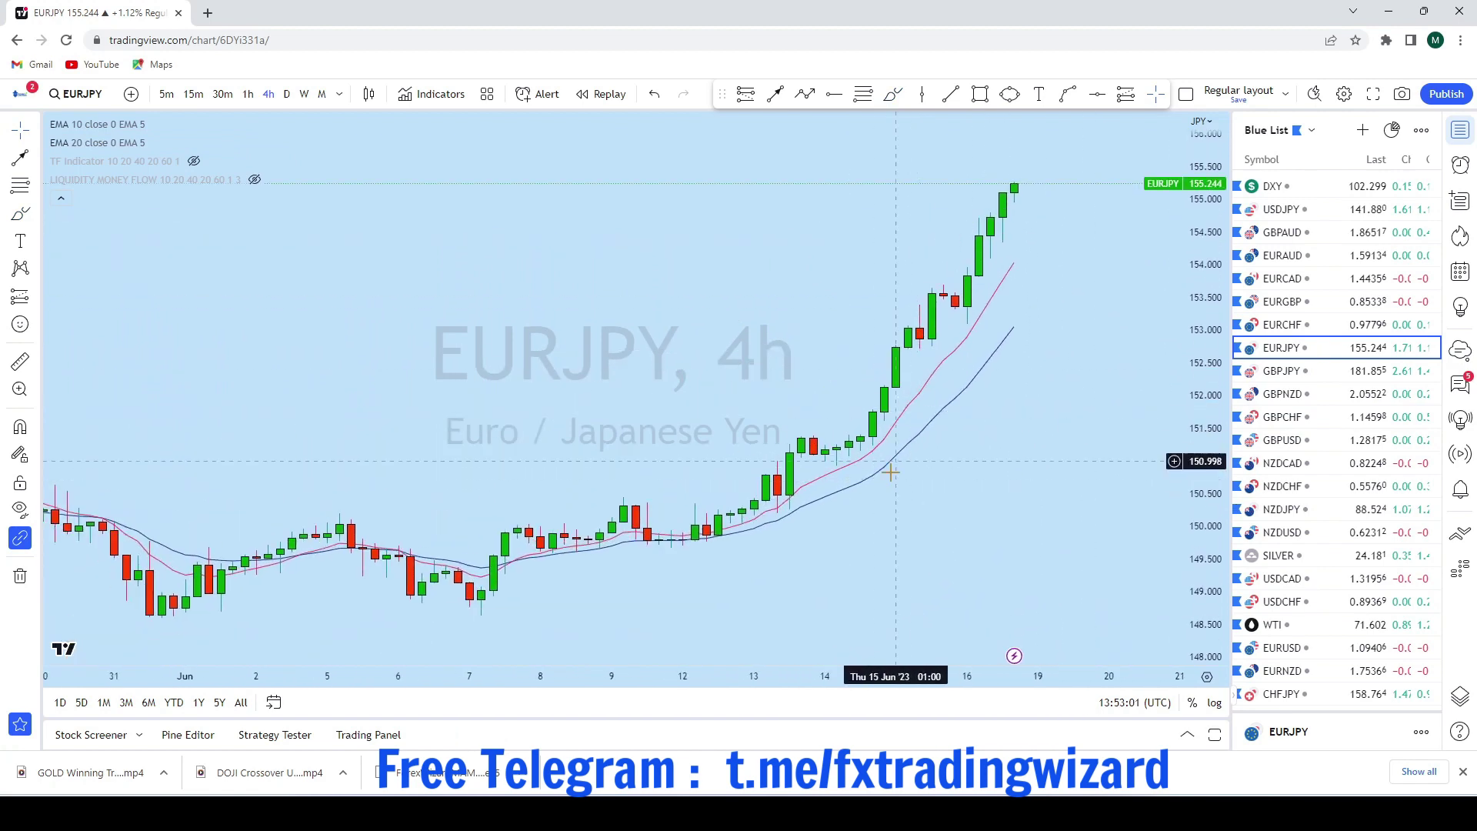
scroll(900, 483, "up", 2)
Brush a temporary stroke along the 4-hour advance from 14 June to the latest candle, and undo it
left_click(893, 97)
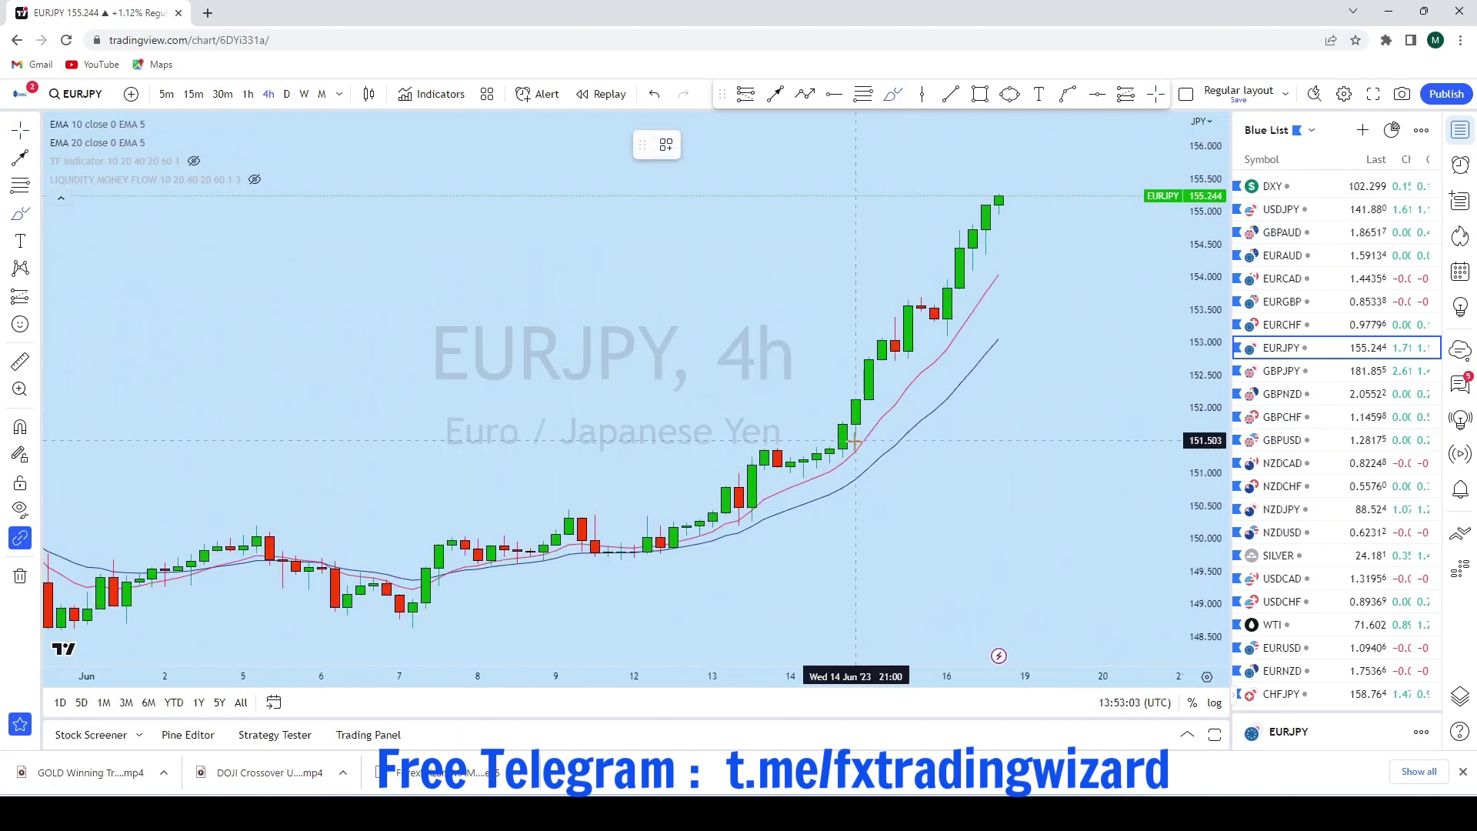
mouse_move(804, 475)
left_mouse_down()
mouse_move(884, 308)
mouse_move(896, 331)
mouse_move(940, 291)
mouse_move(998, 173)
left_mouse_up()
left_click(656, 94)
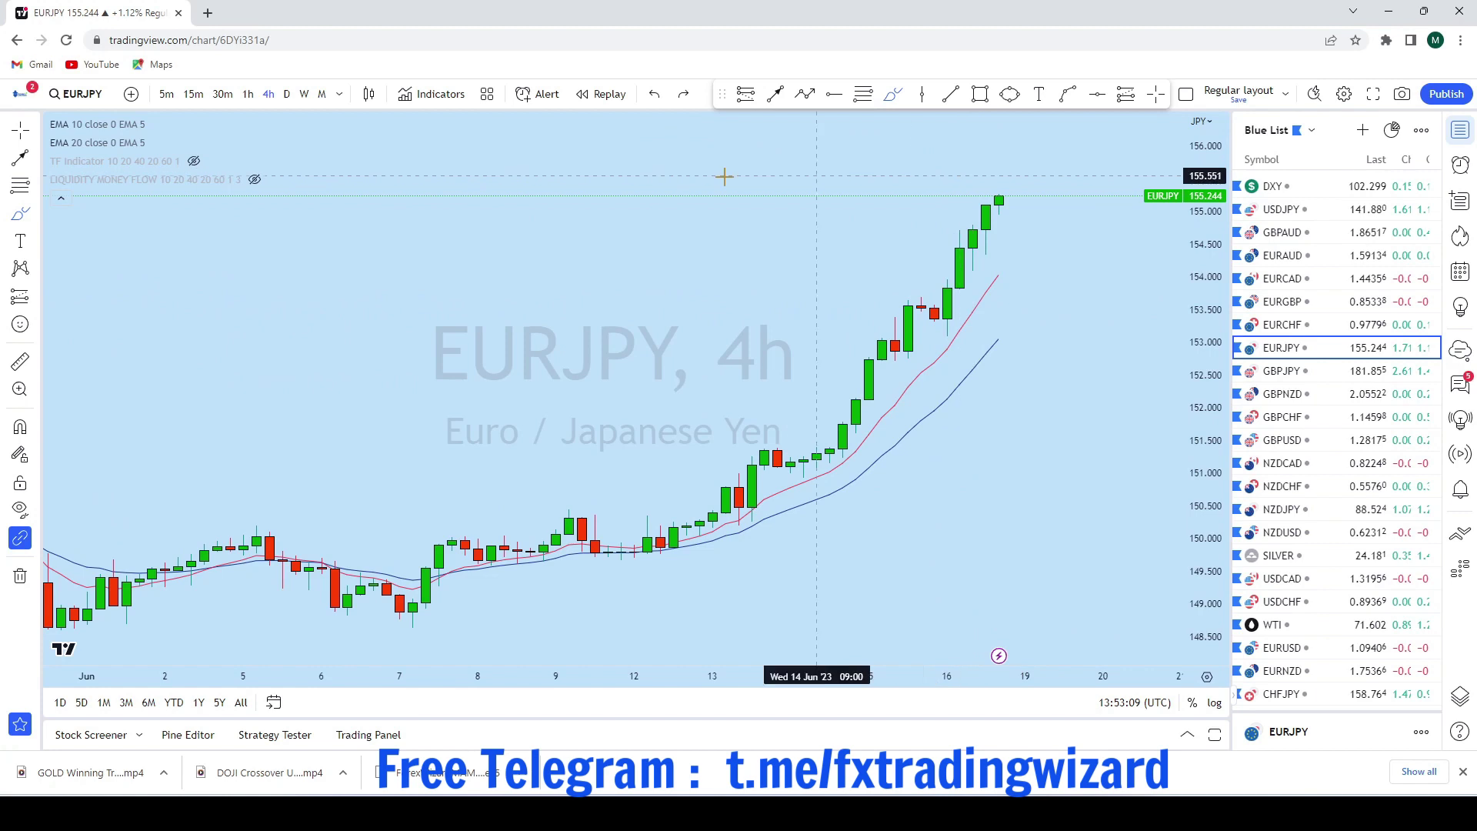
Brush a short pullback path from EURJPY's latest 4-hour candle and surround its lower end with an ellipse around 154.7
scroll(718, 171, "up", 2)
left_click_drag(1013, 276, 999, 411)
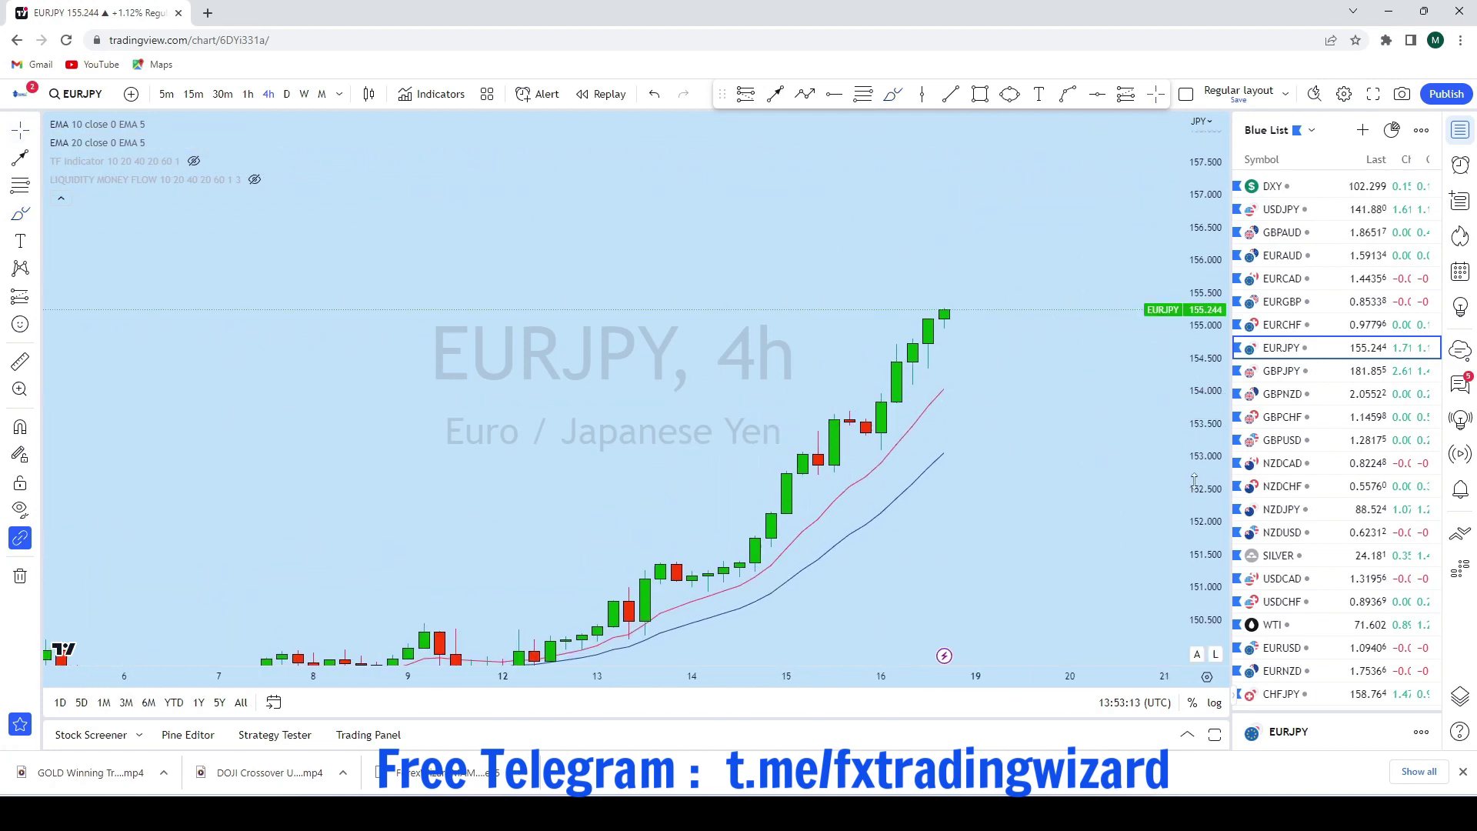
left_click_drag(1194, 481, 1194, 382)
scroll(1112, 374, "up", 1)
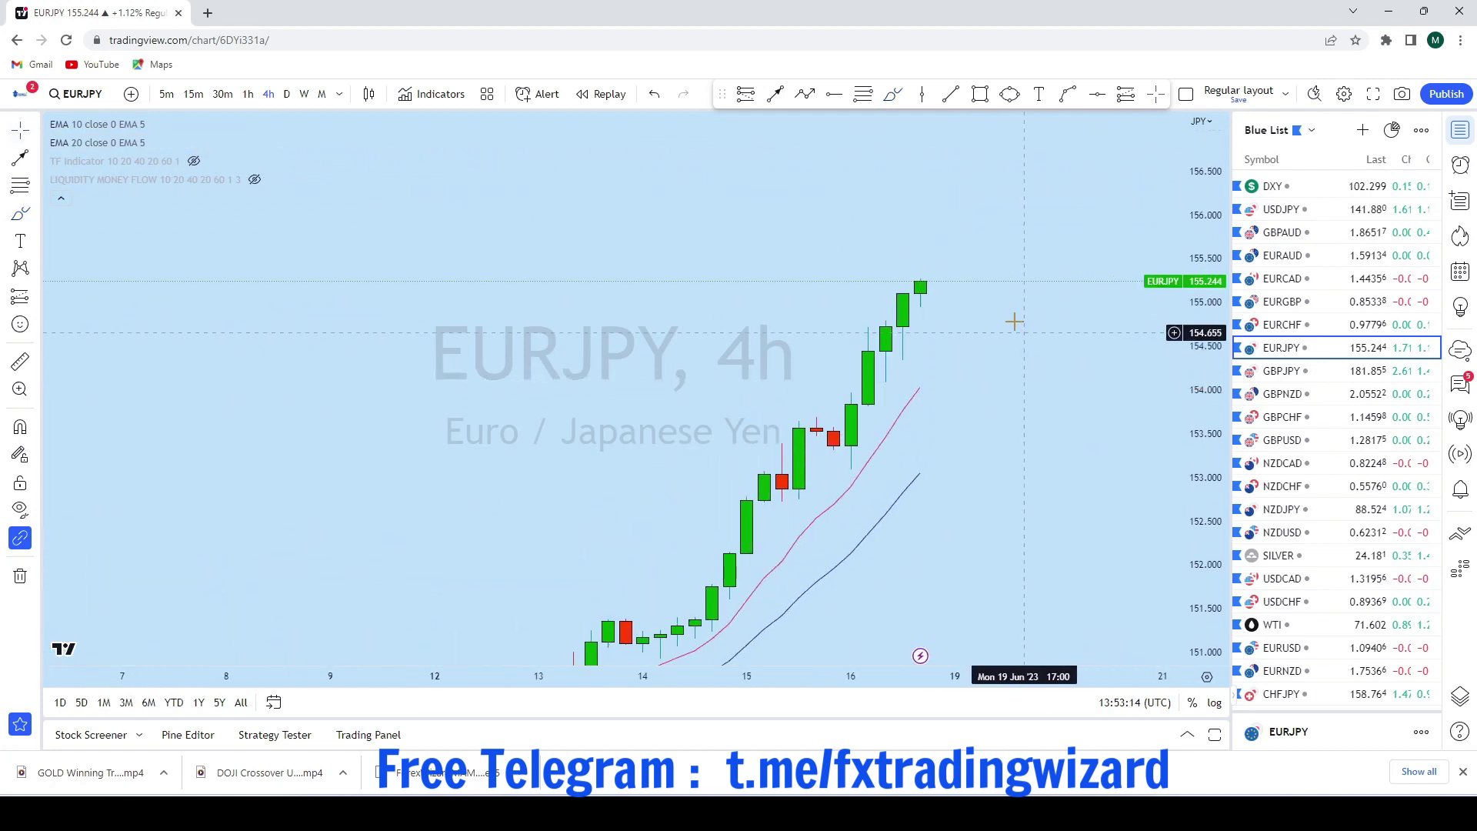
left_click(897, 96)
mouse_move(923, 274)
left_mouse_down()
mouse_move(950, 339)
mouse_move(981, 354)
left_mouse_up()
left_click(1010, 94)
left_click_drag(1053, 278, 923, 436)
Draw an arrow from the ellipse at 154.673 up to 157.127
left_click(776, 94)
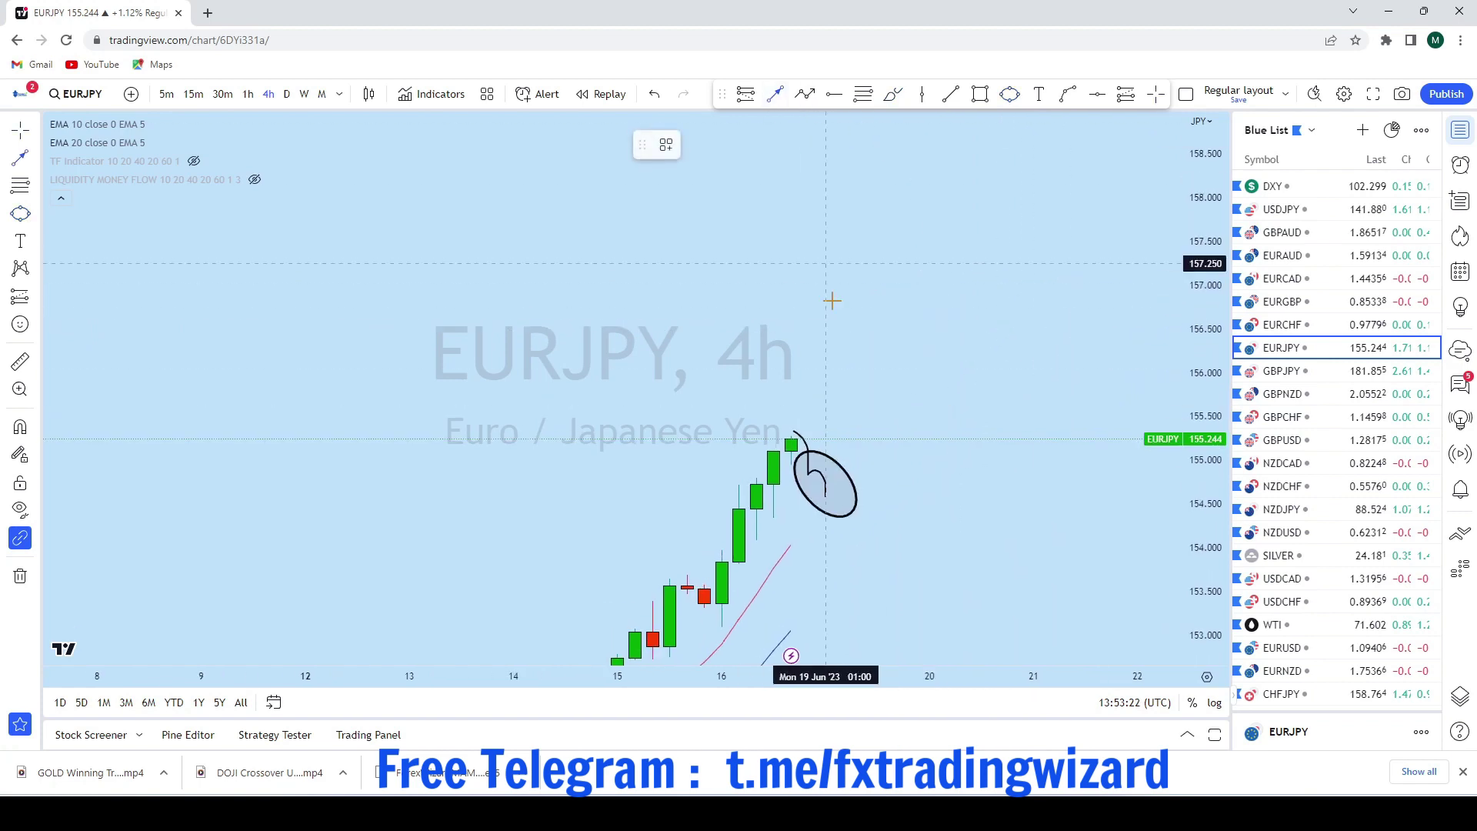
left_click(948, 274)
scroll(1099, 452, "up", 1)
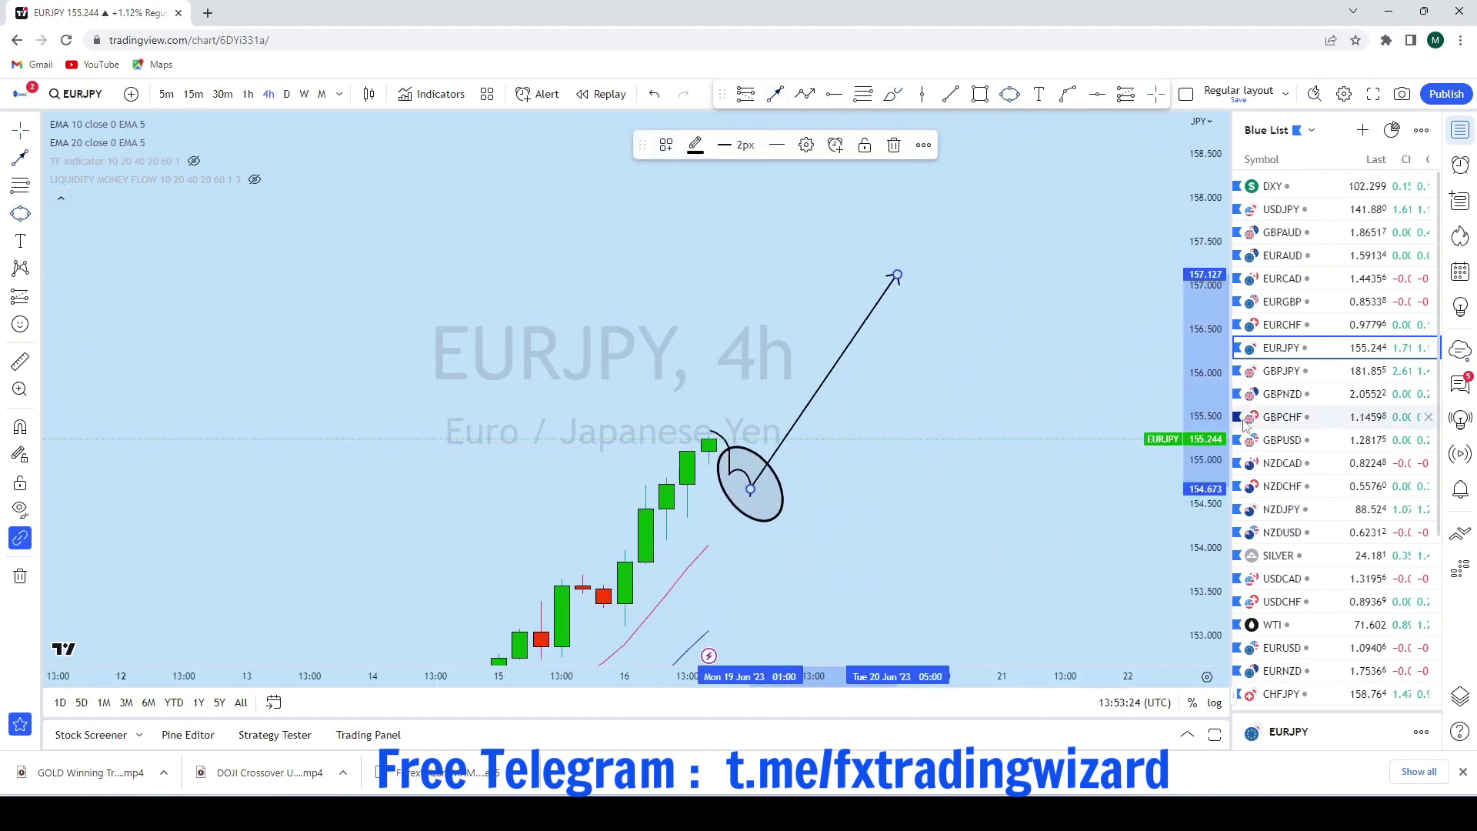
Open GBPJPY and switch its chart to the monthly timeframe
left_click(1337, 372)
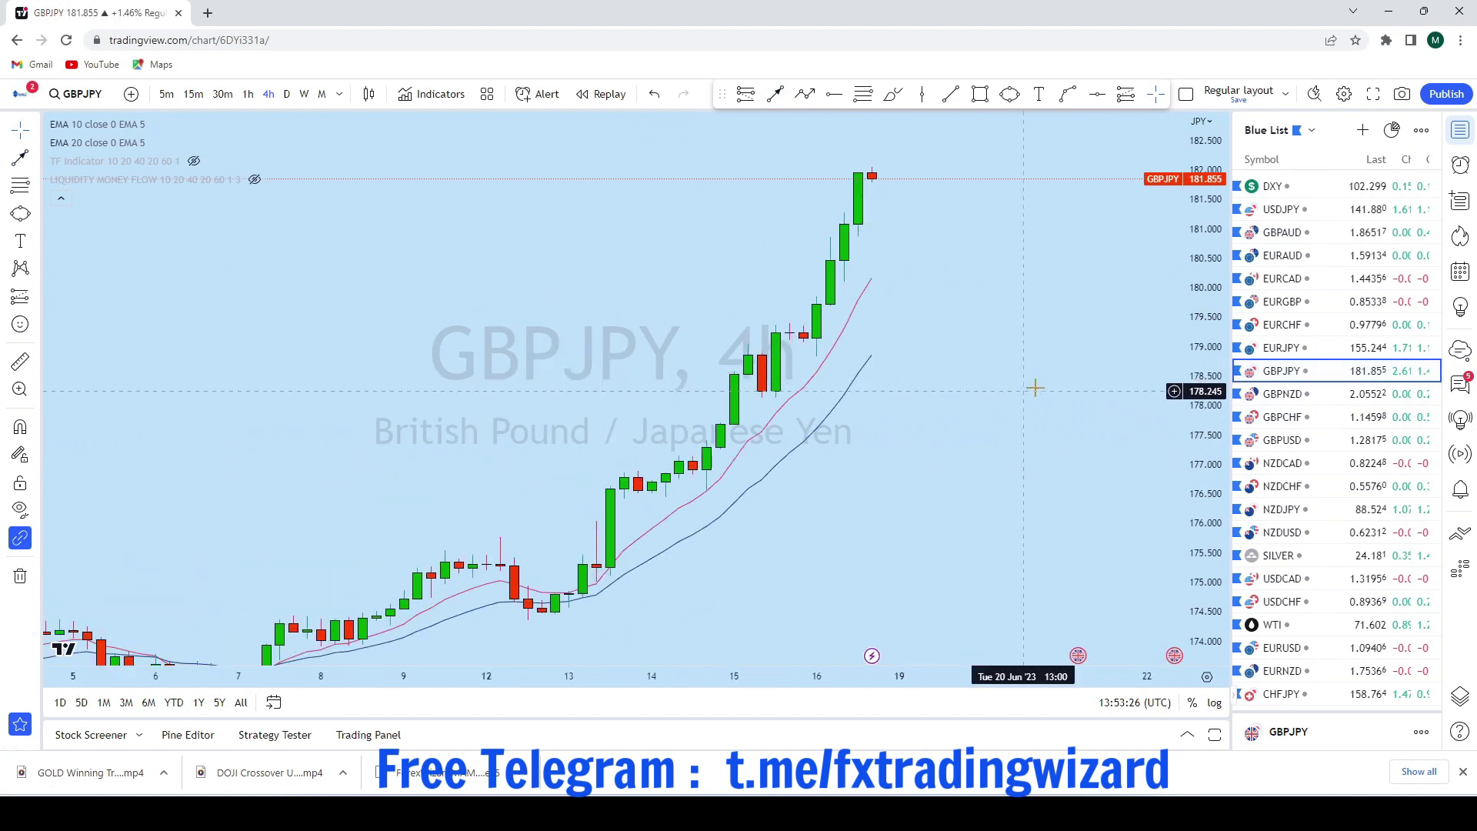
scroll(1031, 393, "down", 3)
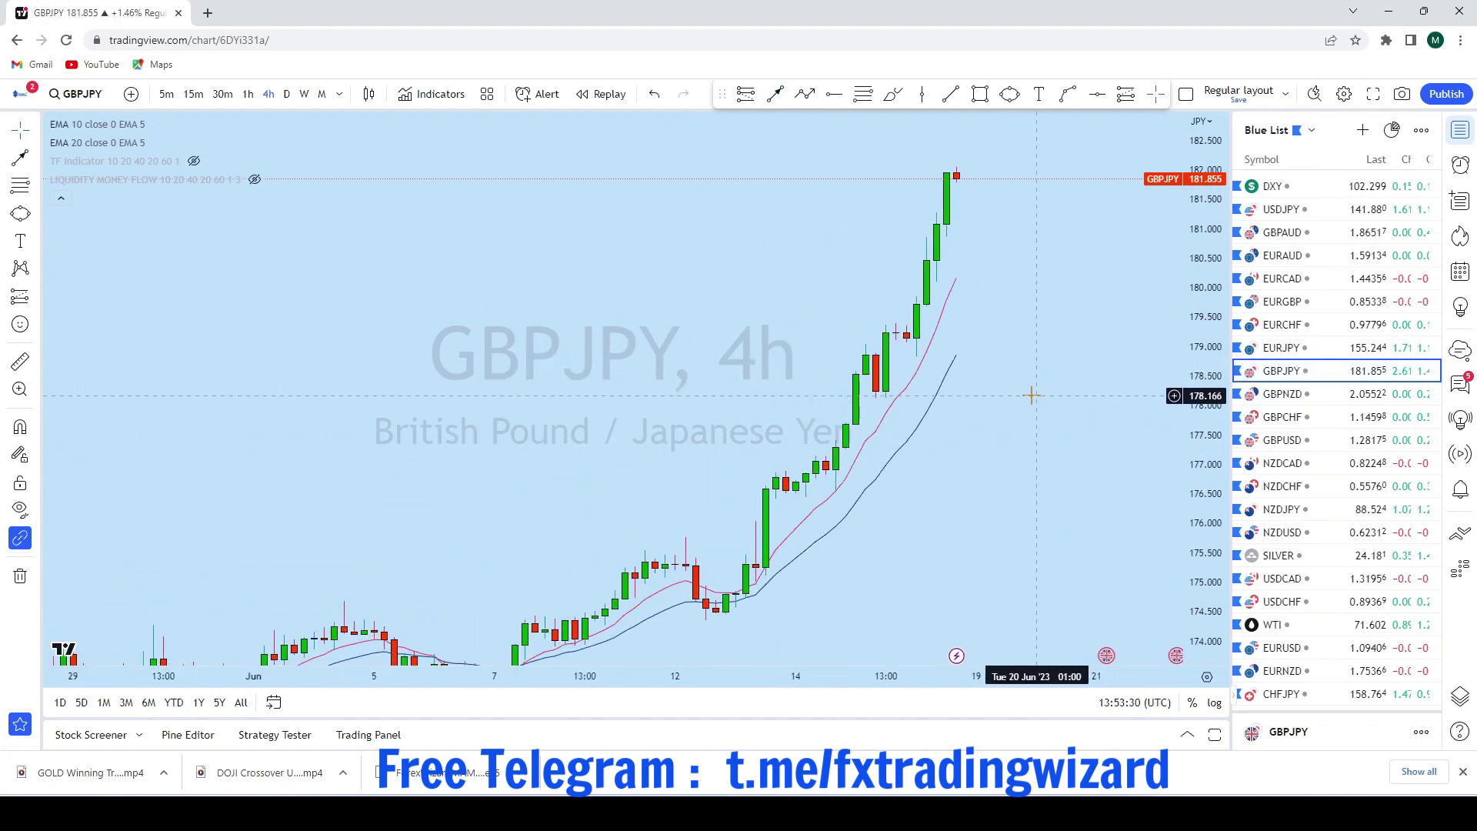
left_click(322, 94)
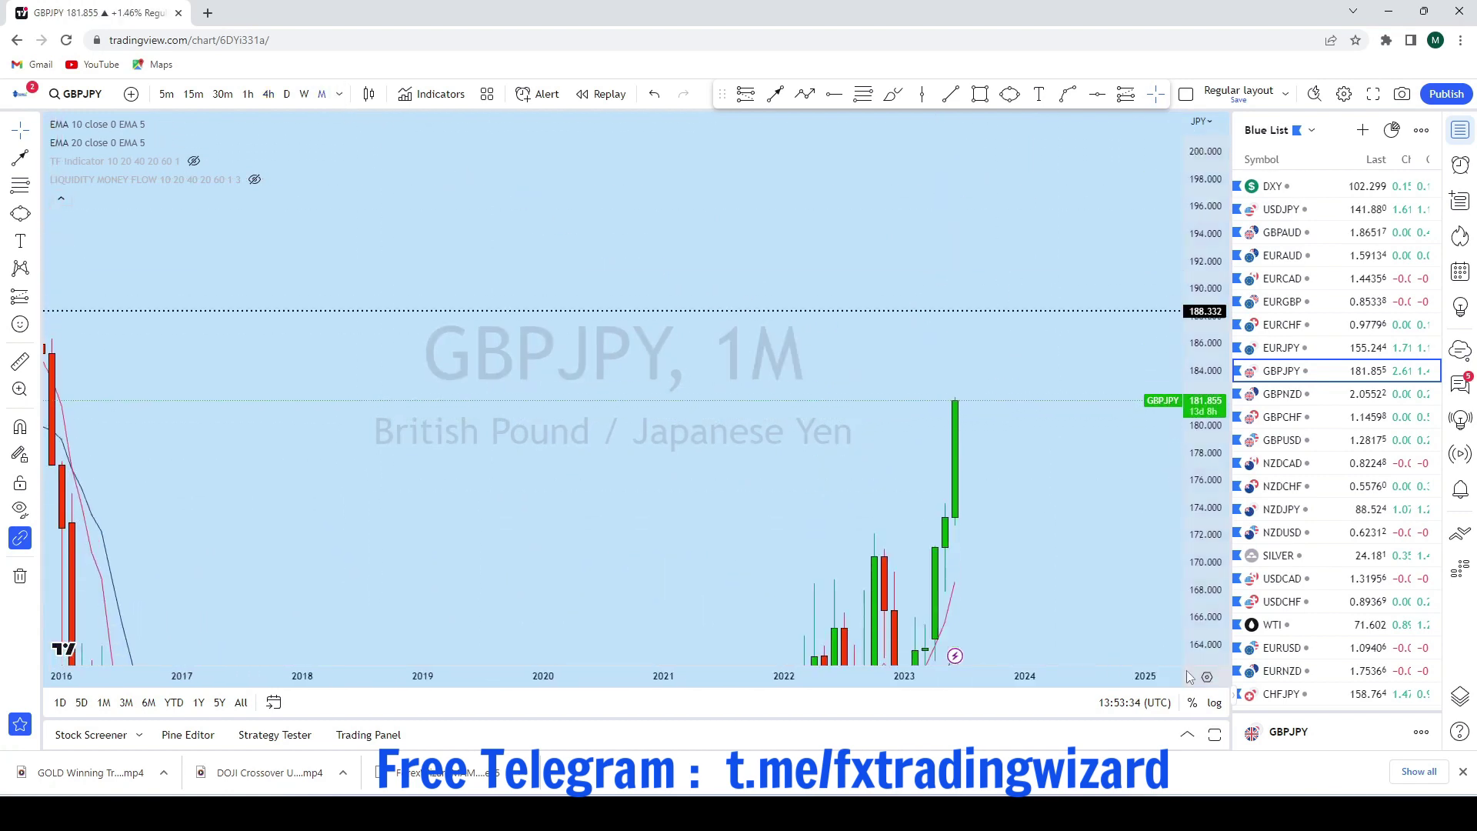
Remove the existing drawings from the GBPJPY chart, including the dotted line at 188.332
scroll(1082, 545, "down", 5)
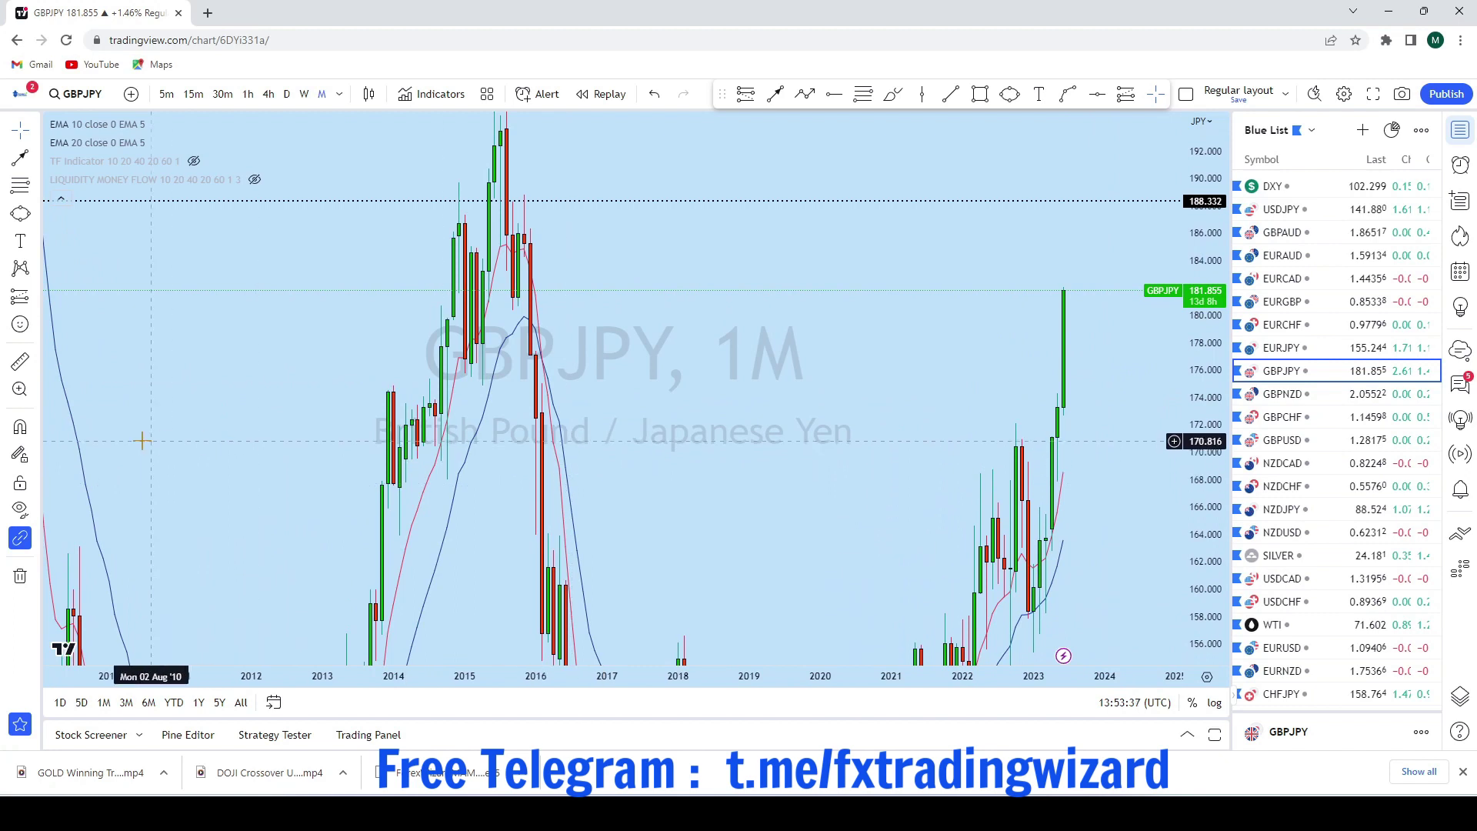
left_click(20, 575)
left_click(76, 570)
Examine GBPJPY's monthly trend, comparing the latest candles with the two EMAs and the 2015 highs
scroll(1081, 536, "up", 3)
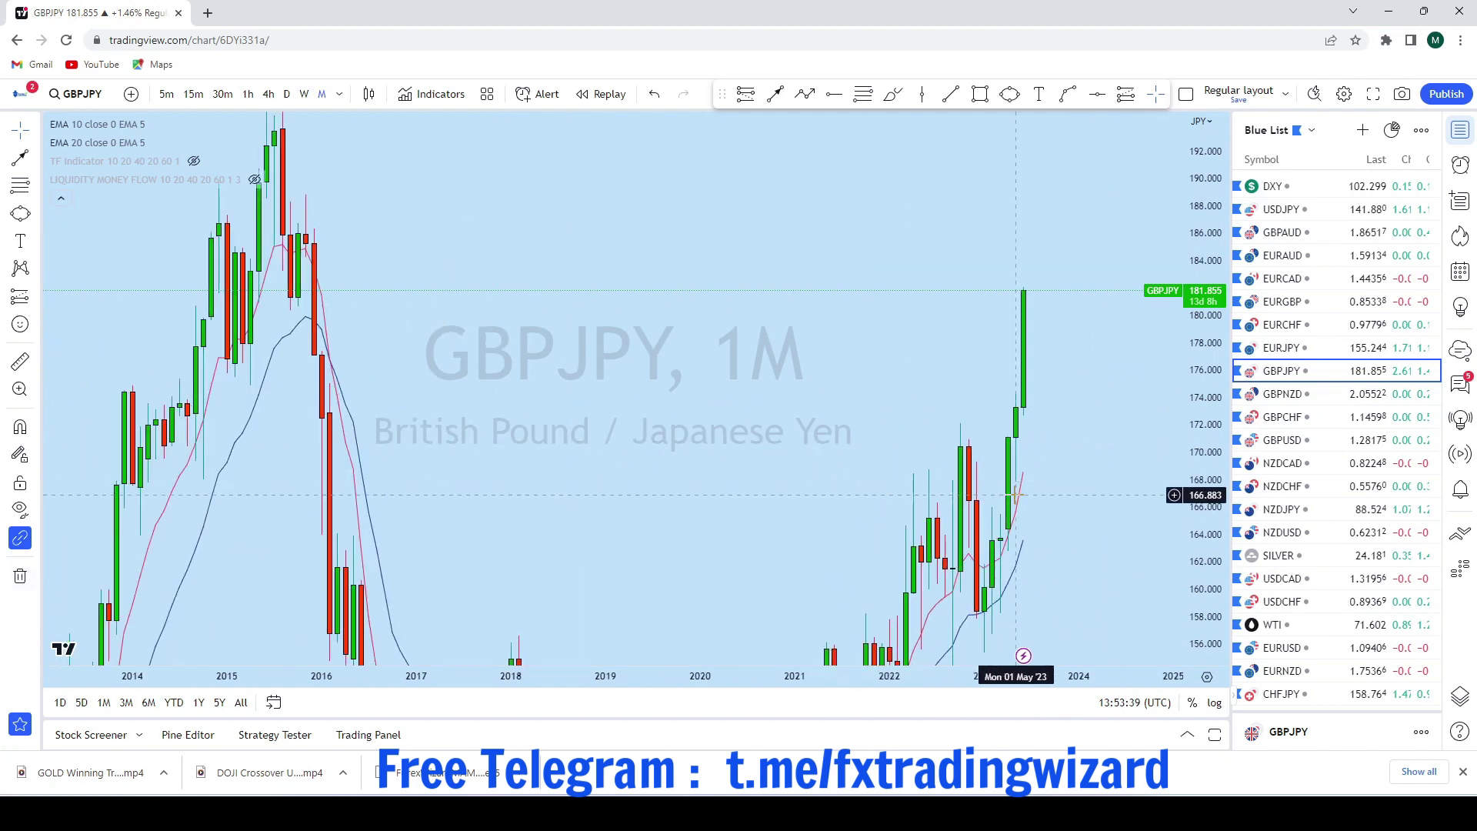
left_click_drag(1082, 536, 1075, 463)
scroll(1075, 463, "down", 4)
left_click_drag(1210, 417, 1182, 576)
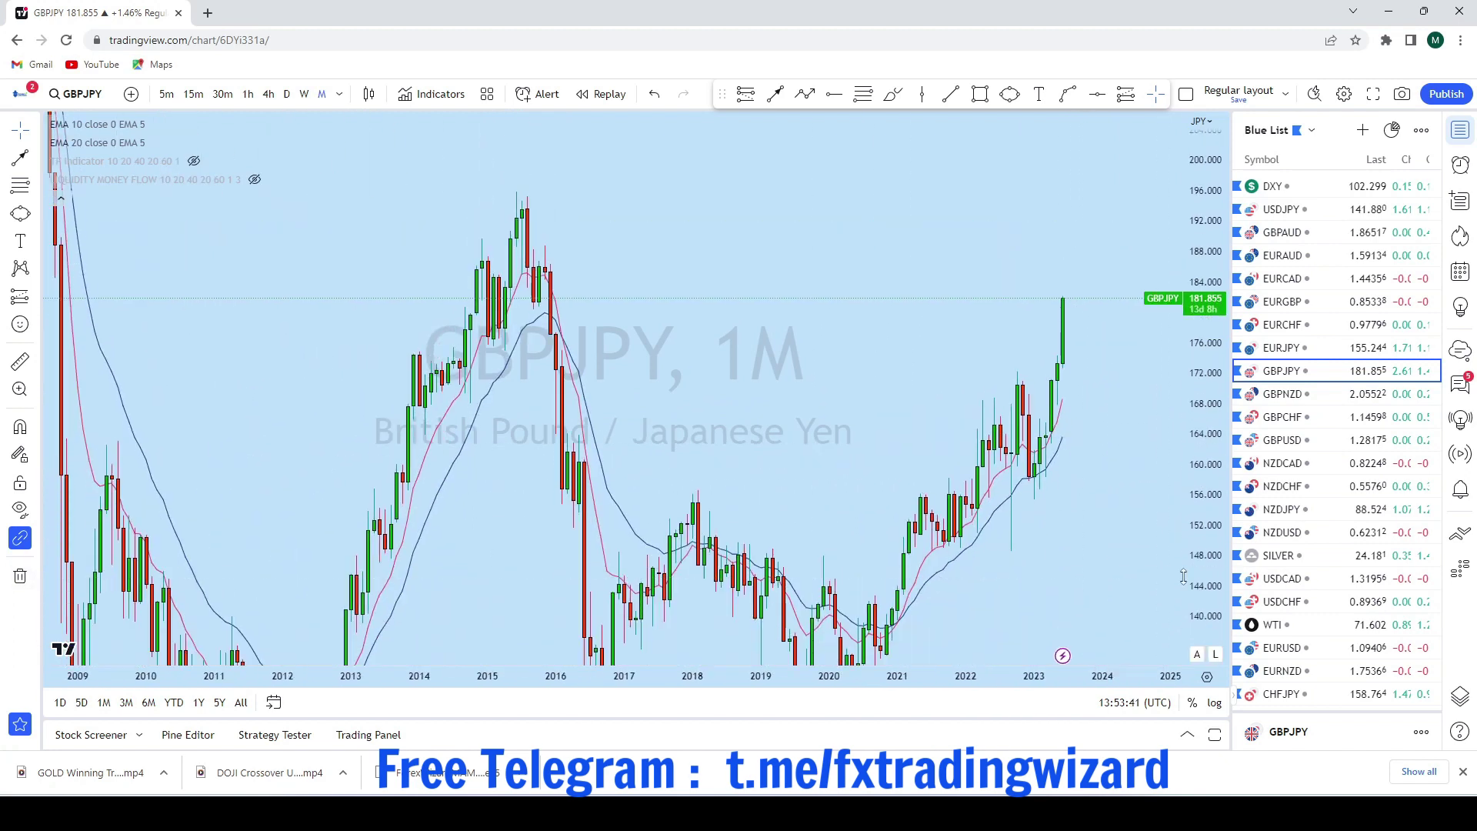
scroll(1015, 476, "up", 4)
scroll(1006, 329, "up", 3)
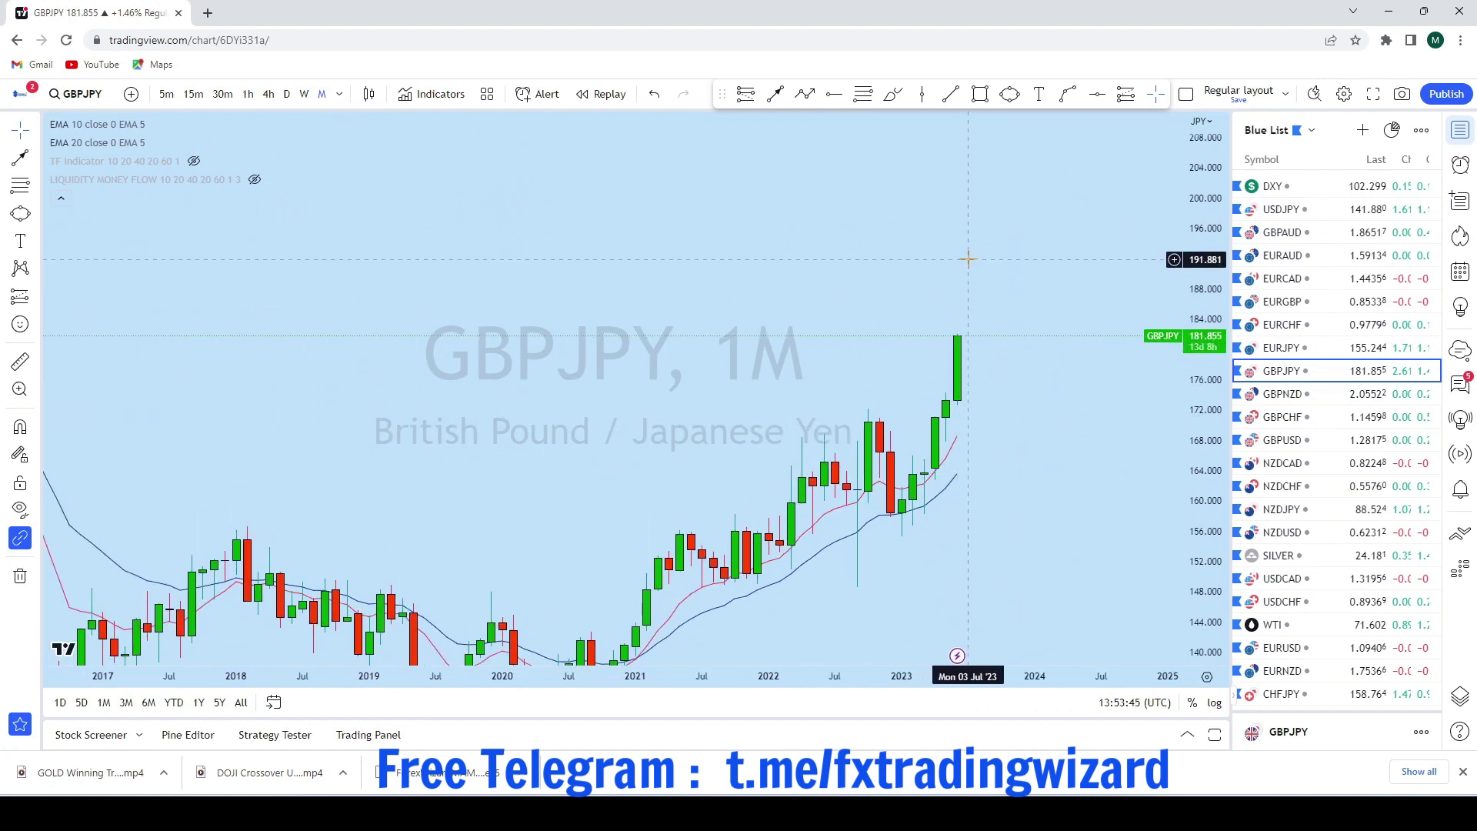
scroll(967, 259, "down", 3)
scroll(1042, 316, "up", 3)
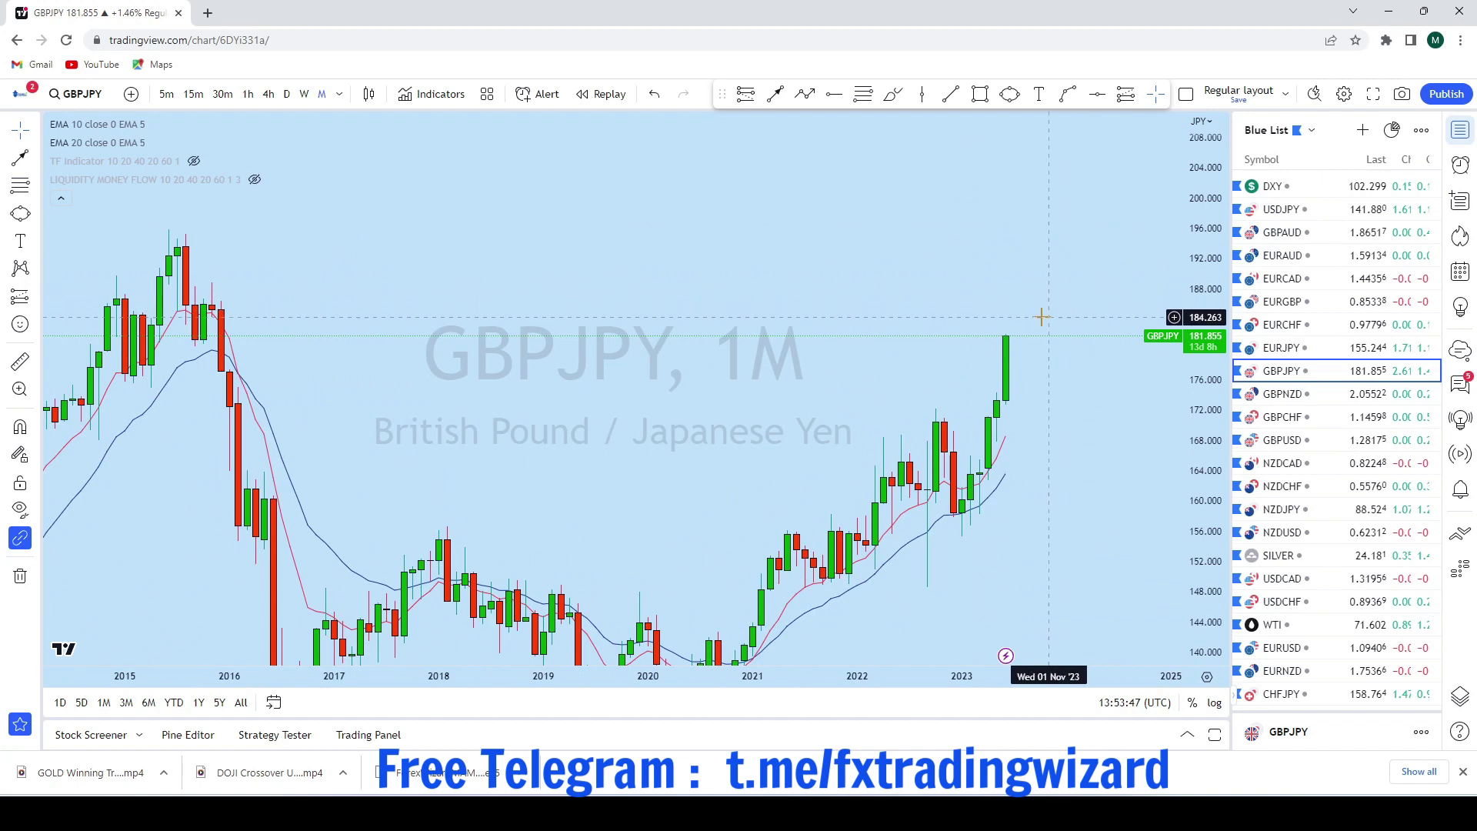
scroll(1030, 393, "up", 3)
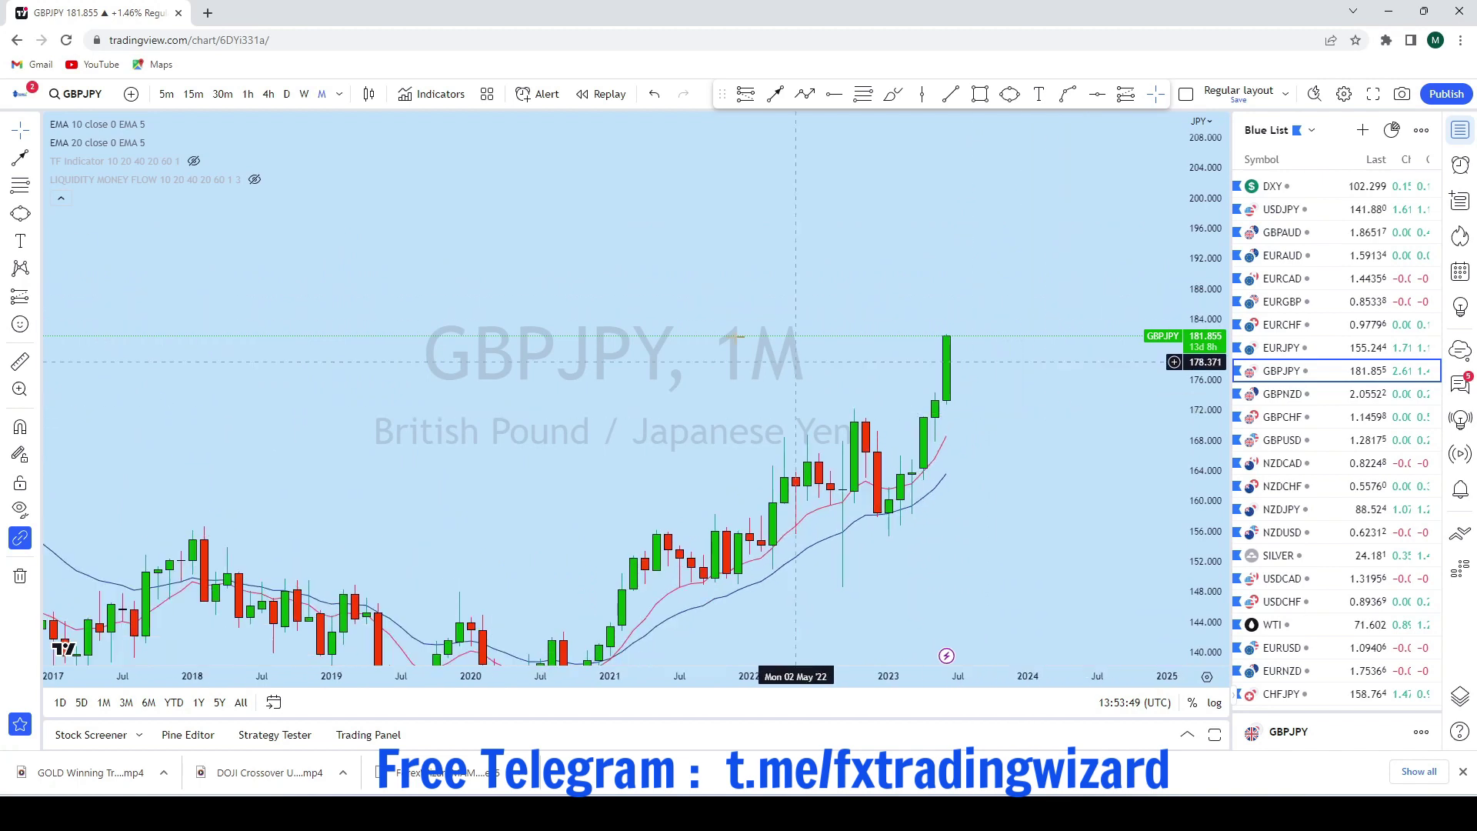
Switch GBPJPY to the weekly timeframe and examine the rise since April 2023 against the EMAs
left_click(303, 96)
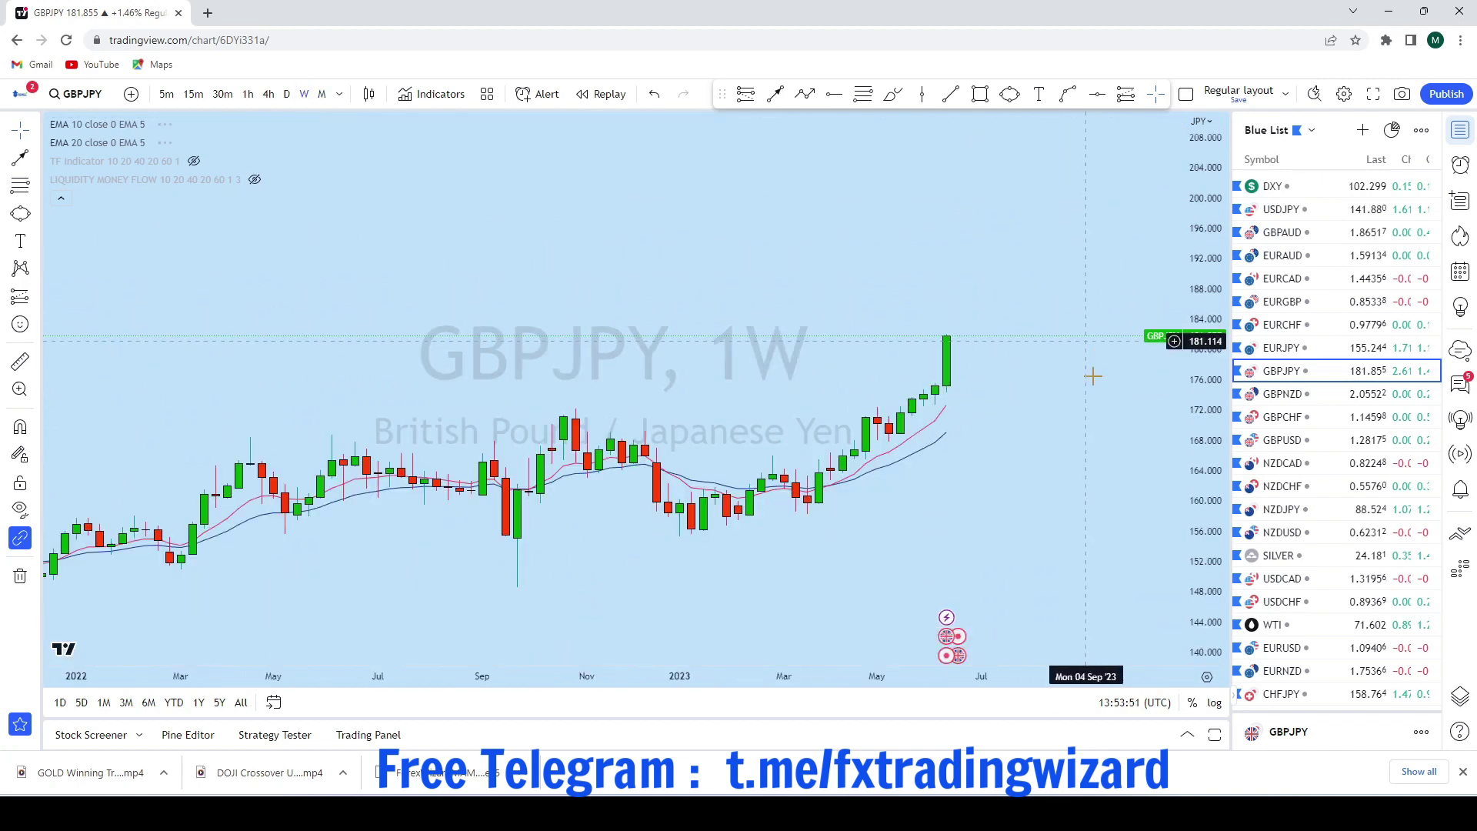
scroll(1014, 493, "up", 5)
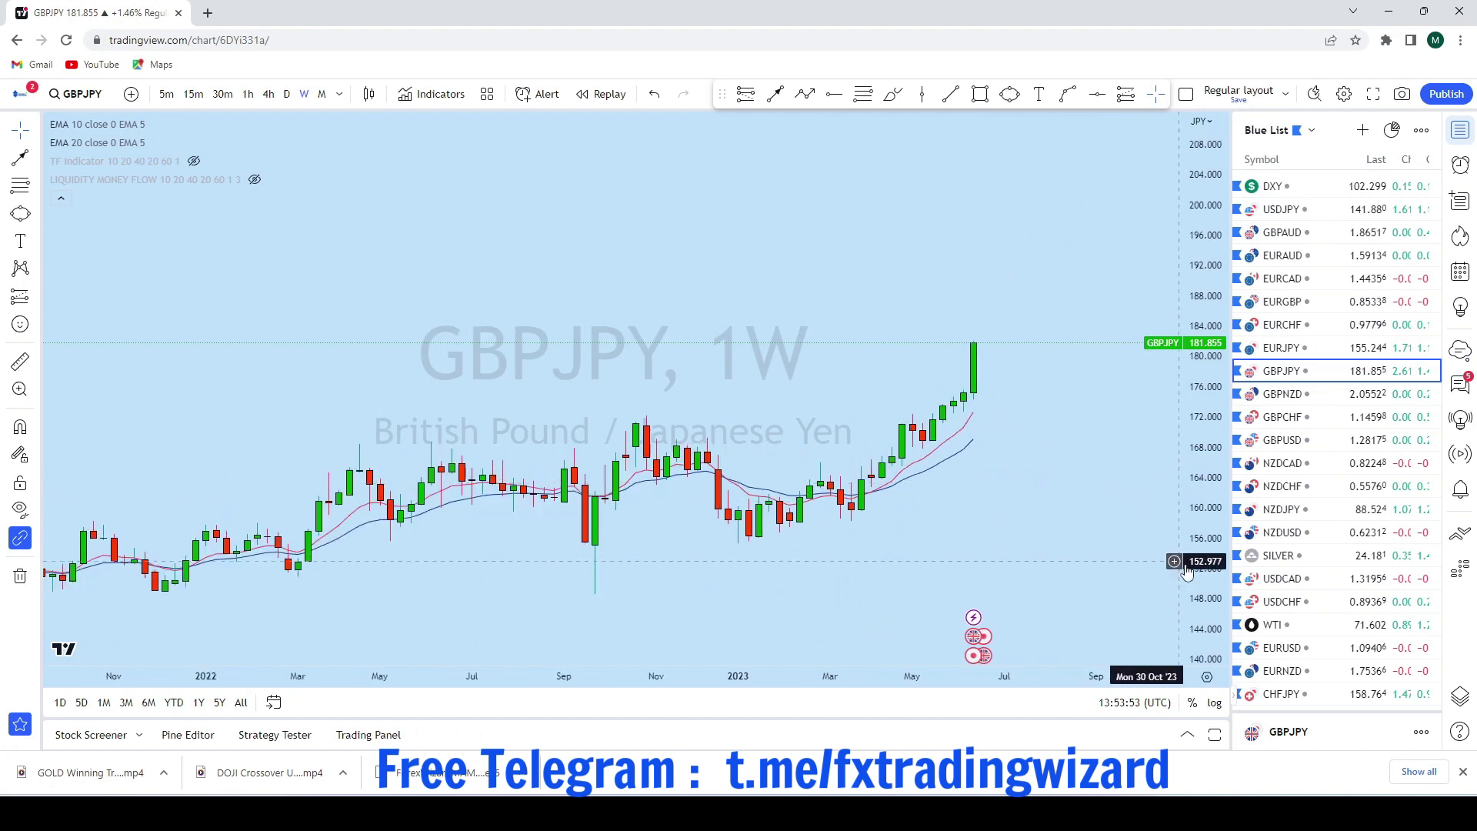
left_click_drag(982, 481, 1081, 404)
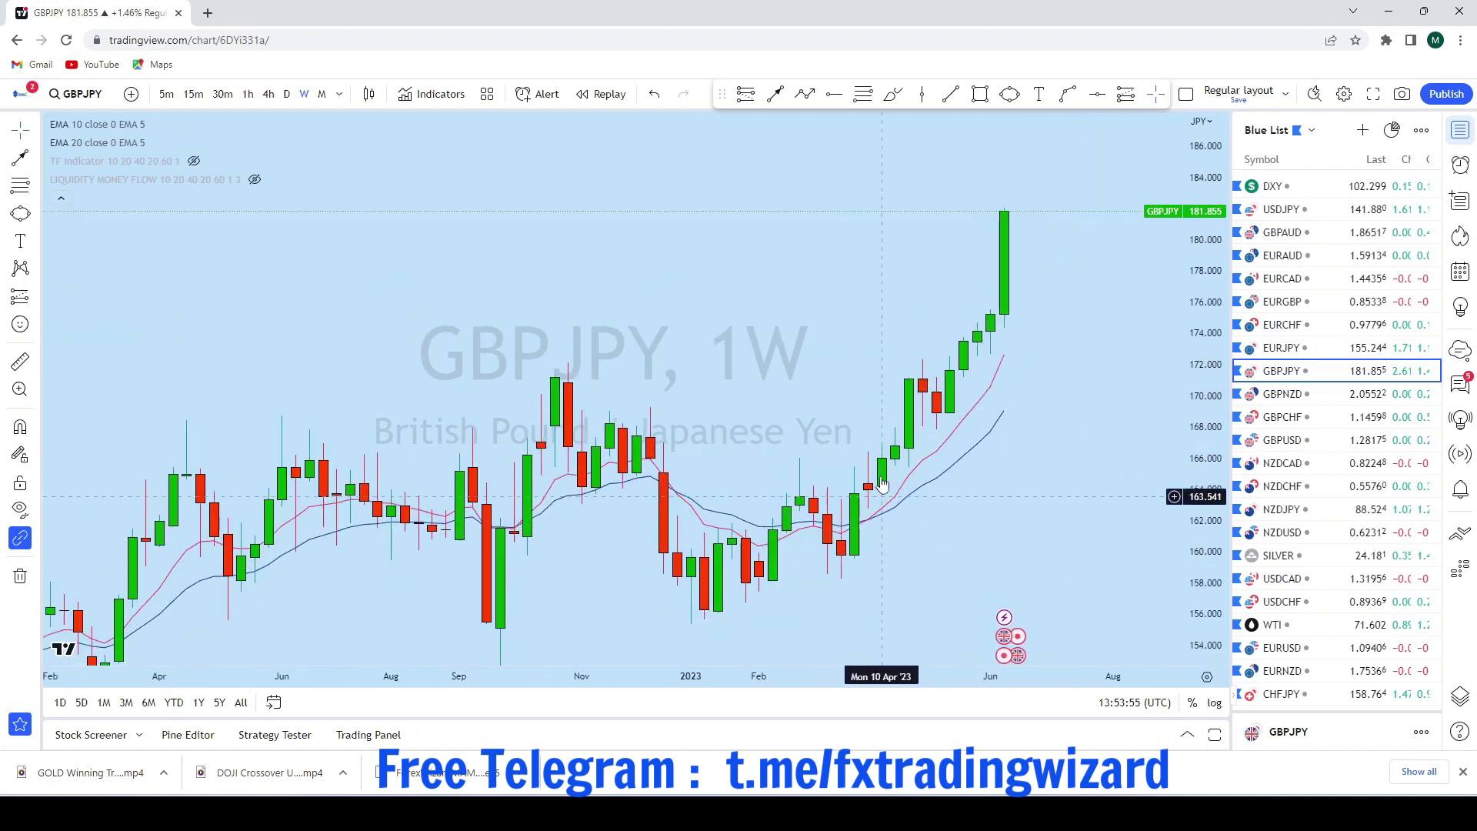
Brush a temporary trace of GBPJPY's weekly swings from about 164 in April to 175 in June, and undo it
left_click(894, 94)
mouse_move(883, 496)
left_mouse_down()
mouse_move(923, 354)
mouse_move(952, 404)
mouse_move(978, 310)
left_mouse_up()
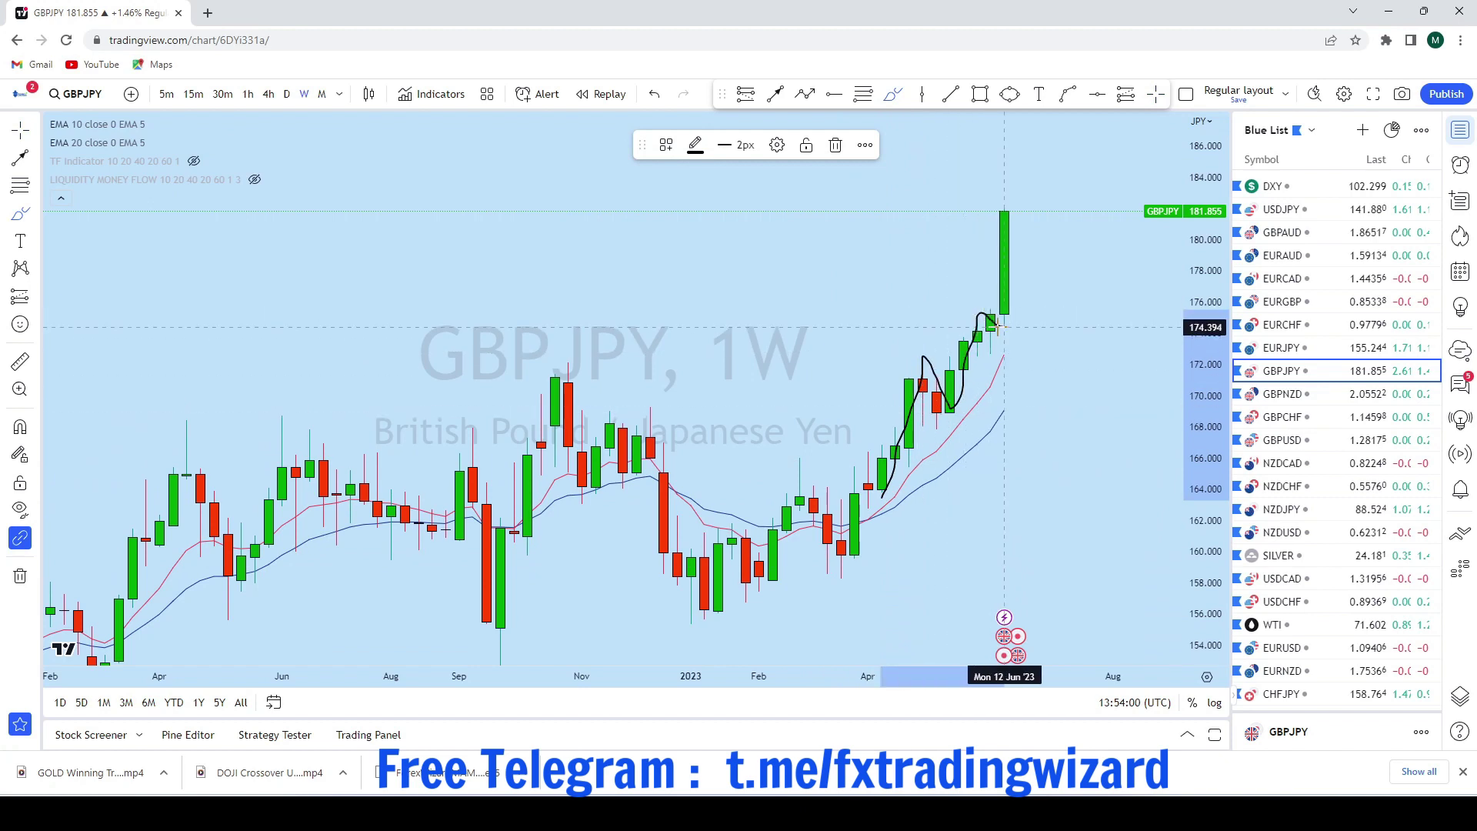
left_click_drag(1014, 248, 1017, 168)
left_click(653, 94)
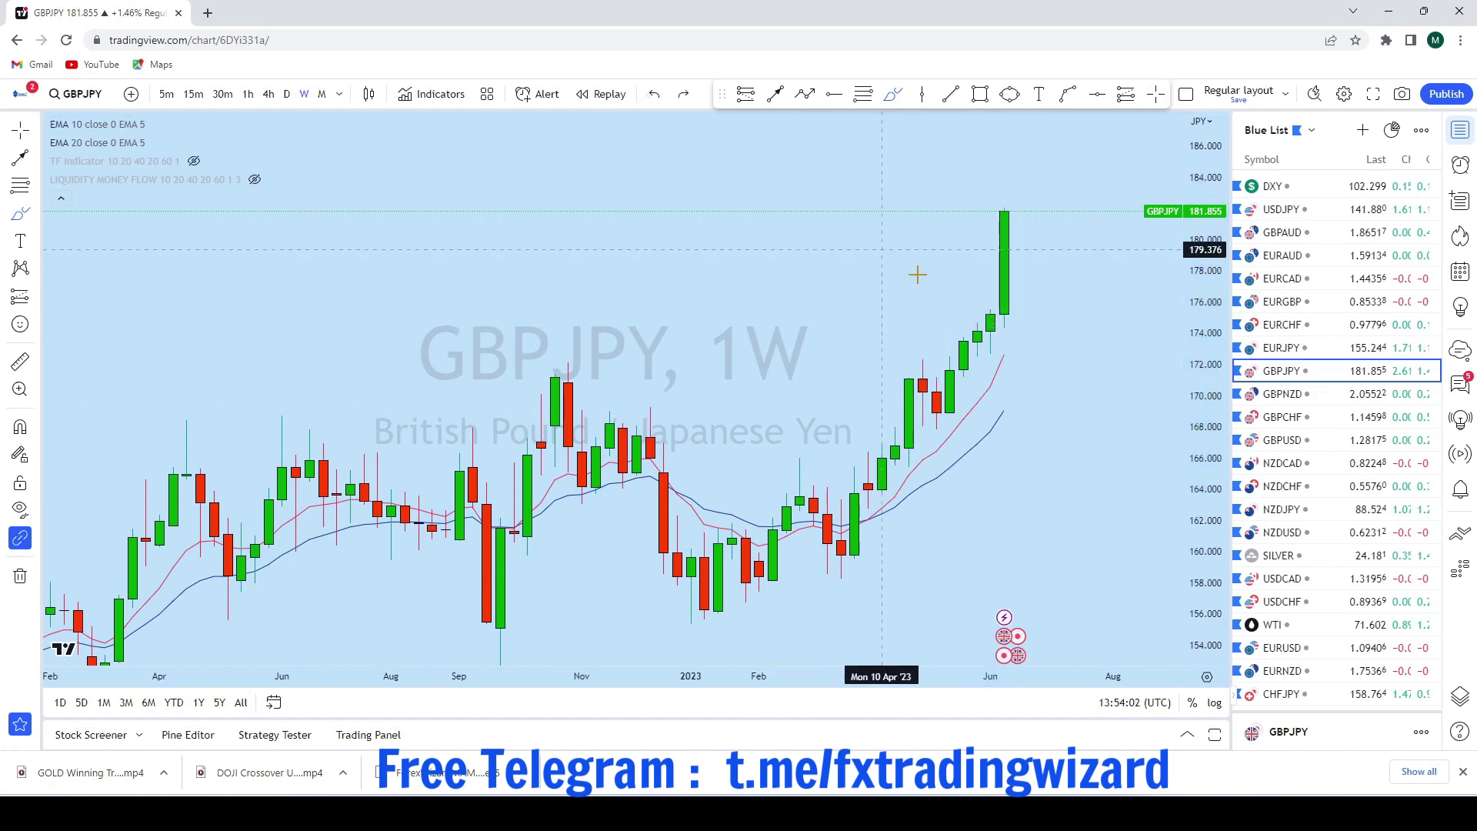
Brush a temporary circle around the weekly lows near 174 with a stroke up to about 184.6, and undo it
mouse_move(1000, 327)
left_mouse_down()
mouse_move(1017, 348)
mouse_move(987, 167)
left_mouse_up()
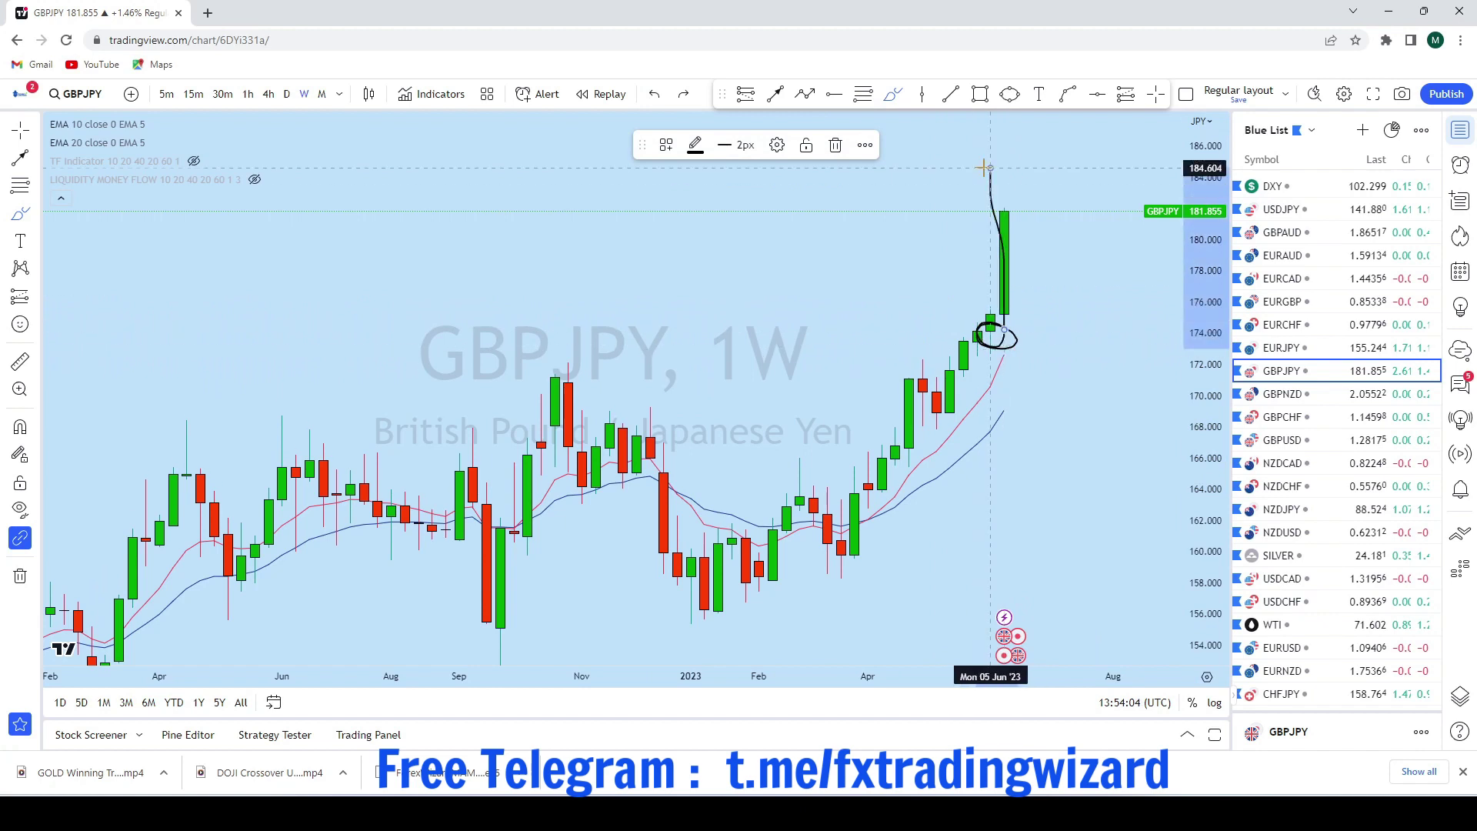
left_click(654, 94)
left_click(654, 94)
Brush a temporary weekly path from about 182 down to 178 and up to 186, and undo it
scroll(1022, 305, "down", 2)
scroll(1048, 238, "up", 3)
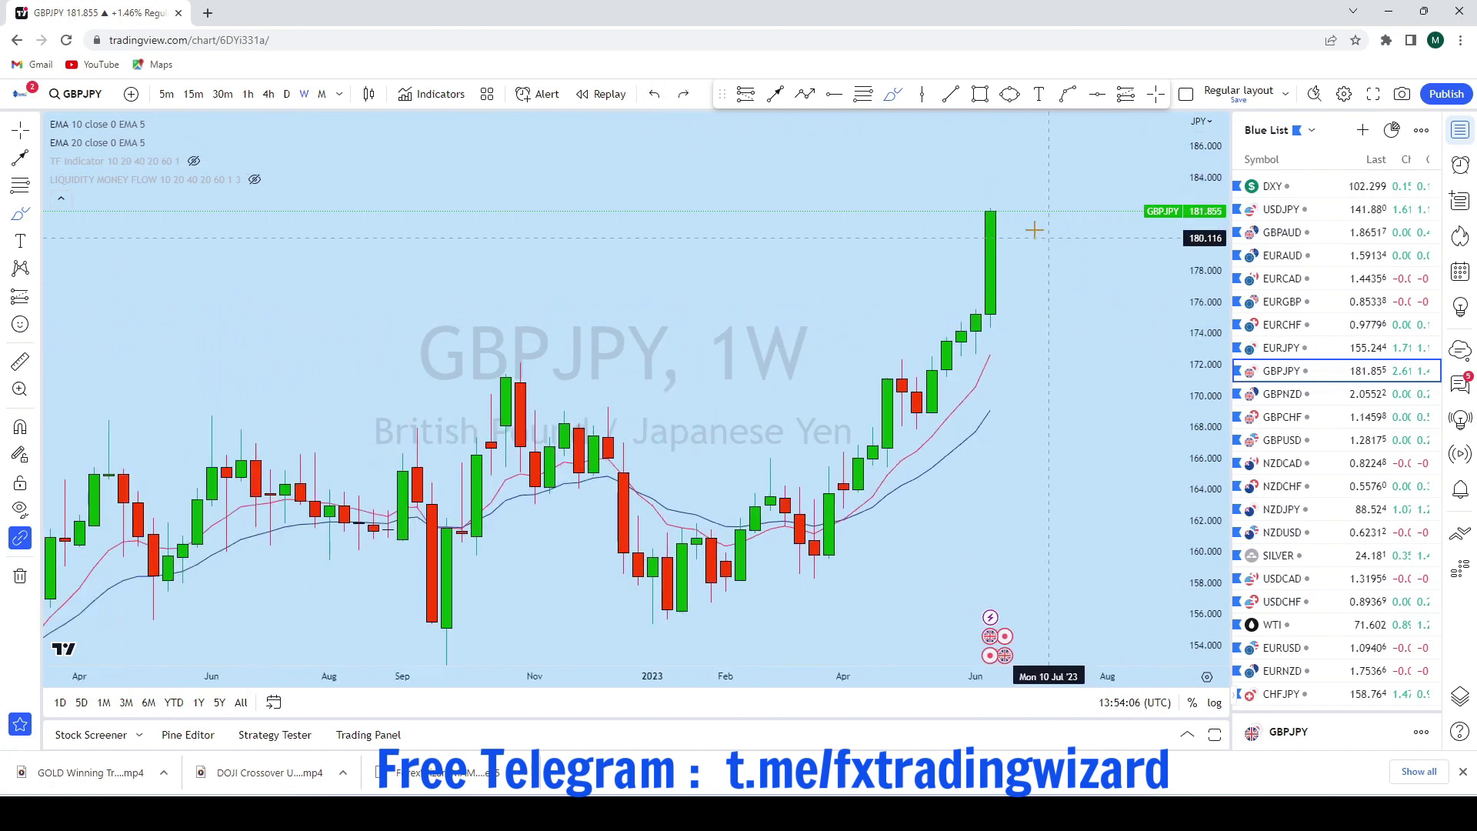
scroll(981, 208, "up", 2)
mouse_move(942, 202)
left_mouse_down()
mouse_move(944, 230)
mouse_move(1041, 136)
mouse_move(1005, 141)
left_mouse_up()
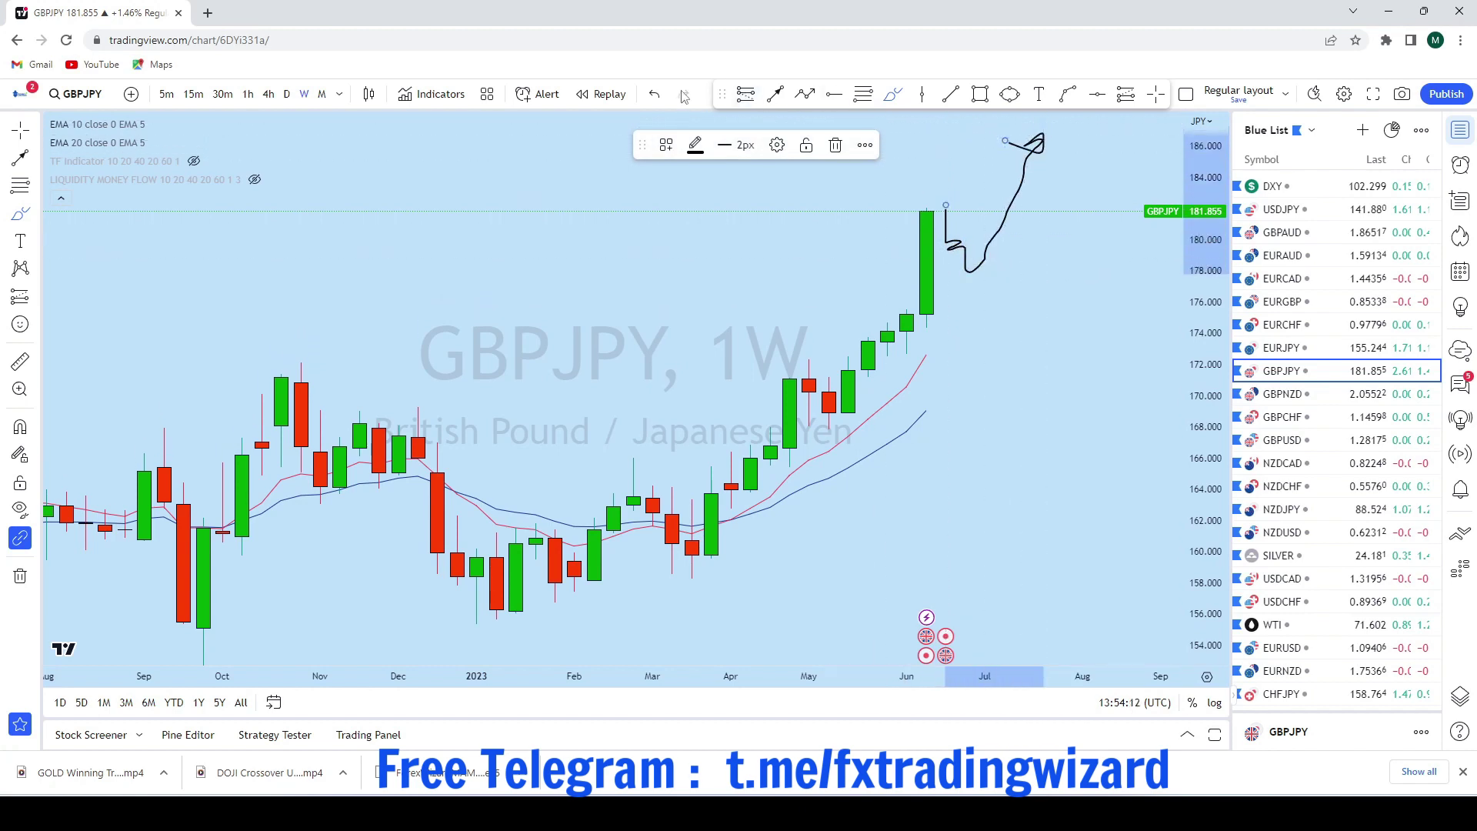
left_click(653, 94)
Switch GBPJPY to the daily timeframe and examine the June 2023 rally against the two EMAs
scroll(824, 182, "down", 3)
left_click(286, 94)
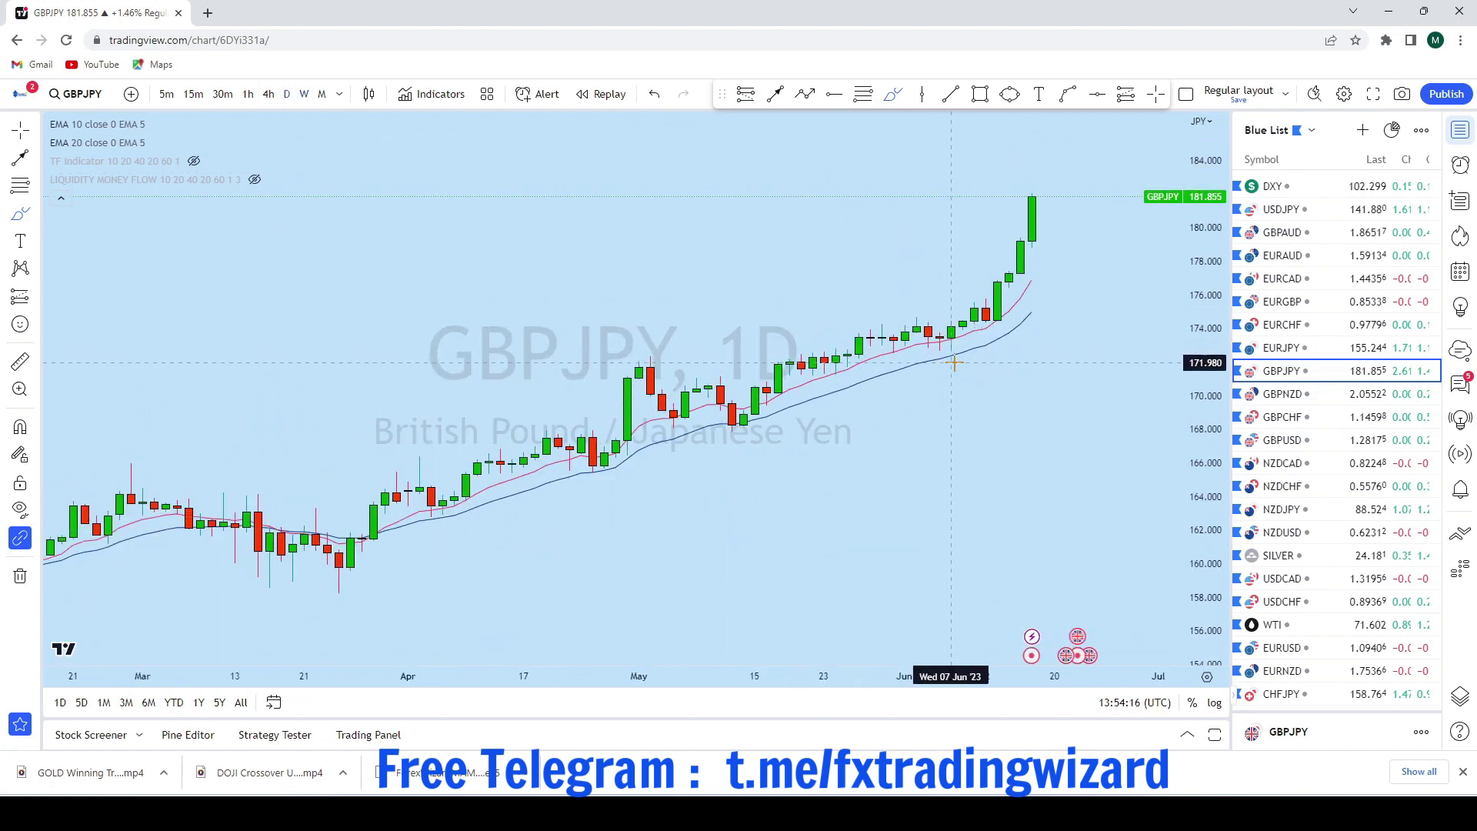
scroll(954, 363, "up", 2)
scroll(1026, 402, "down", 3)
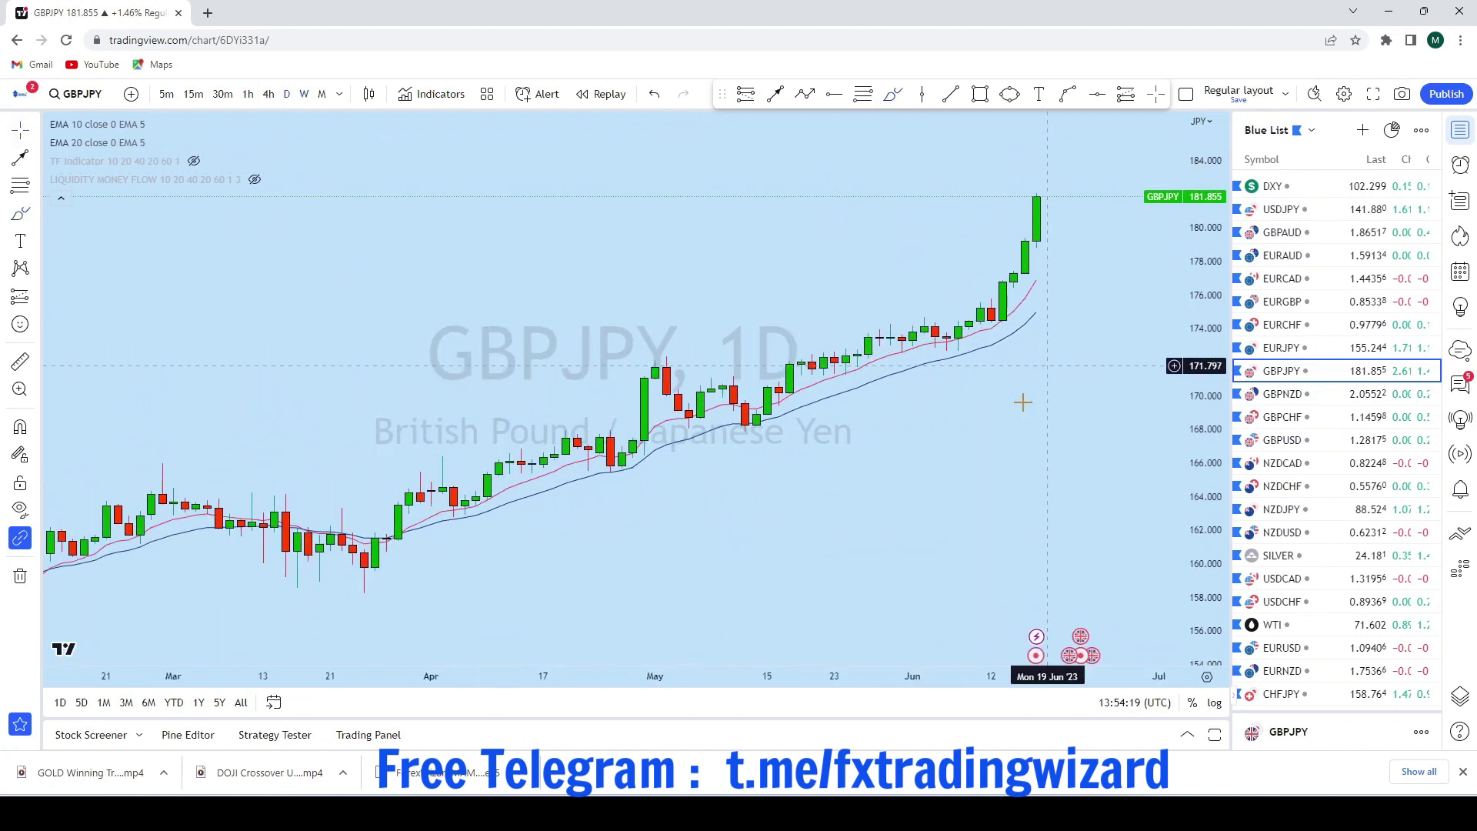
Brush a temporary GBPJPY daily path from about 182 down to 179 and up to 192, and undo it
scroll(973, 402, "down", 2)
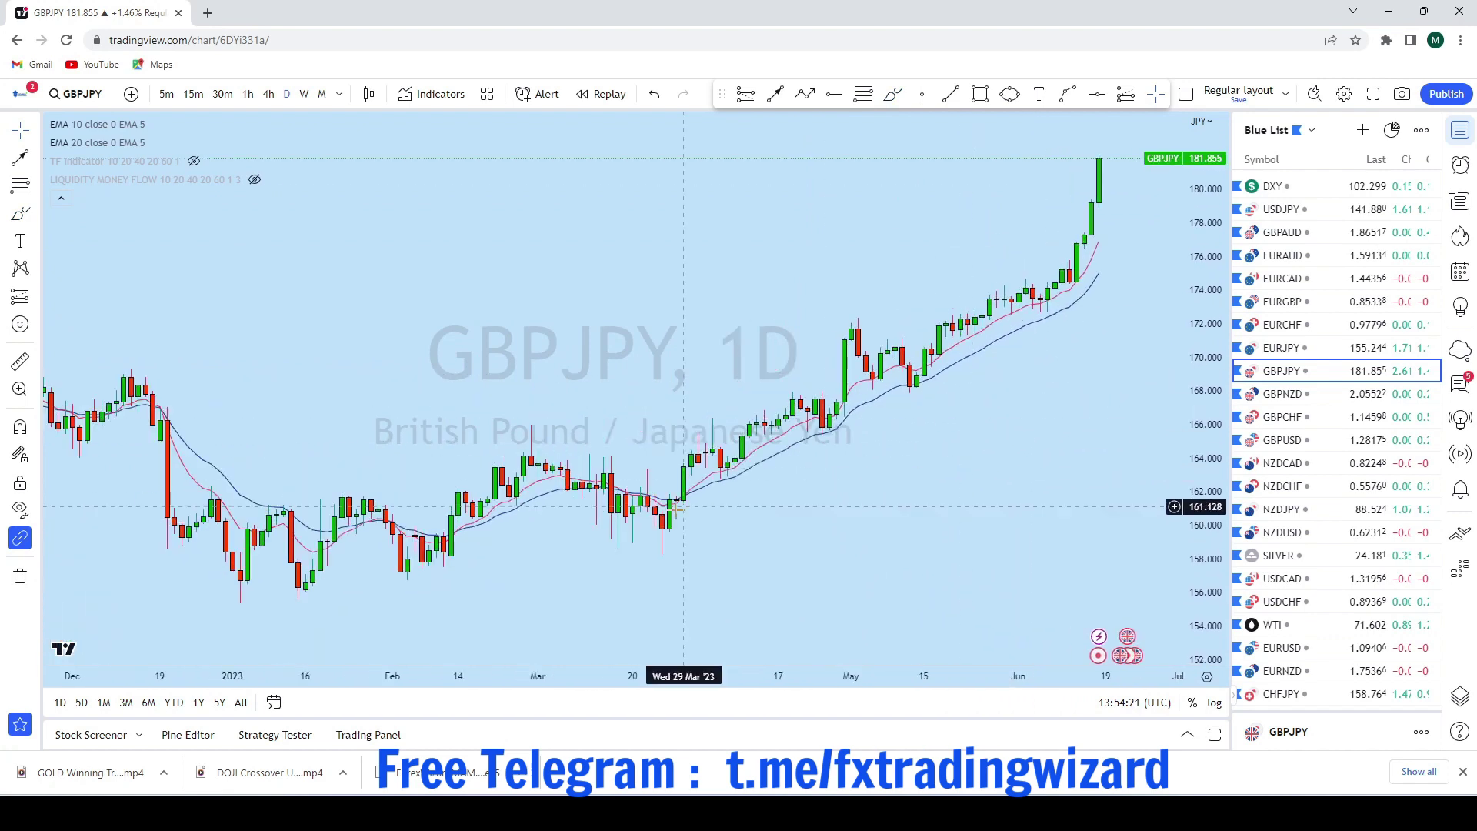
scroll(1130, 200, "up", 3)
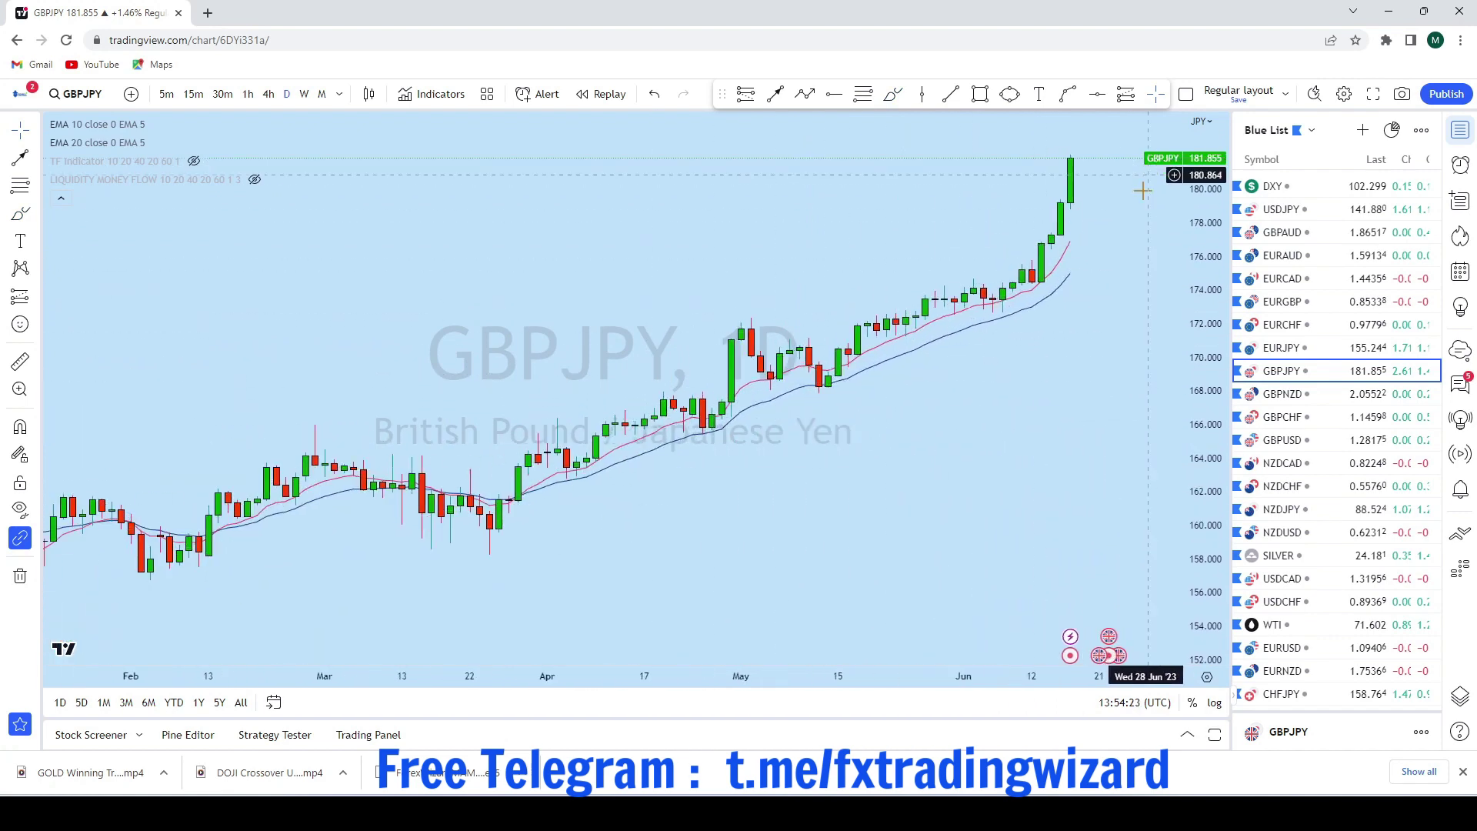
left_click_drag(1107, 306, 936, 484)
scroll(969, 508, "down", 7)
scroll(993, 538, "up", 2)
scroll(1036, 369, "up", 1)
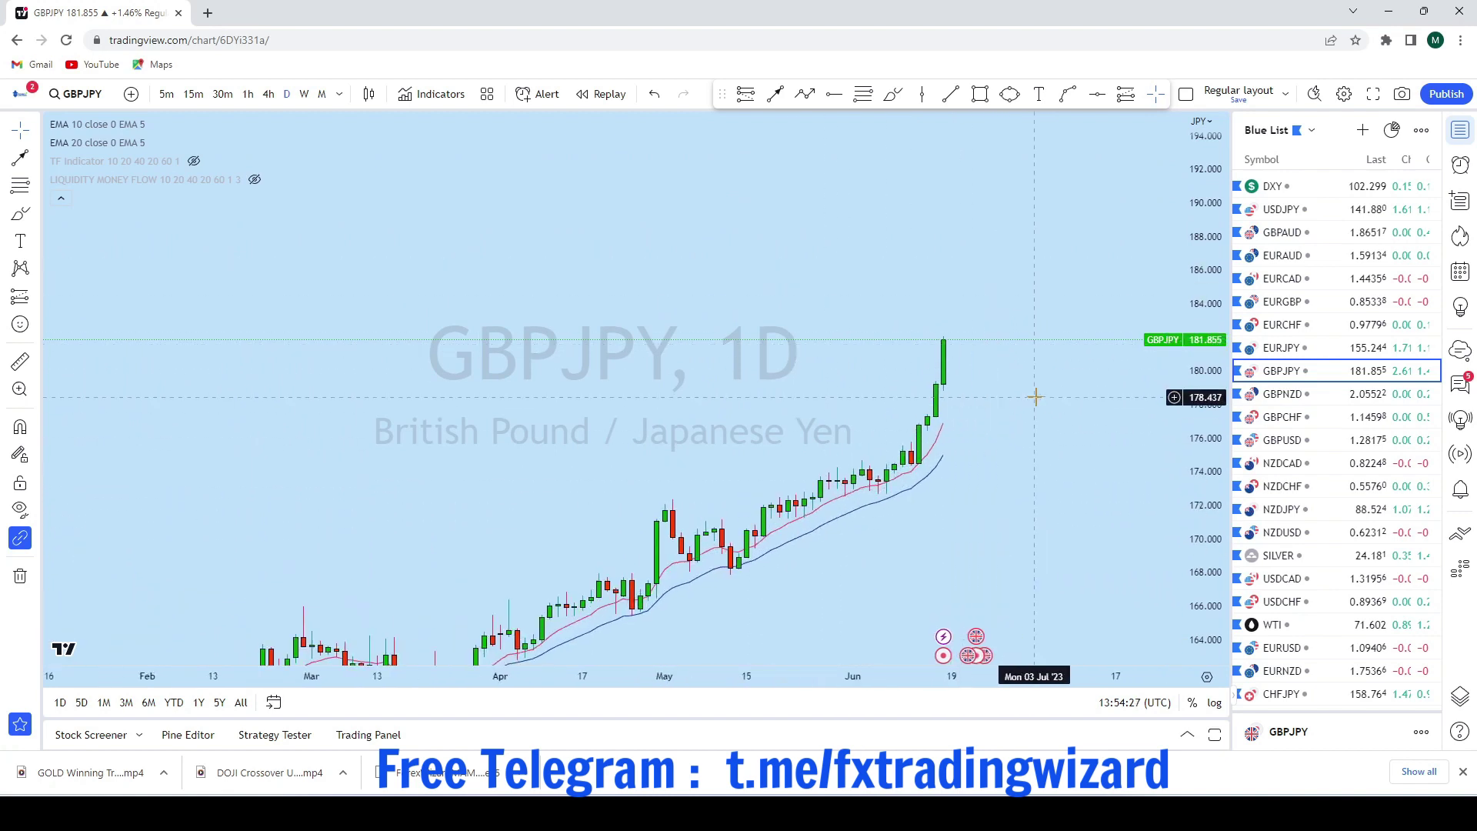
left_click(950, 337)
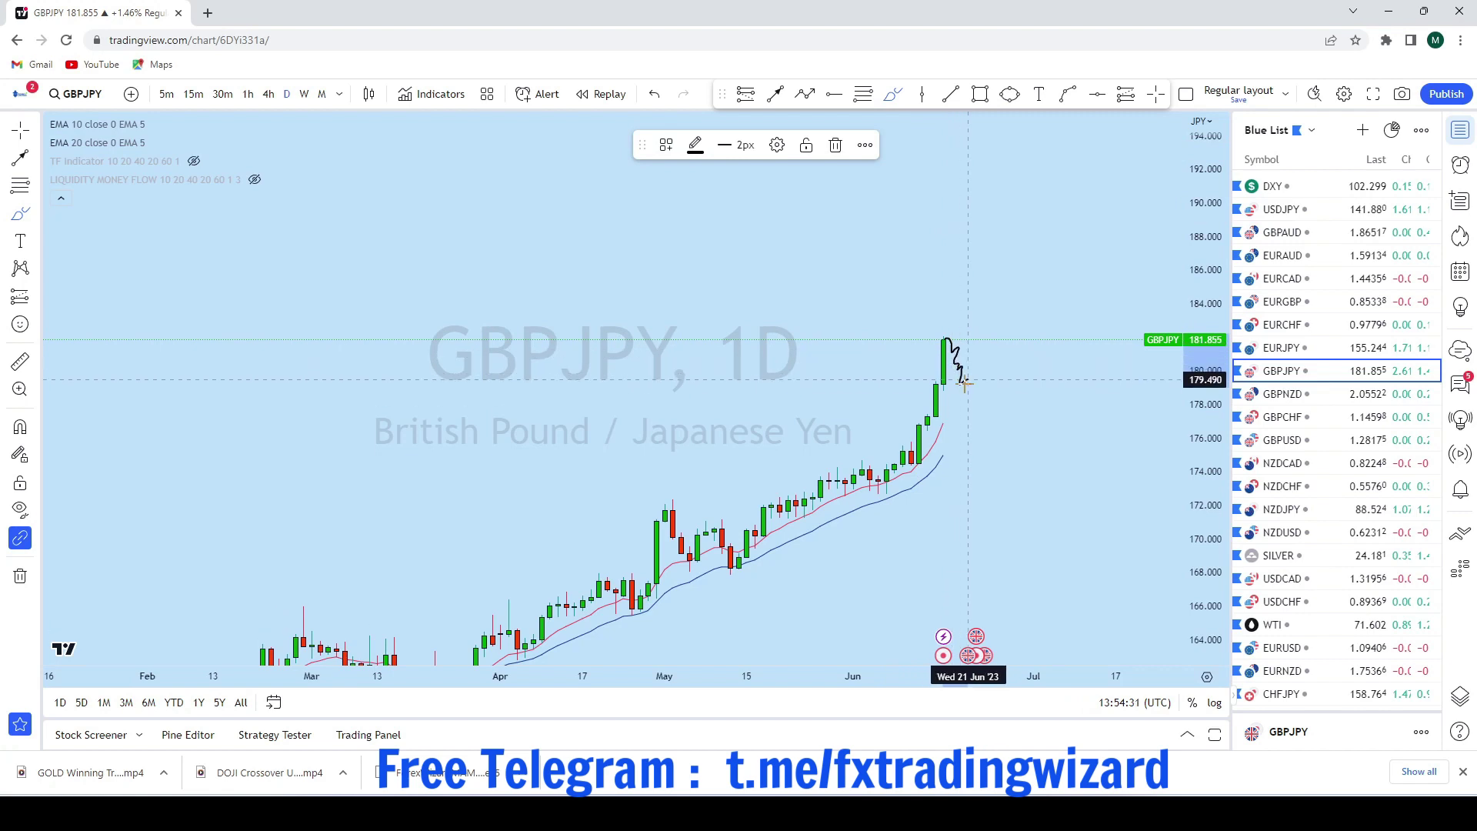
mouse_move(969, 386)
left_mouse_down()
mouse_move(1060, 166)
mouse_move(1016, 181)
left_mouse_up()
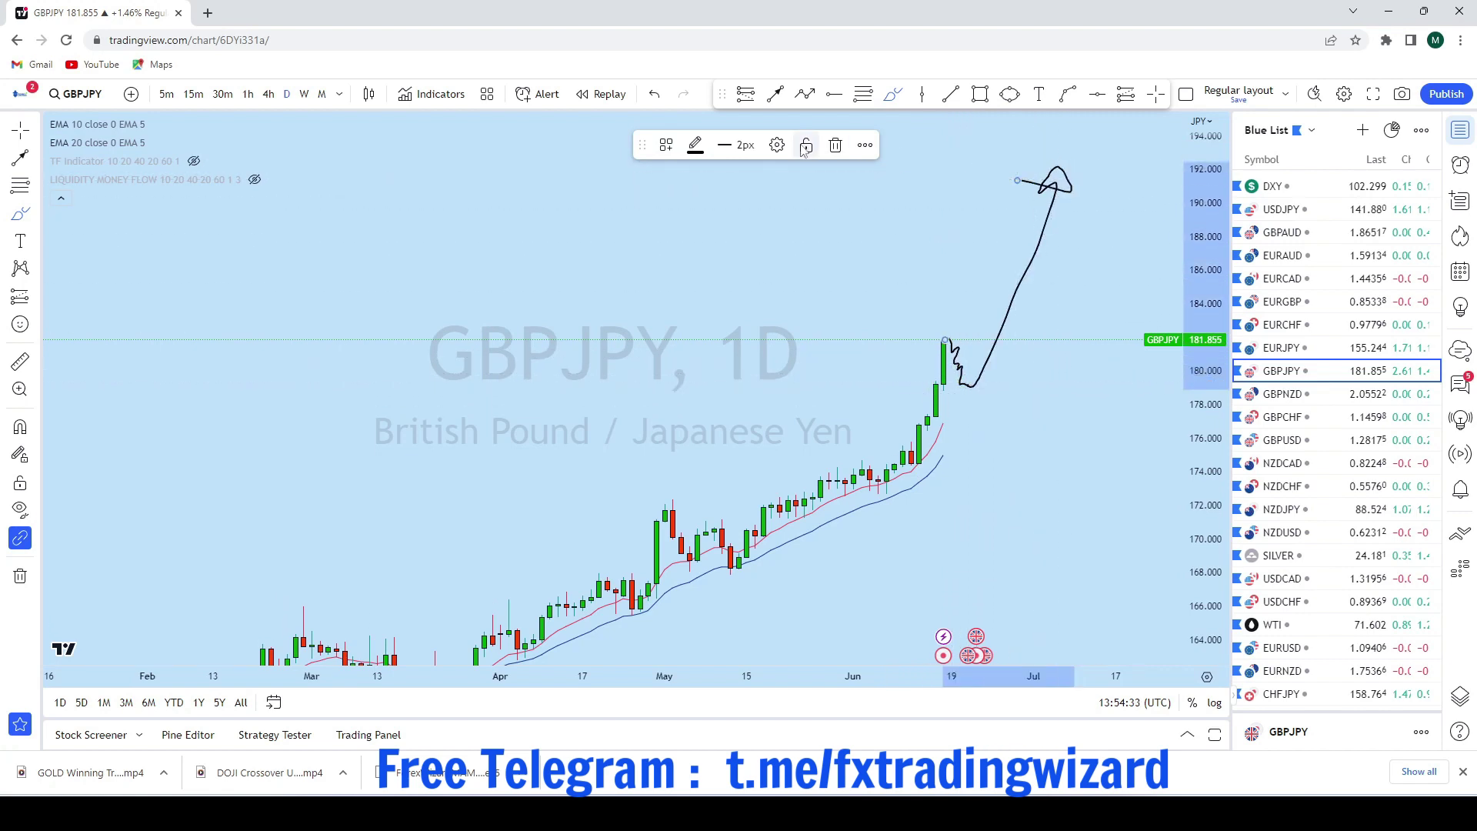
left_click(655, 94)
On GBPJPY's 4-hour chart, brush a short pullback from about 182 to 180 and mark it with an ellipse near 180.7
scroll(946, 290, "up", 1)
left_click(266, 93)
scroll(1028, 313, "up", 4)
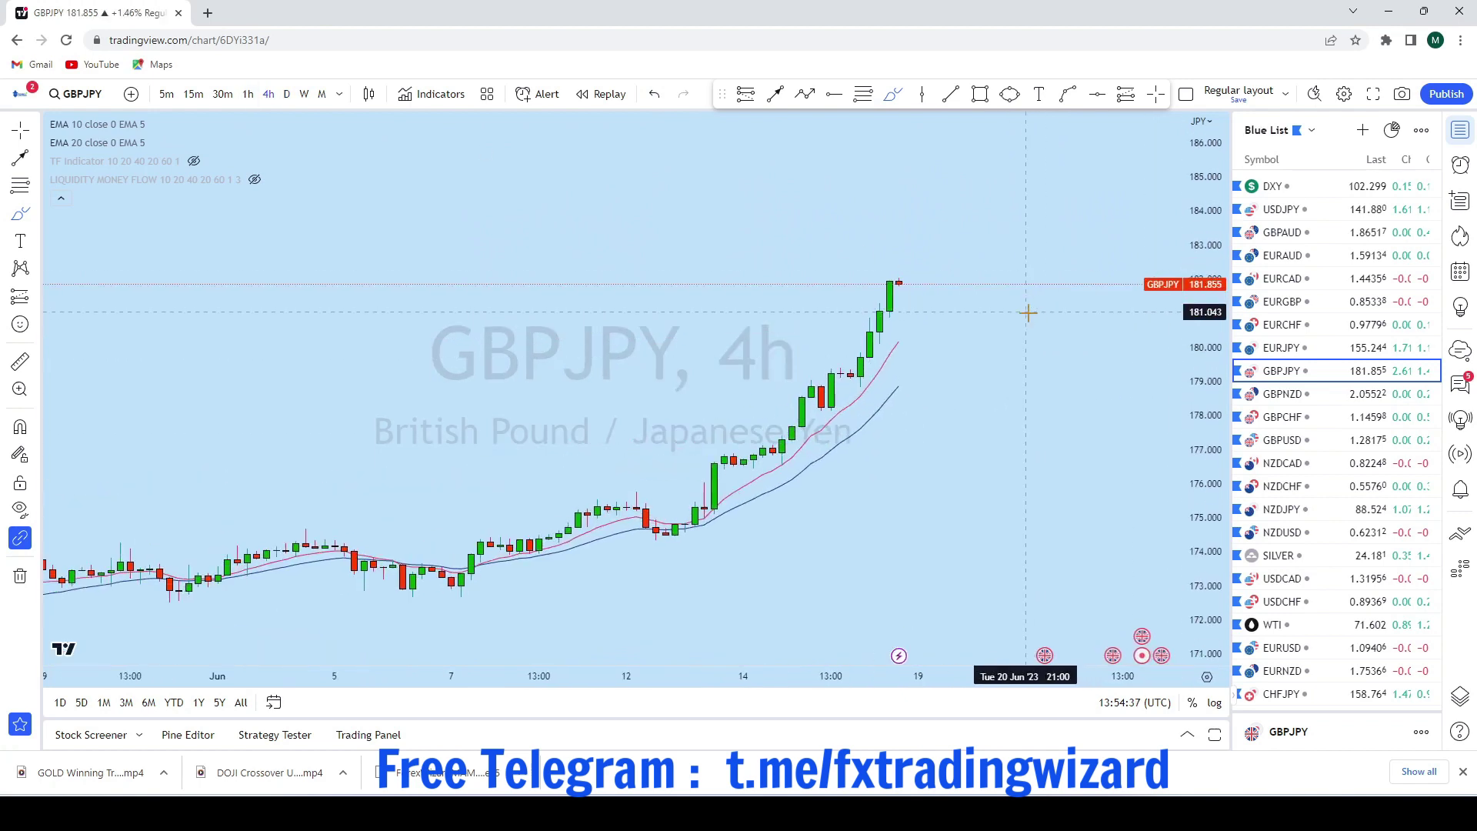
mouse_move(883, 279)
left_mouse_down()
mouse_move(900, 353)
mouse_move(894, 329)
mouse_move(916, 330)
mouse_move(818, 466)
left_mouse_up()
left_click(1010, 94)
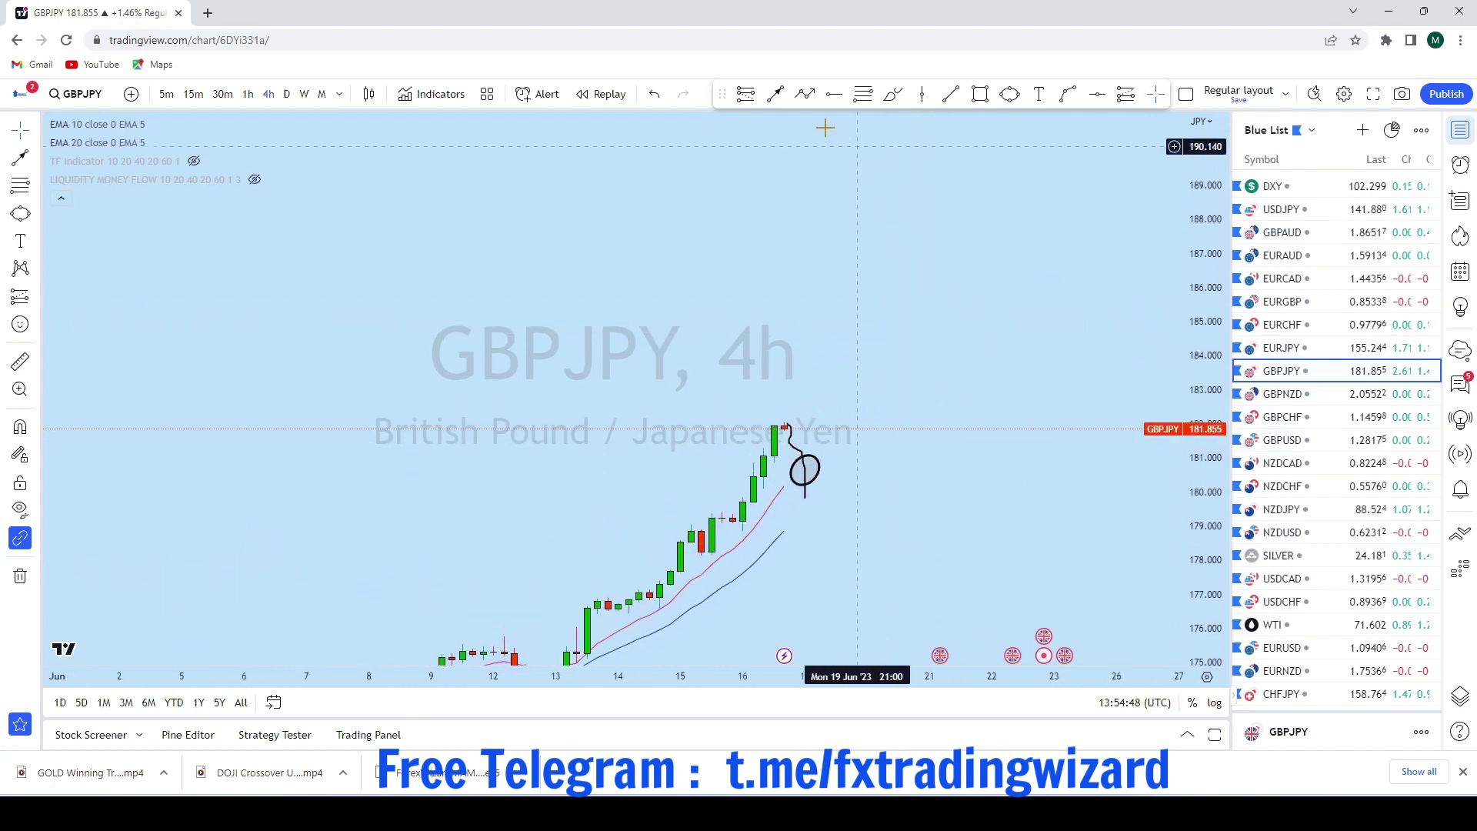
Draw an arrow from the ellipse at about 180.5 up to about 187.5
left_click(805, 474)
left_click(962, 236)
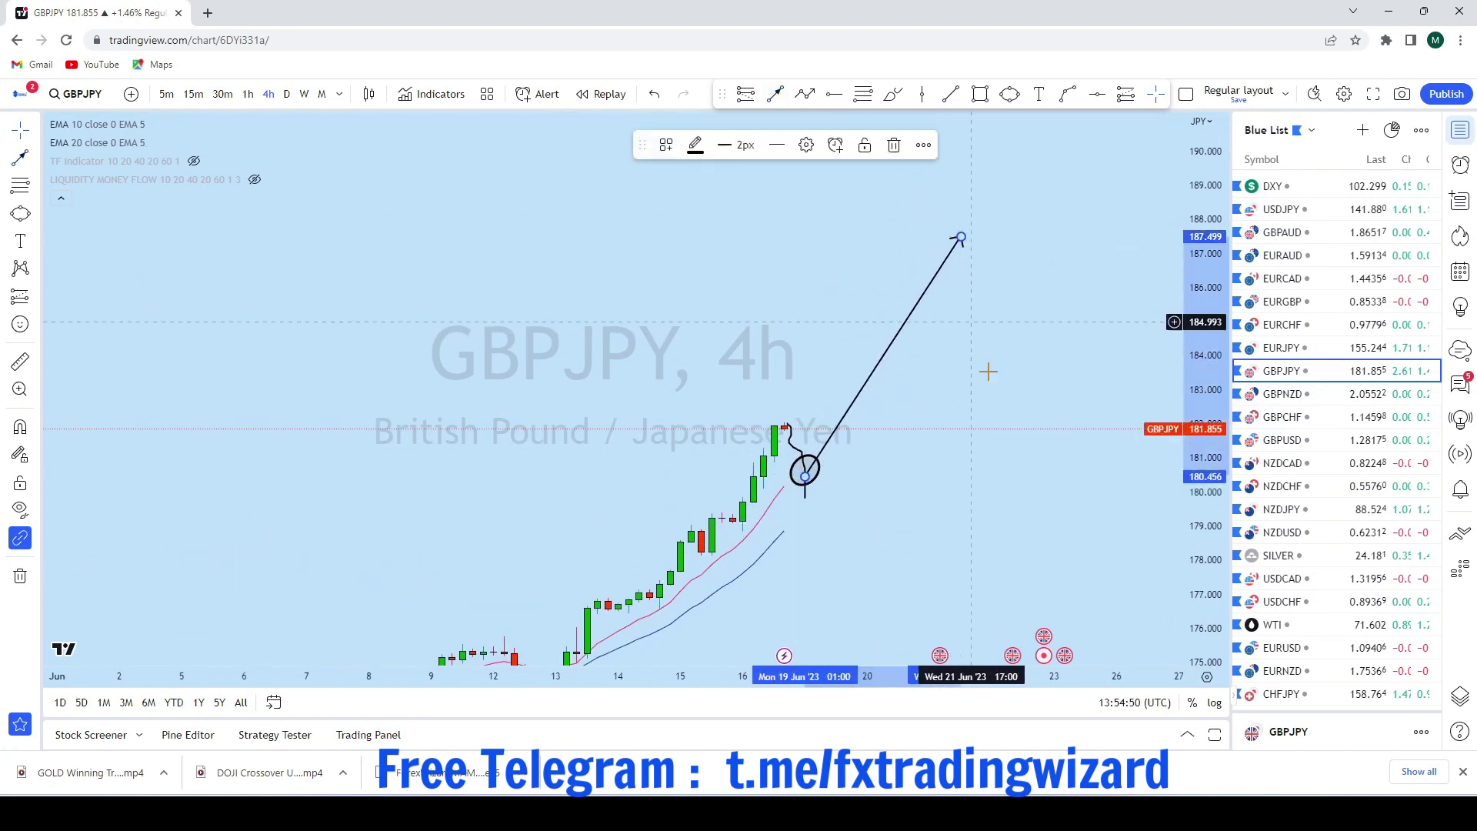
scroll(962, 514, "up", 1)
left_click_drag(962, 513, 1005, 468)
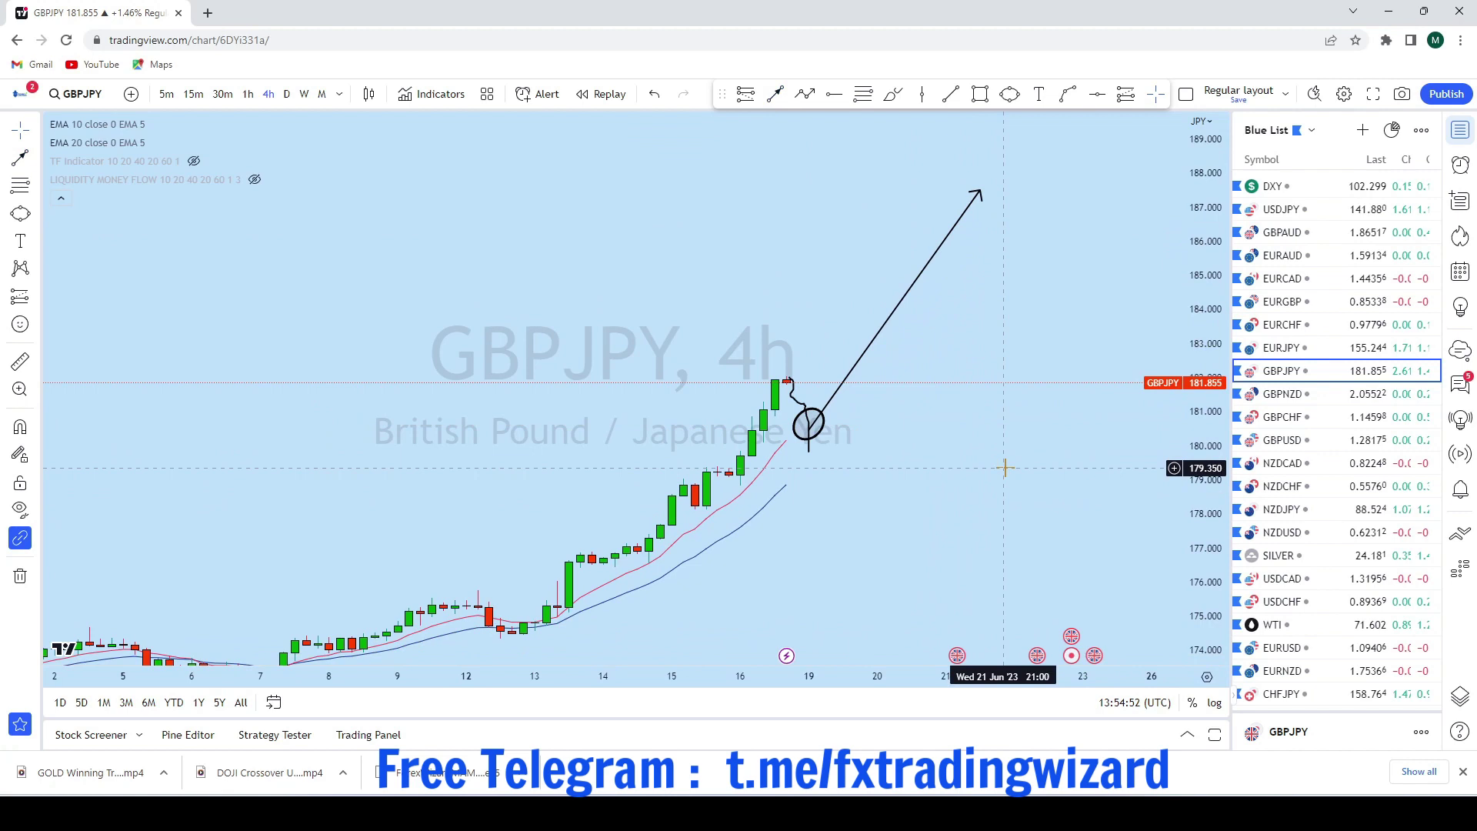
Switch the chart to GBPNZD on the monthly timeframe and fit the price history since 2016
key("Down")
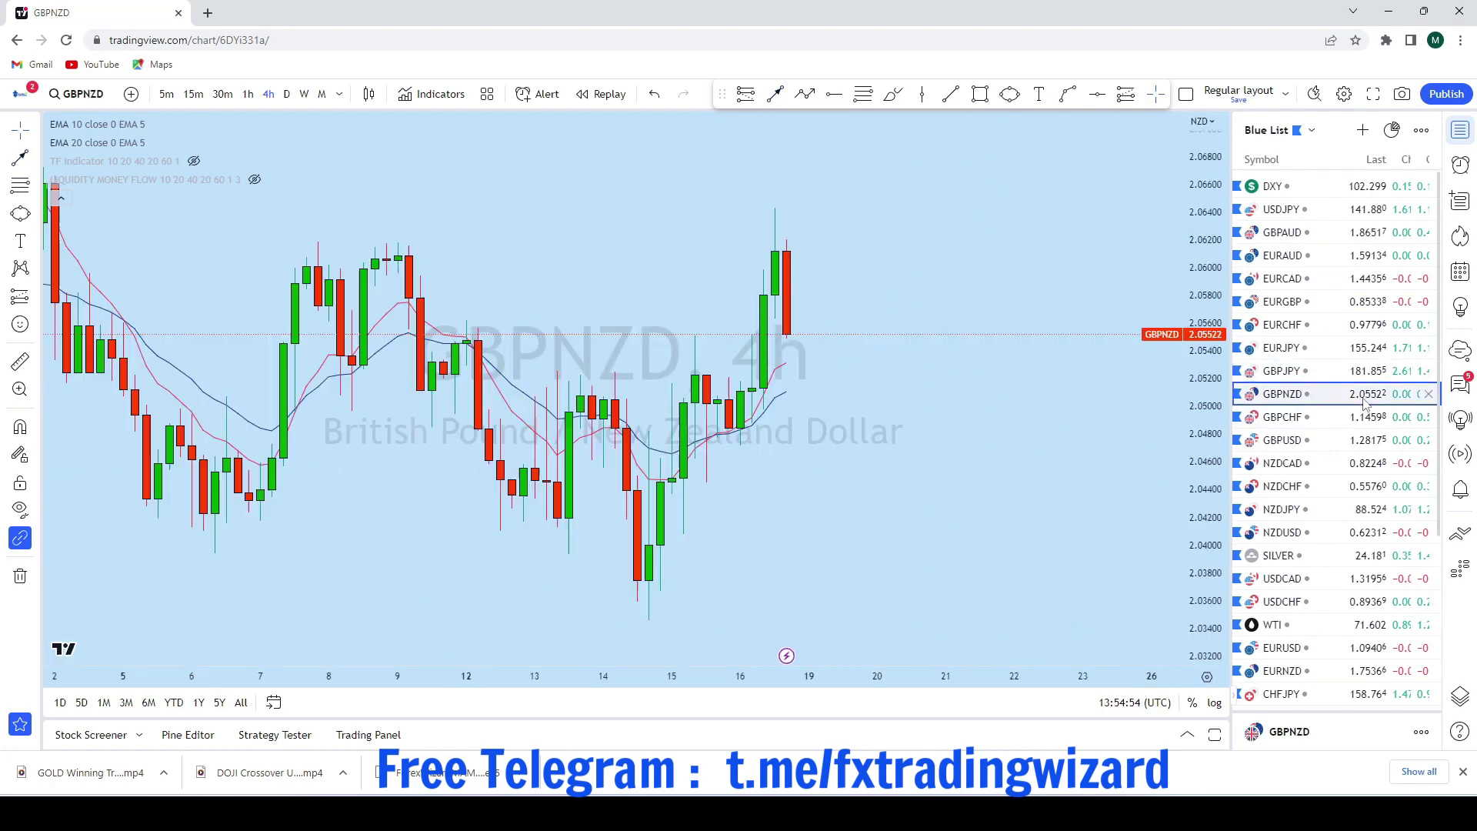
left_click(322, 94)
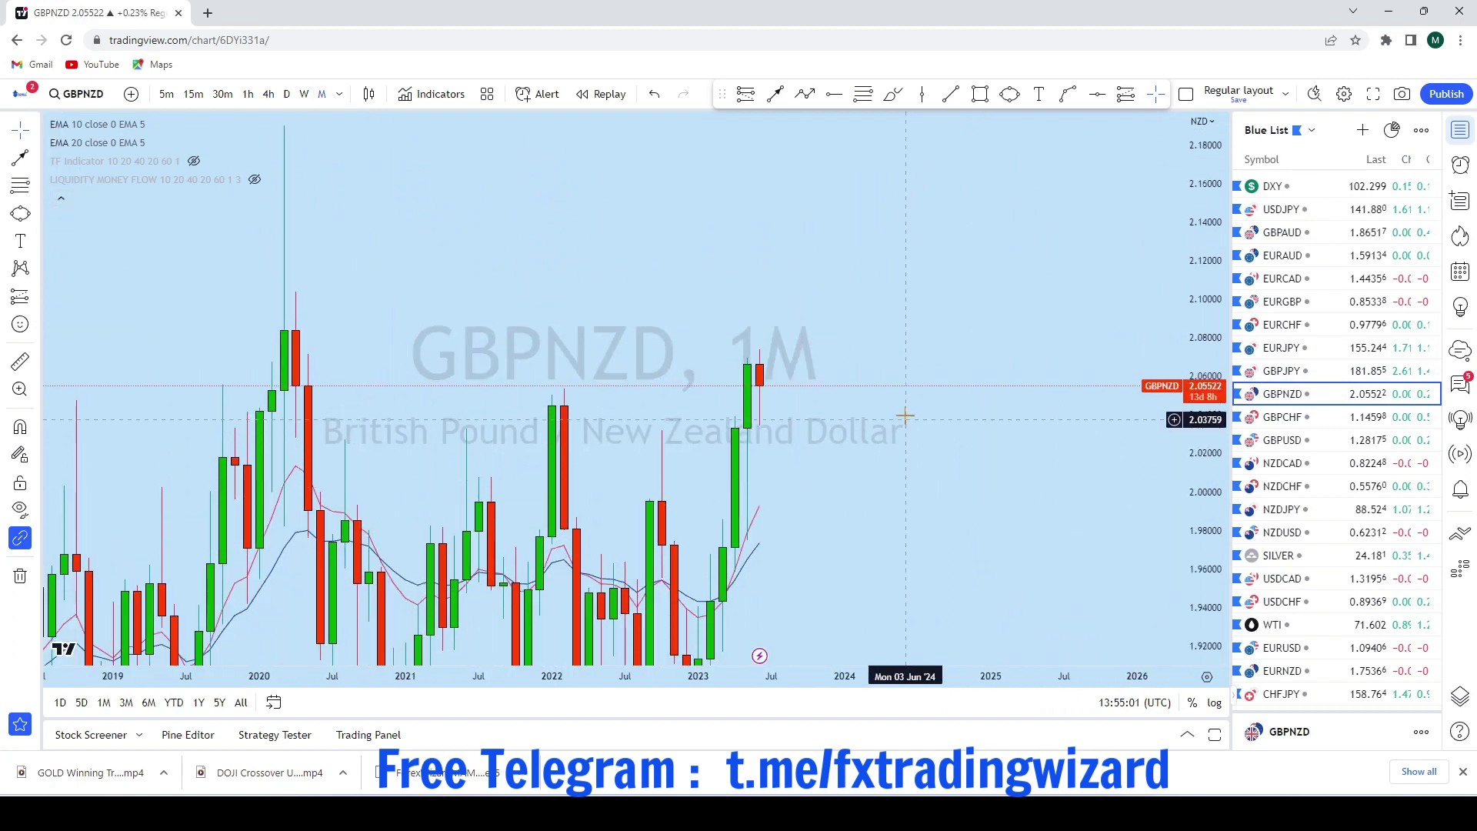
scroll(838, 339, "down", 3)
left_click(34, 130)
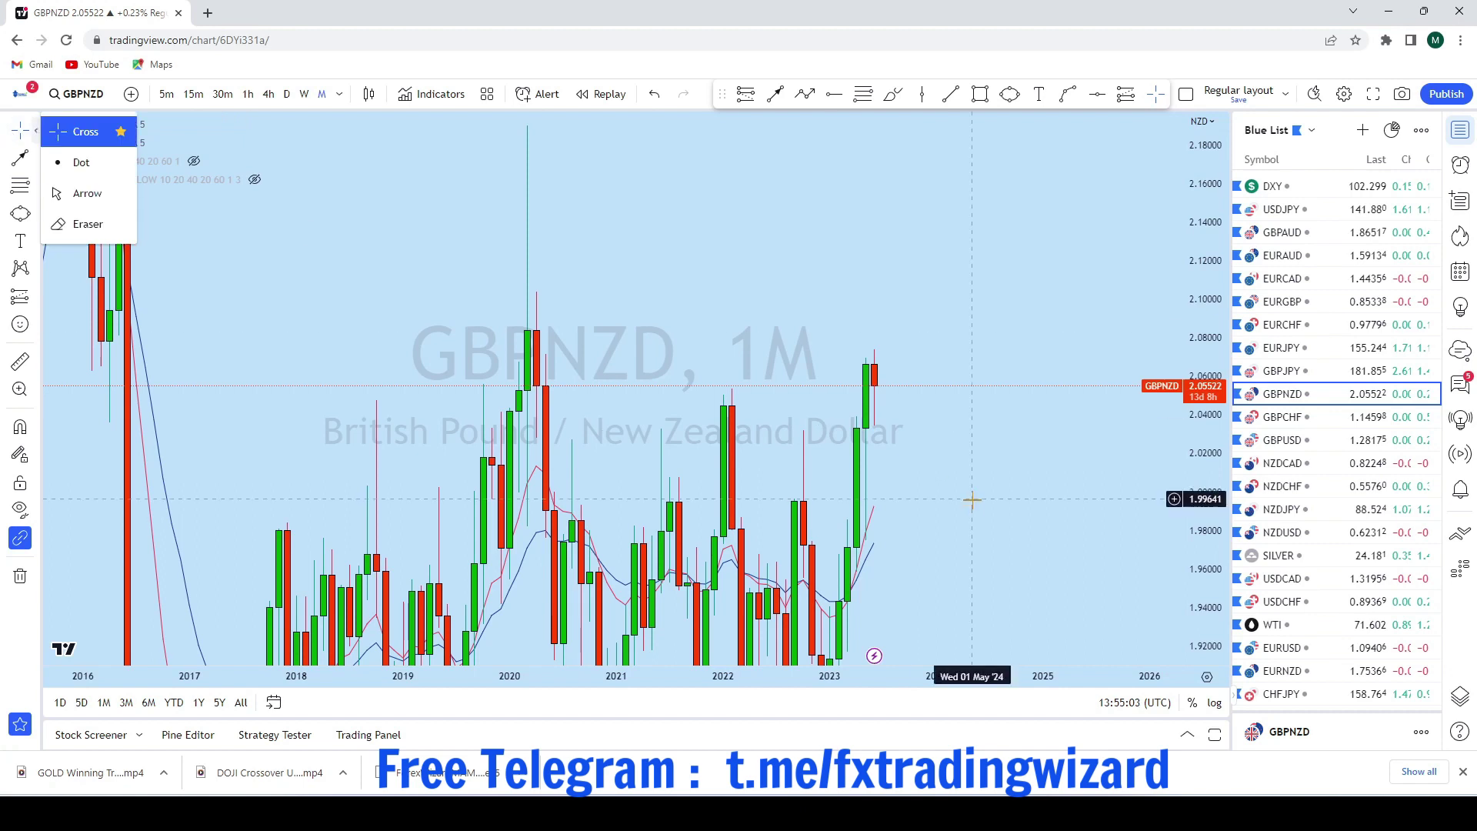
left_click_drag(972, 499, 964, 375)
double_click(1205, 441)
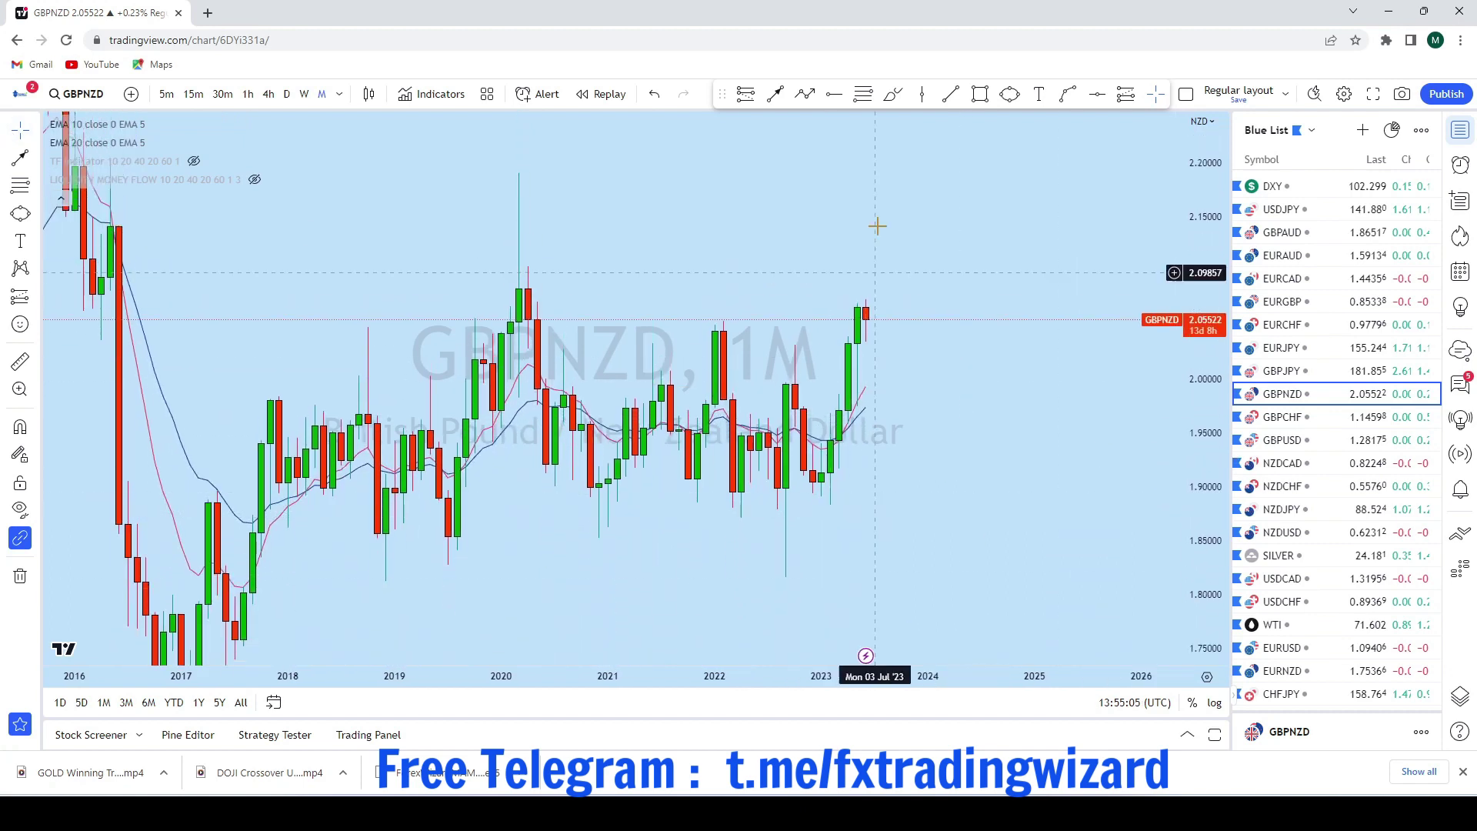
Brush temporary traces of GBPNZD's 2023 rally from the low near 1.89 to about 2.08, and undo them
left_click(893, 95)
mouse_move(823, 486)
left_mouse_down()
mouse_move(843, 490)
mouse_move(875, 290)
left_mouse_up()
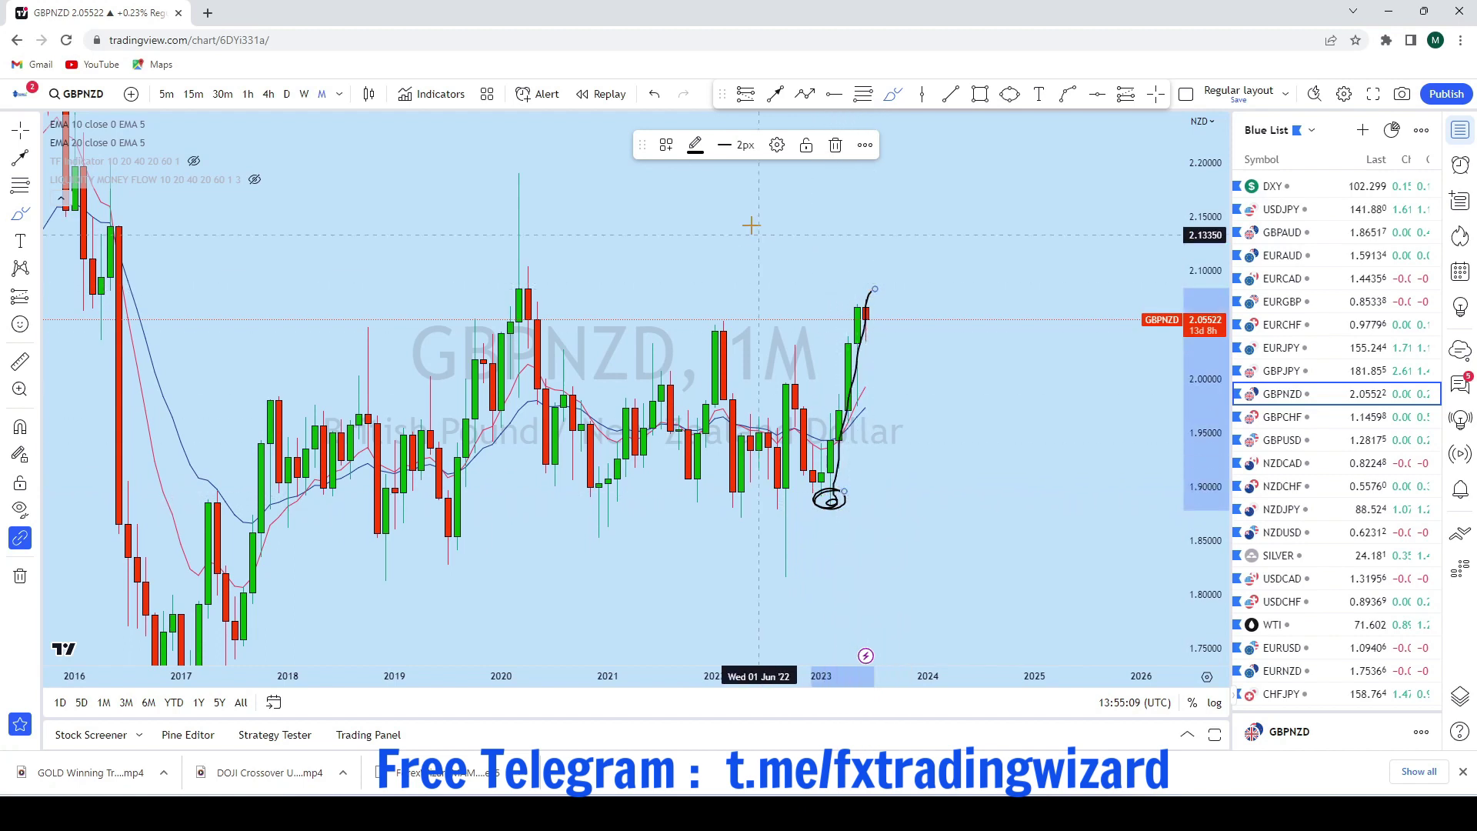
left_click(656, 95)
left_click_drag(831, 509, 865, 292)
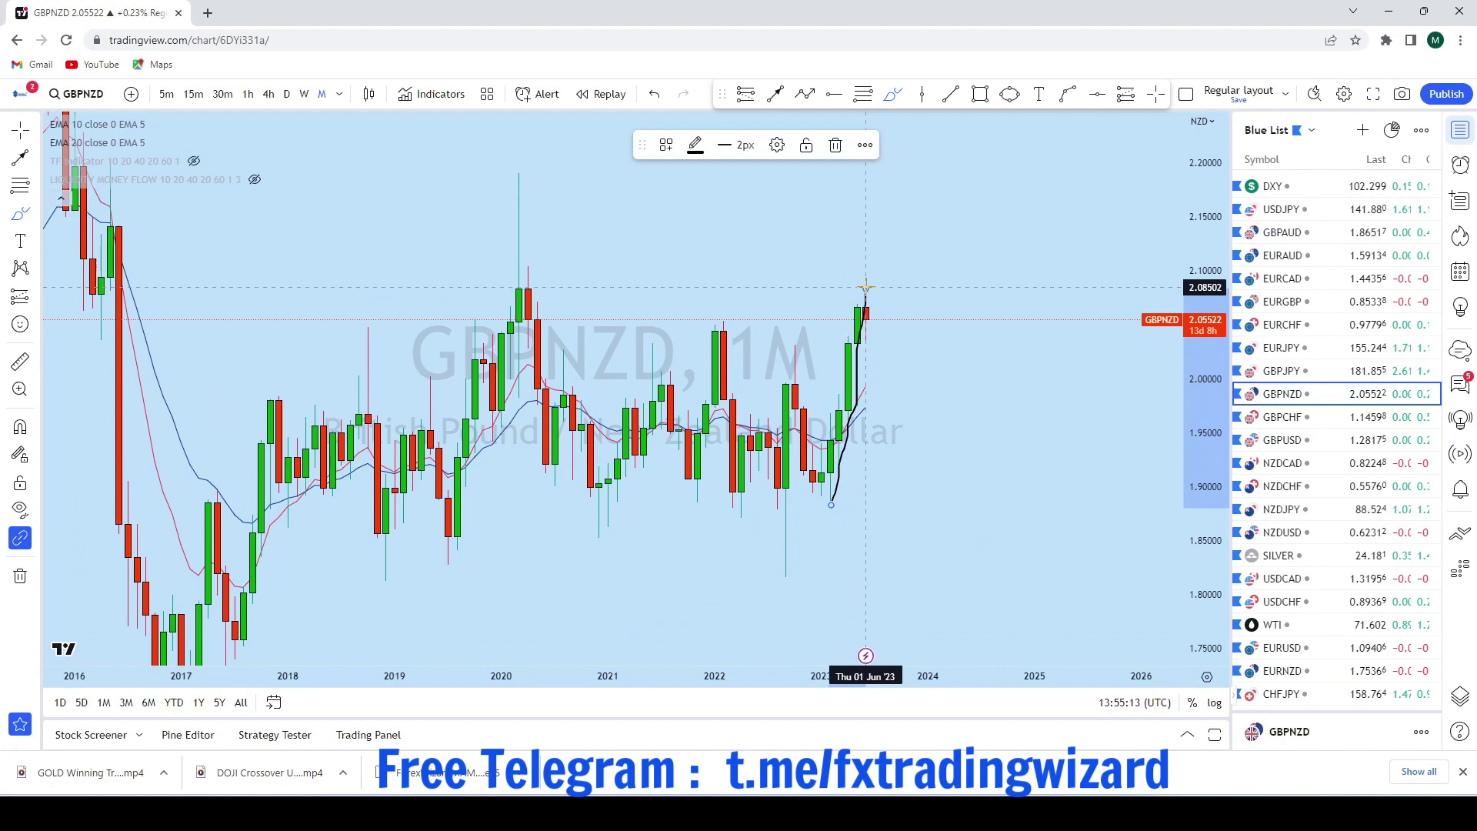
left_click(656, 95)
Brush a temporary circle around the June 2023 monthly low near 2.035 with a stroke up its wick, and undo it
scroll(979, 386, "up", 5)
scroll(770, 285, "down", 3)
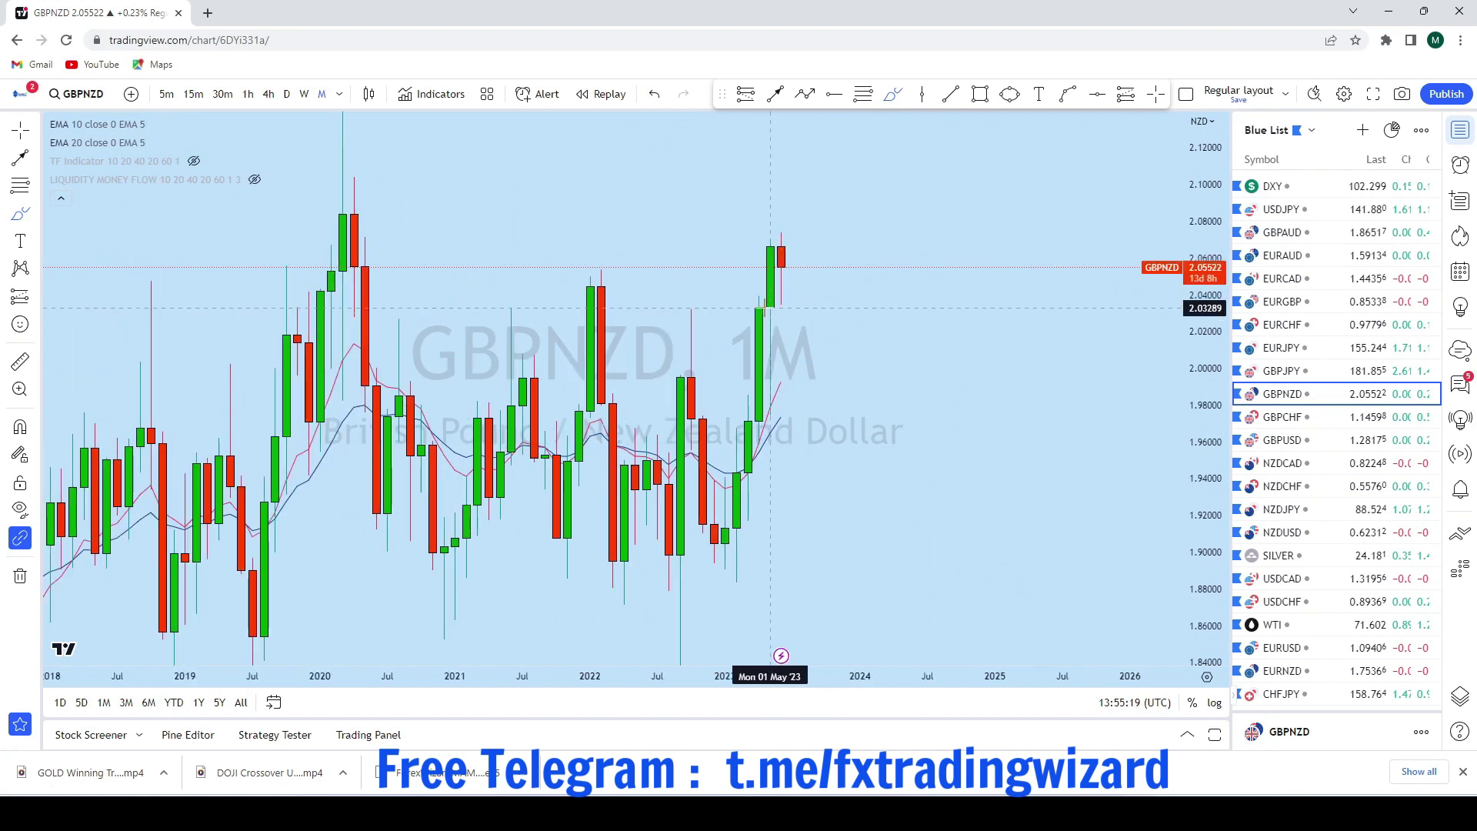
left_click_drag(770, 307, 780, 301)
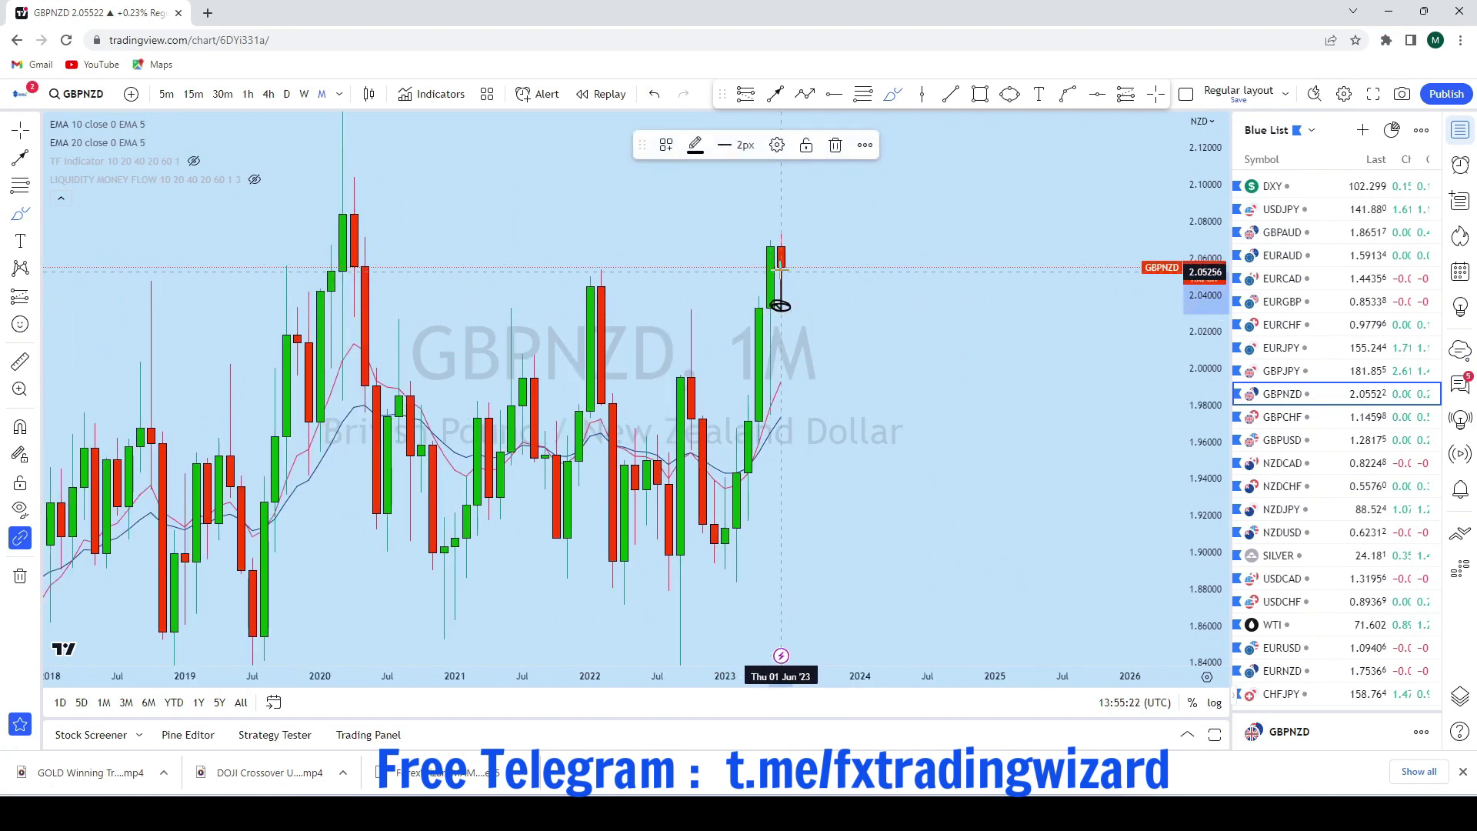
left_click(654, 94)
Brush a temporary monthly path from about 2.036 up to about 2.10, and undo it
scroll(930, 316, "down", 2)
scroll(885, 400, "up", 2)
scroll(787, 243, "up", 2)
mouse_move(662, 302)
left_mouse_down()
mouse_move(689, 217)
mouse_move(677, 197)
left_mouse_up()
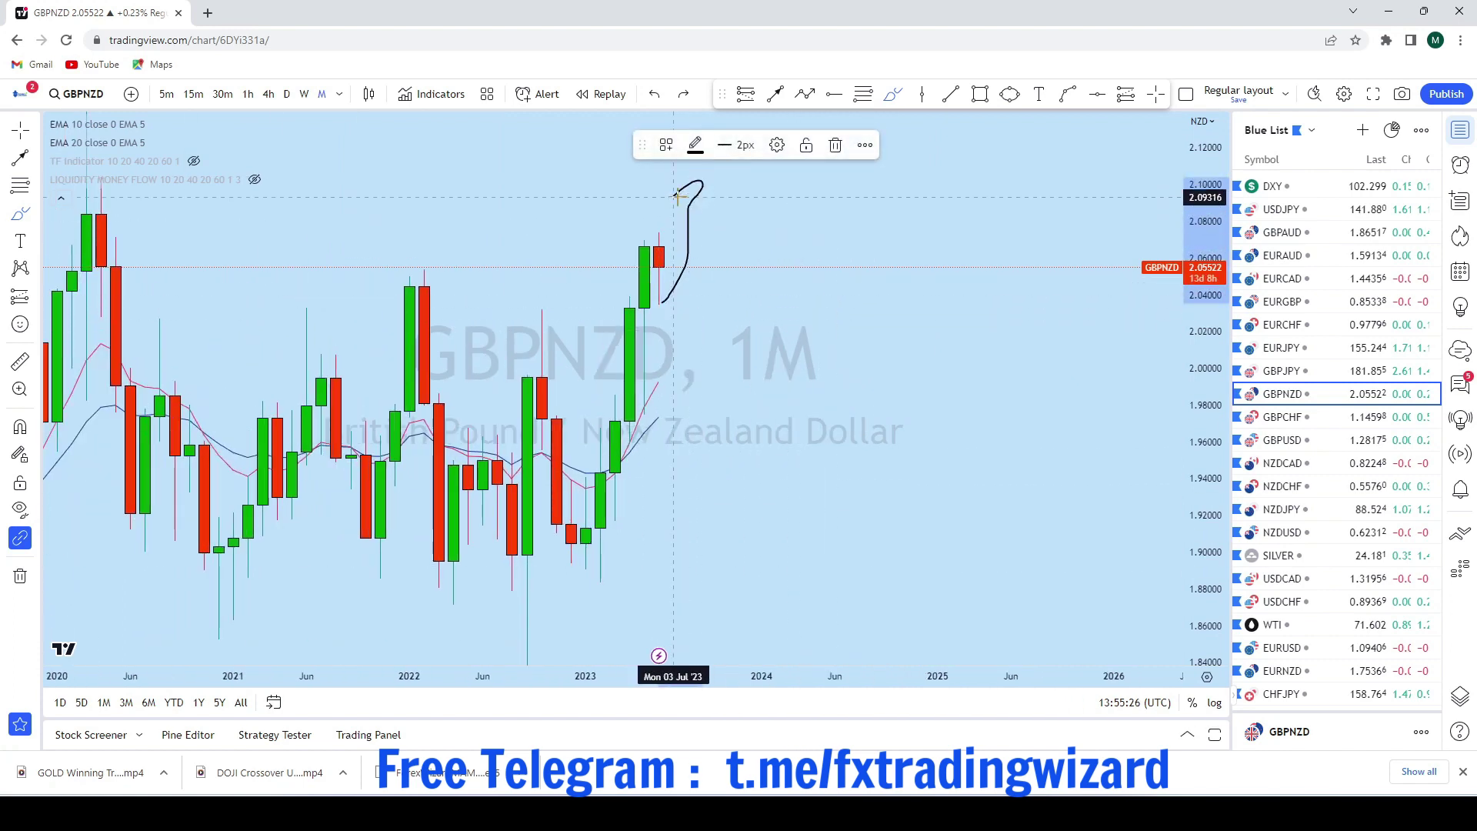
left_click(654, 94)
scroll(897, 417, "down", 2)
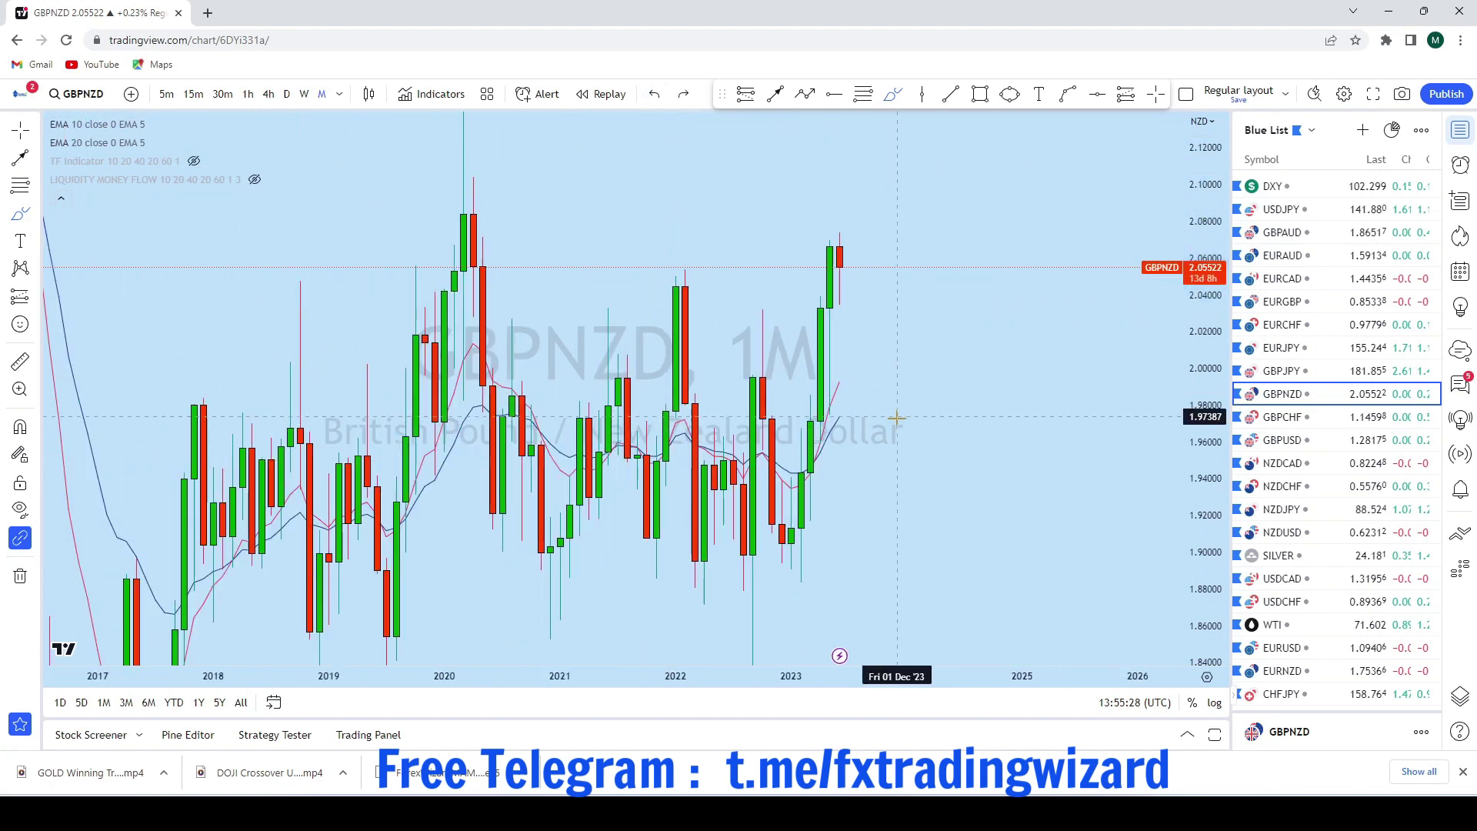
Switch GBPNZD to the weekly timeframe and examine the latest June 2023 candles and their wicks
left_click(304, 94)
scroll(880, 256, "up", 3)
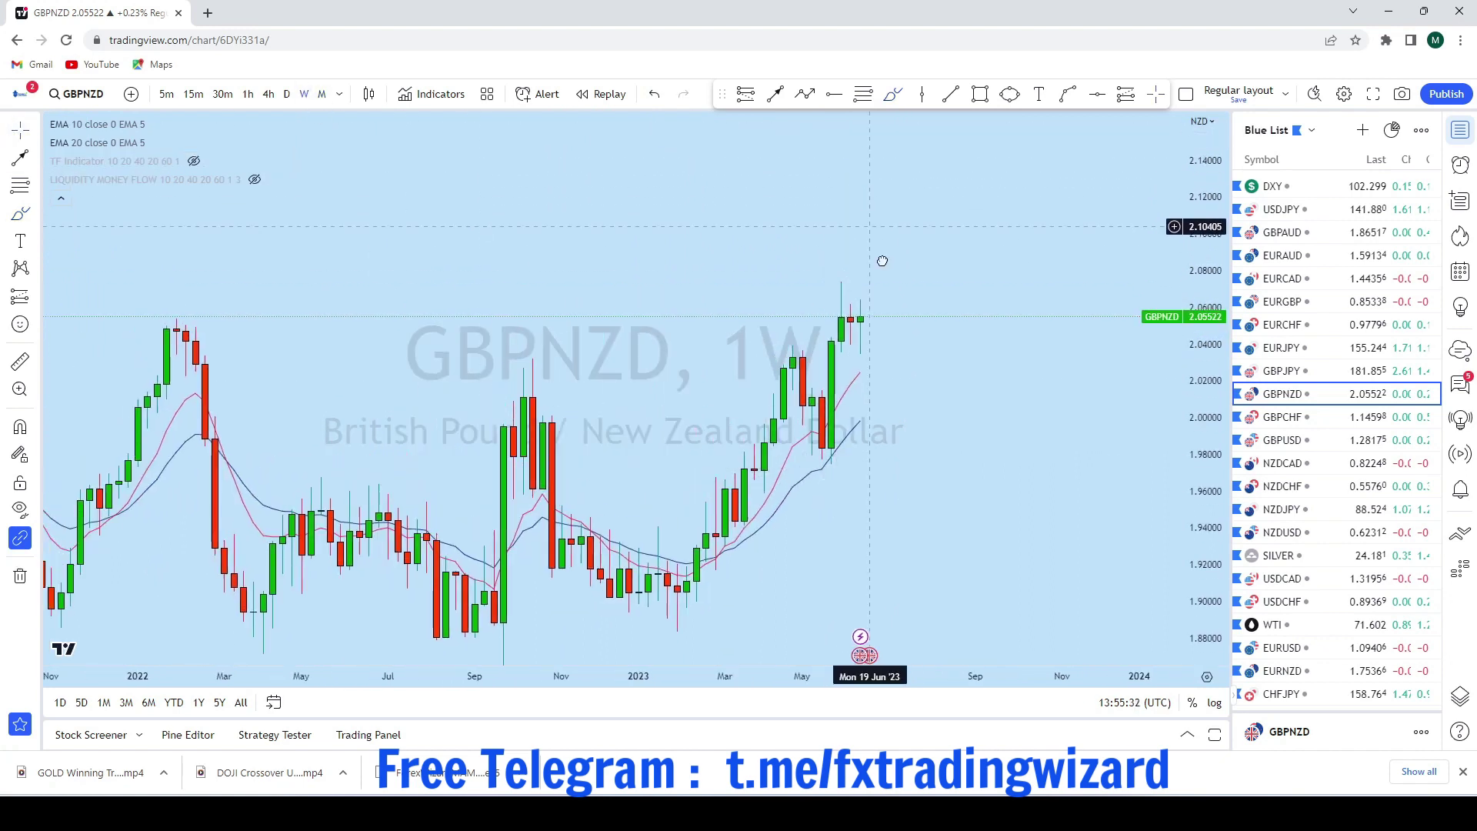
scroll(825, 307, "up", 5)
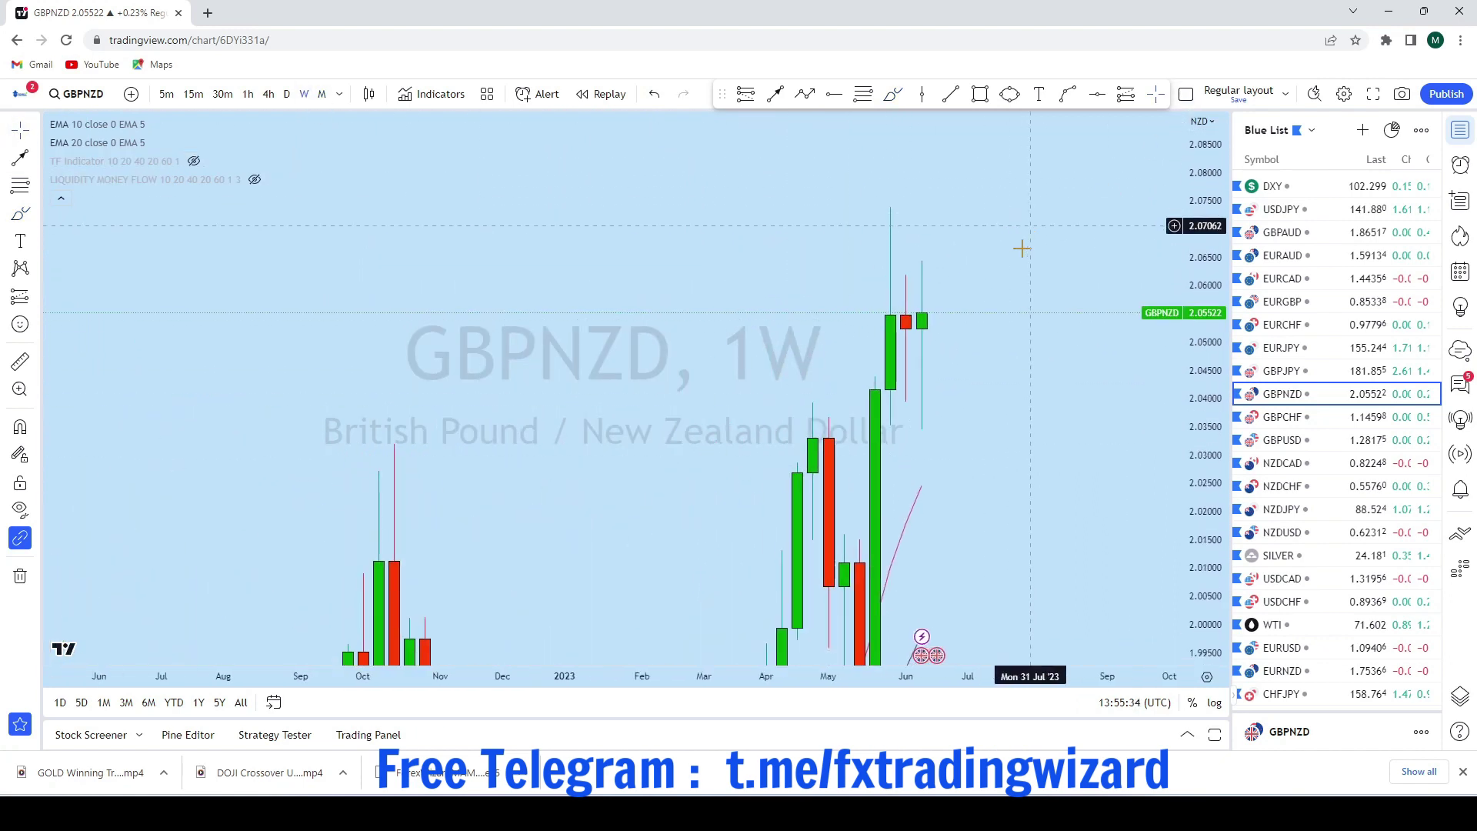
scroll(1038, 362, "up", 1)
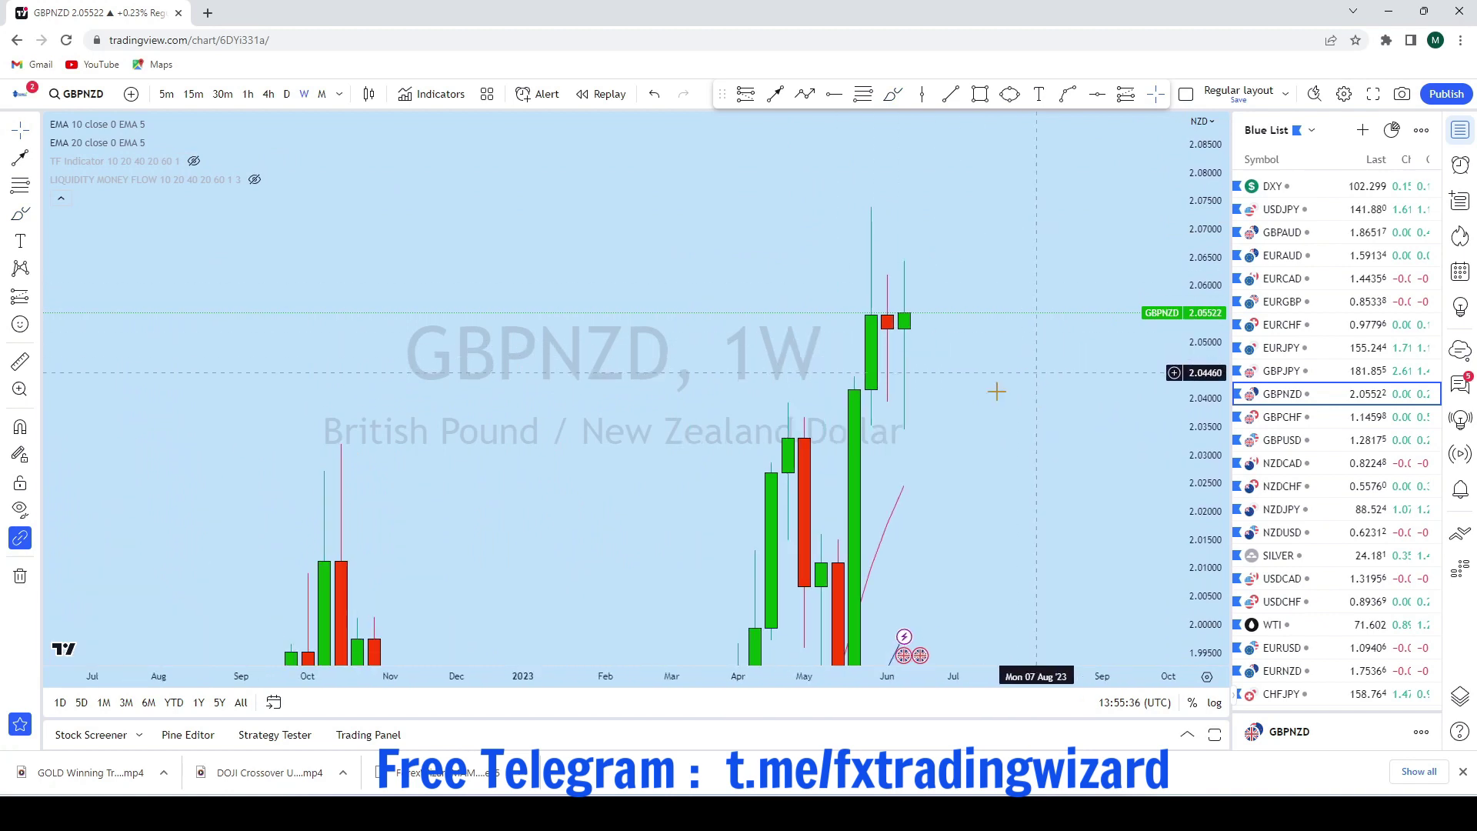
scroll(996, 392, "up", 3)
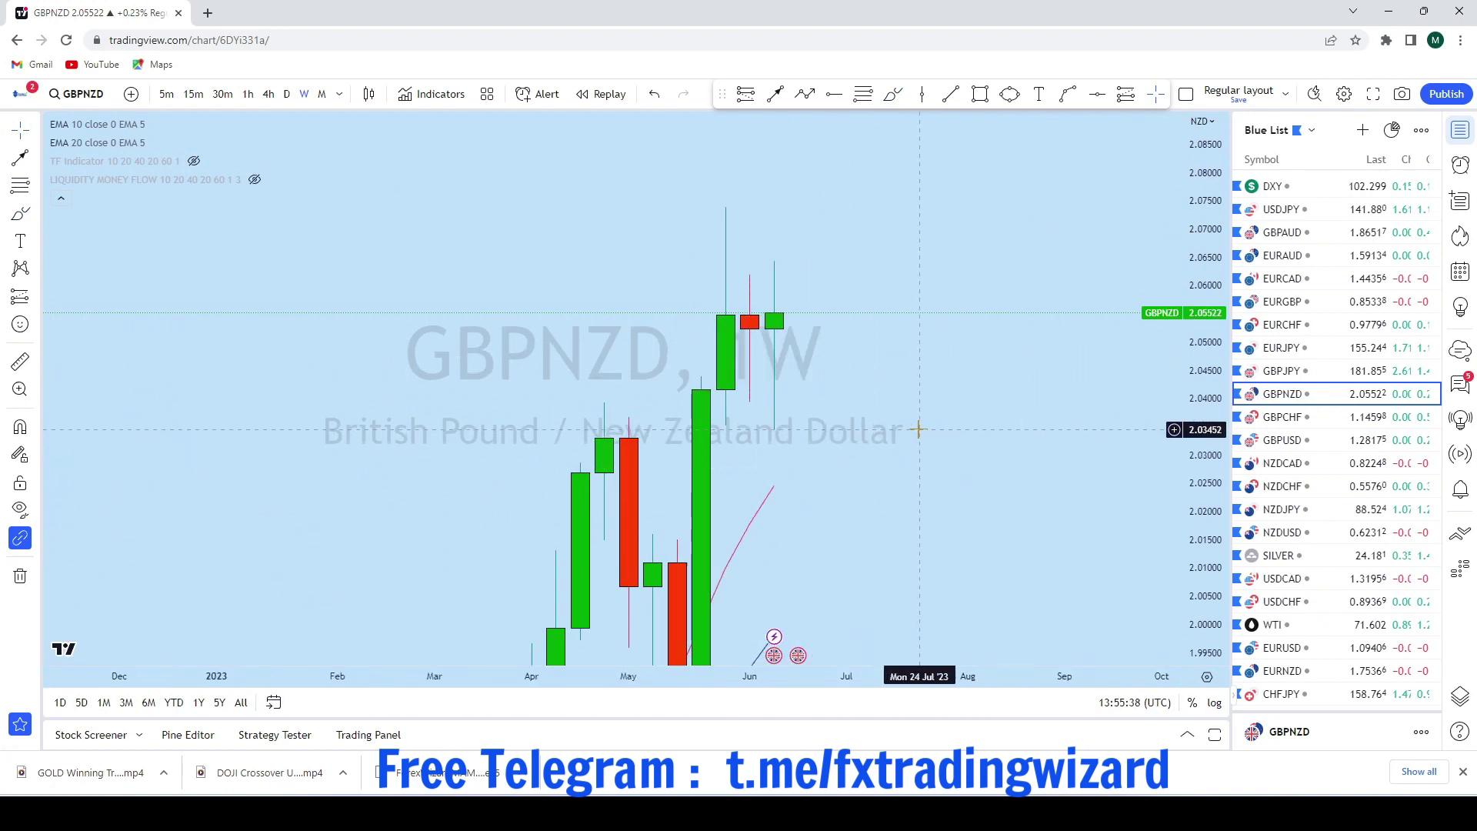
scroll(918, 429, "down", 2)
scroll(946, 445, "up", 2)
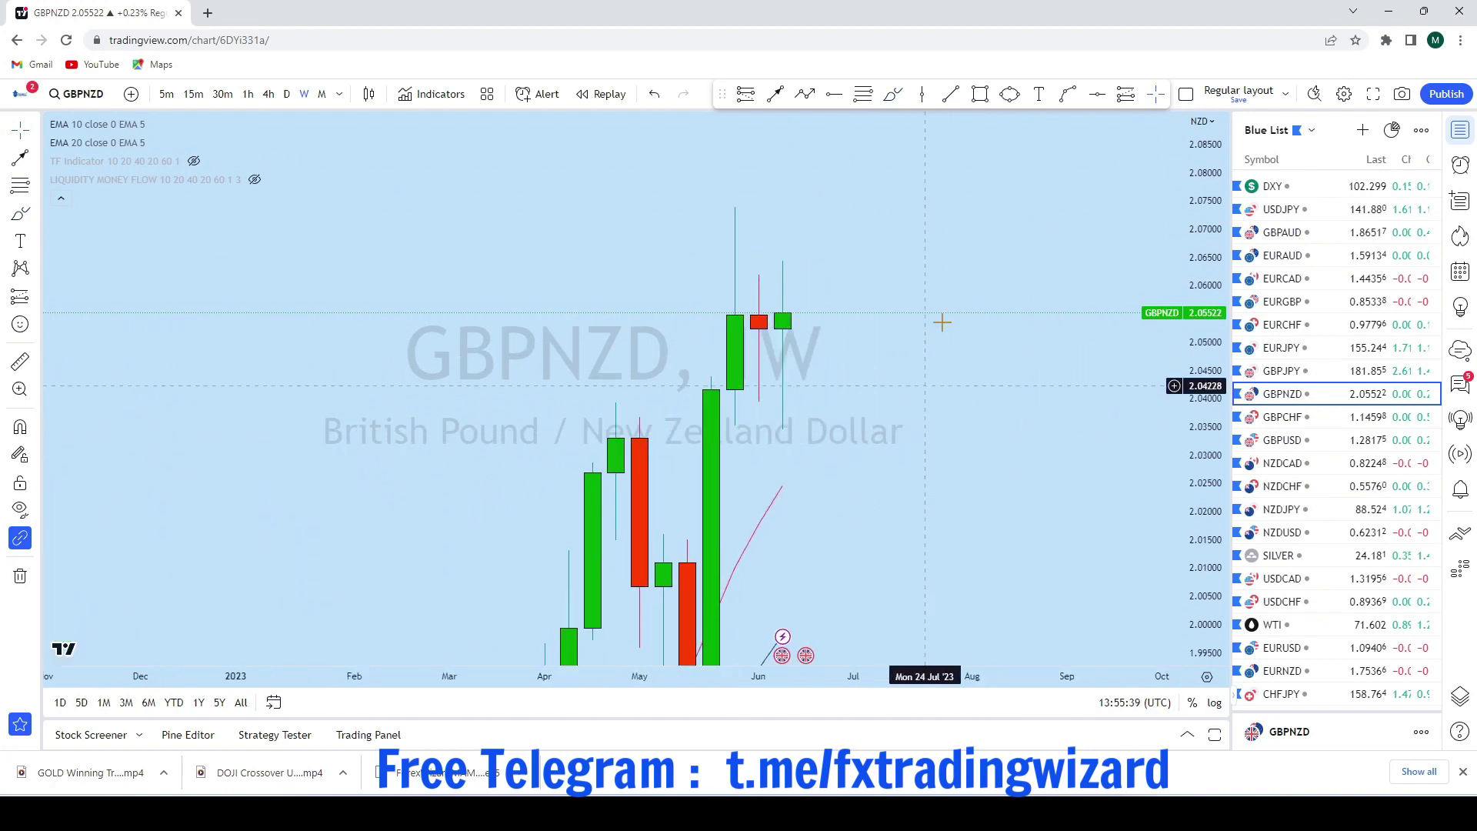
Brush a temporary horizontal line near 2.035 with a circle and upward stroke at the latest weekly low, and undo them
left_click(894, 95)
mouse_move(666, 424)
left_mouse_down()
mouse_move(904, 422)
mouse_move(761, 427)
left_mouse_up()
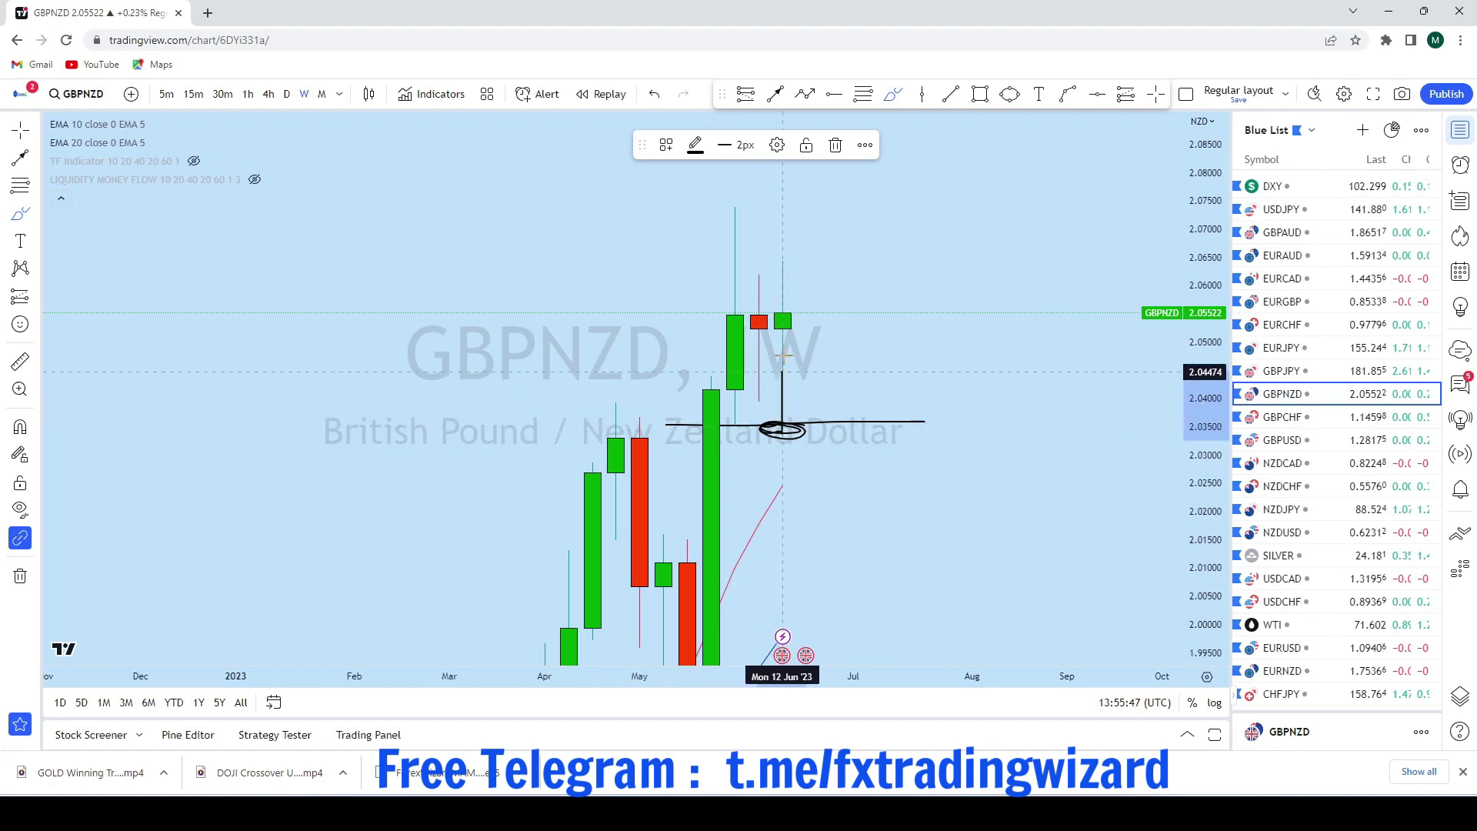
left_click_drag(783, 355, 782, 232)
left_click(652, 93)
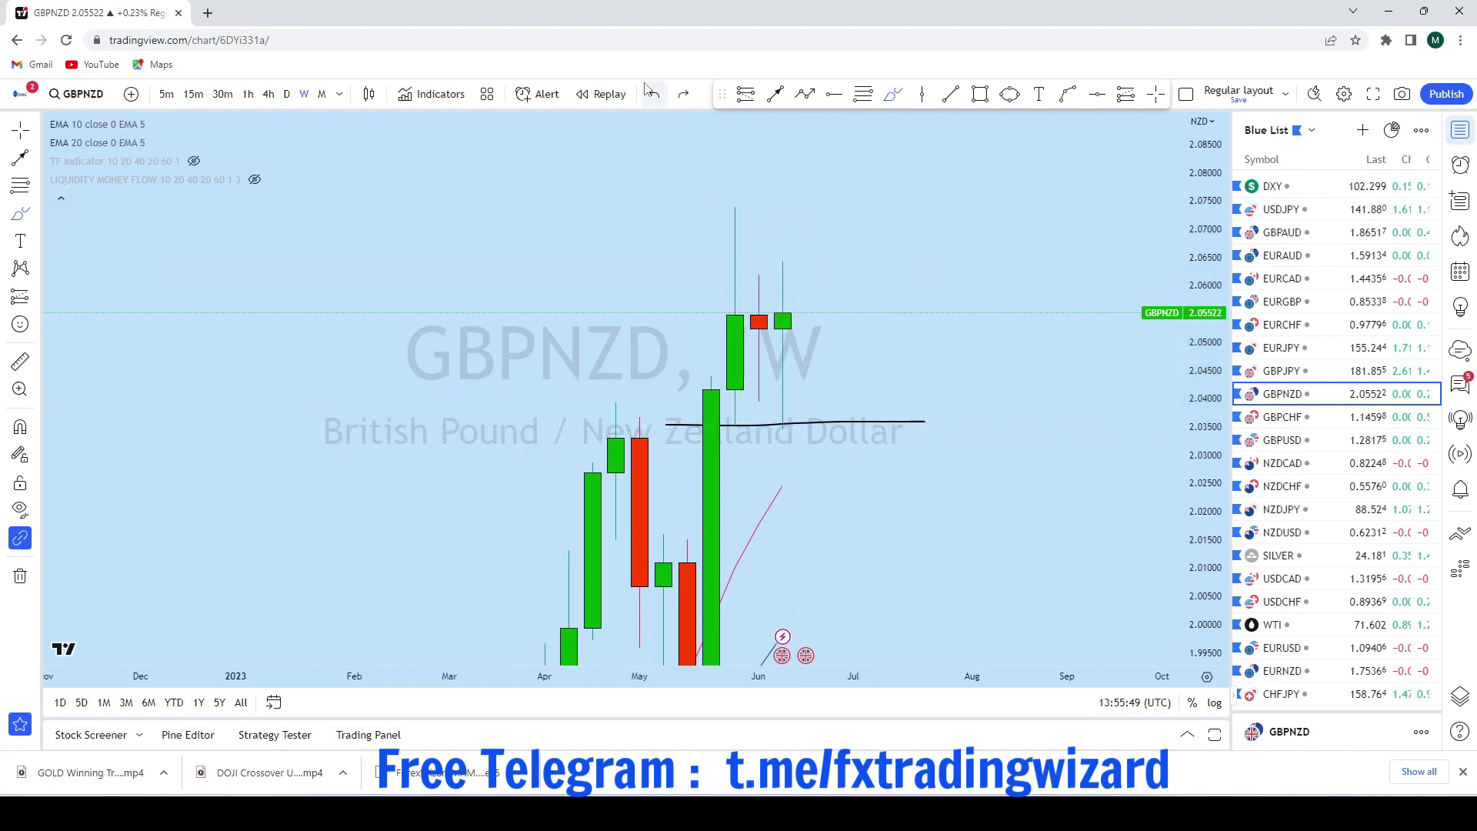
left_click(652, 92)
Brush a temporary weekly path from about 2.055 up to 2.08, and undo it
scroll(938, 353, "down", 3)
scroll(996, 402, "up", 2)
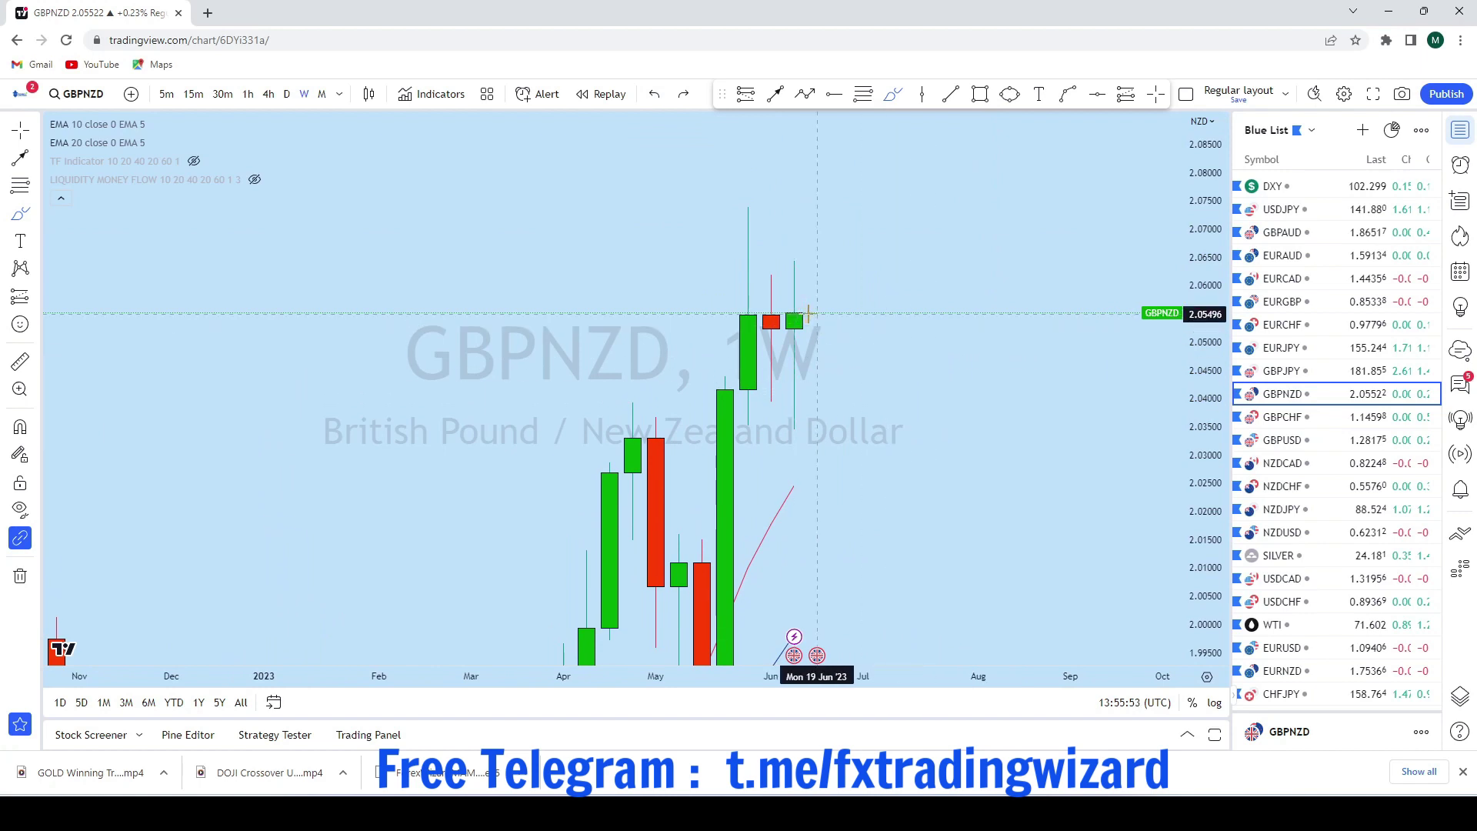
mouse_move(808, 314)
left_mouse_down()
mouse_move(914, 163)
mouse_move(833, 181)
left_mouse_up()
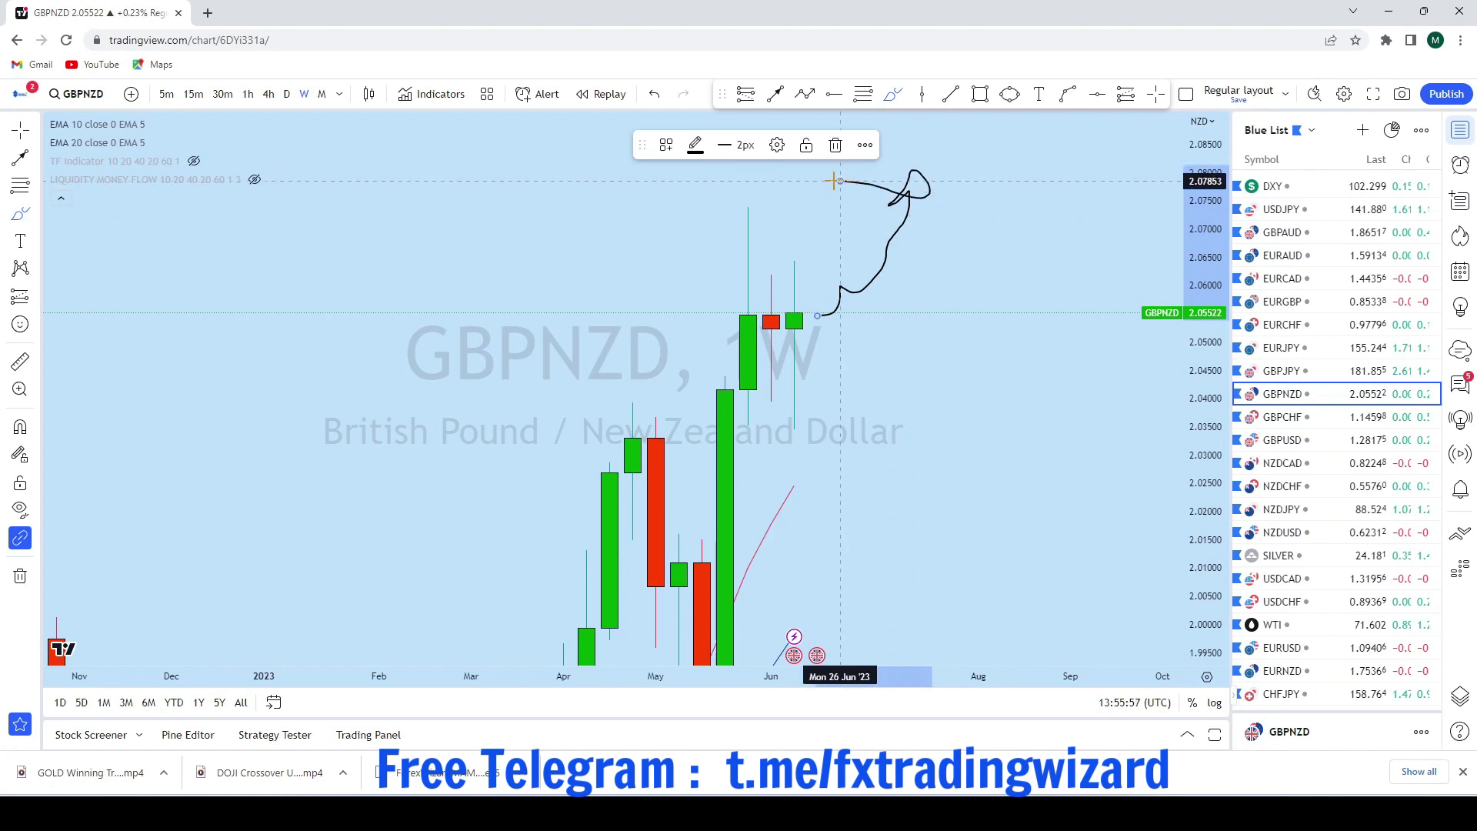
left_click(655, 98)
Brush temporary rising weekly strokes from about 2.01 to 2.04 and from 2.048 to 2.086, and undo both
scroll(1065, 346, "down", 4)
mouse_move(884, 571)
left_mouse_down()
mouse_move(881, 347)
mouse_move(967, 353)
mouse_move(888, 405)
mouse_move(927, 403)
left_mouse_up()
left_click_drag(943, 353, 1034, 139)
left_click(654, 94)
left_click(654, 94)
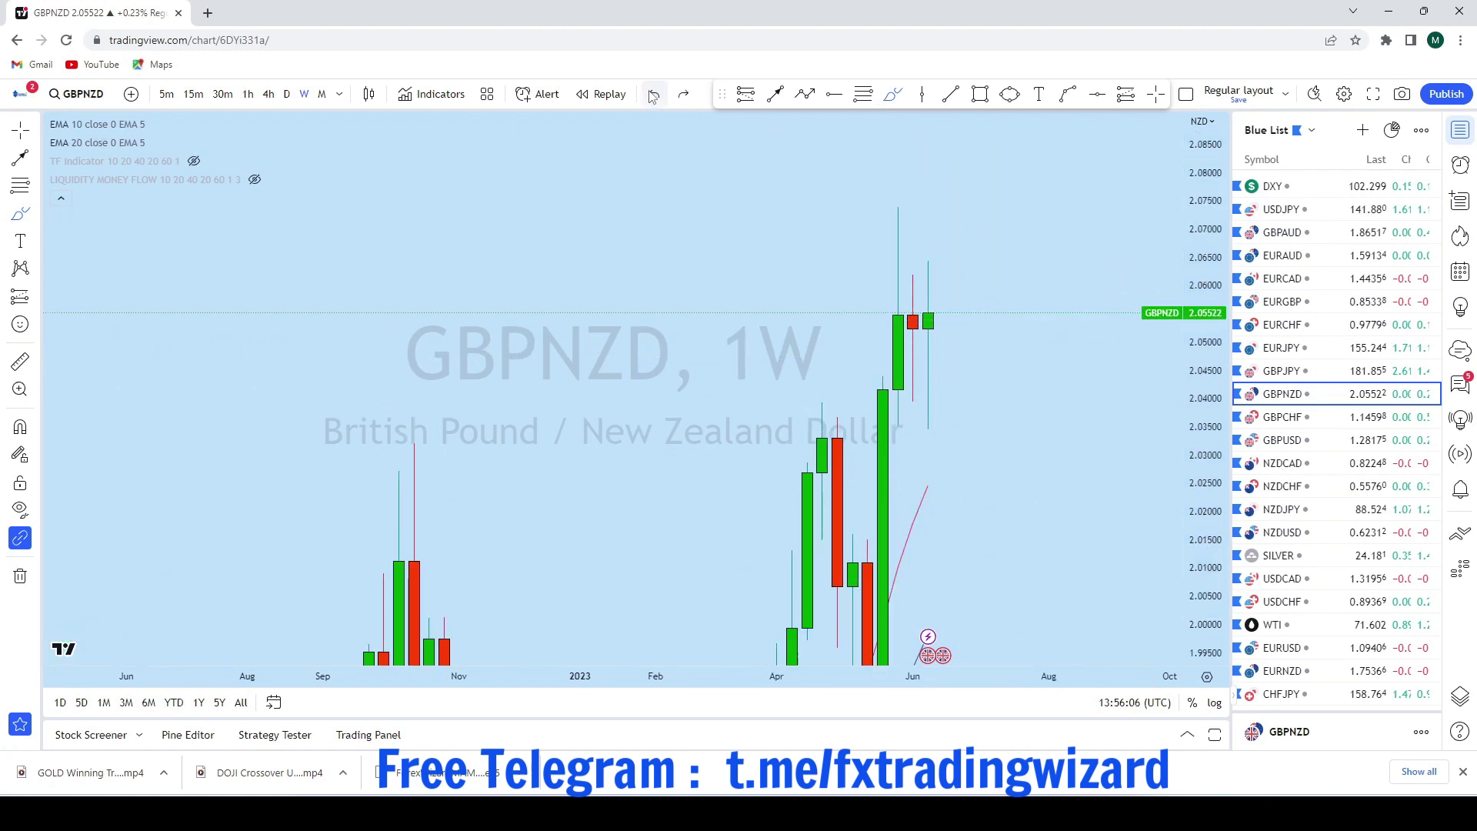
Switch GBPNZD to the daily timeframe and examine the June 2023 pullback against the two EMAs
left_click(287, 94)
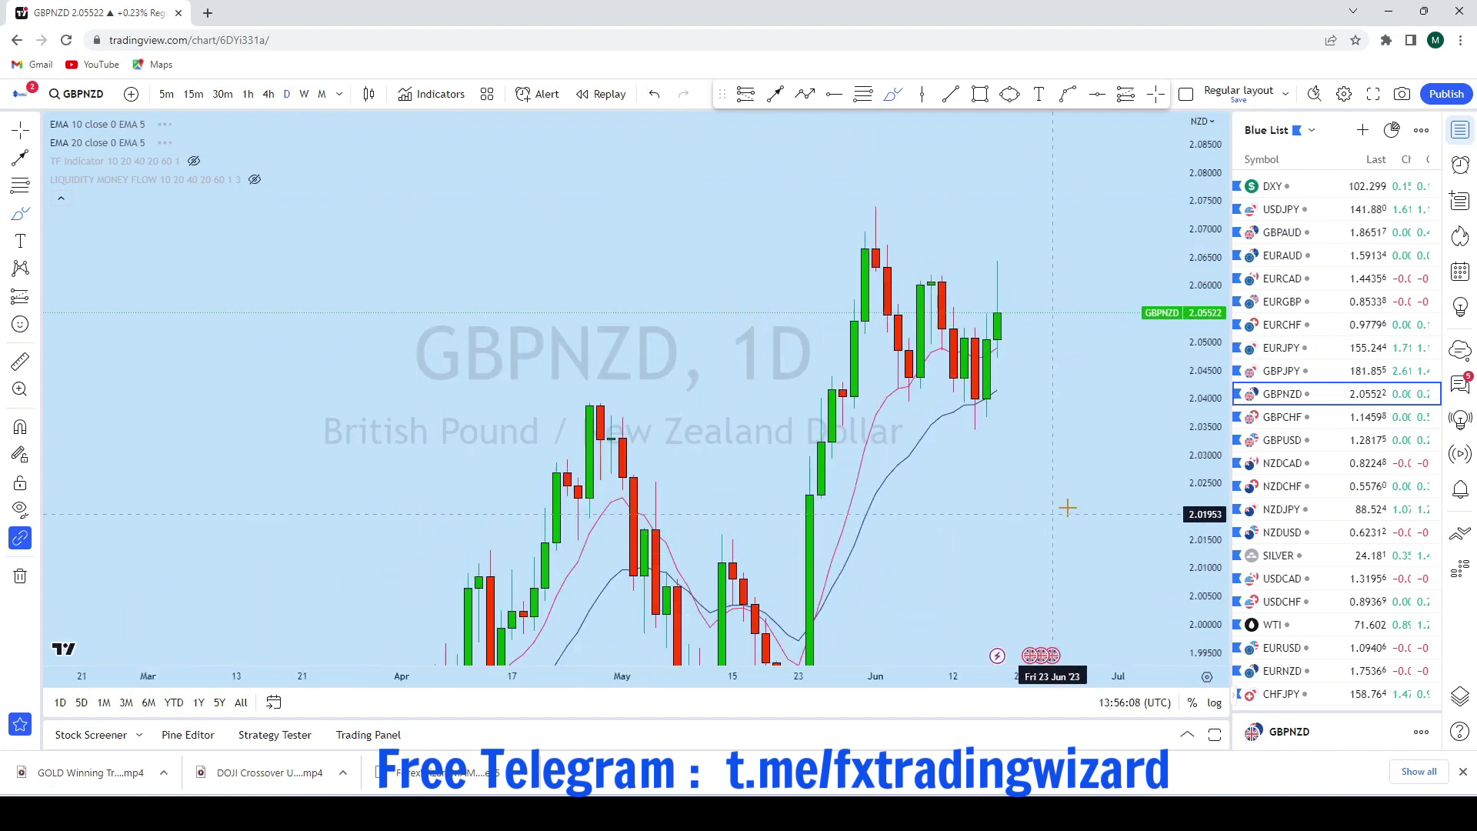
scroll(1061, 465, "up", 3)
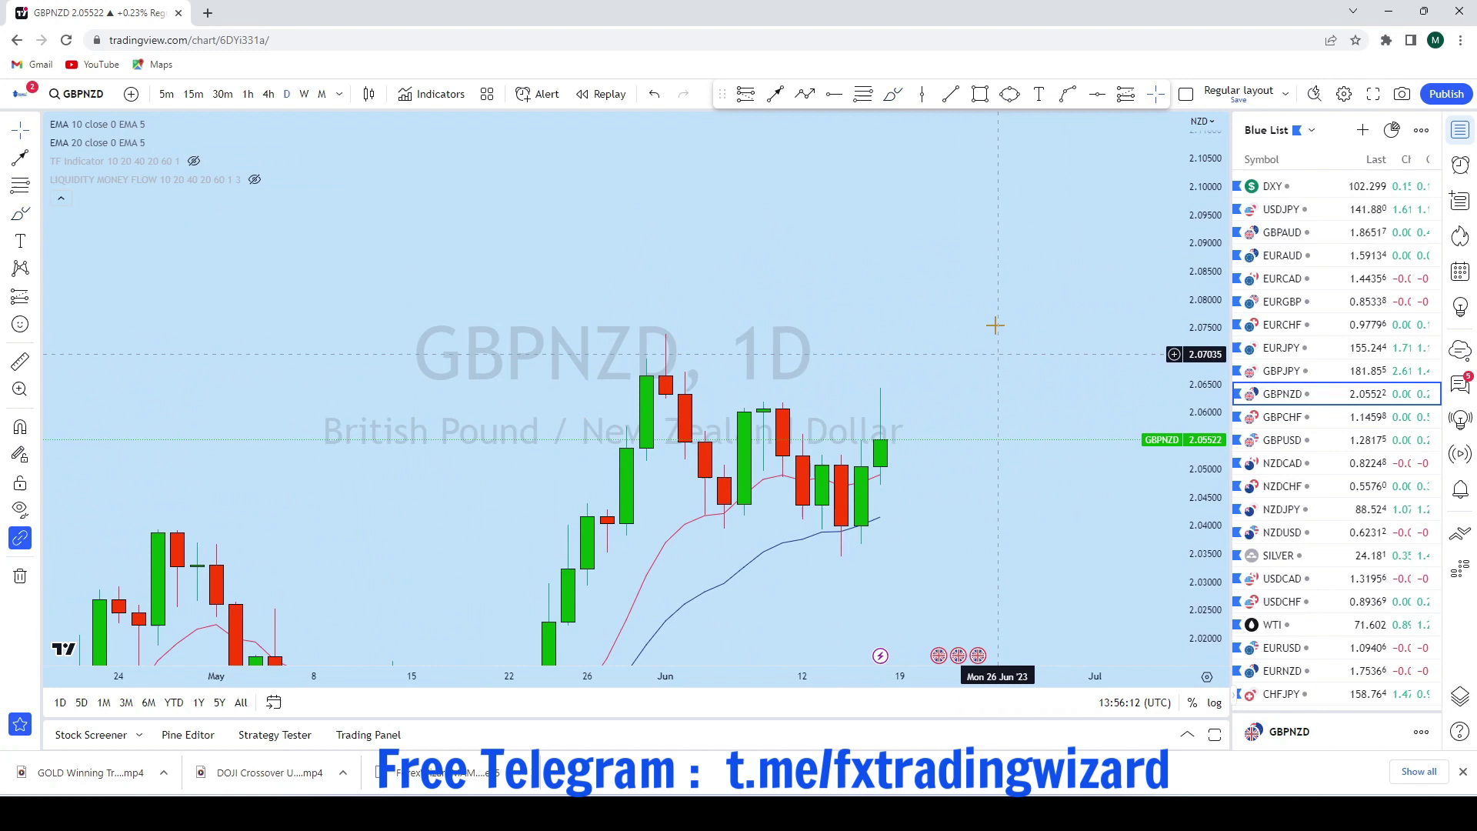
left_click_drag(1195, 500, 1173, 198)
scroll(999, 395, "up", 5)
left_click_drag(835, 408, 913, 389)
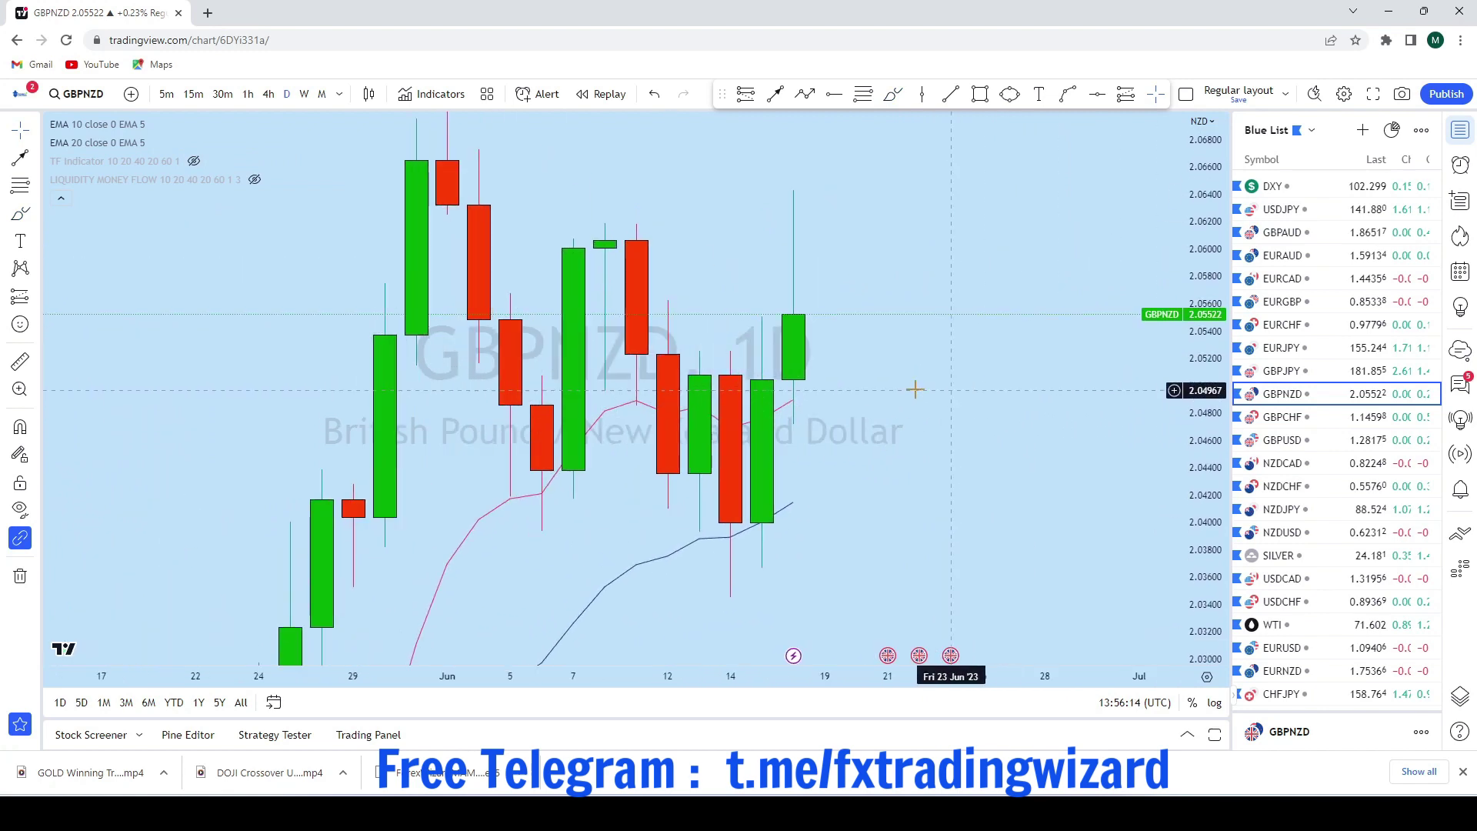
scroll(904, 319, "down", 3)
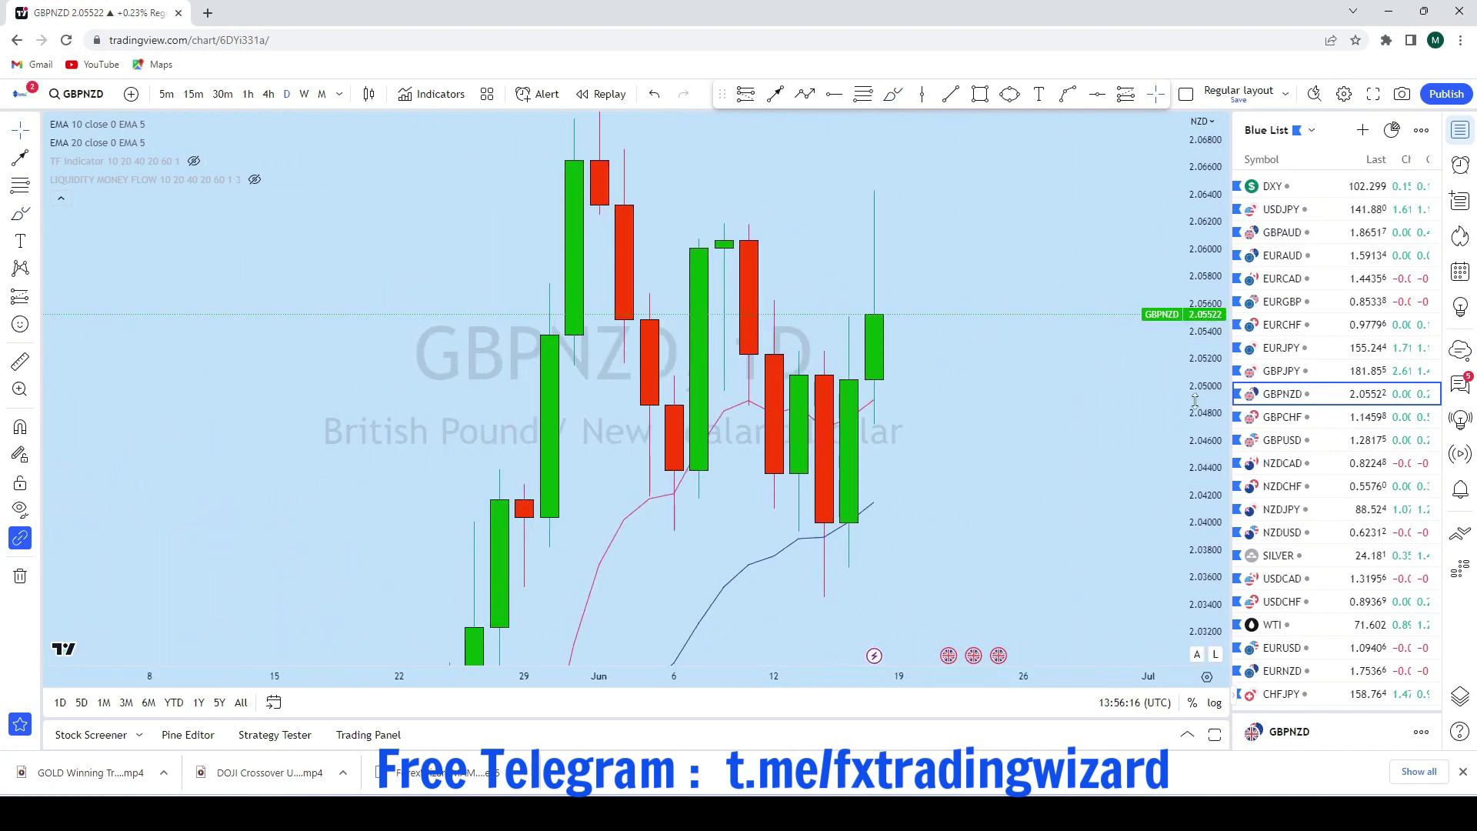
left_click_drag(1195, 401, 1192, 562)
scroll(1046, 538, "down", 5)
left_click_drag(735, 341, 671, 278)
Brush a falling line under GBPNZD's June daily lows from about 2.051 to 2.032
left_click(893, 94)
left_click(623, 311)
left_click(991, 456)
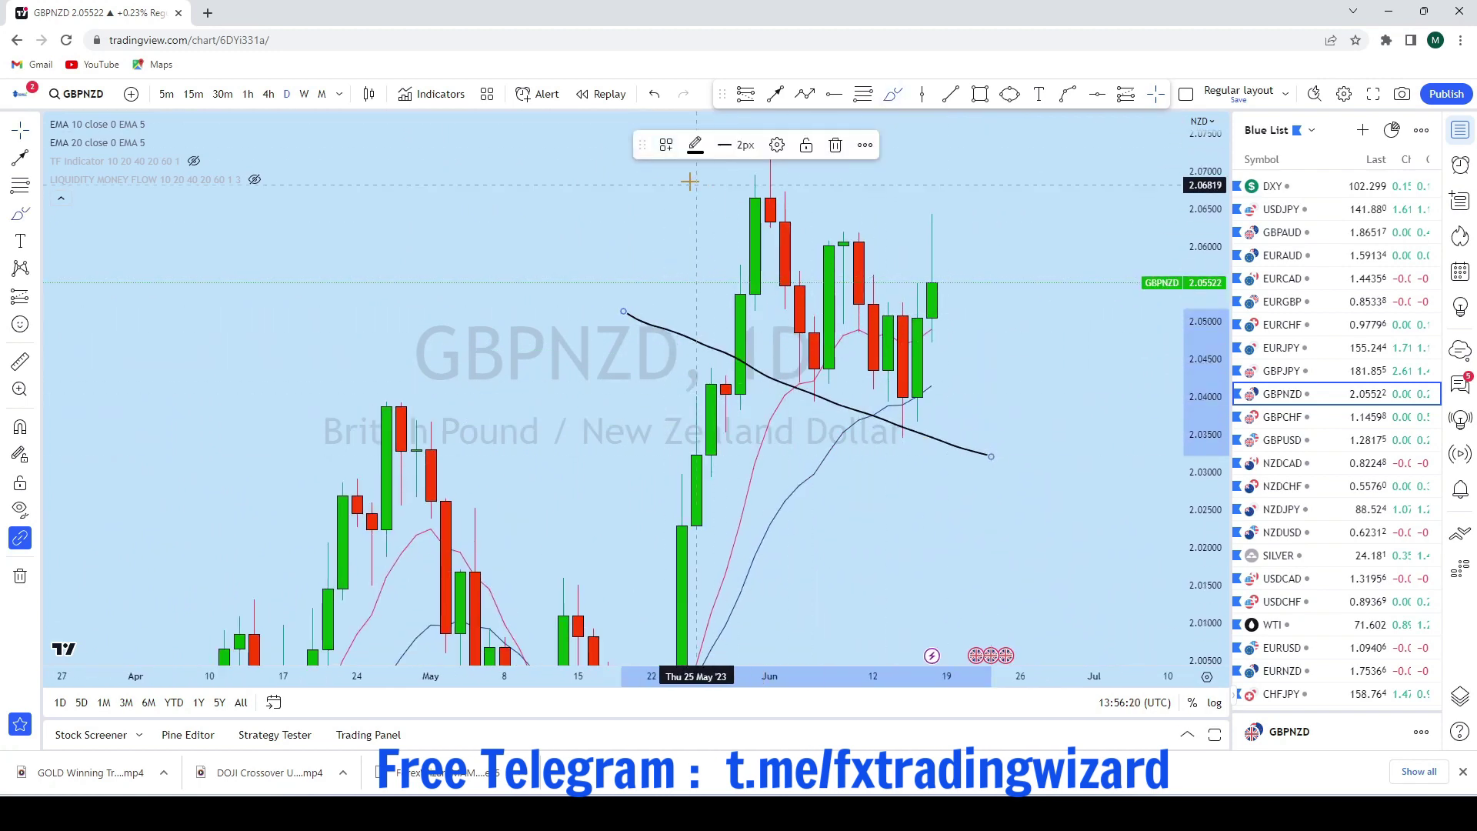
Brush a temporary falling upper line from about 2.069 to 2.040 and a rising stroke to 2.074, and undo both
left_click(686, 181)
left_click(1108, 395)
mouse_move(948, 293)
left_mouse_down()
mouse_move(1005, 280)
mouse_move(1048, 141)
left_mouse_up()
double_click(653, 93)
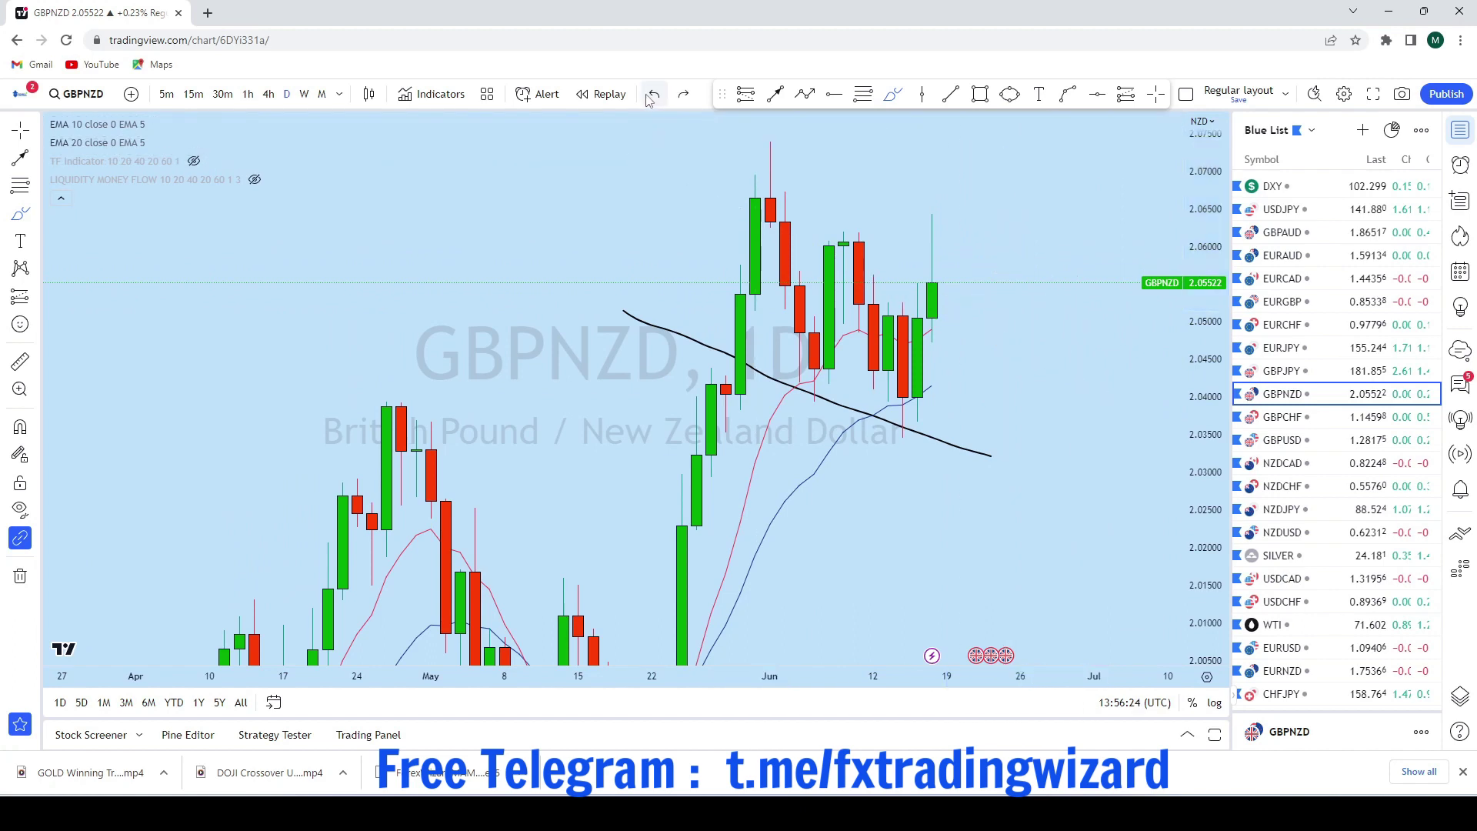
Brush a temporary rising path from about 2.055 to 2.068 beyond GBPNZD's last daily candle, and undo it
left_click_drag(938, 281, 964, 202)
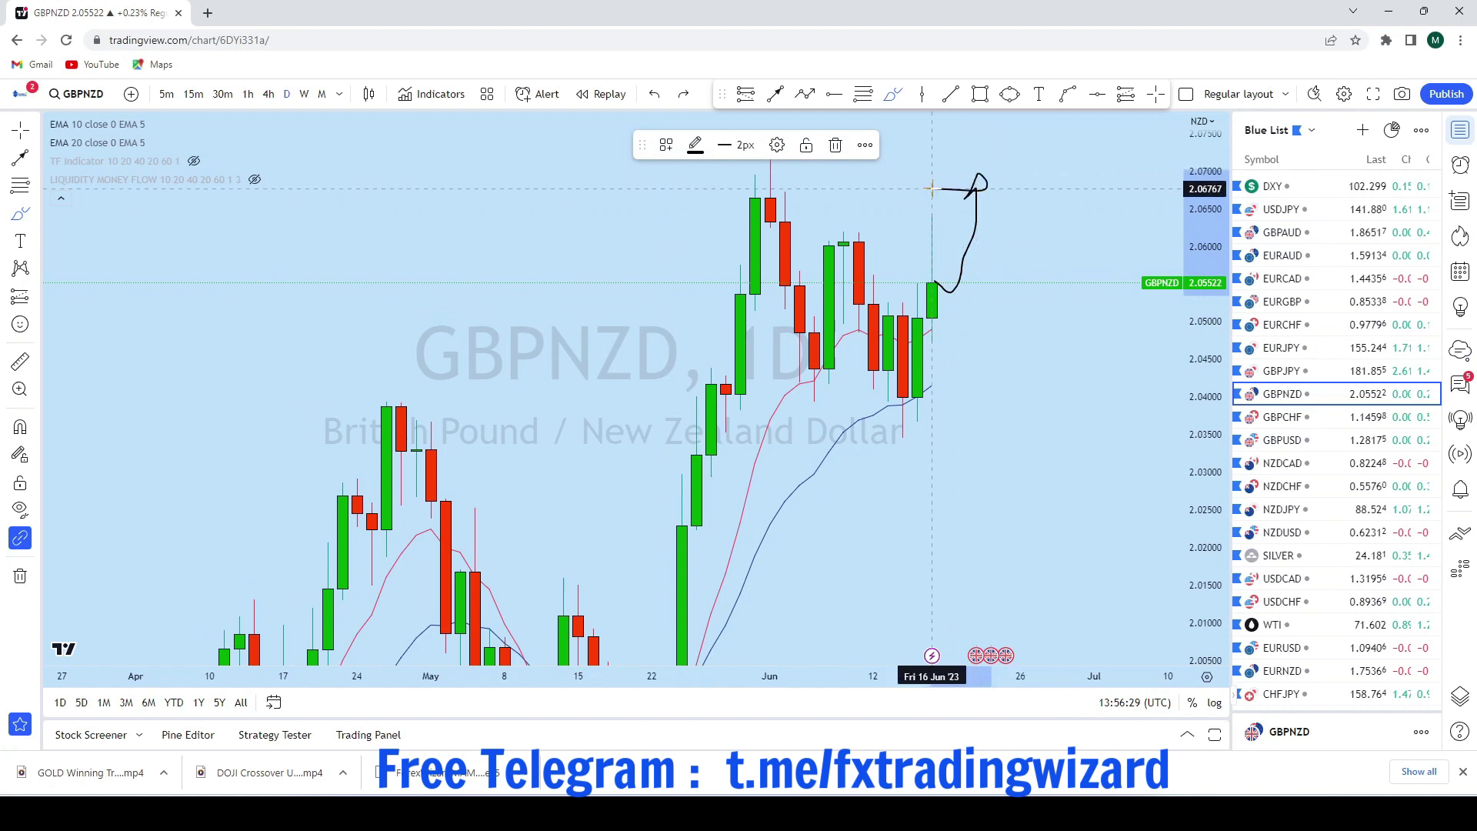
left_click(654, 94)
scroll(1051, 362, "down", 3)
scroll(1051, 362, "up", 3)
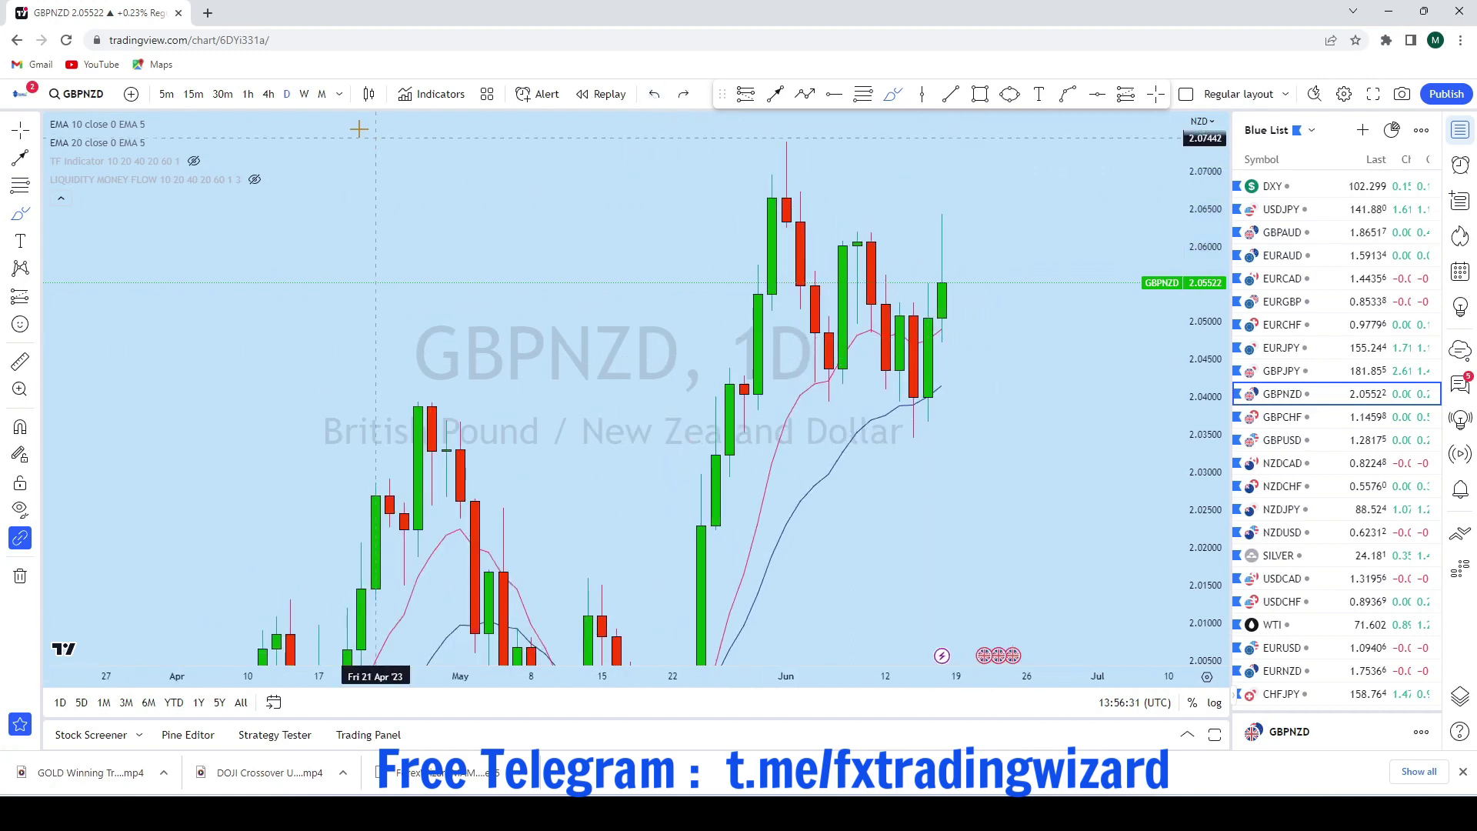
Switch GBPNZD to the 4-hour timeframe, sketch temporary brush marks around the June swings, and undo them
left_click(269, 94)
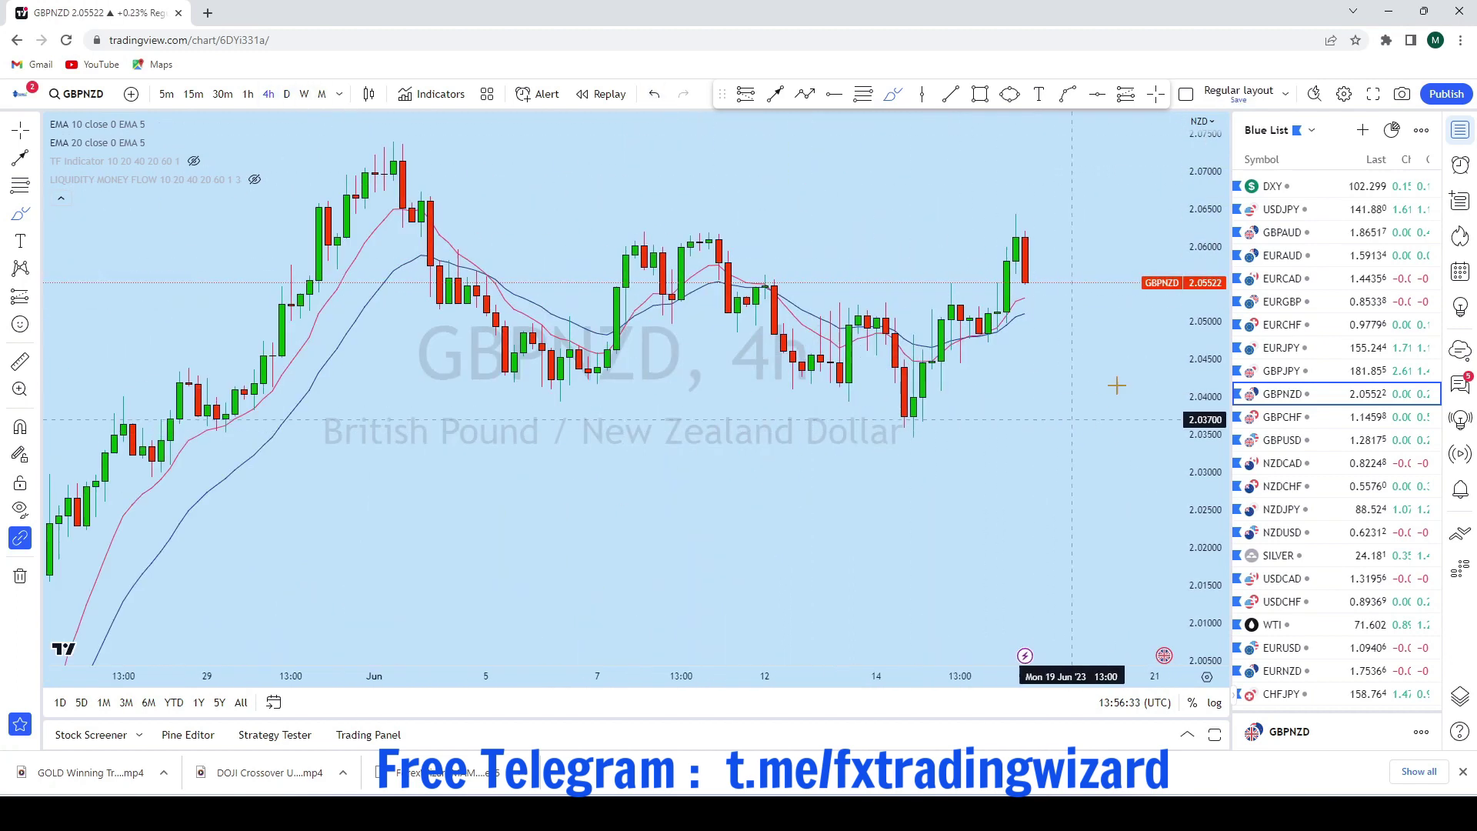
scroll(985, 462, "down", 3)
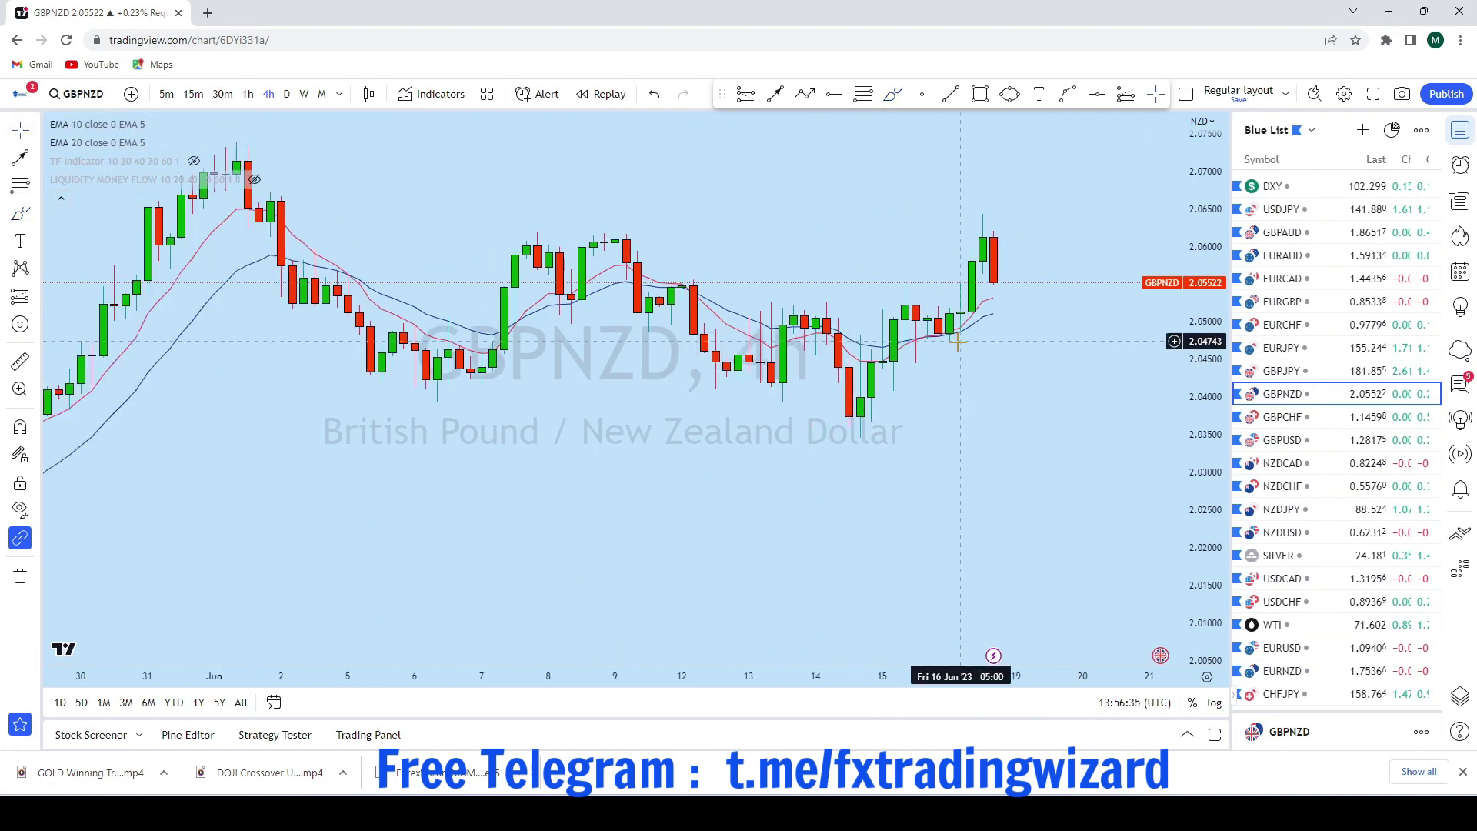
left_click_drag(981, 473, 947, 410)
mouse_move(687, 376)
left_mouse_down()
mouse_move(719, 434)
mouse_move(839, 414)
mouse_move(921, 277)
left_mouse_up()
left_click_drag(933, 417, 936, 418)
left_click(653, 95)
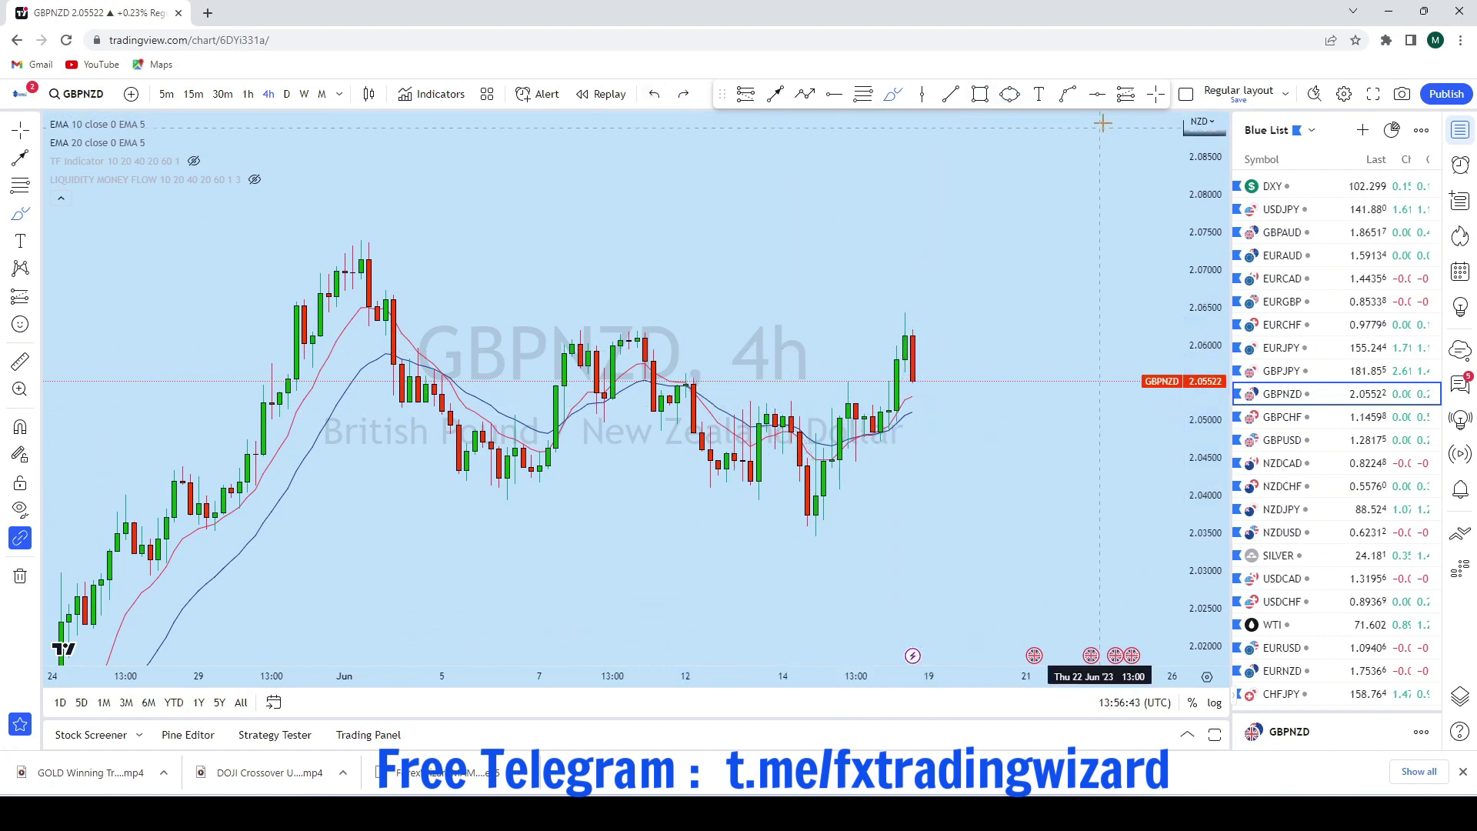
Draw a rectangle zone from about 2.0526 to 2.0548 on GBPNZD's 4-hour chart, spanning 6 June to 21 June
left_click(980, 94)
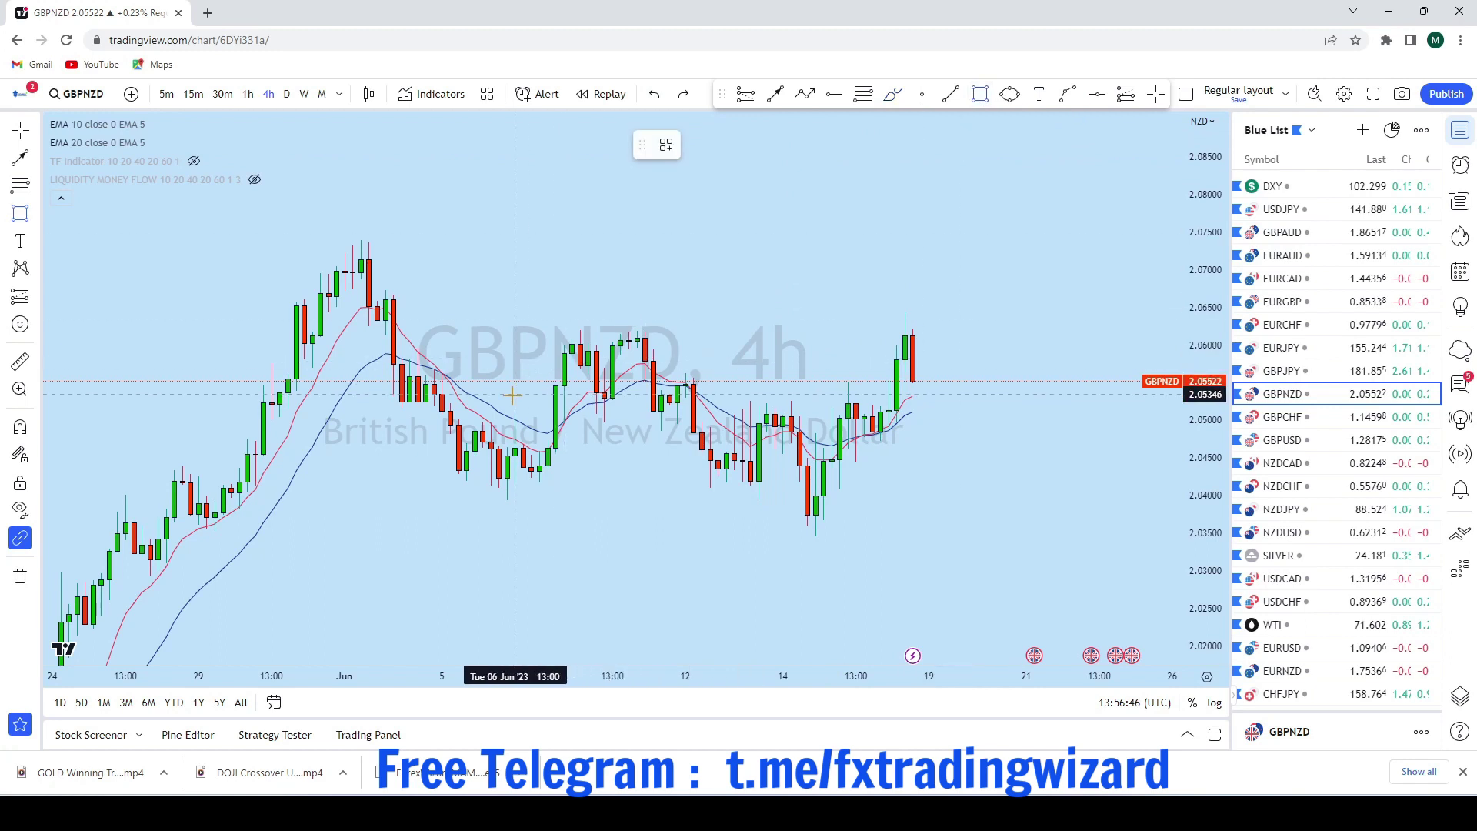
left_click_drag(507, 400, 1058, 386)
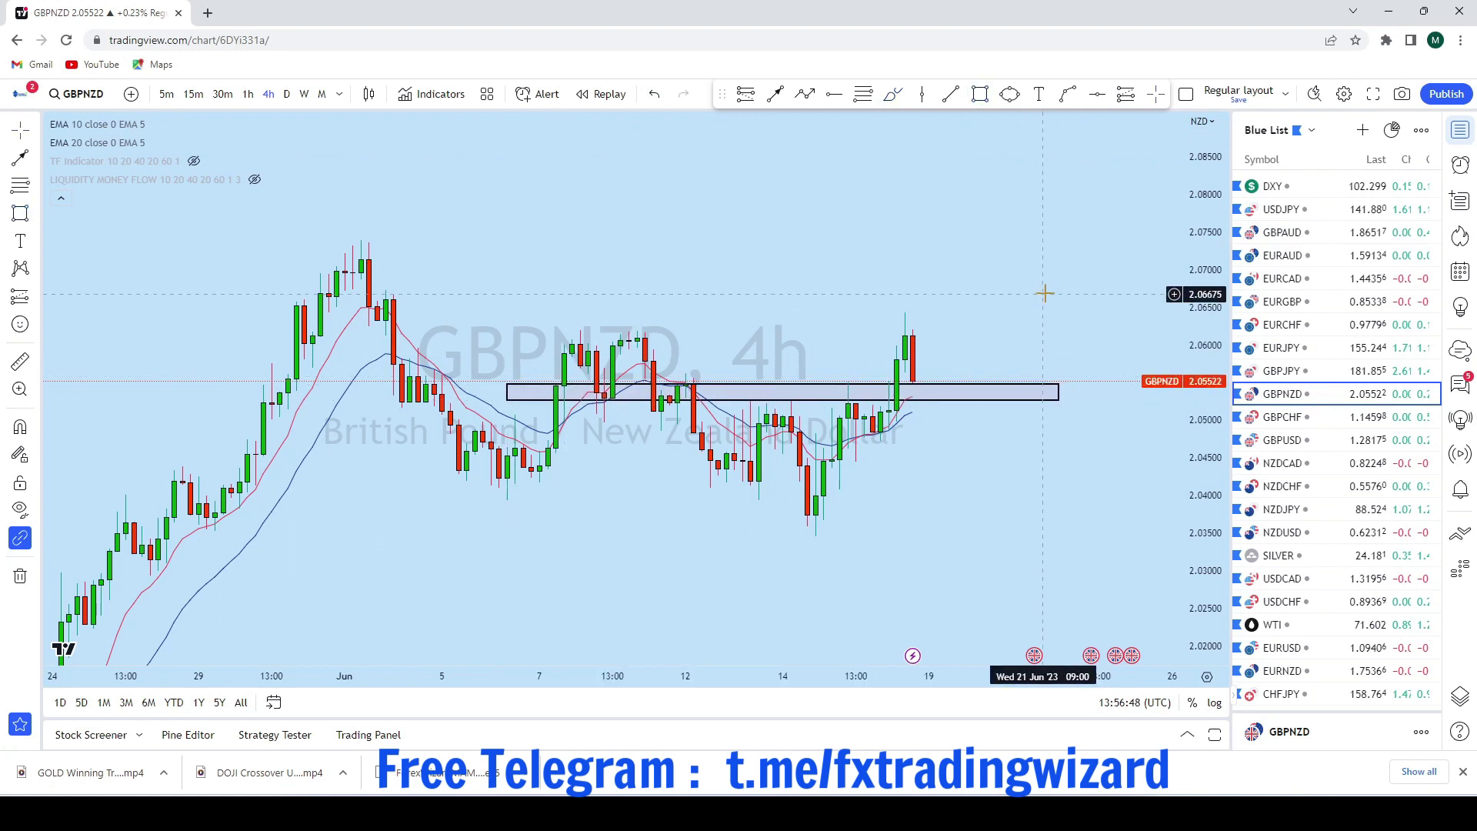
left_click_drag(1203, 545, 1203, 208)
left_click_drag(1045, 297, 1055, 248)
scroll(1054, 248, "up", 4)
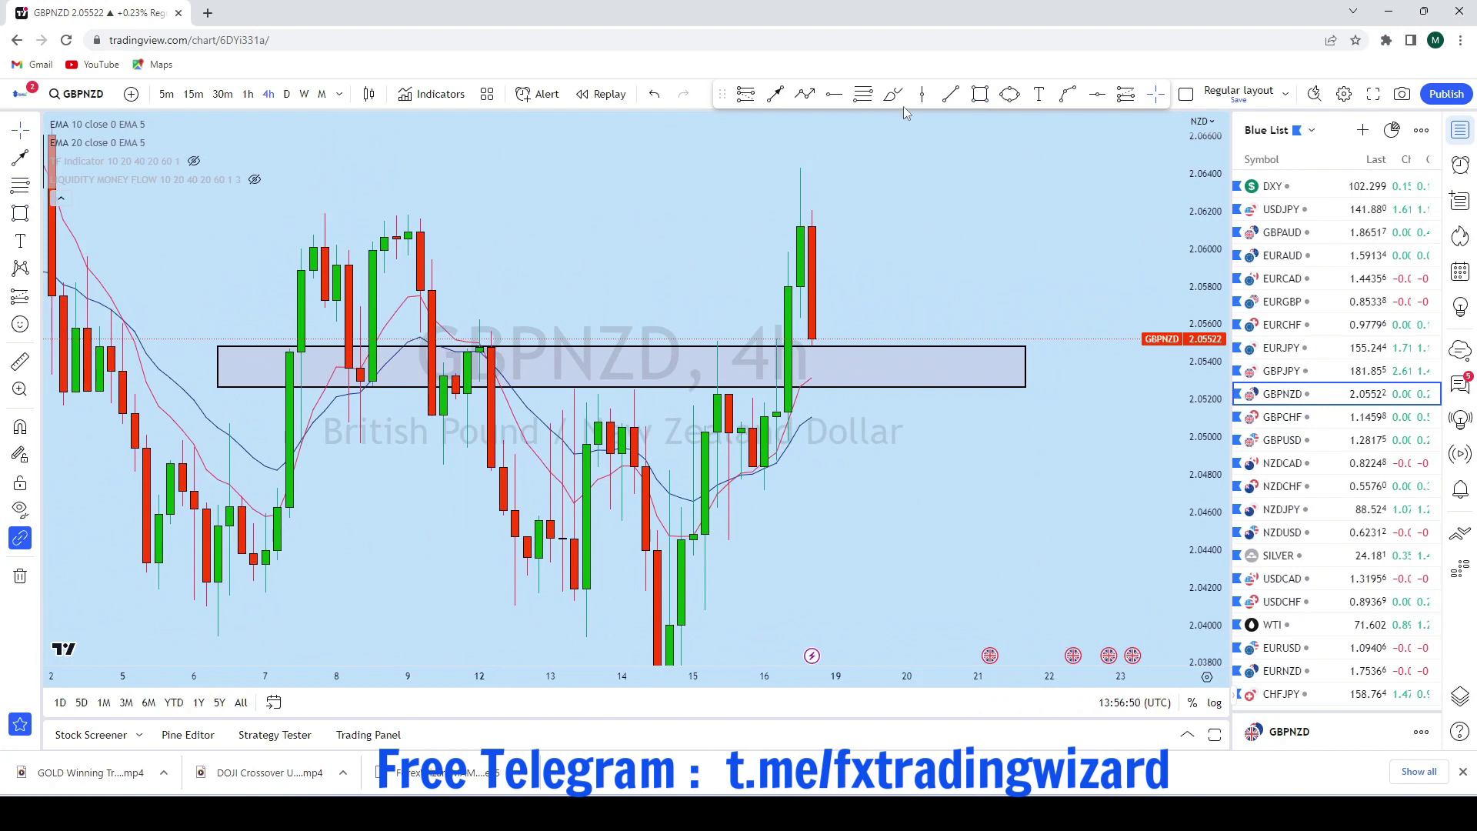
Brush hatched vertical marks from about 2.056 down to 2.050 across the zone at 19 June, with a small loop
left_click(893, 94)
left_click_drag(835, 320, 836, 435)
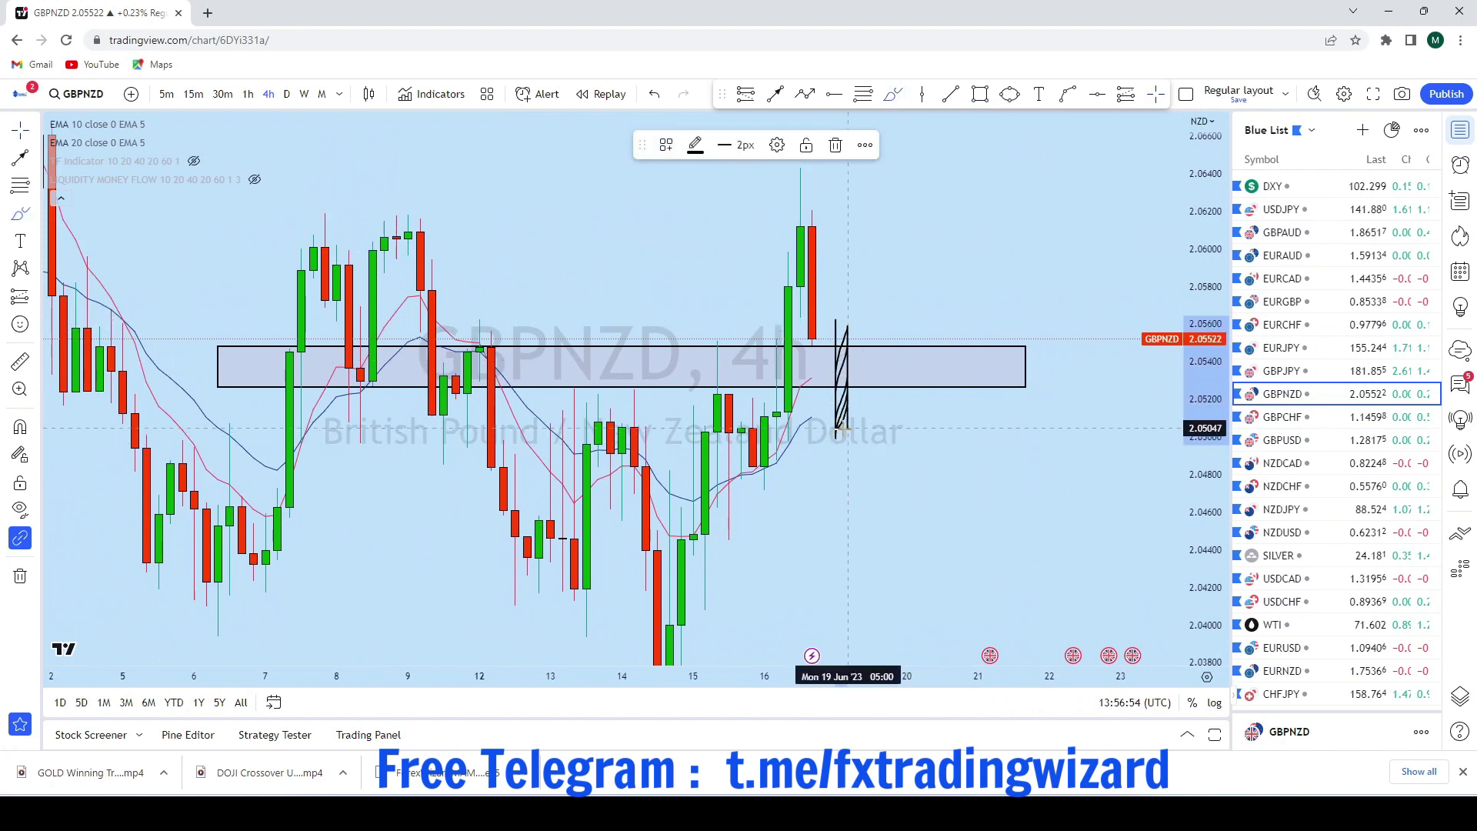
left_click_drag(847, 369, 849, 378)
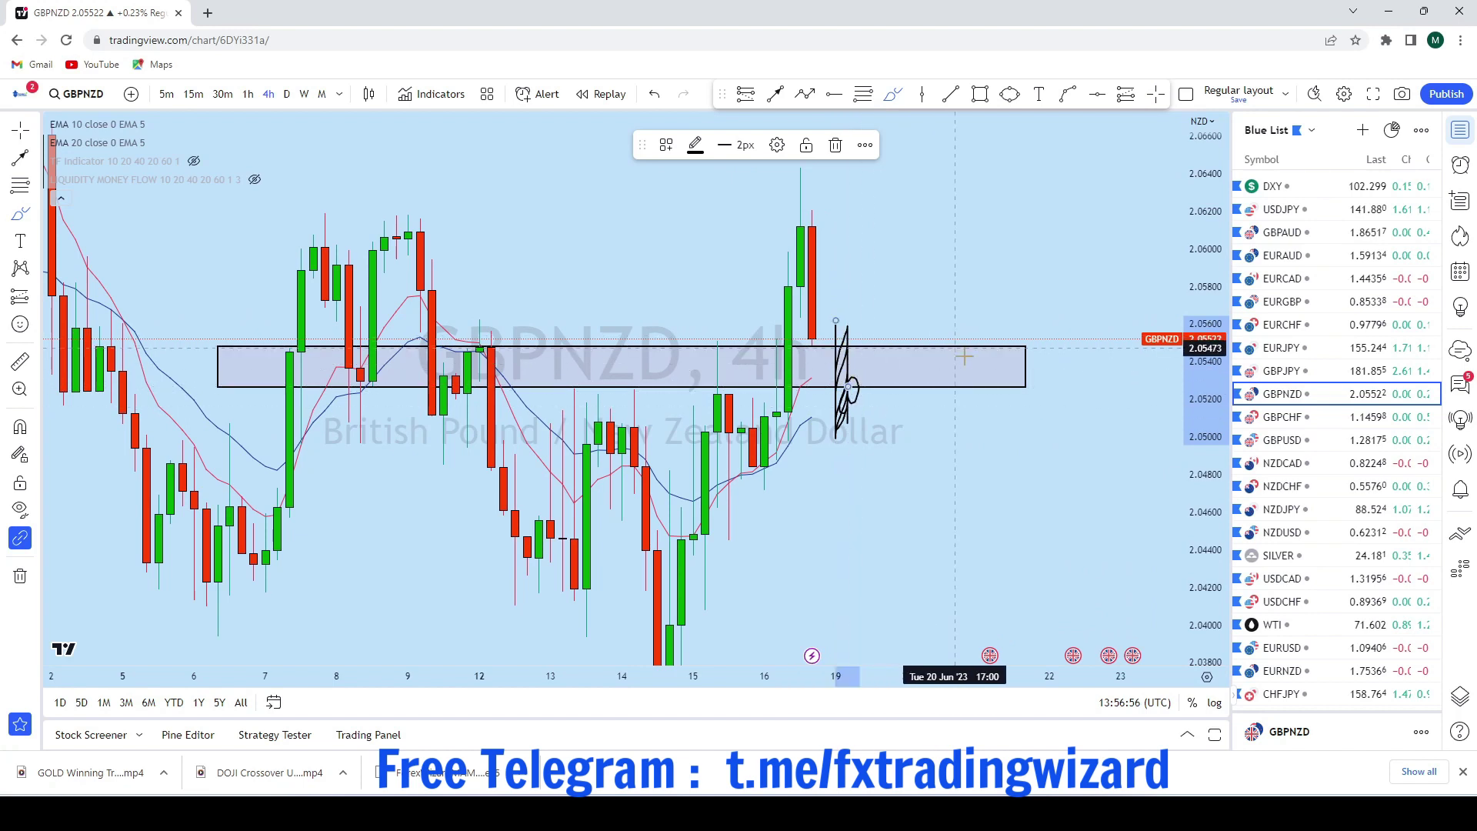
Draw a small circle around the brush marks inside the zone, centred near 2.053 at 19 June
scroll(961, 346, "down", 1)
left_click(1008, 94)
left_click(887, 391)
left_click(909, 362)
left_click(926, 376)
left_click_drag(1058, 248, 909, 429)
Draw a rising arrow from the circle at about 2.0528 on 19 June to about 2.0736 on 22 June
left_click(776, 93)
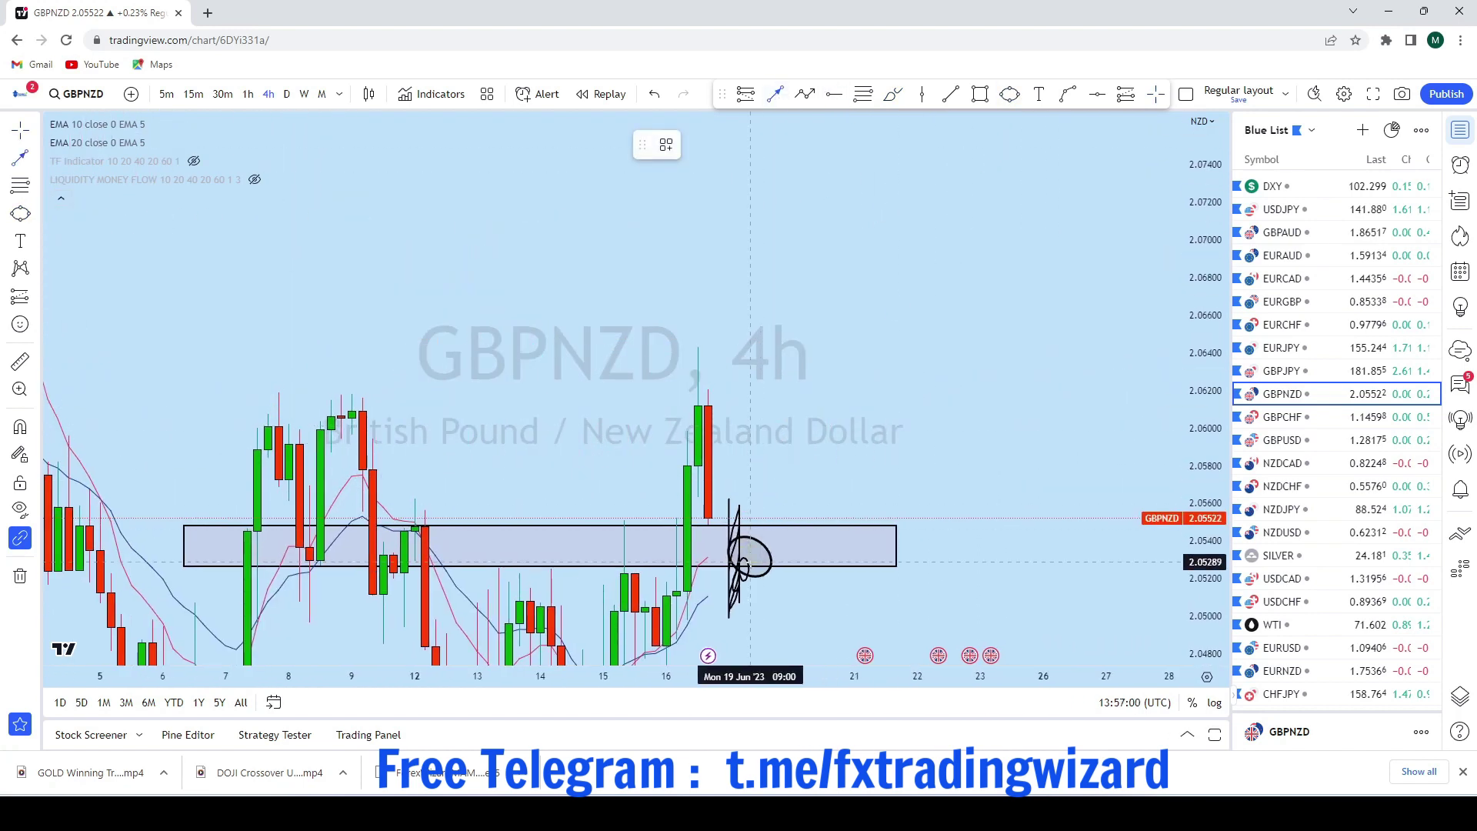
left_click(750, 563)
left_click(949, 171)
scroll(1045, 389, "up", 1)
scroll(1045, 389, "down", 5)
left_click_drag(1201, 339, 1202, 431)
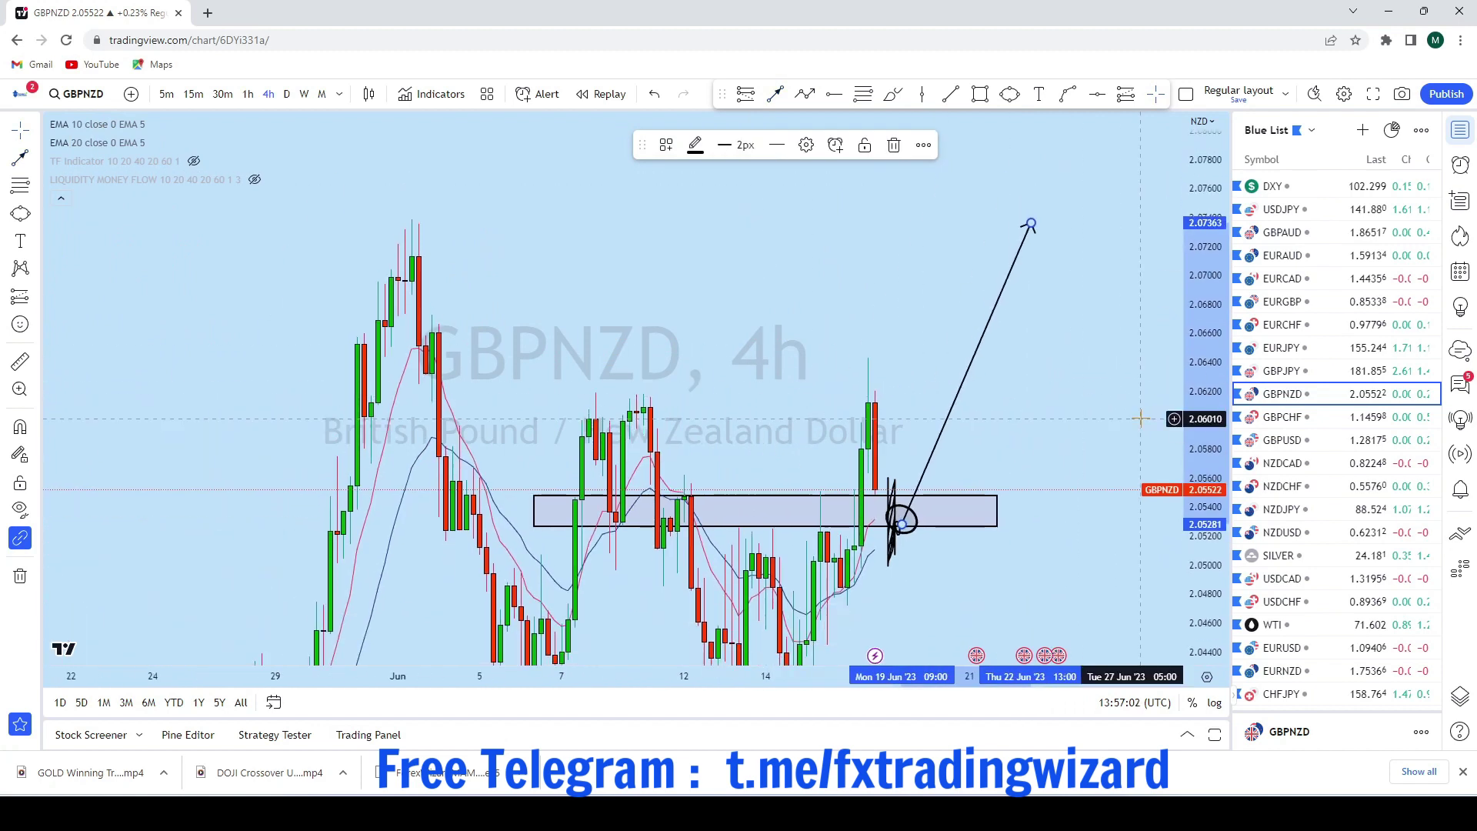
Open the GBPCHF chart from the watchlist and set it to the monthly timeframe
key("Down")
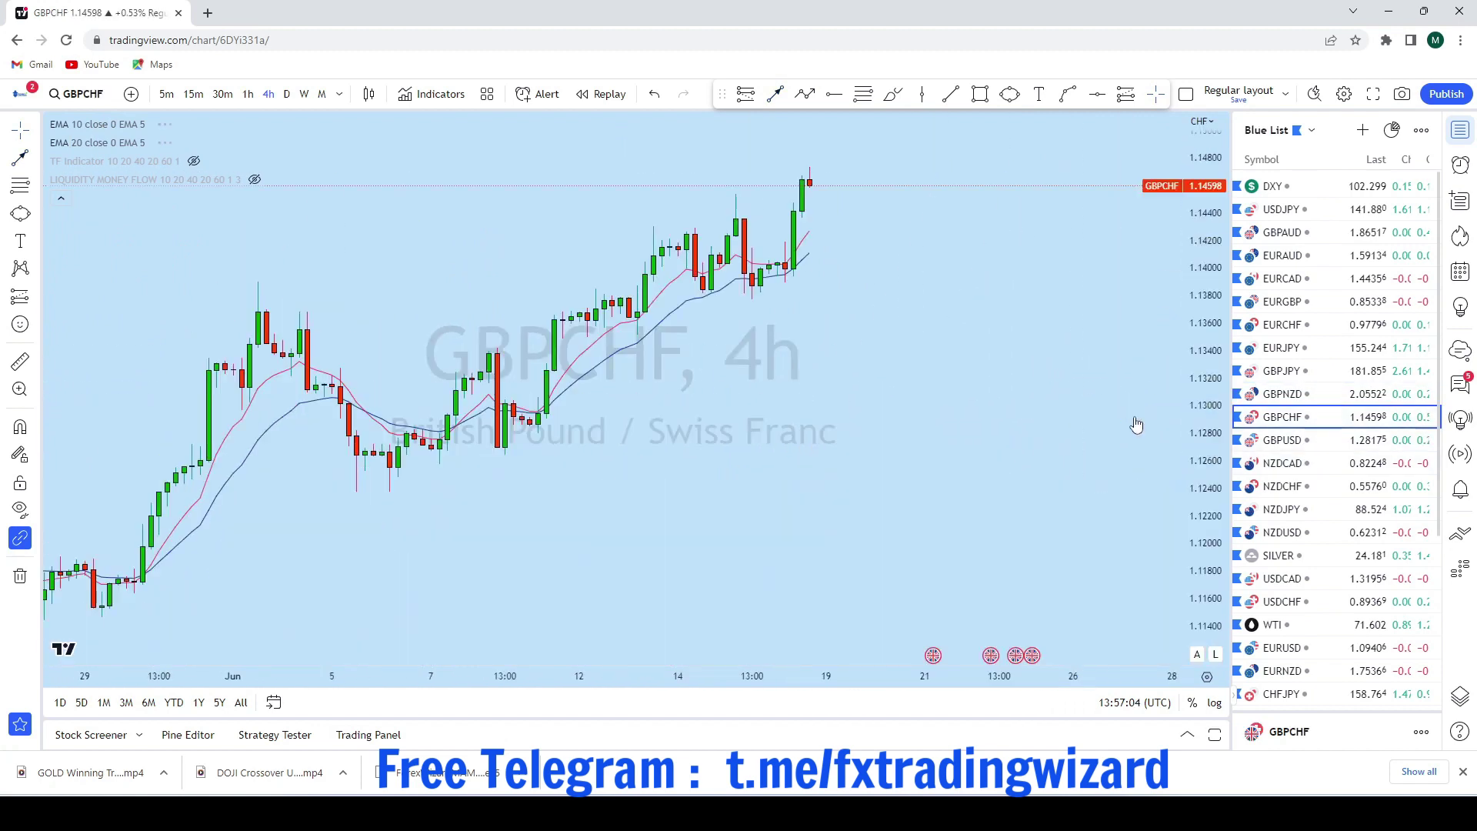
scroll(1136, 424, "up", 2)
left_click(303, 94)
left_click(322, 94)
left_click(35, 131)
Examine GBPCHF's monthly decline and its 2022–2023 price action against the two EMAs
scroll(886, 295, "down", 4)
left_click_drag(992, 293, 1005, 376)
left_click_drag(1197, 339, 1197, 646)
scroll(993, 564, "up", 3)
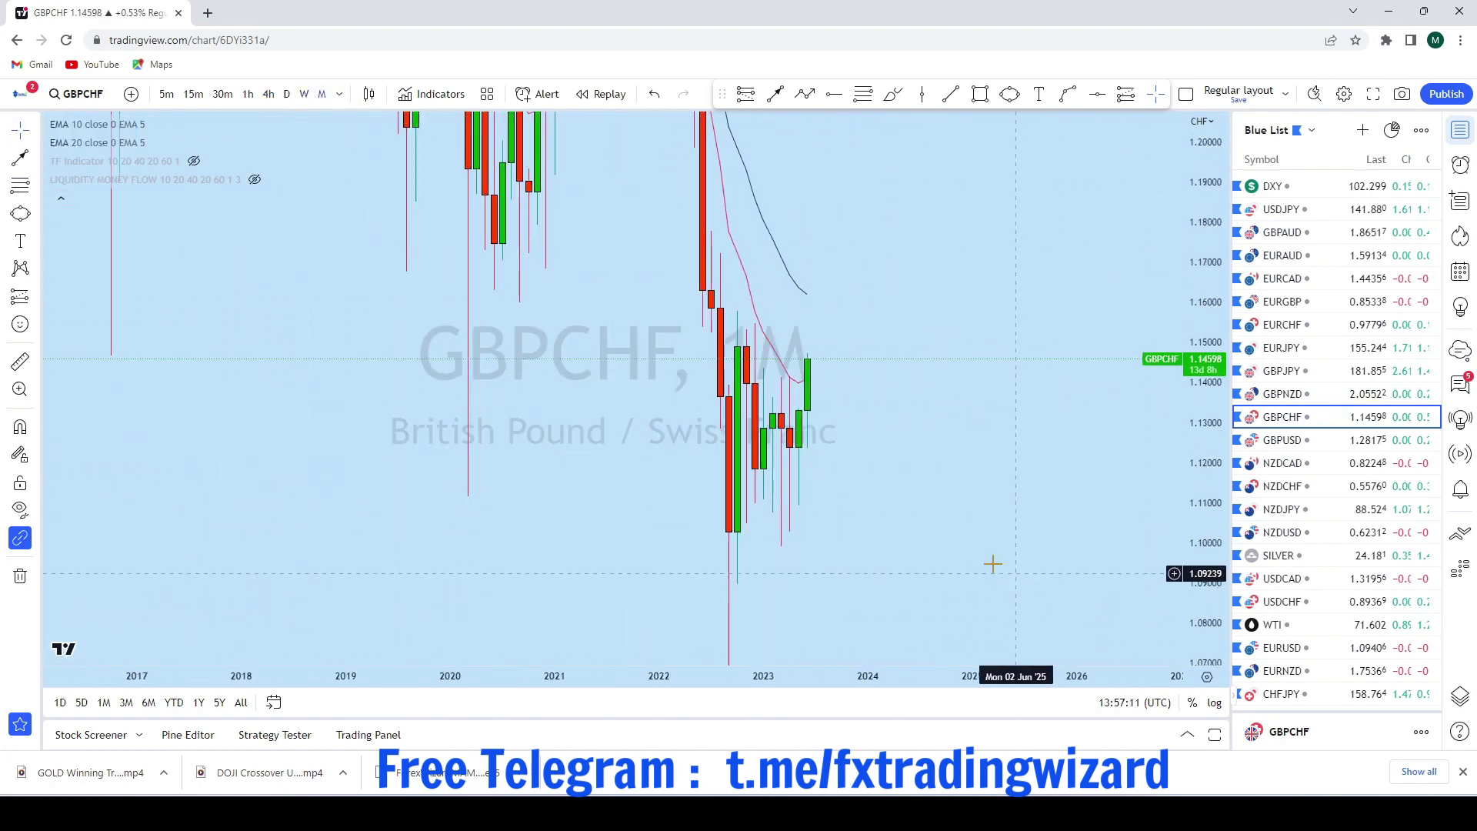
scroll(1077, 467, "up", 3)
scroll(1077, 467, "down", 4)
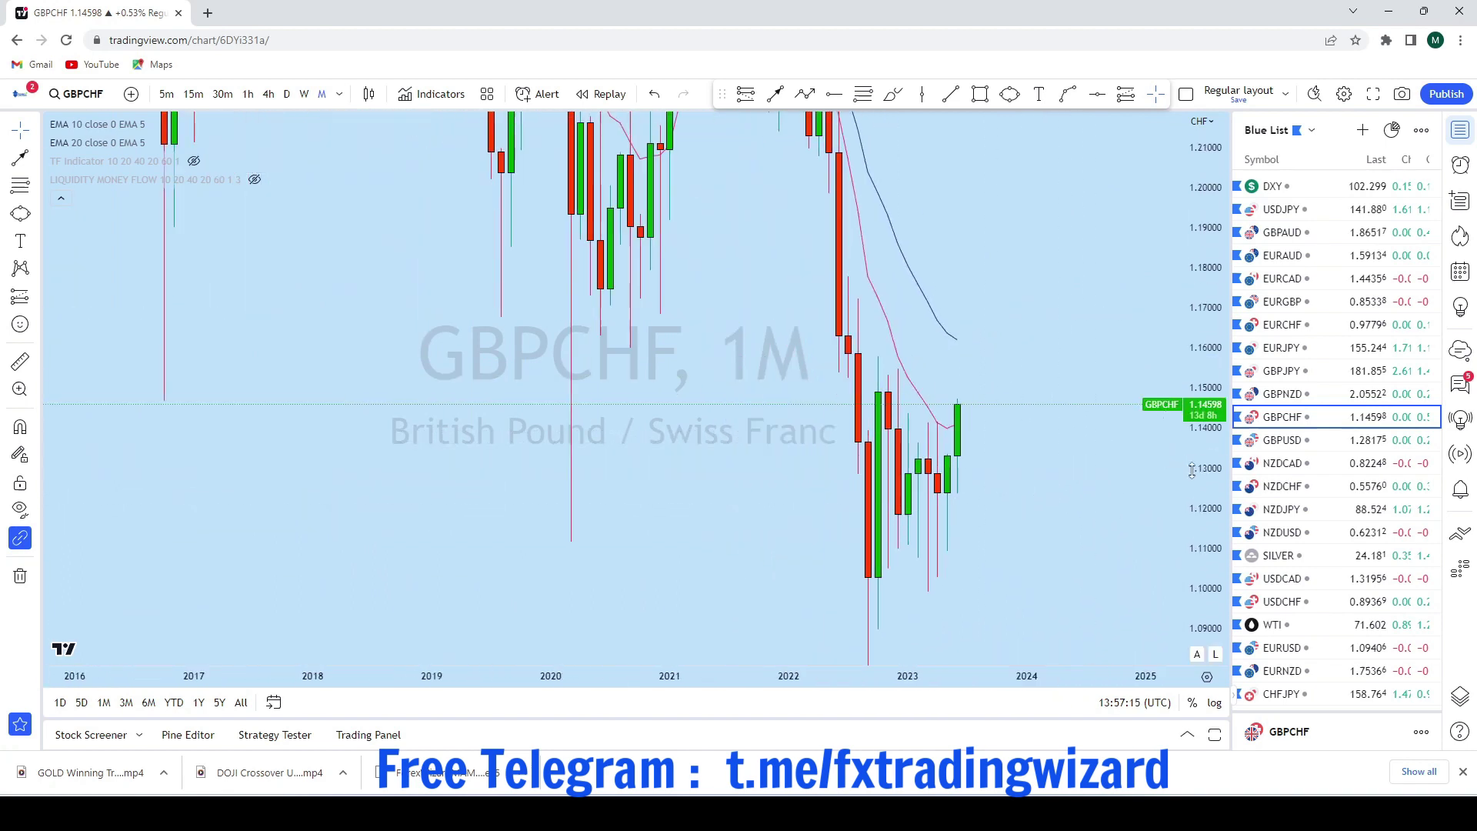
scroll(1020, 384, "up", 3)
left_click_drag(1020, 360, 1043, 383)
scroll(1076, 466, "down", 4)
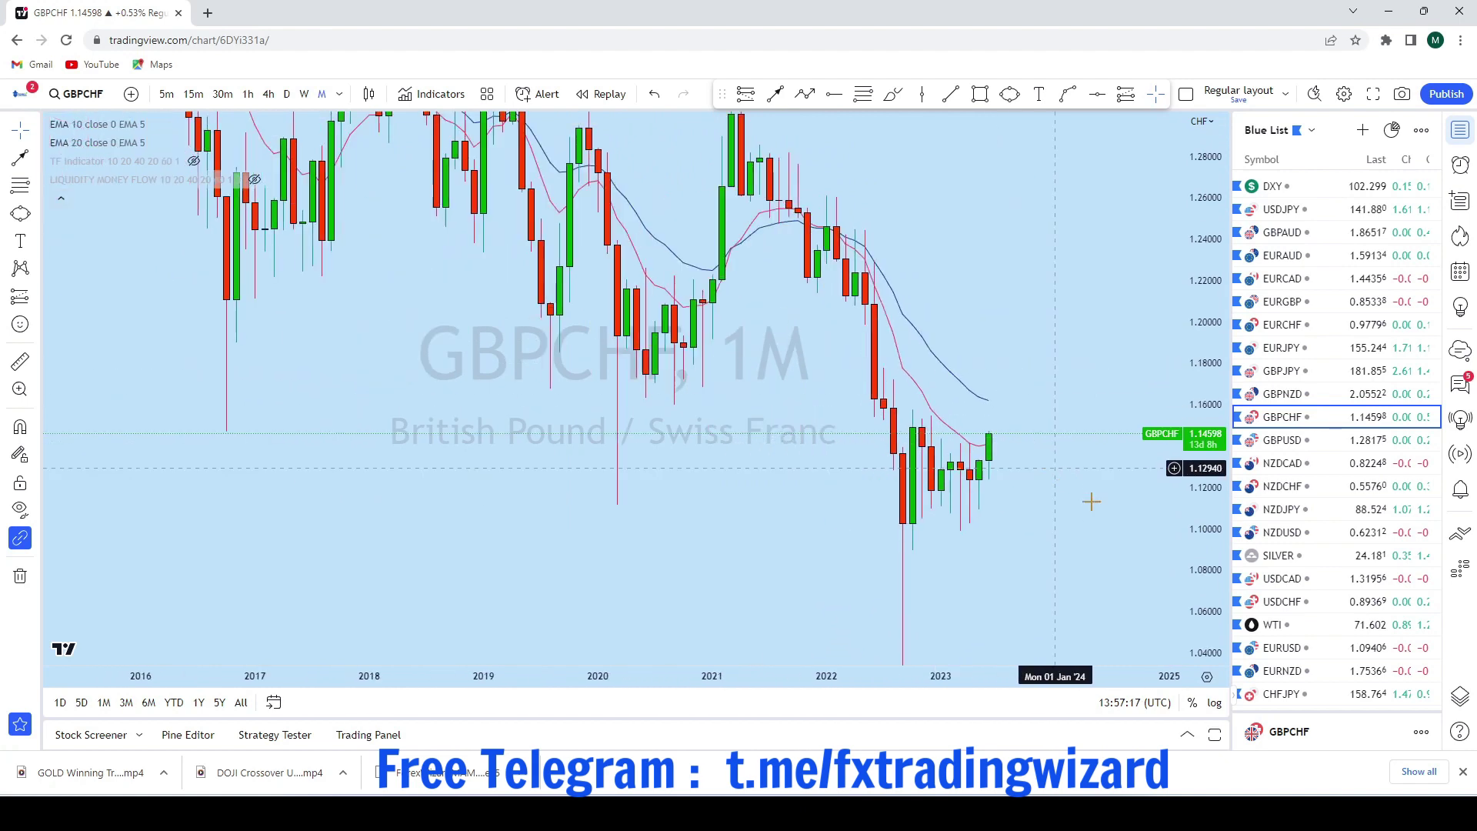
Brush a rising price path from the latest GBPCHF monthly candle up to about 1.175, and undo it
left_click_drag(1204, 577, 1205, 323)
scroll(1091, 564, "up", 2)
left_click_drag(1092, 564, 1130, 394)
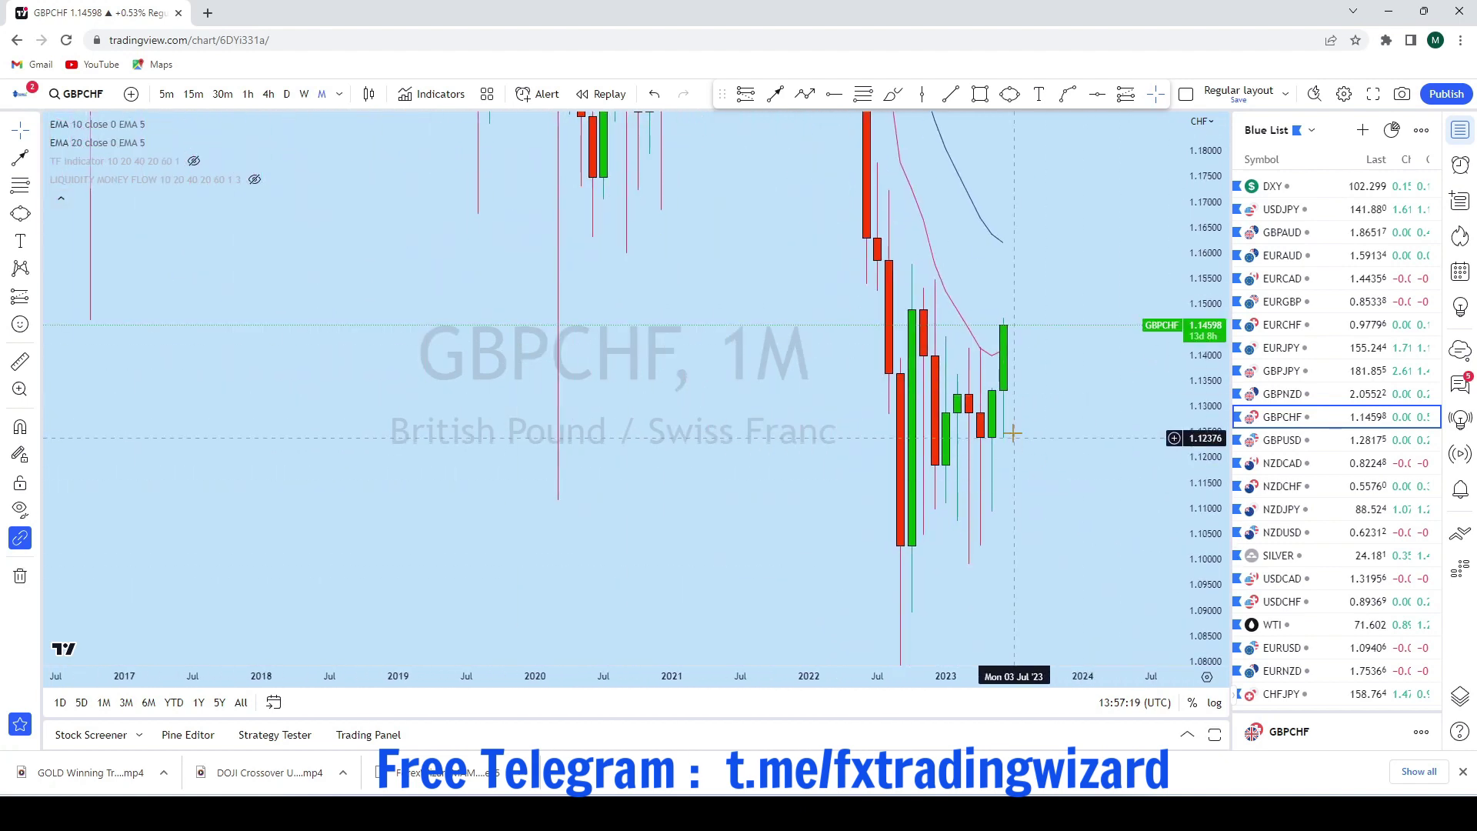
left_click_drag(1036, 337, 1034, 370)
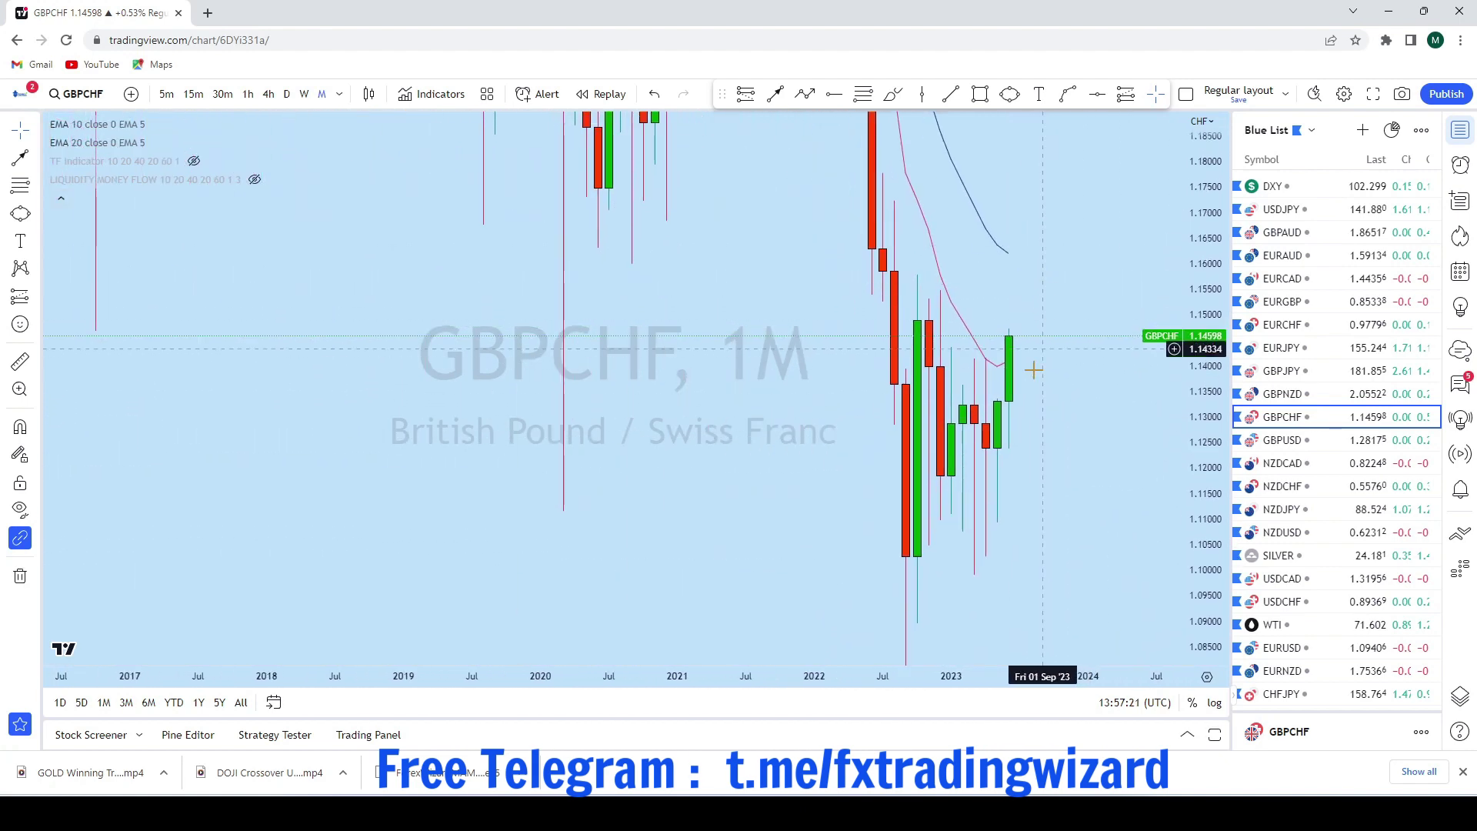
scroll(1061, 399, "up", 1)
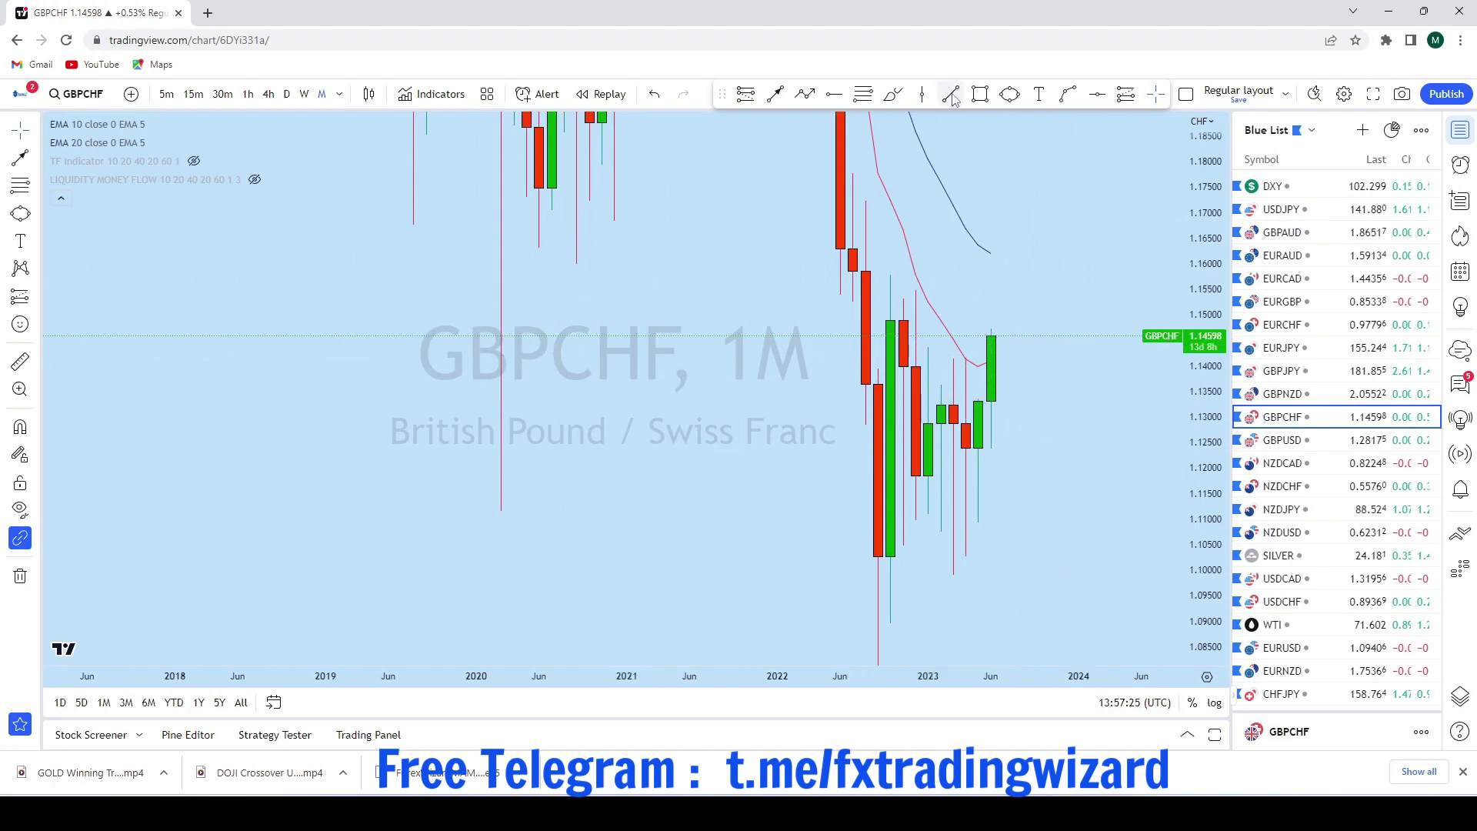
left_click(892, 95)
mouse_move(993, 288)
left_mouse_down()
mouse_move(1027, 246)
mouse_move(1038, 178)
left_mouse_up()
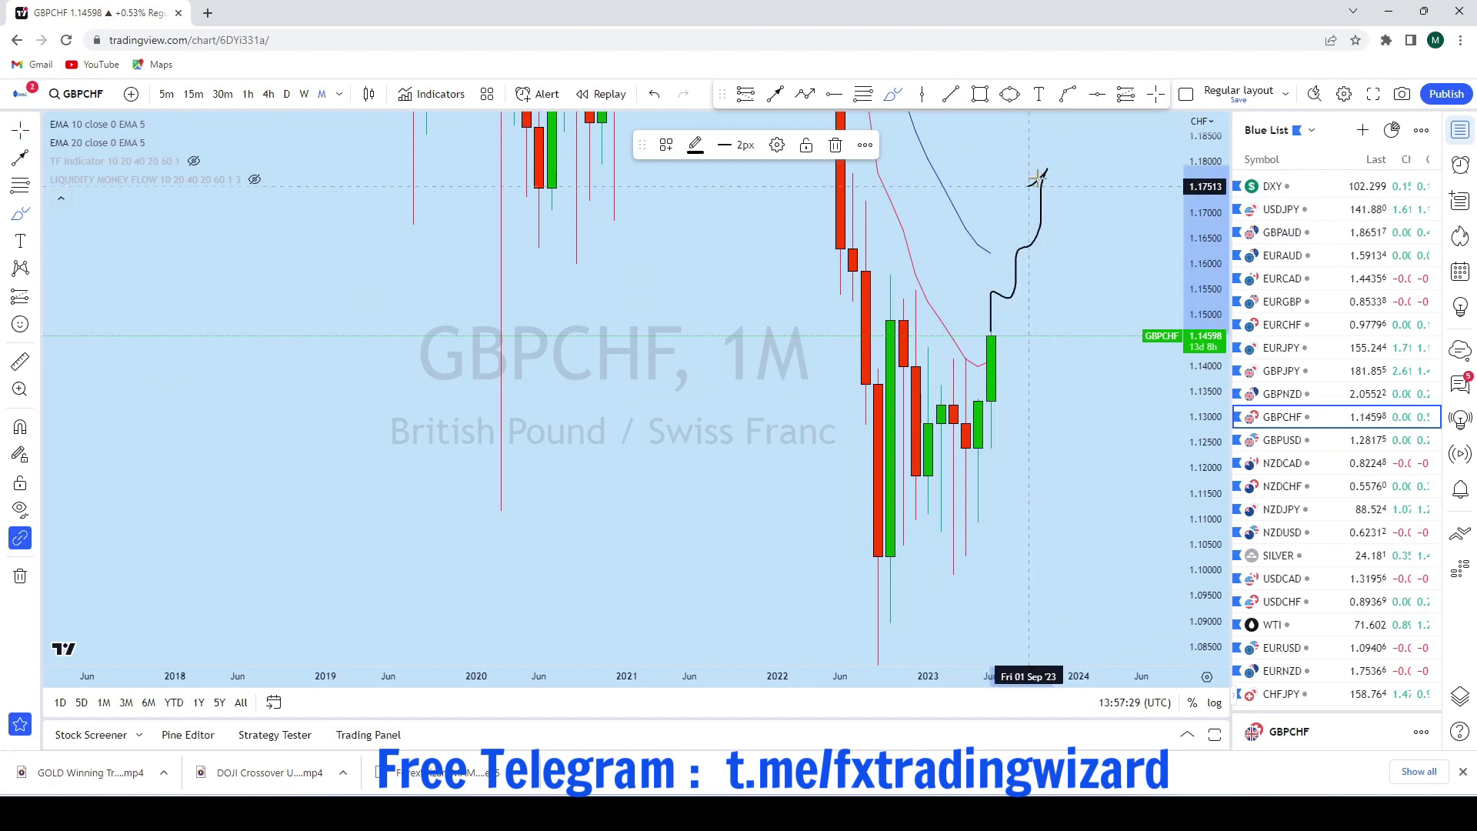
left_click(655, 93)
Switch GBPCHF to the weekly timeframe, brush a stroke along the latest bullish candles, and undo it
left_click(305, 94)
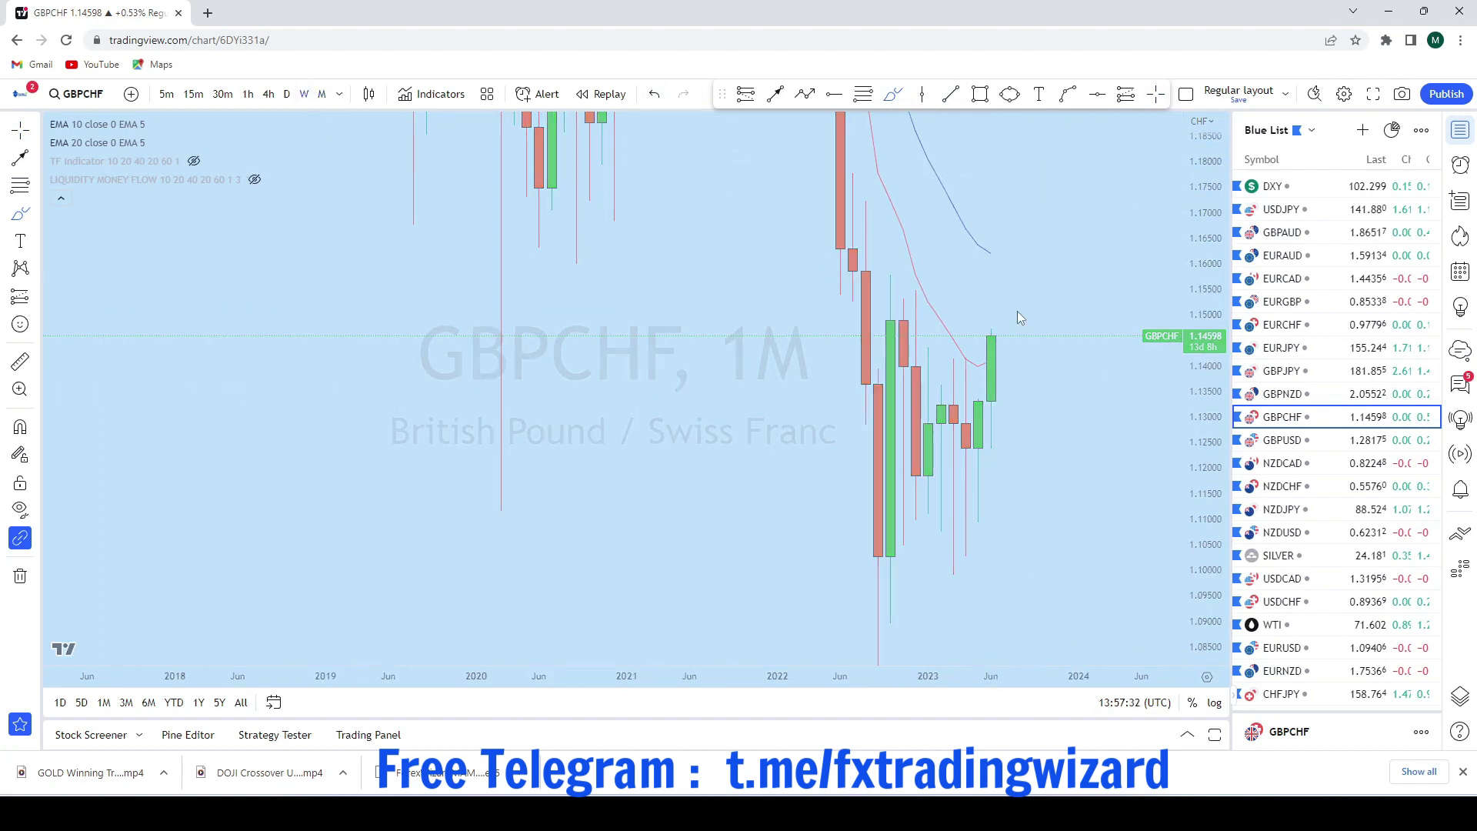
left_click_drag(993, 508, 1000, 459)
left_click_drag(1004, 388, 1013, 308)
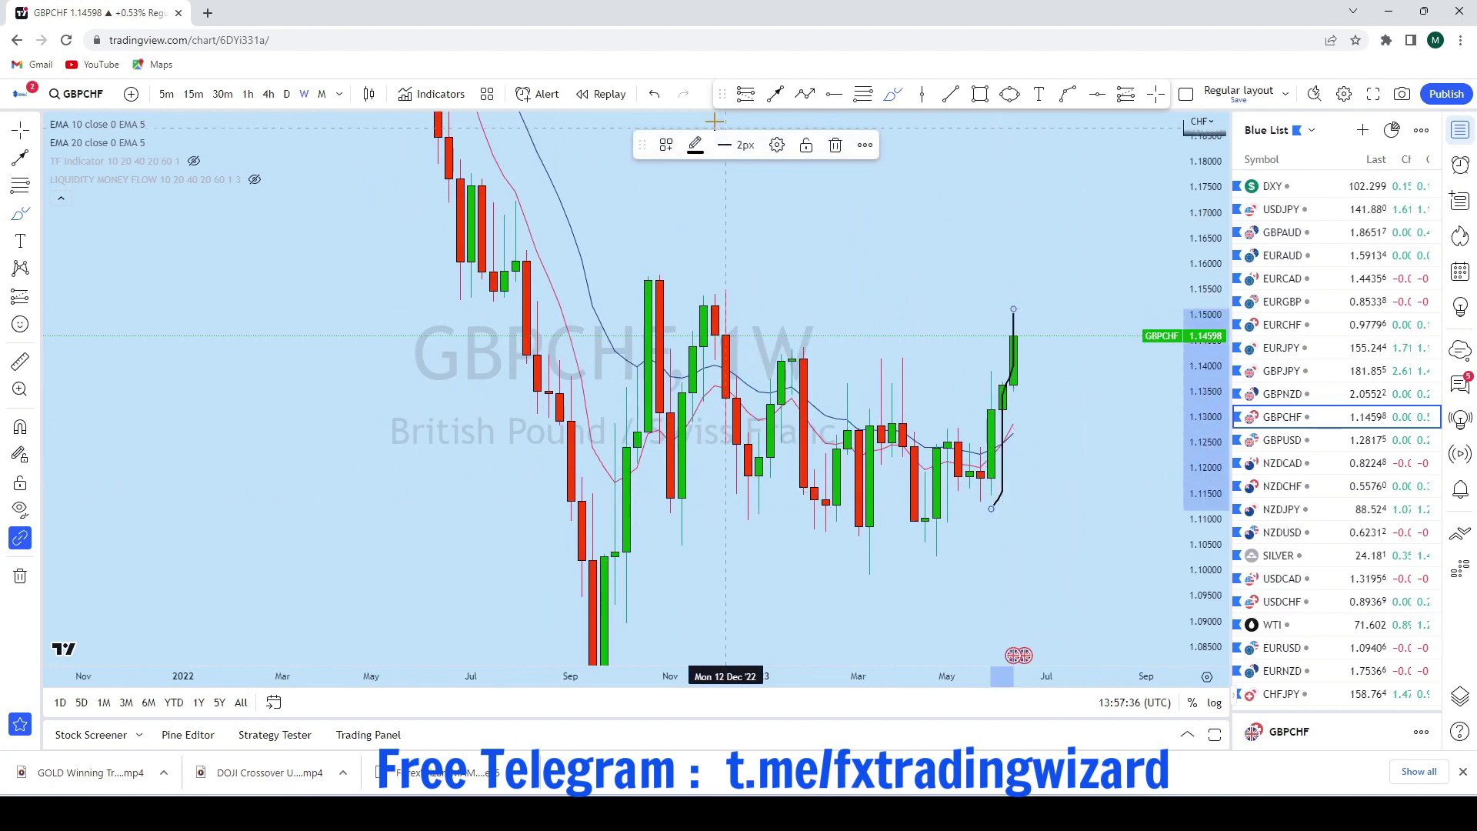
left_click(657, 96)
Brush along the weekly swings from March 2023 and project a pullback and rise to about 1.175, and undo it
scroll(1050, 415, "down", 3)
scroll(1023, 446, "up", 4)
mouse_move(836, 454)
left_mouse_down()
mouse_move(864, 507)
mouse_move(916, 539)
mouse_move(968, 443)
left_mouse_up()
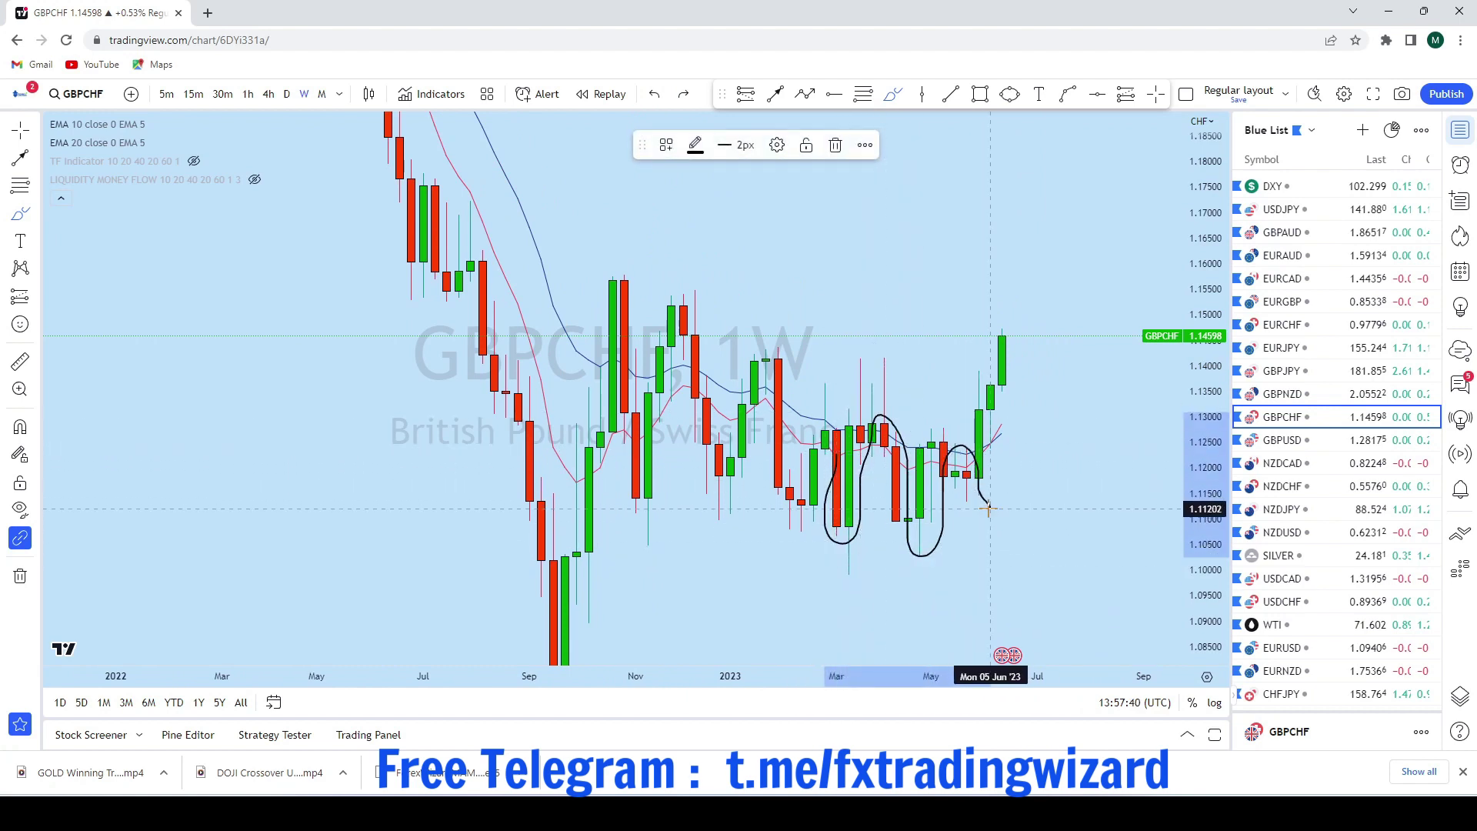
left_click_drag(988, 508, 1002, 292)
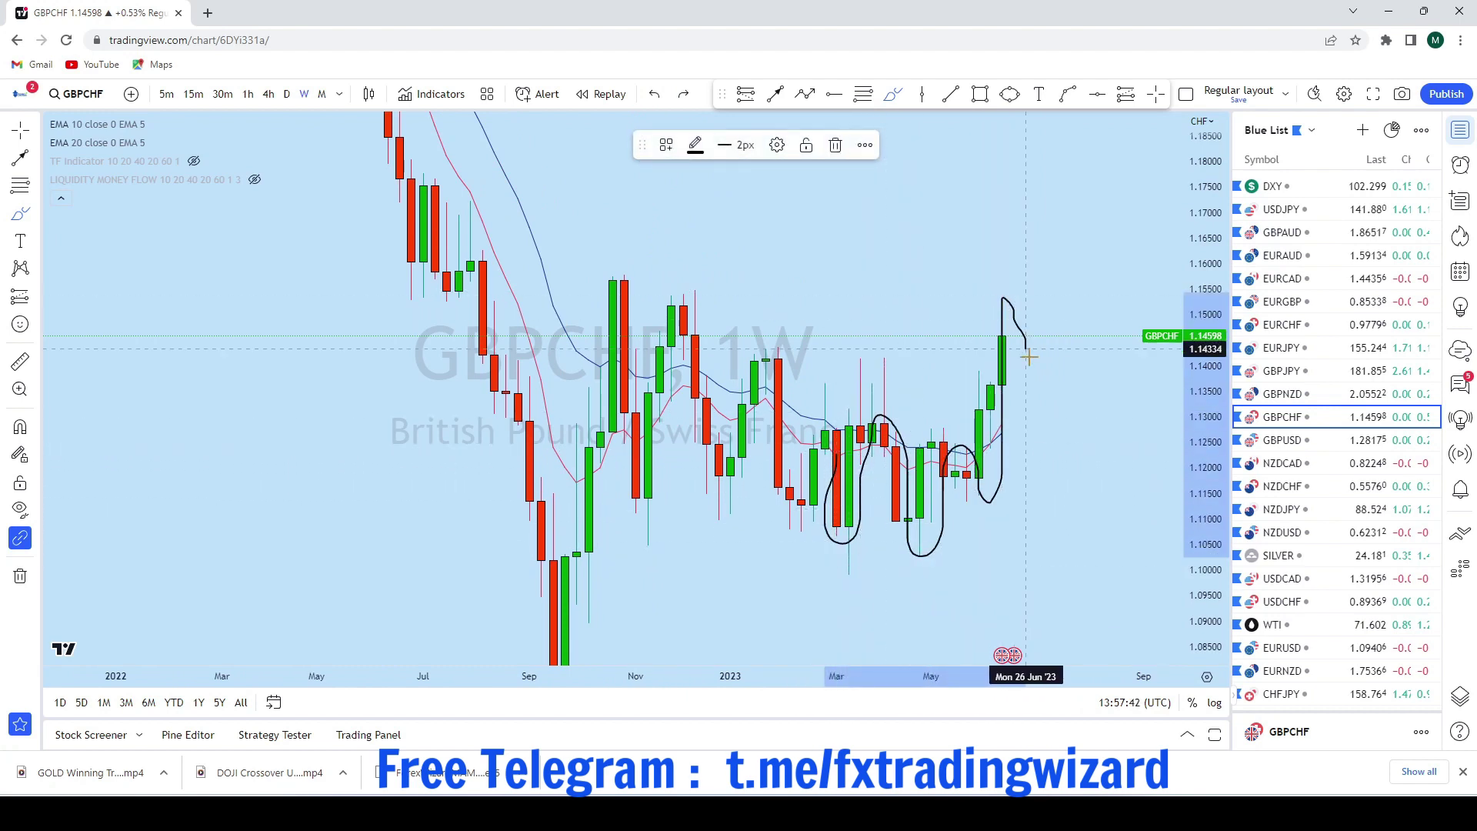
mouse_move(1031, 362)
left_mouse_down()
mouse_move(1098, 173)
mouse_move(1067, 185)
left_mouse_up()
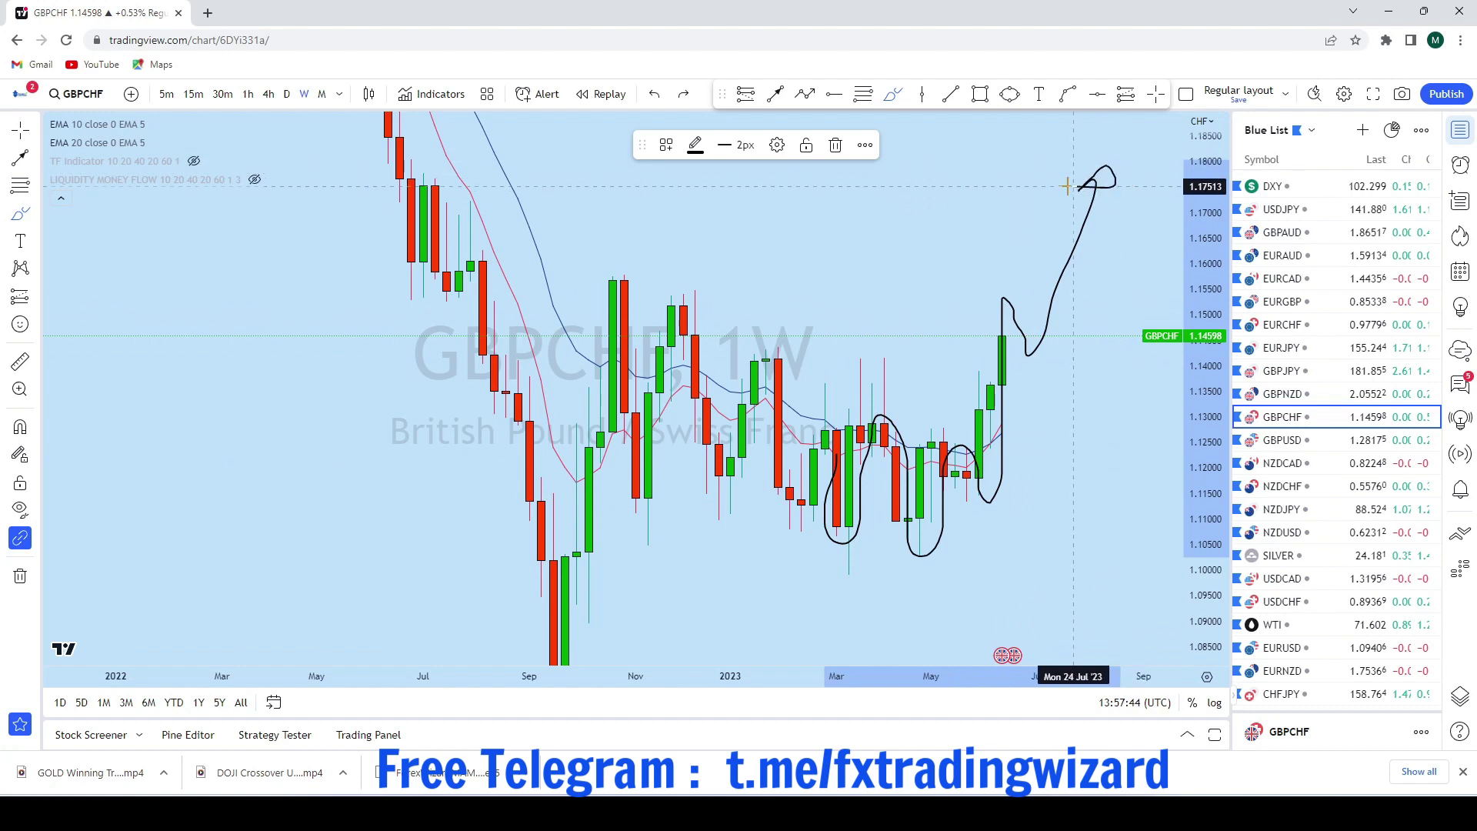
left_click(655, 95)
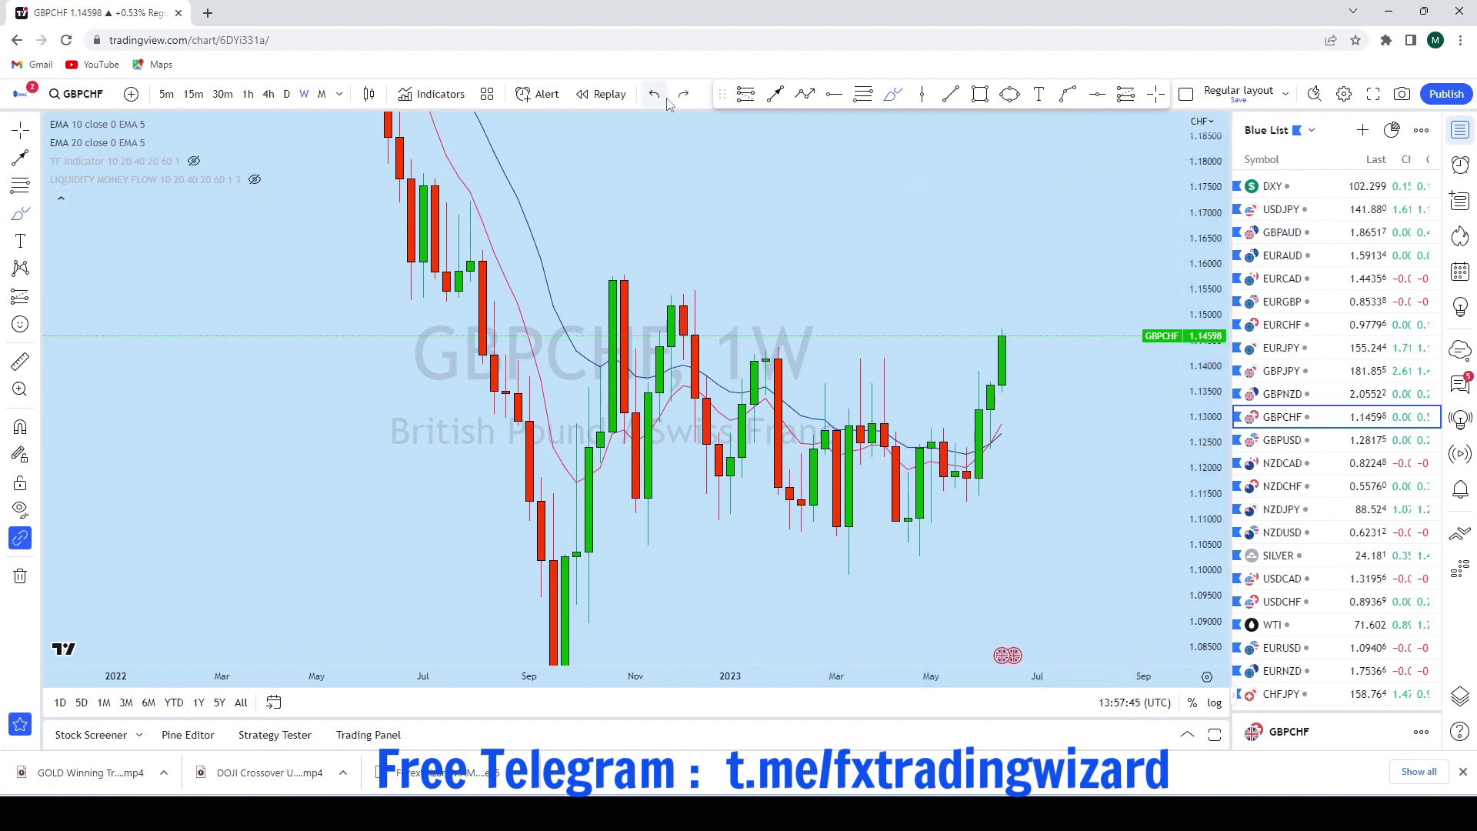
Switch GBPCHF to the daily timeframe, brush over the June impulses and pullbacks with an upward projection, and undo the strokes
left_click(286, 94)
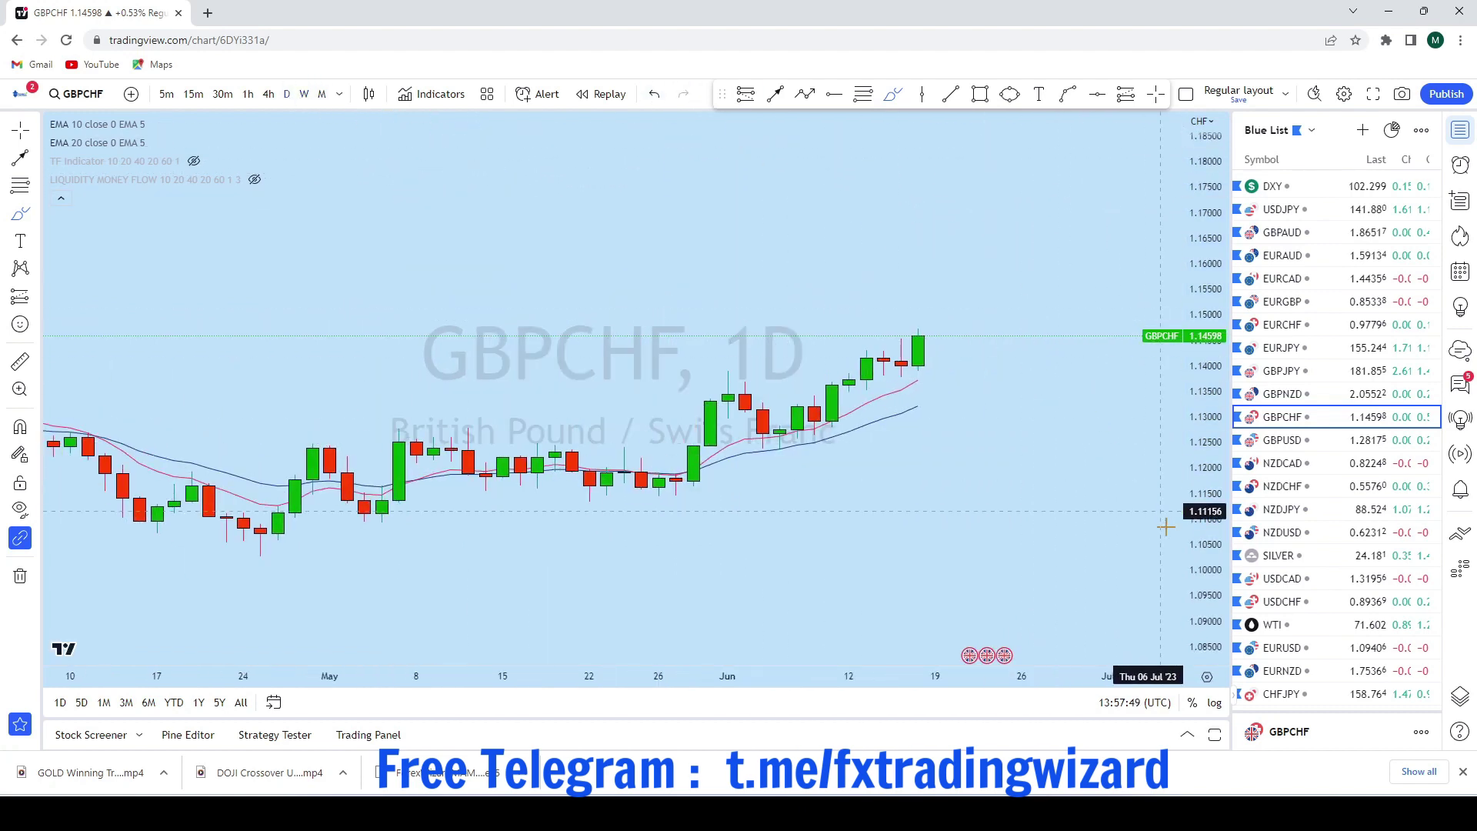
scroll(1028, 464, "down", 3)
scroll(1023, 466, "up", 2)
left_click(890, 96)
mouse_move(751, 604)
left_mouse_down()
mouse_move(773, 380)
mouse_move(842, 412)
mouse_move(765, 546)
mouse_move(873, 469)
mouse_move(914, 269)
mouse_move(963, 327)
mouse_move(893, 372)
left_mouse_up()
mouse_move(766, 579)
left_mouse_down()
mouse_move(769, 516)
mouse_move(838, 507)
mouse_move(781, 524)
mouse_move(873, 481)
mouse_move(898, 269)
mouse_move(953, 304)
mouse_move(959, 346)
mouse_move(951, 194)
left_mouse_up()
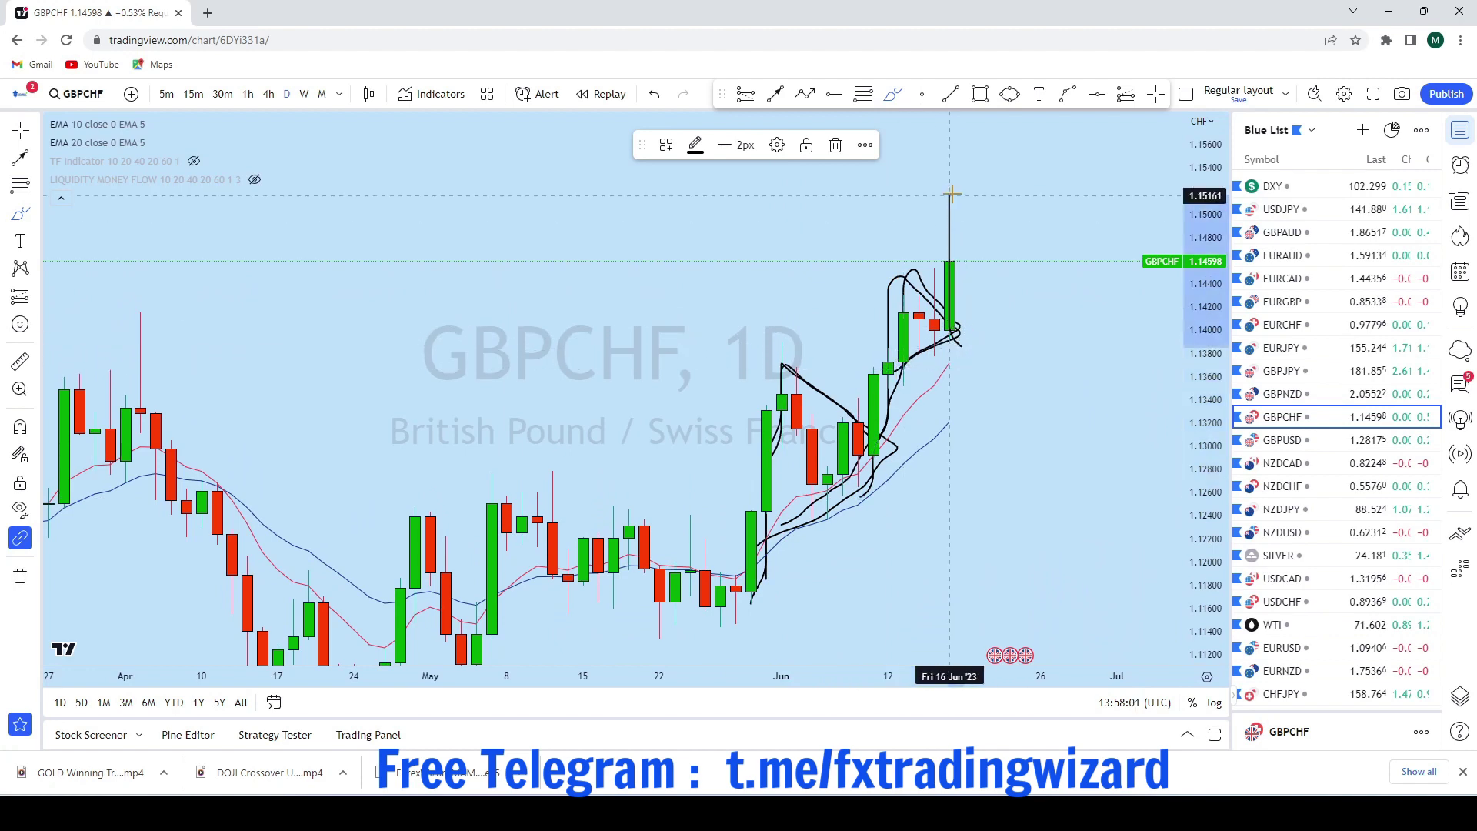
mouse_move(958, 267)
left_mouse_down()
mouse_move(996, 278)
mouse_move(1042, 114)
mouse_move(979, 116)
left_mouse_up()
left_click(666, 97)
left_click(666, 96)
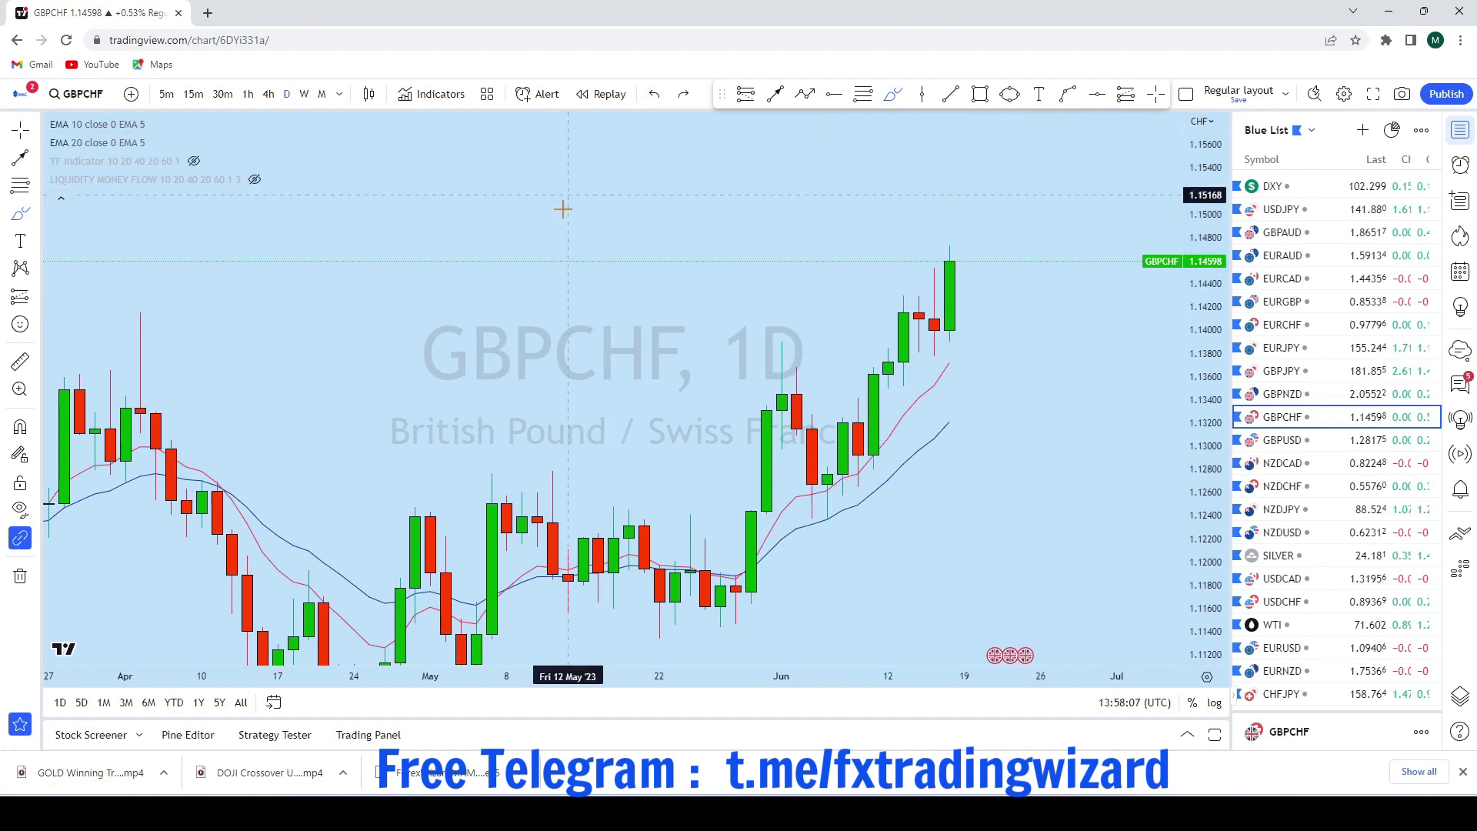
Switch GBPCHF to the 4-hour timeframe and brush the recent swing, a projected pullback and a near-horizontal support line around 1.142
left_click(270, 97)
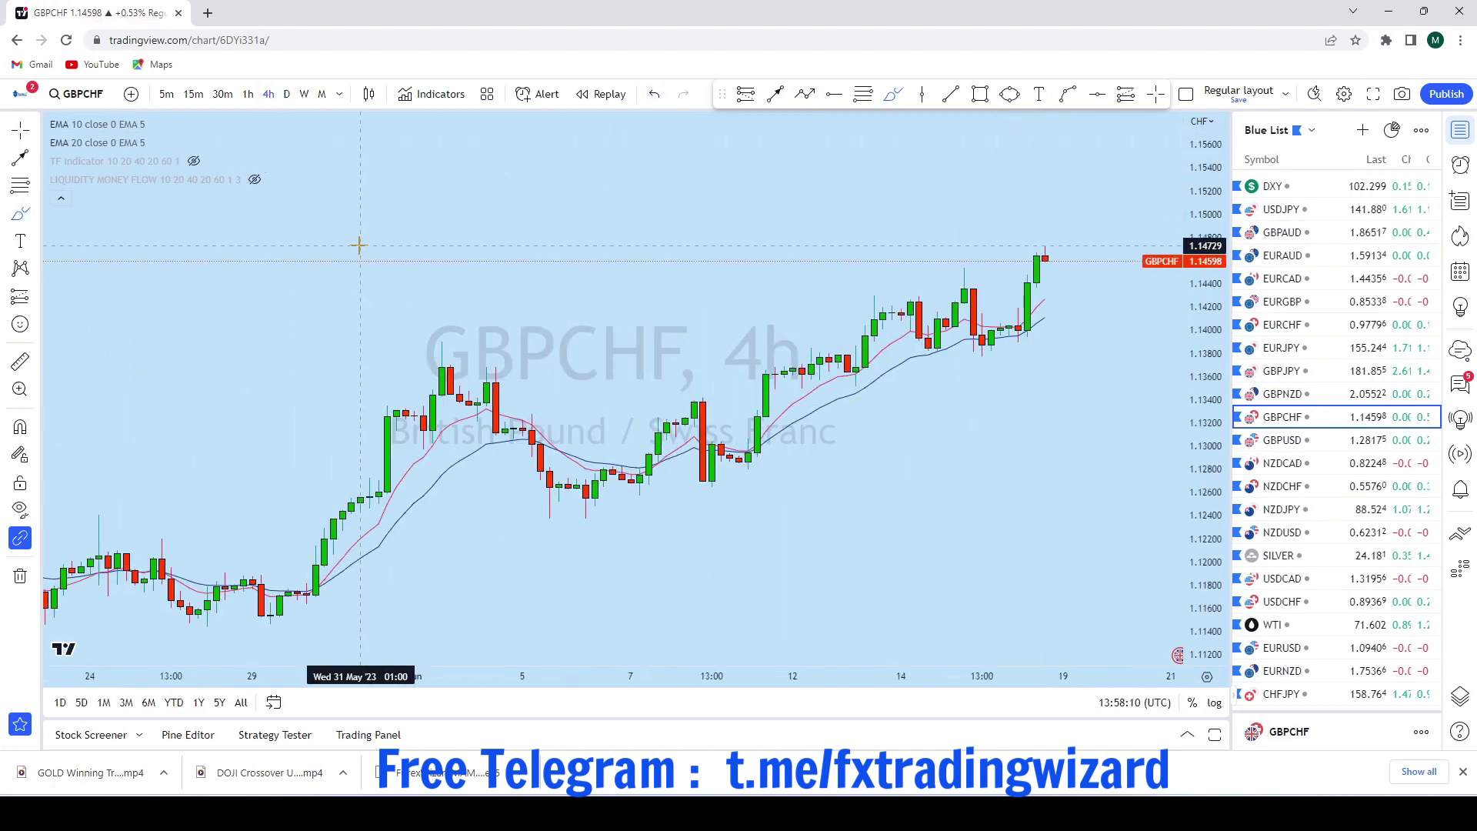
scroll(948, 419, "up", 5)
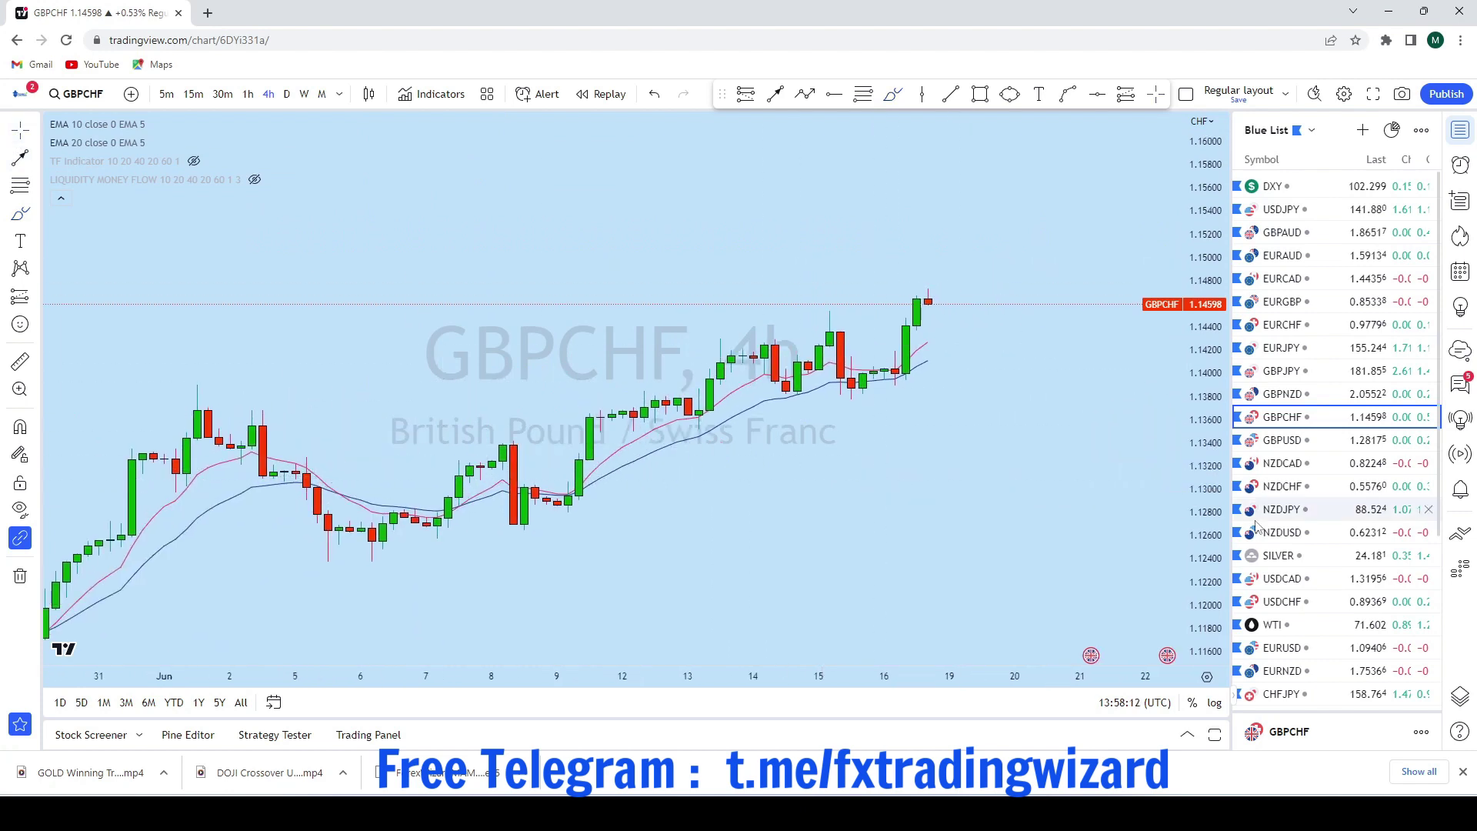
left_click_drag(948, 418, 1010, 441)
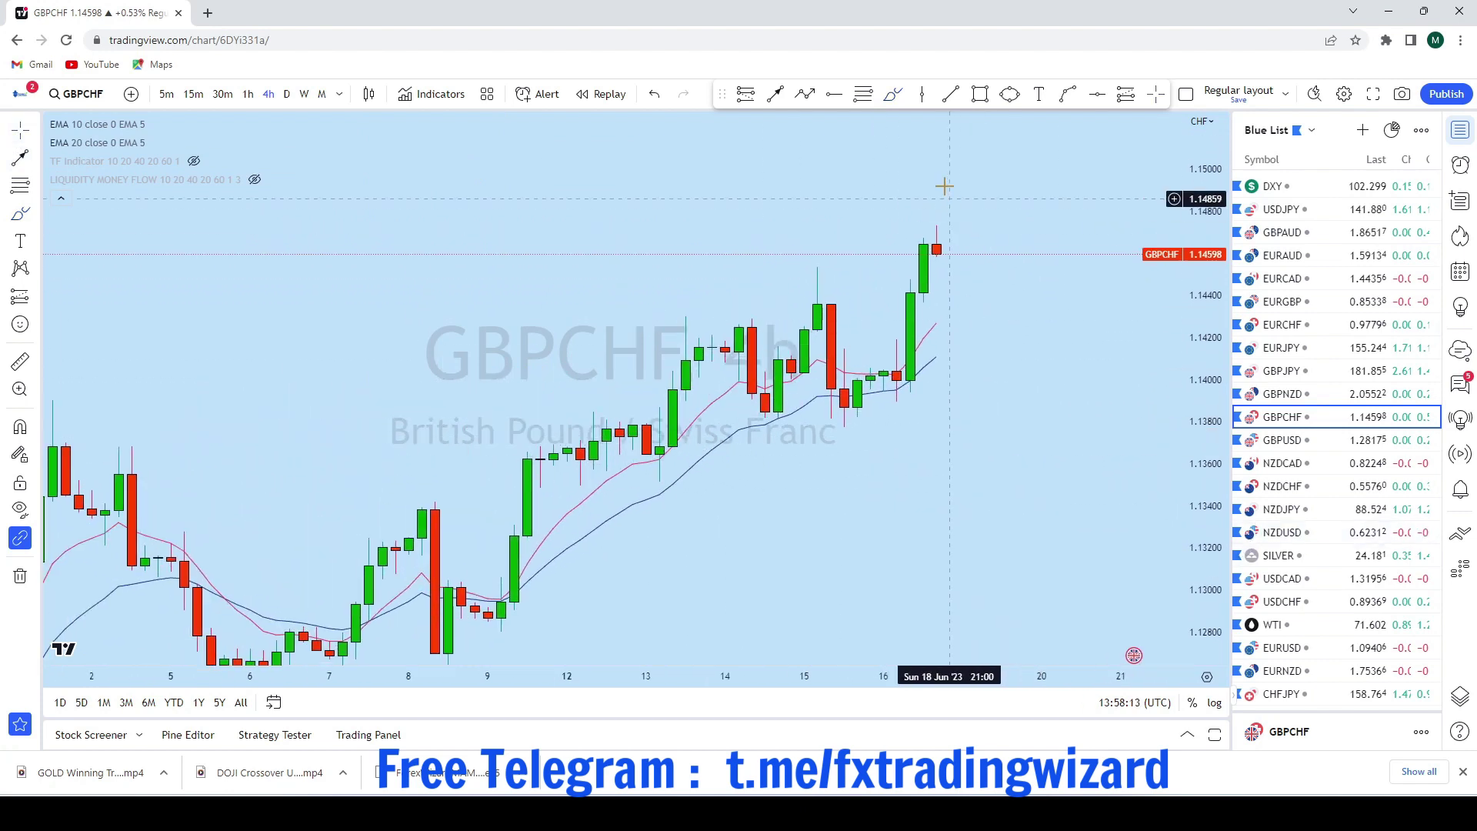
left_click(892, 95)
mouse_move(830, 290)
left_mouse_down()
mouse_move(843, 401)
mouse_move(884, 405)
mouse_move(914, 230)
left_mouse_up()
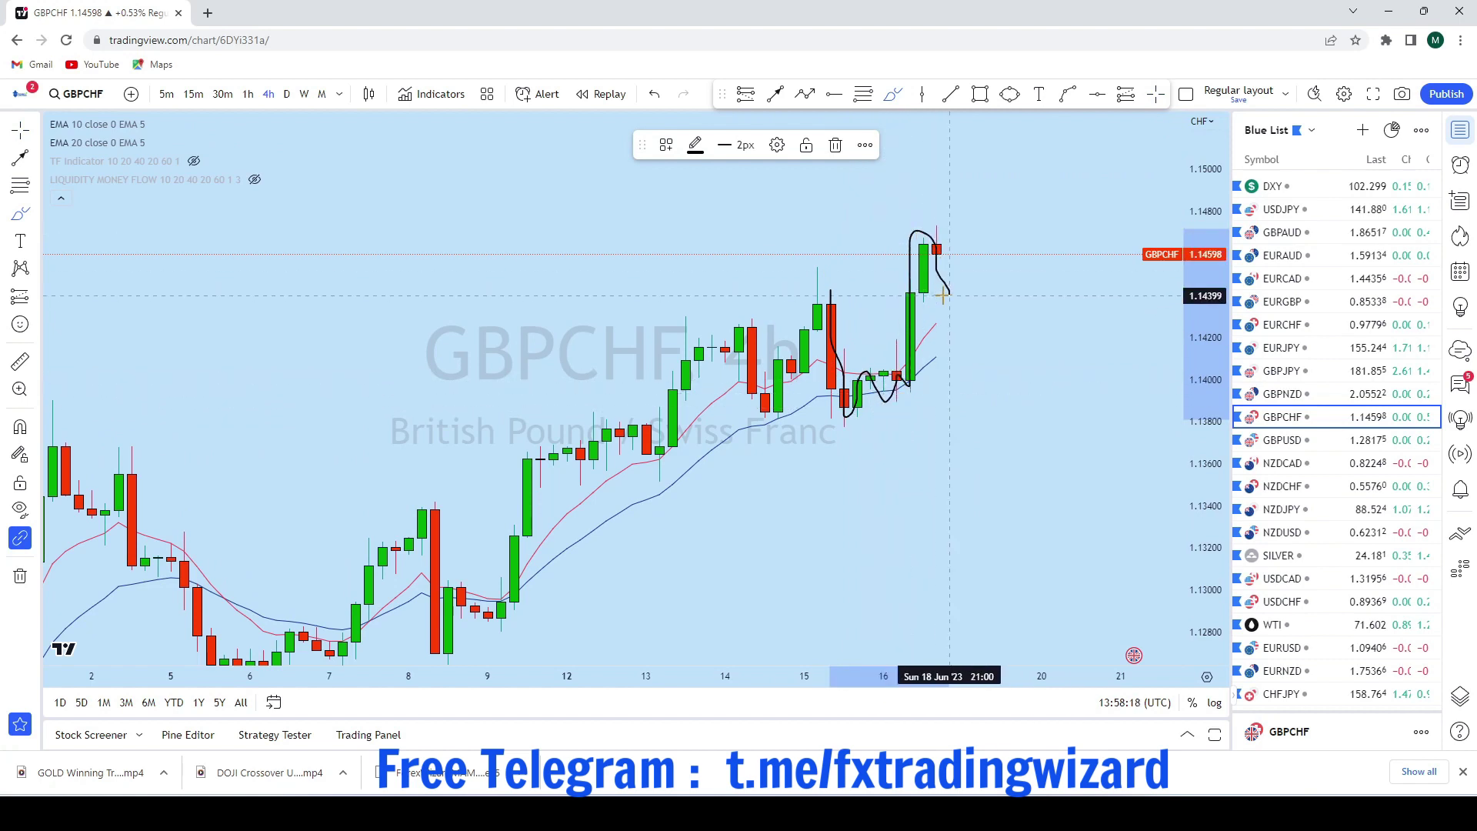
mouse_move(966, 333)
left_mouse_down()
mouse_move(846, 352)
mouse_move(1092, 344)
mouse_move(884, 343)
left_mouse_up()
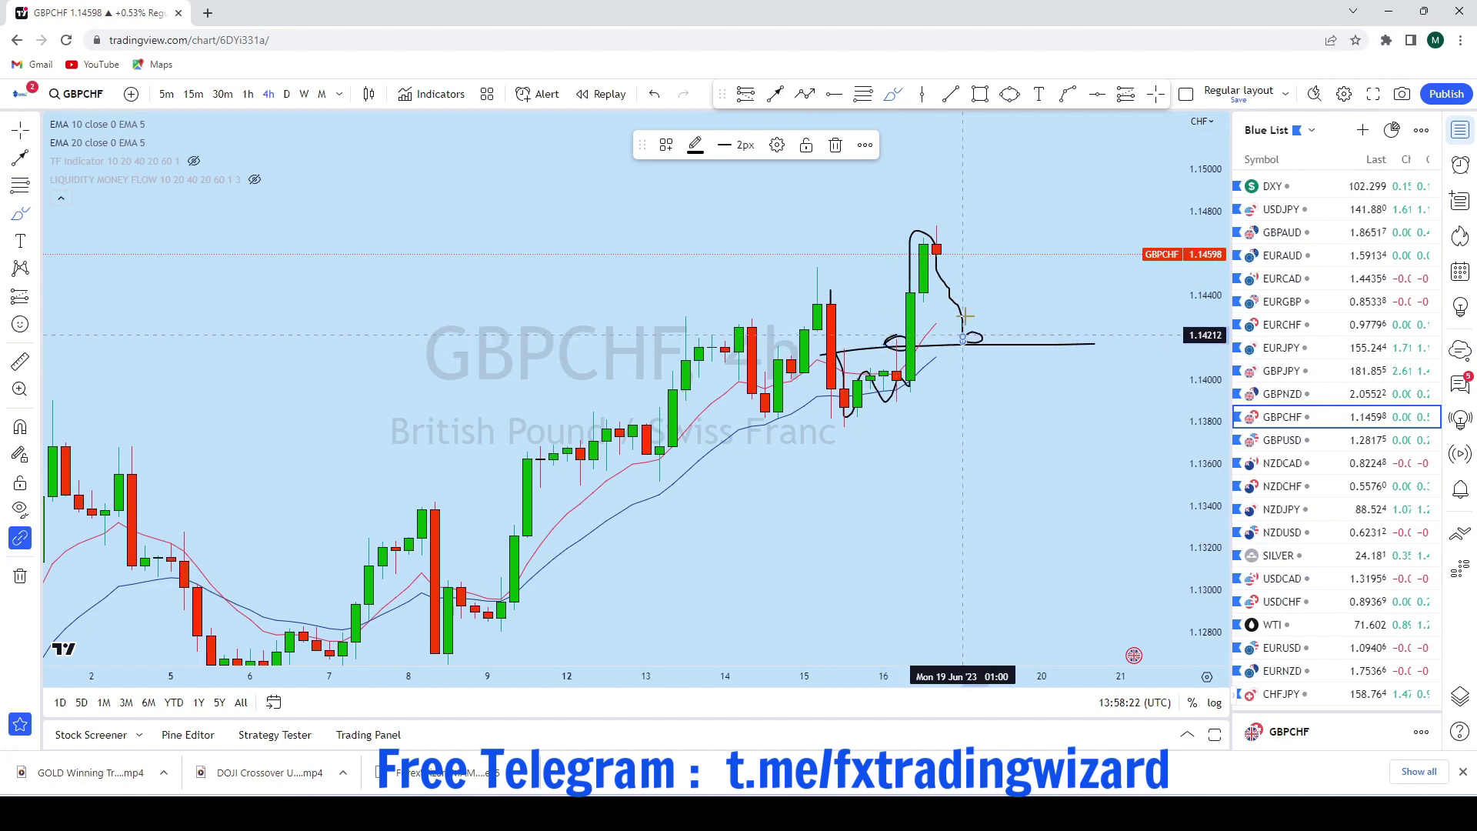
Draw an ellipse over the projected pullback zone on the support line, from about 1.1417 to 1.1438
left_click(1009, 95)
left_click(962, 344)
left_click(1015, 298)
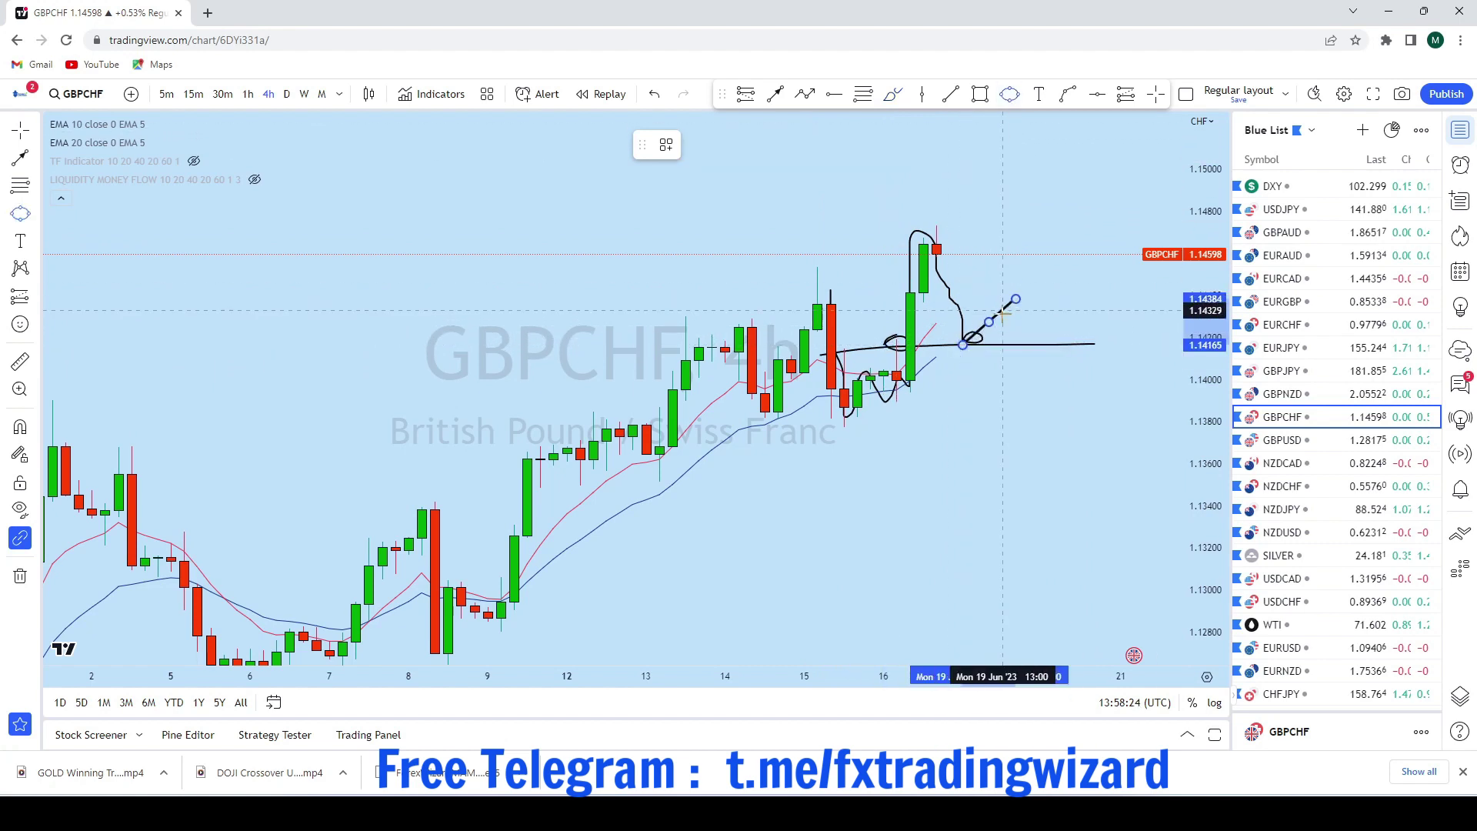
left_click(1006, 334)
Draw an upward arrow from the pullback zone at about 1.1420 to about 1.1569
left_click_drag(1084, 246, 939, 398)
scroll(933, 370, "down", 3)
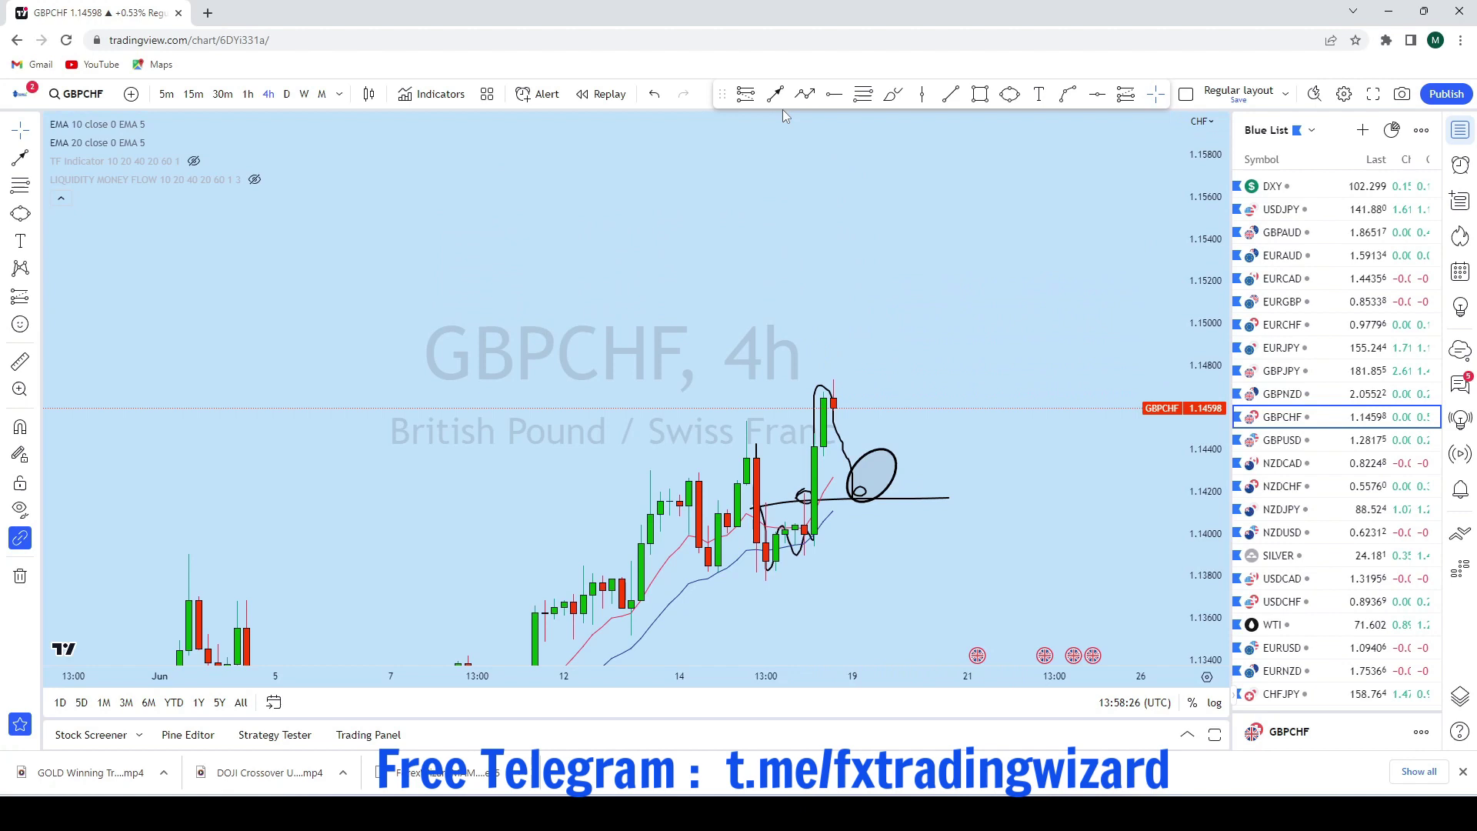
left_click(860, 490)
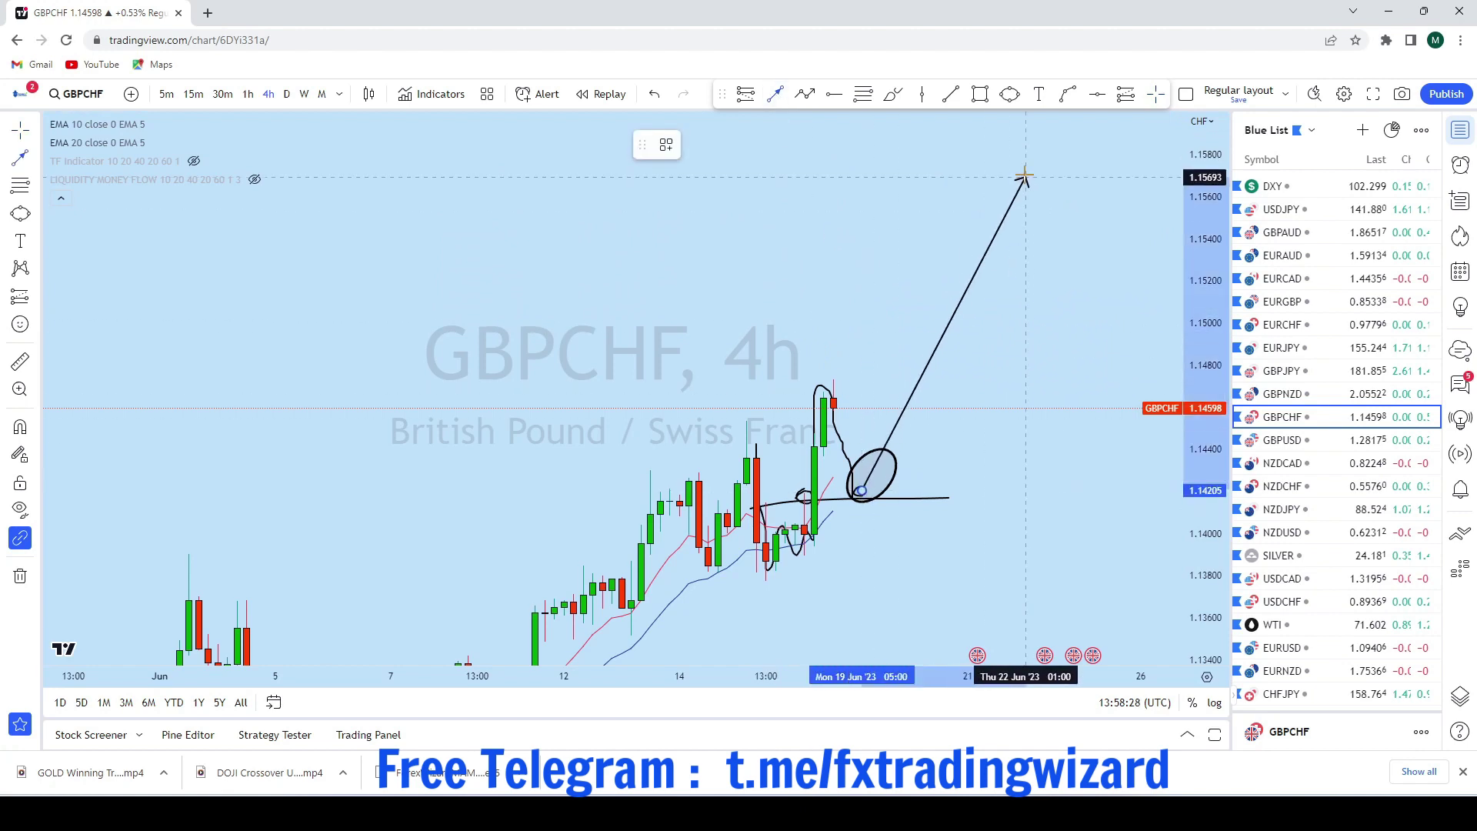
left_click(1026, 175)
scroll(1026, 362, "up", 2)
left_click_drag(1026, 345, 1071, 291)
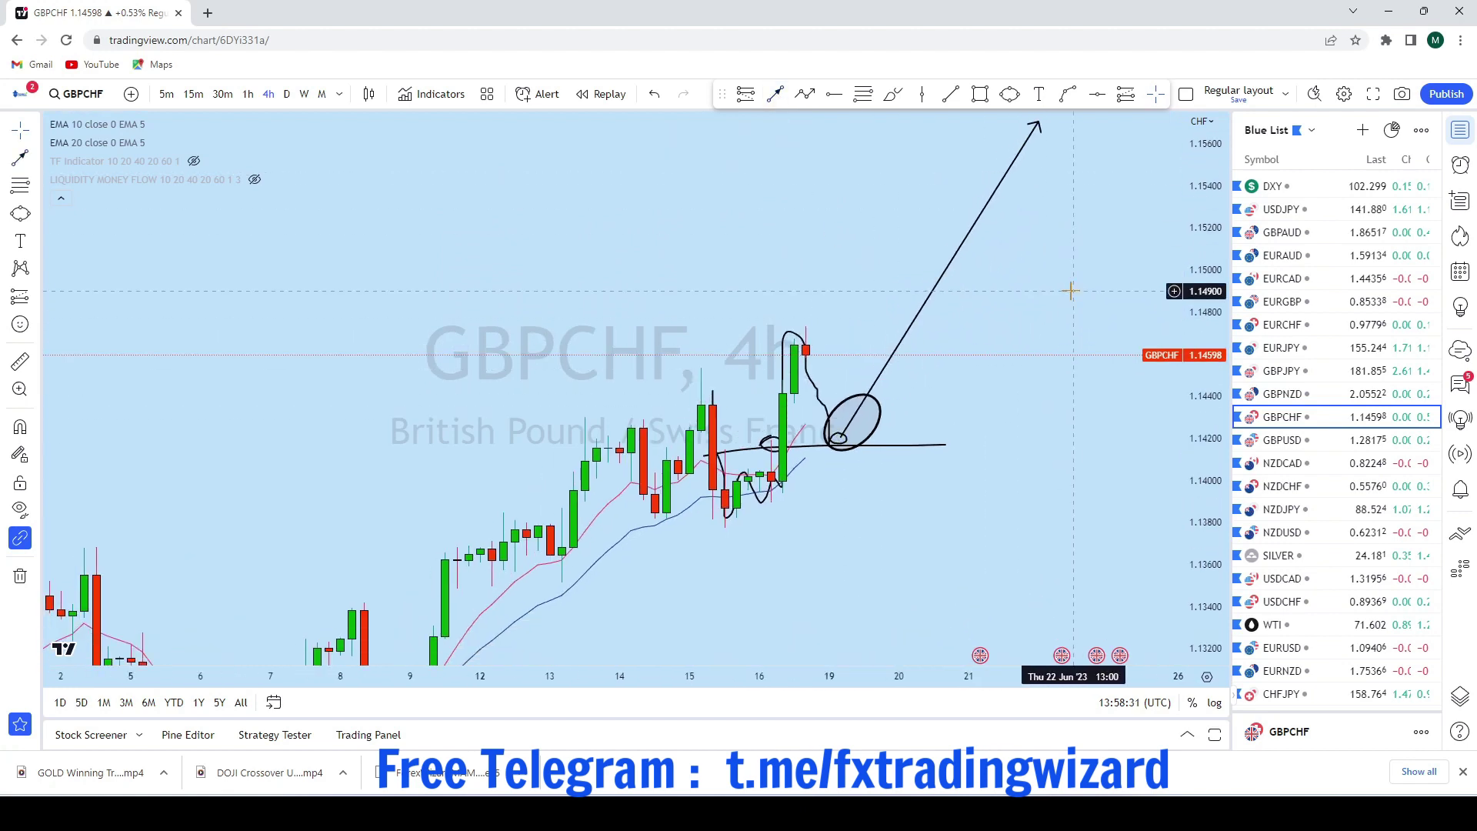
scroll(1070, 290, "down", 3)
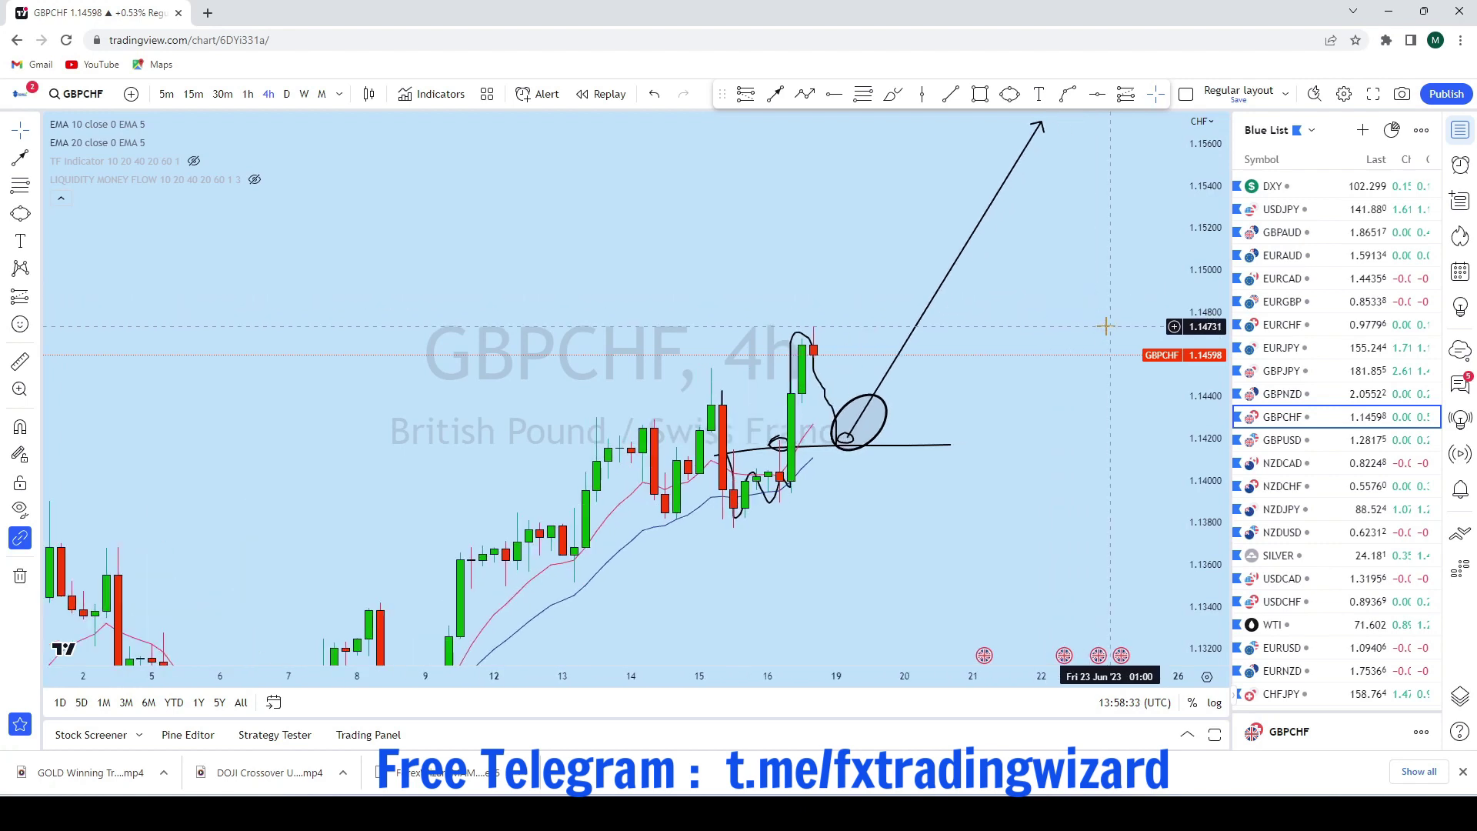
Open the GBPUSD chart on the monthly timeframe and rescale it to show the price history around the 2022 low
left_click(1301, 448)
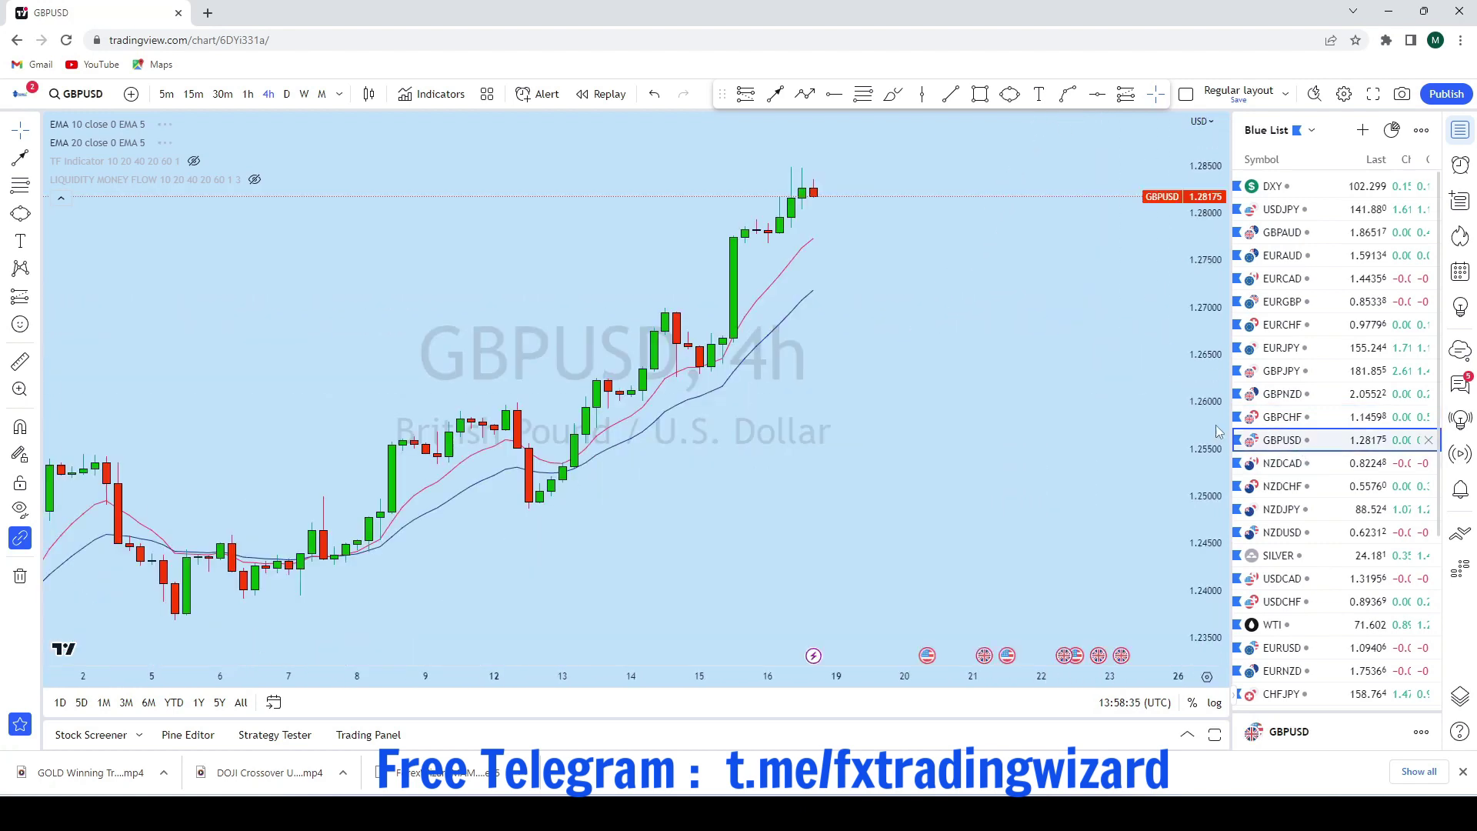
left_click(323, 95)
left_click_drag(1200, 297, 1147, 709)
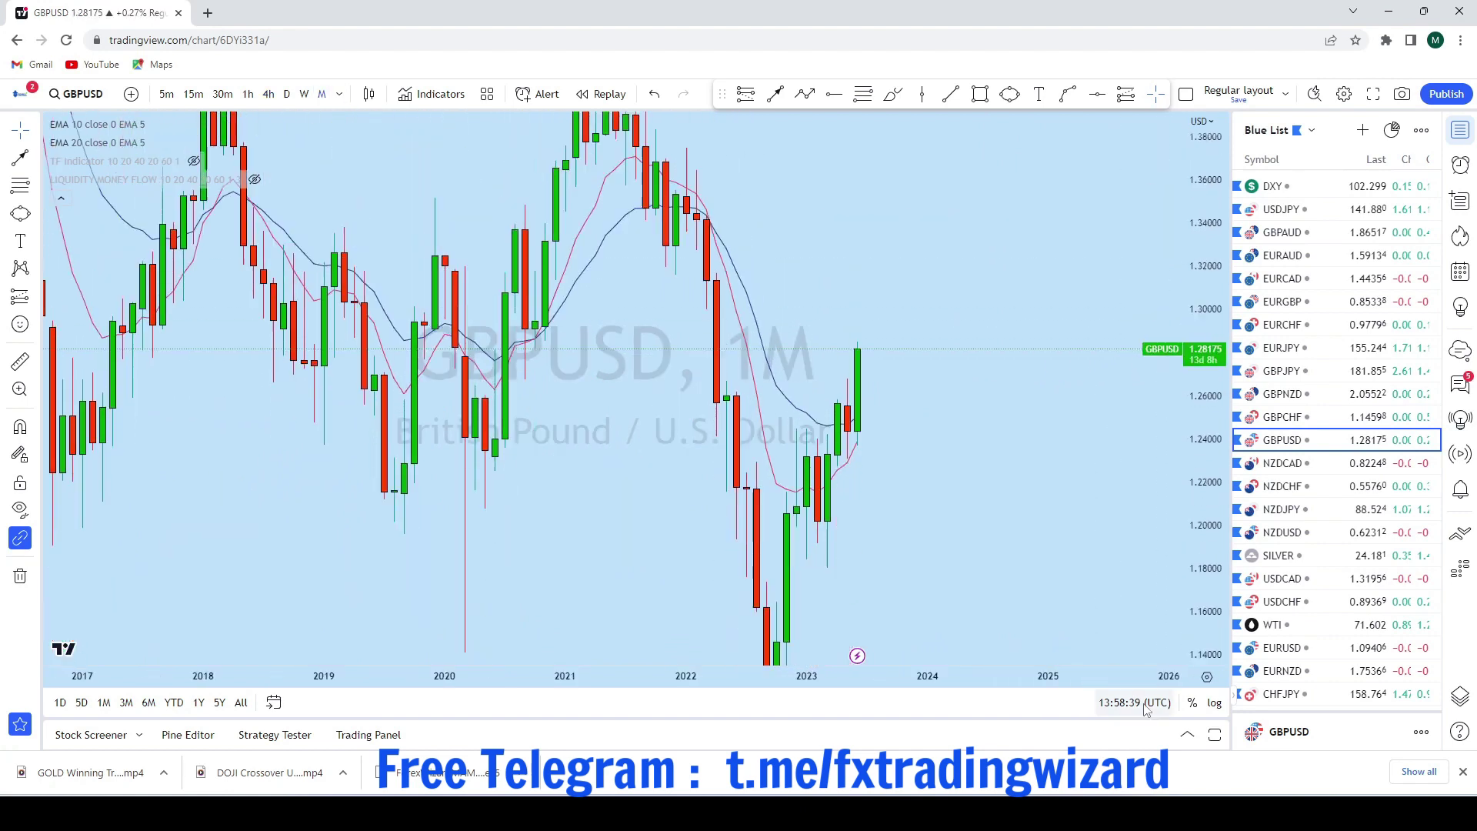
scroll(1036, 466, "up", 2)
scroll(1070, 466, "down", 4)
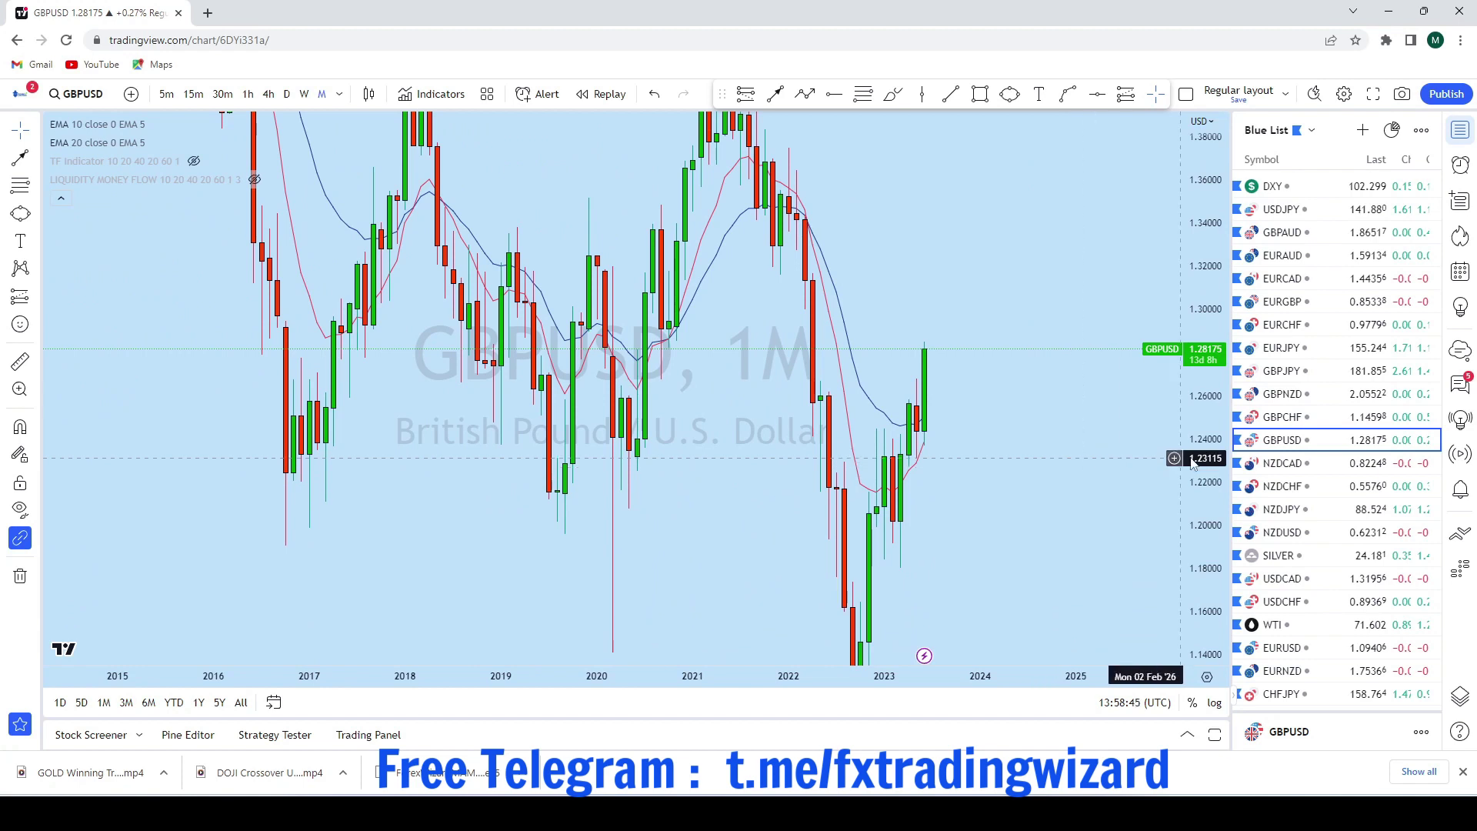
left_click_drag(1206, 460, 1169, 581)
scroll(930, 486, "up", 2)
scroll(1020, 454, "down", 4)
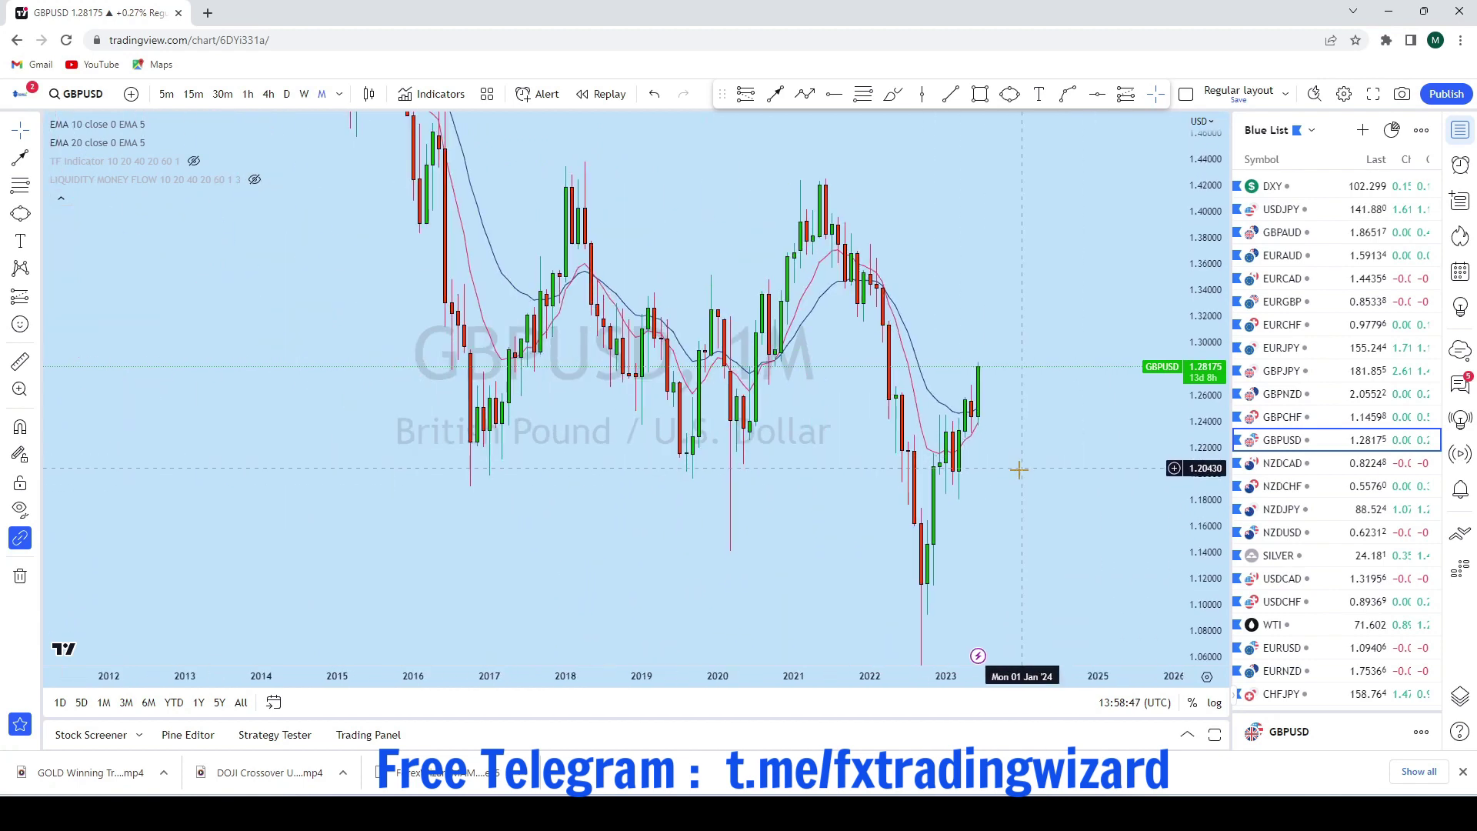
scroll(1017, 471, "up", 3)
Brush the GBPUSD monthly rally from the 2022 low with an upward projection, and undo it
left_click(890, 94)
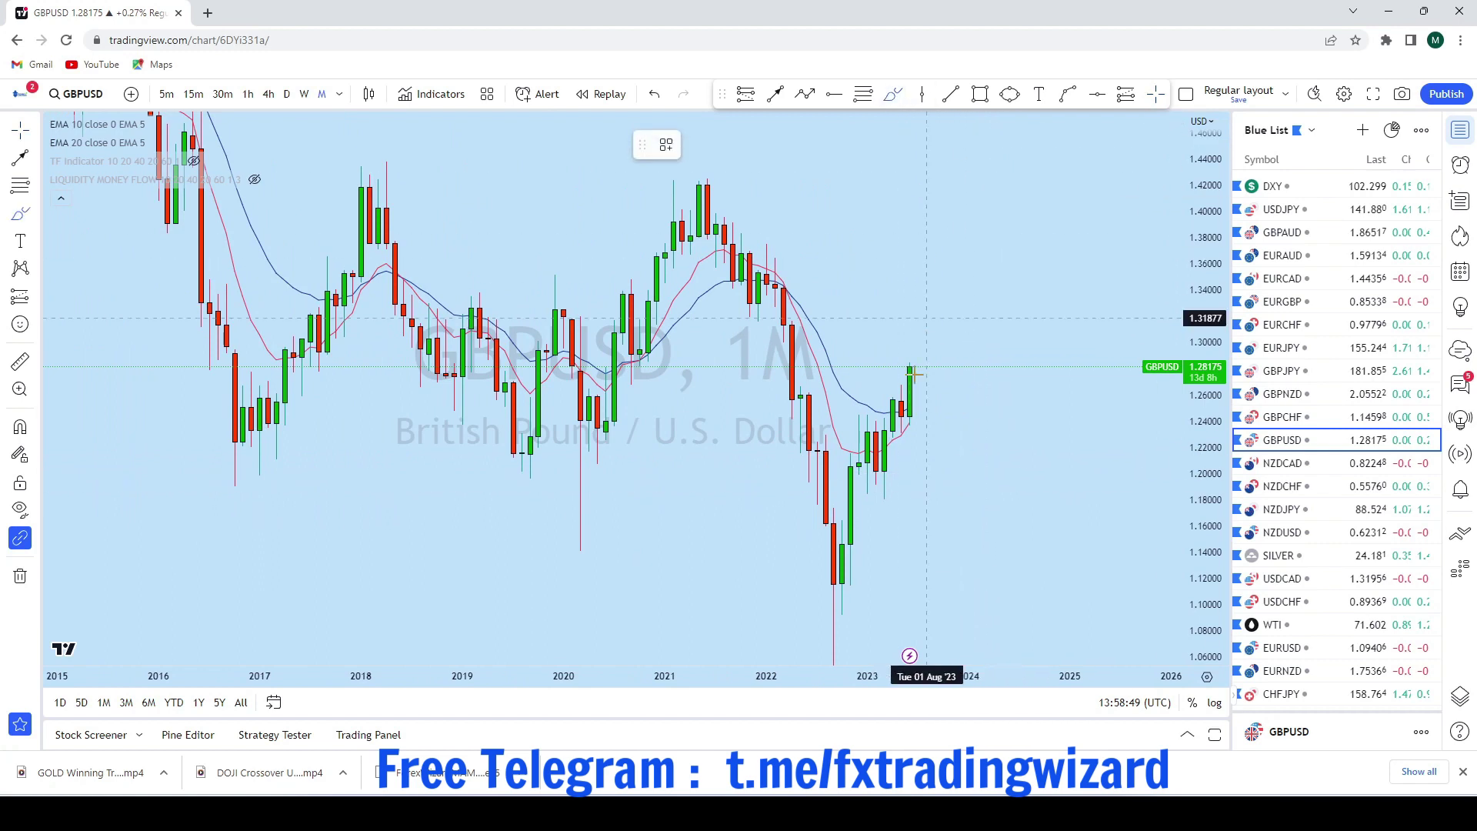
left_click_drag(833, 630, 868, 390)
left_click_drag(893, 462, 943, 197)
left_click(655, 94)
Circle the latest GBPUSD monthly candle with the brush, and undo the stroke
scroll(926, 402, "up", 5)
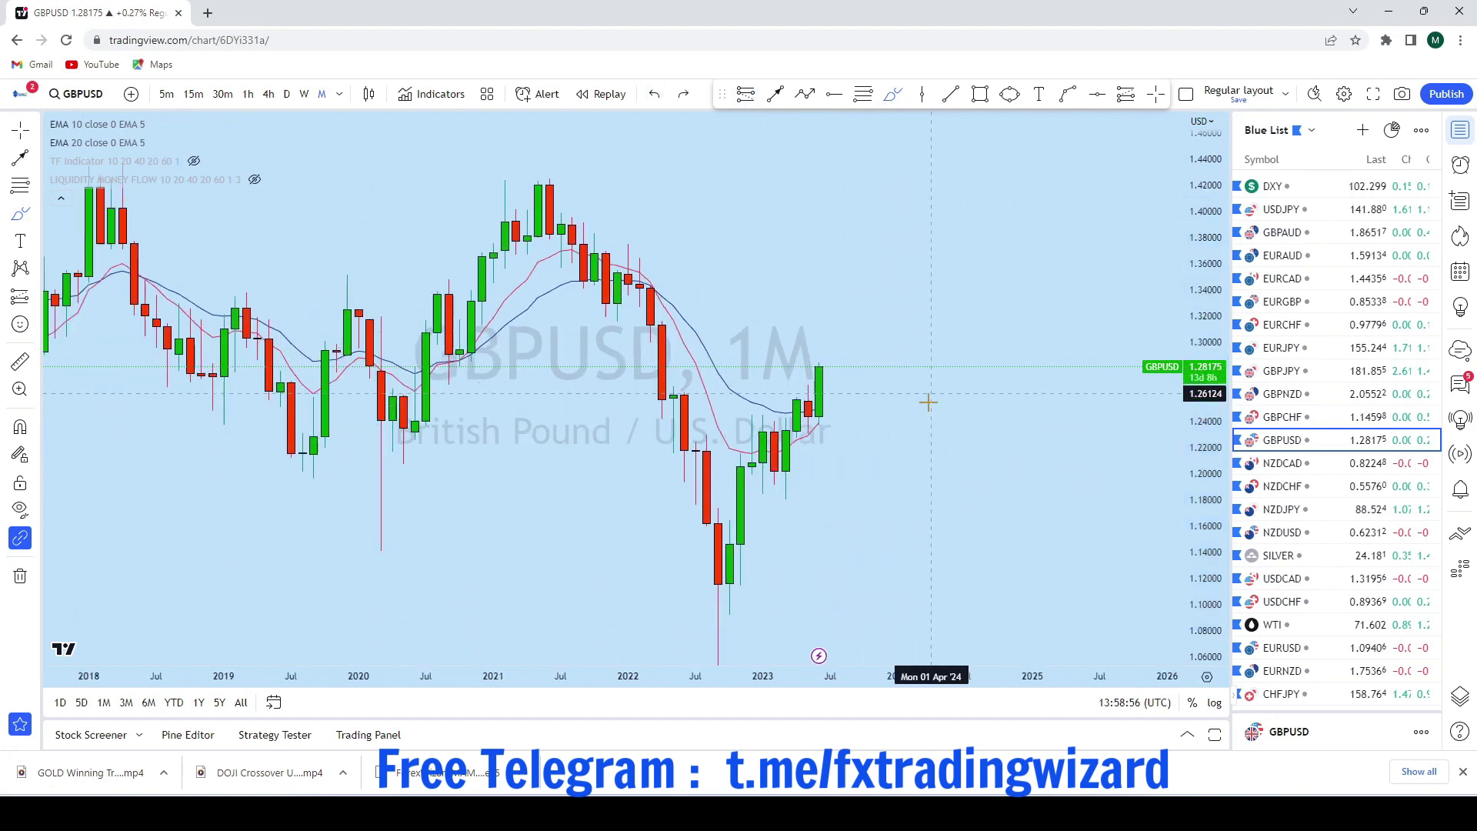
mouse_move(742, 350)
left_mouse_down()
mouse_move(714, 313)
mouse_move(693, 450)
mouse_move(746, 312)
left_mouse_up()
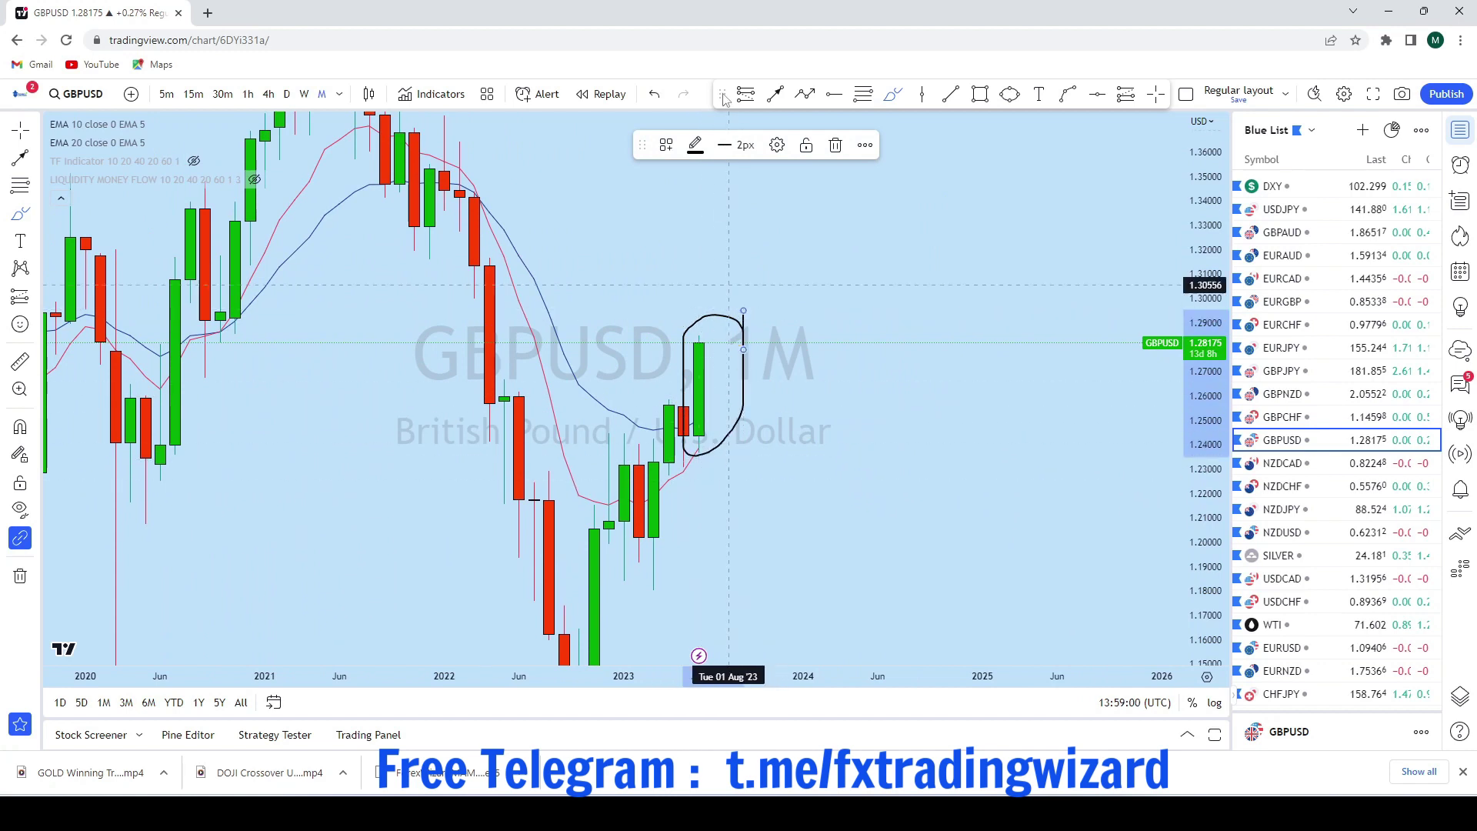
scroll(814, 247, "down", 2)
left_click(656, 94)
Place a horizontal line on the GBPUSD monthly chart at the previous high, 1.26831
scroll(967, 372, "down", 2)
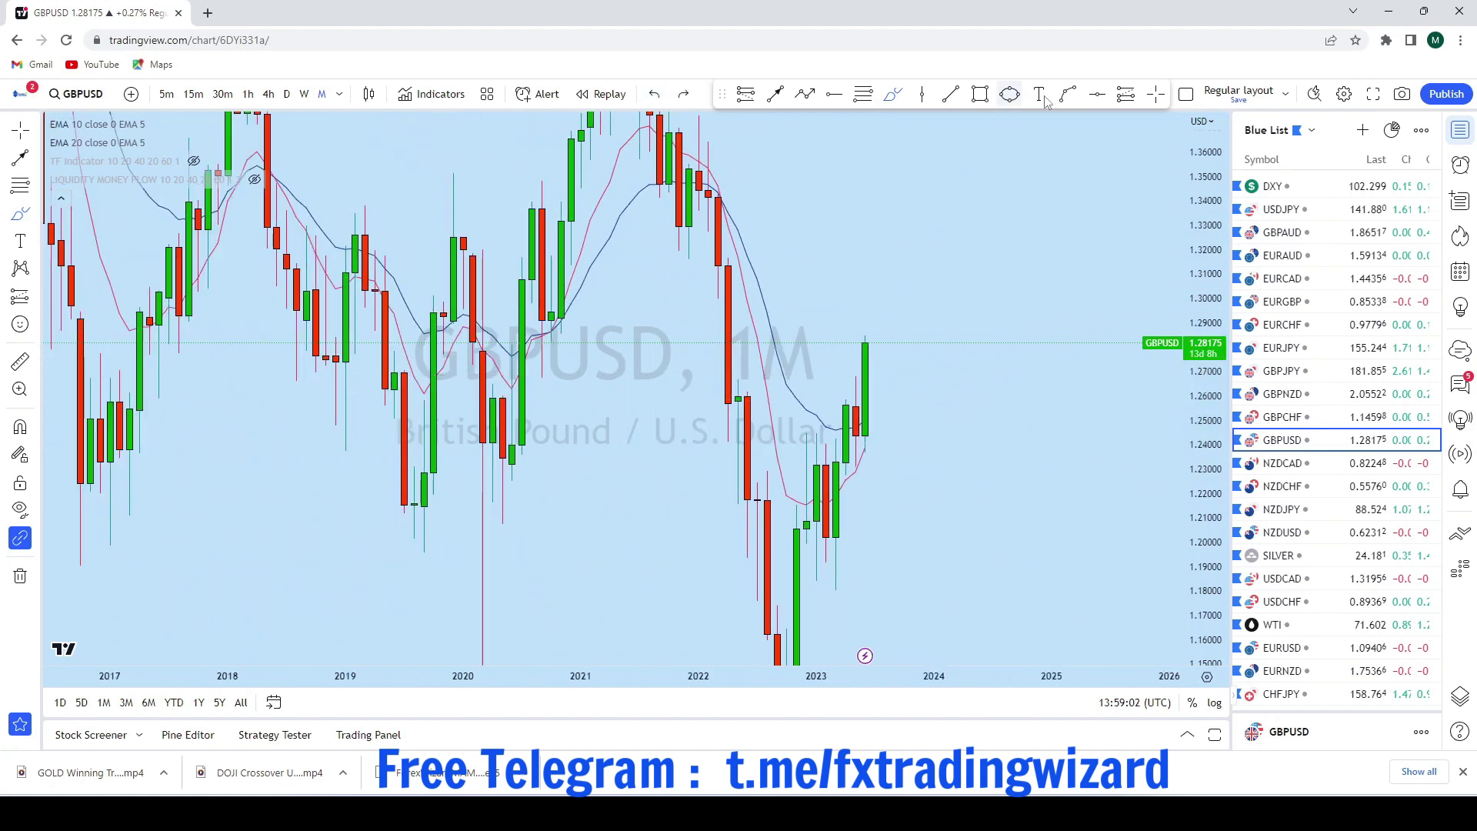
left_click(448, 375)
scroll(933, 247, "up", 3)
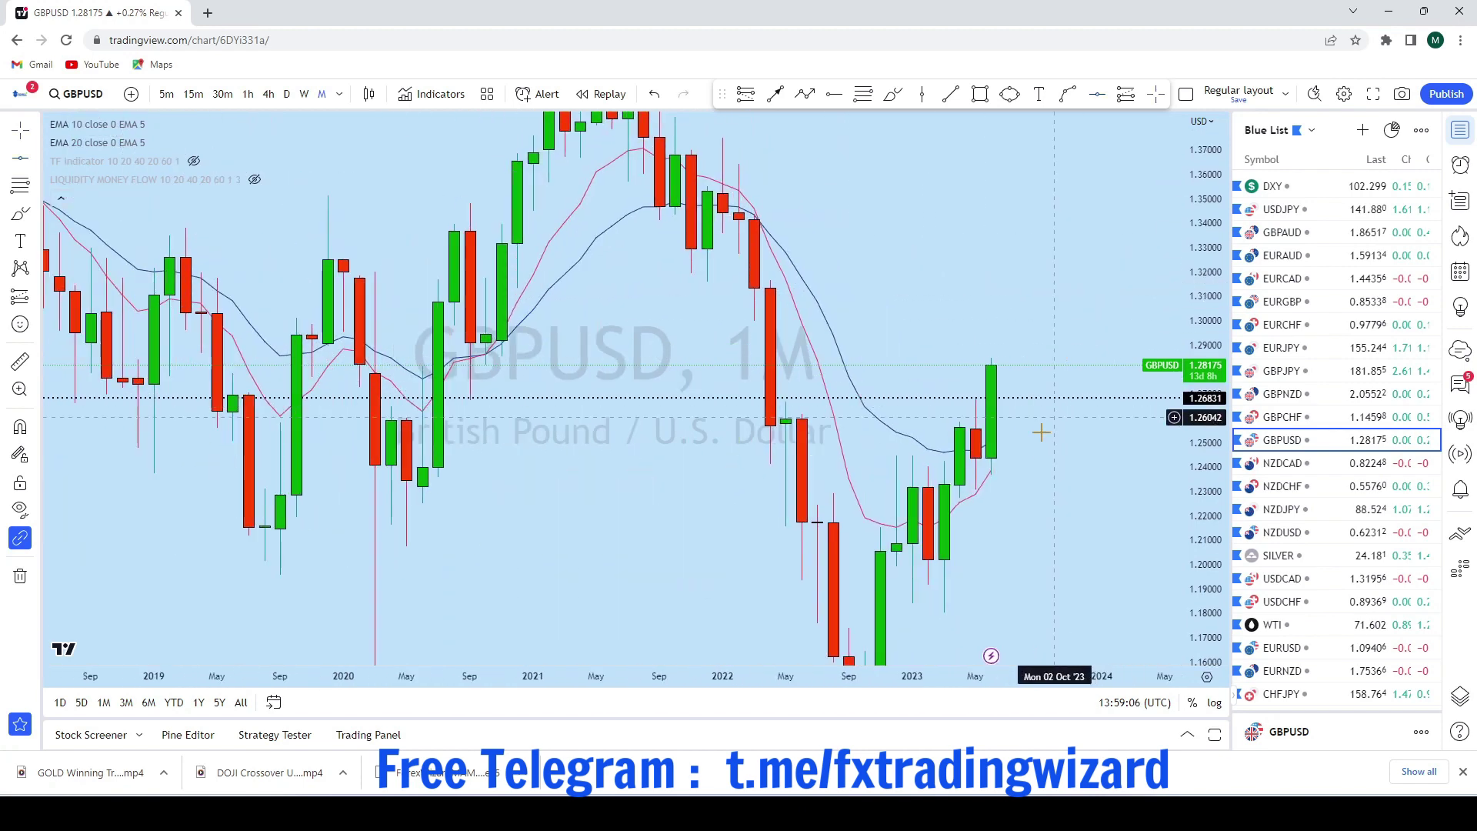
left_click_drag(1022, 330, 943, 274)
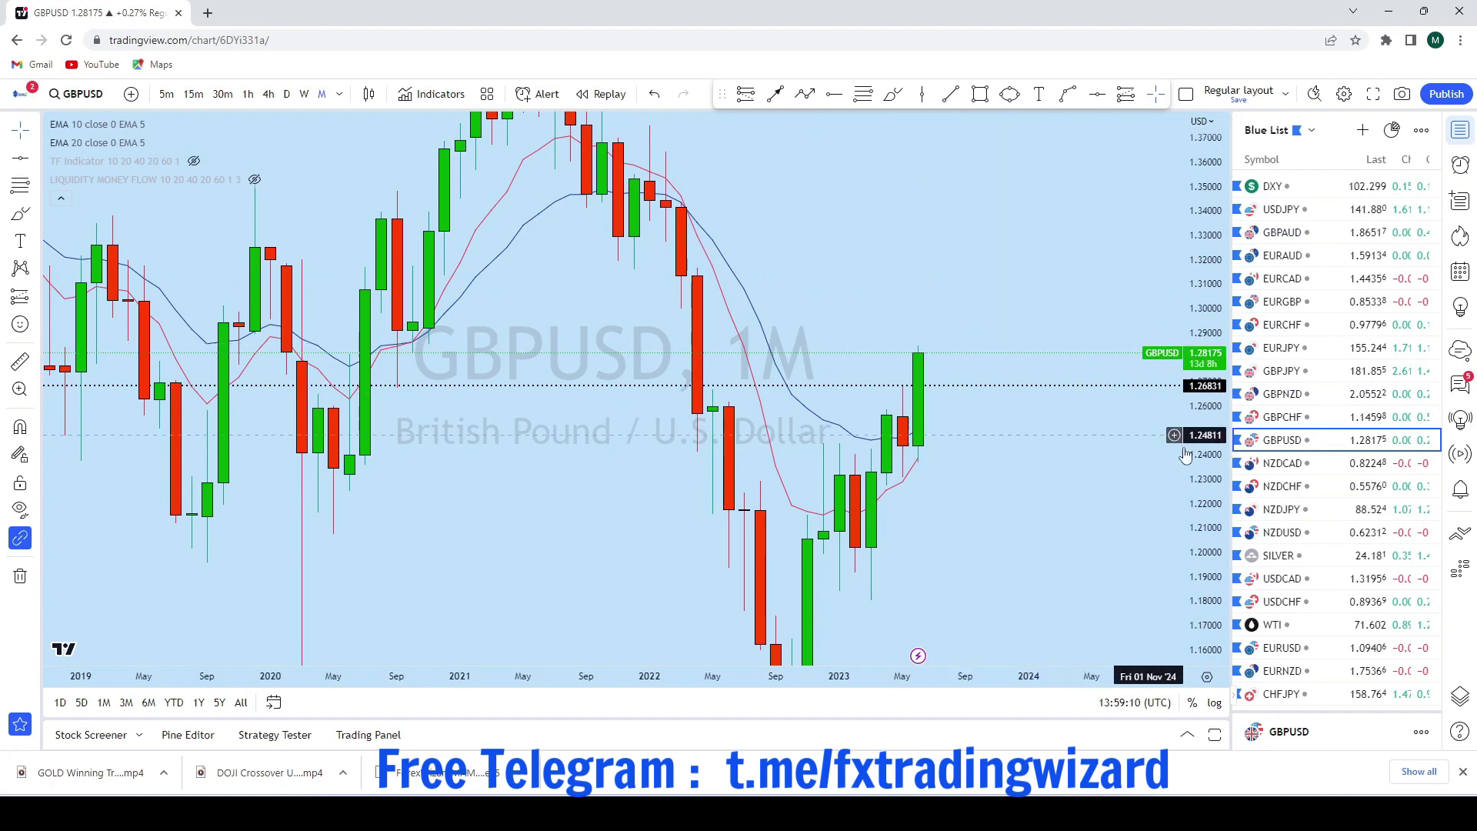
Switch GBPUSD to the weekly timeframe and frame the recent candles around the horizontal line
scroll(1127, 435, "up", 2)
left_click(304, 94)
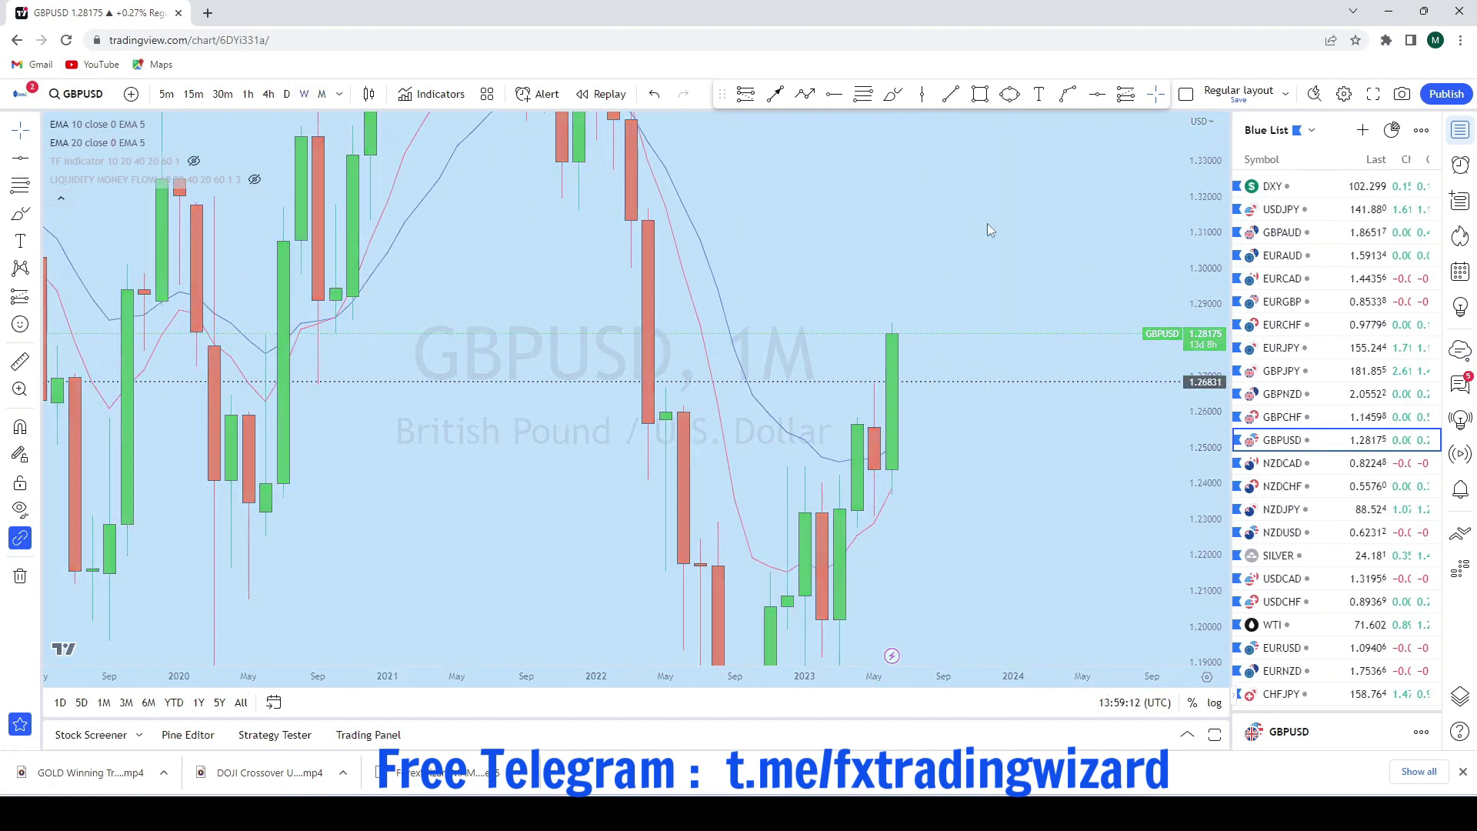
left_click_drag(995, 241, 989, 394)
scroll(1101, 413, "down", 3)
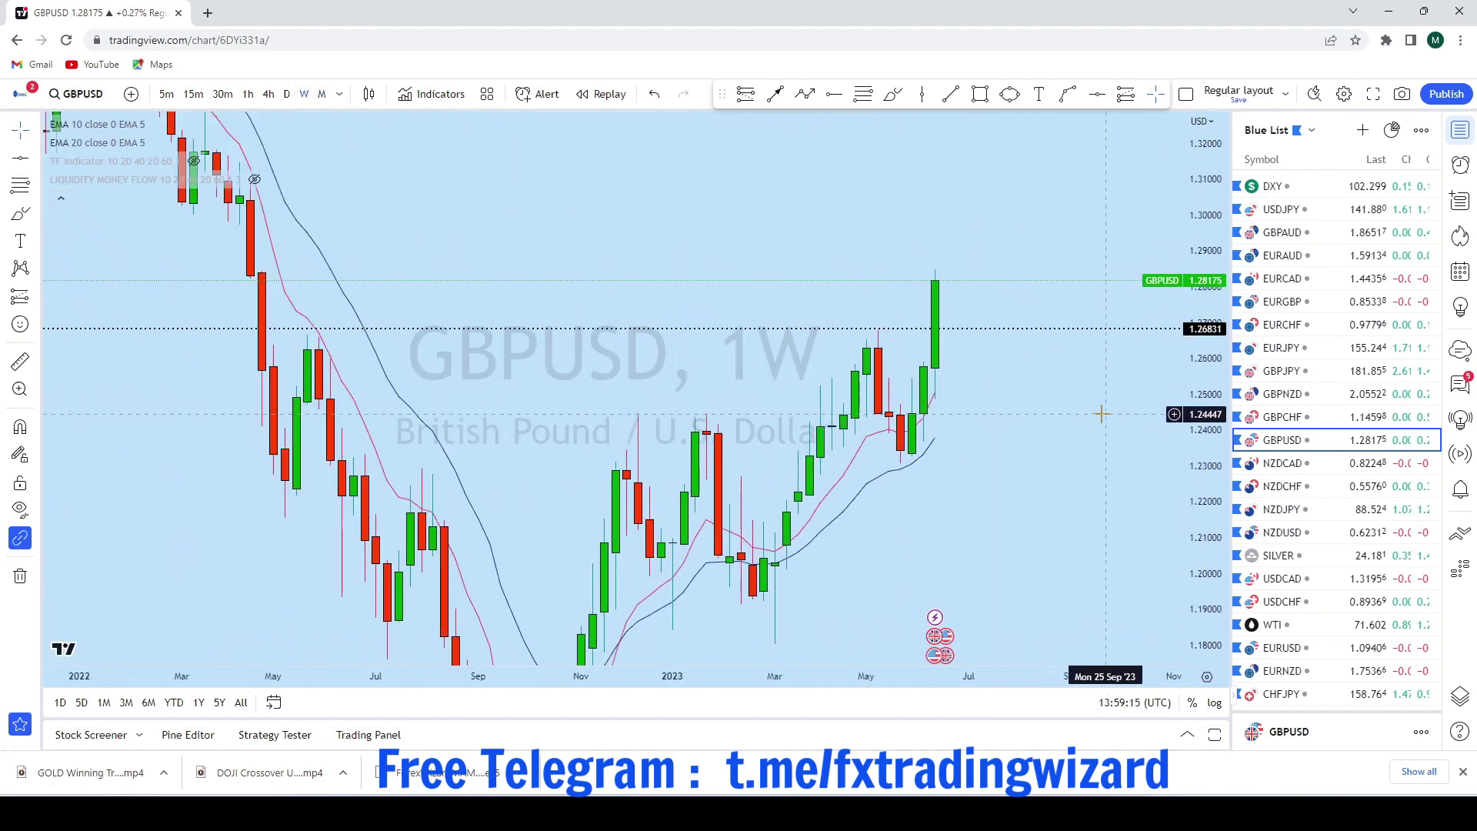
Brush the latest GBPUSD weekly upswing from the March 2023 low, and undo the stroke
scroll(1052, 498, "up", 2)
left_click_drag(962, 320, 977, 270)
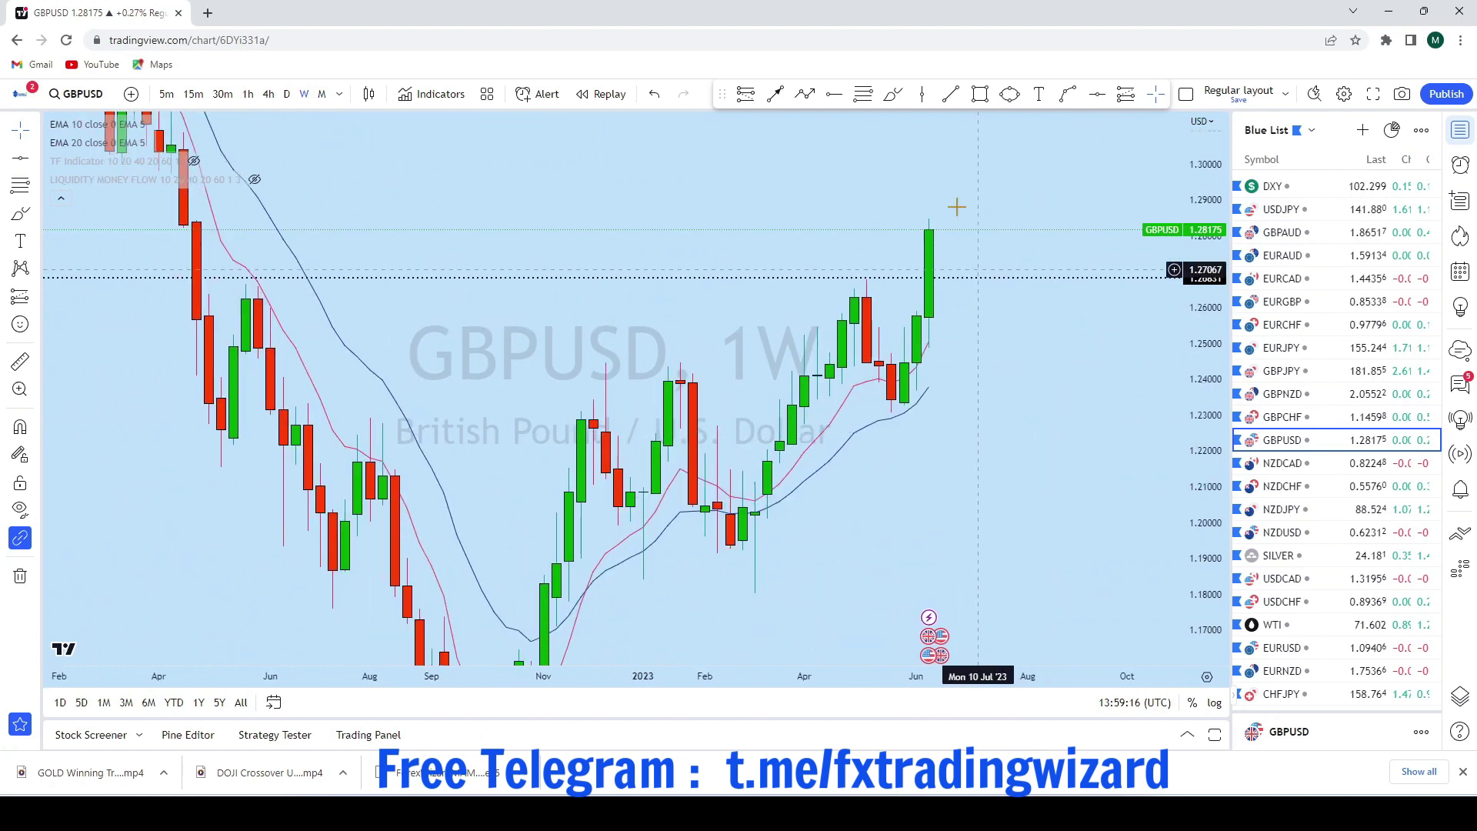
left_click(894, 95)
mouse_move(767, 580)
left_mouse_down()
mouse_move(732, 593)
mouse_move(773, 587)
mouse_move(852, 277)
mouse_move(915, 403)
left_mouse_up()
key("ctrl+z")
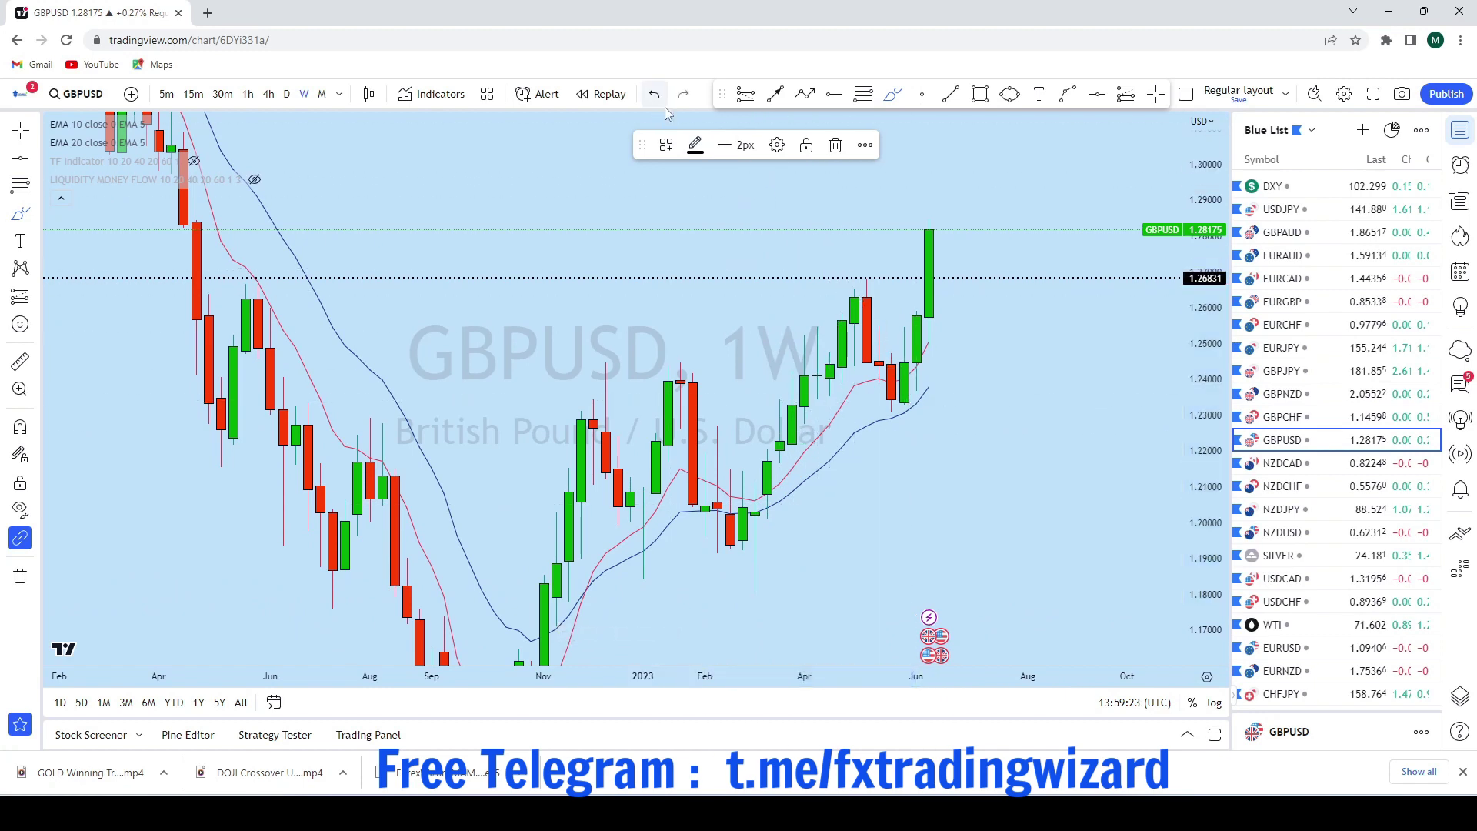
Place a second horizontal line on the GBPUSD weekly chart at 1.23480, near the recent swing low
scroll(977, 311, "down", 1)
left_click(1093, 98)
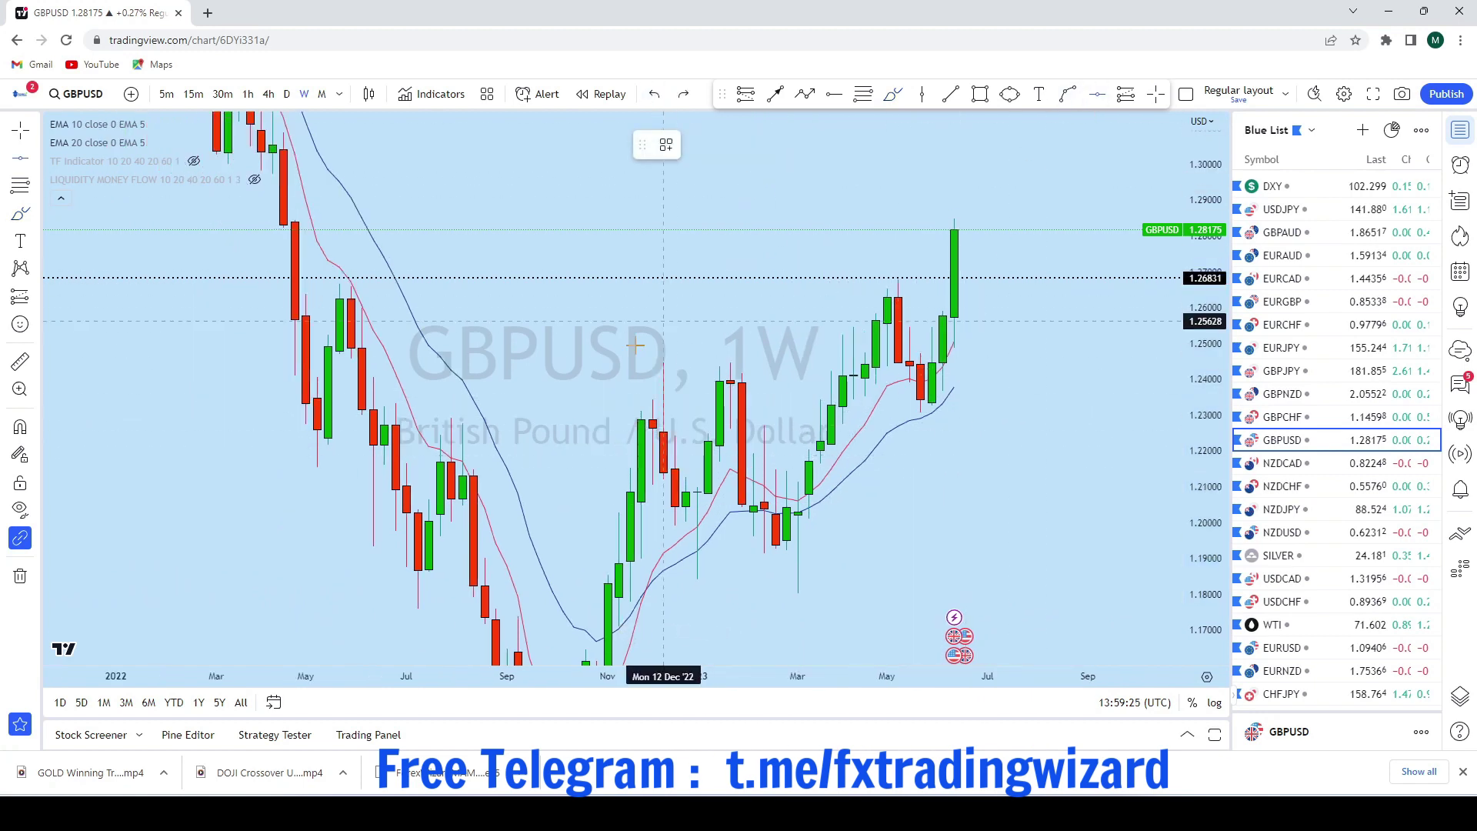
left_click(613, 398)
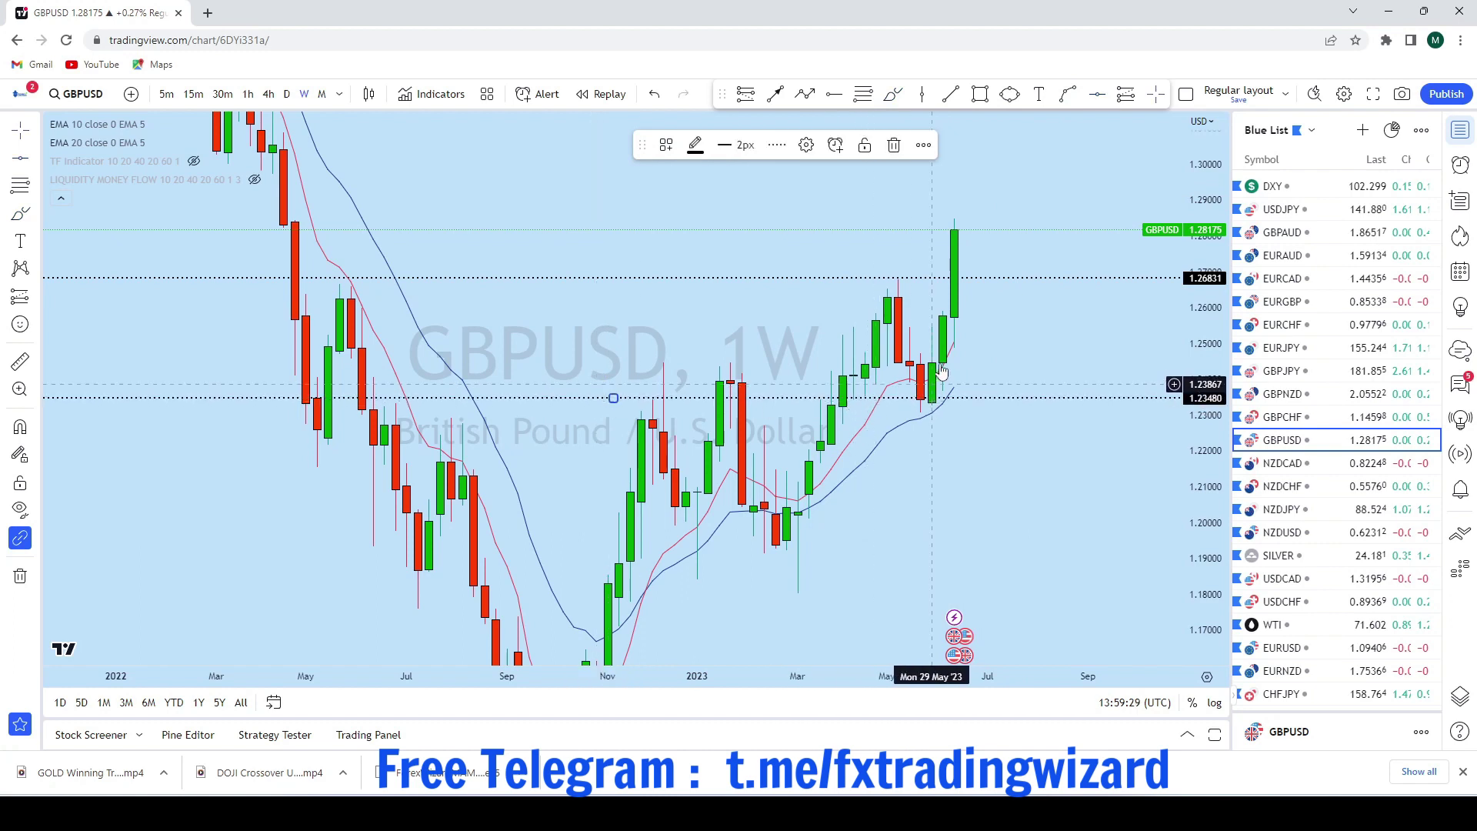
Brush a weekly pullback to the 1.26831 line, mark the previous high, project a rally upward, and undo the strokes
scroll(942, 371, "up", 2)
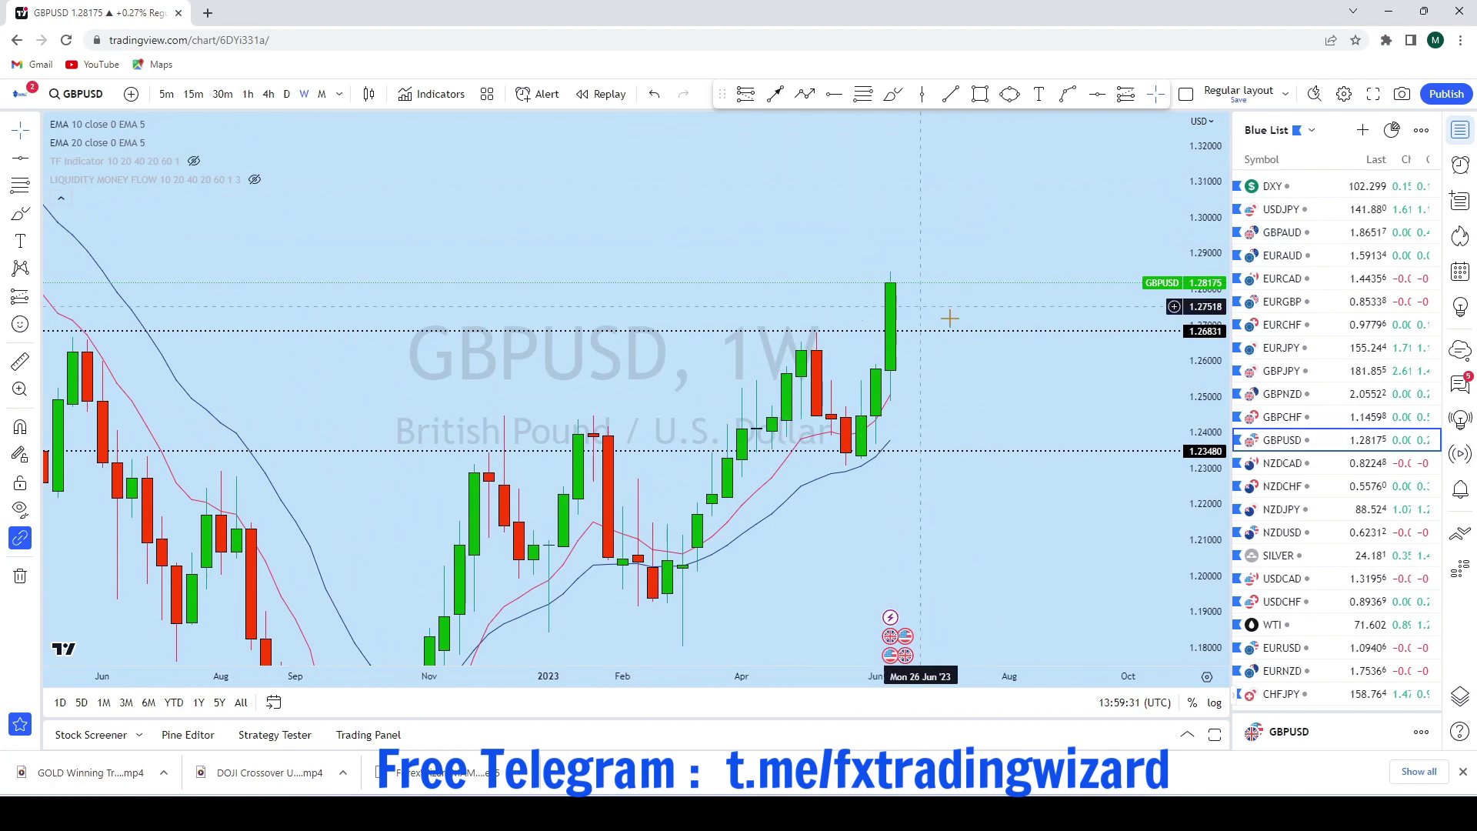
scroll(950, 318, "up", 2)
left_click(893, 94)
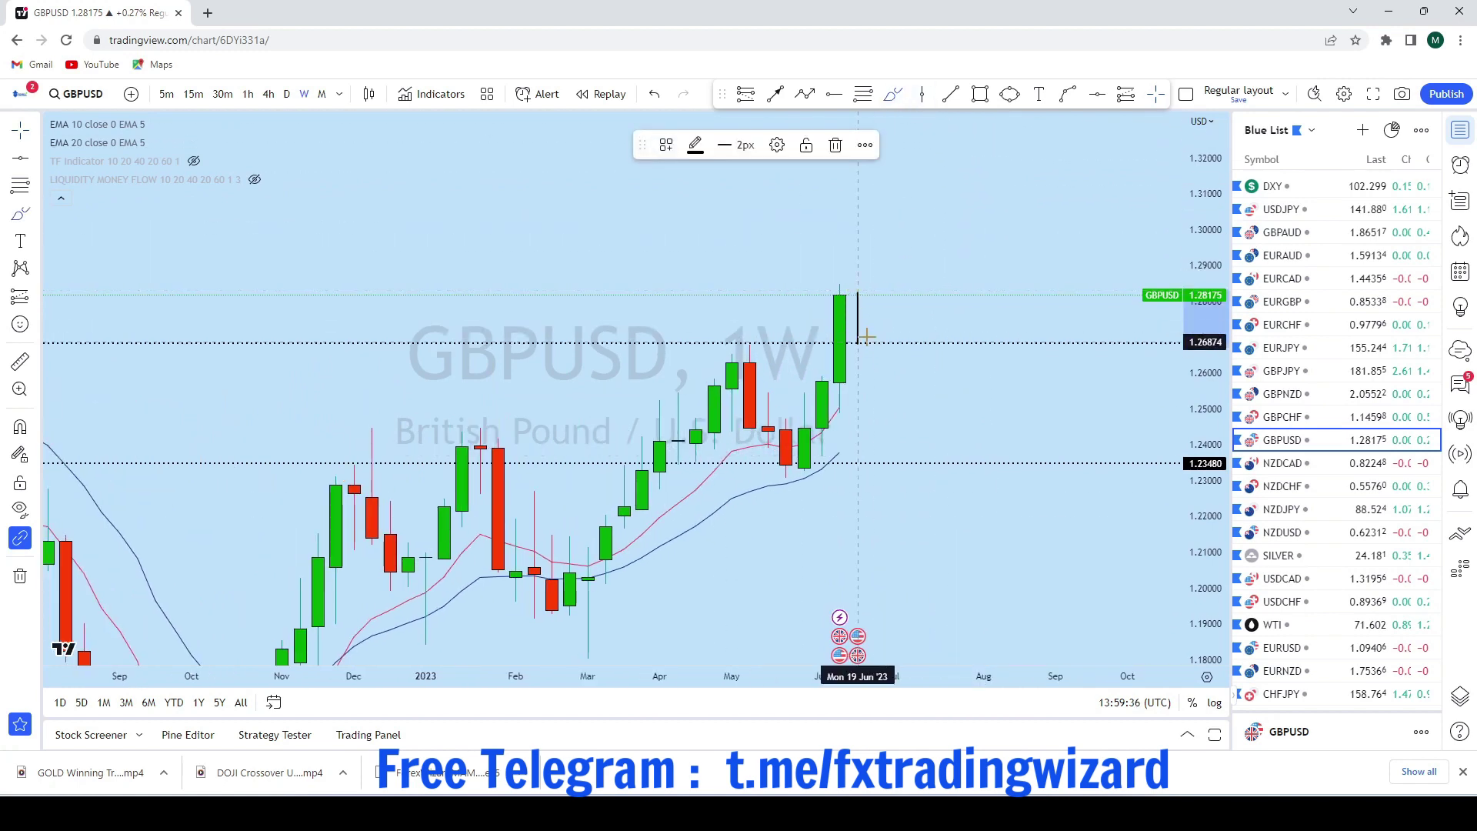
left_click_drag(896, 340, 894, 341)
left_click_drag(748, 344, 750, 346)
mouse_move(891, 344)
left_mouse_down()
mouse_move(1034, 123)
mouse_move(1002, 136)
left_mouse_up()
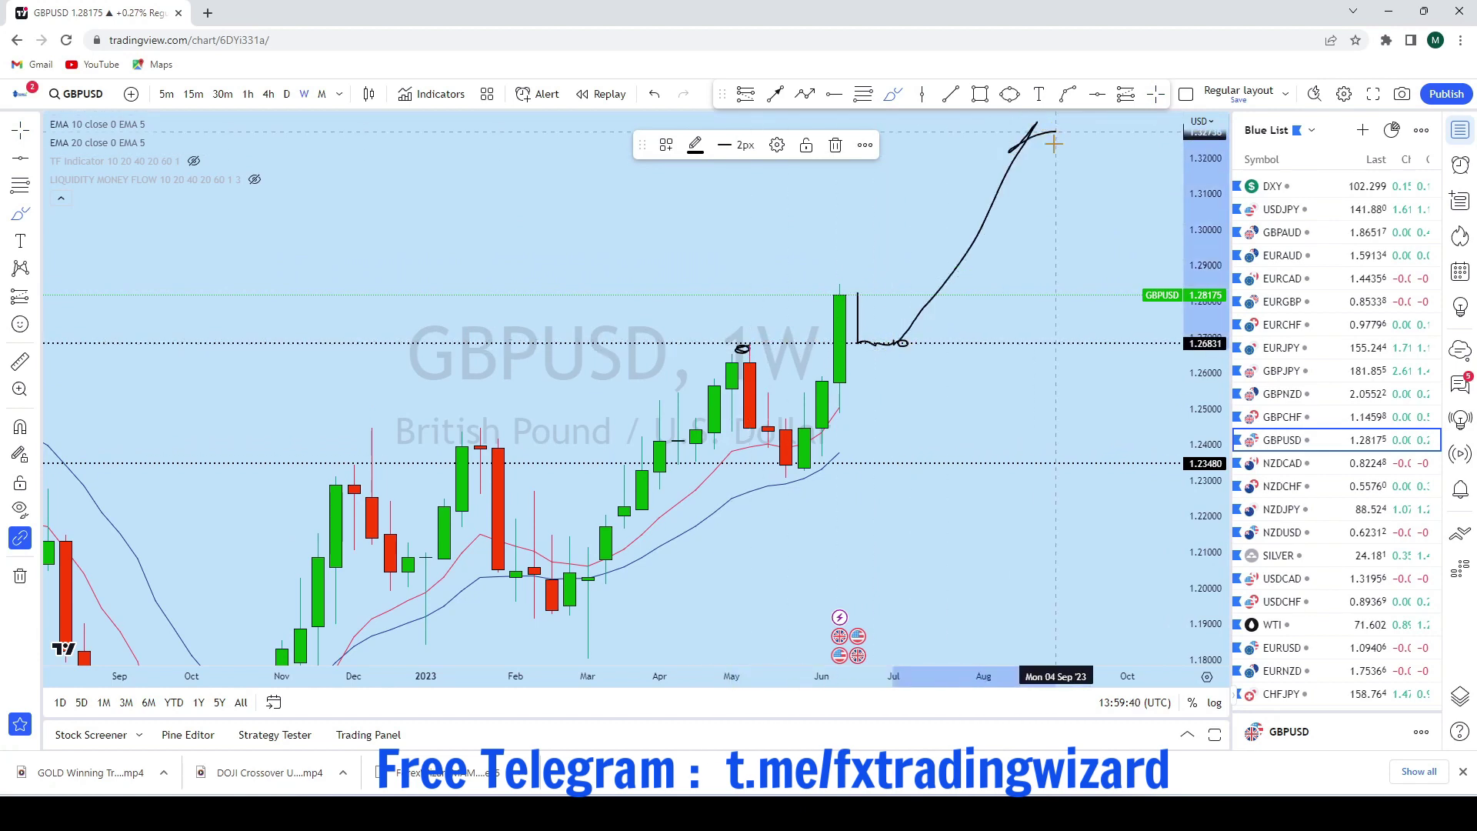
left_click(652, 95)
left_click(653, 95)
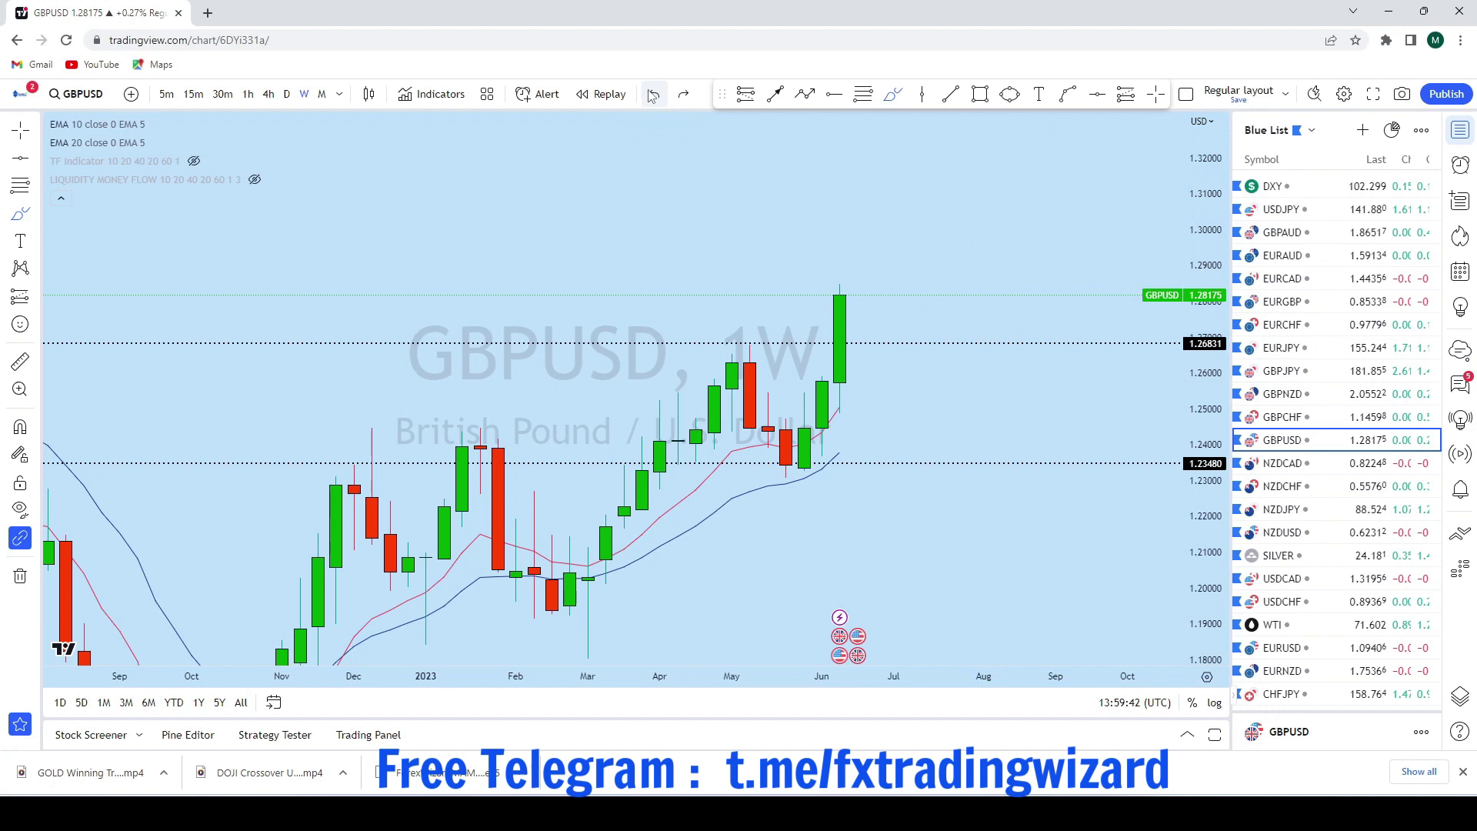
Switch GBPUSD to the daily timeframe
scroll(986, 388, "down", 3)
scroll(1077, 391, "up", 2)
left_click(287, 94)
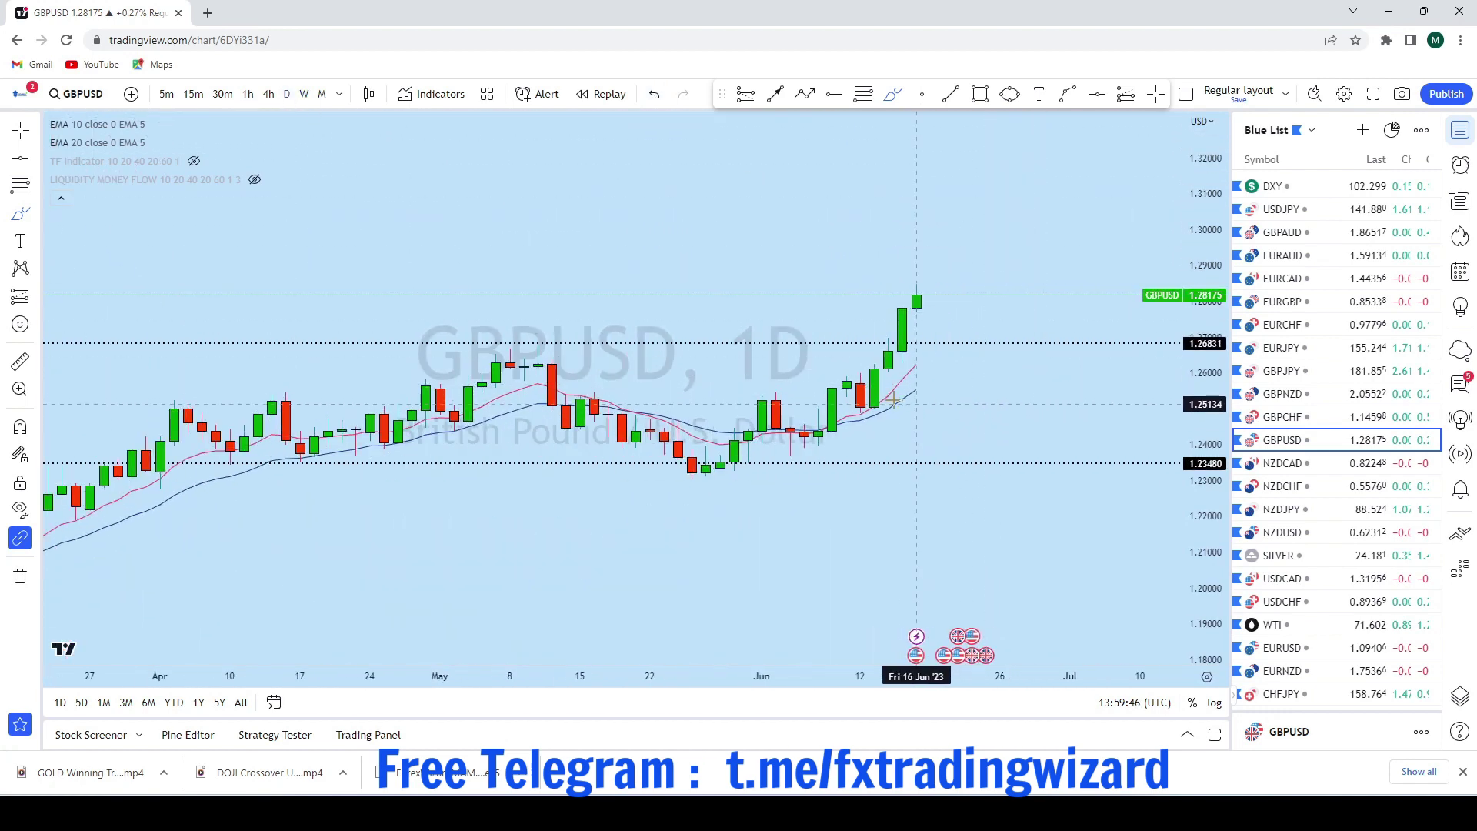
Brush the GBPUSD daily swings from the late-May low up through the latest rally, and undo the stroke
scroll(839, 446, "down", 2)
mouse_move(789, 433)
left_mouse_down()
mouse_move(837, 490)
mouse_move(918, 421)
mouse_move(1008, 254)
left_mouse_up()
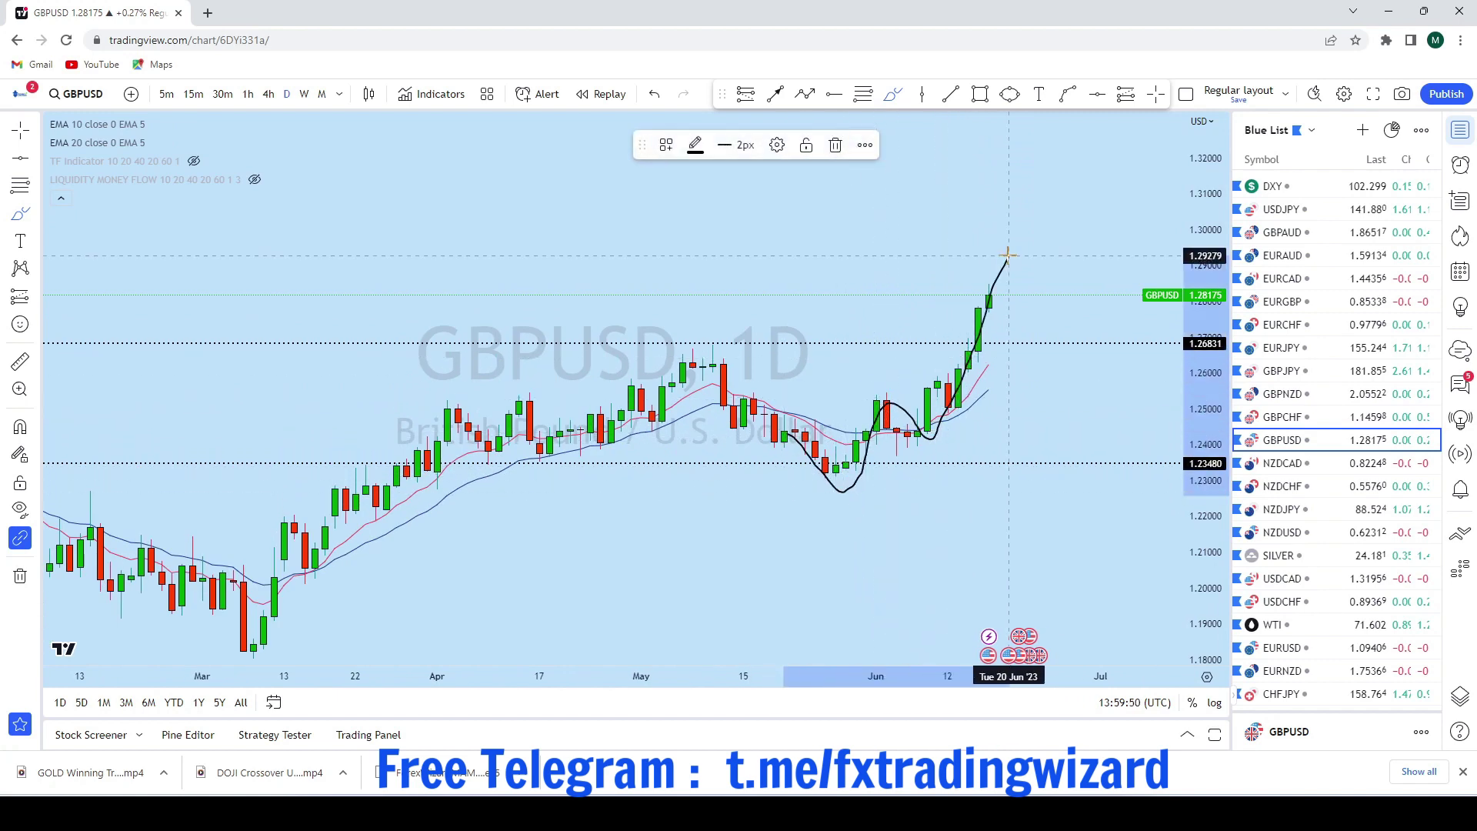
left_click(654, 94)
Brush a daily pullback from the latest GBPUSD candle down to the 1.26831 line, and undo it
scroll(991, 291, "down", 2)
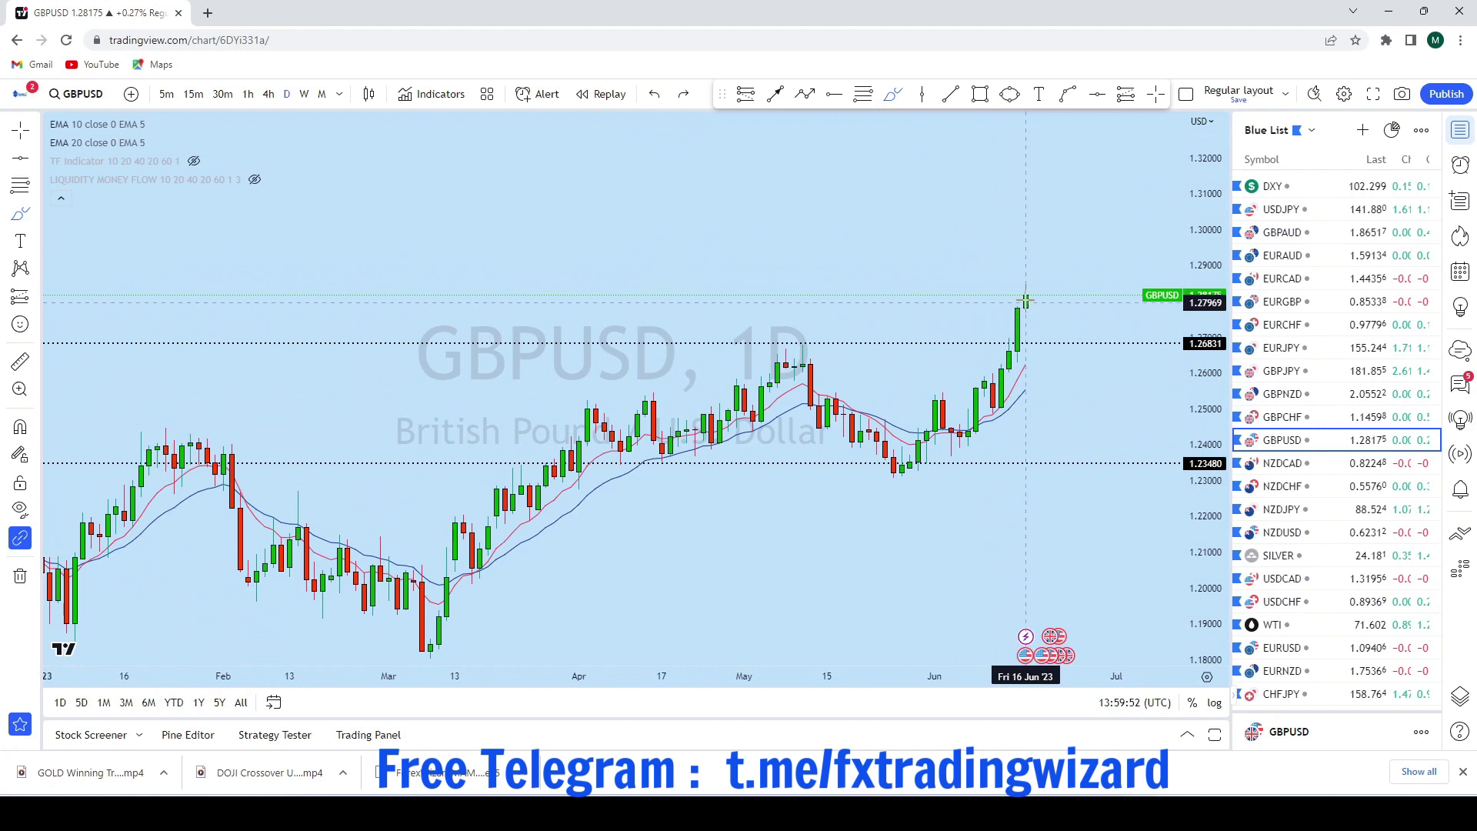
left_click_drag(1028, 291, 1044, 344)
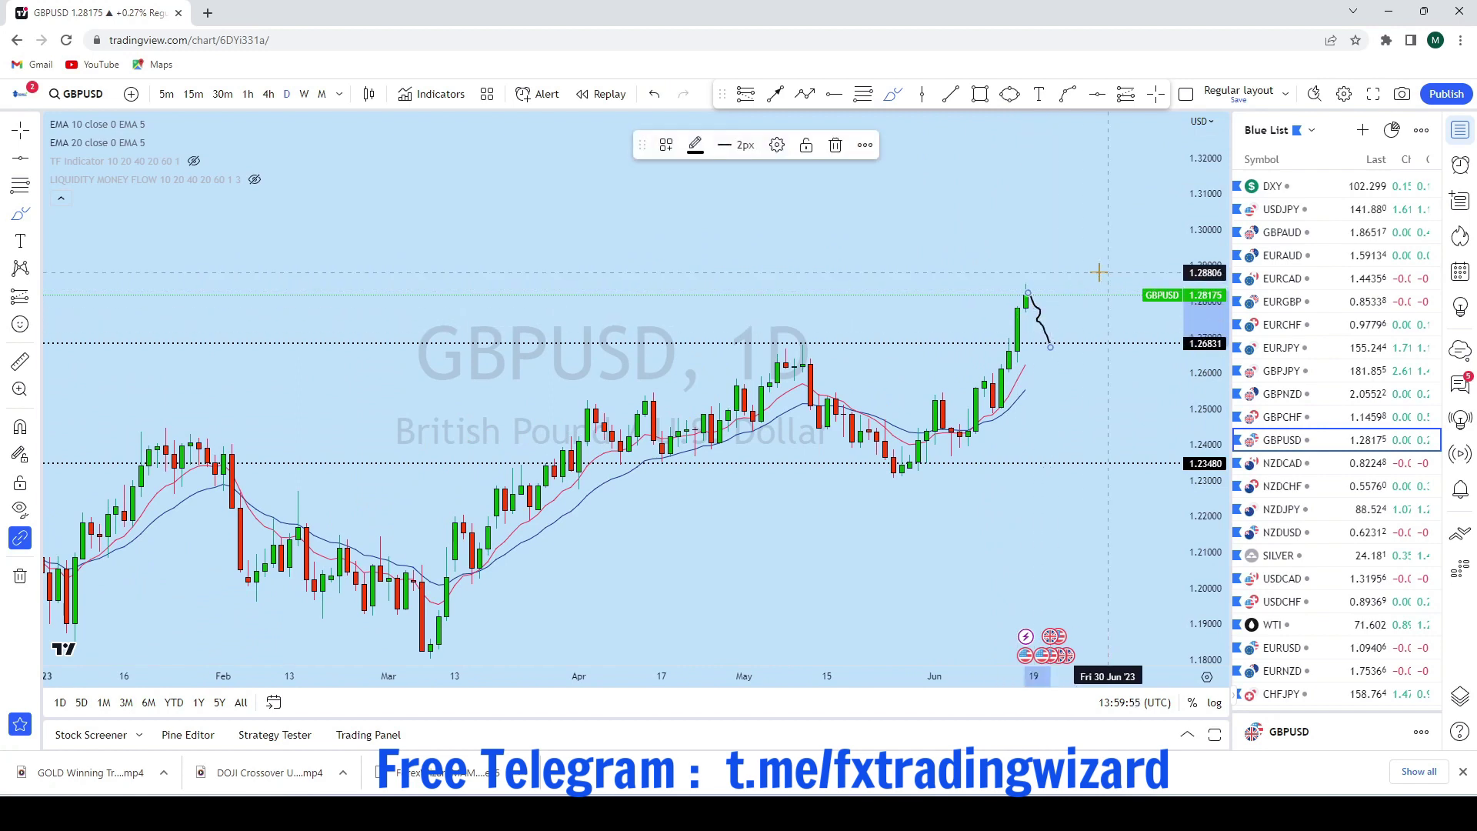
scroll(1098, 270, "up", 2)
left_click(656, 96)
Switch GBPUSD to the 4-hour timeframe and frame the June candles between the two horizontal lines
scroll(538, 223, "down", 3)
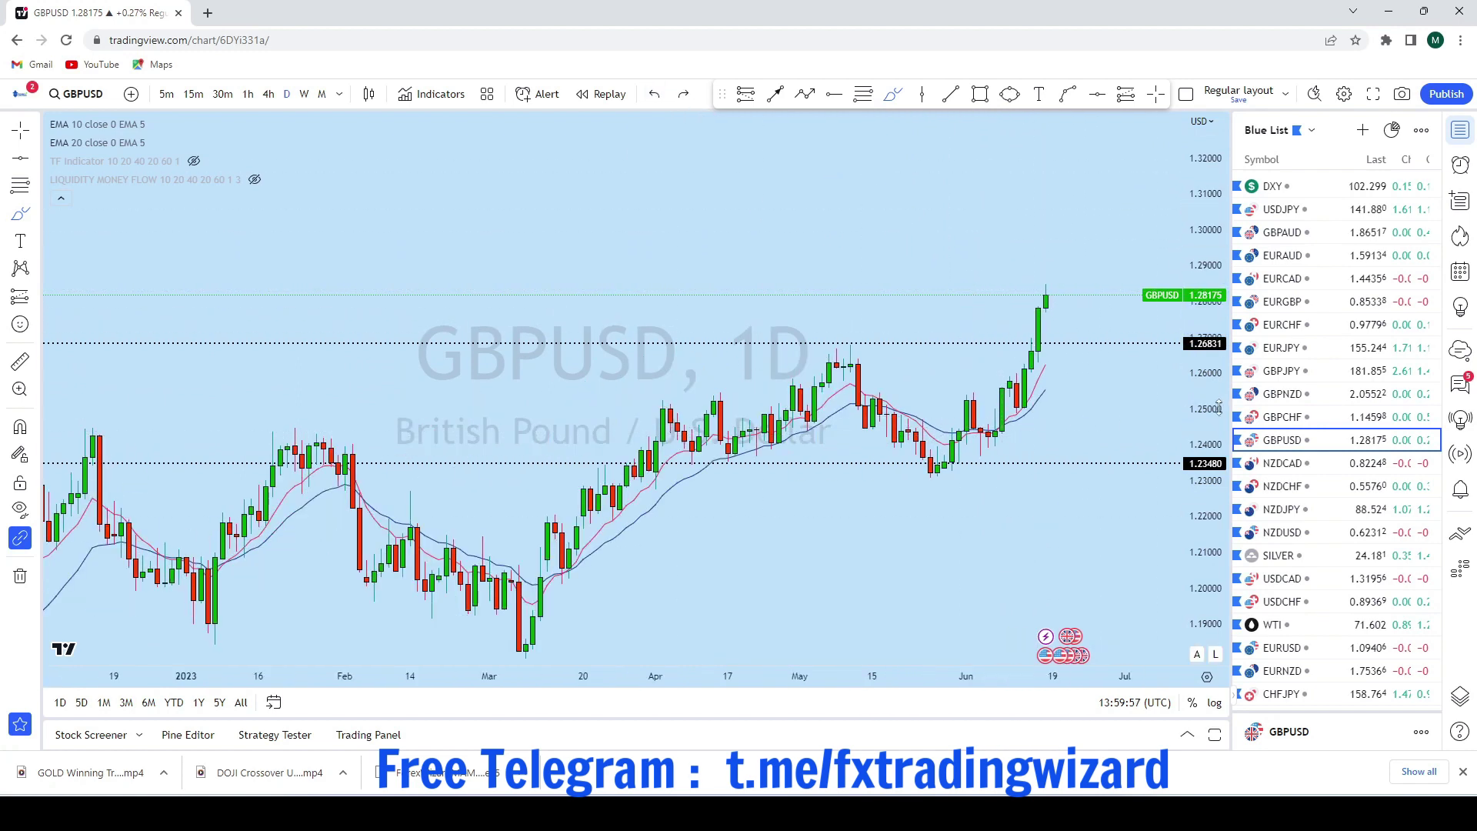
left_click(268, 95)
scroll(836, 309, "up", 4)
scroll(253, 234, "down", 3)
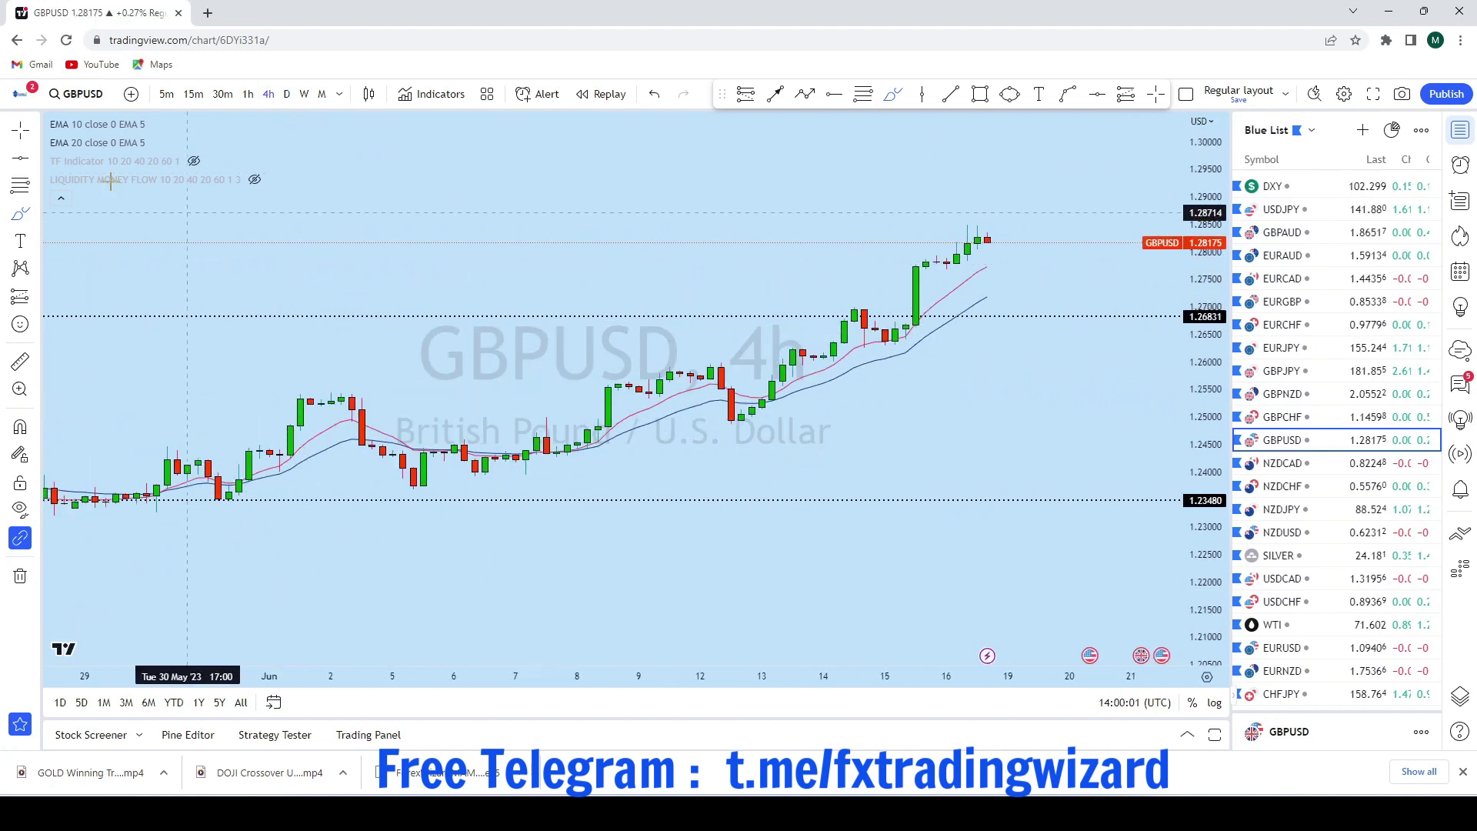
scroll(987, 271, "up", 3)
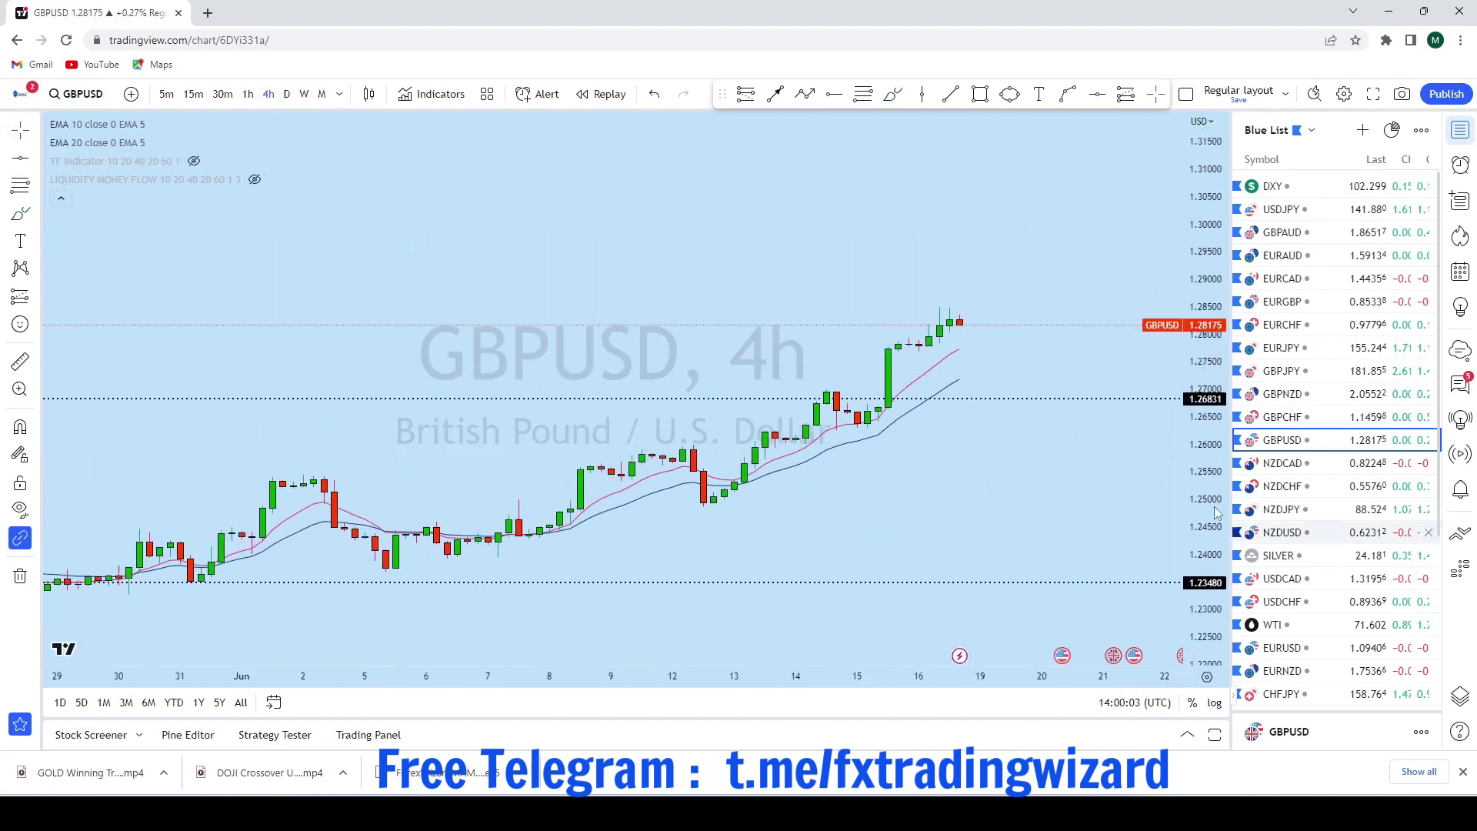
Brush the GBPUSD 4-hour uptrend from the 12 June low to the latest candles, and undo the stroke
left_click(893, 93)
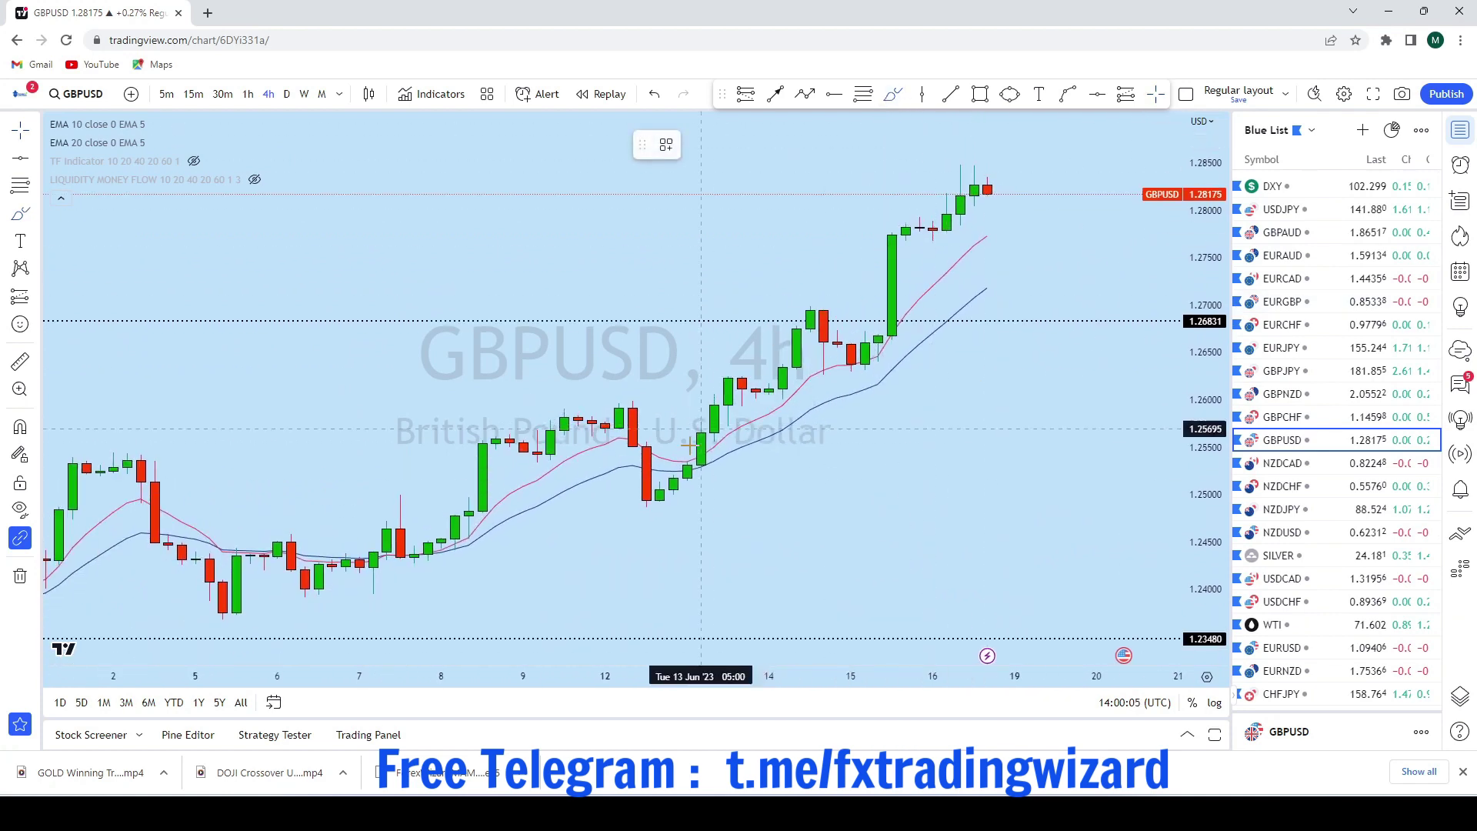
left_click(659, 496)
mouse_move(754, 374)
left_mouse_down()
mouse_move(796, 346)
mouse_move(873, 358)
mouse_move(932, 219)
mouse_move(1000, 137)
left_mouse_up()
left_click(655, 94)
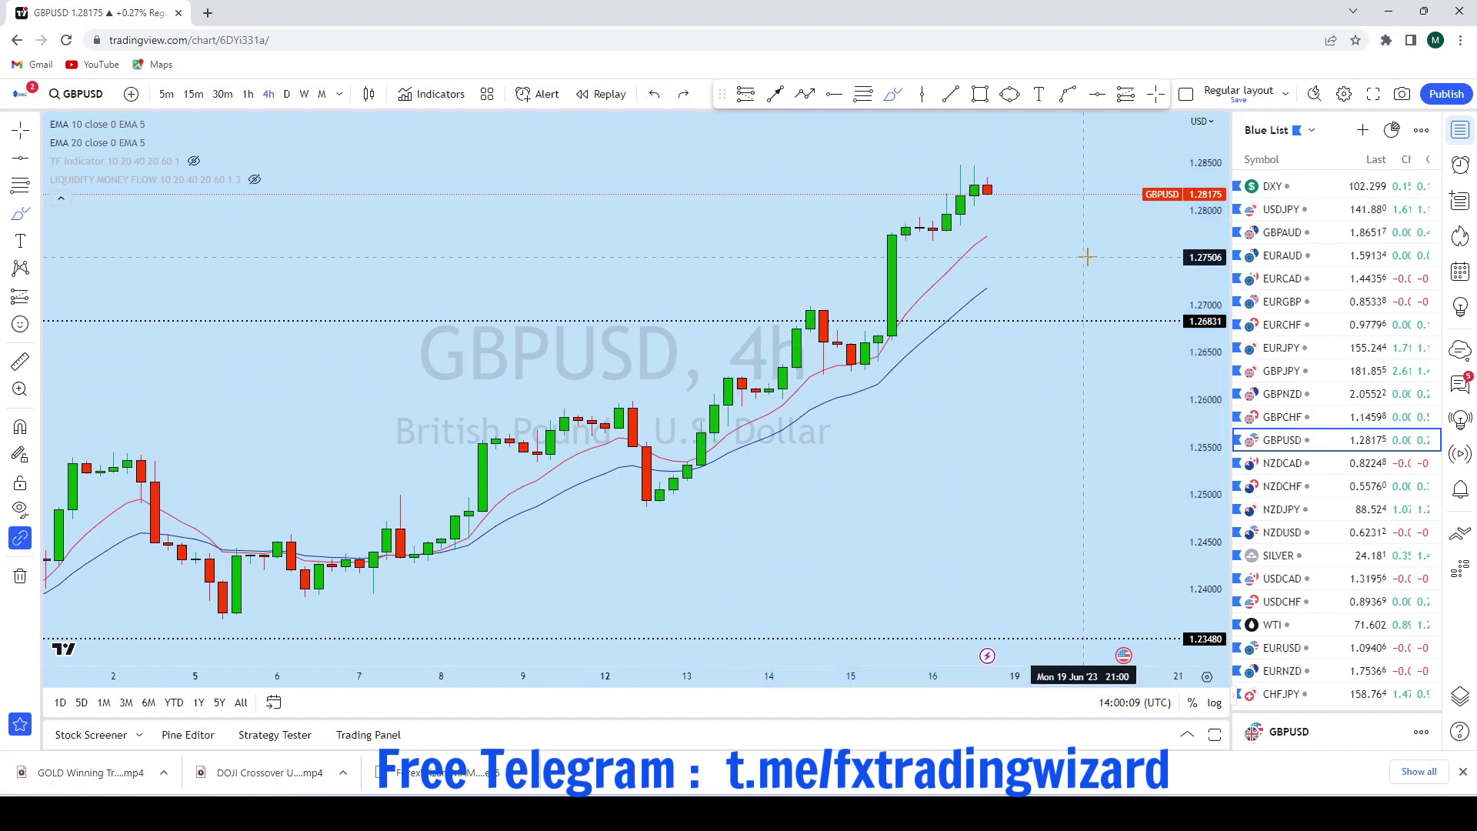
Brush a projected pullback below the latest GBPUSD 4-hour candle and circle the area around the 10 and 20 EMAs
scroll(953, 179, "up", 2)
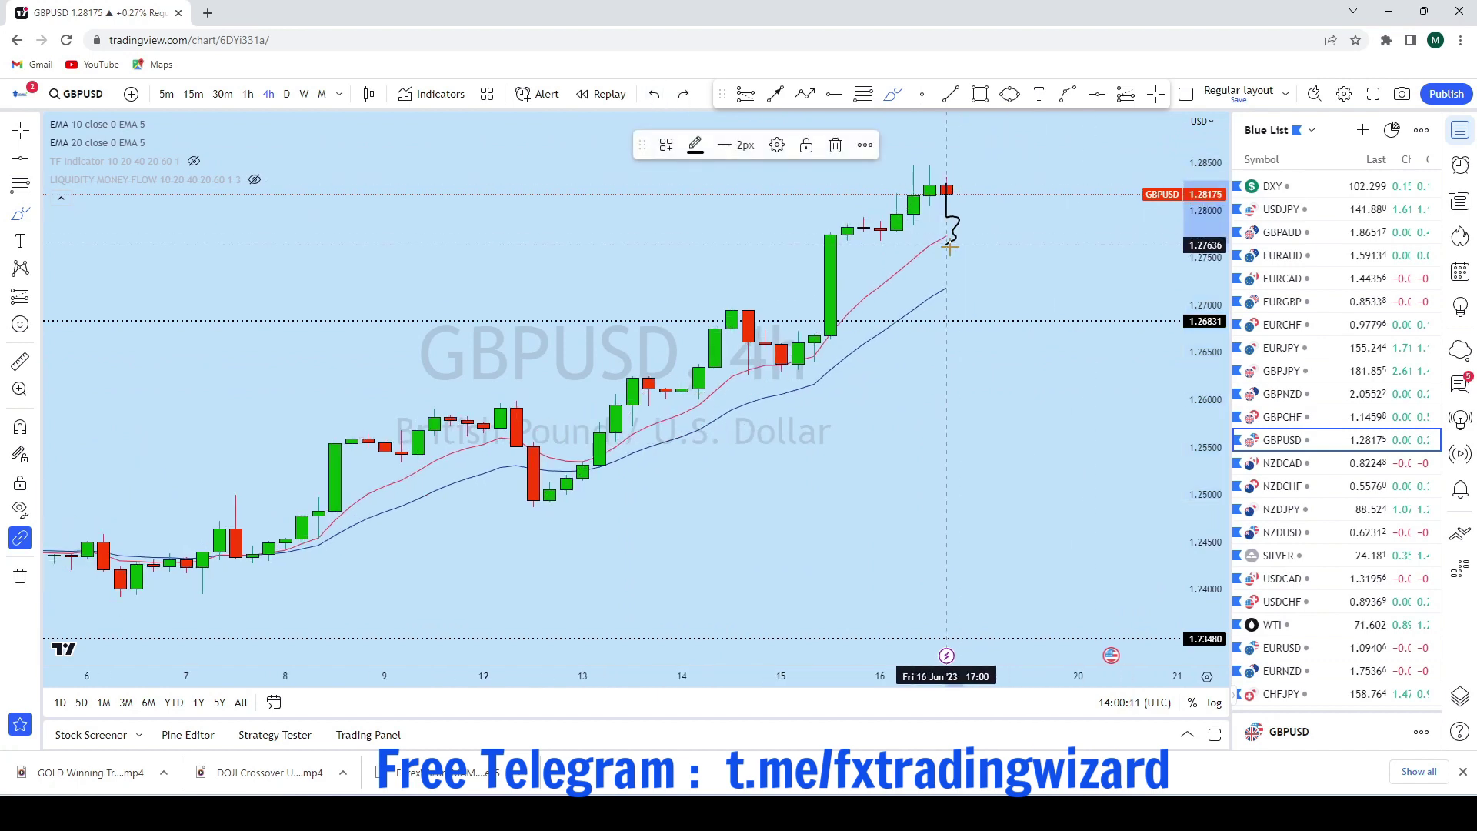
left_click_drag(950, 248, 962, 294)
left_click(1010, 96)
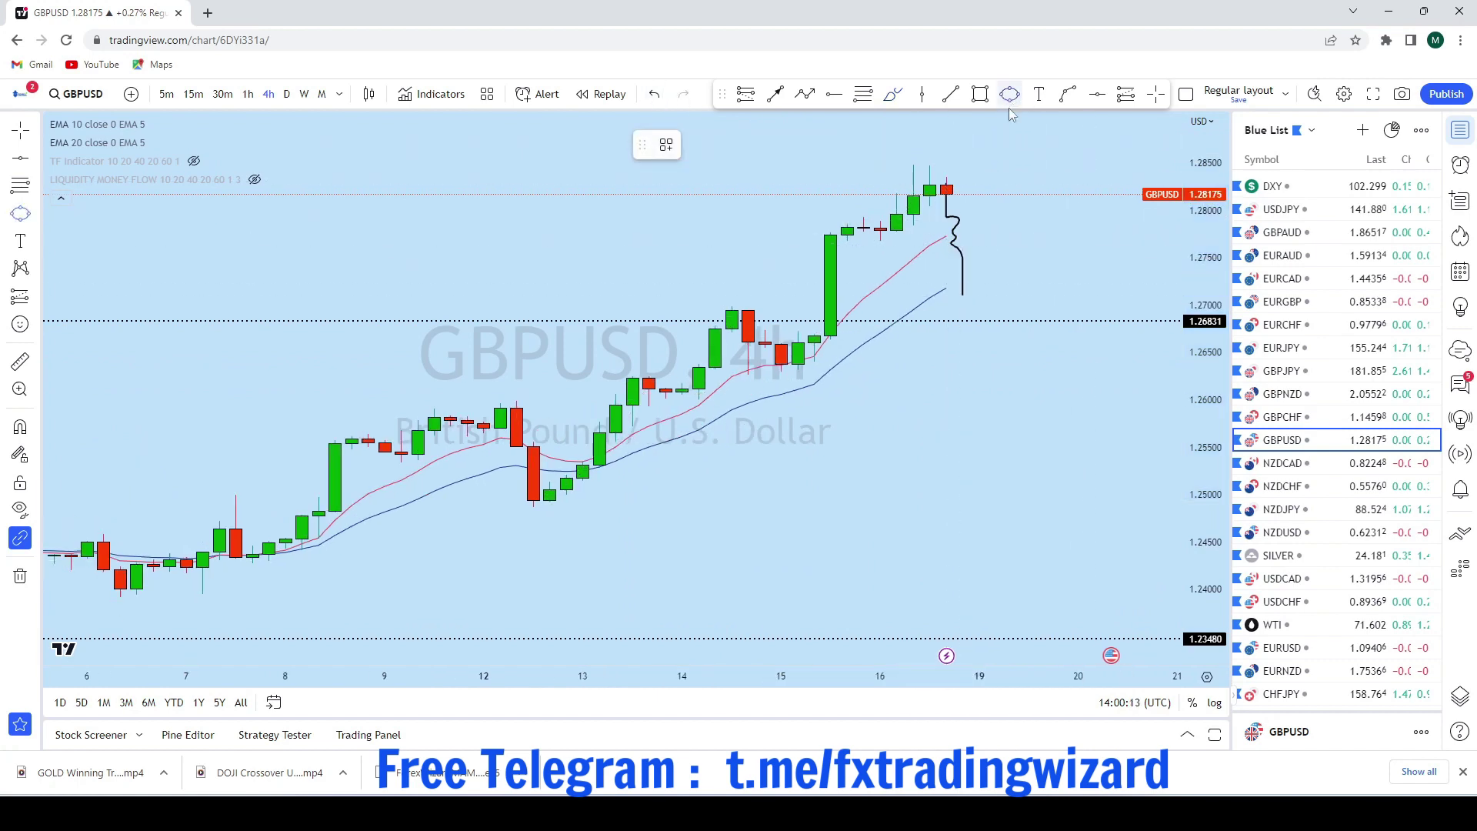
left_click(946, 276)
left_click(993, 262)
Draw an arrow from the circled GBPUSD pullback zone at about 1.27295 up to about 1.30055
left_click_drag(1052, 233, 973, 345)
scroll(867, 406, "down", 3)
scroll(1007, 365, "up", 2)
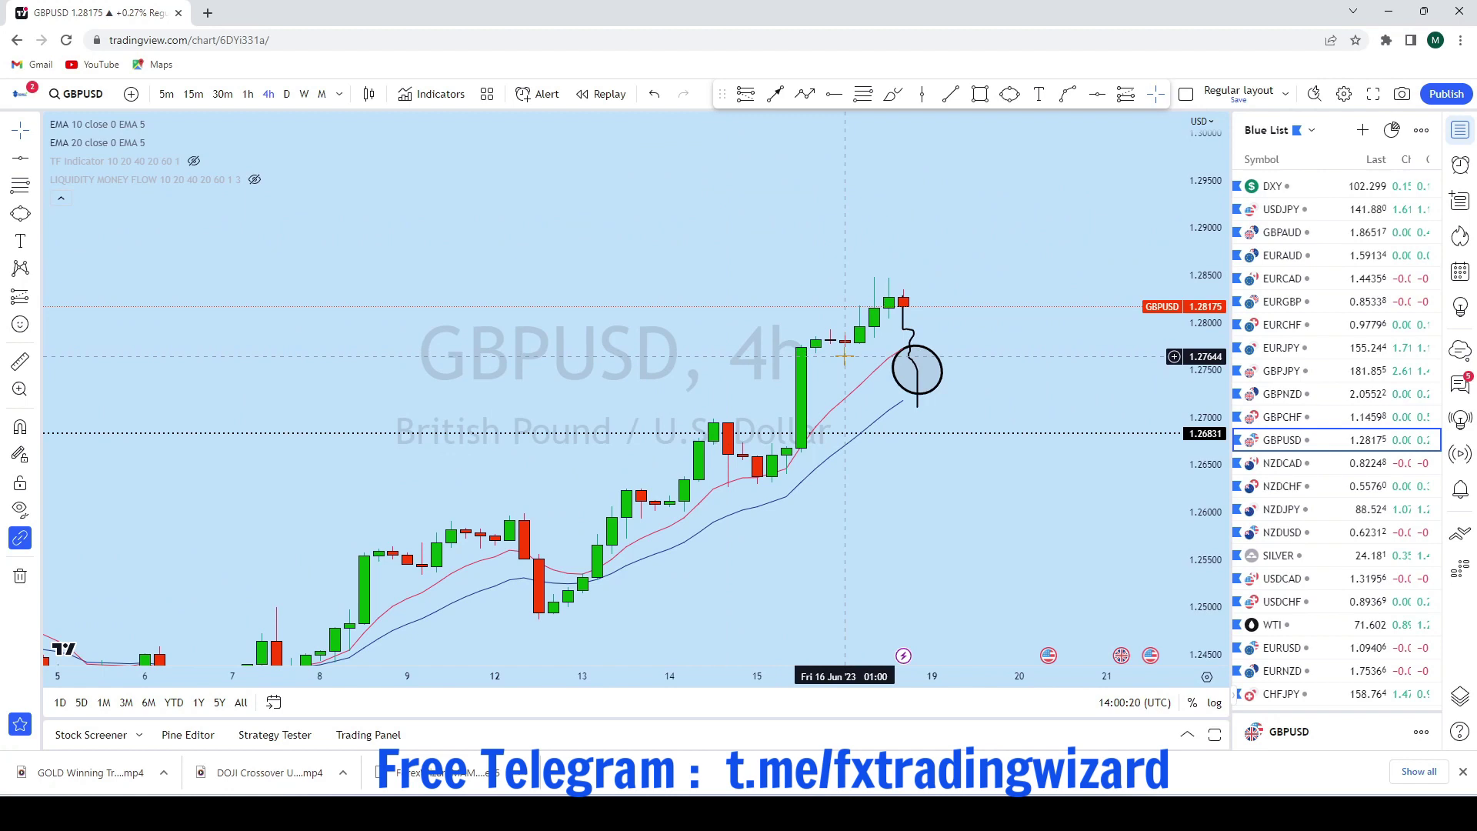
left_click_drag(989, 264, 848, 311)
left_click(776, 96)
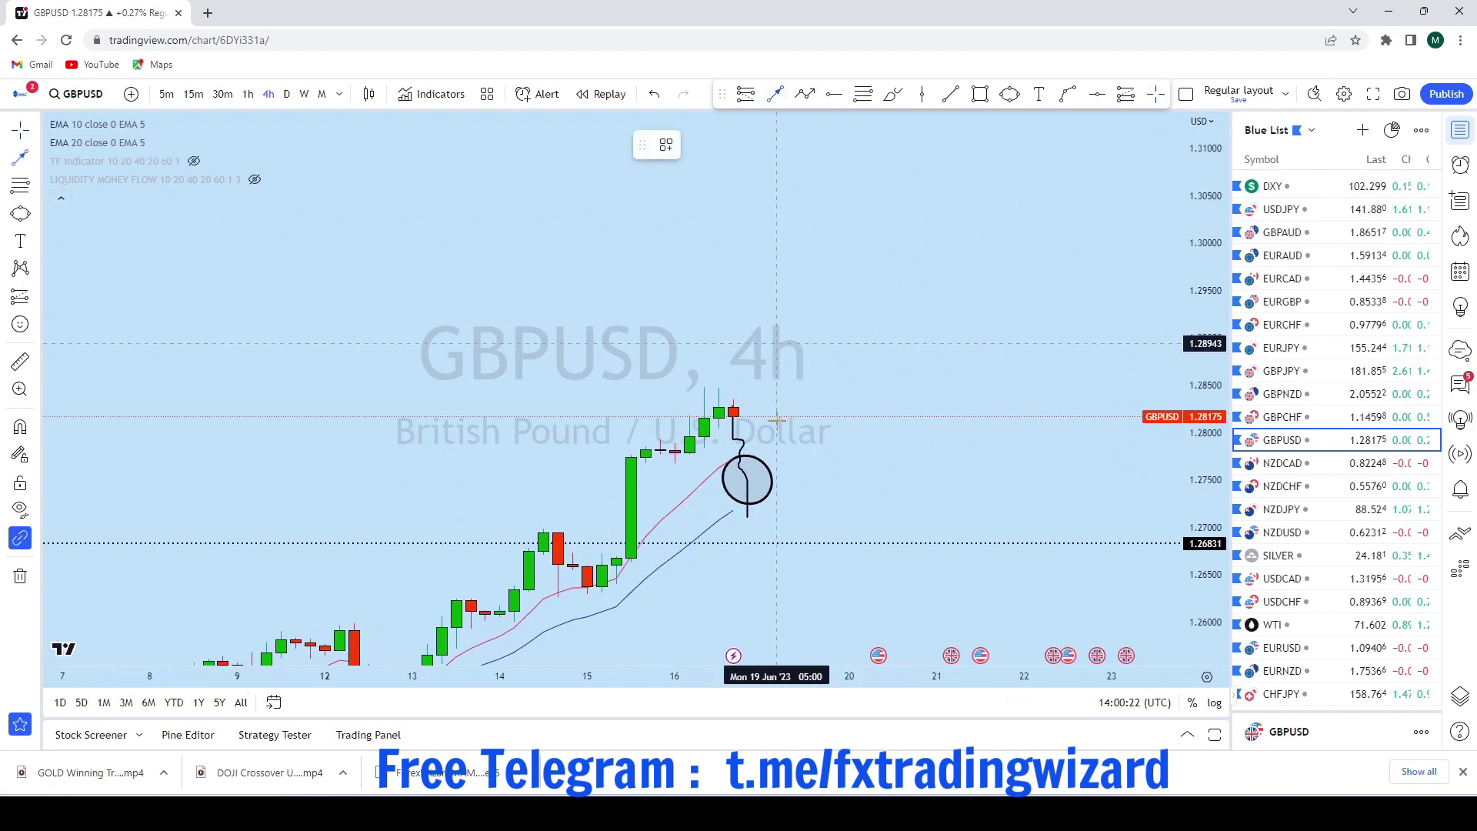
left_click_drag(745, 500, 935, 245)
scroll(1096, 404, "down", 3)
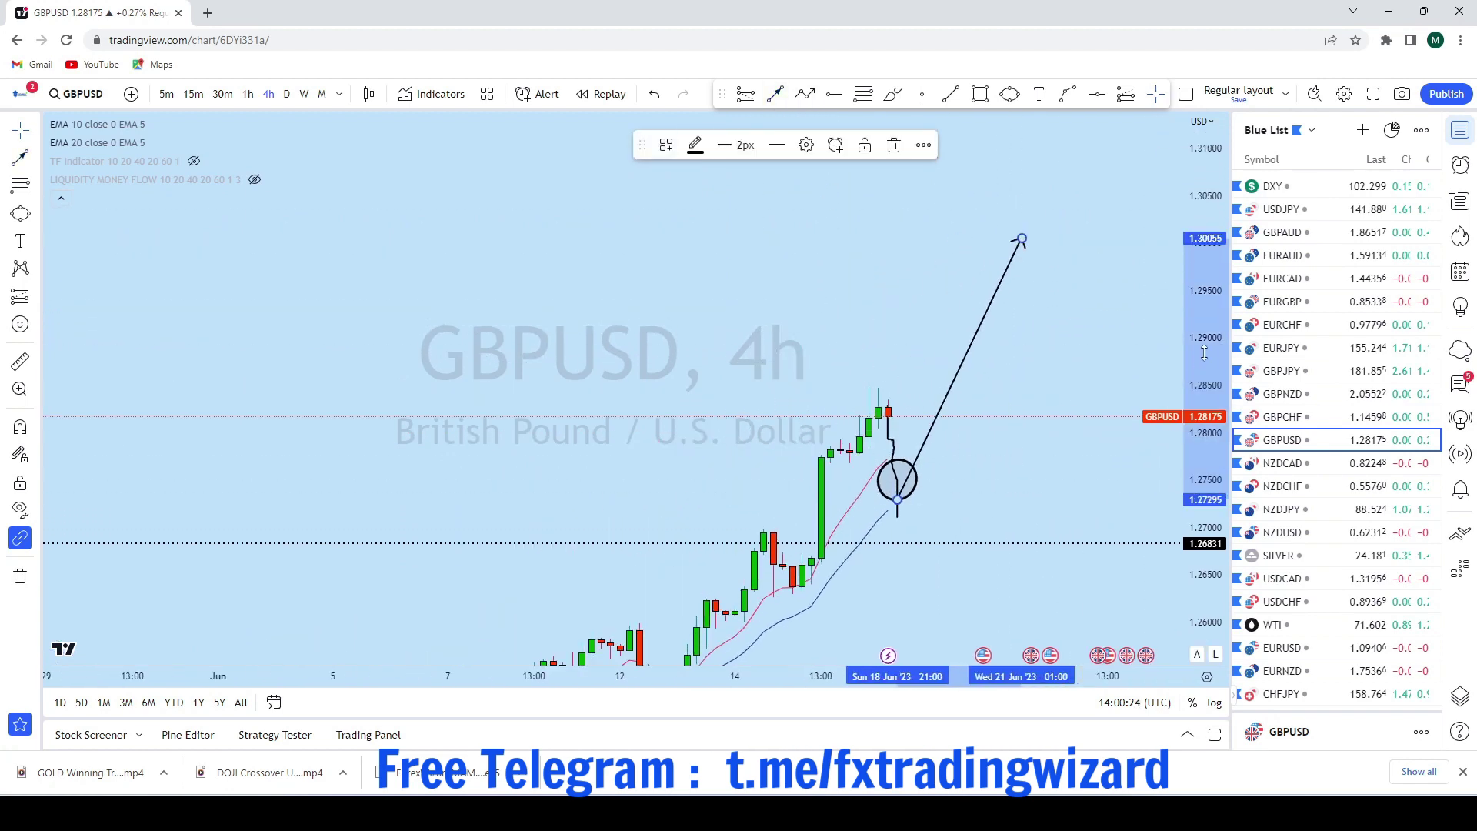
left_click_drag(1097, 405, 1053, 391)
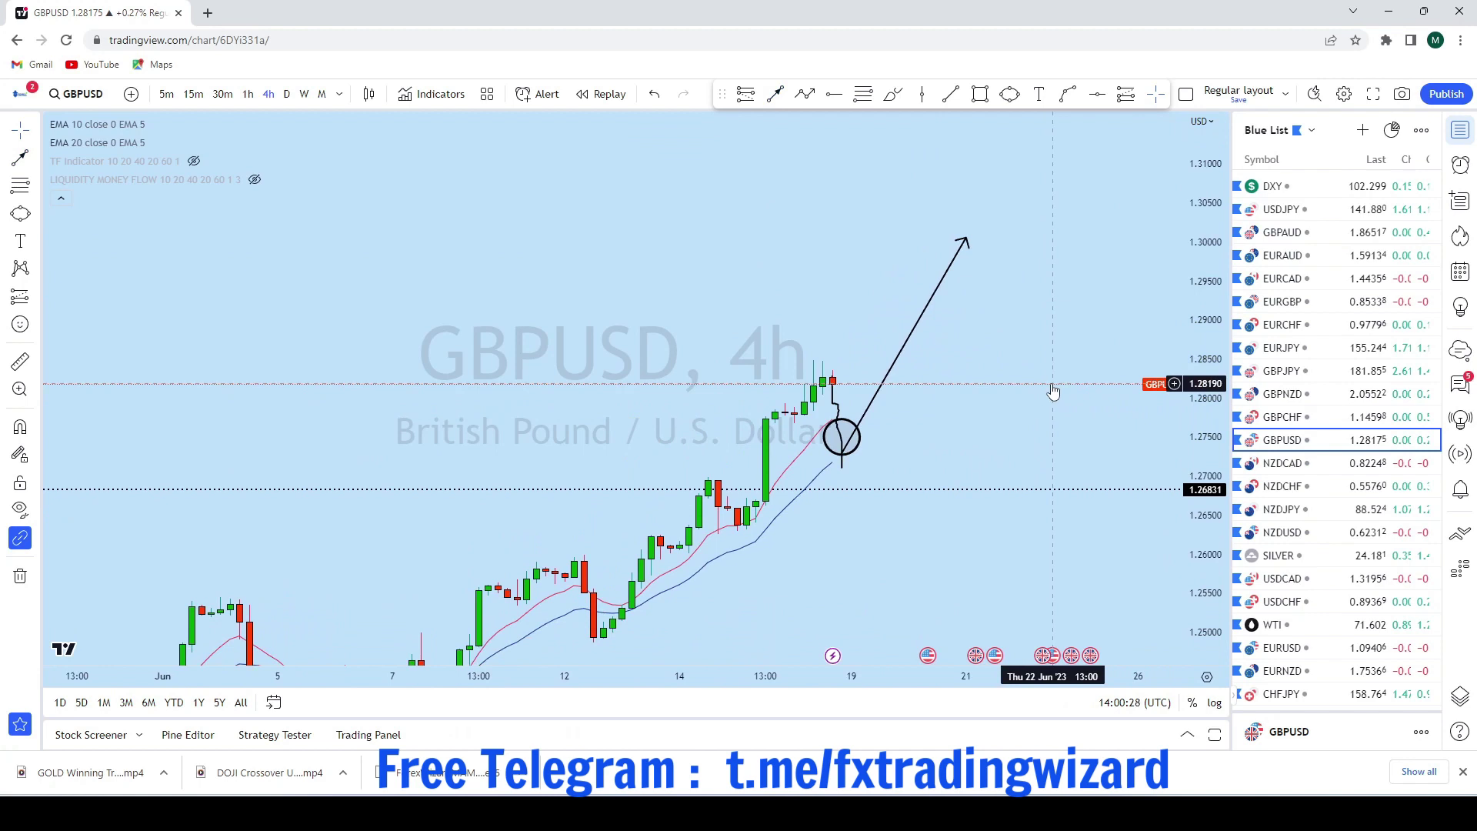
Open NZDCAD from the watchlist and show it on the monthly timeframe
scroll(1338, 461, "down", 1)
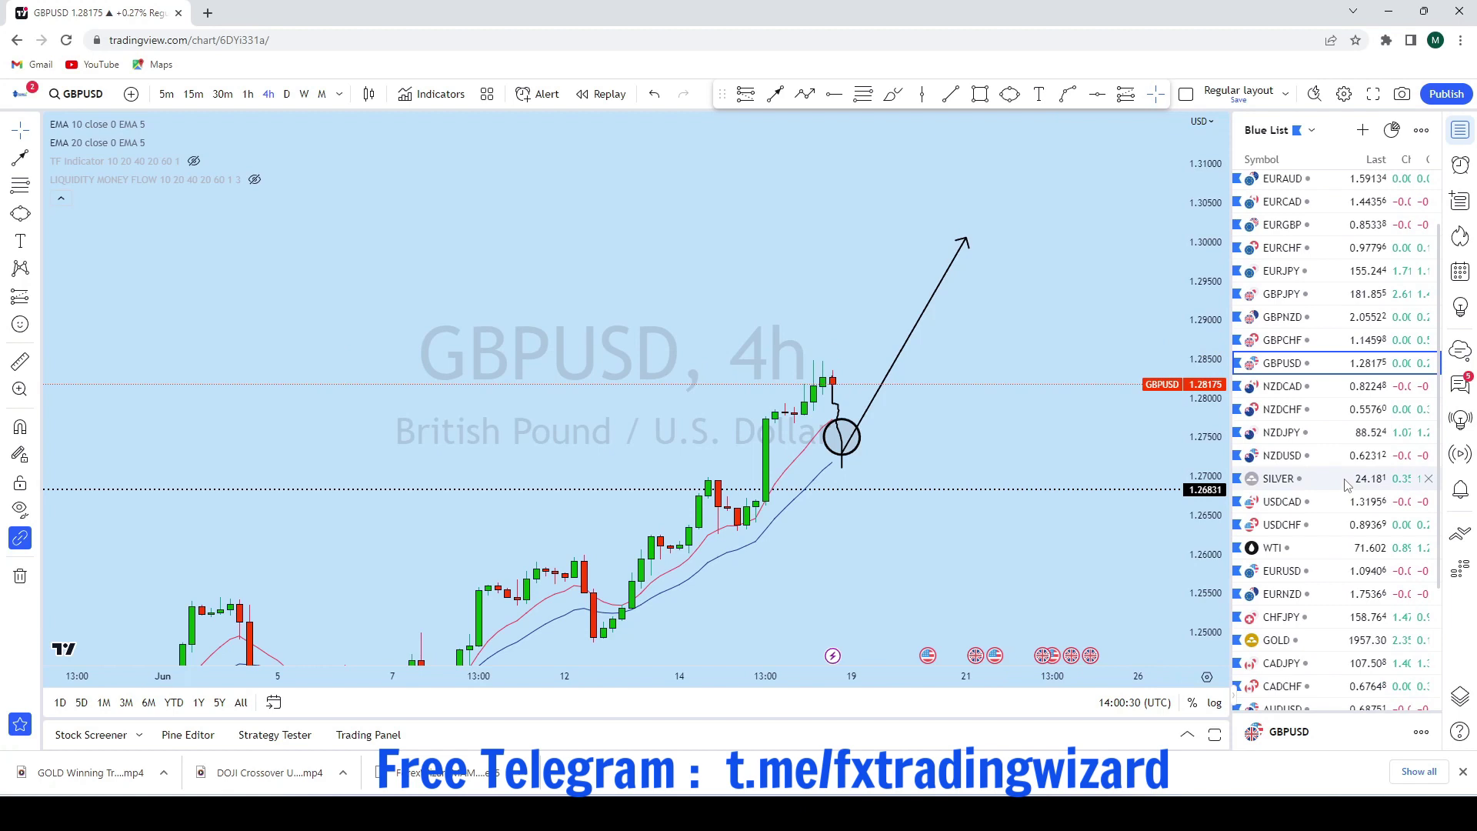
scroll(1346, 485, "down", 1)
left_click(1294, 312)
scroll(393, 218, "down", 2)
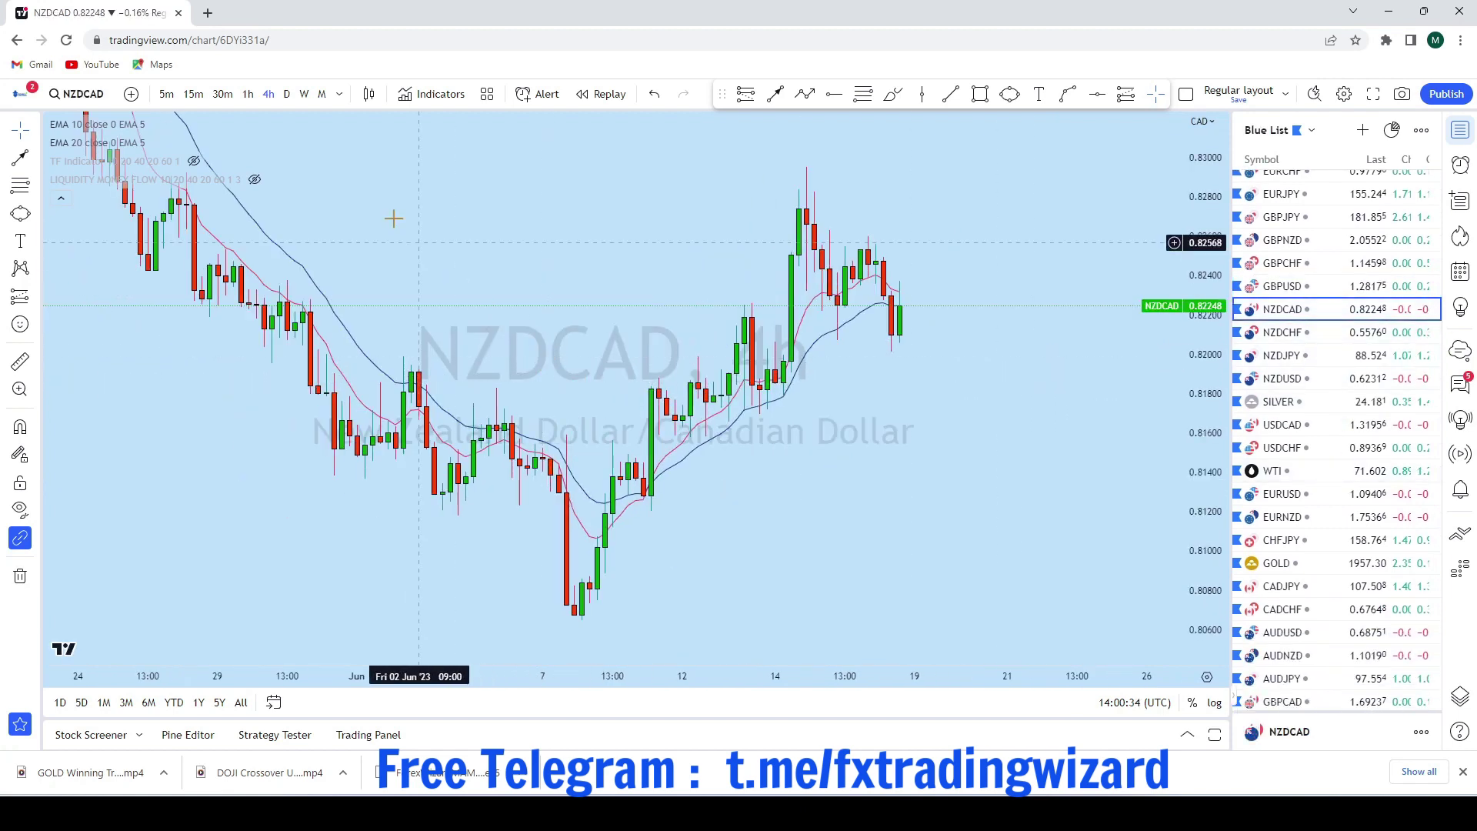
left_click(321, 93)
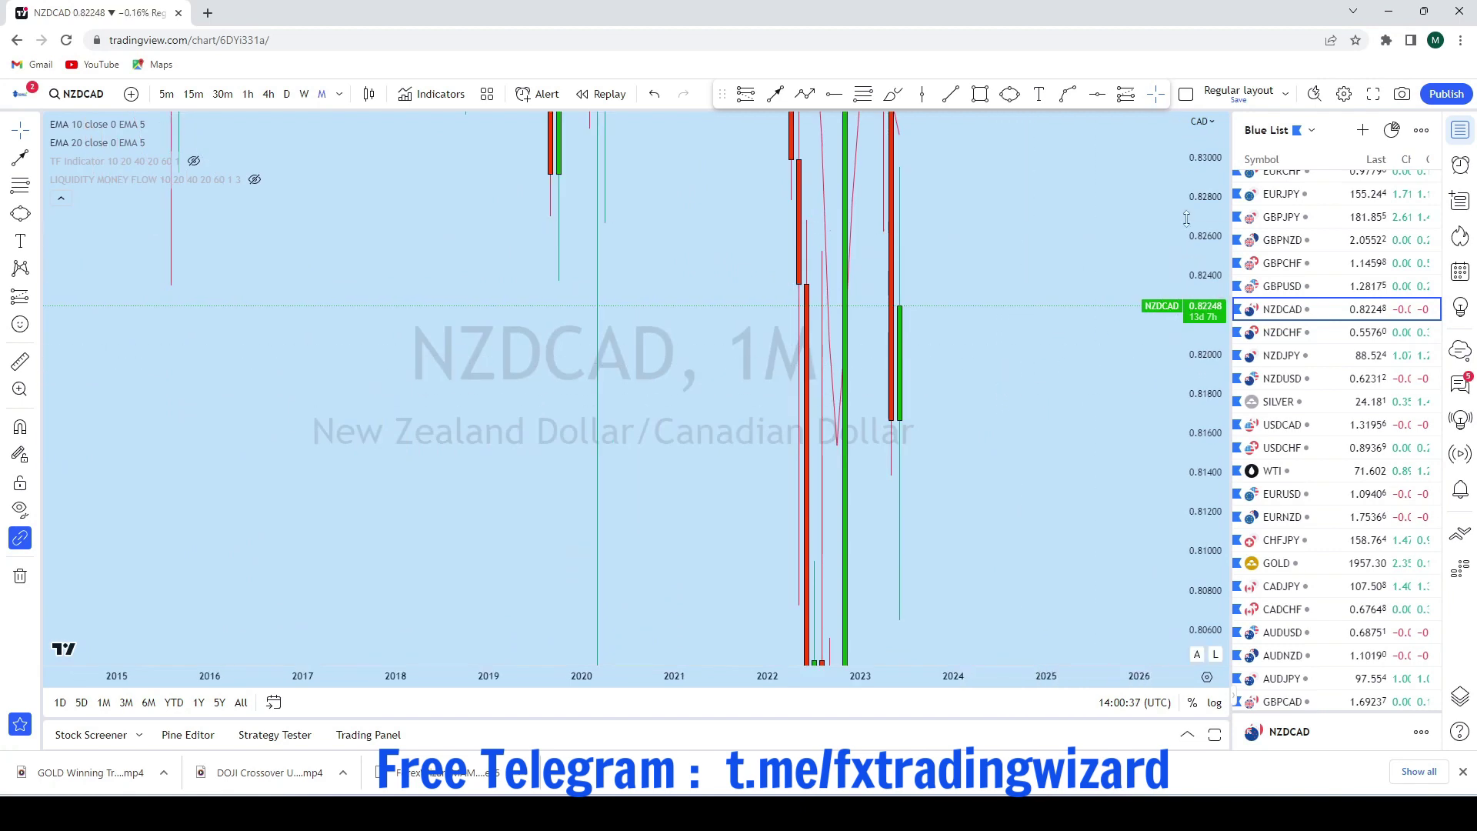
scroll(1154, 655, "up", 3)
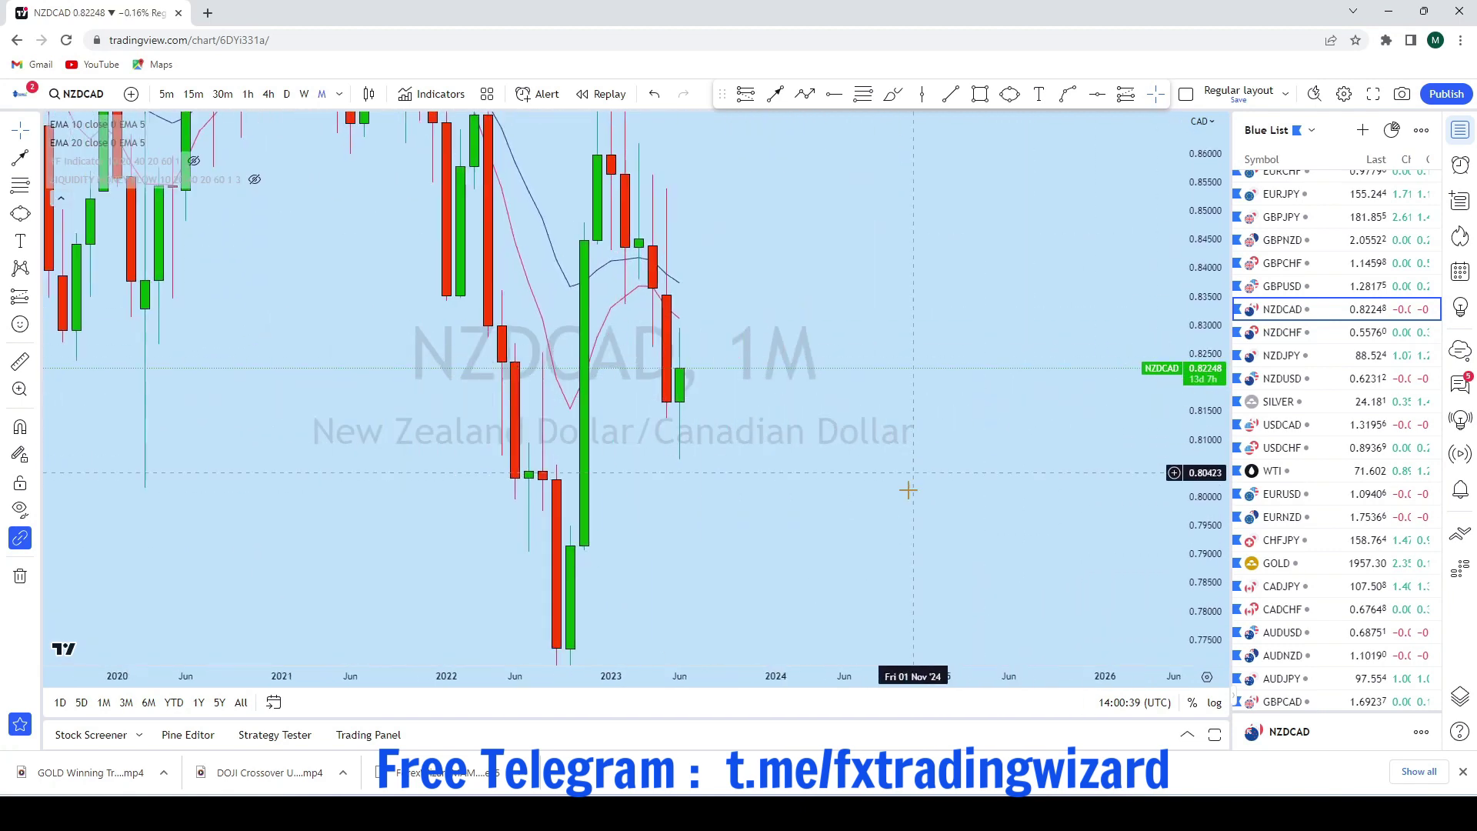
scroll(1036, 530, "up", 2)
scroll(1036, 529, "down", 3)
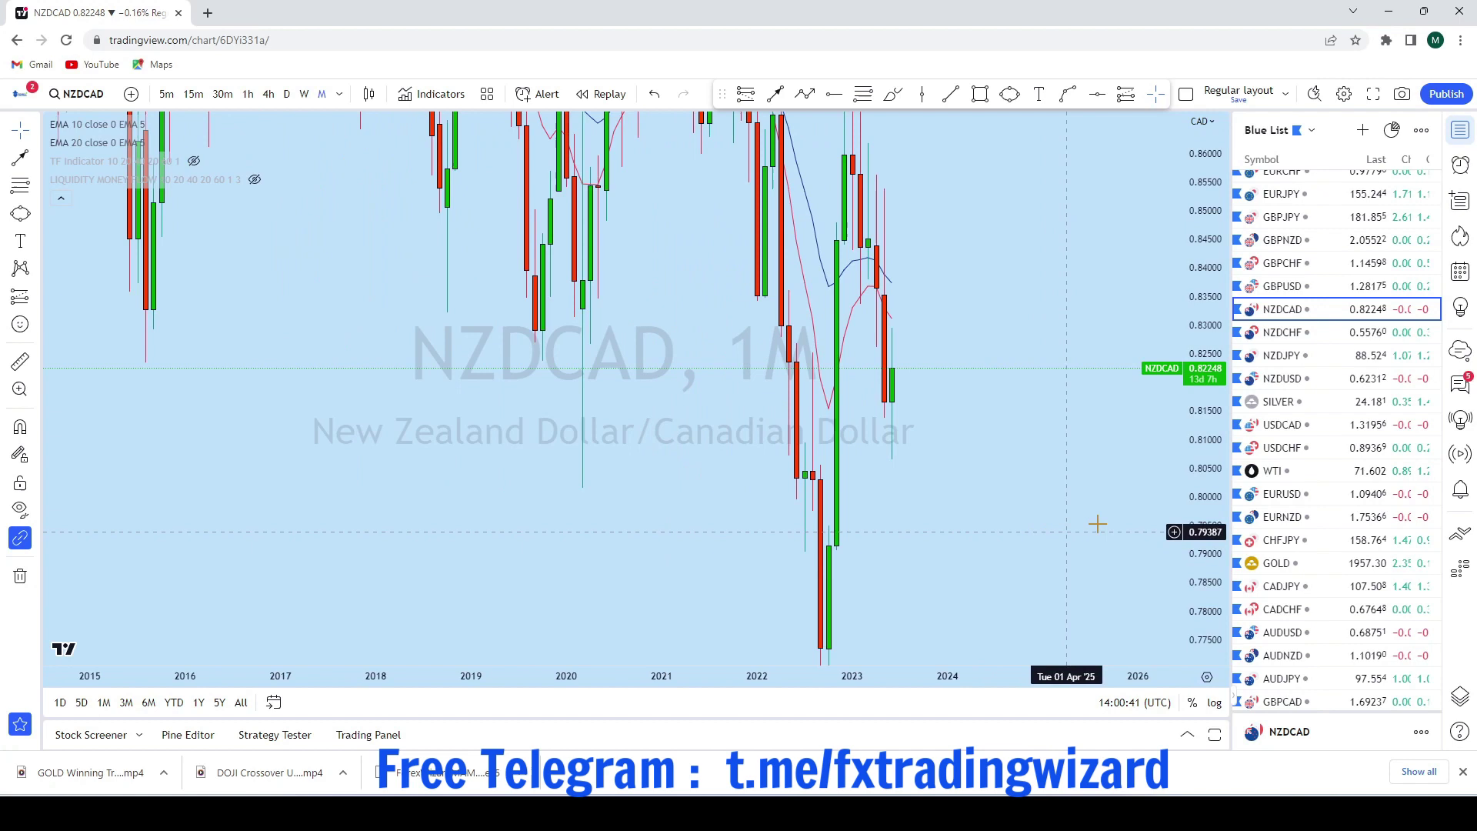
scroll(1039, 543, "down", 2)
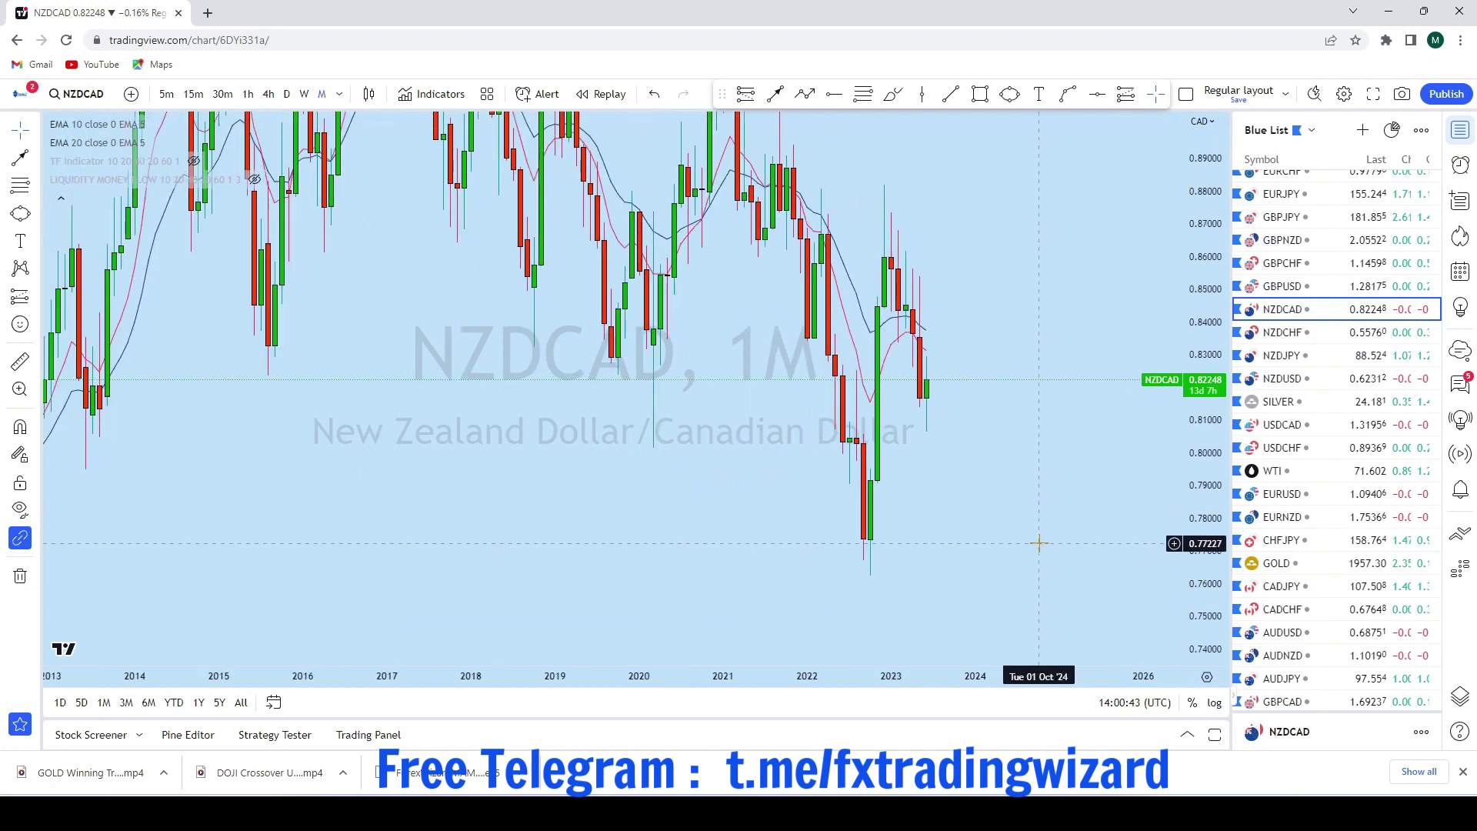
Brush the NZDCAD monthly rally from the 2022 low and the decline after it, and undo the strokes
scroll(1038, 543, "up", 2)
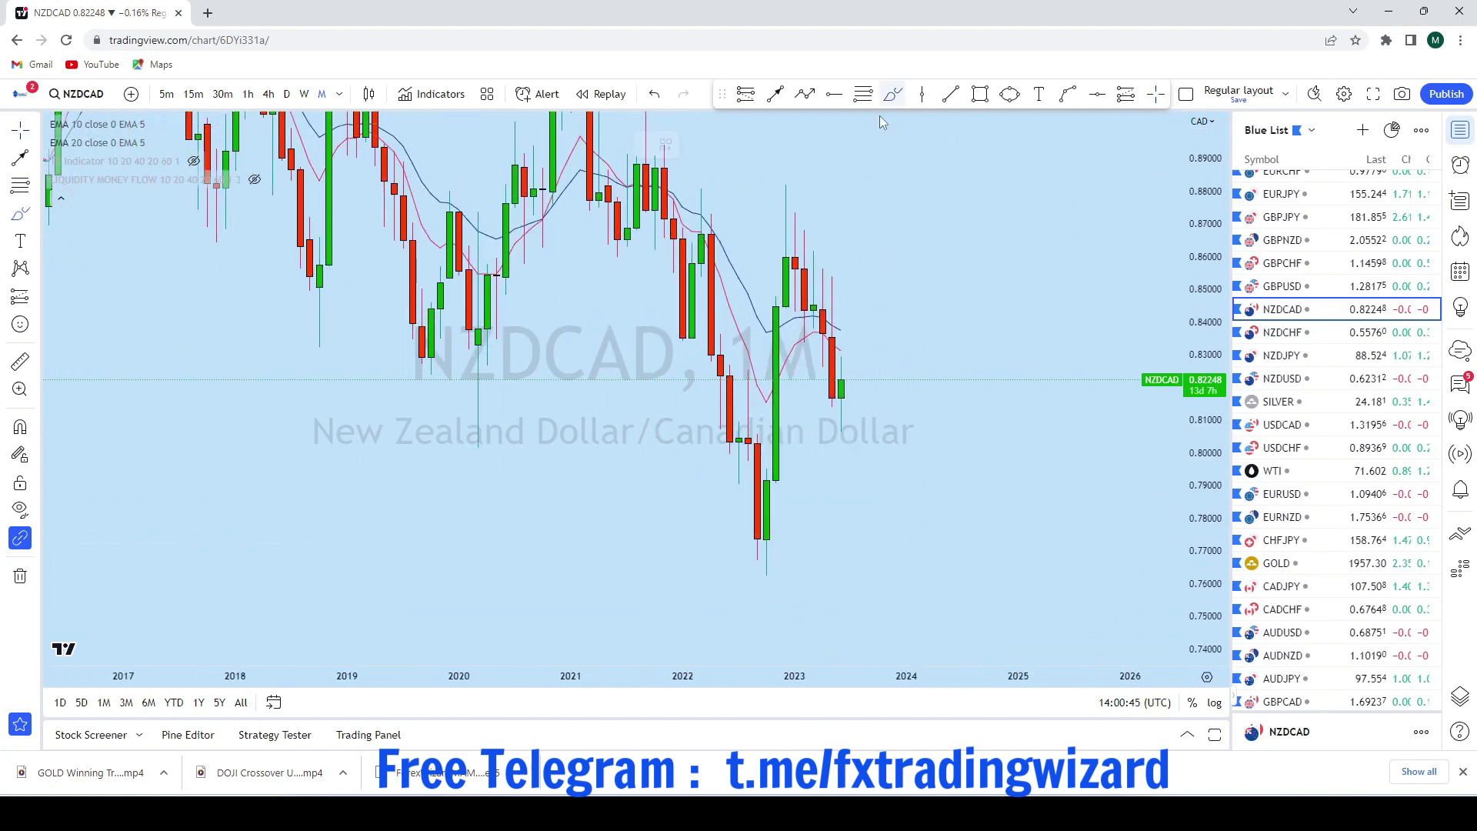
left_click_drag(766, 573, 786, 184)
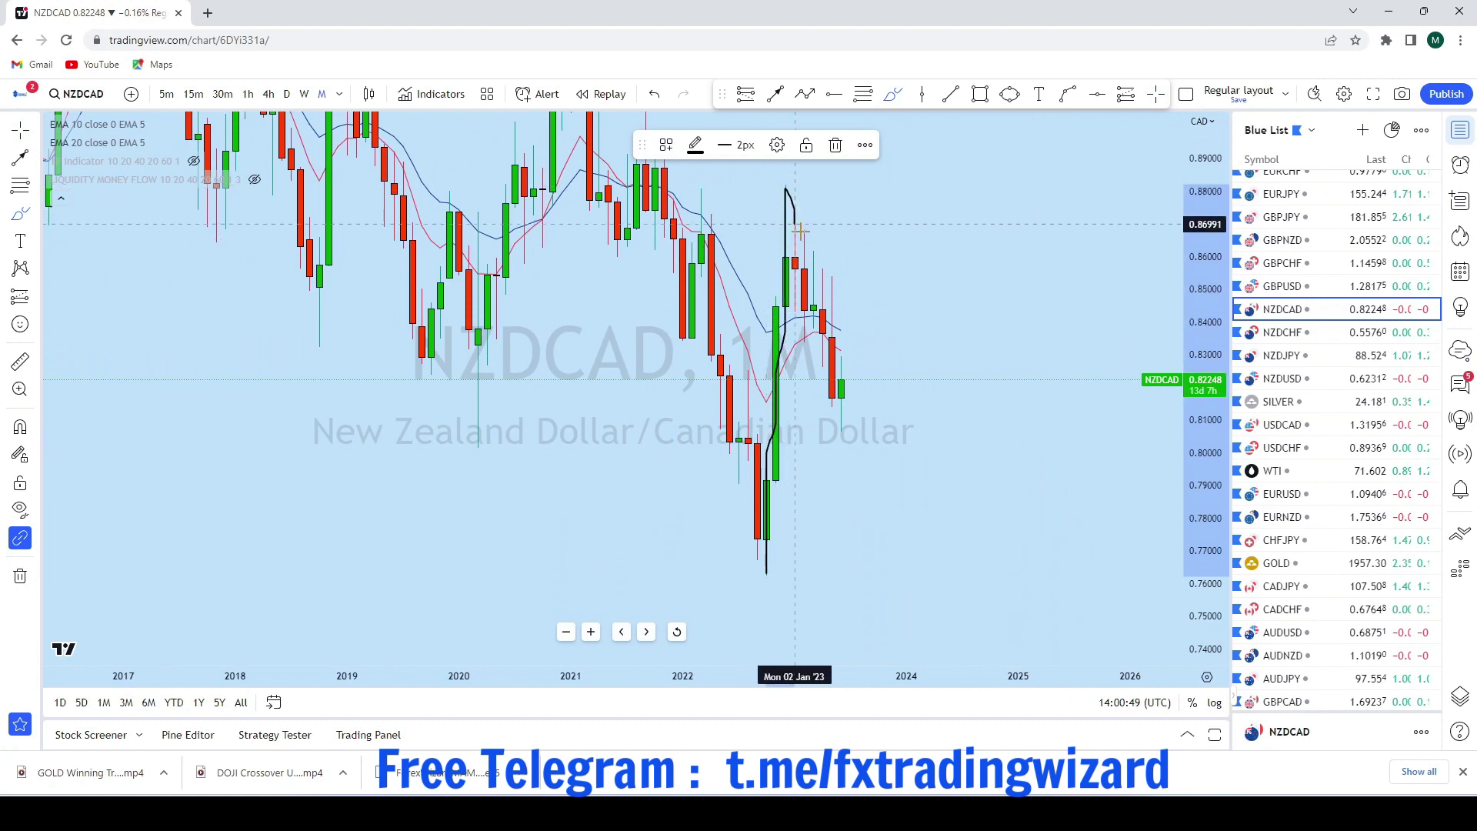
left_click_drag(857, 420, 859, 420)
left_click_drag(768, 239, 850, 452)
left_click(655, 95)
left_click(655, 95)
Place a horizontal line on the NZDCAD monthly chart near the 2020 low and adjust it to 0.80968
scroll(986, 152, "up", 2)
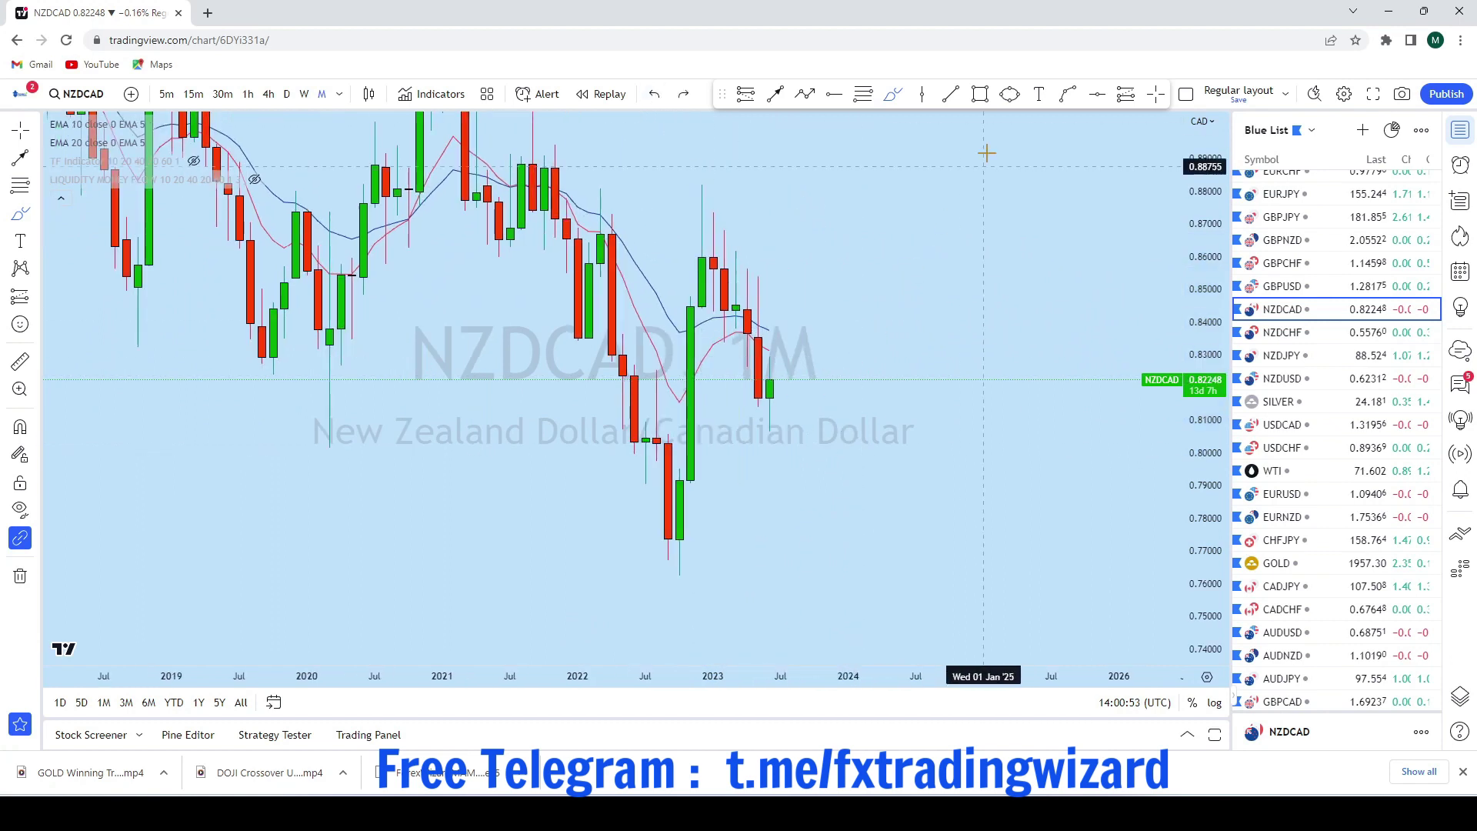
left_click(1103, 100)
scroll(781, 431, "down", 3)
scroll(541, 419, "up", 2)
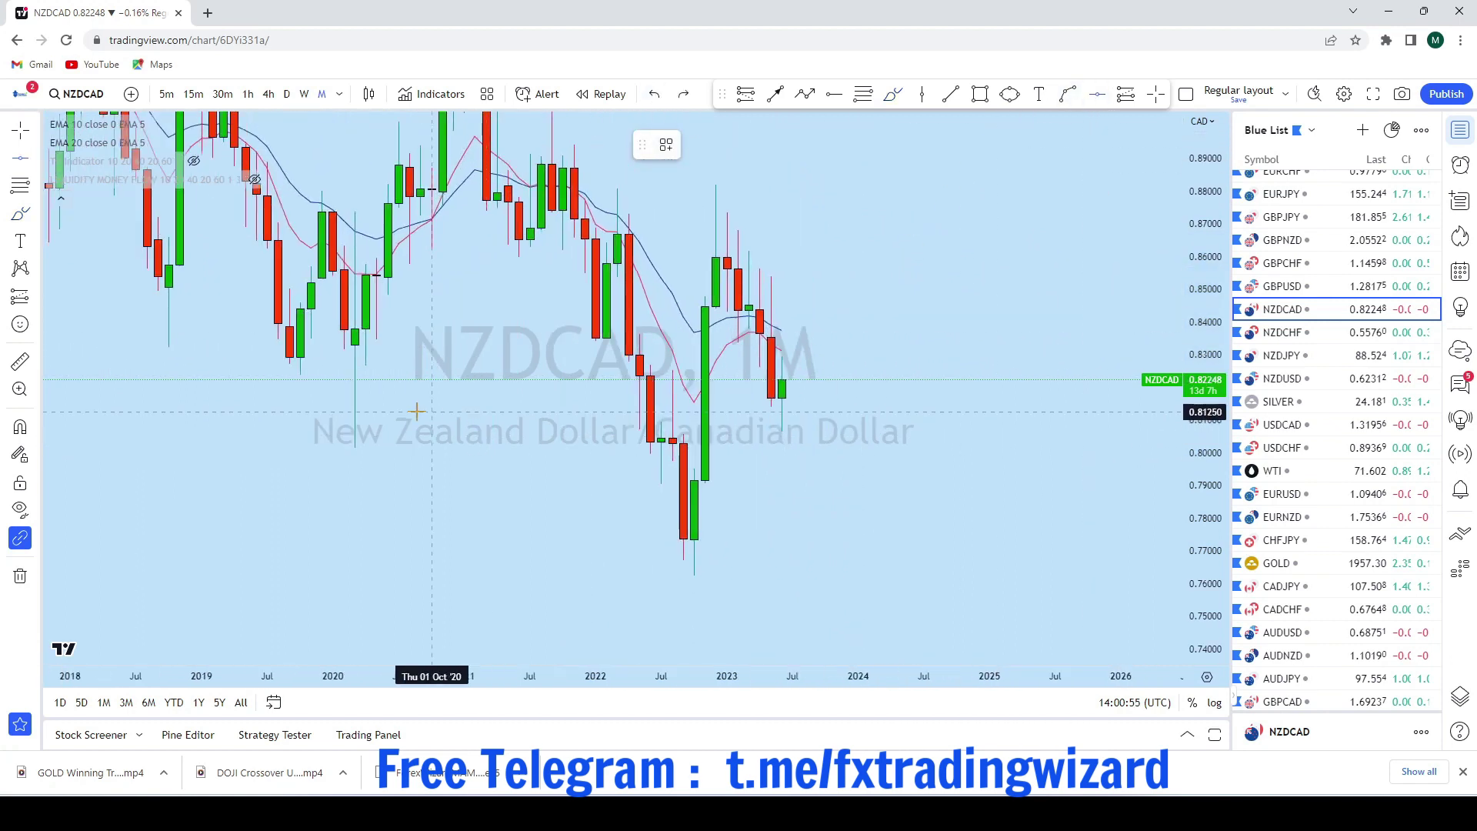
left_click(350, 422)
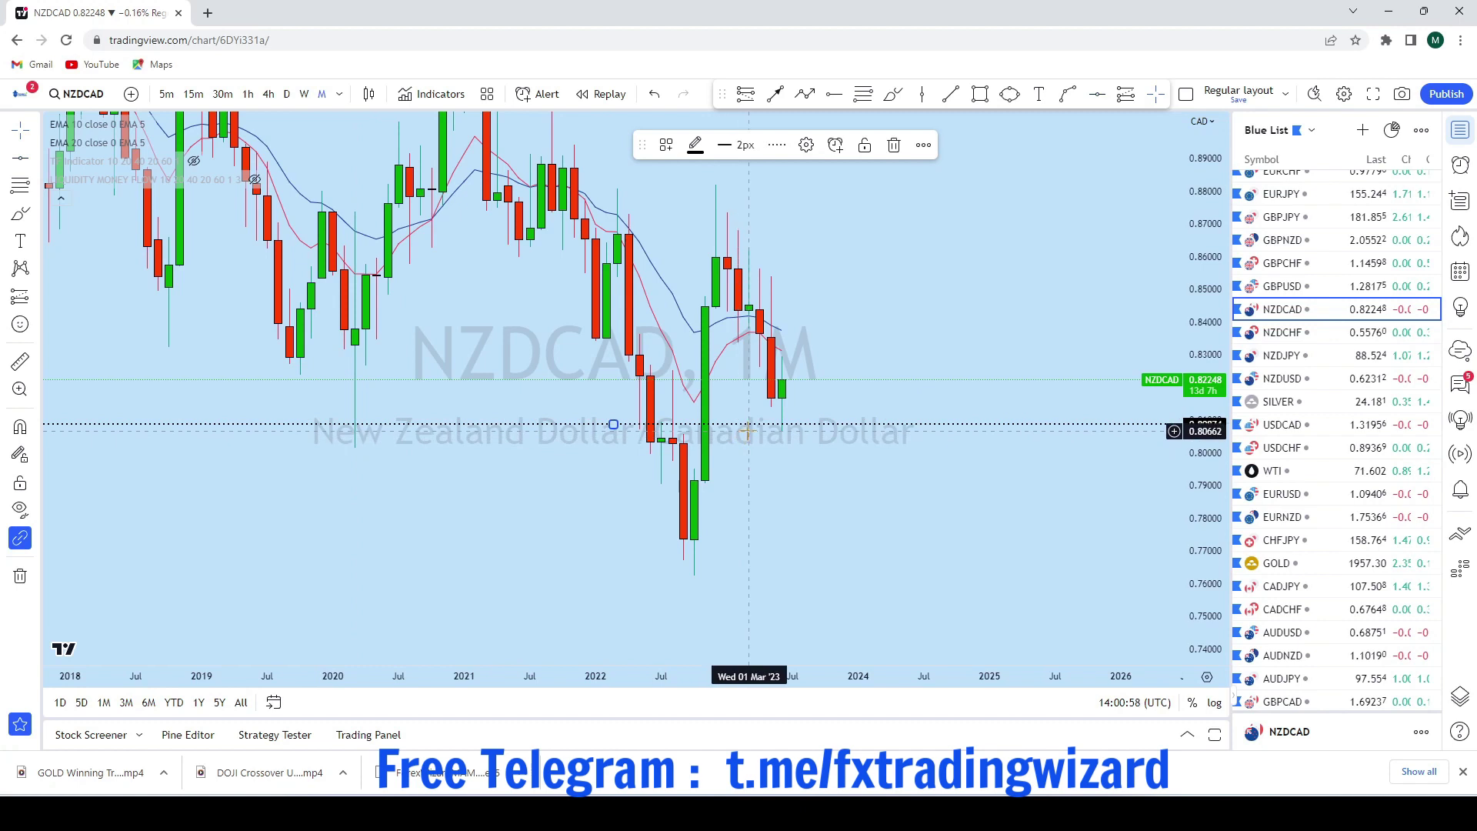
left_click_drag(755, 423, 757, 420)
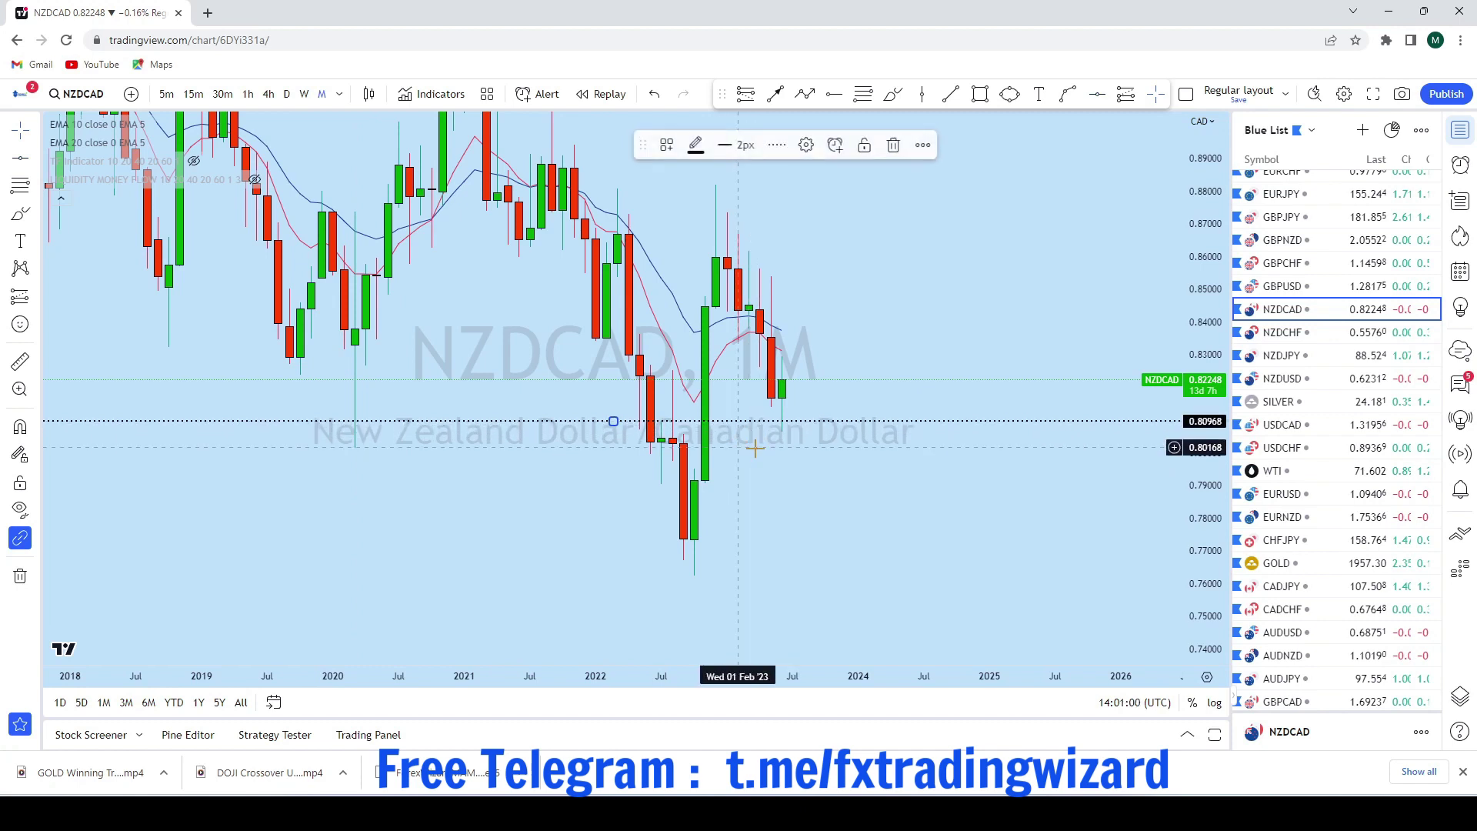
Switch the NZDCAD chart from the monthly to the weekly timeframe
left_click_drag(902, 306, 1037, 308)
scroll(966, 431, "down", 2)
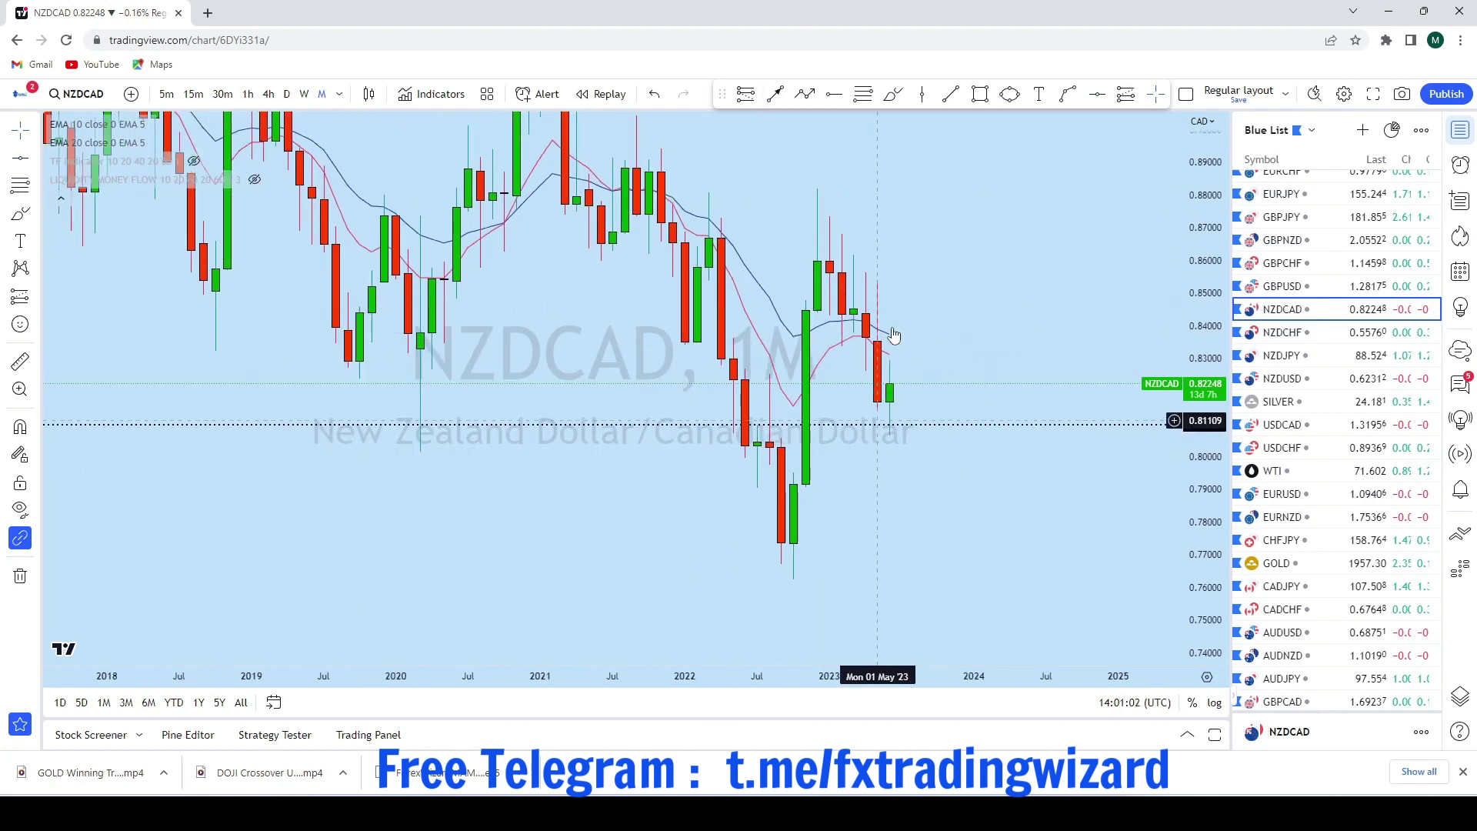
scroll(982, 428, "up", 2)
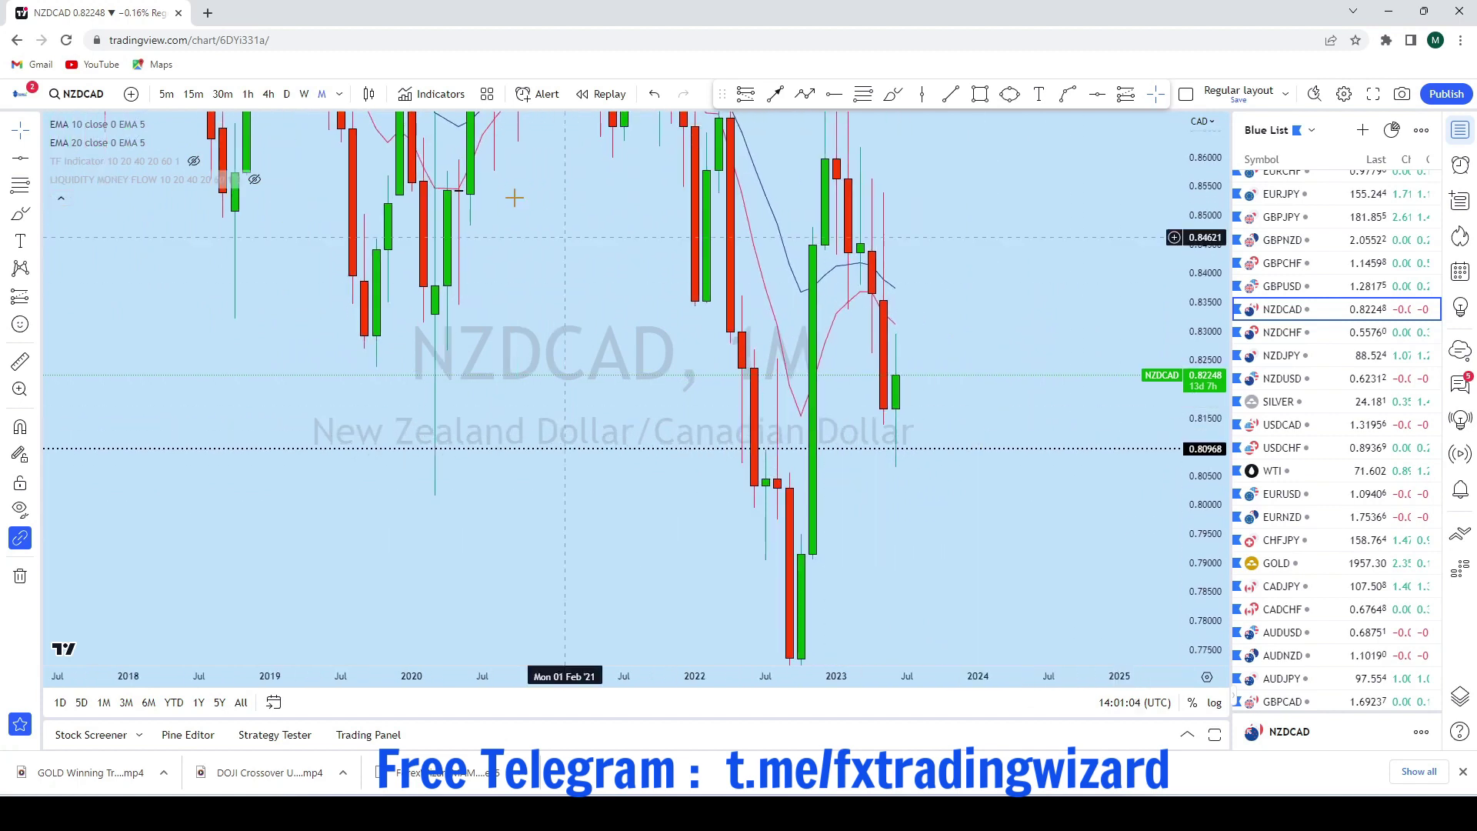
left_click(306, 95)
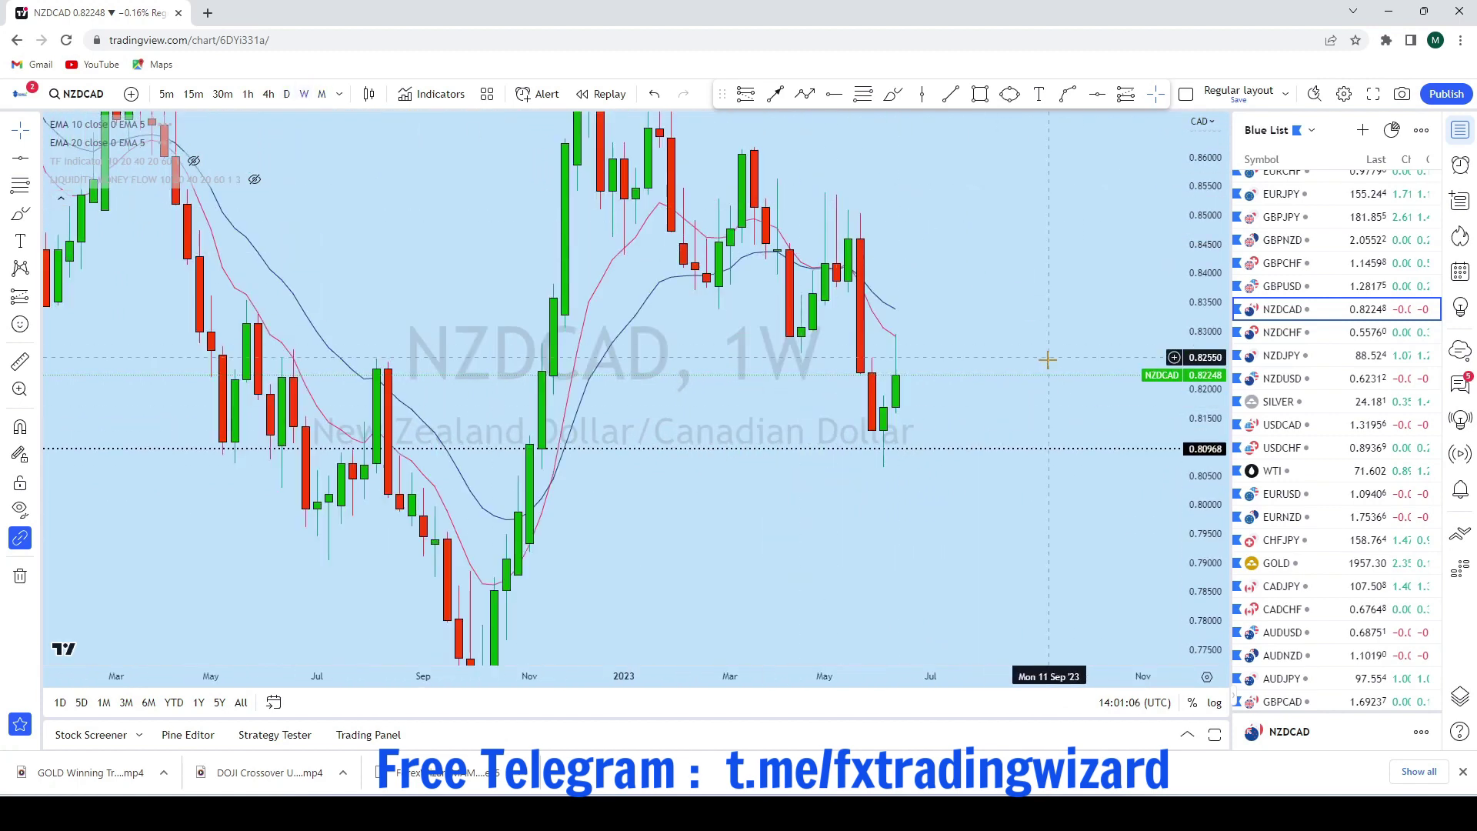
Draw a descending channel of two trend lines on weekly NZDCAD, from about 0.857 to 0.805 below and 0.876 to 0.830 above price
scroll(1000, 493, "down", 1)
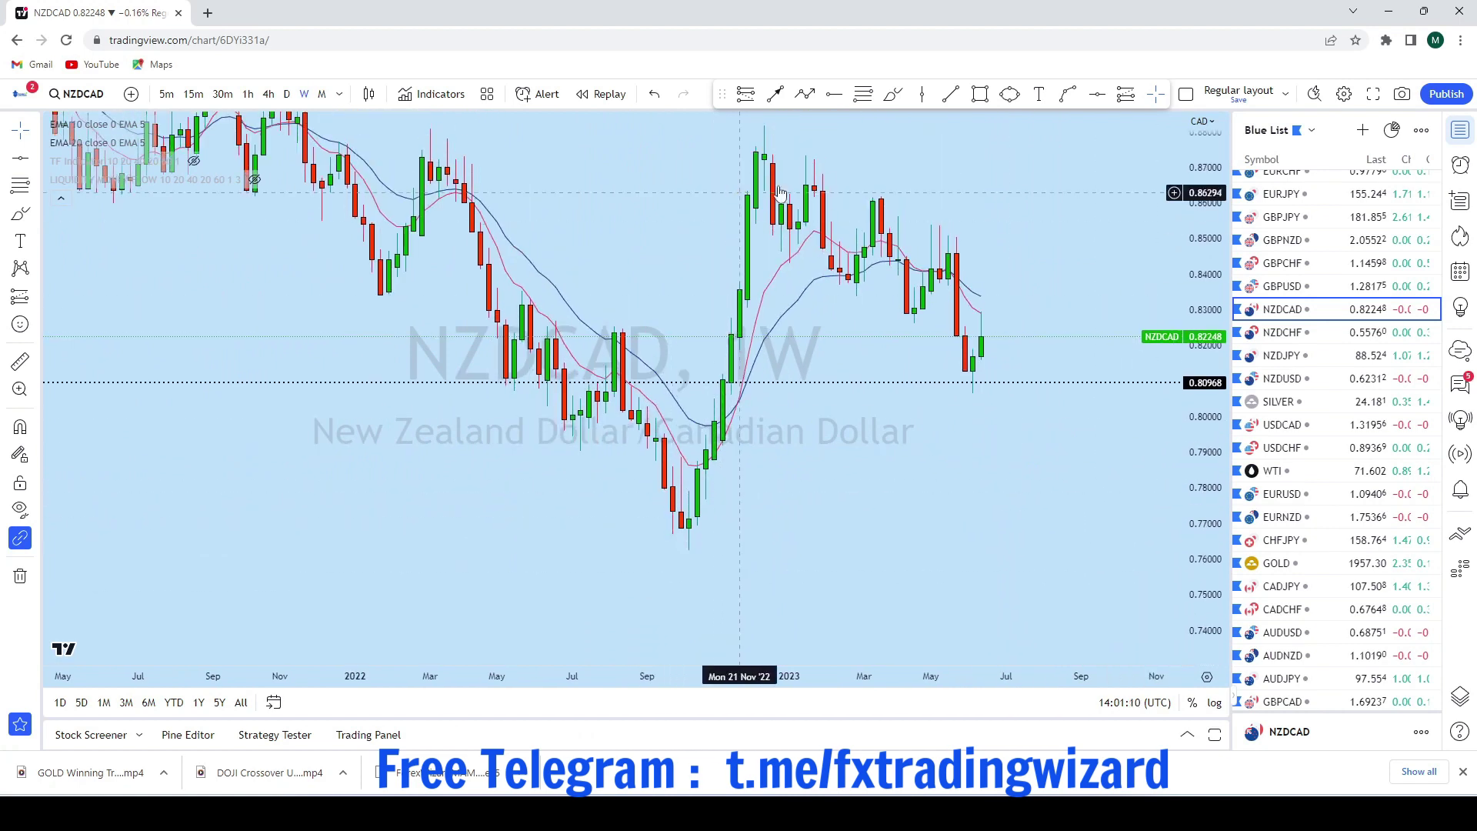
left_click(950, 93)
left_click(606, 273)
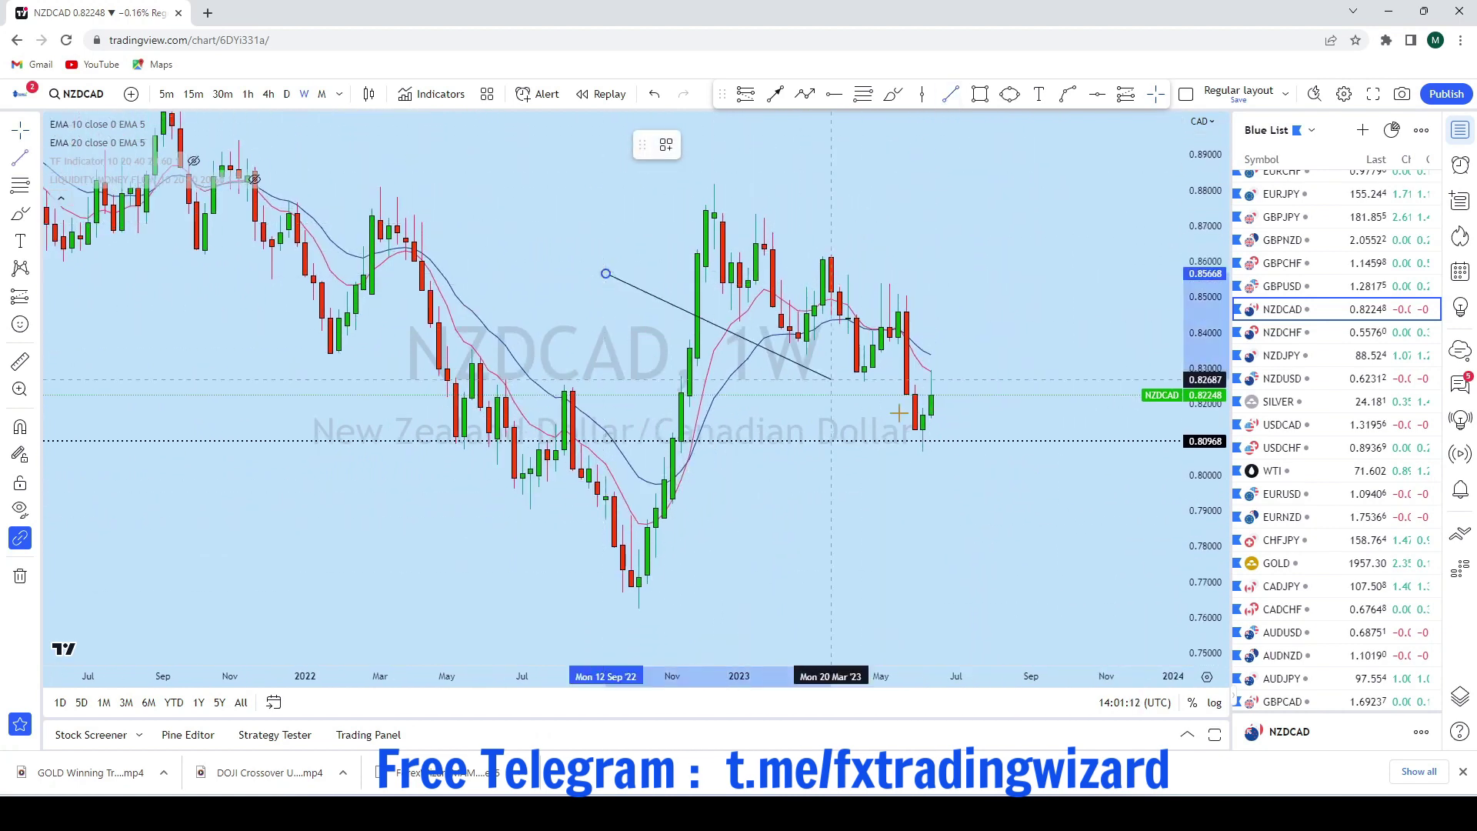
left_click(1060, 458)
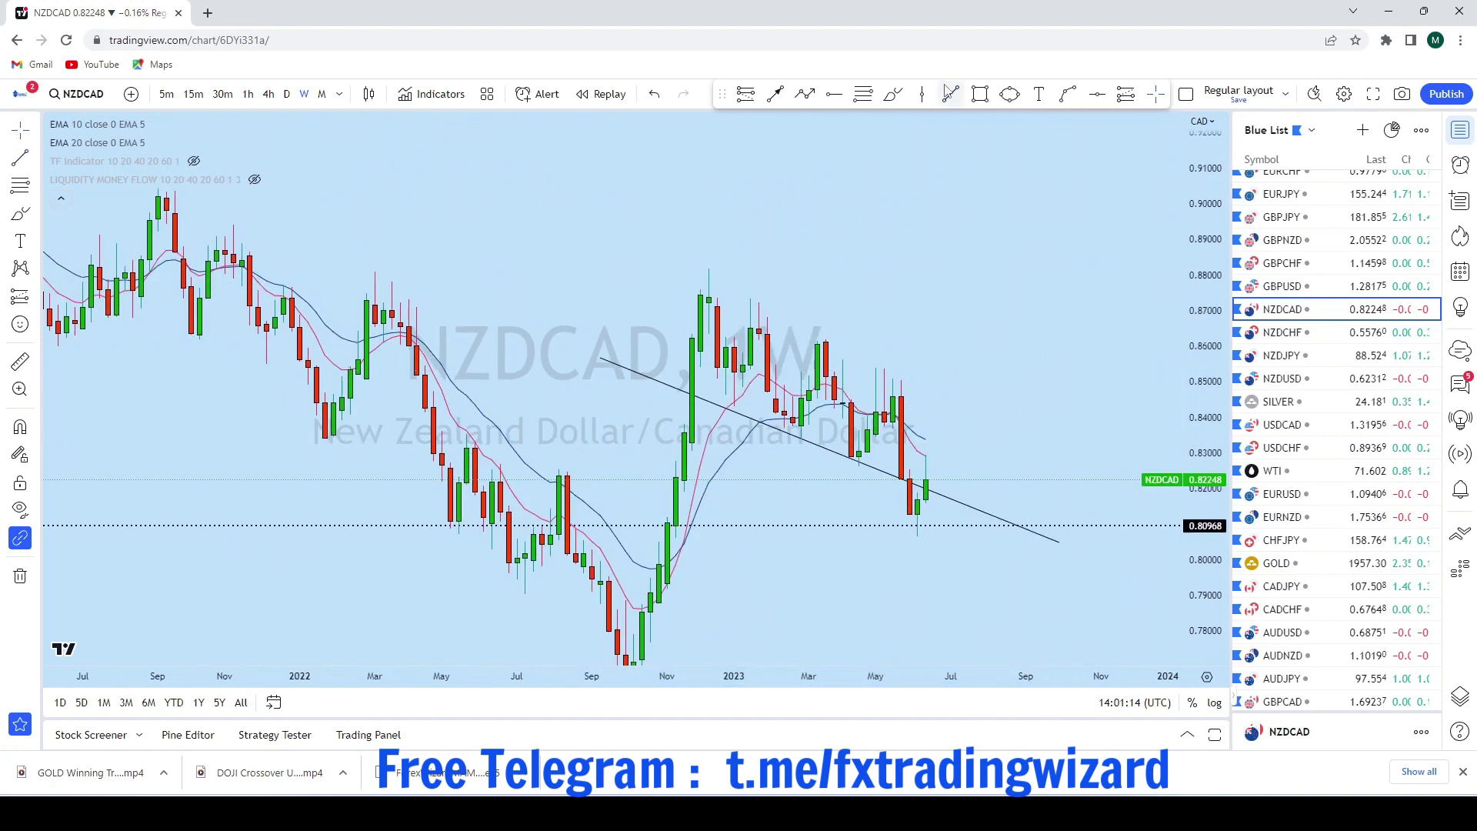
left_click(698, 289)
left_click(1038, 452)
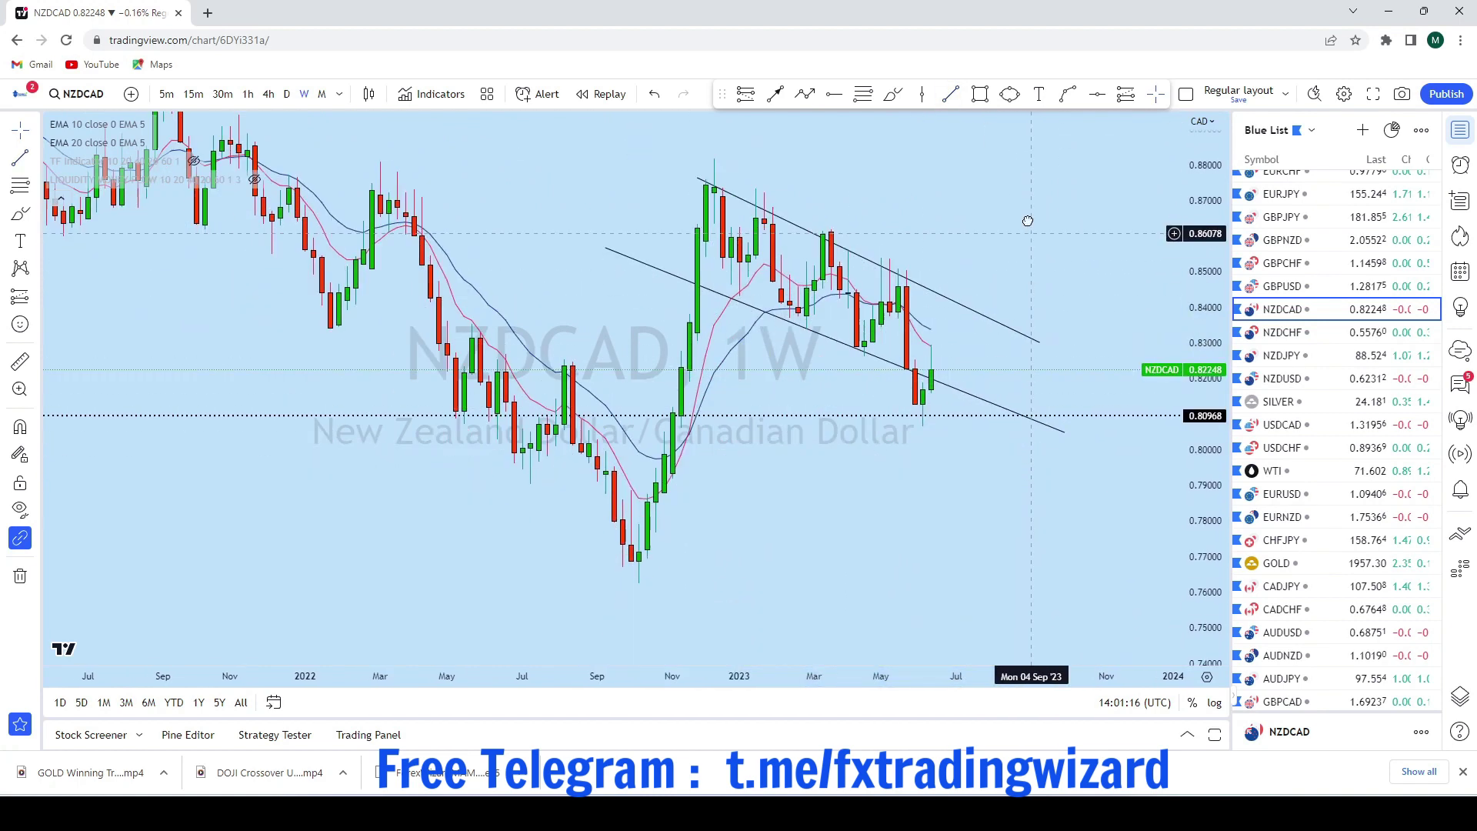
Brush a projected weekly rise from the lower channel line to the upper one near 0.840, and undo the stroke
scroll(885, 454, "up", 1)
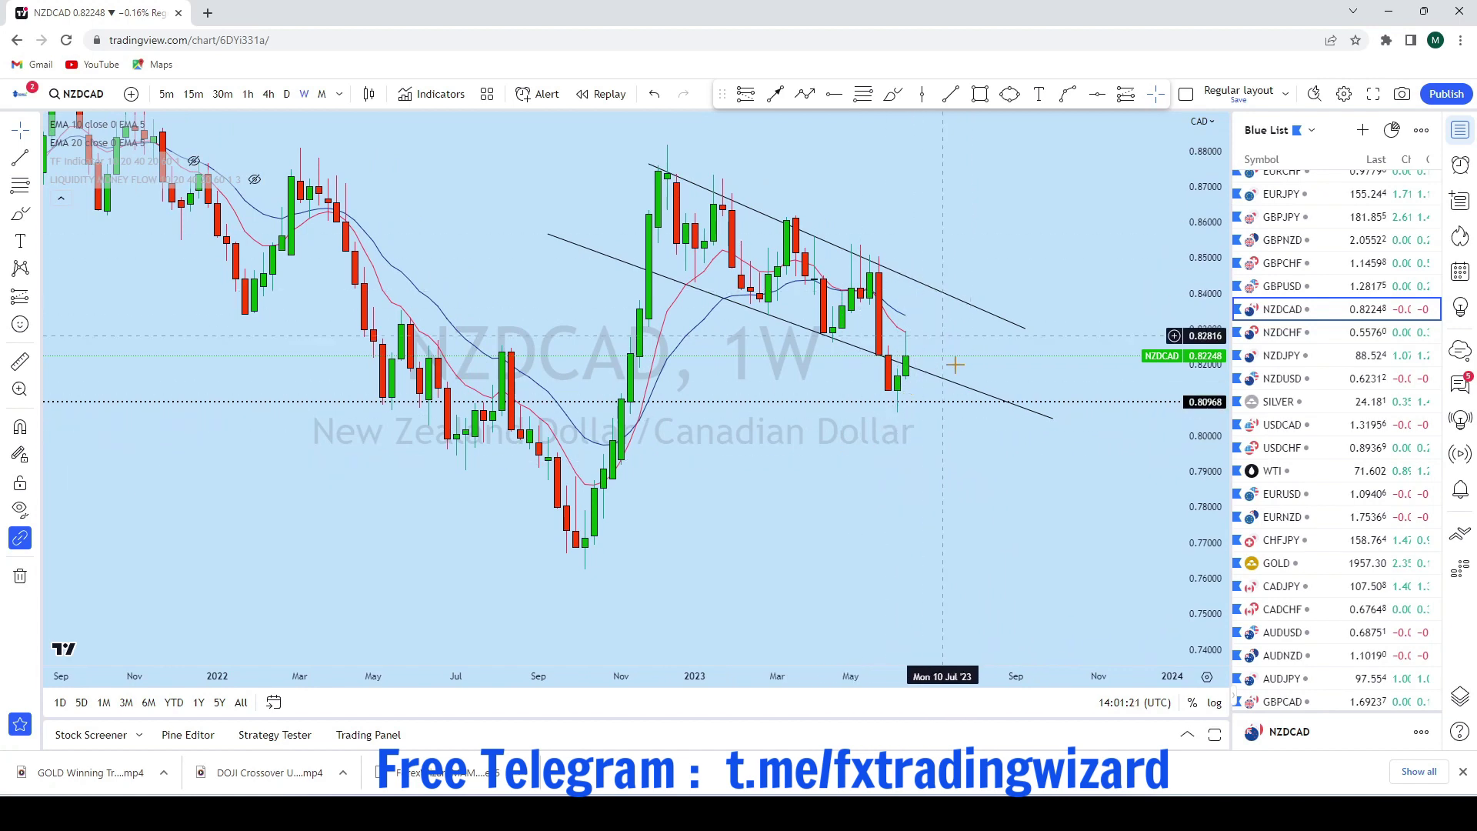
scroll(817, 325, "up", 3)
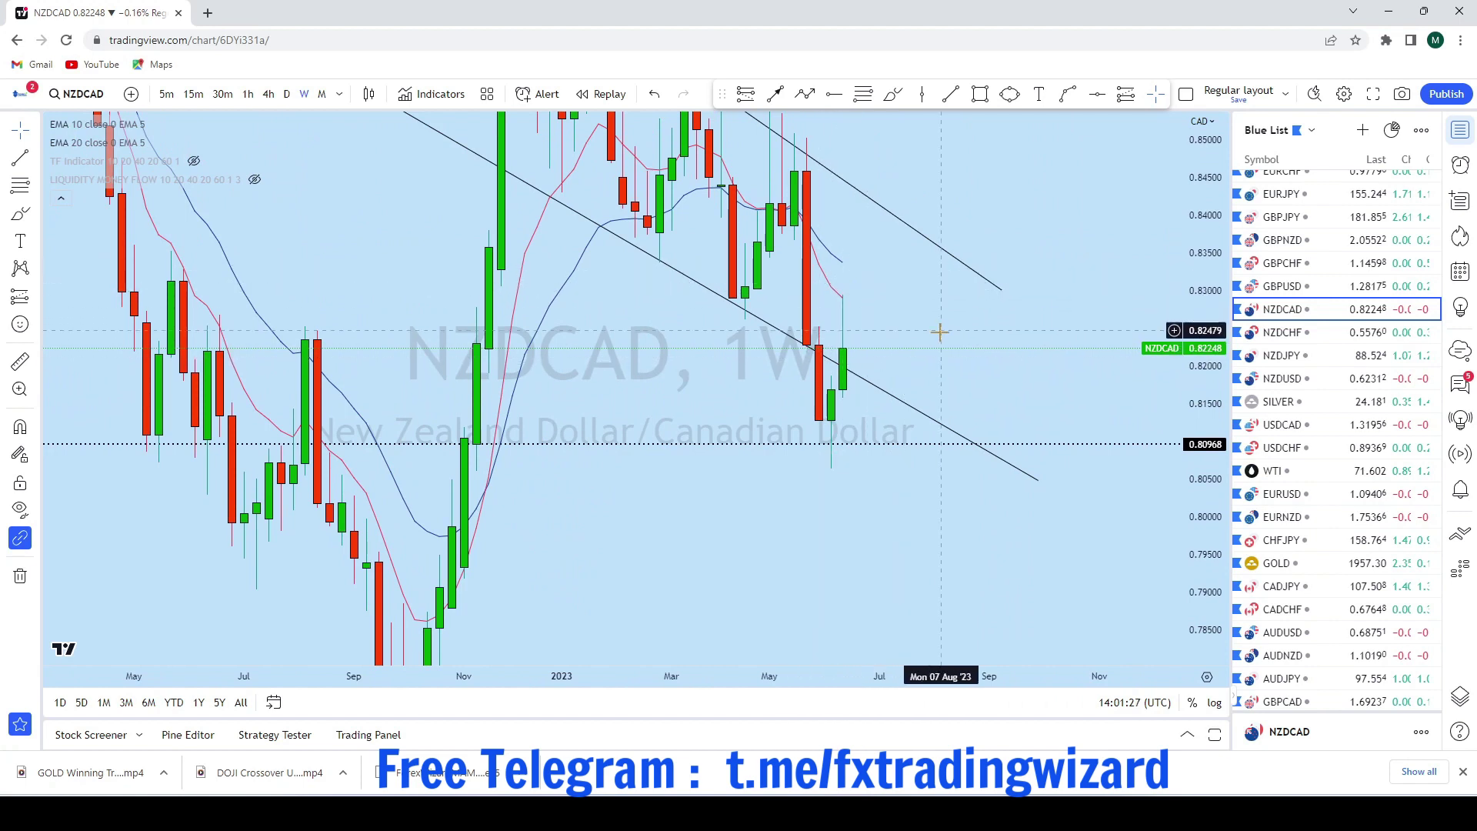
scroll(939, 329, "down", 2)
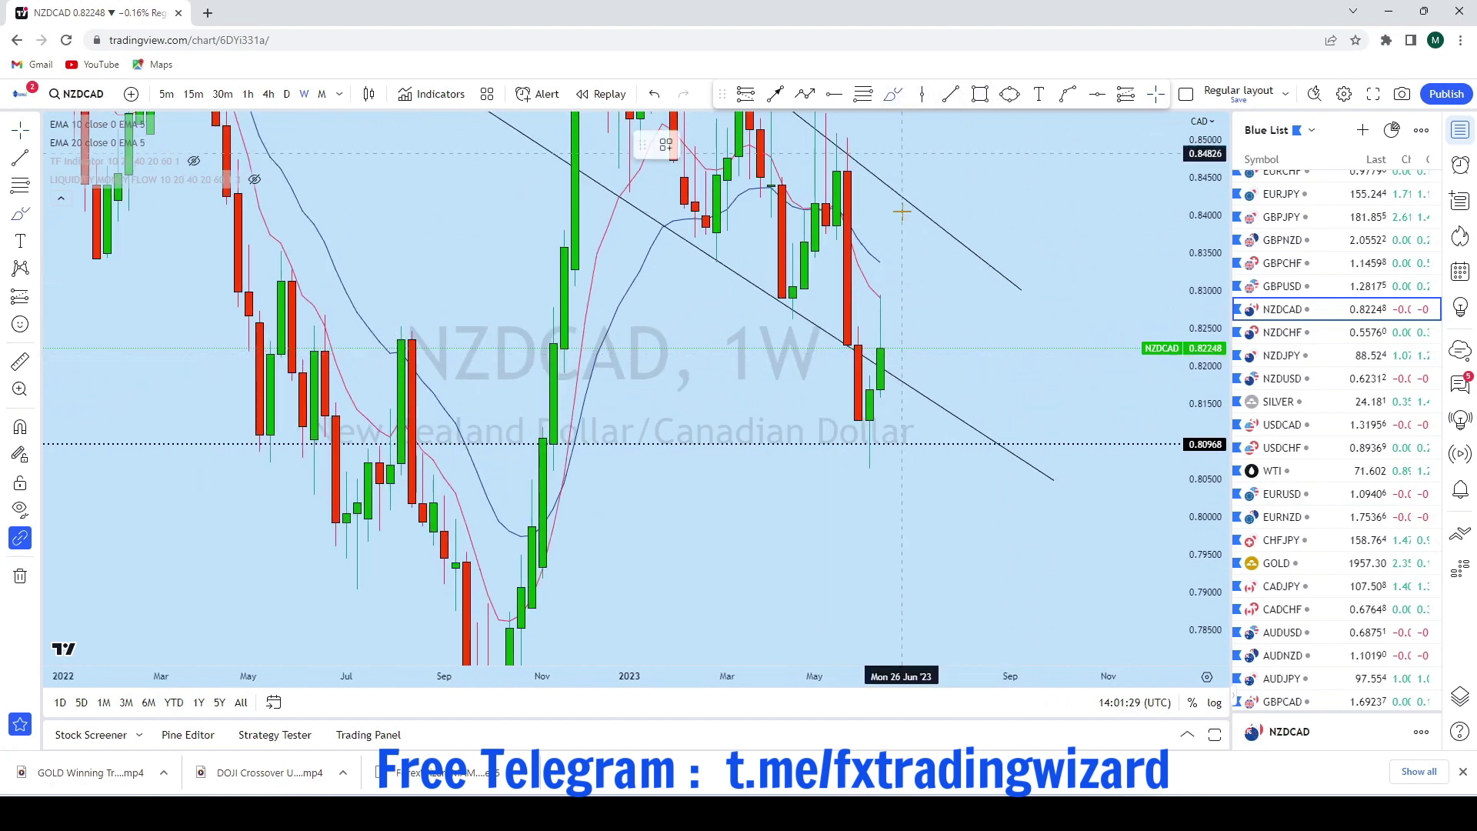
mouse_move(889, 347)
left_mouse_down()
mouse_move(892, 367)
mouse_move(940, 216)
mouse_move(957, 211)
mouse_move(923, 238)
left_mouse_up()
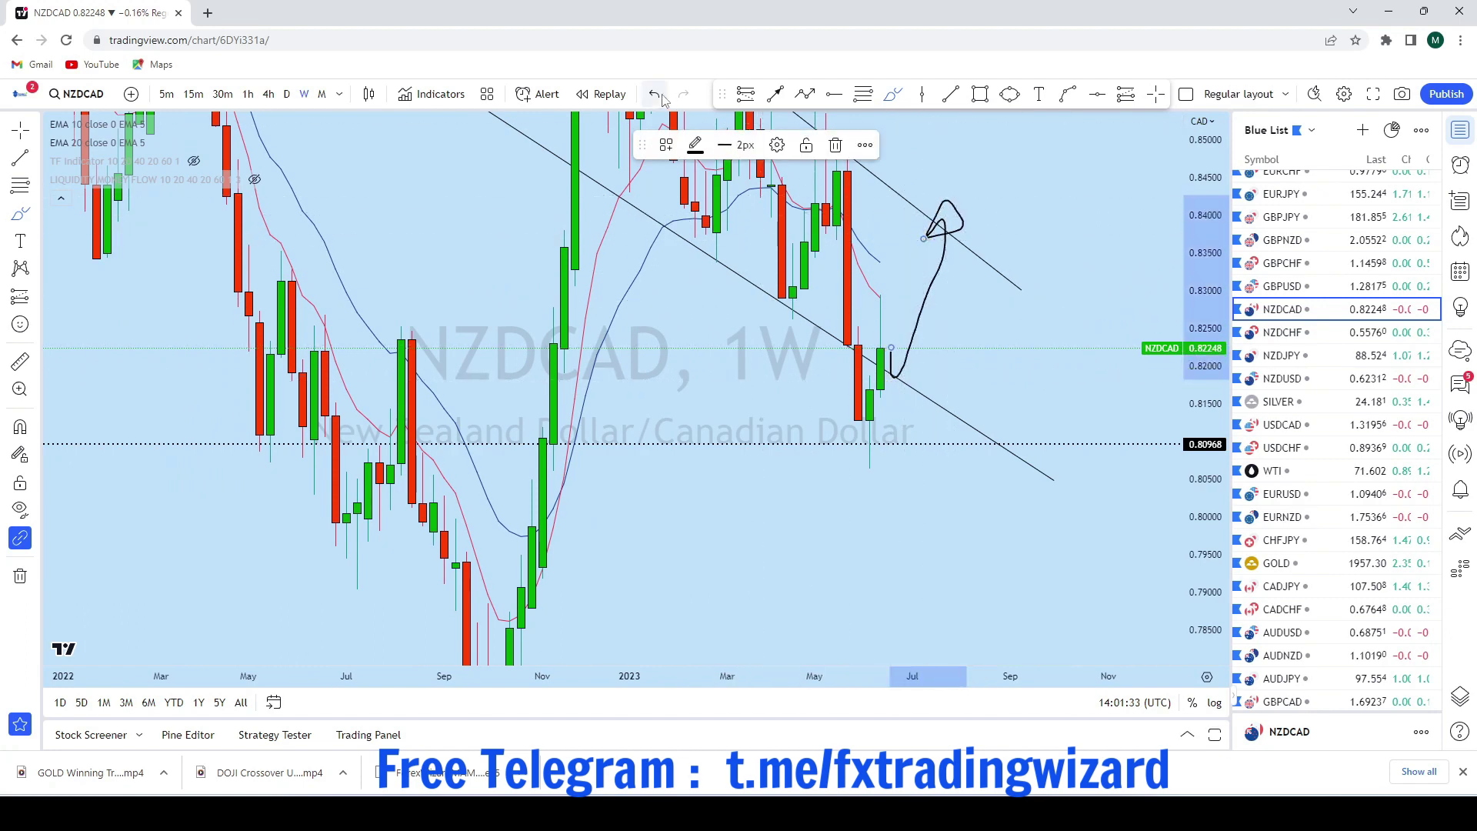
left_click(658, 95)
Switch NZDCAD to the daily timeframe and show the June candles around the lower channel line
scroll(982, 329, "down", 4)
left_click(286, 93)
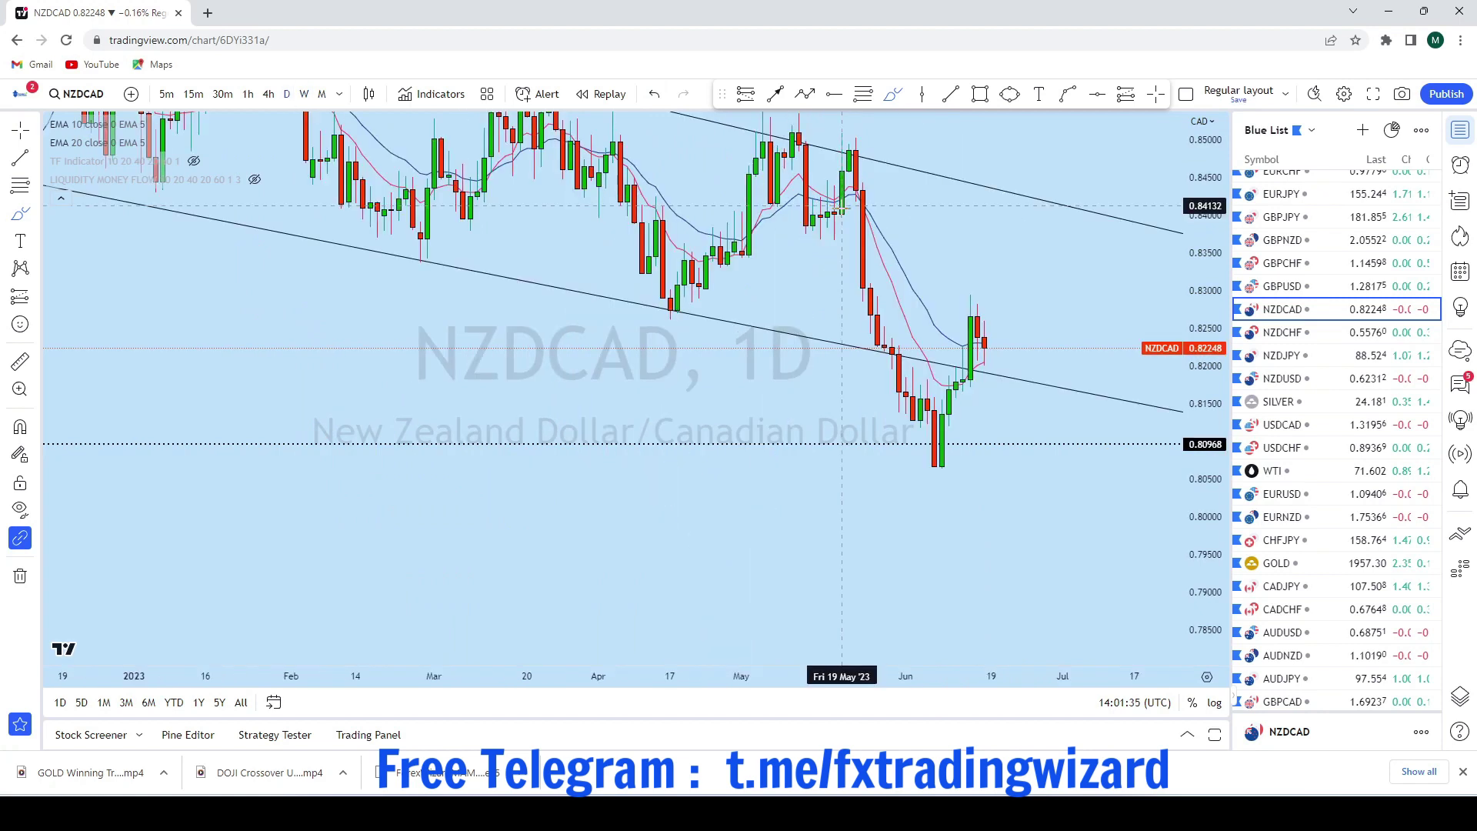
scroll(1087, 362, "up", 2)
scroll(956, 392, "up", 3)
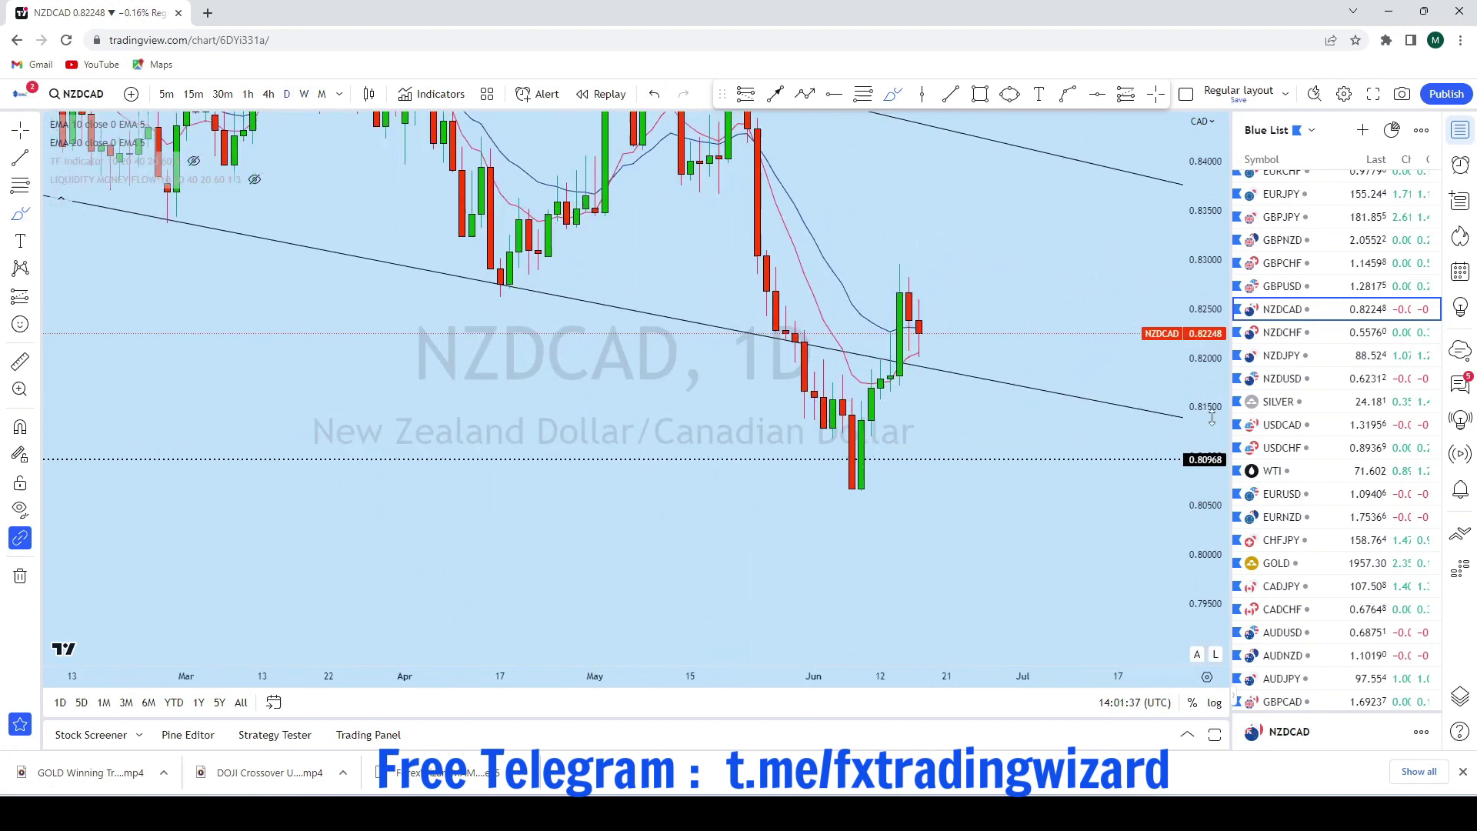
scroll(960, 369, "down", 2)
Brush the June reversal pattern, circles along the lower channel line and a projected rise on the daily chart, and undo the strokes
mouse_move(779, 338)
left_mouse_down()
mouse_move(784, 464)
mouse_move(867, 390)
mouse_move(897, 244)
left_mouse_up()
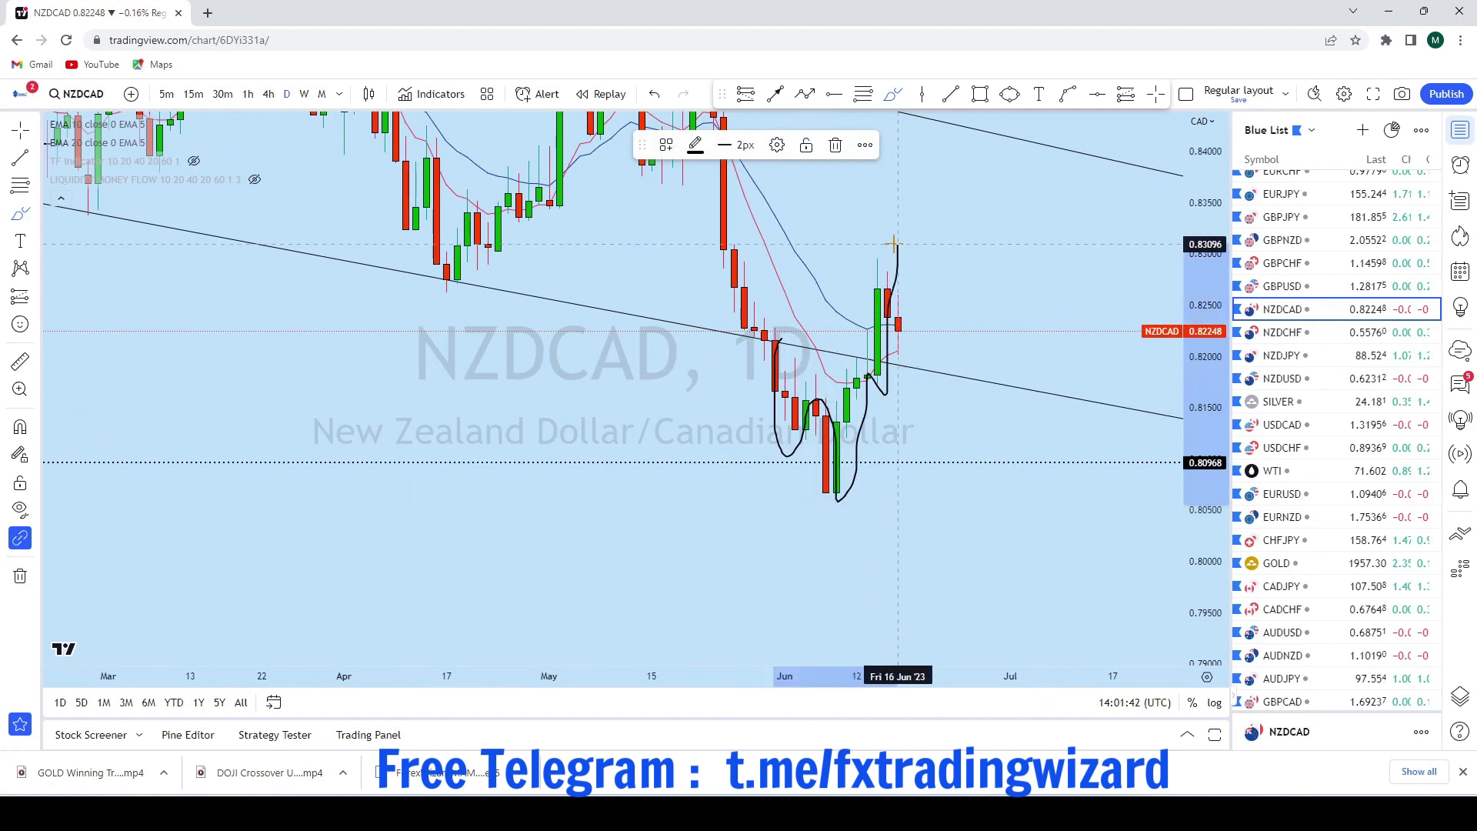
left_click(654, 93)
mouse_move(815, 347)
left_mouse_down()
mouse_move(945, 382)
mouse_move(1019, 144)
mouse_move(990, 156)
left_mouse_up()
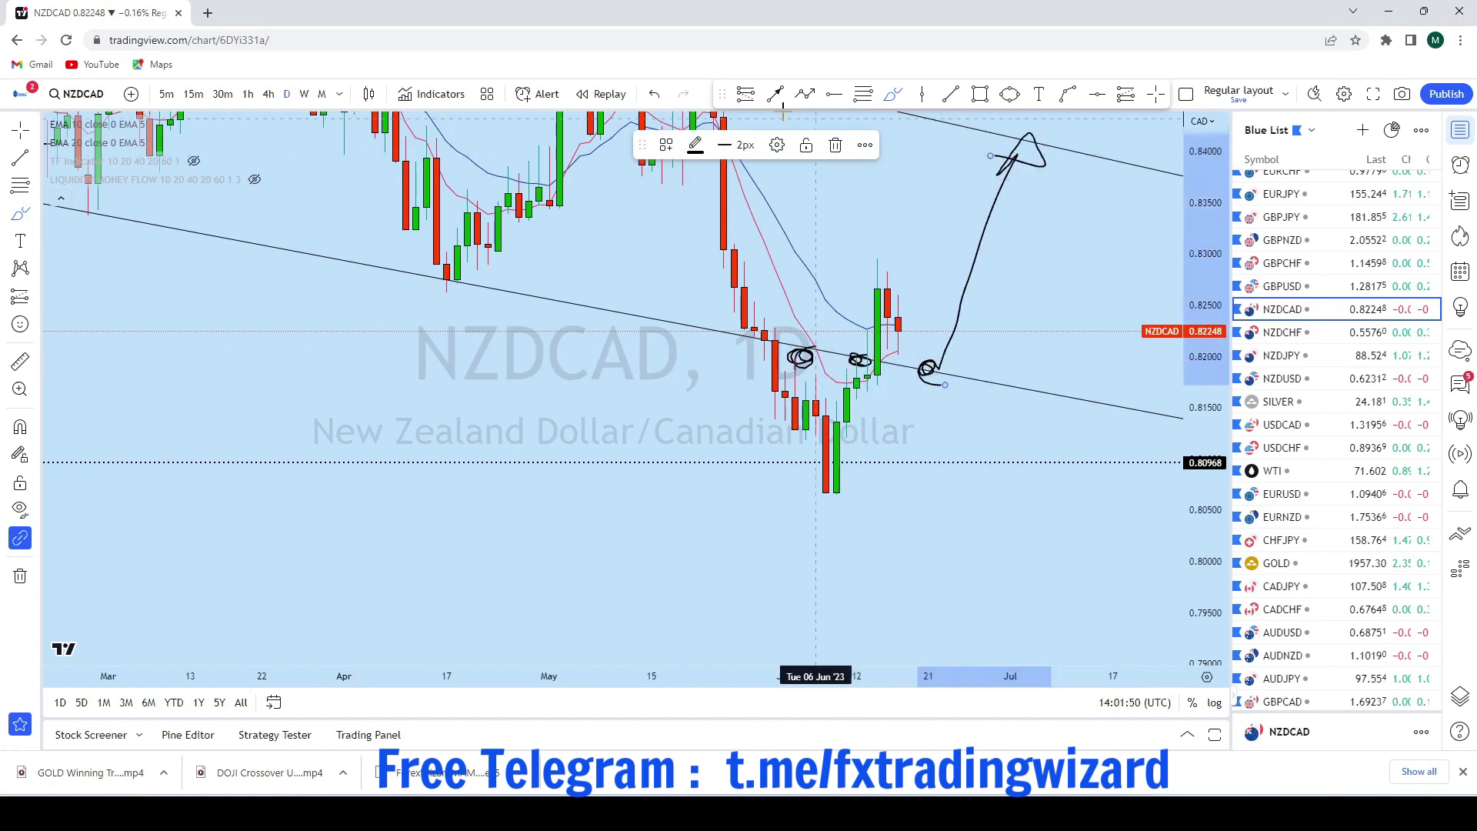
left_click(666, 94)
Switch NZDCAD to the 4-hour timeframe and examine the June rally above the lower channel line
scroll(926, 402, "down", 2)
scroll(926, 402, "up", 2)
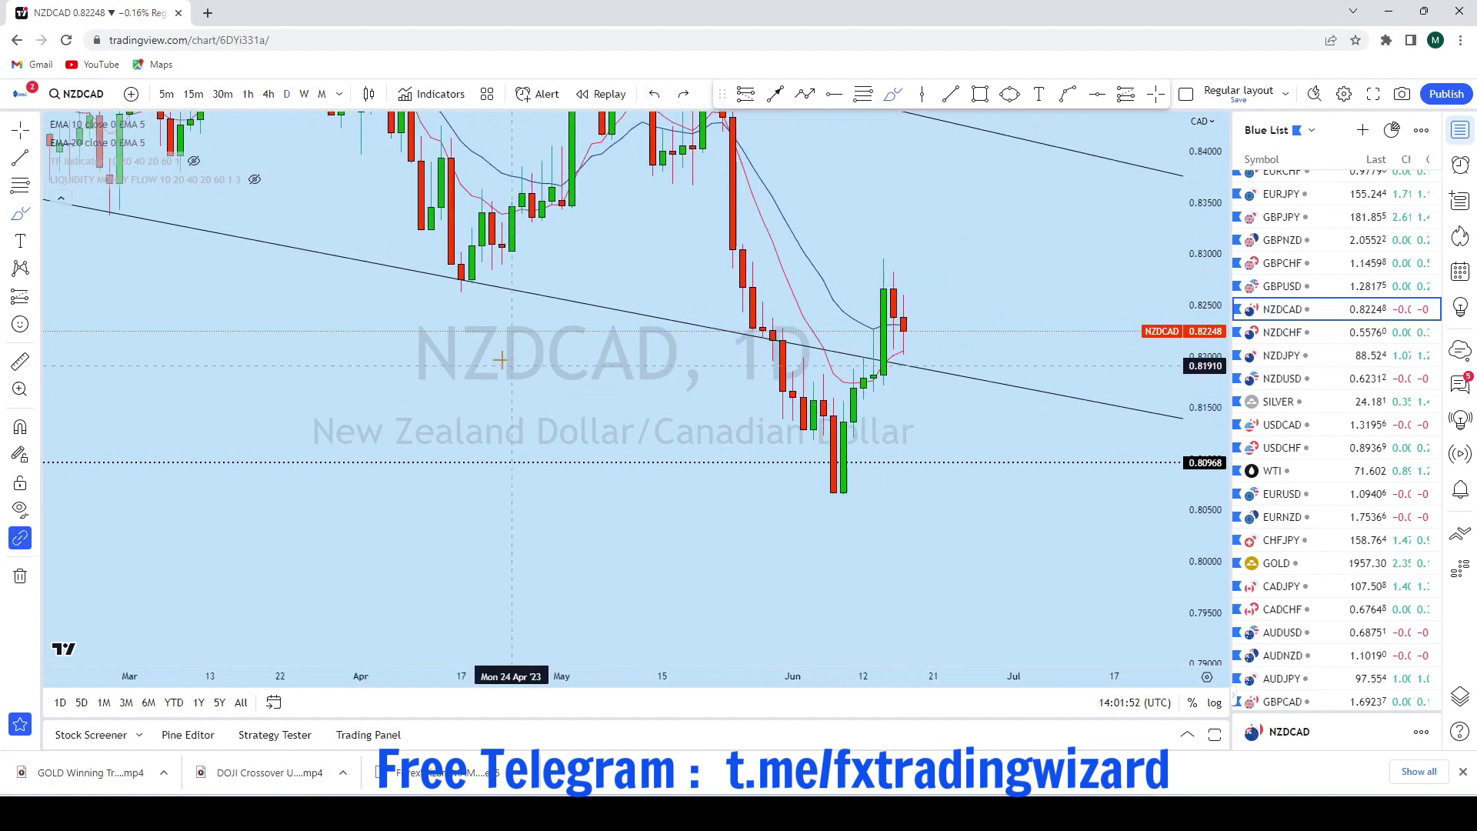
left_click(267, 93)
scroll(1078, 399, "down", 11)
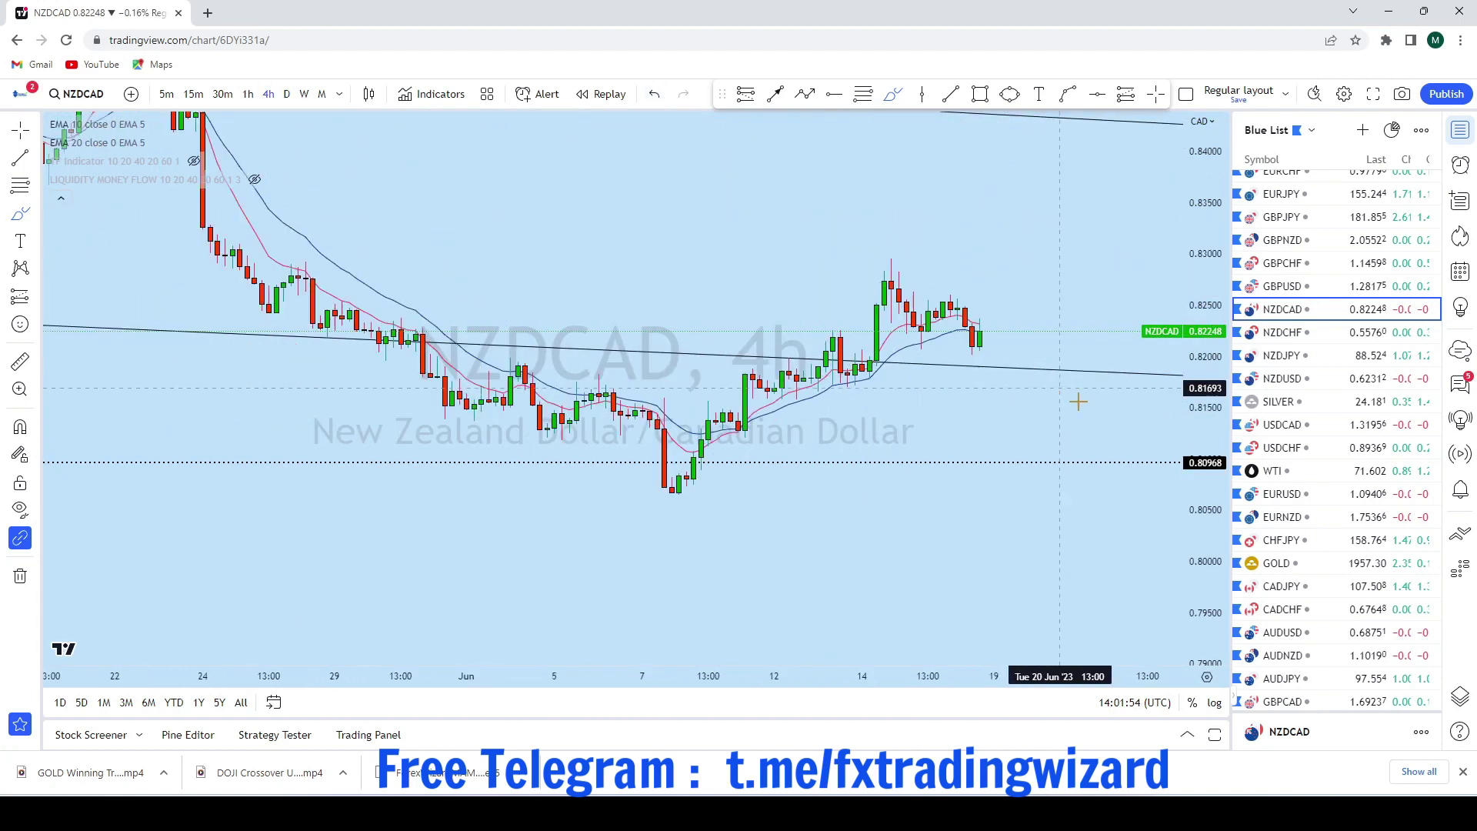
scroll(1077, 397, "up", 1)
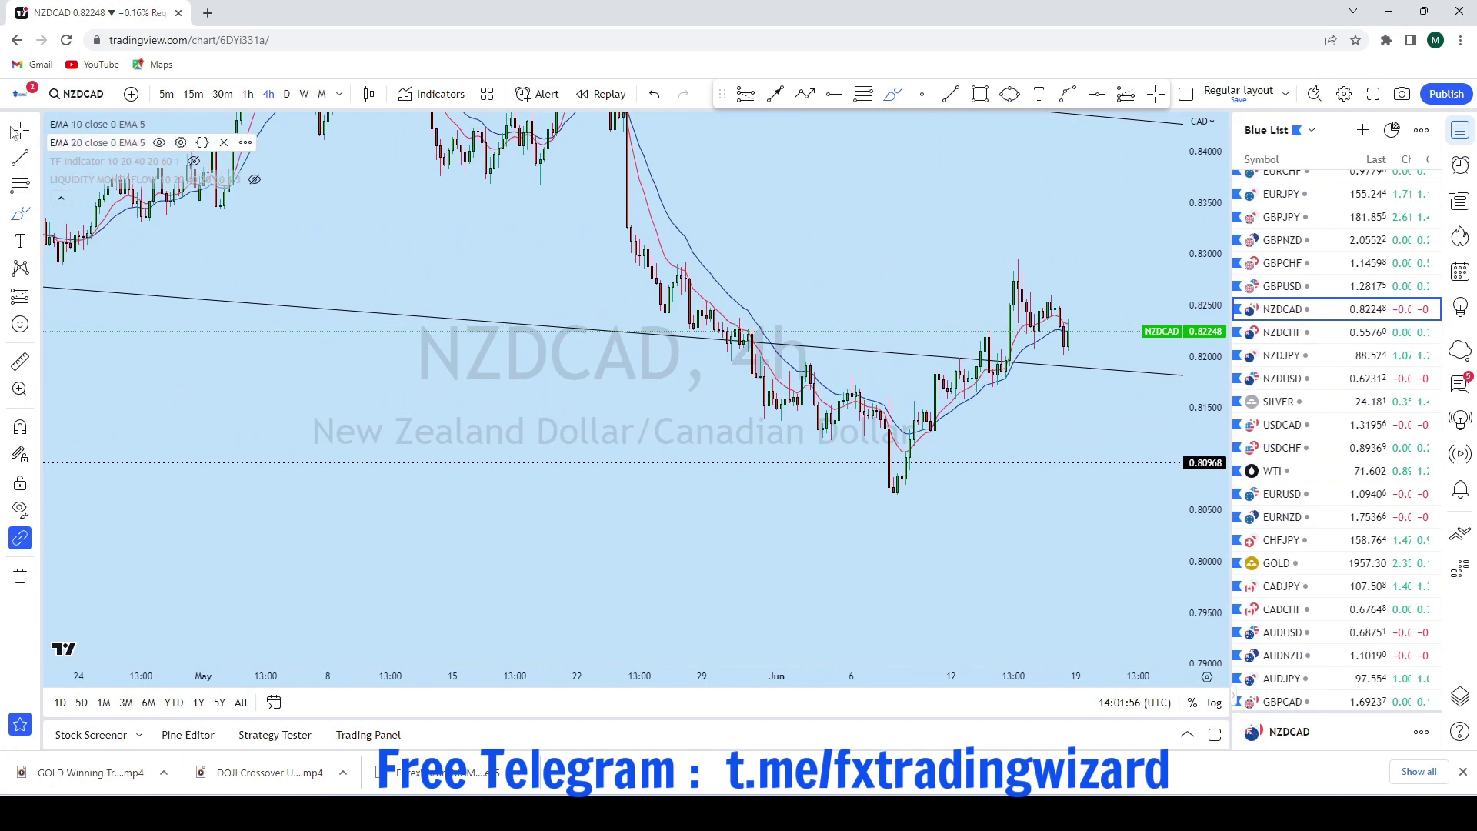
scroll(807, 273, "up", 1)
left_click_drag(974, 237, 663, 257)
scroll(662, 256, "down", 3)
left_click_drag(983, 265, 1074, 240)
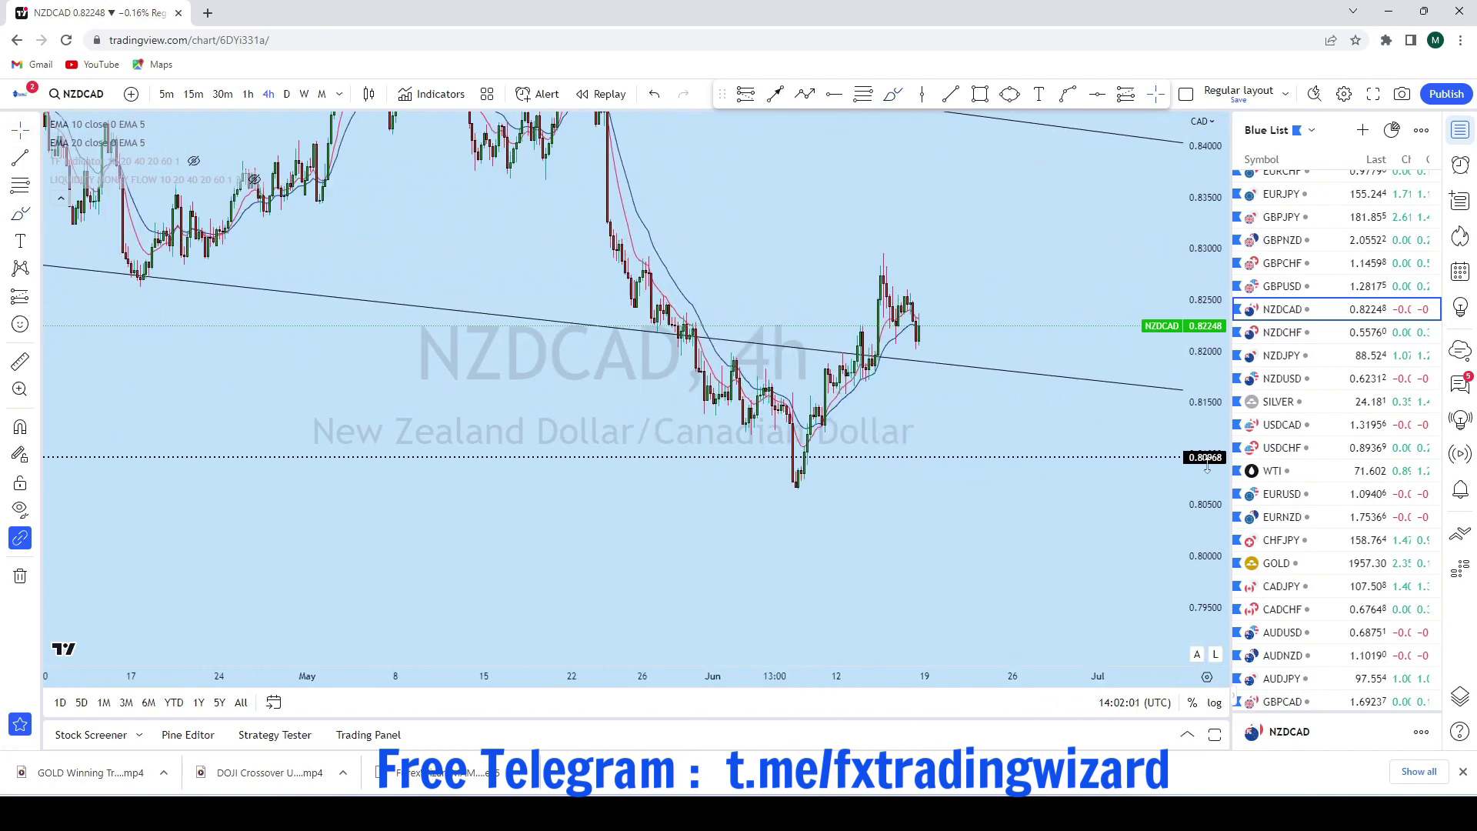
scroll(1069, 254, "up", 3)
scroll(1115, 304, "up", 1)
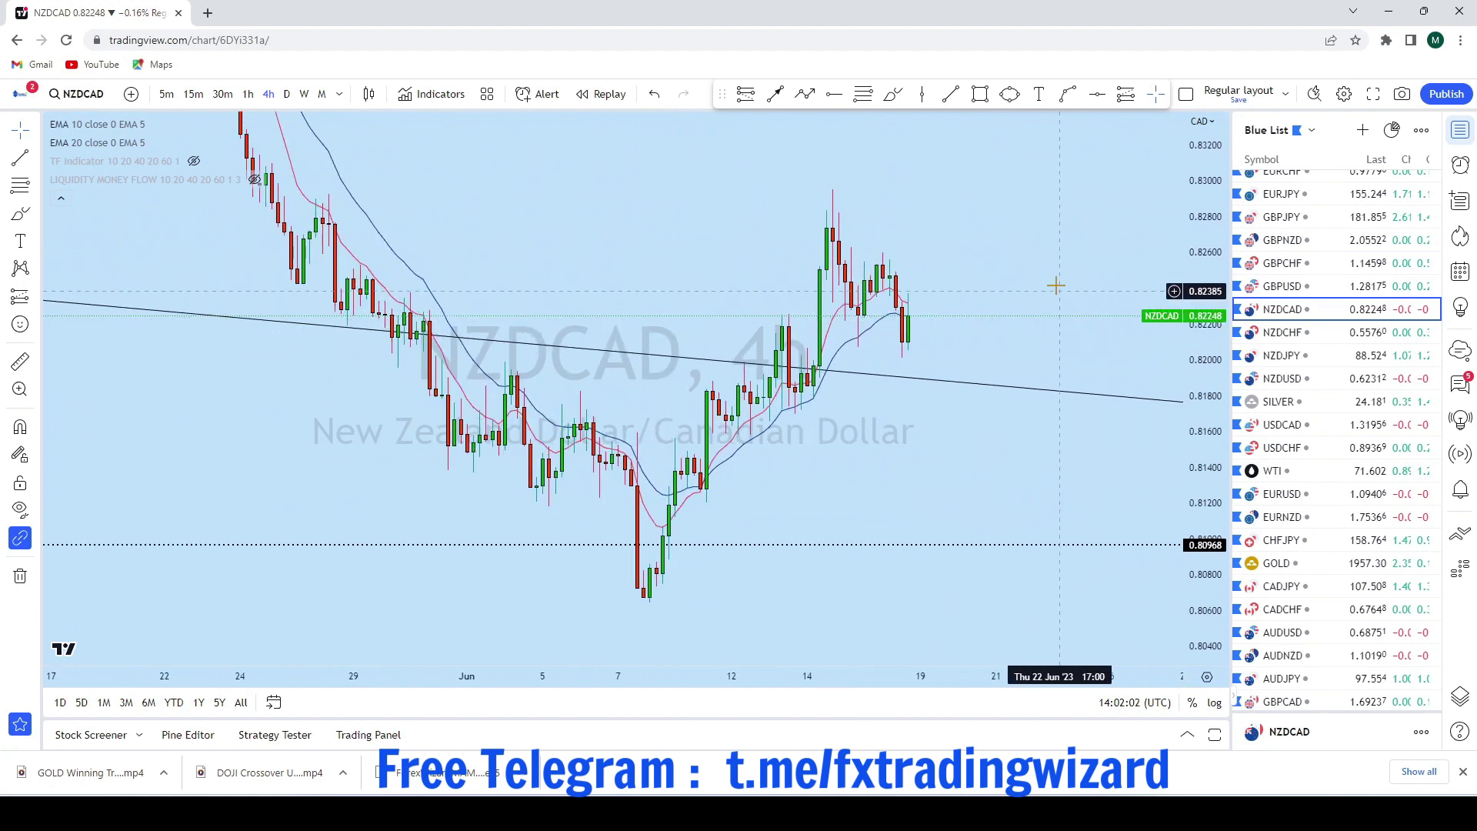
Brush the mid-June rally and pullback swings on the 4-hour chart, and undo the stroke
left_click(892, 94)
left_click_drag(813, 393, 840, 212)
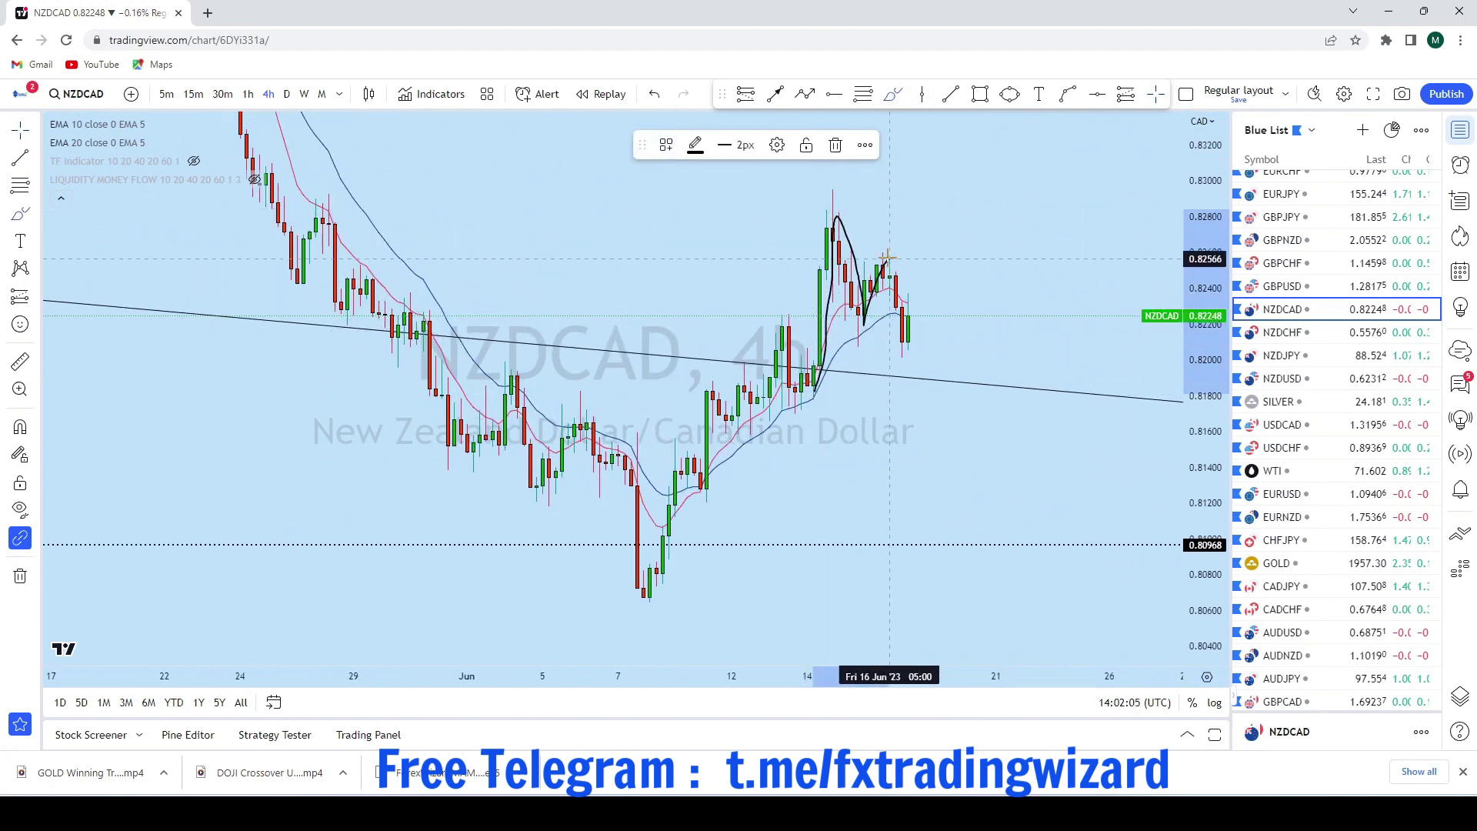
left_click(656, 94)
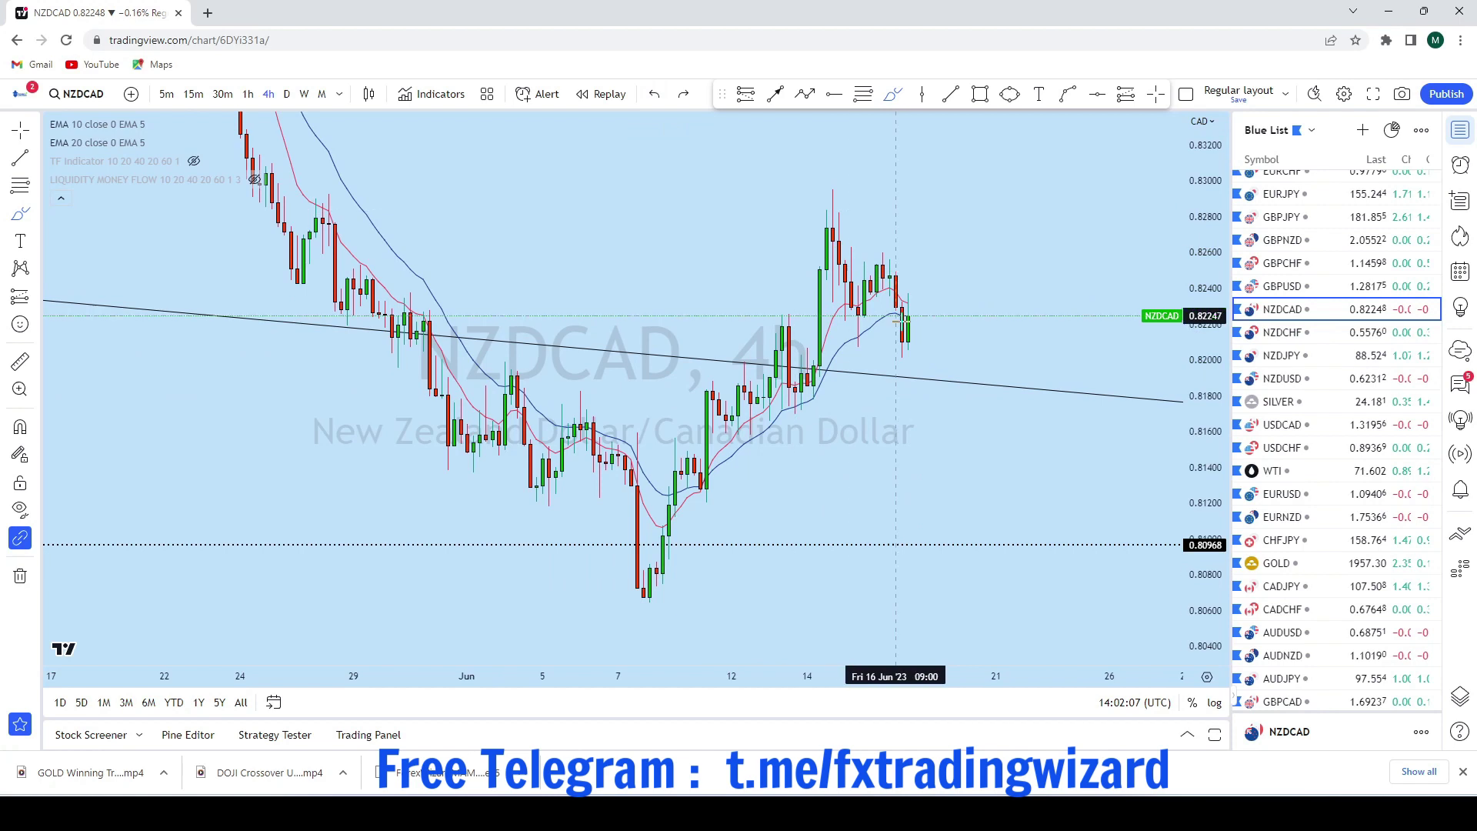
Brush a projected NZDCAD path dipping to about 0.819 and rising to about 0.83215, and circle the dip with an ellipse
left_click_drag(914, 312, 917, 315)
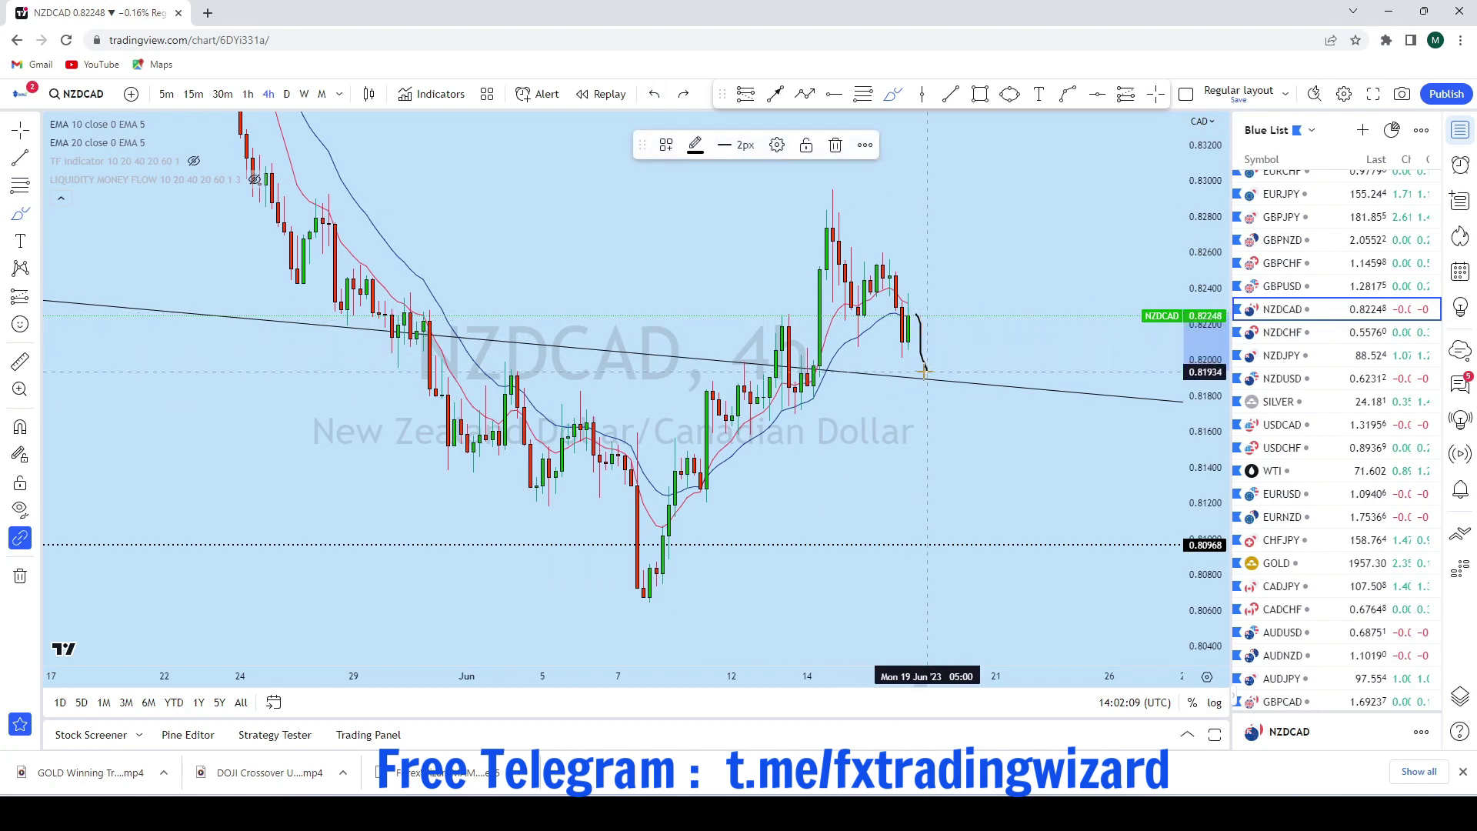
left_click_drag(952, 372, 1071, 144)
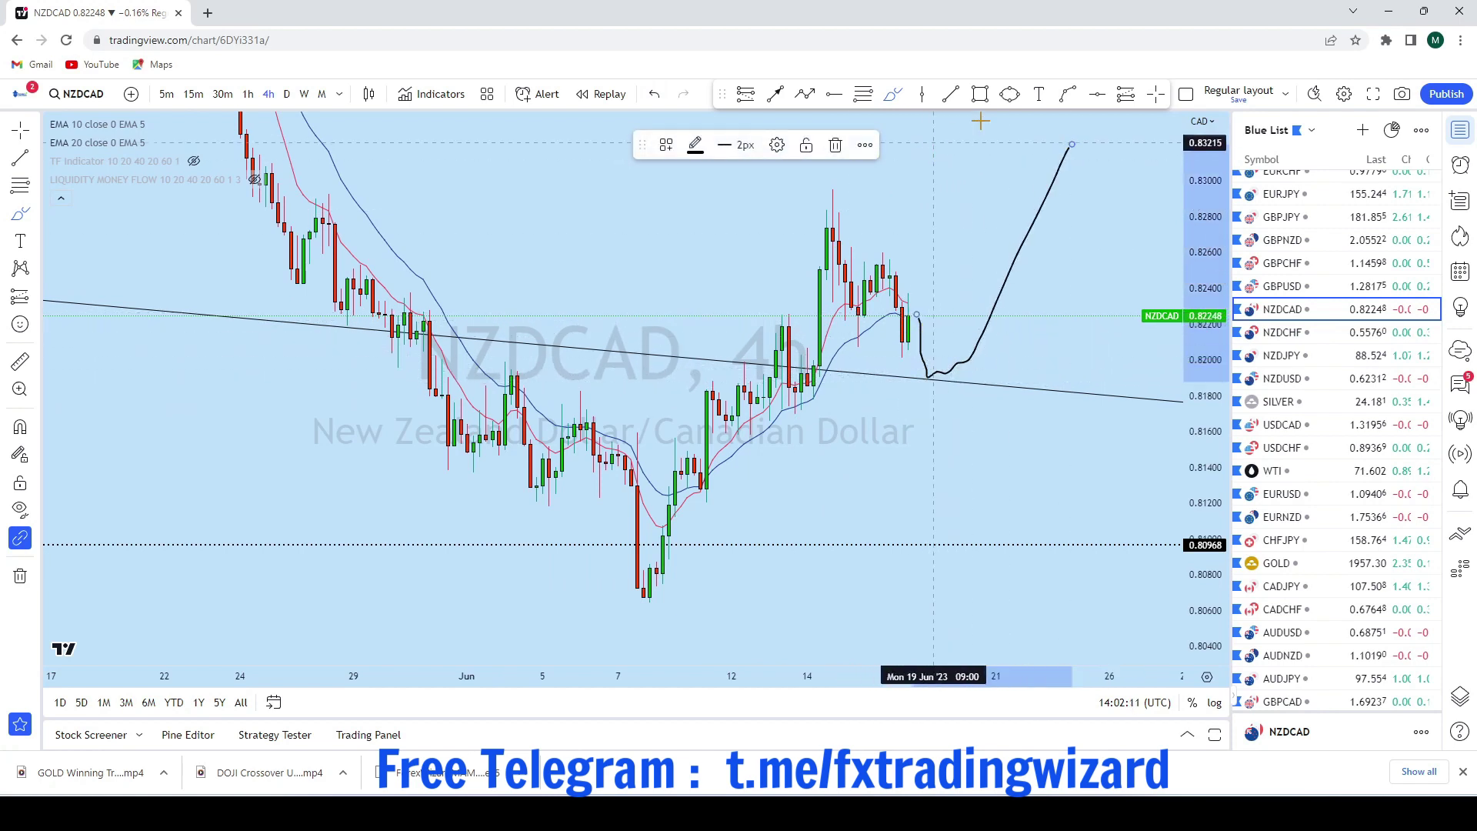
left_click(1009, 94)
left_click(909, 382)
left_click(952, 340)
left_click(962, 359)
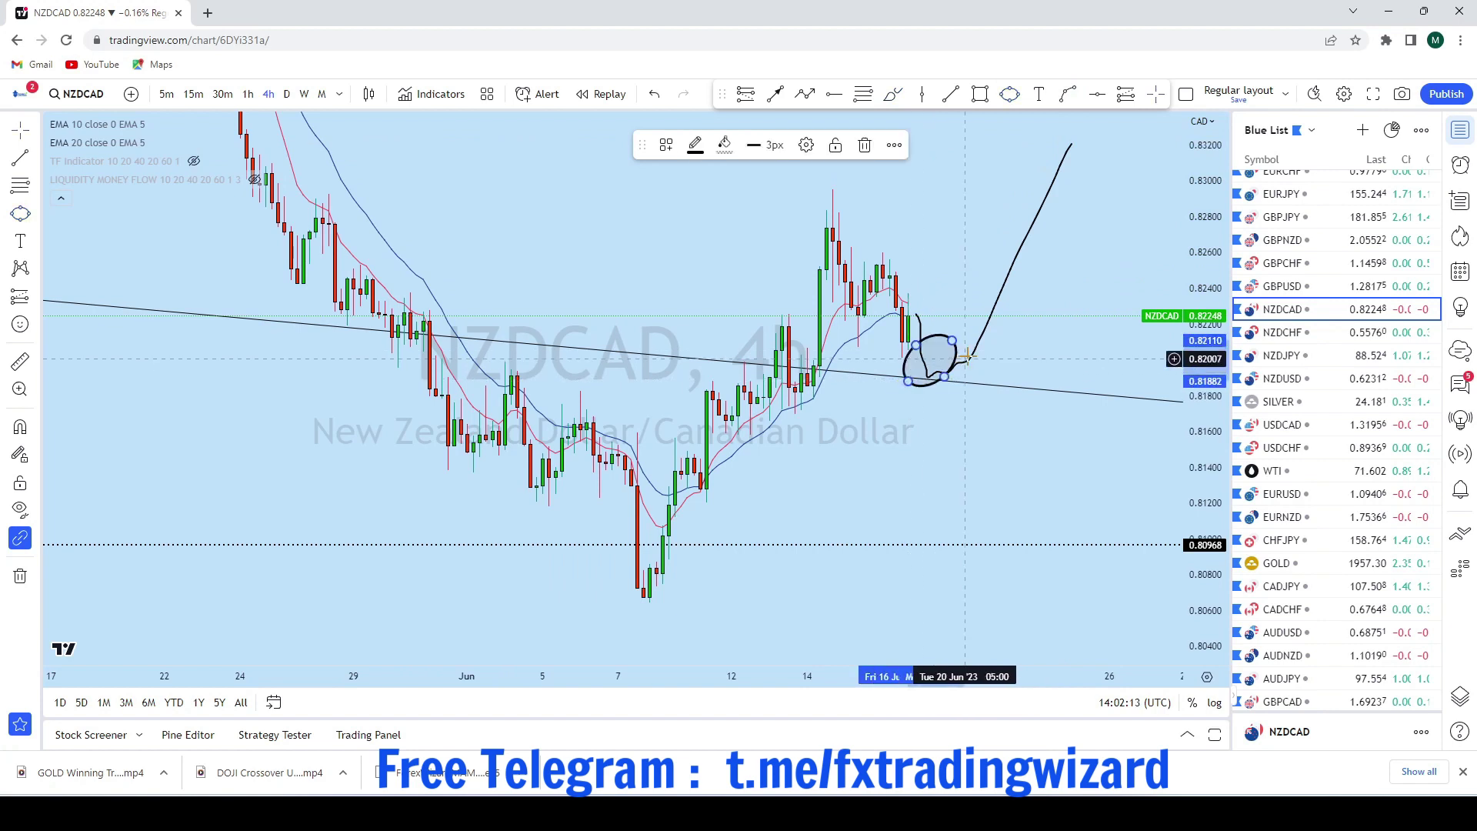
Brush an arrowhead onto the upper end of the projected NZDCAD path near 0.832
left_click_drag(1109, 302, 944, 422)
scroll(955, 396, "down", 2)
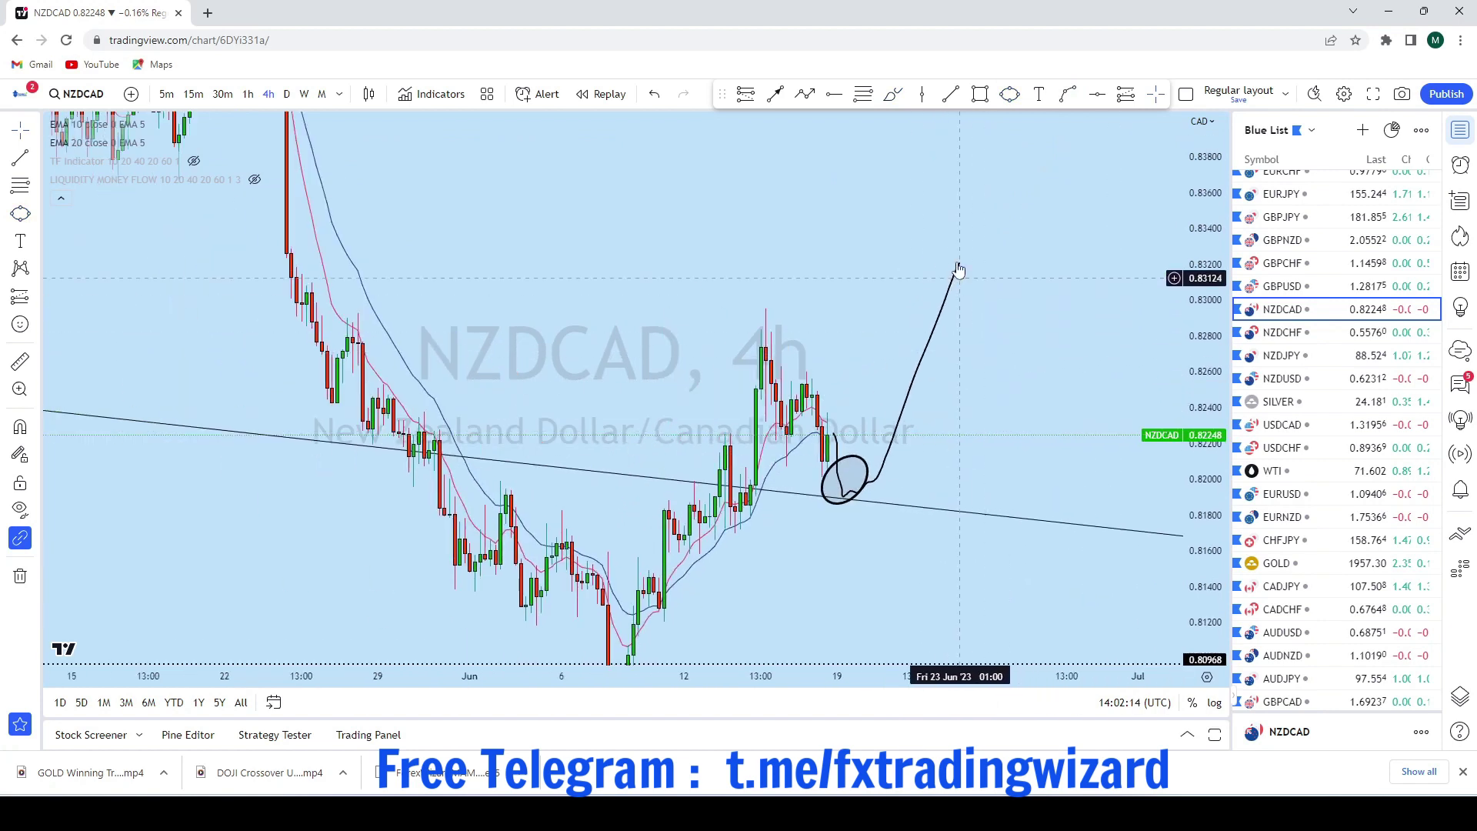
left_click(891, 96)
mouse_move(926, 281)
left_mouse_down()
mouse_move(956, 259)
mouse_move(975, 314)
left_mouse_up()
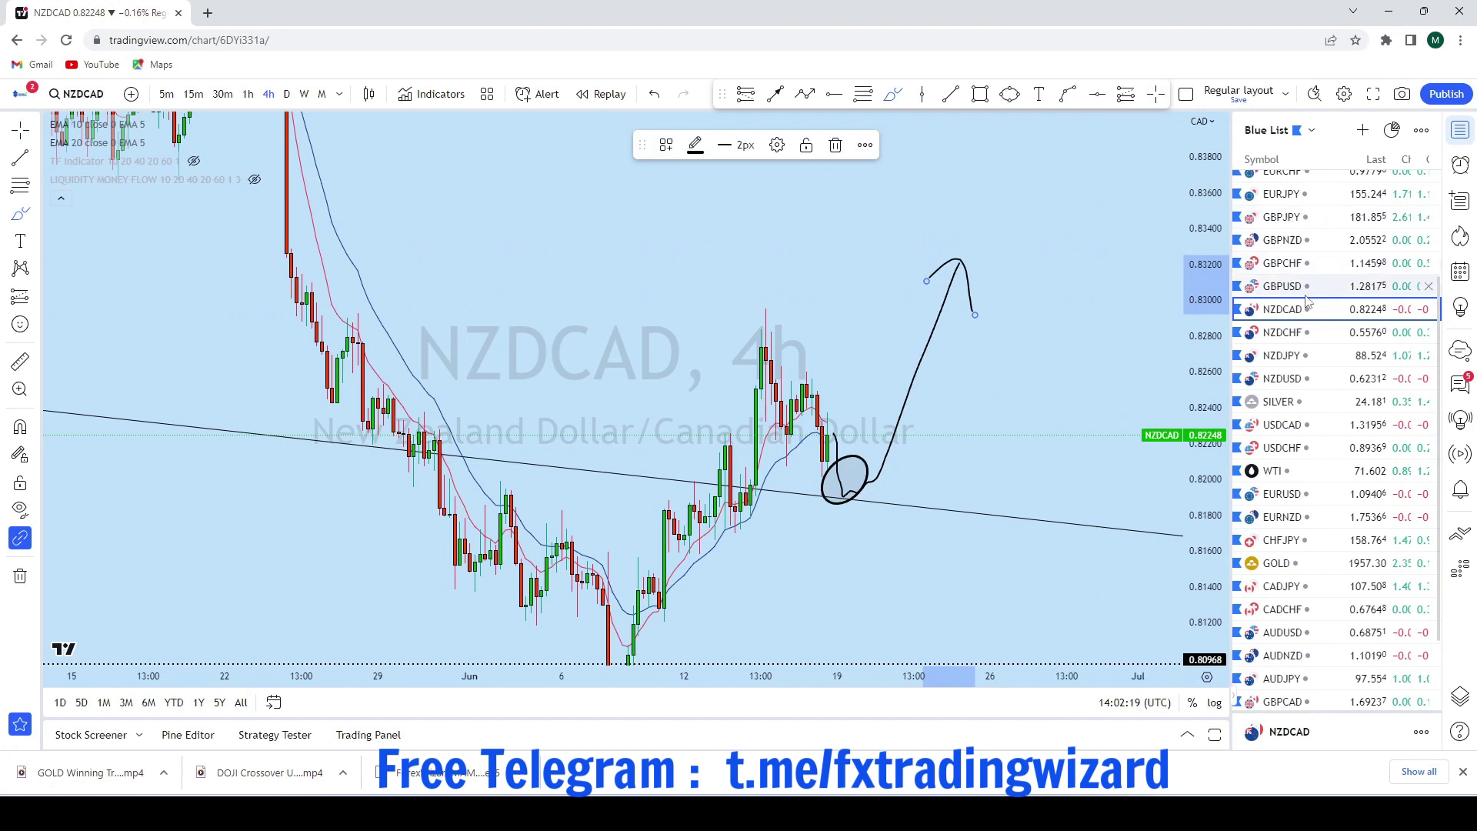
Open NZDCHF from the watchlist and show it on the monthly timeframe
left_click(1283, 332)
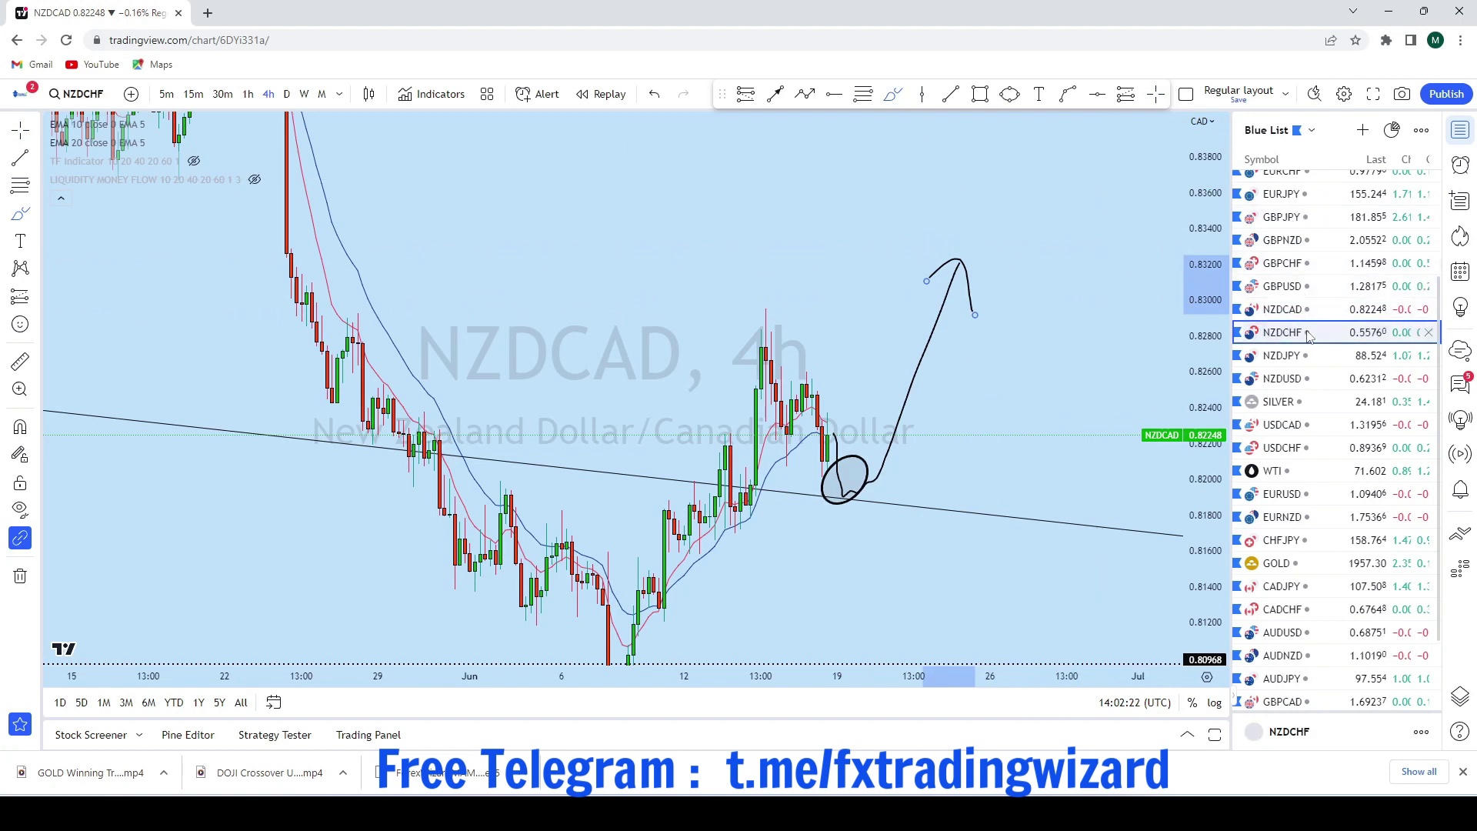
scroll(808, 311, "down", 2)
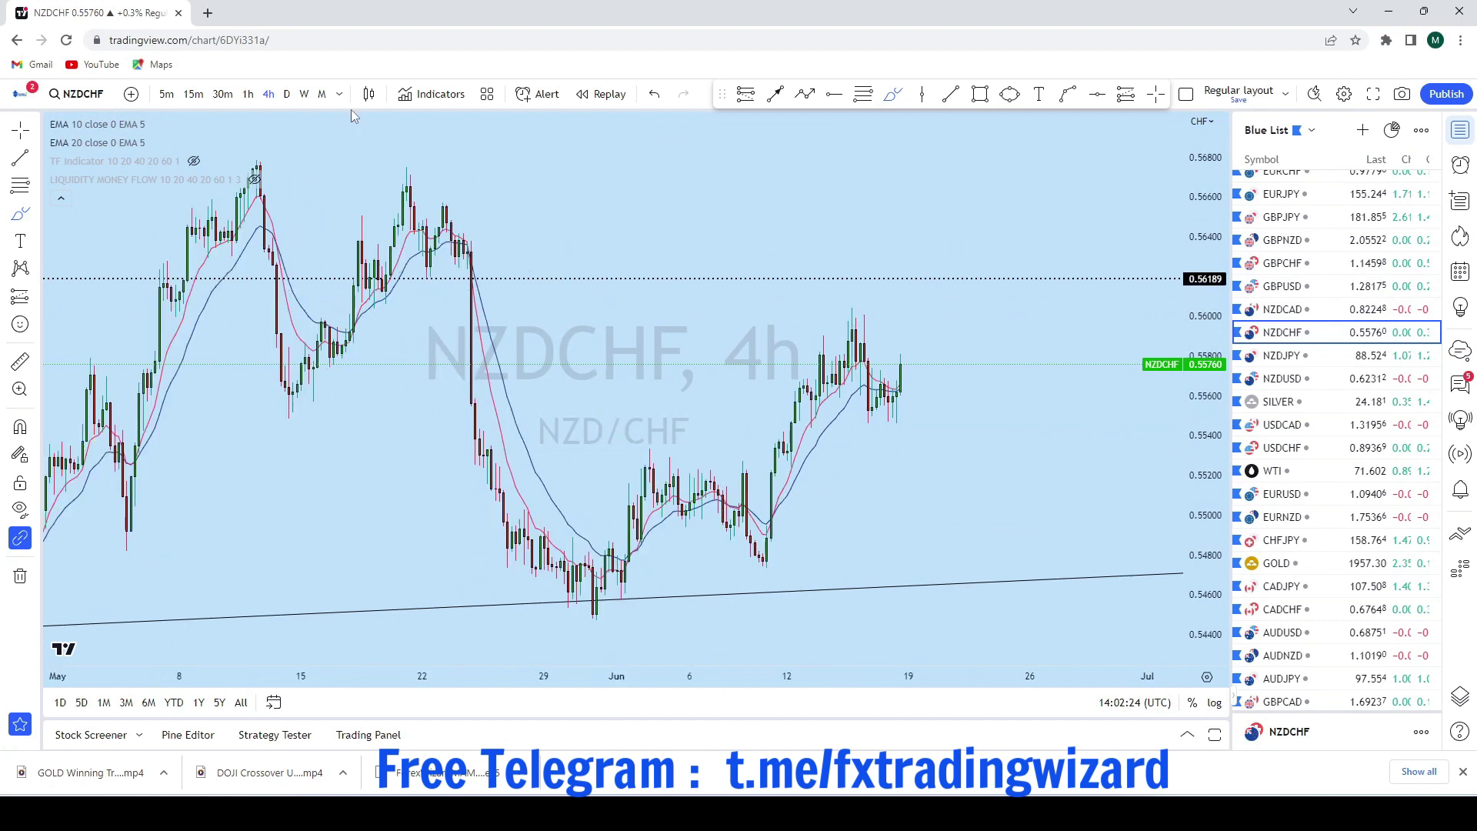
left_click(322, 94)
scroll(1145, 372, "up", 2)
left_click_drag(1205, 336, 1205, 663)
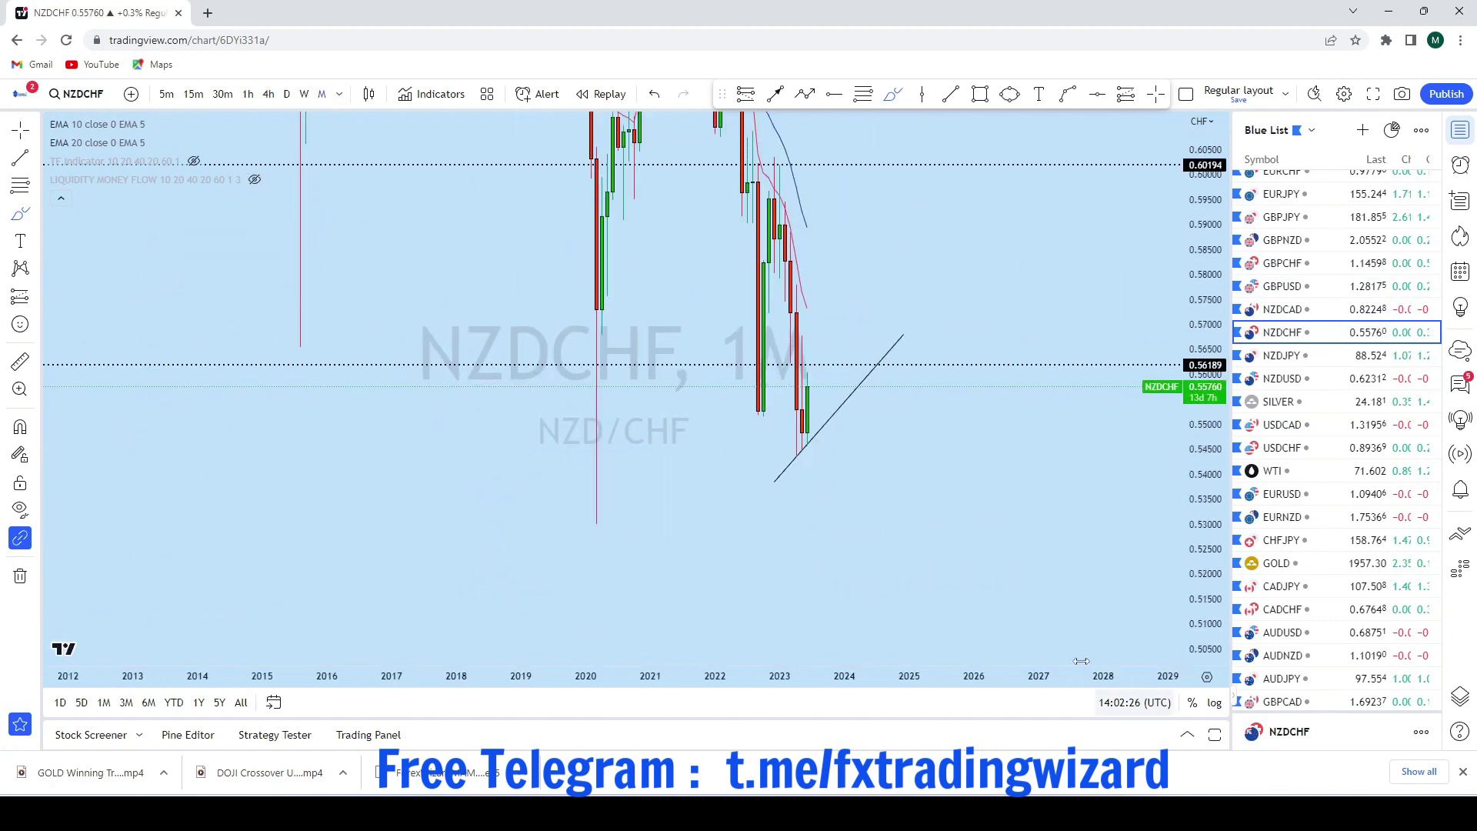
Remove the three existing drawings from the NZDCHF chart, keeping the indicators
scroll(475, 446, "up", 4)
left_click(23, 575)
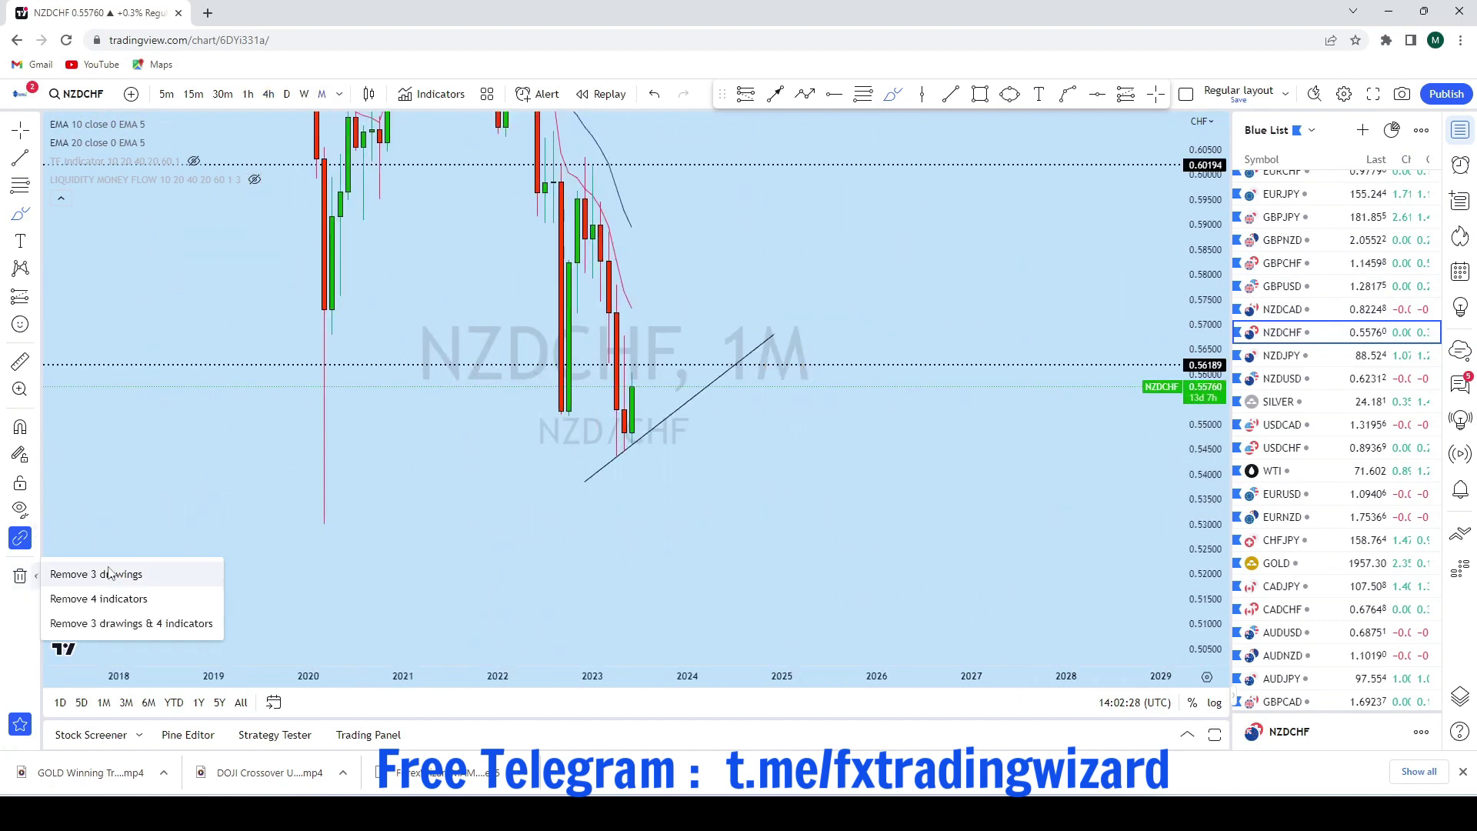
left_click(77, 567)
Draw an ascending trend line under the 2023 lows on the NZDCHF monthly chart, from about 0.539 to about 0.557
left_click_drag(748, 333, 1050, 305)
scroll(1051, 305, "down", 3)
scroll(1084, 454, "up", 4)
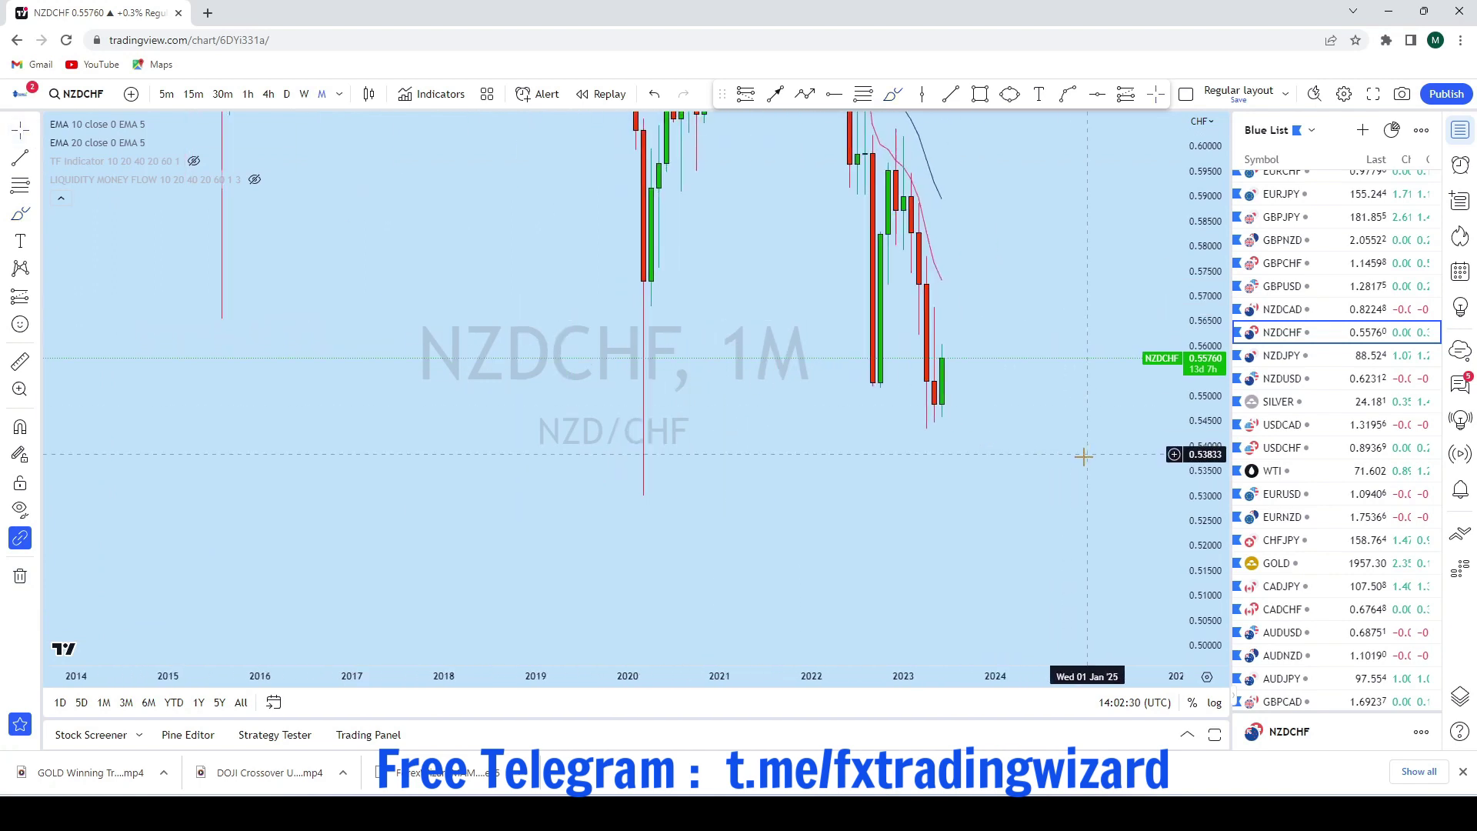
left_click_drag(956, 455, 1061, 498)
scroll(1062, 497, "up", 2)
left_click_drag(1195, 581, 1192, 234)
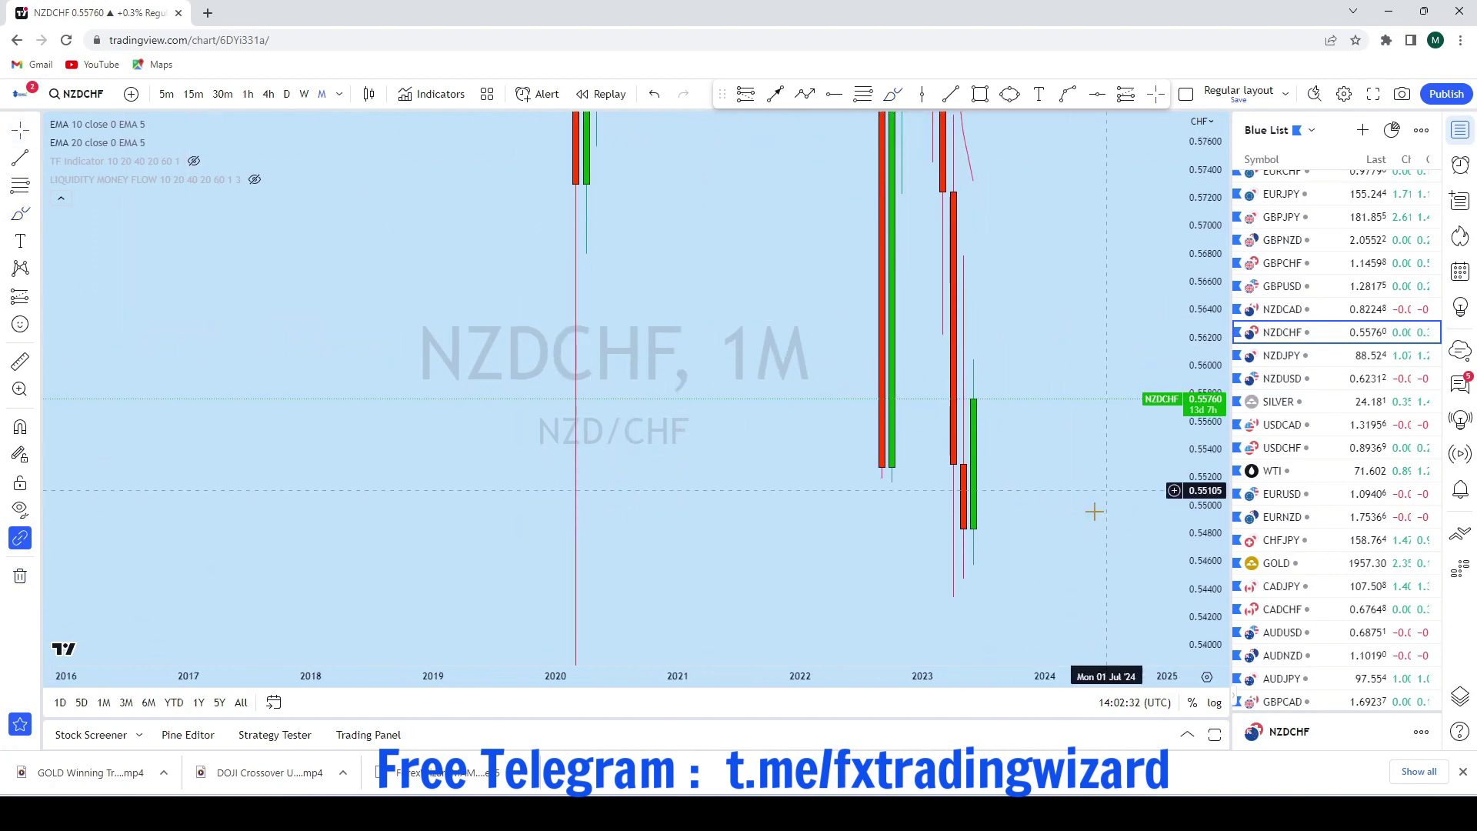
scroll(1084, 519, "up", 2)
left_click_drag(1030, 544, 1055, 409)
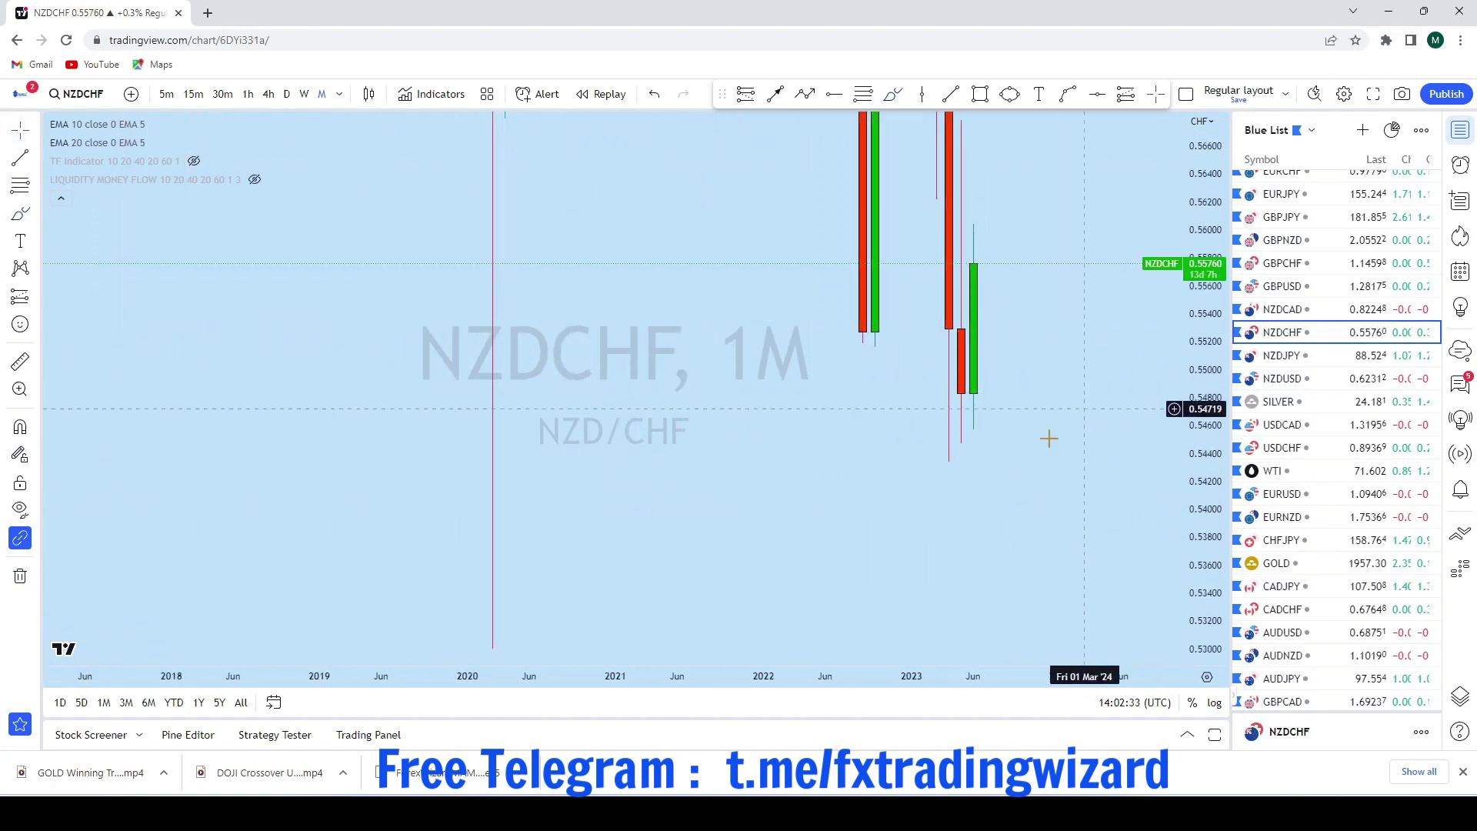
left_click(951, 100)
left_click(900, 522)
left_click(1097, 271)
scroll(1088, 465, "up", 3)
left_click_drag(1017, 423, 1015, 498)
scroll(1116, 542, "down", 4)
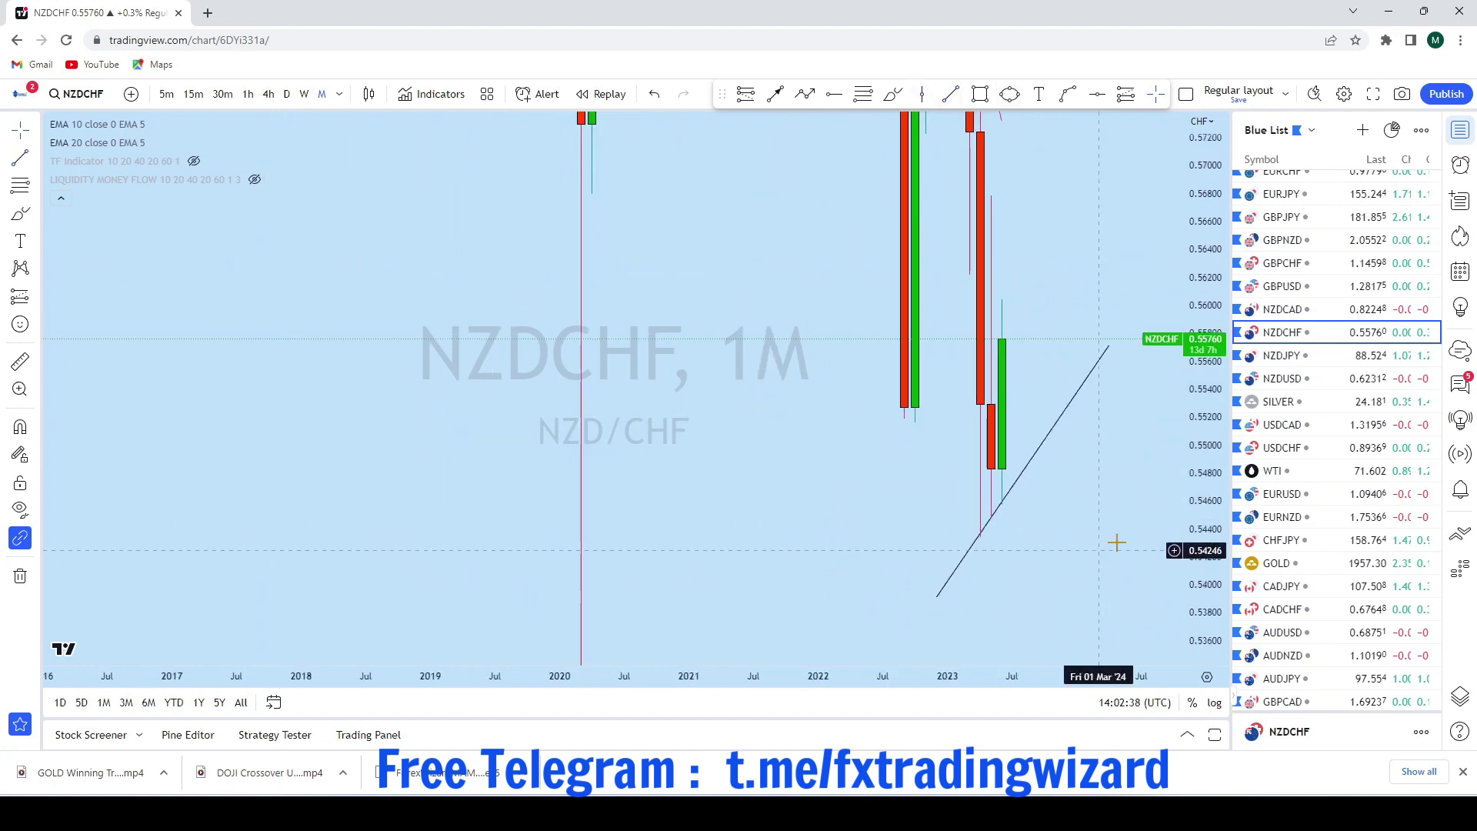
Brush a temporary rising path from the June 2023 NZDCHF monthly candle up to about 0.604, and undo it
left_click_drag(1212, 313, 1205, 594)
scroll(1022, 372, "down", 2)
left_click_drag(1048, 336, 1029, 377)
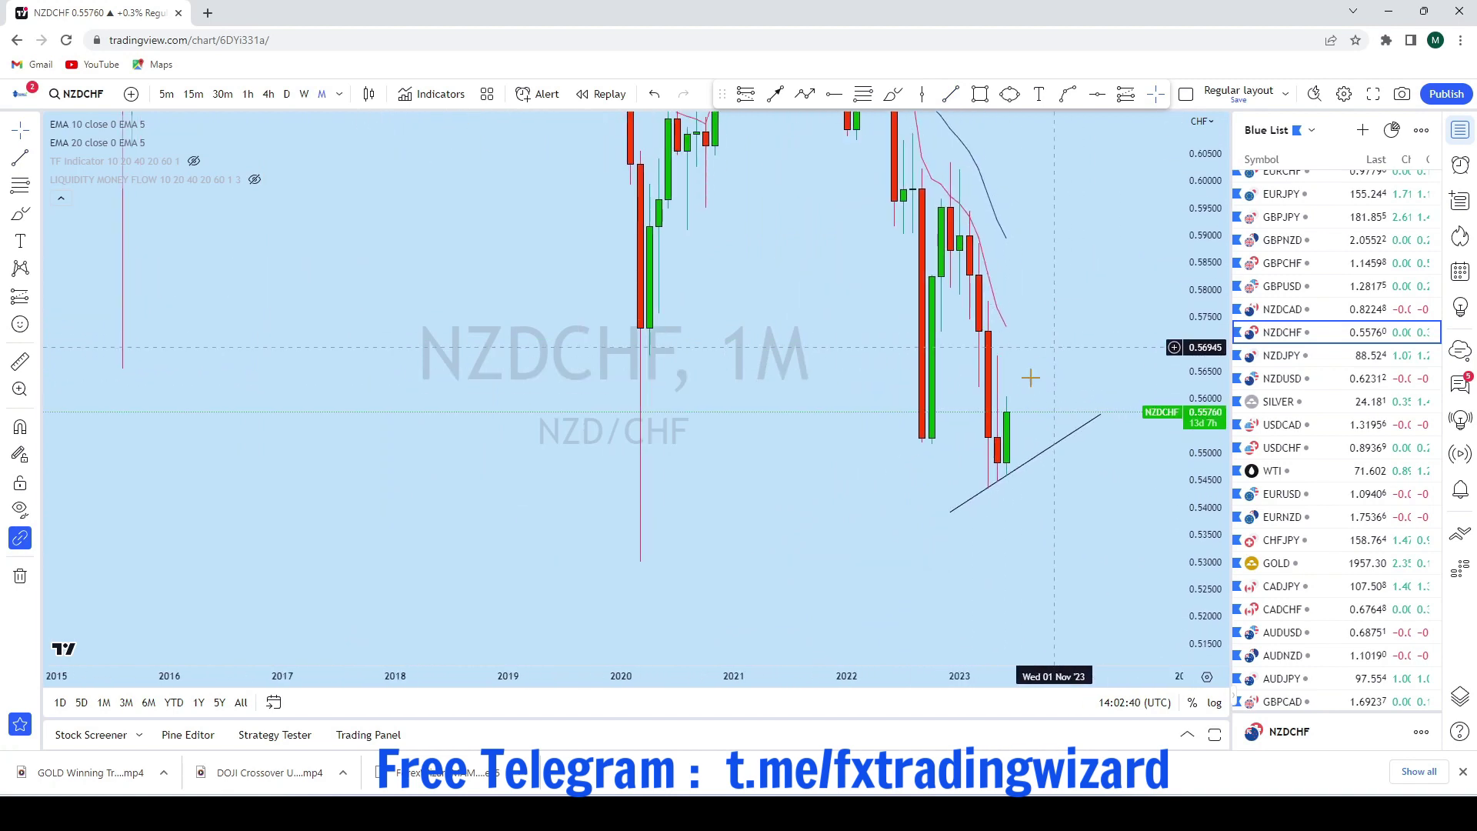
scroll(1038, 306, "up", 1)
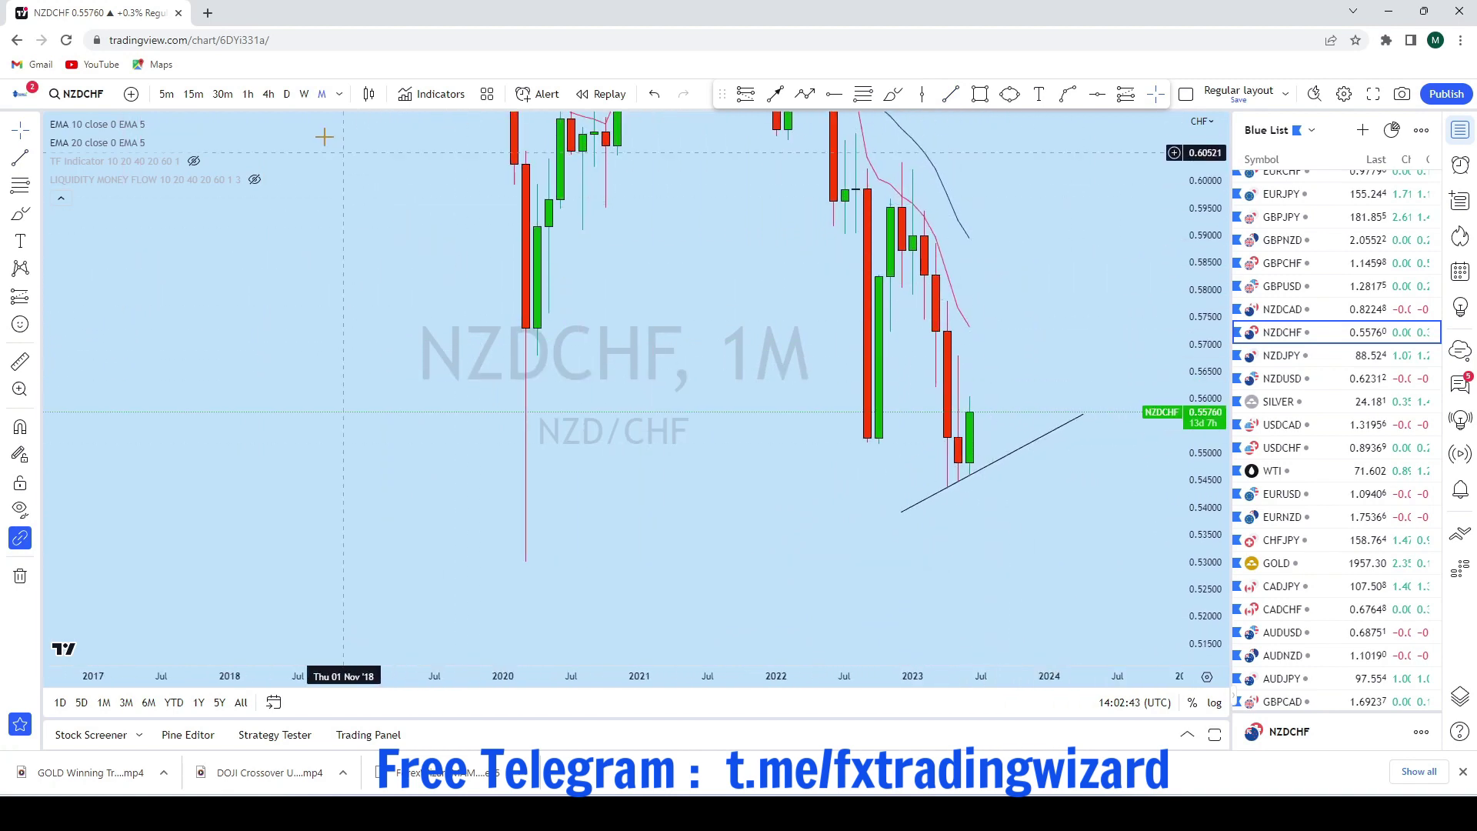
scroll(834, 200, "up", 1)
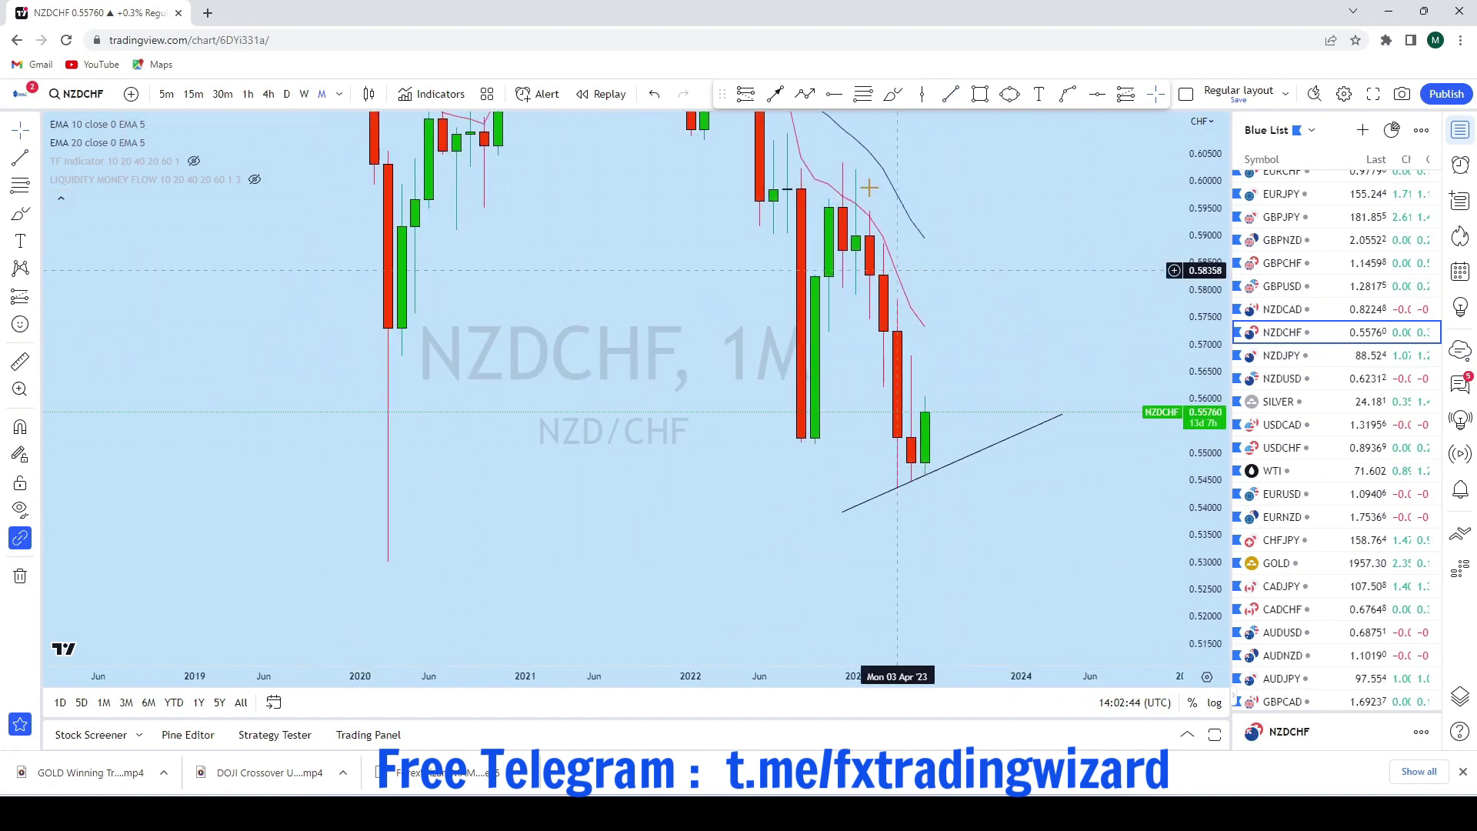
left_click(894, 96)
left_click_drag(924, 412, 966, 157)
left_click(654, 93)
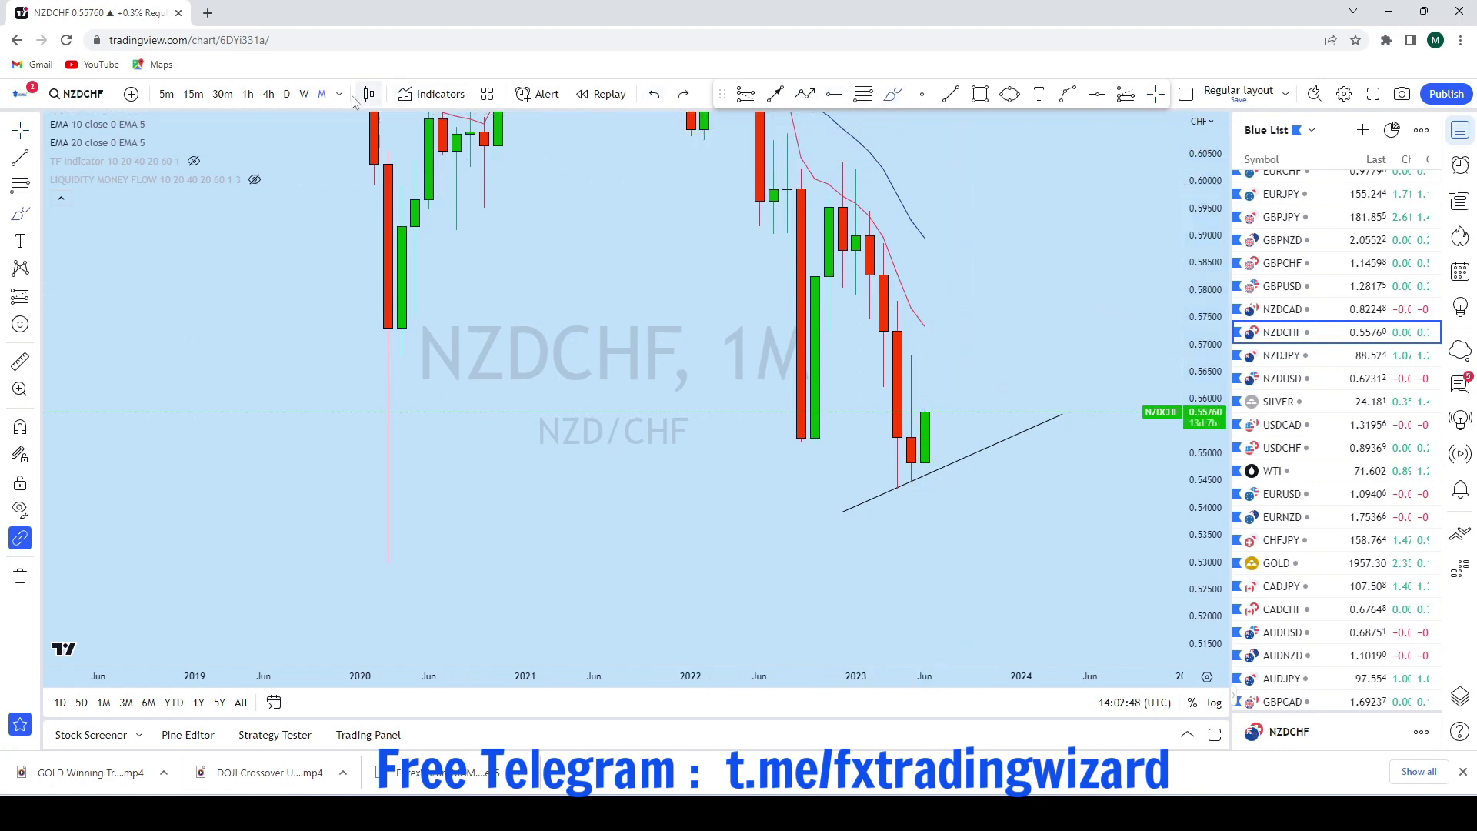
Switch the NZDCHF chart to the weekly timeframe and examine recent price action above the ascending trend line
left_click(304, 93)
scroll(989, 263, "up", 3)
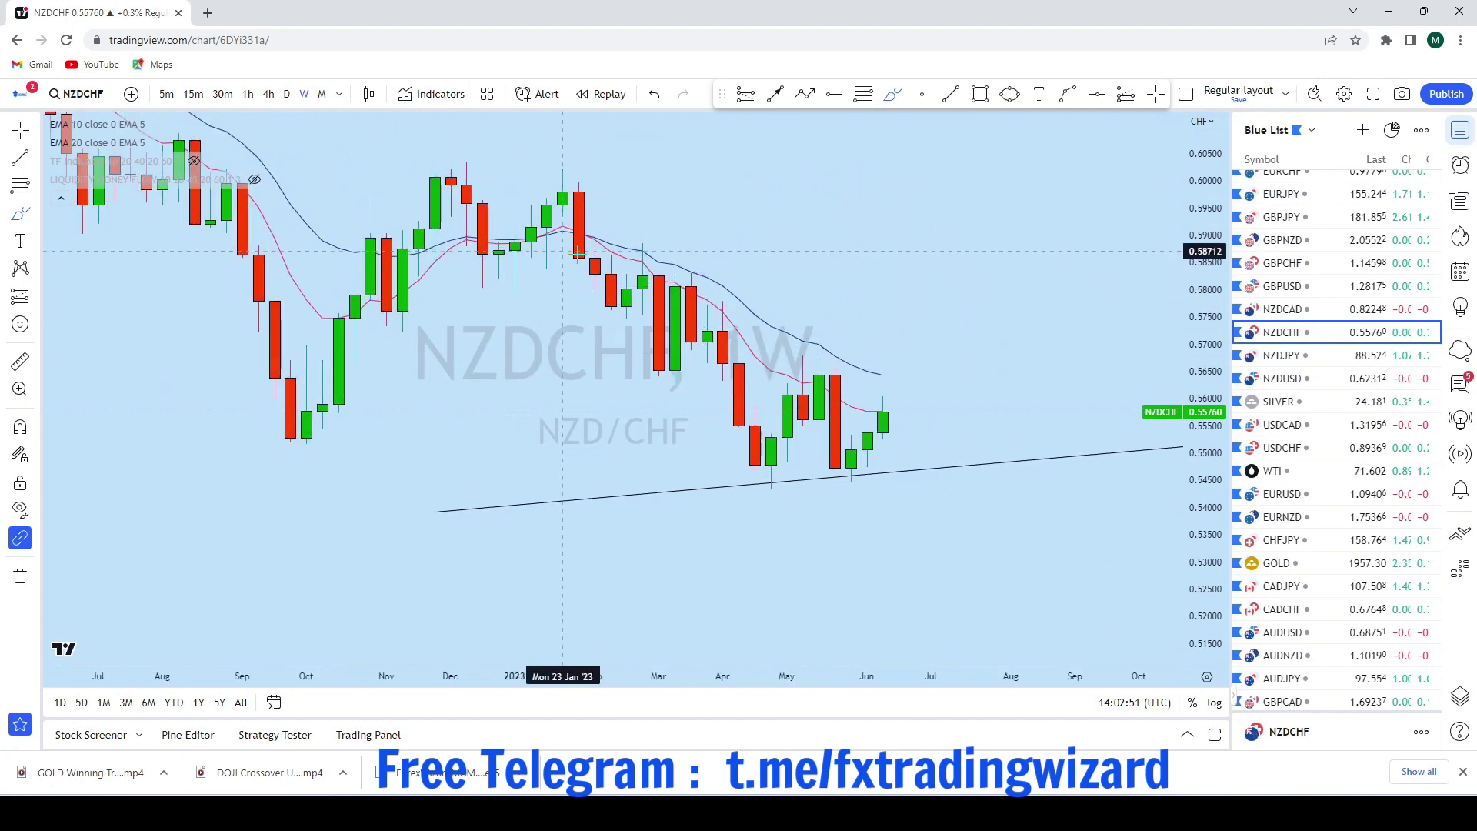
scroll(578, 253, "down", 2)
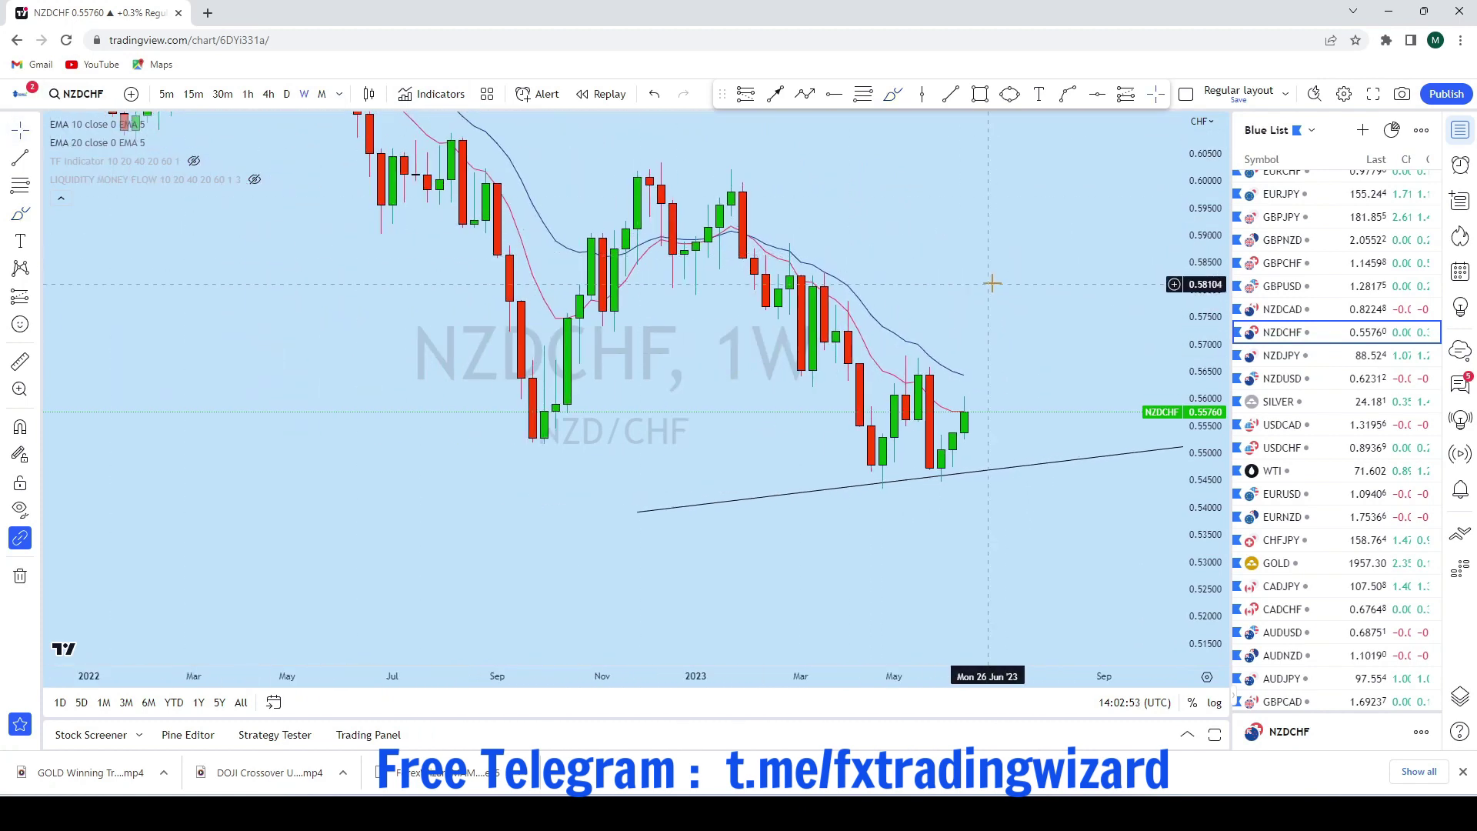
scroll(923, 303, "down", 4)
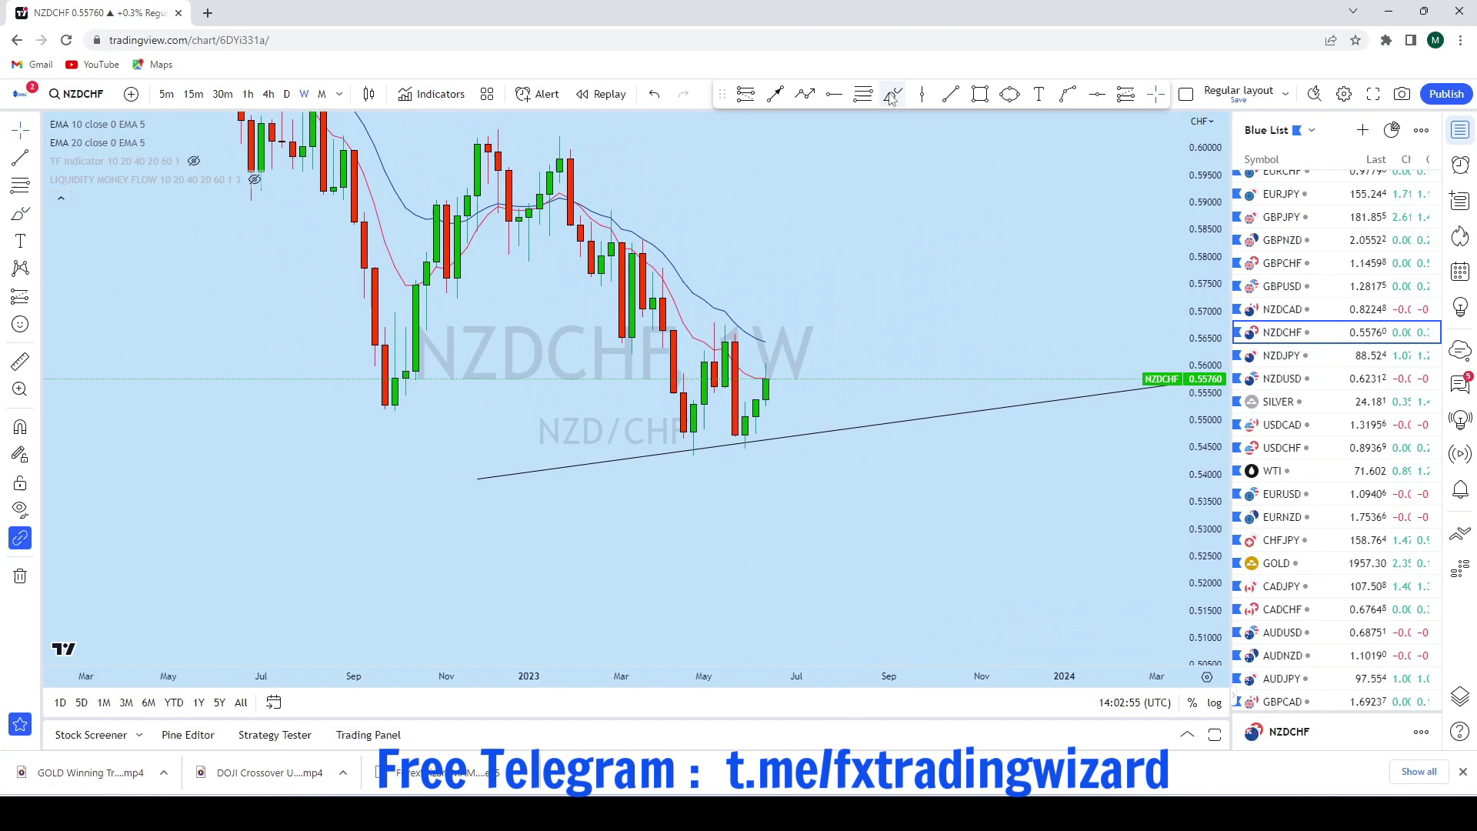
Brush a temporary curve under the latest weekly lows and a rising arrow from about 0.555 to 0.590, undoing both
mouse_move(737, 459)
left_mouse_down()
mouse_move(775, 450)
mouse_move(785, 356)
left_mouse_up()
left_click(656, 96)
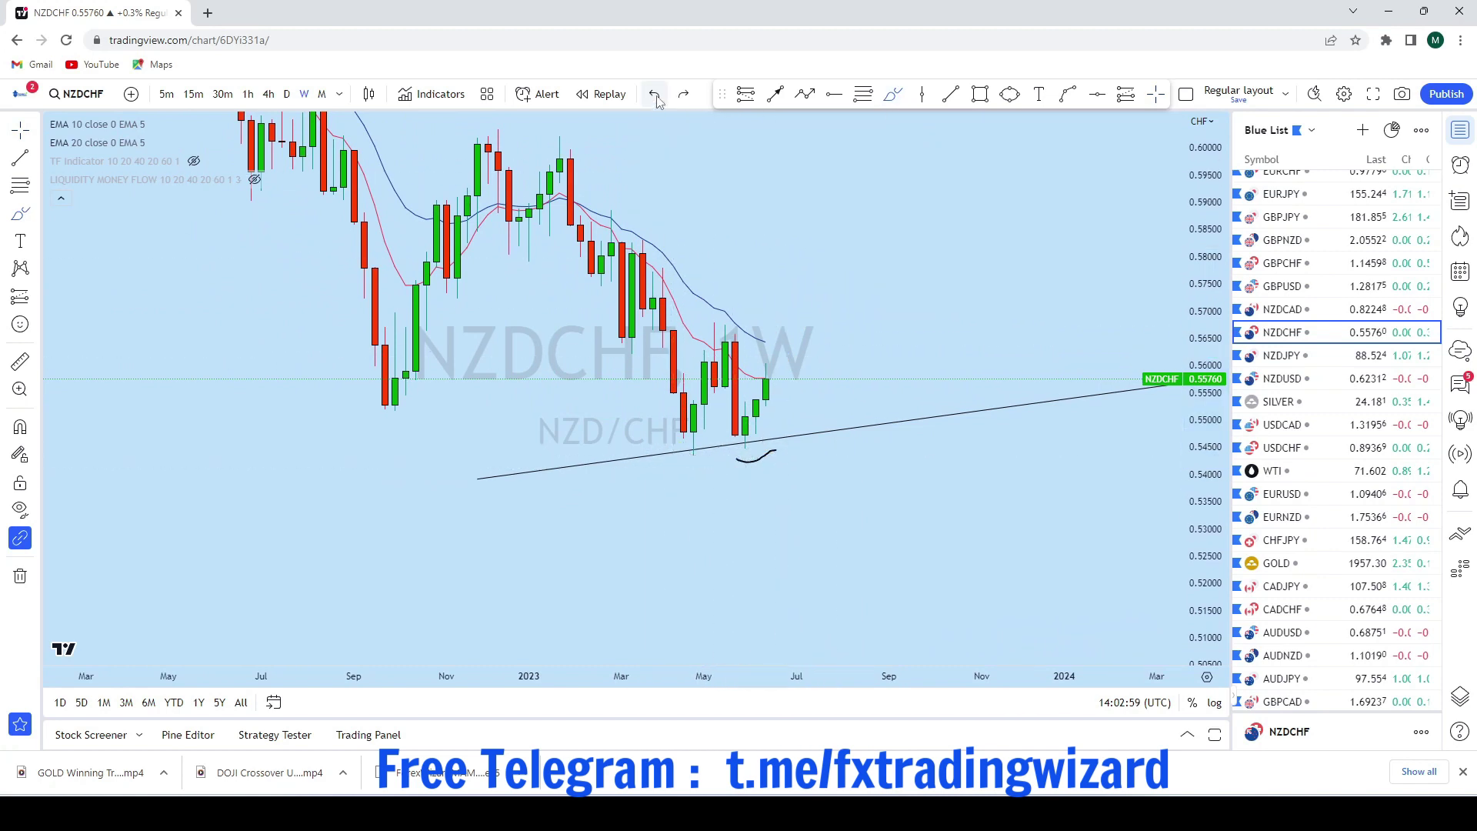
left_click(655, 95)
scroll(923, 402, "down", 3)
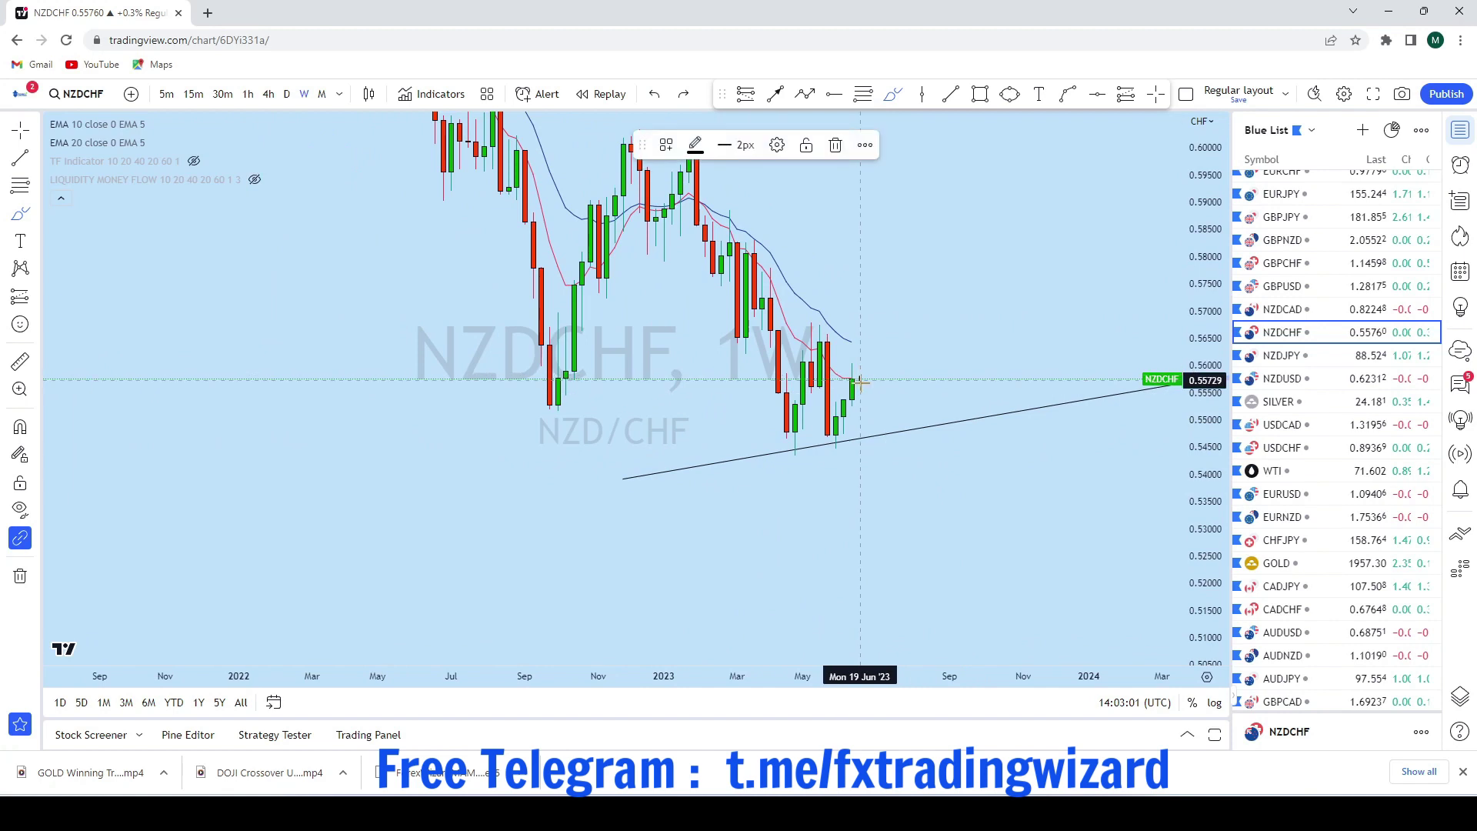
left_click_drag(860, 377, 908, 193)
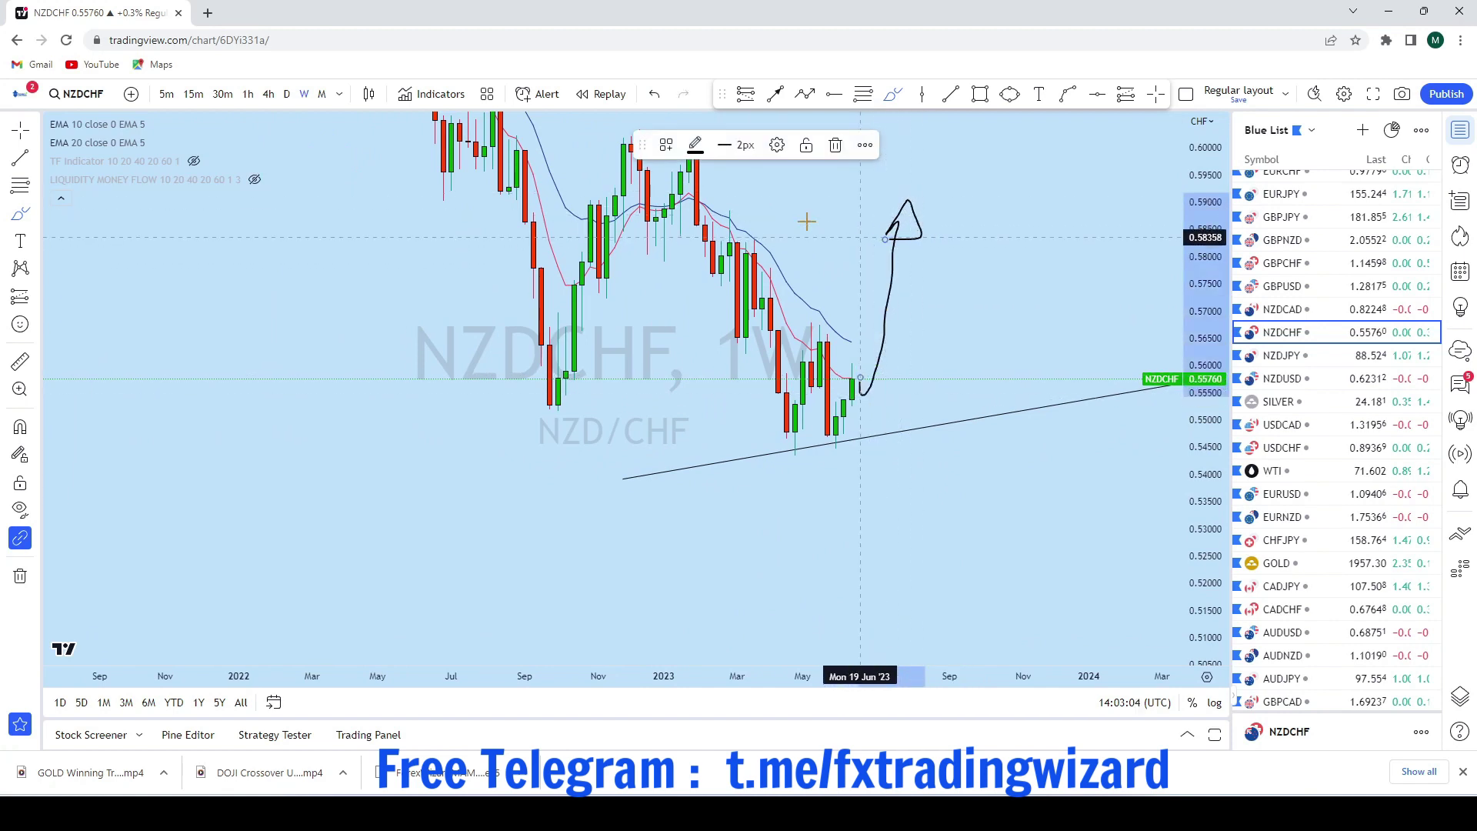
left_click(655, 95)
Switch the NZDCHF chart to the daily timeframe and examine the May and June 2023 swings
scroll(923, 384, "down", 2)
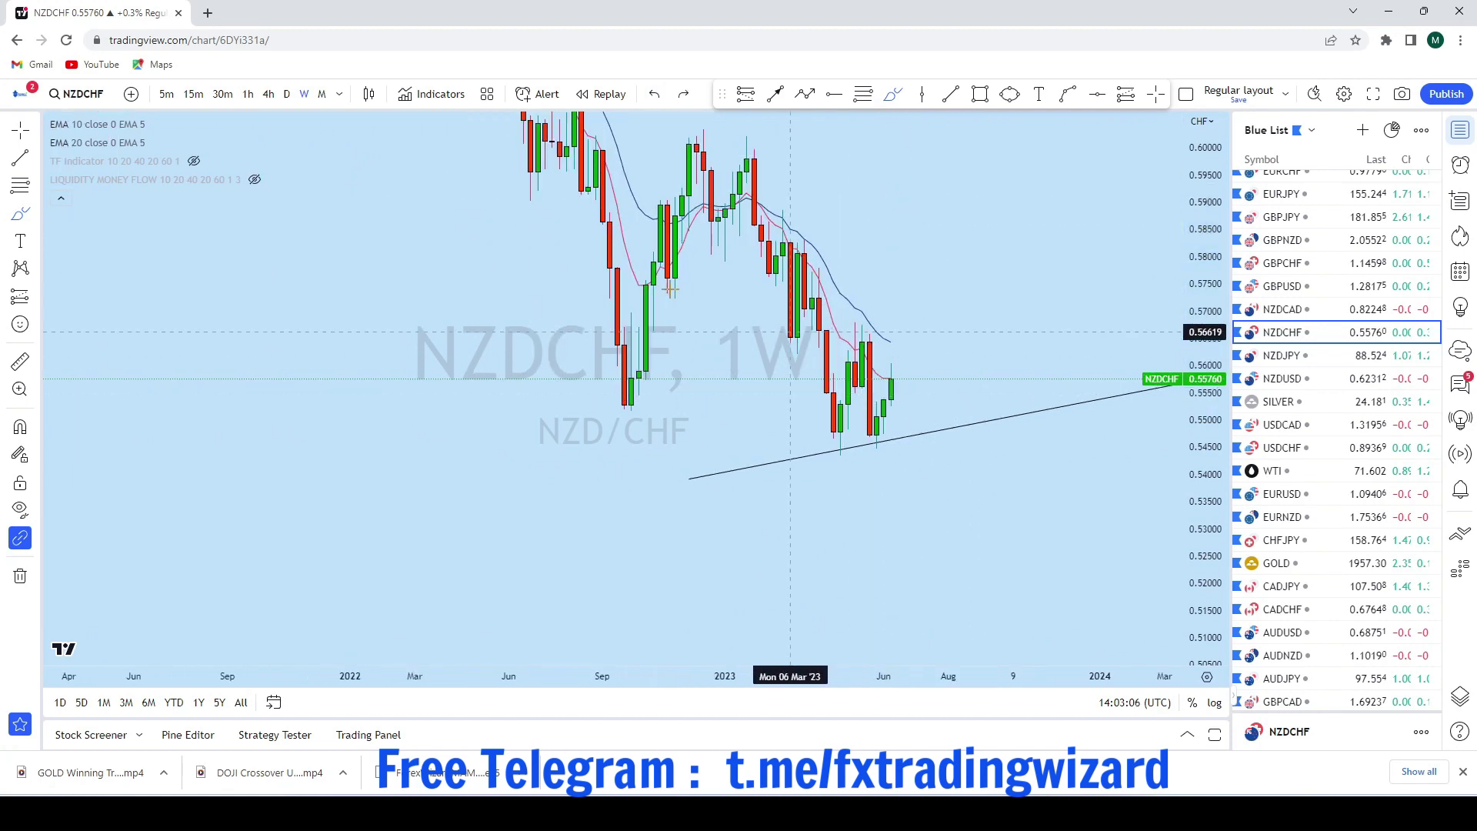
left_click(286, 94)
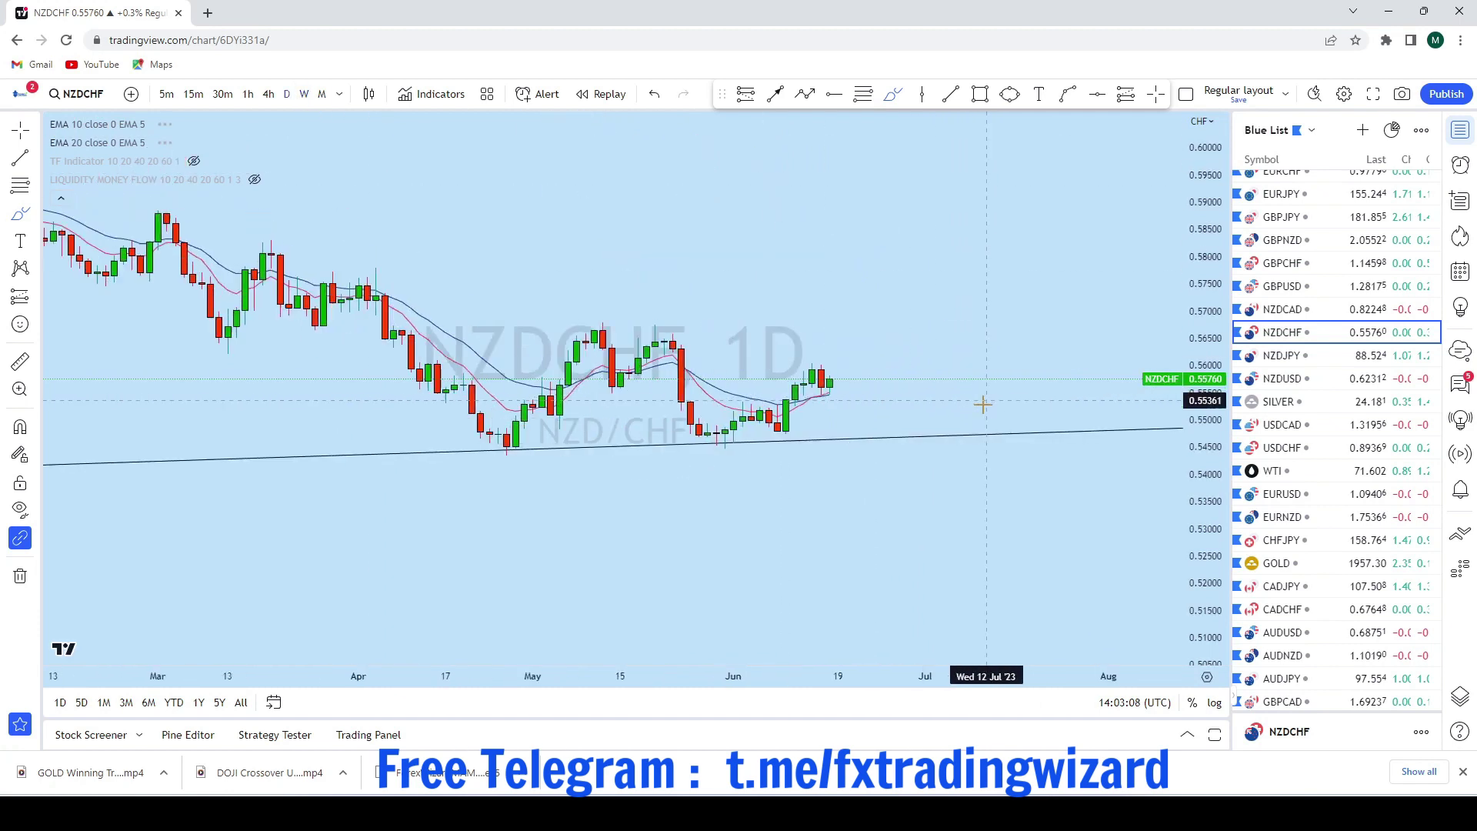
scroll(956, 394, "up", 3)
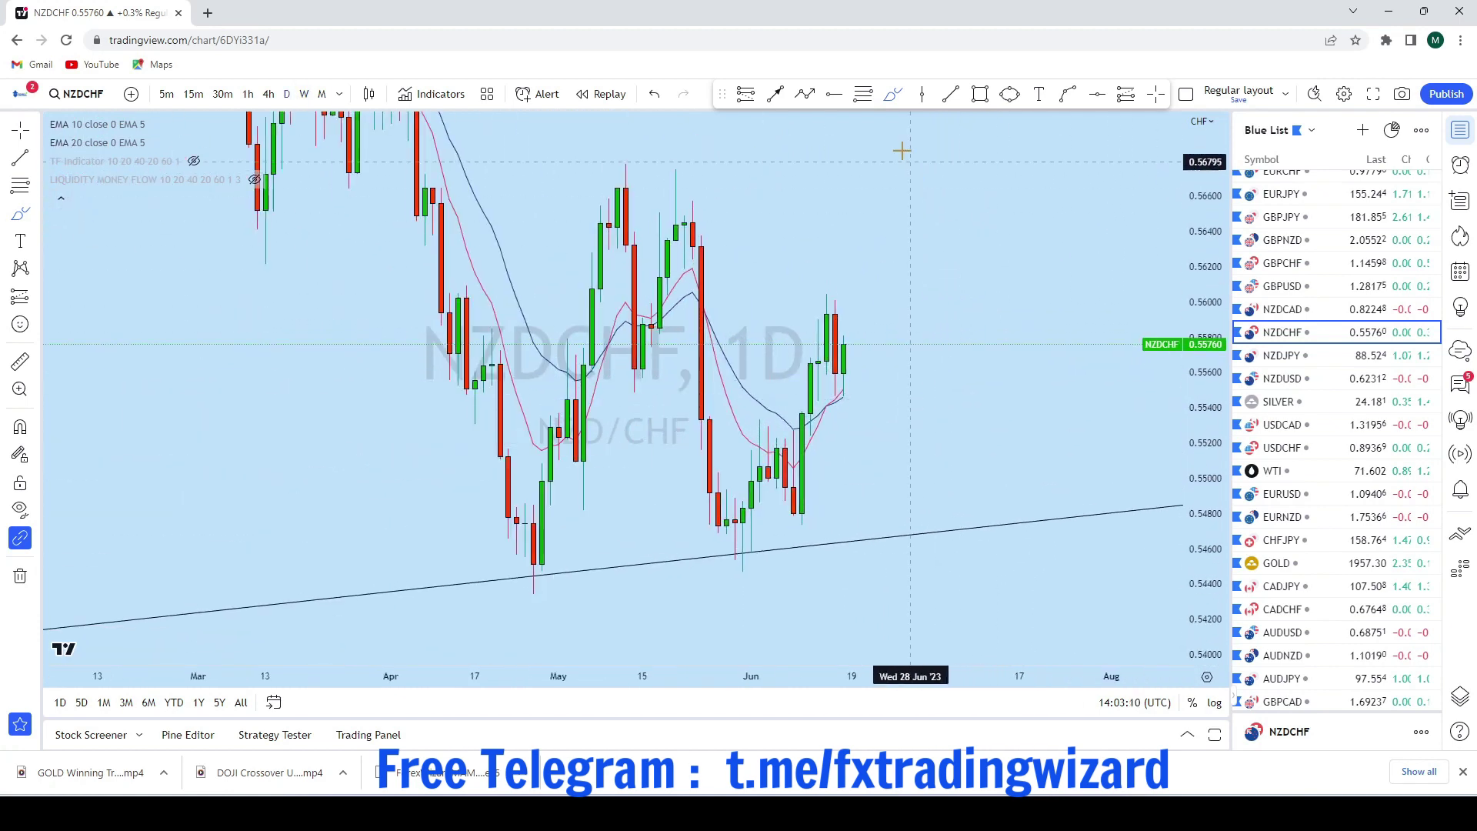
Brush temporary curves under the early June lows and the following higher low on the daily chart, undoing them
left_click(894, 95)
mouse_move(709, 466)
left_mouse_down()
mouse_move(735, 531)
mouse_move(784, 427)
left_mouse_up()
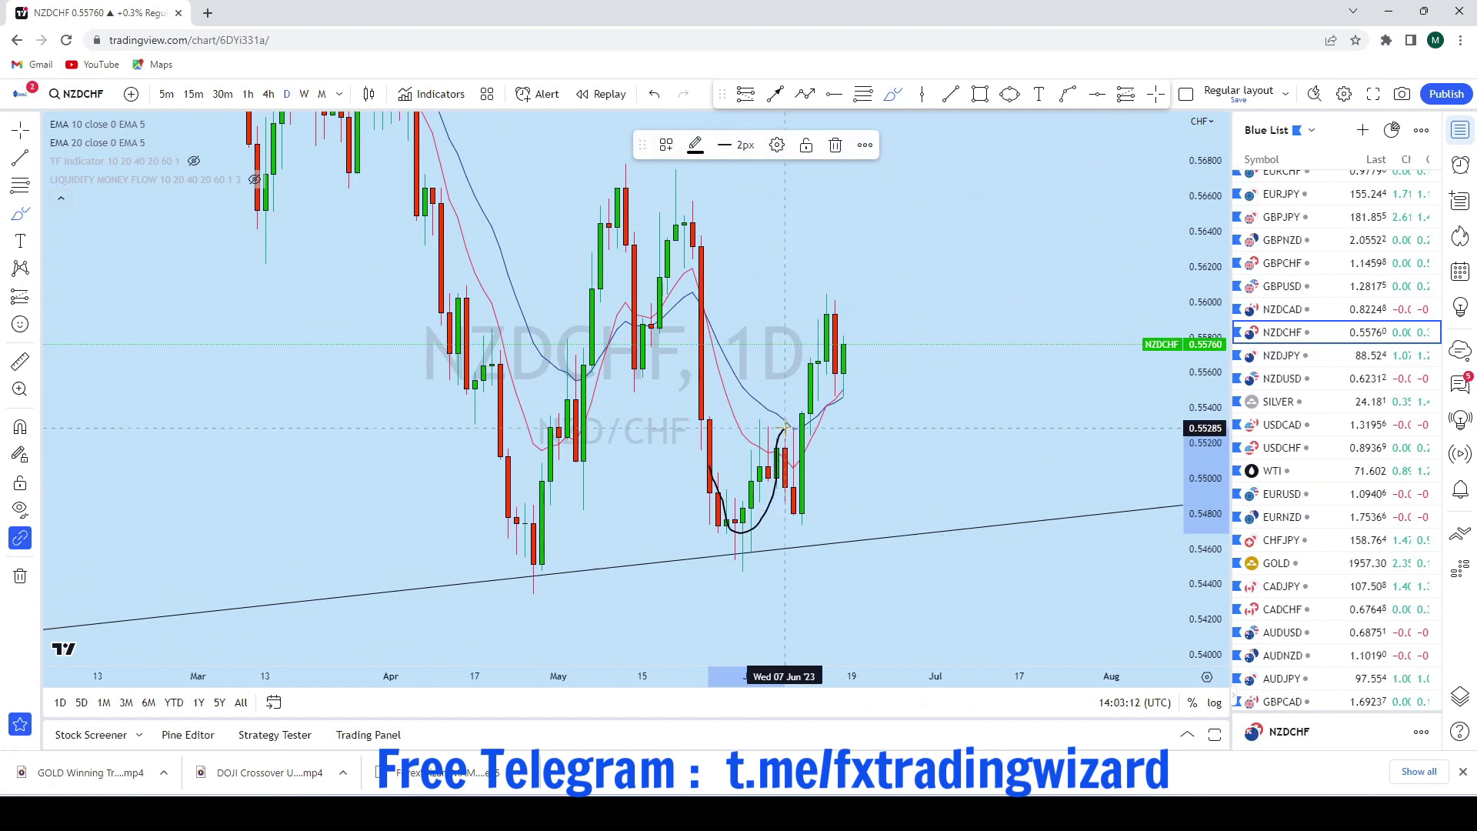
mouse_move(802, 531)
left_mouse_down()
mouse_move(811, 298)
mouse_move(860, 417)
left_mouse_up()
left_click(656, 97)
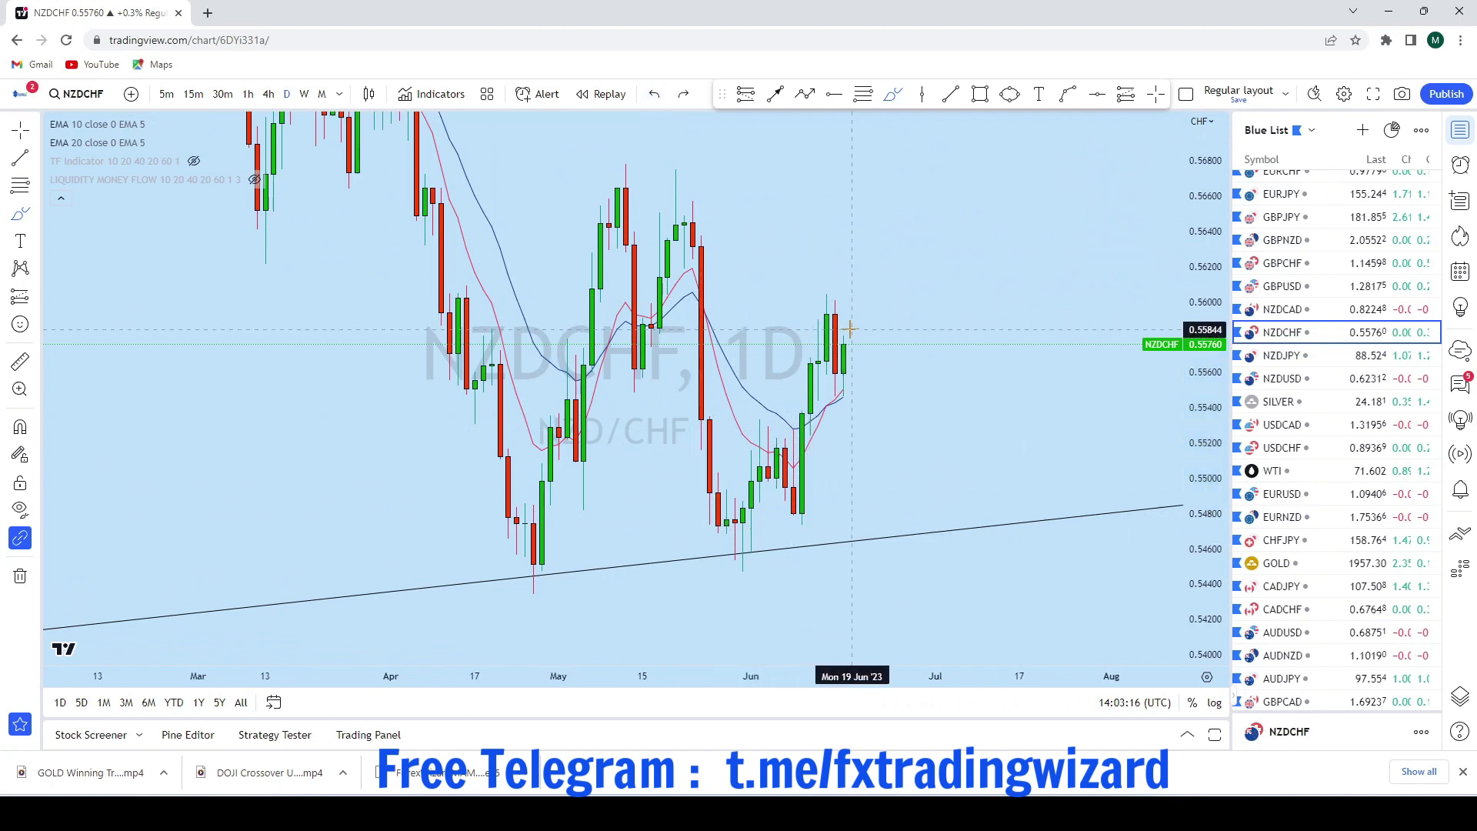
Try brushing a projected path dipping from the latest daily candle and rising to about 0.566, undoing each attempt
scroll(849, 329, "up", 2)
mouse_move(791, 344)
left_mouse_down()
mouse_move(821, 327)
mouse_move(879, 165)
left_mouse_up()
left_click(656, 95)
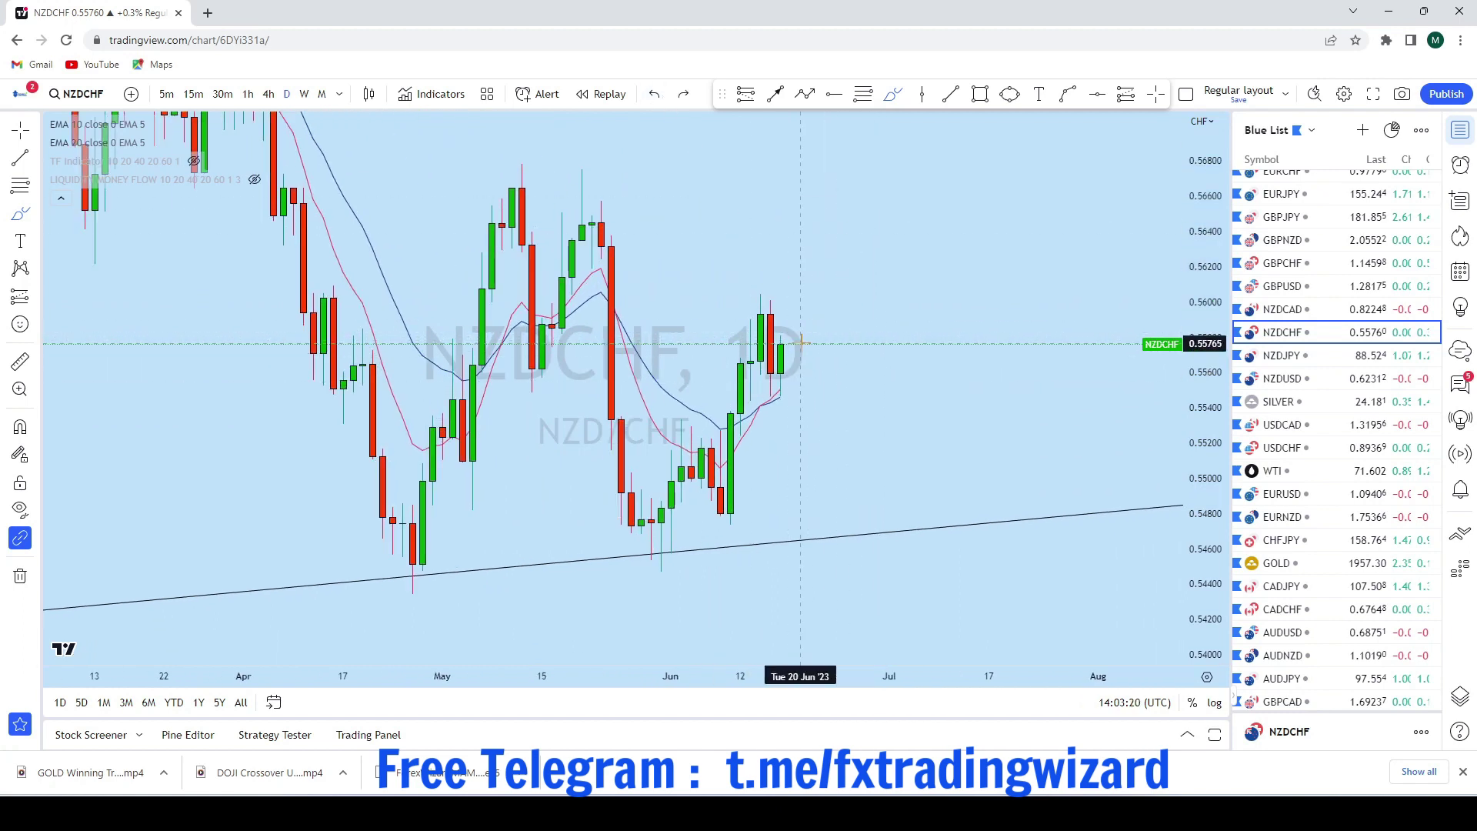
mouse_move(791, 343)
left_mouse_down()
mouse_move(806, 358)
mouse_move(850, 202)
left_mouse_up()
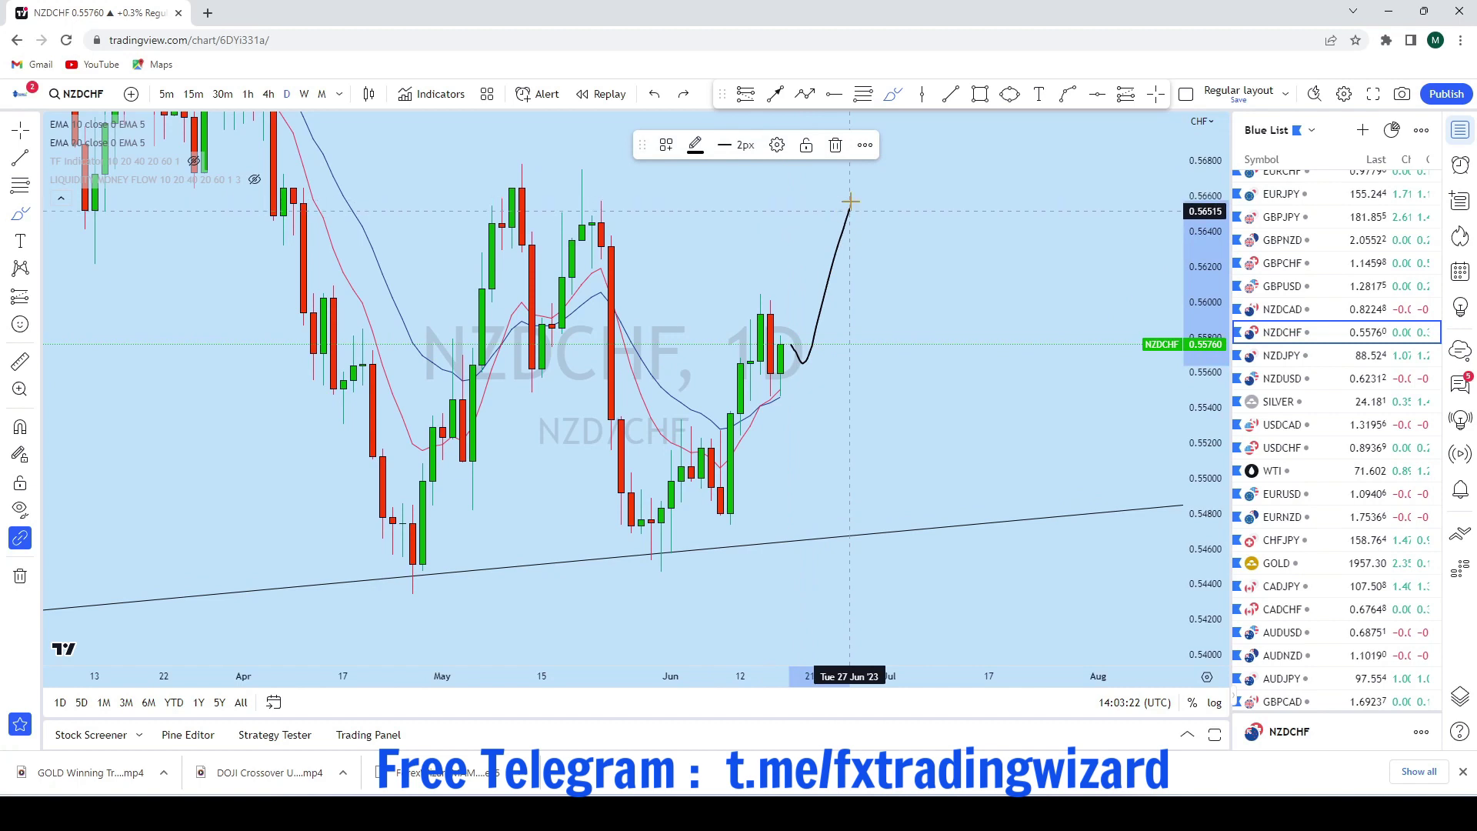
left_click(655, 94)
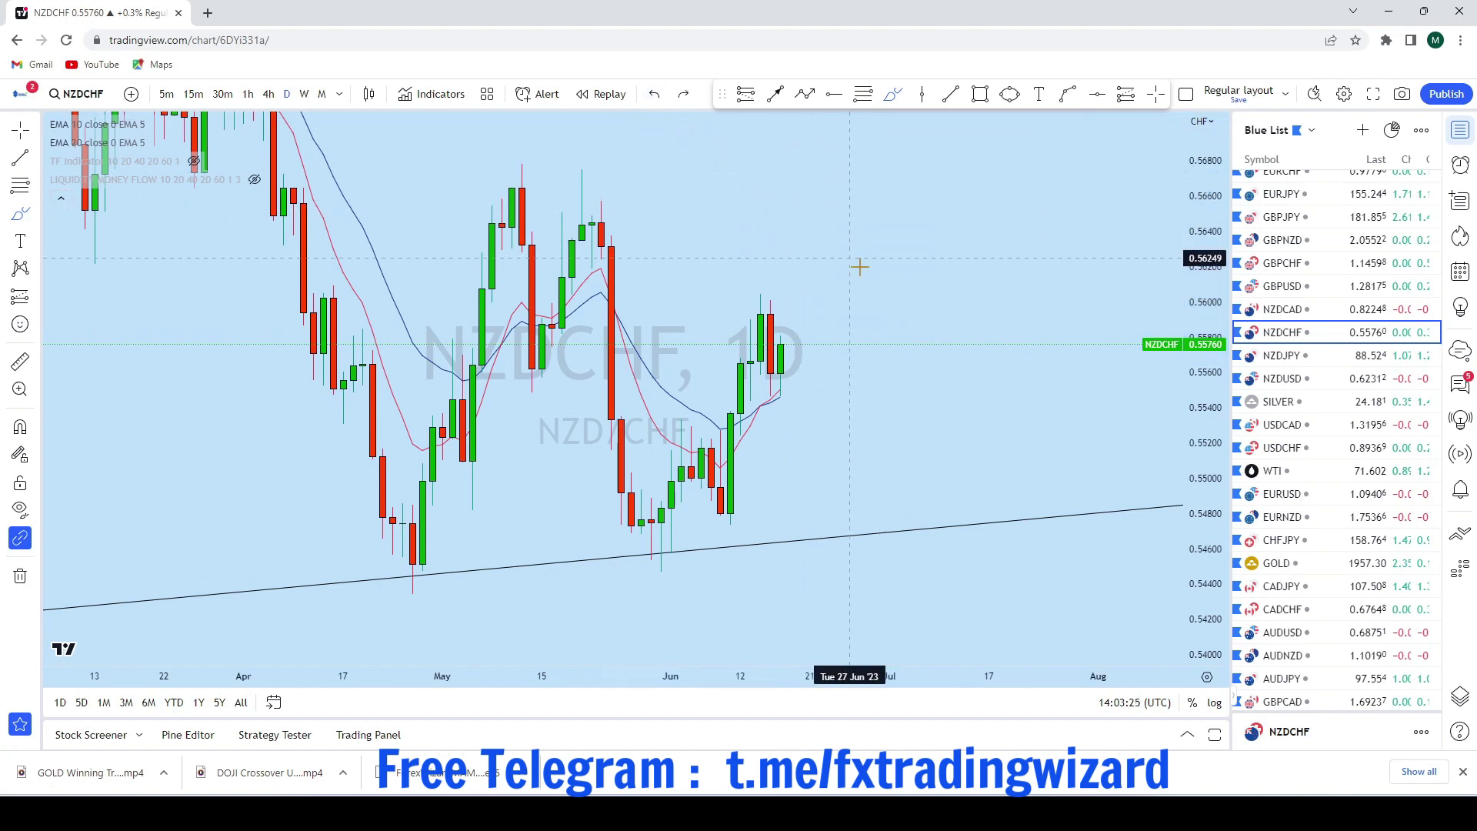
Switch the NZDCHF chart to the 4-hour timeframe and show the June rally above the trend line
scroll(692, 246, "down", 3)
left_click(269, 94)
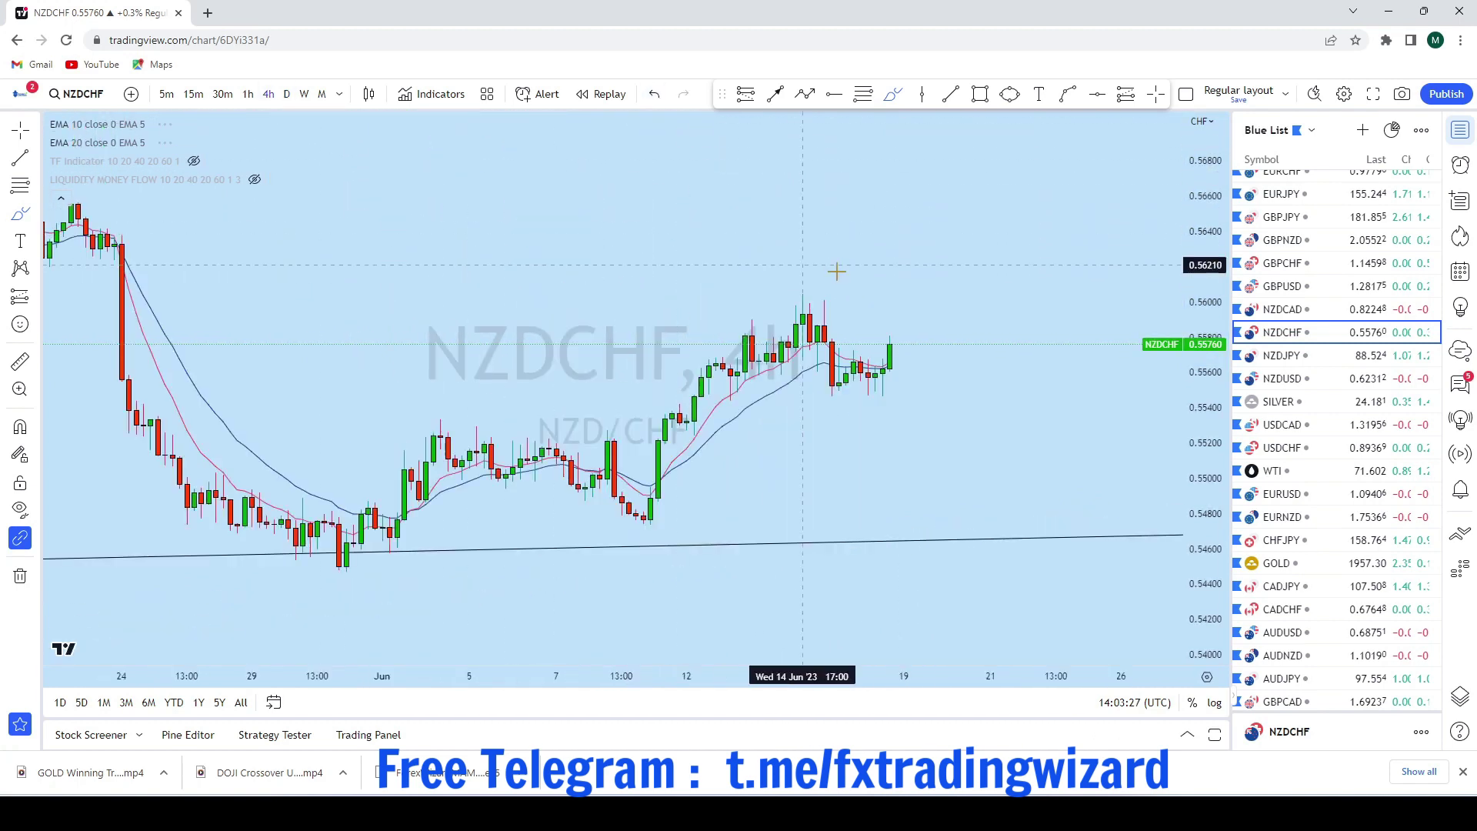
scroll(973, 393, "up", 5)
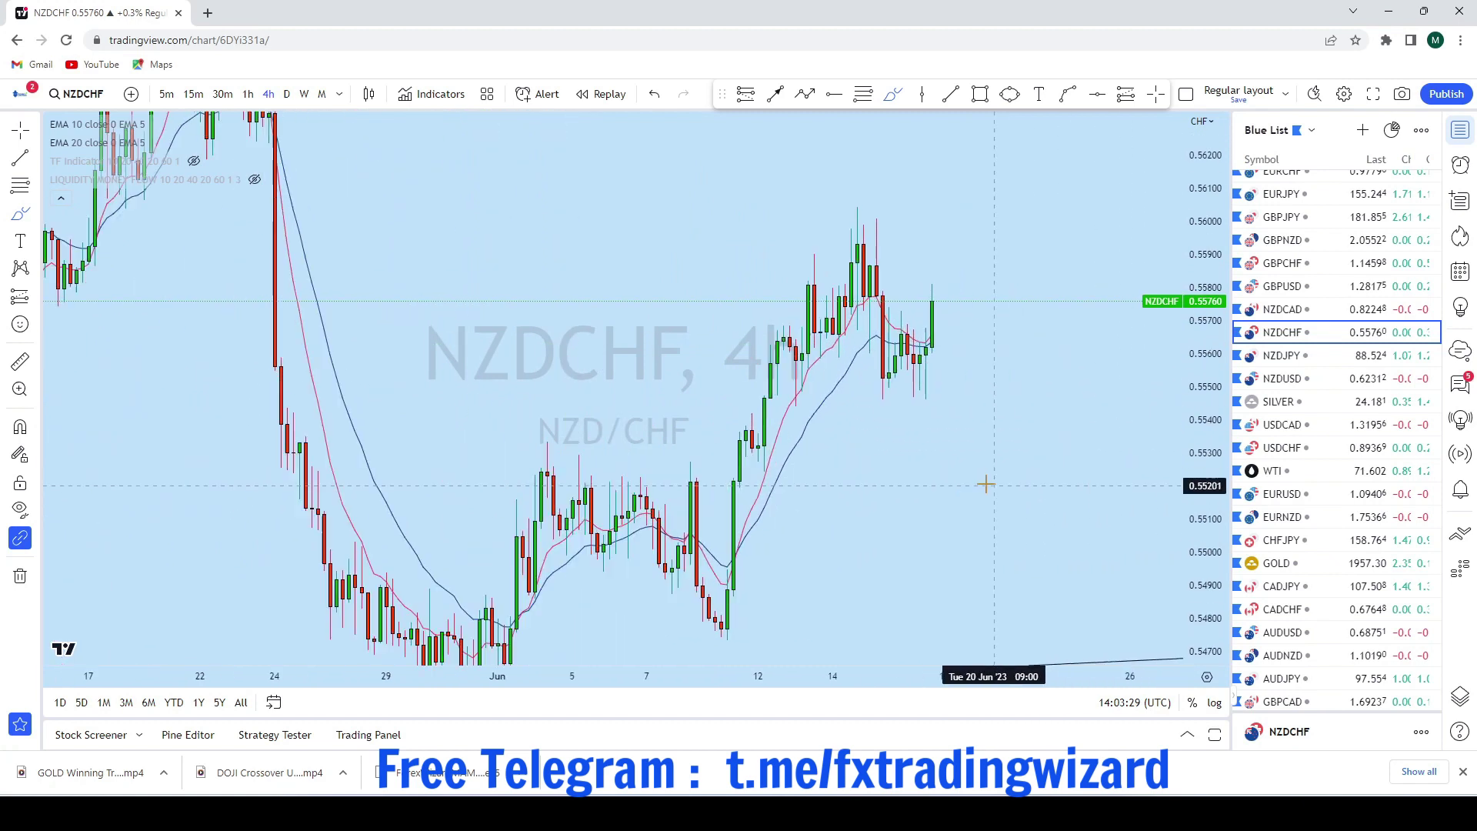
scroll(986, 483, "down", 4)
left_click_drag(1201, 442, 1196, 577)
scroll(923, 535, "up", 2)
Brush temporary marks along the June 4-hour rally from about 0.548 and under the pullback low near 0.555, undoing them
left_click_drag(794, 542, 826, 432)
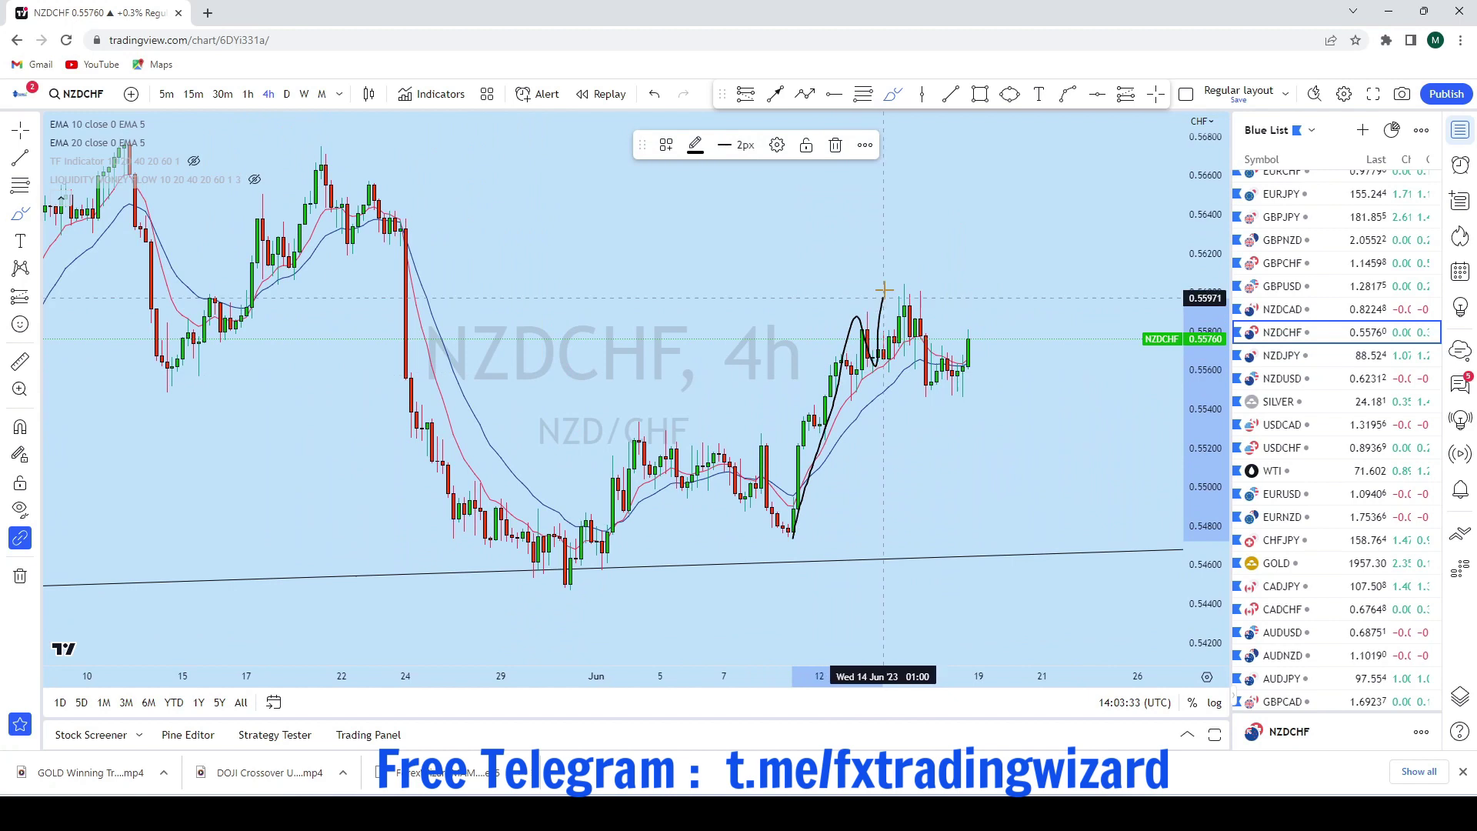
left_click(653, 94)
scroll(1015, 412, "up", 6)
mouse_move(702, 368)
left_mouse_down()
mouse_move(812, 410)
mouse_move(821, 183)
left_mouse_up()
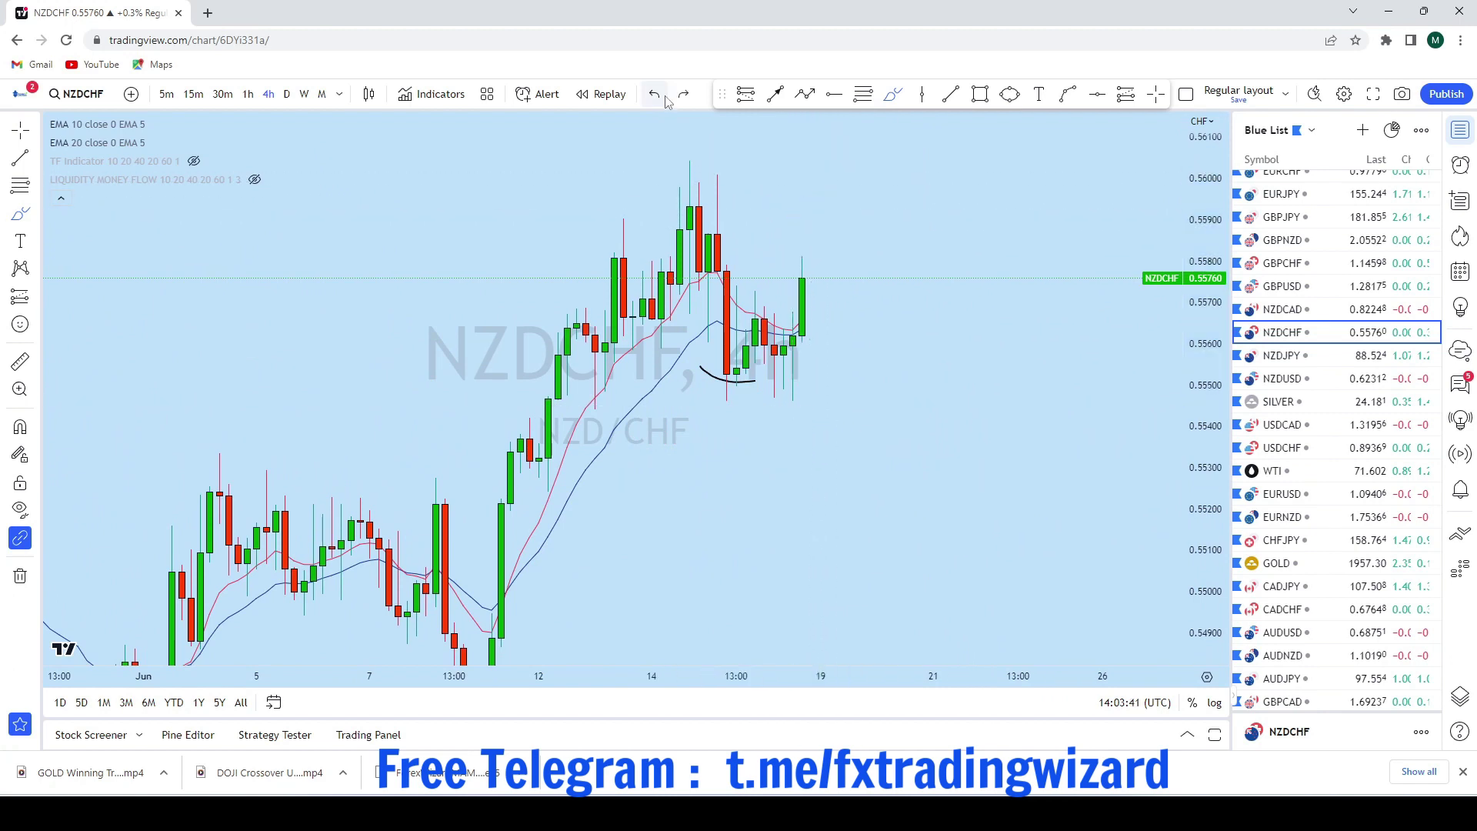
Draw a small ellipse around 0.5564 just after the latest NZDCHF 4-hour candle, marking the potential entry area
scroll(775, 230, "down", 3)
scroll(906, 257, "up", 2)
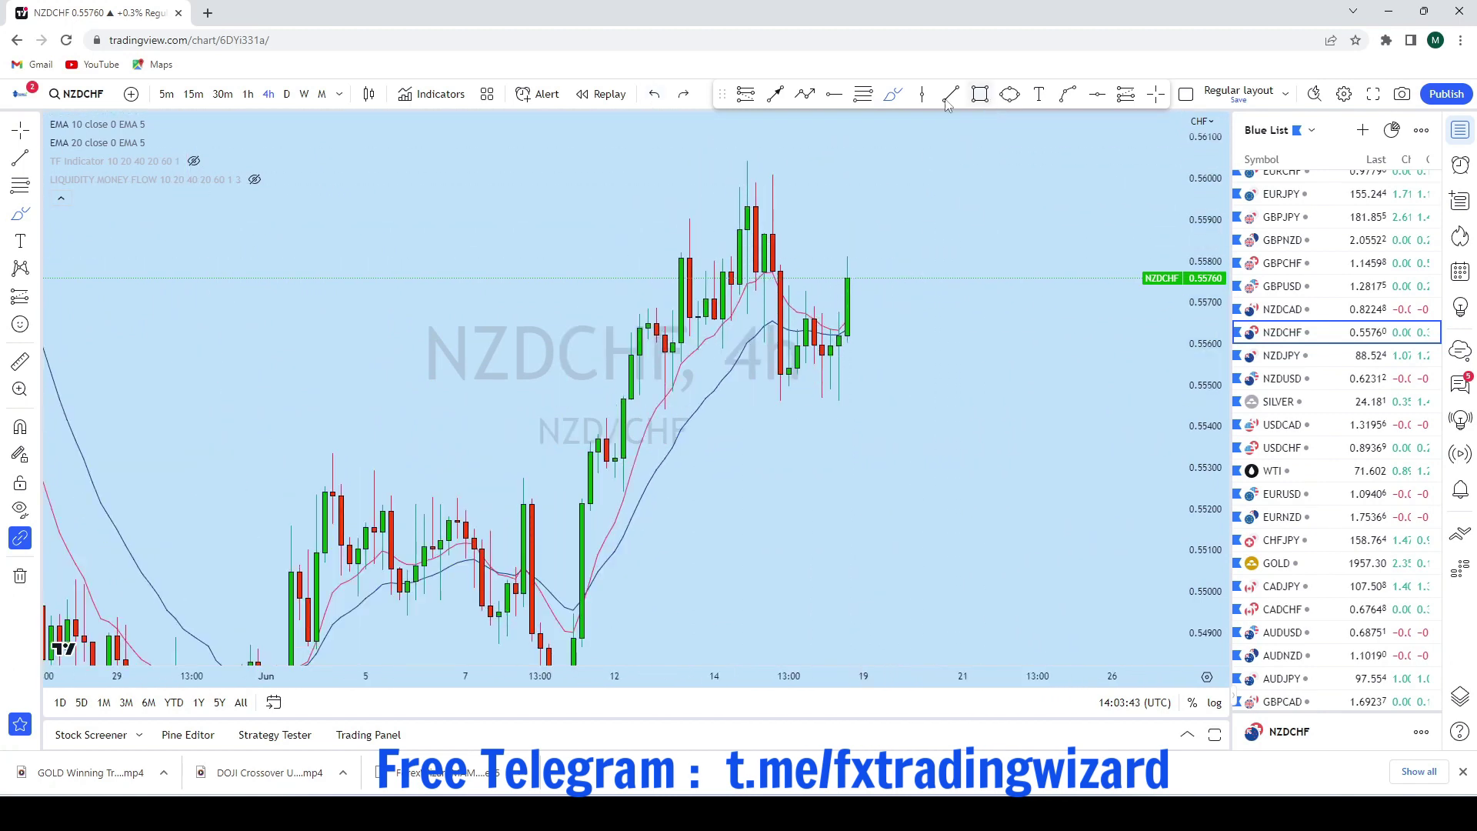
left_click(1006, 99)
left_click_drag(854, 305, 889, 340)
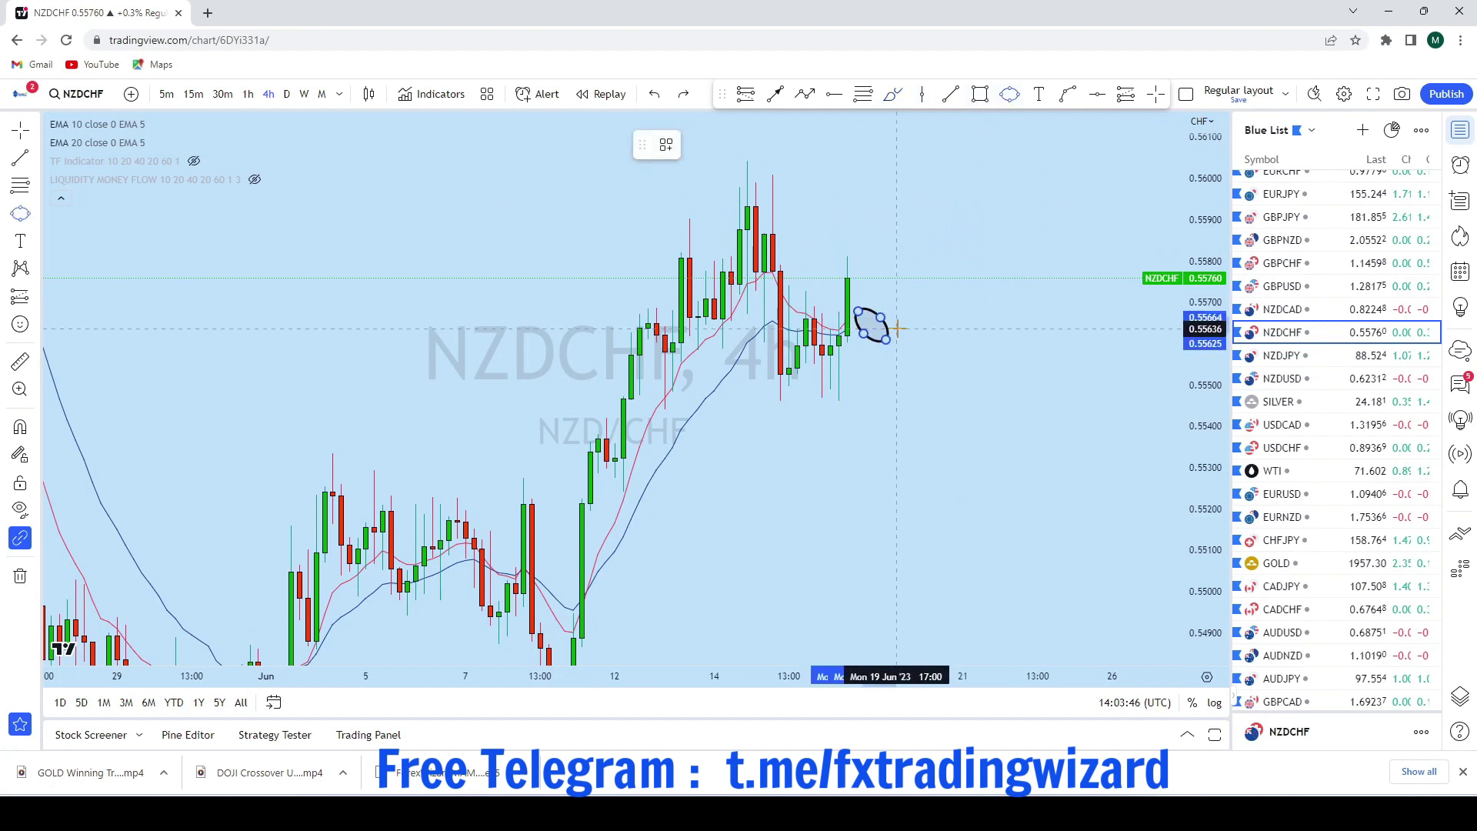
Draw an arrow from the ellipse at about 0.5563 up to about 0.5645 on the NZDCHF 4-hour chart
left_click_drag(975, 317, 850, 436)
scroll(870, 227, "down", 4)
left_click(775, 95)
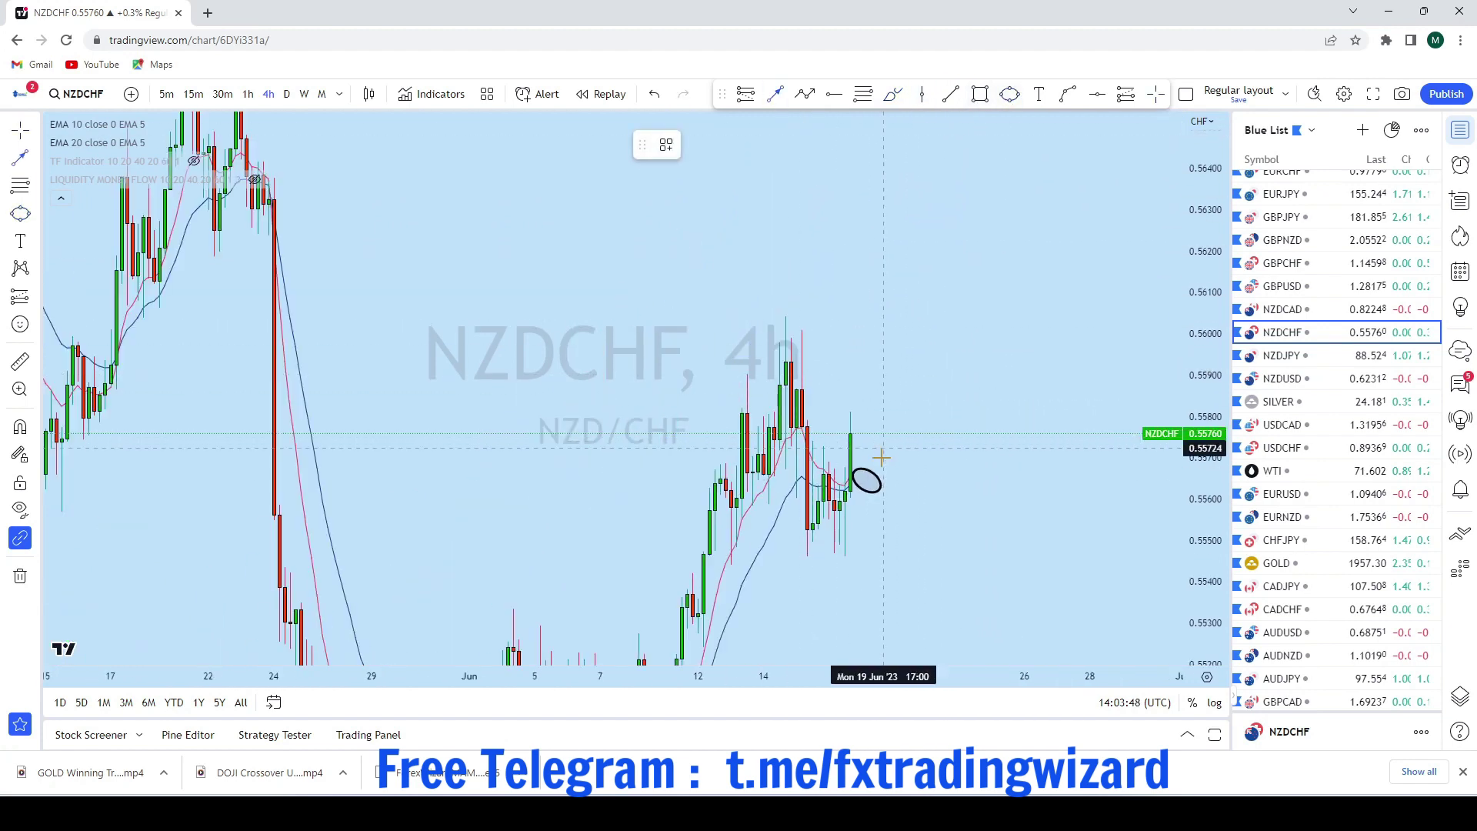
left_click(867, 484)
left_click_drag(988, 202, 1005, 148)
scroll(1115, 448, "down", 3)
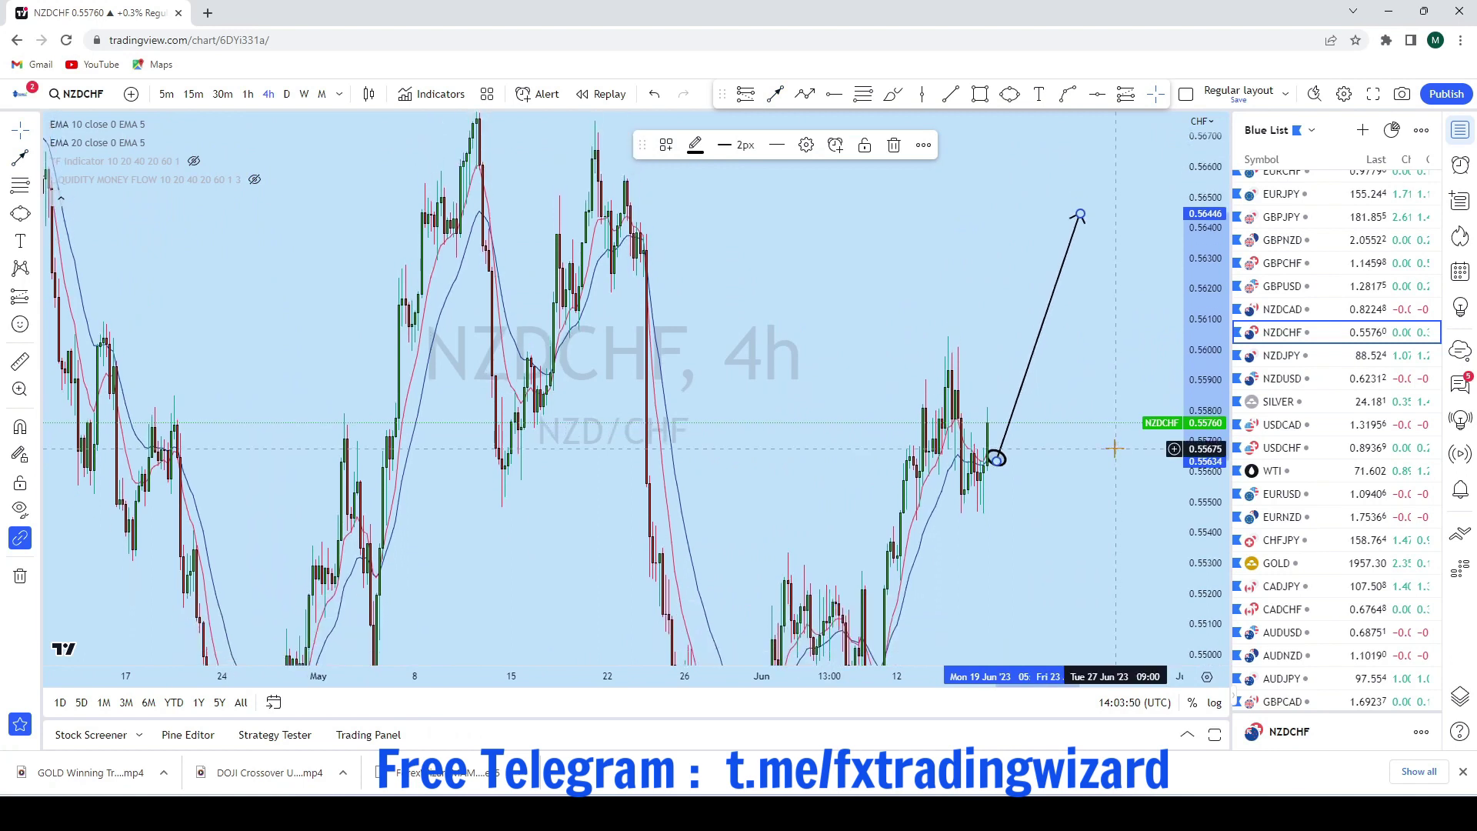
Open NZDJPY from the watchlist and show it on the monthly timeframe with the price swings since 2015
scroll(1300, 346, "down", 2)
left_click(1292, 281)
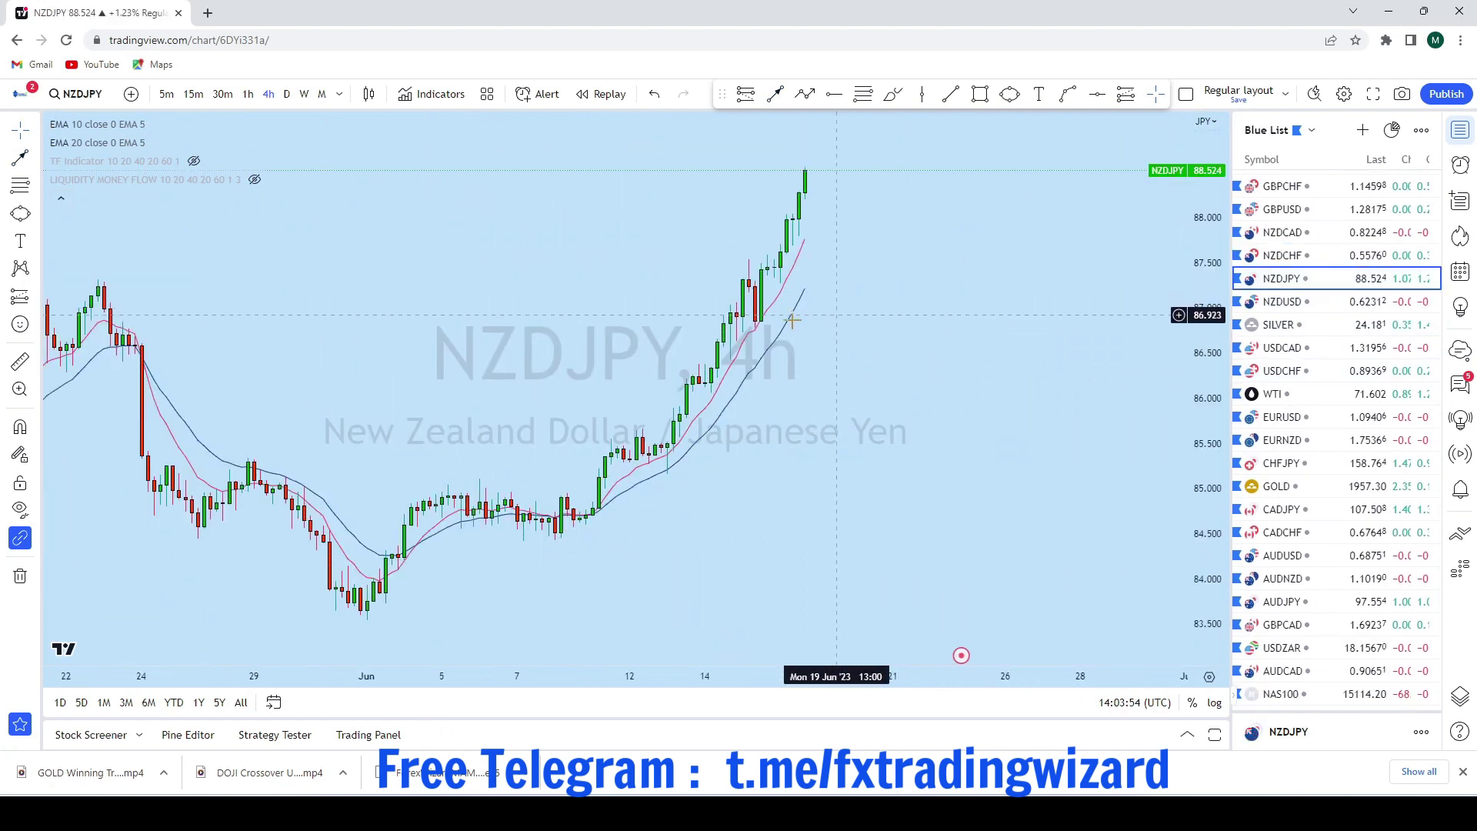
left_click(321, 93)
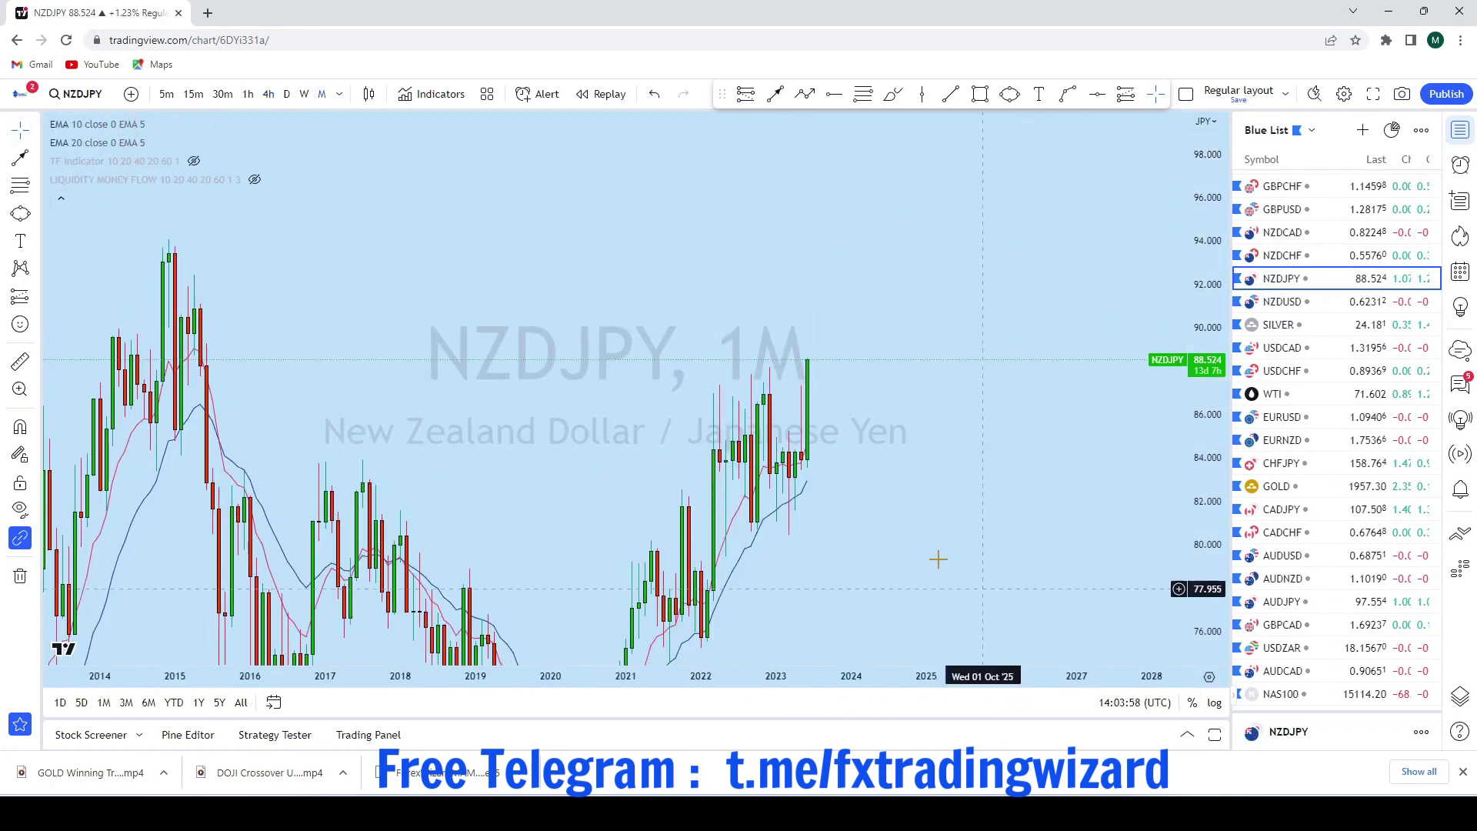
left_click_drag(1073, 370, 1013, 492)
scroll(1031, 508, "down", 3)
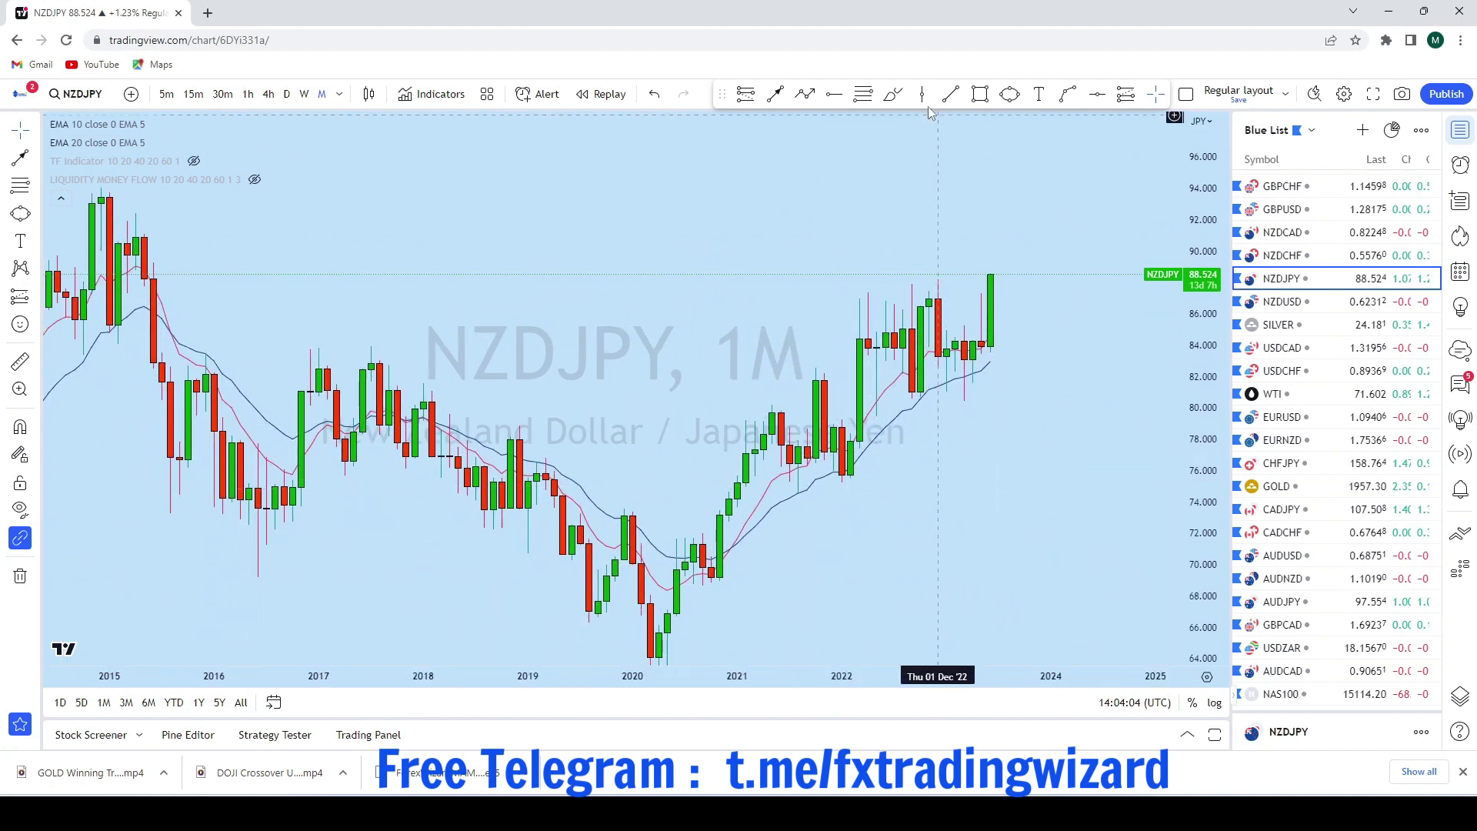
Brush temporary strokes tracing the 2022–2023 swings and the June 2023 rise on the NZDJPY monthly chart, undoing them
left_click(892, 94)
mouse_move(848, 489)
left_mouse_down()
mouse_move(867, 318)
mouse_move(908, 327)
left_mouse_up()
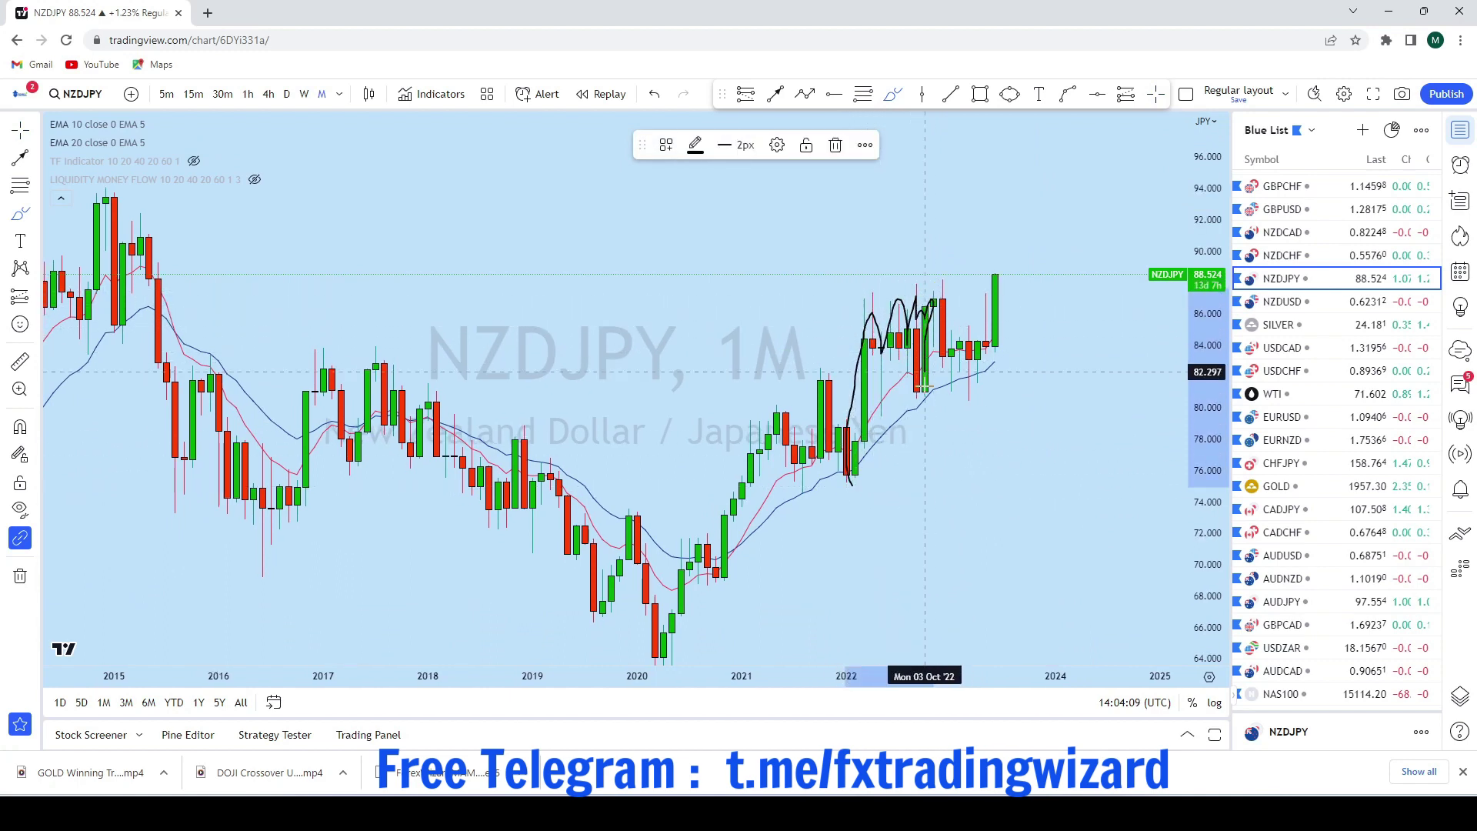
left_click_drag(924, 415, 945, 276)
left_click(654, 94)
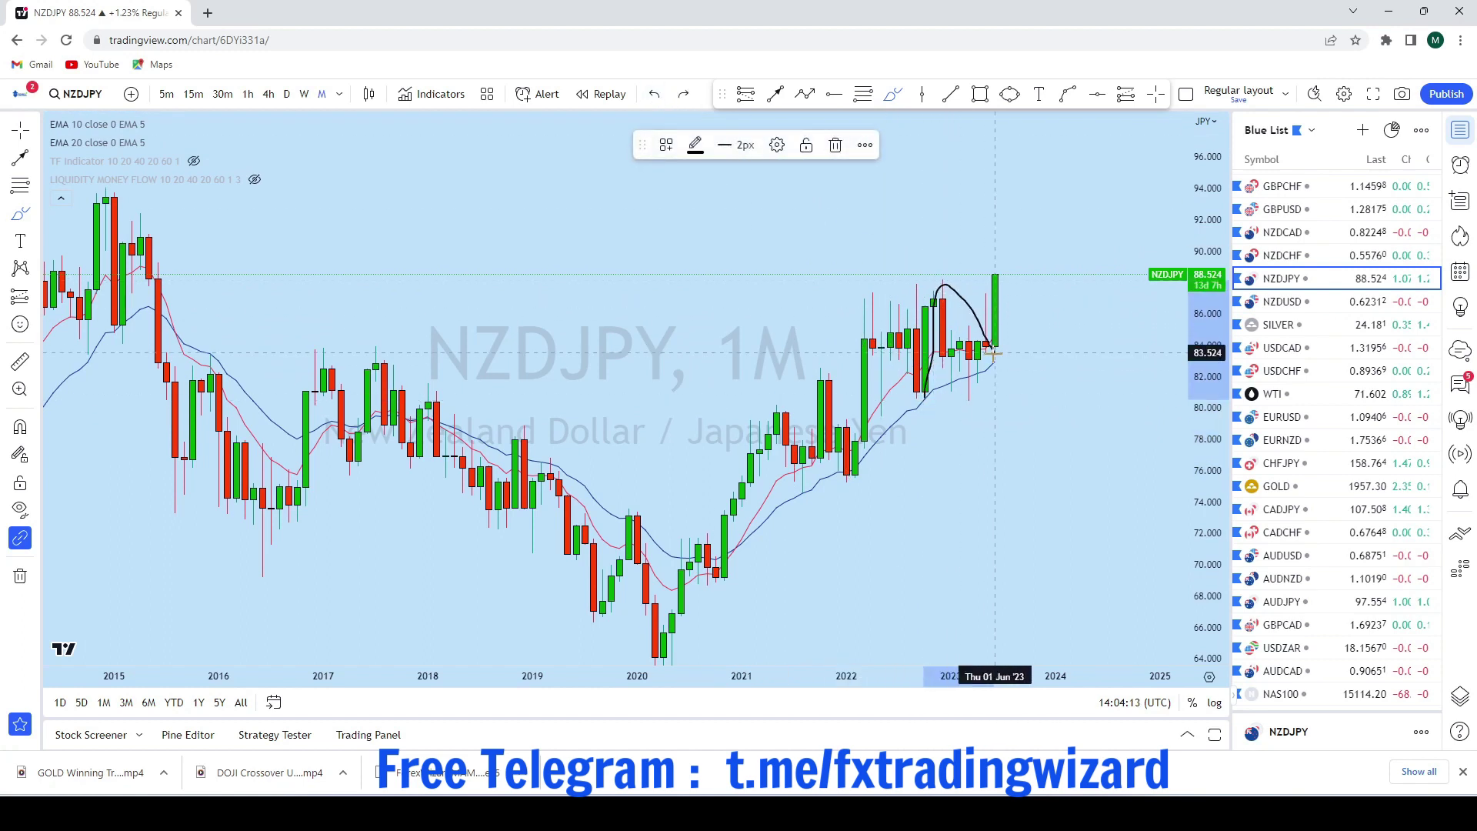
left_click_drag(994, 352, 1011, 179)
left_click(654, 94)
Brush a temporary loop around the 2023 base near 84 and a rising line to about 94.5, undoing the marking
scroll(920, 335, "up", 3)
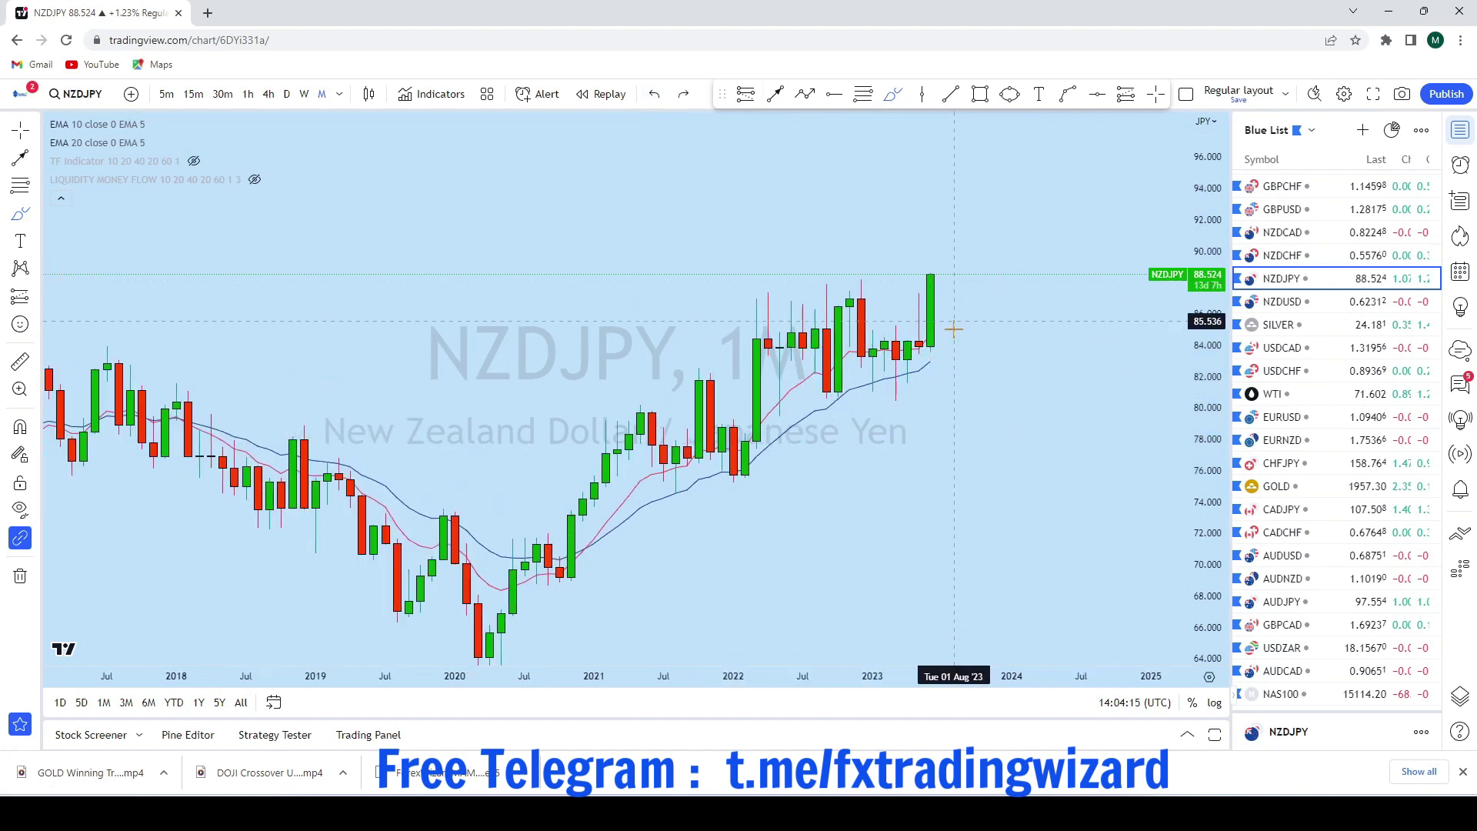
left_click_drag(931, 346, 936, 179)
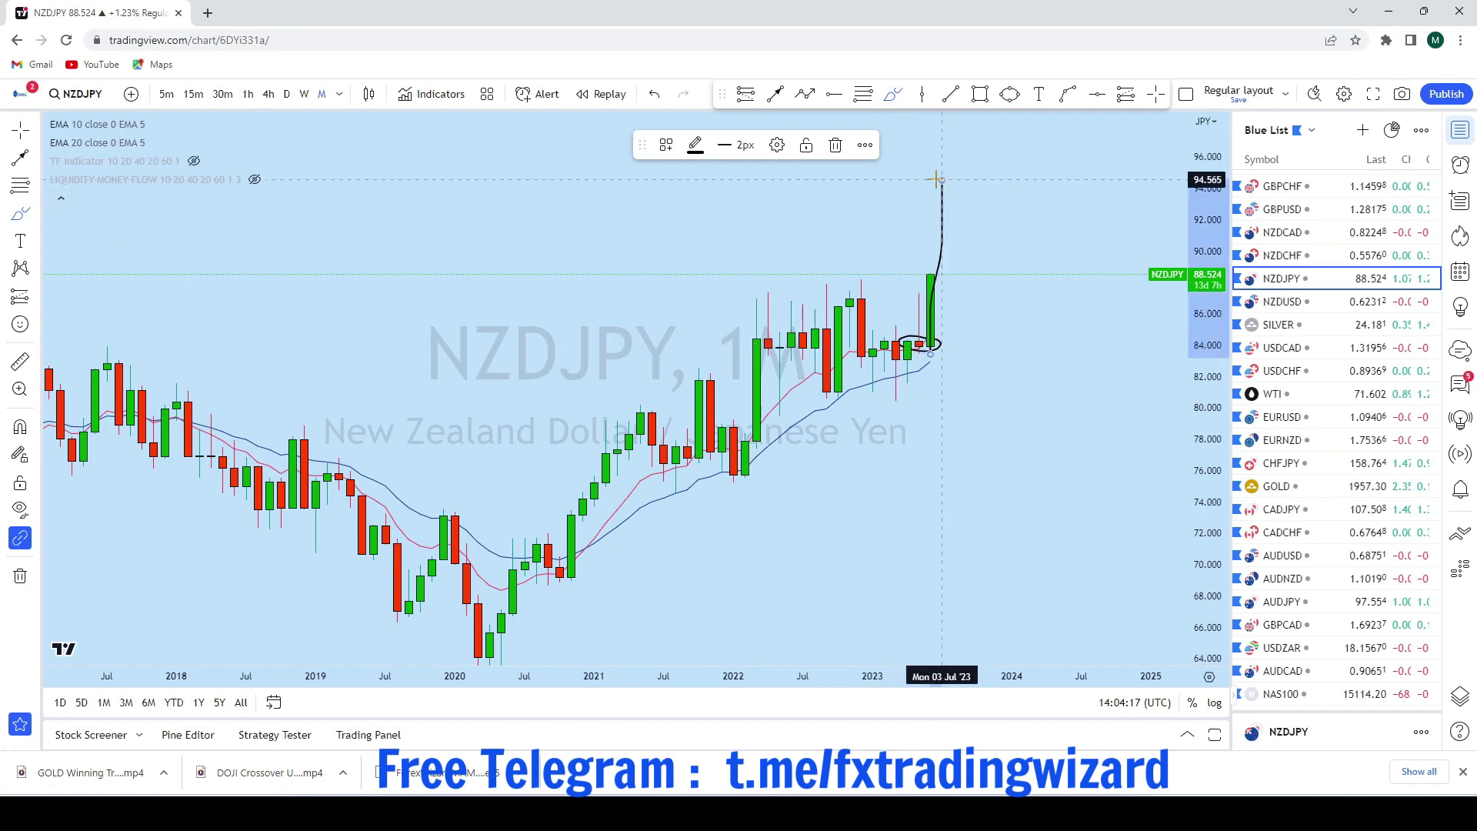
left_click(654, 94)
scroll(980, 212, "down", 3)
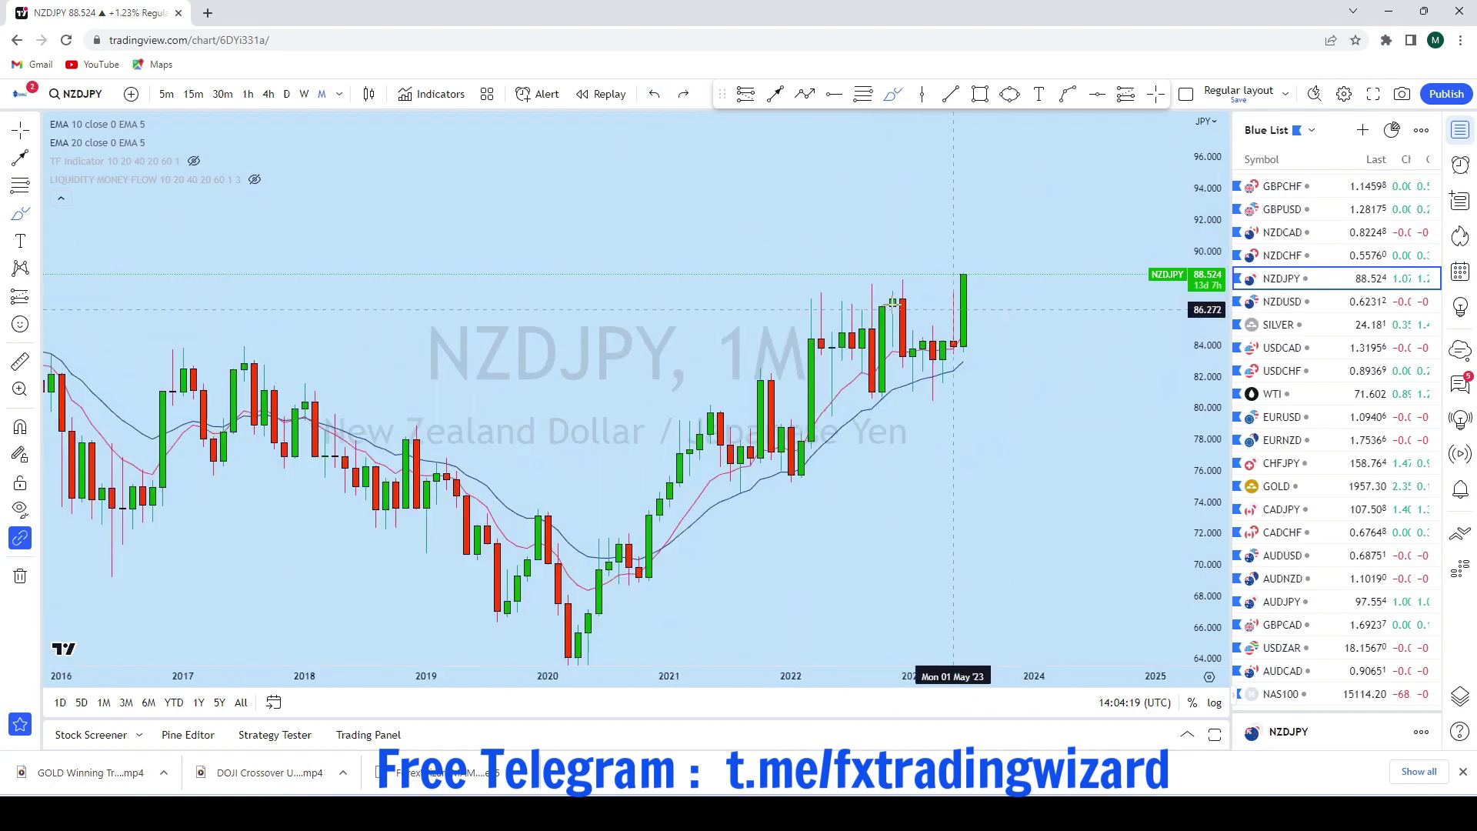
Brush a temporary upward projection from the top of the June 2023 NZDJPY monthly candle near 88.5, and undo it
scroll(1064, 330, "down", 3)
scroll(1065, 330, "up", 2)
left_click_drag(986, 270, 1045, 137)
left_click(656, 94)
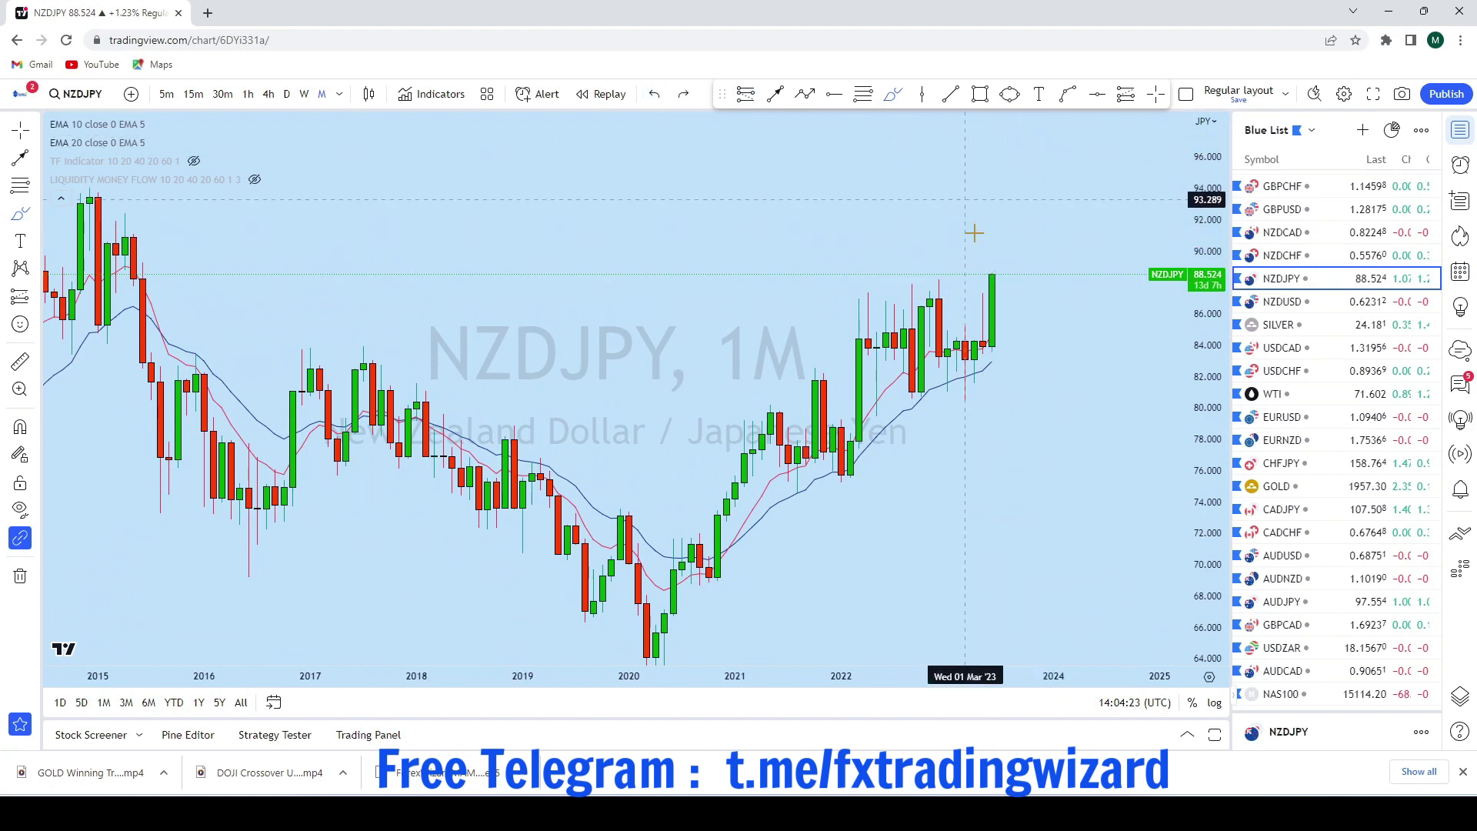
Switch NZDJPY to the weekly timeframe and frame the price action from mid-2022 to June 2023
scroll(1108, 303, "down", 2)
left_click_drag(1214, 401, 1187, 260)
scroll(1019, 231, "up", 3)
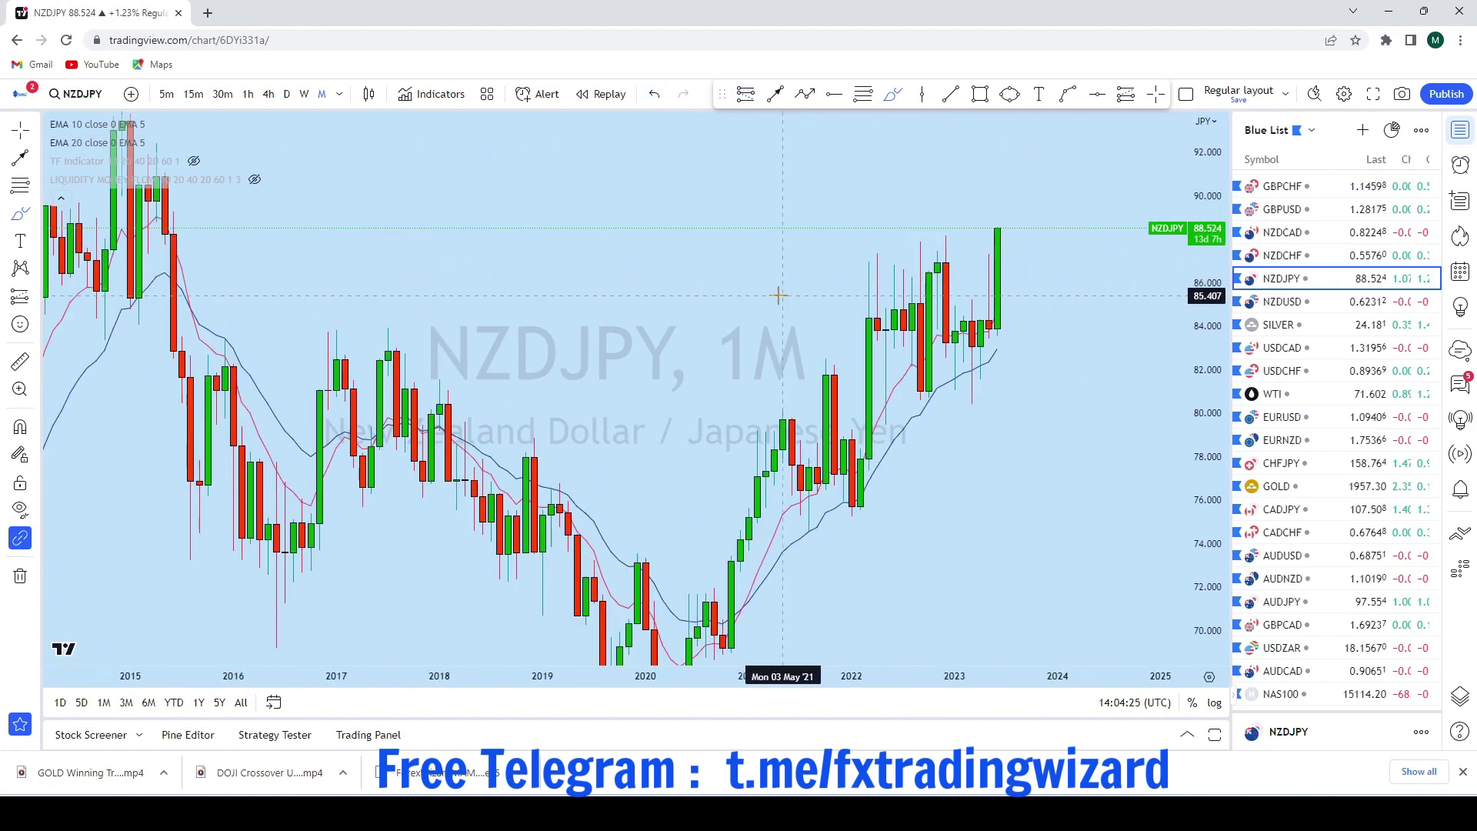
left_click(304, 94)
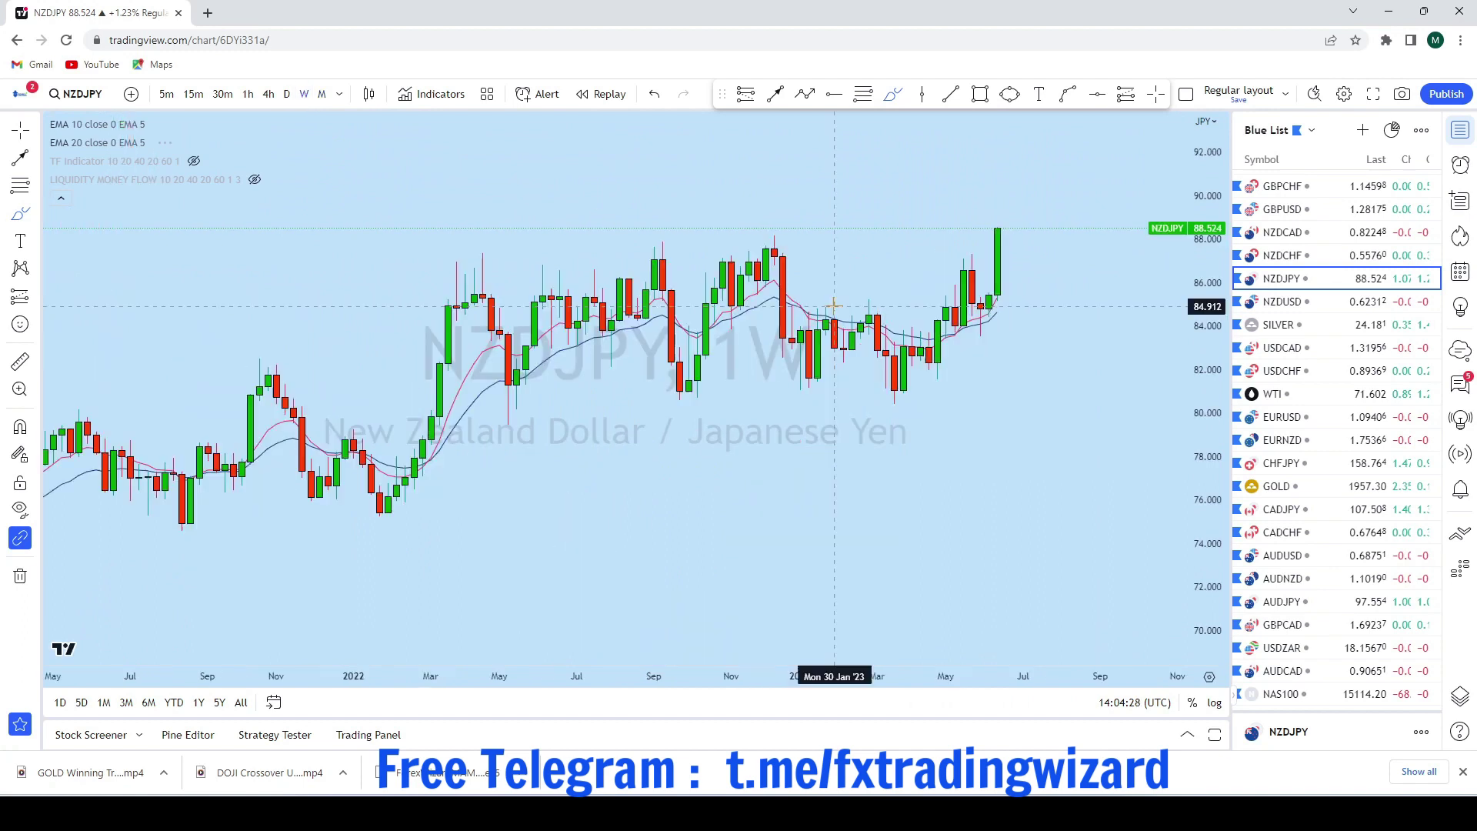
scroll(263, 248, "down", 2)
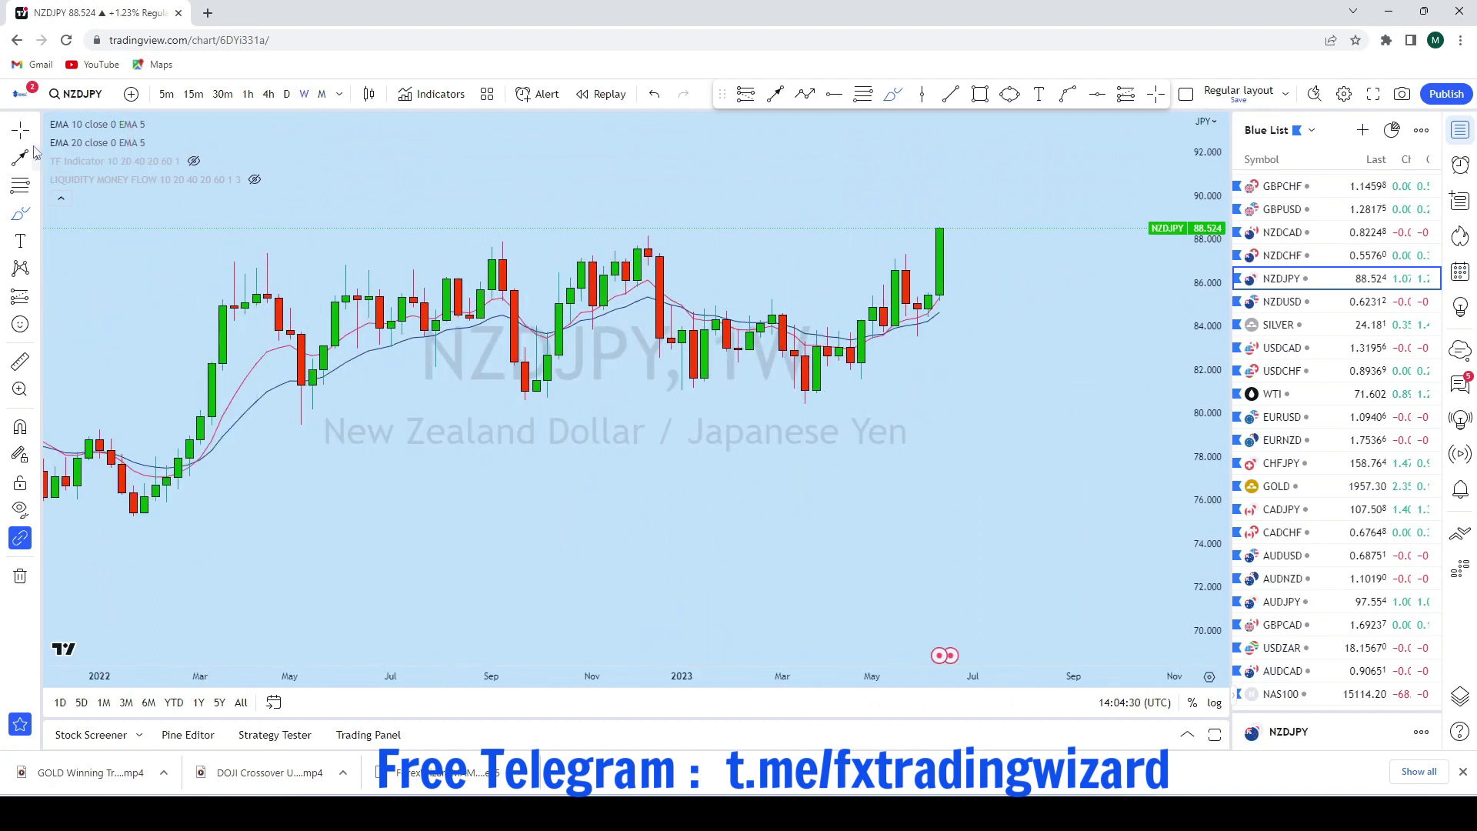
left_click_drag(956, 192, 922, 284)
scroll(1077, 338, "down", 3)
scroll(1084, 461, "up", 2)
left_click_drag(1211, 460, 1218, 433)
scroll(1048, 462, "up", 3)
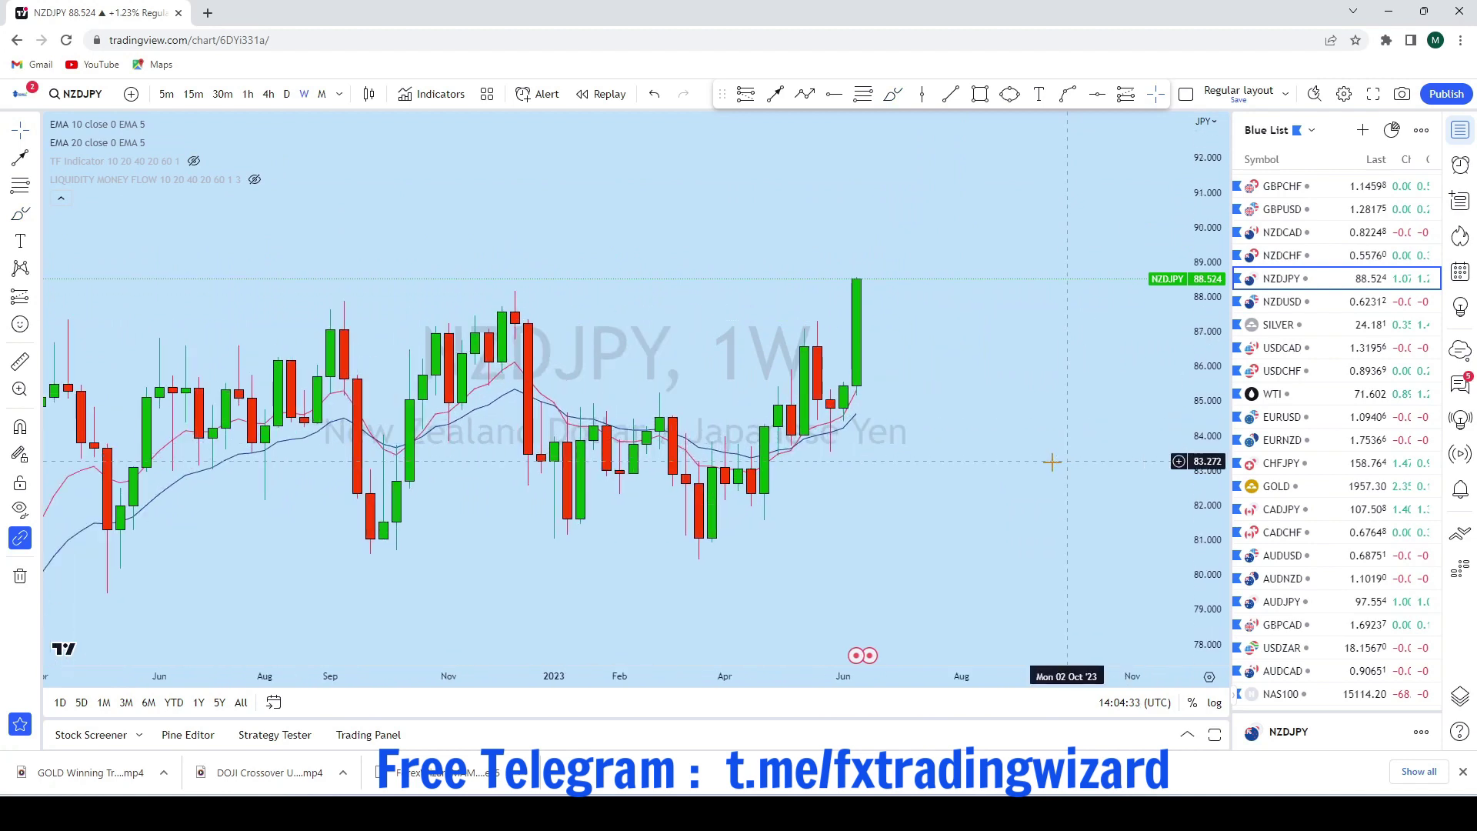
Brush temporary upward projections and a loop under the June 2023 candles near 83.7 on the NZDJPY weekly chart, undoing the markings
left_click(894, 94)
mouse_move(573, 266)
left_mouse_down()
mouse_move(631, 461)
mouse_move(728, 390)
mouse_move(804, 408)
mouse_move(860, 350)
mouse_move(938, 160)
left_mouse_up()
left_click(651, 99)
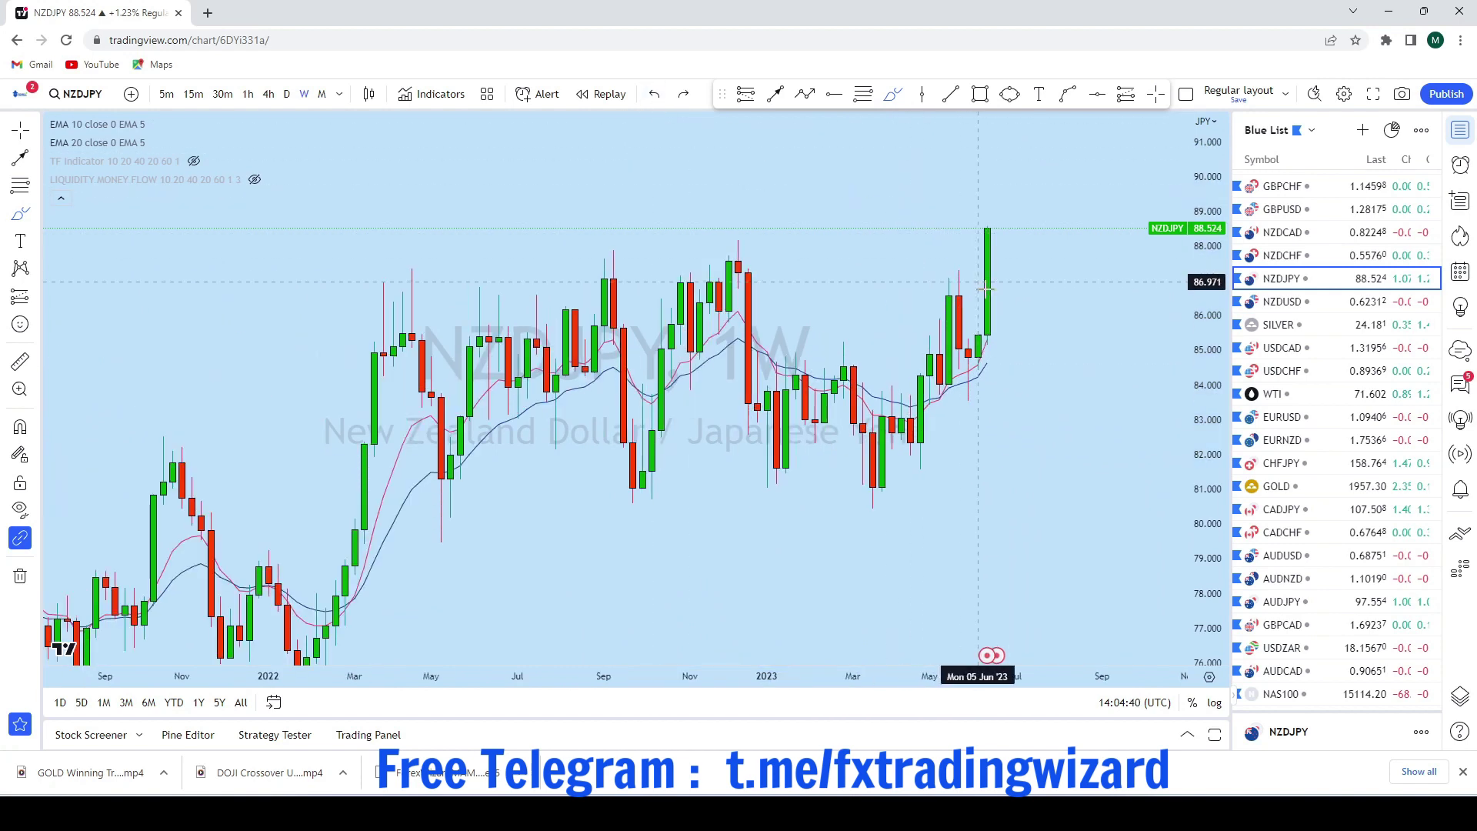
left_click_drag(893, 398, 894, 388)
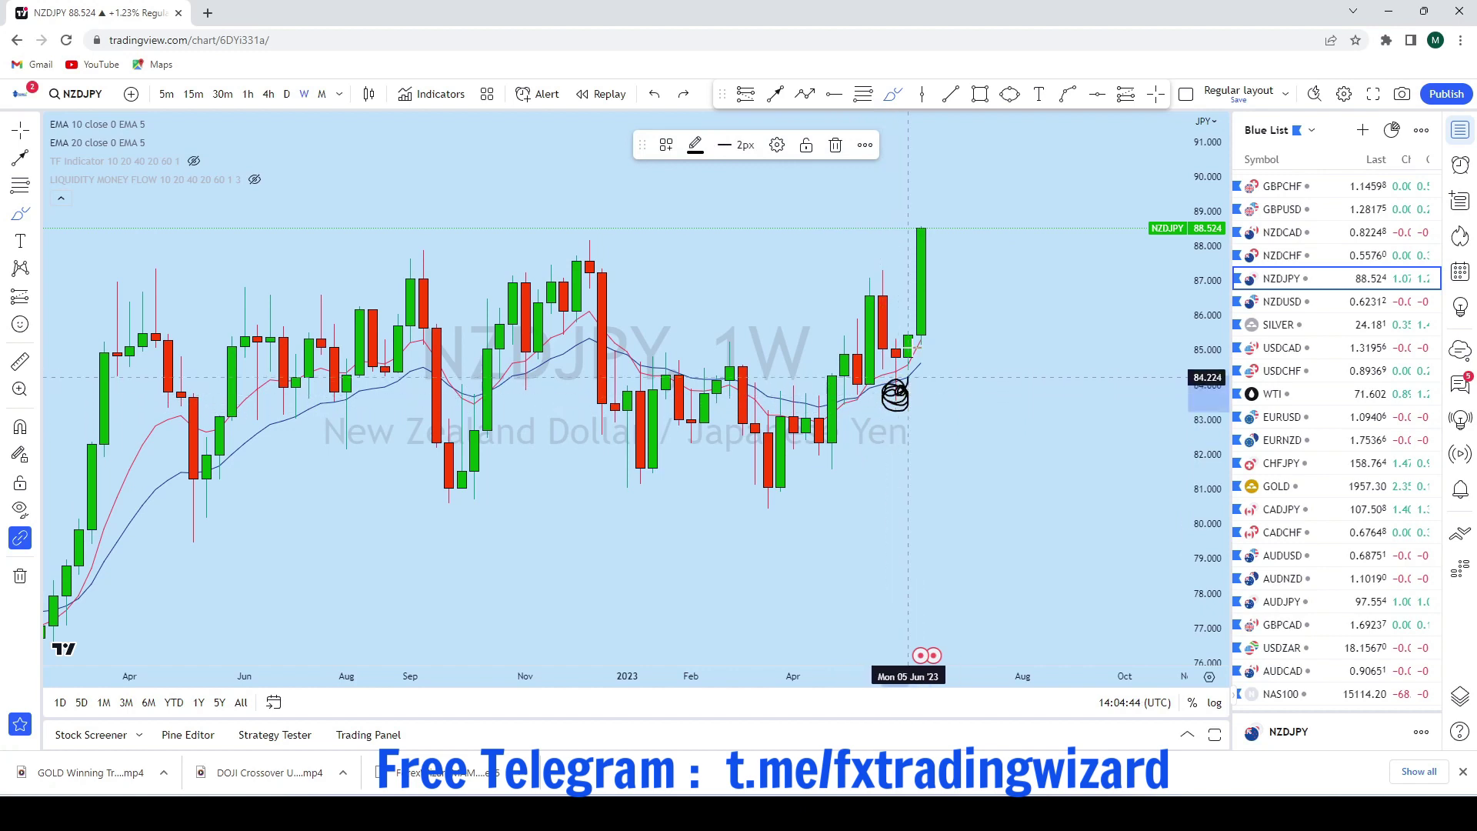
left_click_drag(907, 377, 912, 171)
left_click(654, 94)
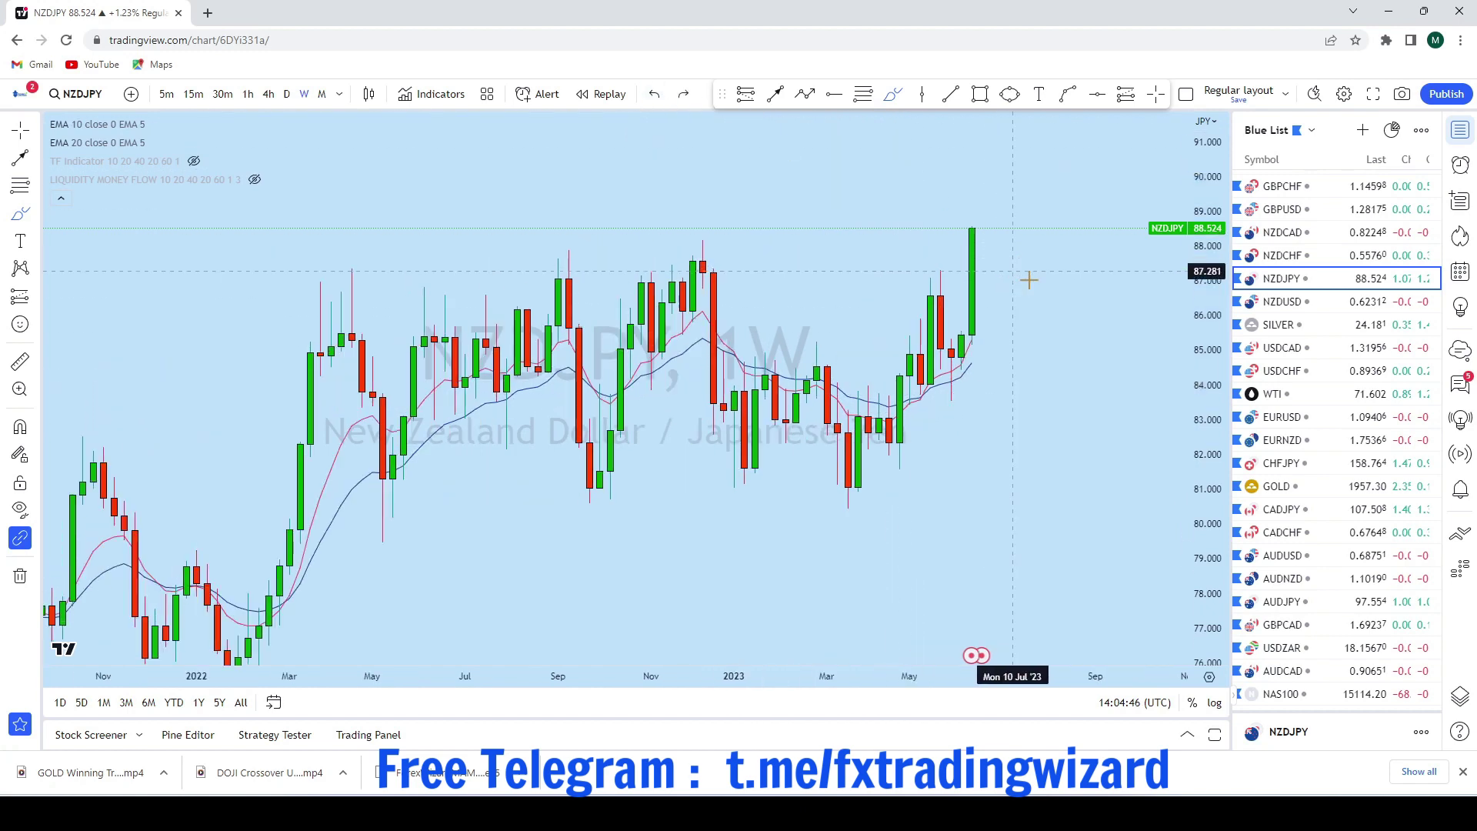
scroll(964, 275, "up", 1)
mouse_move(873, 228)
left_mouse_down()
mouse_move(884, 240)
mouse_move(947, 153)
left_mouse_up()
left_click(655, 94)
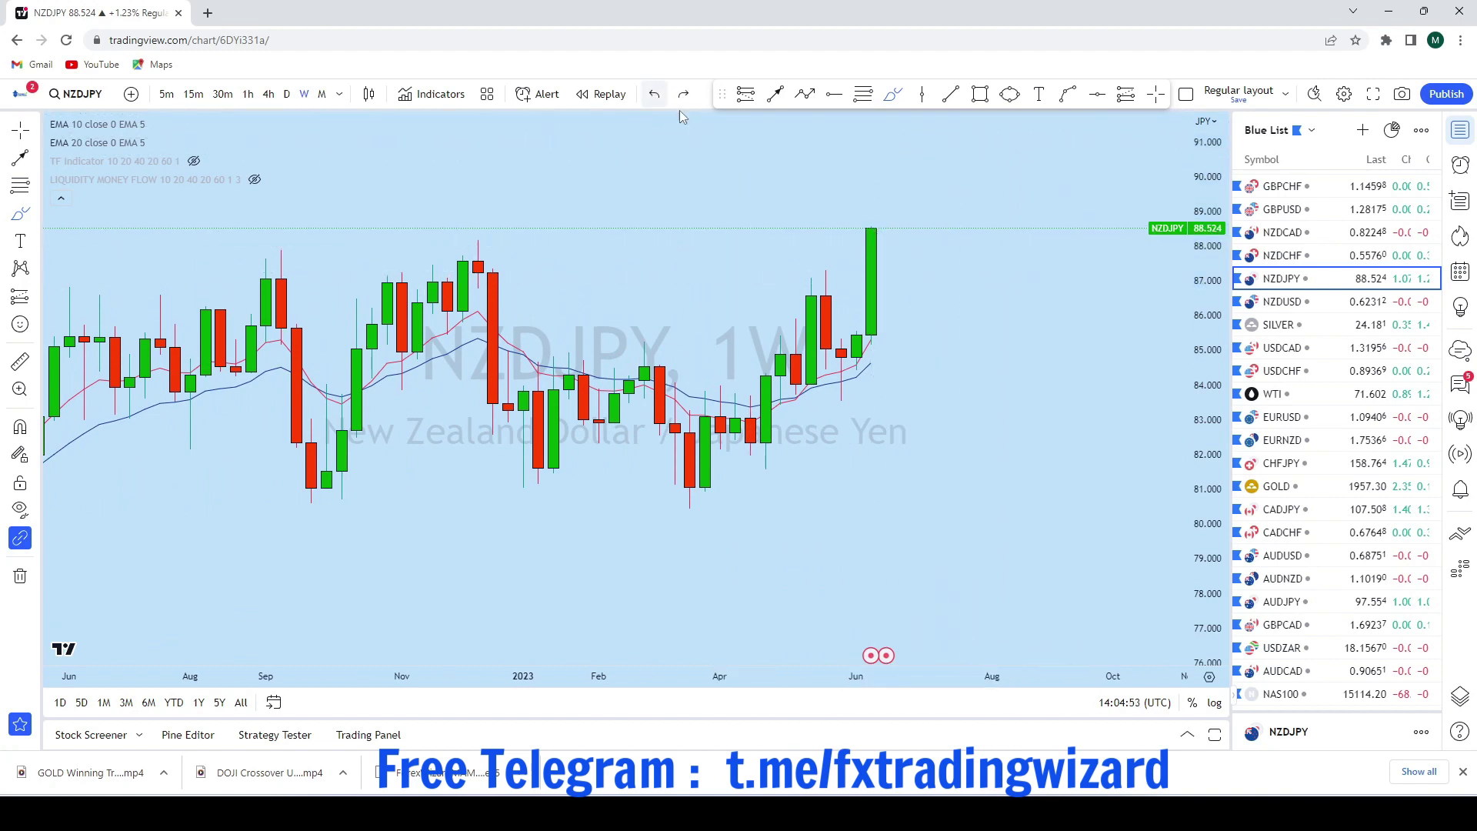
Switch NZDJPY to the daily timeframe and frame the candles from February to June 2023
scroll(1008, 297, "down", 2)
scroll(1009, 297, "up", 3)
left_click(286, 94)
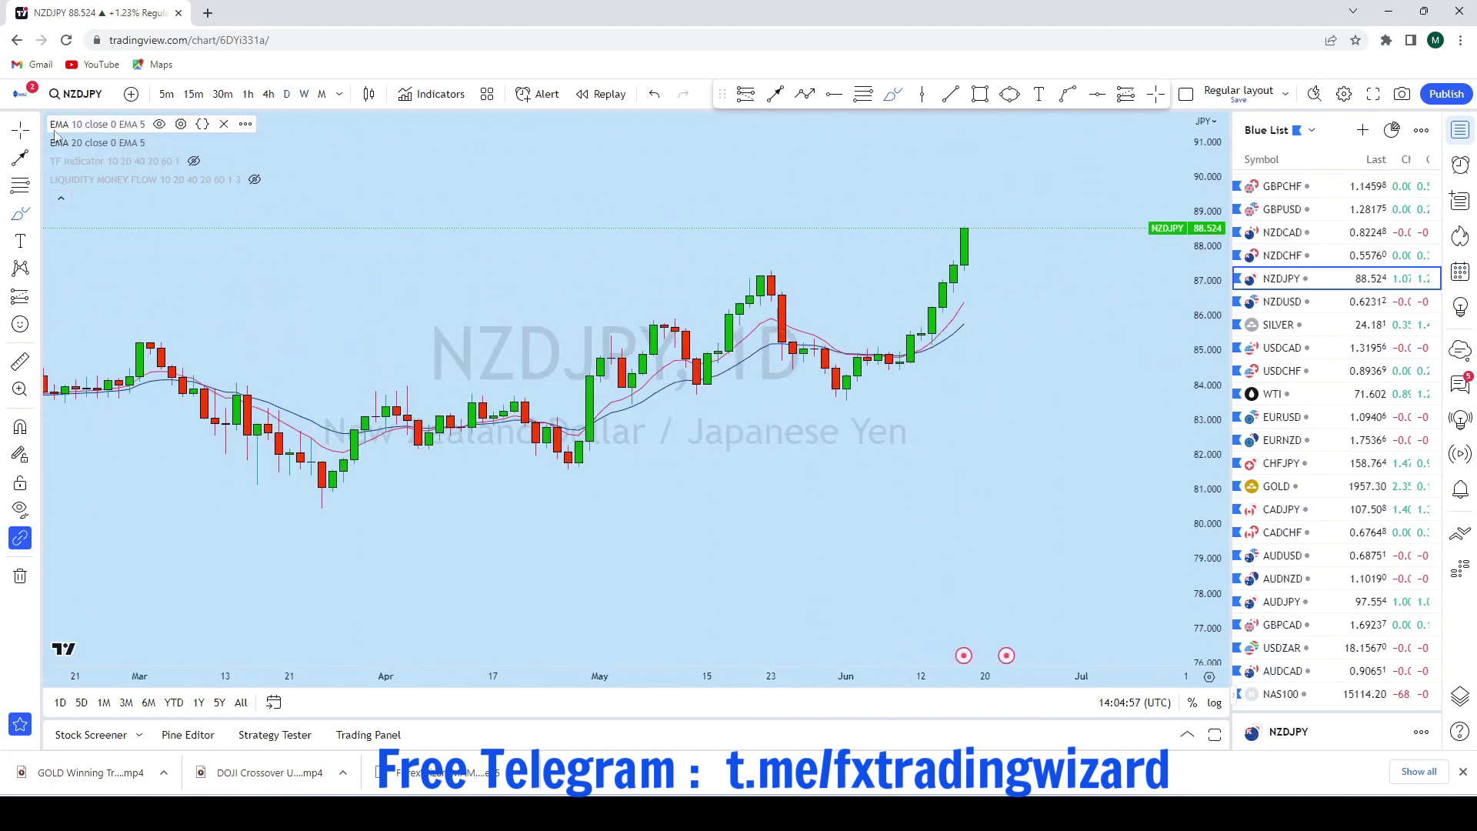
left_click_drag(1043, 360, 879, 459)
scroll(1073, 460, "down", 3)
left_click_drag(1031, 460, 1092, 401)
scroll(1084, 404, "up", 2)
Brush temporary lines tracing the mid-June rise to about 88.4 and the 16 June daily candle, undoing each
mouse_move(906, 385)
left_mouse_down()
mouse_move(908, 354)
mouse_move(932, 444)
mouse_move(950, 315)
left_mouse_up()
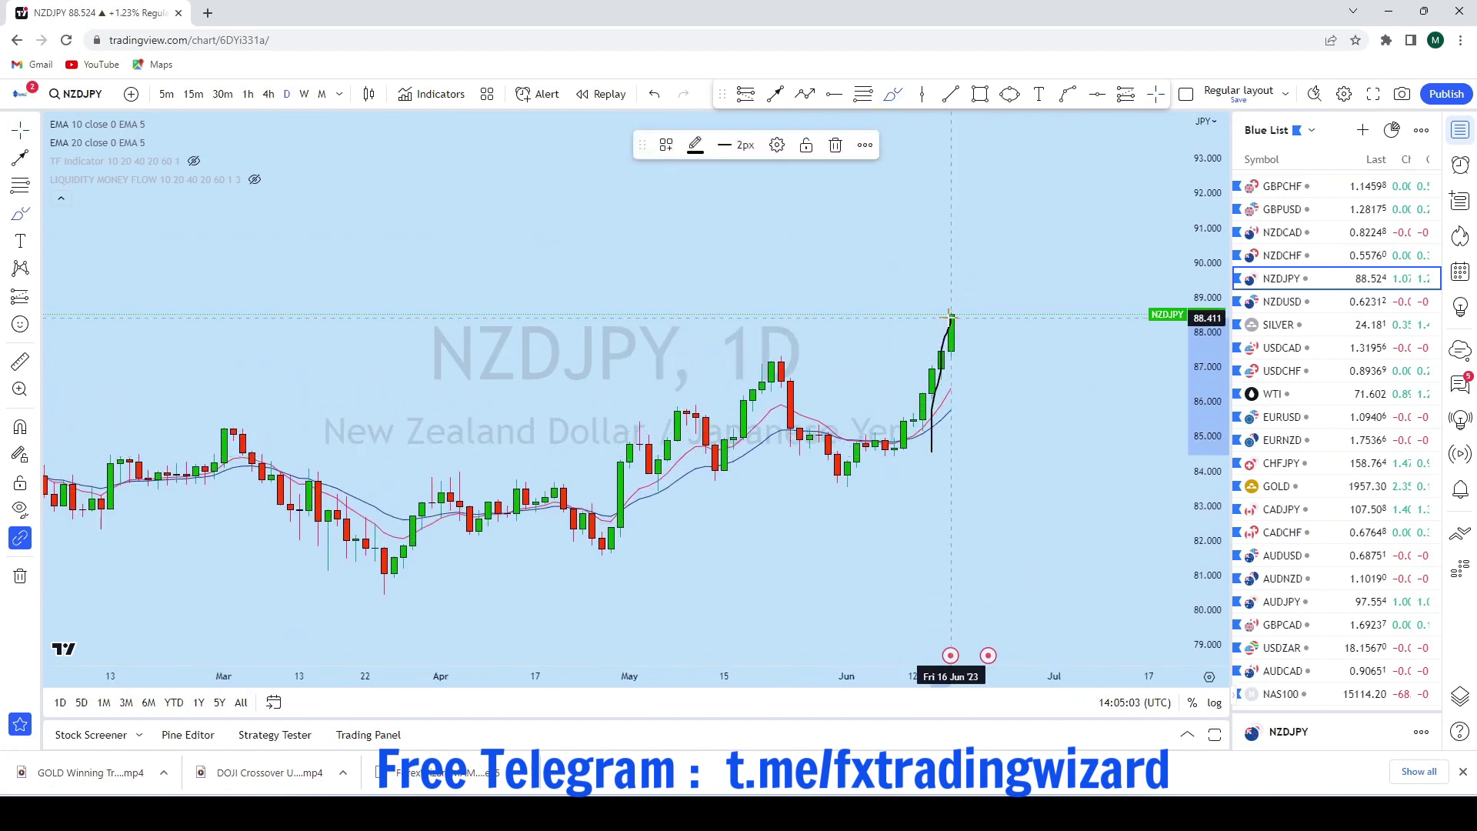
left_click(654, 94)
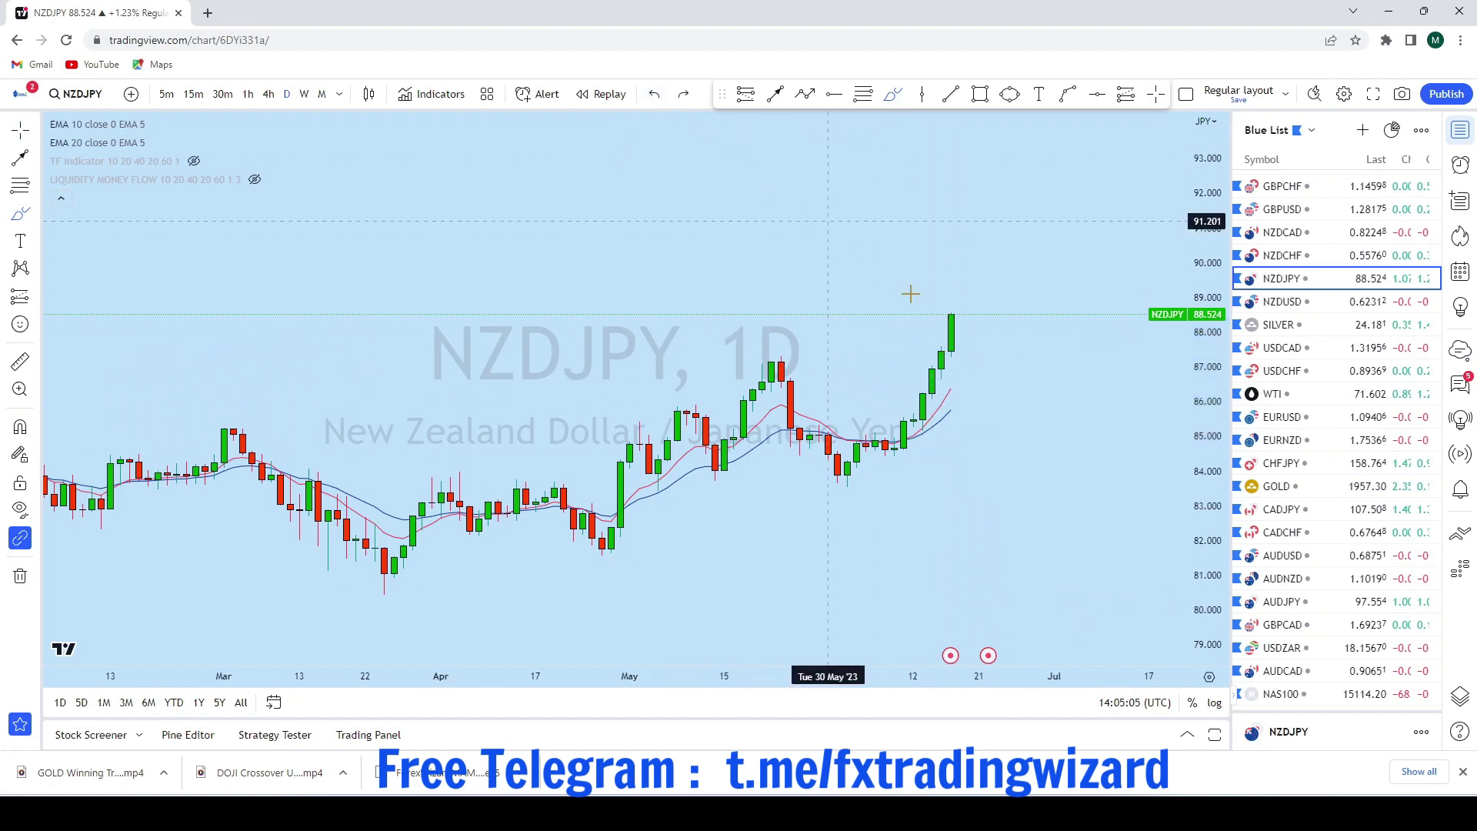
left_click_drag(954, 360, 949, 303)
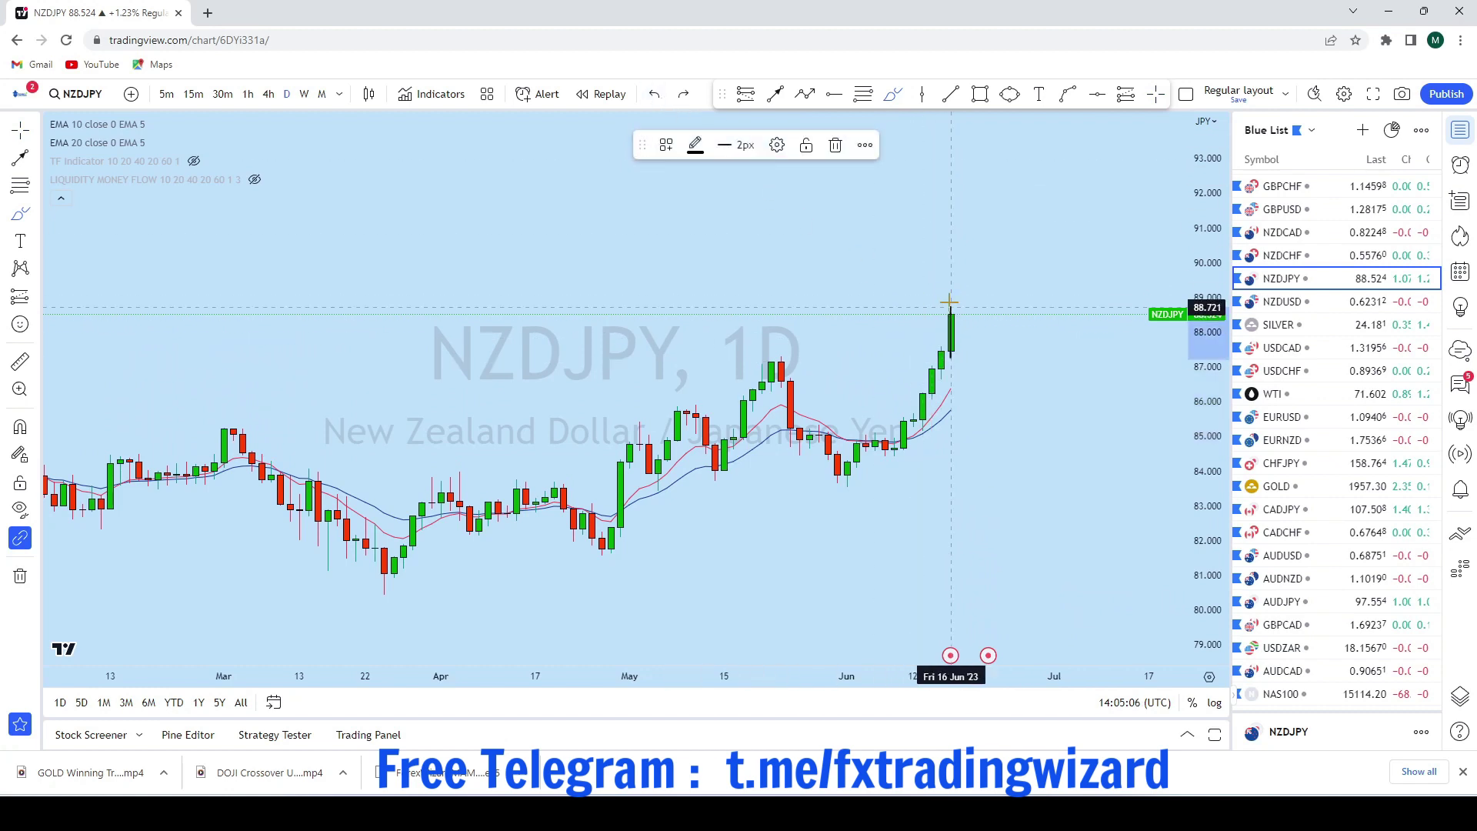
left_click(654, 94)
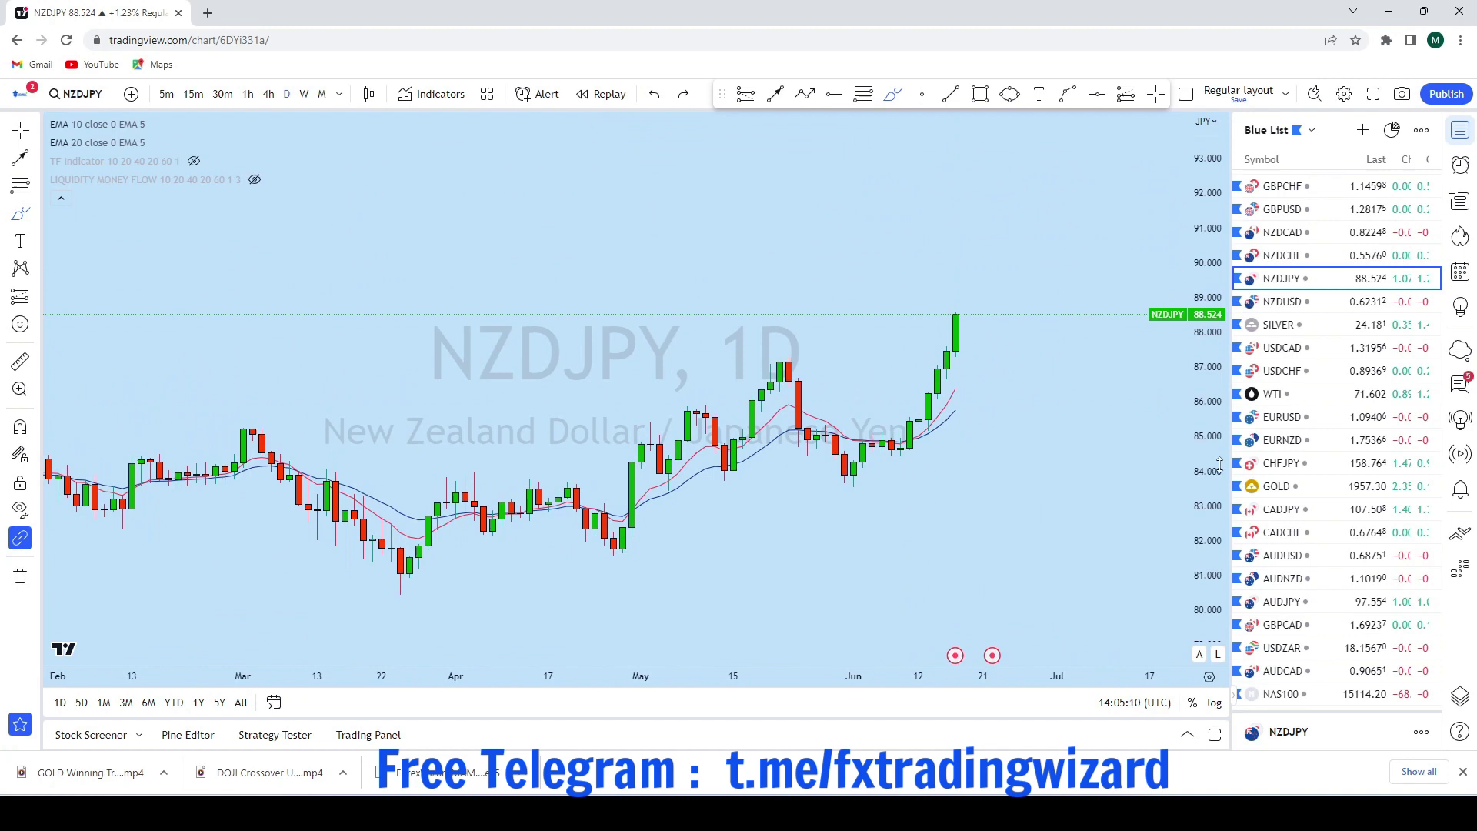
Brush temporary strokes projecting a pullback from about 88.6 and a rise to about 90.3 on the daily chart, undoing them
scroll(1041, 300, "up", 3)
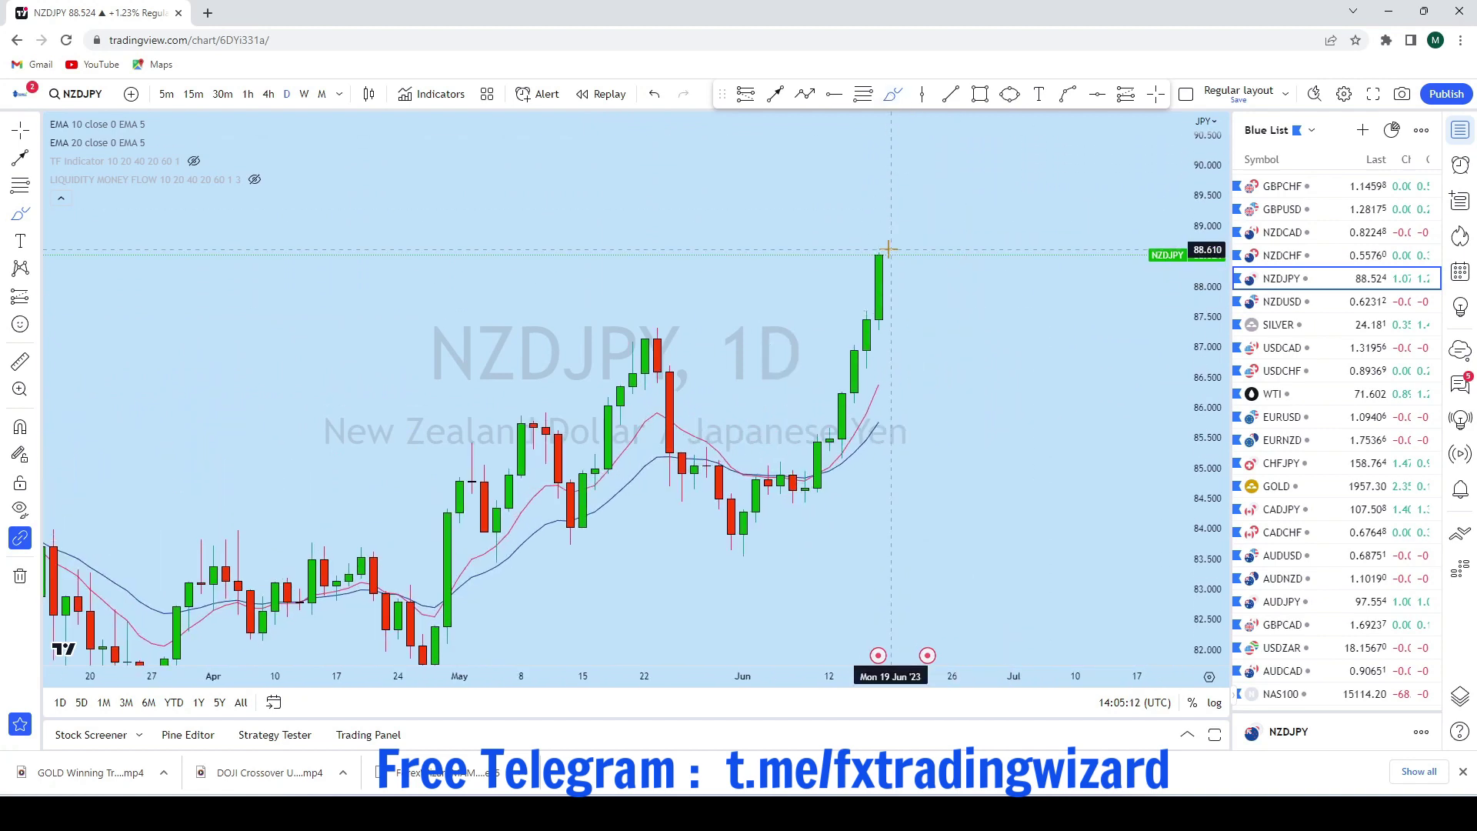
left_click_drag(888, 248, 891, 265)
mouse_move(921, 316)
left_mouse_down()
mouse_move(988, 136)
mouse_move(916, 145)
left_mouse_up()
left_click(656, 98)
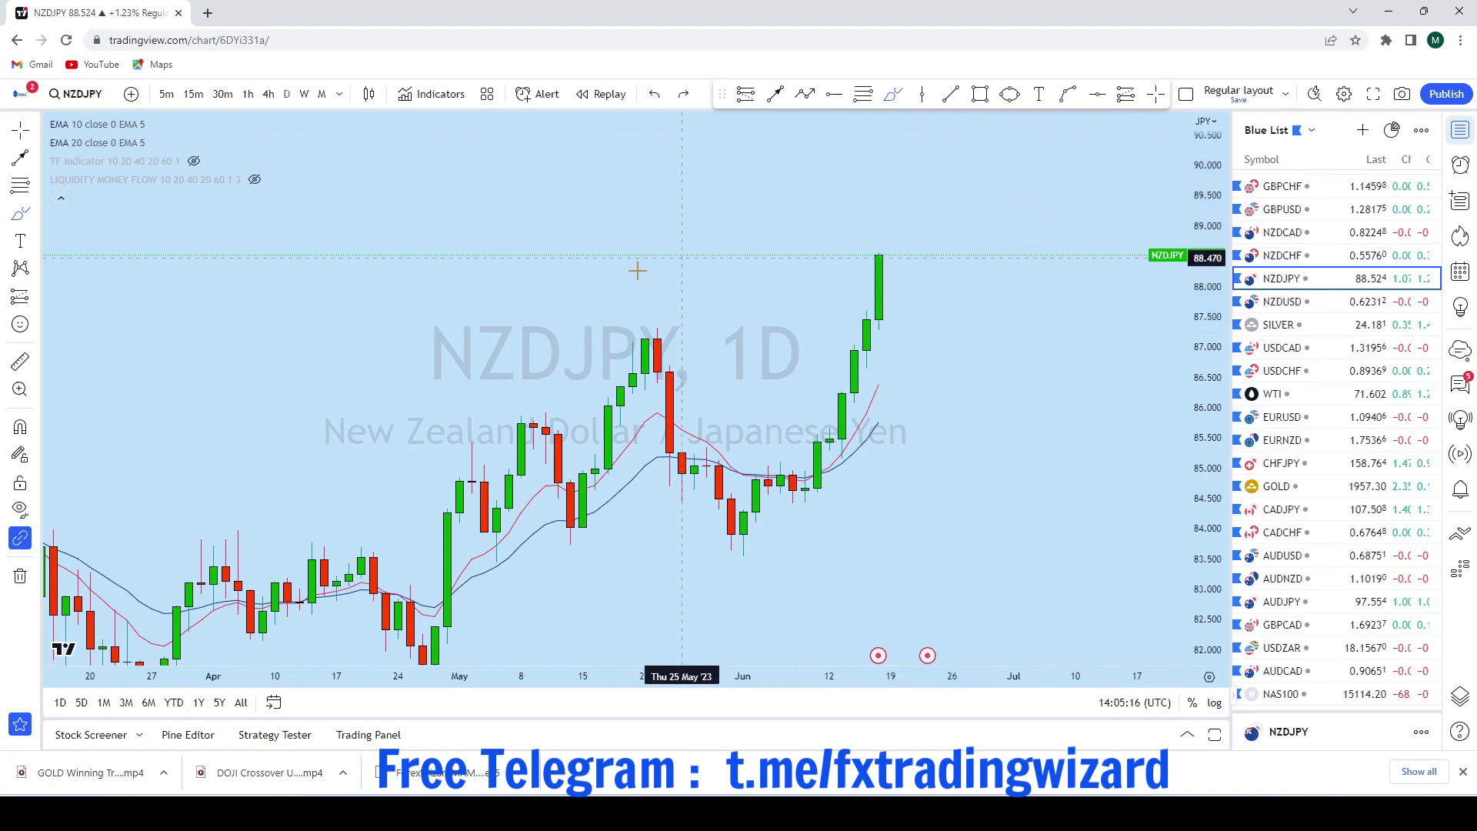
Switch NZDJPY to the 4-hour timeframe and brush a temporary wave along the June rise to about 89.9, undoing the stroke
scroll(979, 419, "down", 3)
scroll(1023, 396, "up", 3)
scroll(1019, 396, "down", 4)
scroll(1019, 398, "down", 6)
scroll(1068, 389, "up", 8)
mouse_move(771, 461)
left_mouse_down()
mouse_move(810, 387)
mouse_move(953, 285)
mouse_move(1036, 169)
left_mouse_up()
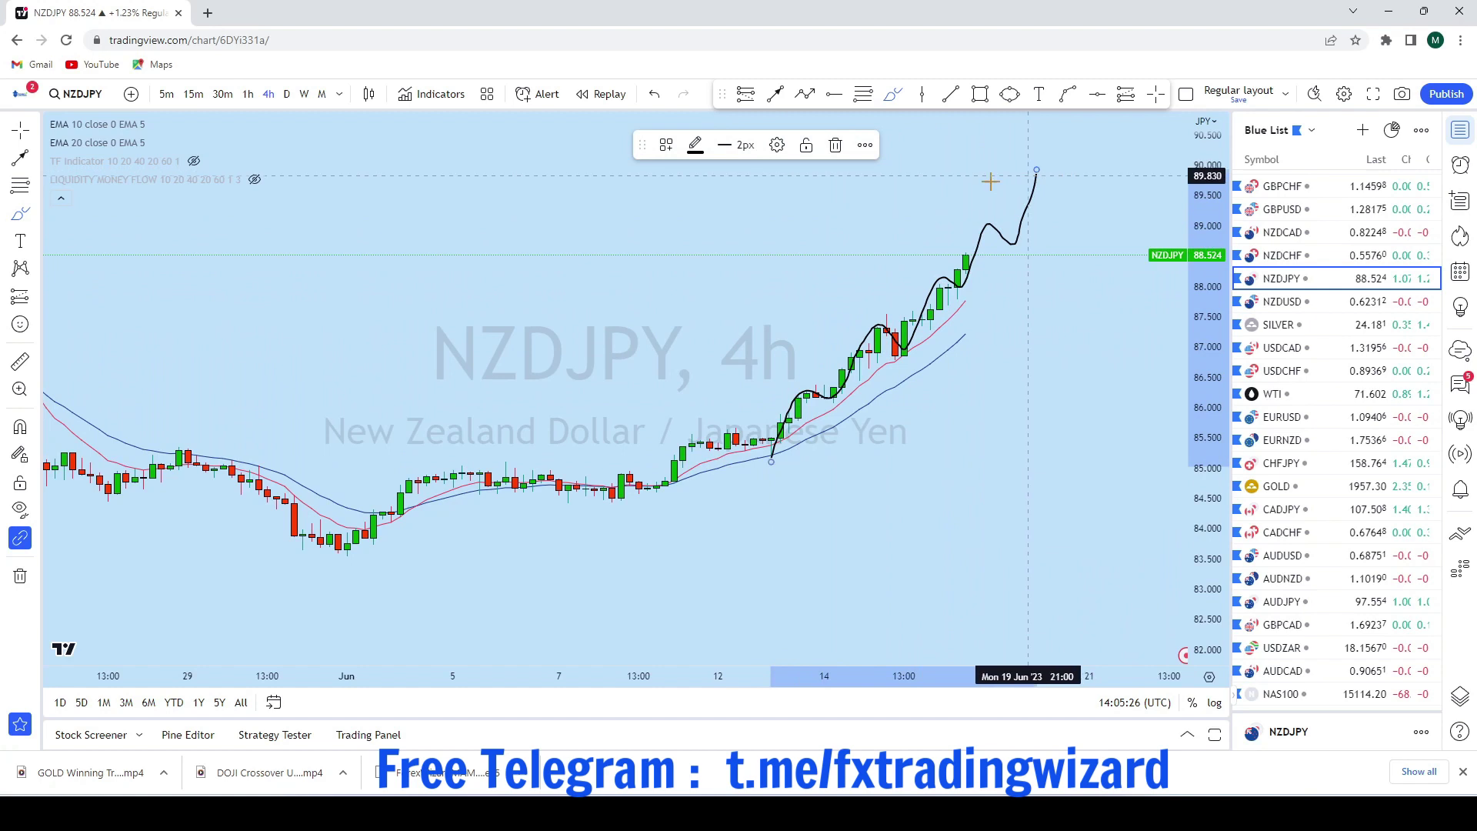
left_click(655, 93)
Brush a pullback line from about 88.6 down to 87.6 on the 4-hour chart and circle its end near the moving averages
scroll(940, 291, "up", 5)
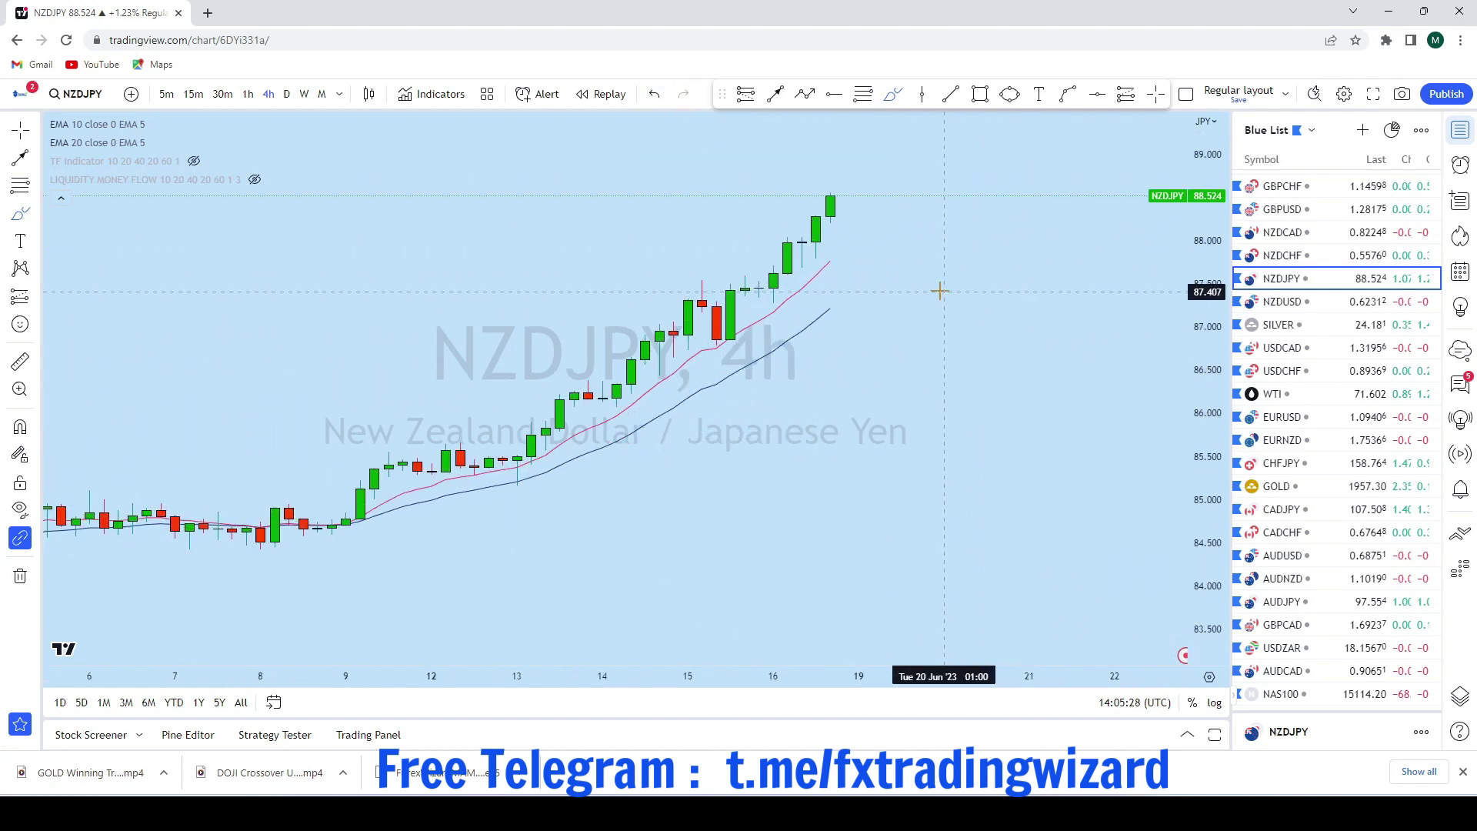
left_click_drag(831, 187, 840, 197)
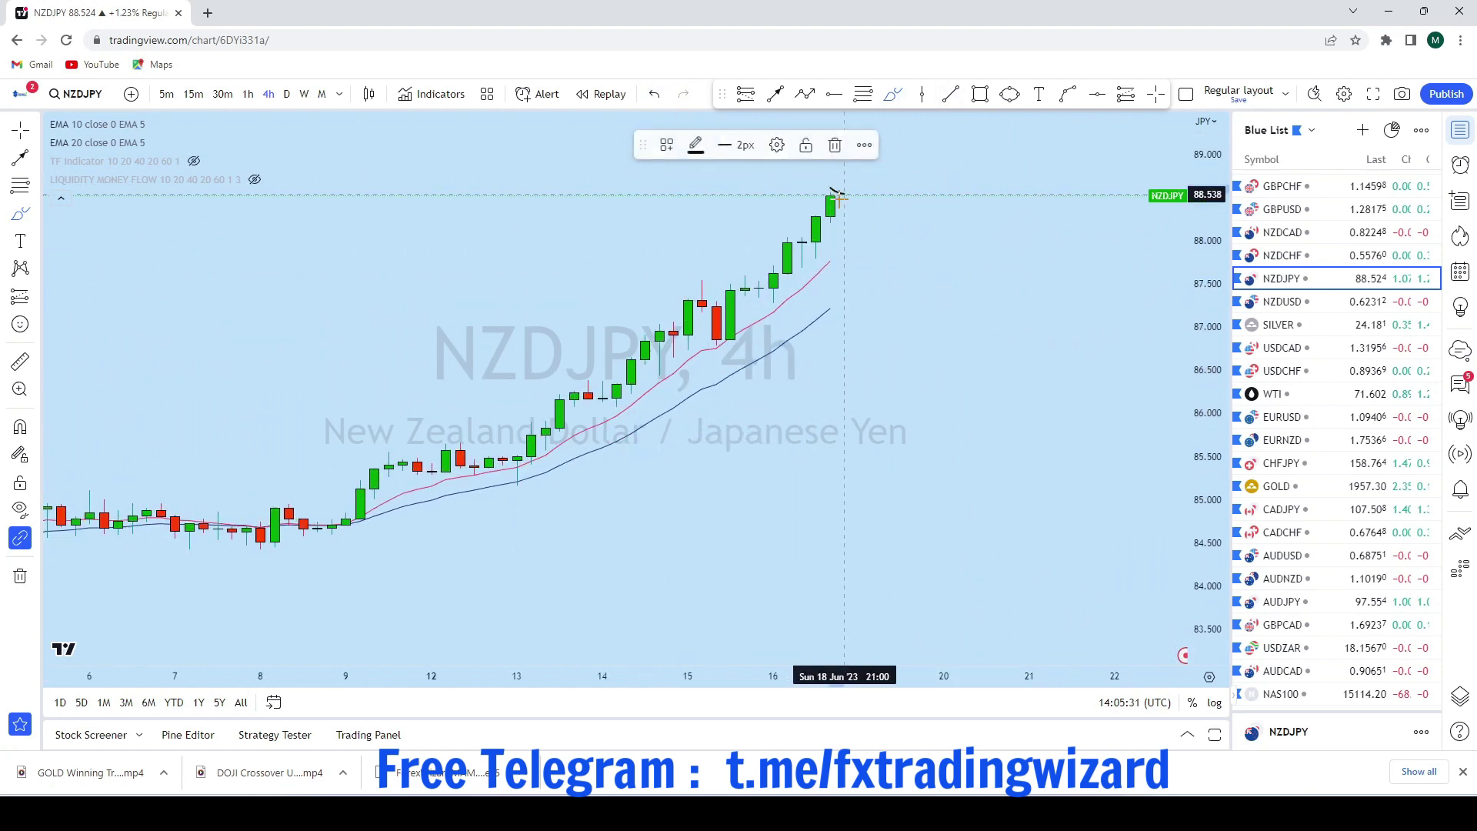
left_click(1008, 94)
left_click(873, 265)
left_click(889, 283)
left_click_drag(970, 269, 936, 425)
scroll(923, 388, "down", 3)
scroll(903, 549, "up", 2)
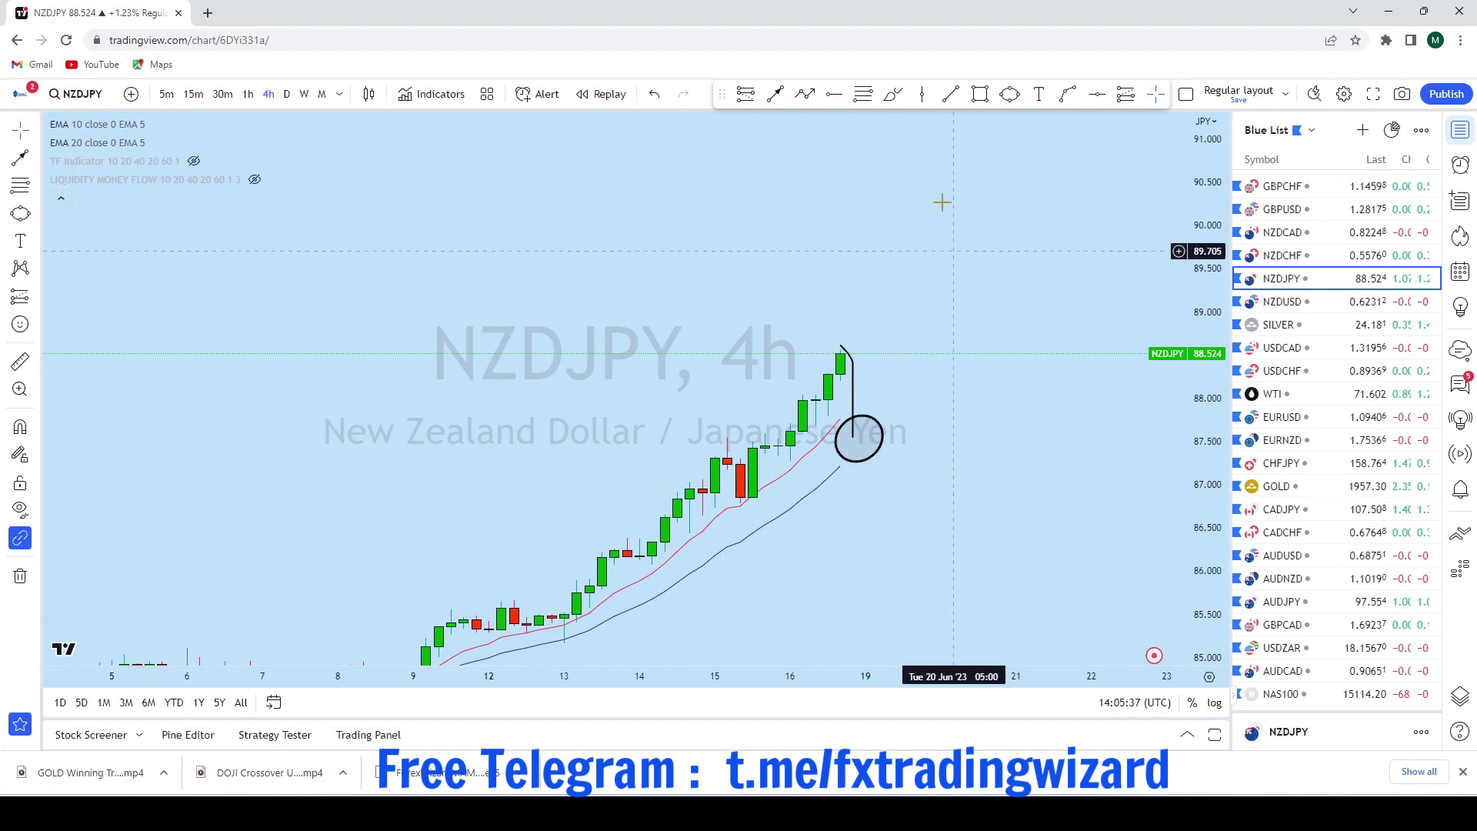
Draw an arrow from the circled pullback zone at about 87.48 up to about 90.66
left_click(776, 94)
left_click(853, 443)
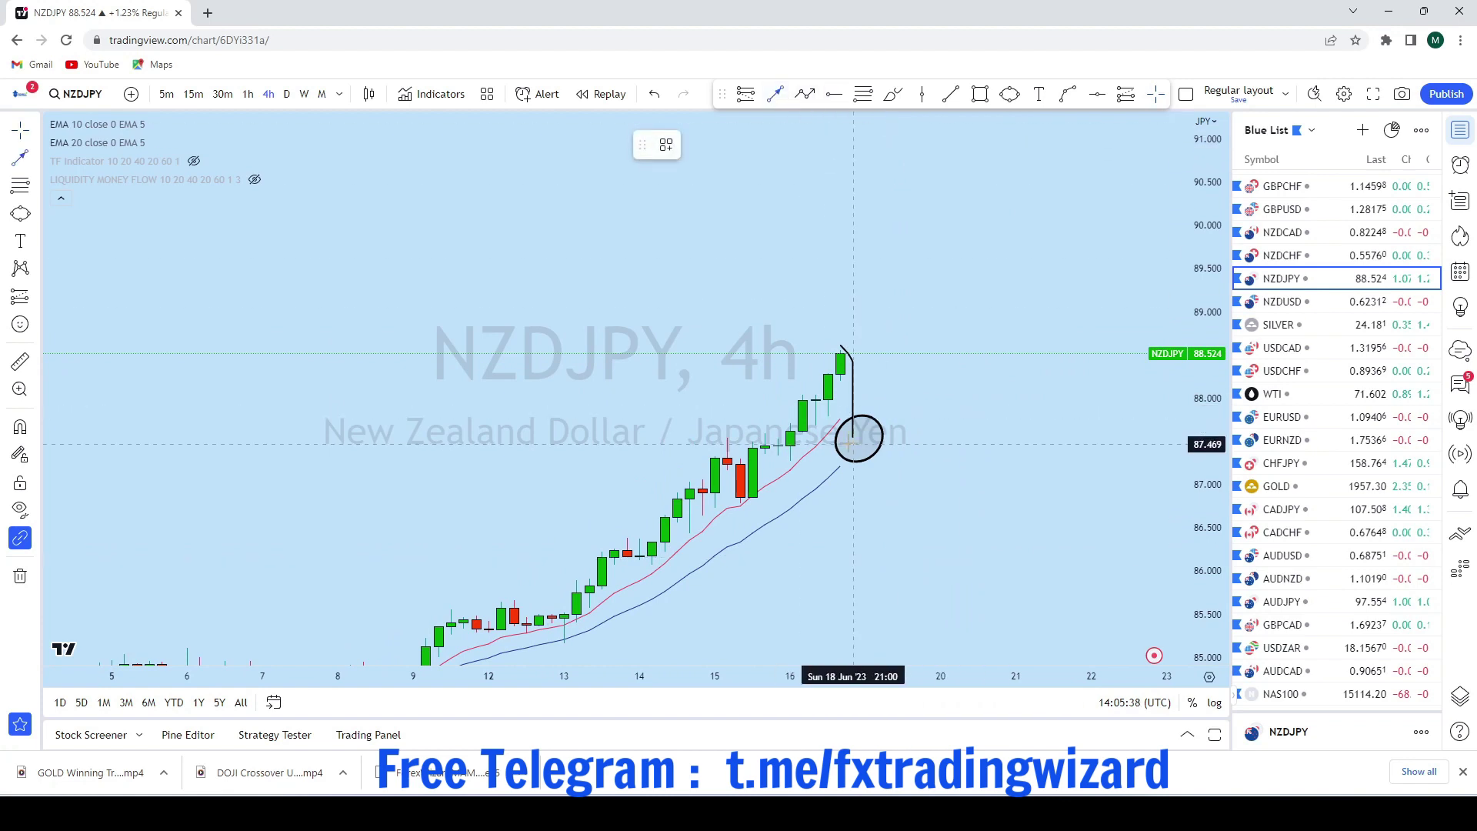
left_click(978, 169)
scroll(1067, 335, "down", 2)
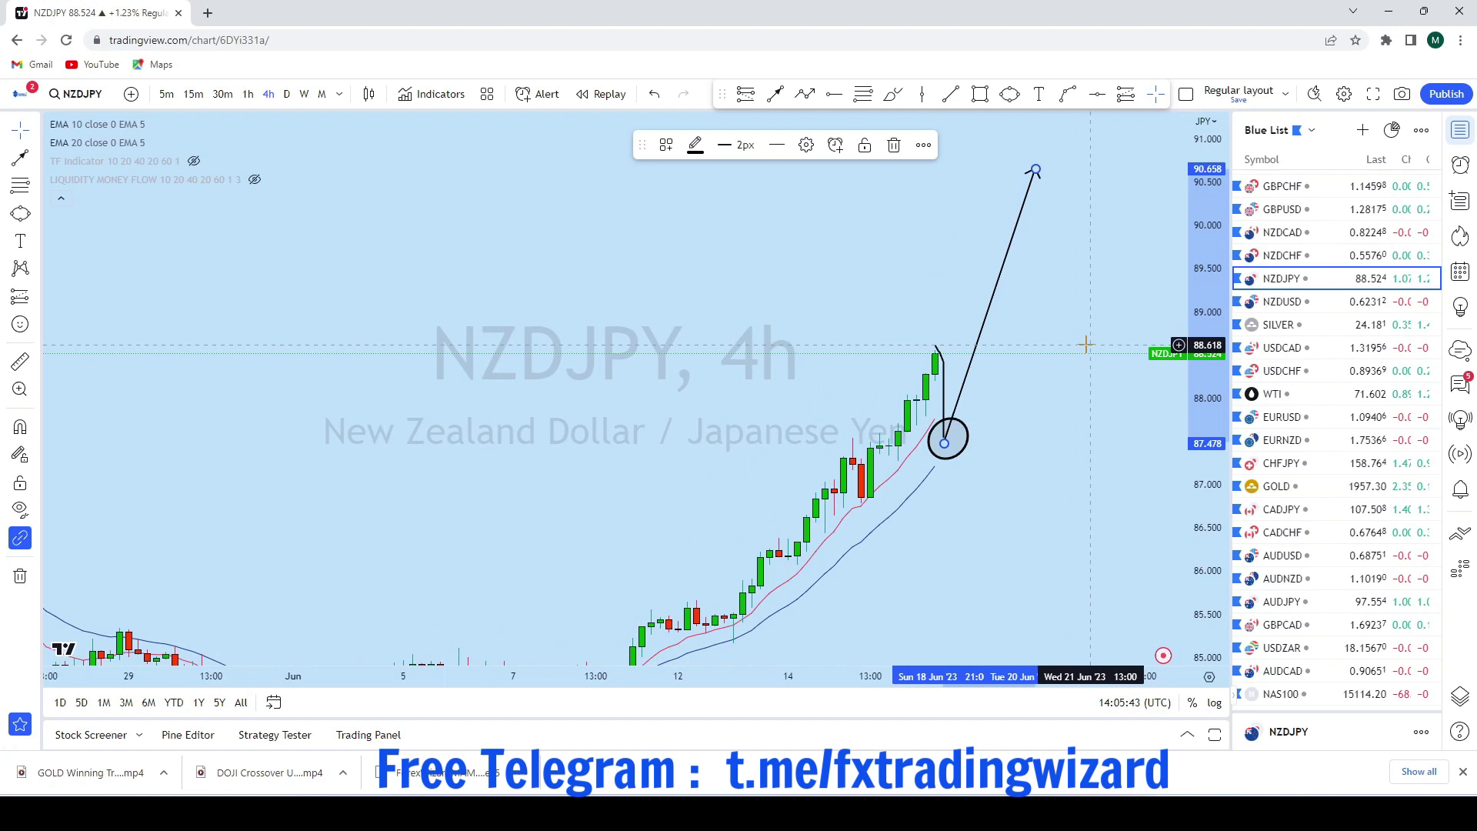
Open NZDUSD from the watchlist, switch it to the monthly timeframe and frame the recent price swings
scroll(1299, 265, "up", 3)
left_click(1303, 454)
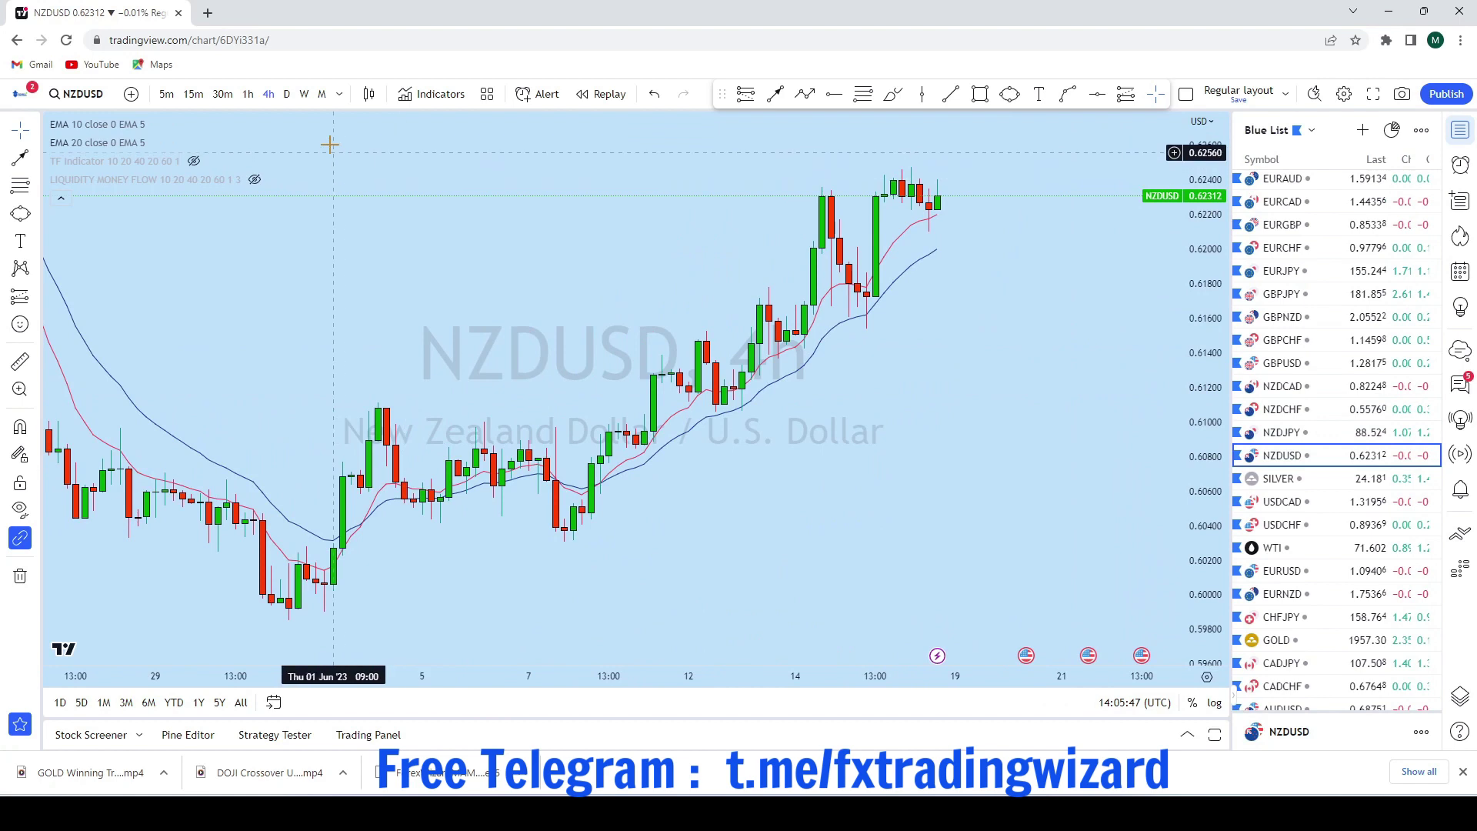
left_click(322, 93)
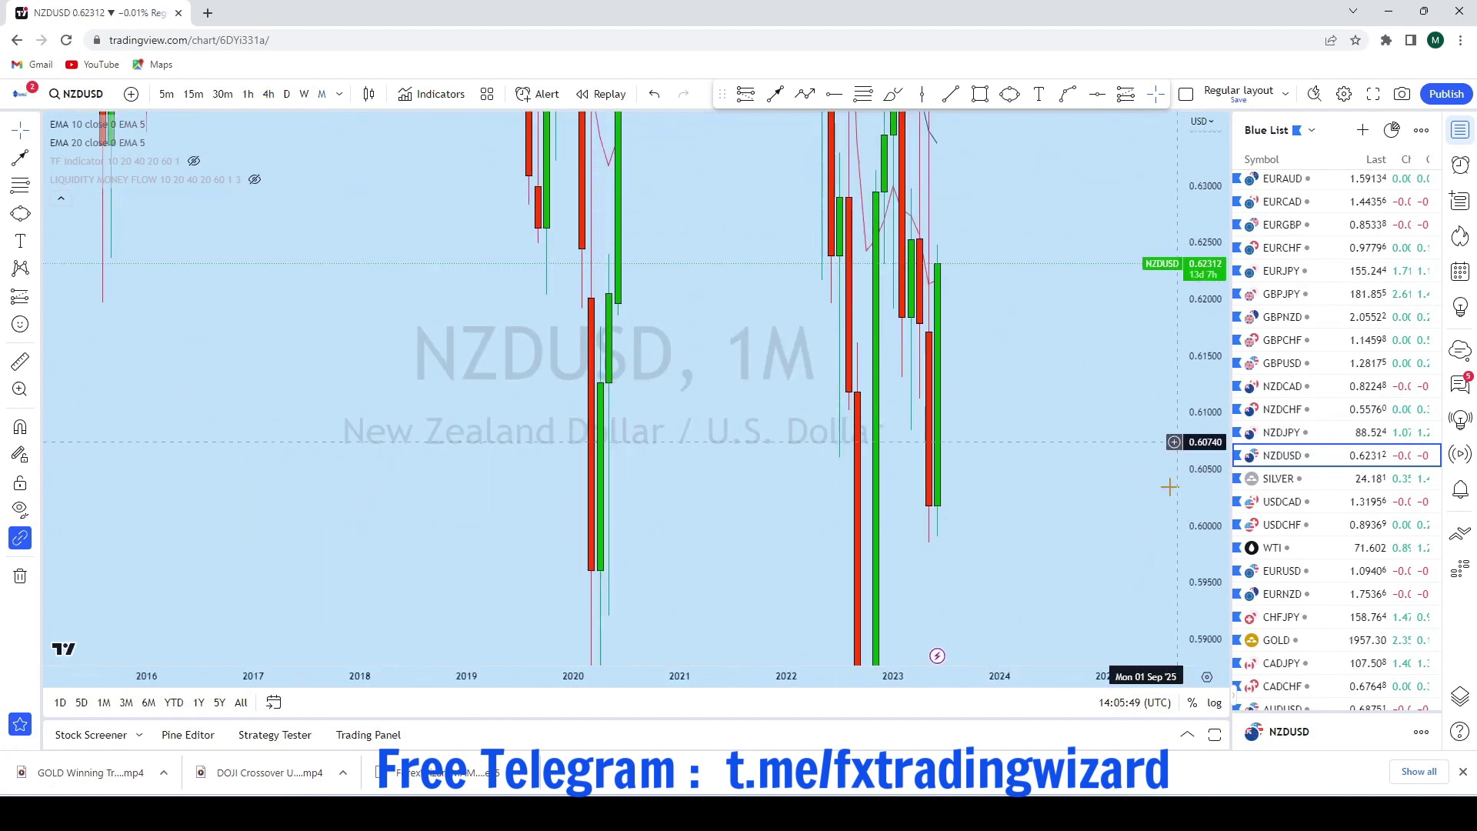
left_click_drag(1200, 454, 1200, 554)
scroll(1002, 432, "up", 3)
left_click_drag(1200, 402, 1200, 539)
scroll(953, 527, "down", 2)
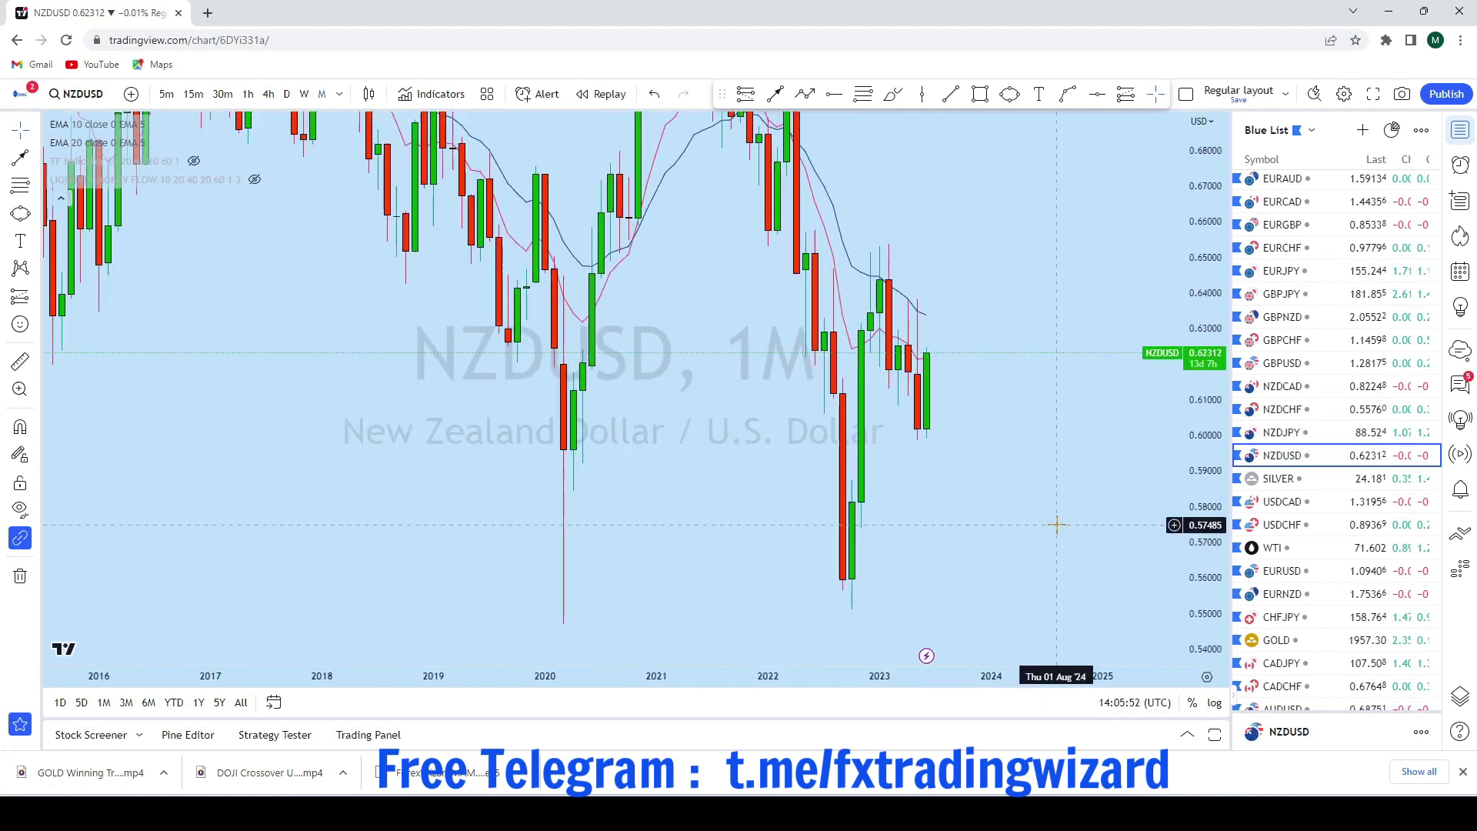
scroll(1056, 524, "up", 2)
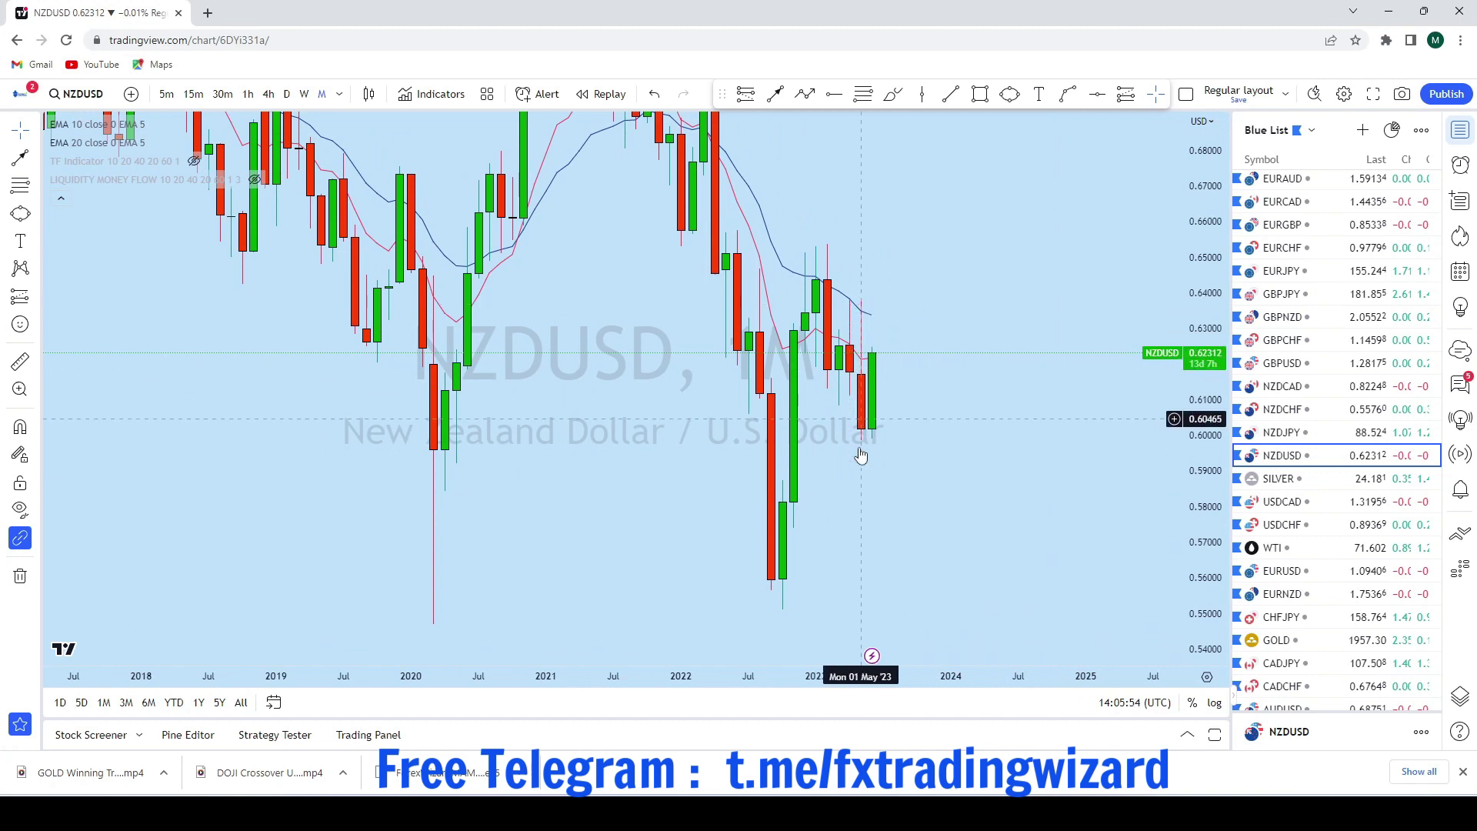
scroll(1185, 496, "down", 2)
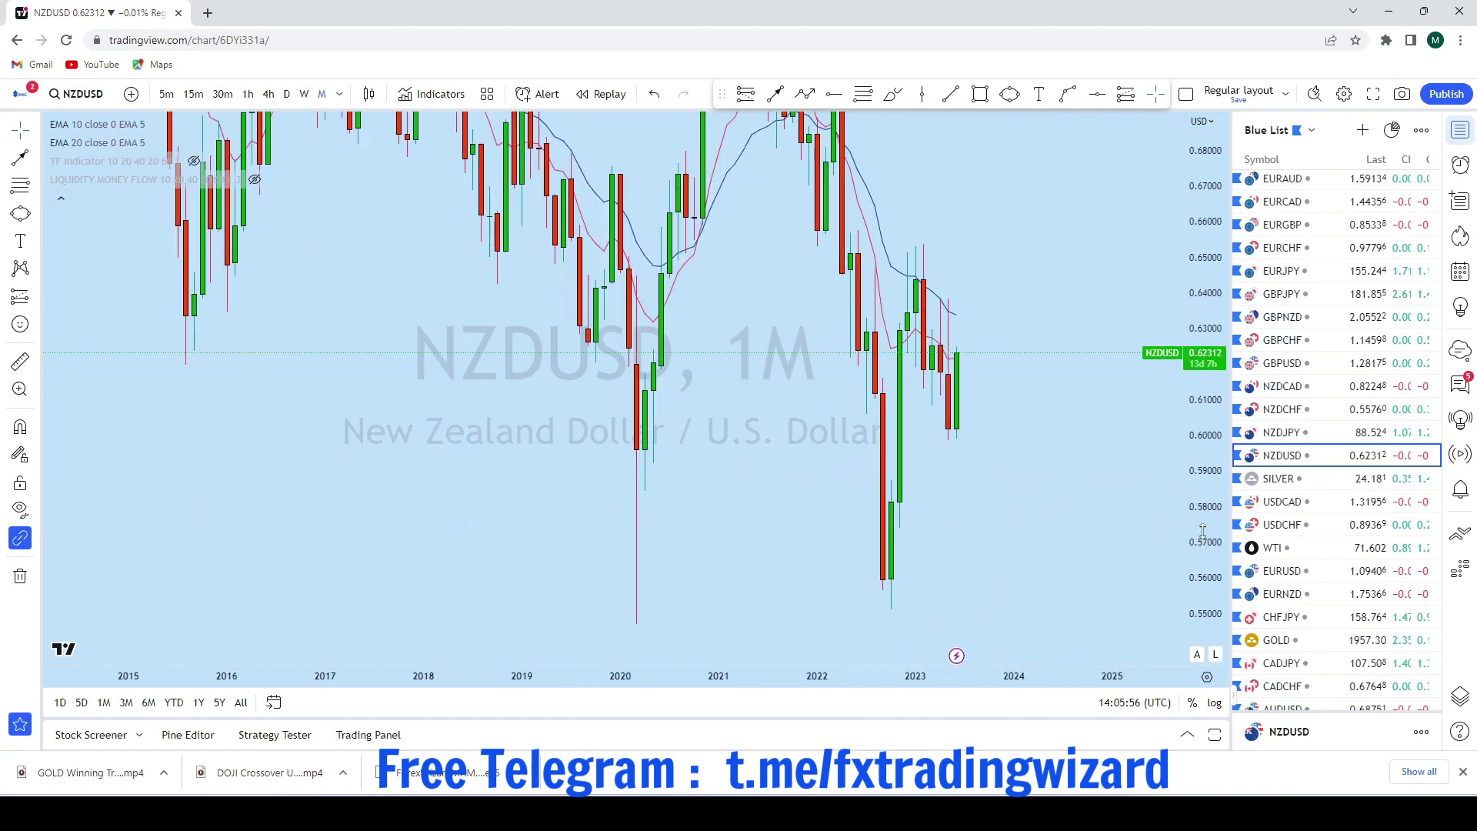
scroll(1002, 520, "up", 2)
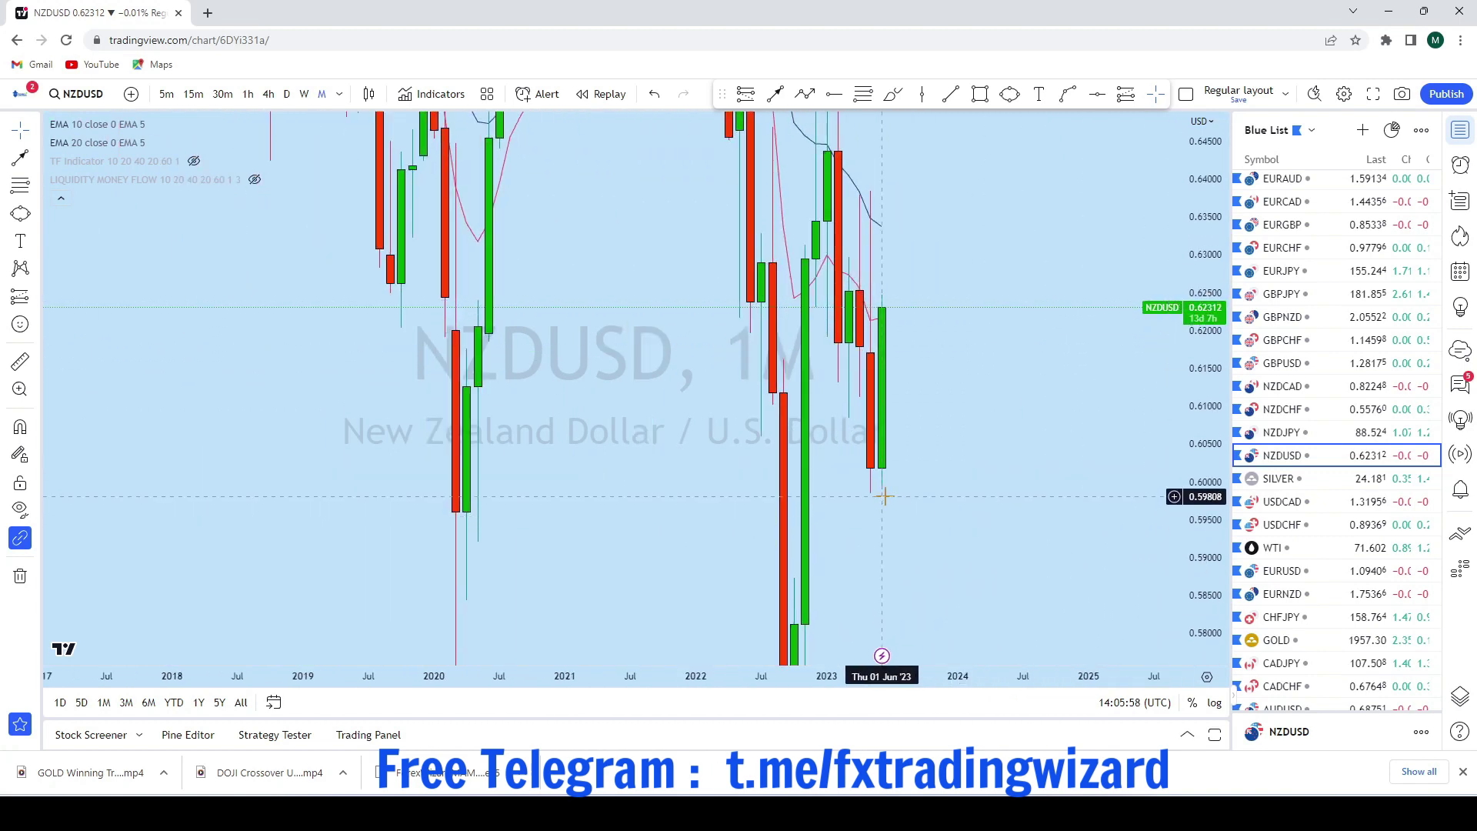
Brush a temporary line up the June 2023 NZDUSD monthly candle from about 0.599 to 0.628, and undo it
left_click(884, 100)
left_click_drag(880, 489, 890, 269)
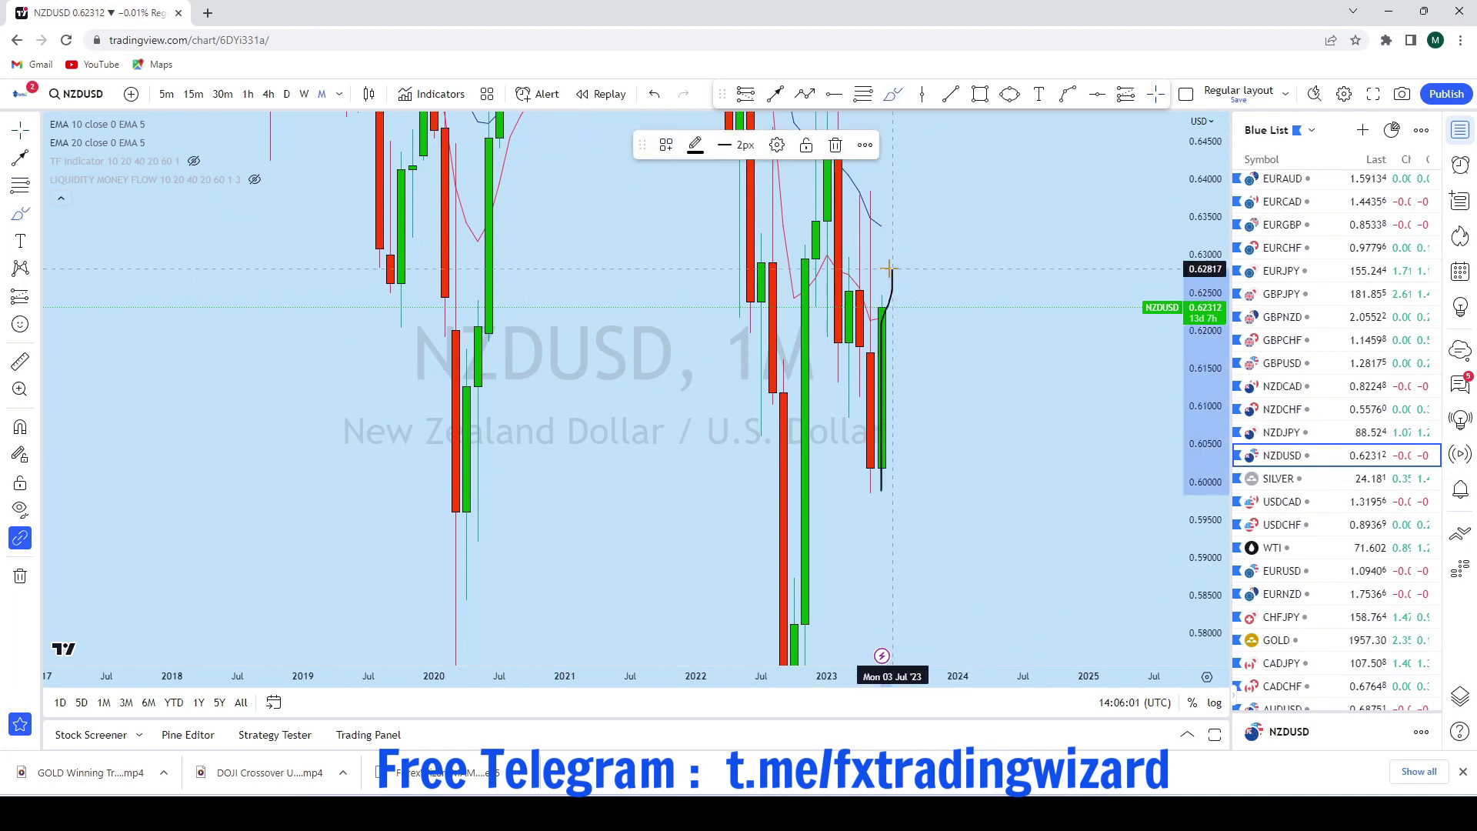
left_click(654, 94)
left_click(27, 134)
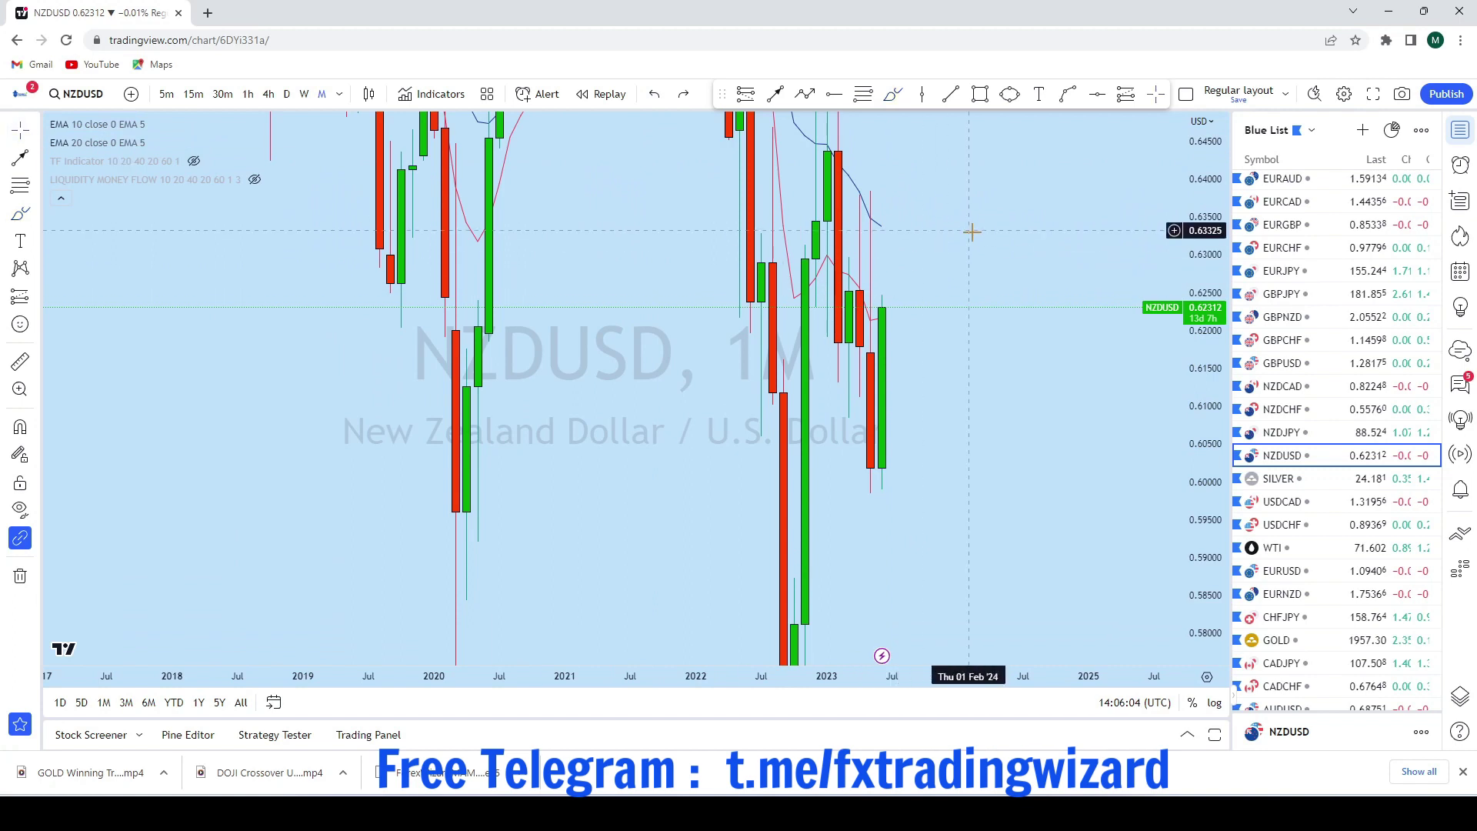
Place a dotted horizontal line at about 0.6385 on the NZDUSD monthly chart, at the May 2023 candle's high
left_click_drag(972, 231, 1028, 286)
left_click_drag(1201, 346, 1201, 515)
scroll(1044, 323, "up", 2)
left_click_drag(1044, 323, 1072, 332)
scroll(1121, 313, "down", 2)
scroll(1108, 285, "up", 2)
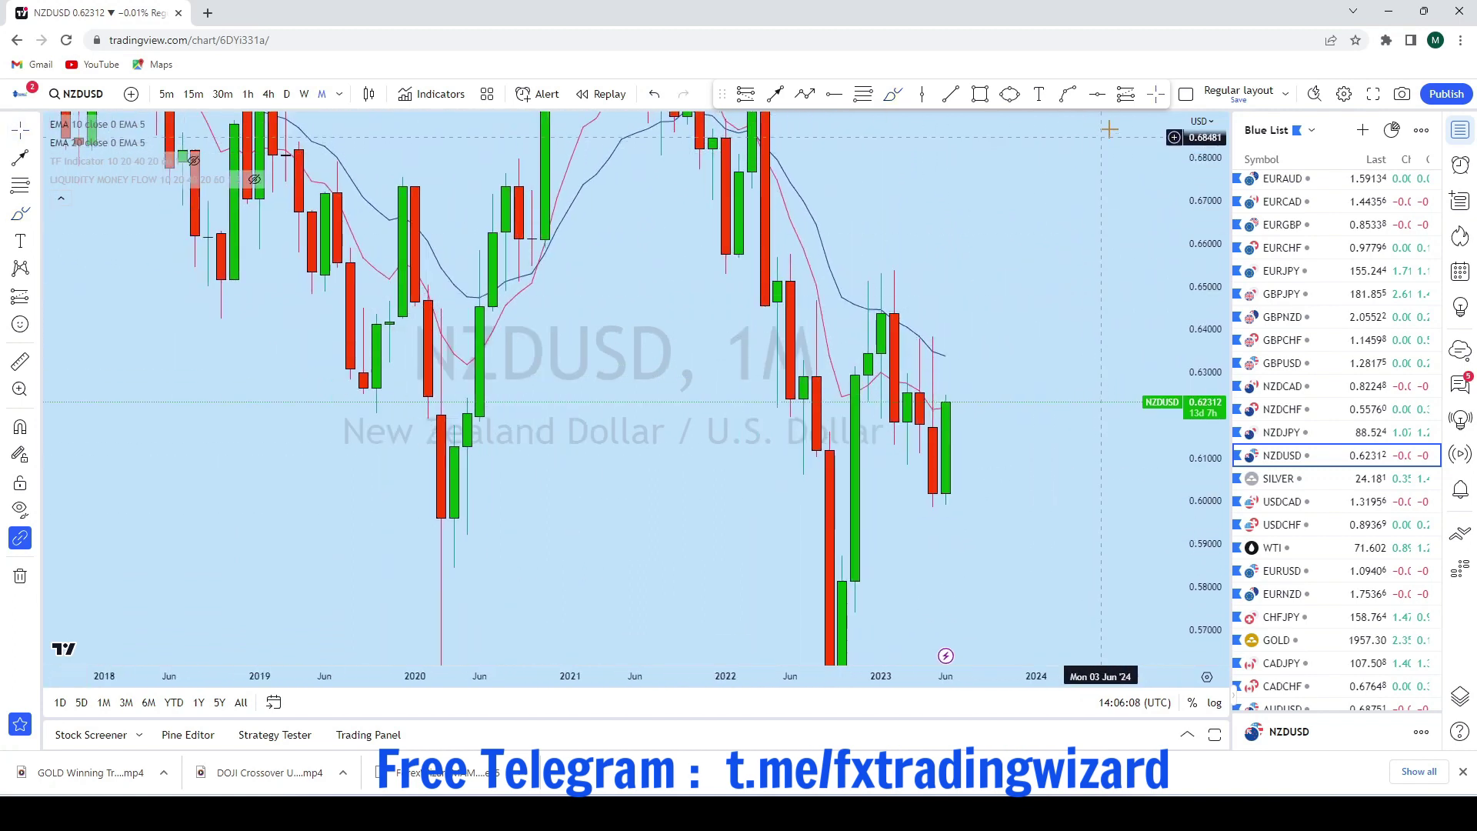
left_click(583, 335)
scroll(1048, 280, "up", 2)
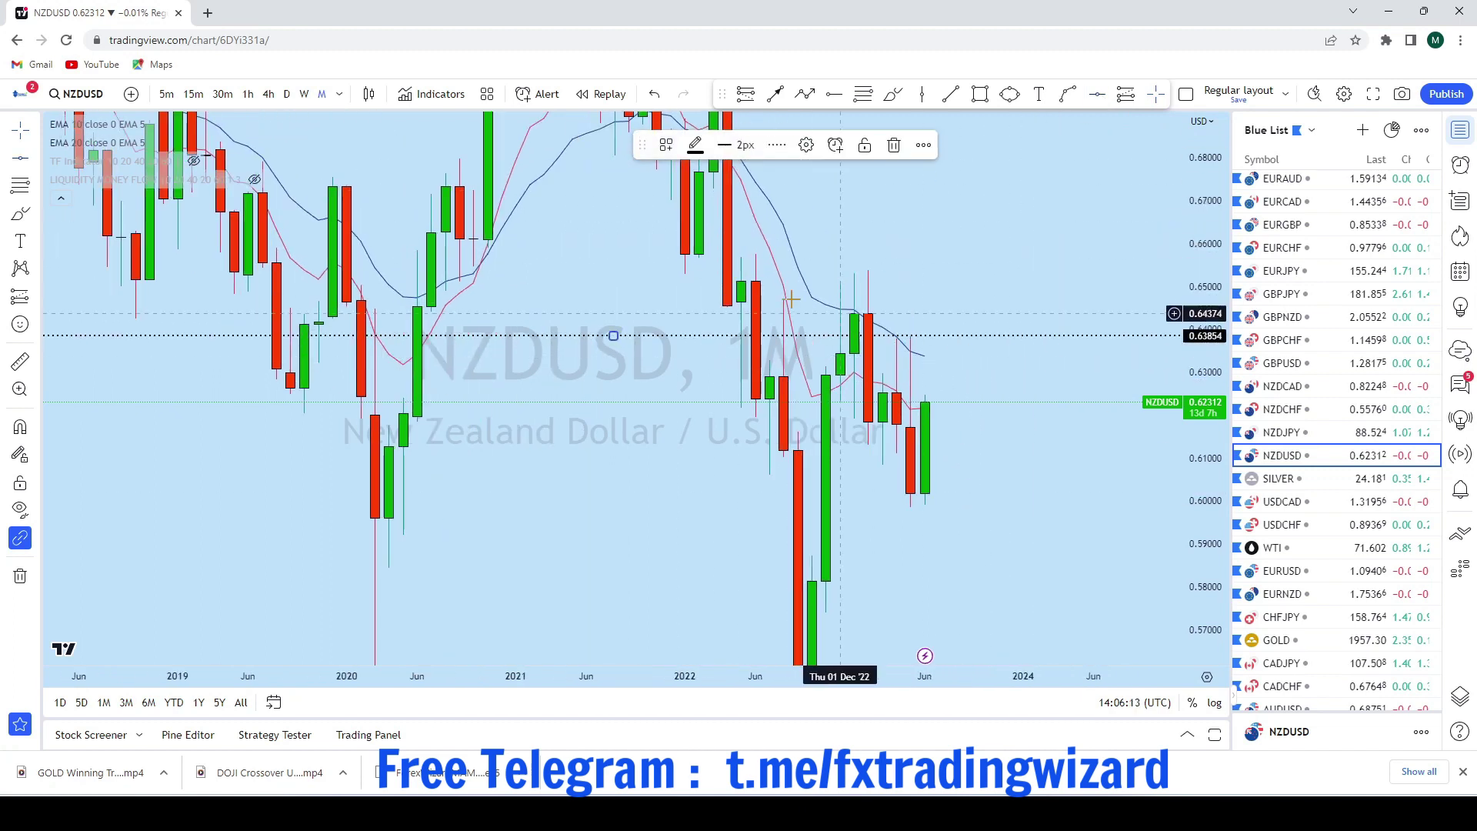
Switch NZDUSD to the weekly timeframe and frame the 2022–2023 candles around the dotted level
left_click(304, 94)
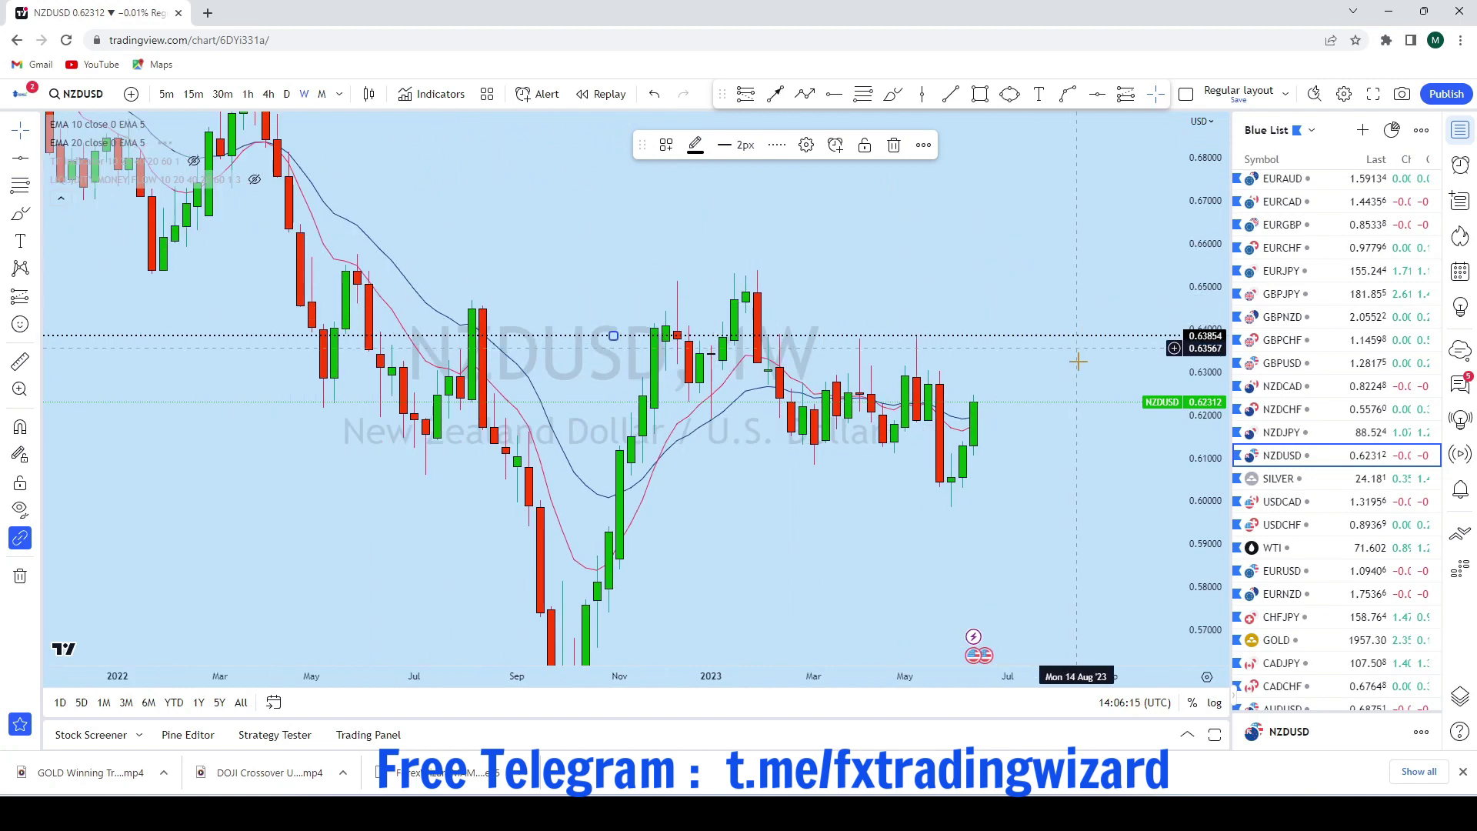
scroll(1077, 361, "up", 4)
scroll(1084, 394, "down", 5)
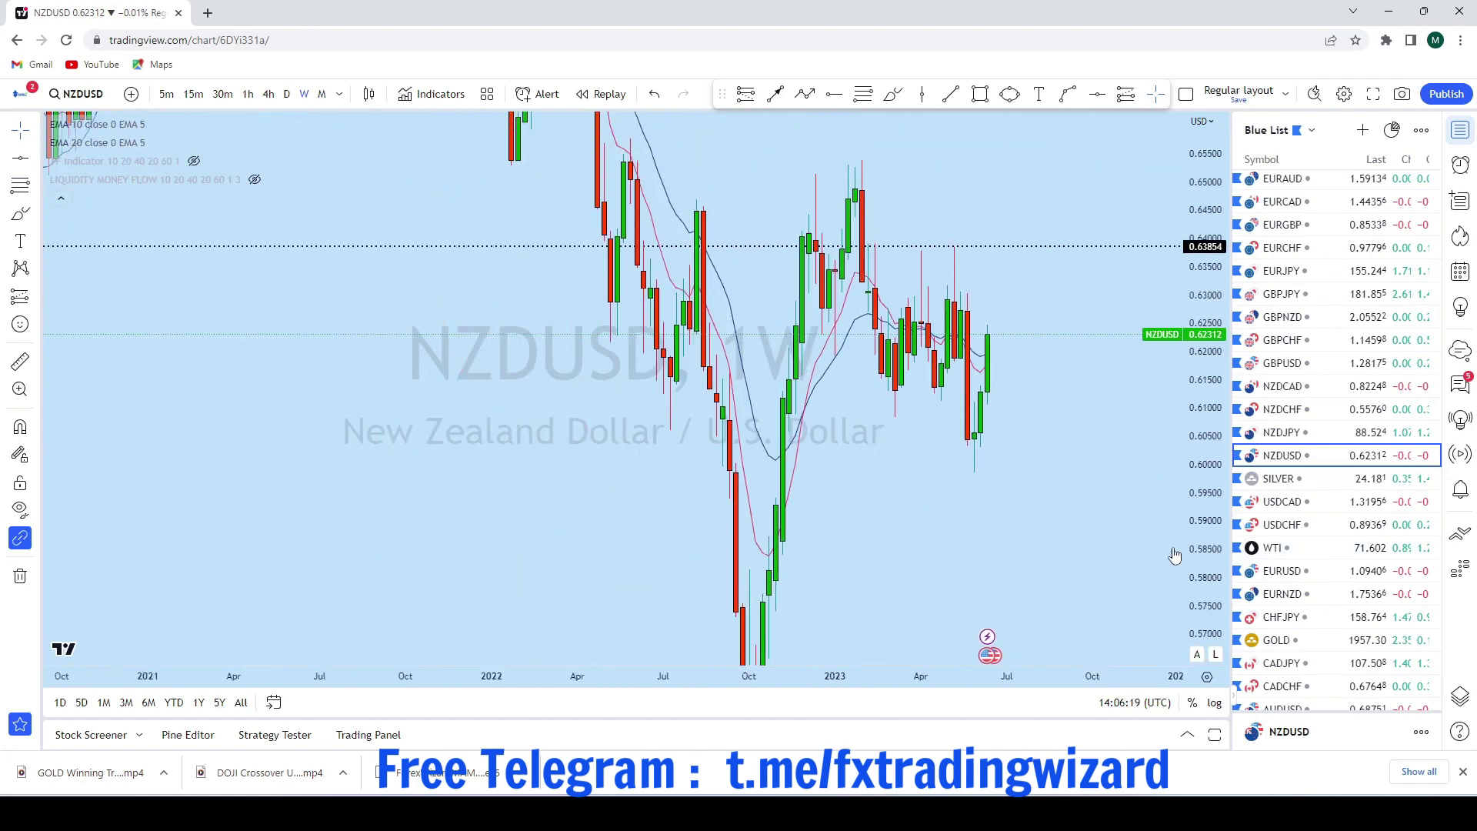
scroll(965, 450, "up", 1)
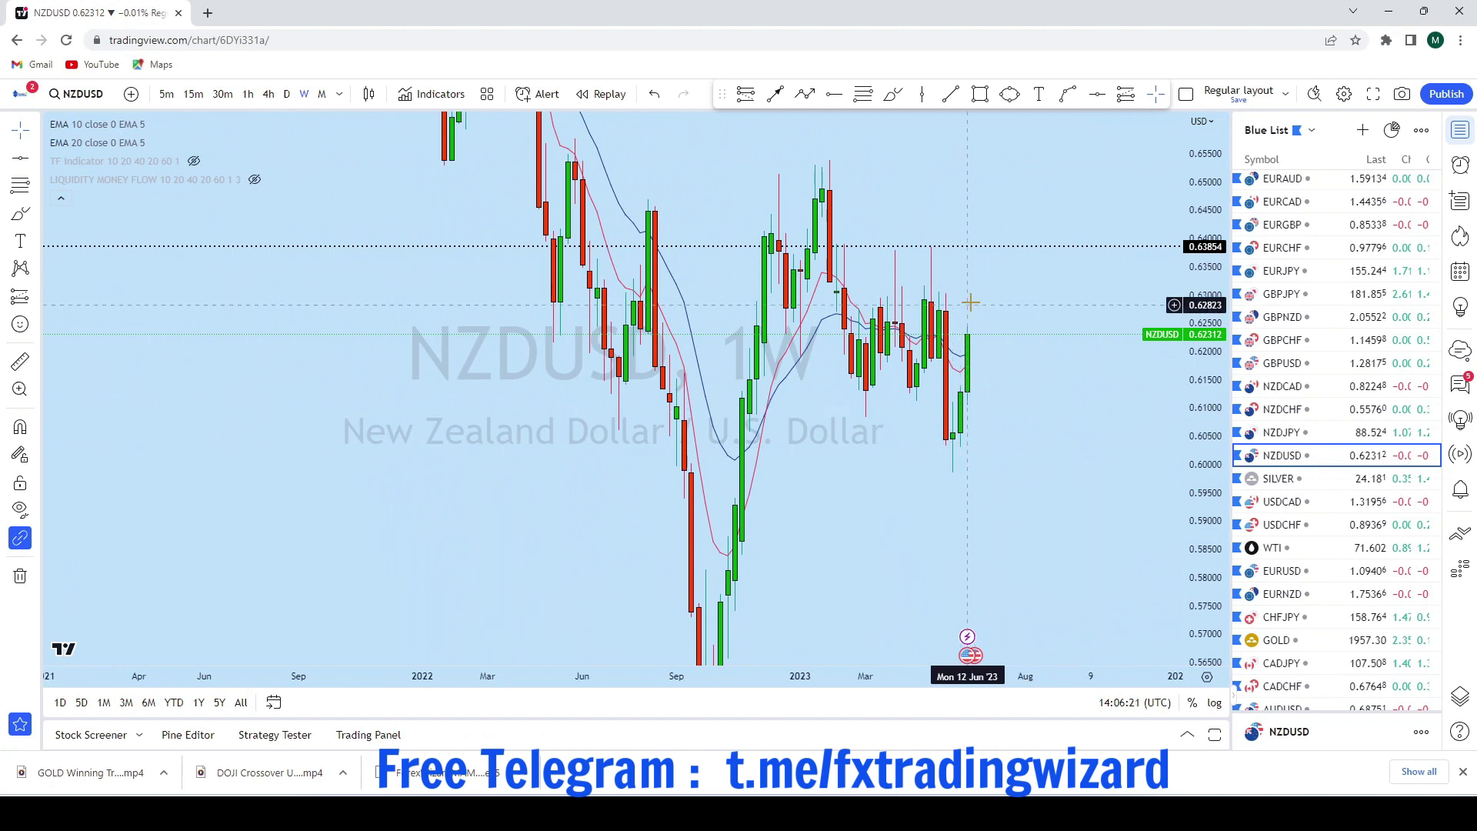
scroll(1054, 340, "up", 2)
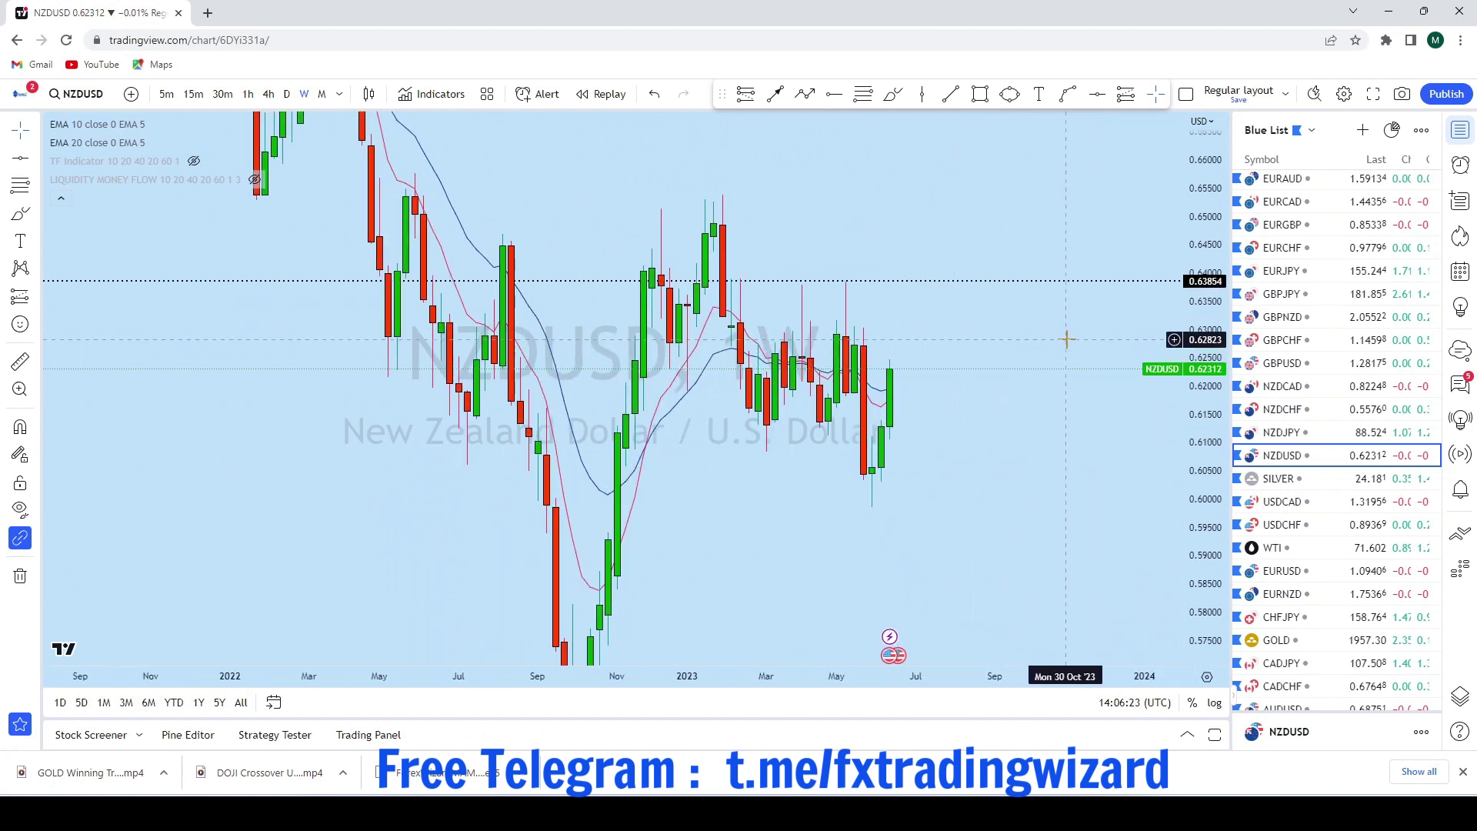
Brush a temporary projected rise beyond the latest NZDUSD weekly candle, from about 0.626 to 0.650, and undo it
left_click(892, 96)
mouse_move(904, 353)
left_mouse_down()
mouse_move(891, 364)
mouse_move(979, 205)
mouse_move(985, 218)
mouse_move(952, 218)
left_mouse_up()
left_click(656, 97)
scroll(1051, 331, "down", 3)
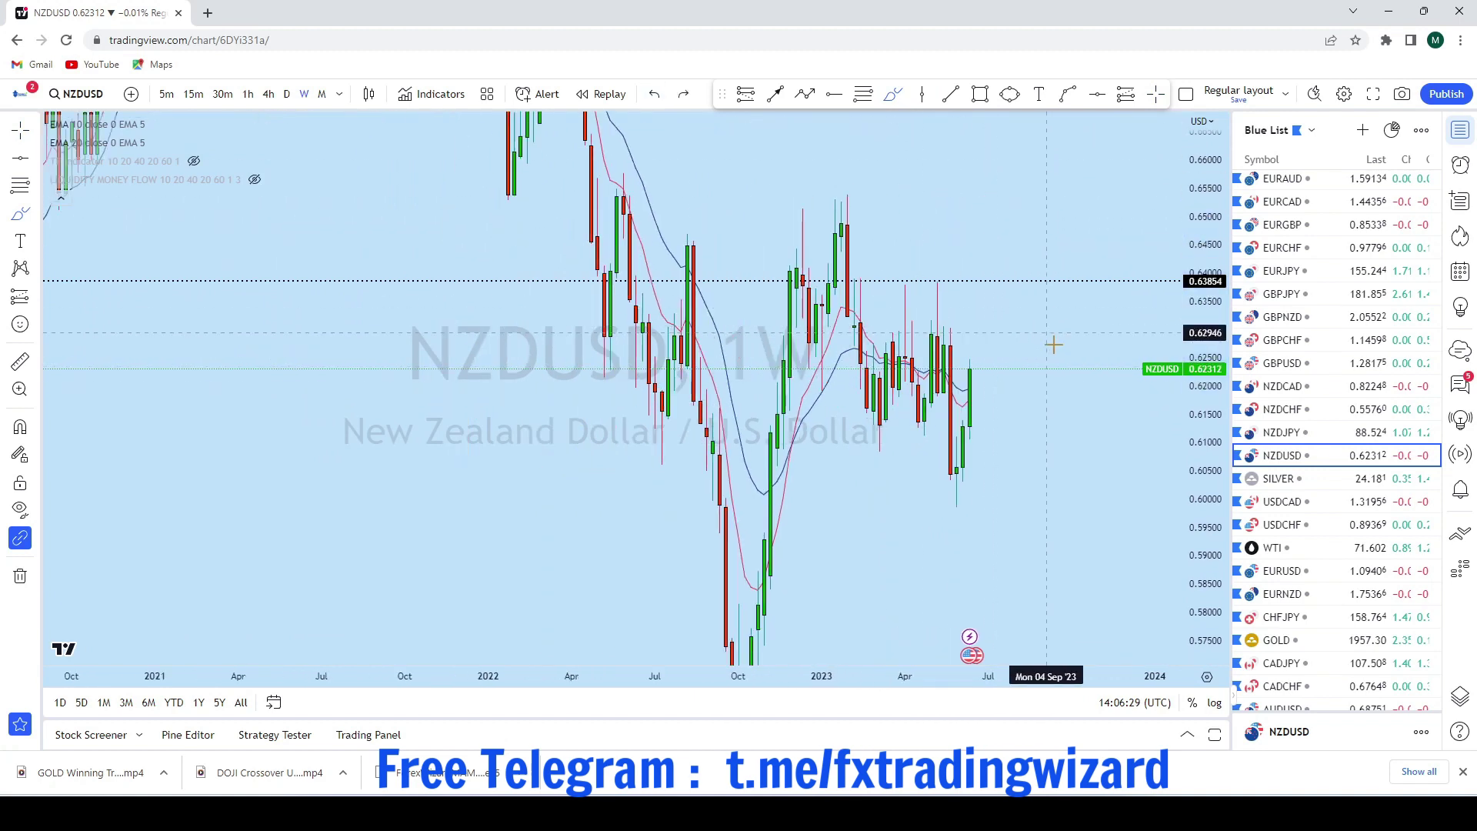
Switch NZDUSD to the daily timeframe and frame the March–June 2023 candles below the dotted level
left_click_drag(1203, 496, 1203, 339)
scroll(936, 347, "up", 4)
left_click(287, 94)
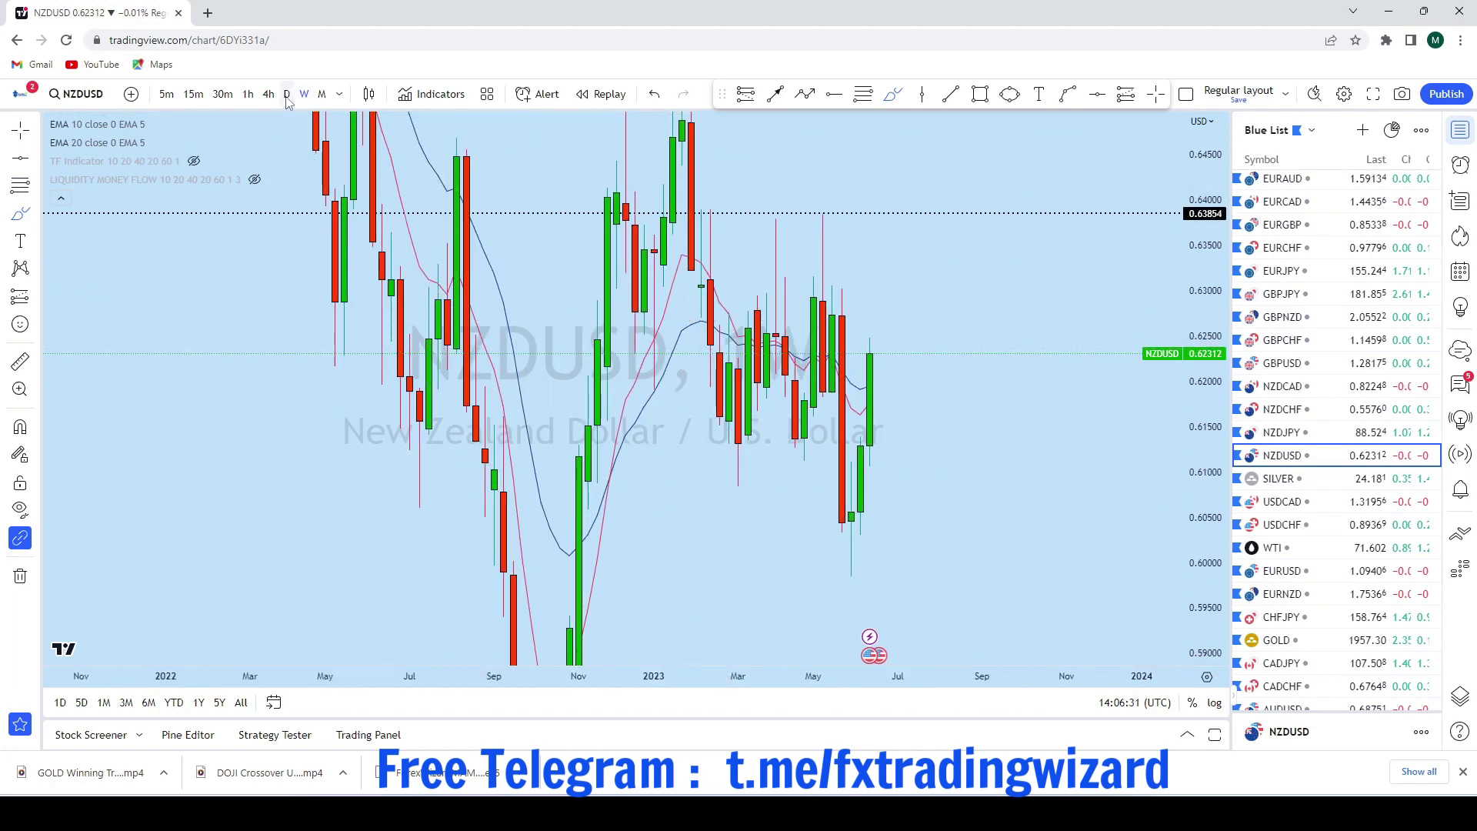
scroll(1023, 418, "up", 2)
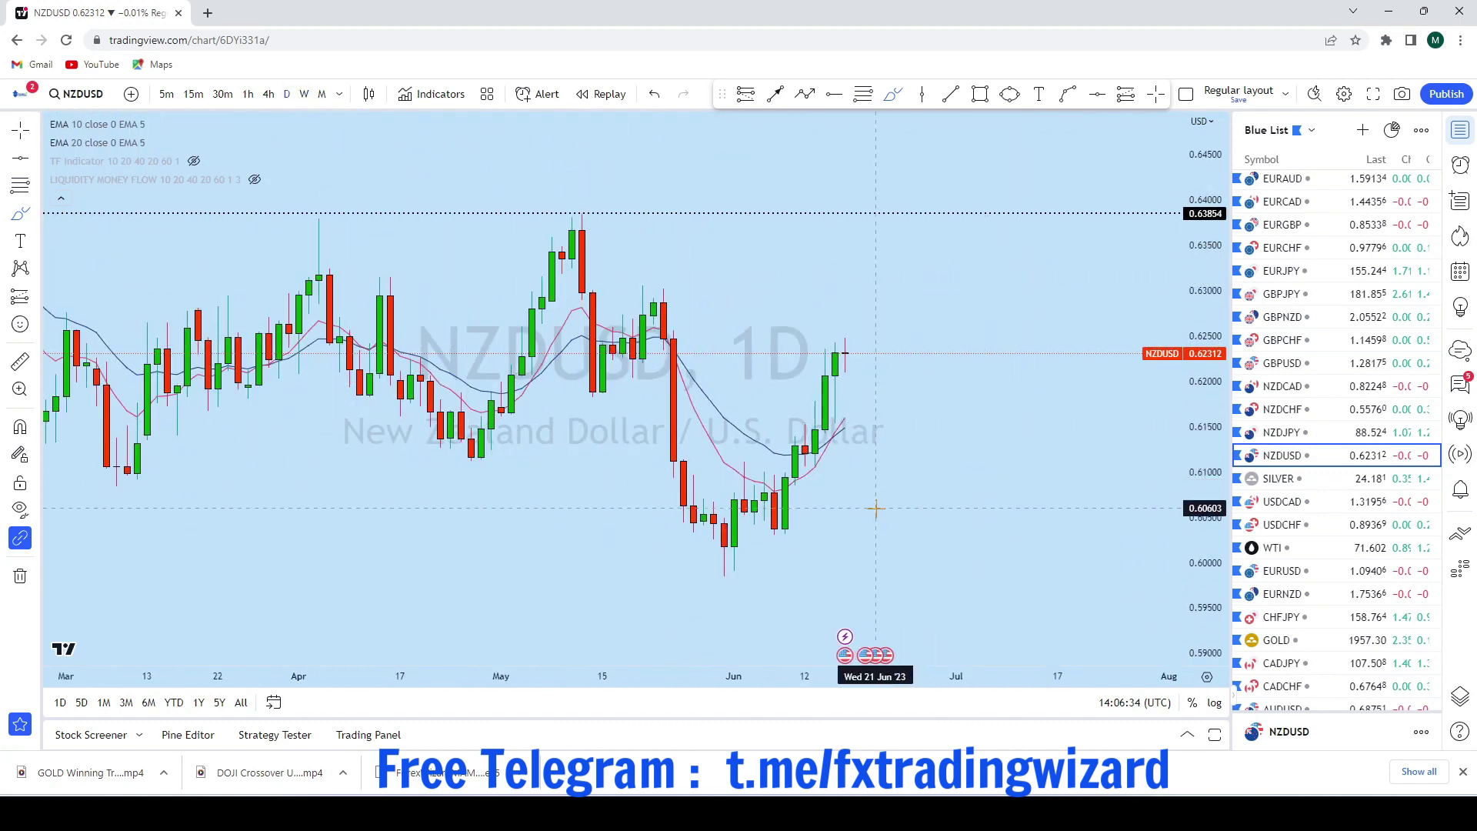
Brush temporary strokes tracing the June 2023 NZDUSD daily rally and a projected dip and rise beyond the latest candle, and undo them
mouse_move(734, 567)
left_mouse_down()
mouse_move(776, 526)
mouse_move(835, 319)
mouse_move(834, 345)
left_mouse_up()
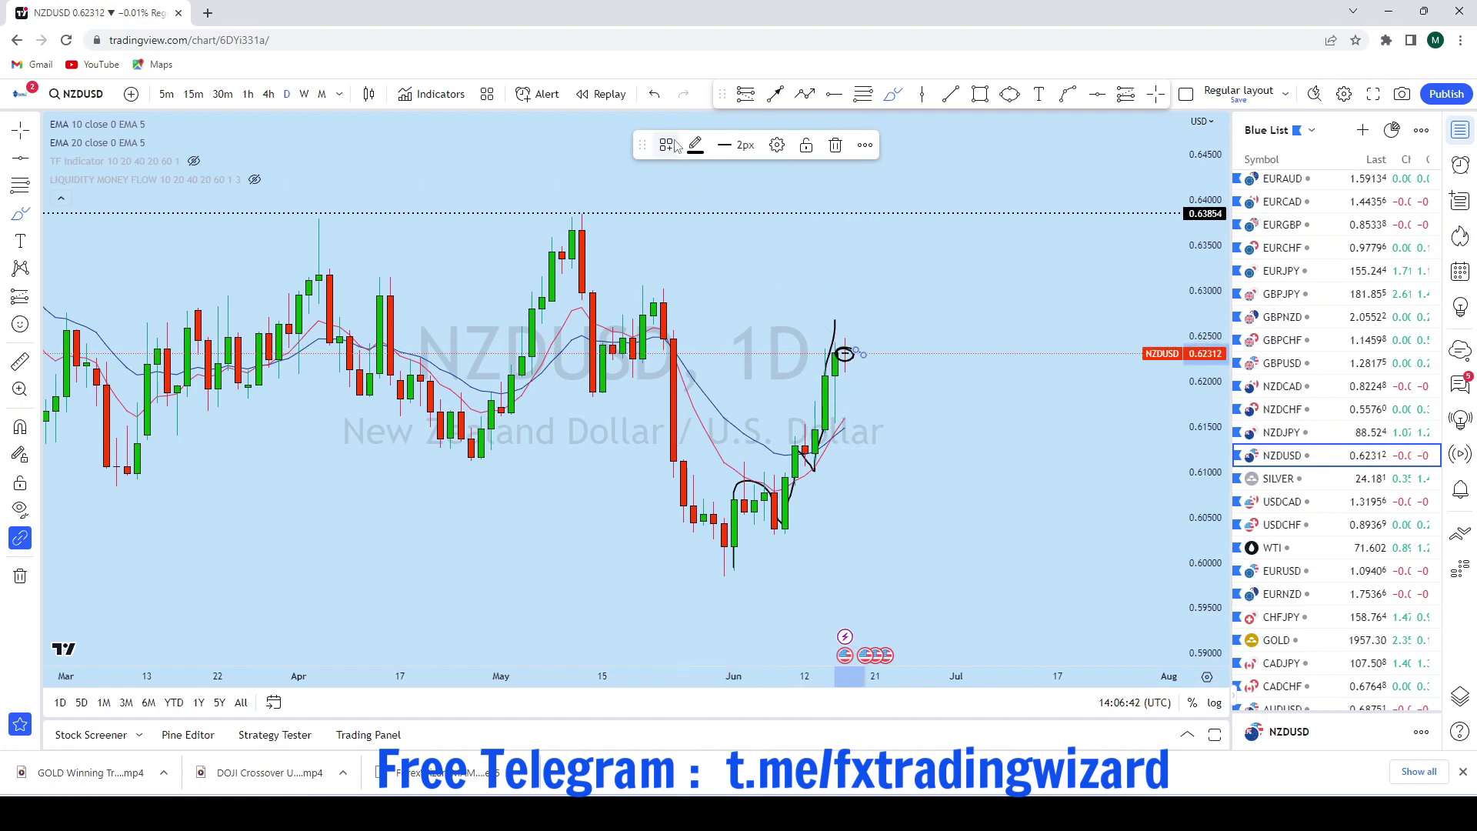
left_click(656, 95)
left_click_drag(1218, 531, 1215, 153)
left_click_drag(856, 277, 854, 287)
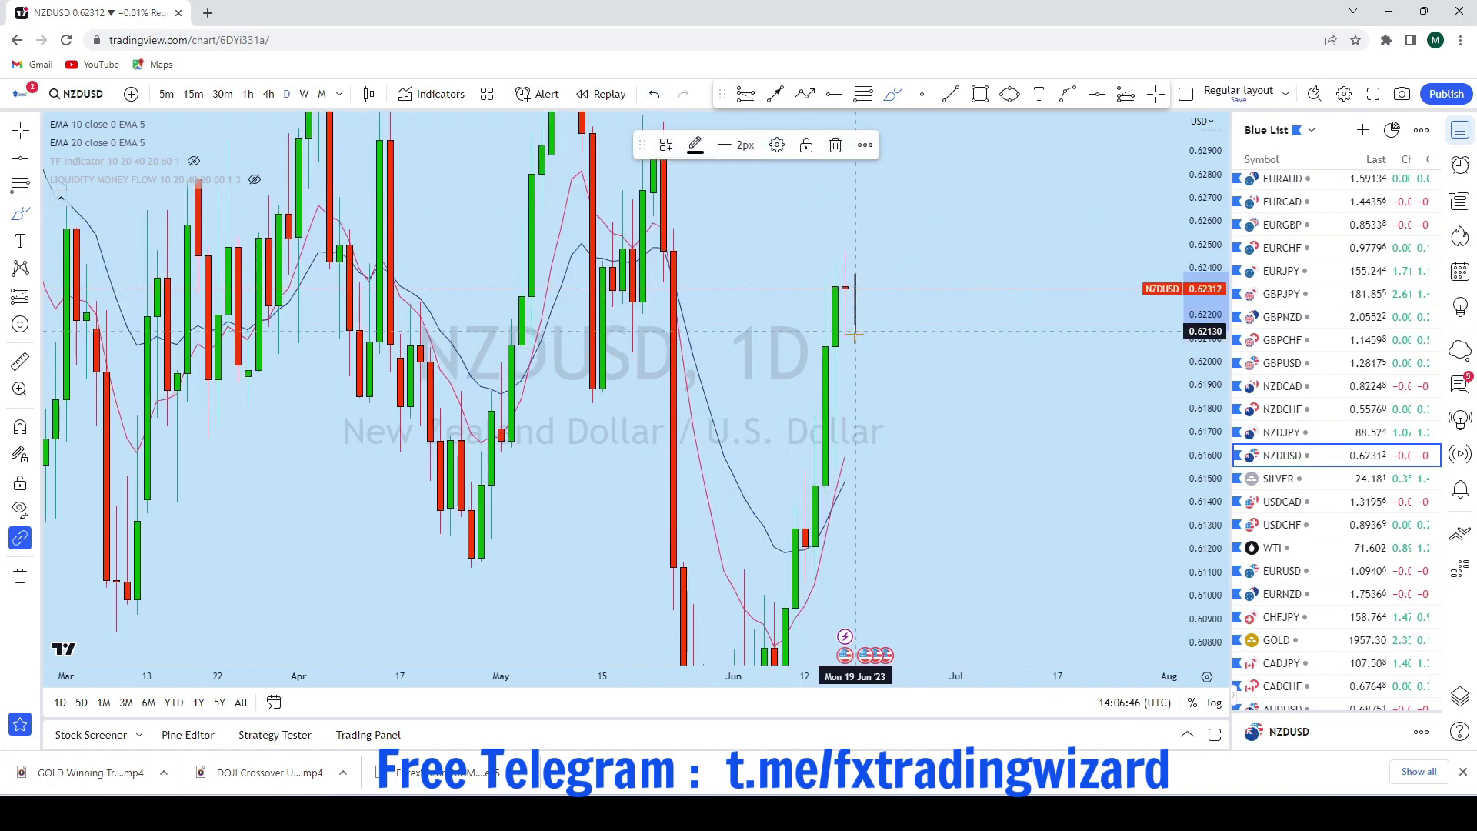
mouse_move(876, 357)
left_mouse_down()
mouse_move(966, 148)
mouse_move(992, 165)
mouse_move(916, 144)
left_mouse_up()
left_click(654, 93)
Switch NZDUSD to the 4-hour timeframe and frame the June 2023 rally
scroll(884, 384, "down", 3)
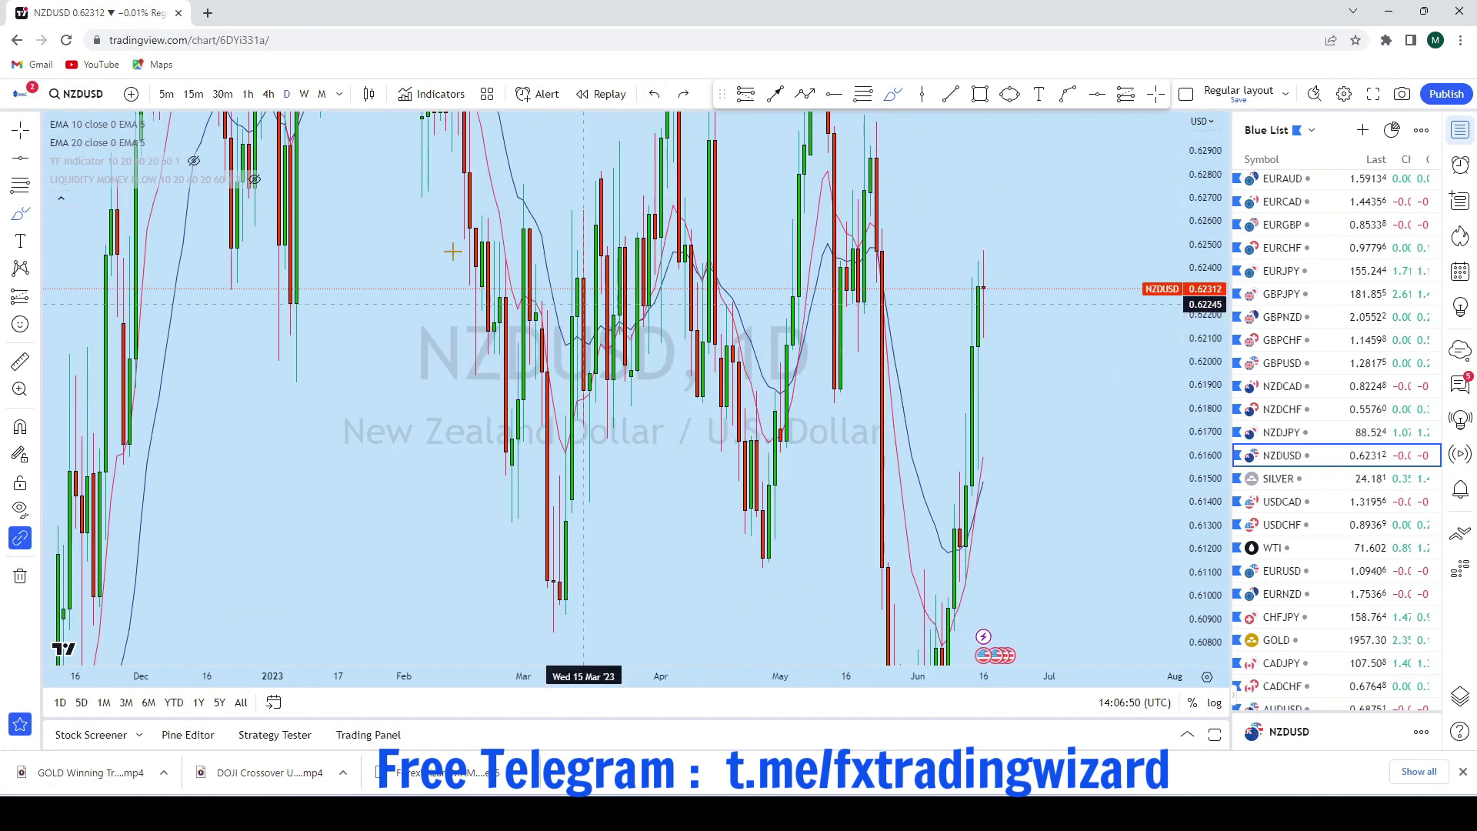
scroll(897, 303, "up", 5)
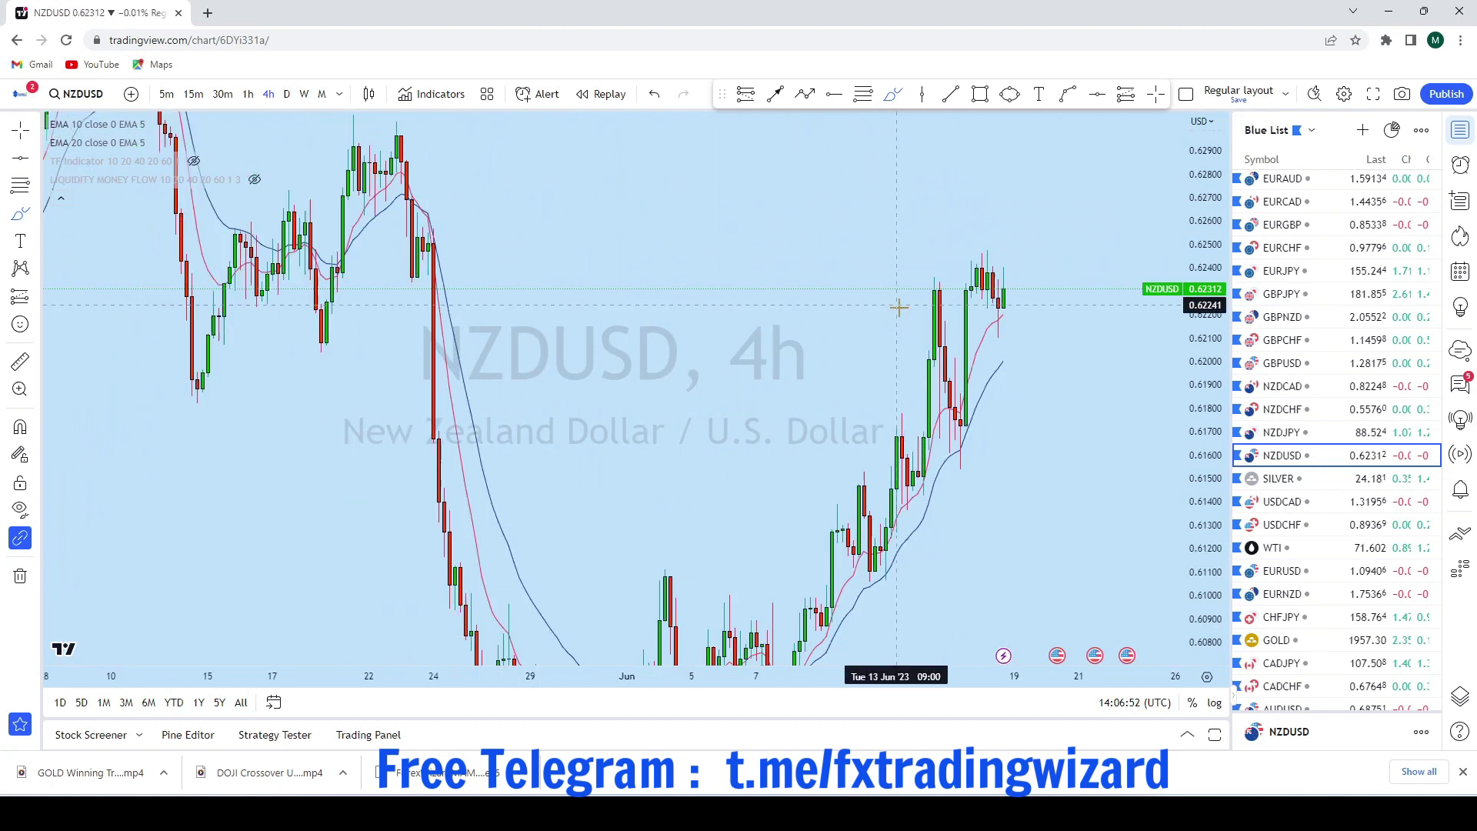
scroll(1045, 468, "down", 4)
scroll(1045, 469, "up", 4)
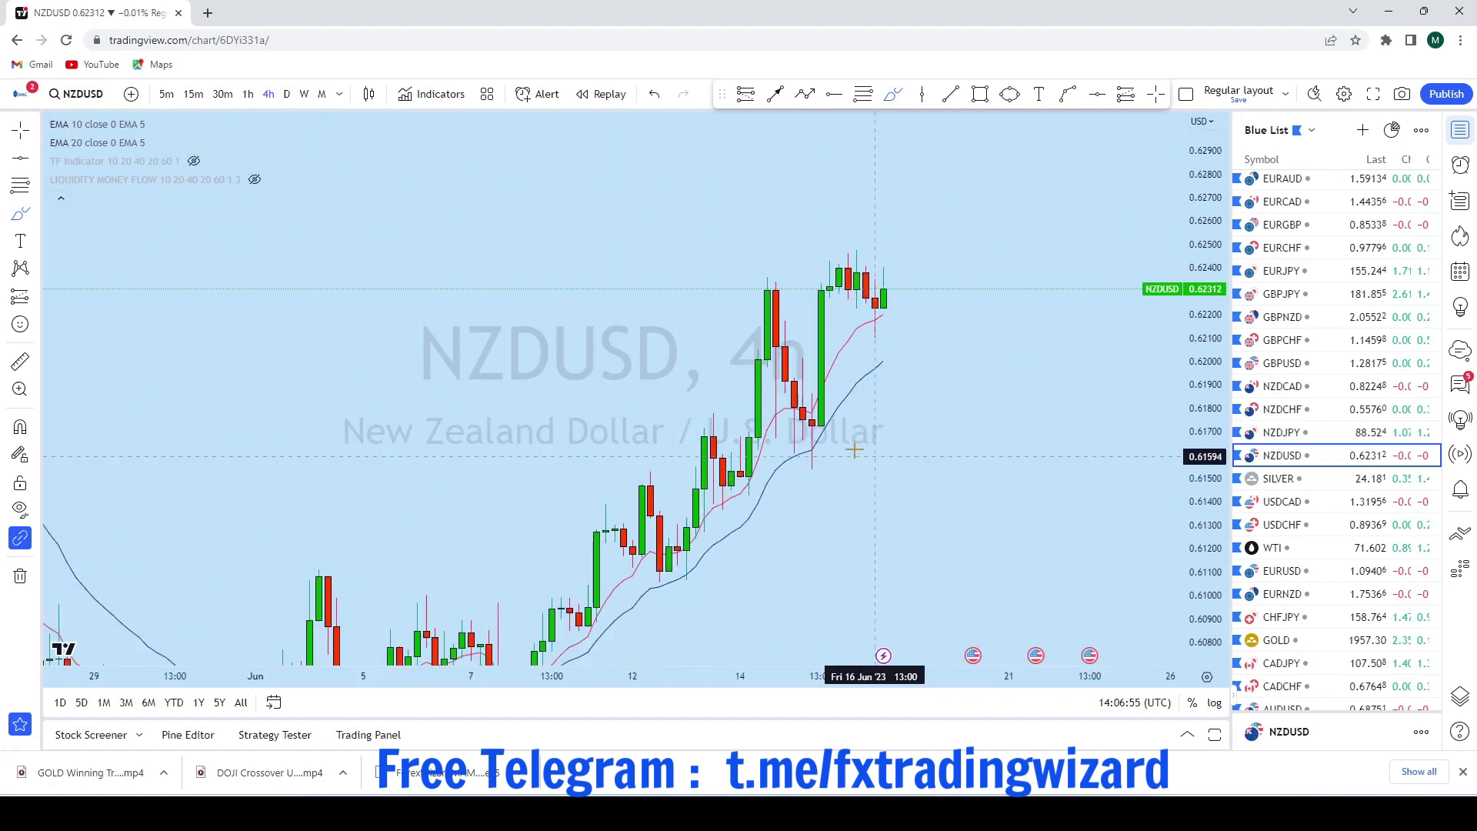
Brush a temporary path over the latest NZDUSD 4-hour swing, from about 0.617 up to 0.624 and down to 0.619, and undo it
left_click_drag(820, 433, 837, 260)
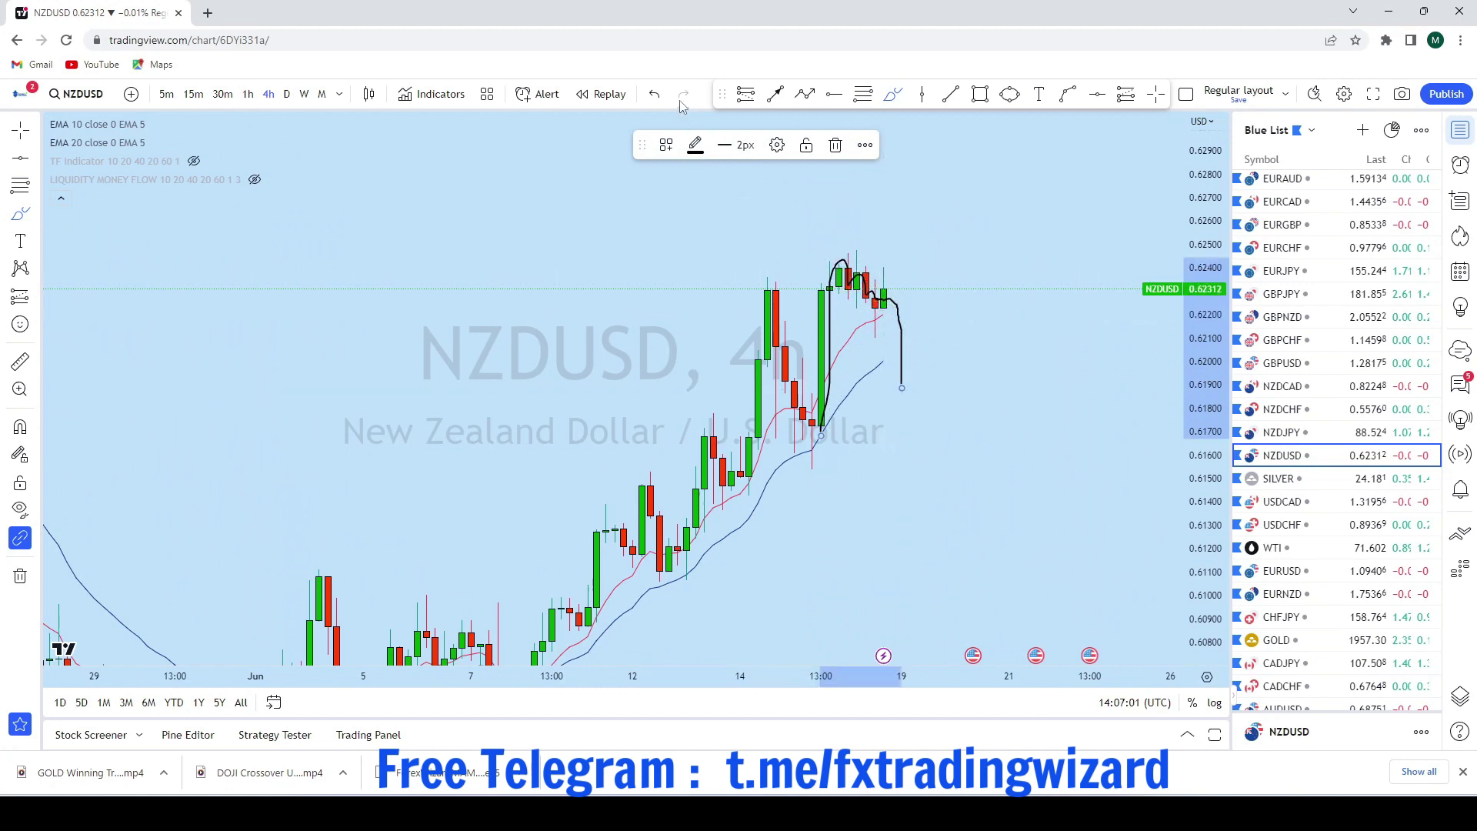
key("ctrl+z")
Brush a pullback from the latest NZDUSD 4-hour candle down to about 0.6196 and circle its low near the slower EMA
left_click_drag(885, 282, 886, 340)
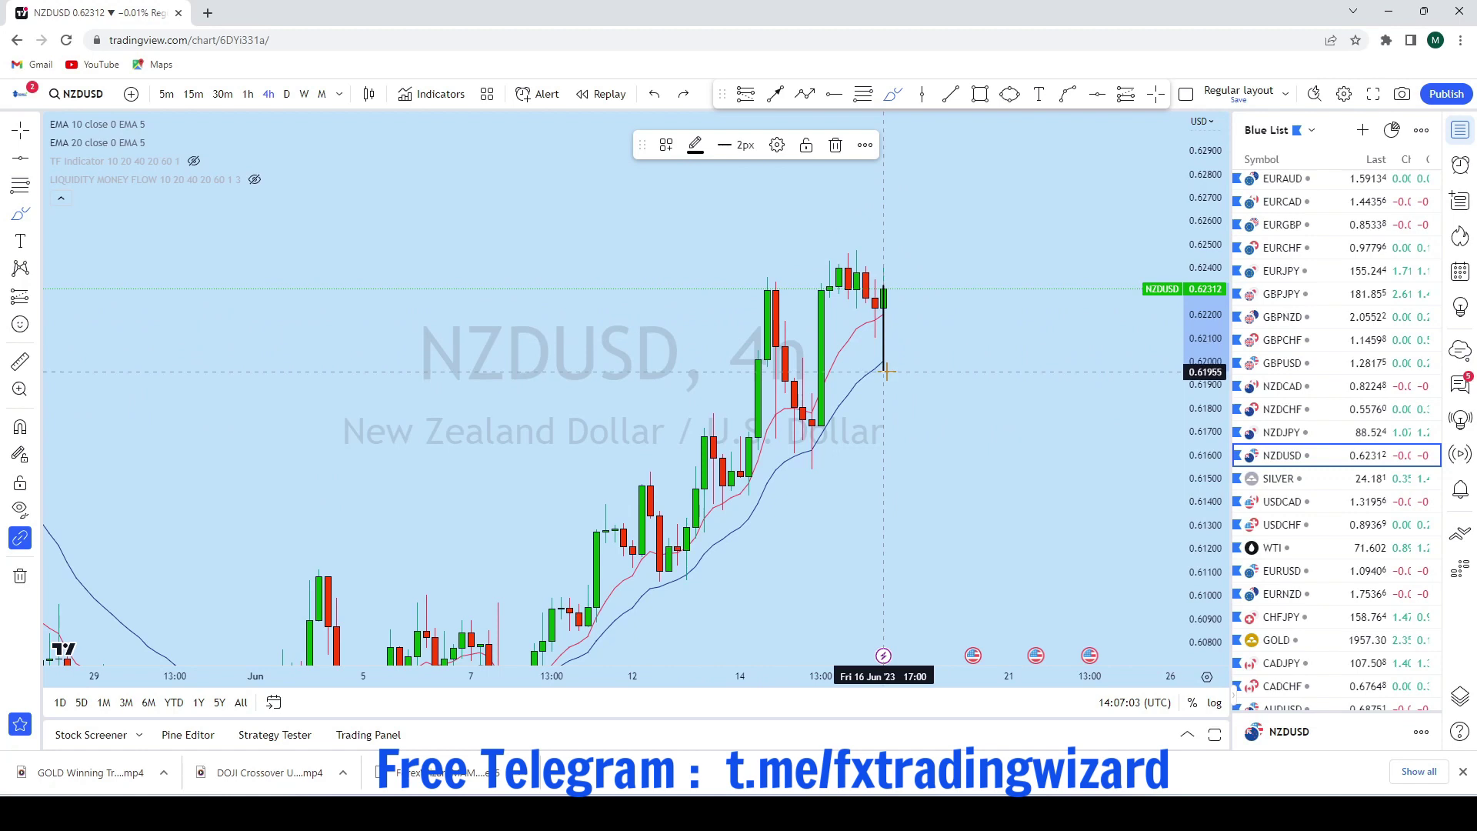
left_click(1010, 94)
left_click_drag(875, 367, 910, 345)
Draw an arrow from the circled NZDUSD pullback low at about 0.6196 up to about 0.6291 around 21 June 2023
scroll(976, 382, "down", 5)
left_click(775, 94)
left_click_drag(822, 405, 934, 186)
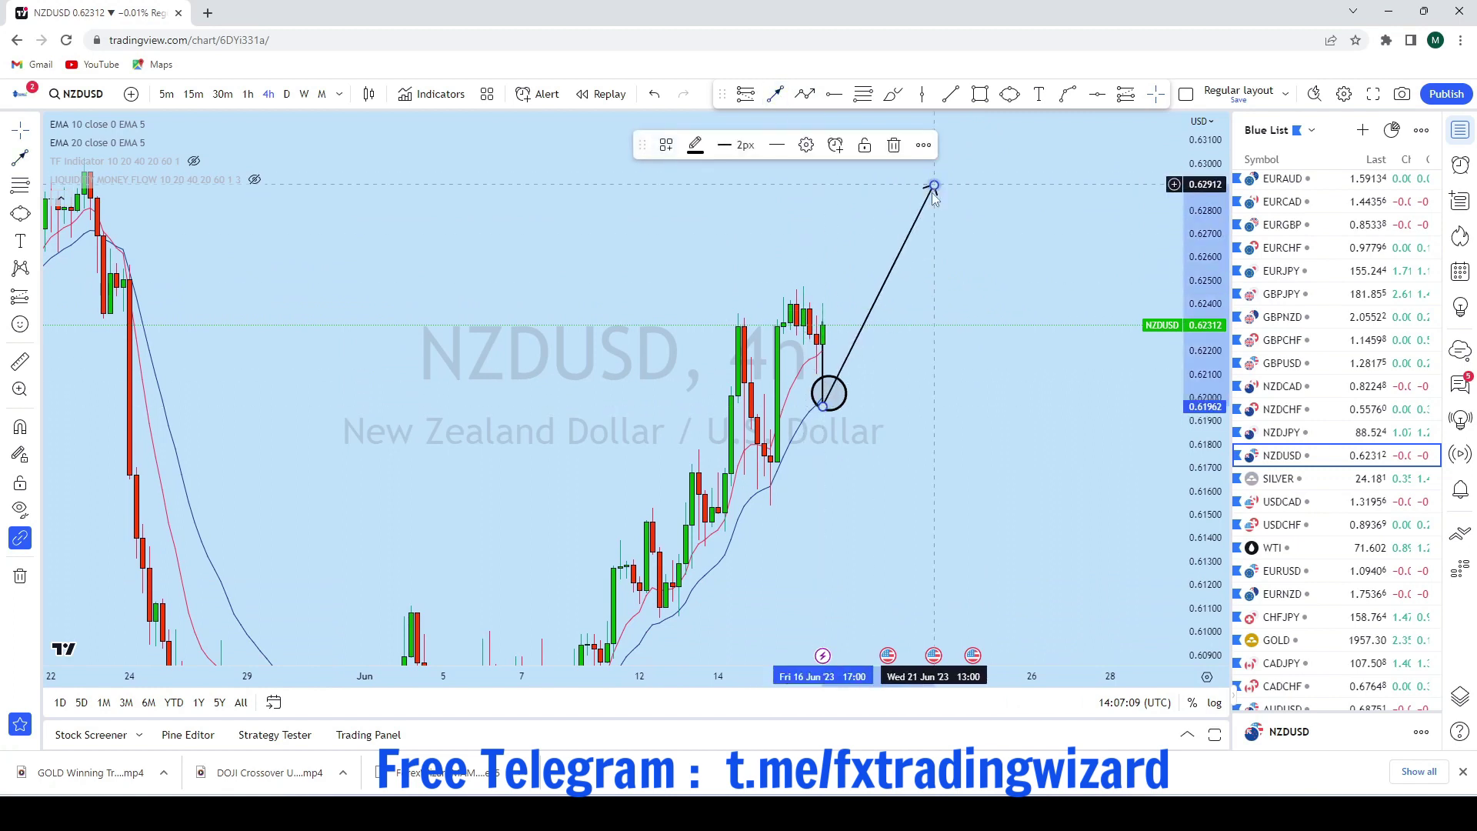
scroll(920, 432, "up", 3)
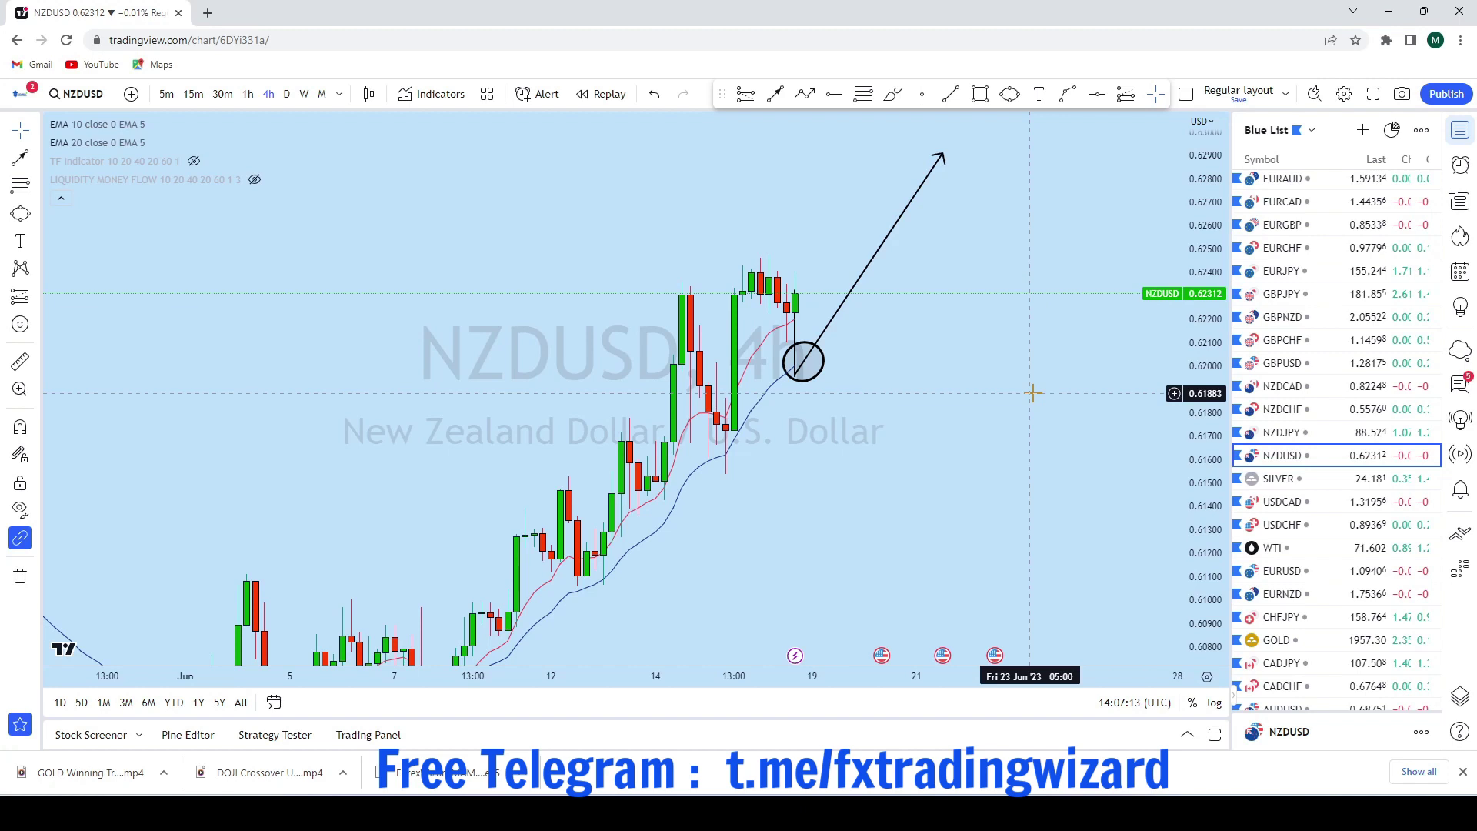
Open USDCAD from the watchlist, switch it to the monthly timeframe and frame the candles from 2017 to 2023
scroll(1369, 416, "down", 3)
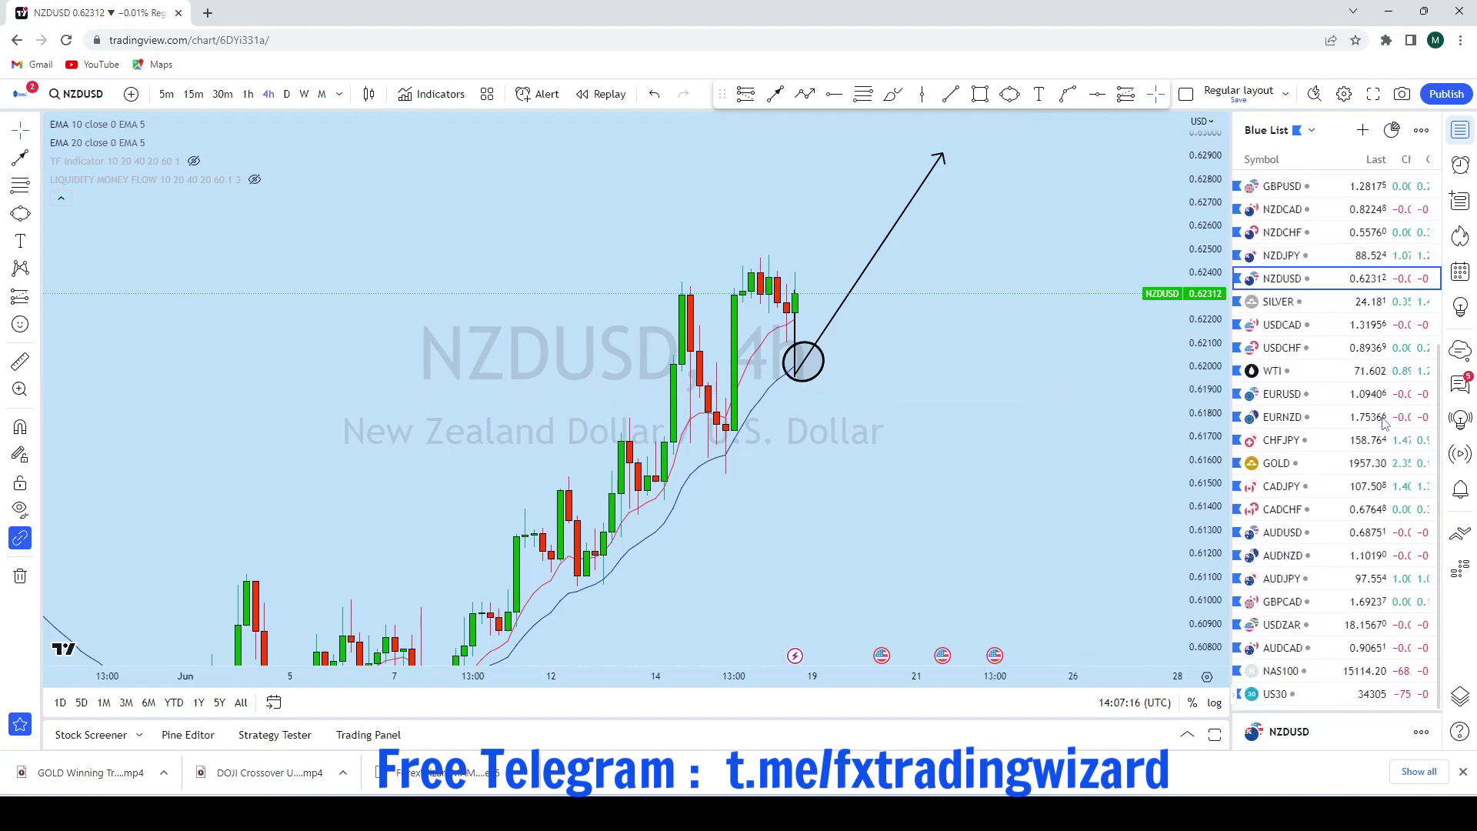
left_click(1361, 324)
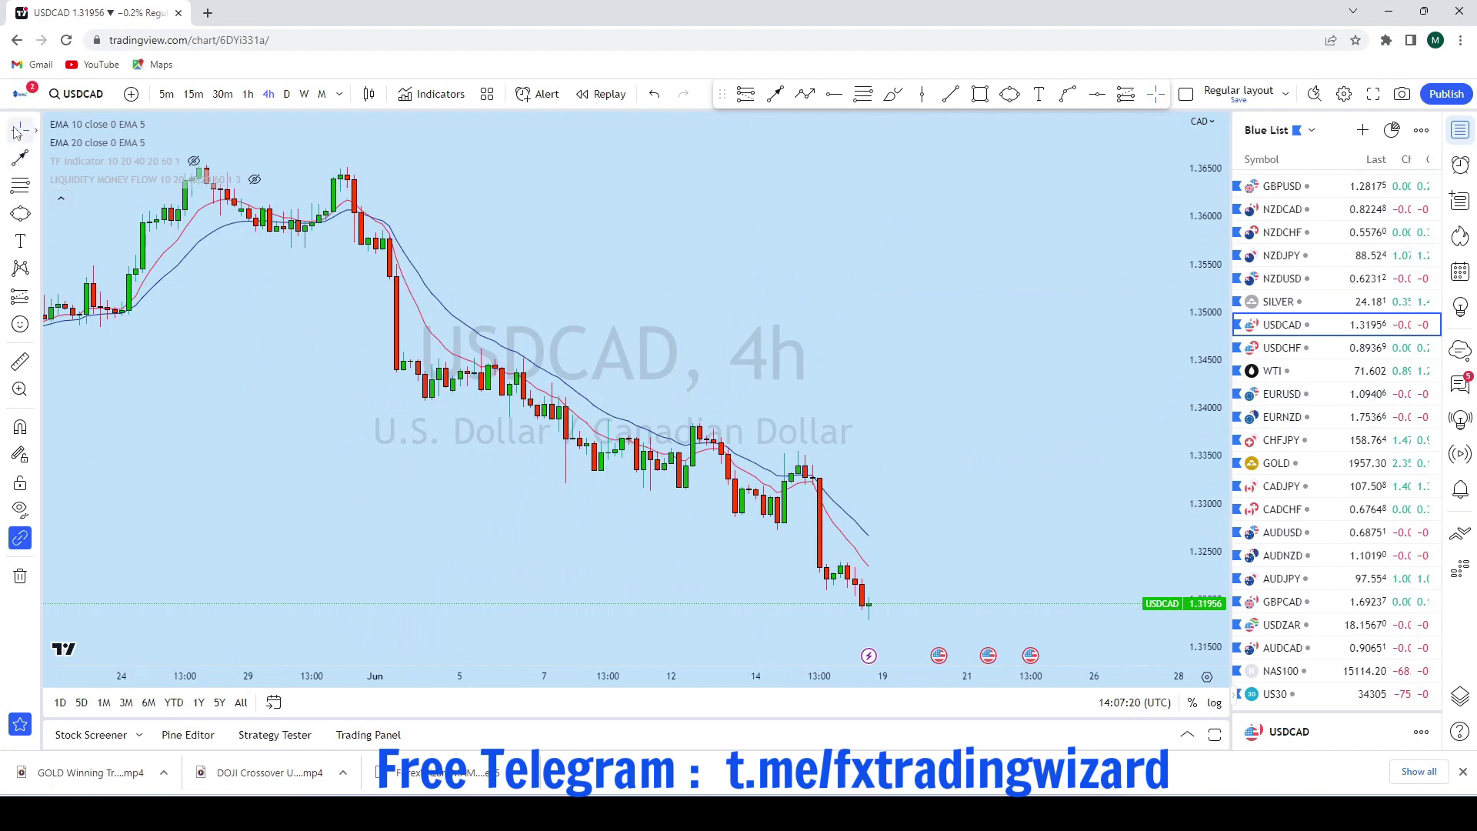
left_click(322, 94)
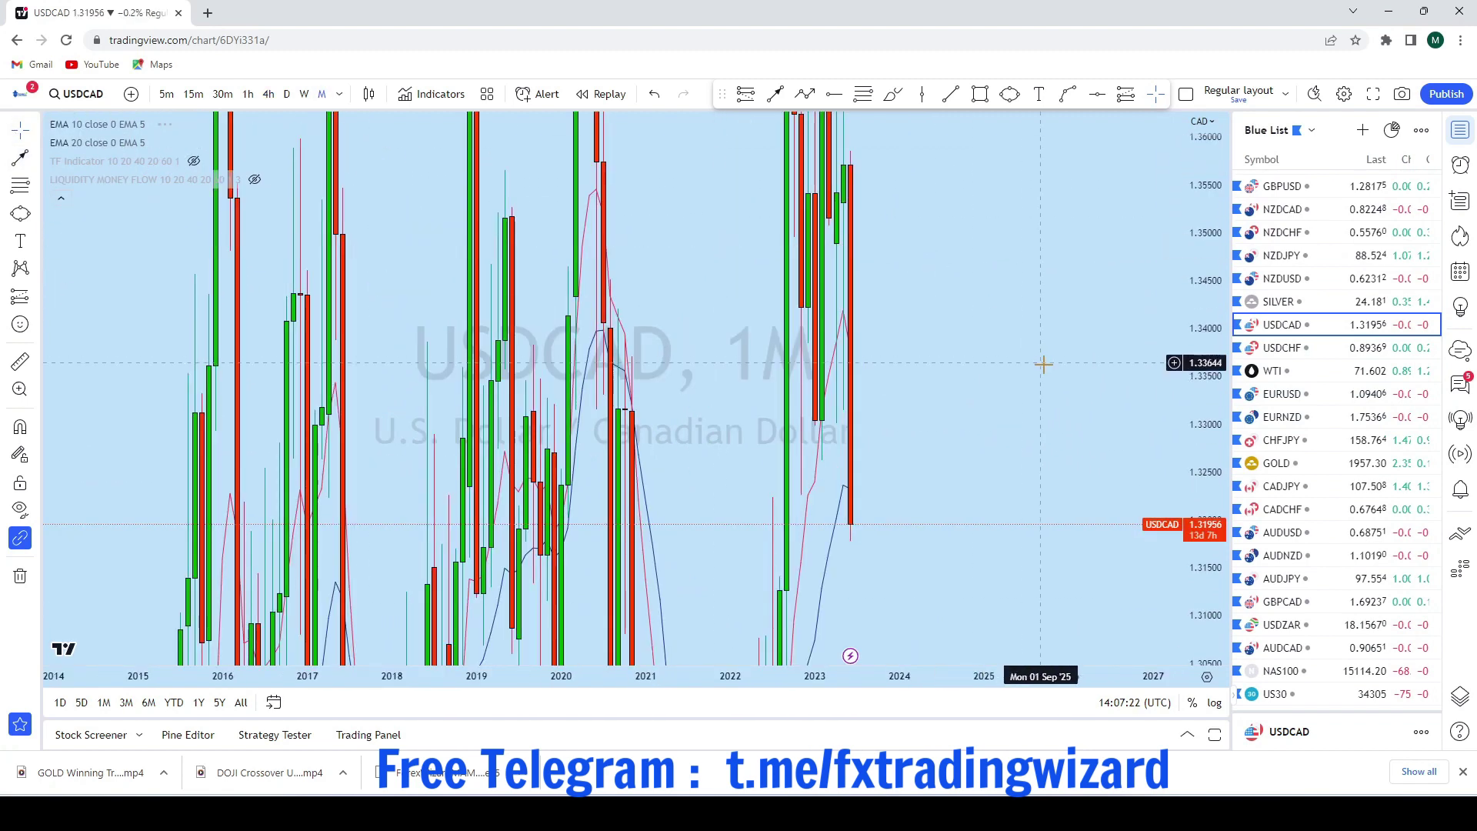
scroll(1087, 393, "up", 5)
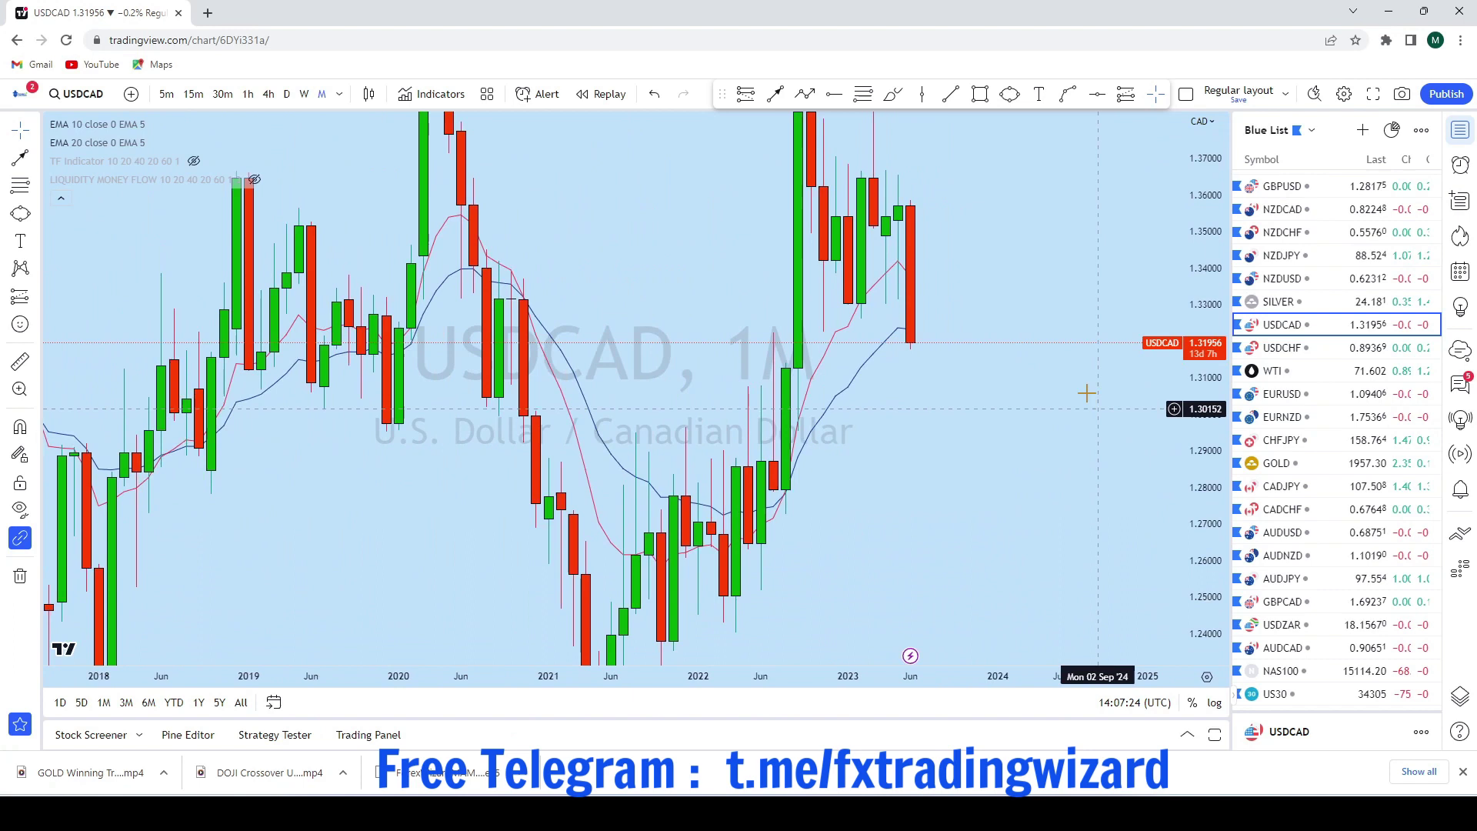
left_click_drag(1042, 253, 1111, 283)
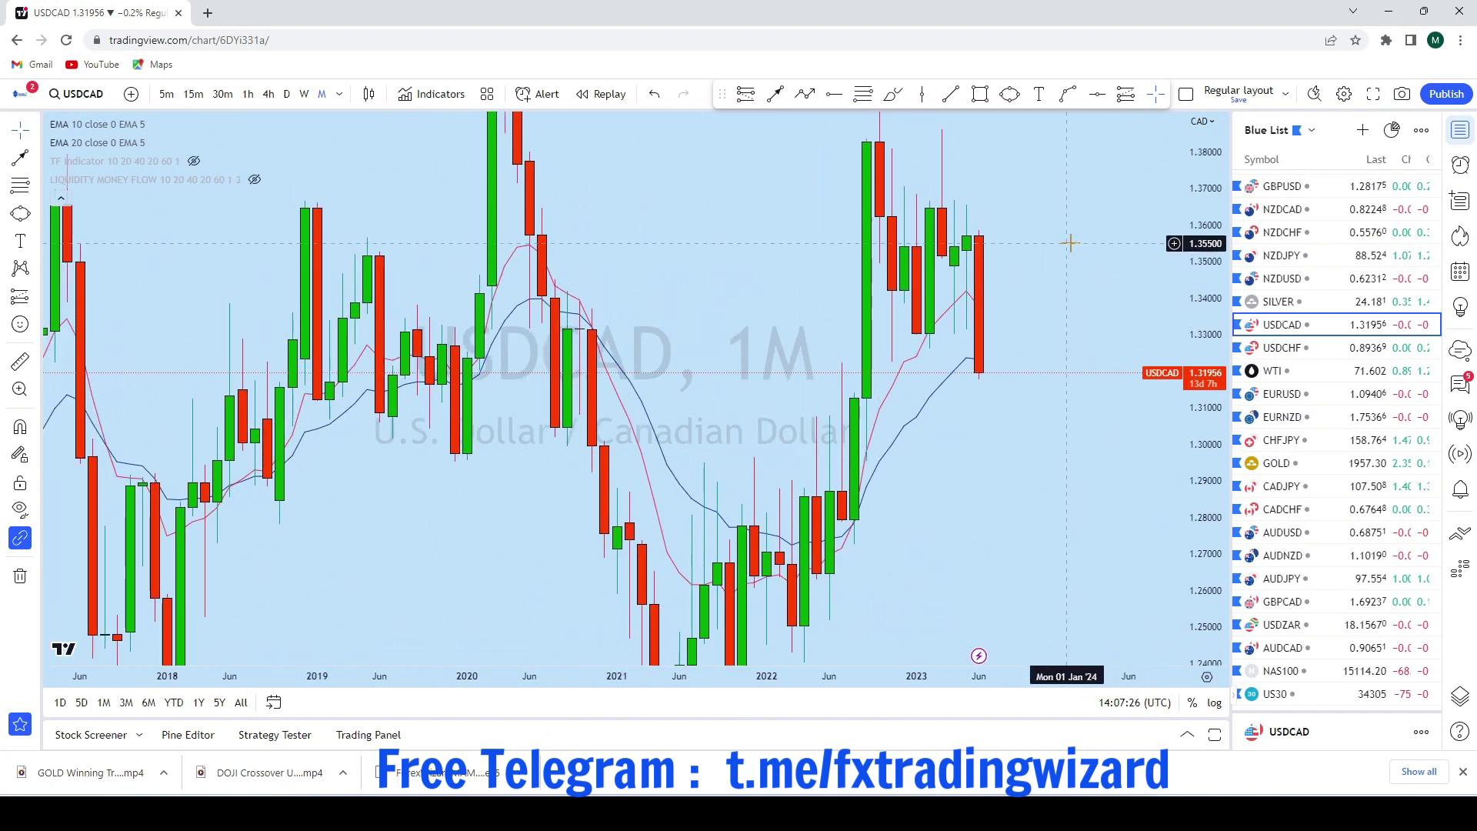
scroll(1038, 372, "down", 2)
scroll(1095, 399, "up", 2)
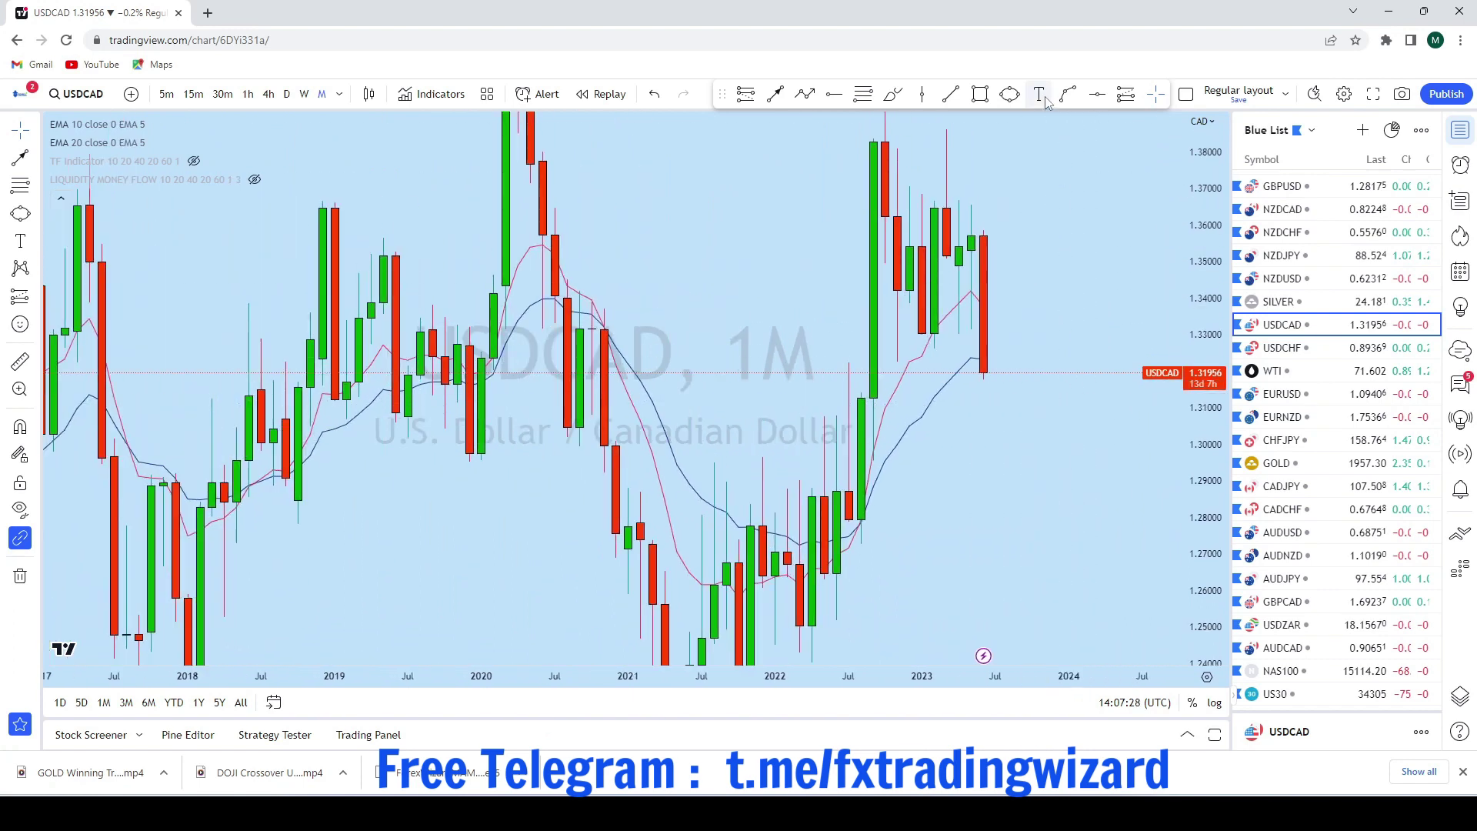
Draw a rising trend line under the USDCAD monthly lows from about 1.3171 in August 2022 to about 1.3403 in November 2023
left_click(951, 94)
left_click(860, 383)
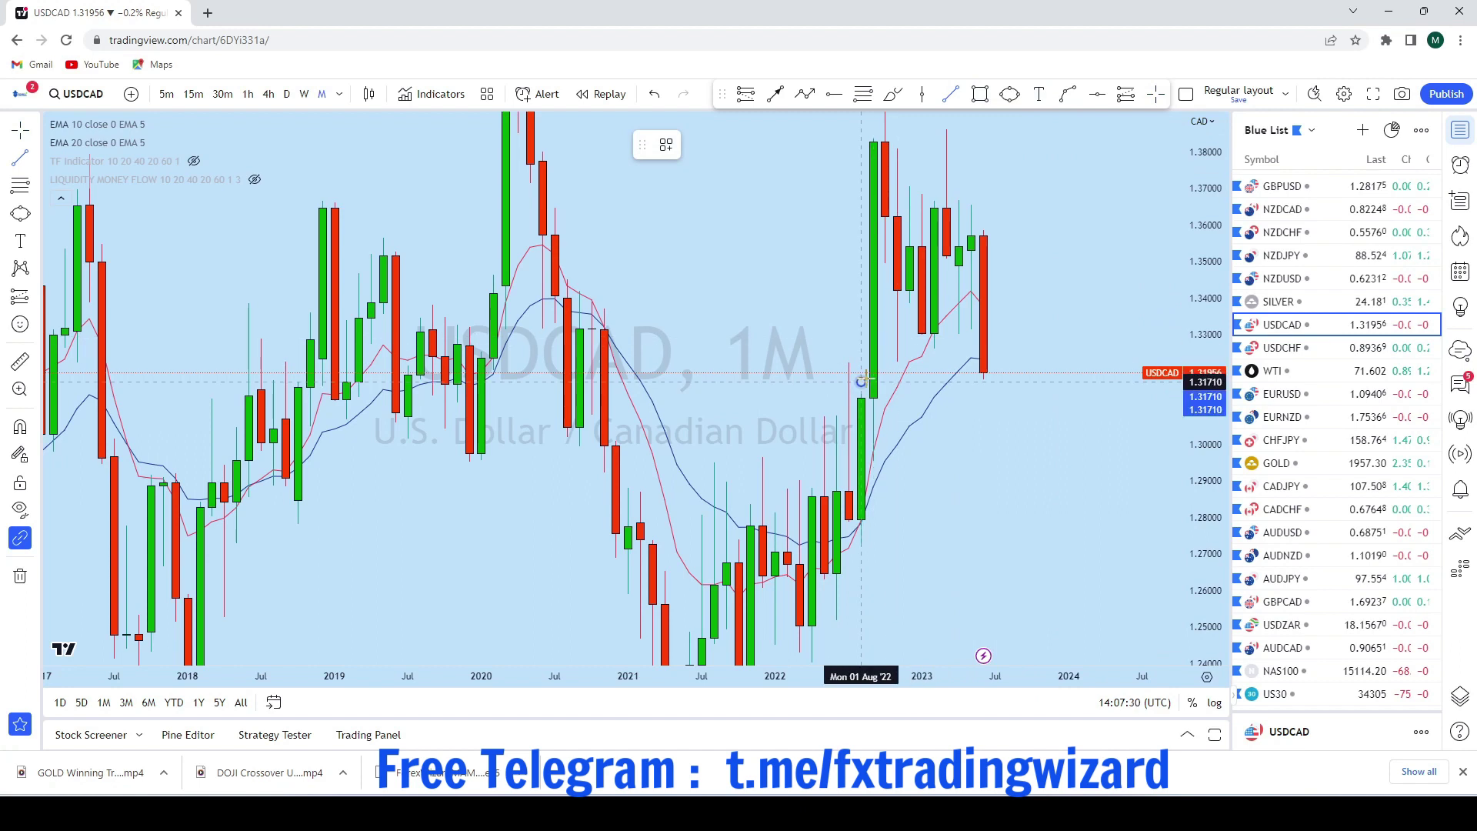
left_click(1043, 298)
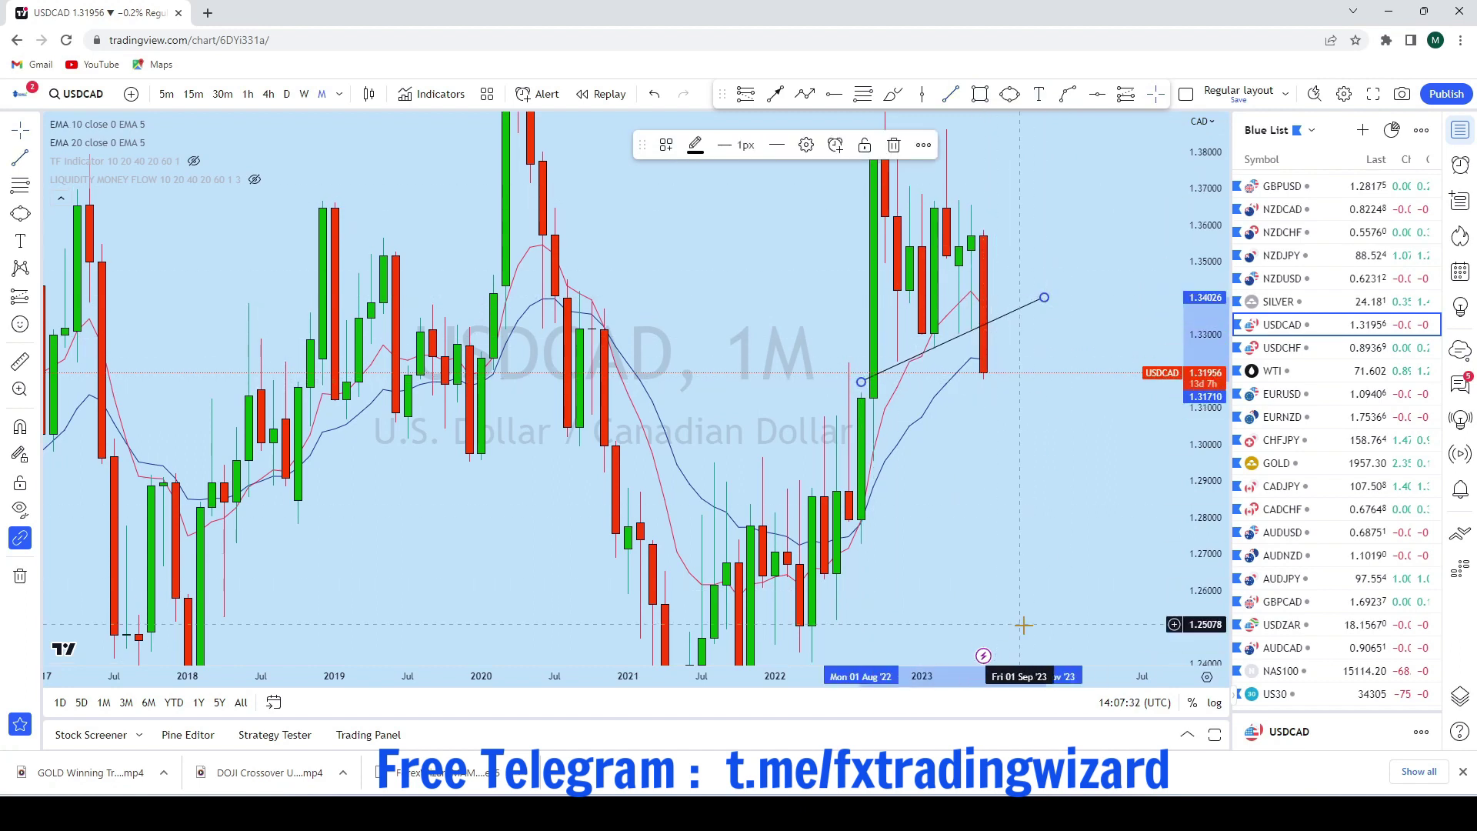
Brush a temporary projected path on the USDCAD monthly chart from the latest candle down to about 1.303, and undo it
scroll(1019, 277, "up", 3)
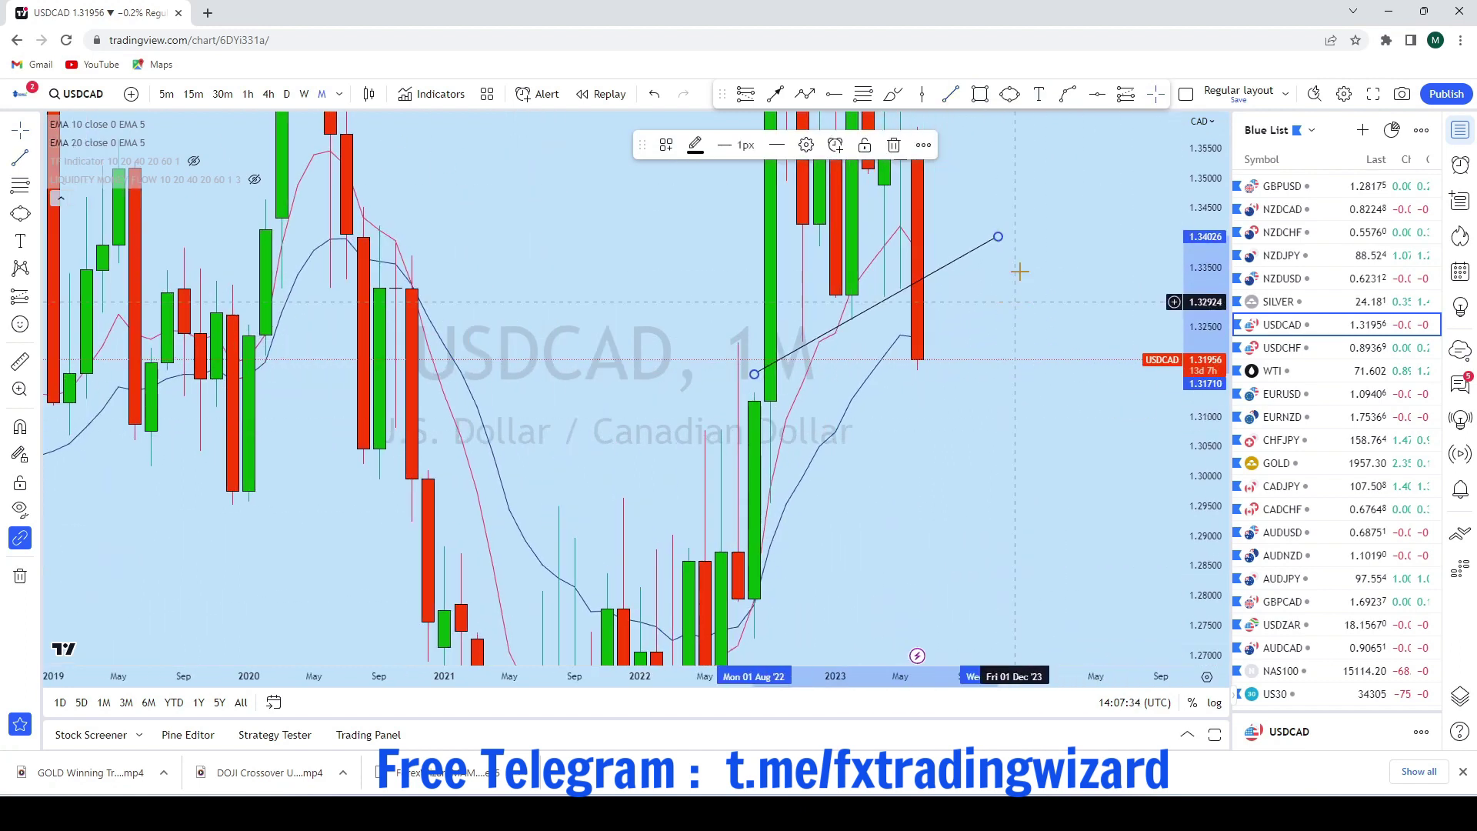
left_click(891, 94)
mouse_move(919, 358)
left_mouse_down()
mouse_move(934, 300)
mouse_move(956, 456)
left_mouse_up()
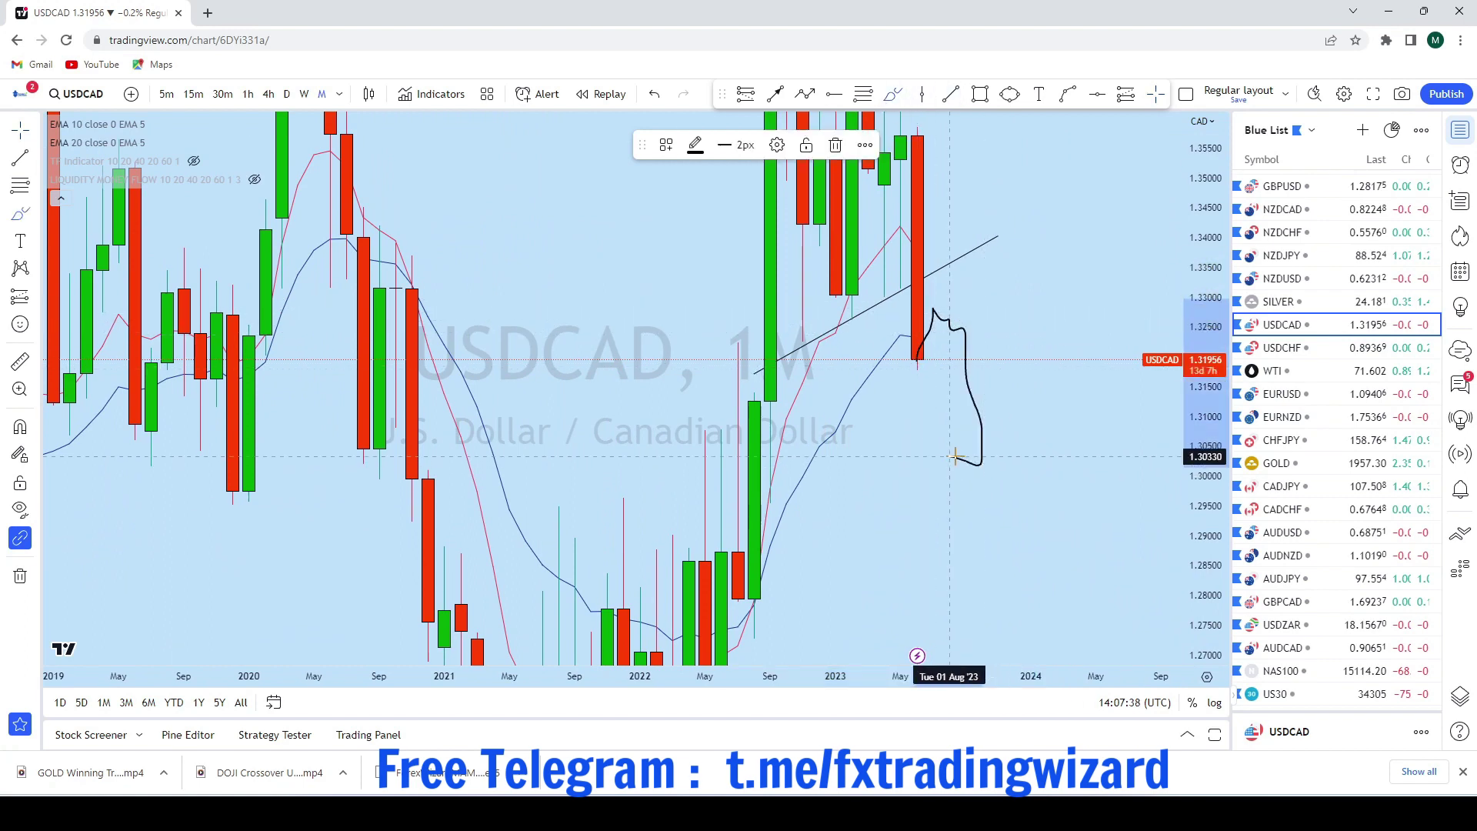
left_click(654, 94)
Switch USDCAD to the weekly timeframe and frame the 2022–2023 candles around the rising trend line
left_click(305, 94)
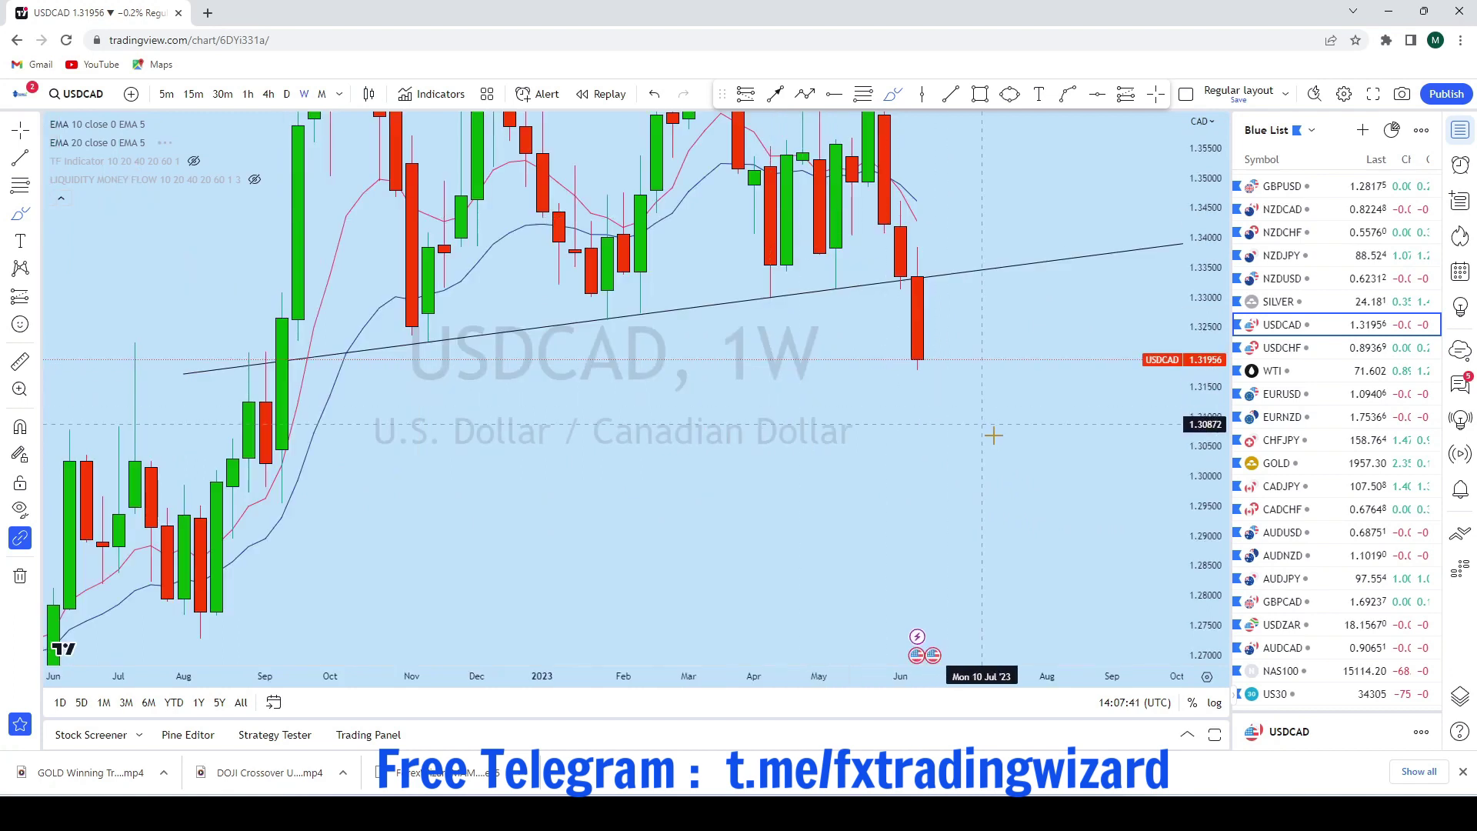
scroll(1147, 499, "down", 3)
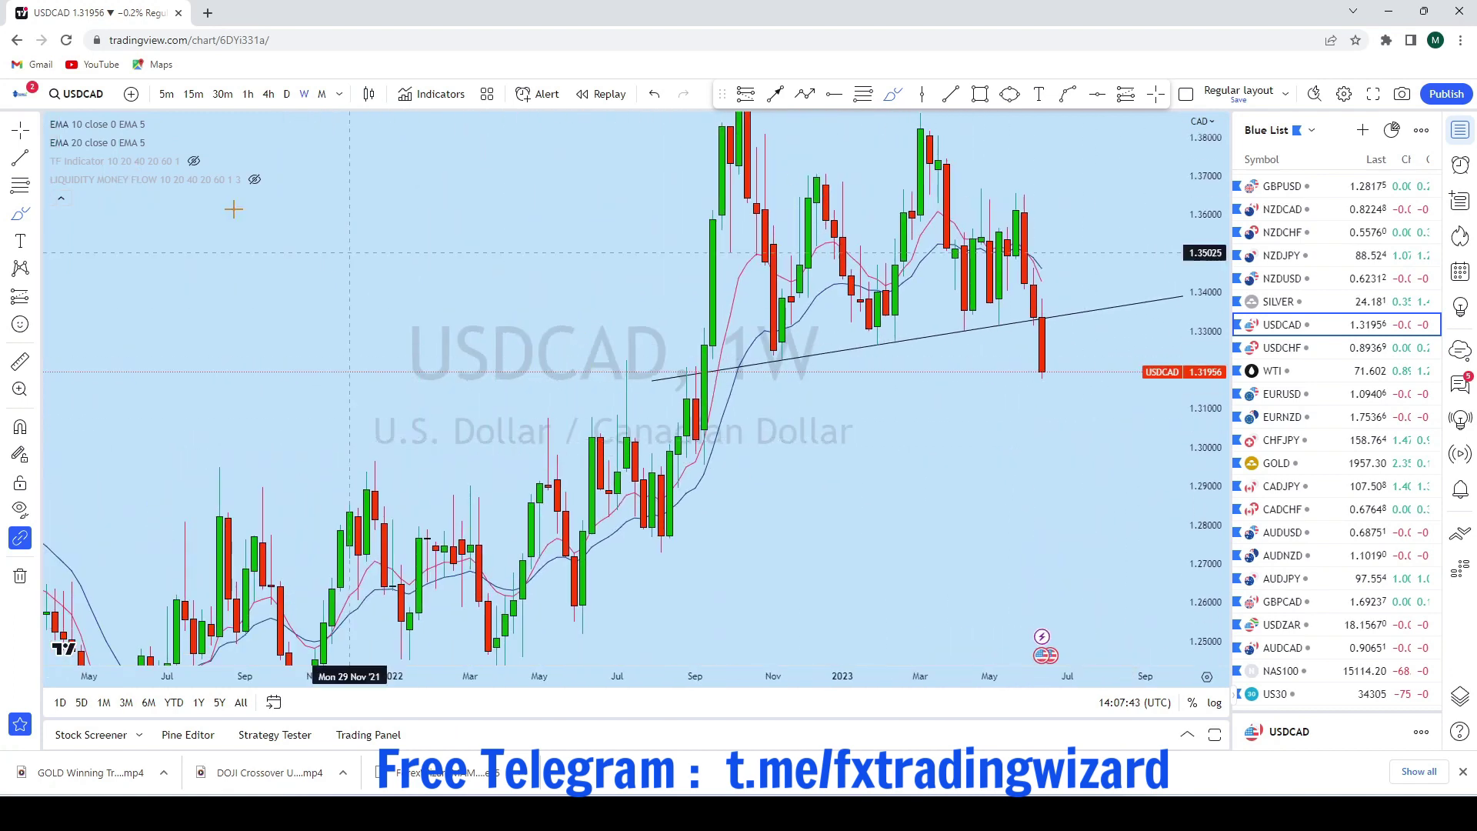
left_click_drag(1078, 197, 946, 327)
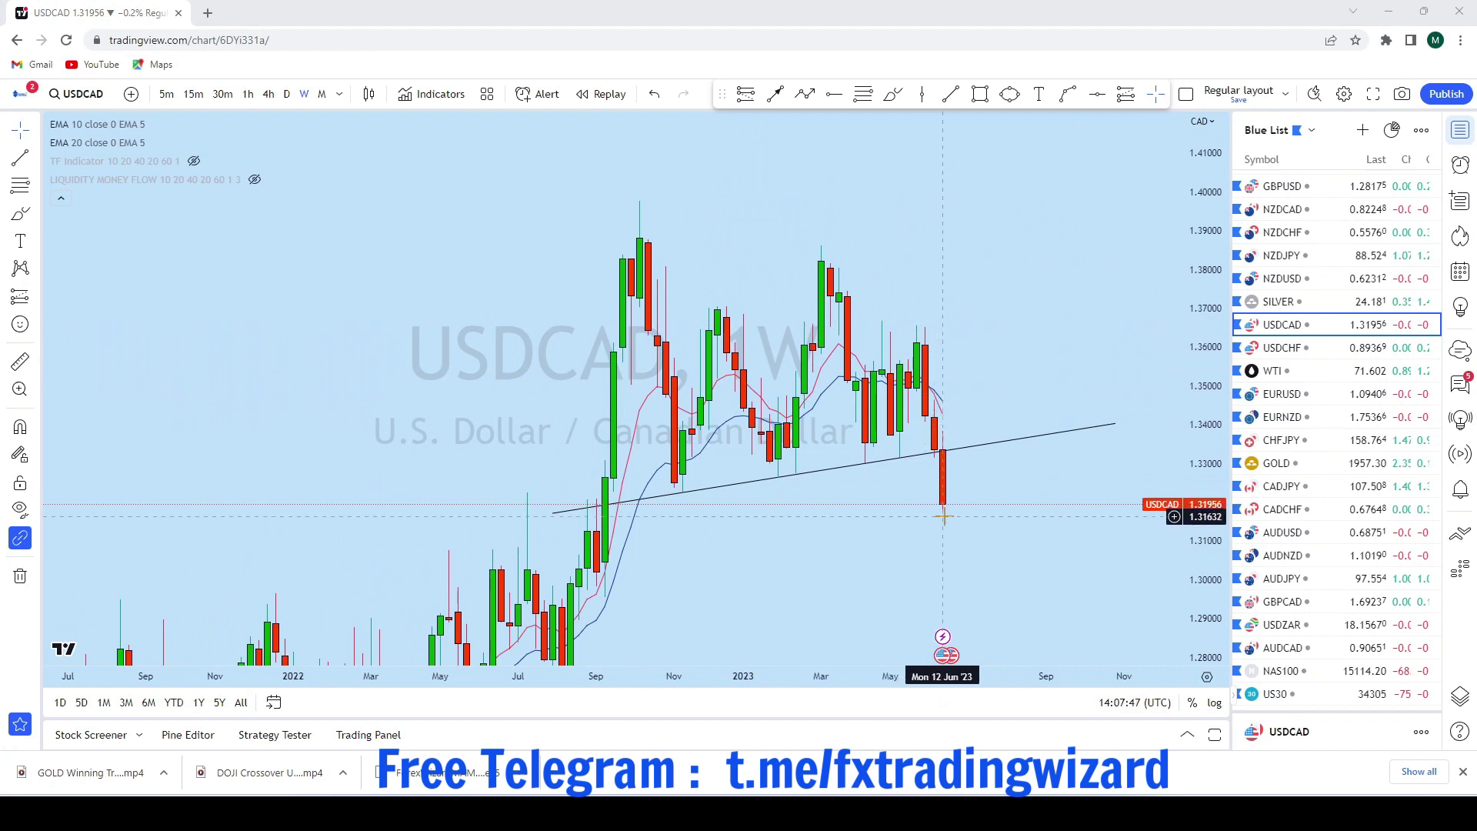
scroll(943, 516, "down", 2)
scroll(1077, 481, "down", 1)
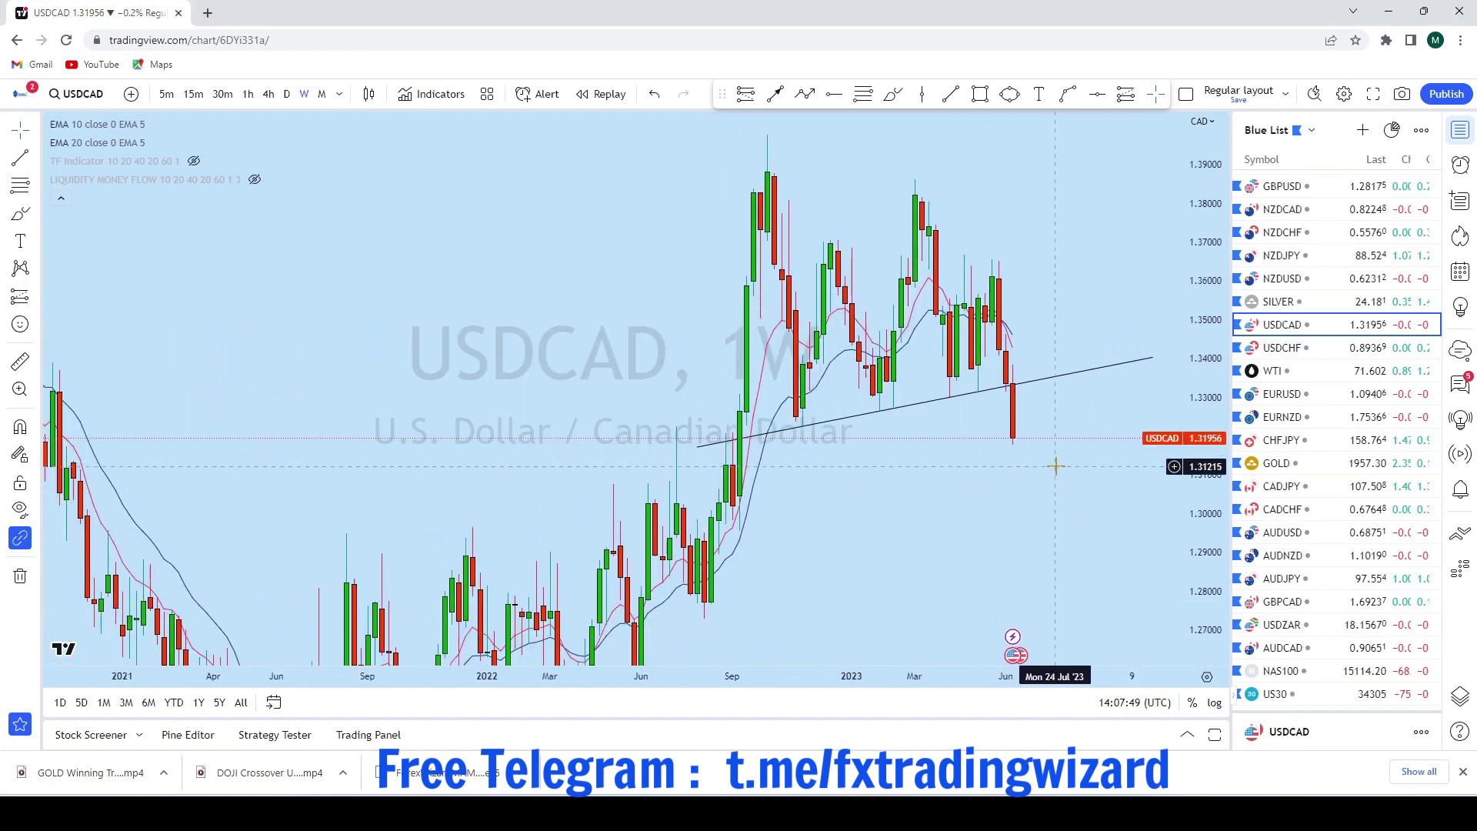
scroll(1055, 467, "up", 1)
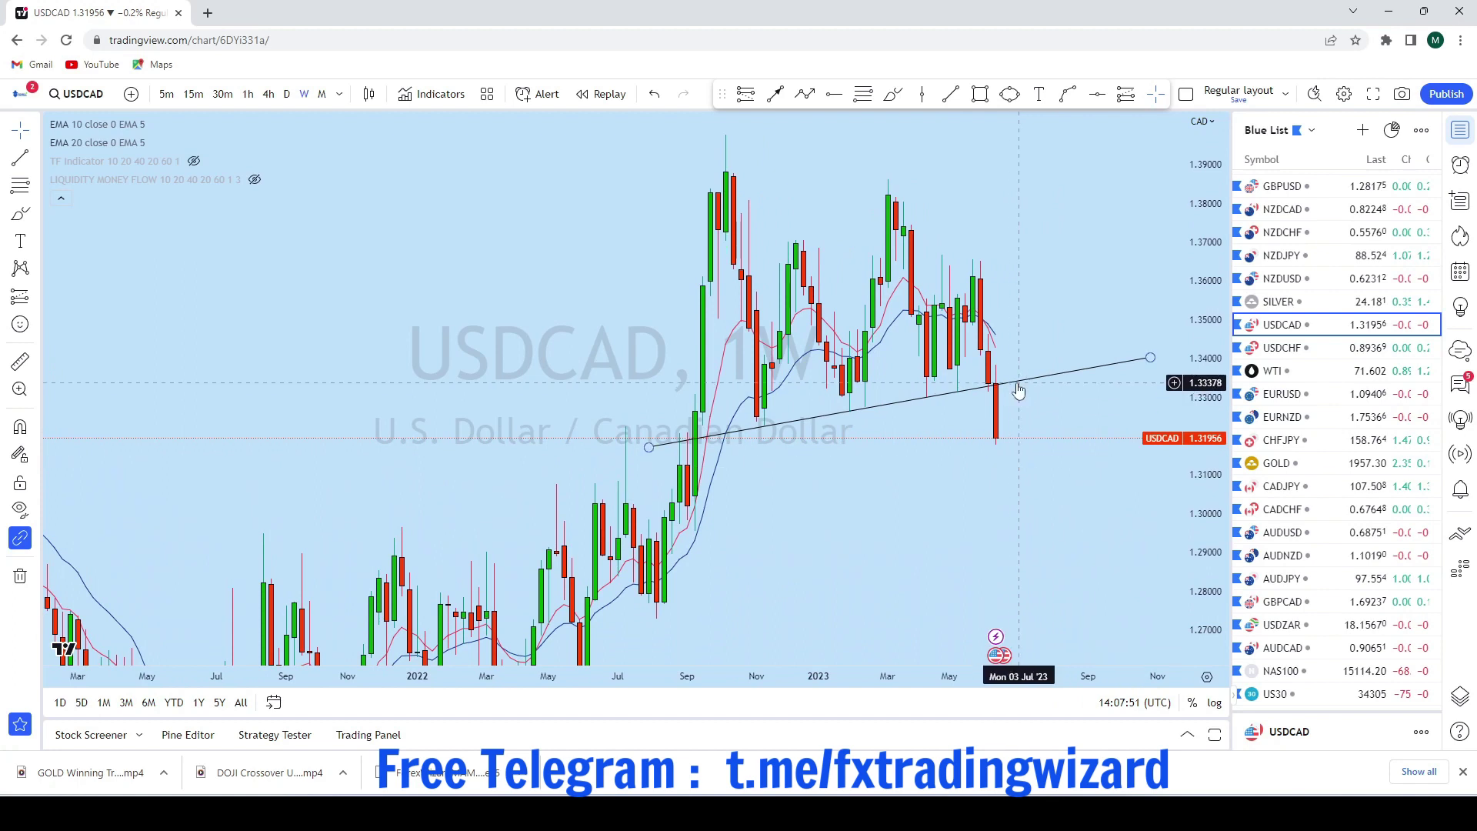
Brush a temporary USDCAD weekly path retesting the trend line and falling to a loop near 1.28, and undo it
left_click(893, 95)
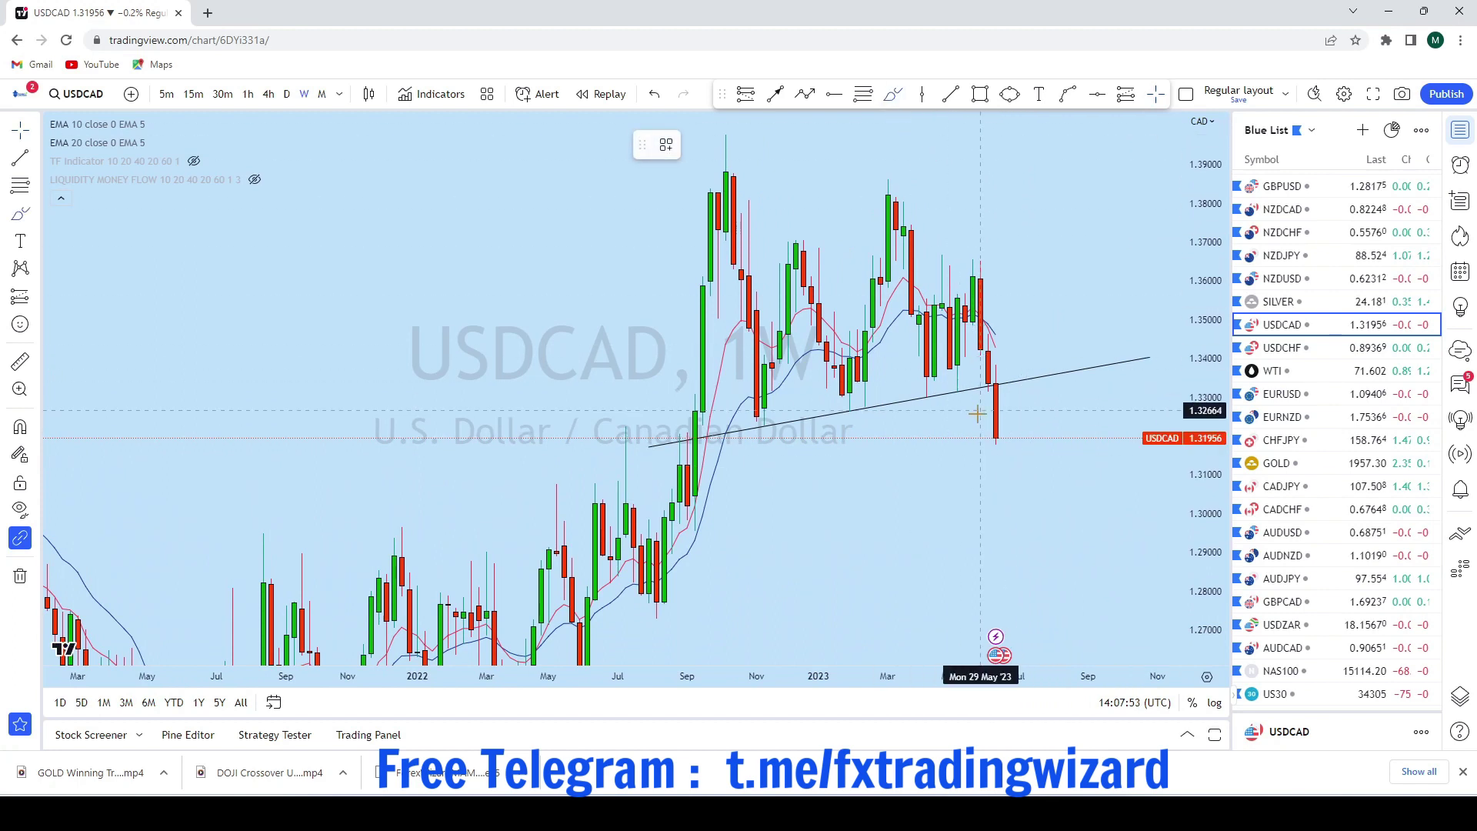
mouse_move(989, 439)
left_mouse_down()
mouse_move(1004, 415)
mouse_move(1041, 587)
mouse_move(1067, 586)
mouse_move(1065, 602)
left_mouse_up()
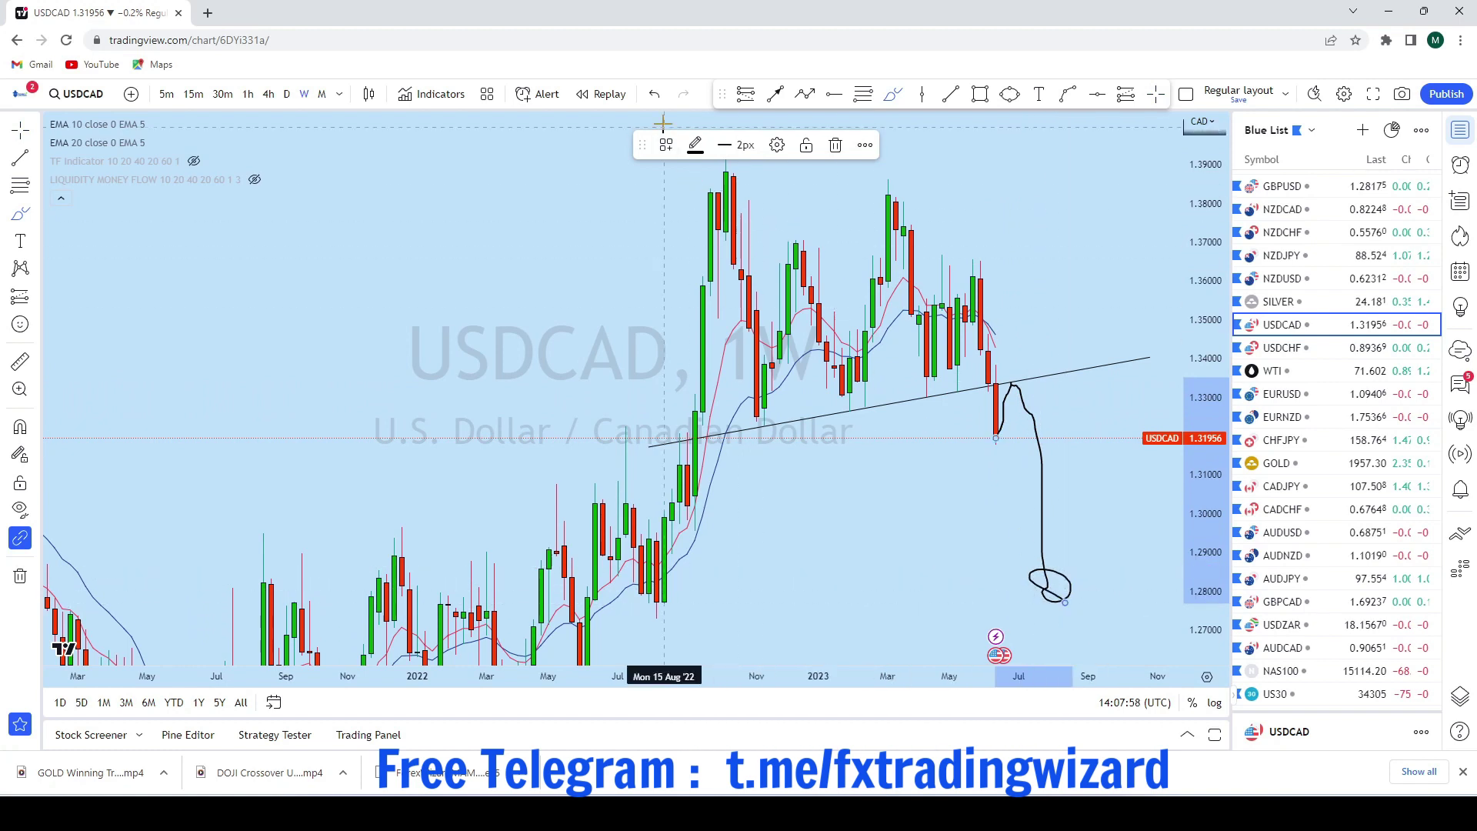
left_click(654, 94)
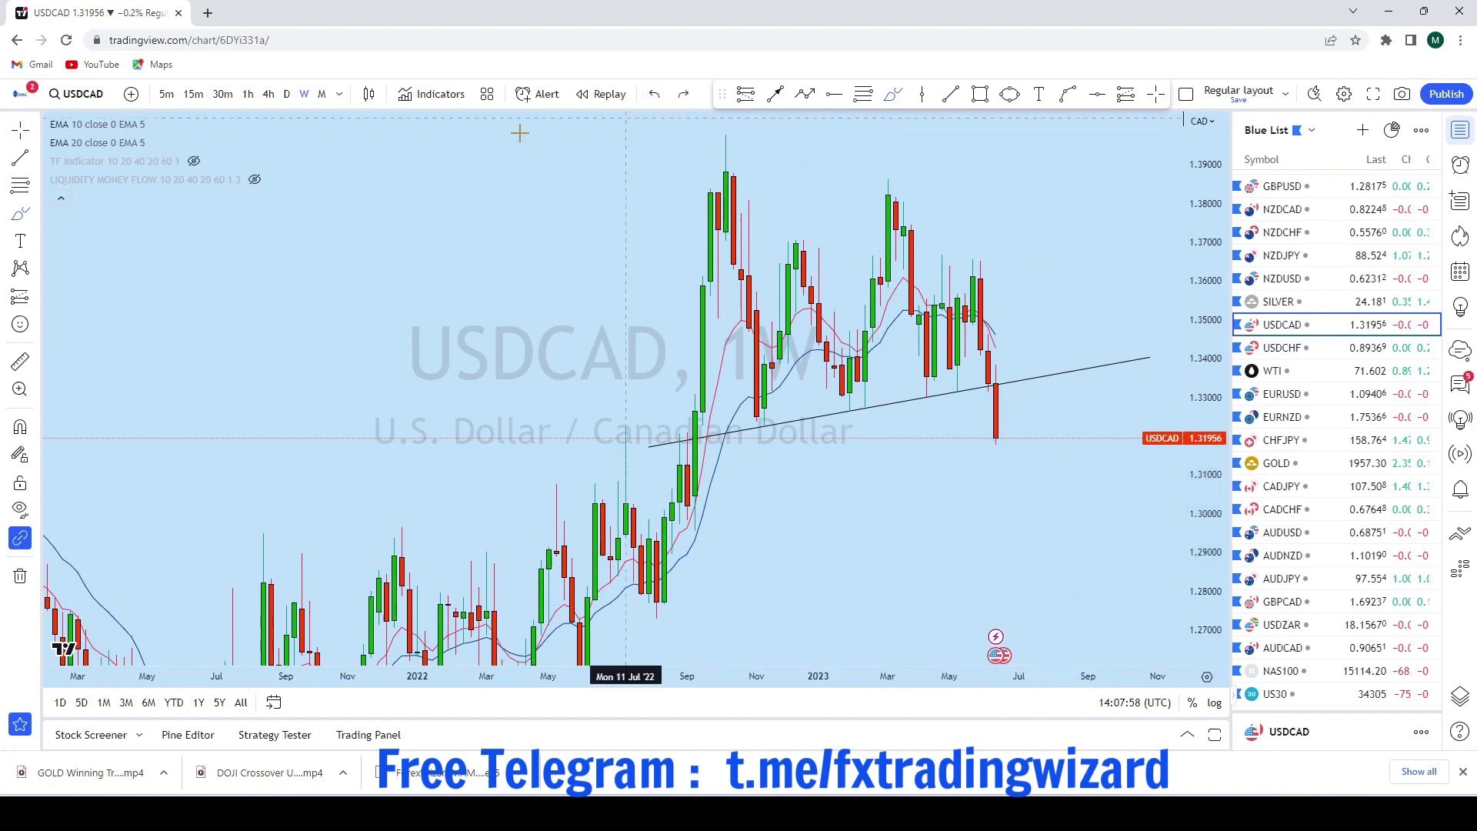
Switch USDCAD to the daily timeframe
left_click(287, 94)
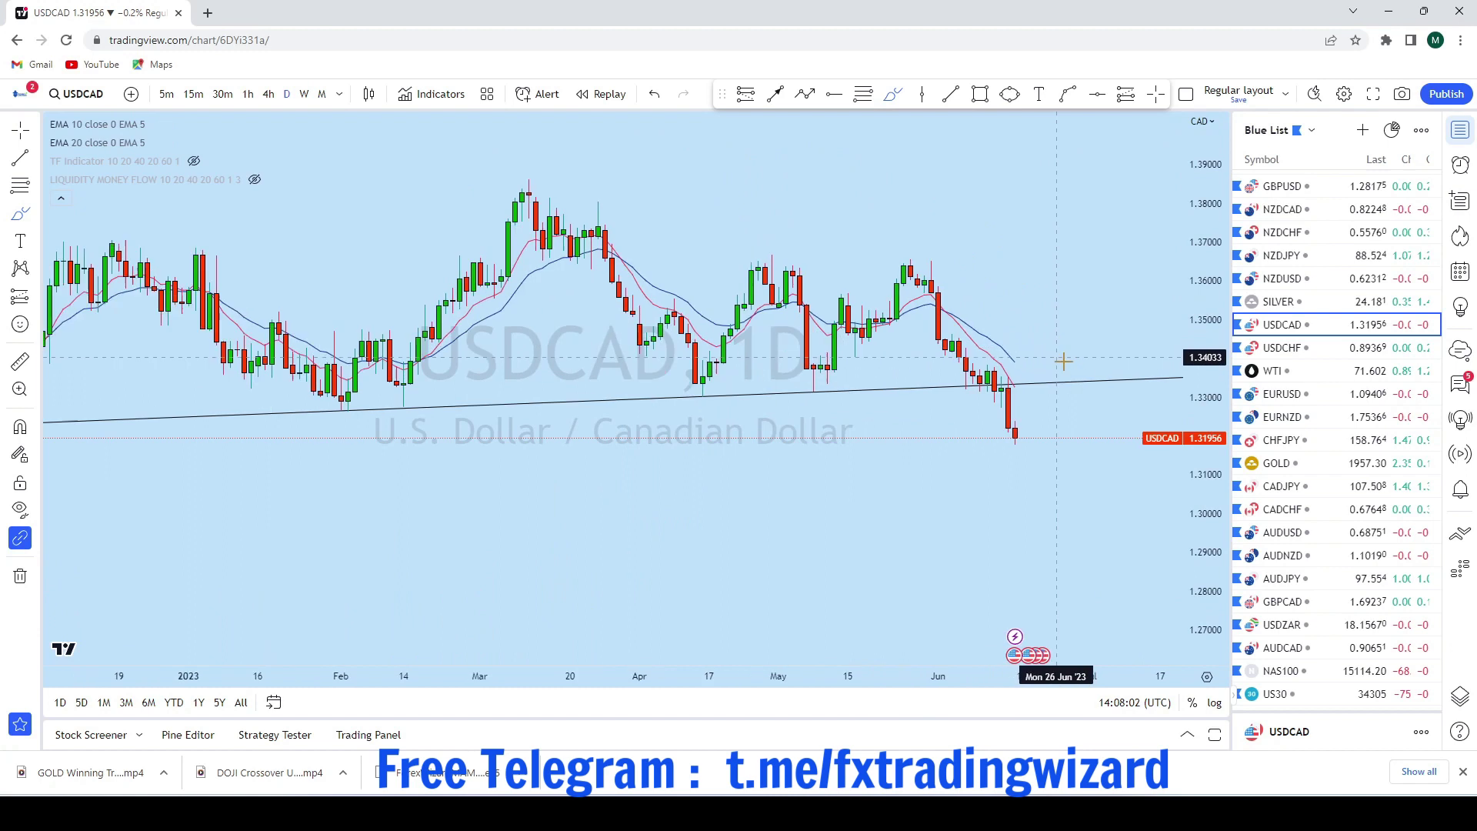
scroll(1096, 431, "up", 3)
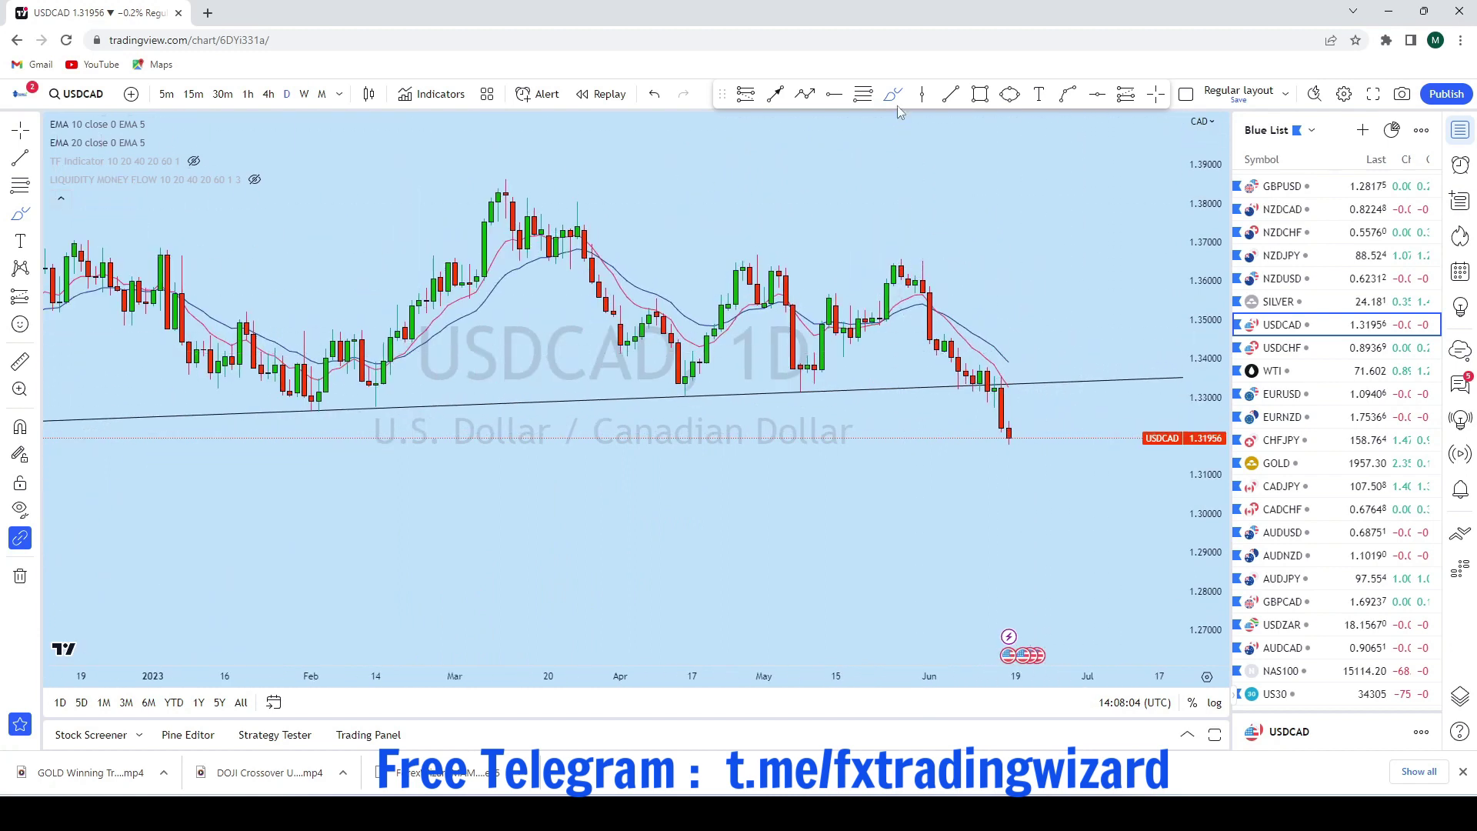
Brush a temporary stroke along the latest USDCAD daily decline from about 1.366 to 1.334, and undo it
mouse_move(931, 256)
left_mouse_down()
mouse_move(917, 255)
mouse_move(958, 380)
left_mouse_up()
left_click(655, 94)
Stretch the USDCAD daily price scale and frame the February–June 2023 candles around the trend line
scroll(793, 385, "up", 5)
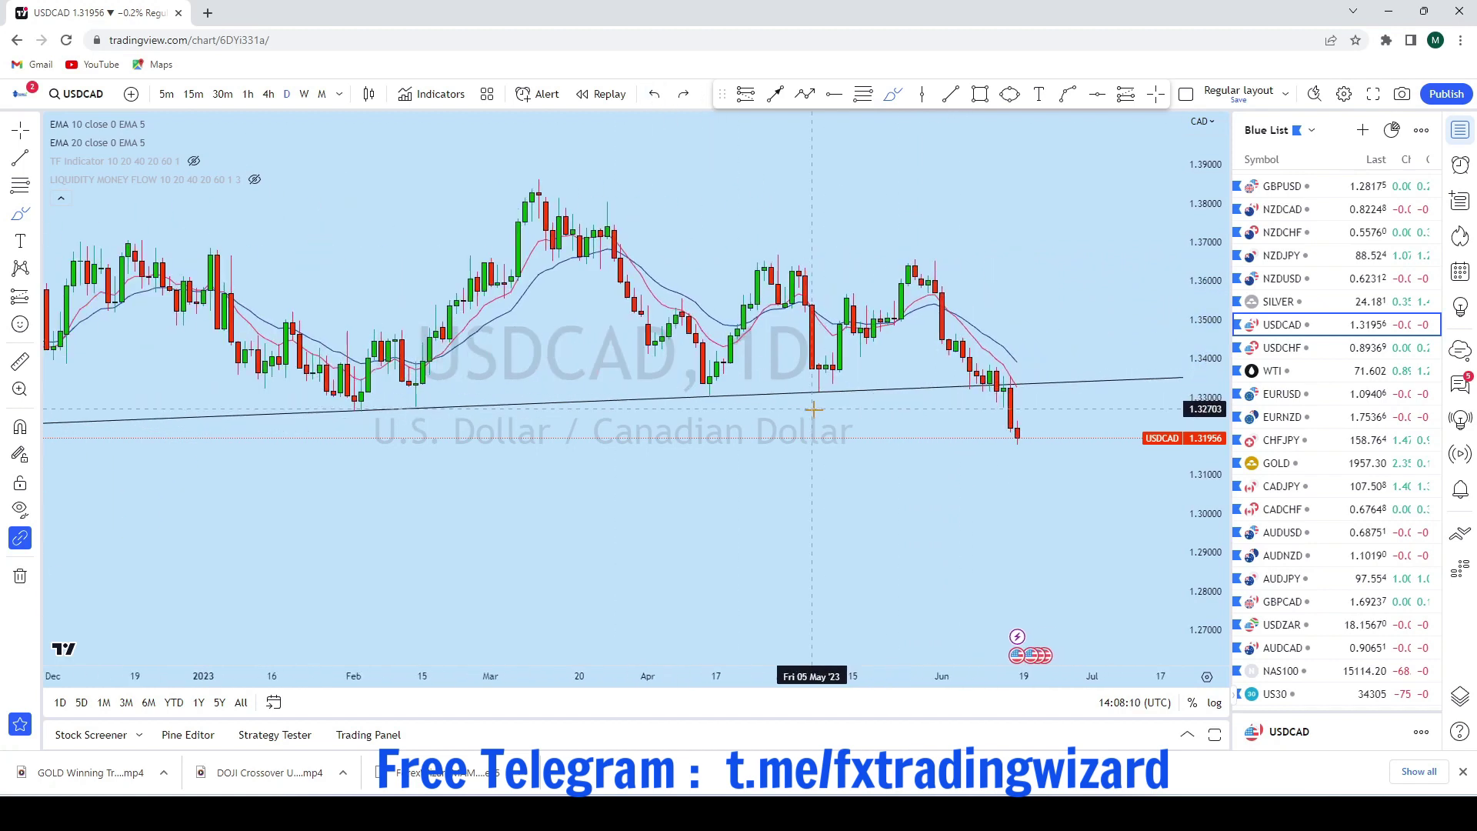
left_click_drag(1216, 515, 1214, 425)
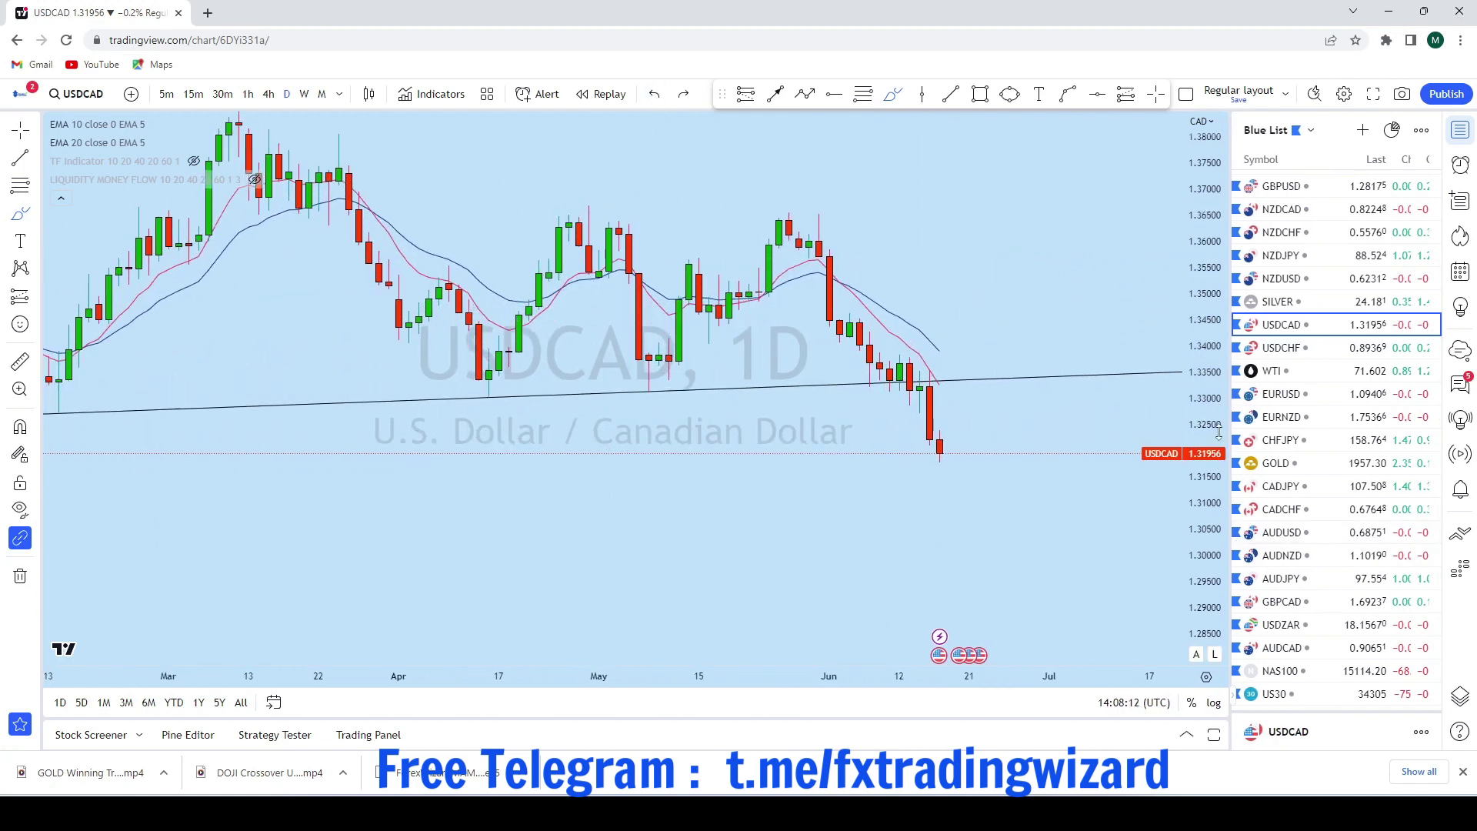
scroll(1113, 440, "down", 2)
scroll(977, 460, "up", 1)
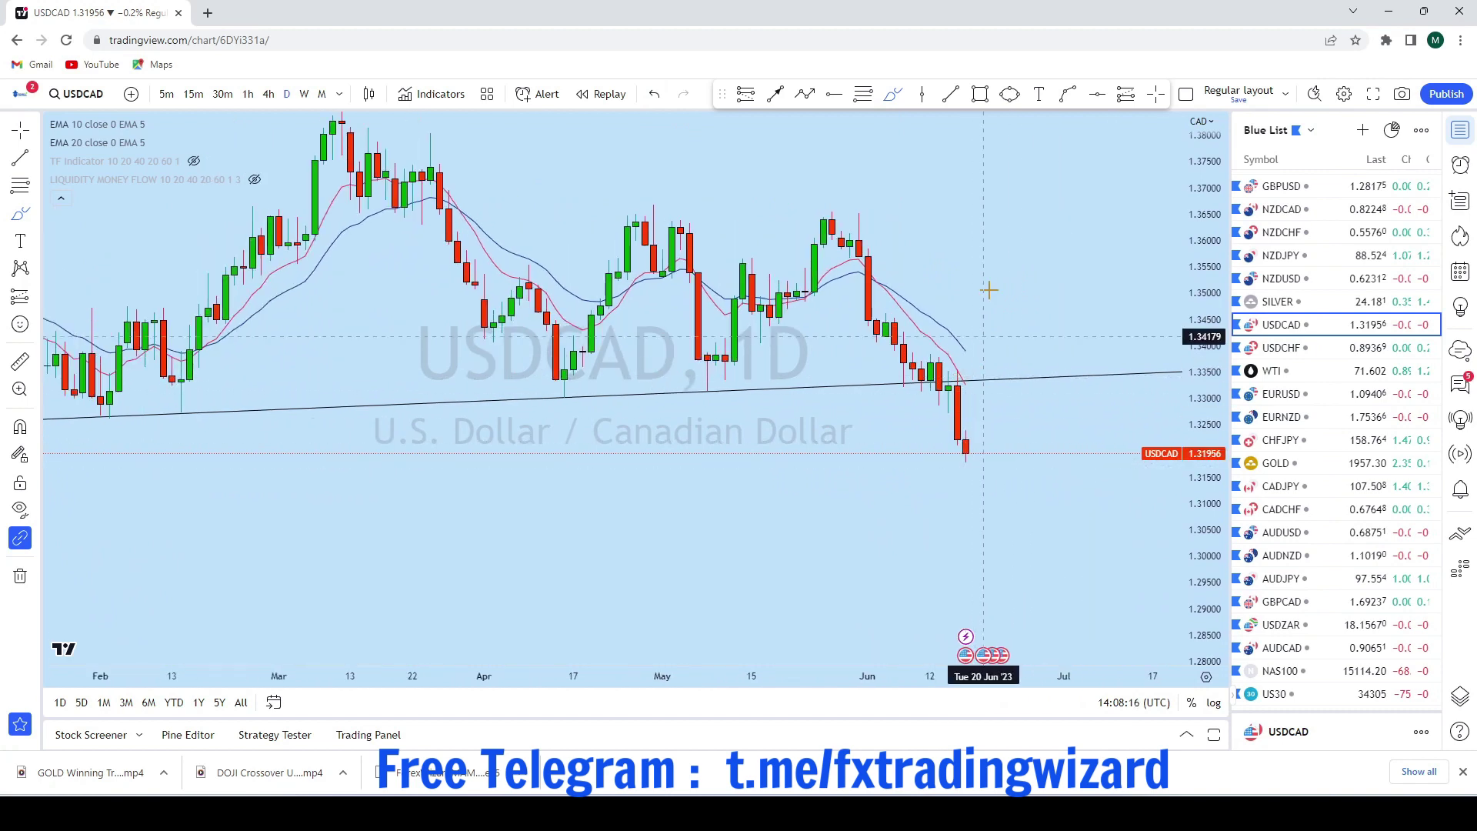
Draw a descending trend line on the USDCAD daily chart from about 1.3476 in late May to 1.3163 on 28 June 2023
left_click(952, 94)
left_click(823, 308)
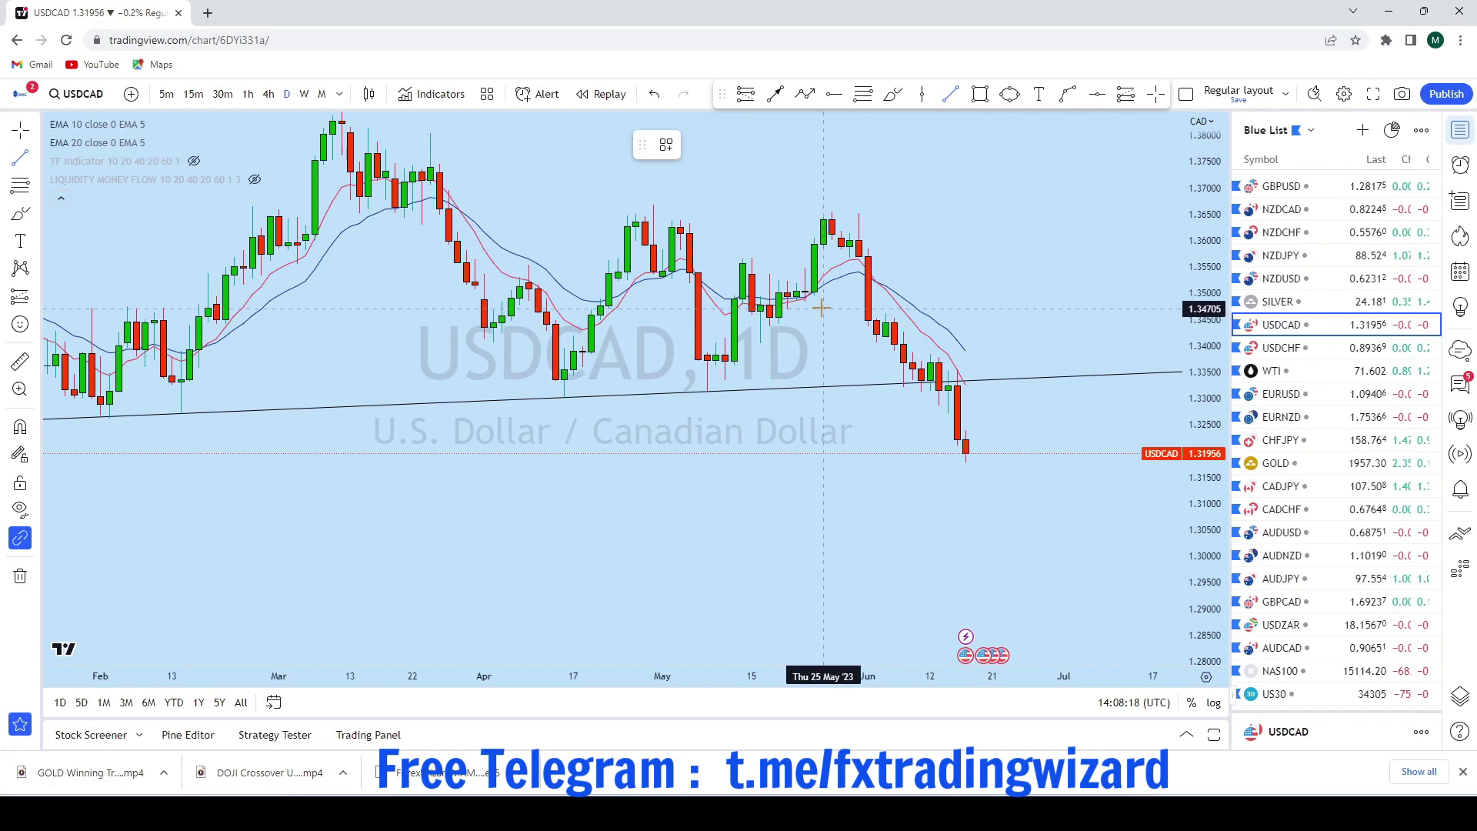
left_click(1037, 471)
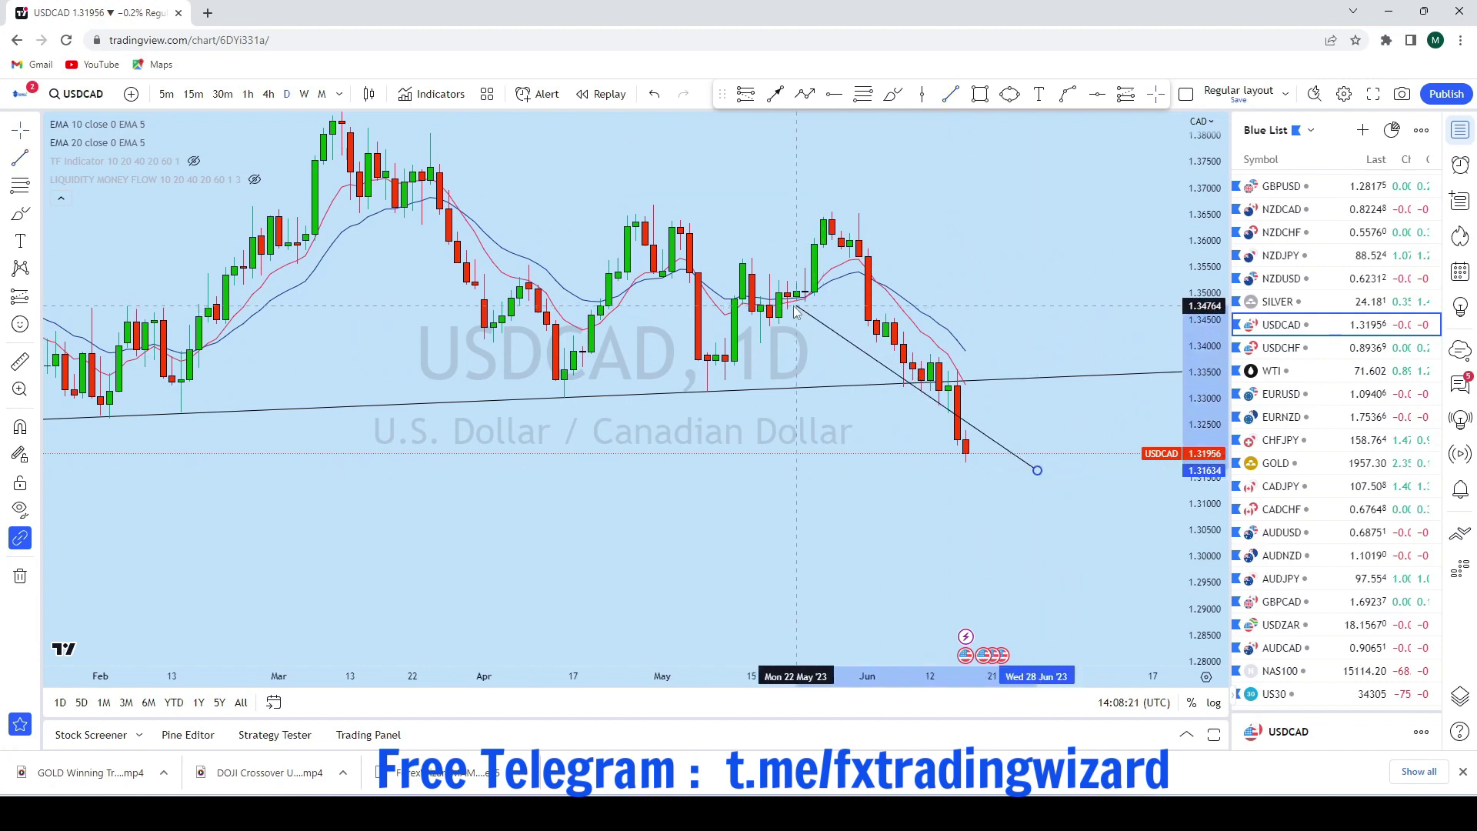
scroll(1022, 408, "up", 3)
scroll(962, 234, "down", 4)
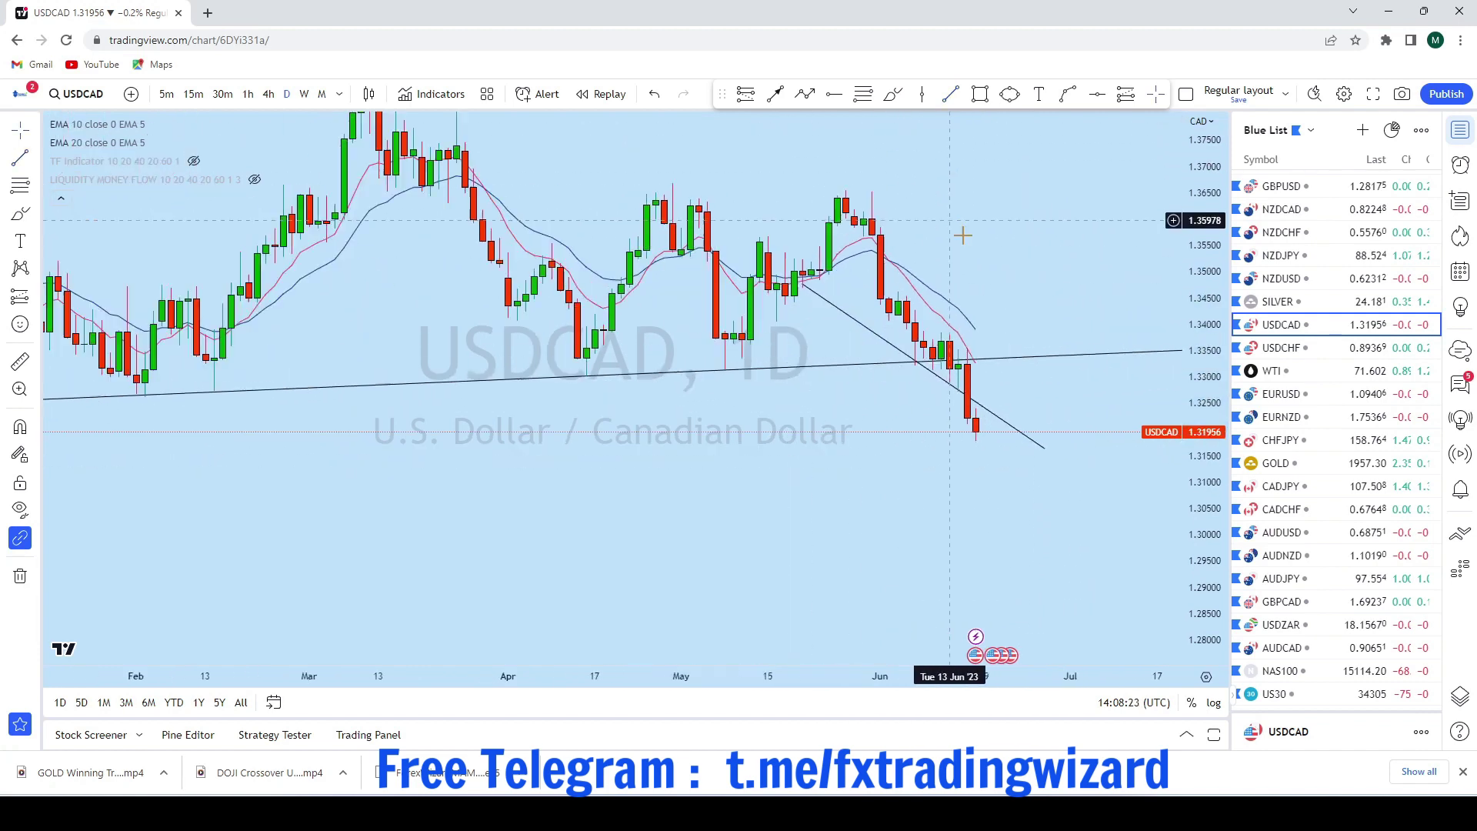
Brush a temporary USDCAD daily path retesting the descending trend line and falling in steps to just below 1.30, and undo it
left_click_drag(1200, 496, 1200, 362)
scroll(1023, 254, "up", 4)
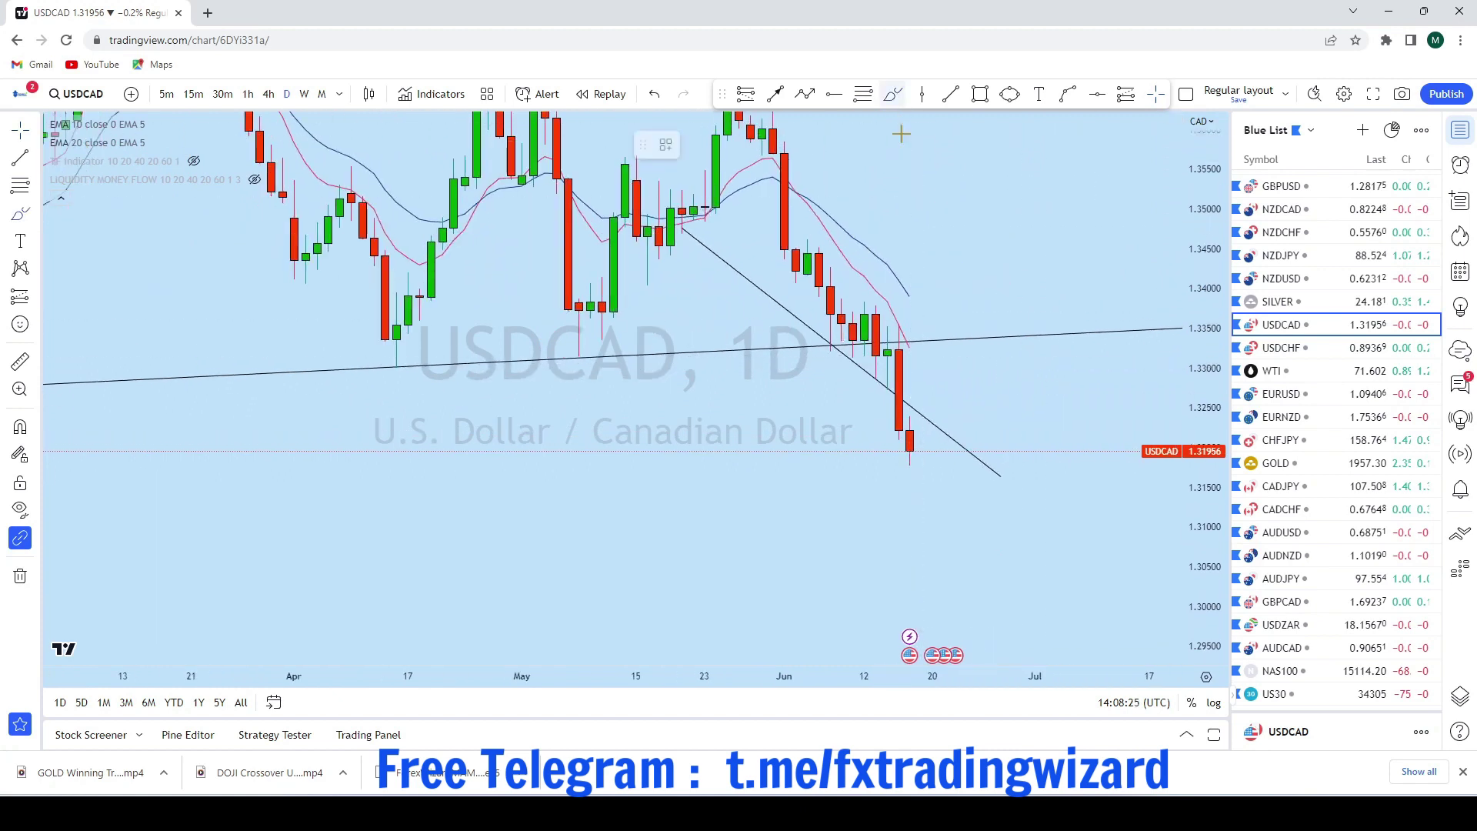
mouse_move(911, 453)
left_mouse_down()
mouse_move(922, 415)
mouse_move(966, 500)
mouse_move(983, 603)
mouse_move(1046, 632)
left_mouse_up()
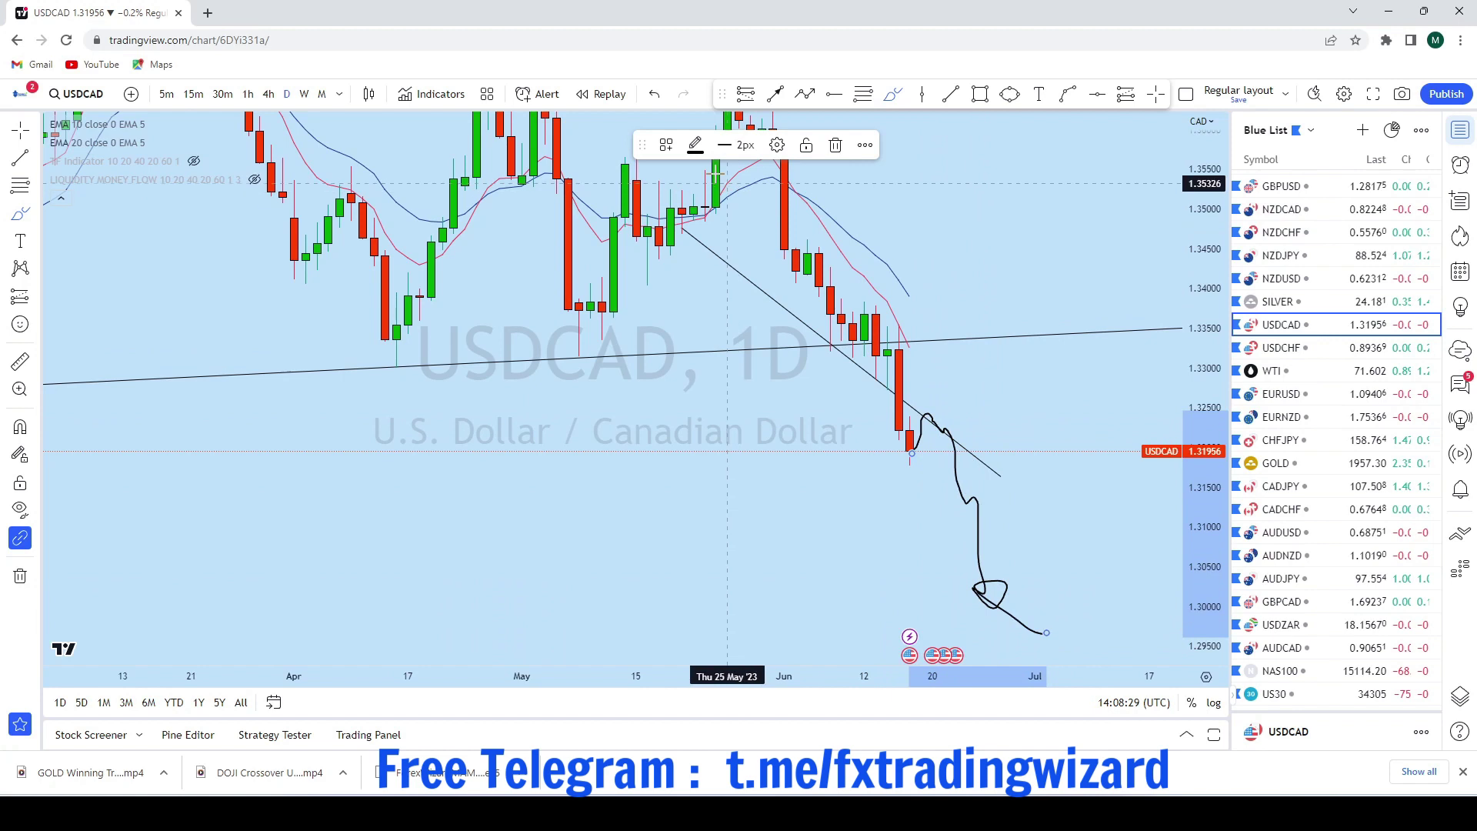
left_click(654, 94)
Switch USDCAD to the 4-hour timeframe
left_click(268, 94)
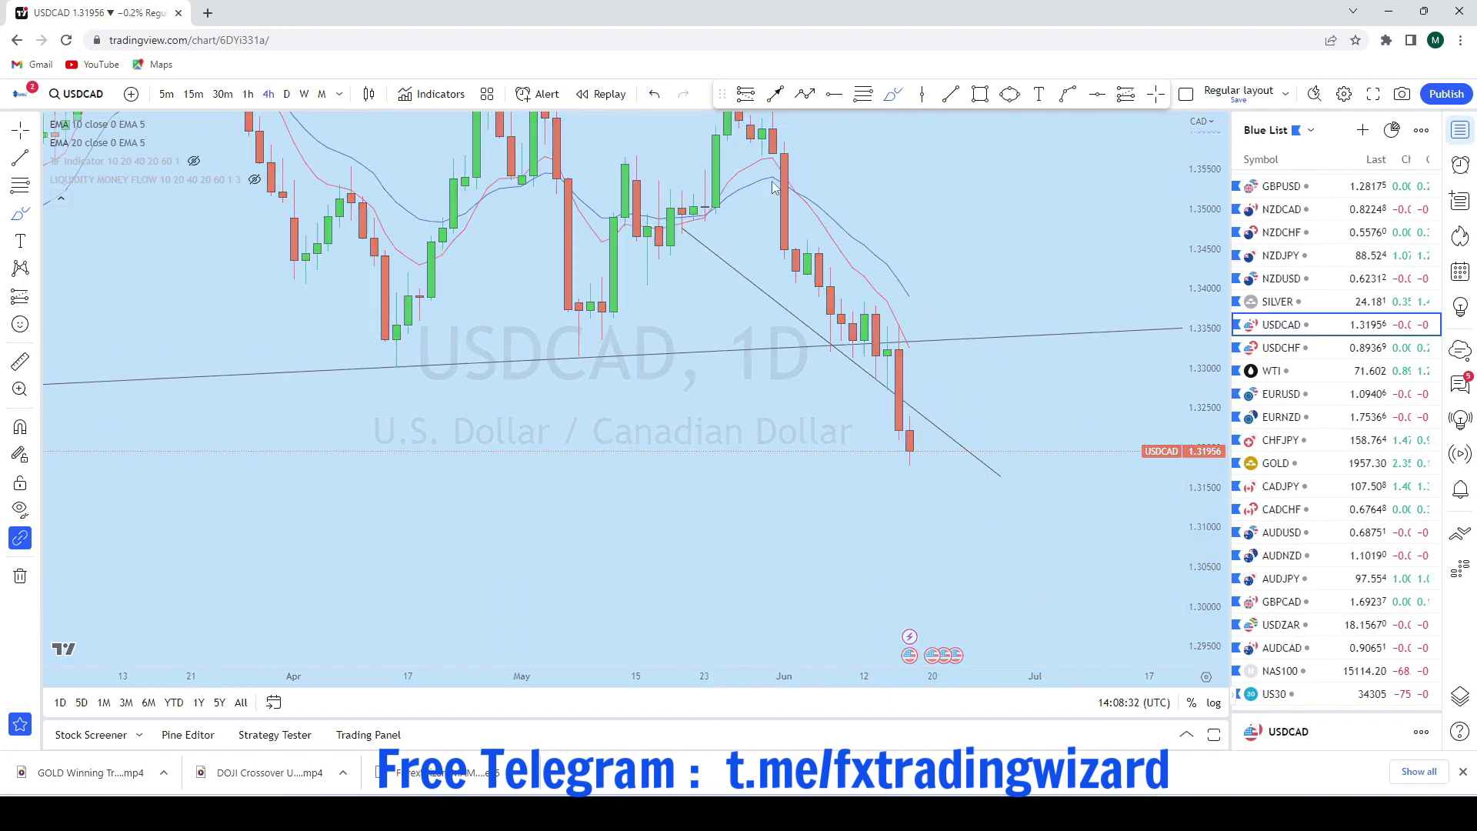
scroll(1077, 304, "up", 5)
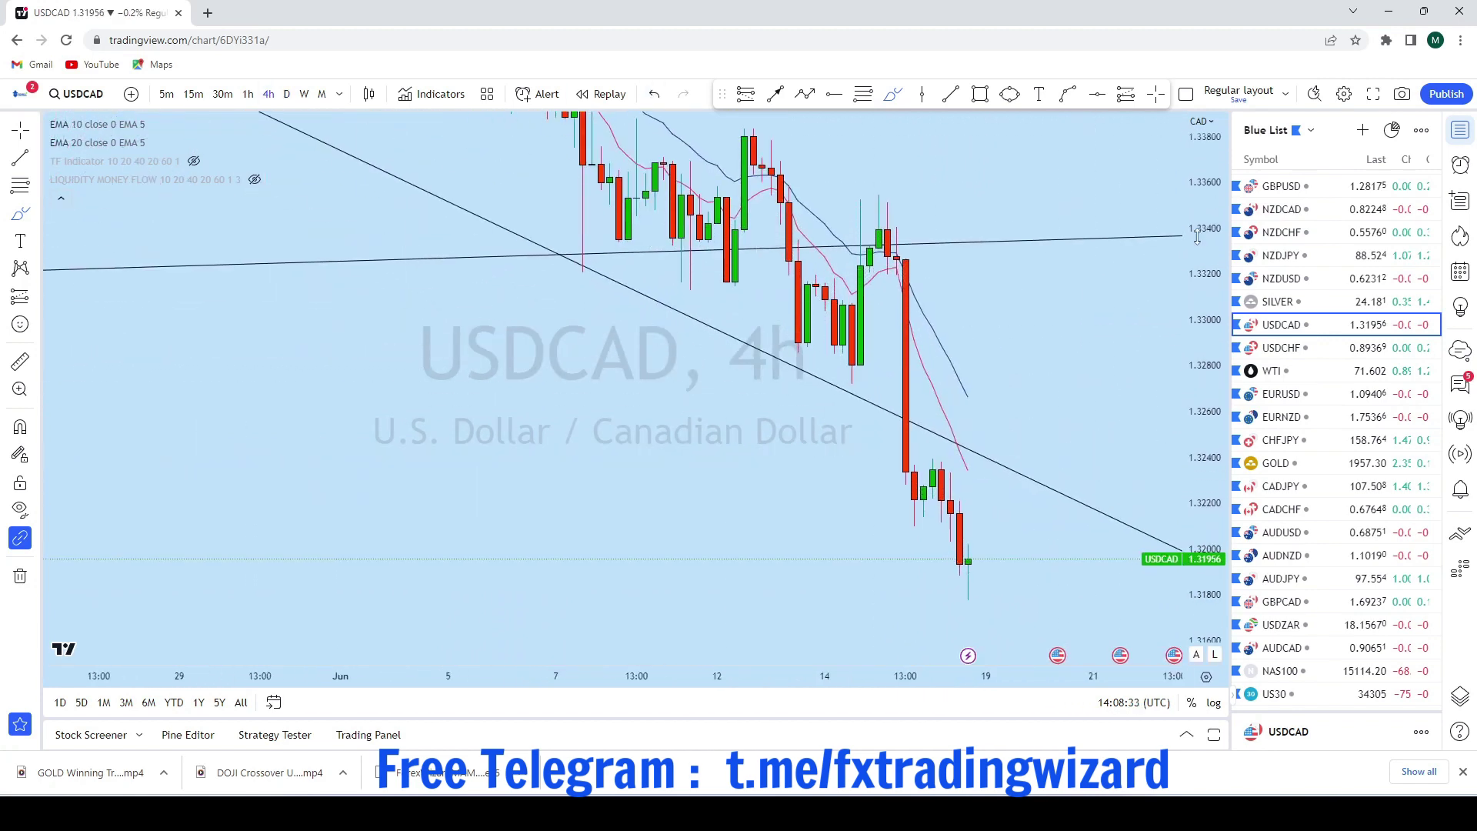
Brush temporary strokes beside the USDCAD 4-hour candles and down their latest decline, and remove them
left_click_drag(1005, 415, 1040, 335)
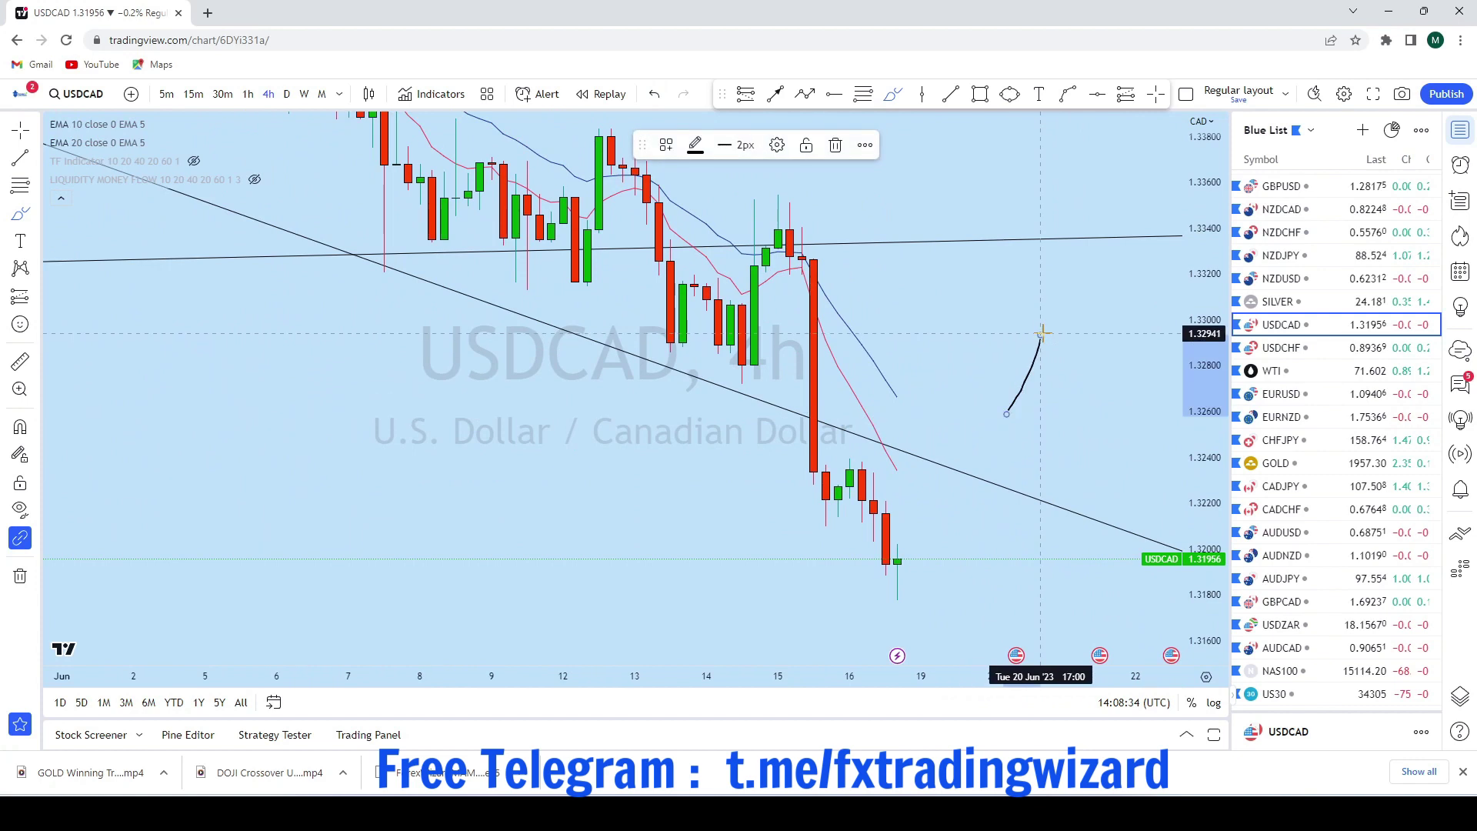
left_click(653, 94)
mouse_move(779, 198)
left_mouse_down()
mouse_move(826, 477)
mouse_move(861, 465)
mouse_move(885, 527)
left_mouse_up()
key("Delete")
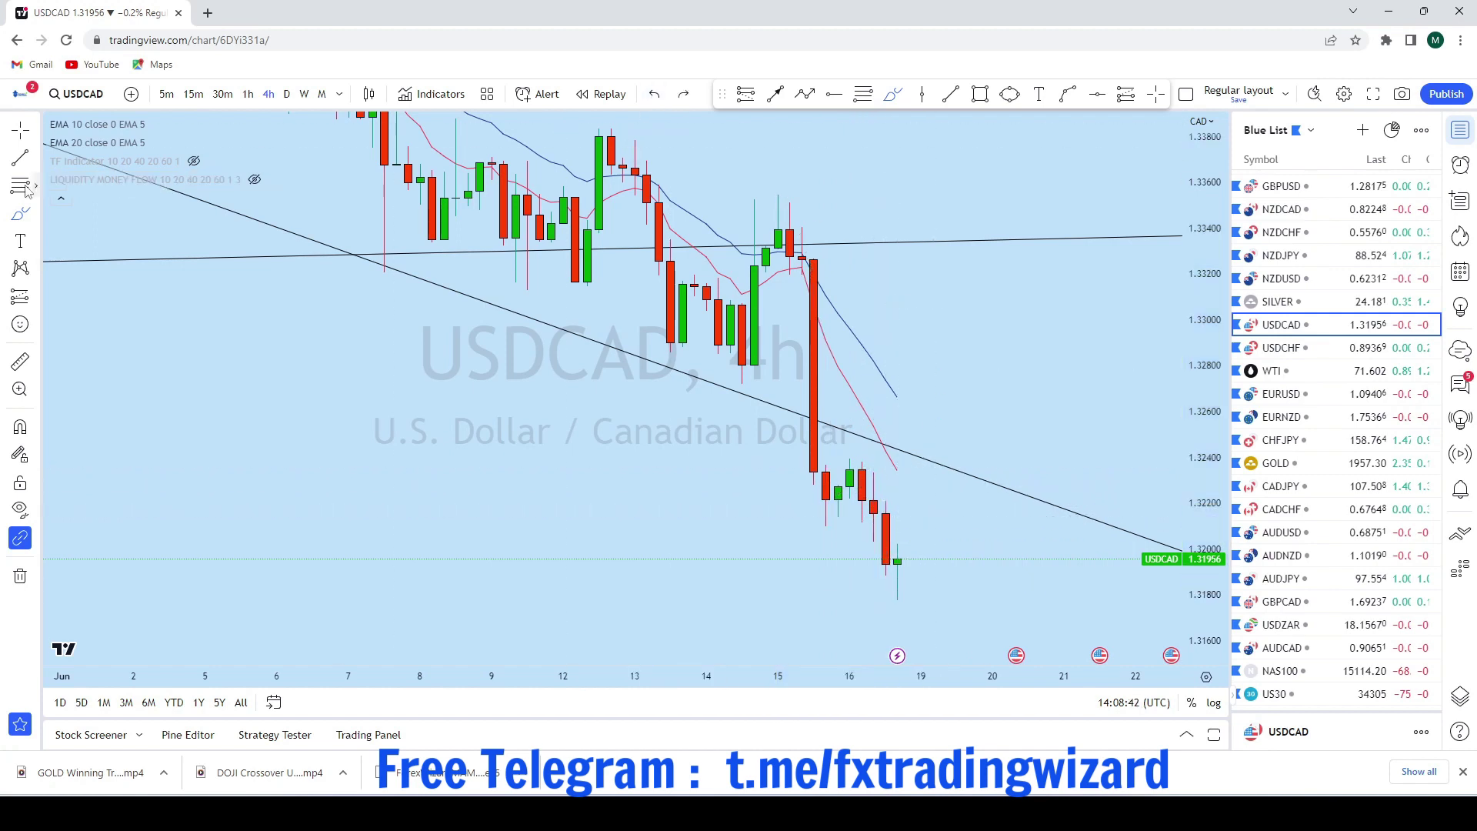
Brush a short temporary upward stroke from the latest USDCAD 4-hour candle to about 1.321, and undo it
left_click(17, 137)
left_click_drag(1029, 477, 1034, 242)
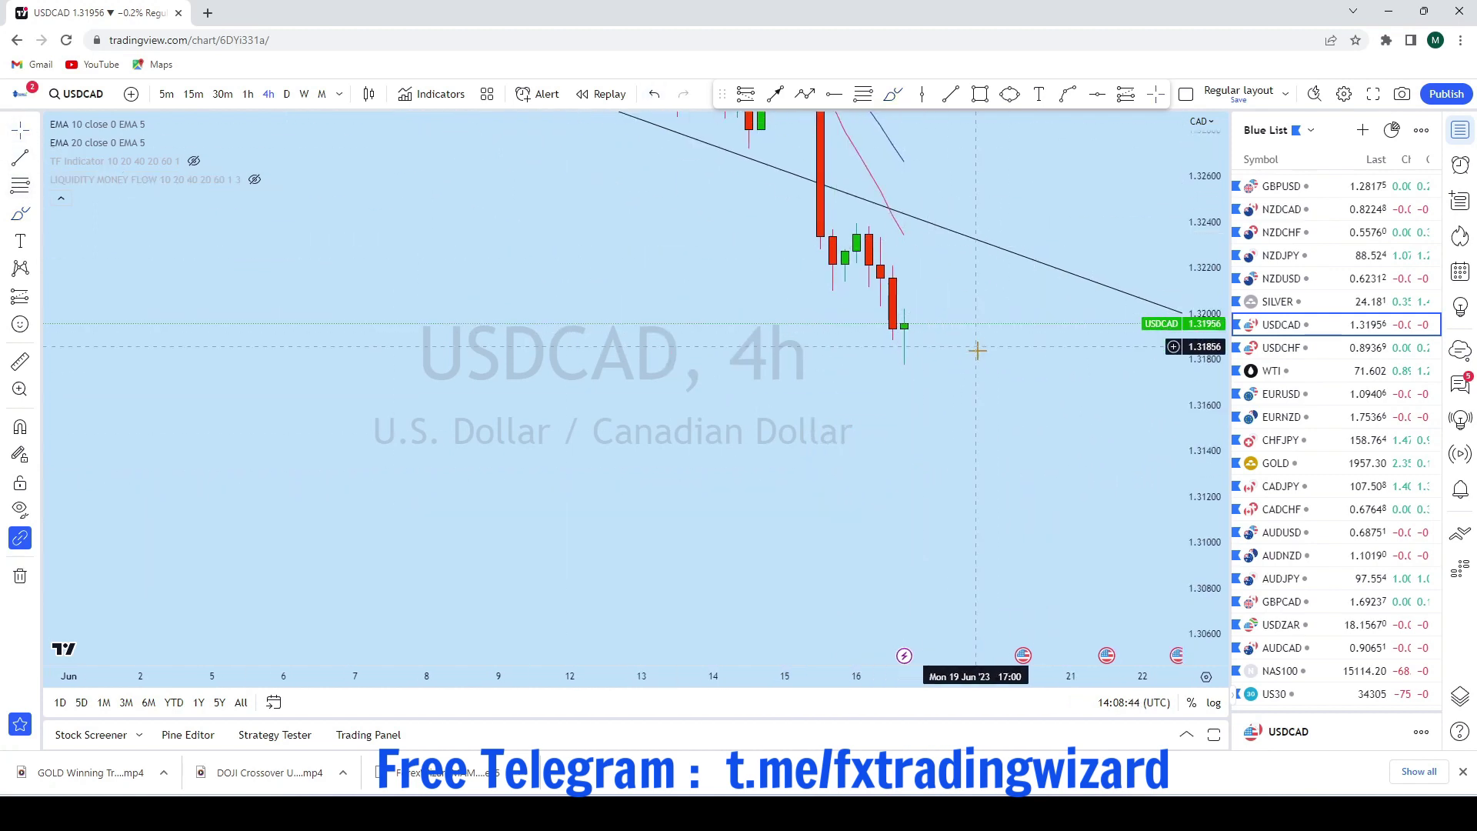
scroll(984, 354, "down", 3)
left_click_drag(1031, 372, 993, 420)
scroll(996, 397, "up", 2)
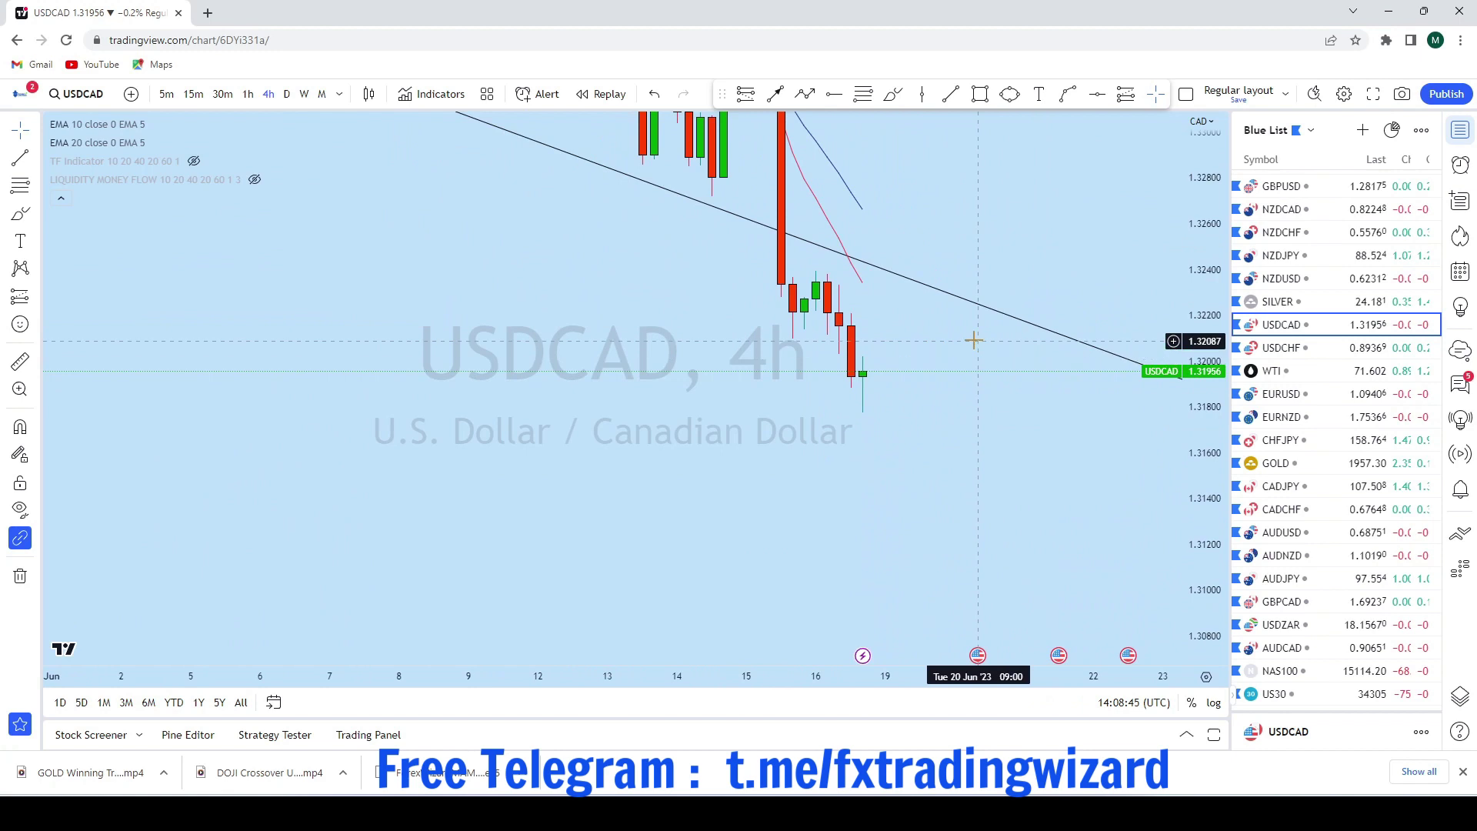
left_click(893, 94)
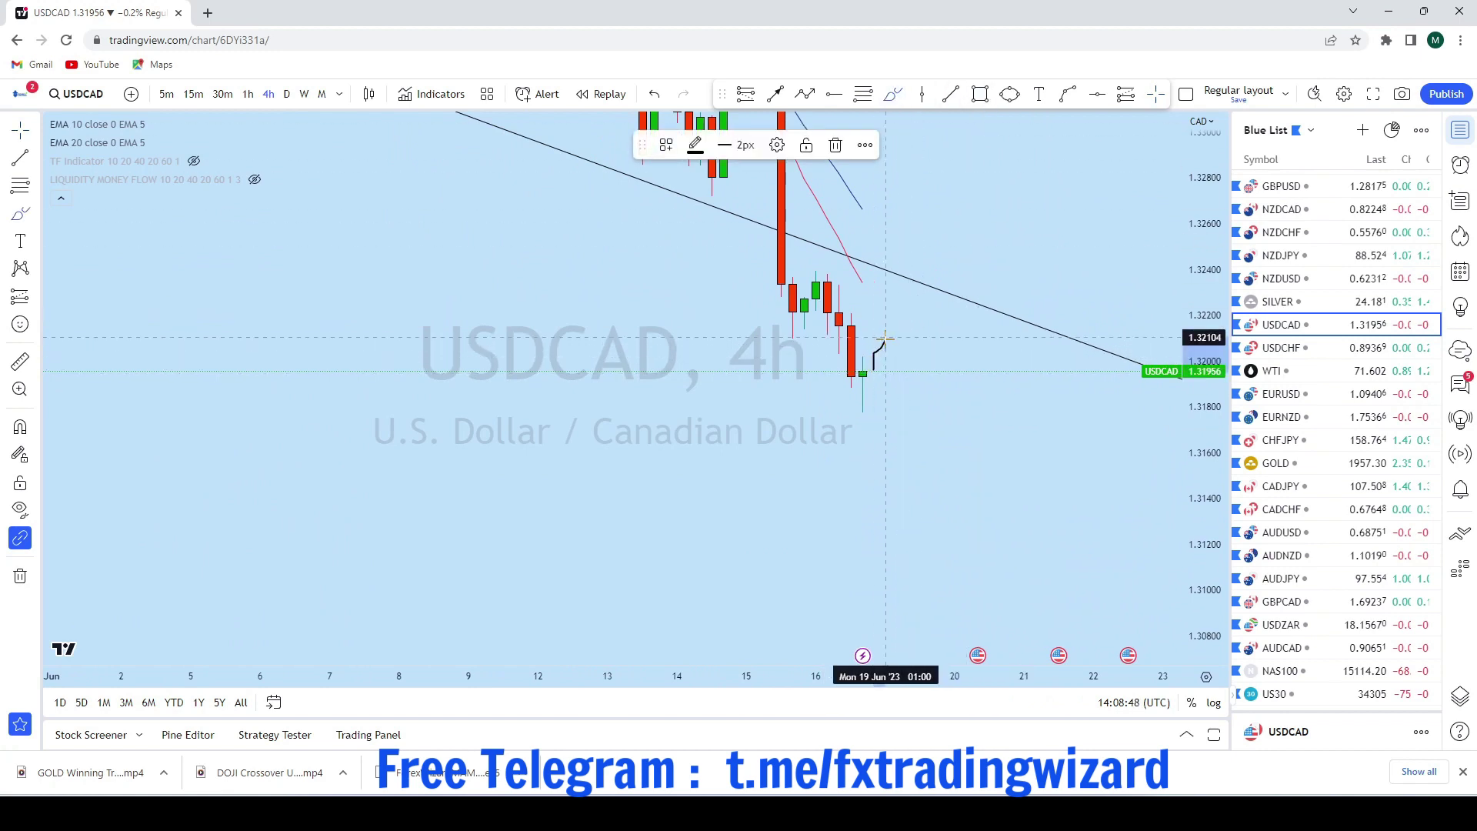
left_click(654, 94)
Brush a temporary circle near 1.32 on USDCAD 4-hour and a temporary falling arrow to about 1.312, undoing each
scroll(977, 375, "down", 2)
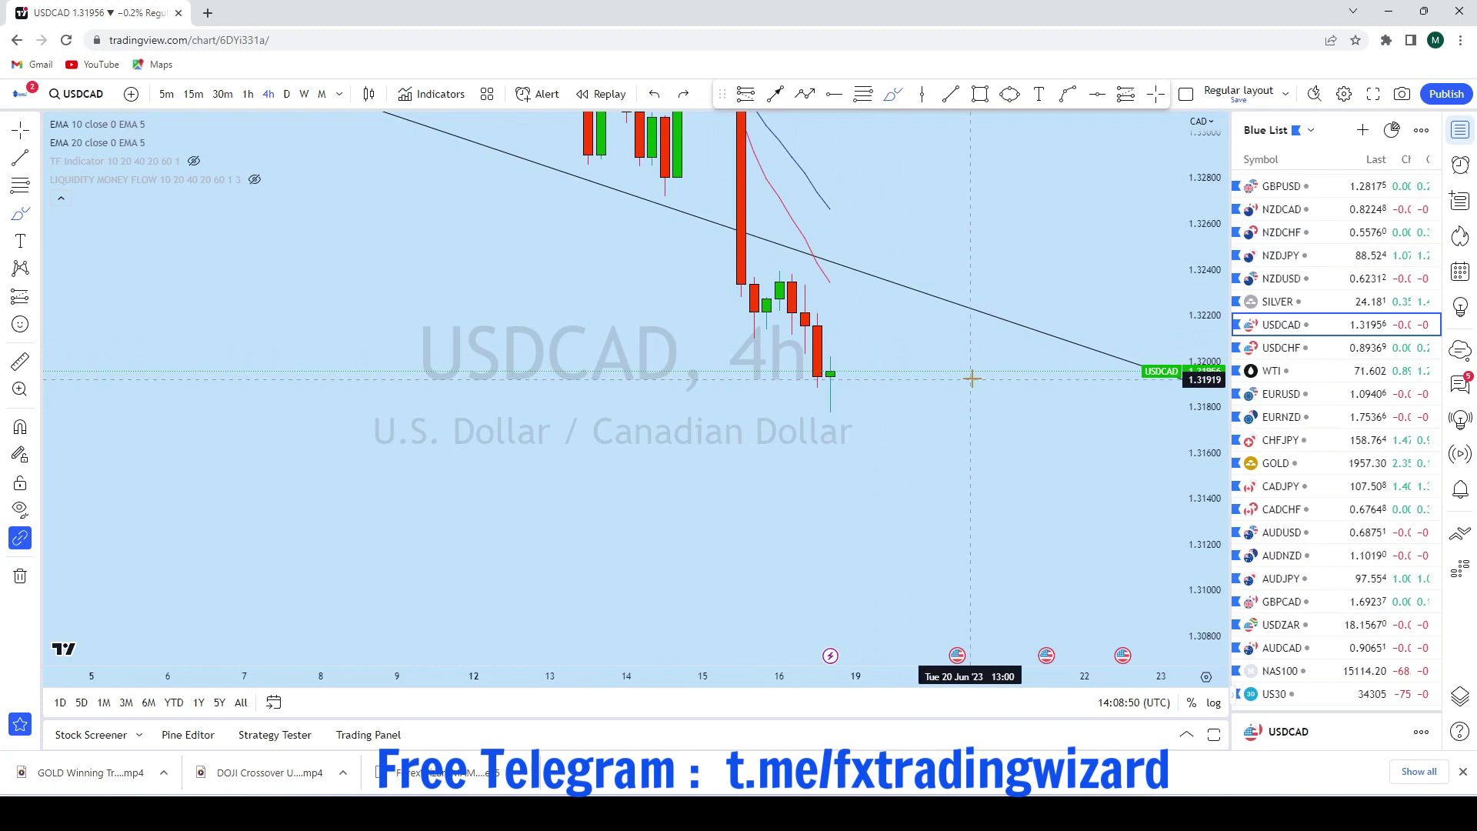
left_click_drag(987, 358, 969, 350)
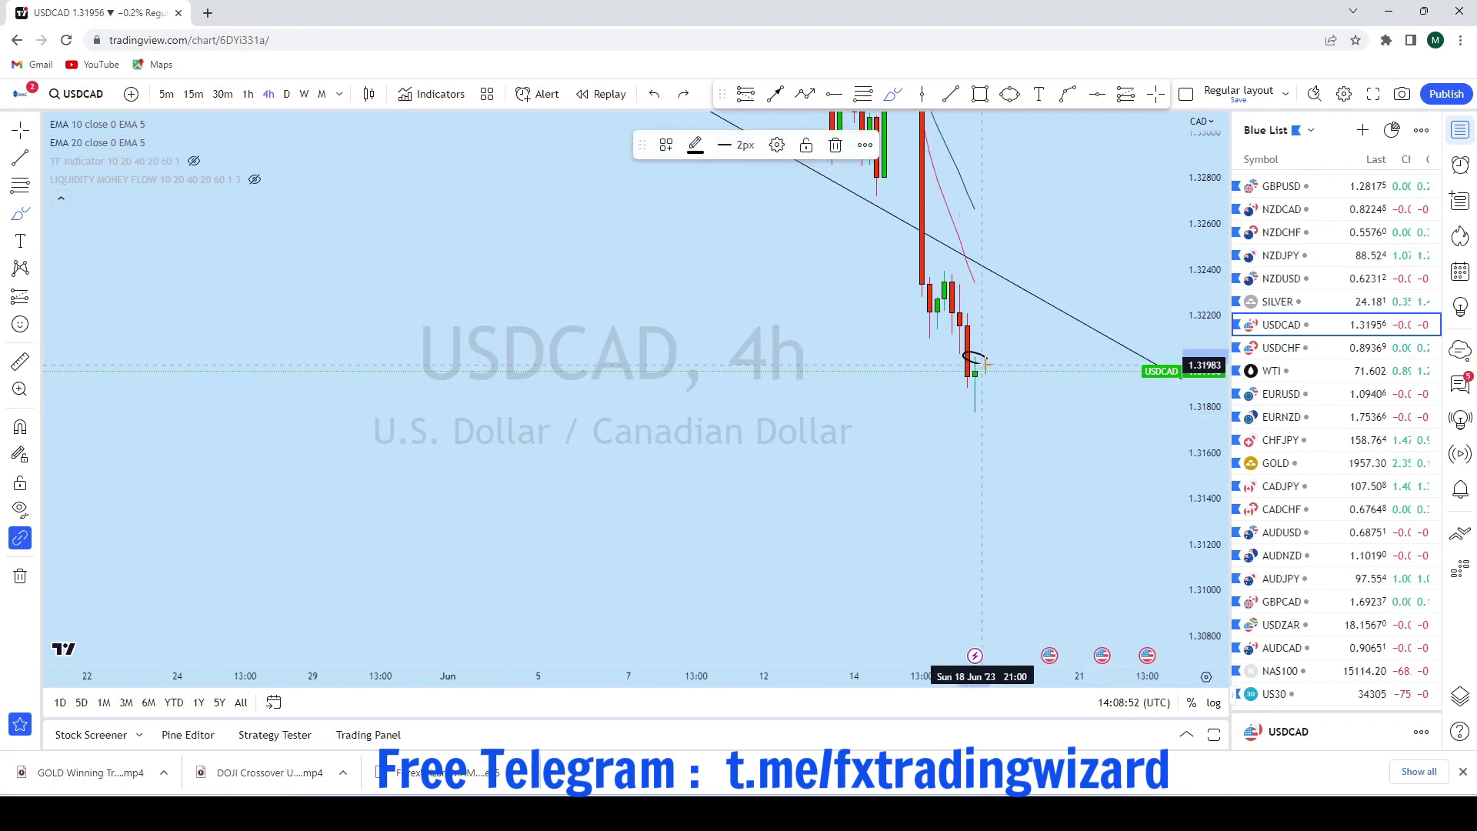
left_click(655, 94)
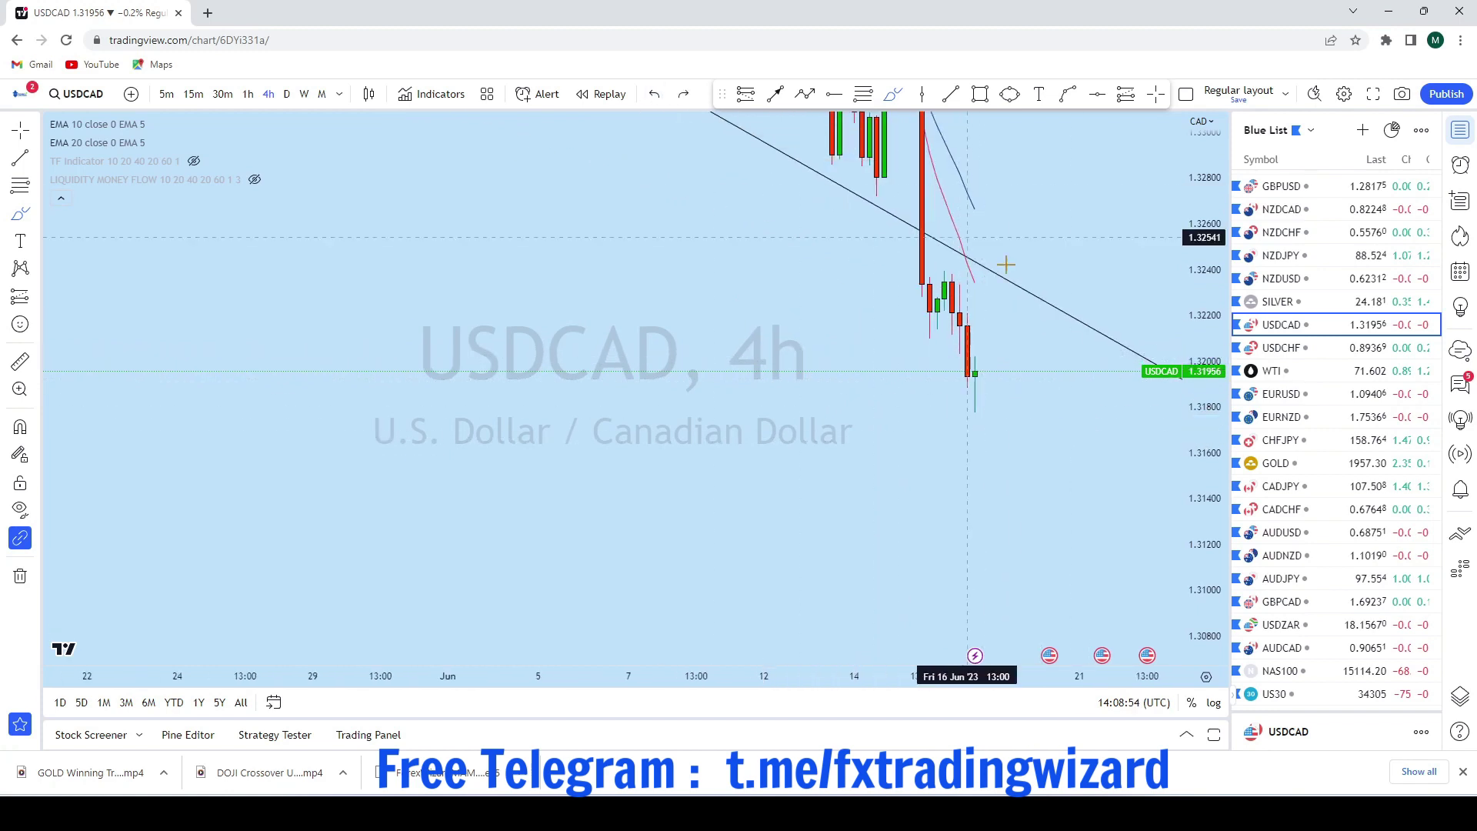
mouse_move(985, 355)
left_mouse_down()
mouse_move(1034, 523)
mouse_move(1010, 506)
left_mouse_up()
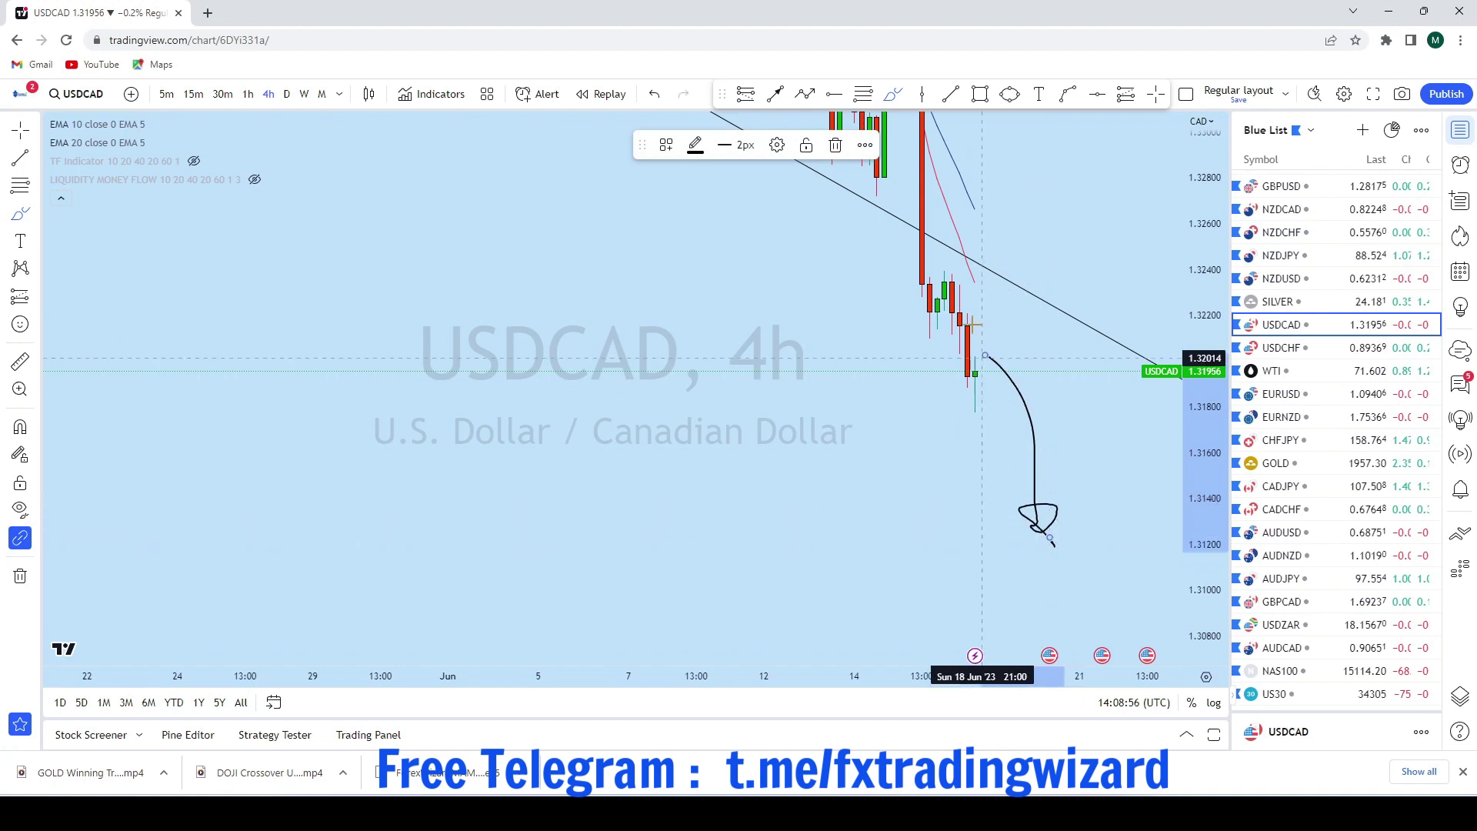
left_click(655, 93)
Brush a temporary USDCAD path up to a level near 1.324 and down to about 1.31, and undo the strokes
left_click_drag(980, 371, 981, 331)
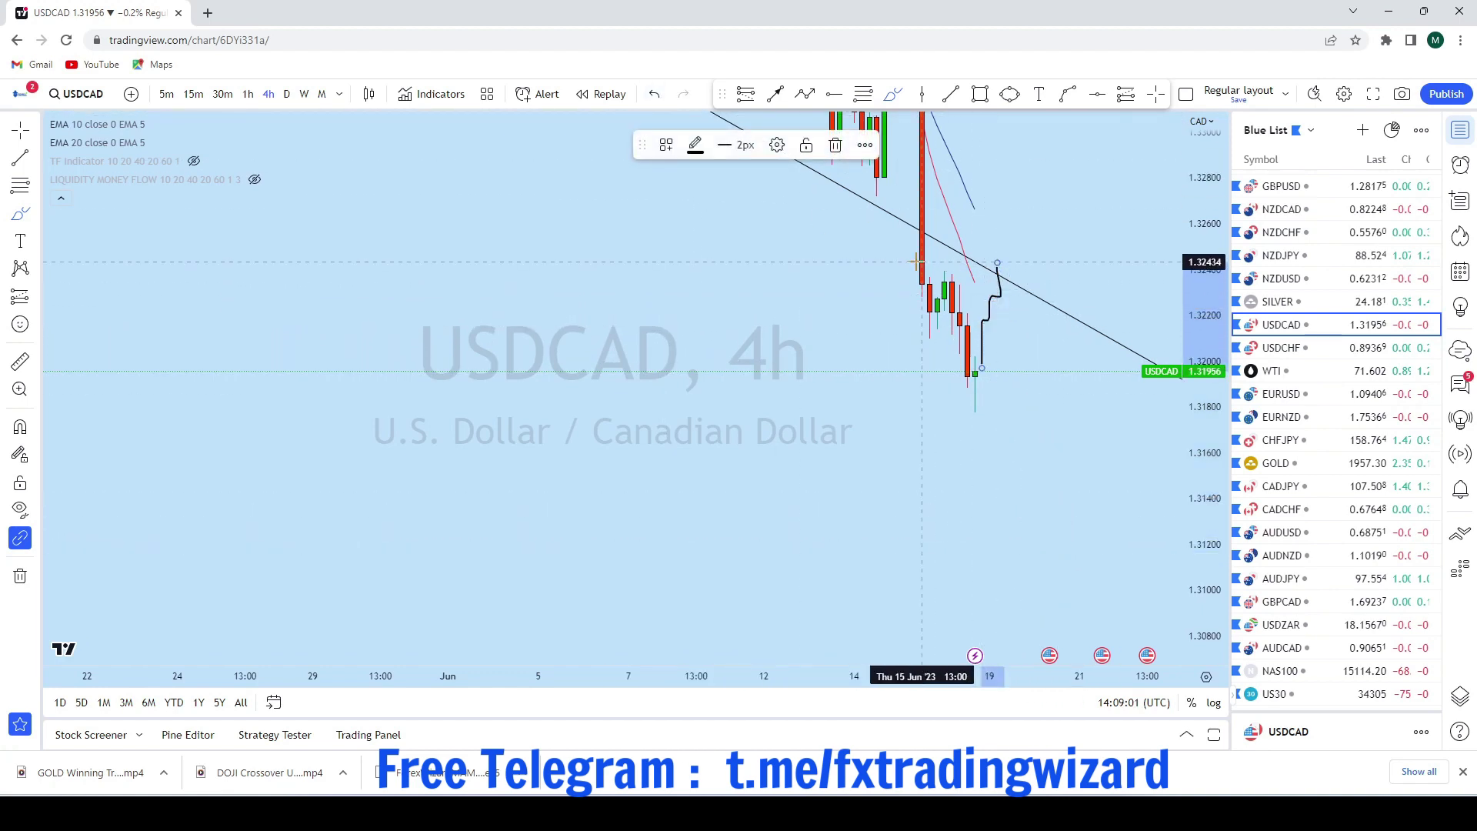
left_click_drag(921, 261, 944, 269)
mouse_move(1018, 310)
left_mouse_down()
mouse_move(1040, 567)
mouse_move(1092, 597)
left_mouse_up()
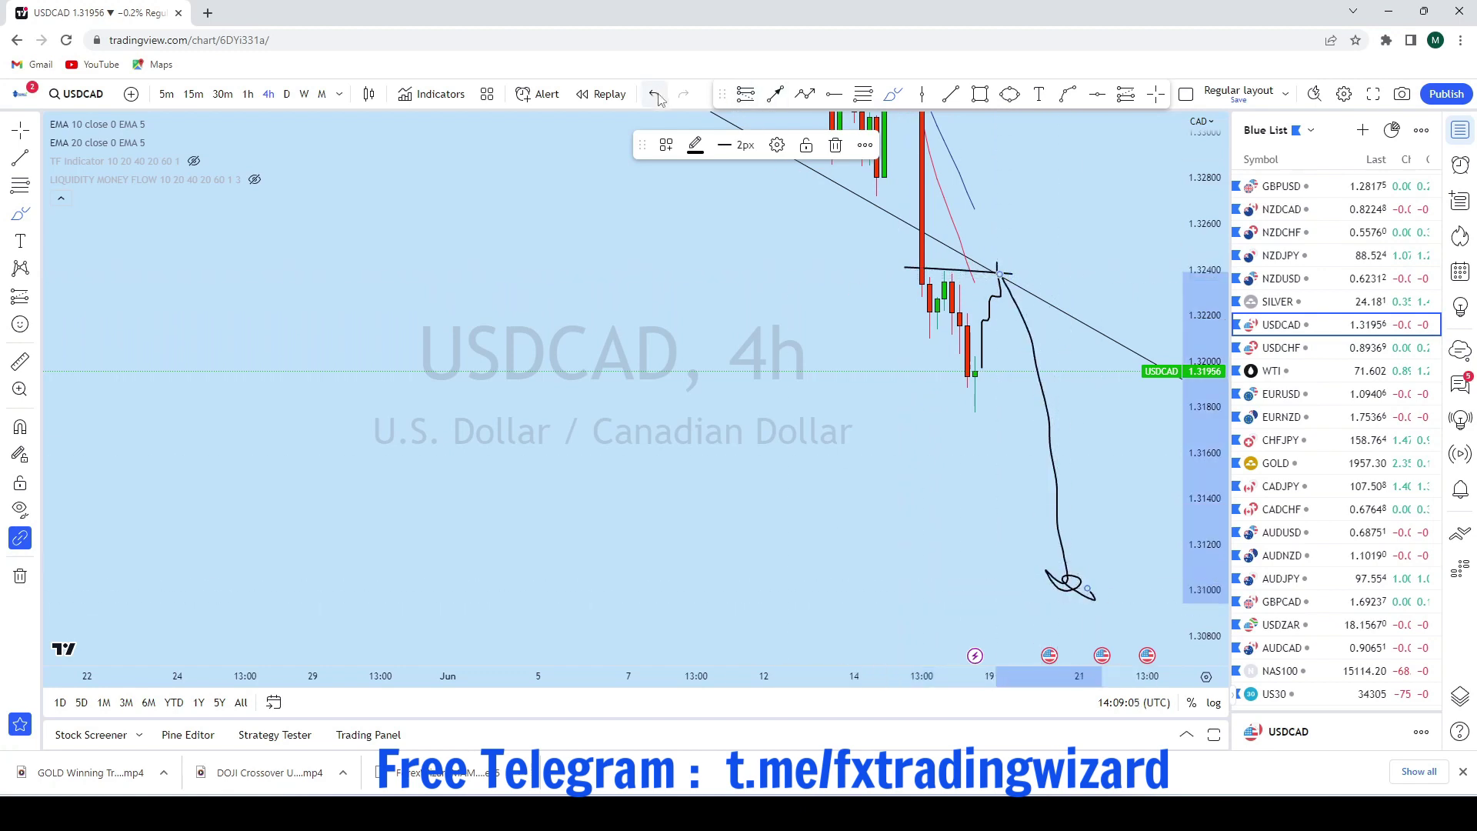
left_click(655, 94)
Draw an ellipse around the expected USDCAD 4-hour pullback zone near 1.322, just after the latest candles
left_click(985, 329)
left_click(1028, 297)
left_click(1016, 325)
left_click_drag(1077, 217, 677, 242)
scroll(690, 234, "down", 3)
Draw an arrow from the ellipse at about 1.3226 on 19 June down to about 1.3122 on 22 June 2023
left_click(775, 95)
left_click(801, 326)
left_click(890, 564)
scroll(1081, 508, "down", 2)
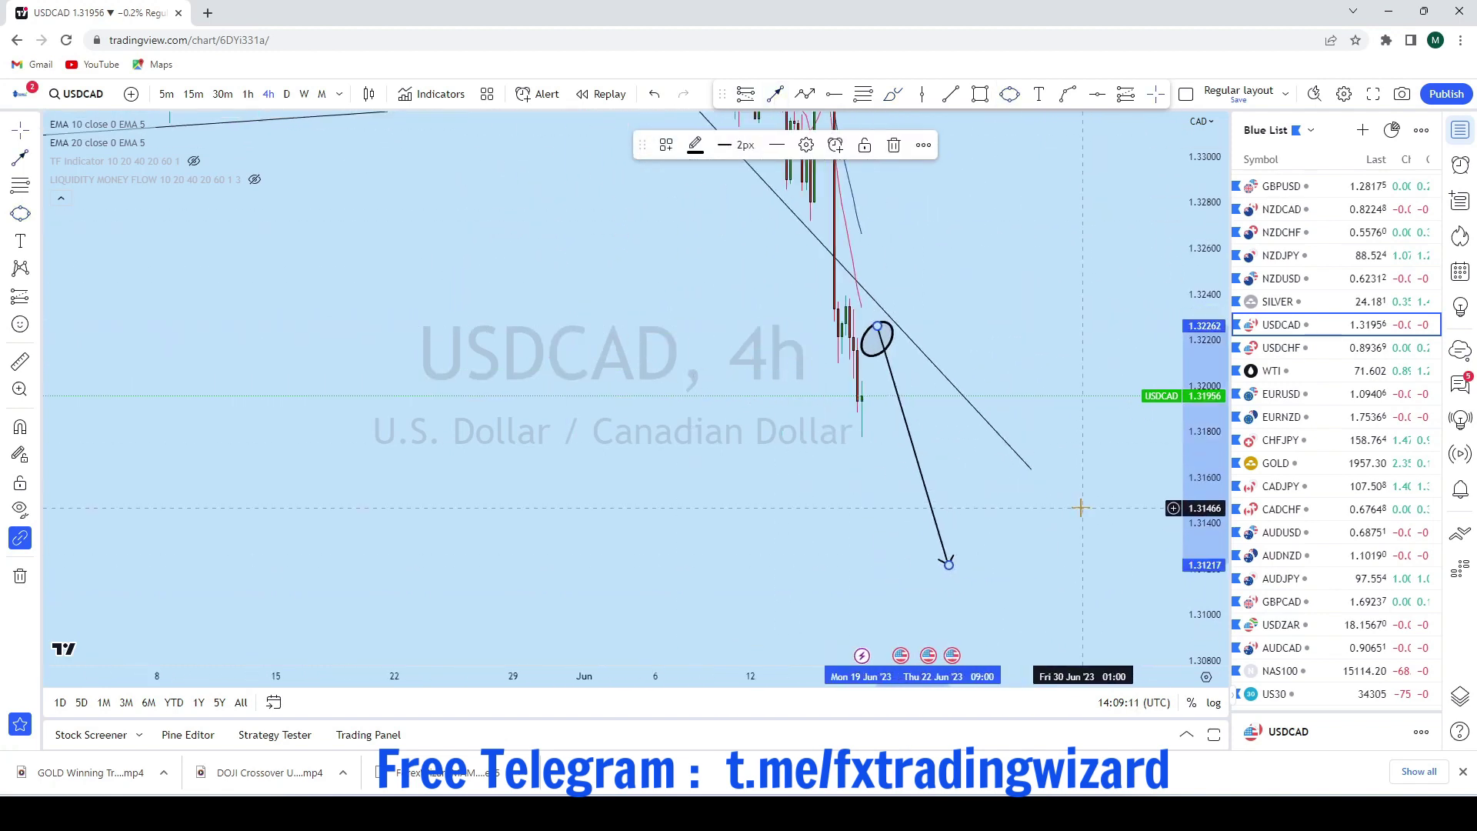
scroll(1080, 508, "up", 1)
scroll(1138, 493, "down", 1)
Open USDCHF on the monthly timeframe and remove its existing drawings
left_click(1333, 351)
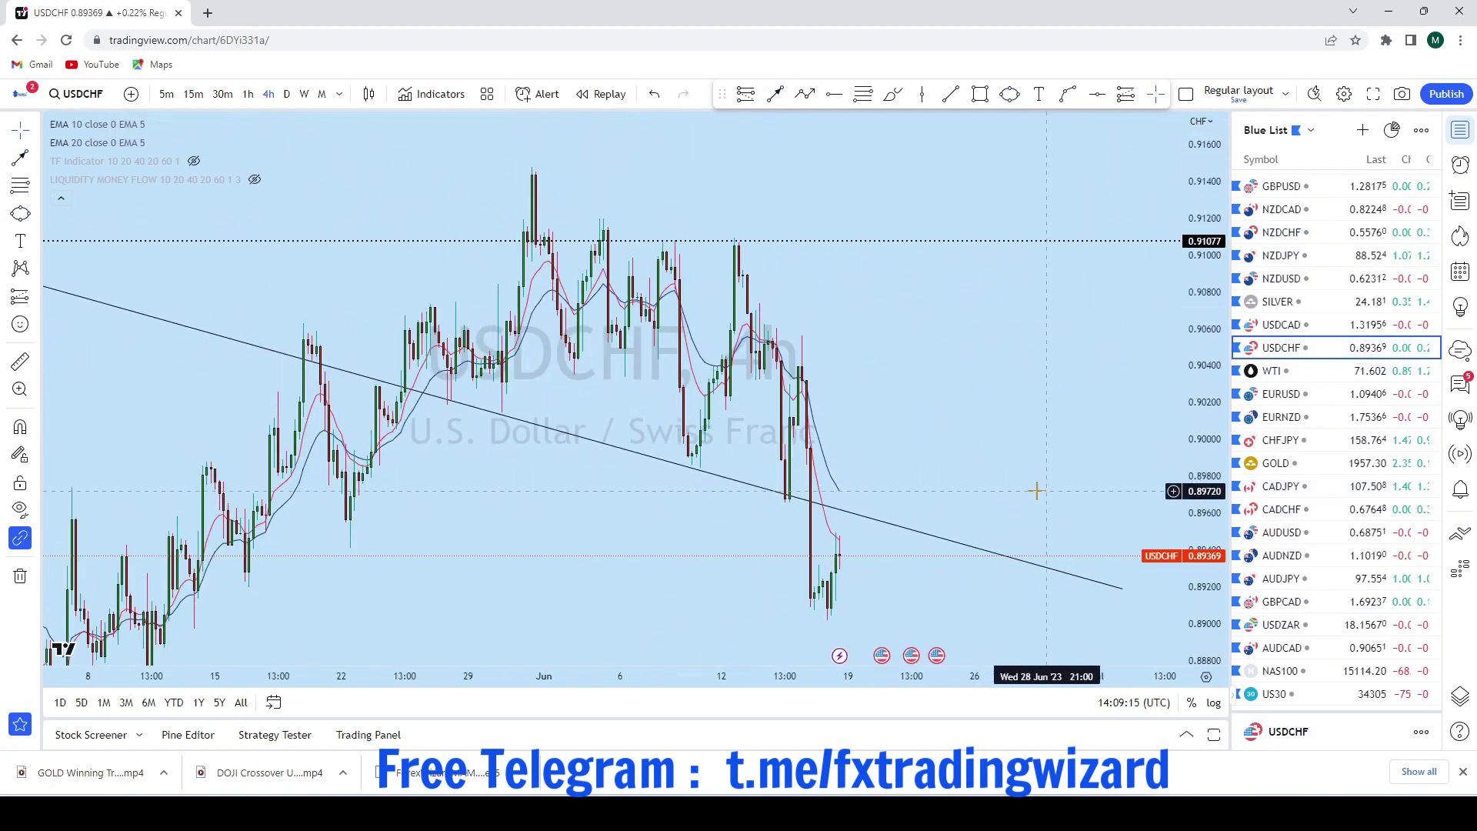
left_click(322, 94)
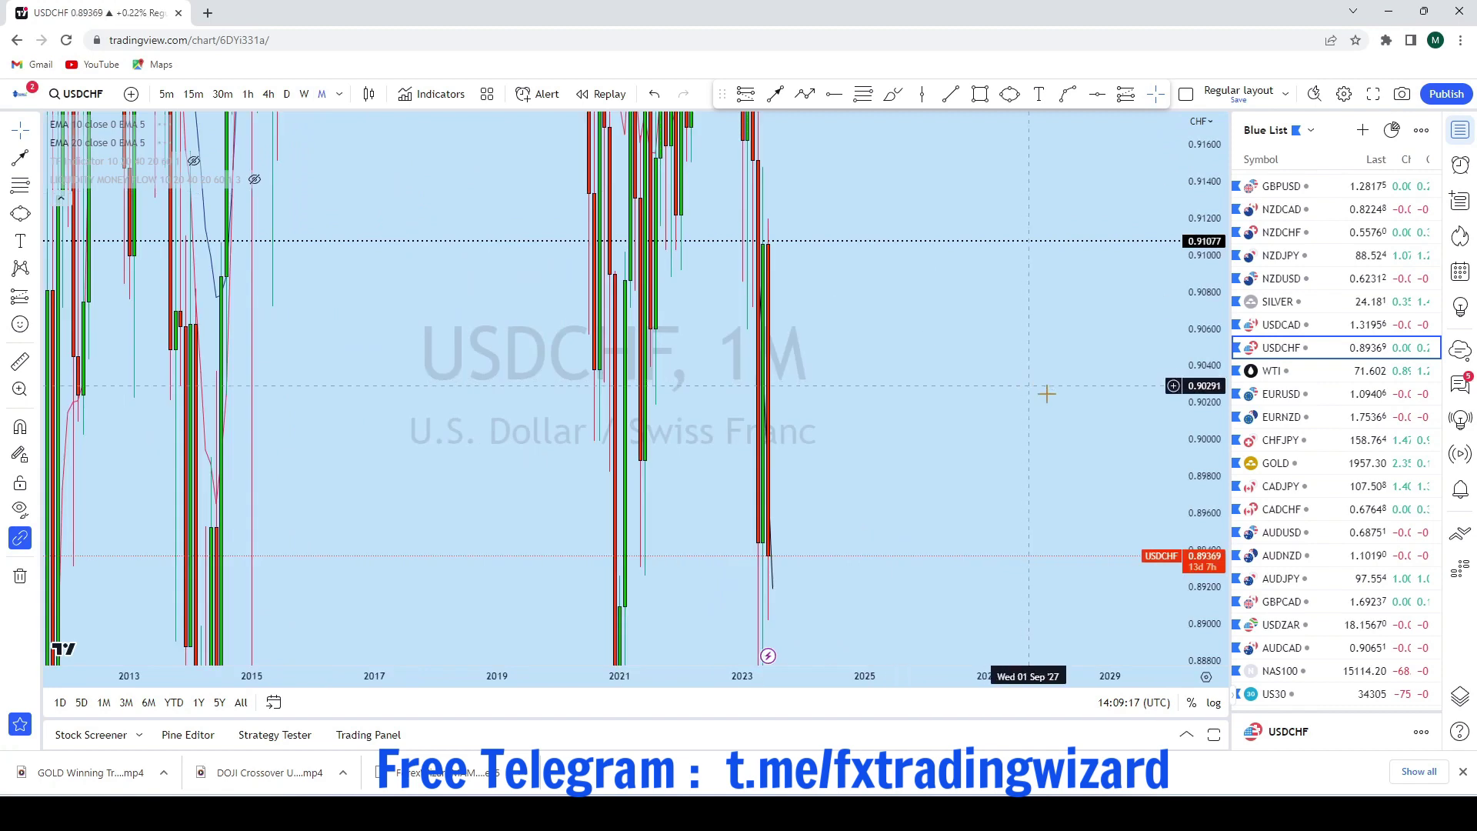
scroll(726, 497, "up", 2)
left_click(21, 577)
left_click(98, 578)
Examine the USDCHF monthly candles around the 2021 lows and the latest 2023 decline
left_click_drag(803, 358, 1154, 354)
scroll(1146, 356, "up", 4)
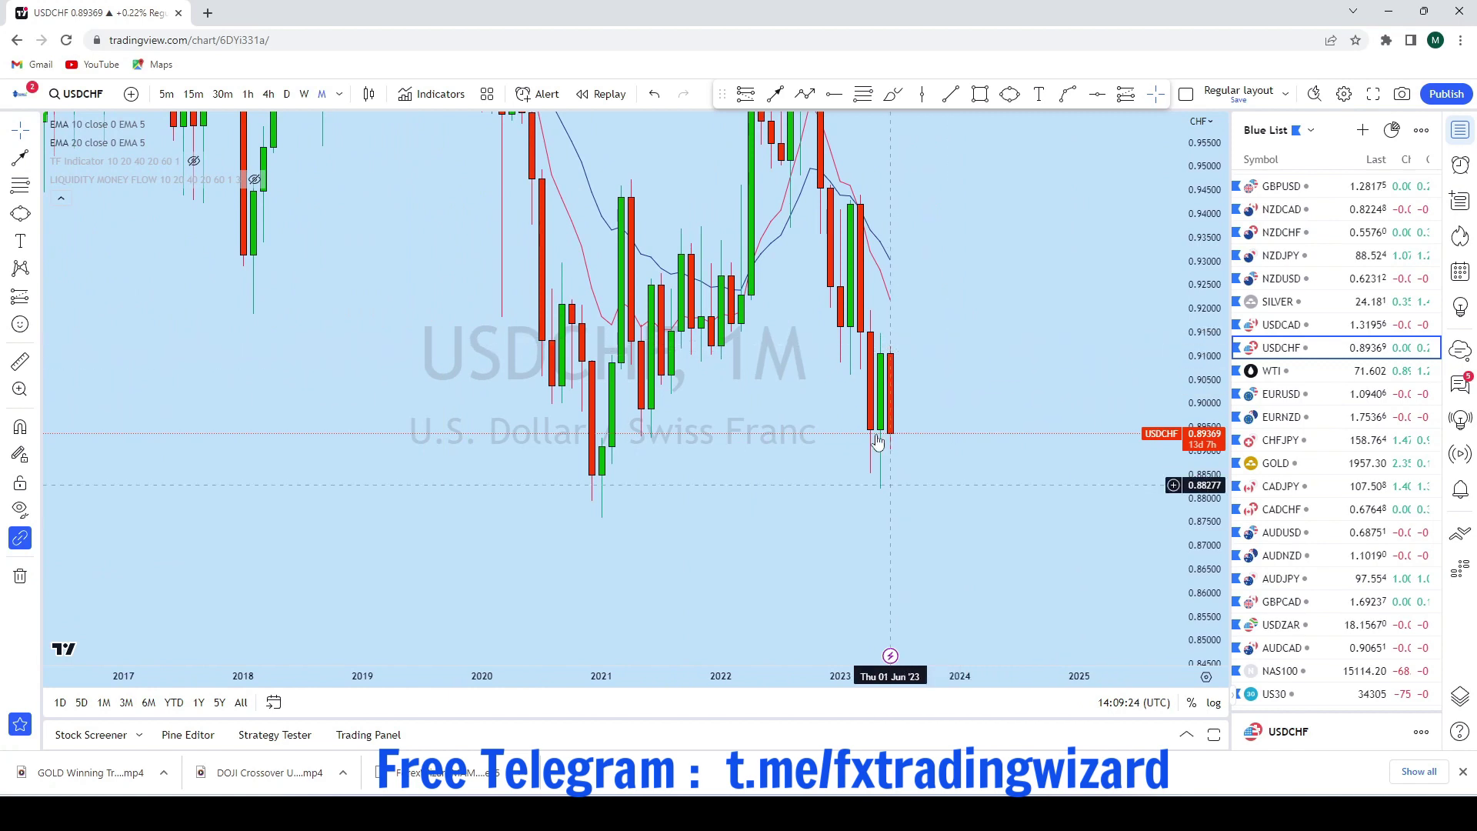
left_click_drag(980, 356, 1118, 359)
scroll(1118, 359, "up", 5)
scroll(1005, 362, "down", 2)
scroll(1000, 339, "up", 2)
scroll(982, 313, "down", 2)
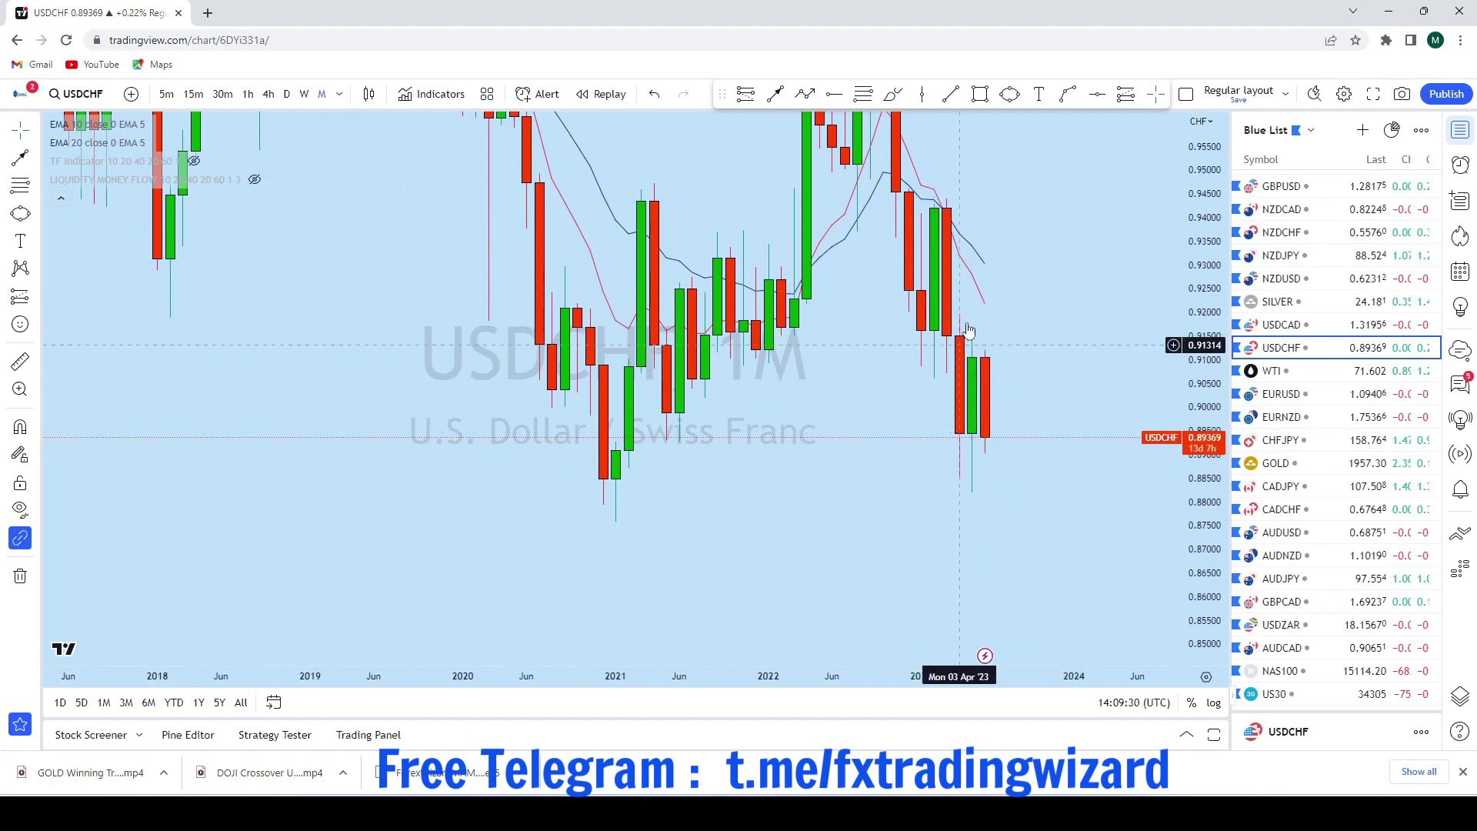
left_click_drag(1036, 306, 1009, 268)
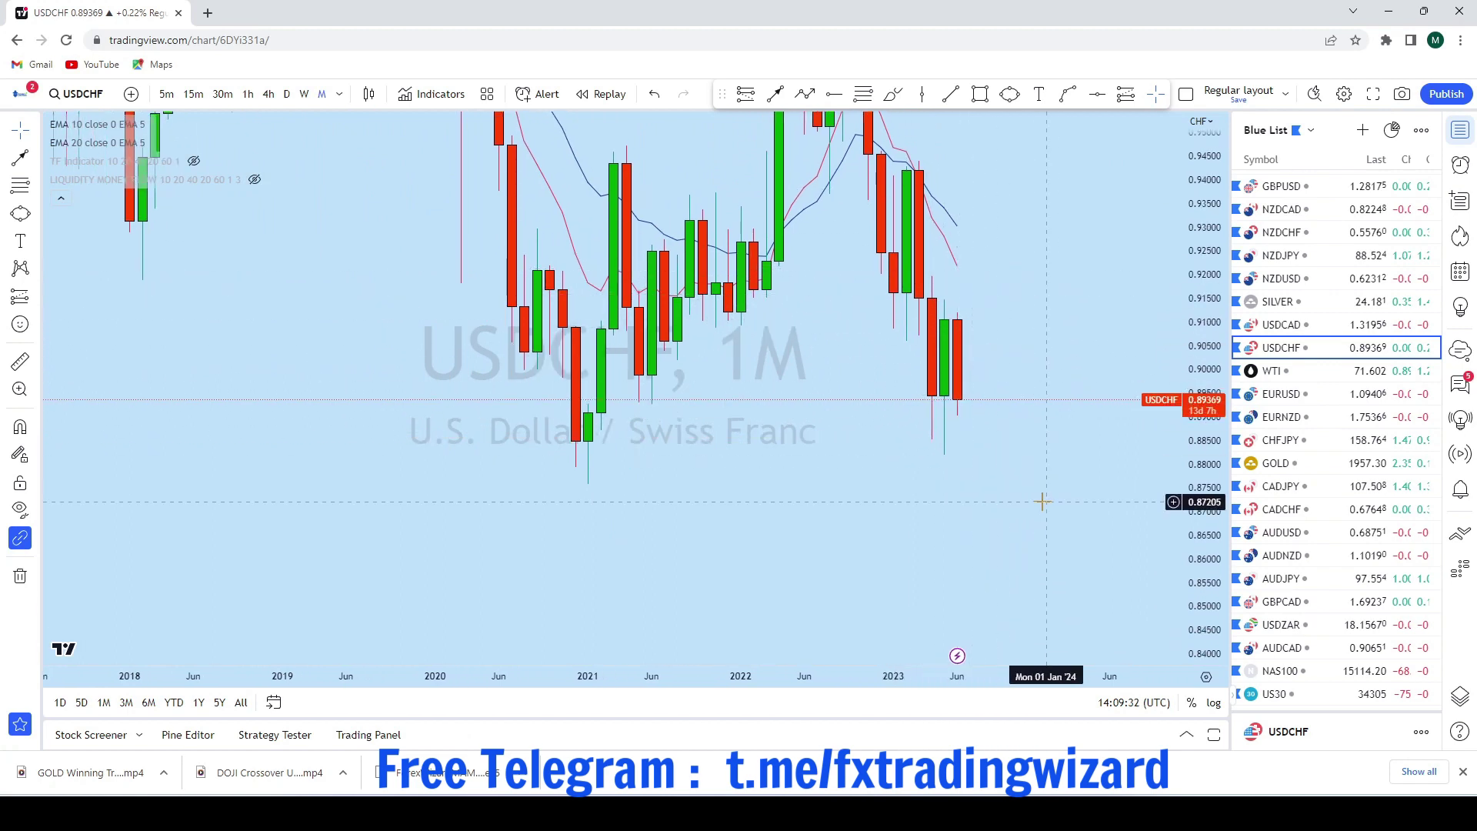
scroll(995, 431, "up", 2)
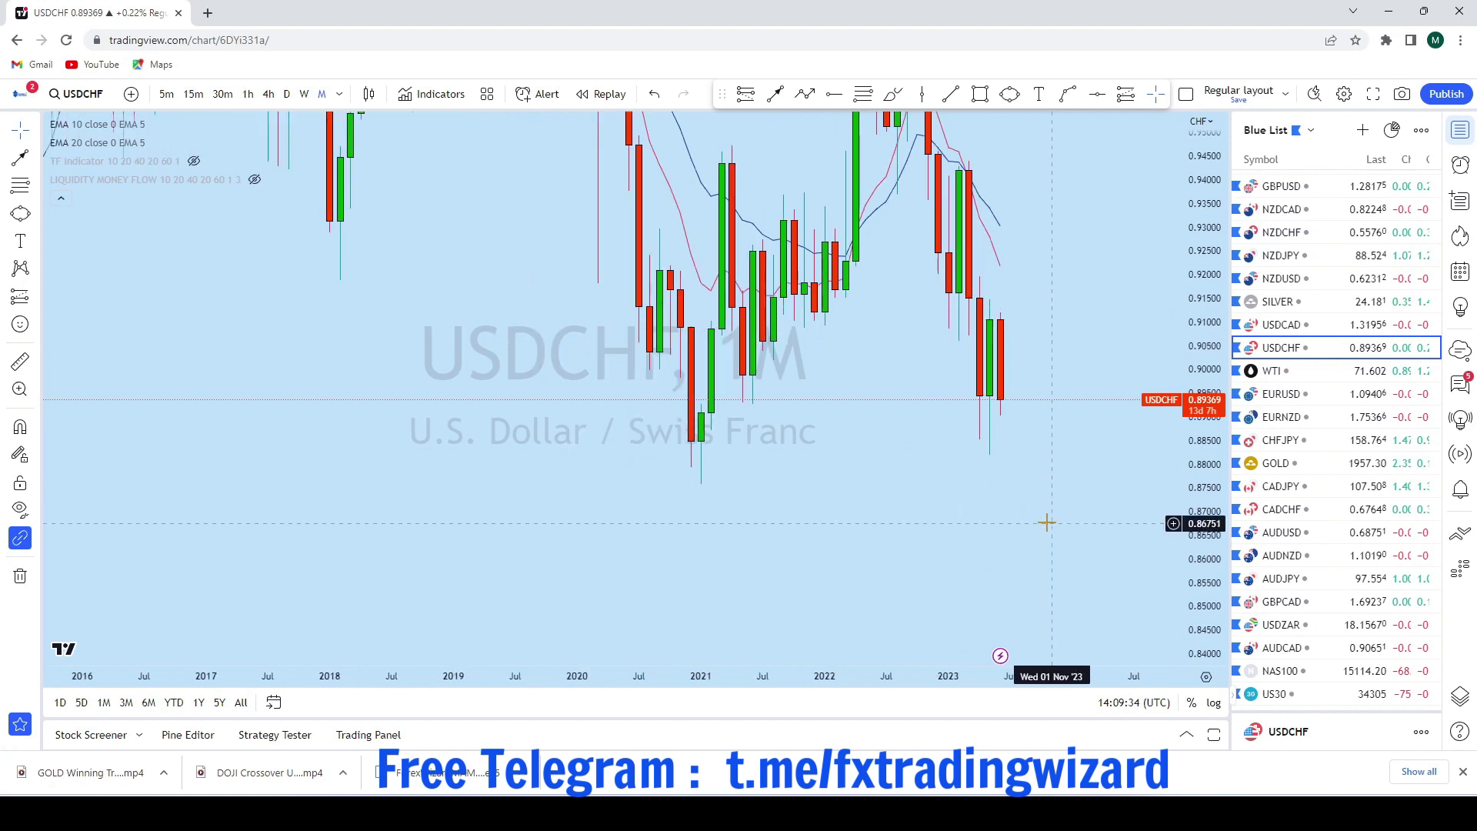
scroll(1017, 535, "up", 1)
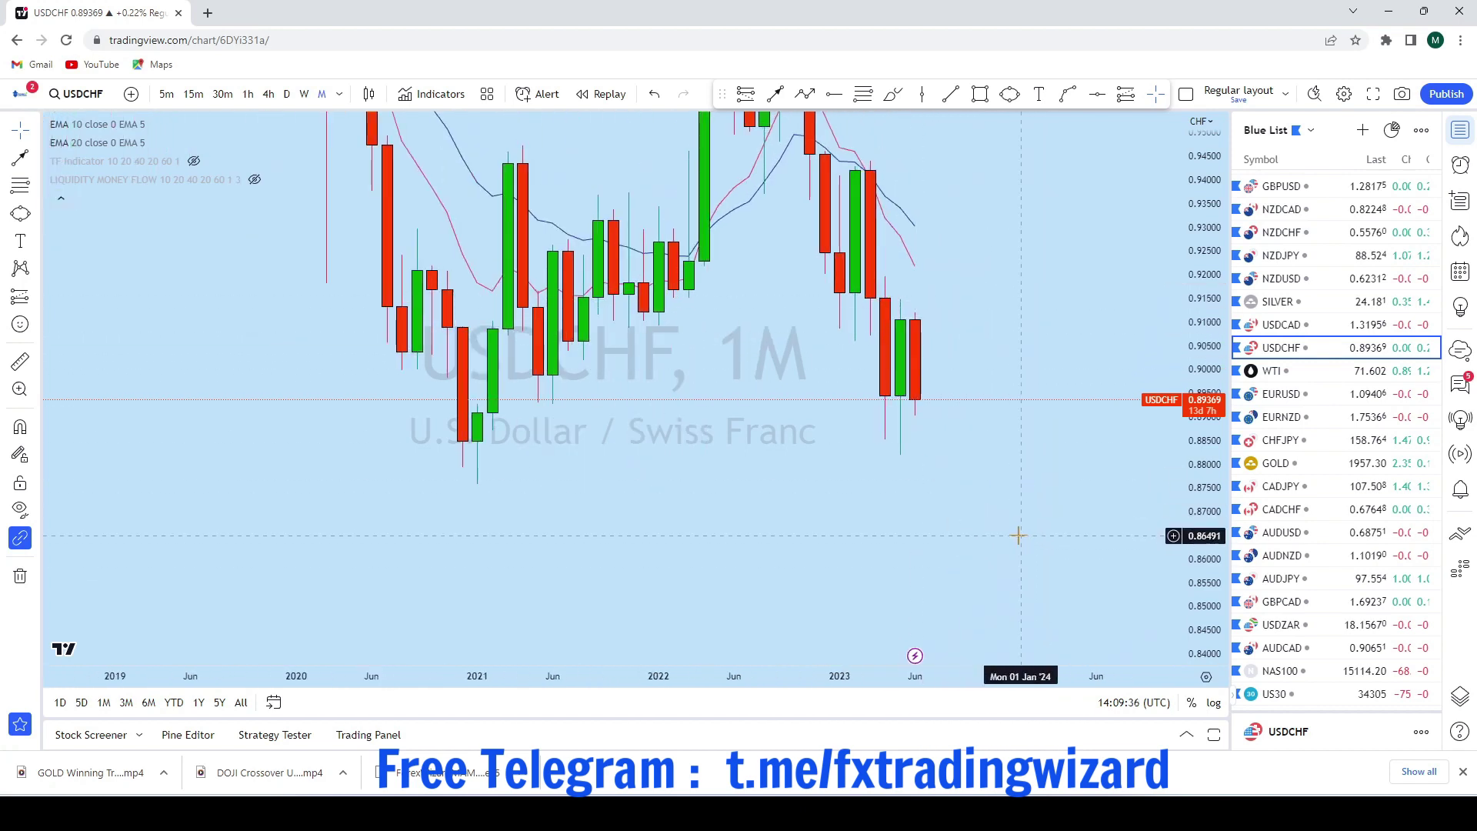
Place a dotted horizontal line on the USDCHF monthly chart at 0.88180, along the recent lows
left_click(1091, 99)
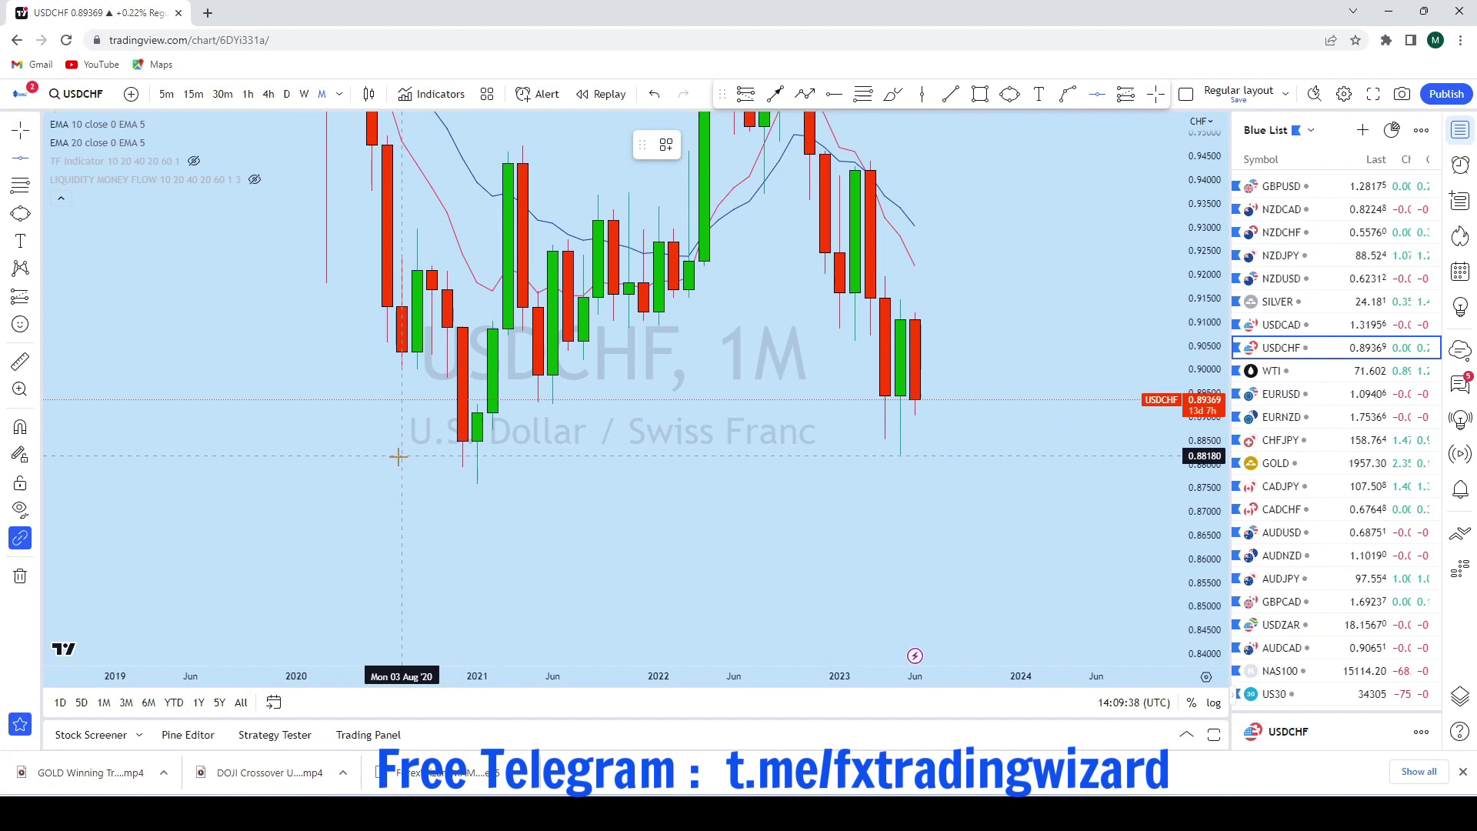
left_click(613, 455)
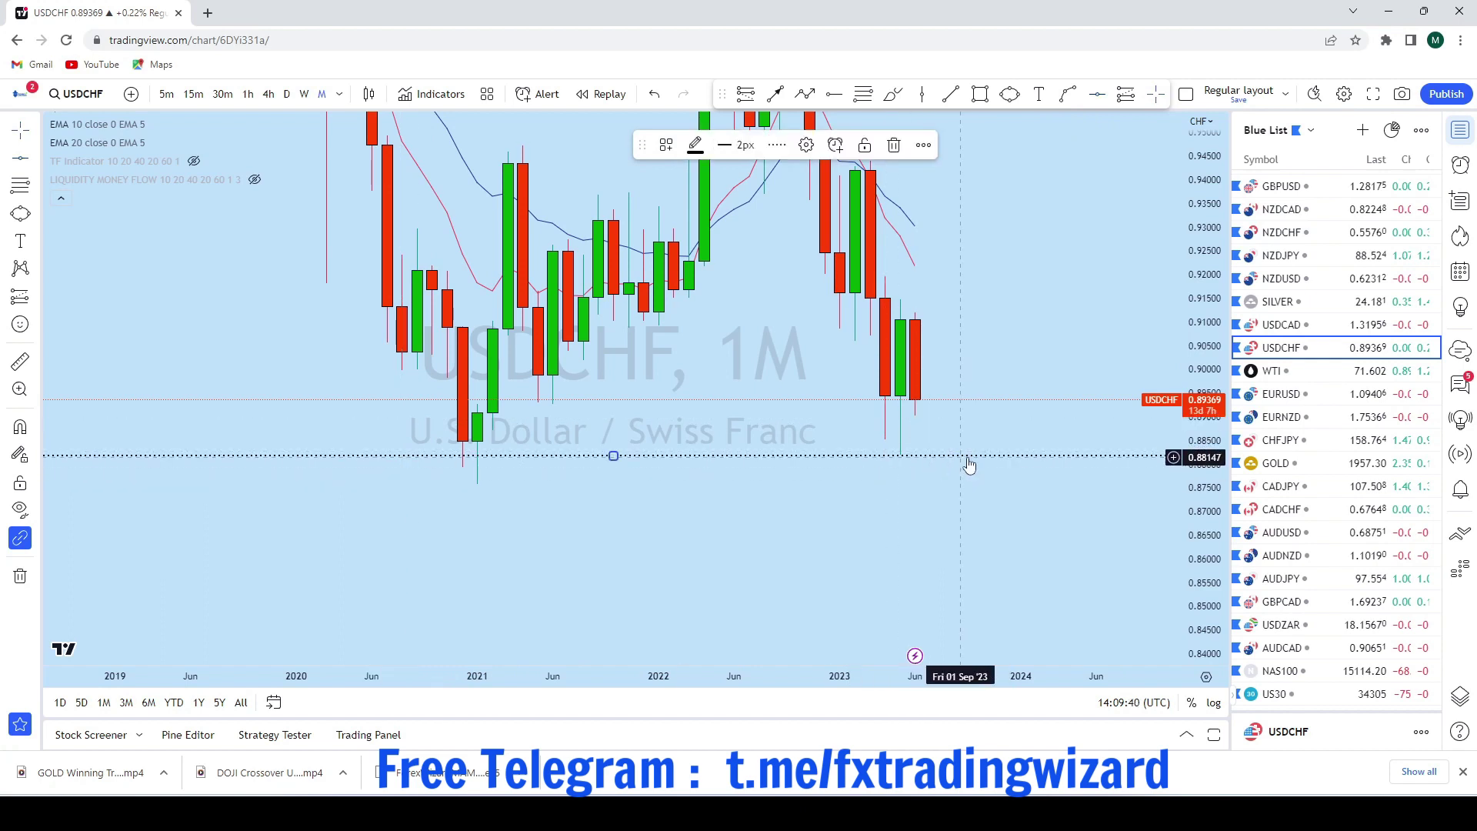
left_click_drag(966, 457, 974, 457)
left_click(1092, 313)
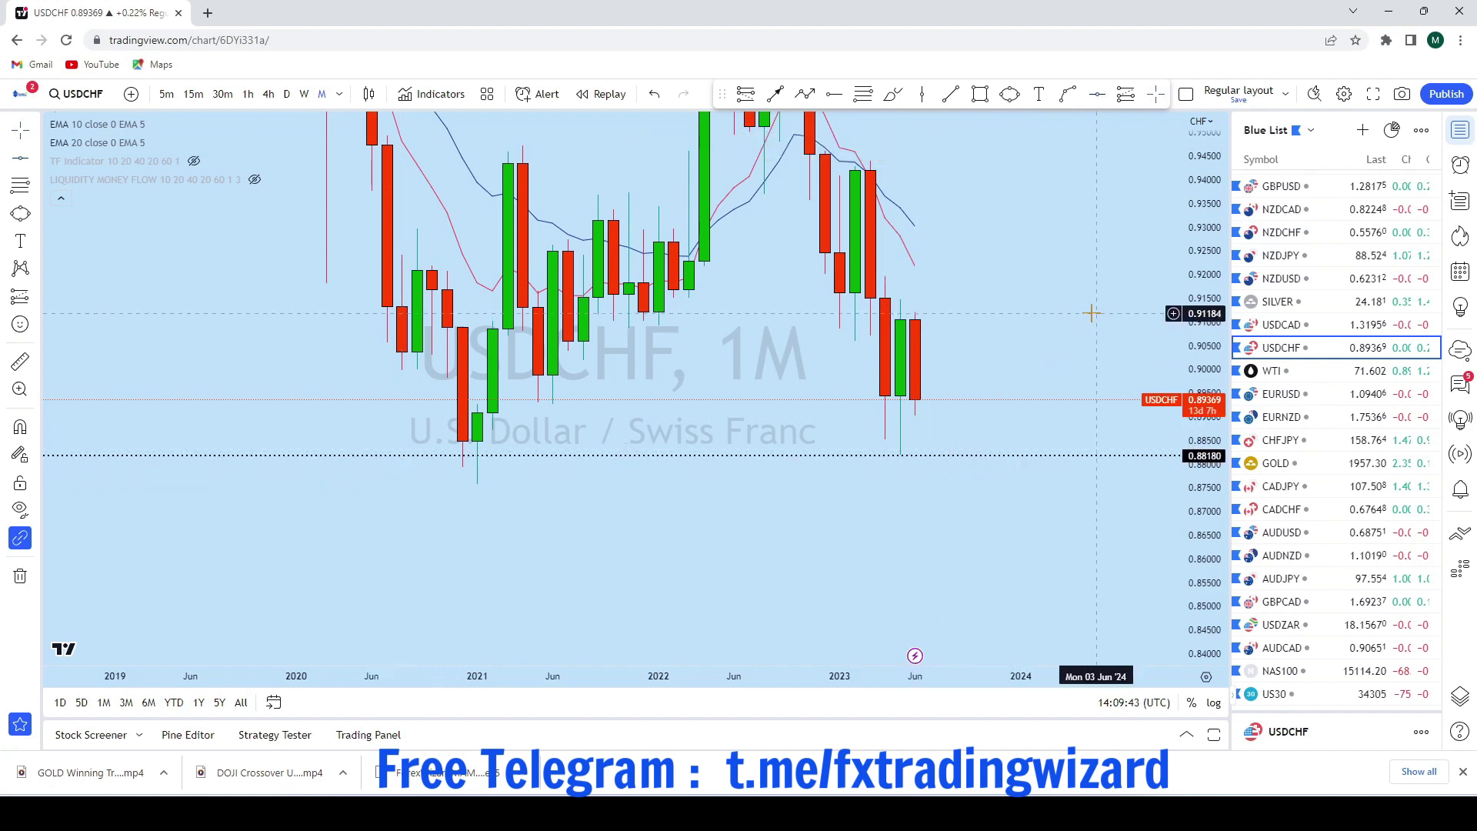
Brush a temporary USDCHF monthly path rising to about 0.899 and falling through the dotted line to about 0.878, and undo it
left_click(895, 94)
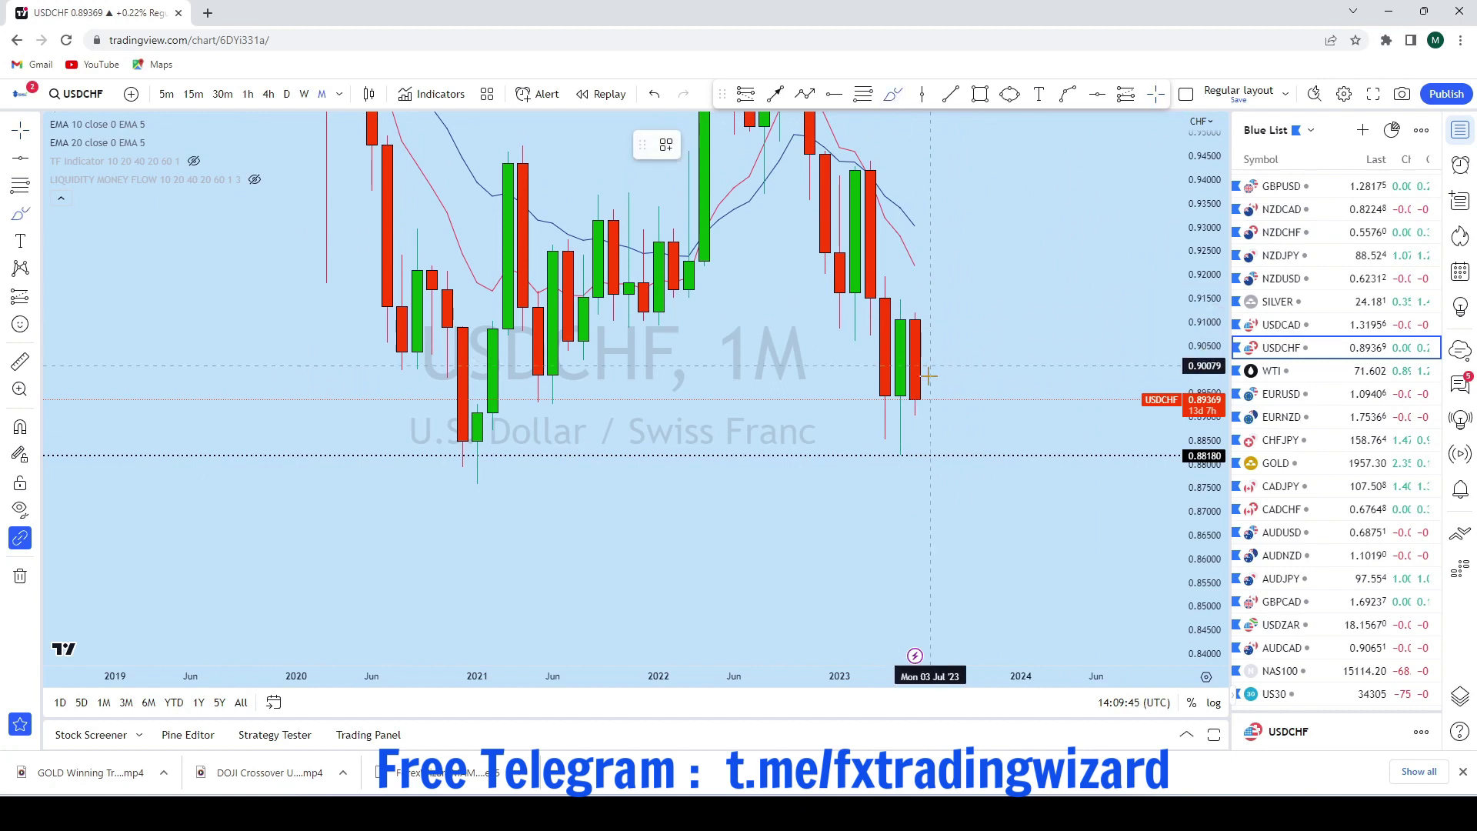
left_click_drag(935, 370, 944, 474)
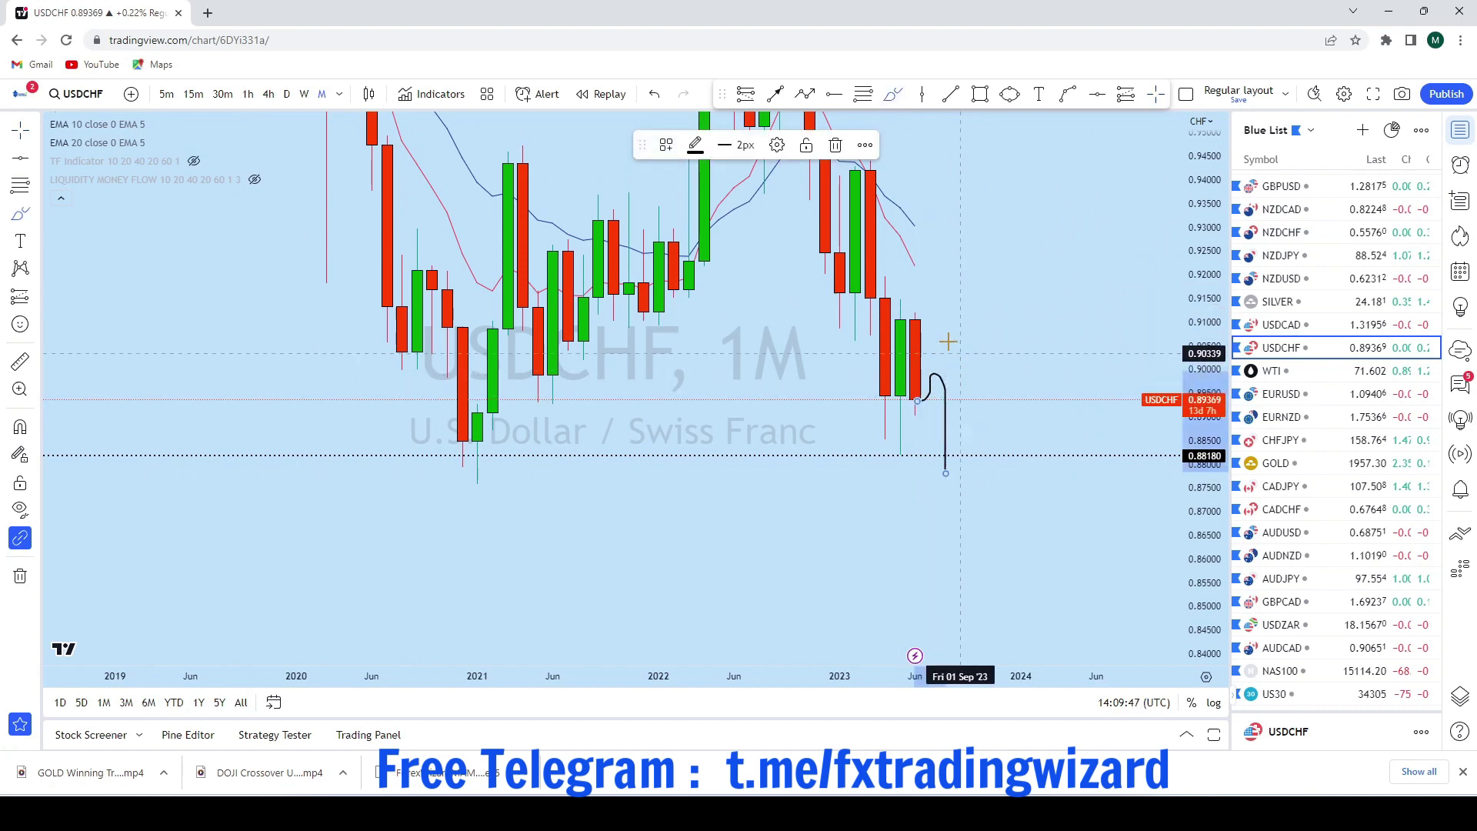
left_click(653, 94)
Switch USDCHF to the weekly timeframe
left_click(304, 94)
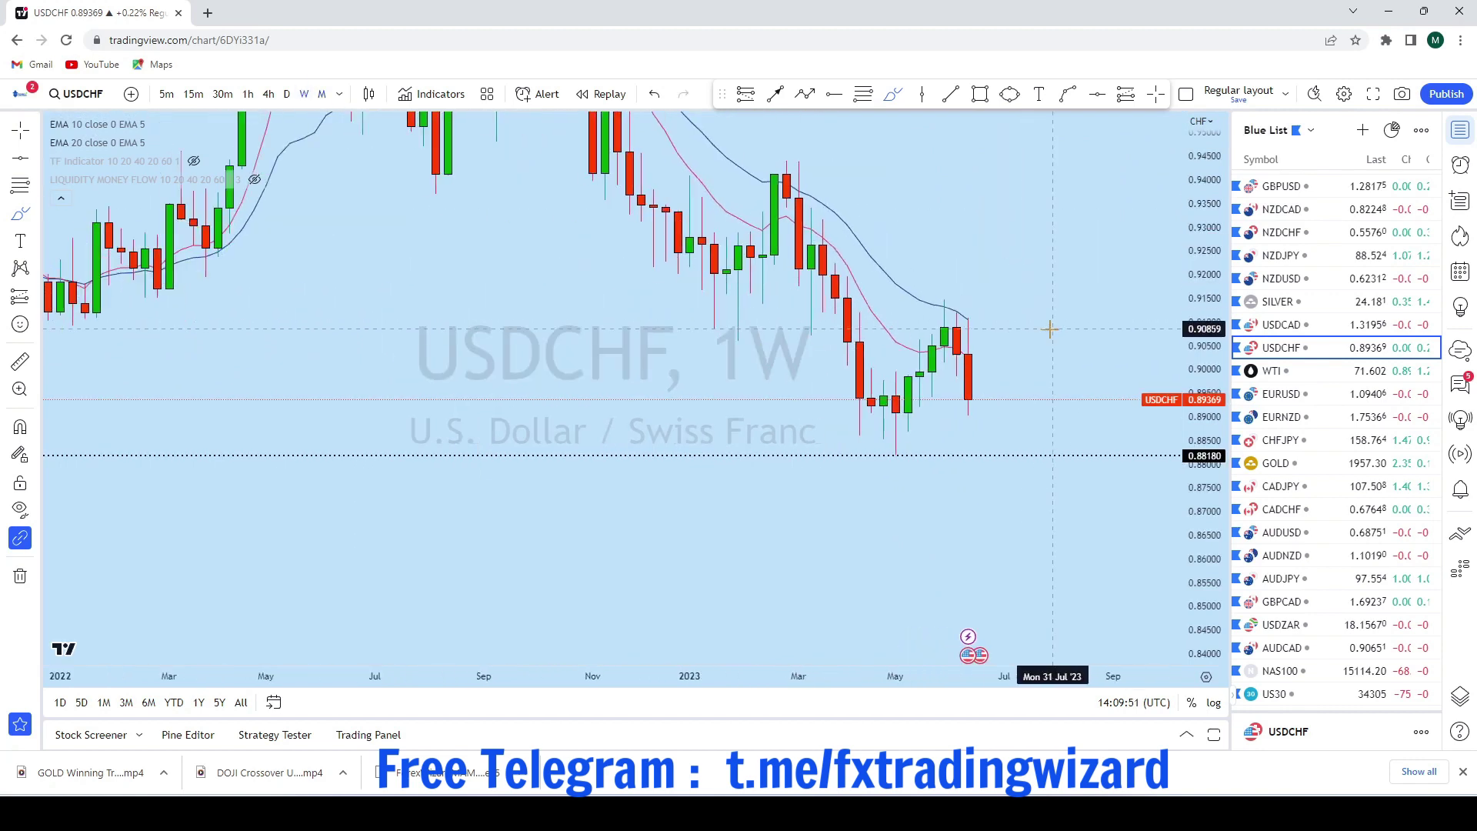
scroll(1050, 329, "up", 1)
Brush a temporary circle where the USDCHF weekly candles meet the slower EMA near 0.911 and a temporary fall to 0.878, undoing each
left_click_drag(971, 316, 933, 312)
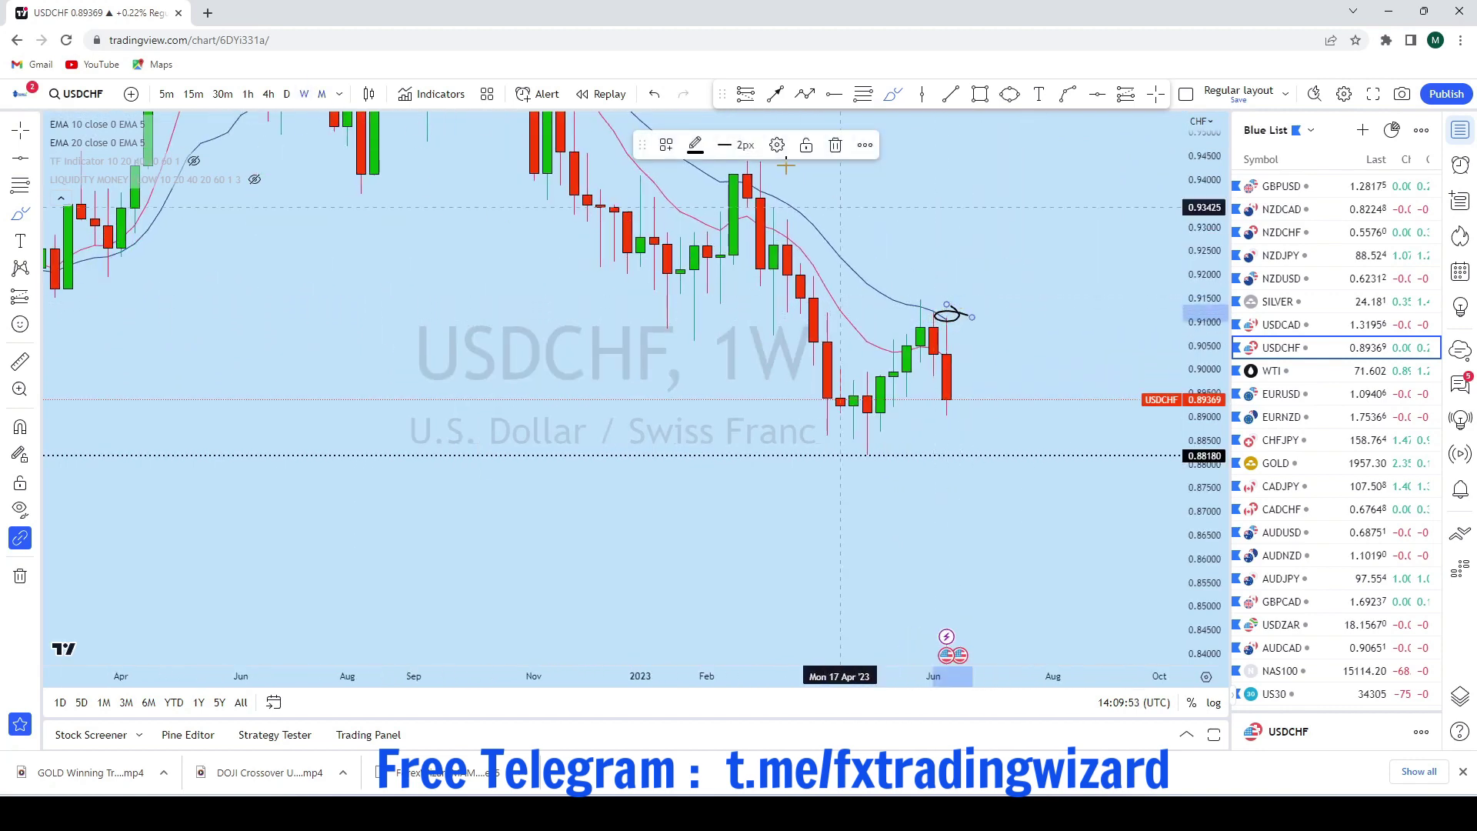
left_click(654, 94)
mouse_move(909, 308)
left_mouse_down()
mouse_move(942, 312)
mouse_move(950, 471)
left_mouse_up()
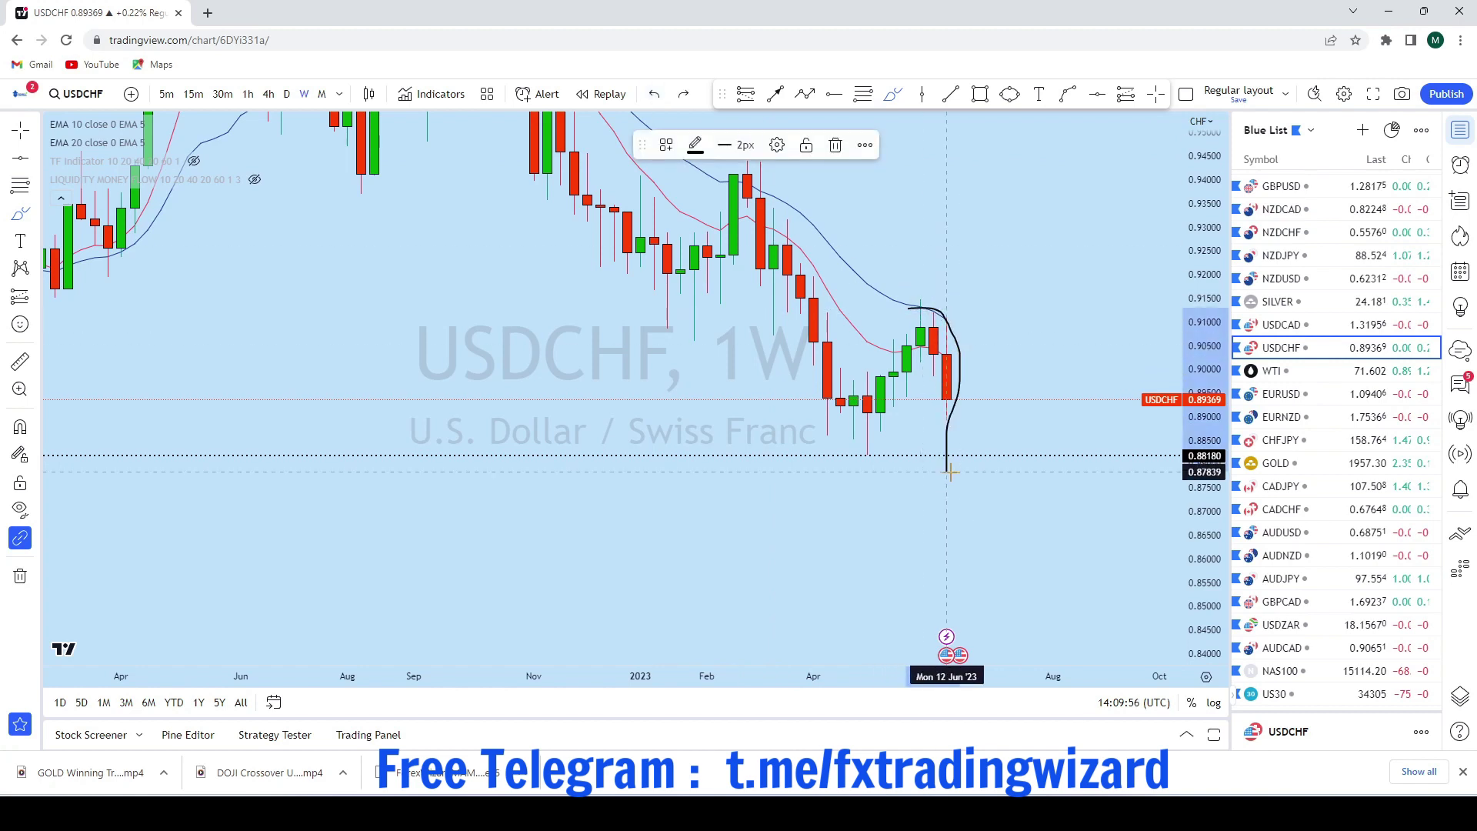
left_click(654, 94)
Brush temporary circles by the latest USDCHF weekly candle near 0.891 and 0.910, and a temporary descent to about 0.862, undoing each
scroll(976, 389, "up", 2)
left_click_drag(910, 413, 880, 414)
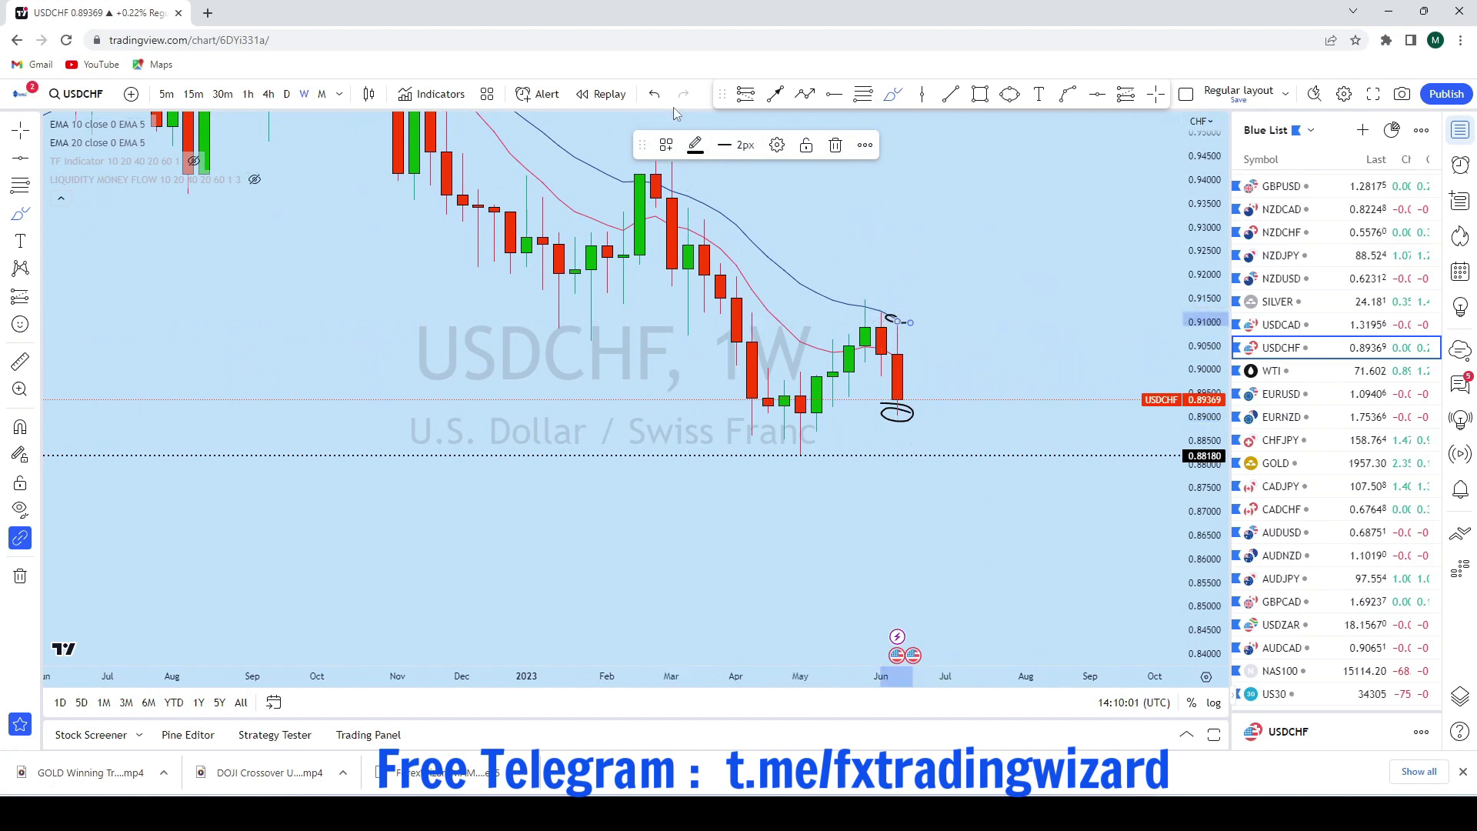
left_click(654, 95)
left_click_drag(807, 300, 1057, 550)
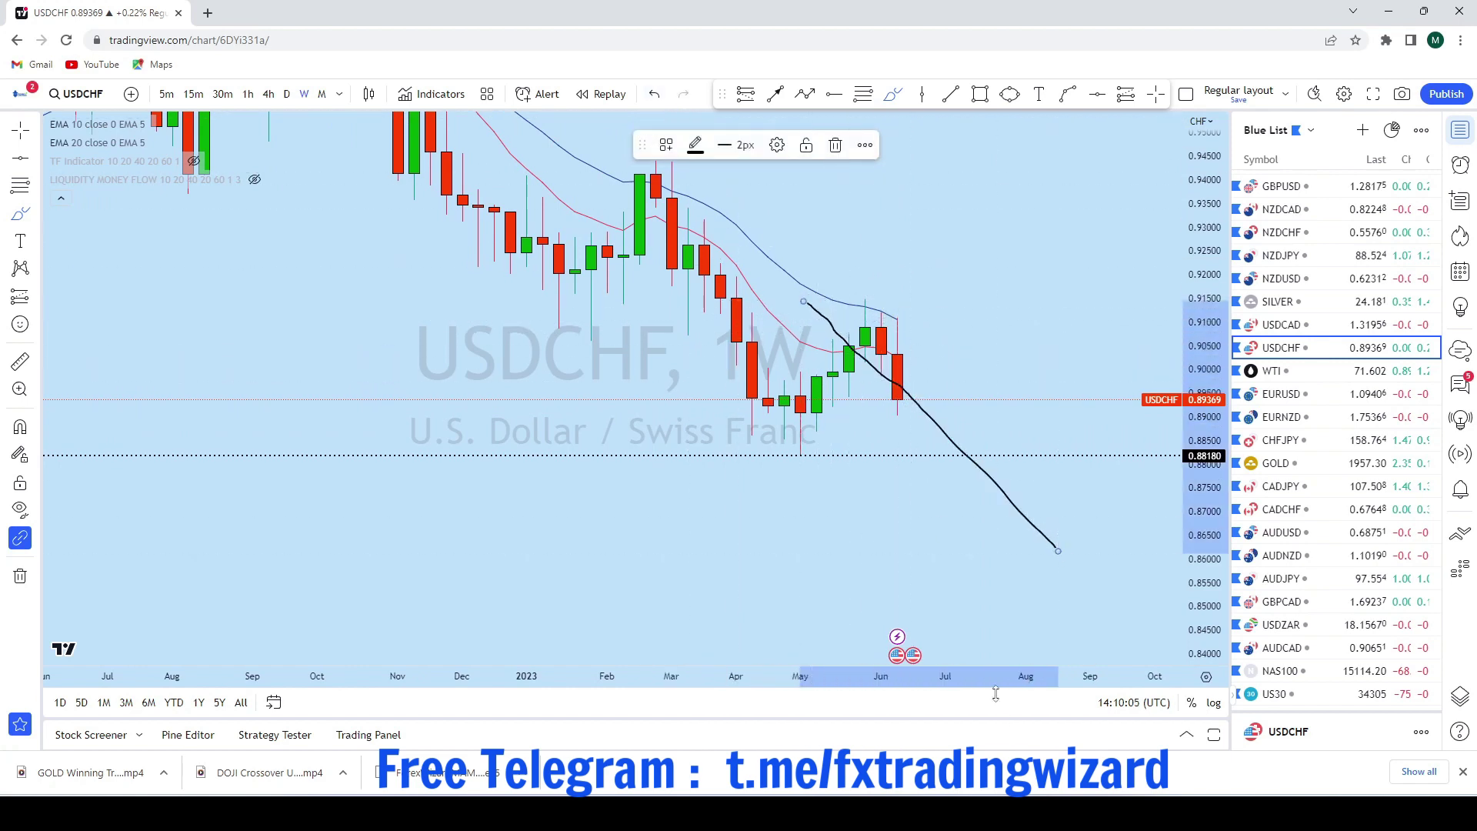
left_click(654, 94)
Draw a descending trend line on the USDCHF weekly chart from 0.91671 on 10 April 2023 to 0.88716 on 10 July 2023
left_click(950, 94)
left_click(752, 299)
left_click(962, 439)
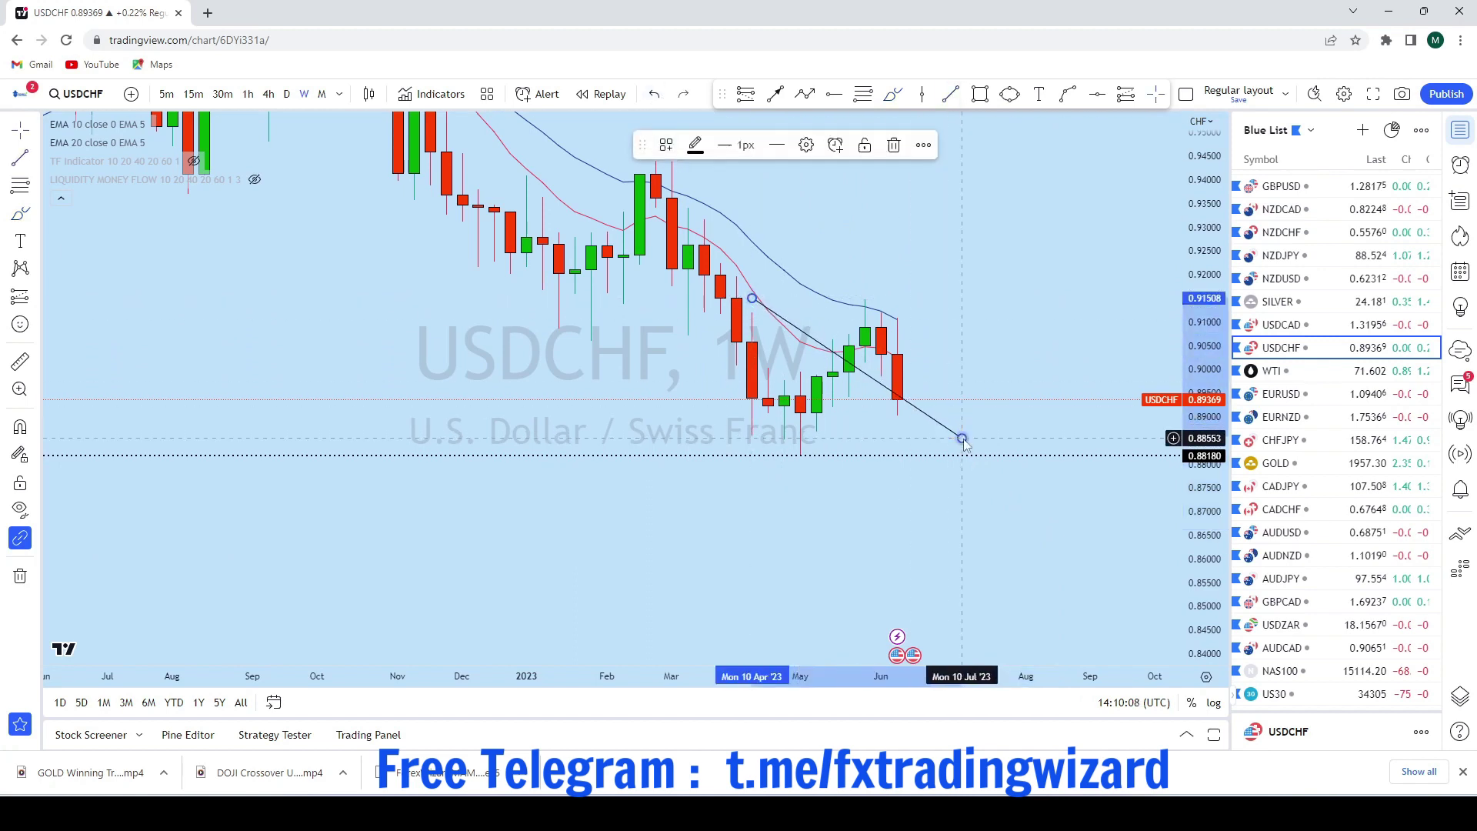
left_click(868, 380)
left_click_drag(875, 383, 876, 373)
Switch USDCHF to the daily timeframe and examine the latest candles against the descending trend line
left_click(286, 93)
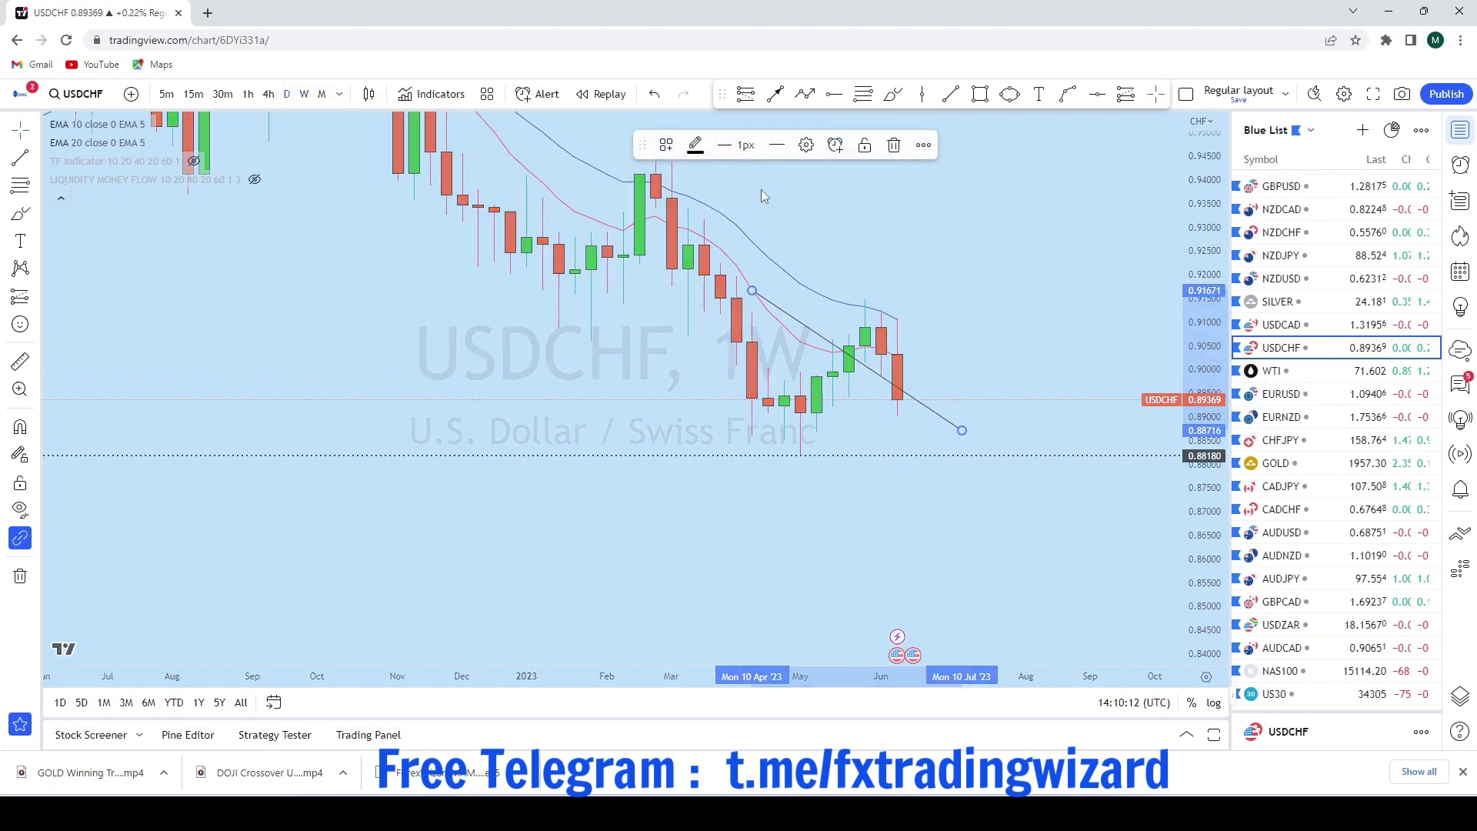
scroll(1116, 384, "down", 2)
scroll(1061, 366, "up", 5)
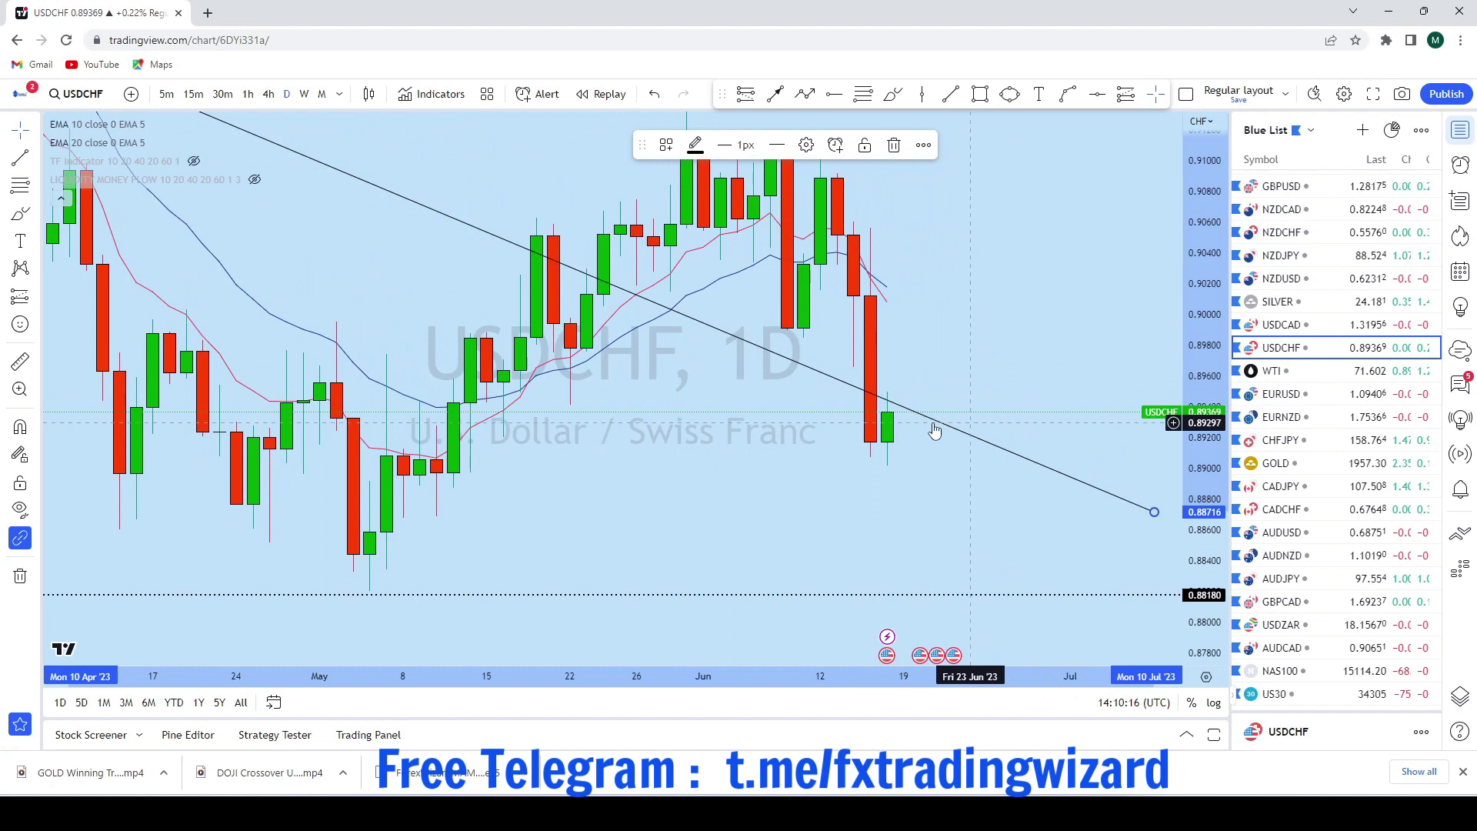
scroll(920, 419, "down", 3)
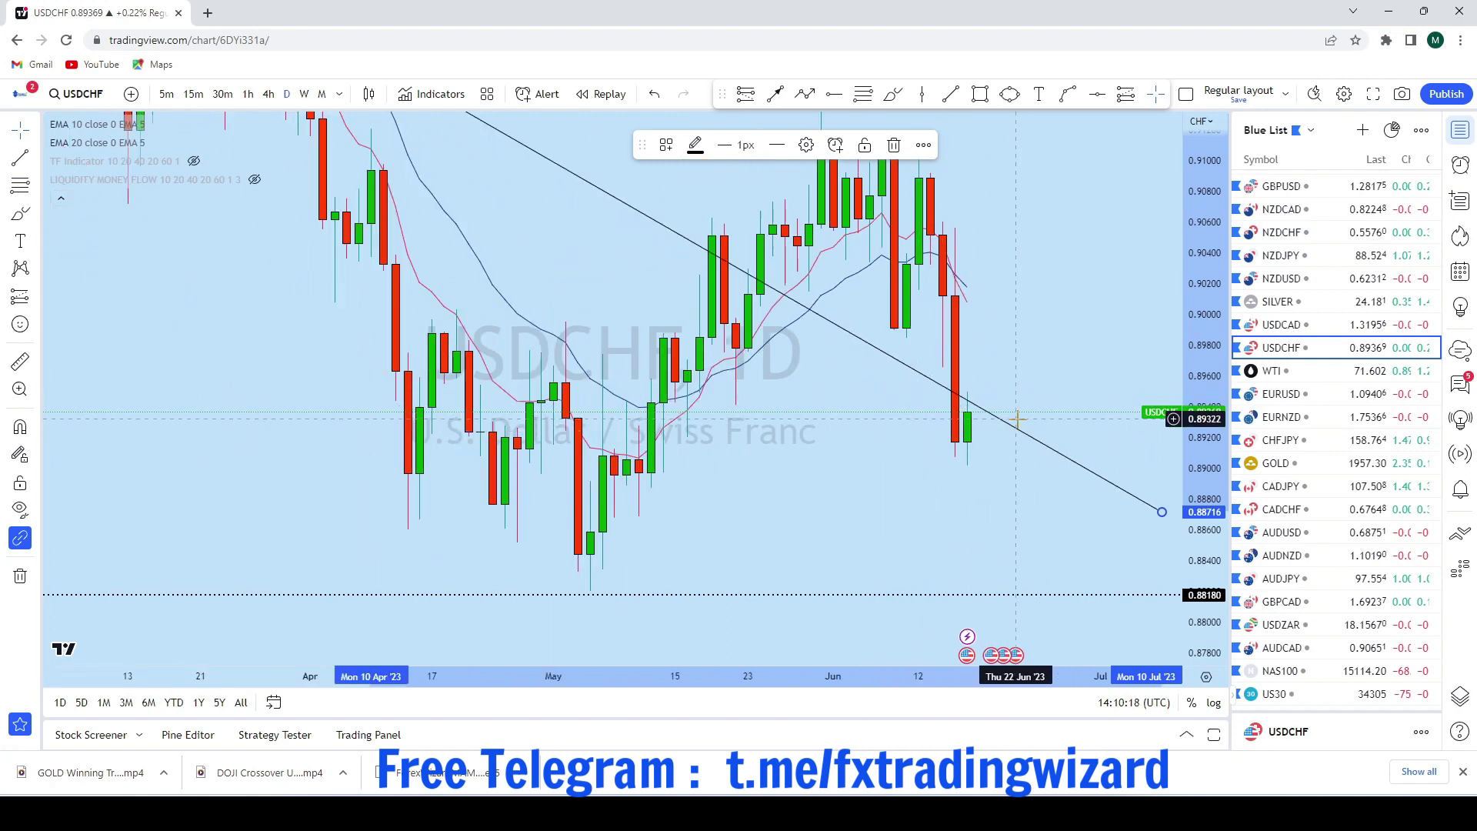
scroll(1004, 406, "up", 3)
left_click(1042, 366)
left_click_drag(1042, 366, 759, 316)
scroll(893, 422, "down", 2)
left_click_drag(933, 462, 1115, 504)
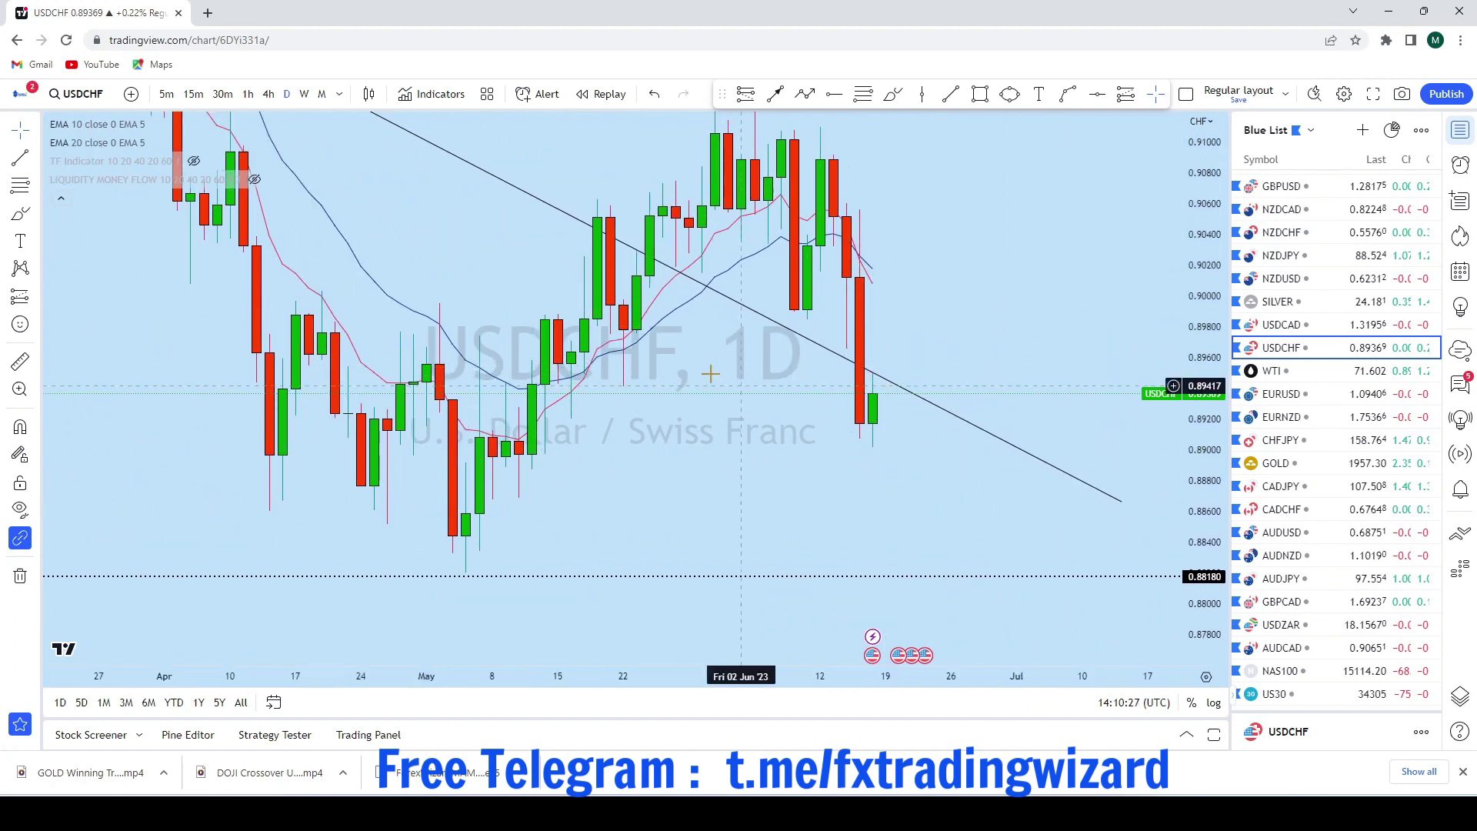
Switch USDCHF to the 4-hour timeframe and stretch the price scale to examine the candles near the trend line and EMAs
left_click(269, 94)
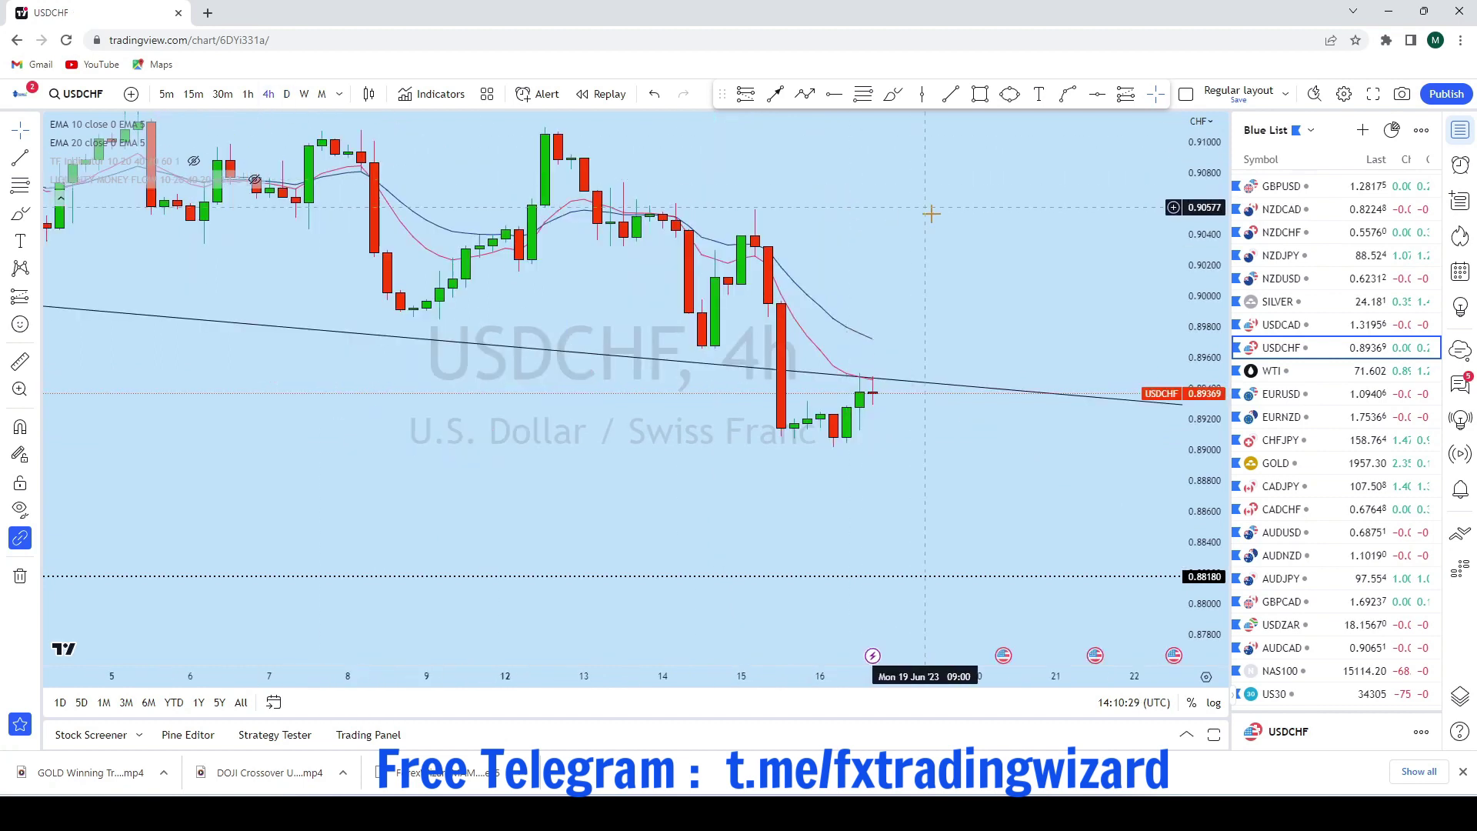
scroll(1017, 308, "down", 4)
left_click_drag(1200, 485, 1200, 238)
scroll(989, 399, "up", 2)
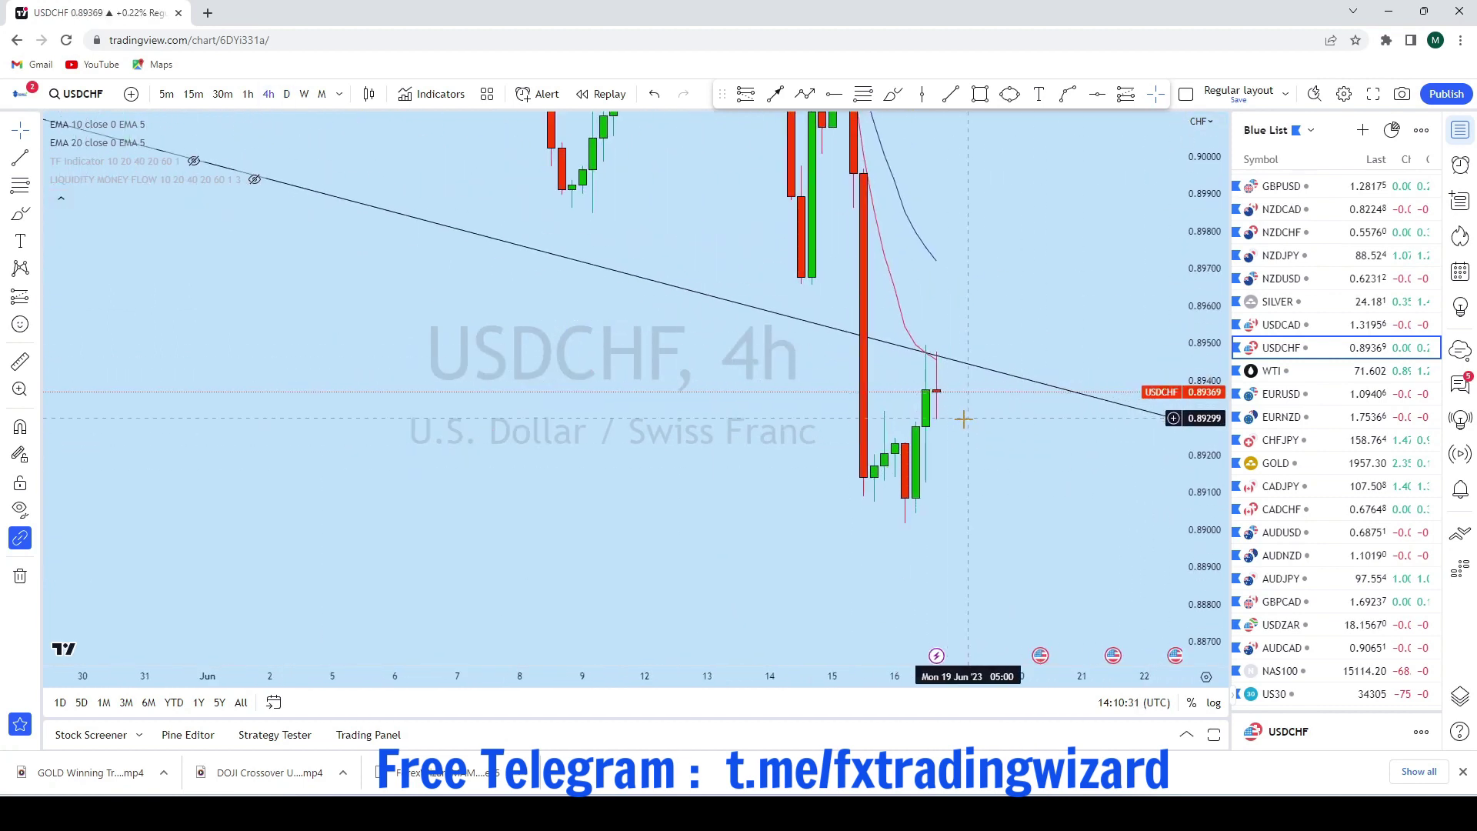
scroll(963, 419, "up", 2)
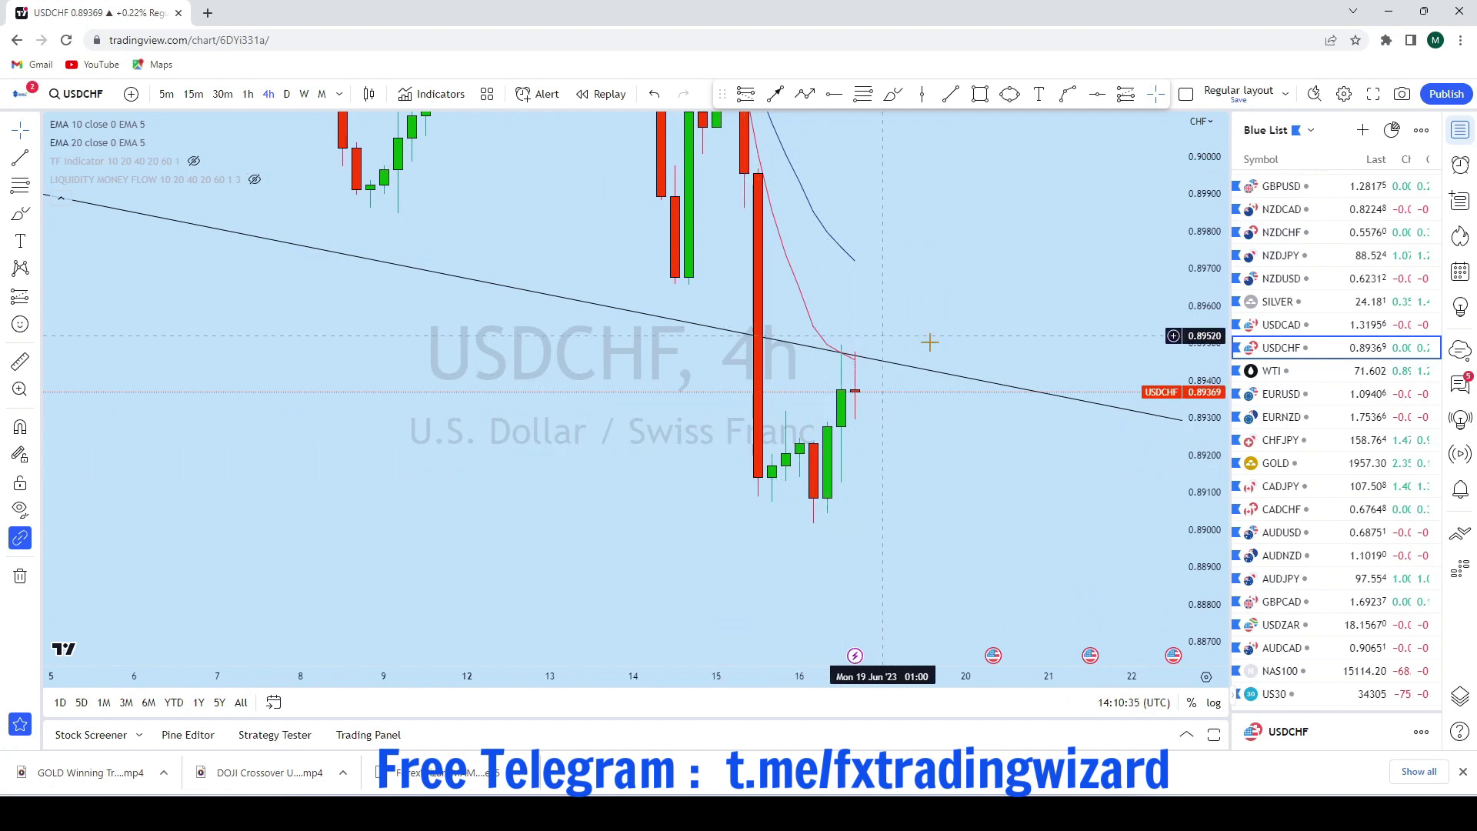
scroll(929, 343, "up", 2)
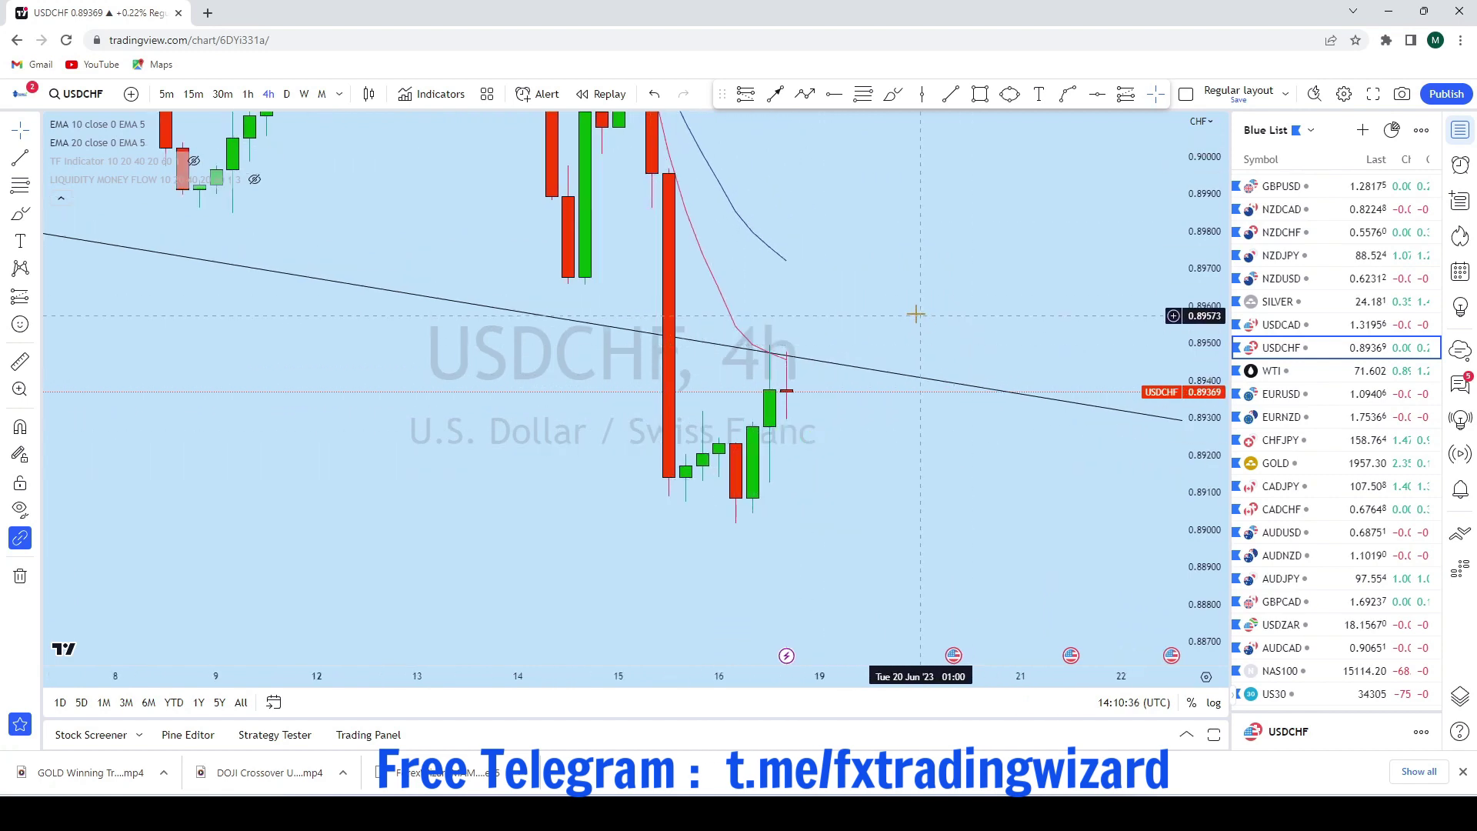
Brush a temporary USDCHF rise to the slower EMA near 0.897, a level at about 0.8967 and a fall to about 0.887, undoing them
left_click(891, 95)
left_click_drag(869, 383, 877, 275)
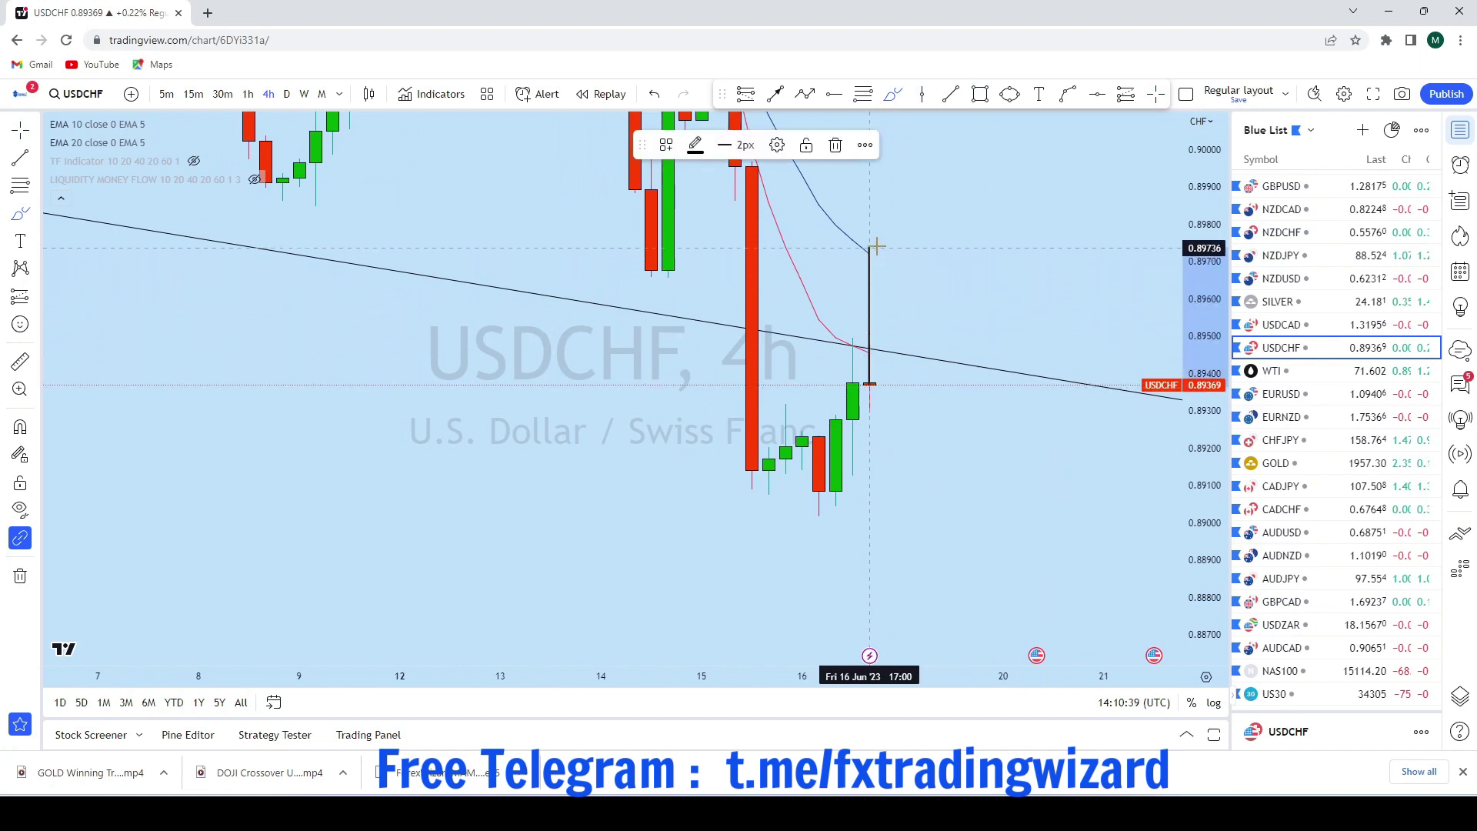
left_click_drag(639, 271, 1067, 274)
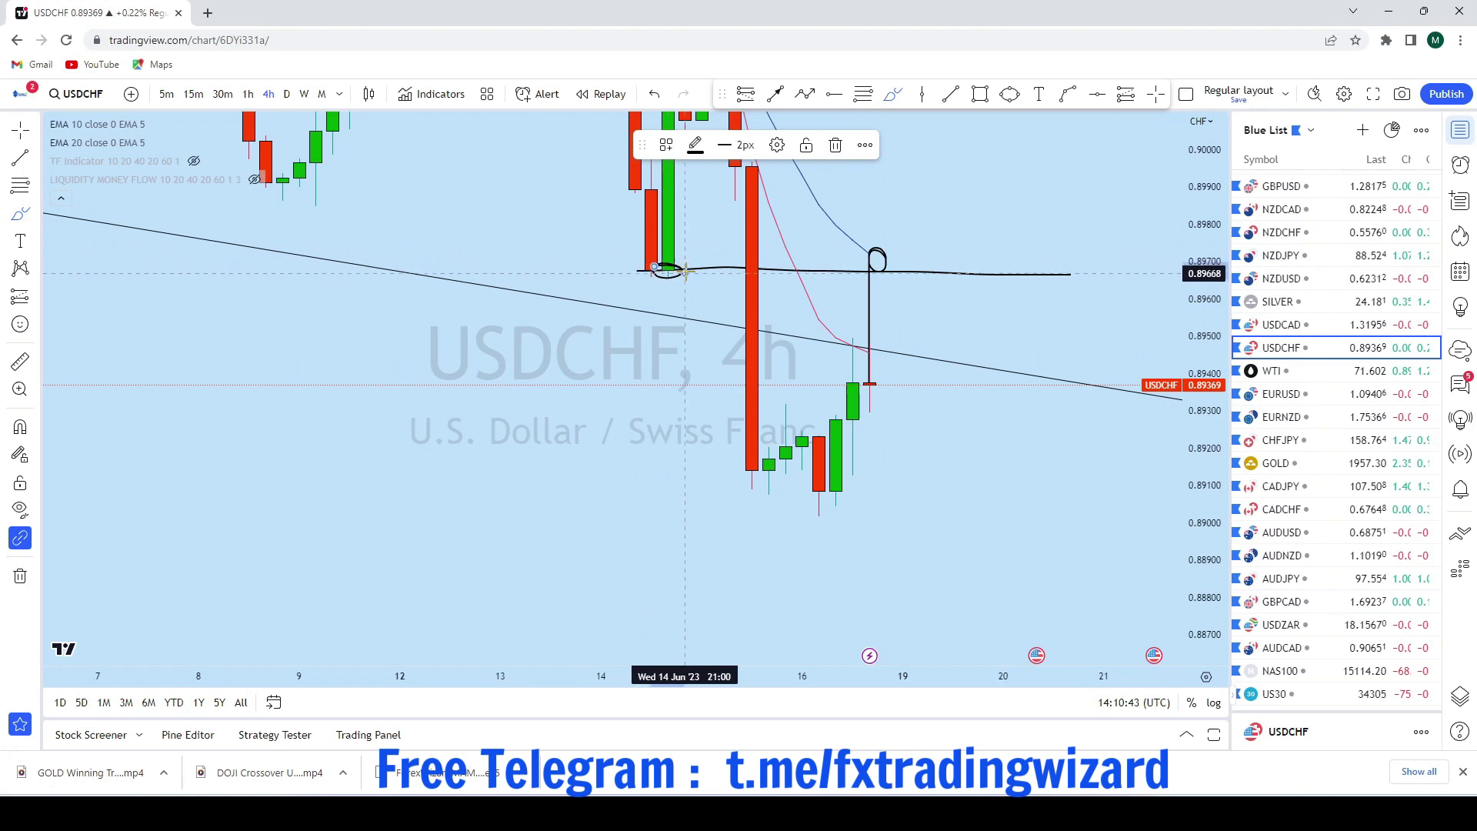
mouse_move(883, 261)
left_mouse_down()
mouse_move(948, 612)
mouse_move(1069, 629)
left_mouse_up()
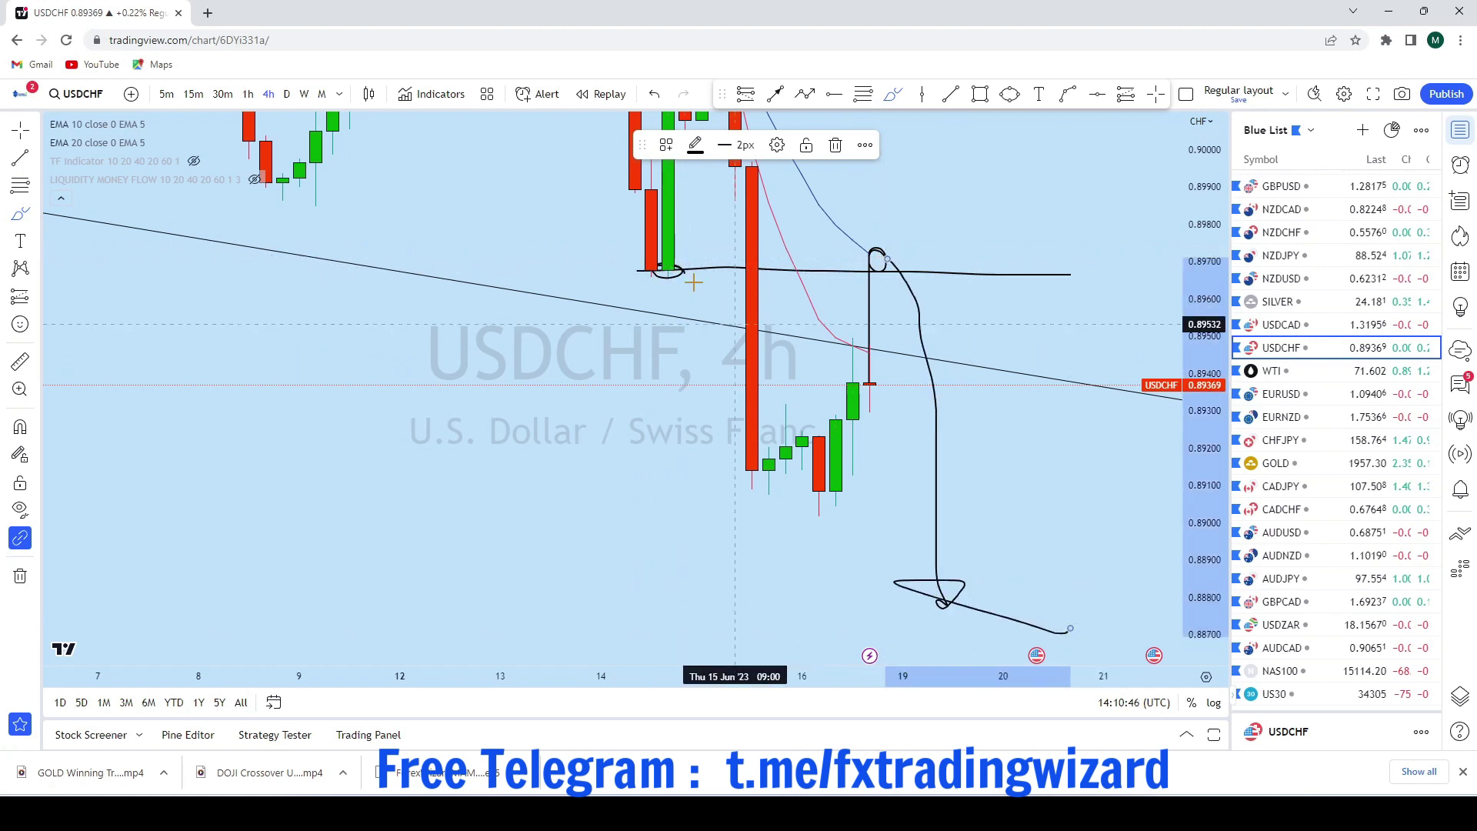
left_click(655, 94)
left_click(655, 93)
left_click(654, 93)
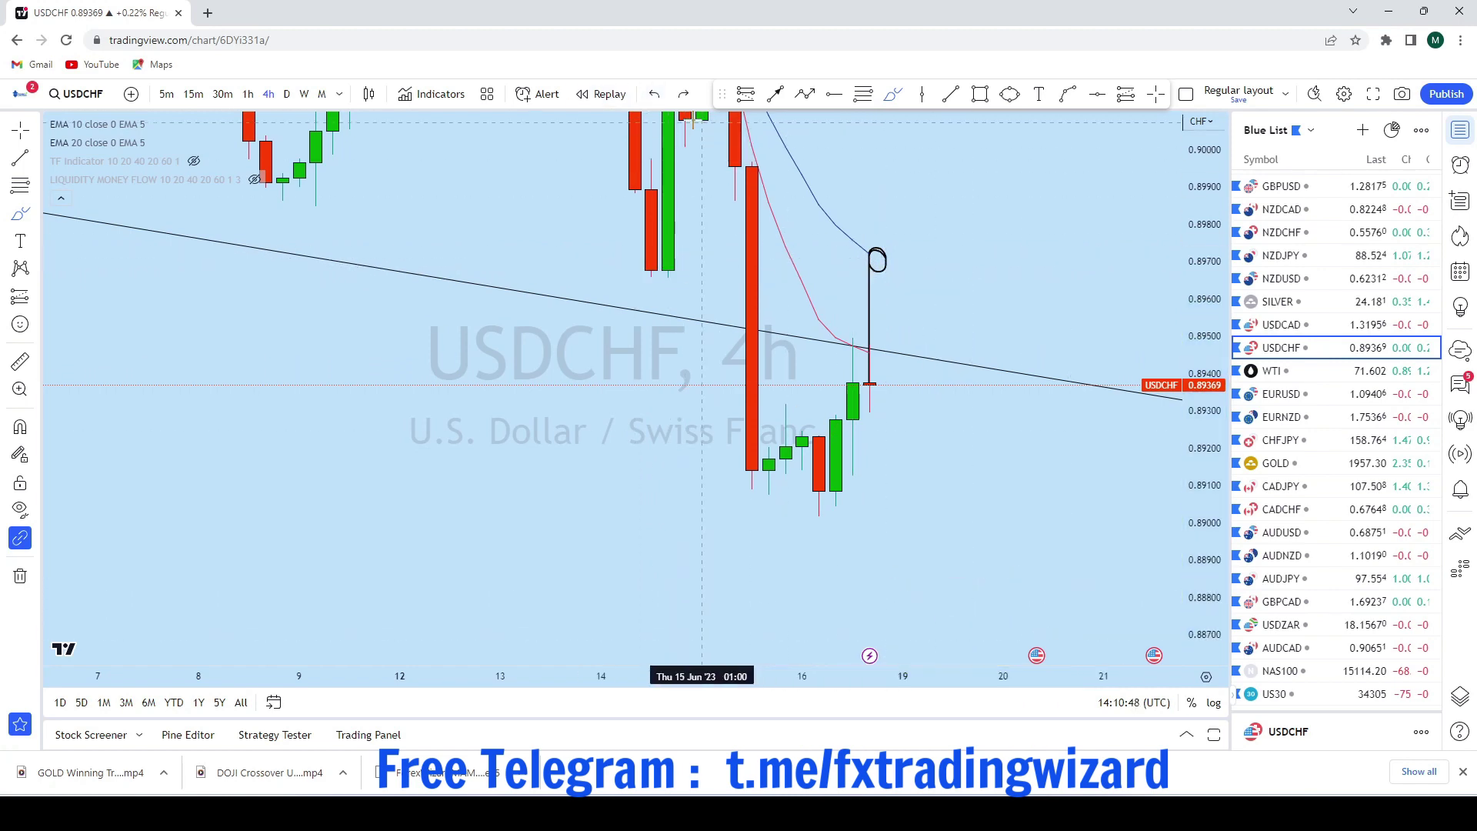
Draw an ellipse on the USDCHF 4-hour chart just above the trend line, spanning about 0.895 to 0.897 near the latest candle
left_click(1010, 93)
left_click(868, 343)
left_click(904, 273)
left_click(912, 314)
left_click_drag(1081, 221, 838, 254)
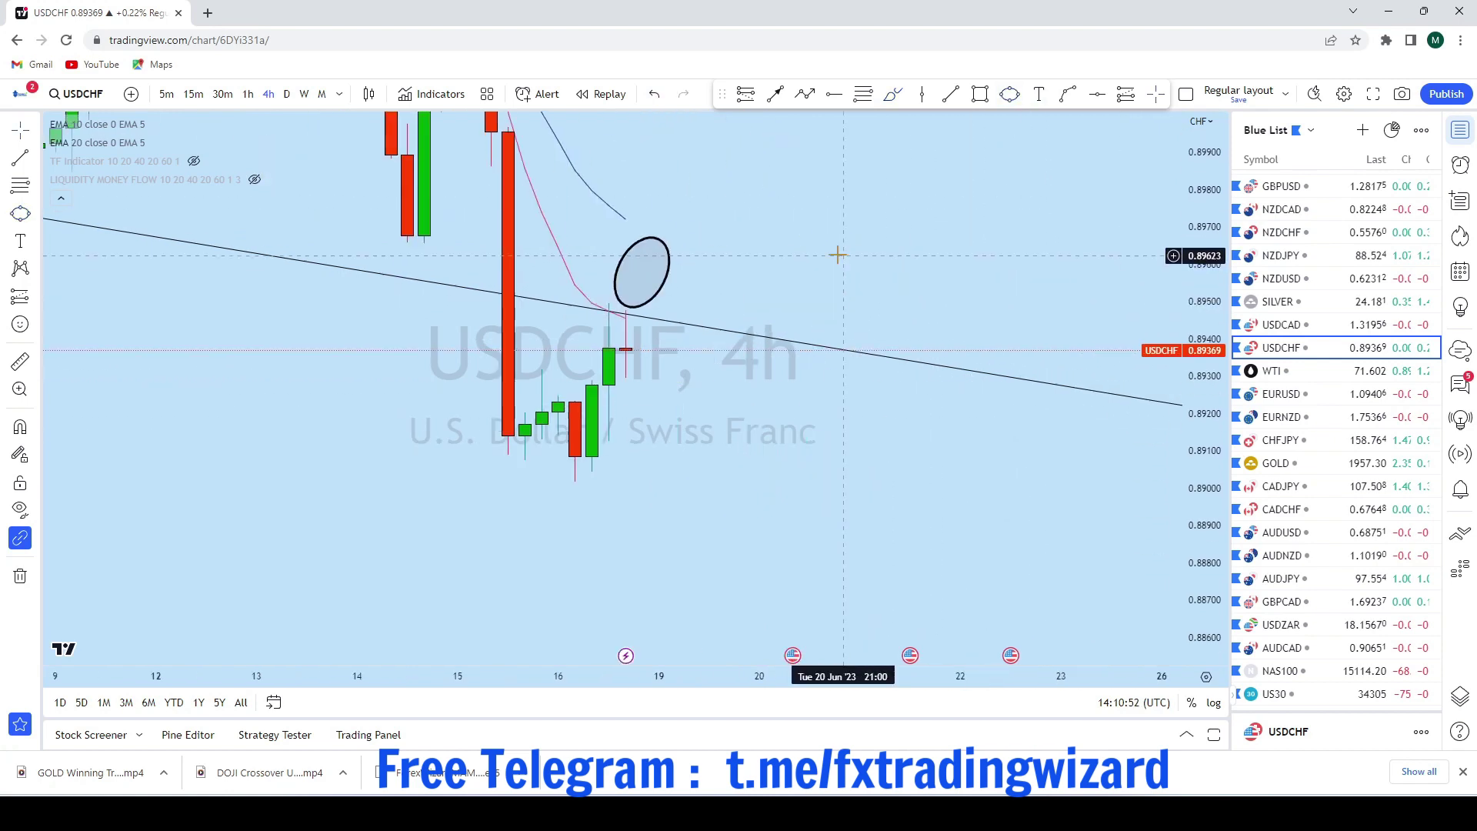
Draw a downward arrow from the ellipse at 0.89641 to 0.88784 on the USDCHF 4-hour chart
scroll(838, 255, "down", 4)
left_click(775, 94)
left_click(832, 248)
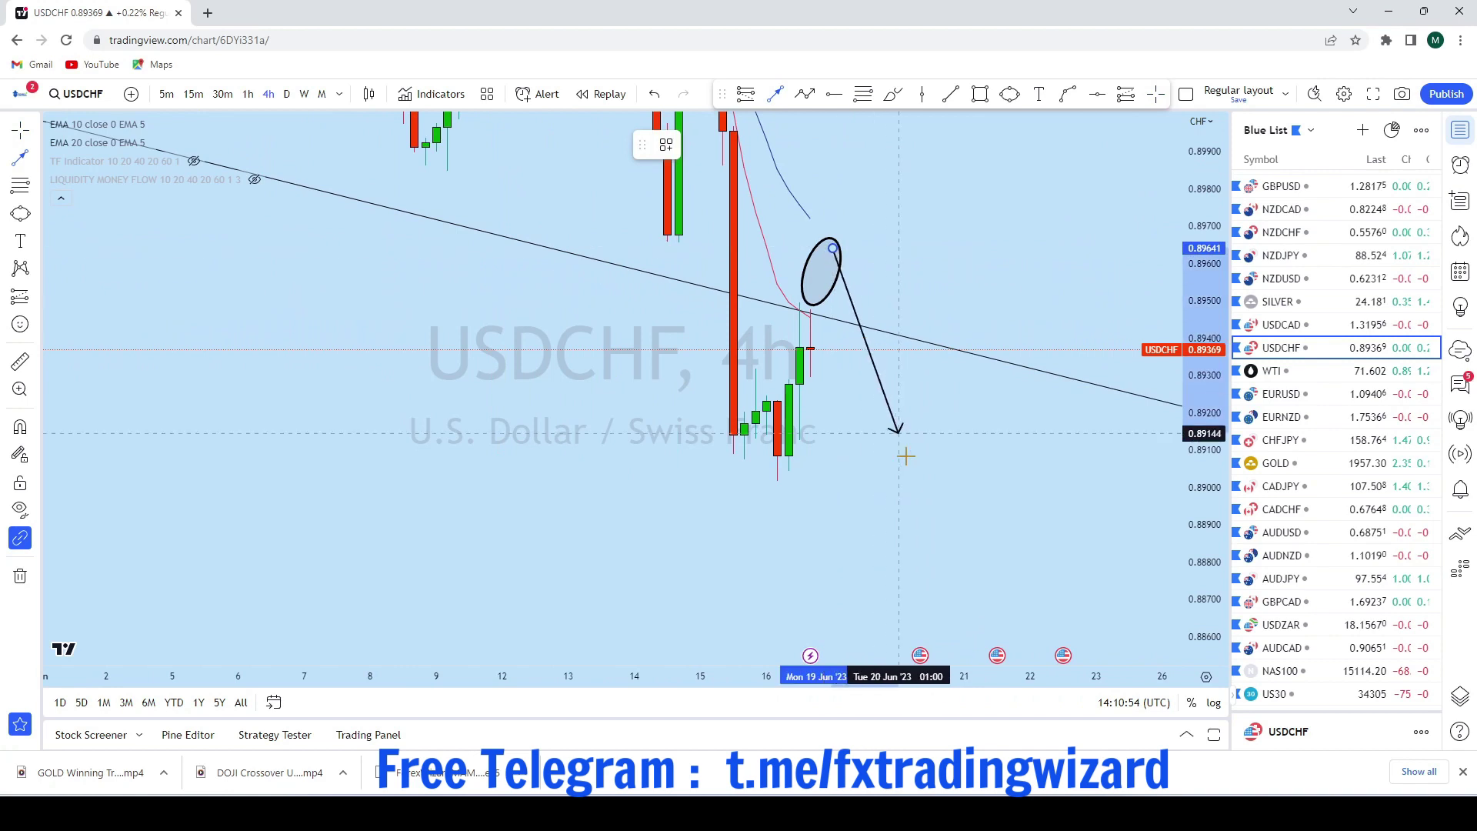
left_click(932, 567)
scroll(1044, 500, "up", 2)
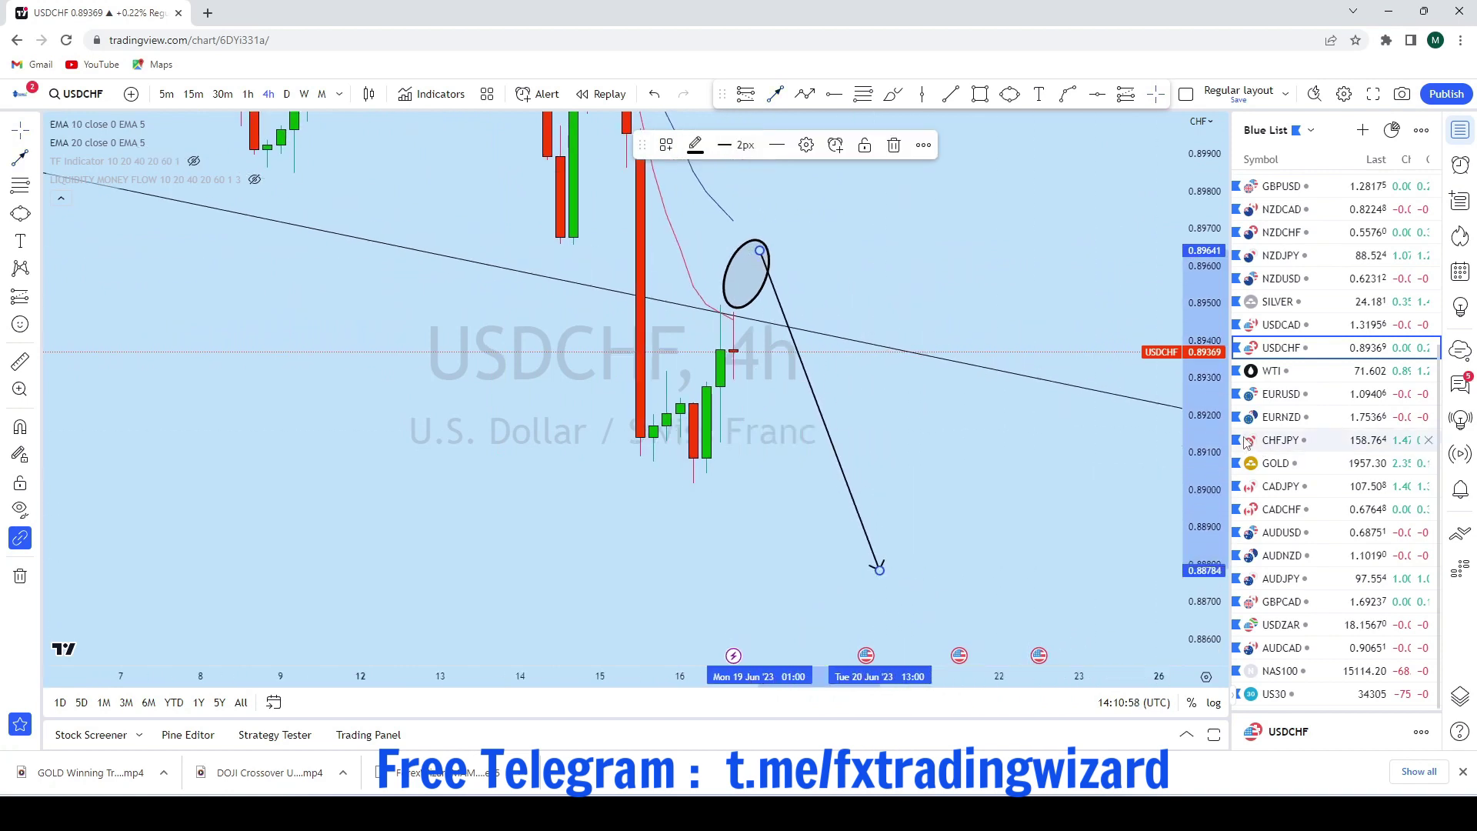
Open the WTI chart from the watchlist and examine its price history on the monthly timeframe
left_click(1274, 371)
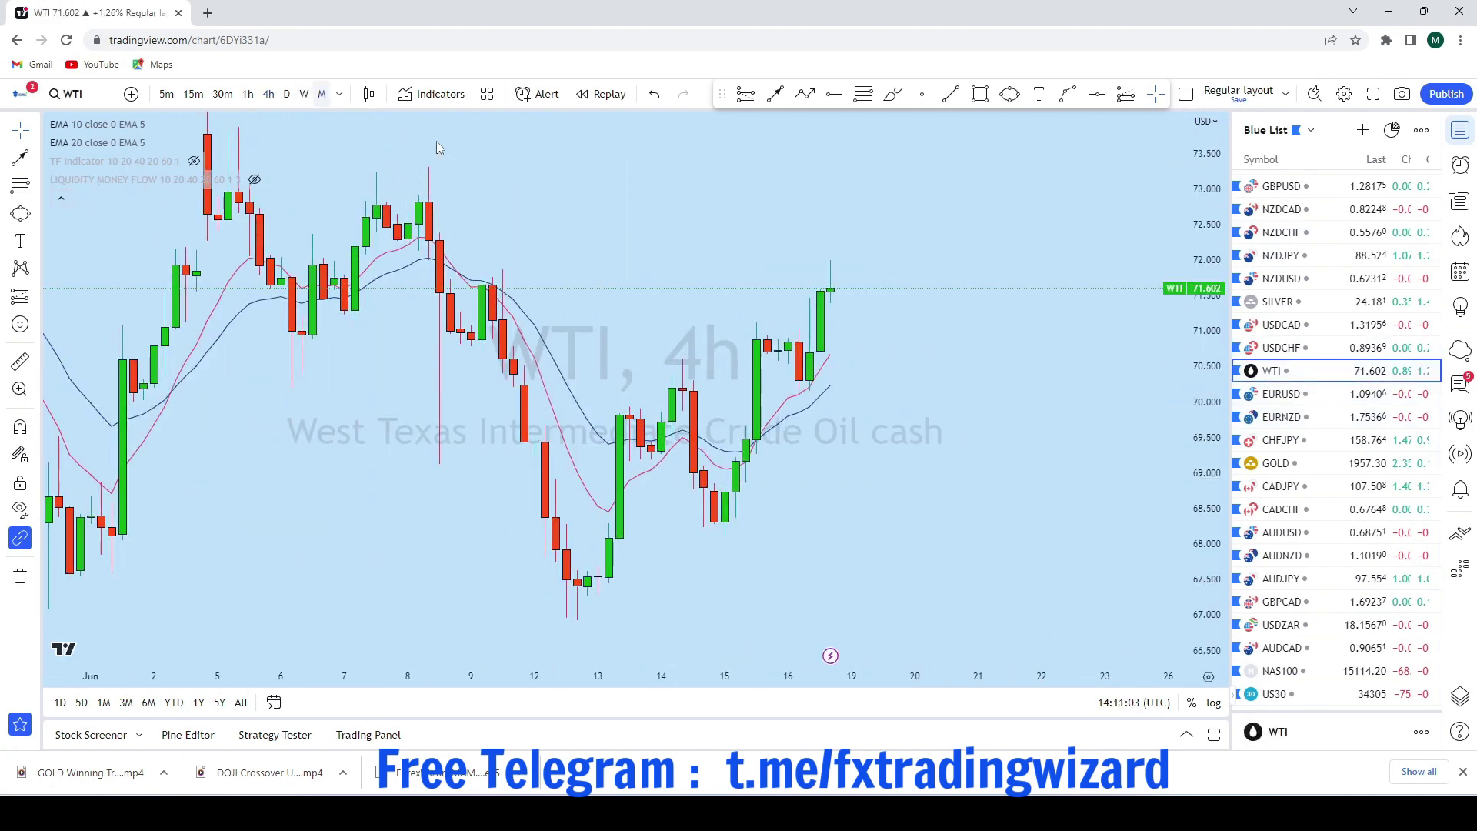
left_click(322, 94)
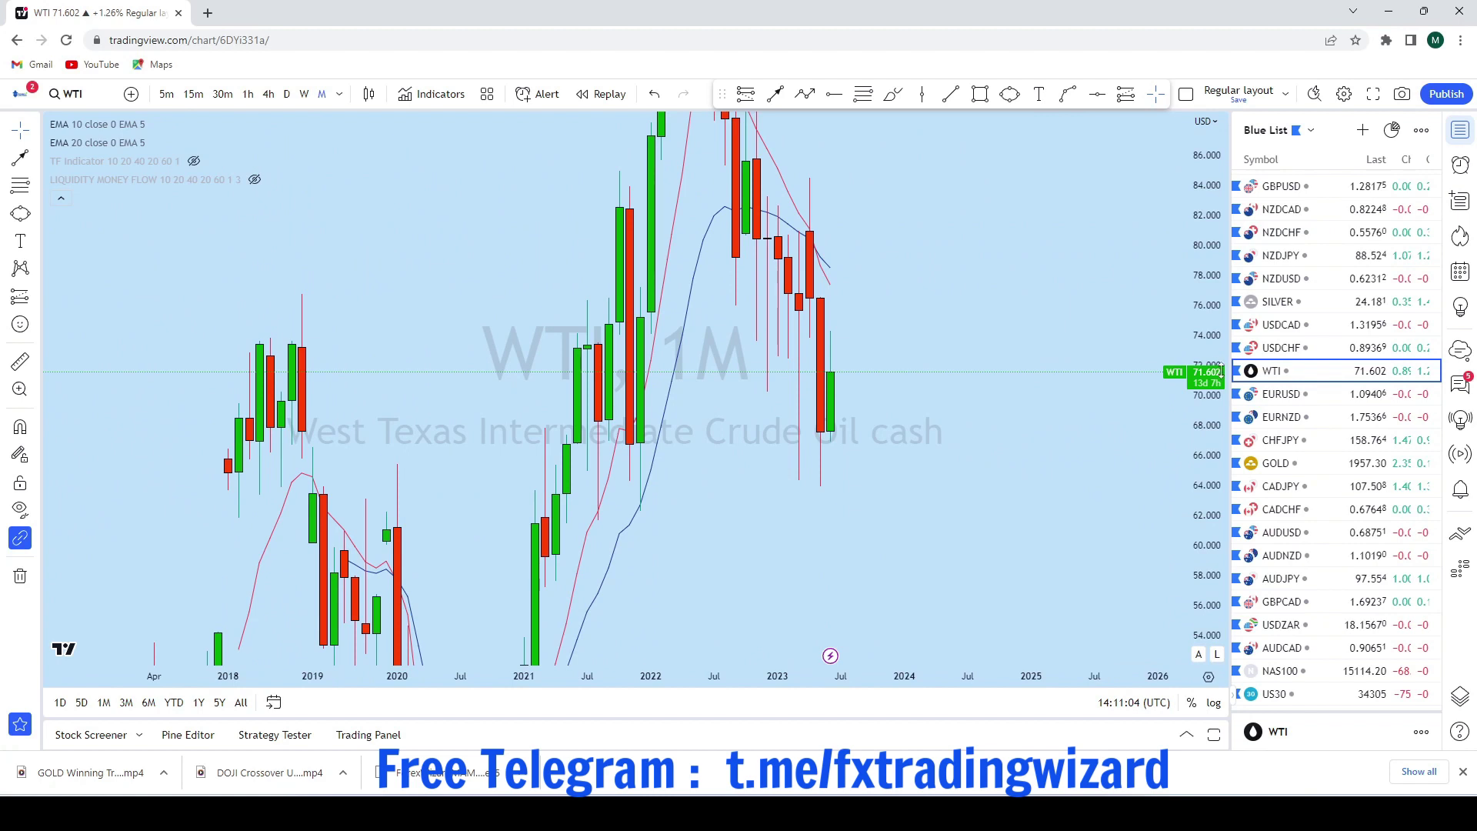
scroll(1032, 544, "down", 4)
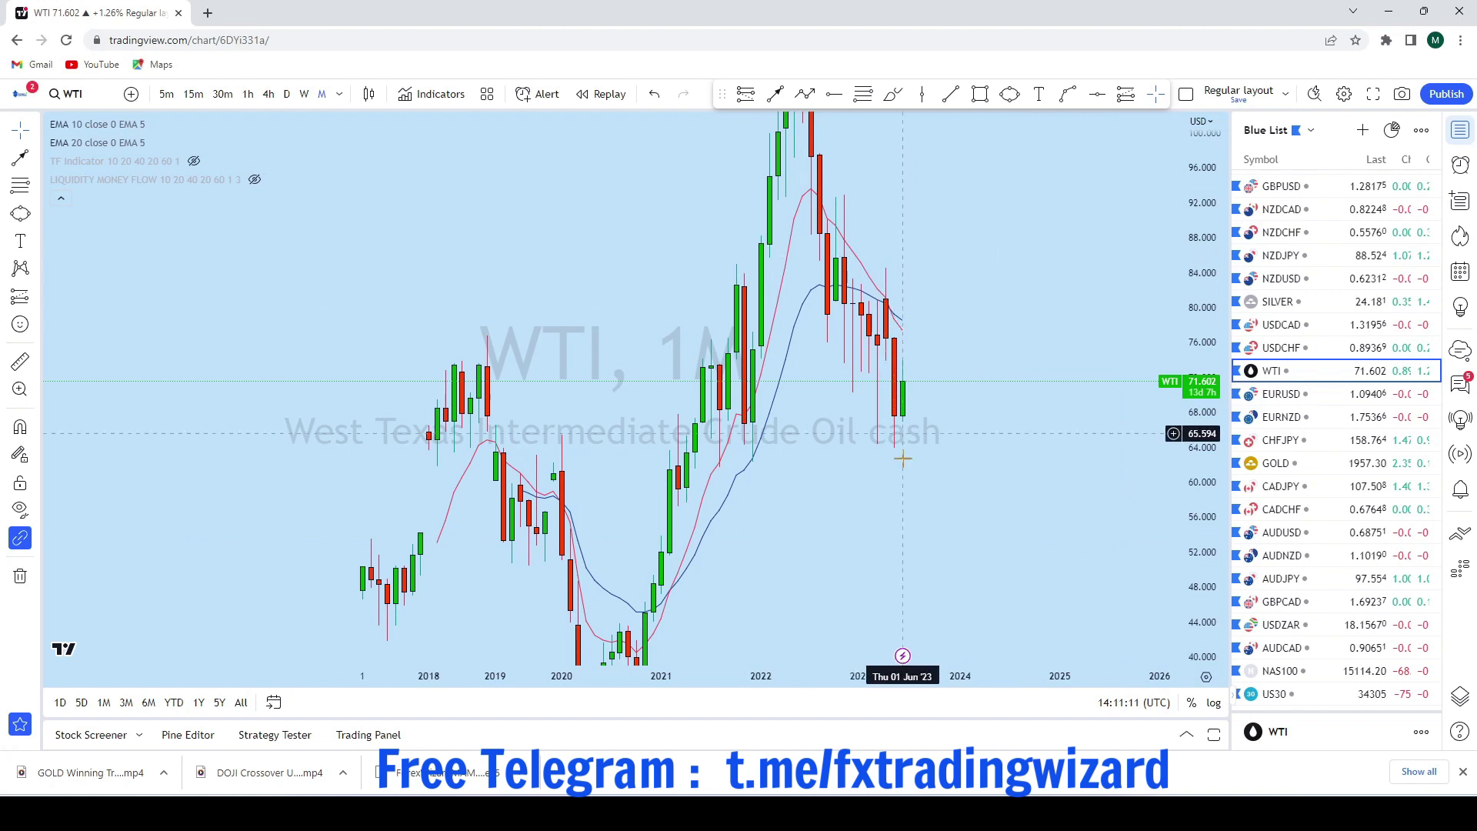
scroll(955, 500, "up", 2)
scroll(900, 387, "down", 1)
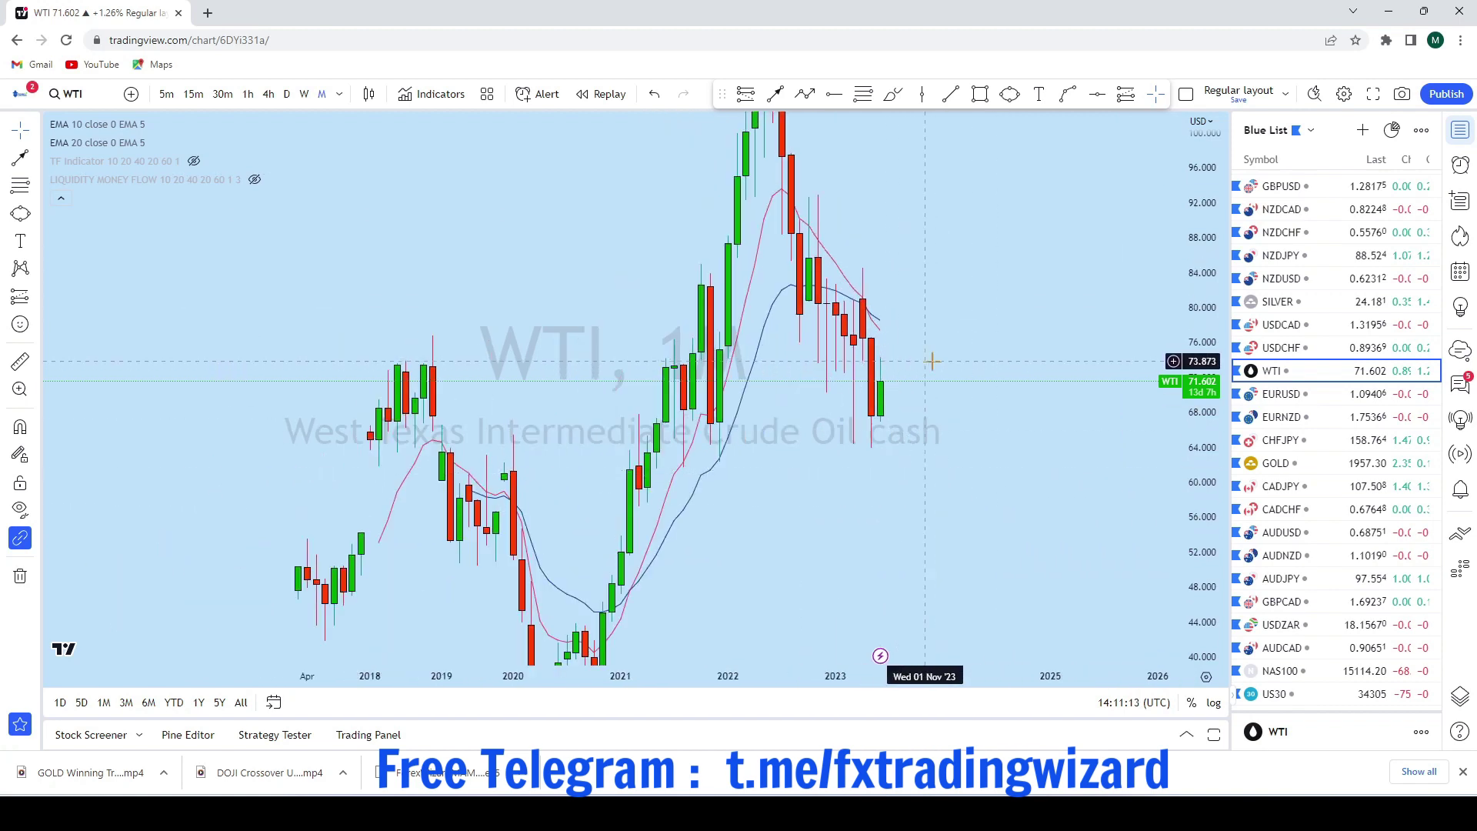
Place dotted horizontal lines on the WTI monthly chart at 66.915 and 74.225
left_click(1097, 94)
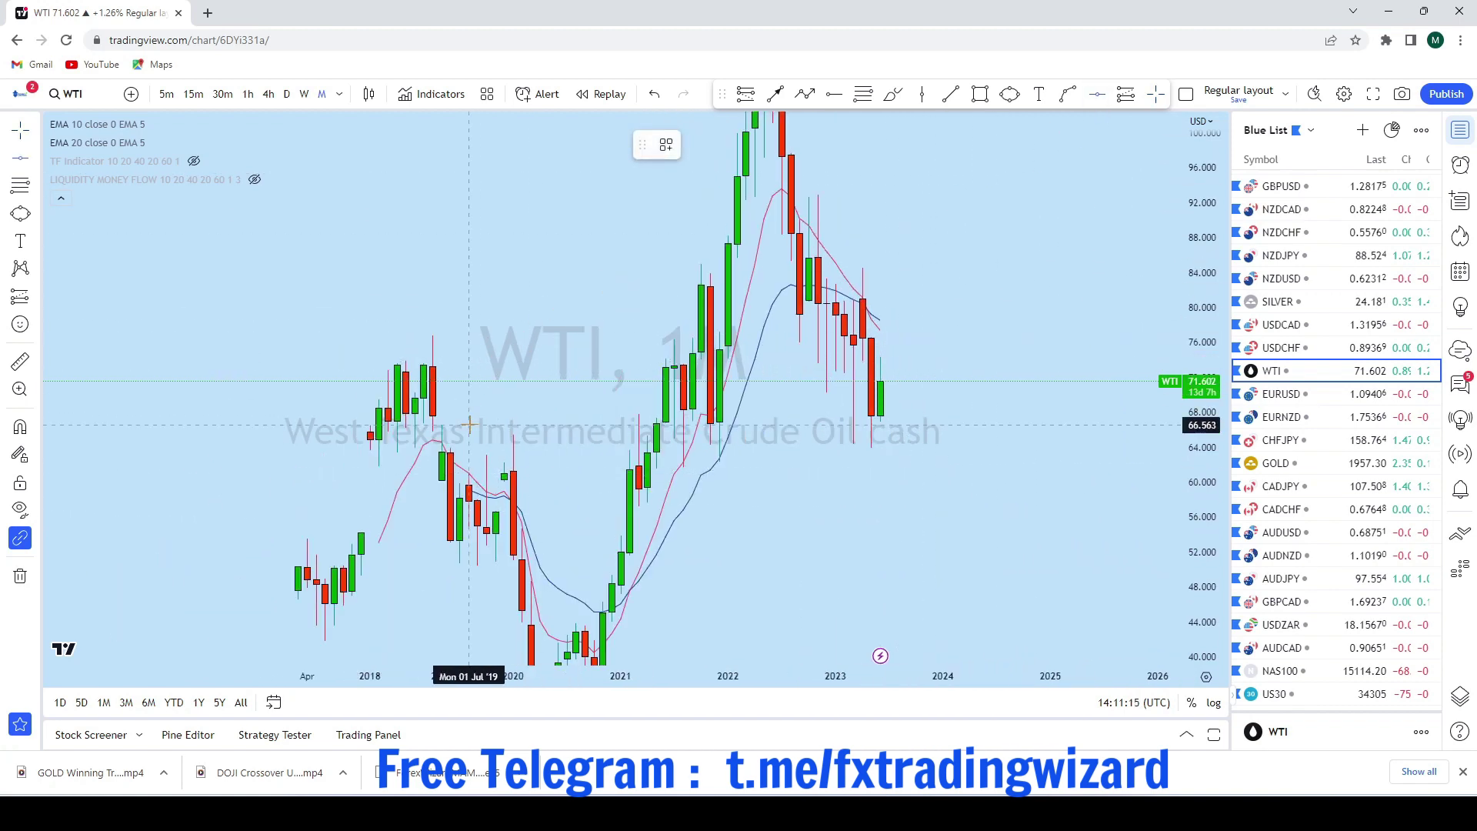
left_click(613, 422)
left_click(1102, 98)
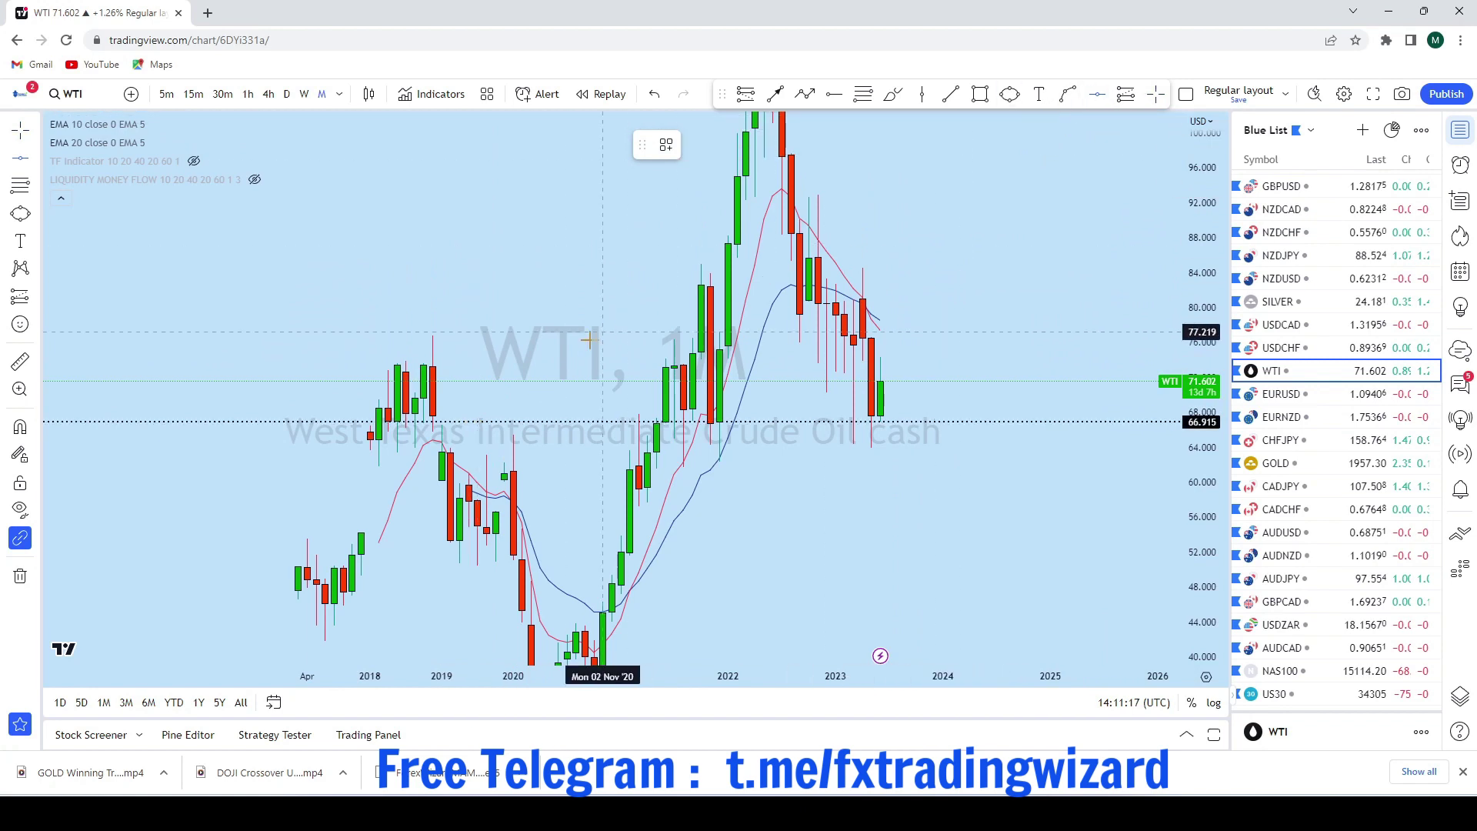
left_click(593, 357)
left_click_drag(943, 267, 933, 366)
Switch WTI to the weekly timeframe and examine the latest candles between the two dotted levels and the EMAs
left_click(304, 94)
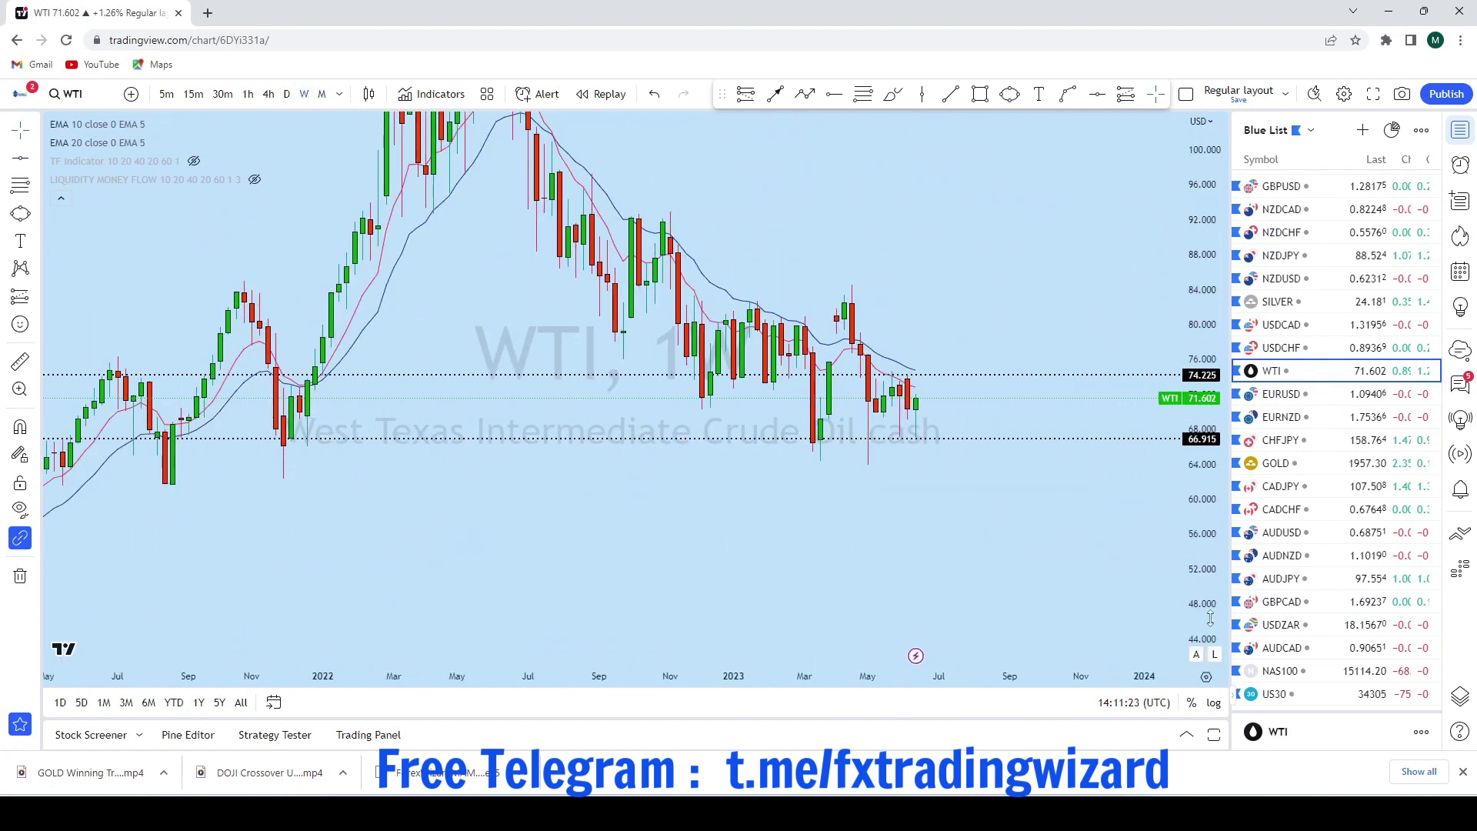
scroll(903, 544, "up", 5)
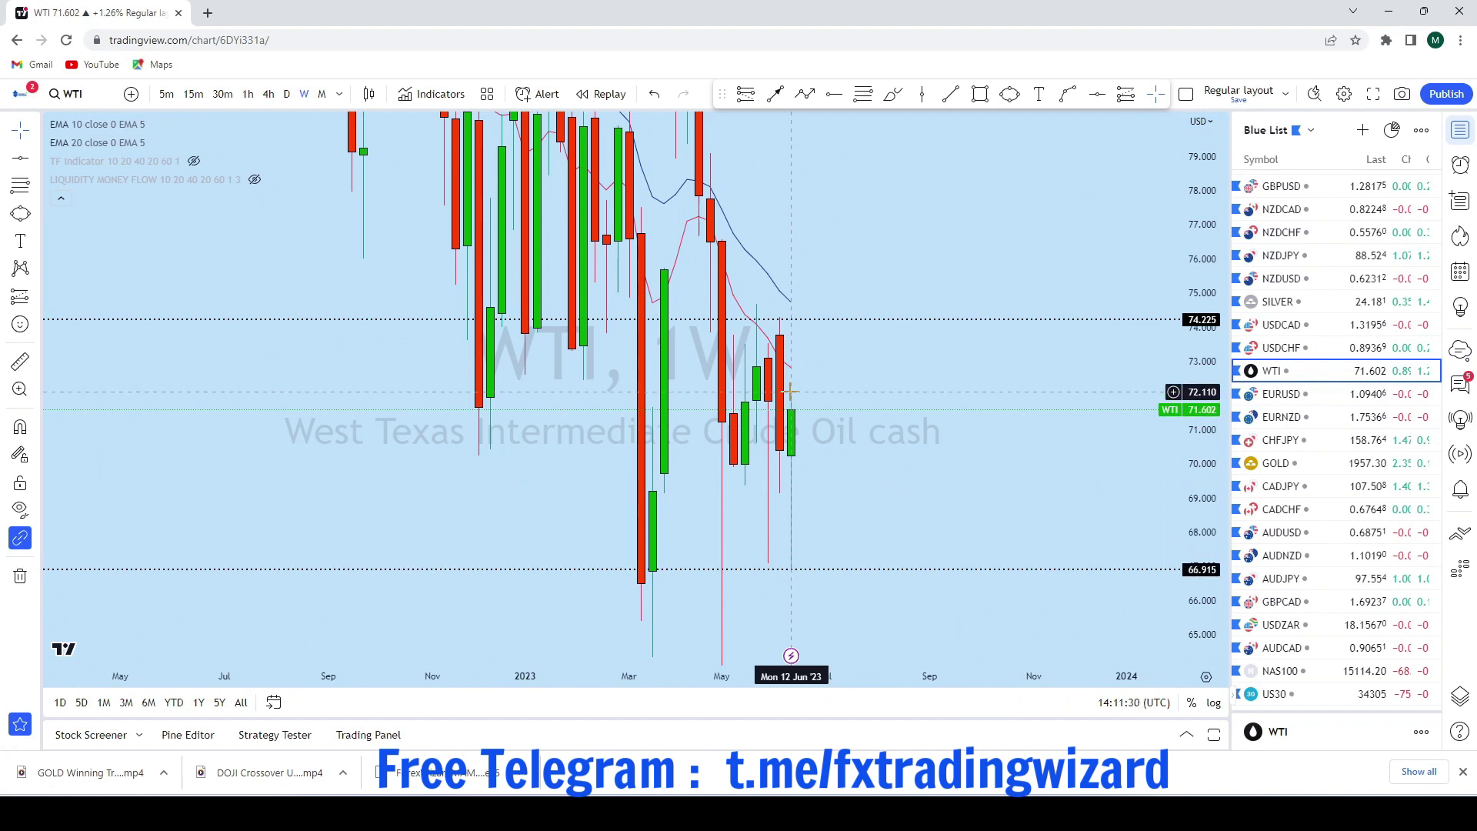
left_click_drag(906, 245, 1118, 238)
scroll(1117, 238, "up", 3)
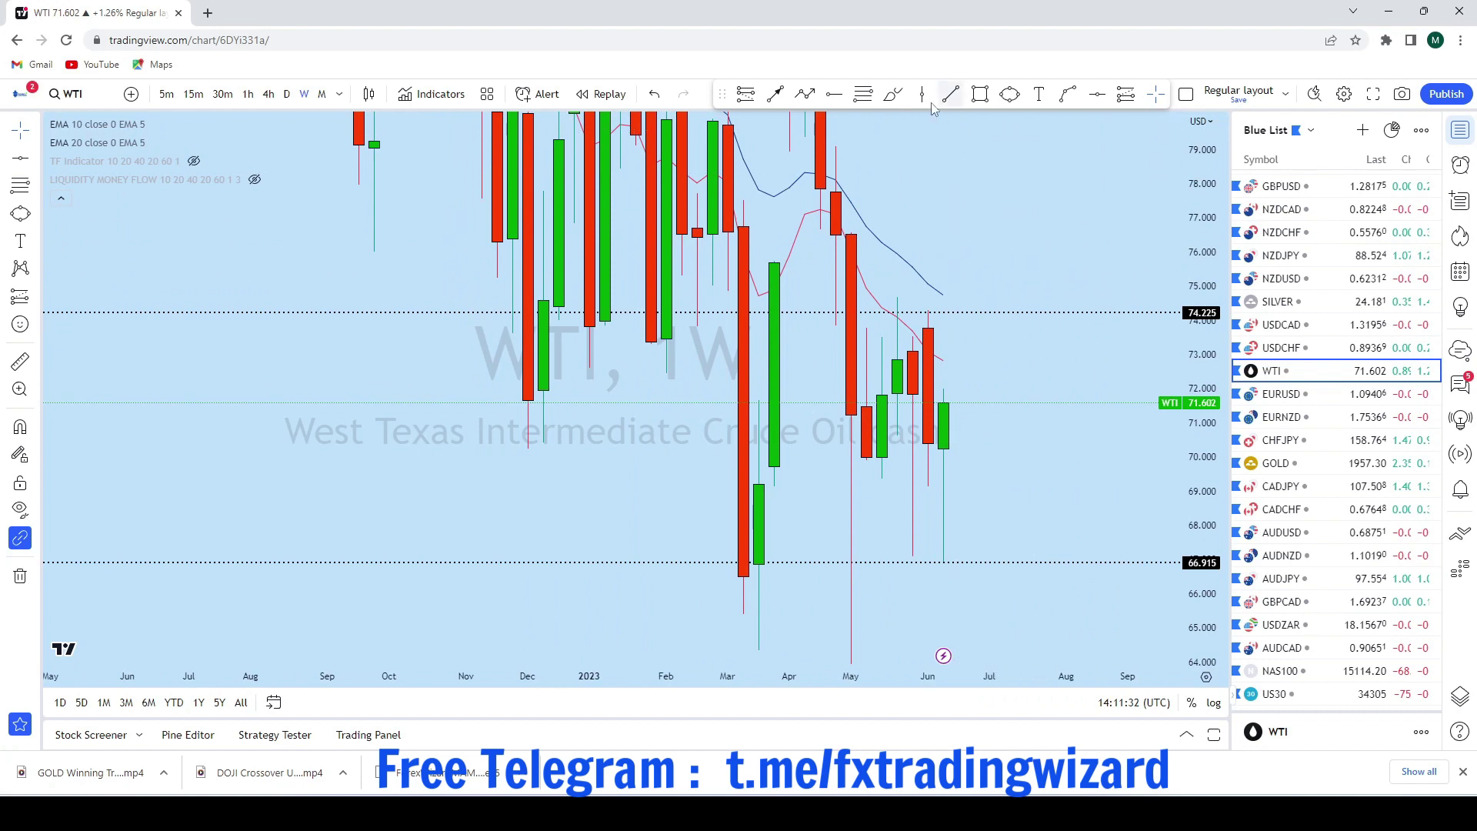
Brush a temporary WTI weekly path rising to about 73 and falling through the lower dotted line to about 66, and undo it
left_click(897, 97)
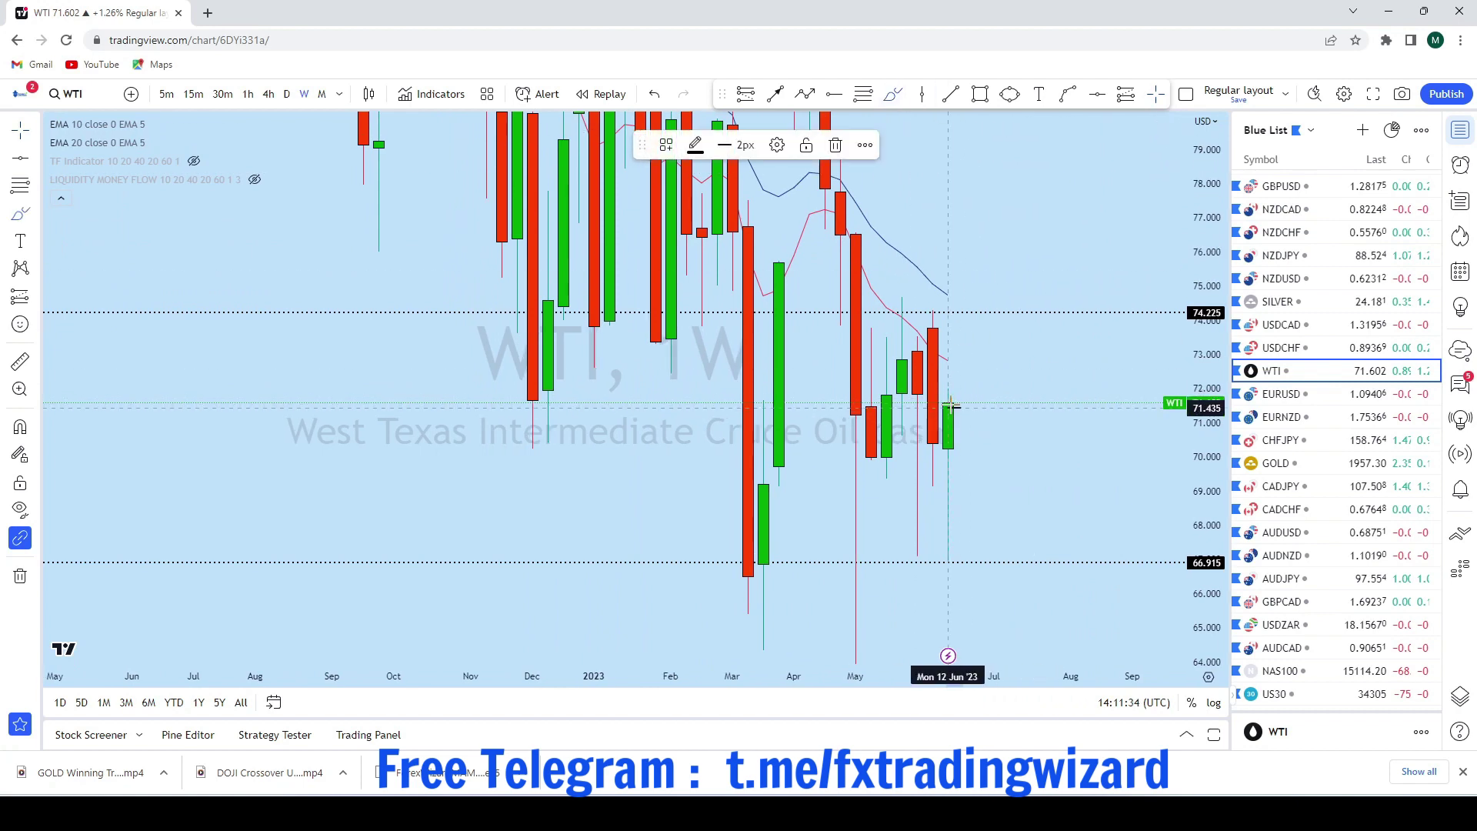
mouse_move(988, 372)
left_mouse_down()
mouse_move(1000, 540)
mouse_move(1025, 602)
left_mouse_up()
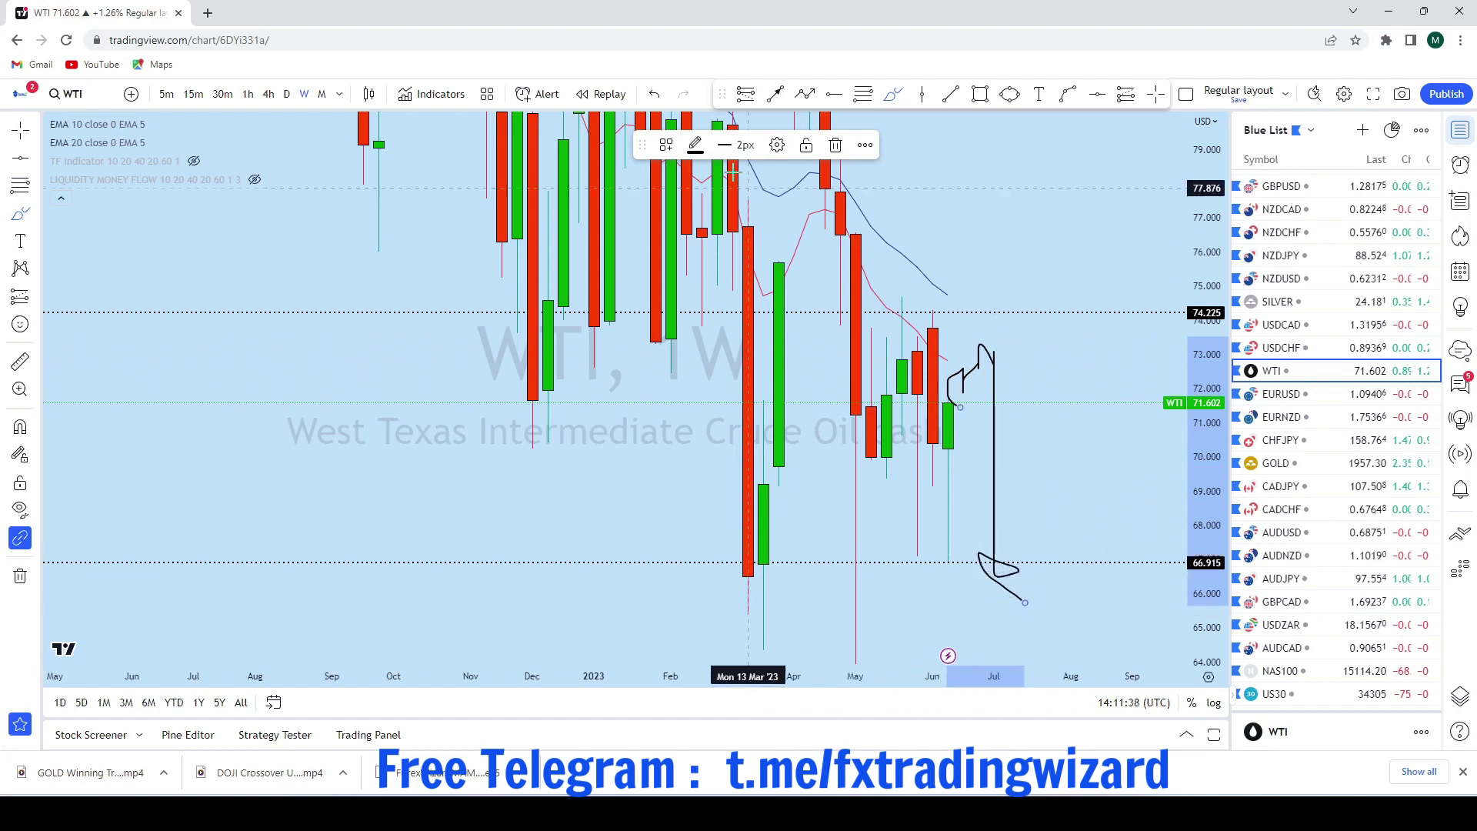
left_click(654, 94)
Switch WTI to the daily timeframe and brush a rounded arch over the May and June highs, falling to about 66.4
left_click(268, 94)
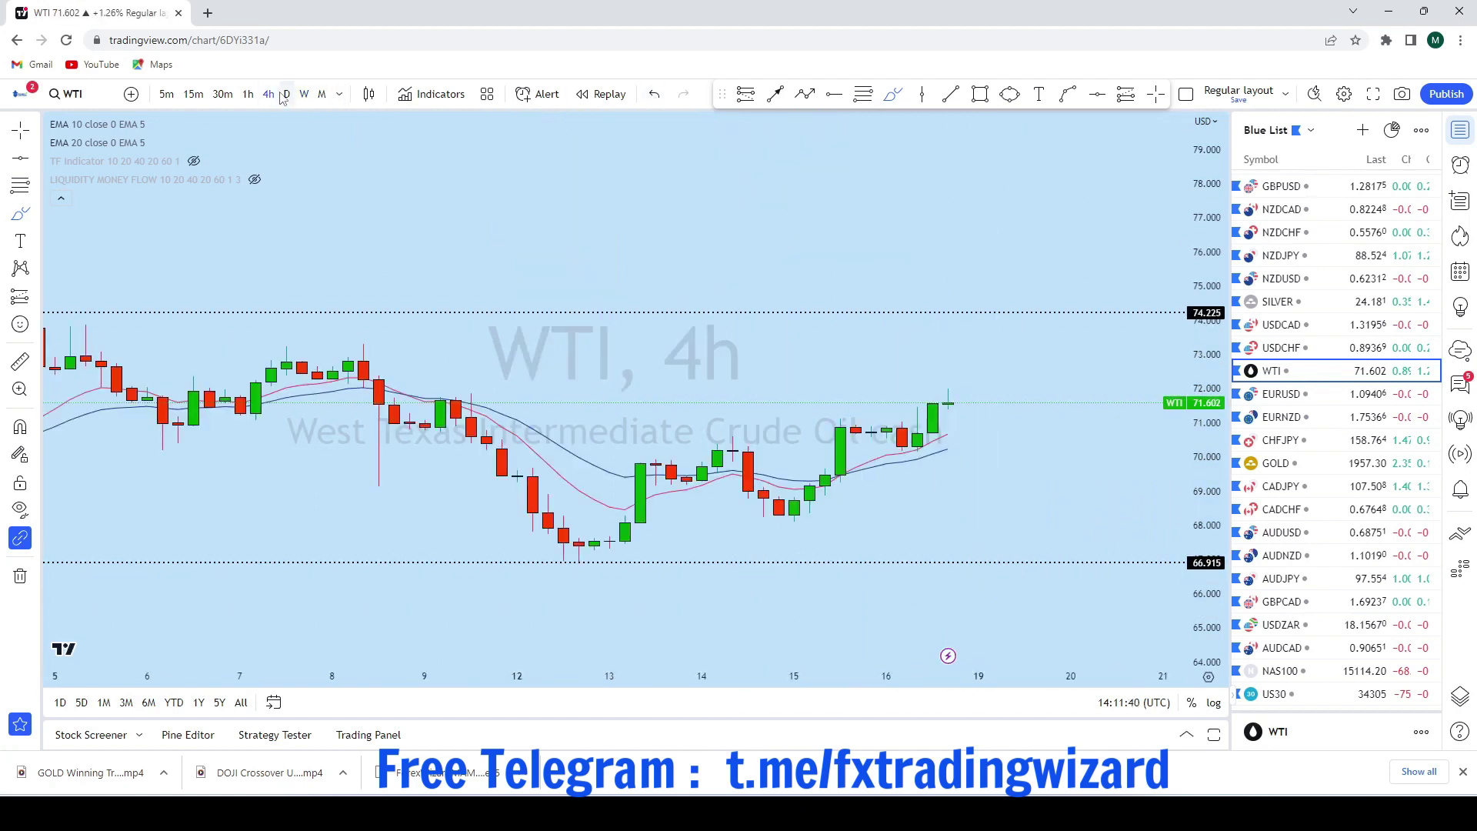
scroll(1095, 287, "down", 4)
scroll(1058, 541, "up", 2)
scroll(1077, 511, "down", 5)
scroll(1098, 507, "up", 2)
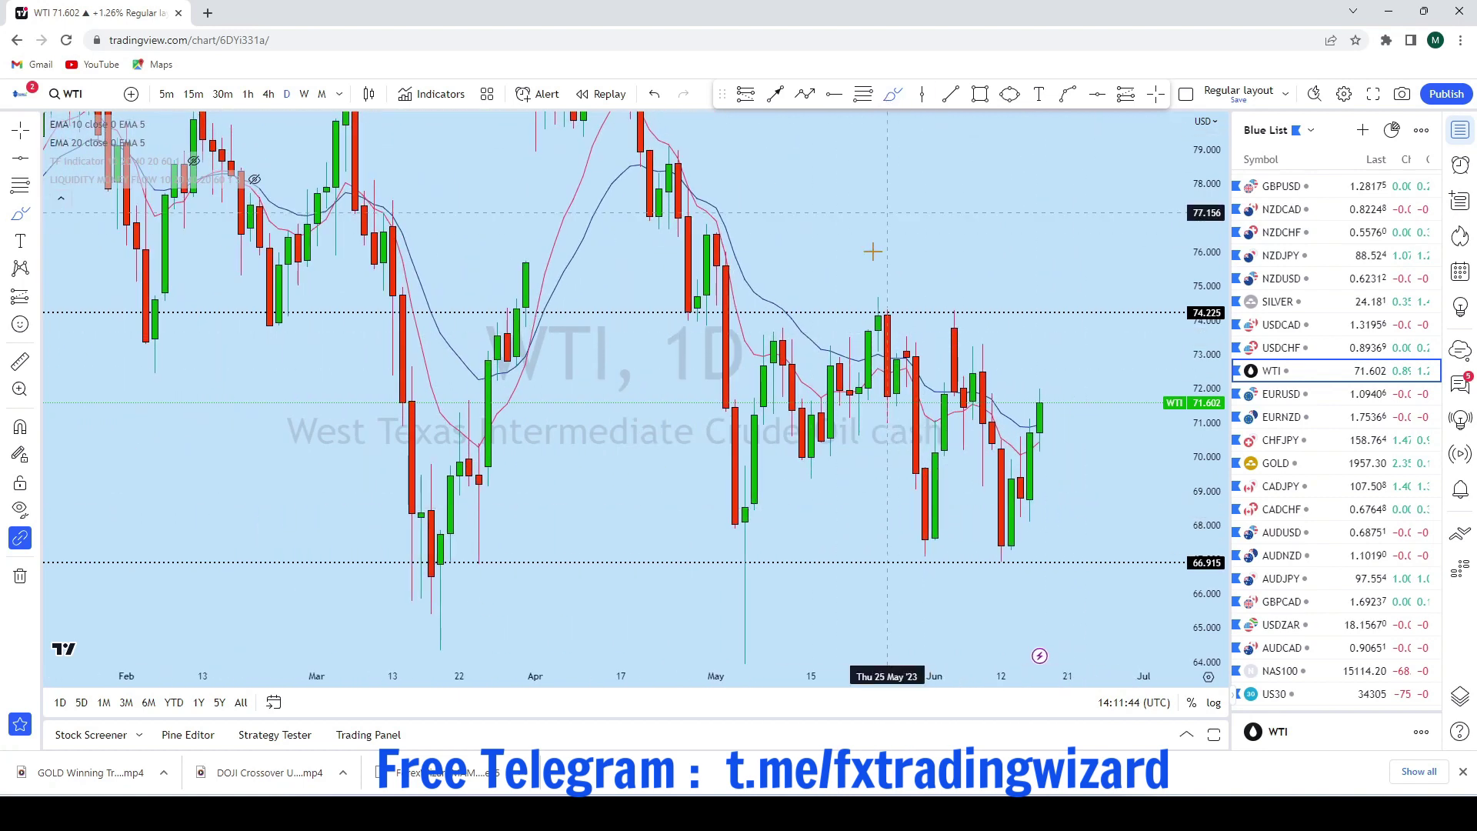
mouse_move(700, 380)
left_mouse_down()
mouse_move(826, 330)
mouse_move(1023, 352)
mouse_move(1119, 404)
mouse_move(1162, 534)
mouse_move(1159, 580)
left_mouse_up()
scroll(931, 136, "up", 1)
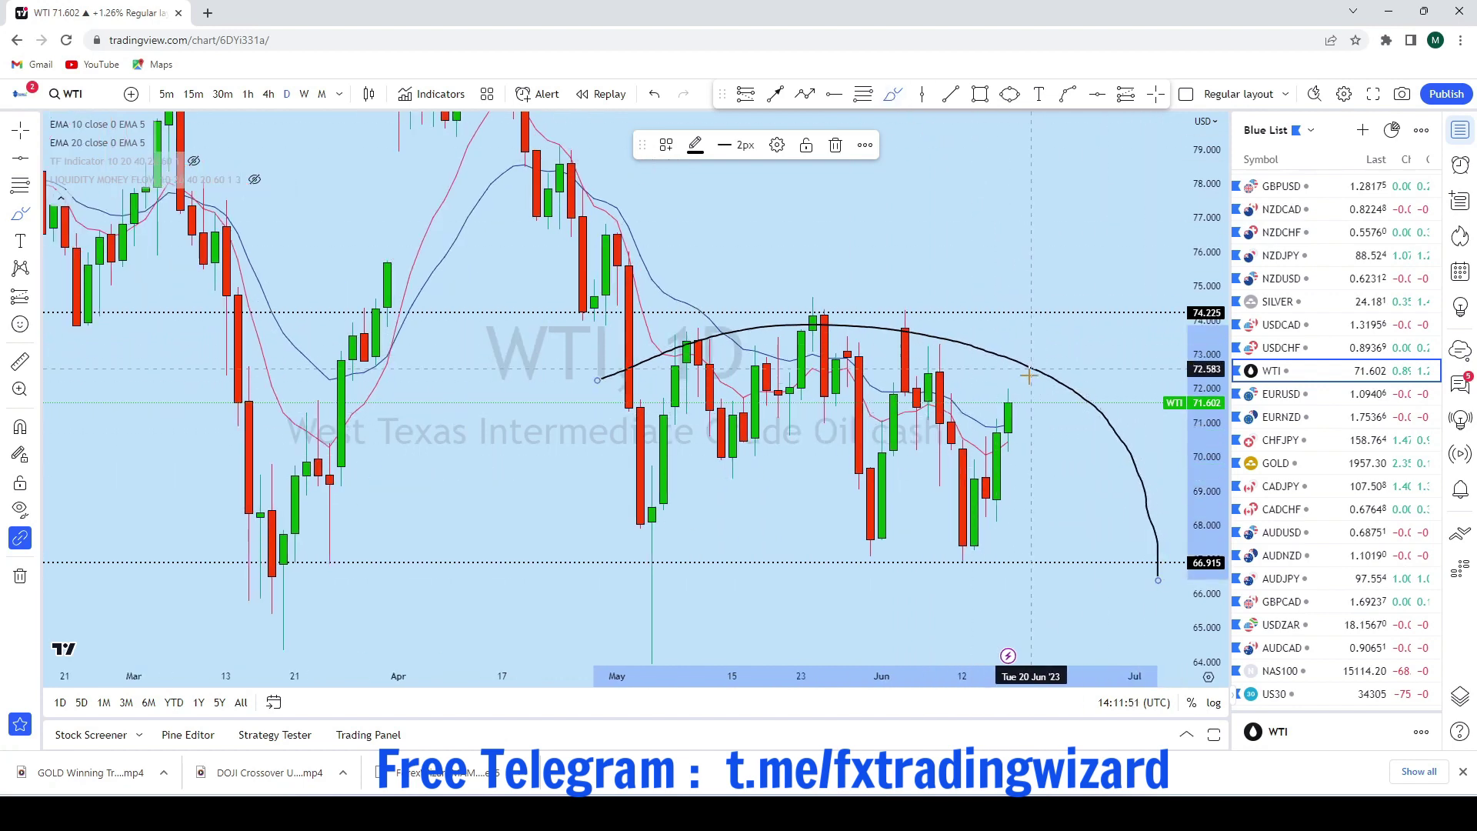
Brush a temporary WTI rise to about 73.4 and a fall to about 66 on the daily chart, and undo the strokes
left_click_drag(1011, 403, 1023, 340)
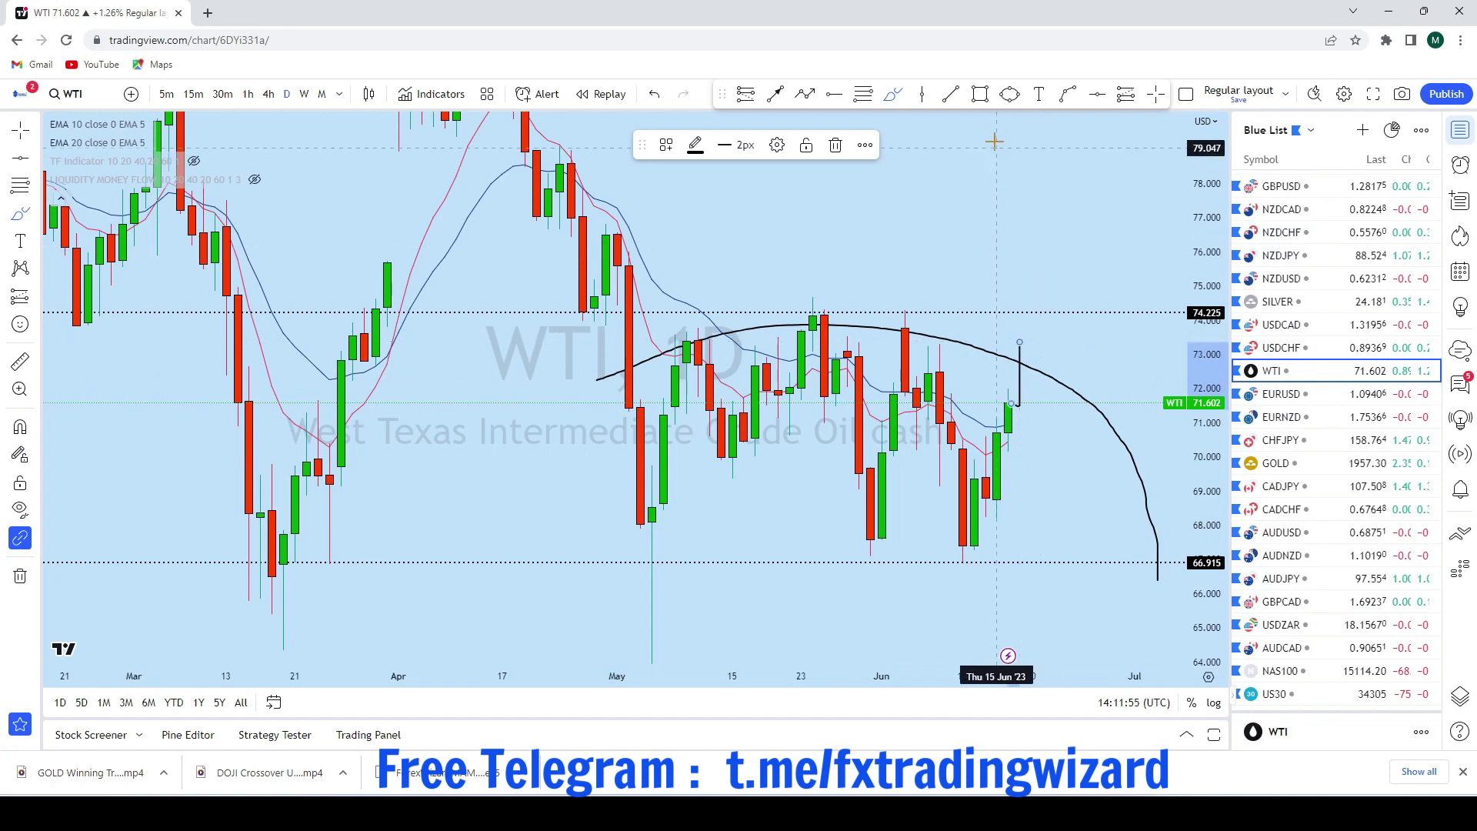
mouse_move(1031, 333)
left_mouse_down()
mouse_move(1058, 554)
mouse_move(1030, 543)
mouse_move(1100, 600)
left_mouse_up()
left_click(655, 94)
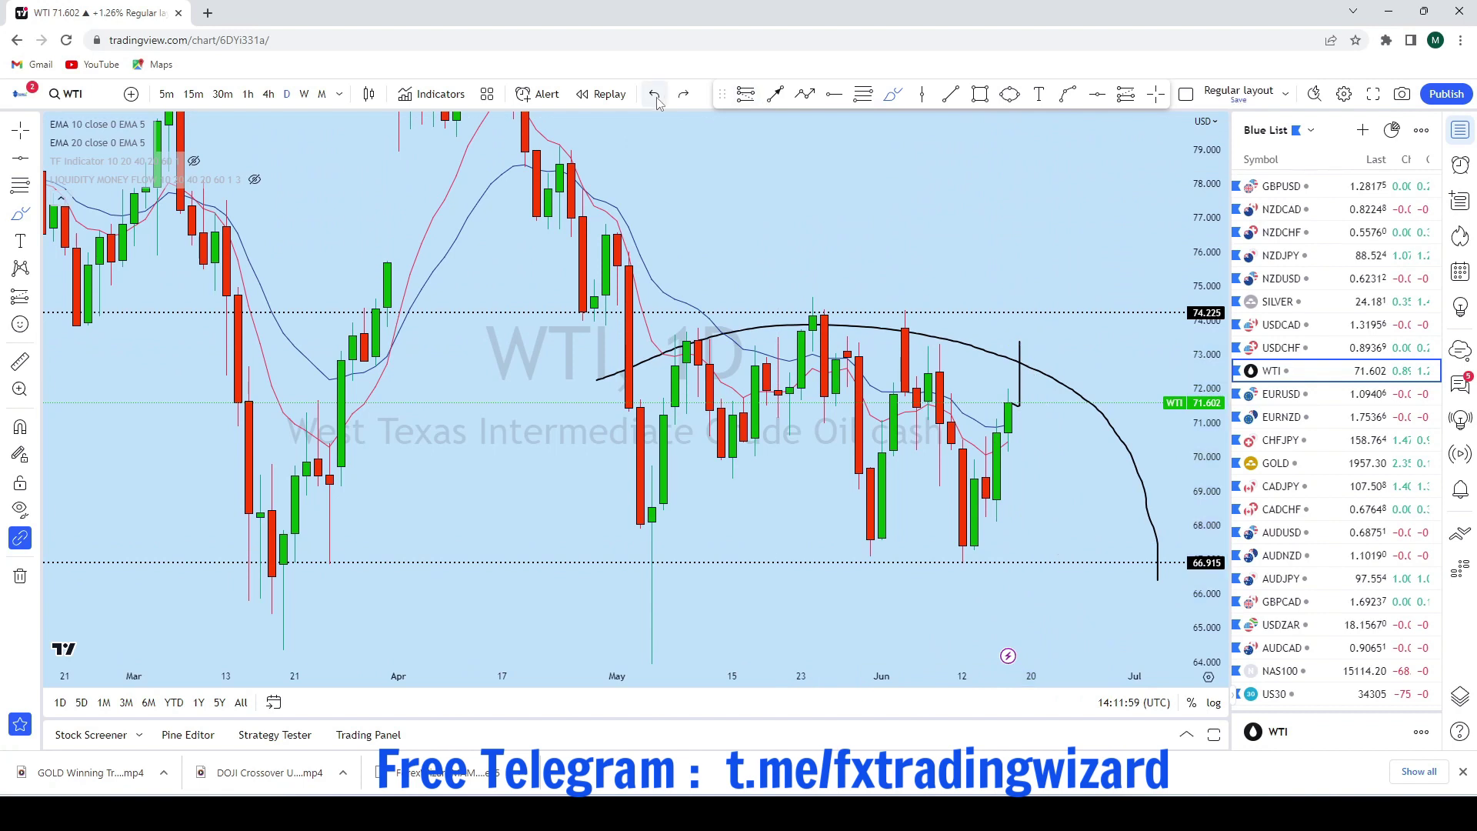
Switch WTI to the 4-hour timeframe
left_click(266, 94)
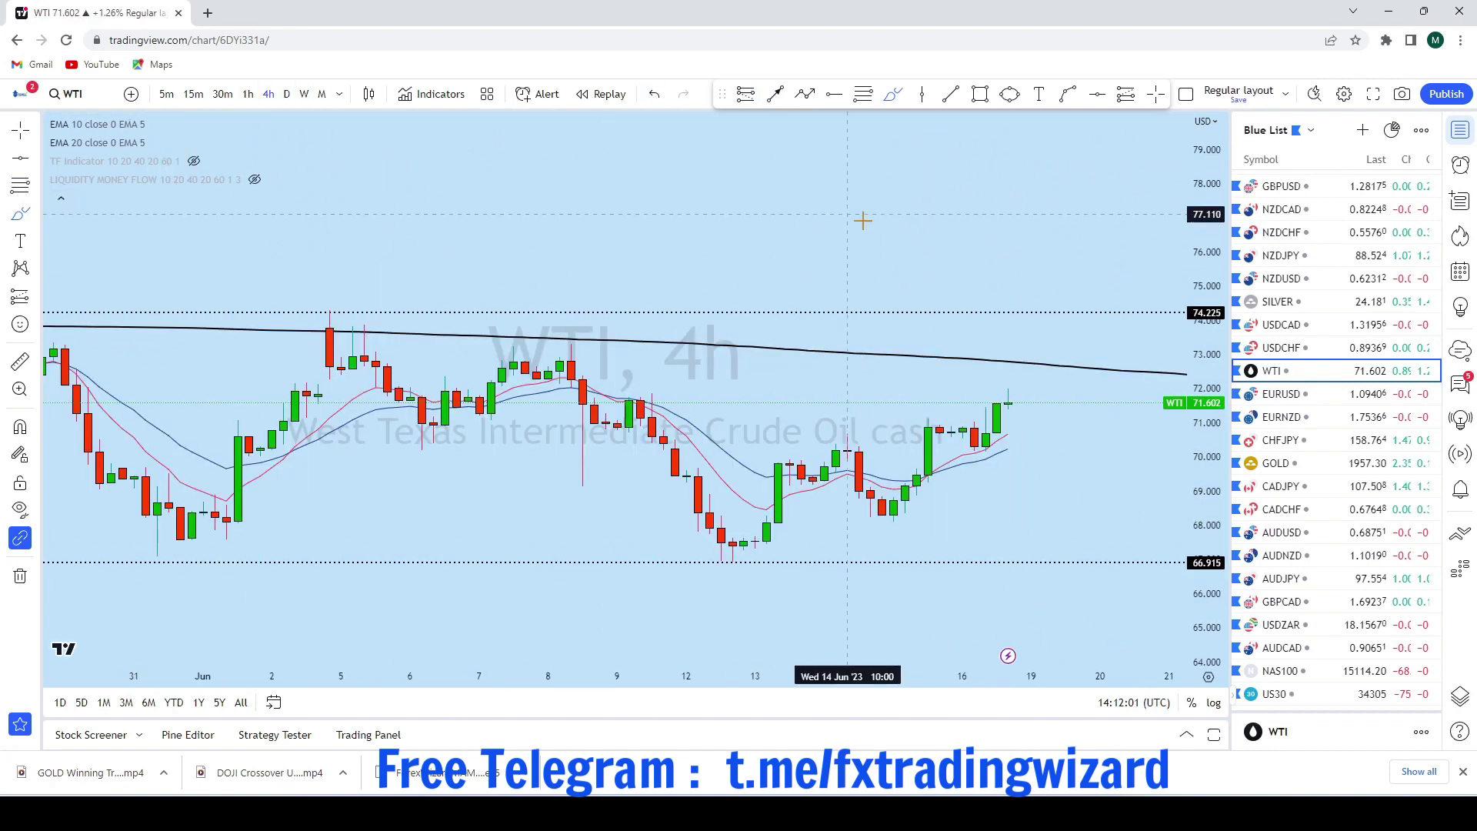
Brush a temporary zigzag rise from the mid-June low at about 67.6 to about 73.4 on the WTI 4-hour chart, and undo it
left_click(20, 130)
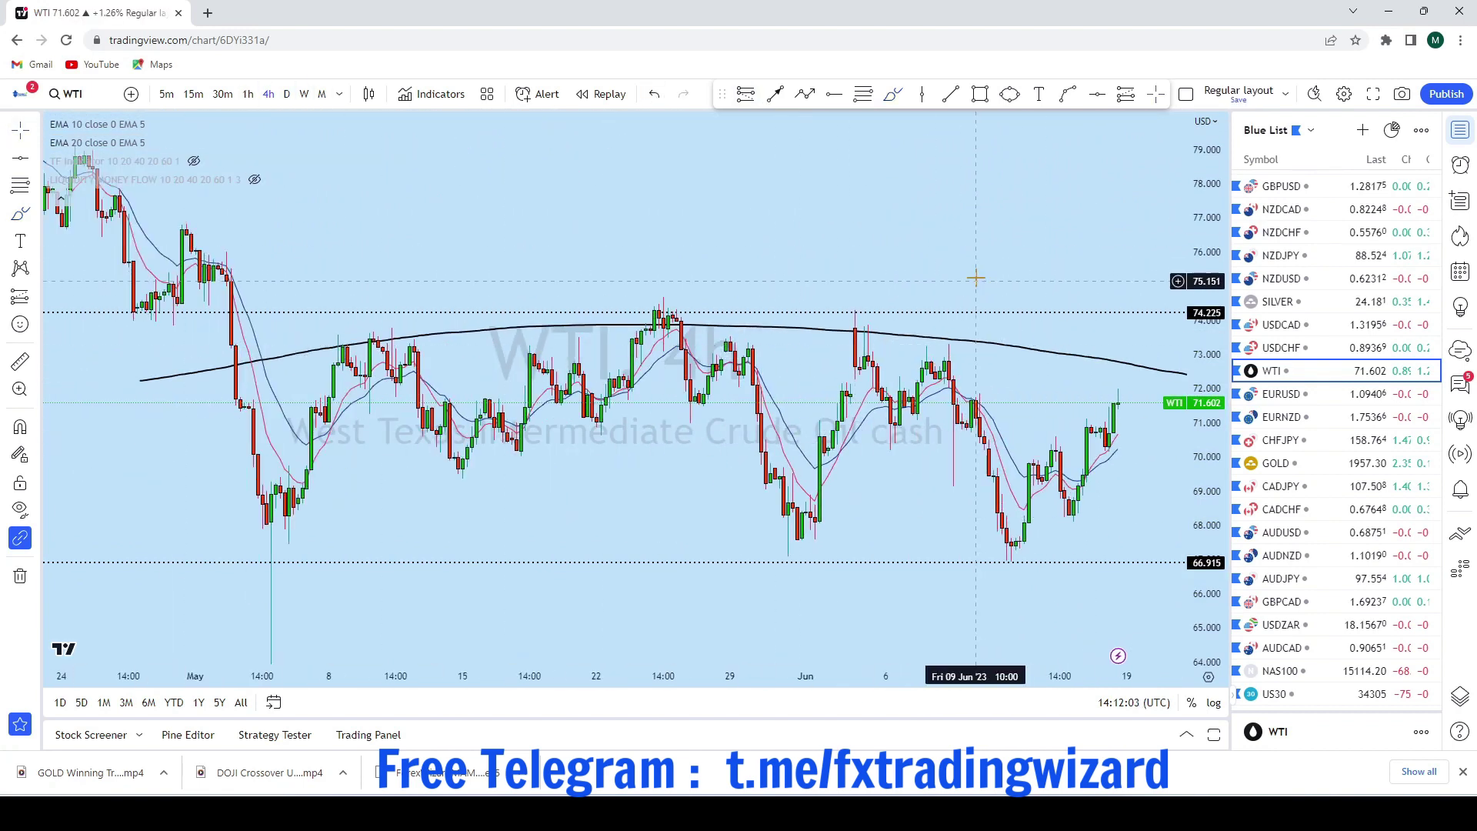
left_click_drag(977, 280, 841, 252)
scroll(995, 431, "up", 4)
left_click_drag(995, 442, 1013, 430)
scroll(1012, 430, "down", 3)
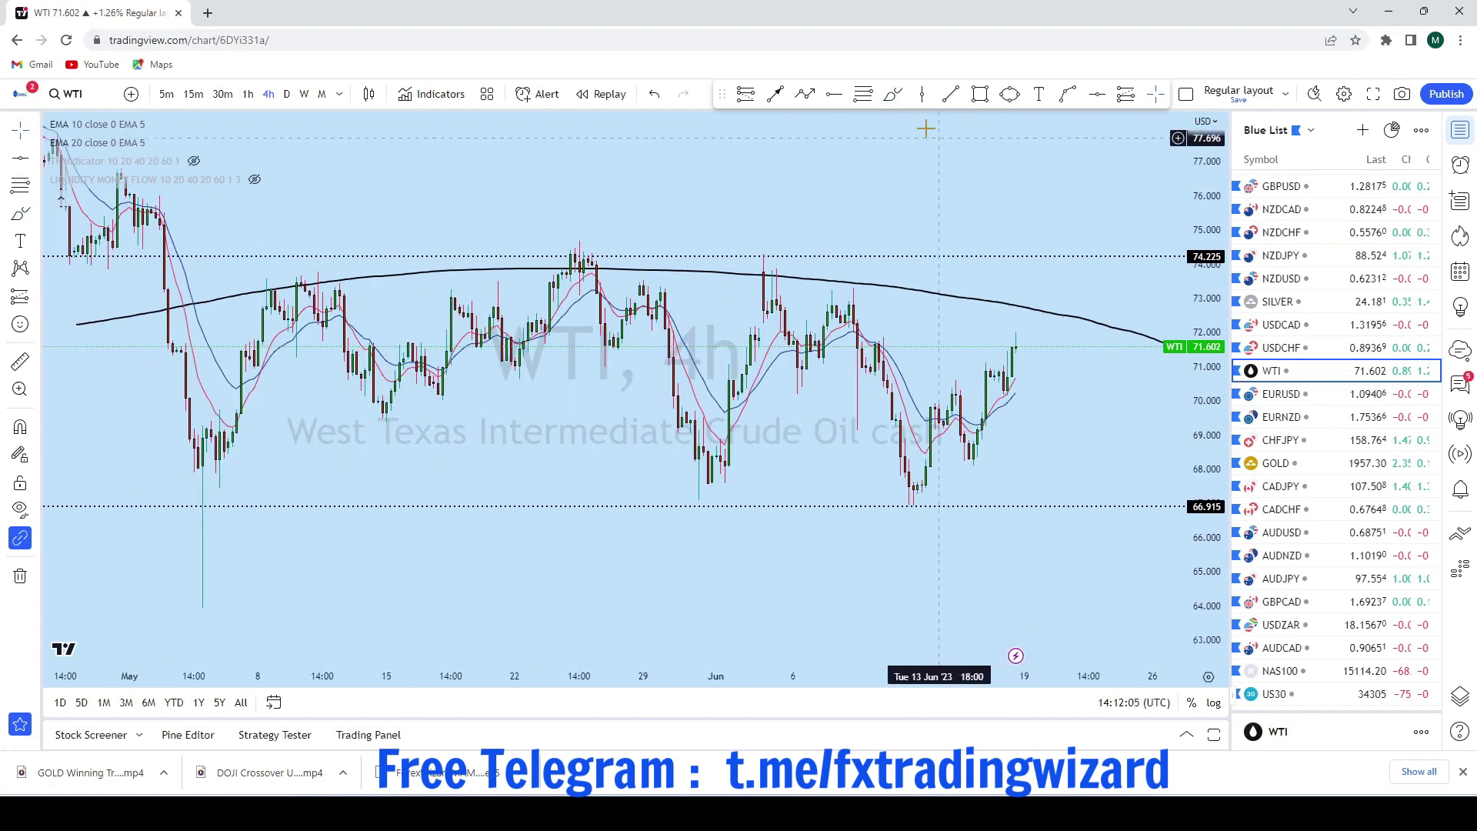
left_click_drag(926, 484, 958, 379)
left_click(974, 455)
left_click(996, 367)
left_click_drag(1016, 333, 1048, 286)
scroll(907, 209, "up", 2)
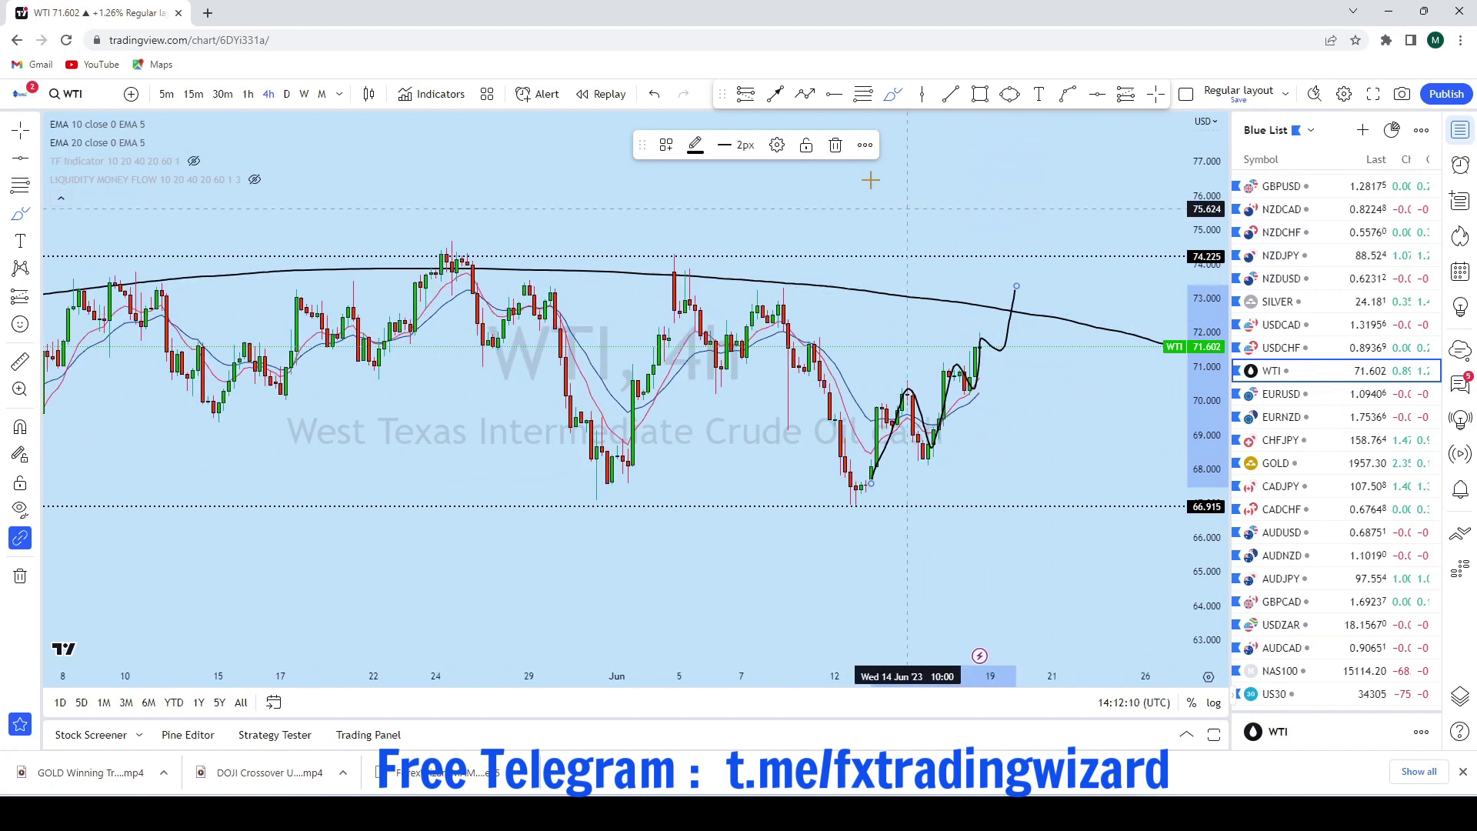
left_click(655, 94)
Brush a temporary rise from the latest WTI candle to the arch at about 72.6, and undo it
scroll(1154, 431, "up", 3)
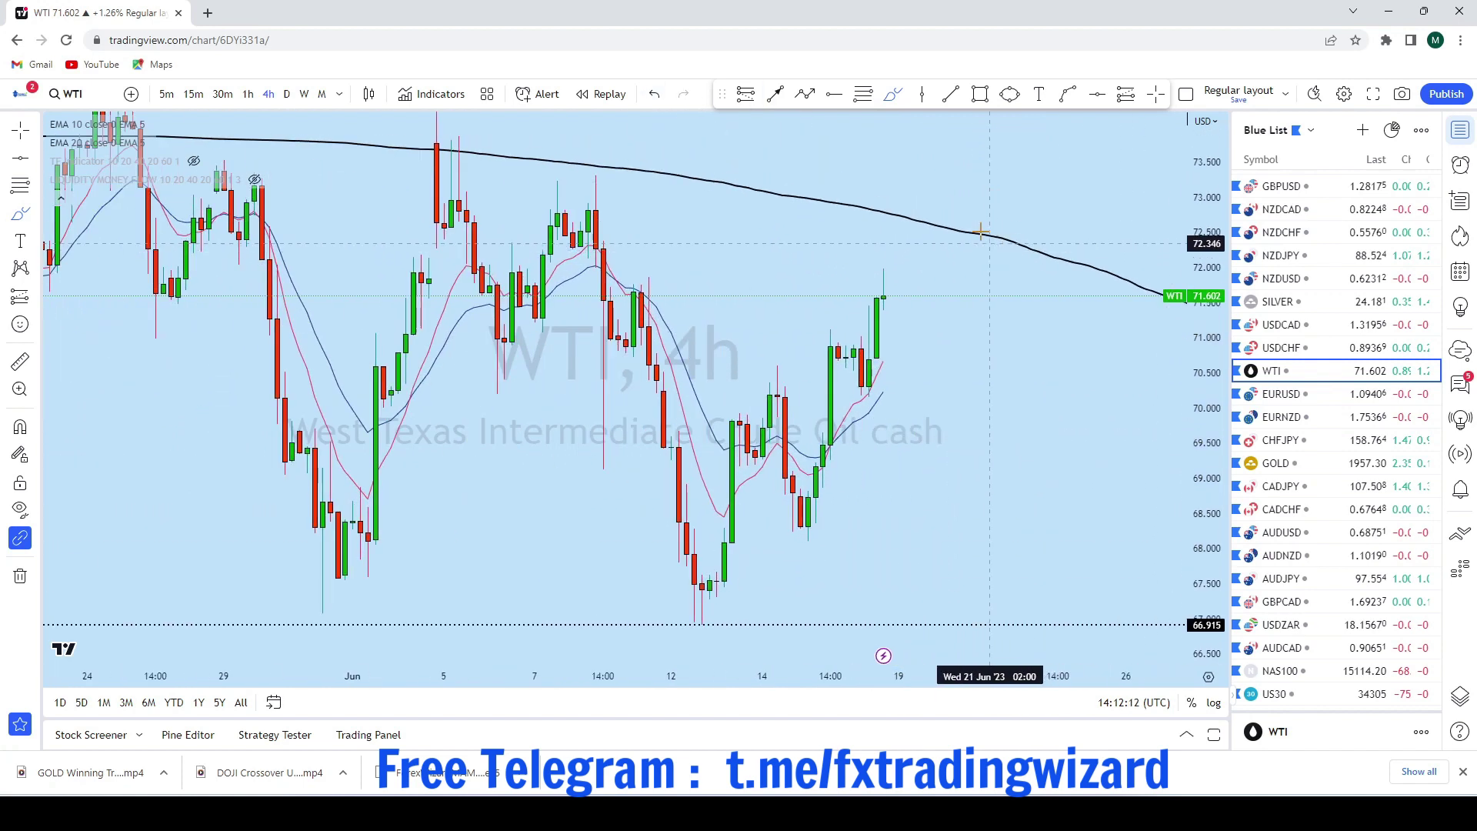
mouse_move(893, 299)
left_mouse_down()
mouse_move(913, 298)
mouse_move(929, 224)
mouse_move(949, 227)
left_mouse_up()
left_click(654, 94)
Circle the arch at about 72.5 ahead of the latest WTI candle and draw an arrow from it down to the dotted 66.915 line
left_click(1010, 94)
scroll(1062, 198, "down", 3)
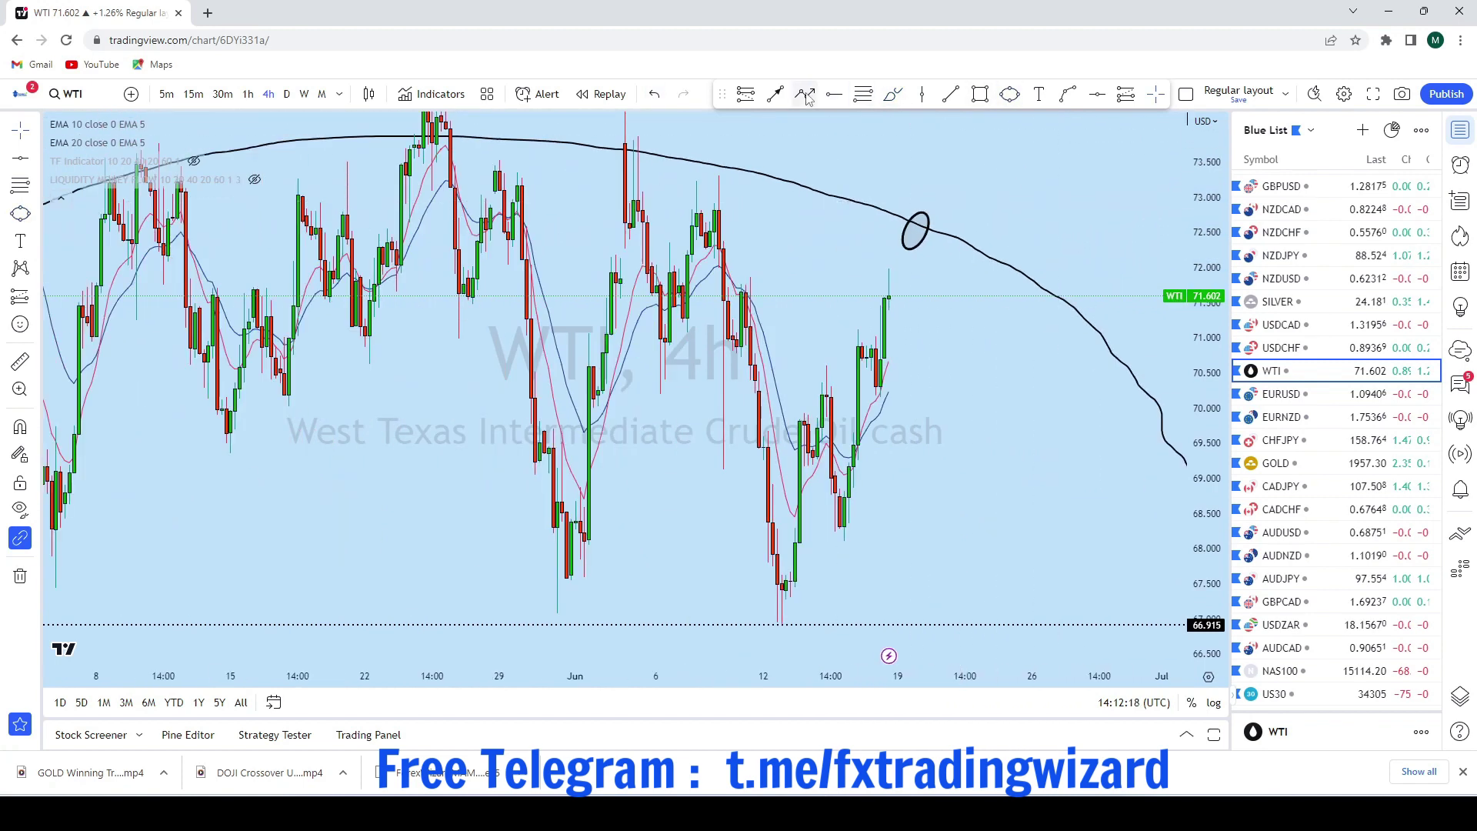
mouse_move(915, 225)
left_mouse_down()
mouse_move(1023, 560)
mouse_move(1015, 613)
left_mouse_up()
scroll(1081, 521, "up", 2)
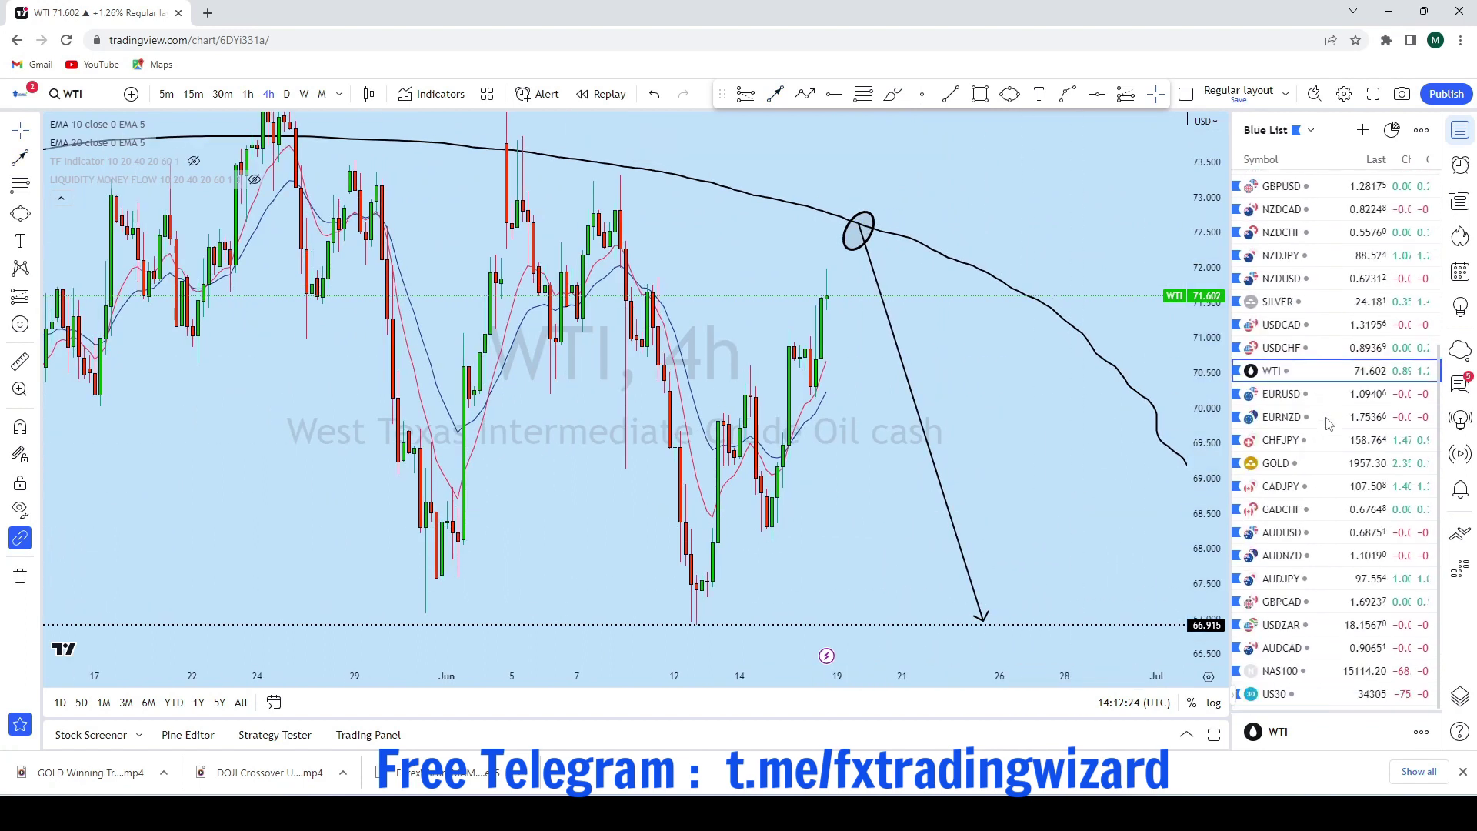
Switch to EURUSD on the monthly timeframe and rescale the chart to show the 2022 to 2023 candles
left_click(1331, 394)
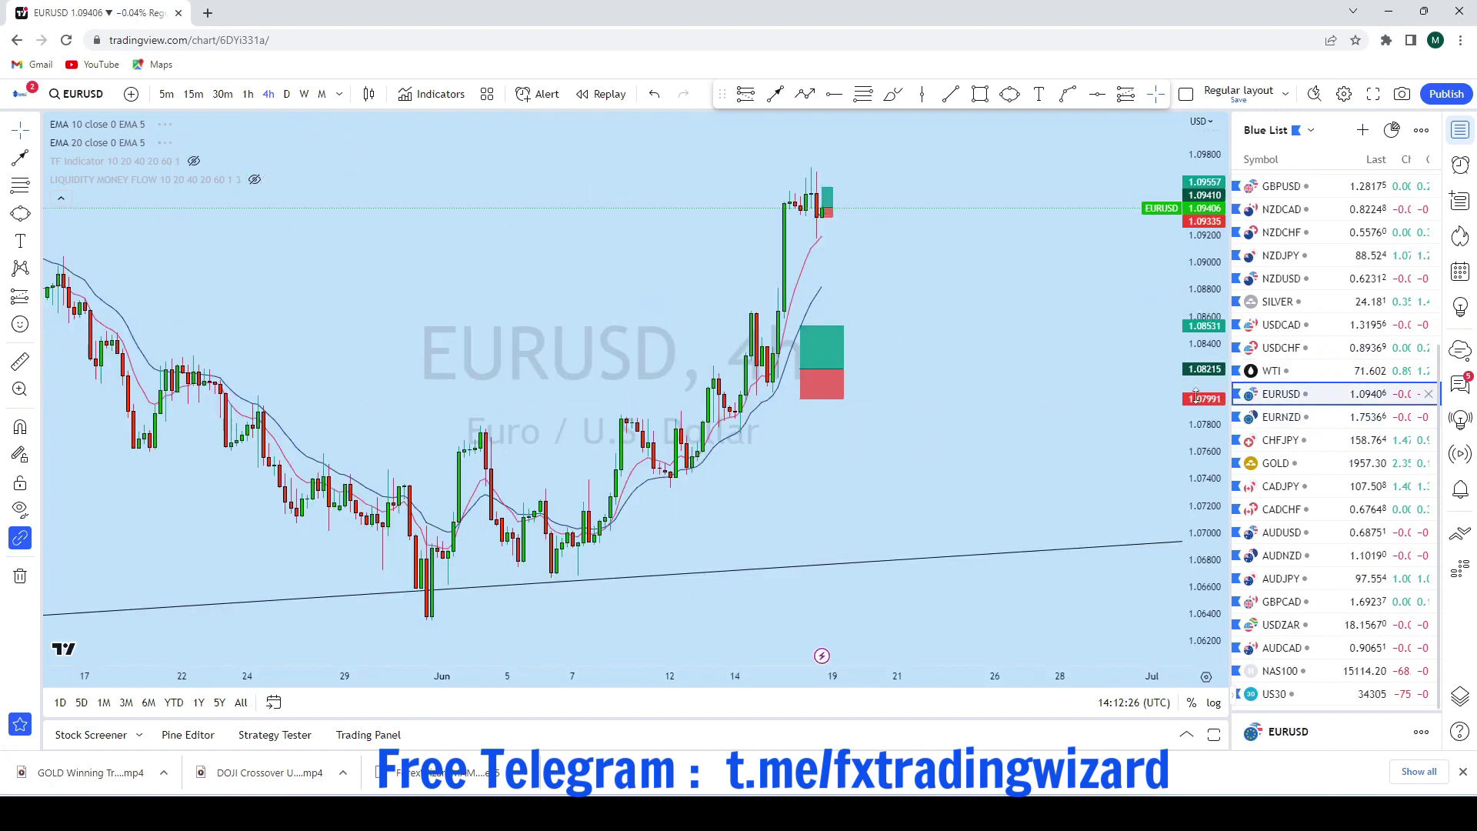
left_click(321, 94)
left_click_drag(1203, 262, 1203, 596)
scroll(986, 457, "up", 3)
left_click_drag(677, 215, 996, 227)
scroll(995, 228, "up", 3)
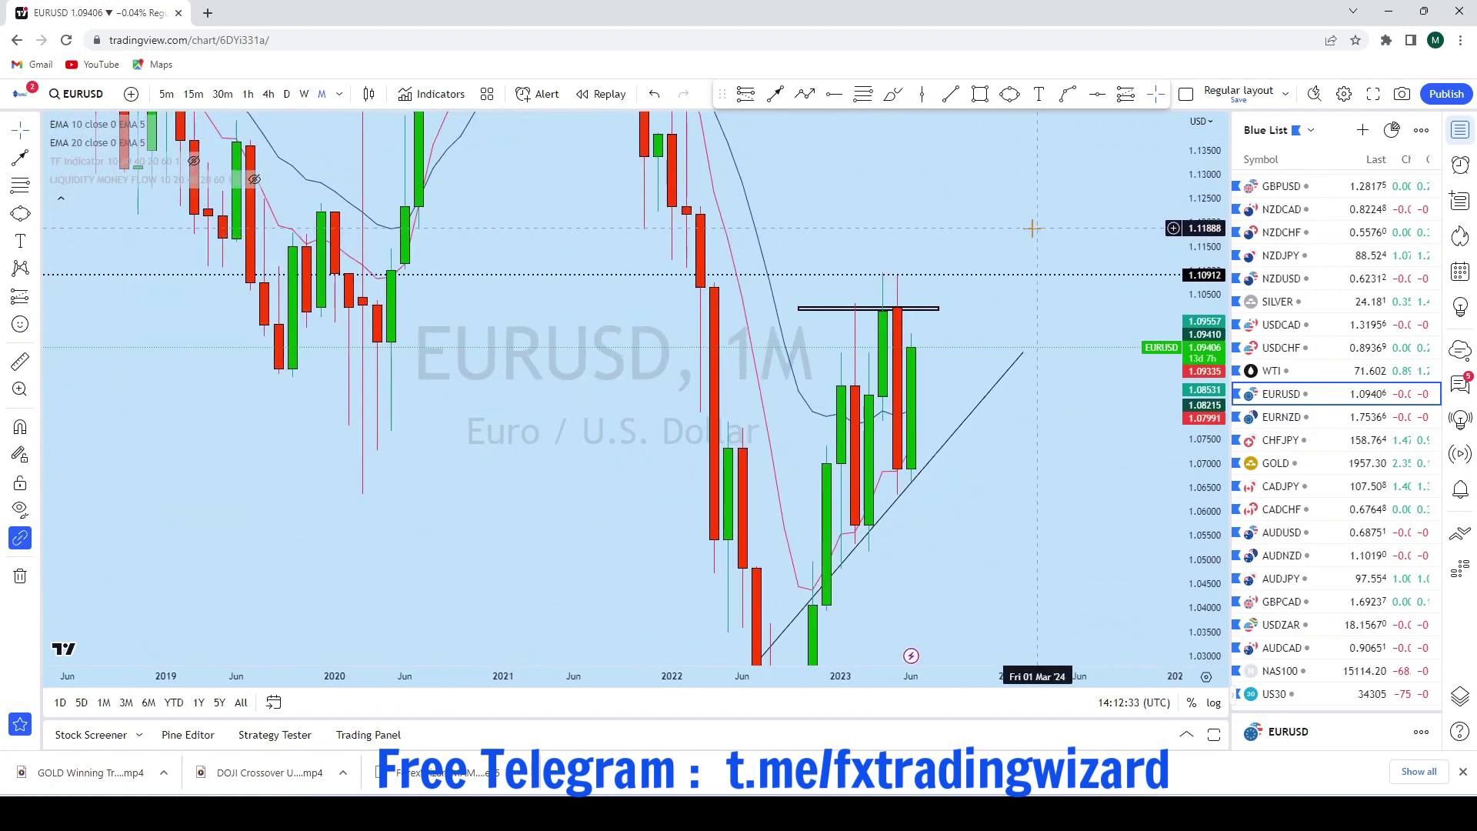
scroll(1087, 444, "up", 3)
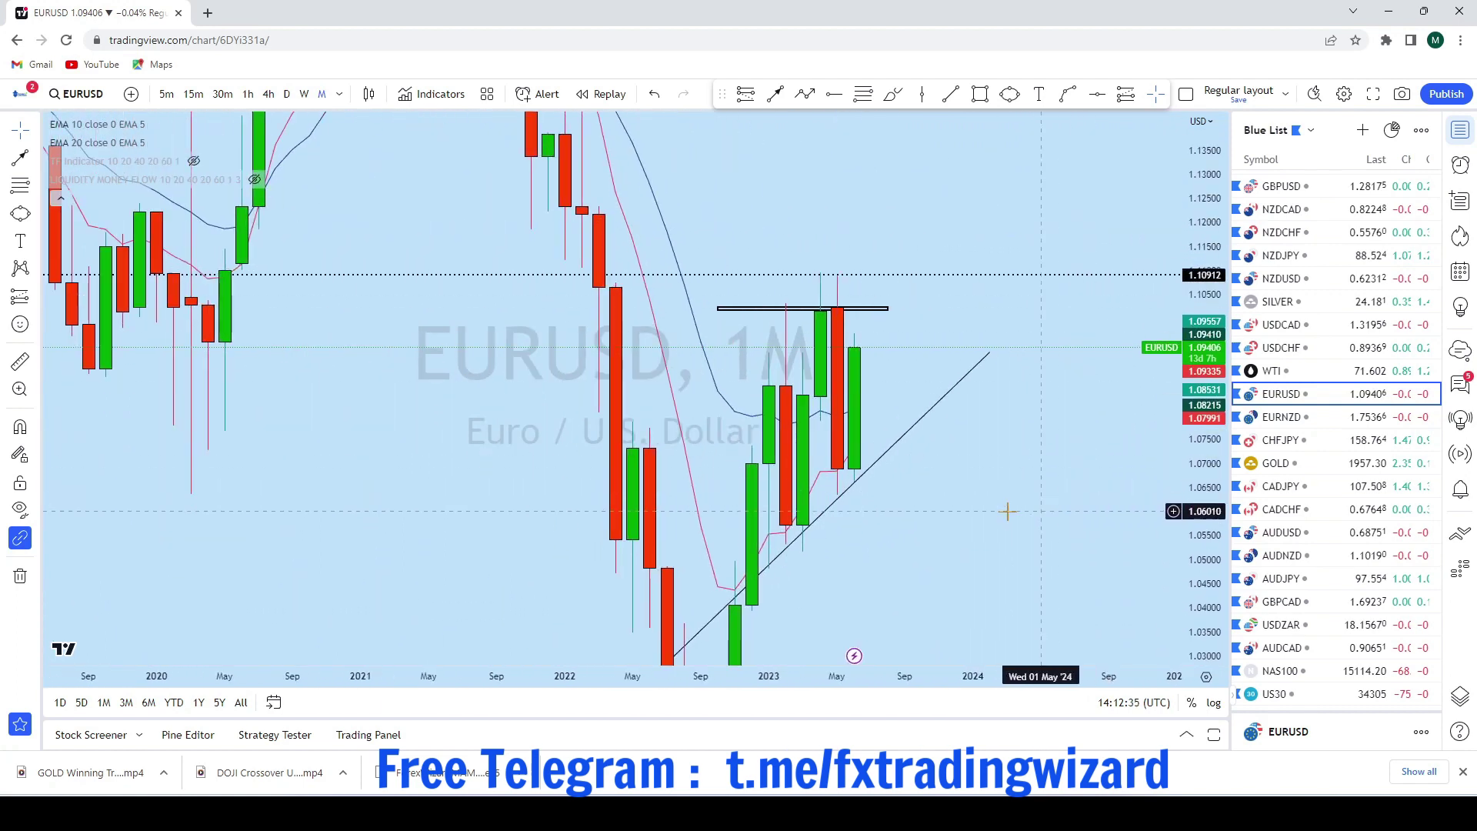
scroll(983, 455, "up", 2)
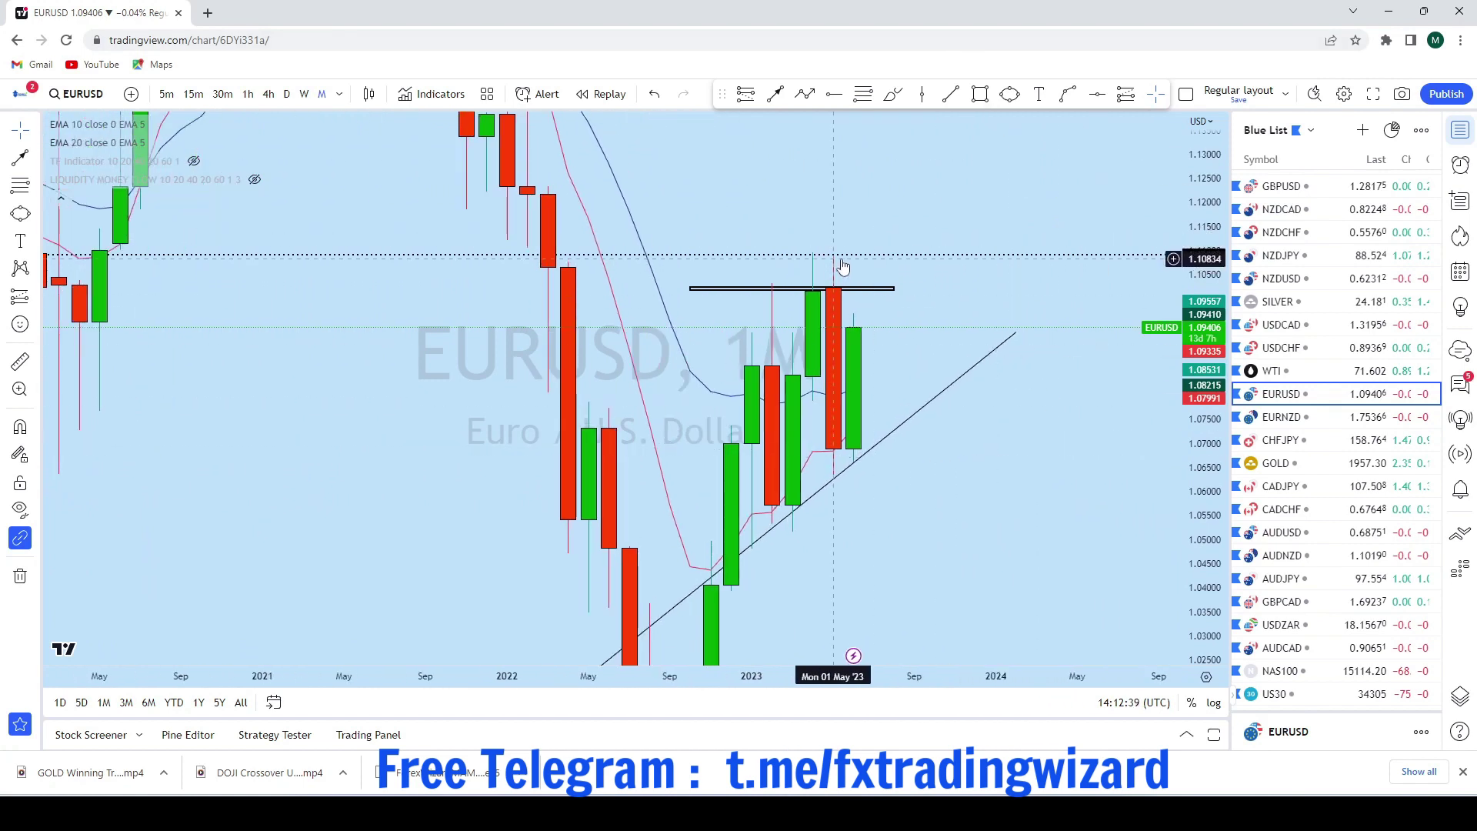
scroll(1060, 523, "down", 2)
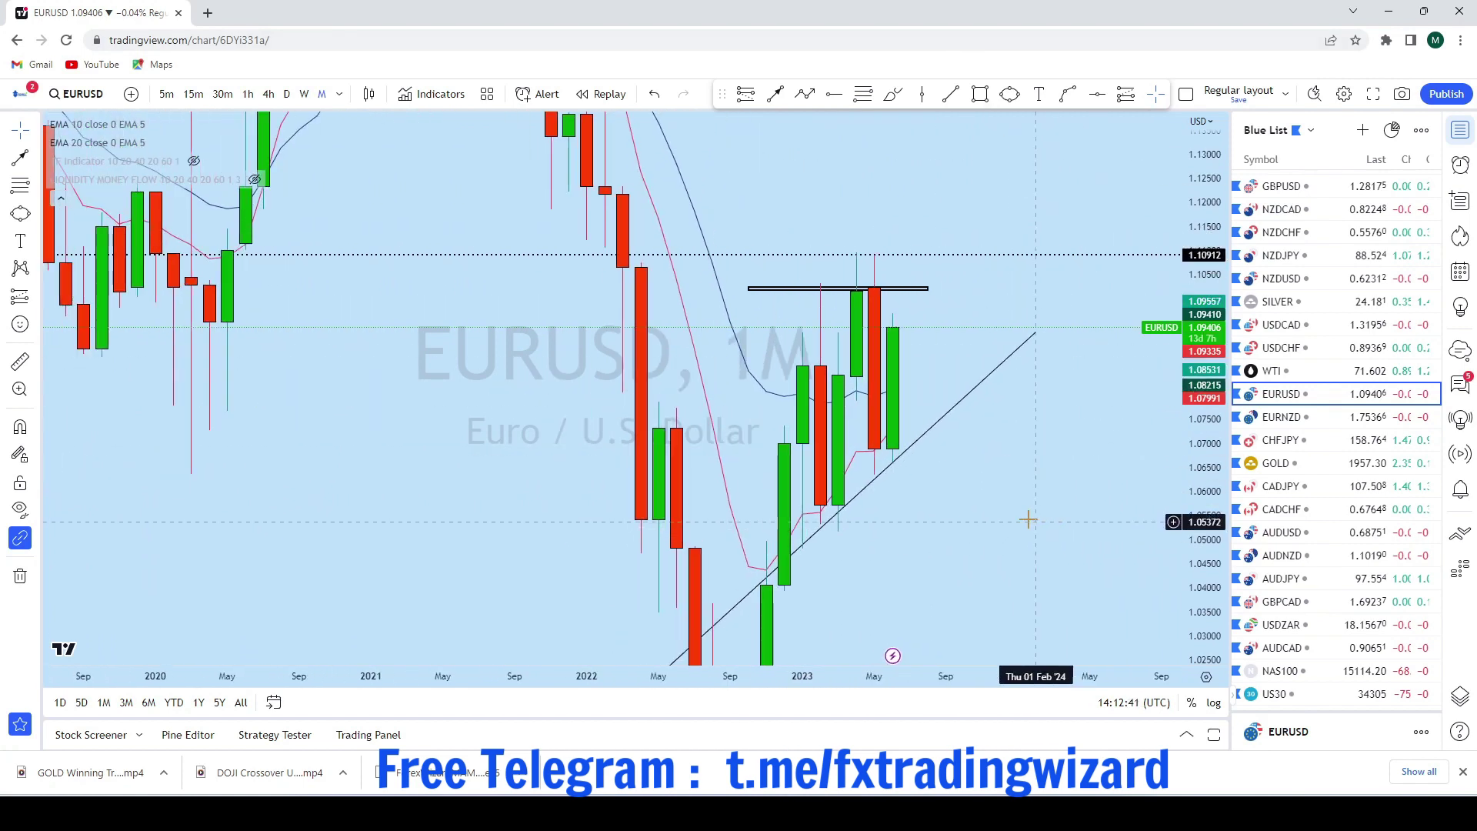
Replace the monthly EURUSD rising trendline with one from about 1.0373 in September 2022 to about 1.0860 in December 2023
left_click_drag(1028, 519, 993, 500)
left_click(1002, 314)
key("Delete")
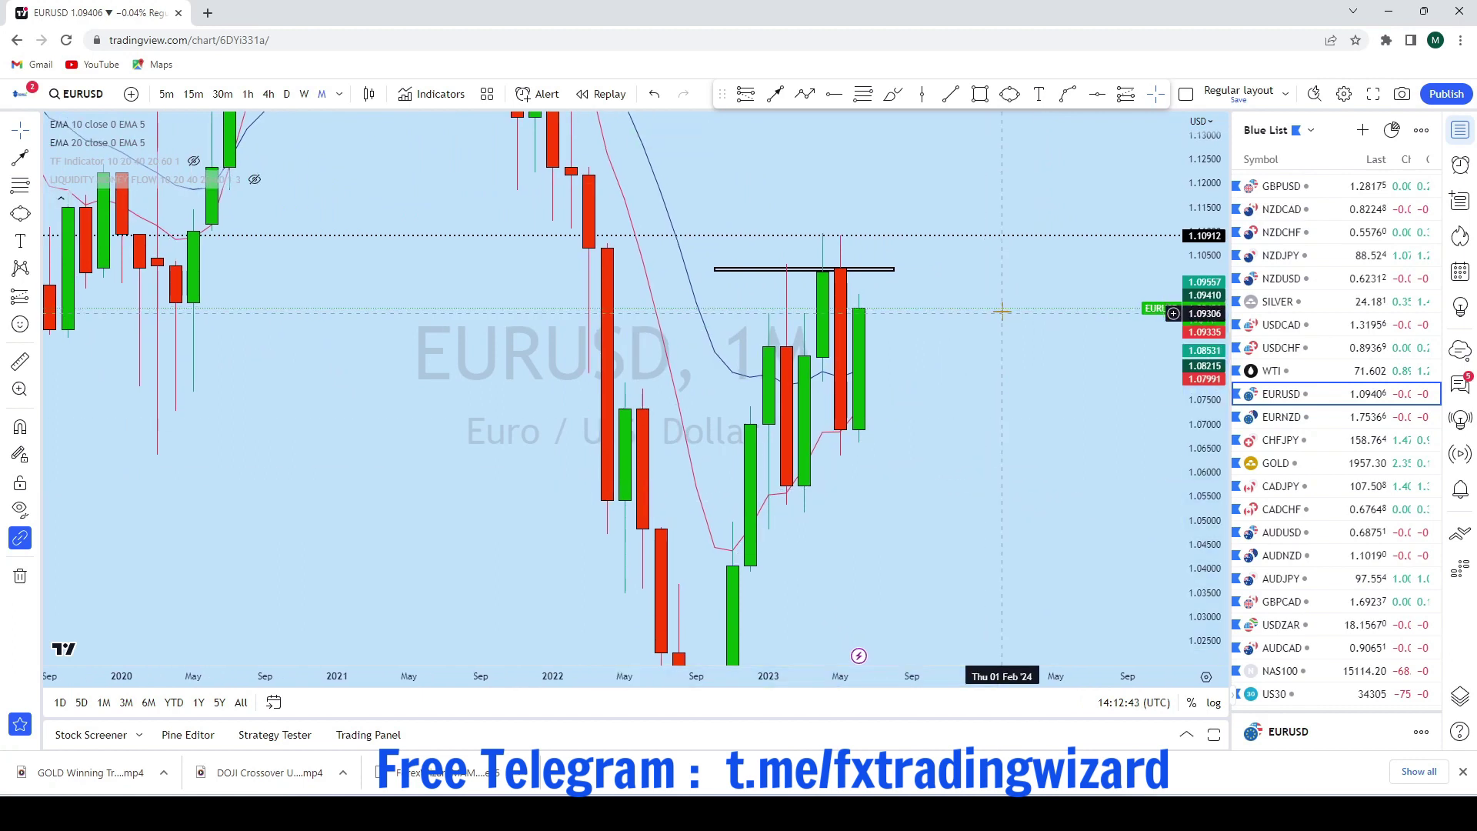
left_click_drag(994, 406, 1011, 381)
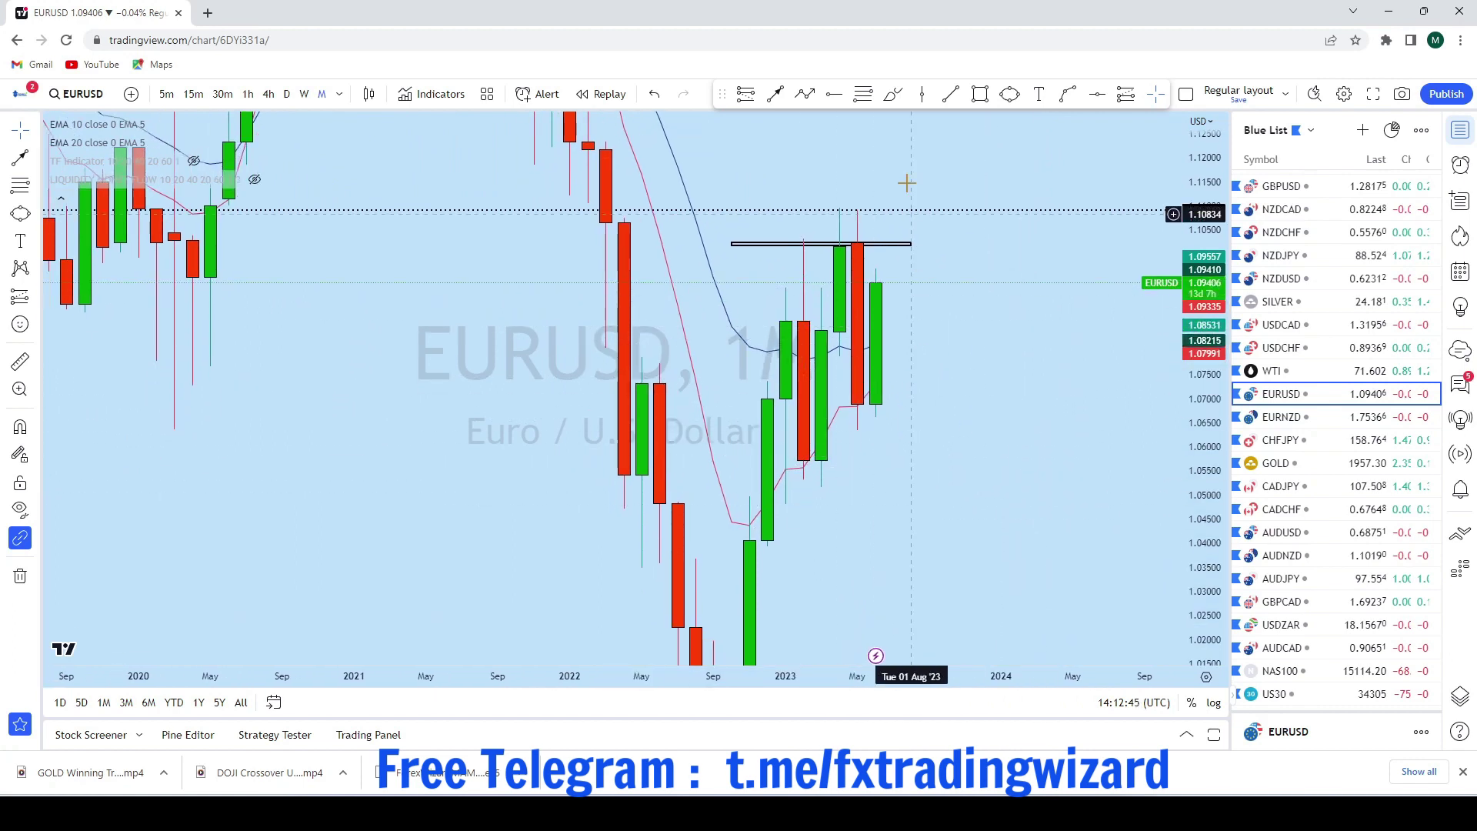
left_click(713, 555)
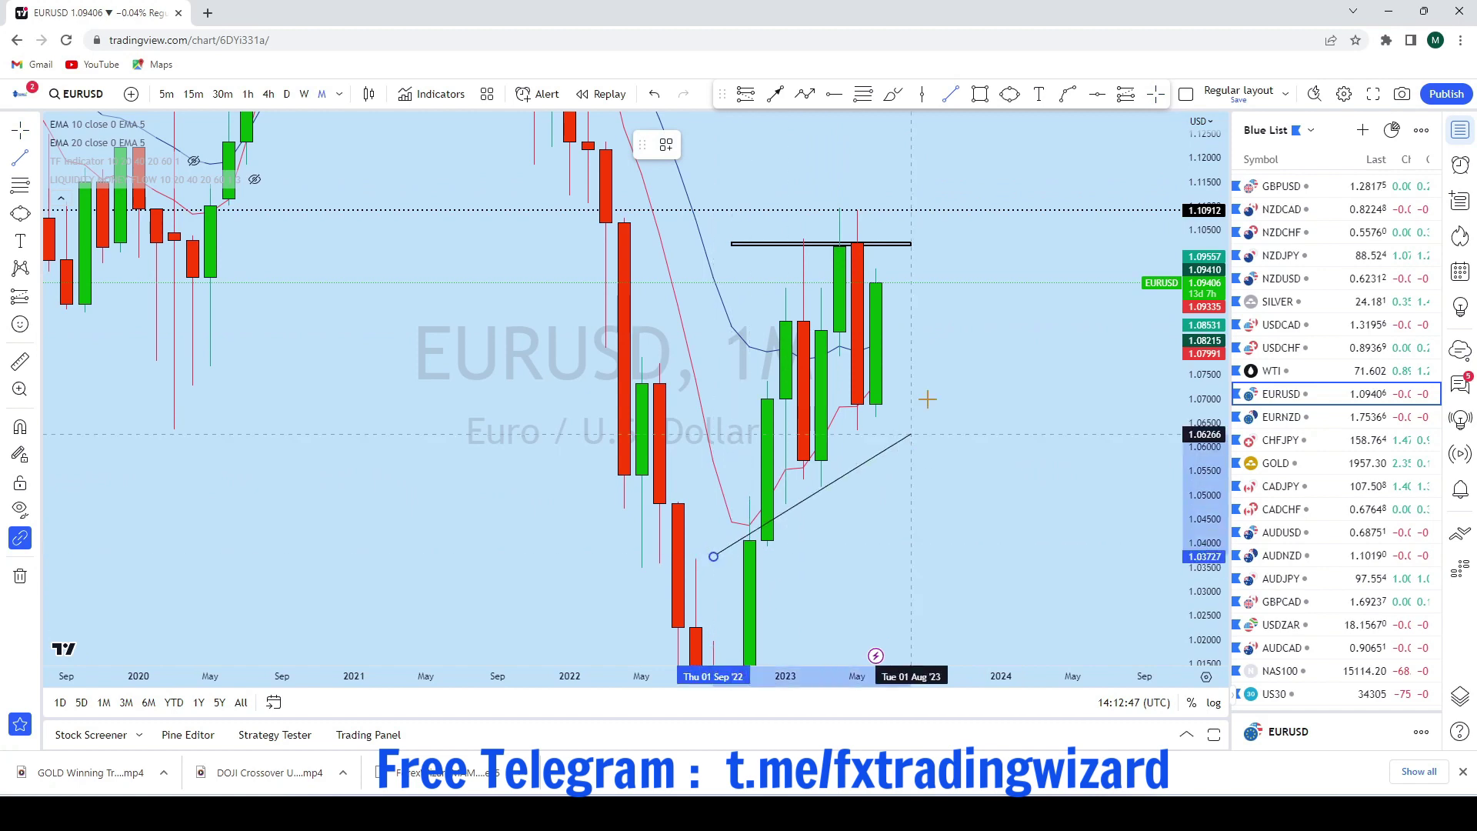
left_click(982, 320)
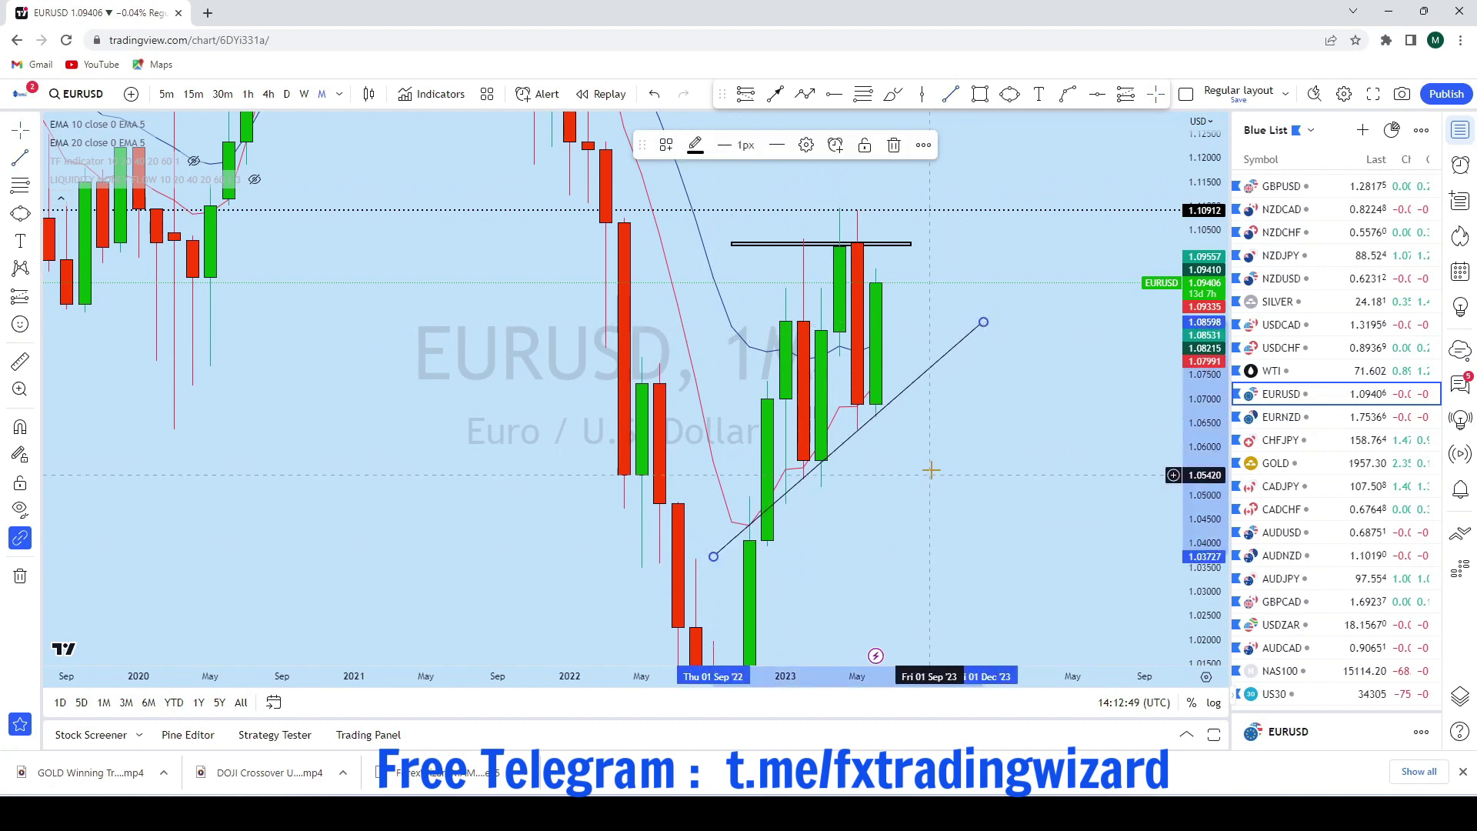
Delete the thin horizontal rectangle at about 1.102 on the monthly EURUSD chart
left_click_drag(866, 156, 884, 224)
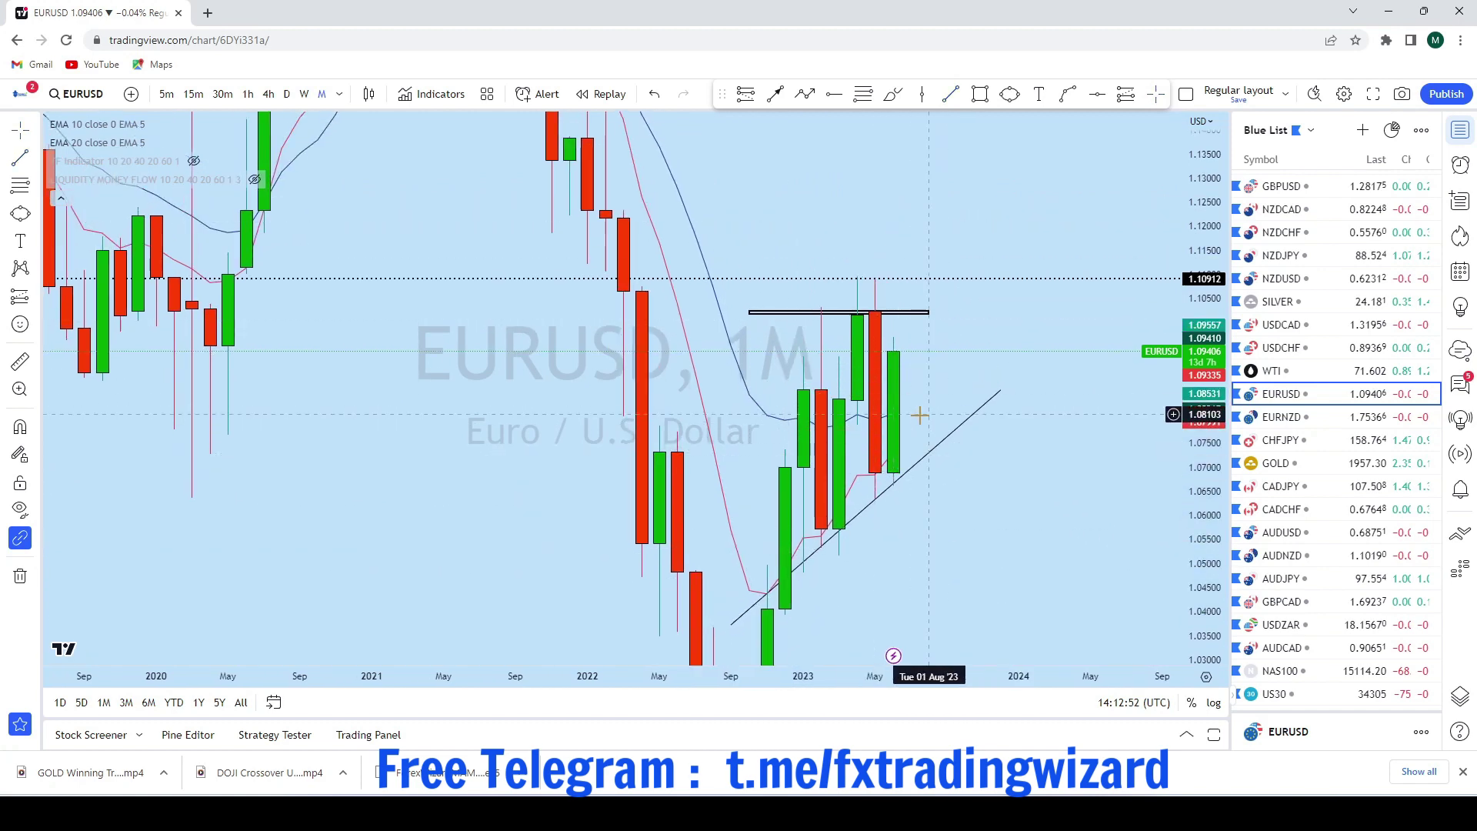
left_click(927, 314)
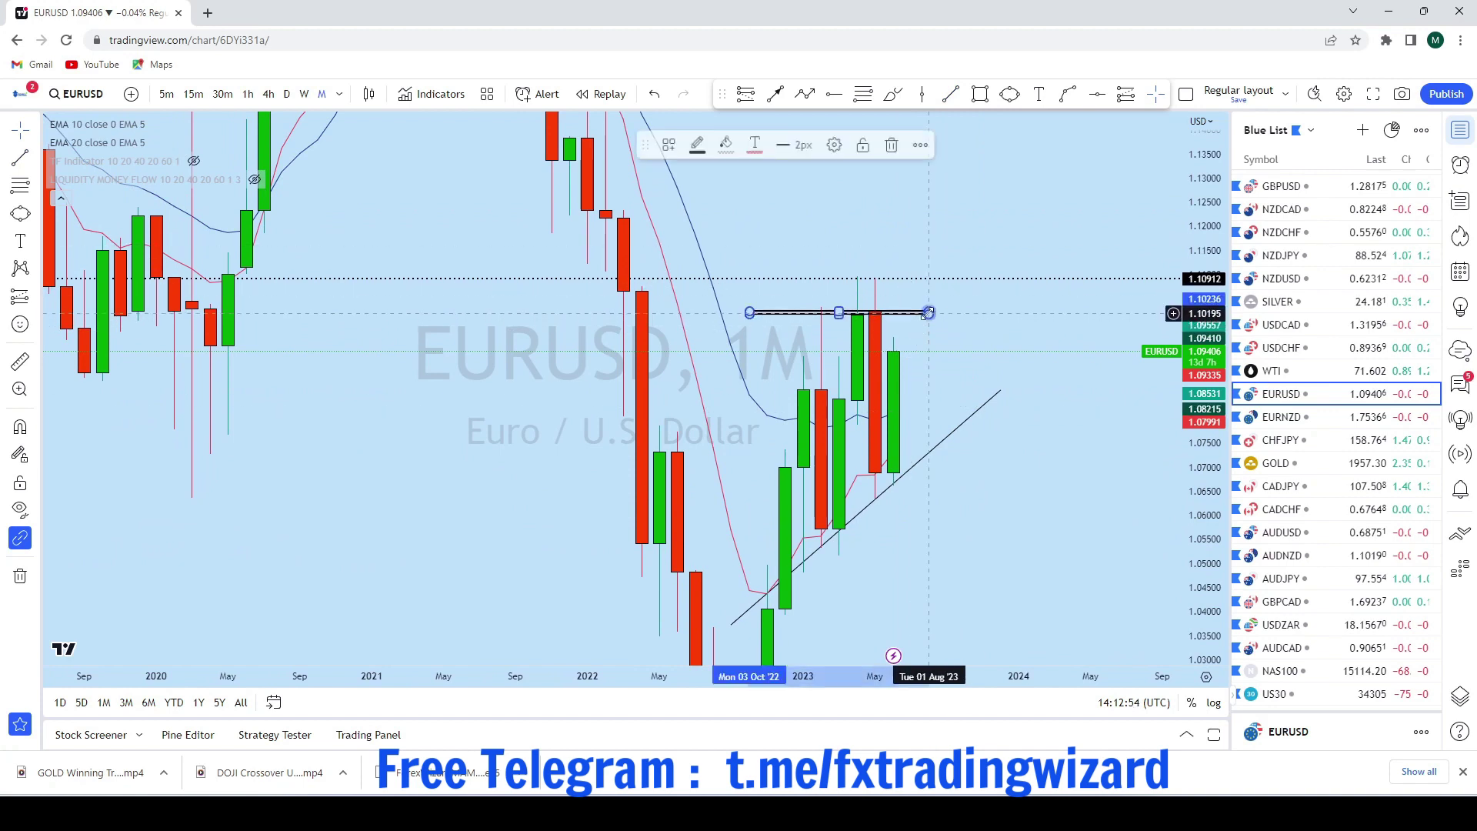
key("Delete")
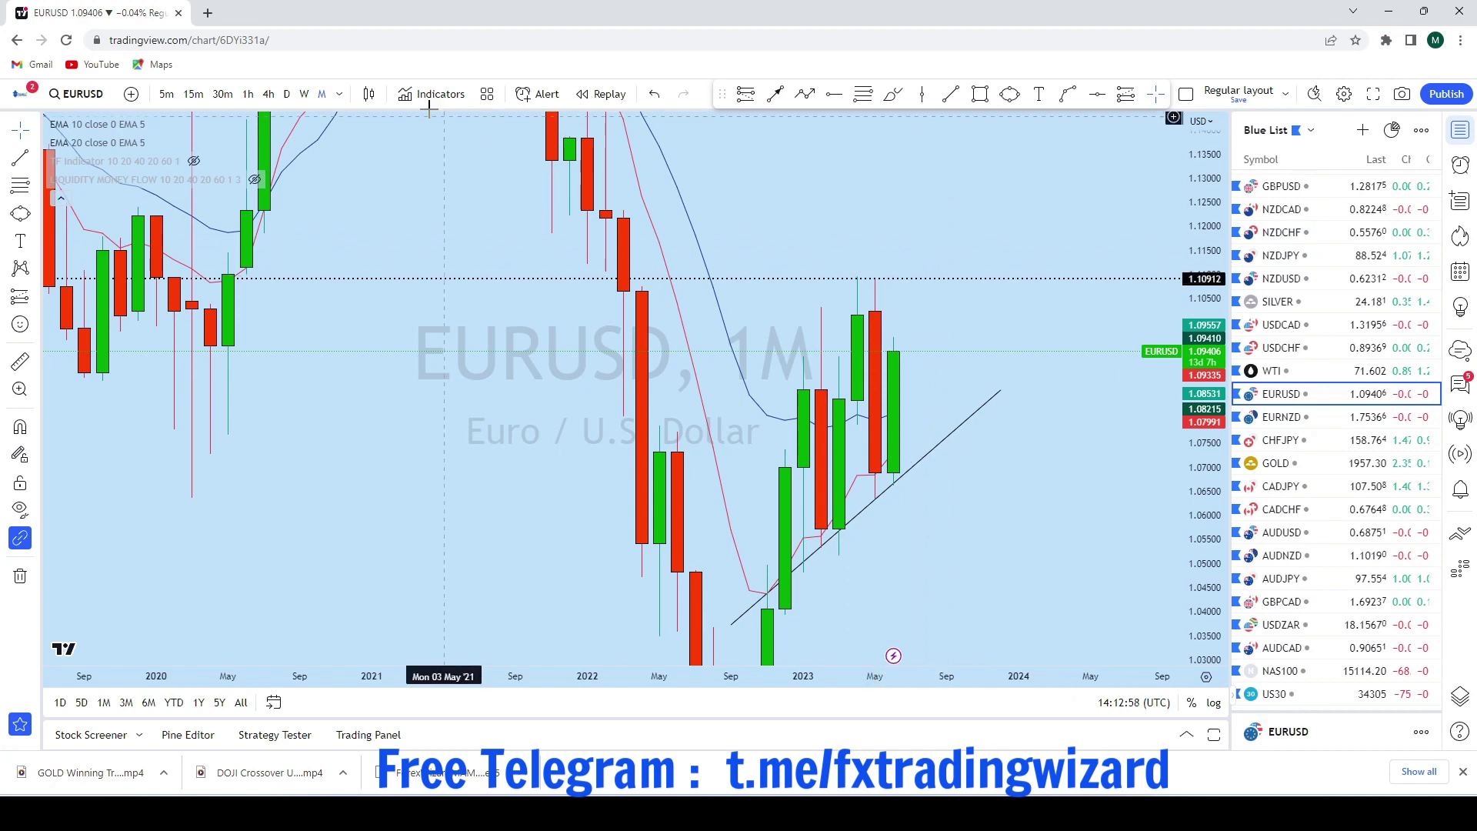
Switch EURUSD to the weekly timeframe, brush a temporary dip to about 1.092 and a rise beyond 1.104, and undo it
left_click(305, 95)
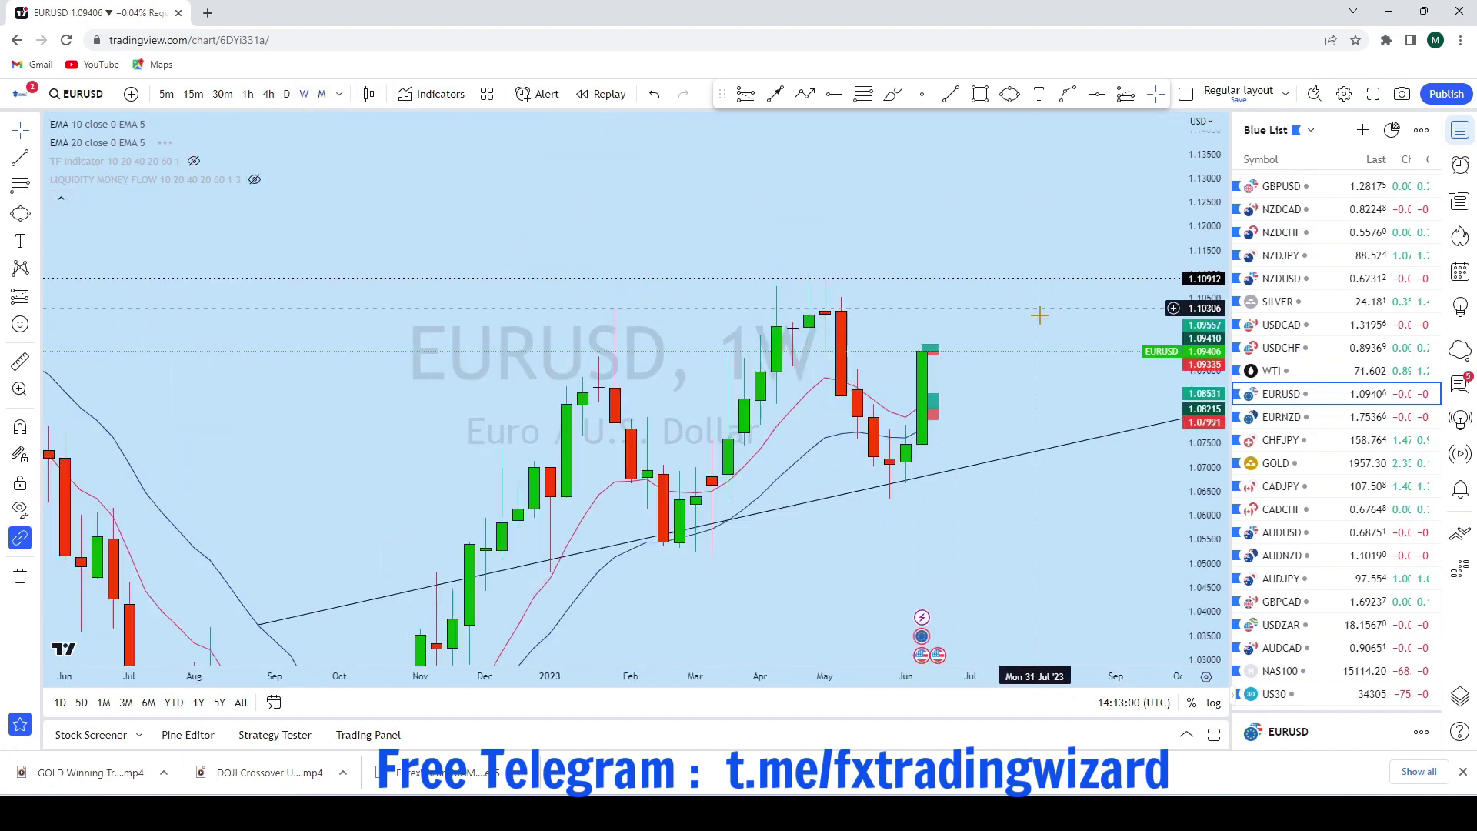
scroll(931, 616, "up", 3)
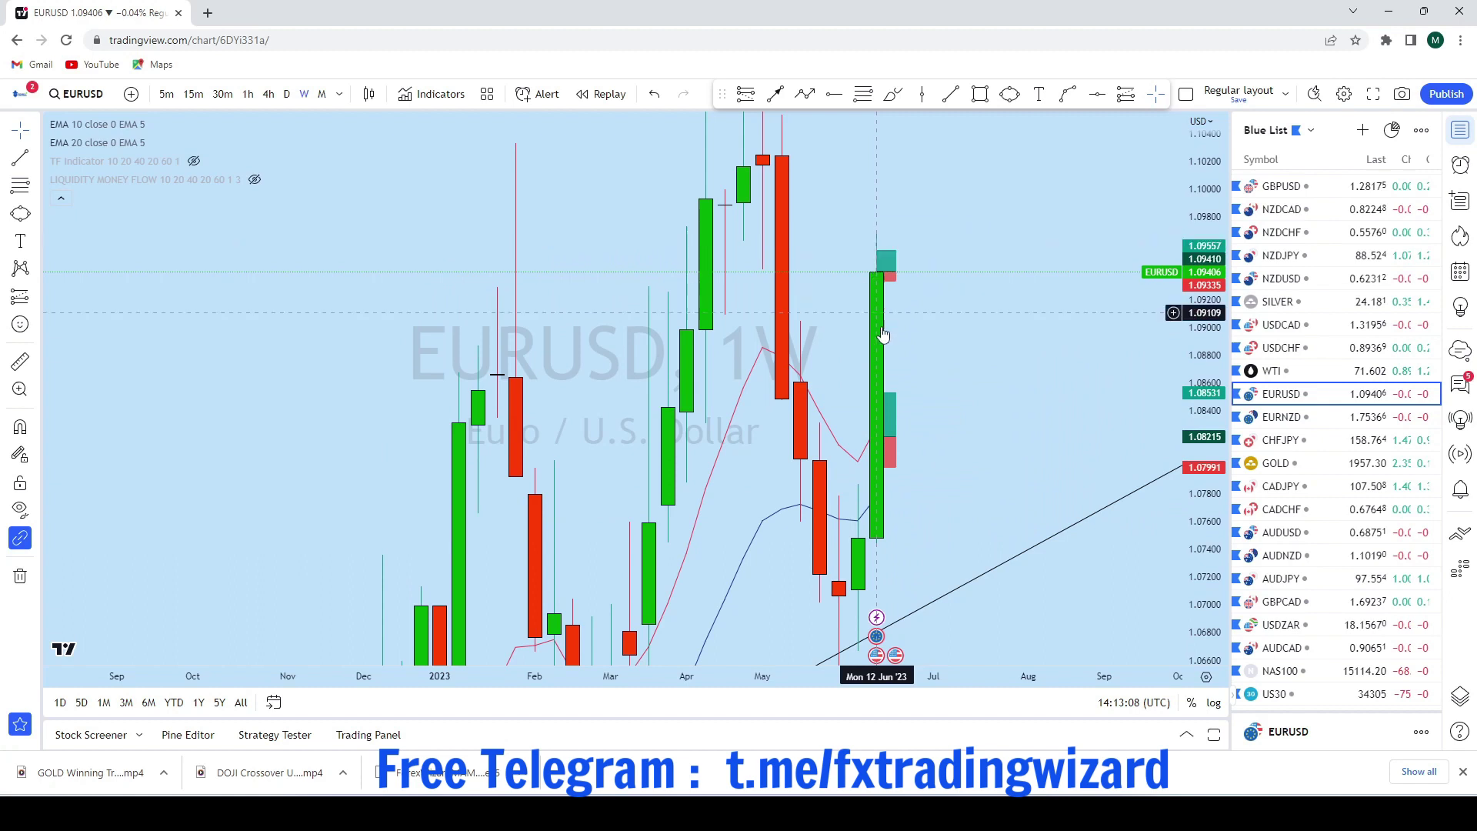
left_click(892, 94)
mouse_move(883, 271)
left_mouse_down()
mouse_move(897, 306)
mouse_move(933, 114)
left_mouse_up()
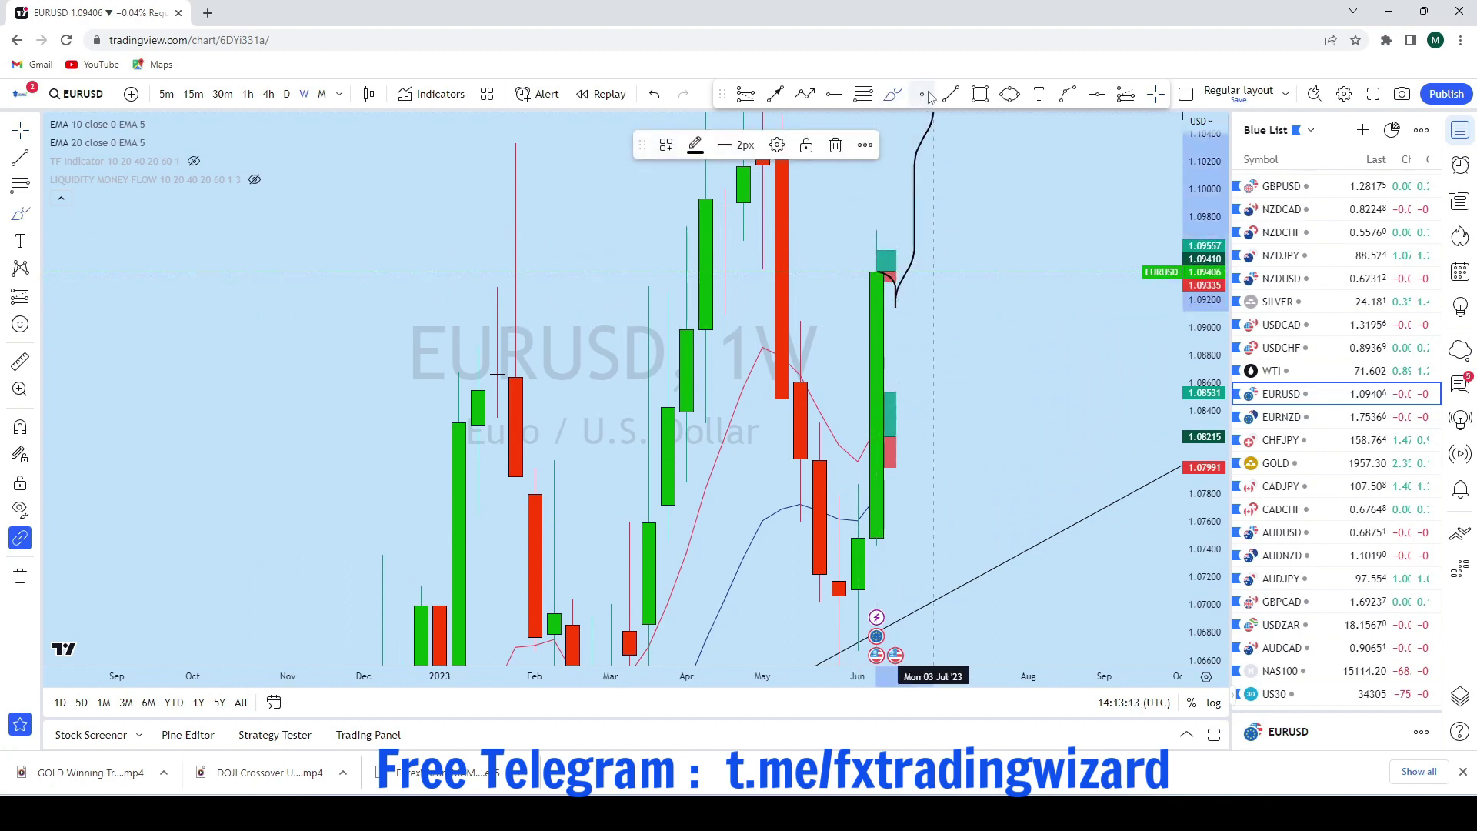
left_click(654, 95)
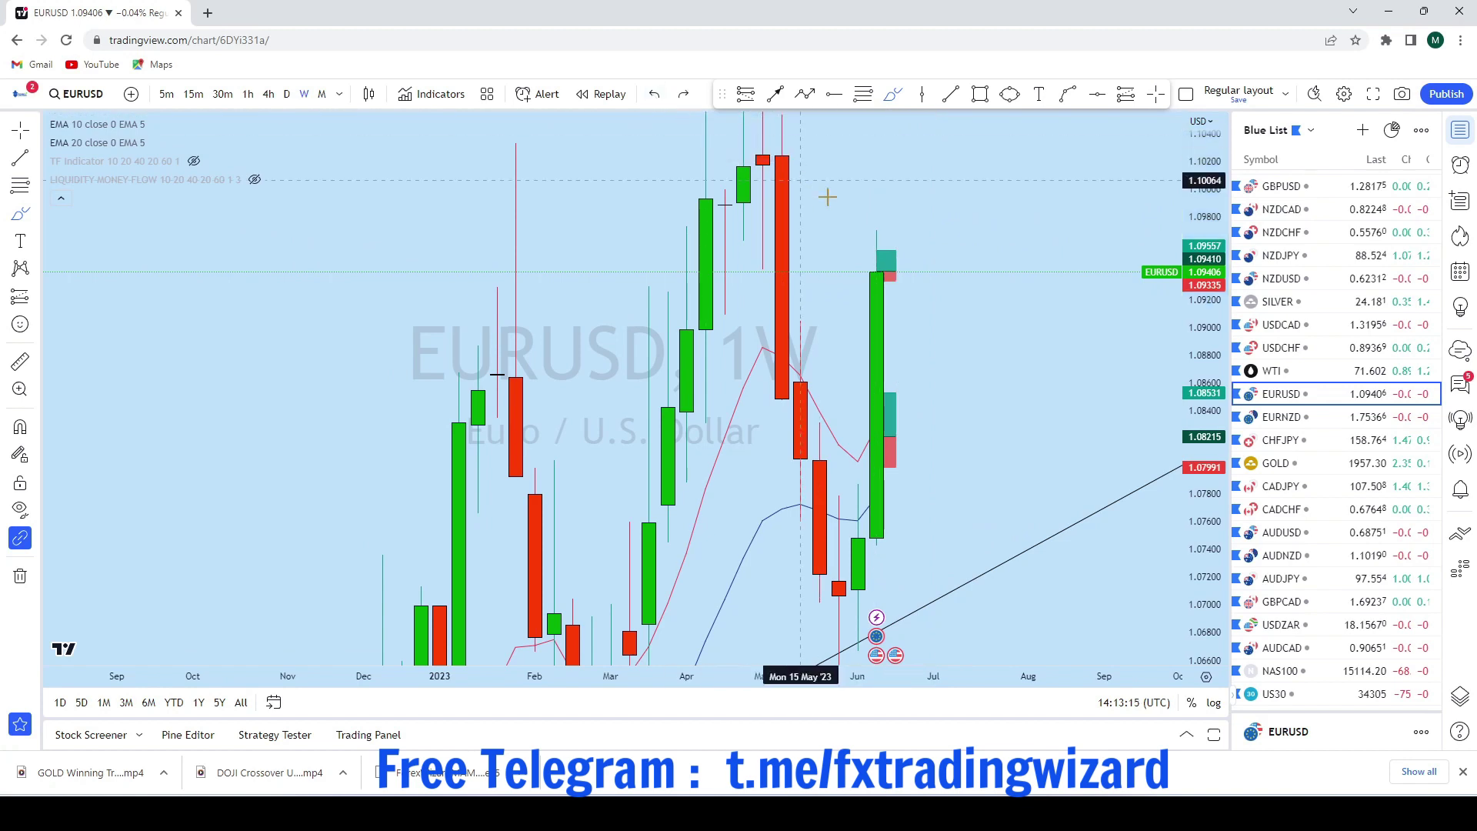
On the daily EURUSD timeframe, brush a temporary loop around the latest candle and a rise to about 1.096, undoing each stroke
left_click(286, 95)
scroll(993, 291, "up", 3)
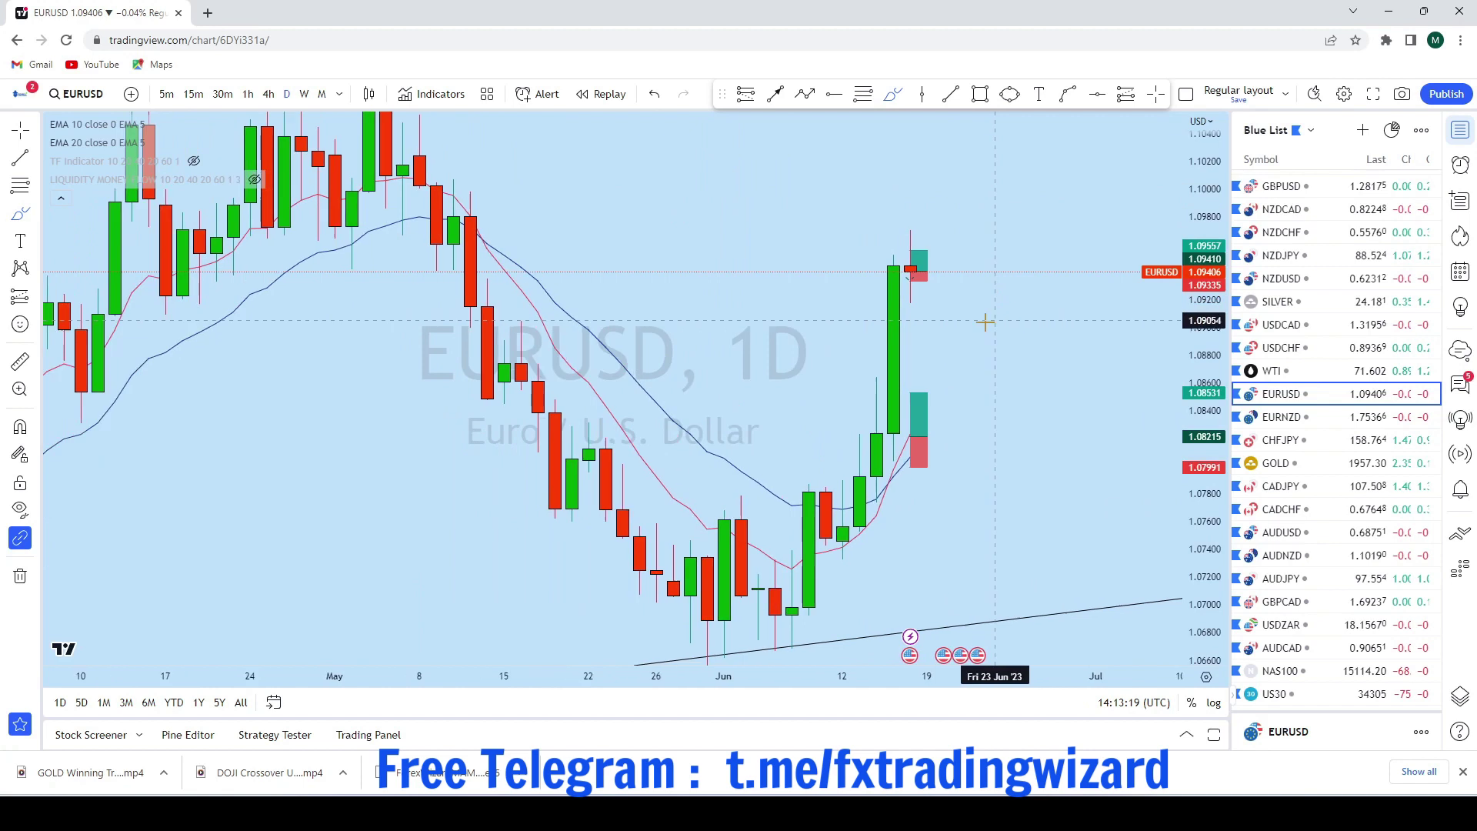
left_click_drag(891, 226, 880, 295)
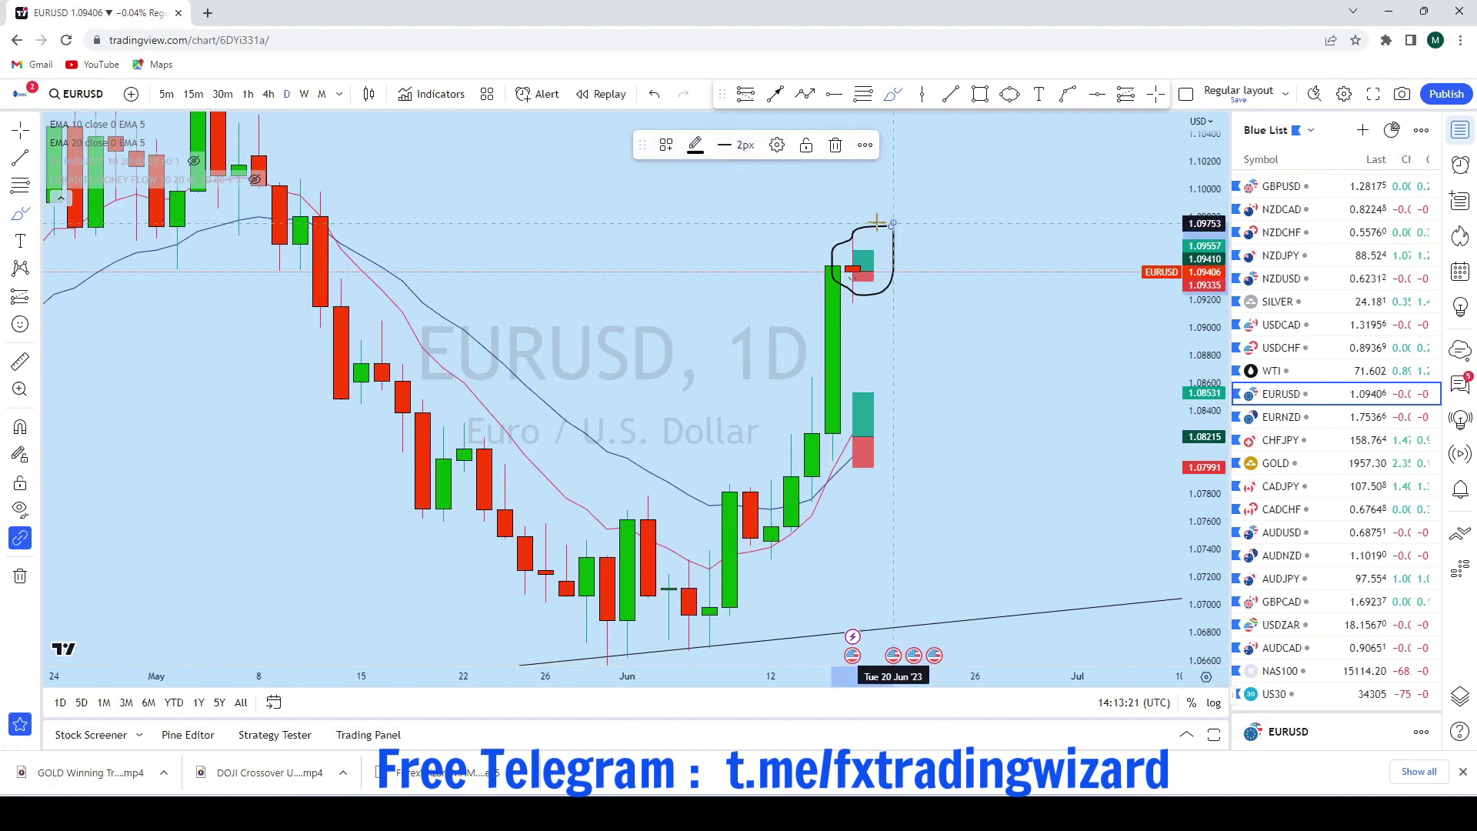
left_click(654, 94)
left_click_drag(810, 504, 851, 244)
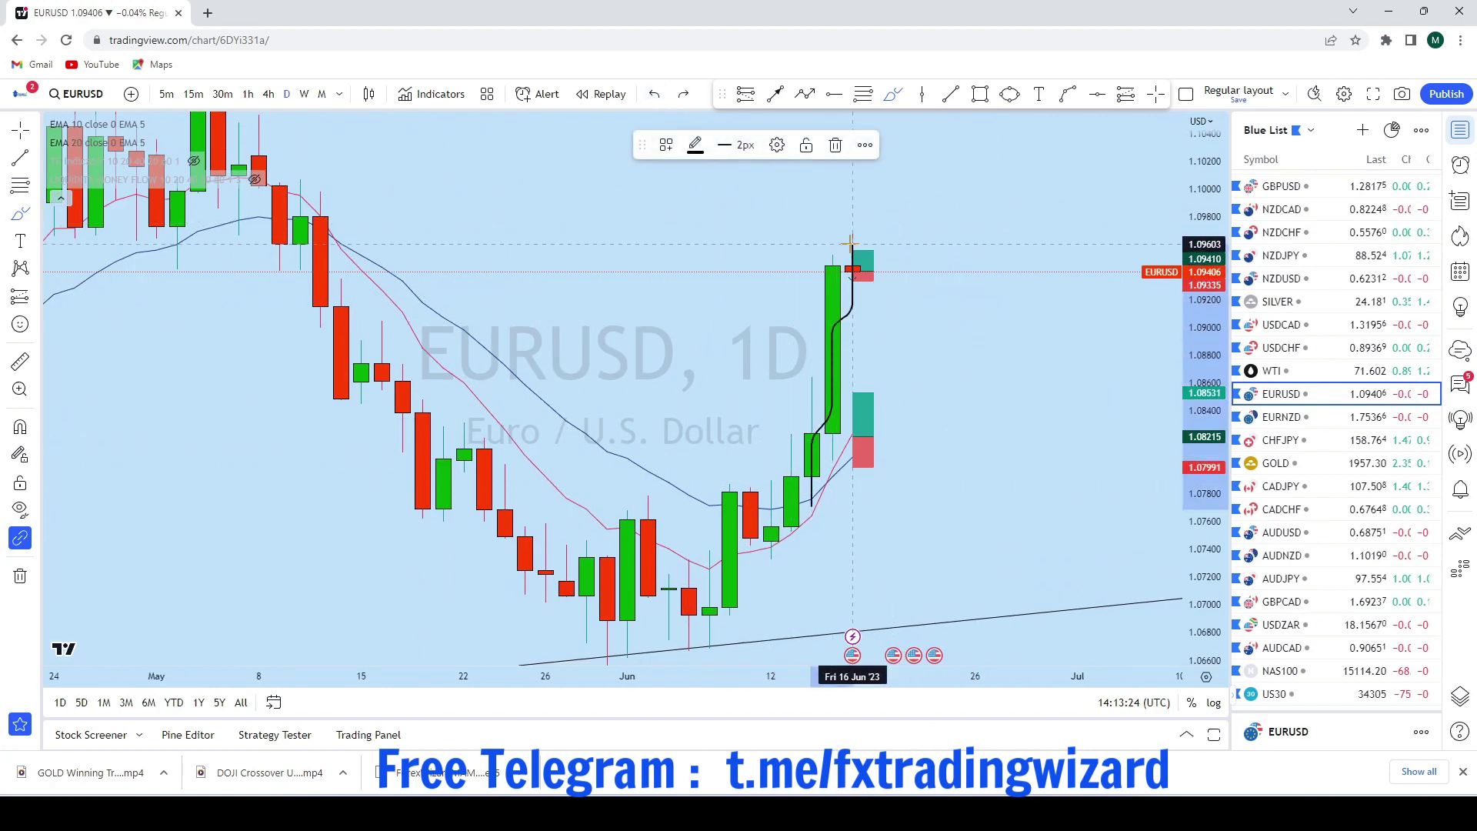
left_click(654, 94)
Brush a temporary dip to about 1.091 and a rise beyond 1.104 from the latest daily EURUSD candle, and undo it
scroll(947, 307, "down", 2)
scroll(942, 306, "up", 3)
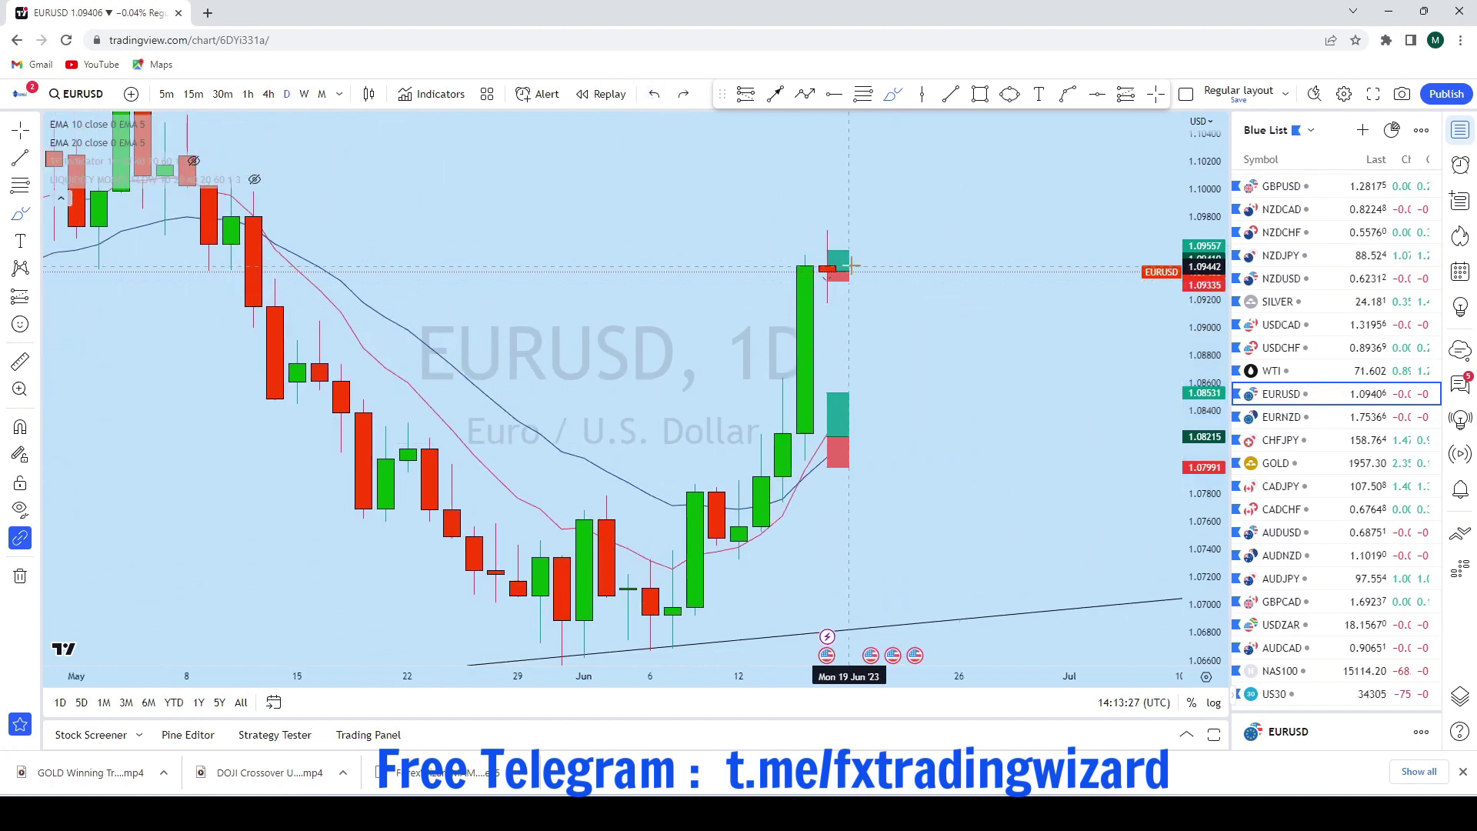
left_click_drag(851, 265, 840, 270)
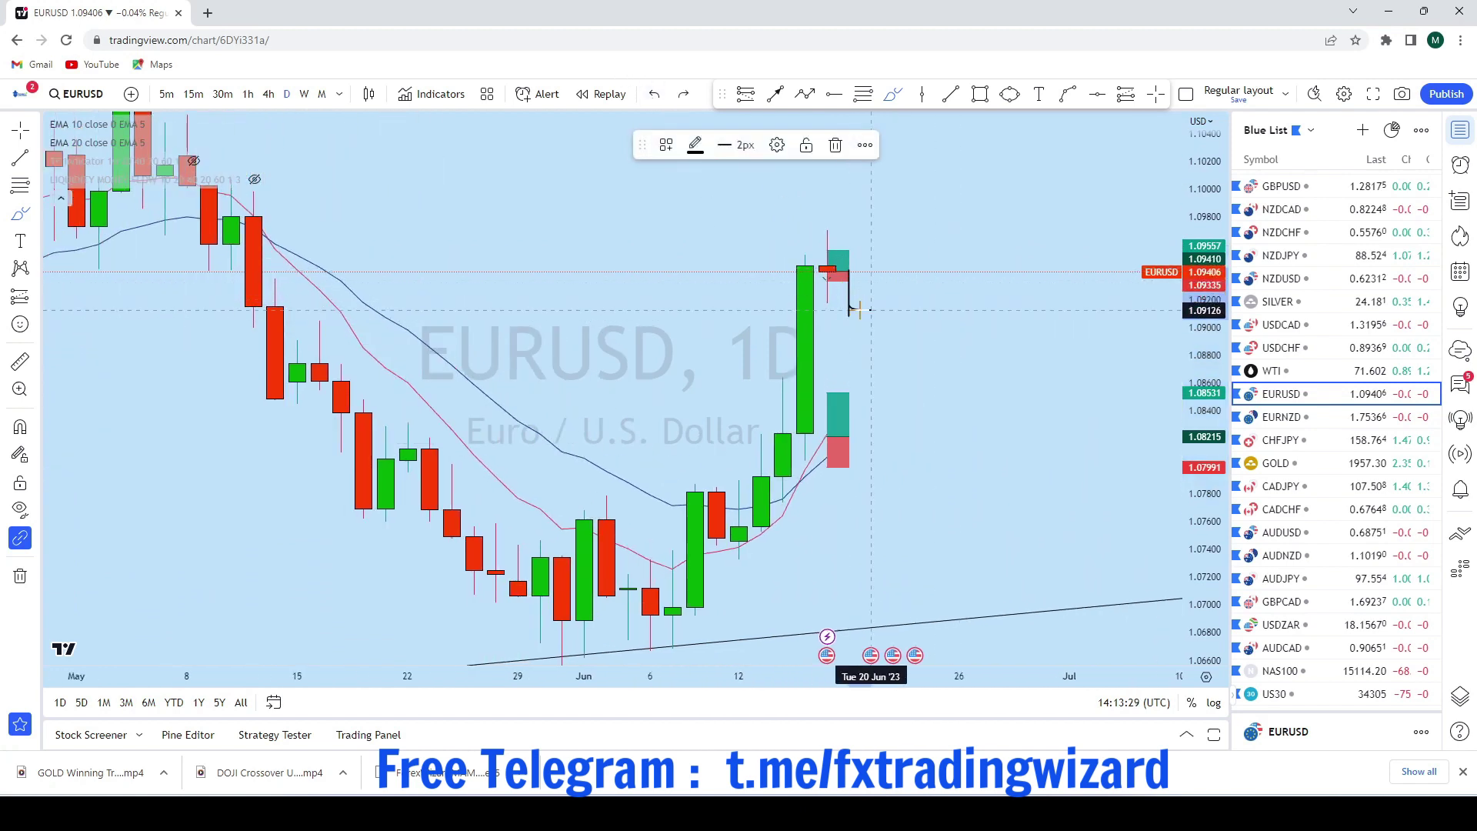
mouse_move(897, 298)
left_mouse_down()
mouse_move(954, 123)
mouse_move(977, 126)
left_mouse_up()
left_click(655, 94)
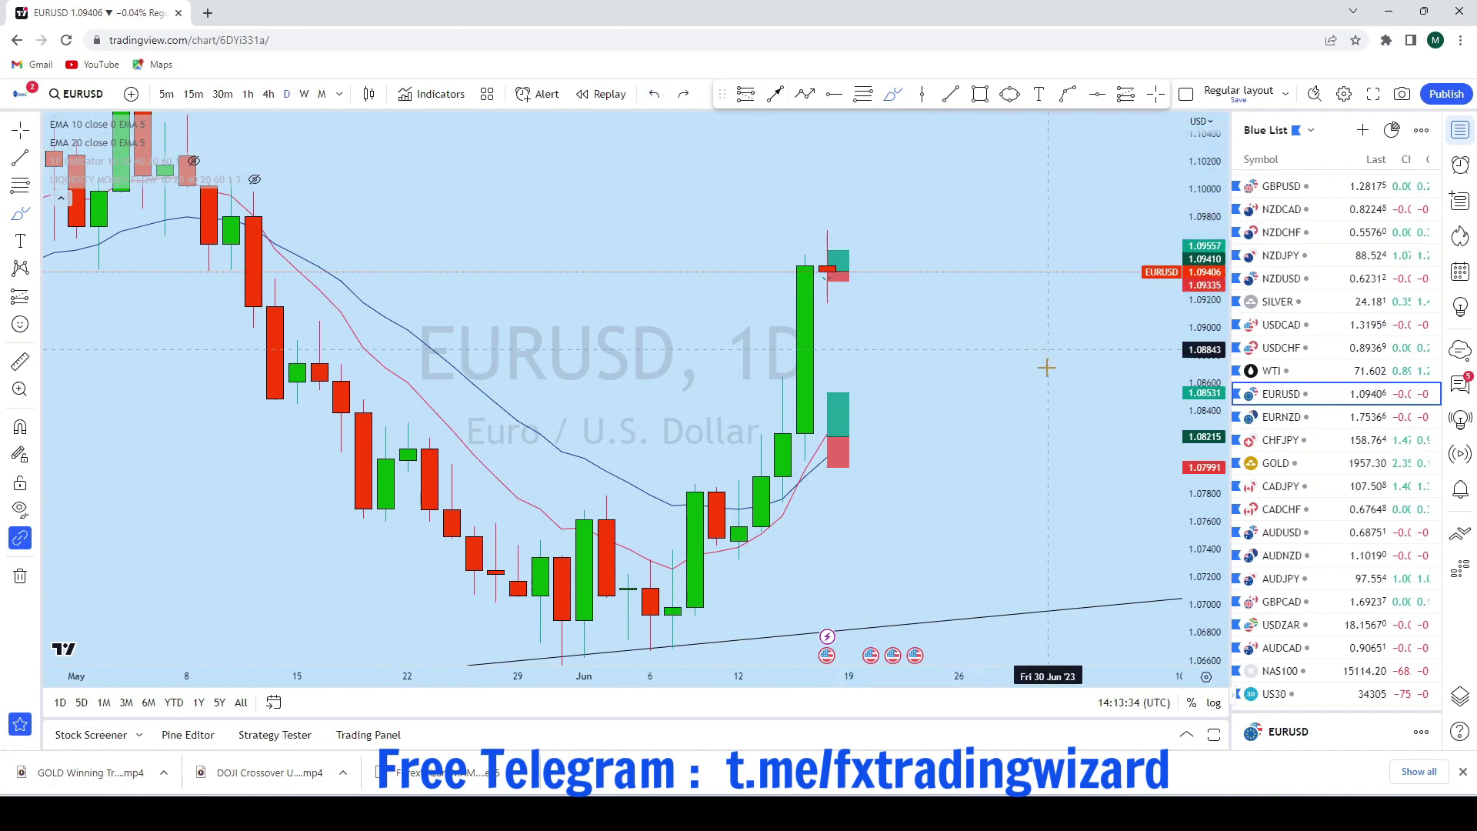
Brush a temporary upward path from about 1.075 to about 1.102 on the daily EURUSD chart, and undo it
scroll(1030, 400, "down", 2)
scroll(961, 461, "up", 1)
mouse_move(627, 530)
left_mouse_down()
mouse_move(650, 604)
mouse_move(747, 508)
mouse_move(792, 530)
mouse_move(839, 400)
mouse_move(857, 236)
mouse_move(936, 141)
mouse_move(960, 156)
mouse_move(893, 156)
left_mouse_up()
left_click(658, 98)
scroll(939, 257, "down", 4)
scroll(656, 192, "up", 3)
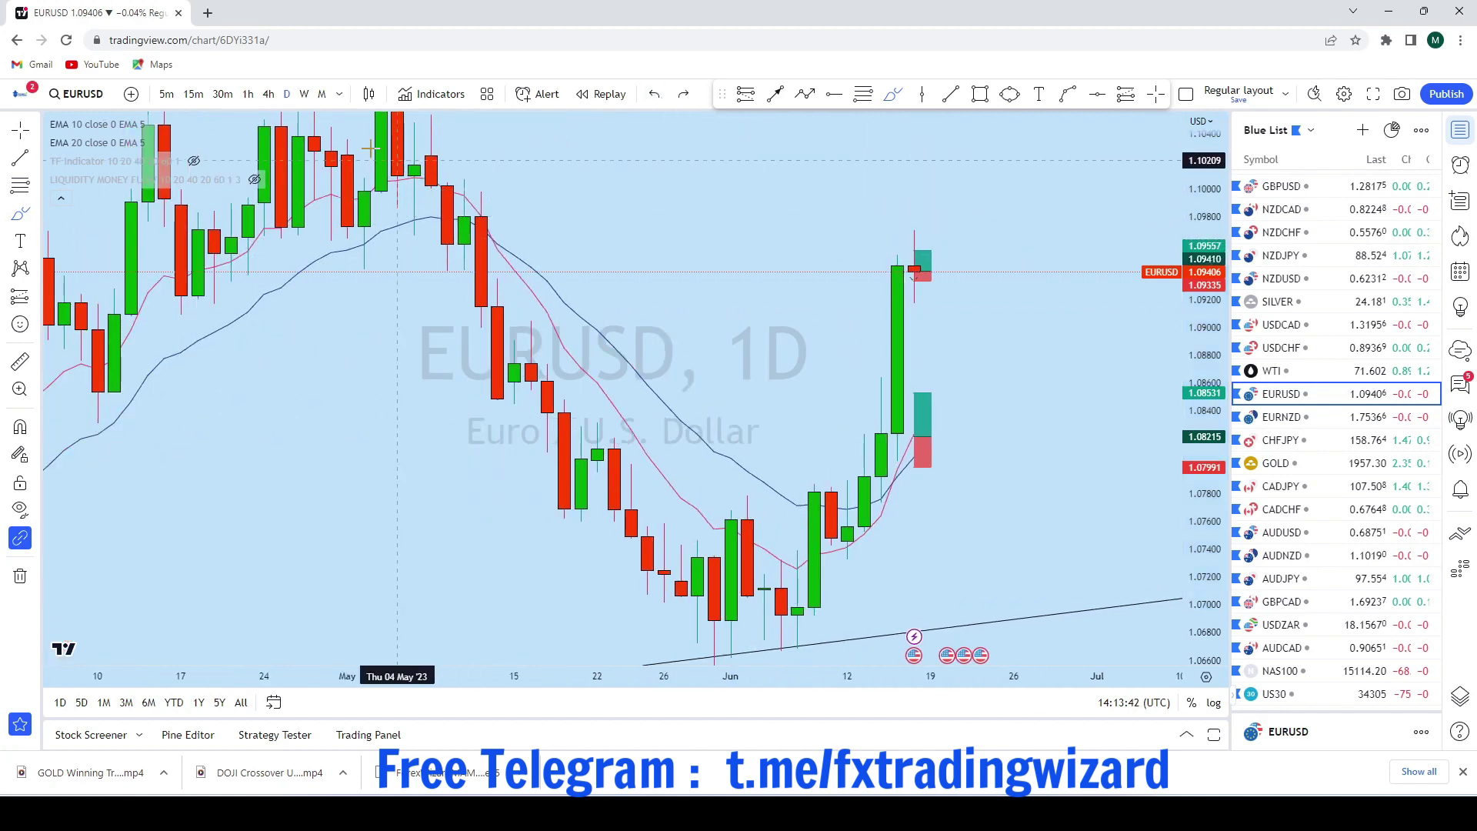
Switch EURUSD to the 4-hour timeframe and delete both long-position boxes near the latest candles
left_click(268, 94)
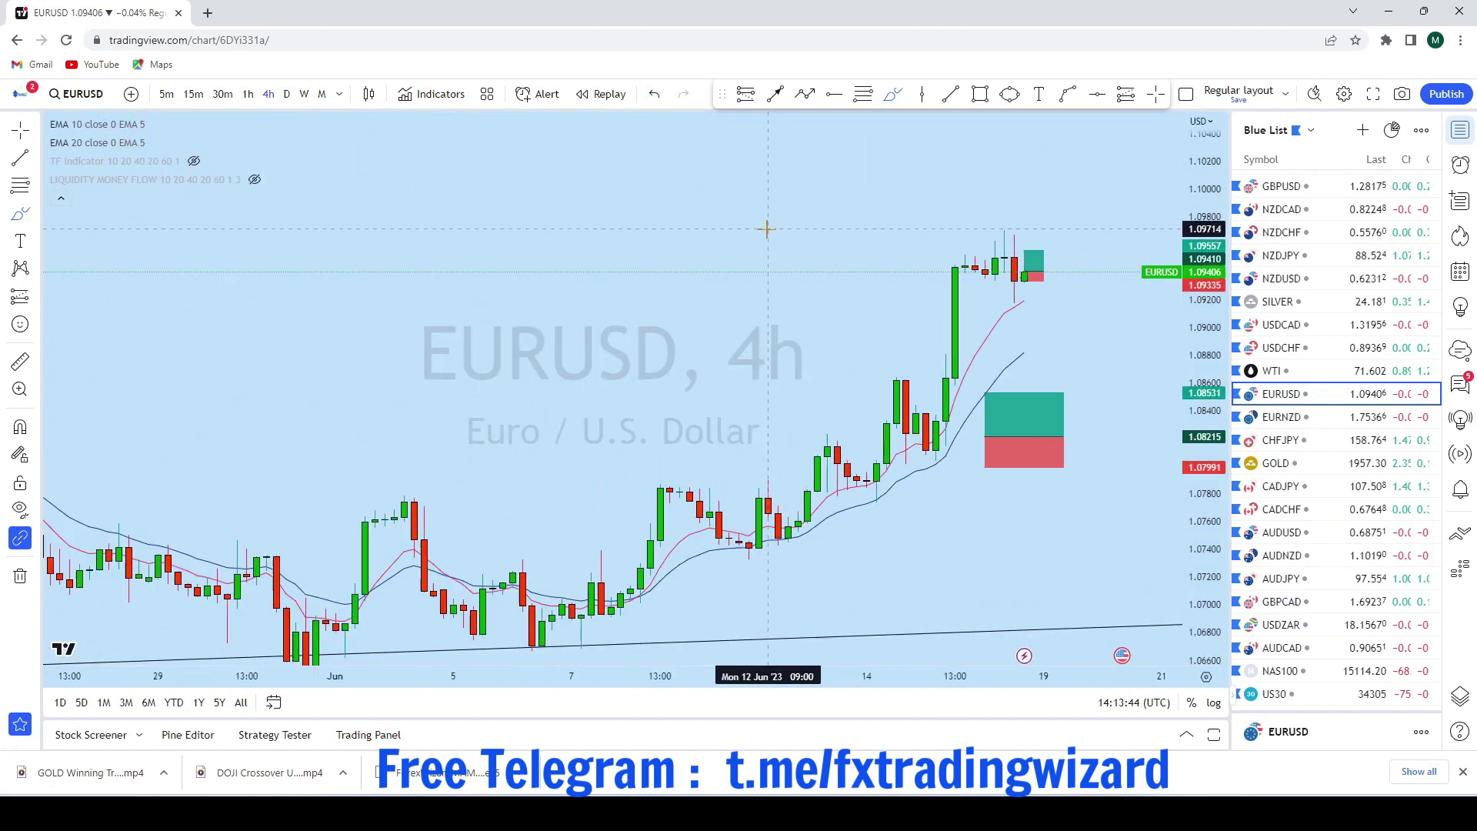
left_click(20, 131)
left_click_drag(784, 252, 731, 259)
scroll(1095, 442, "down", 3)
left_click_drag(1108, 497, 1042, 494)
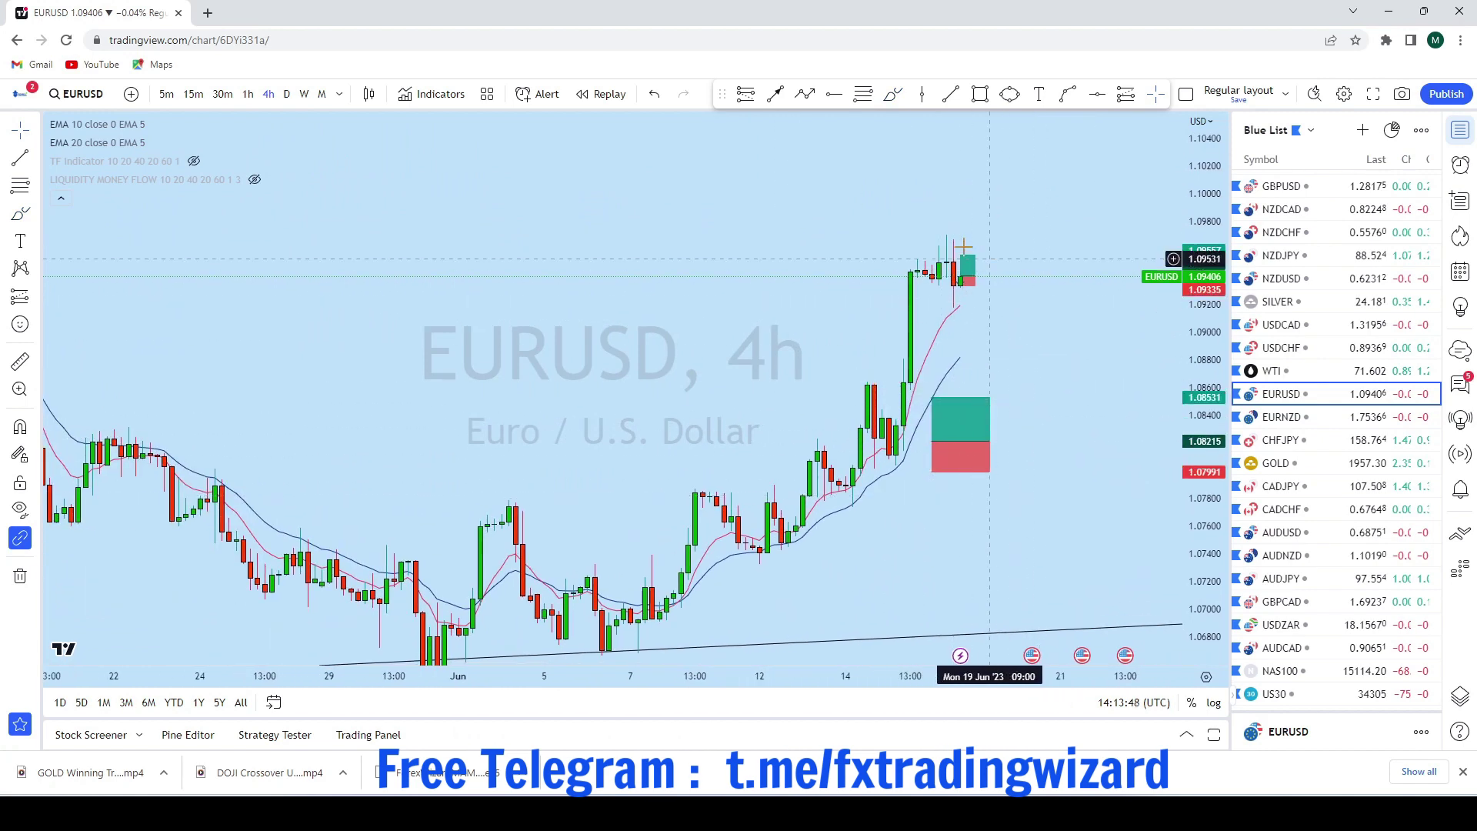
left_click(975, 427)
key("Delete")
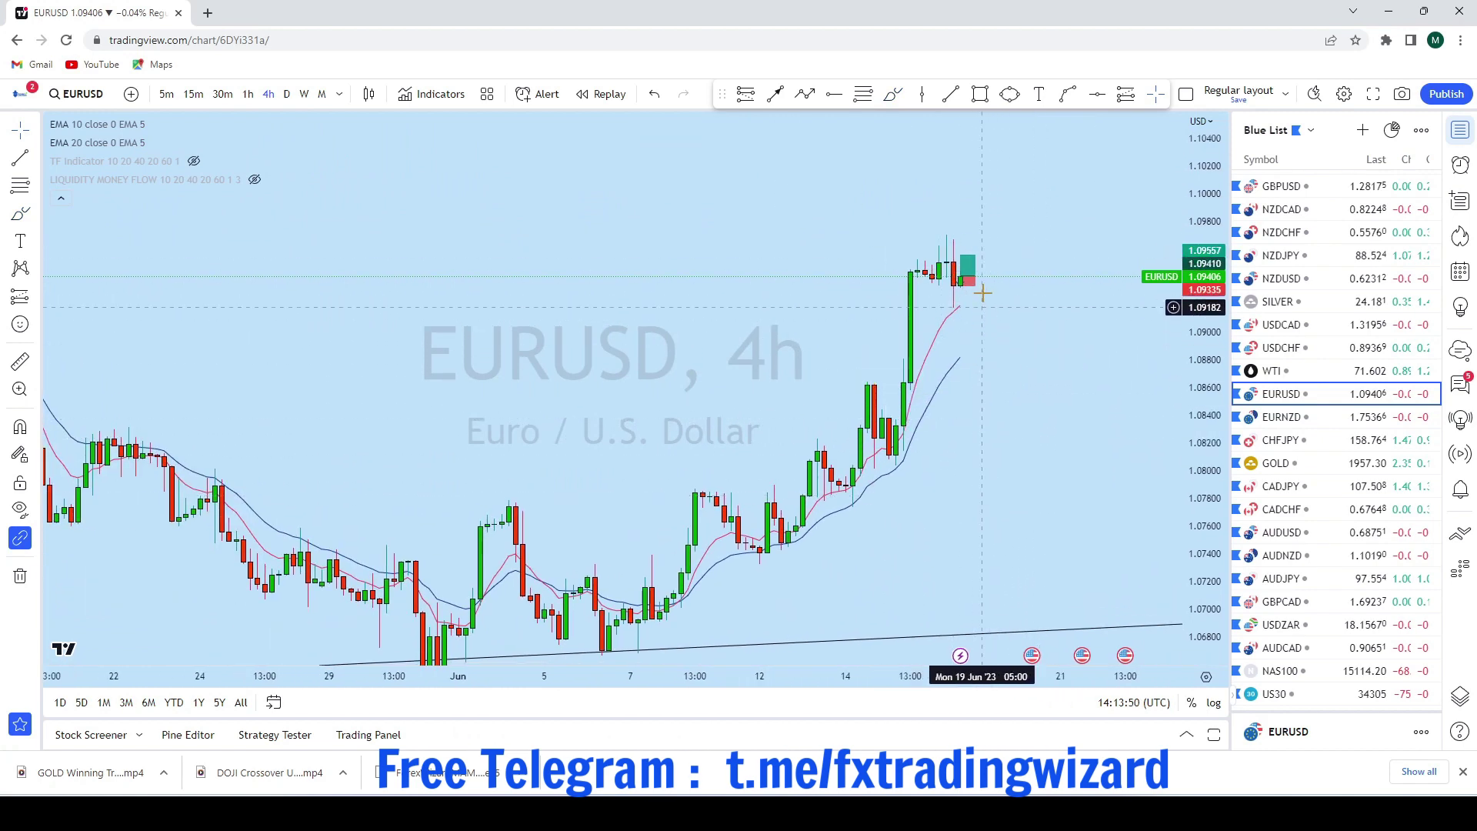
left_click(969, 276)
key("Delete")
Brush a temporary path from about 1.081 up through the 4-hour EURUSD consolidation at about 1.095, and undo it
scroll(1023, 385, "up", 3)
left_click_drag(1008, 394, 1032, 413)
scroll(1000, 393, "up", 5)
scroll(1072, 270, "down", 3)
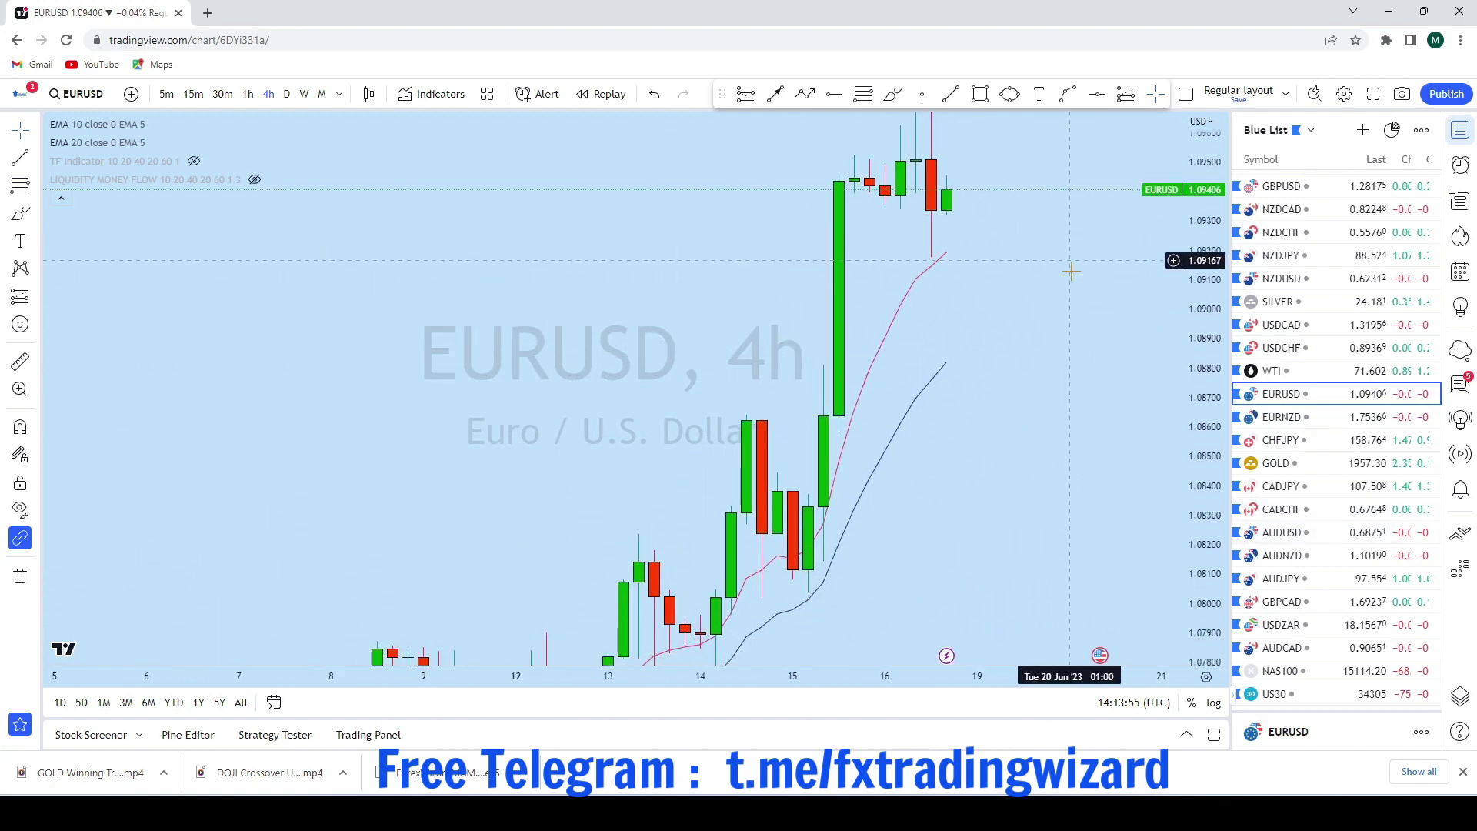
left_click(892, 93)
left_click_drag(938, 504, 967, 258)
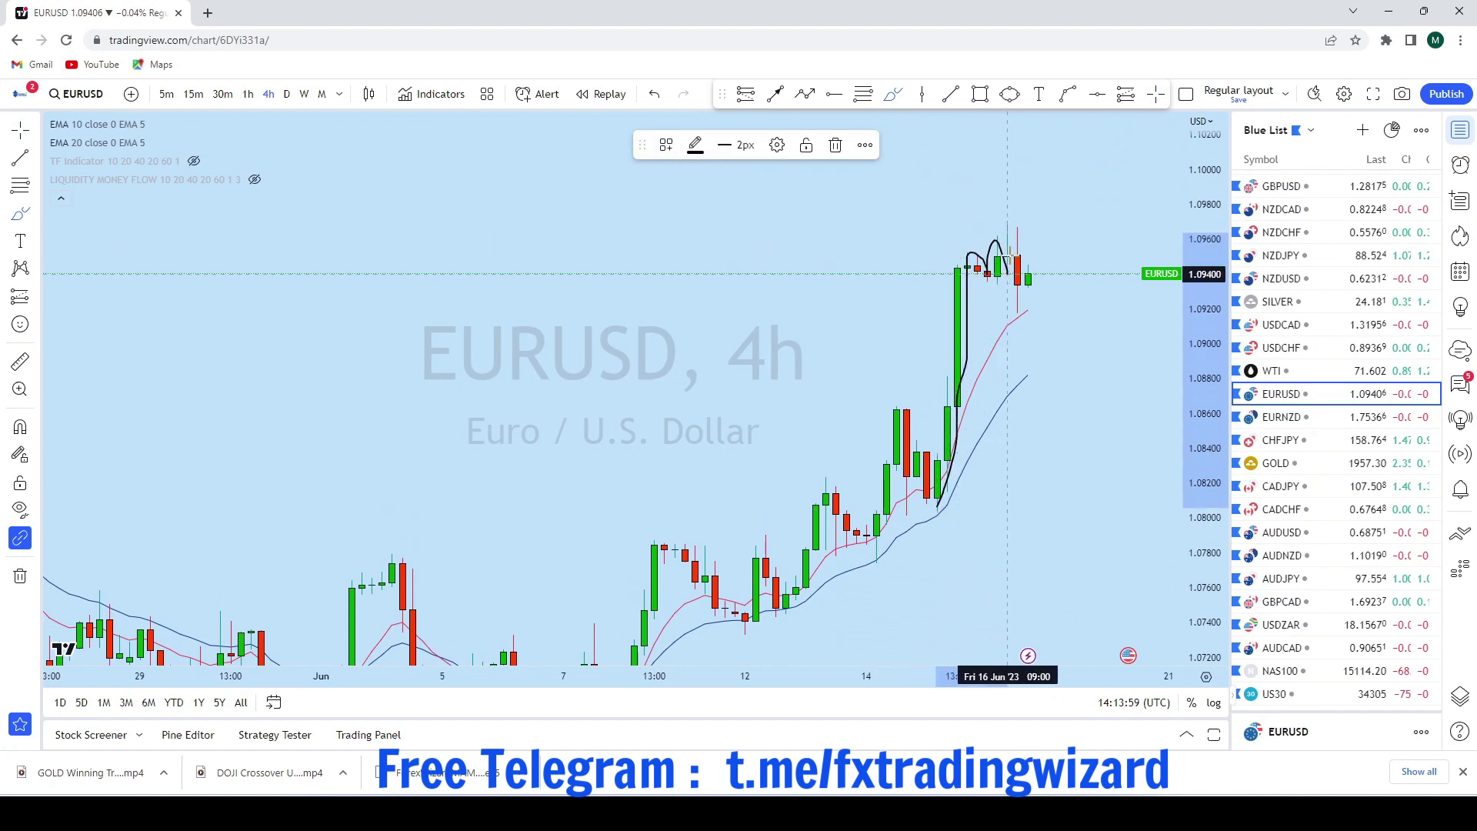
left_click(655, 94)
Brush a flat ellipse around the 16 June lower wick at about 1.0918 on the 4-hour EURUSD chart
scroll(975, 303, "up", 3)
left_click_drag(987, 314, 959, 307)
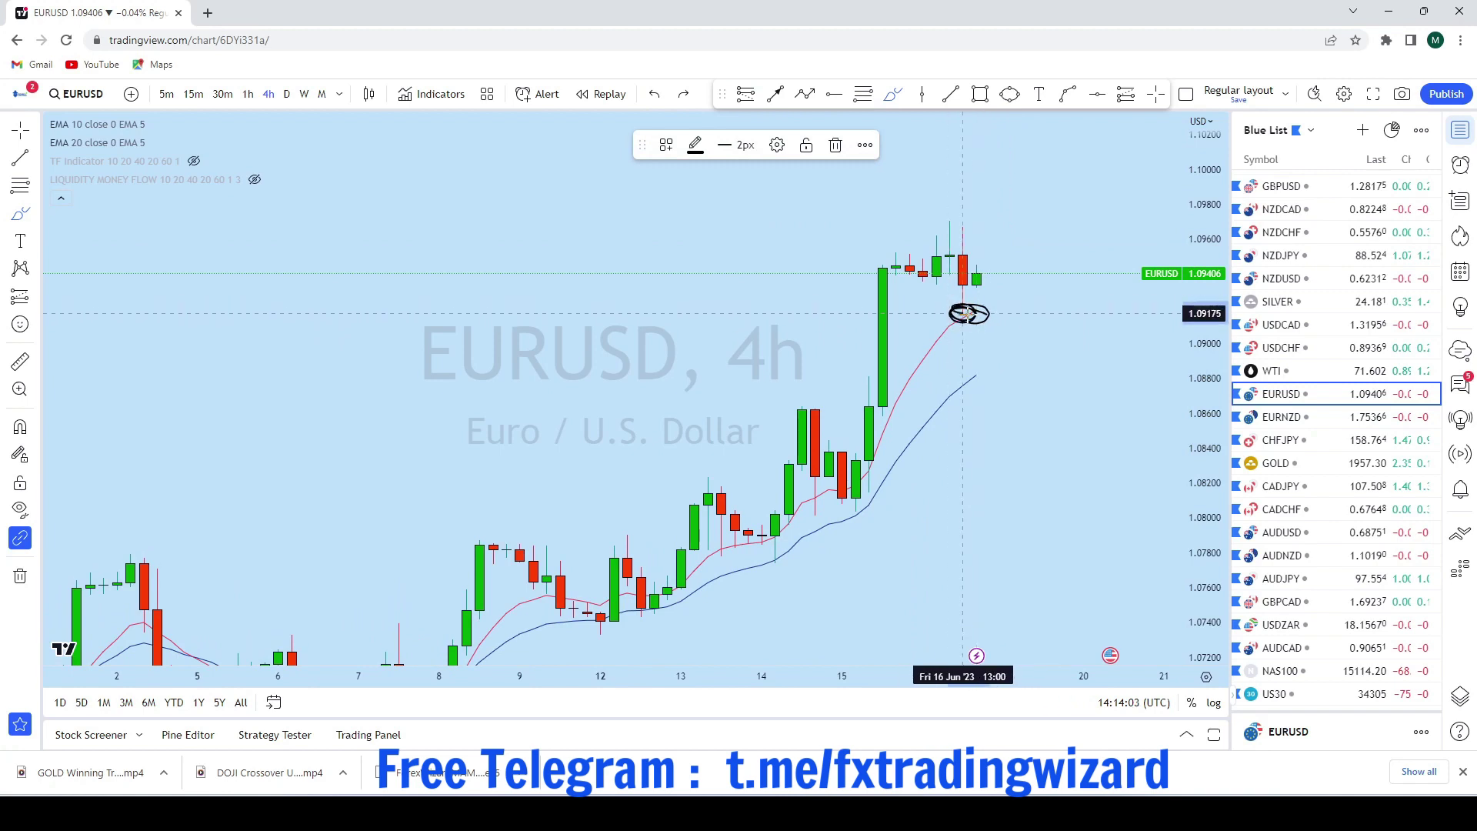
Undo the brushed ellipse and draw an ellipse shape just below the latest 4-hour EURUSD candle at about 1.0927
left_click(660, 96)
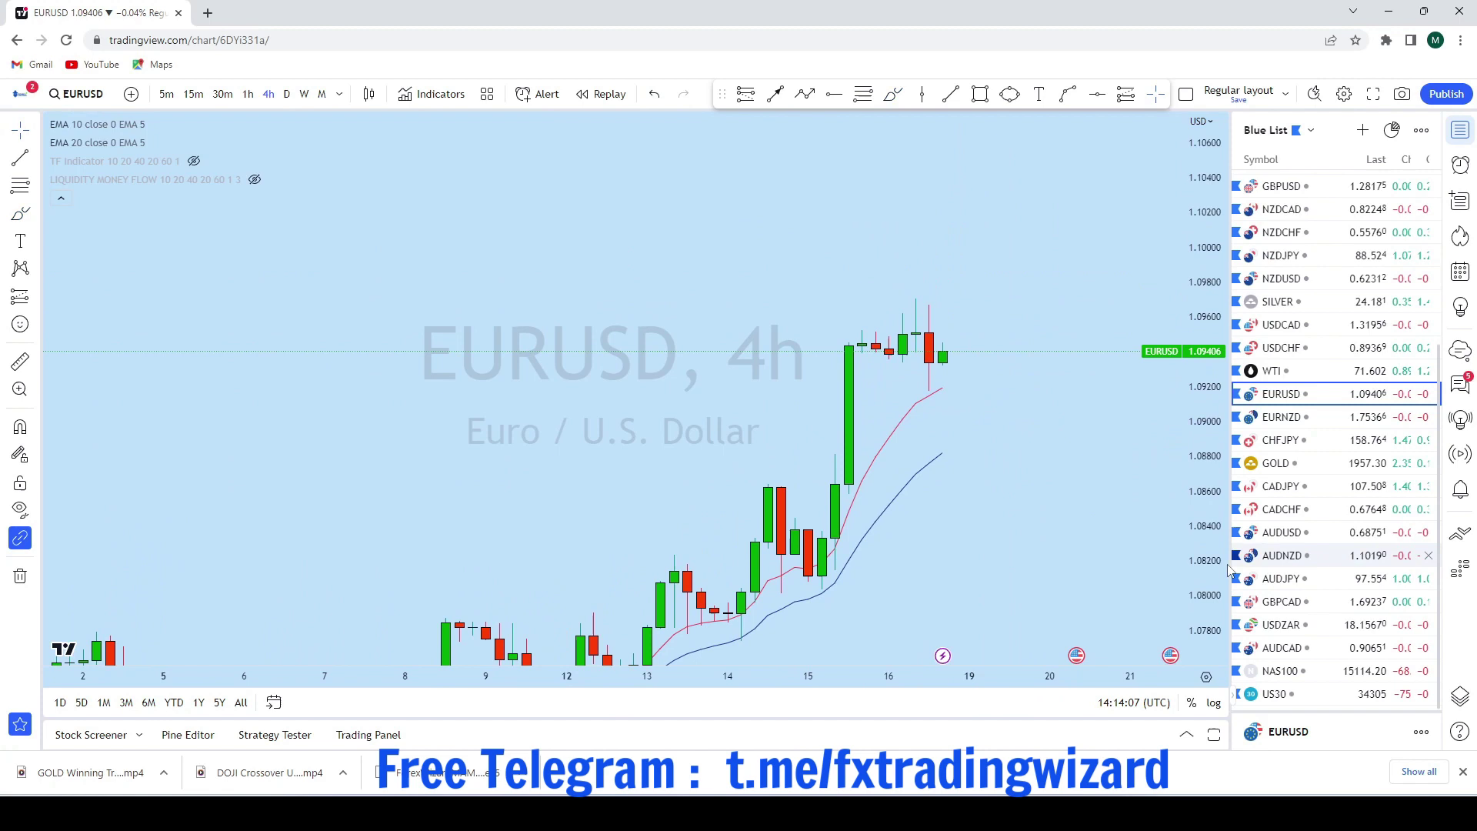
scroll(883, 383, "up", 3)
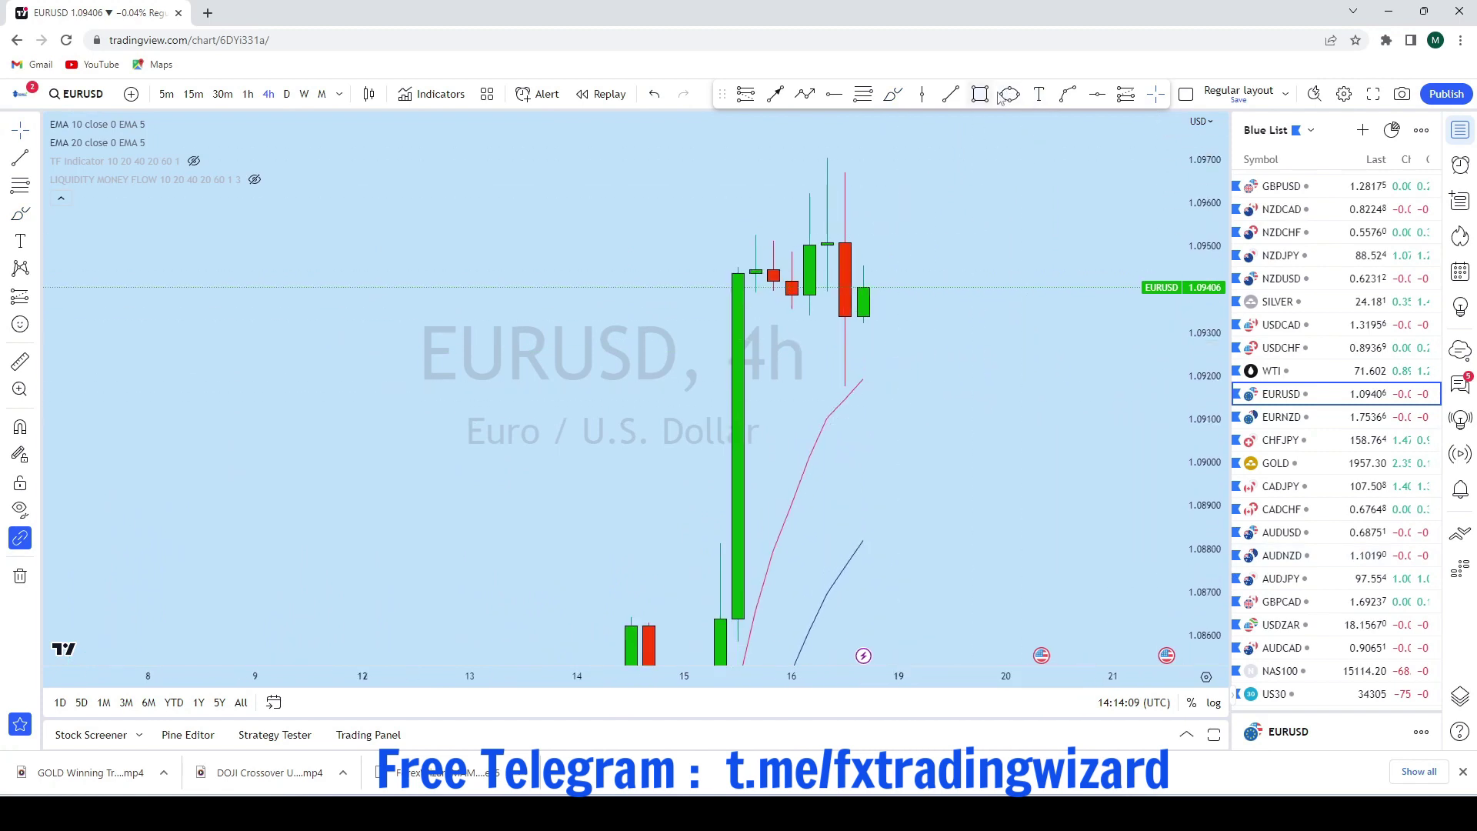
left_click(906, 343)
left_click_drag(1008, 274, 976, 322)
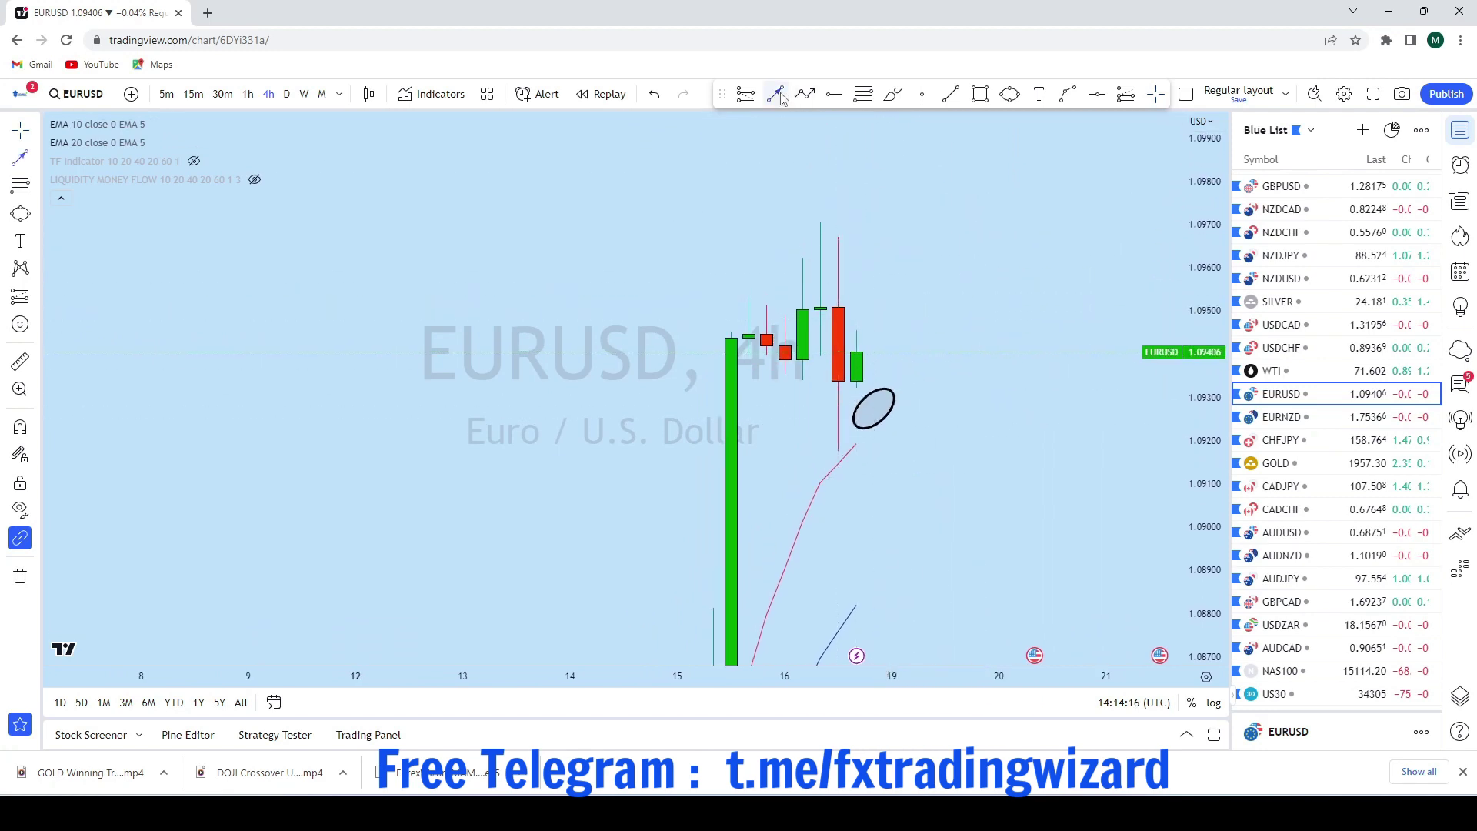
Draw an arrow from the ellipse at about 1.0925 up to about 1.0994 on the 4-hour EURUSD chart
left_click(779, 97)
left_click(872, 421)
left_click(998, 123)
scroll(1138, 469, "down", 5)
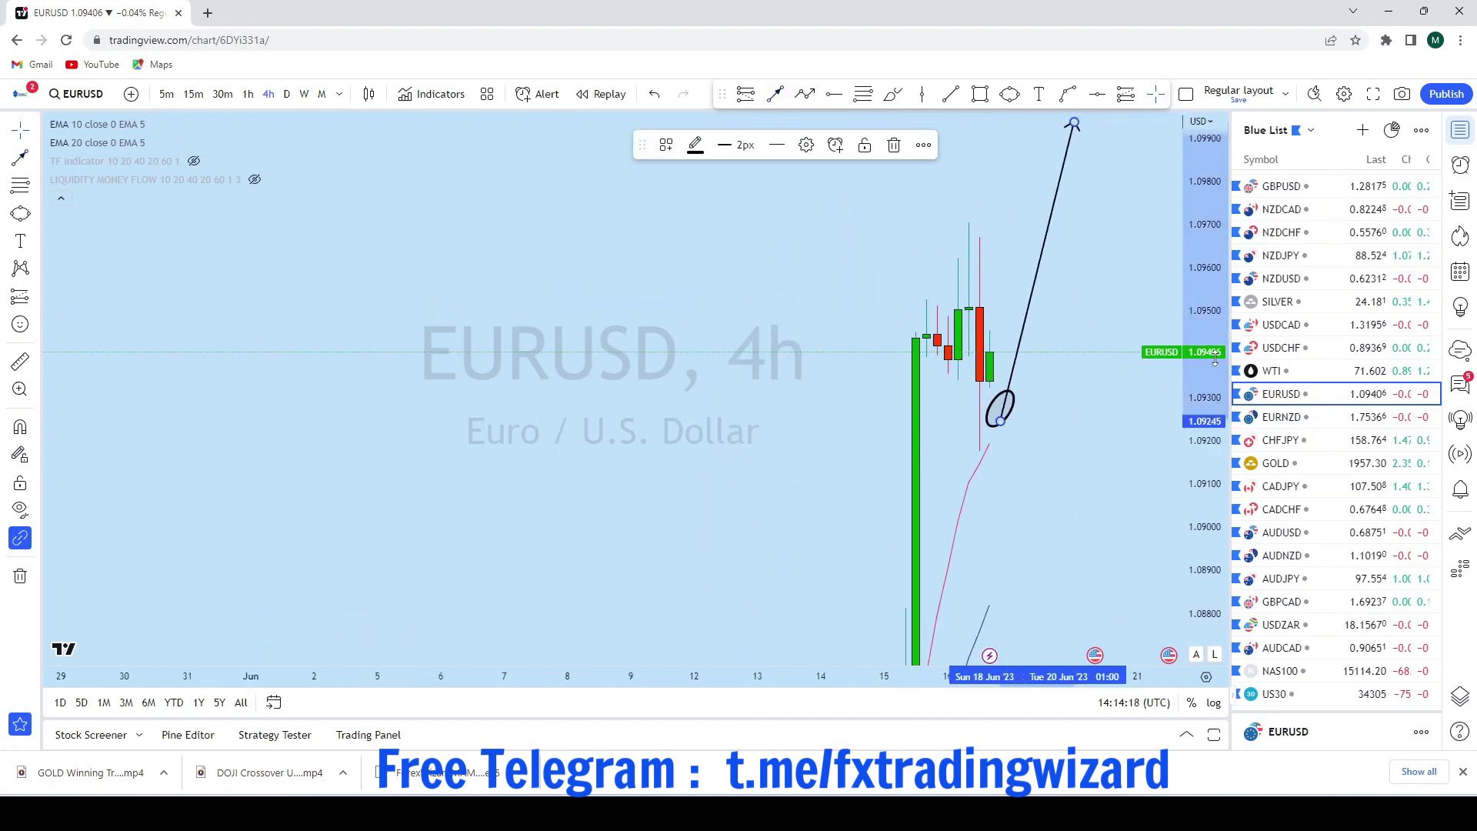
left_click_drag(1215, 359, 1215, 554)
scroll(1108, 428, "up", 3)
left_click_drag(1010, 434, 911, 451)
left_click_drag(937, 287, 981, 136)
Remove EURNZD from the watchlist and open CHFJPY on the monthly timeframe
left_click(1280, 417)
left_click(1280, 440)
scroll(1308, 462, "up", 1)
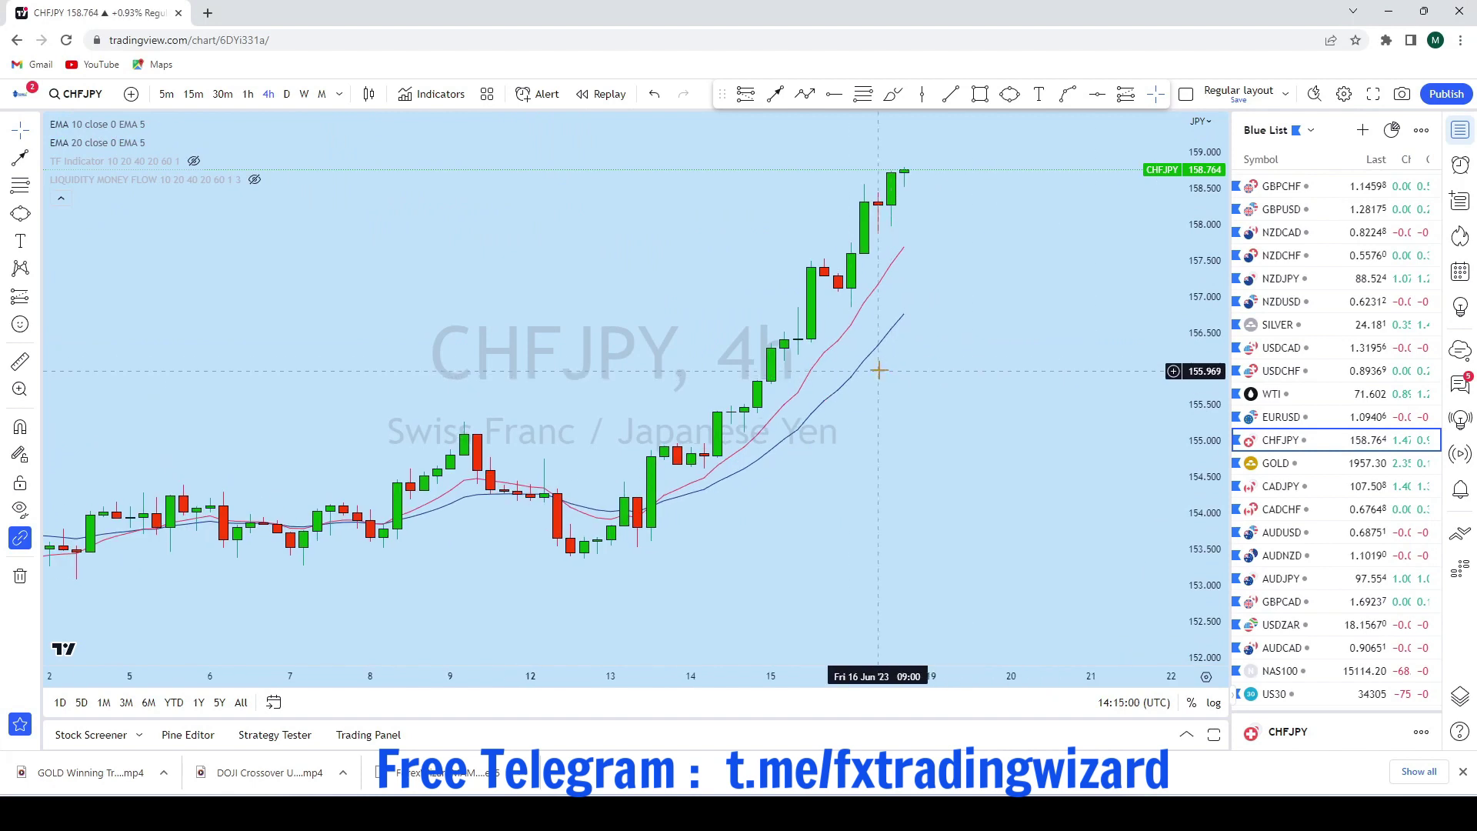
left_click(323, 94)
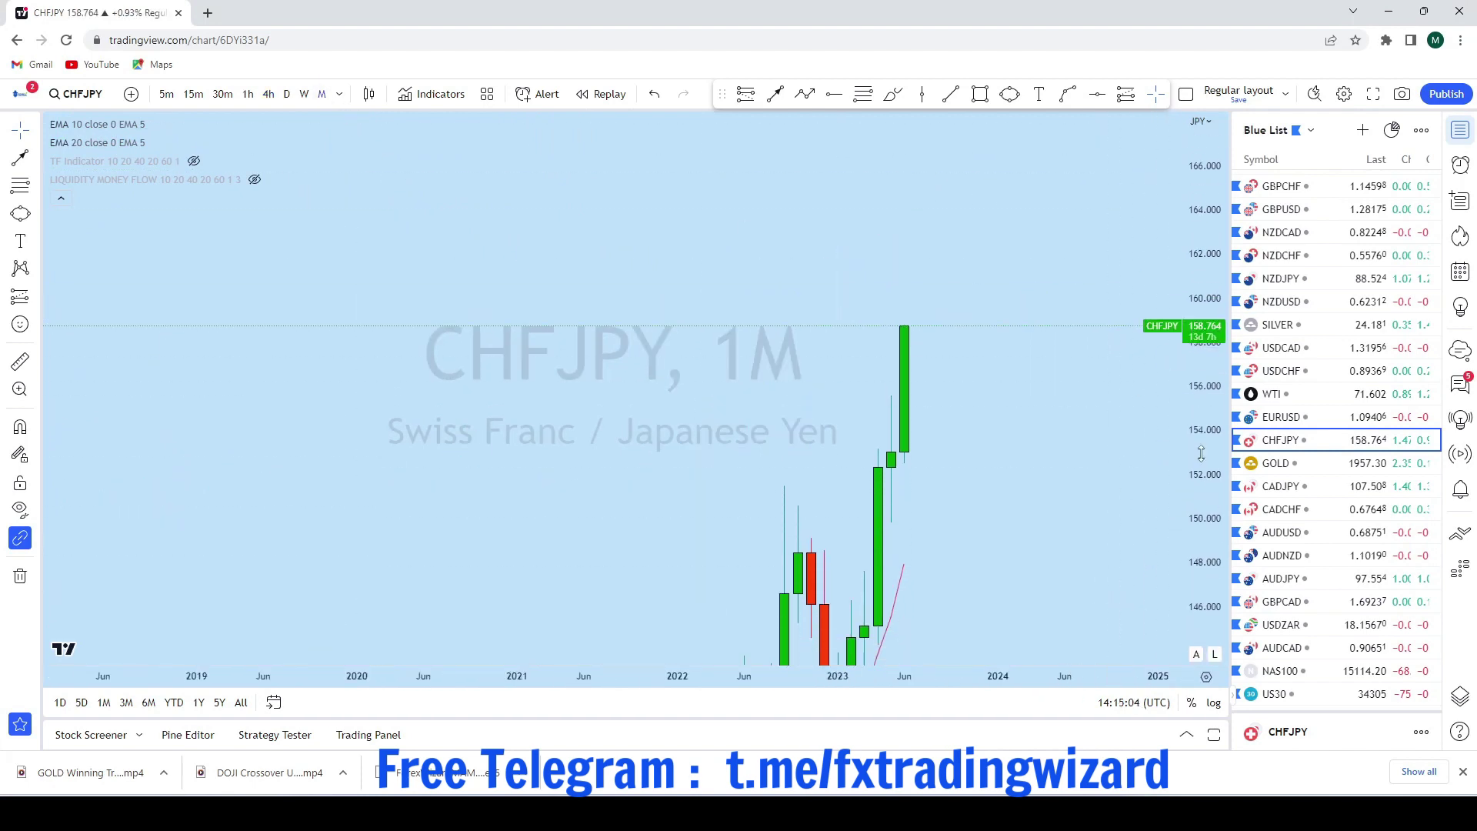
scroll(1046, 462, "down", 5)
scroll(1053, 437, "up", 2)
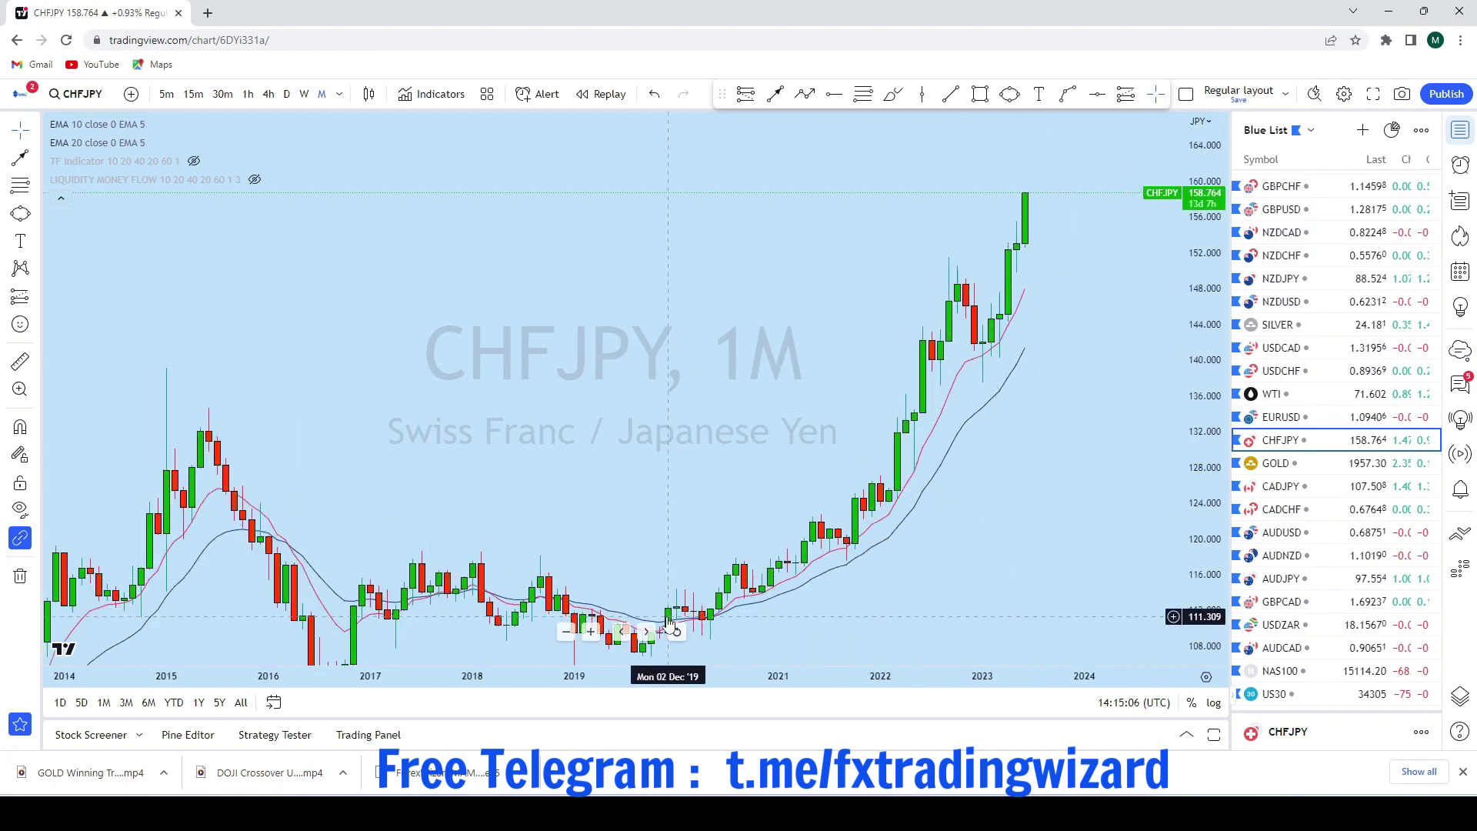
Brush a temporary upward path along the monthly CHFJPY advance from 2021, and undo it
left_click_drag(1090, 360, 1030, 364)
left_click(894, 102)
mouse_move(800, 522)
left_mouse_down()
mouse_move(824, 497)
mouse_move(908, 257)
mouse_move(937, 391)
left_mouse_up()
left_click(653, 94)
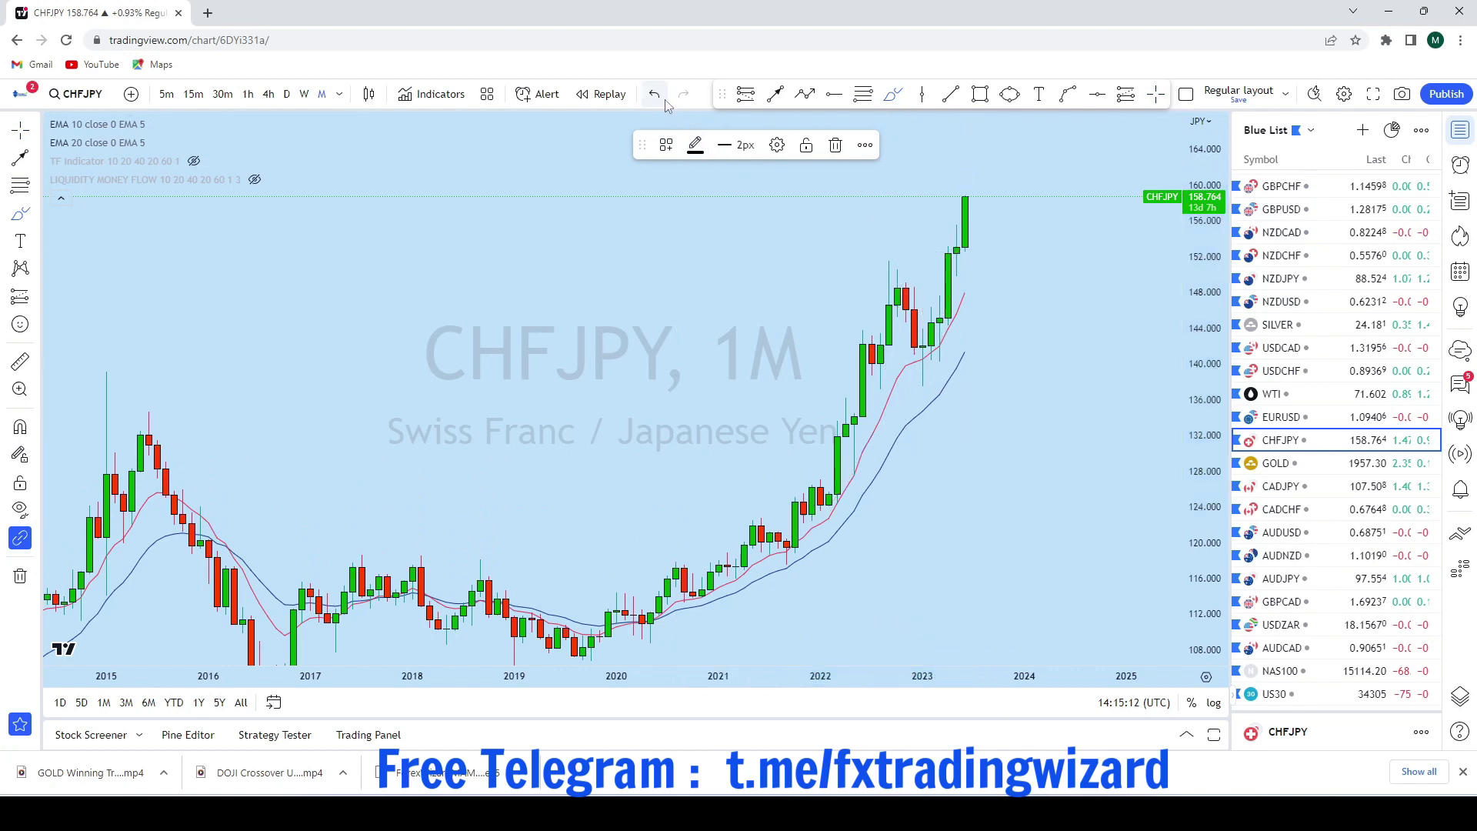
Brush a temporary upward projection from the latest monthly CHFJPY candle at about 159 to about 179, and undo it
scroll(1019, 389, "up", 2)
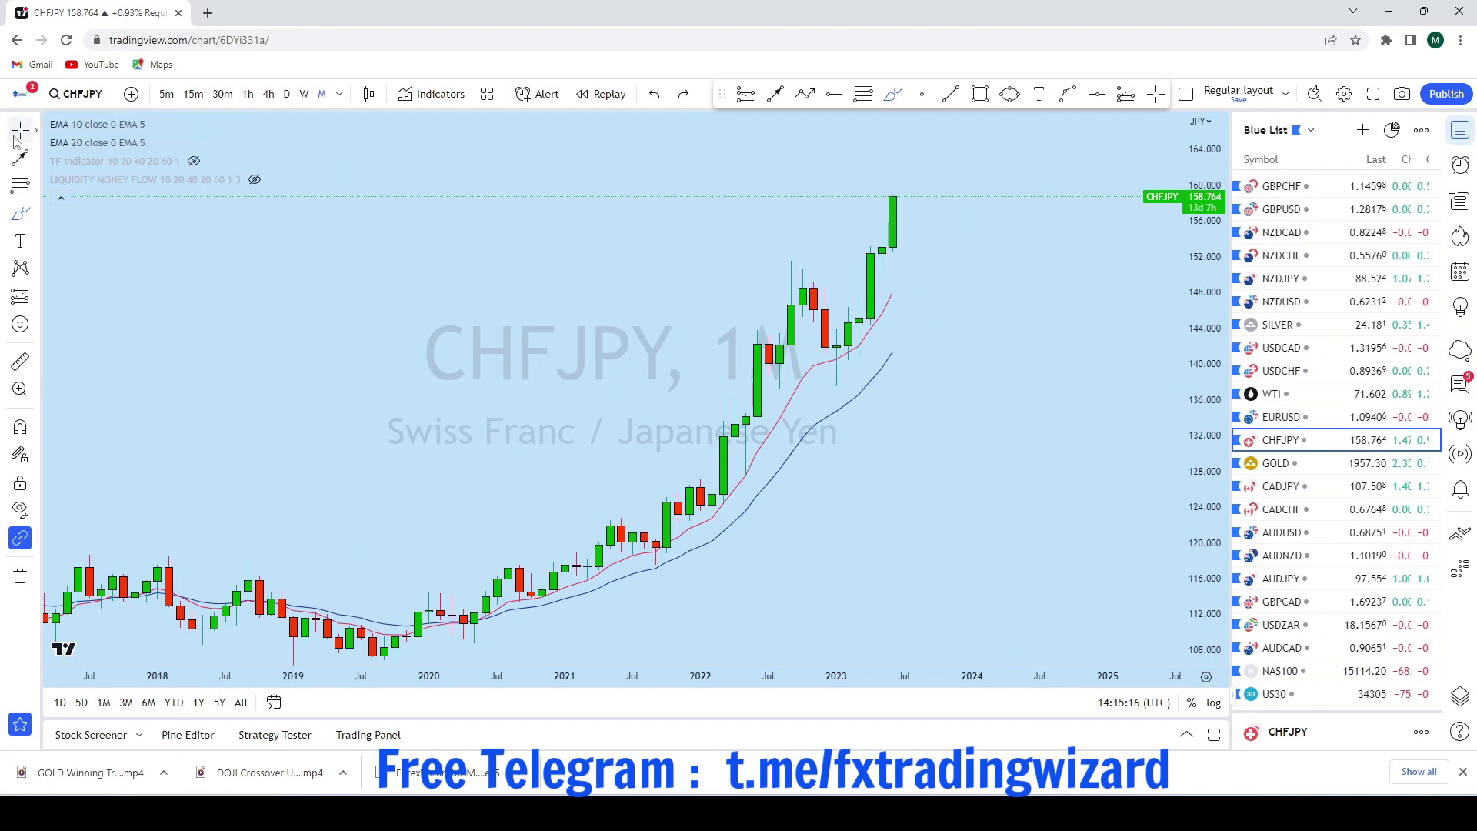
left_click_drag(995, 340, 1040, 480)
scroll(1097, 458, "down", 10)
scroll(943, 389, "up", 10)
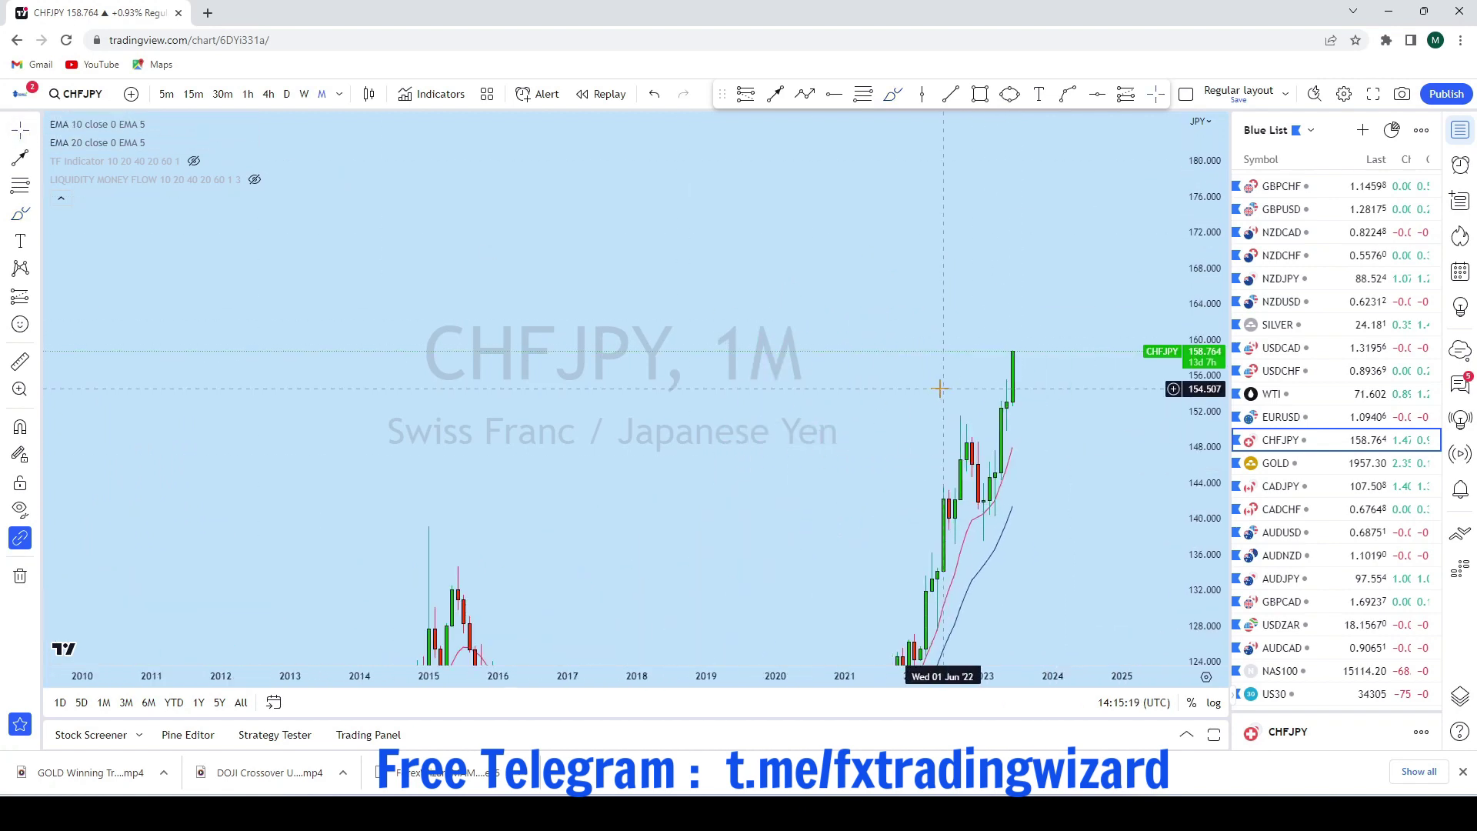
left_click_drag(889, 421, 929, 421)
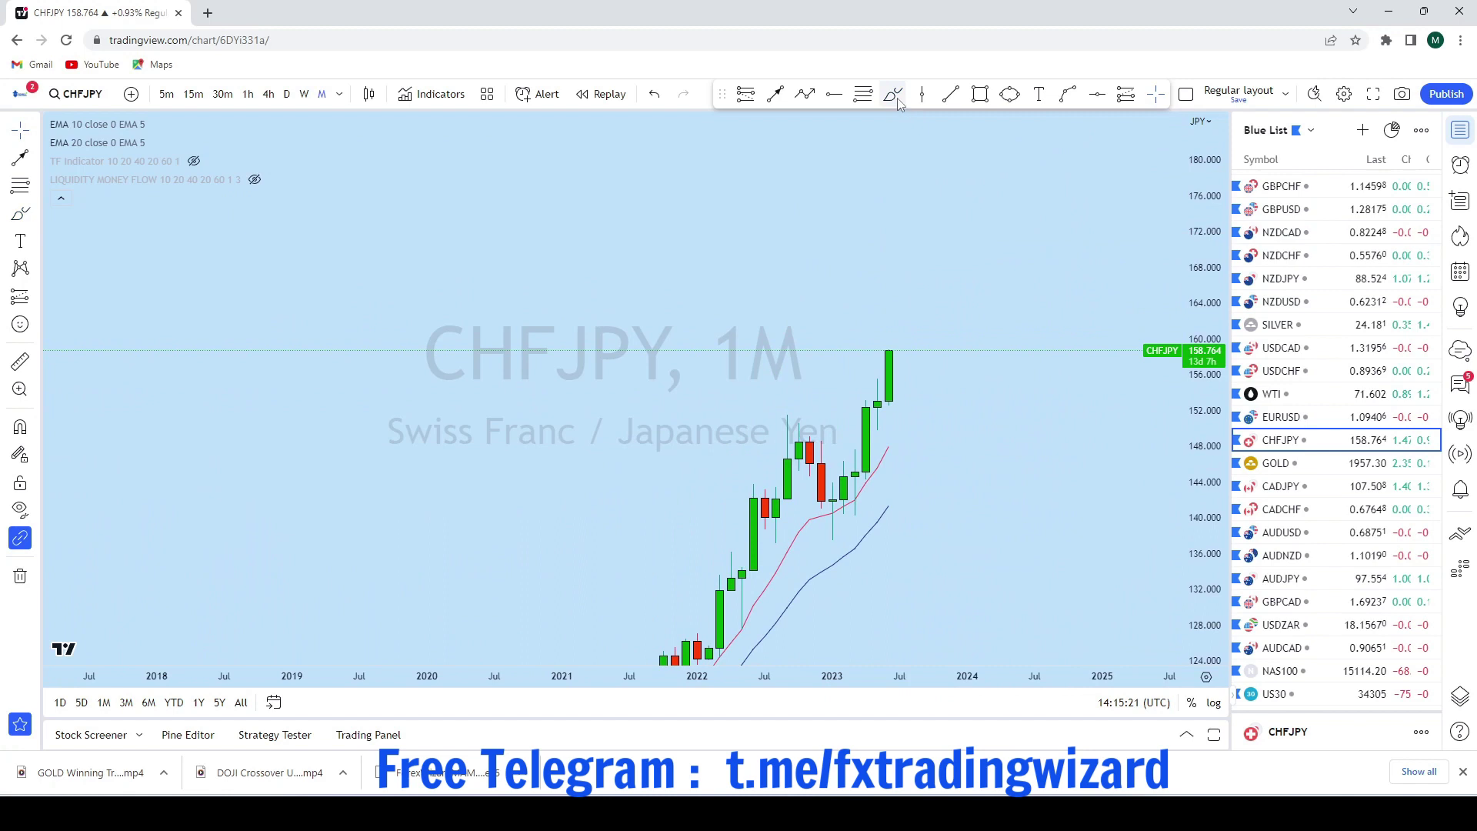
scroll(1078, 472, "down", 3)
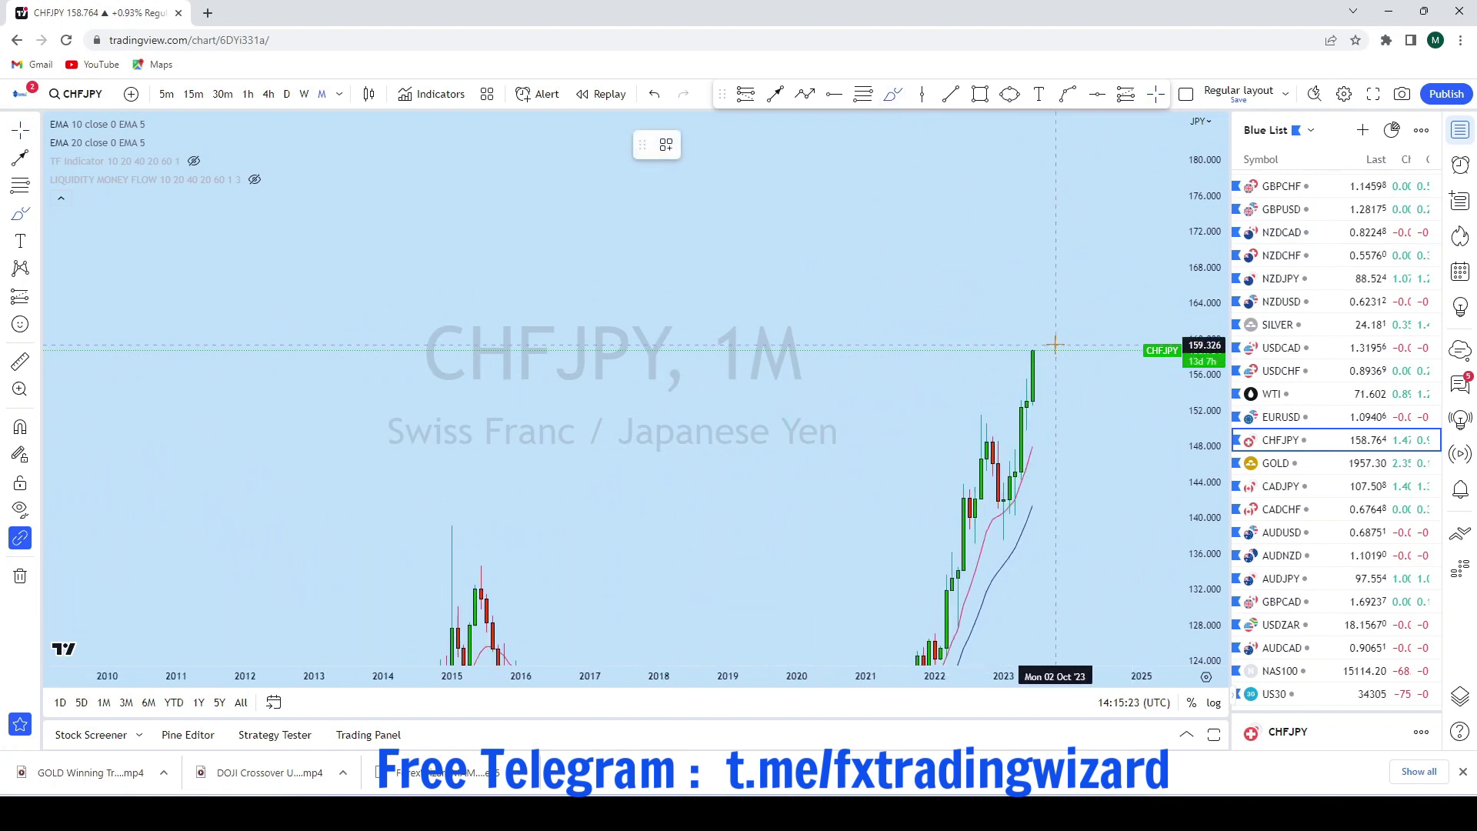
scroll(1055, 344, "up", 2)
mouse_move(992, 351)
left_mouse_down()
mouse_move(1016, 324)
mouse_move(1051, 165)
mouse_move(998, 172)
left_mouse_up()
left_click(654, 93)
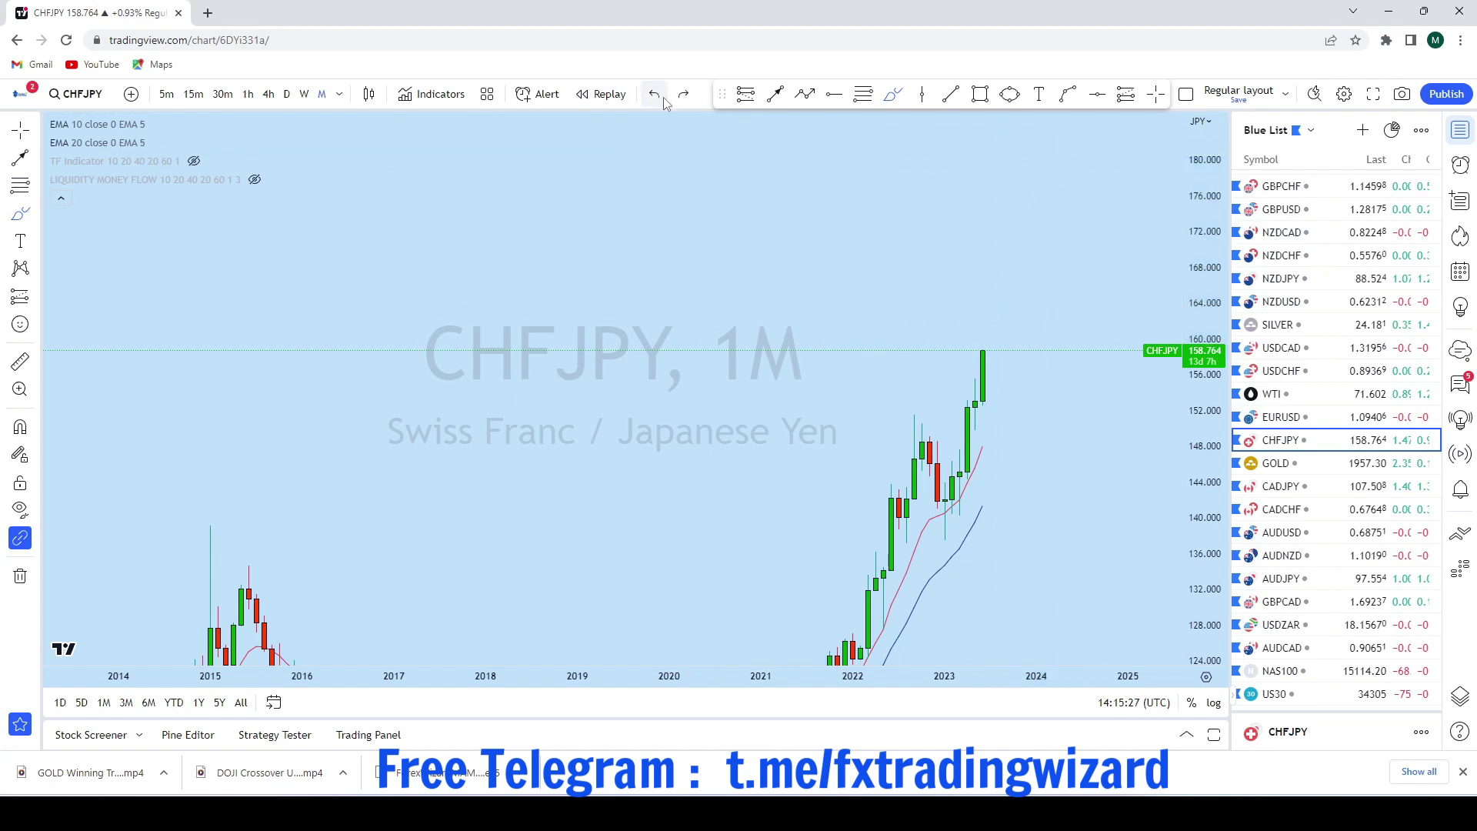
Switch CHFJPY to the weekly timeframe and examine the latest bullish candles
scroll(1108, 396, "down", 2)
left_click(305, 96)
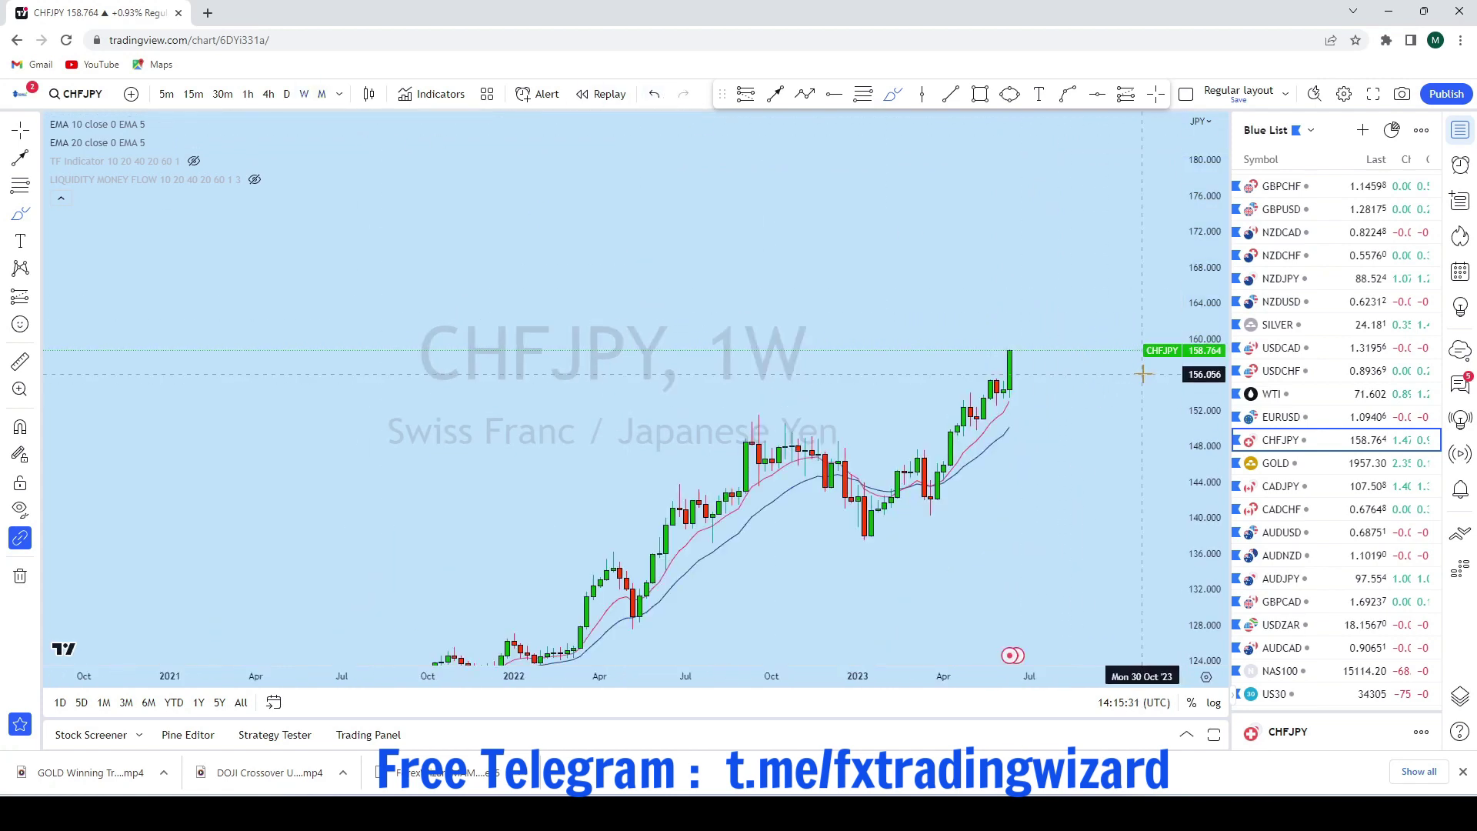
scroll(1151, 386, "up", 4)
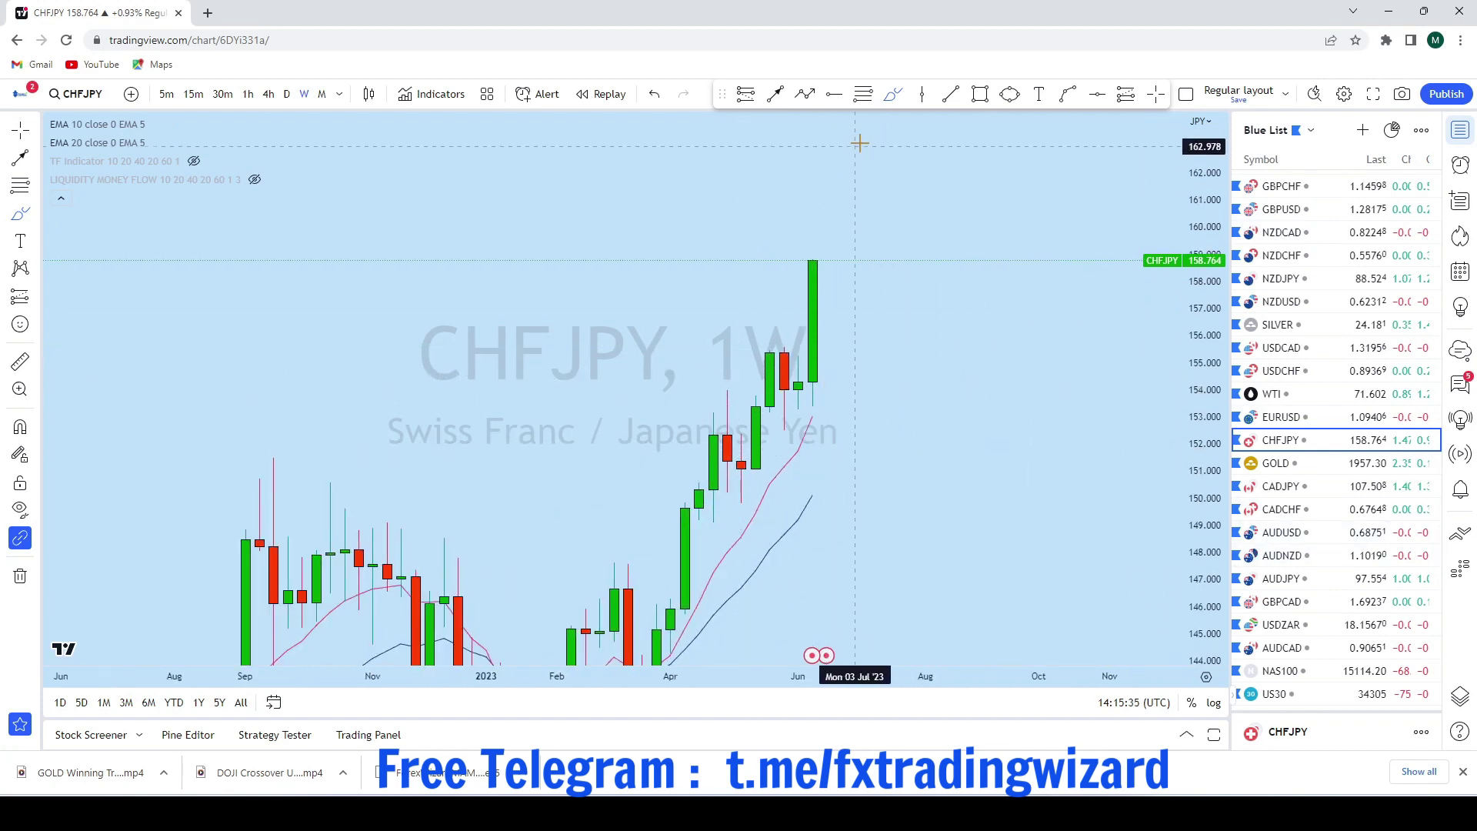
Brush a temporary circle around the weekly CHFJPY pullback at about 154 and rising arrows to about 162, and undo them
mouse_move(814, 388)
left_mouse_down()
mouse_move(873, 185)
mouse_move(847, 196)
left_mouse_up()
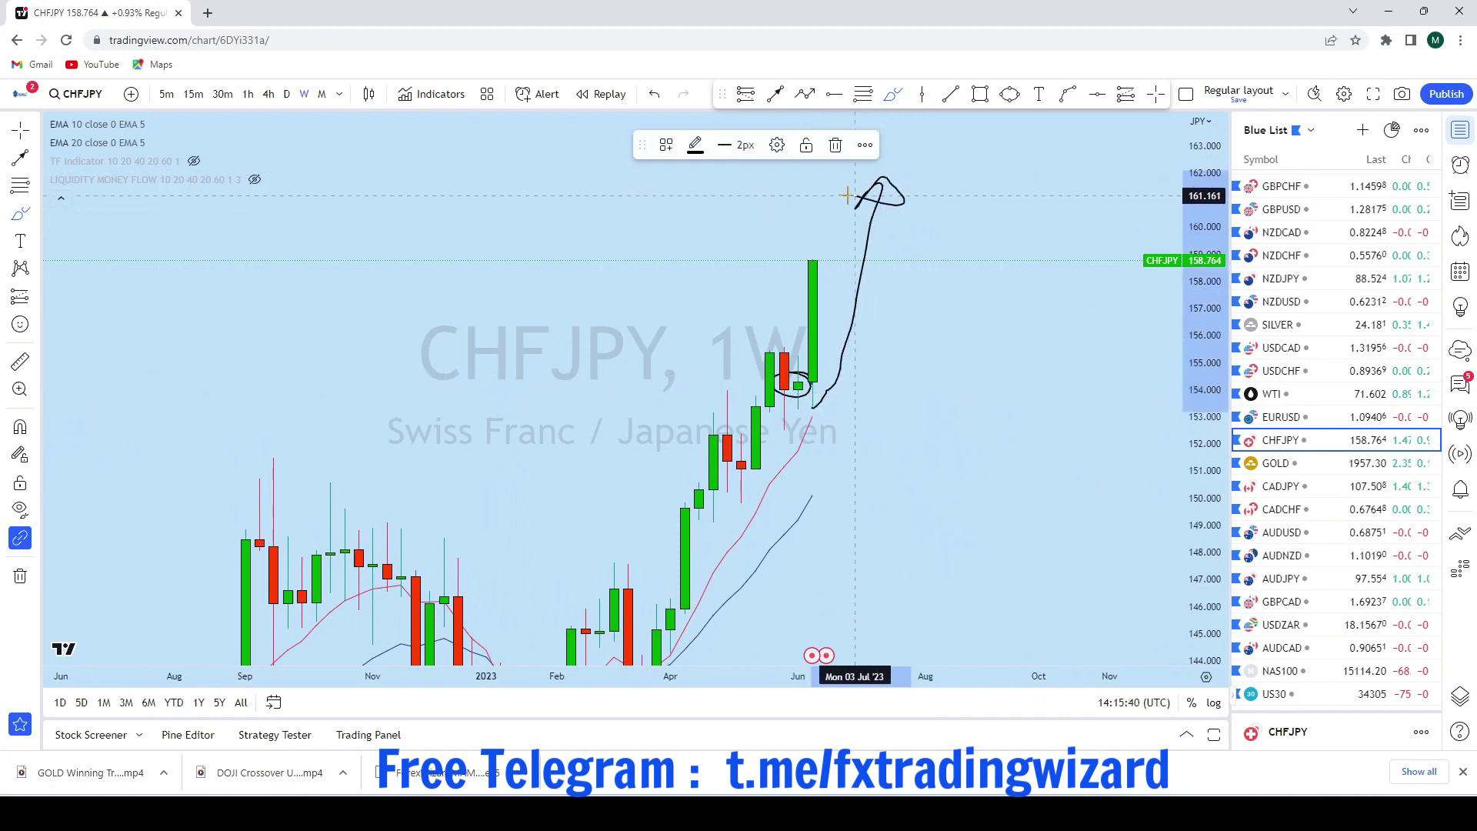
left_click(655, 94)
scroll(1058, 490, "down", 5)
scroll(1059, 491, "up", 5)
mouse_move(832, 259)
left_mouse_down()
mouse_move(845, 275)
mouse_move(881, 237)
mouse_move(906, 155)
mouse_move(857, 179)
left_mouse_up()
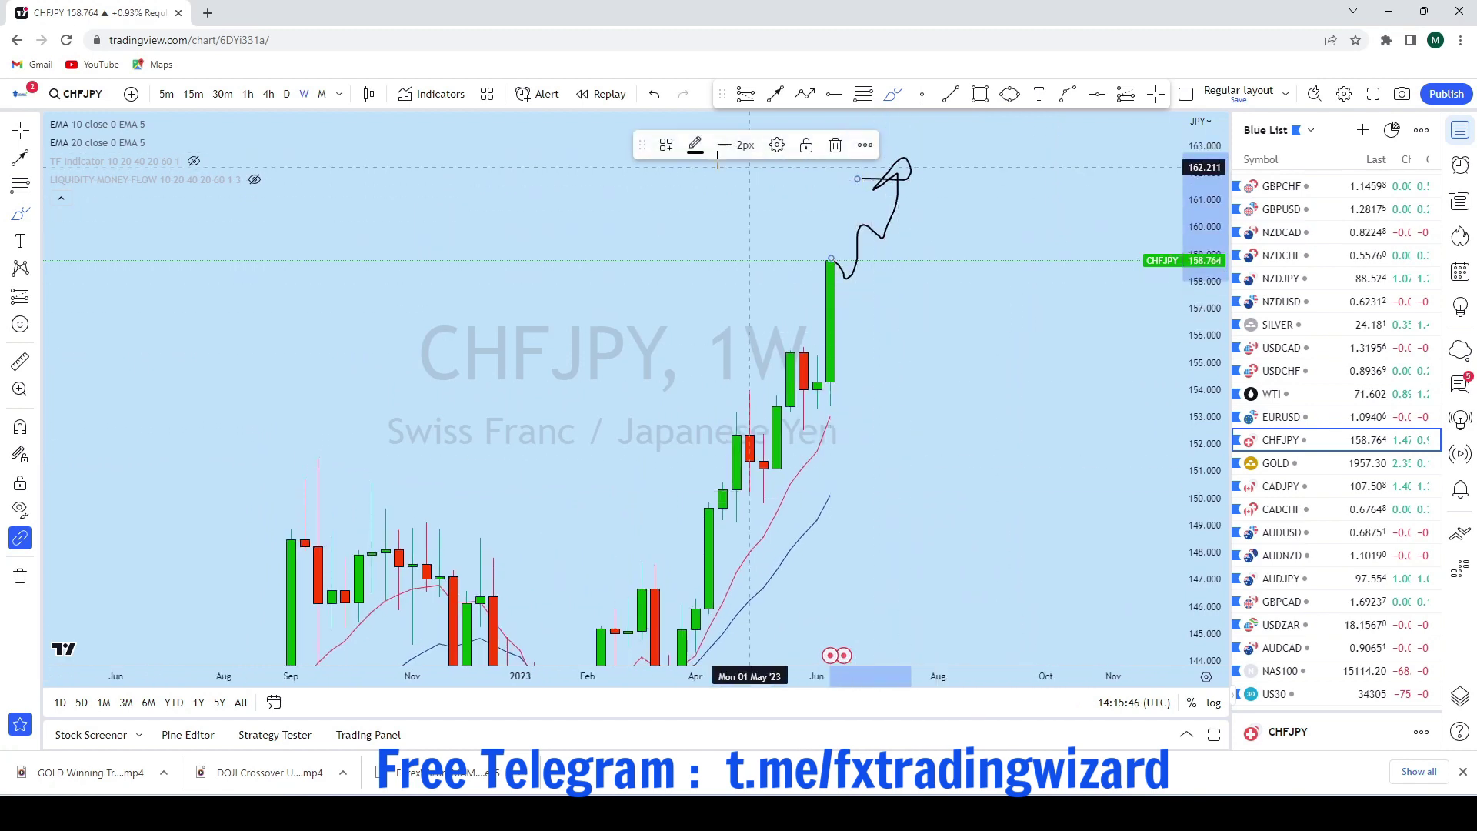
left_click(653, 94)
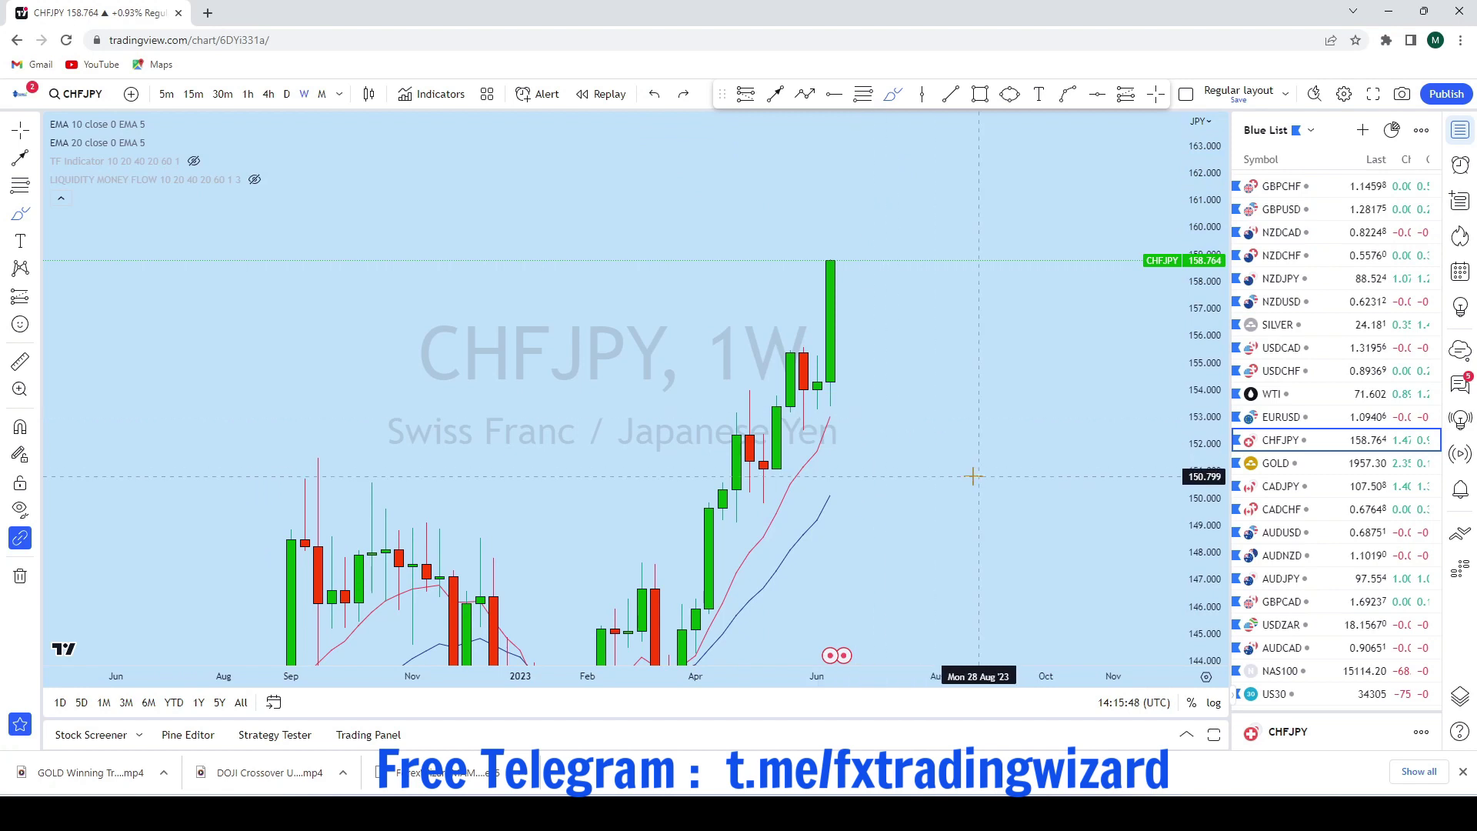
Switch CHFJPY to the daily timeframe and examine the uptrend since April
scroll(1046, 501, "down", 2)
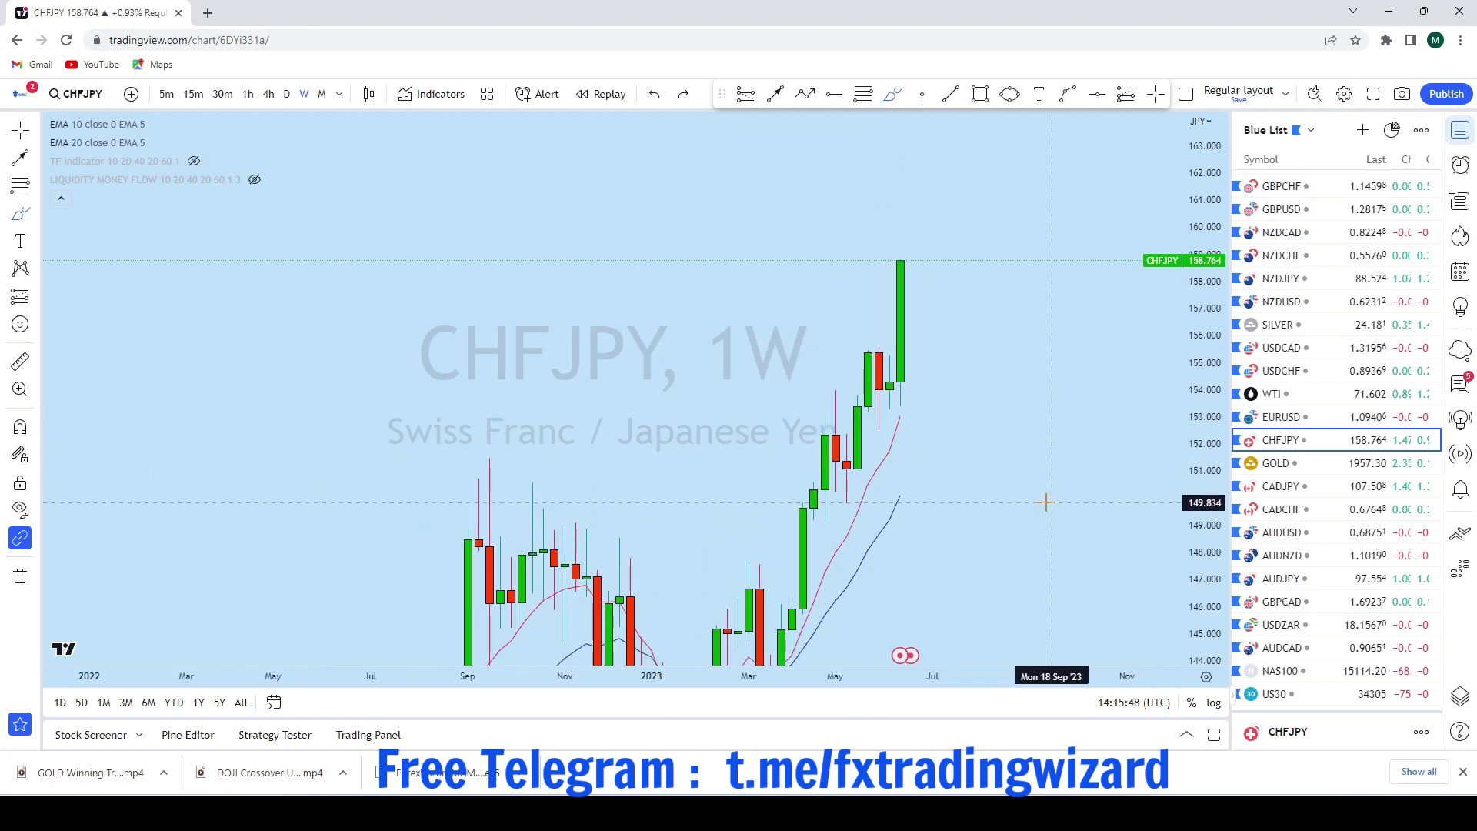
left_click(286, 94)
scroll(1023, 446, "down", 3)
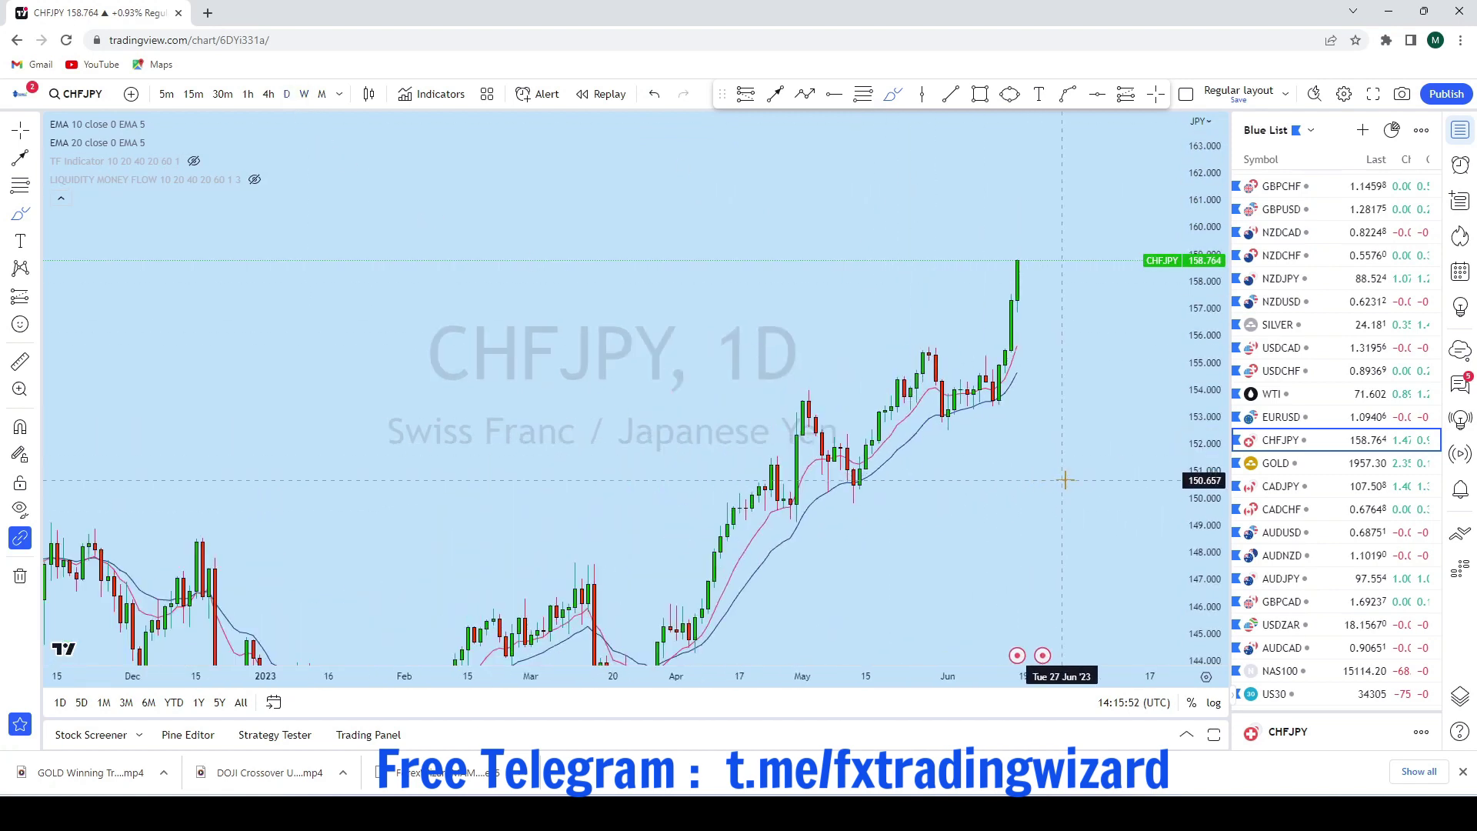
scroll(1065, 480, "up", 2)
Brush temporary arcs beneath the two June lows at about 153 on the daily CHFJPY chart, and undo them
left_click_drag(922, 406, 937, 402)
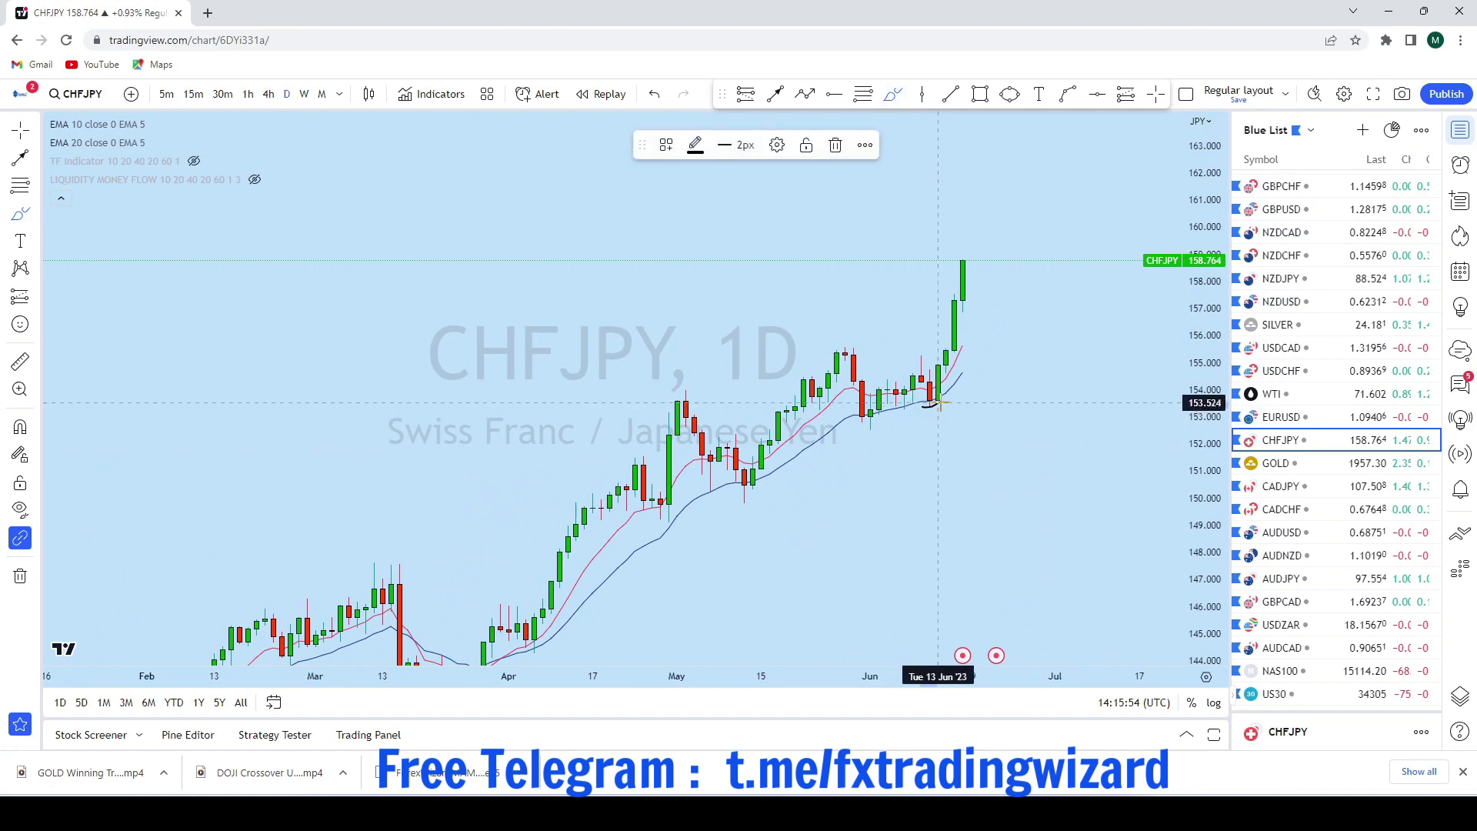
left_click_drag(849, 420, 887, 427)
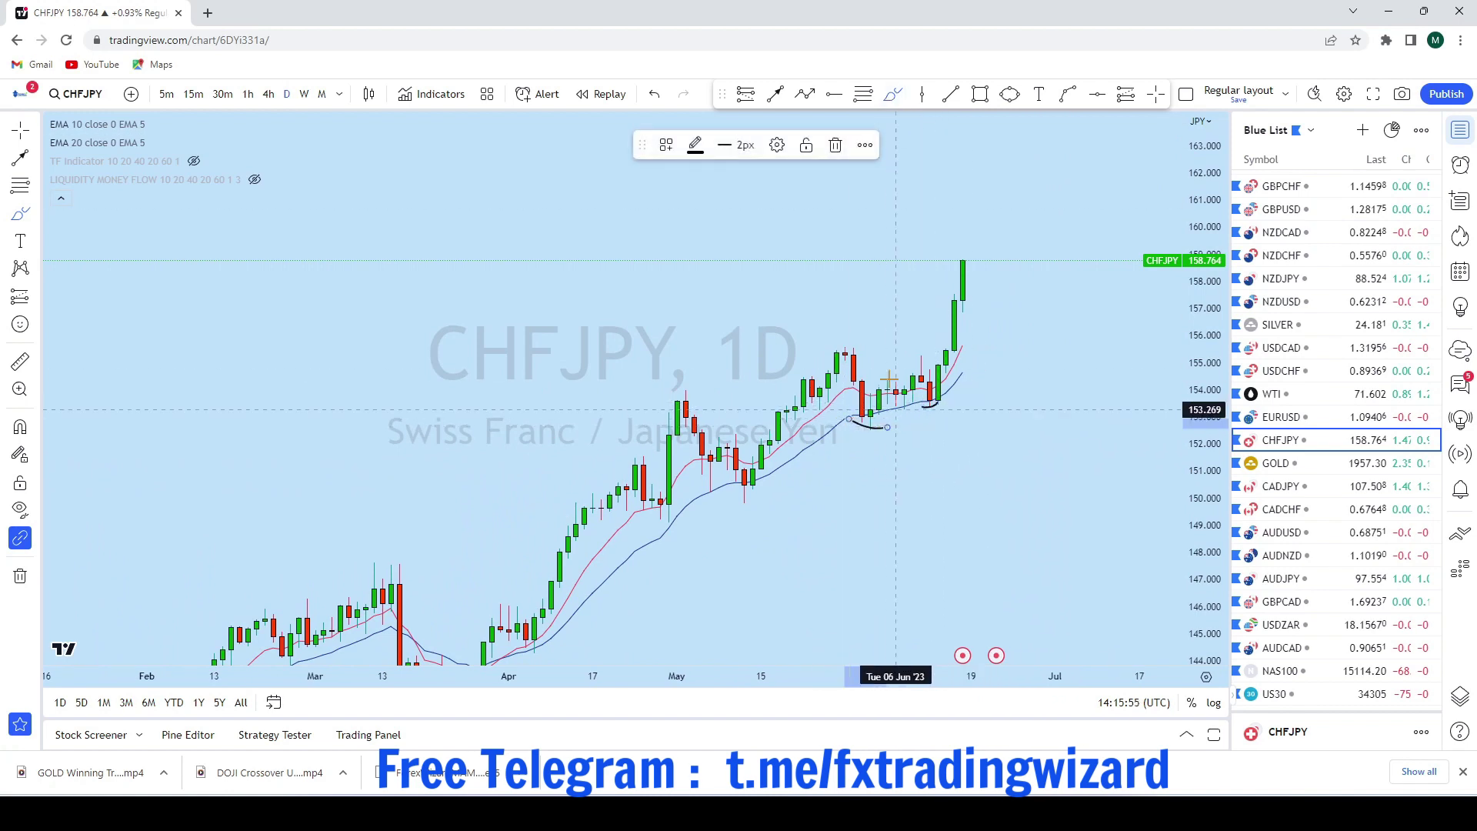
left_click(655, 94)
Brush a temporary swing from about 153.5 to 159.5 and back to 156, plus a rising arrow to about 163, undoing both
left_click(937, 402)
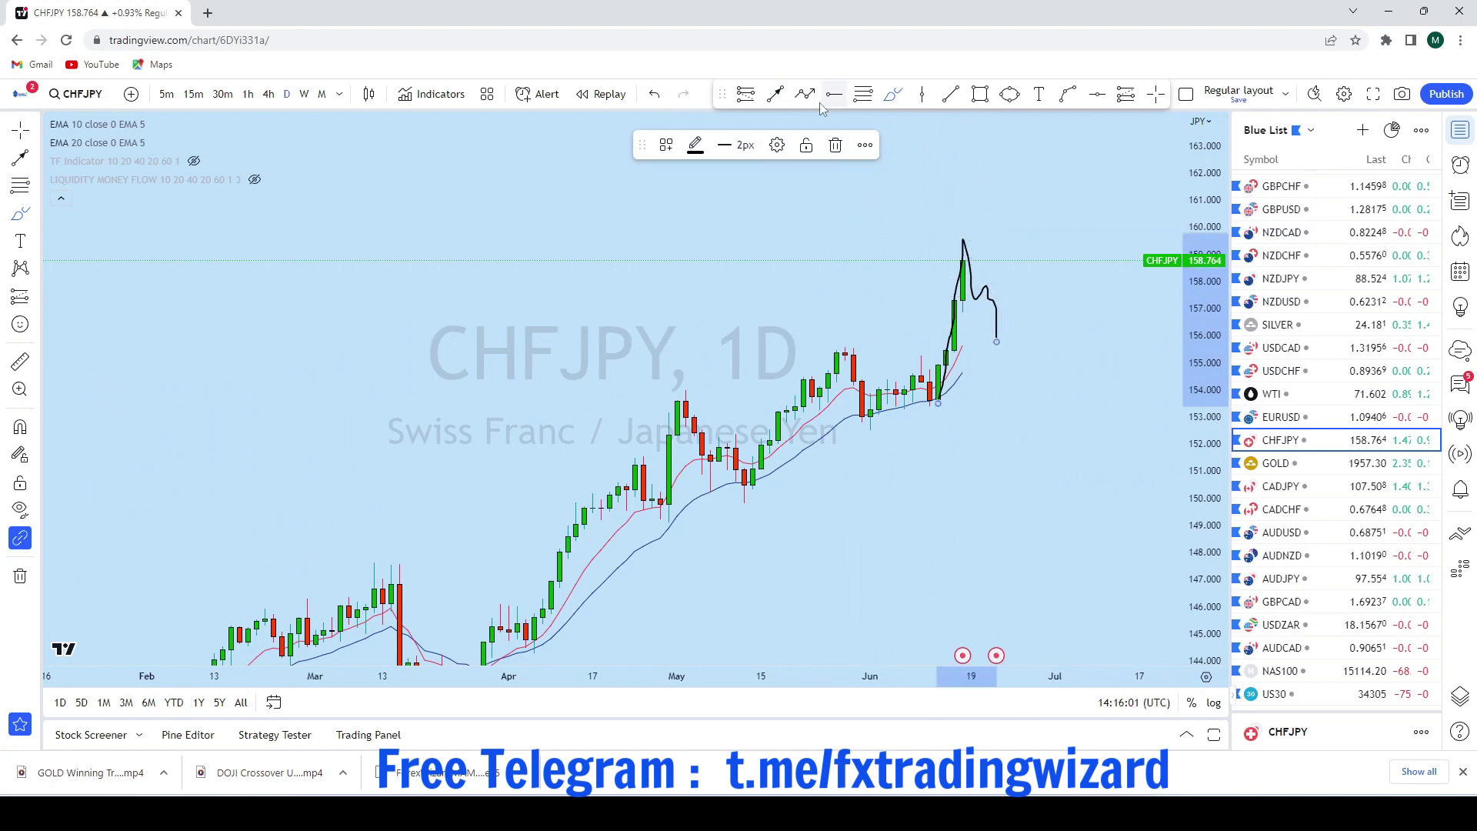
left_click(655, 94)
left_click(982, 311)
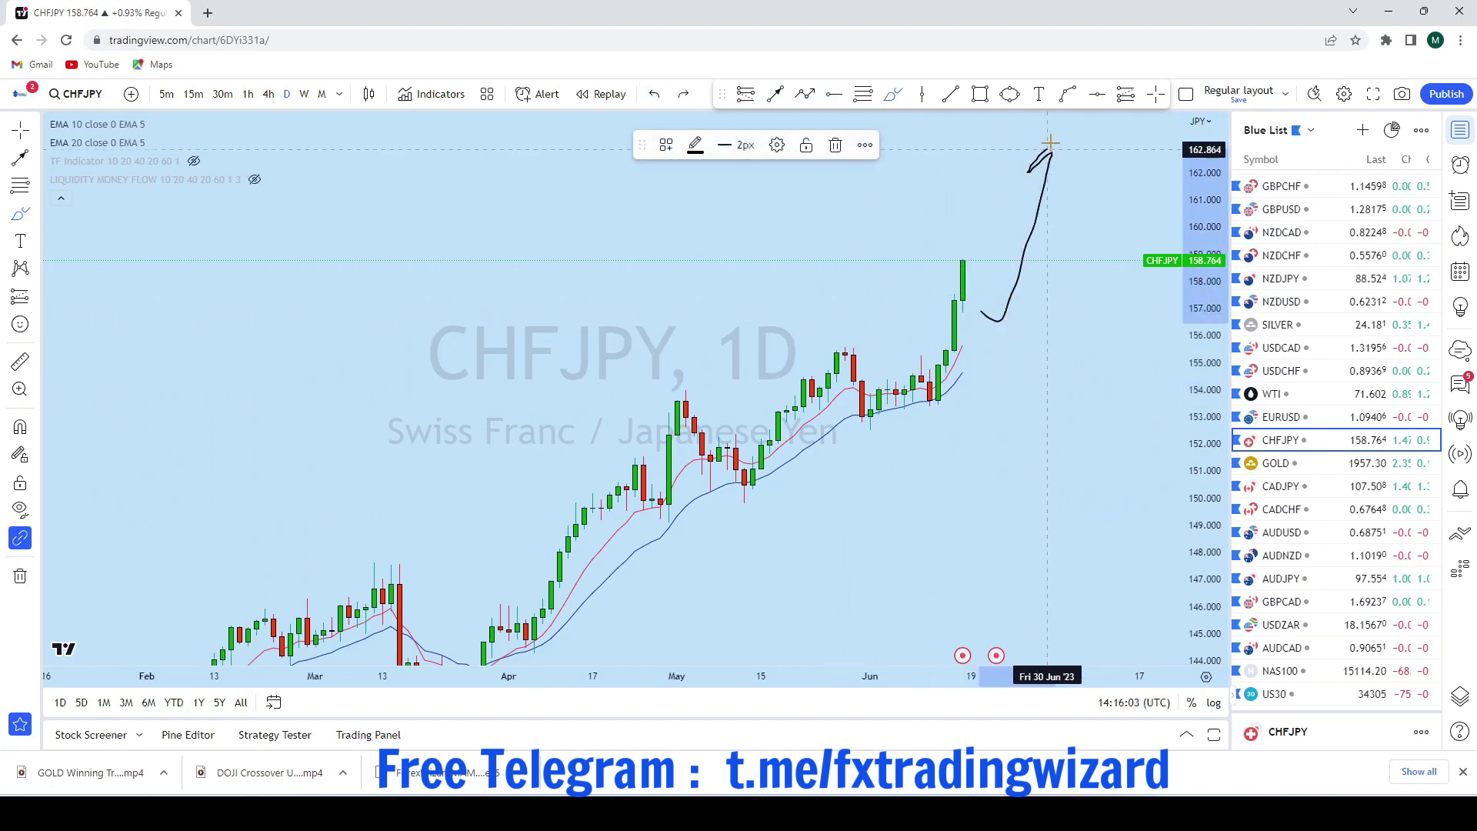
left_click(654, 94)
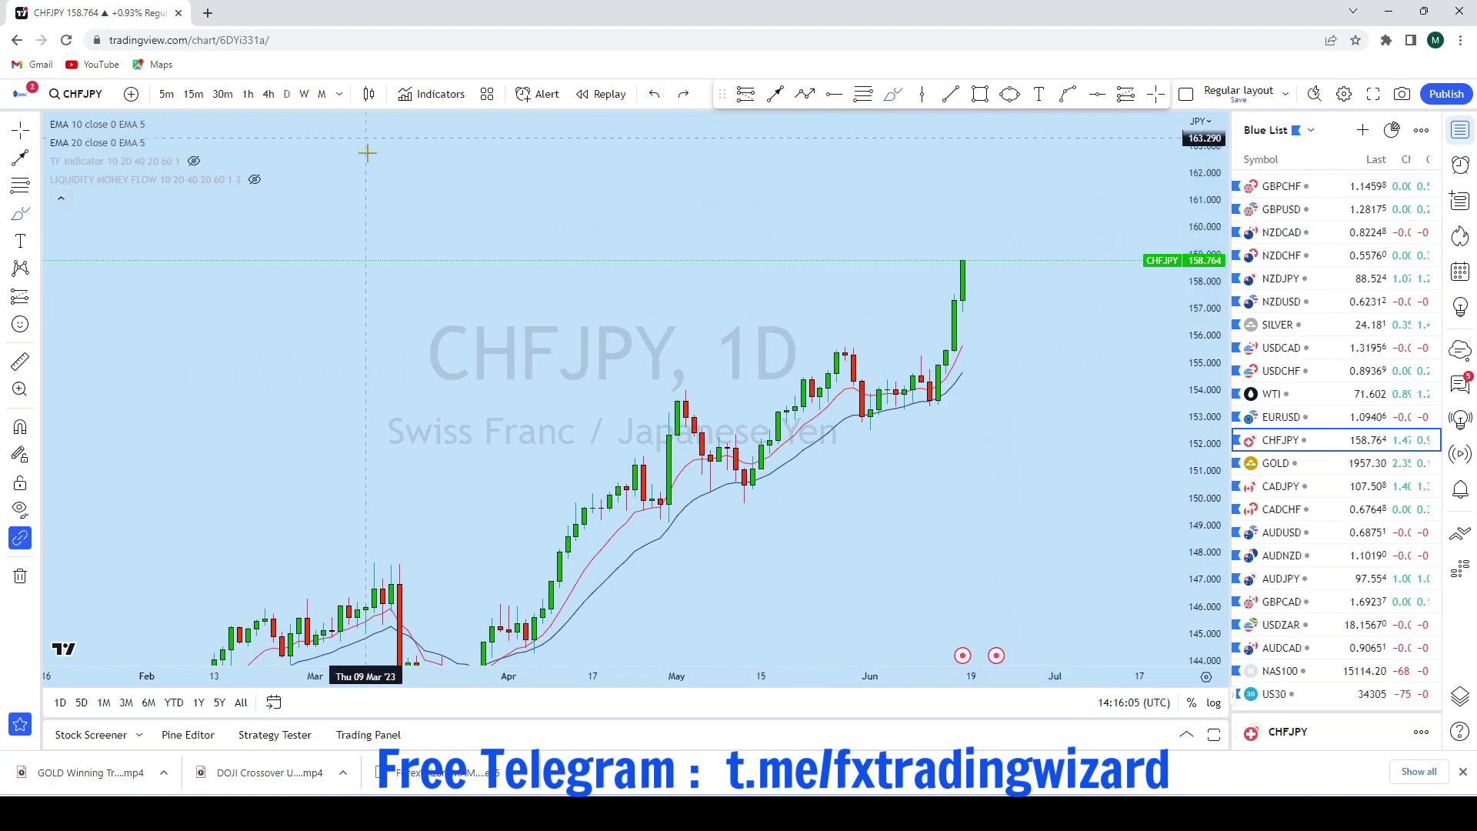
Switch CHFJPY to the 4-hour timeframe and rescale the price axis to examine the June advance
left_click(268, 94)
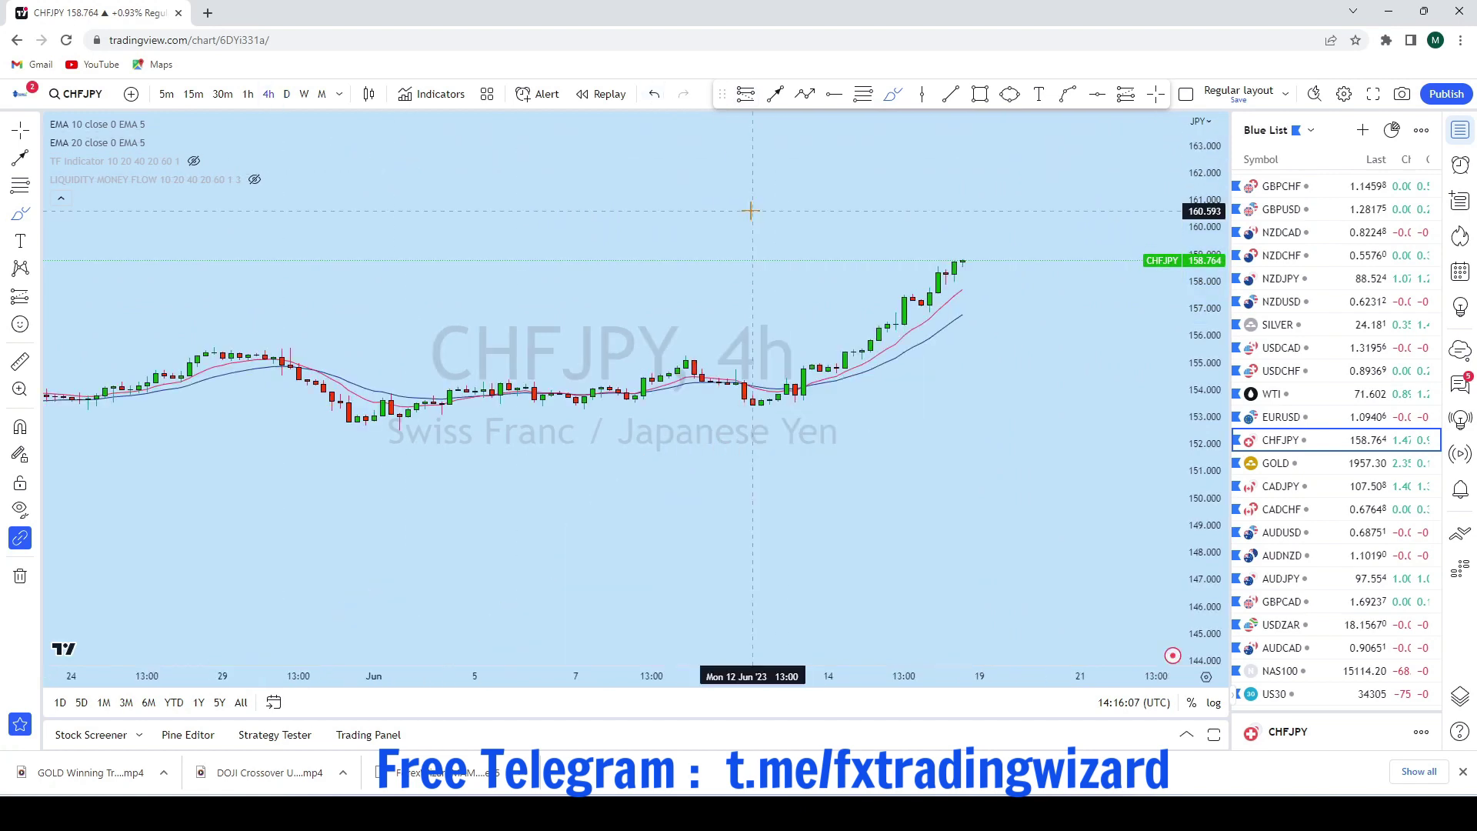
left_click(20, 131)
scroll(962, 392, "down", 3)
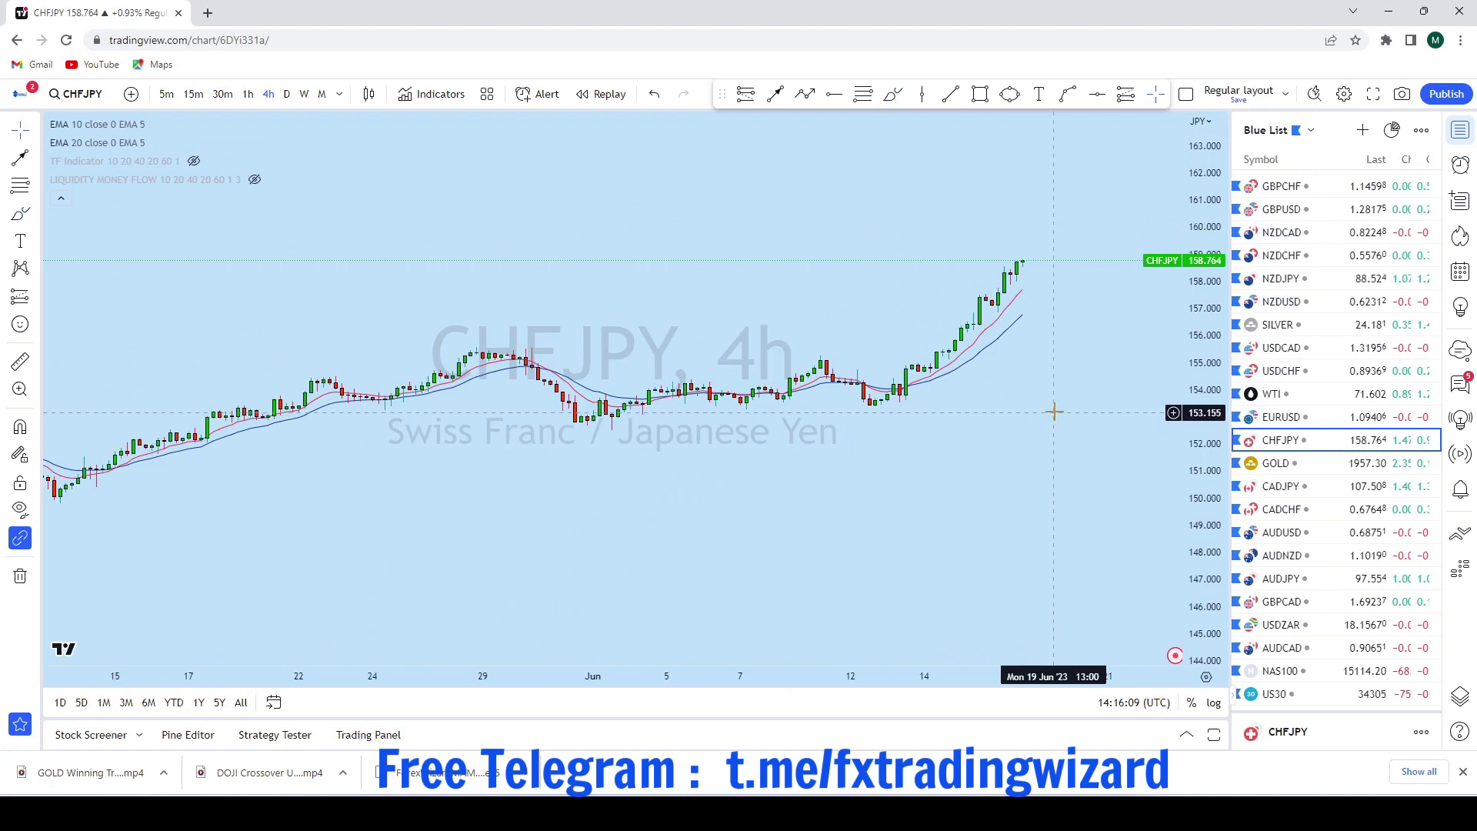
left_click_drag(1055, 413, 1029, 432)
left_click_drag(1215, 529, 1216, 412)
Brush a temporary stepped path along the 4-hour CHFJPY rise from about 153.5 to about 159.7, and undo it
scroll(933, 471, "up", 5)
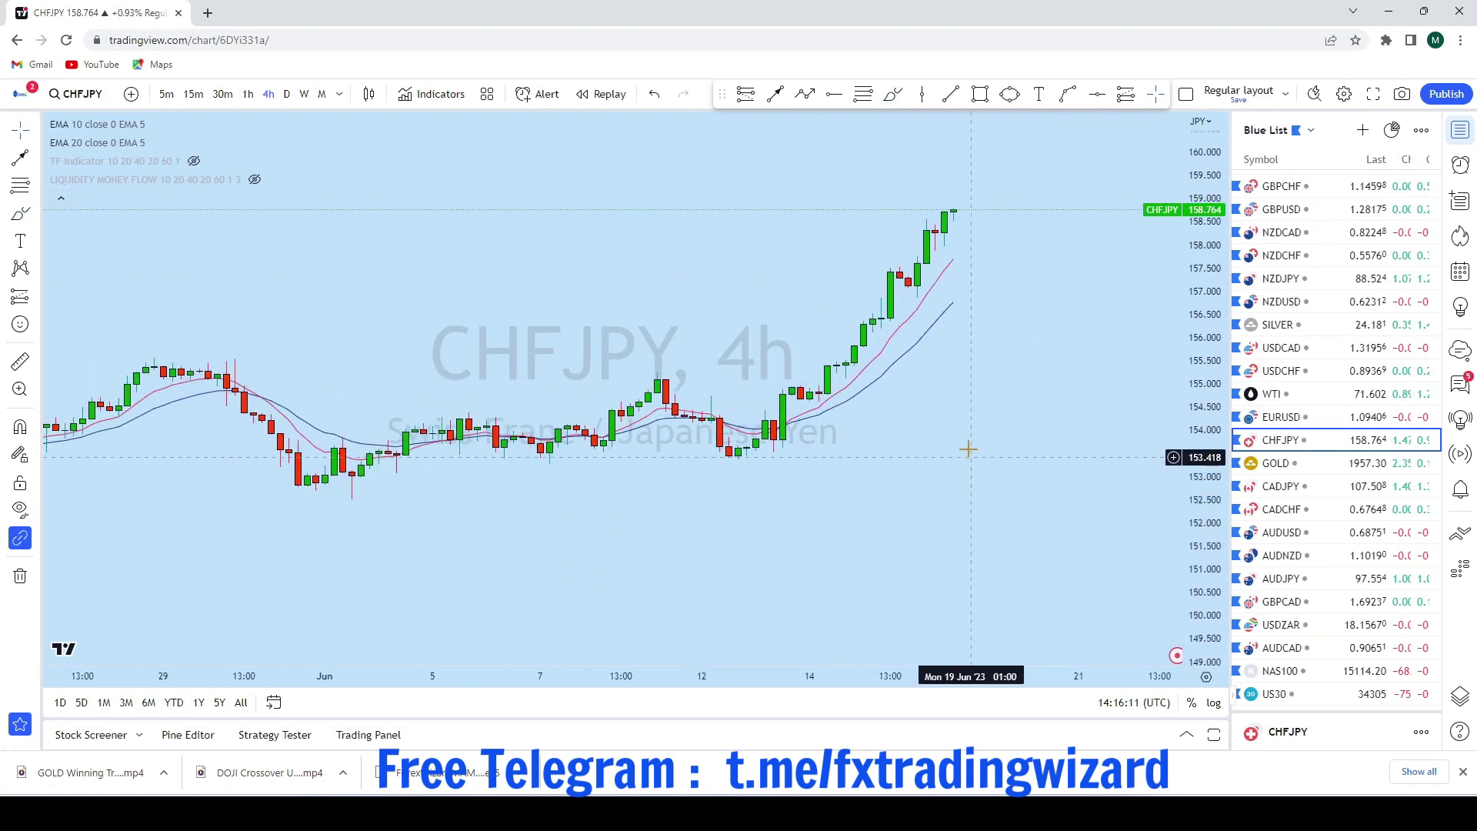
mouse_move(698, 453)
left_mouse_down()
mouse_move(842, 269)
mouse_move(865, 266)
mouse_move(950, 179)
left_mouse_up()
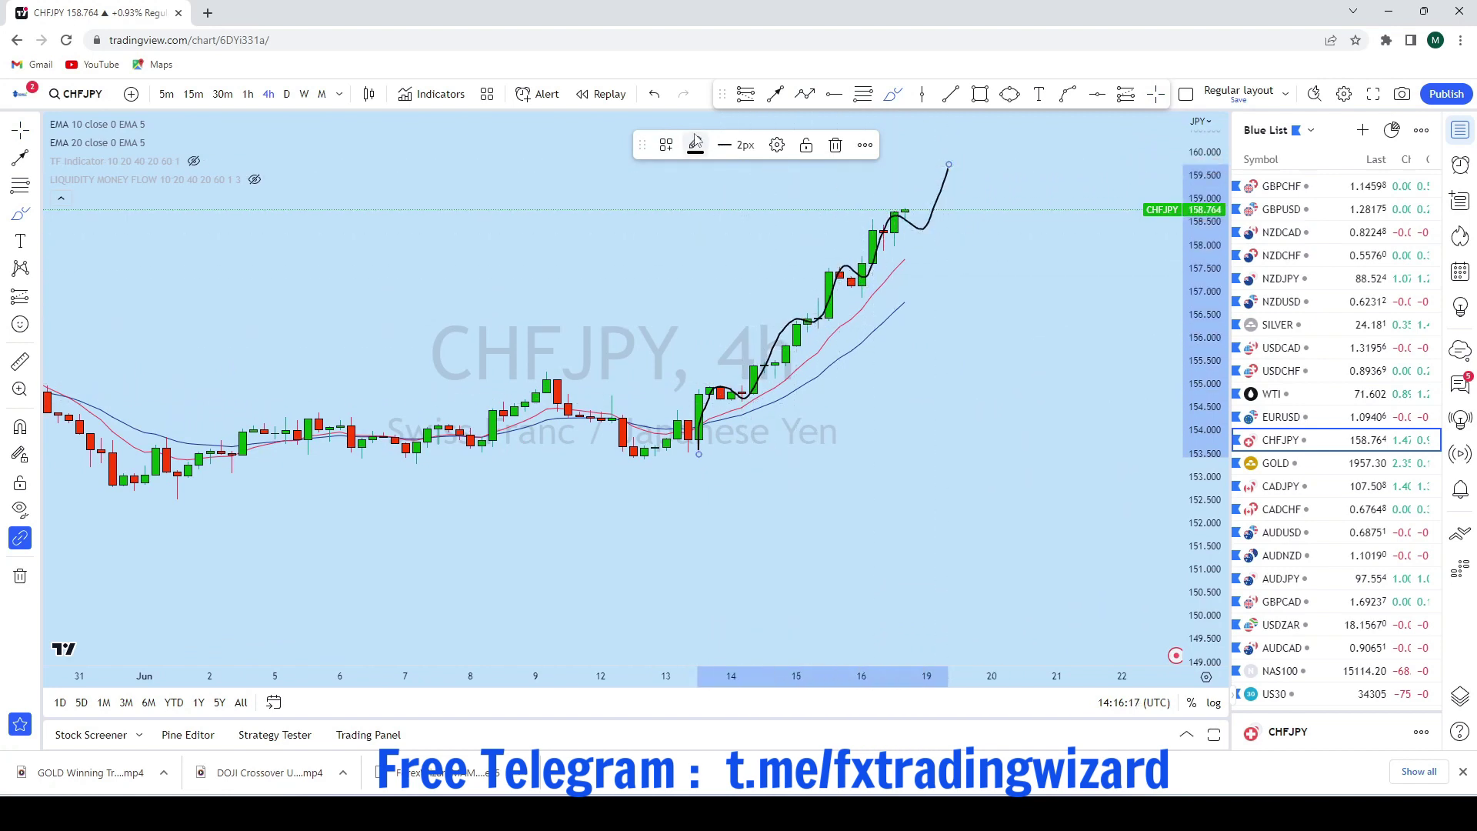
left_click(654, 94)
Brush a vertical line from about 159.0 down to 157.1 beside the latest 4-hour CHFJPY candle and circle its lower end
scroll(873, 226, "up", 2)
left_click_drag(825, 192, 825, 198)
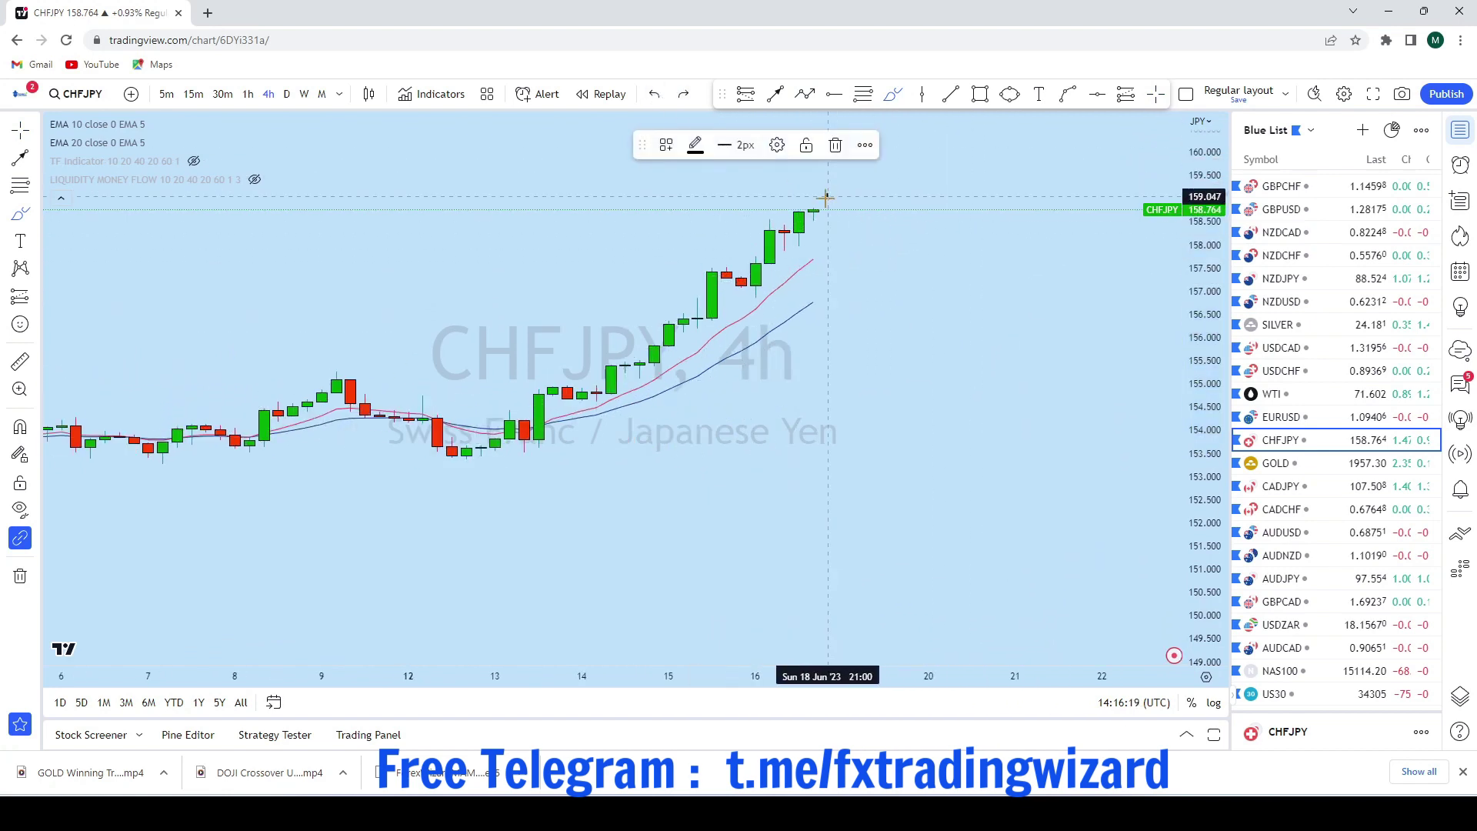
left_click_drag(822, 285, 848, 275)
left_click(1009, 94)
Draw an arrow from the circle at about 157.17 up to about 161.72 on the 4-hour CHFJPY chart
scroll(999, 259, "down", 3)
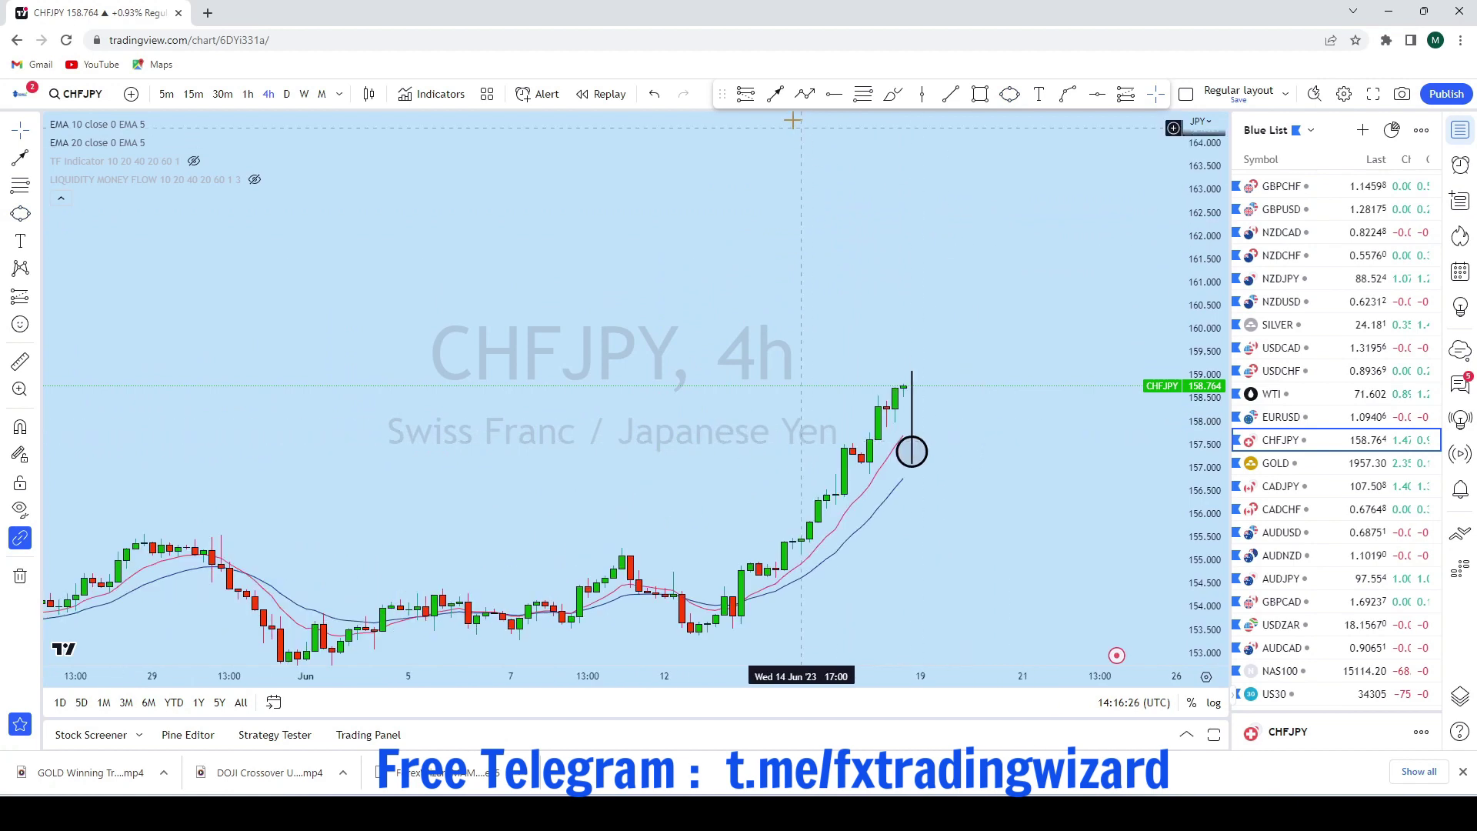
left_click_drag(912, 460, 1005, 249)
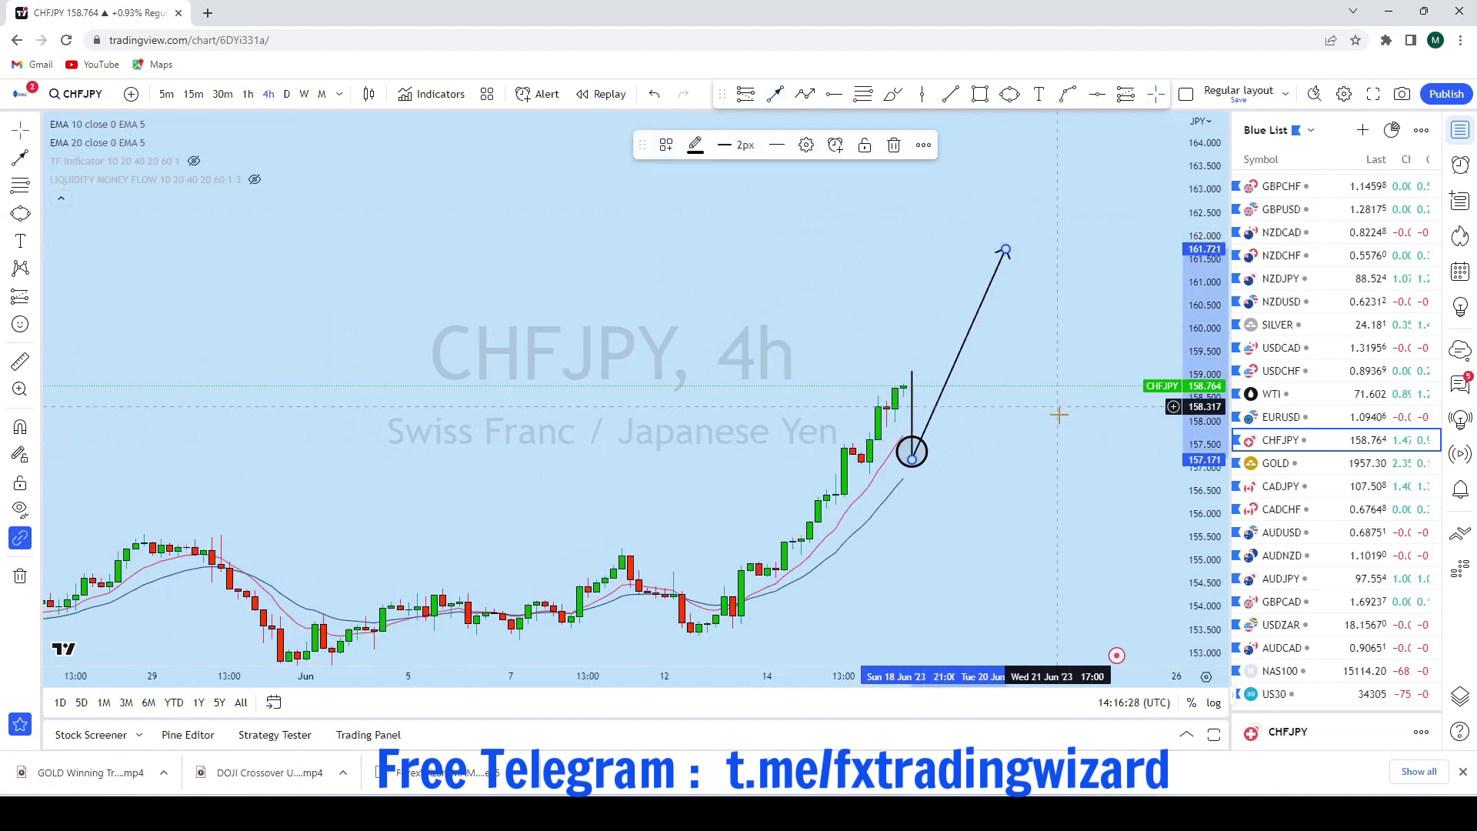
scroll(1038, 431, "up", 3)
left_click_drag(1010, 464, 1023, 438)
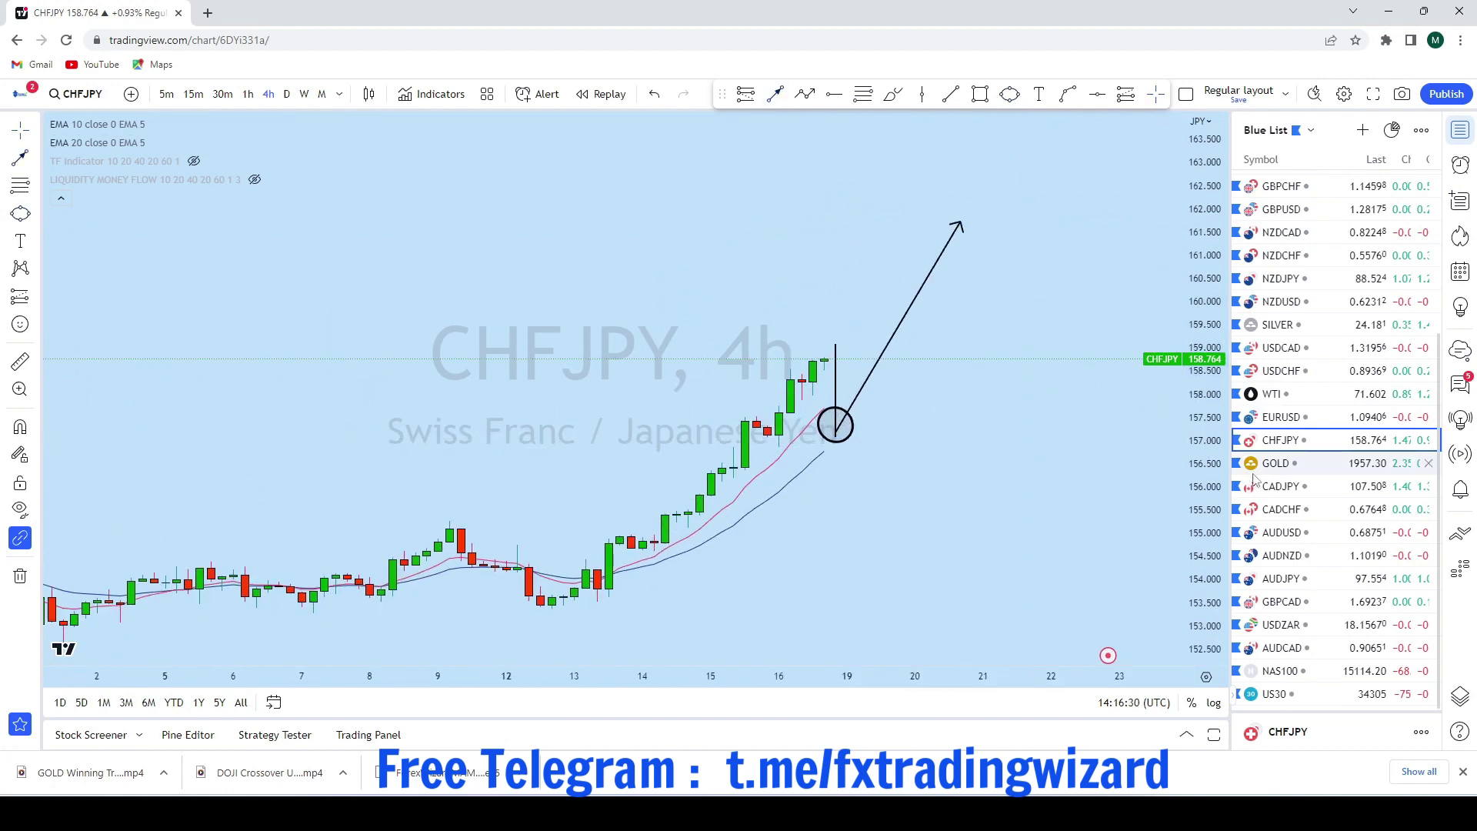
Open GOLD from the watchlist and switch its chart to the monthly timeframe
left_click(1347, 464)
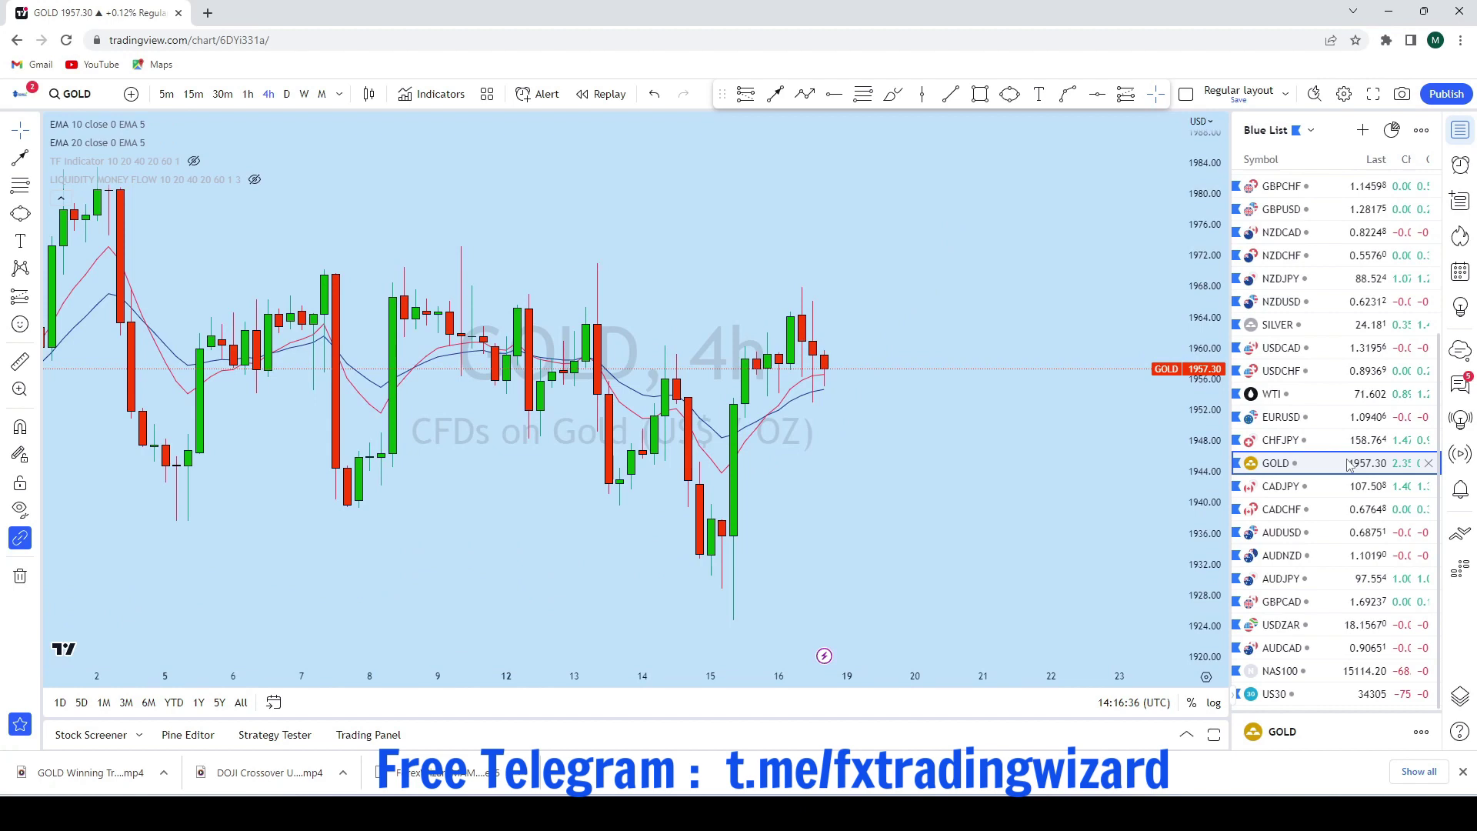
left_click(324, 97)
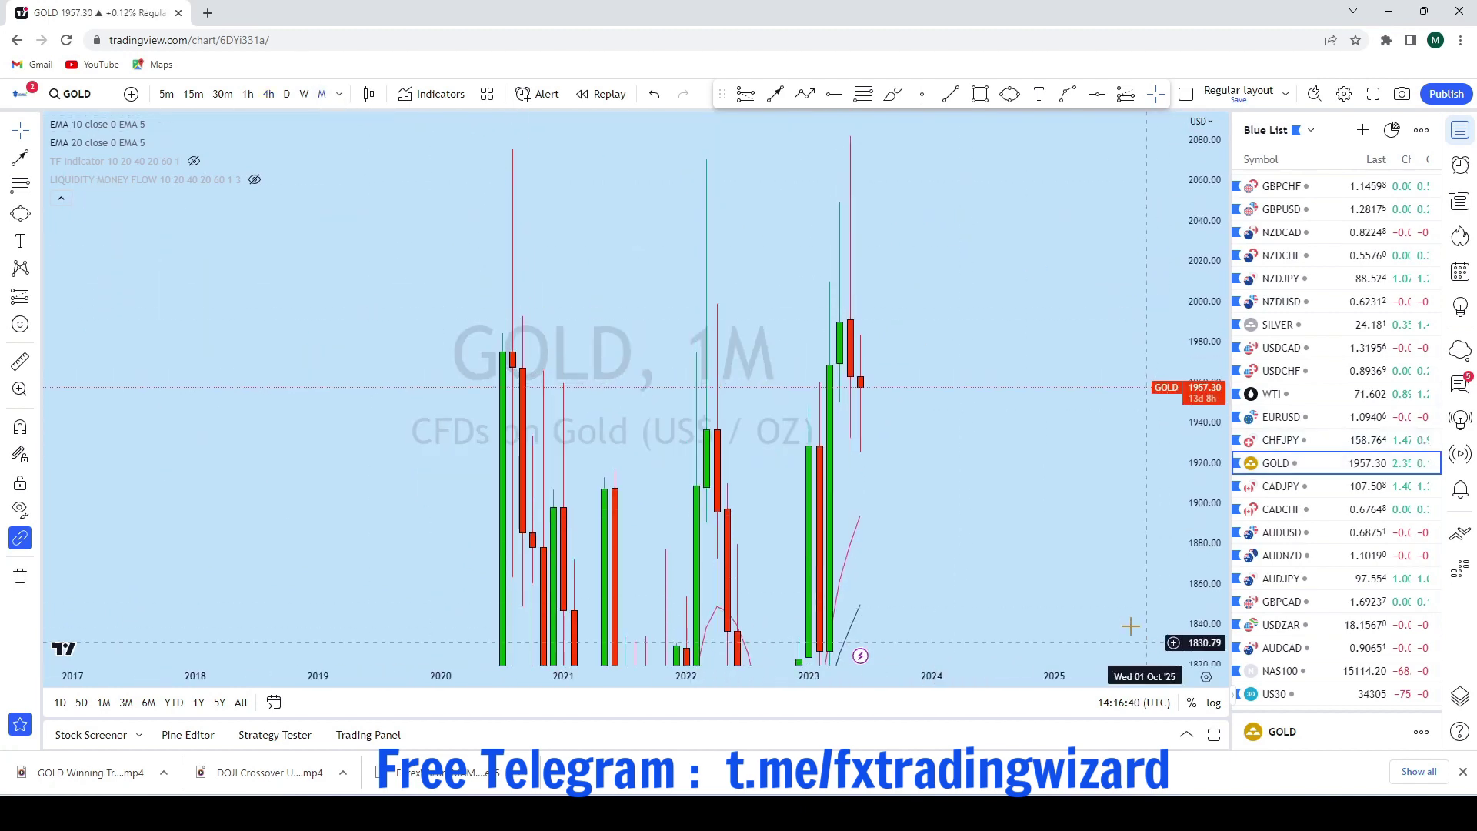
Place a dotted horizontal line at about 2074.11 across the major highs on the monthly GOLD chart
scroll(946, 492, "up", 5)
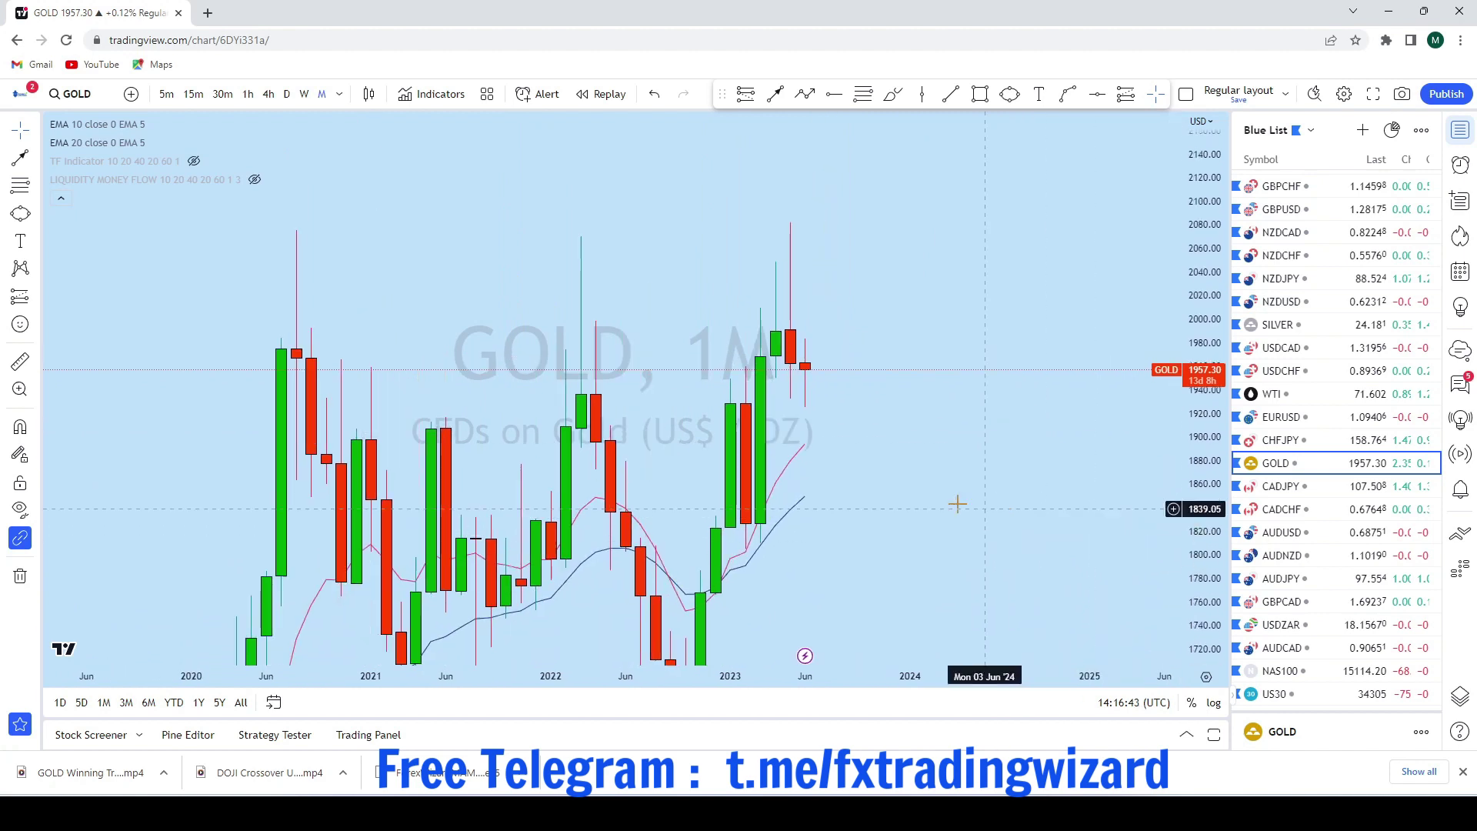
left_click_drag(957, 504, 1051, 497)
scroll(1051, 497, "down", 3)
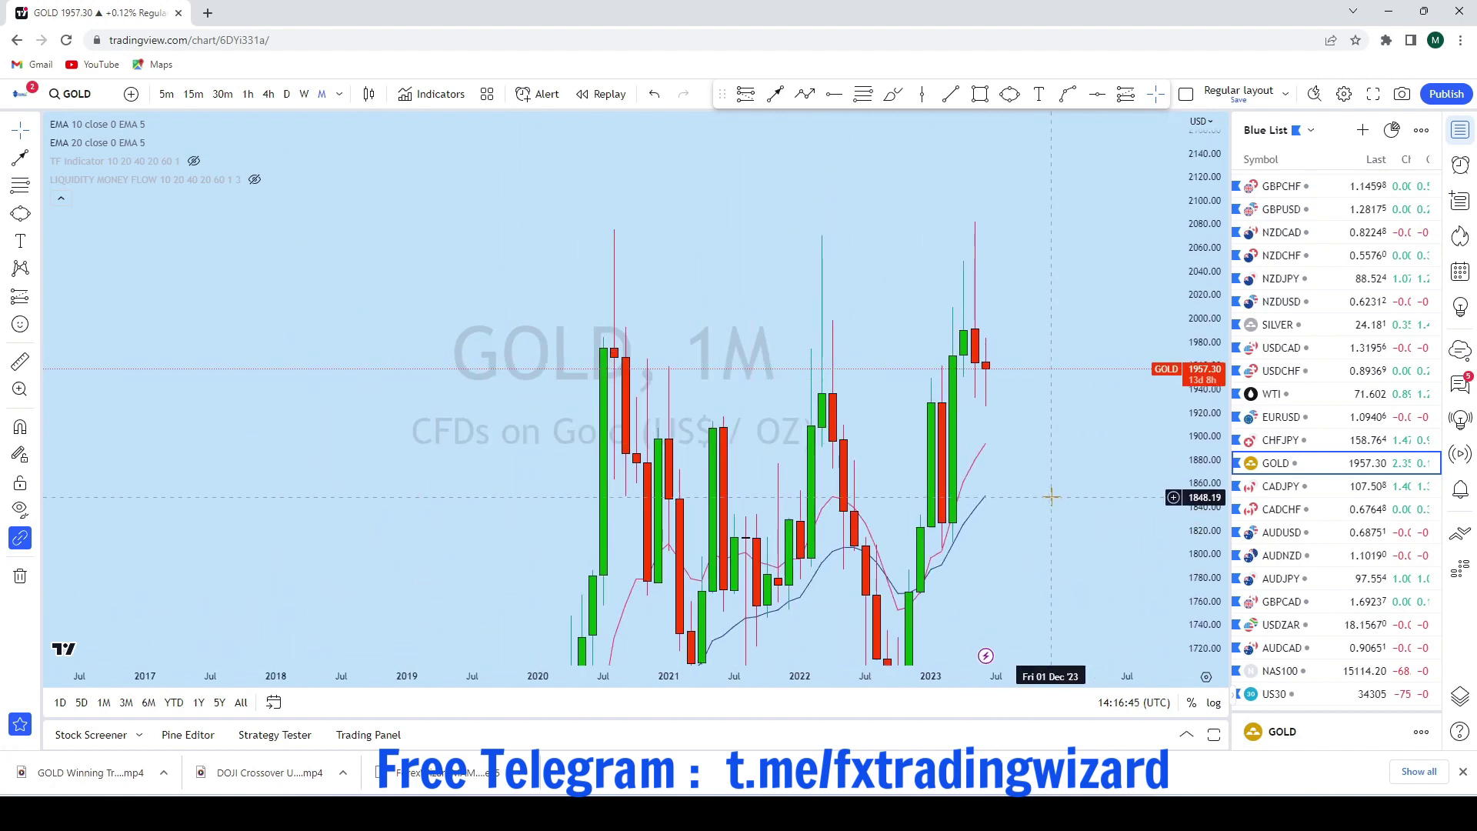
left_click(1098, 95)
left_click(393, 207)
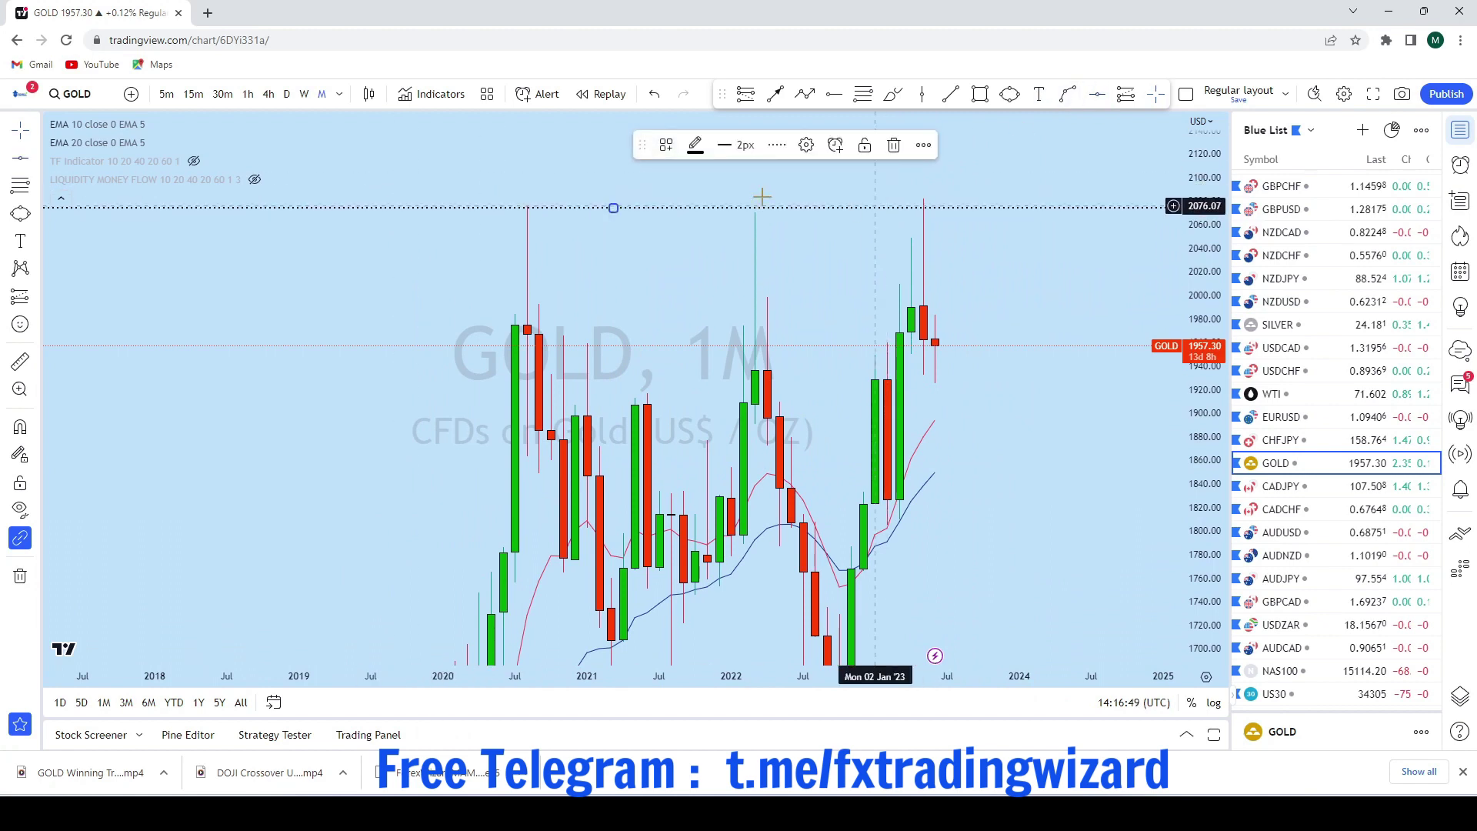
Examine the wicks and bodies of the latest monthly GOLD candles beneath the horizontal line at 2074.11
left_click_drag(992, 180, 1010, 263)
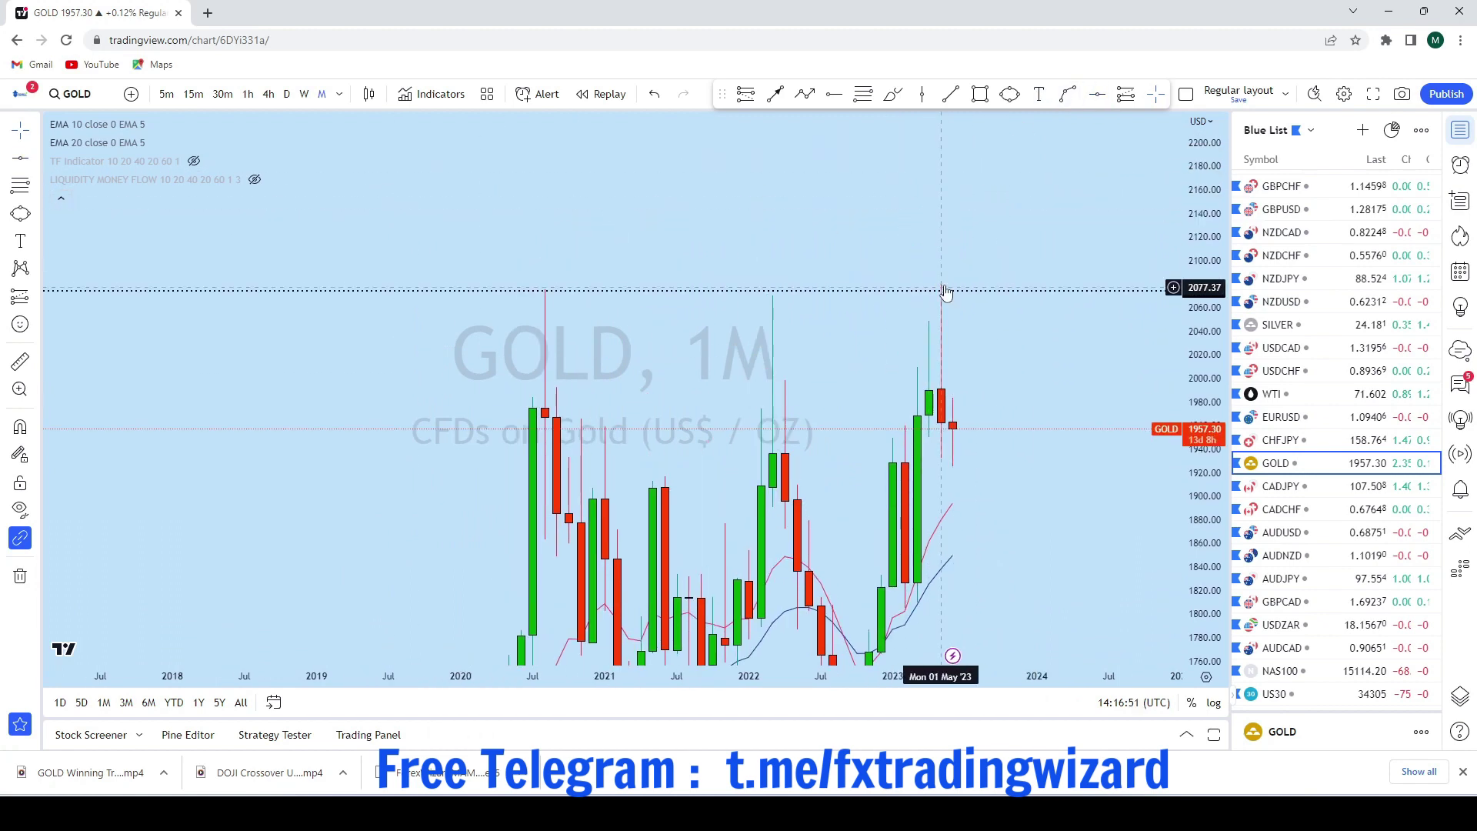
scroll(943, 291, "up", 2)
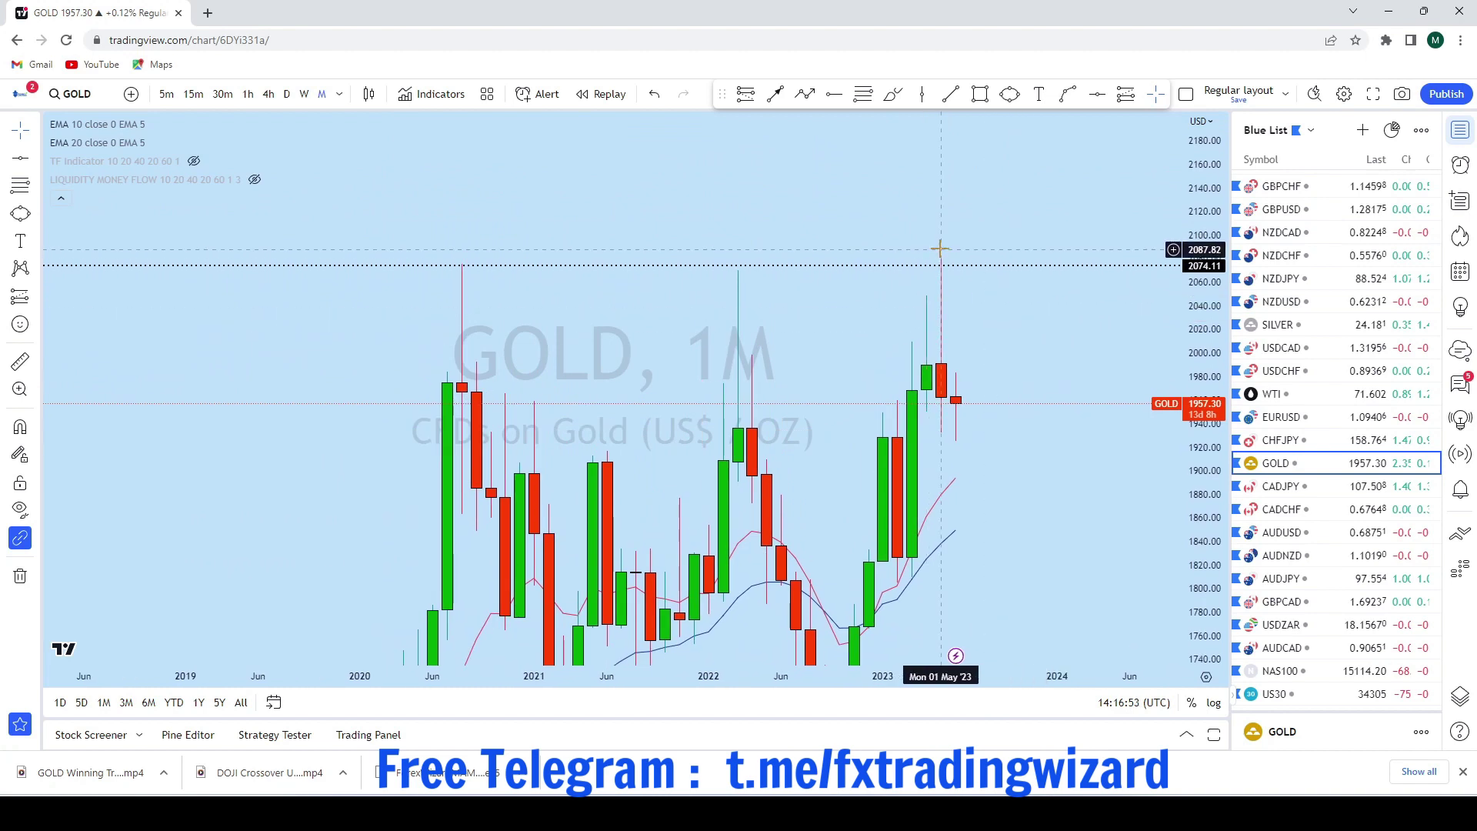
scroll(942, 435, "up", 2)
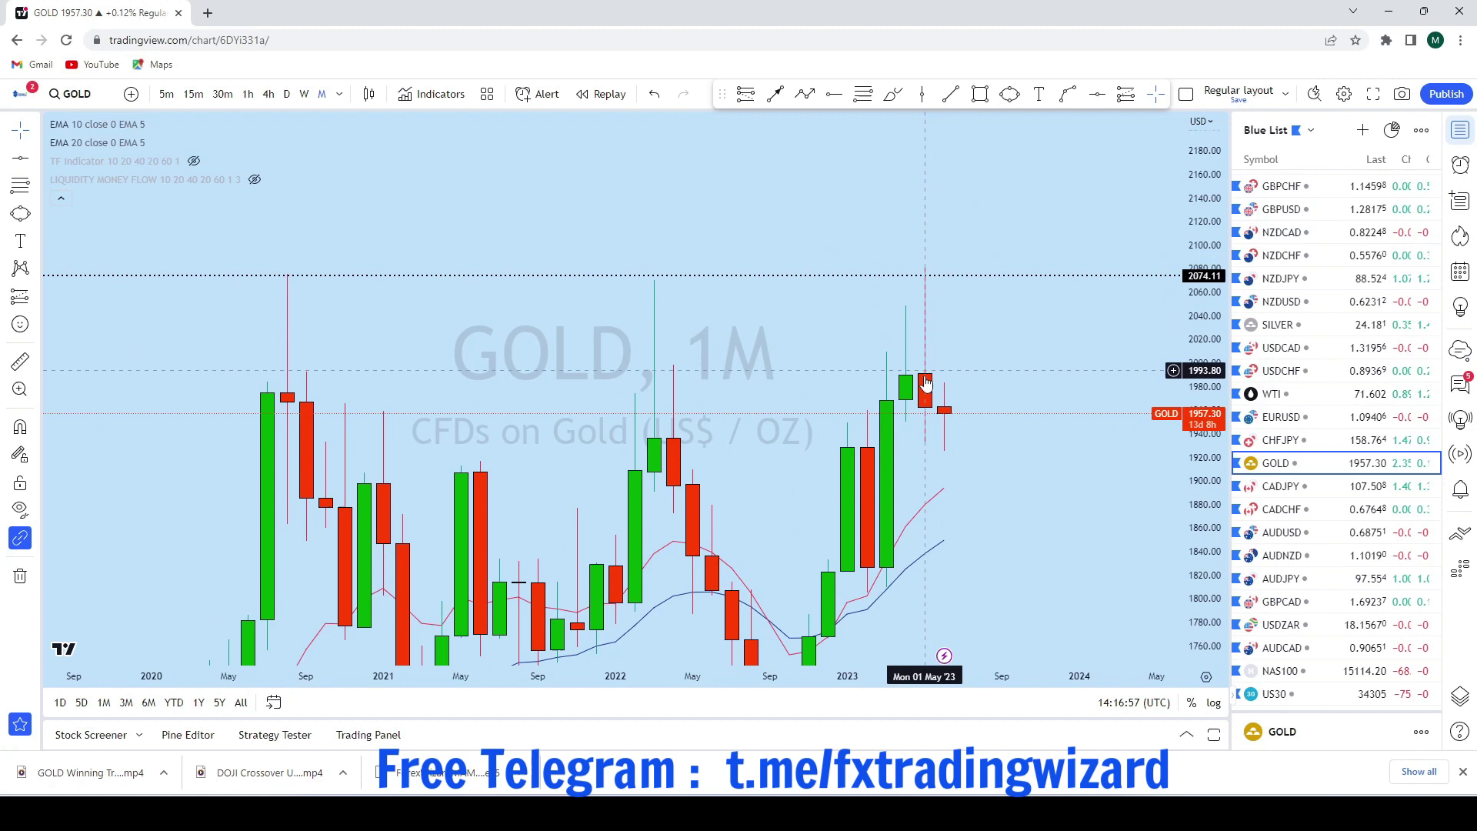
scroll(925, 382, "up", 3)
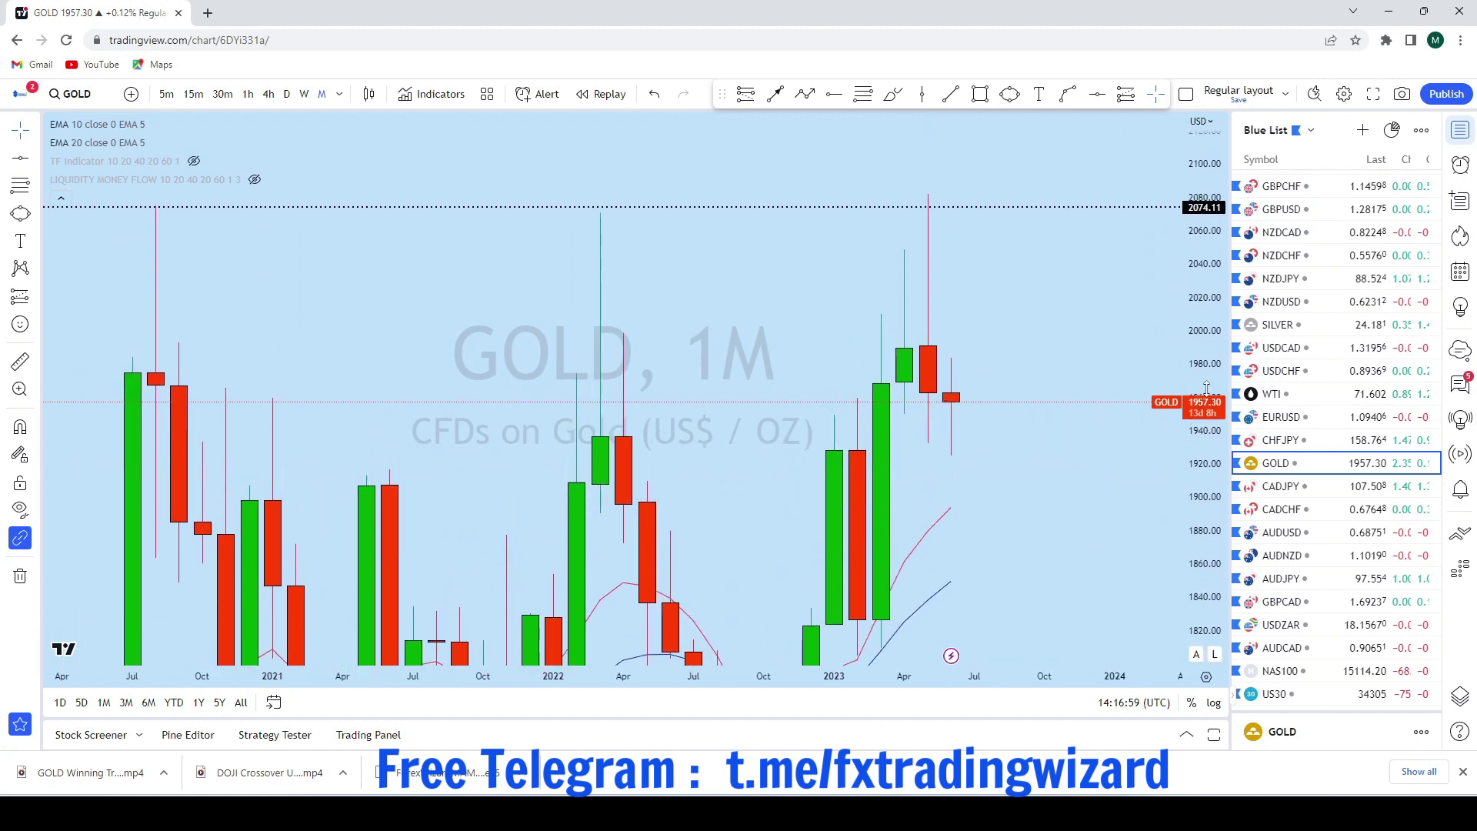
scroll(942, 375, "up", 2)
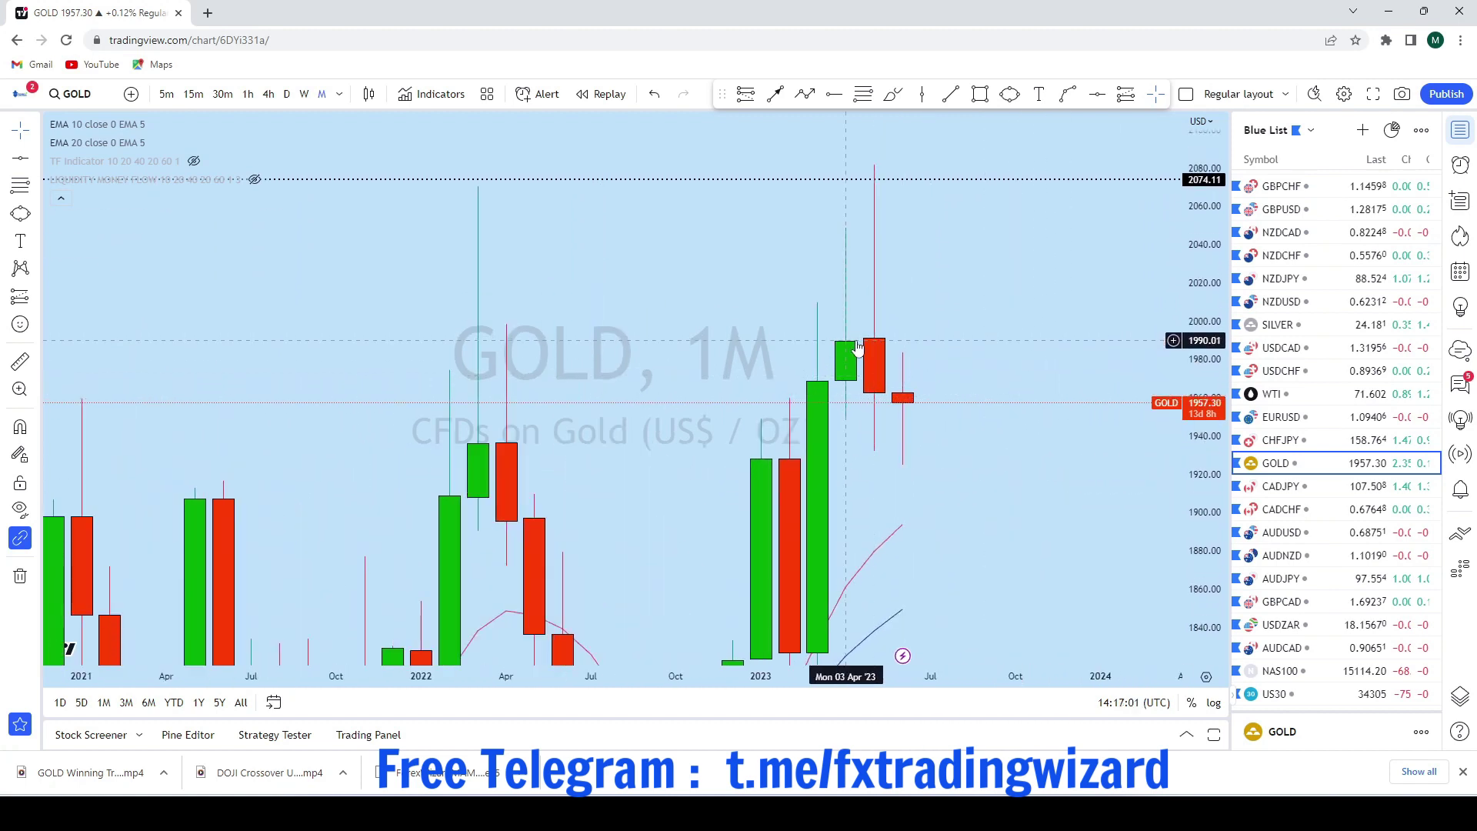
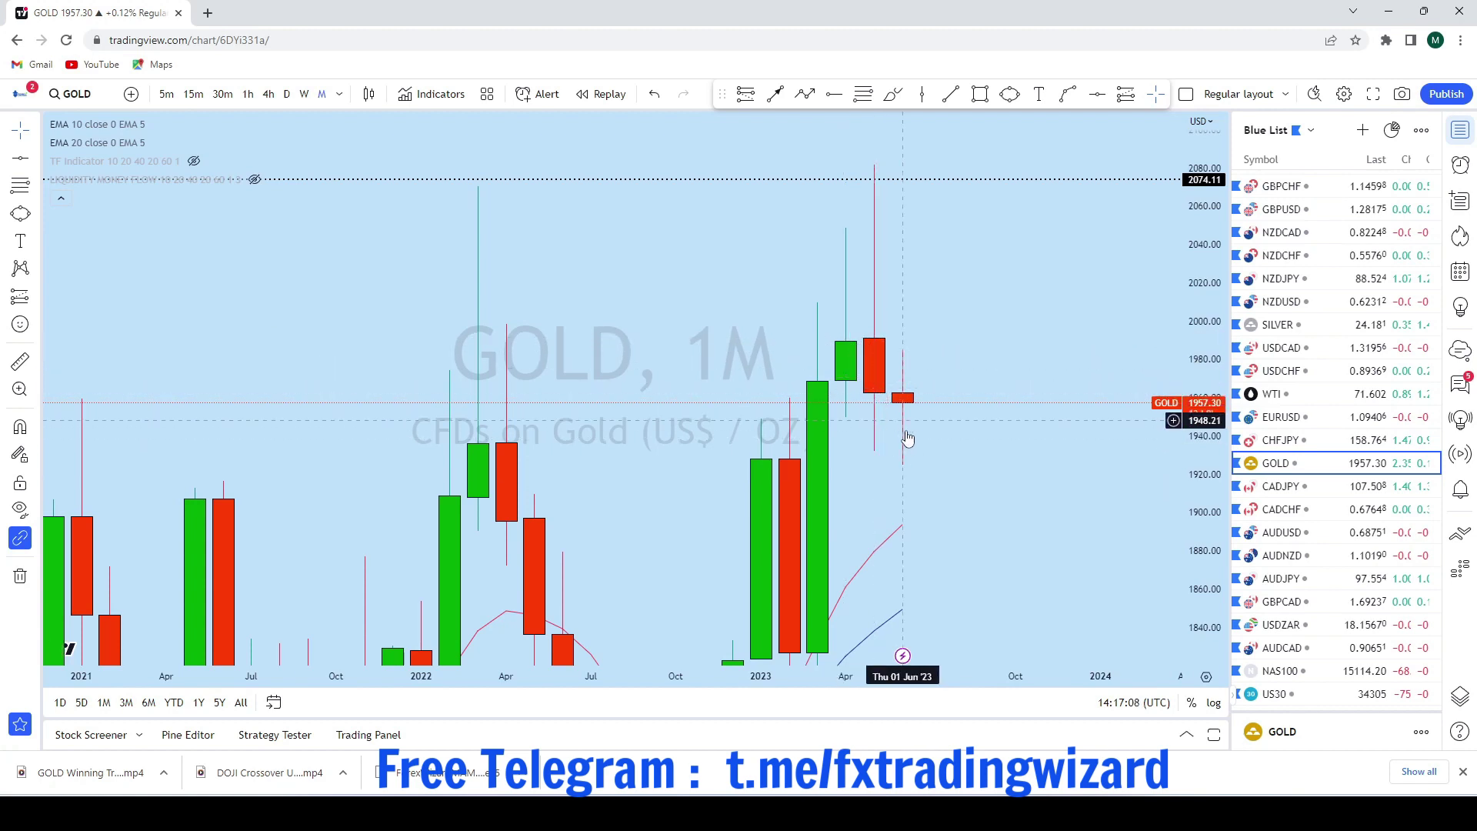
scroll(1003, 434, "down", 1)
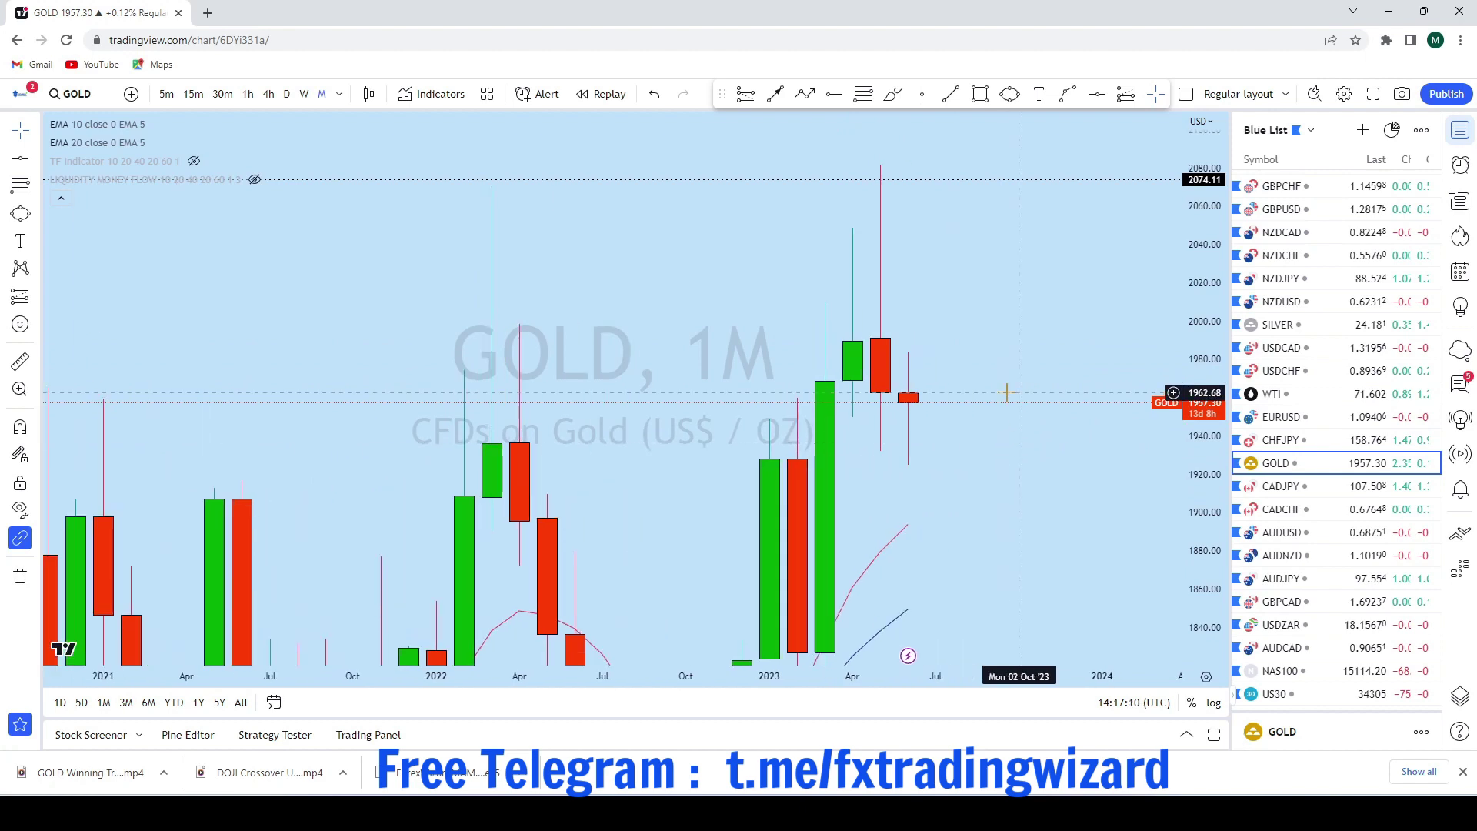
scroll(997, 395, "up", 1)
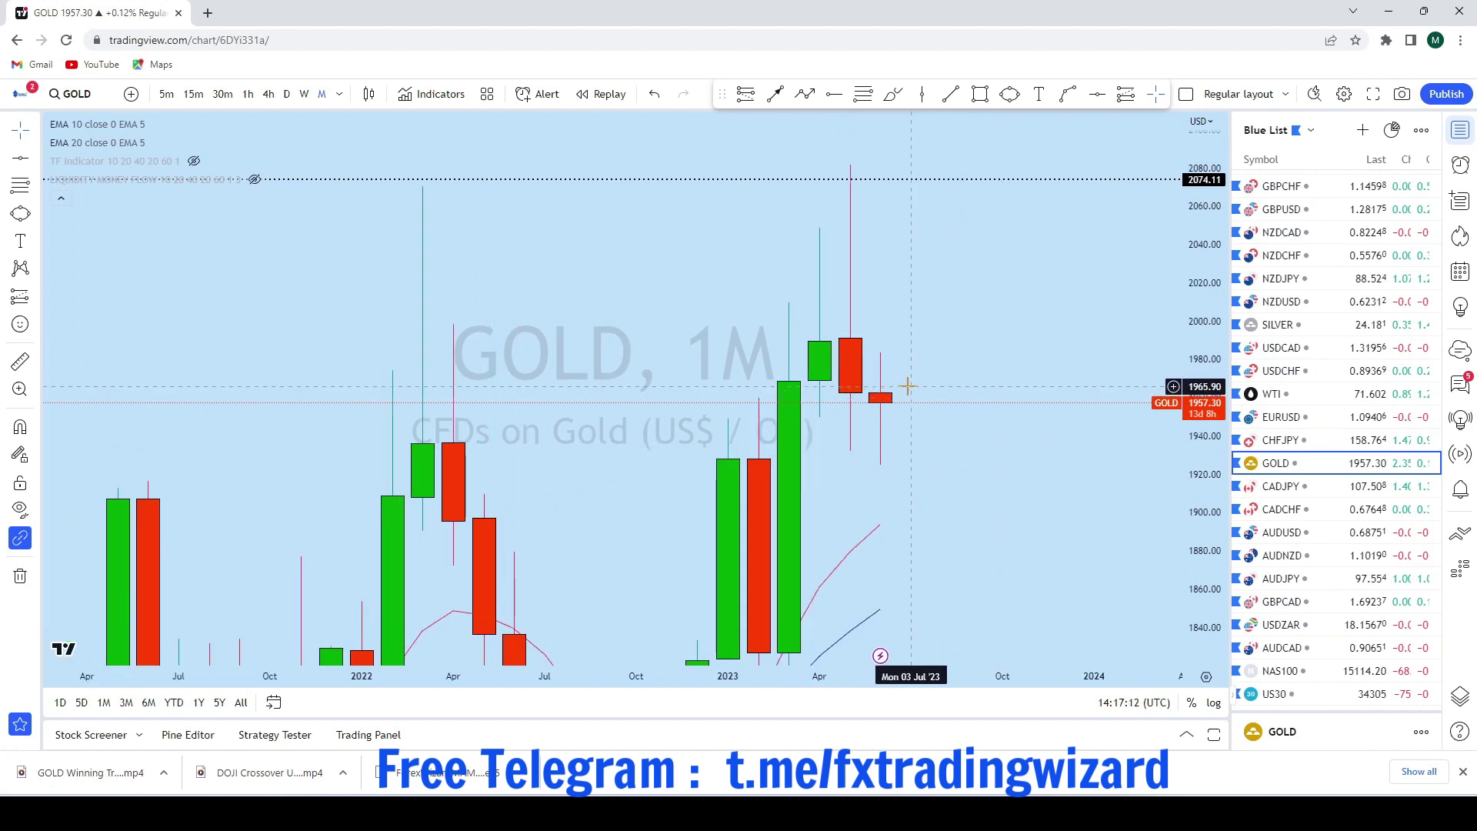
Brush a temporary horizontal line at about 1983 and a vertical stroke along the latest monthly GOLD candle, undoing each
left_click(890, 96)
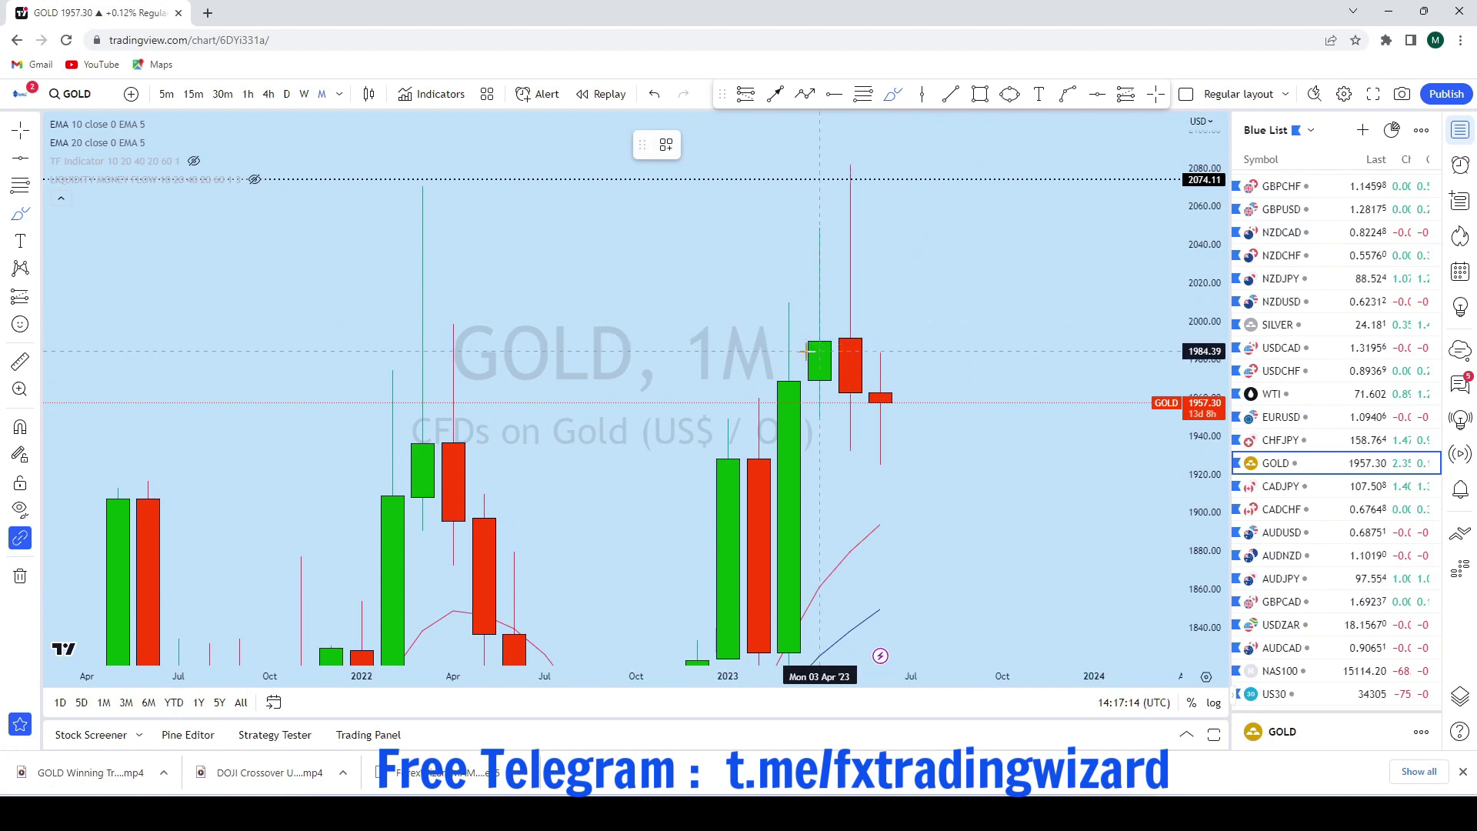
left_click_drag(792, 356, 834, 355)
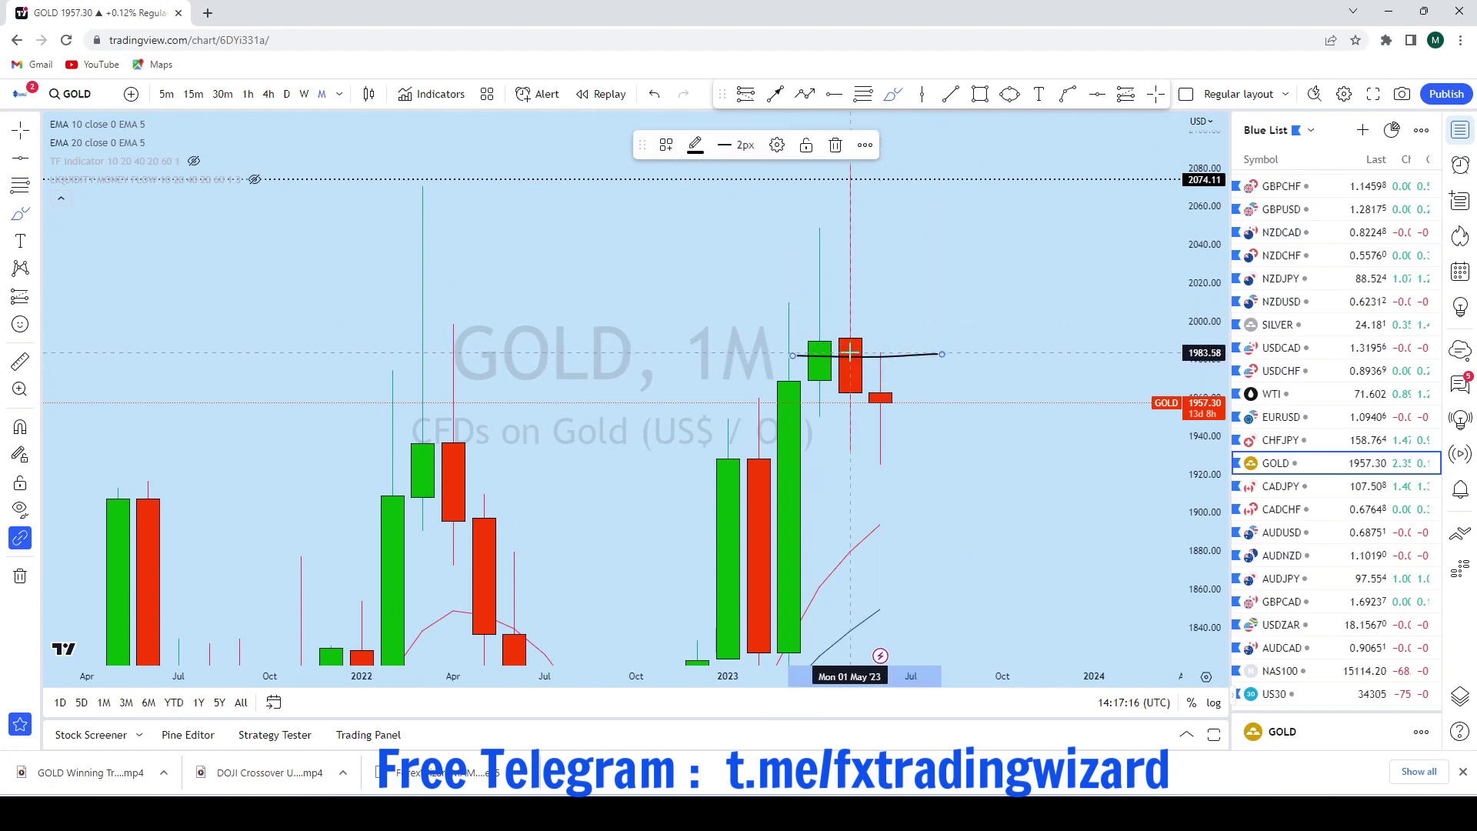
left_click(654, 95)
left_click_drag(880, 347, 880, 485)
left_click(651, 95)
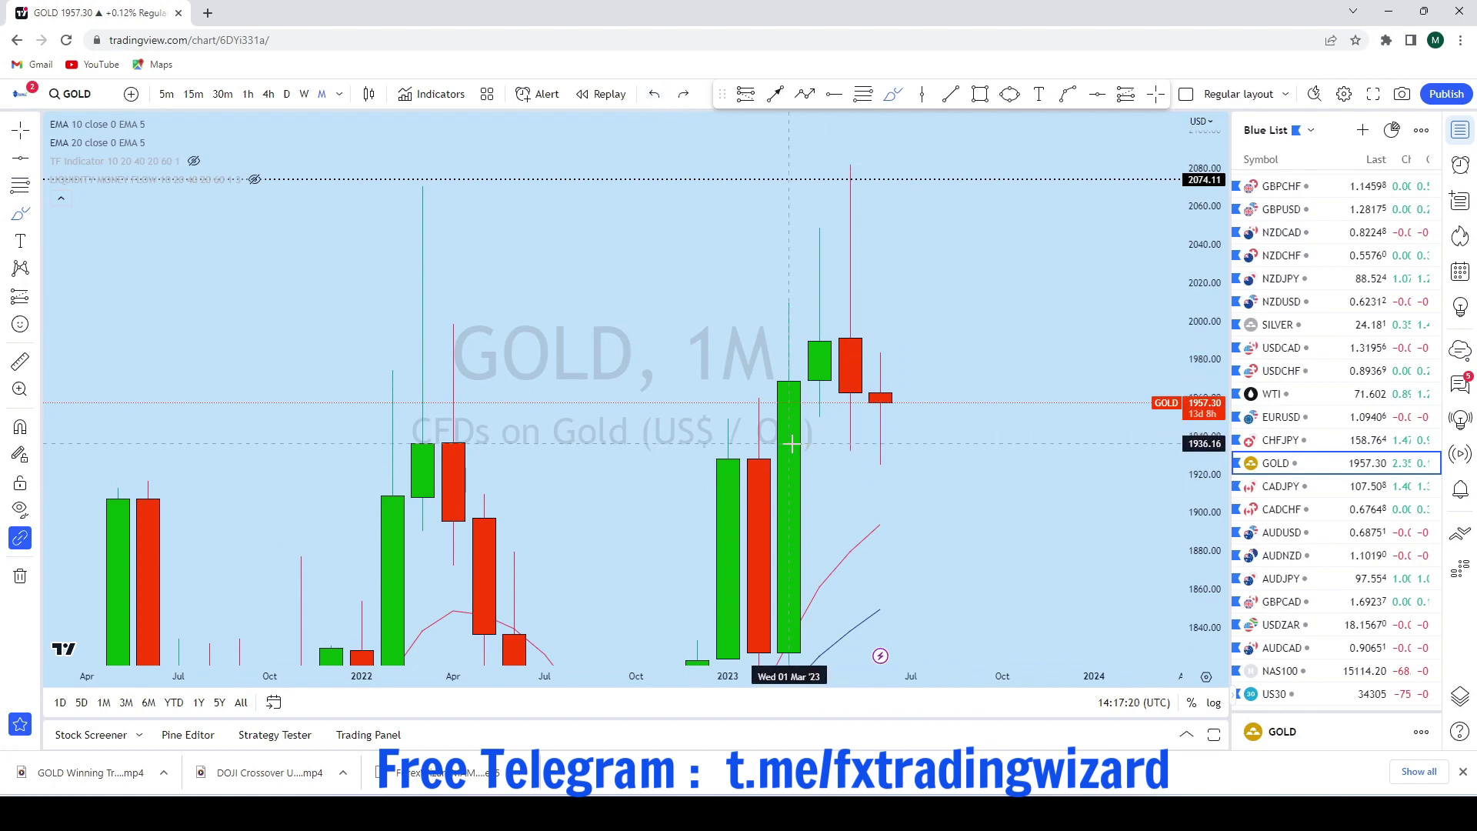
Brush a horizontal line at about 1932 under the latest monthly GOLD candles, then scribble over the wick lows and sweep up to about 1984
left_click_drag(758, 447, 1003, 451)
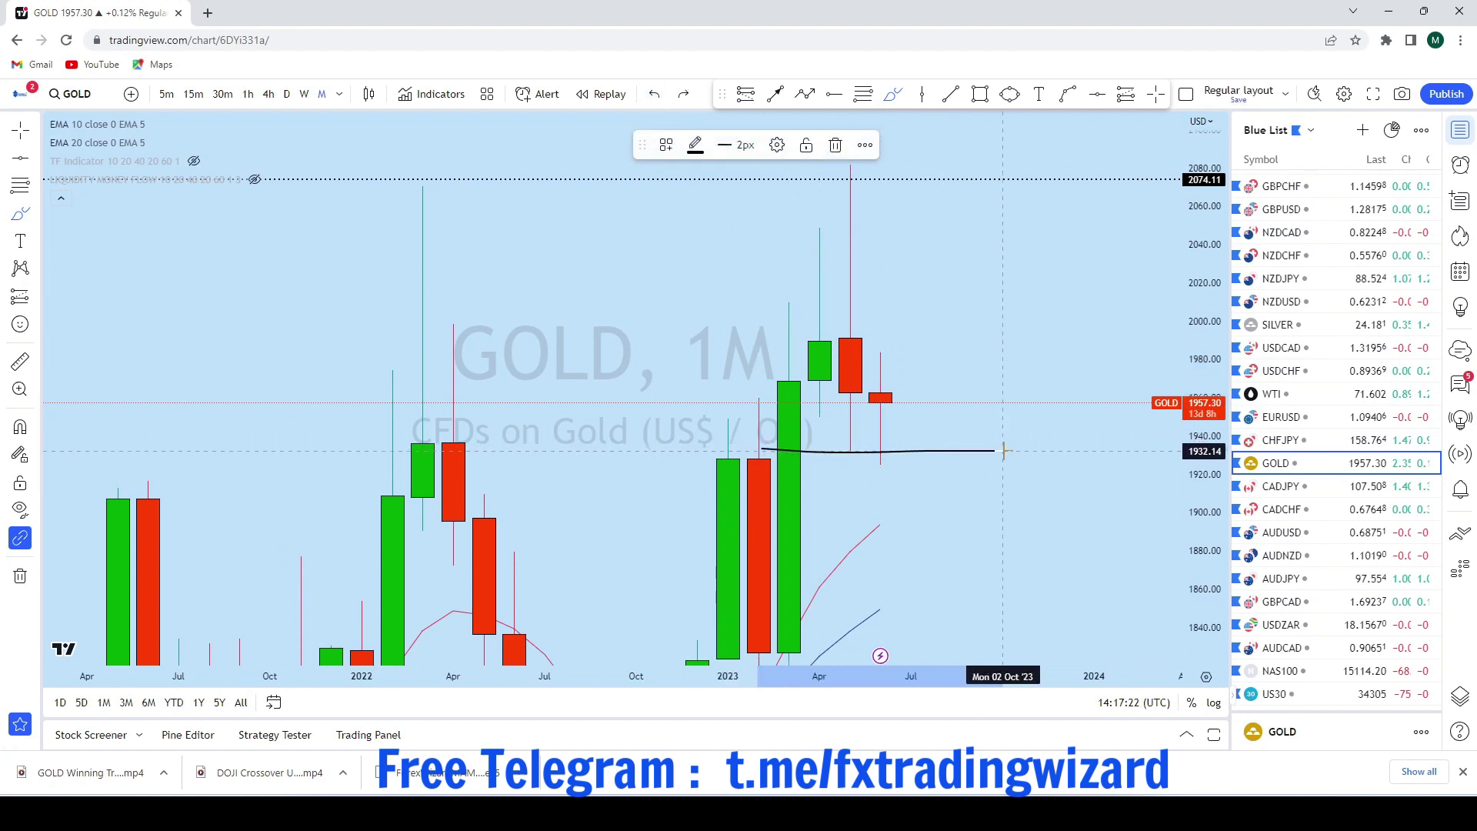
left_click_drag(906, 464, 911, 352)
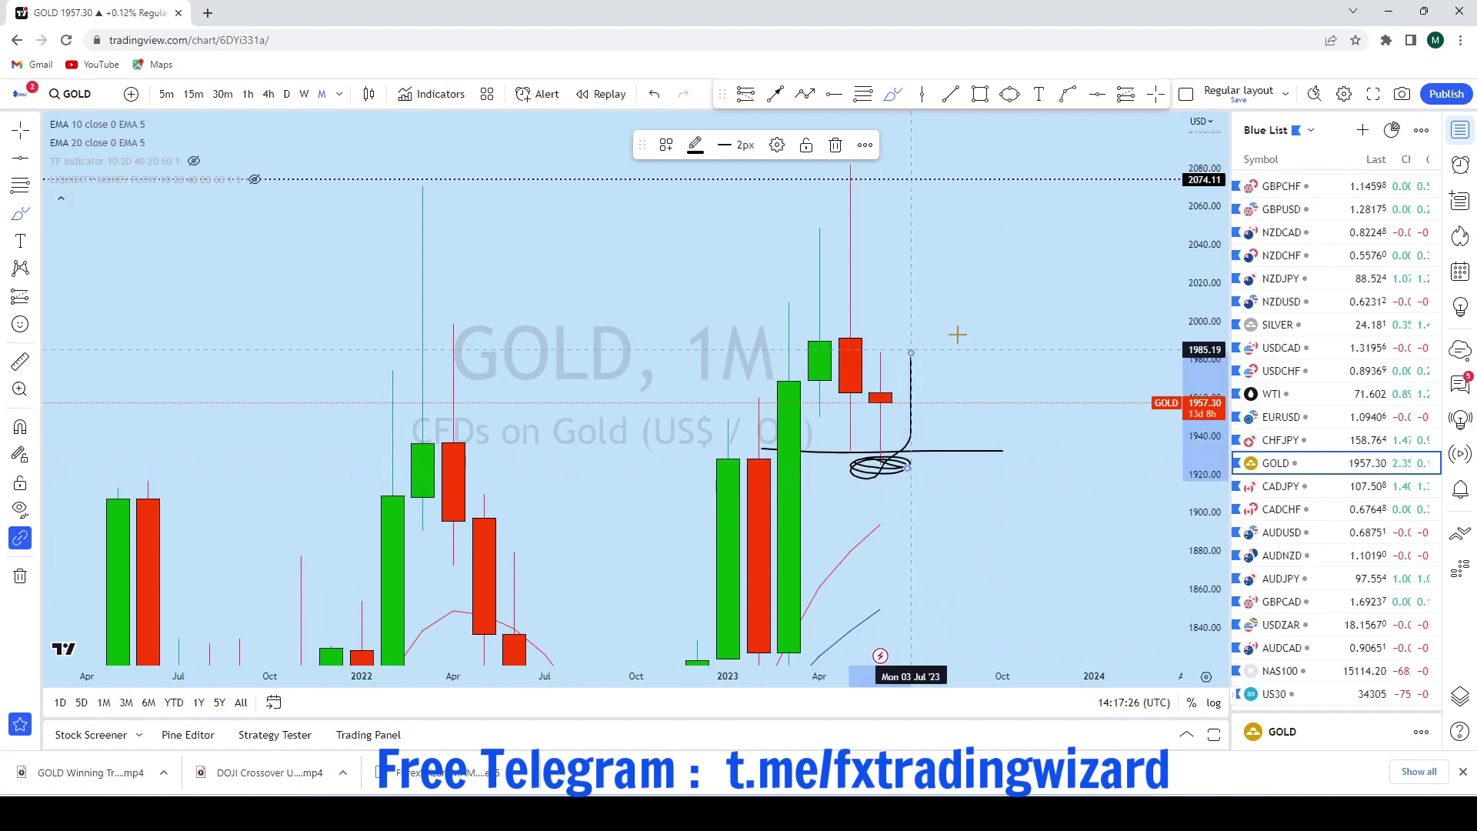
Undo the brush markings around the latest candles on the monthly gold chart
left_click(654, 94)
scroll(1039, 400, "down", 3)
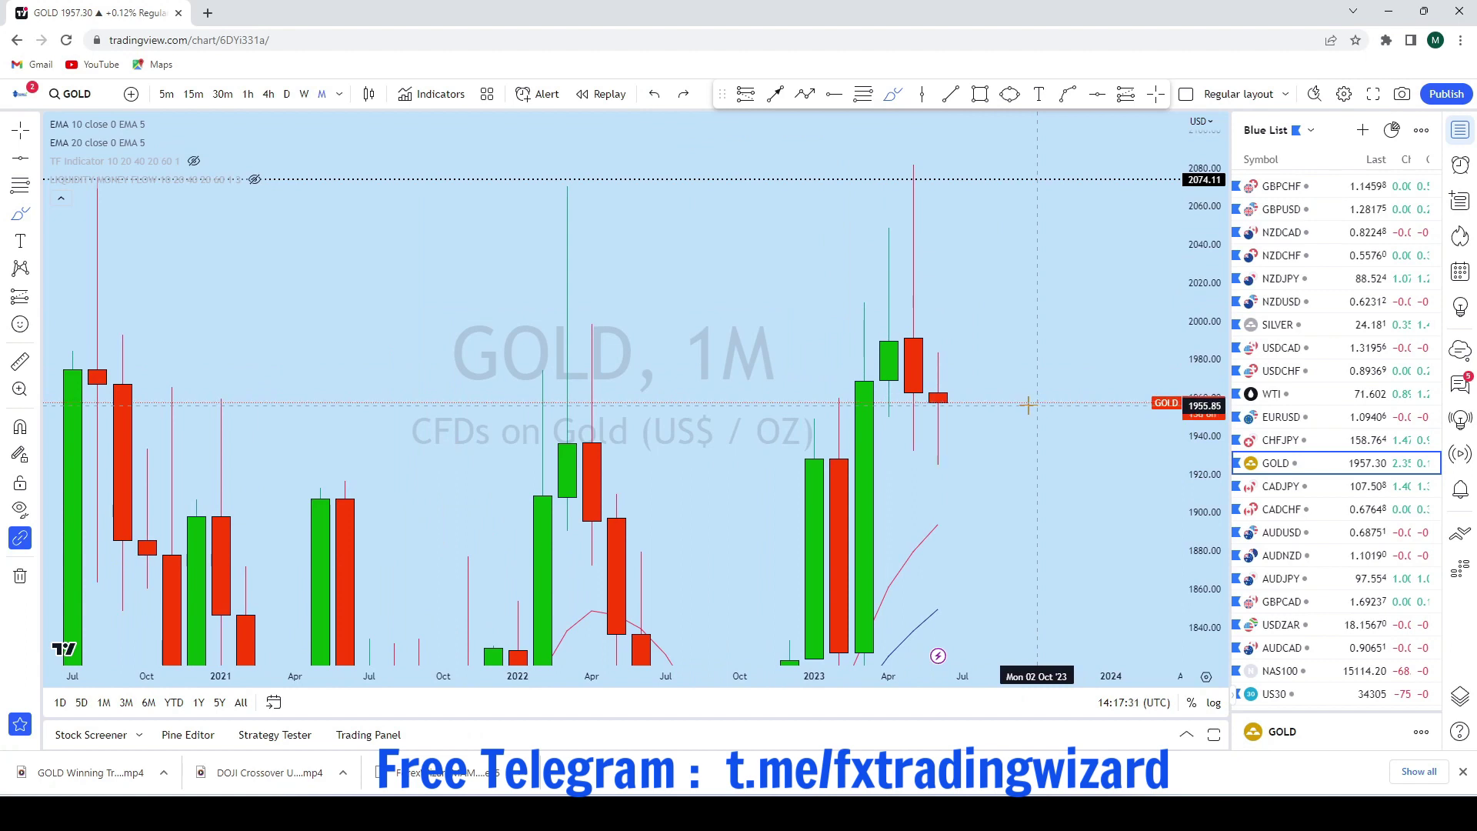
scroll(990, 444, "up", 3)
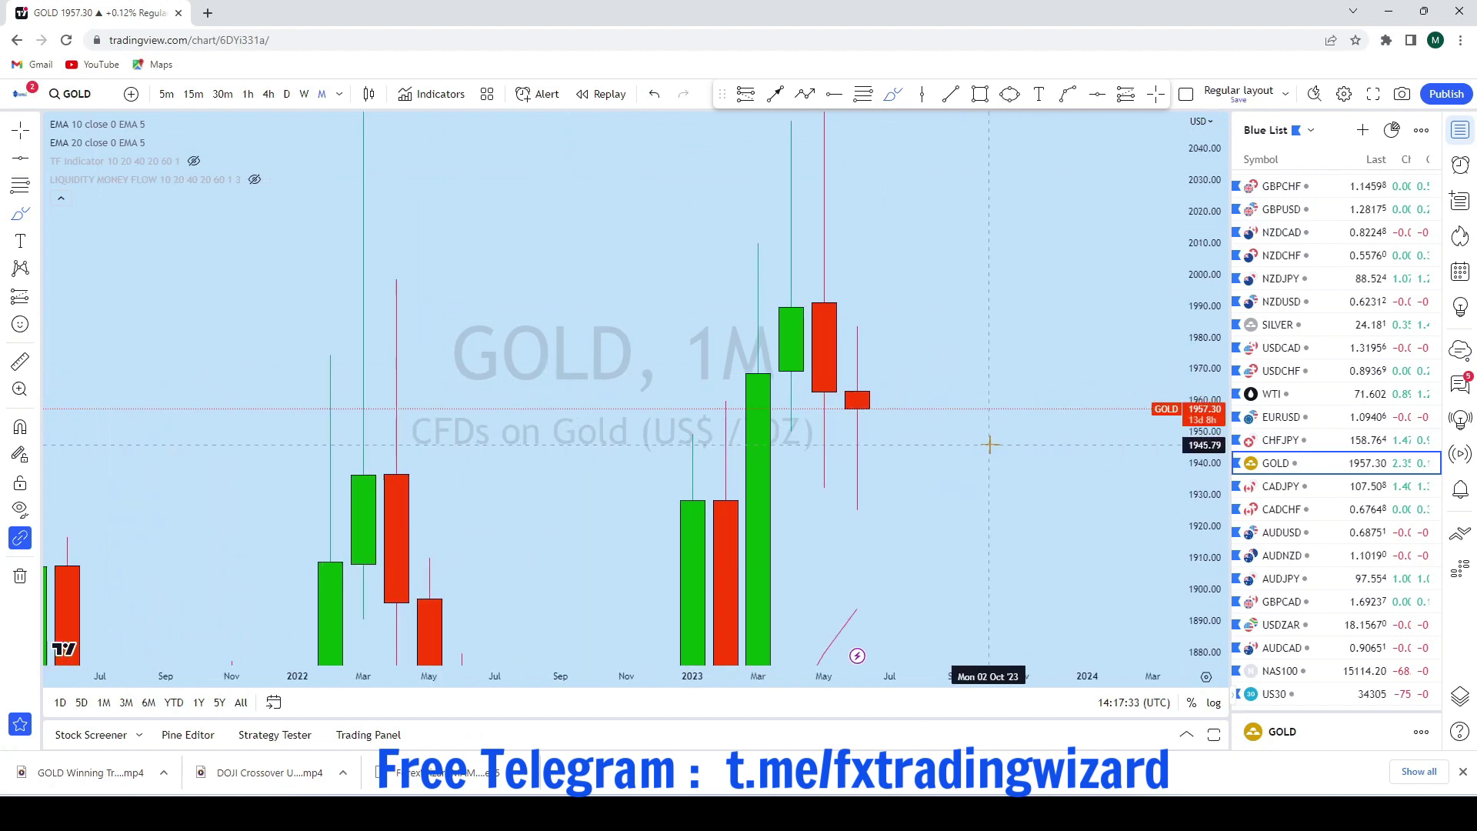
Brush a projected drop from the latest monthly candle down to about 1898, and undo it
mouse_move(857, 408)
left_mouse_down()
mouse_move(875, 394)
mouse_move(890, 563)
mouse_move(922, 593)
left_mouse_up()
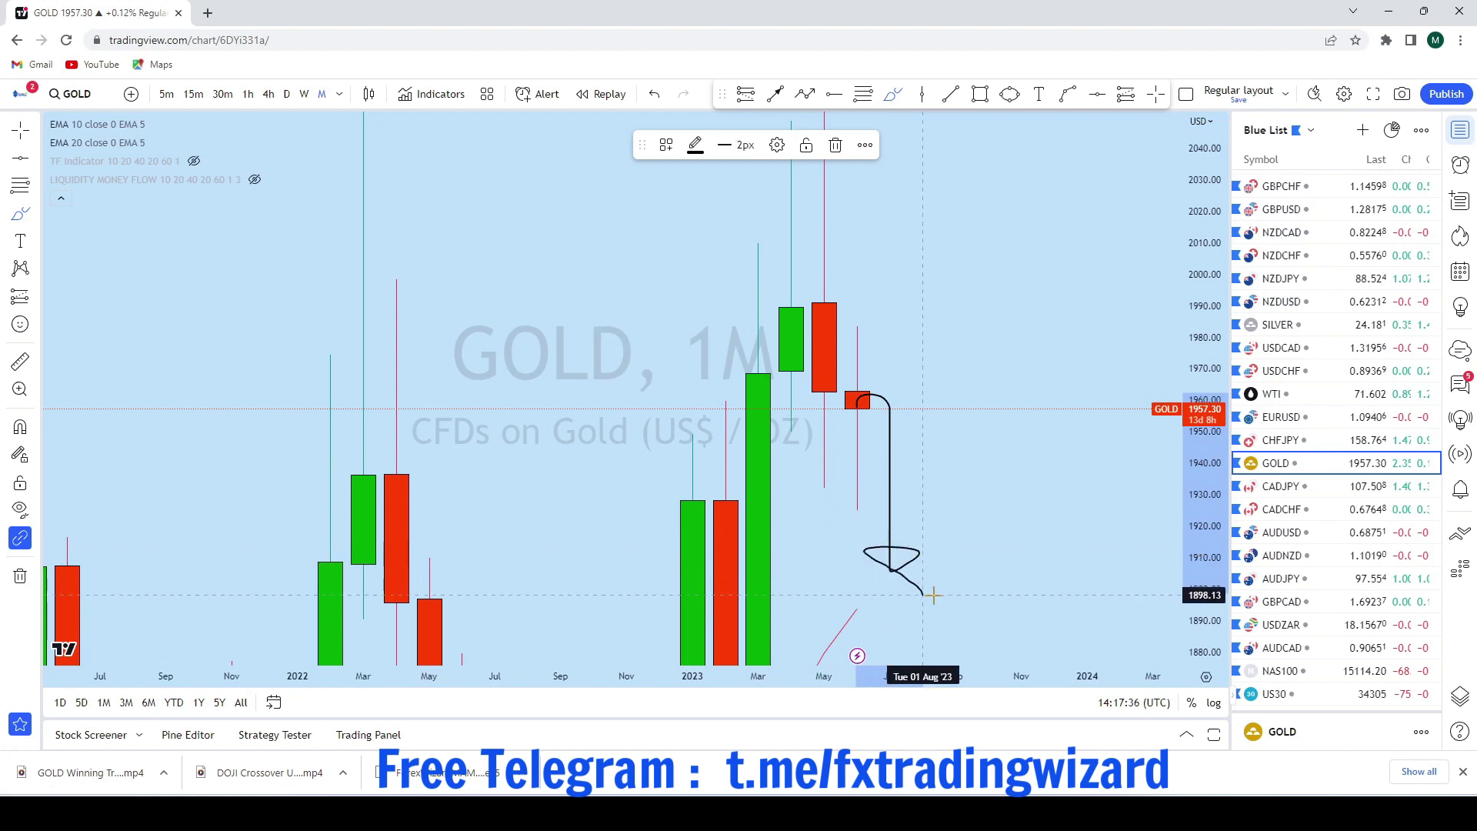
left_click(655, 91)
scroll(1049, 472, "down", 3)
scroll(1052, 474, "up", 3)
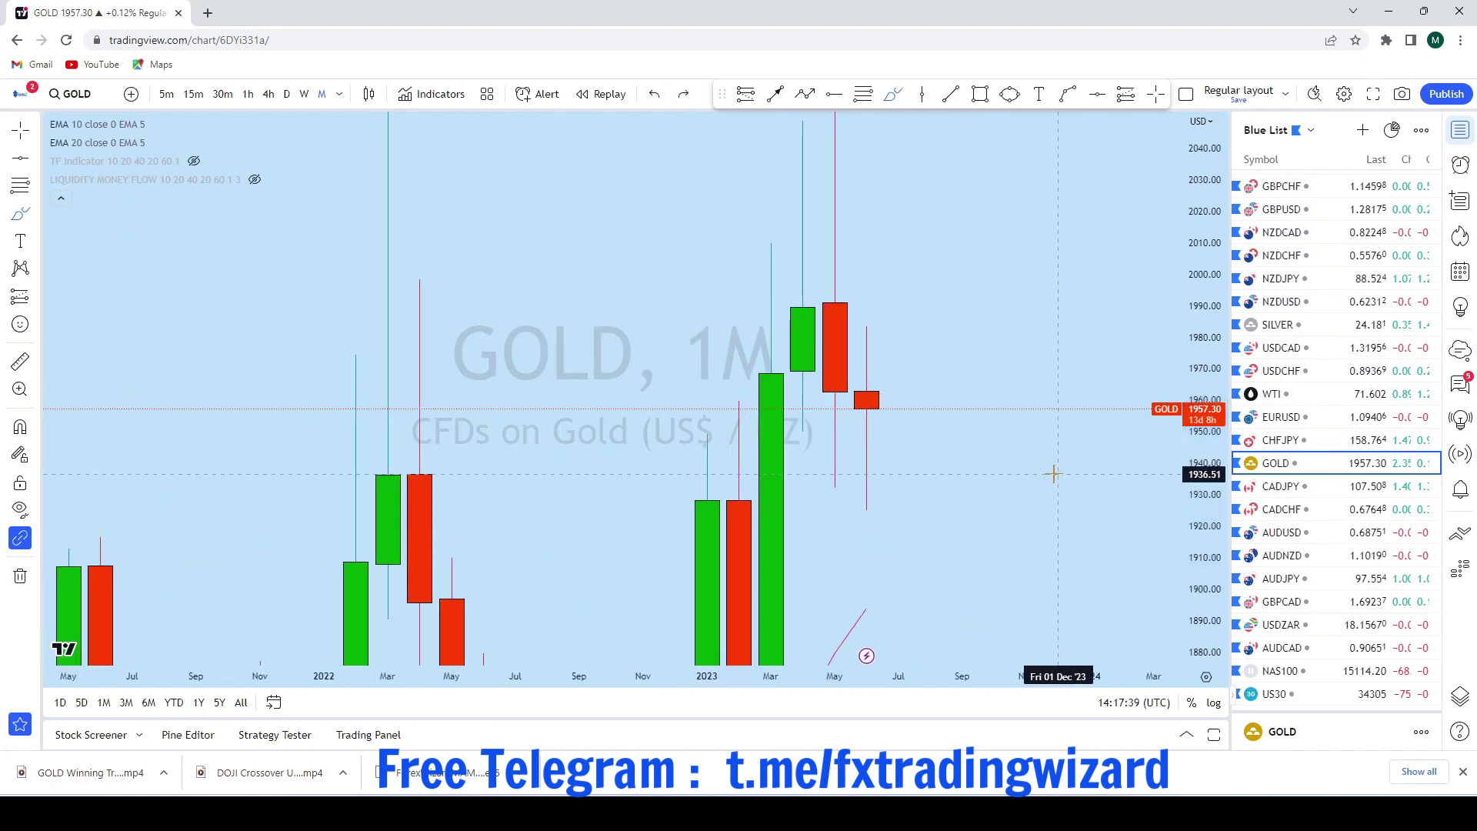
Switch the gold chart to the weekly timeframe
left_click(304, 94)
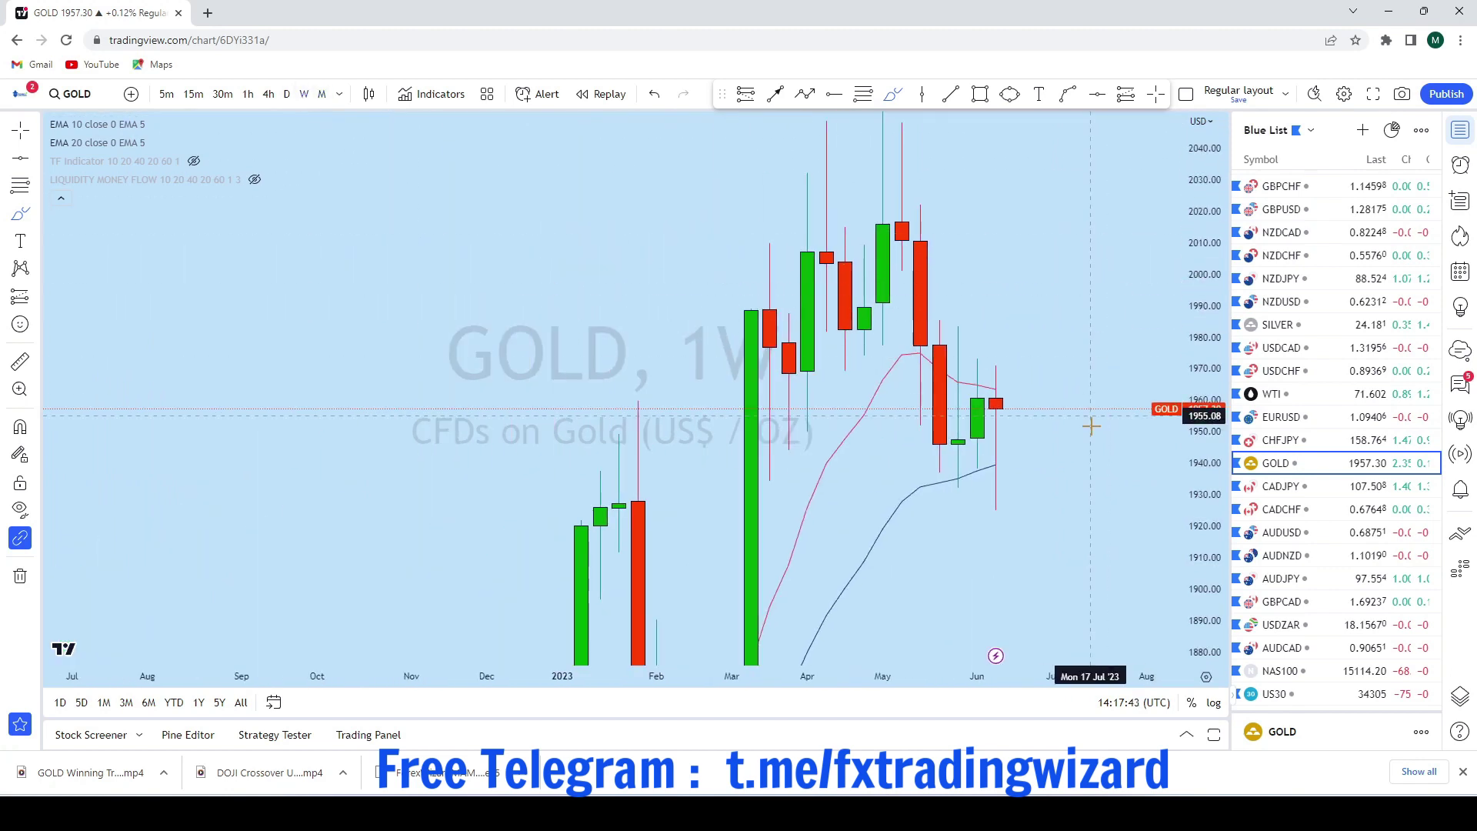
scroll(1046, 431, "up", 3)
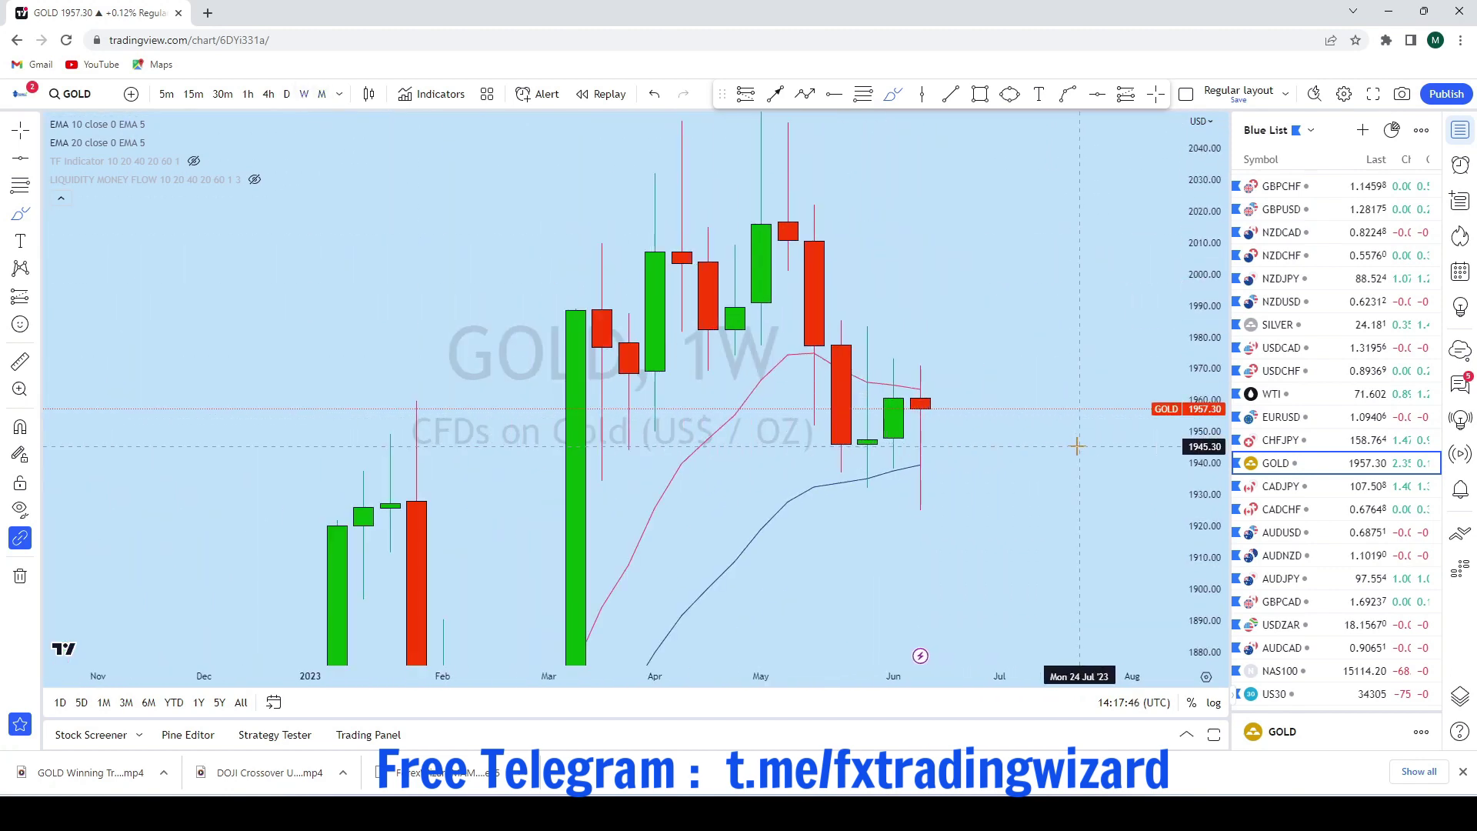
left_click_drag(1011, 306, 770, 226)
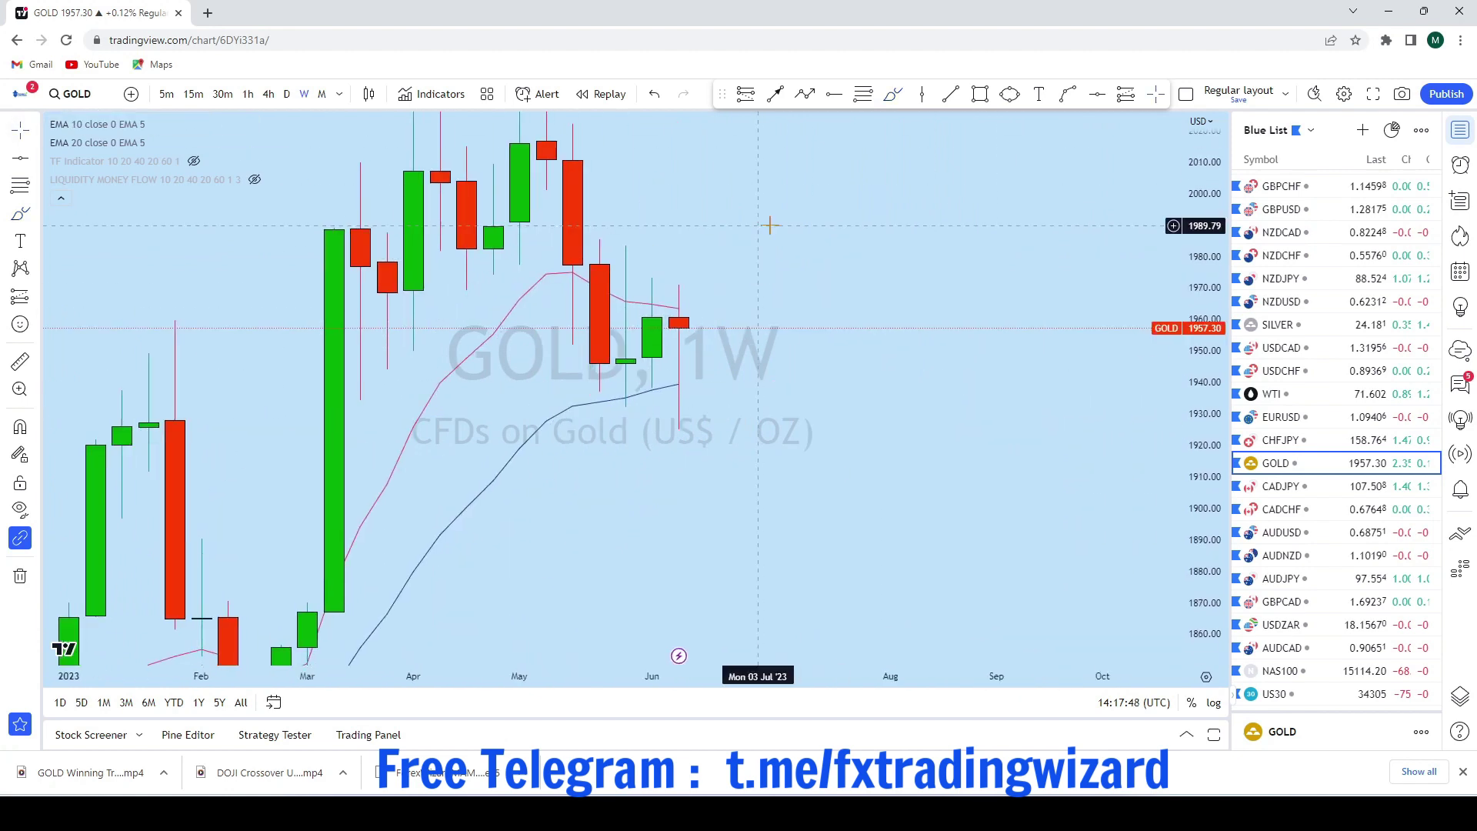
scroll(933, 333, "down", 2)
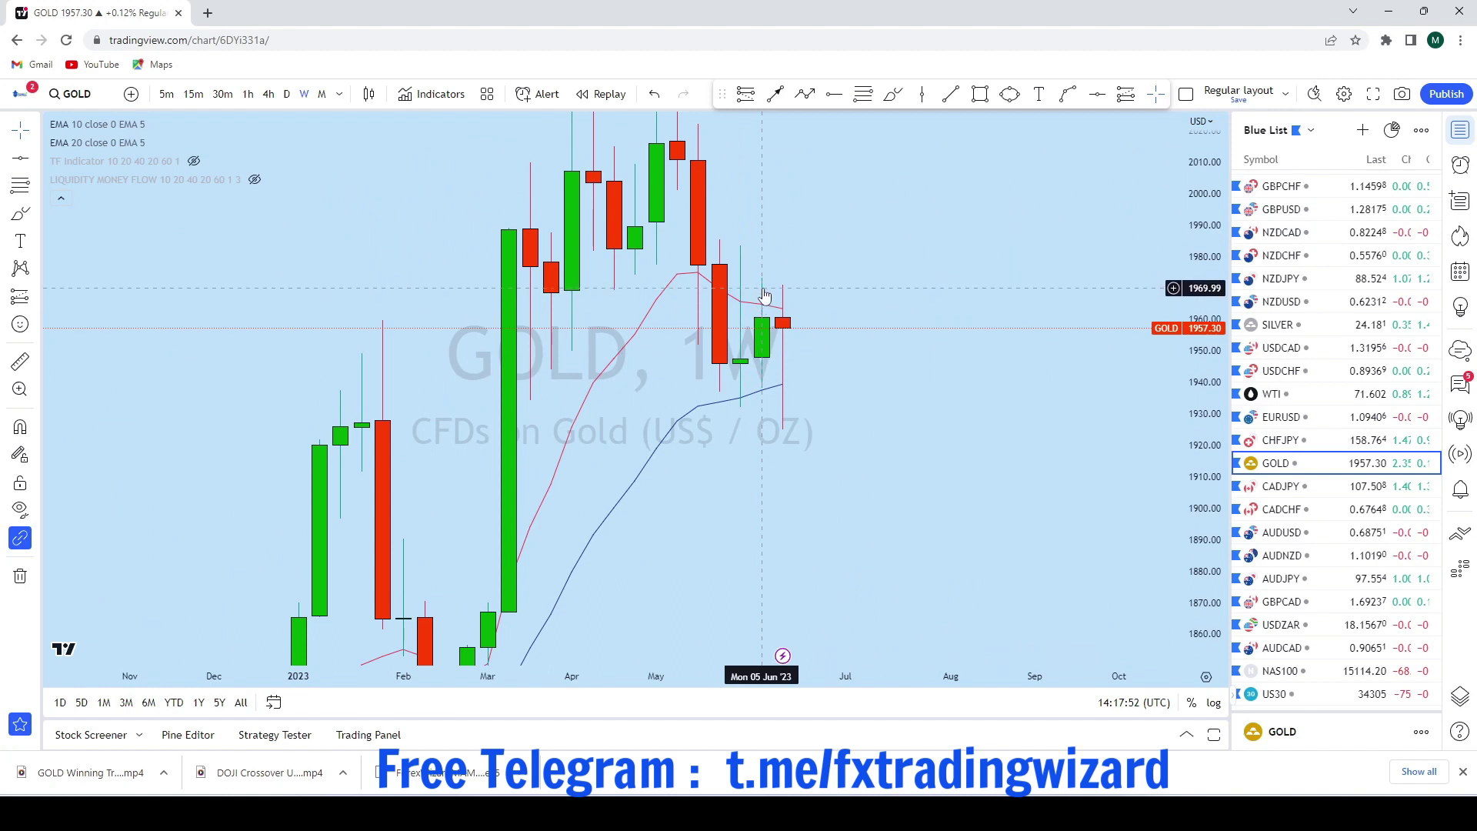
left_click_drag(874, 243, 903, 319)
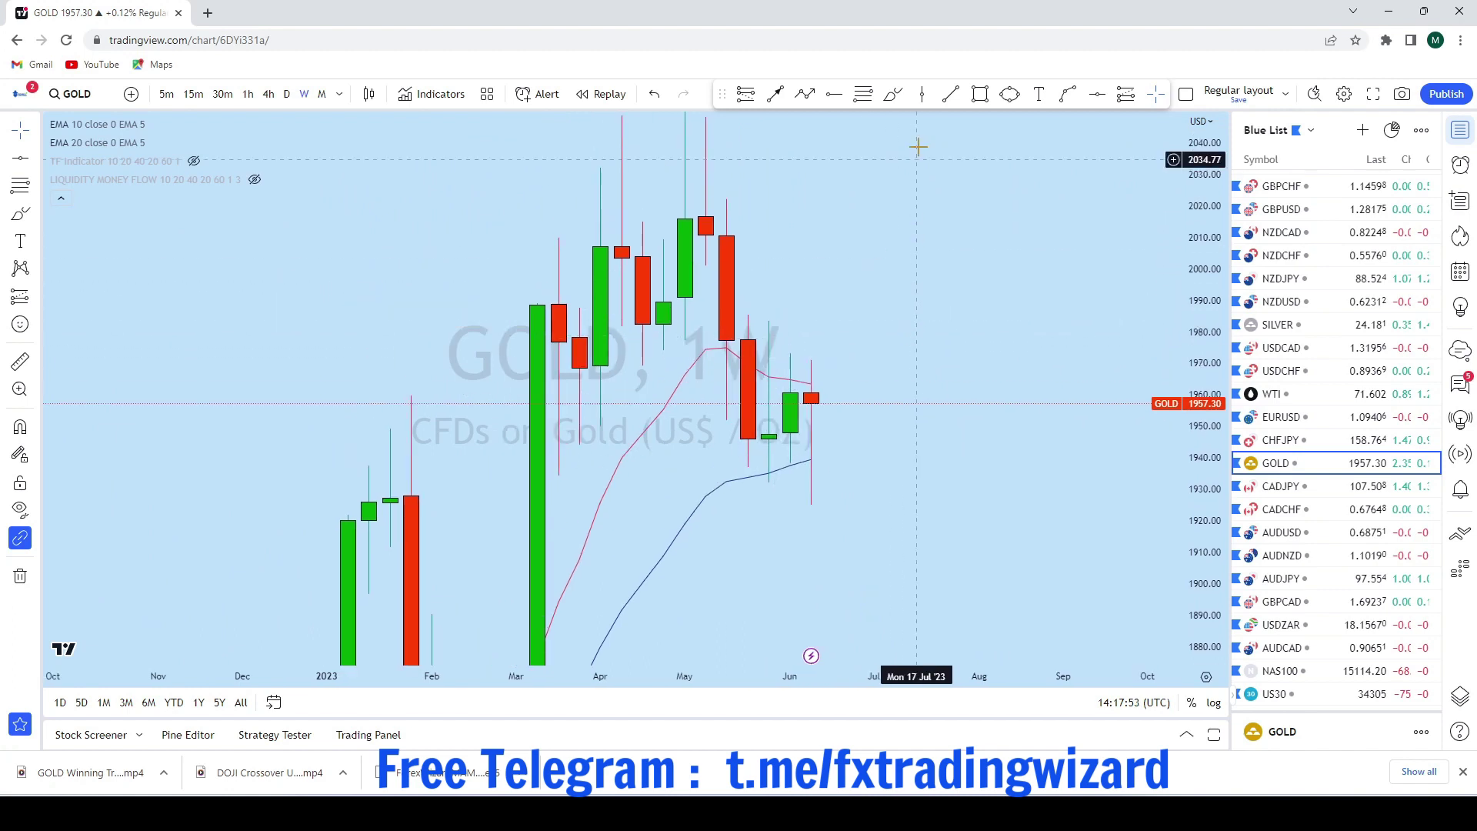
Draw a descending trend line over the recent weekly highs, from about 1988 on 8 May 2023 to about 1938
left_click(950, 94)
left_click(727, 316)
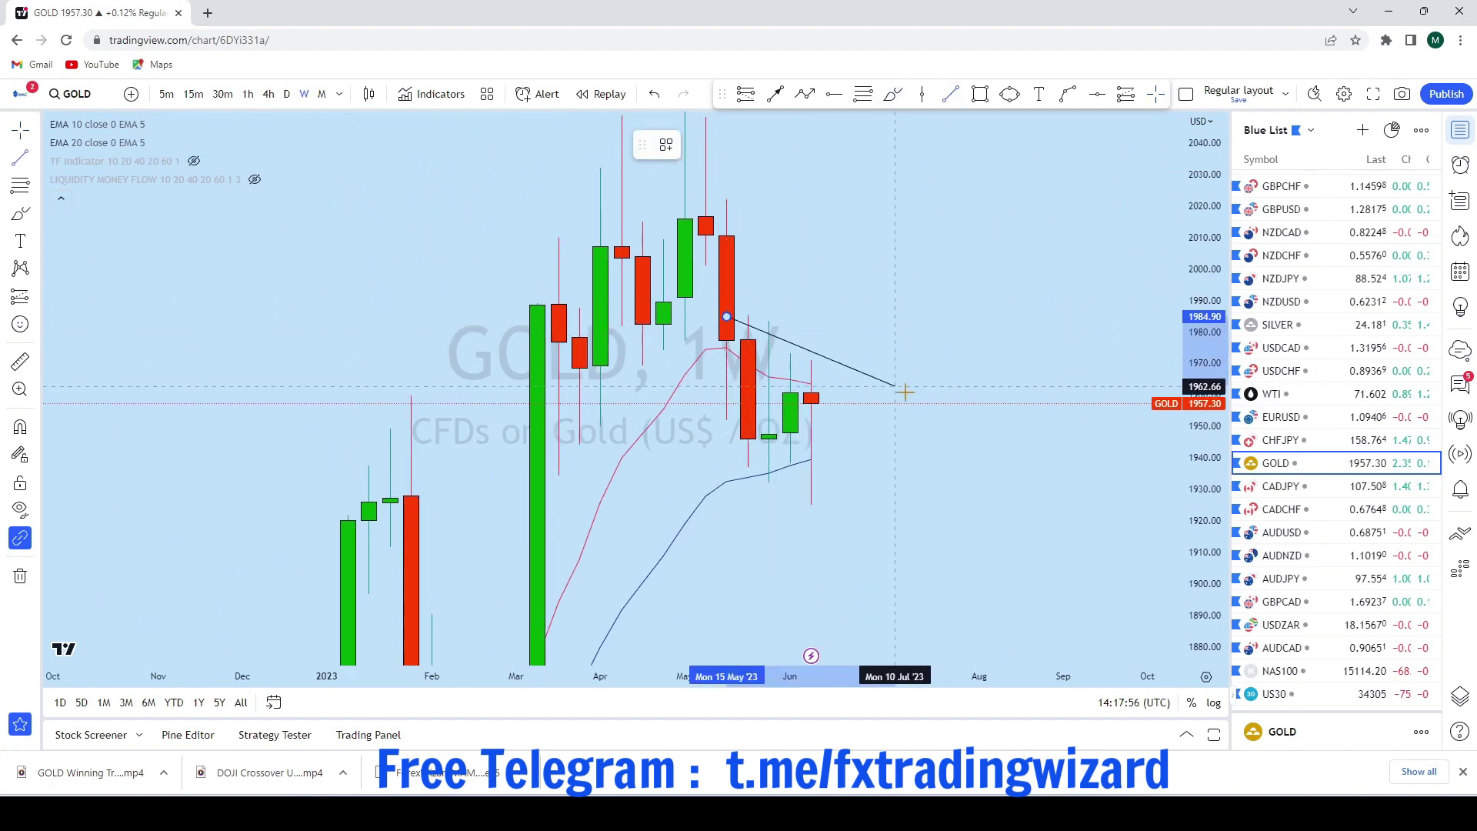
left_click(960, 444)
left_click_drag(726, 316, 705, 306)
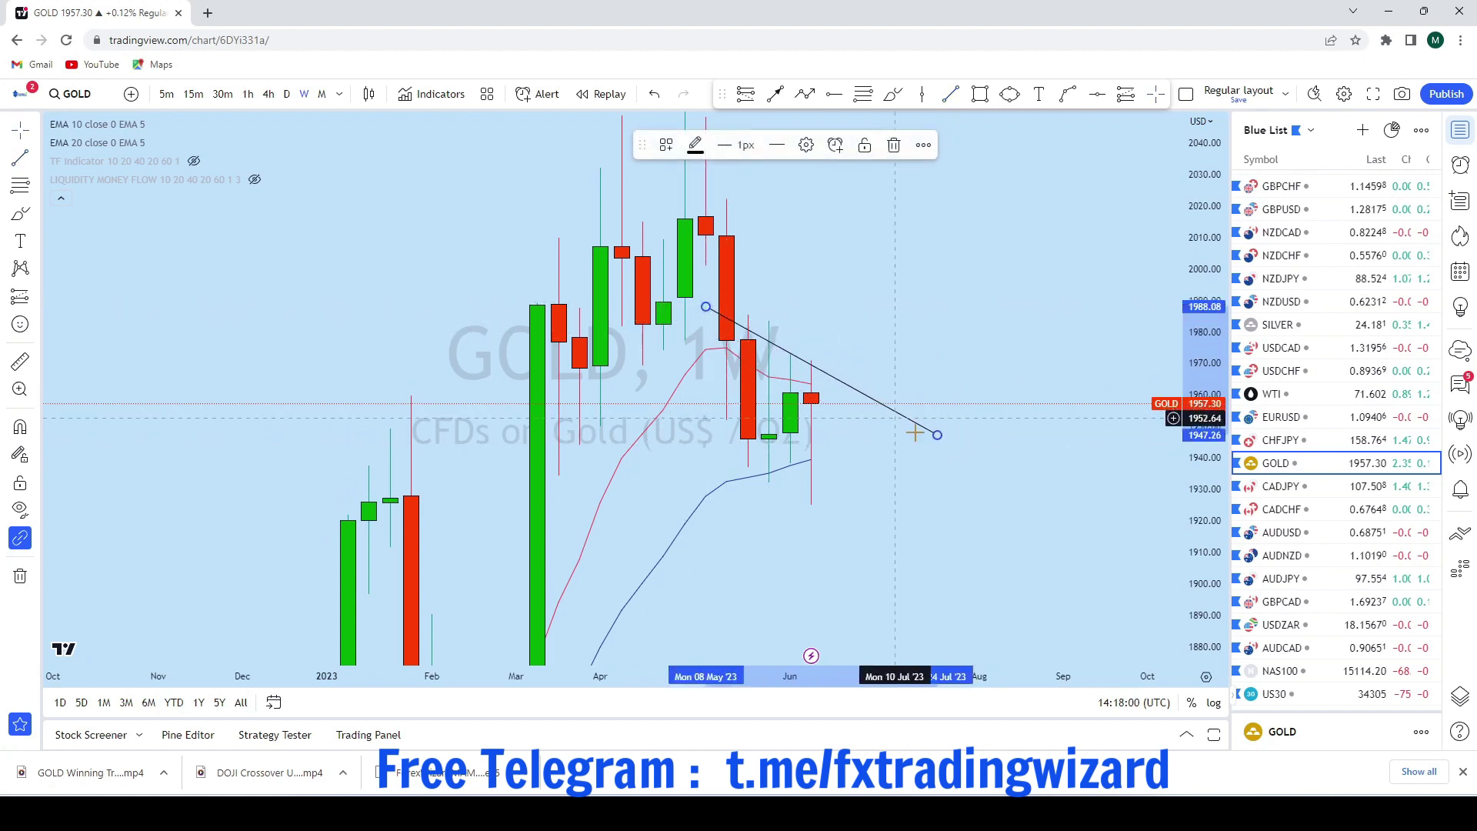
left_click_drag(938, 434, 996, 463)
left_click_drag(985, 349, 1023, 348)
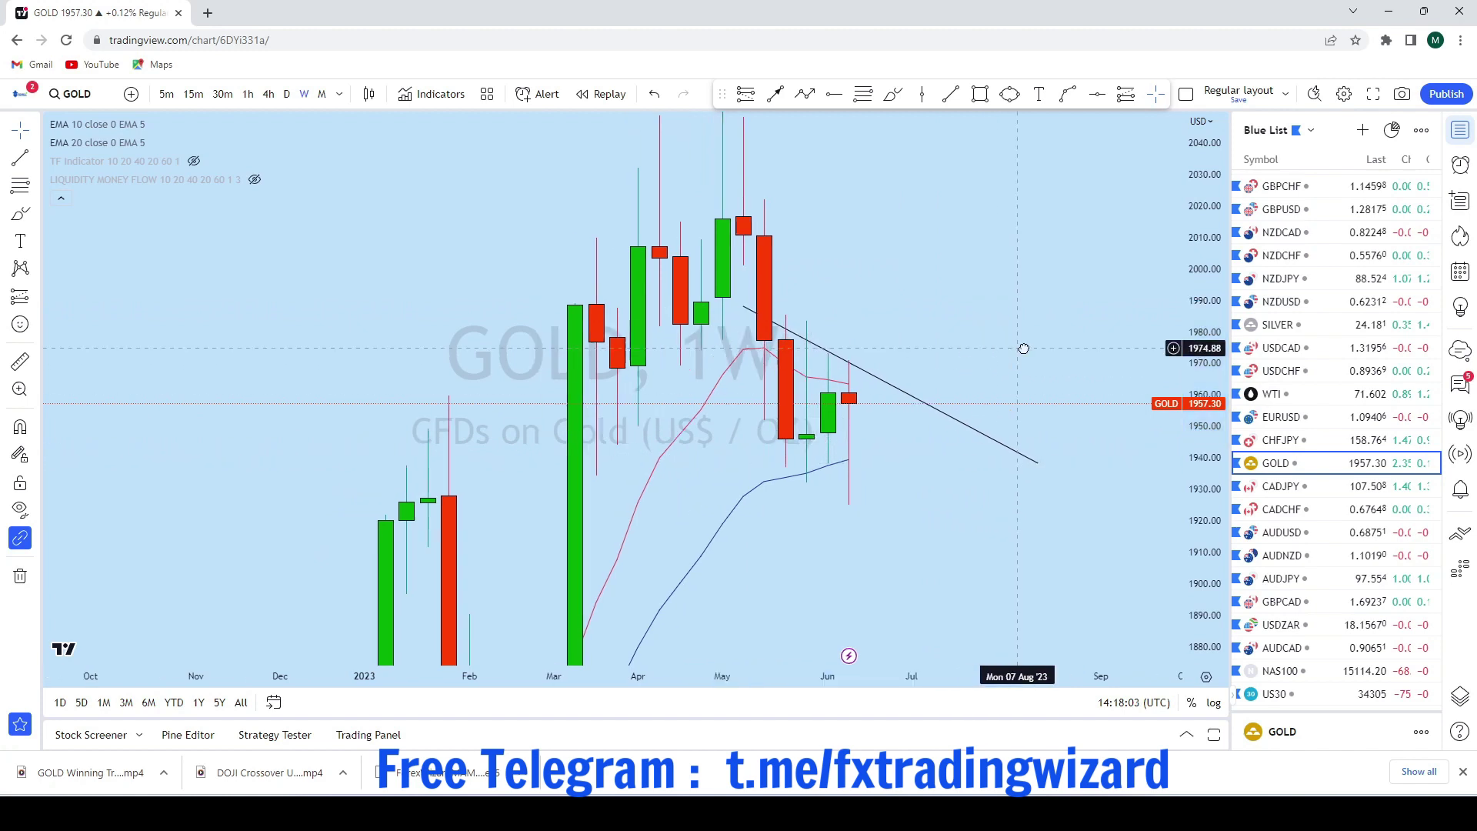
Brush a projected drop from the latest weekly candle below the trend line to about 1900, and undo it
left_click(892, 95)
mouse_move(850, 405)
left_mouse_down()
mouse_move(885, 380)
mouse_move(891, 400)
left_mouse_up()
mouse_move(893, 457)
left_mouse_down()
mouse_move(897, 561)
mouse_move(955, 569)
left_mouse_up()
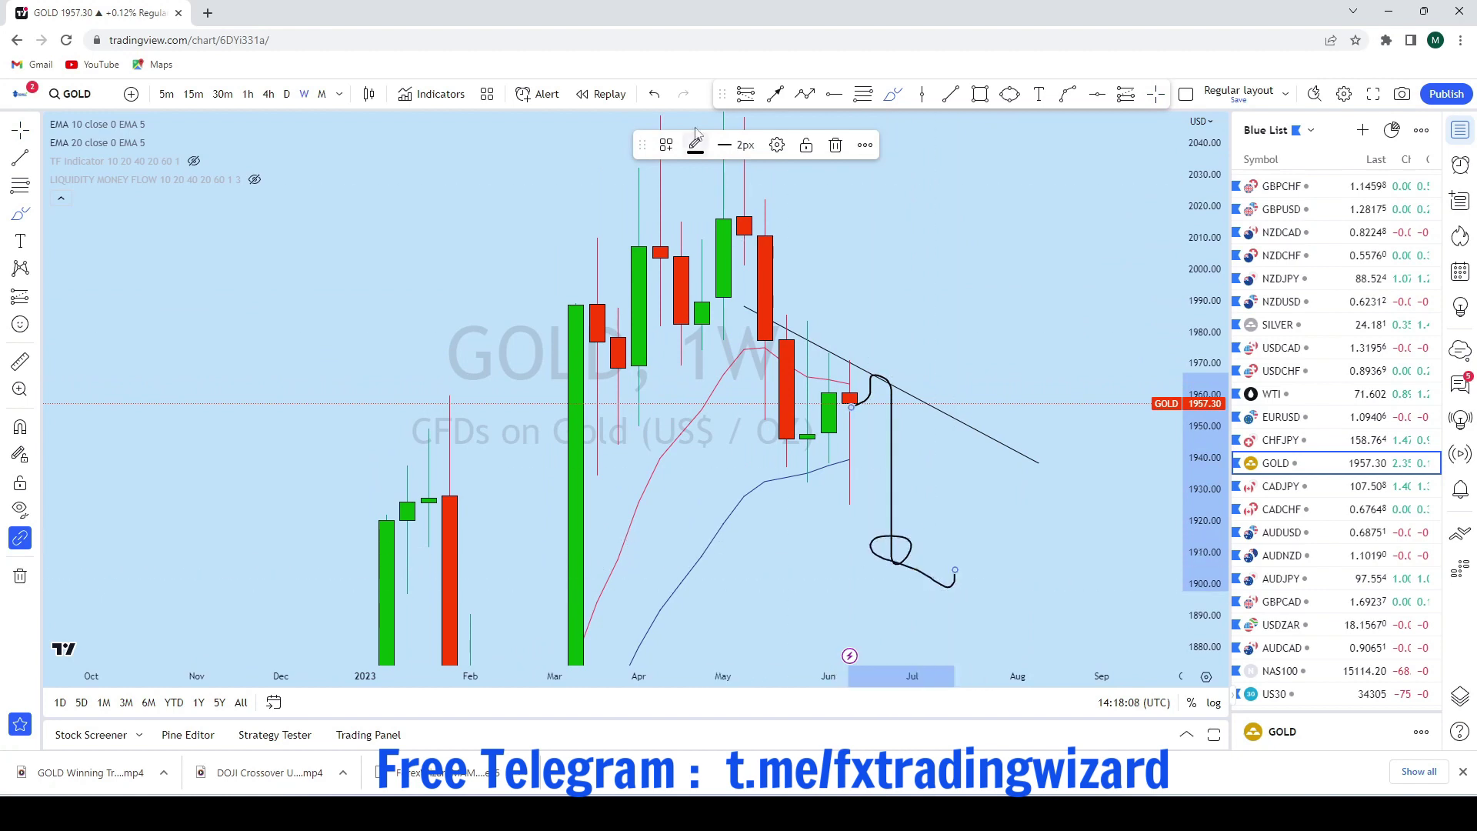
left_click(655, 93)
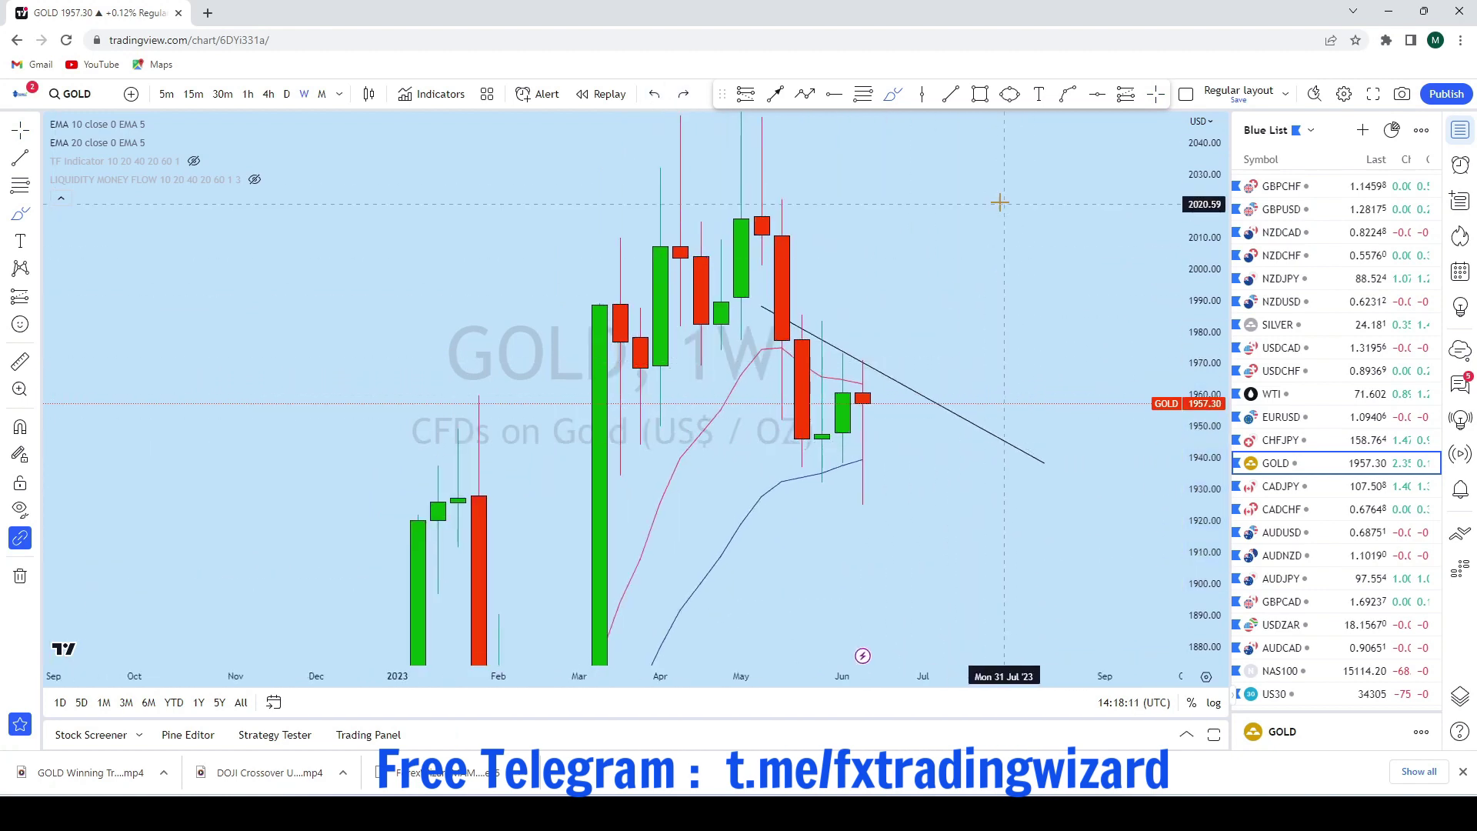
Draw a slightly rising trend line along the weekly lows, from 1932.35 on 10 Apr 2023 to 1944.08 on 31 Jul 2023
left_click(950, 96)
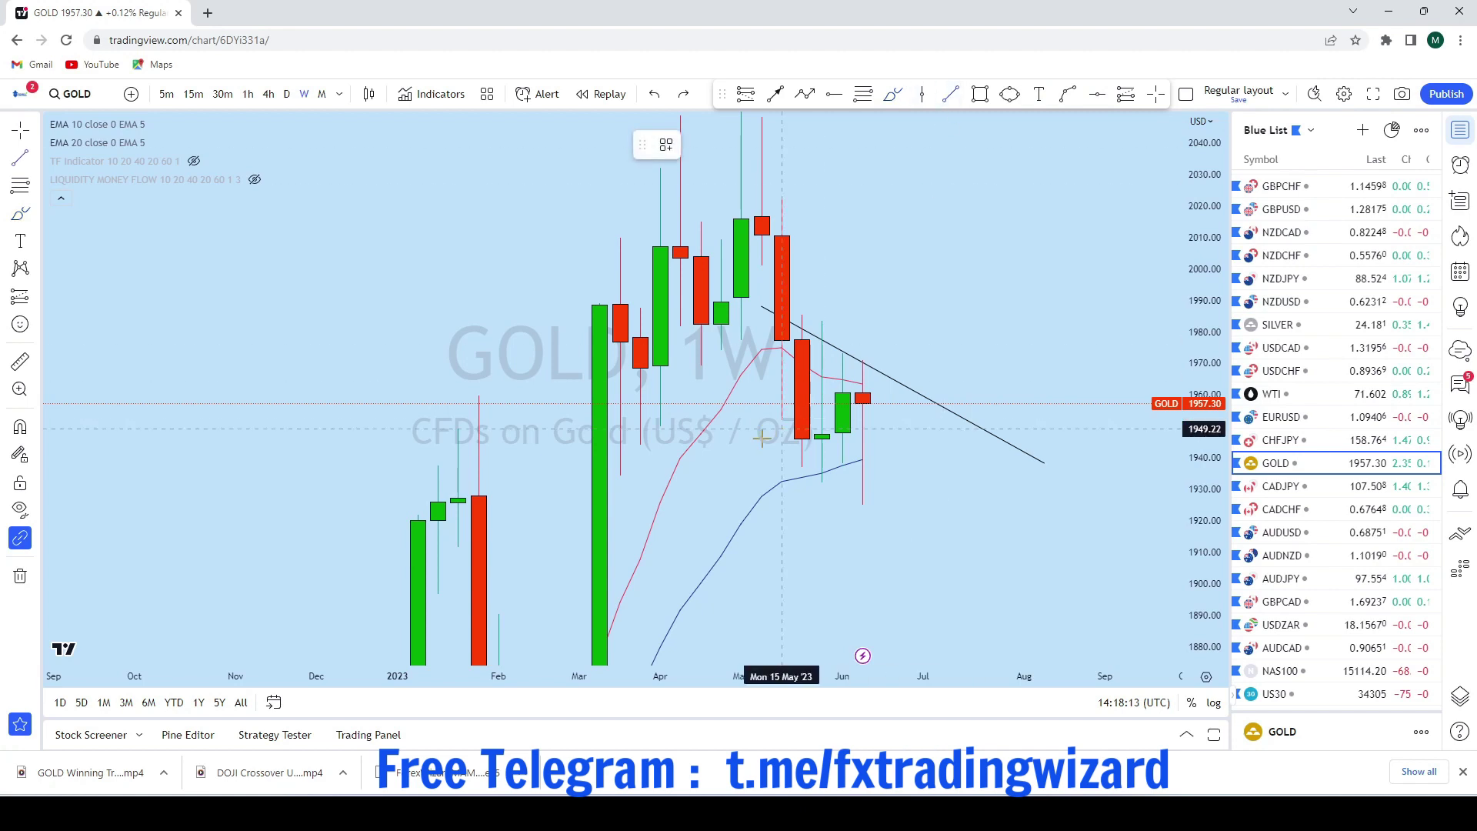
left_click(682, 481)
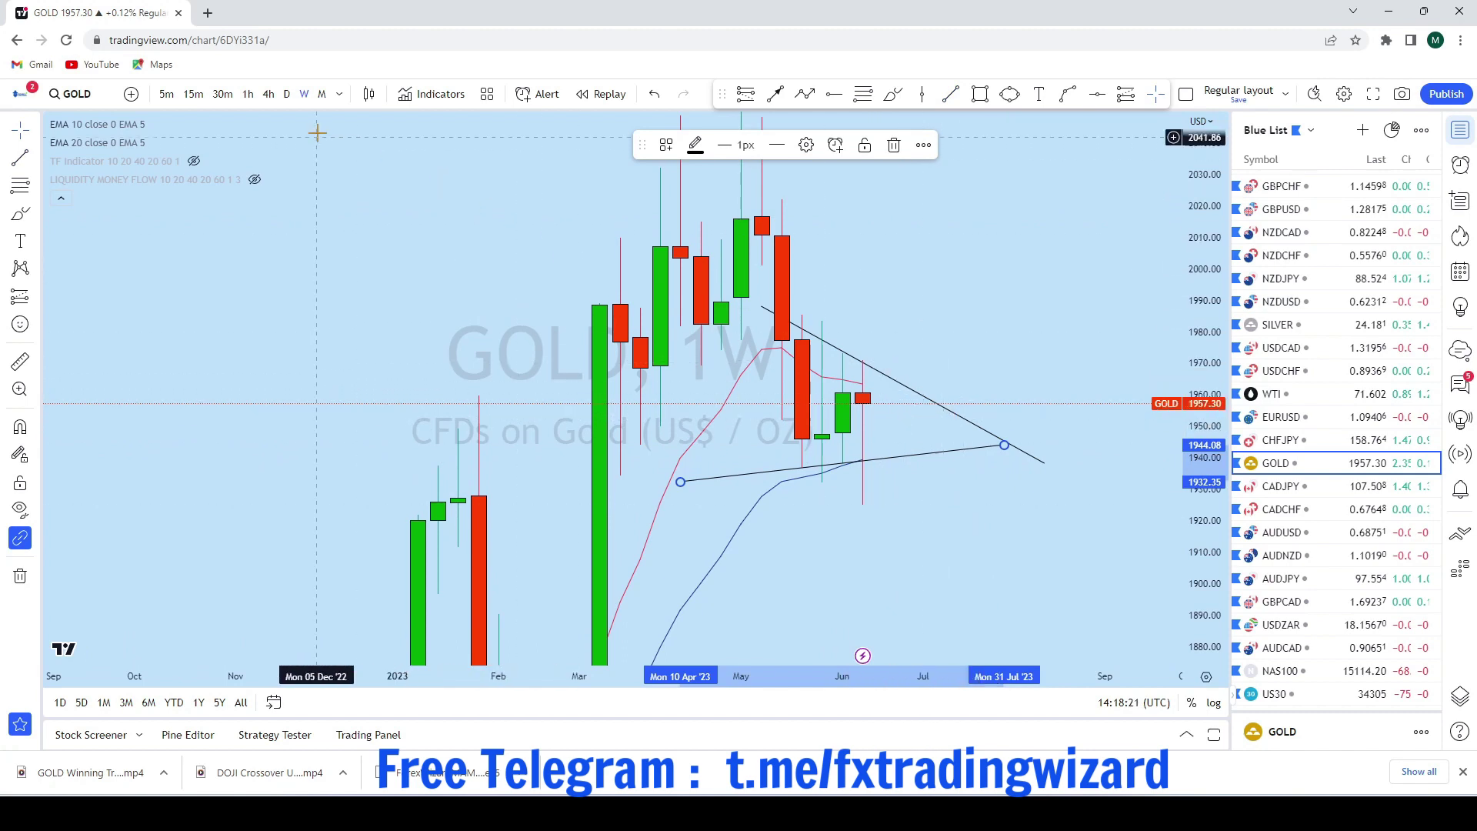
Switch the gold chart to the daily timeframe and stretch the price scale around the two trend lines
left_click(286, 94)
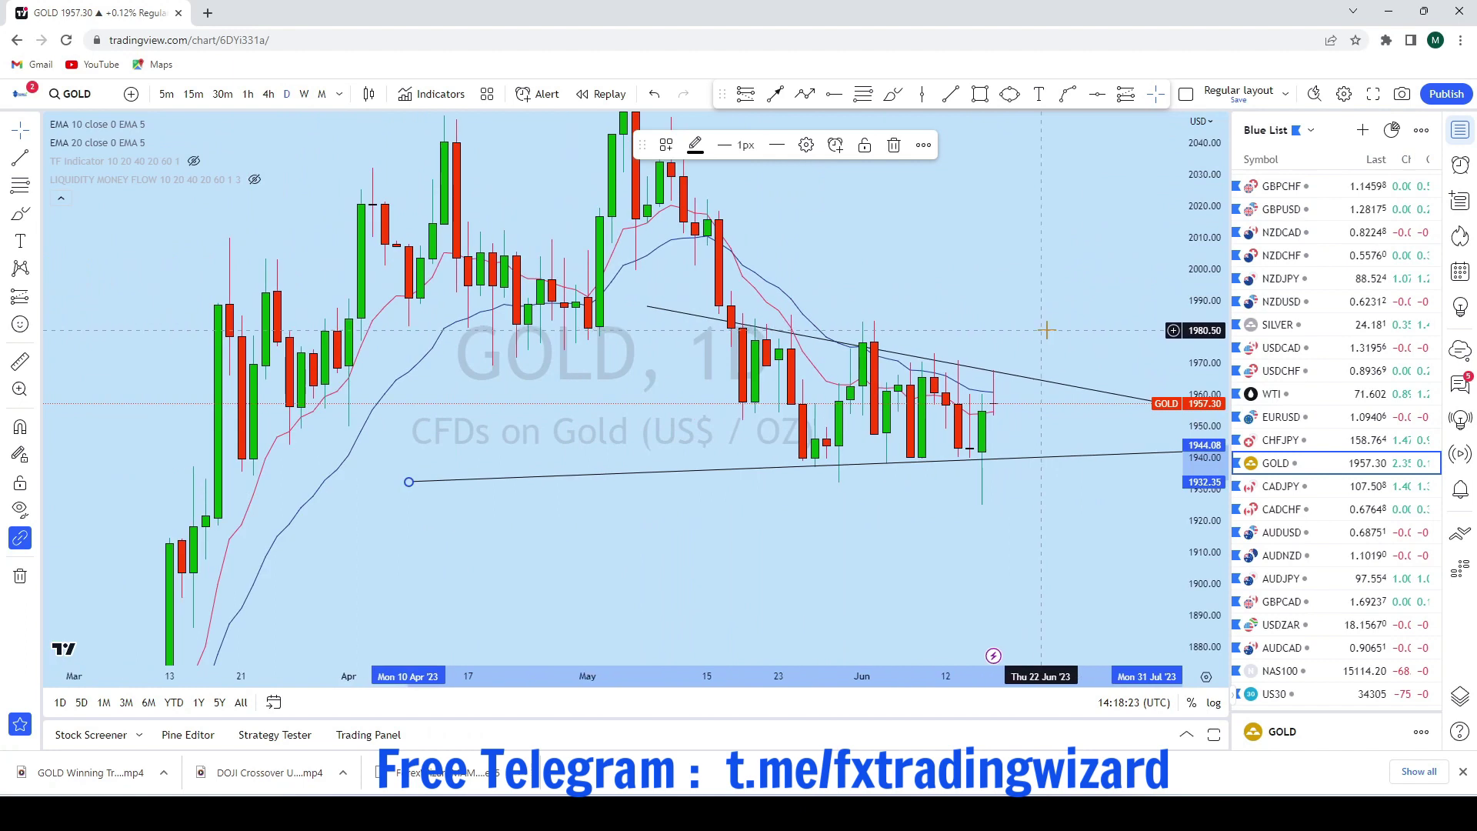
scroll(1081, 318, "down", 3)
left_click_drag(1196, 569, 1196, 331)
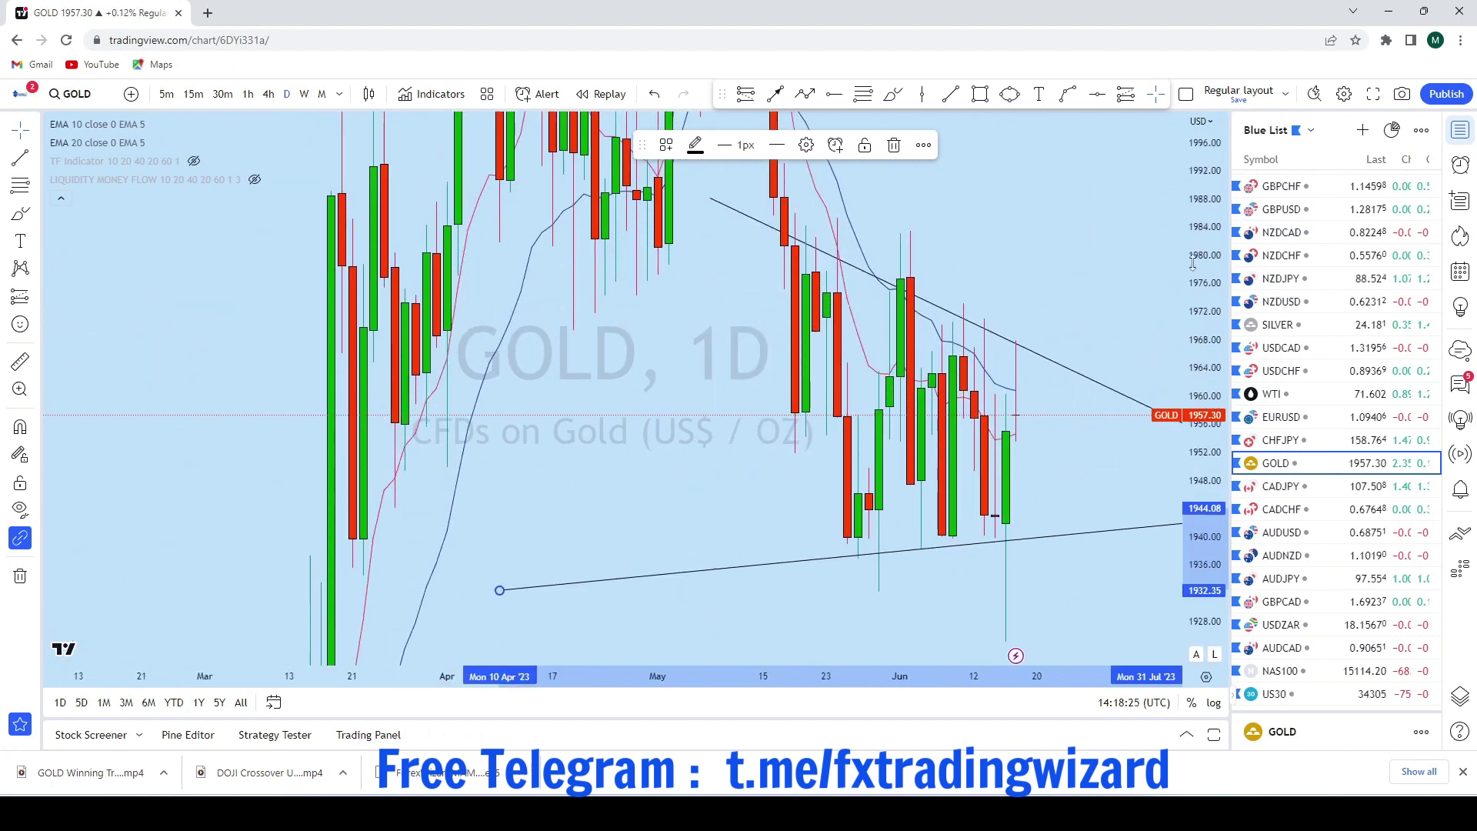
scroll(1062, 316, "up", 3)
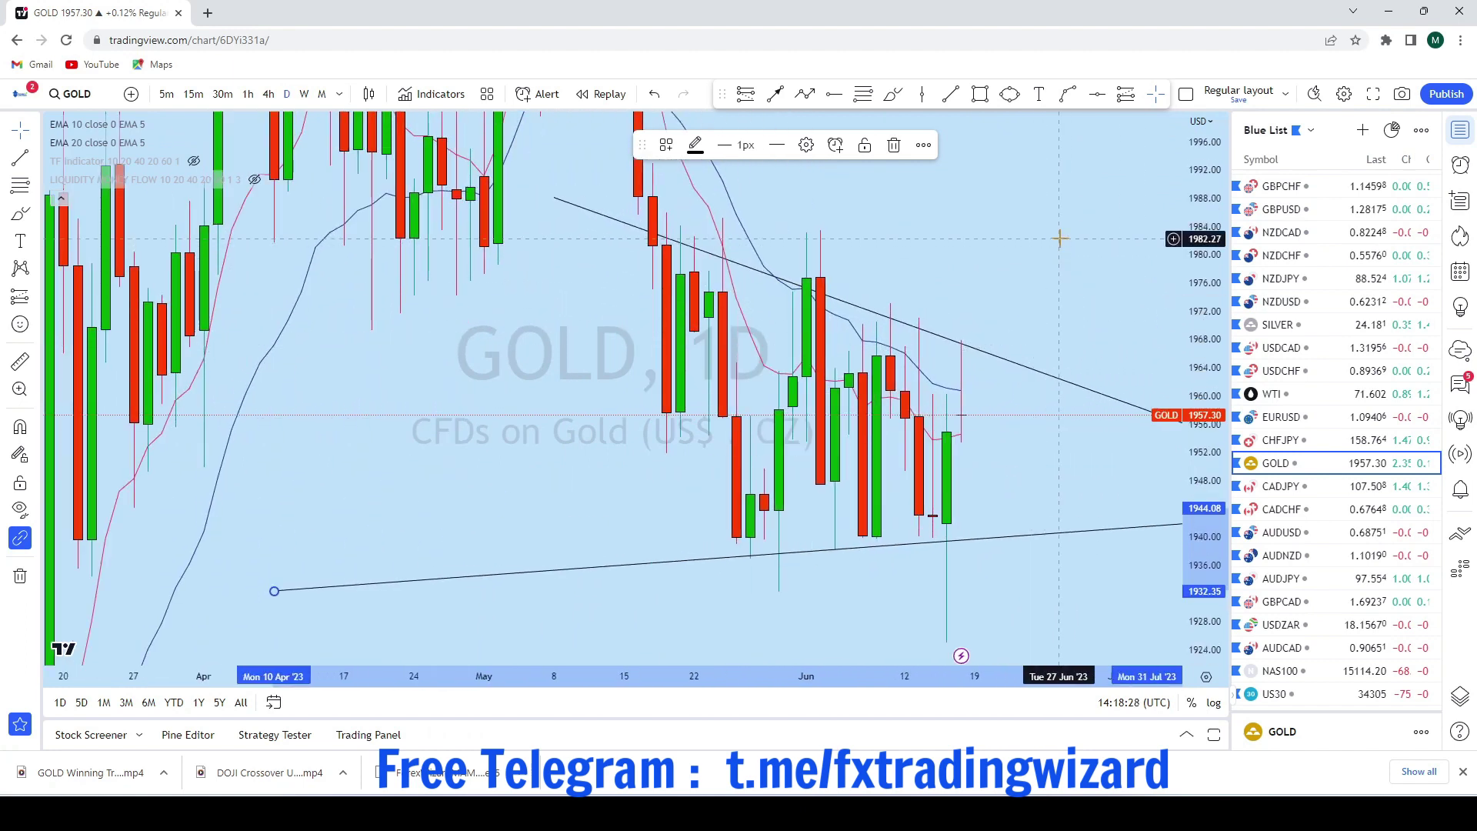
scroll(1046, 285, "down", 2)
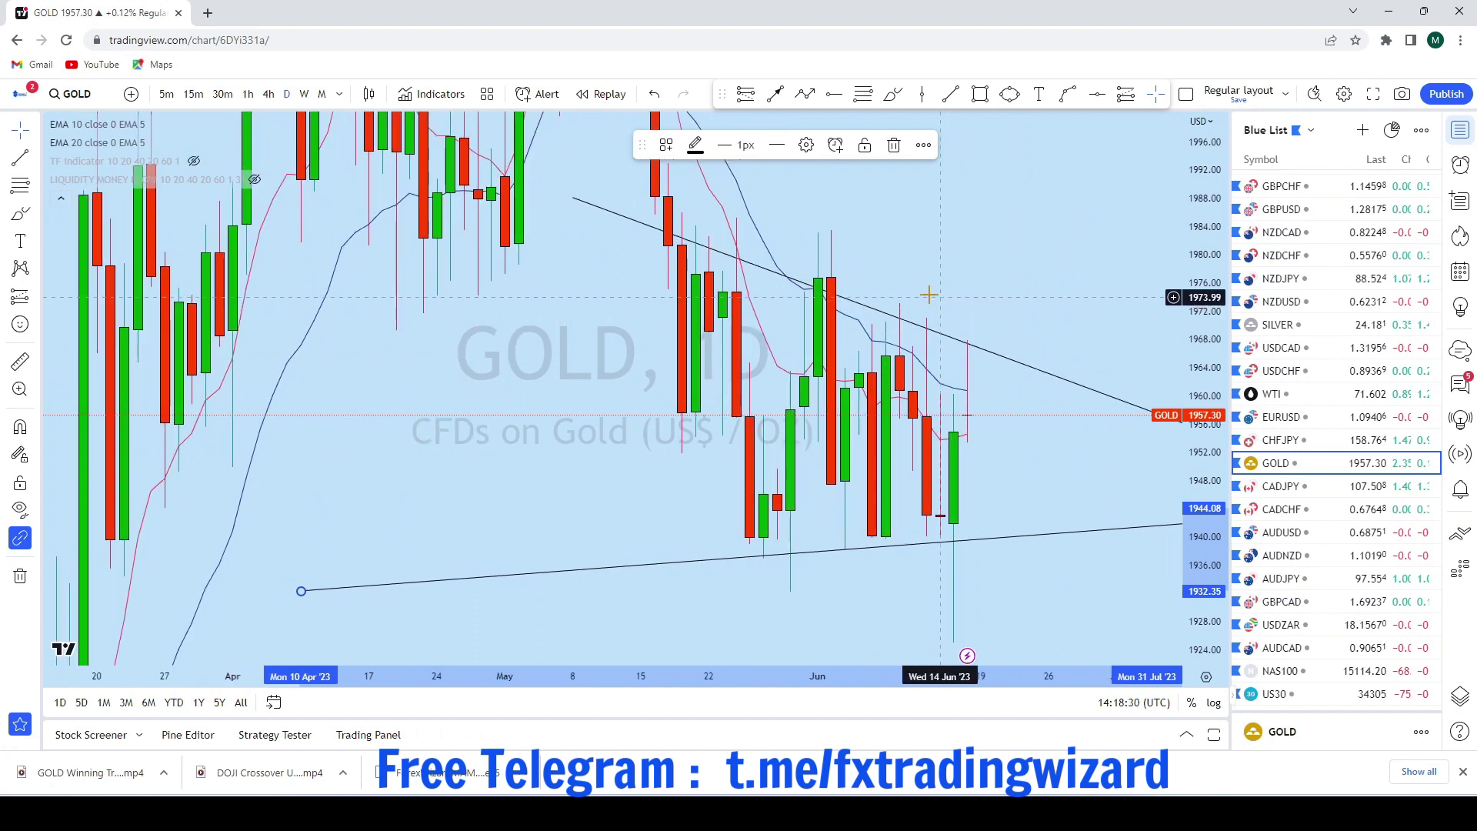
Mark the successive lower highs along the descending trend line with short brush strokes, and undo them
left_click(893, 95)
left_click_drag(724, 231, 777, 229)
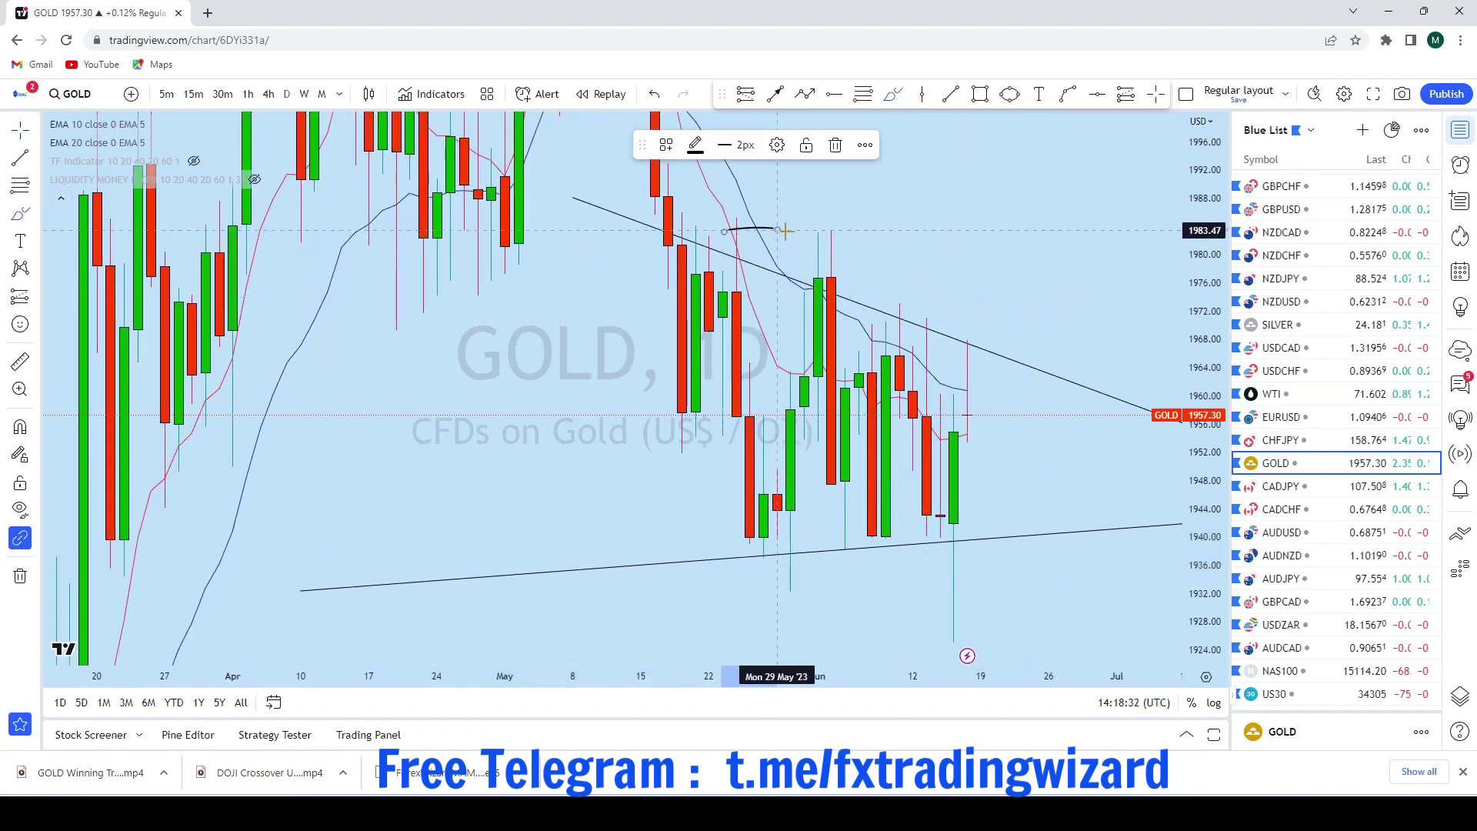
mouse_move(862, 294)
left_mouse_down()
mouse_move(927, 300)
mouse_move(1022, 346)
left_mouse_up()
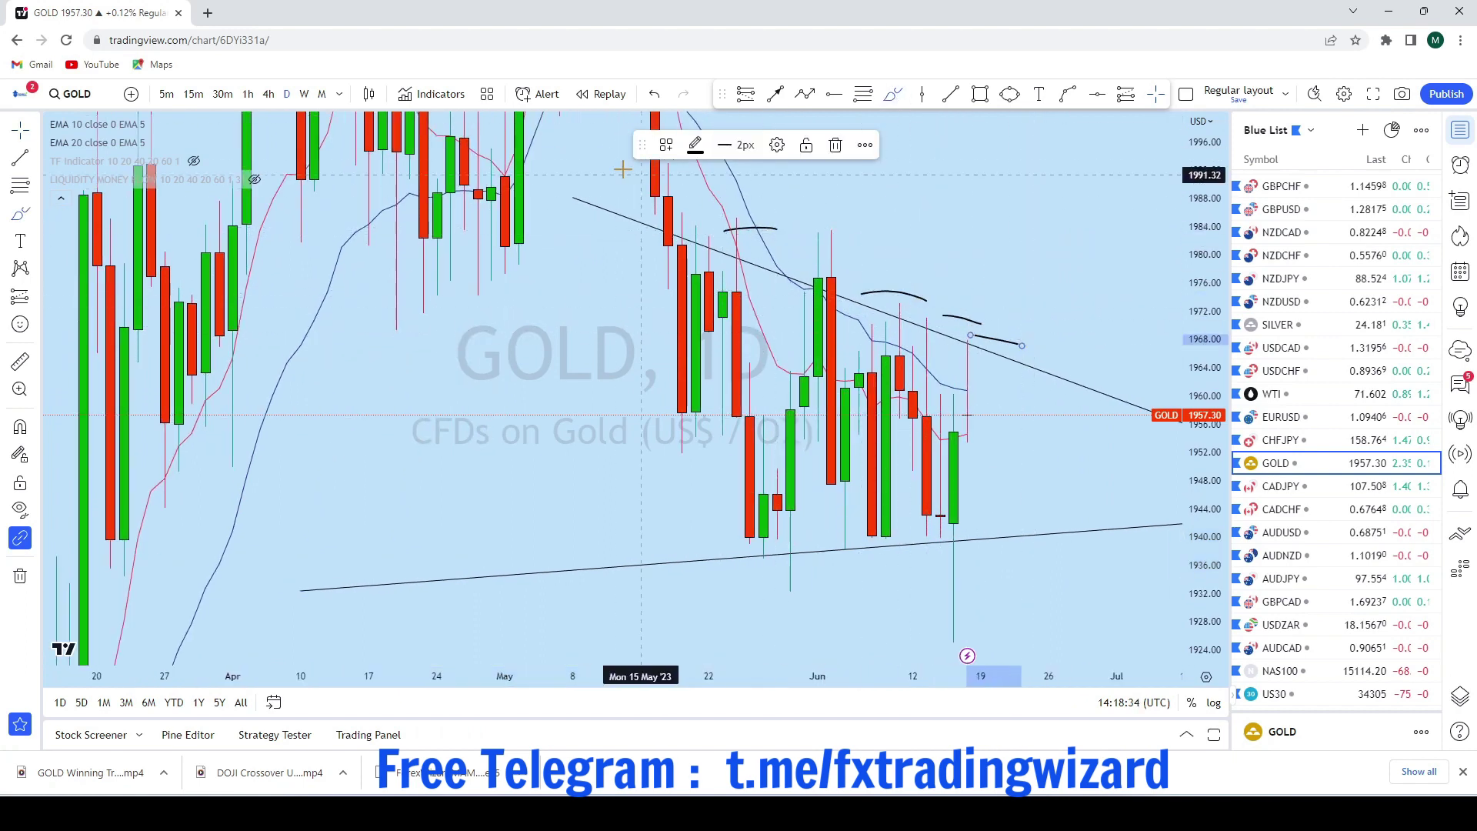
left_click(656, 104)
left_click(656, 103)
left_click(656, 103)
Brush the decline from the May peak down to the latest daily candles, and undo it
scroll(156, 255, "down", 6)
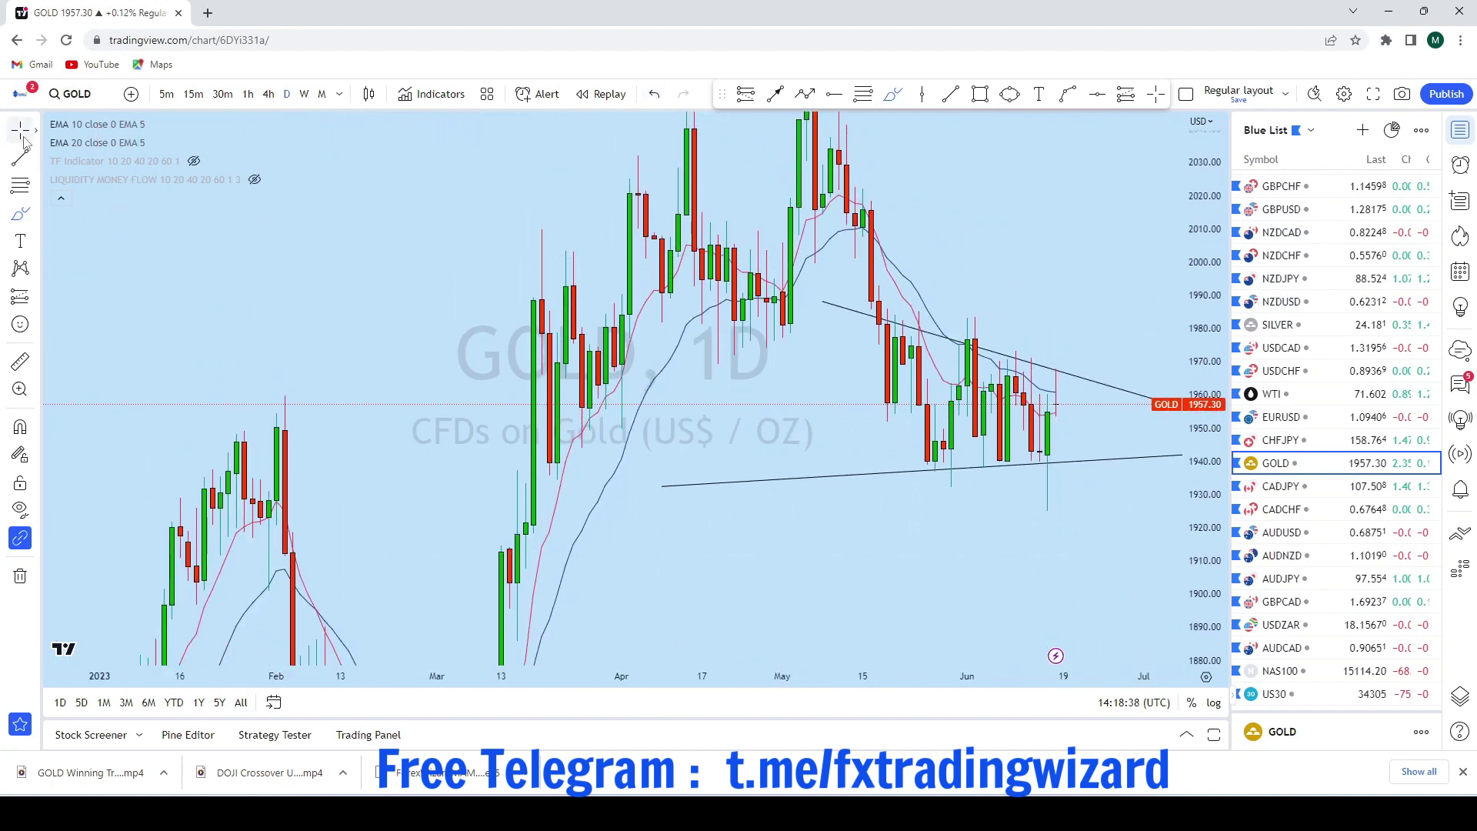
scroll(982, 223, "down", 3)
left_click_drag(847, 218, 888, 330)
left_click(892, 94)
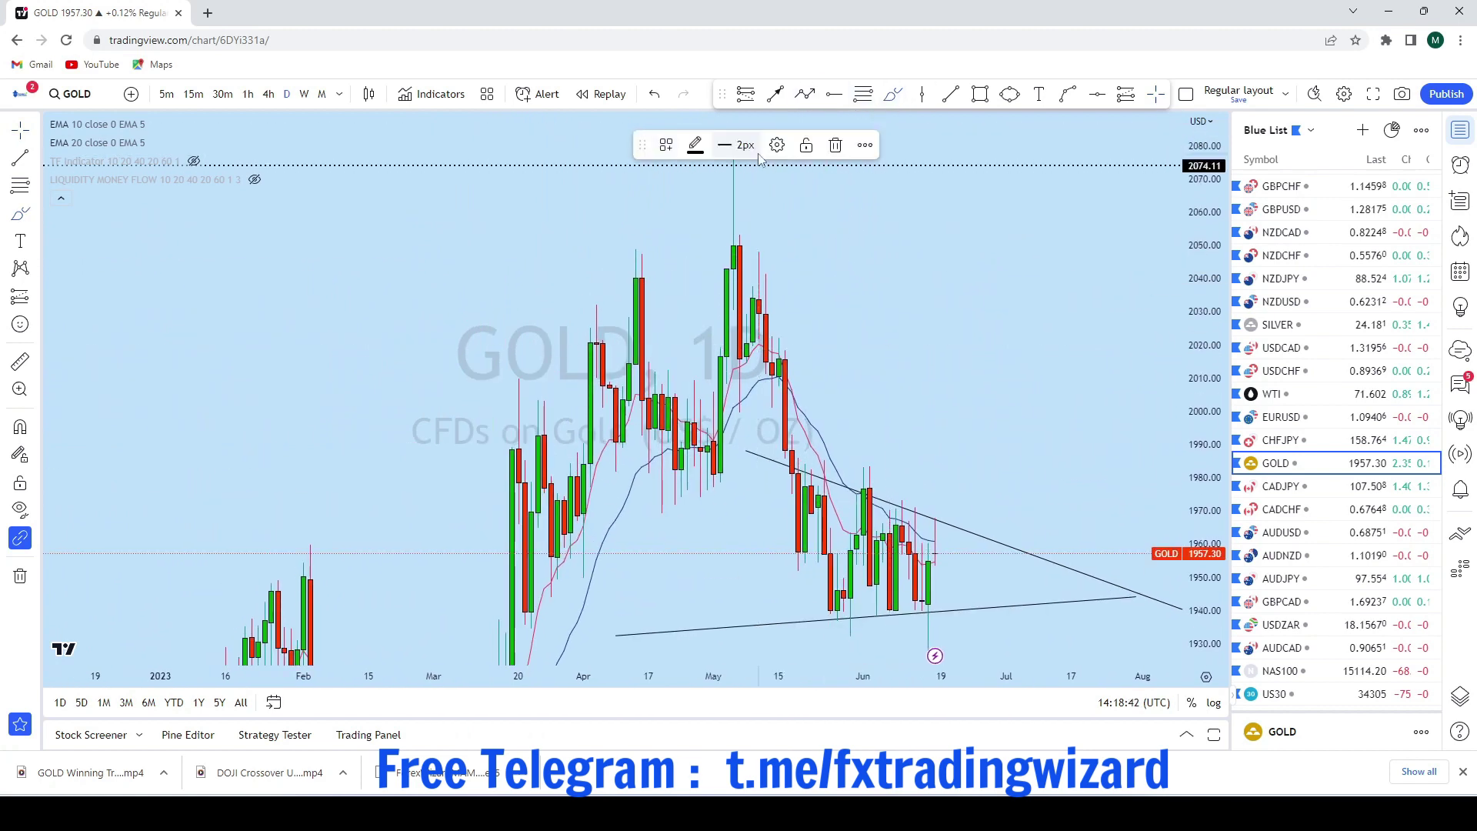
mouse_move(739, 163)
left_mouse_down()
mouse_move(727, 159)
mouse_move(739, 164)
mouse_move(743, 367)
mouse_move(757, 296)
mouse_move(838, 543)
mouse_move(877, 515)
mouse_move(950, 554)
mouse_move(960, 589)
left_mouse_up()
left_click(654, 94)
Brush marks over the June candles at the descending trend line, and undo them
scroll(1108, 481, "down", 4)
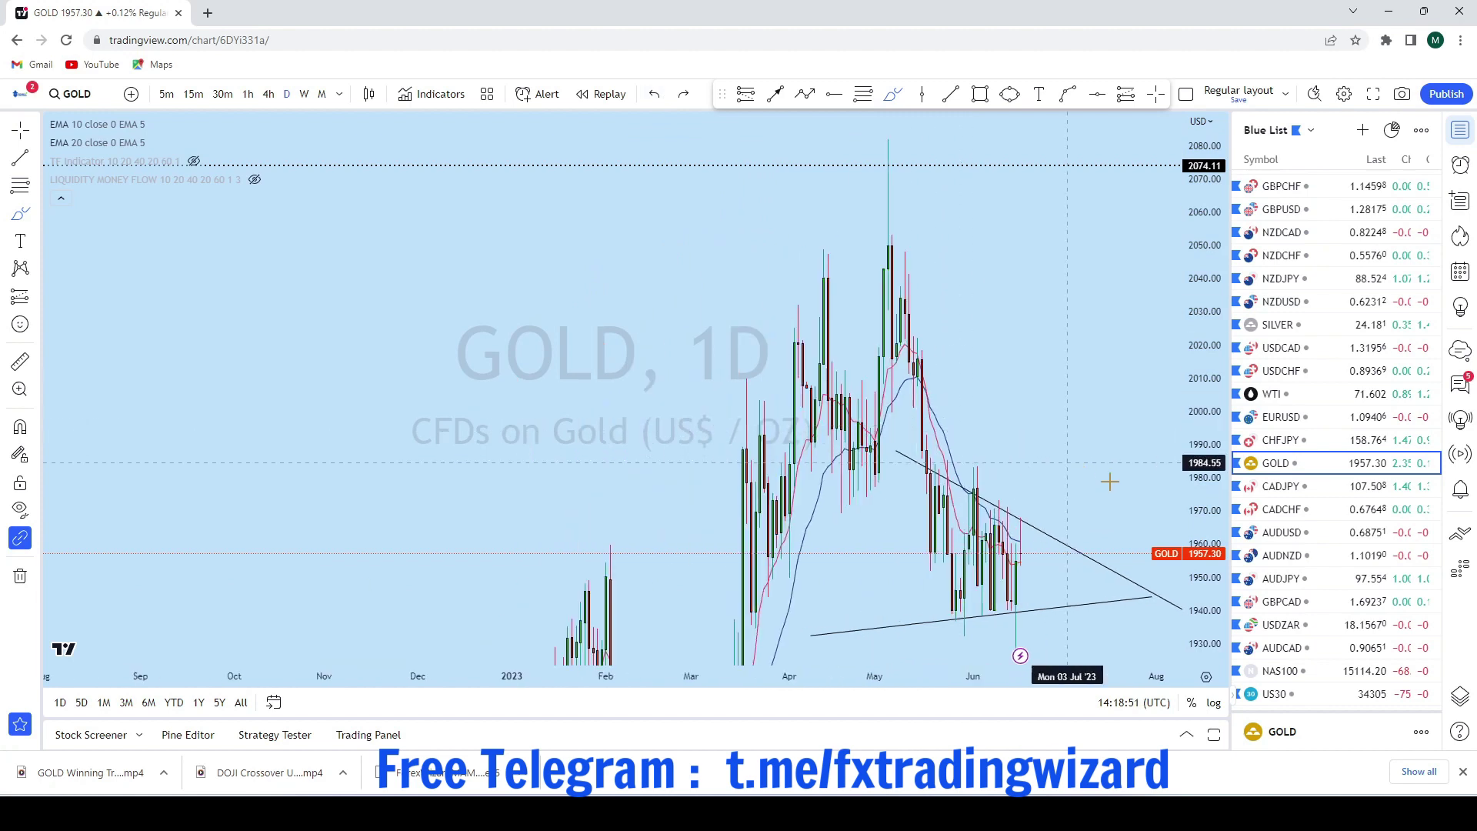
scroll(1108, 481, "up", 6)
left_click_drag(891, 295, 811, 138)
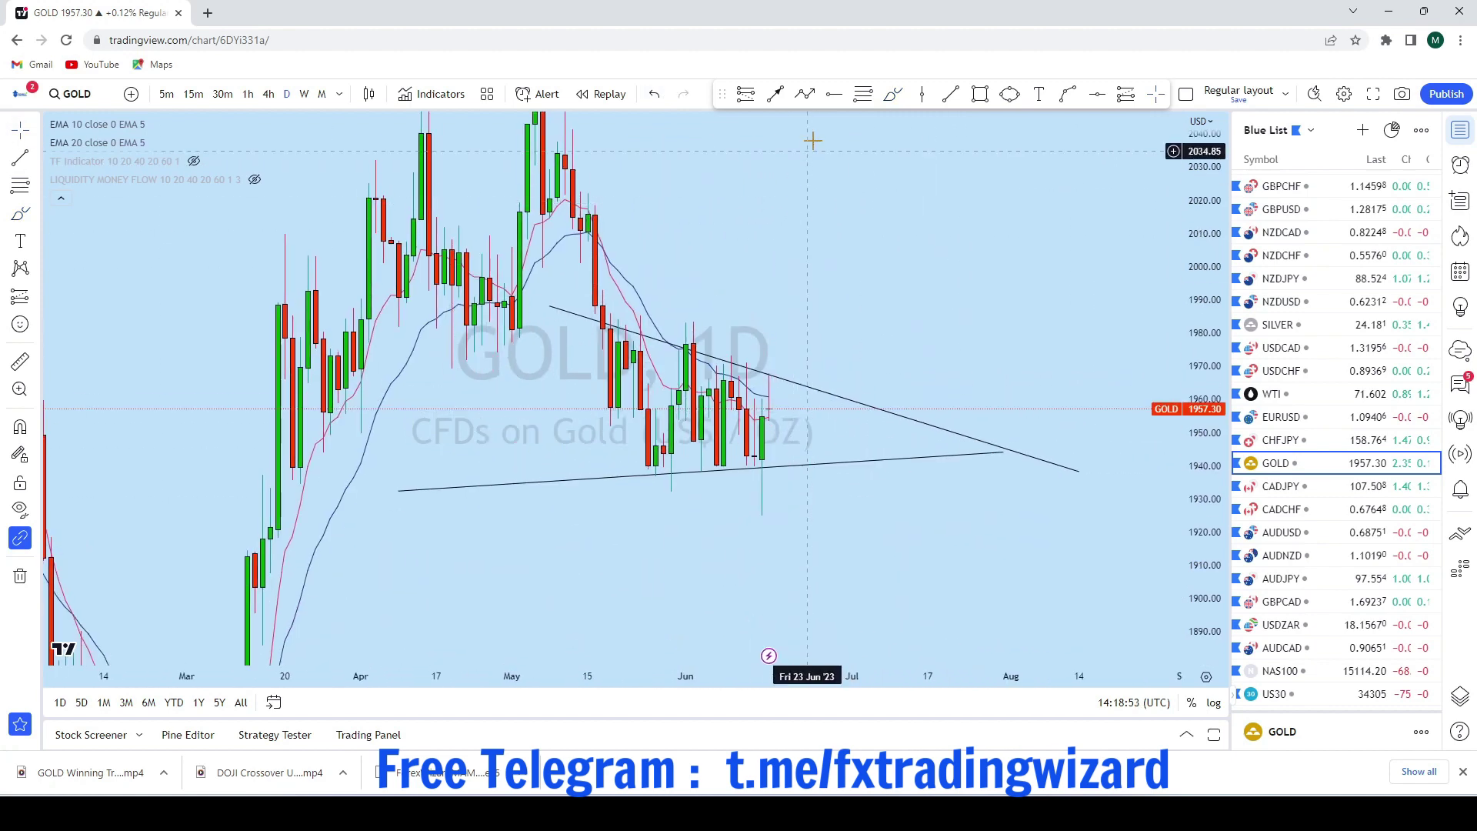
mouse_move(727, 352)
left_mouse_down()
mouse_move(792, 391)
mouse_move(772, 368)
mouse_move(761, 415)
mouse_move(745, 356)
mouse_move(731, 406)
left_mouse_up()
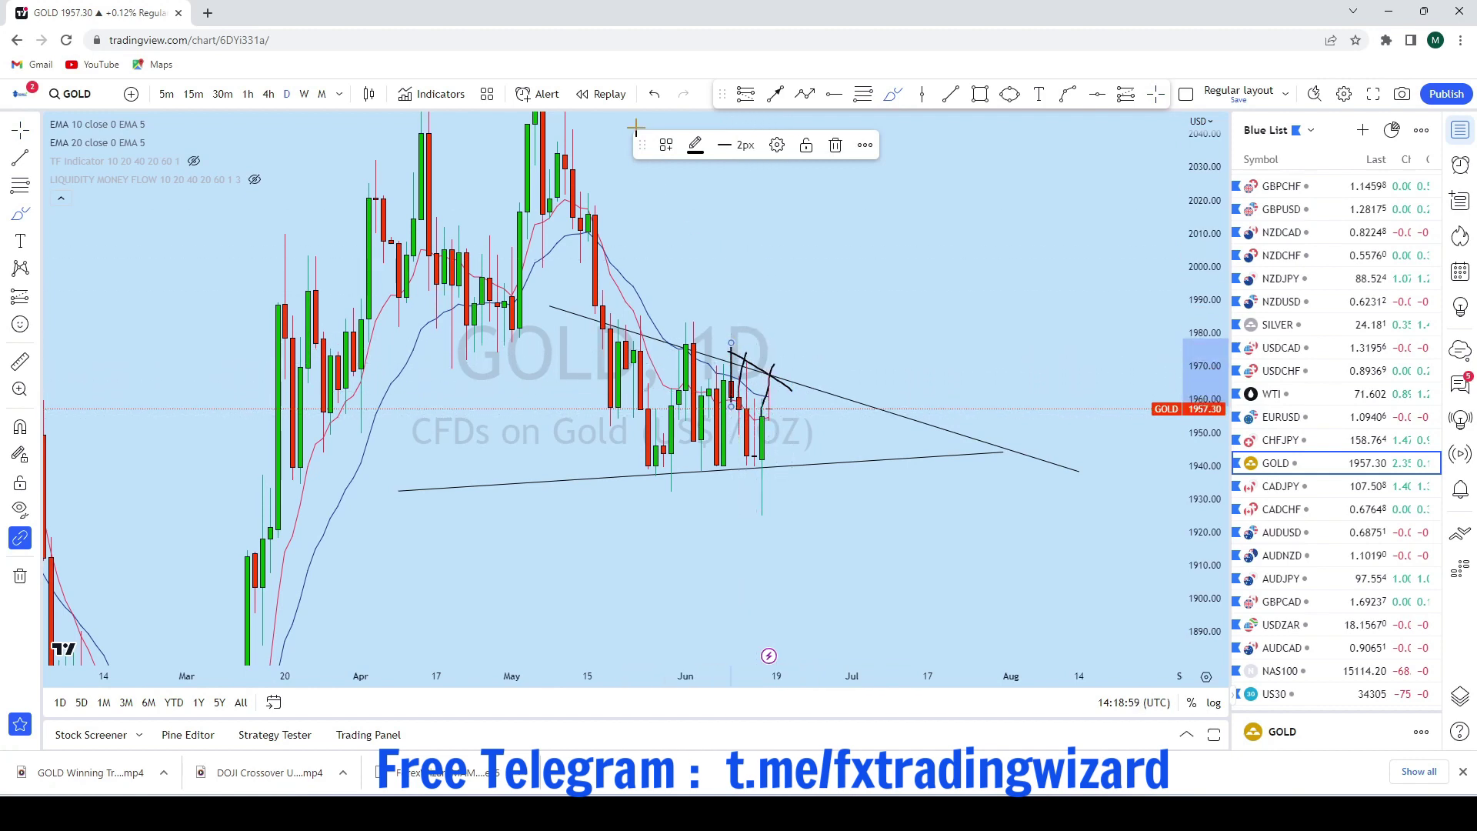
left_click(655, 95)
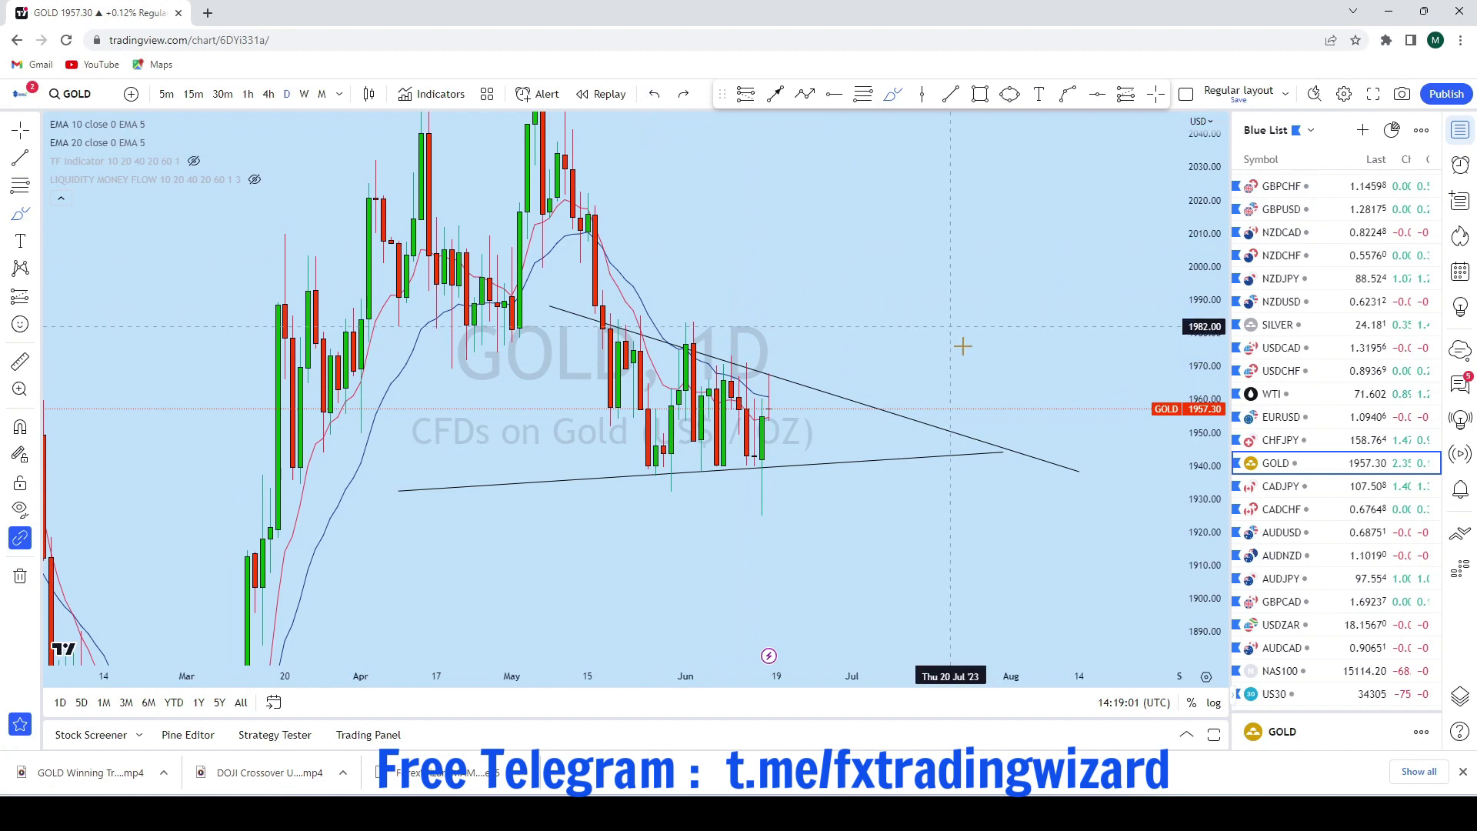
Highlight the long lower wick piercing the rising trend line with the brush, and undo the marks
scroll(883, 330, "down", 2)
scroll(1020, 561, "down", 2)
scroll(1020, 561, "up", 2)
mouse_move(896, 512)
left_mouse_down()
mouse_move(890, 501)
mouse_move(884, 517)
mouse_move(886, 381)
left_mouse_up()
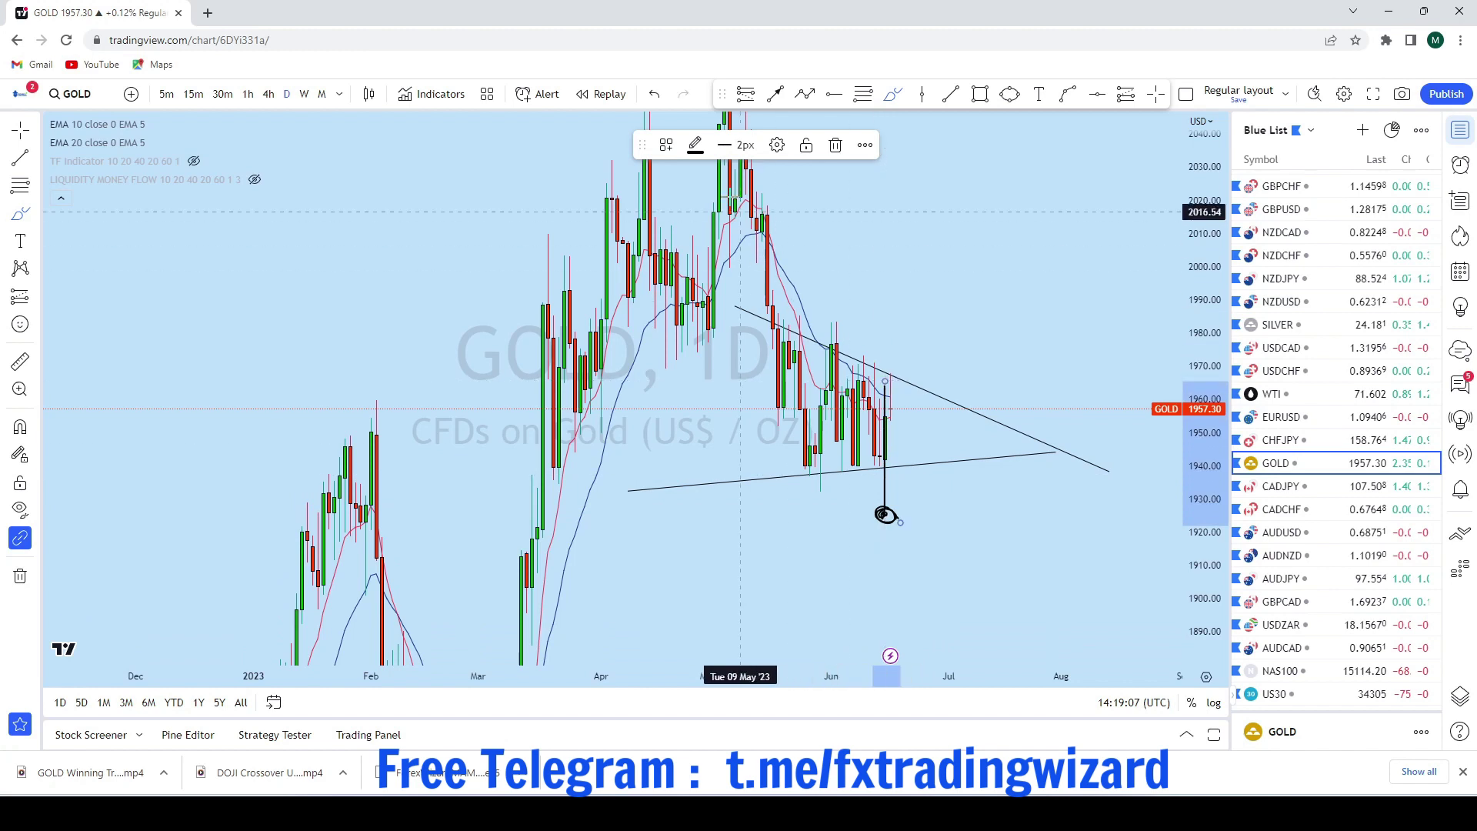
left_click(654, 94)
Brush a projected zigzag from the latest daily candle between the two converging trend lines, and undo it
scroll(1078, 455, "up", 3)
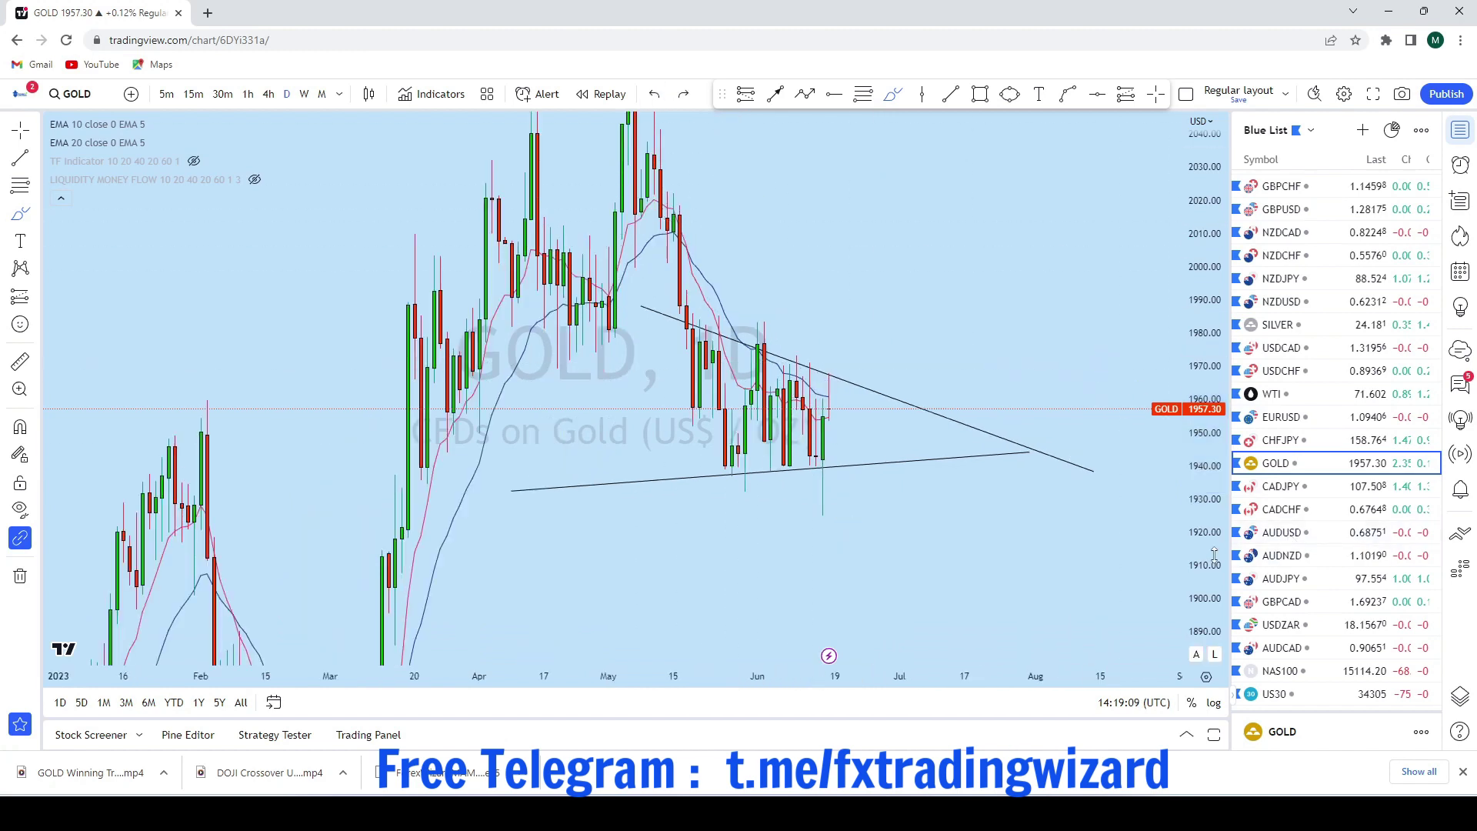
scroll(1078, 455, "up", 1)
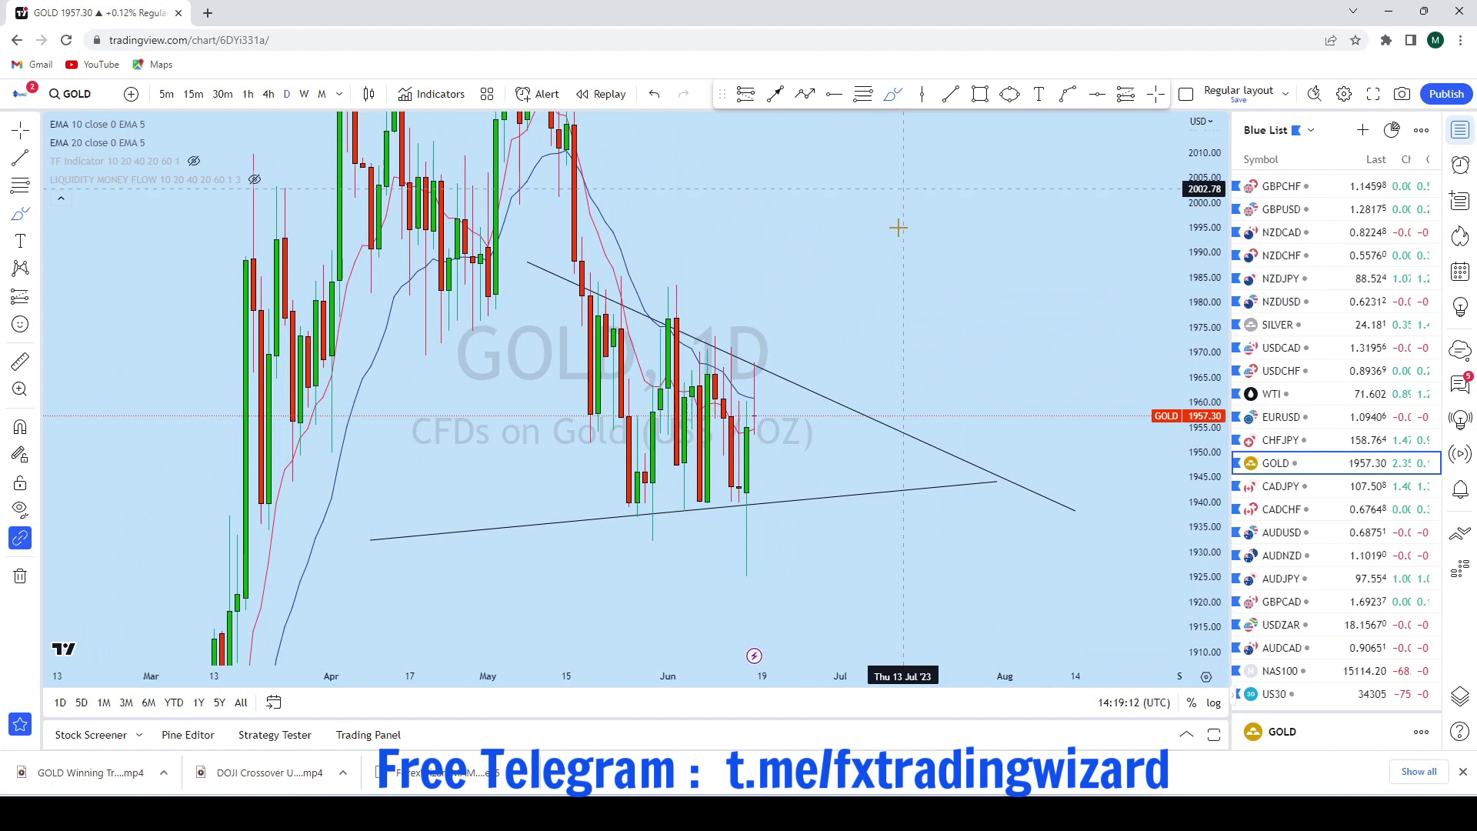
left_click_drag(756, 416, 765, 396)
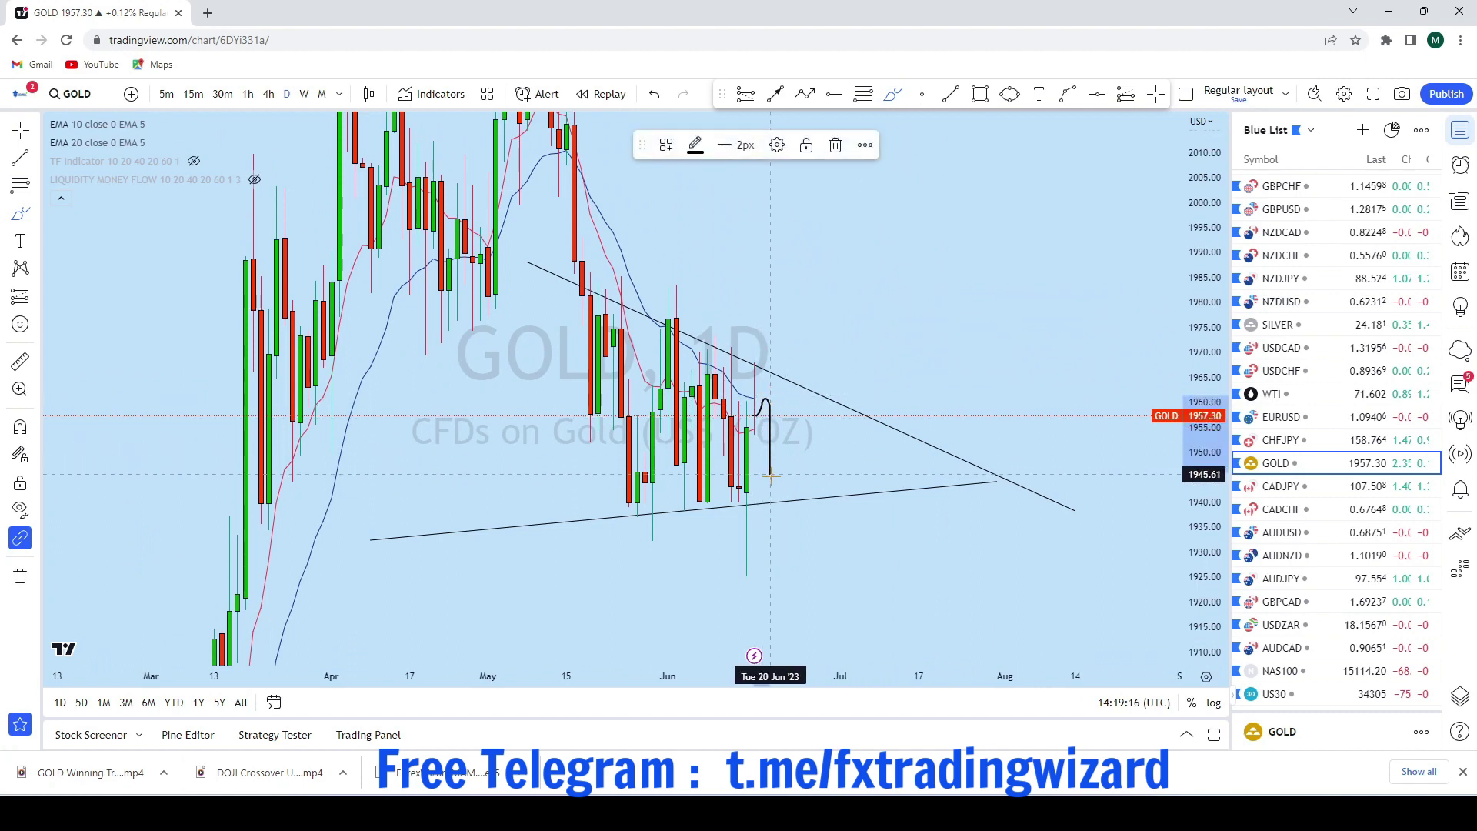
mouse_move(780, 504)
left_mouse_down()
mouse_move(799, 420)
mouse_move(827, 402)
mouse_move(856, 485)
mouse_move(913, 444)
mouse_move(938, 487)
mouse_move(963, 457)
left_mouse_up()
scroll(971, 439, "down", 2)
scroll(971, 438, "up", 2)
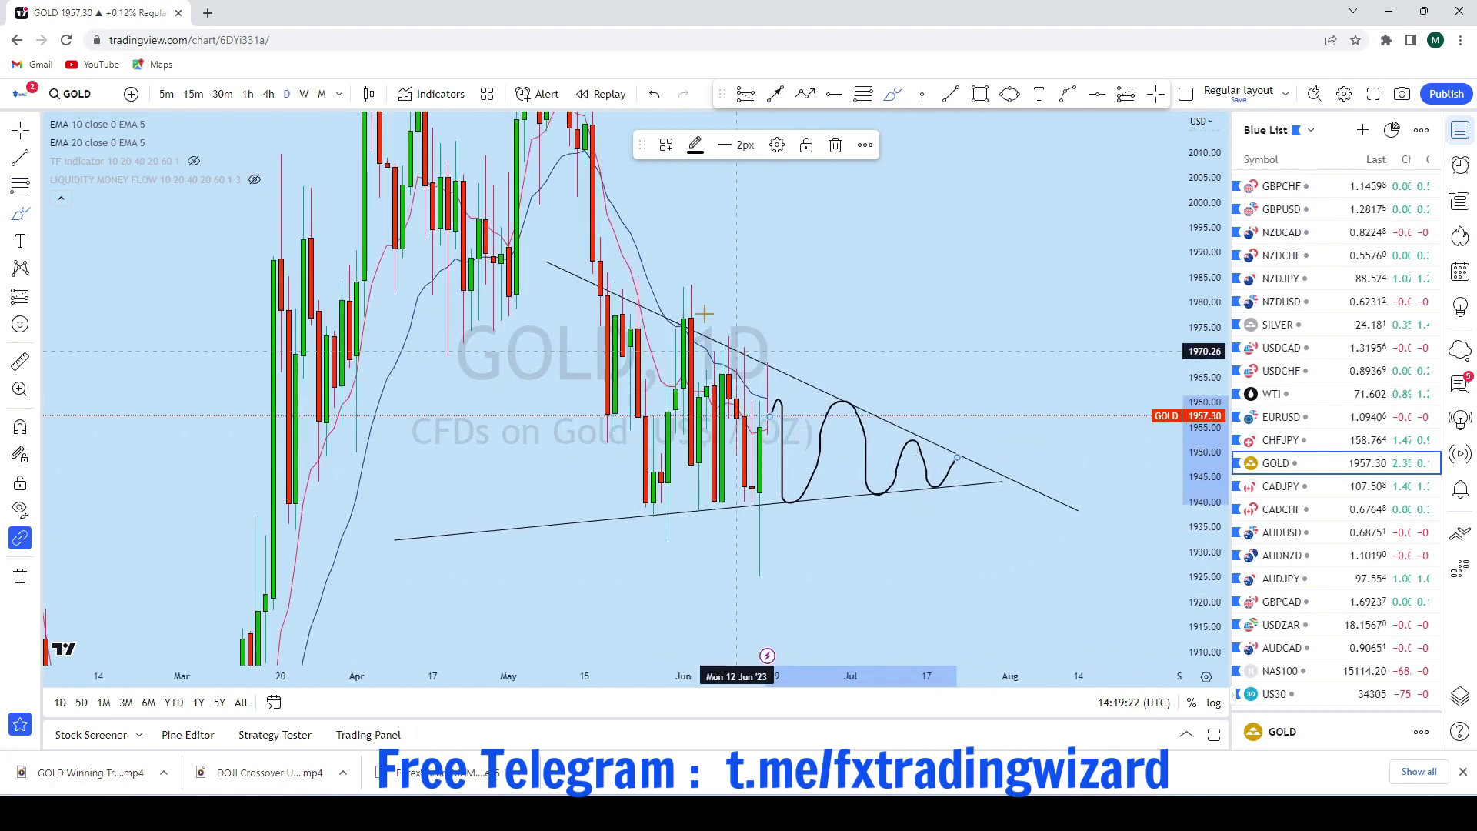
left_click(645, 89)
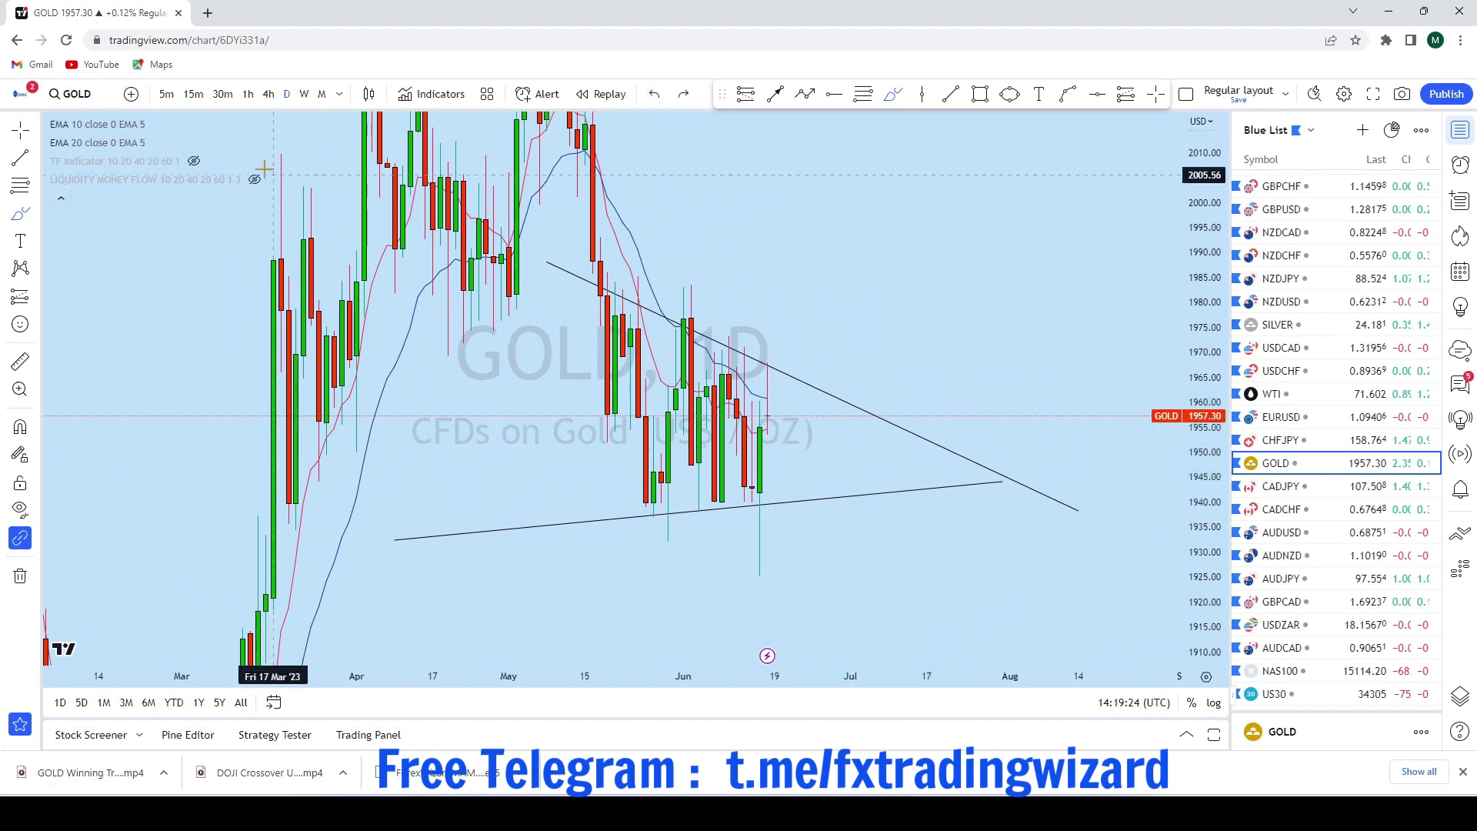
Switch the gold chart to the 4-hour timeframe
left_click(269, 94)
scroll(1013, 346, "down", 3)
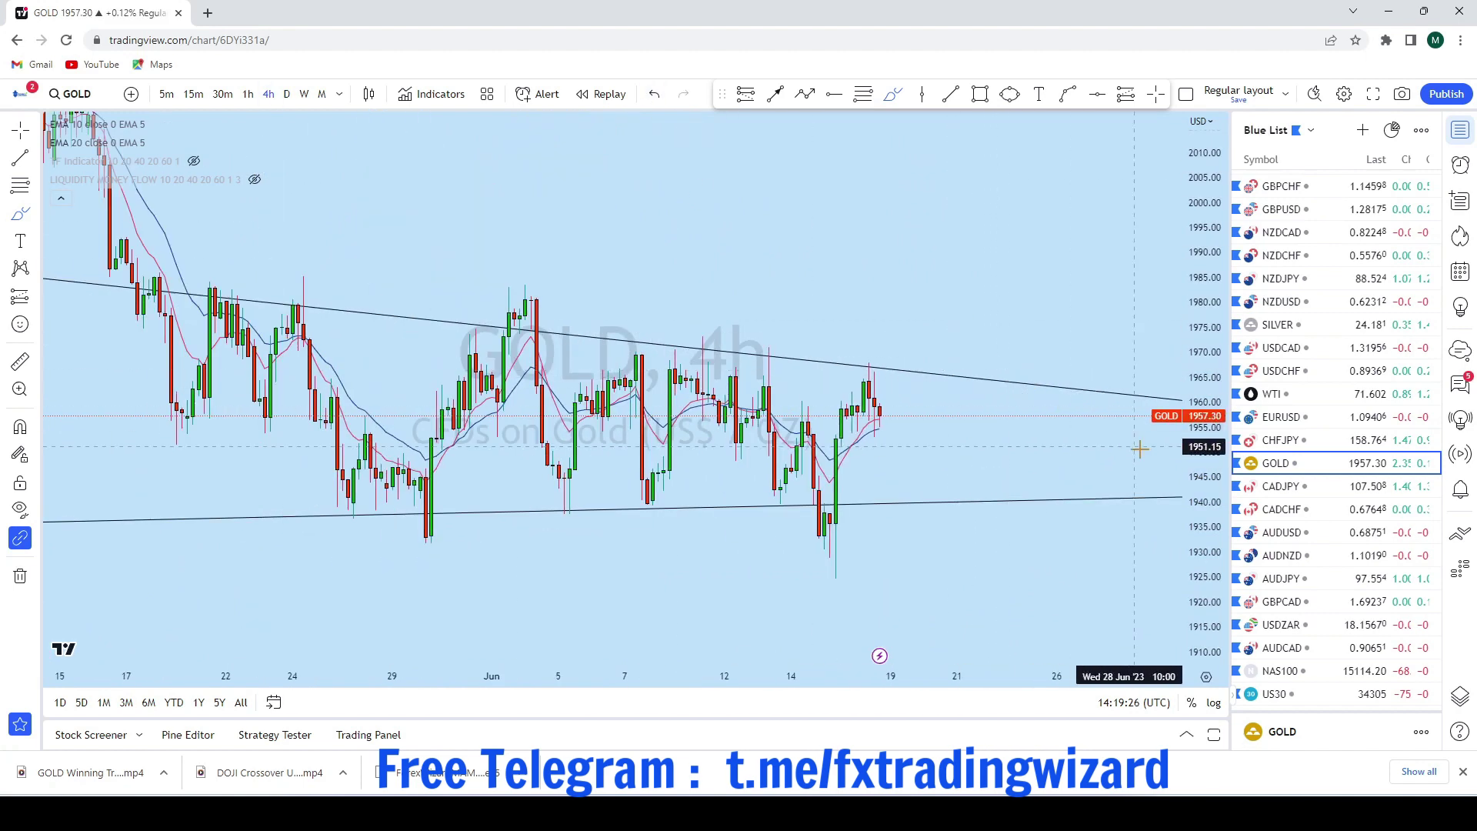
Brush a falling arc from the early June candles over the latest 4-hour candle, and undo it
scroll(1137, 469, "up", 1)
left_click_drag(1216, 530, 1221, 195)
scroll(999, 320, "up", 3)
scroll(1091, 333, "down", 4)
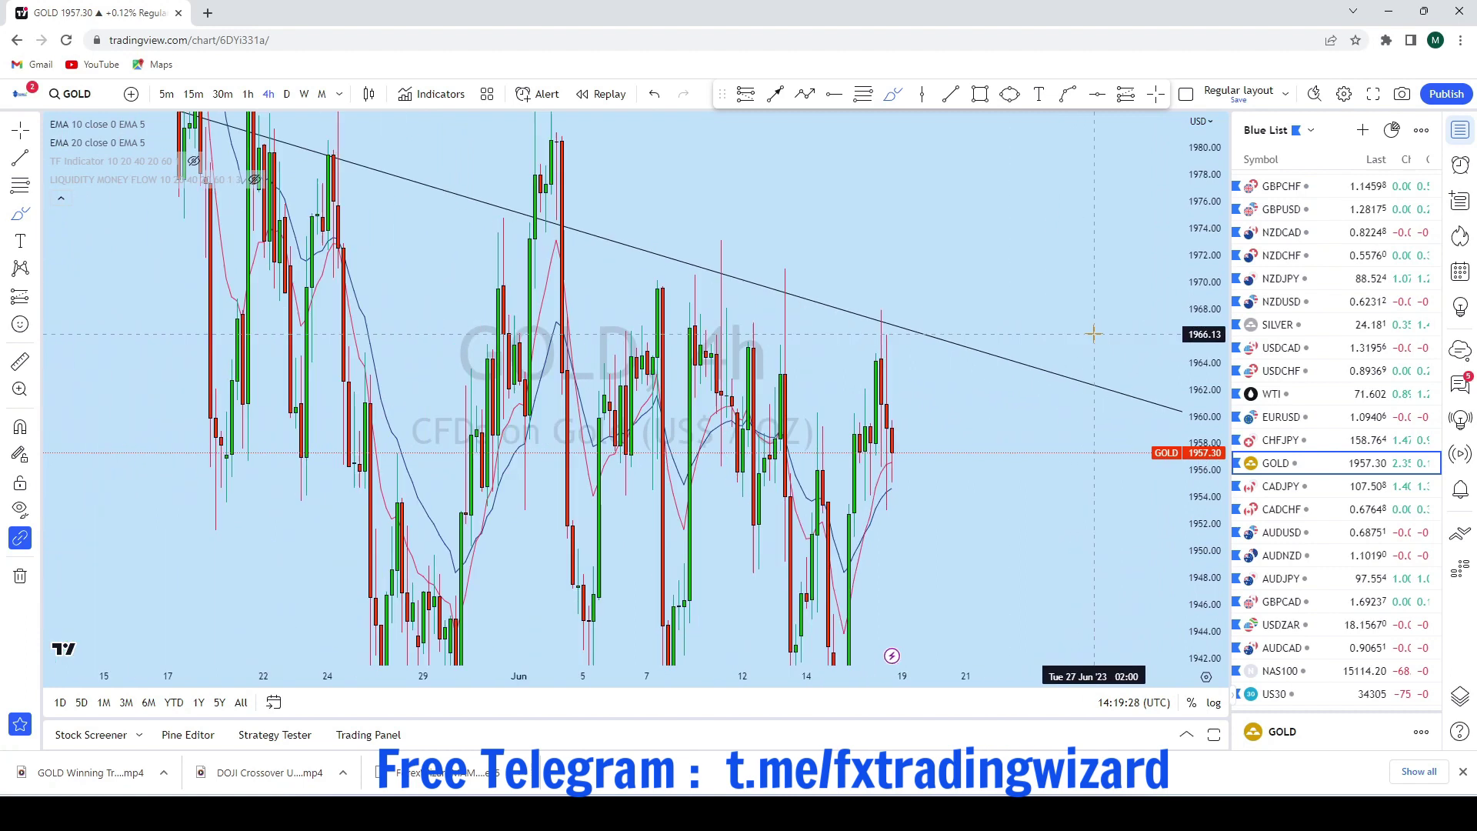
scroll(1138, 330, "up", 2)
double_click(1210, 307)
scroll(1049, 495, "down", 5)
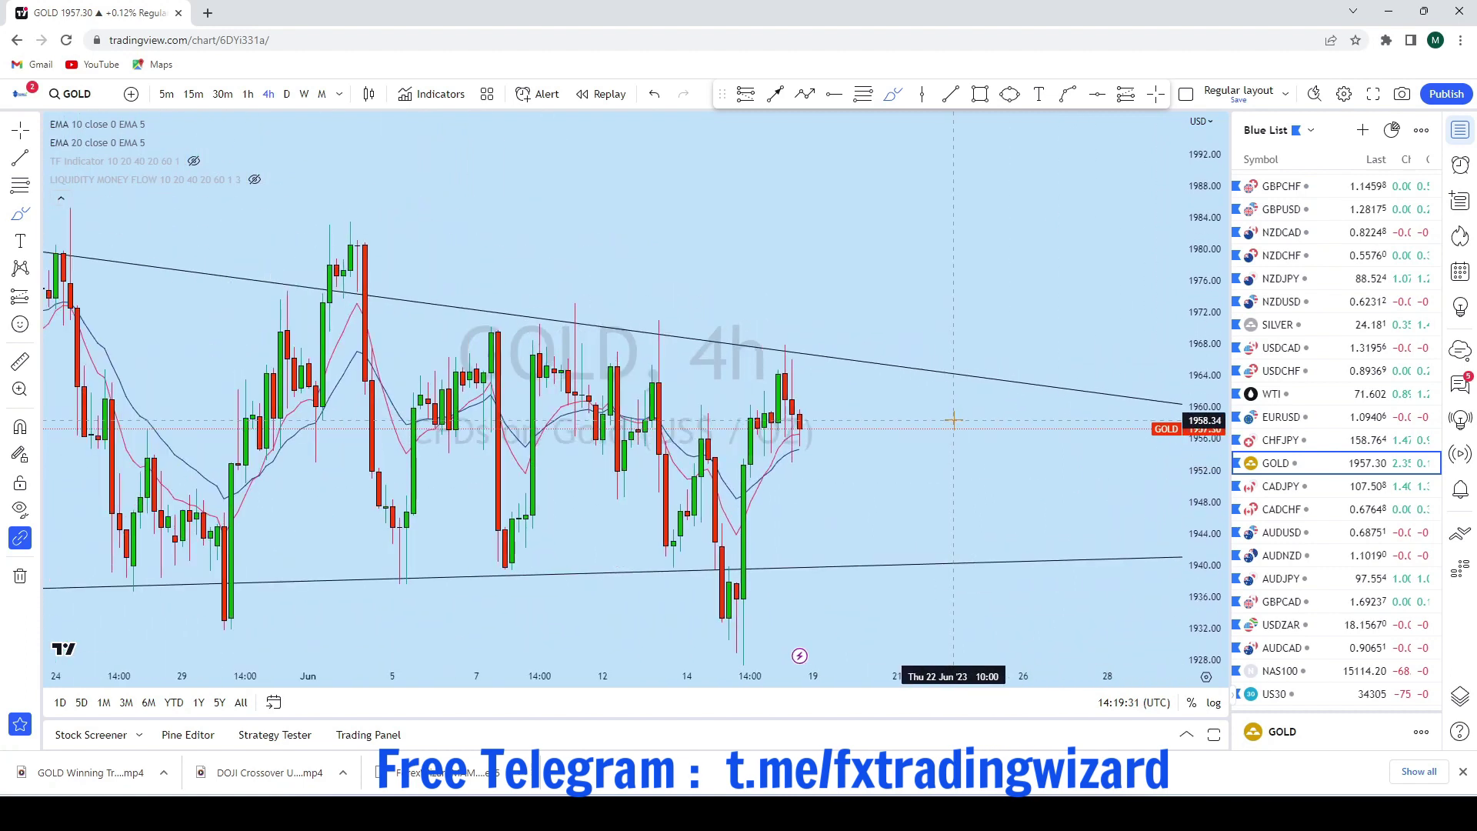
scroll(1030, 485, "up", 2)
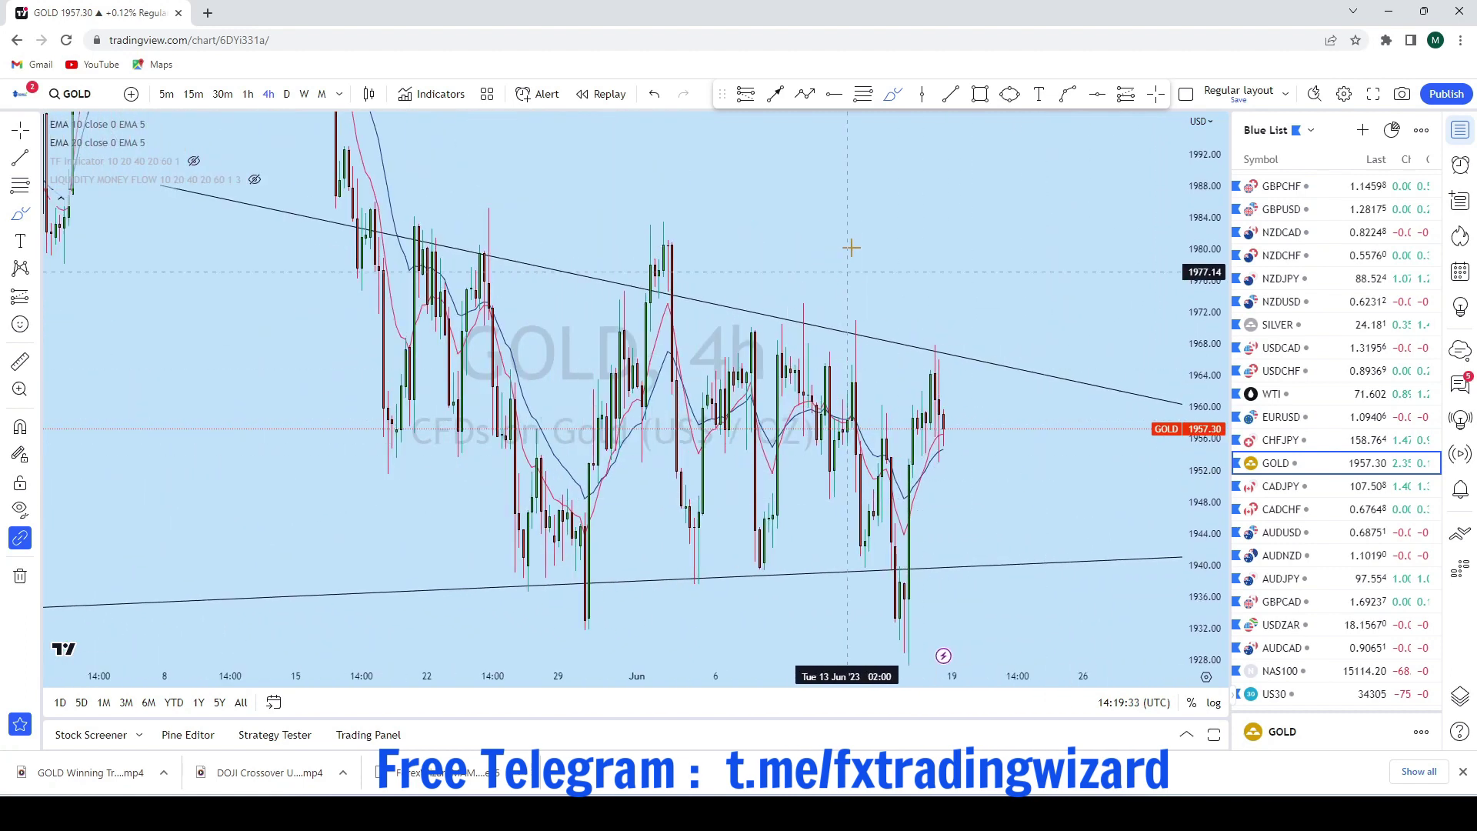
mouse_move(653, 396)
left_mouse_down()
mouse_move(784, 352)
mouse_move(938, 362)
mouse_move(1065, 477)
left_mouse_up()
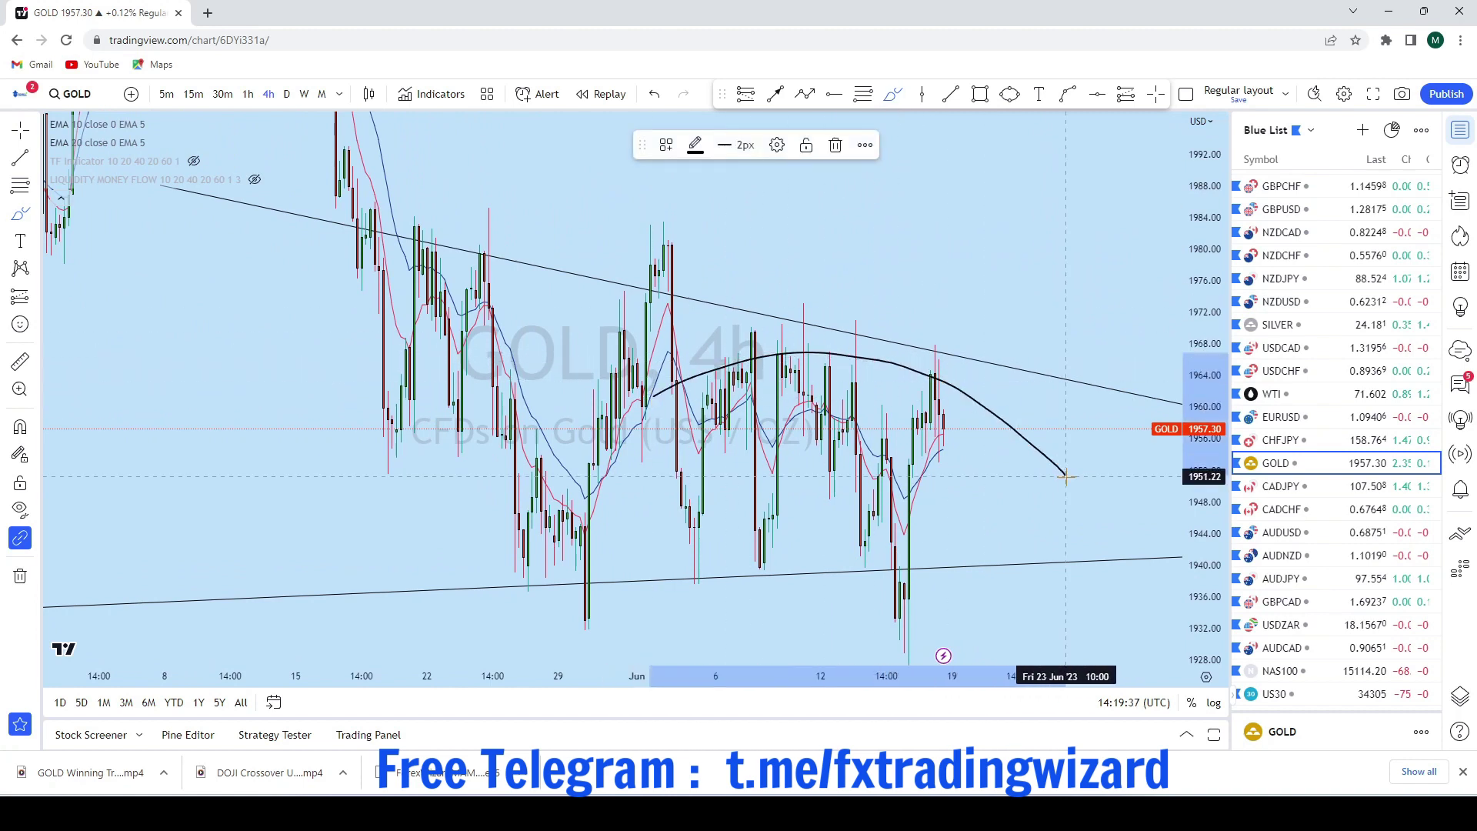
scroll(927, 454, "up", 2)
mouse_move(870, 454)
left_mouse_down()
mouse_move(881, 345)
mouse_move(904, 534)
left_mouse_up()
left_click(658, 99)
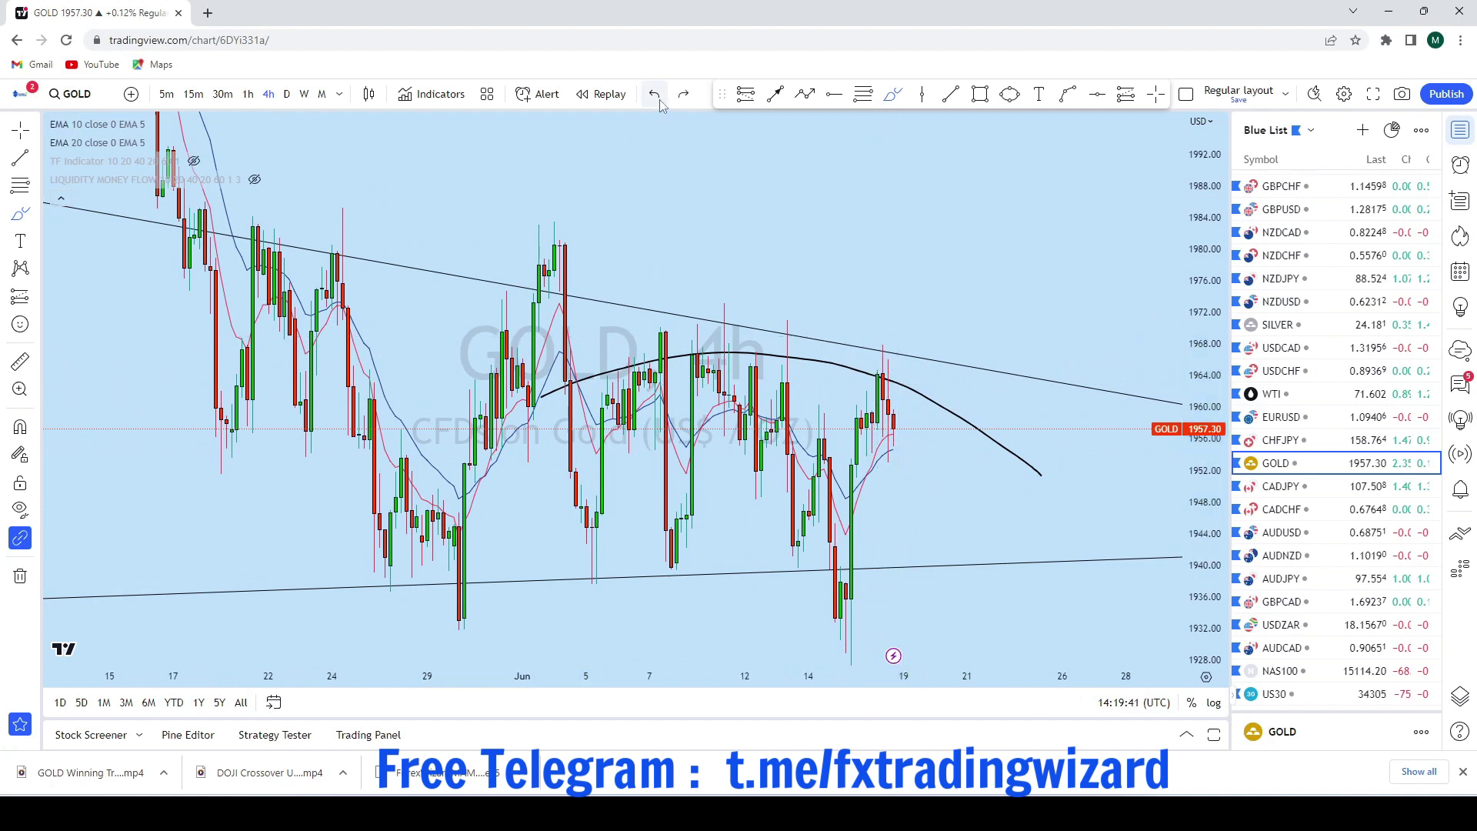
Circle the 15 June candles just below the rising trend line with the brush, and undo the mark
scroll(814, 517, "up", 3)
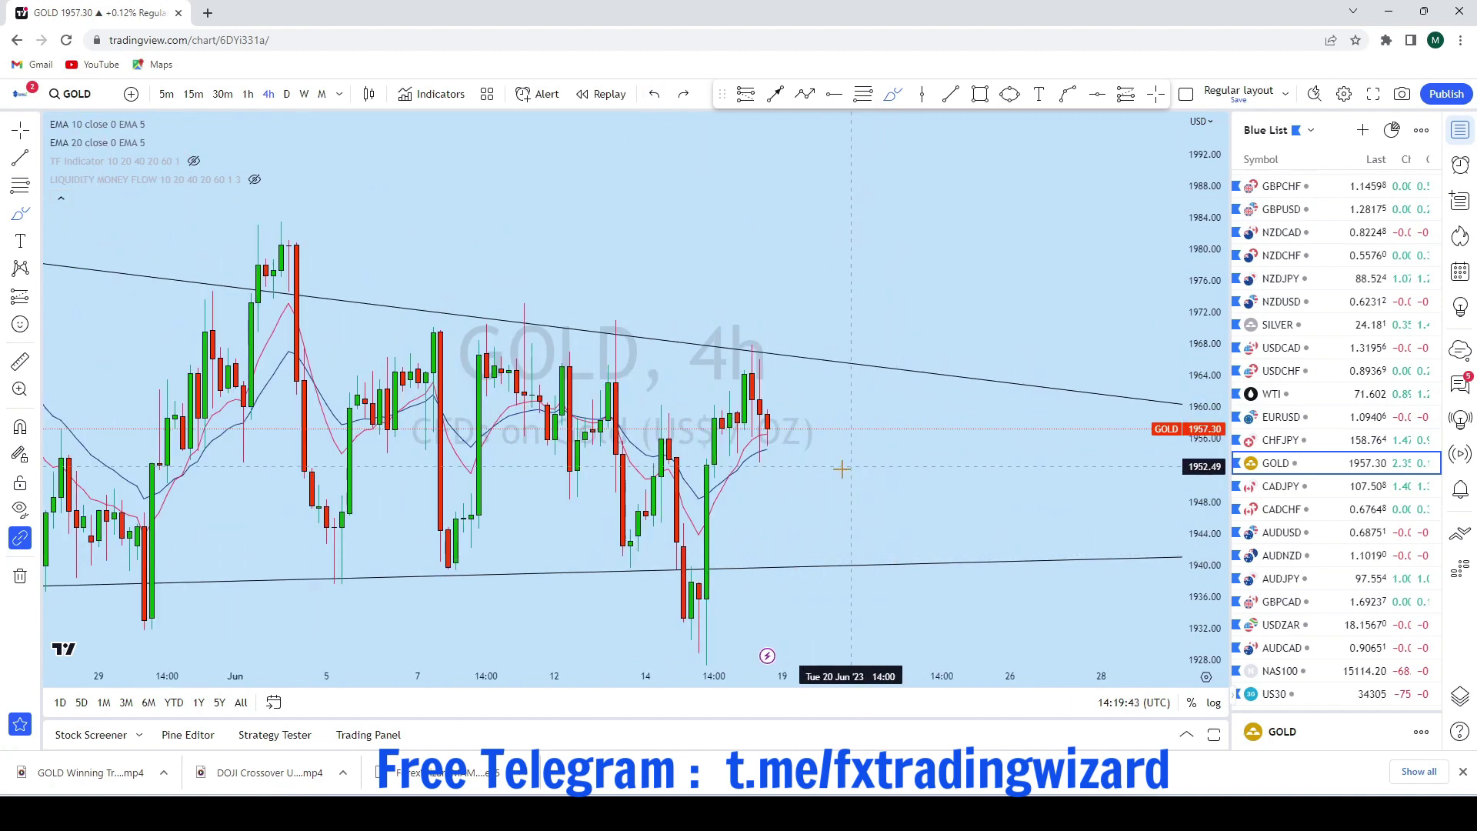
left_click_drag(704, 573, 692, 578)
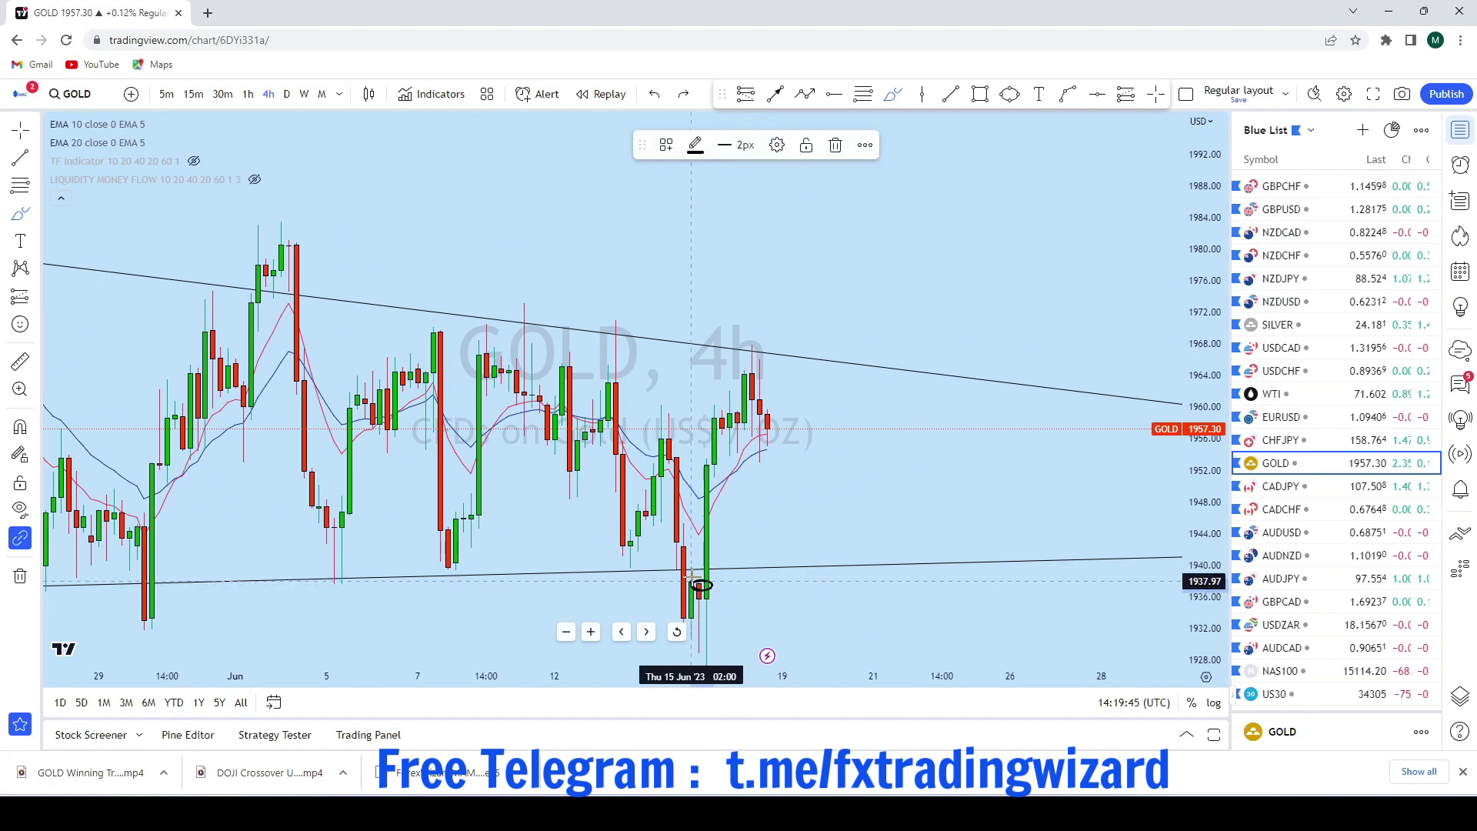
left_click(654, 94)
Brush a zigzag across both trend lines around the latest candles and small marks on the rising trend line, and undo them
scroll(1104, 373, "down", 3)
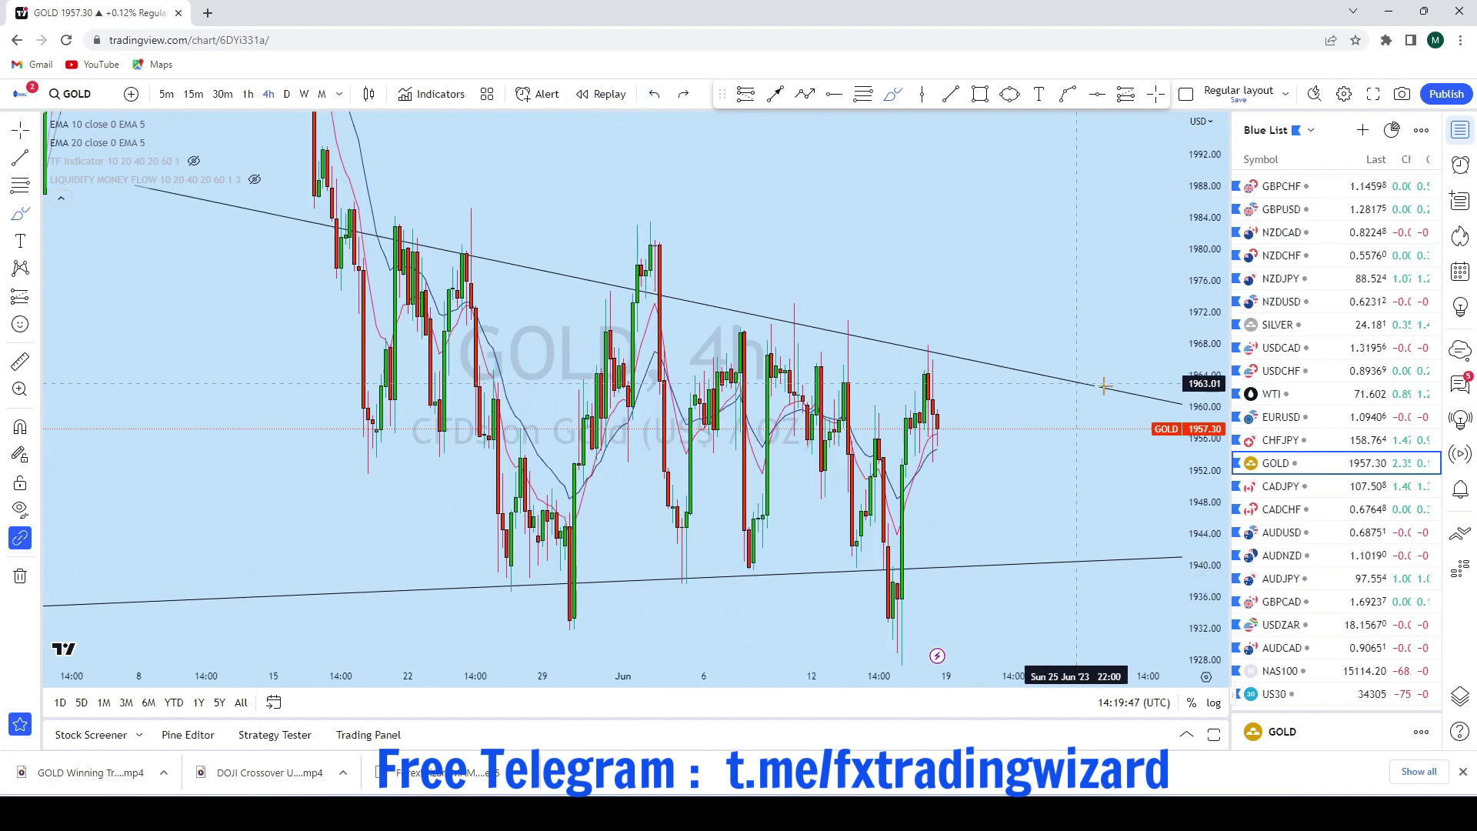
left_click_drag(1202, 357, 1203, 566)
mouse_move(883, 448)
left_mouse_down()
mouse_move(895, 515)
mouse_move(938, 334)
mouse_move(946, 399)
left_mouse_up()
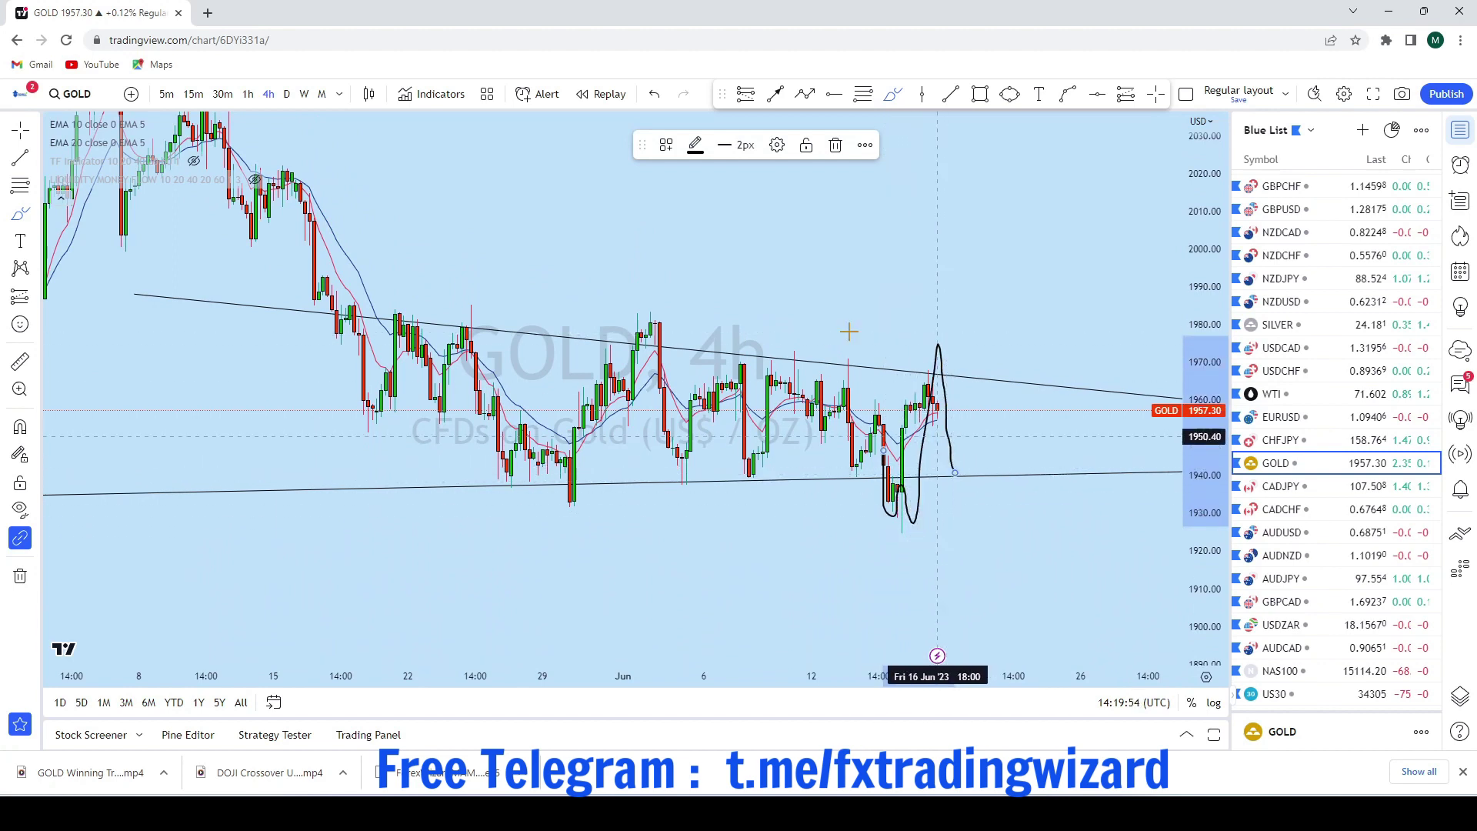
key("ctrl+z")
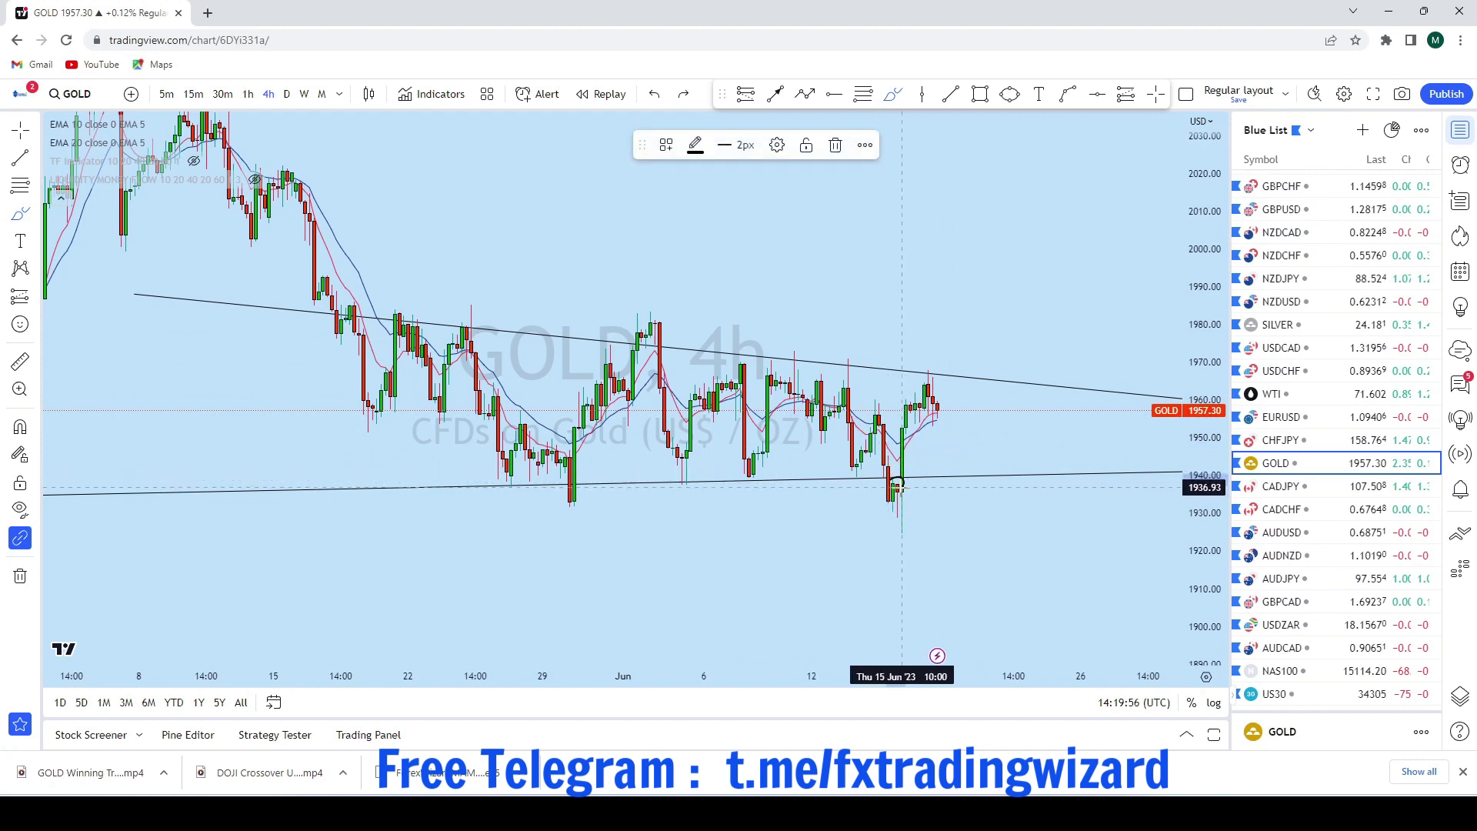
left_click(941, 474)
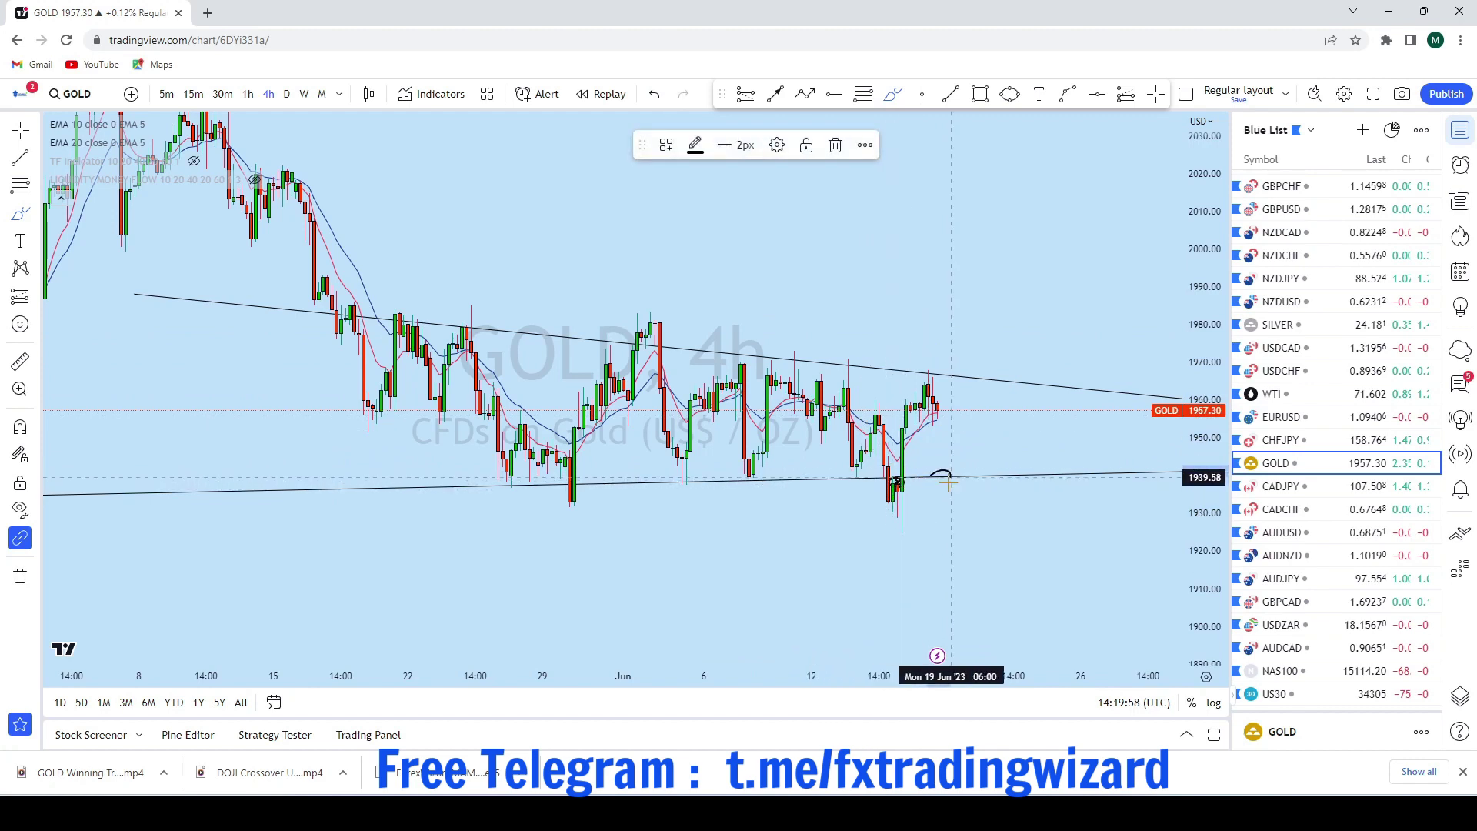
left_click(655, 96)
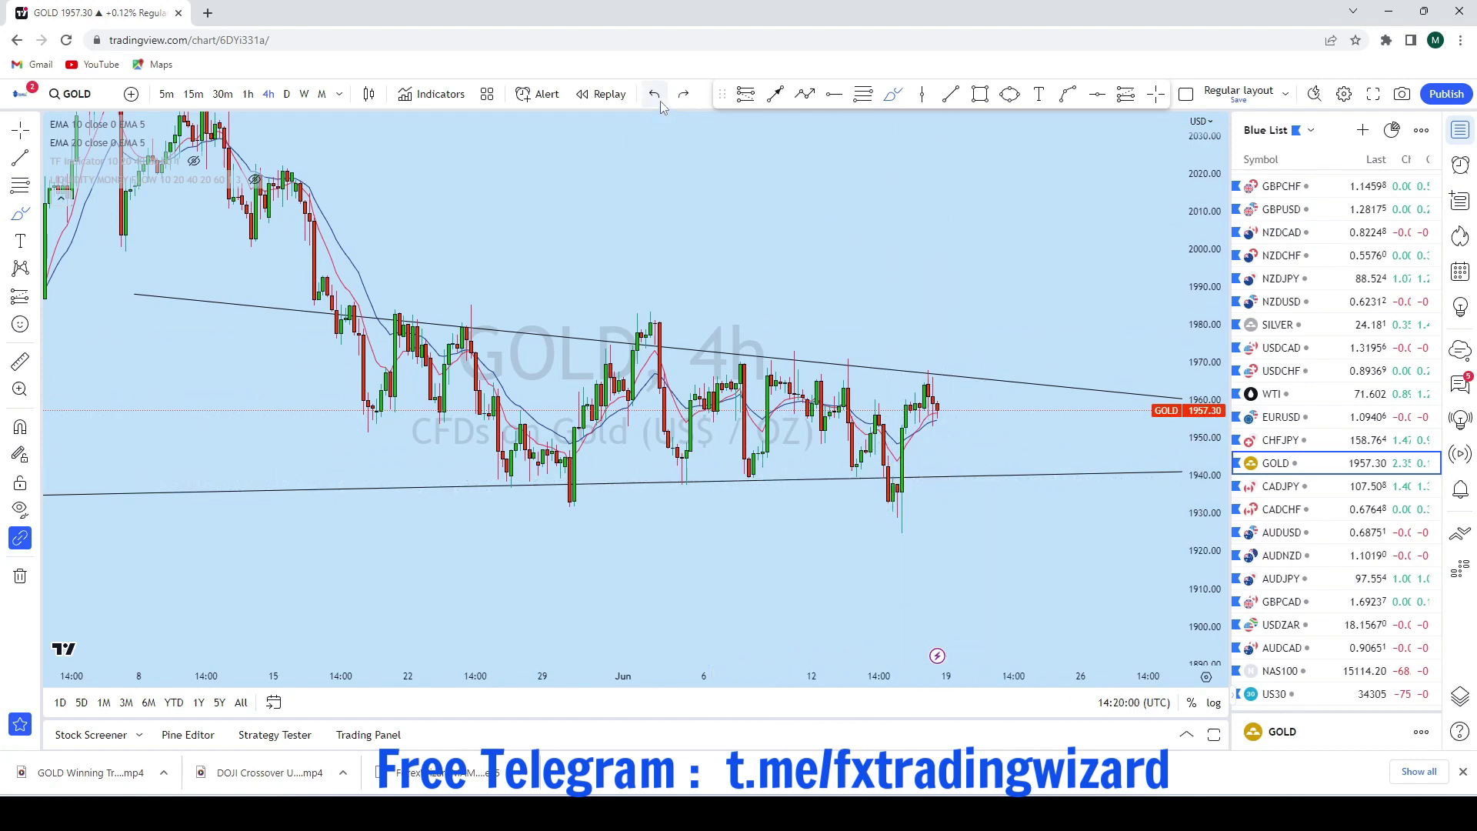
Brush a projected drop from the latest 4-hour candle down to the rising trend line, and undo it
left_click_drag(1201, 369, 1201, 233)
scroll(890, 445, "up", 4)
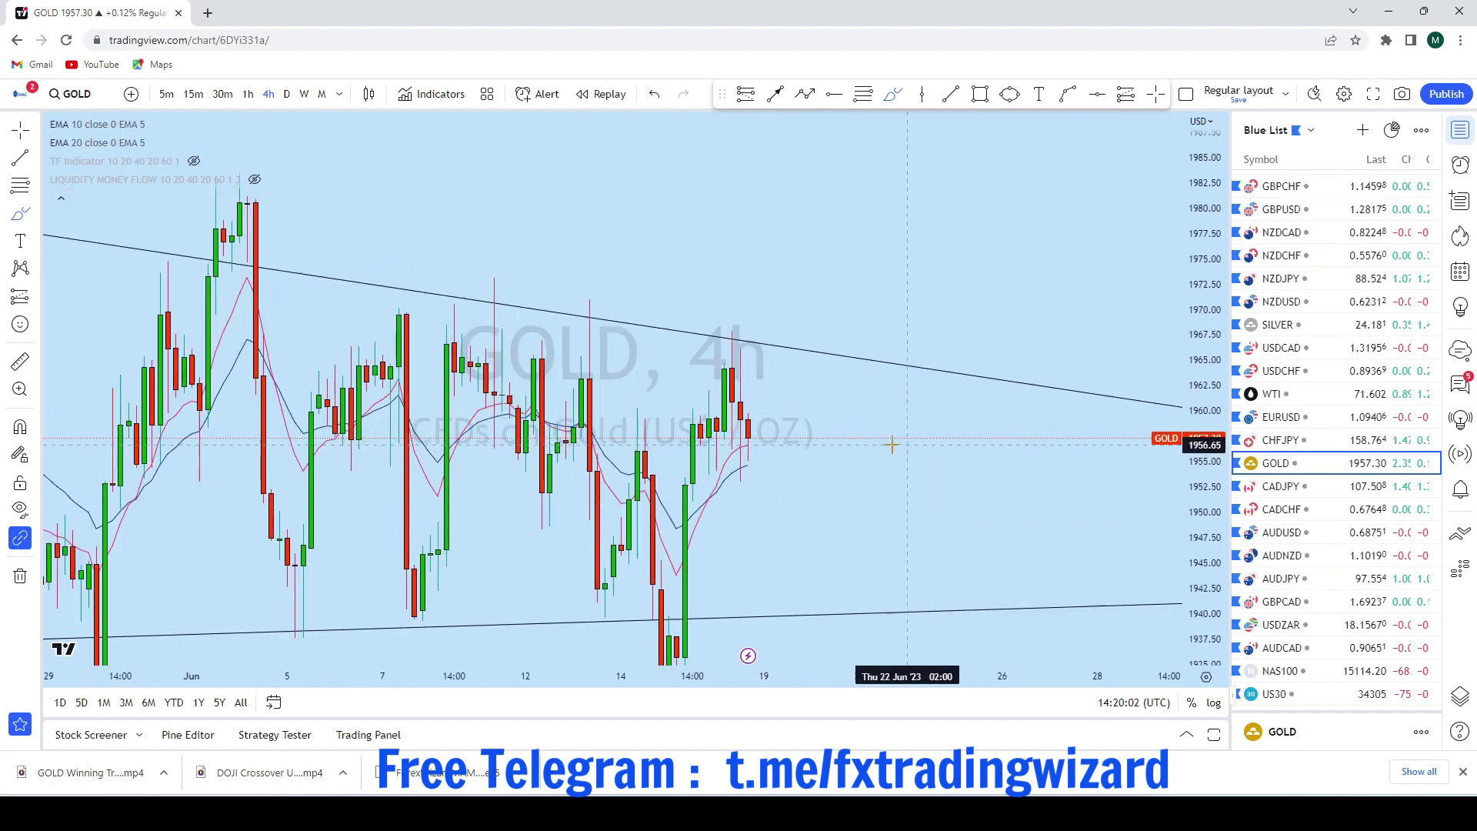
mouse_move(706, 440)
left_mouse_down()
mouse_move(740, 470)
mouse_move(758, 612)
left_mouse_up()
scroll(906, 412, "down", 2)
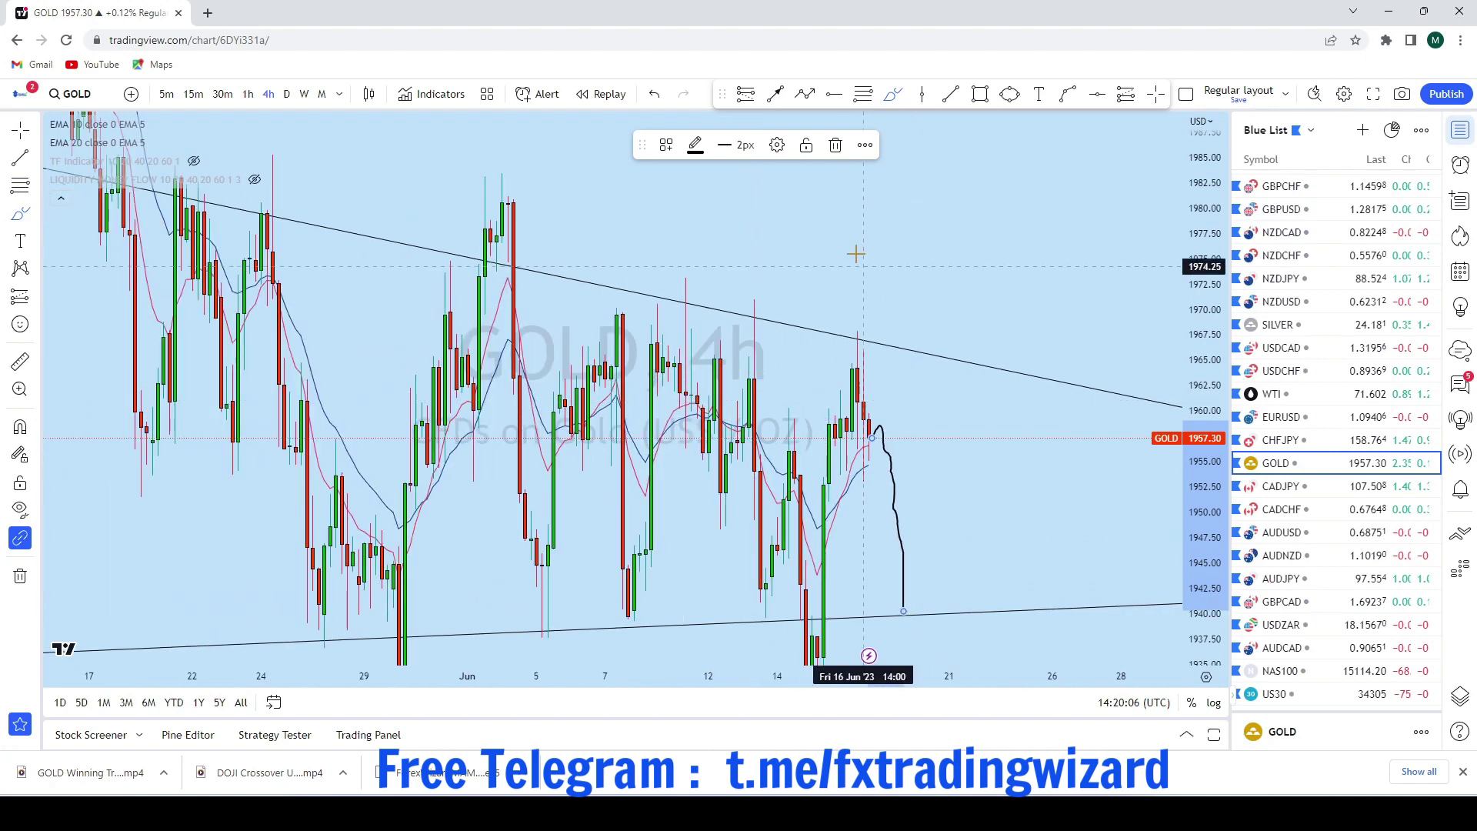
left_click(655, 96)
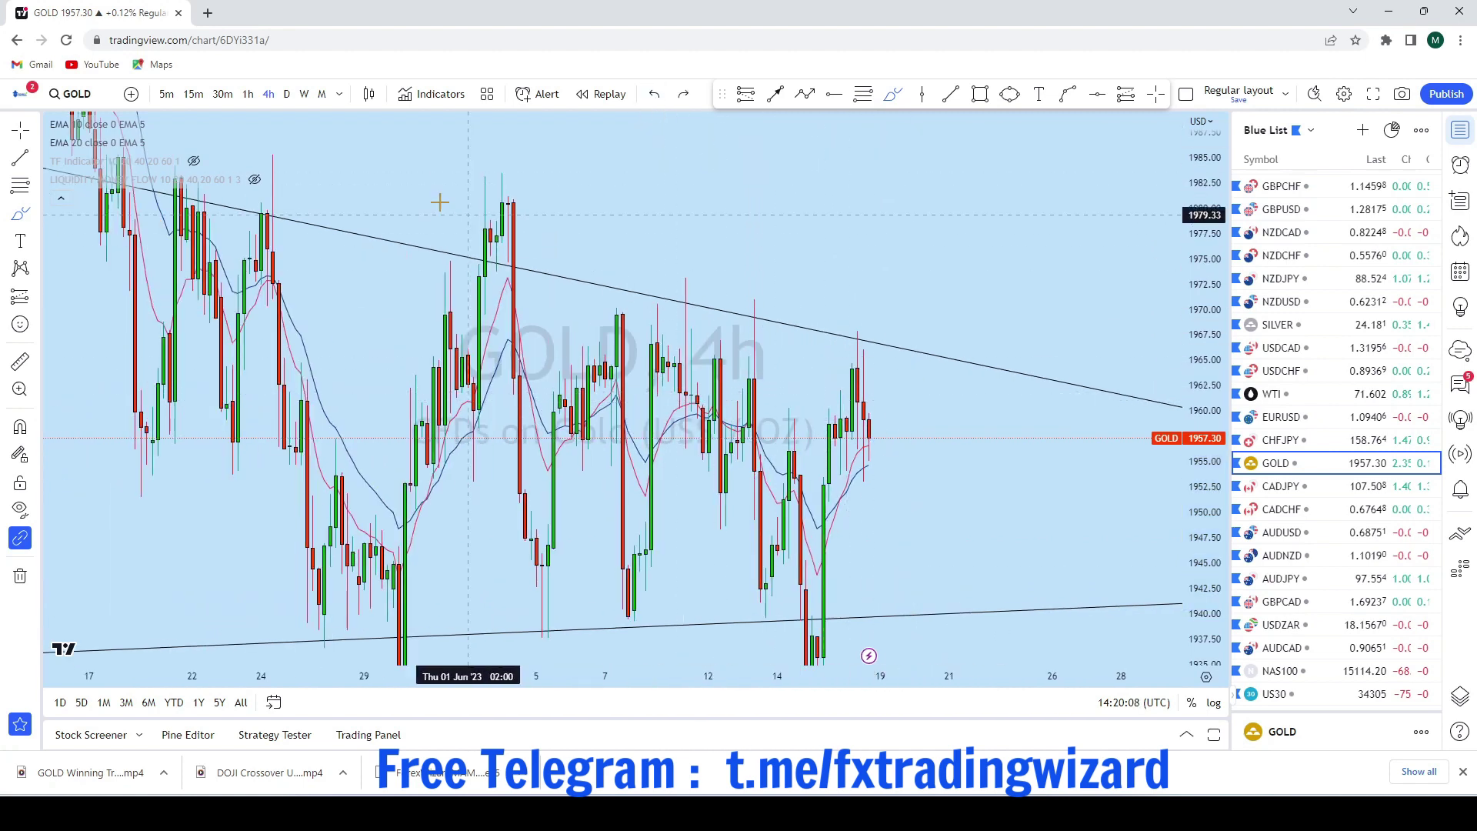
Switch the gold chart to the 1-hour timeframe
left_click(247, 95)
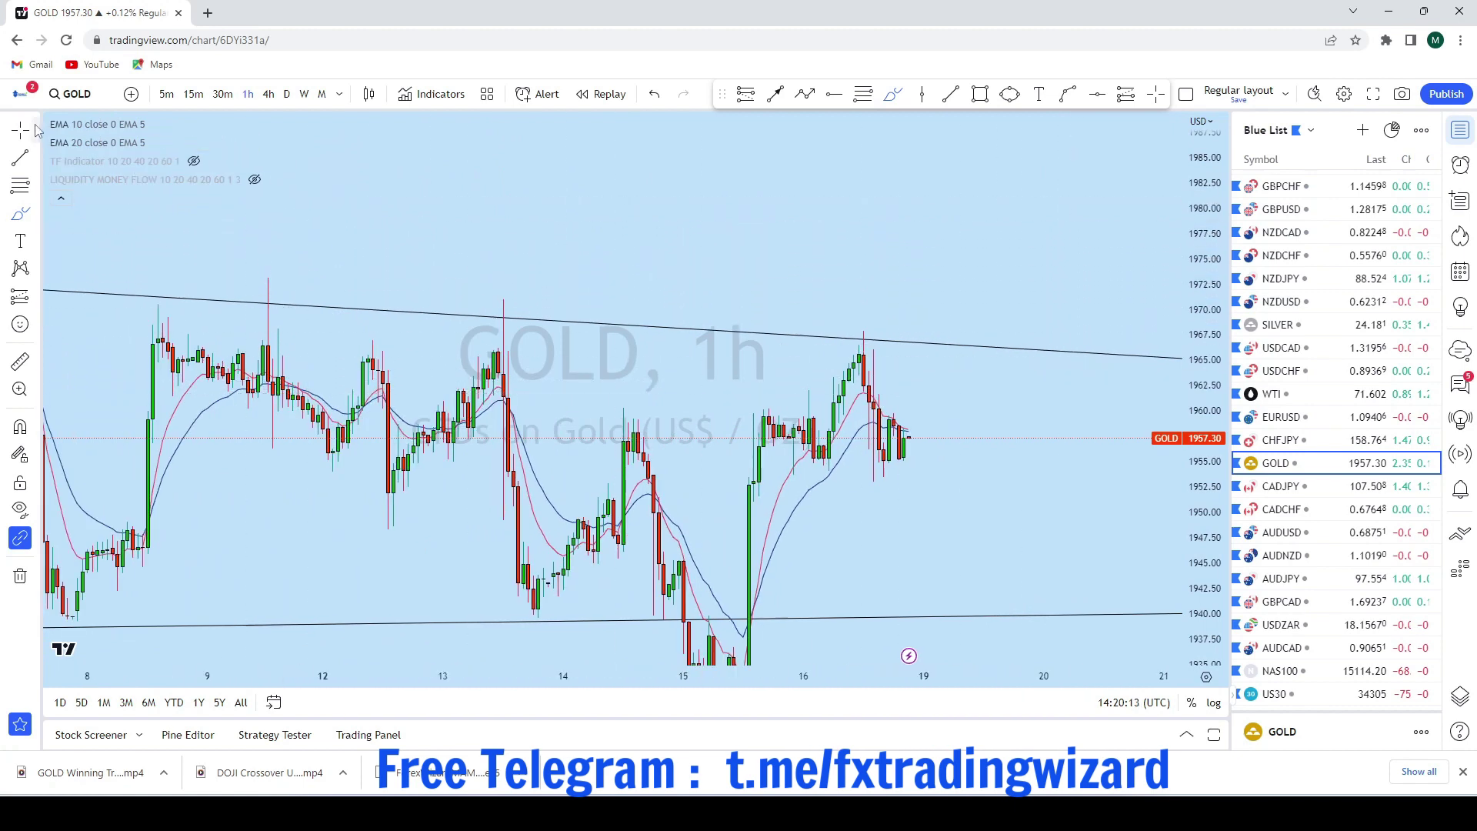
scroll(928, 399, "up", 2)
left_click_drag(928, 399, 1089, 293)
scroll(1089, 293, "up", 2)
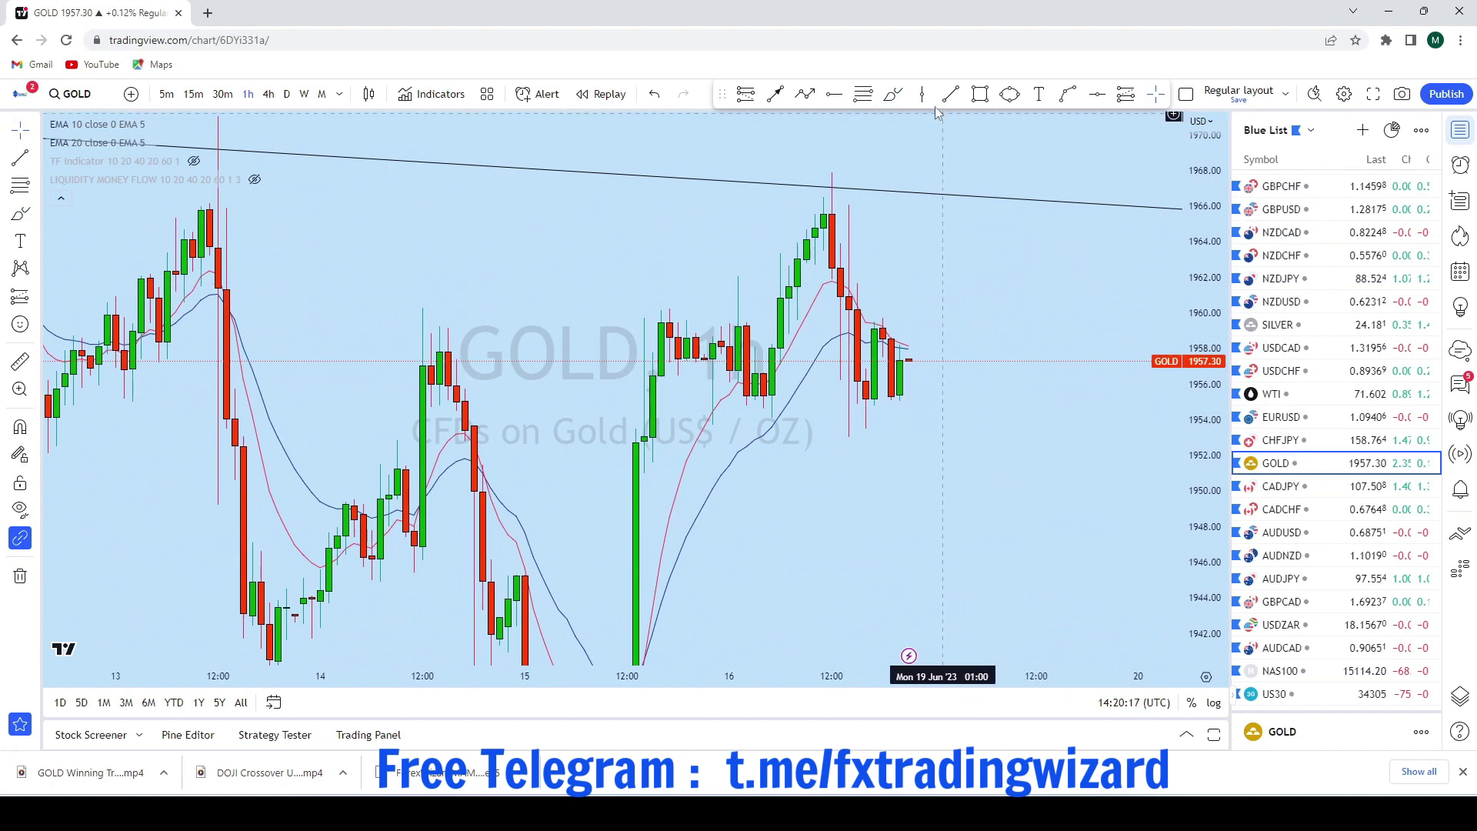
Brush a vertical stroke beside the latest hourly candle and a descending line across the recent candles, and undo them
mouse_move(636, 368)
left_mouse_down()
mouse_move(734, 338)
mouse_move(769, 392)
mouse_move(857, 308)
mouse_move(883, 389)
mouse_move(916, 330)
mouse_move(956, 345)
mouse_move(993, 551)
left_mouse_up()
left_click(654, 94)
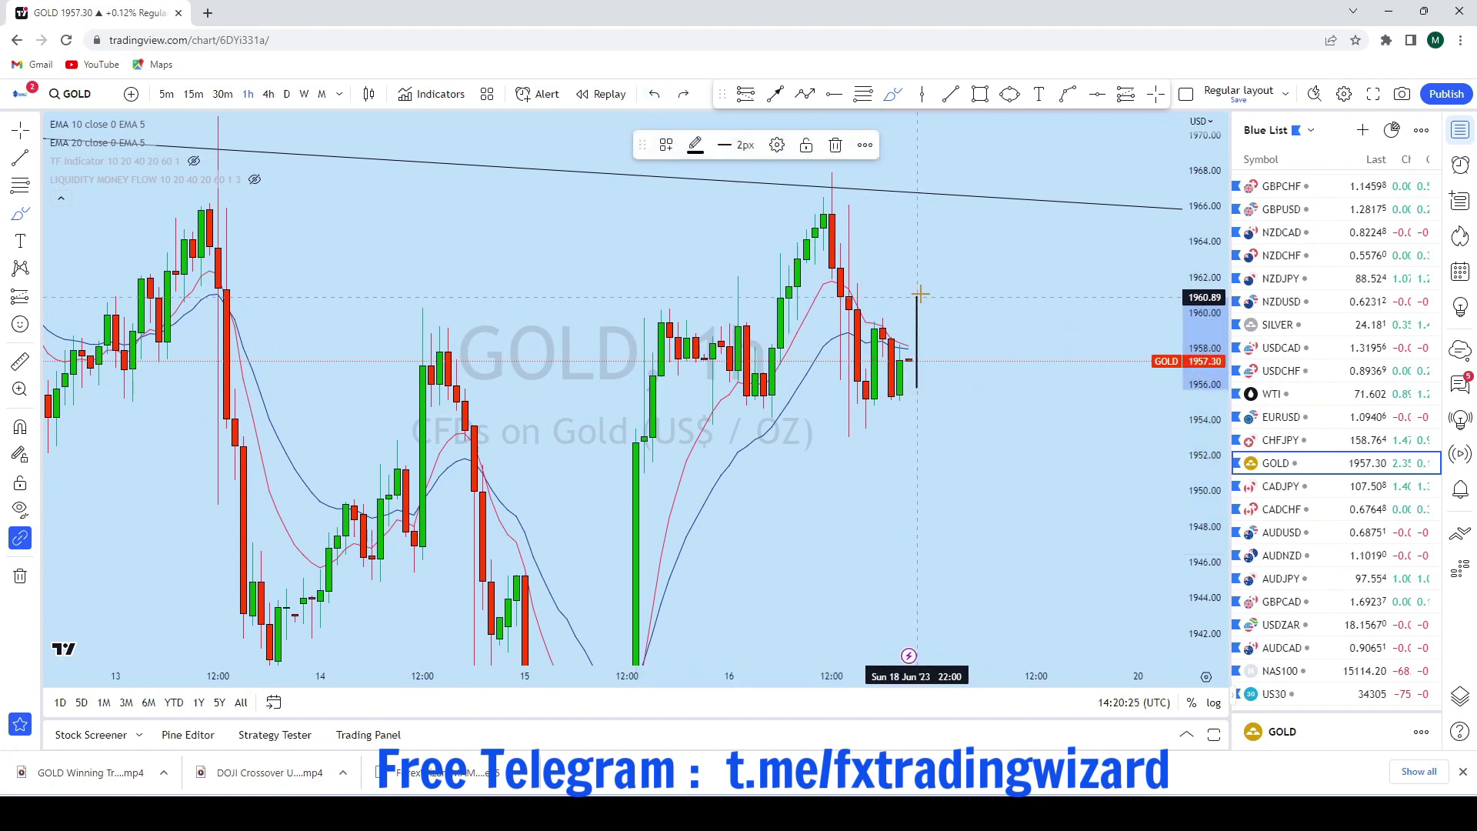
scroll(1025, 338, "up", 1)
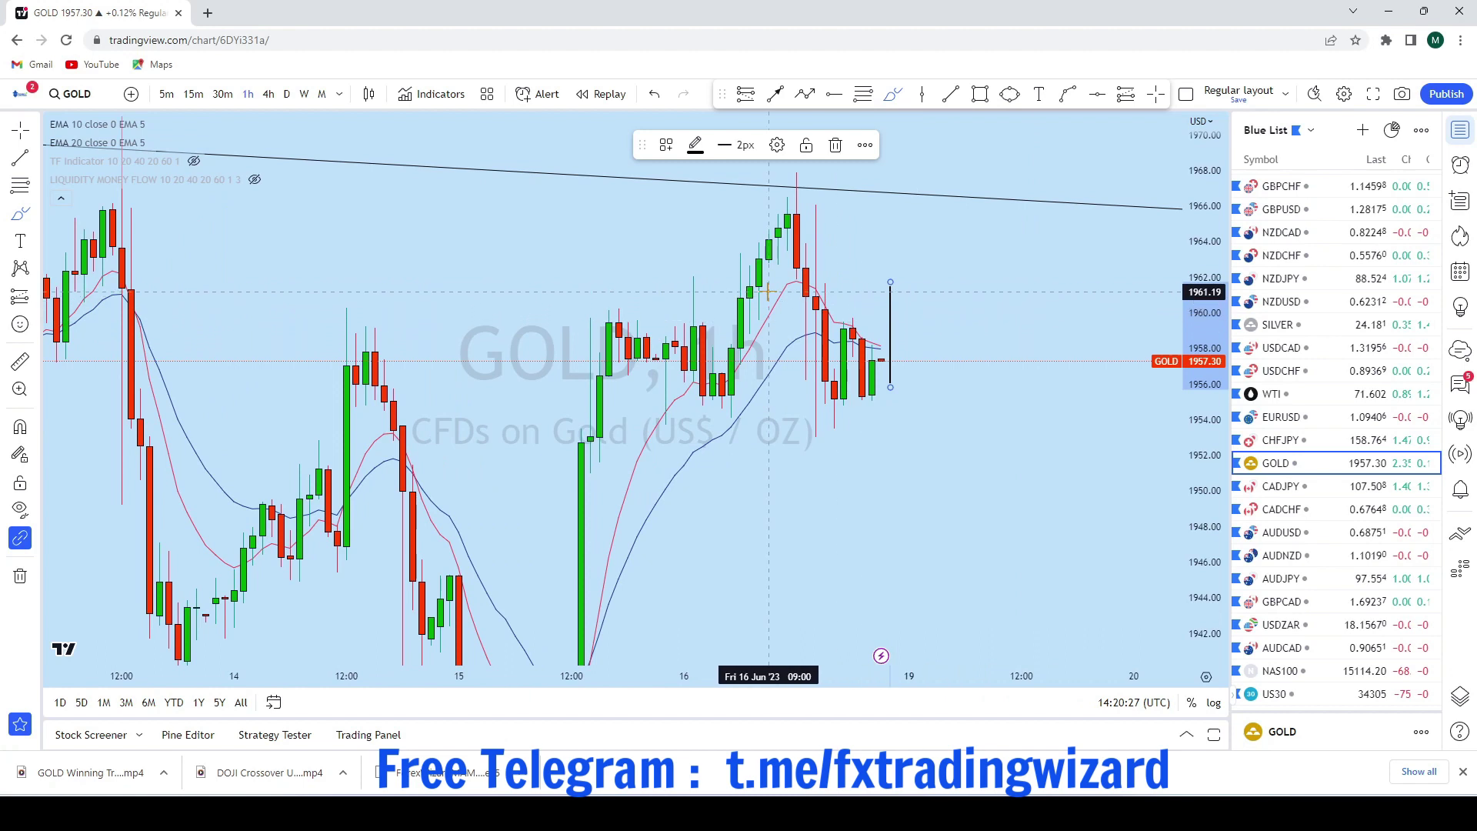
left_click_drag(773, 283, 1068, 464)
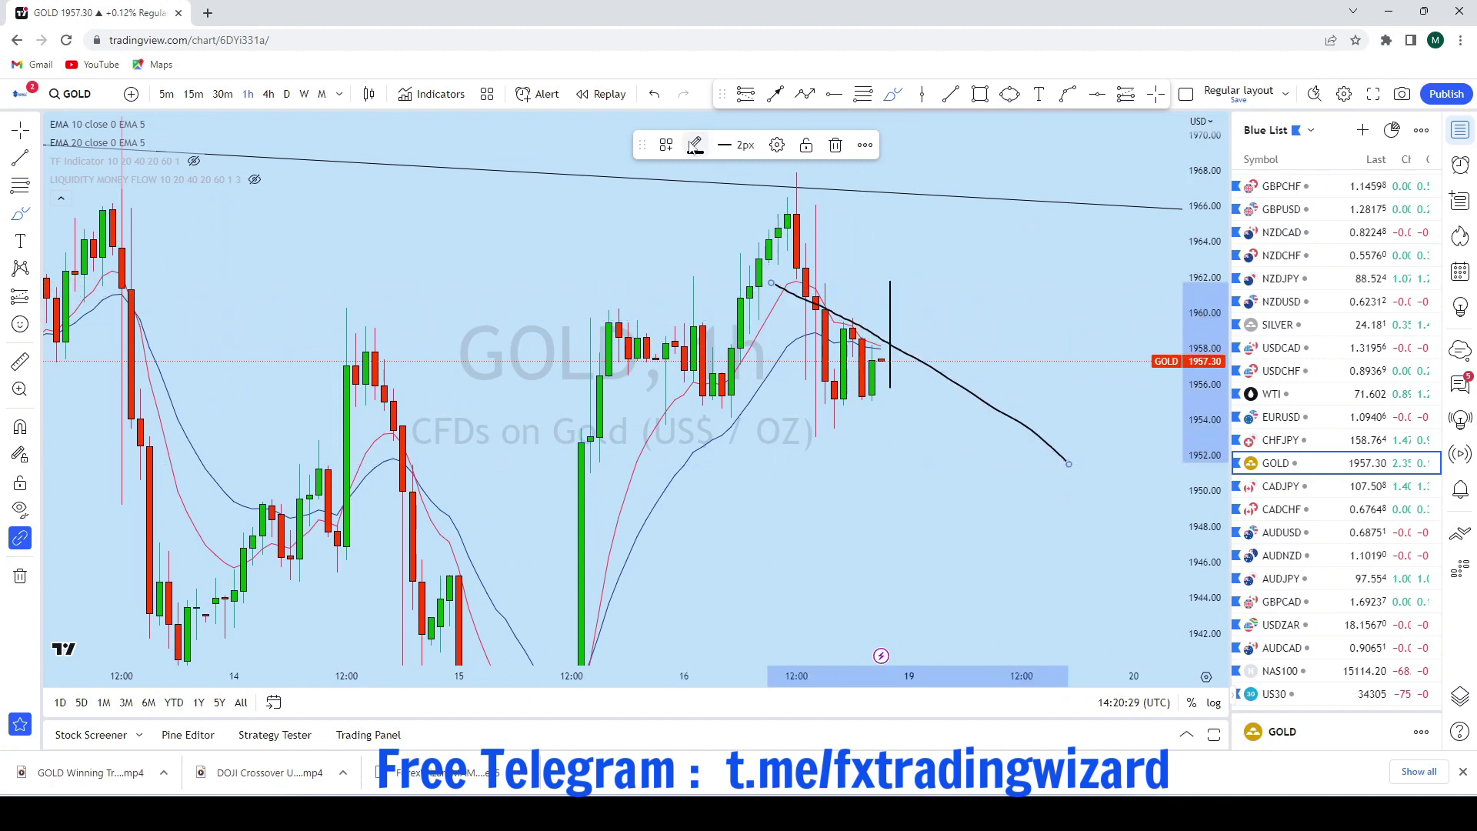
left_click(656, 97)
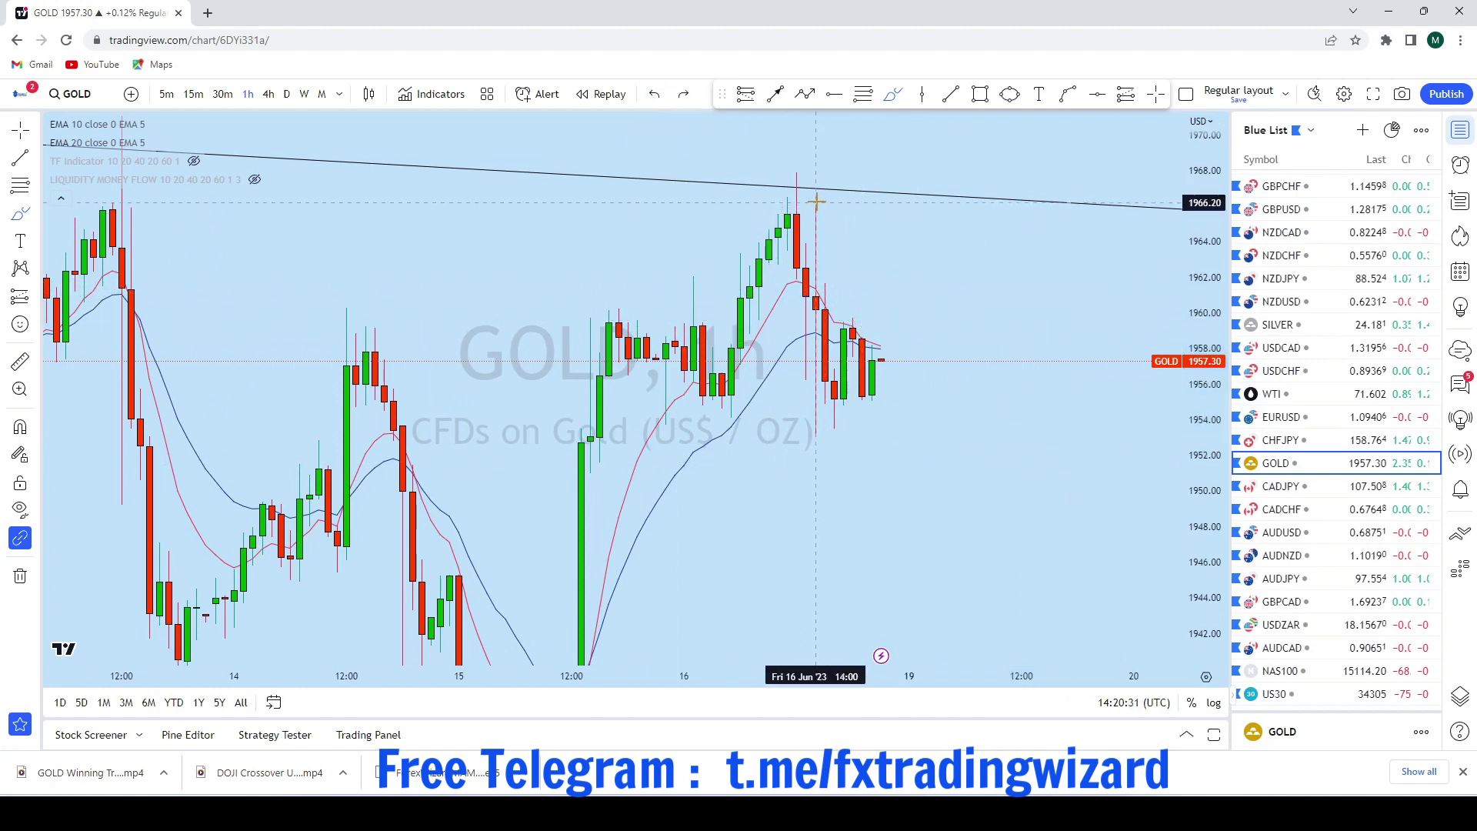
Brush a mark over the long-wicked candle of 16 June 14:00 and a projected spike and drop after the latest candle, and undo them
left_click_drag(815, 205, 815, 261)
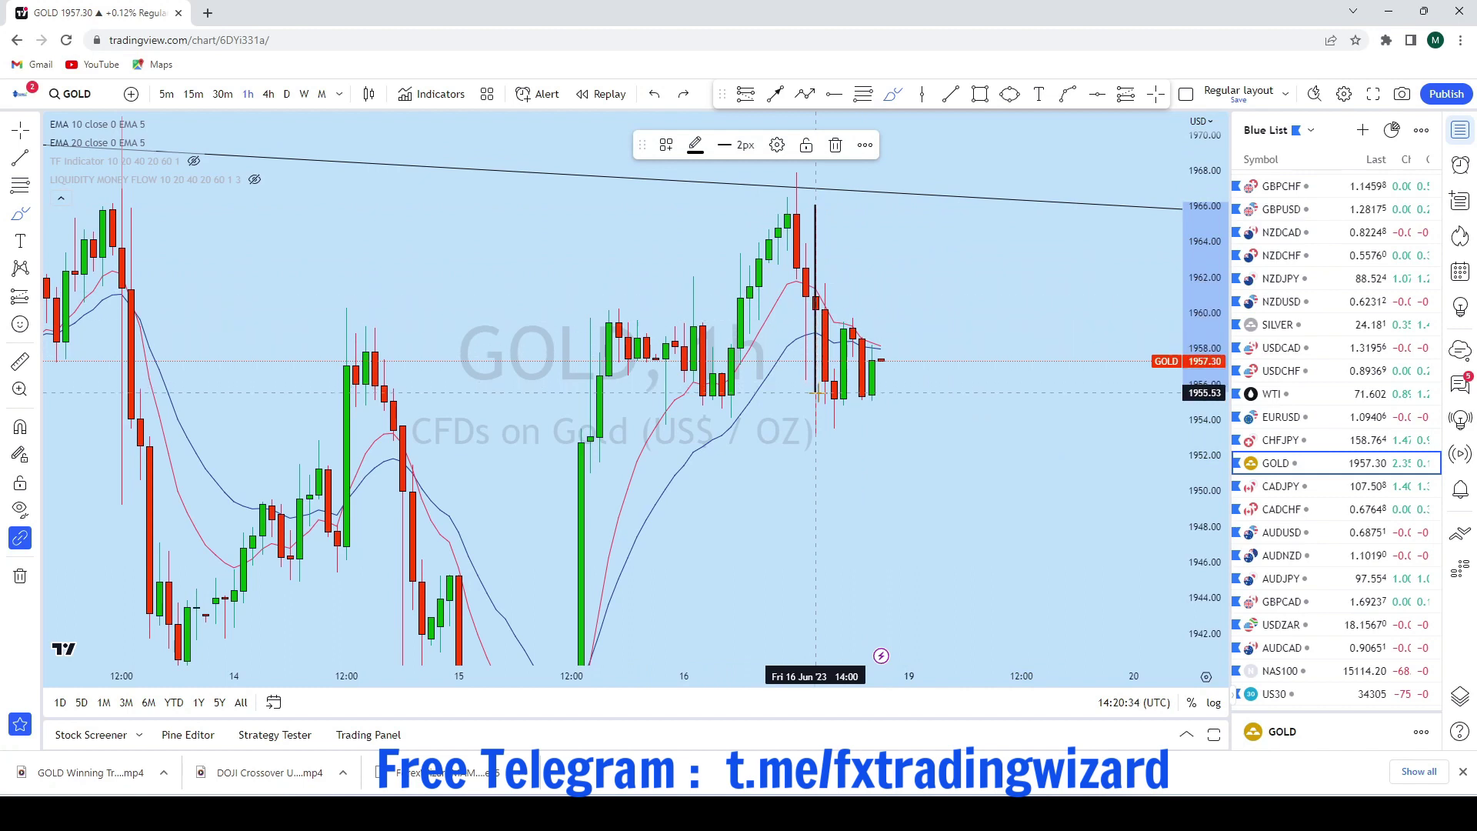
left_click(654, 94)
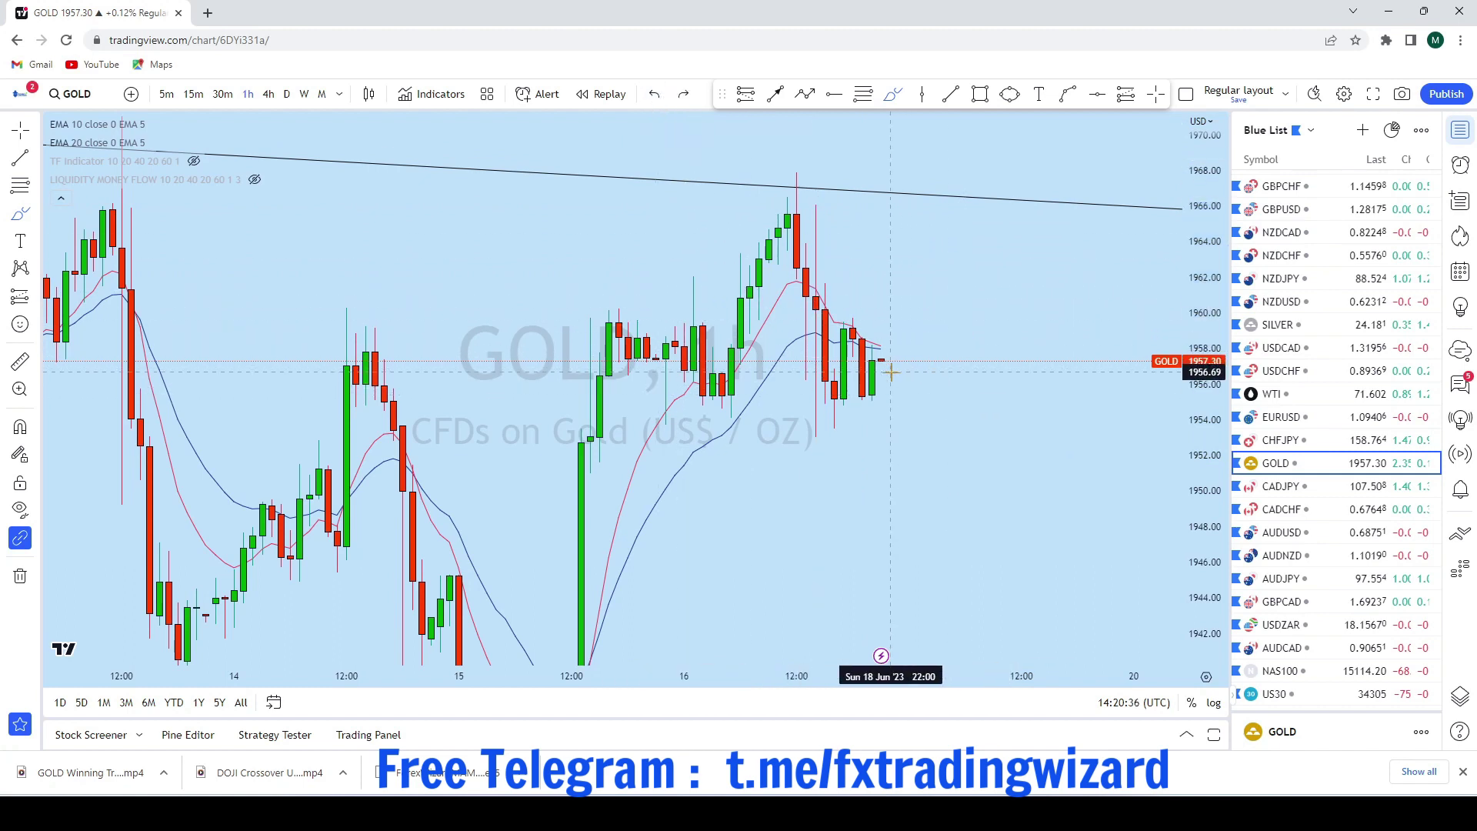
left_click_drag(891, 373, 891, 348)
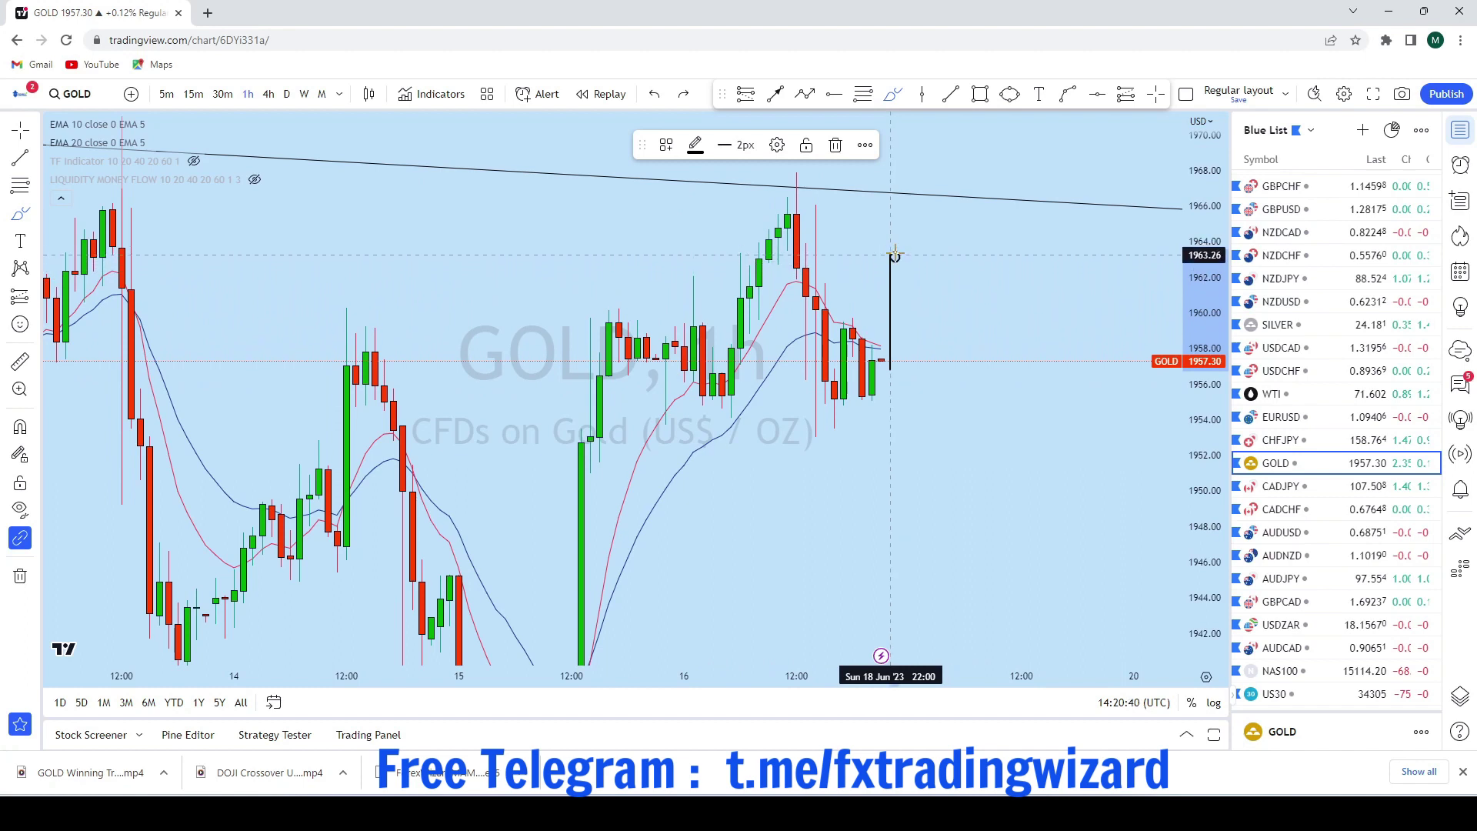
mouse_move(900, 260)
left_mouse_down()
mouse_move(933, 361)
mouse_move(966, 589)
left_mouse_up()
left_click(655, 95)
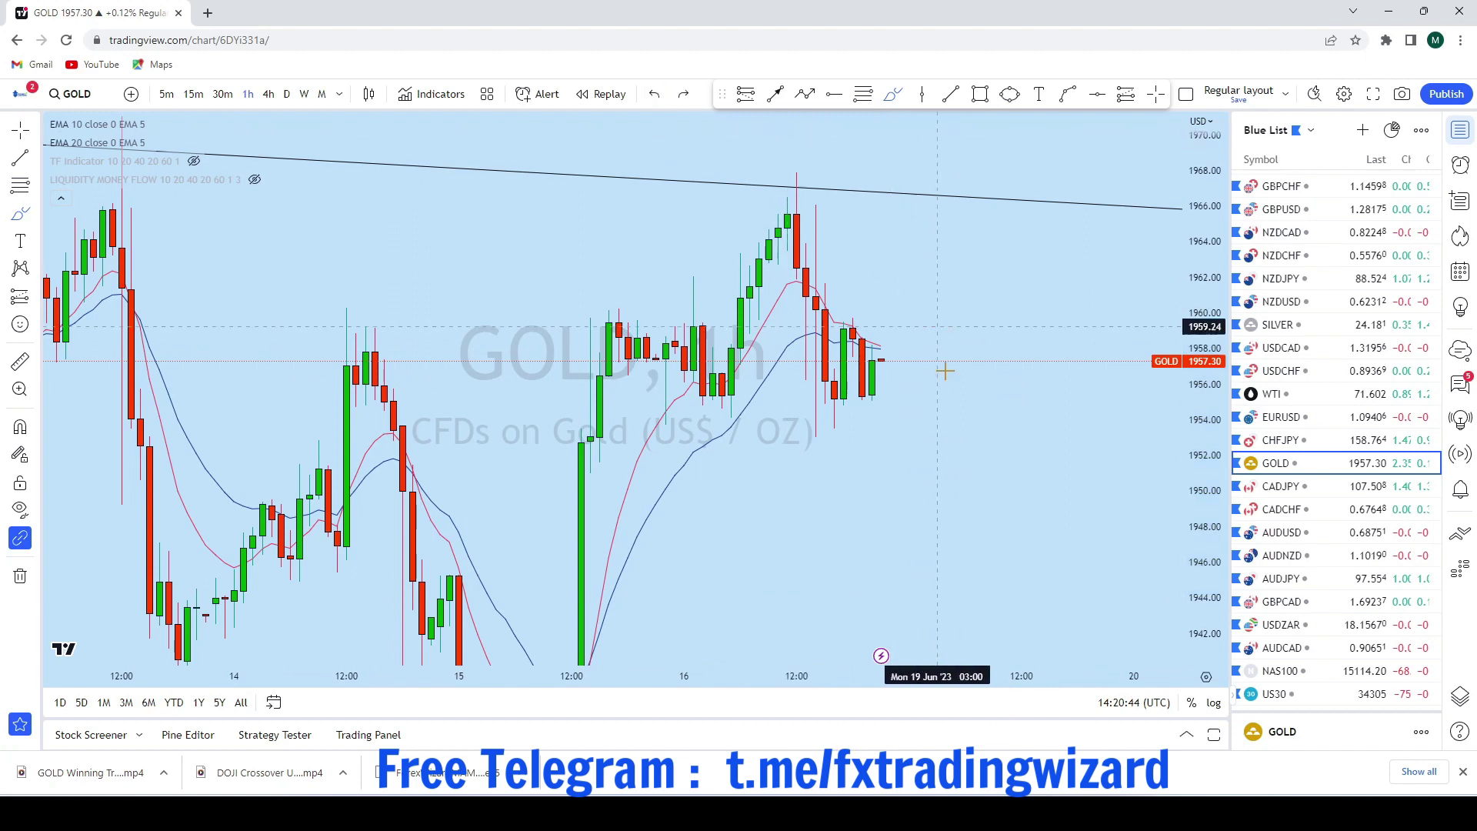
Draw a downward-tilted ellipse just above and beyond the latest hourly candle, spanning about 1960 to 1957
left_click(867, 315)
left_click(931, 358)
left_click(944, 343)
left_click(993, 291)
scroll(1032, 290, "down", 3)
scroll(1068, 290, "up", 2)
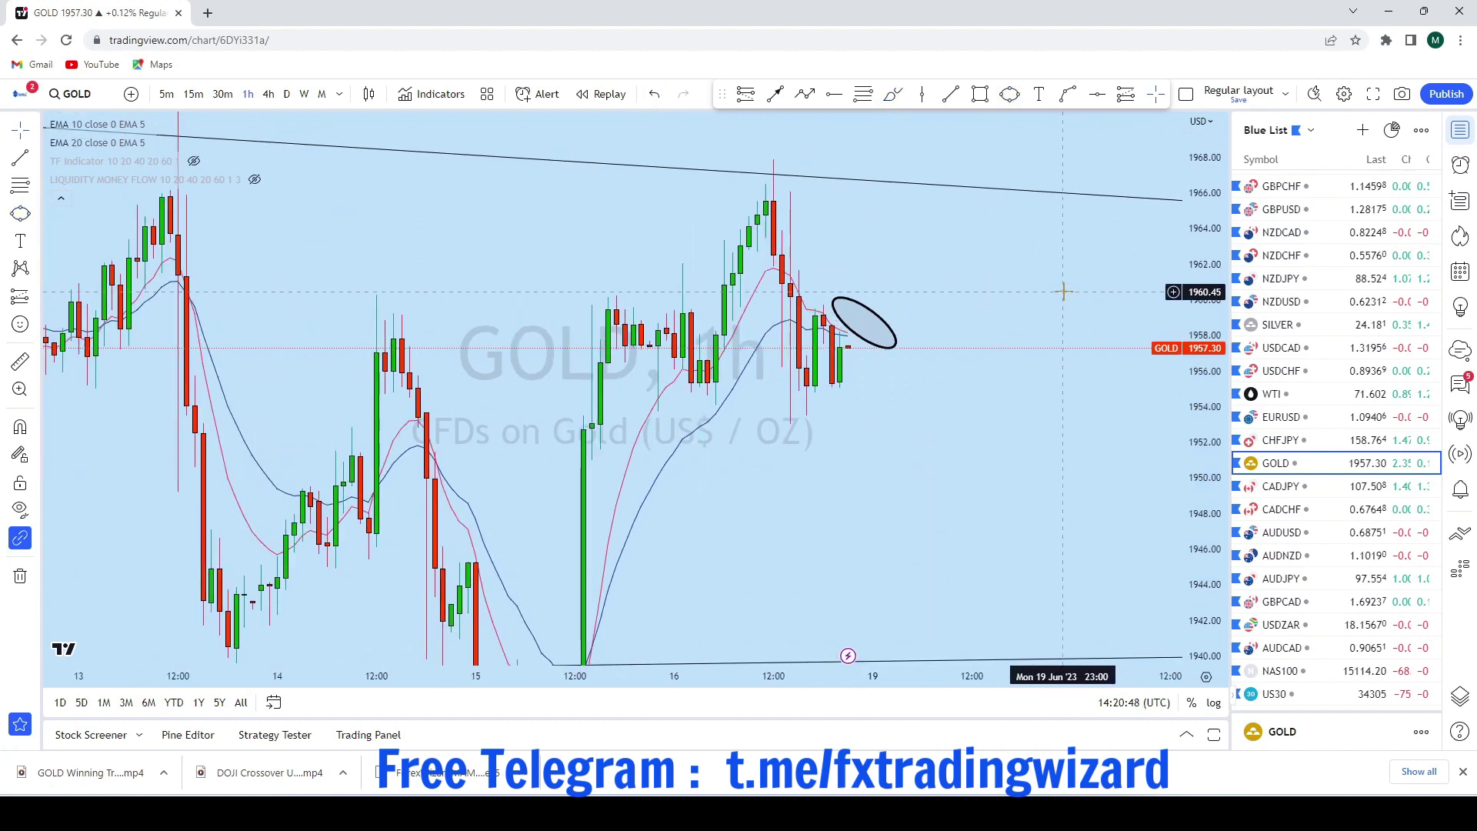
Draw a narrow vertical rectangle just after the ellipse, from about 1961.8 down to about 1955.5
left_click(980, 94)
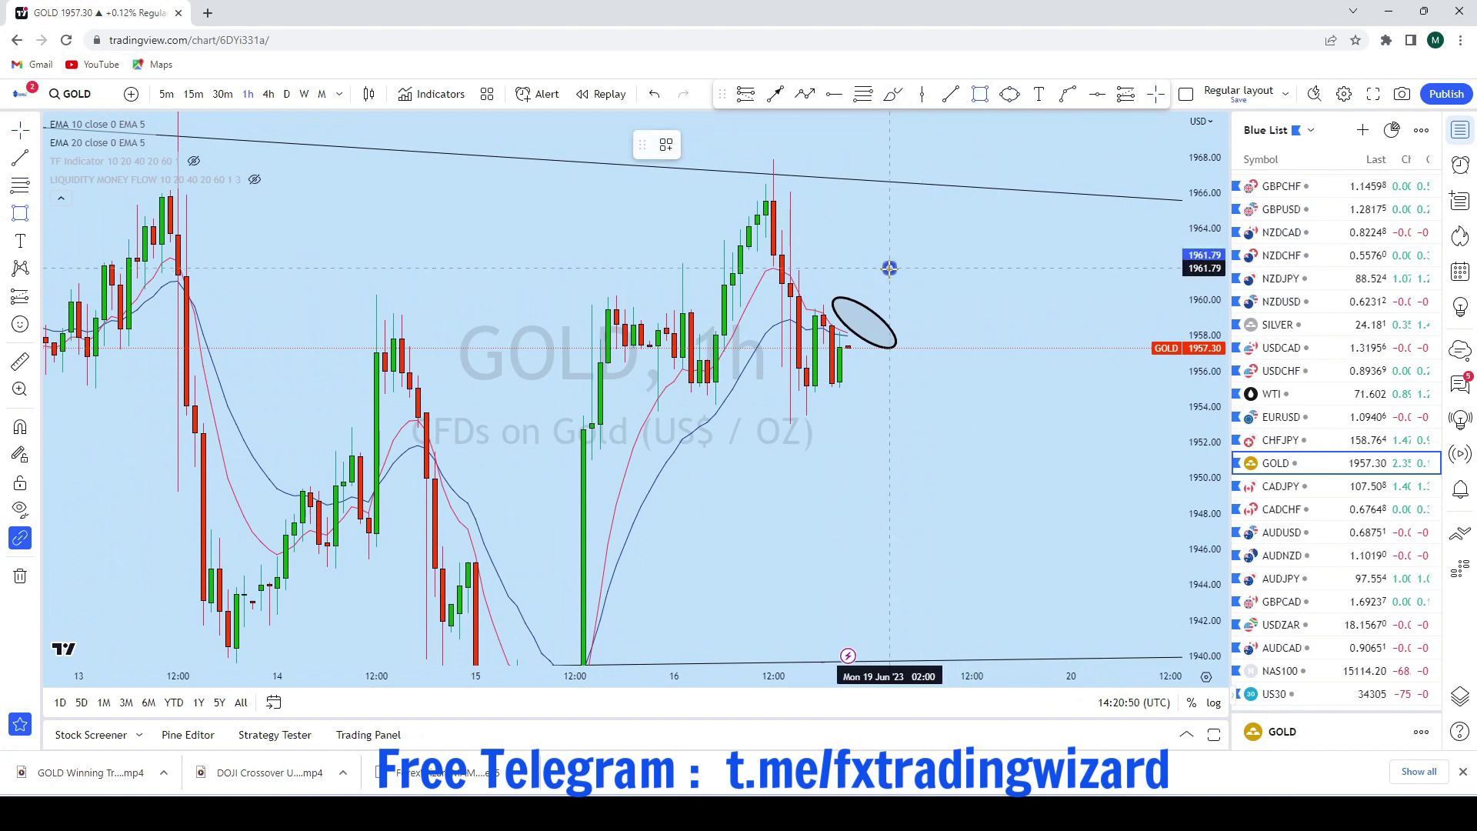
left_click(890, 267)
left_click(906, 380)
left_click_drag(1007, 338, 935, 290)
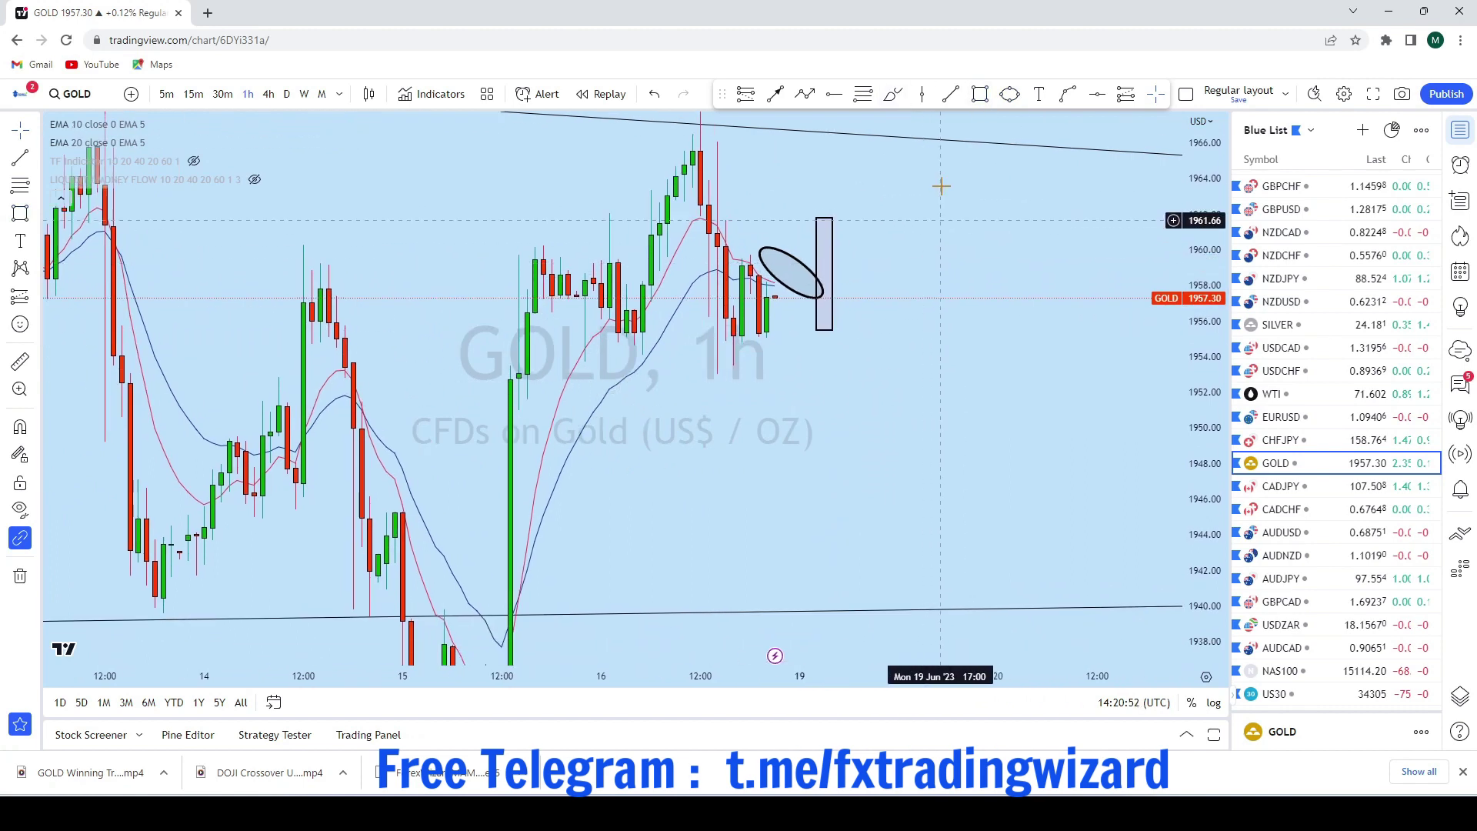
Brush a projected decline from the base of the rectangle down to about 1942, and undo it
left_click(893, 93)
mouse_move(827, 329)
left_mouse_down()
mouse_move(874, 383)
mouse_move(915, 565)
left_mouse_up()
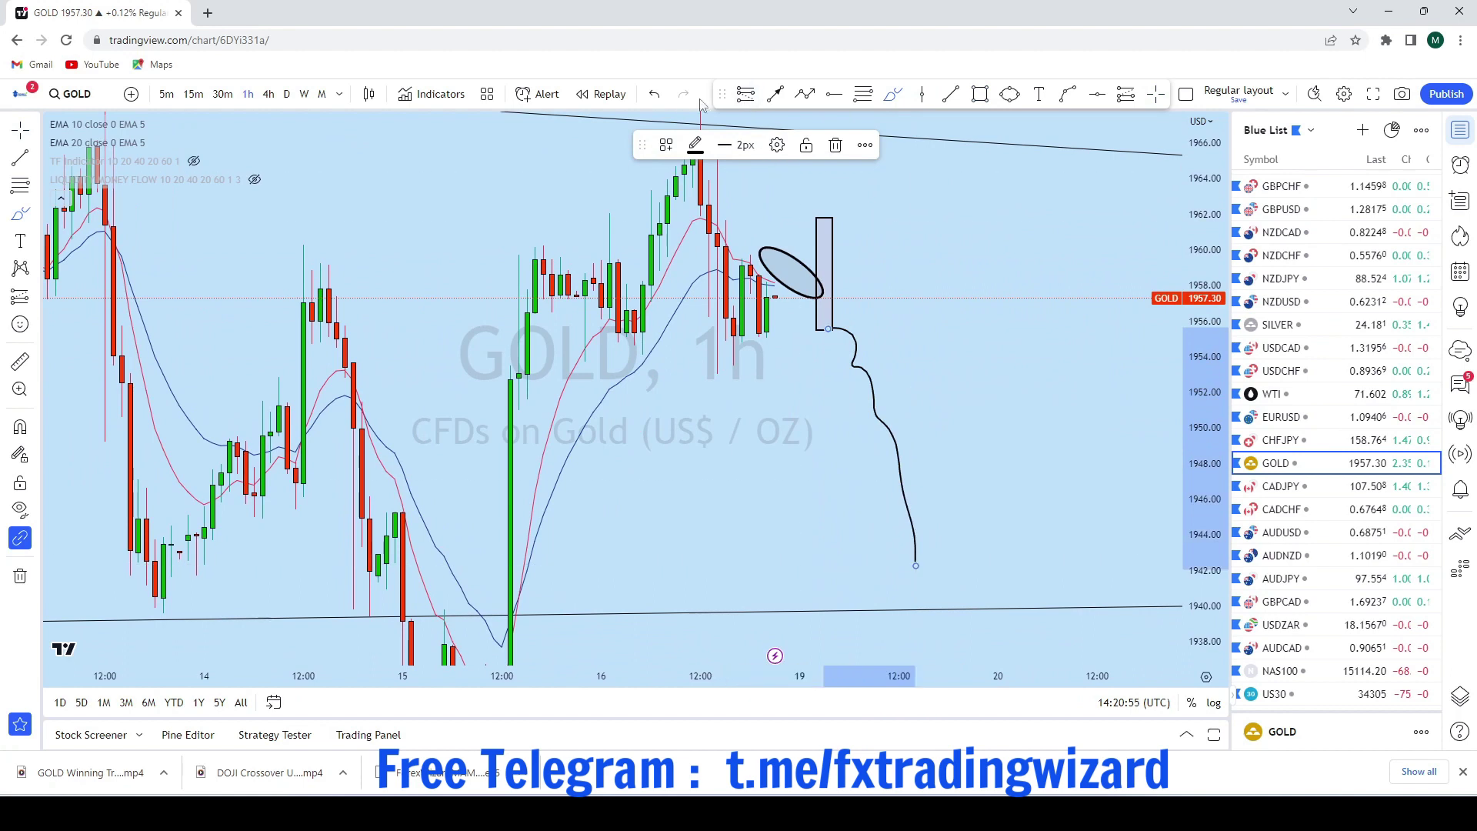
left_click(656, 96)
left_click(655, 95)
scroll(1031, 194, "down", 1)
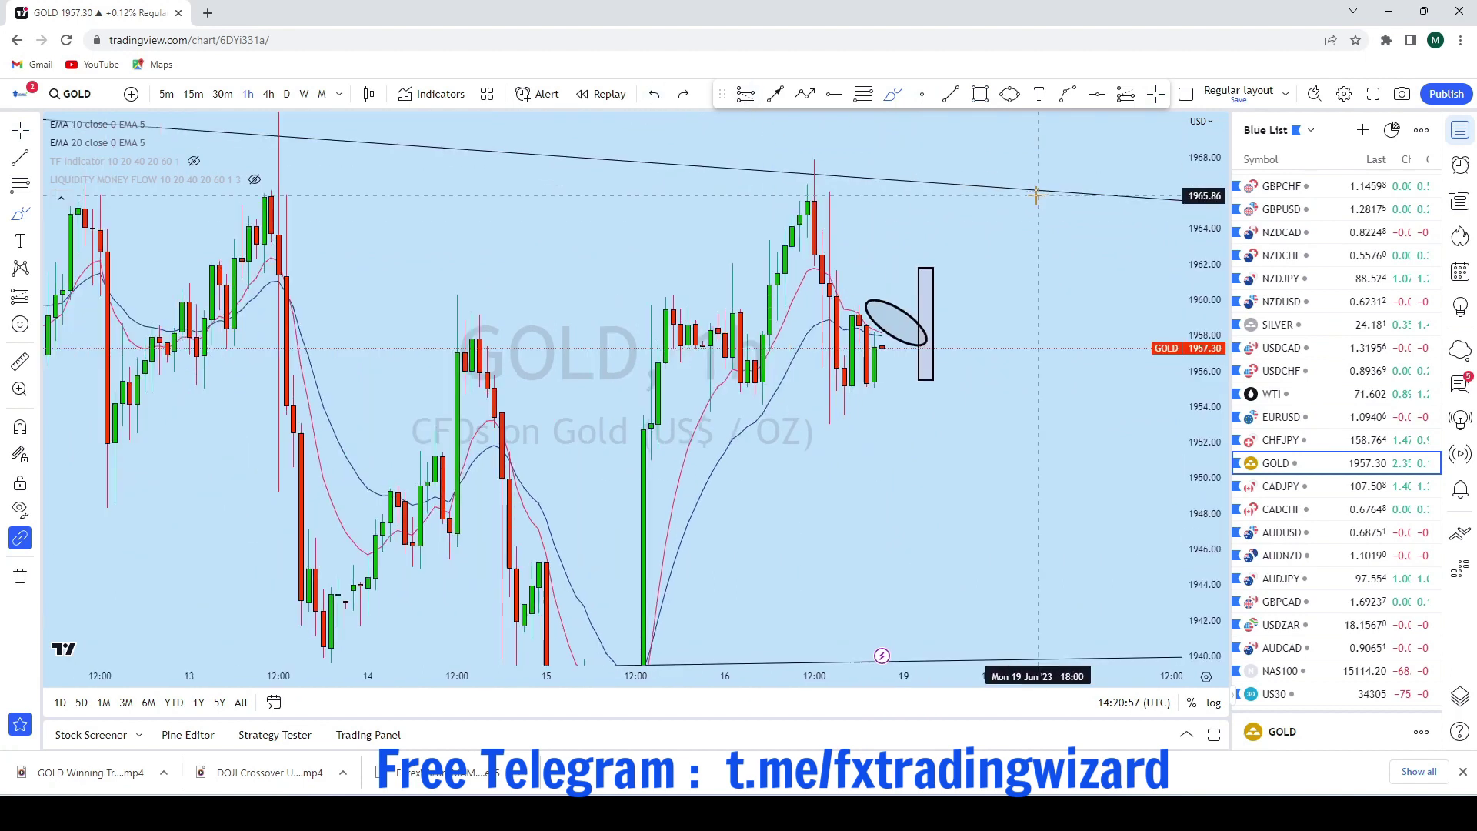
Draw an arrow from the ellipse down through the rising trend line, ending at about 1938
left_click(774, 94)
left_click(903, 319)
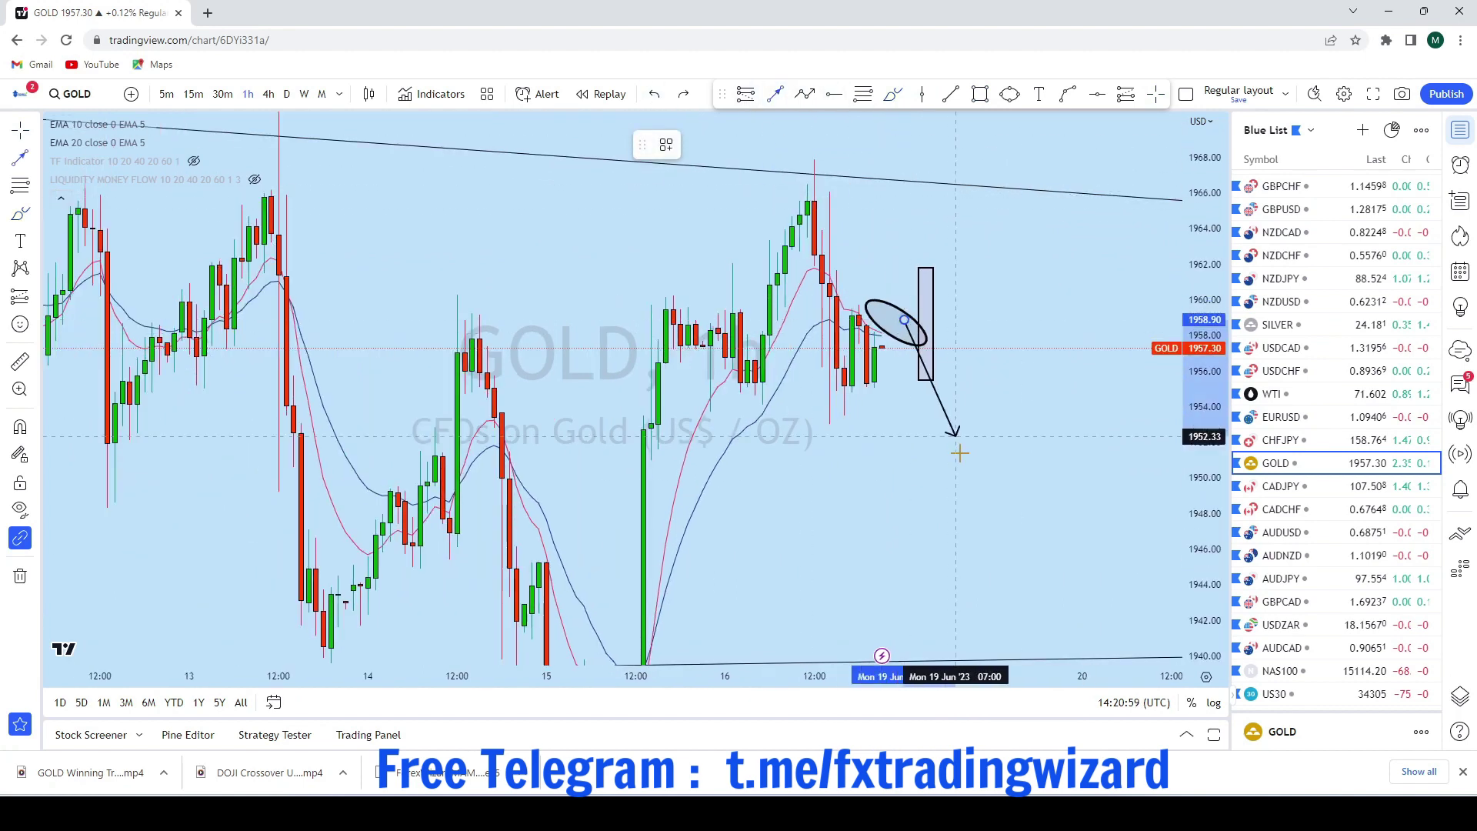
left_click(1016, 652)
left_click_drag(1065, 512, 1016, 320)
scroll(1015, 320, "down", 2)
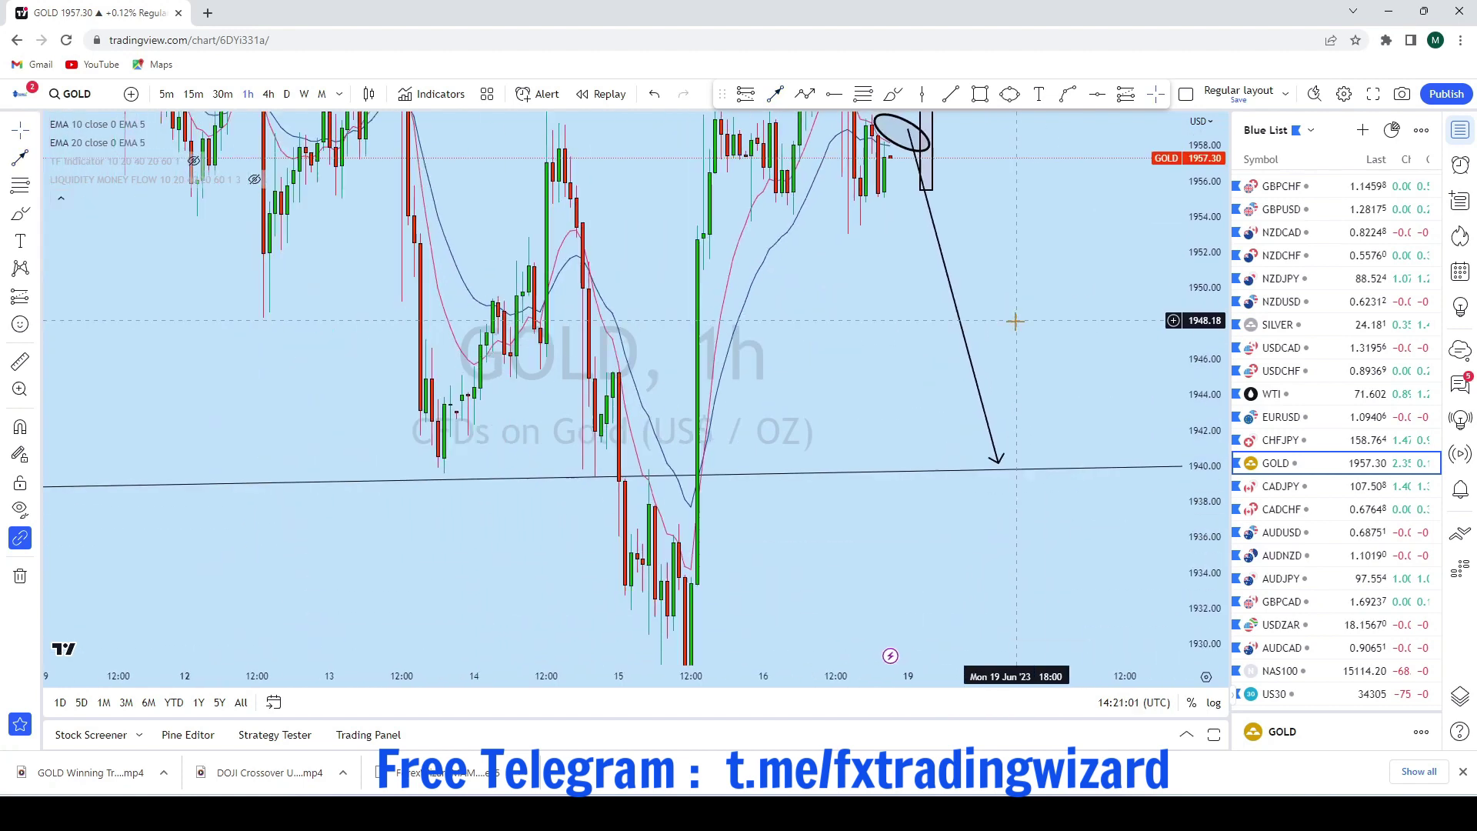
left_click_drag(1000, 464, 1016, 501)
scroll(1065, 402, "up", 3)
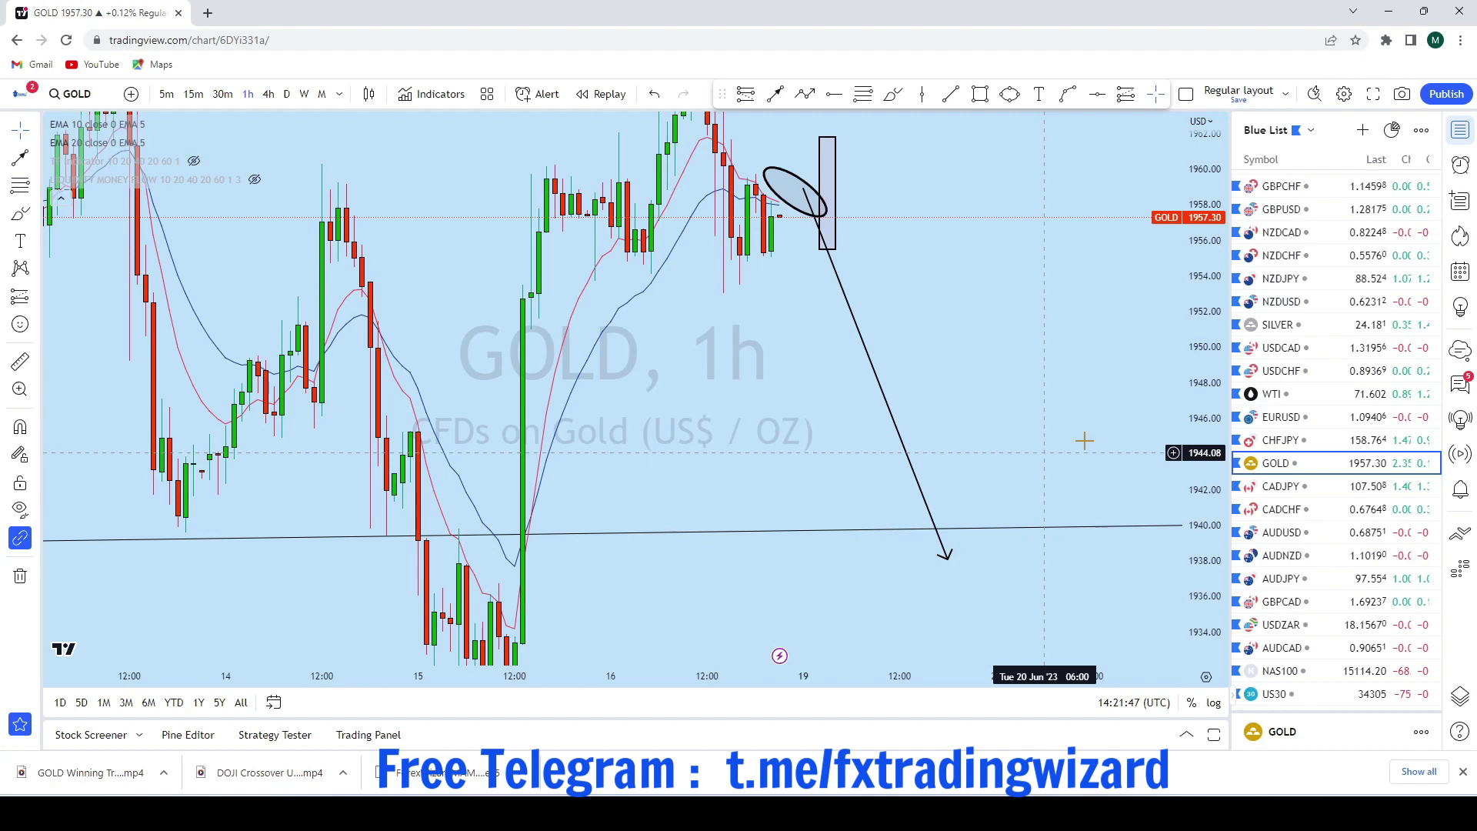
Open the CADJPY chart and remove all four of its existing drawings
left_click(1308, 486)
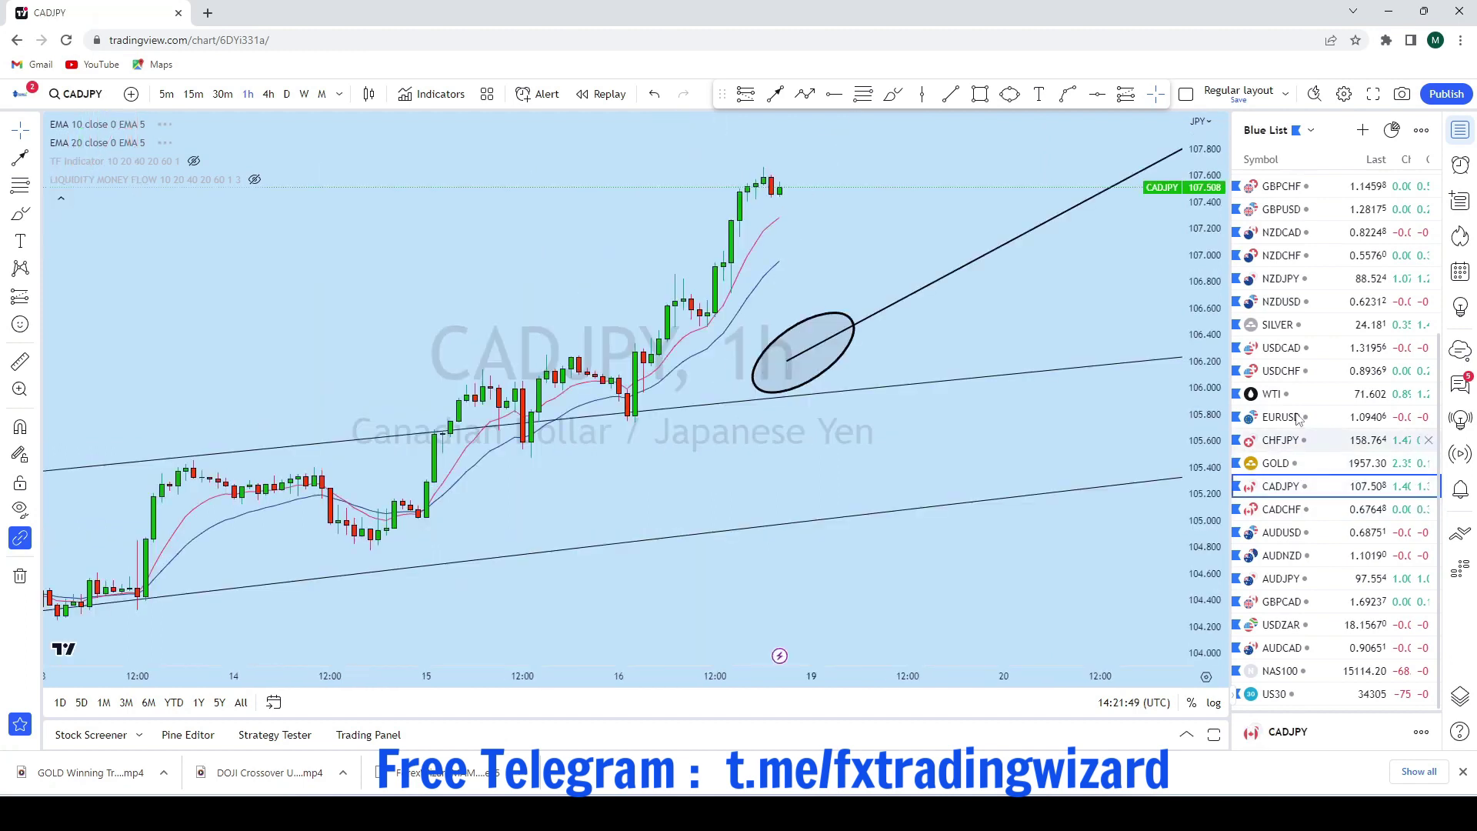
scroll(602, 531, "up", 2)
left_click(20, 575)
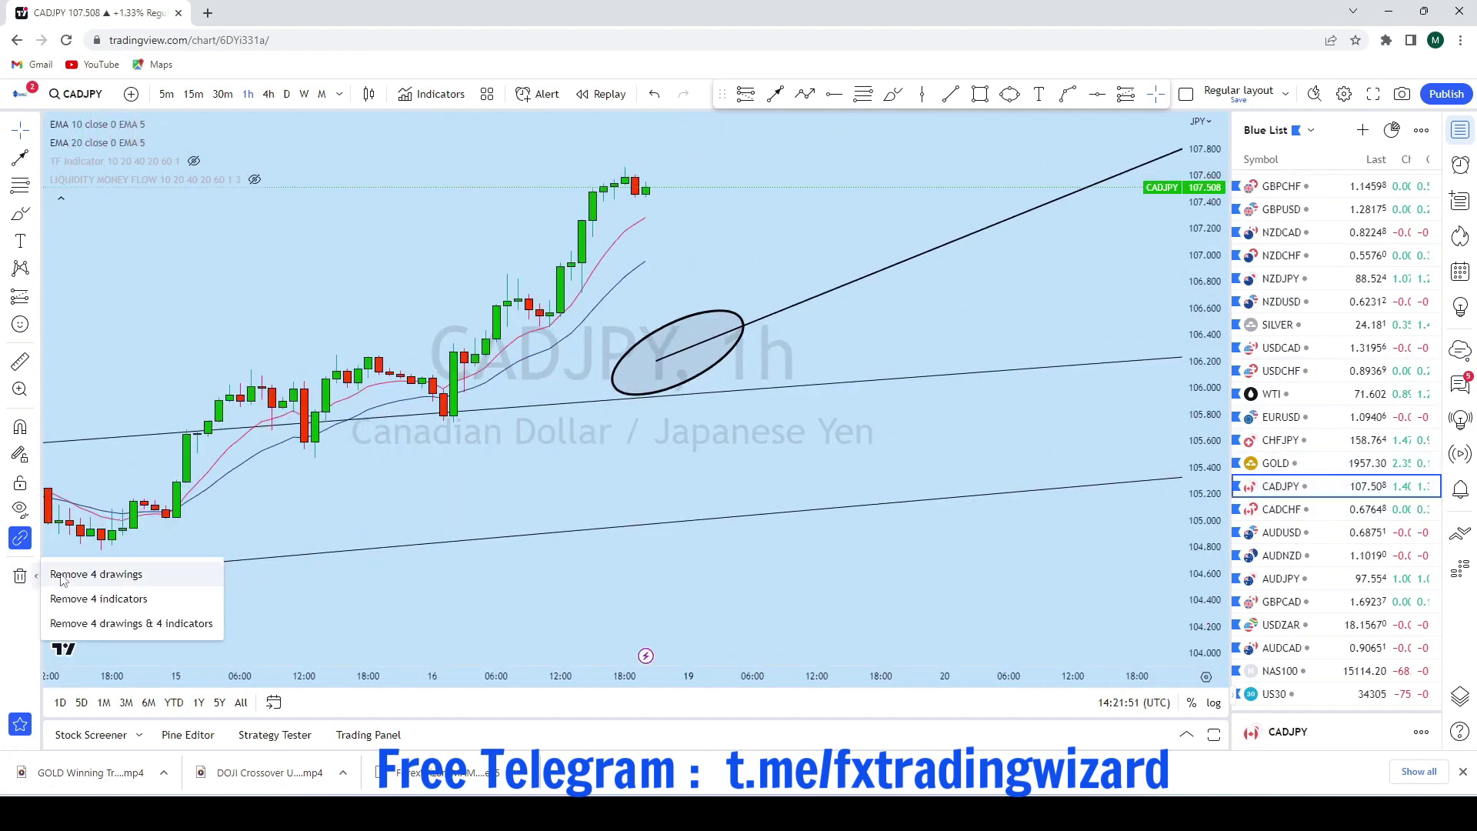
left_click(63, 578)
Switch CADJPY to the monthly timeframe and examine its long-term price history and recent rally
left_click(322, 94)
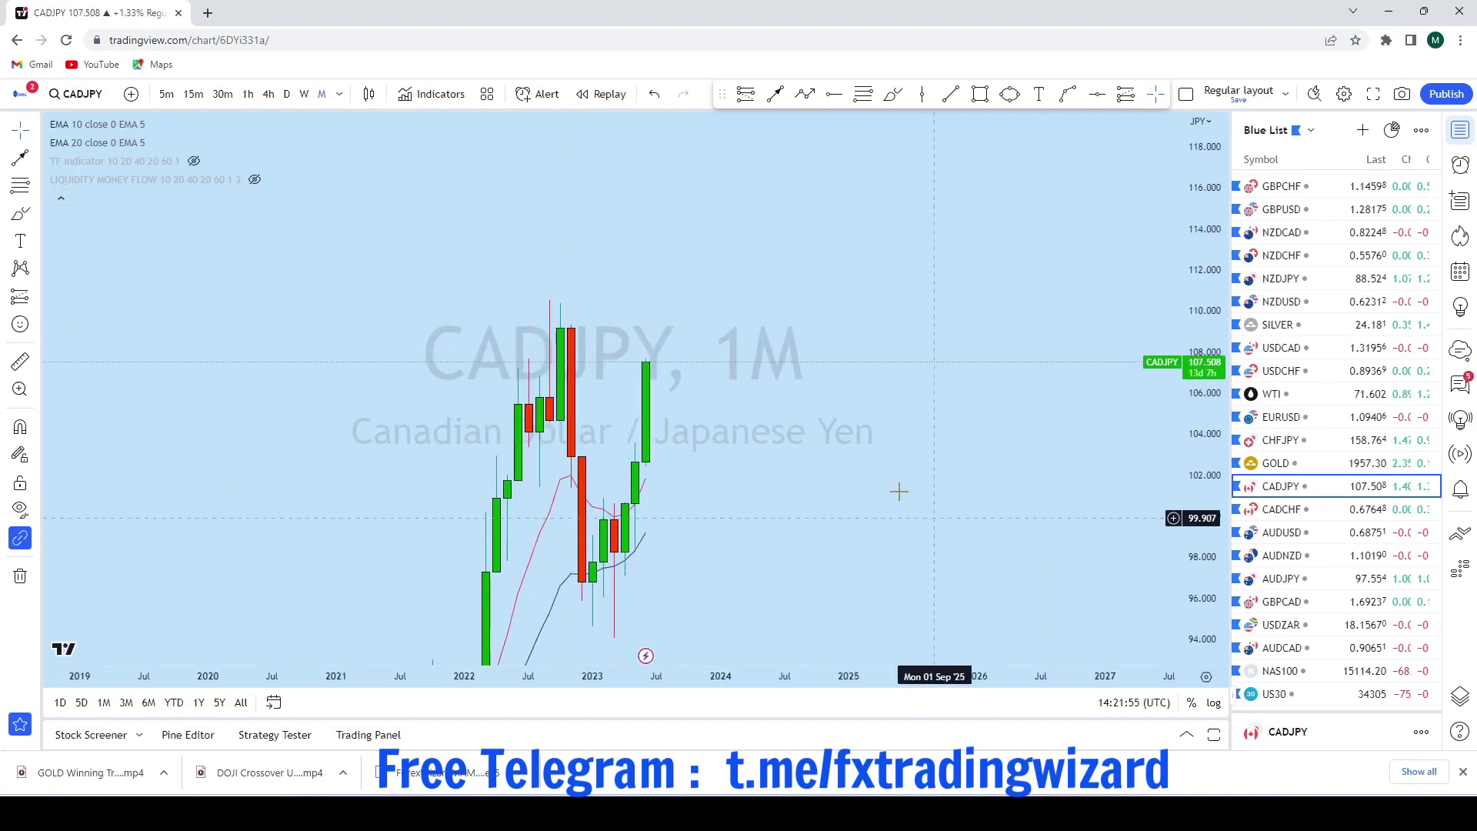
scroll(1072, 487, "down", 5)
scroll(1071, 487, "up", 2)
left_click(21, 130)
left_click_drag(924, 289, 1014, 228)
scroll(1047, 306, "down", 4)
left_click_drag(1217, 396, 1176, 570)
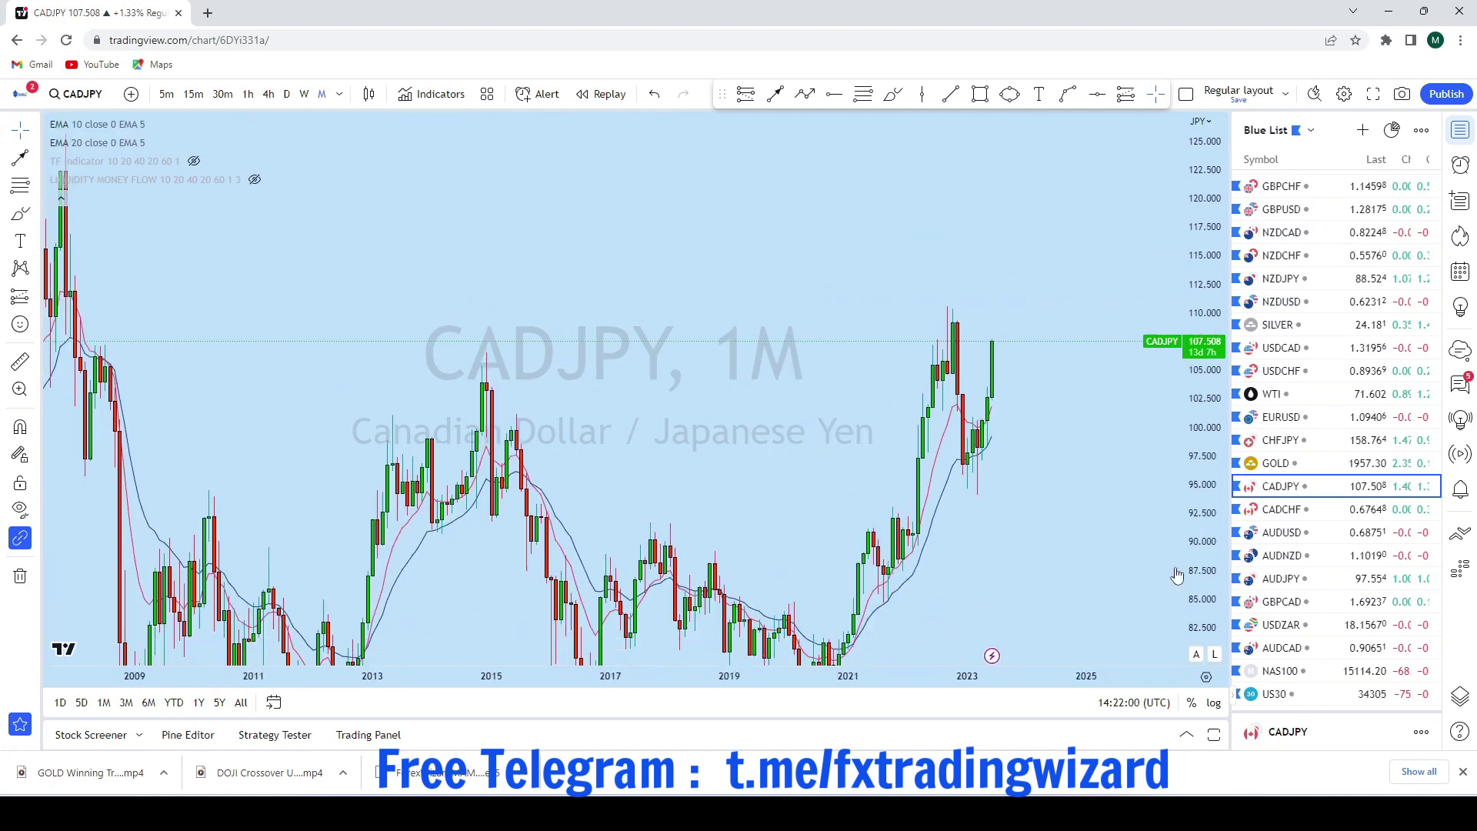
scroll(1006, 518, "up", 5)
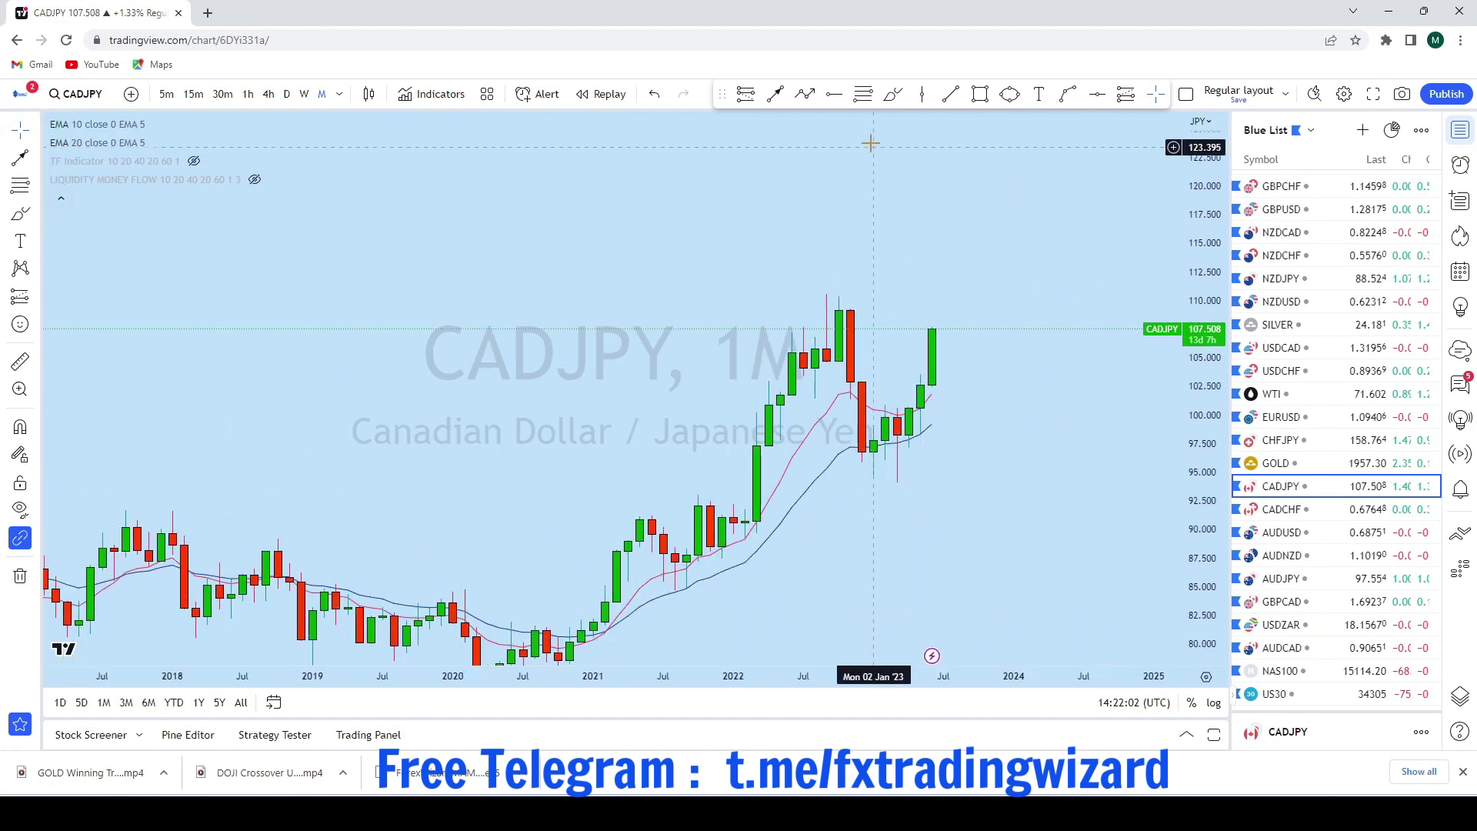
Brush the rise from the 2023 monthly low to about 112.4 and an up arrow beside the latest candle, undoing each
left_click(889, 103)
mouse_move(908, 479)
left_mouse_down()
mouse_move(884, 472)
mouse_move(931, 264)
left_mouse_up()
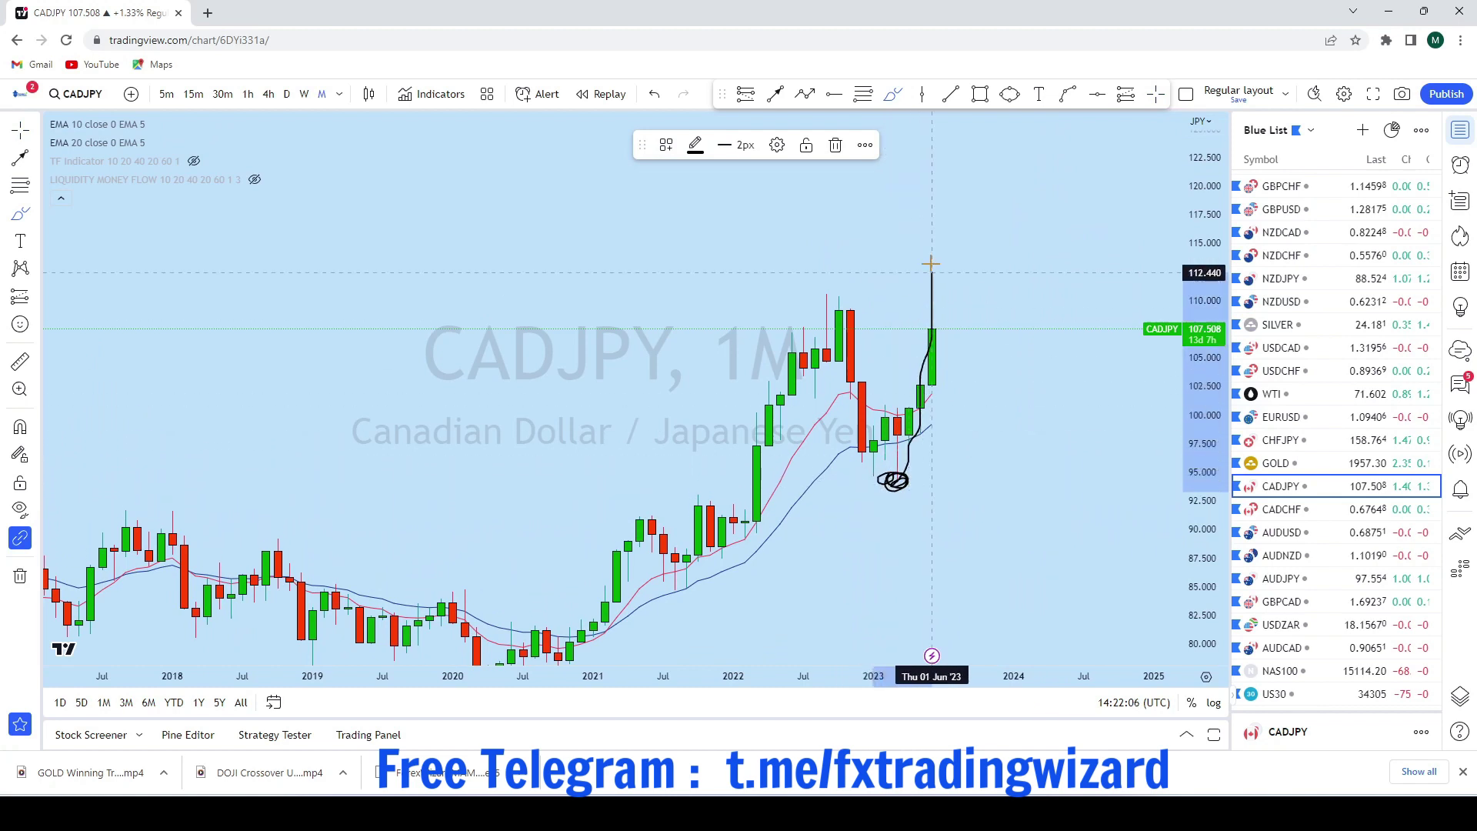
left_click(654, 94)
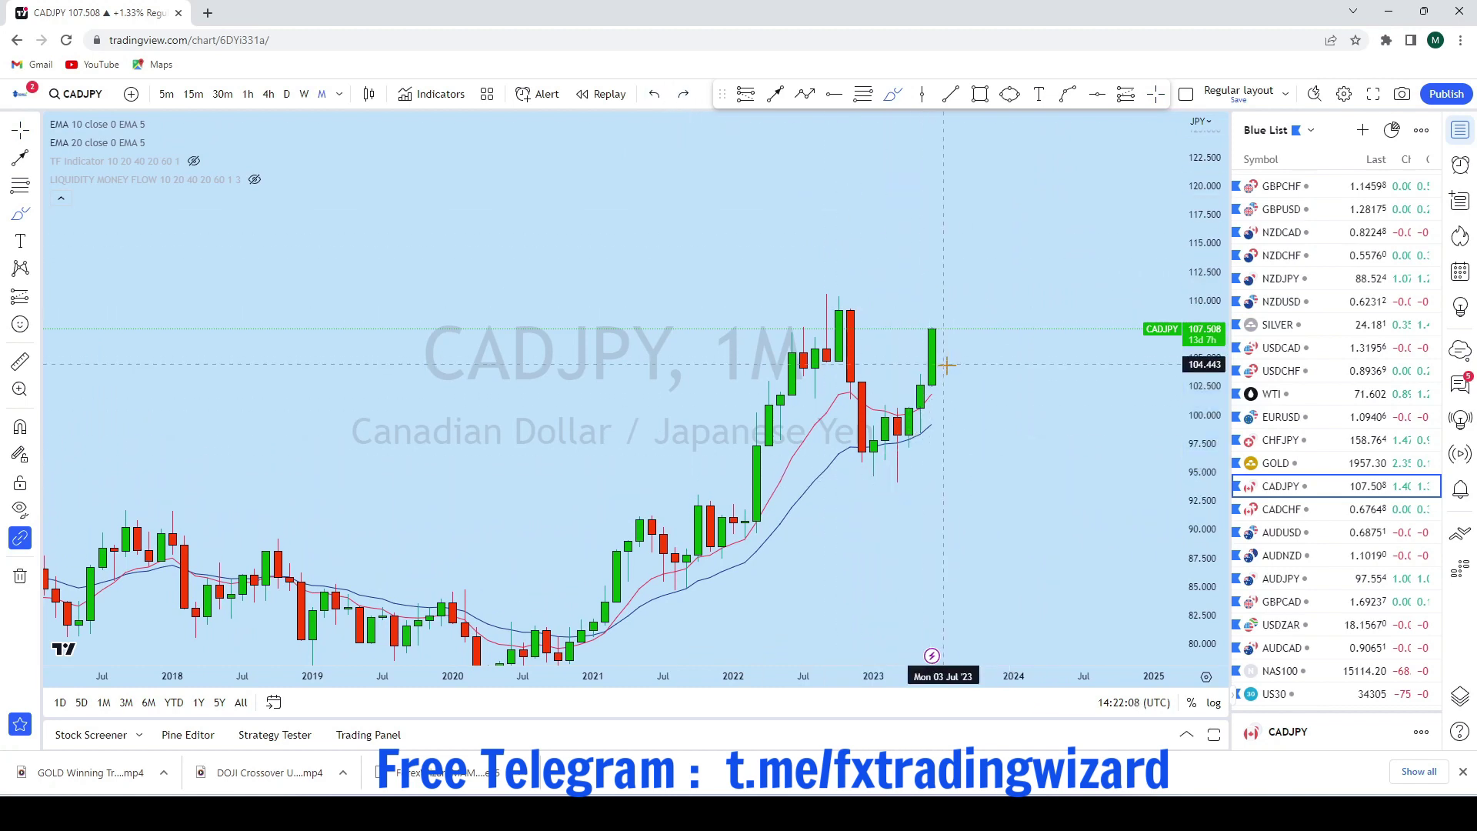
left_click_drag(944, 390, 939, 273)
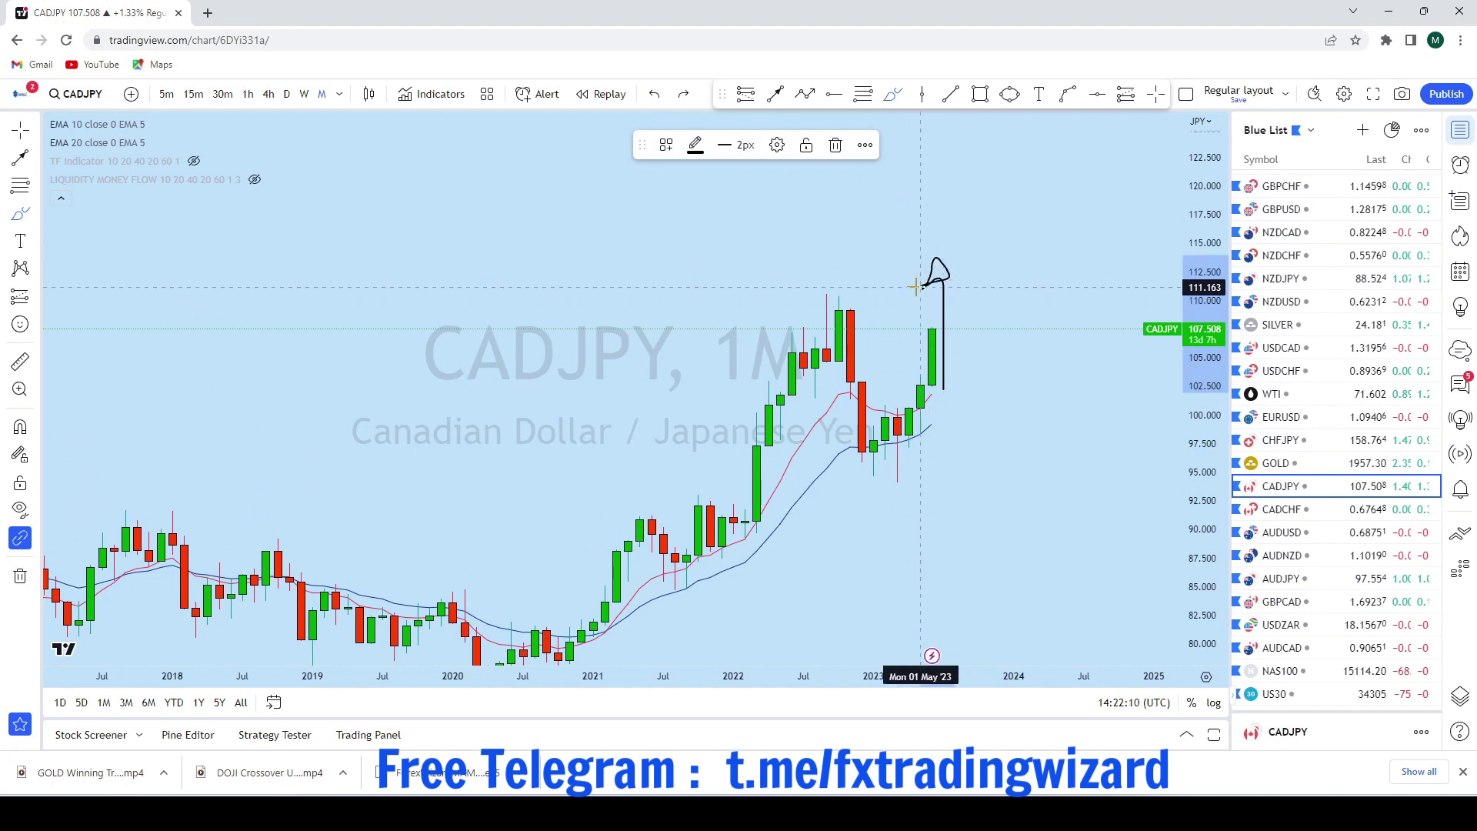
left_click(658, 97)
Brush a projected dip to about 105.6 and rise to about 112.4 after the latest monthly candle, and undo it
scroll(1000, 323, "up", 5)
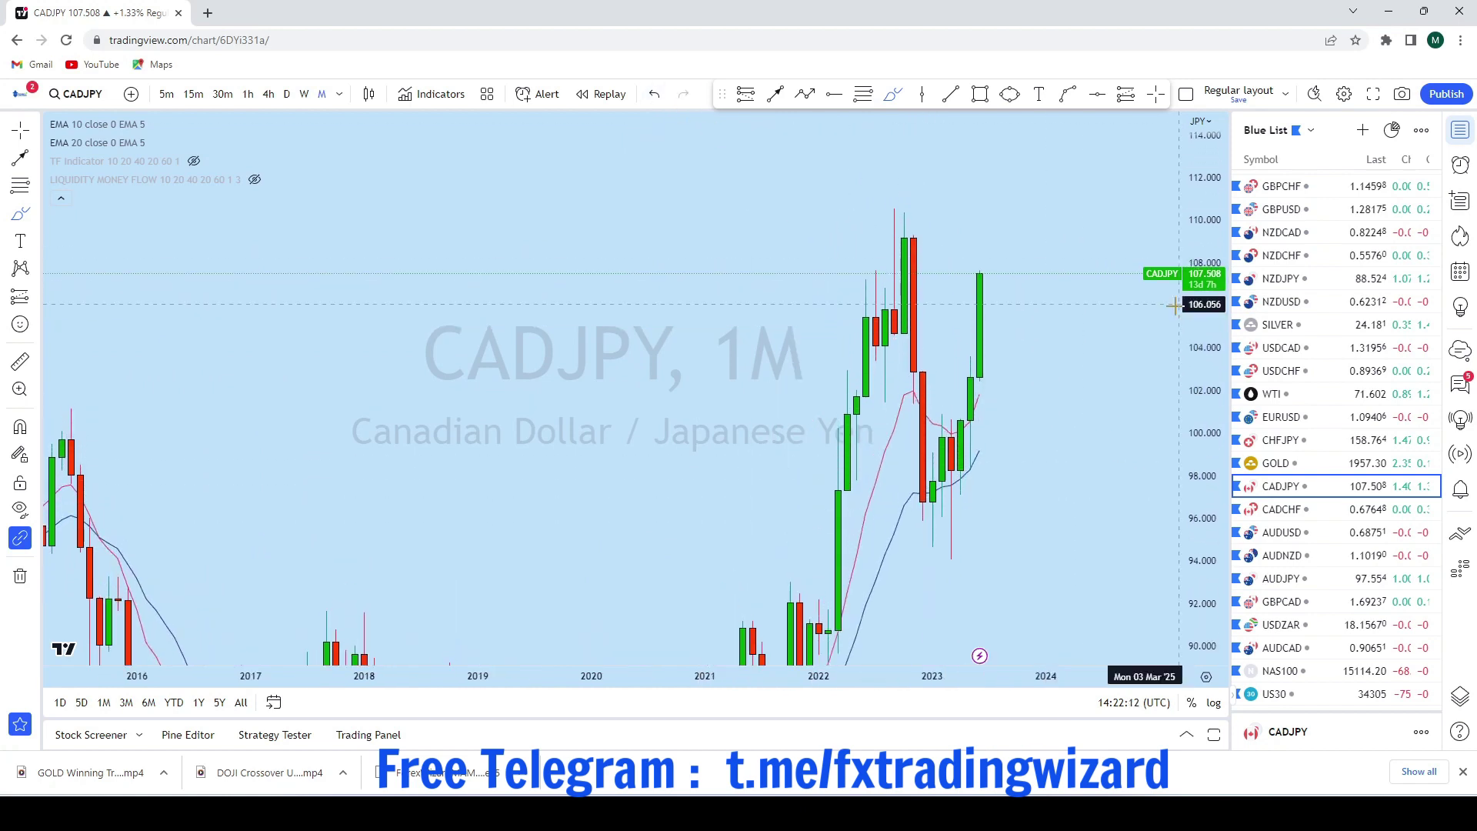
mouse_move(922, 270)
left_mouse_down()
mouse_move(935, 312)
mouse_move(984, 156)
left_mouse_up()
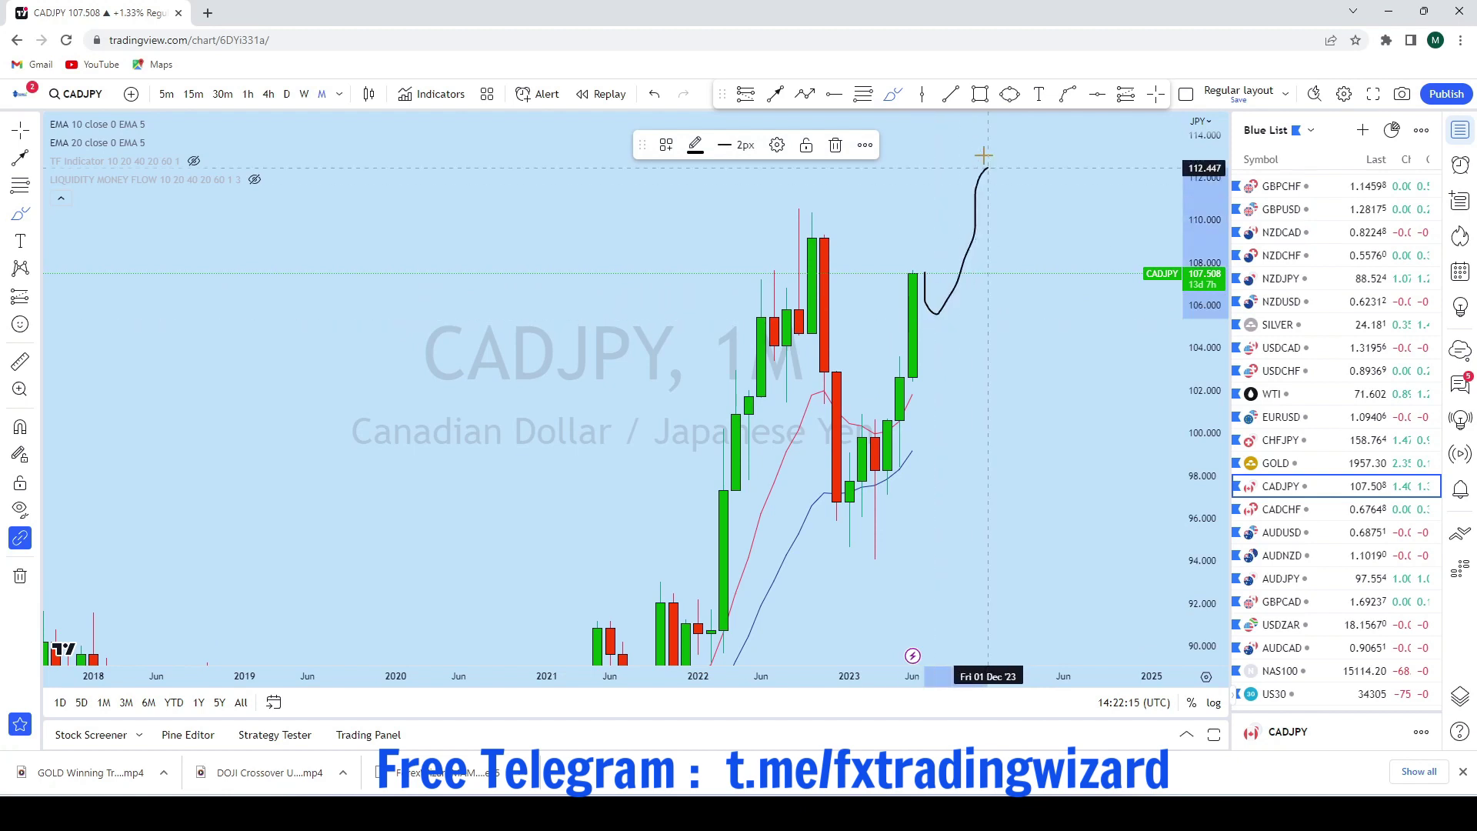
left_click(655, 94)
Switch CADJPY to the weekly timeframe and examine the rally since May relative to the moving averages
left_click(306, 94)
scroll(1061, 409, "up", 3)
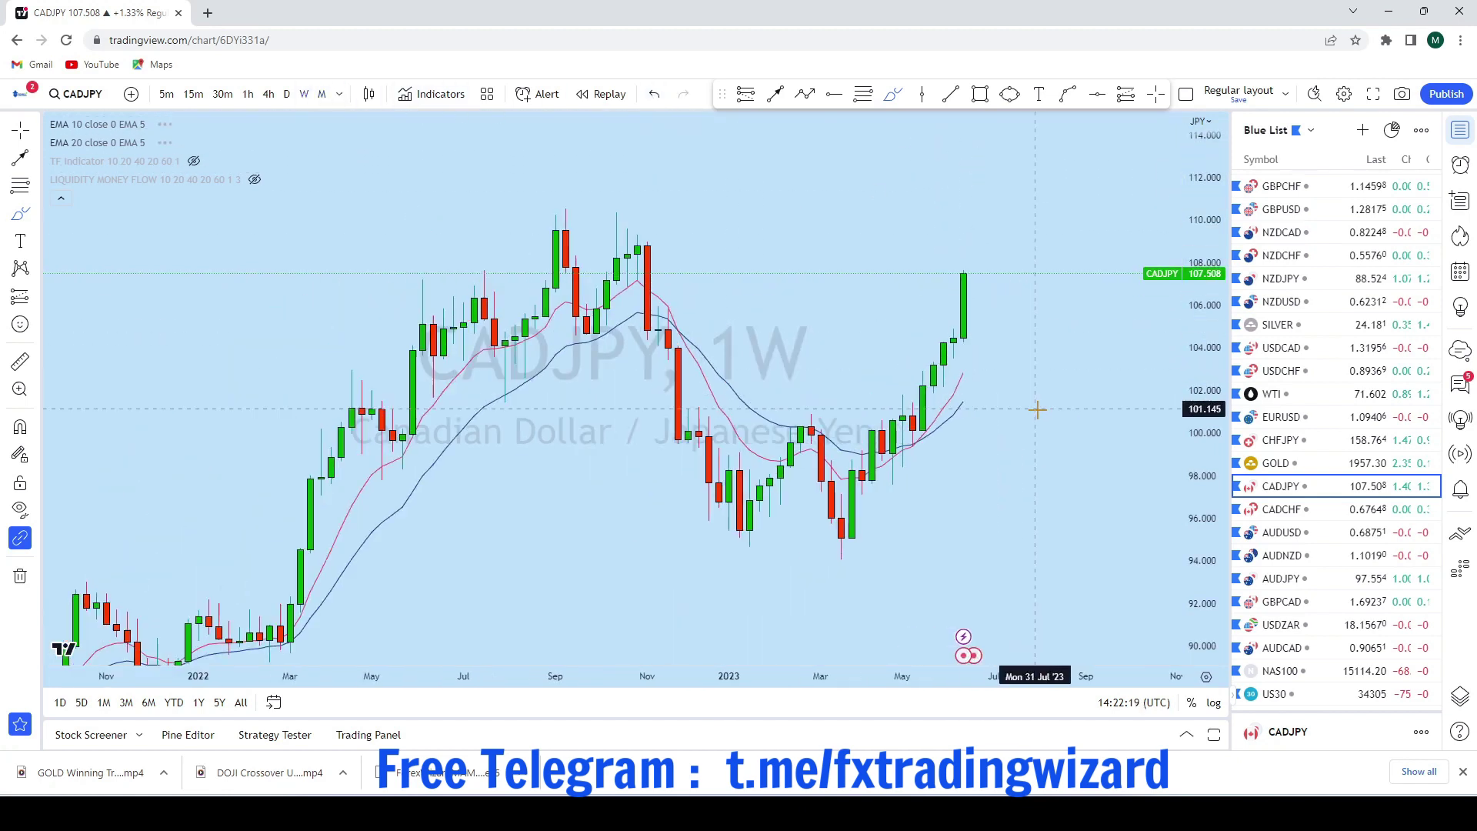
scroll(1032, 441, "up", 1)
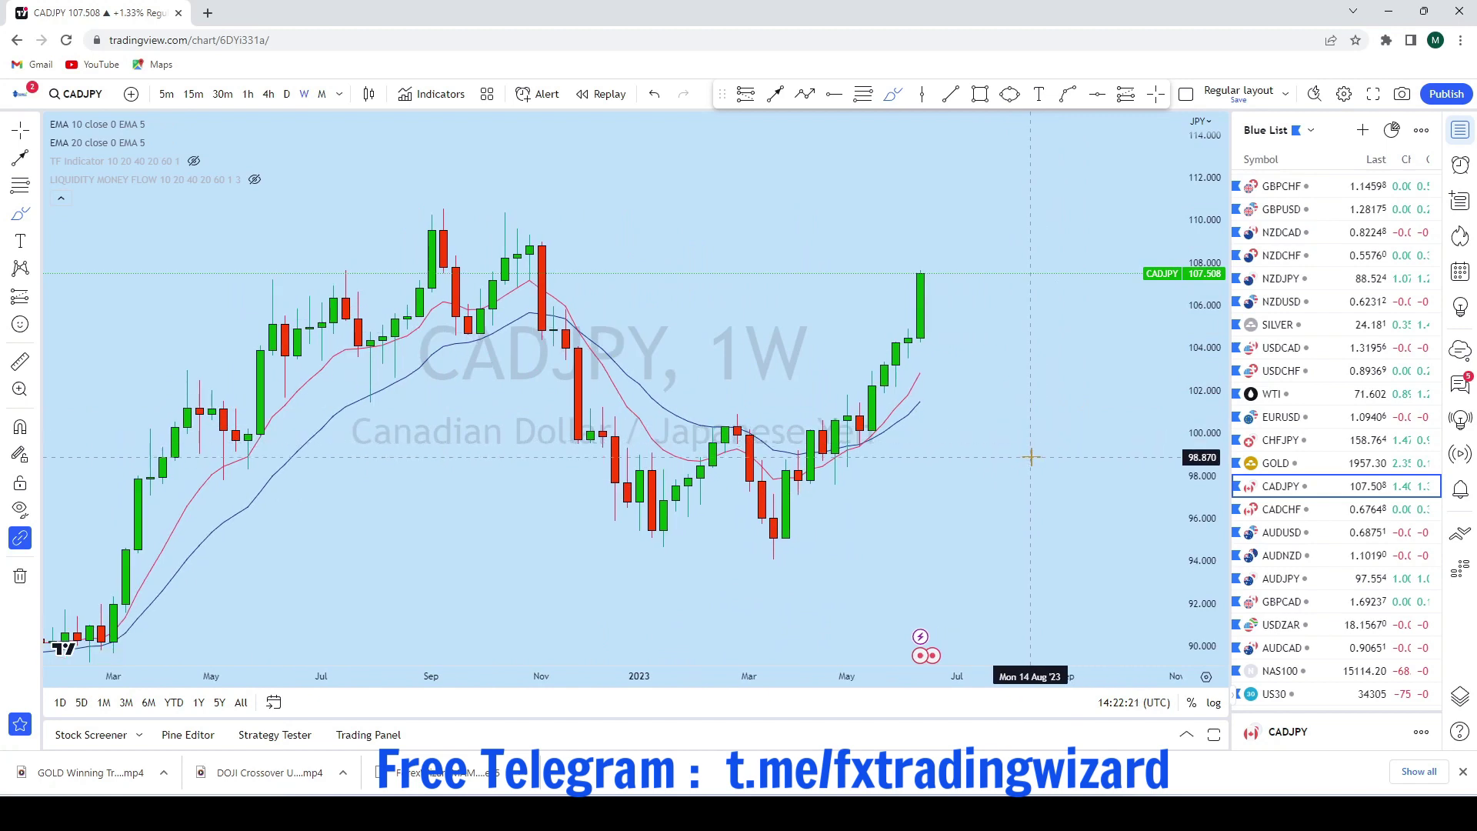
scroll(977, 308, "down", 1)
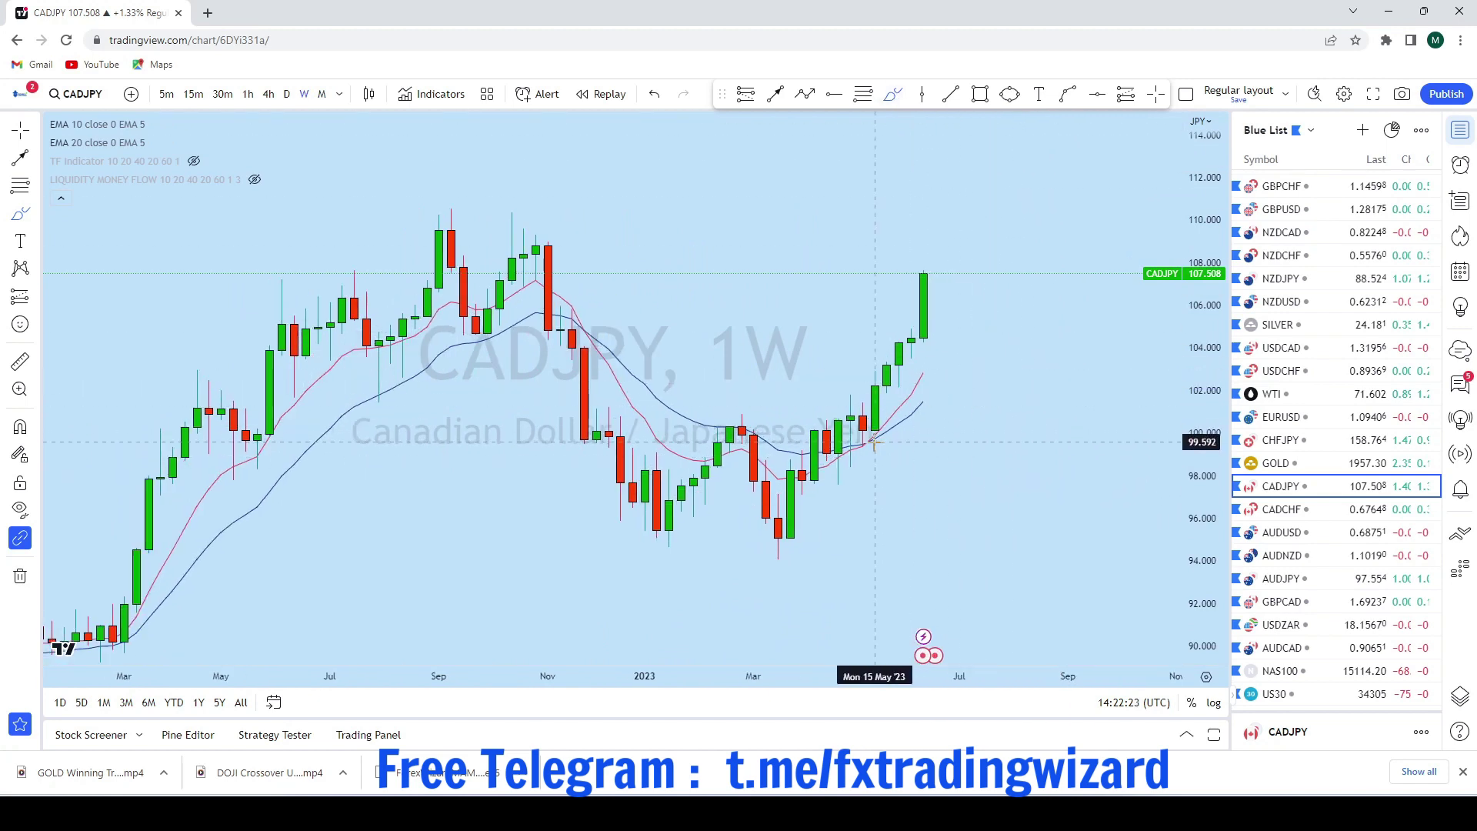
Brush along the weekly rise from the 15 May candle up past the latest candle, and undo it
left_click_drag(875, 439, 887, 367)
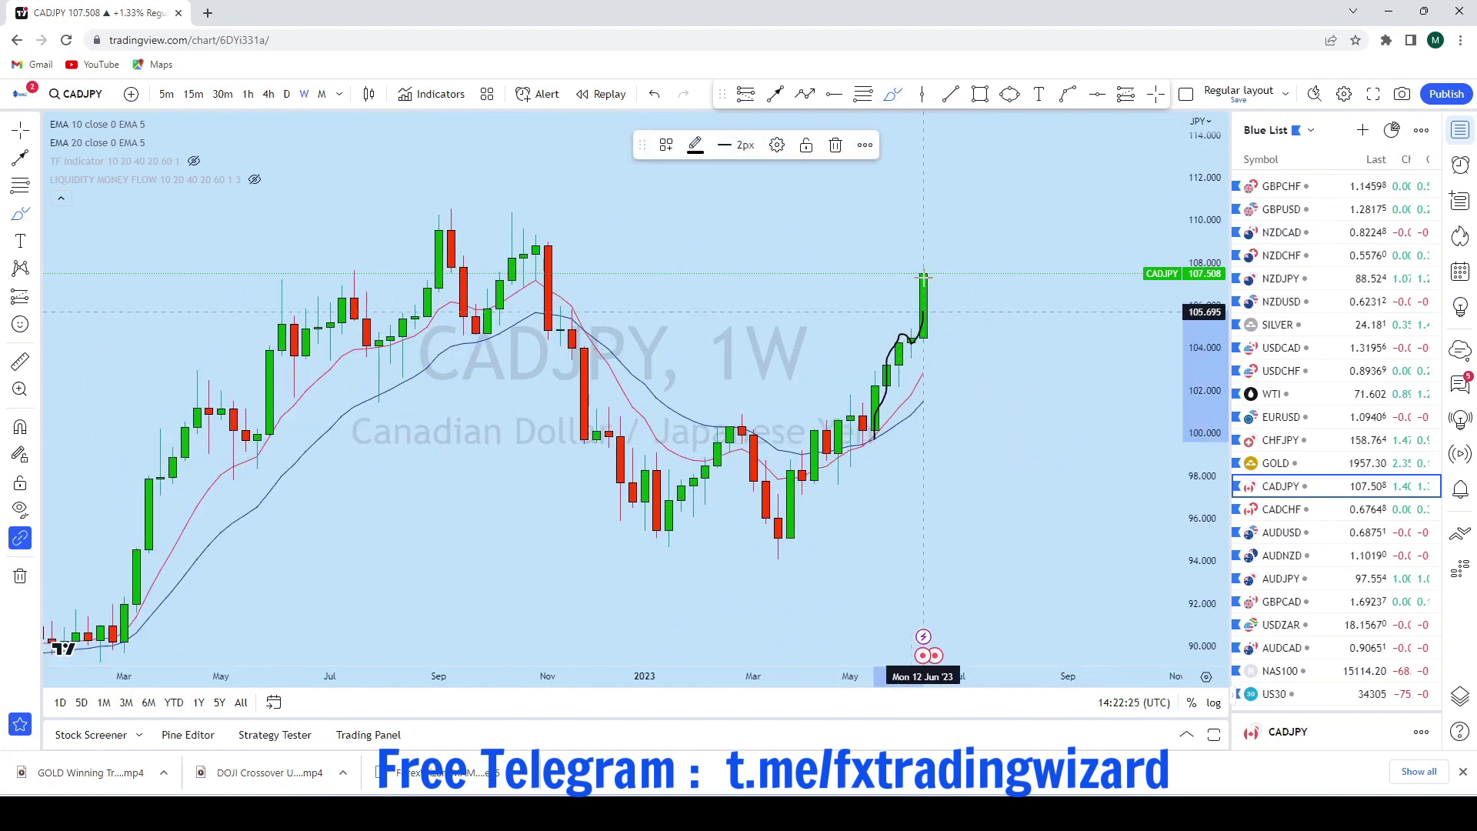
left_click_drag(923, 276, 933, 227)
left_click(653, 94)
Brush a projected weekly pullback to about 105 and stepped rise to about 112.2, and undo it
scroll(975, 294, "down", 2)
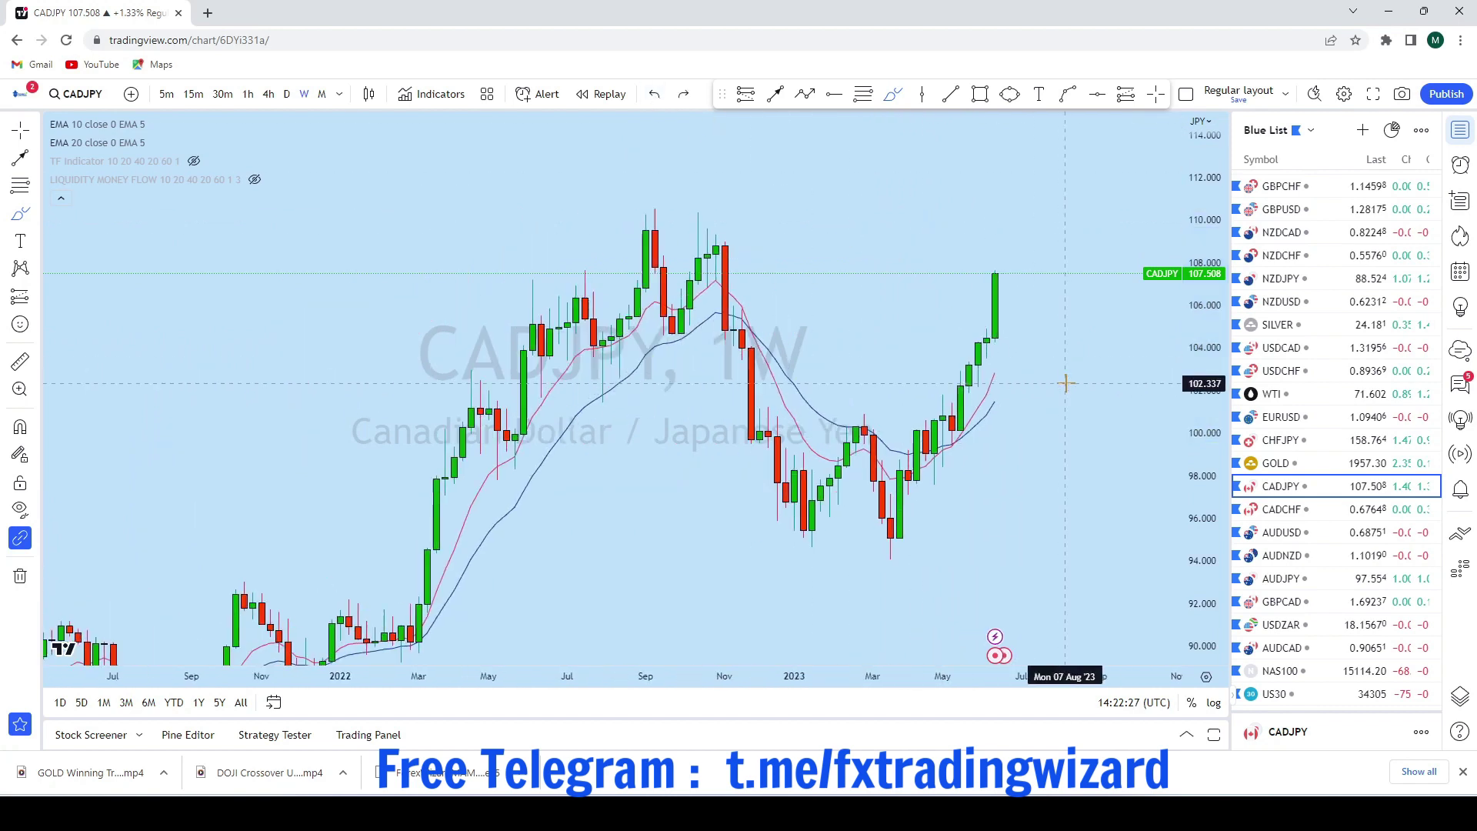
mouse_move(965, 264)
left_mouse_down()
mouse_move(965, 285)
mouse_move(1015, 238)
mouse_move(1042, 173)
left_mouse_up()
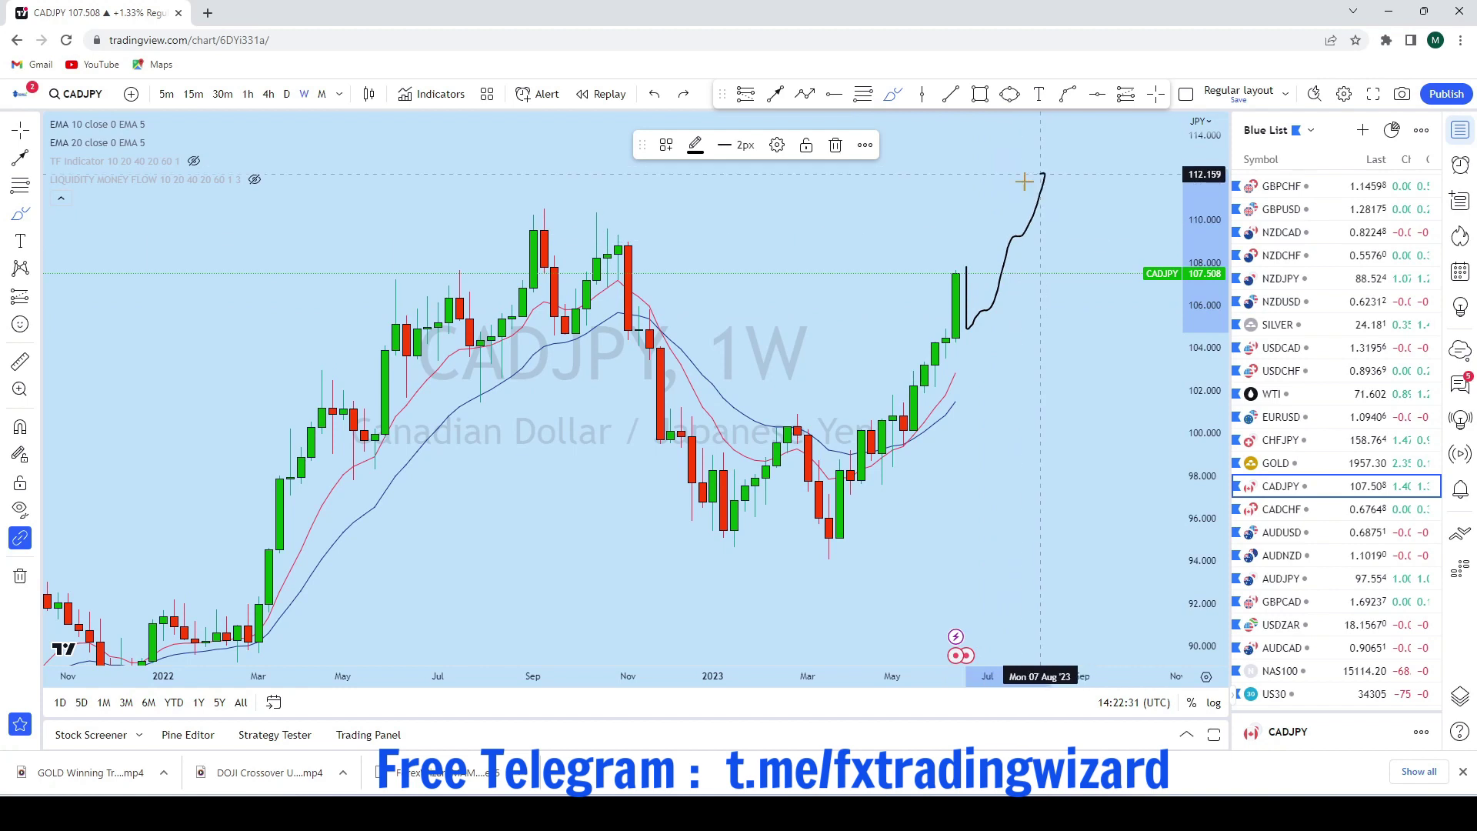
left_click(654, 94)
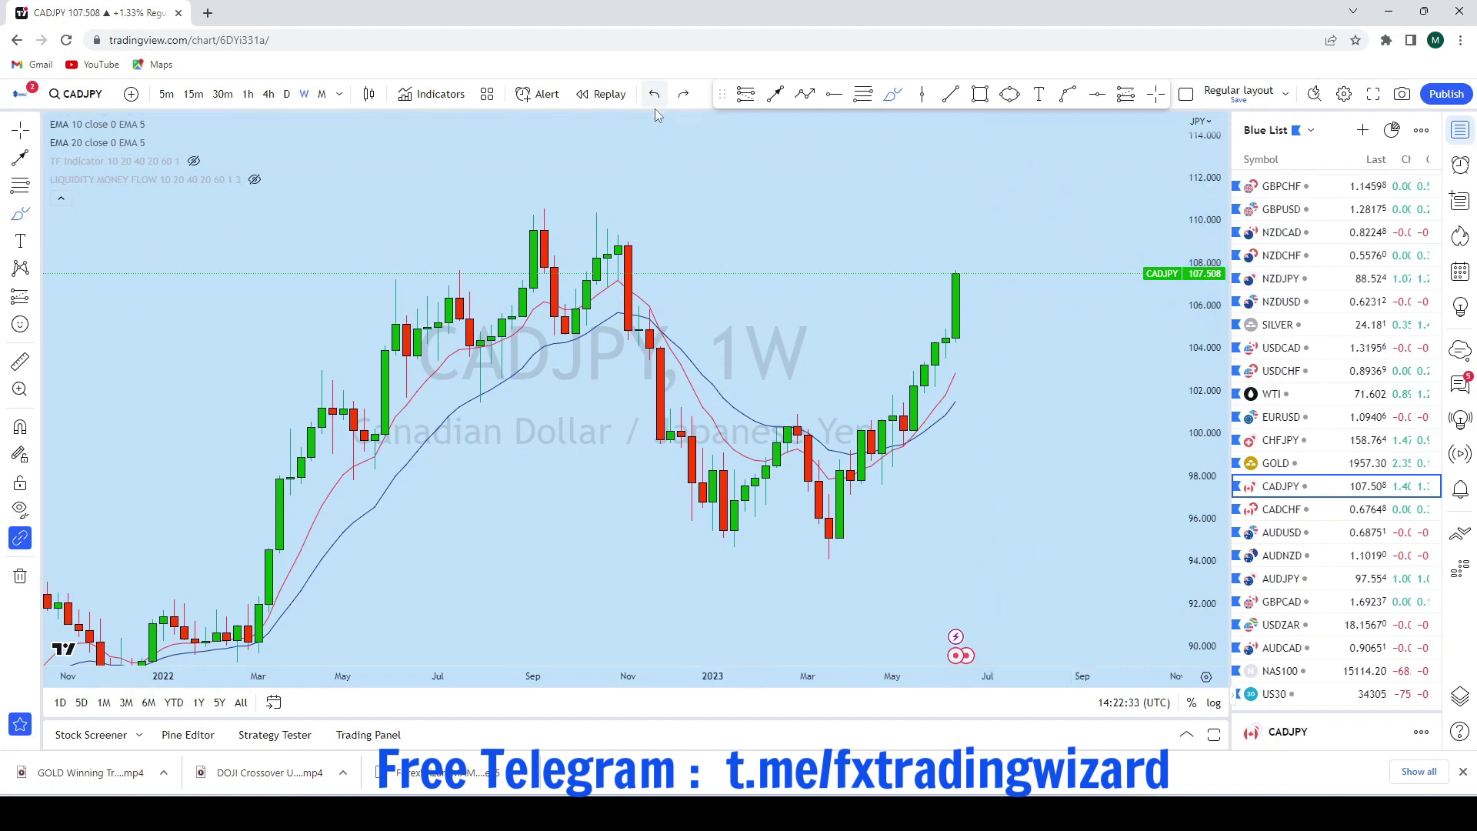
Switch CADJPY to the daily timeframe and frame the advance from the March low to the latest candle
left_click(286, 94)
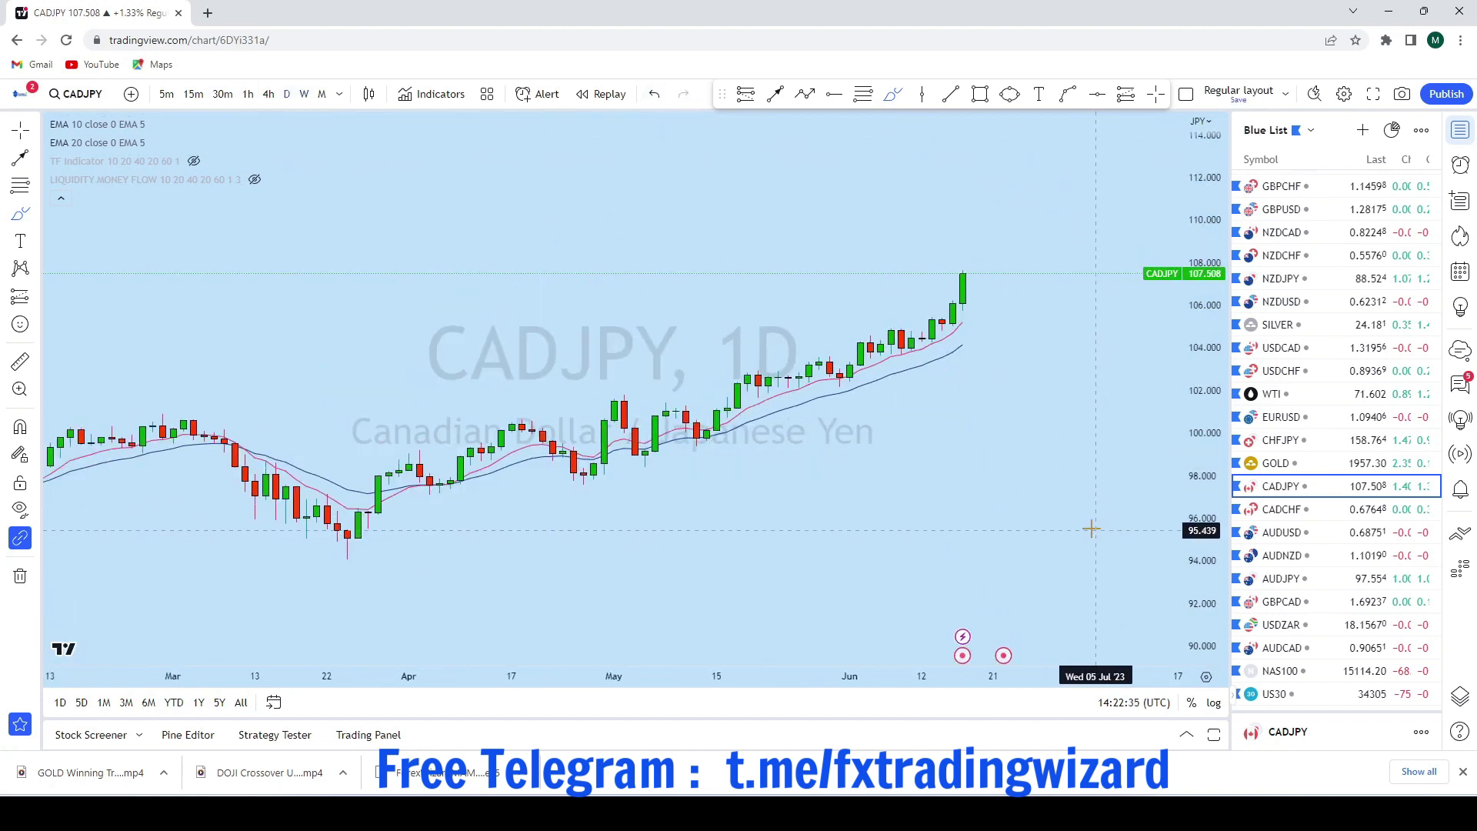
scroll(1058, 486, "up", 2)
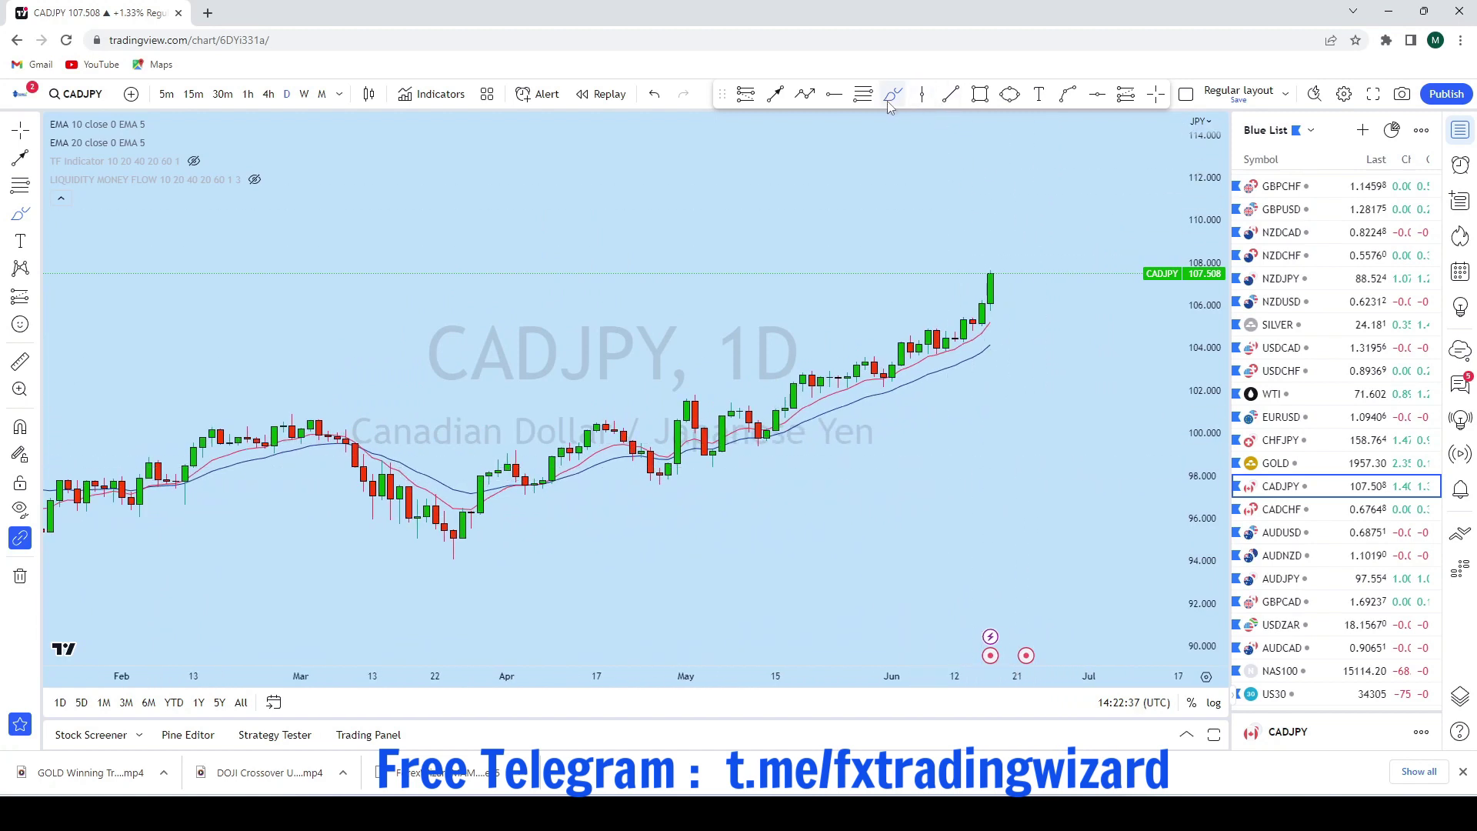
scroll(1023, 454, "down", 3)
Brush the daily uptrend from the March low and a steep rise beside the latest candle to about 109.5, undoing each
mouse_move(611, 536)
left_mouse_down()
mouse_move(673, 436)
mouse_move(734, 452)
mouse_move(1020, 347)
mouse_move(1038, 240)
left_mouse_up()
left_click(654, 93)
left_click_drag(1025, 339, 1039, 229)
scroll(861, 185, "up", 2)
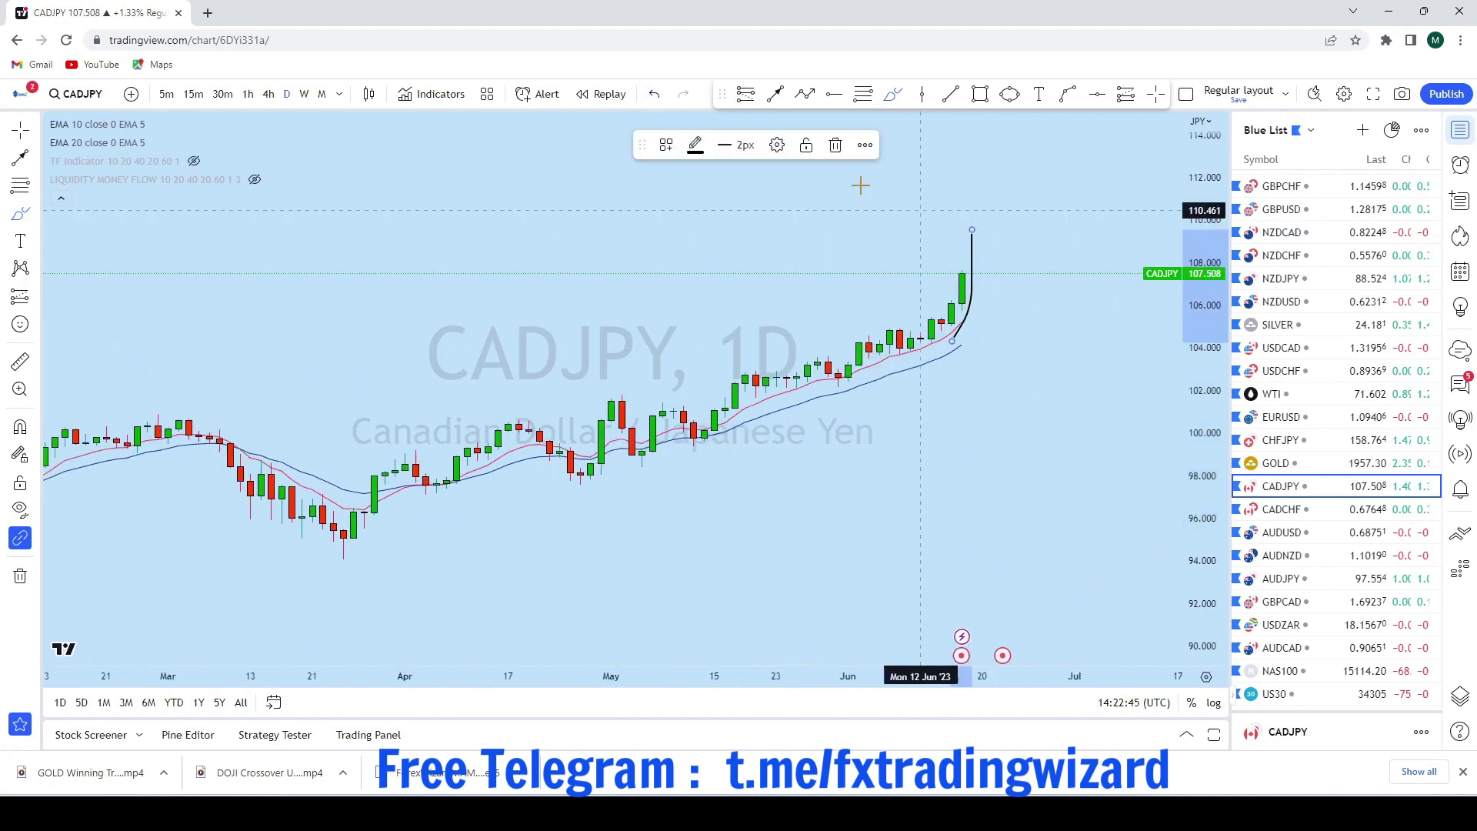
left_click(656, 96)
Brush a short pullback just after the latest daily candle, and undo it
left_click_drag(974, 262, 974, 266)
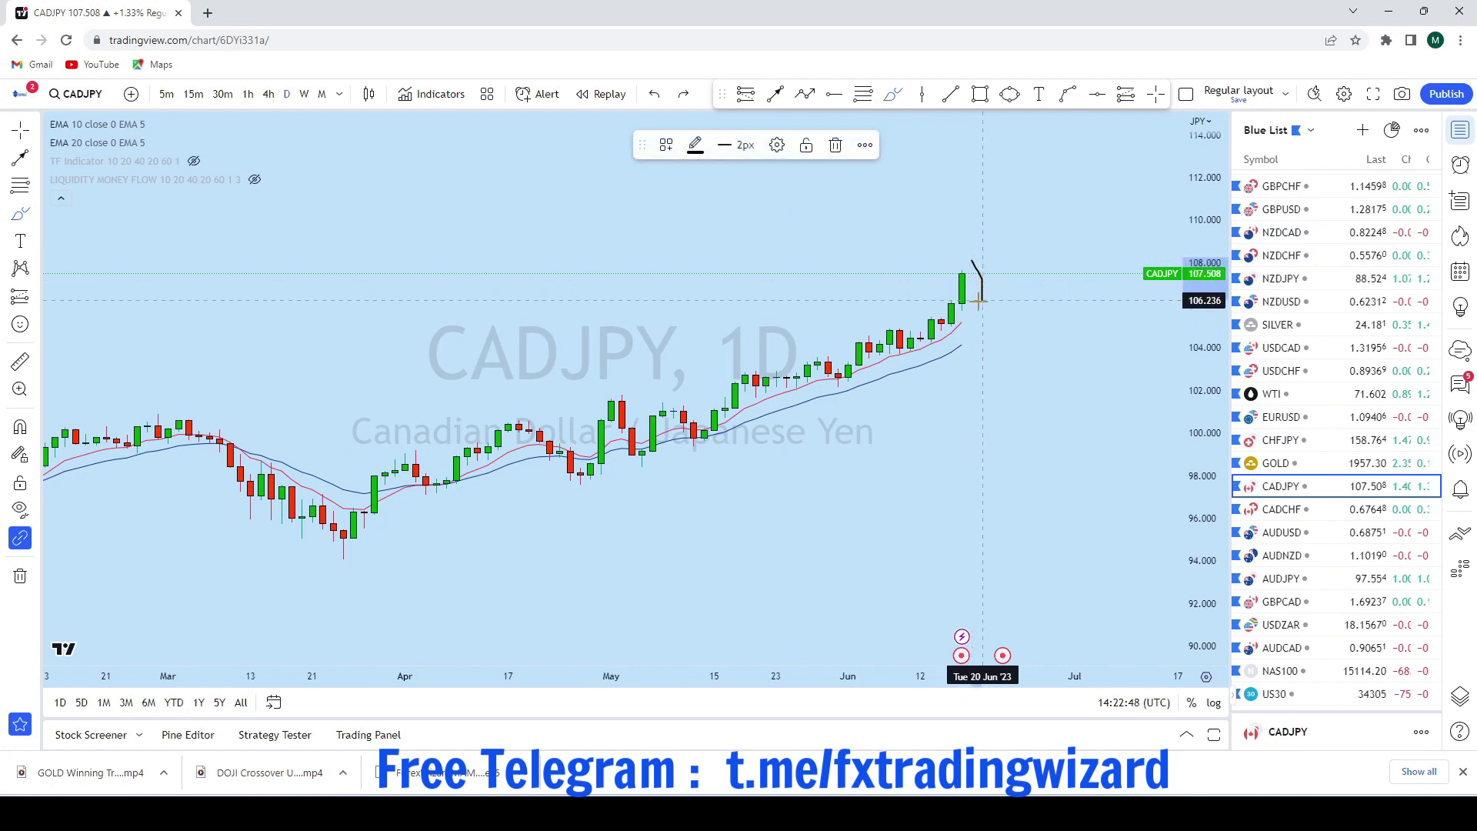
left_click_drag(982, 333, 982, 332)
left_click(656, 95)
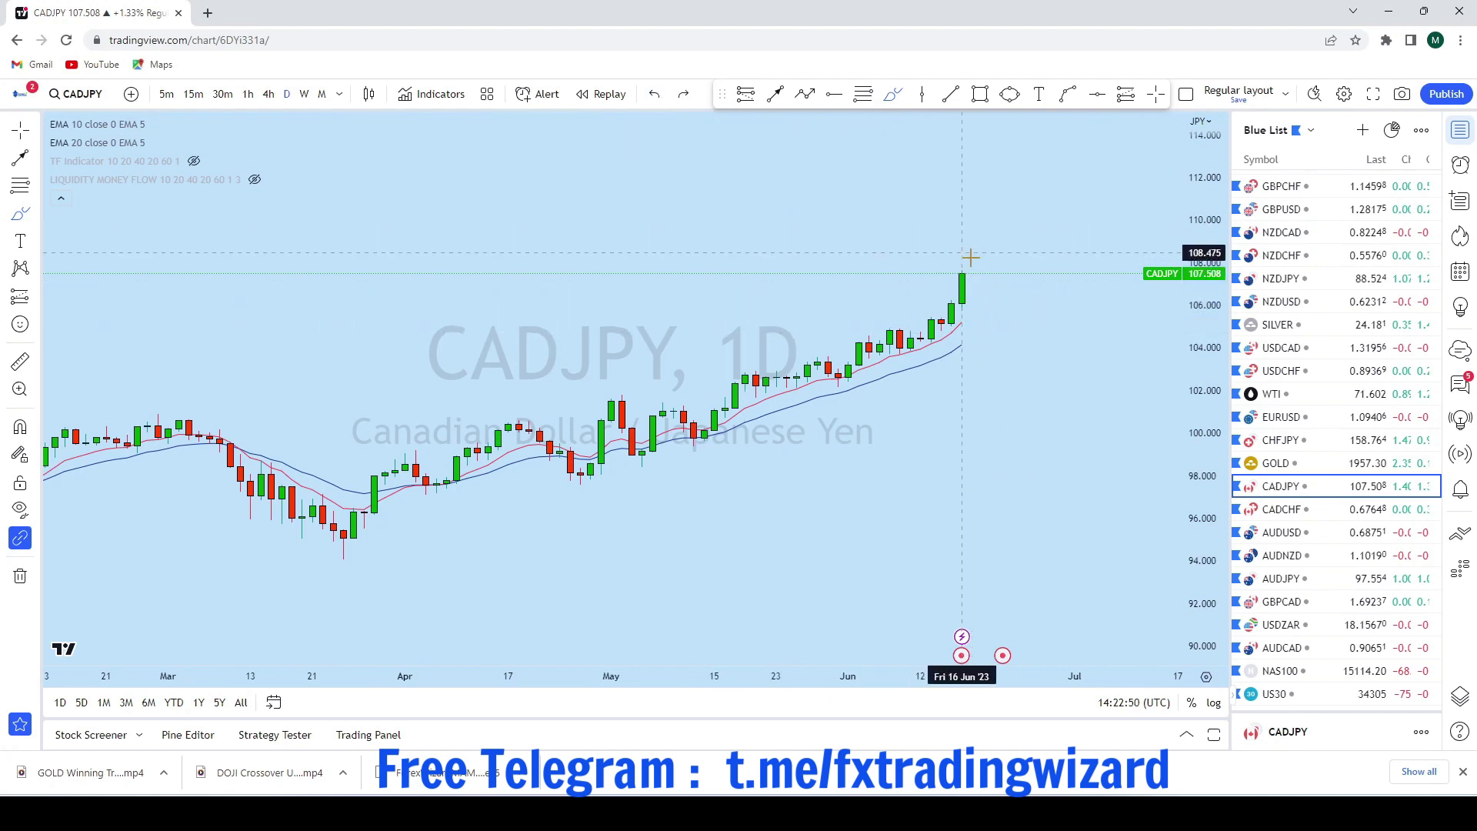
Brush a pullback from about 108 to 104 after the latest daily candle, and add an ellipse spanning about 105.6 to 106.9
scroll(986, 300, "up", 2)
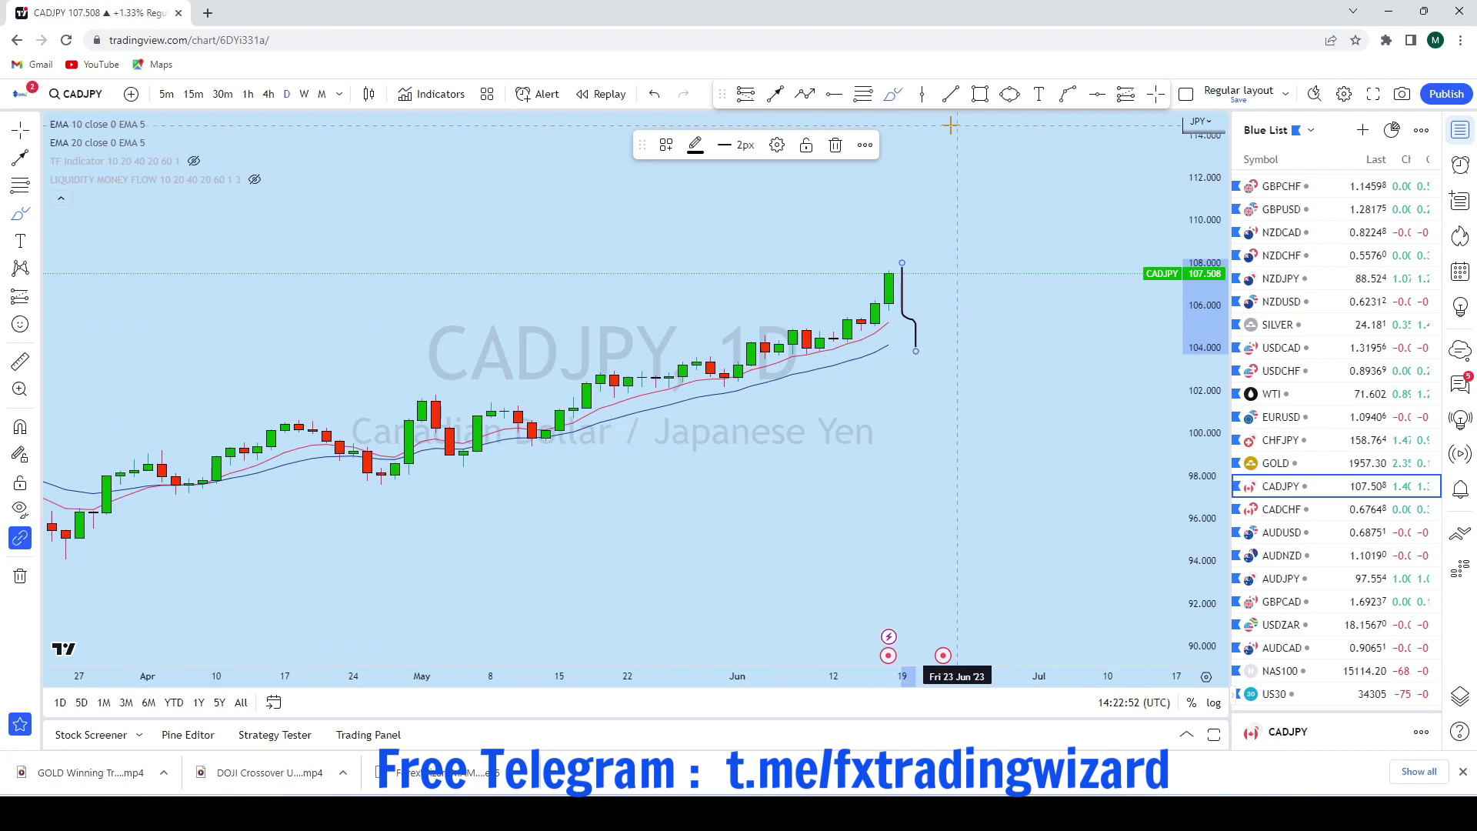
left_click(1009, 94)
left_click(903, 314)
left_click(932, 285)
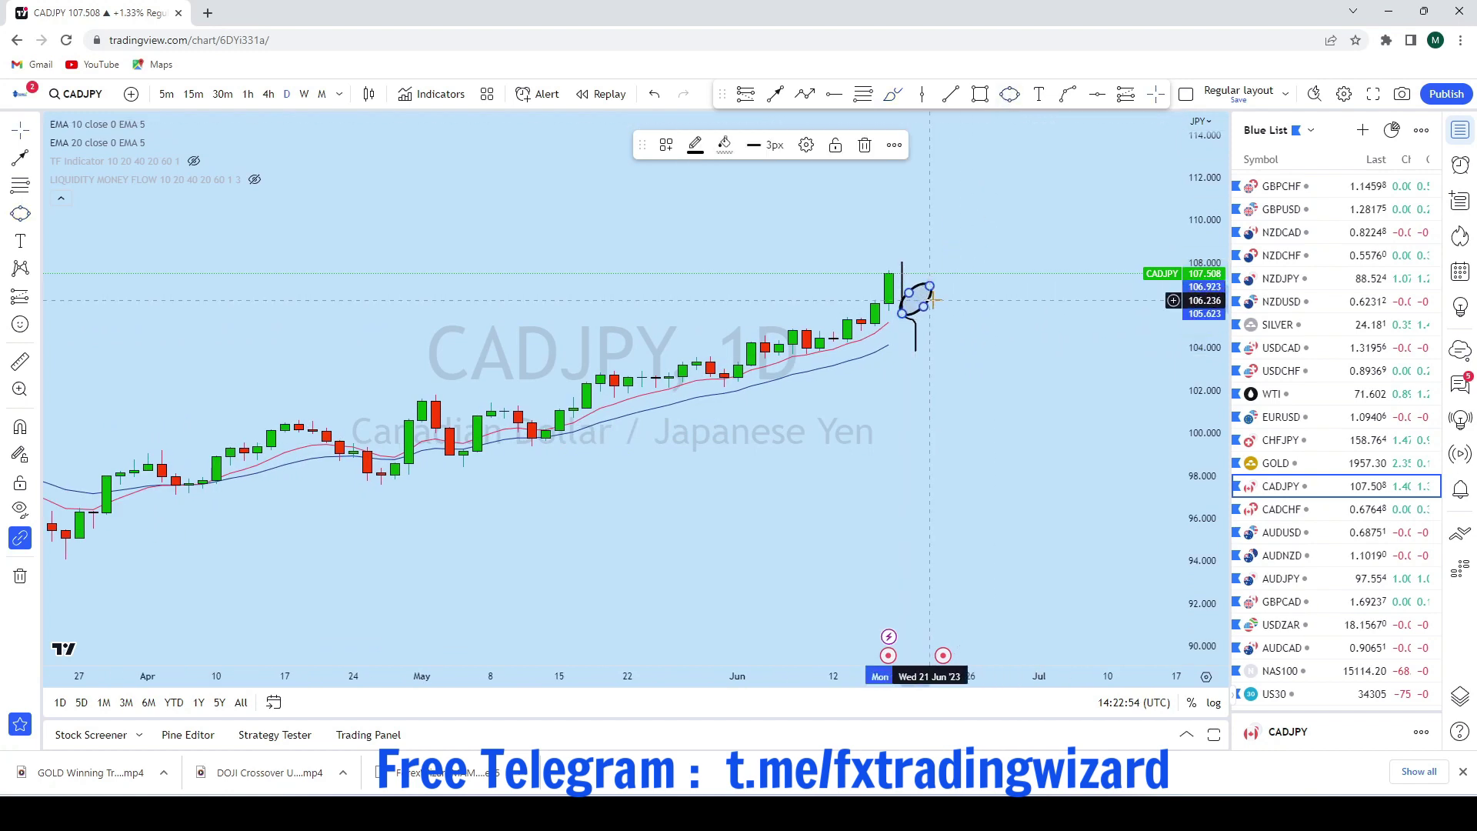
Draw an arrow from inside the ellipse at about 106.02 up to about 119.35 in early July
left_click_drag(1036, 231, 862, 451)
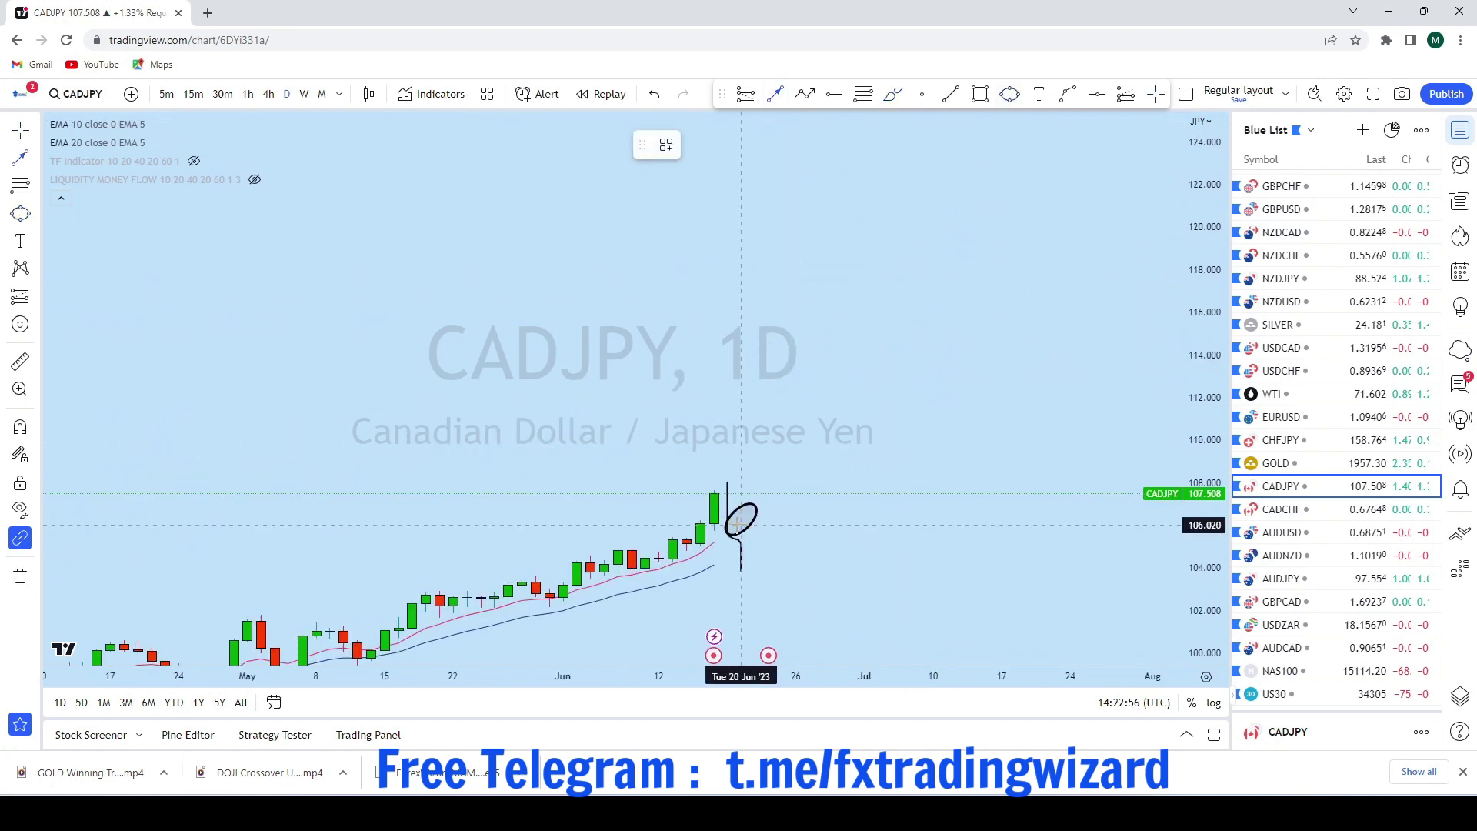
left_click_drag(738, 524, 864, 241)
scroll(1015, 477, "down", 3)
scroll(1269, 392, "up", 2)
scroll(1300, 492, "down", 3)
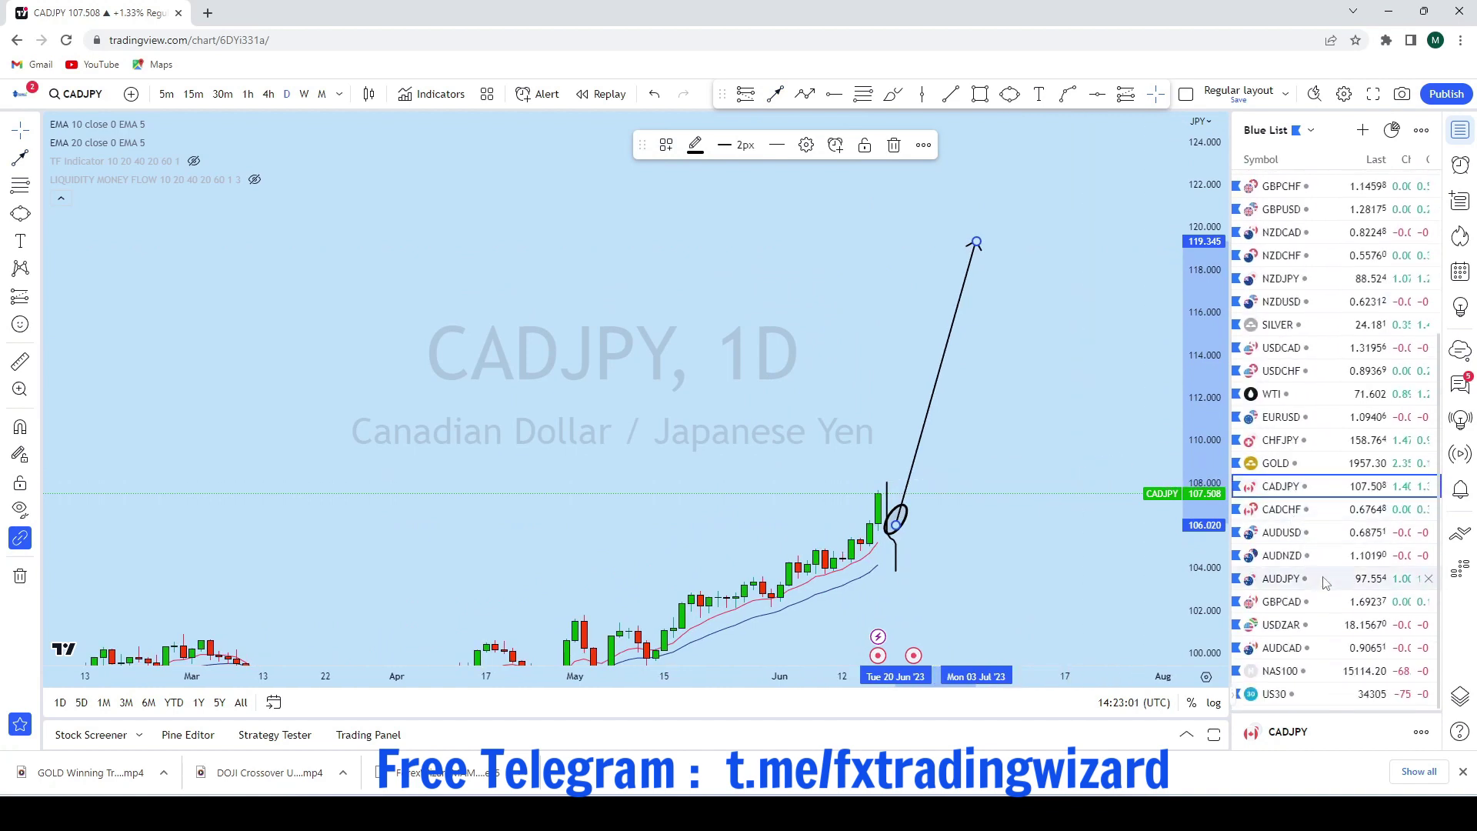
Open the CADCHF chart on the monthly timeframe, showing the price history back to the 2011 low
left_click(1300, 509)
left_click(321, 94)
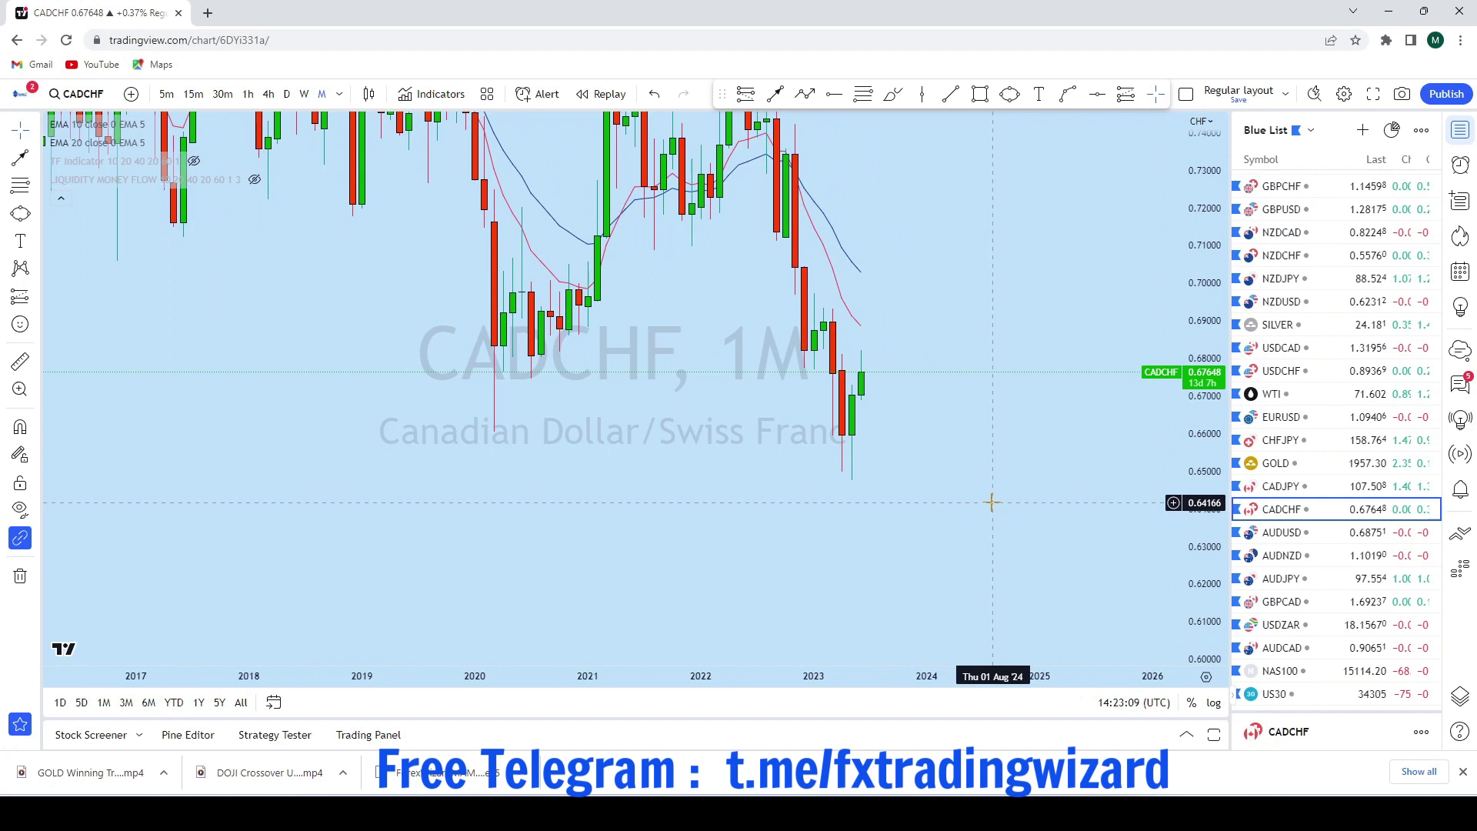
scroll(992, 502, "down", 2)
scroll(992, 496, "down", 2)
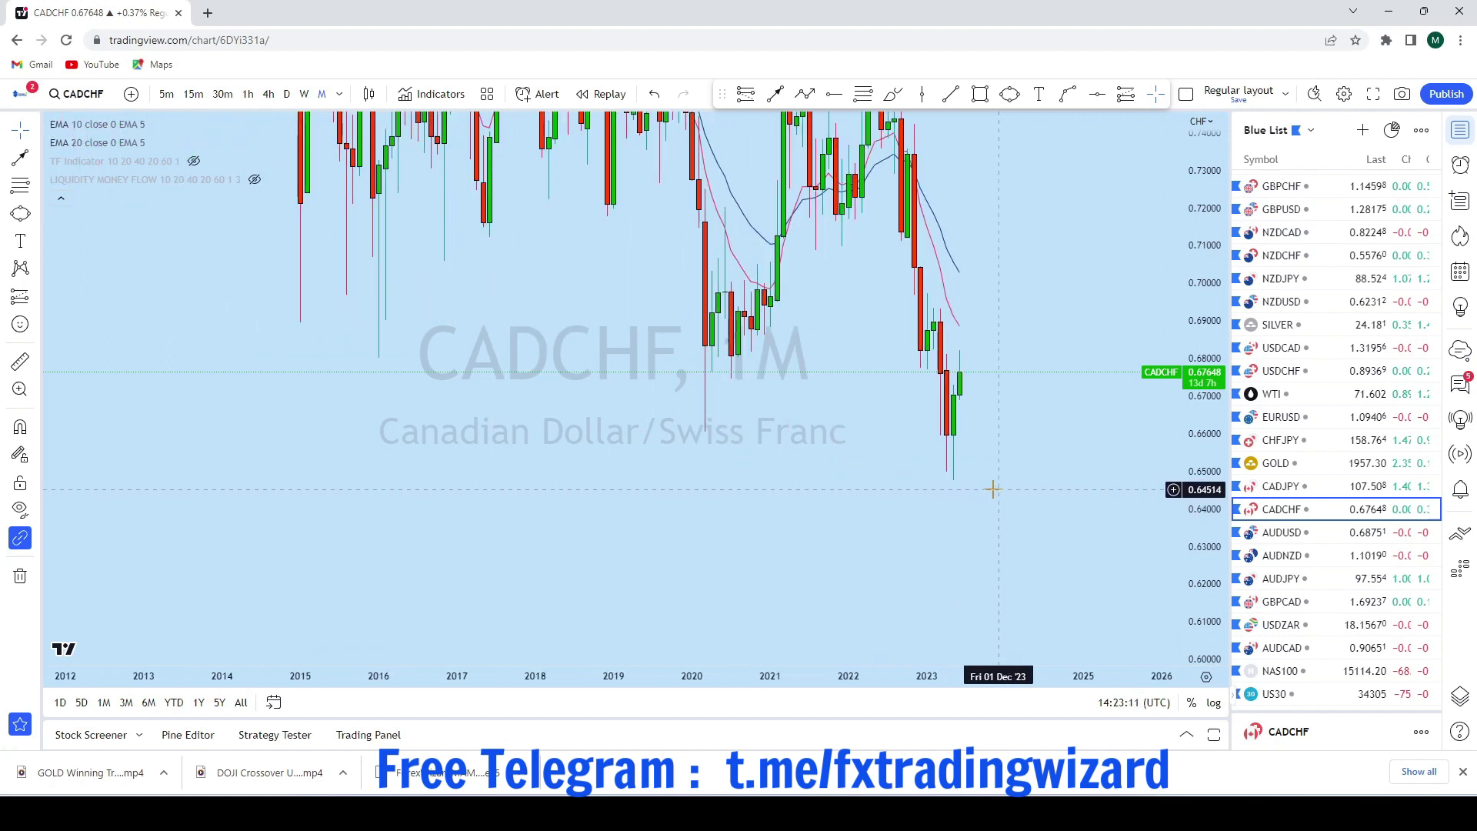
scroll(965, 337, "down", 4)
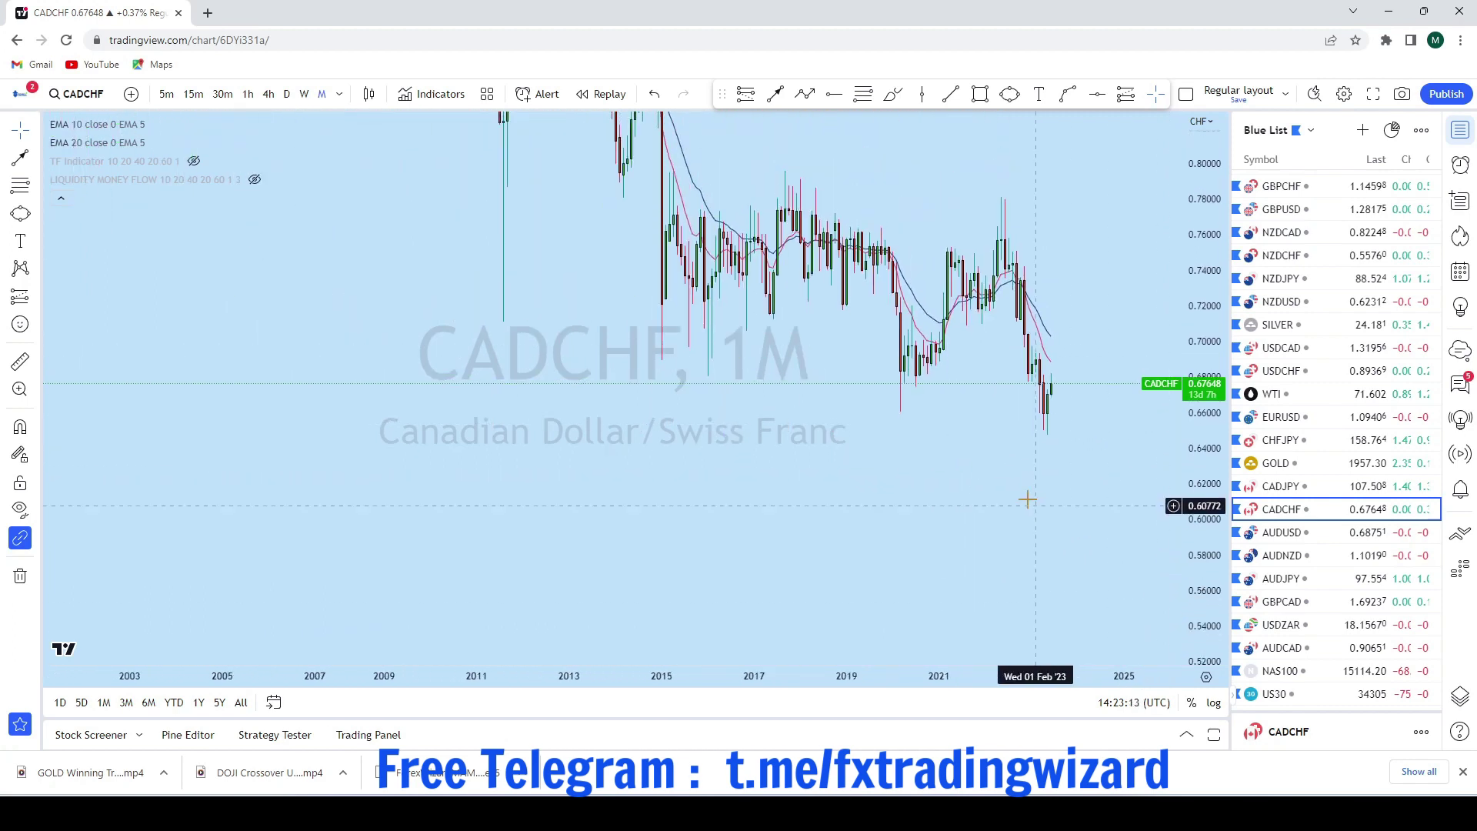
scroll(973, 231, "up", 2)
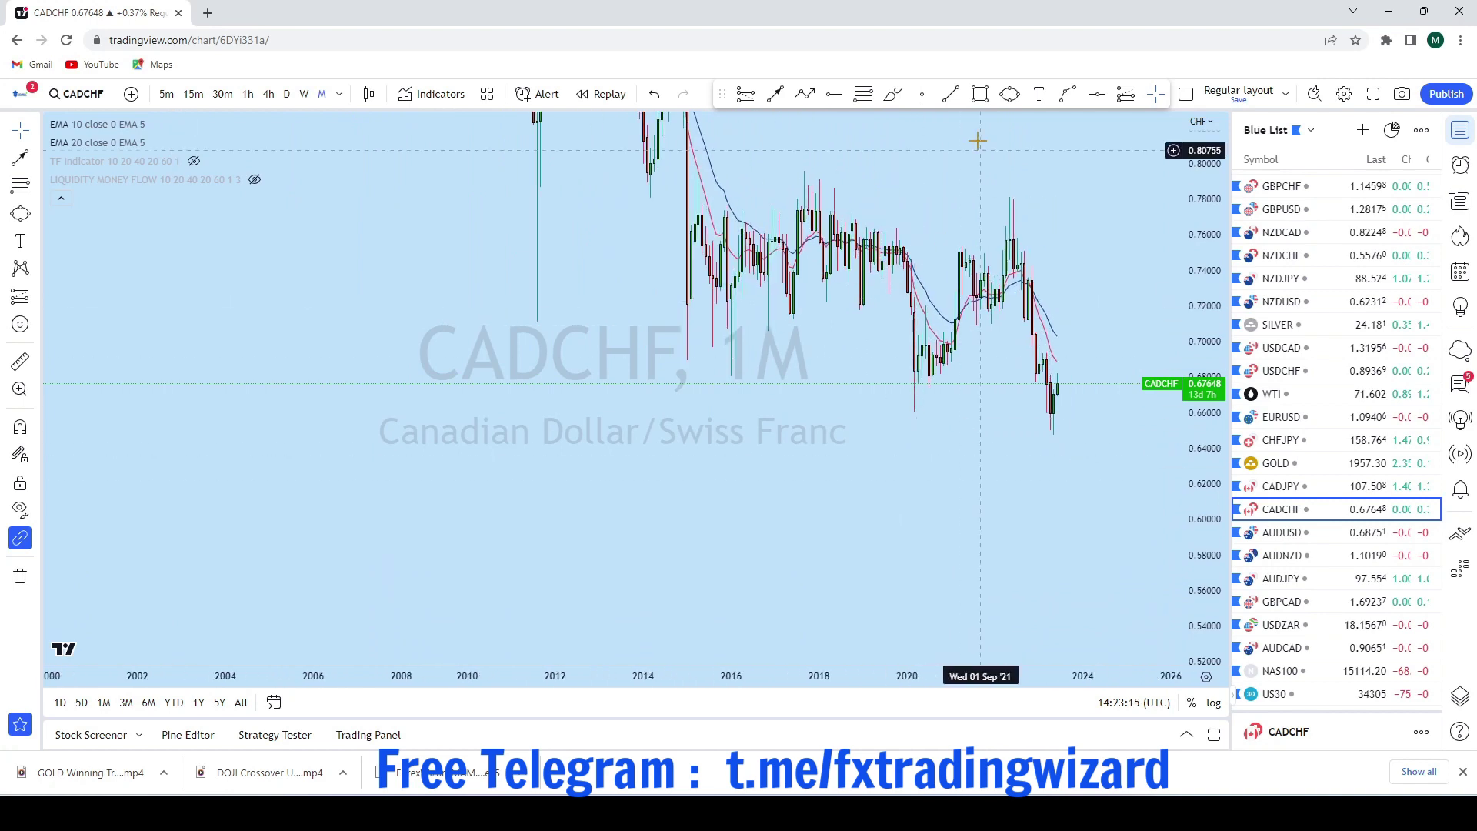
Draw a falling trend line under the CADCHF monthly lows, from about 0.712 in June 2011 to about 0.640 in August 2024
left_click(951, 94)
left_click(529, 319)
left_click(1108, 448)
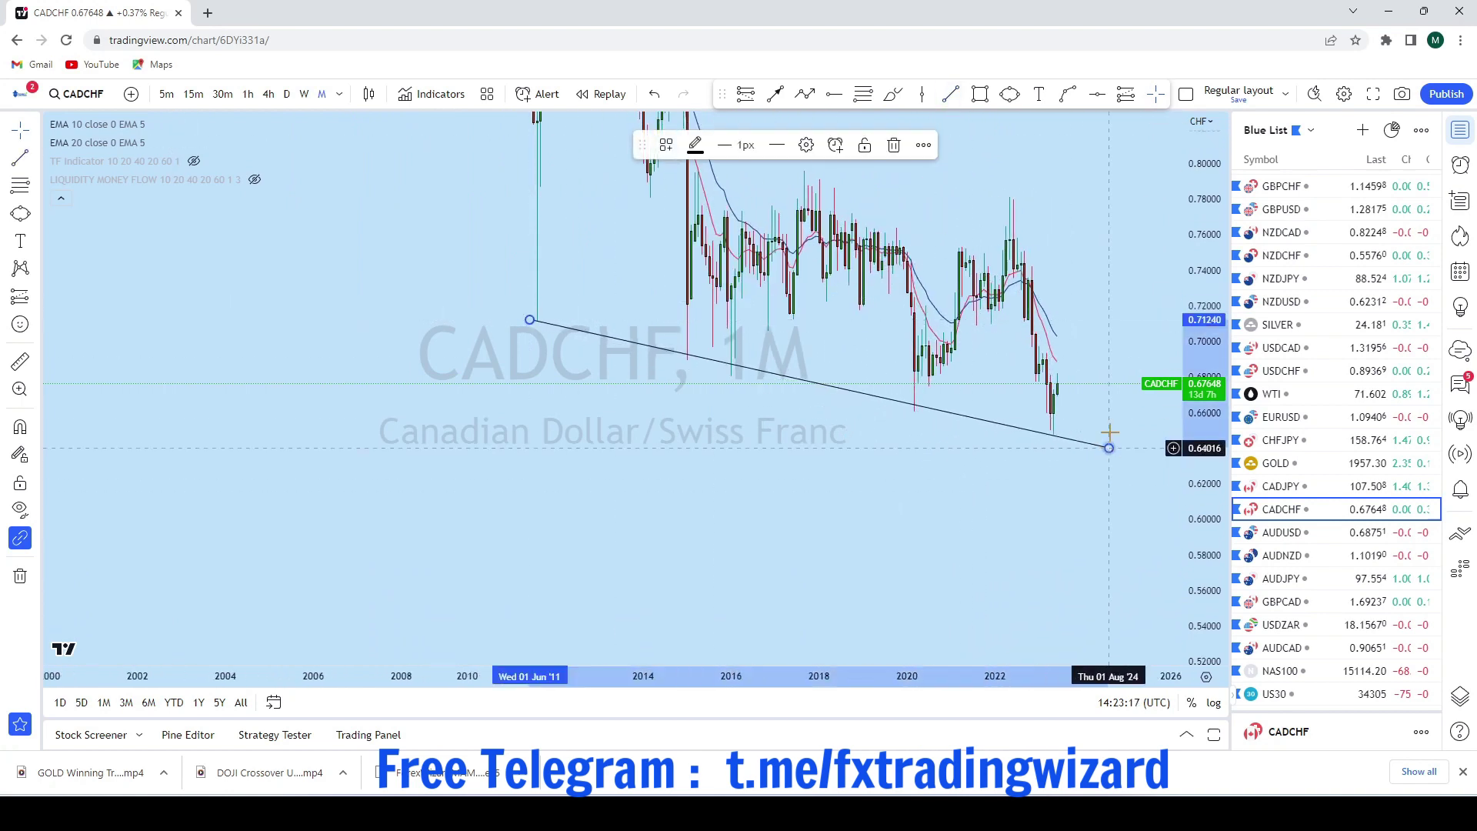
Examine the latest monthly CADCHF candles against the falling trend line, and switch to the weekly timeframe
scroll(1110, 432, "up", 3)
scroll(962, 450, "up", 3)
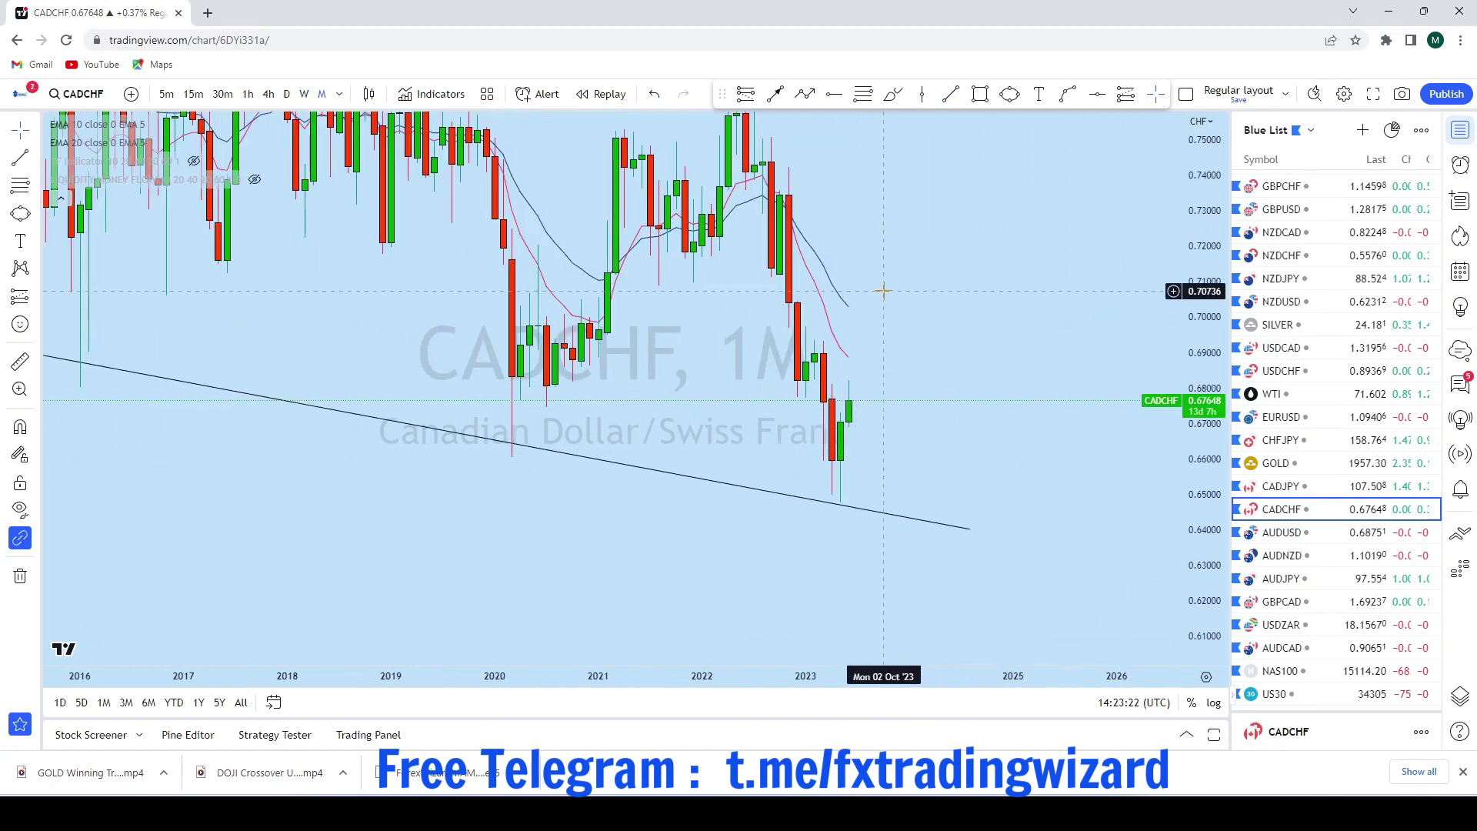
scroll(919, 250, "up", 4)
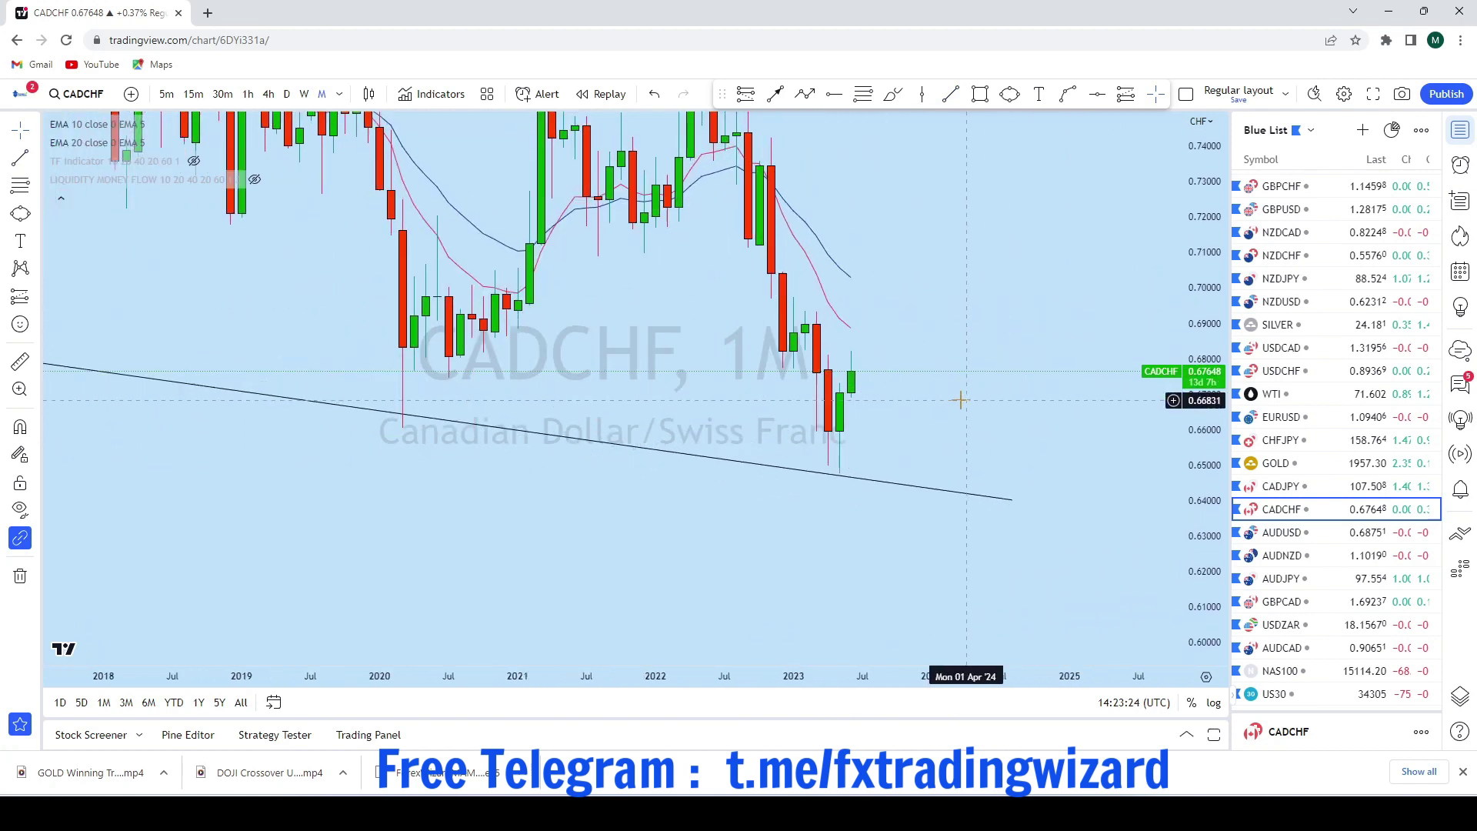
scroll(977, 330, "up", 2)
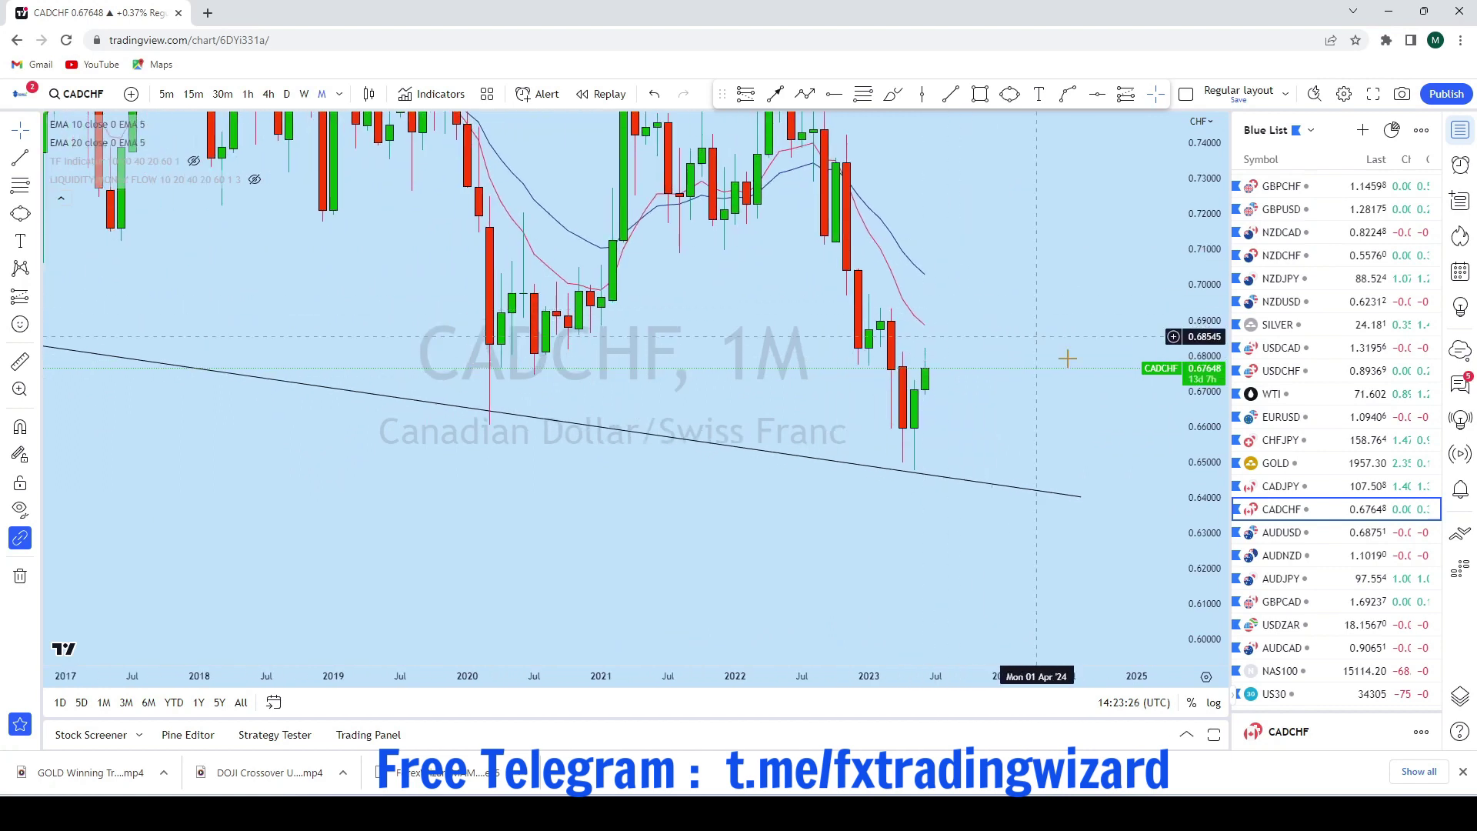
scroll(885, 238, "up", 2)
left_click(304, 93)
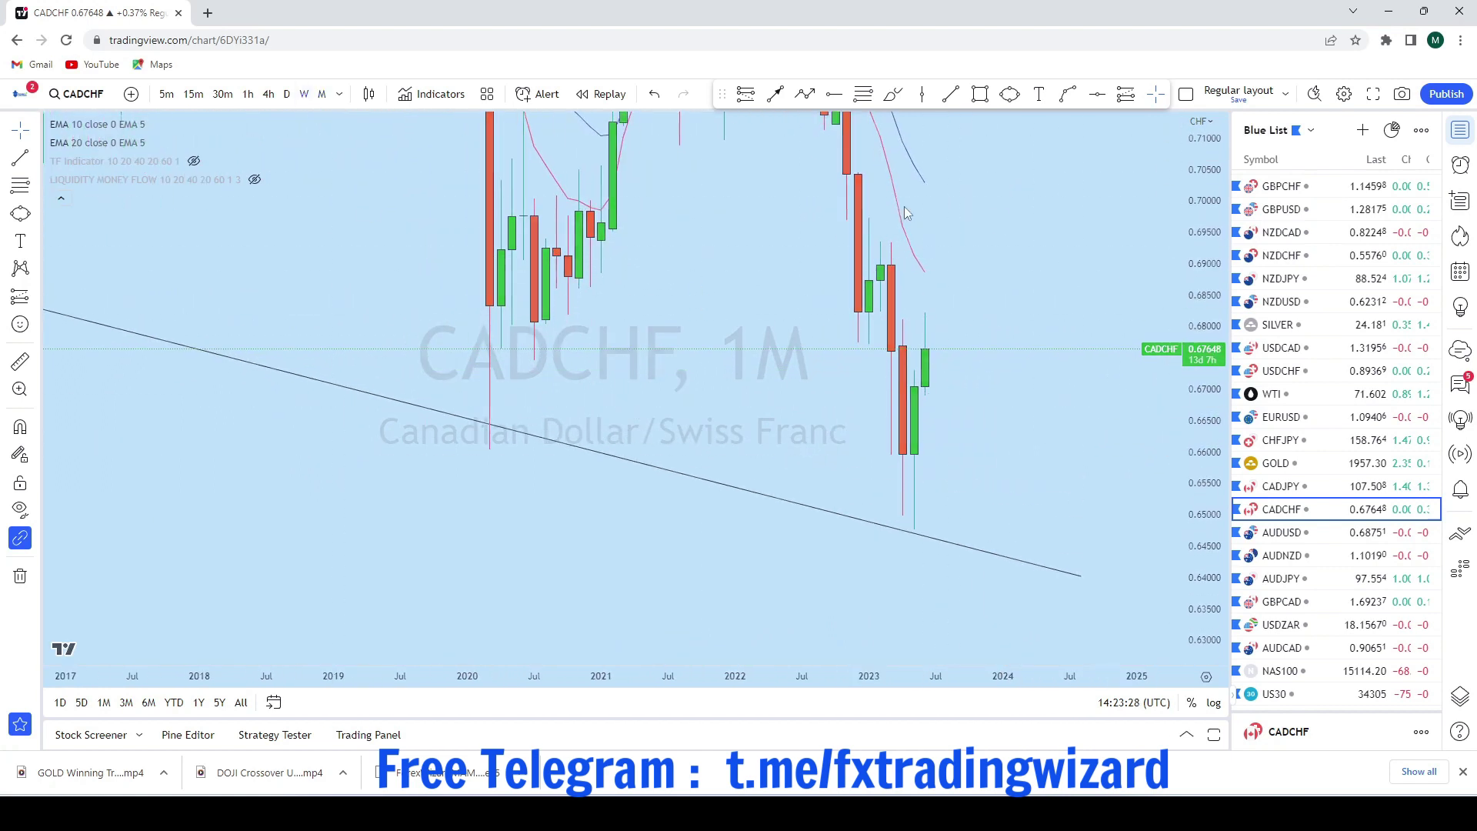
Brush short marks under the lows of the latest weekly CADCHF candles at about 0.673 and 0.672, and undo them
scroll(1111, 422, "down", 1)
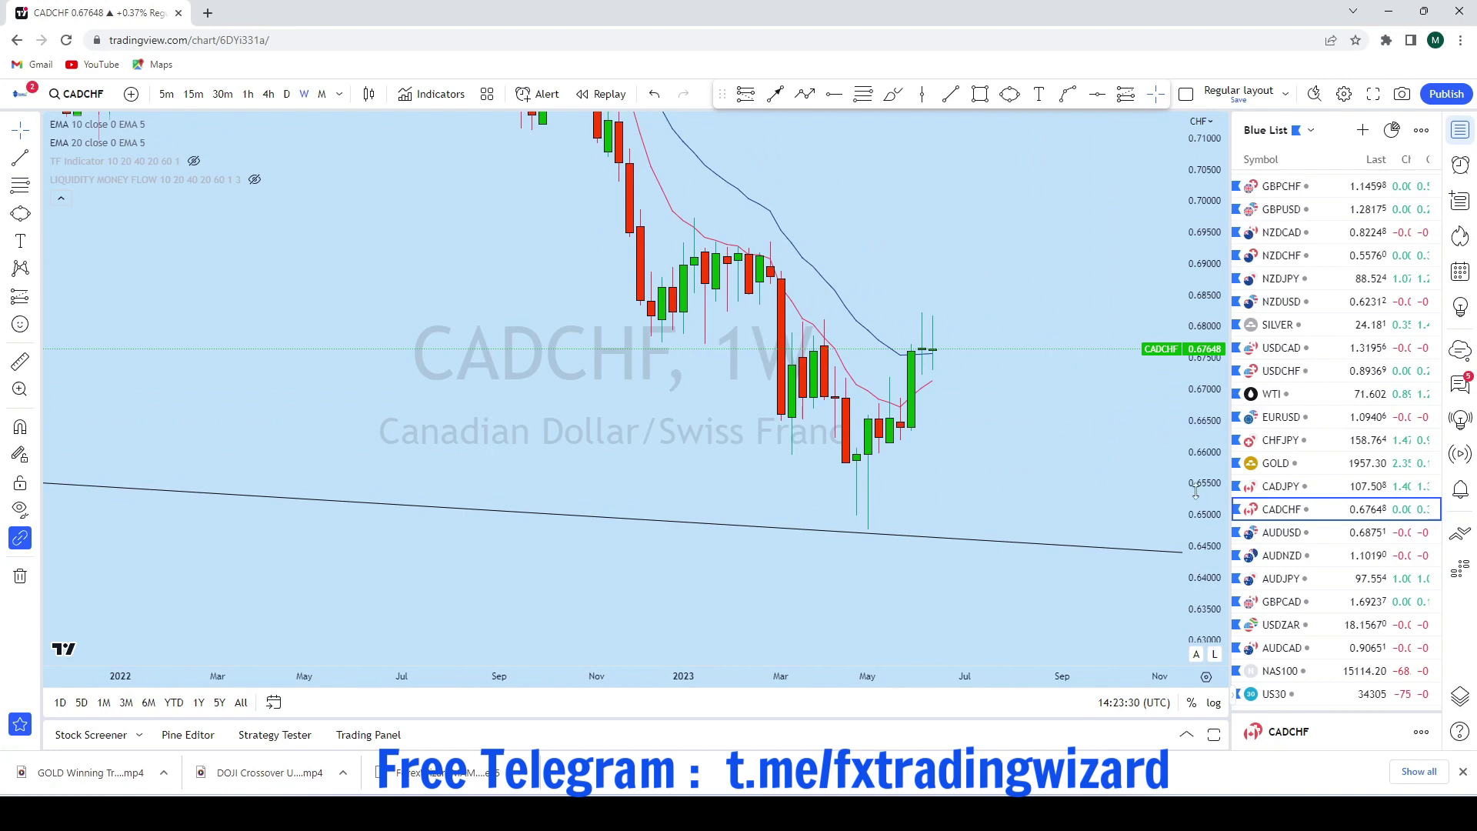
scroll(1055, 290, "up", 2)
scroll(939, 326, "down", 2)
scroll(910, 323, "up", 4)
scroll(962, 328, "down", 2)
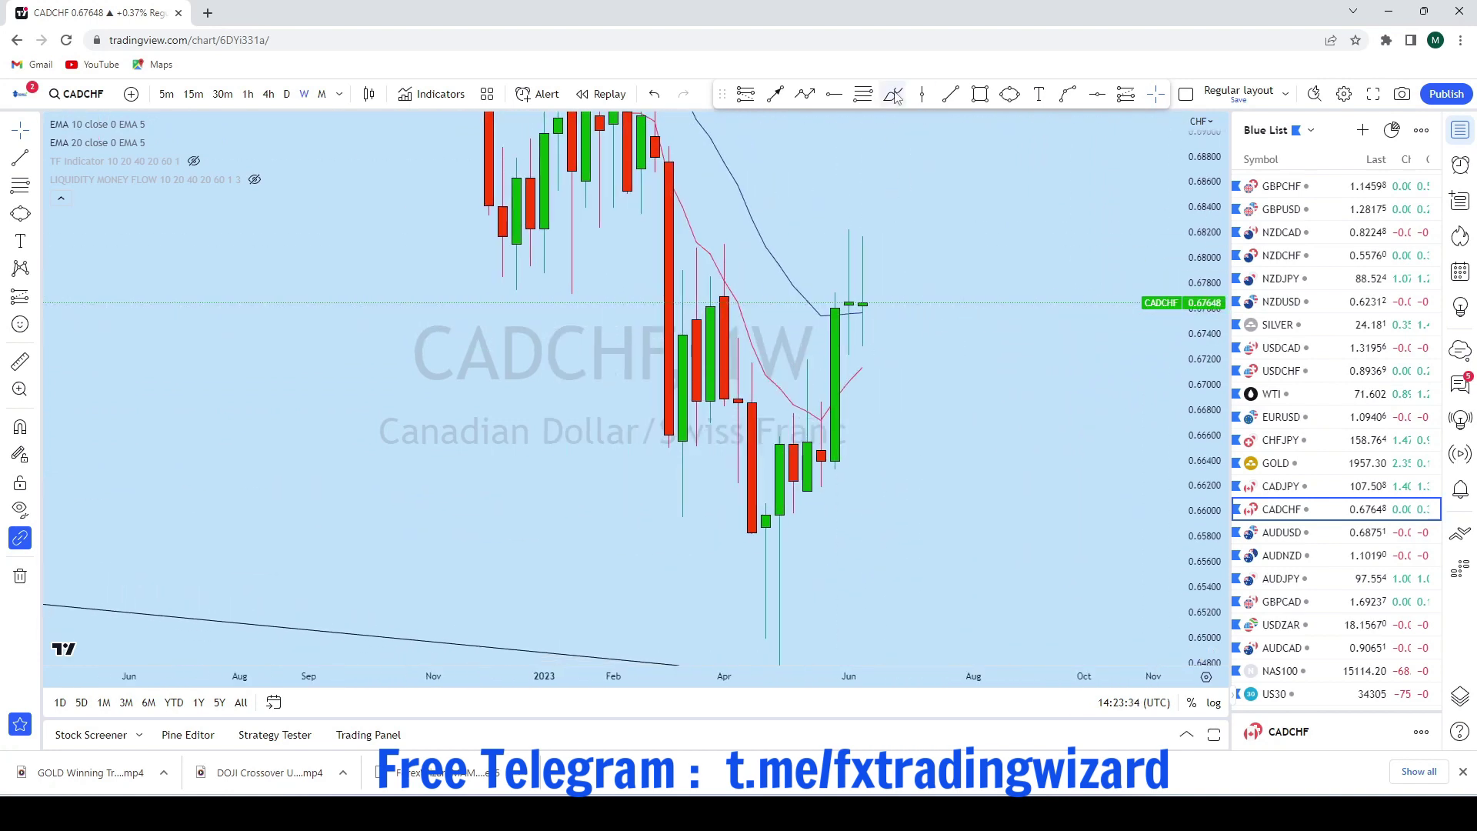
left_click_drag(865, 346, 902, 350)
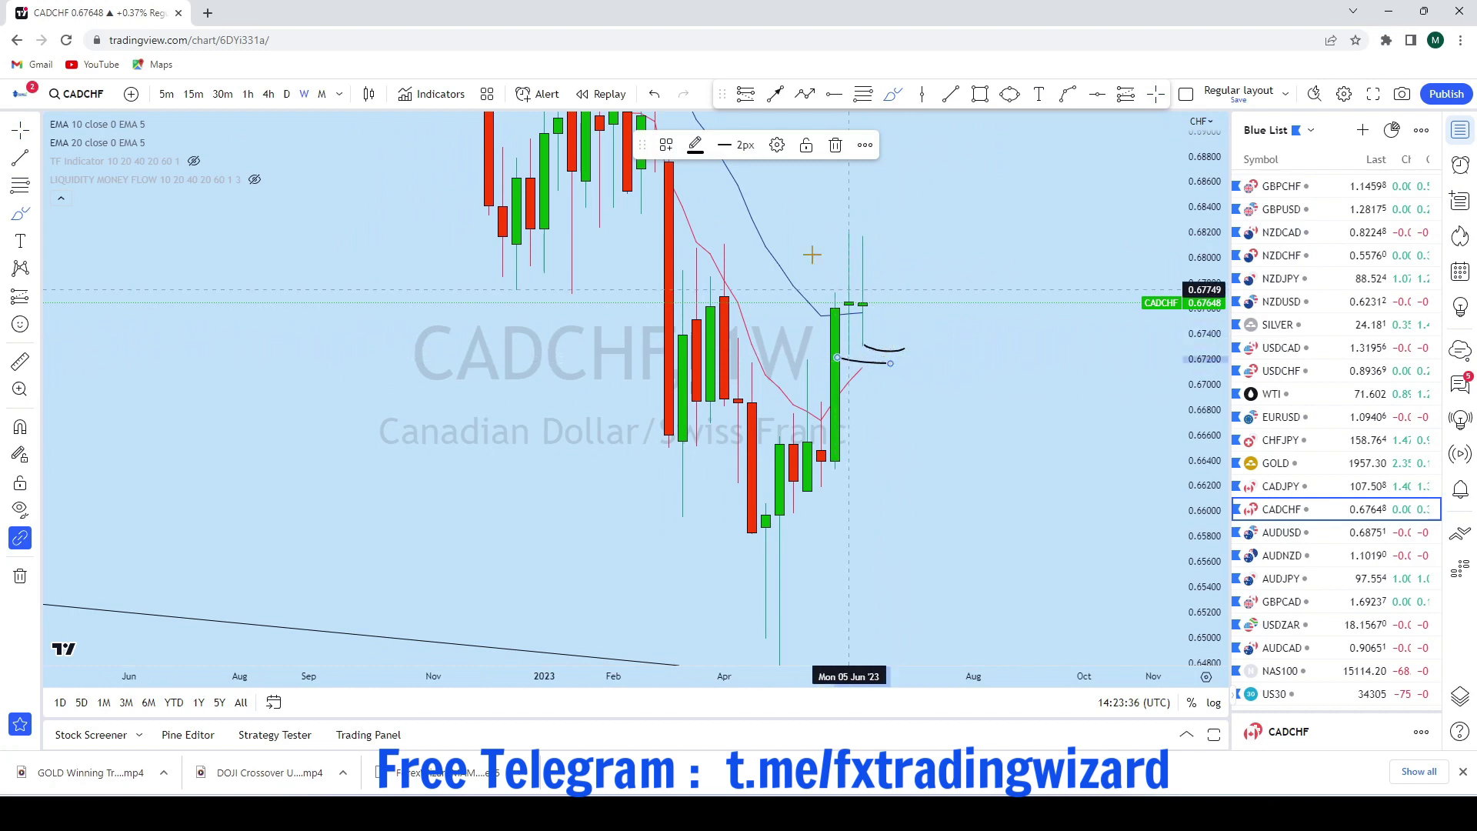
left_click(668, 104)
left_click(668, 104)
Sketch a possible weekly pullback to about 0.671 followed by a rise to about 0.686 in mid-July, and undo the sketch
left_click_drag(890, 239, 863, 306)
left_click(666, 93)
left_click_drag(866, 370, 931, 182)
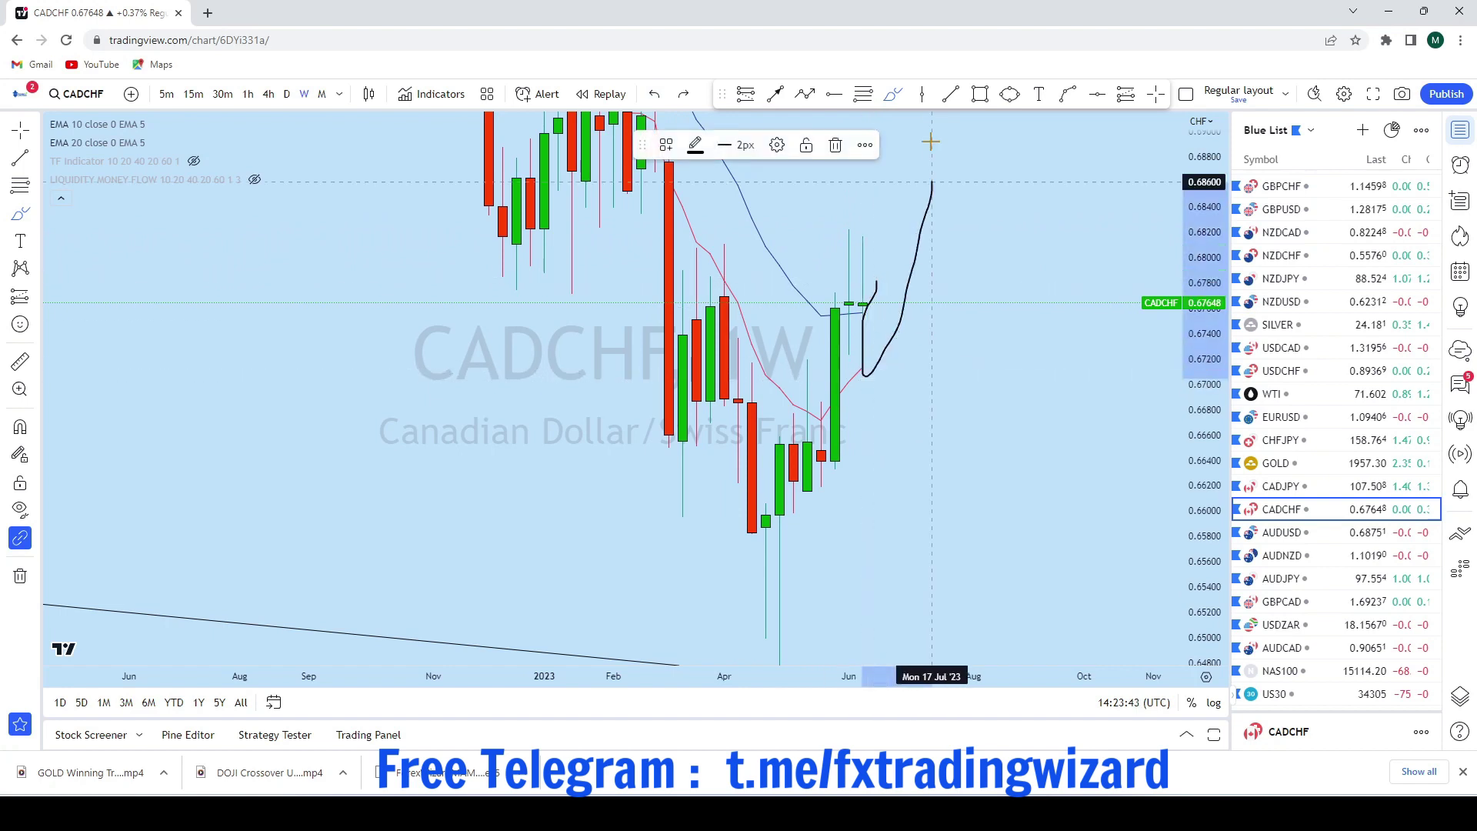
left_click(658, 96)
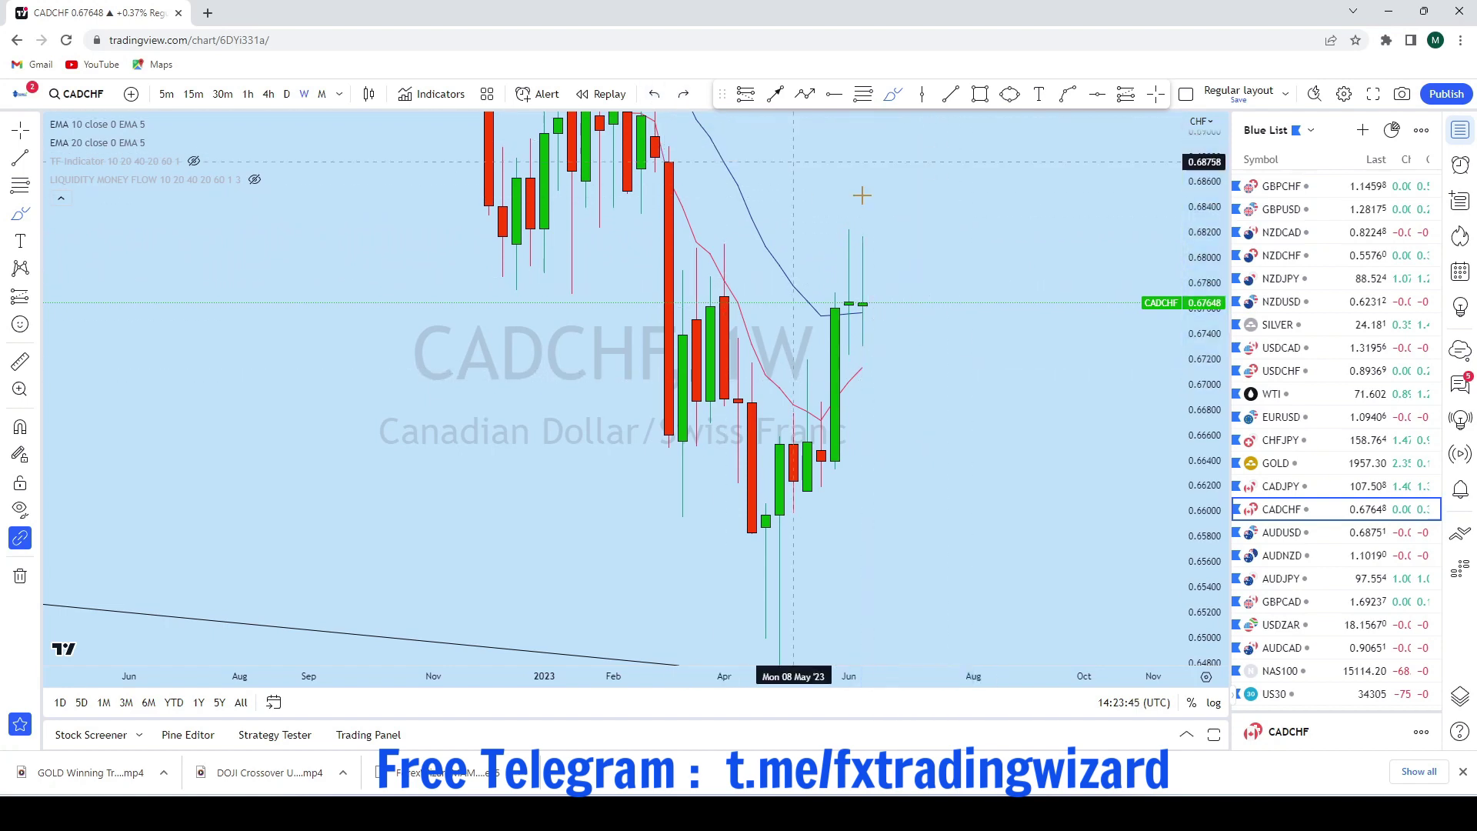
Review the latest weekly CADCHF candles and switch the chart to the daily timeframe
scroll(1012, 366, "down", 3)
scroll(966, 462, "up", 5)
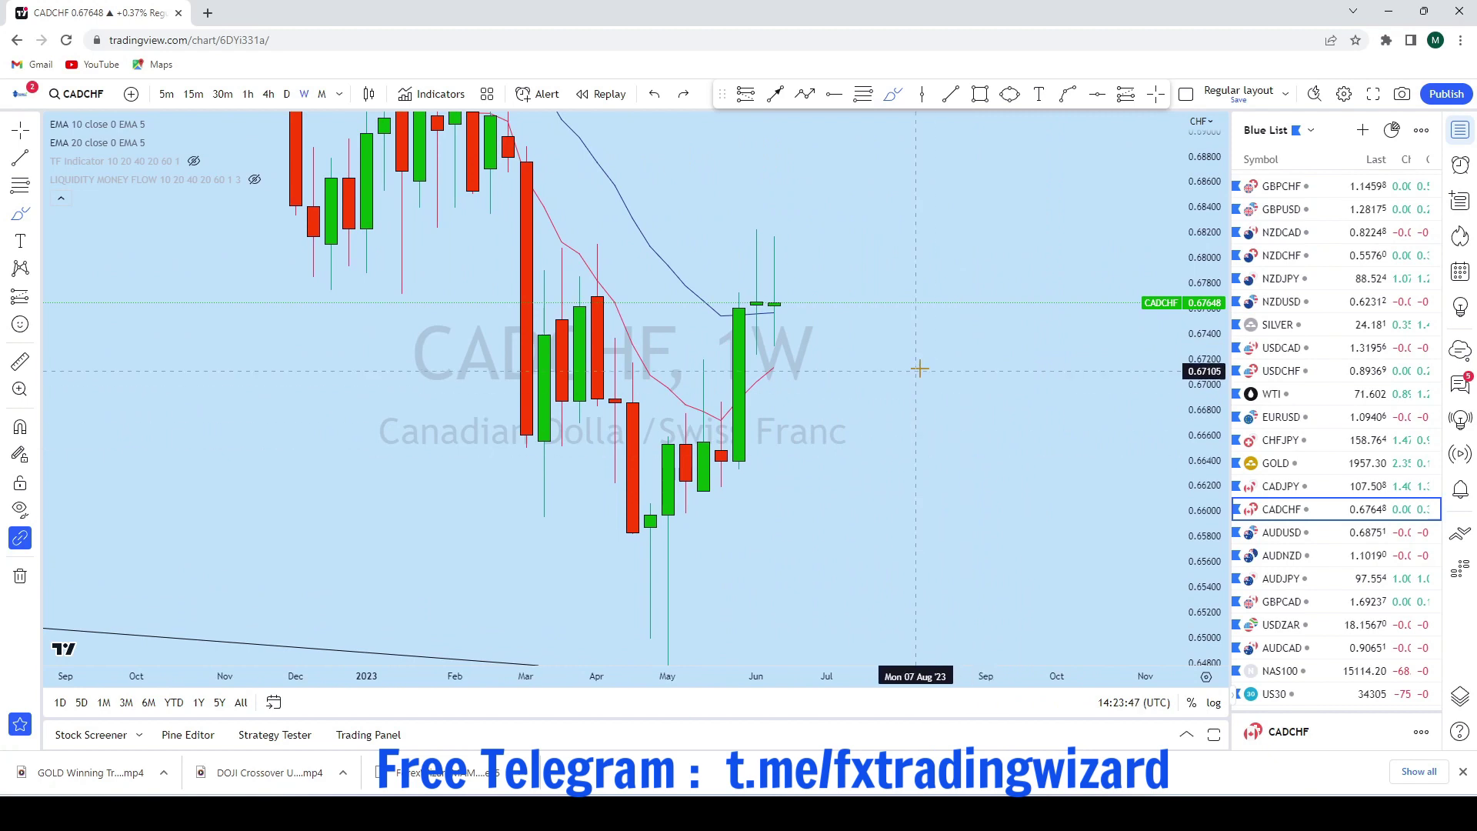
scroll(663, 264, "down", 2)
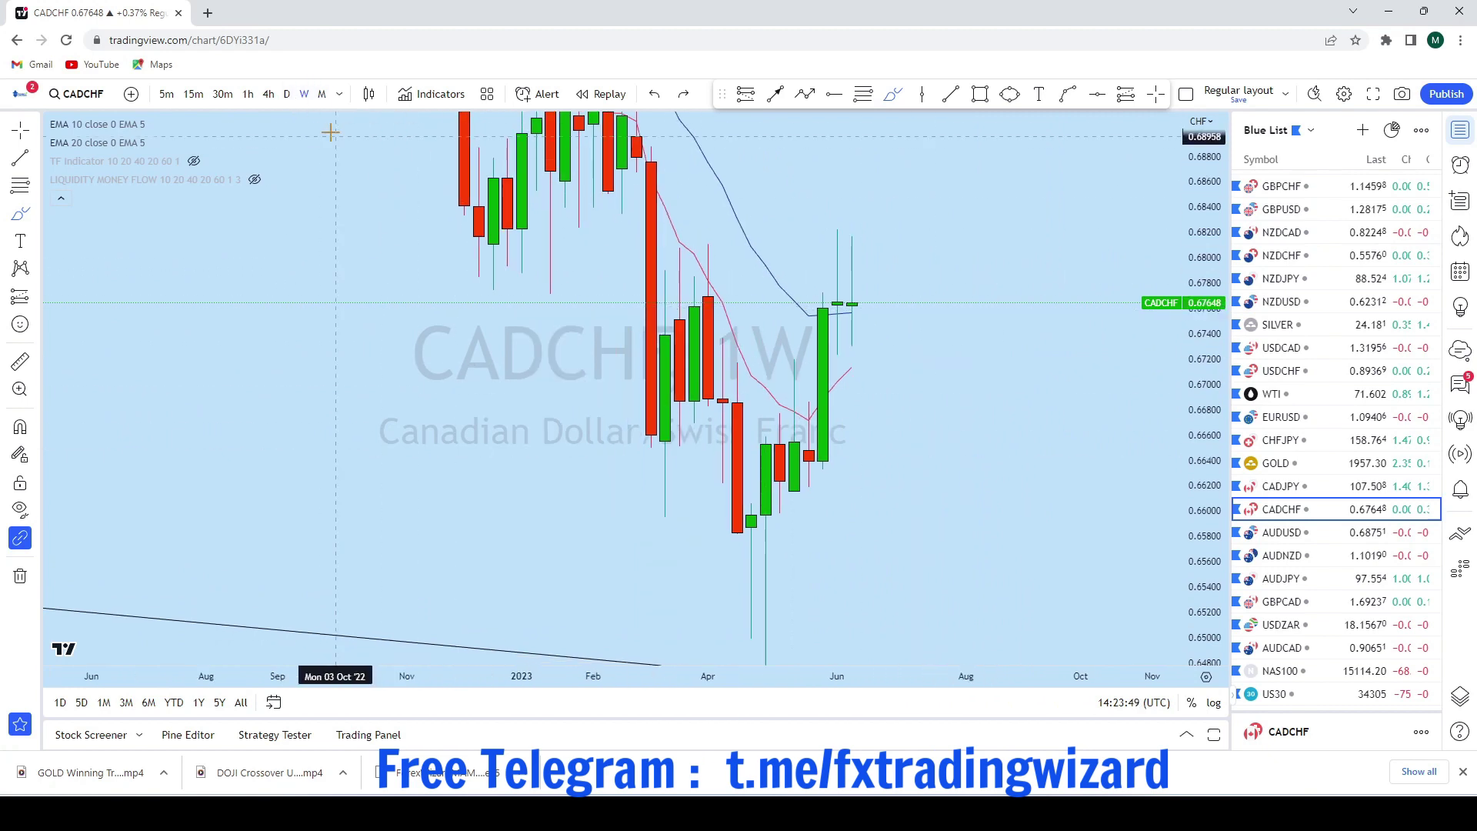
left_click(287, 94)
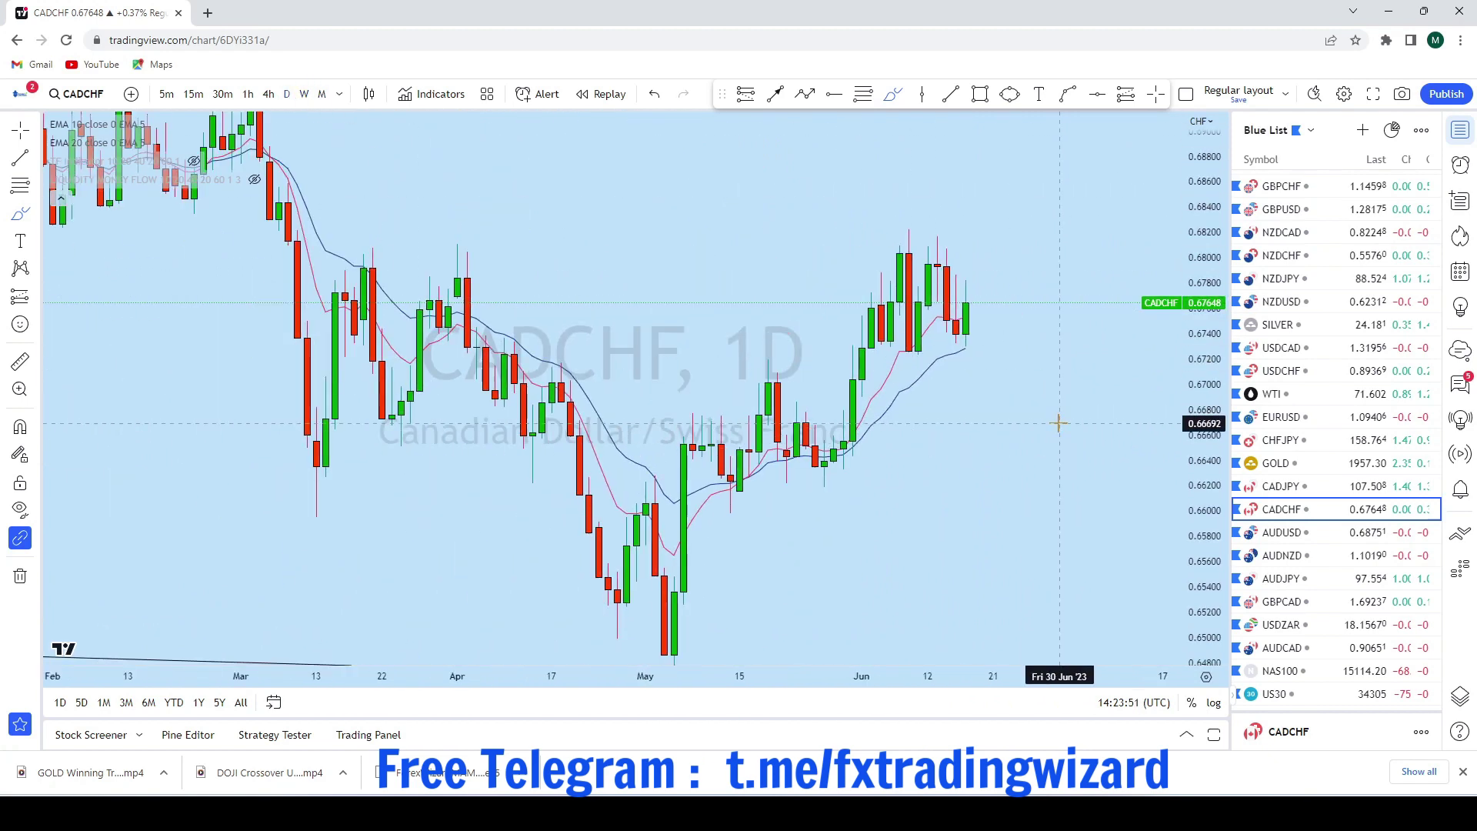
Trace the daily June swings by brush with a projected rise from about 0.674 to 0.687, and undo the tracing
left_click_drag(750, 482, 837, 223)
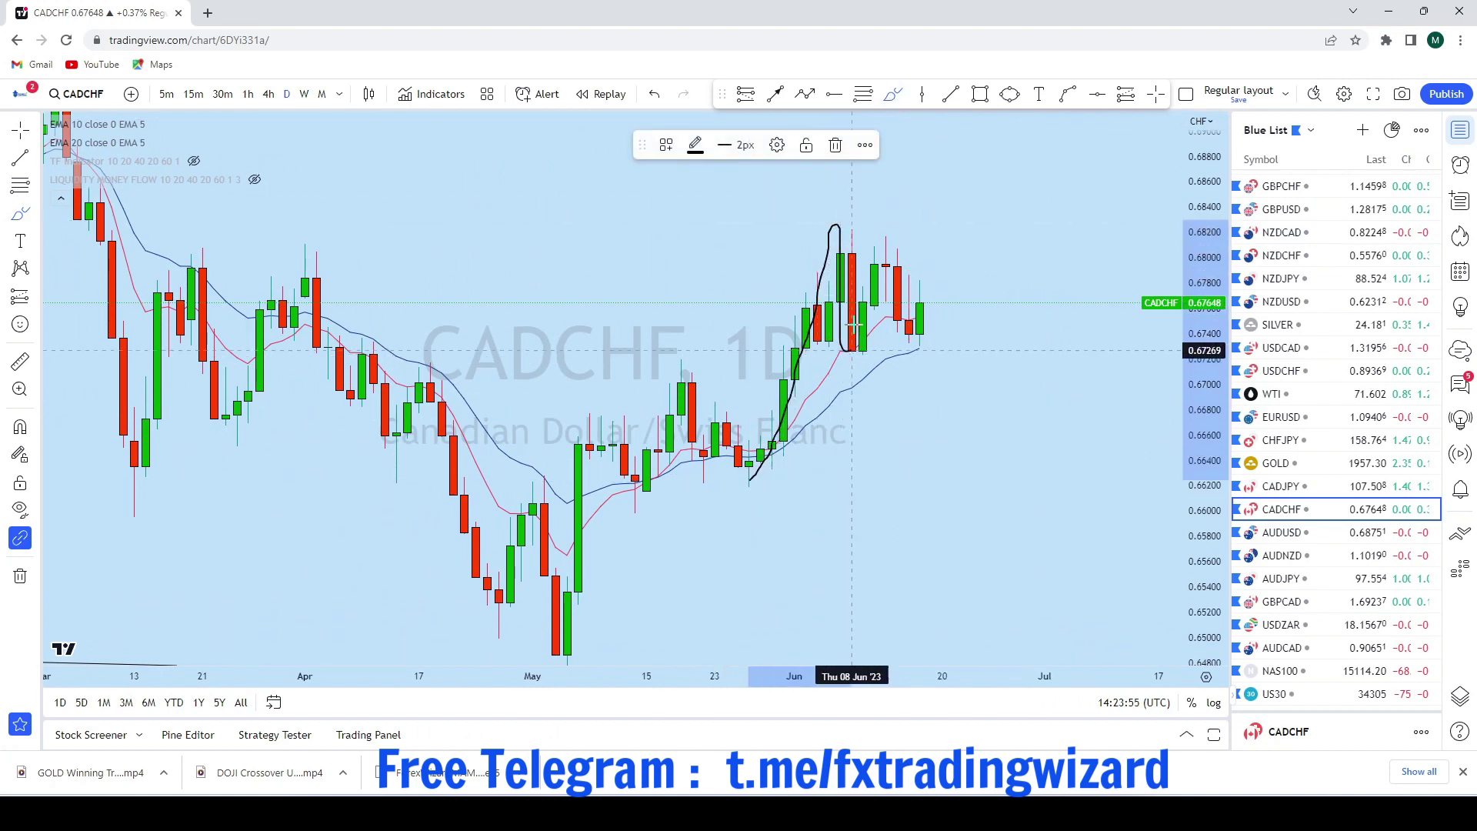
left_click_drag(935, 331, 1011, 167)
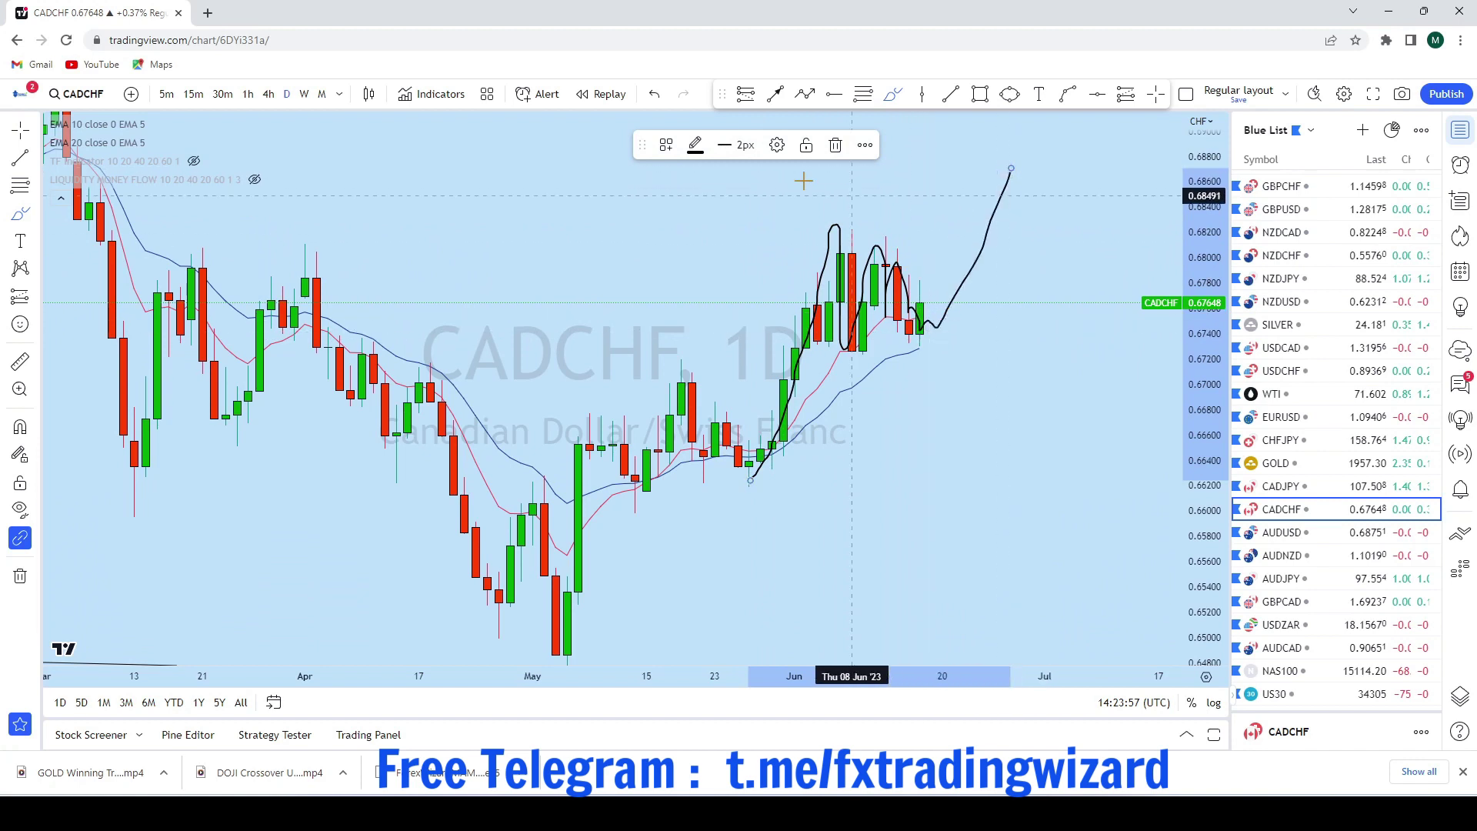
left_click(647, 89)
Brush a horizontal support line under the June daily lows at about 0.6725, and undo it
scroll(1028, 356, "down", 1)
scroll(1008, 356, "up", 2)
left_click_drag(742, 354, 1023, 351)
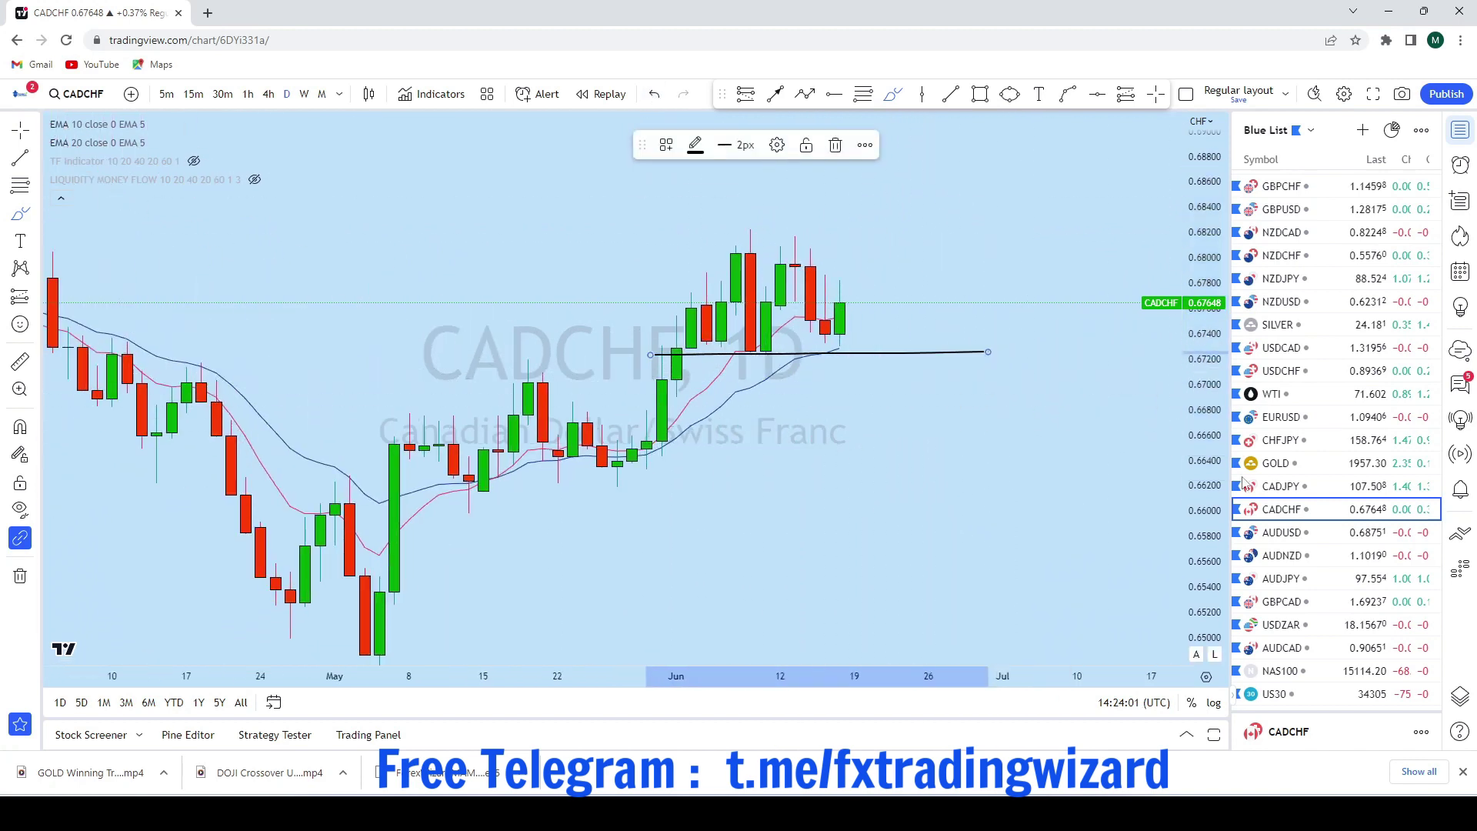
scroll(817, 165, "up", 3)
scroll(857, 340, "down", 2)
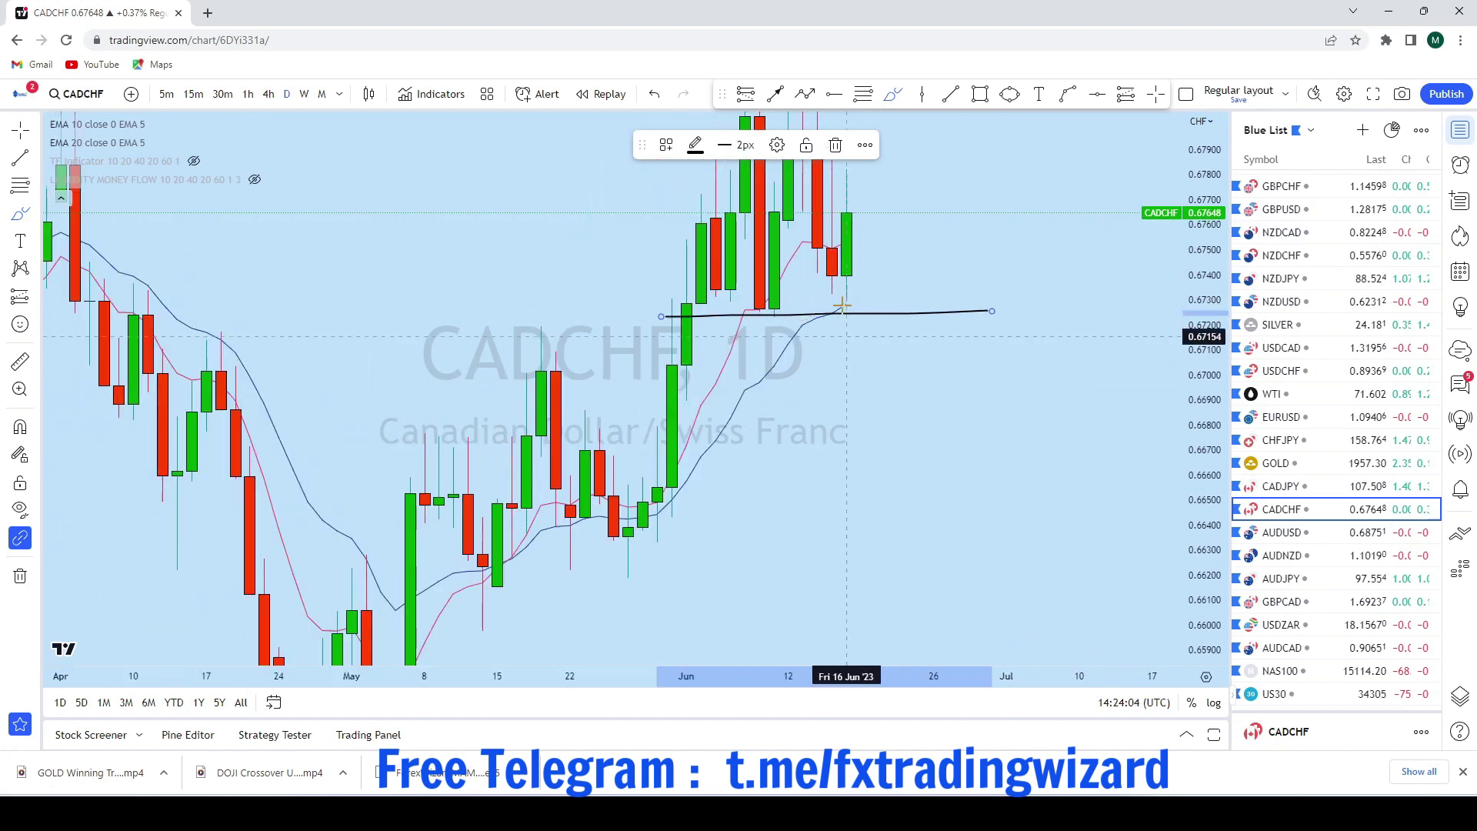
scroll(901, 284, "up", 3)
left_click(654, 94)
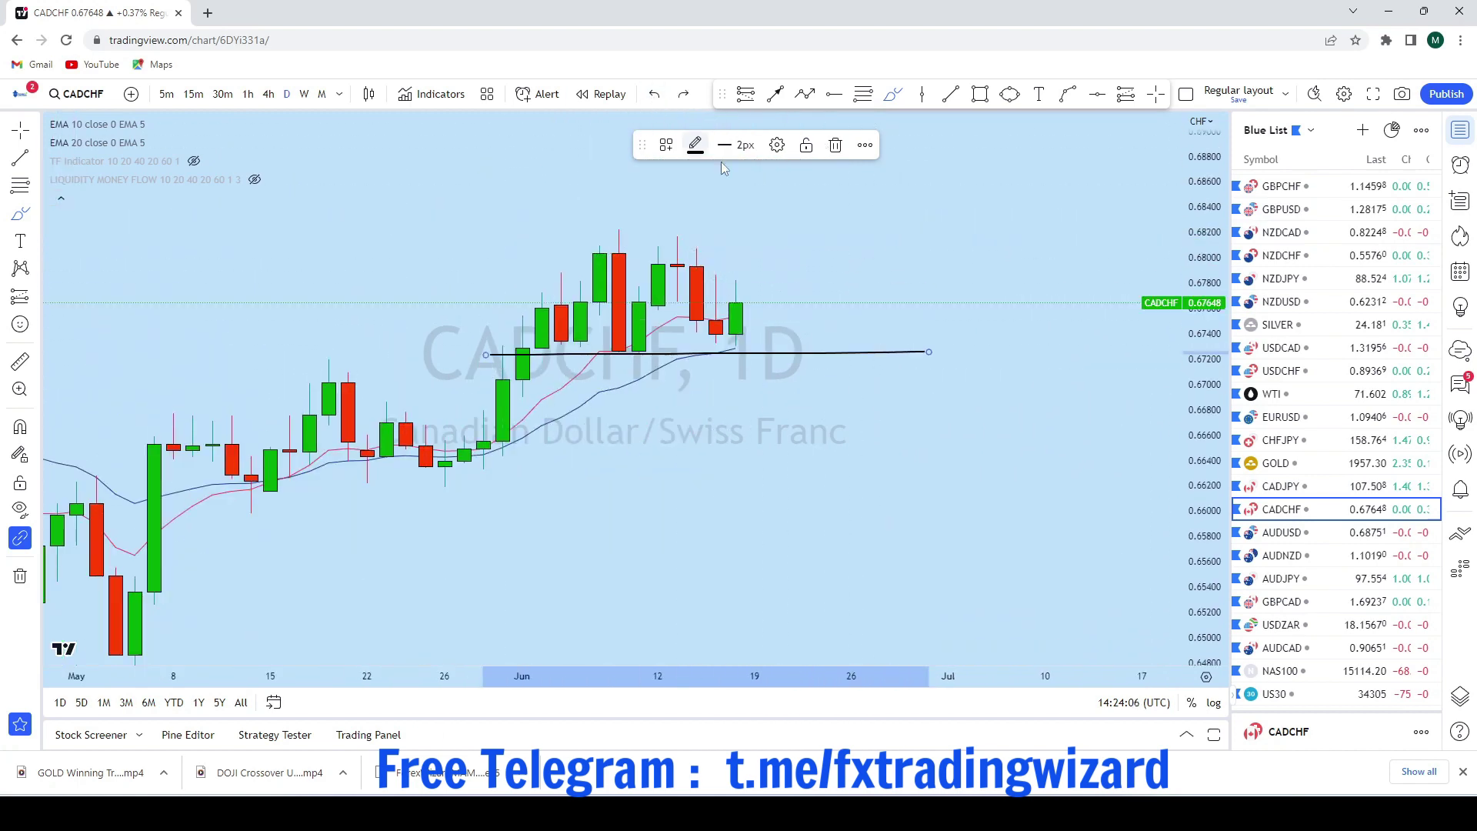
left_click(653, 94)
Sketch a daily dip from about 0.6765 towards 0.672 with a rally beyond 0.688, and undo the sketch
mouse_move(736, 298)
left_mouse_down()
mouse_move(755, 354)
mouse_move(831, 244)
mouse_move(862, 143)
left_mouse_up()
scroll(861, 142, "down", 2)
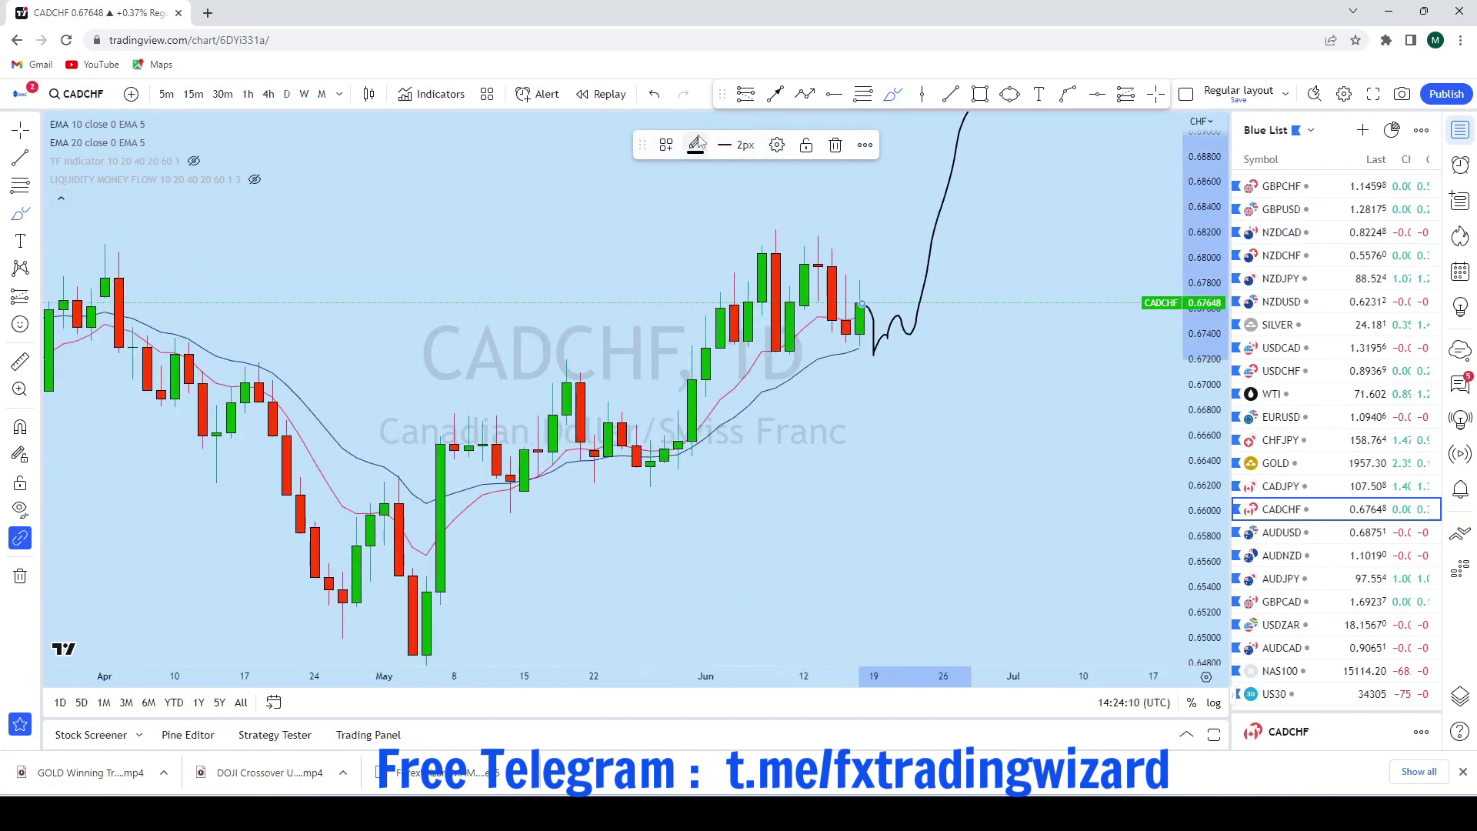
left_click(652, 93)
scroll(831, 291, "down", 2)
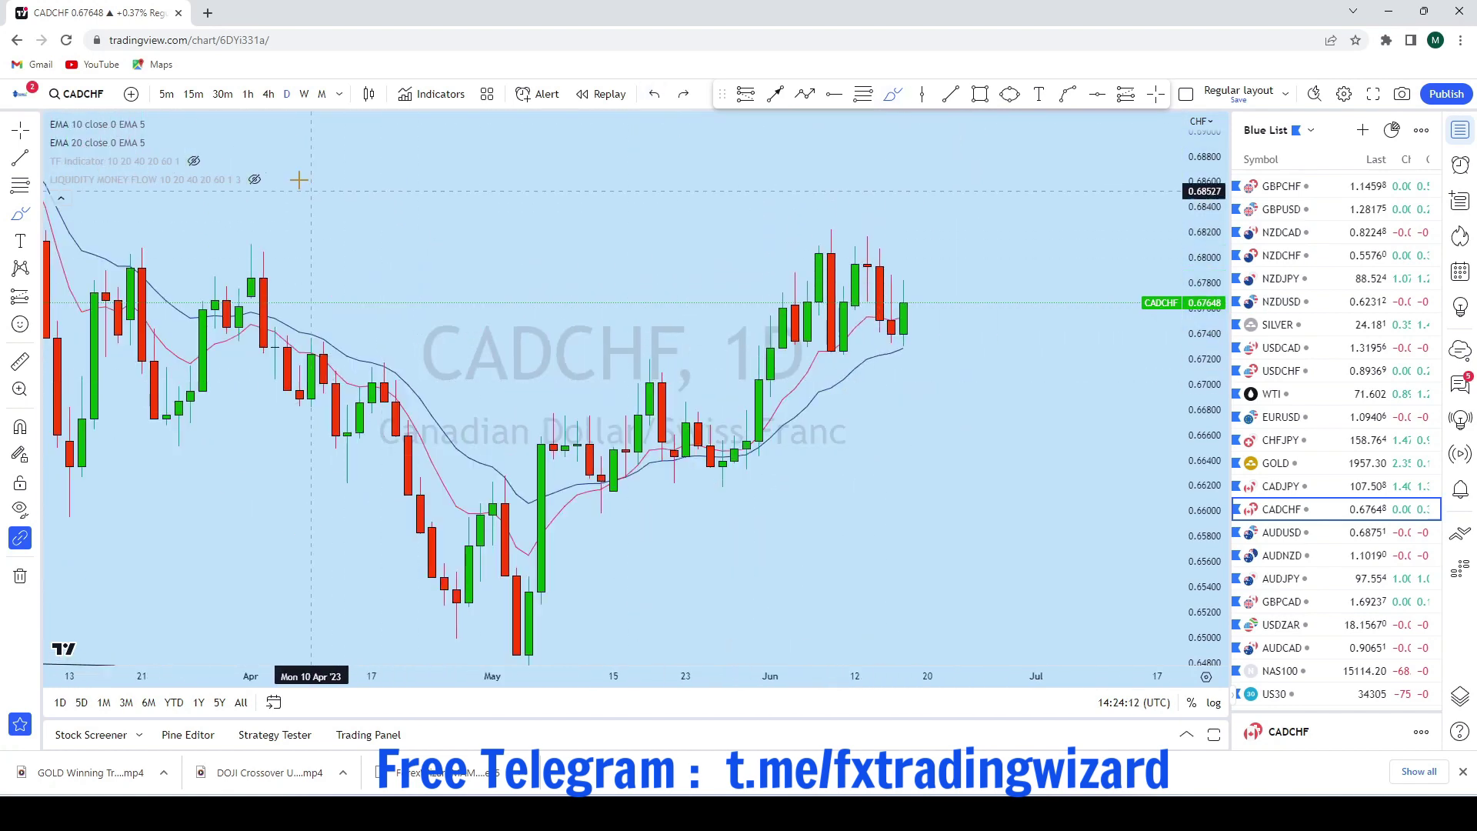
Switch CADCHF to the 4-hour timeframe and draw a thin rectangular support zone at about 0.673, from about 29 May to 25 June
left_click(269, 94)
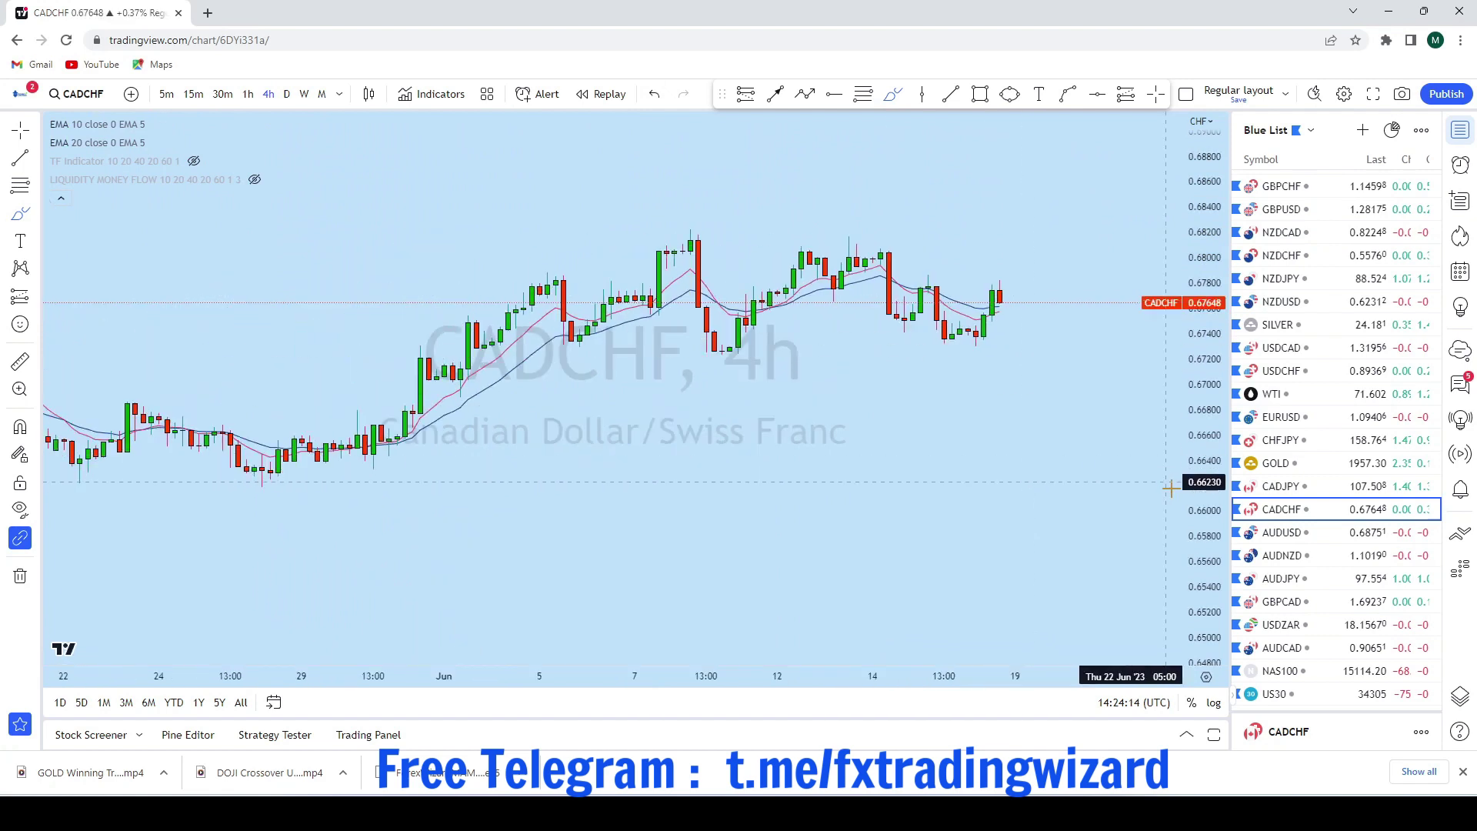
scroll(913, 316, "up", 4)
scroll(962, 315, "down", 4)
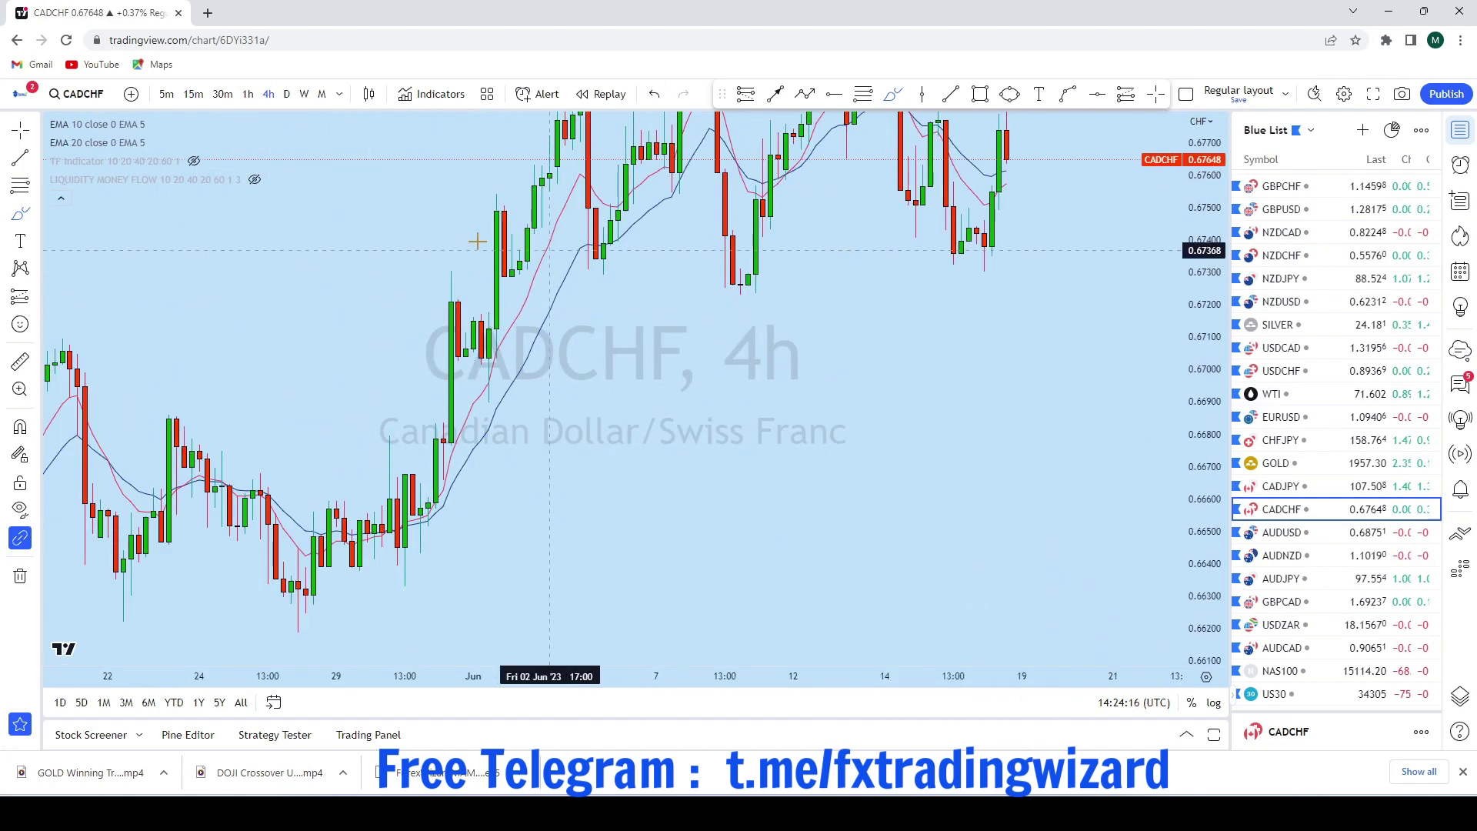
left_click(17, 129)
scroll(1028, 333, "down", 3)
mouse_move(1073, 343)
left_mouse_down()
mouse_move(949, 464)
mouse_move(969, 436)
mouse_move(980, 498)
left_mouse_up()
scroll(1028, 416, "up", 2)
left_click(977, 98)
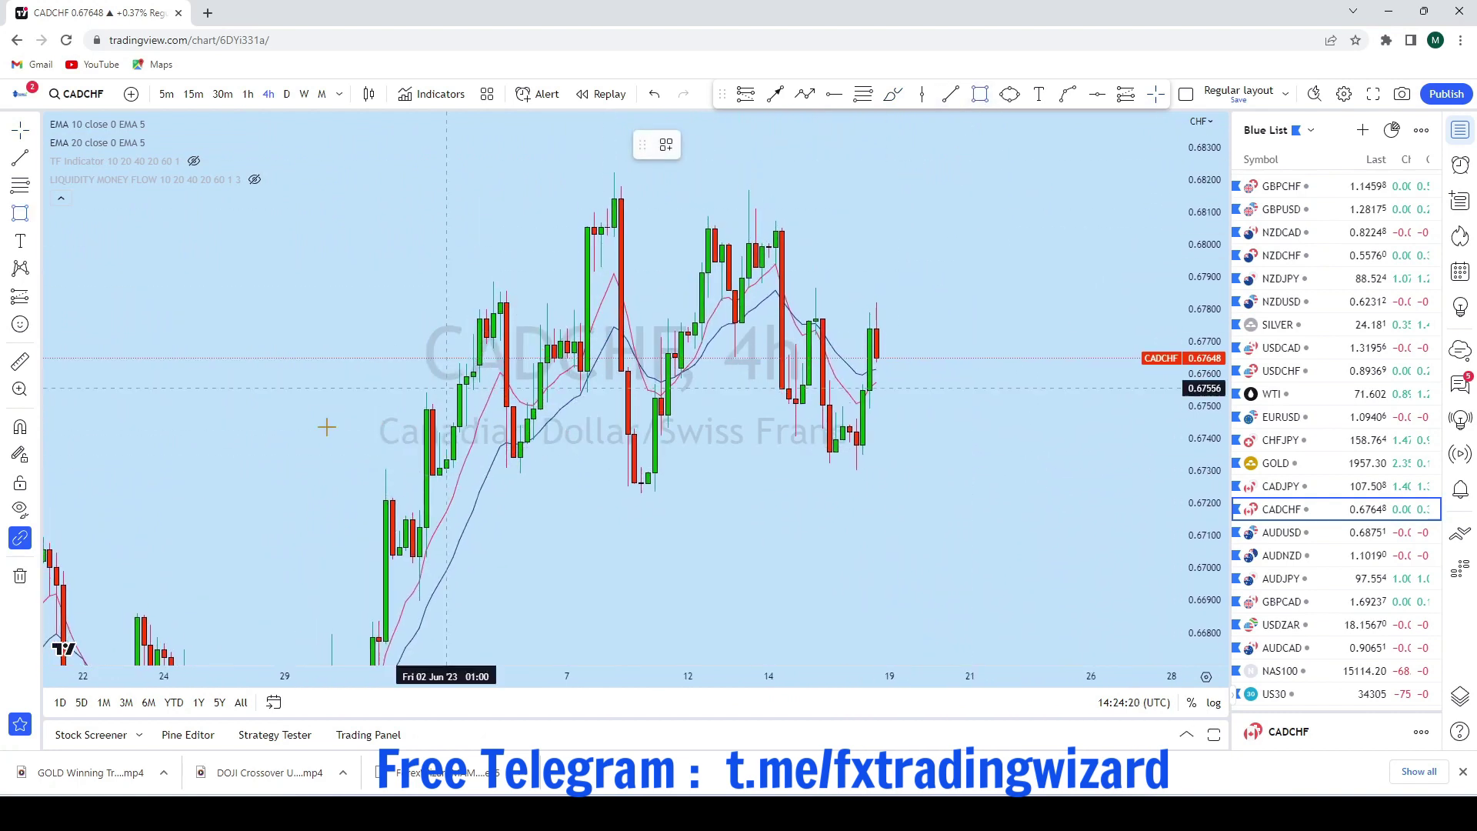
mouse_move(278, 464)
left_mouse_down()
mouse_move(1052, 476)
mouse_move(1071, 460)
left_mouse_up()
left_click_drag(1045, 348, 1003, 356)
scroll(981, 376, "up", 3)
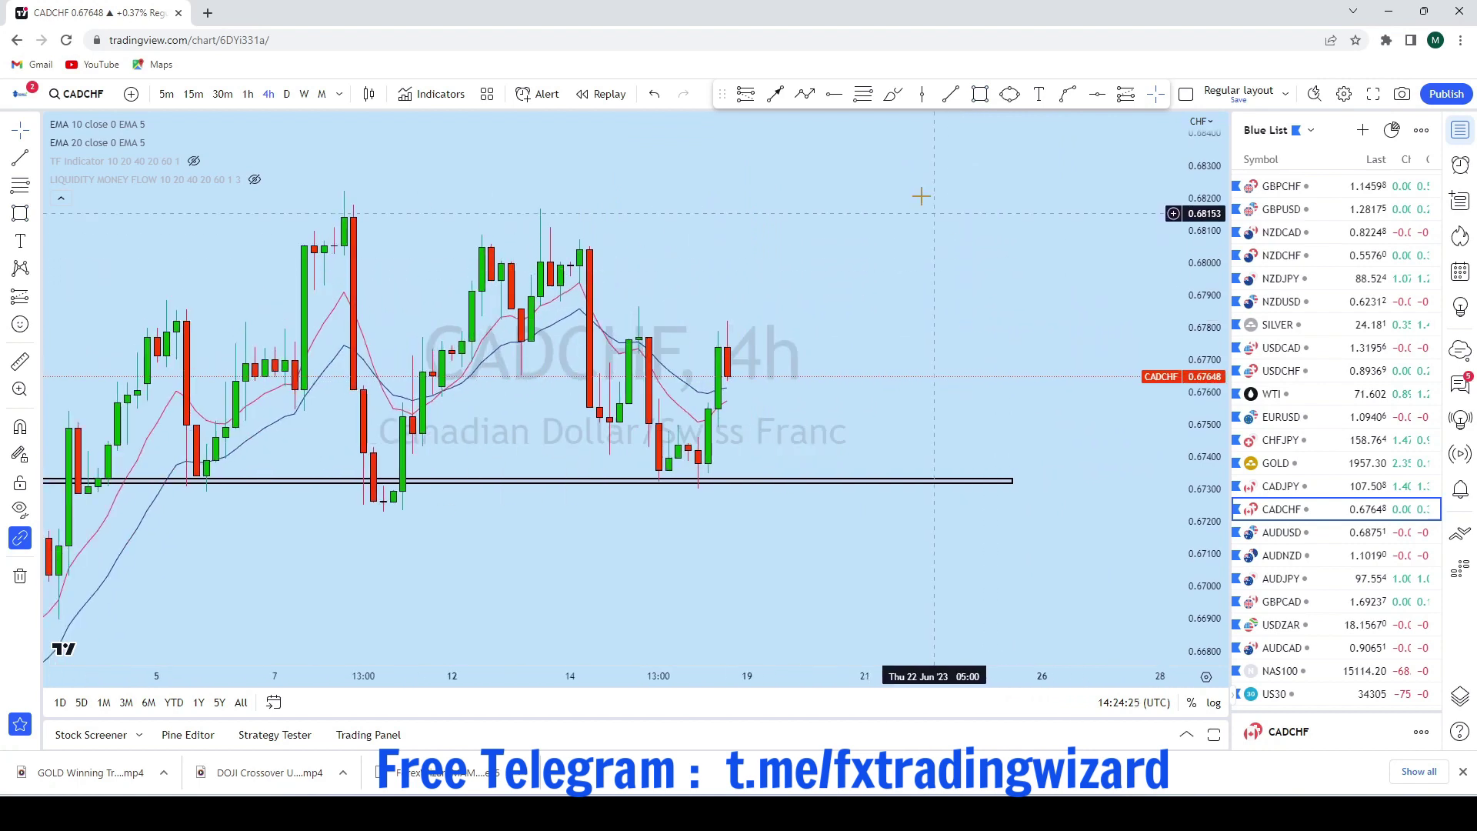
Brush a pullback path from about 0.6765 down to 0.6745 and a horizontal level there, extending right from the mid-June lows
scroll(1002, 313, "down", 3)
scroll(923, 346, "up", 2)
scroll(907, 392, "down", 2)
scroll(852, 387, "up", 1)
left_click(828, 377)
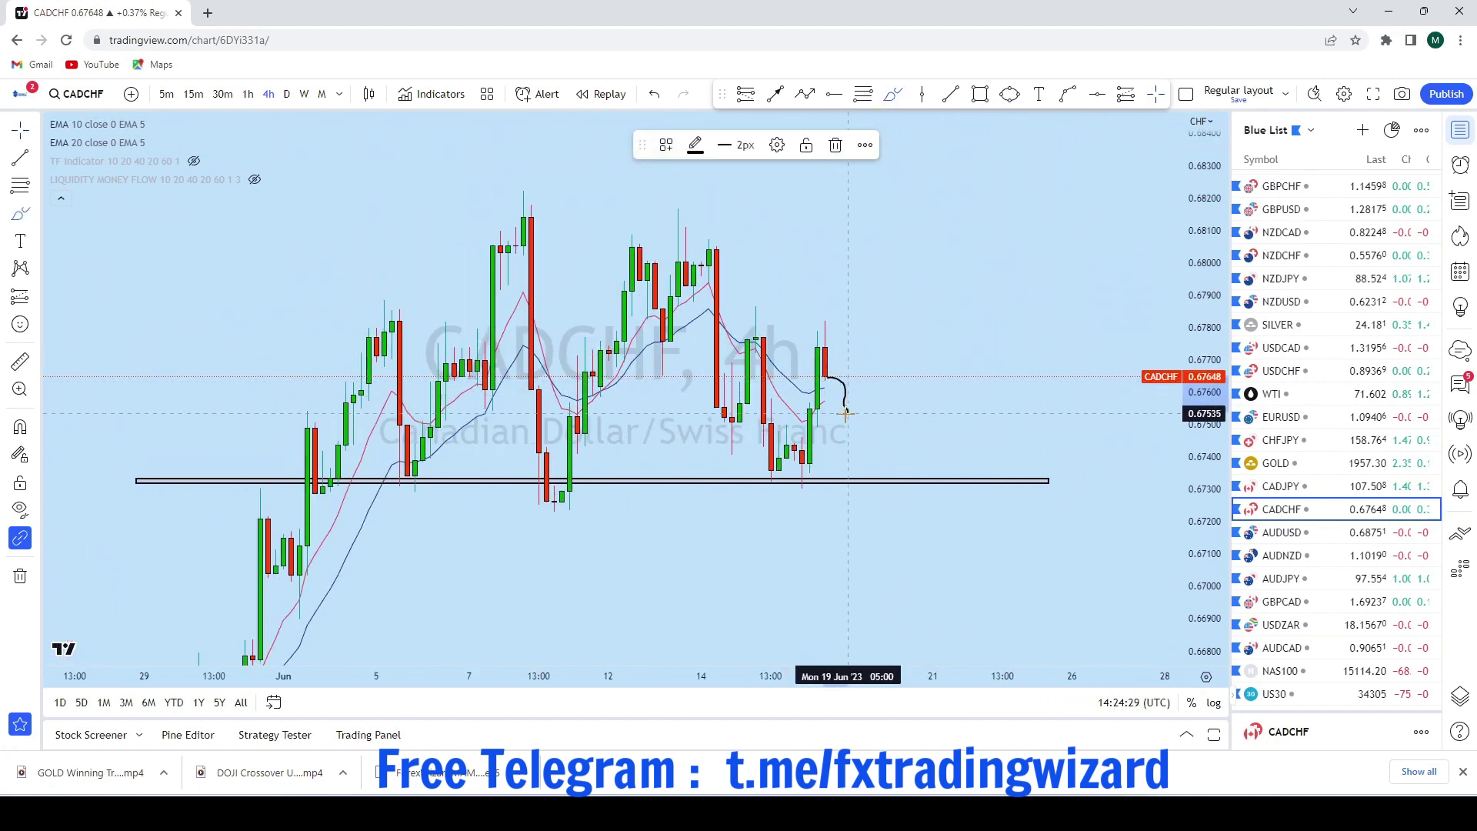
mouse_move(773, 438)
left_mouse_down()
mouse_move(1042, 439)
mouse_move(797, 437)
left_mouse_up()
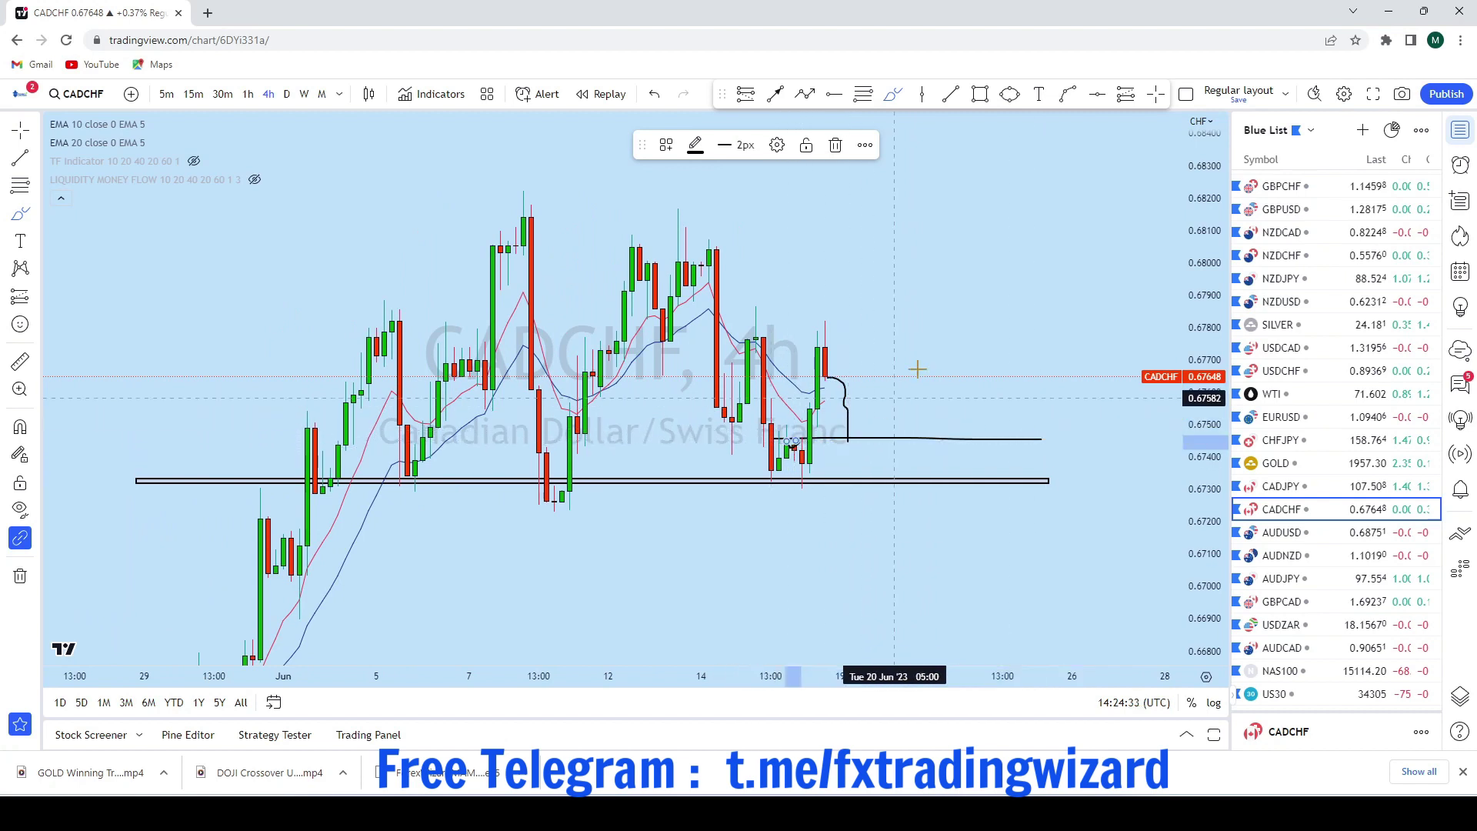
Draw a small ellipse at about 0.674 on 19 June and an arrow from it up to about 0.6844 on 26 June
left_click(1010, 94)
left_click_drag(849, 460, 880, 429)
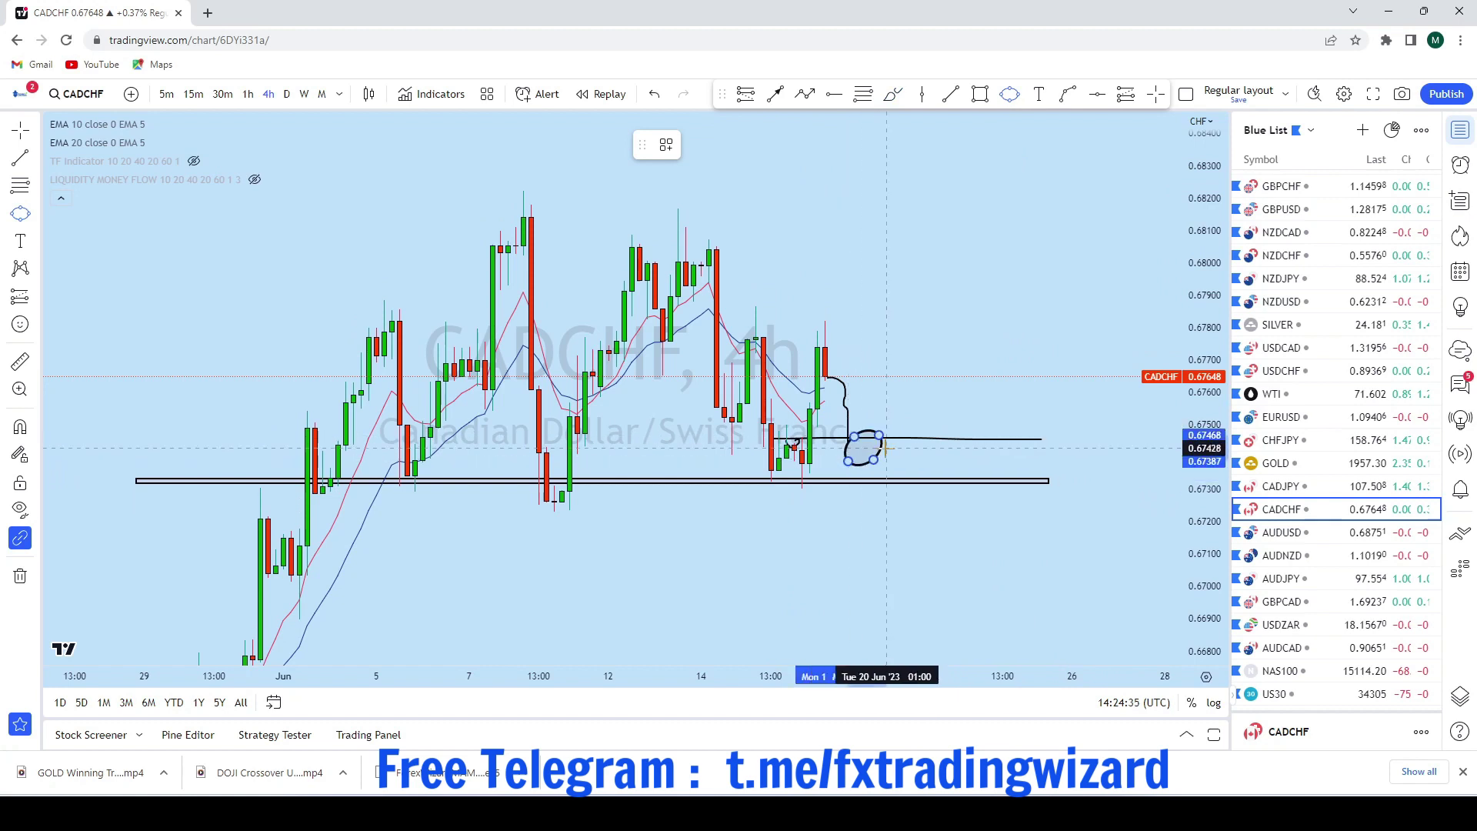
left_click_drag(989, 329, 817, 121)
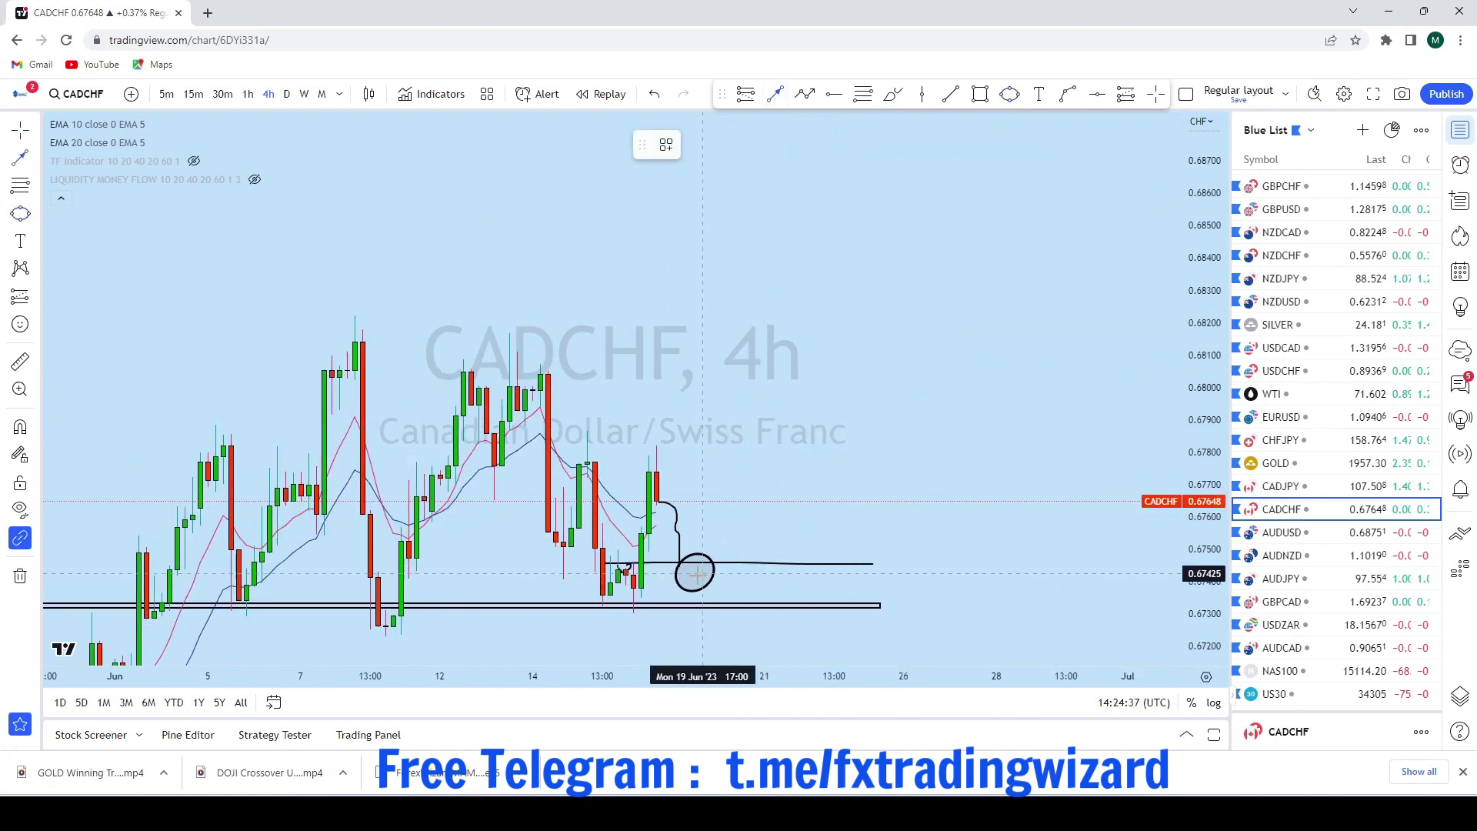
left_click_drag(694, 571, 916, 247)
scroll(1074, 439, "down", 3)
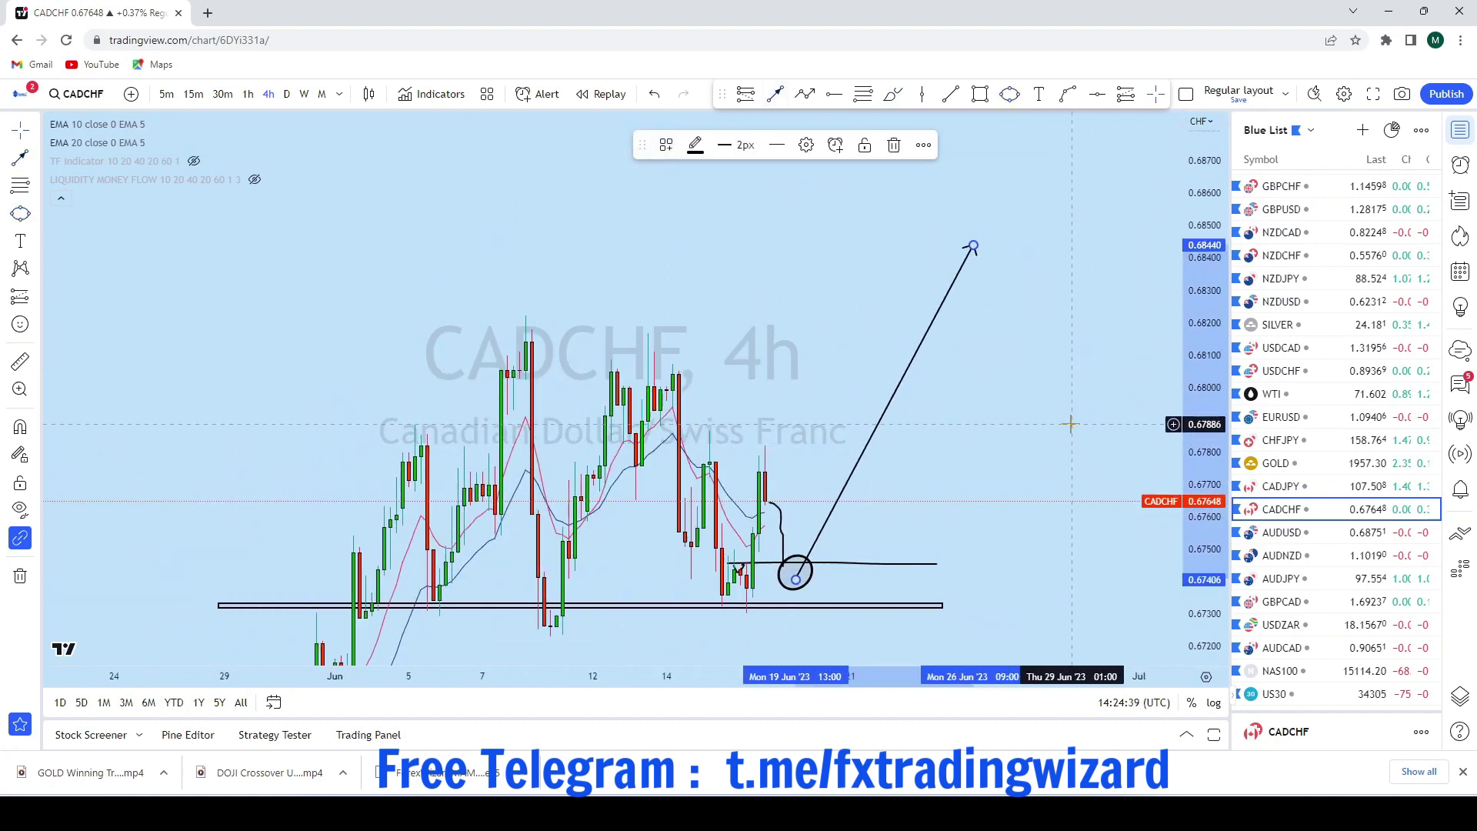
Open the AUDUSD chart on the monthly timeframe and remove its existing horizontal line drawings
key("Down")
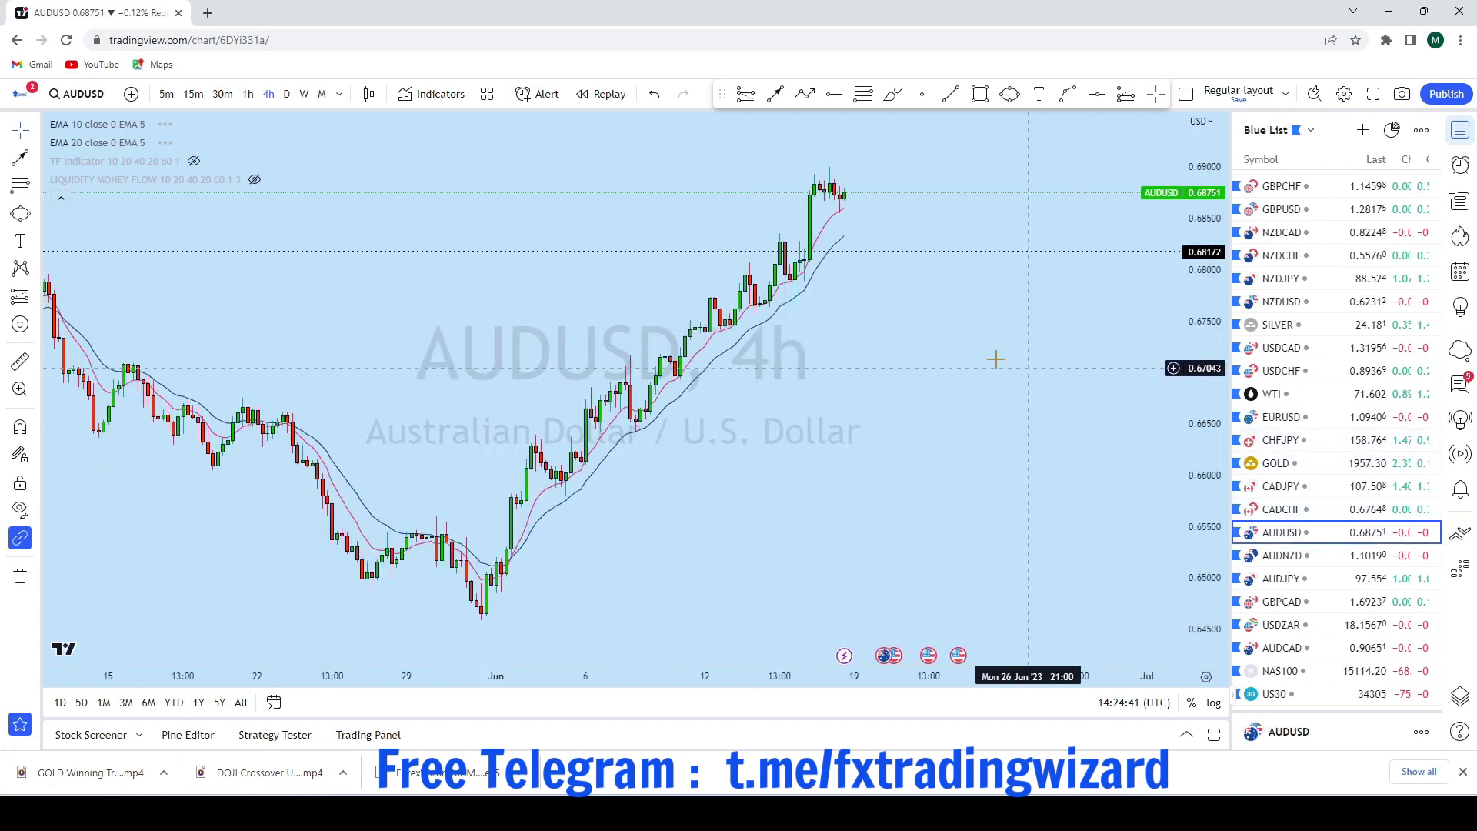
left_click(36, 131)
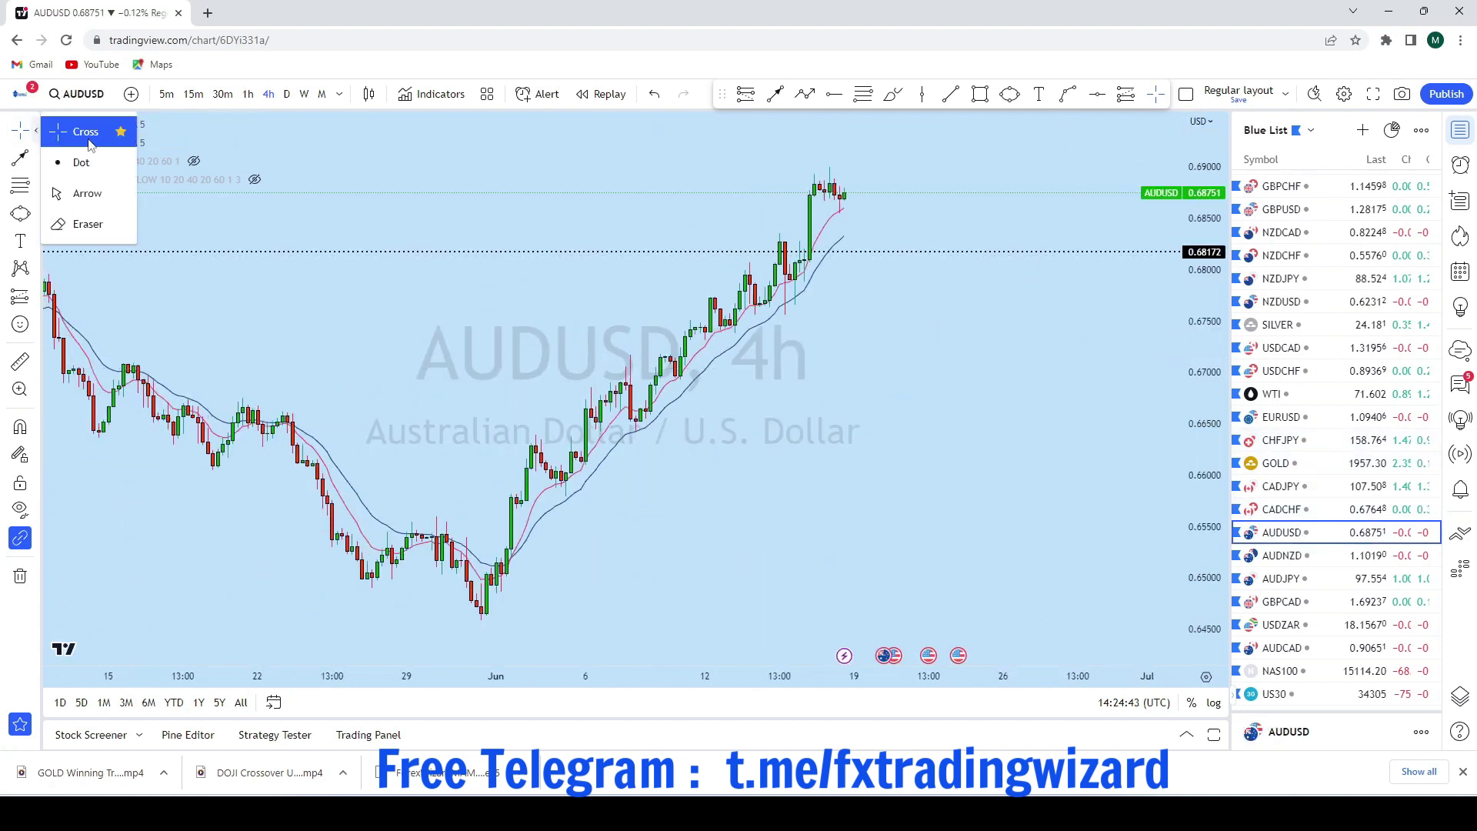
left_click(323, 96)
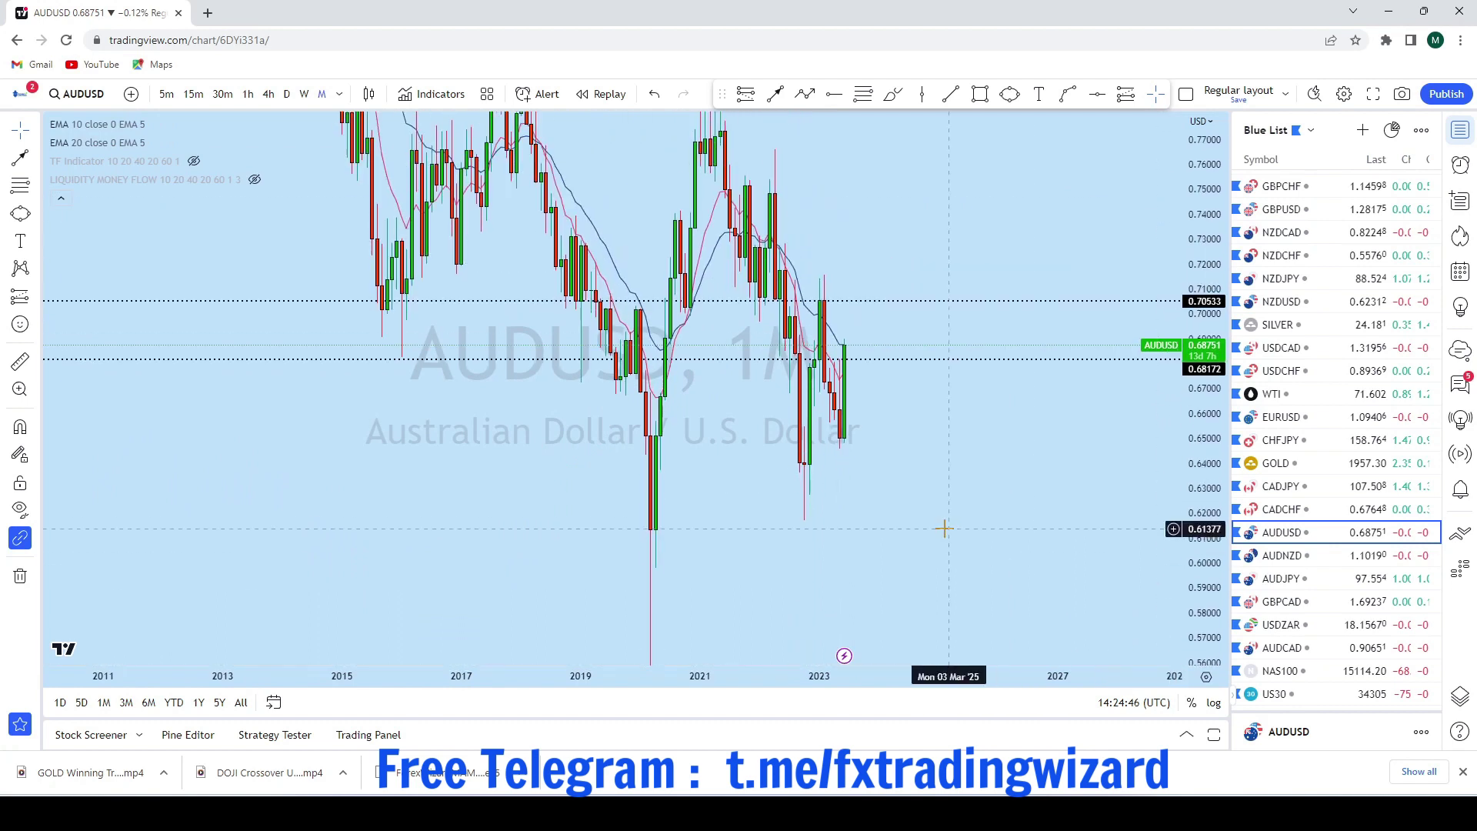
scroll(945, 530, "up", 3)
left_click(20, 575)
left_click(73, 570)
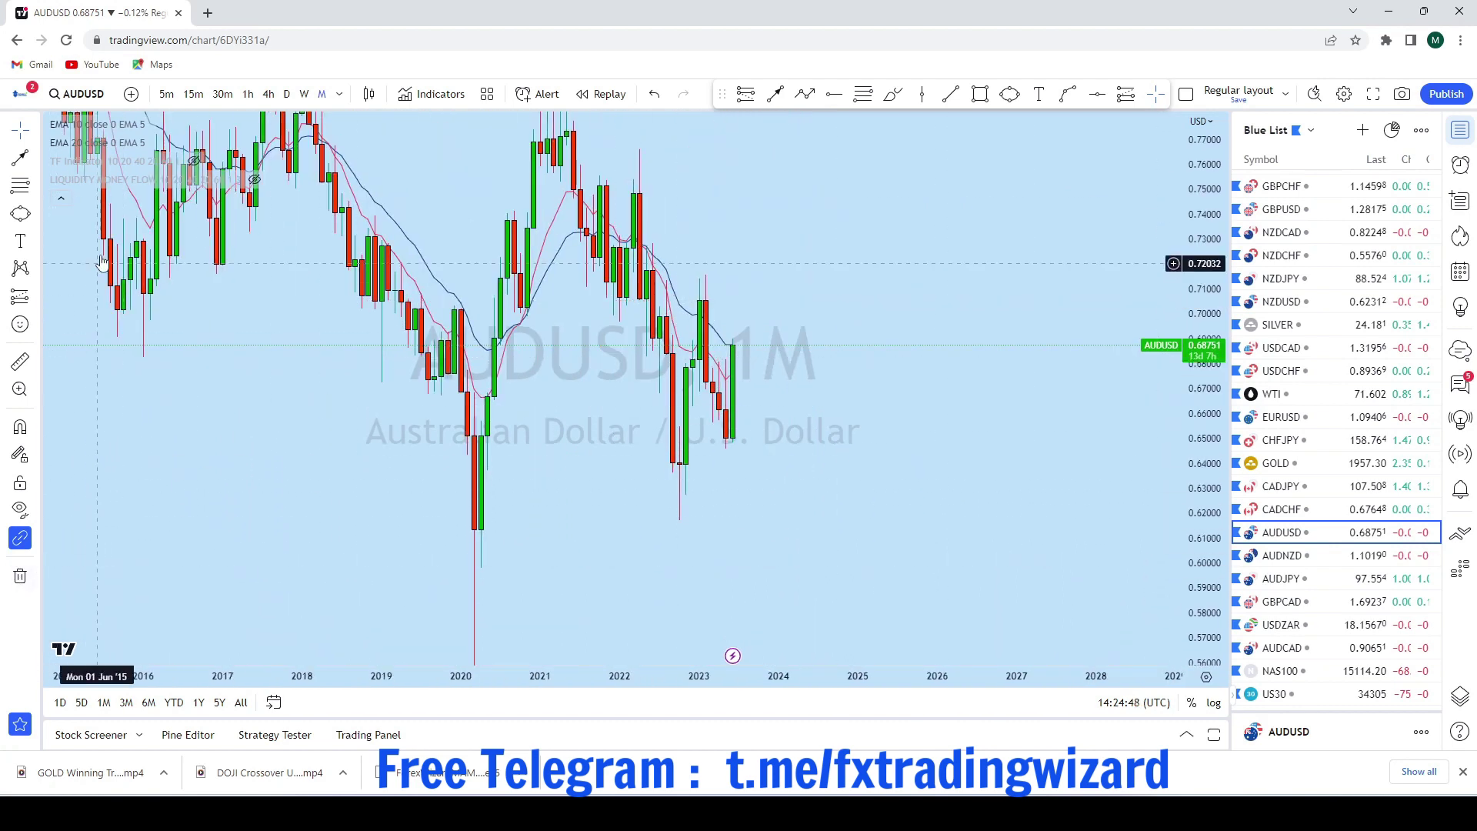
Examine the latest monthly AUDUSD candles against the EMA 10 and EMA 20 lines, and switch to the weekly timeframe
left_click(31, 132)
left_click_drag(890, 279, 1147, 310)
scroll(1034, 415, "up", 3)
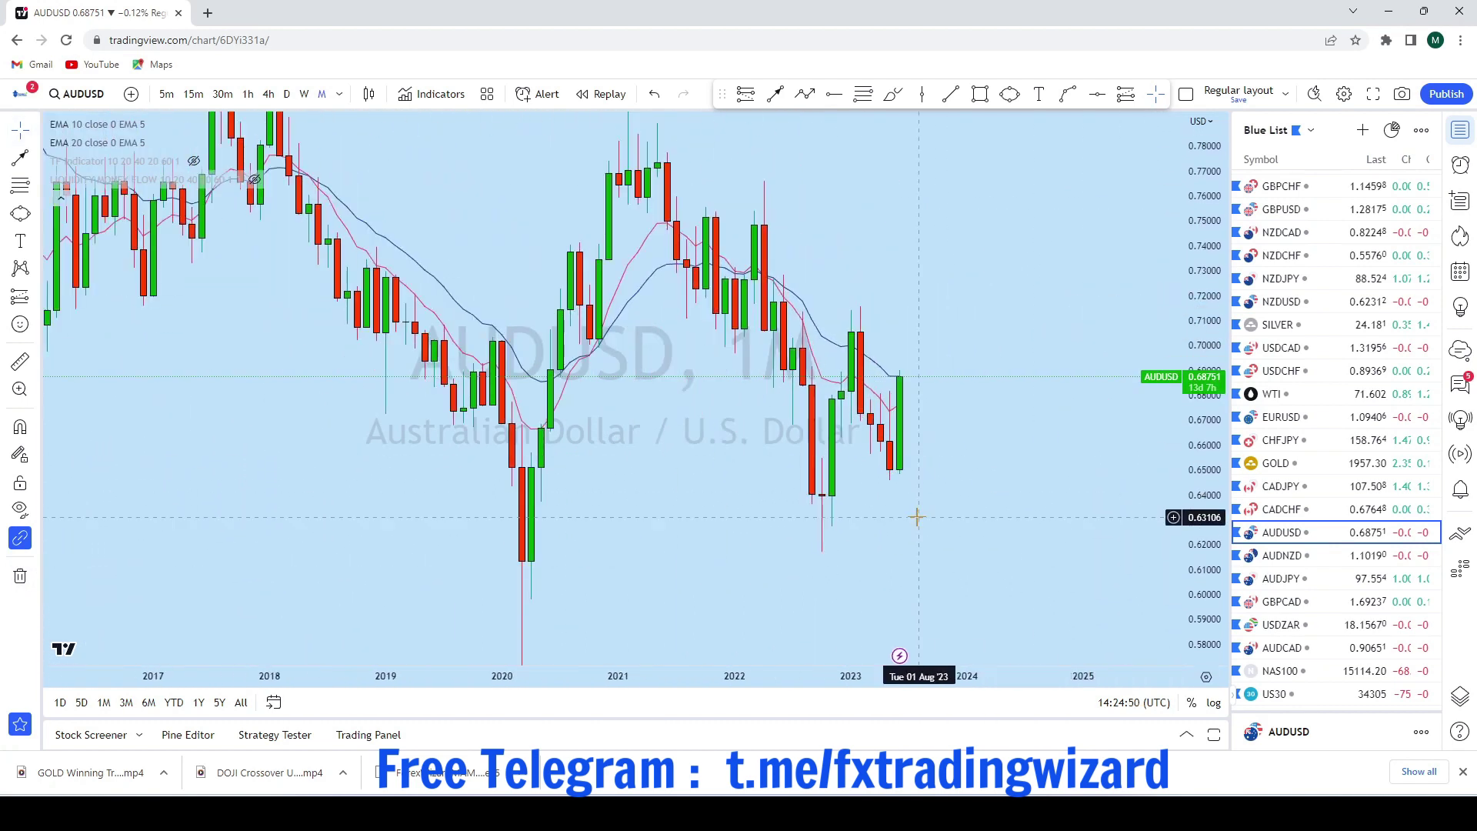
scroll(923, 346, "up", 3)
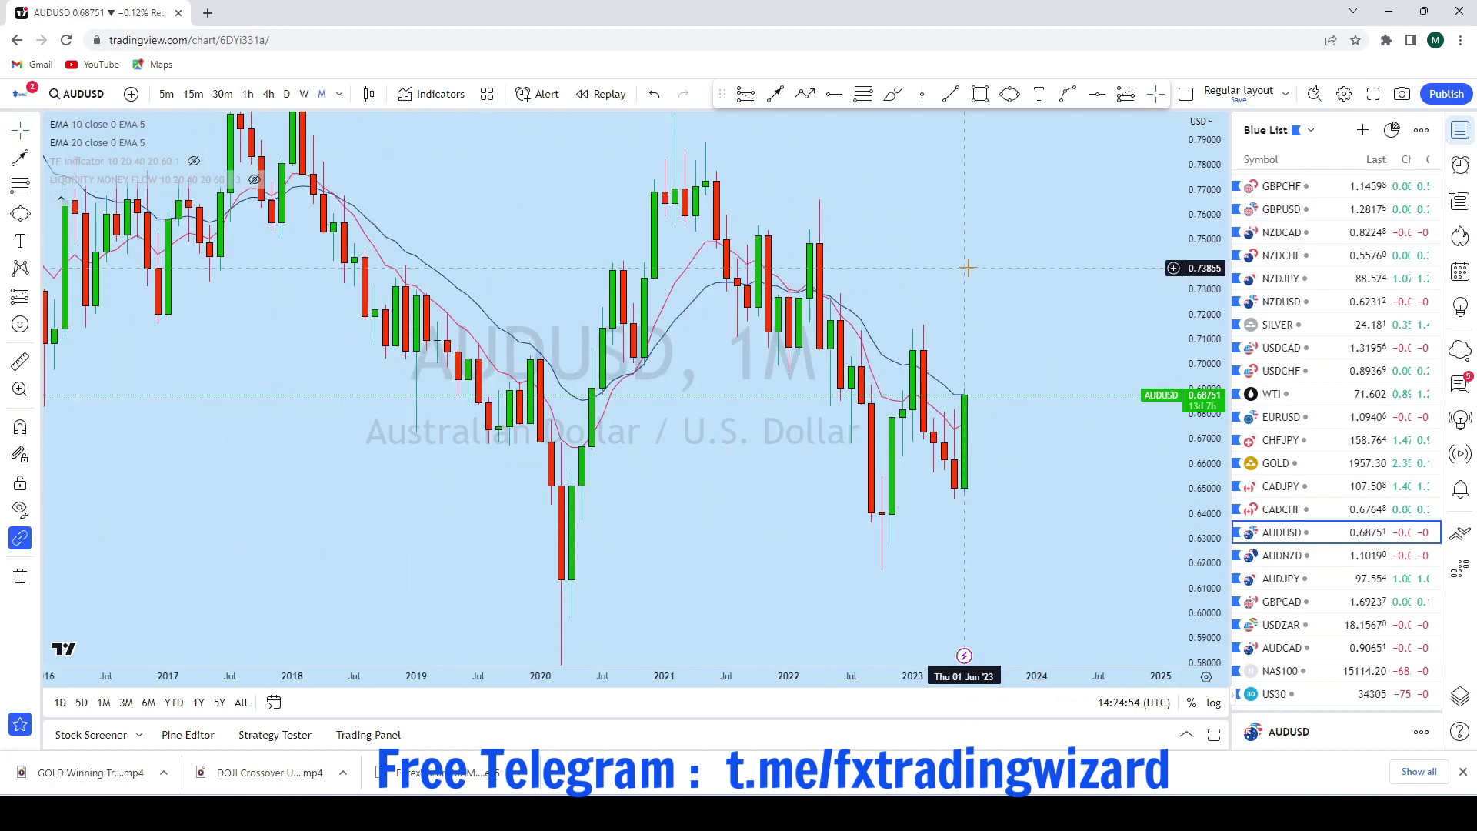
scroll(967, 267, "up", 4)
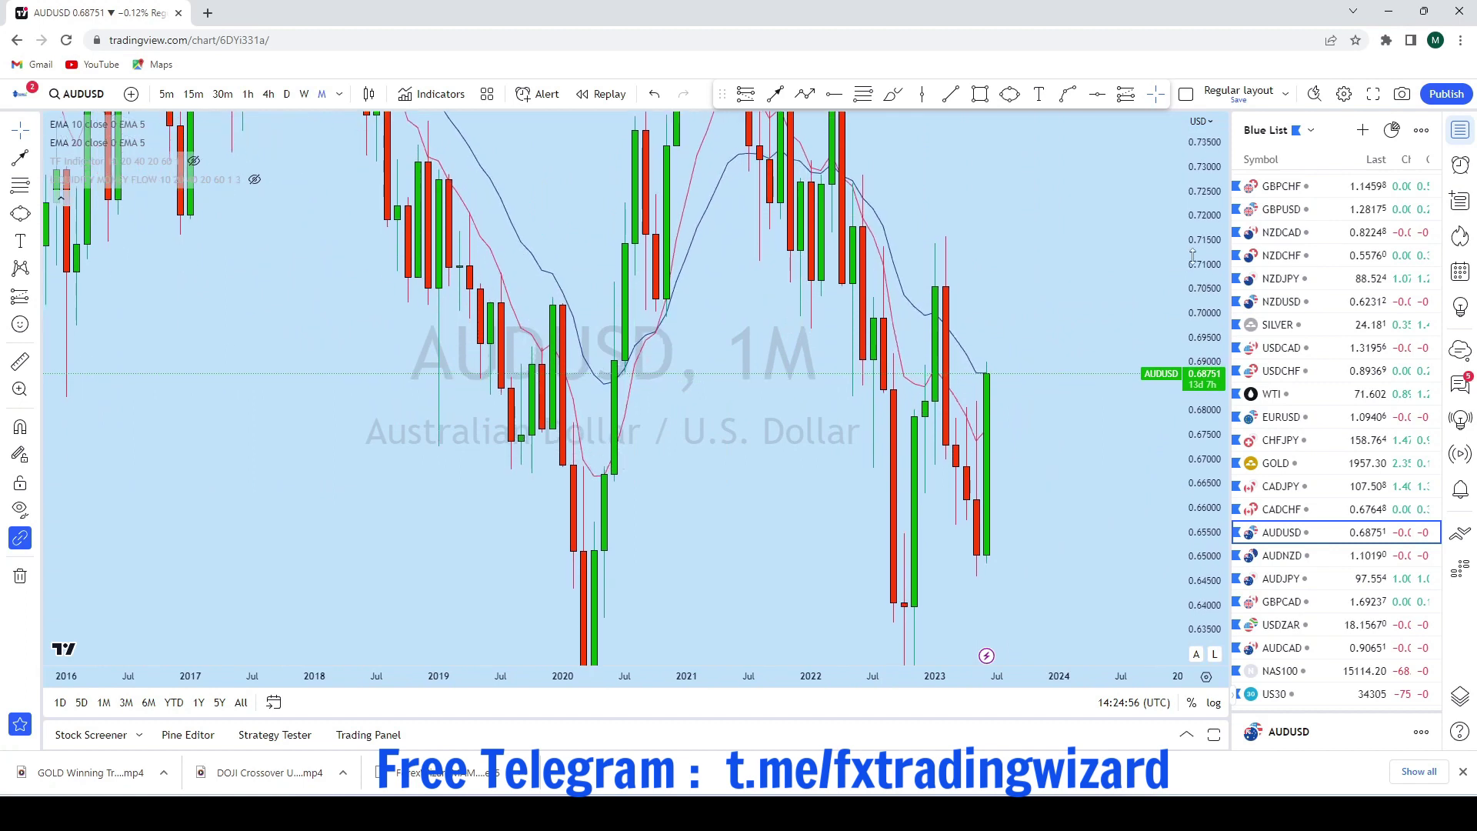
scroll(1015, 408, "down", 2)
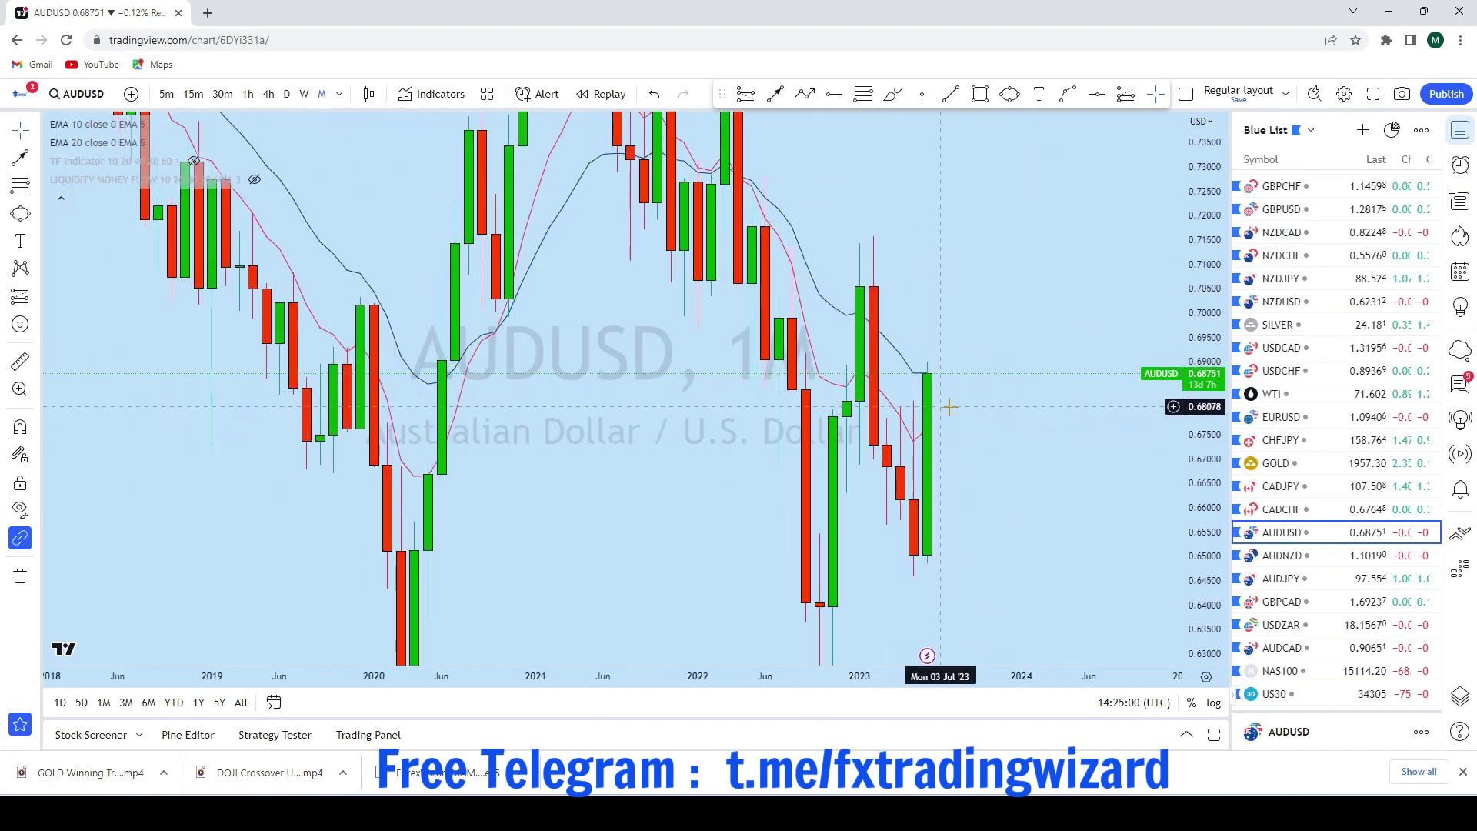
scroll(949, 407, "down", 3)
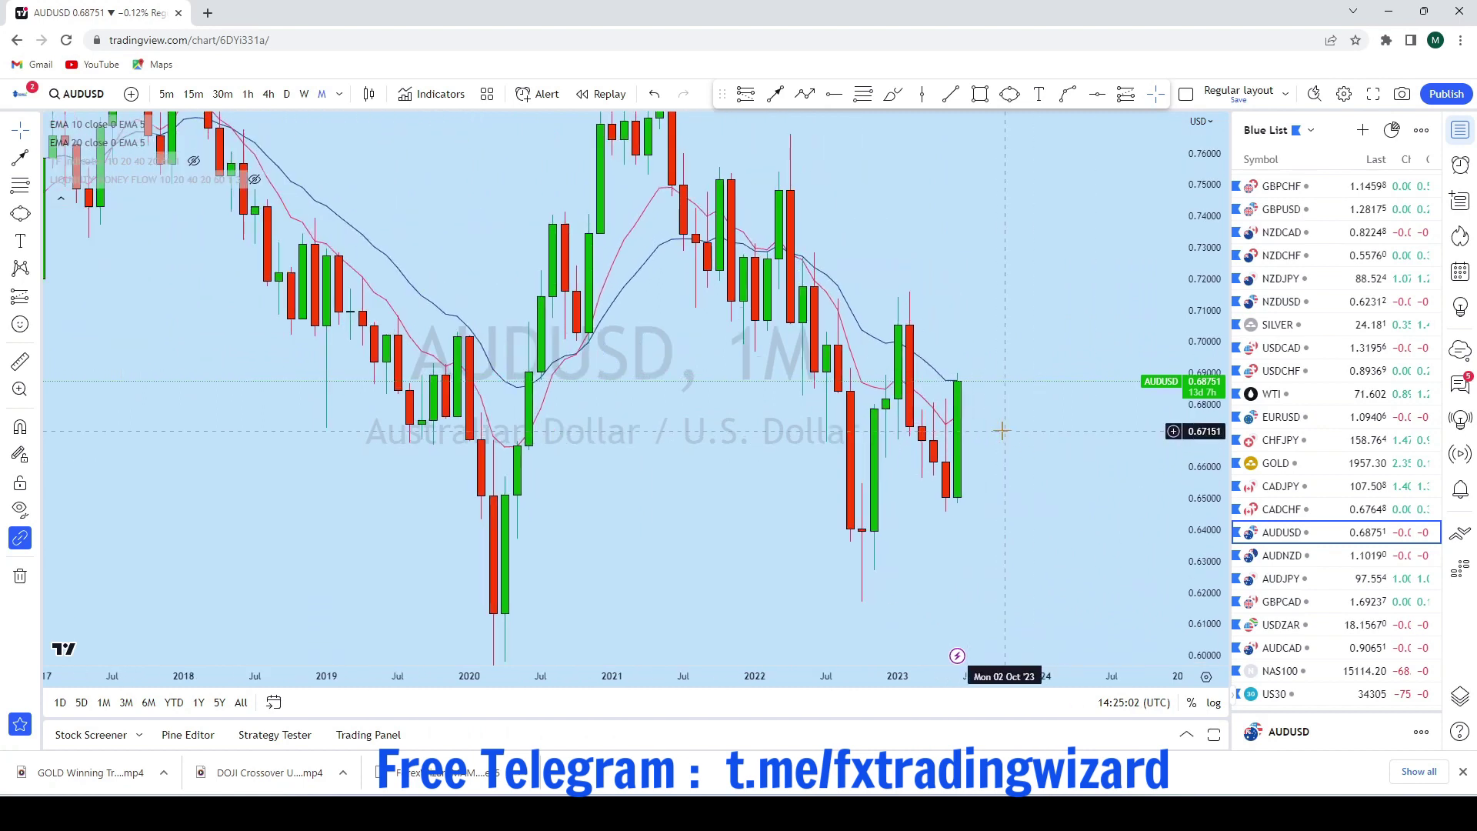
scroll(1002, 431, "up", 1)
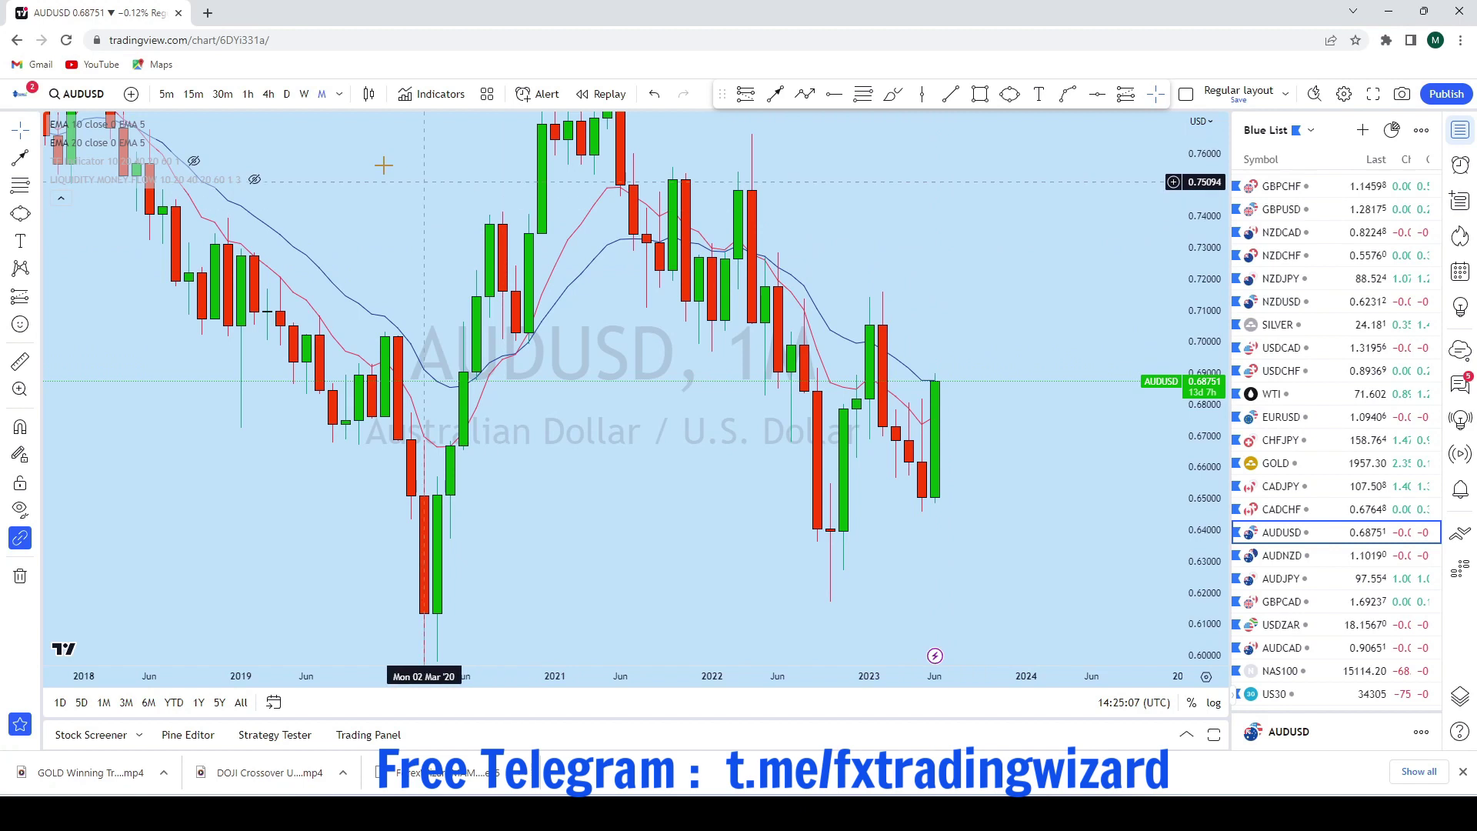
left_click(304, 94)
scroll(1044, 407, "down", 2)
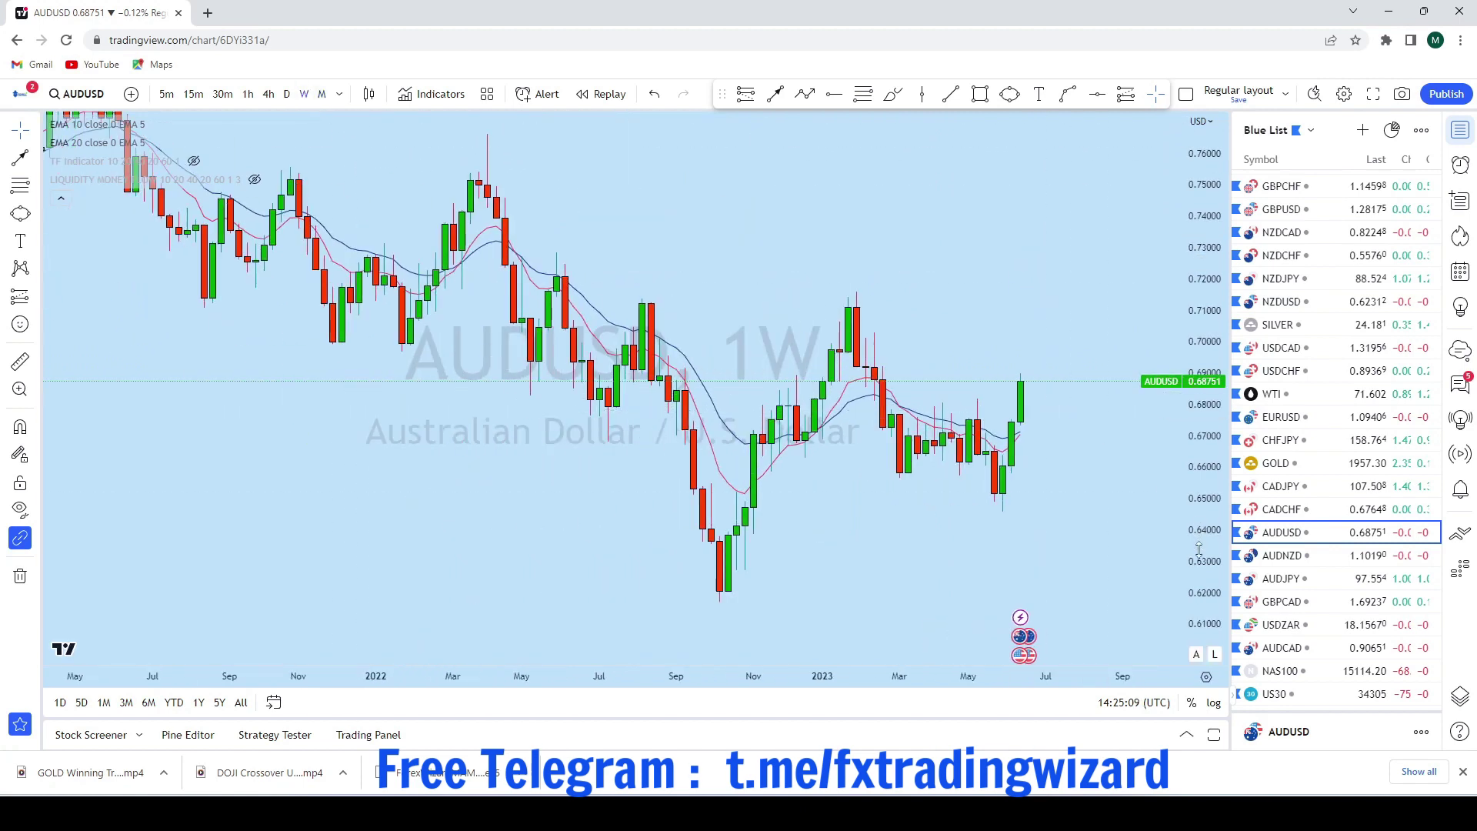
Brush a freehand path from the recent low near 0.644 up to about 0.716 on weekly AUDUSD and undo it
left_click_drag(1198, 548, 1135, 363)
scroll(1126, 364, "up", 3)
left_click_drag(1213, 425, 1184, 568)
scroll(1146, 539, "down", 4)
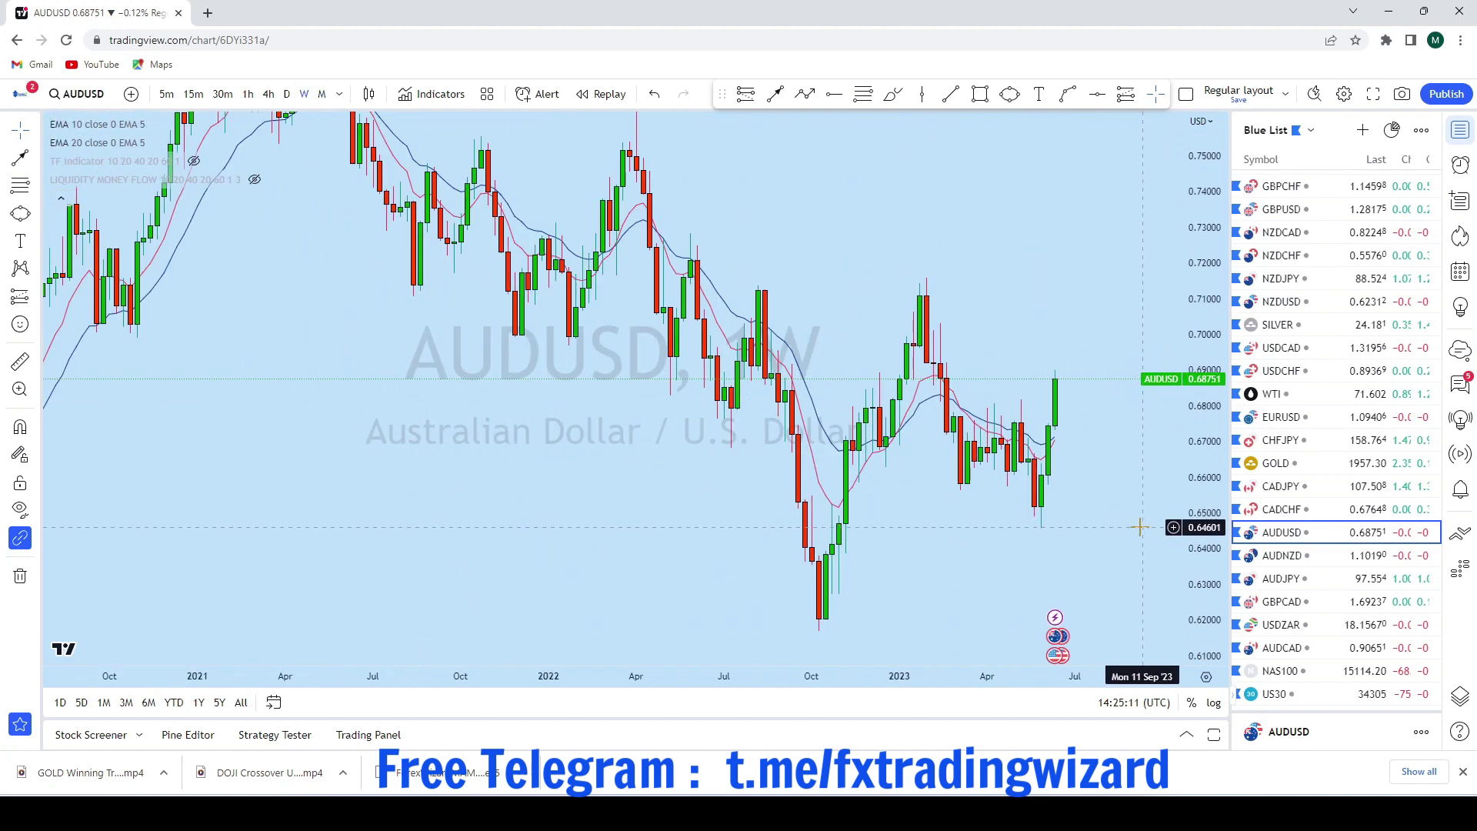
left_click(892, 99)
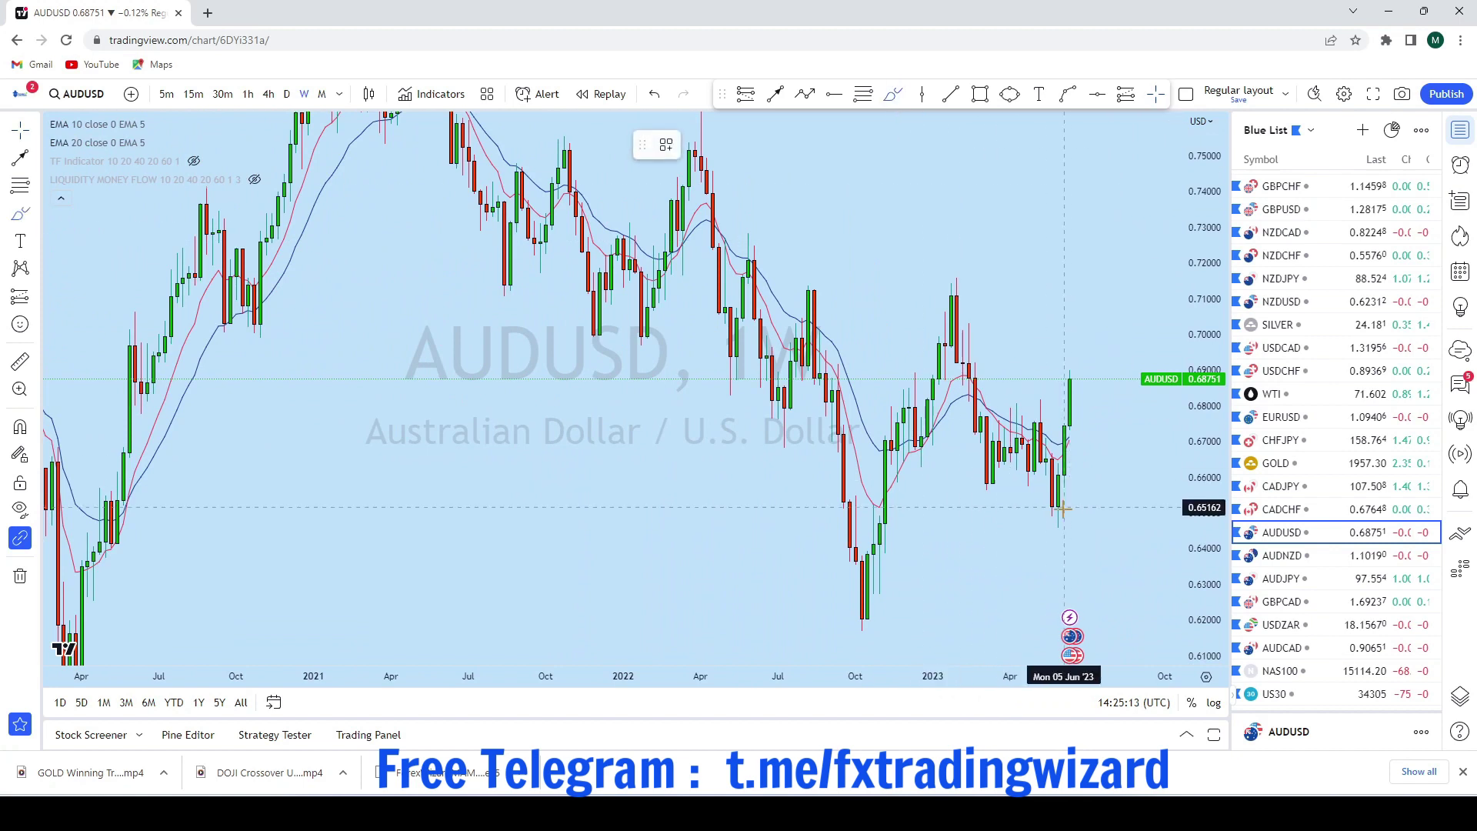
left_click(1058, 538)
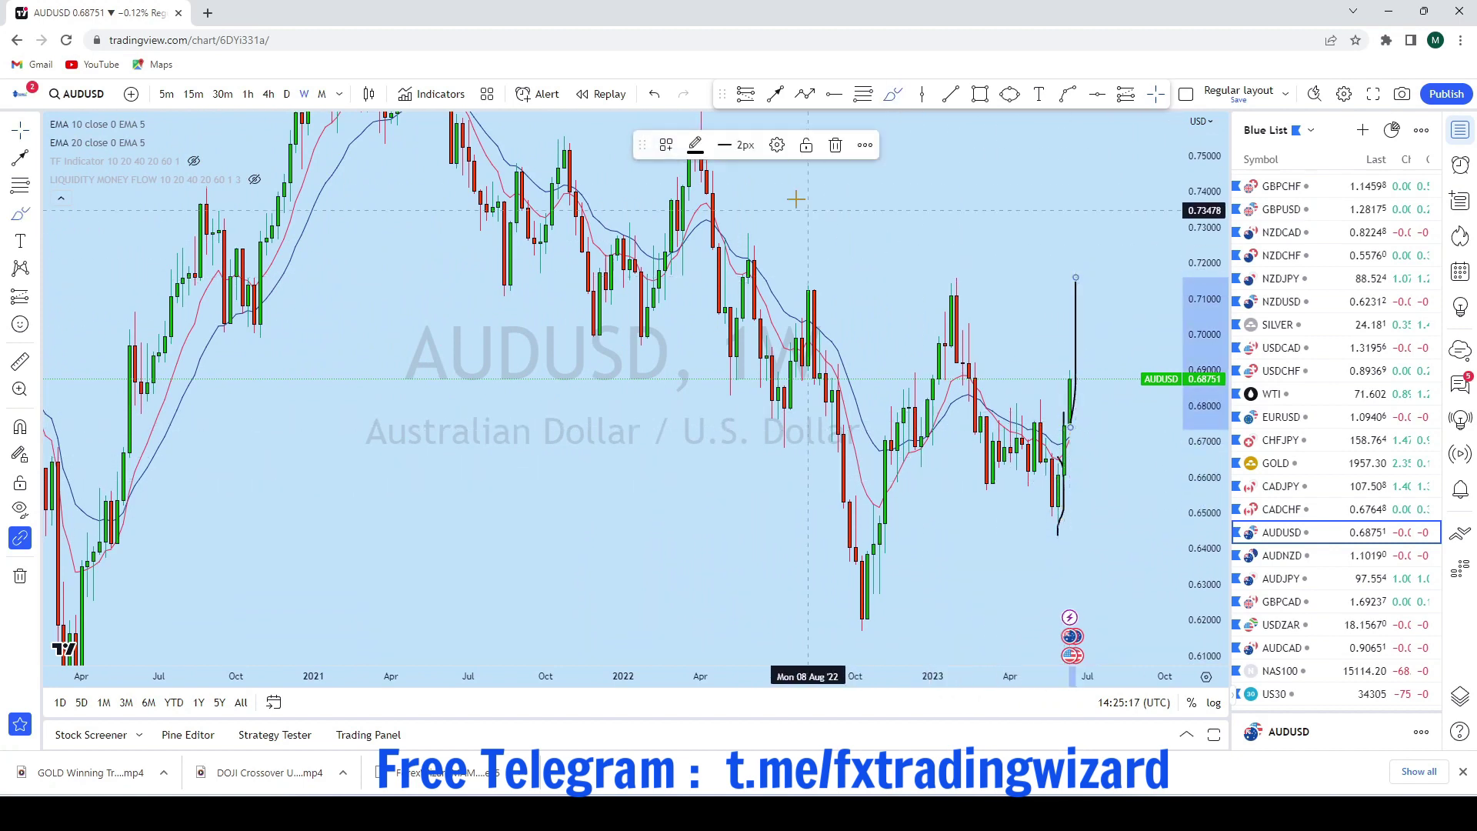
left_click(654, 94)
Draw a rising trend line on weekly AUDUSD from about 0.6758 on 28 November 2022 to about 0.6855 on 21 August 2023
scroll(992, 494, "up", 2)
scroll(991, 493, "up", 5)
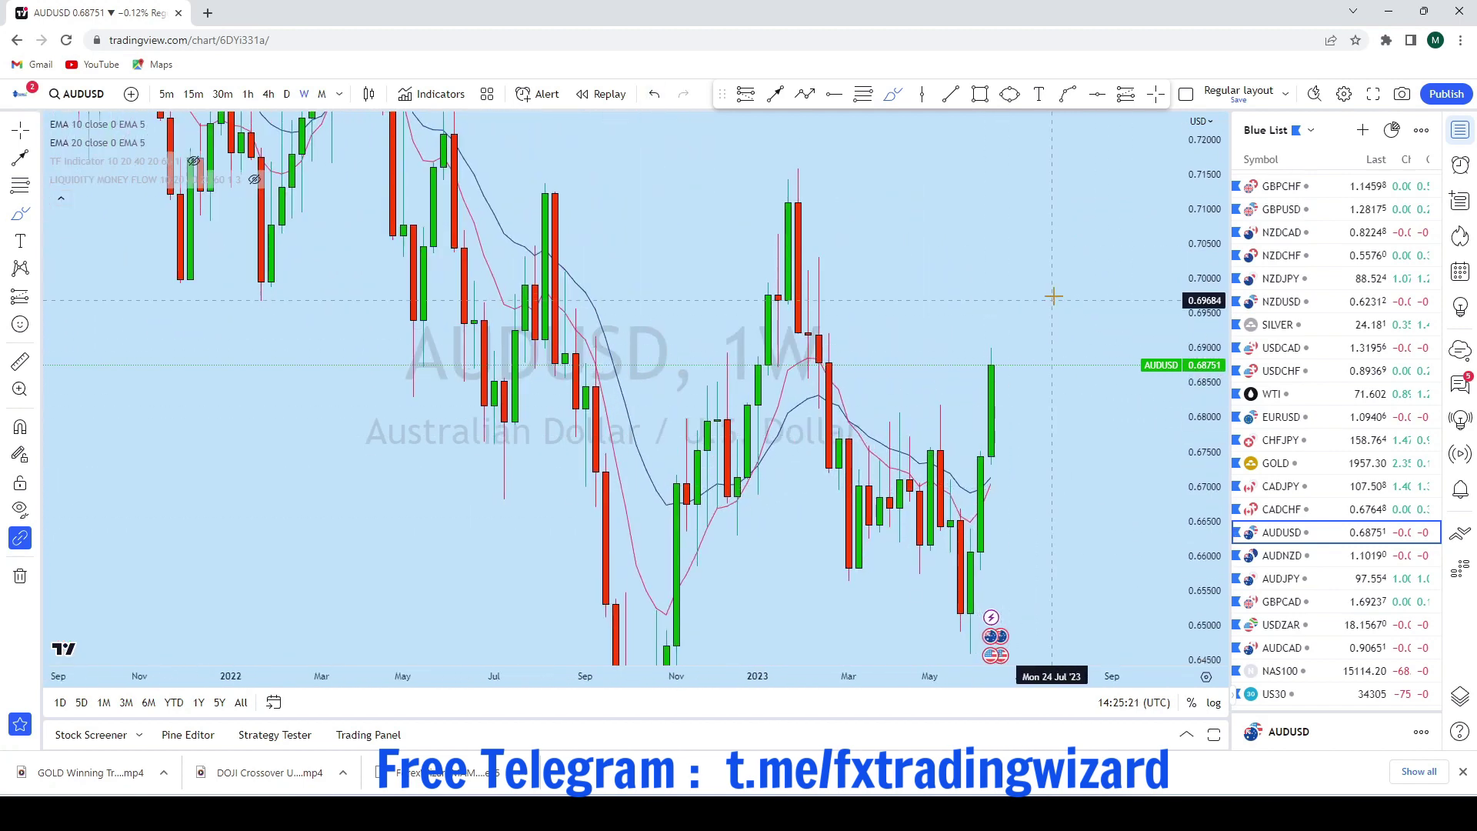
left_click(952, 94)
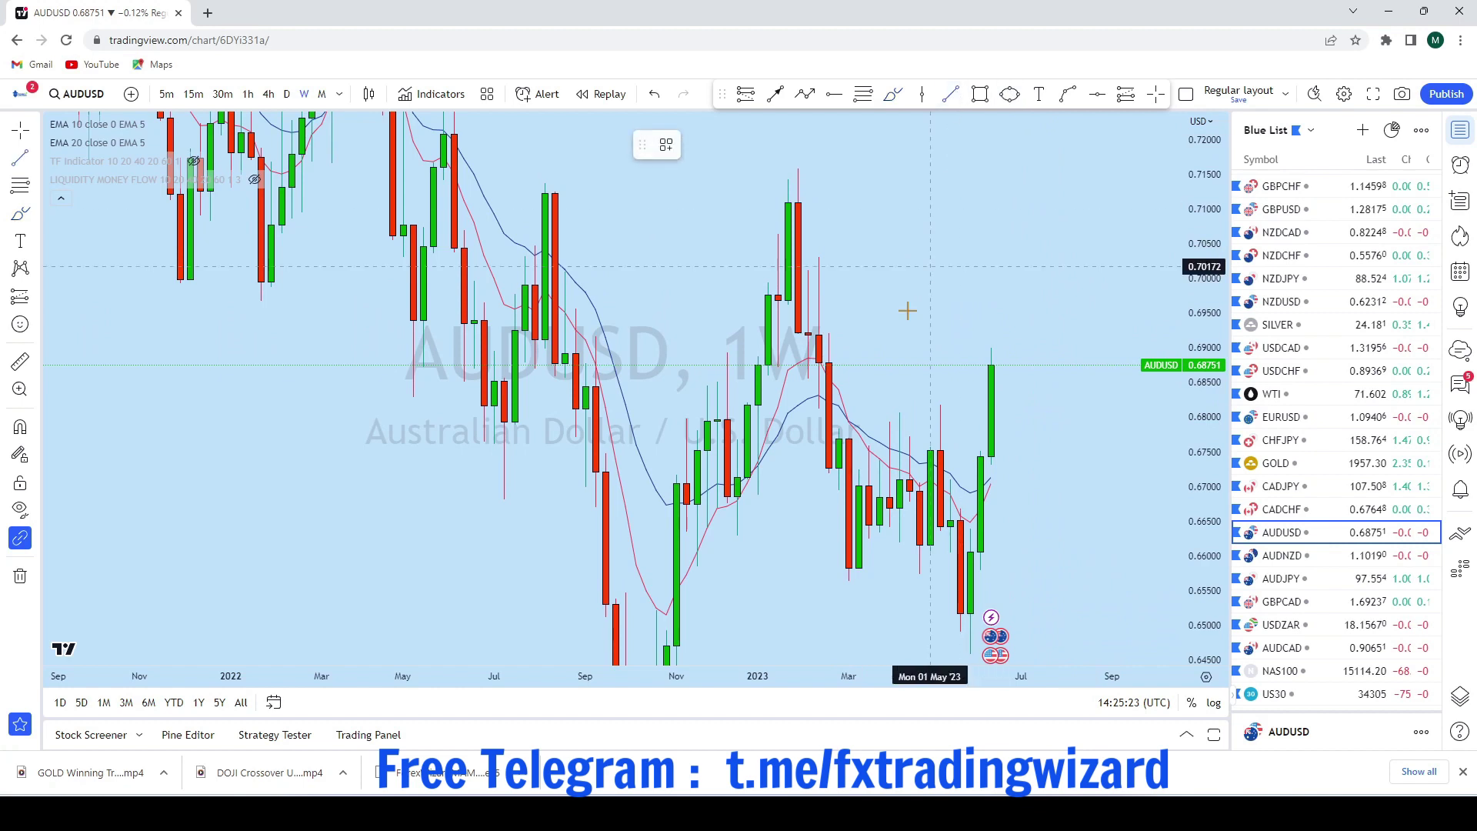
left_click(706, 446)
left_click(1088, 374)
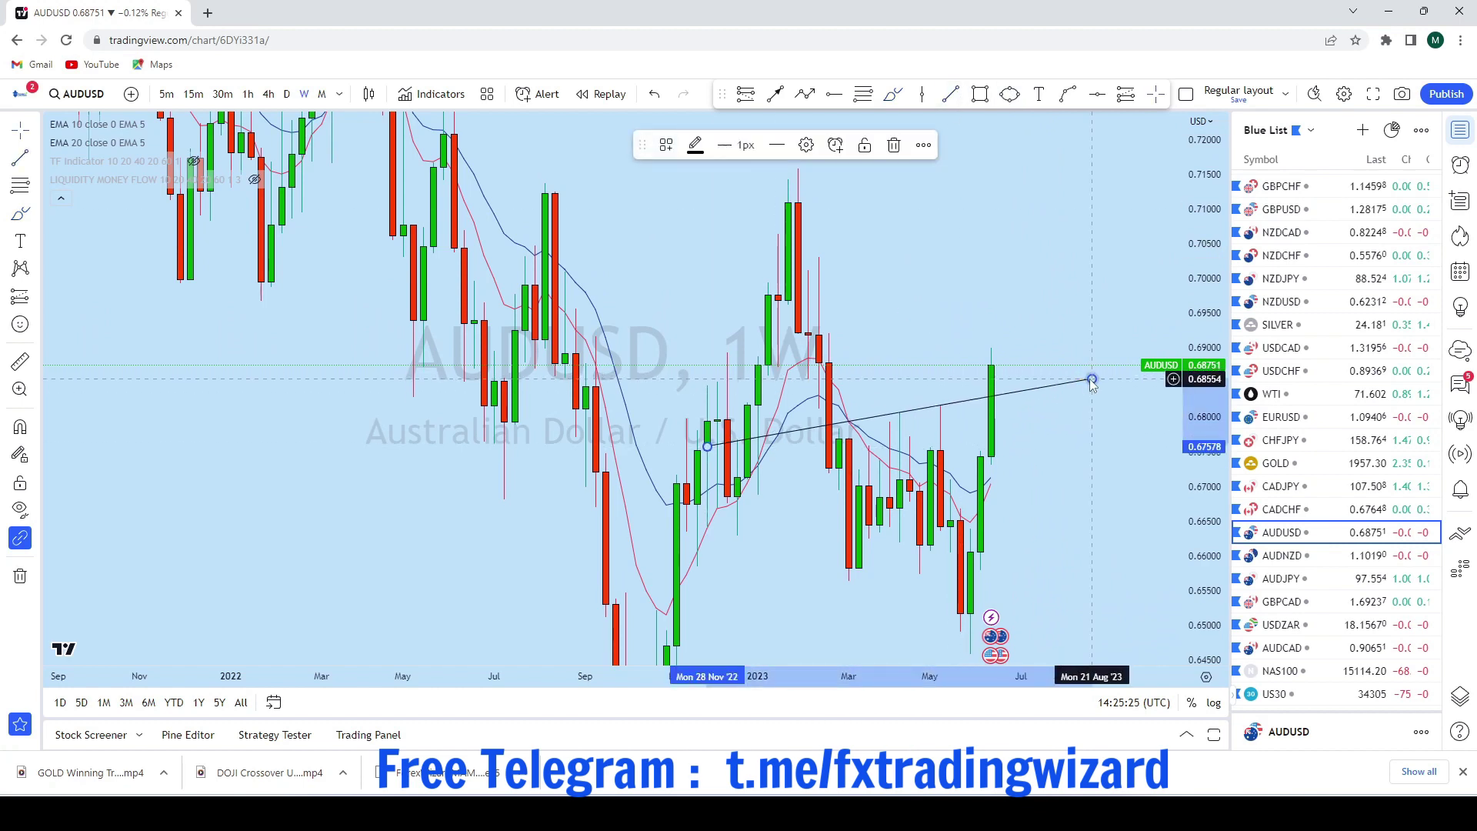
left_click_drag(1074, 263, 842, 263)
On the daily timeframe, brush the June rally from about 0.665 to a loop around the latest highs, and undo the brushwork
left_click(286, 94)
left_click_drag(942, 311, 954, 400)
scroll(851, 385, "up", 2)
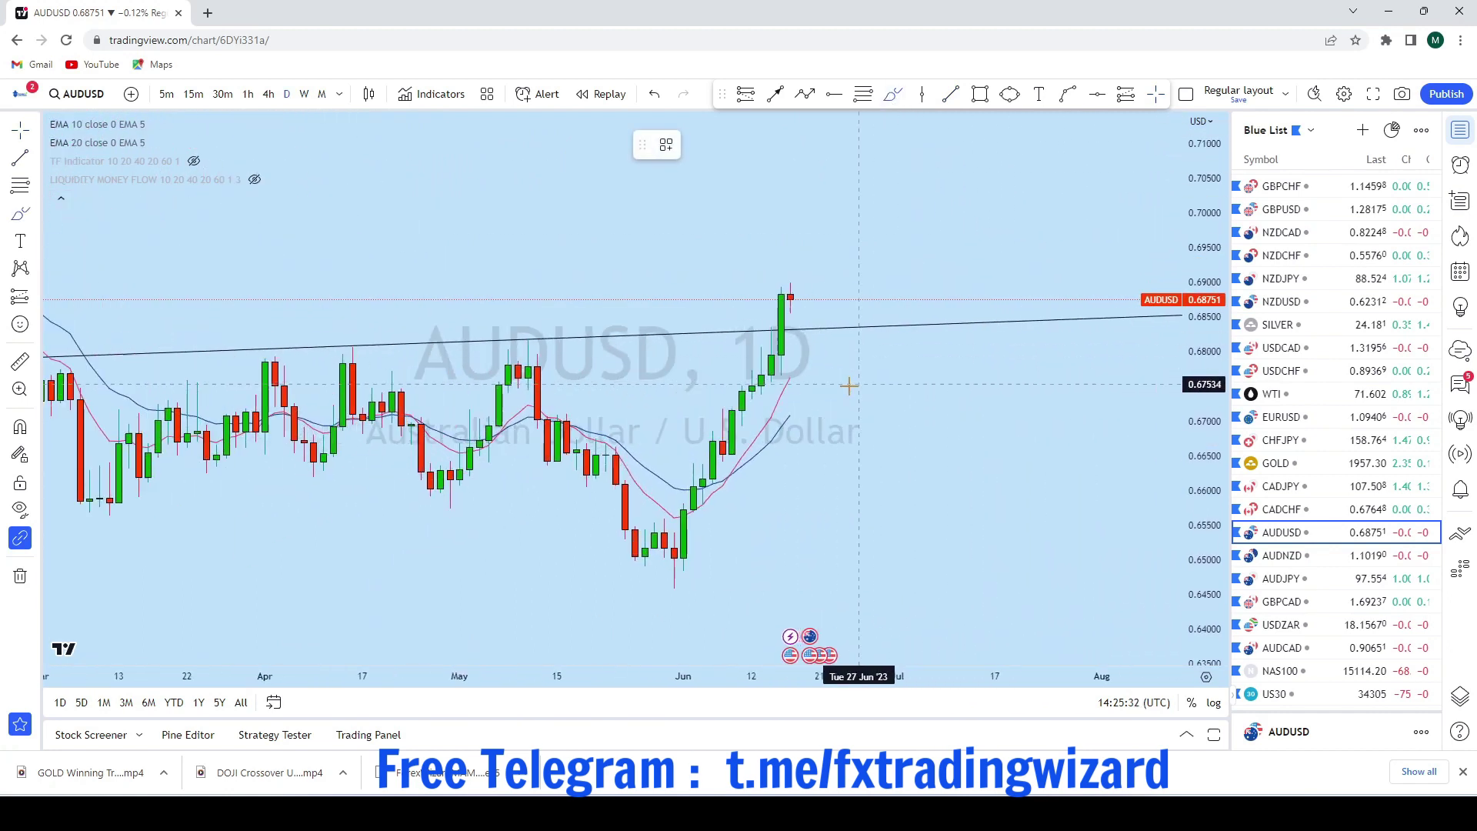
left_click_drag(731, 458, 774, 286)
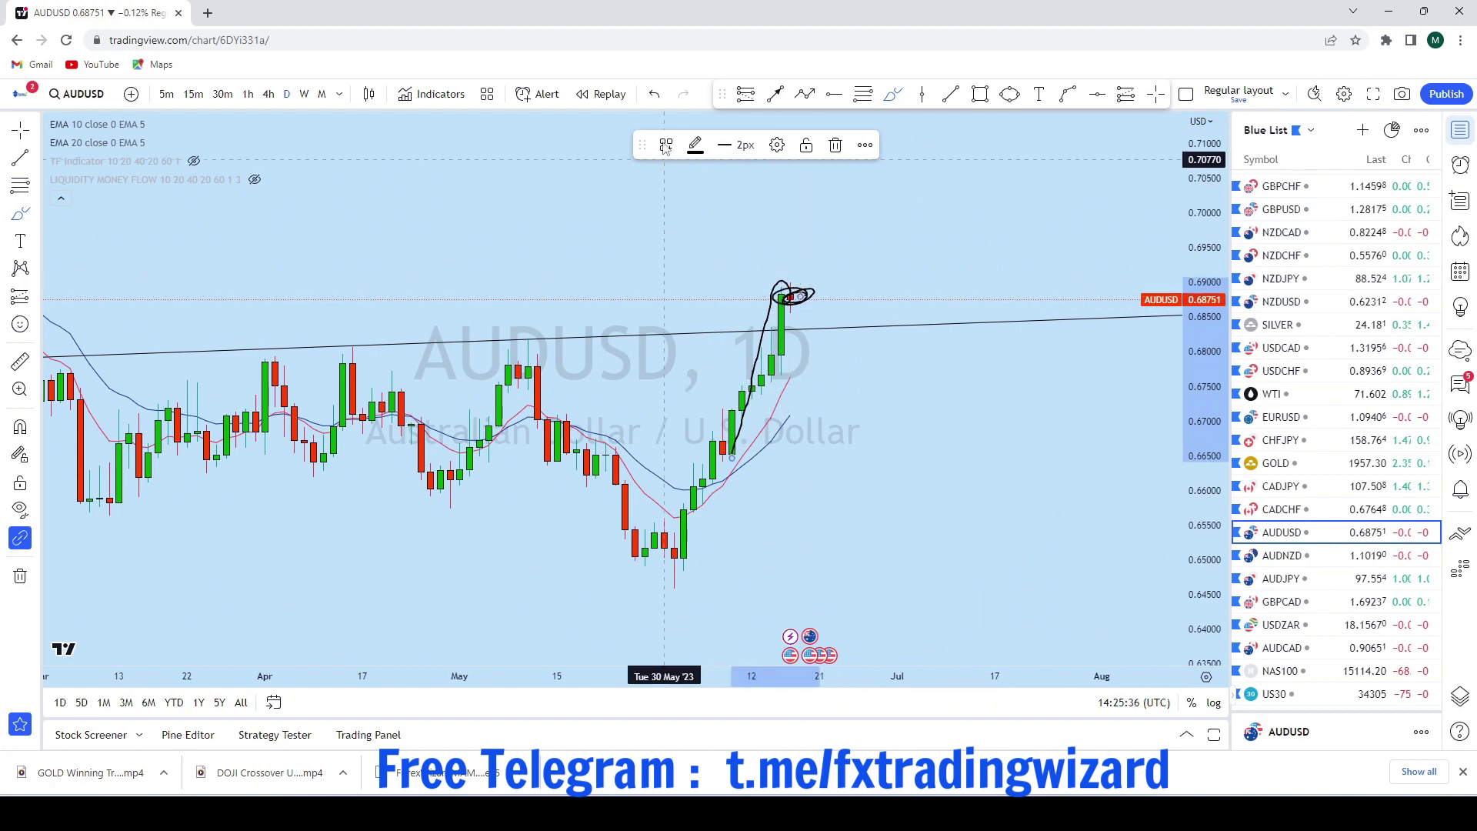
key("ctrl+z")
mouse_move(816, 285)
left_mouse_down()
mouse_move(954, 285)
mouse_move(871, 281)
mouse_move(846, 309)
mouse_move(869, 317)
mouse_move(944, 246)
mouse_move(991, 154)
left_mouse_up()
key("ctrl+z")
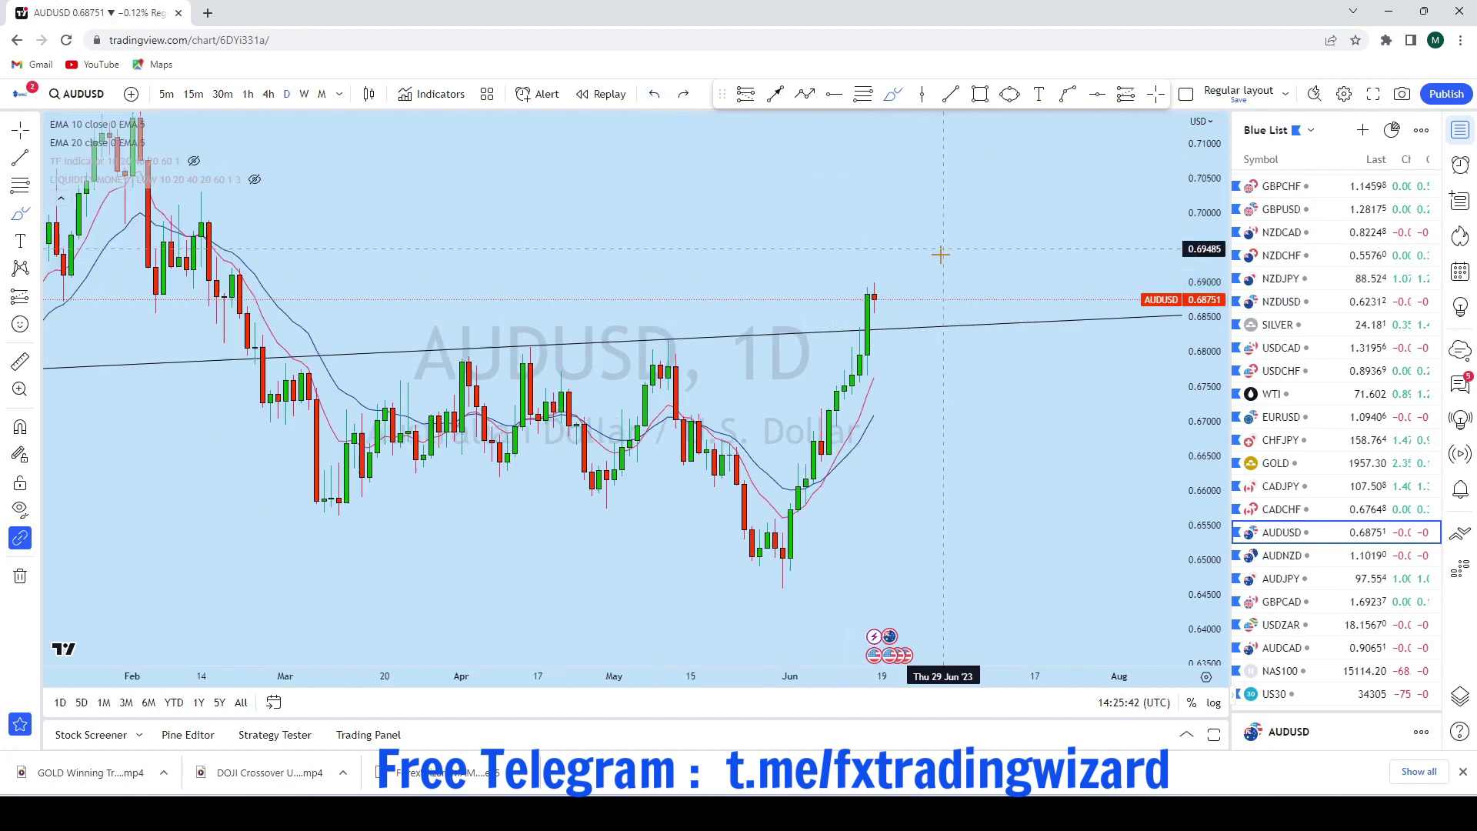
On the AUDUSD 4-hour timeframe, brush a pullback path from about 0.688 down to the trend line at about 0.6834 on 19 June
left_click(1009, 95)
left_click(268, 94)
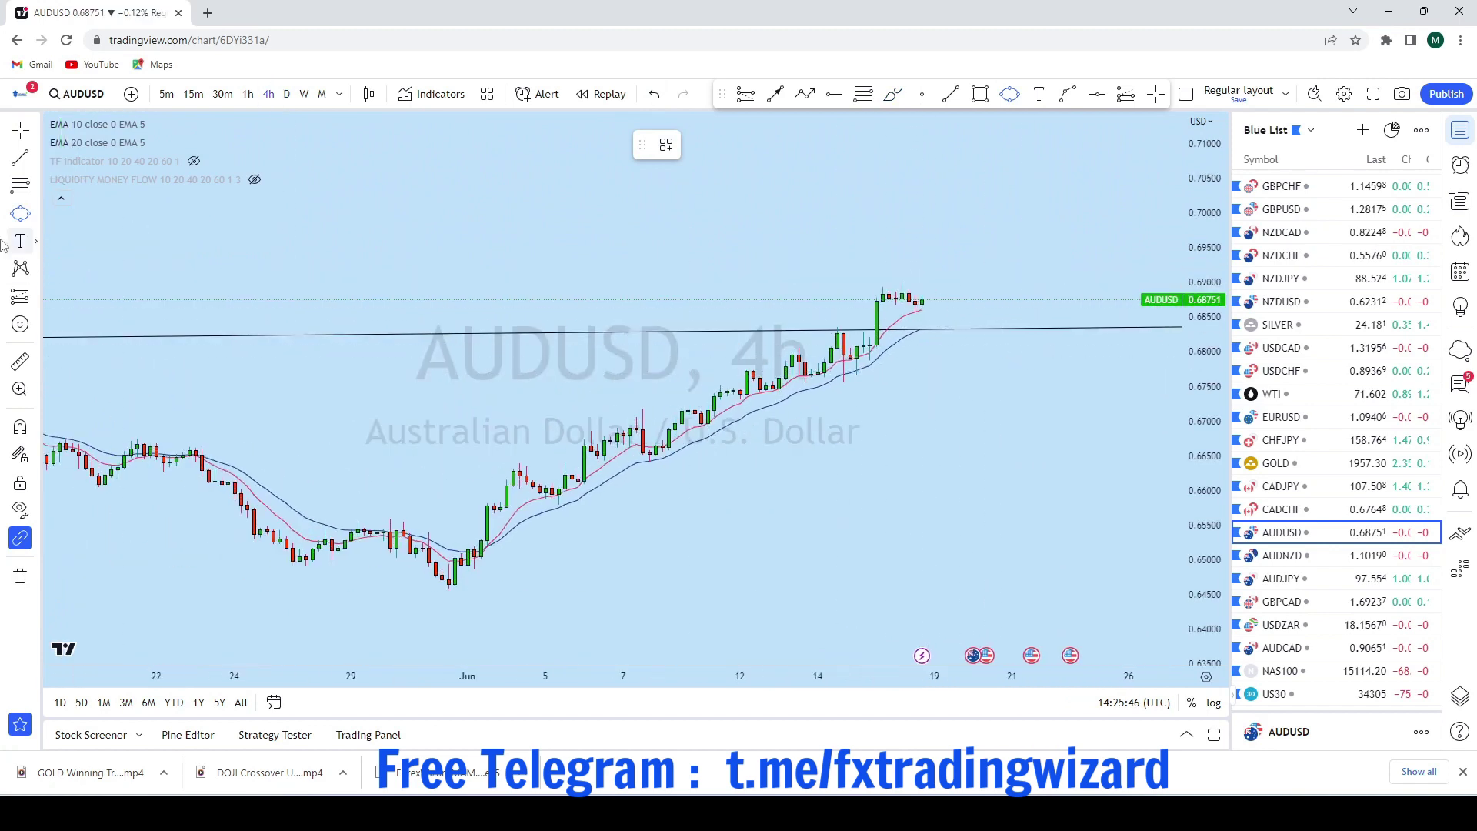
scroll(998, 455, "up", 5)
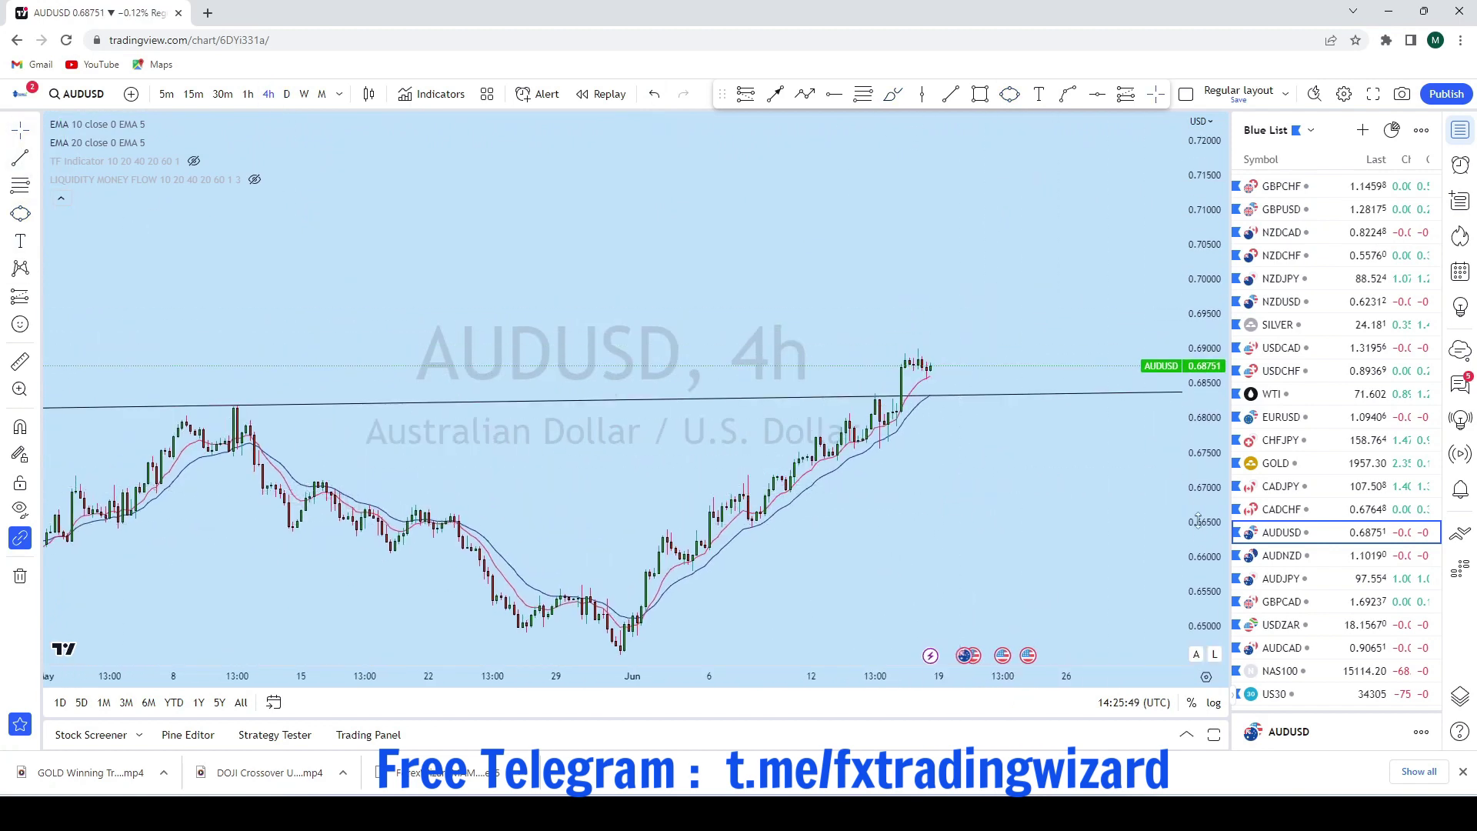
scroll(1111, 262, "up", 3)
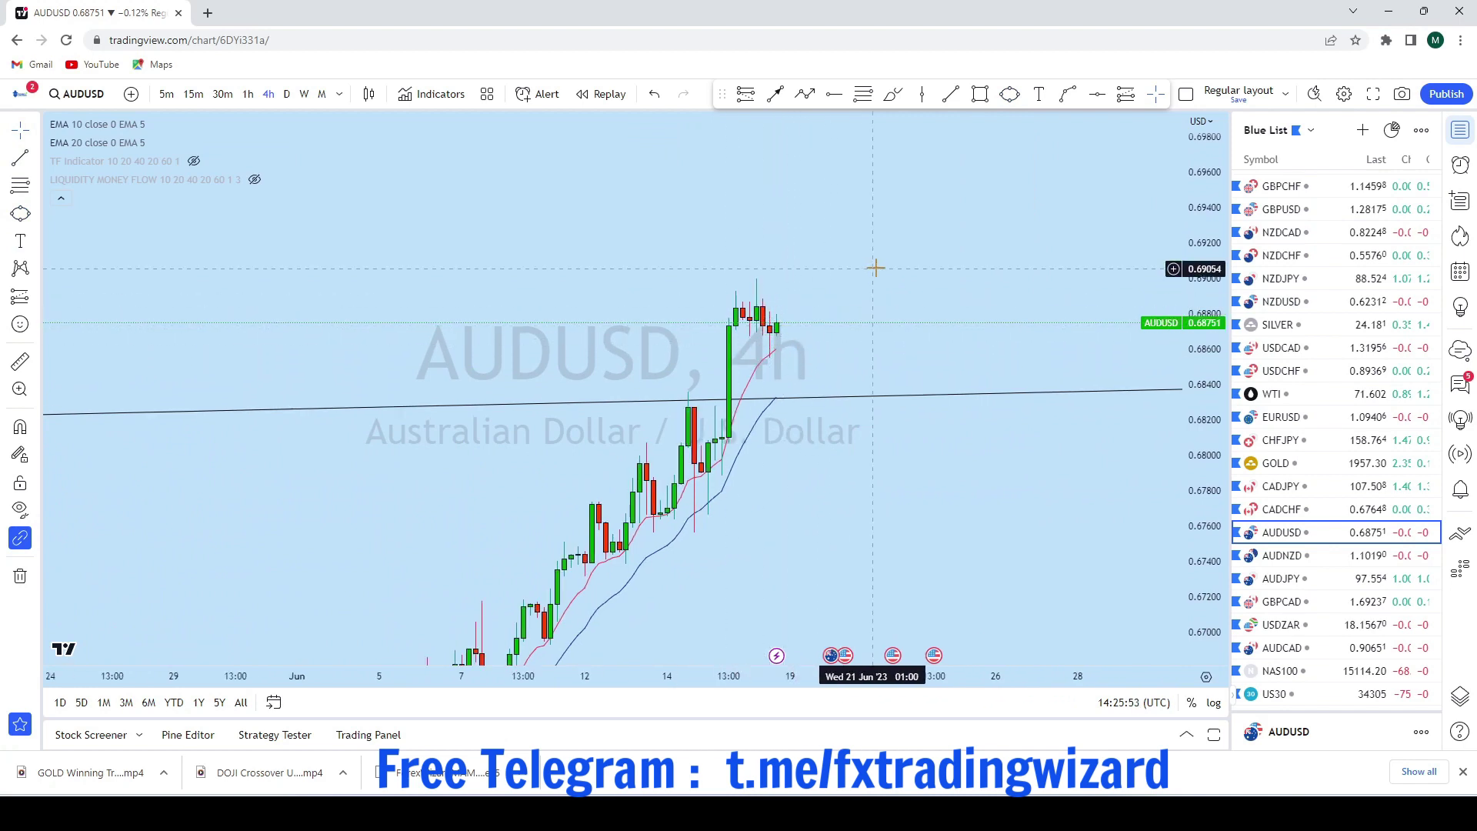
left_click_drag(874, 267, 935, 272)
left_click(892, 103)
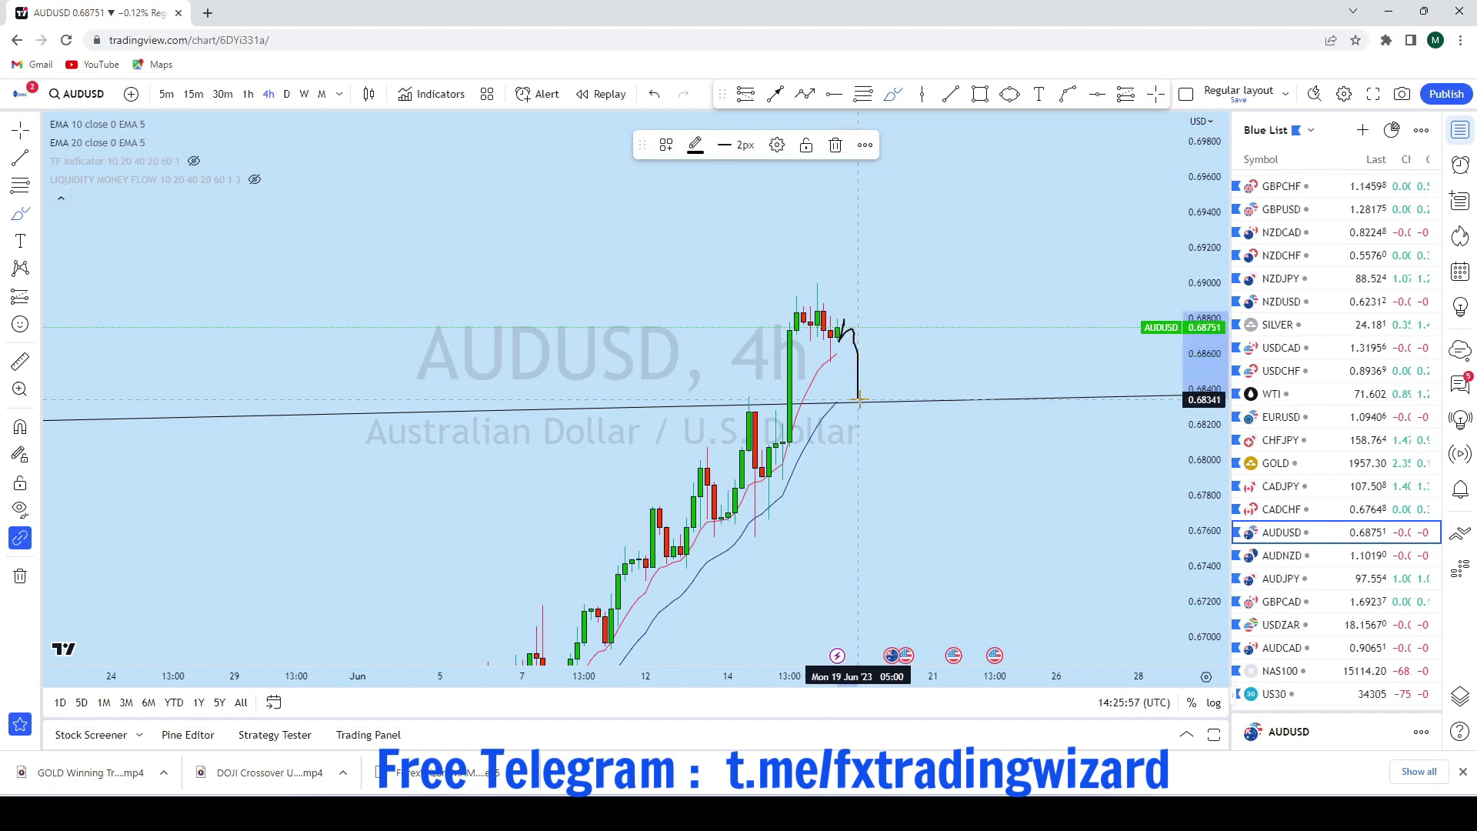
Circle the end of the pullback path on the trend line and draw an arrow from about 0.683 up to 0.6963 on 22 June
left_click(1010, 99)
left_click(848, 410)
left_click(869, 384)
left_click_drag(1022, 331, 938, 402)
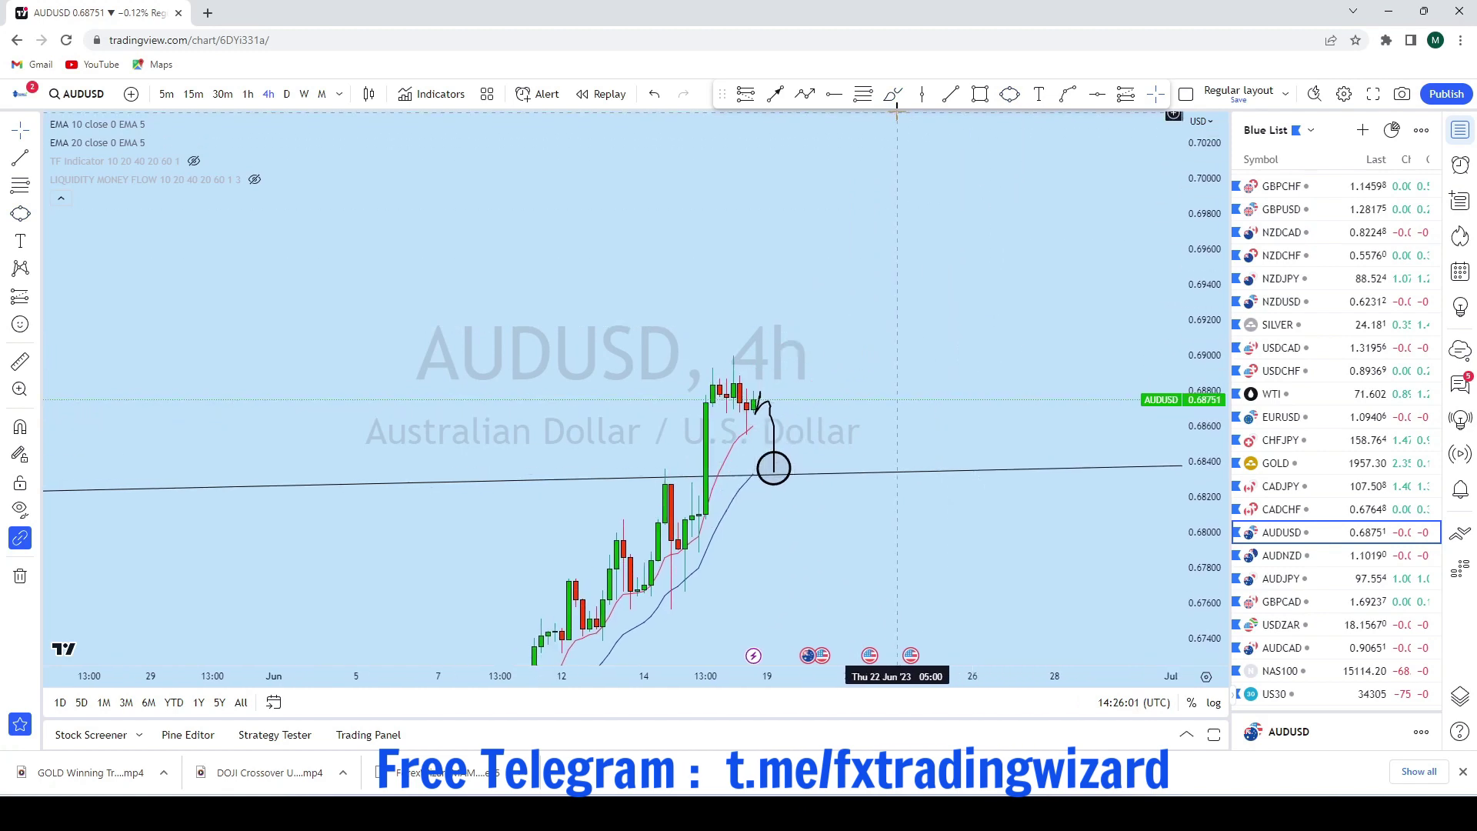
left_click(777, 94)
left_click_drag(773, 467, 923, 244)
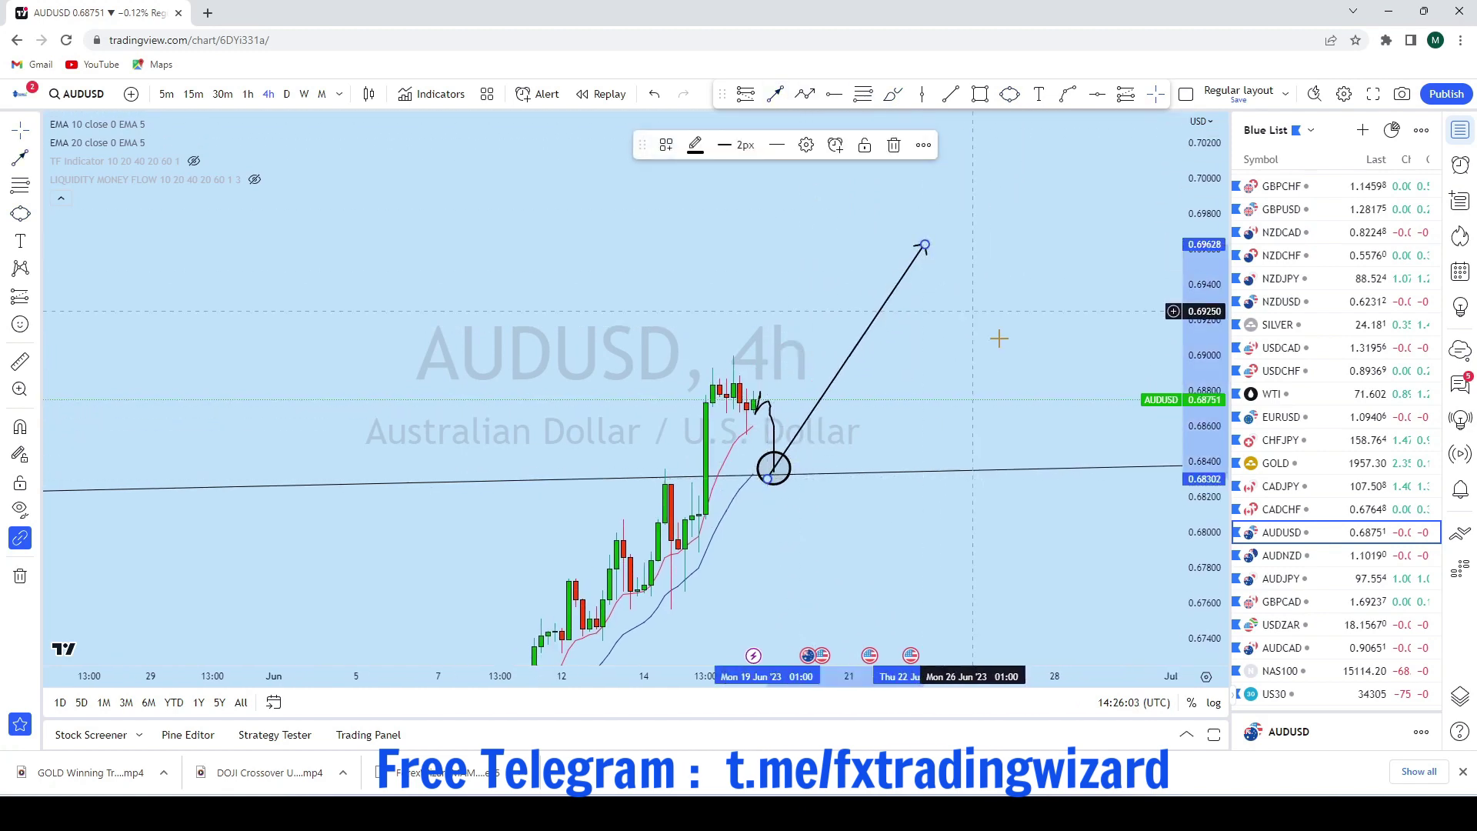
scroll(999, 338, "down", 3)
left_click_drag(1061, 367, 1020, 319)
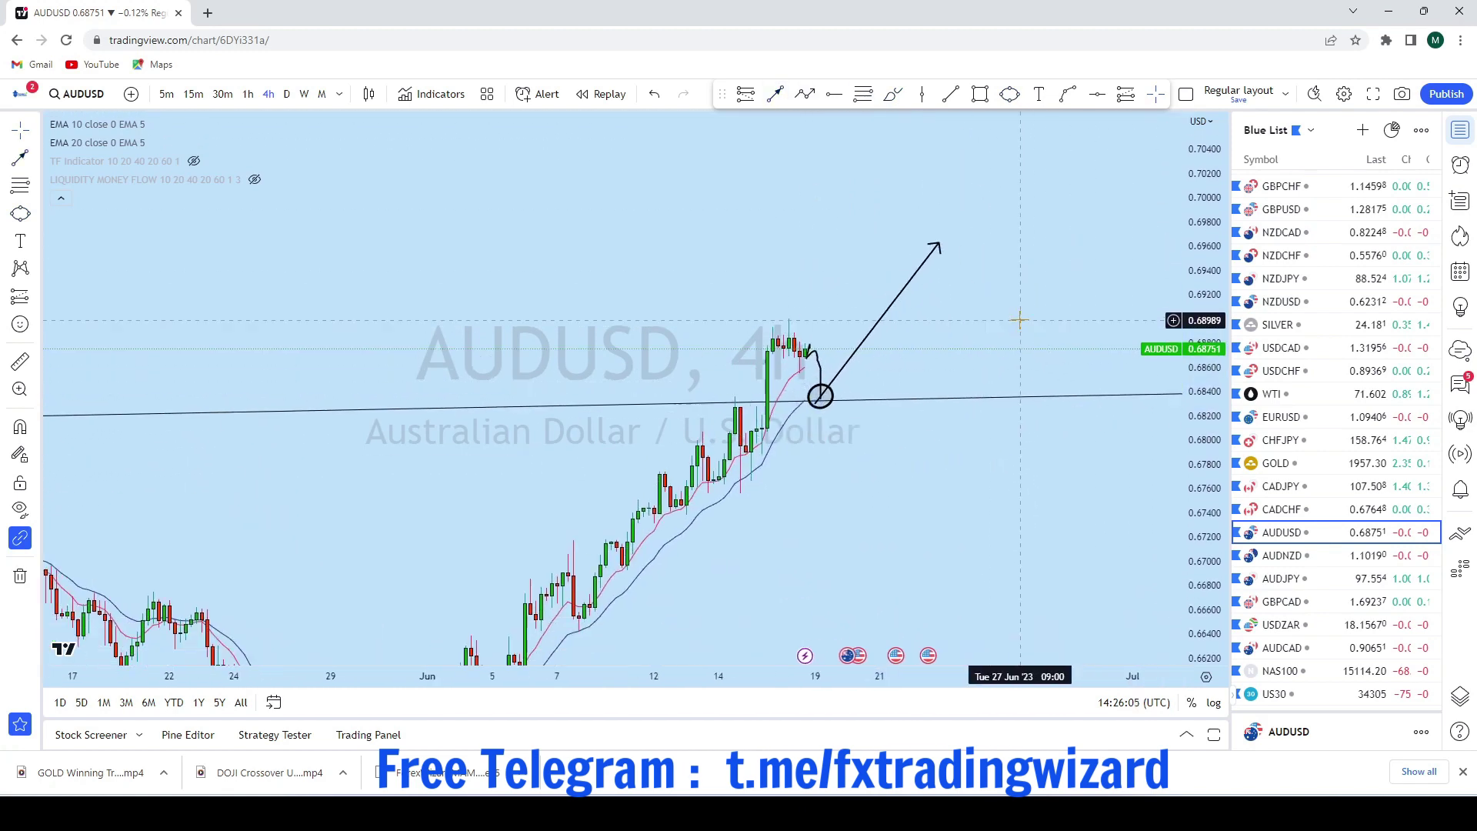
scroll(1048, 426, "down", 3)
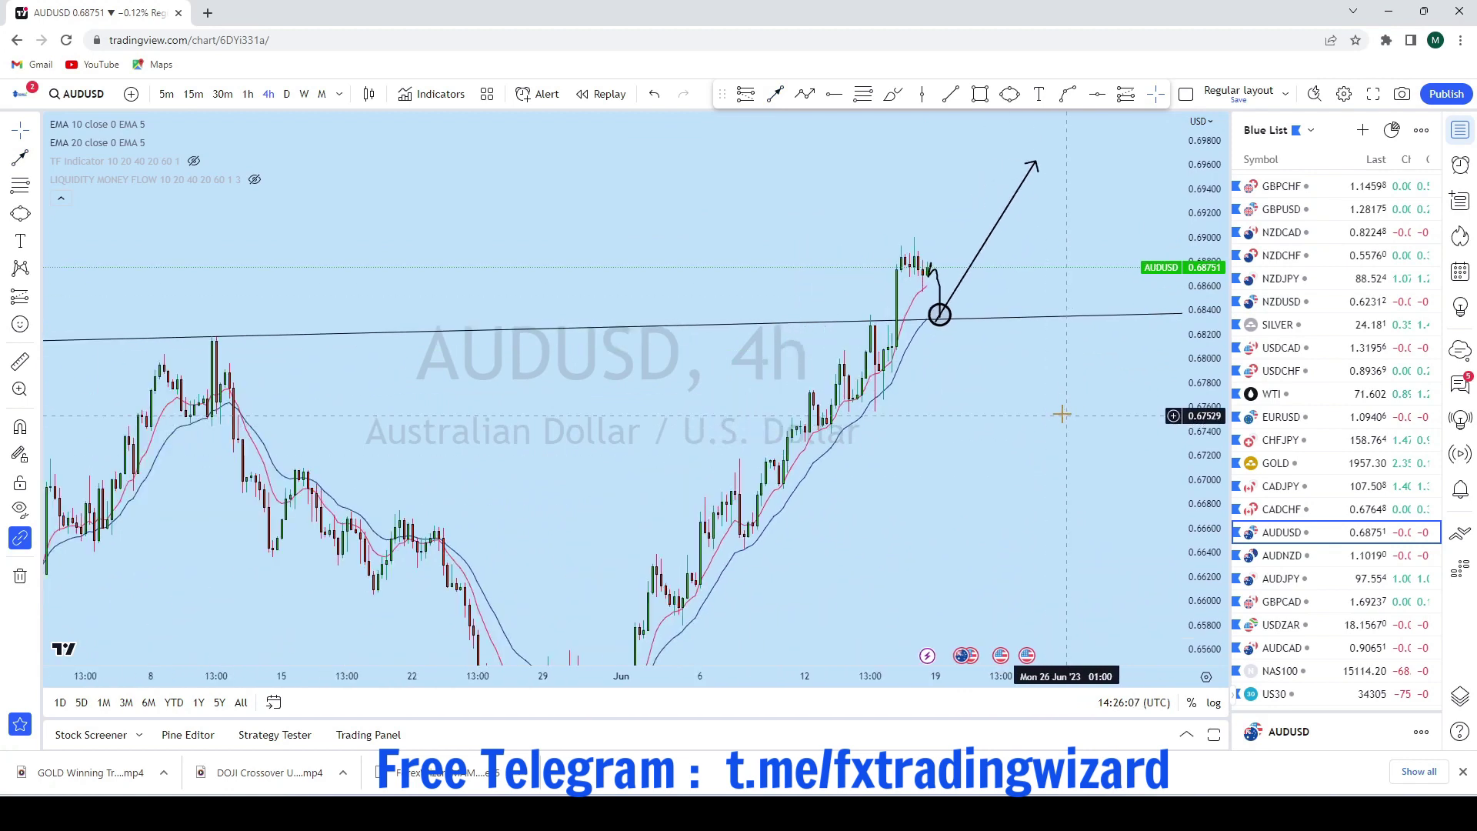
Open the AUDNZD chart on the monthly timeframe
left_click(1342, 554)
scroll(913, 330, "up", 2)
left_click_drag(913, 330, 939, 432)
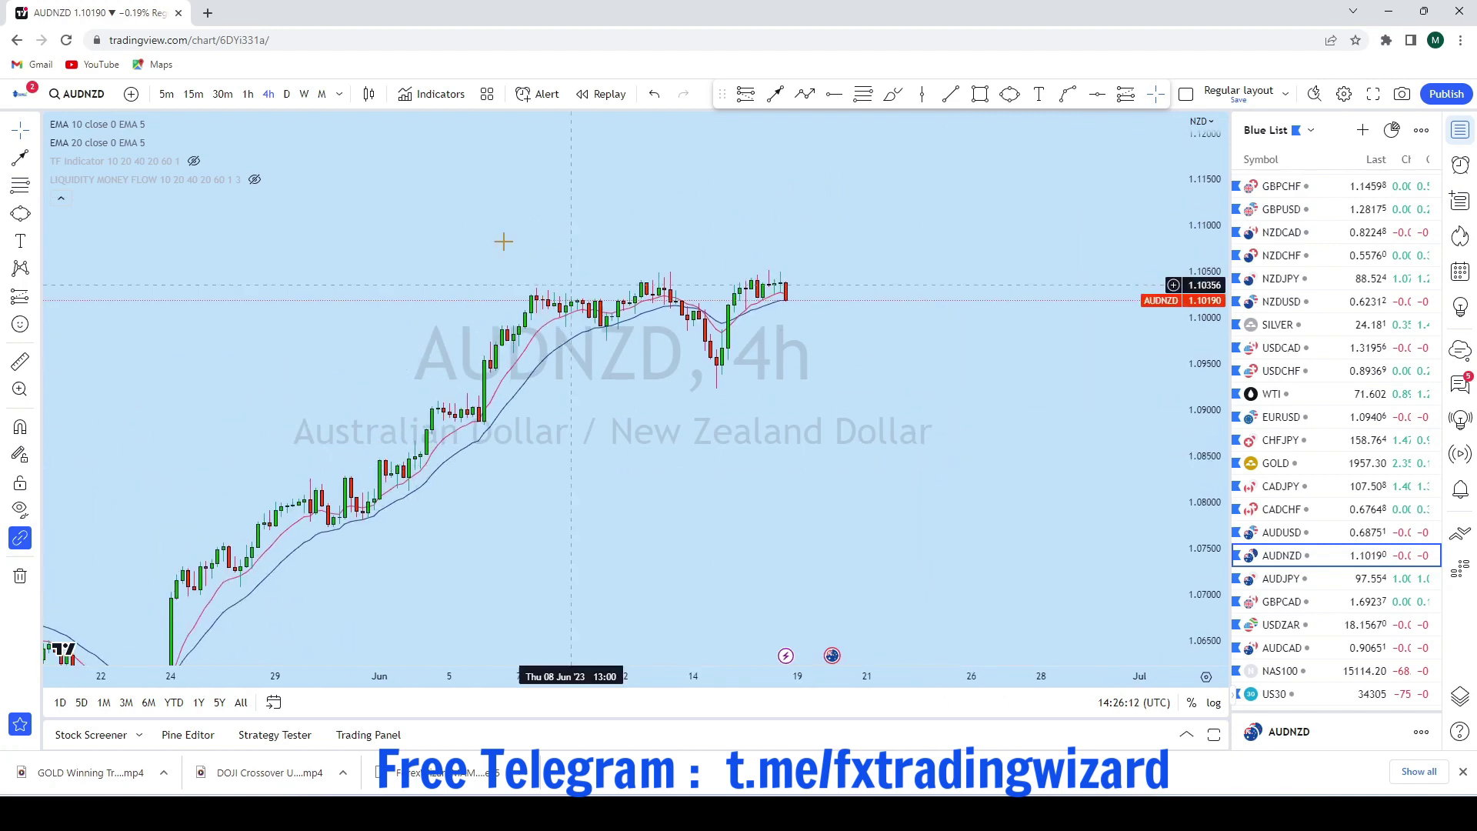
left_click(322, 94)
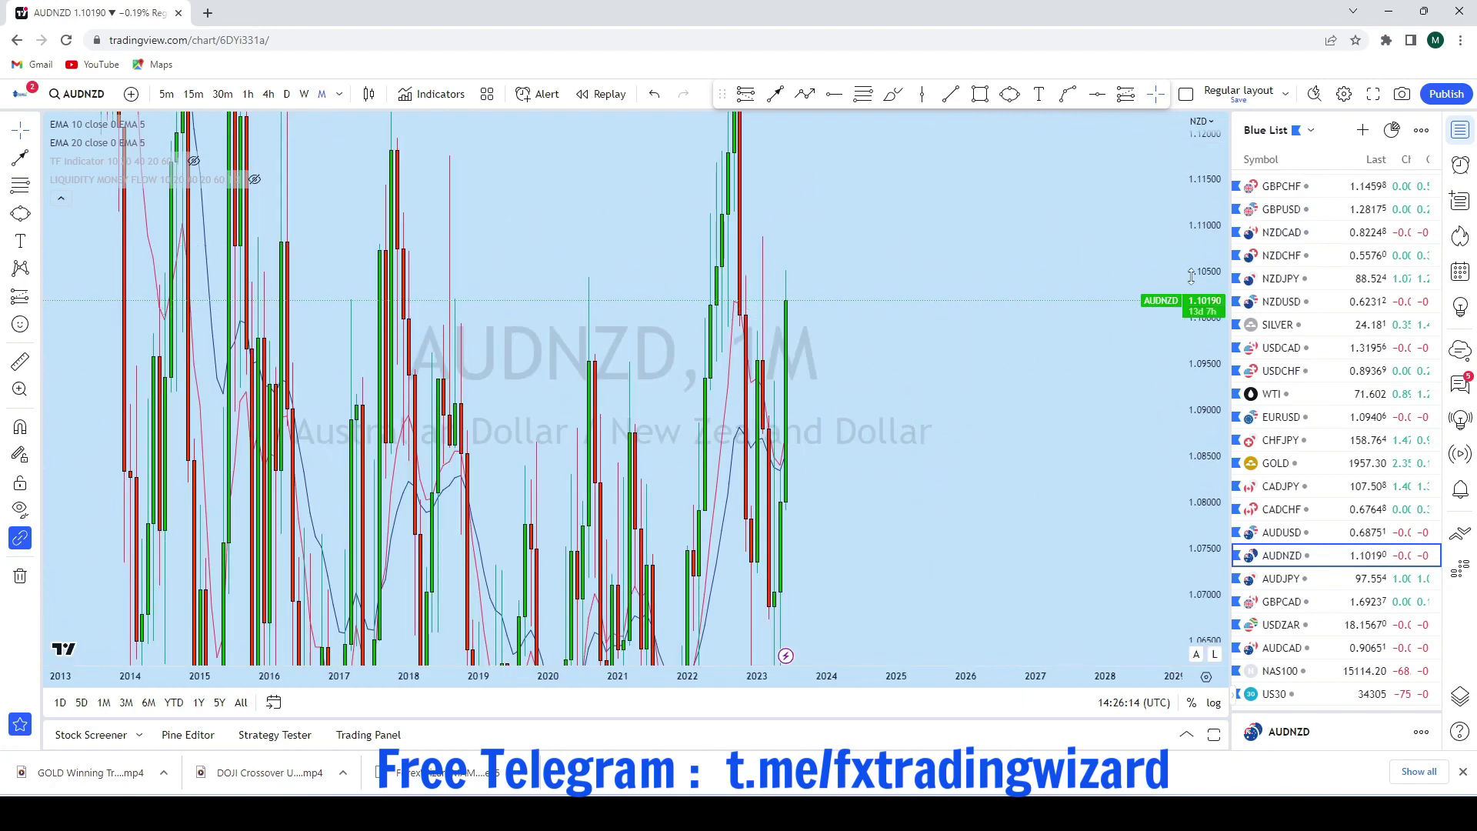
left_click_drag(1191, 277, 1191, 488)
left_click_drag(797, 276, 1091, 268)
scroll(1092, 267, "up", 3)
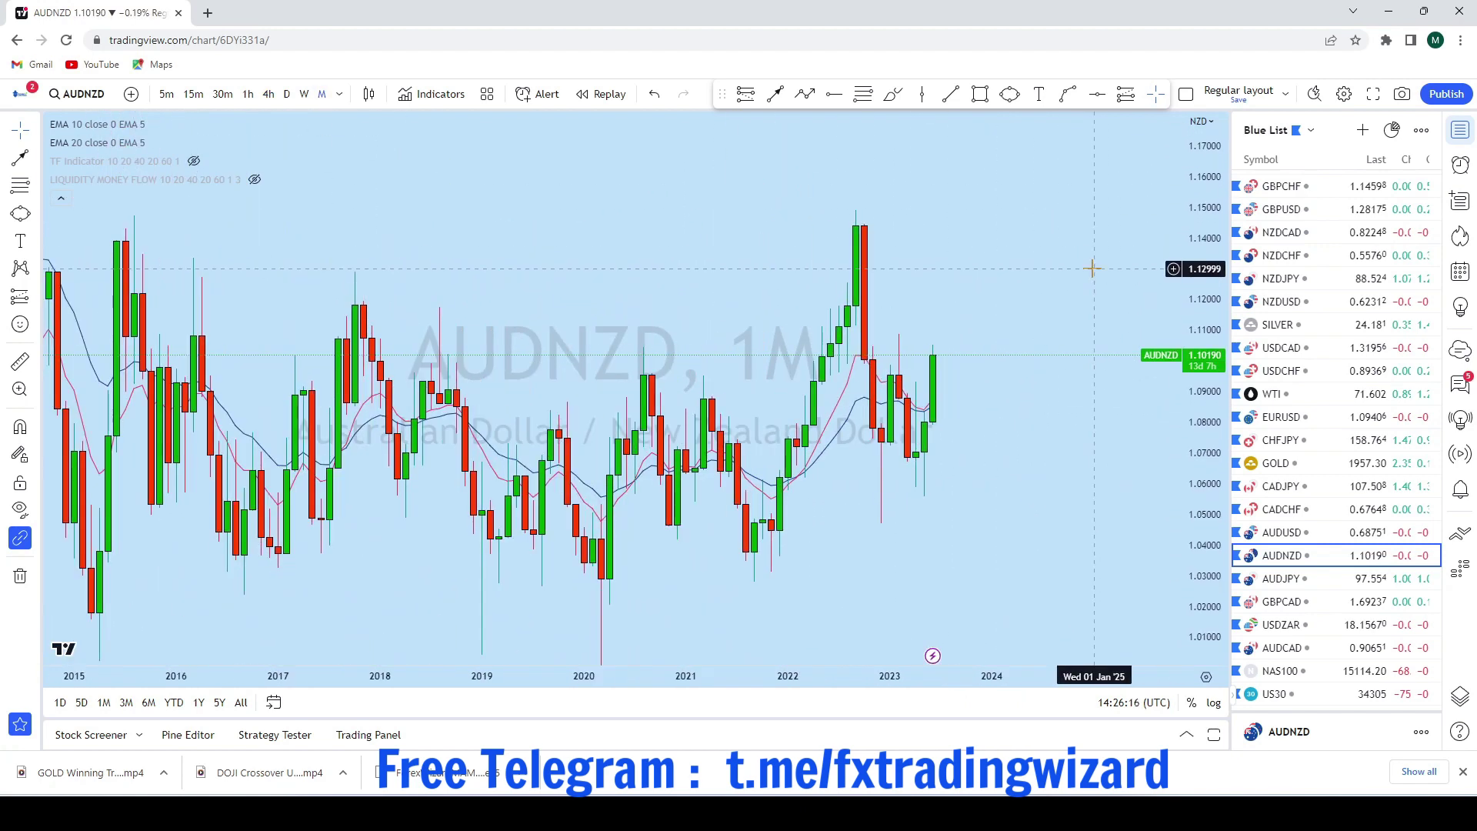
Brush a projected path from the June 2023 candle up to about 1.156 in early 2024 on monthly AUDNZD and undo it
scroll(1091, 265, "down", 3)
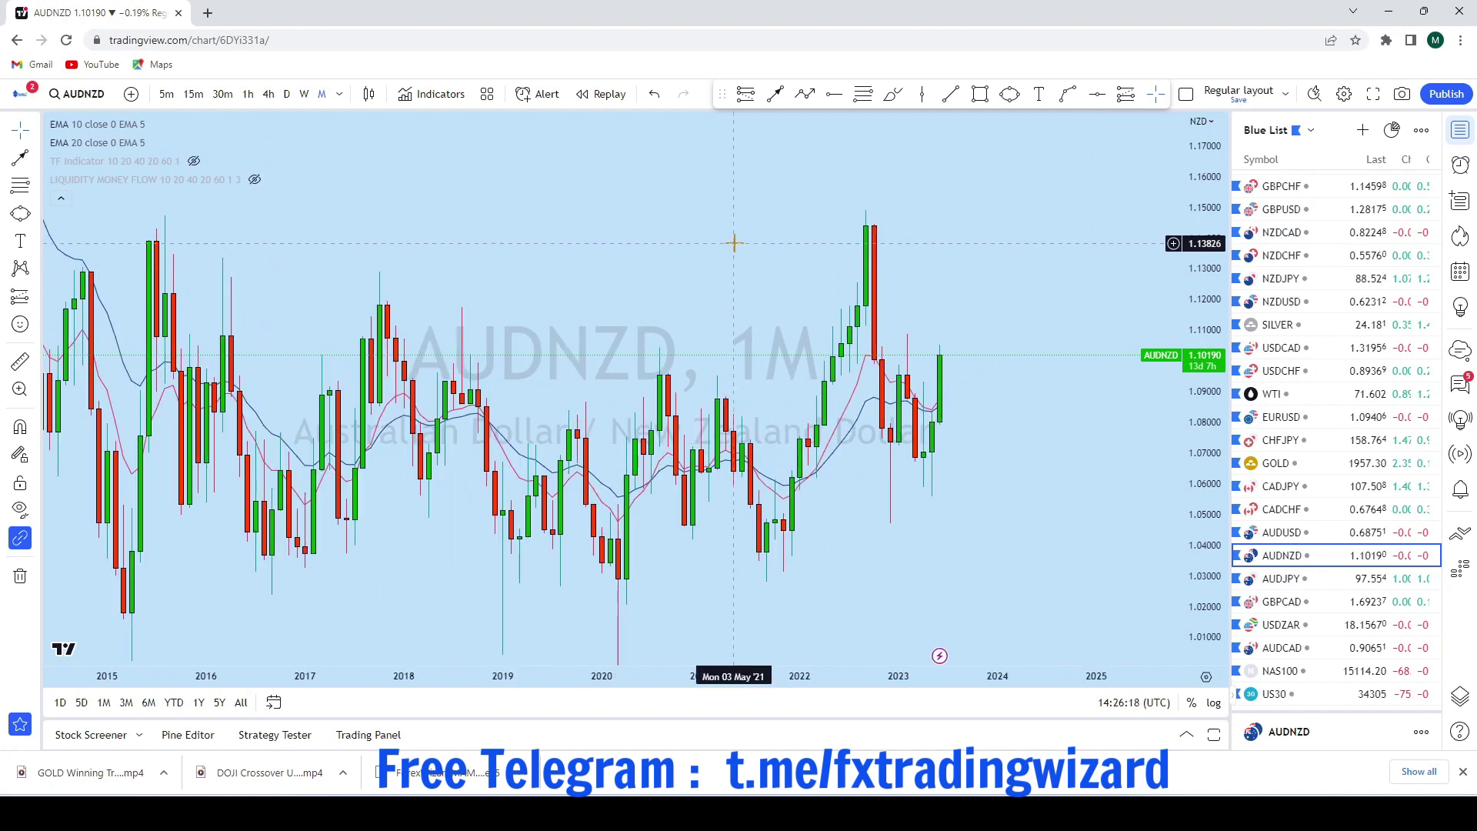
scroll(882, 428, "up", 2)
left_click_drag(982, 265, 1033, 283)
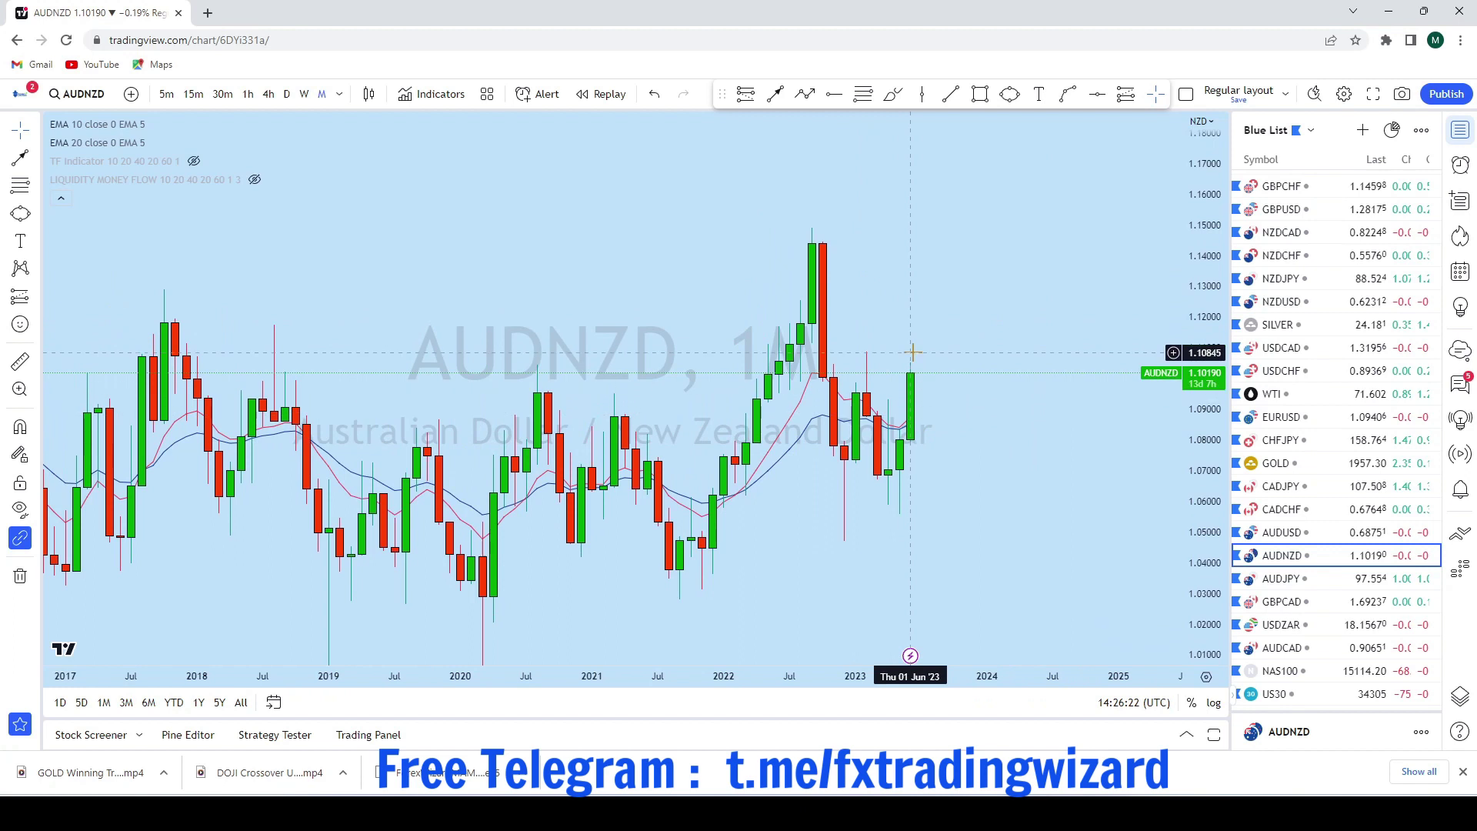
left_click_drag(972, 299, 952, 314)
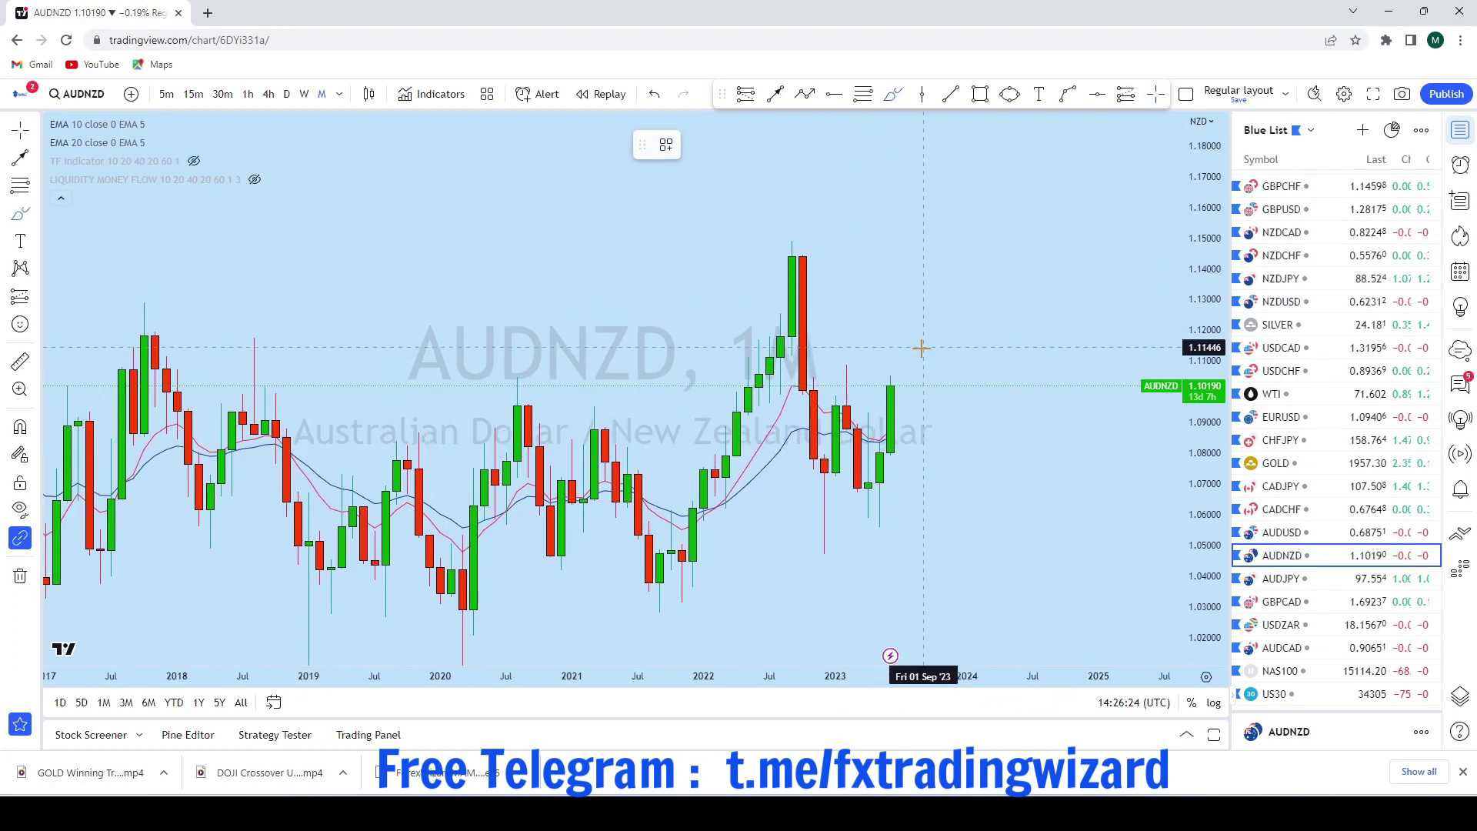
scroll(944, 376, "down", 2)
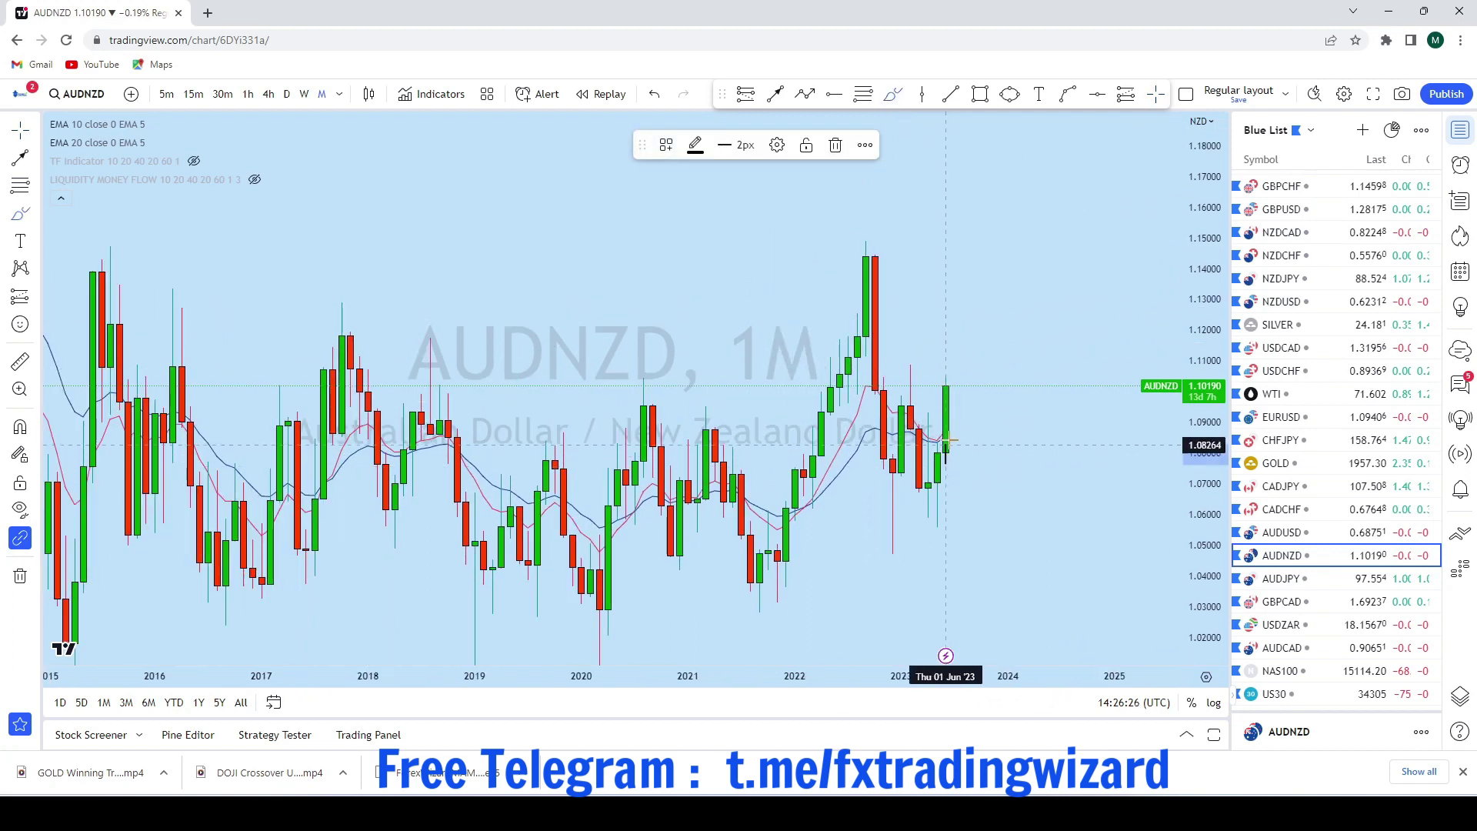
mouse_move(962, 404)
left_mouse_down()
mouse_move(1007, 226)
mouse_move(981, 242)
left_mouse_up()
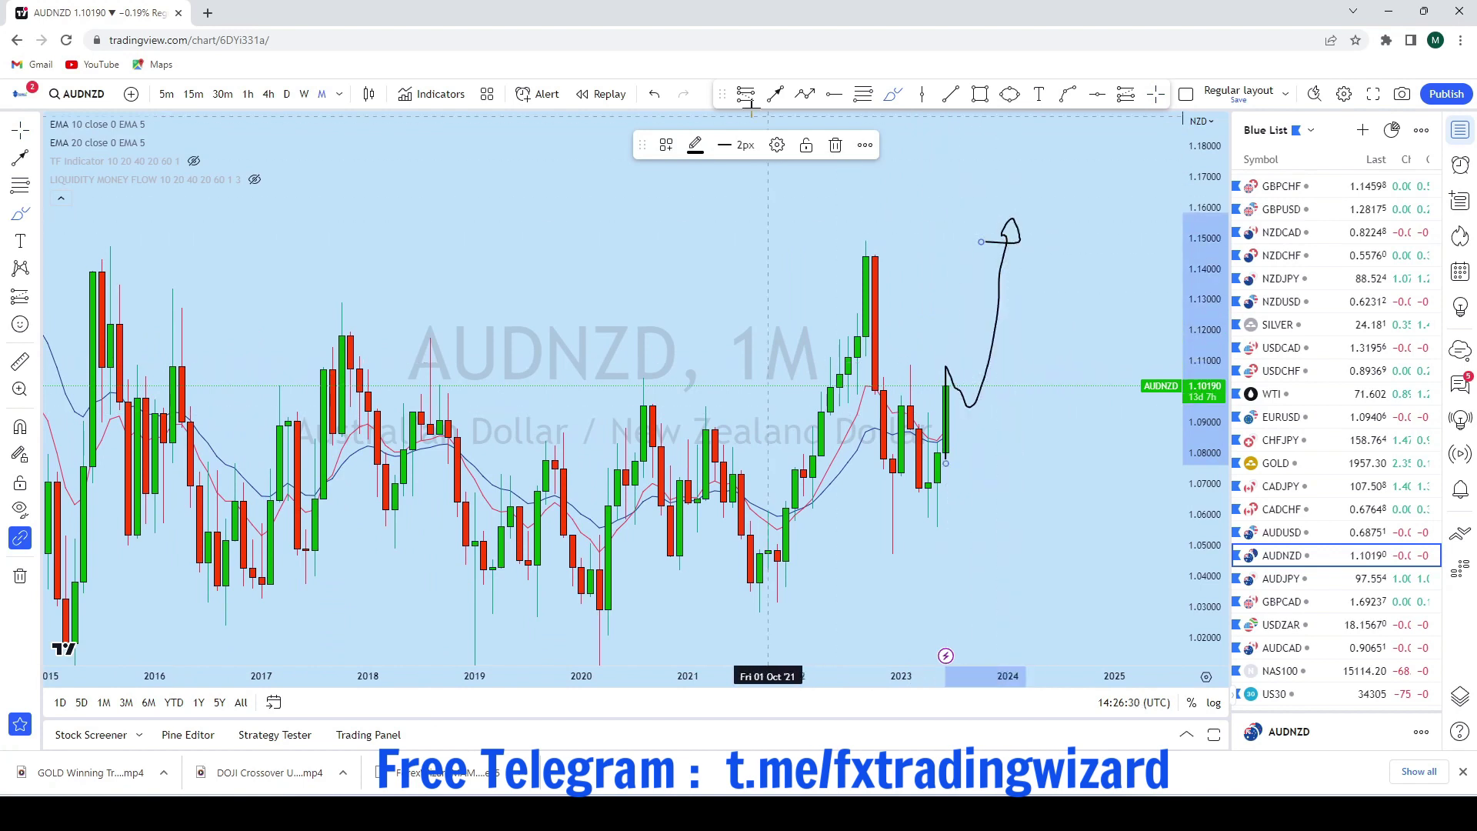
left_click(654, 93)
Switch the AUDNZD chart to the weekly timeframe and undo the stray brush stroke above the latest candles
left_click(304, 94)
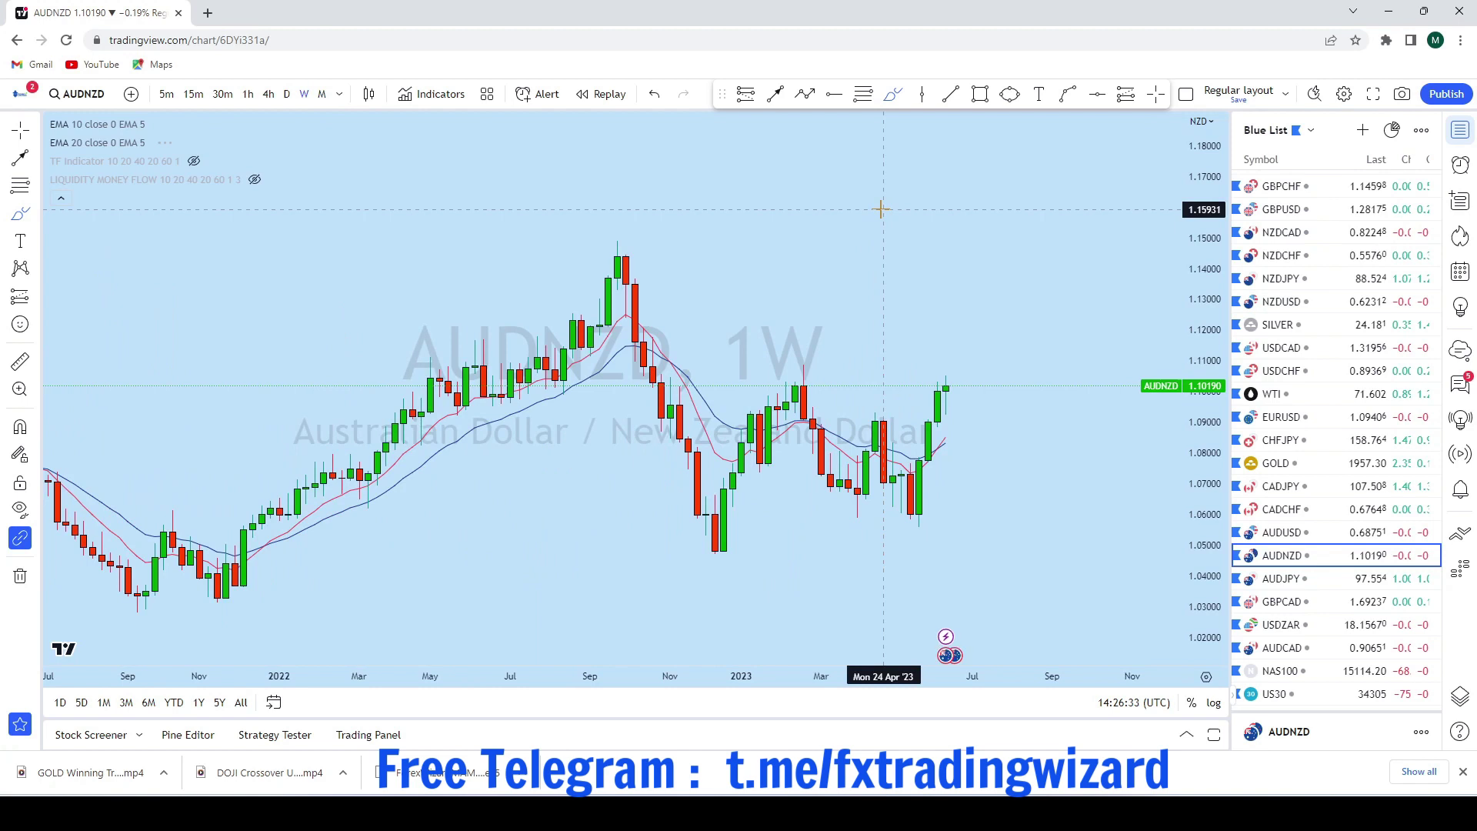
scroll(890, 323, "up", 3)
left_click_drag(890, 316, 905, 279)
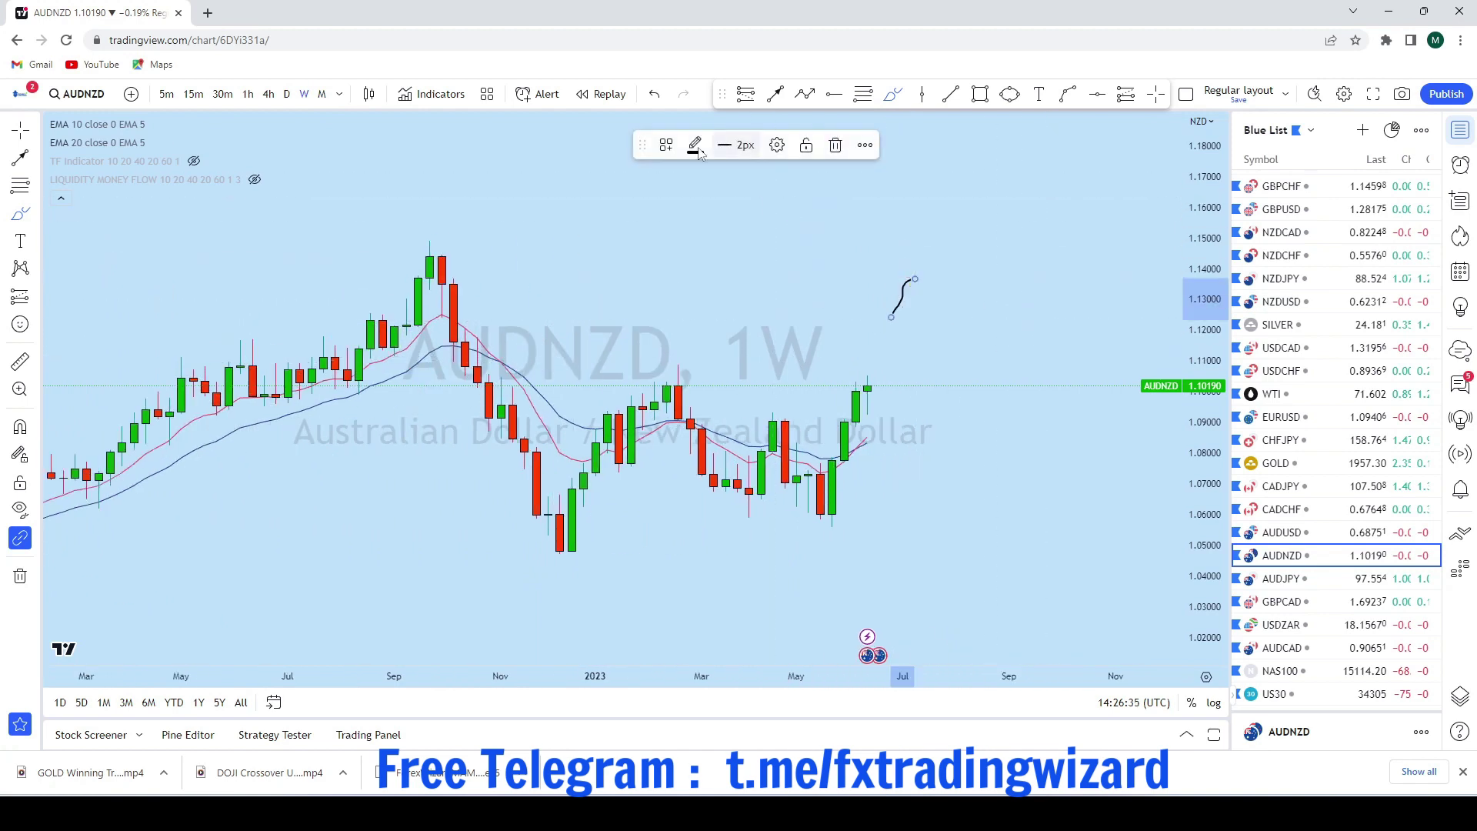
left_click(654, 94)
left_click(20, 130)
left_click_drag(915, 348, 991, 265)
scroll(990, 362, "down", 2)
scroll(985, 419, "up", 2)
Brush over the weekly AUDNZD rally from the late-May low near 1.056 up to about 1.101 and undo it
left_click(893, 94)
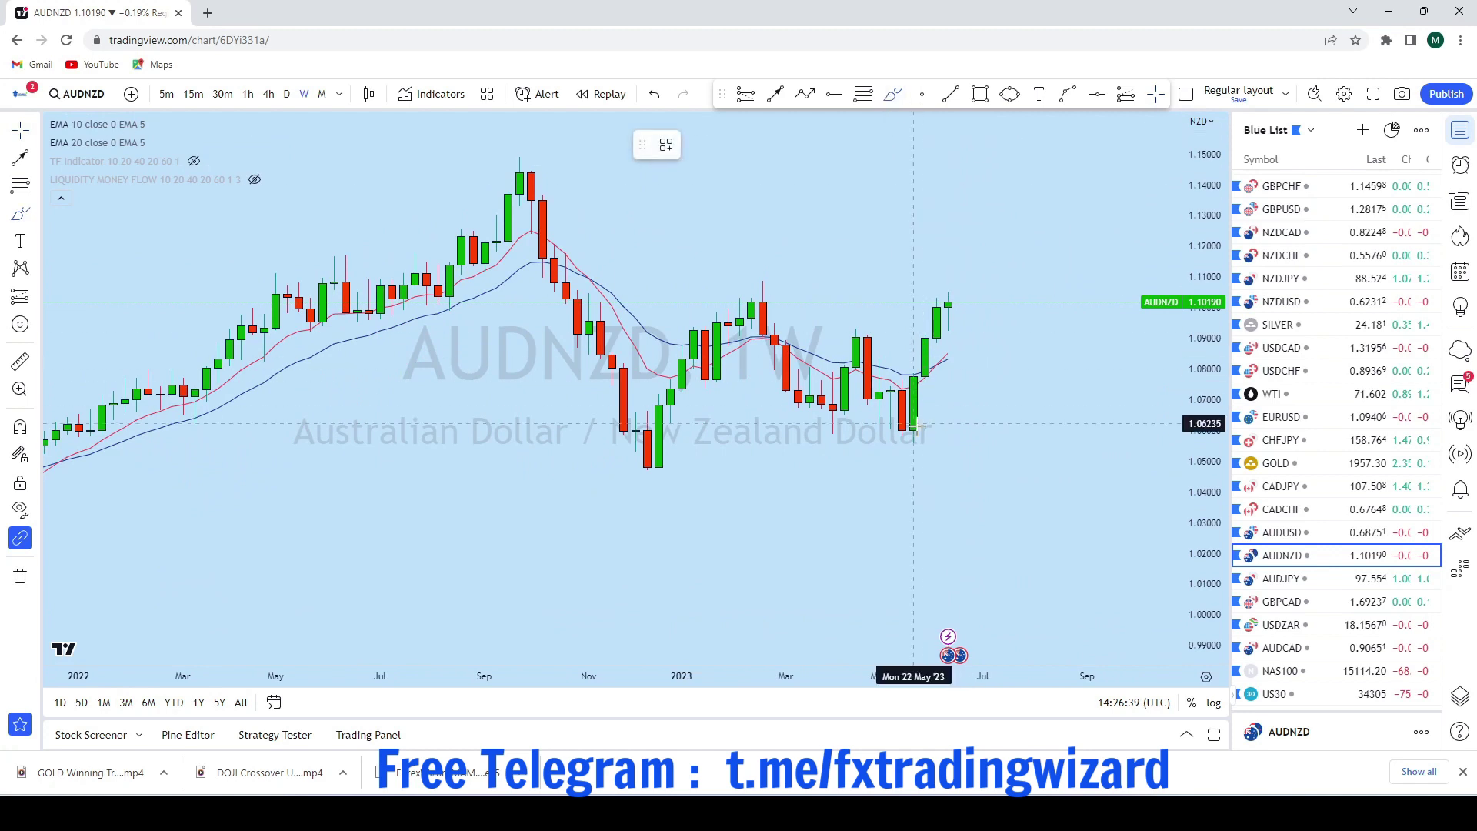
left_click_drag(913, 424, 913, 415)
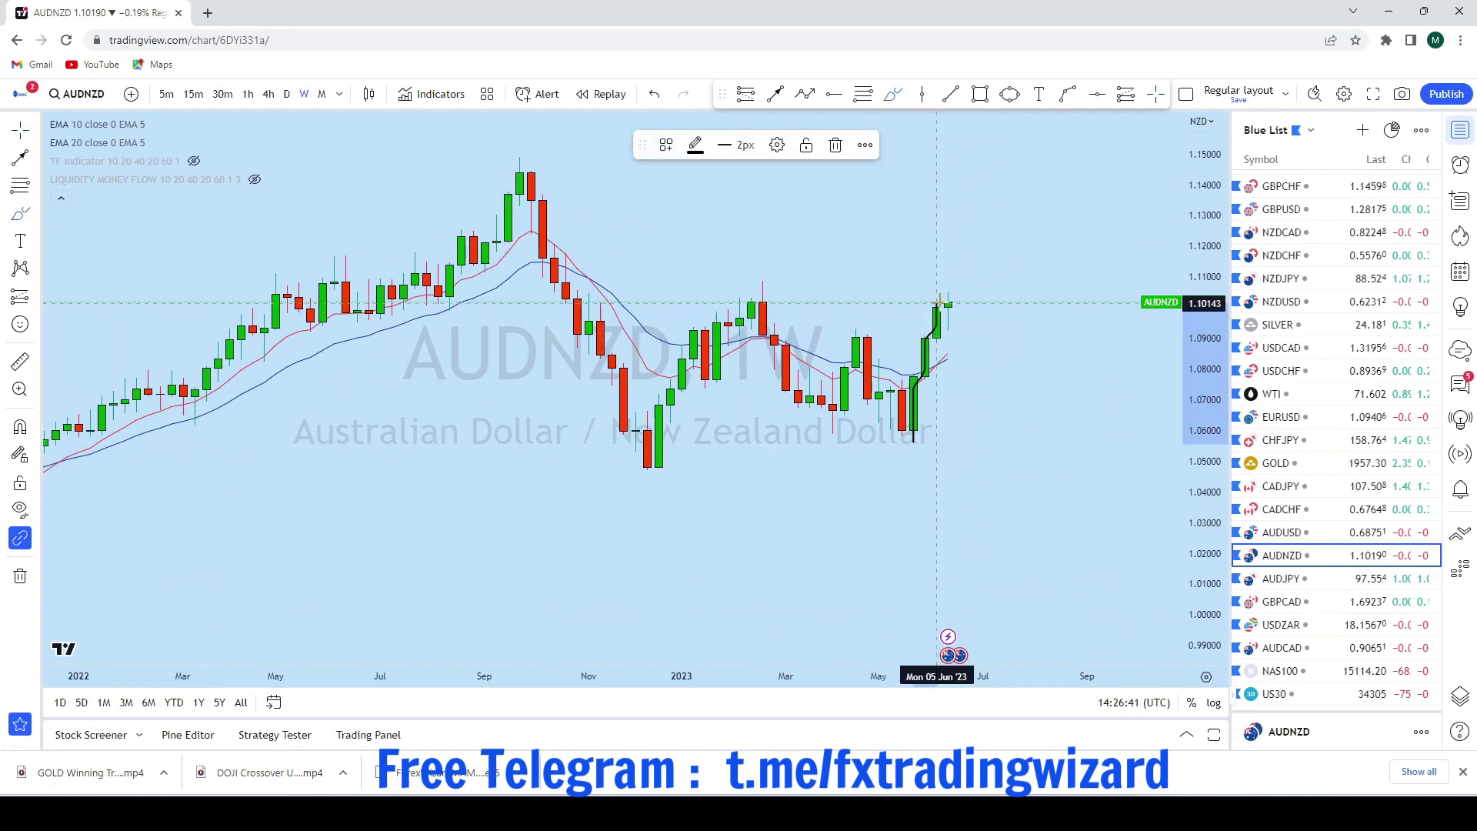
left_click(653, 93)
Draw a rising trend line on weekly AUDNZD from about 1.0837 on 29 May to about 1.1145 in mid-July
scroll(971, 340, "up", 1)
scroll(960, 359, "down", 1)
scroll(911, 323, "up", 1)
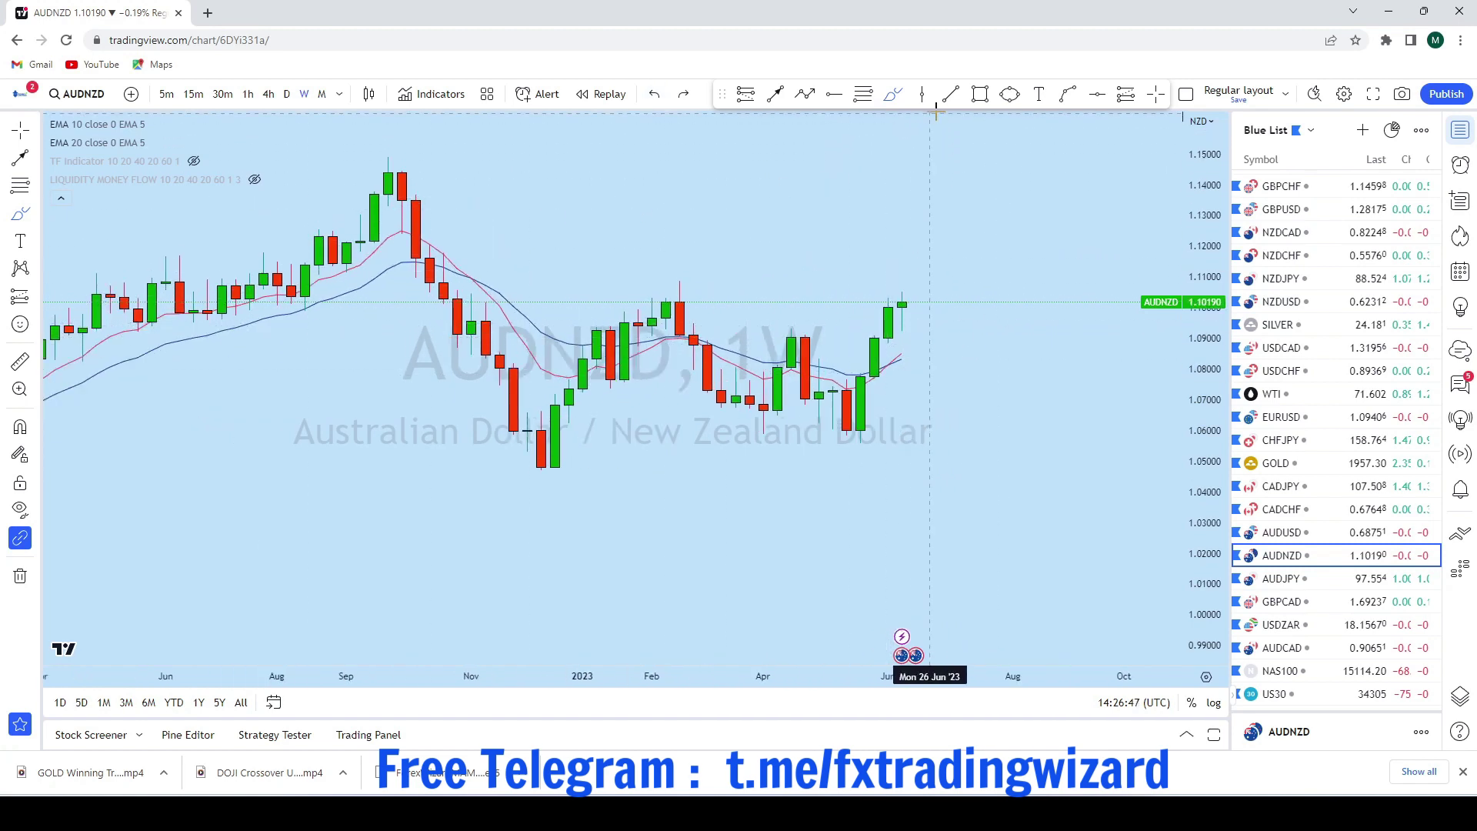
left_click(951, 93)
mouse_move(874, 349)
left_mouse_down()
mouse_move(970, 255)
mouse_move(946, 288)
left_mouse_up()
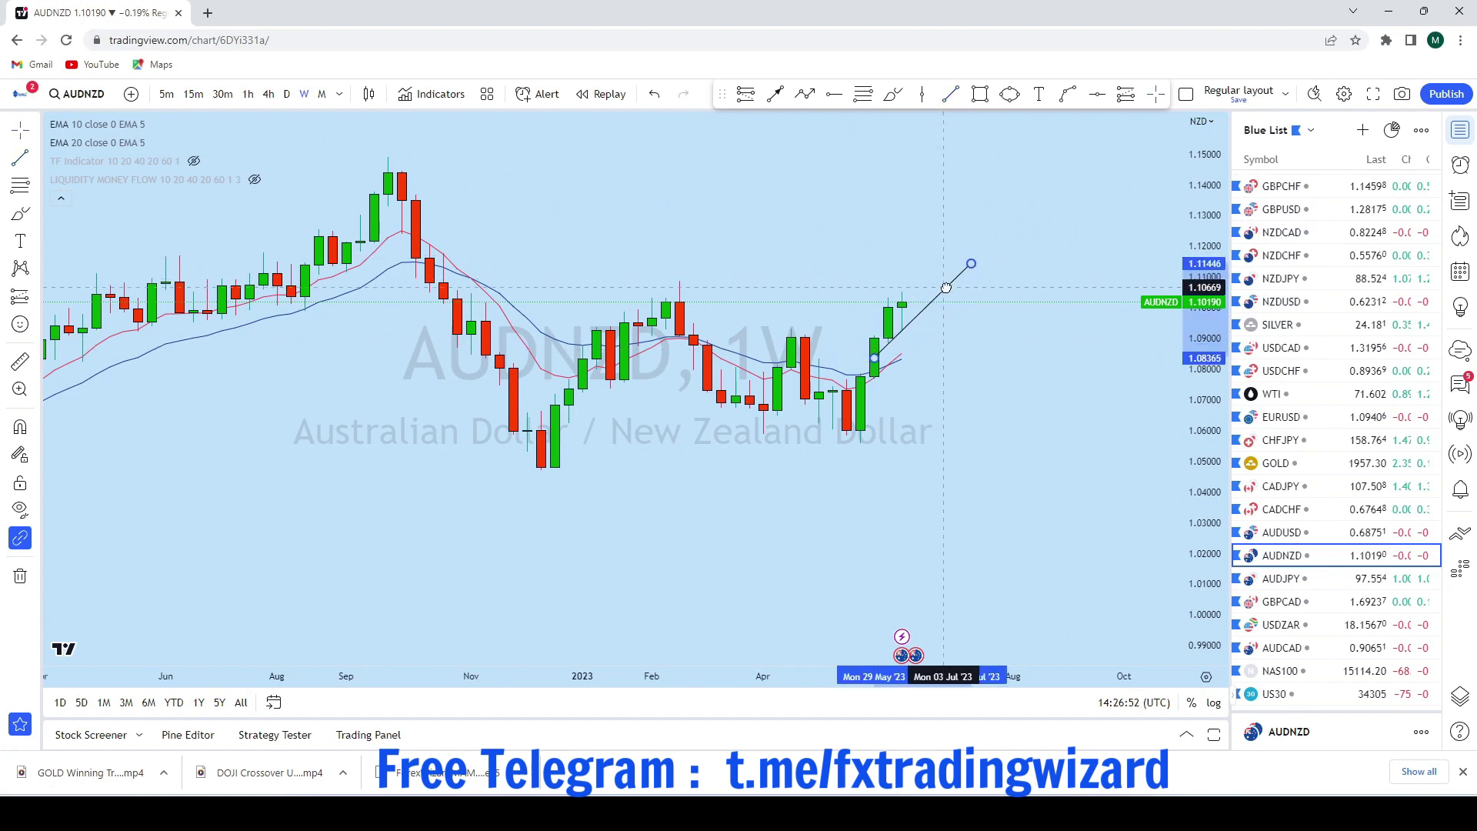
left_click_drag(1025, 377, 1045, 465)
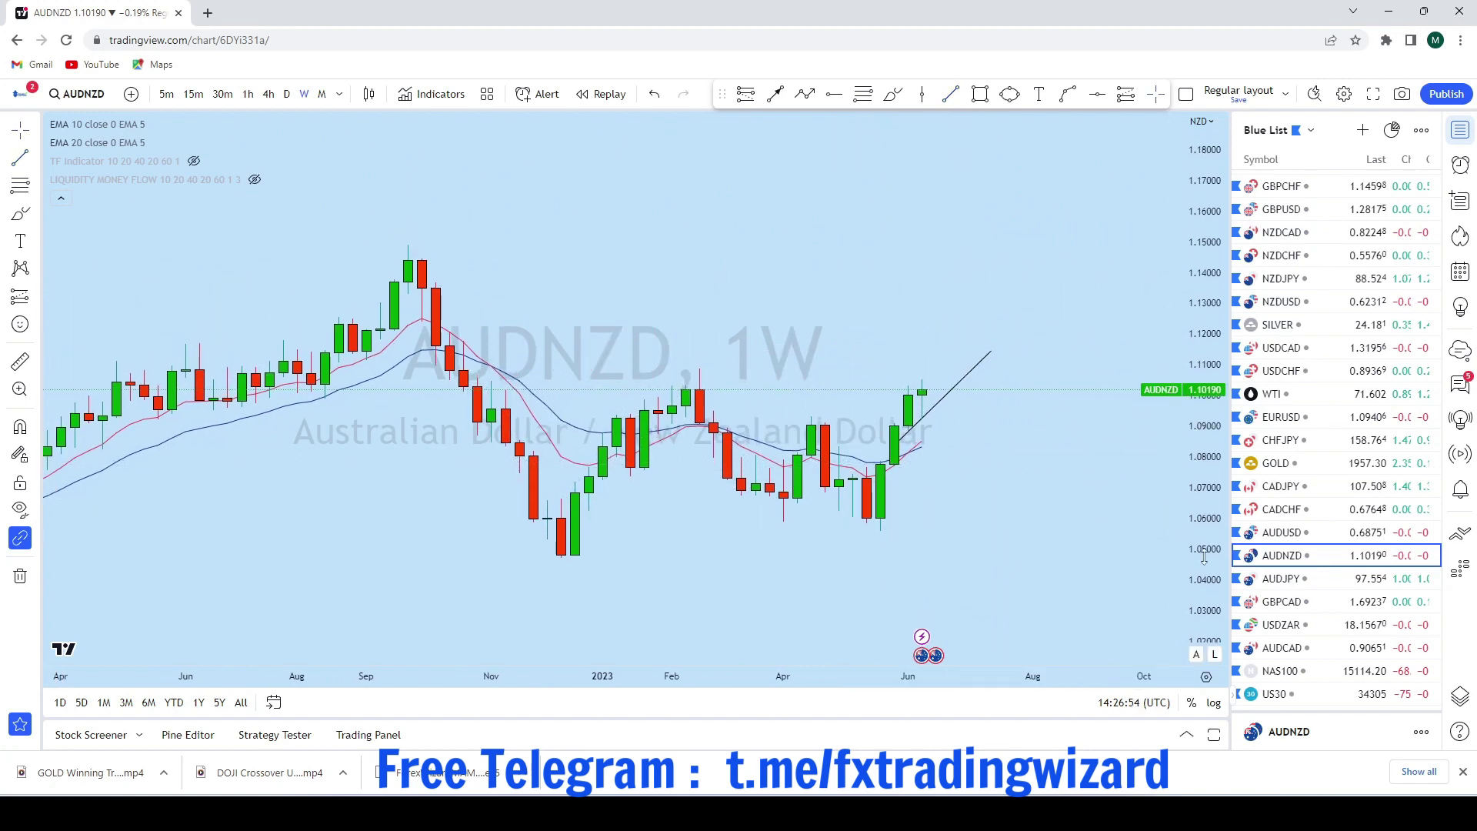
left_click_drag(1203, 555, 1200, 361)
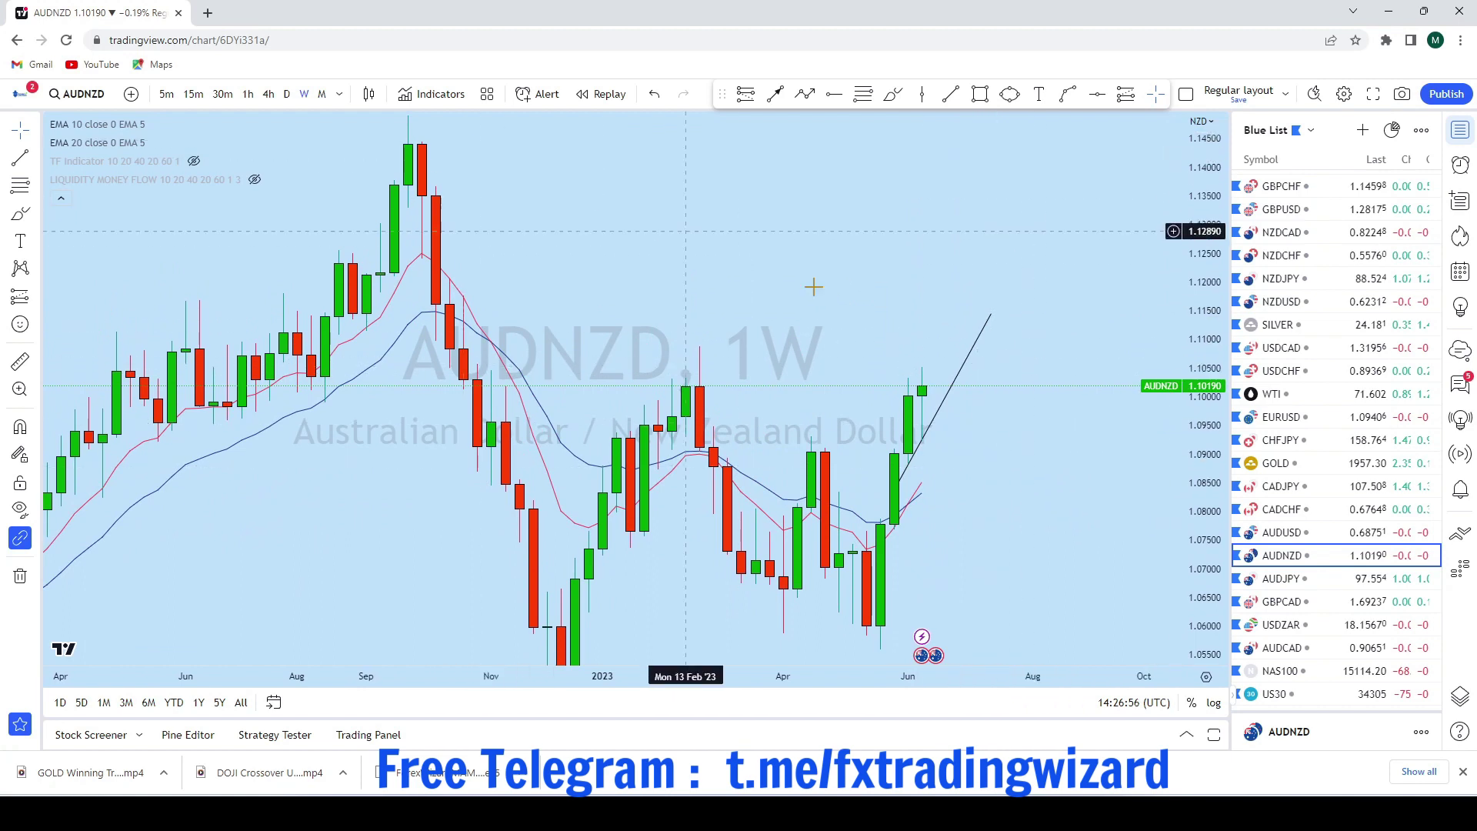
Switch the AUDNZD chart to the daily timeframe
left_click(287, 94)
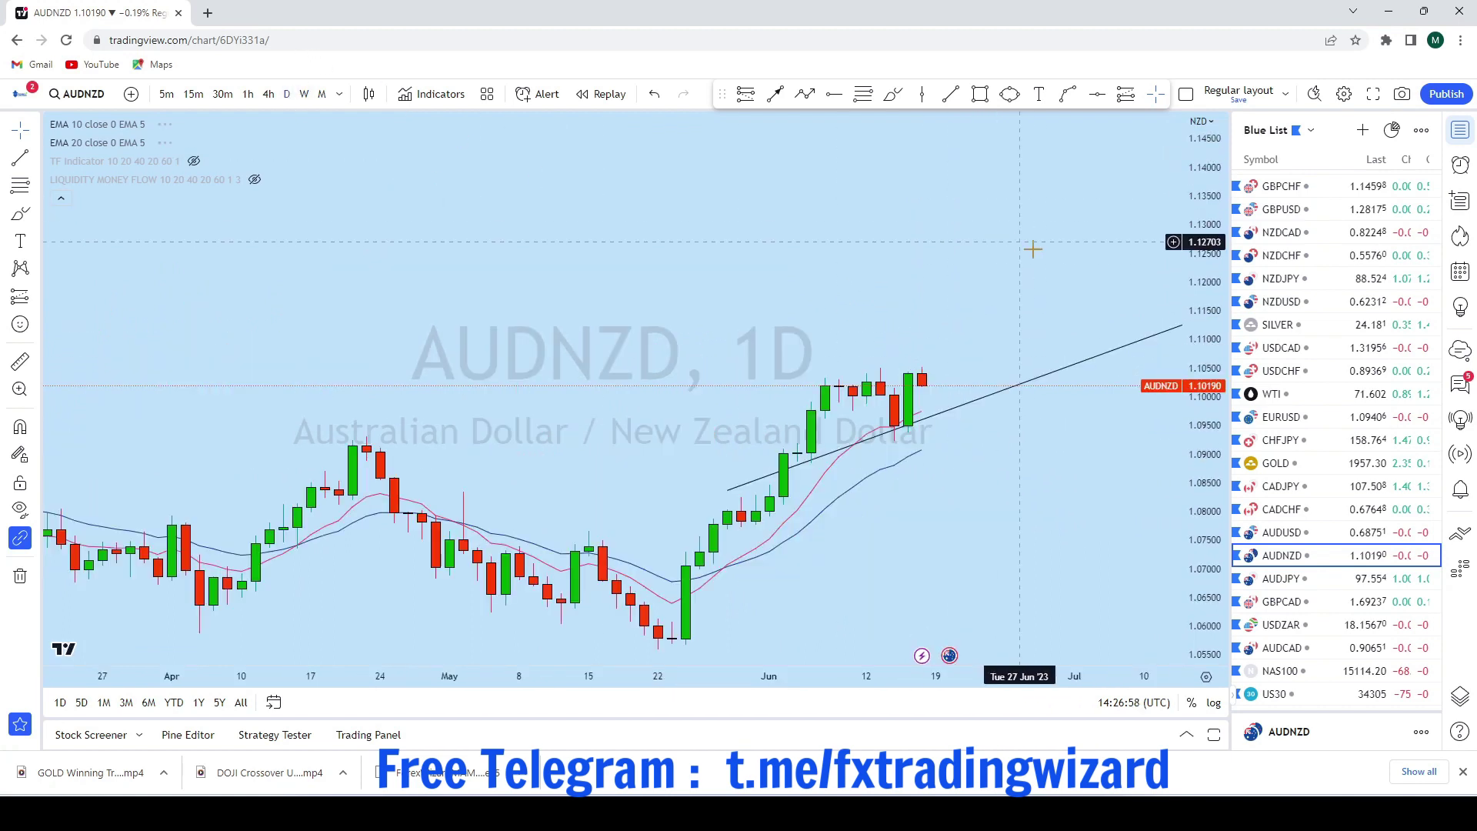
left_click_drag(1049, 330, 948, 244)
scroll(949, 243, "down", 2)
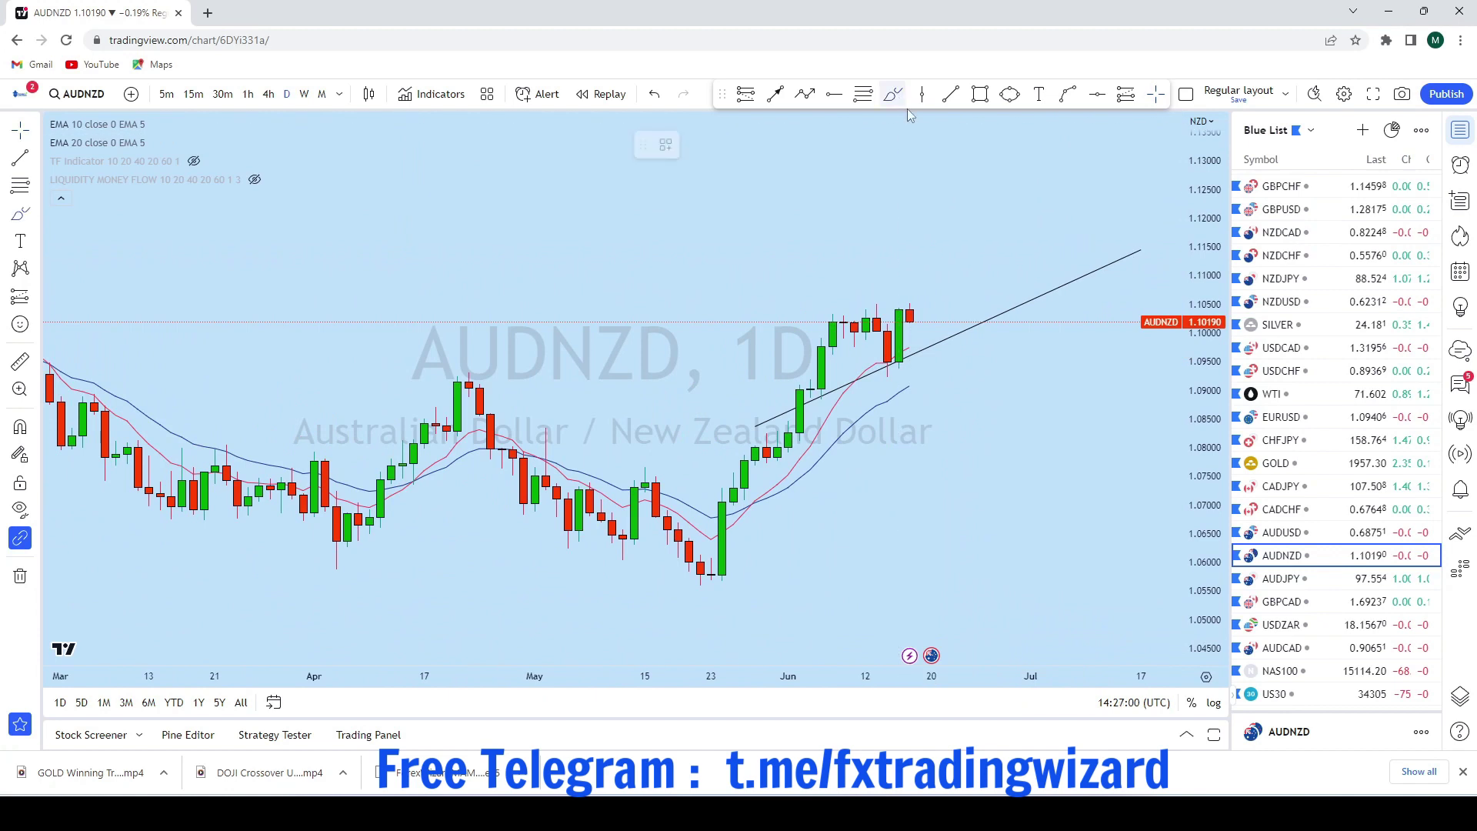
Brush a pullback to about 1.094 and a rally arrow to about 1.129 on daily AUDNZD, undoing the strokes
mouse_move(779, 464)
left_mouse_down()
mouse_move(833, 313)
mouse_move(885, 332)
mouse_move(911, 314)
mouse_move(920, 360)
left_mouse_up()
left_click(653, 94)
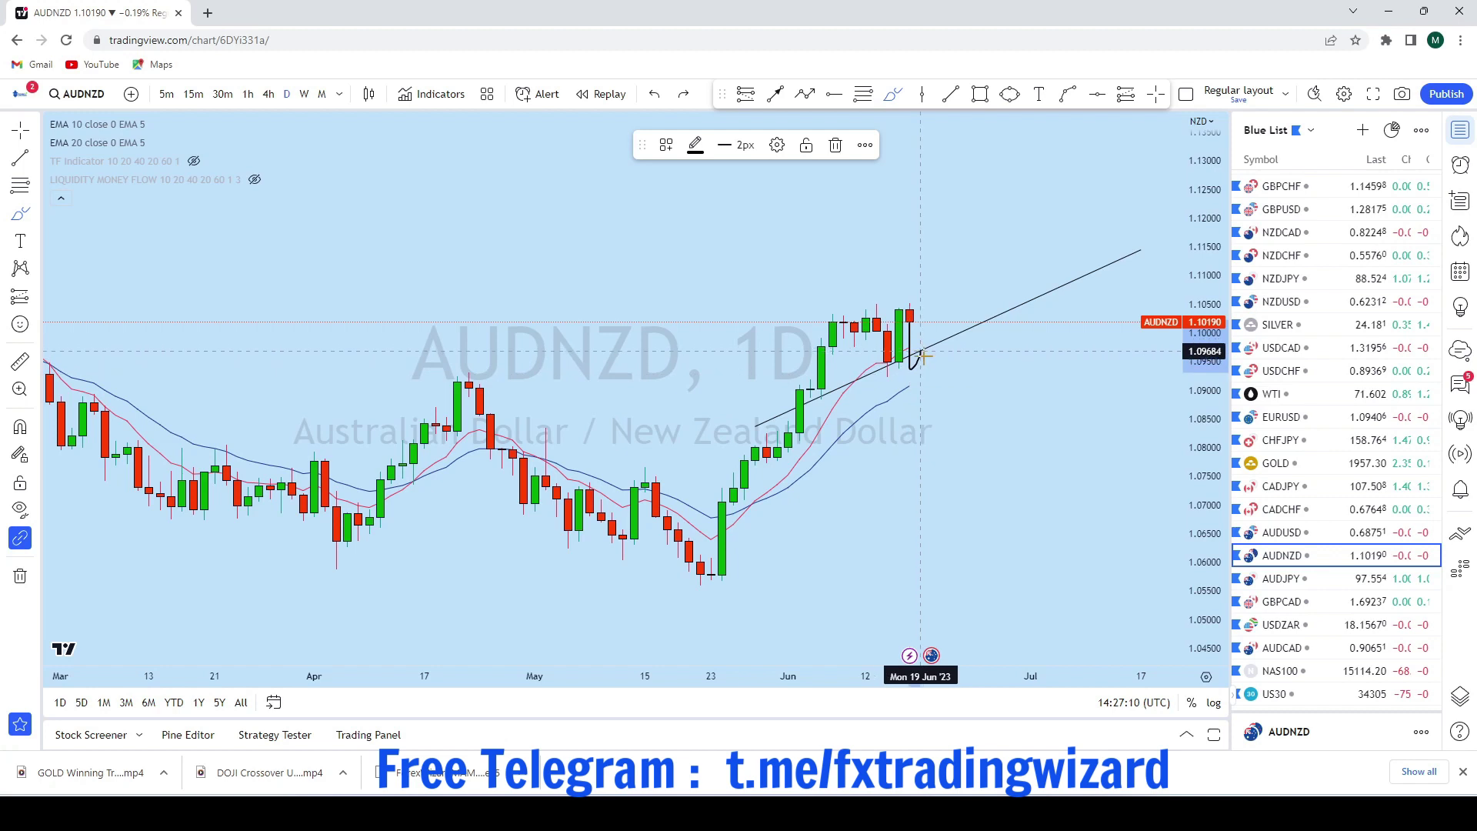
mouse_move(957, 348)
left_mouse_down()
mouse_move(1008, 185)
mouse_move(1040, 194)
left_mouse_up()
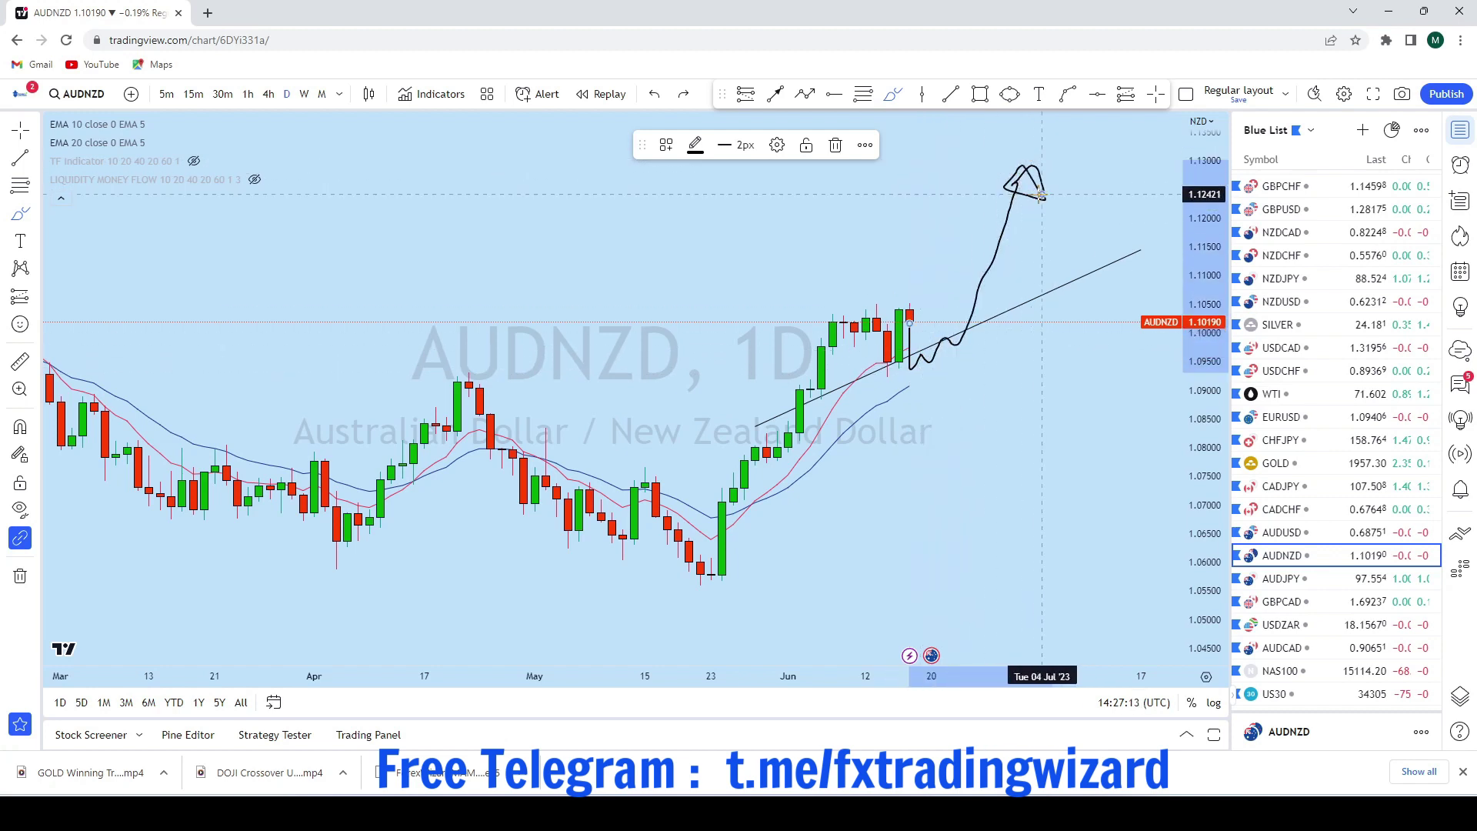
left_click(655, 93)
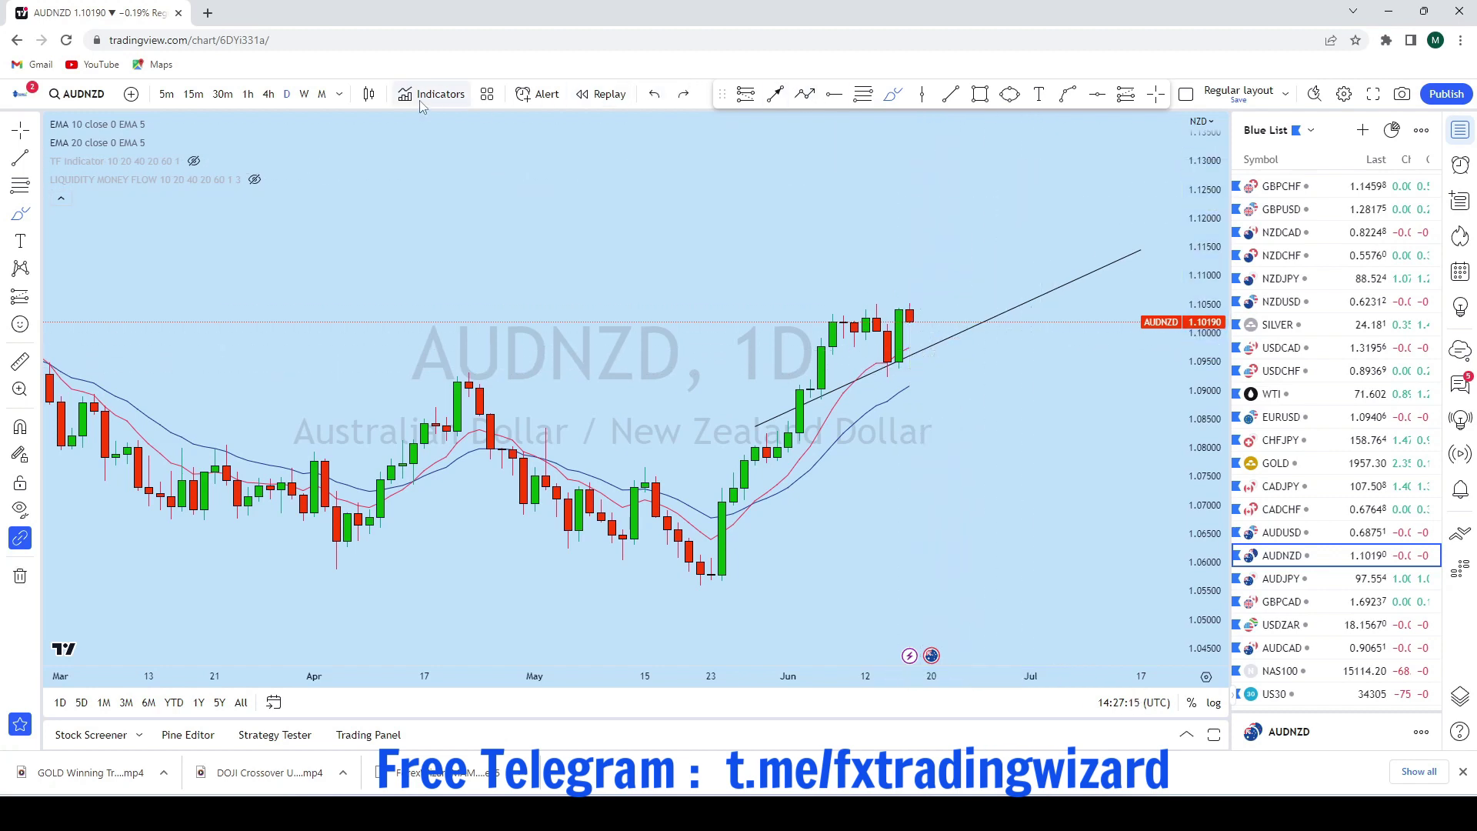
Switch the AUDNZD chart to the 4-hour timeframe and frame the latest candles together with the rising trend line
left_click(268, 94)
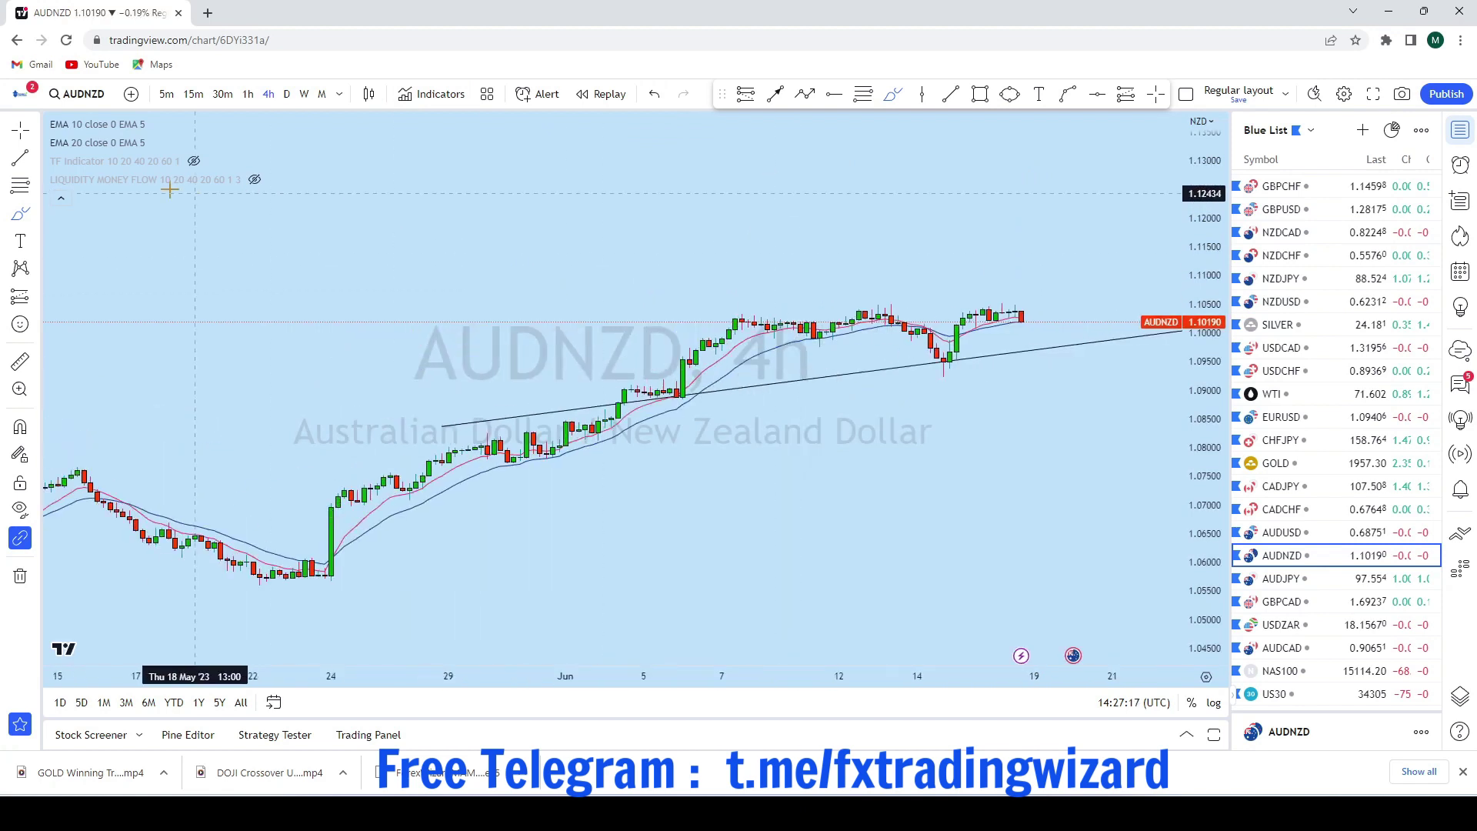
left_click(20, 130)
scroll(1053, 277, "down", 4)
left_click_drag(1102, 268, 812, 319)
scroll(1000, 346, "up", 3)
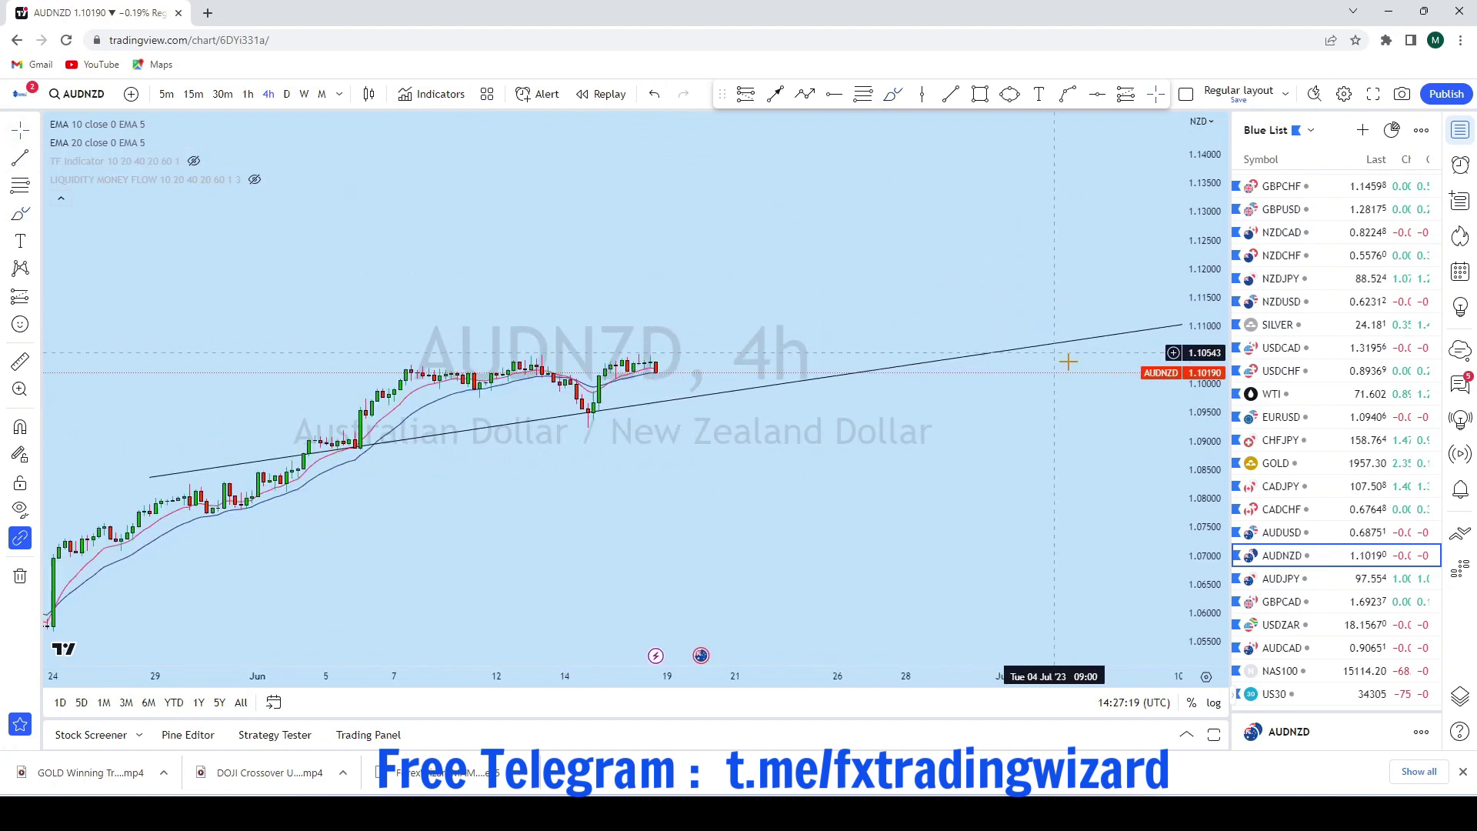
left_click_drag(1201, 548, 1201, 307)
scroll(1028, 448, "down", 3)
left_click_drag(877, 475, 1055, 357)
scroll(1055, 356, "up", 2)
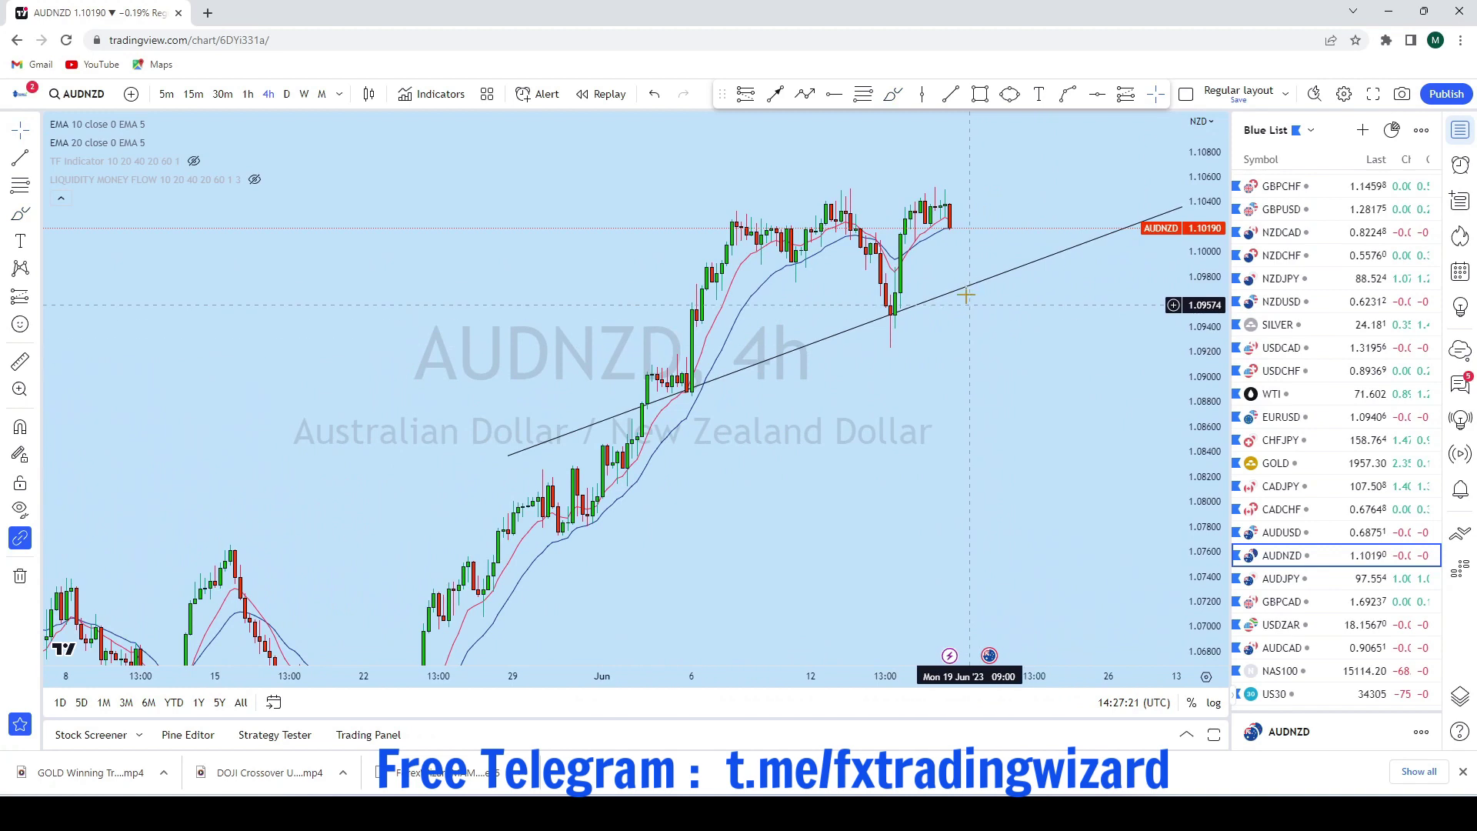
left_click_drag(979, 313, 916, 320)
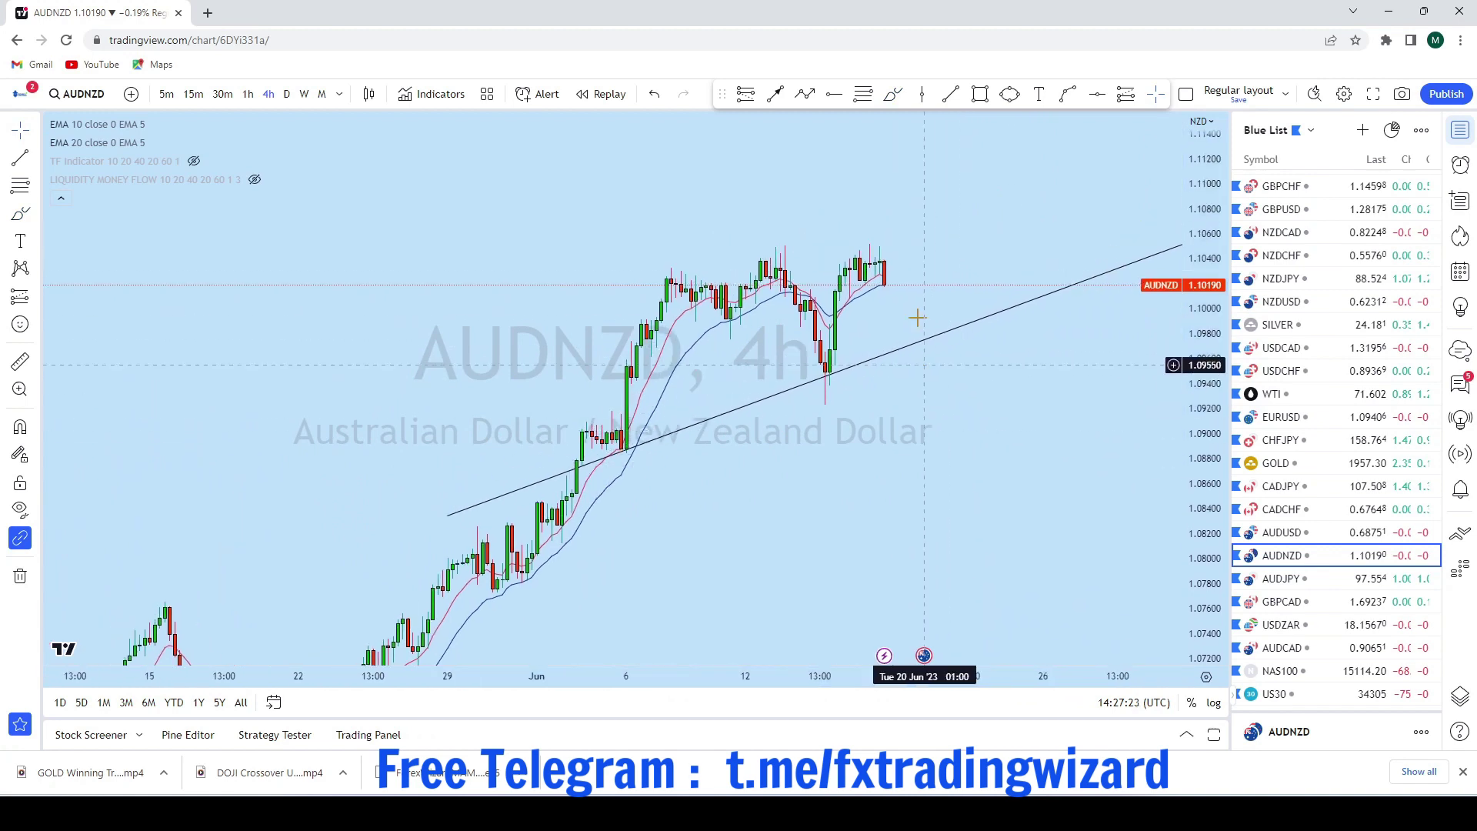
Brush the AUDNZD swings from 6 June down to the trend line and circle the entry zone at about 1.0953 to 1.0970
left_click(894, 94)
mouse_move(627, 453)
left_mouse_down()
mouse_move(676, 283)
mouse_move(795, 251)
mouse_move(828, 371)
mouse_move(888, 273)
left_mouse_up()
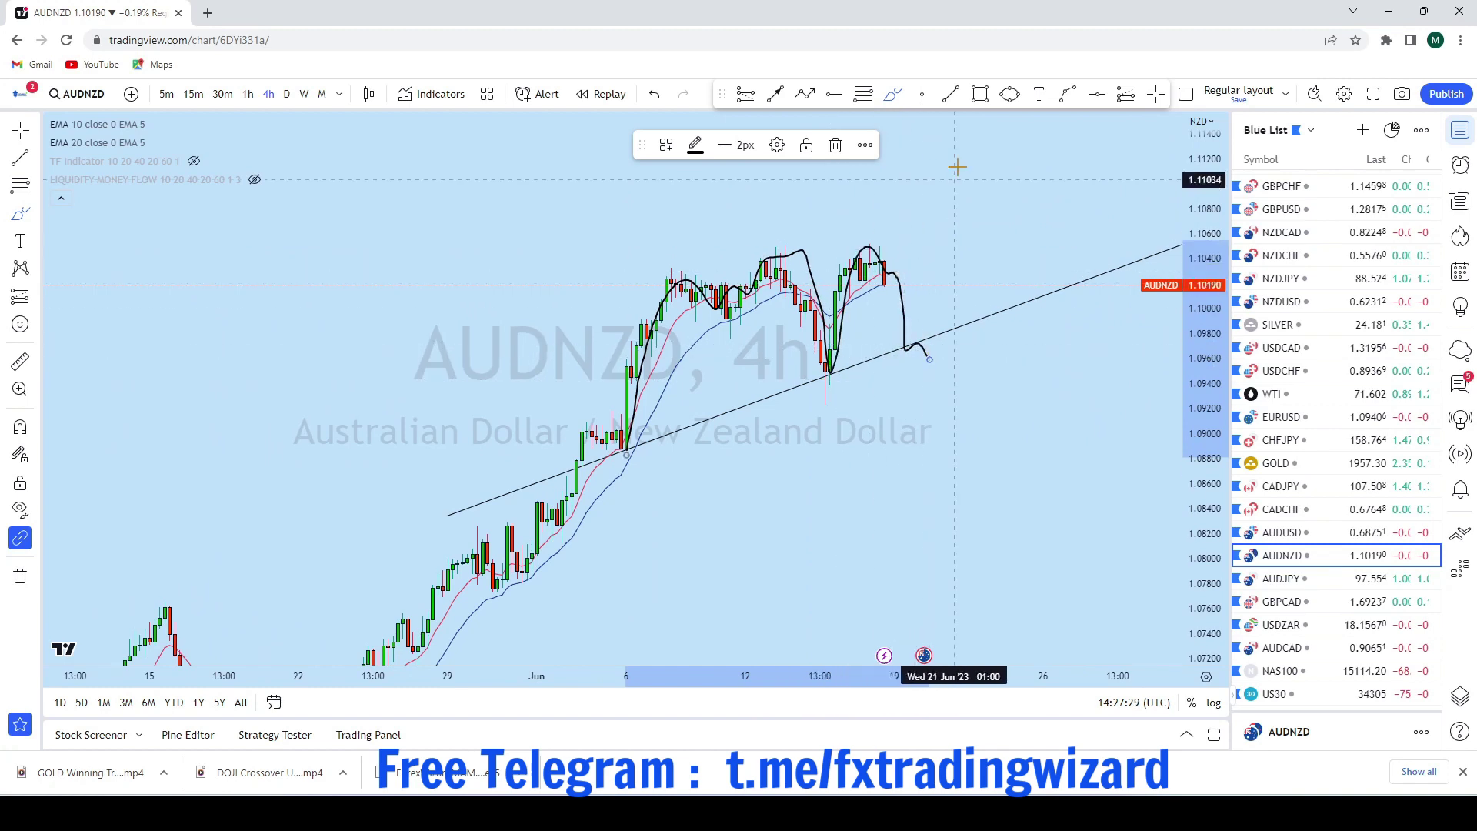
left_click(1010, 94)
left_click(894, 367)
left_click(924, 346)
left_click(935, 358)
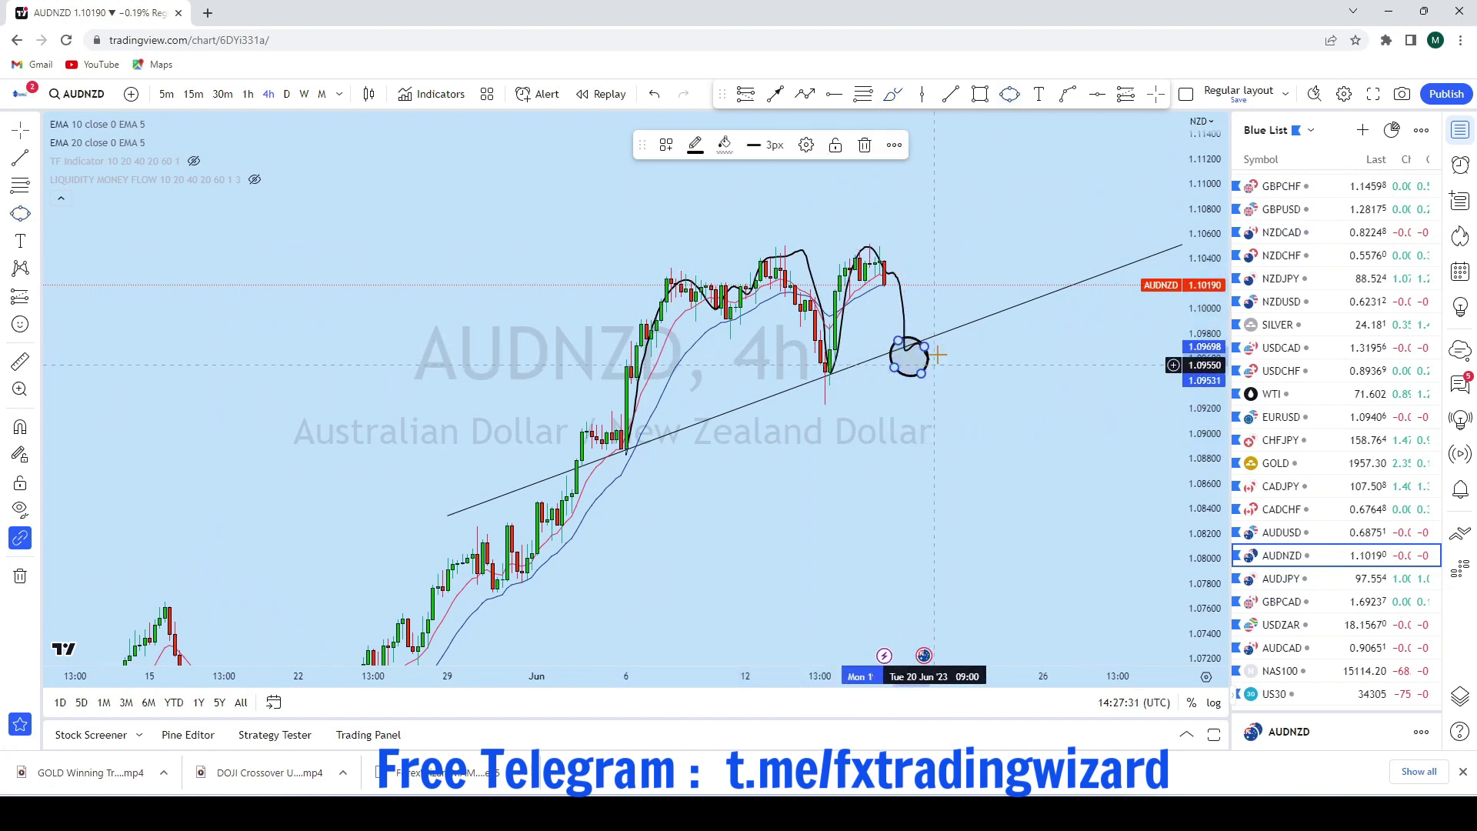
Draw a target arrow on 4-hour AUDNZD from the circled entry zone at about 1.0961 up to about 1.1273 on 28 June
left_click_drag(980, 260, 801, 468)
scroll(802, 469, "down", 3)
left_click(777, 99)
left_click(853, 564)
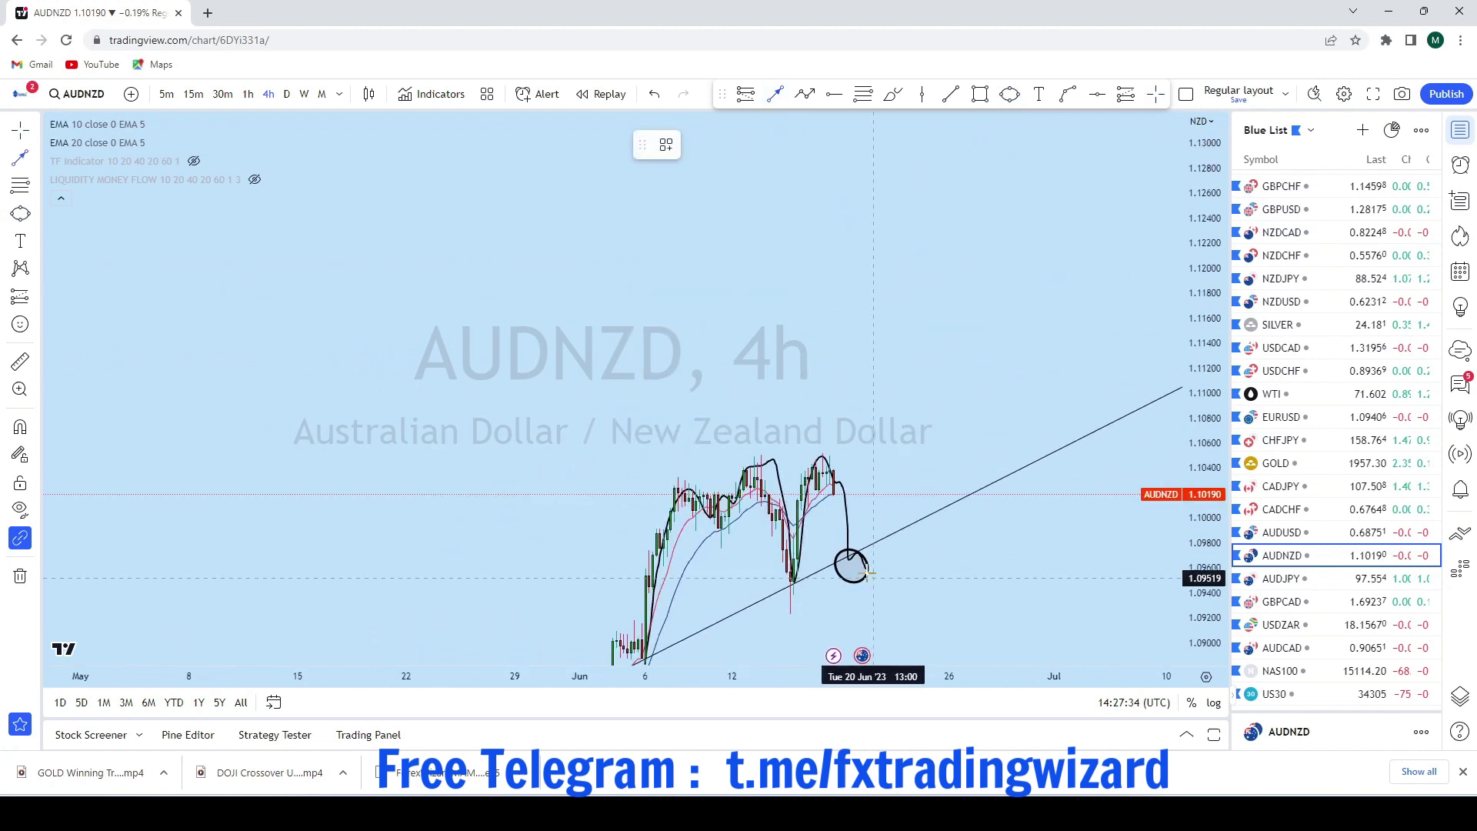
left_click(992, 175)
scroll(1026, 353, "up", 2)
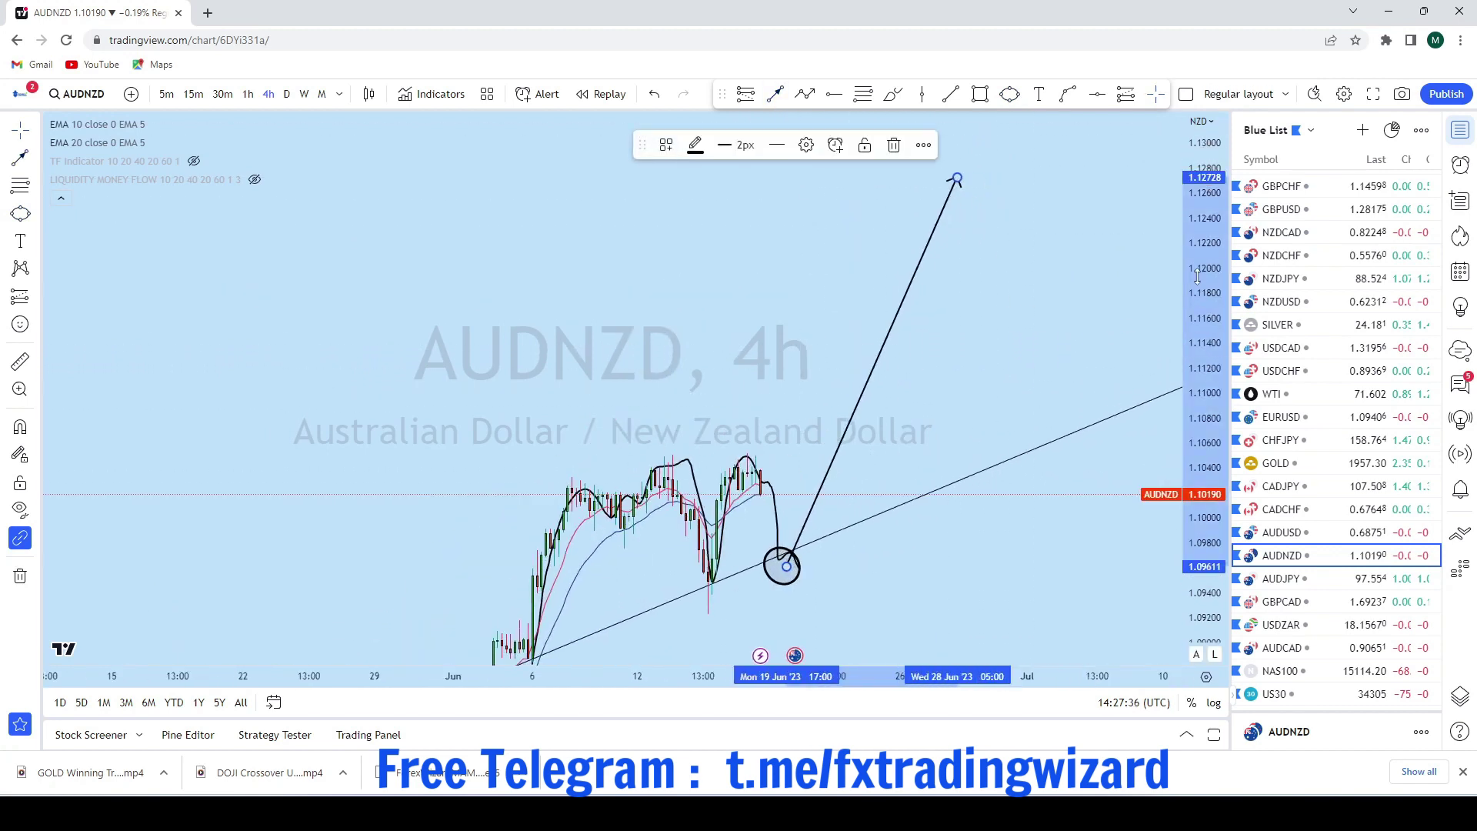
scroll(1034, 353, "down", 4)
left_click(1042, 355)
scroll(1035, 370, "down", 2)
scroll(1012, 517, "up", 2)
left_click_drag(1008, 527, 1046, 471)
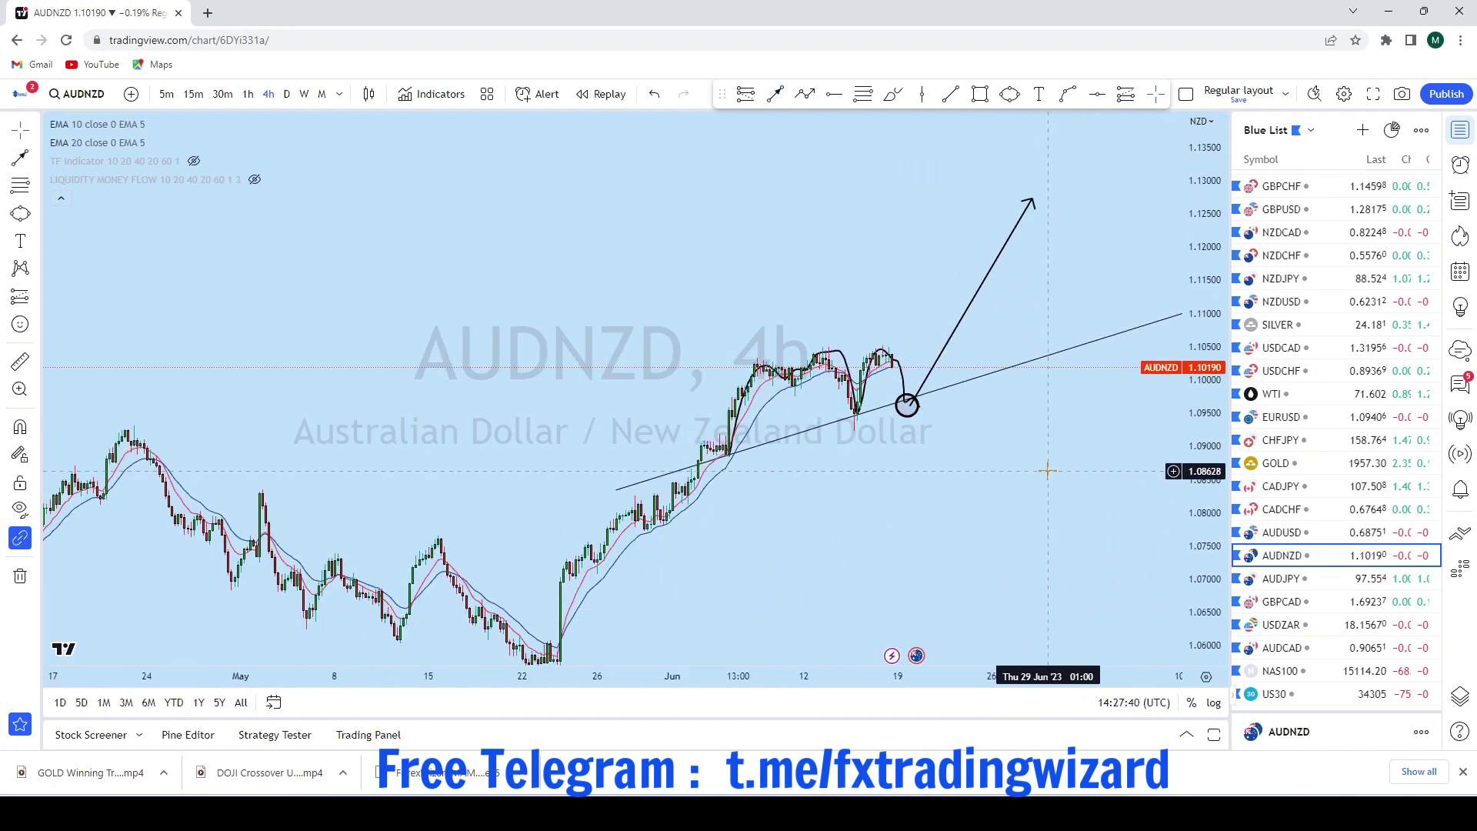
Open AUDJPY from the watchlist on the monthly timeframe and remove its 3 drawings
left_click(1306, 580)
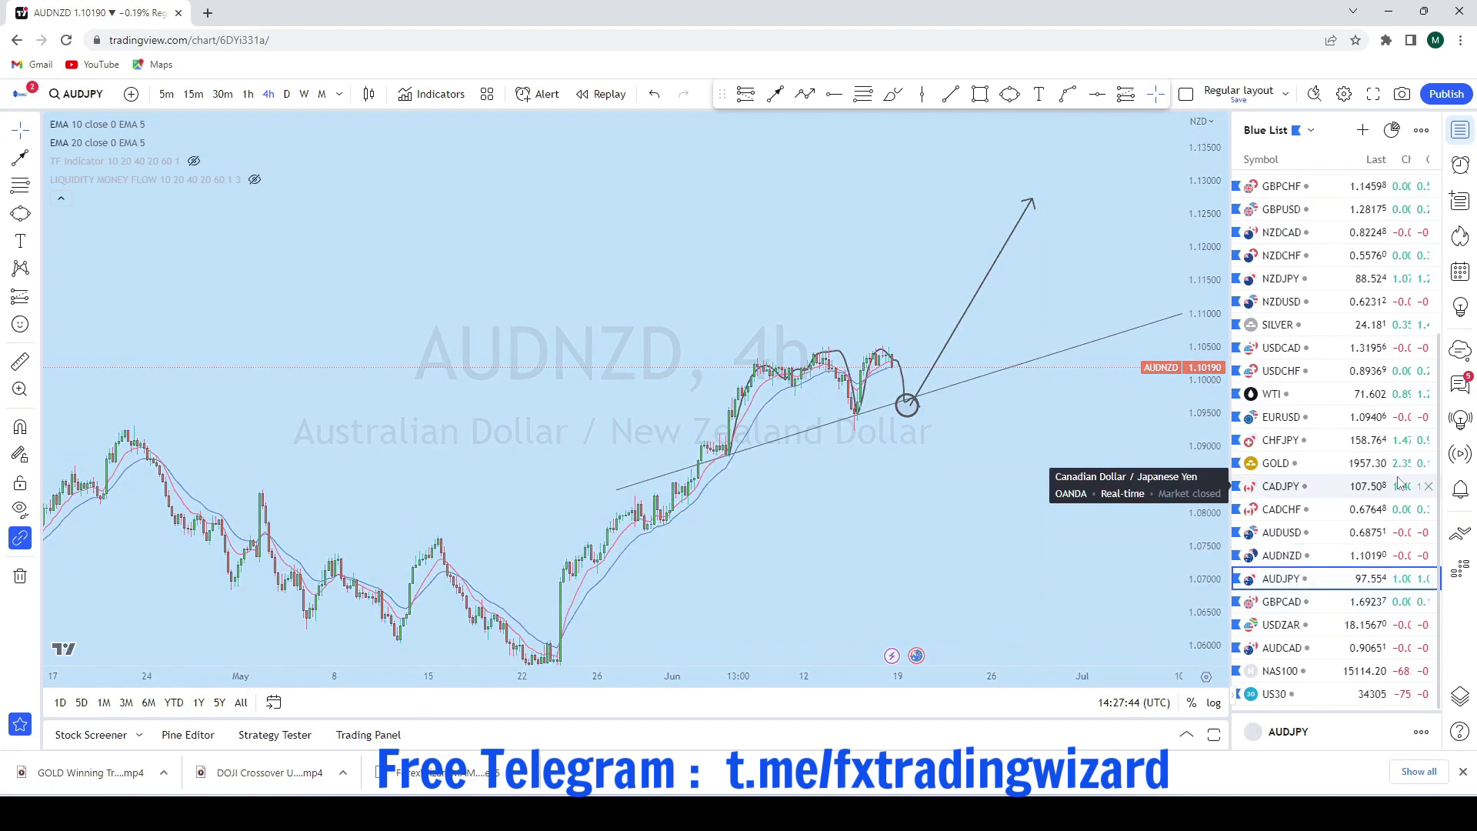
scroll(920, 339, "up", 4)
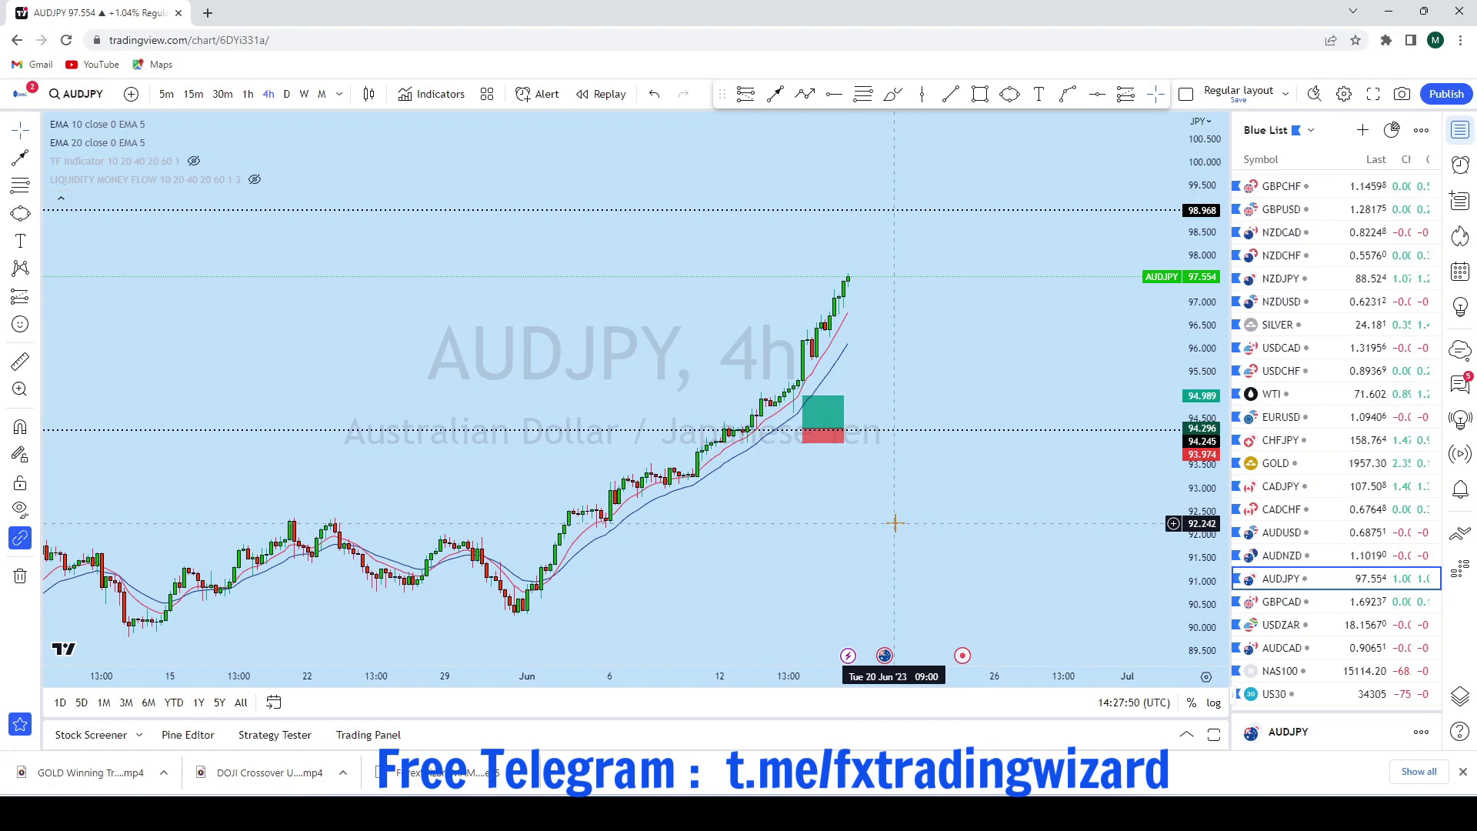
left_click(322, 94)
left_click(20, 575)
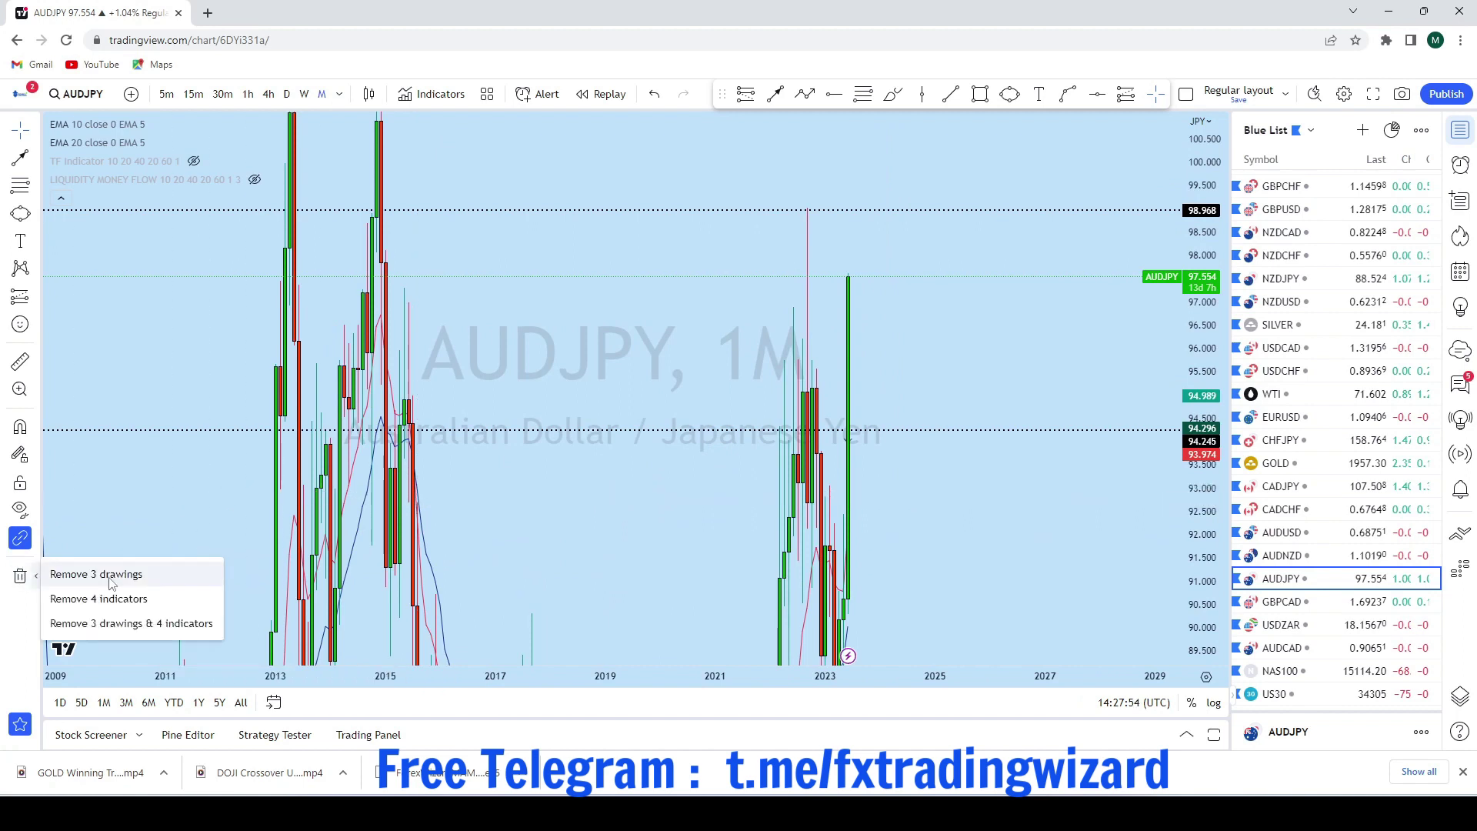
left_click(110, 575)
Brush a small pullback and a rally arrow from about 97.5 up to about 101.7 on monthly AUDJPY and undo it
scroll(1055, 488, "up", 3)
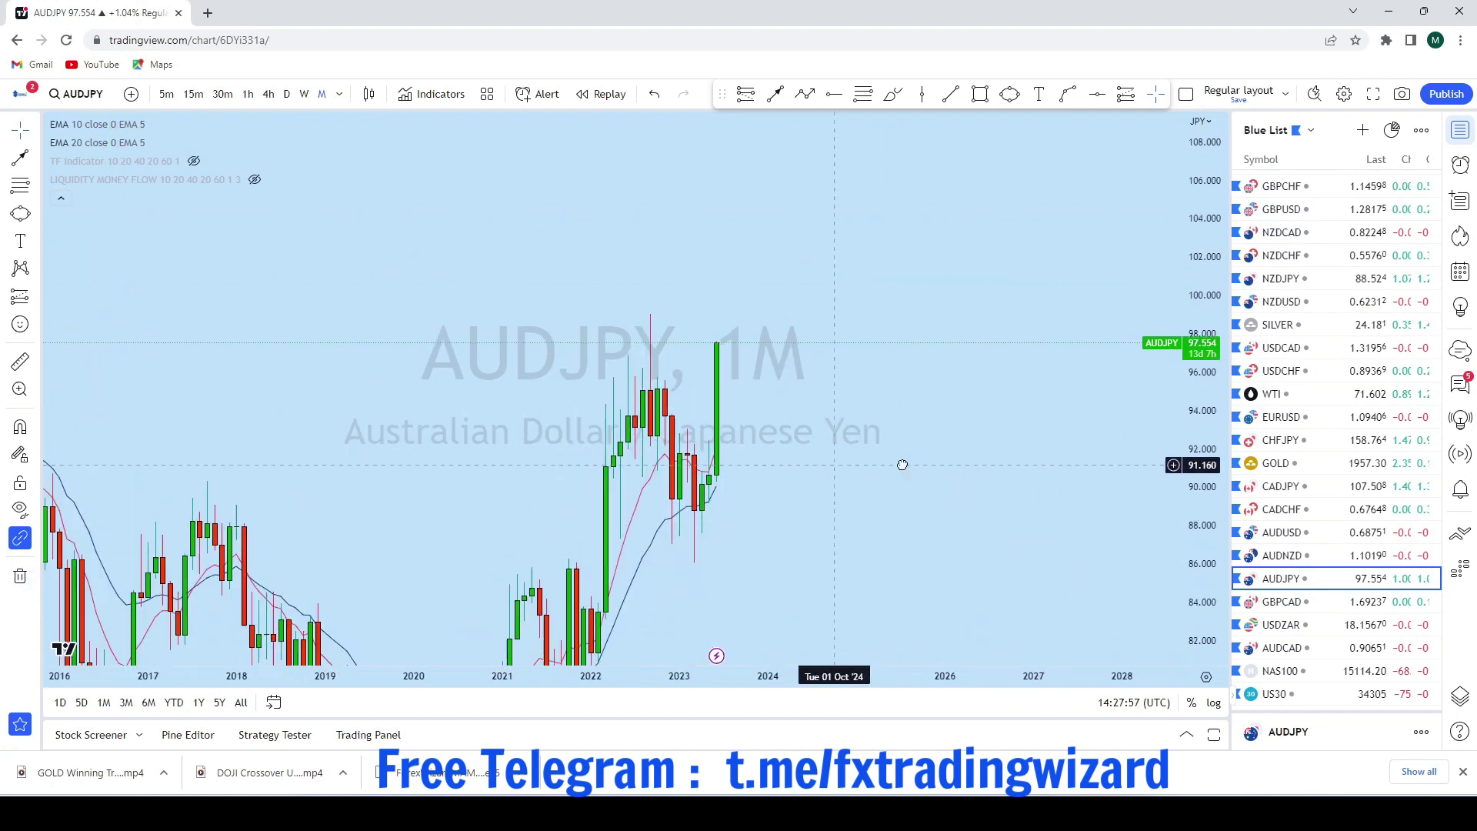
left_click_drag(902, 464, 1153, 460)
scroll(1045, 491, "up", 2)
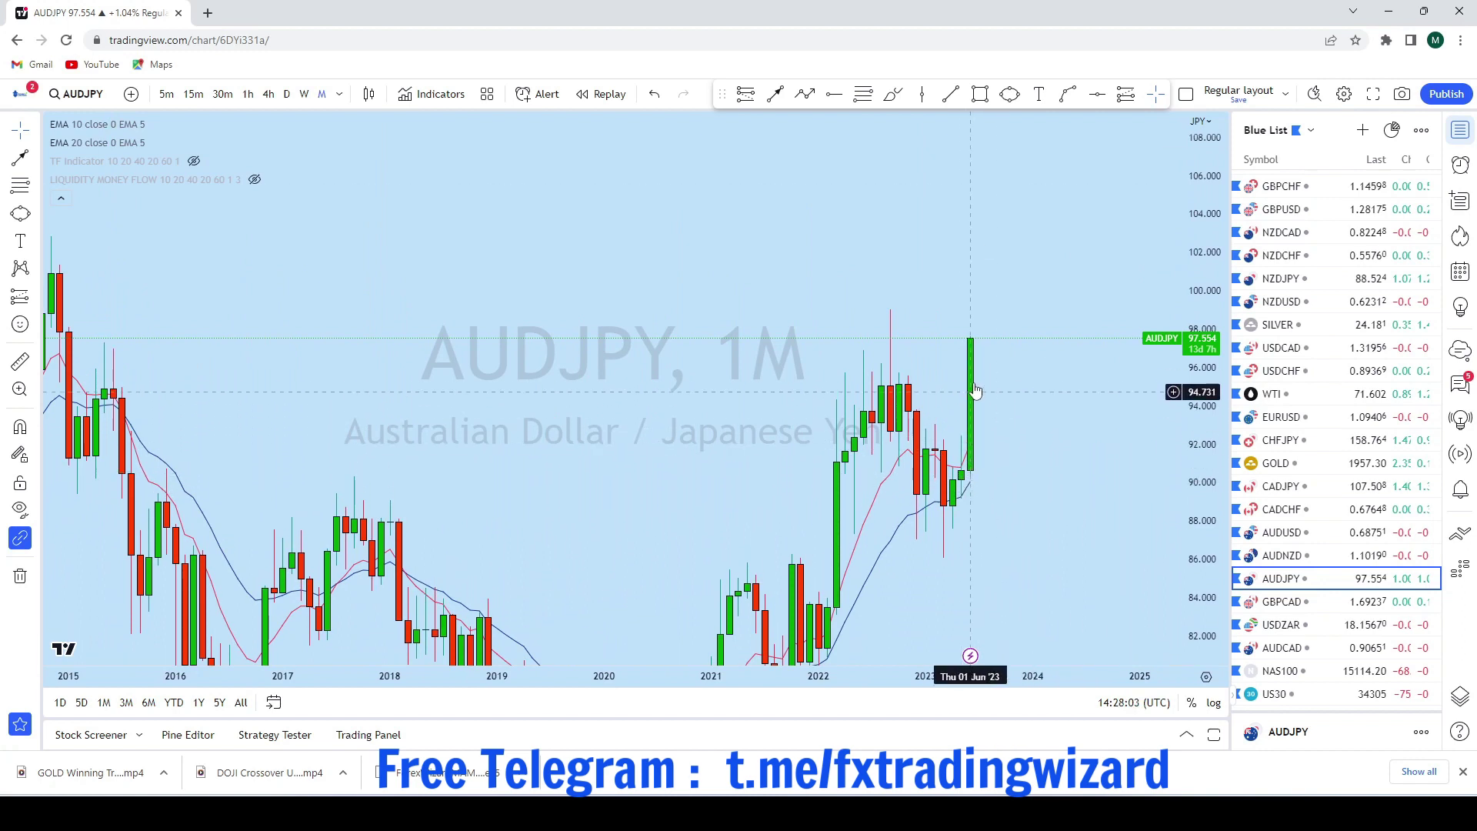
left_click_drag(1016, 267, 1025, 259)
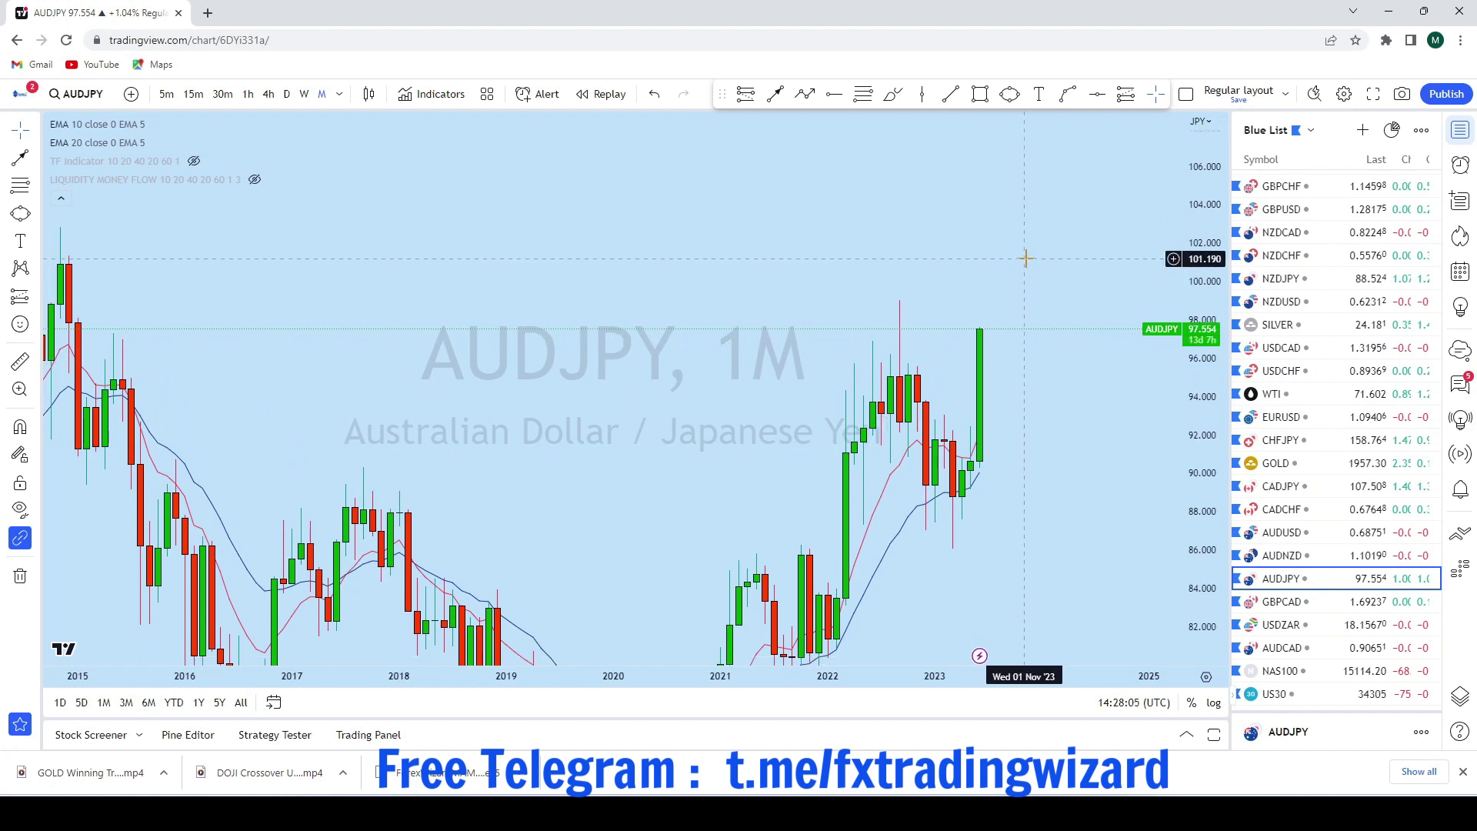
scroll(1064, 329, "up", 3)
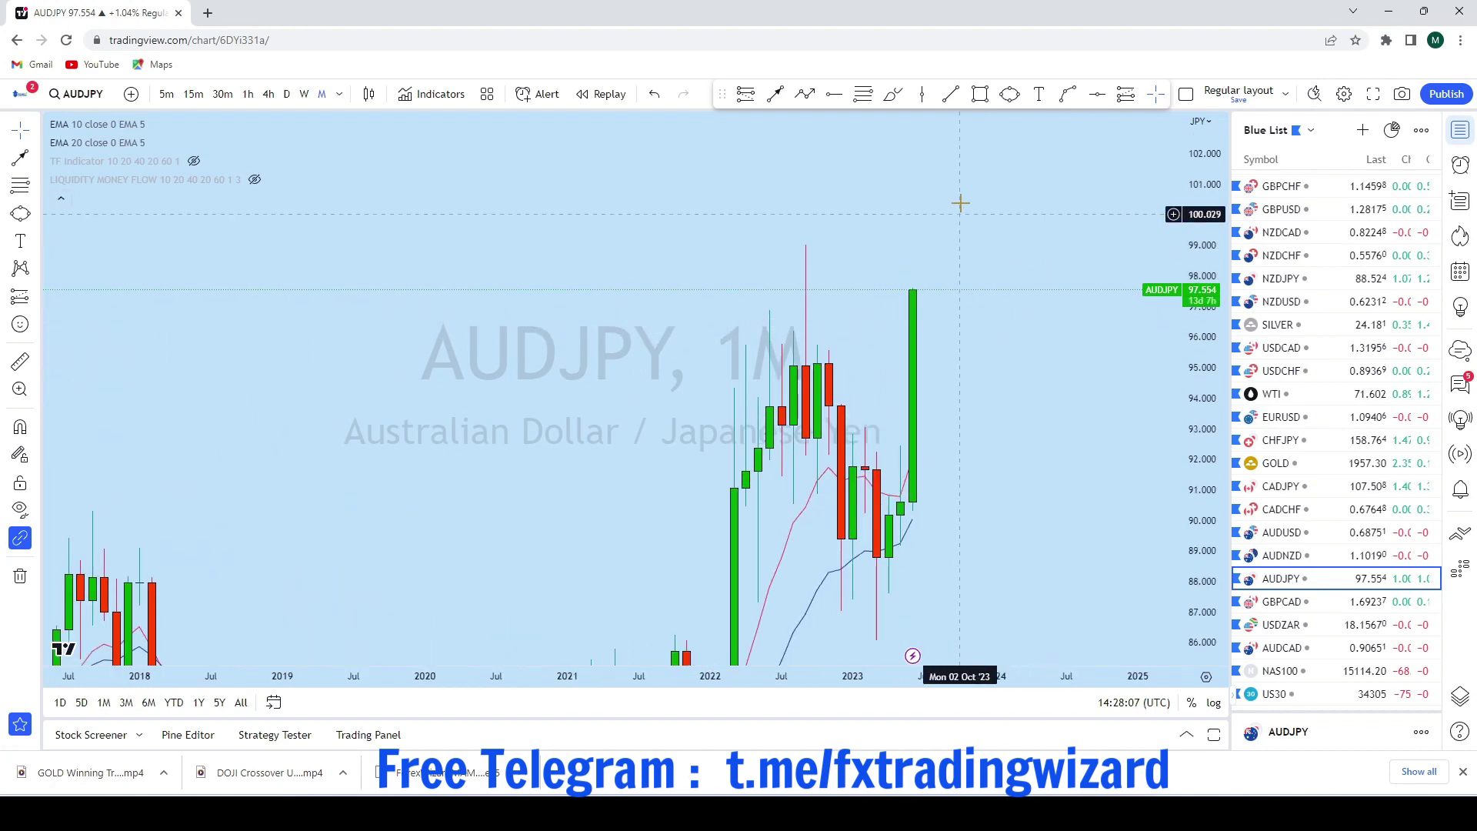
left_click(894, 95)
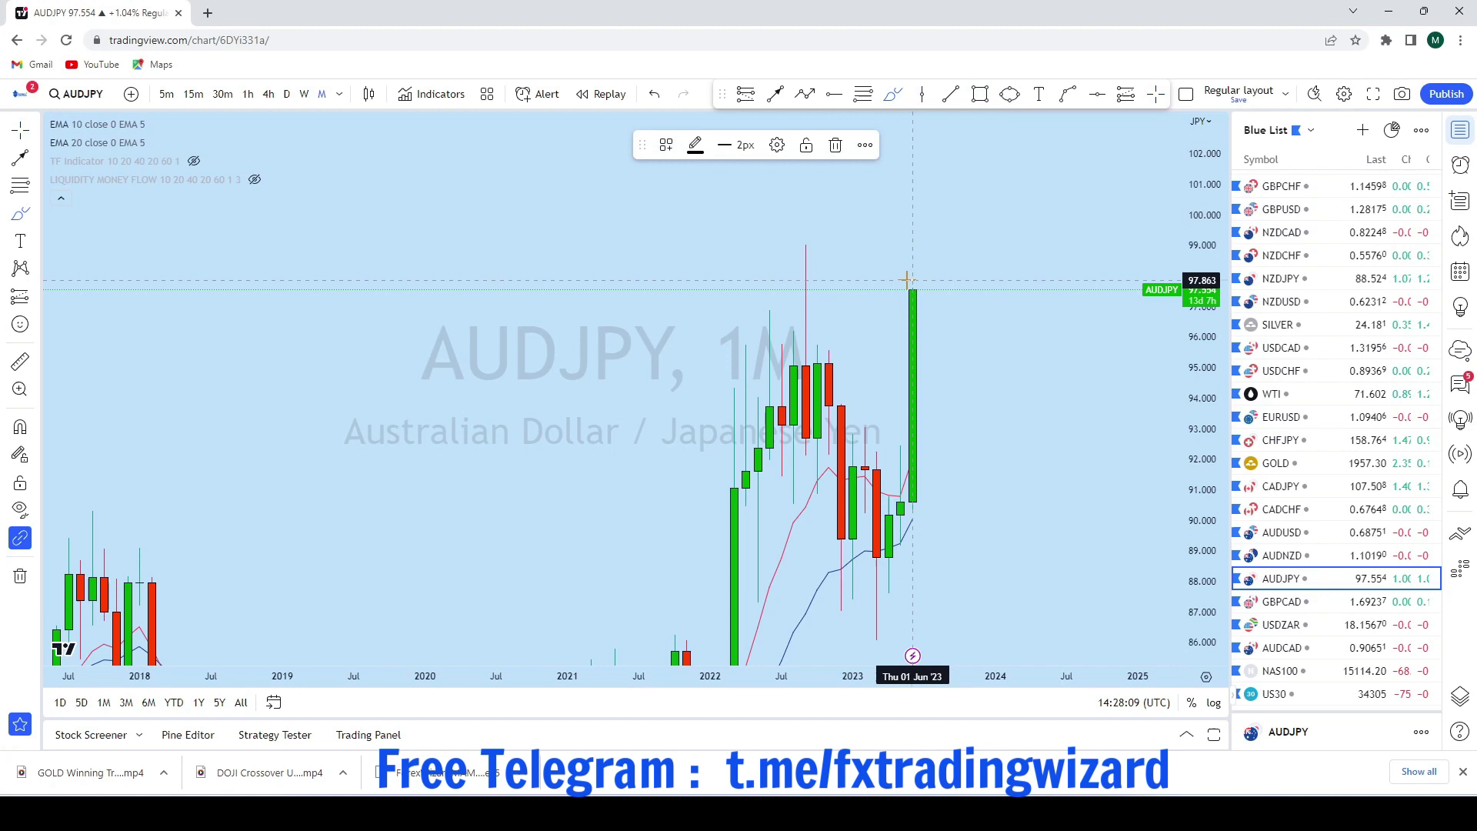
left_click_drag(935, 312, 982, 165)
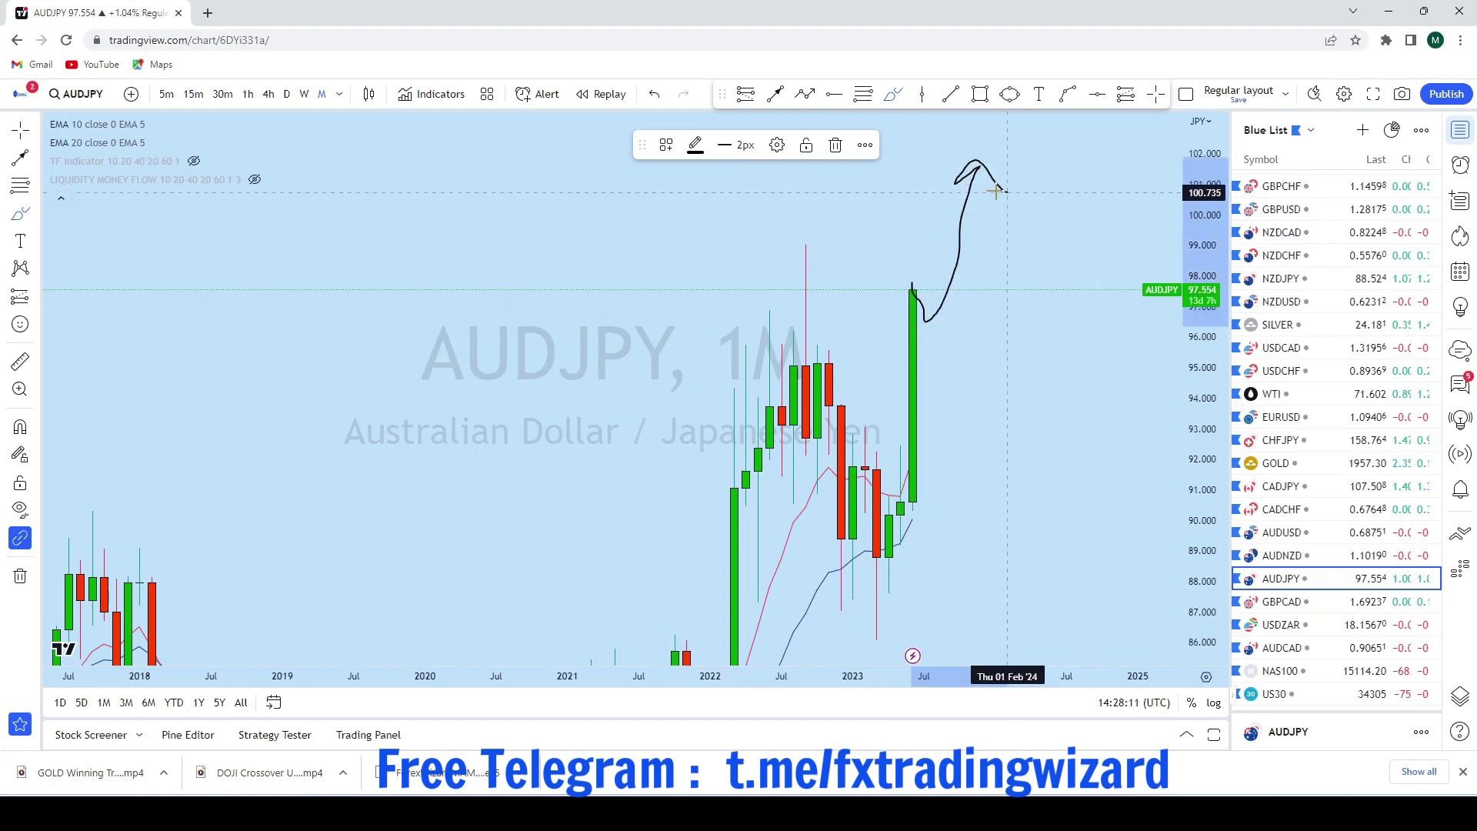
left_click(654, 94)
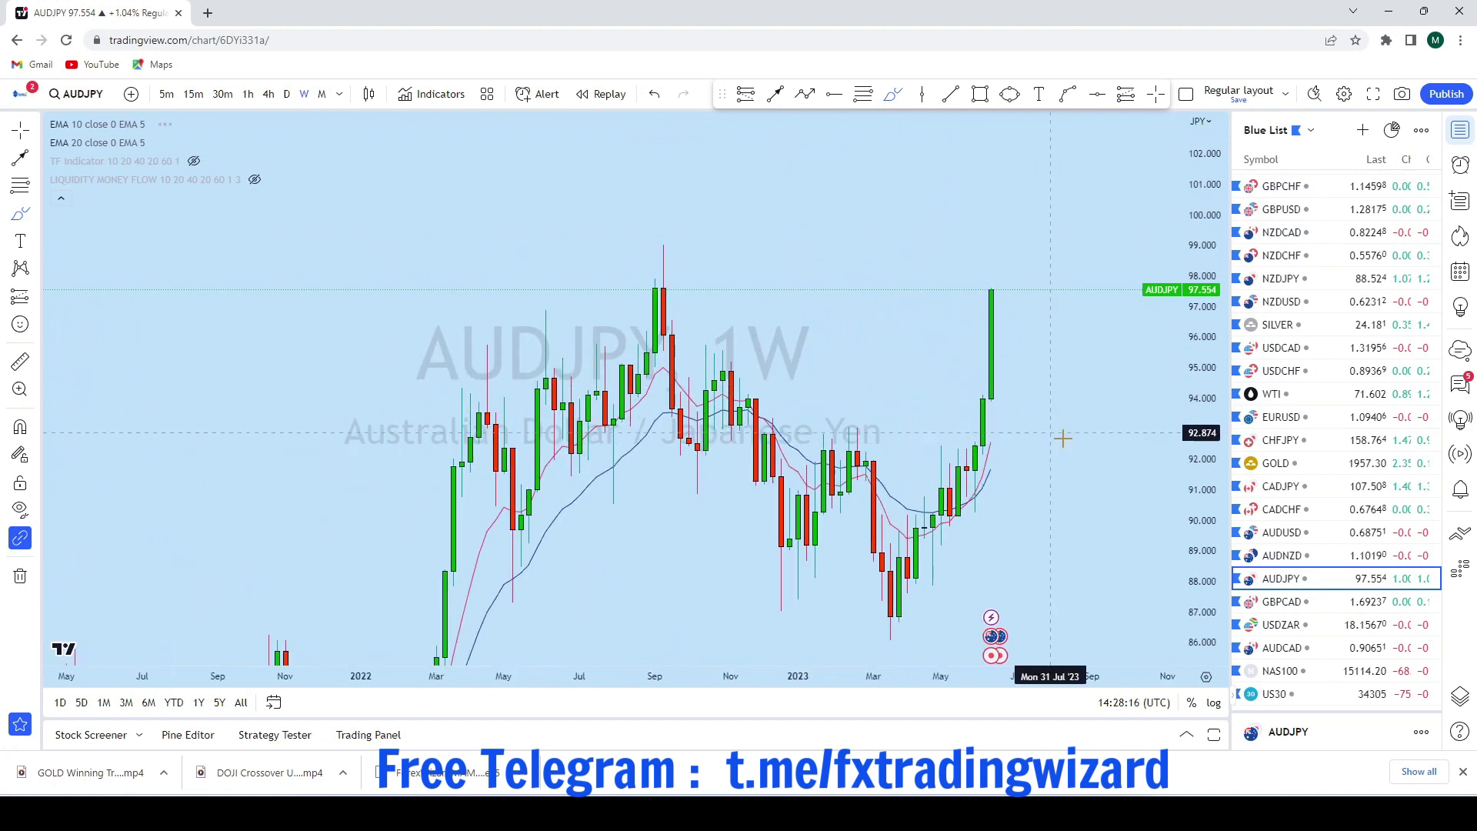
Brush marks around the 29 May candle's low near 90.4 and up the latest candle on weekly AUDJPY, undoing them
left_click_drag(947, 508, 930, 501)
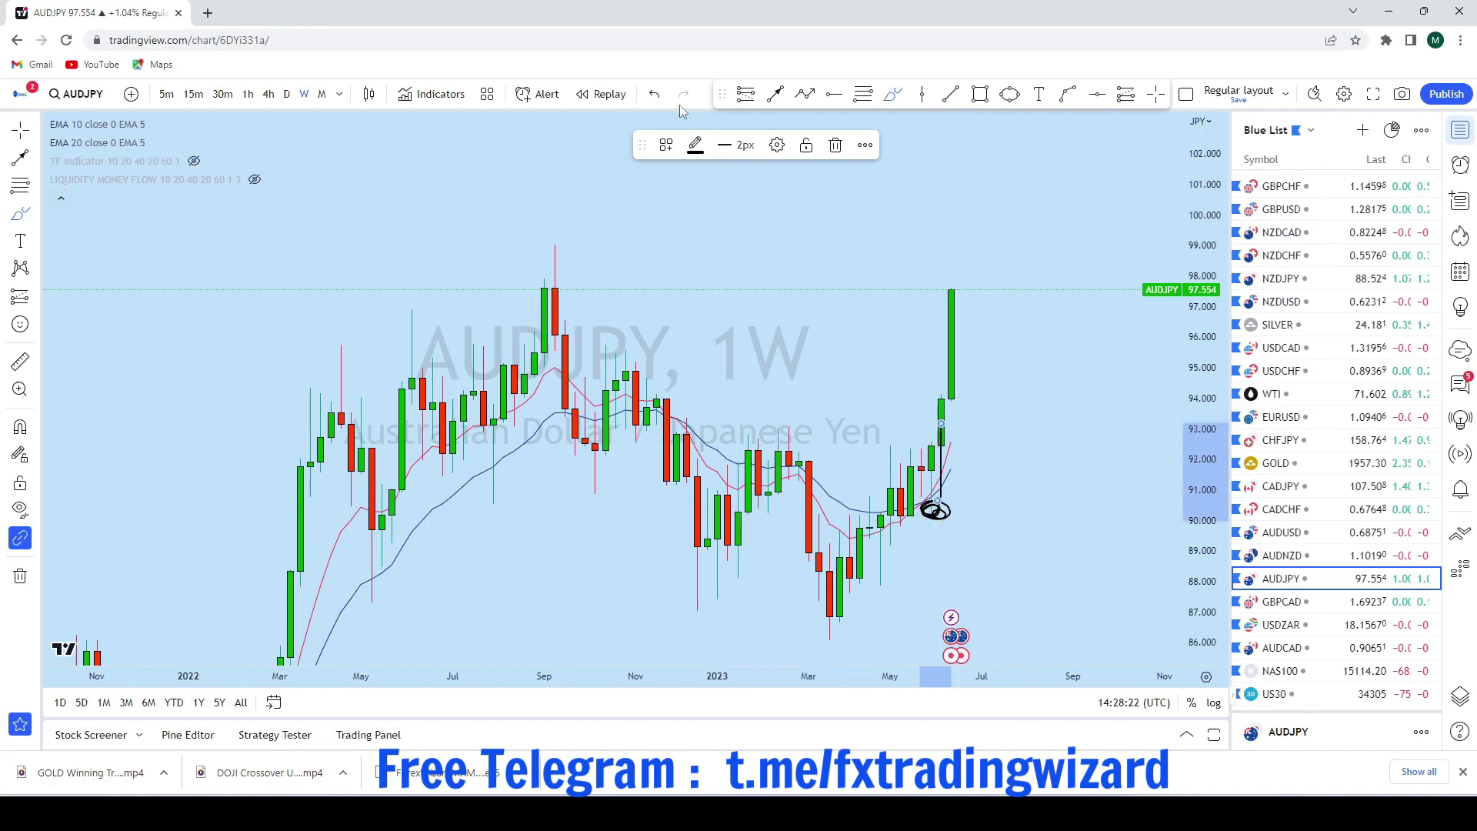
left_click(654, 94)
left_click_drag(950, 407, 951, 228)
left_click(654, 94)
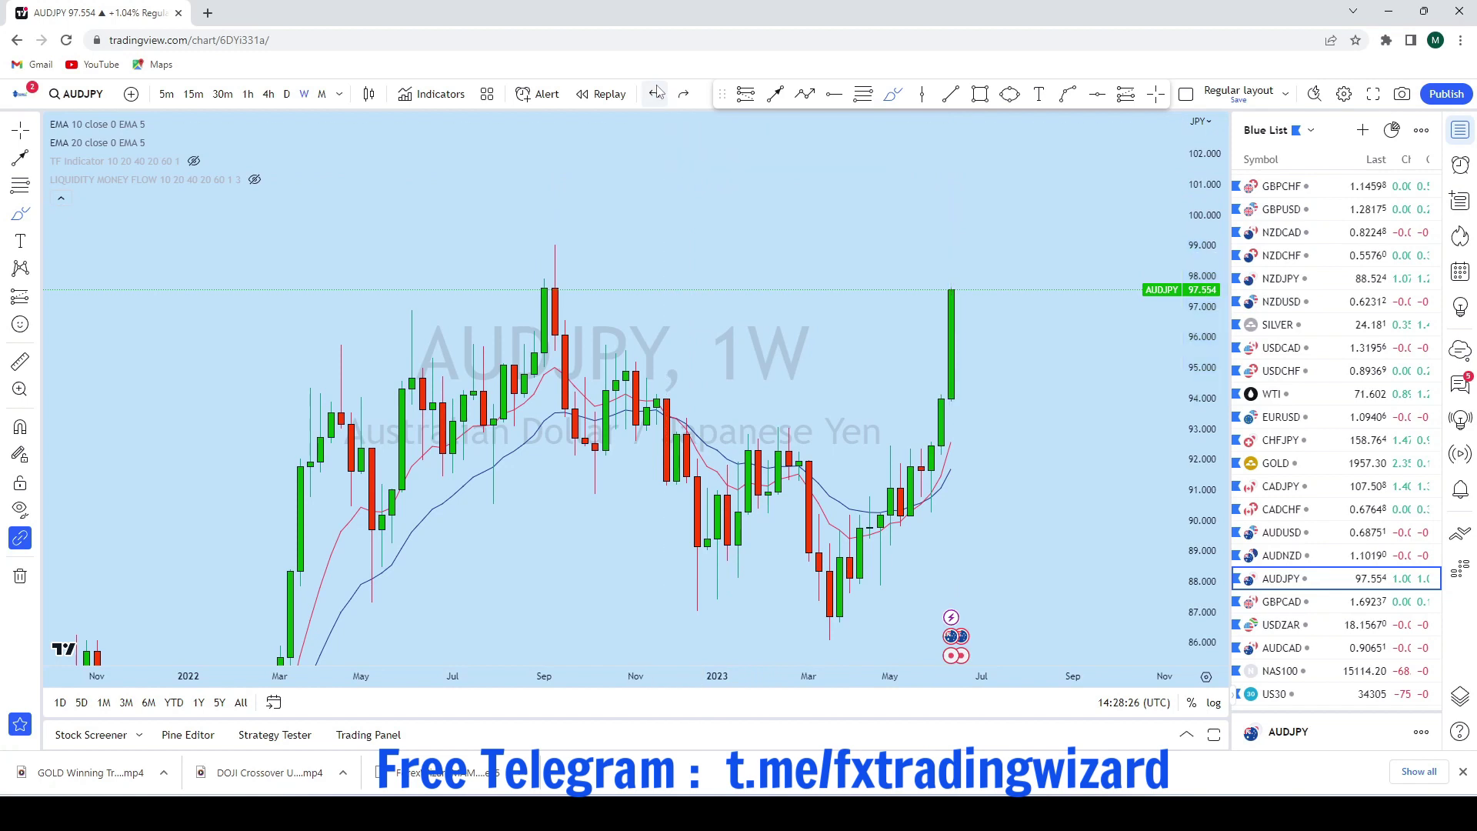
Brush a dip to about 96.5 and a rally arrow to about 102 on weekly AUDJPY and undo it
scroll(938, 421, "down", 1)
scroll(966, 298, "up", 2)
mouse_move(942, 284)
left_mouse_down()
mouse_move(948, 298)
mouse_move(989, 173)
mouse_move(1045, 154)
left_mouse_up()
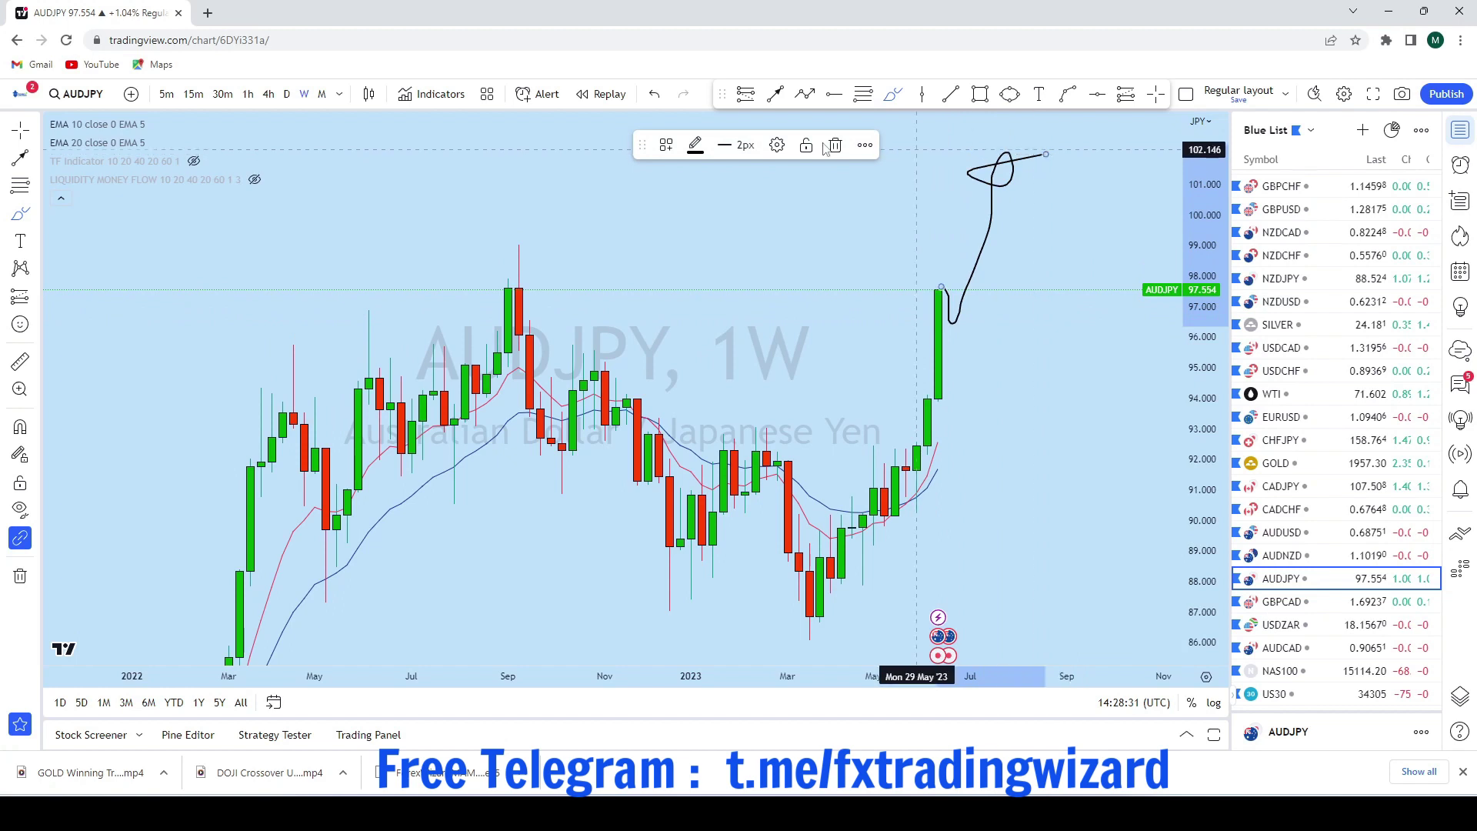
left_click(653, 94)
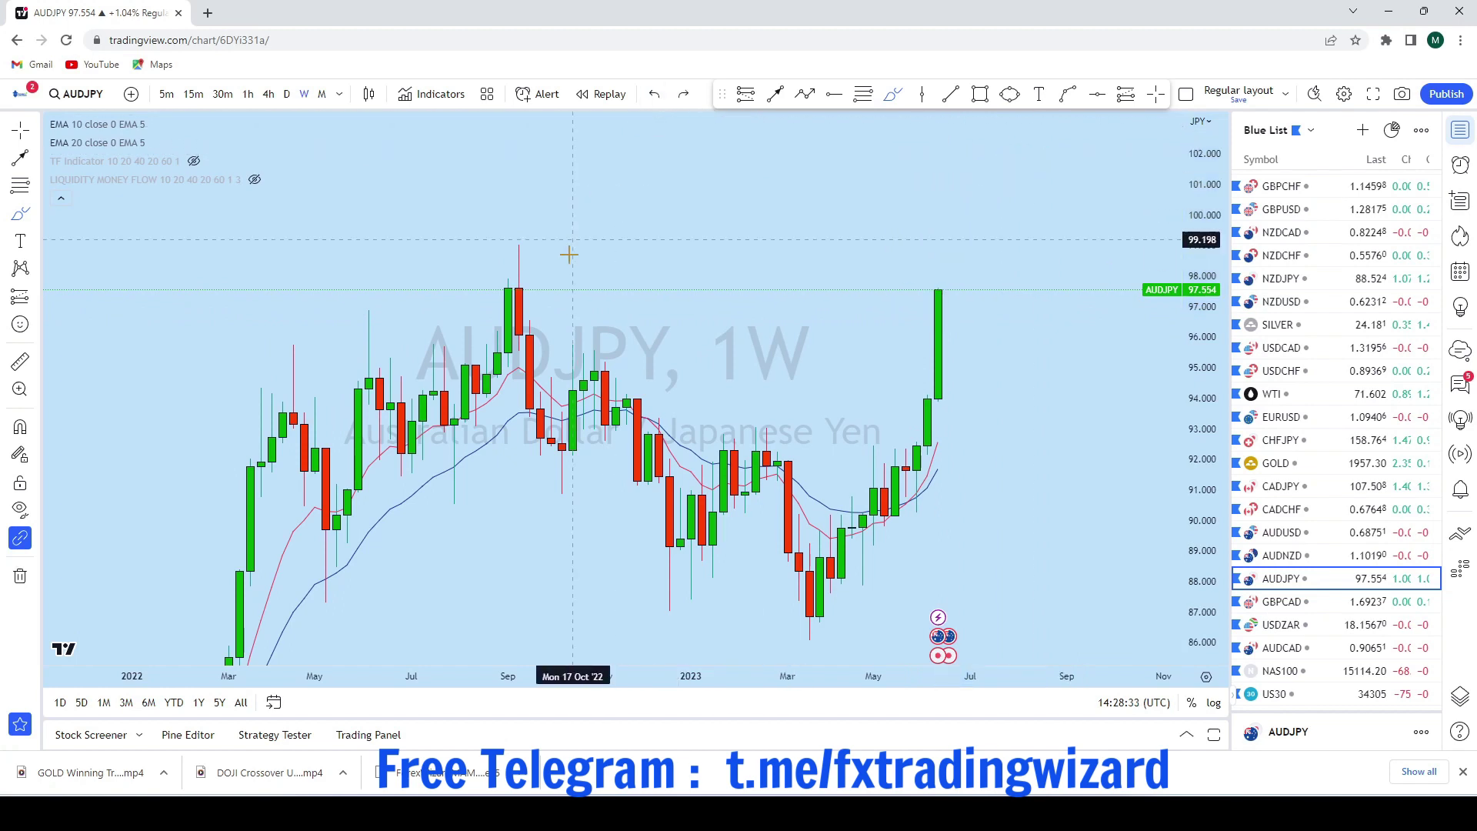
Switch the AUDJPY chart to the daily timeframe and frame the latest rally candles
left_click(286, 95)
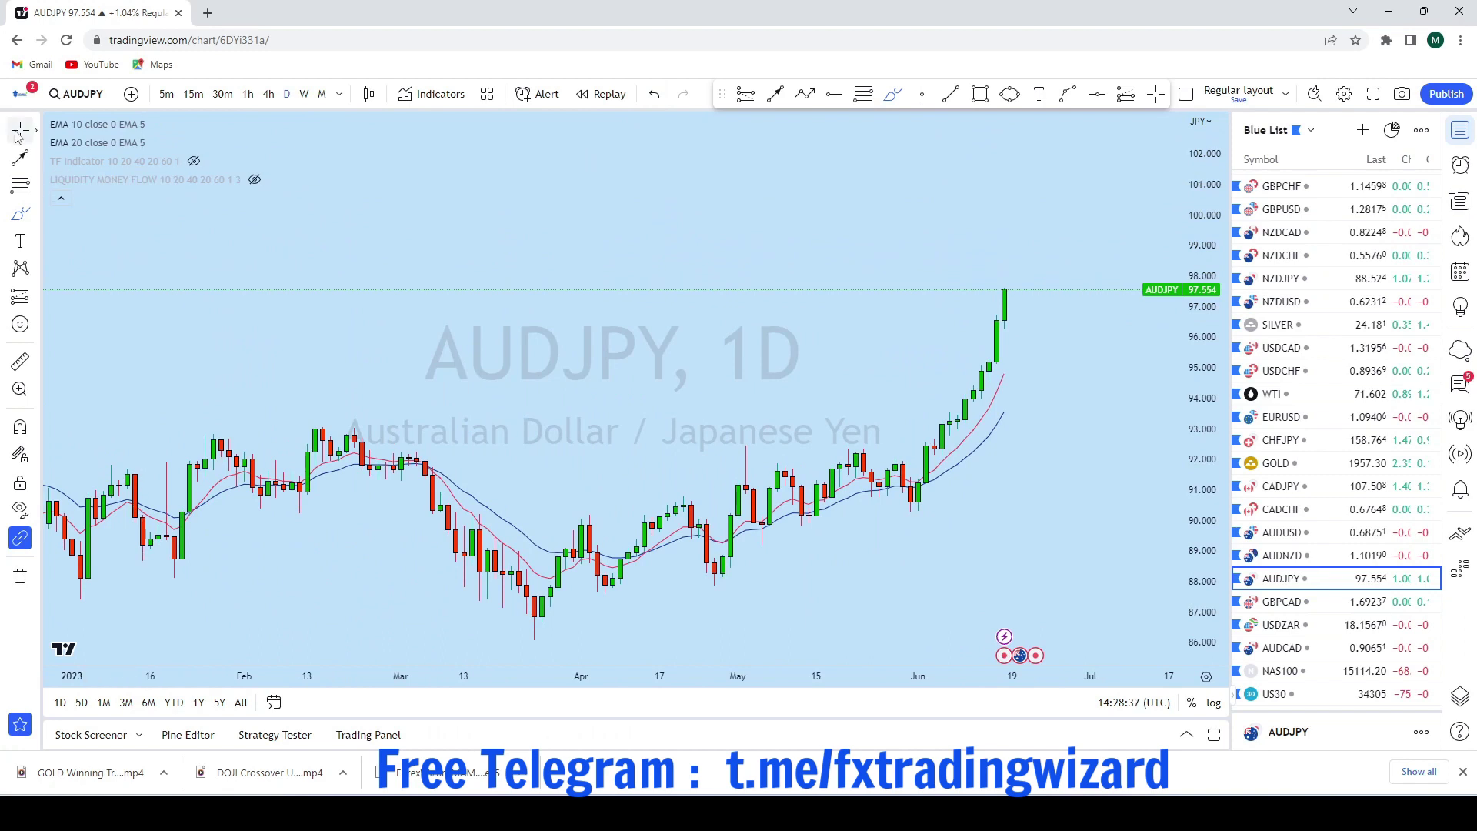
scroll(1064, 406, "up", 5)
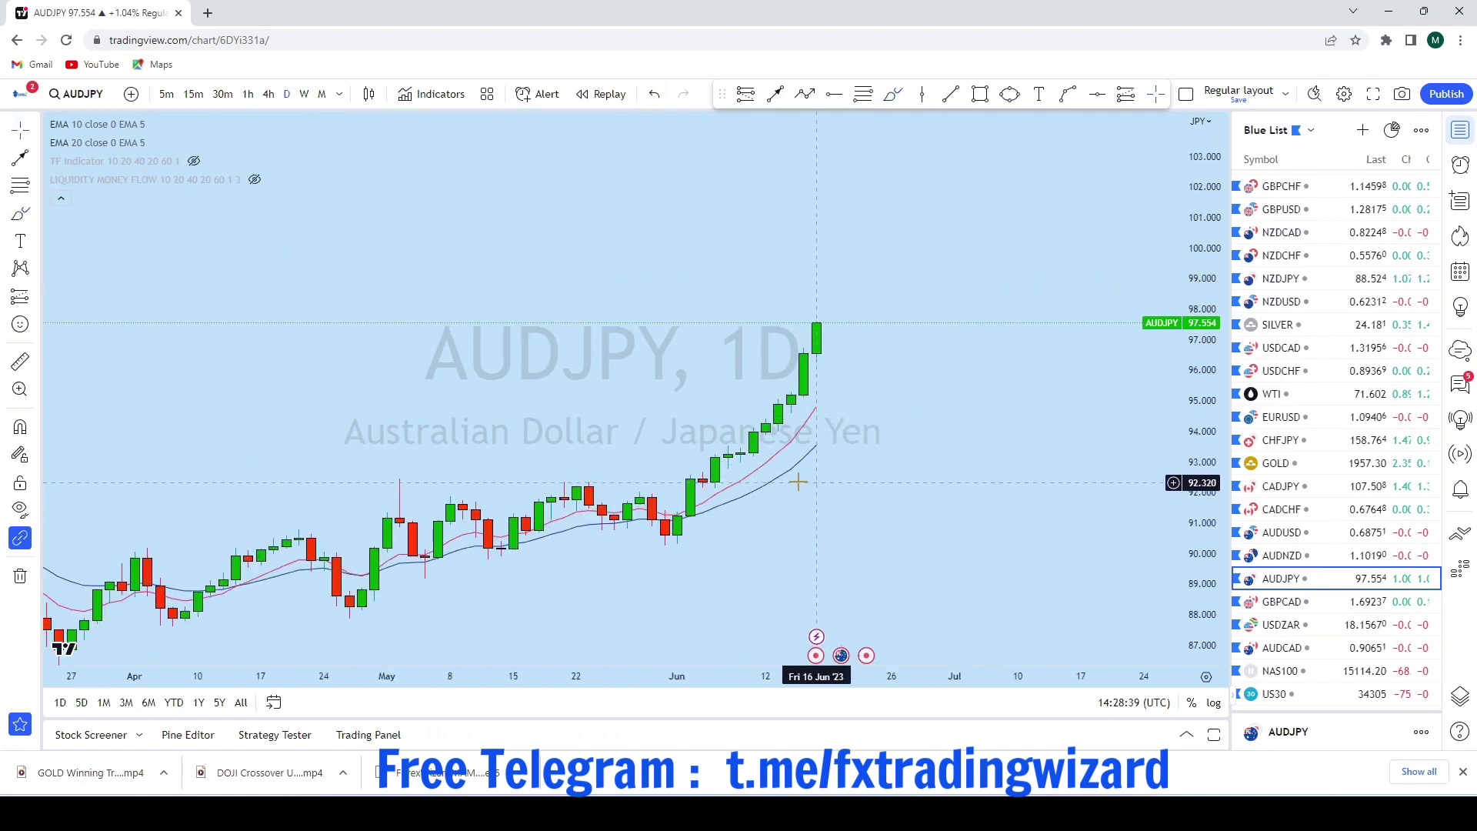
scroll(942, 388, "down", 3)
scroll(942, 389, "up", 5)
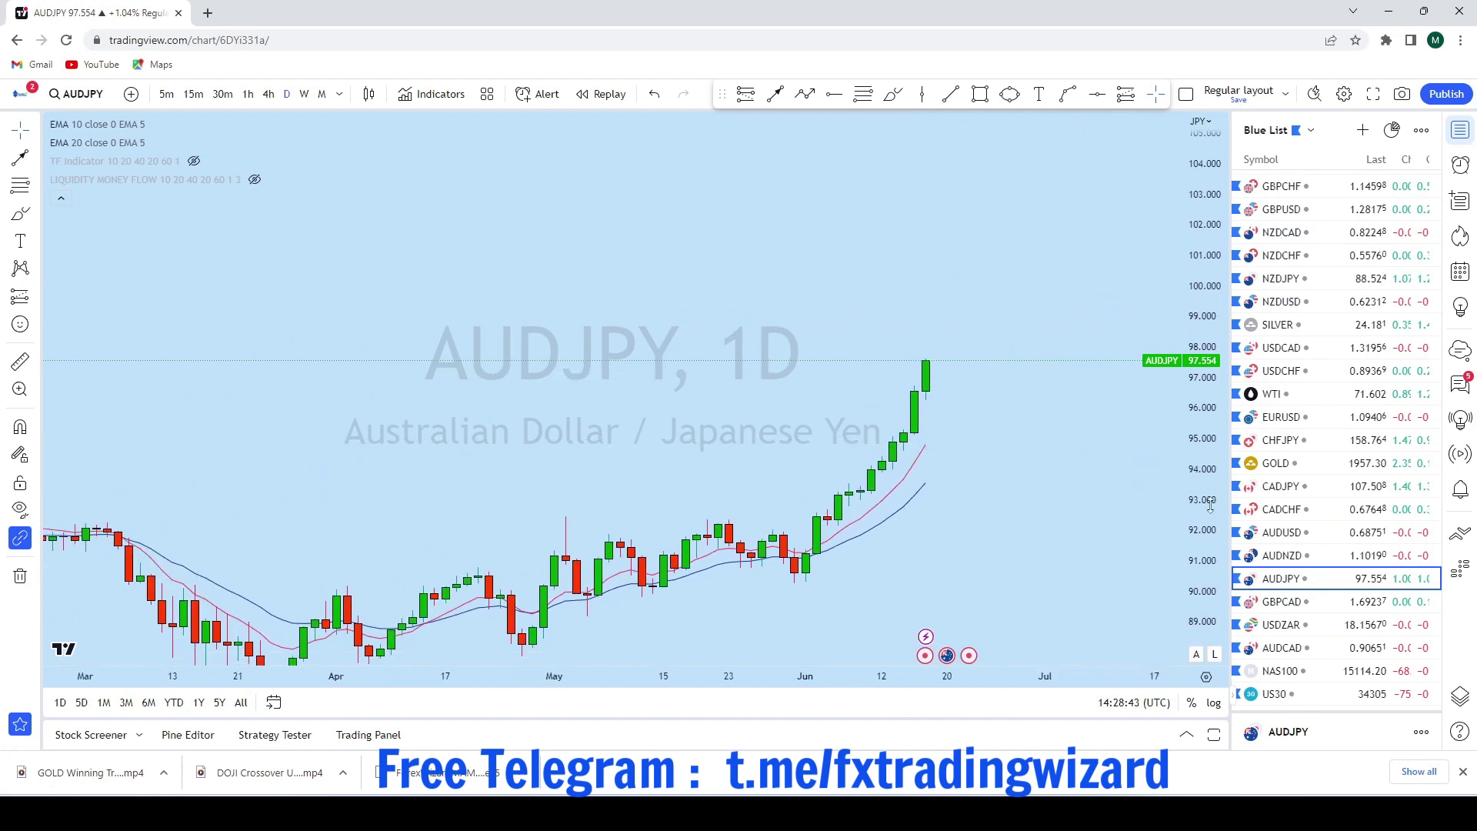
scroll(1041, 379, "up", 3)
Brush a rally stroke up to about 100.5 ahead of the latest daily AUDJPY candle and undo it
left_click(894, 96)
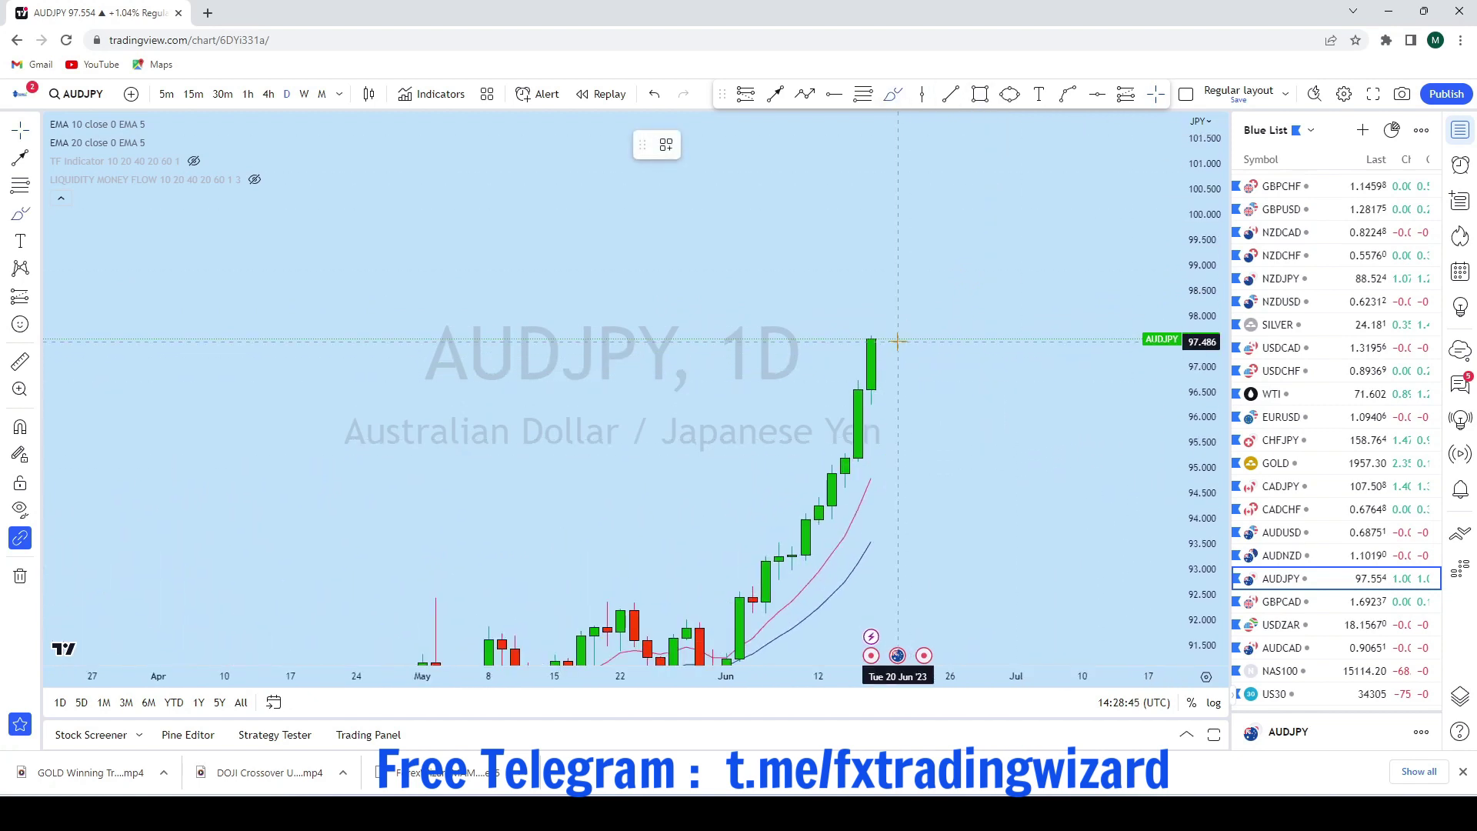
mouse_move(901, 374)
left_mouse_down()
mouse_move(980, 187)
mouse_move(937, 189)
left_mouse_up()
left_click(656, 95)
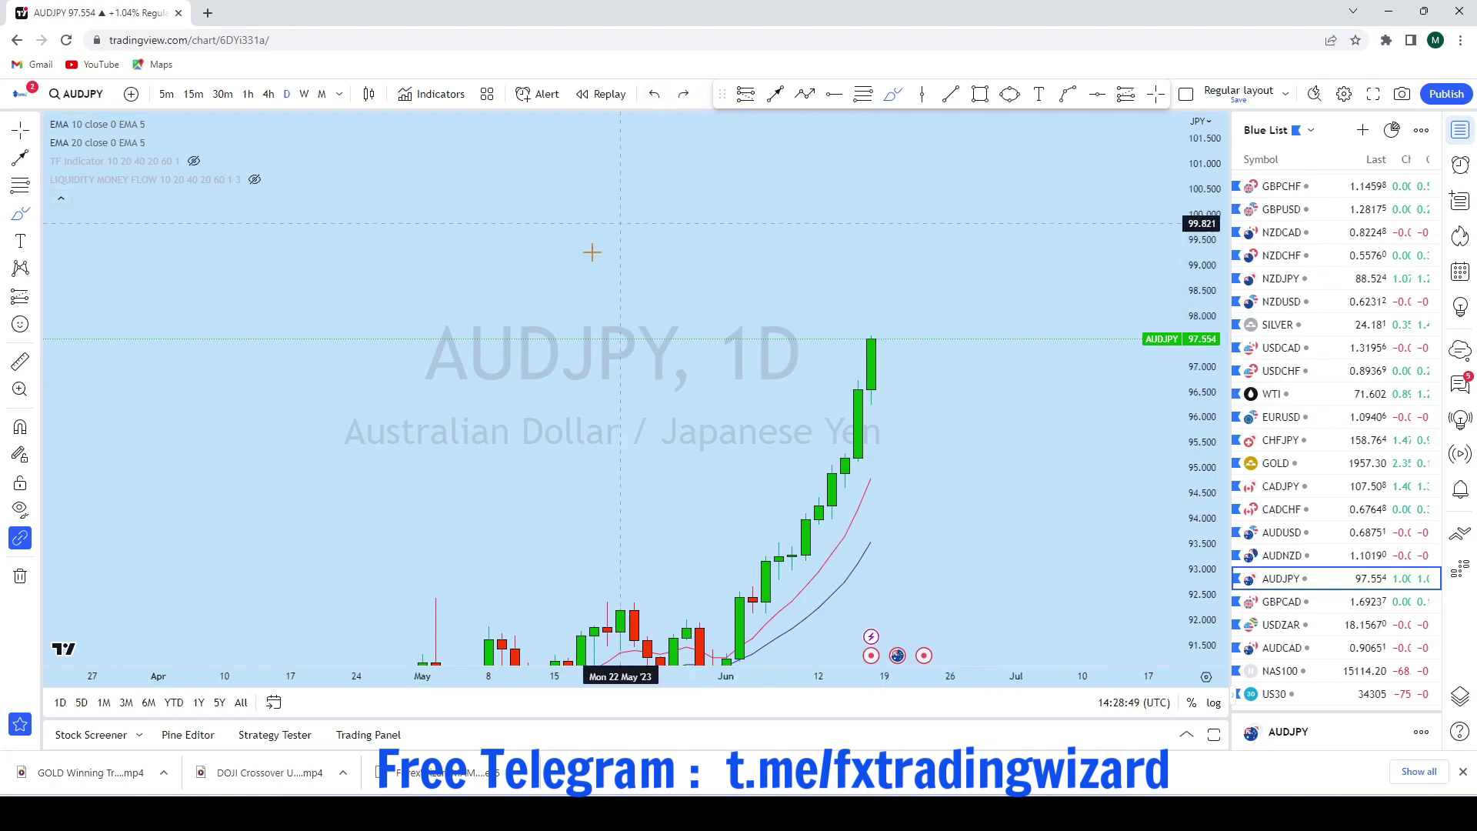
Switch the AUDJPY chart to the four-hour timeframe and frame the latest rally candles
left_click(268, 93)
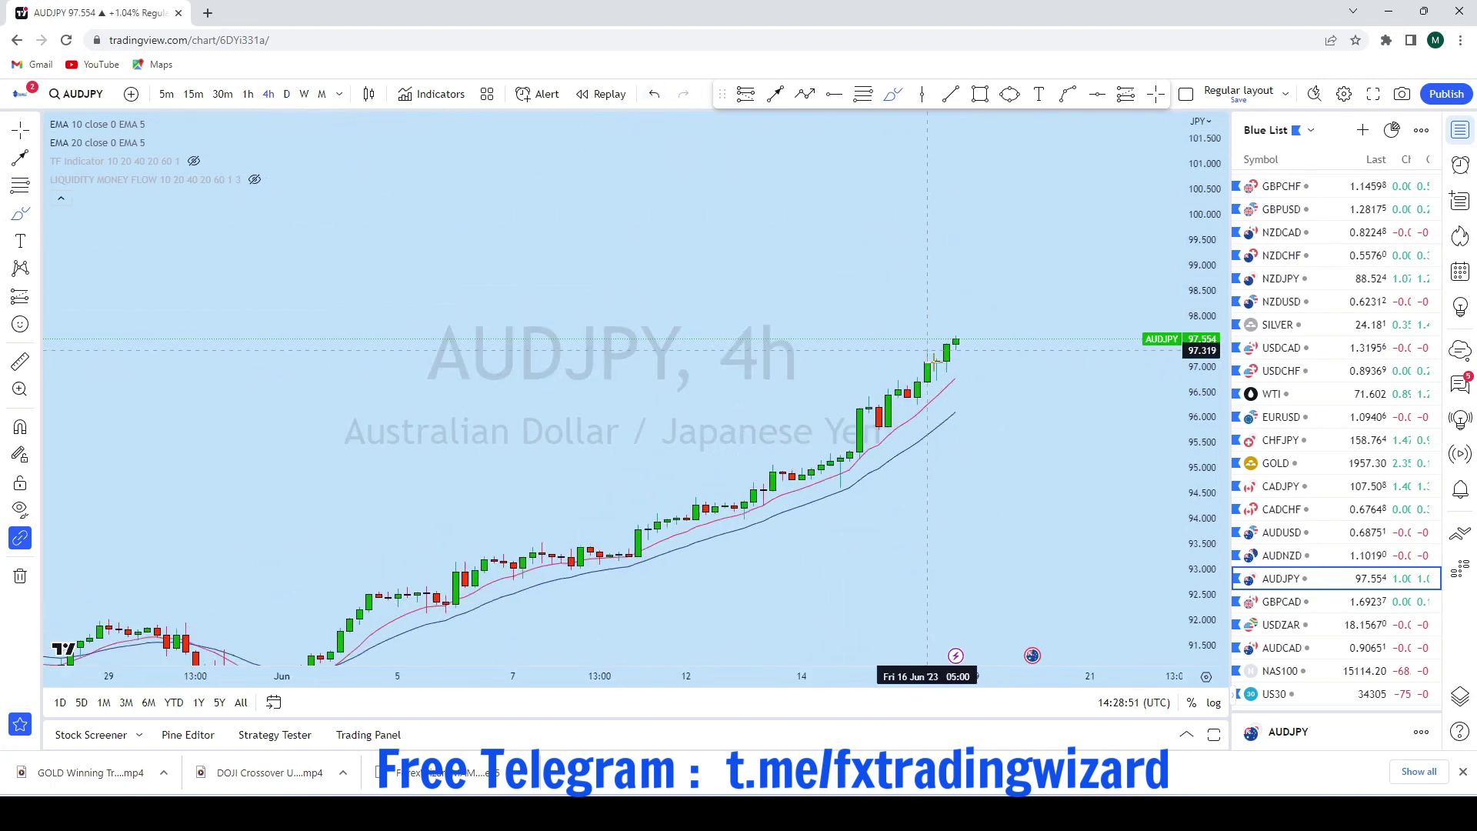
scroll(1142, 460, "up", 5)
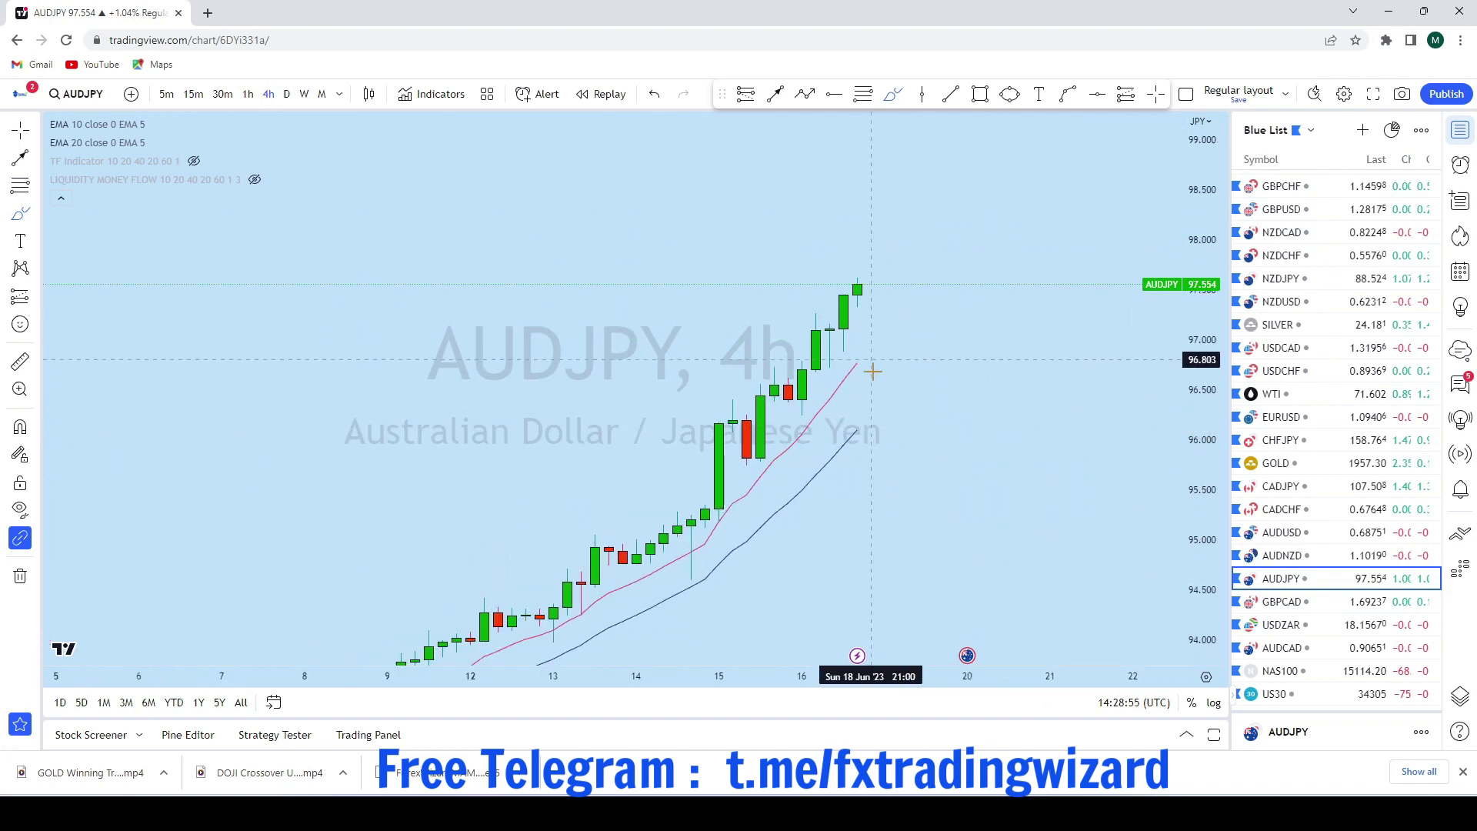
scroll(885, 431, "down", 2)
scroll(792, 560, "up", 2)
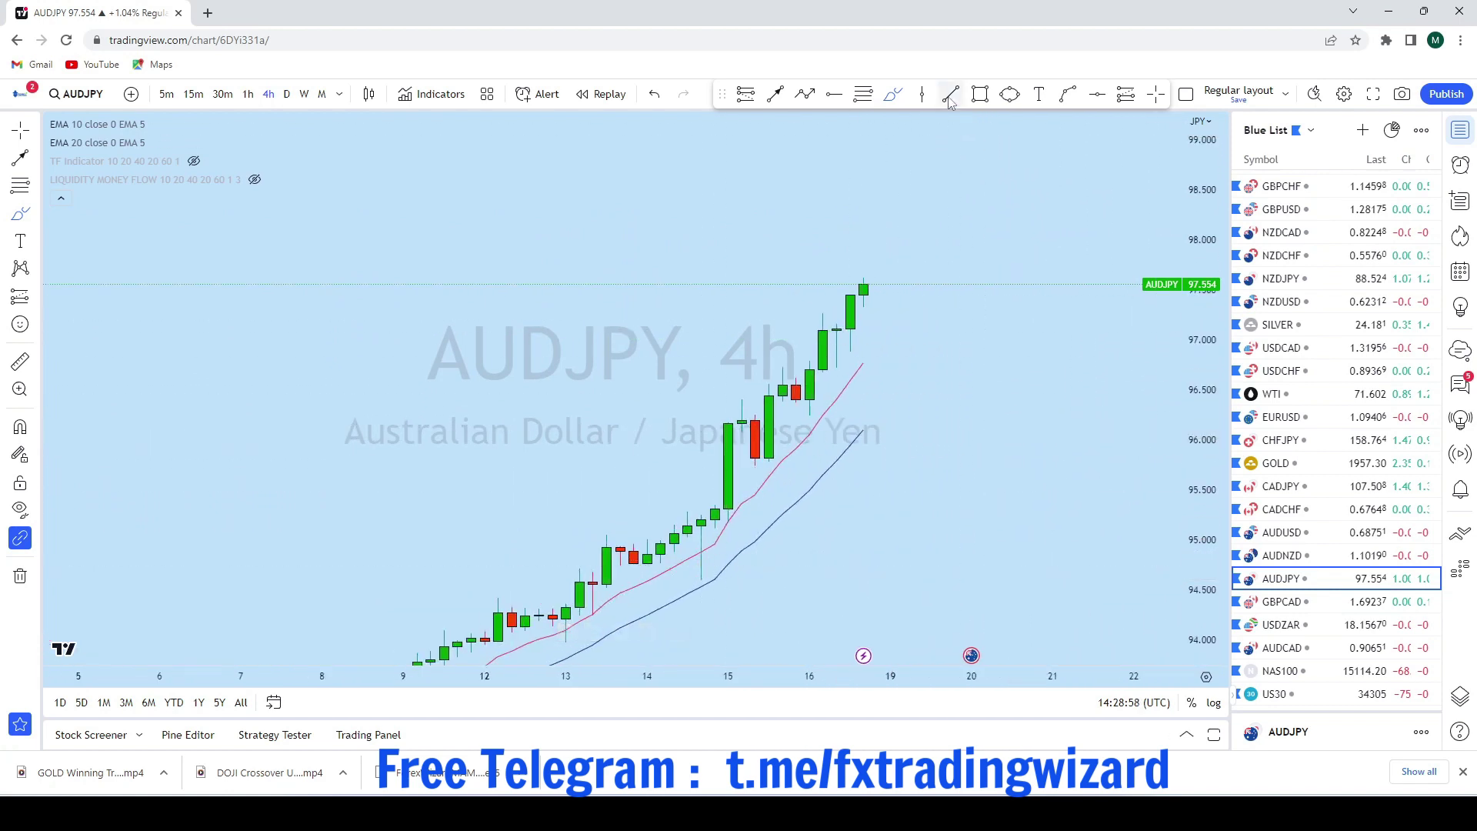
Brush a circle around the 15 June low near 94.6 and rally strokes up the four-hour AUDJPY candles, undoing them
left_click_drag(716, 580, 688, 578)
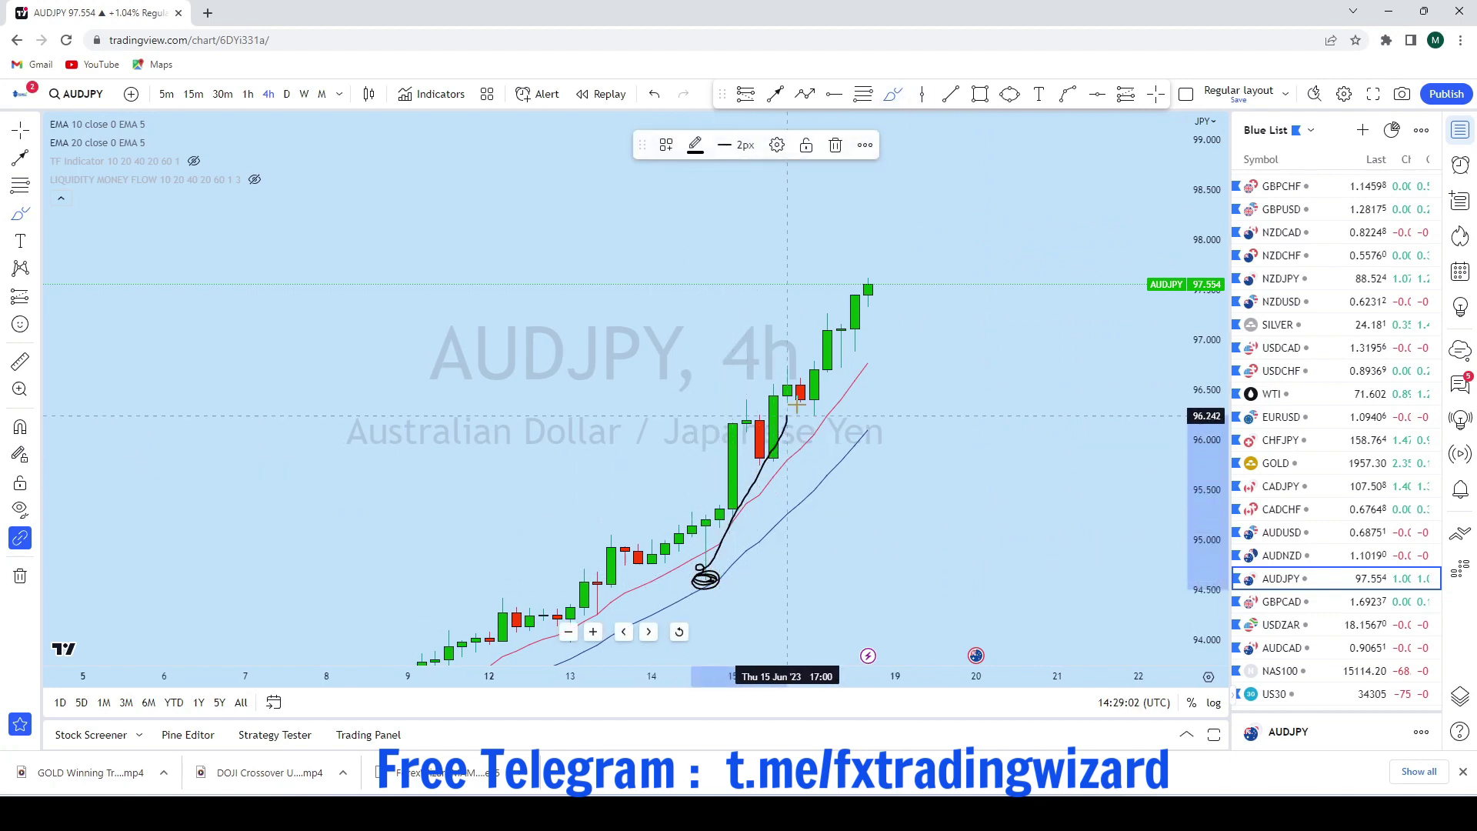
left_click_drag(706, 575, 874, 231)
left_click(654, 94)
left_click(654, 93)
left_click_drag(654, 489, 800, 288)
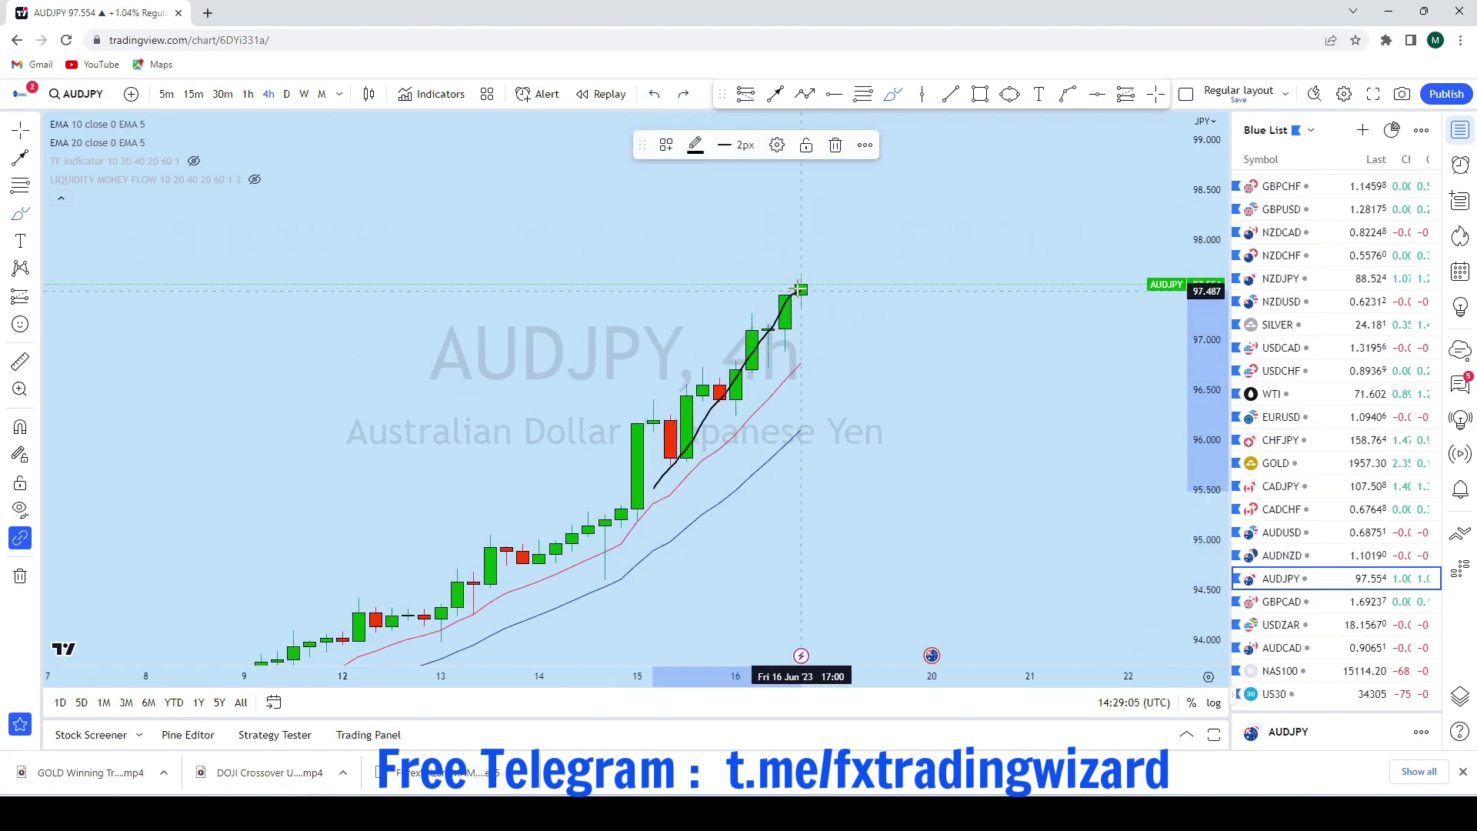
left_click(655, 94)
Brush a pullback stroke down to about 95.9 on four-hour AUDJPY and mark the moving-average zone with an ellipse from about 96.1 to 96.8
left_click_drag(817, 366, 834, 450)
left_click(1010, 95)
left_click(801, 424)
left_click(849, 359)
left_click(853, 385)
Draw an upward target arrow from the AUDJPY entry ellipse to about 99.6
left_click_drag(1019, 294, 893, 465)
scroll(855, 144, "down", 2)
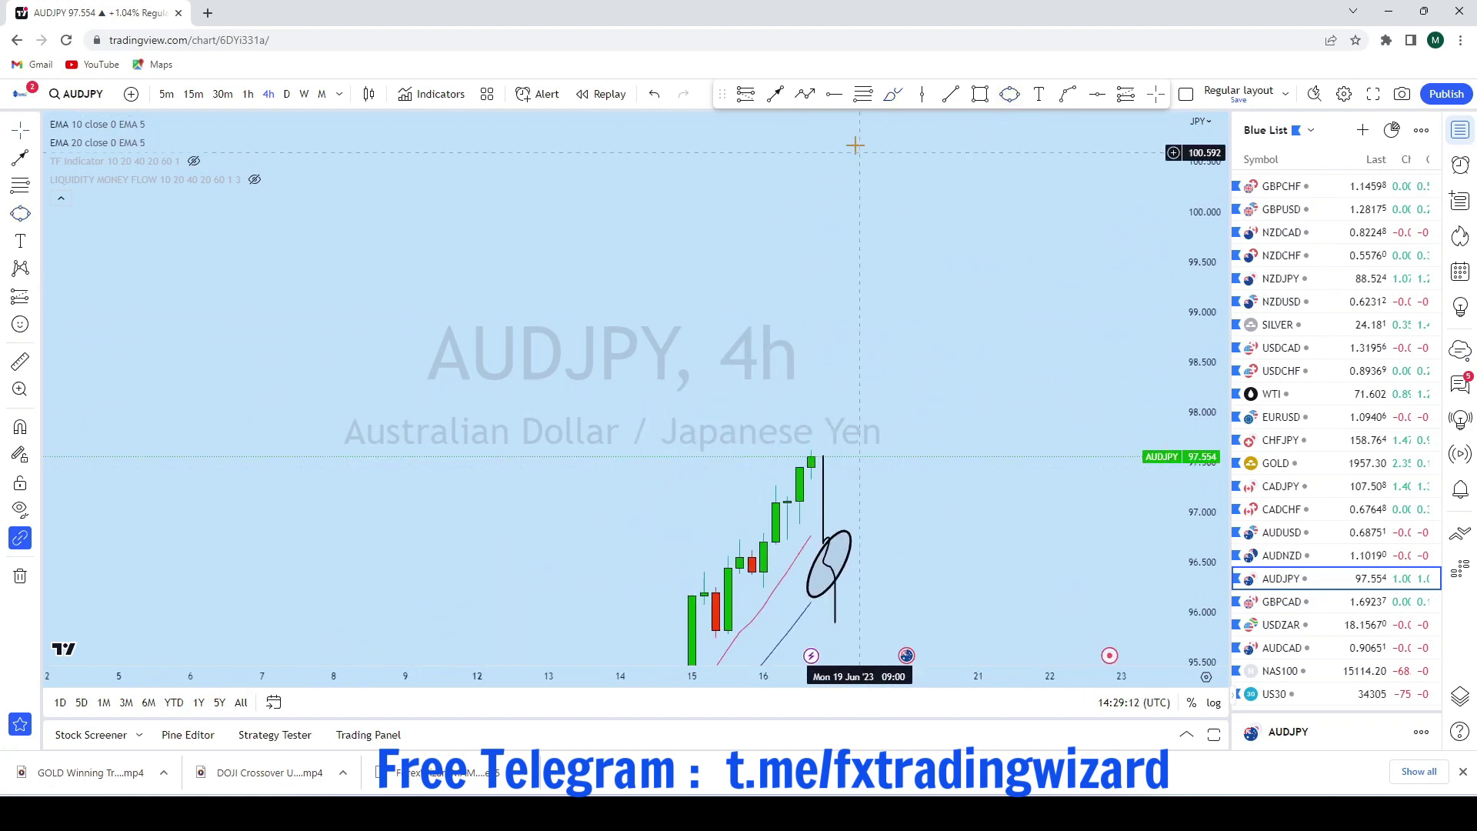
left_click(775, 94)
mouse_move(815, 561)
left_mouse_down()
mouse_move(890, 451)
mouse_move(966, 251)
left_mouse_up()
scroll(1031, 431, "up", 2)
left_click_drag(1030, 430, 1063, 372)
left_click_drag(1197, 385, 1198, 527)
left_click_drag(1070, 416, 1024, 439)
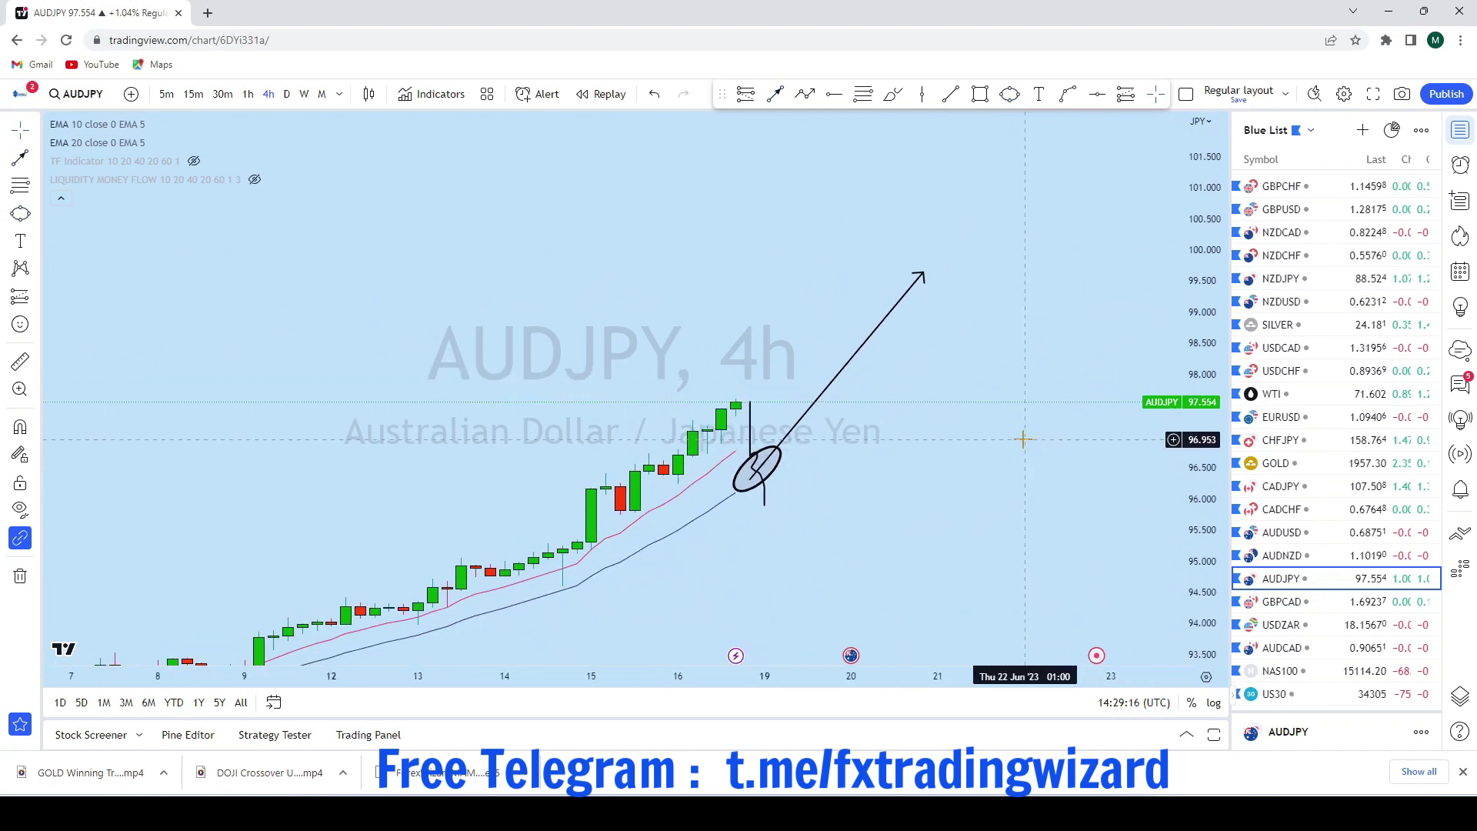
Open the GBPCAD chart from the watchlist and remove its old horizontal line drawings
left_click(1308, 624)
left_click(1315, 600)
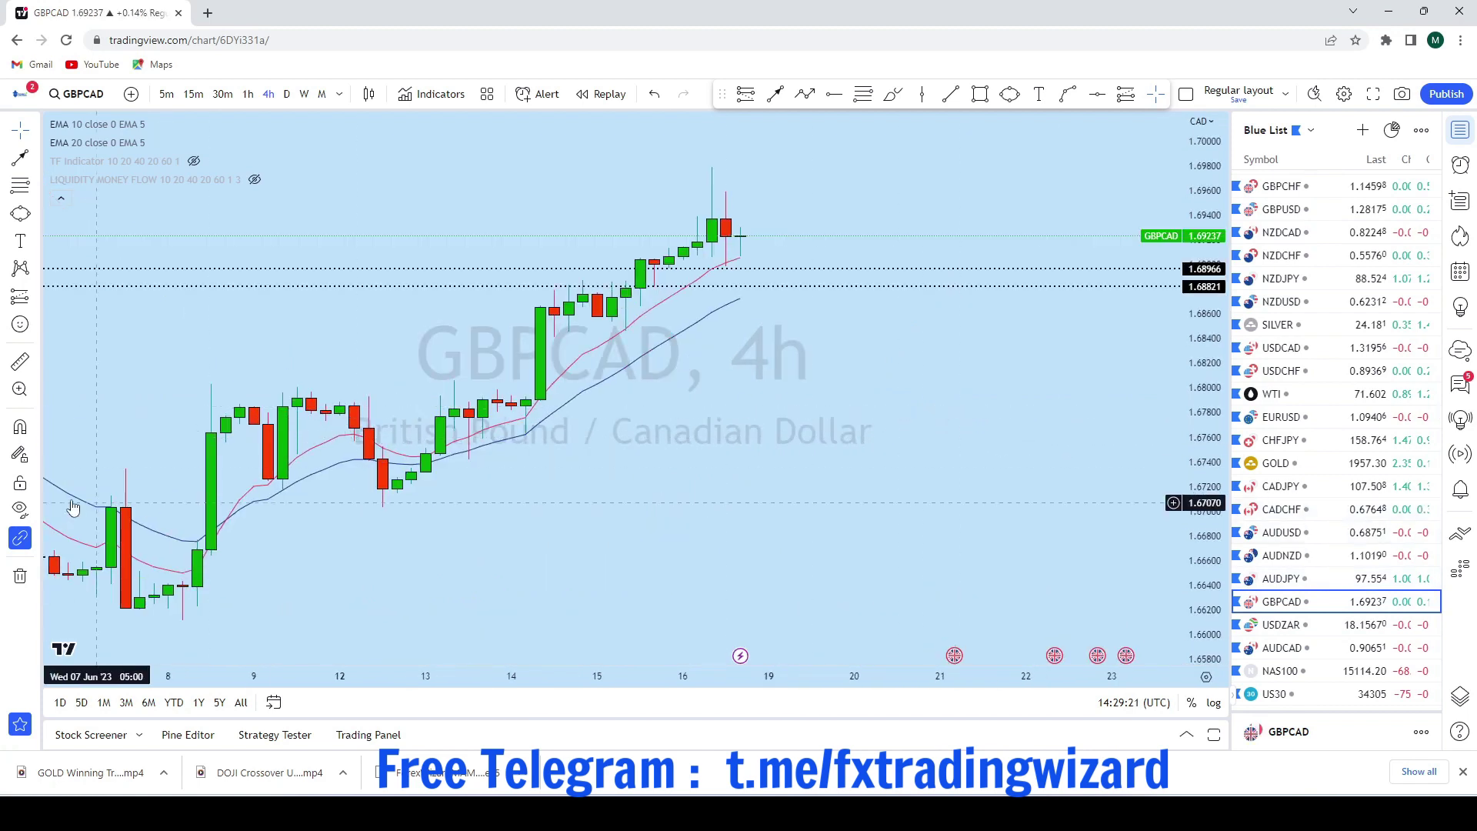
left_click(23, 575)
left_click(77, 568)
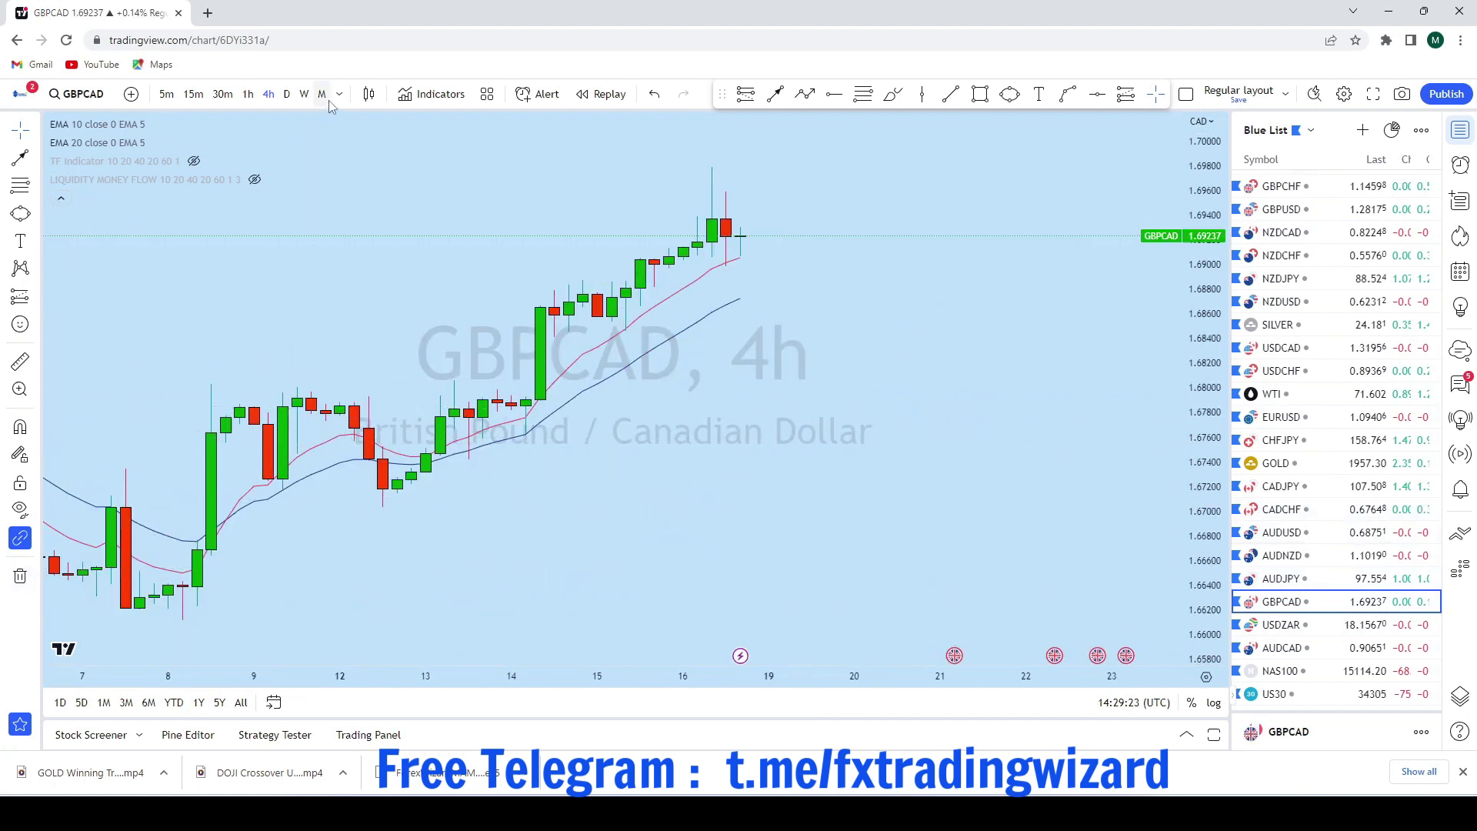
Switch the GBPCAD chart to the monthly timeframe and frame the candles from 2018 to the latest
scroll(1073, 359, "up", 2)
left_click_drag(1202, 362, 1201, 646)
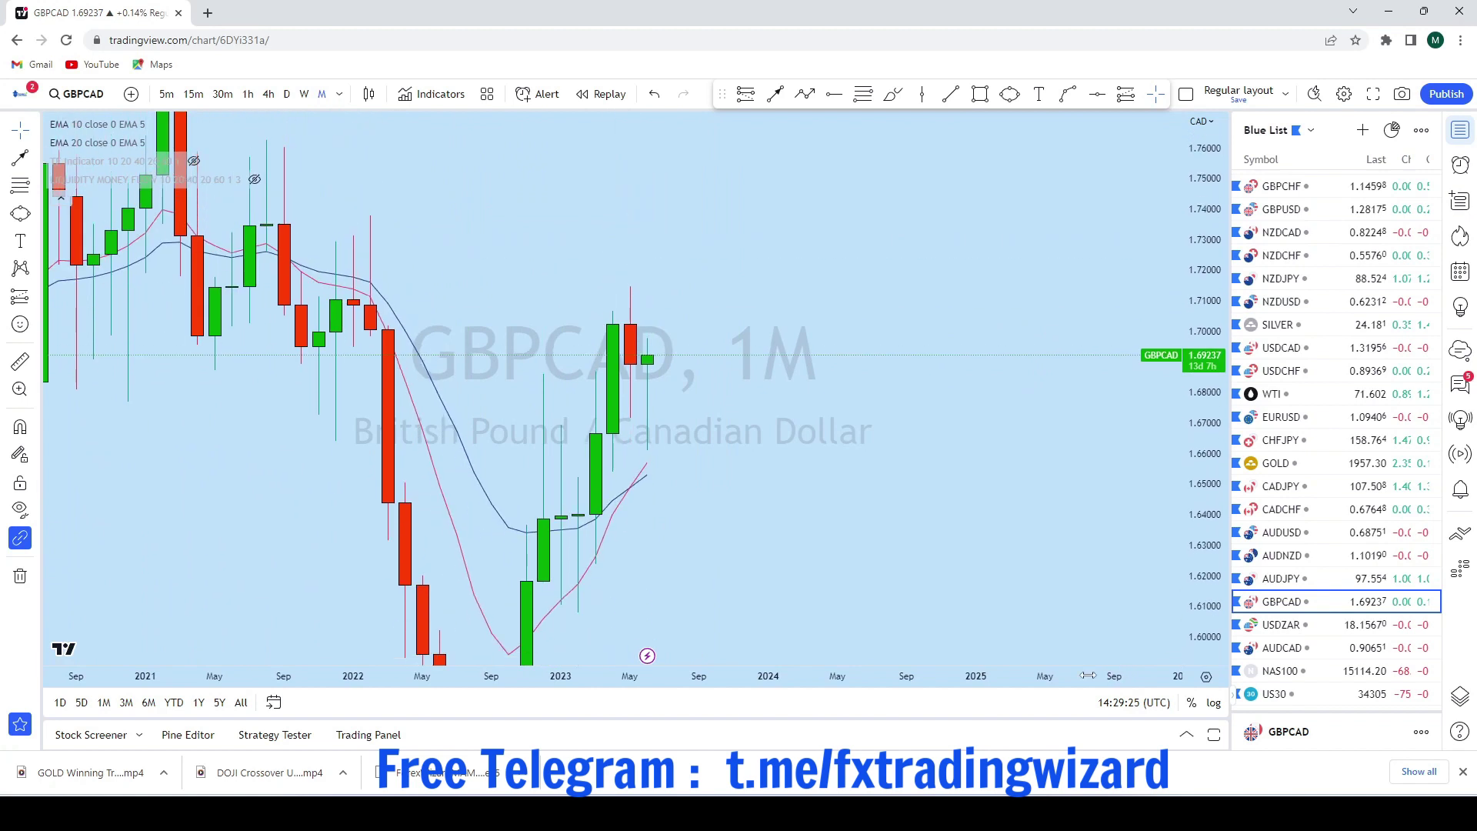
scroll(1000, 566, "down", 6)
scroll(1133, 589, "up", 2)
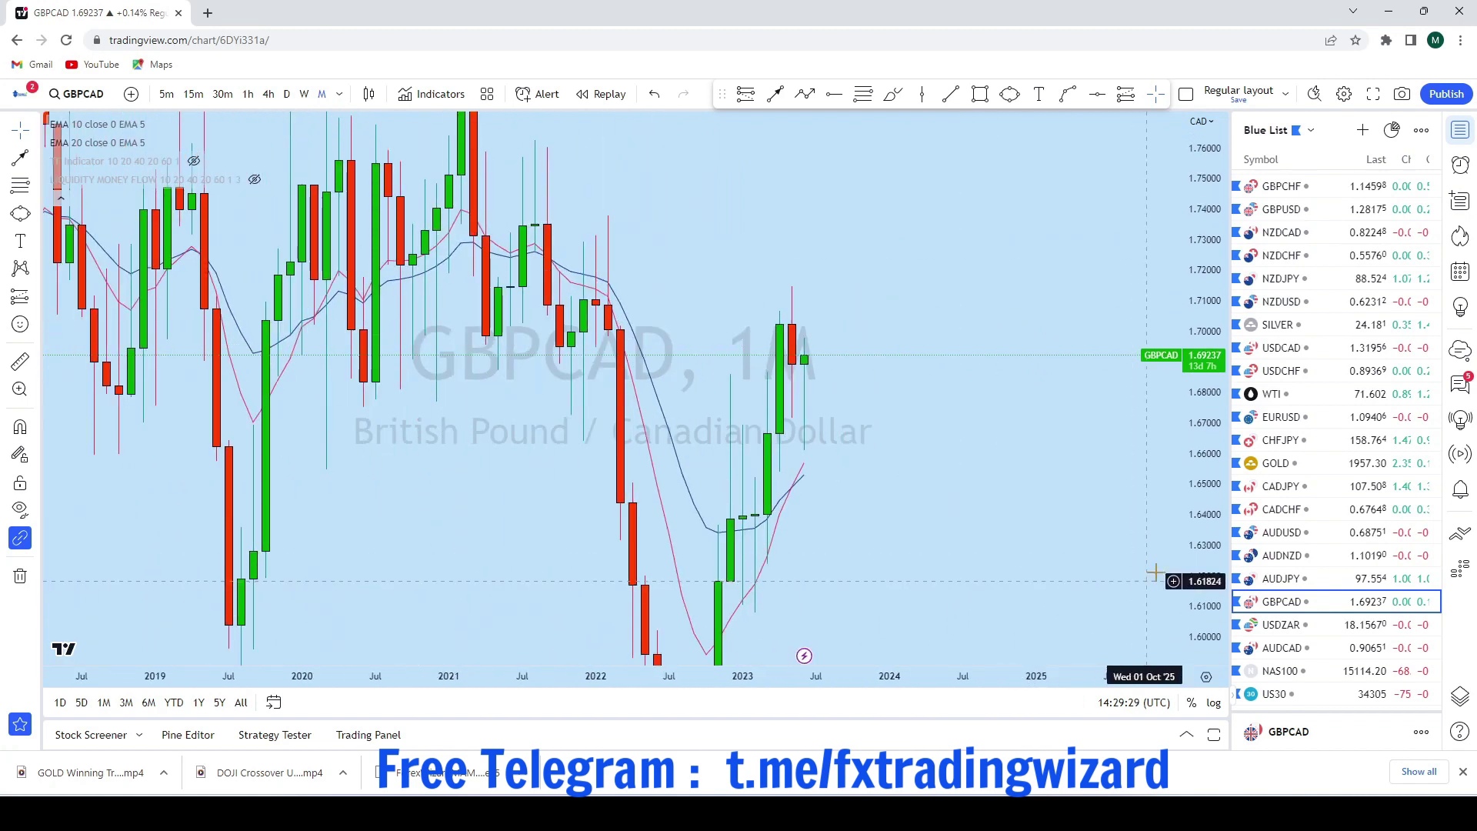
scroll(1155, 573, "down", 2)
left_click_drag(1206, 509, 1206, 663)
scroll(809, 520, "up", 2)
Brush strokes up from the September 2022 low near 1.48 and along the January 2023 candle on monthly GBPCAD, undoing each
left_click(893, 94)
left_click_drag(703, 652, 715, 605)
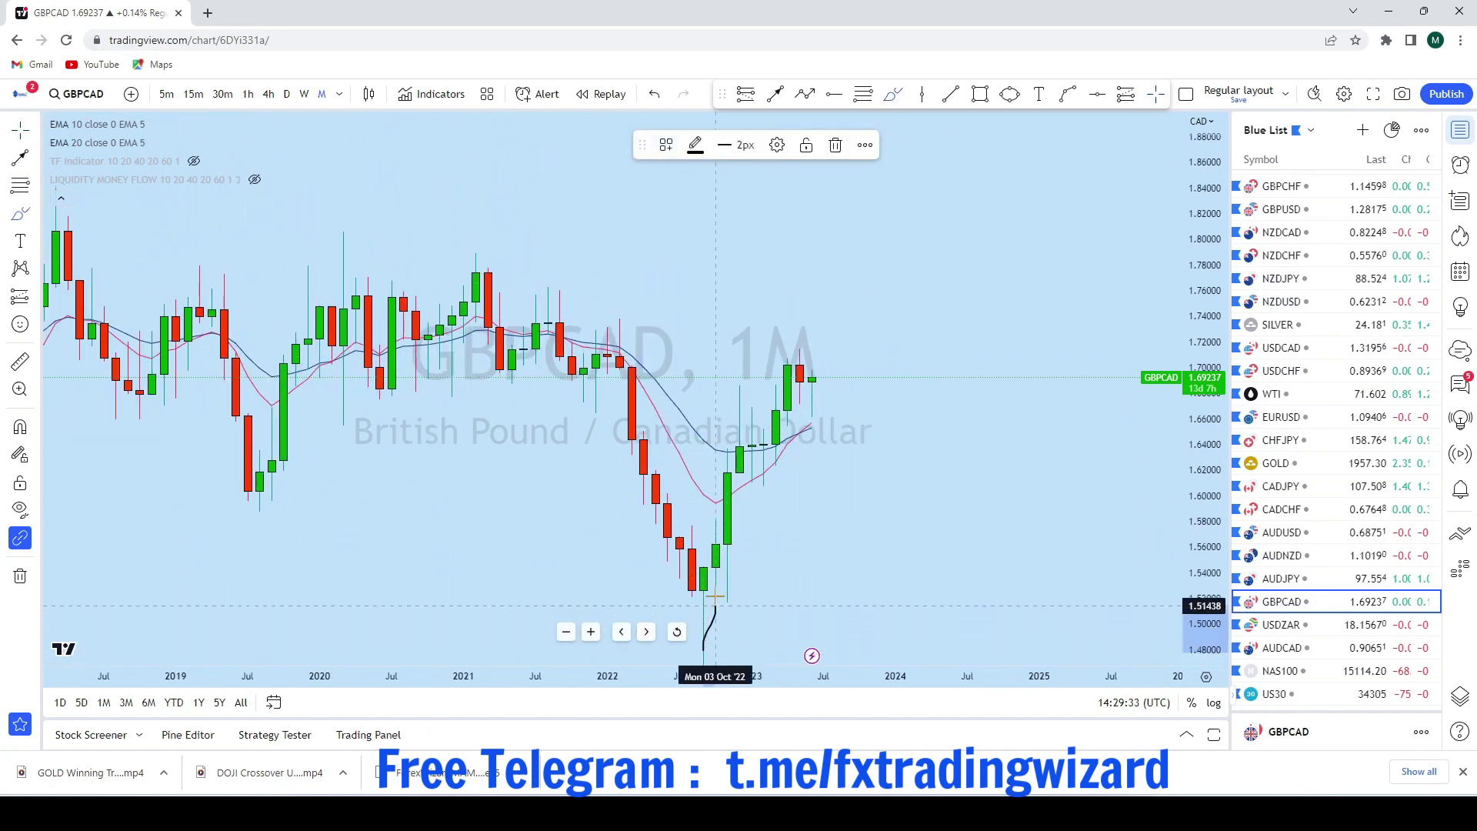
left_click(655, 94)
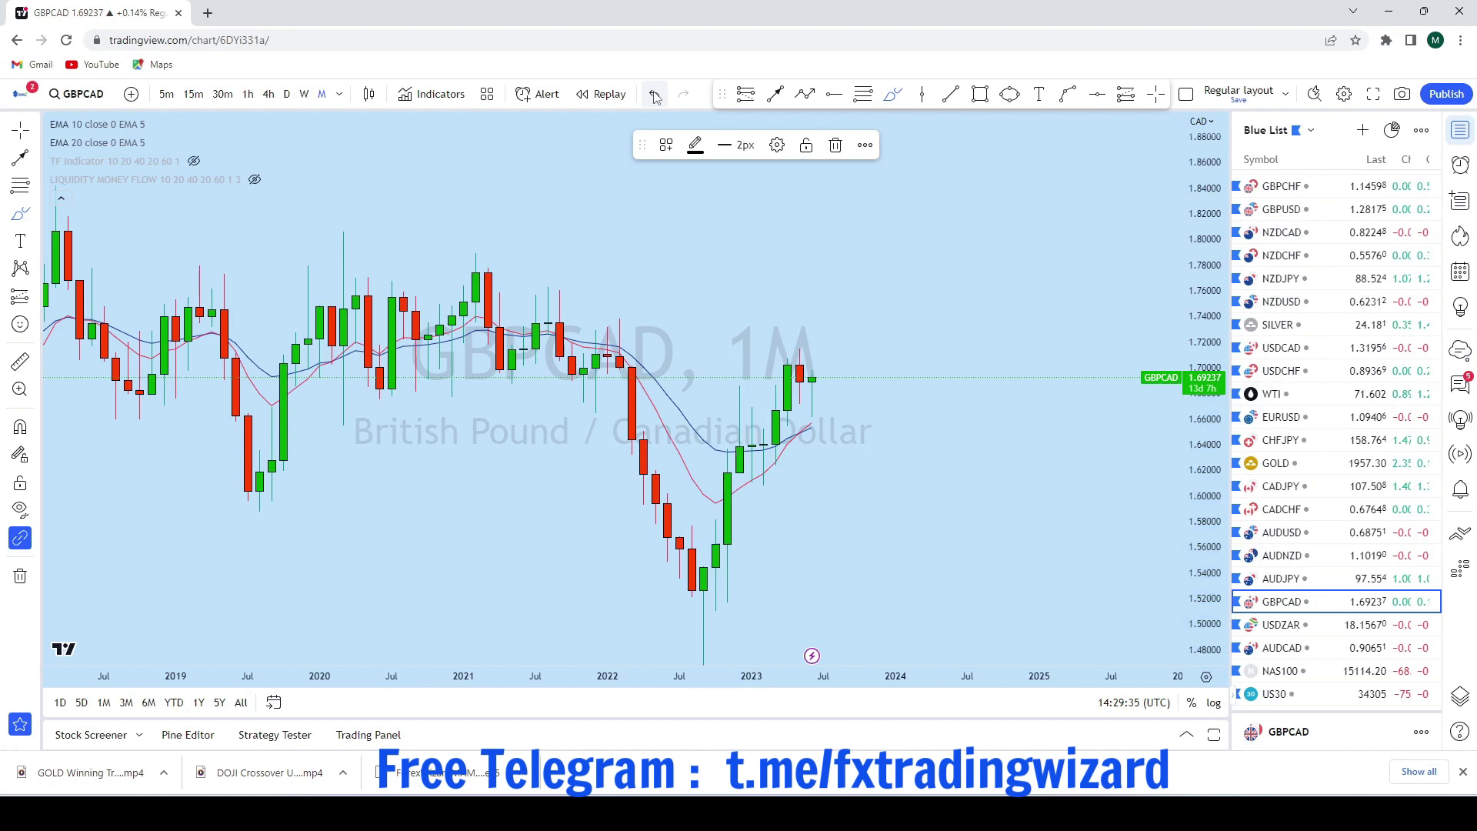
left_click_drag(750, 398, 764, 495)
left_click(655, 96)
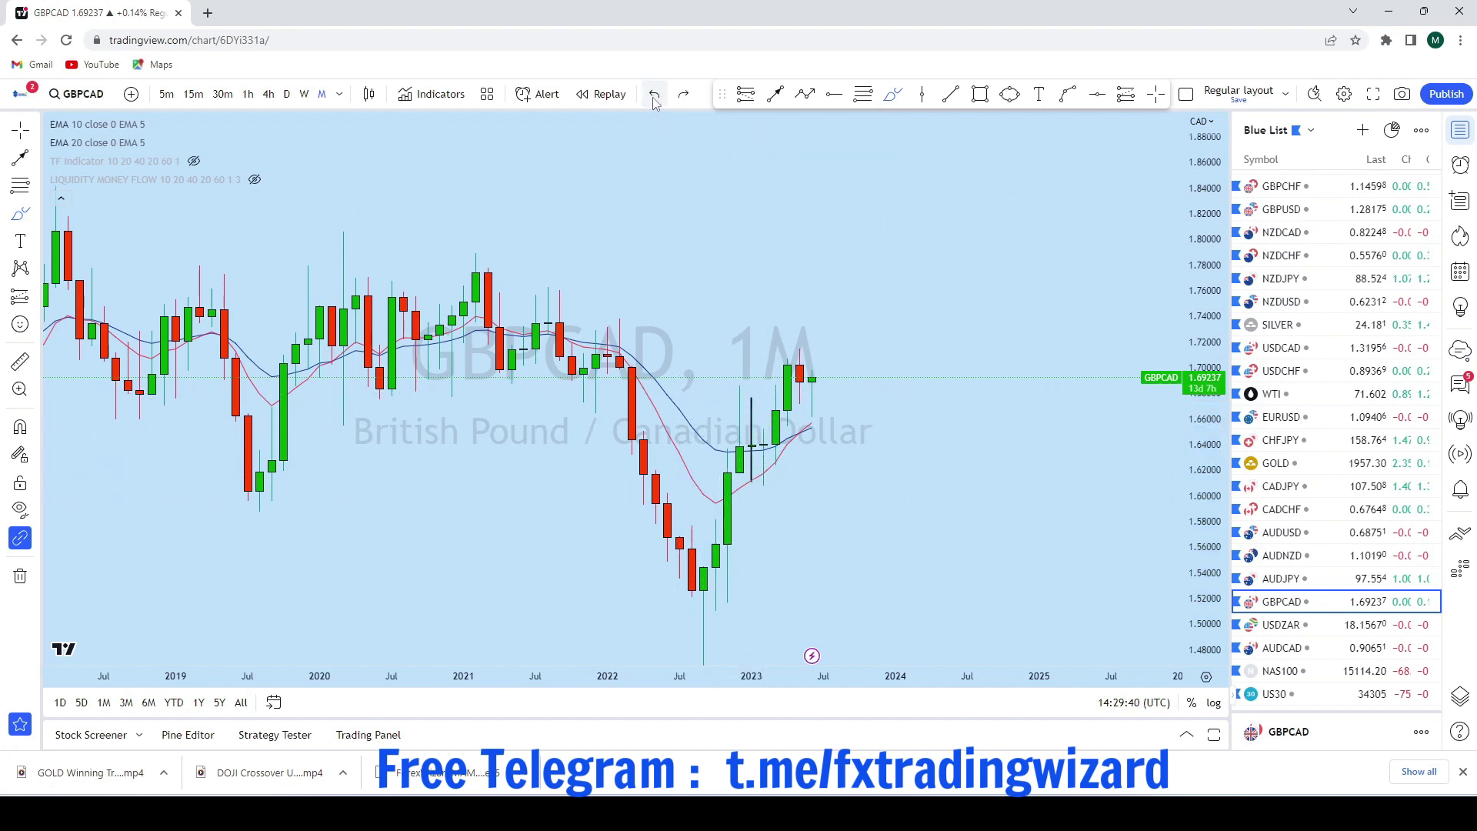
Brush strokes over the March to June 2023 candles on monthly GBPCAD and undo them
left_click_drag(773, 476, 786, 353)
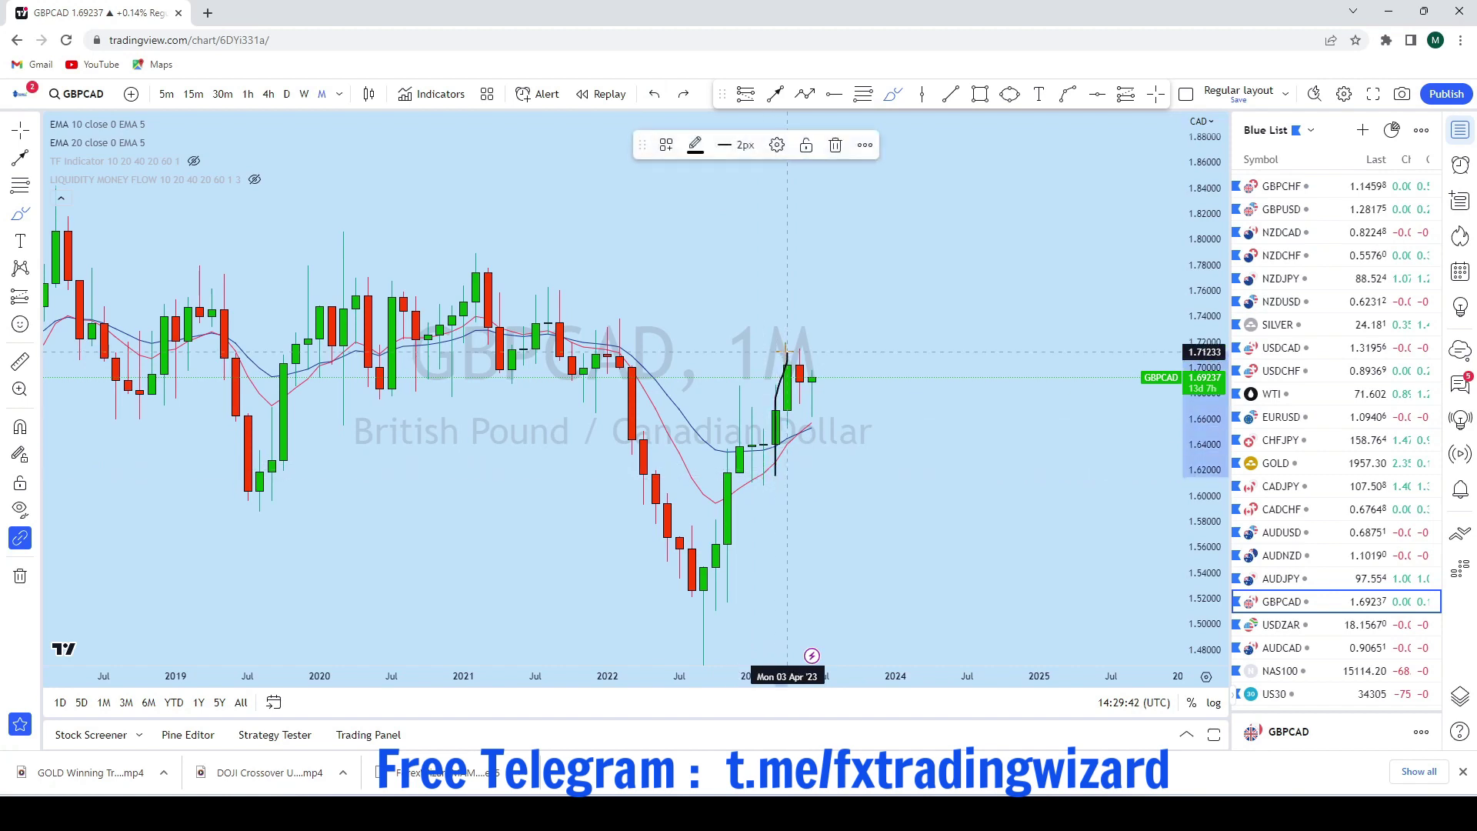
left_click(663, 100)
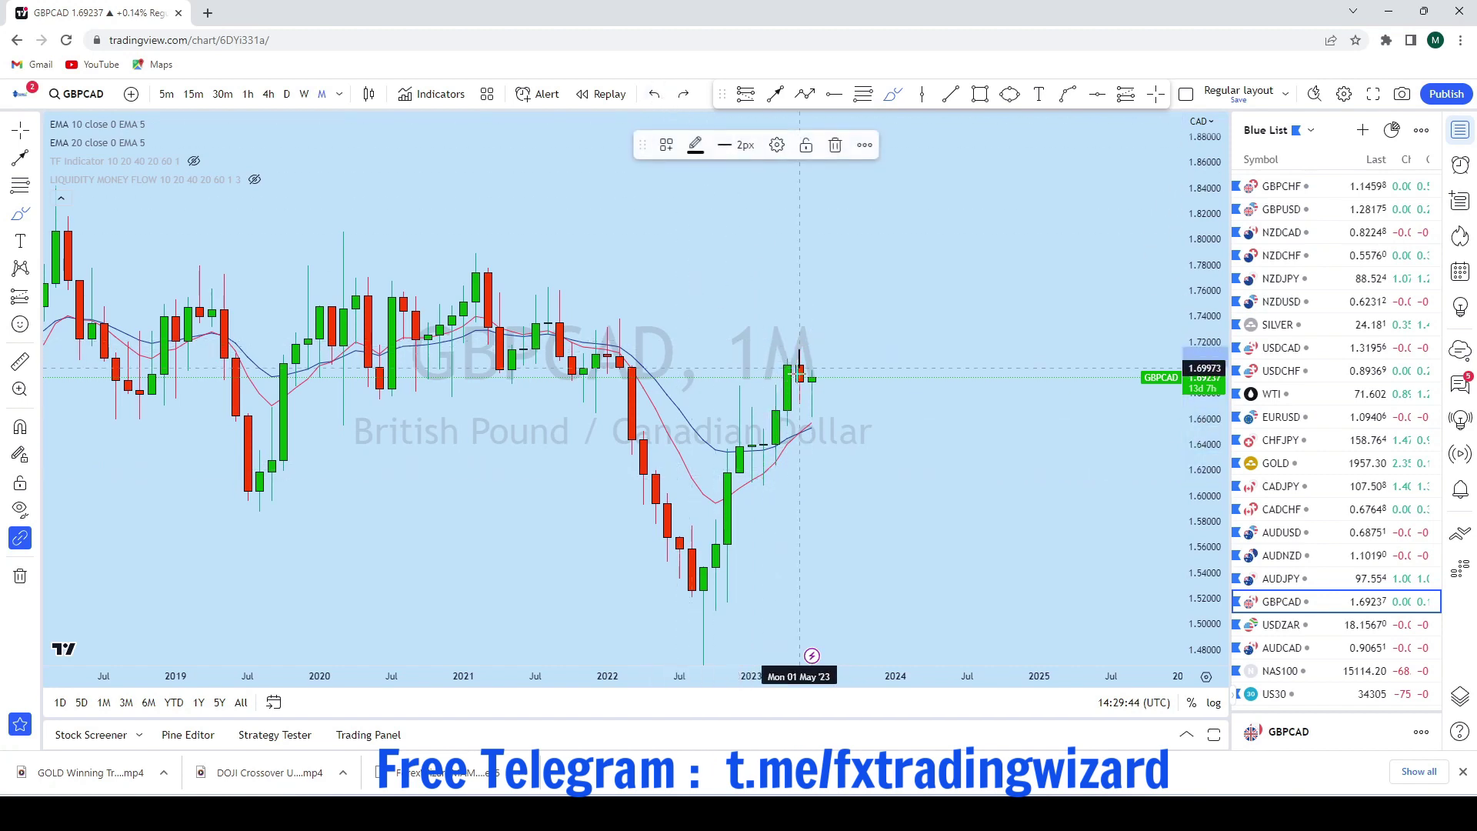
left_click_drag(811, 443, 820, 286)
left_click(655, 94)
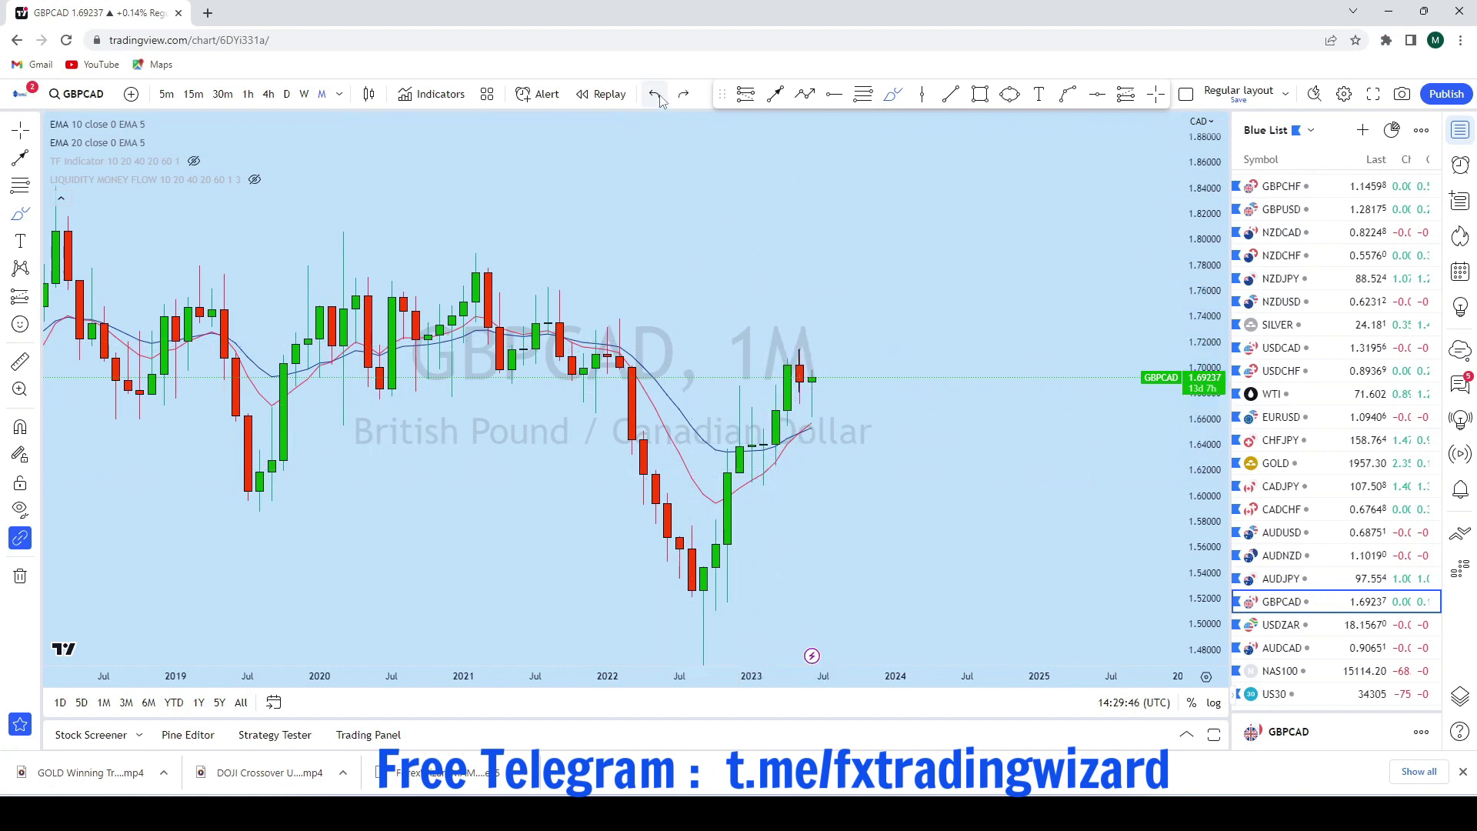
Examine the latest monthly GBPCAD candles against the 10 and 20 EMAs and the earlier 2020 to 2022 price swings
scroll(884, 296, "up", 3)
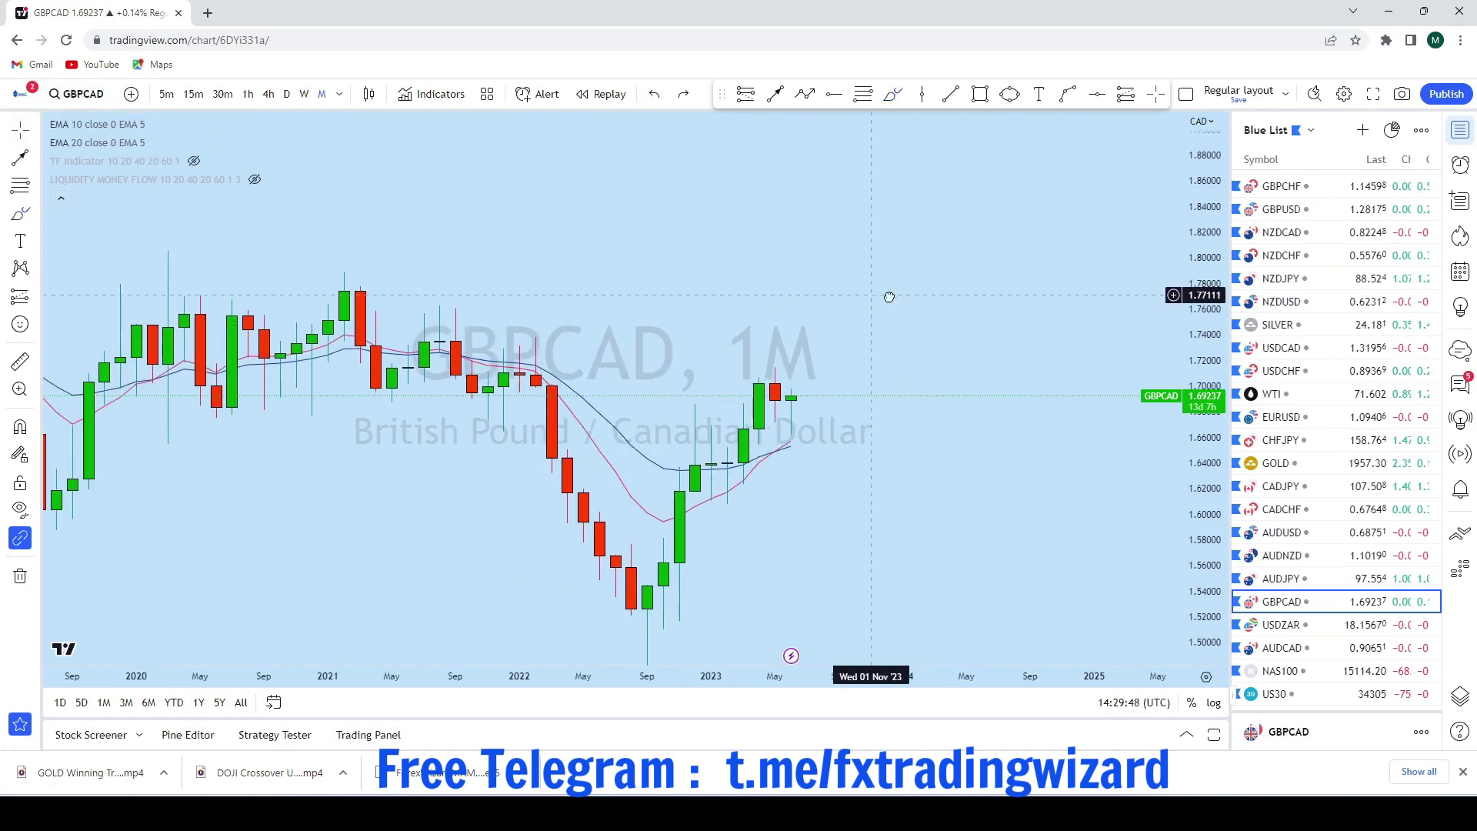
left_click_drag(1193, 582, 1193, 231)
scroll(979, 507, "up", 5)
left_click_drag(810, 508, 883, 439)
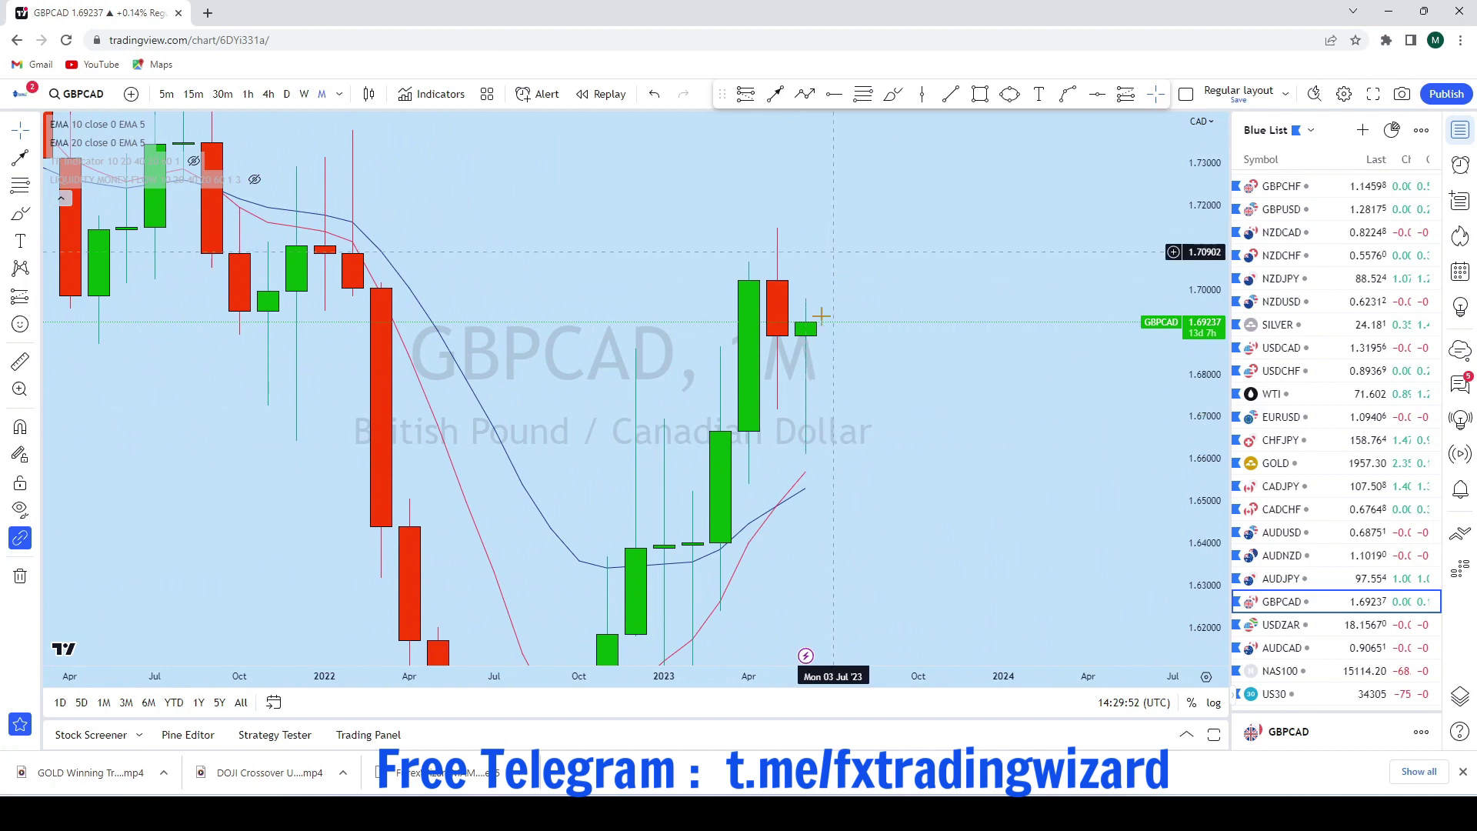
scroll(1022, 221, "down", 4)
left_click_drag(1210, 501, 1210, 574)
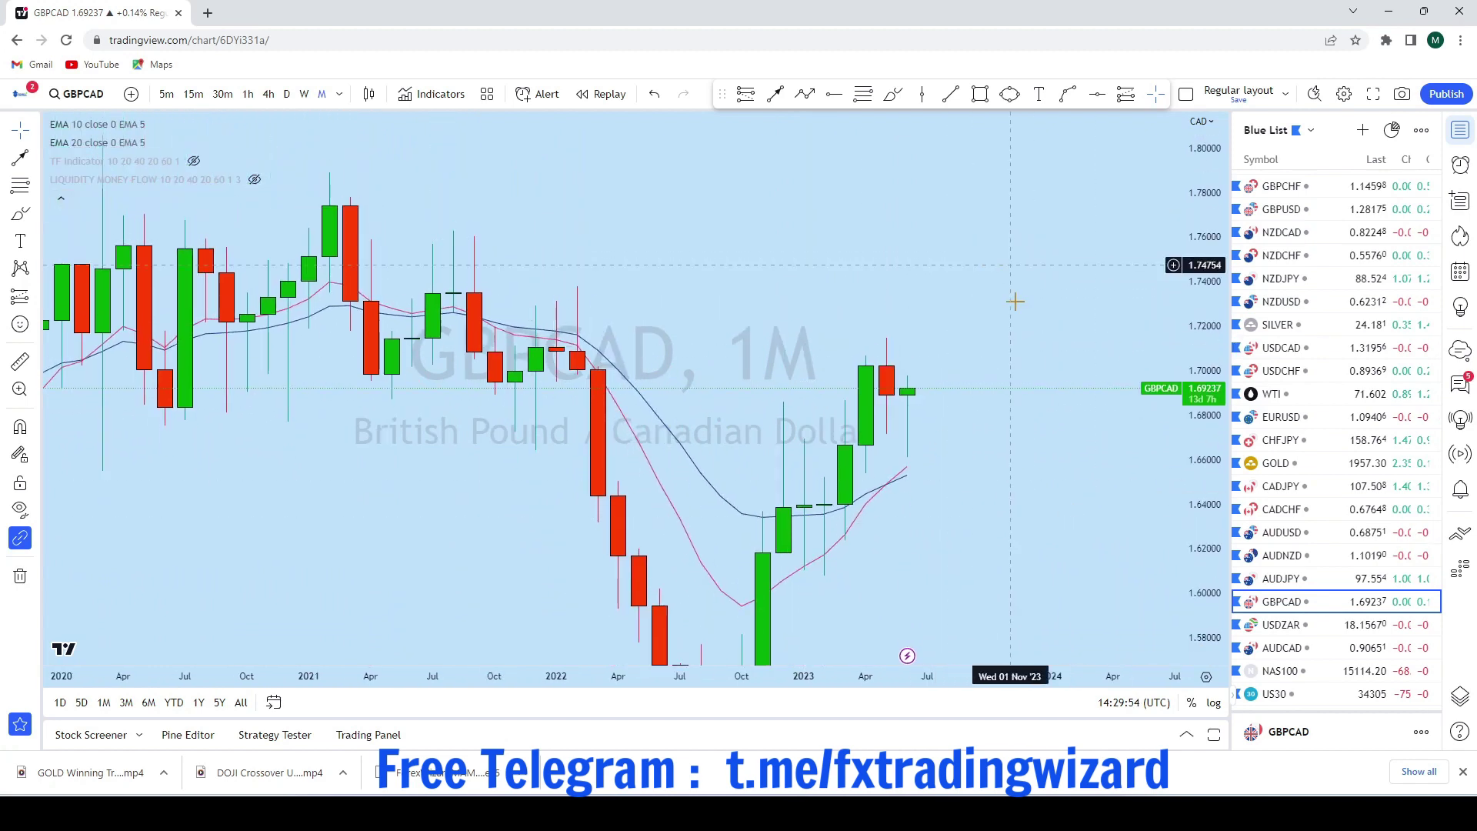
scroll(1019, 361, "down", 3)
left_click_drag(1050, 483, 1015, 483)
scroll(1016, 483, "up", 2)
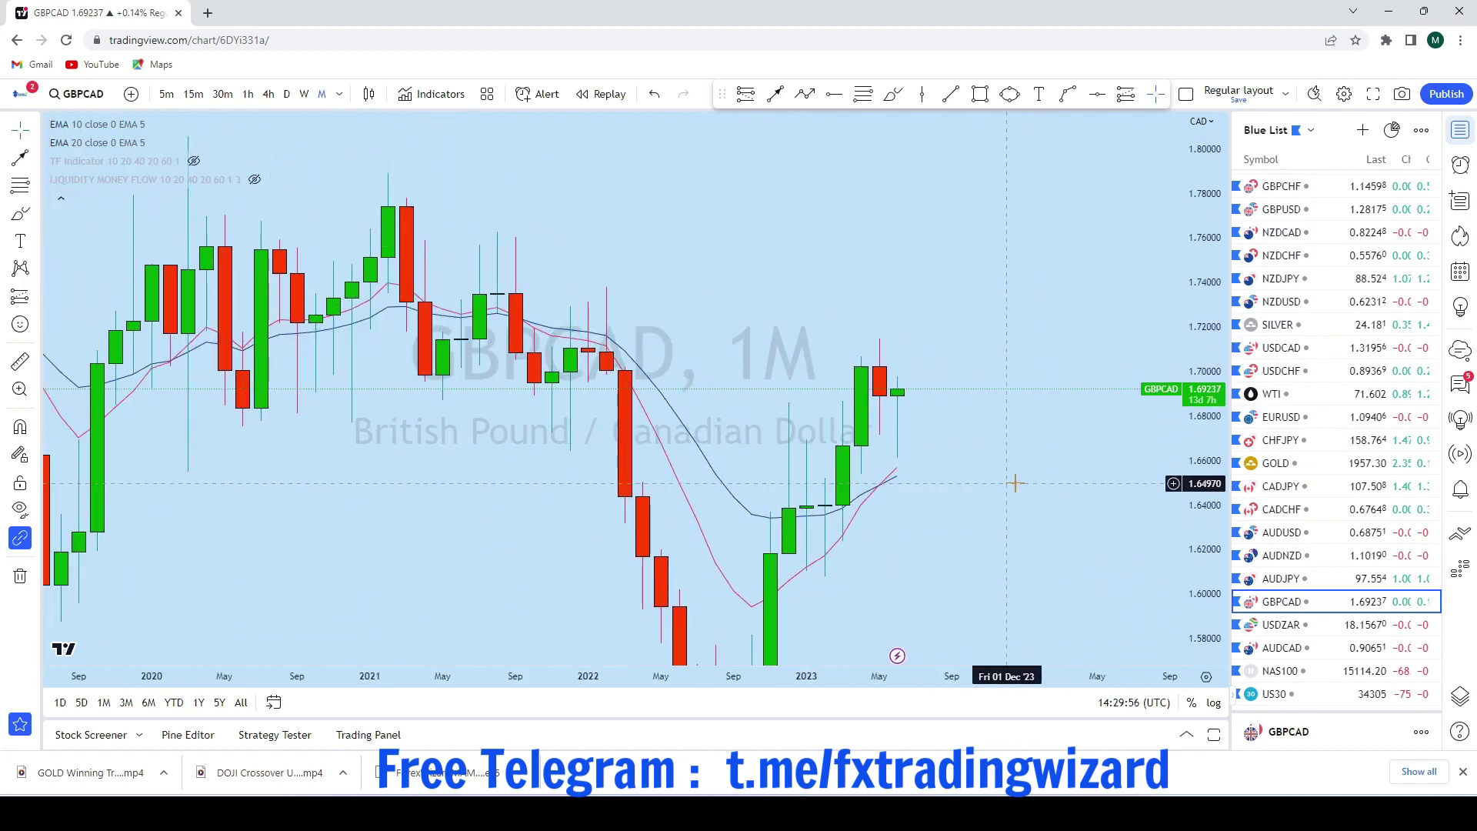
scroll(1015, 483, "down", 3)
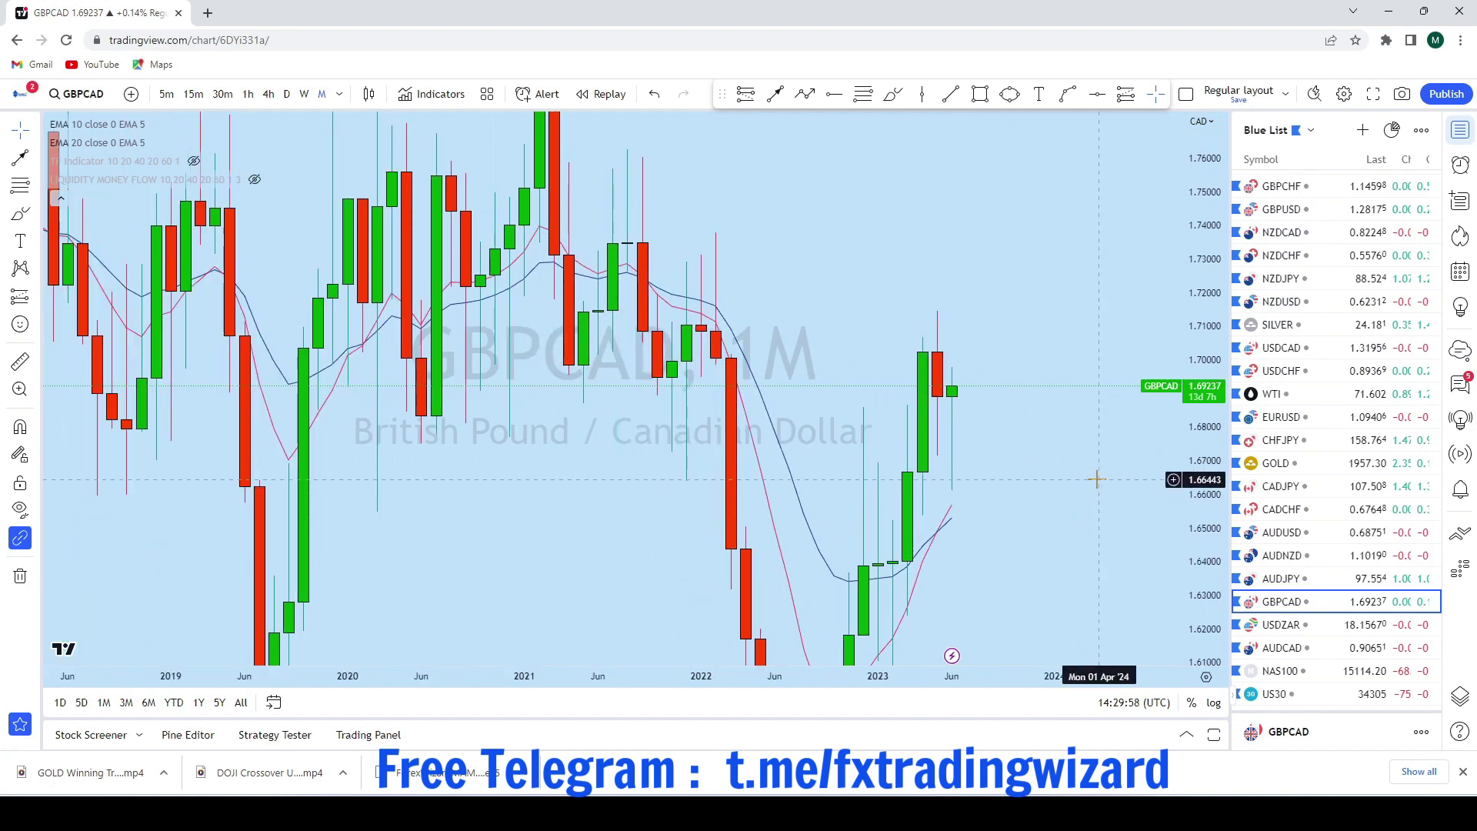
scroll(1096, 479, "up", 1)
Brush a projected rally arrow from about 1.69 to about 1.765 ahead of the latest monthly GBPCAD candle and undo it
left_click(892, 95)
left_click_drag(944, 387, 1010, 171)
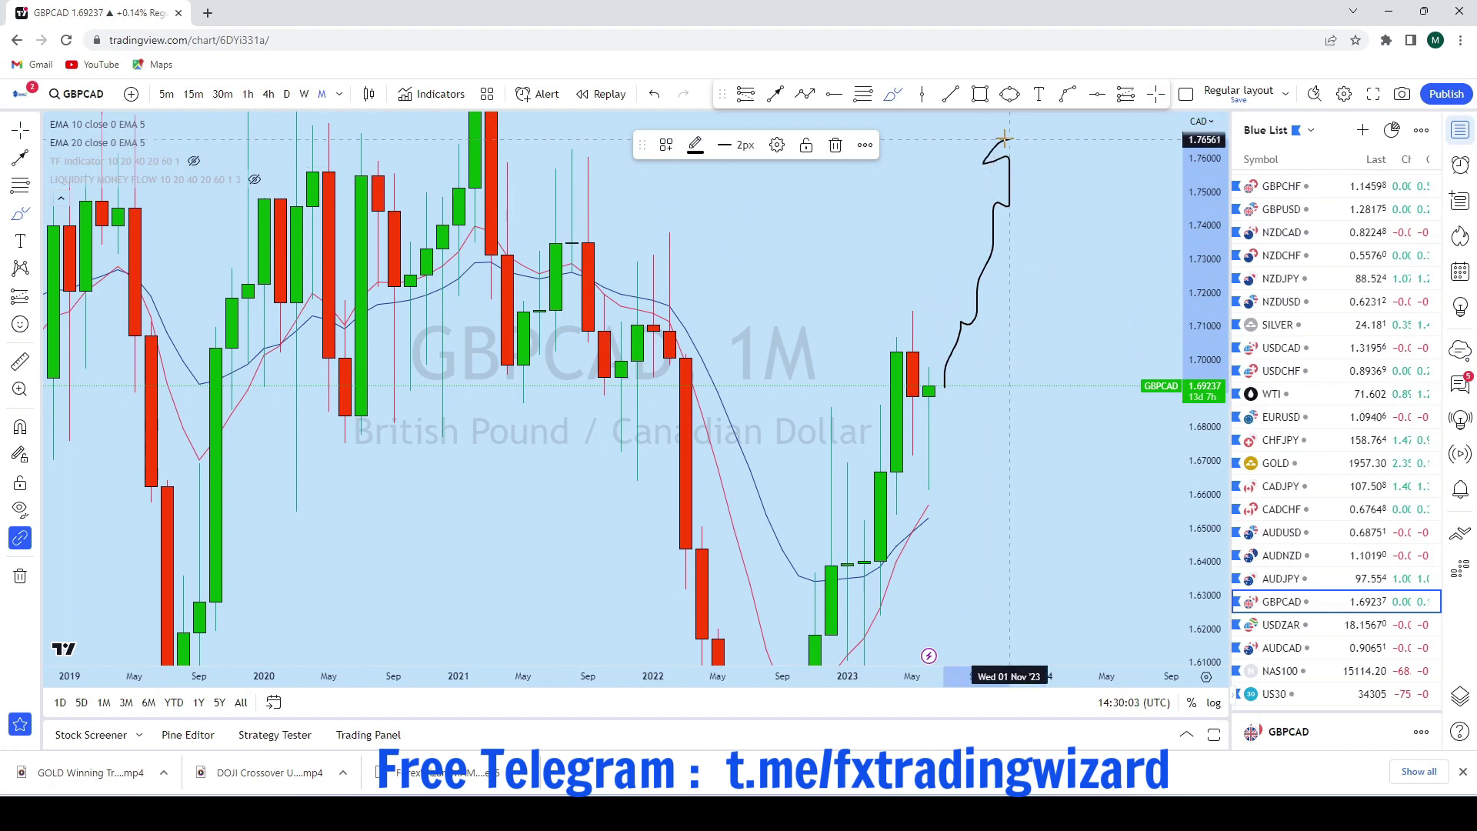
left_click(654, 95)
Switch the GBPCAD chart to the weekly timeframe and frame the latest candles with the moving averages
left_click(304, 95)
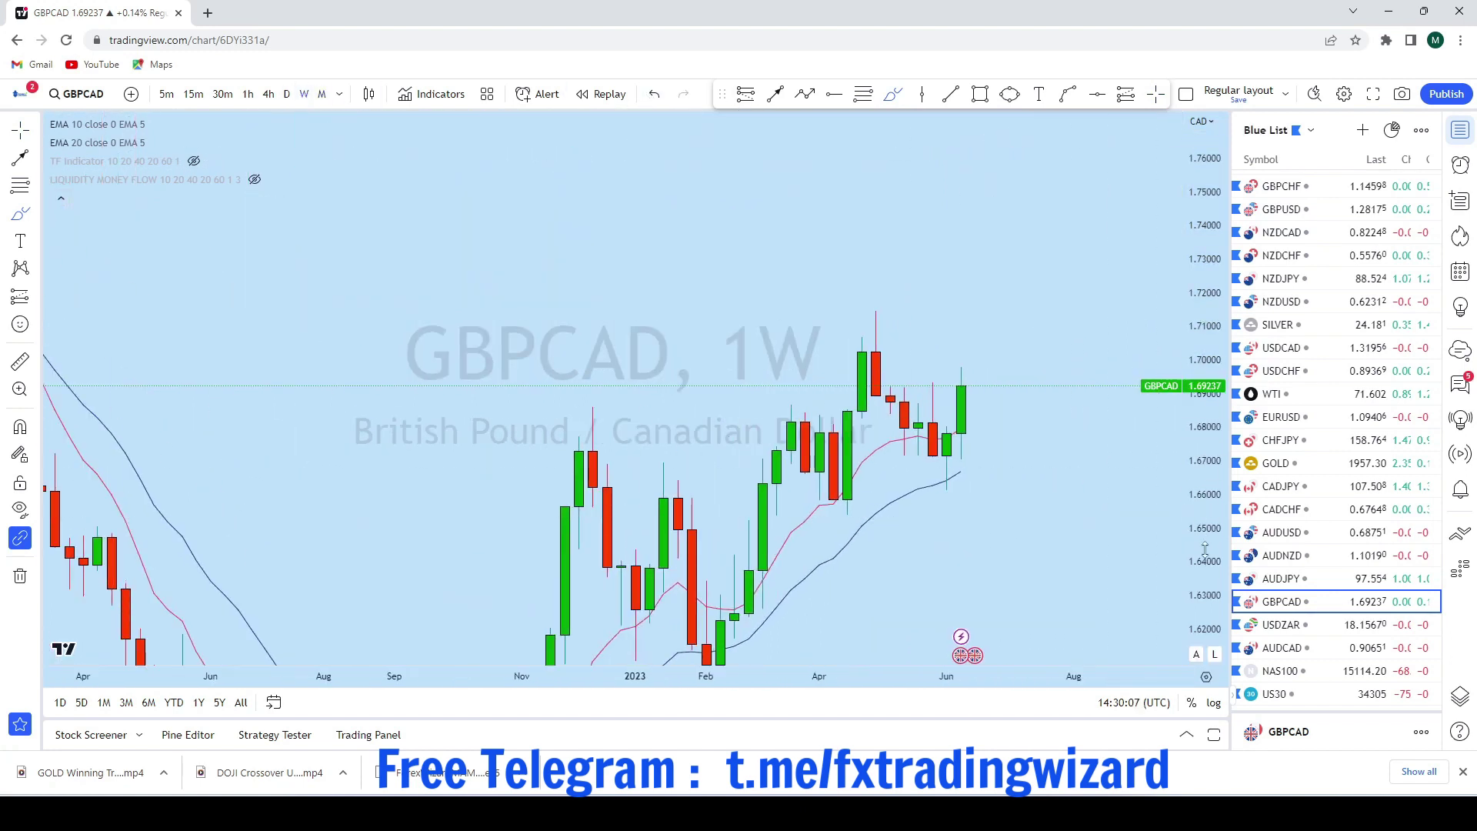
scroll(861, 392, "up", 3)
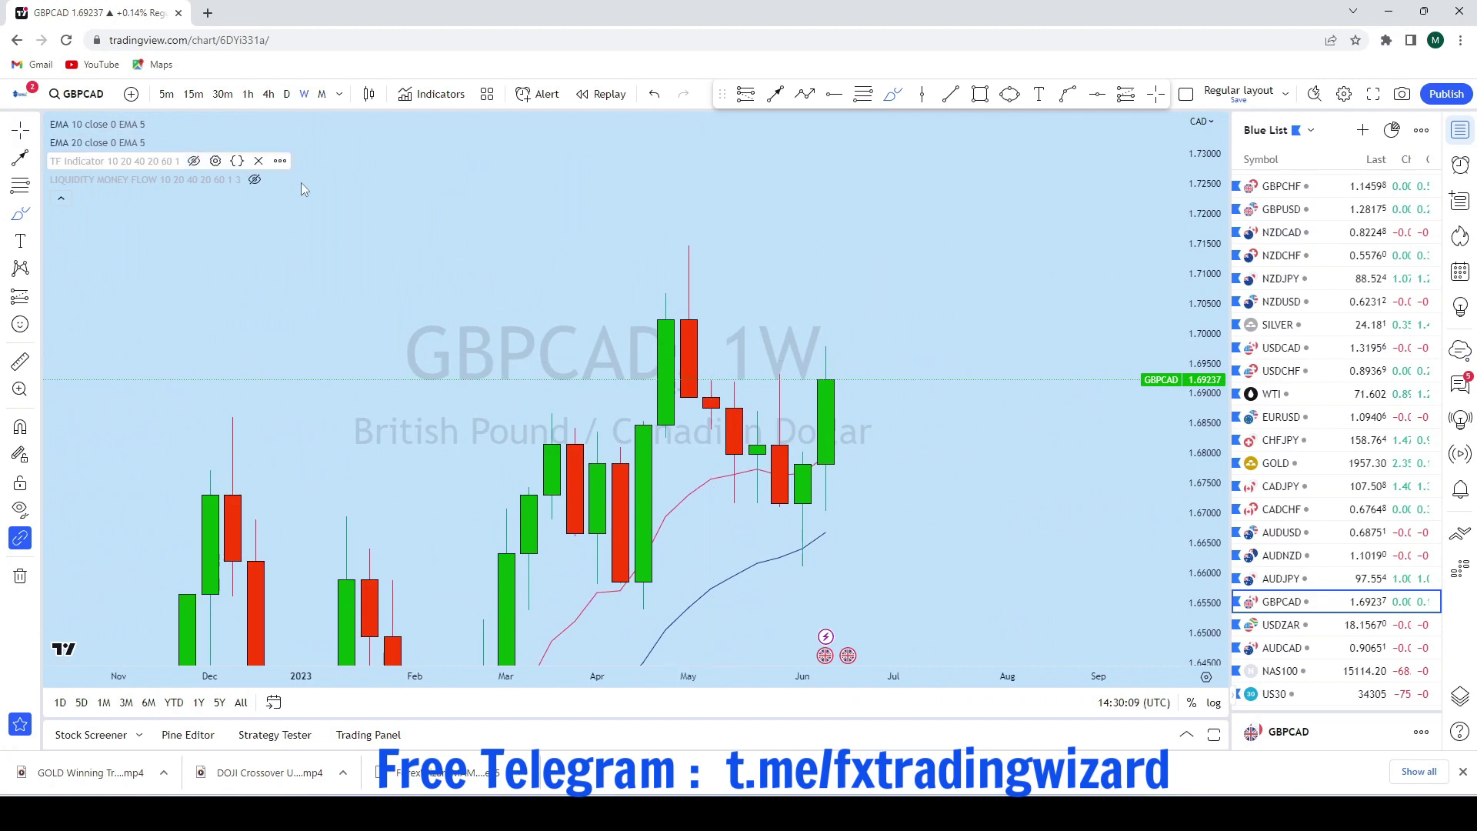
scroll(977, 221, "down", 5)
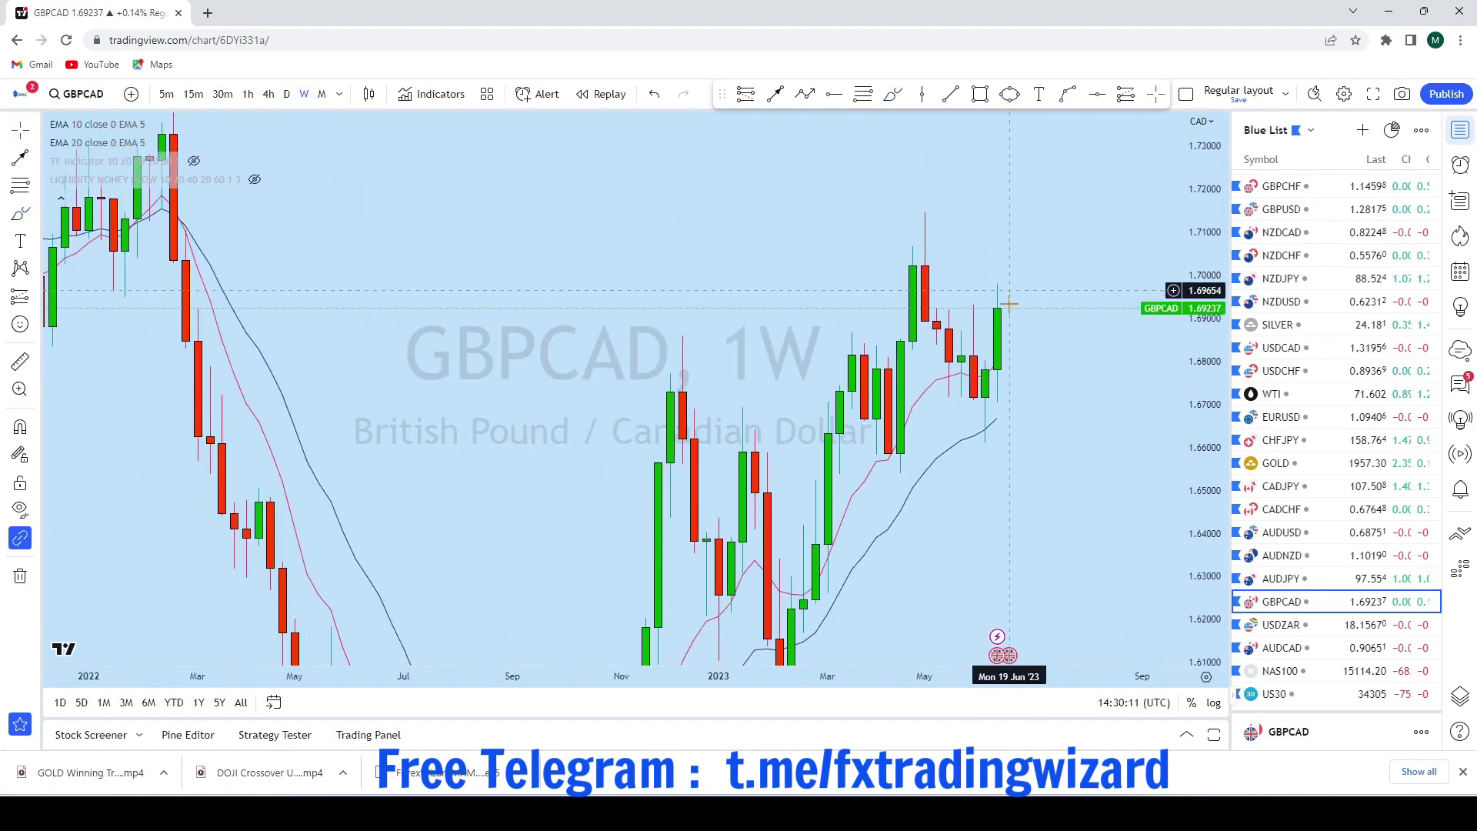
scroll(997, 274, "up", 2)
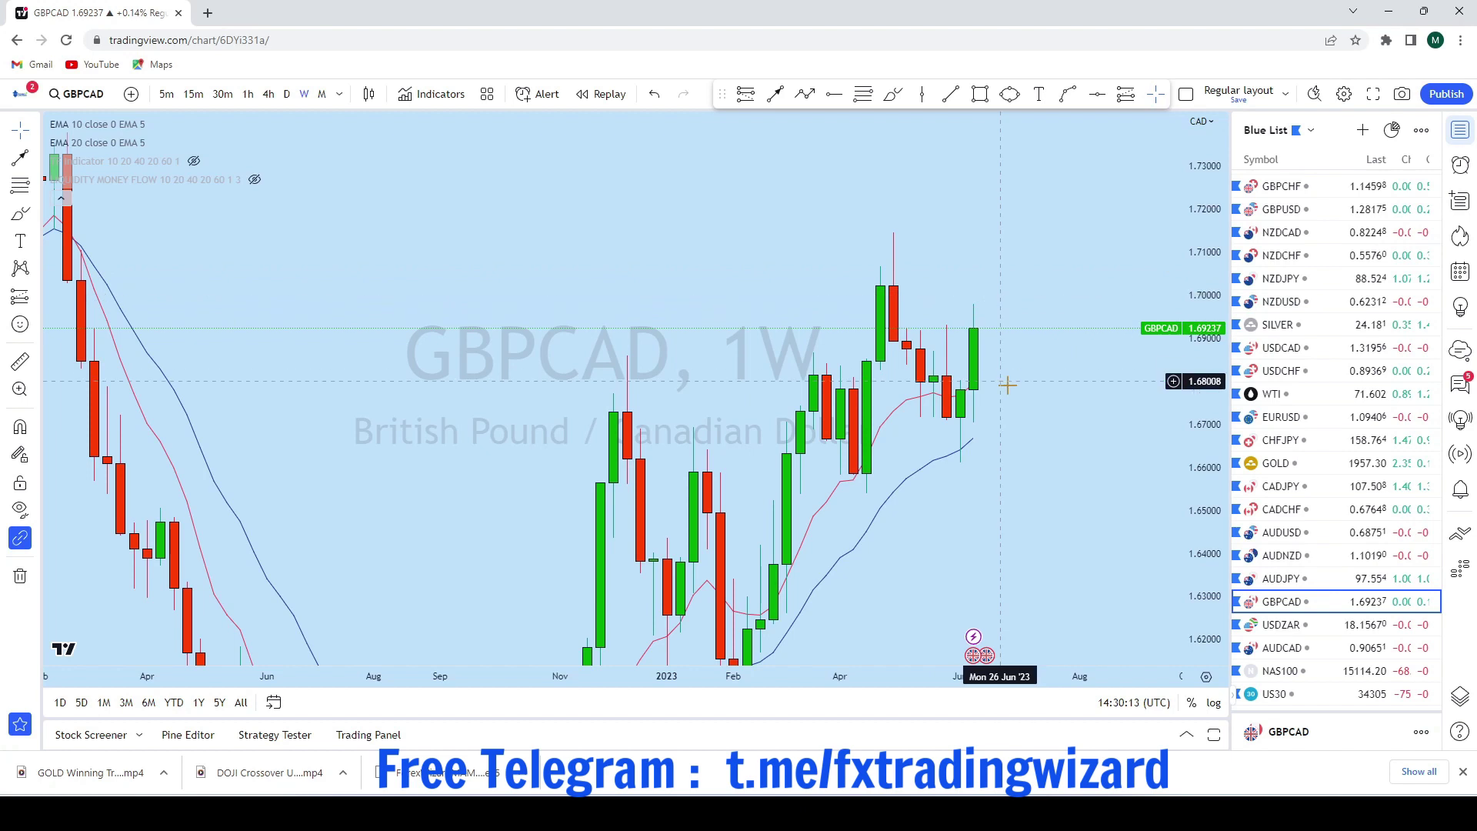
scroll(1023, 408, "down", 2)
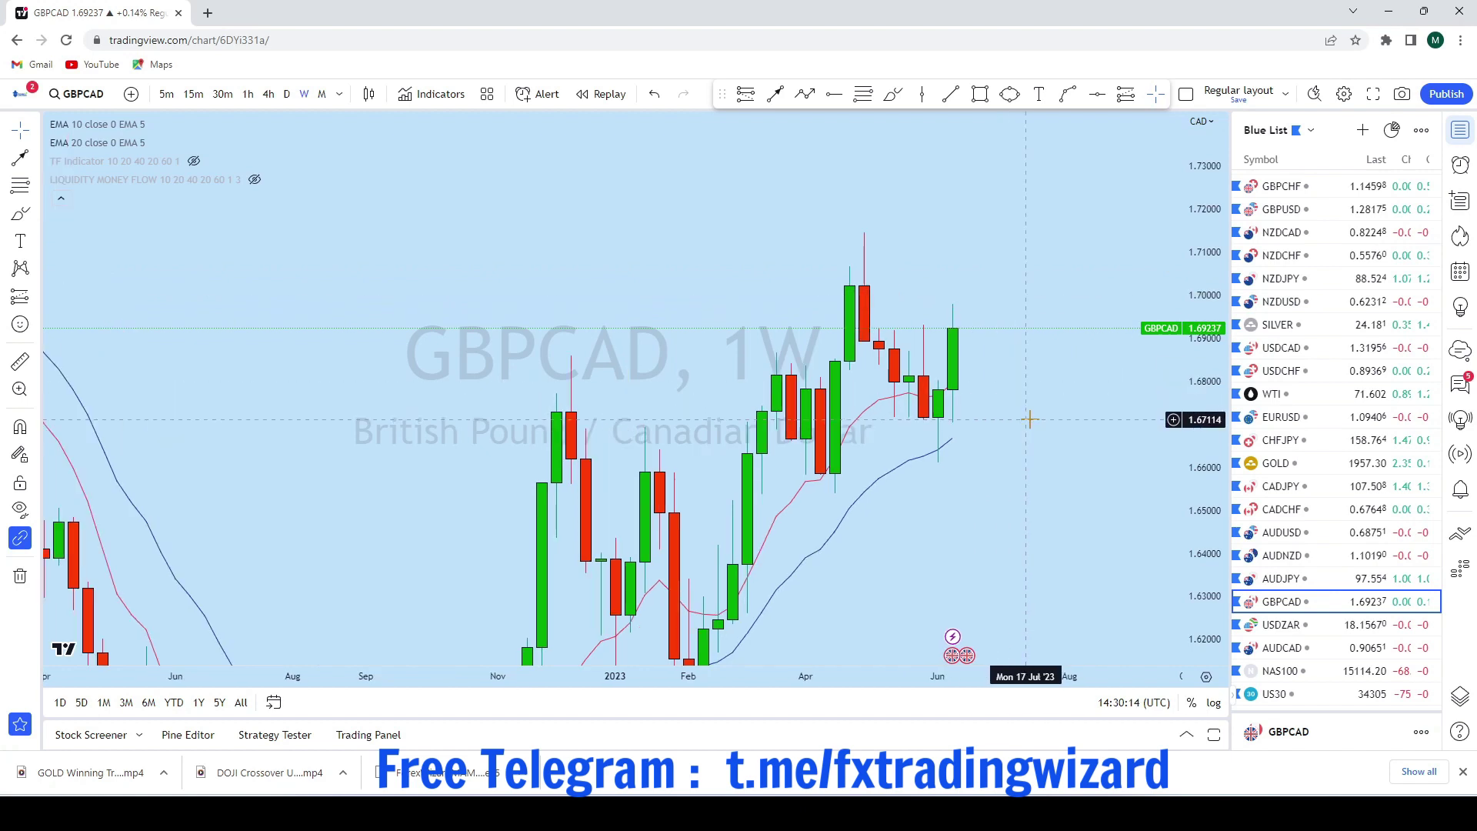
Brush a circle around the 5 June low near 1.662 and a stroke up to about 1.70 on weekly GBPCAD, undoing them
left_click(897, 93)
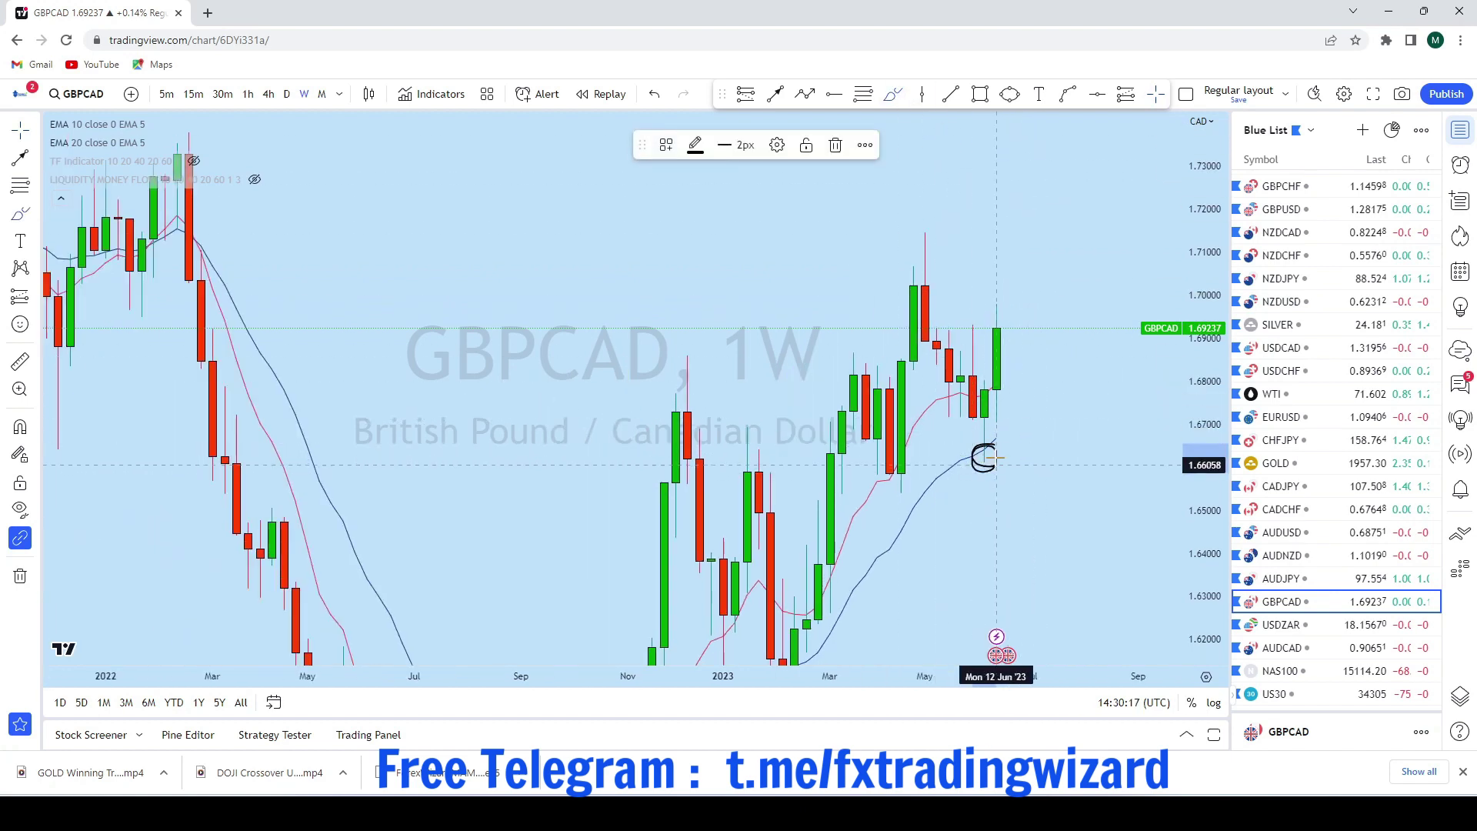
left_click_drag(973, 459, 997, 311)
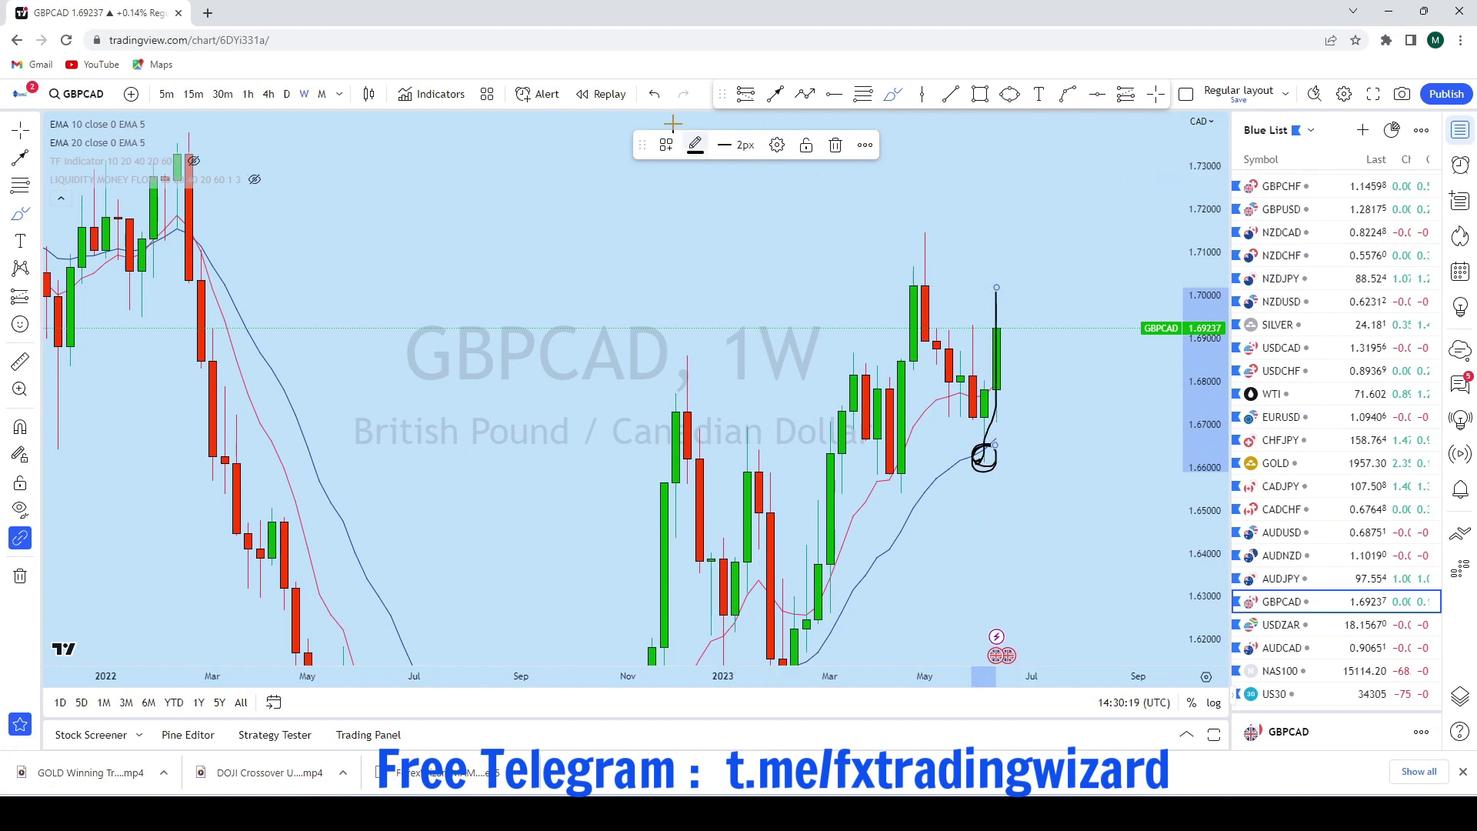
left_click(653, 94)
Brush a long rally stroke up from the early-2023 candles on weekly GBPCAD and undo it
scroll(1036, 383, "down", 4)
left_click_drag(1203, 408, 1177, 556)
scroll(1174, 556, "up", 2)
mouse_move(809, 558)
left_mouse_down()
mouse_move(847, 375)
mouse_move(935, 350)
mouse_move(1001, 416)
mouse_move(1027, 237)
left_mouse_up()
left_click(654, 94)
Circle the 12 June weekly GBPCAD candle's high near 1.699 and its lower wick near 1.672, undoing both marks
scroll(960, 273, "up", 5)
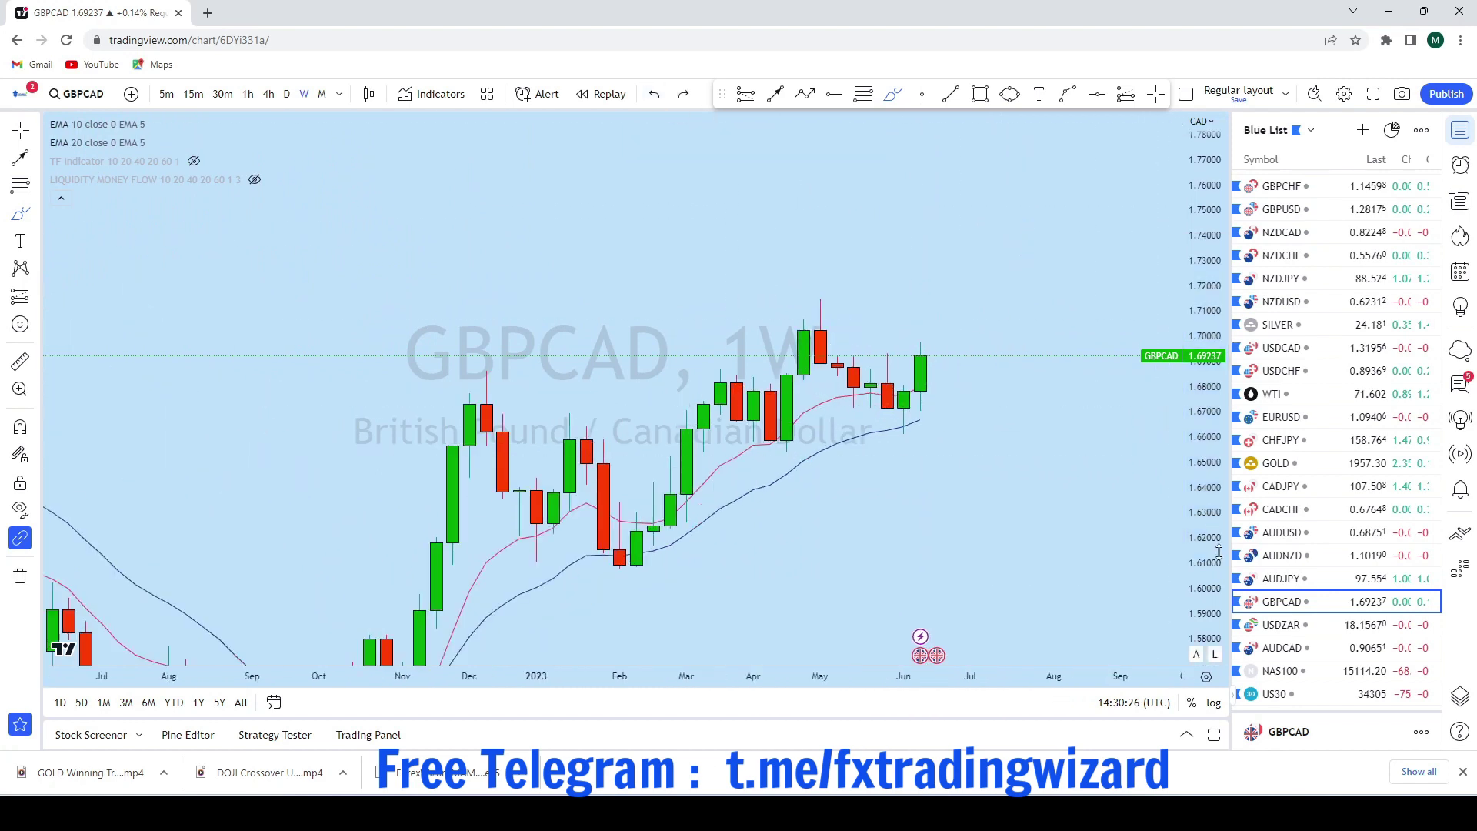
left_click_drag(912, 253, 875, 250)
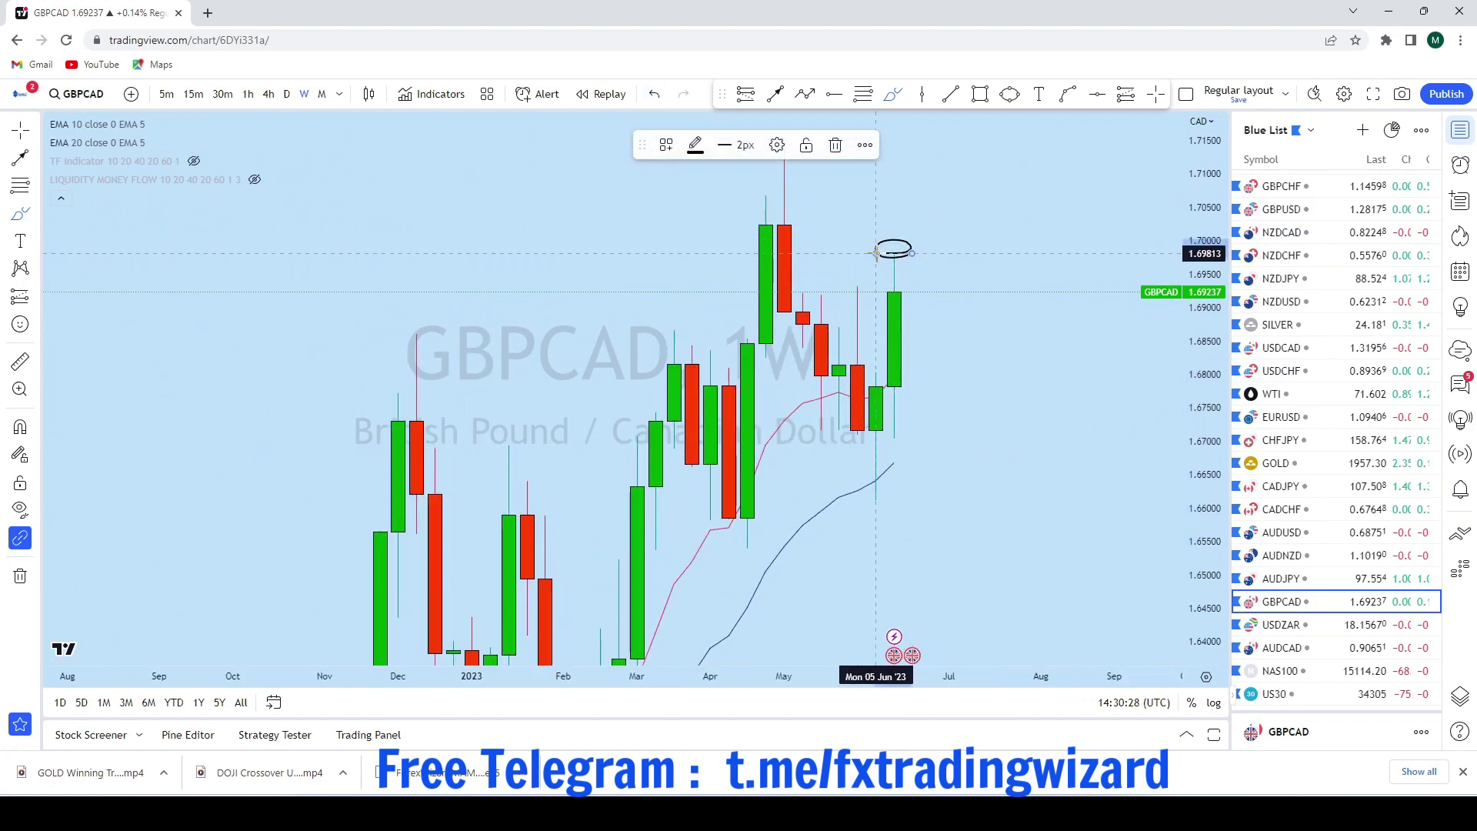
mouse_move(896, 421)
left_mouse_down()
mouse_move(880, 437)
mouse_move(896, 409)
left_mouse_up()
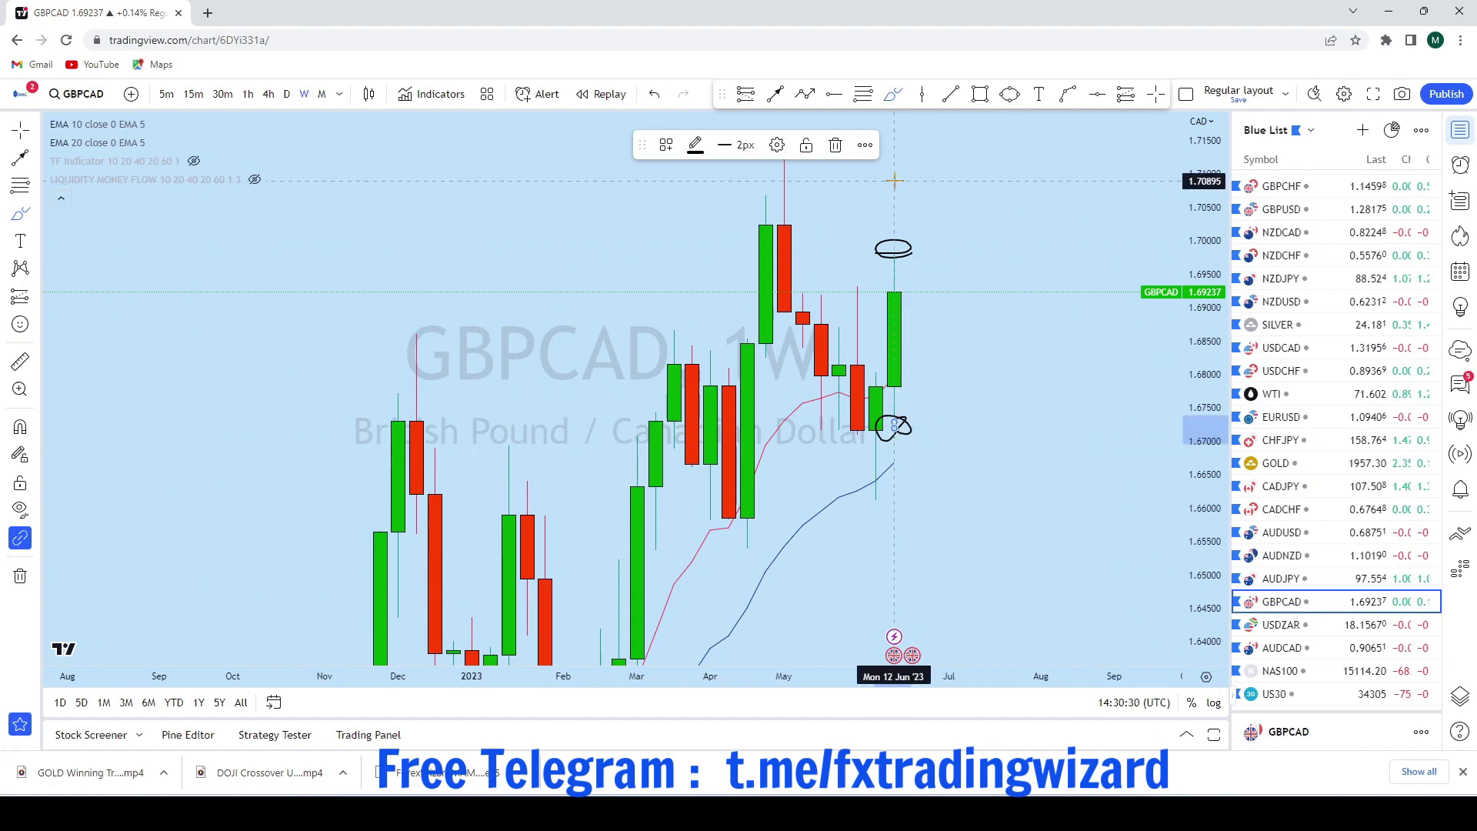
left_click(655, 95)
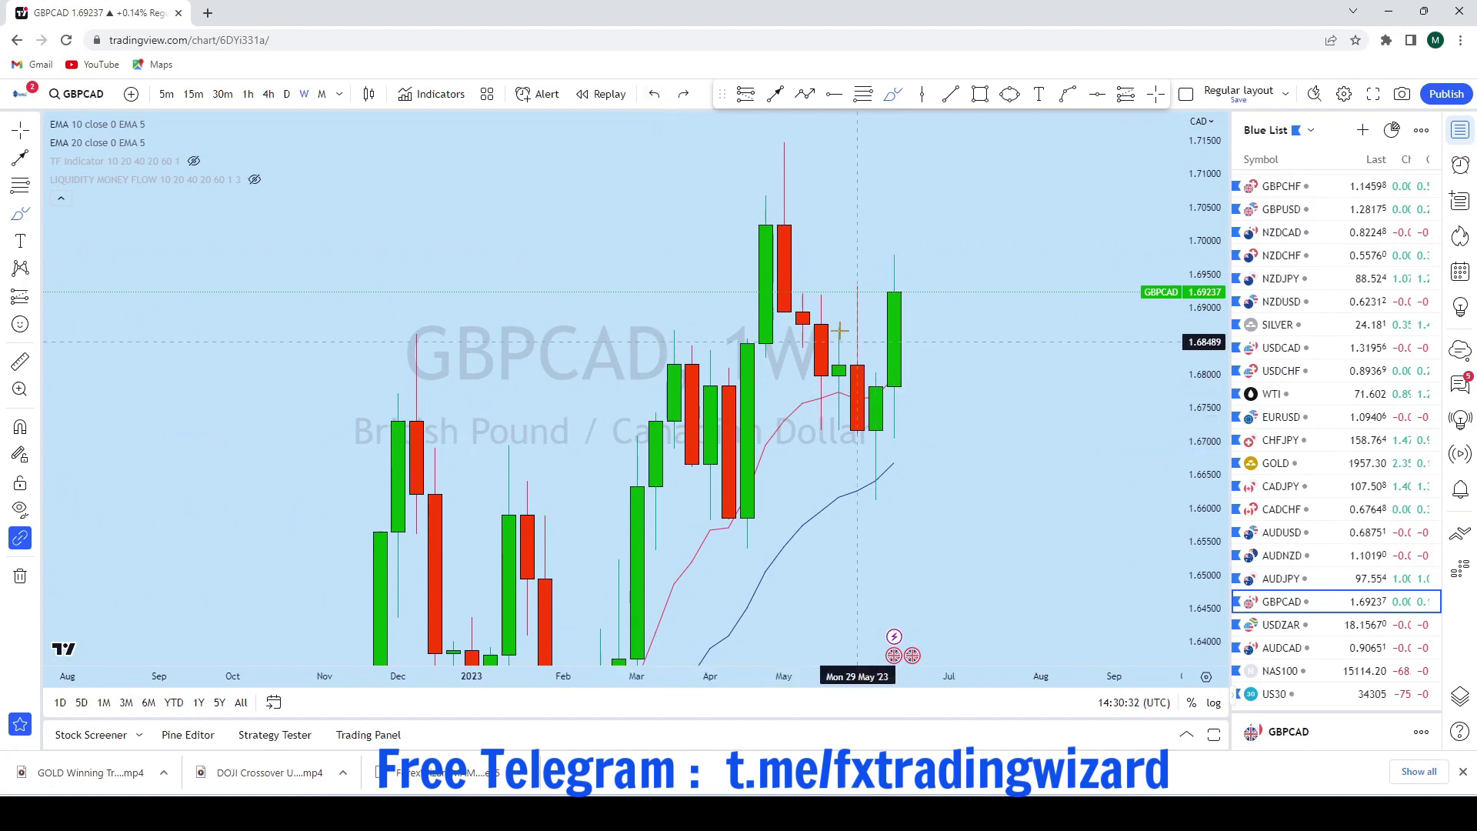
Switch the GBPCAD chart to the daily timeframe
left_click(286, 95)
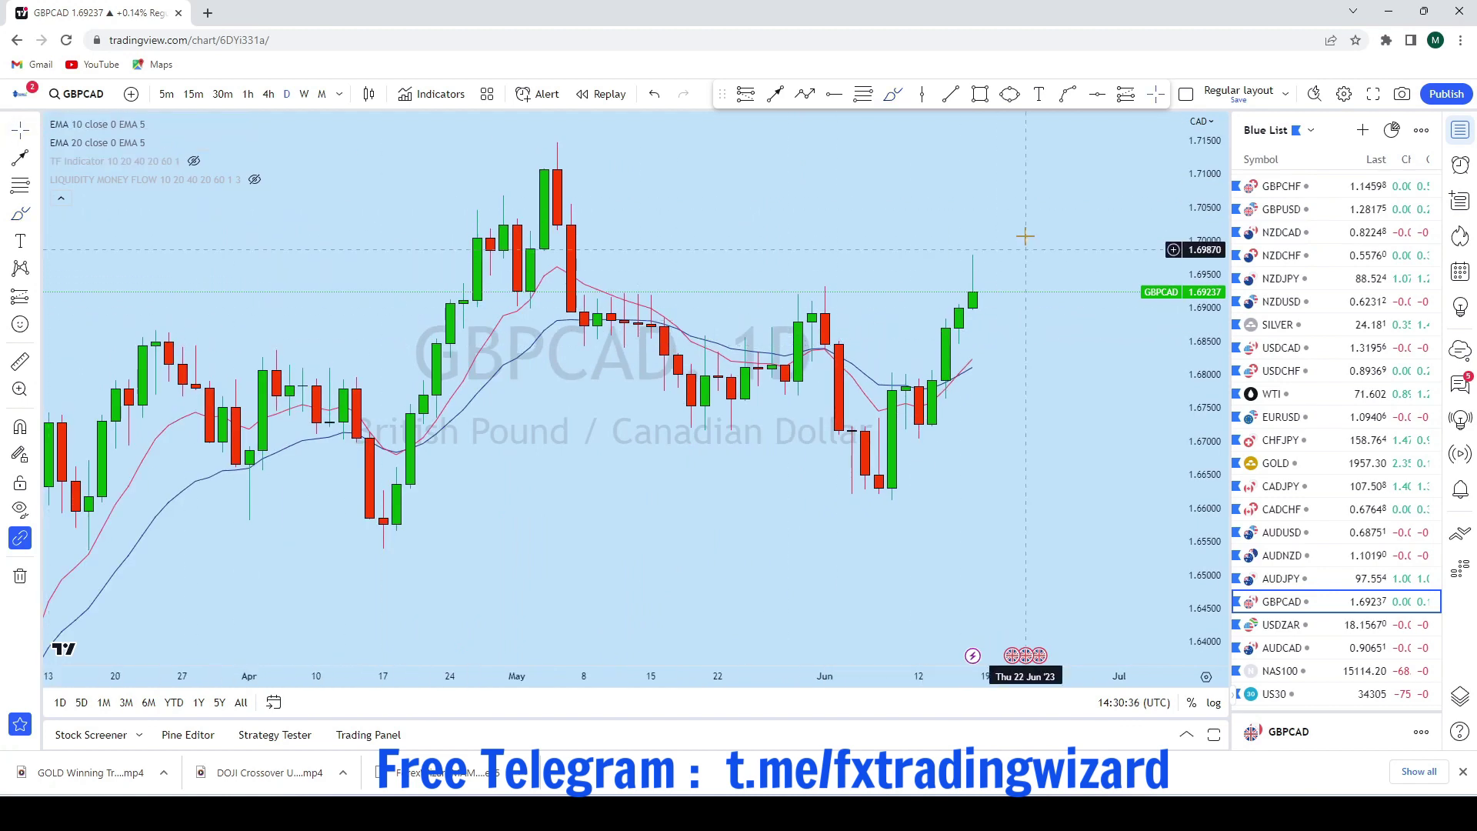
Brush a small mark on the last daily GBPCAD candle and a dip-and-rally stroke up to about 1.70, undoing both
left_click_drag(1023, 239, 1010, 344)
scroll(1115, 477, "up", 5)
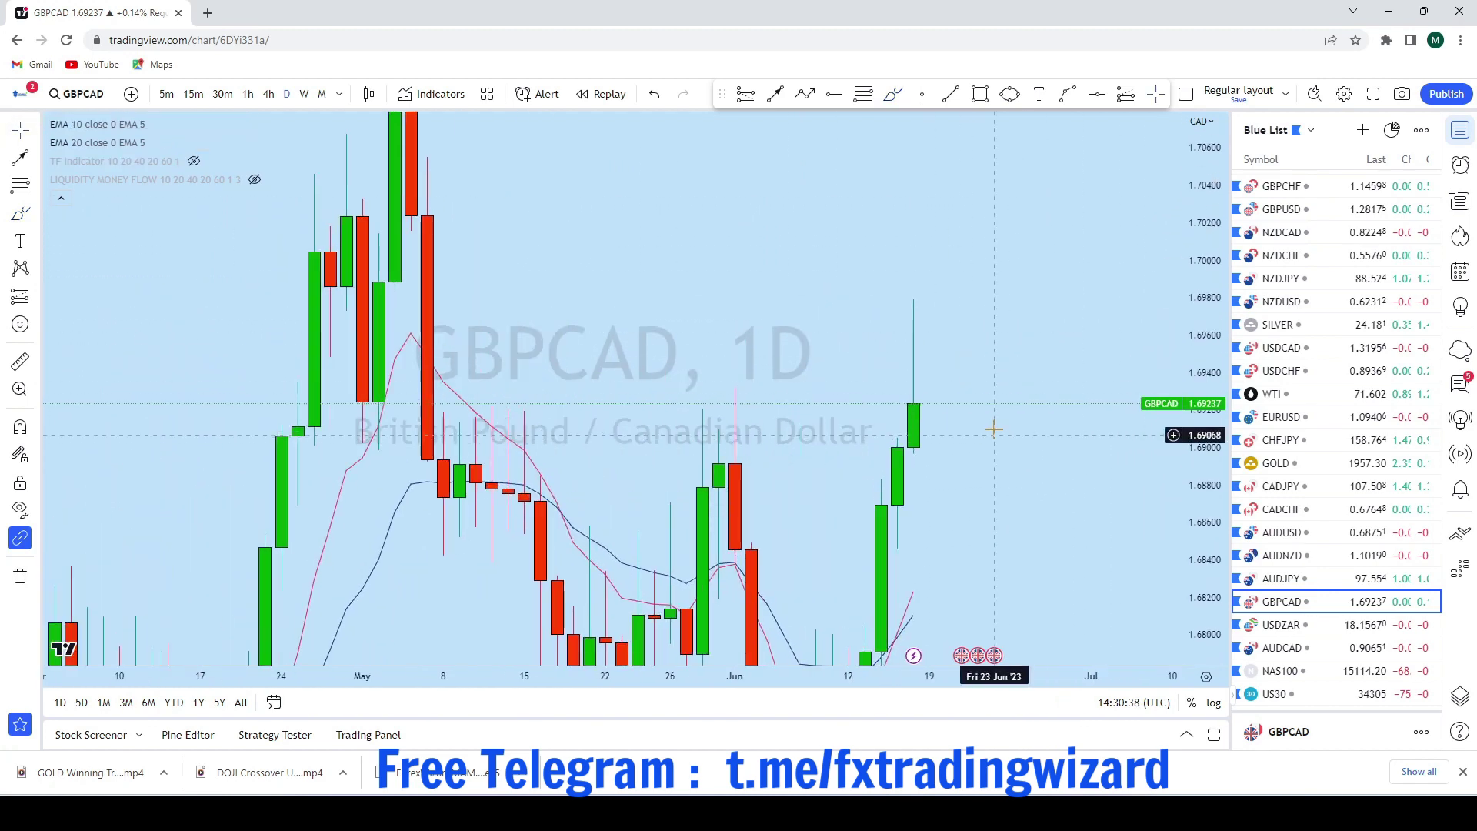
left_click_drag(974, 487, 1004, 390)
left_click_drag(1197, 385, 1198, 504)
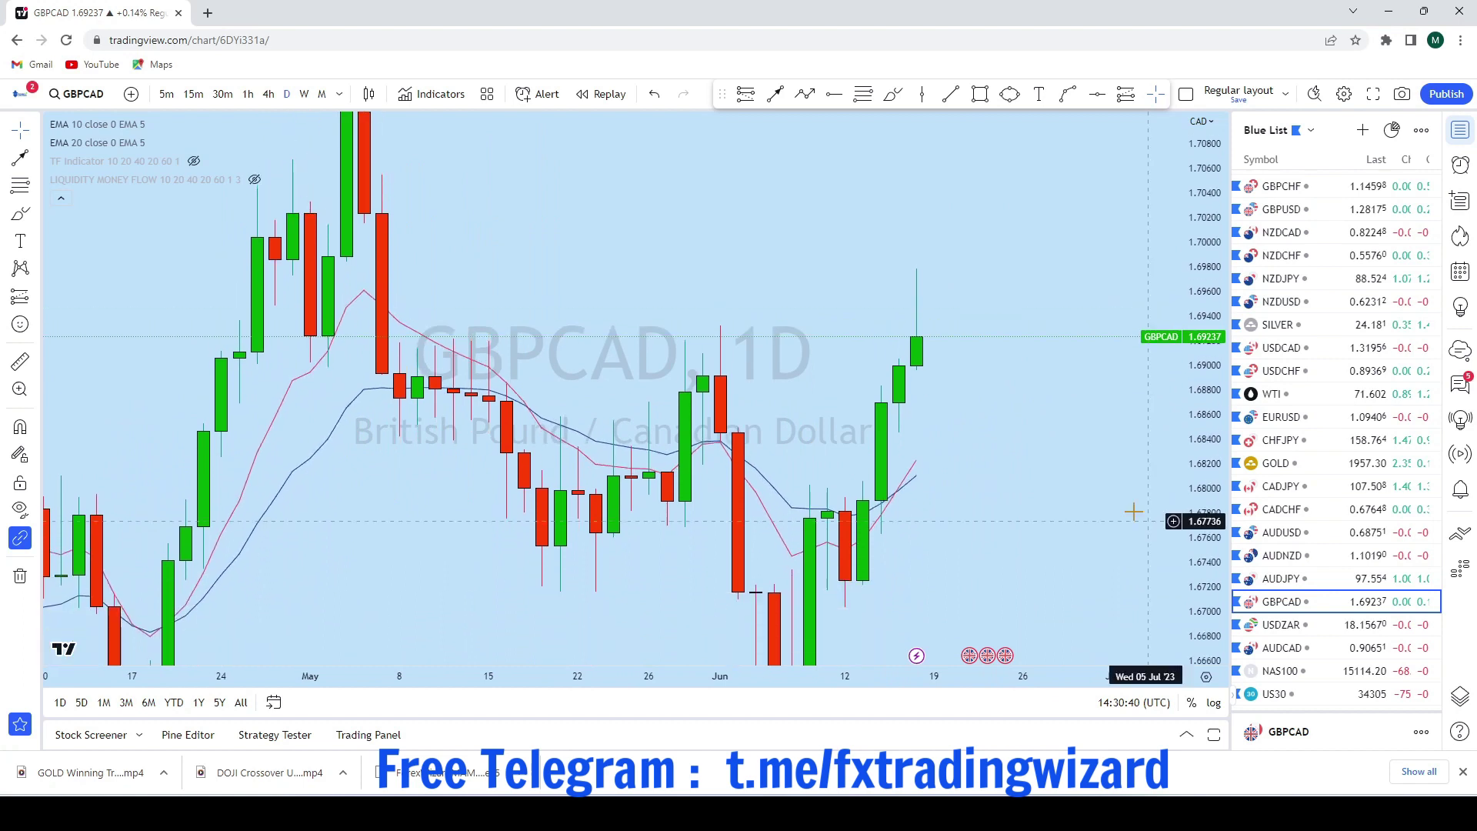
scroll(1131, 511, "up", 2)
left_click(892, 94)
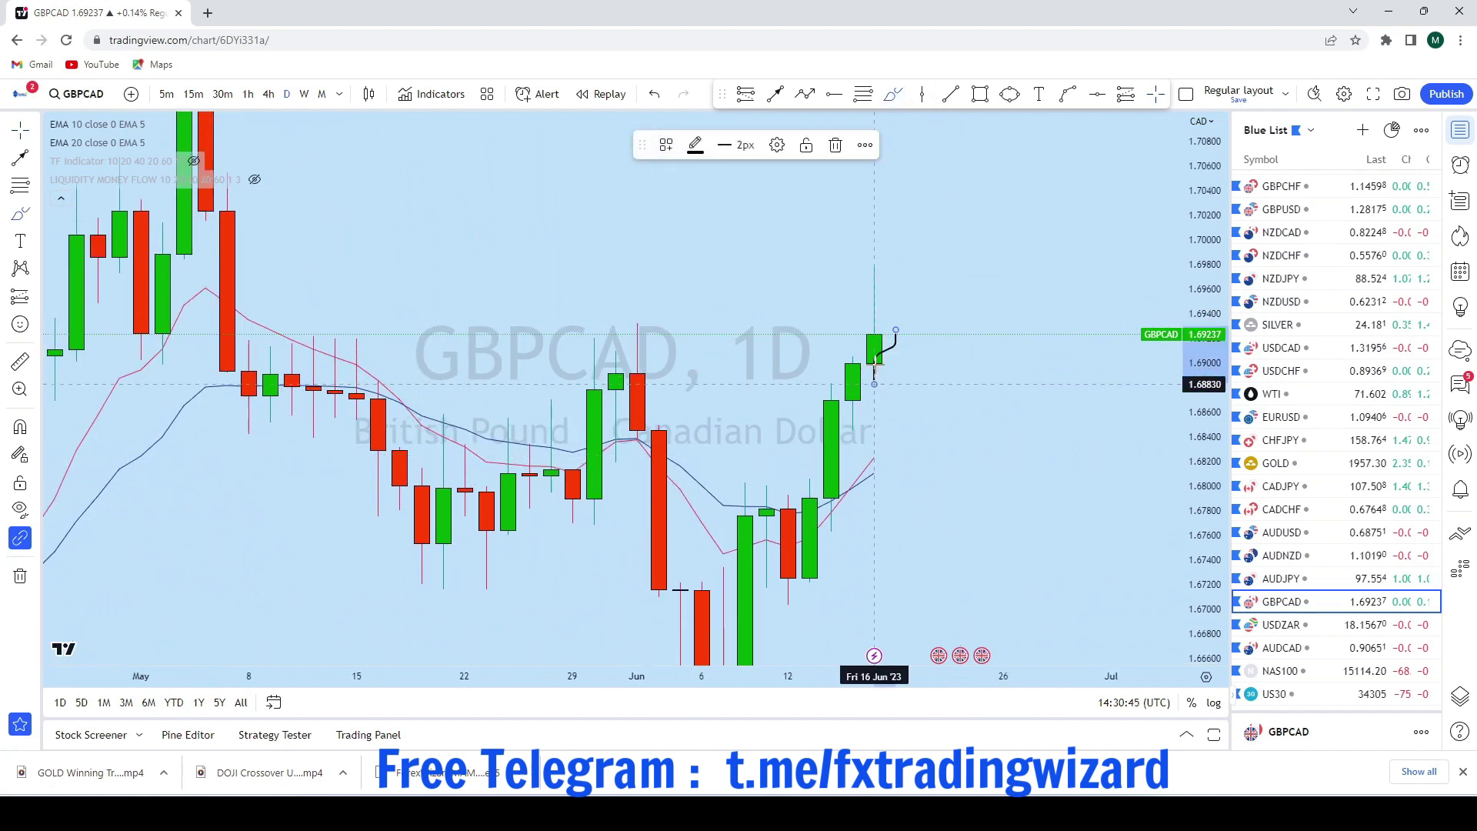
left_click(656, 95)
mouse_move(896, 330)
left_mouse_down()
mouse_move(895, 384)
mouse_move(938, 219)
left_mouse_up()
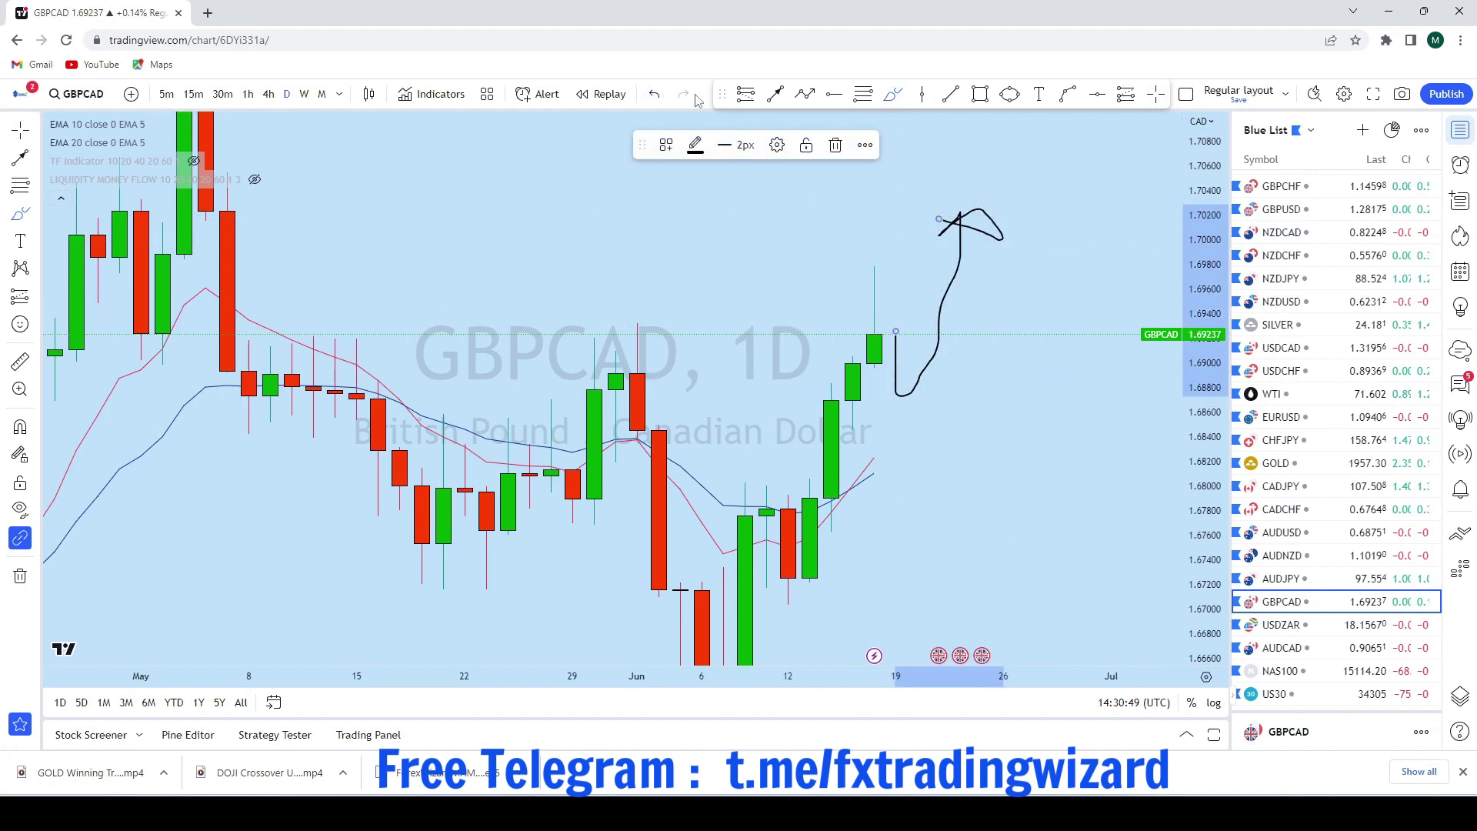
left_click(656, 95)
Place a horizontal line at 1.68961 on daily GBPCAD and switch the chart to the 4-hour timeframe
scroll(737, 122, "down", 2)
left_click(1097, 94)
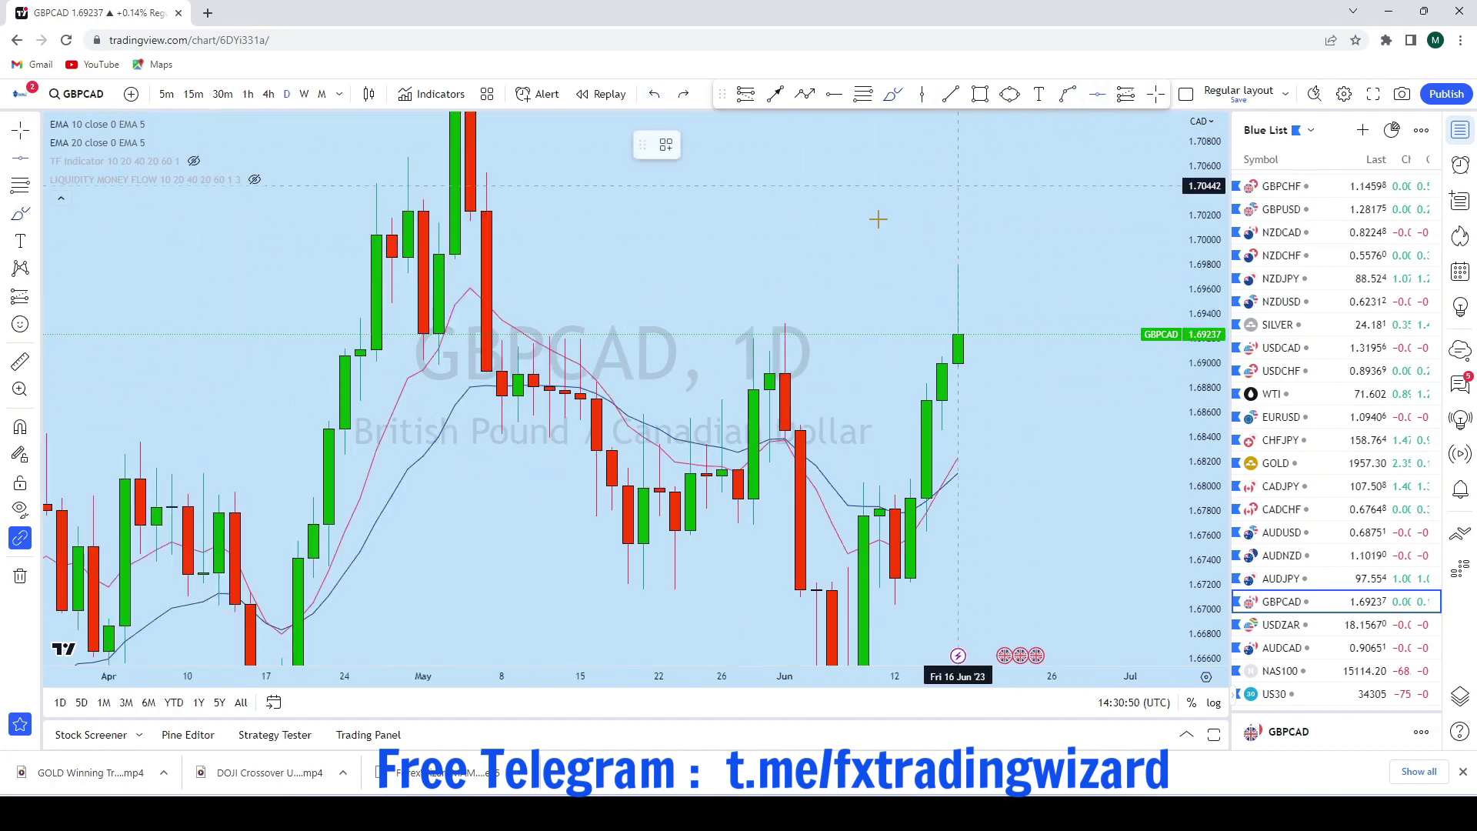
left_click(659, 367)
left_click_drag(1069, 290, 987, 333)
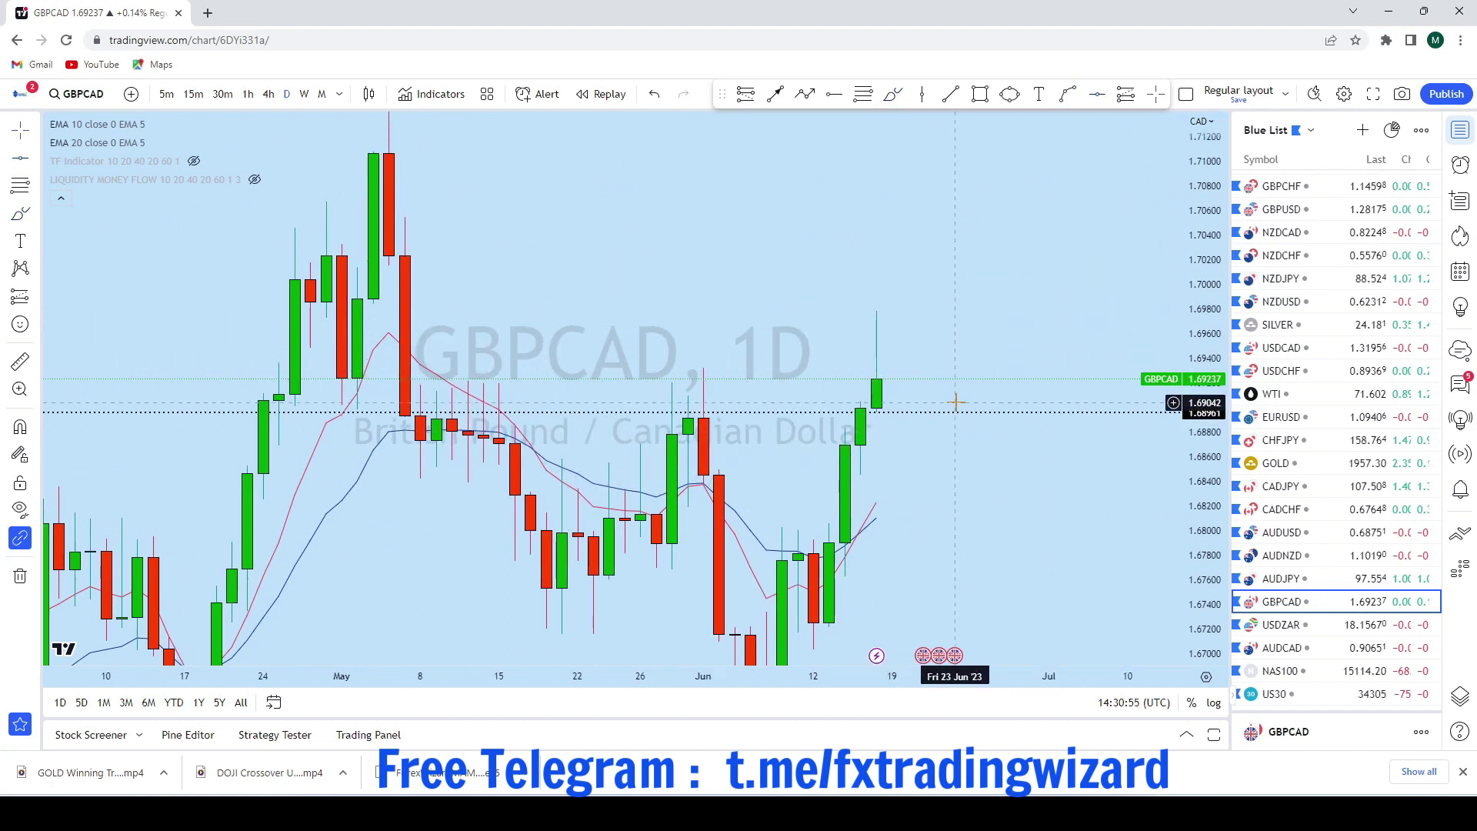
scroll(1000, 388, "up", 2)
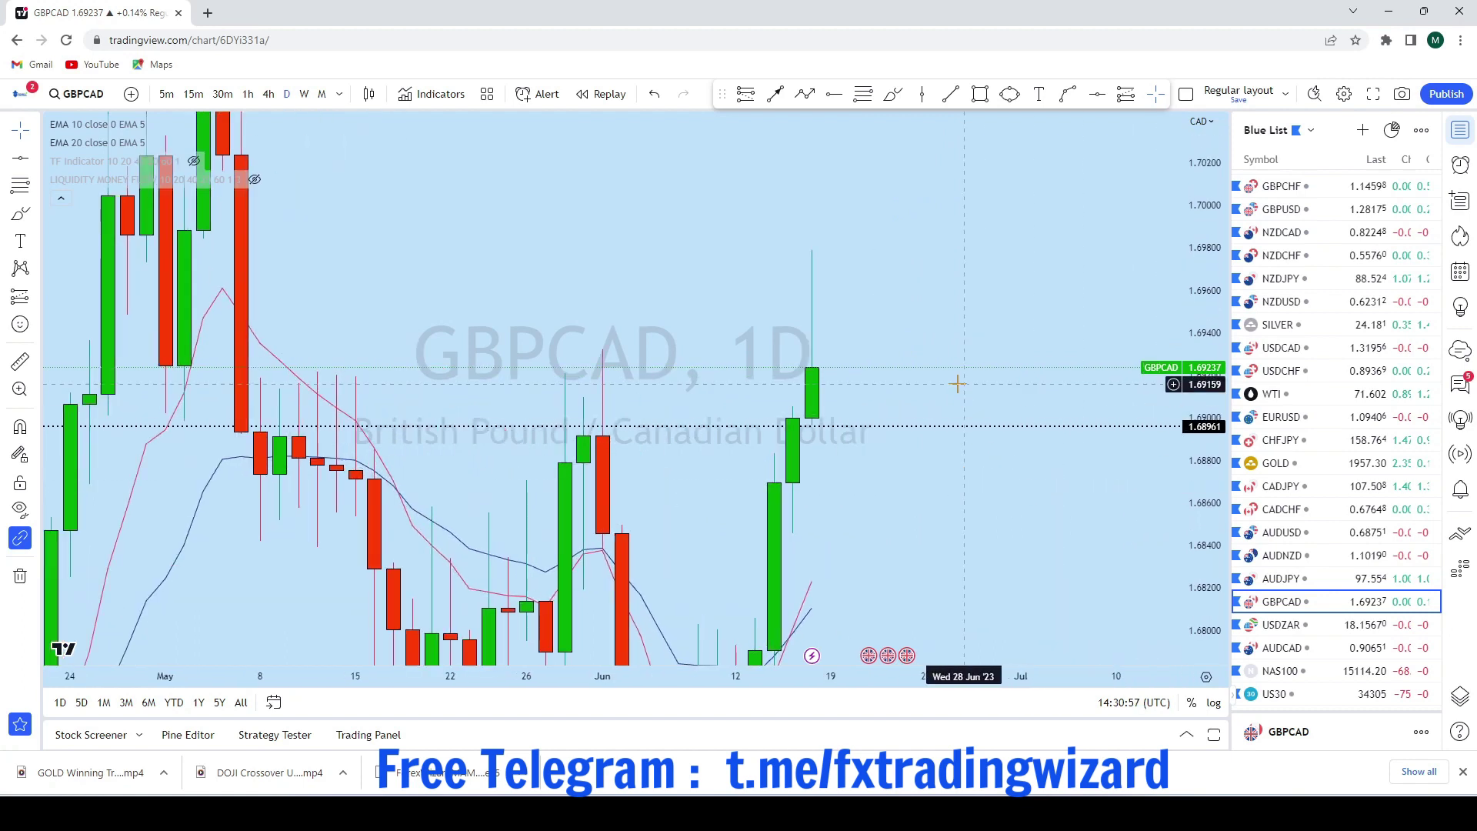
left_click(269, 93)
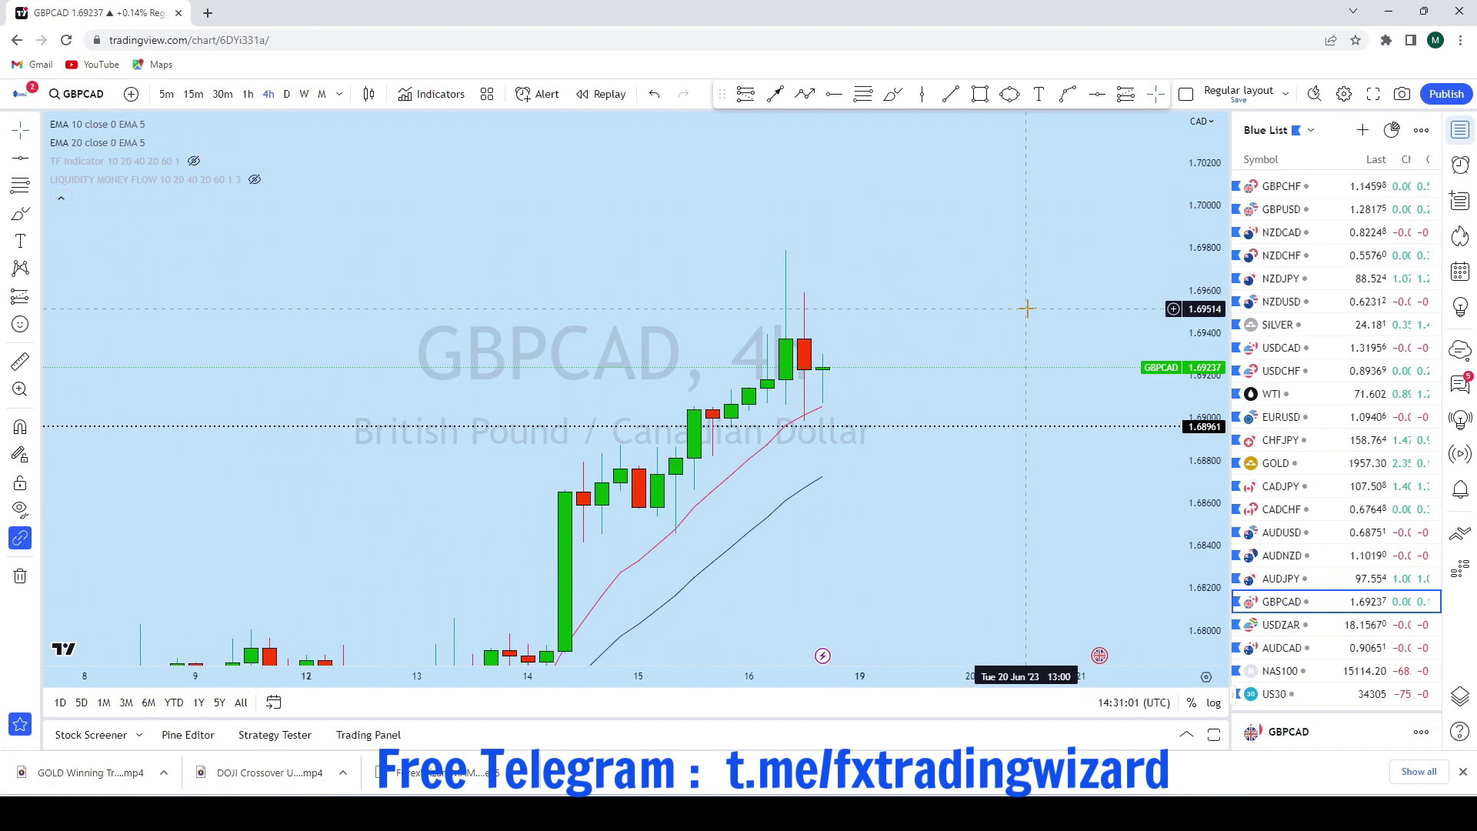
Brush a curved stroke across the latest 4-hour GBPCAD candles from about 1.692 down to 1.689 and undo it
scroll(1027, 309, "down", 1)
left_click(900, 94)
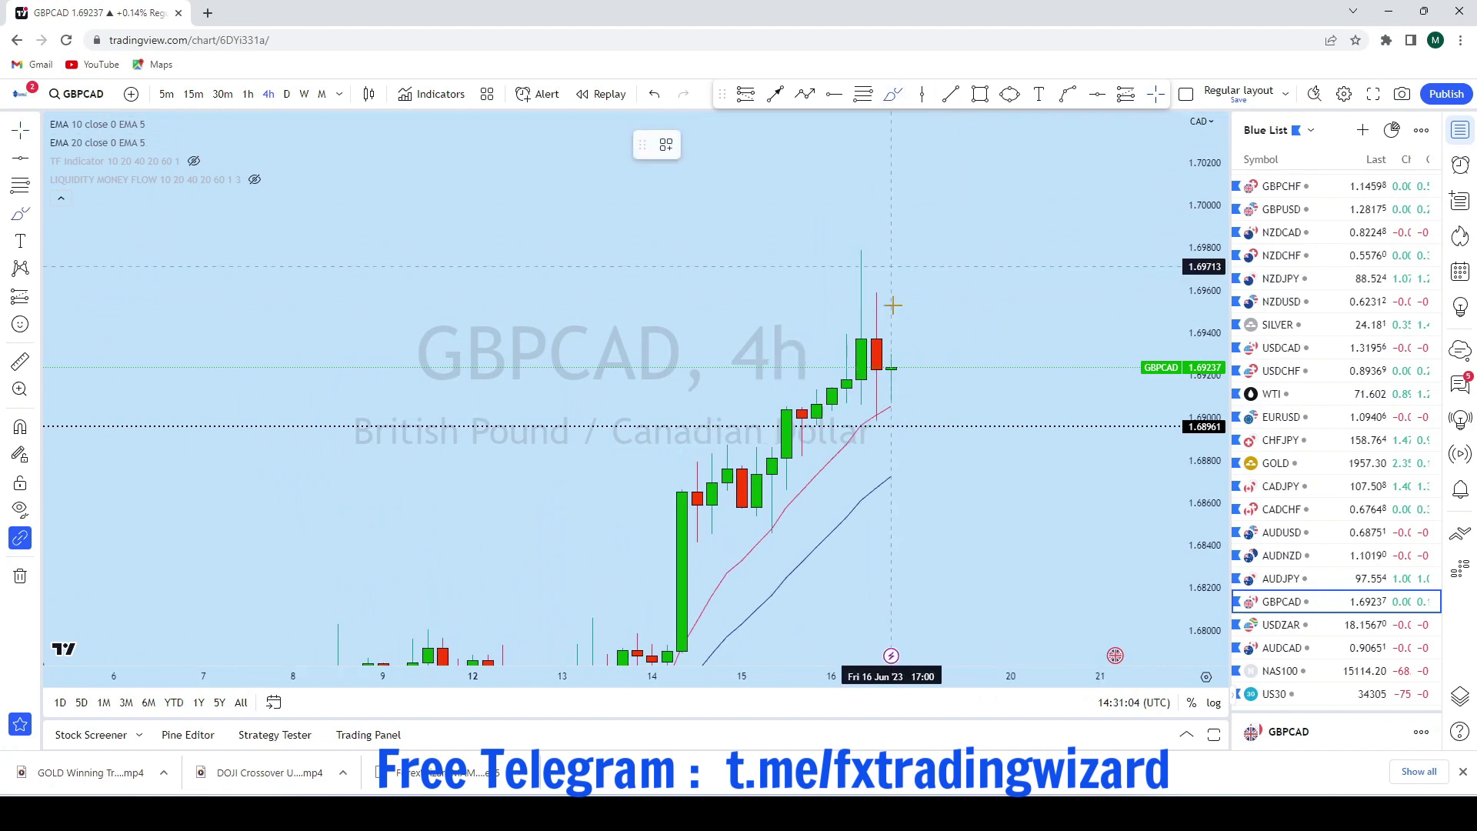
left_click_drag(858, 400, 891, 431)
left_click_drag(785, 375, 895, 432)
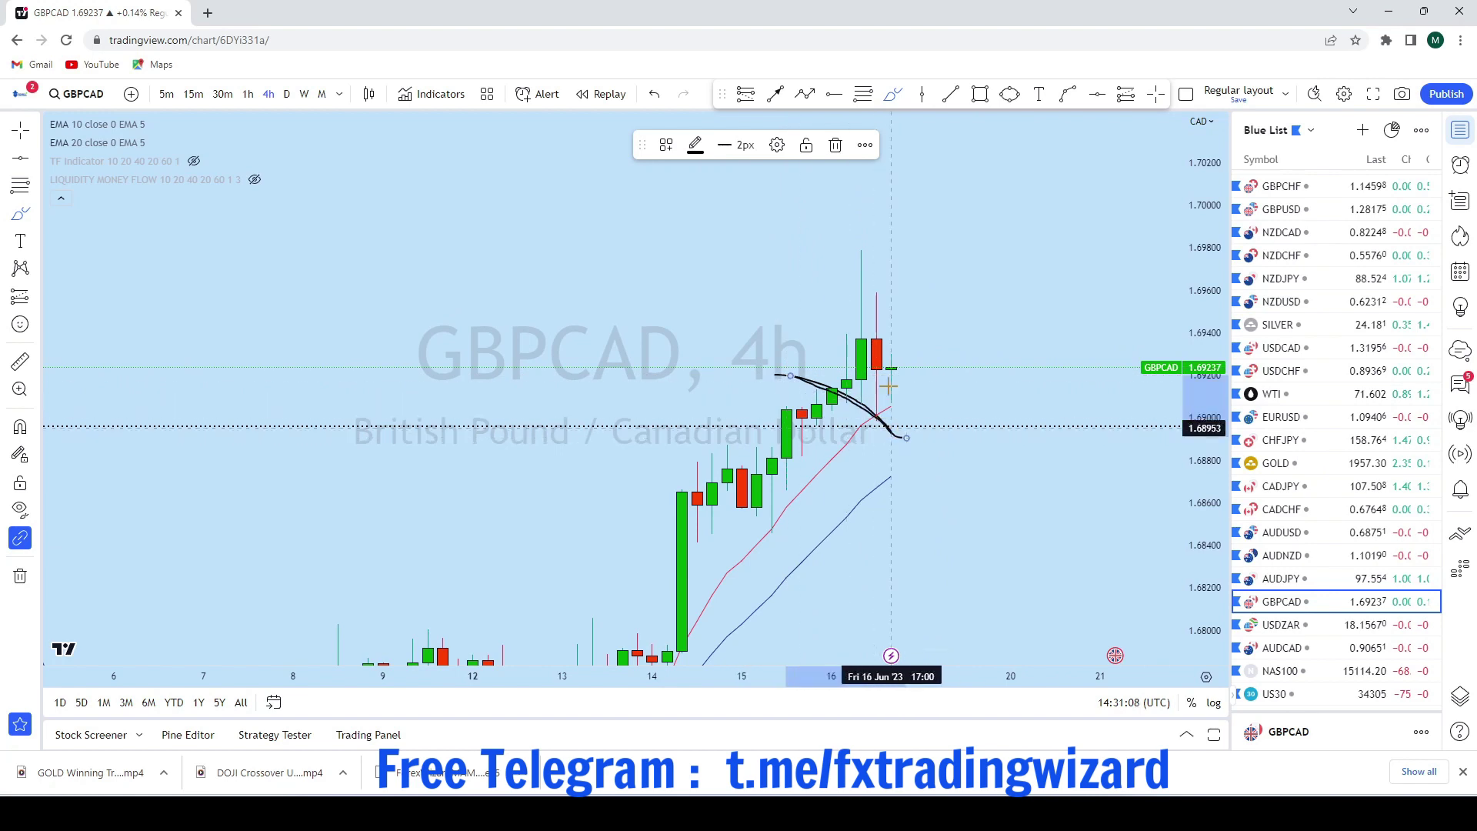
left_click(666, 100)
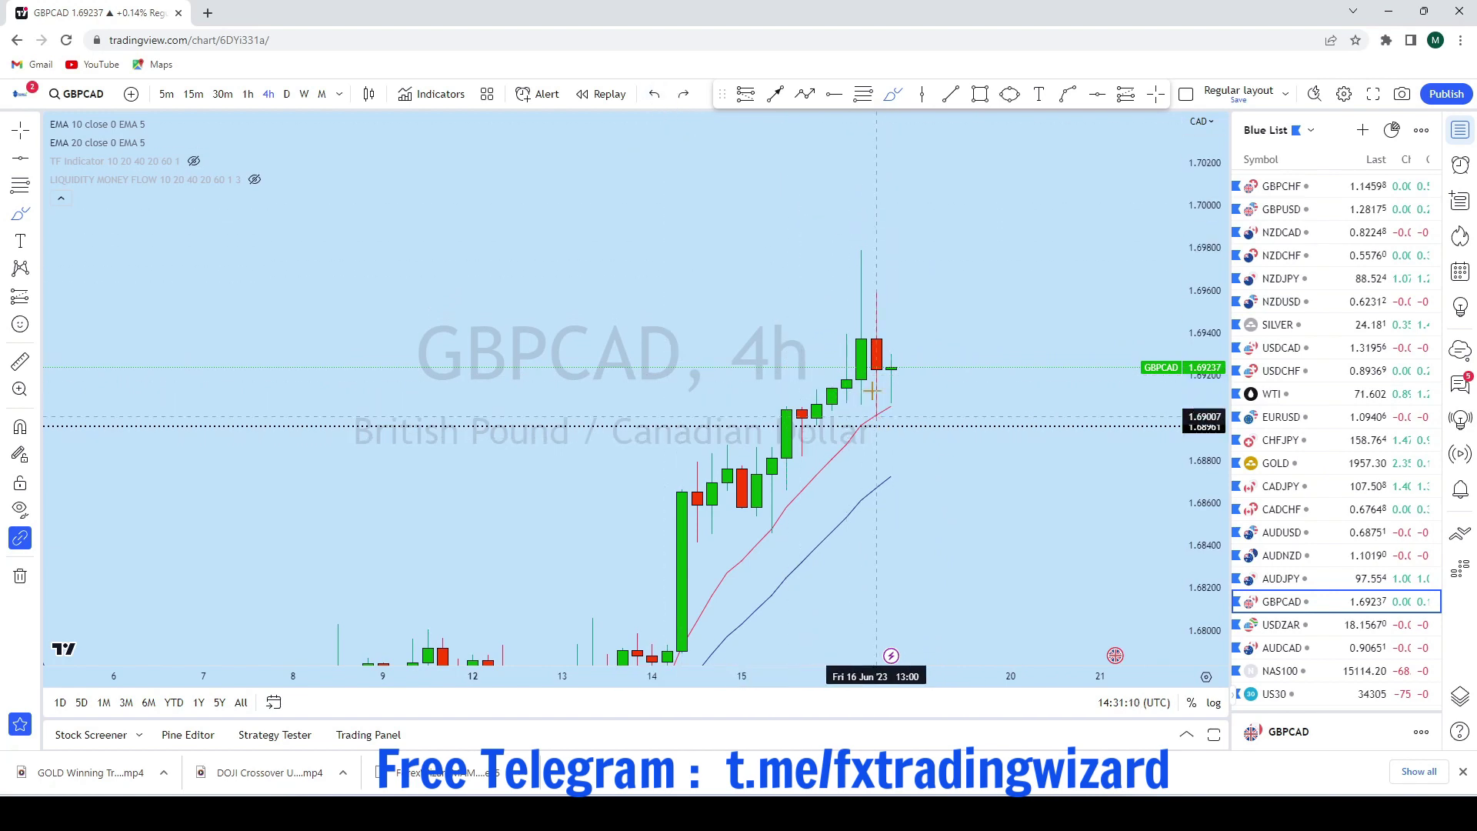
Circle the last 4-hour GBPCAD candle near 1.692 with the brush and undo the mark
scroll(884, 396, "up", 1)
left_click_drag(846, 375, 876, 366)
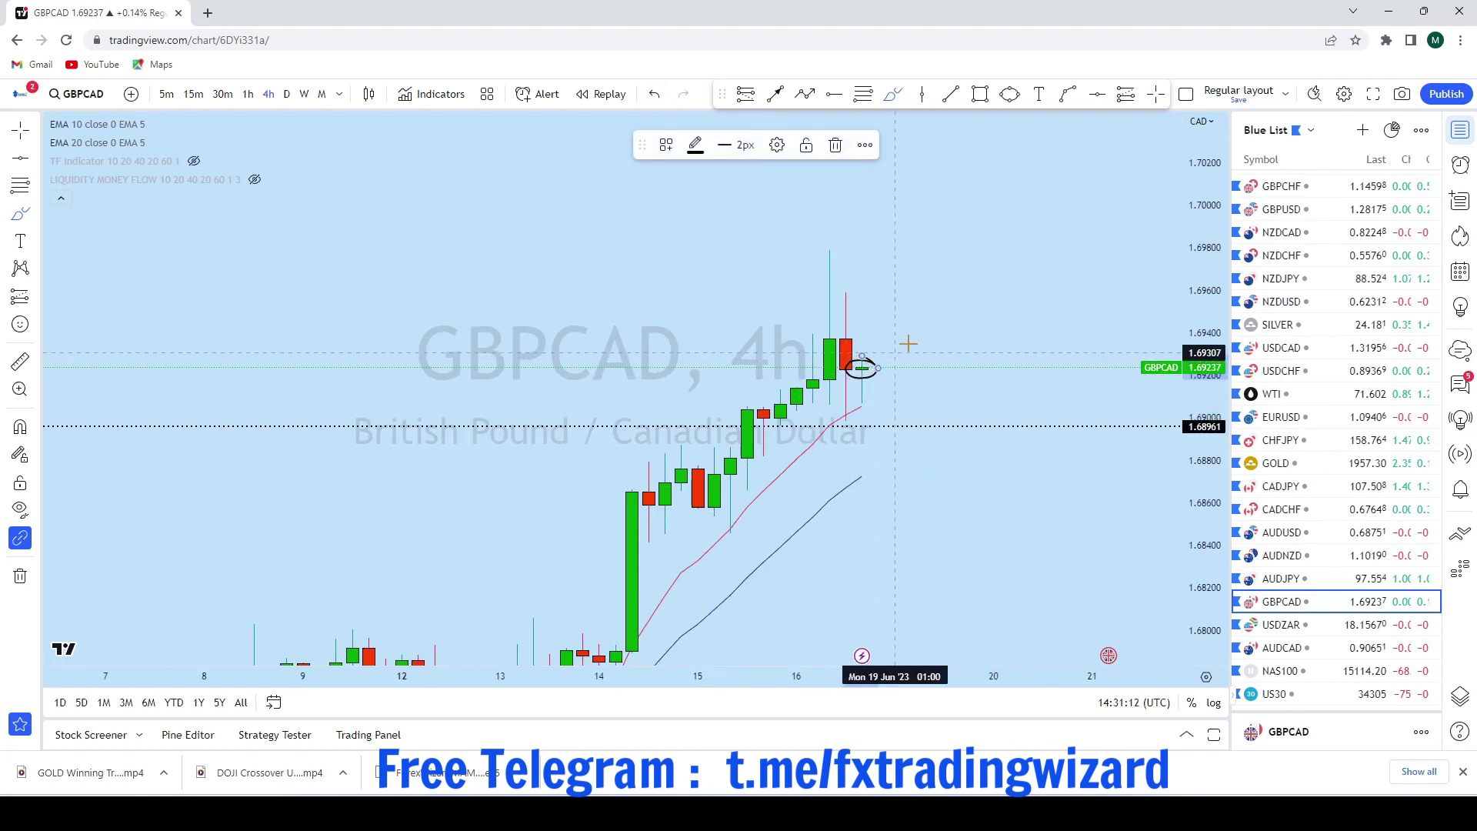
left_click(653, 93)
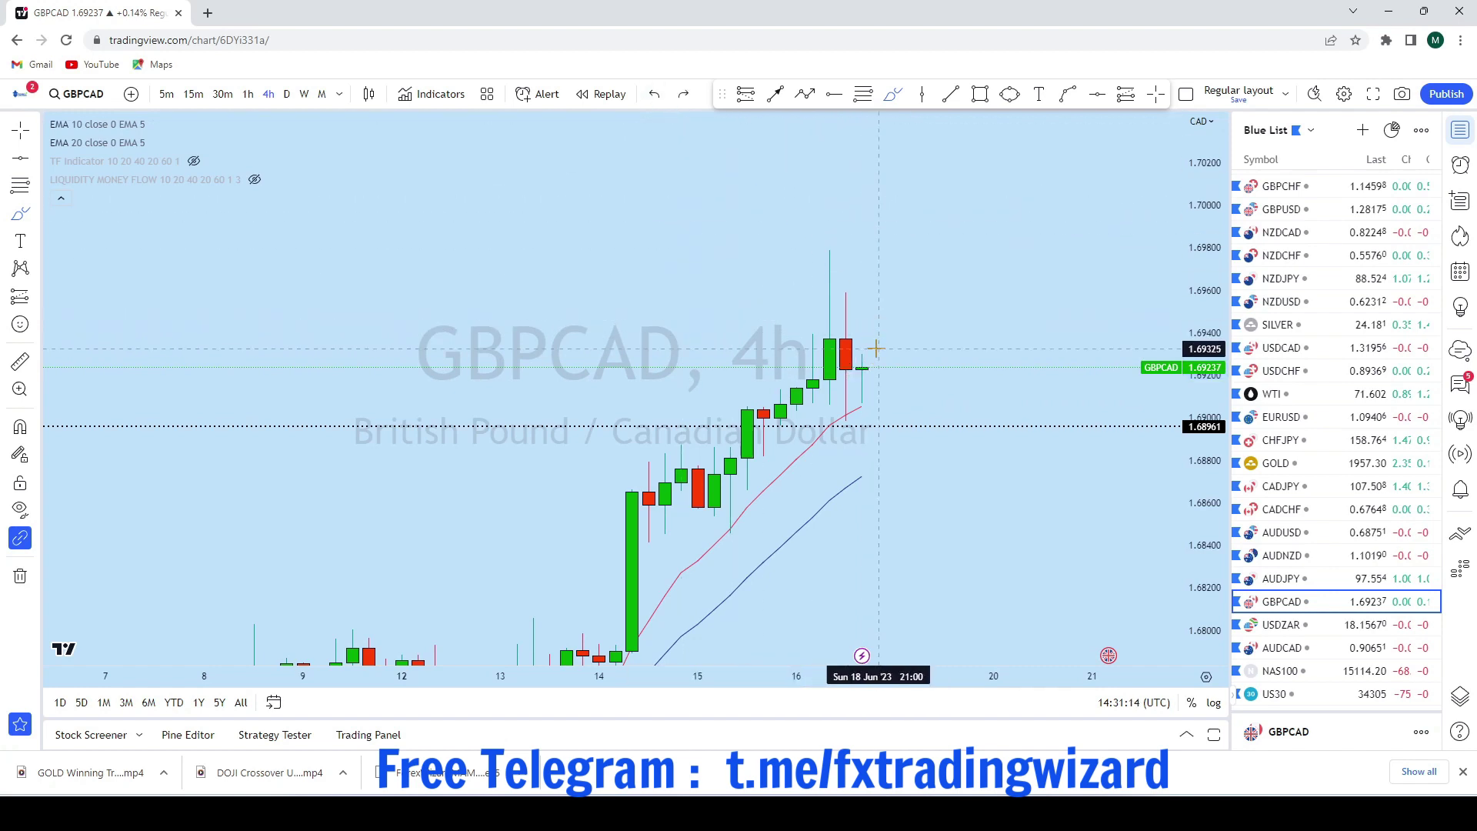
Brush a pullback stroke from about 1.693 to 1.688 on 4-hour GBPCAD and mark an entry zone at its end with an ellipse
left_click_drag(875, 348, 884, 470)
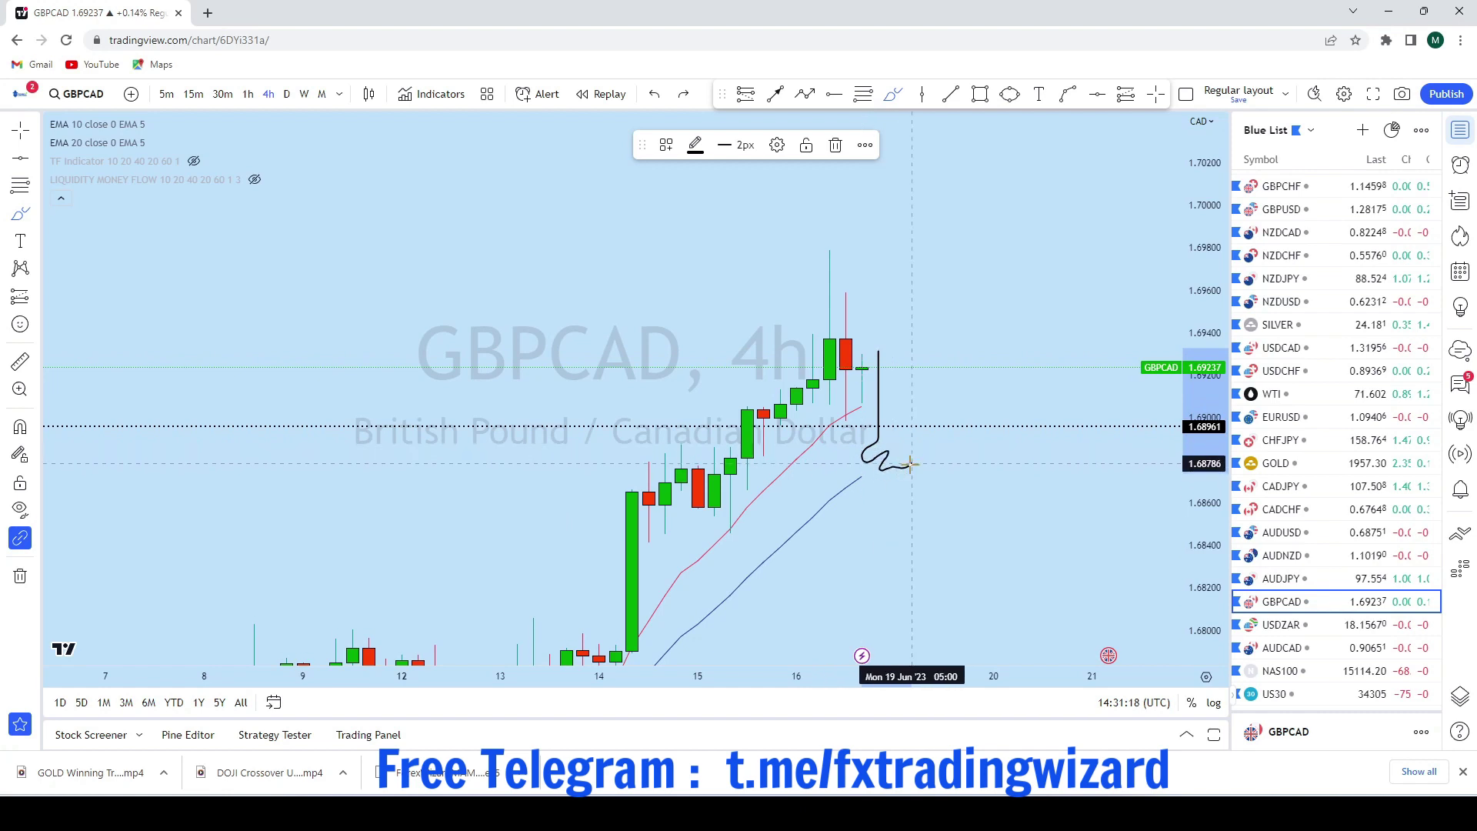
left_click(1009, 95)
left_click(878, 467)
left_click(913, 448)
Draw a target arrow from the GBPCAD entry ellipse up to about 1.702
left_click_drag(1062, 338, 806, 438)
scroll(853, 405, "down", 2)
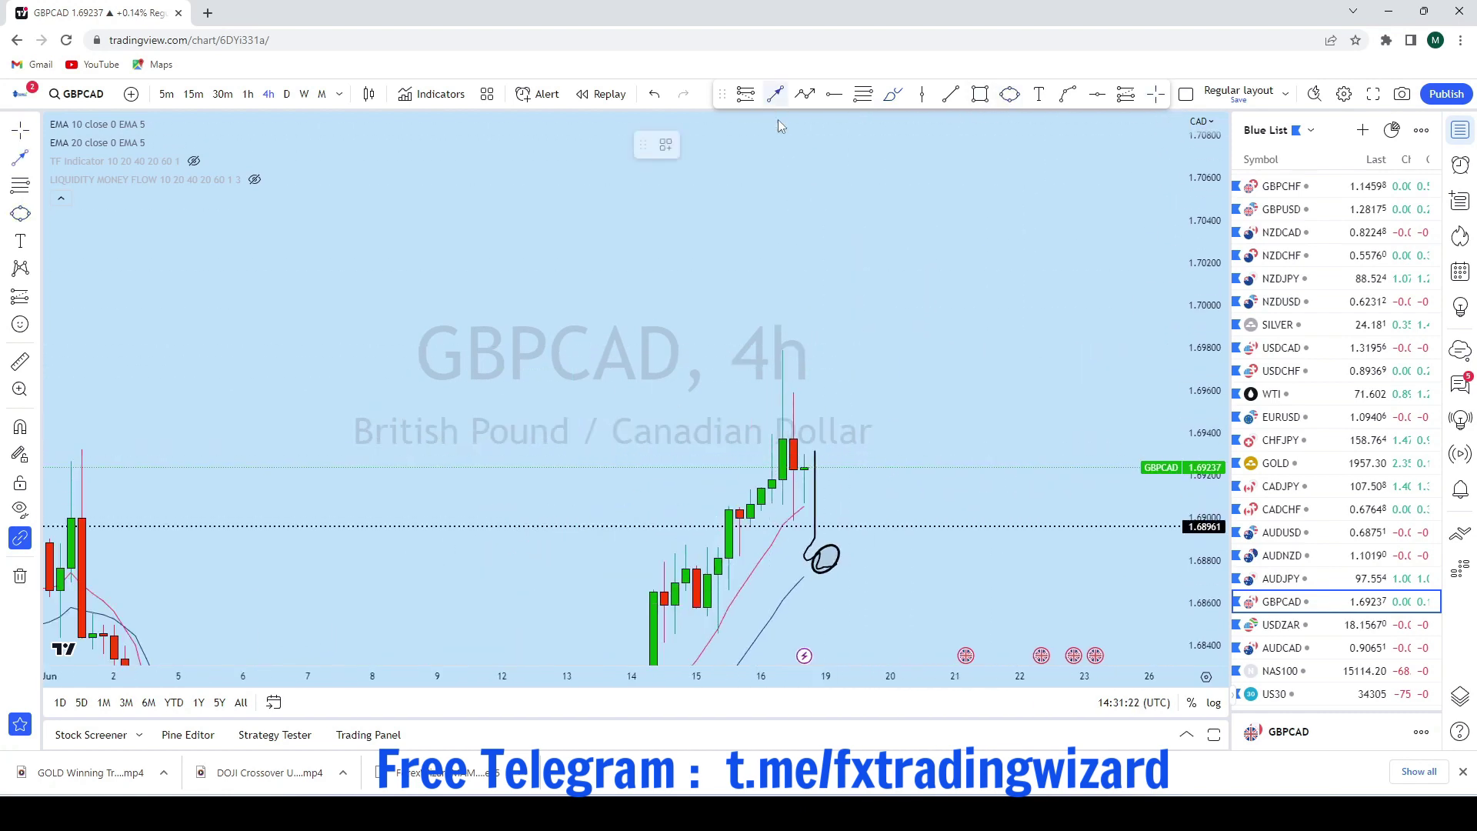
left_click(827, 566)
left_click(995, 256)
scroll(1007, 437, "up", 2)
left_click_drag(993, 424, 1042, 328)
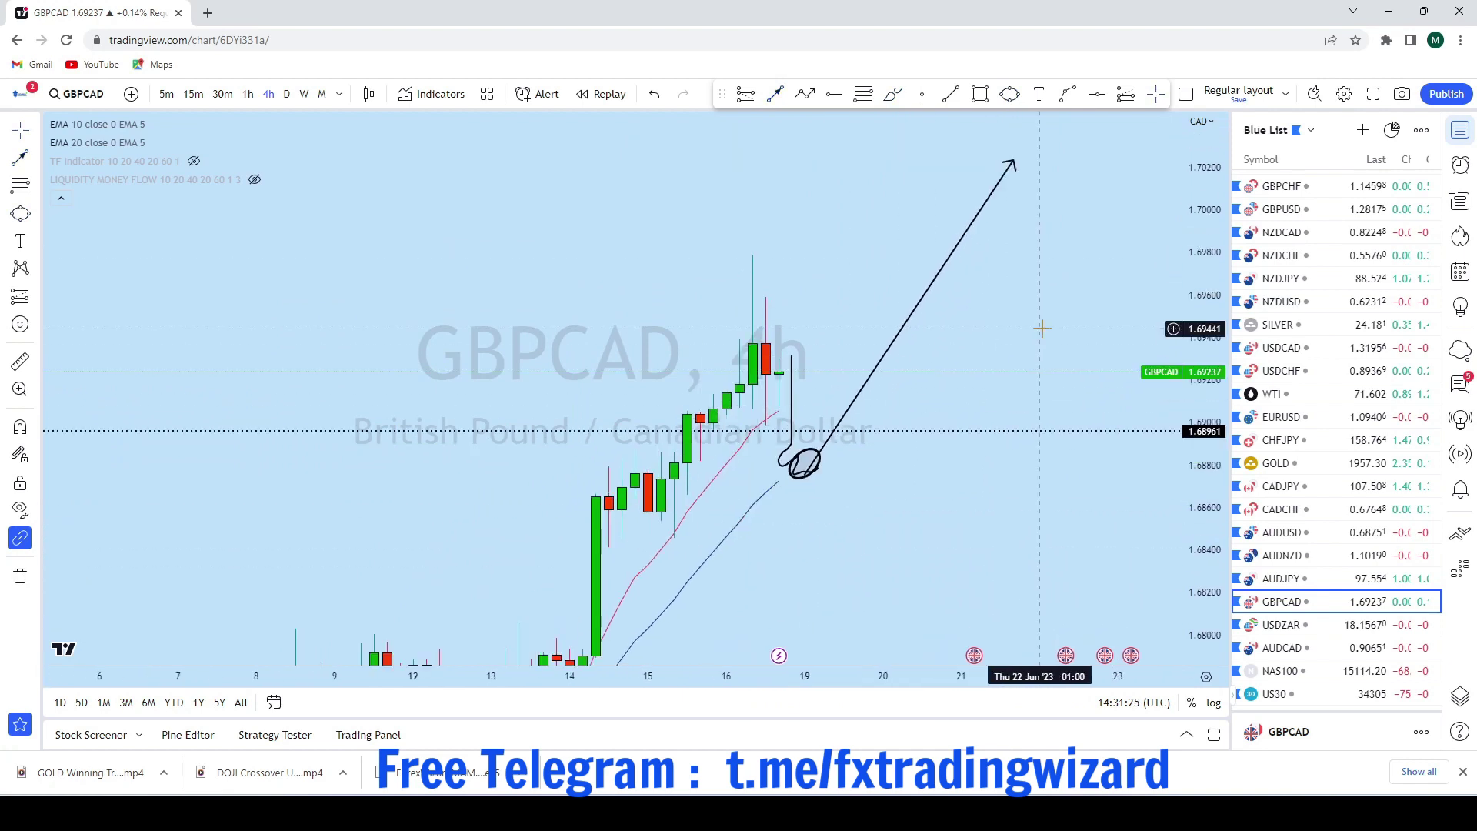
Open the USDZAR chart from the watchlist and remove its existing drawings
left_click(1307, 624)
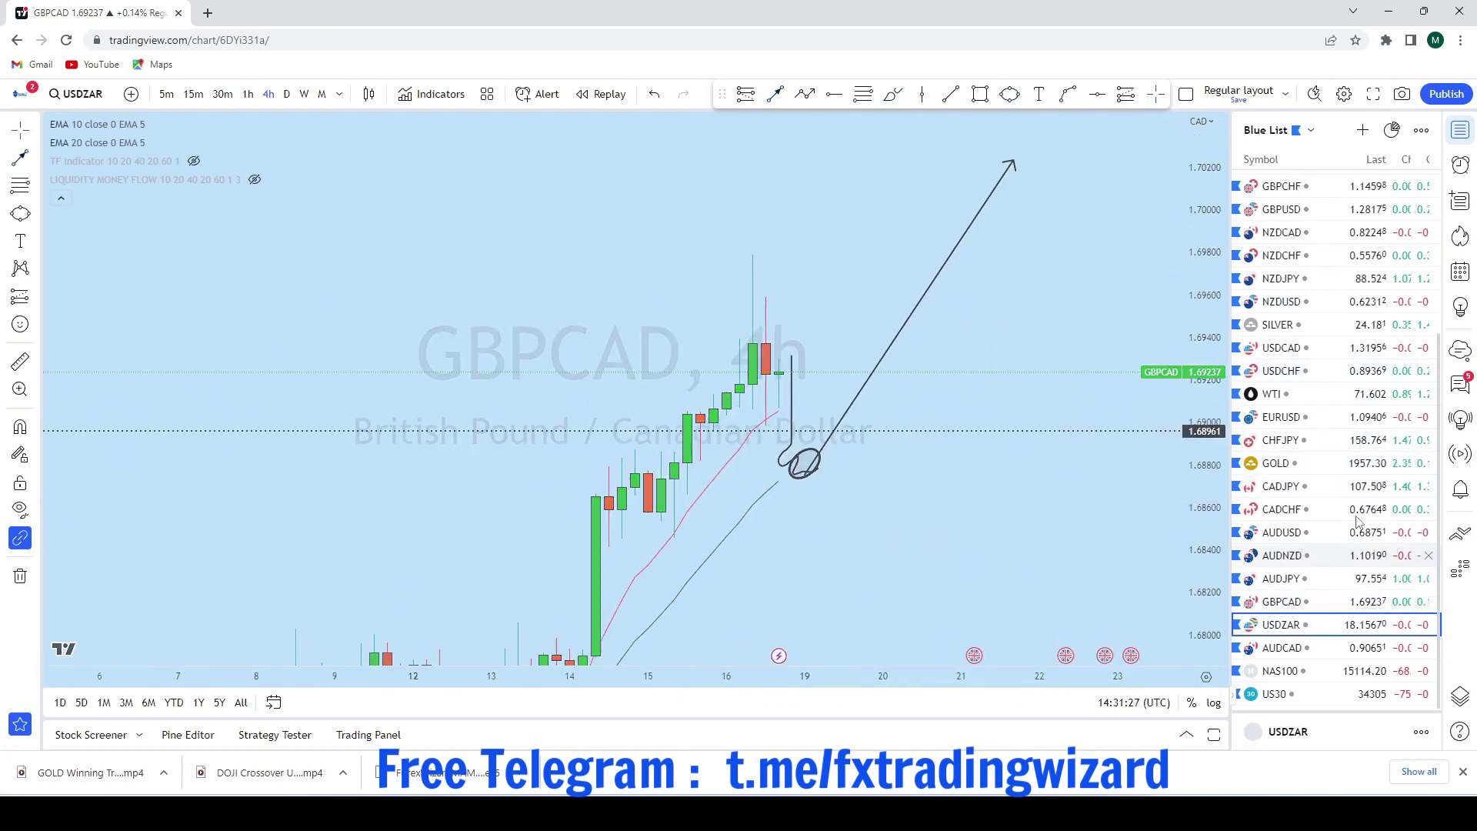
left_click(20, 574)
left_click(85, 573)
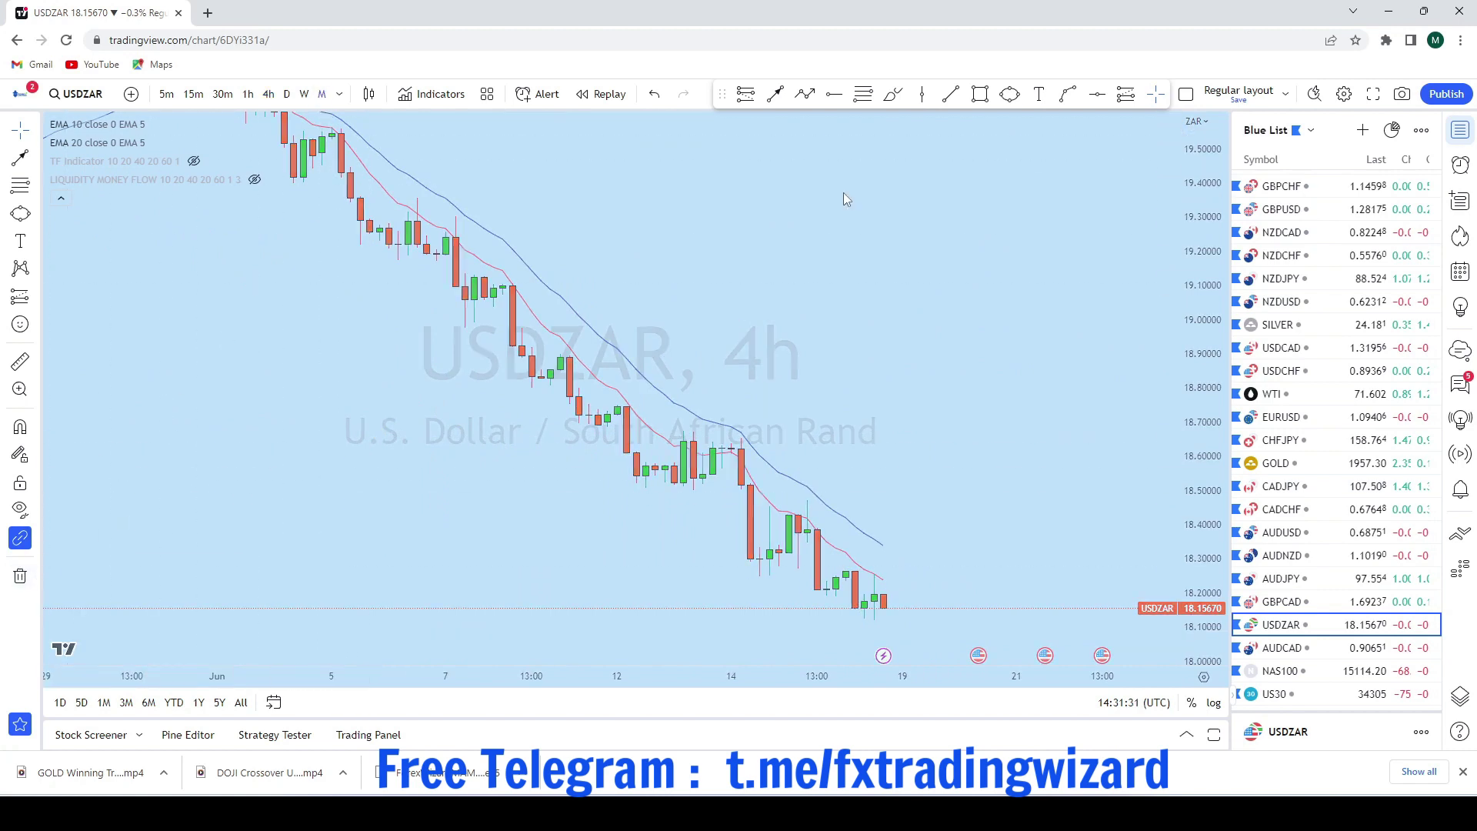
Examine the monthly USDZAR candles, comparing the 2023 price action with the longer history back past 2016
left_click_drag(1192, 314, 1121, 649)
scroll(1000, 585, "up", 3)
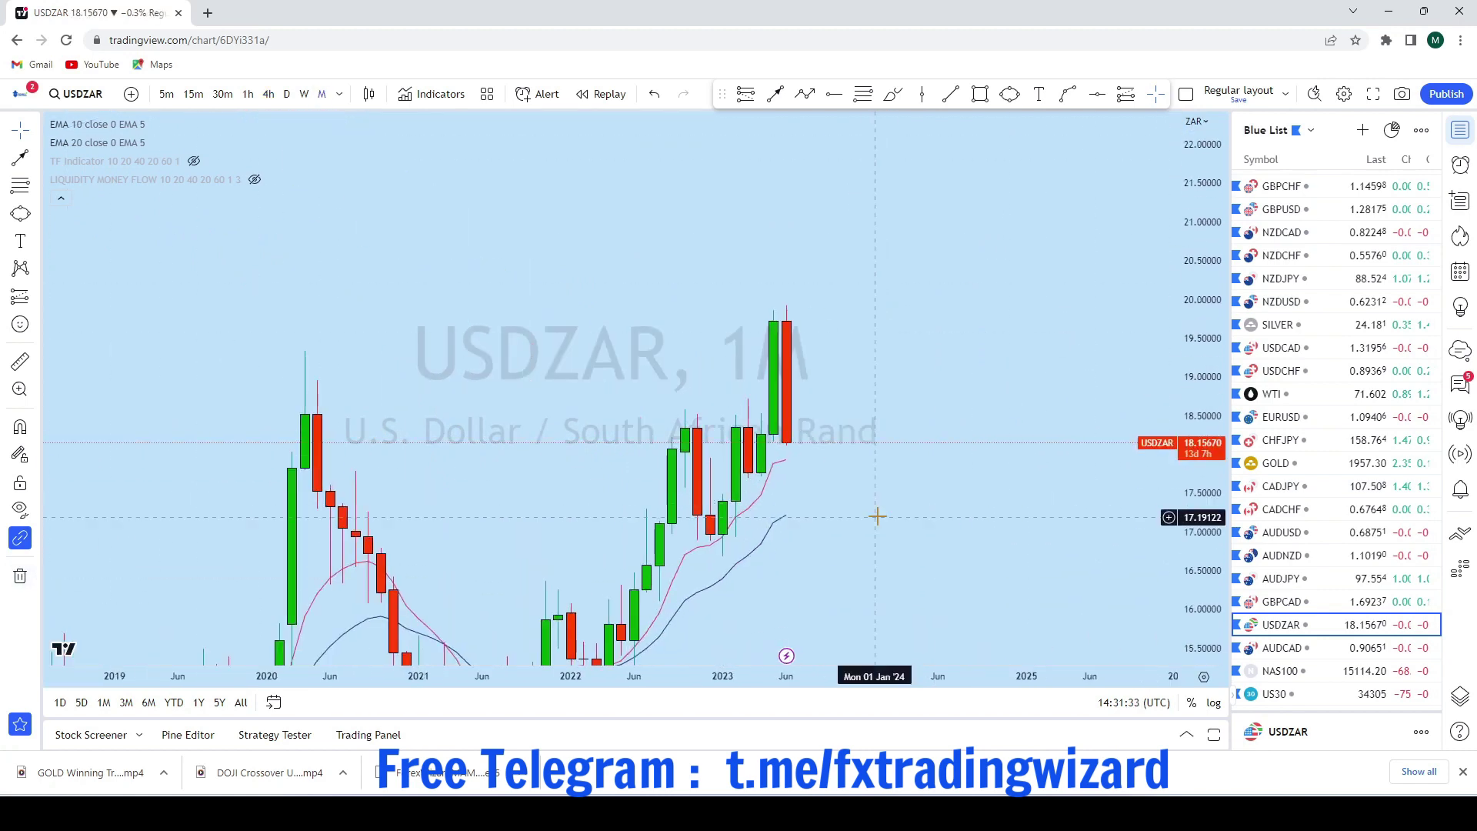
left_click_drag(877, 516, 1048, 441)
scroll(1055, 431, "up", 3)
scroll(1023, 310, "down", 6)
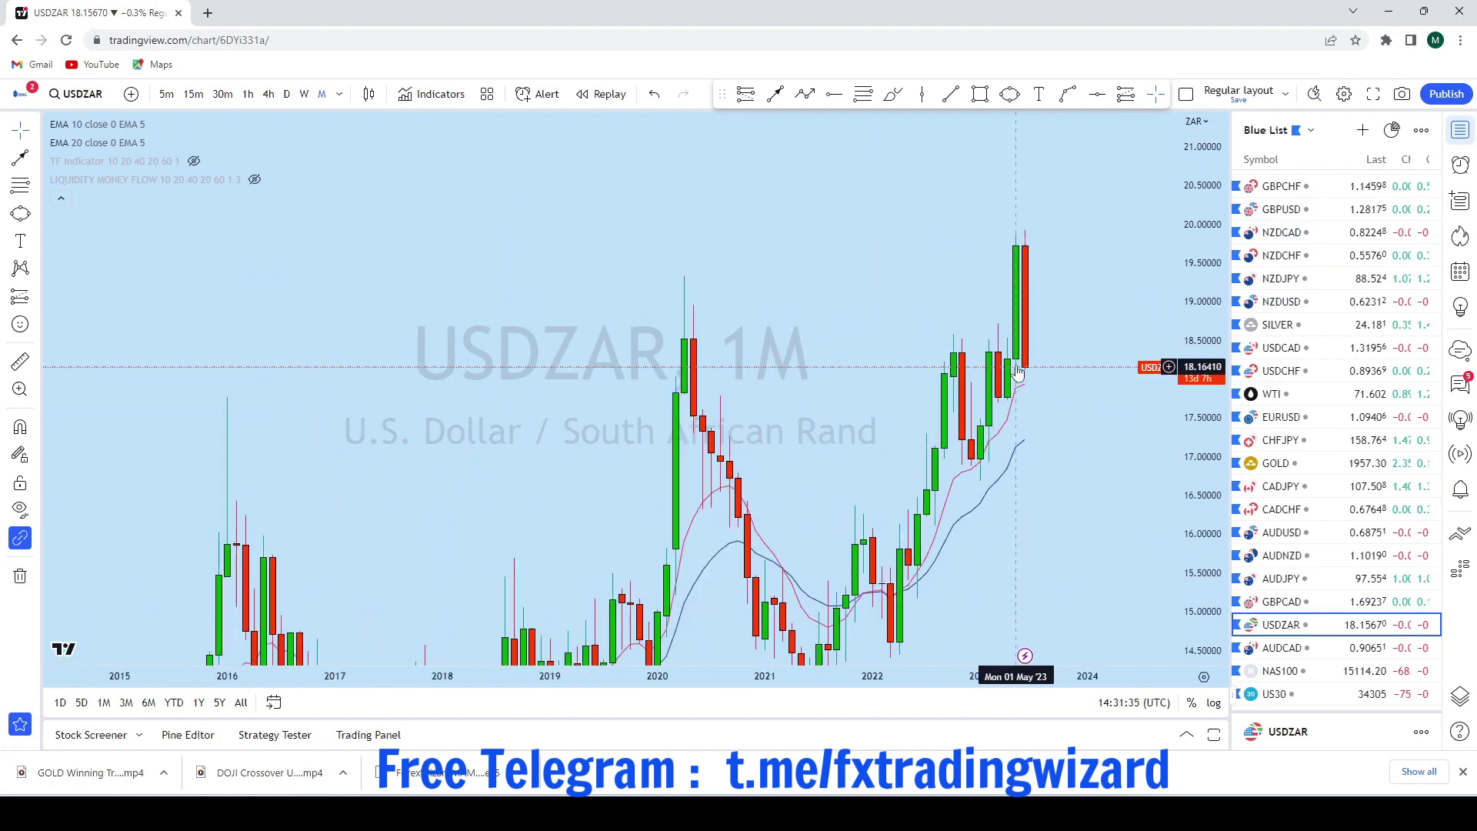
scroll(1023, 245, "down", 6)
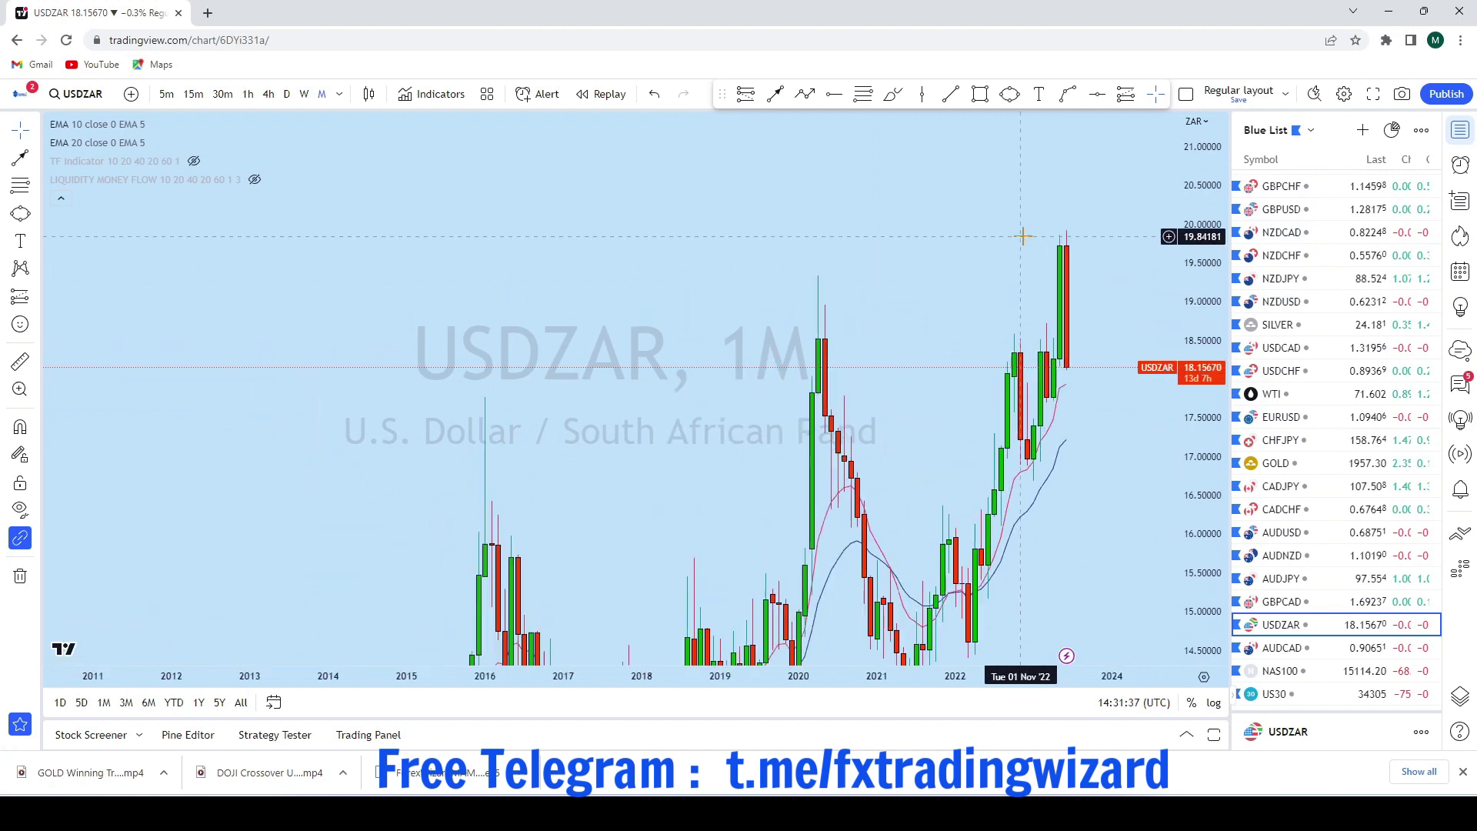
scroll(1031, 250, "up", 8)
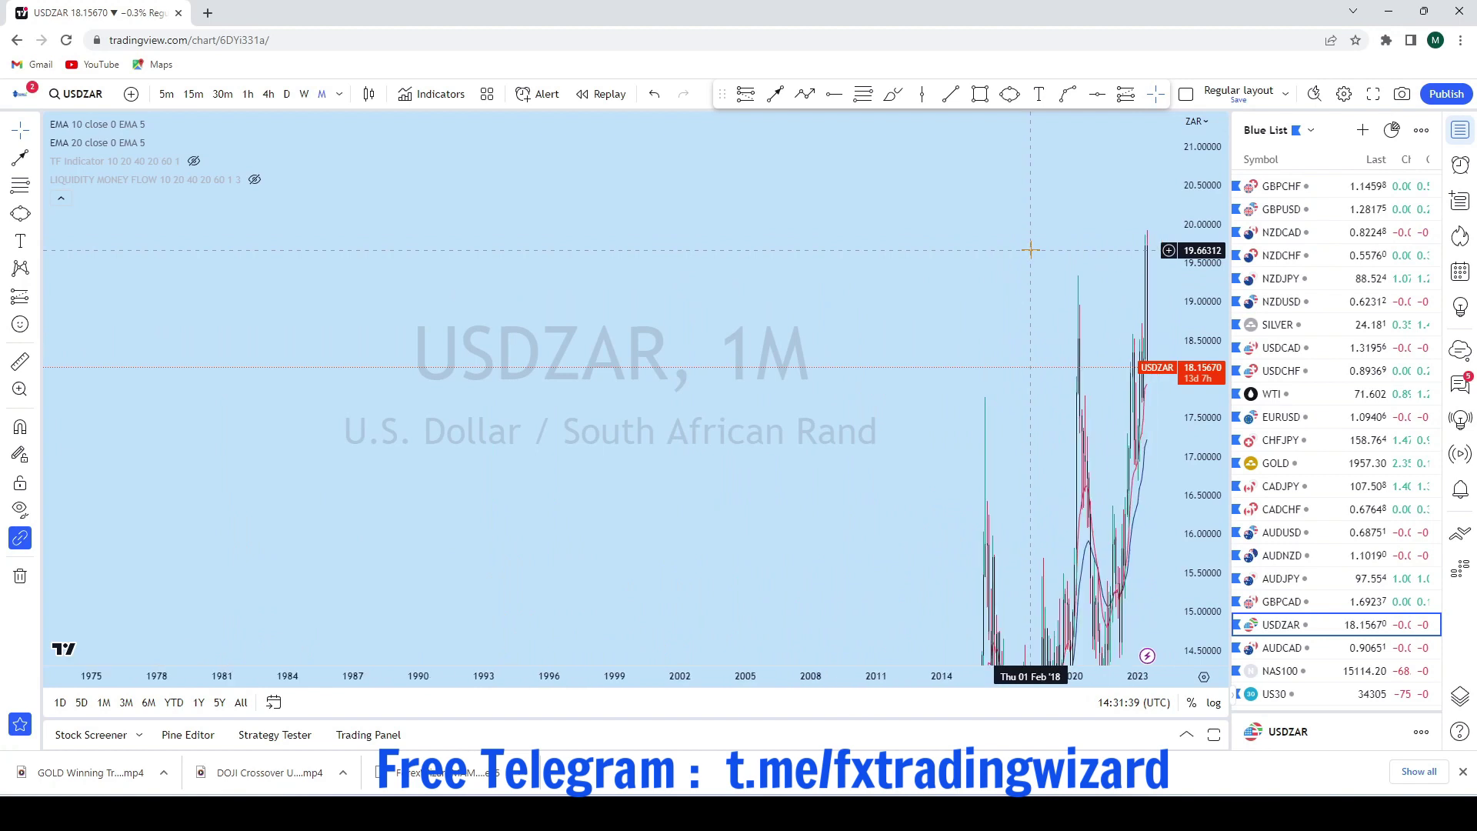
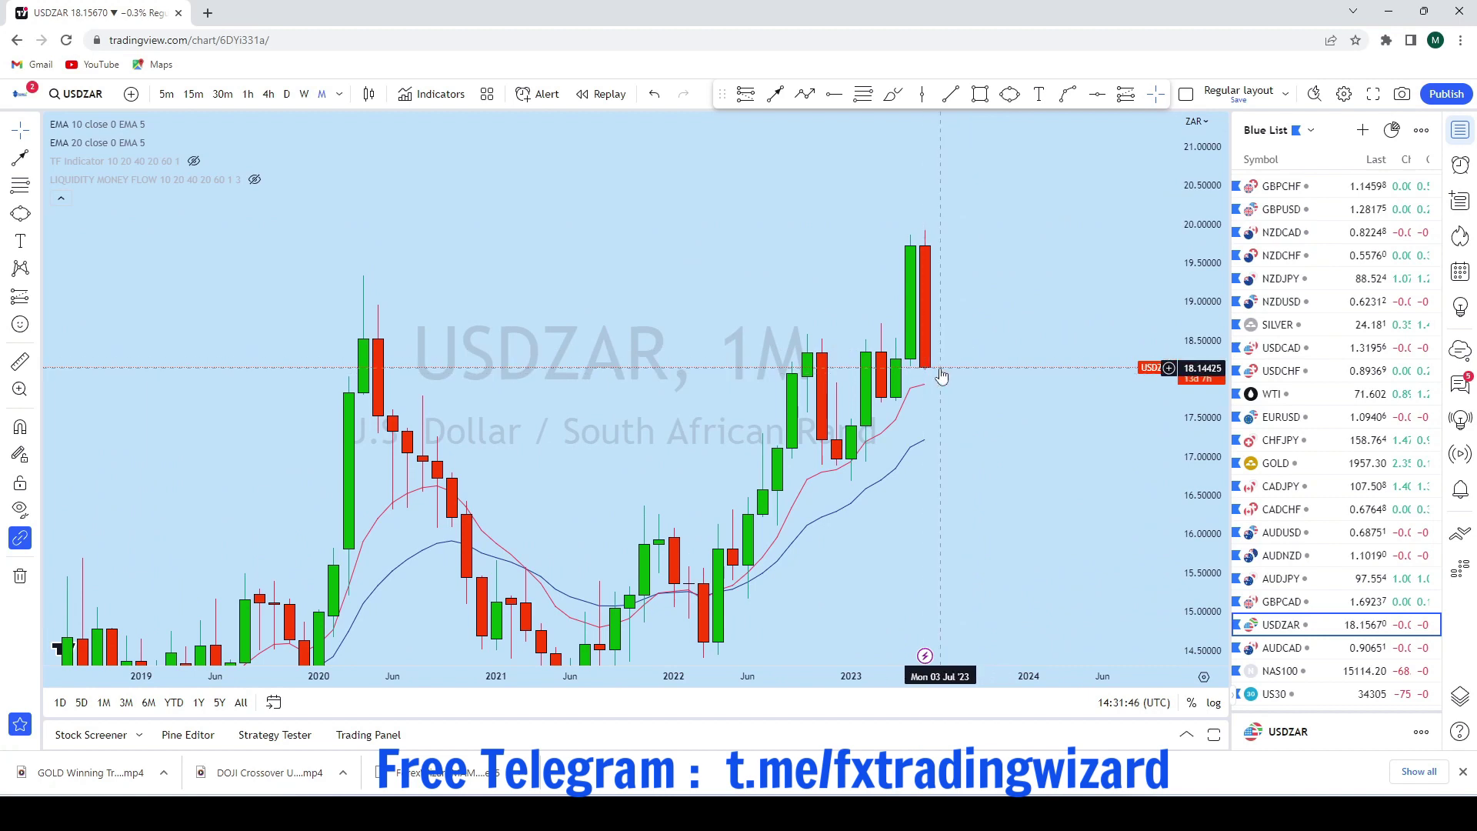
Place a horizontal line at 17.22940 on monthly USDZAR and switch the chart to the weekly timeframe
left_click_drag(1206, 500, 1200, 354)
scroll(1008, 408, "up", 2)
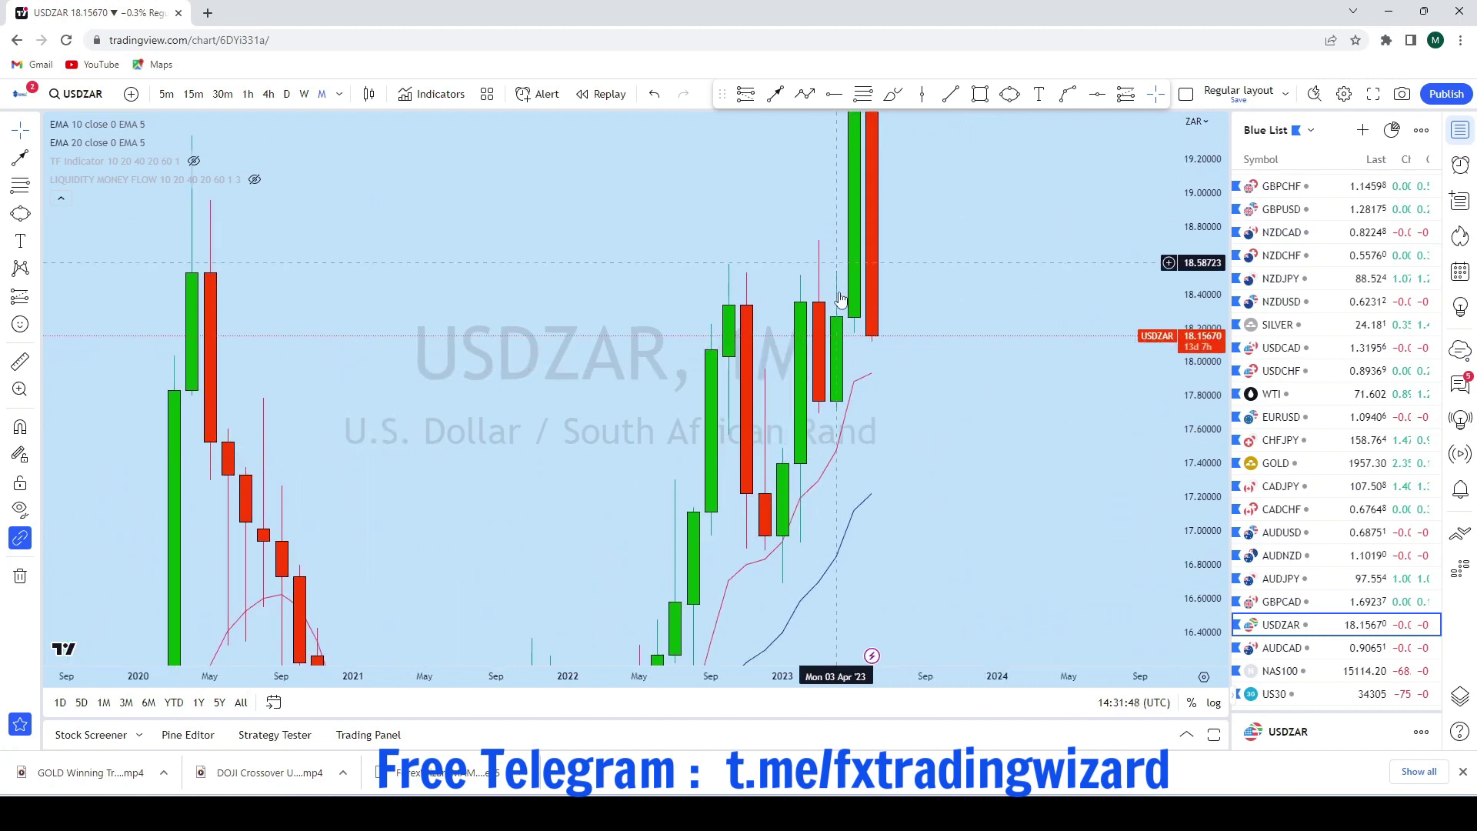
double_click(1202, 400)
left_click(1097, 94)
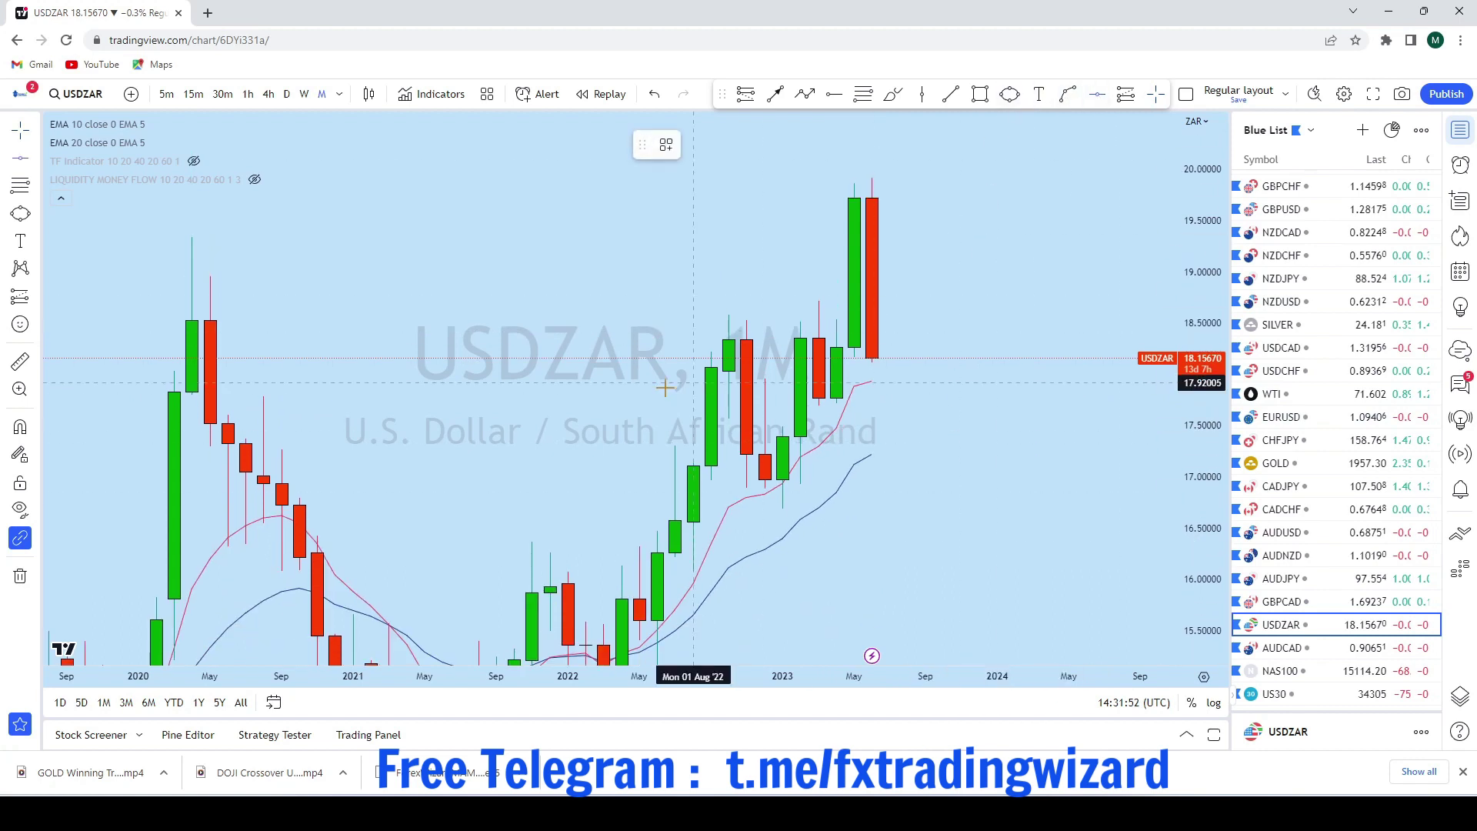
left_click(611, 454)
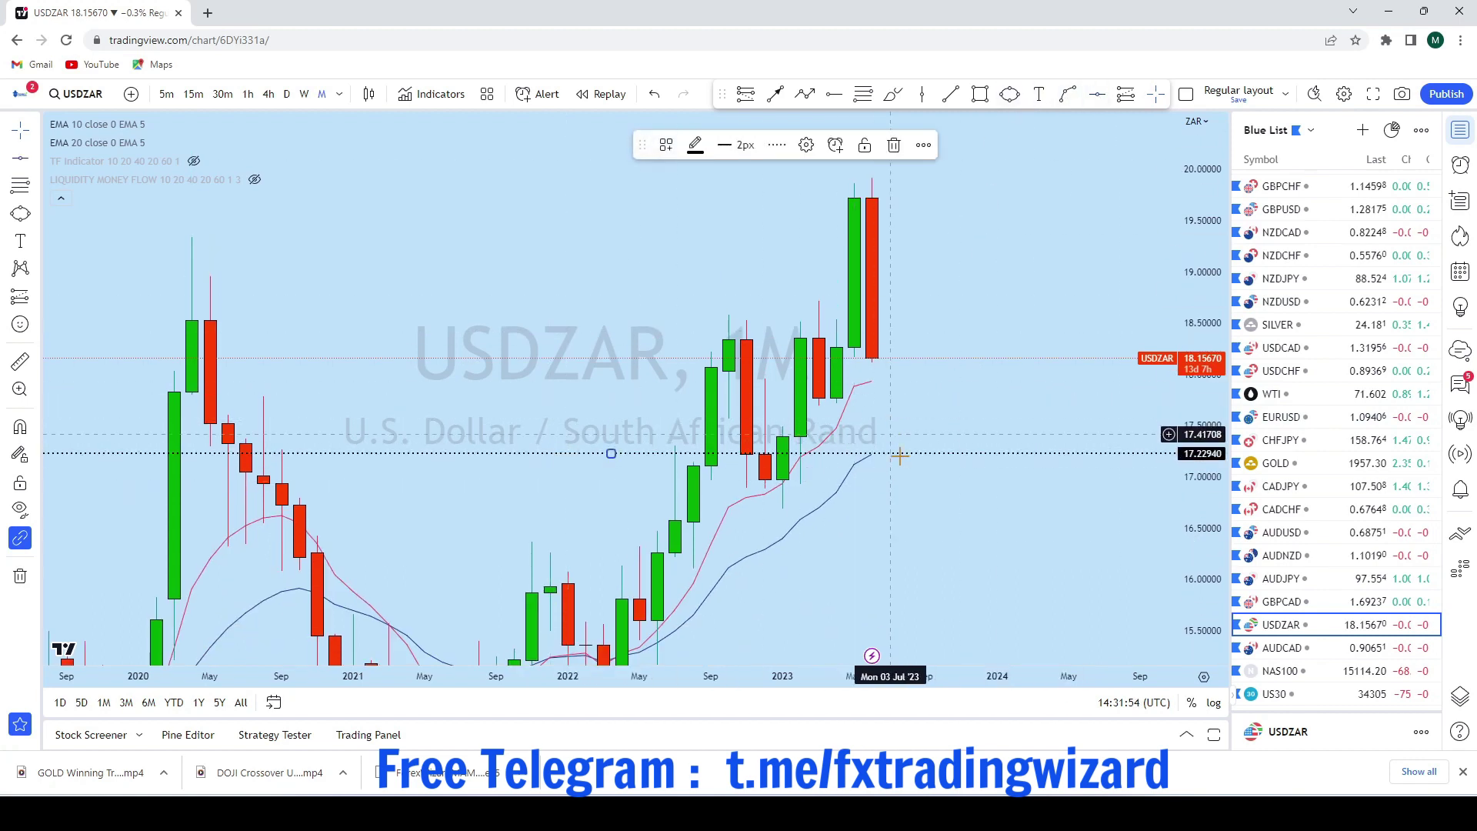
left_click_drag(976, 385, 972, 392)
left_click(305, 95)
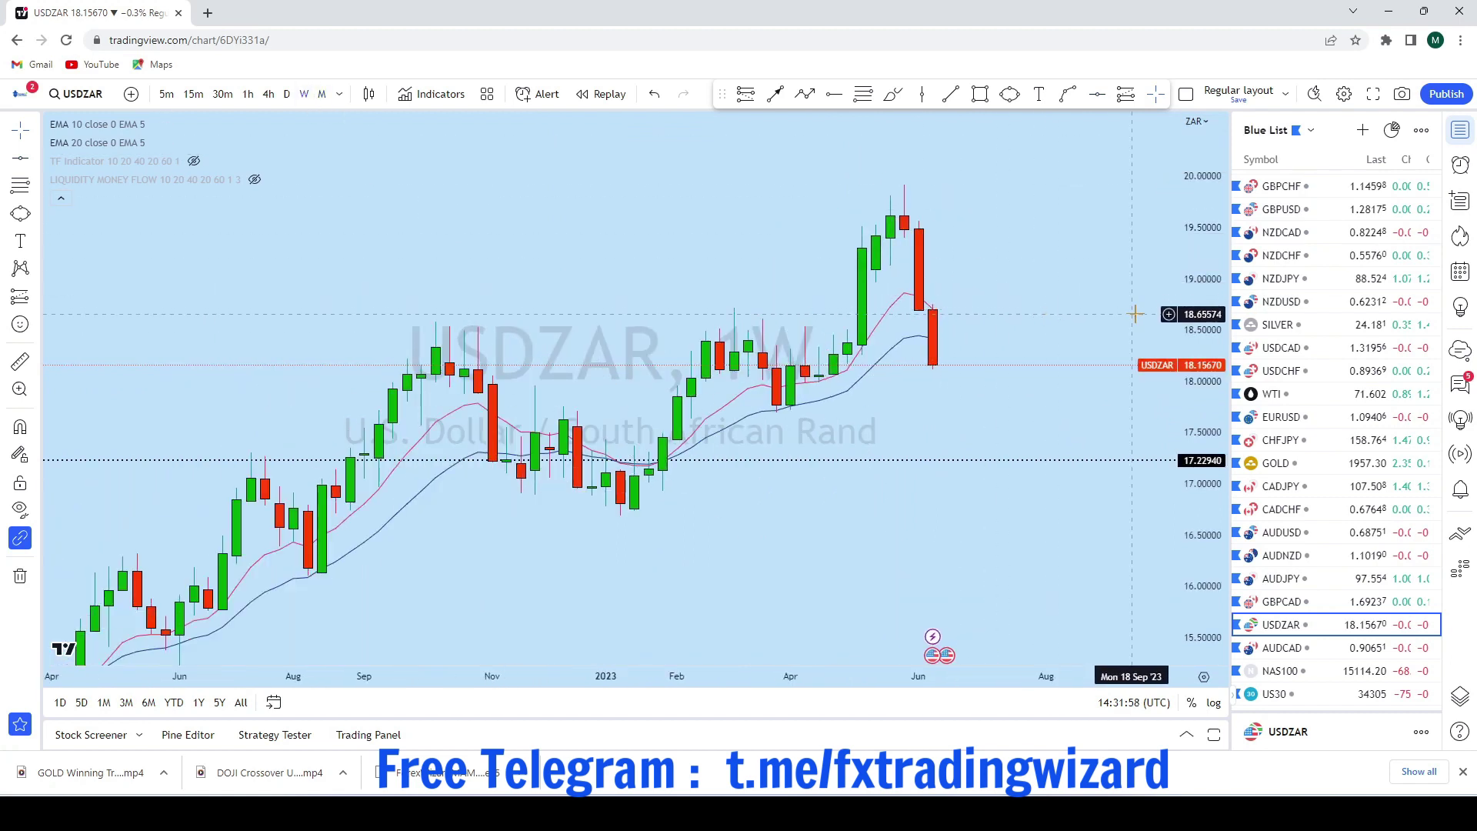
Circle the 29 May weekly USDZAR high with the brush and sketch a decline to the 17.22940 line, undoing the marks
scroll(1036, 283, "up", 1)
left_click(894, 99)
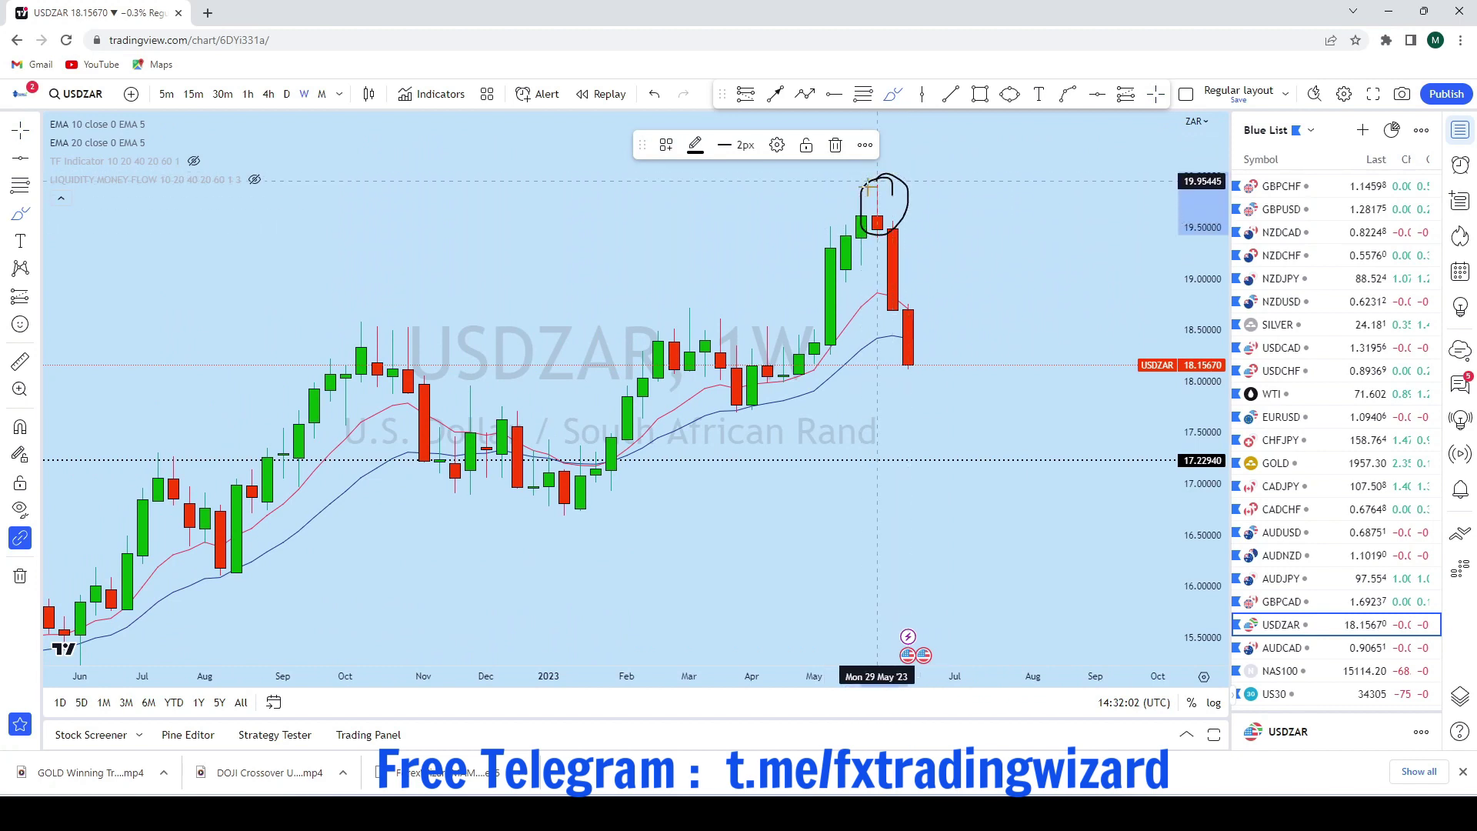
left_click(651, 93)
mouse_move(877, 188)
left_mouse_down()
mouse_move(908, 376)
mouse_move(896, 365)
mouse_move(913, 344)
mouse_move(938, 461)
mouse_move(972, 494)
left_mouse_up()
left_click(654, 96)
scroll(981, 311, "down", 3)
scroll(954, 338, "up", 4)
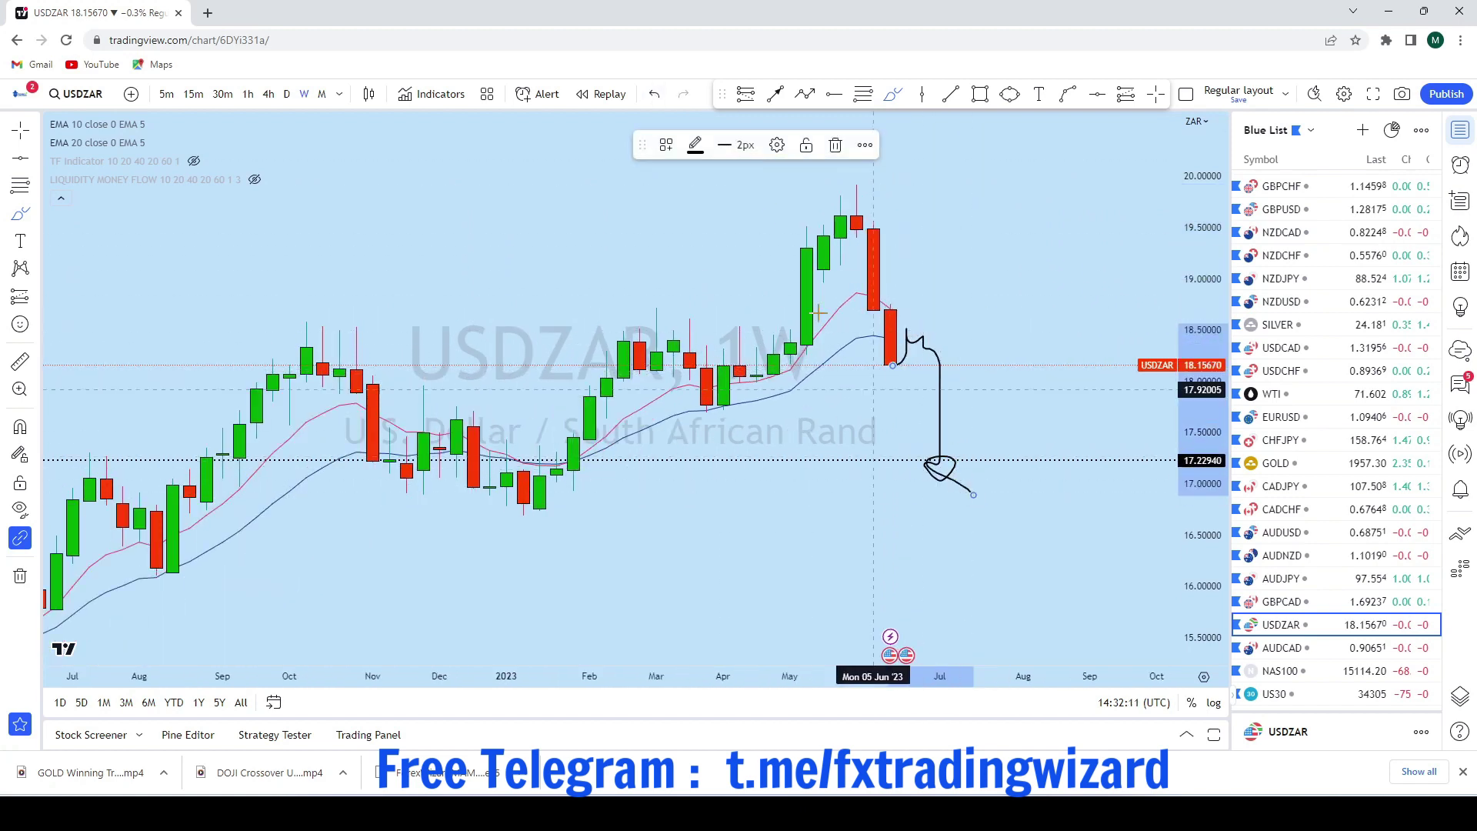
left_click(654, 93)
Switch the USDZAR chart to the daily timeframe
scroll(996, 377, "down", 3)
scroll(947, 477, "up", 1)
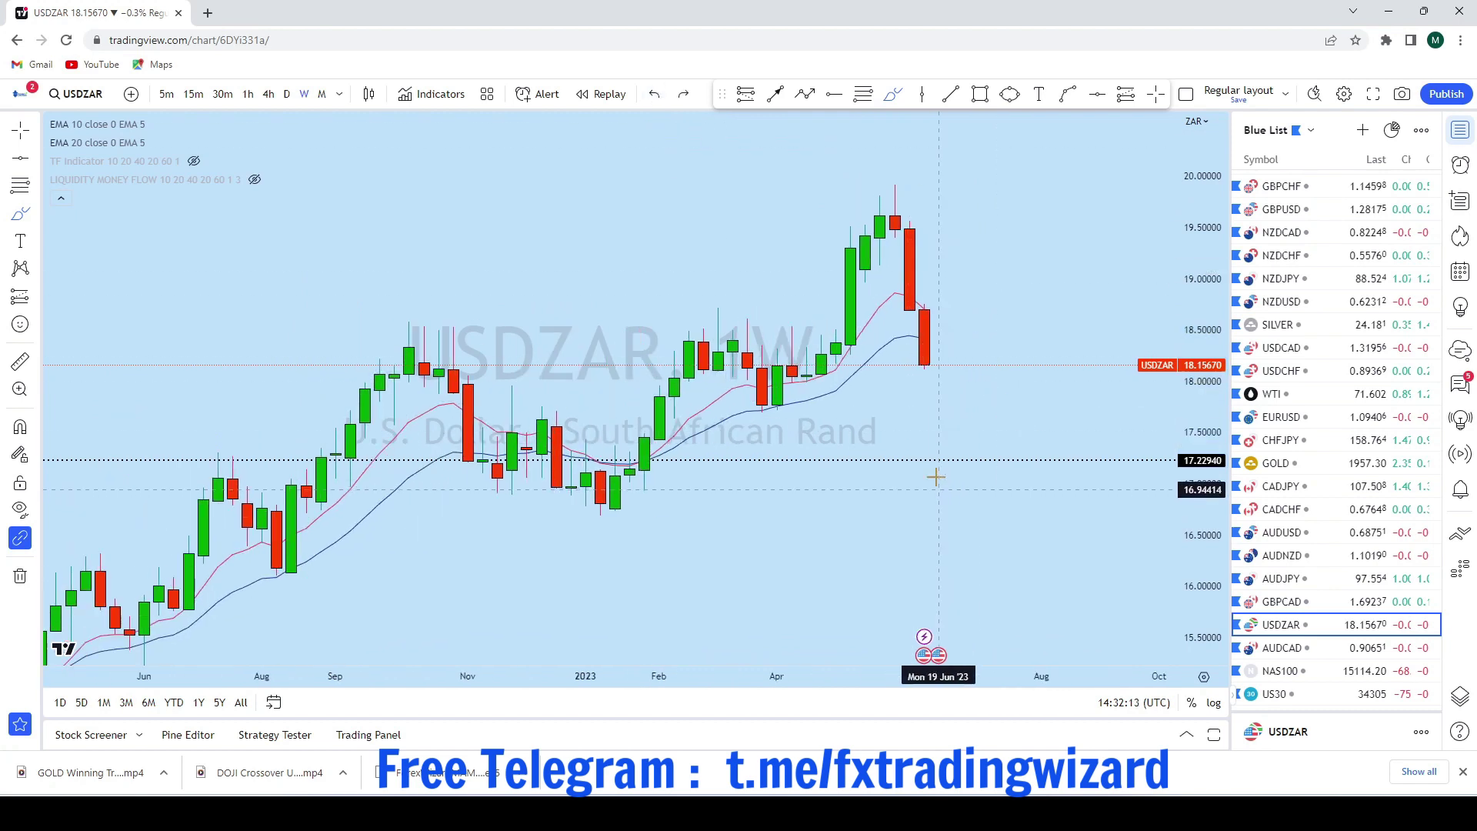
left_click(287, 96)
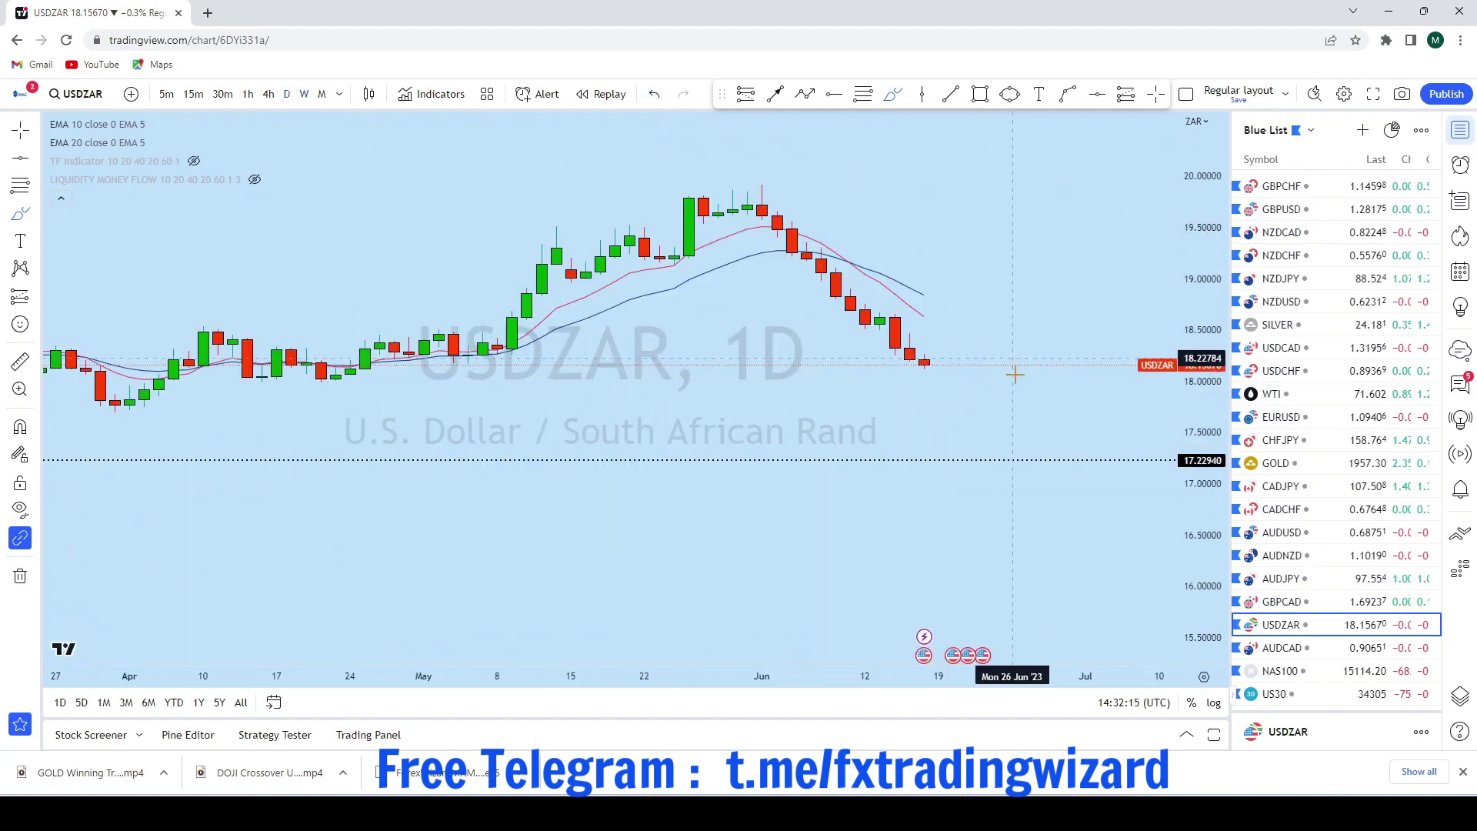
Brush a decline stroke on daily USDZAR from about 19.9 to below the 17.22940 line and undo it
mouse_move(863, 185)
left_mouse_down()
mouse_move(834, 182)
mouse_move(983, 369)
mouse_move(976, 501)
left_mouse_up()
left_click(654, 94)
scroll(1002, 352, "up", 3)
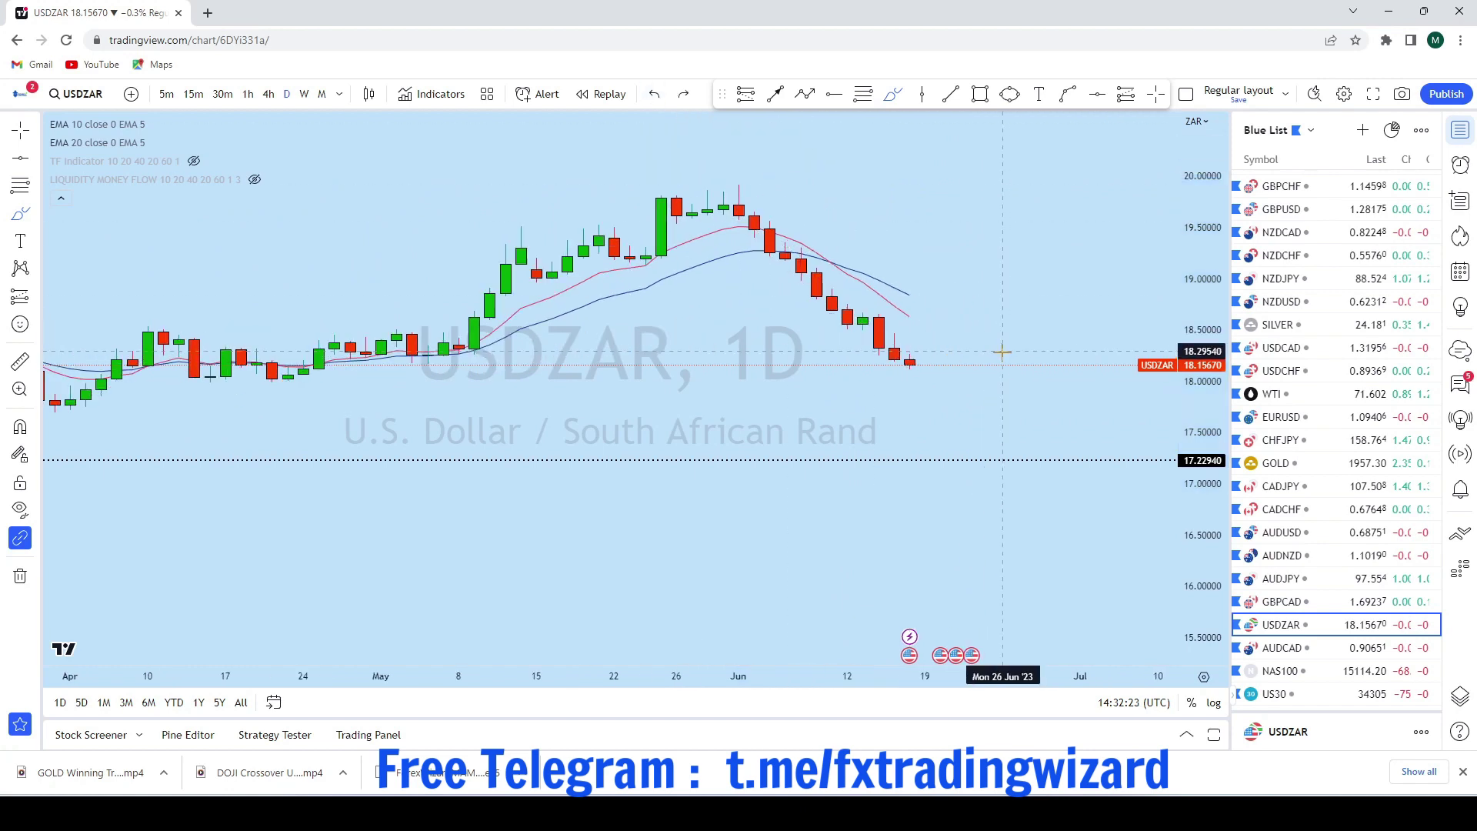
Circle the last daily USDZAR candles near 18.2 and the area just above them with the brush, undoing the marks
left_click_drag(938, 359, 922, 369)
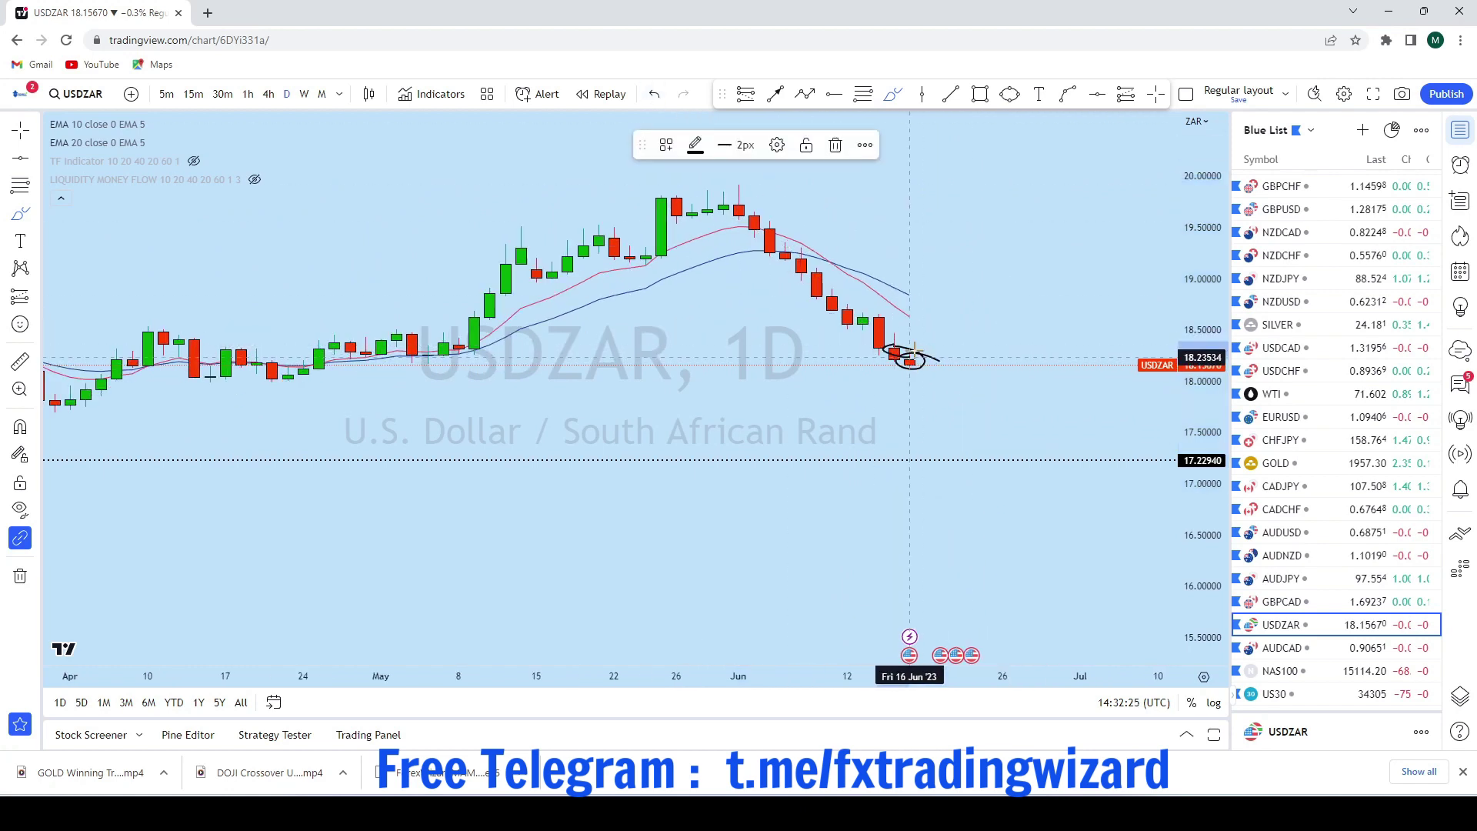
left_click(895, 319)
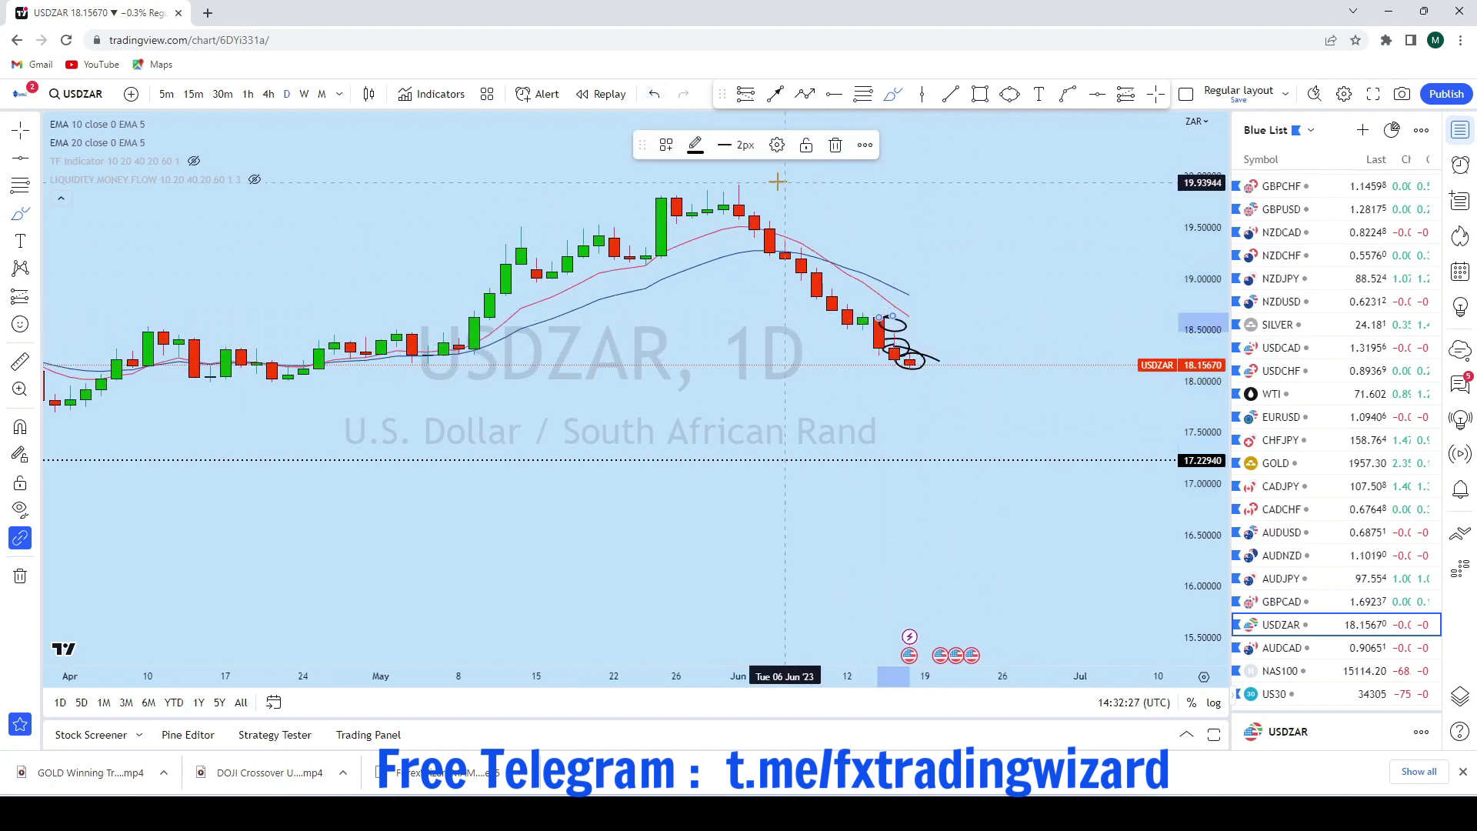
left_click(655, 95)
scroll(1028, 400, "down", 5)
scroll(1138, 473, "up", 3)
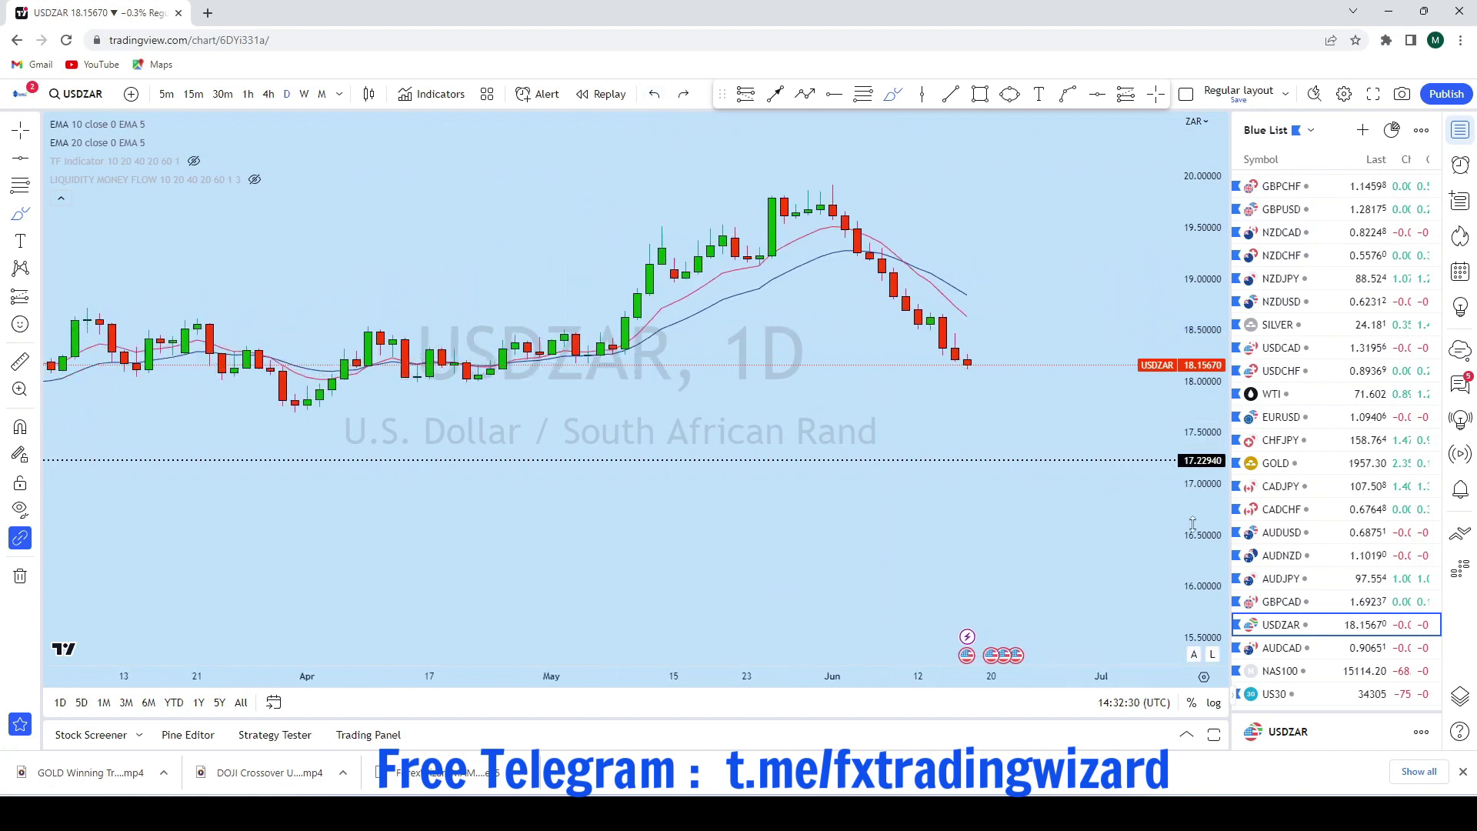
Brush a projected USDZAR path on the daily chart, rising to about 18.36 and falling to the 17.22940 line, and undo it
left_click_drag(1195, 528, 1196, 308)
scroll(1008, 333, "up", 2)
mouse_move(937, 336)
left_mouse_down()
mouse_move(938, 322)
mouse_move(994, 539)
left_mouse_up()
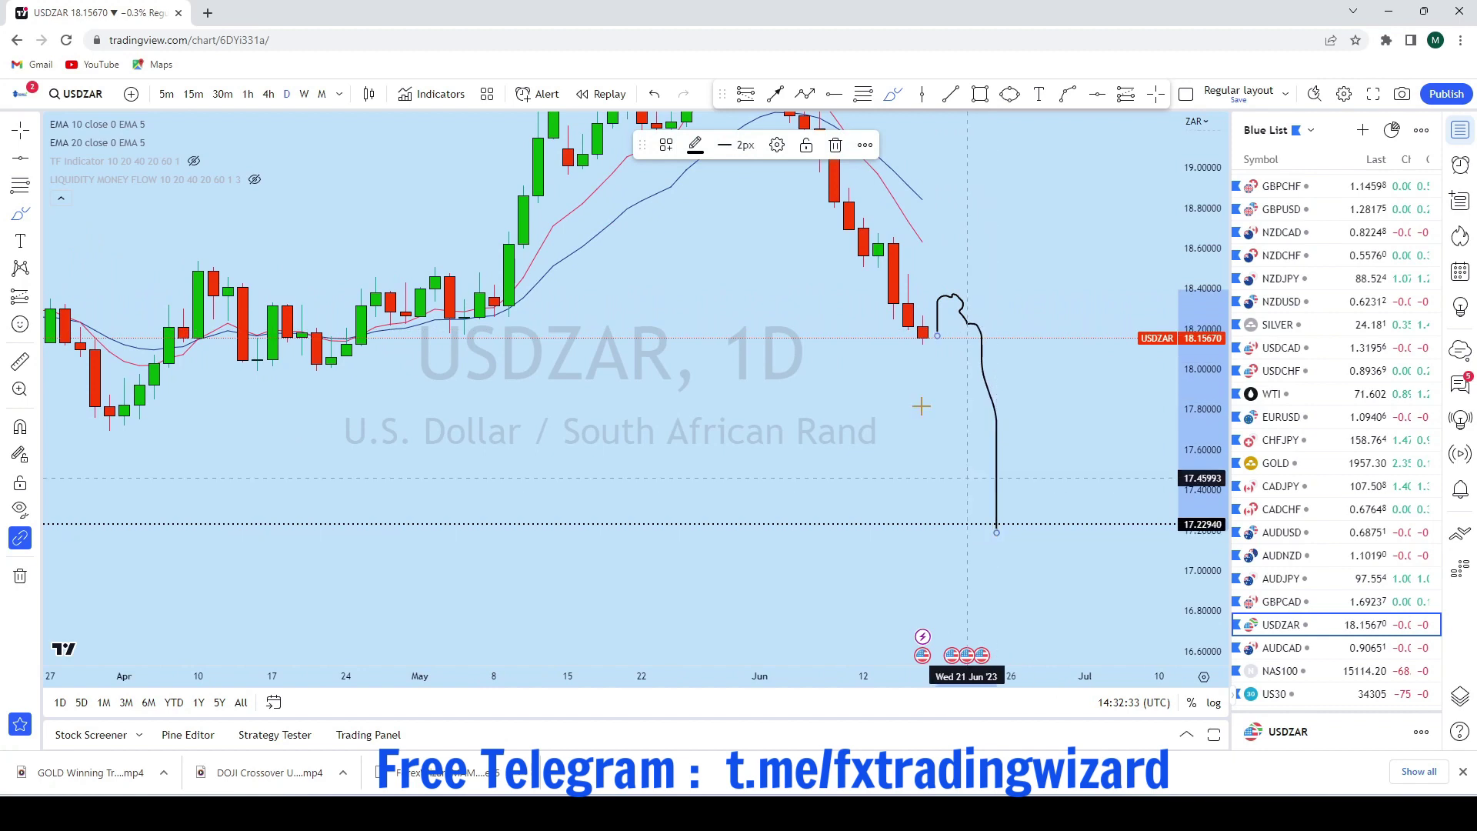
left_click(655, 95)
Switch the USDZAR chart to the 4-hour timeframe and bring the June decline and latest candles into view
left_click(269, 94)
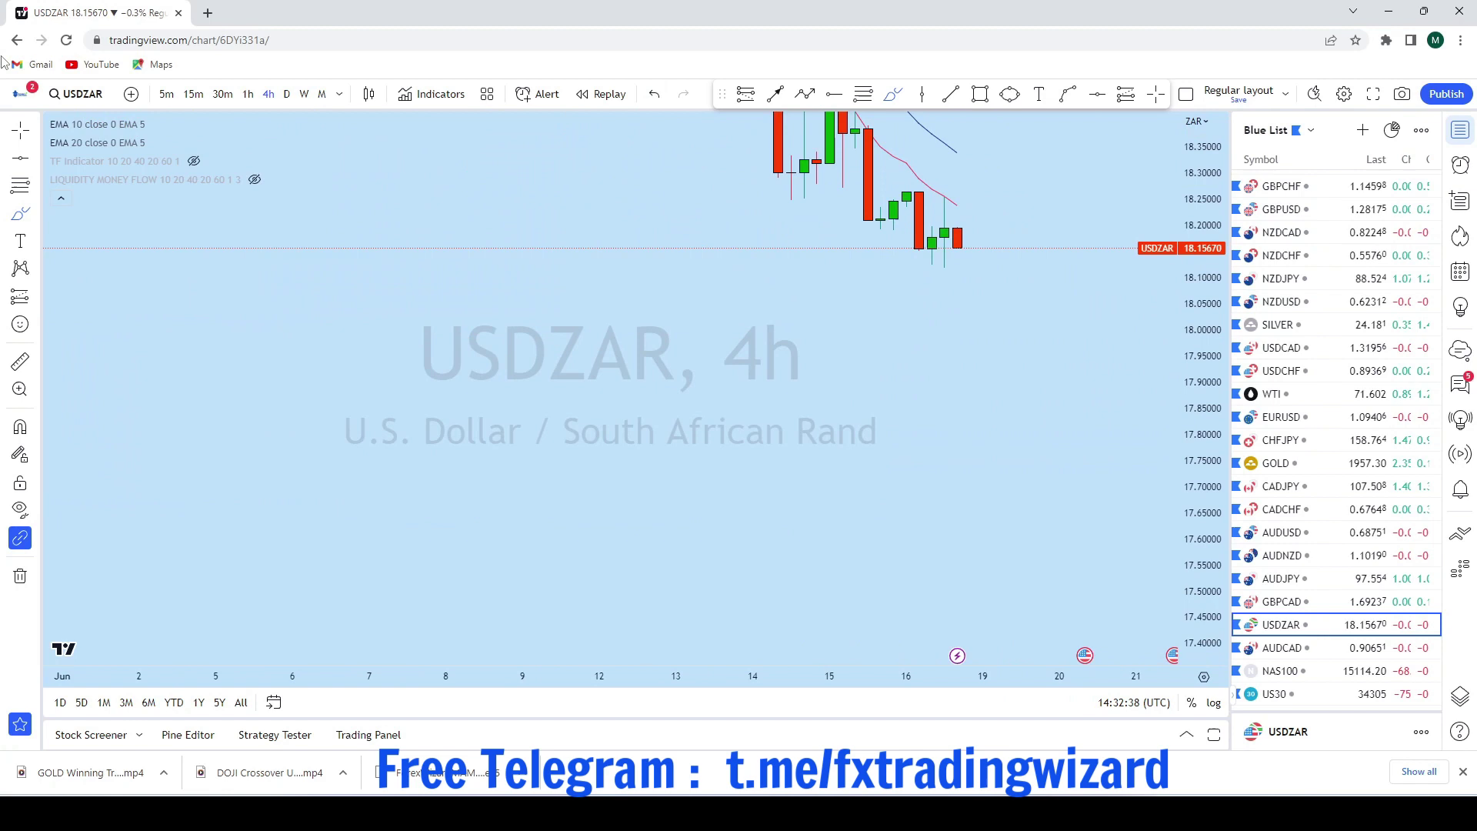
left_click_drag(1013, 212, 923, 477)
scroll(1042, 435, "down", 2)
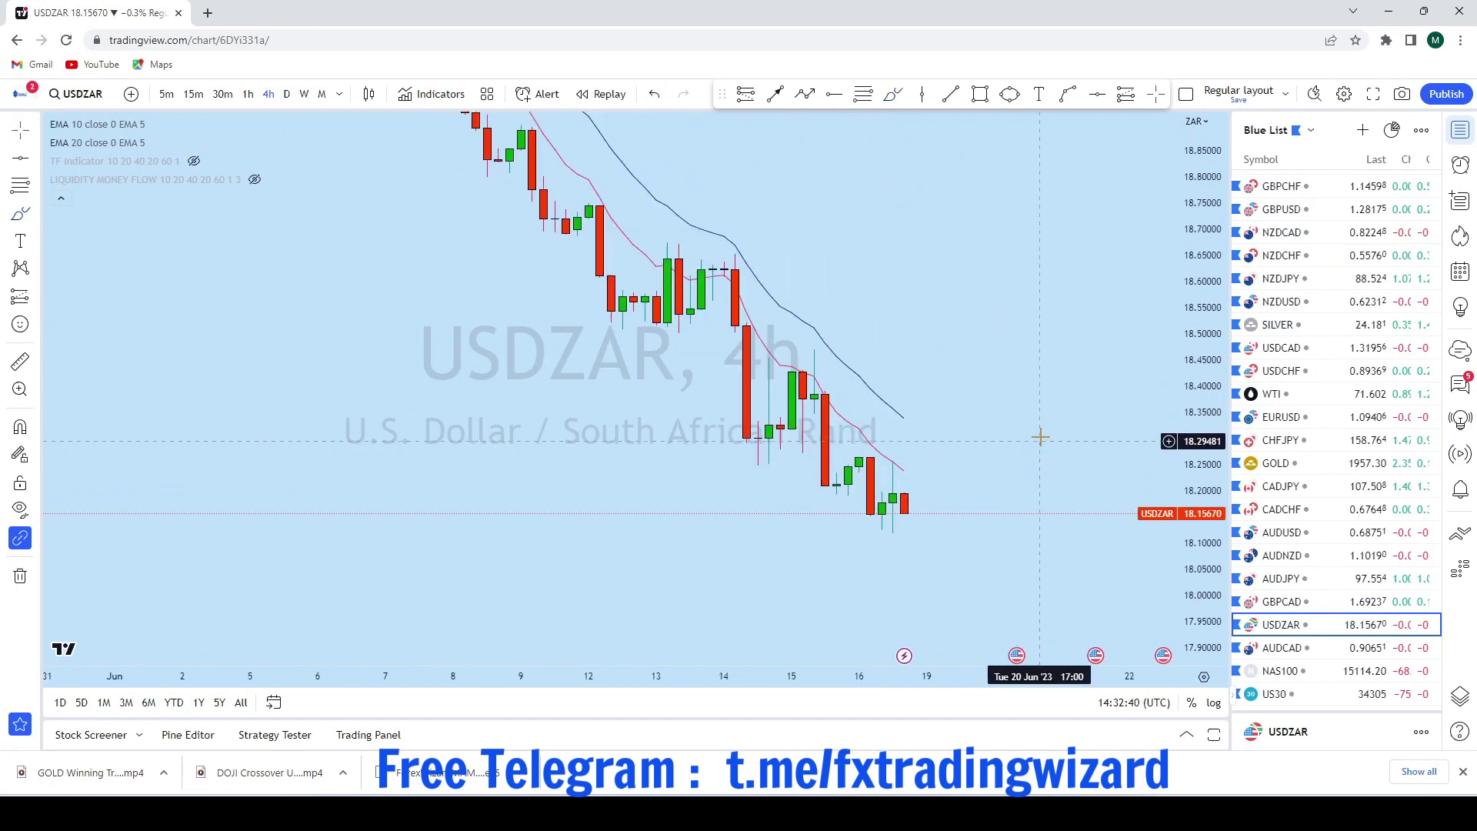
scroll(1134, 336, "down", 4)
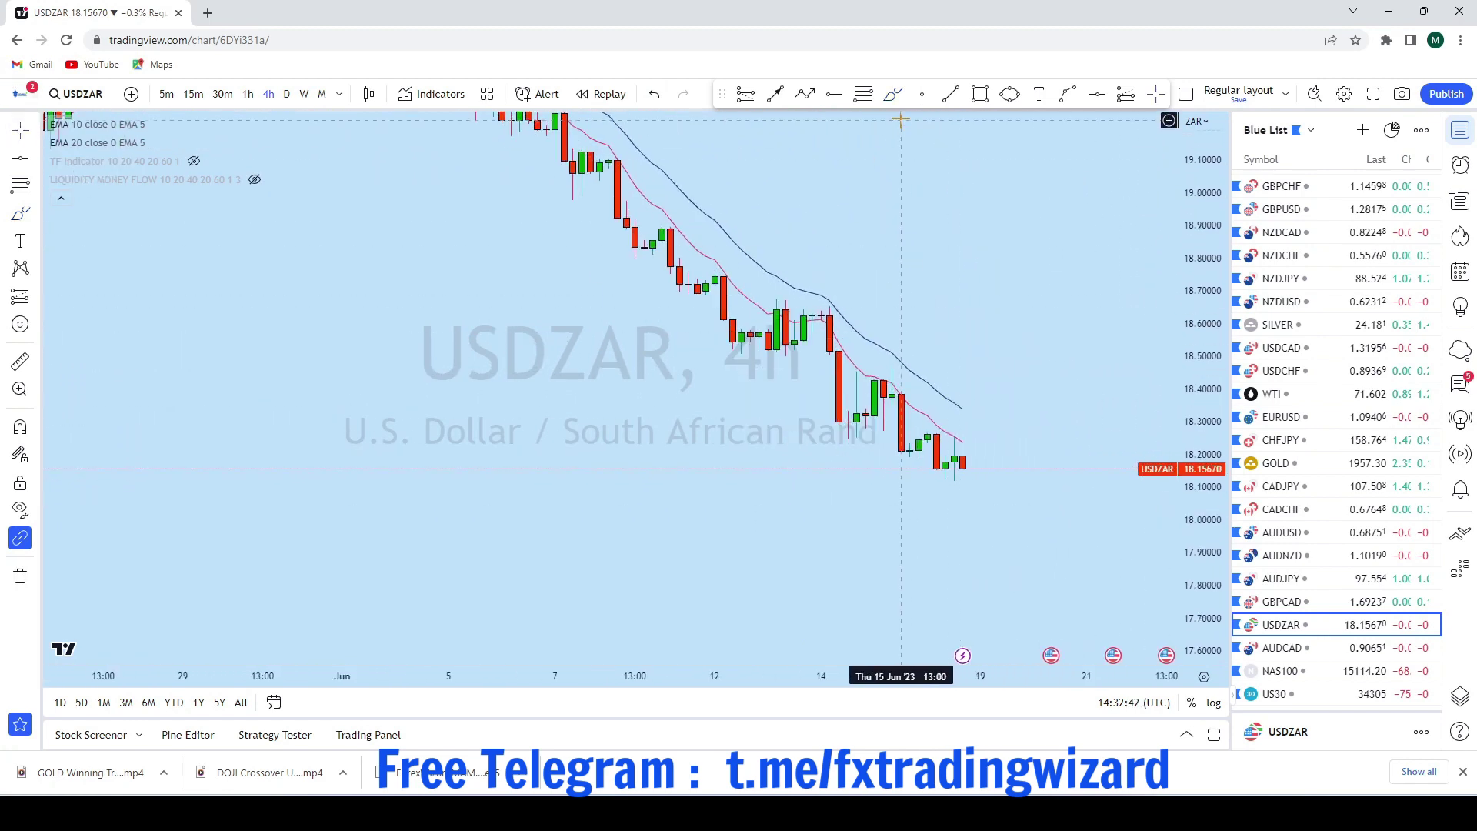
Brush a falling stroke on 4-hour USDZAR from about 18.8 to about 17.95 and undo it
mouse_move(723, 248)
left_mouse_down()
mouse_move(854, 424)
mouse_move(971, 538)
left_mouse_up()
left_click(654, 94)
scroll(1051, 392, "down", 3)
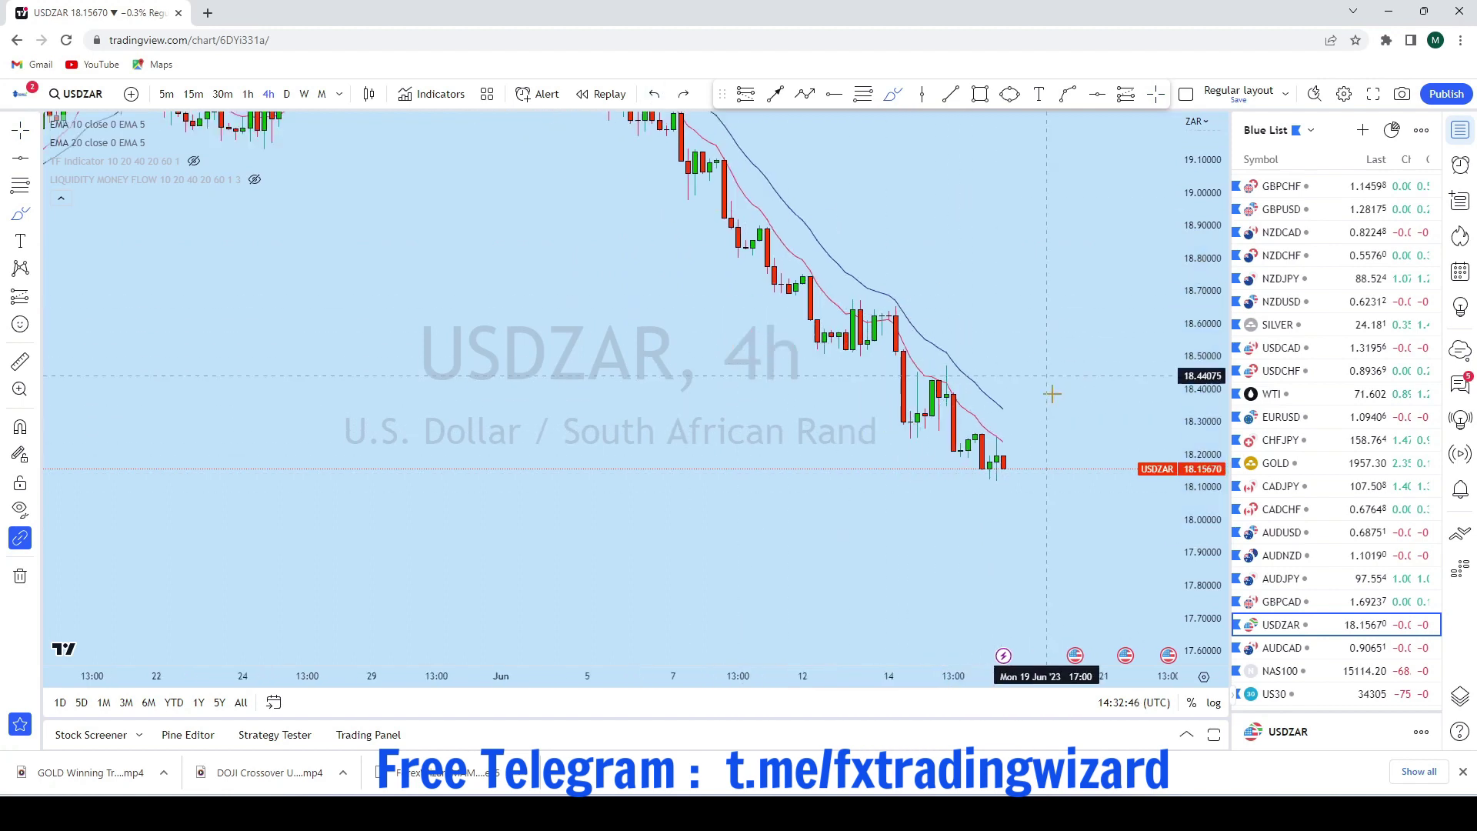
Brush a pullback from the last 4-hour USDZAR candle up to about 18.40 and mark its end with an ellipse
scroll(1030, 431, "up", 2)
mouse_move(995, 469)
left_mouse_down()
mouse_move(997, 388)
mouse_move(1021, 388)
left_mouse_up()
left_click(1009, 93)
left_click_drag(1007, 330, 833, 245)
scroll(849, 204, "down", 3)
Draw an arrow on 4-hour USDZAR from the ellipse near 18.39 down to the 17.22940 line
left_click(775, 94)
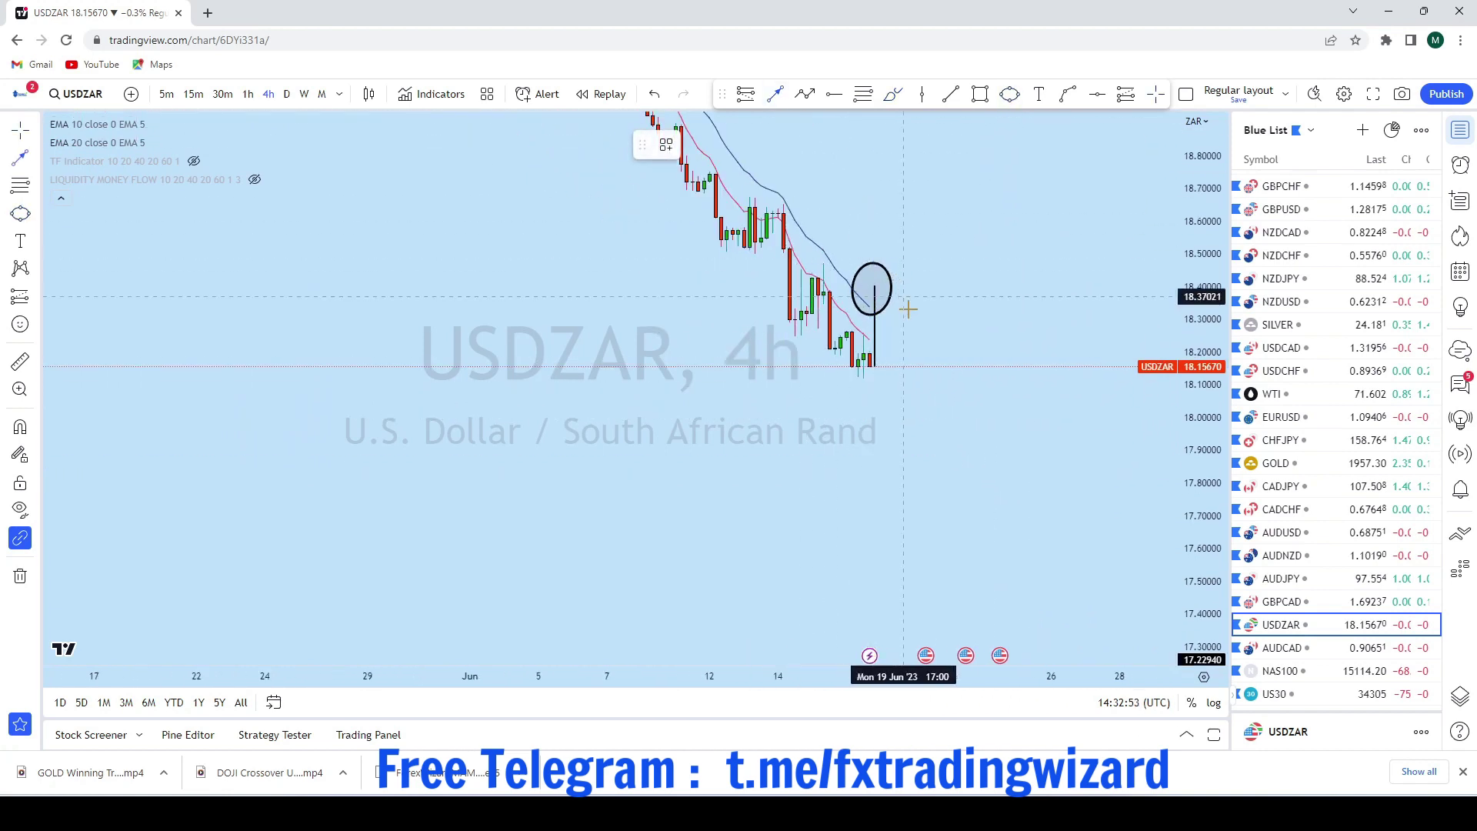
left_click(875, 290)
left_click(959, 552)
scroll(1017, 504, "down", 3)
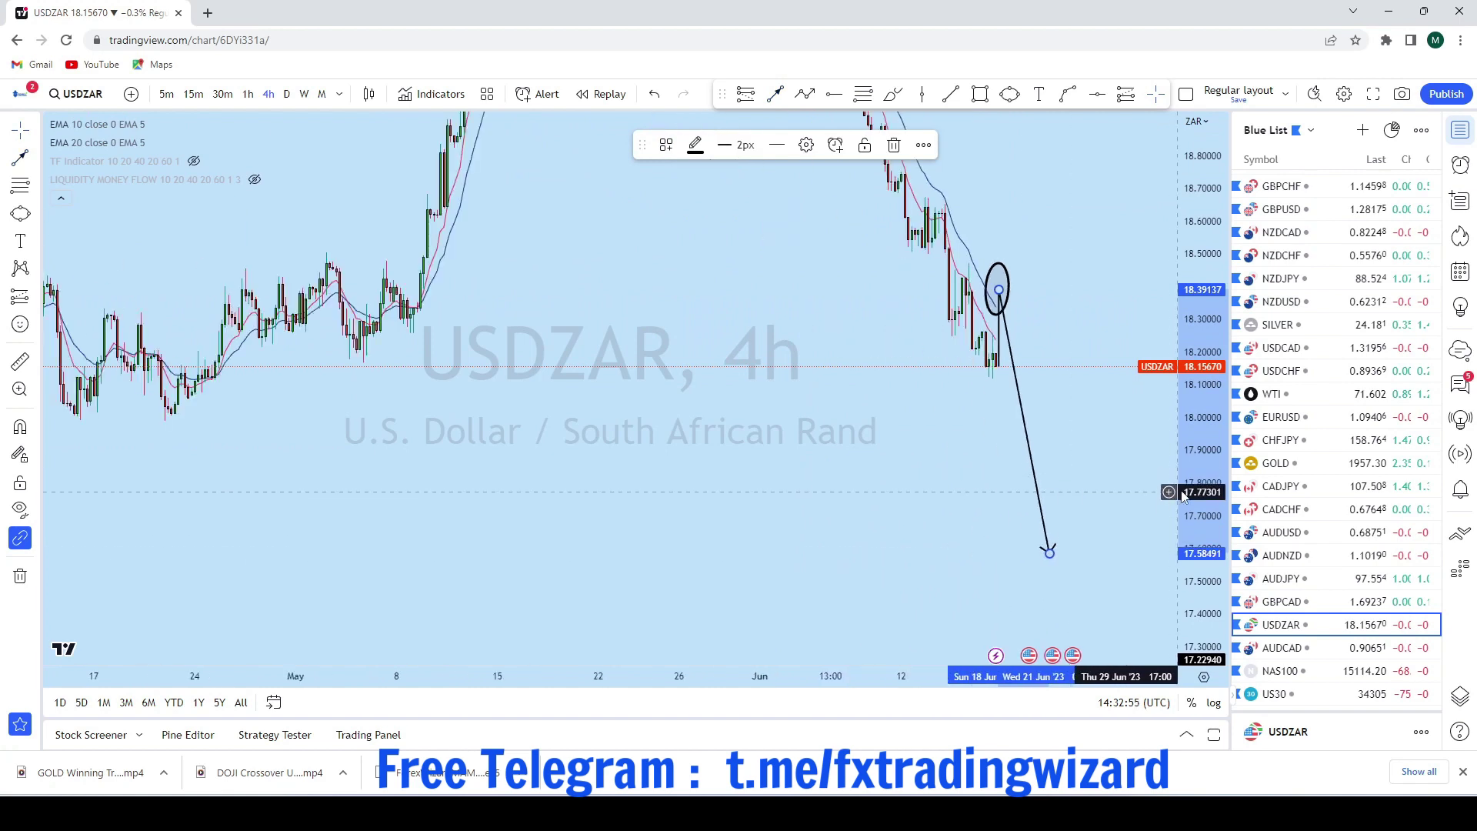
left_click_drag(1184, 495, 1178, 640)
left_click_drag(1049, 462, 1050, 509)
scroll(1092, 408, "up", 3)
left_click_drag(1073, 300, 1030, 319)
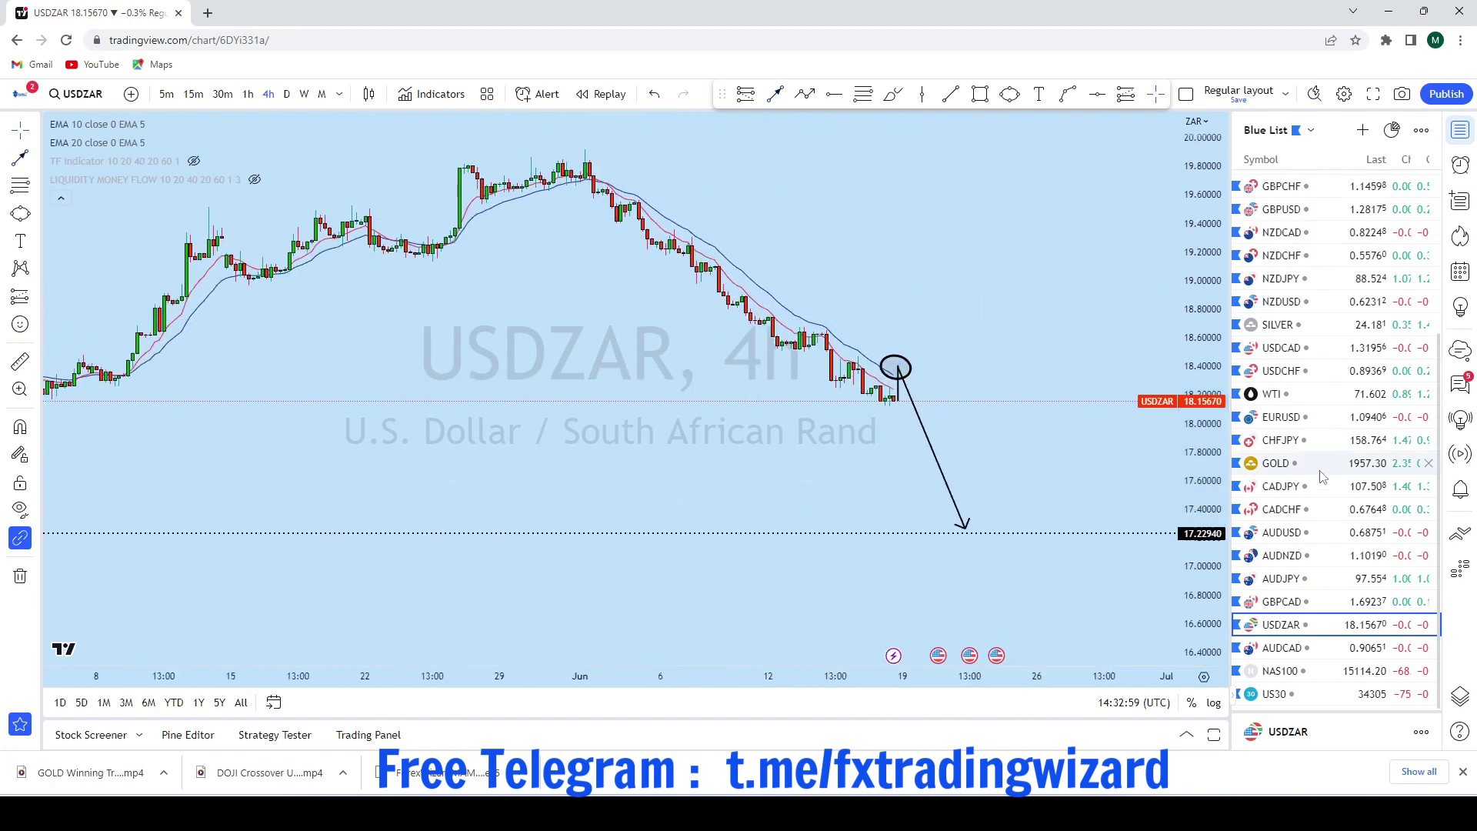
Open AUDCAD from the watchlist and switch its chart to the monthly timeframe
left_click(1338, 648)
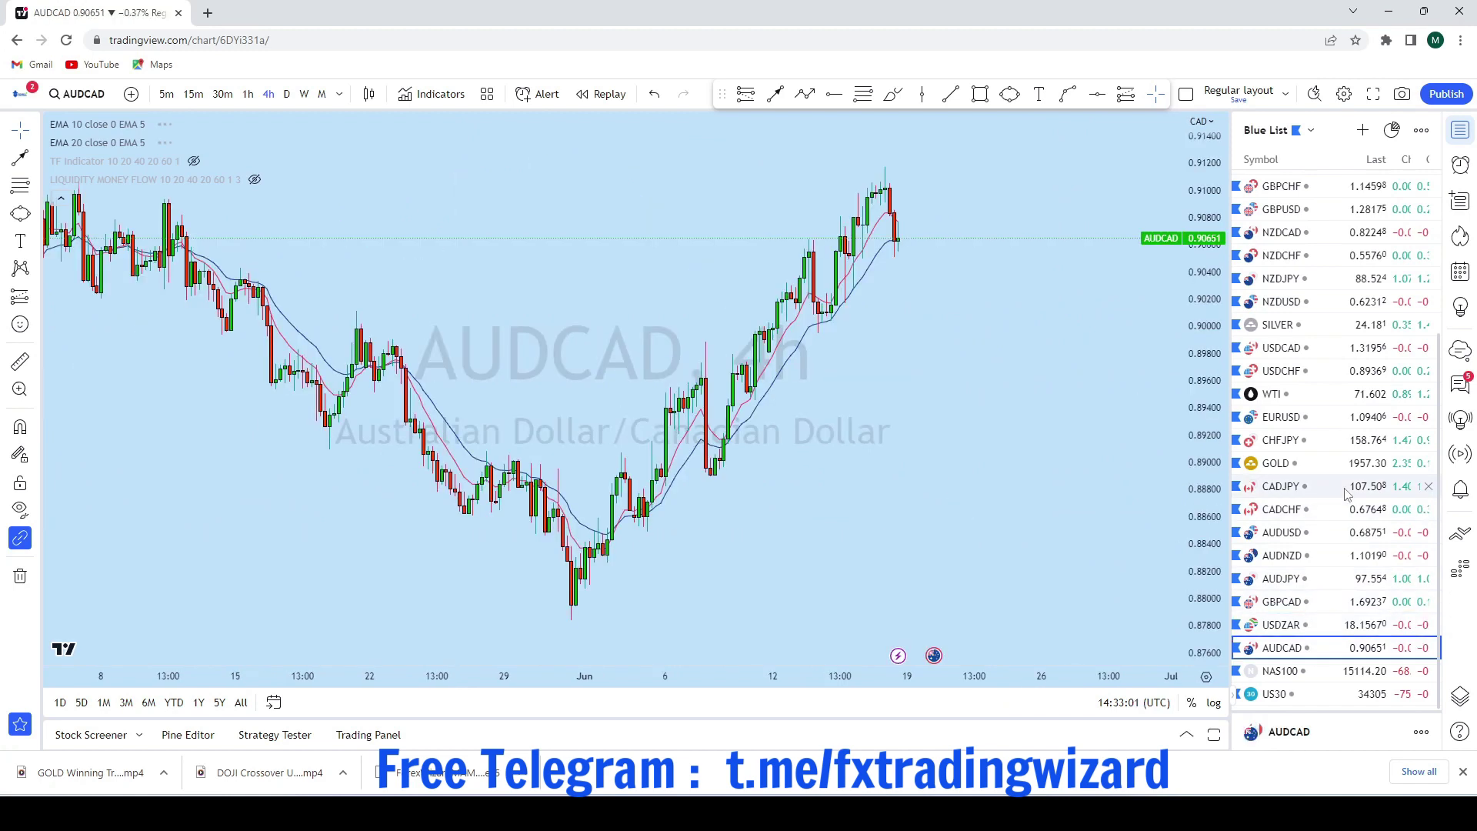
scroll(959, 416, "up", 5)
scroll(853, 368, "down", 3)
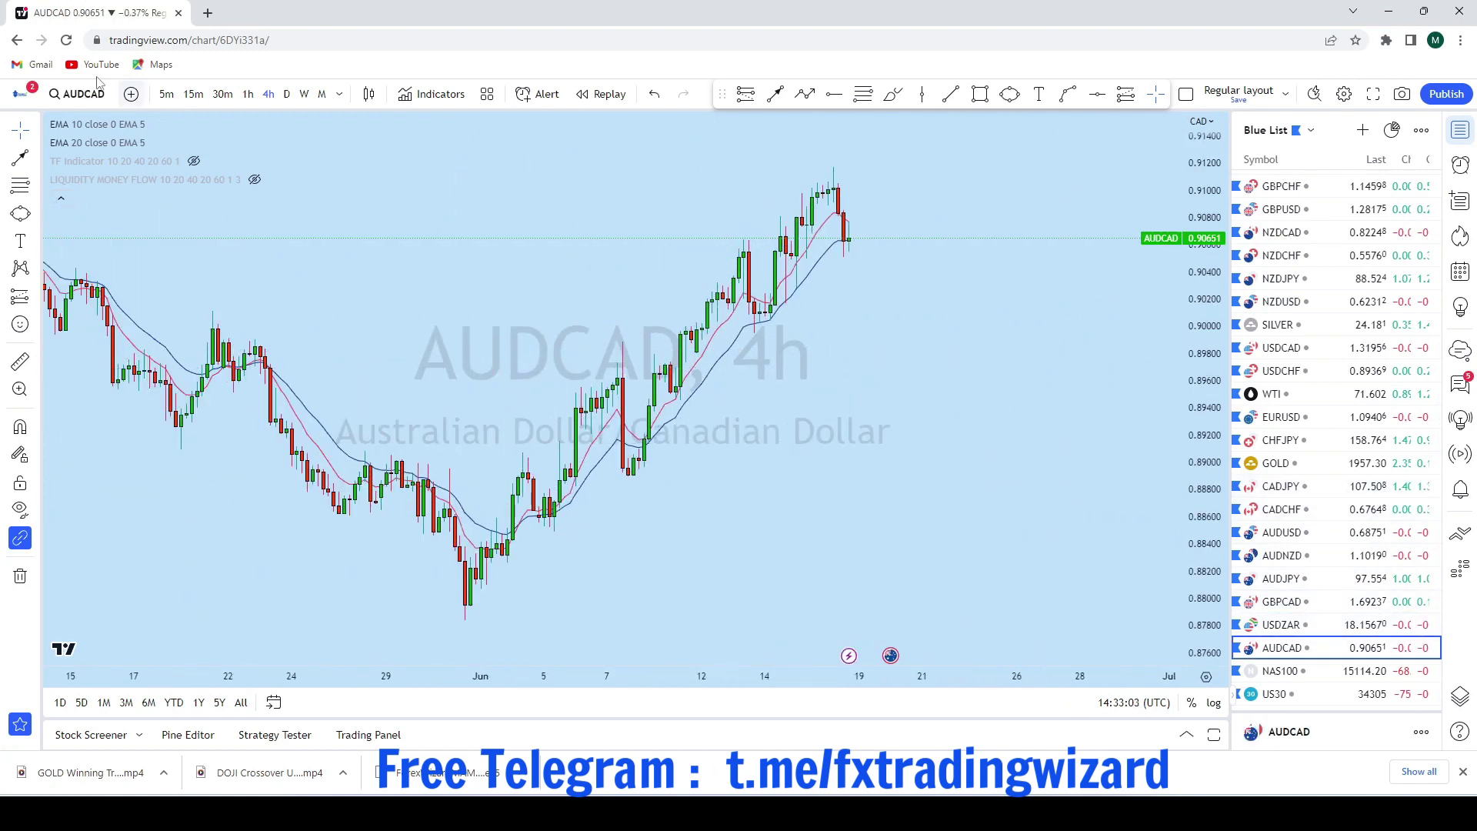
left_click(35, 131)
left_click(322, 95)
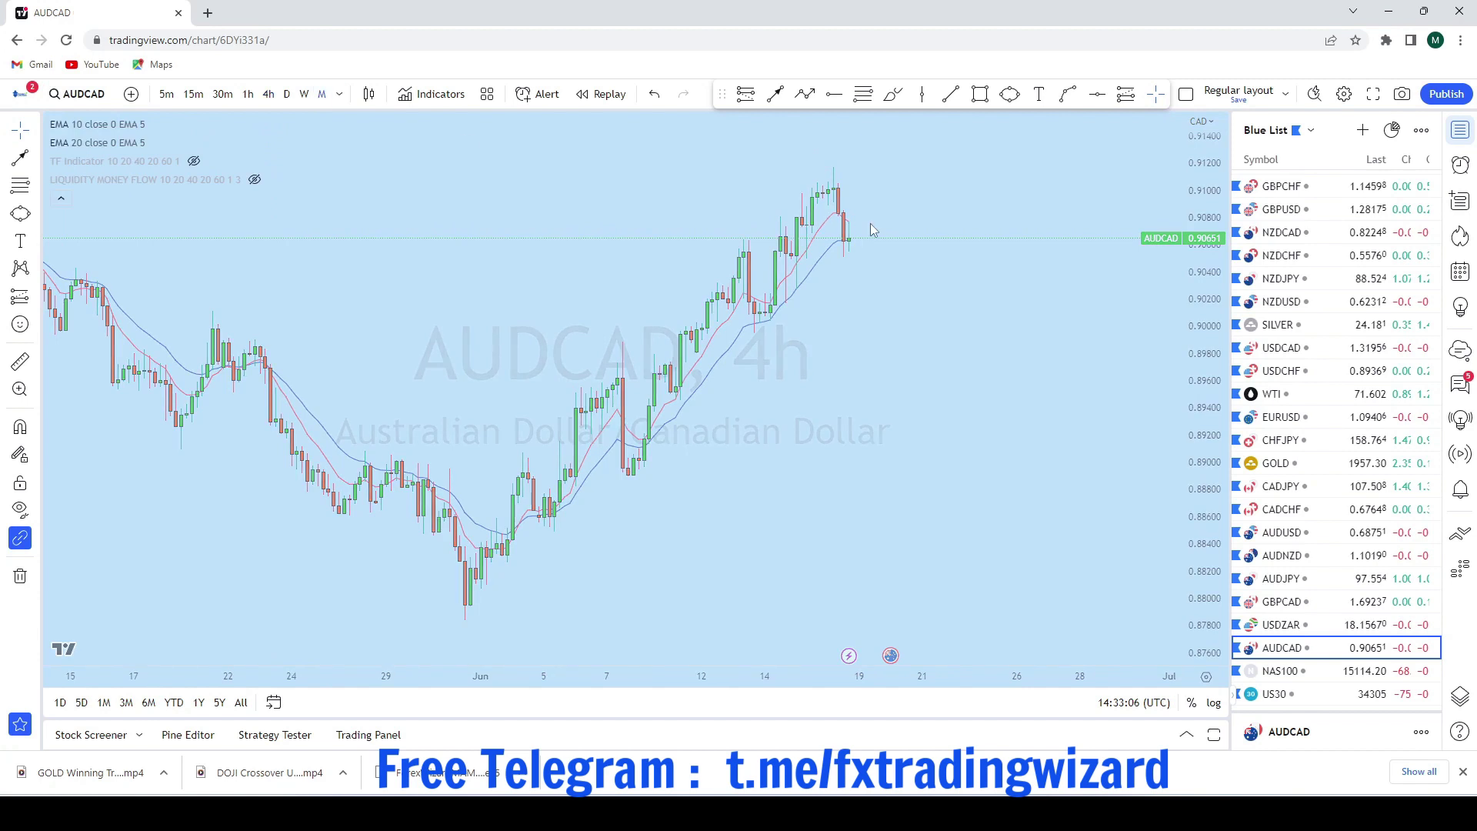
Examine the monthly AUDCAD swings since 2019 and how the latest candles sit against the two EMAs
left_click_drag(1195, 304, 1195, 607)
scroll(924, 369, "up", 4)
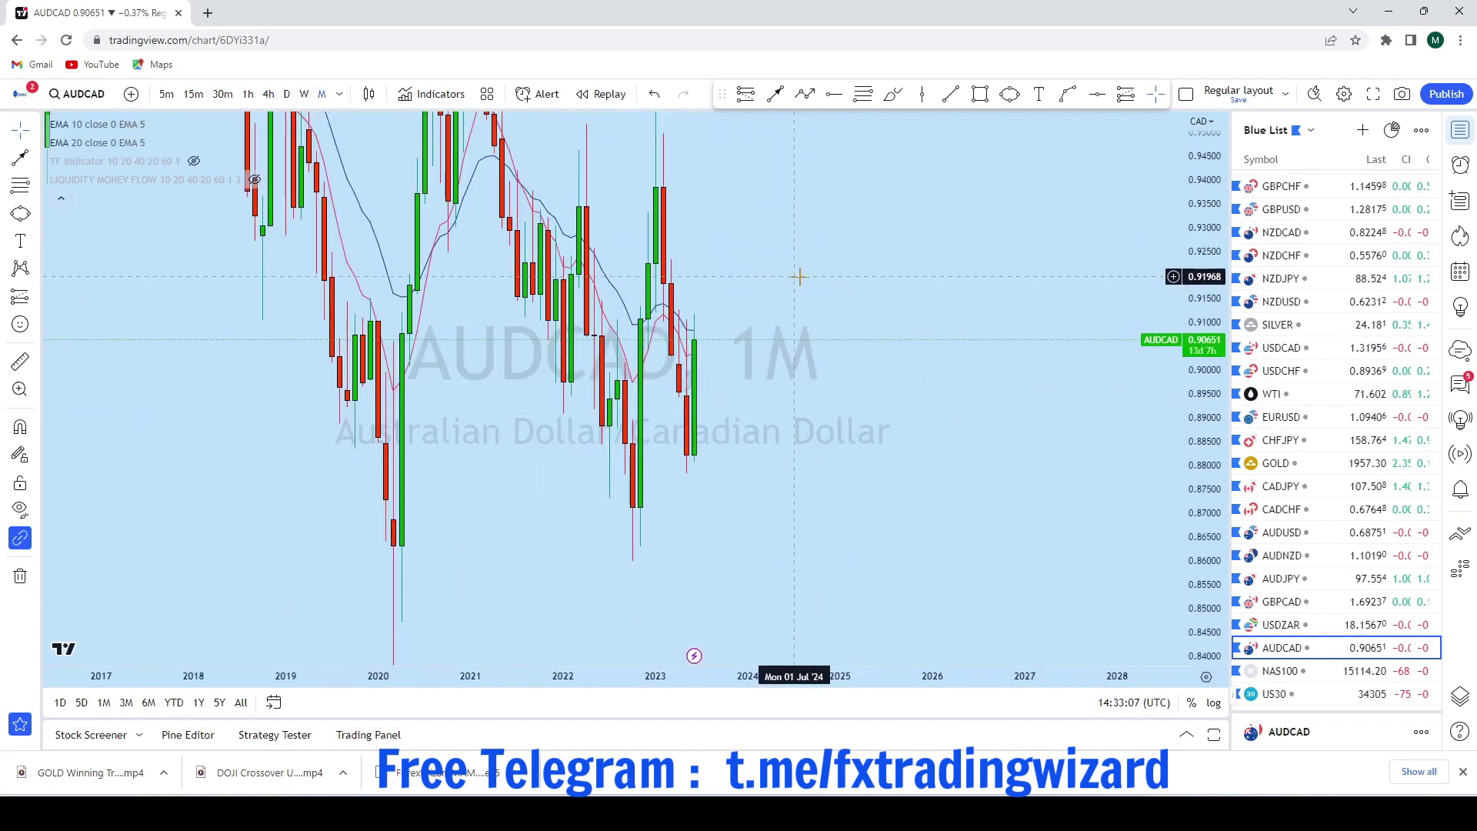
left_click_drag(746, 279, 1103, 299)
scroll(1101, 299, "up", 7)
scroll(1099, 298, "up", 2)
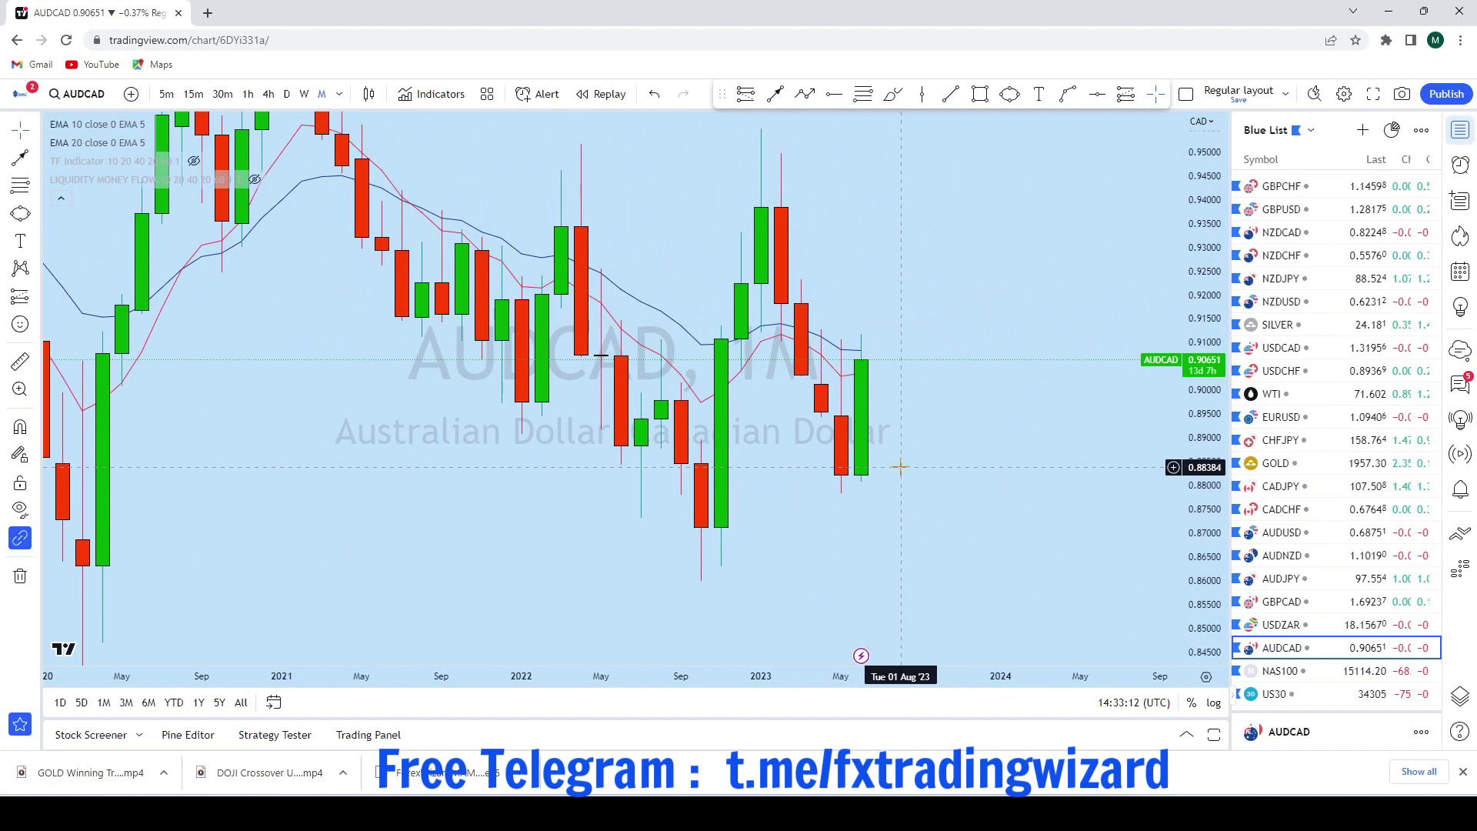
scroll(1068, 314, "down", 3)
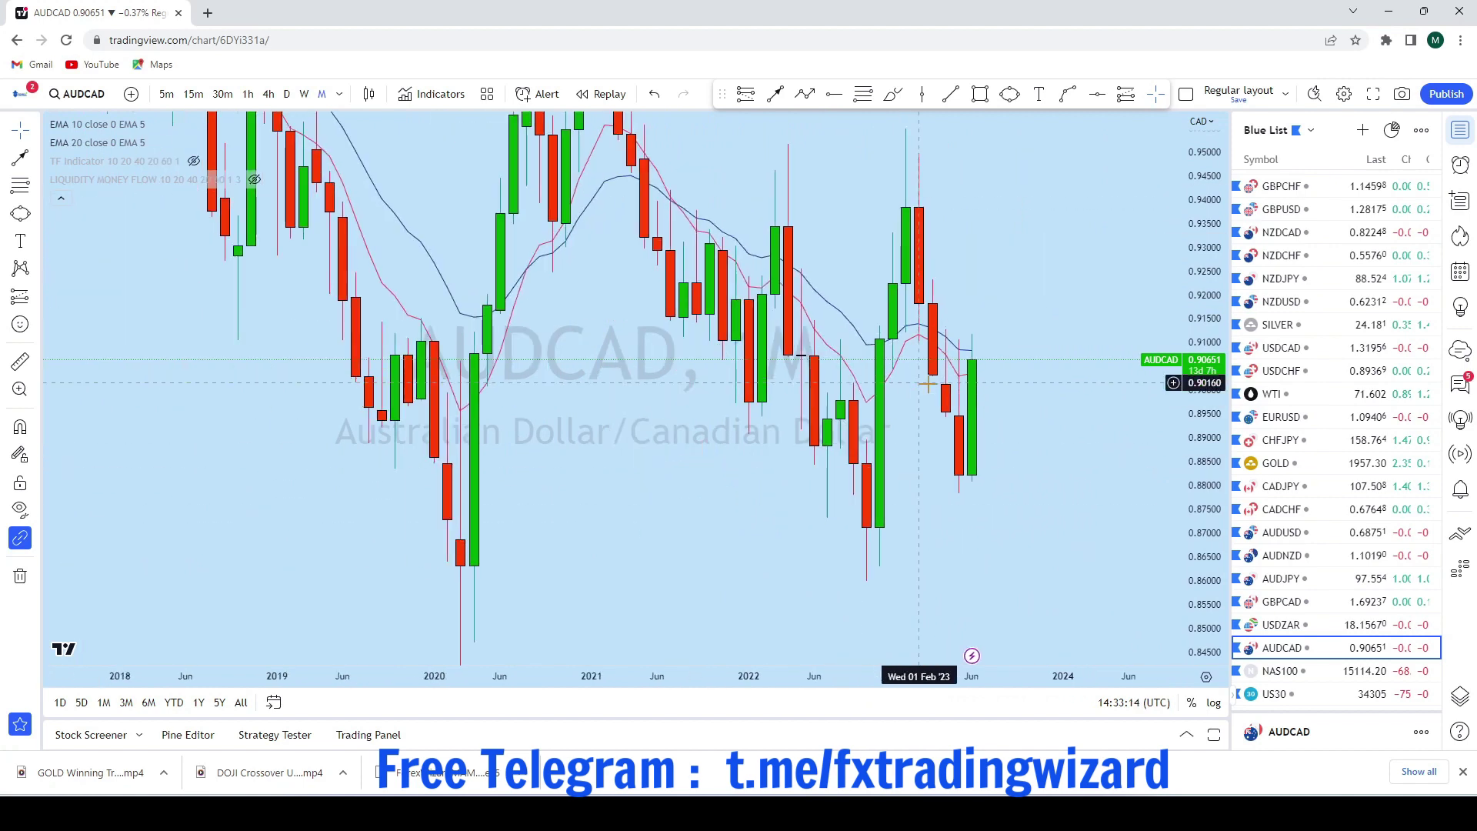
scroll(953, 460, "up", 1)
left_click_drag(997, 378, 997, 338)
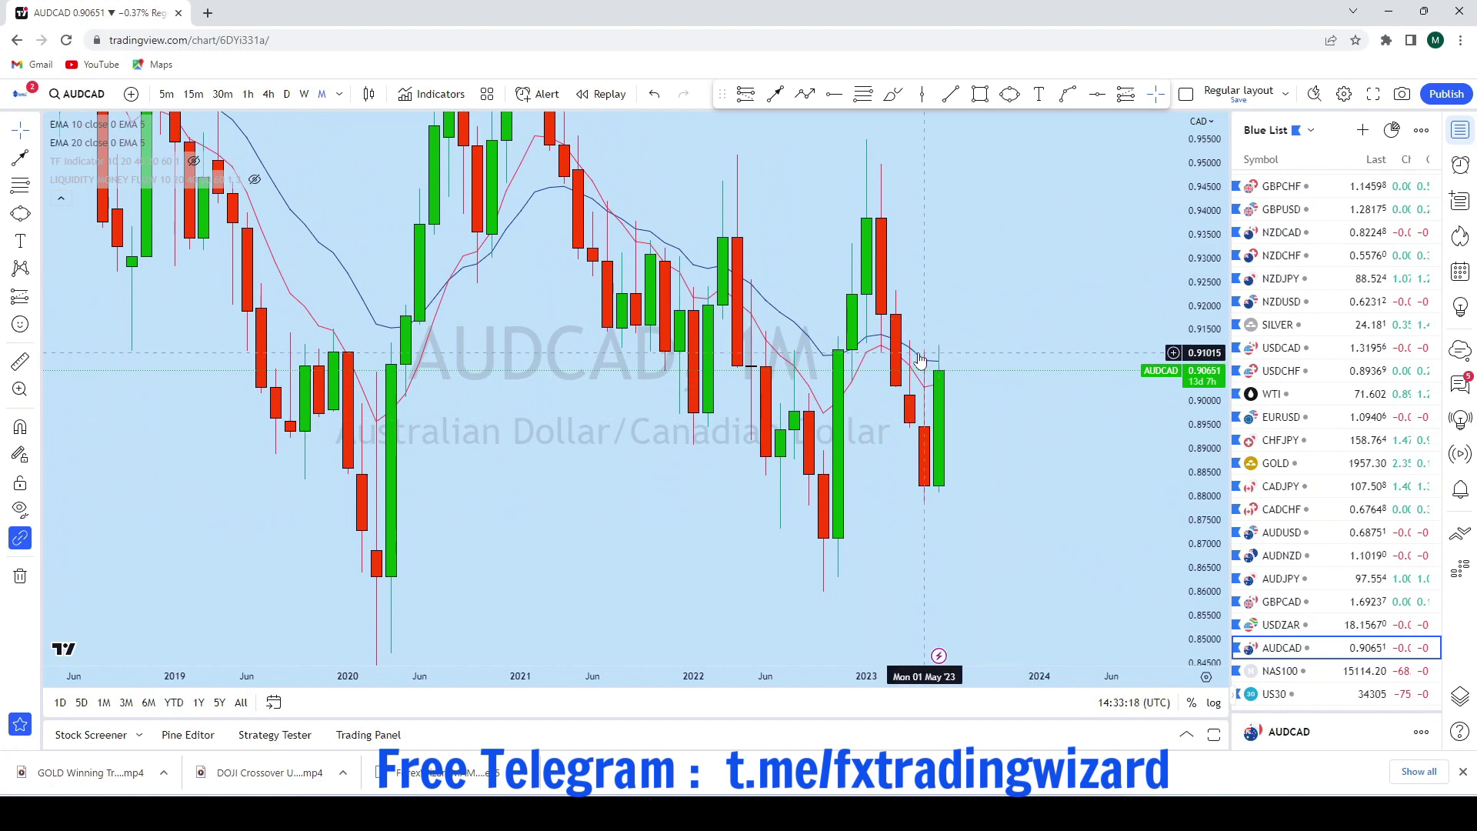
left_click_drag(1056, 315, 1055, 317)
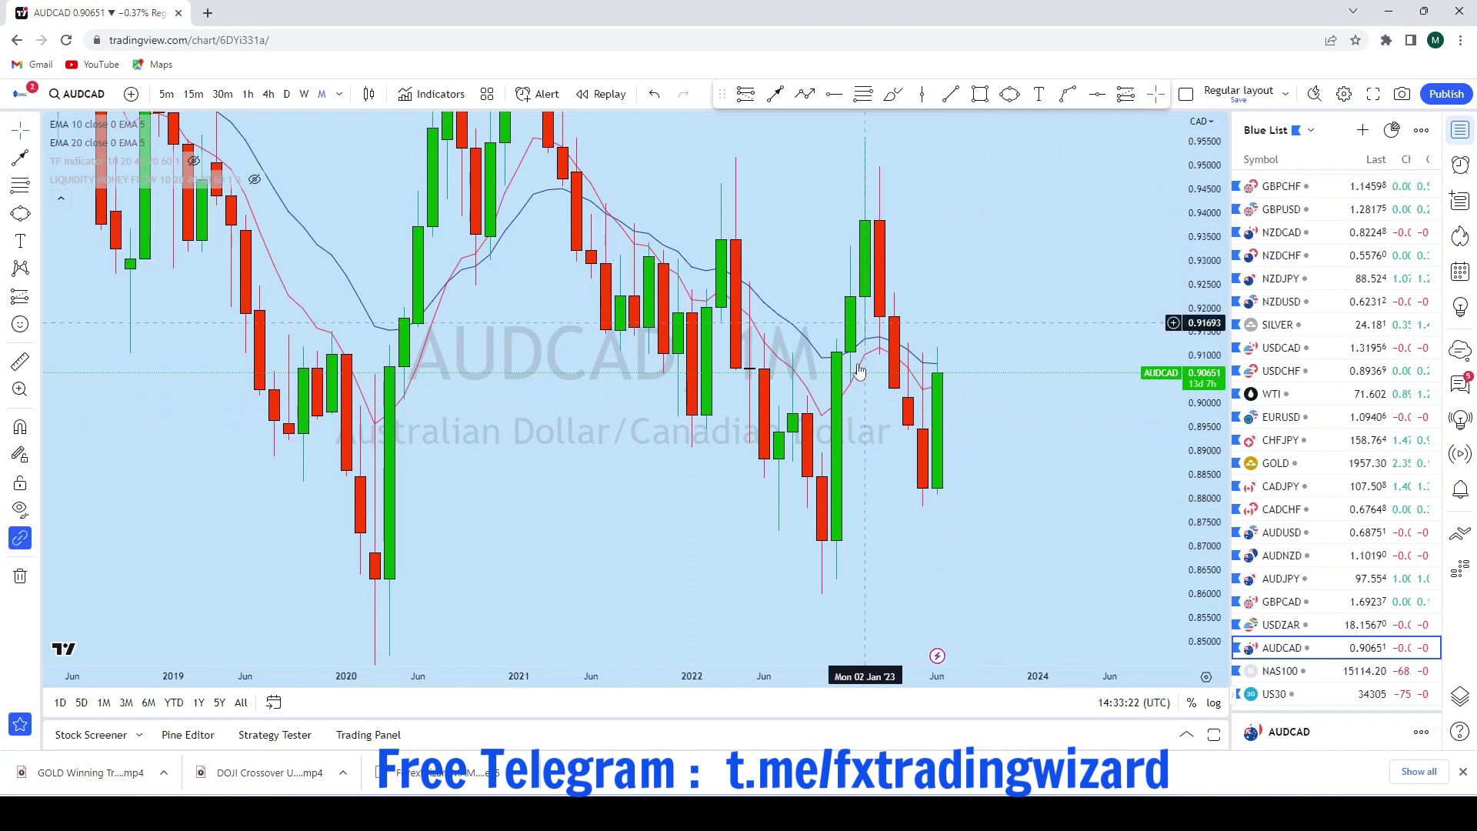
scroll(1000, 230, "up", 1)
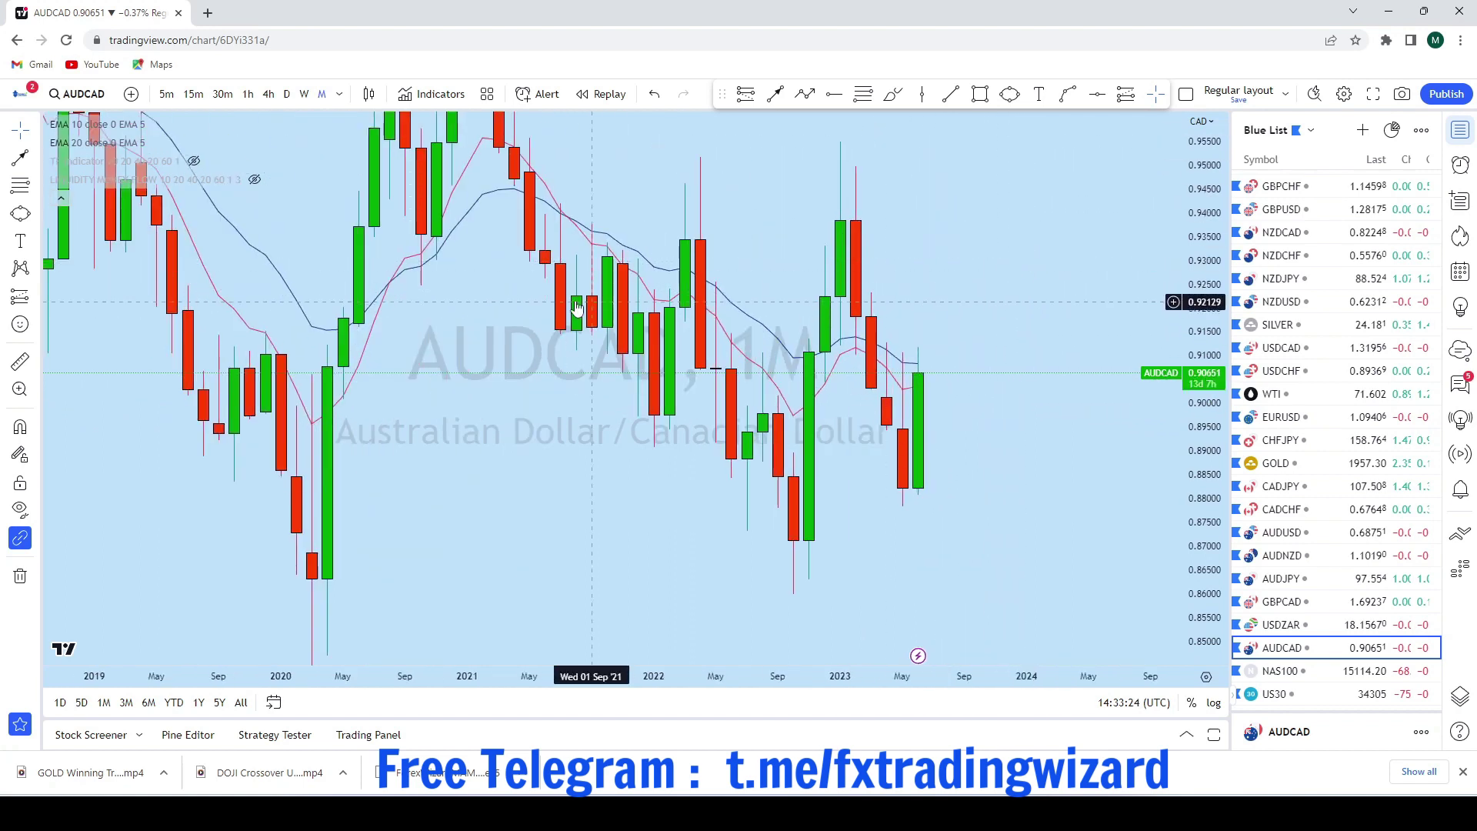
Switch the AUDCAD chart to the weekly timeframe and inspect the latest candles around the EMAs
left_click(309, 94)
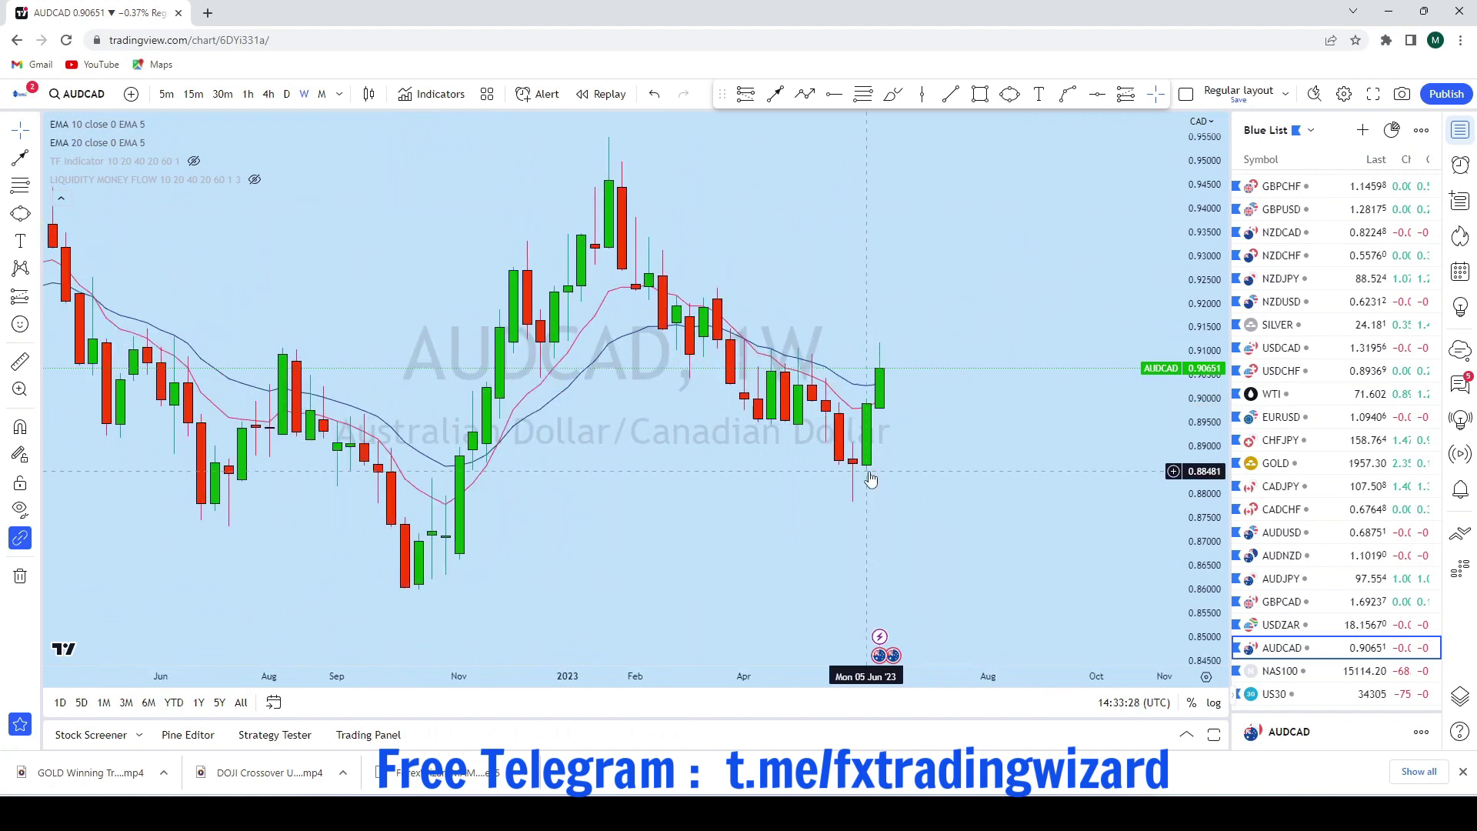
left_click_drag(977, 434, 1050, 444)
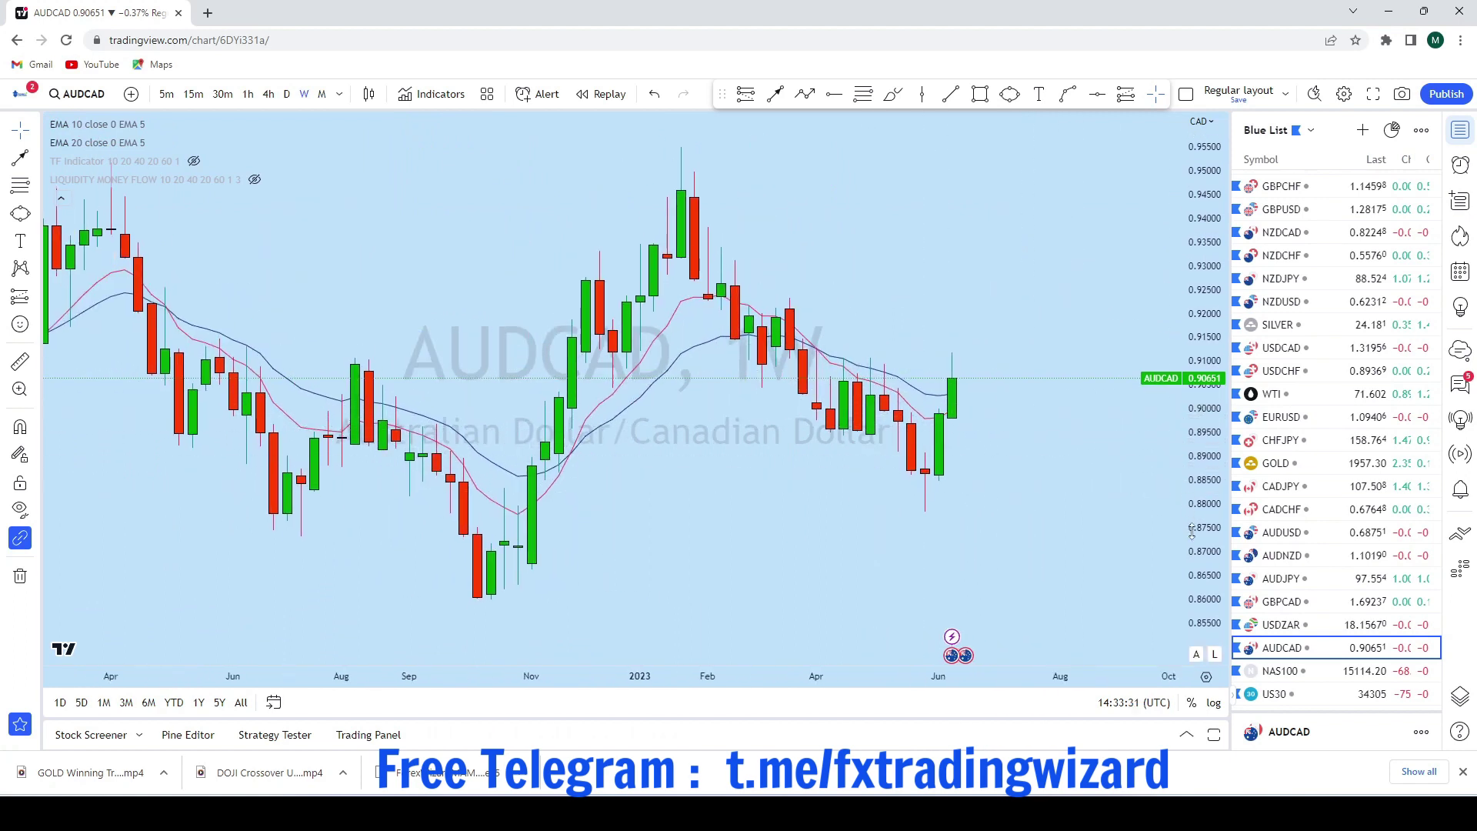
scroll(1032, 451, "up", 5)
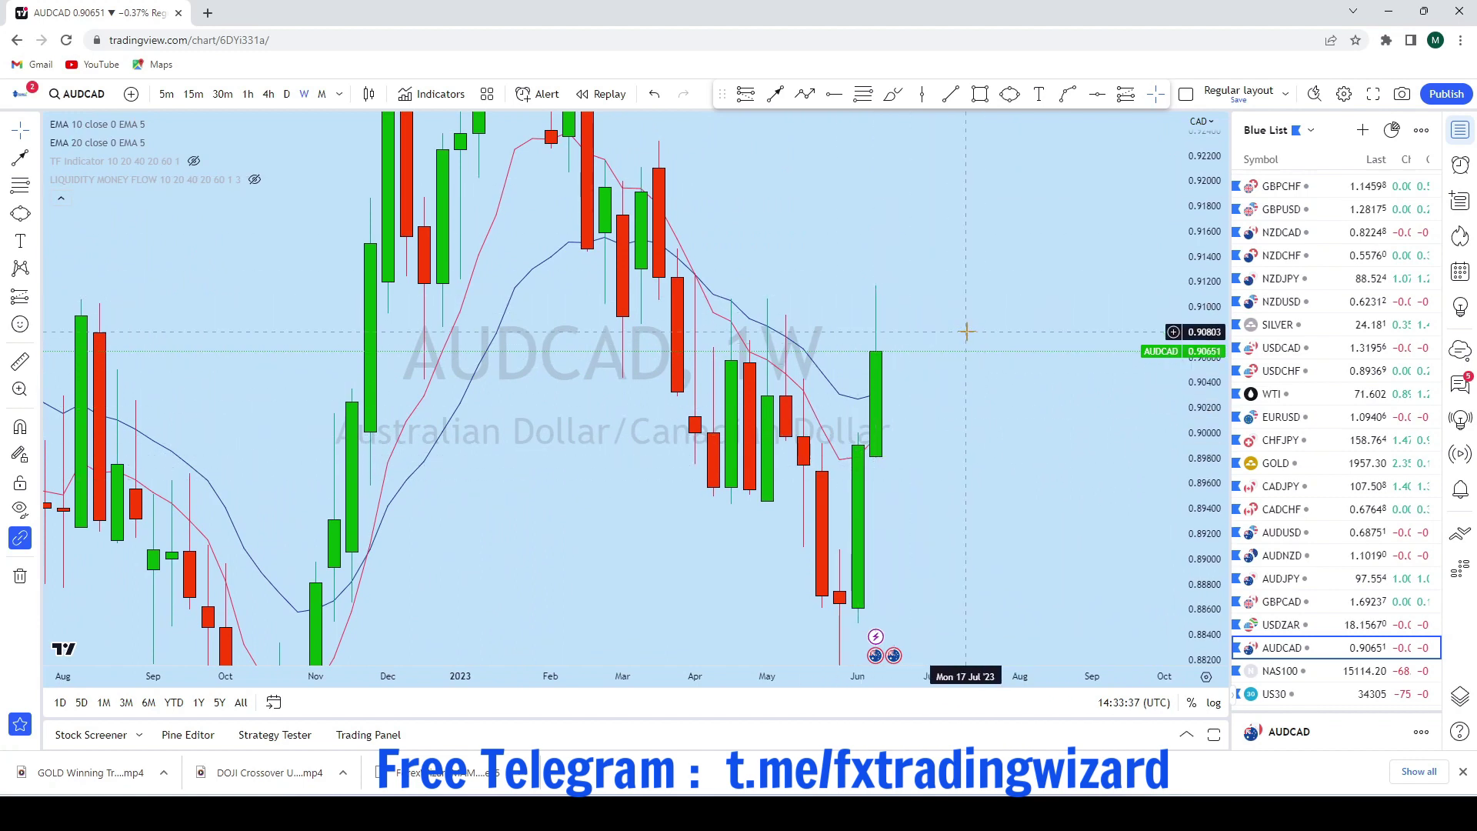
Brush a weekly AUDCAD projection dipping to about 0.900 and rising to an arrowhead near 0.918, and undo it
scroll(958, 315, "up", 2)
left_click(892, 94)
mouse_move(811, 352)
left_mouse_down()
mouse_move(833, 372)
mouse_move(864, 224)
mouse_move(839, 233)
left_mouse_up()
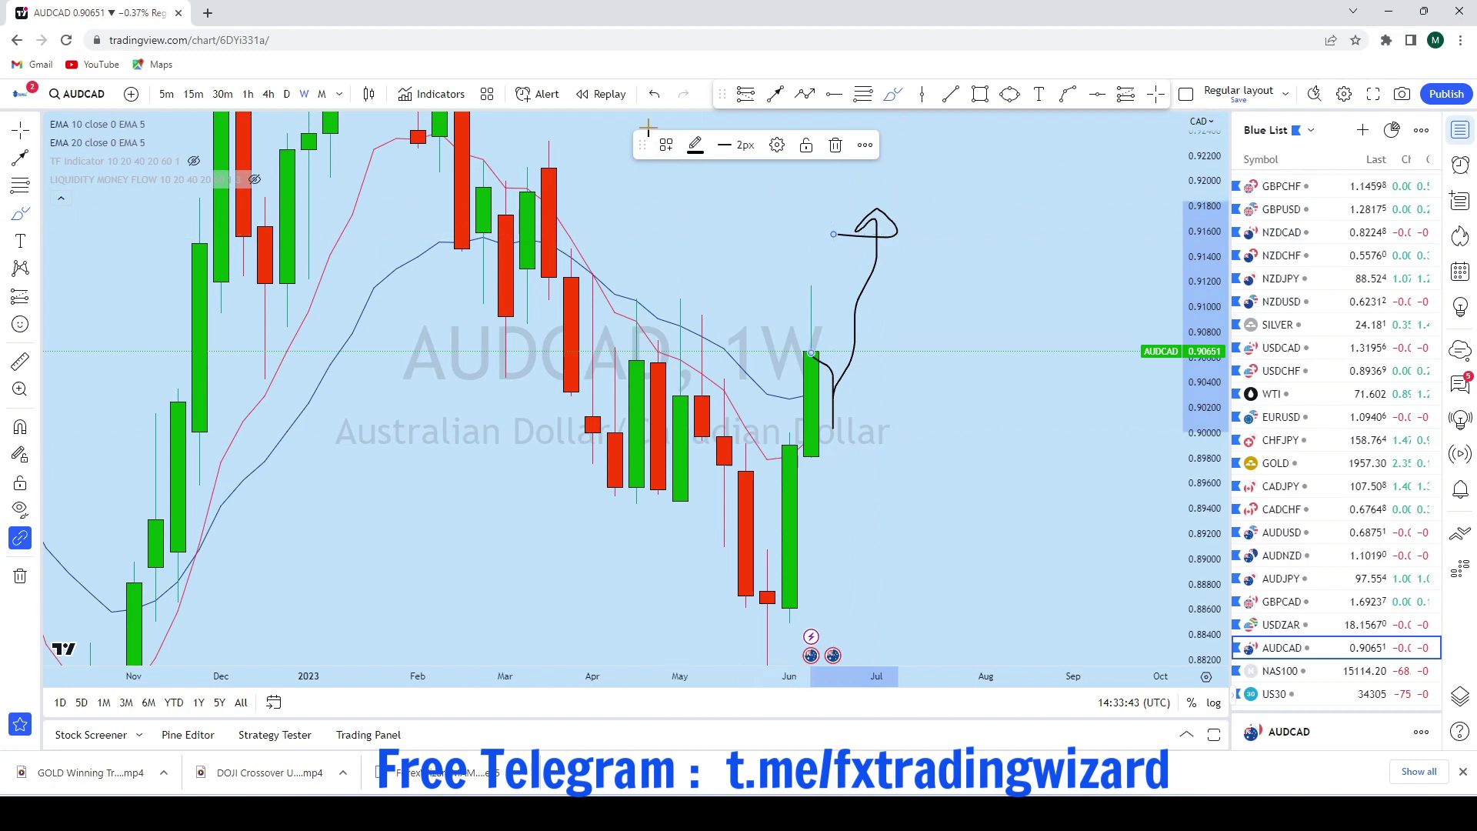
left_click(652, 94)
Switch the AUDCAD chart to the daily timeframe and inspect the June rally
left_click(287, 94)
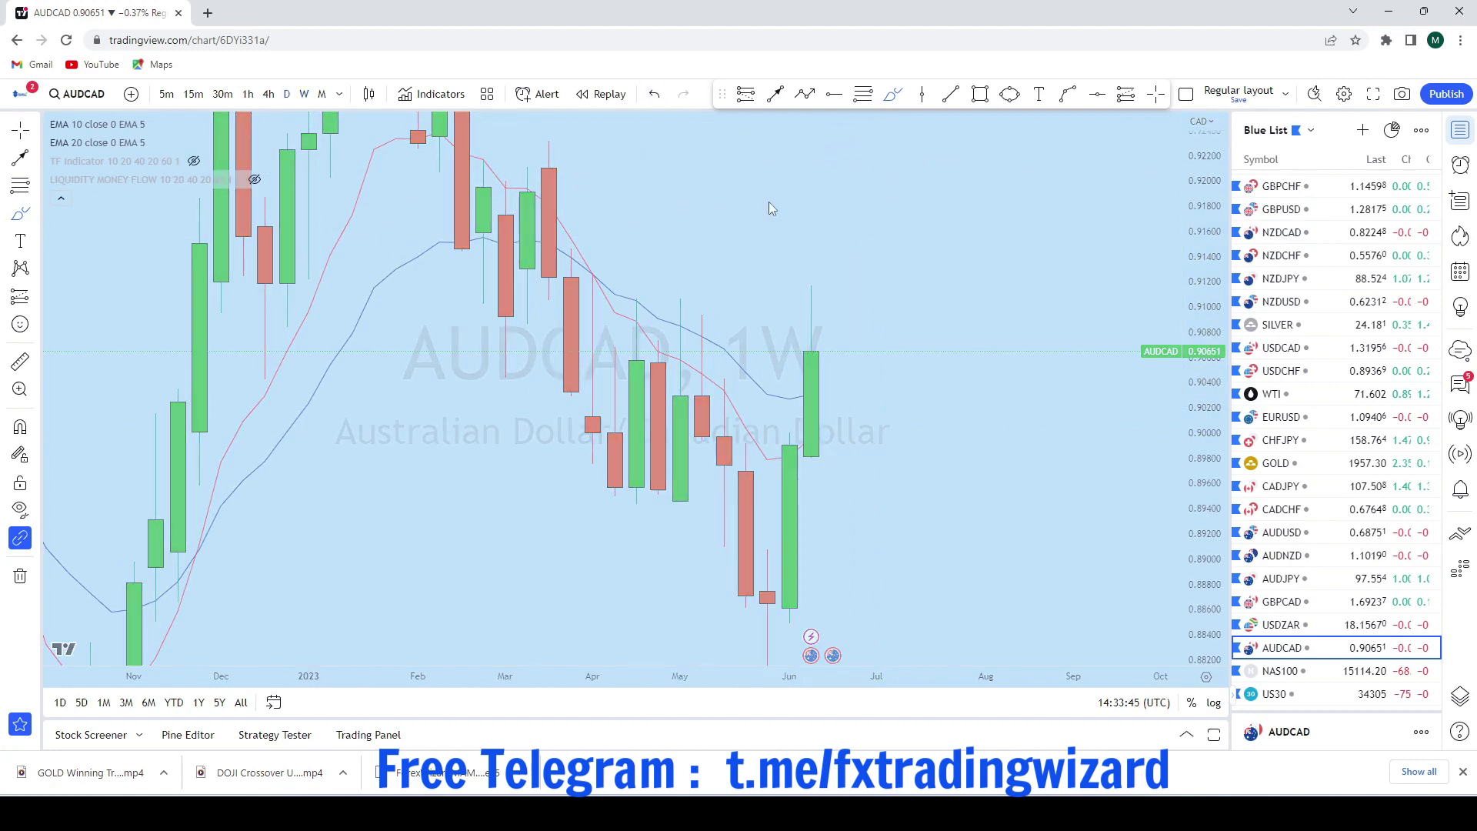
scroll(1023, 400, "up", 1)
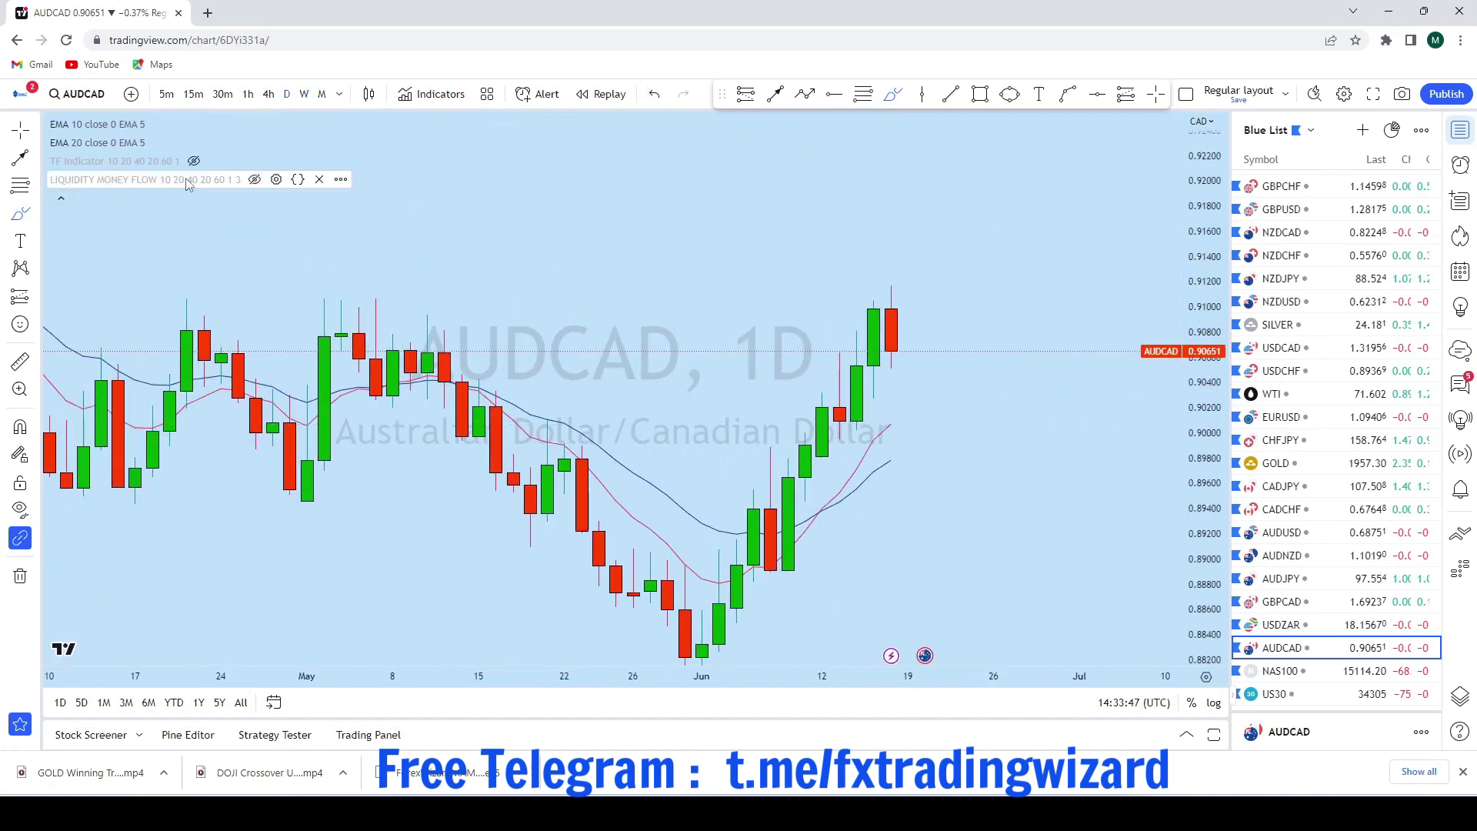
scroll(976, 329, "up", 1)
scroll(976, 329, "down", 2)
left_click_drag(1009, 416, 956, 379)
scroll(946, 407, "up", 3)
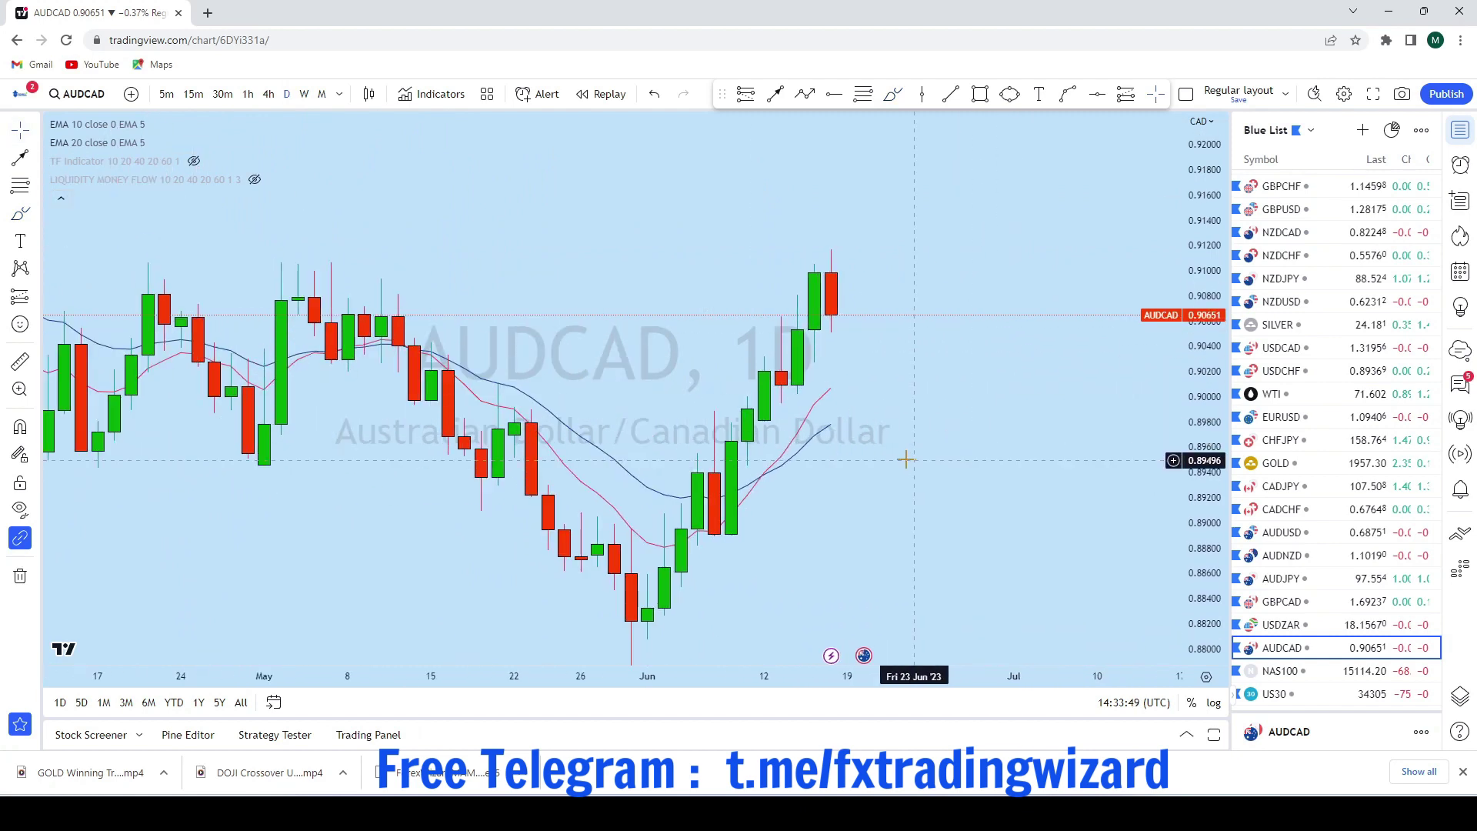
left_click_drag(907, 458, 949, 449)
Brush the daily AUDCAD upswings and pullbacks from about 0.889, extending them to an arrowhead near 0.92, and undo the marks
left_click_drag(771, 528, 820, 289)
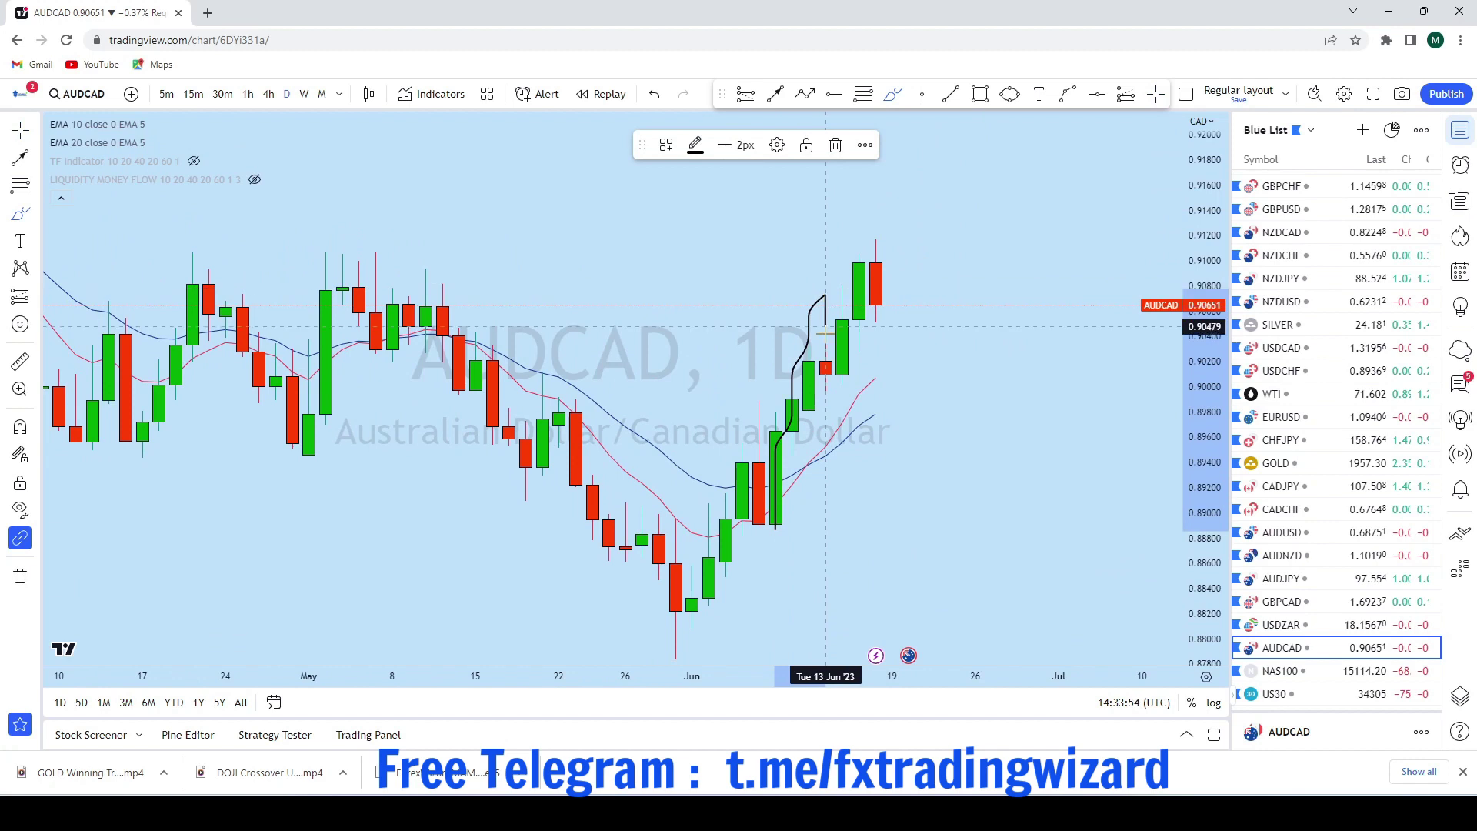
left_click_drag(834, 389, 877, 239)
mouse_move(887, 296)
left_mouse_down()
mouse_move(965, 147)
mouse_move(951, 129)
left_mouse_up()
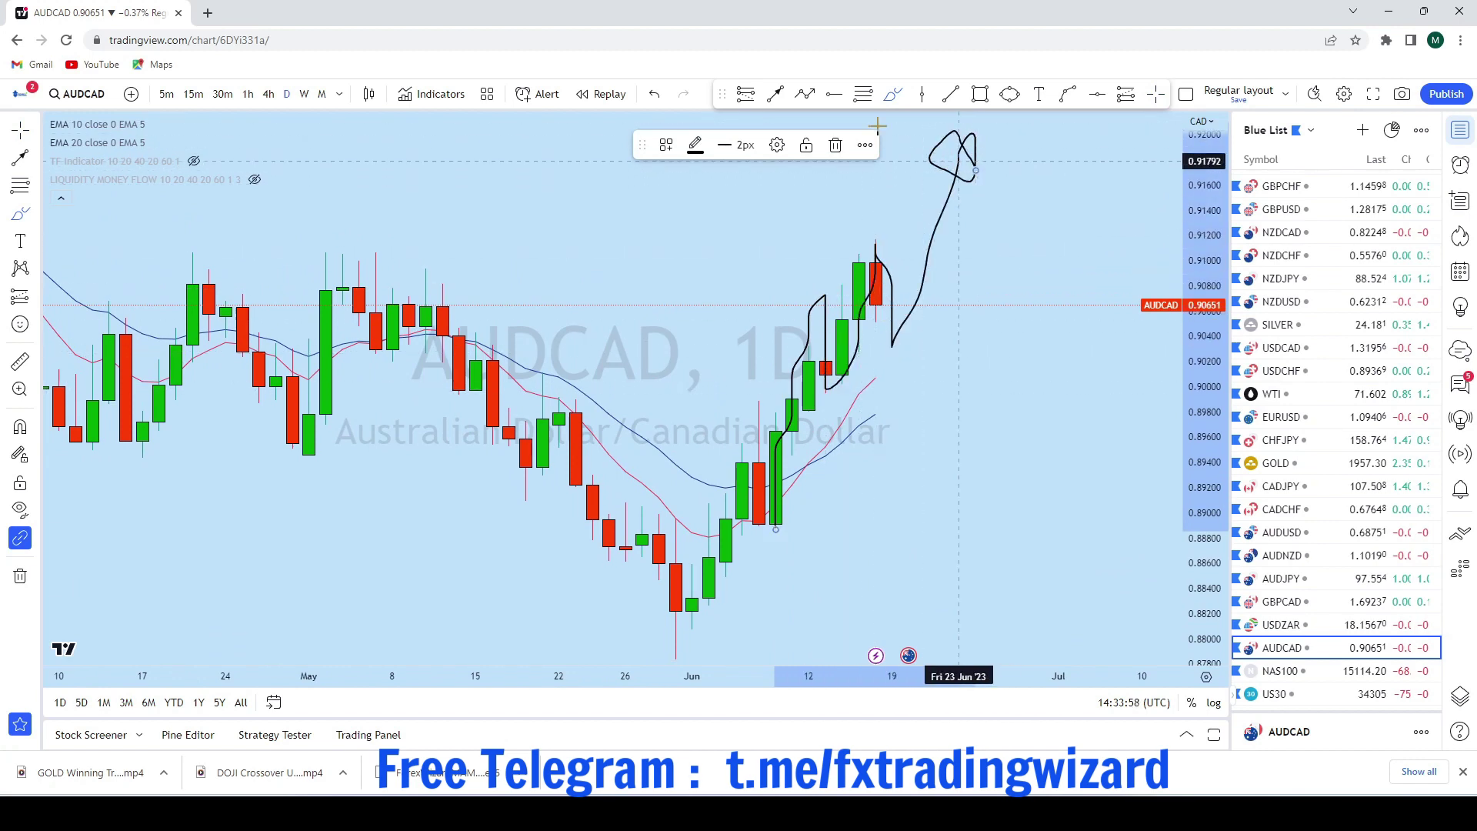
left_click(659, 94)
Brush a daily AUDCAD pullback to about 0.903 followed by a rise to about 0.914, and undo it
scroll(818, 175, "up", 2)
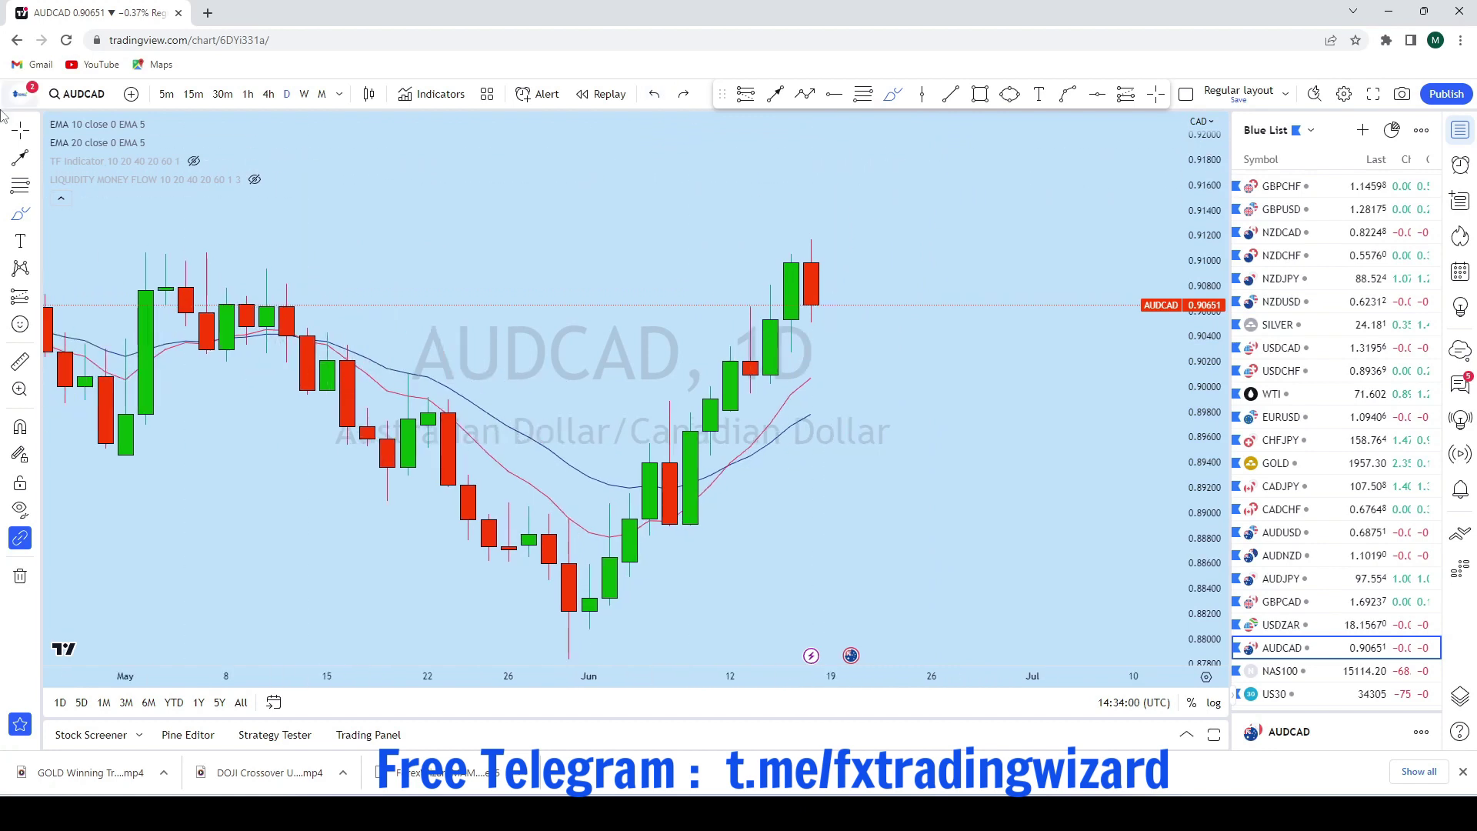
left_click(19, 132)
left_click_drag(890, 220, 901, 270)
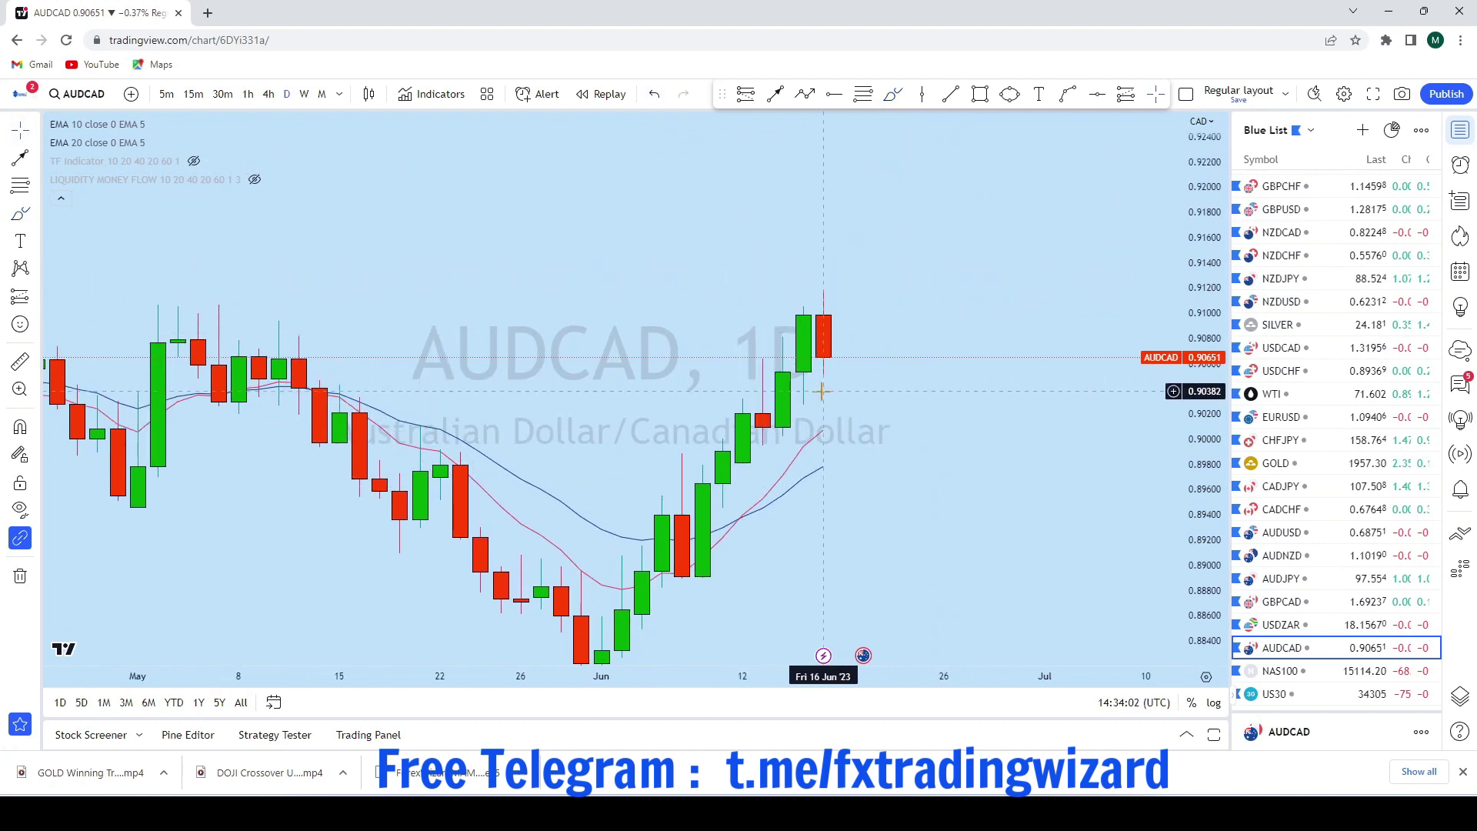
scroll(892, 414, "down", 3)
left_click_drag(1192, 470, 1192, 223)
scroll(930, 247, "up", 3)
left_click(892, 94)
mouse_move(839, 330)
left_mouse_down()
mouse_move(850, 358)
mouse_move(931, 316)
mouse_move(973, 157)
mouse_move(911, 179)
left_mouse_up()
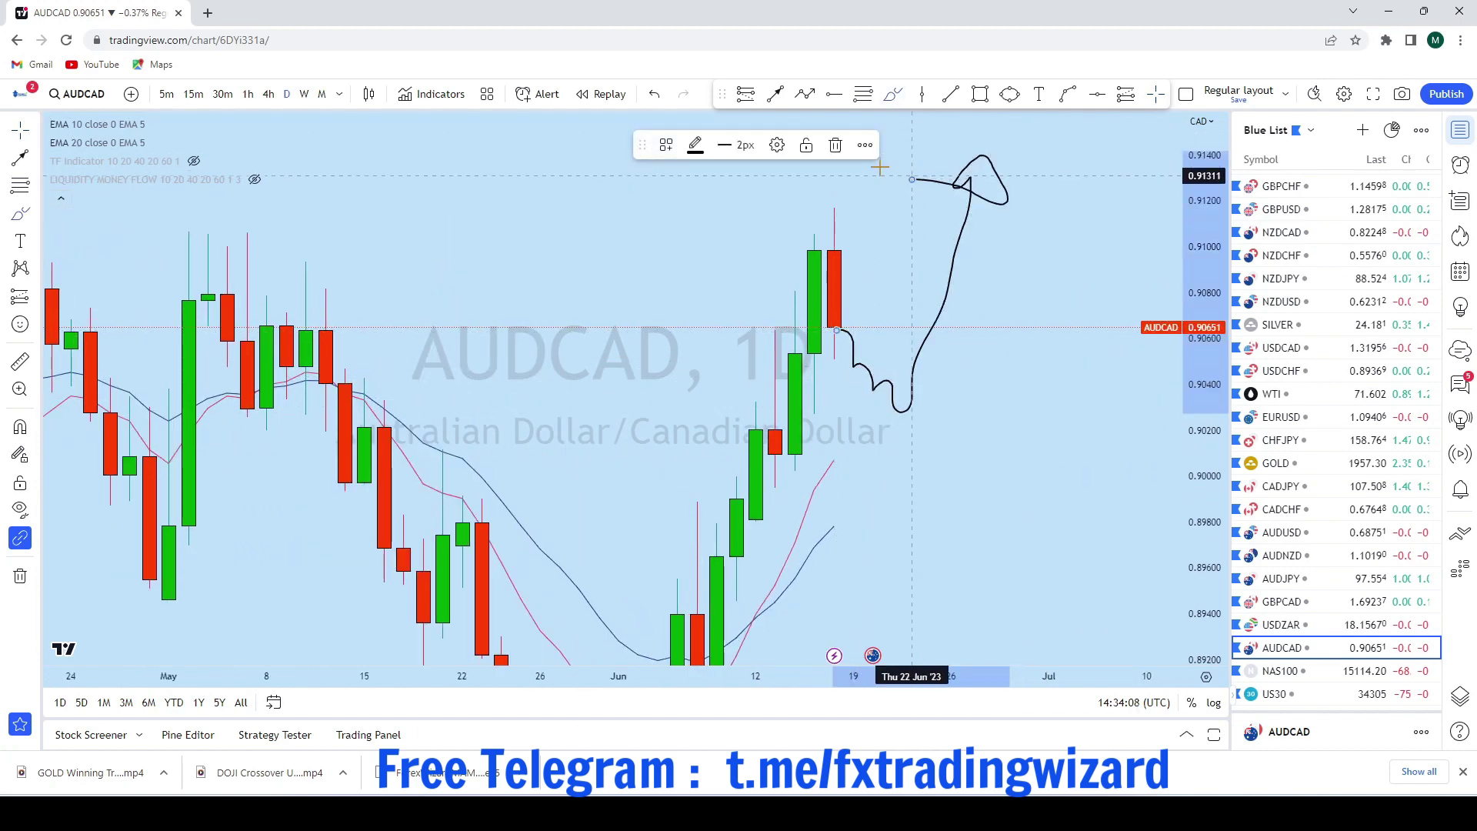
left_click(651, 93)
Switch the AUDCAD chart to the 4-hour timeframe and frame the latest candles and EMAs
left_click(271, 96)
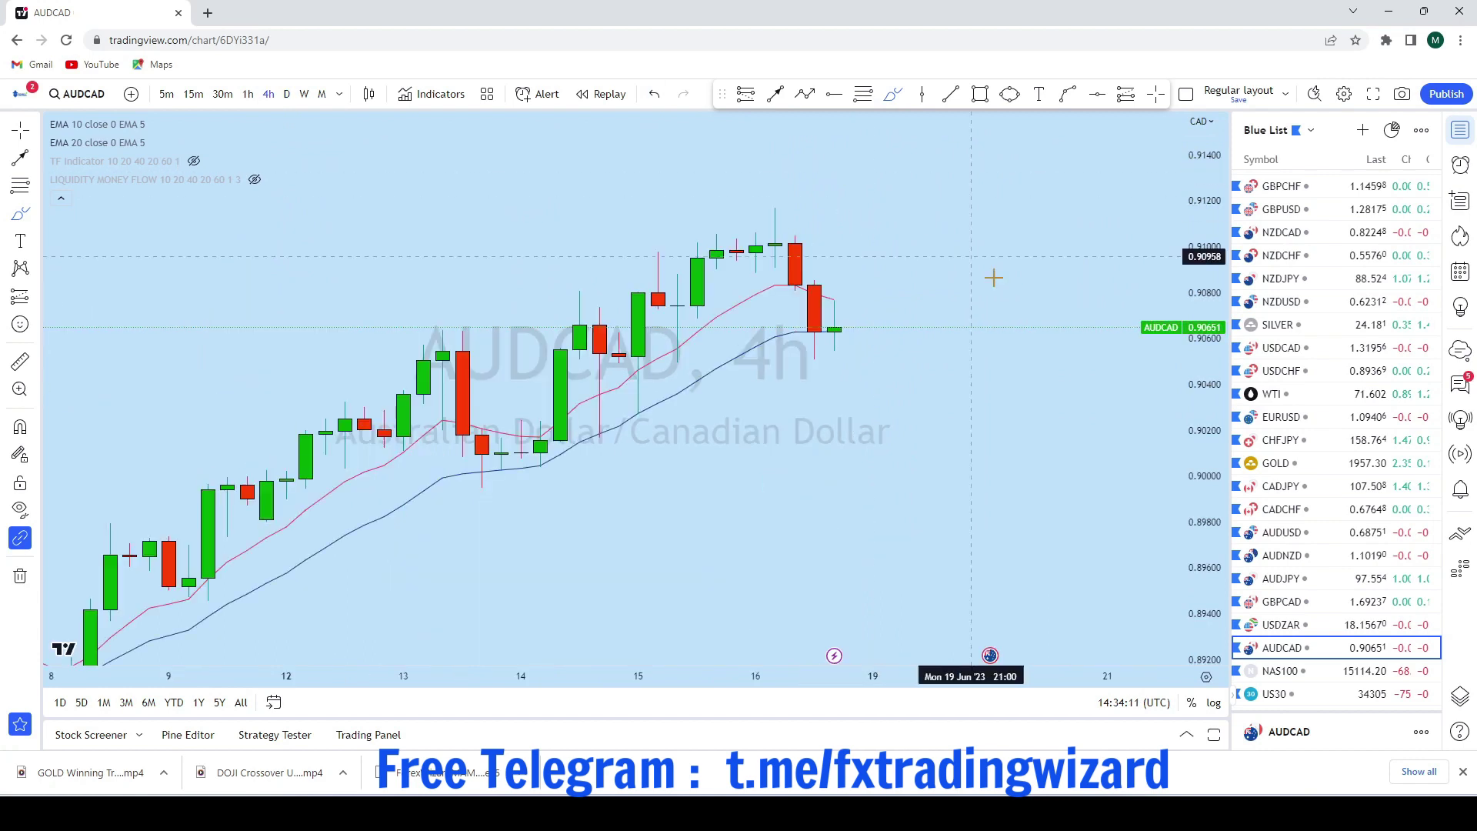
left_click_drag(1202, 401, 1202, 184)
scroll(1055, 409, "down", 5)
scroll(1055, 408, "up", 4)
Brush a decline on 4-hour AUDCAD from the recent high to about 0.904 and undo it
left_click_drag(884, 123, 955, 377)
left_click(651, 95)
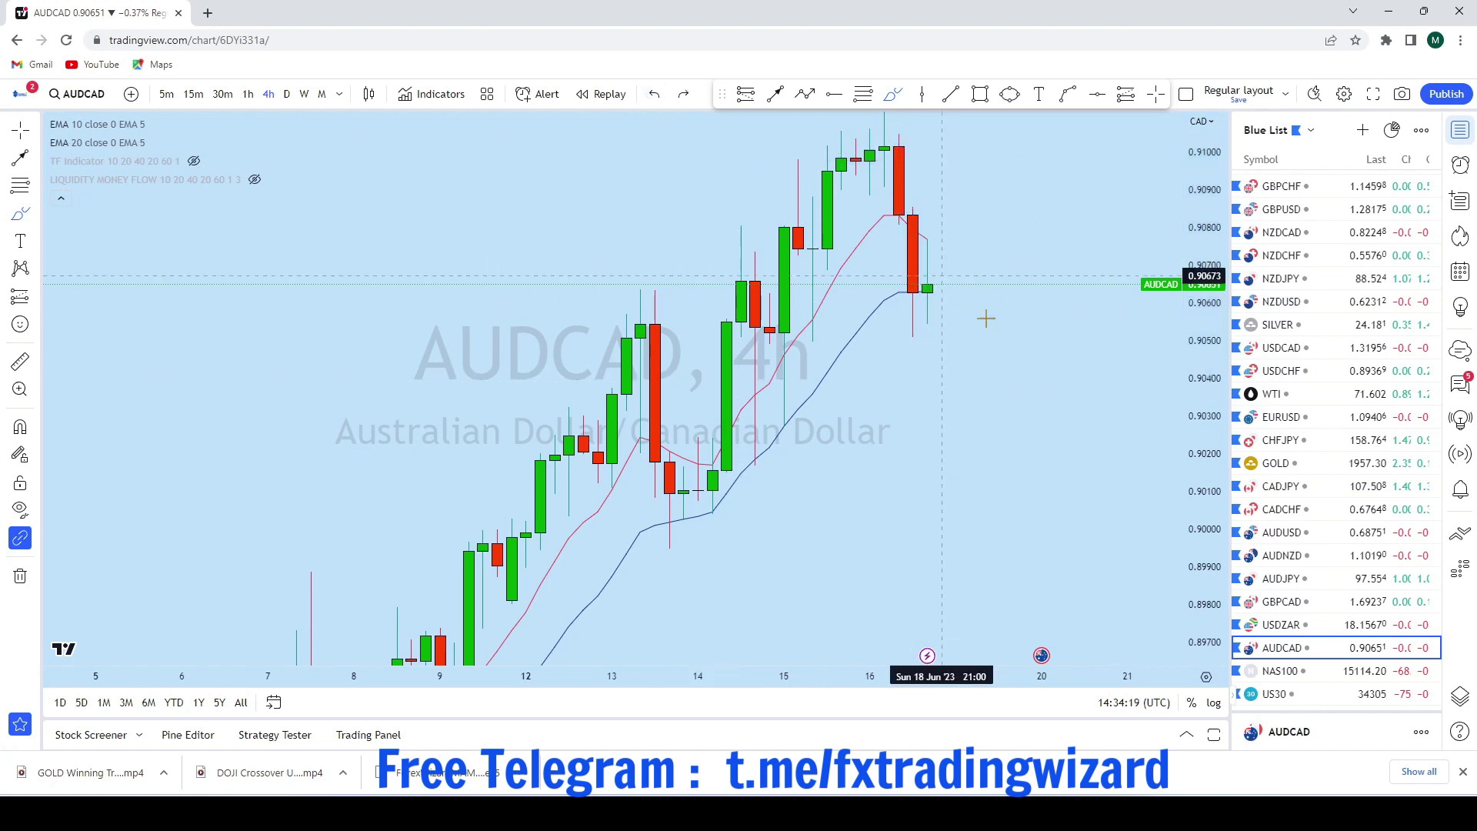
Brush a 4-hour AUDCAD drop from about 0.9075 to about 0.9037 and mark its low with an ellipse
scroll(969, 369, "up", 1)
scroll(972, 384, "up", 1)
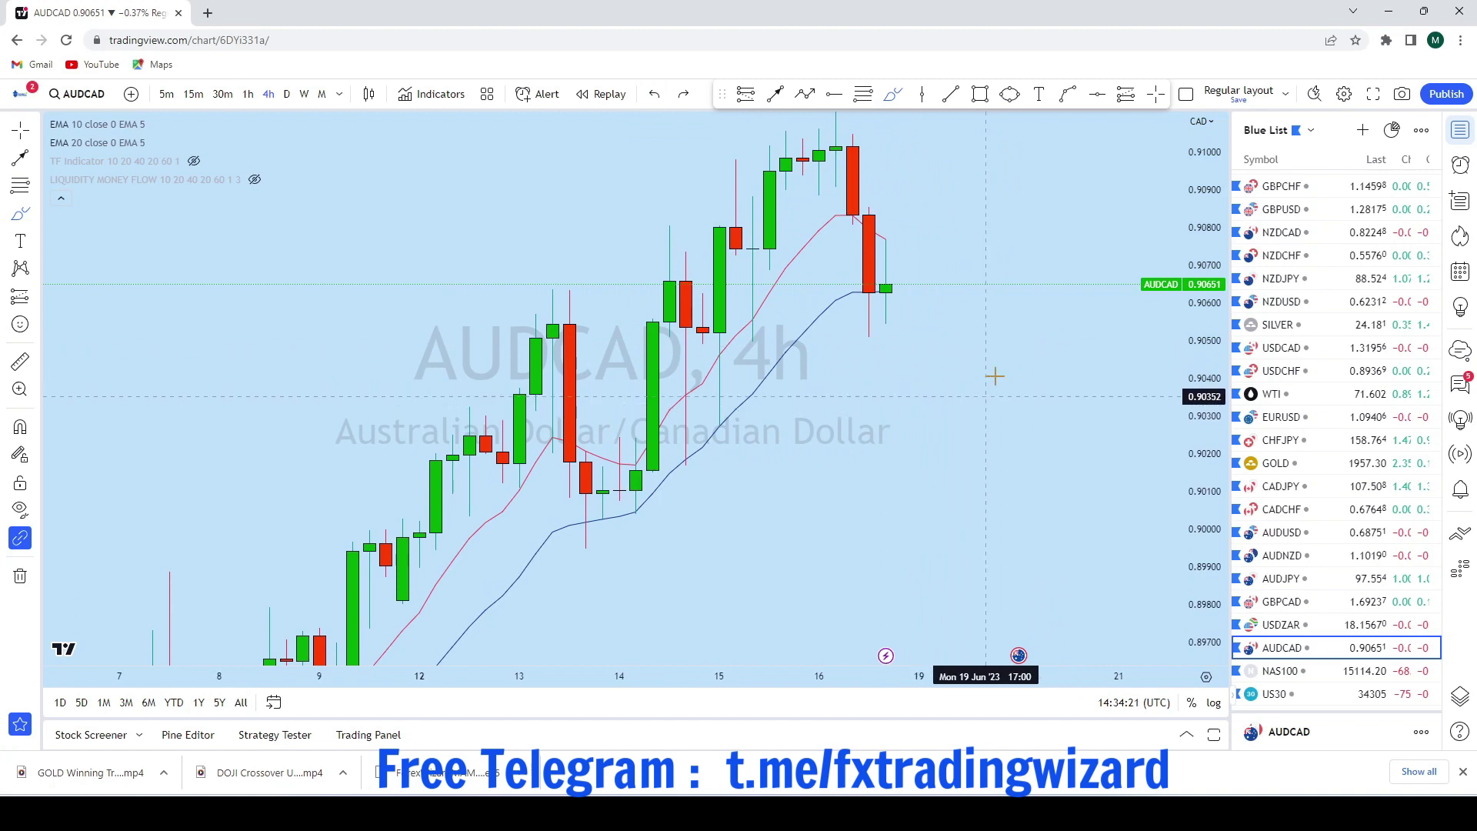
left_click_drag(902, 247, 902, 317)
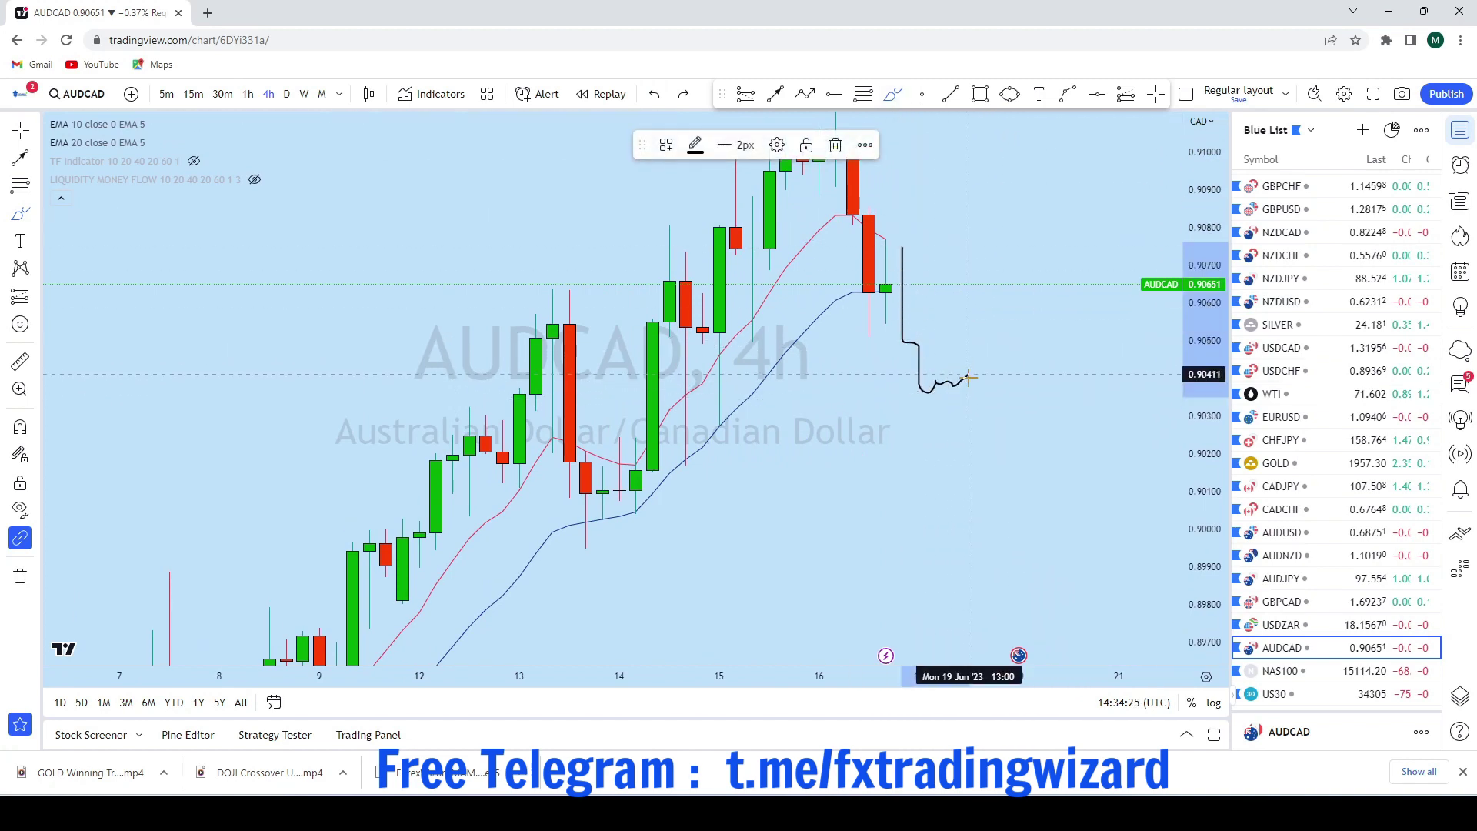
left_click(1009, 93)
left_click(901, 401)
left_click(937, 366)
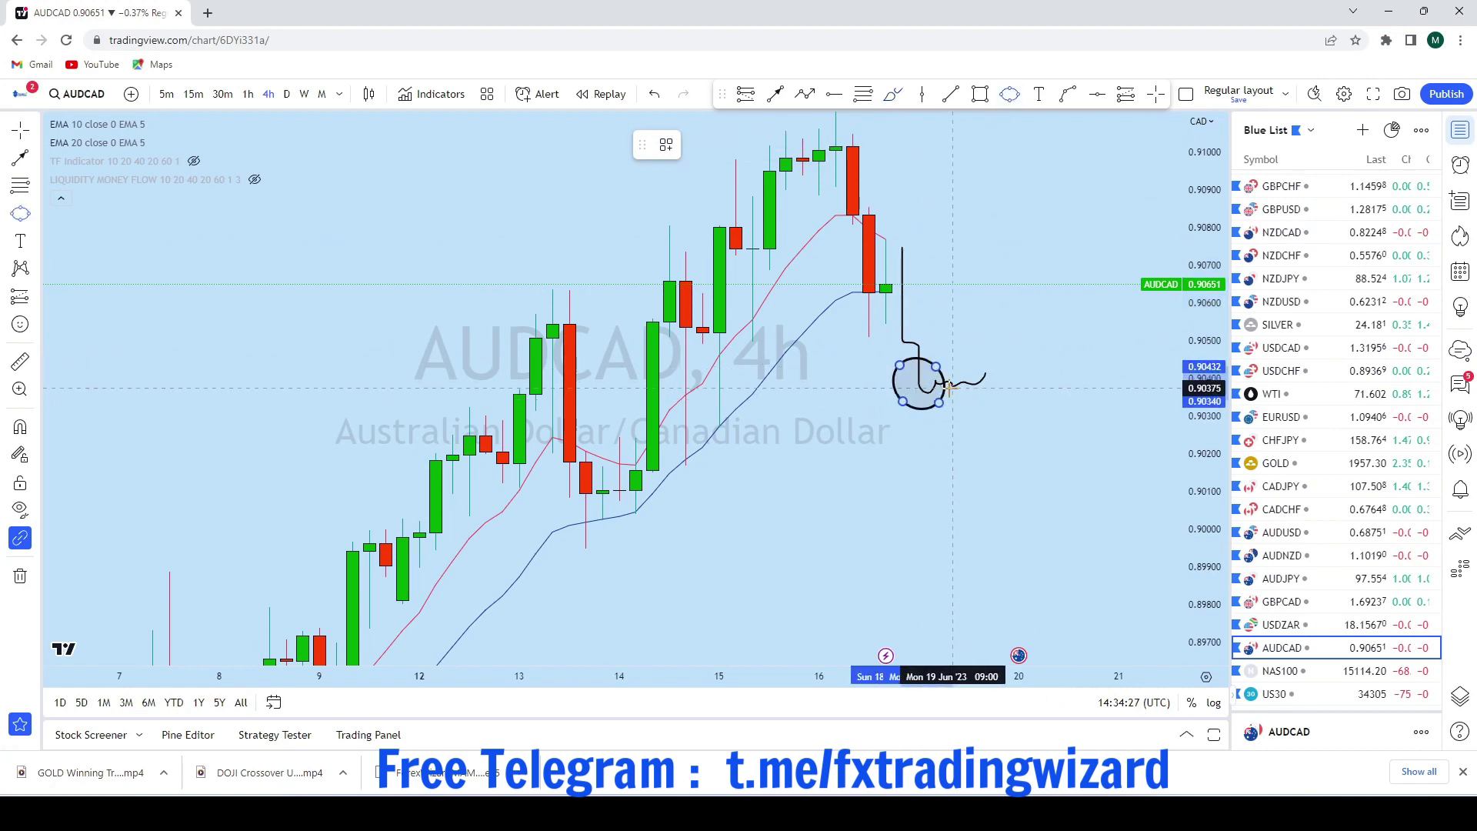
left_click(952, 389)
Draw an upward arrow on 4-hour AUDCAD from the ellipse to a target of about 0.9135
left_click_drag(1073, 264, 840, 446)
scroll(1051, 285, "down", 3)
left_click(775, 96)
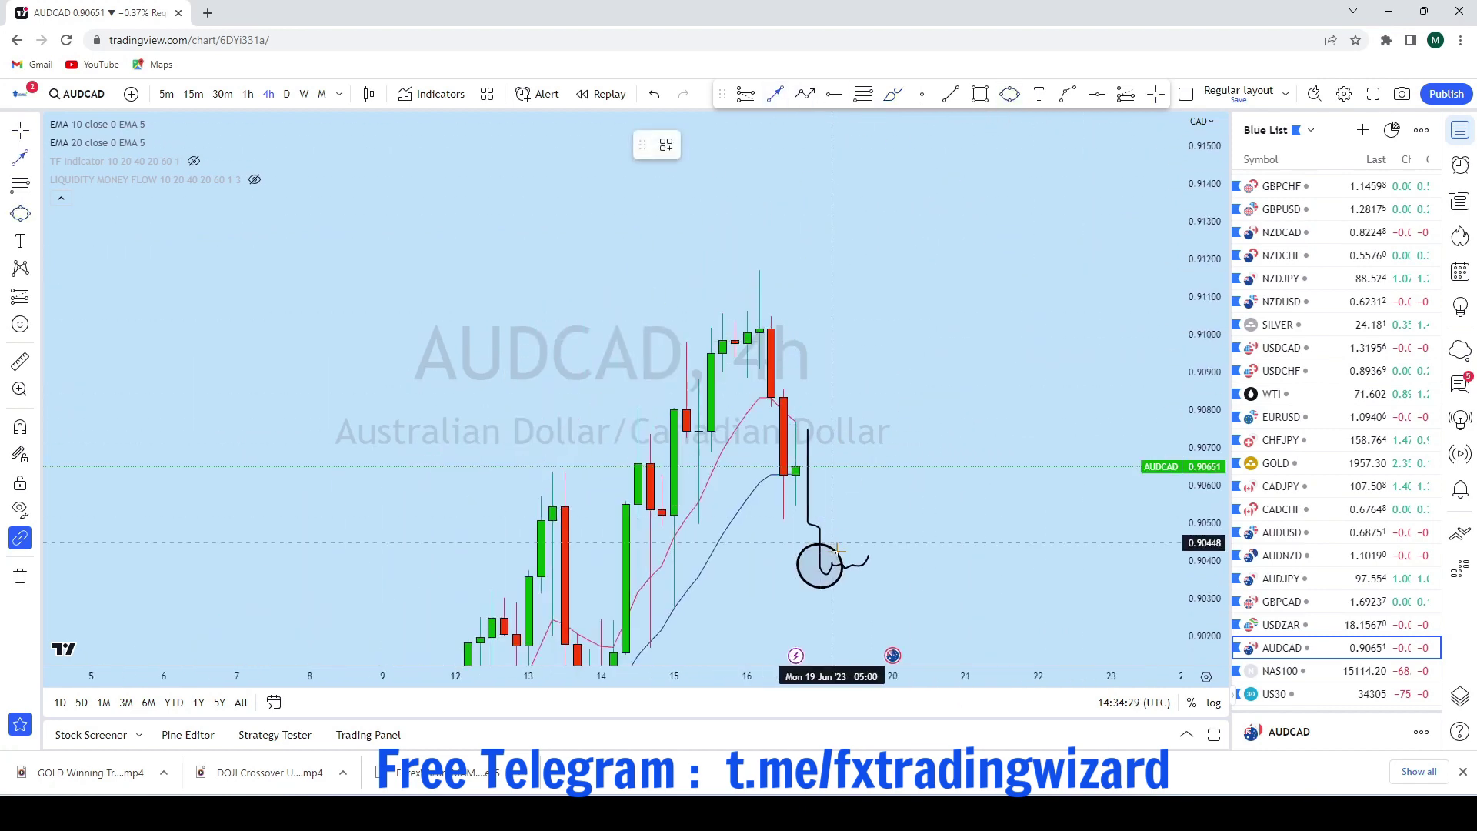
left_click(831, 573)
left_click_drag(896, 359, 954, 204)
scroll(1042, 408, "up", 3)
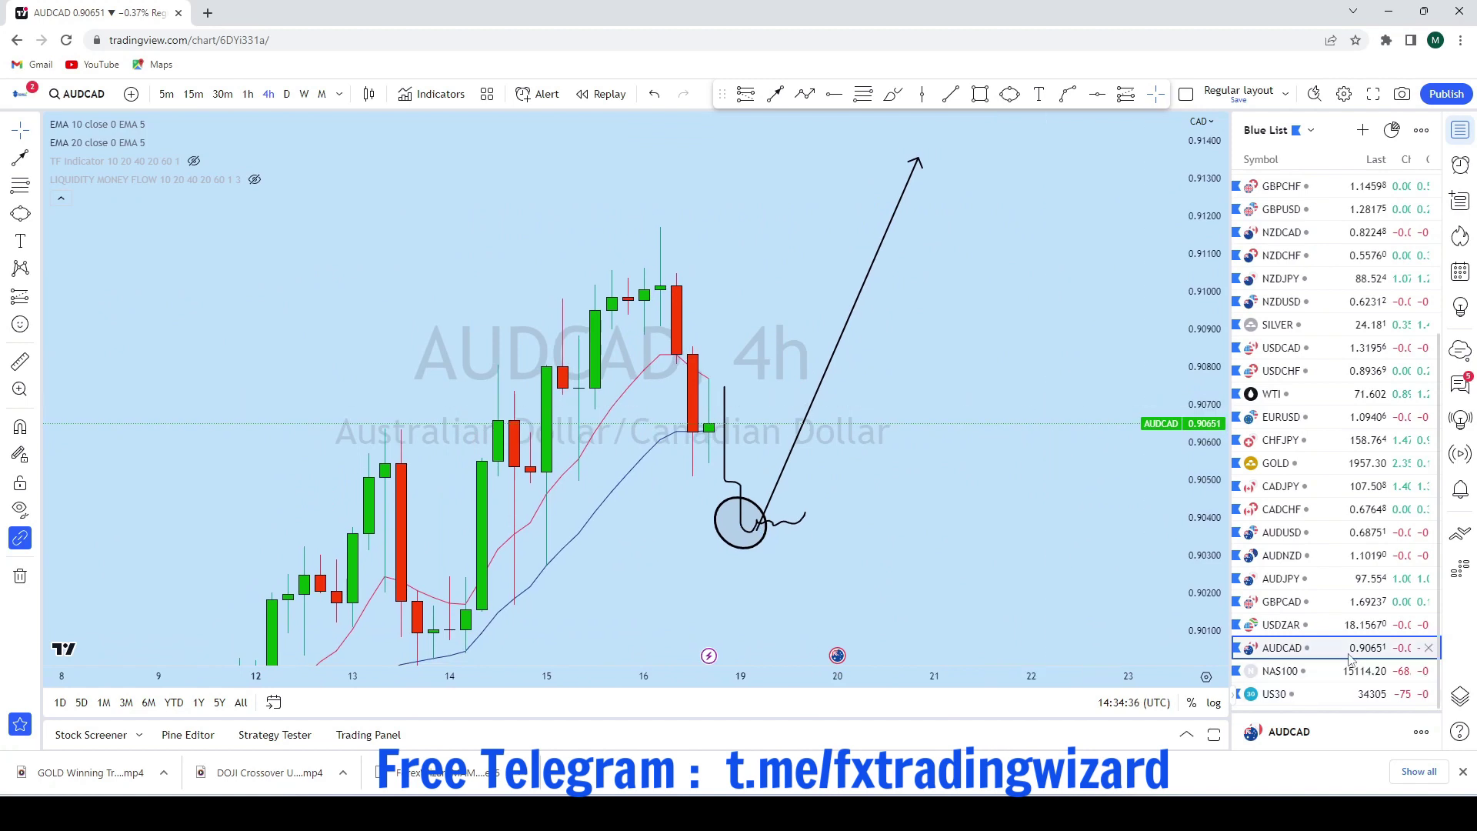
Open NAS100 on the monthly timeframe and place a horizontal line at 15277.19 on the latest candle's high
left_click(1292, 670)
scroll(946, 342, "down", 3)
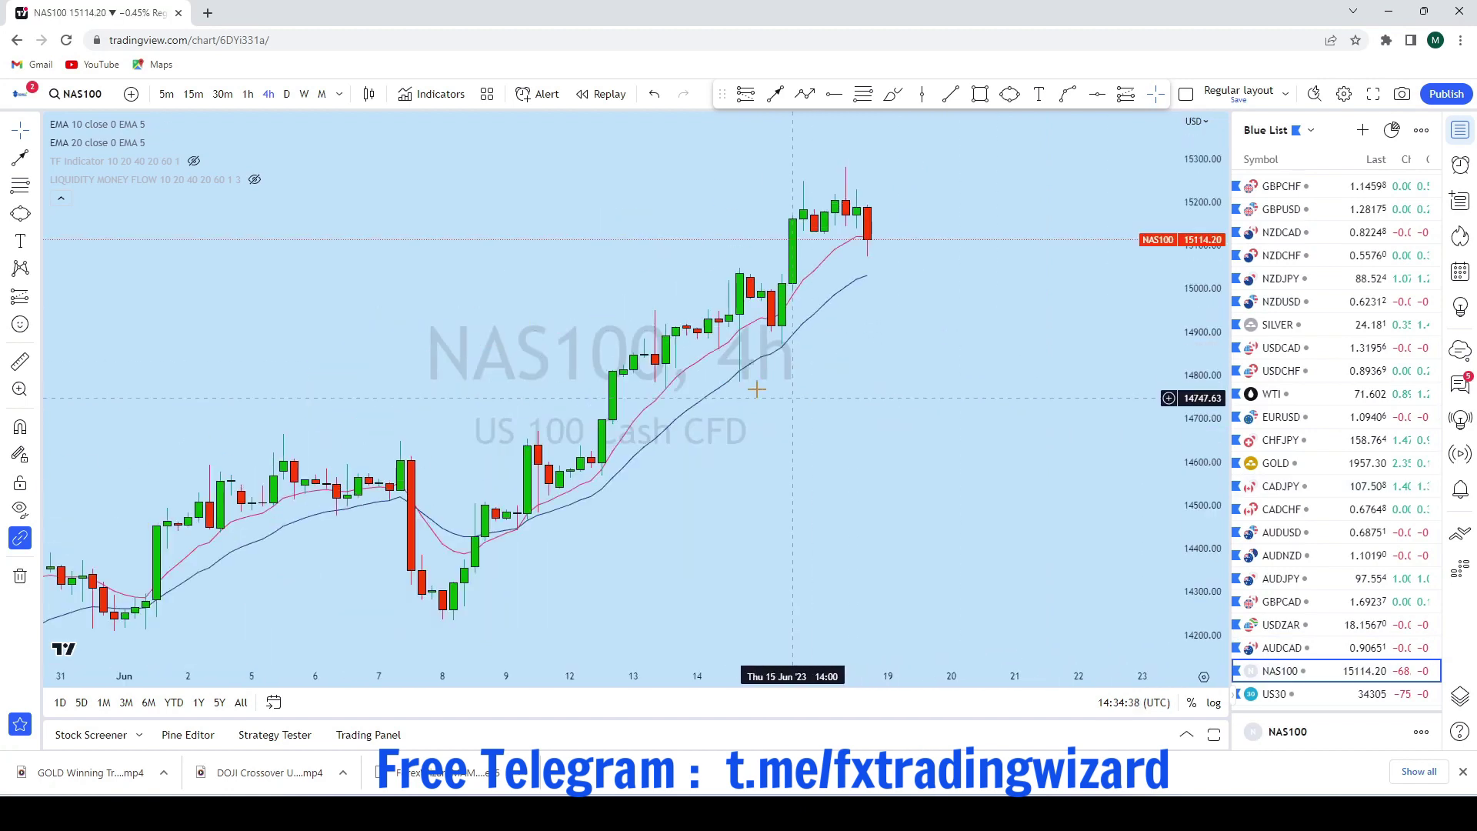
left_click(321, 94)
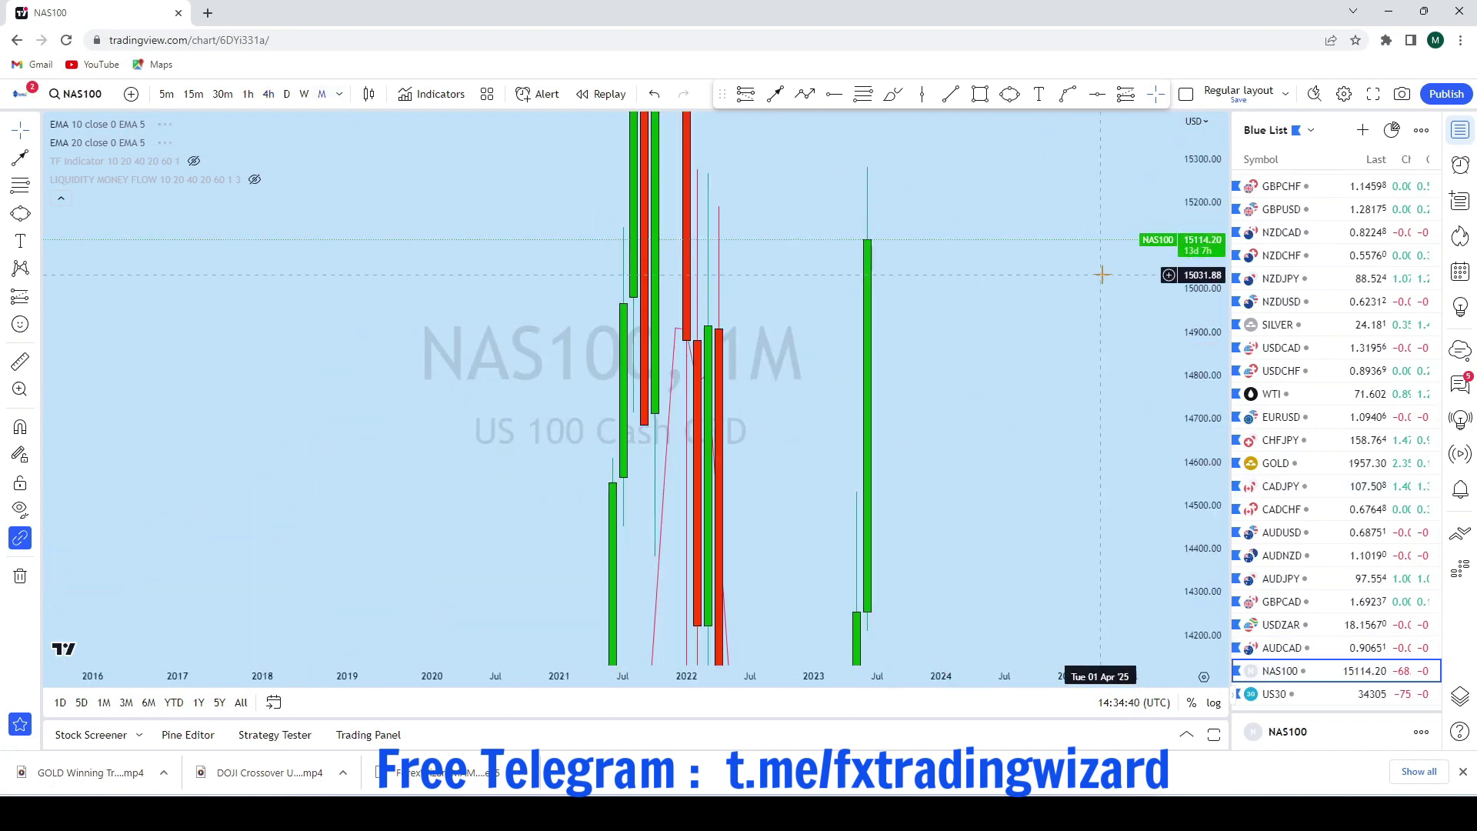
scroll(927, 516, "down", 3)
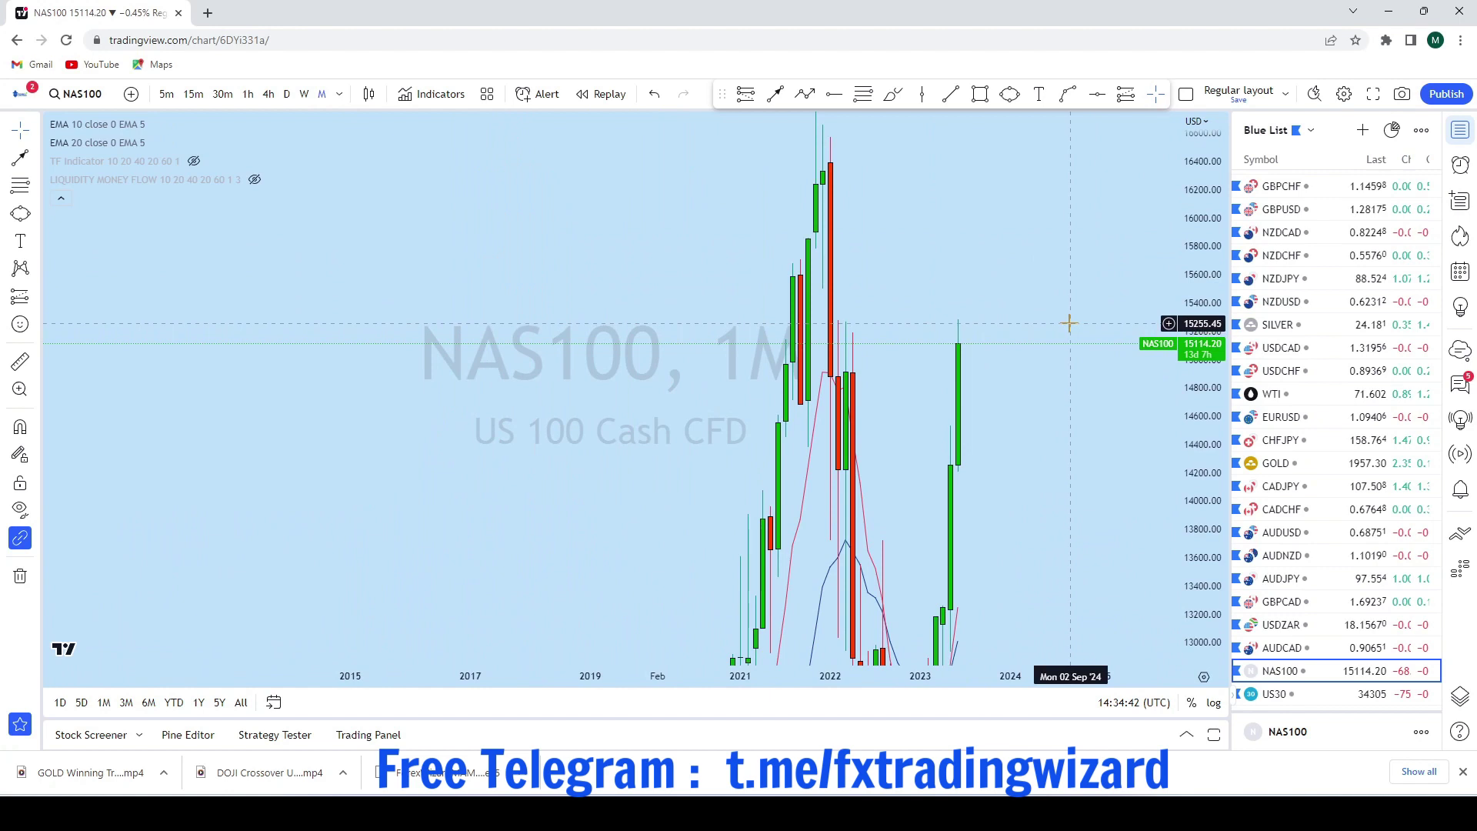
scroll(1077, 307, "up", 2)
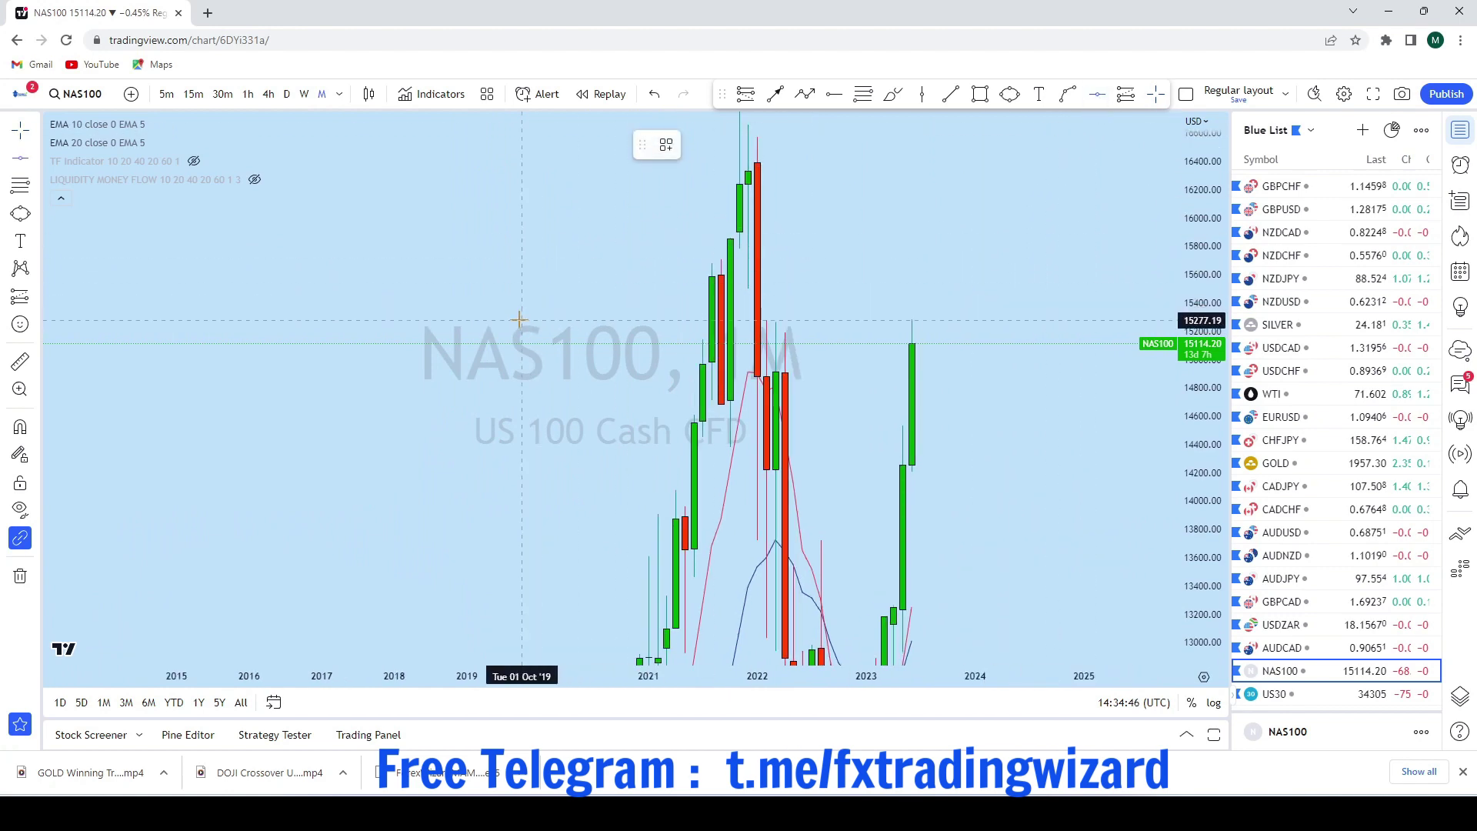
scroll(1041, 210, "up", 3)
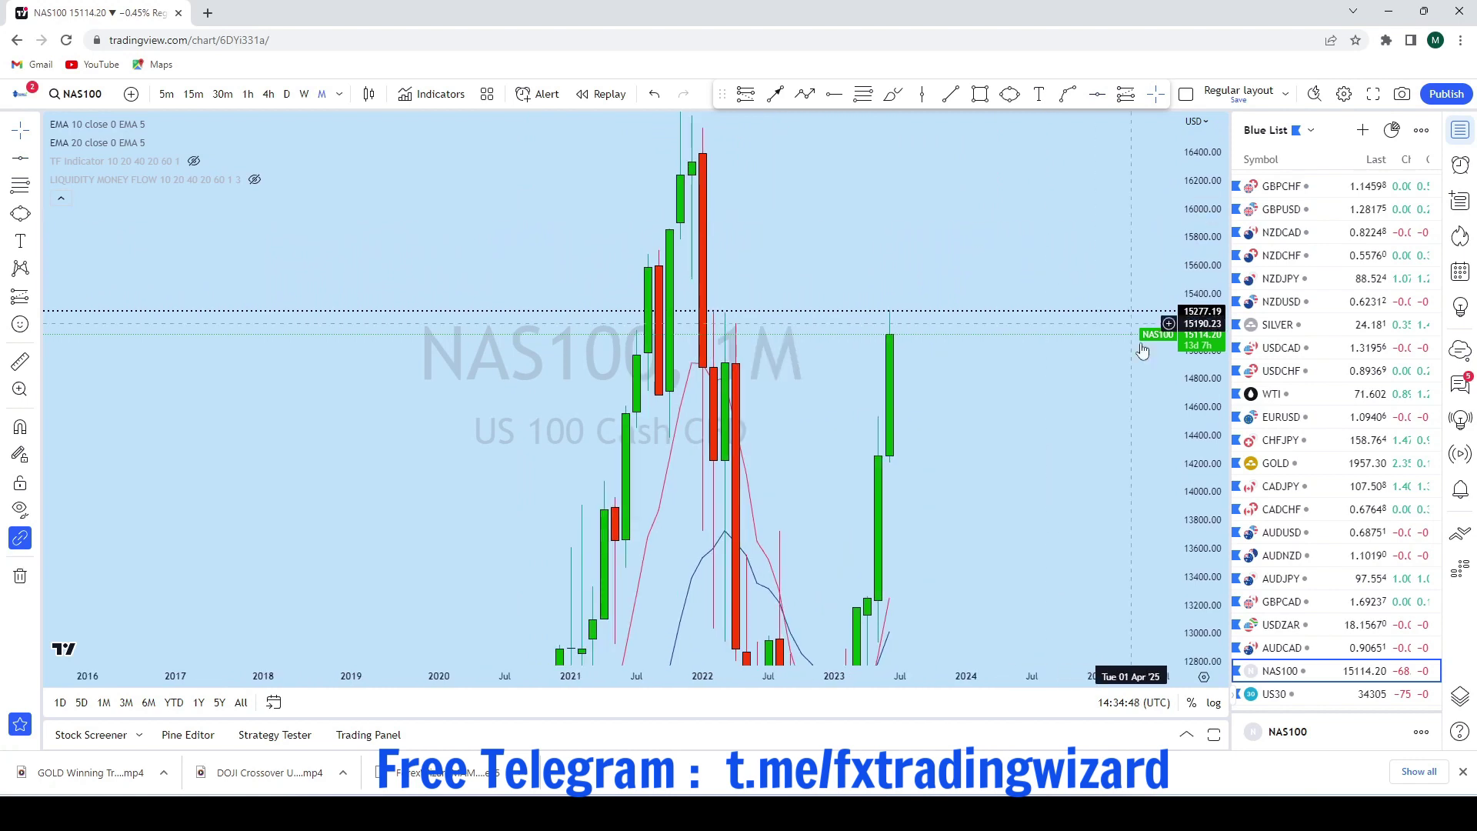
scroll(1142, 350, "up", 2)
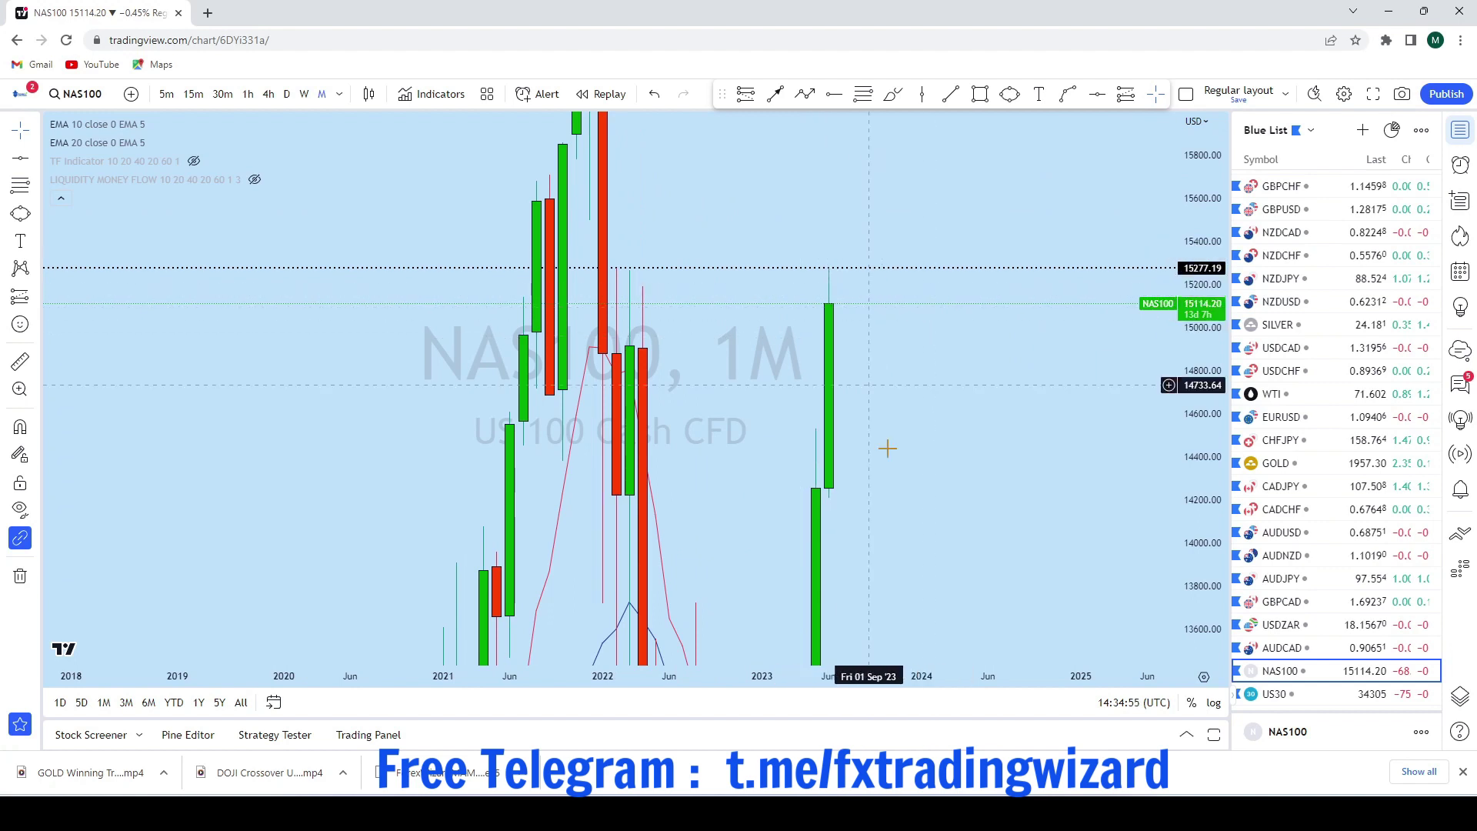
Switch NAS100 to the weekly timeframe and examine the latest candles relative to the 15277.19 line
scroll(985, 573, "down", 1)
scroll(986, 573, "down", 2)
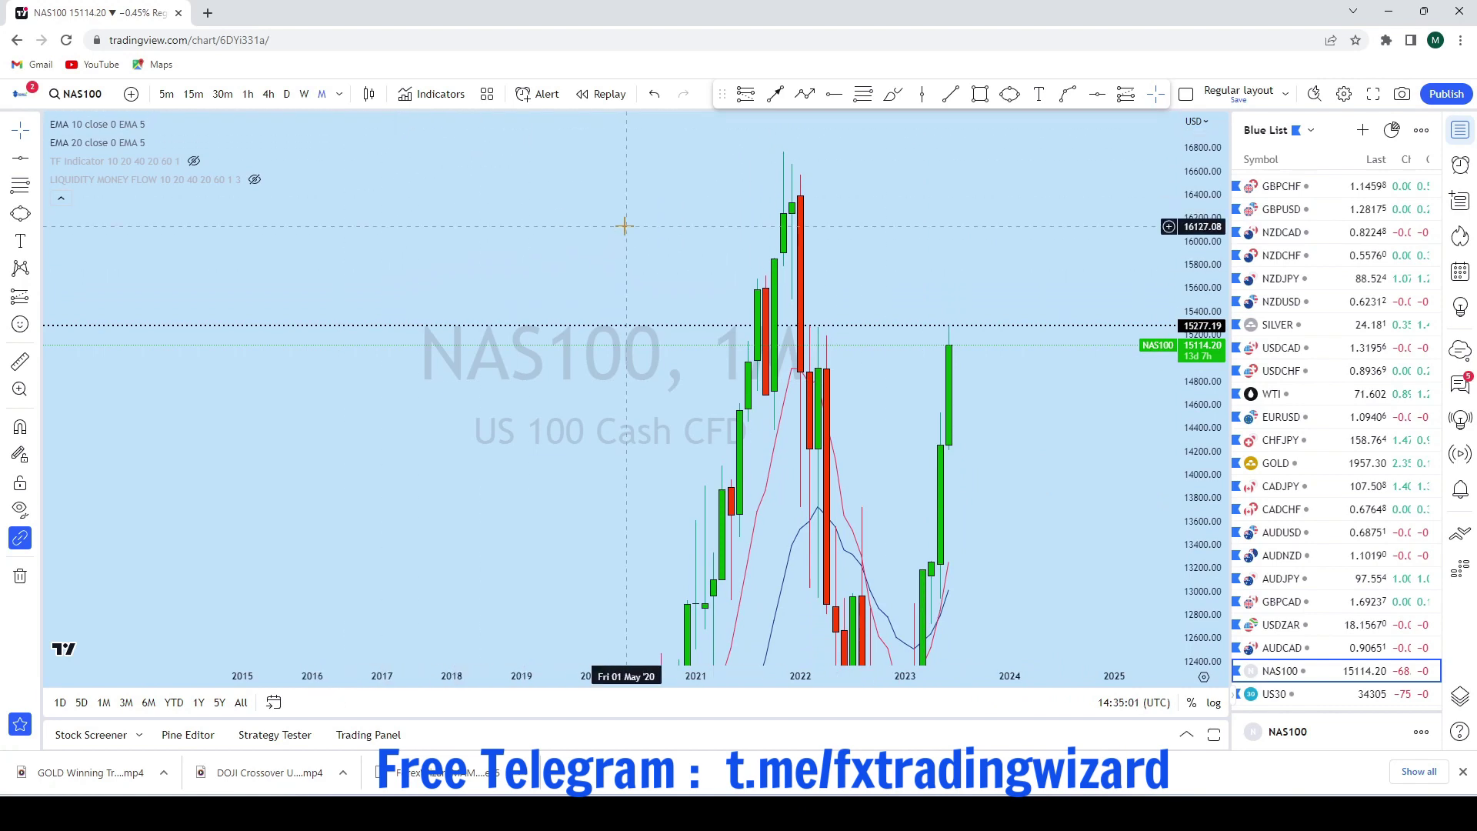
left_click(304, 94)
scroll(1111, 468, "down", 3)
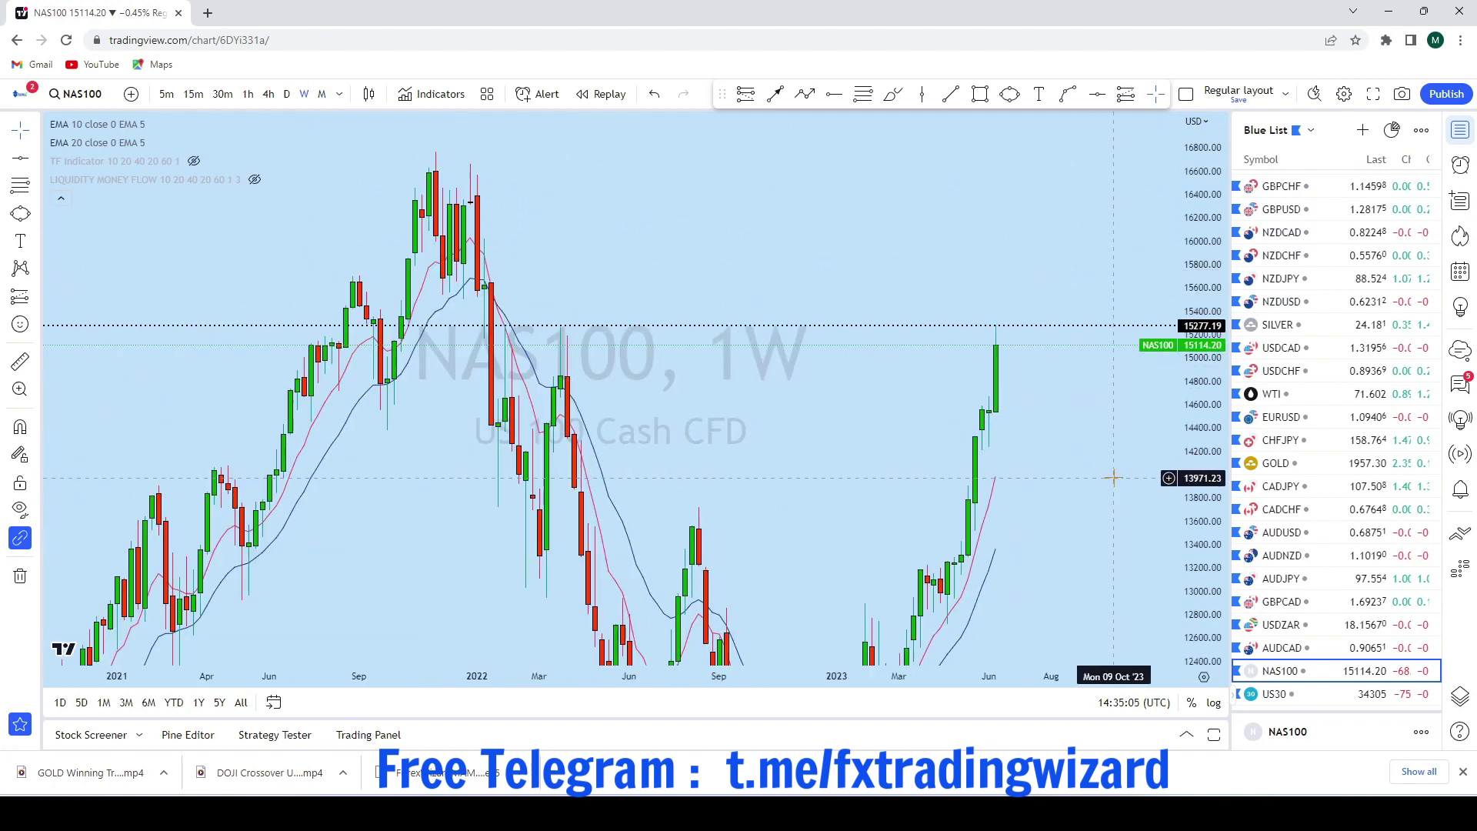
scroll(1114, 477, "up", 2)
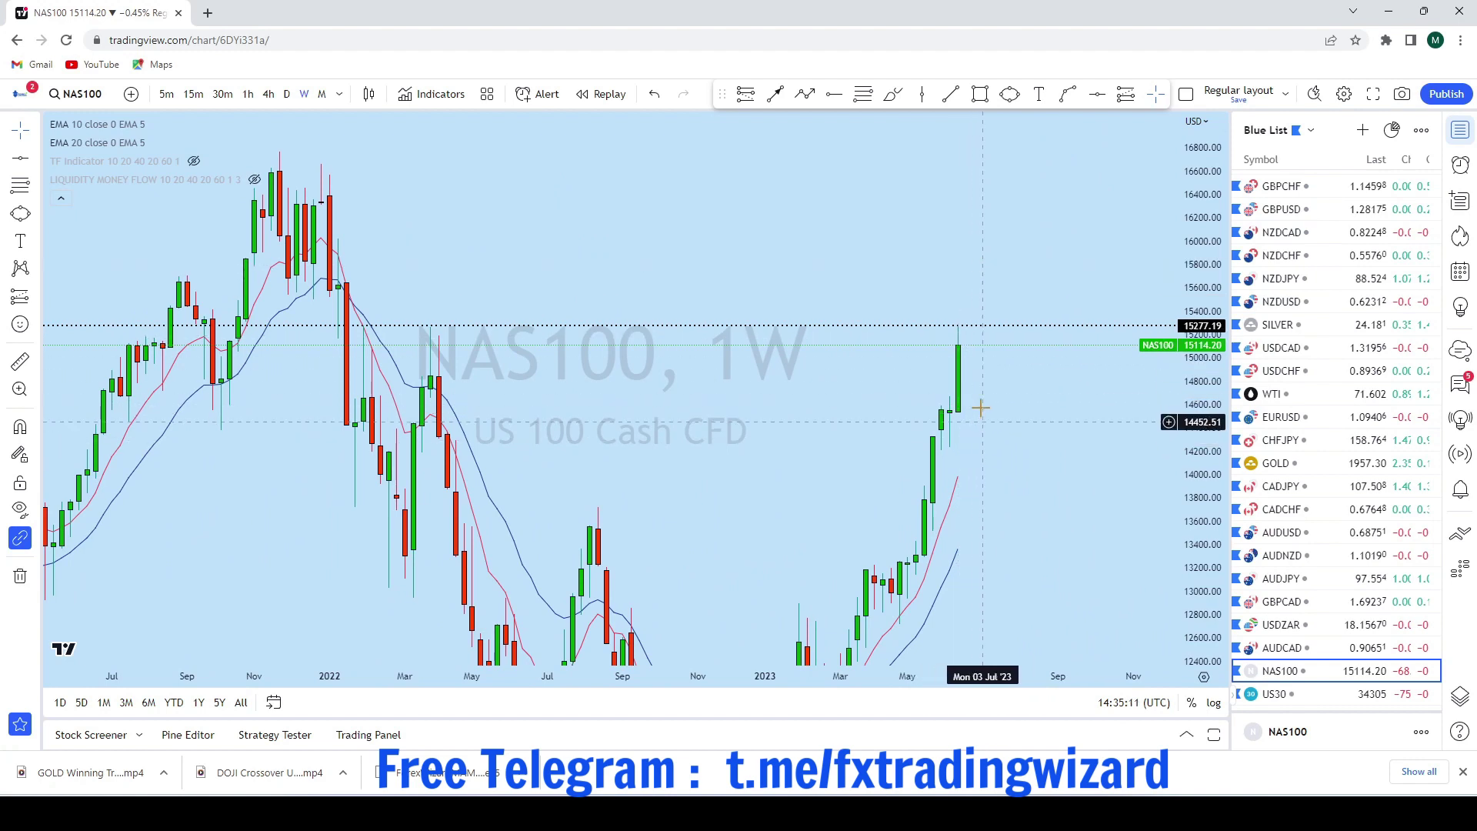
left_click_drag(1208, 385, 1224, 116)
scroll(926, 395, "up", 3)
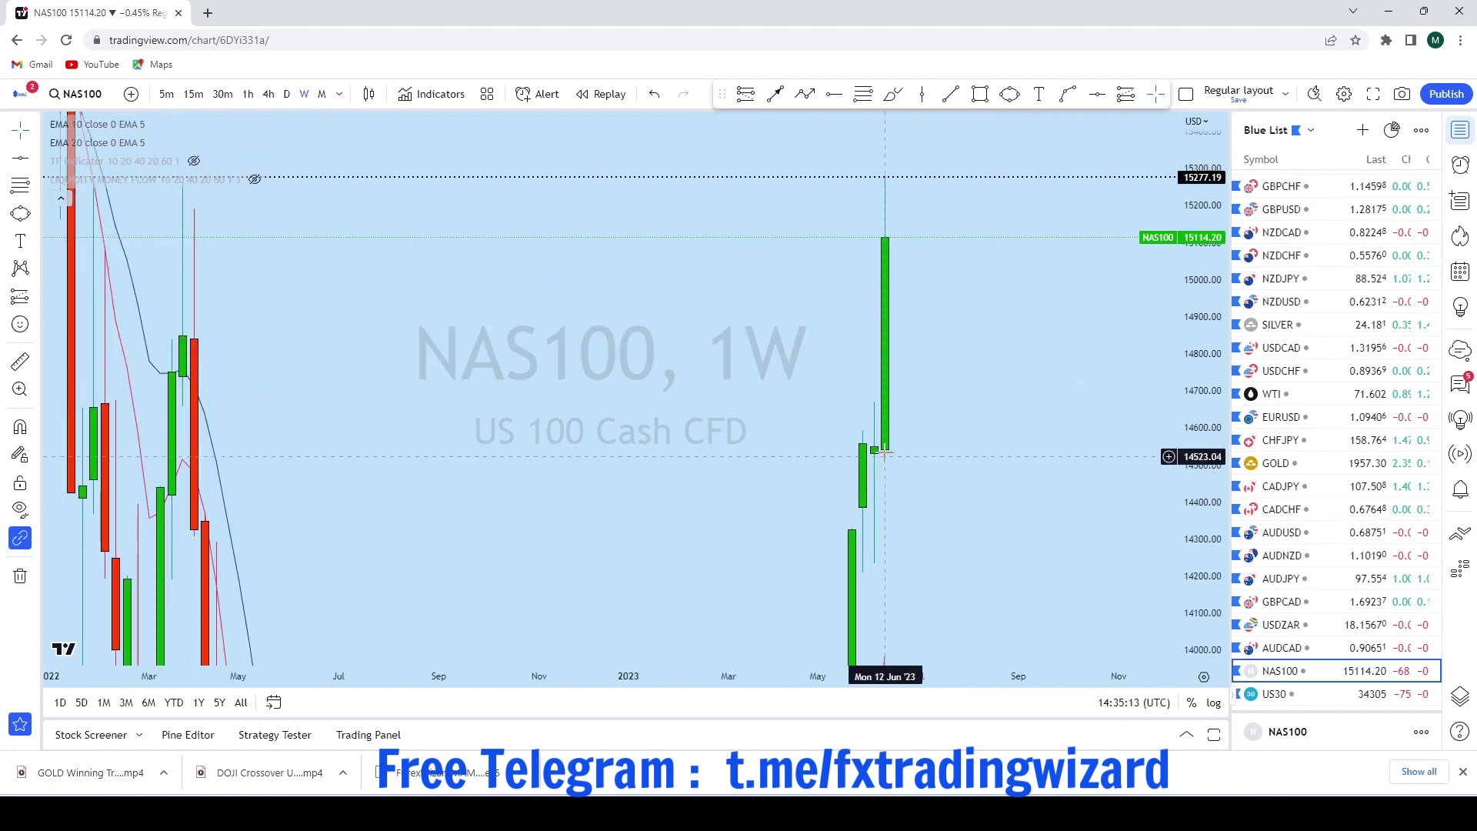
scroll(969, 185, "down", 5)
left_click_drag(1200, 369, 1200, 494)
scroll(1017, 249, "up", 3)
Brush a pullback from the latest weekly NAS100 candle followed by a rise above the 15277.19 line, and undo it
left_click(893, 93)
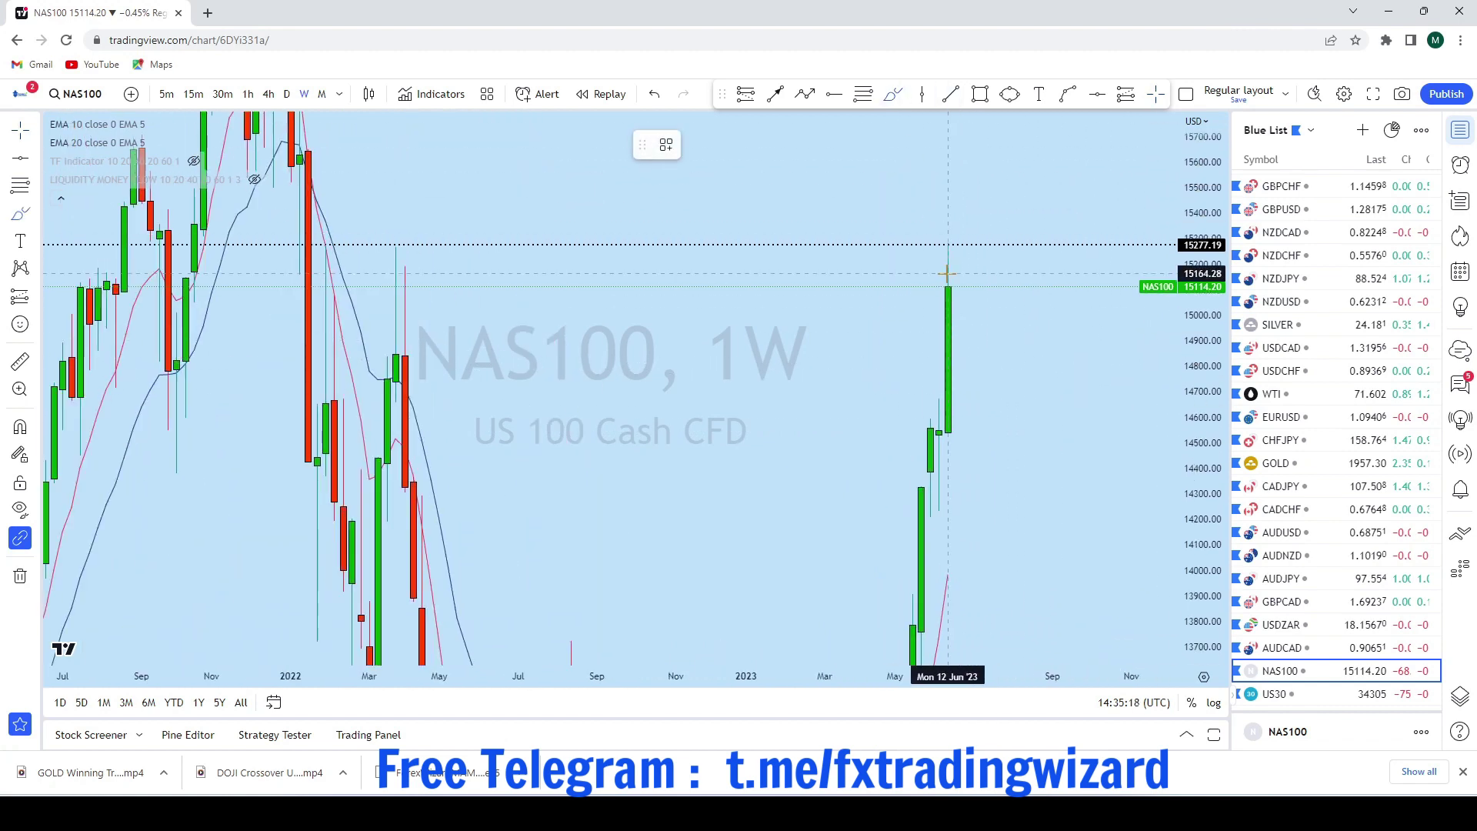
left_click_drag(949, 283, 958, 308)
left_click_drag(963, 377, 1008, 192)
left_click(663, 98)
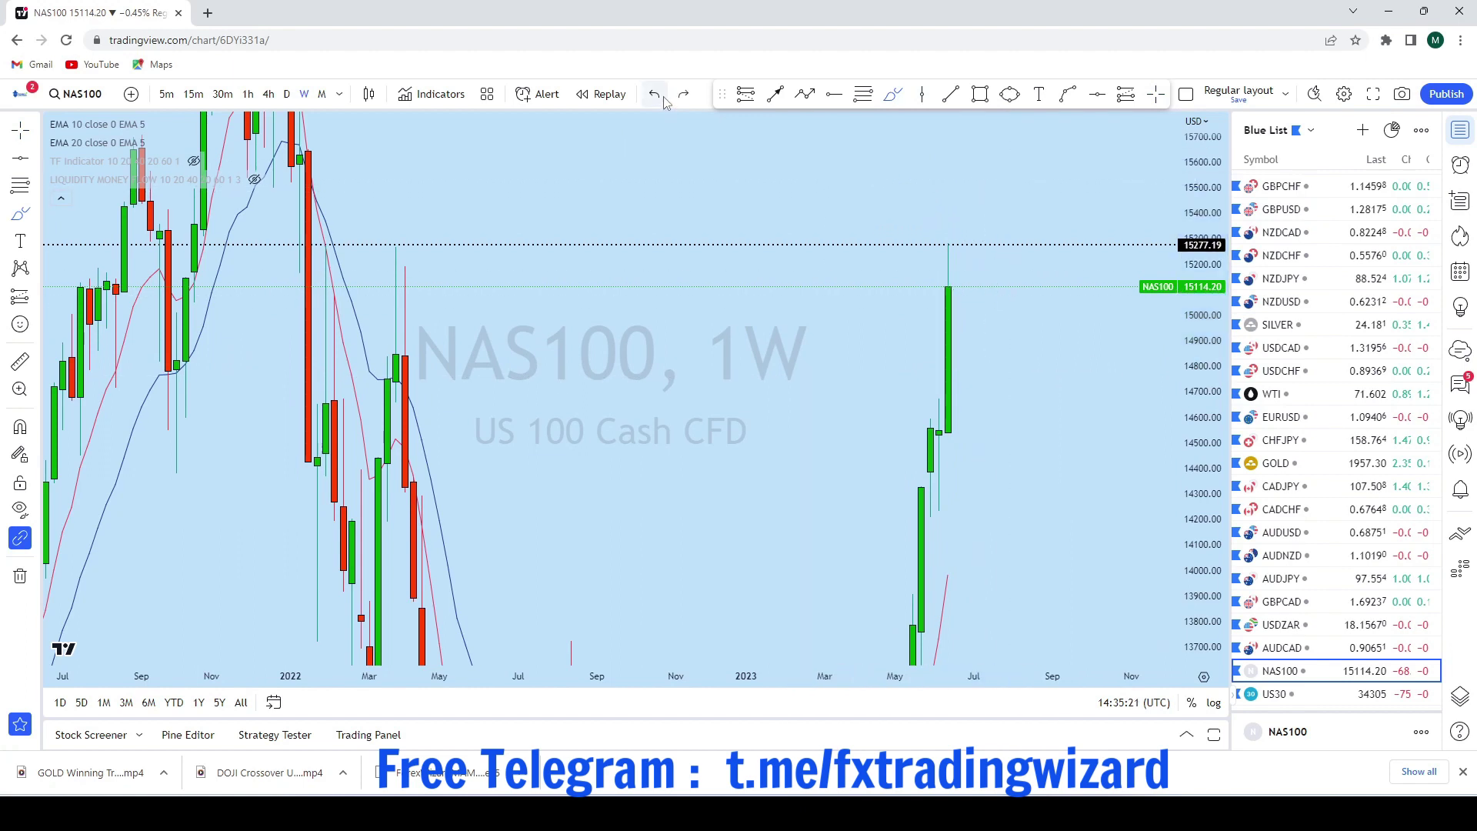
On daily NAS100, brush the recent rise with a drop to about 14600, plus a pullback and rise to about 15330, undoing both
left_click(286, 94)
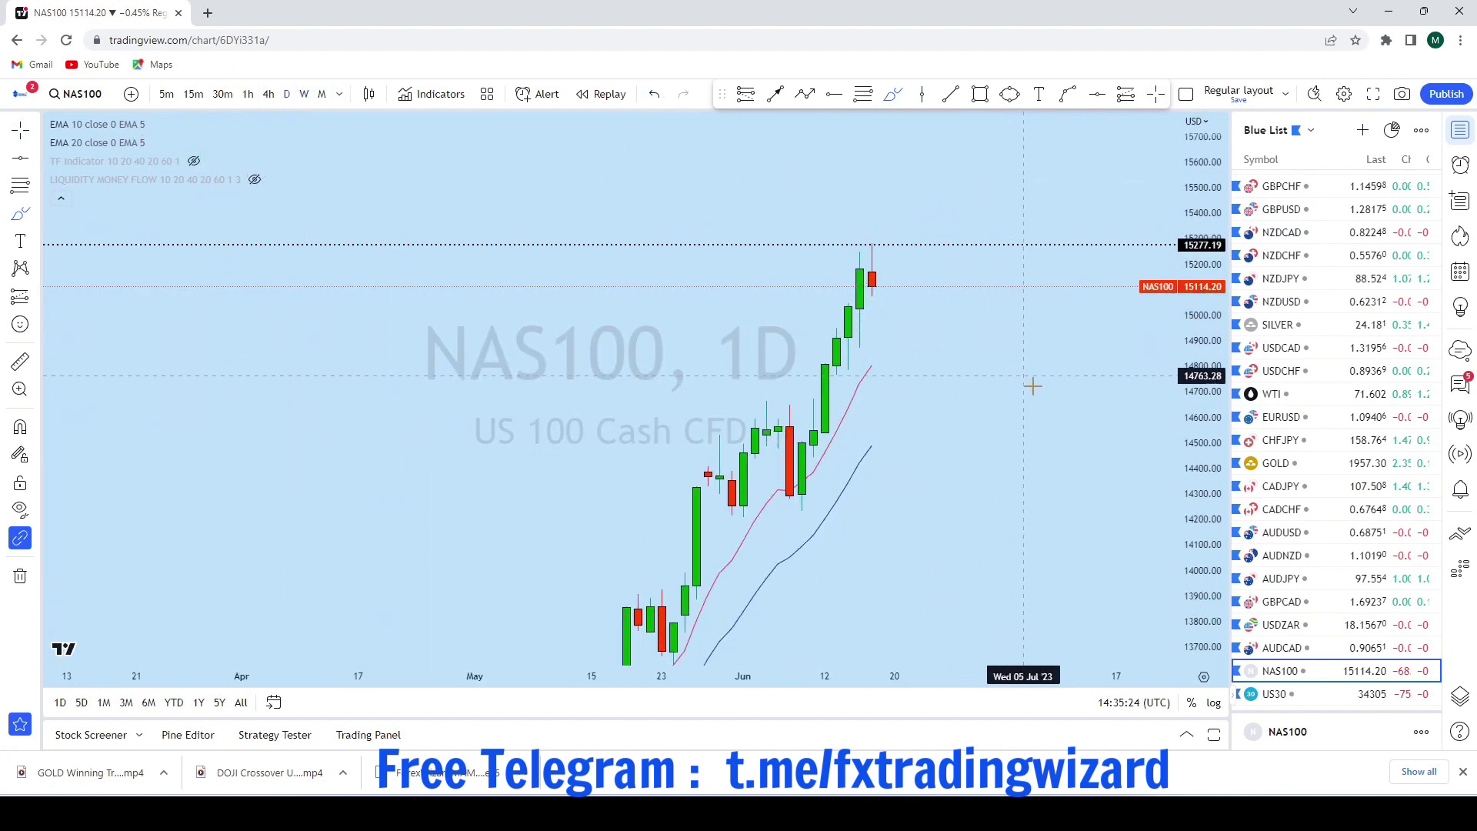
scroll(885, 369, "up", 2)
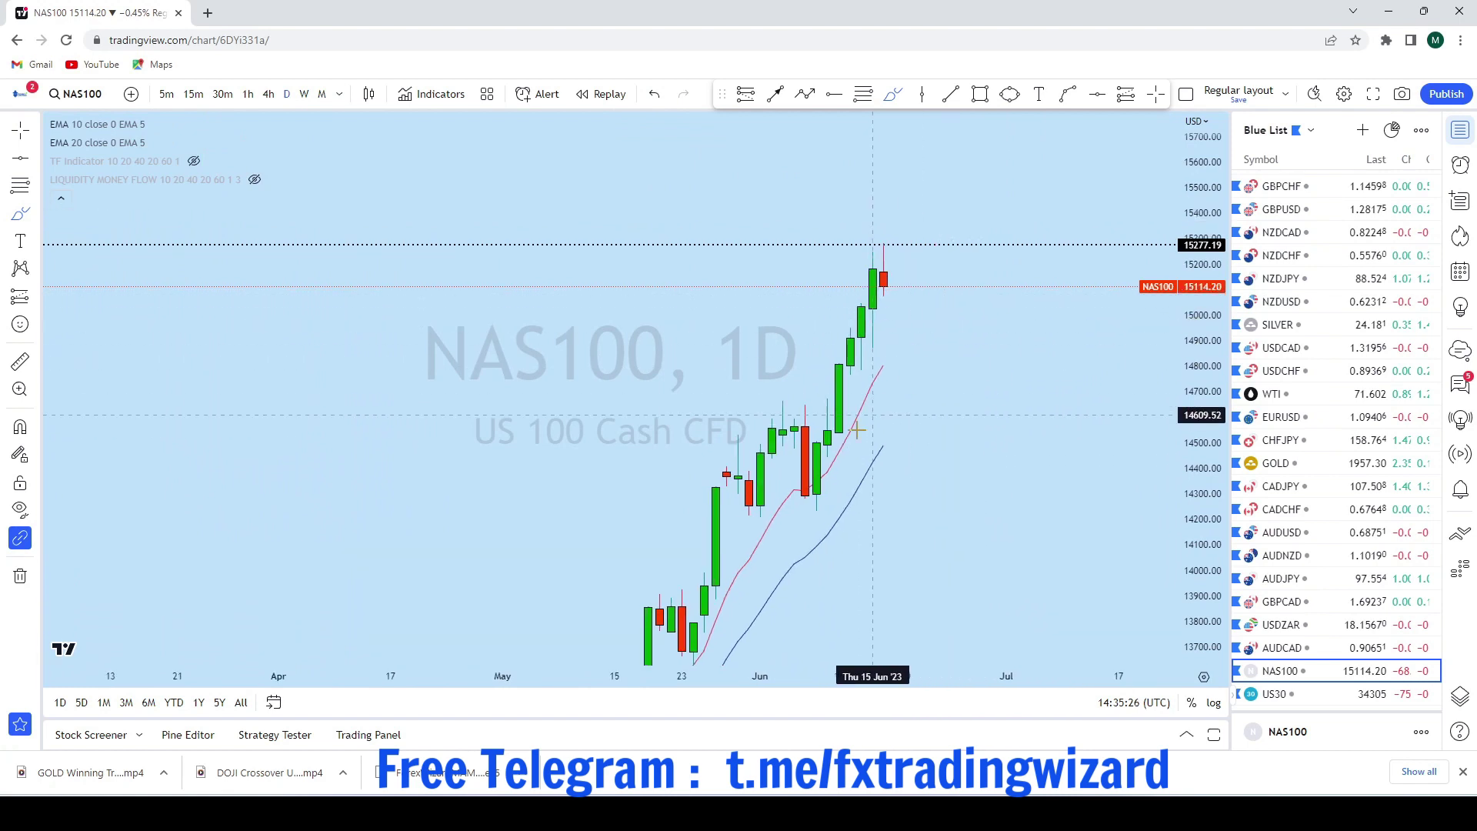
left_click_drag(815, 510, 883, 269)
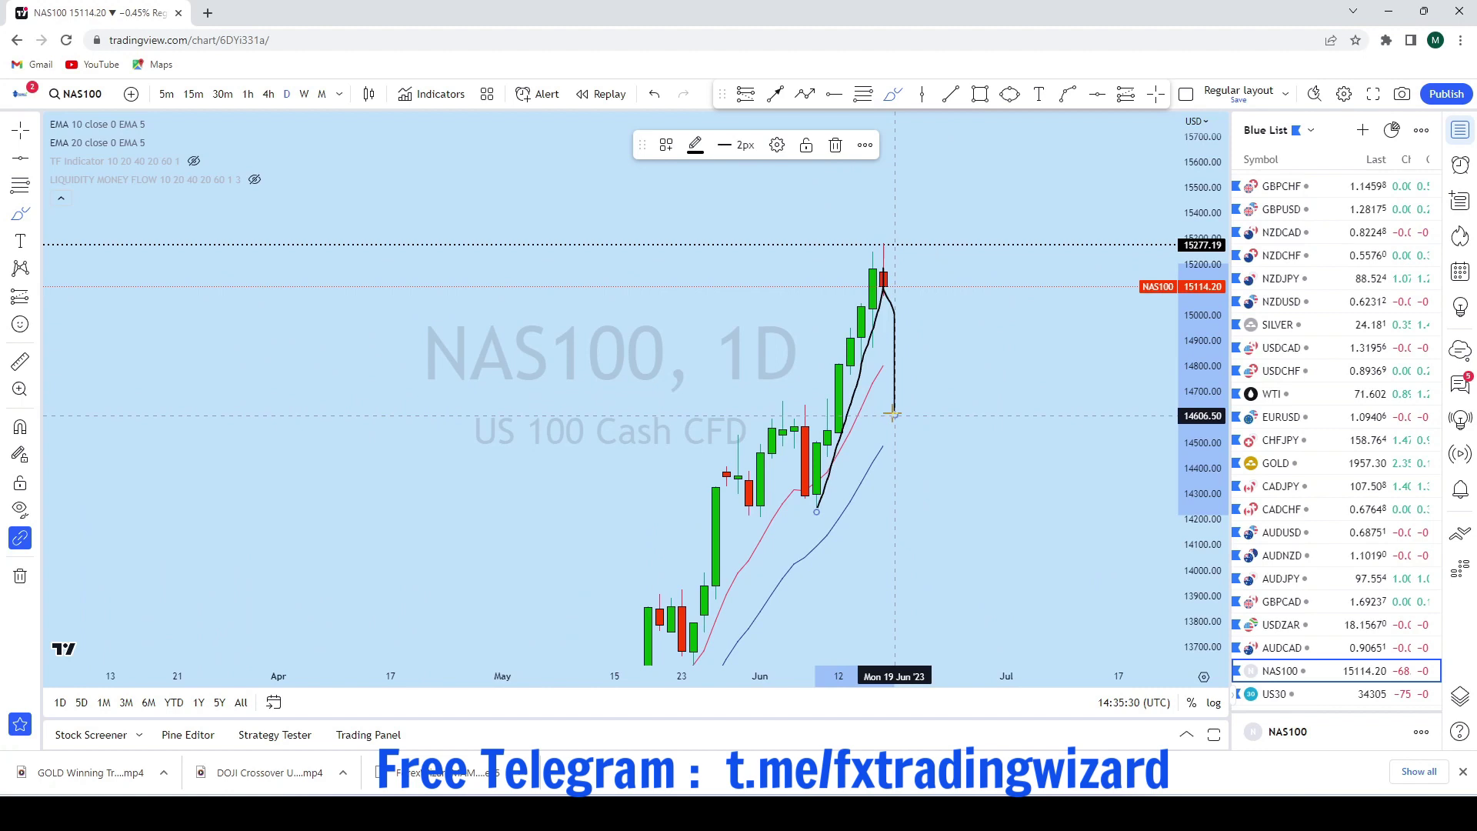
left_click(664, 96)
mouse_move(885, 283)
left_mouse_down()
mouse_move(934, 347)
mouse_move(990, 227)
left_mouse_up()
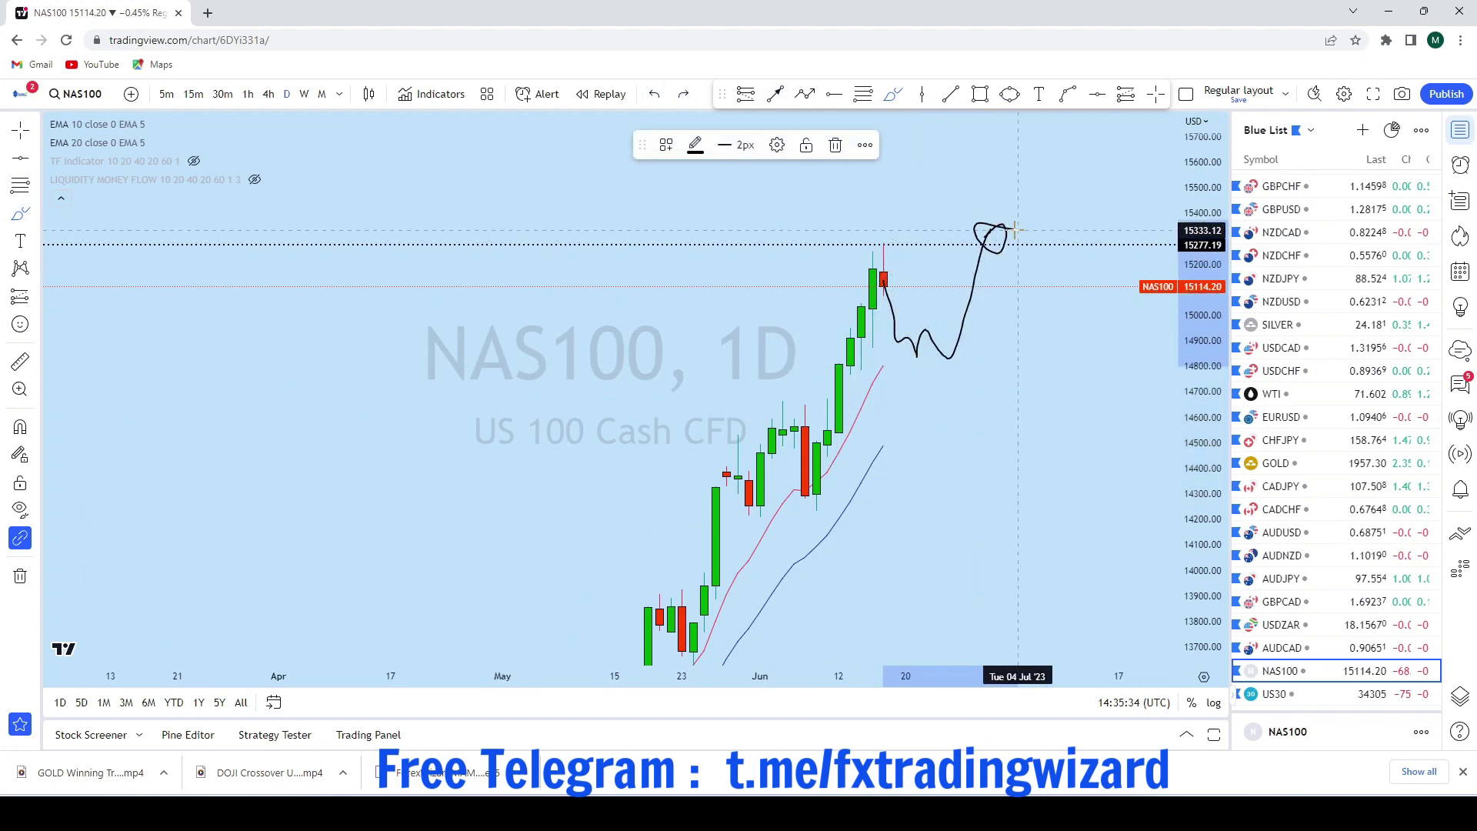
left_click(654, 97)
Switch NAS100 to the 4-hour timeframe, brush pullbacks including a decline to about 14830, and undo them
left_click(269, 94)
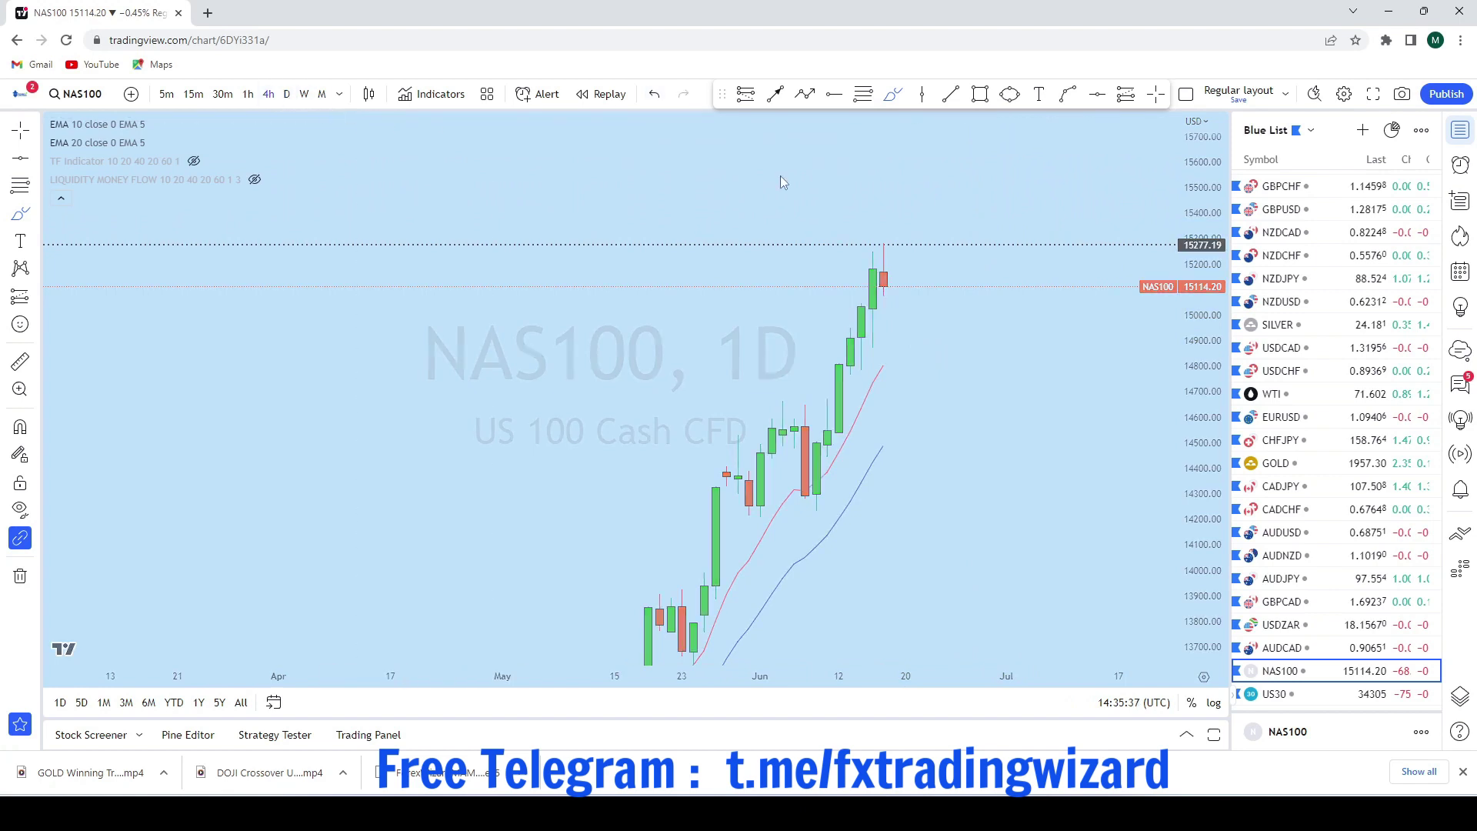
mouse_move(875, 315)
left_mouse_down()
mouse_move(901, 258)
mouse_move(936, 265)
mouse_move(991, 364)
left_mouse_up()
left_click(654, 94)
scroll(1083, 370, "down", 5)
scroll(1083, 370, "up", 2)
mouse_move(1010, 283)
left_mouse_down()
mouse_move(1017, 267)
mouse_move(1023, 358)
left_mouse_up()
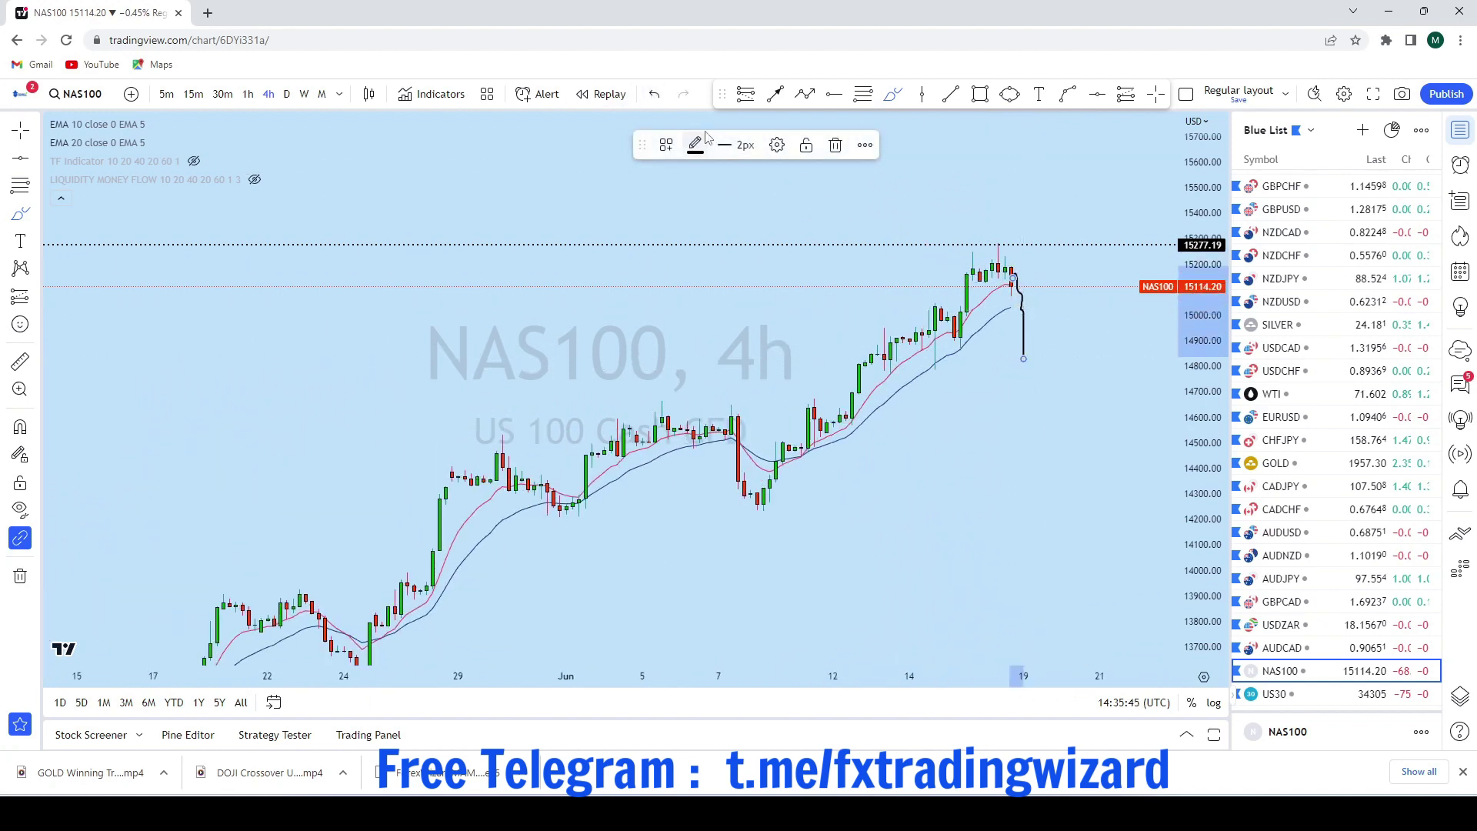
left_click(654, 94)
Draw two thin horizontal rectangles on 4-hour NAS100, at about 14870 and about 14780, extending past the latest candle
scroll(1007, 115, "up", 3)
scroll(907, 300, "down", 3)
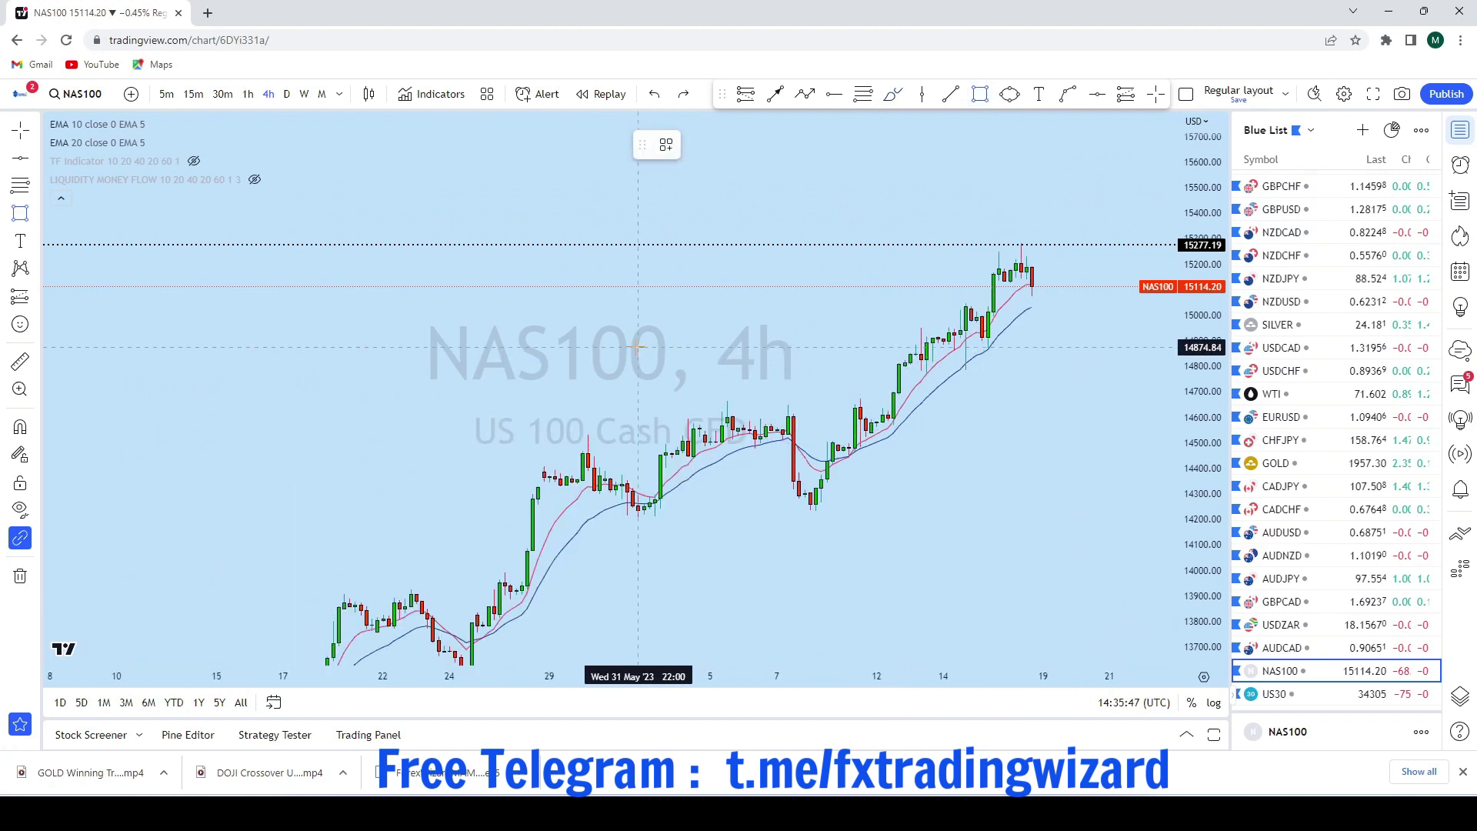
left_click_drag(588, 348, 995, 364)
left_click(979, 96)
left_click_drag(478, 376, 1072, 375)
left_click_drag(1041, 326, 927, 353)
Mark the NAS100 entry zone with an ellipse spanning the two rectangles just after the latest candle
left_click(1009, 95)
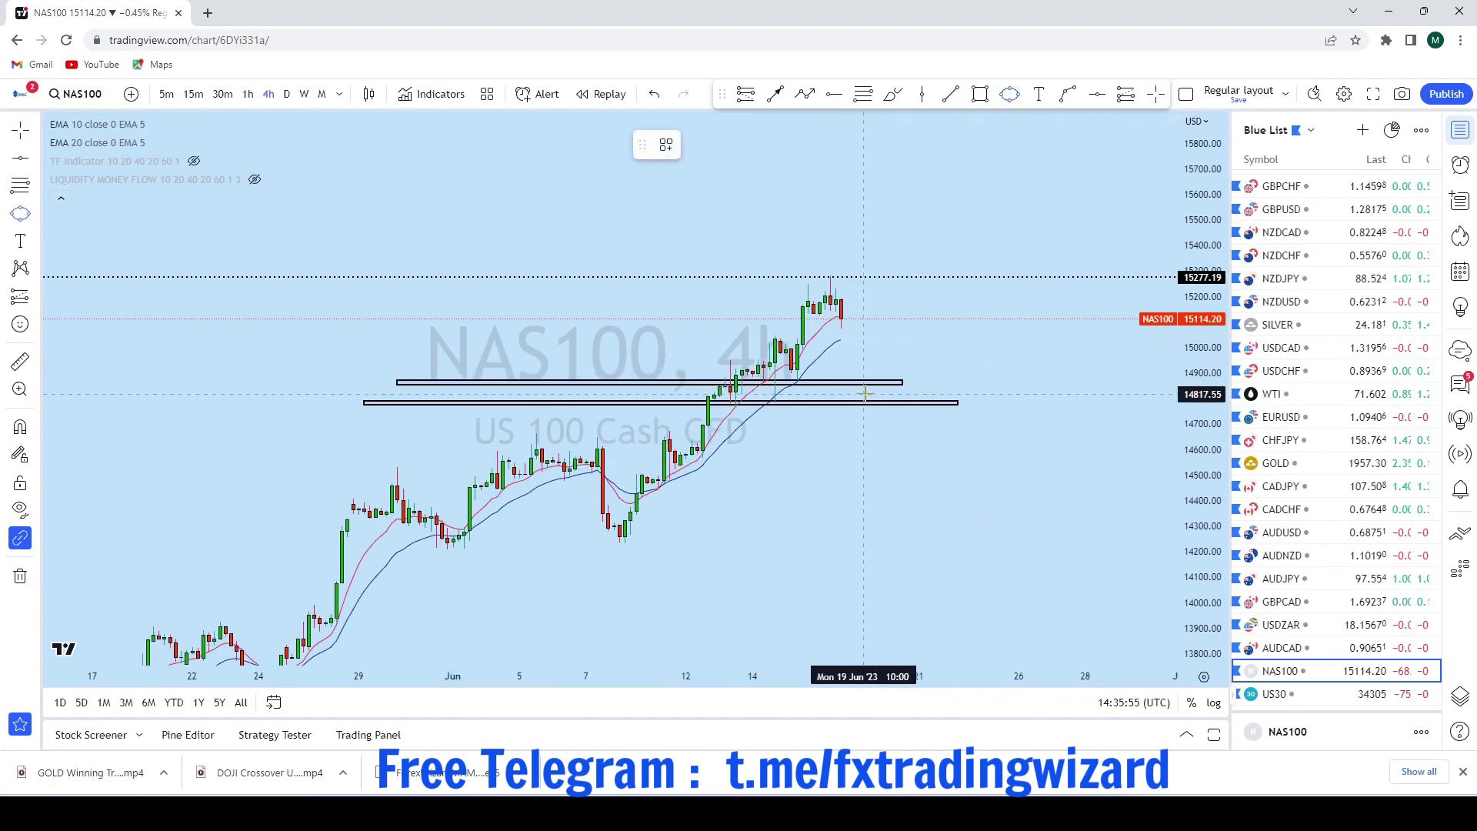
left_click(846, 398)
left_click(868, 379)
left_click(880, 394)
Draw an upward arrow from the base of the NAS100 ellipse at about 14780 to a target of about 15300
left_click_drag(858, 207, 823, 270)
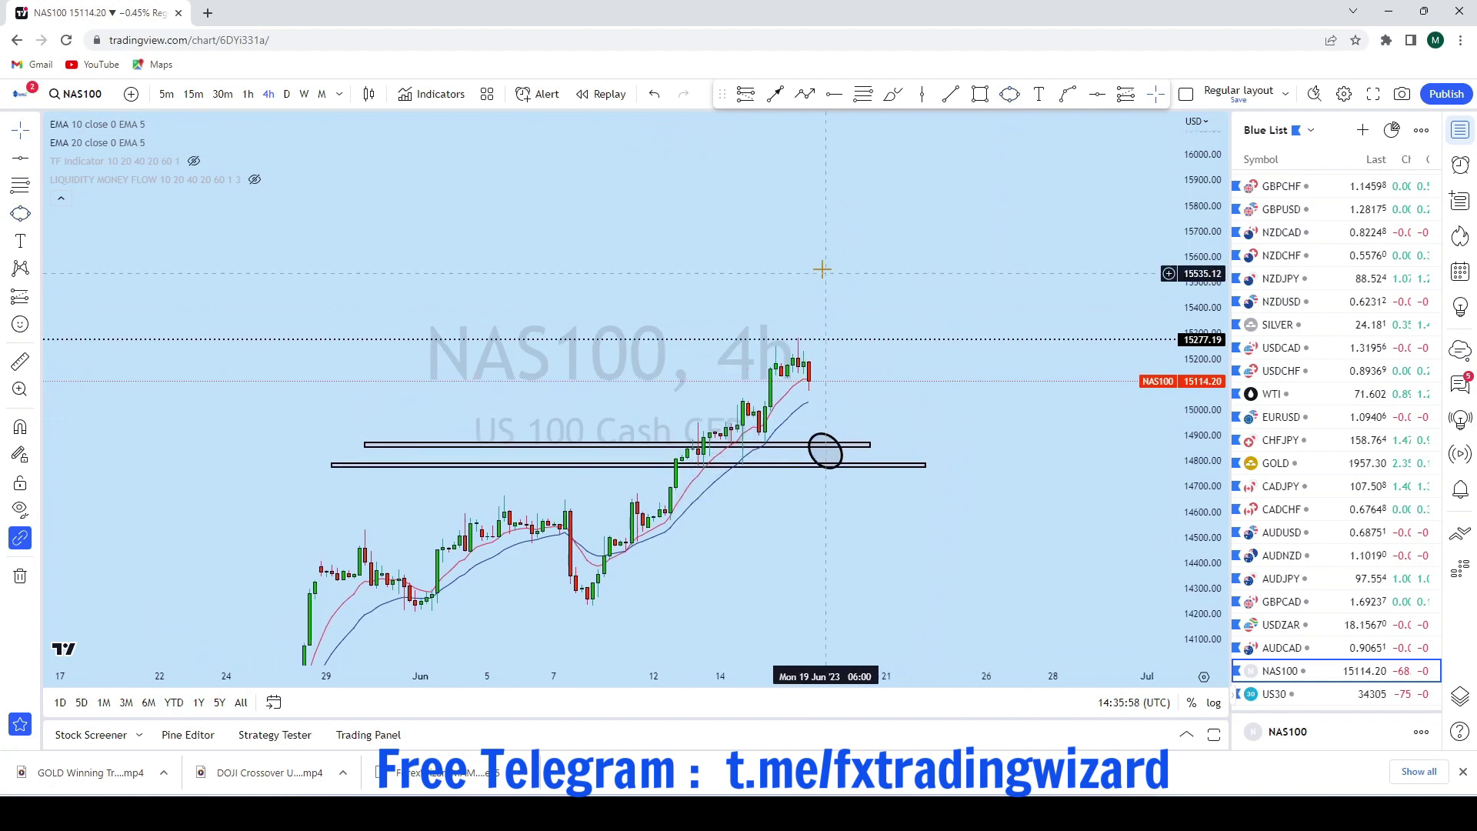
scroll(929, 504, "down", 2)
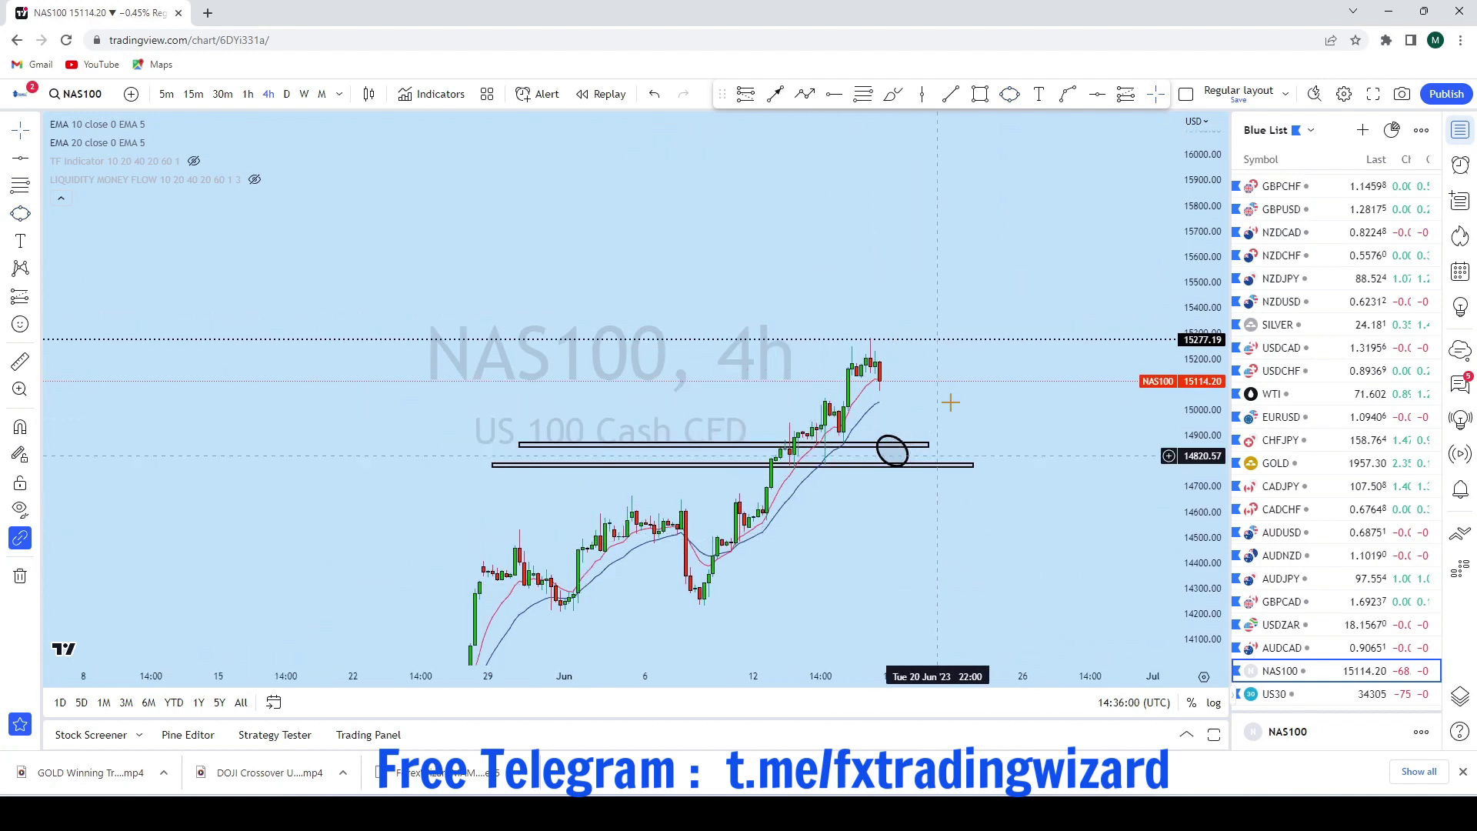
left_click(776, 94)
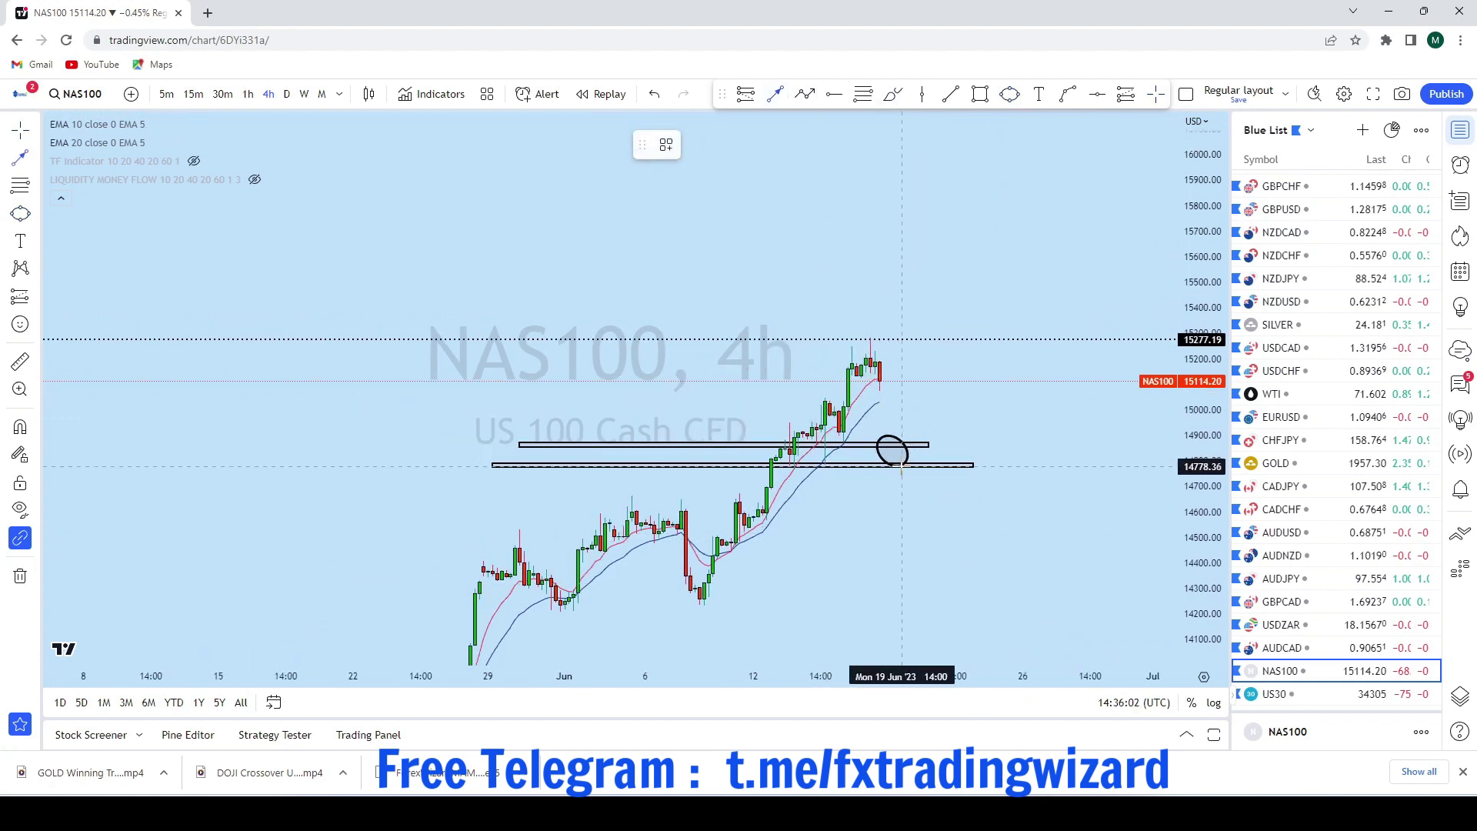
left_click(901, 464)
left_click(969, 333)
scroll(1095, 437, "up", 1)
scroll(1095, 437, "up", 1)
left_click_drag(1061, 451, 1082, 420)
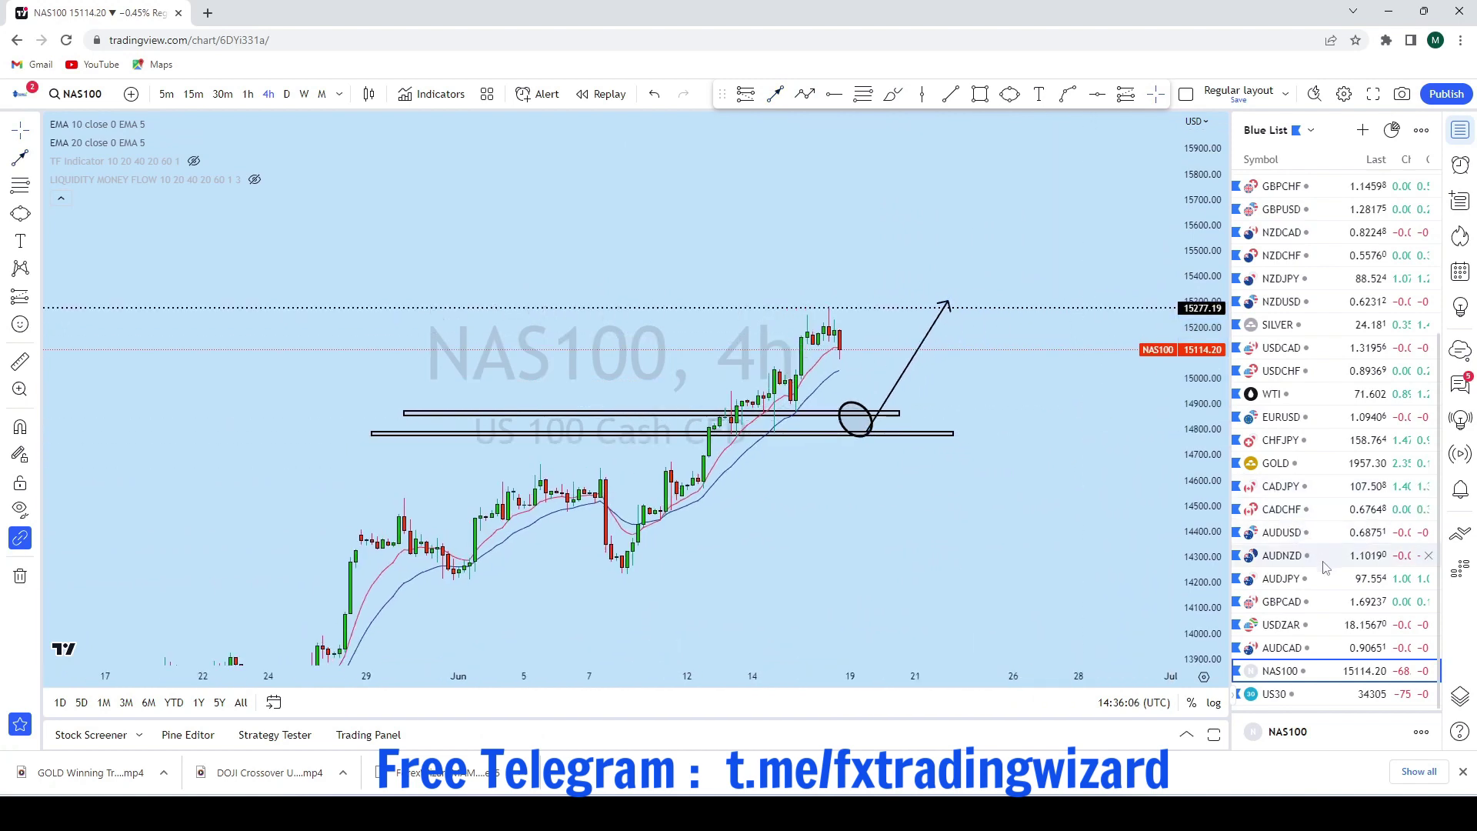
Open the US30 chart and remove its old trend line
left_click(1276, 694)
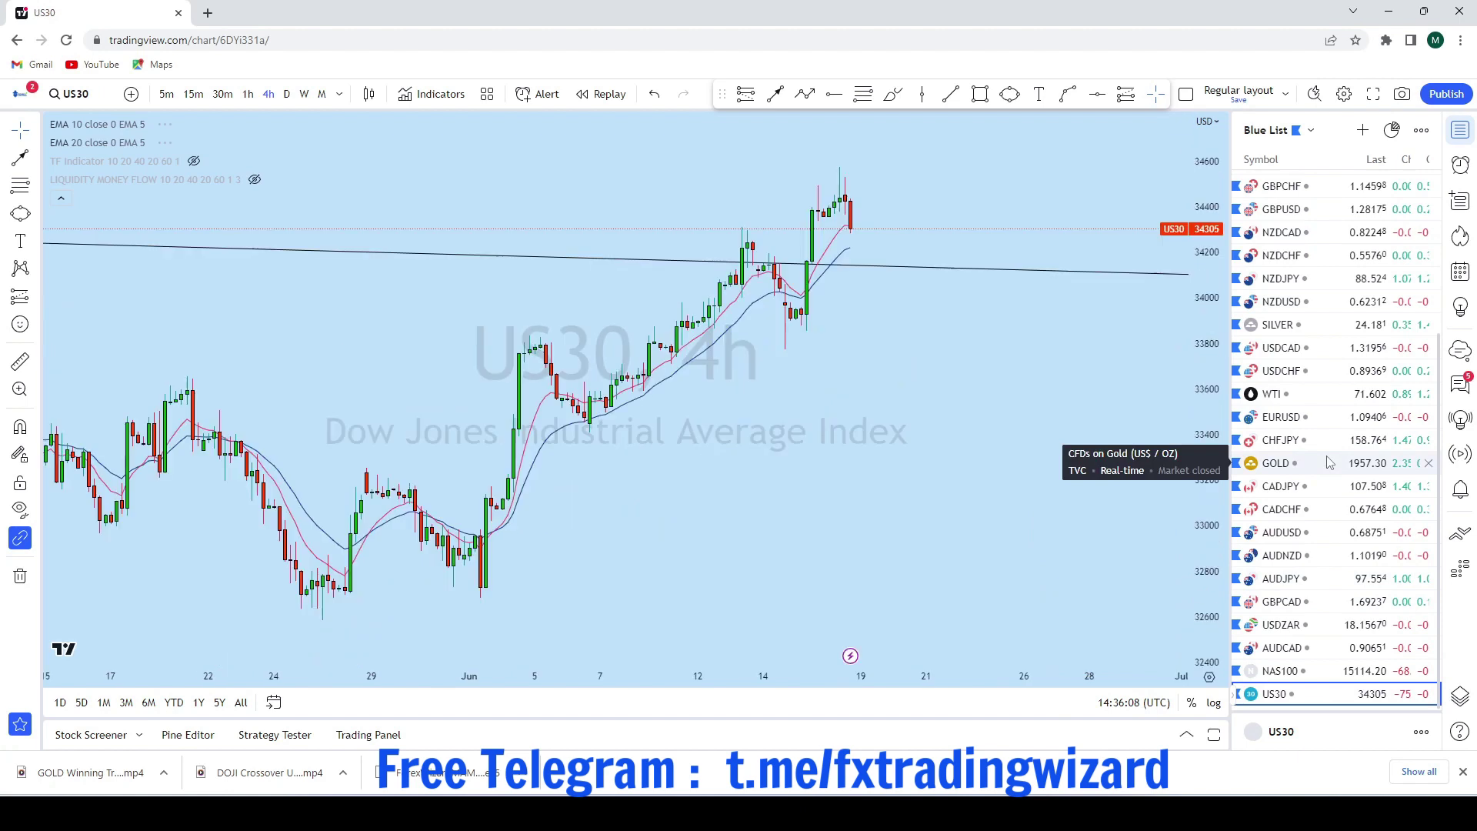
left_click(20, 575)
left_click(77, 574)
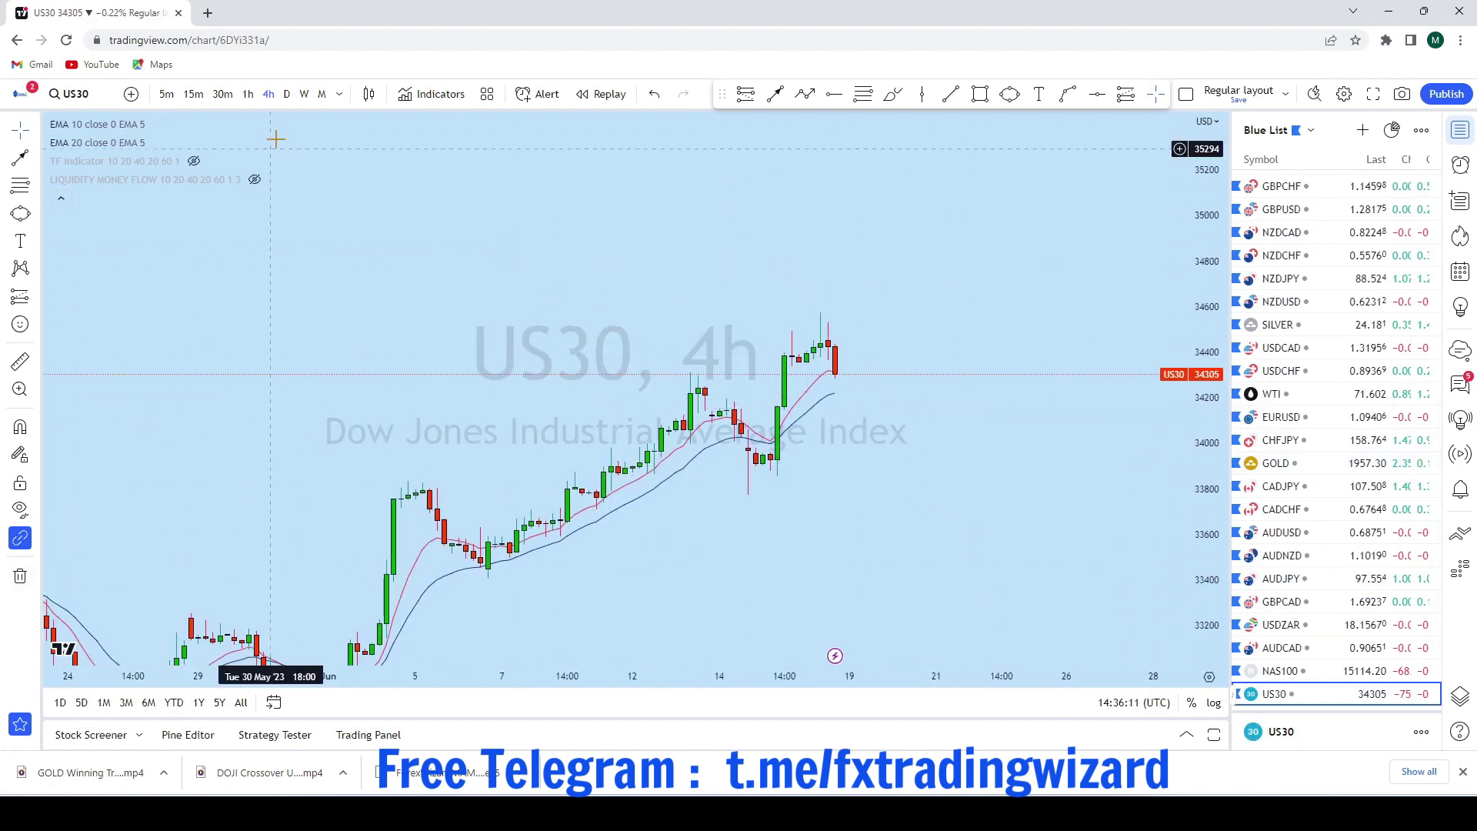
Switch US30 to the monthly timeframe and frame the latest candles
left_click(322, 95)
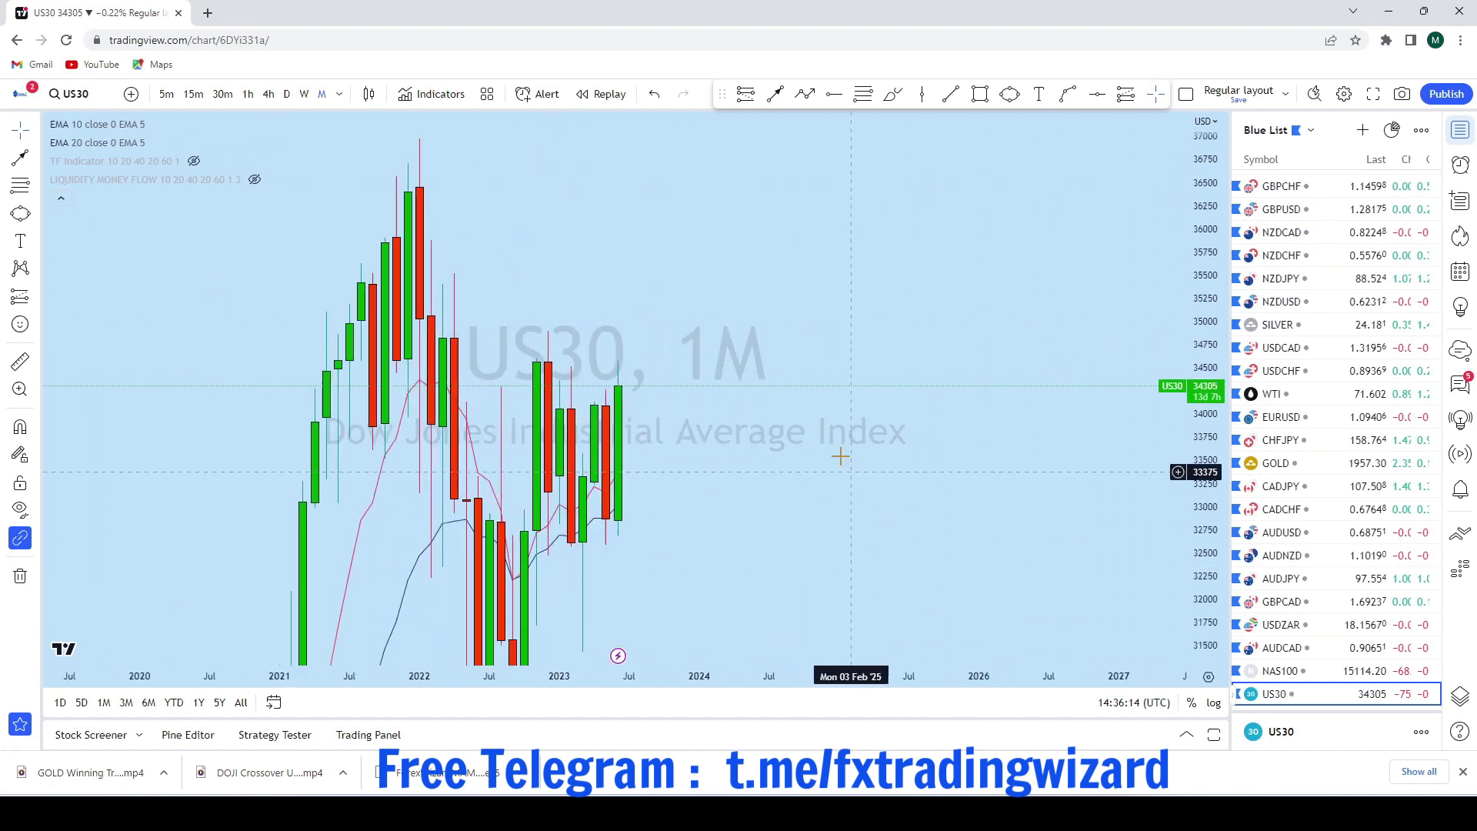
left_click_drag(758, 322, 1131, 261)
scroll(1132, 260, "up", 2)
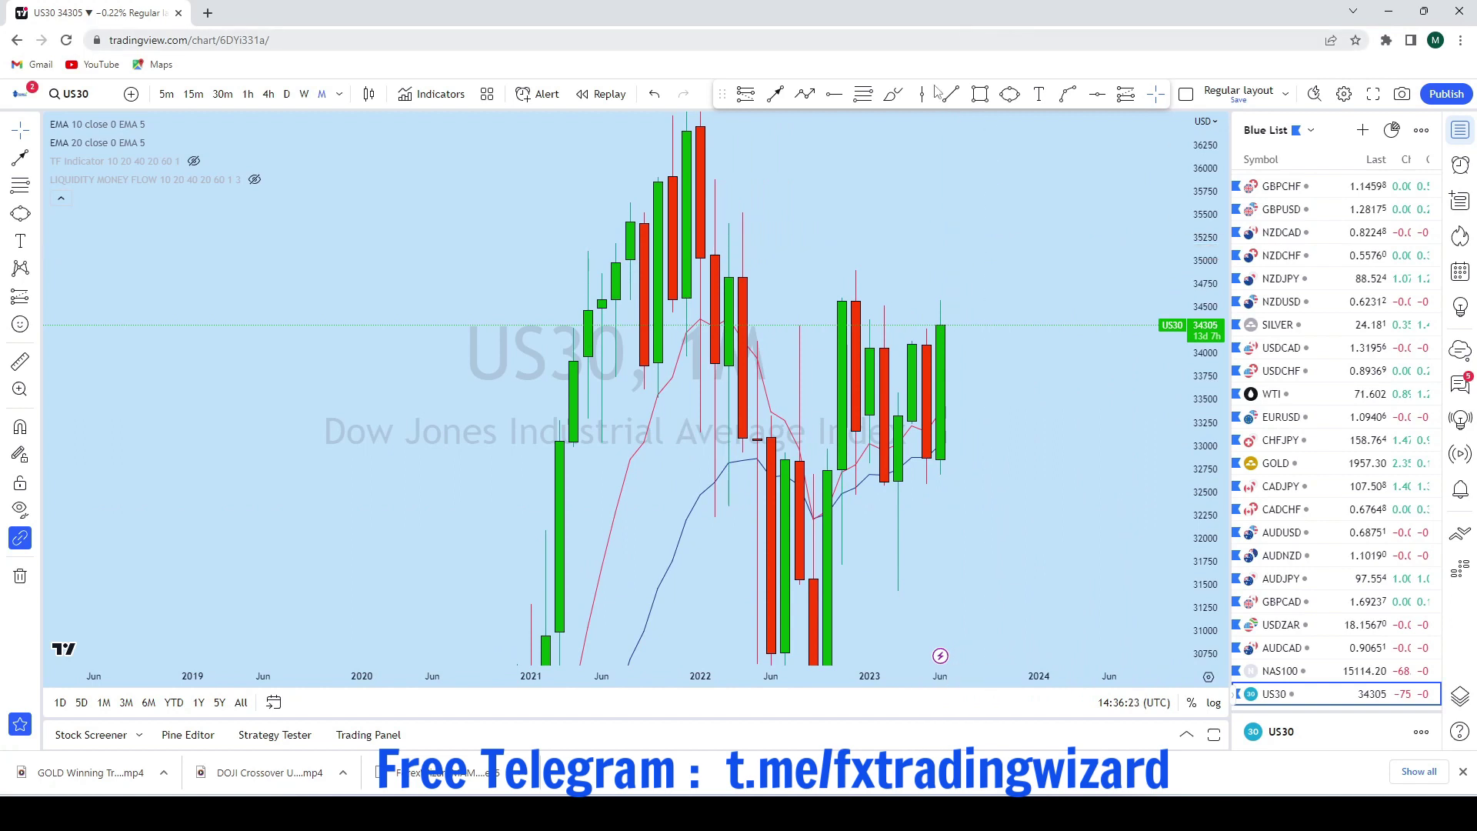
Brush a vertical stroke along the latest monthly US30 candle and a loop around its upper wick, undoing both
left_click(891, 95)
mouse_move(943, 484)
left_mouse_down()
mouse_move(997, 454)
mouse_move(949, 482)
mouse_move(940, 240)
left_mouse_up()
left_click(654, 94)
left_click(654, 94)
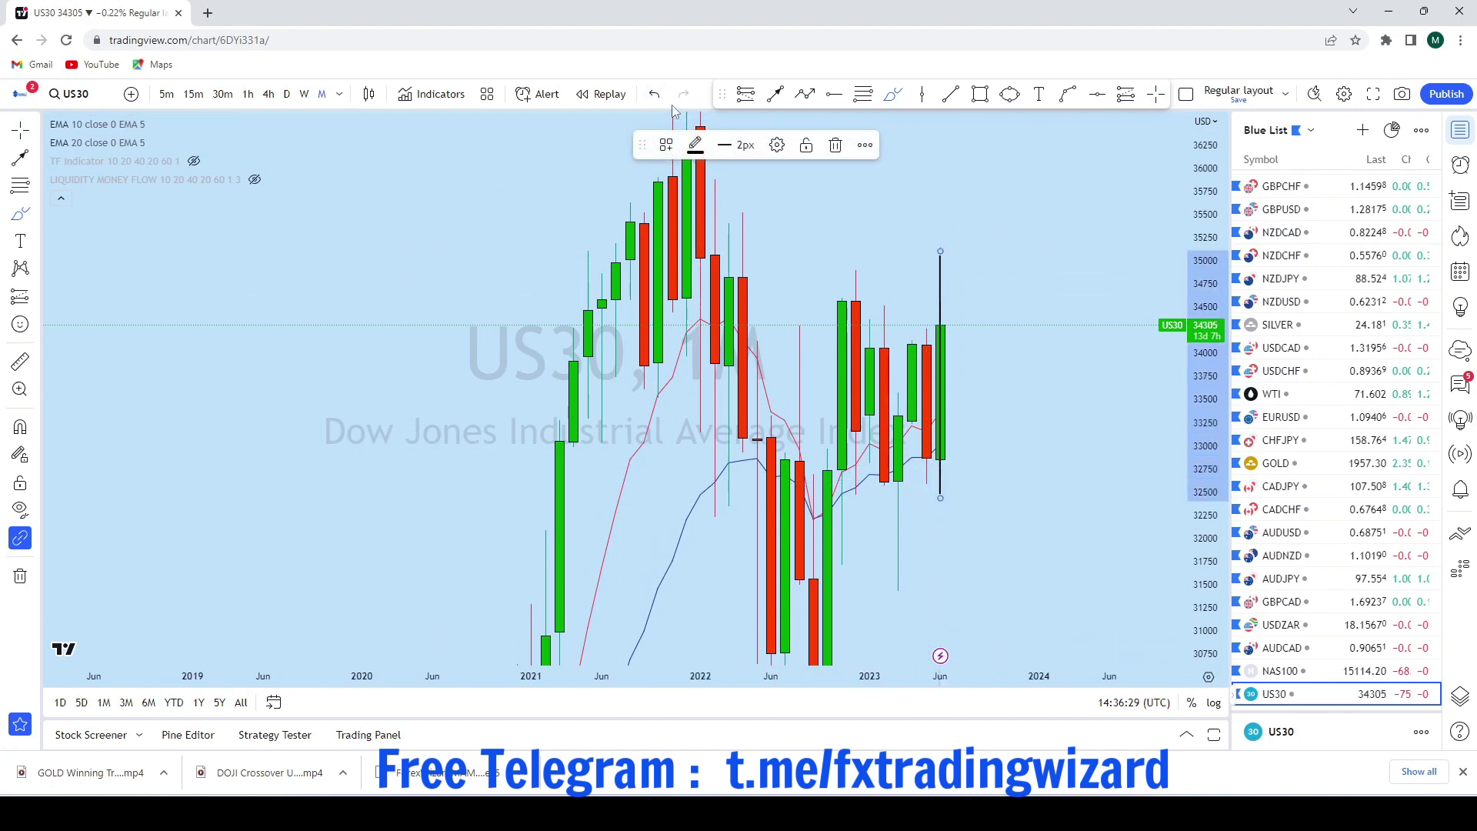
key("ctrl+z")
left_click_drag(954, 291, 969, 310)
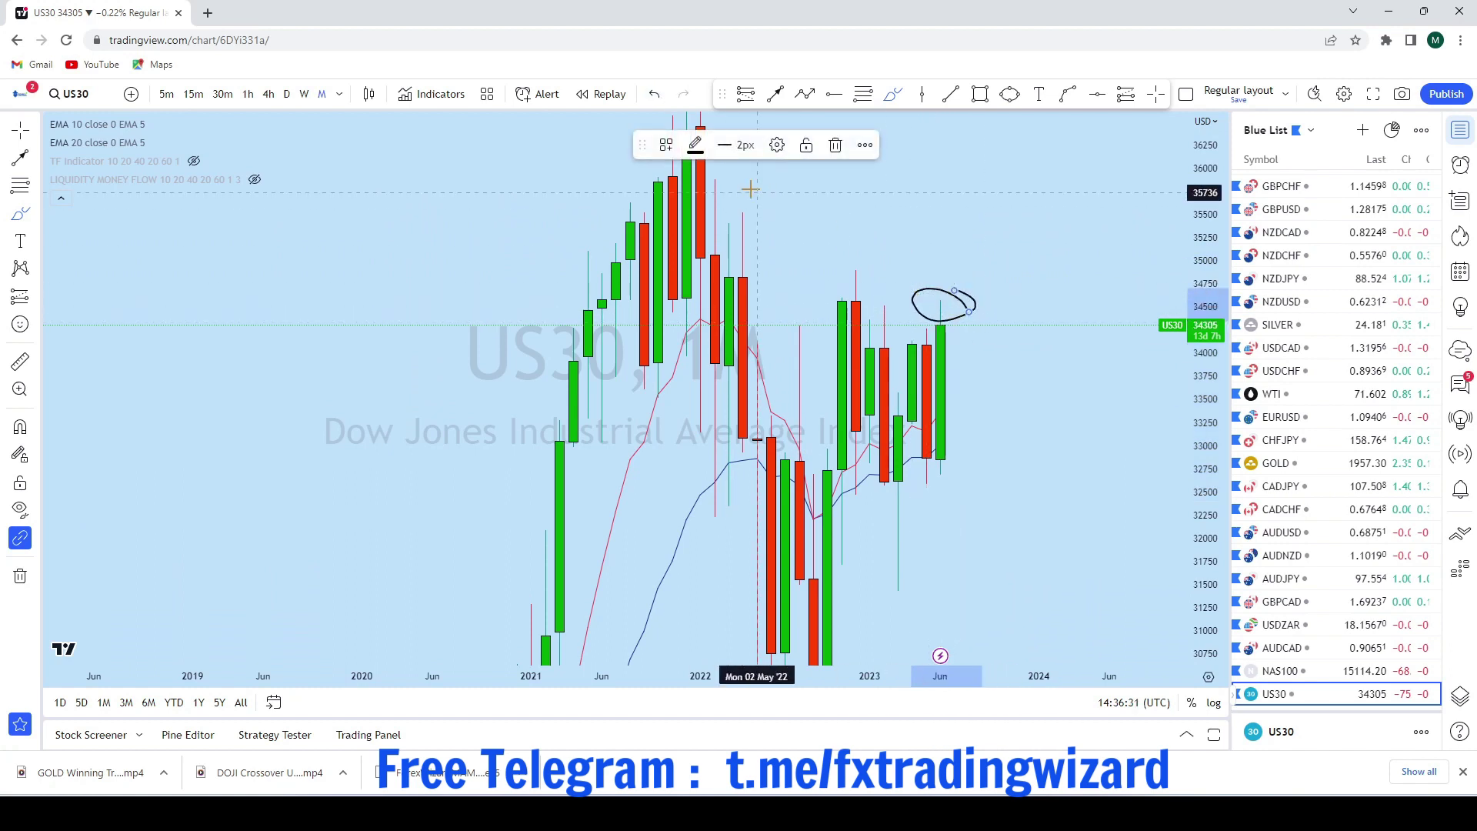
left_click(655, 100)
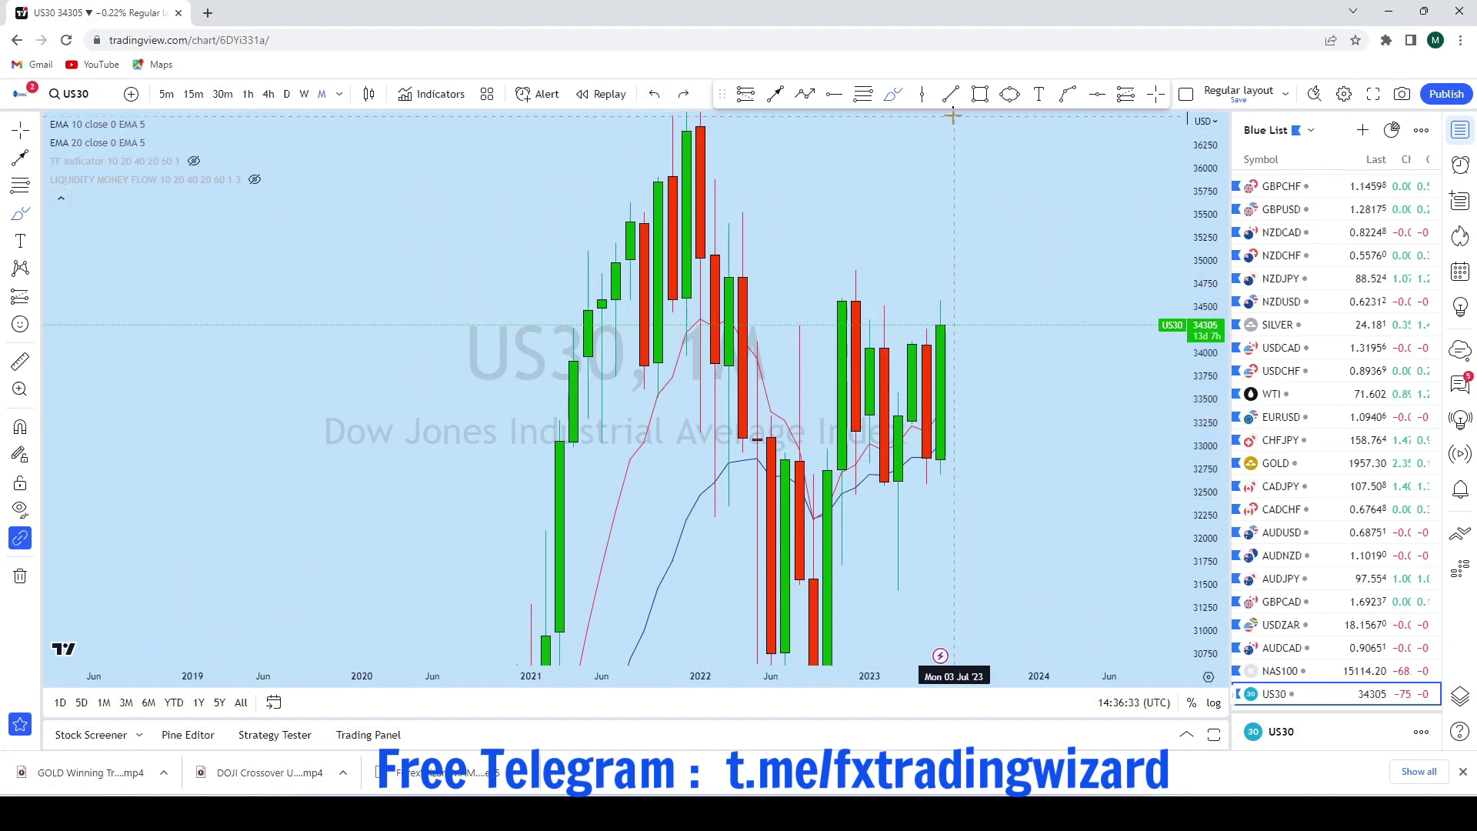
Draw a descending trend line on monthly US30 from the early-2022 high near 35550 to about 33250 in early 2024
left_click(743, 211)
left_click(1067, 422)
left_click_drag(1043, 209, 1063, 275)
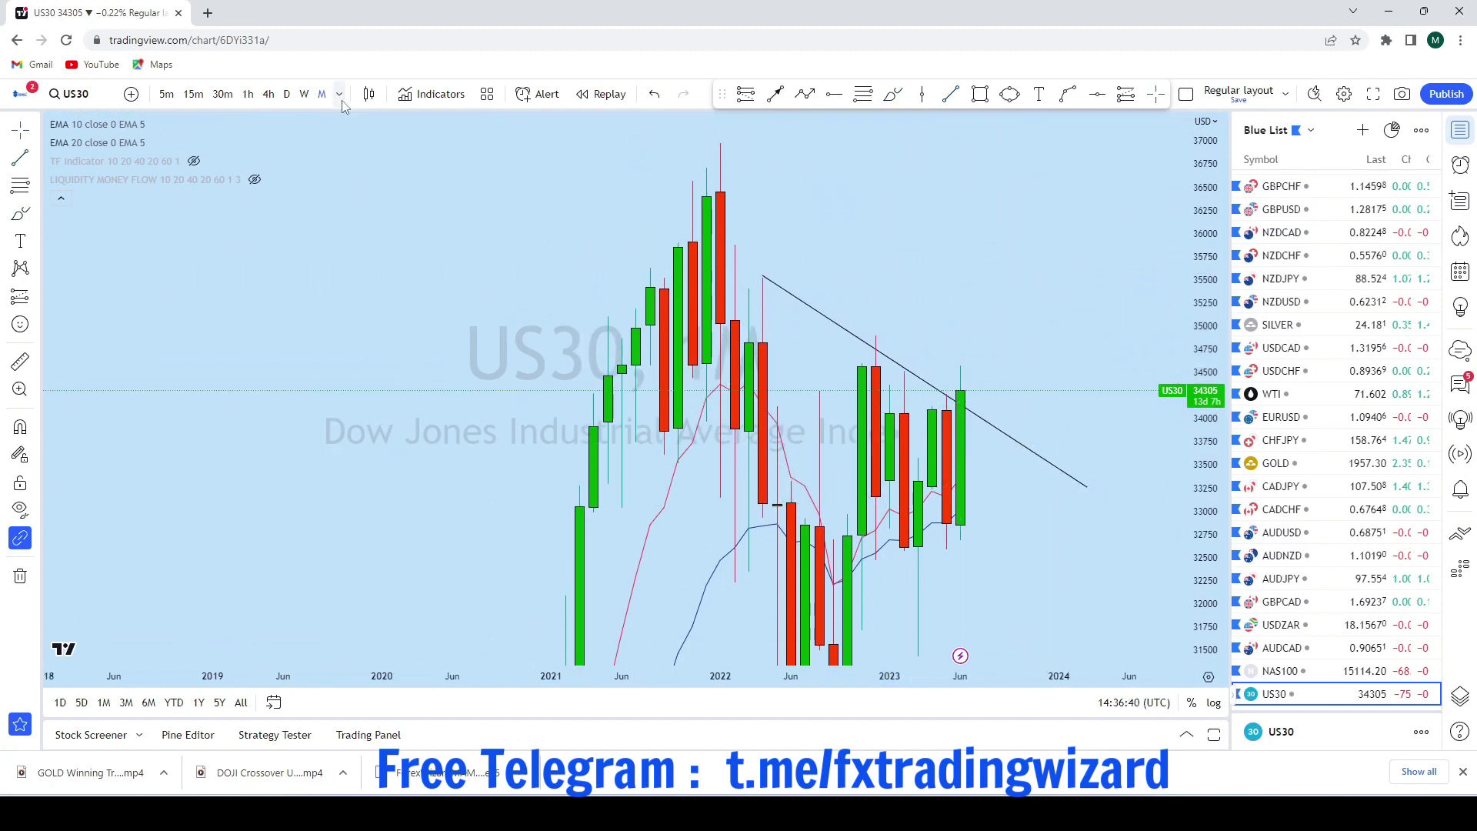
Switch US30 to the weekly timeframe and frame the latest candles
left_click(304, 94)
scroll(1000, 323, "up", 5)
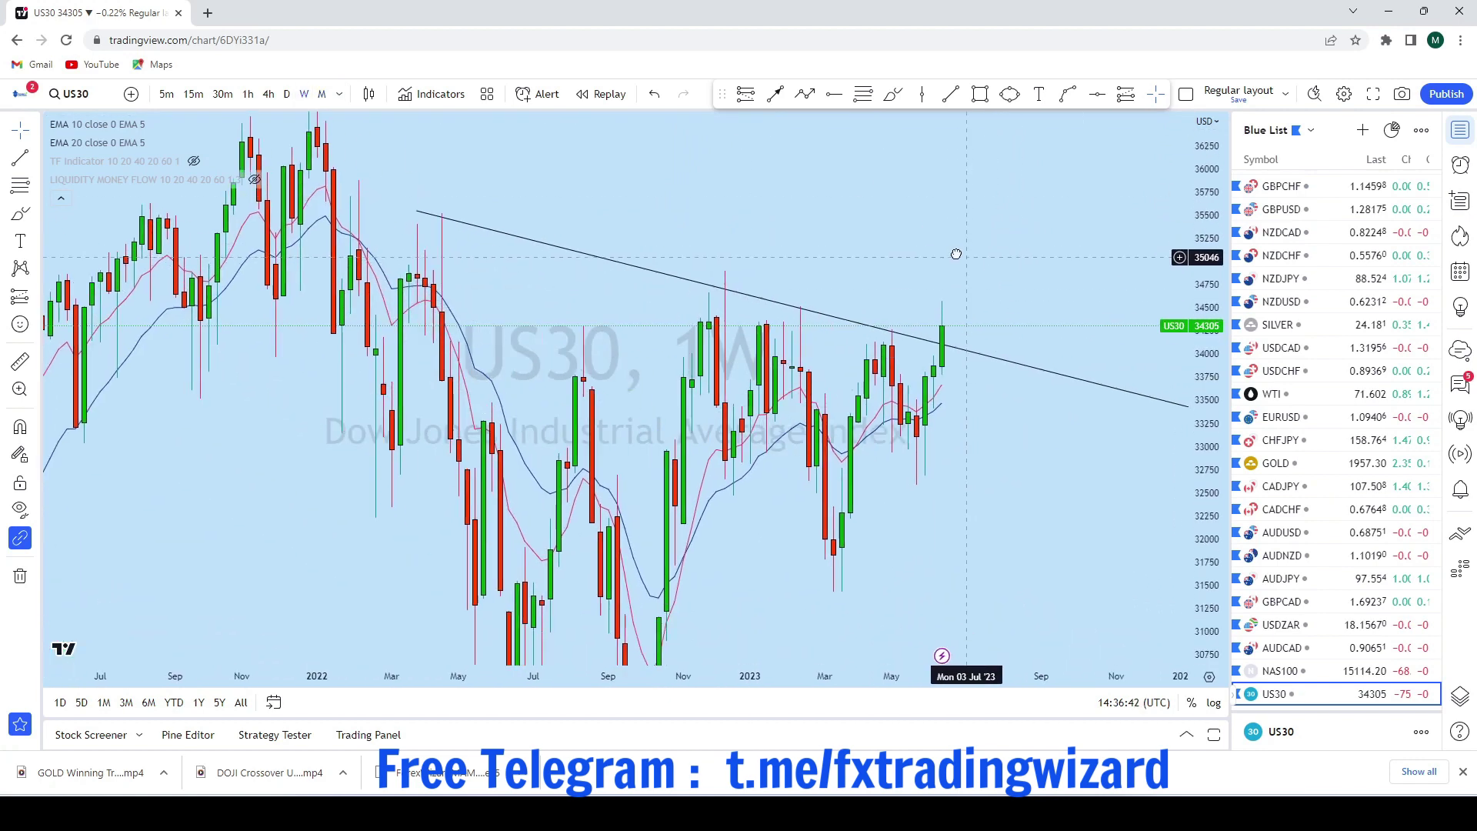
Brush a stroke up the recent weekly candles and a dip-then-rise projection with an arrowhead from the latest candle, undoing both
left_click(892, 94)
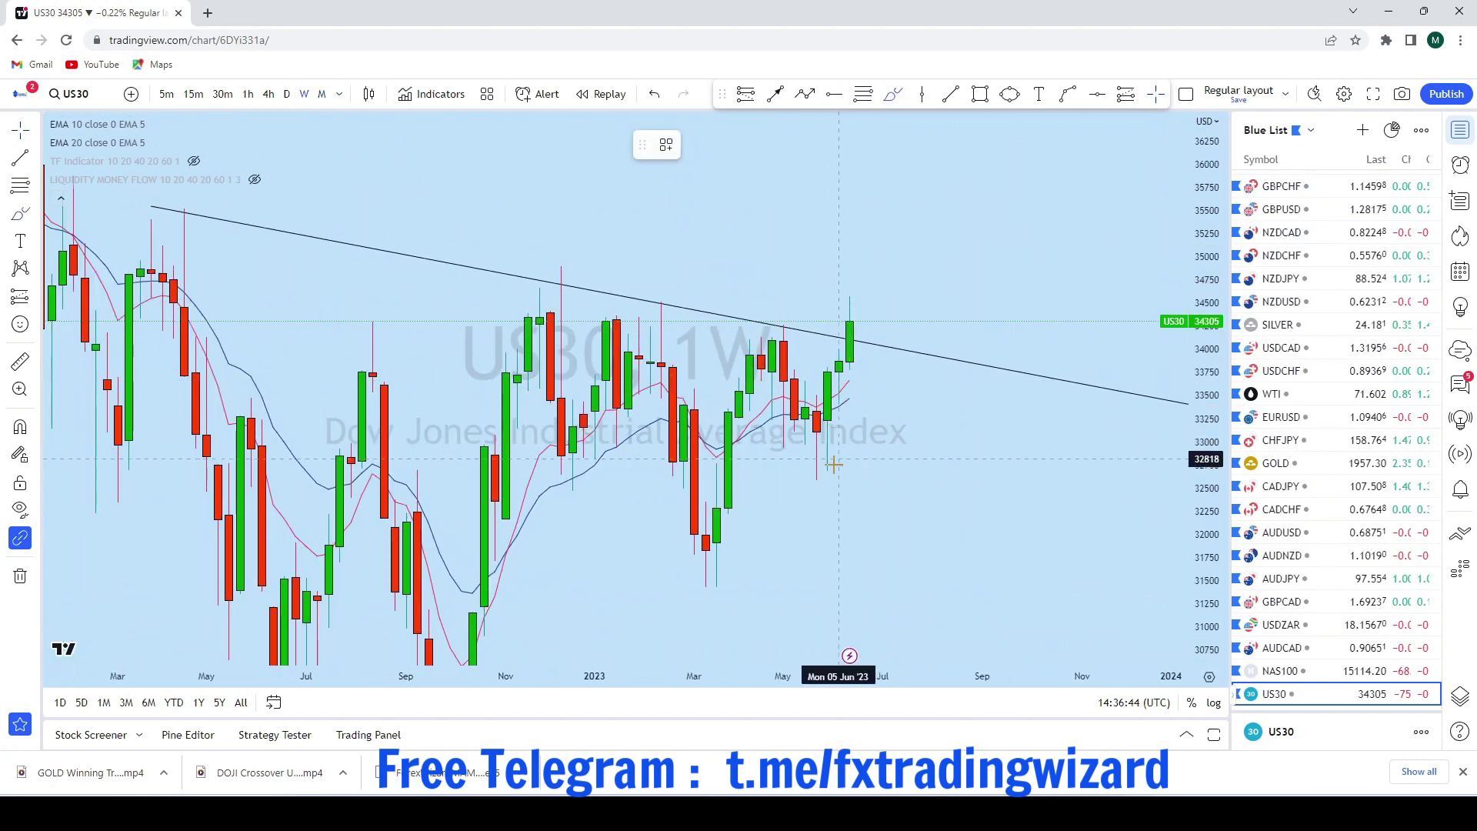
left_click_drag(829, 485, 839, 403)
left_click(653, 94)
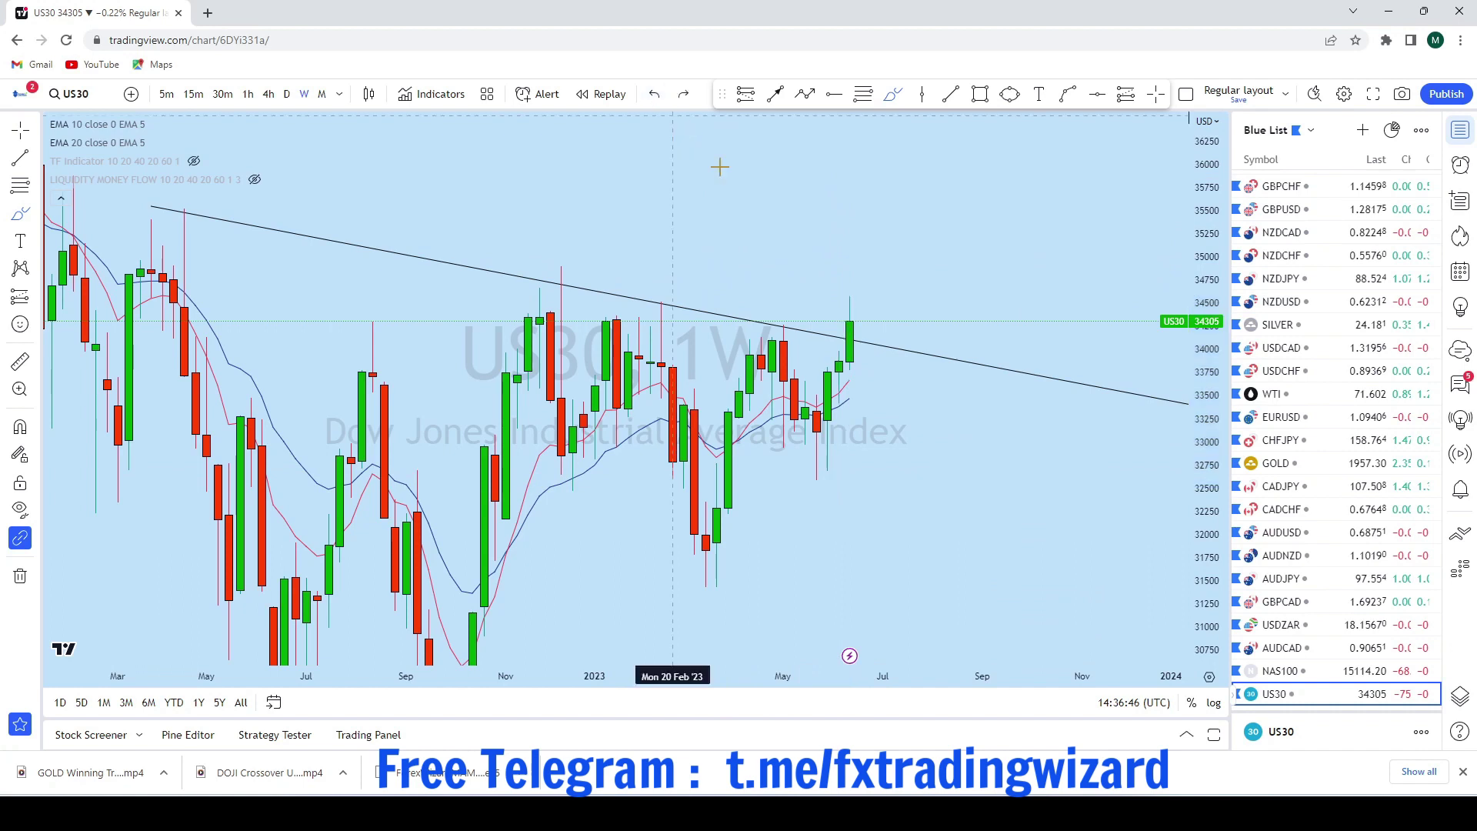
scroll(1000, 347, "down", 3)
scroll(1000, 346, "up", 5)
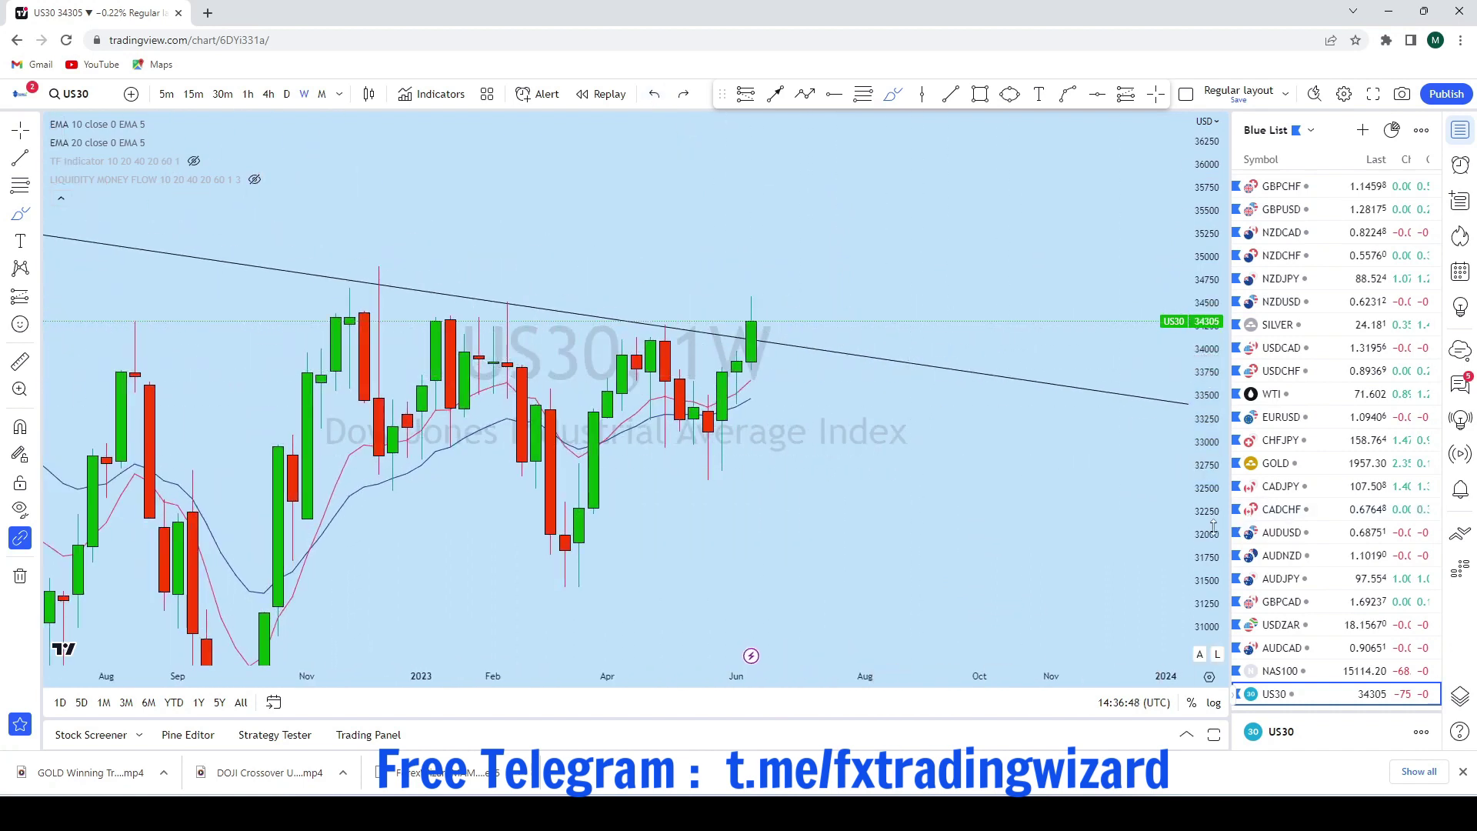
scroll(1000, 300, "down", 5)
mouse_move(906, 236)
left_mouse_down()
mouse_move(915, 314)
mouse_move(980, 281)
mouse_move(1059, 147)
mouse_move(1006, 146)
left_mouse_up()
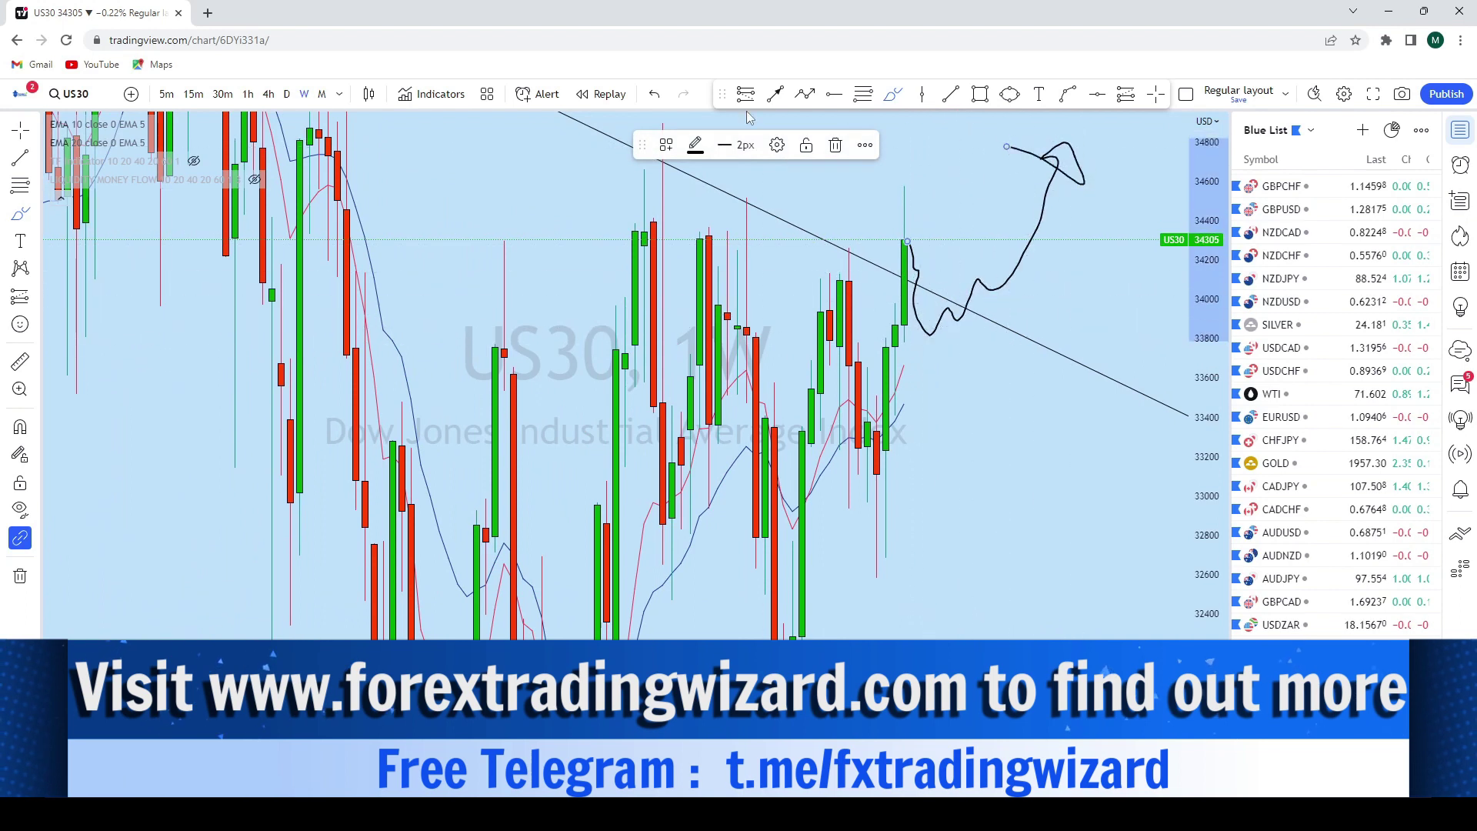
left_click(660, 92)
Switch US30 to the daily timeframe and frame the candles around the descending trend line
scroll(895, 198, "up", 3)
scroll(1006, 230, "down", 5)
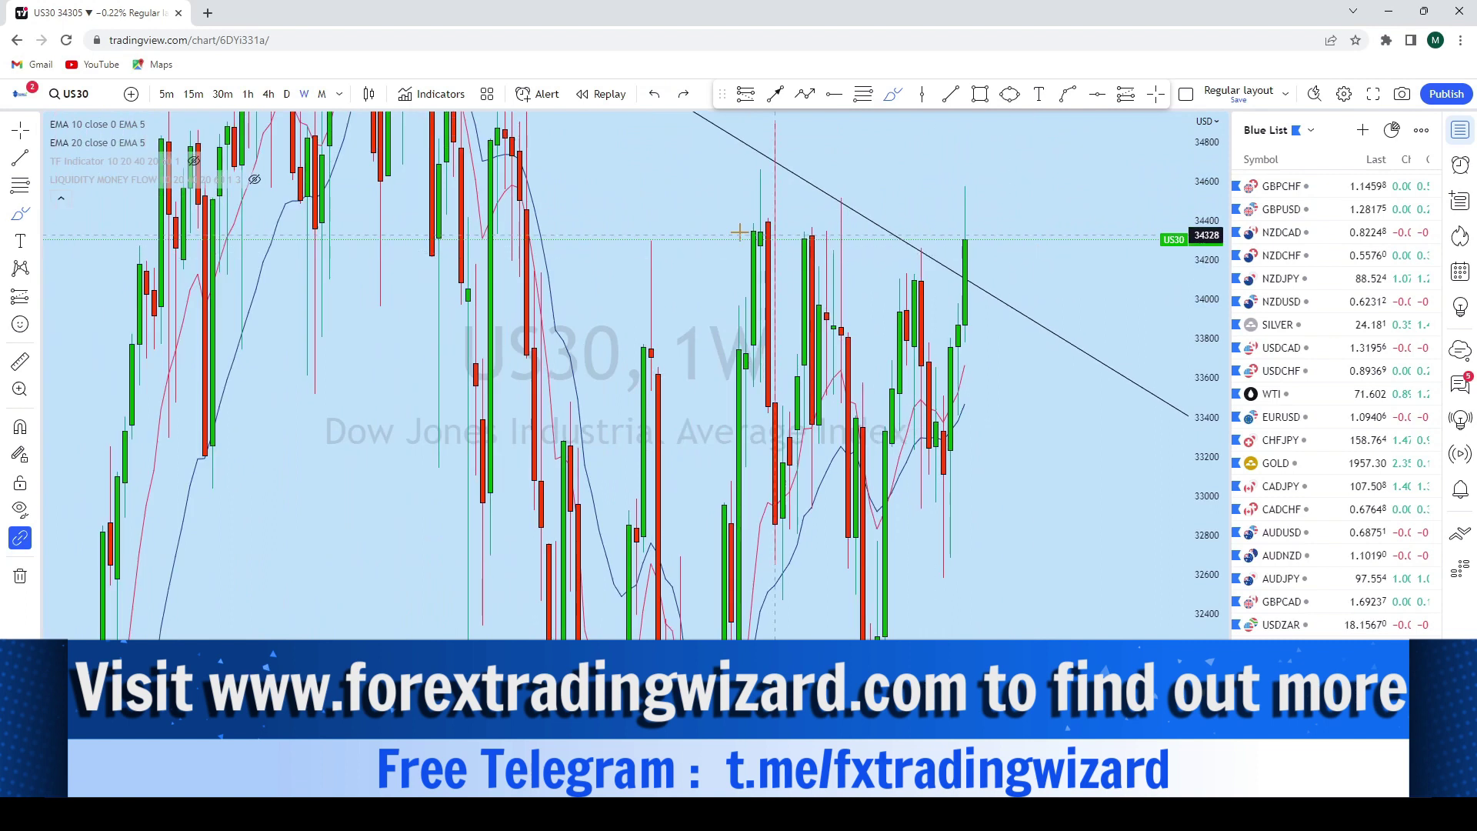
scroll(742, 233, "up", 3)
left_click(284, 94)
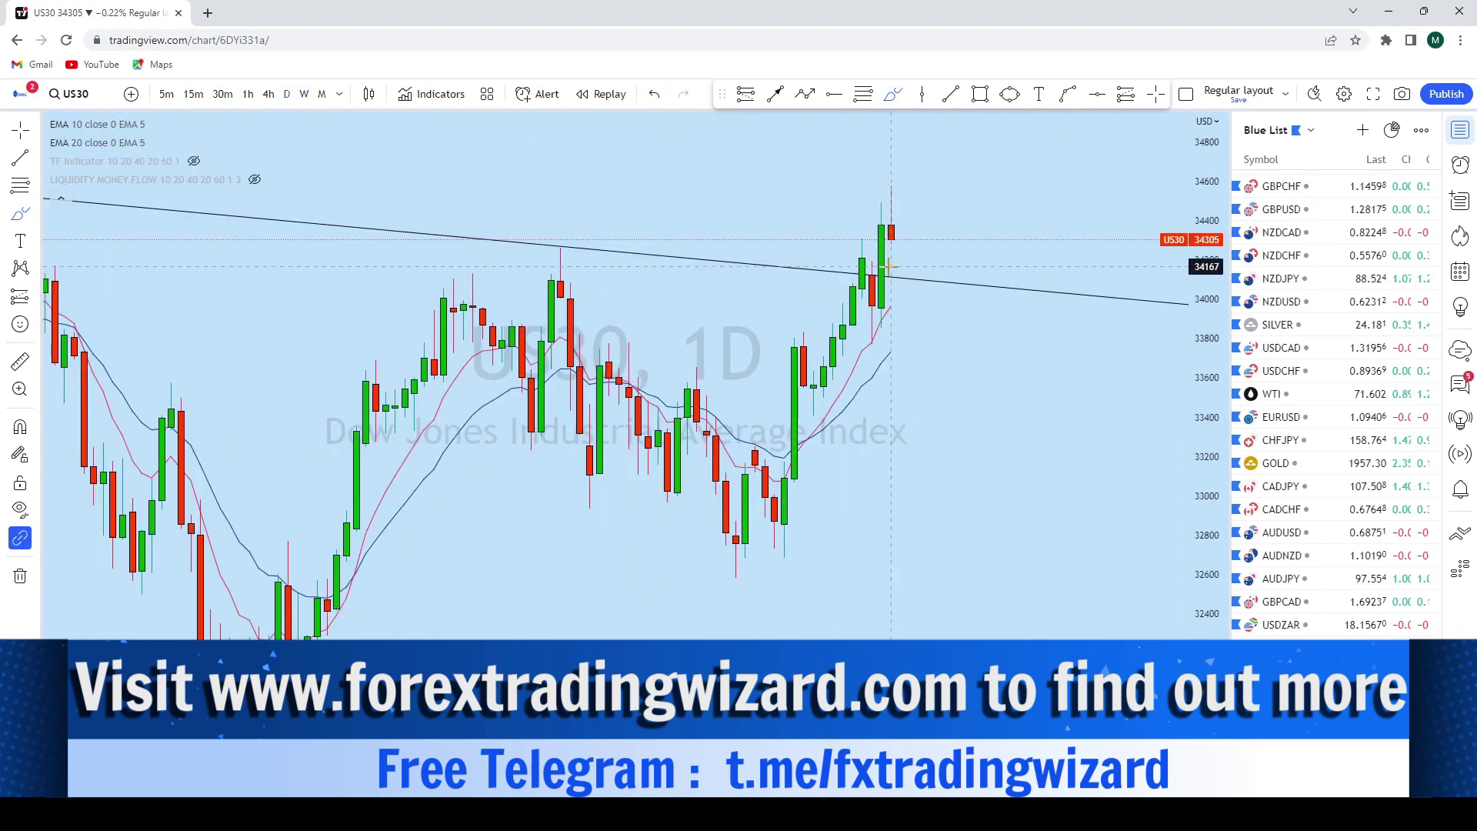
scroll(800, 308, "down", 3)
scroll(654, 344, "up", 4)
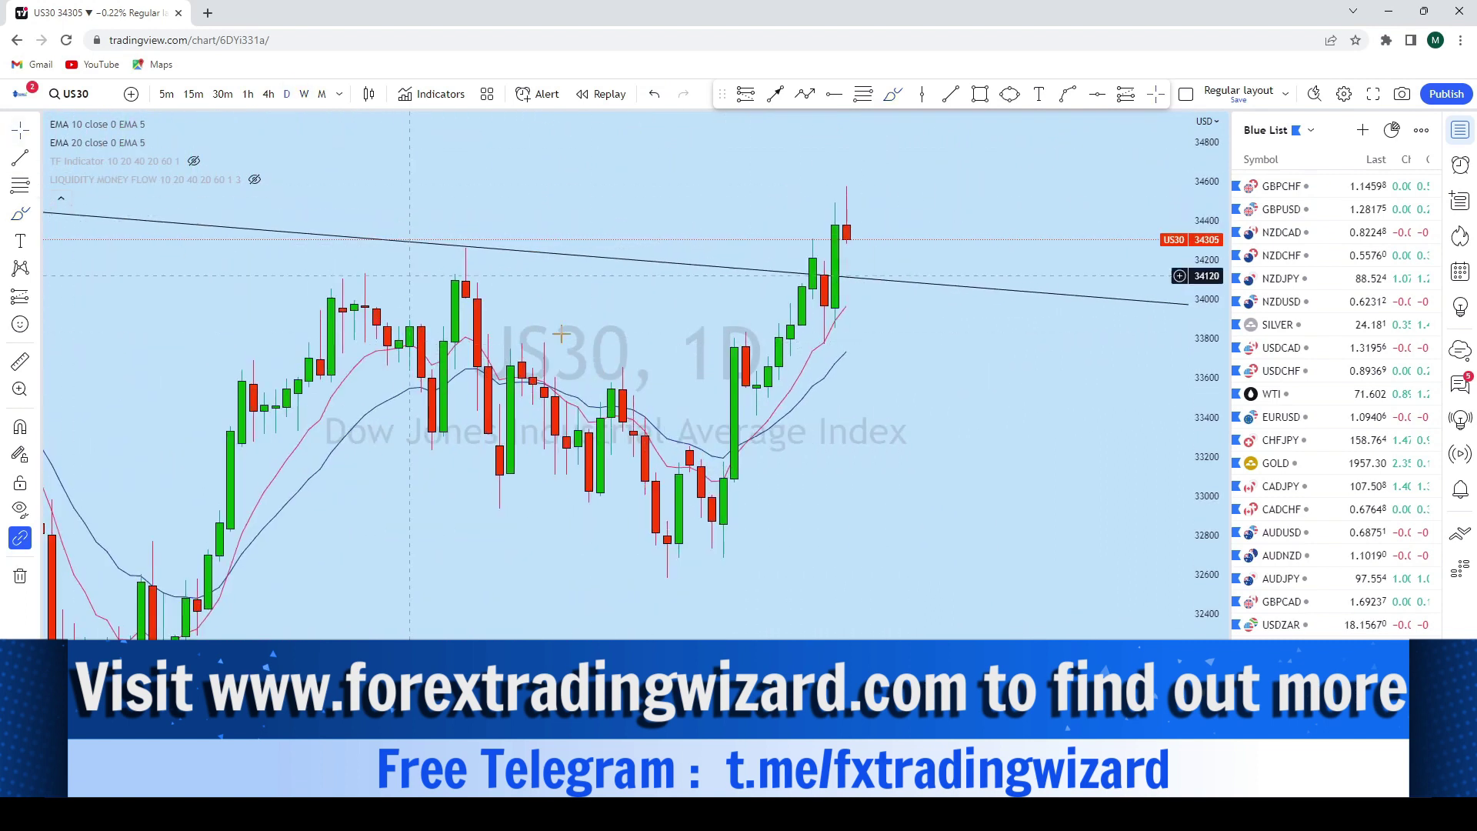
Brush a zigzag path along the latest daily advance from the swing low to the newest high, and undo it
scroll(775, 442, "up", 3)
mouse_move(698, 625)
left_mouse_down()
mouse_move(726, 406)
mouse_move(748, 483)
mouse_move(811, 297)
mouse_move(849, 338)
mouse_move(860, 256)
left_mouse_up()
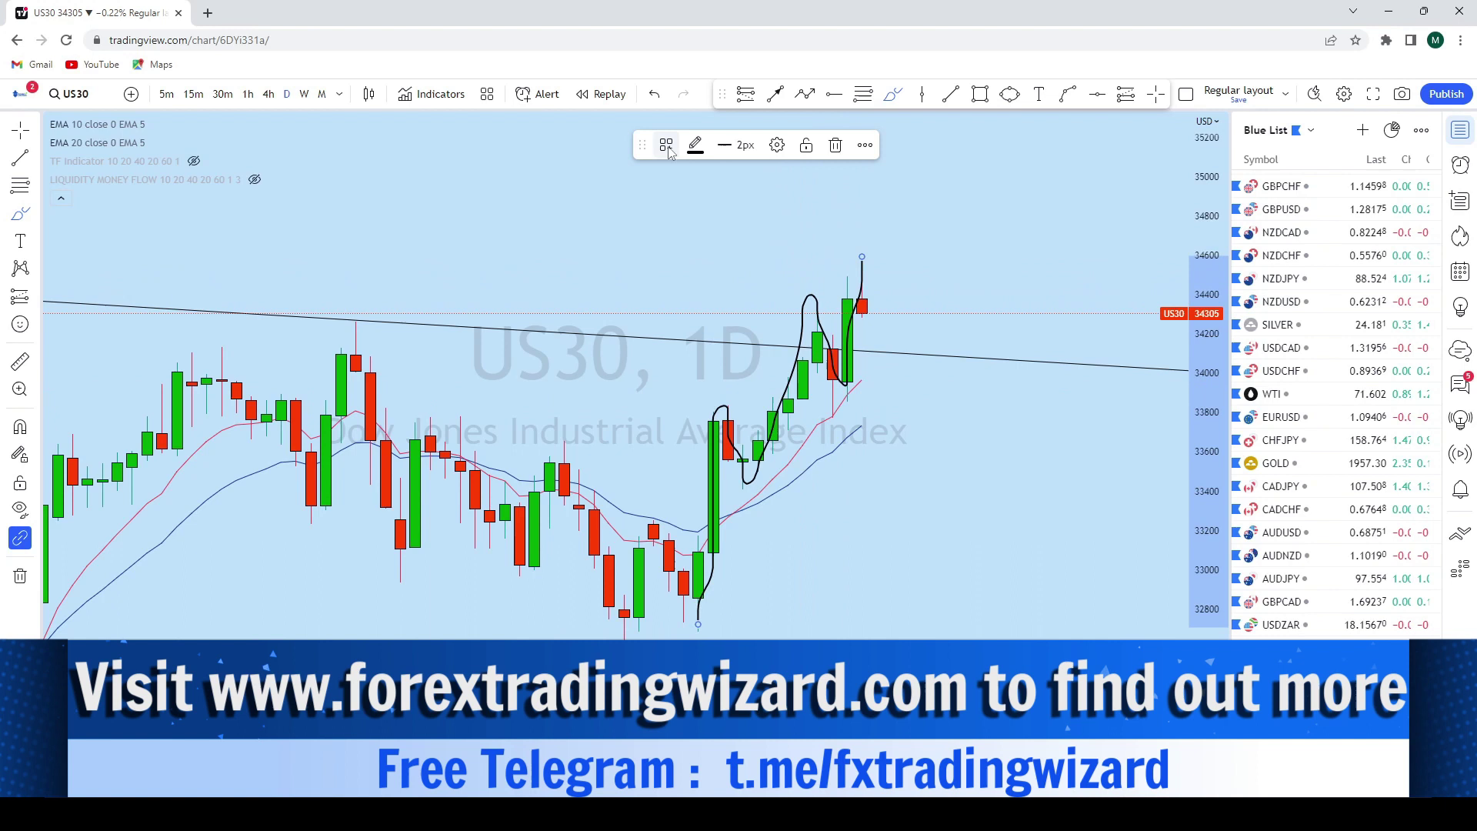
left_click(654, 93)
Brush a pullback from the latest daily candle and loops around the trend line's touch points and retest area, and undo the strokes
left_click_drag(872, 316, 894, 377)
scroll(769, 323, "down", 5)
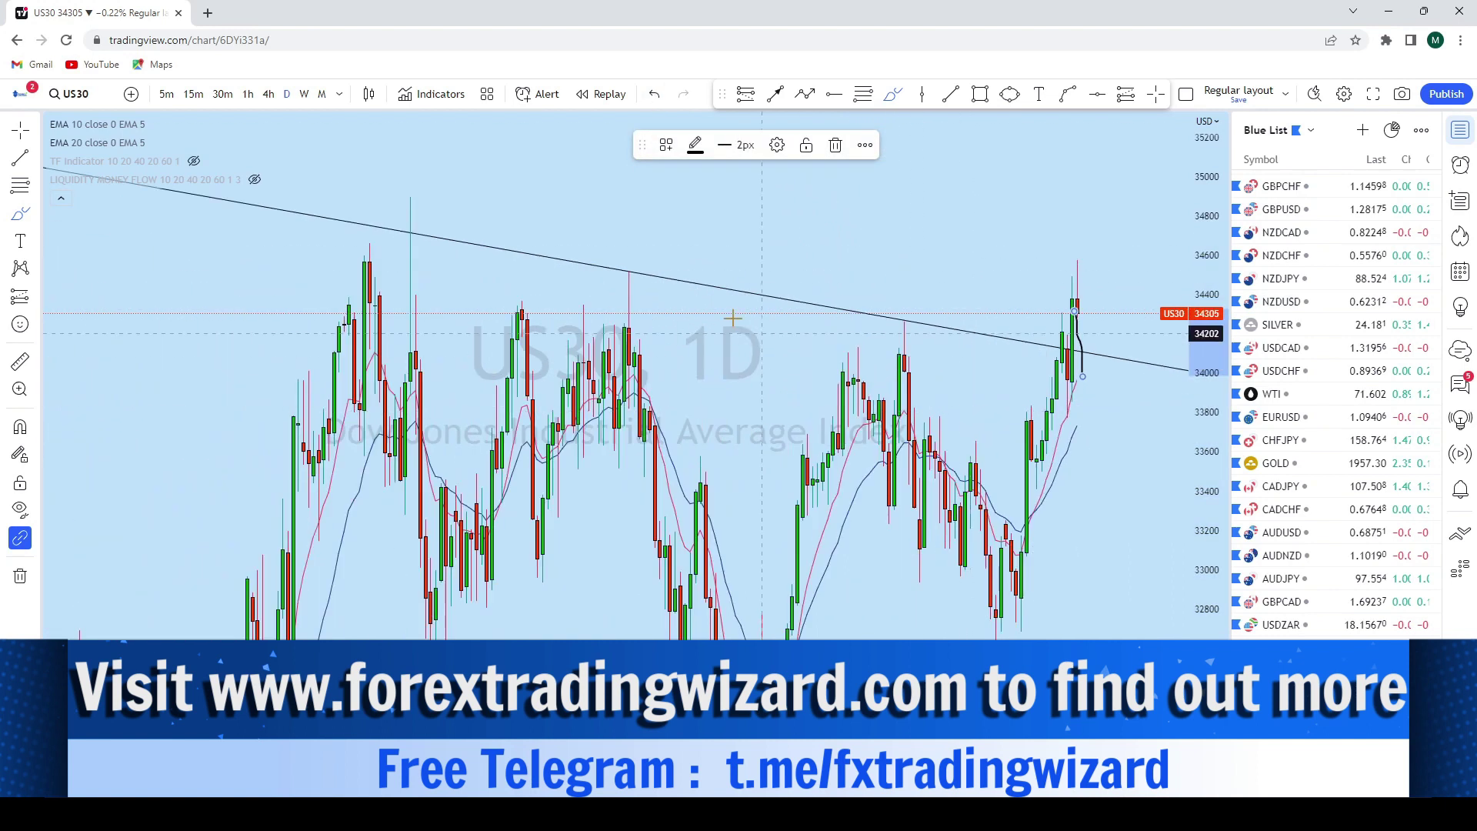
left_click_drag(628, 263, 633, 265)
mouse_move(900, 310)
left_mouse_down()
mouse_move(916, 330)
mouse_move(888, 310)
left_mouse_up()
scroll(979, 323, "up", 6)
mouse_move(961, 355)
left_mouse_down()
mouse_move(989, 359)
mouse_move(971, 358)
left_mouse_up()
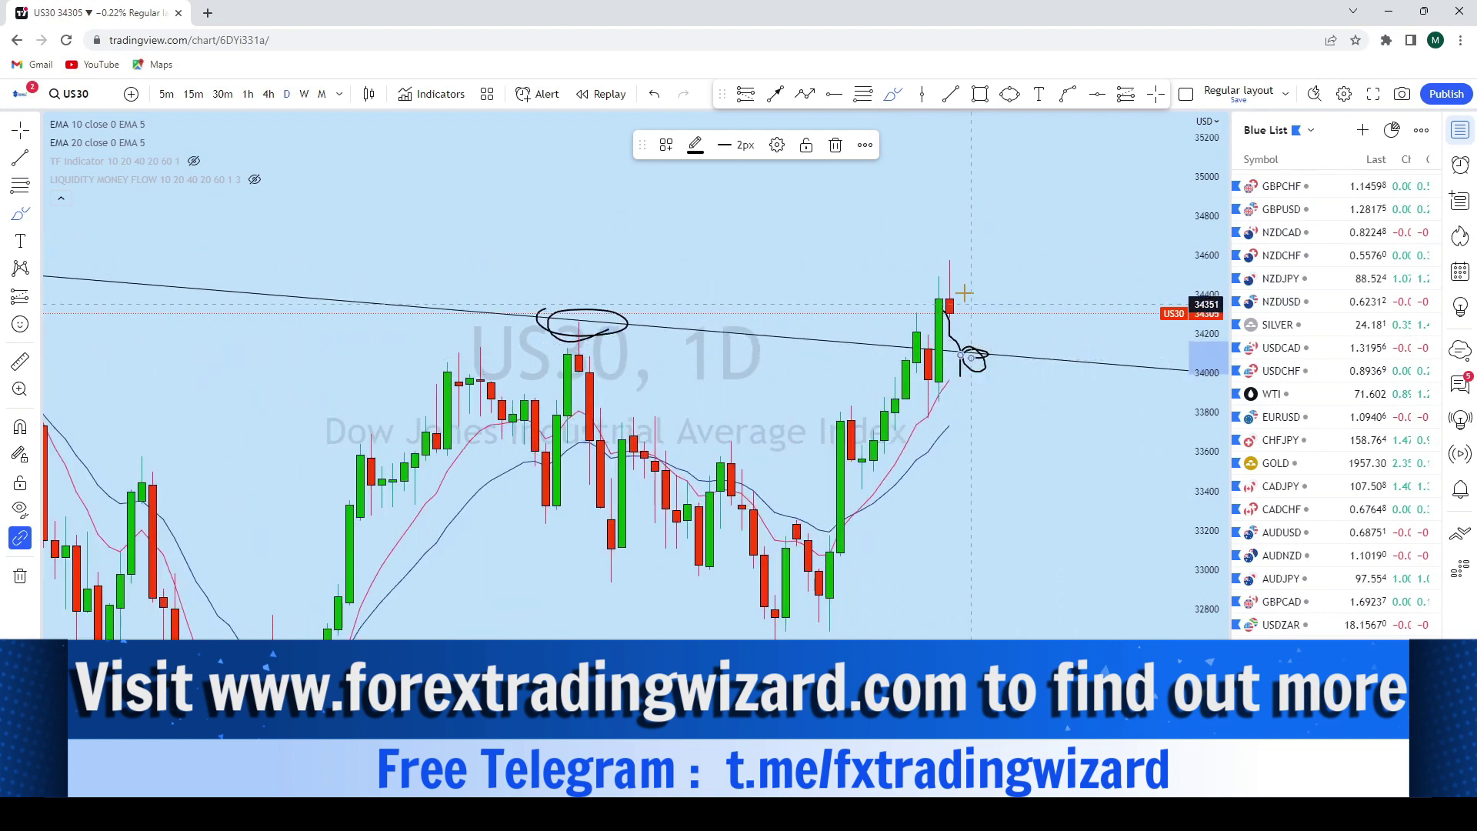
left_click(661, 95)
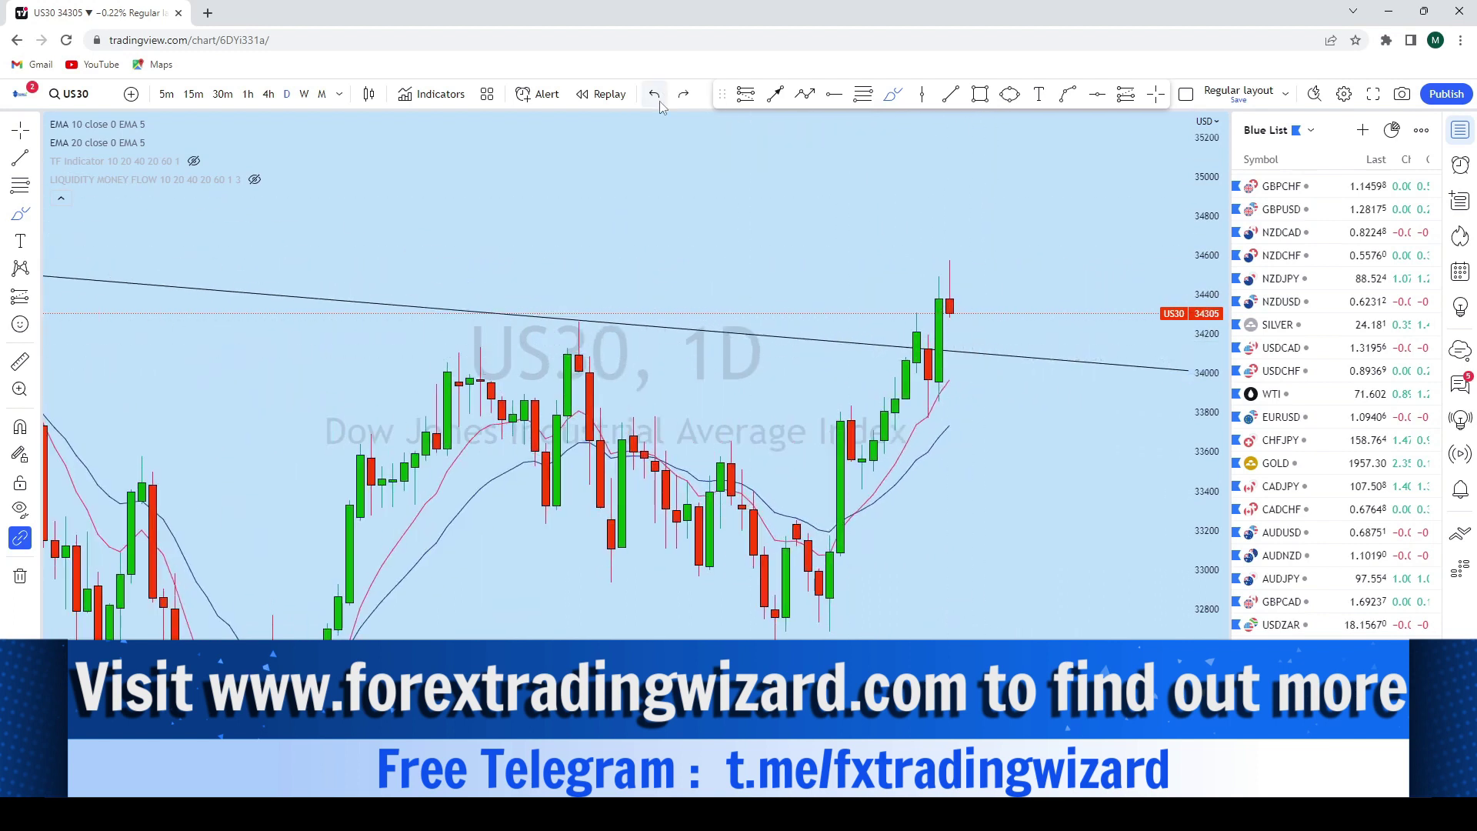
Switch US30 to the 4-hour timeframe and frame the candles around the trend line
scroll(1073, 376, "down", 2)
left_click_drag(1207, 485, 1207, 431)
scroll(841, 367, "up", 3)
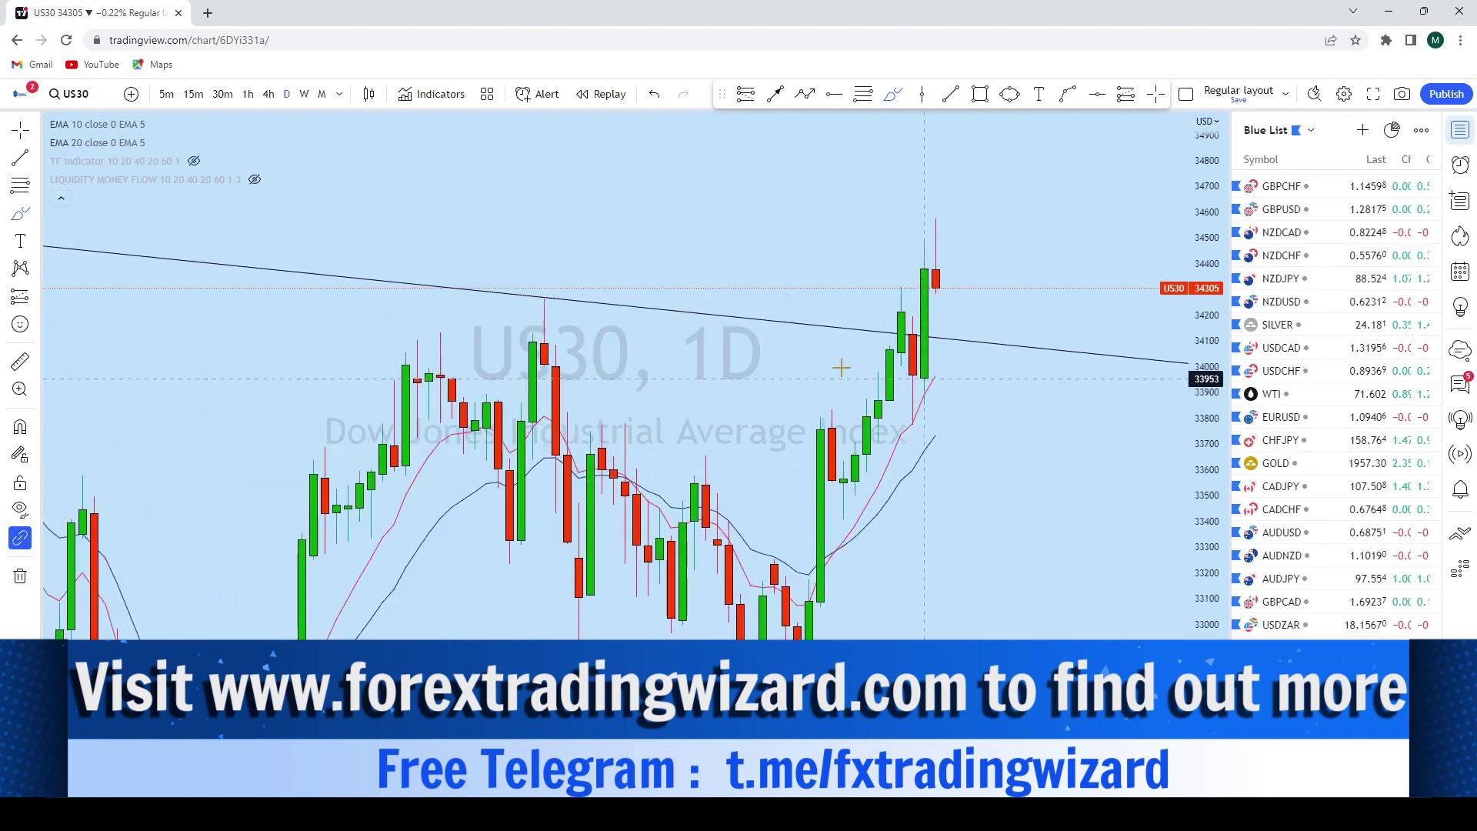
left_click(267, 94)
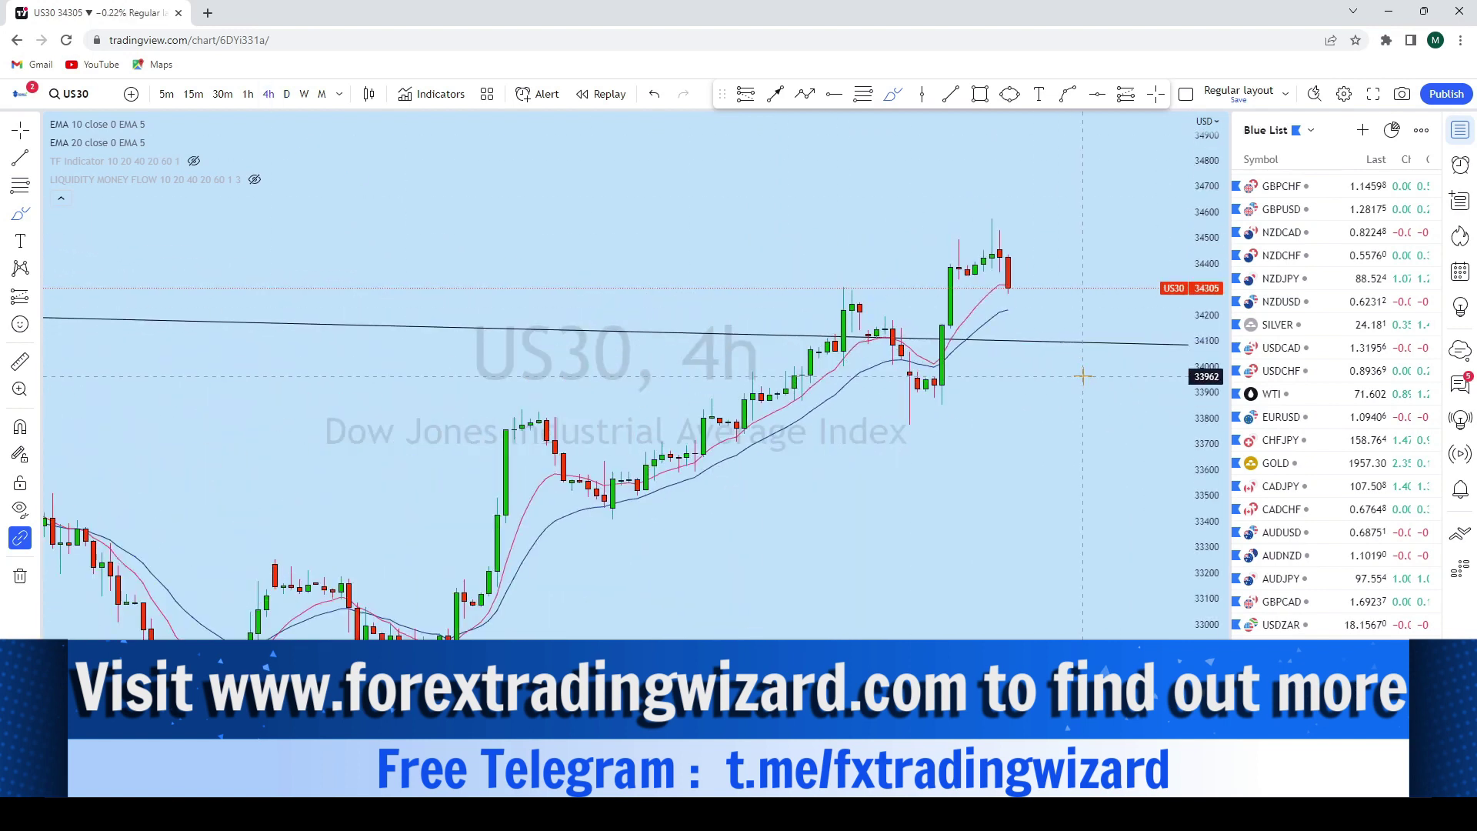
scroll(948, 350, "down", 4)
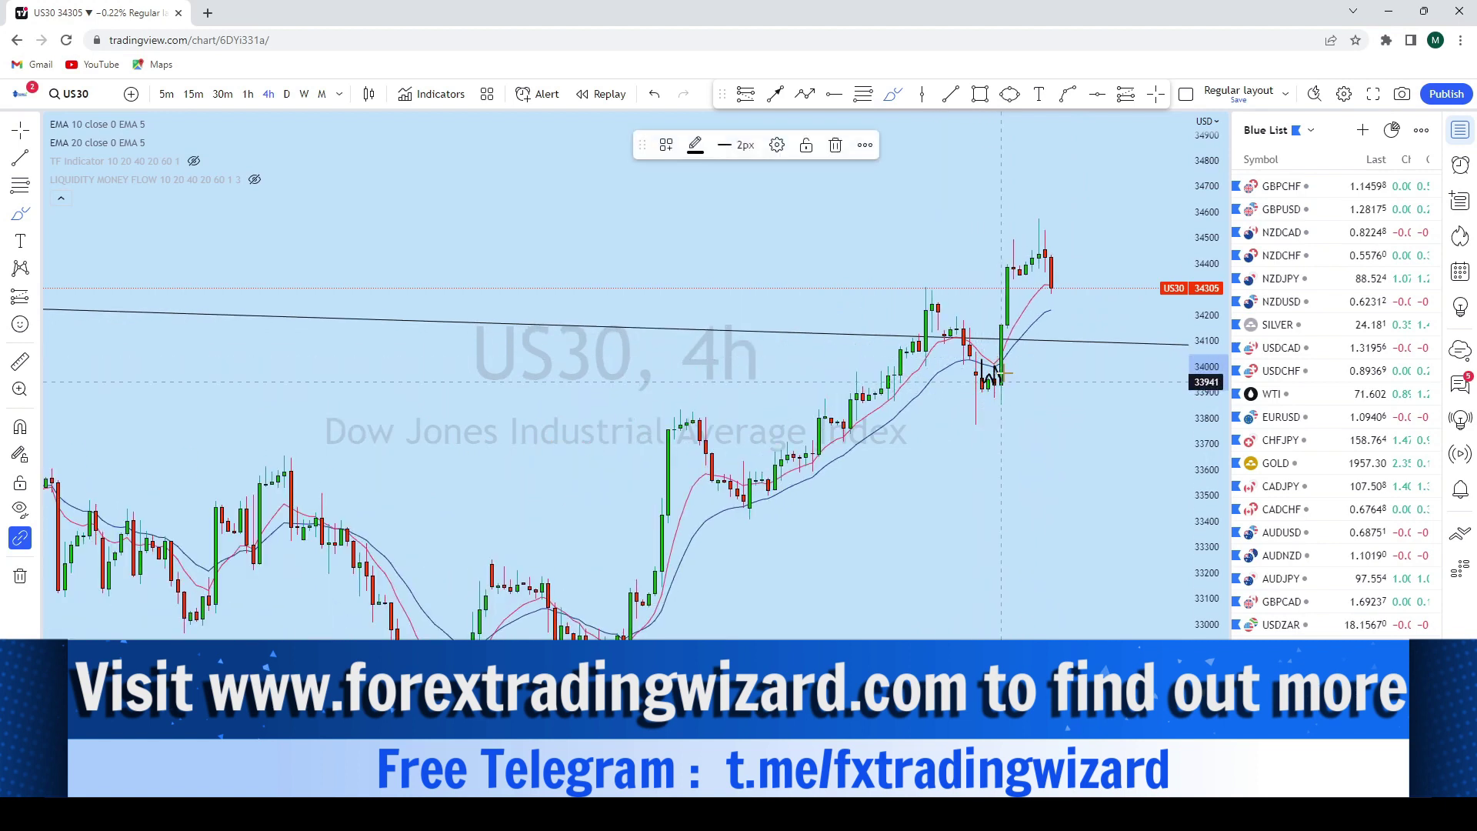
Brush a zigzag over the small swing low below the trend line with a rise out of it, and undo it
left_click_drag(1001, 382, 1020, 240)
left_click(654, 94)
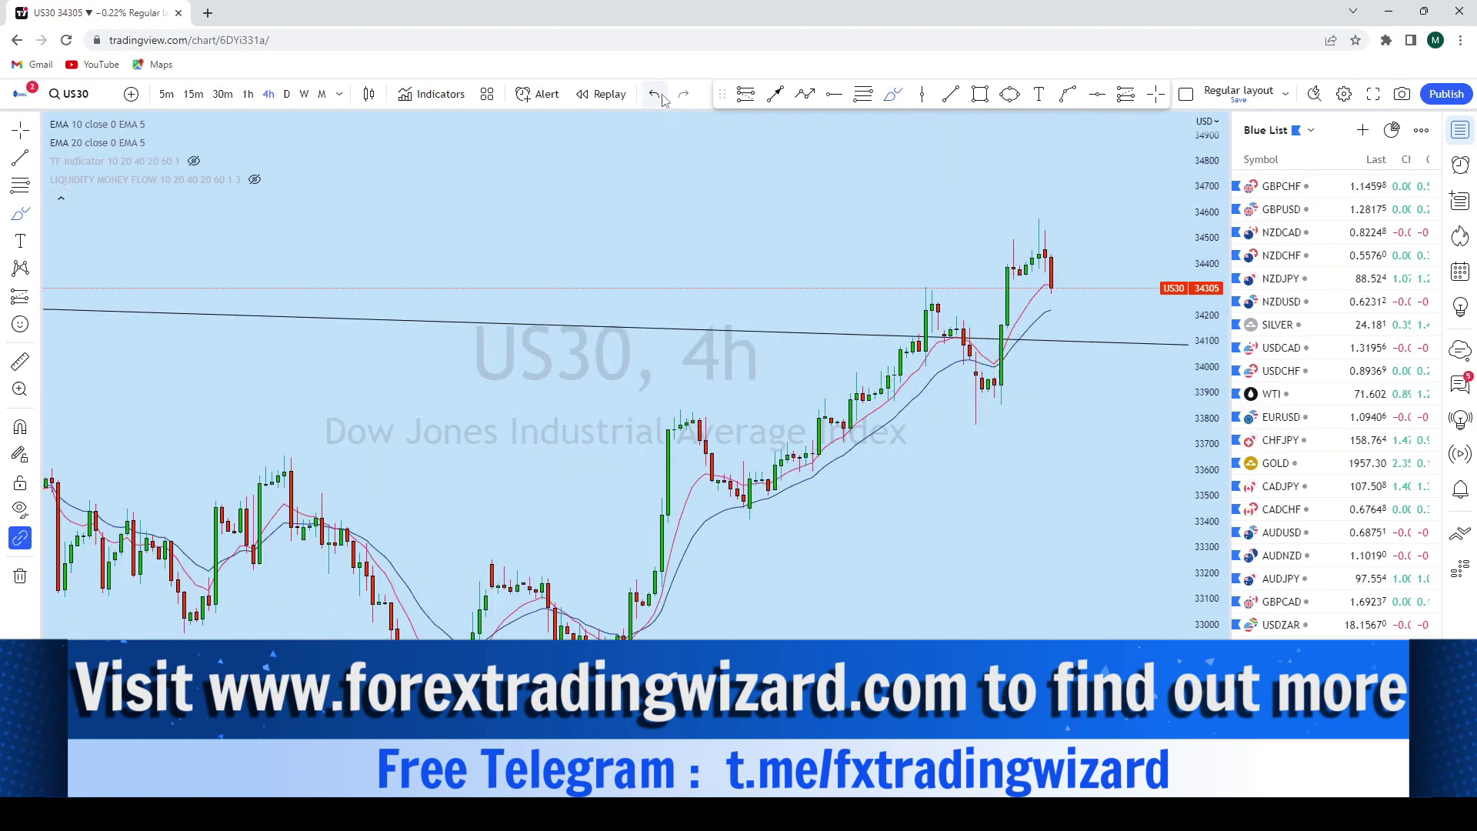
Brush a pullback stroke from the latest 4-hour candle to the trend line and draw a thin support rectangle from about 33971 to 33959
left_click_drag(1051, 286, 1058, 351)
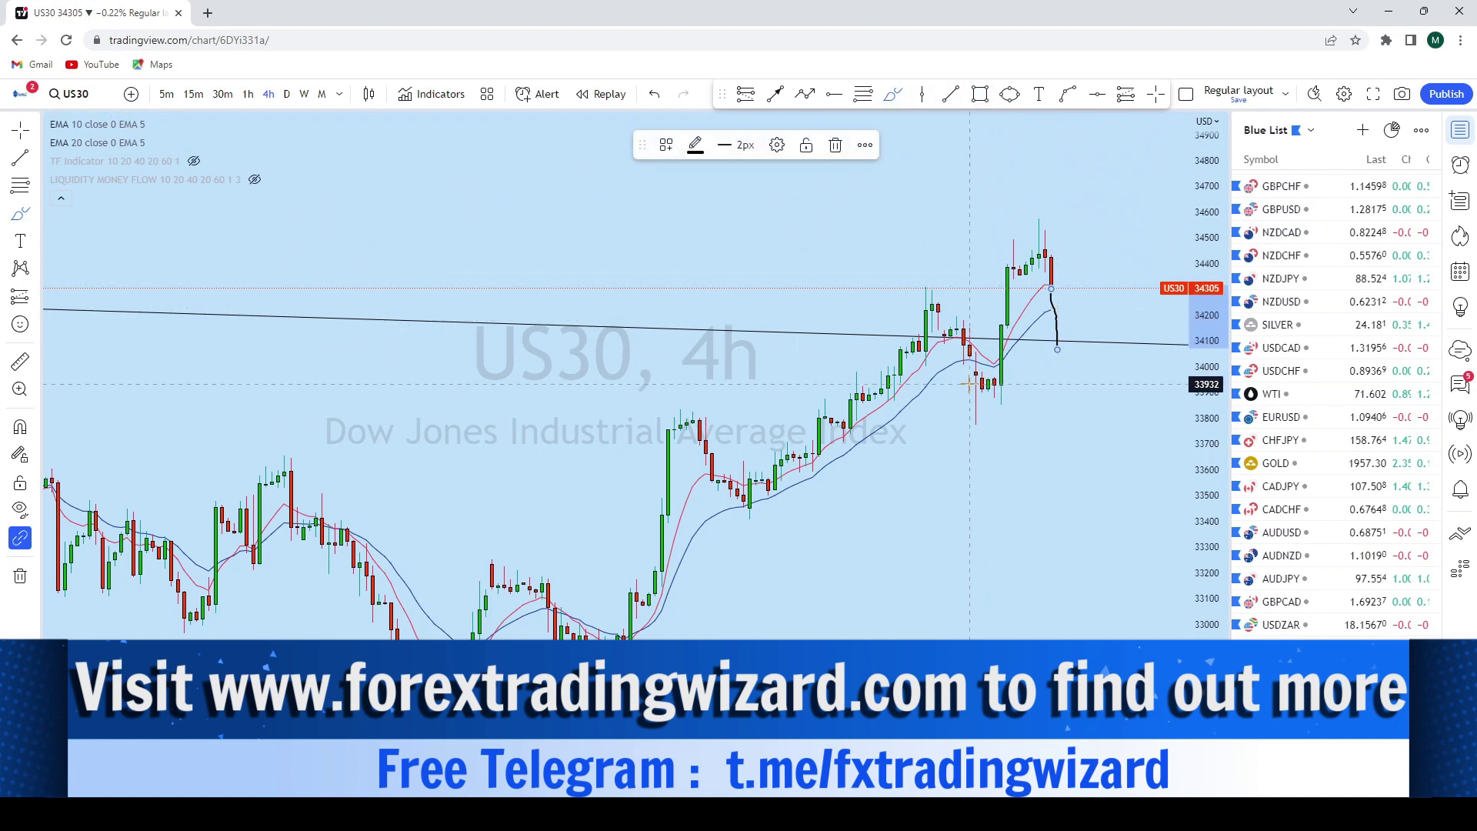
left_click(979, 94)
left_click_drag(278, 373, 1126, 378)
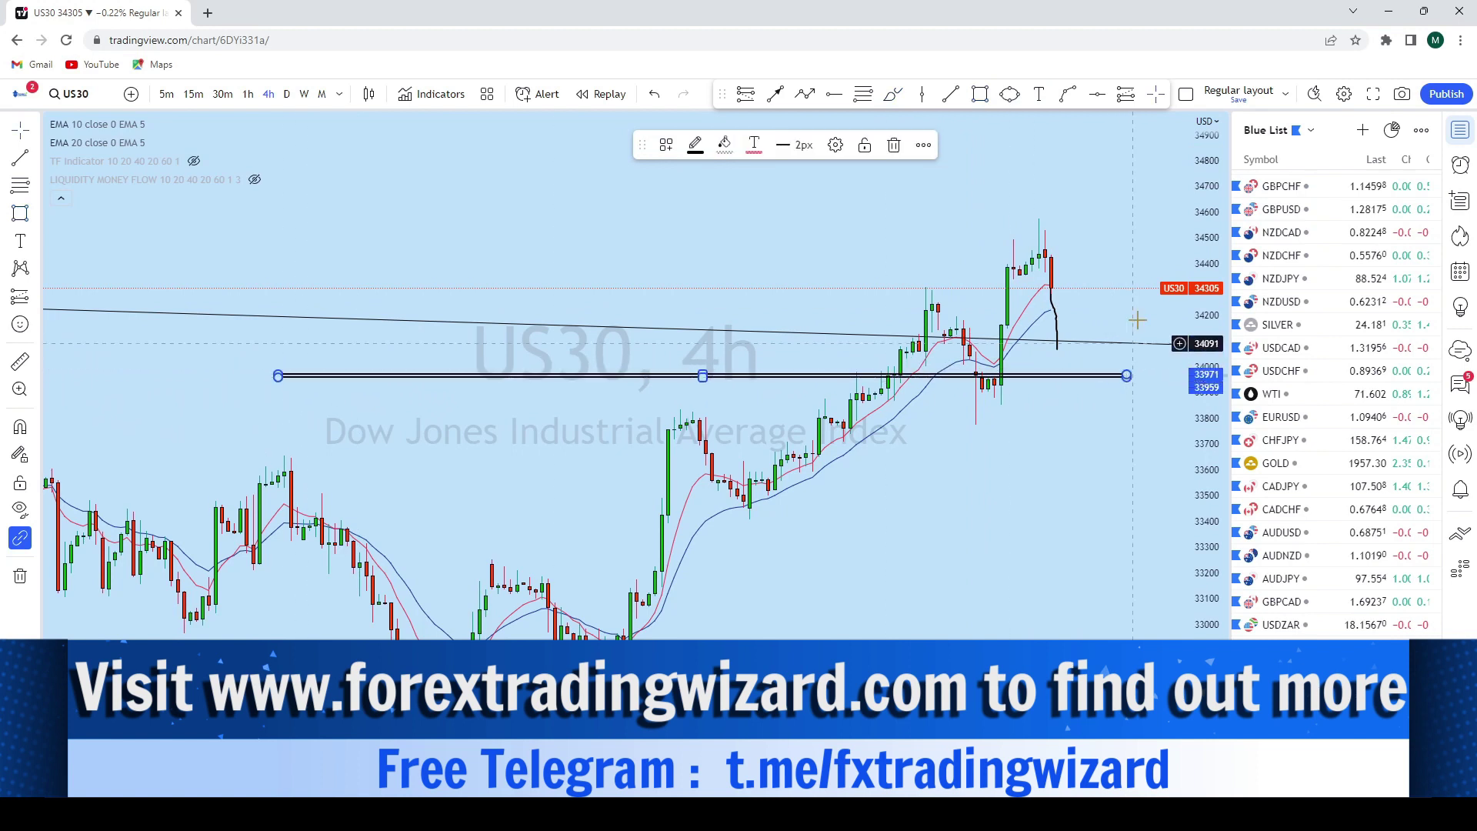
left_click_drag(1137, 320, 788, 265)
Draw an ellipse around the entry zone between the trend line and the support rectangle, at the end of the pullback stroke
left_click(1009, 94)
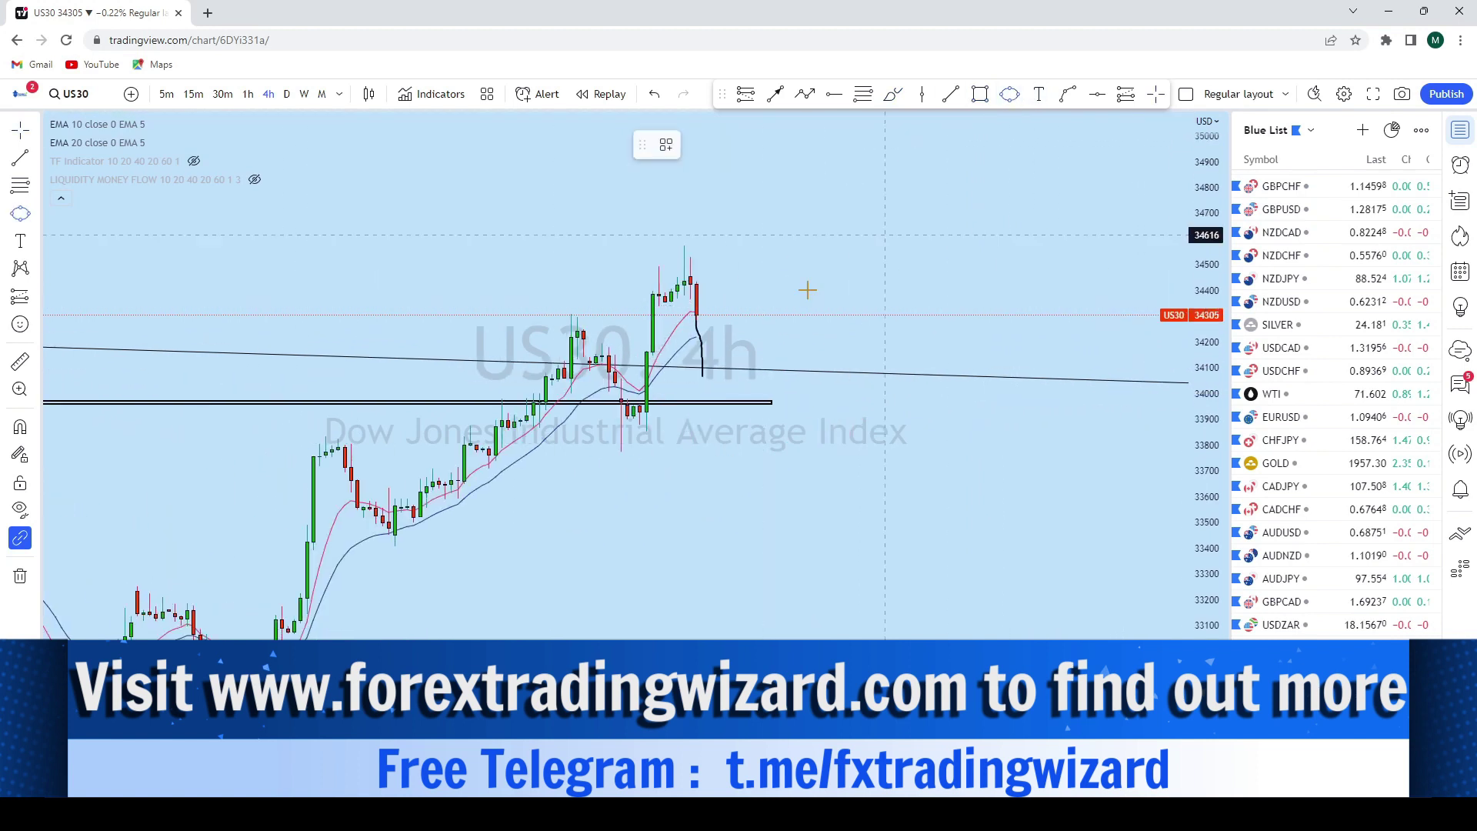
left_click(699, 401)
left_click(738, 359)
left_click(745, 382)
left_click_drag(904, 307, 936, 384)
scroll(907, 224, "down", 2)
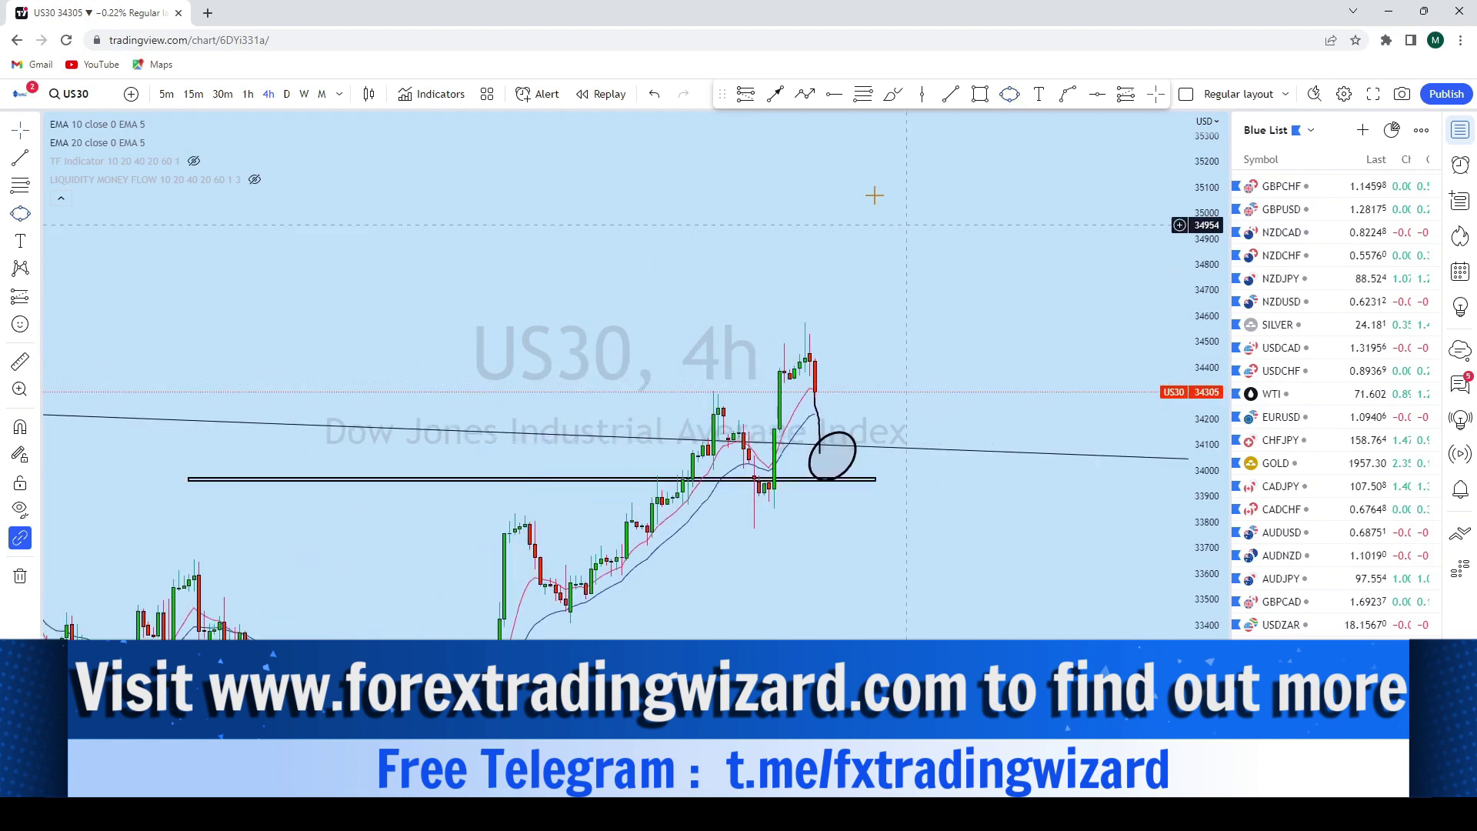
Draw a target arrow from the entry zone at about 33974 up to about 35043 on the US30 chart
left_click(774, 95)
left_click(823, 476)
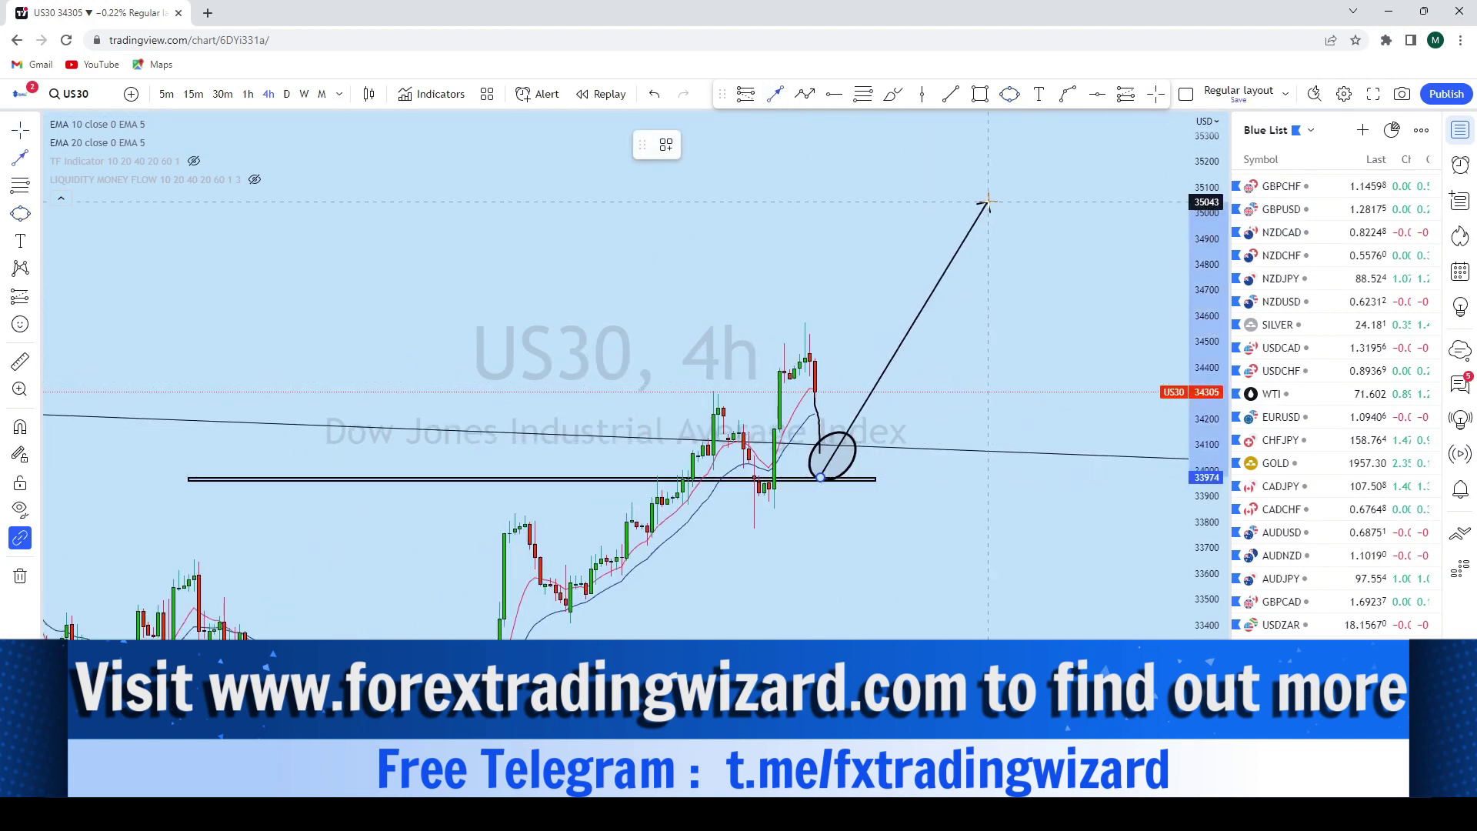
left_click(988, 203)
scroll(1071, 370, "down", 2)
left_click_drag(1220, 370, 1220, 438)
scroll(1132, 400, "down", 2)
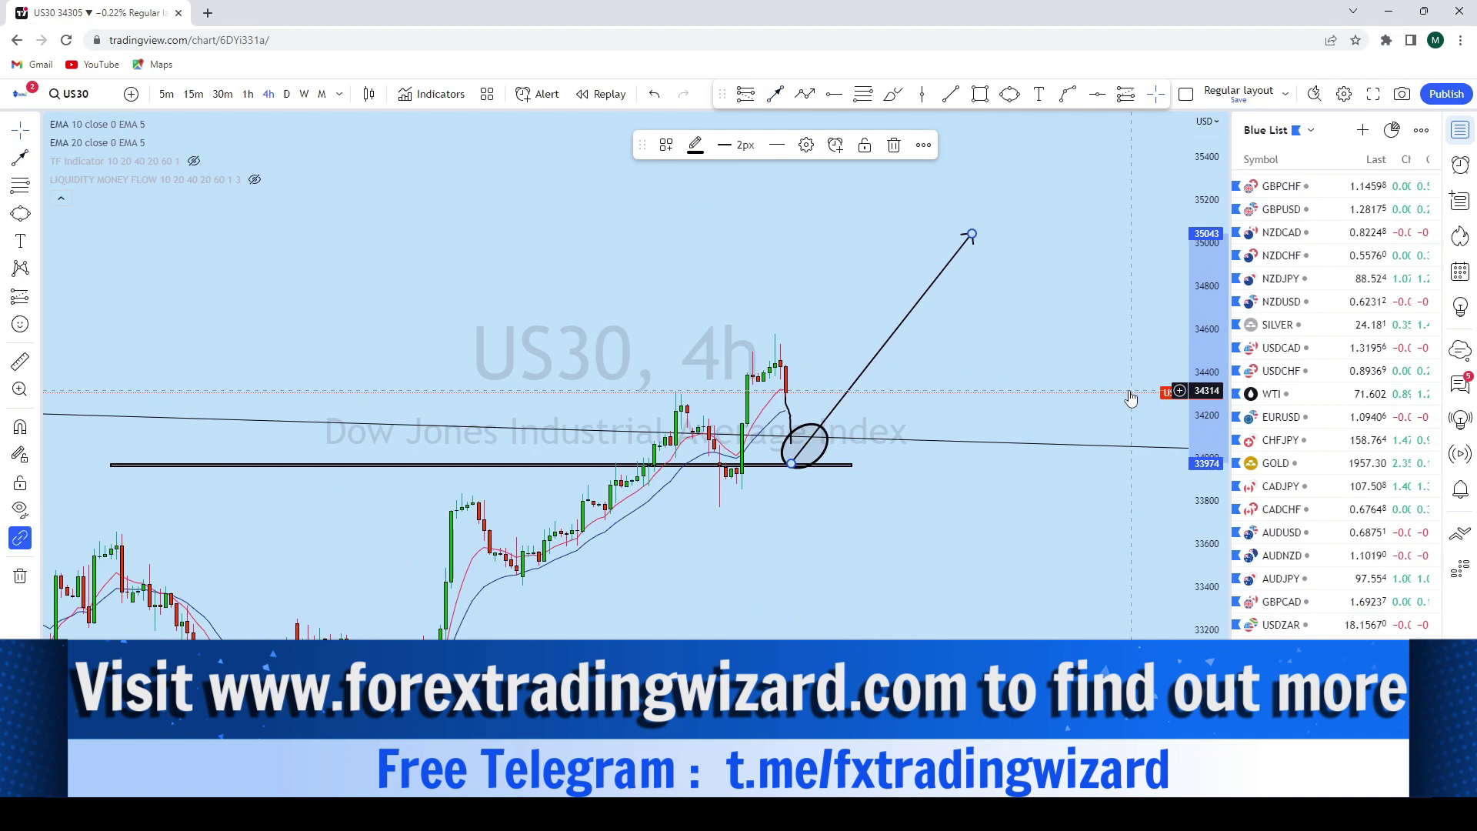